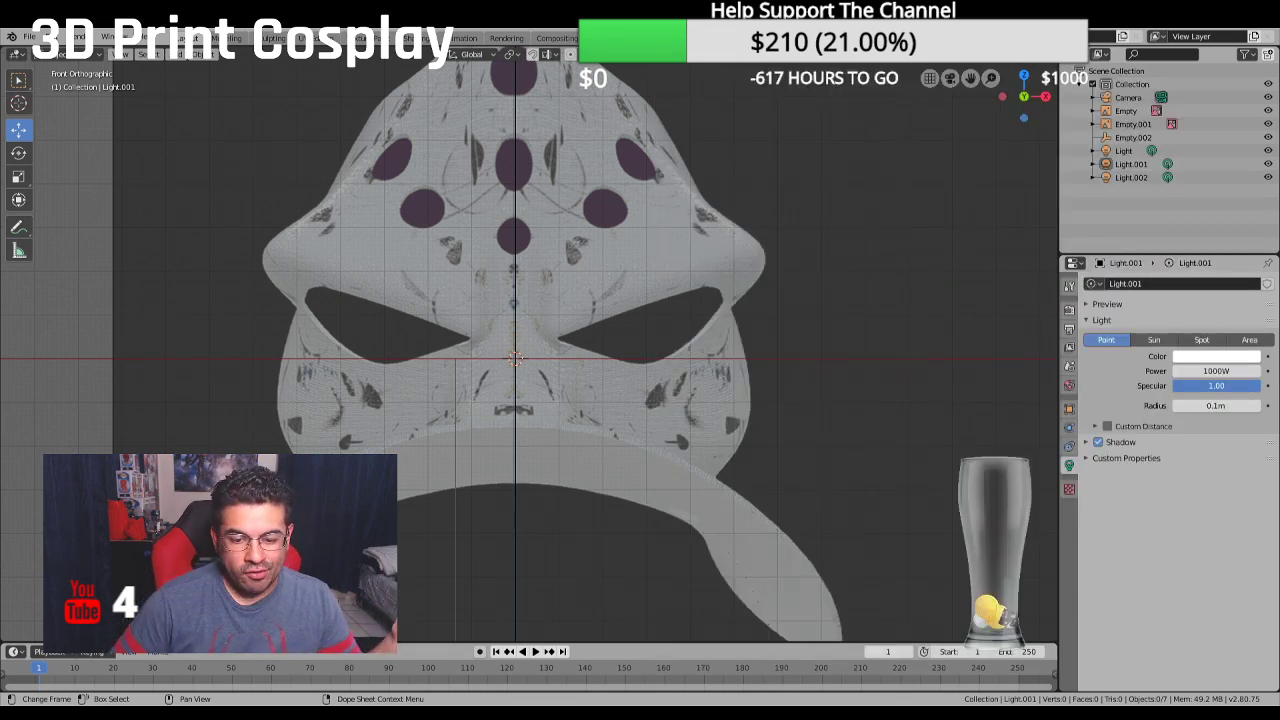
# Examine the front-view mask reference and the cartoon side-profile reference from the front orthographic view
pyautogui.scroll(-1, 456, 405)
pyautogui.scroll(1, 456, 405)
pyautogui.scroll(-1, 456, 405)
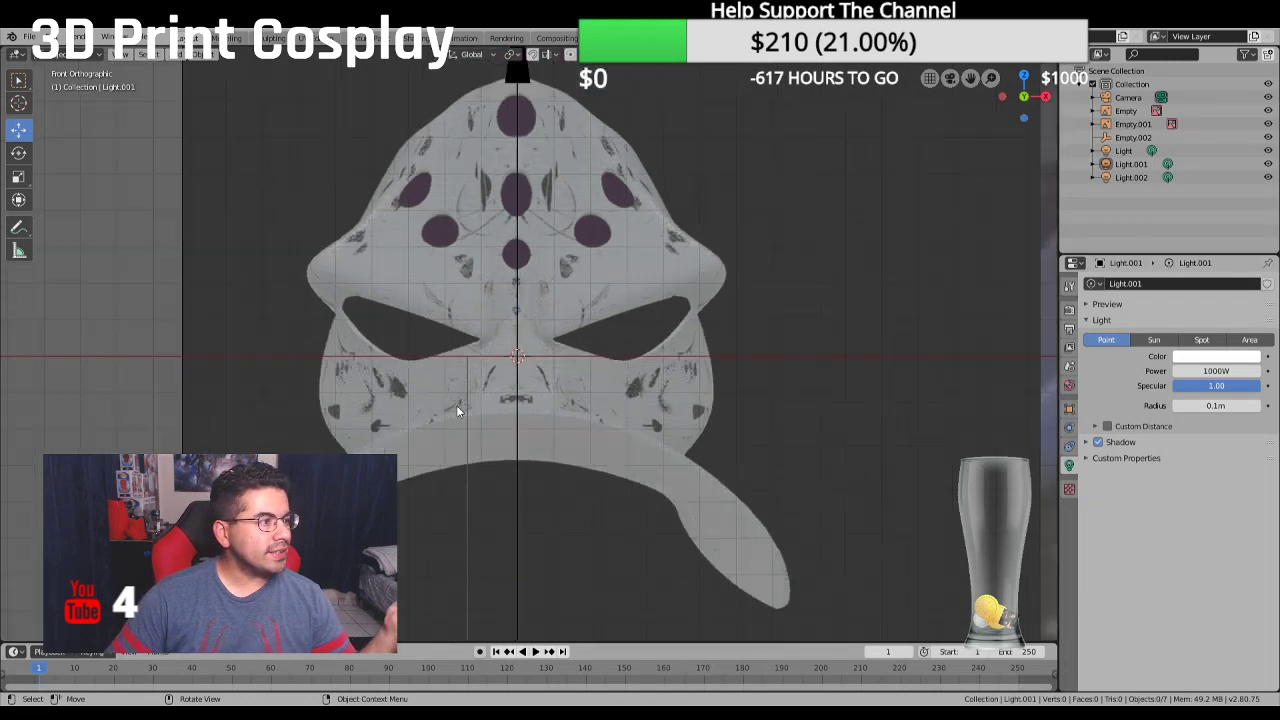
pyautogui.scroll(1, 457, 411)
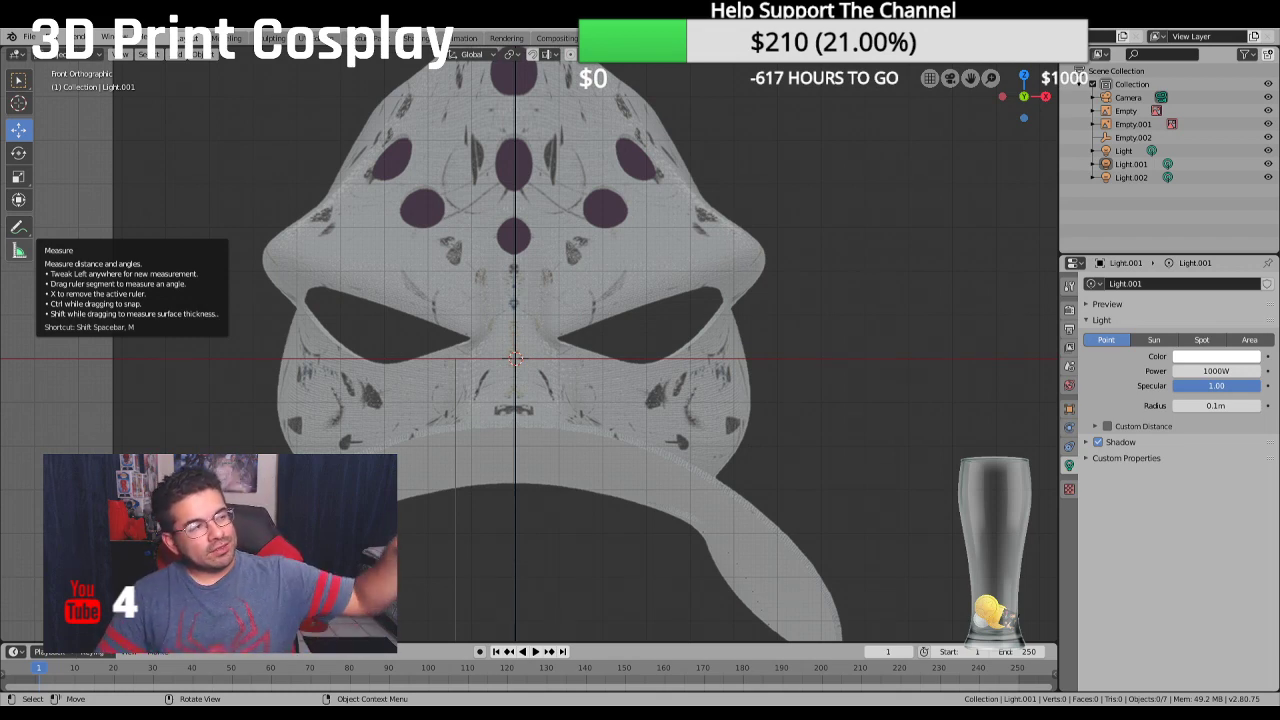
pyautogui.scroll(-1, 516, 350)
pyautogui.scroll(-2, 520, 350)
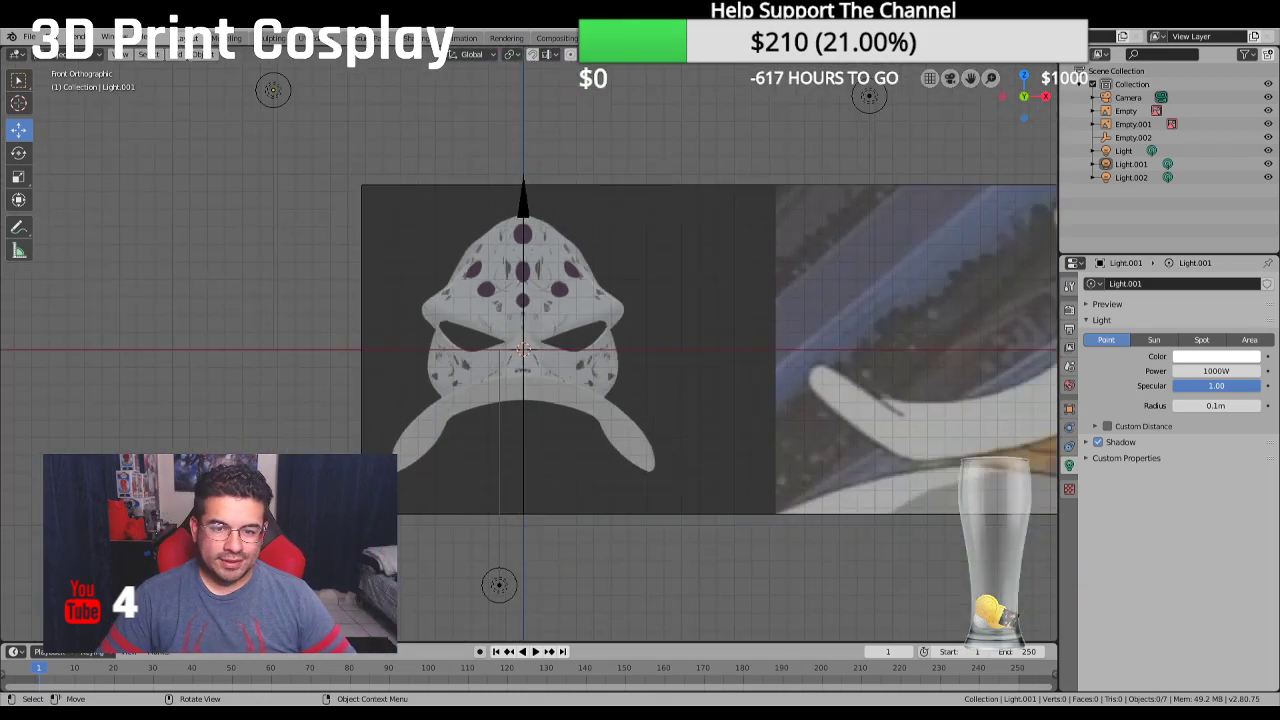
pyautogui.moveTo(360, 290); pyautogui.dragTo(216, 260, button='middle')
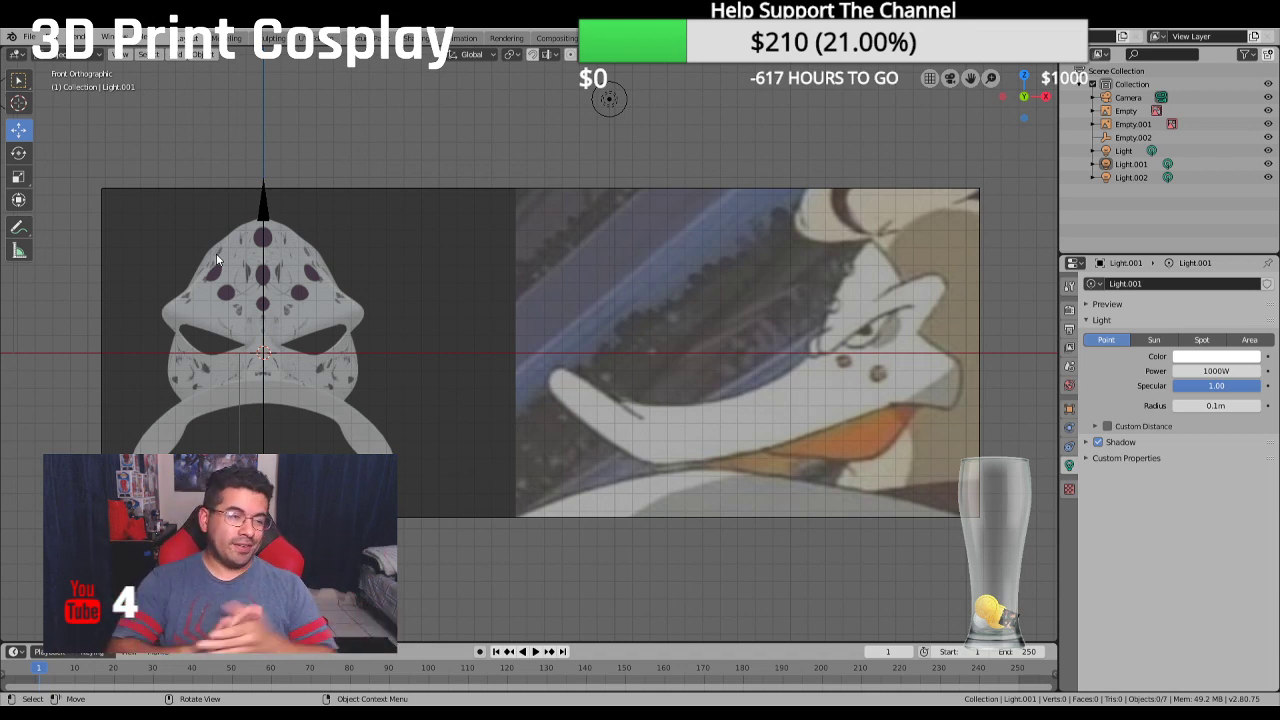
pyautogui.scroll(-1, 200, 260)
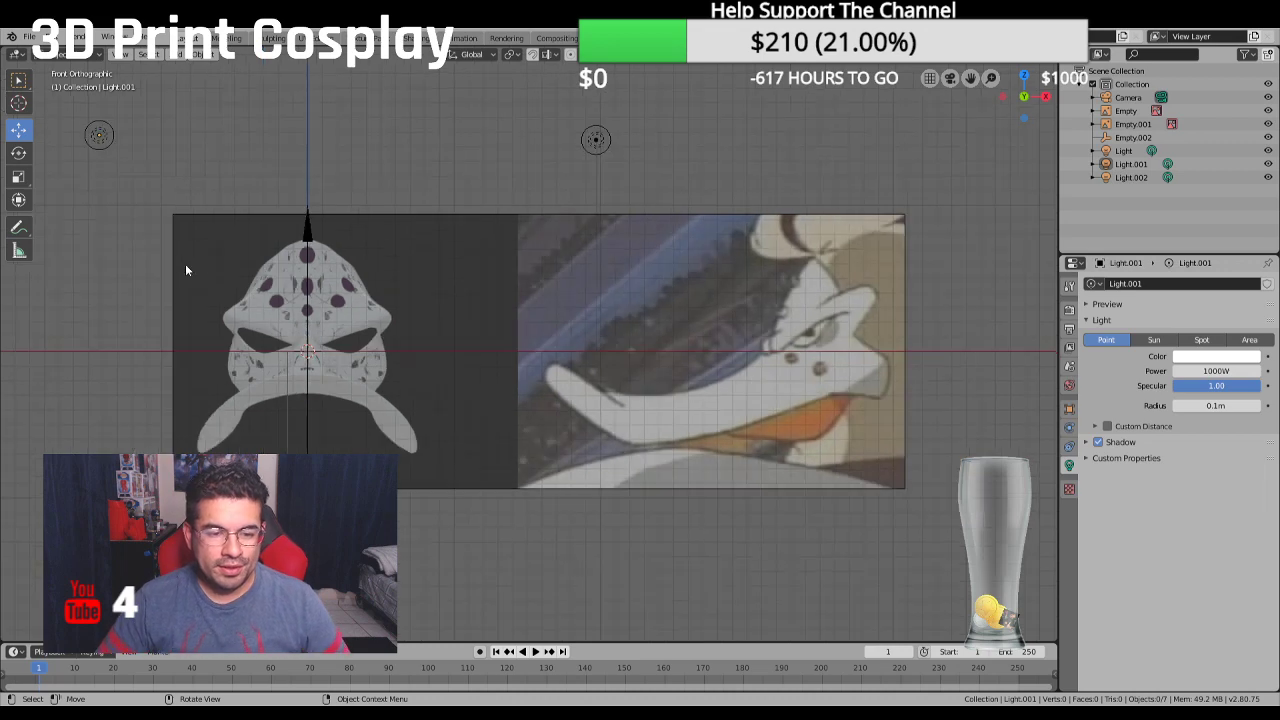
pyautogui.scroll(5, 329, 293)
pyautogui.keyDown('shift'); pyautogui.moveTo(300, 309); pyautogui.dragTo(409, 271, button='middle'); pyautogui.keyUp('shift')
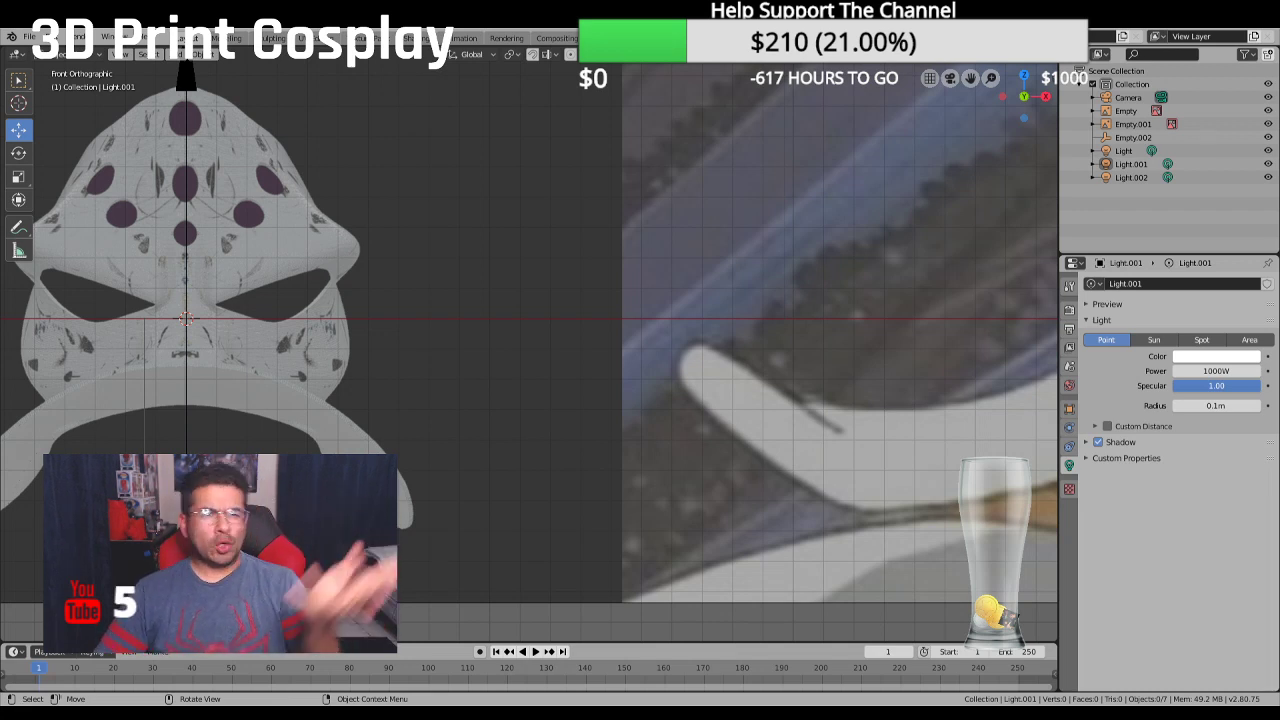
pyautogui.press('shift')
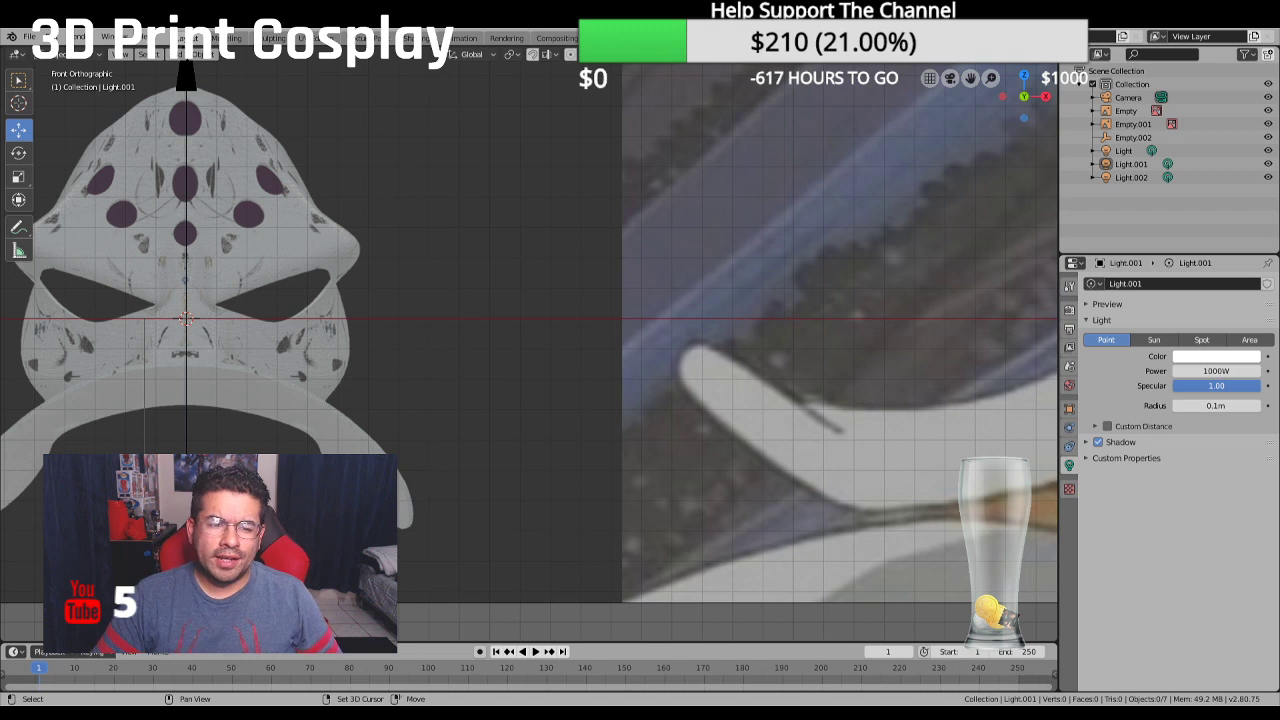
pyautogui.keyDown('shift'); pyautogui.moveTo(336, 454); pyautogui.dragTo(640, 466, button='middle'); pyautogui.keyUp('shift')
pyautogui.scroll(1, 638, 465)
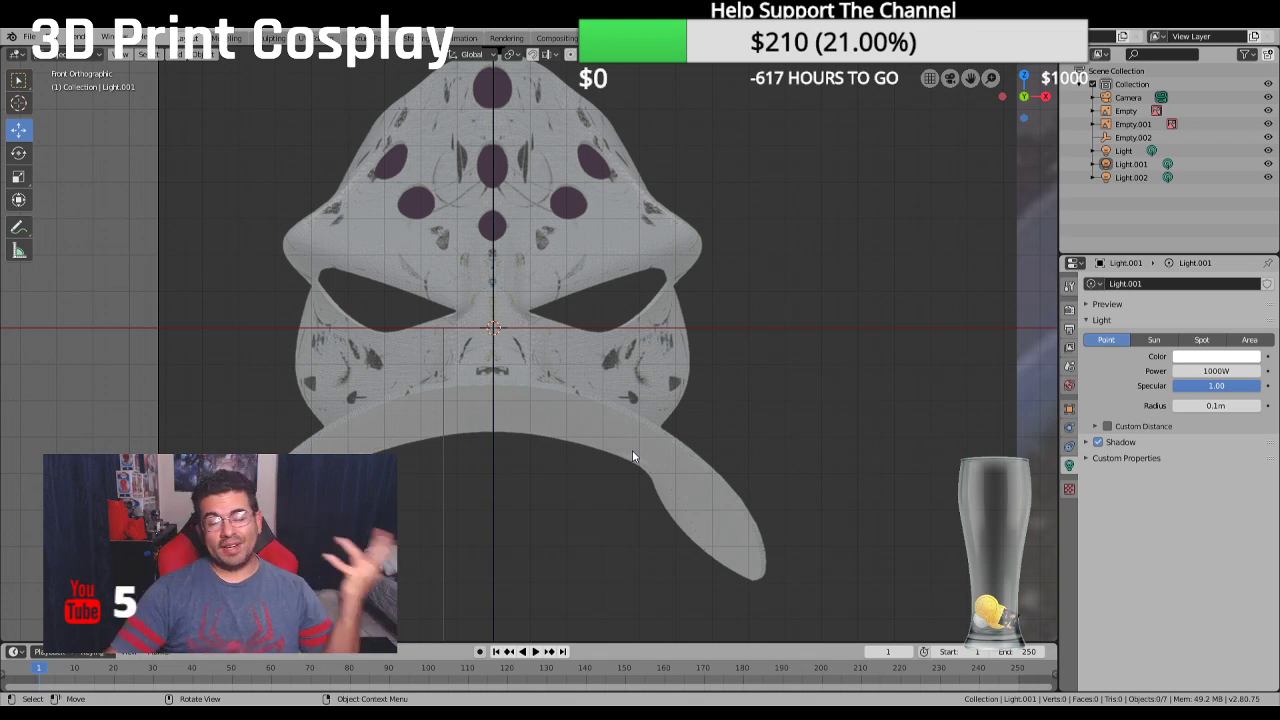
pyautogui.keyDown('shift'); pyautogui.moveTo(569, 363); pyautogui.dragTo(580, 381, button='middle'); pyautogui.keyUp('shift')
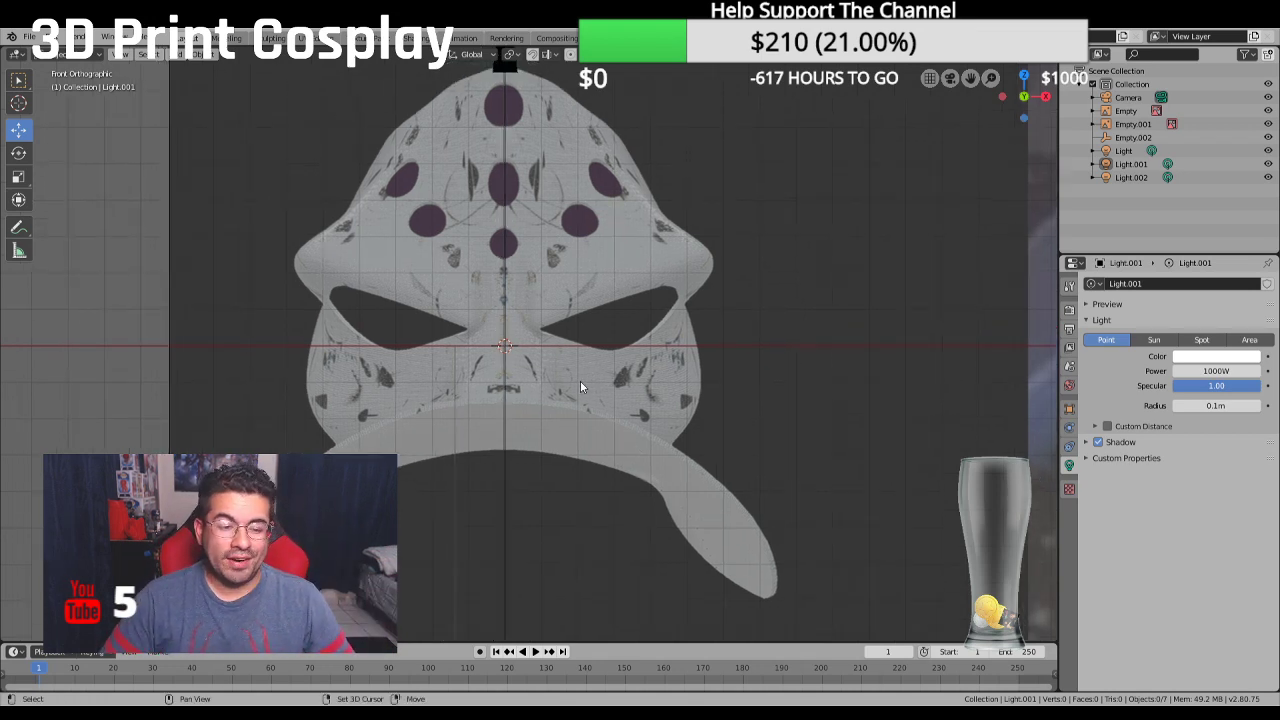
pyautogui.scroll(1, 580, 381)
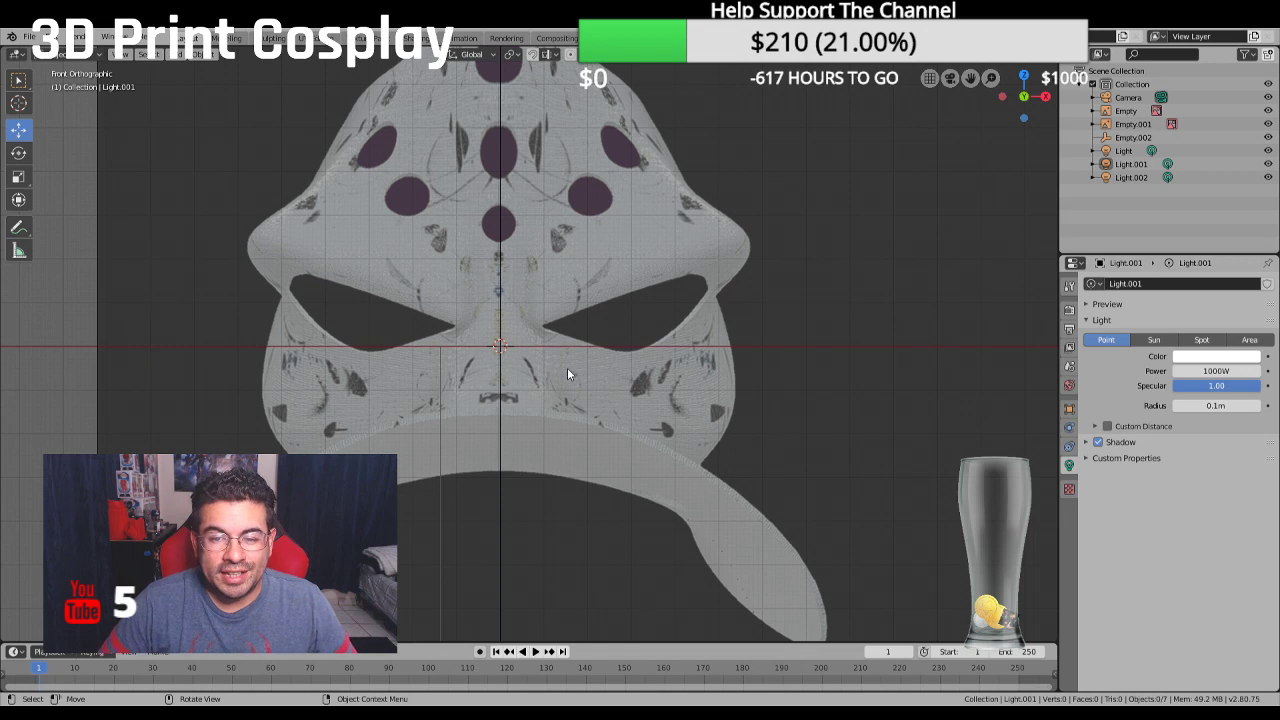
pyautogui.scroll(-3, 565, 373)
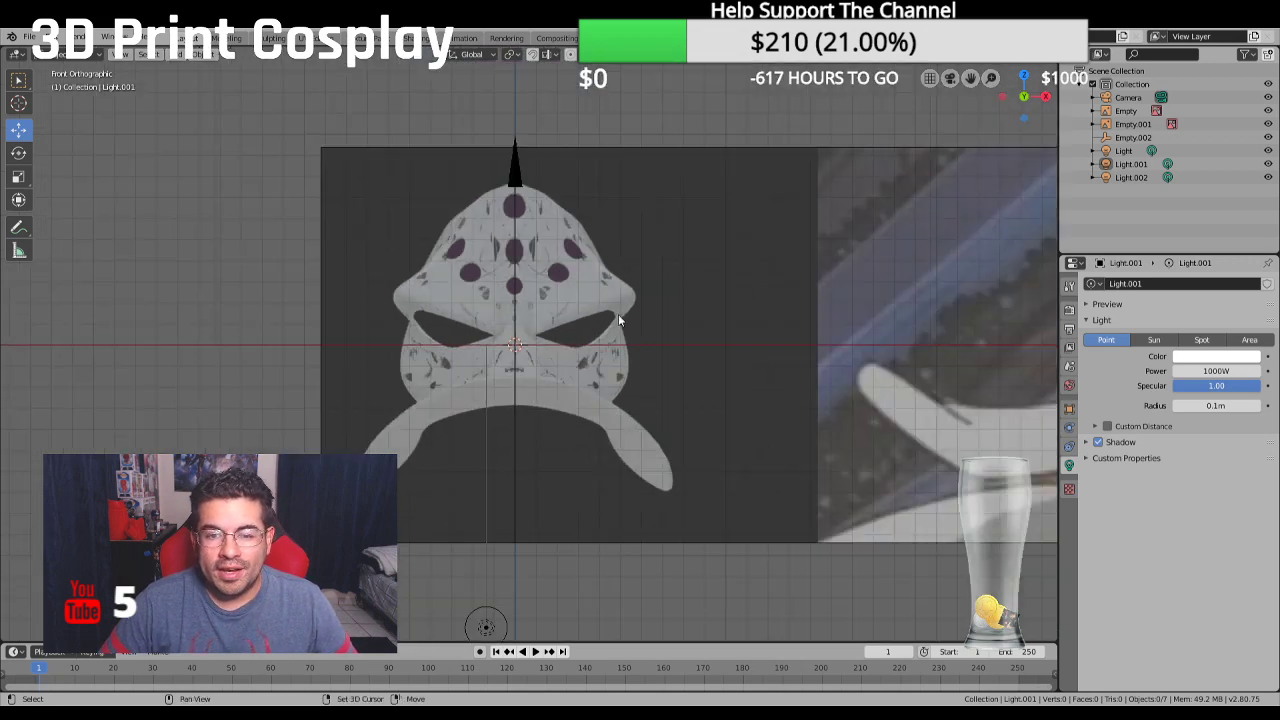
pyautogui.keyDown('shift'); pyautogui.moveTo(605, 288); pyautogui.dragTo(46, 262, button='middle'); pyautogui.keyUp('shift')
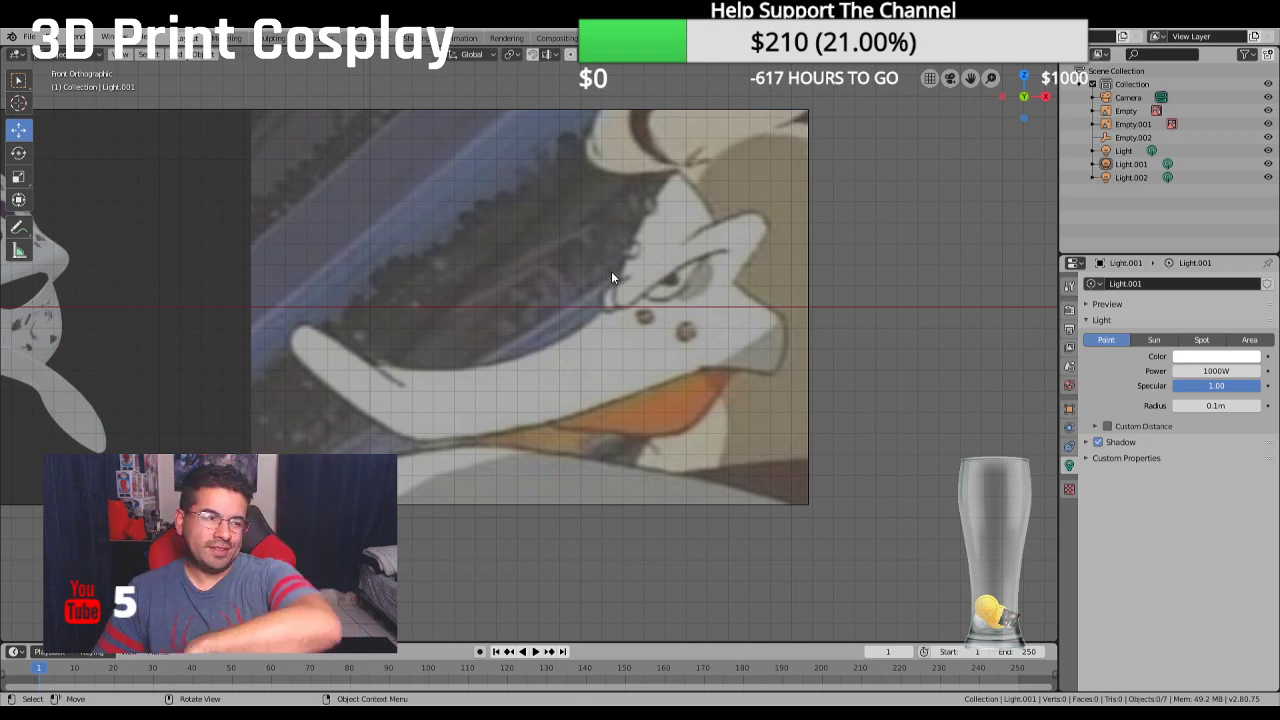
pyautogui.scroll(-2, 323, 284)
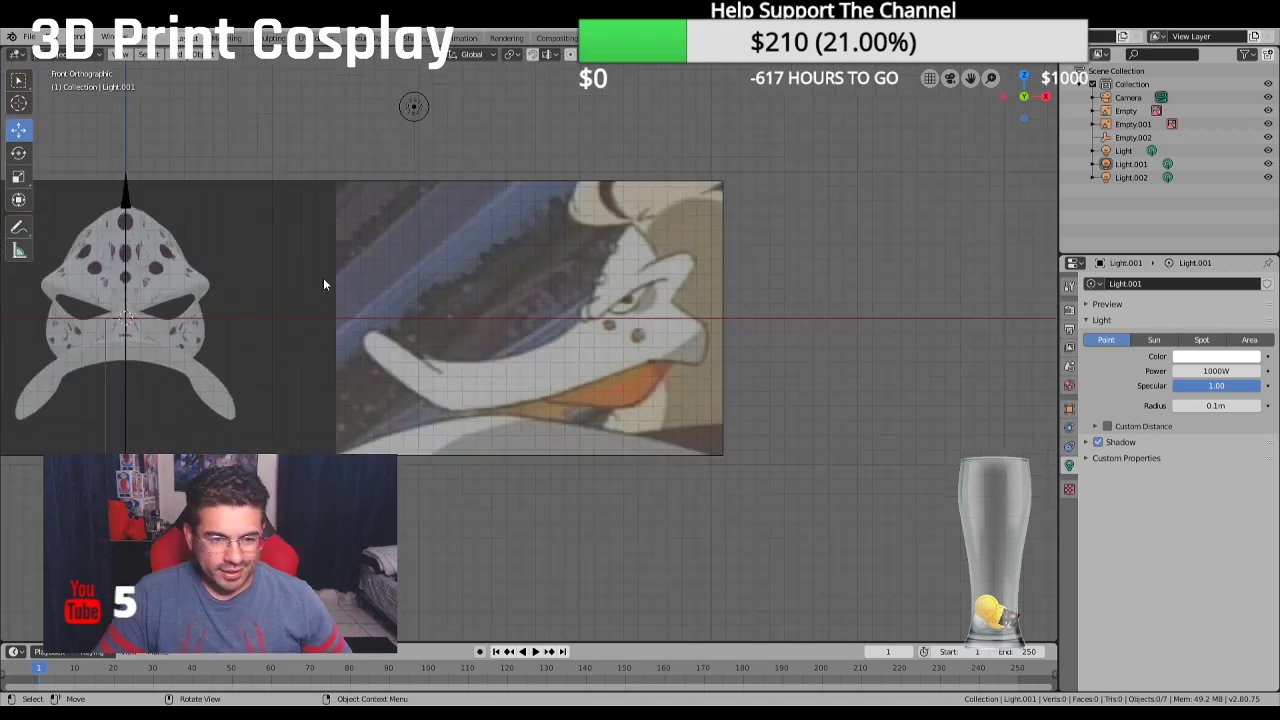
pyautogui.keyDown('shift'); pyautogui.moveTo(334, 258); pyautogui.dragTo(534, 241, button='middle'); pyautogui.keyUp('shift')
pyautogui.scroll(-1, 530, 240)
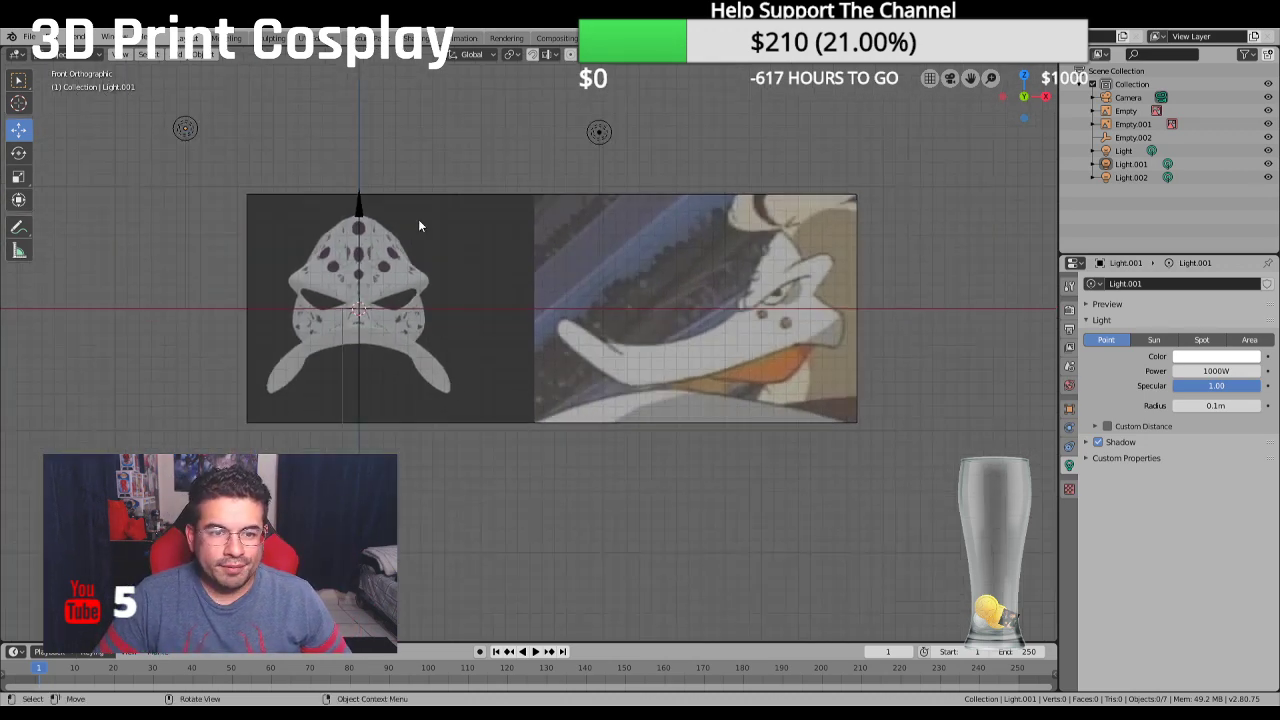
pyautogui.scroll(1, 300, 170)
# Import the head STL model from the Desktop folder into the scene
pyautogui.click(31, 37)
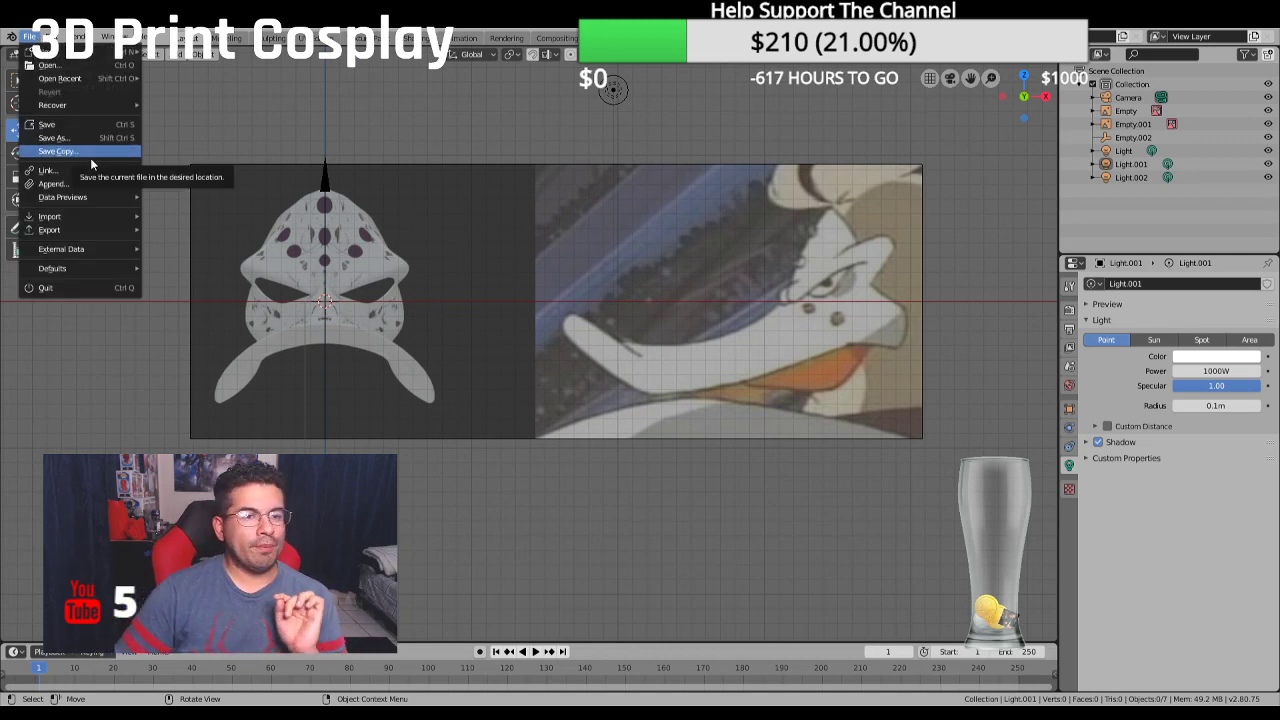
pyautogui.moveTo(93, 230)
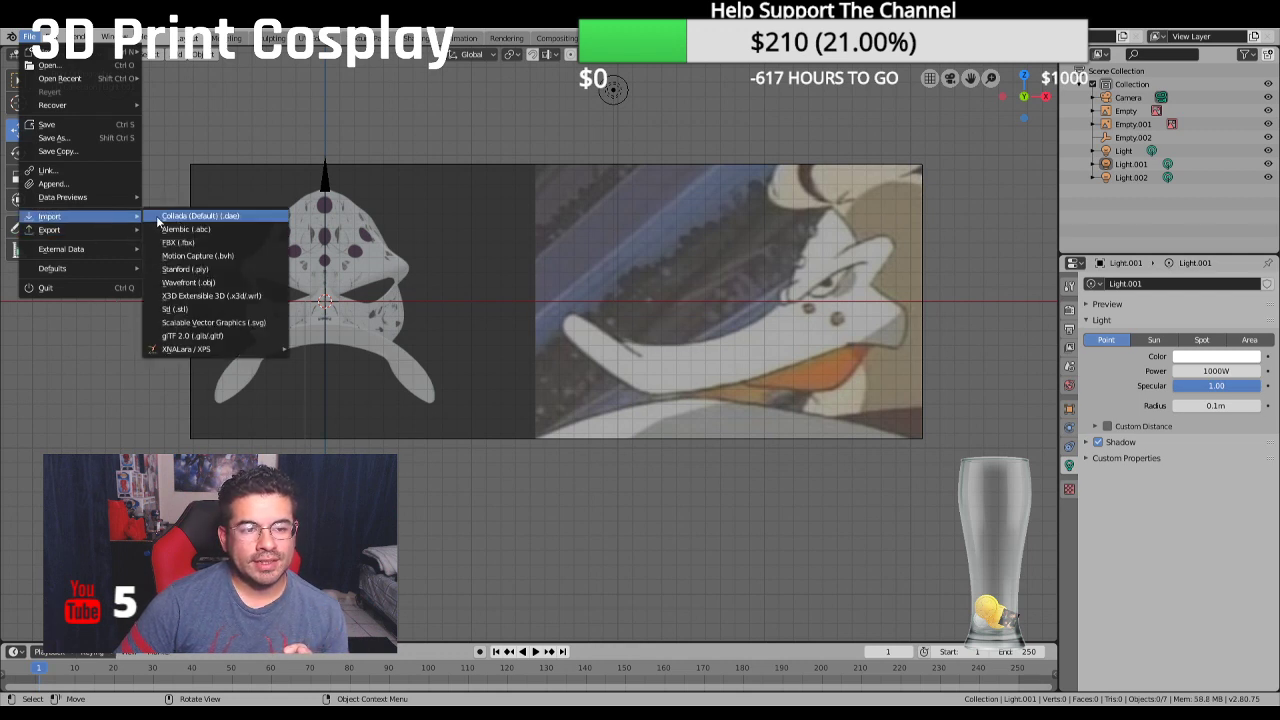
pyautogui.click(201, 307)
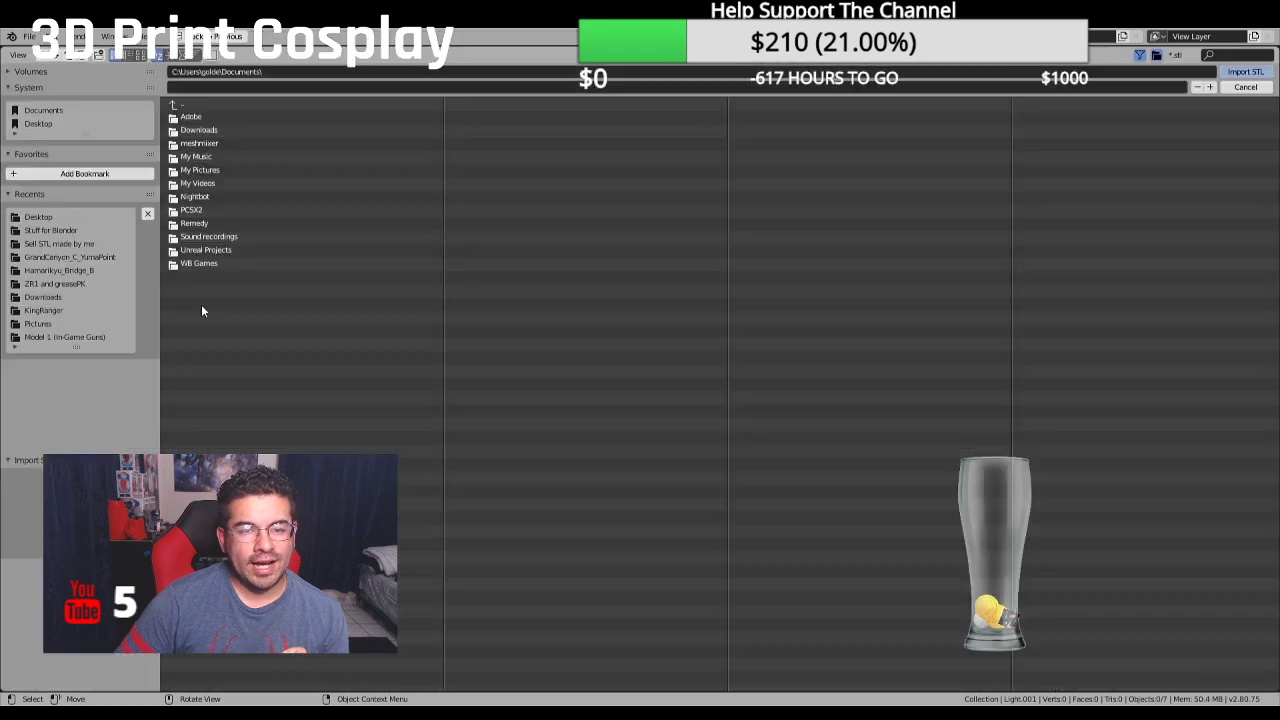
pyautogui.click(40, 217)
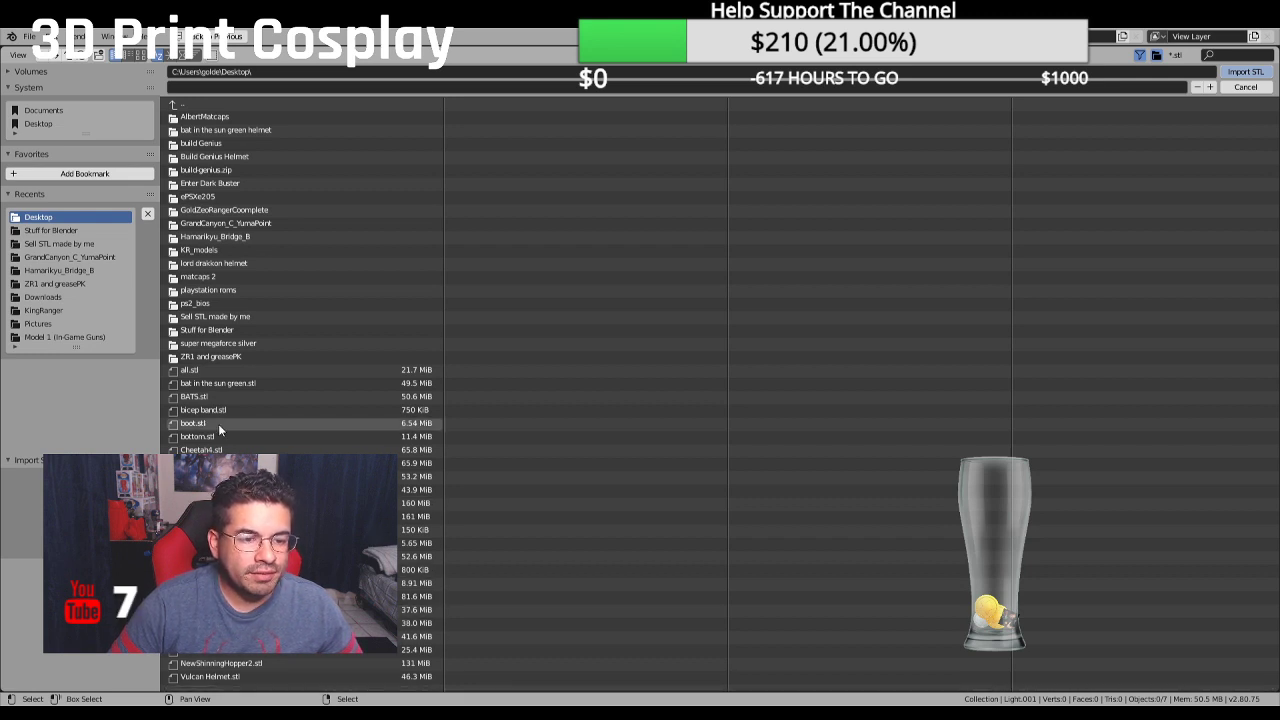
pyautogui.doubleClick(230, 543)
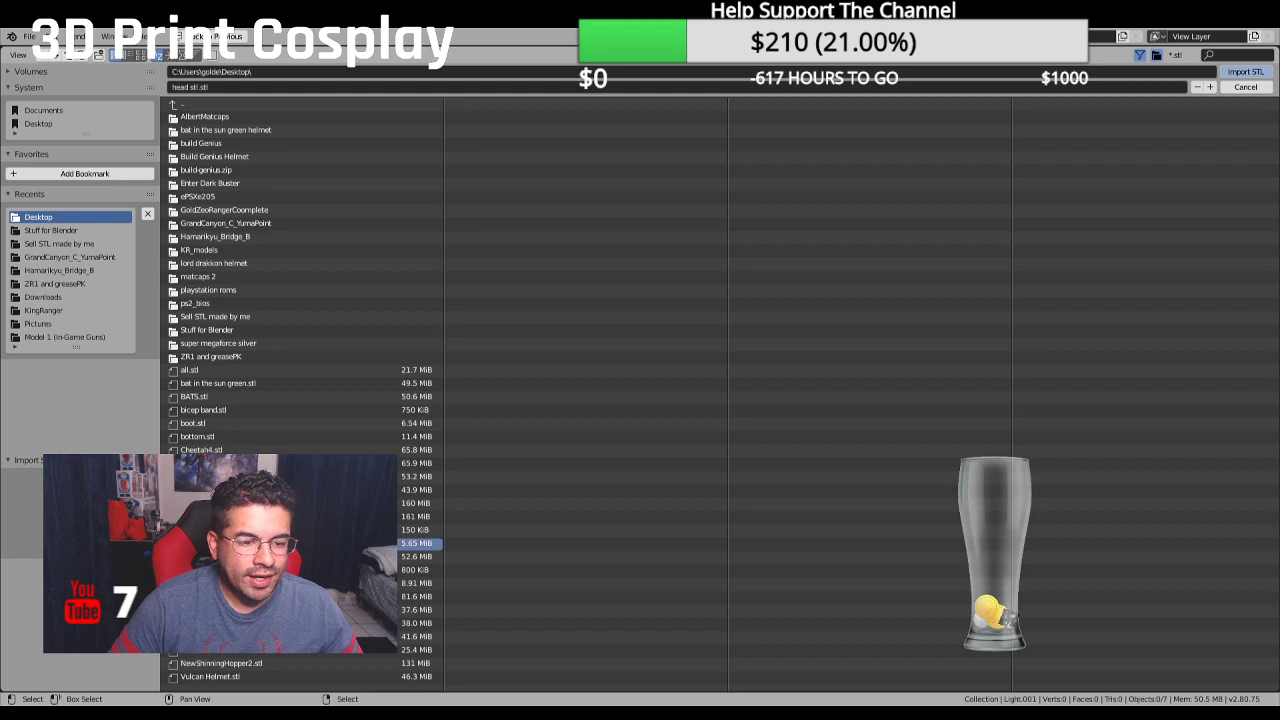
# Scale the imported head model down drastically toward the size of the reference images
pyautogui.scroll(-20, 529, 324)
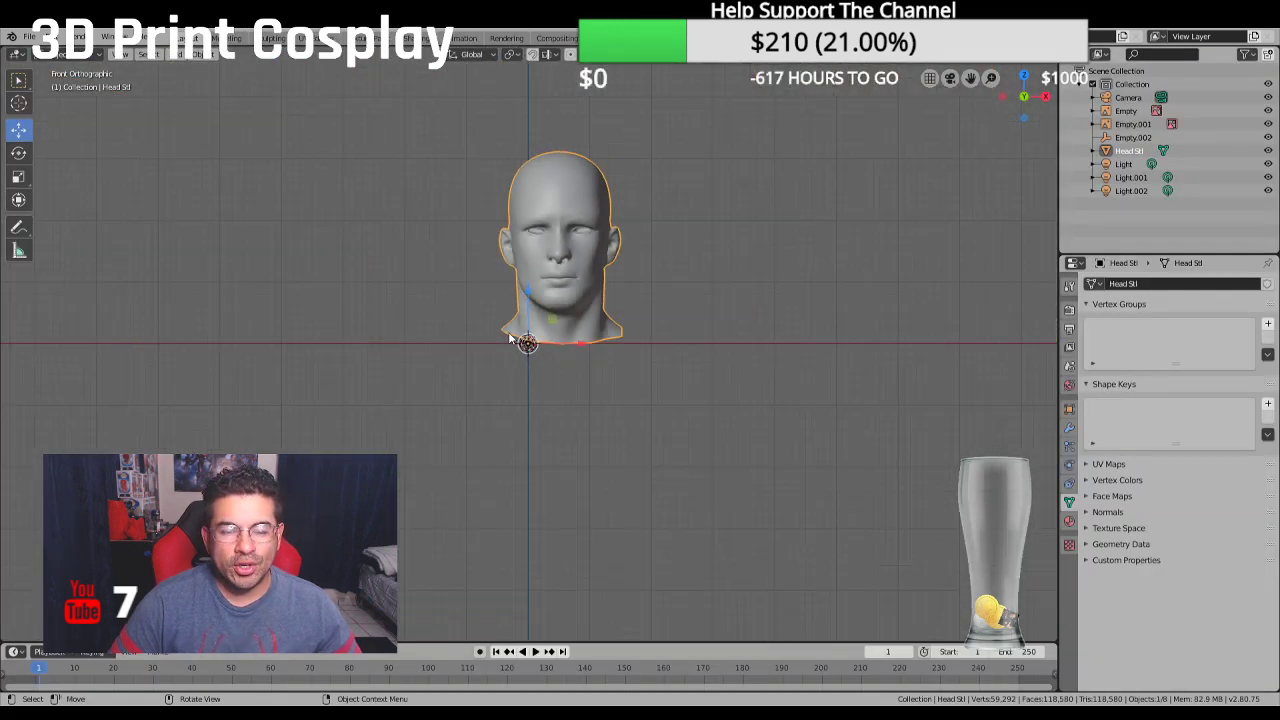
pyautogui.scroll(2, 510, 338)
pyautogui.keyDown('shift'); pyautogui.moveTo(554, 290); pyautogui.dragTo(515, 457, button='middle'); pyautogui.keyUp('shift')
pyautogui.scroll(2, 515, 457)
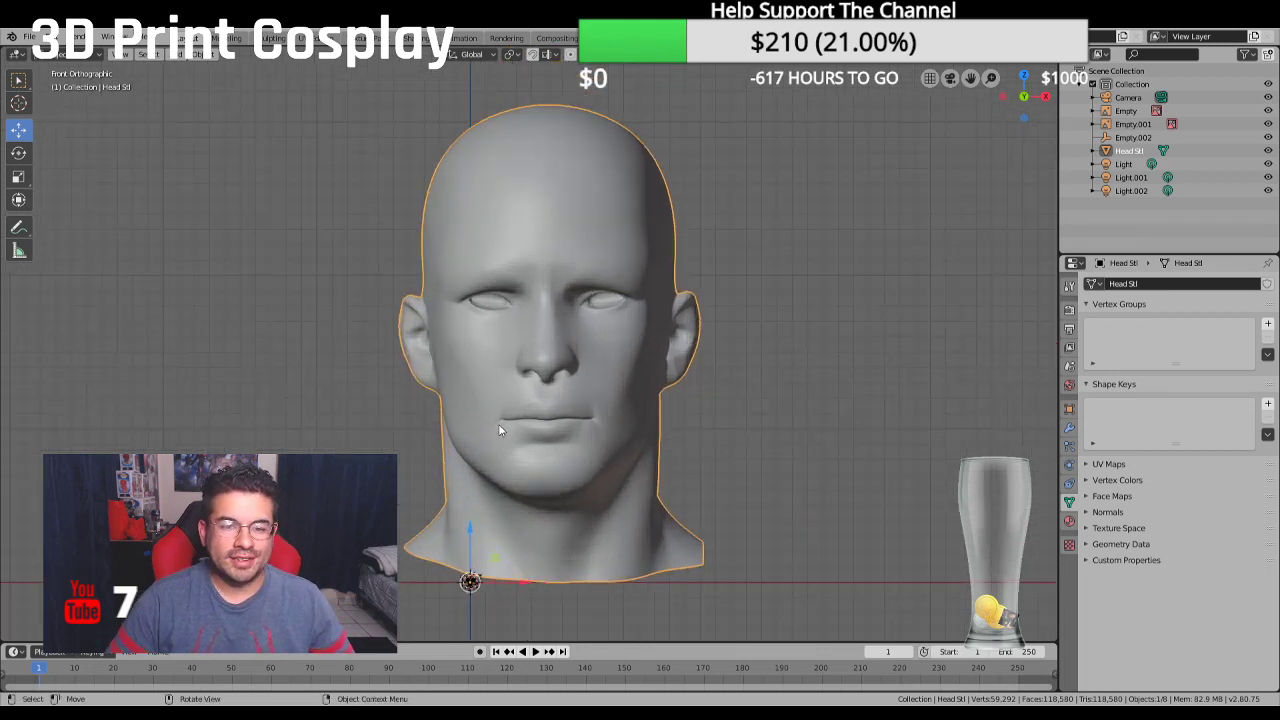
pyautogui.scroll(-1, 490, 409)
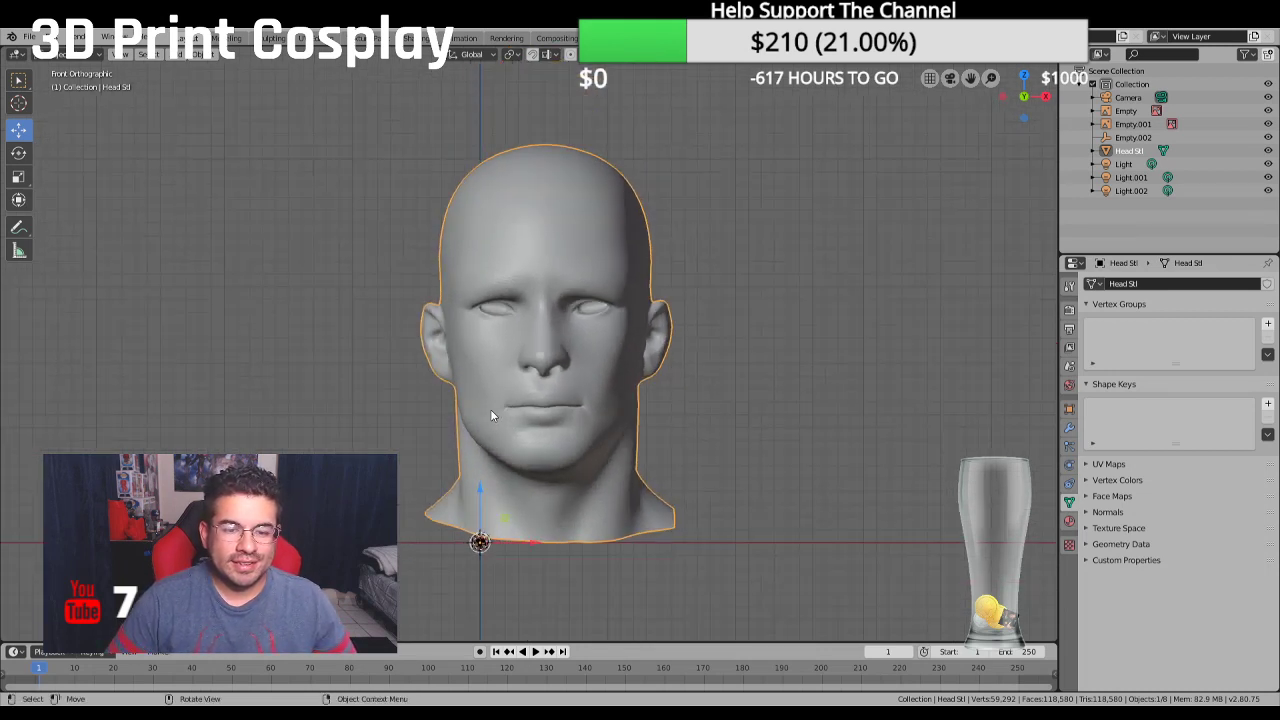
pyautogui.click(19, 177)
pyautogui.press('s')
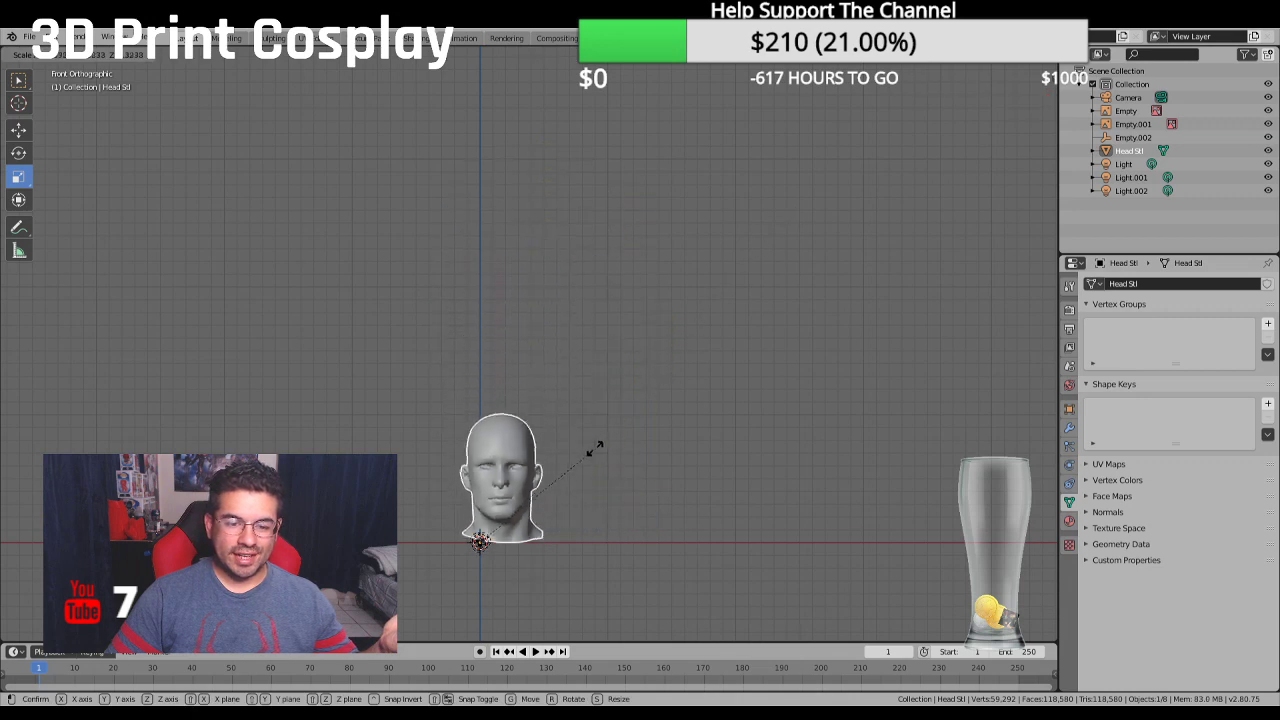
pyautogui.click(484, 537)
# Scale the head down further until it is close to the size of the front mask reference
pyautogui.scroll(5, 487, 531)
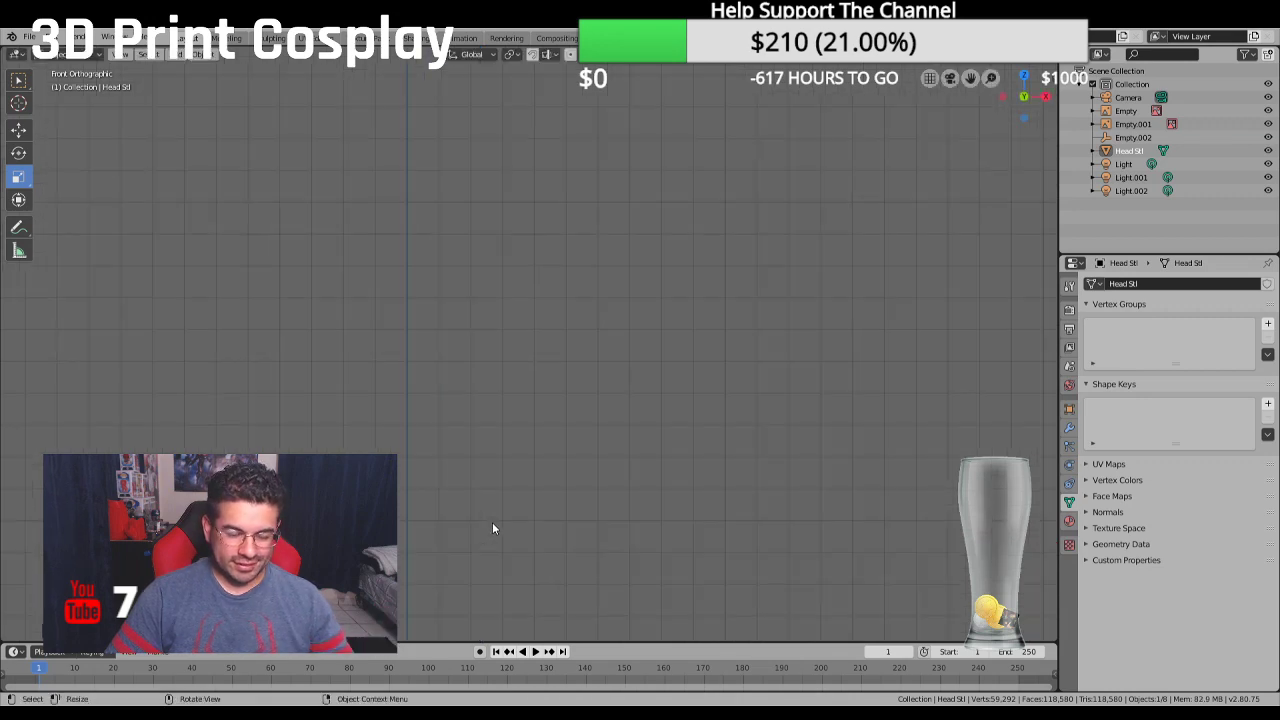
pyautogui.keyDown('shift'); pyautogui.moveTo(538, 495); pyautogui.dragTo(648, 153, button='middle'); pyautogui.keyUp('shift')
pyautogui.scroll(11, 606, 291)
pyautogui.keyDown('shift'); pyautogui.moveTo(609, 424); pyautogui.dragTo(705, 317, button='middle'); pyautogui.keyUp('shift')
pyautogui.scroll(6, 700, 312)
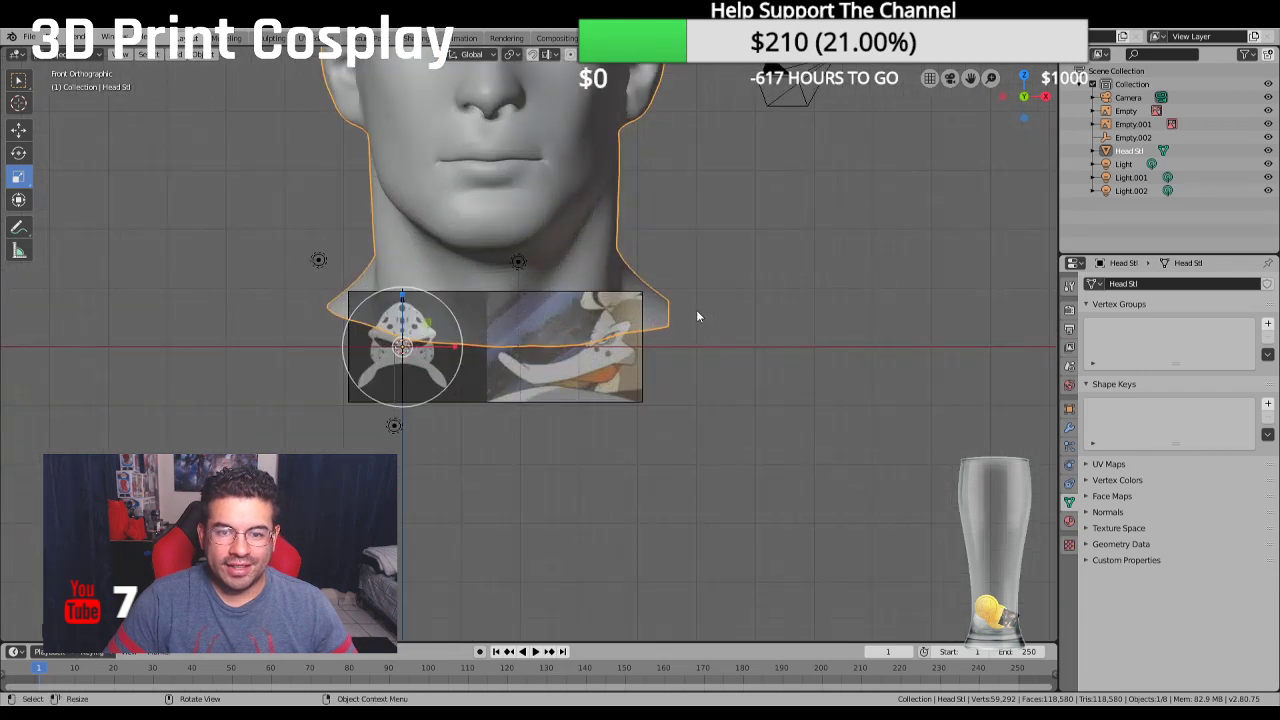
pyautogui.scroll(-1, 672, 411)
pyautogui.press('s')
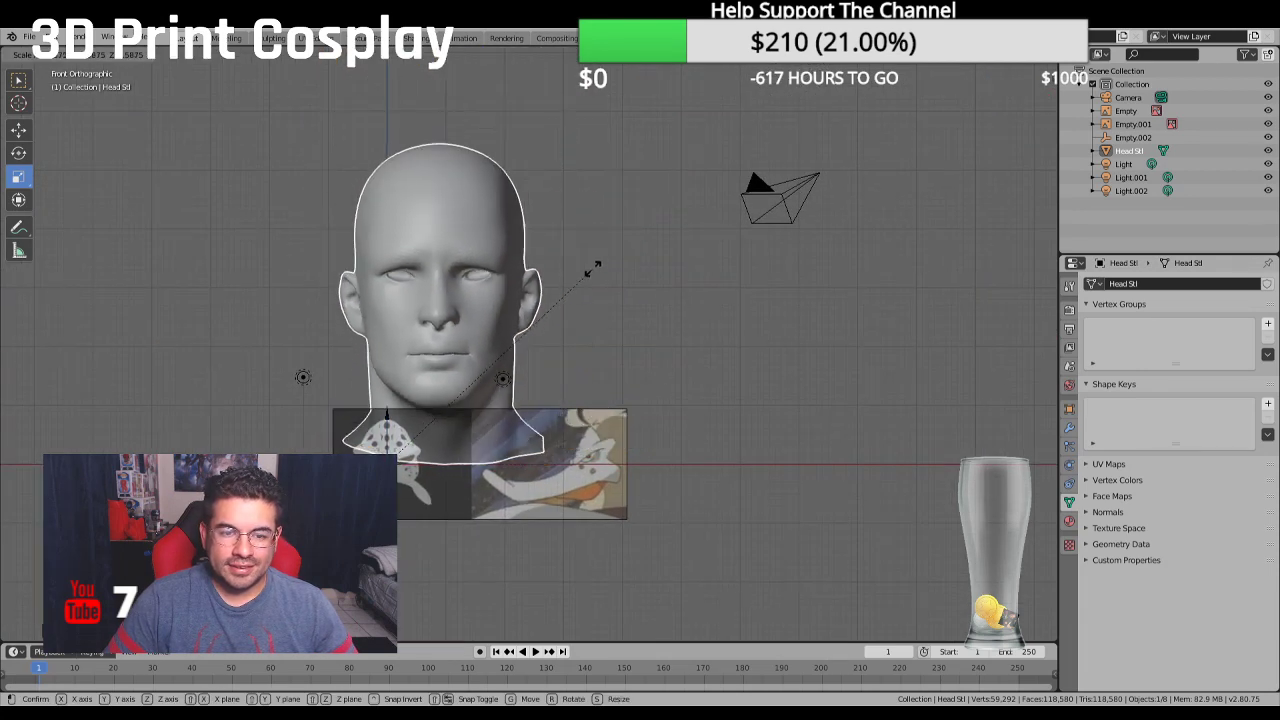
pyautogui.scroll(3, 484, 376)
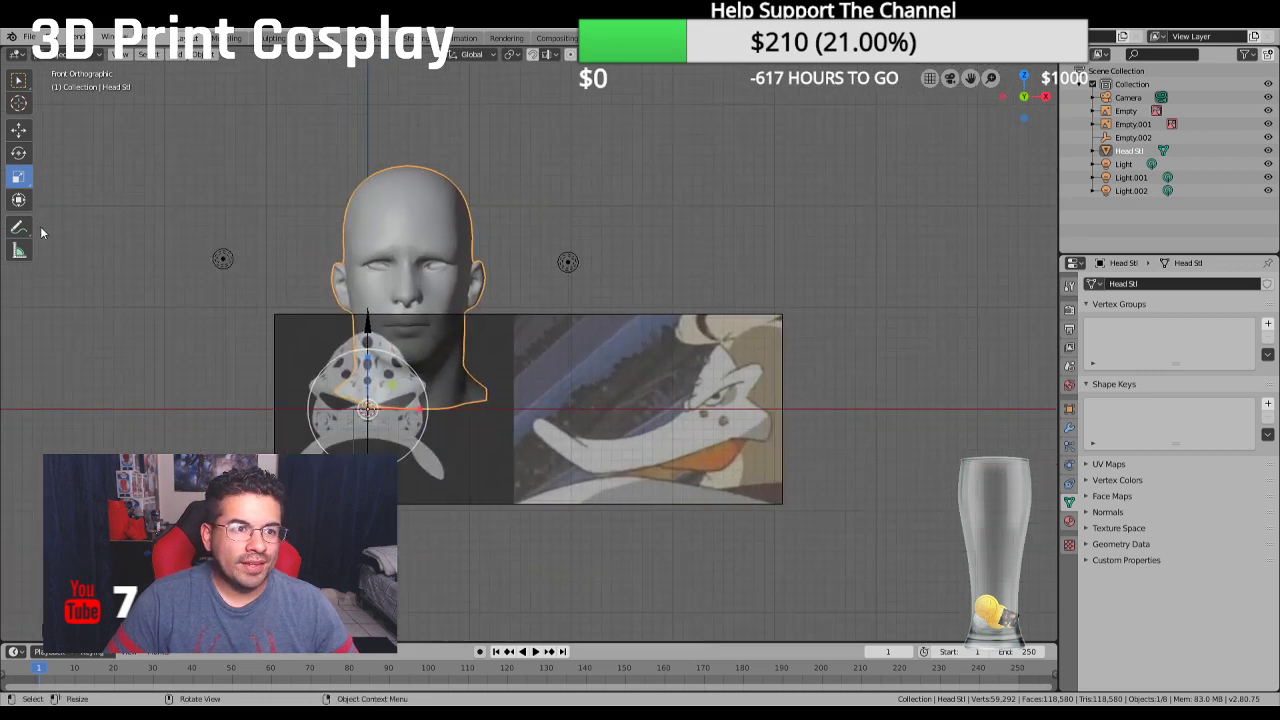
# Lower the head along the Z axis and set its origin to its geometry
pyautogui.click(18, 130)
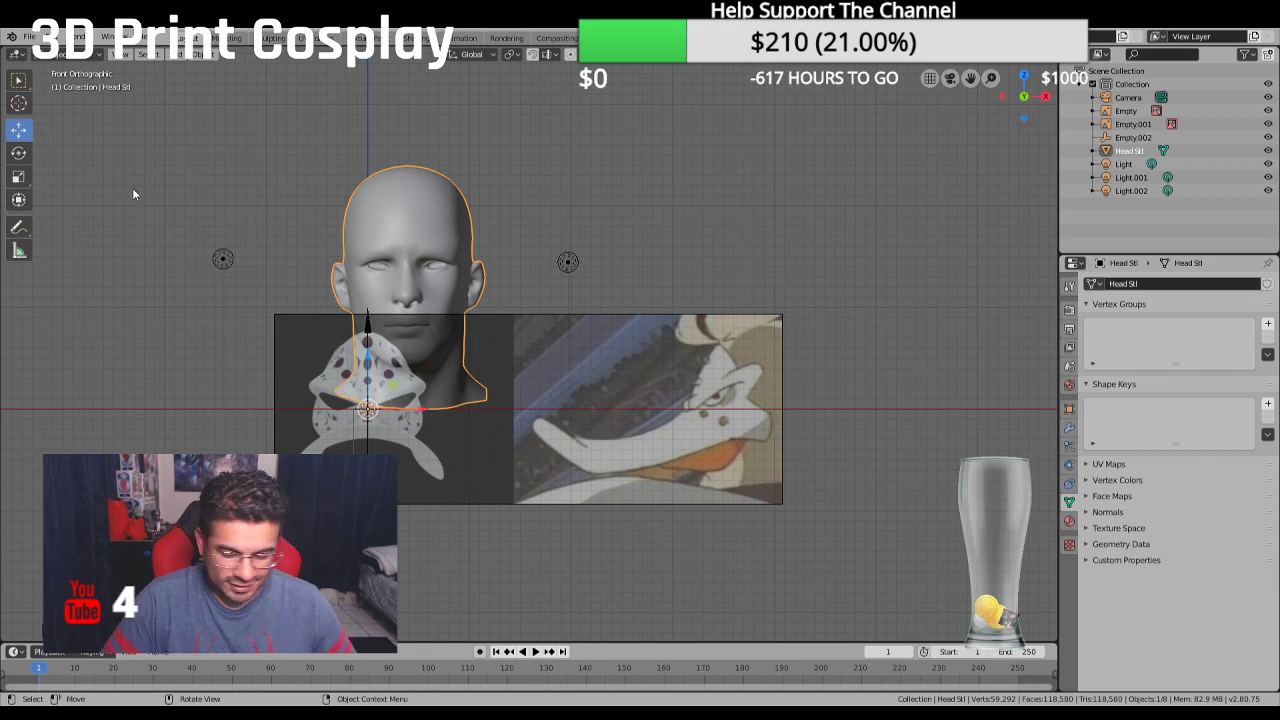
pyautogui.moveTo(149, 197); pyautogui.dragTo(313, 207, button='middle')
pyautogui.moveTo(543, 408); pyautogui.dragTo(543, 479)
pyautogui.rightClick(384, 363)
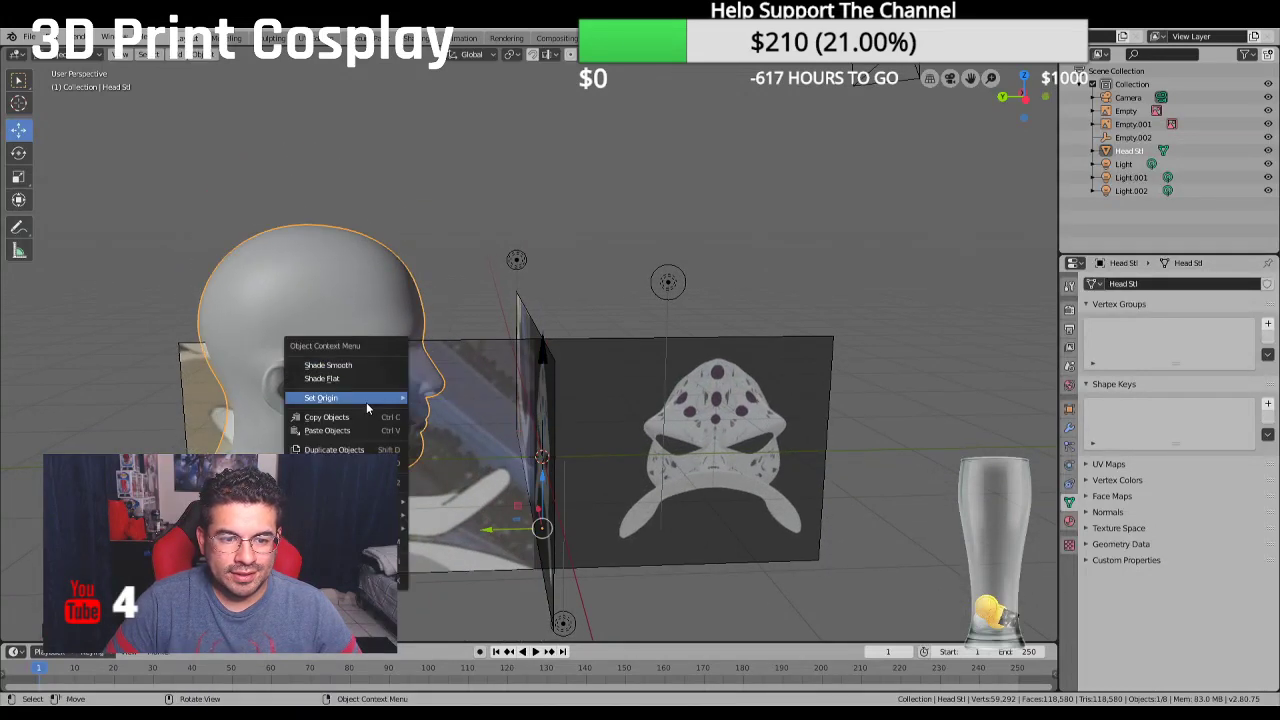
pyautogui.moveTo(366, 400)
pyautogui.click(498, 412)
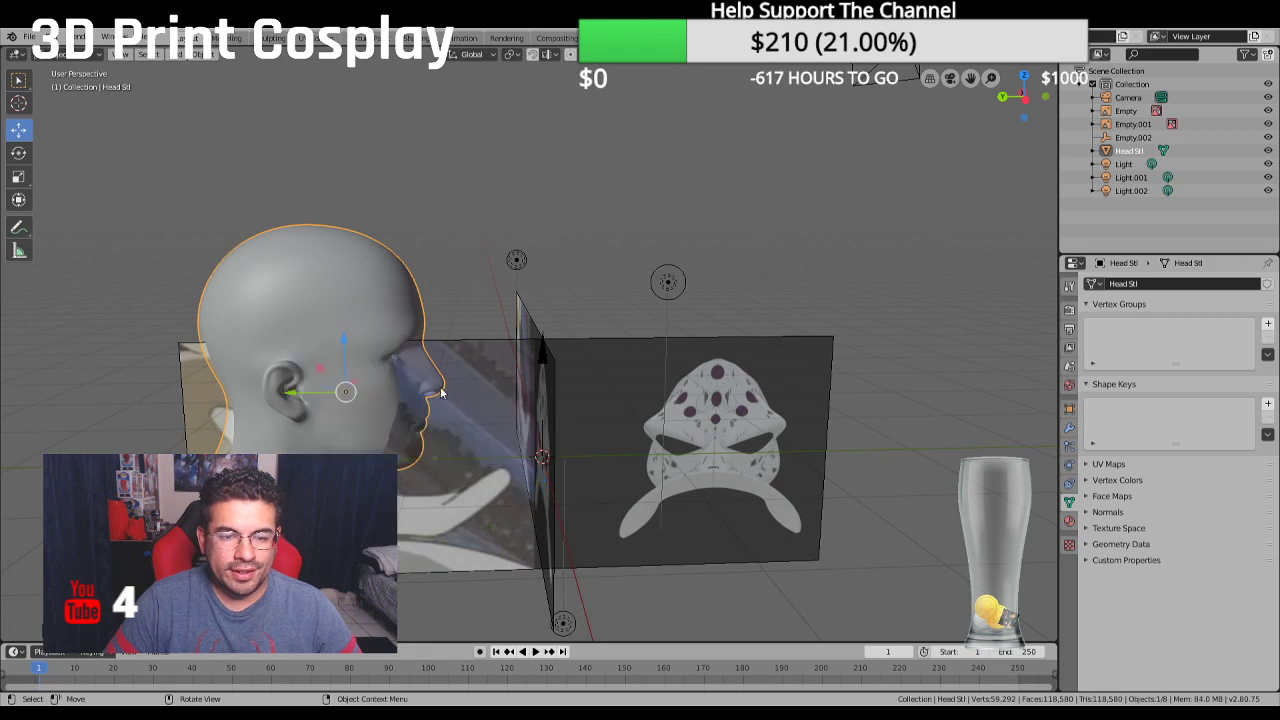
# In the front view, move the head down along Z and along X to center it behind the mask reference
pyautogui.press('KP_1')
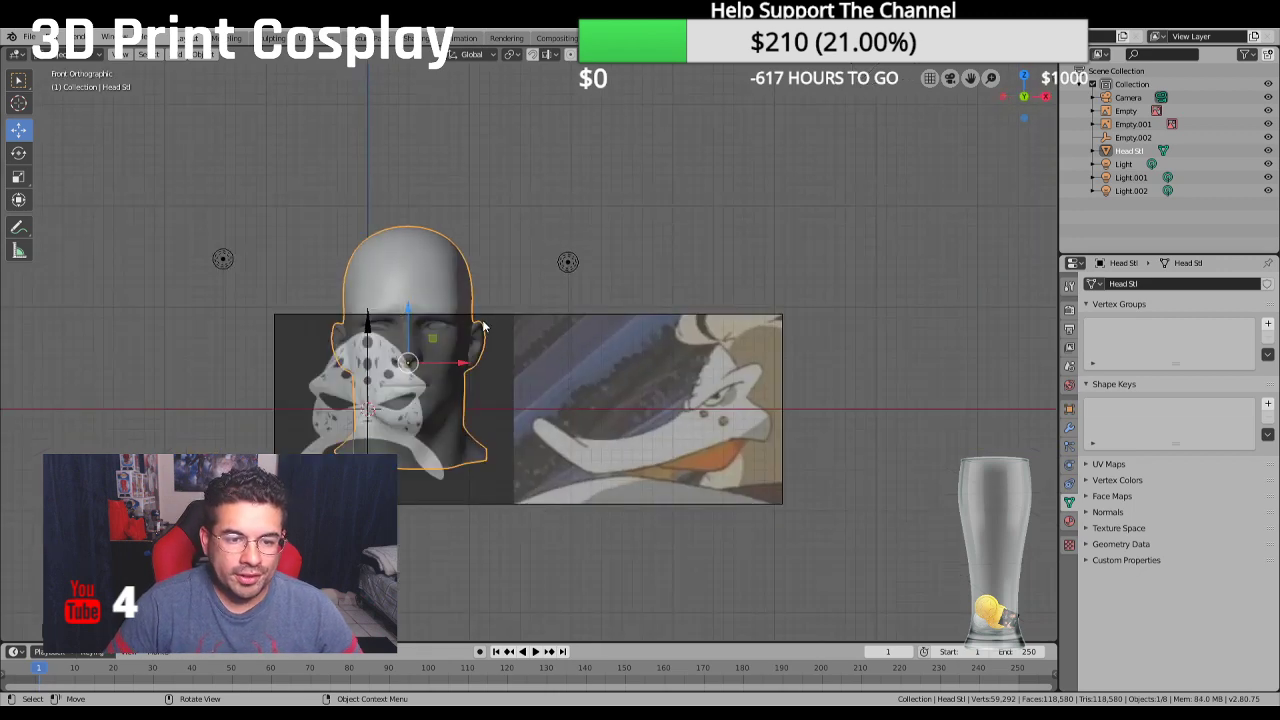
pyautogui.scroll(3, 482, 319)
pyautogui.keyDown('shift'); pyautogui.moveTo(390, 377); pyautogui.dragTo(511, 295, button='middle'); pyautogui.keyUp('shift')
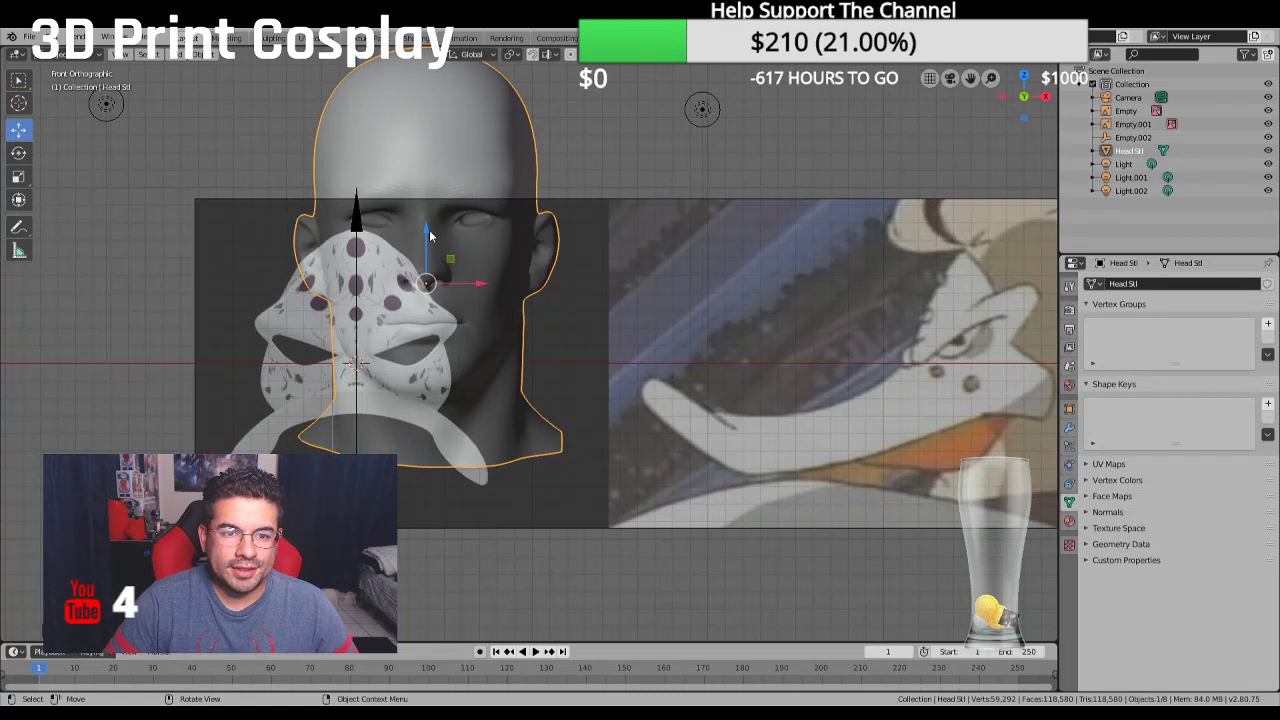
pyautogui.moveTo(429, 229); pyautogui.dragTo(405, 360)
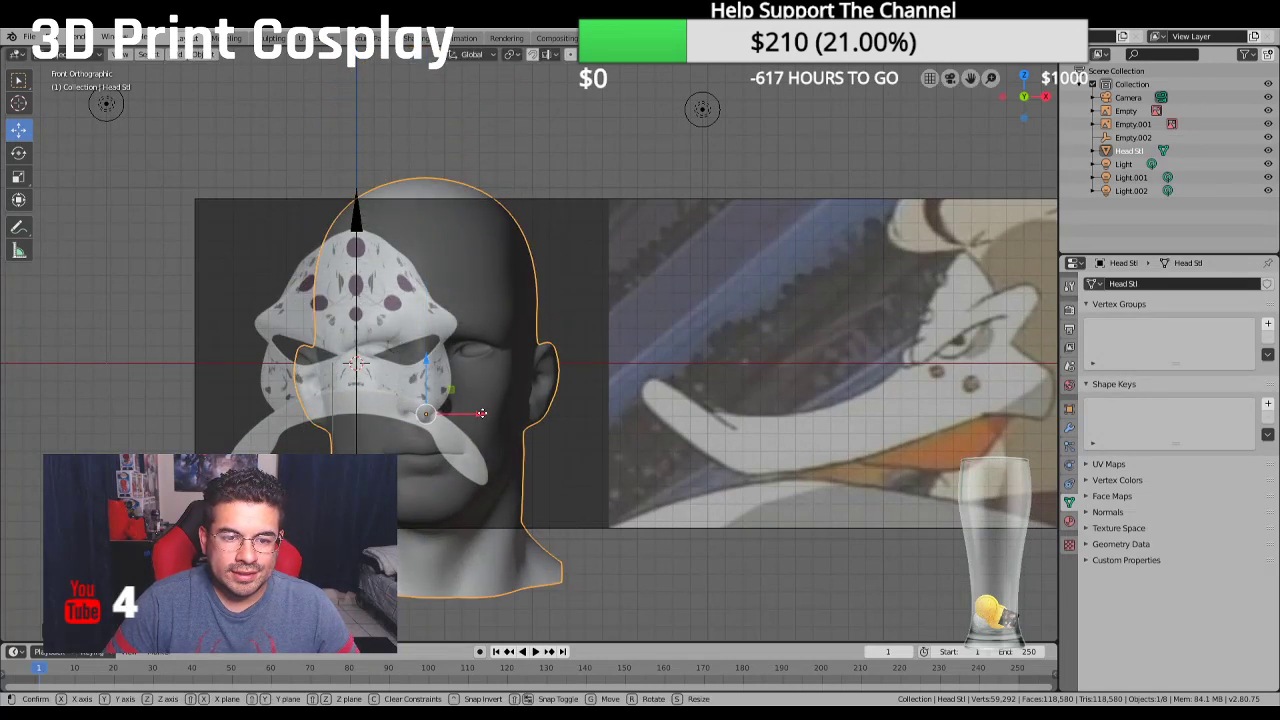
pyautogui.moveTo(481, 413); pyautogui.dragTo(418, 422)
# Finish centering the head along X behind the front mask reference, and shift it slightly along positive Y in the right view
pyautogui.moveTo(579, 401); pyautogui.dragTo(608, 407, button='middle')
pyautogui.press('KP_3')
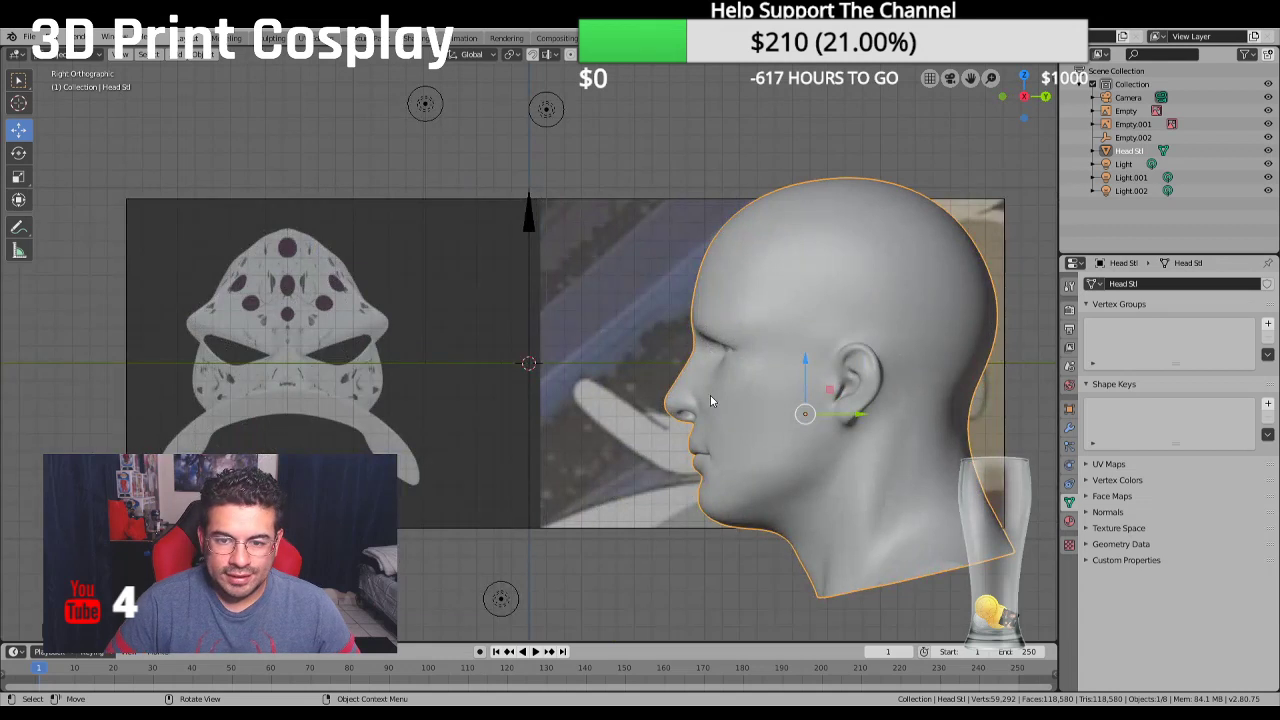
pyautogui.scroll(-2, 710, 398)
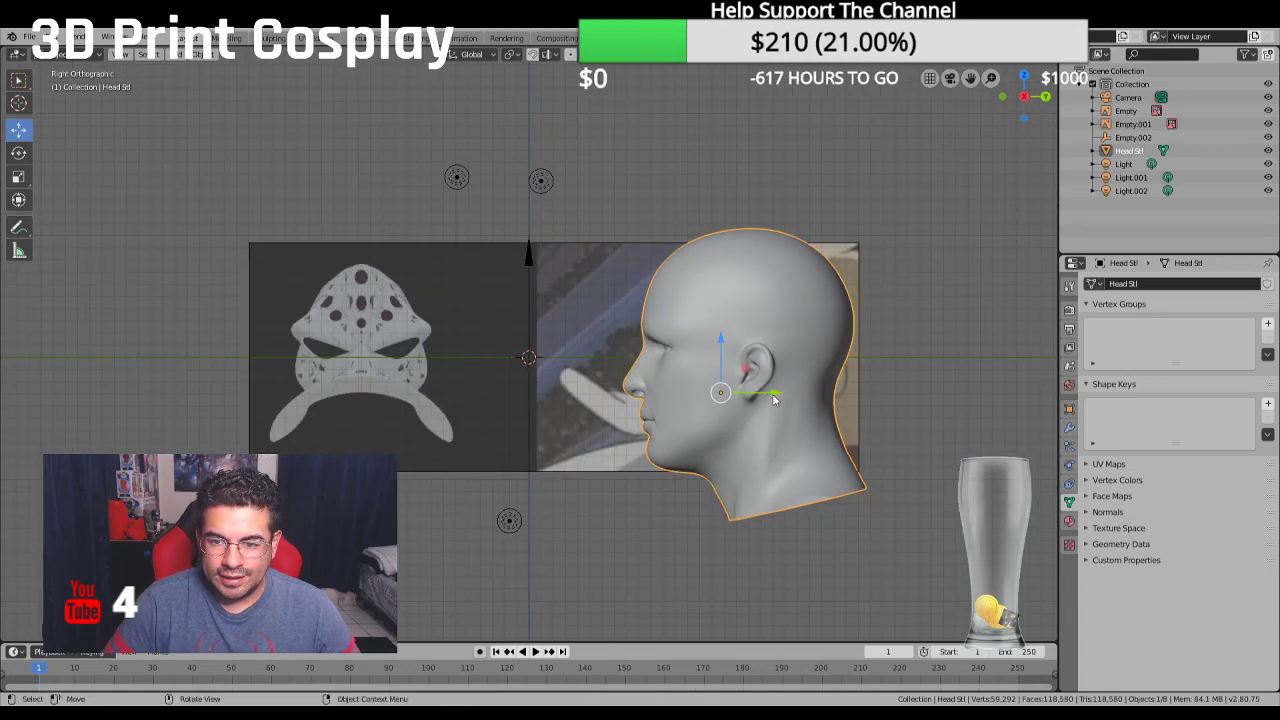
pyautogui.moveTo(773, 399); pyautogui.dragTo(786, 426)
# Move the side reference image along negative Y so the duck's bill extends ahead of the head's face
pyautogui.click(606, 298)
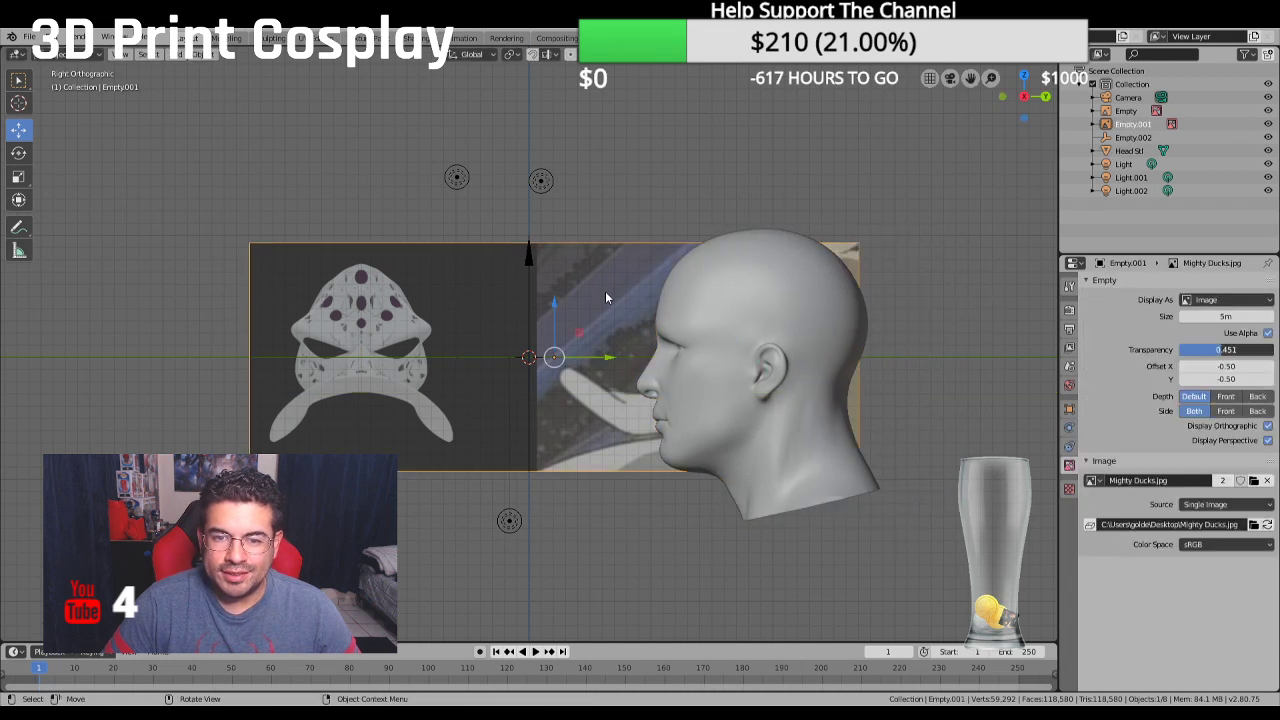
pyautogui.press('g')
pyautogui.moveTo(467, 360)
pyautogui.mouseDown()
pyautogui.moveTo(428, 362)
pyautogui.moveTo(488, 365)
pyautogui.mouseUp()
pyautogui.click(488, 365)
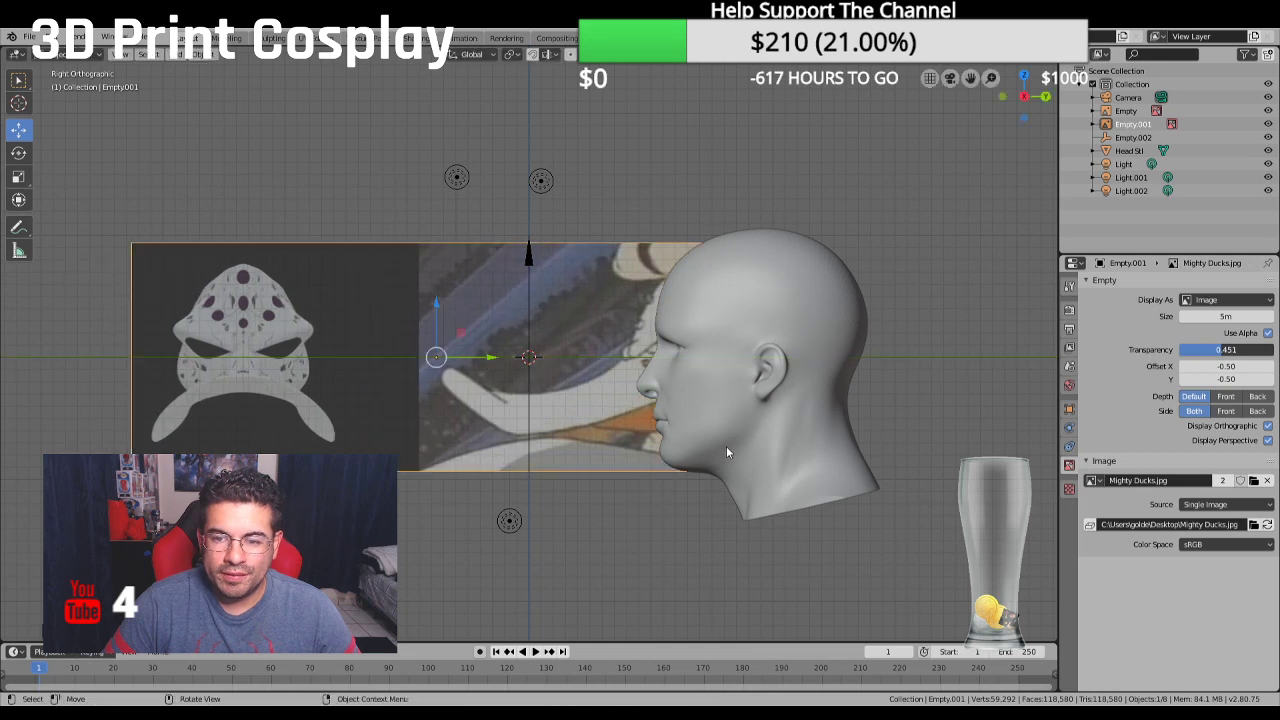
# Move the head slightly along negative Y toward the bill in the side reference image
pyautogui.click(767, 419)
pyautogui.moveTo(791, 394); pyautogui.dragTo(773, 395)
pyautogui.click(773, 395)
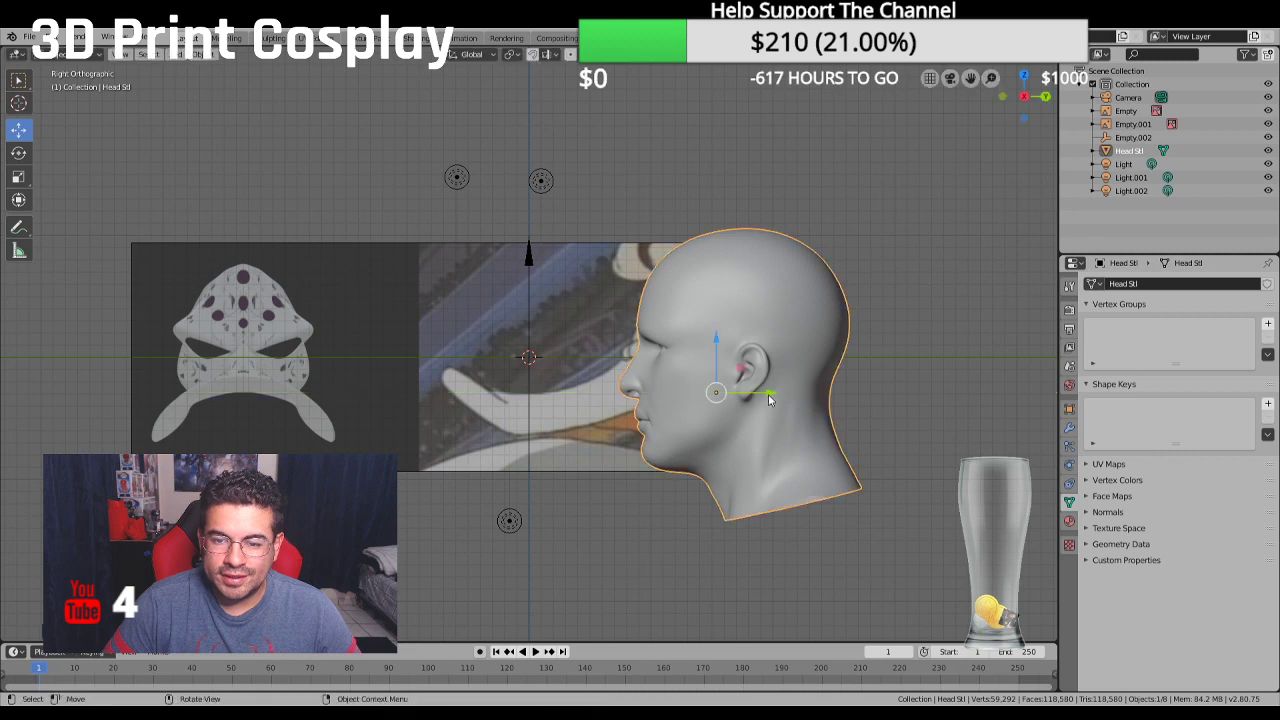
# In the front view, nudge the head along X to center it behind the mask reference, and deselect it
pyautogui.press('KP_1')
pyautogui.scroll(3, 632, 352)
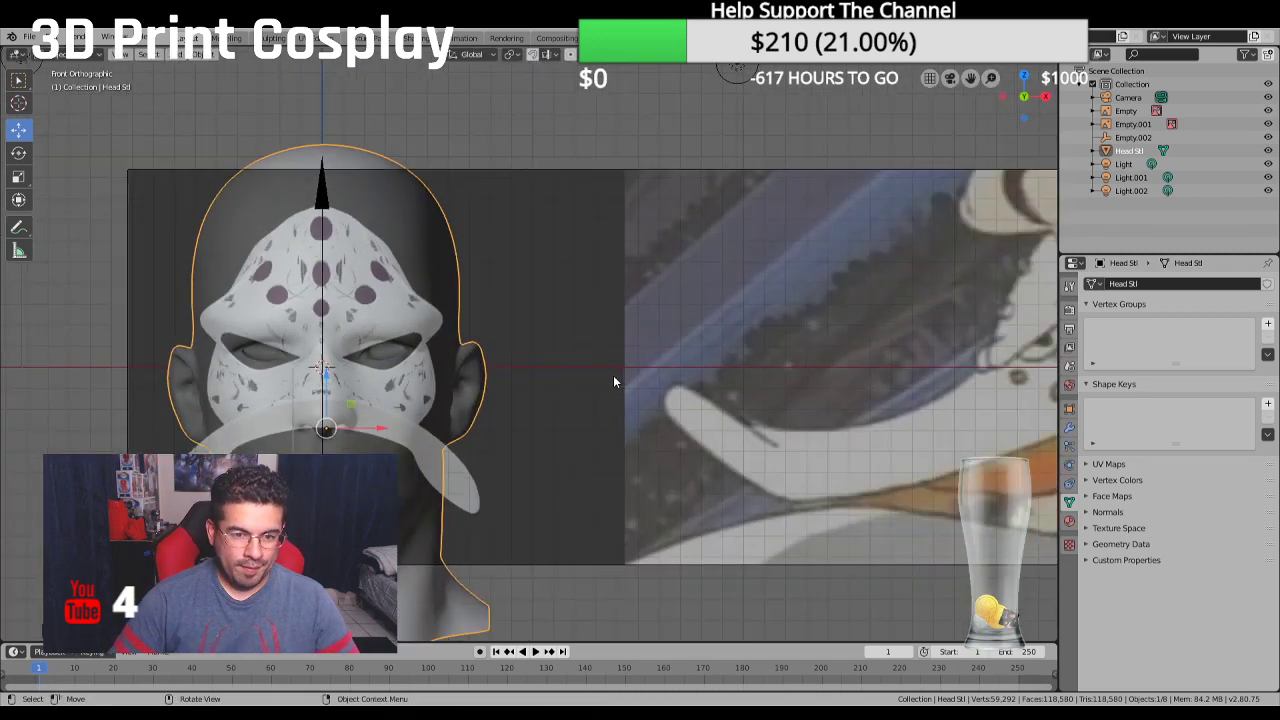
pyautogui.keyDown('shift'); pyautogui.moveTo(554, 369); pyautogui.dragTo(640, 371, button='middle'); pyautogui.keyUp('shift')
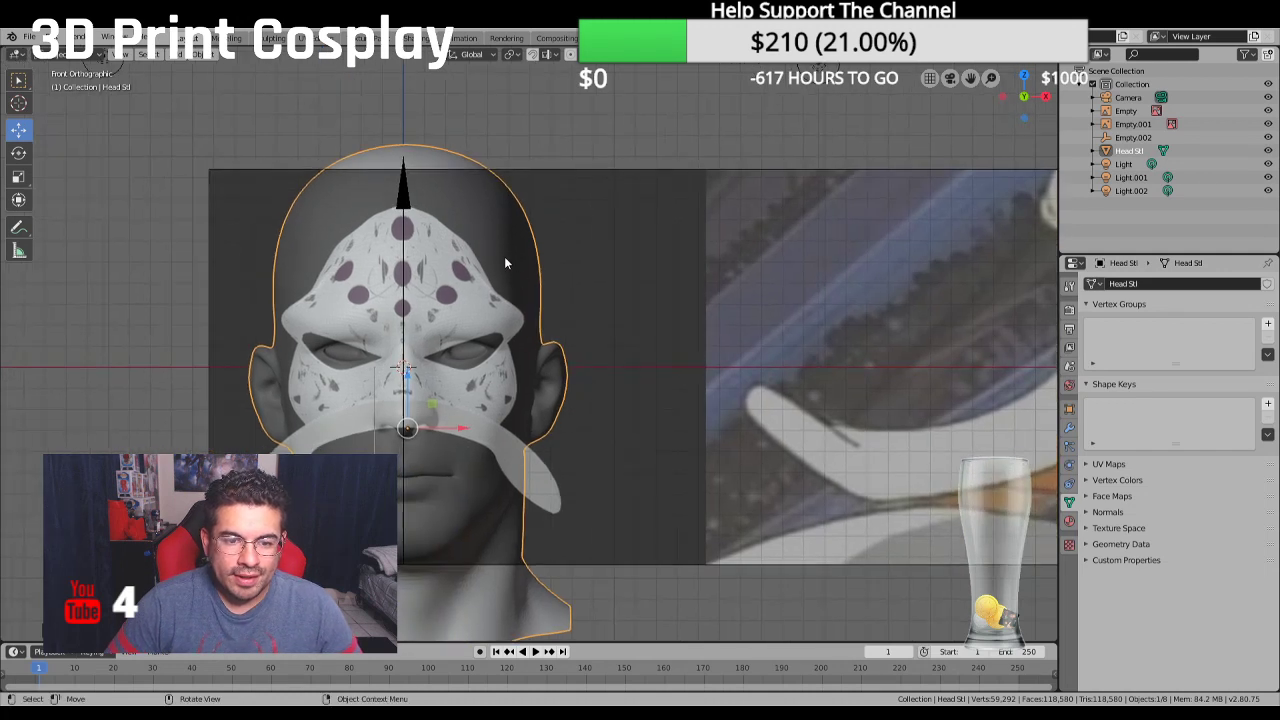
pyautogui.moveTo(466, 430); pyautogui.dragTo(462, 428)
pyautogui.scroll(-4, 460, 430)
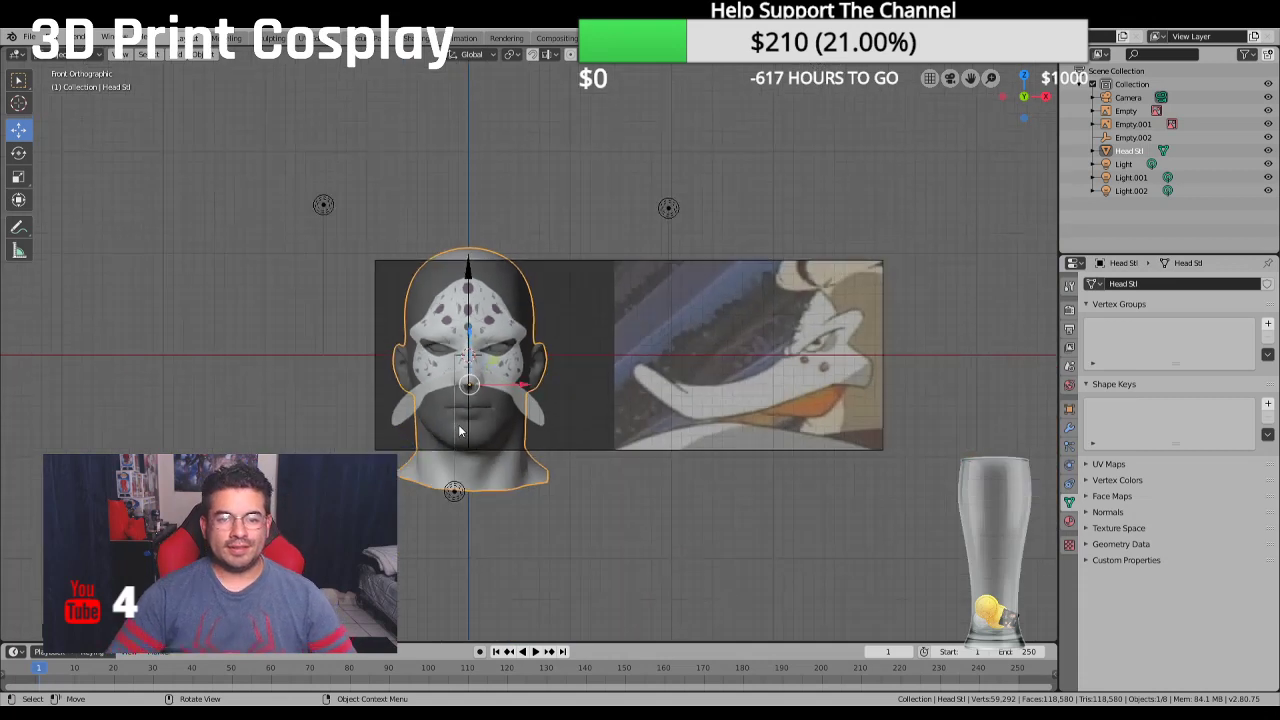
pyautogui.scroll(1, 460, 430)
pyautogui.click(232, 362)
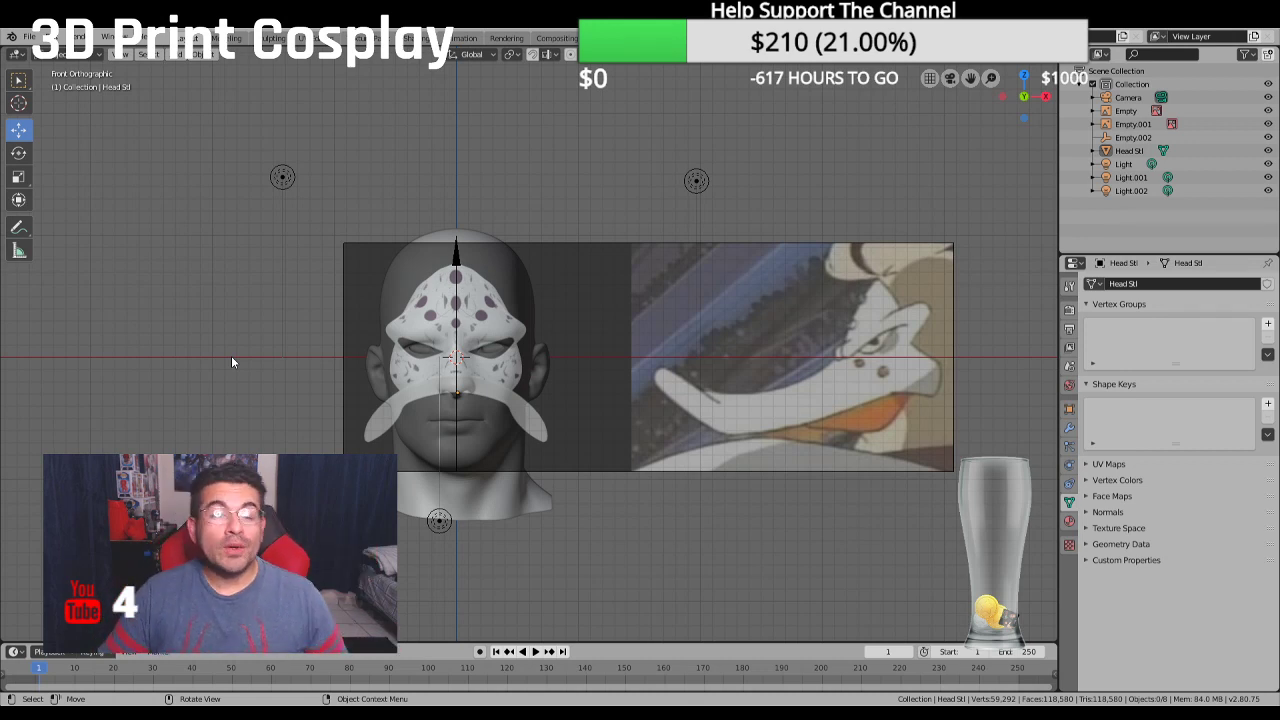
# Add a plane mesh at the world origin, in the middle of the front mask reference
pyautogui.scroll(4, 305, 336)
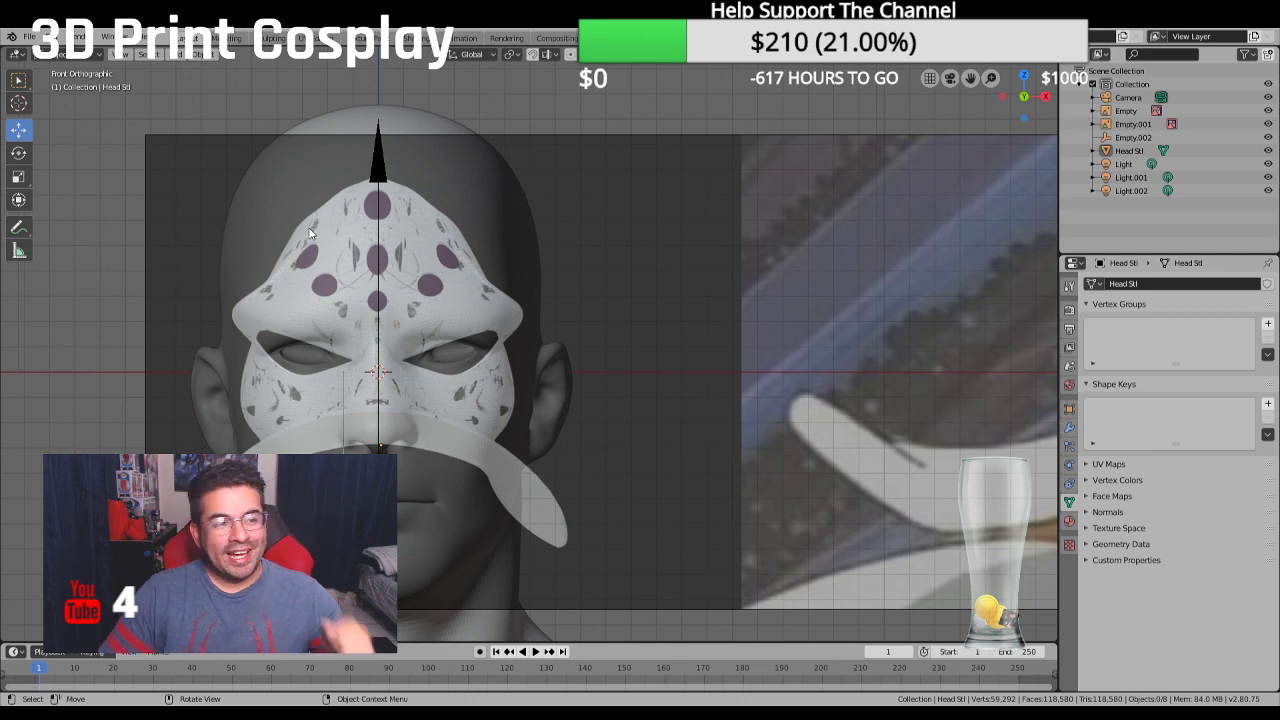
pyautogui.scroll(2, 250, 213)
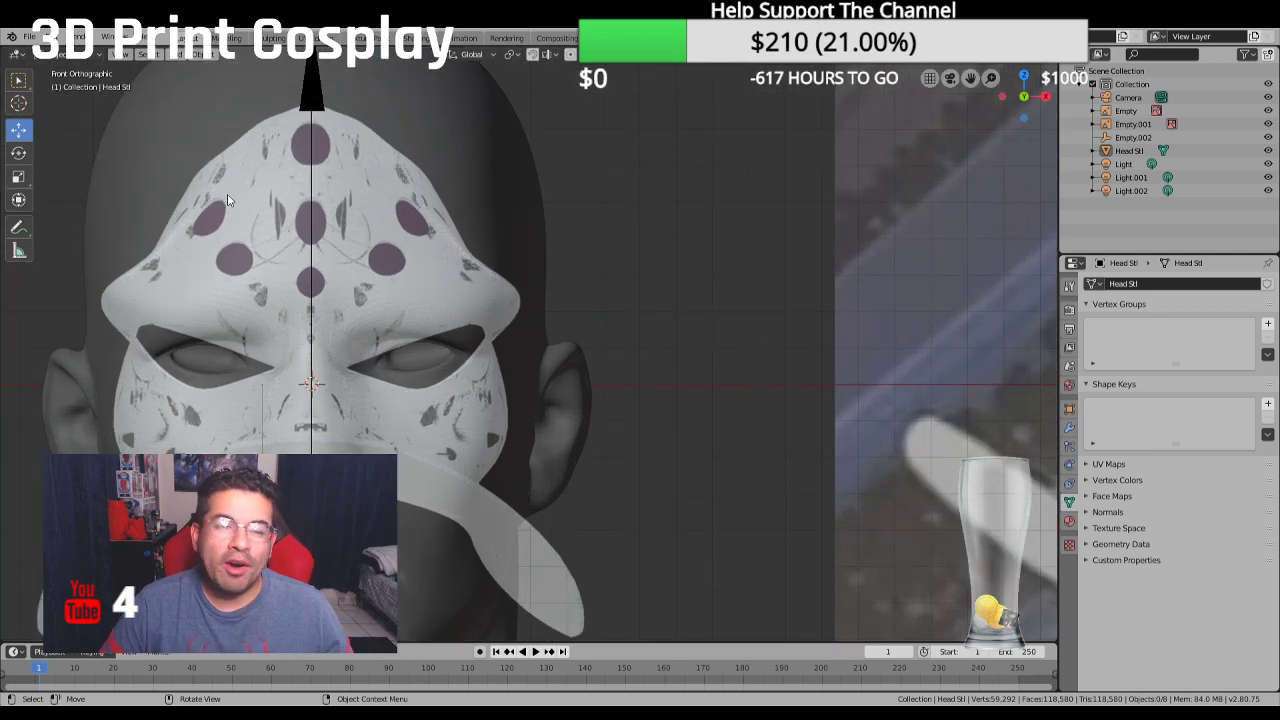
pyautogui.keyDown('shift'); pyautogui.moveTo(228, 200); pyautogui.dragTo(545, 178, button='middle'); pyautogui.keyUp('shift')
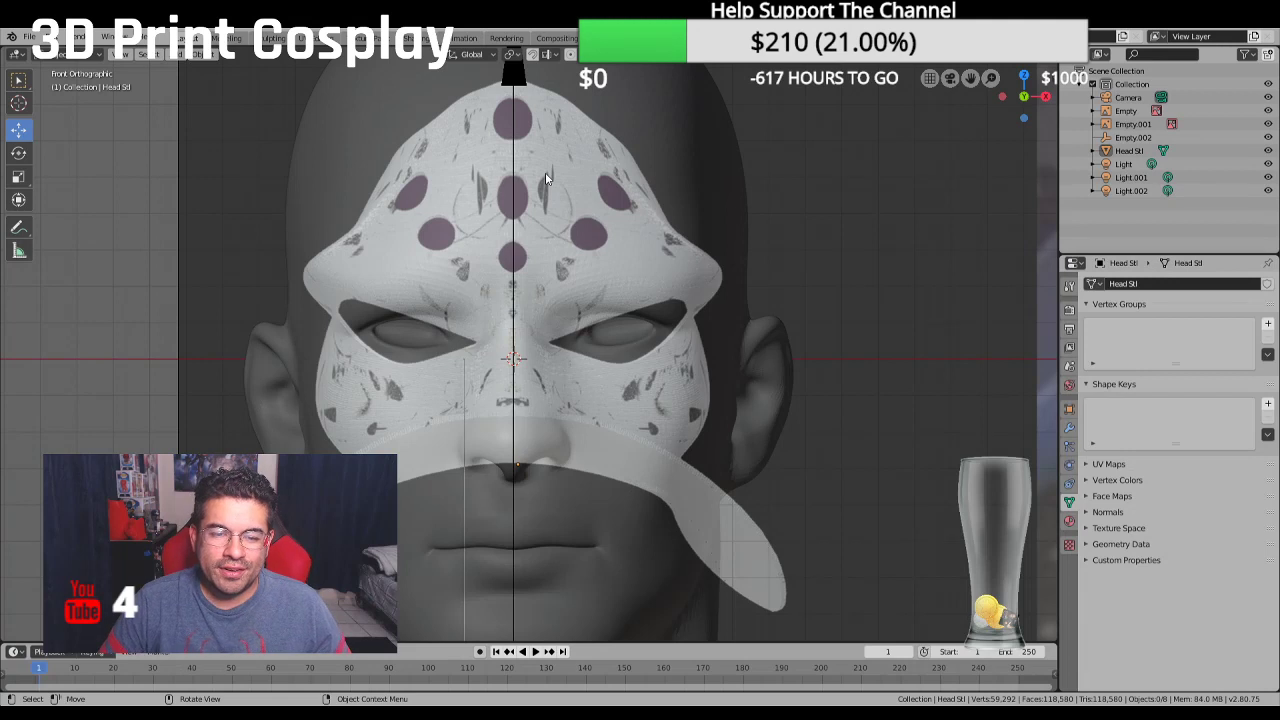
pyautogui.scroll(2, 545, 178)
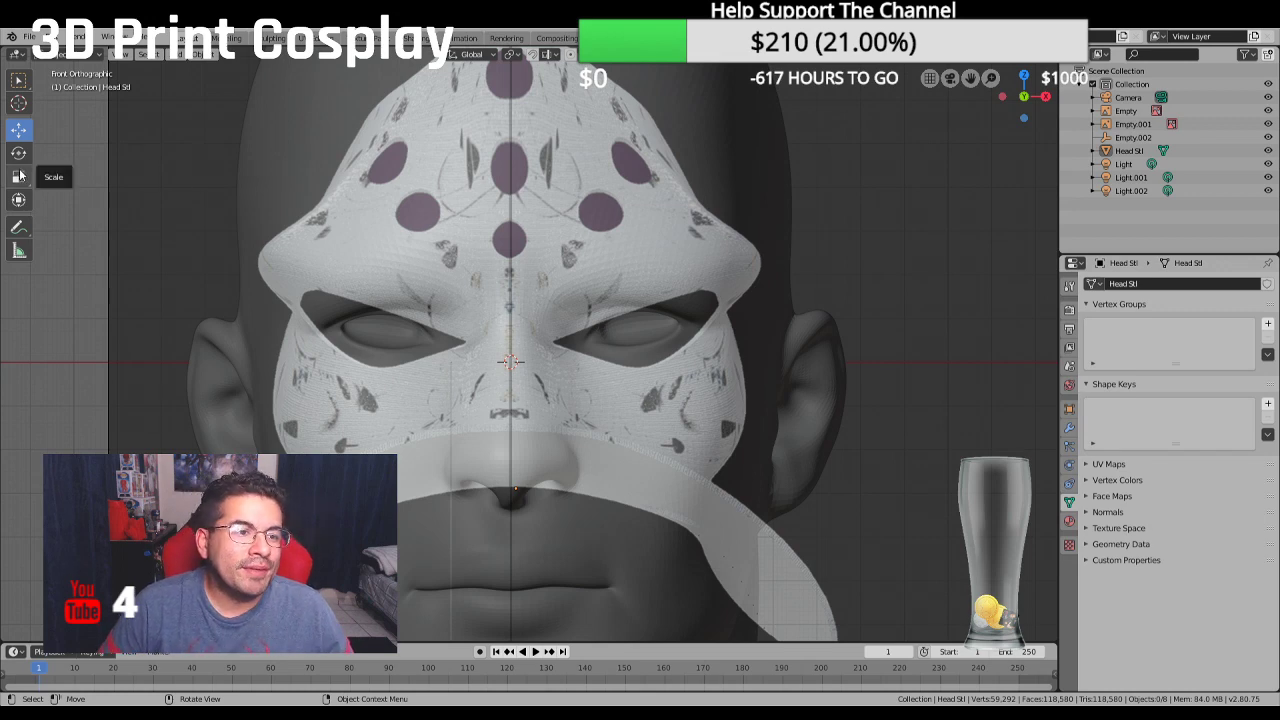
pyautogui.click(129, 154)
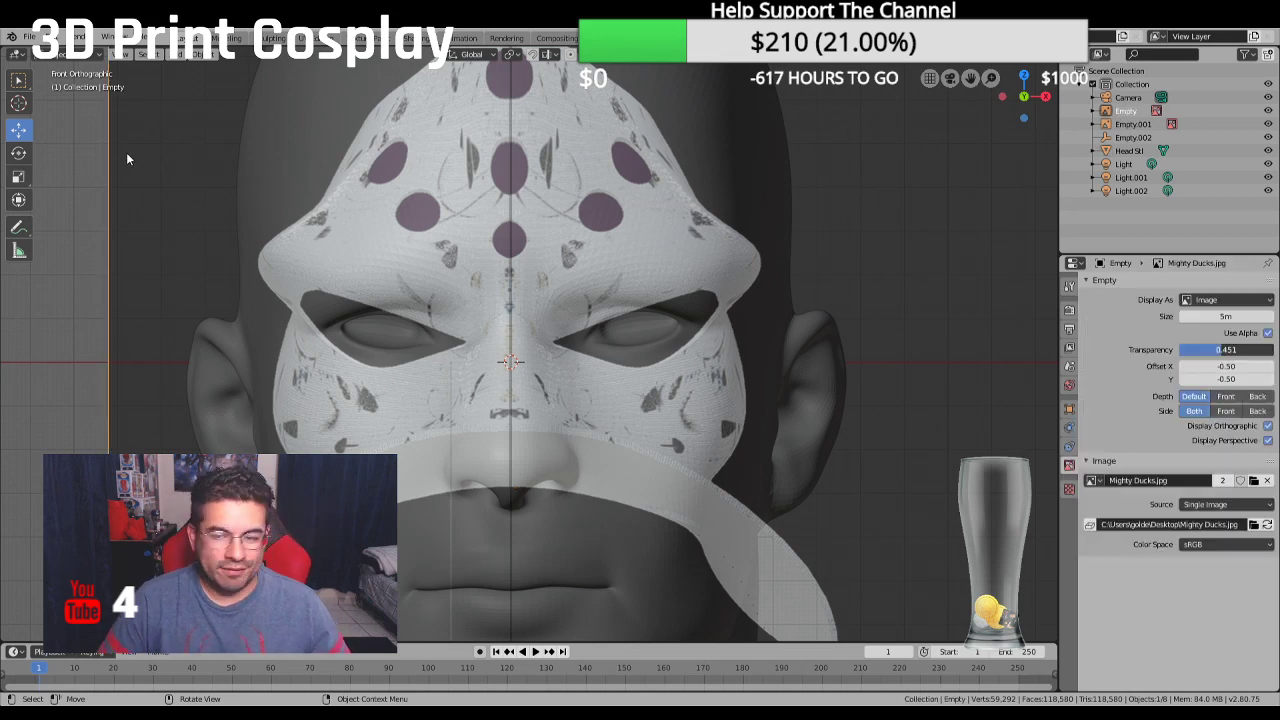
pyautogui.click(62, 179)
pyautogui.click(178, 54)
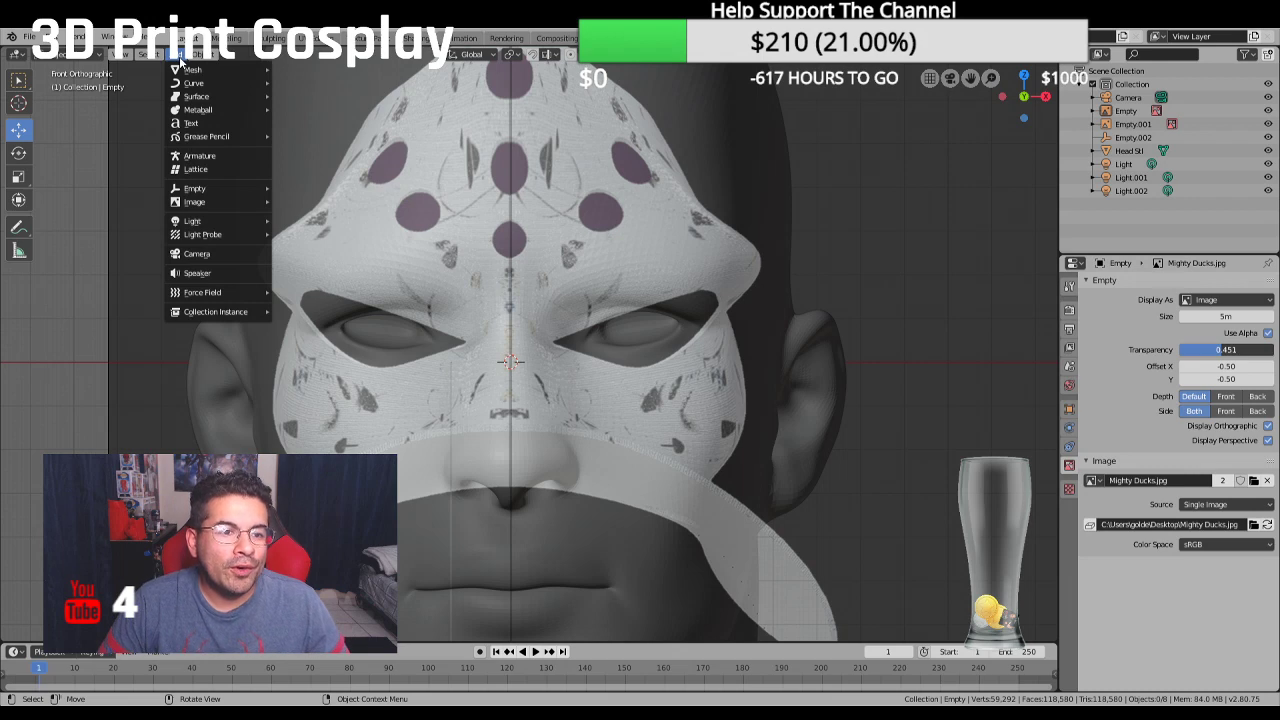
pyautogui.moveTo(178, 85)
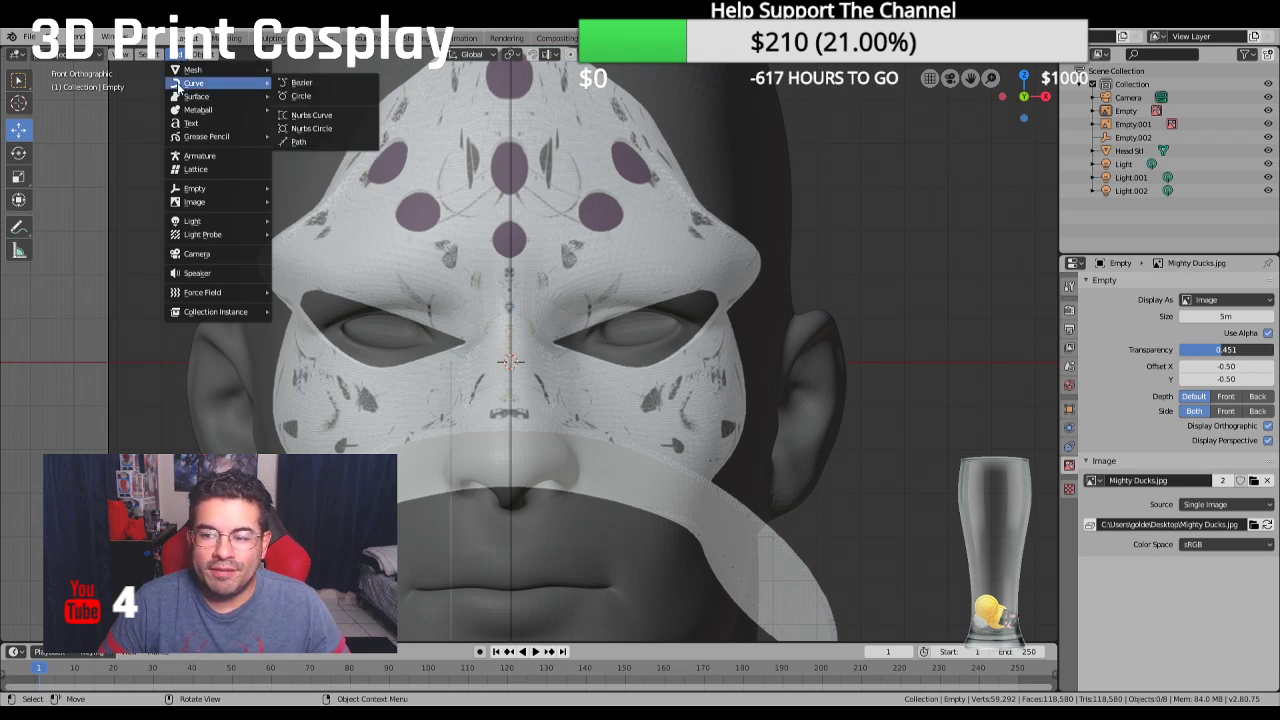
pyautogui.moveTo(214, 202)
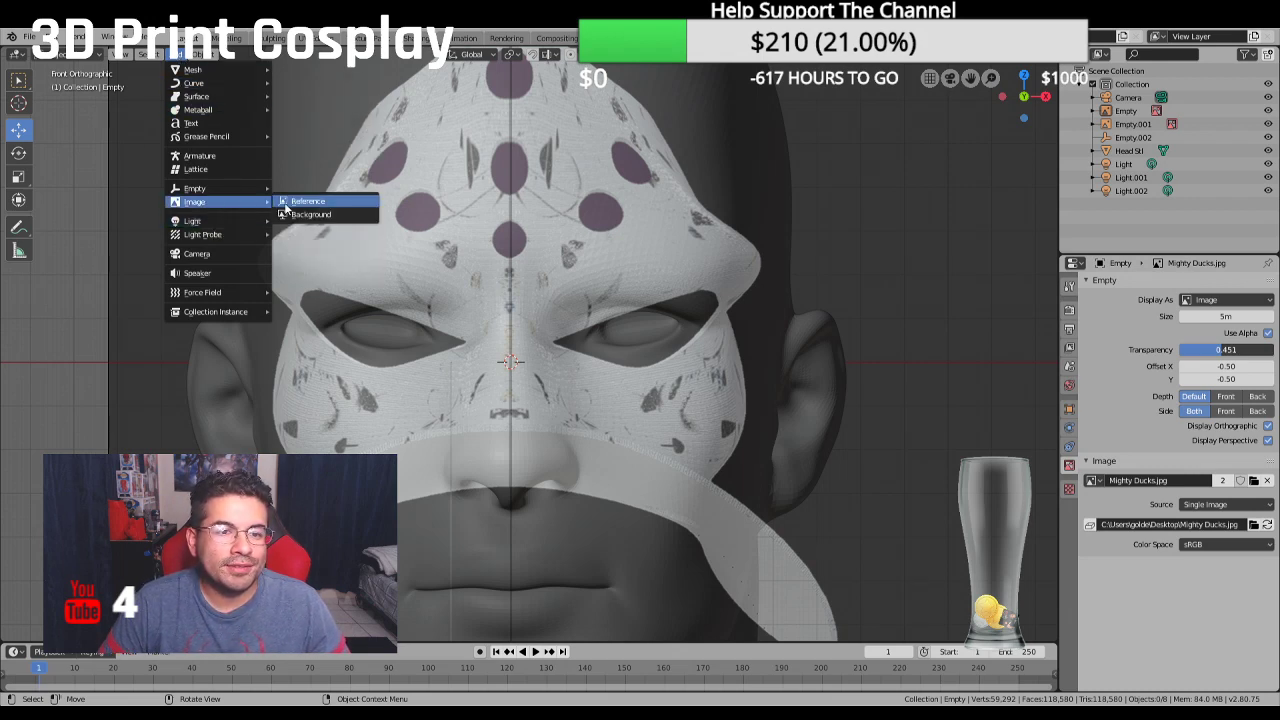
pyautogui.moveTo(253, 72)
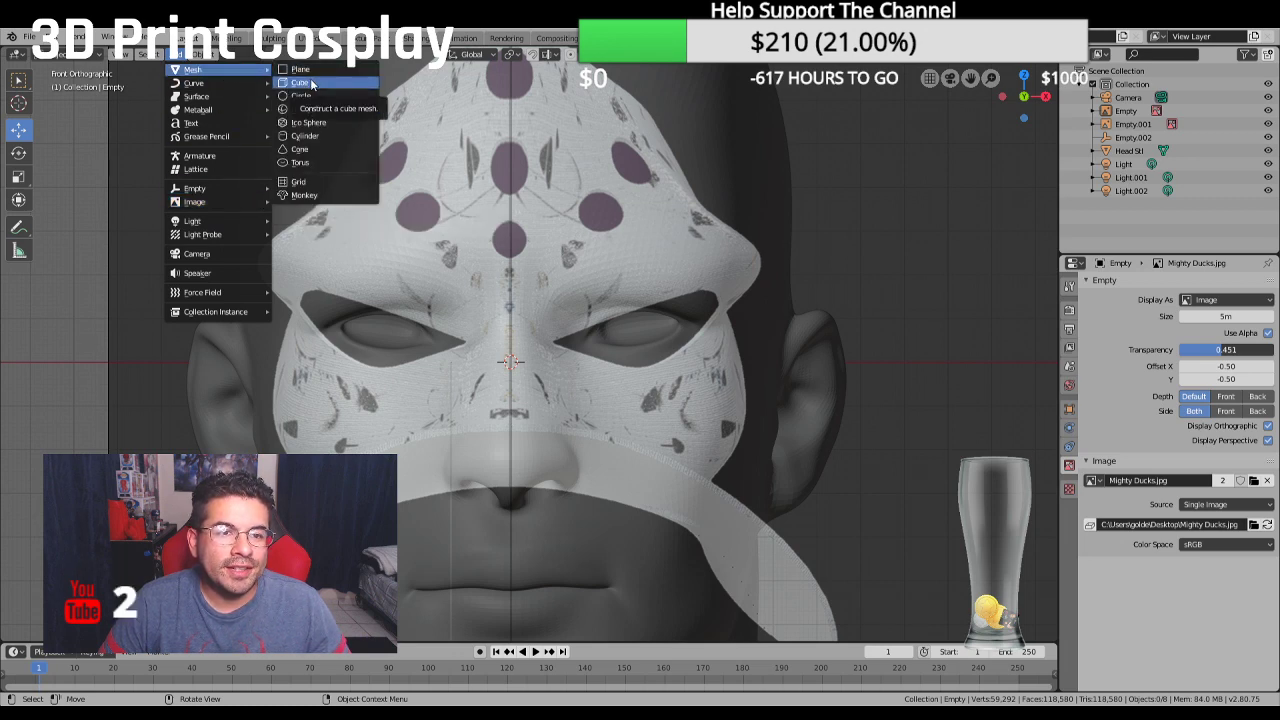
pyautogui.click(310, 68)
pyautogui.scroll(-3, 582, 201)
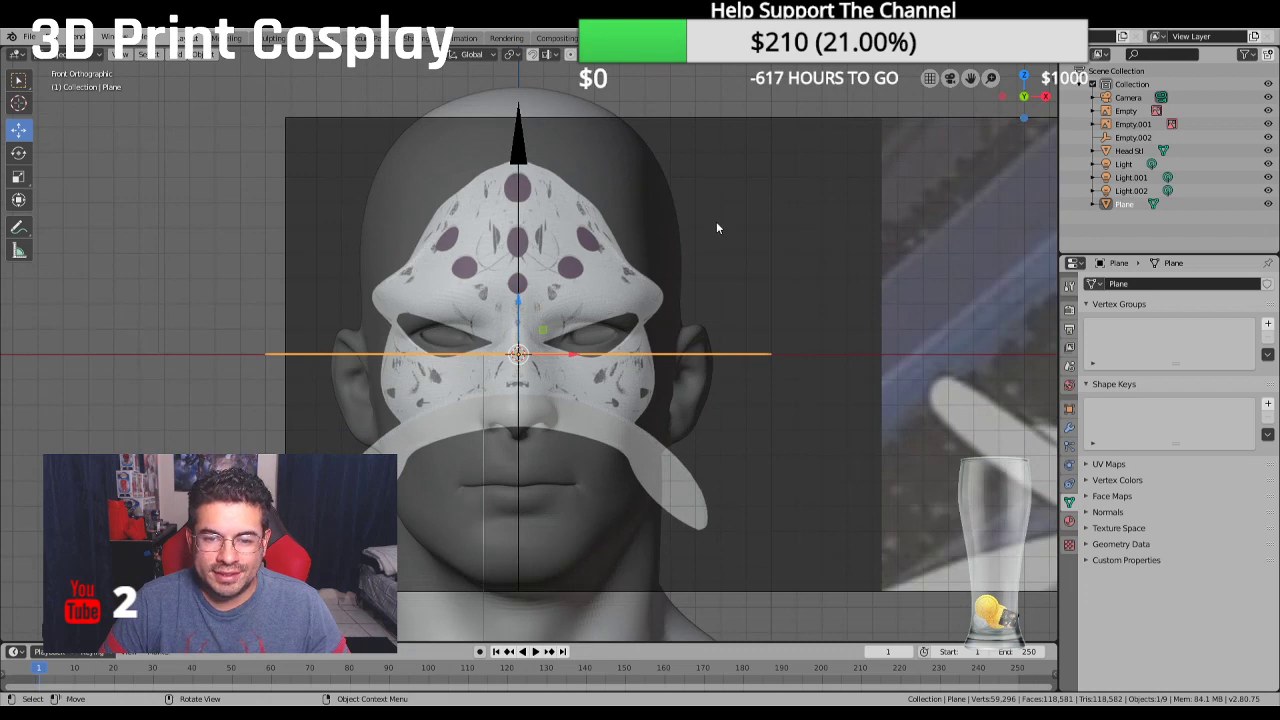
# In the right view, rotate the plane about the X axis until it stands upright, parallel to the front mask reference
pyautogui.moveTo(716, 223); pyautogui.dragTo(583, 224, button='middle')
pyautogui.press('KP_3')
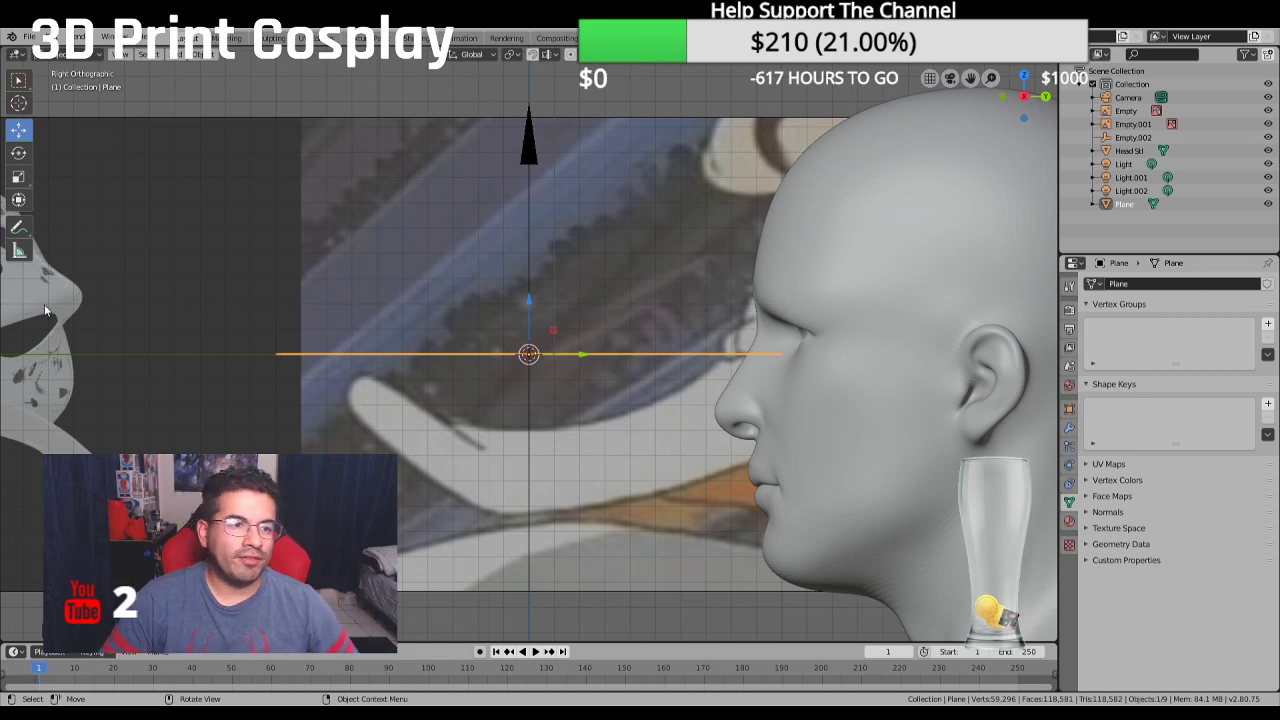
pyautogui.click(18, 152)
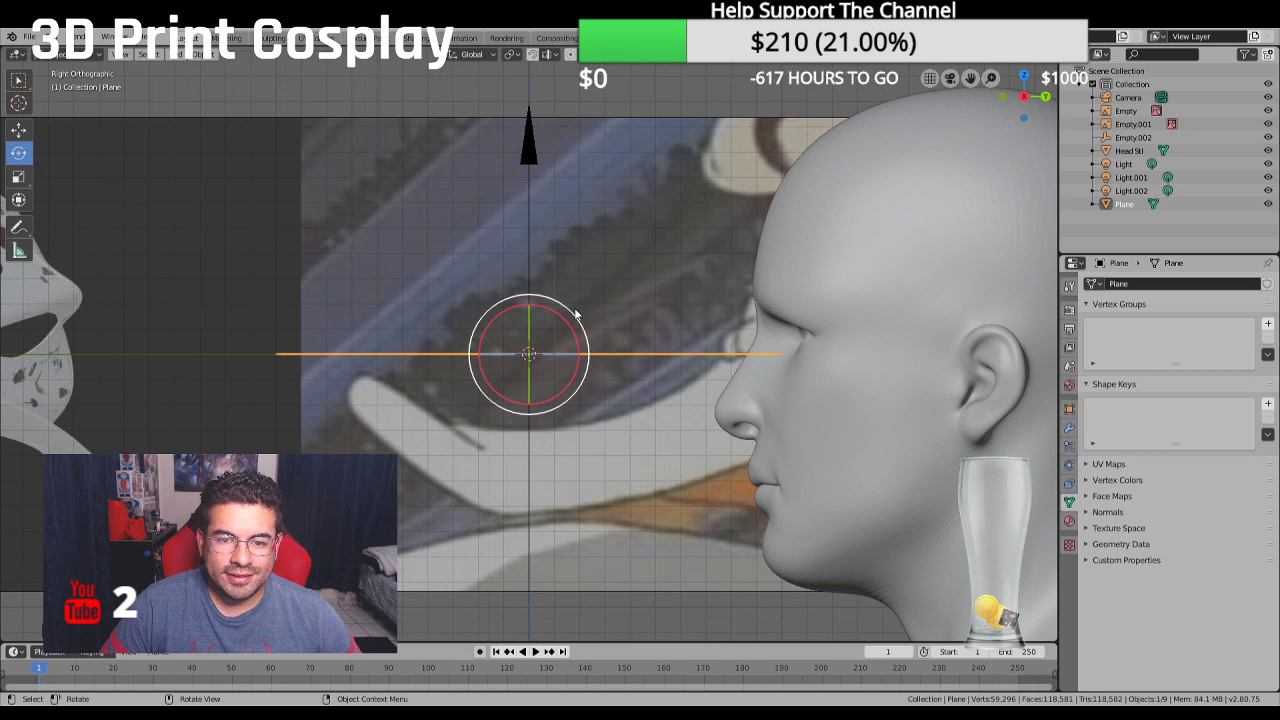
pyautogui.moveTo(576, 315); pyautogui.dragTo(590, 397)
pyautogui.press('KP_1')
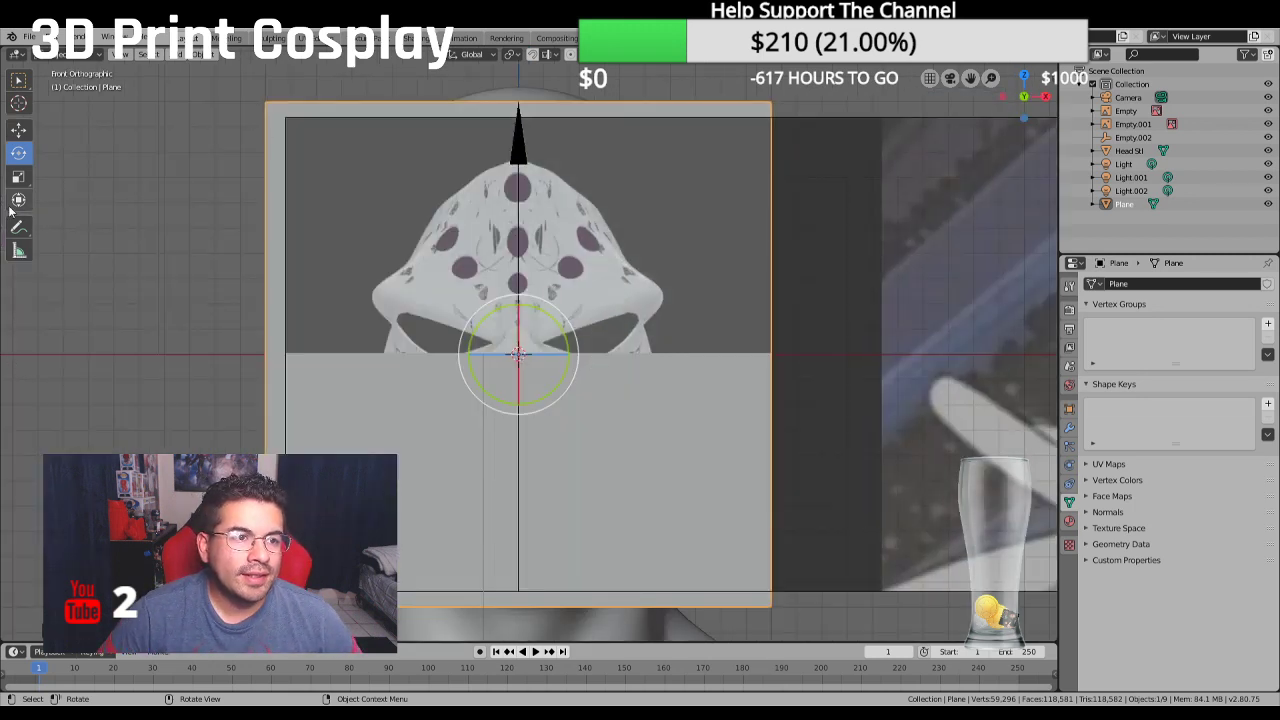
pyautogui.click(18, 79)
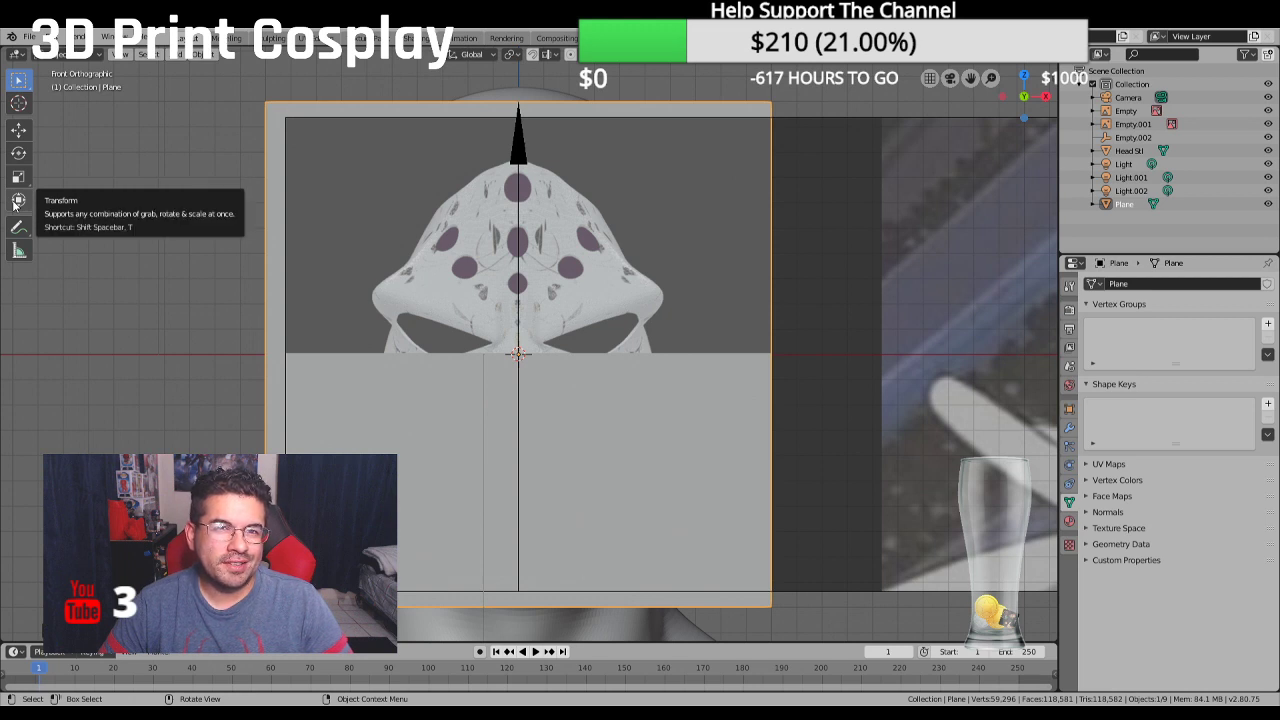
pyautogui.click(180, 54)
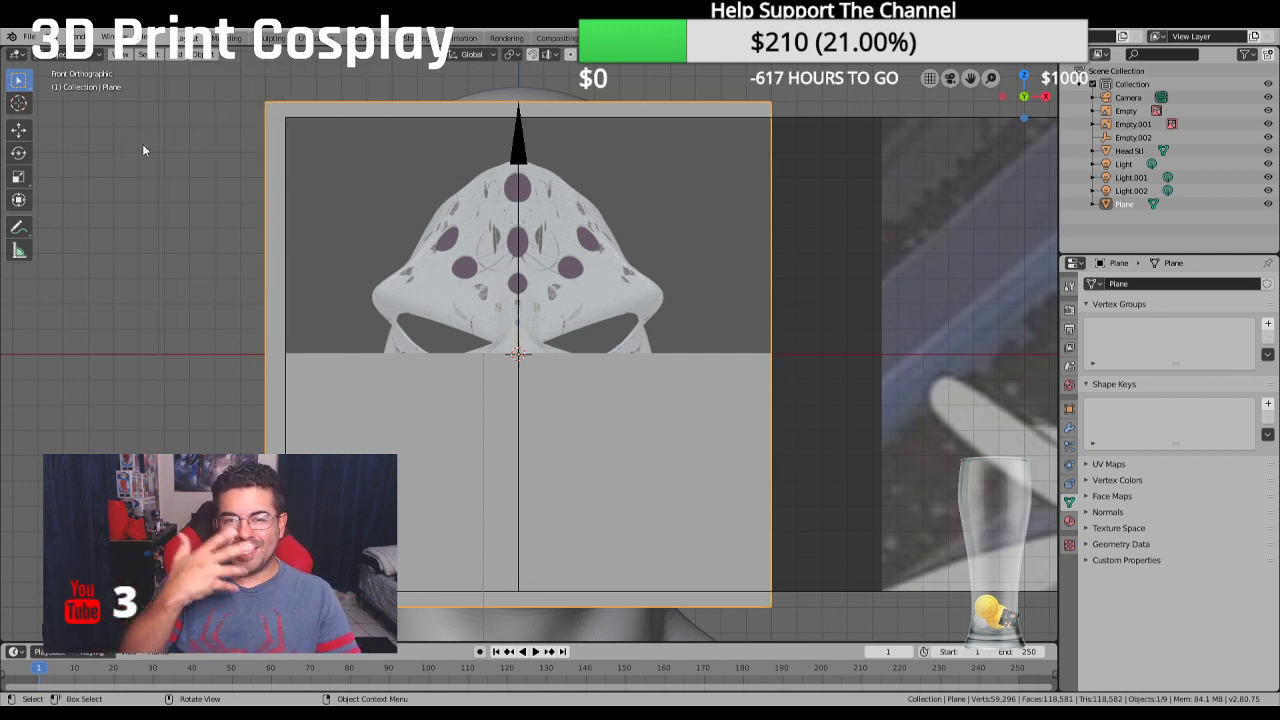
pyautogui.scroll(-4, 725, 218)
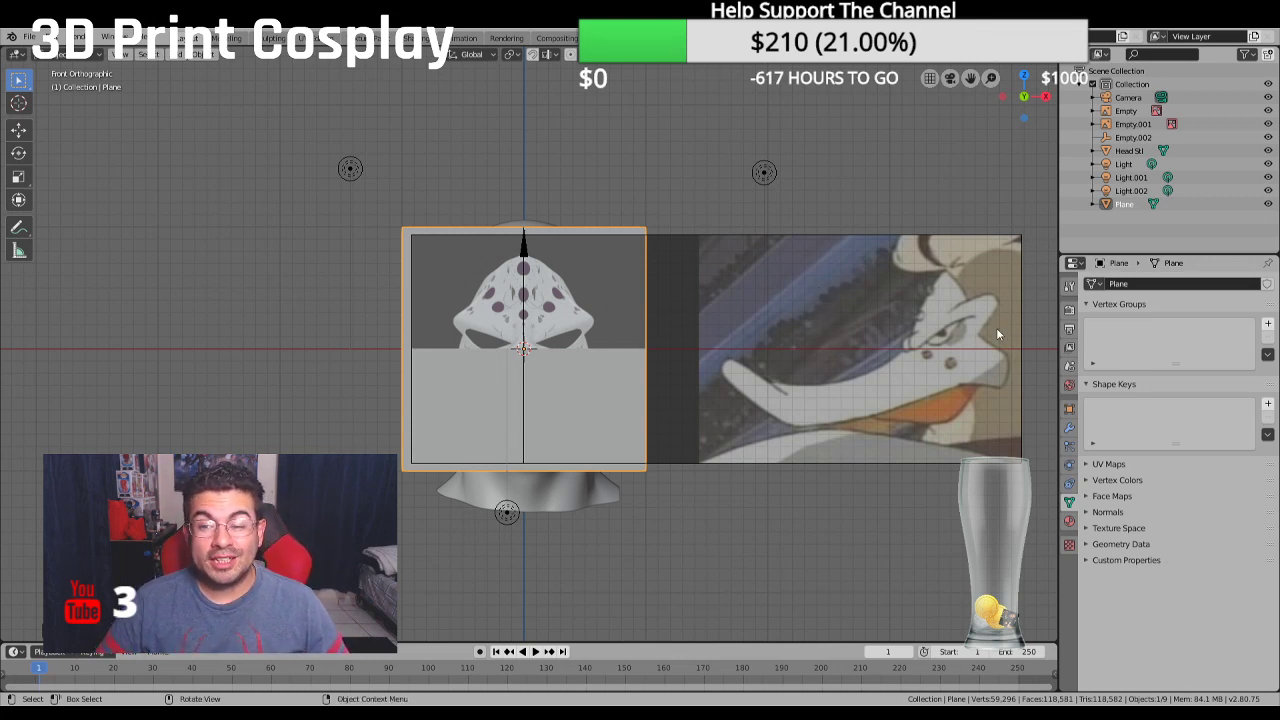
pyautogui.scroll(4, 805, 187)
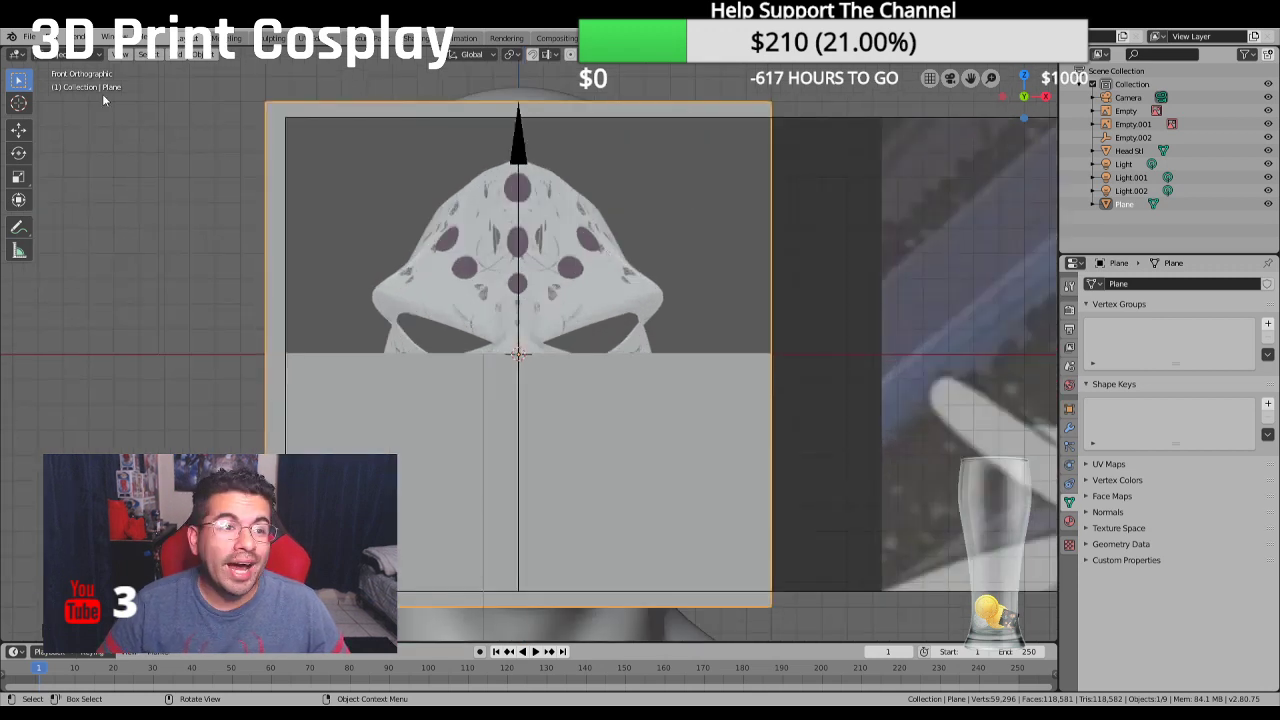
pyautogui.click(175, 54)
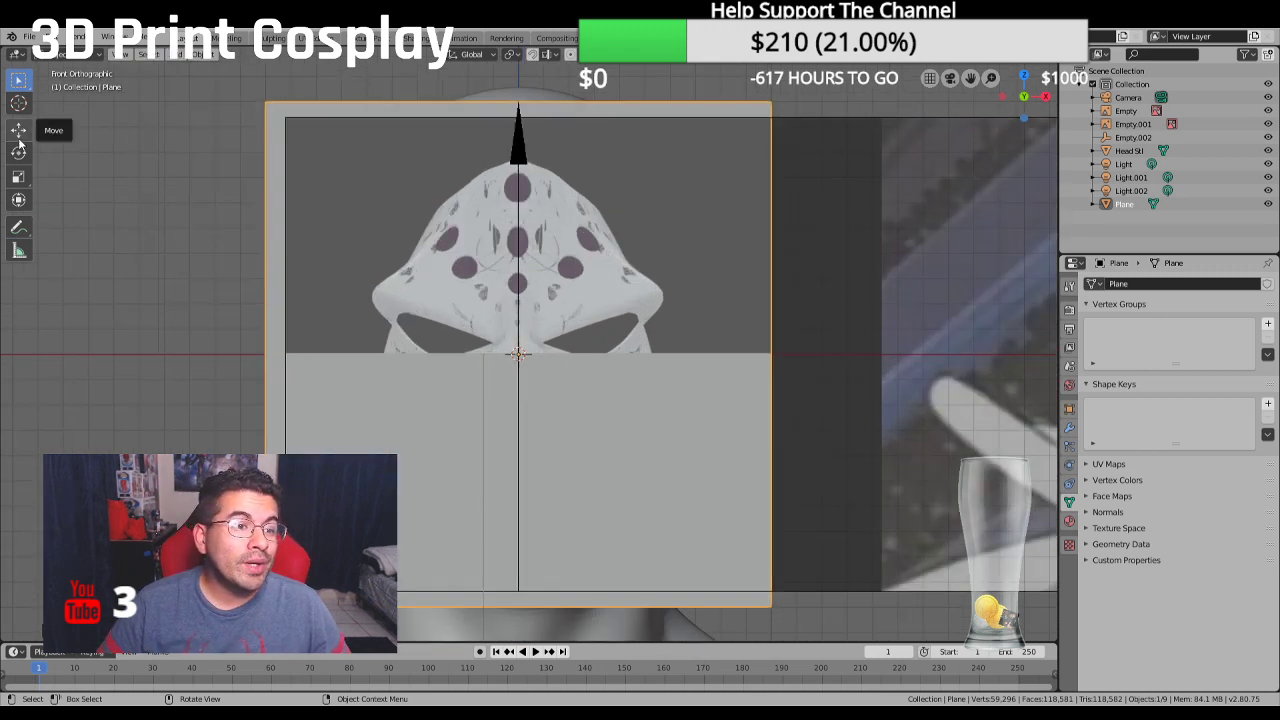
# Scale the plane down uniformly to a small square covering the nose bridge of the mask reference
pyautogui.click(18, 176)
pyautogui.press('s')
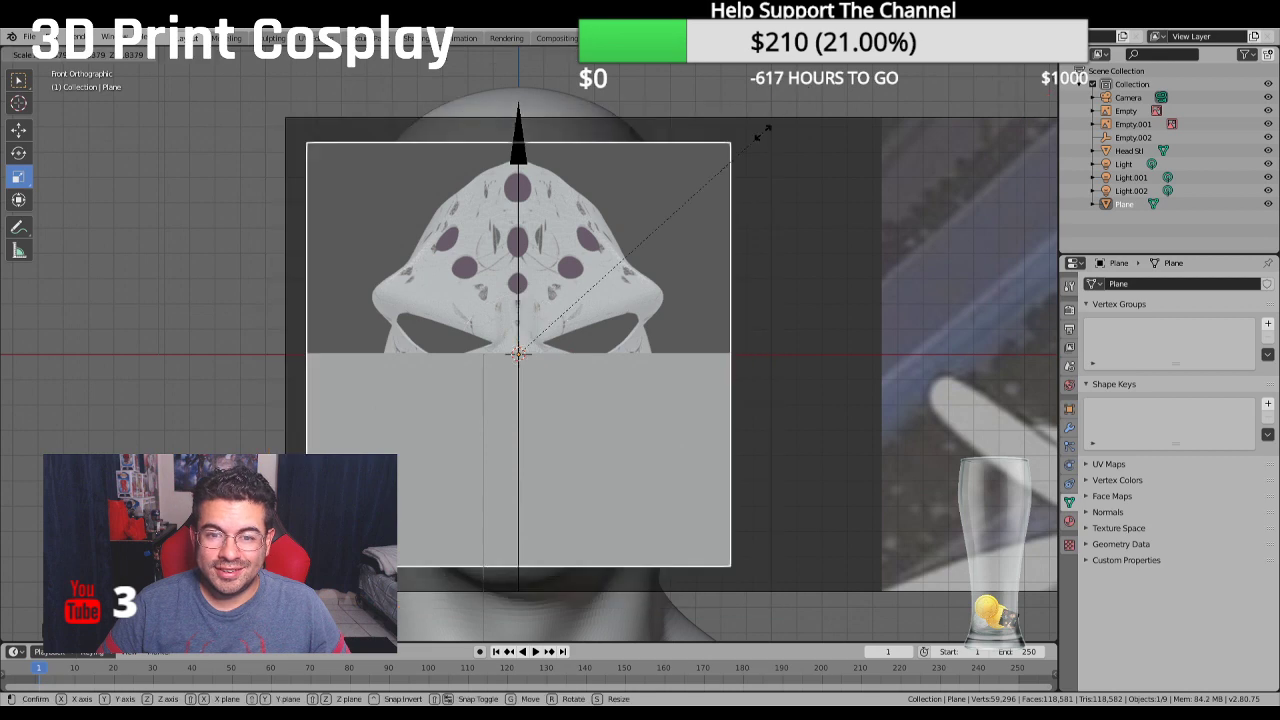
pyautogui.click(590, 327)
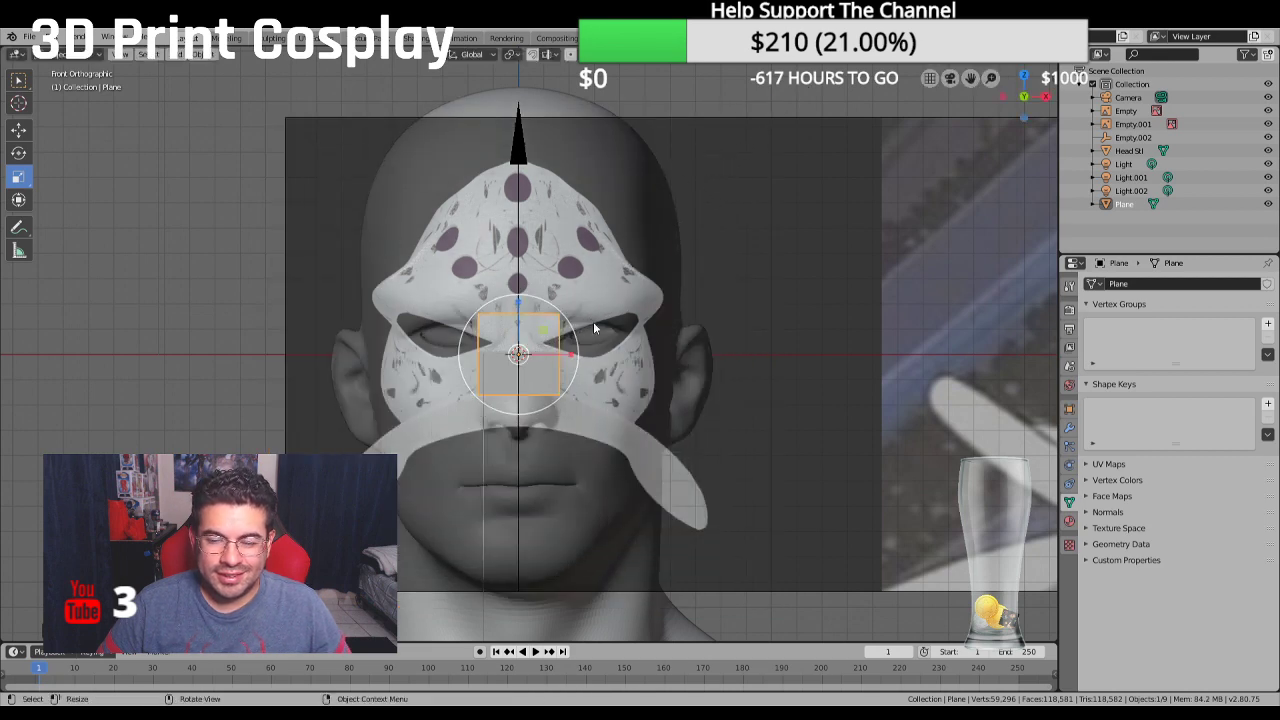
# In the right view, move the plane along Y until it sits just ahead of the head's nose
pyautogui.press('KP_3')
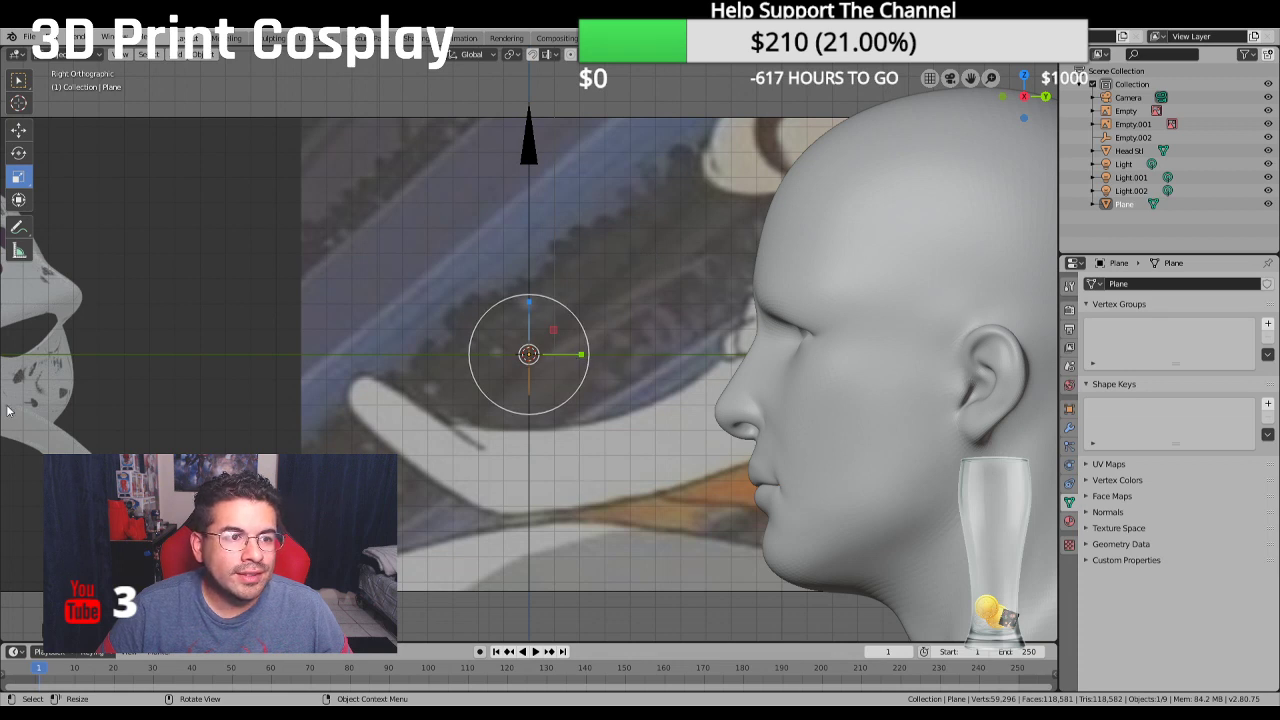
pyautogui.click(18, 129)
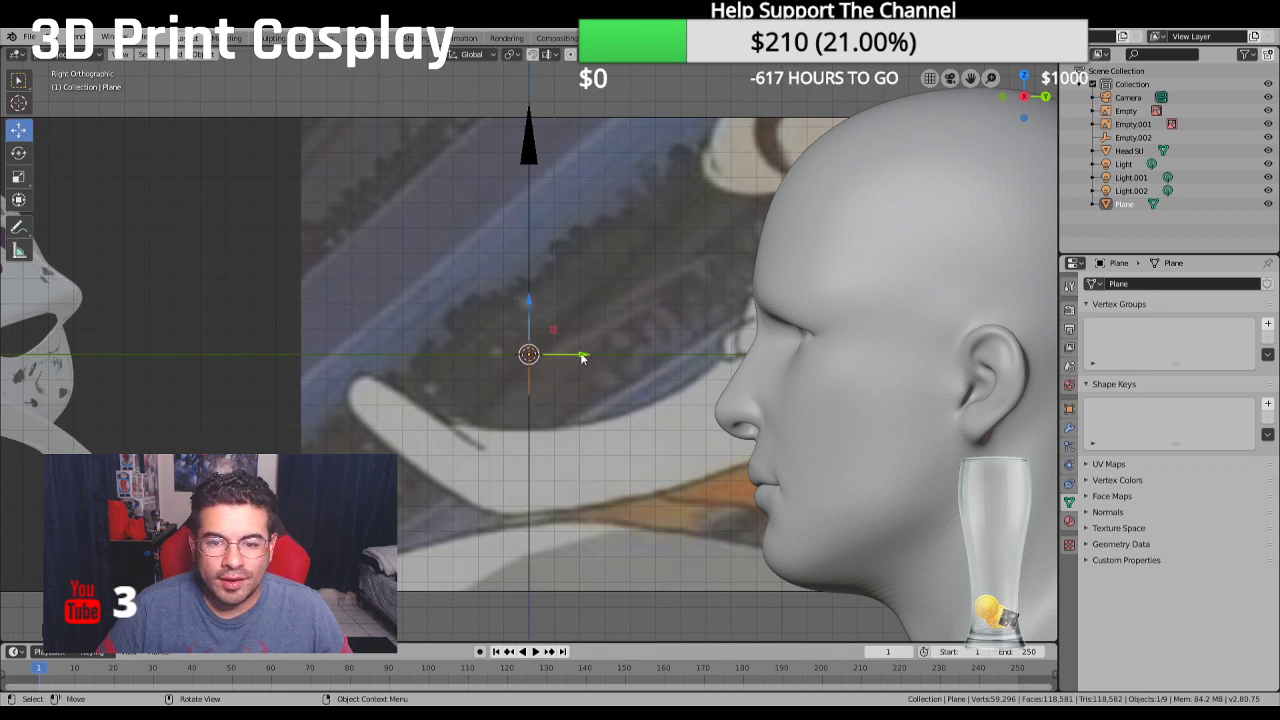
pyautogui.moveTo(583, 358); pyautogui.dragTo(766, 349)
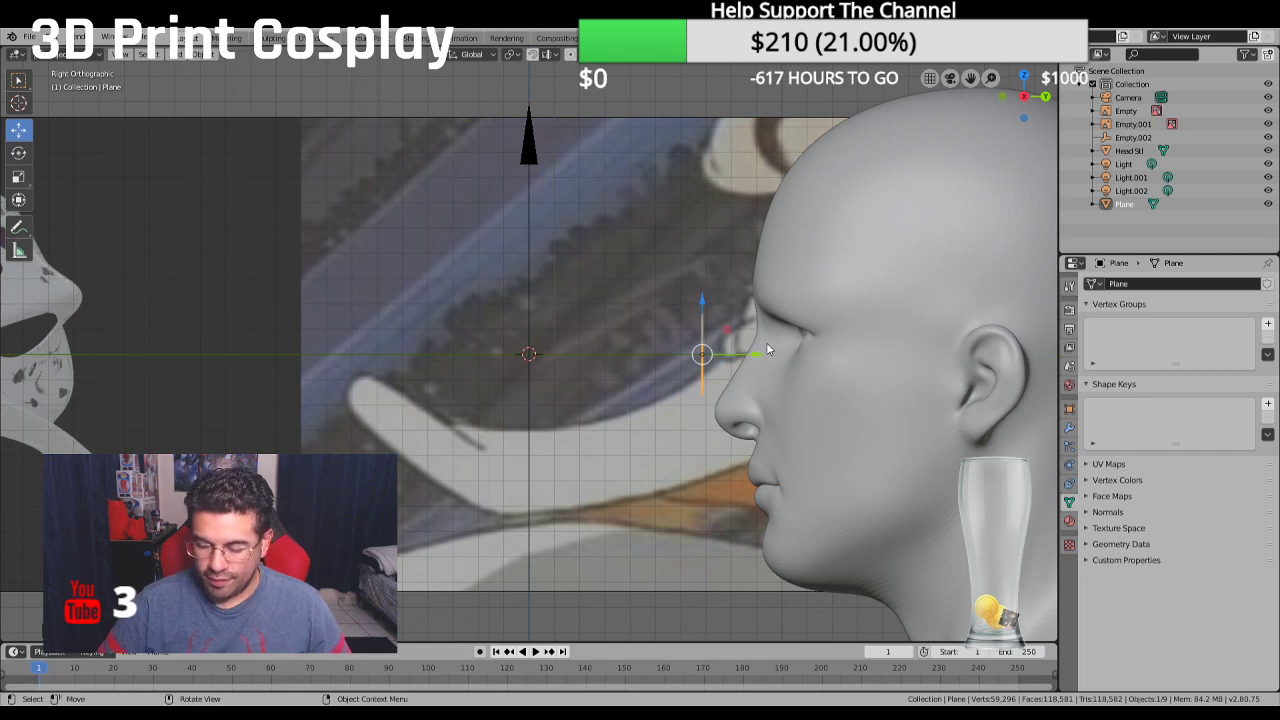
# In the front view, add a Mirror modifier on the X axis to the plane
pyautogui.press('KP_1')
pyautogui.scroll(2, 766, 342)
pyautogui.scroll(-1, 750, 338)
pyautogui.scroll(3, 690, 330)
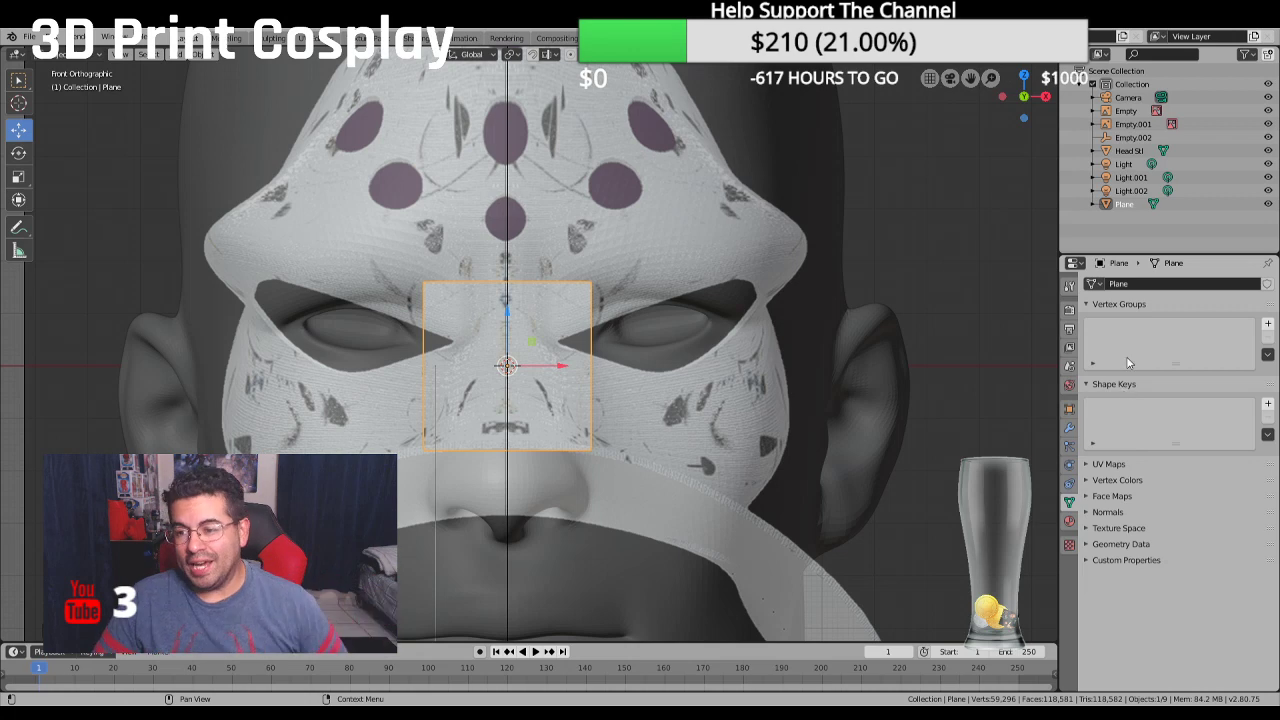
pyautogui.click(1069, 427)
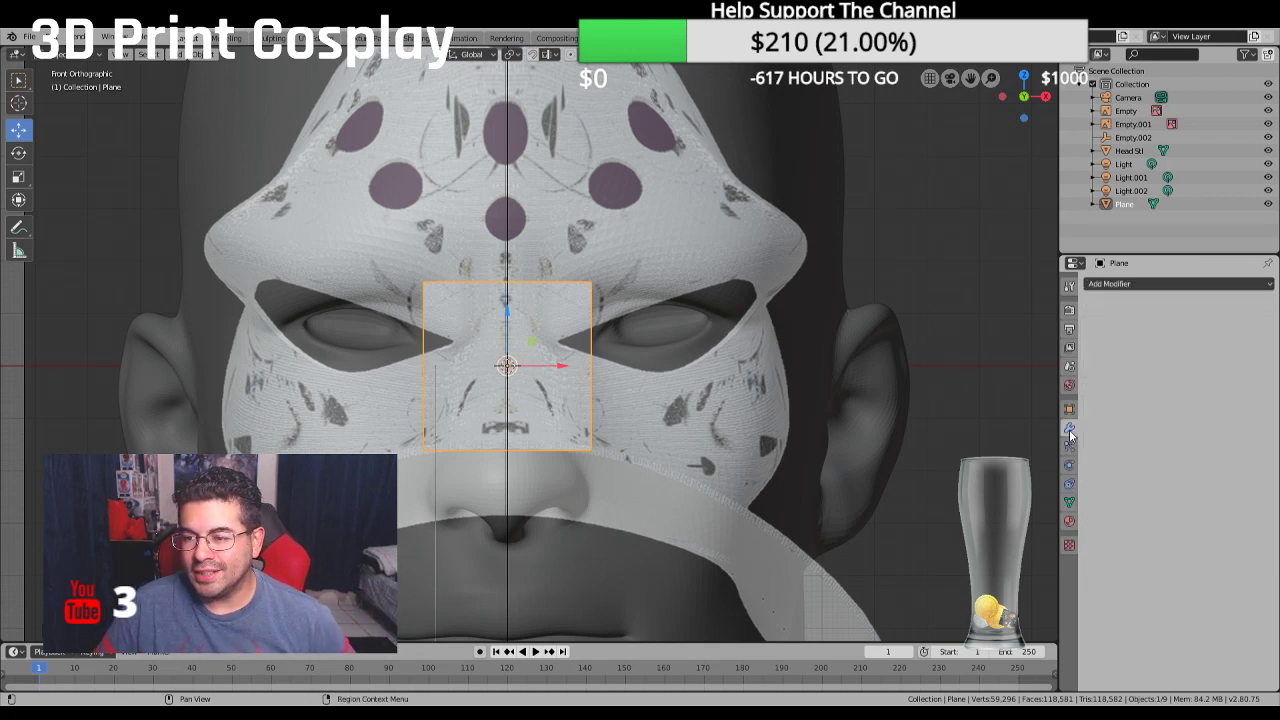
pyautogui.click(1145, 285)
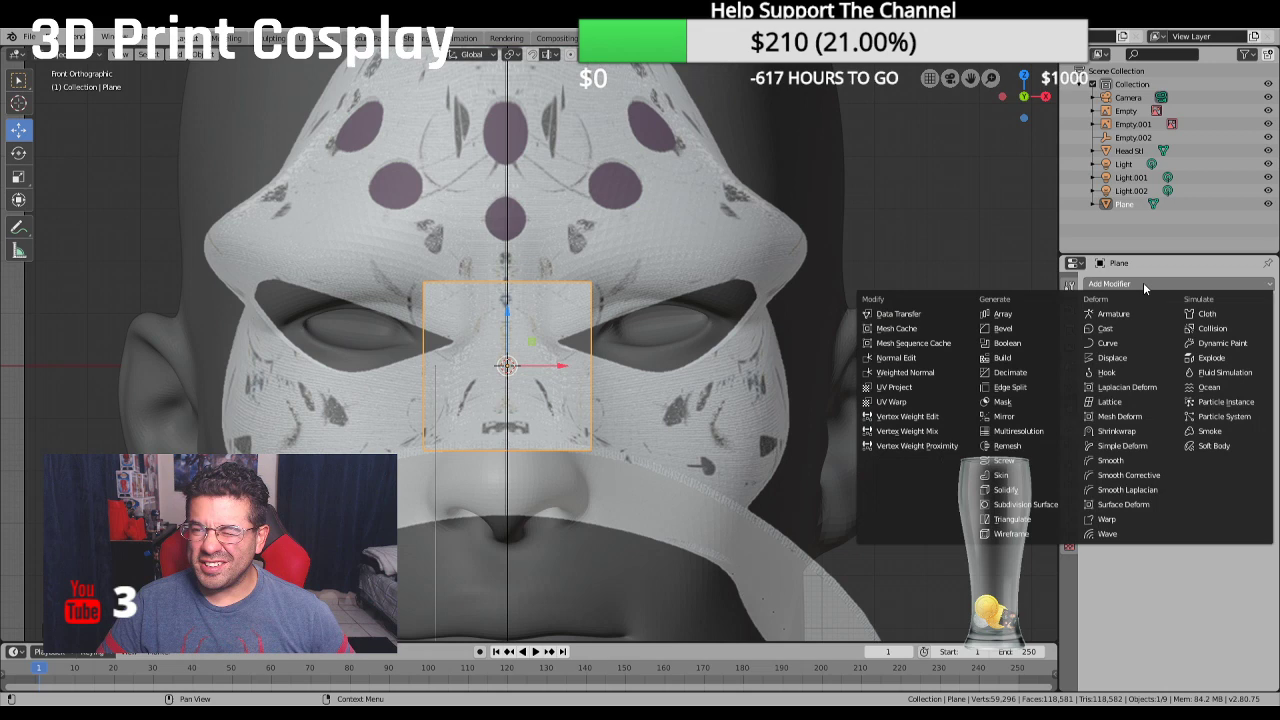
pyautogui.click(1020, 417)
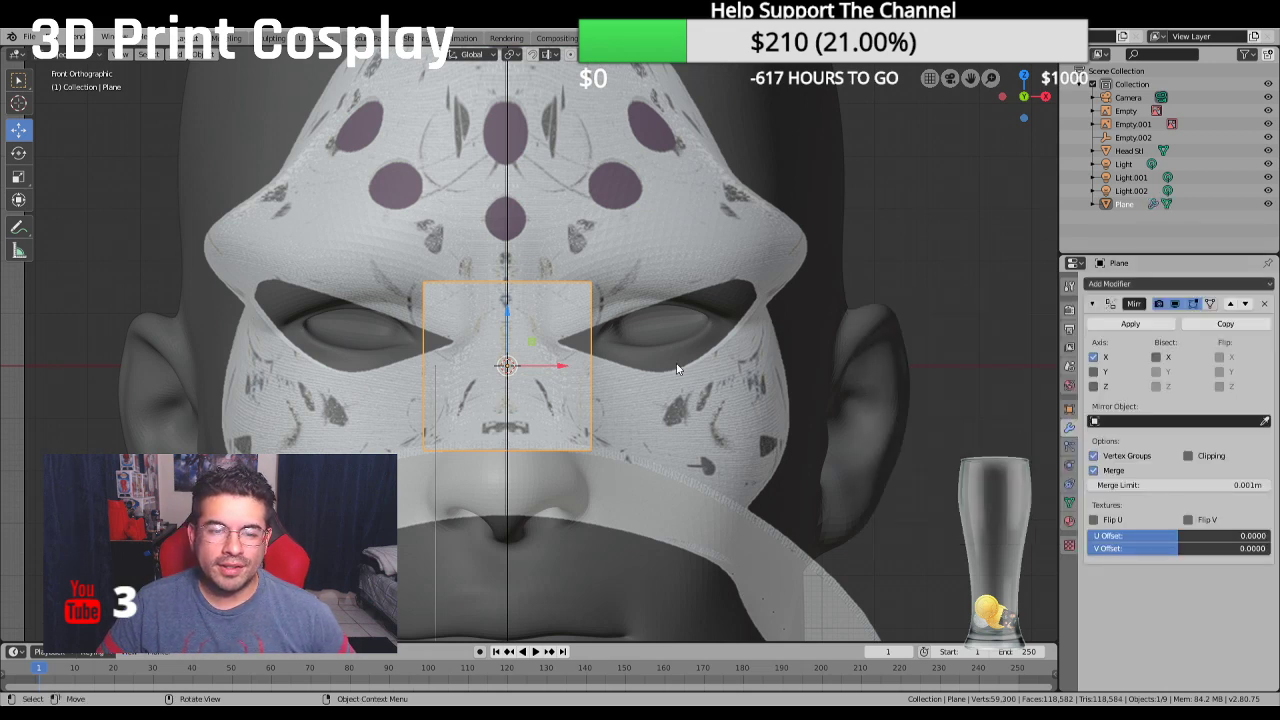
pyautogui.press('g')
pyautogui.press('x')
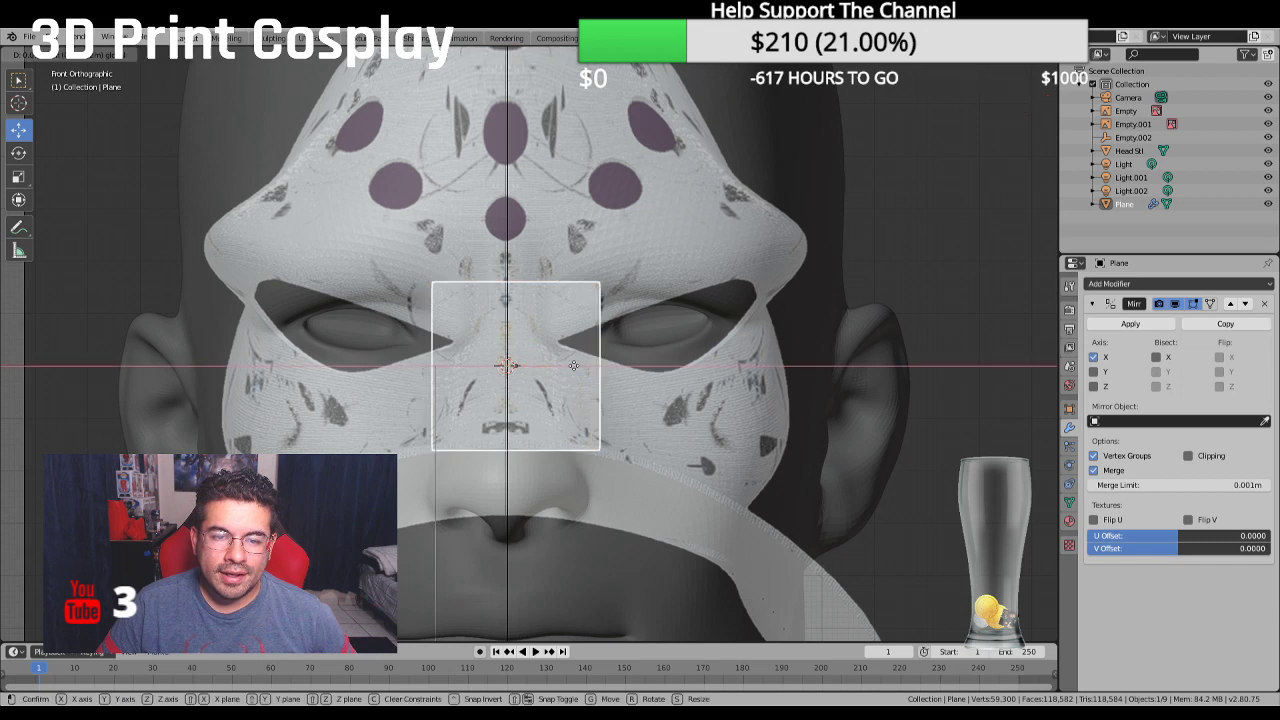
pyautogui.click(565, 355)
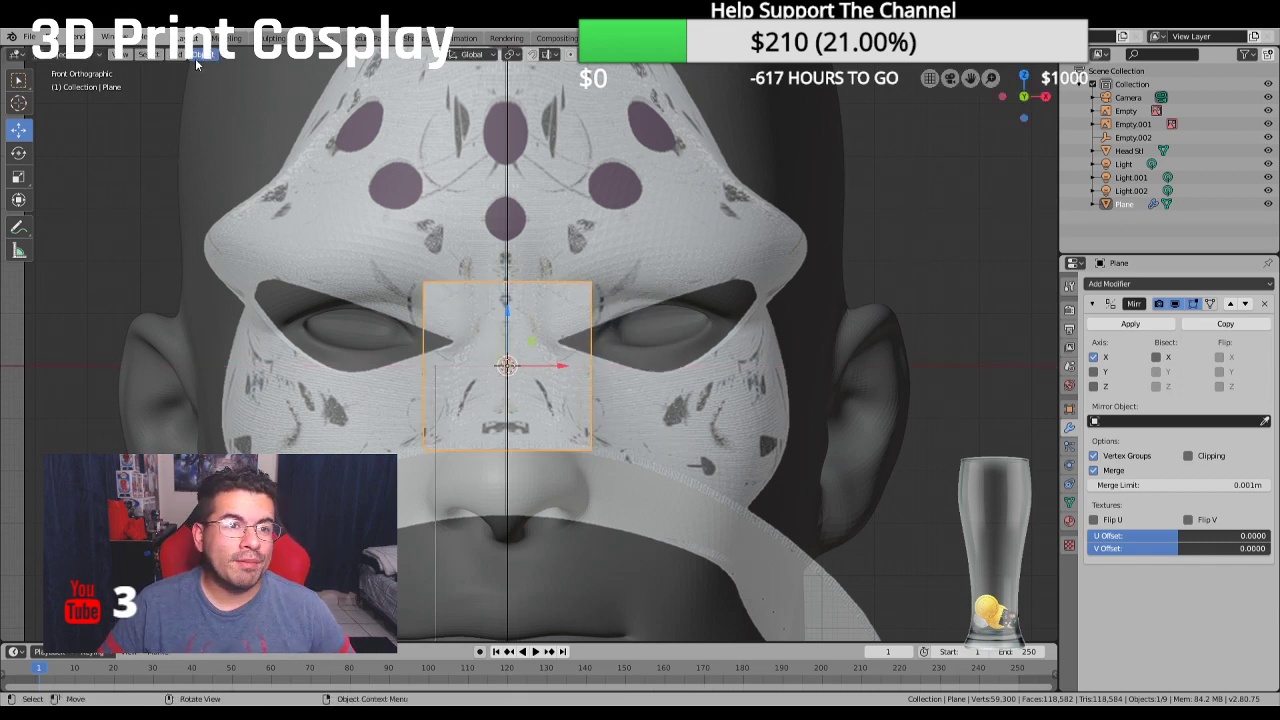
# In the Modeling workspace's front view, move the plane's geometry along X until its inner edge meets the mirror centre line
pyautogui.click(213, 40)
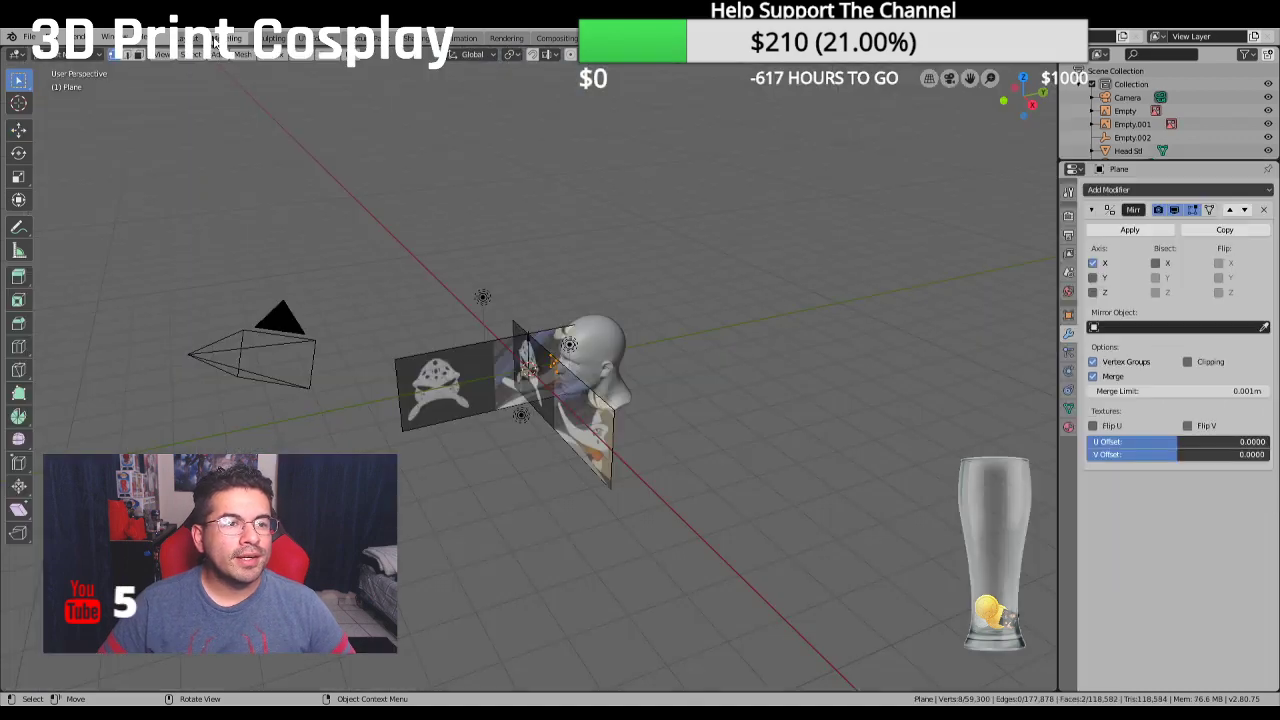
pyautogui.press('KP_1')
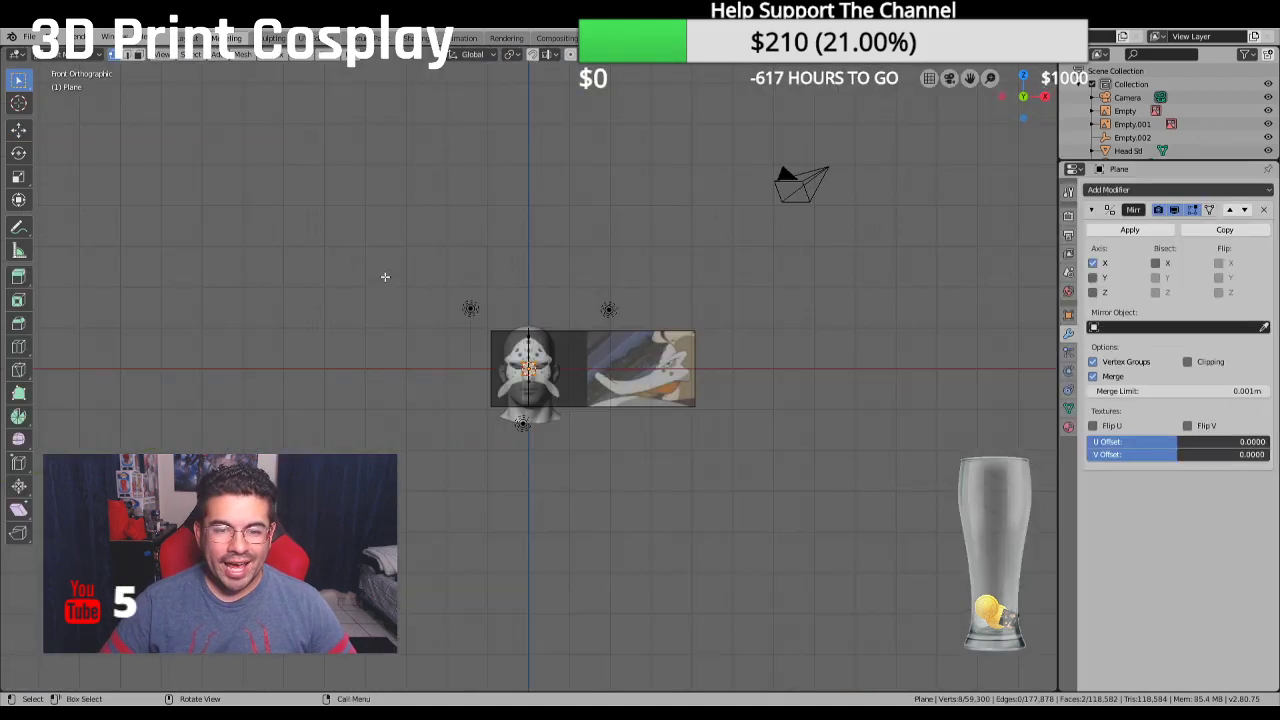
pyautogui.press('KP_Decimal')
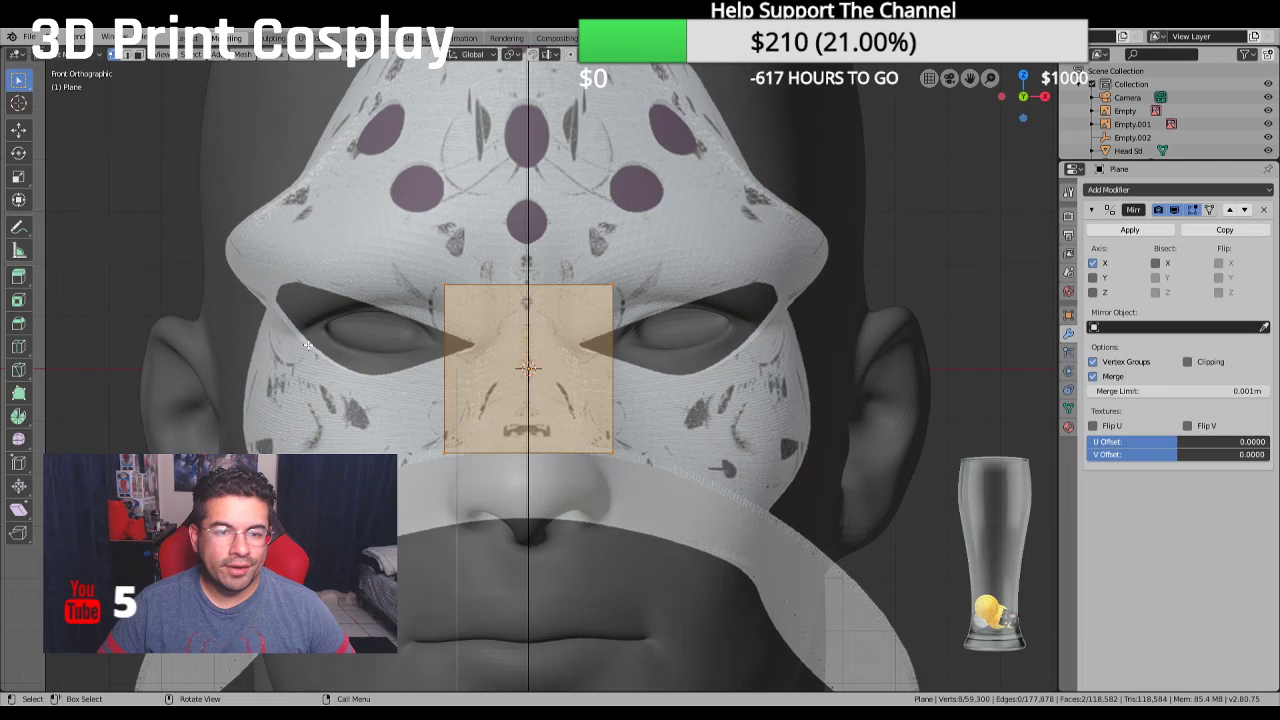
pyautogui.click(18, 129)
pyautogui.moveTo(587, 373); pyautogui.dragTo(668, 381)
pyautogui.scroll(2, 755, 410)
pyautogui.scroll(2, 755, 410)
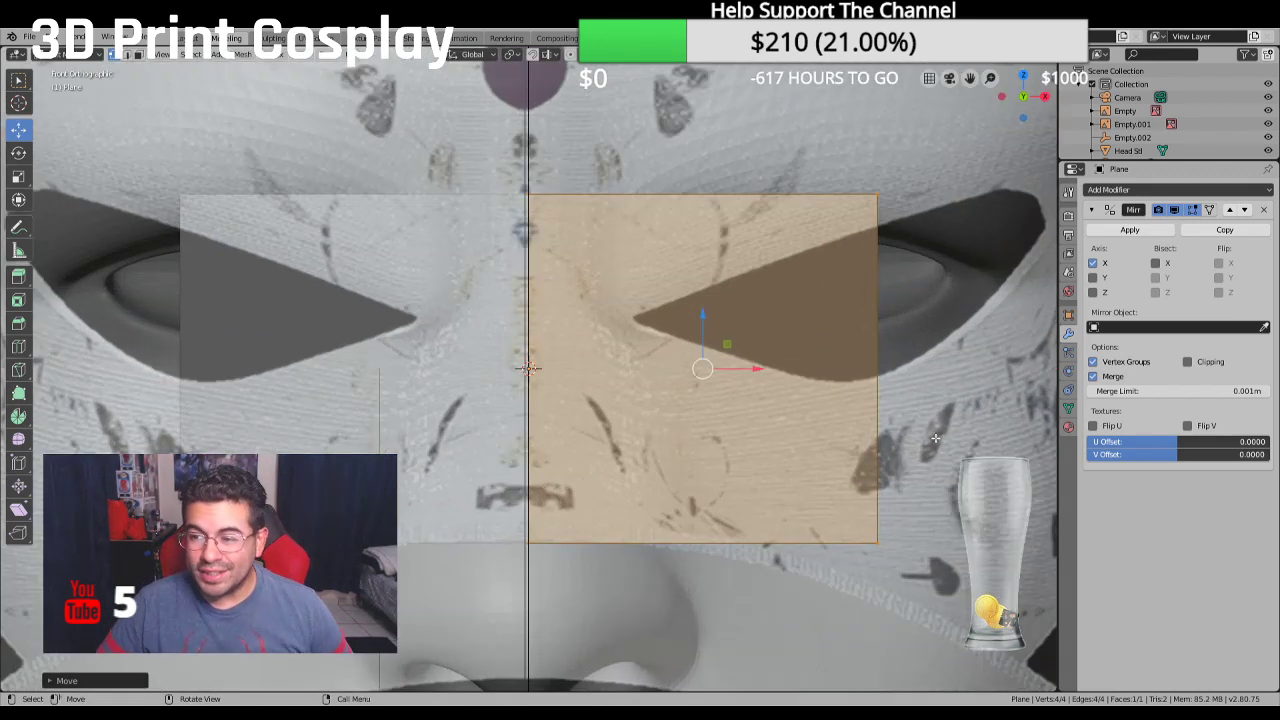
# Enable mirror clipping, squeeze the face against the centre line into a narrow strip over the nose, and raise it slightly
pyautogui.click(1188, 362)
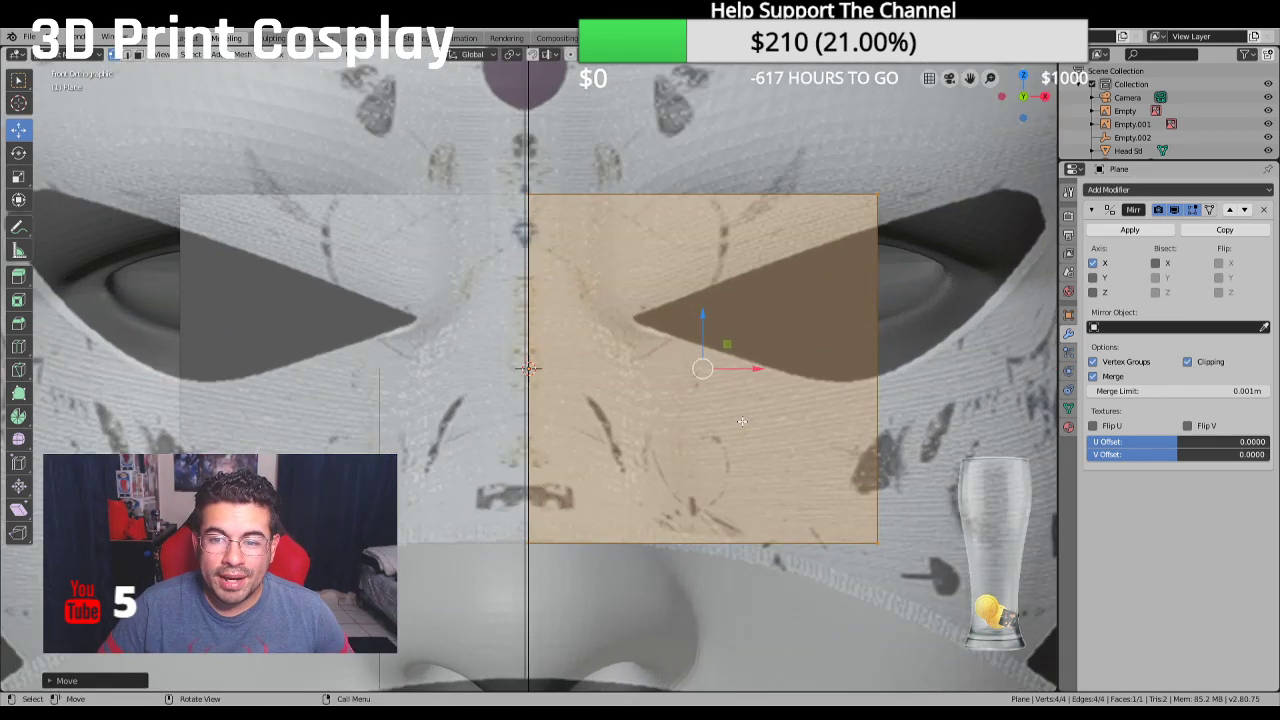
pyautogui.moveTo(760, 370); pyautogui.dragTo(472, 395)
pyautogui.scroll(-3, 627, 379)
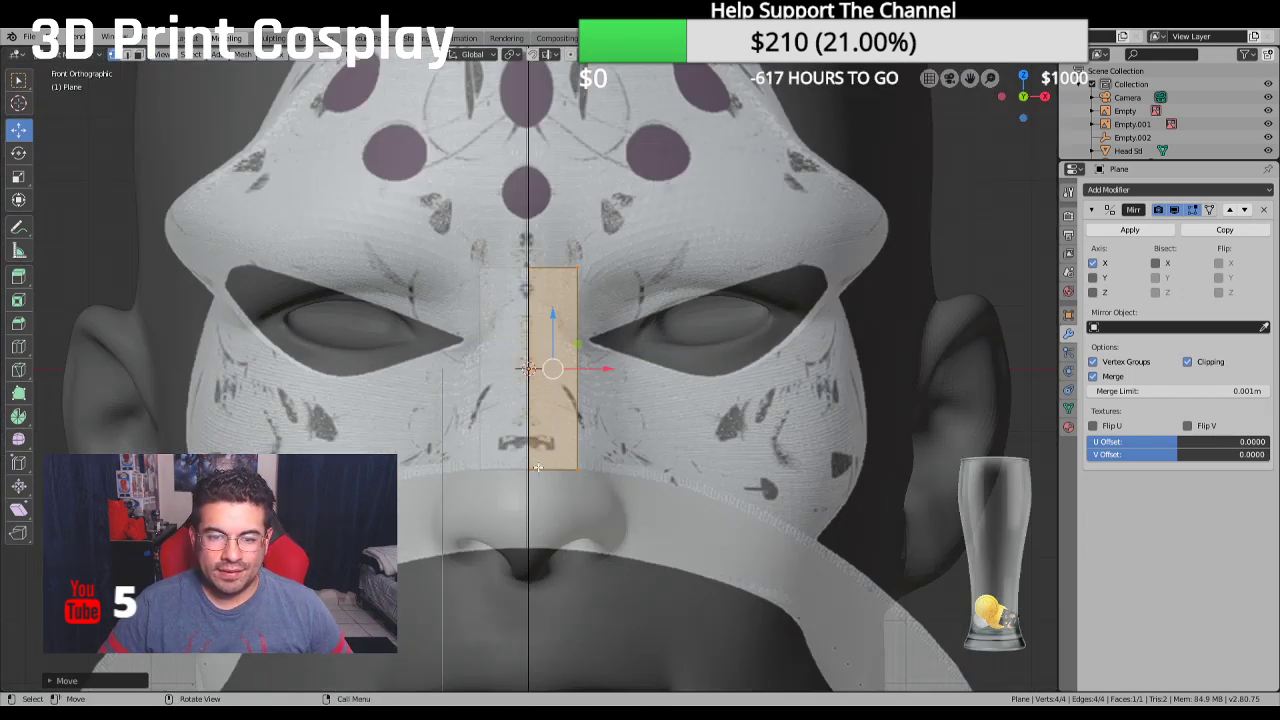
pyautogui.moveTo(552, 316); pyautogui.dragTo(552, 308)
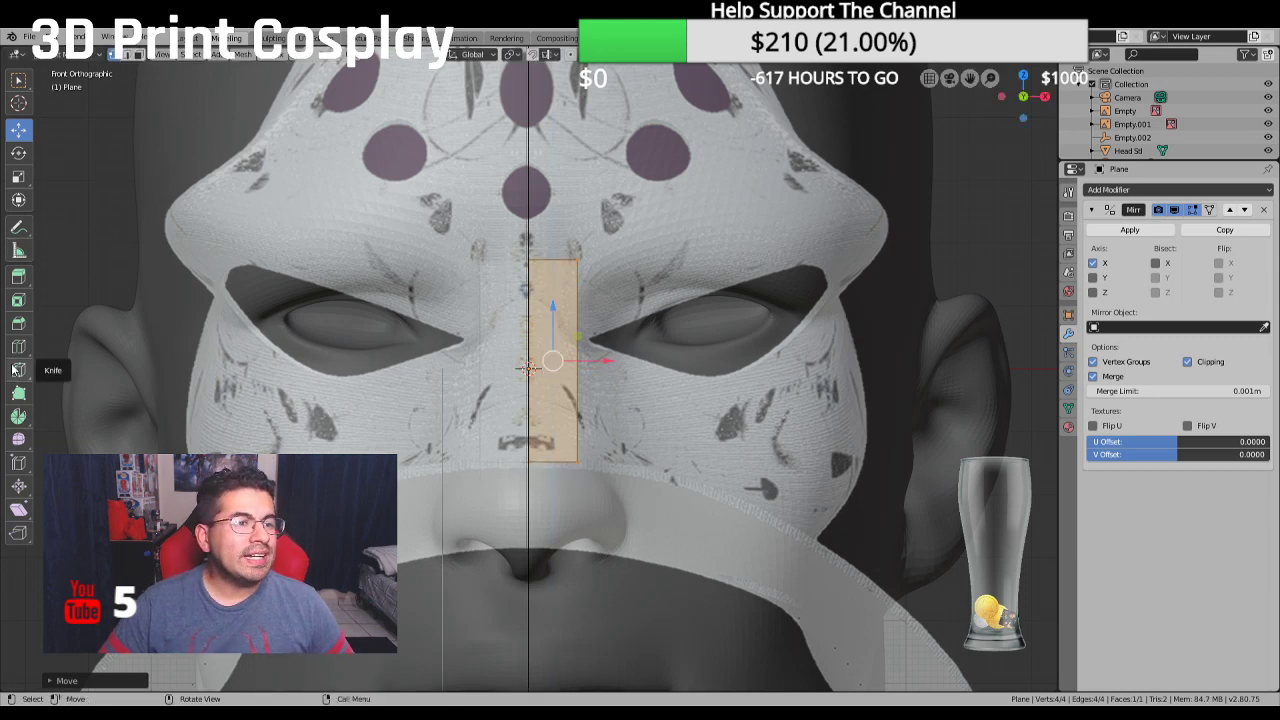
# Scale the strip down uniformly to a small rectangle beside the centre line on the nose bridge
pyautogui.click(14, 178)
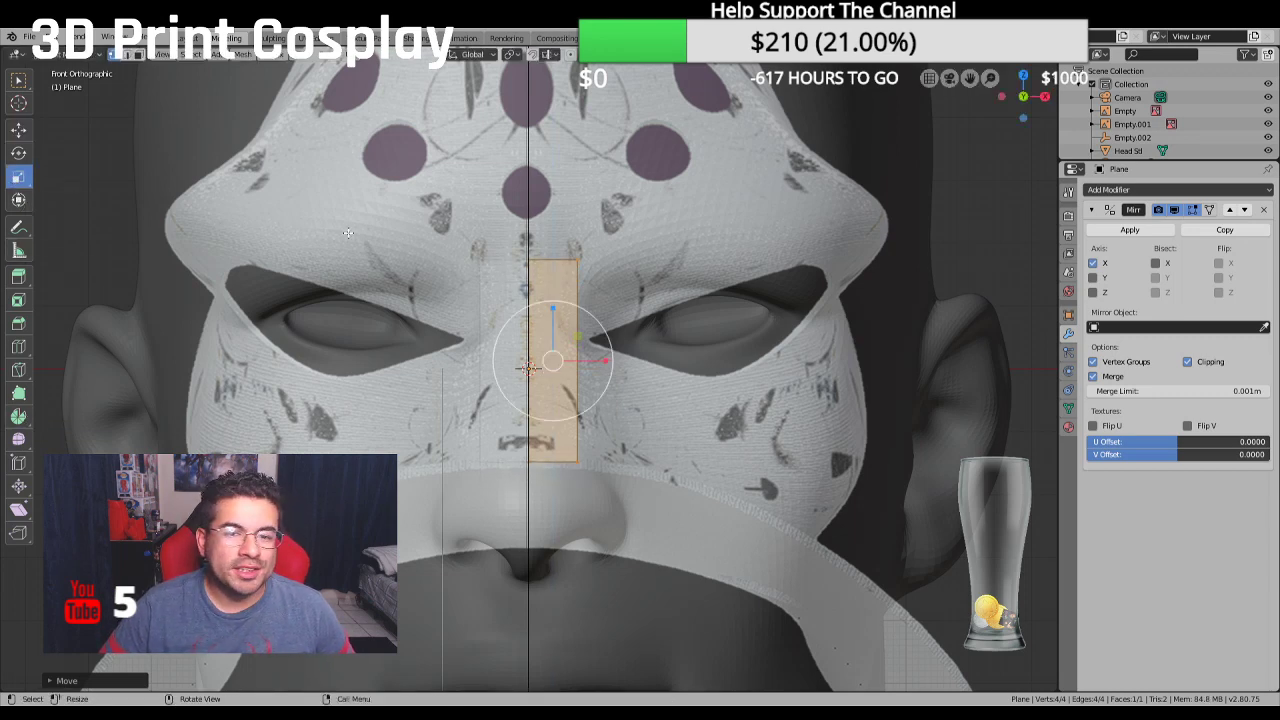
pyautogui.press('s')
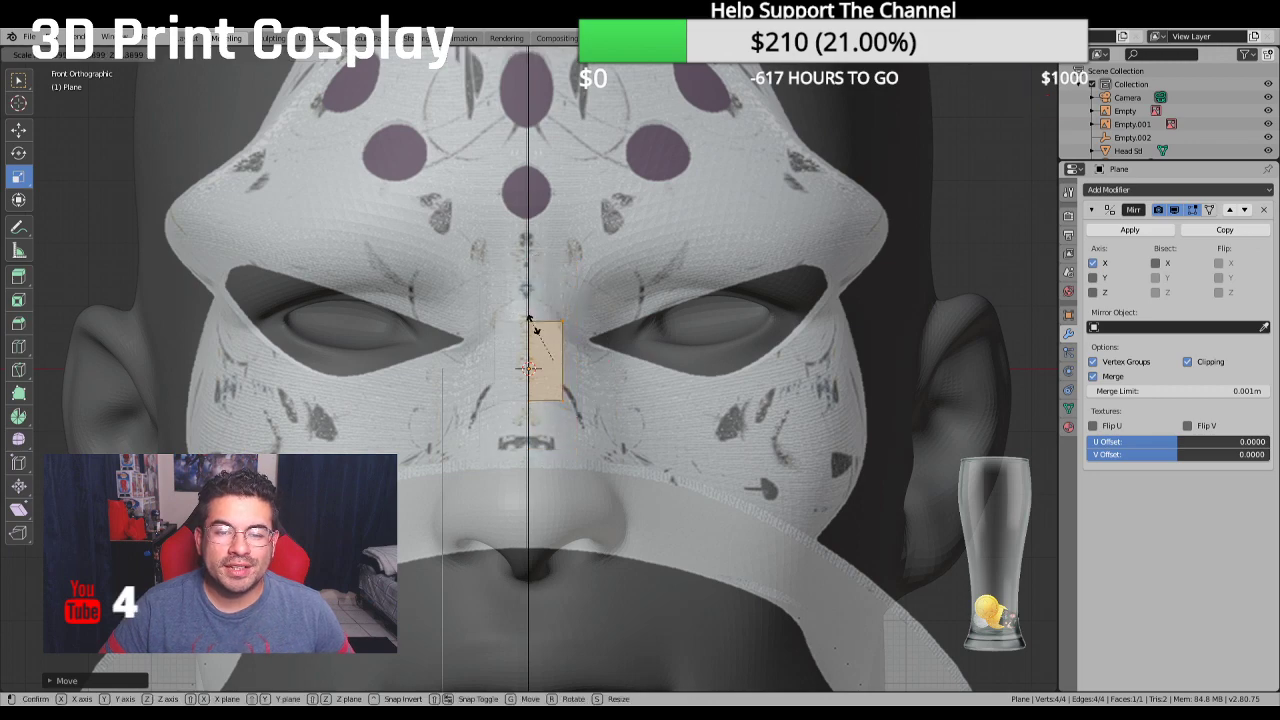
pyautogui.click(537, 340)
pyautogui.scroll(3, 600, 360)
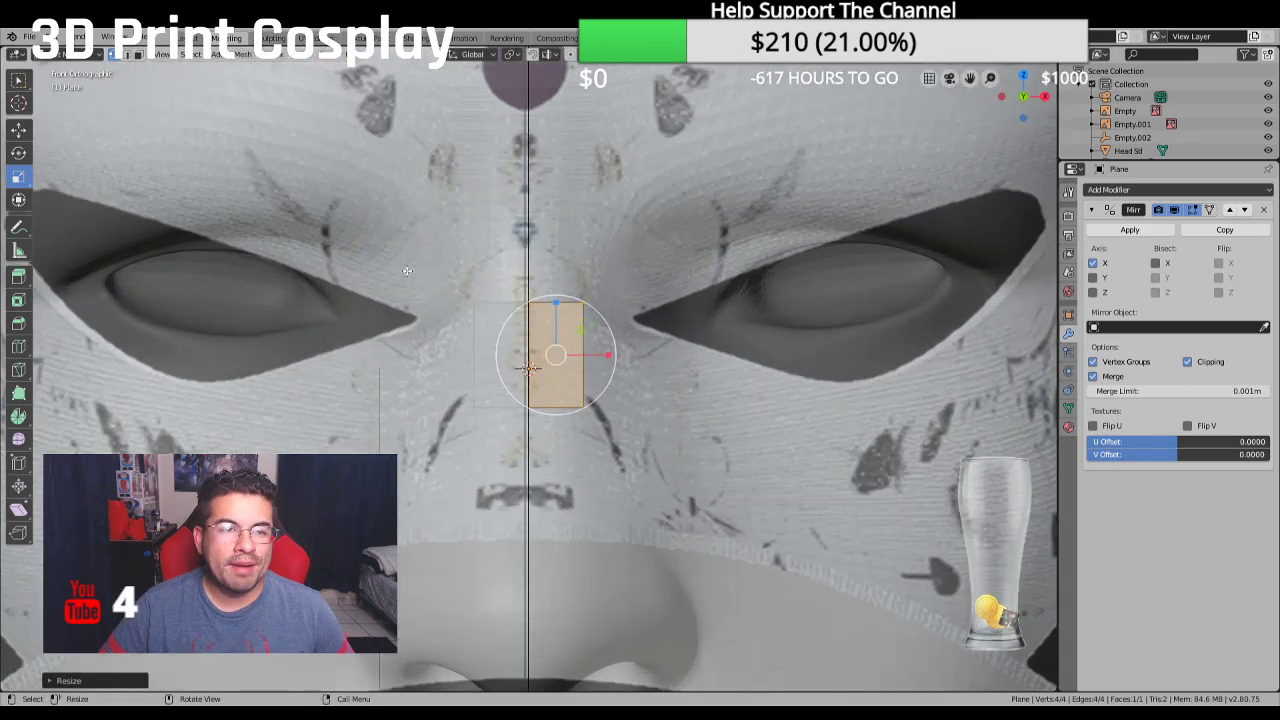
pyautogui.scroll(-4, 407, 270)
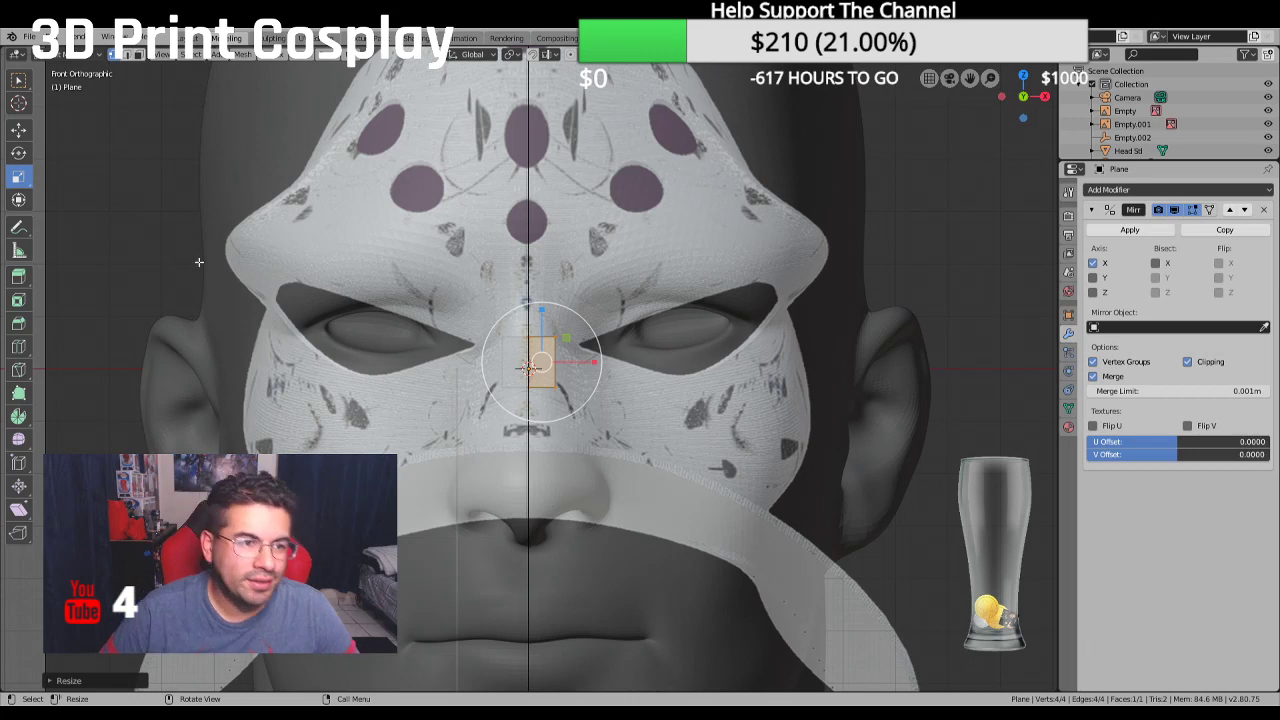
pyautogui.scroll(2, 577, 330)
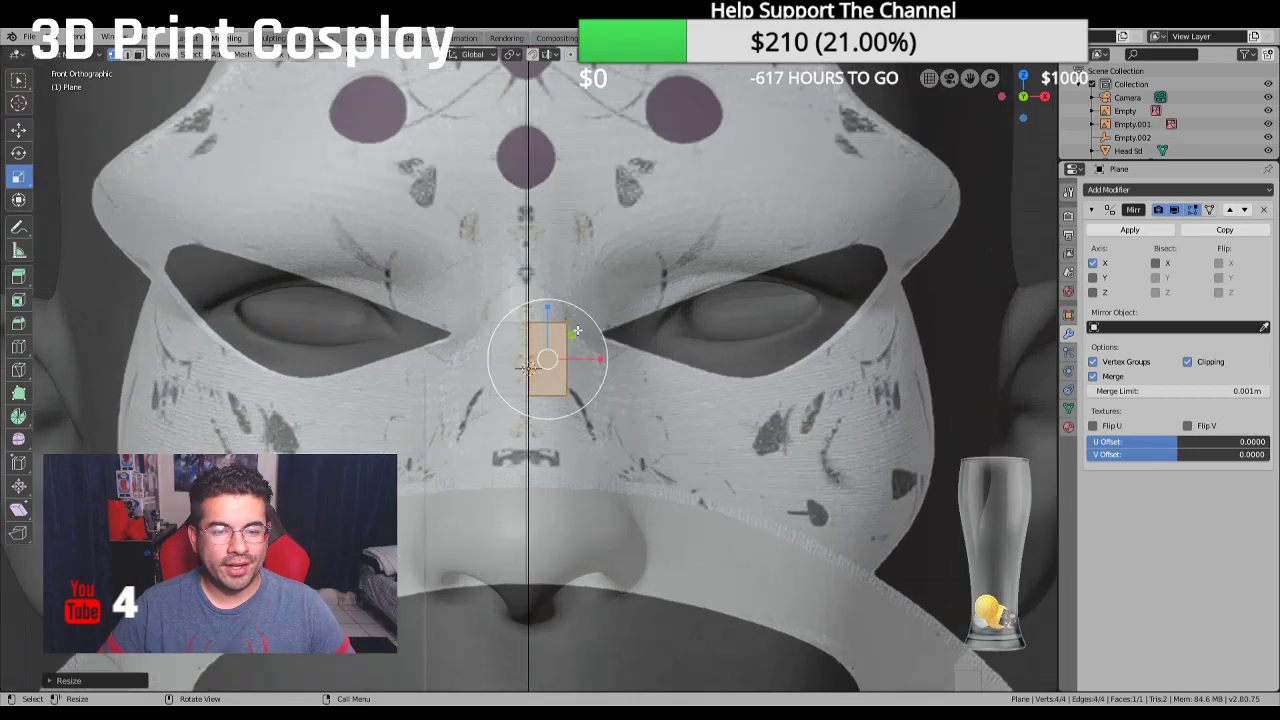
pyautogui.scroll(2, 577, 330)
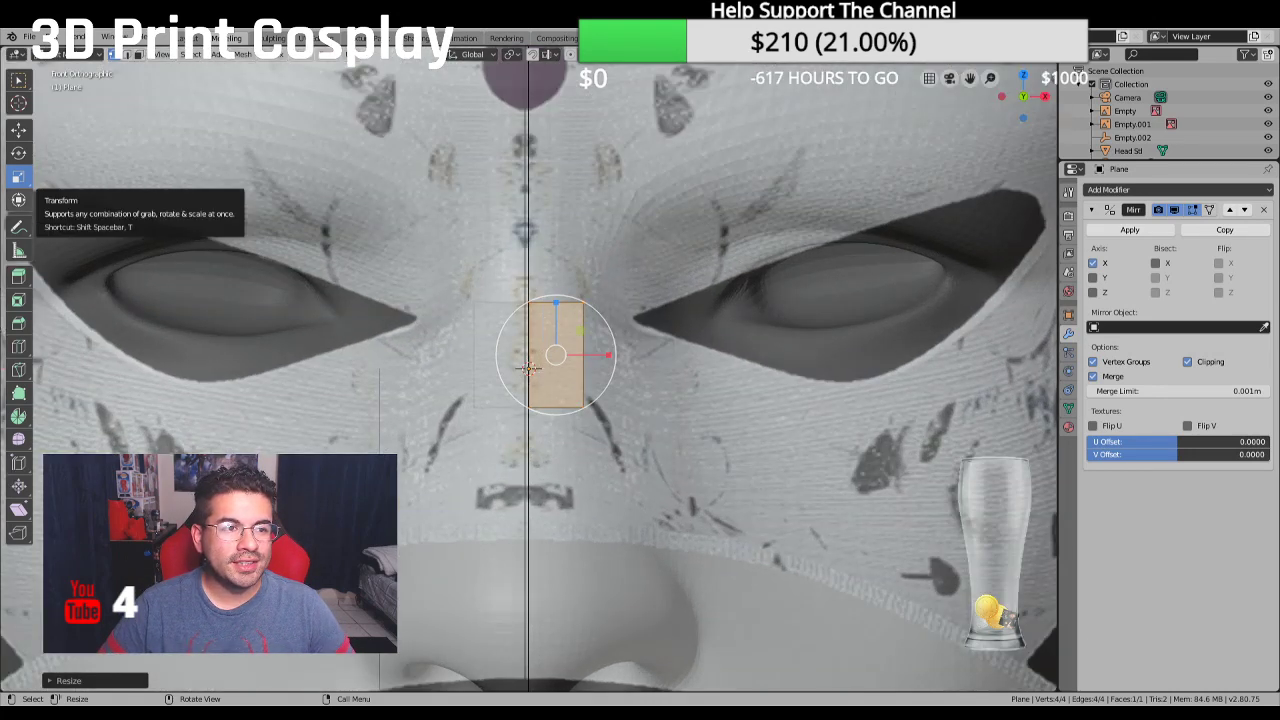
# Move the small face up between the eyebrows and narrow it further against the centre line
pyautogui.click(24, 134)
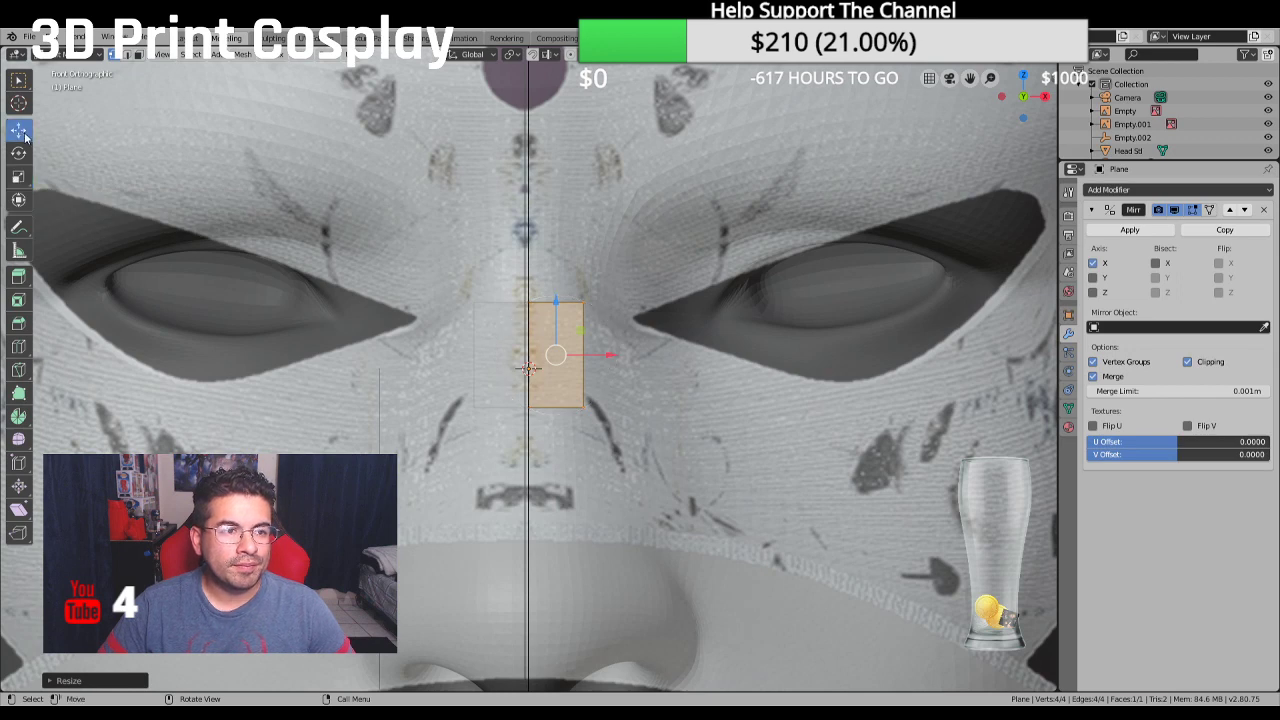
pyautogui.moveTo(557, 301); pyautogui.dragTo(537, 137)
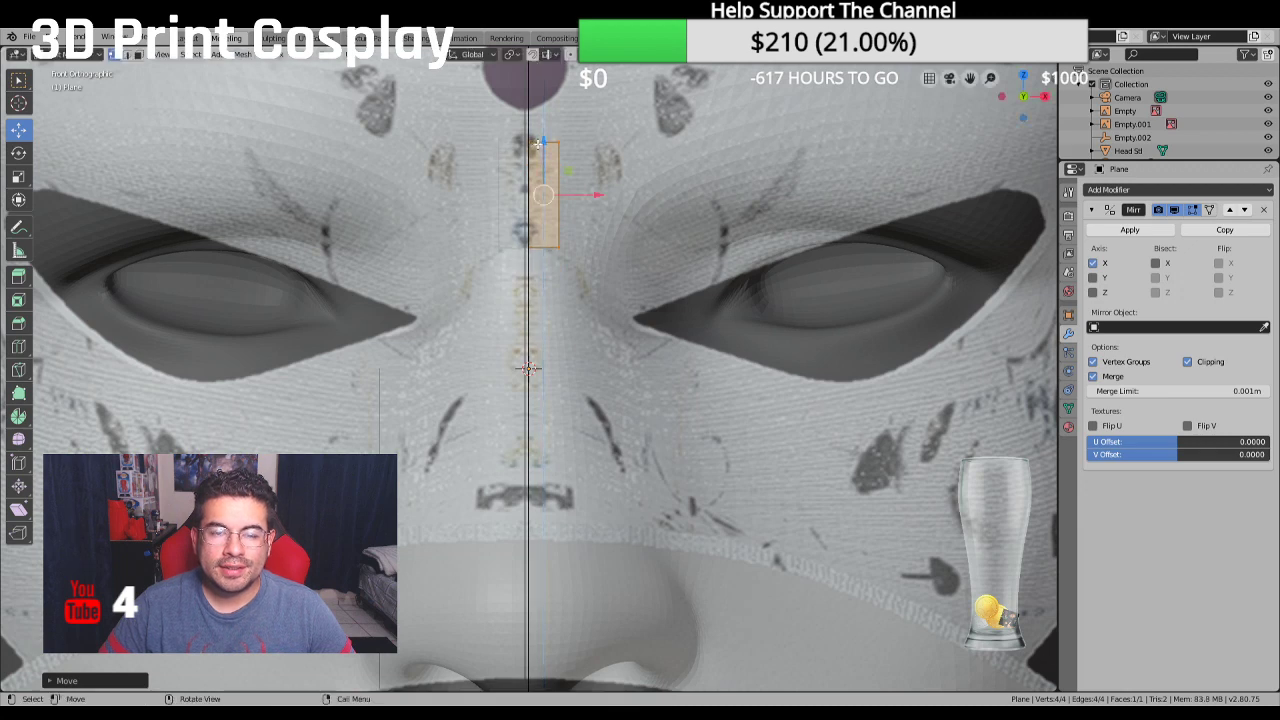
pyautogui.scroll(1, 545, 250)
pyautogui.scroll(-2, 548, 284)
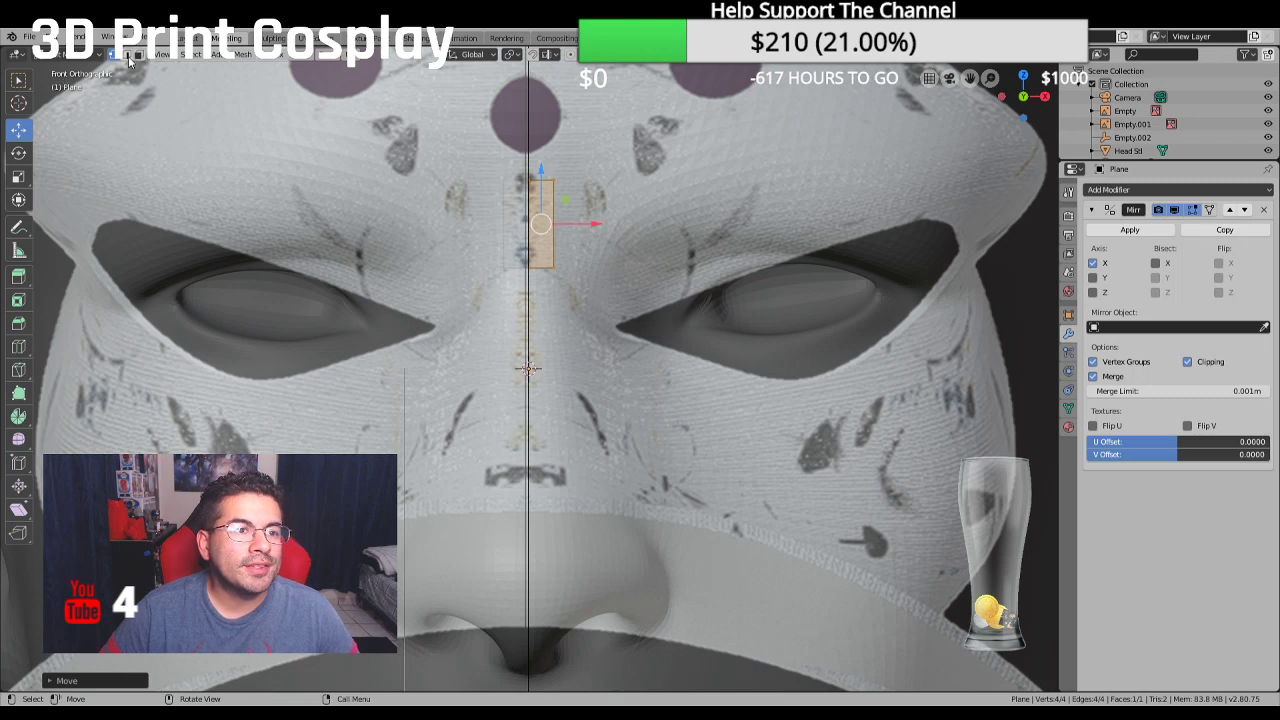
# Move the face's two outer vertices outward and lower both upper vertices, shaping a tapered quad between the eyebrows
pyautogui.click(553, 267)
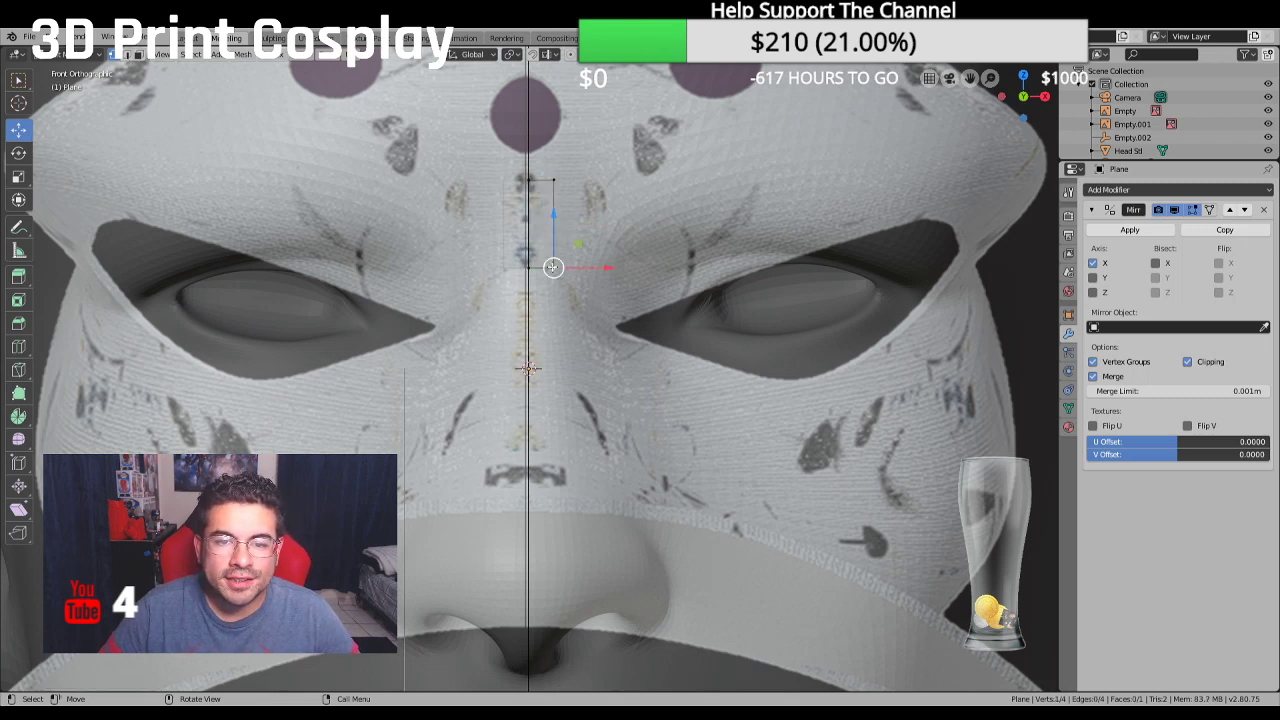
pyautogui.press('g')
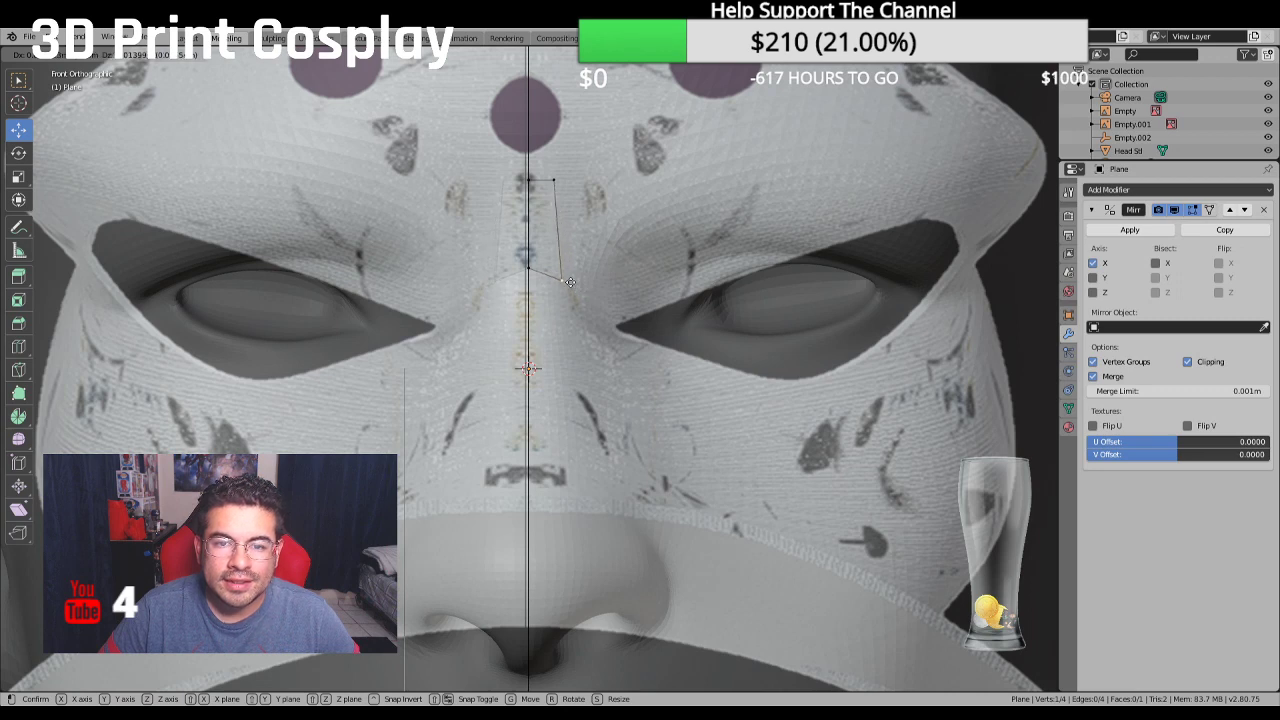
pyautogui.click(566, 274)
pyautogui.click(557, 180)
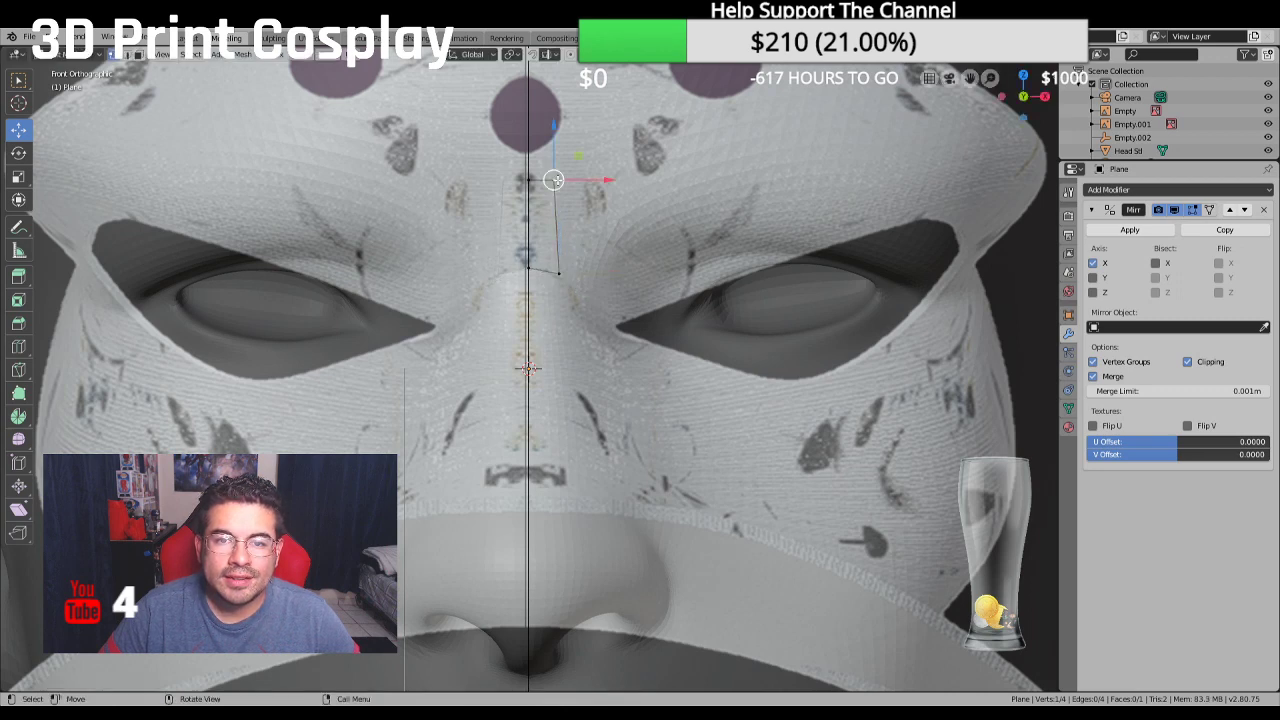
pyautogui.press('g')
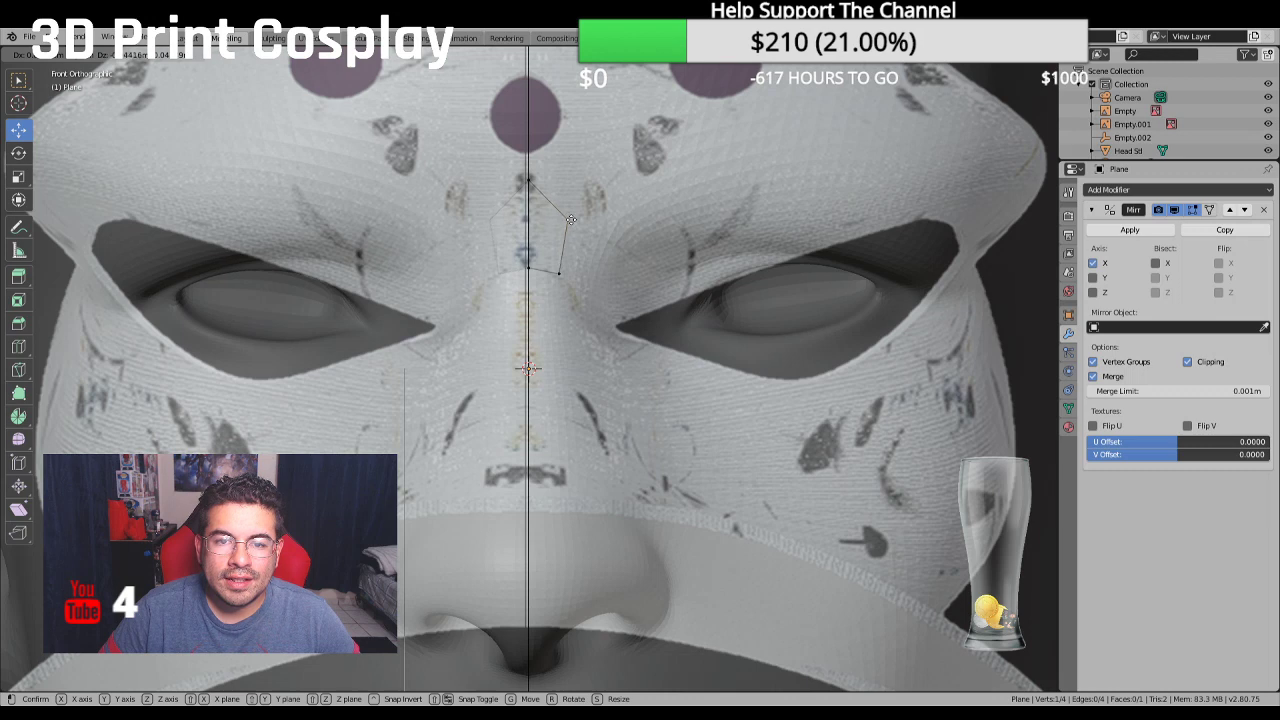
pyautogui.click(572, 220)
pyautogui.click(527, 179)
pyautogui.moveTo(526, 125); pyautogui.dragTo(526, 142)
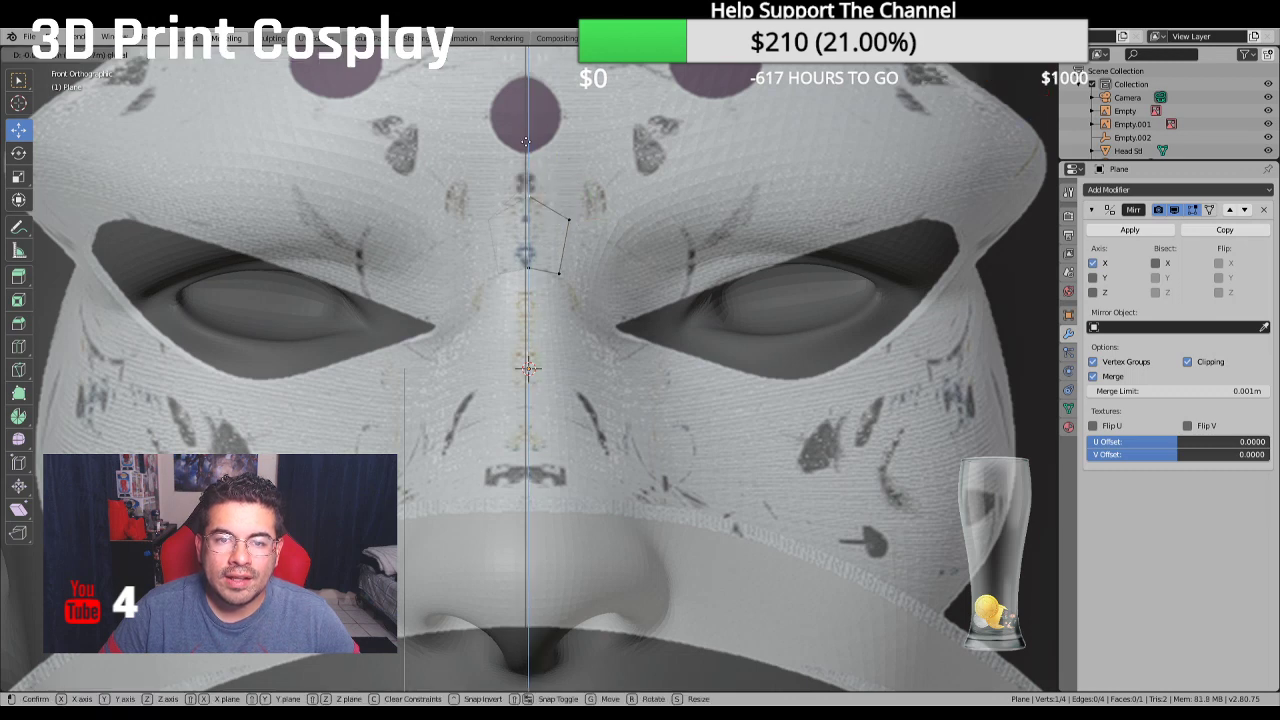
pyautogui.click(526, 160)
pyautogui.scroll(-2, 624, 234)
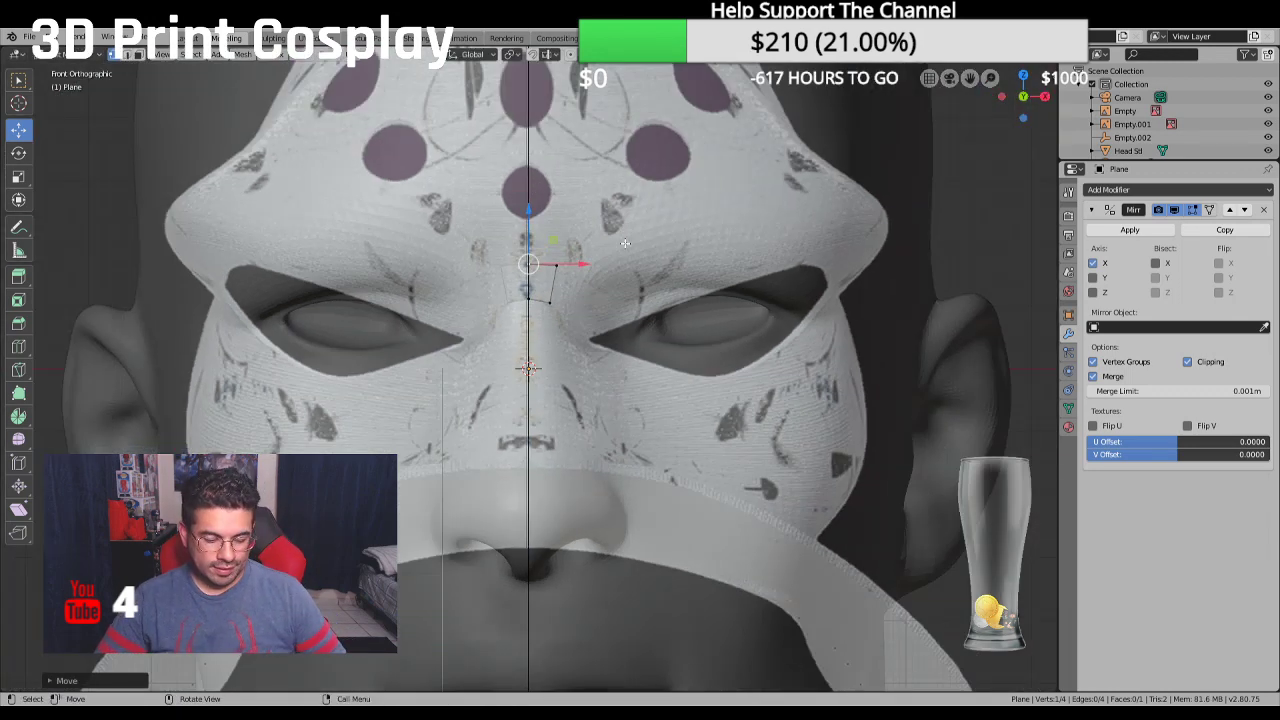
# Extrude the quad's upper edge upward twice, widening the strip out to the lower side spots on the mask's forehead
pyautogui.scroll(4, 614, 280)
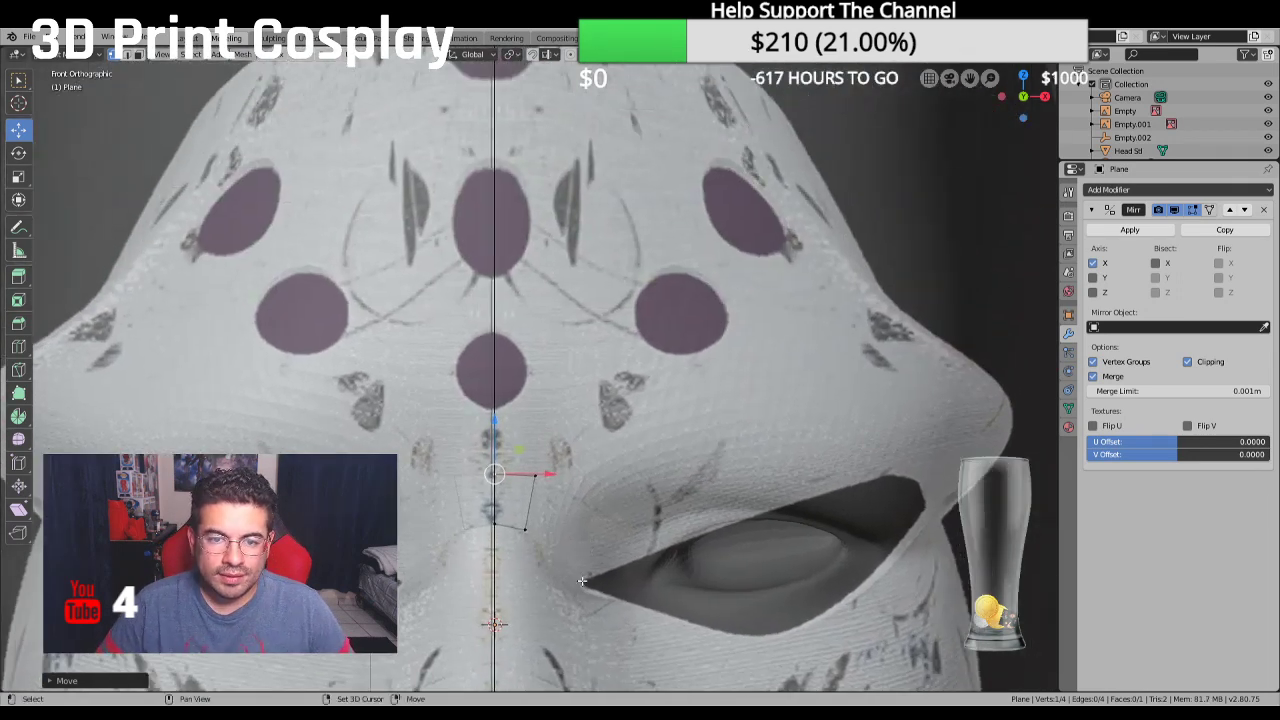
pyautogui.click(396, 311)
pyautogui.click(130, 56)
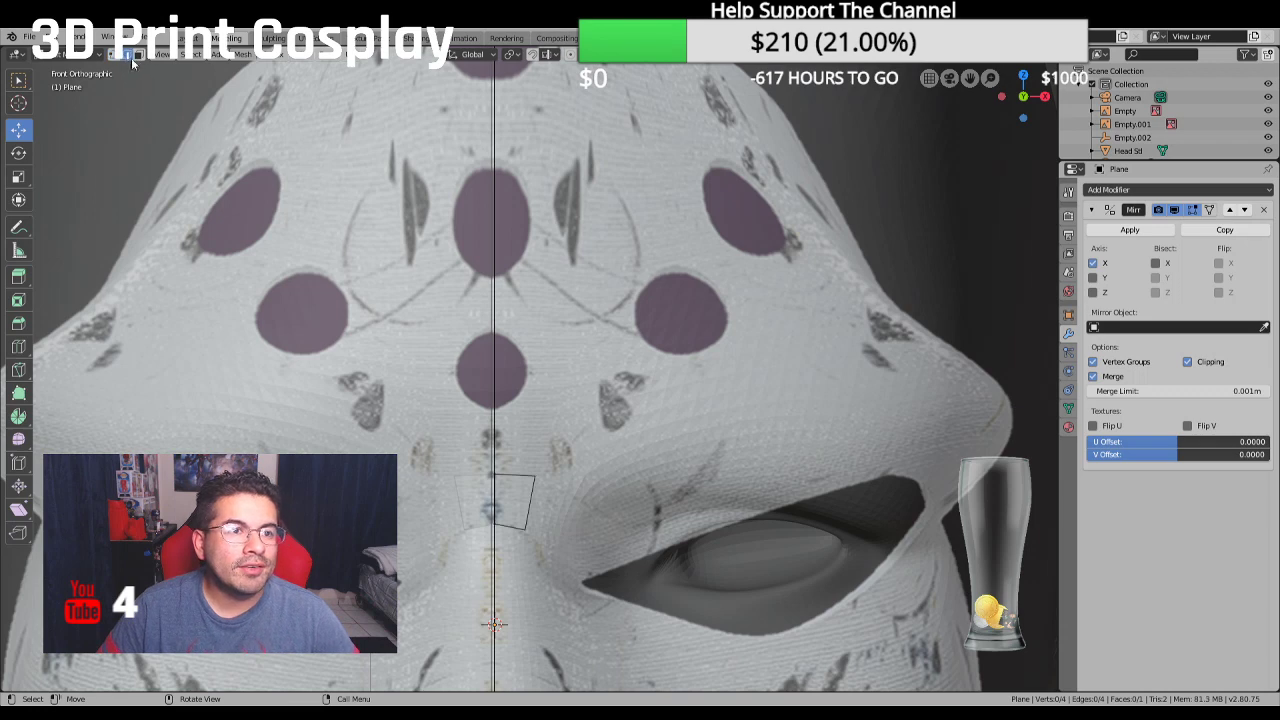
pyautogui.click(506, 472)
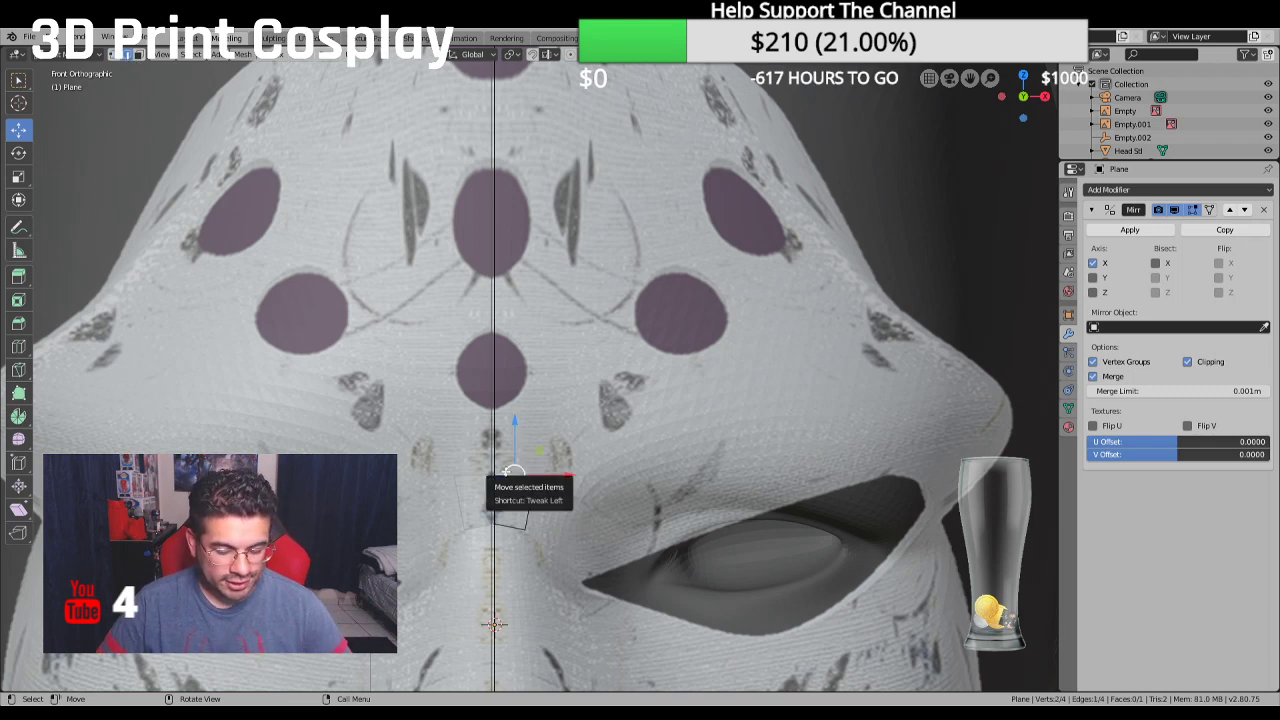
pyautogui.press('e')
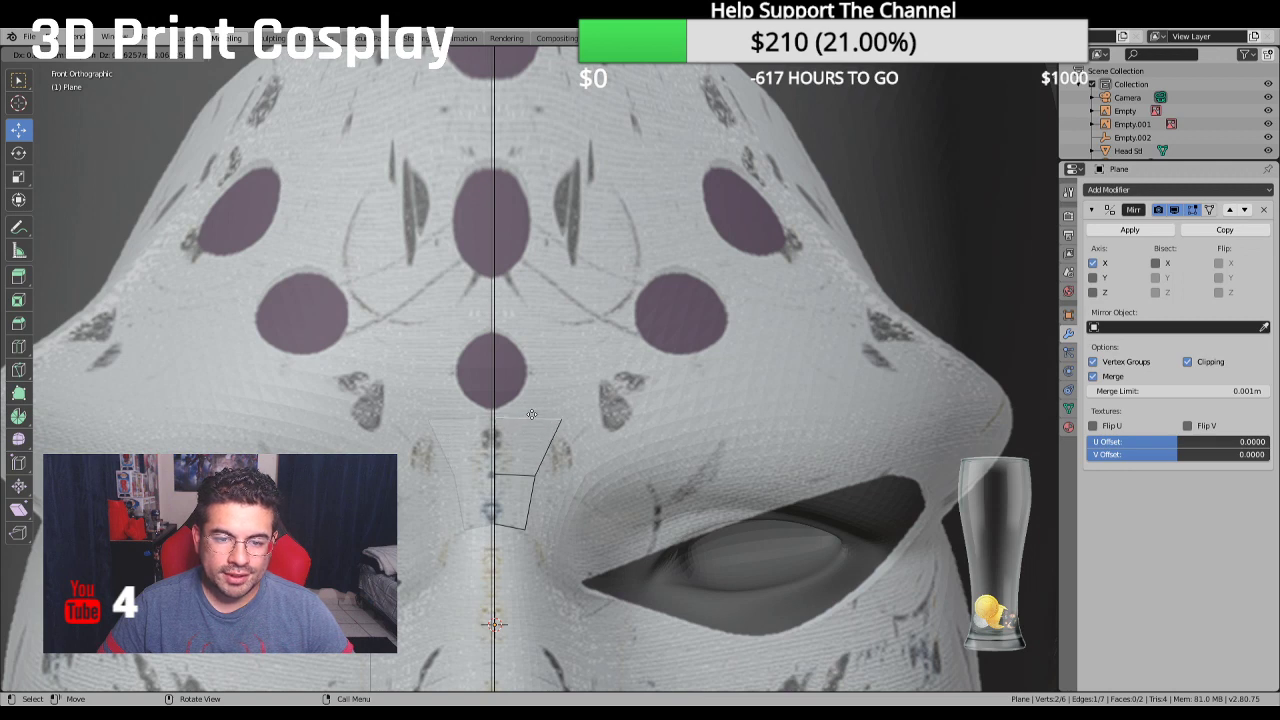
pyautogui.click(546, 416)
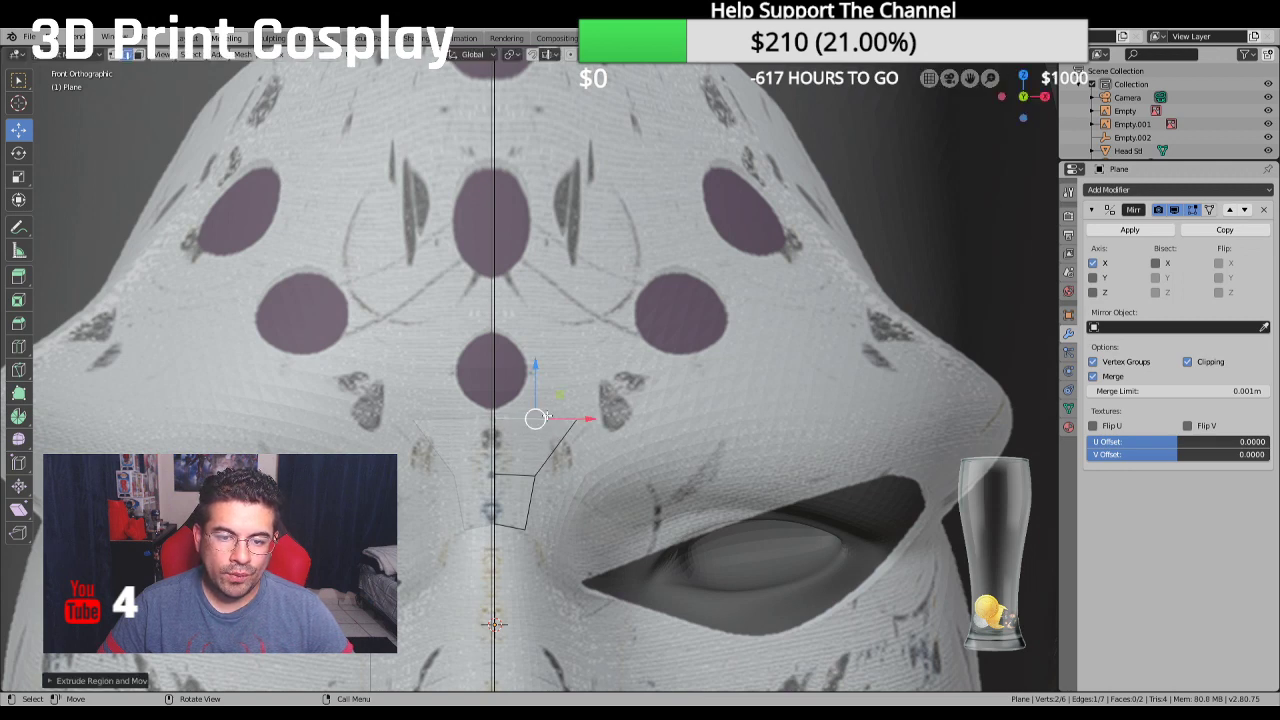
pyautogui.press('e')
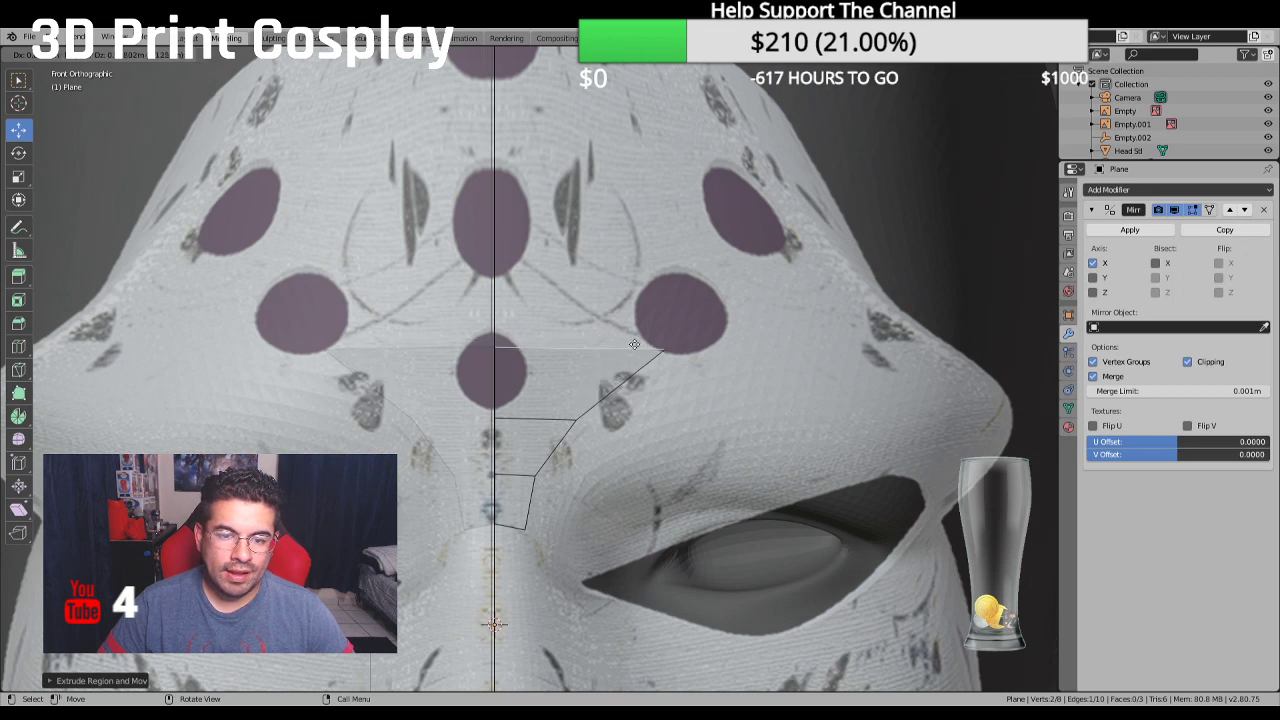
pyautogui.click(621, 346)
# Extrude the strip's upper edge three more times, past the central oval spot and up to the topmost spot, tapering it inward
pyautogui.press('e')
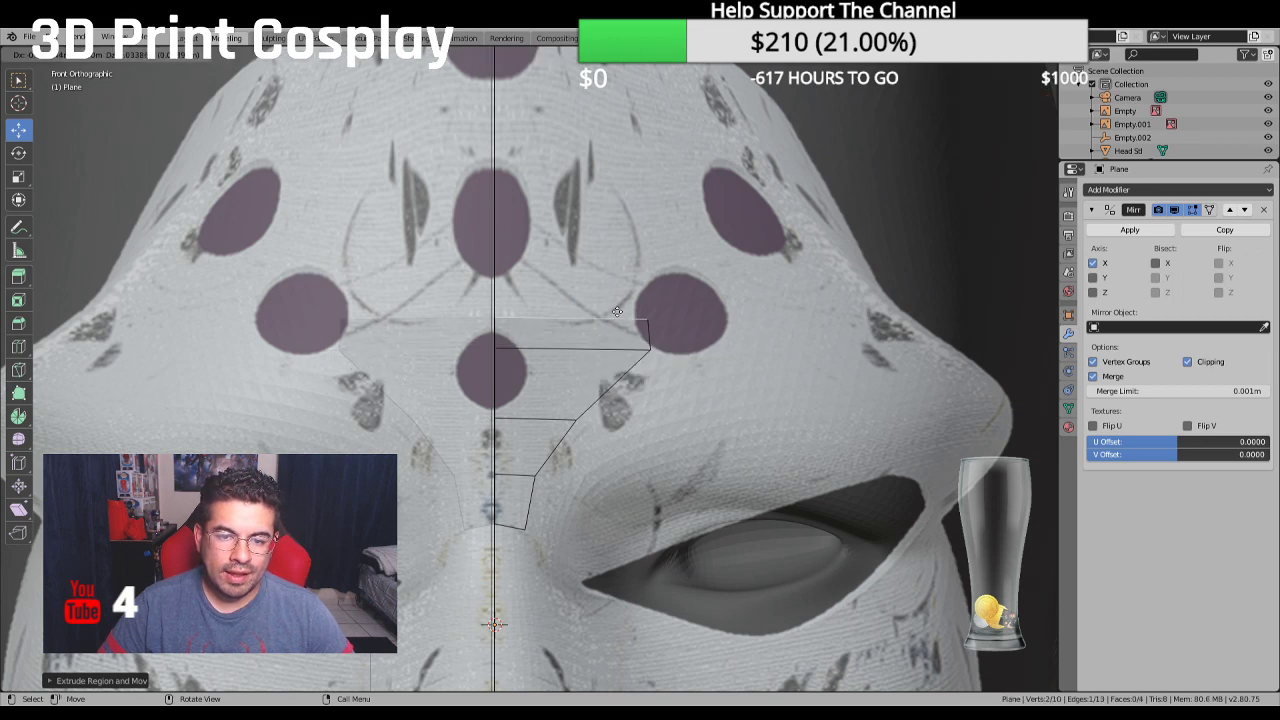
pyautogui.click(618, 262)
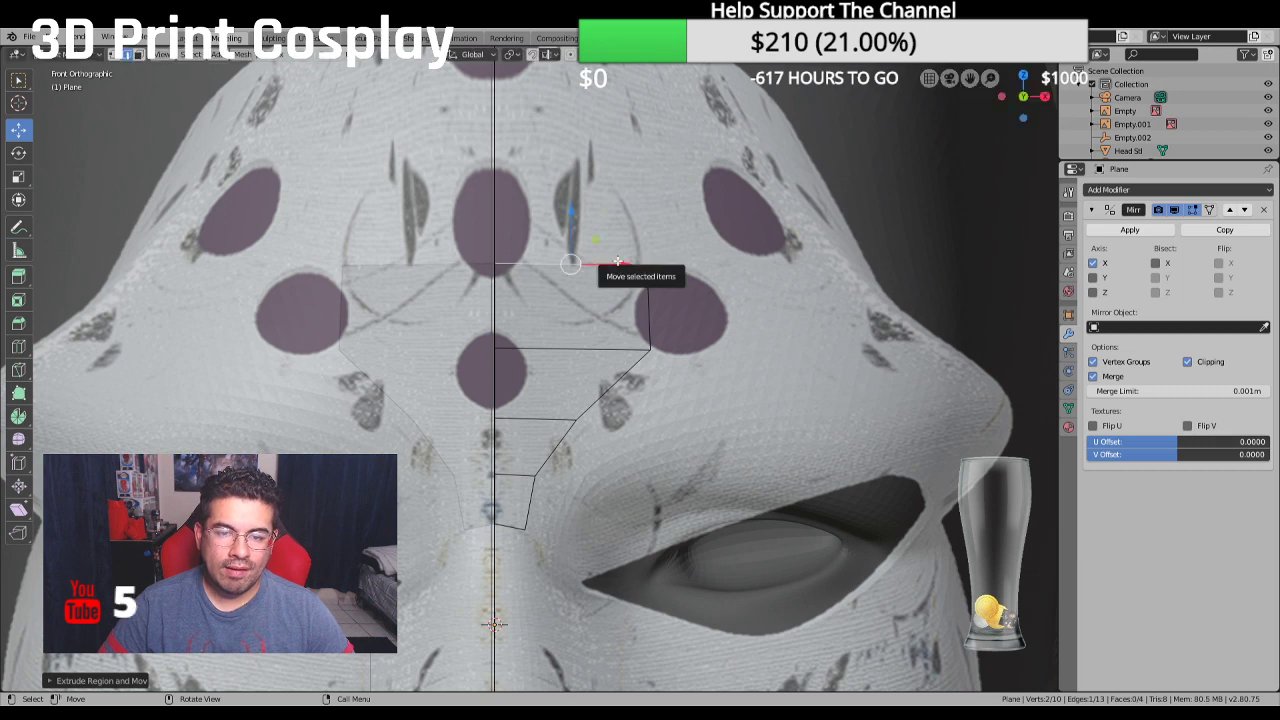
pyautogui.scroll(-2, 618, 262)
pyautogui.press('e')
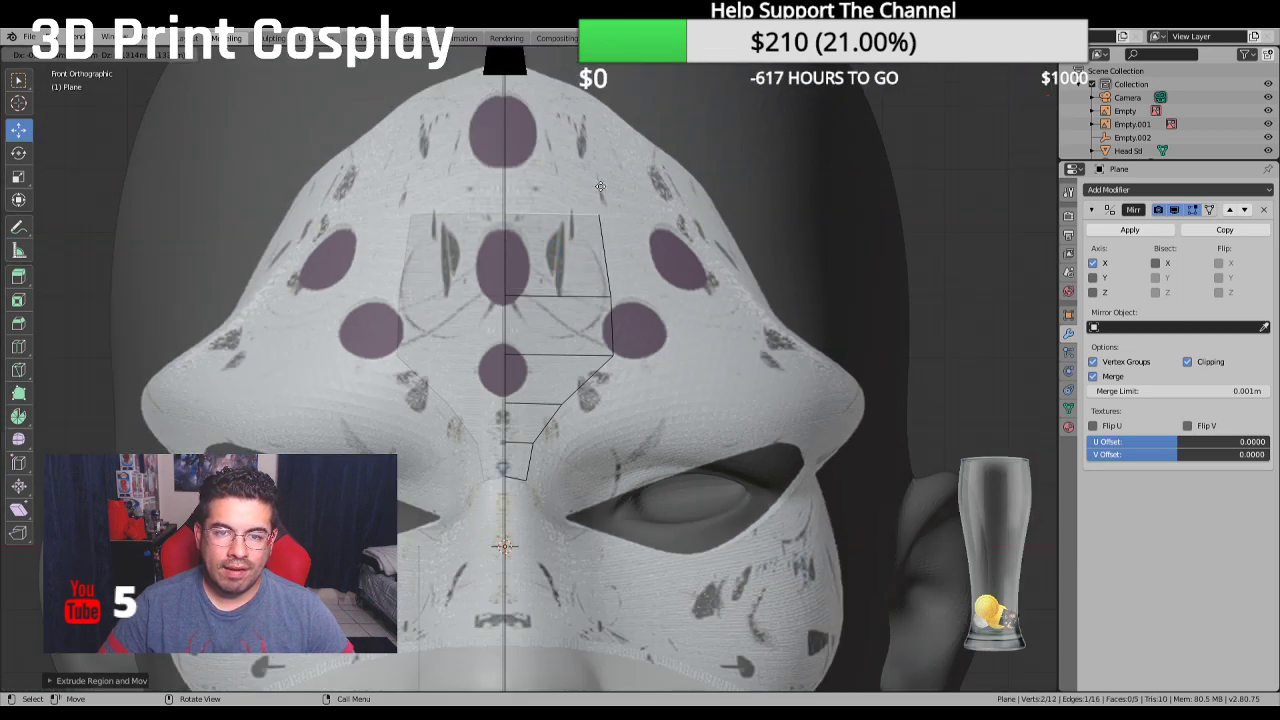
pyautogui.click(600, 186)
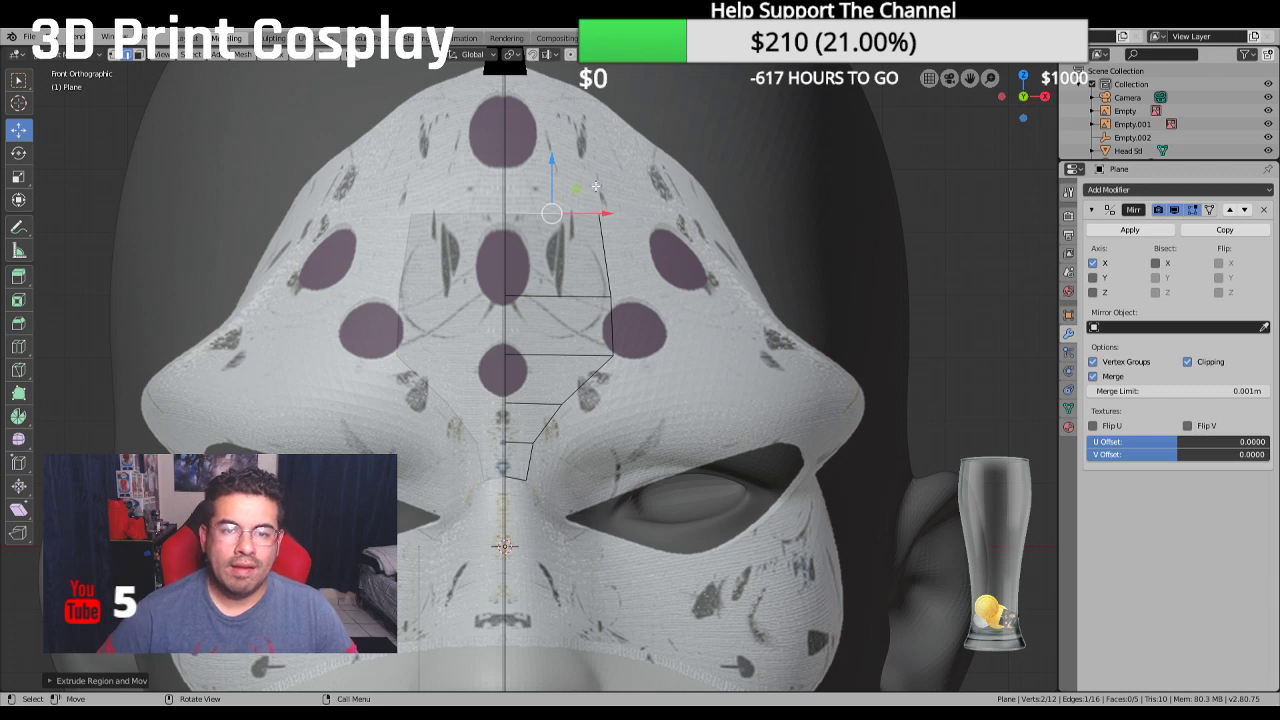
pyautogui.press('e')
pyautogui.click(570, 120)
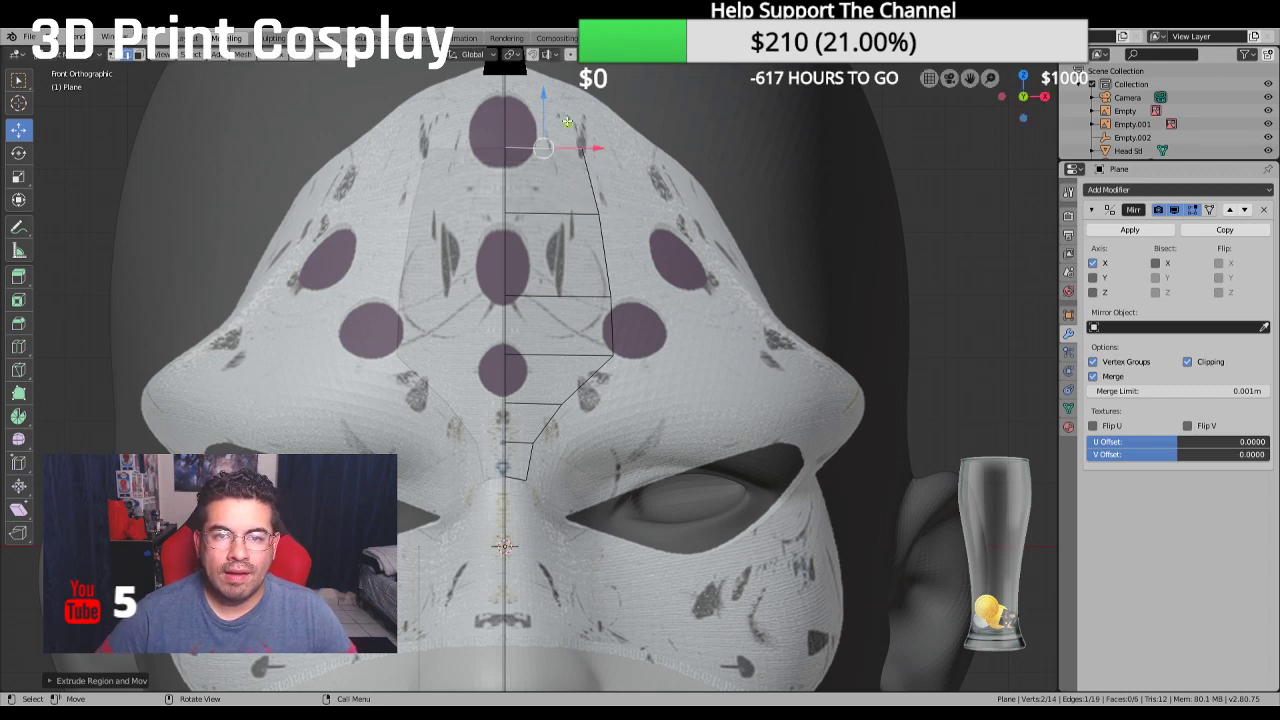
# Extrude the upper edge twice more over the topmost spot to just below the mask's peak, narrowing it further
pyautogui.press('e')
pyautogui.click(550, 84)
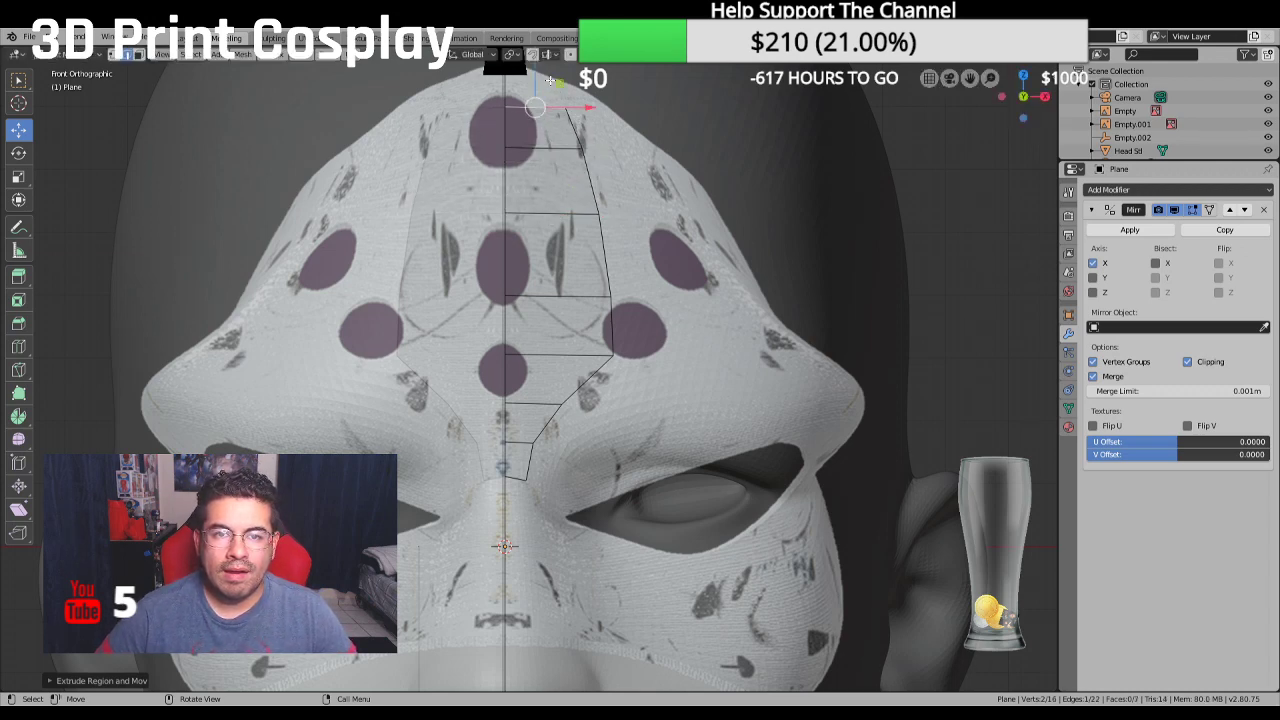
pyautogui.press('KP_Decimal')
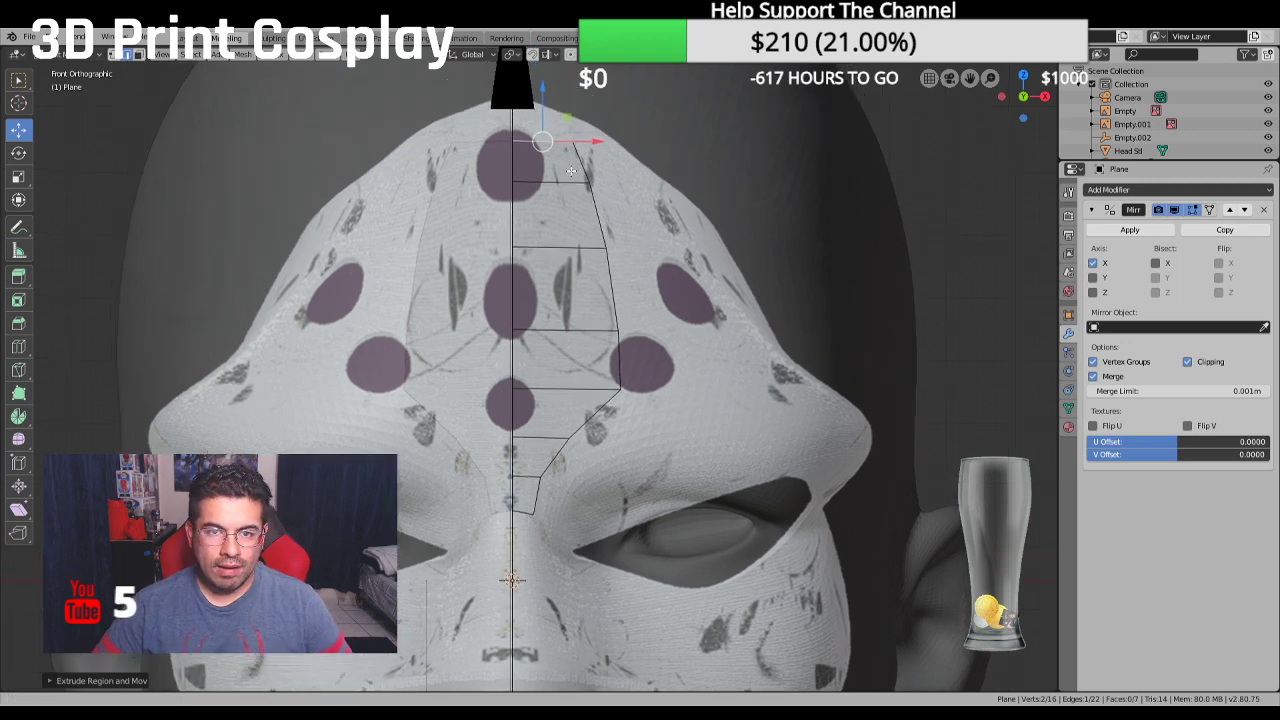
pyautogui.scroll(3, 539, 381)
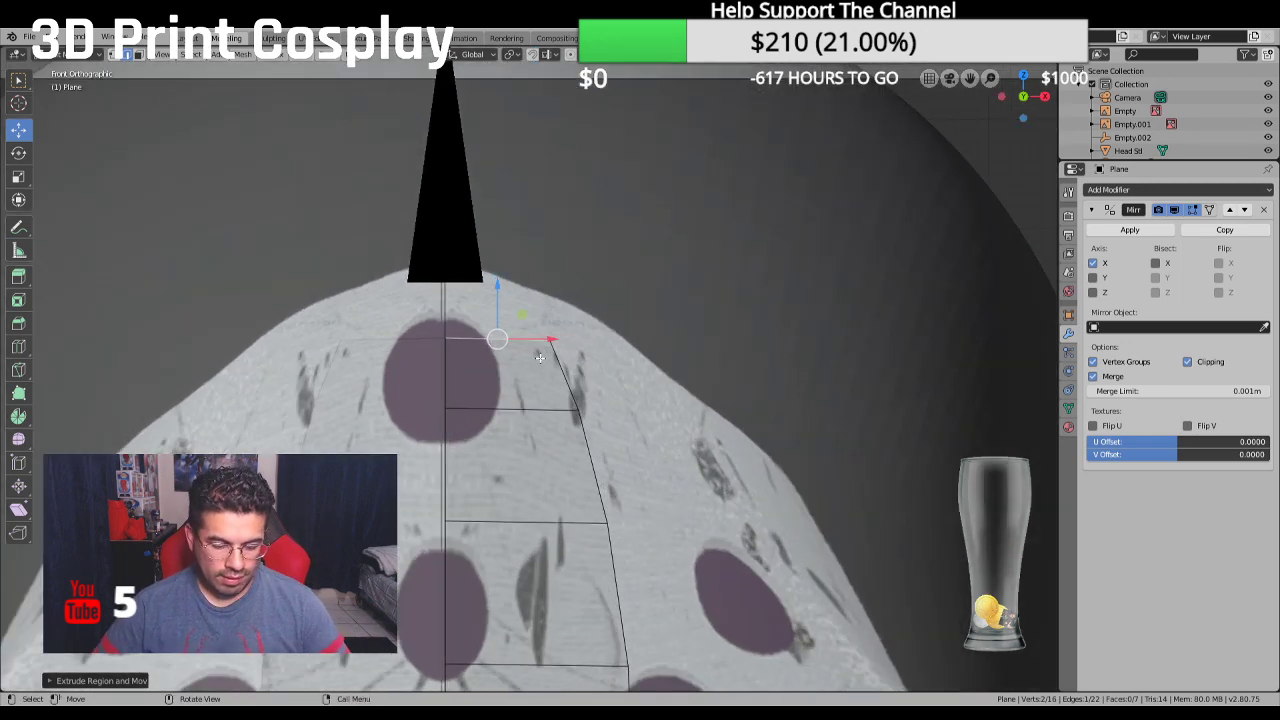
pyautogui.press('e')
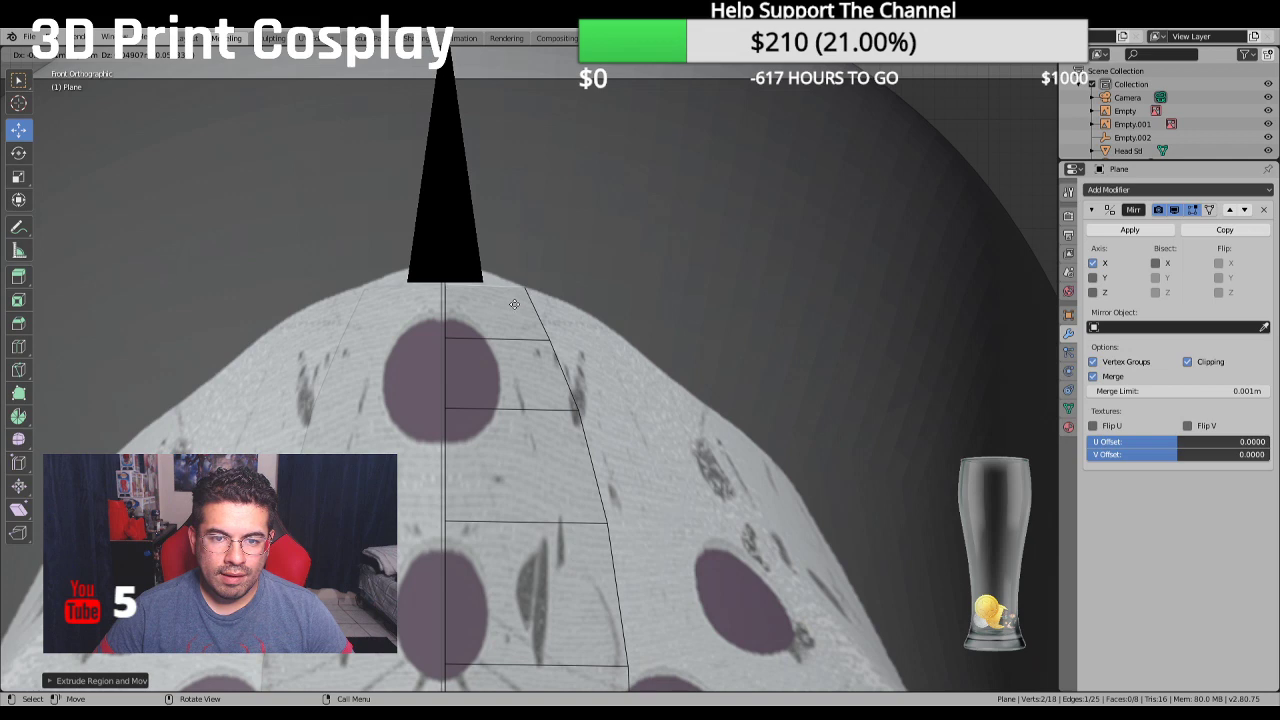
pyautogui.click(512, 303)
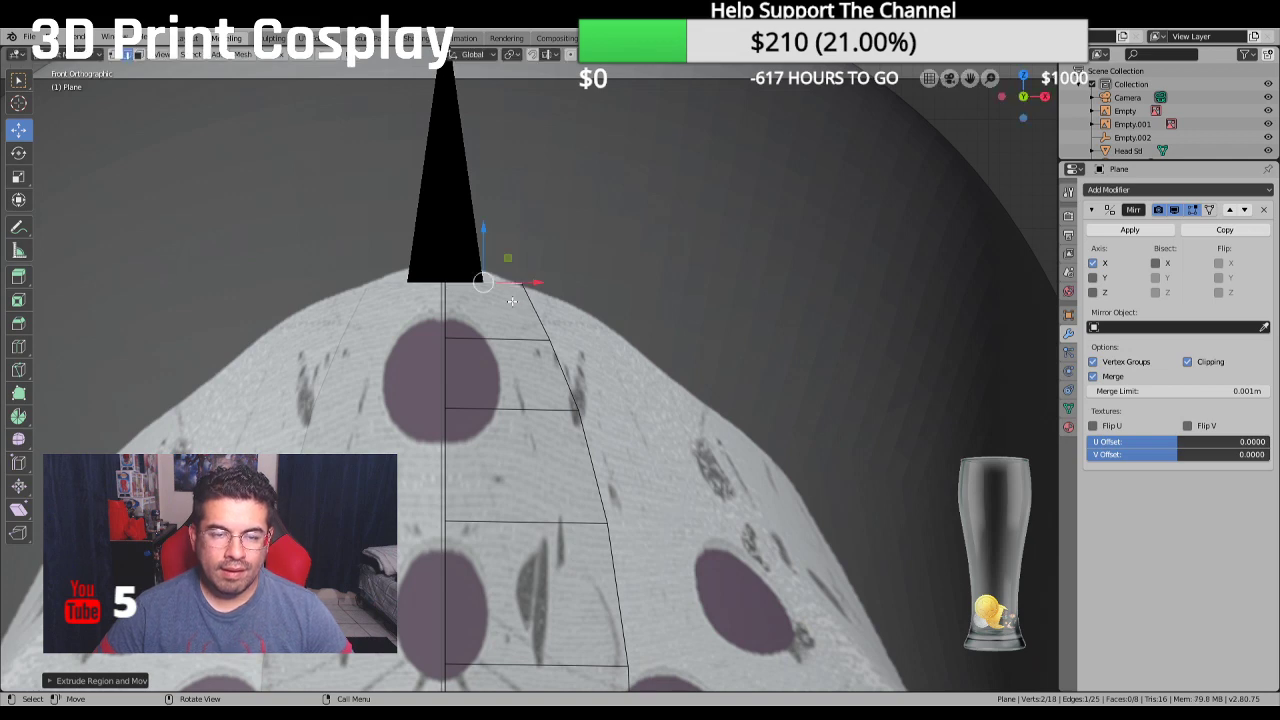
# Select the whole strip in the right side view and move it back along Y to just in front of the head's forehead
pyautogui.moveTo(512, 301); pyautogui.dragTo(473, 338, button='middle')
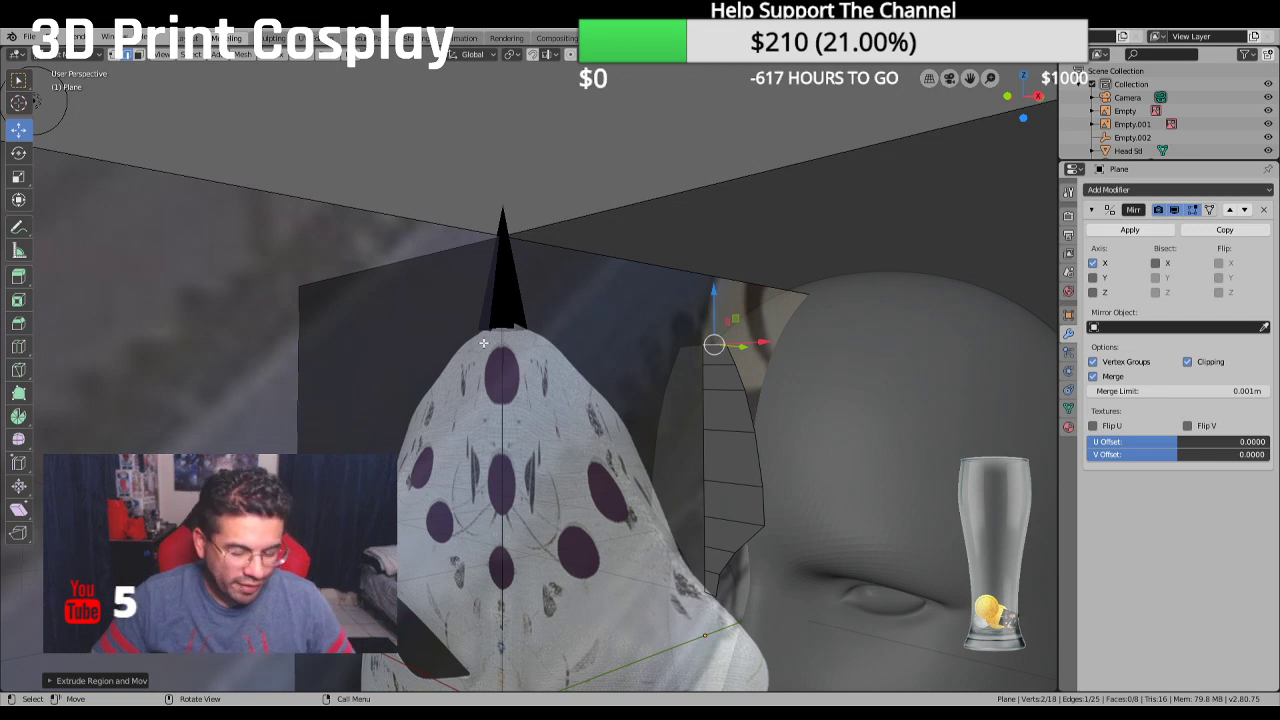
pyautogui.moveTo(690, 482); pyautogui.dragTo(665, 480, button='middle')
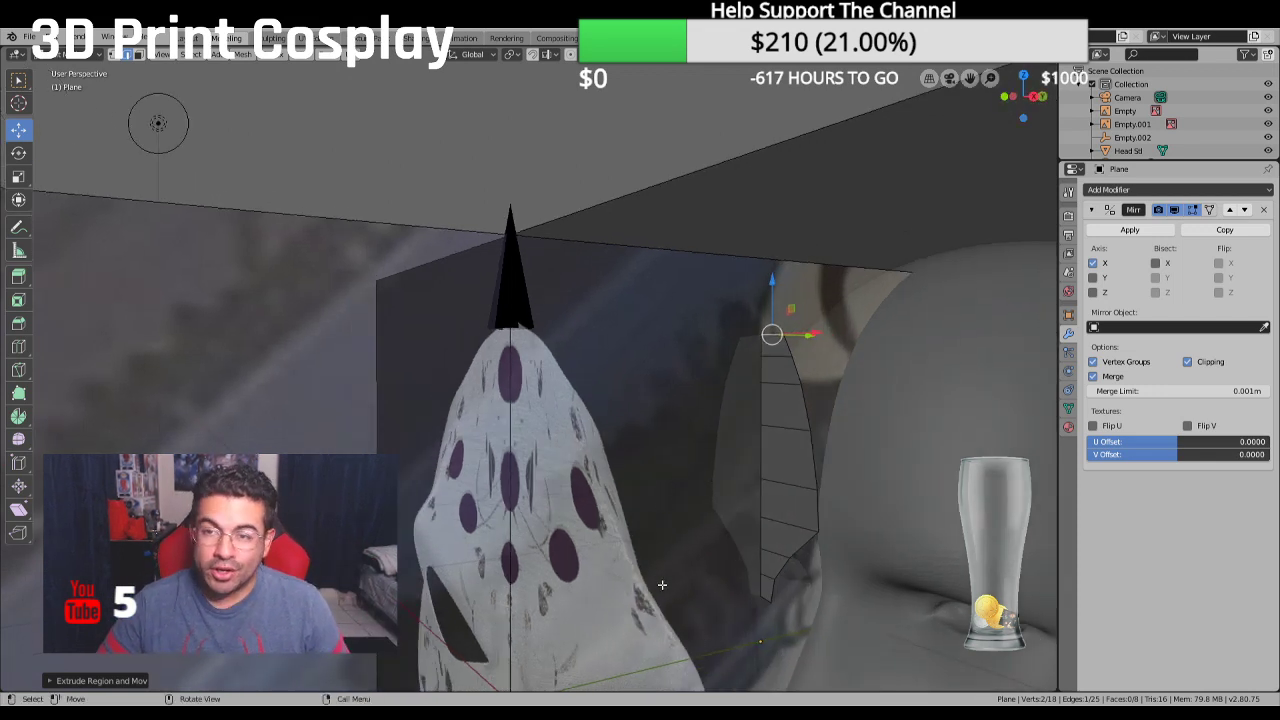
pyautogui.scroll(-3, 662, 584)
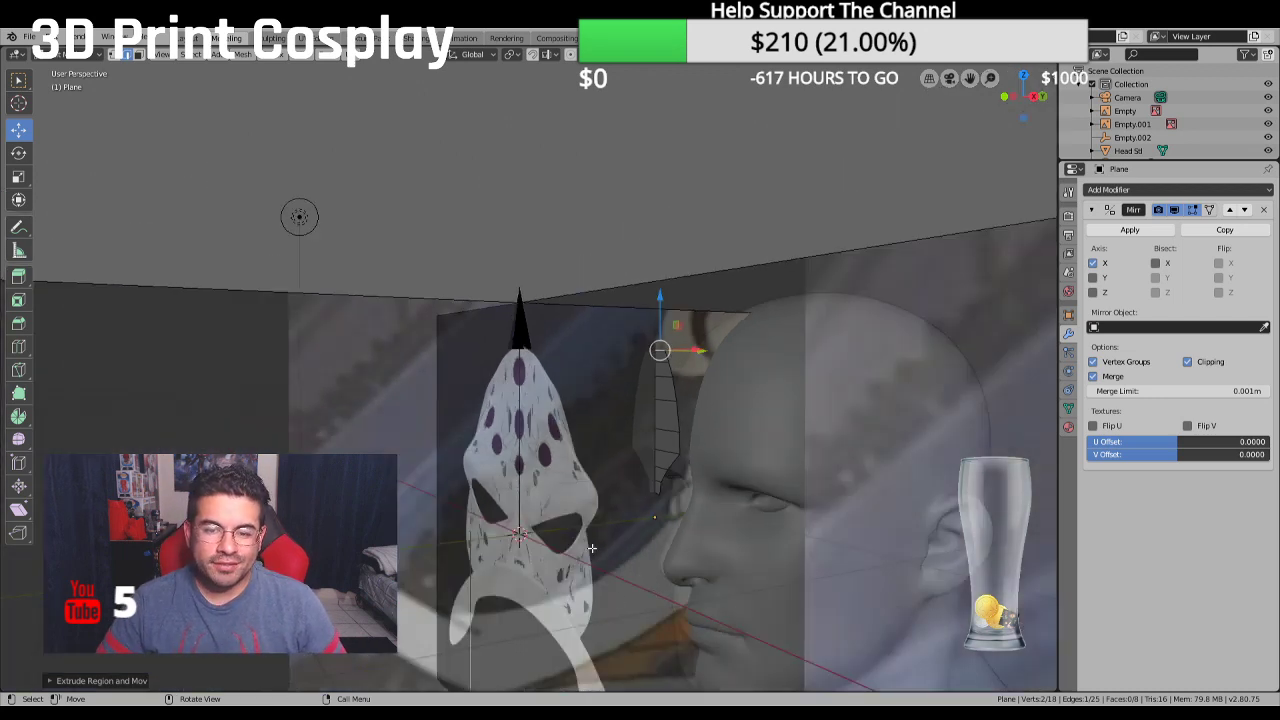
pyautogui.scroll(1, 712, 447)
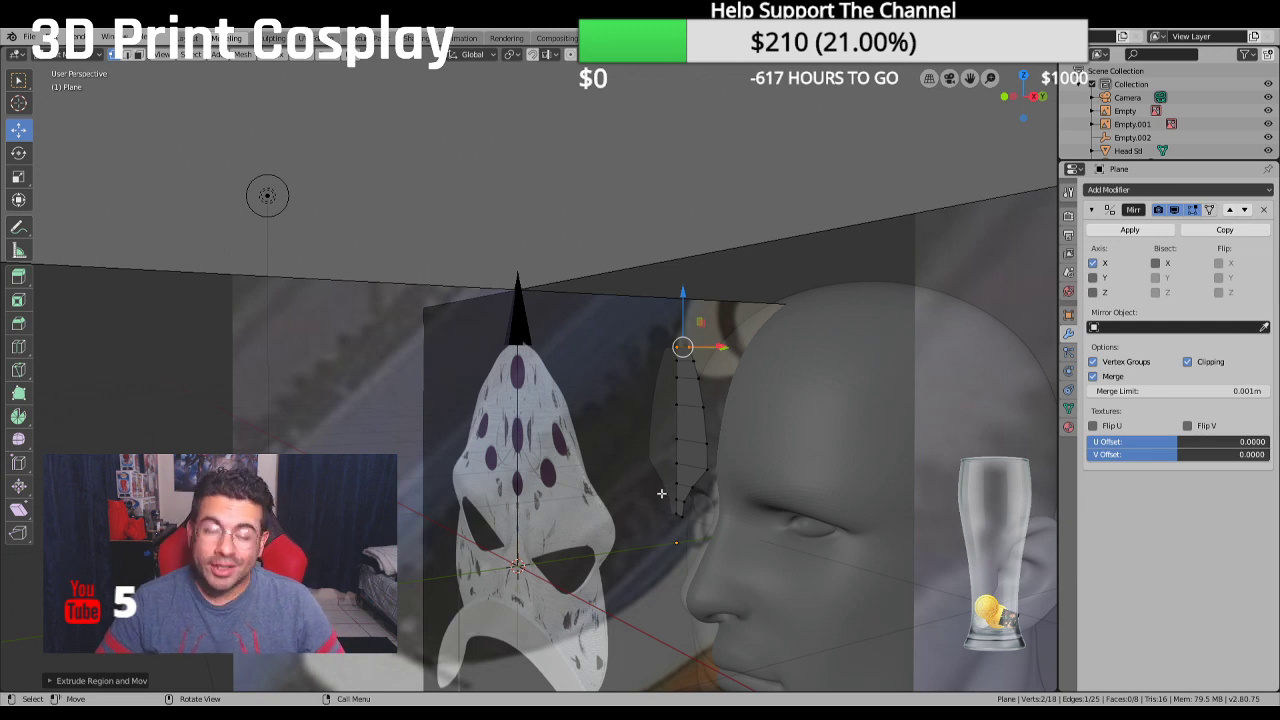
pyautogui.moveTo(662, 489); pyautogui.dragTo(654, 486, button='middle')
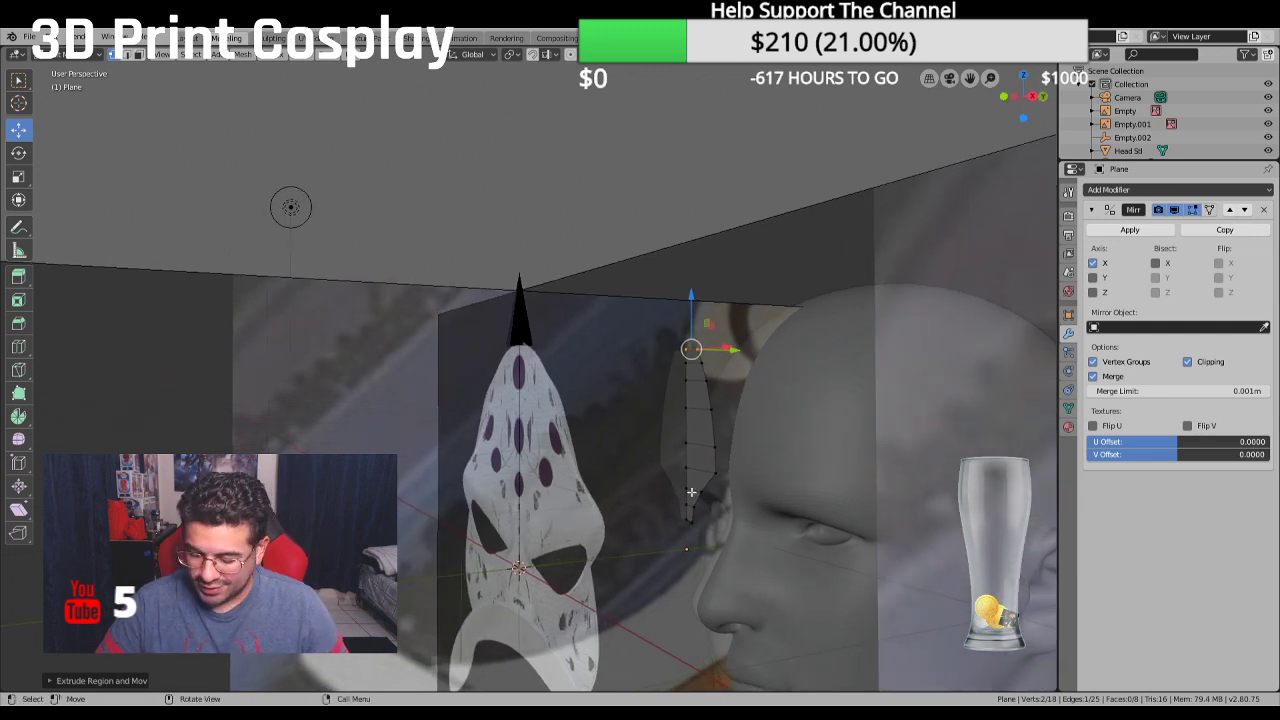
pyautogui.press('KP_3')
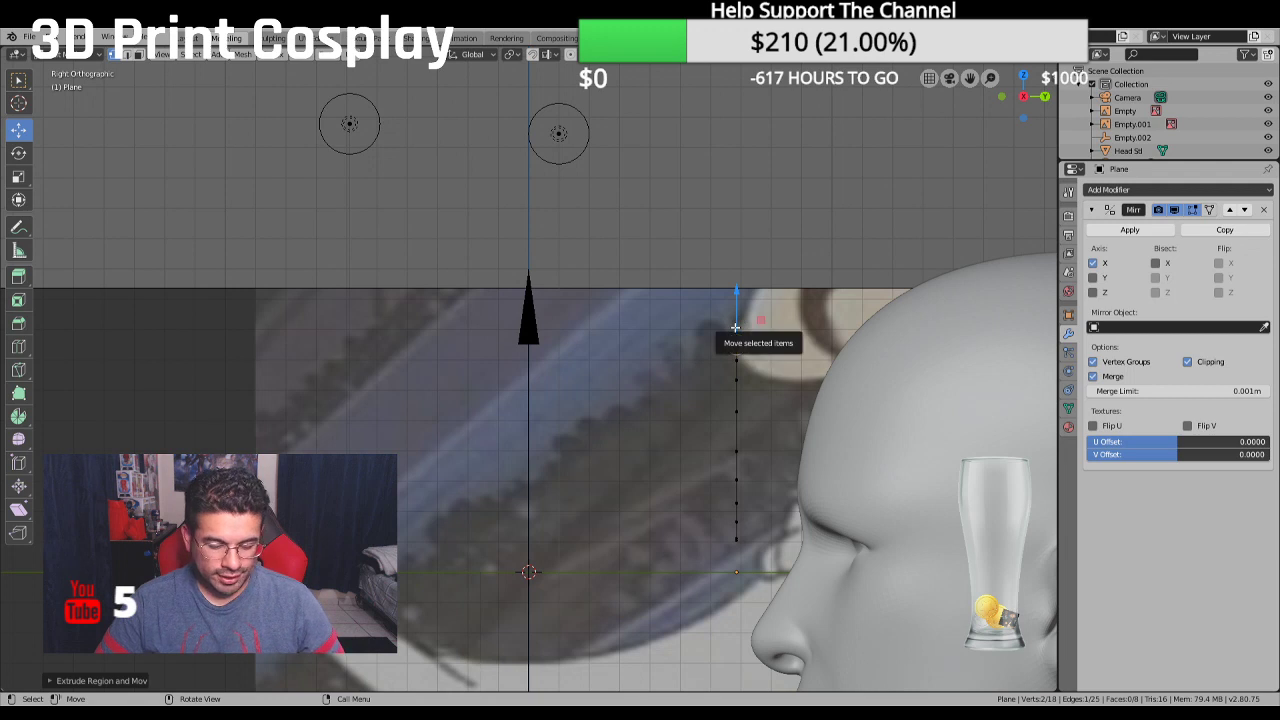
pyautogui.press('a')
pyautogui.scroll(-3, 754, 450)
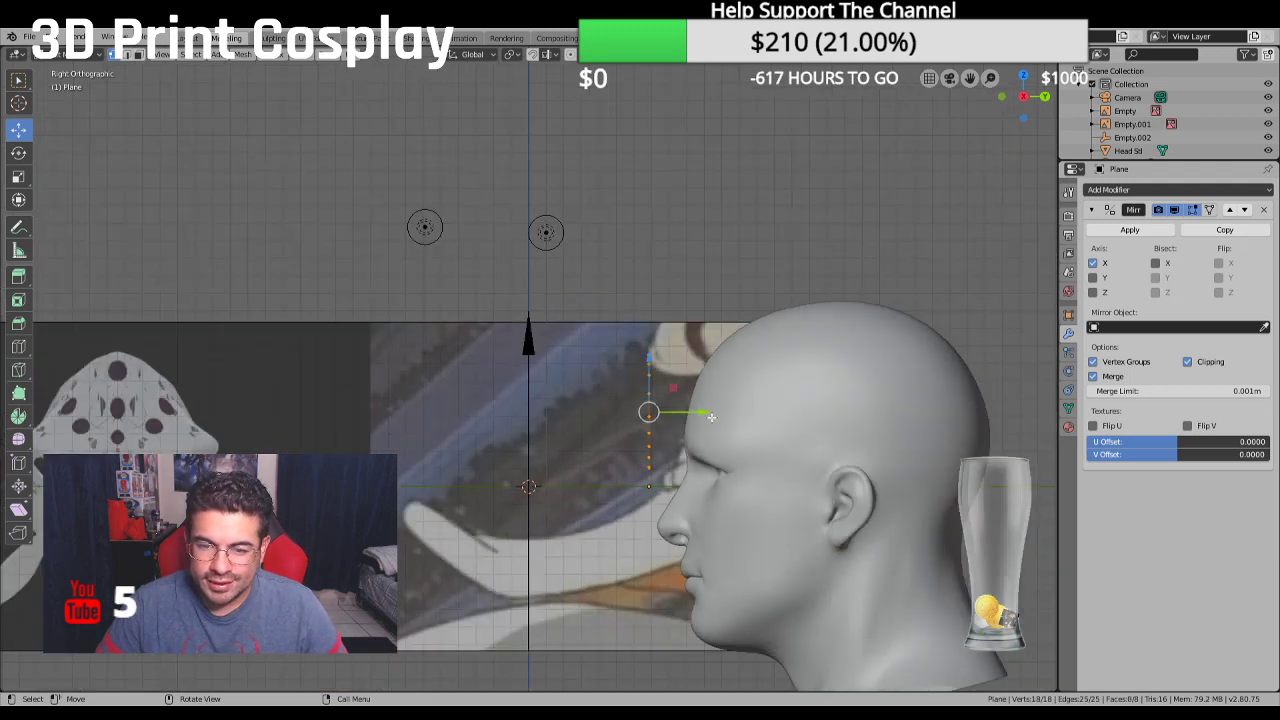
pyautogui.moveTo(710, 412); pyautogui.dragTo(741, 410)
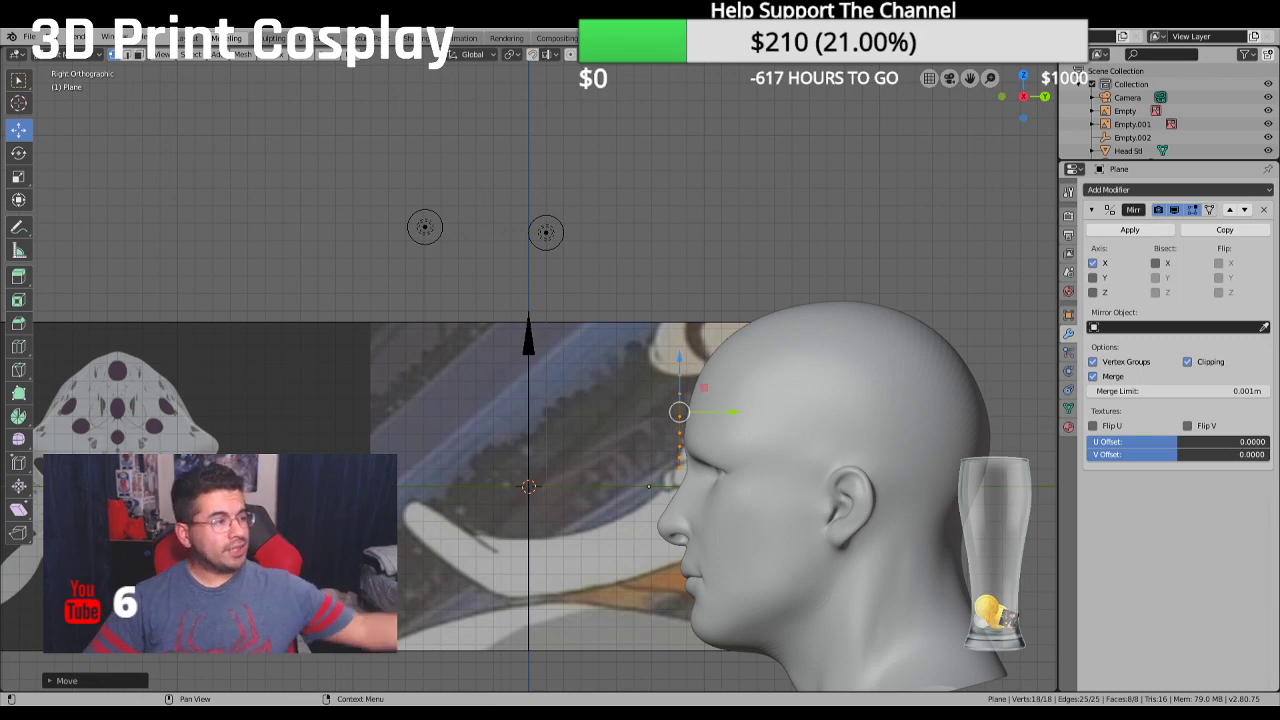
pyautogui.scroll(3, 669, 505)
pyautogui.keyDown('shift'); pyautogui.moveTo(669, 514); pyautogui.dragTo(640, 343, button='middle'); pyautogui.keyUp('shift')
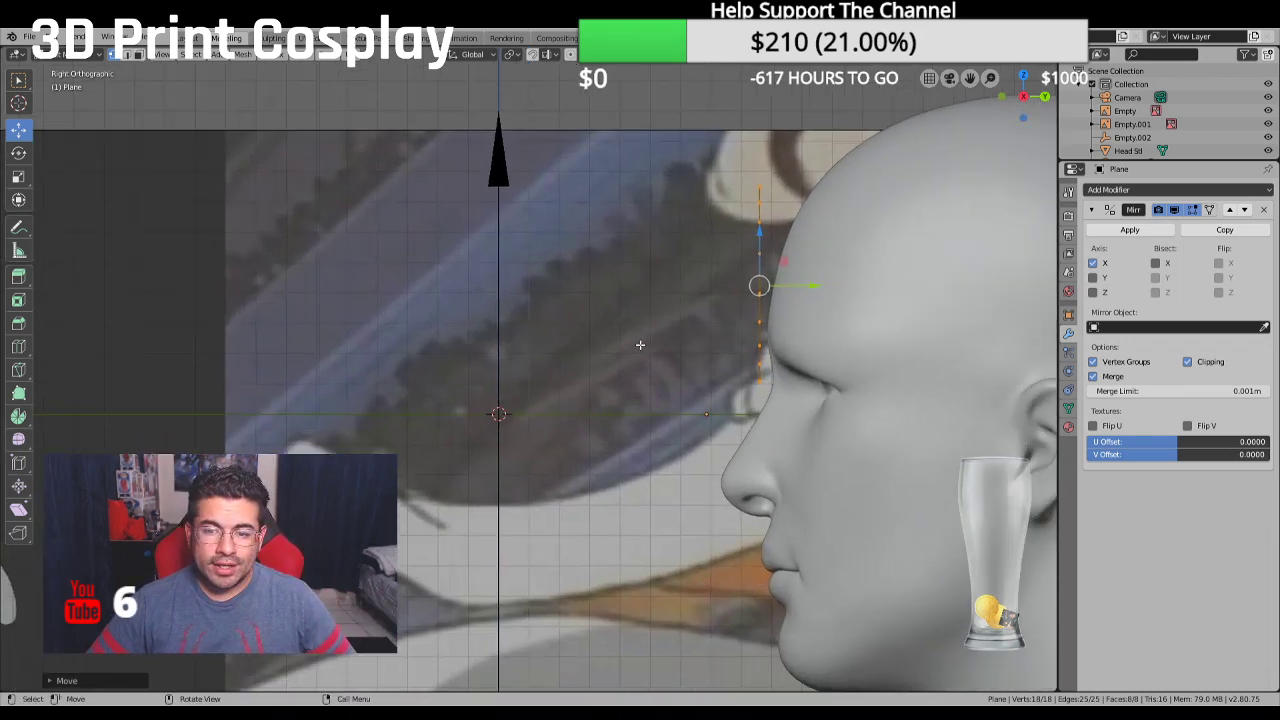
pyautogui.scroll(2, 650, 370)
pyautogui.keyDown('shift'); pyautogui.moveTo(663, 394); pyautogui.dragTo(527, 432, button='middle'); pyautogui.keyUp('shift')
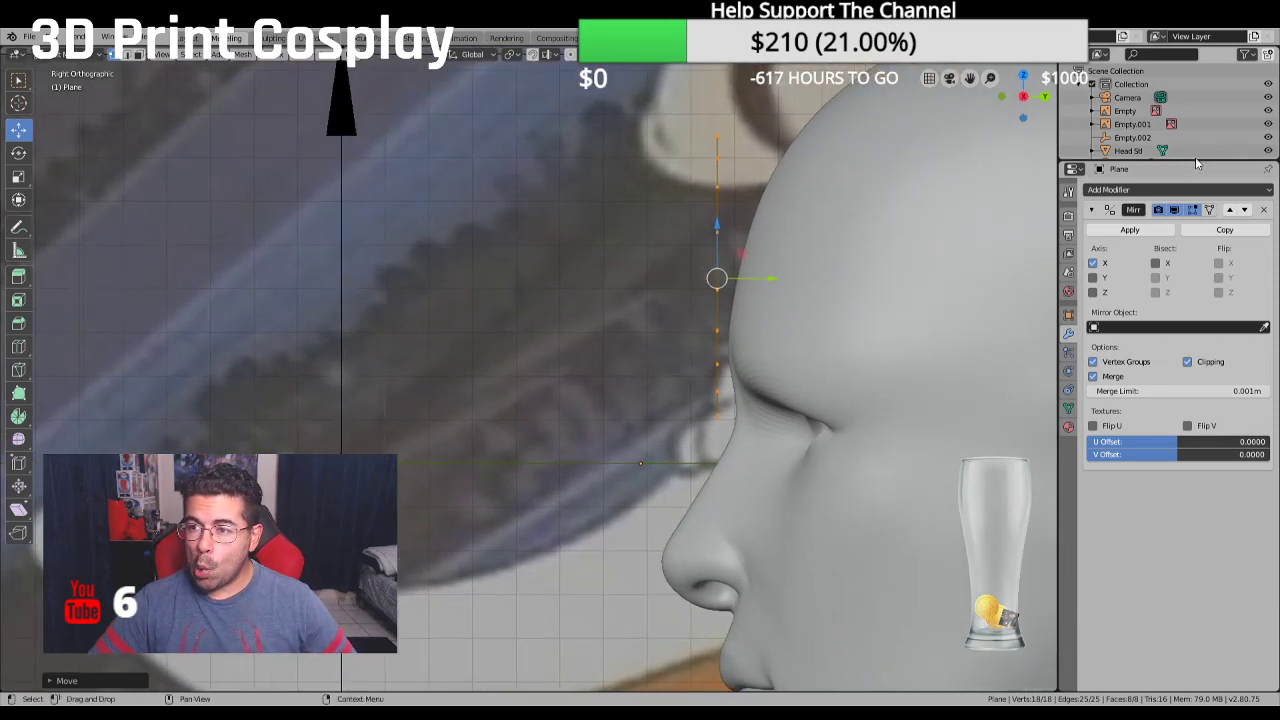
# Enlarge the object list, then add a new material to the plane and tint its base color pale pink
pyautogui.moveTo(1192, 162); pyautogui.dragTo(1192, 261)
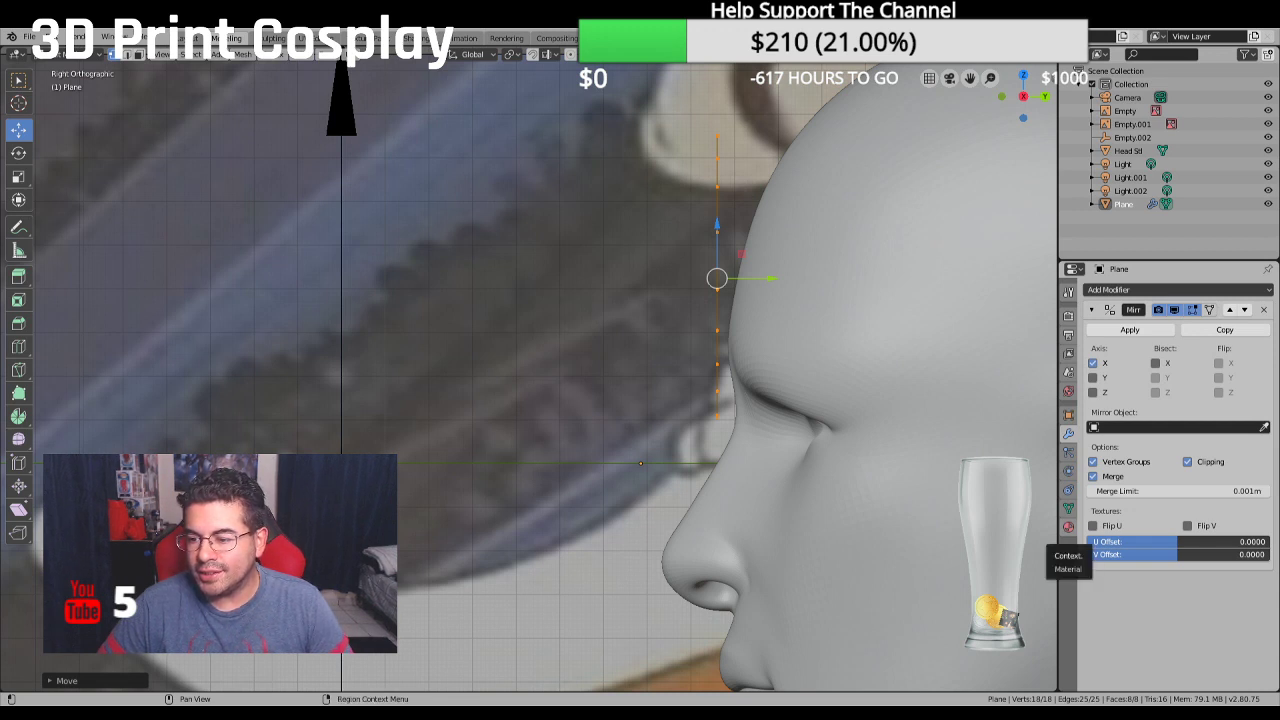
pyautogui.click(1068, 527)
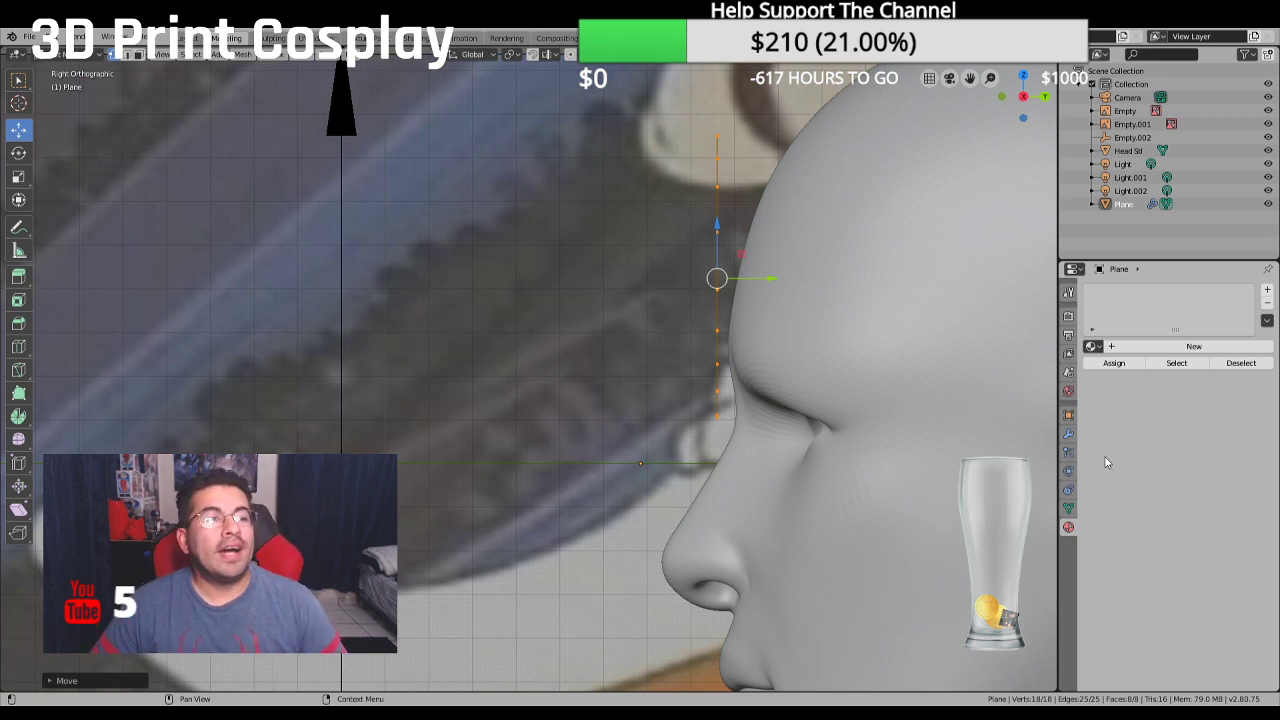
pyautogui.click(1267, 289)
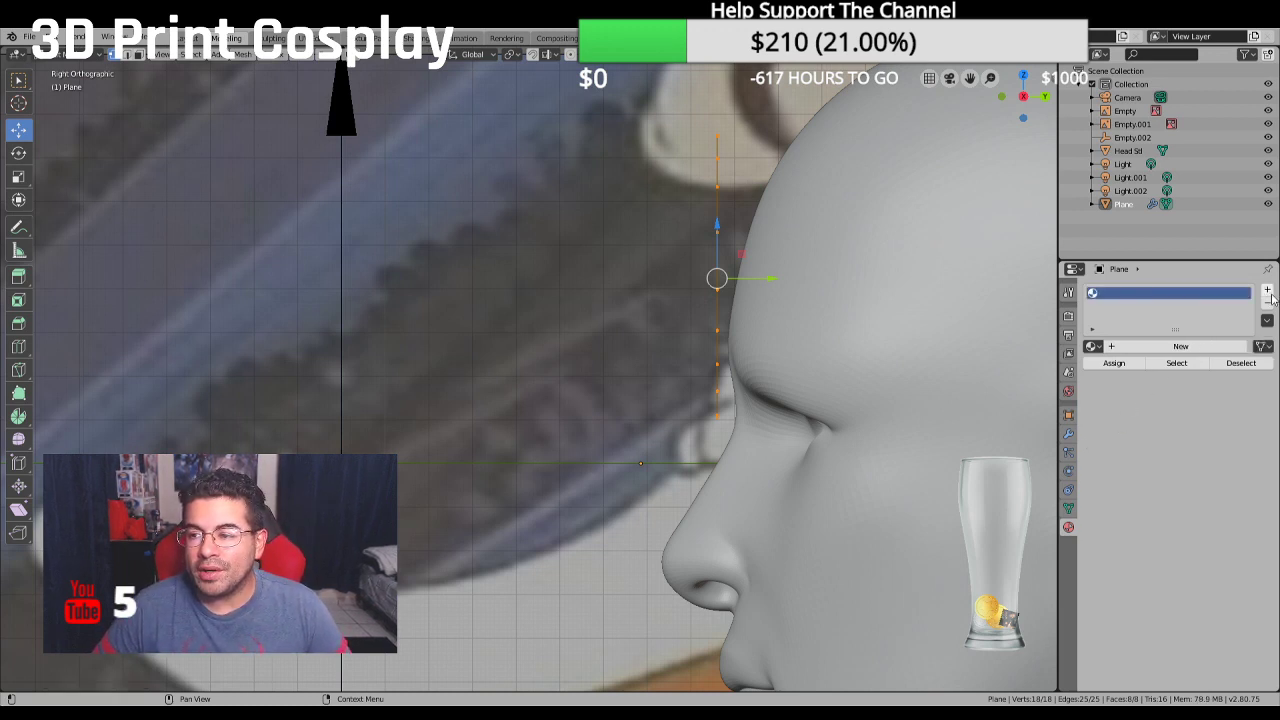
pyautogui.click(1150, 347)
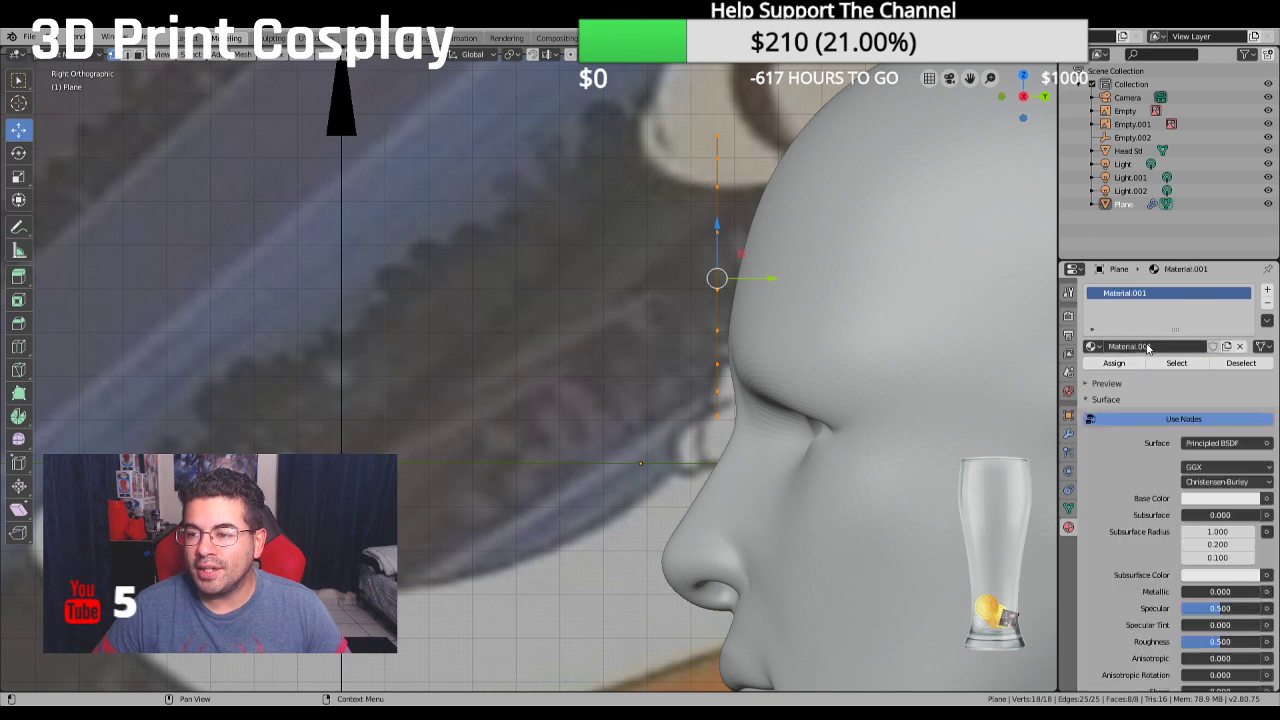
pyautogui.click(1203, 500)
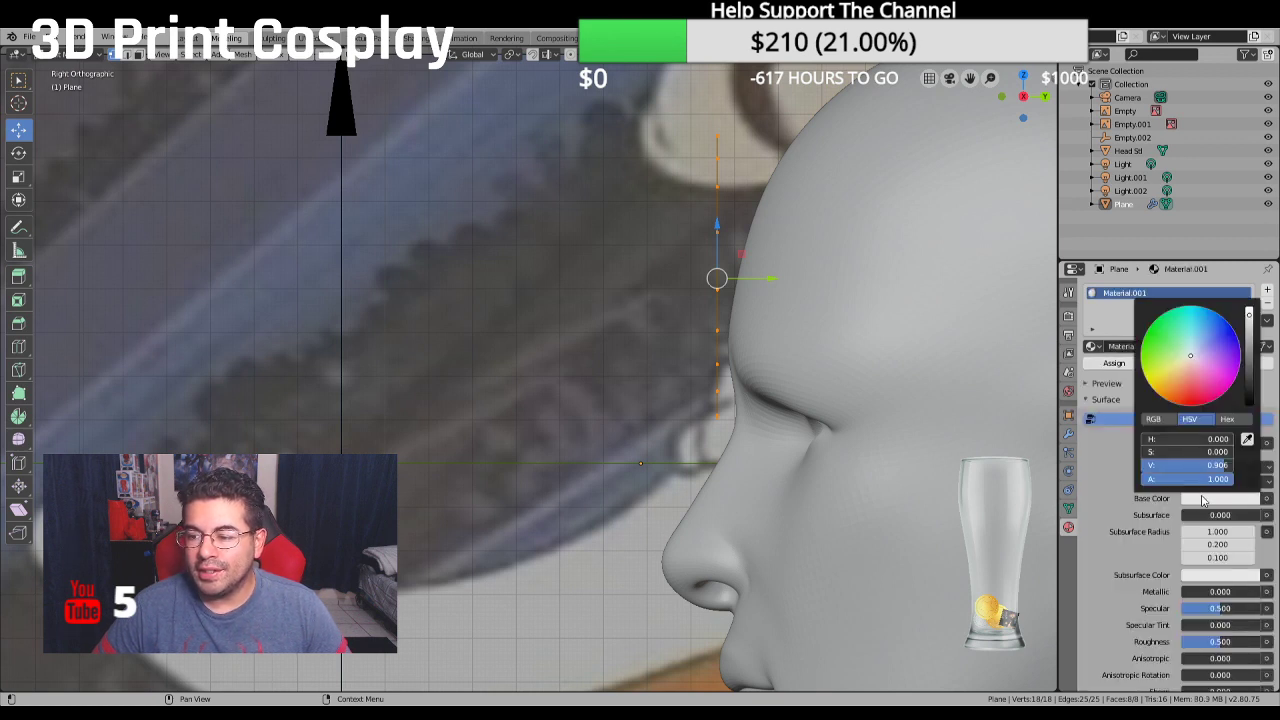
pyautogui.moveTo(1188, 354)
pyautogui.mouseDown()
pyautogui.moveTo(1204, 327)
pyautogui.moveTo(1172, 377)
pyautogui.moveTo(1191, 363)
pyautogui.mouseUp()
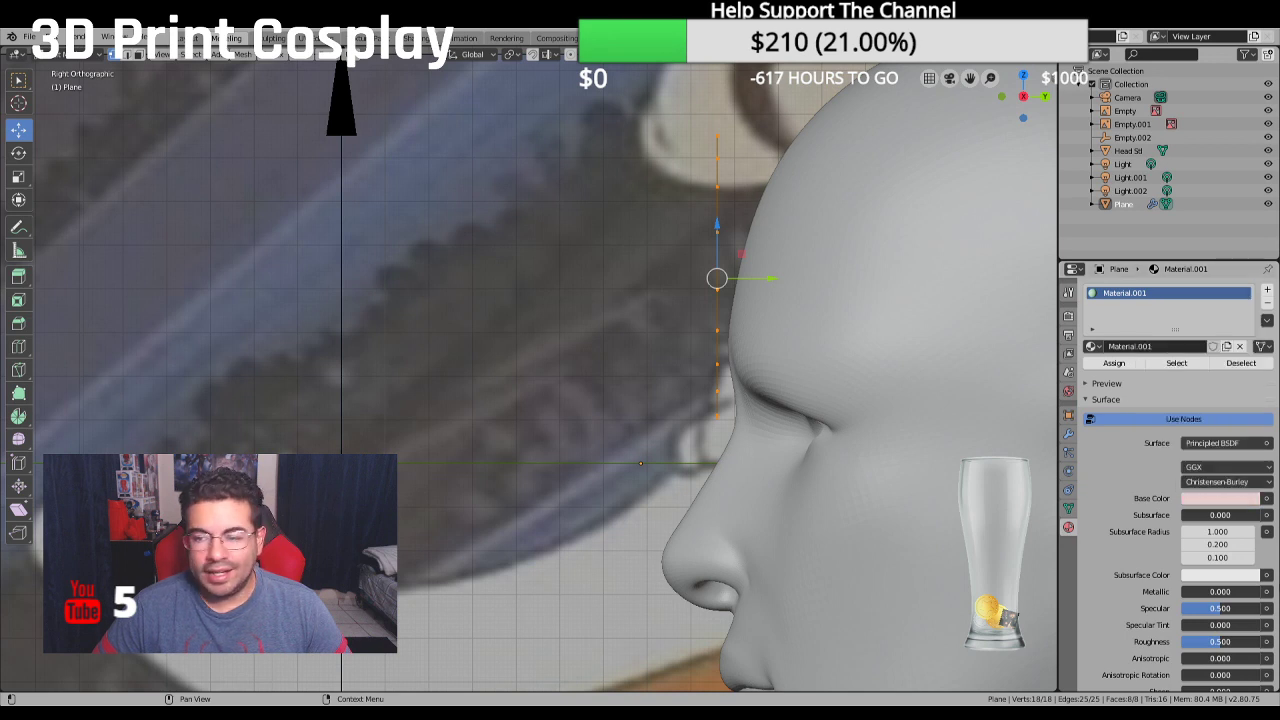
pyautogui.scroll(-1, 1198, 587)
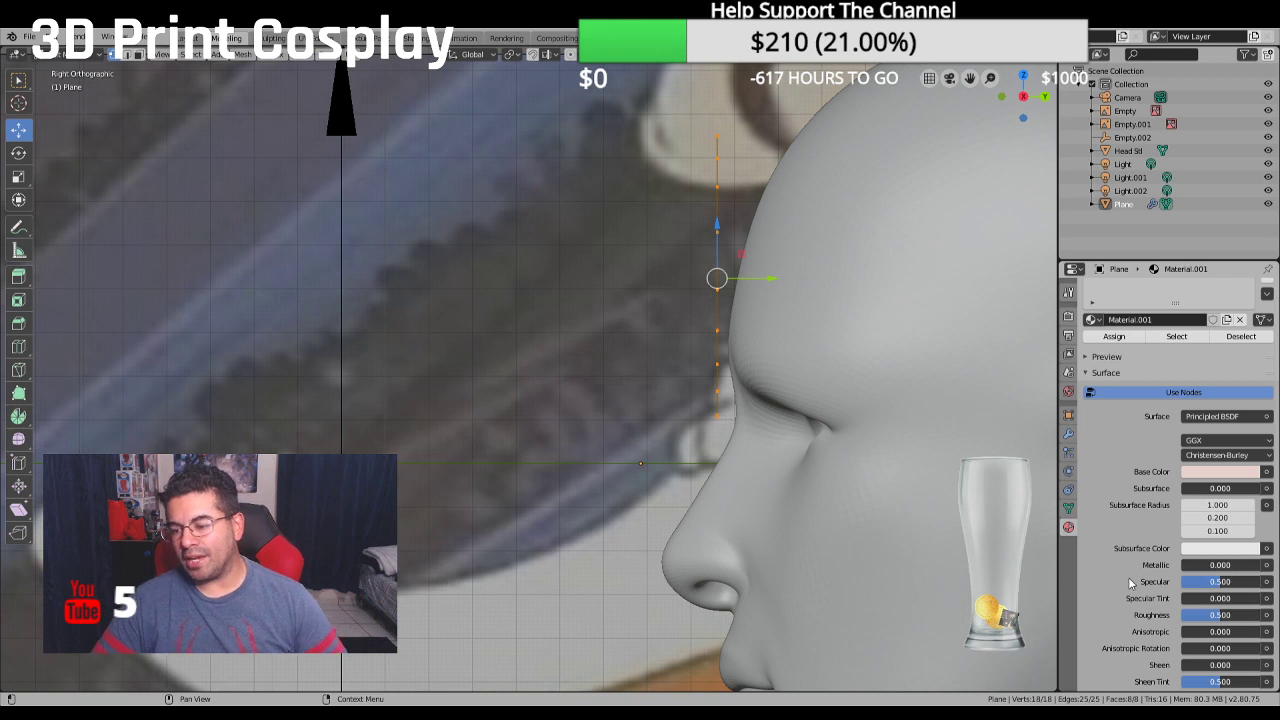
pyautogui.scroll(-1, 1128, 577)
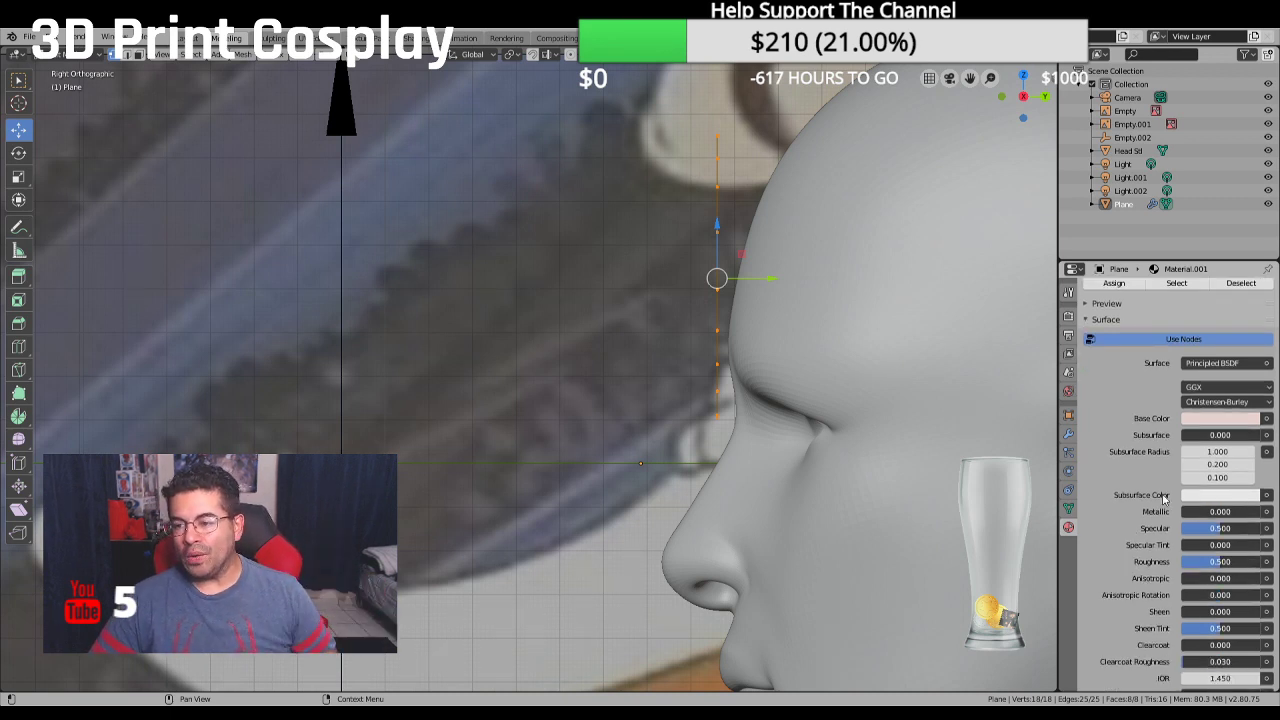
pyautogui.scroll(2, 1137, 451)
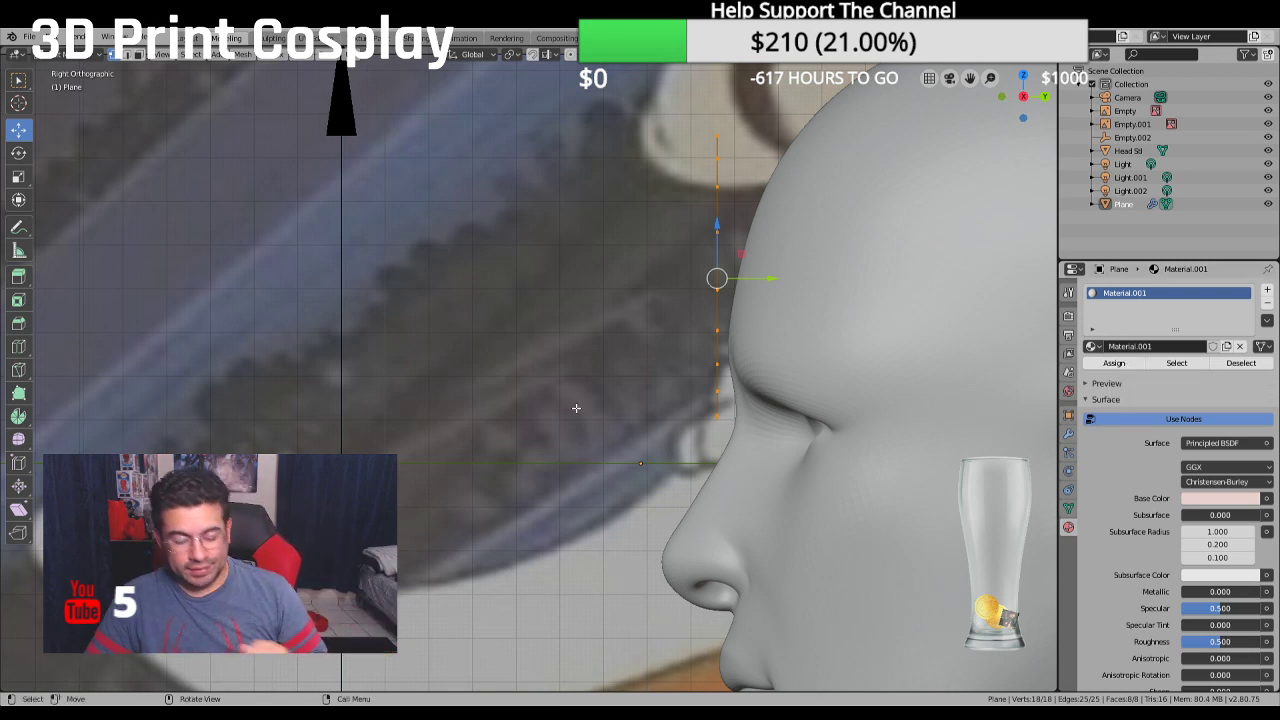
# Hide the head model so the side reference behind it shows, and check the strip against the front mask reference
pyautogui.scroll(-3, 581, 410)
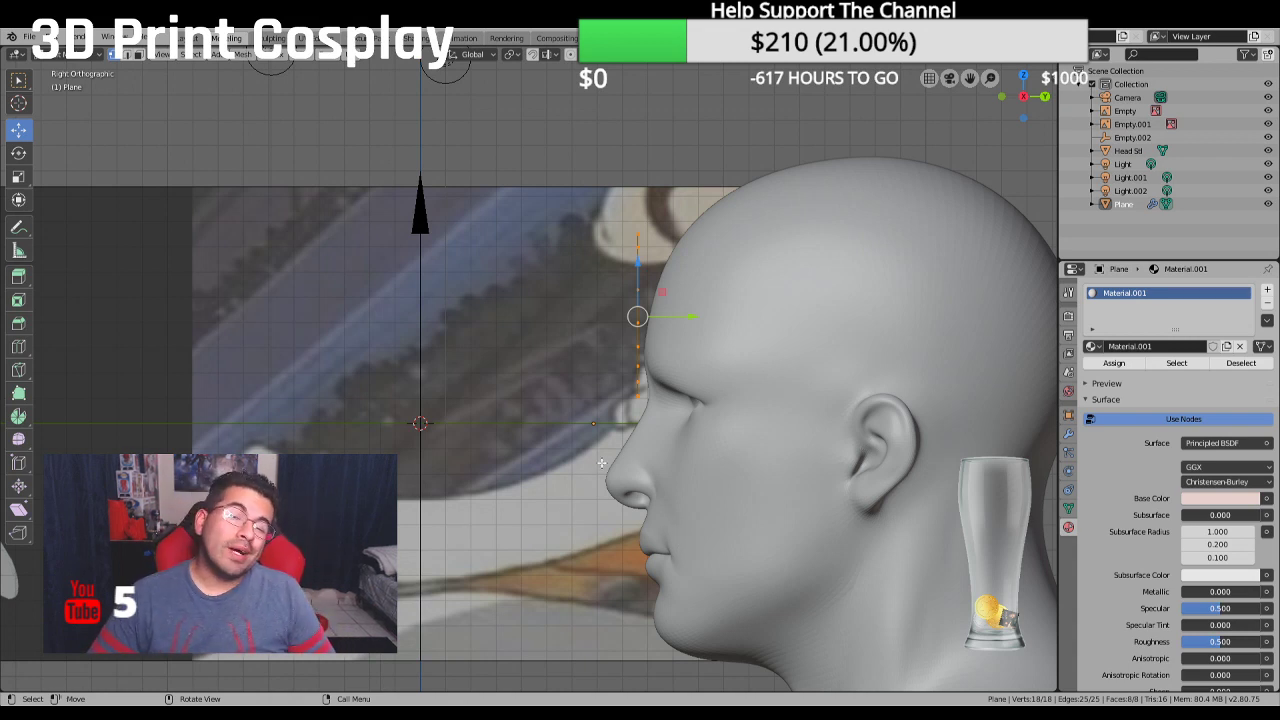
pyautogui.moveTo(624, 471); pyautogui.dragTo(687, 496, button='middle')
pyautogui.moveTo(1042, 559); pyautogui.dragTo(995, 550, button='middle')
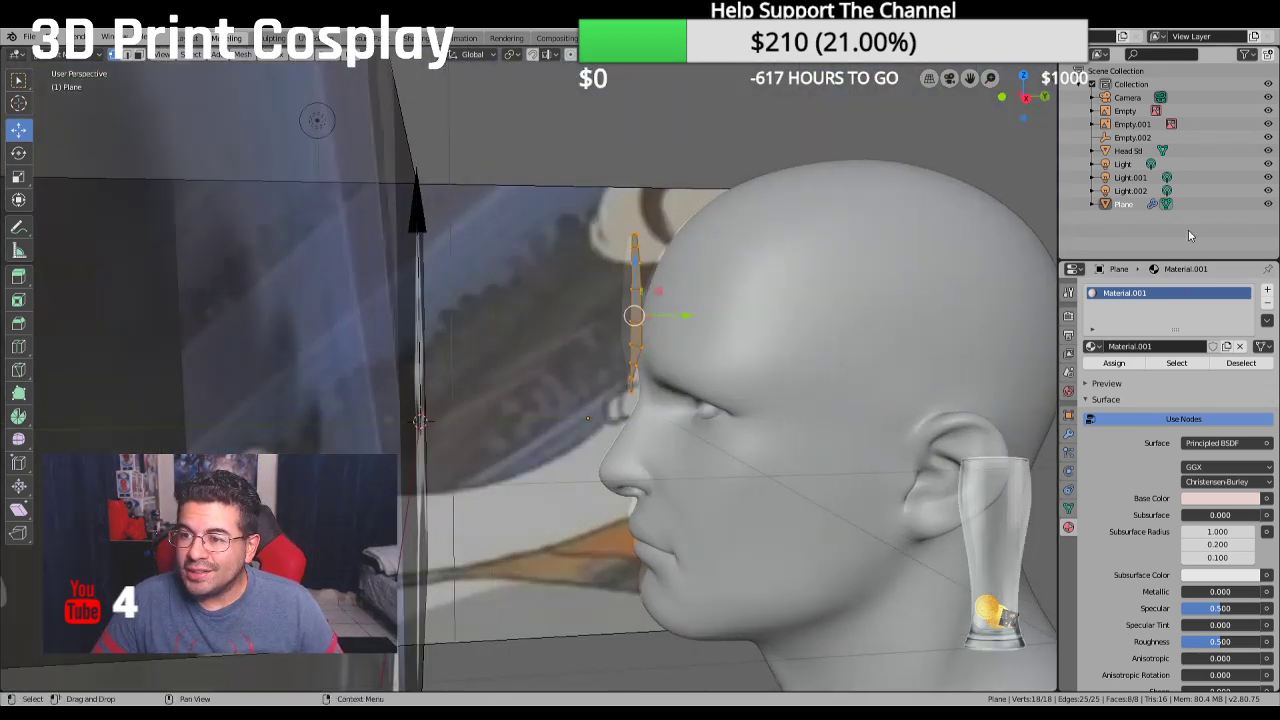
pyautogui.click(1268, 150)
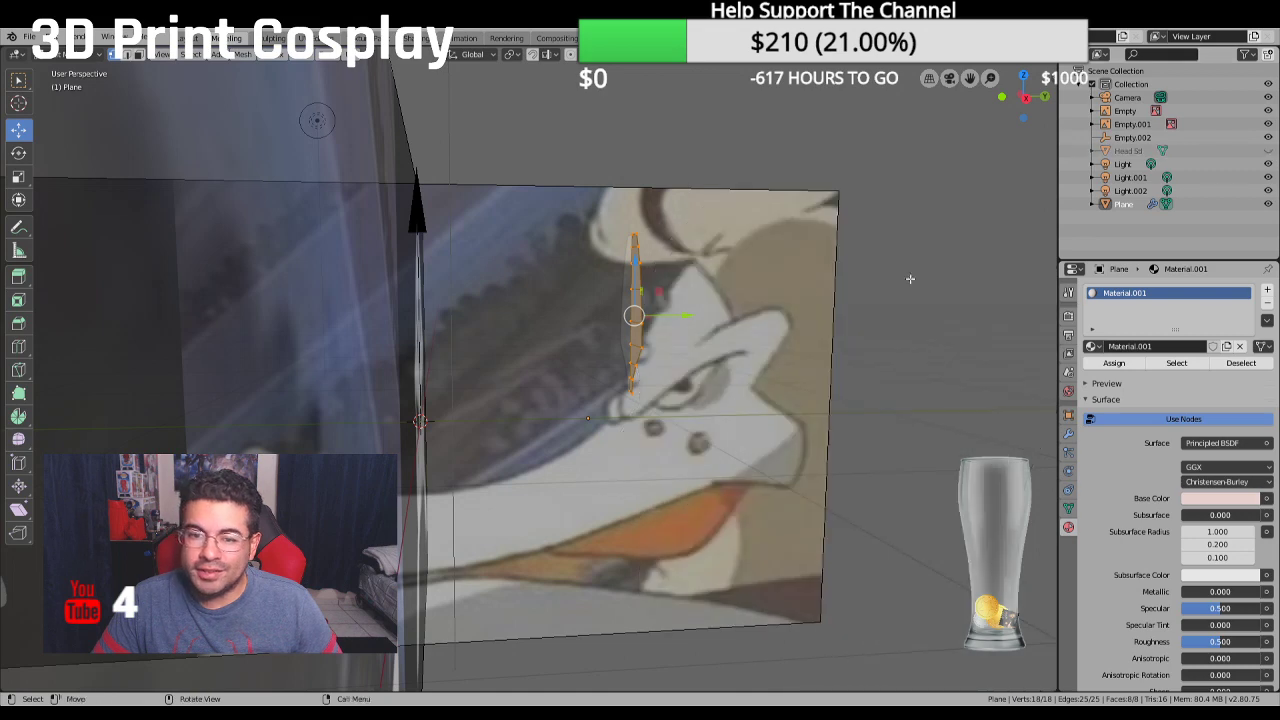
pyautogui.press('KP_1')
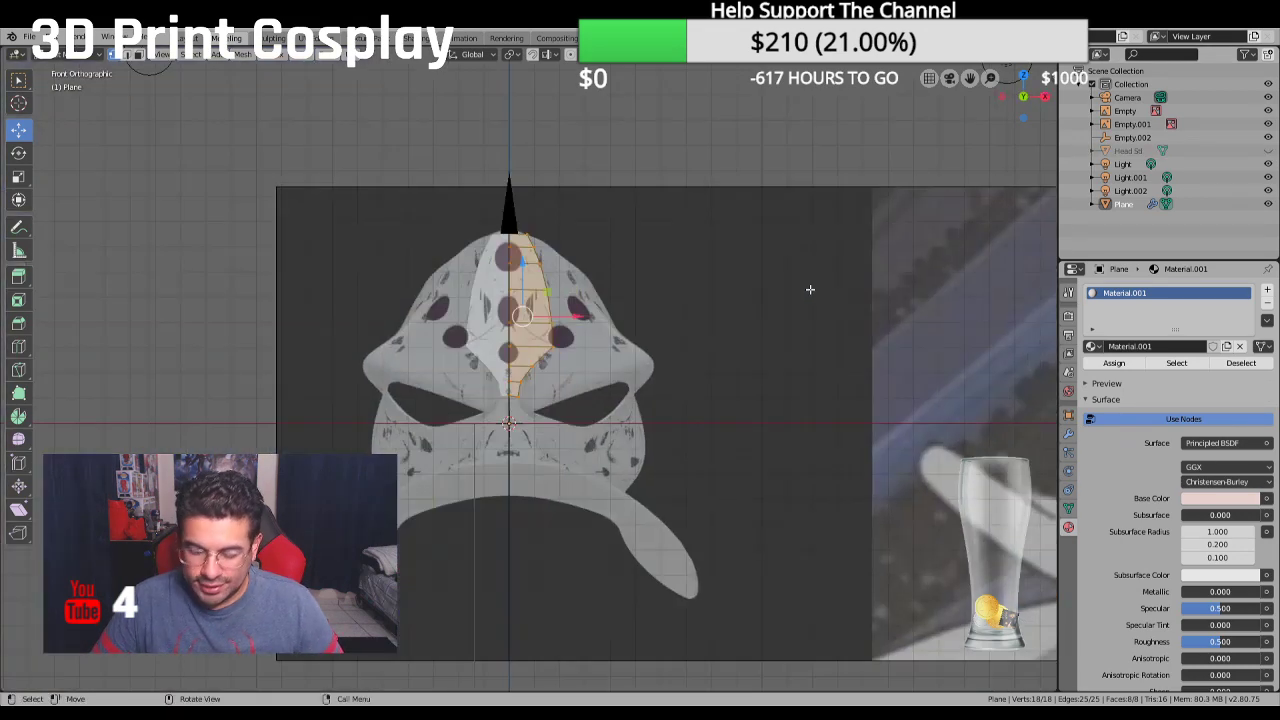
# Move the strip slightly forward along Y in the right side view, away from the forehead, and show the head again
pyautogui.press('KP_3')
pyautogui.scroll(4, 857, 338)
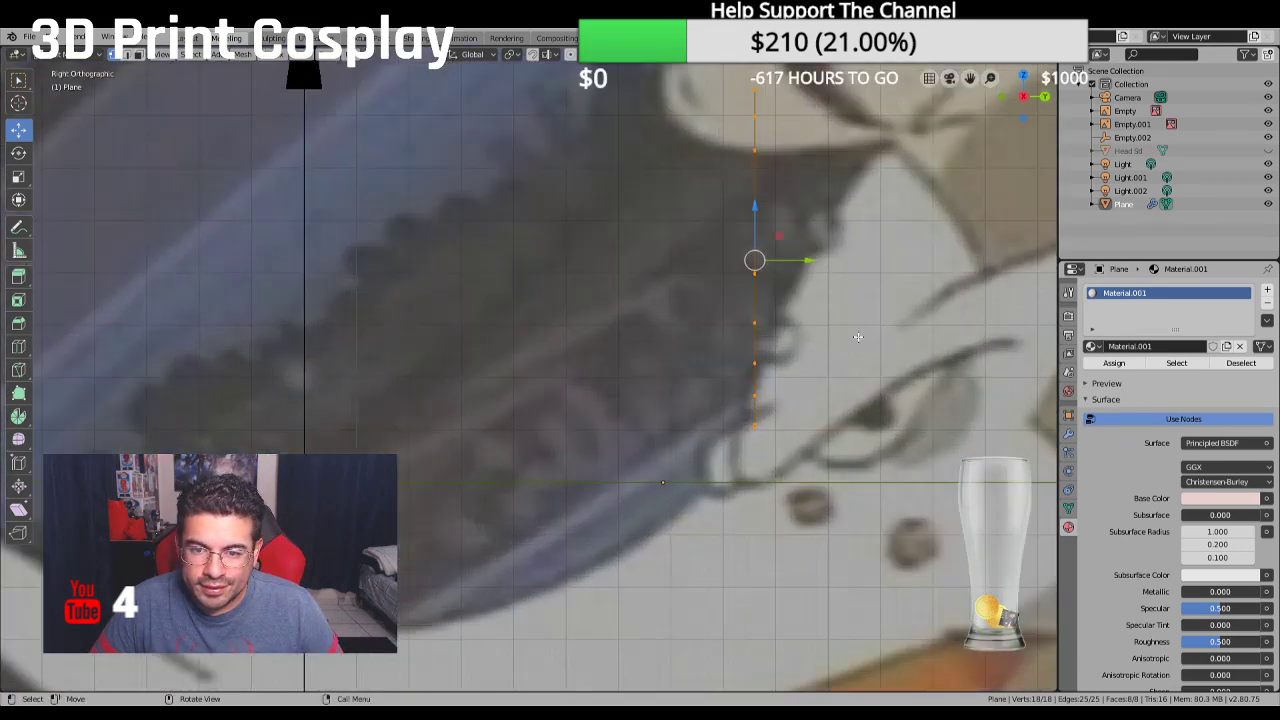
pyautogui.keyDown('shift'); pyautogui.moveTo(778, 353); pyautogui.dragTo(682, 354, button='middle'); pyautogui.keyUp('shift')
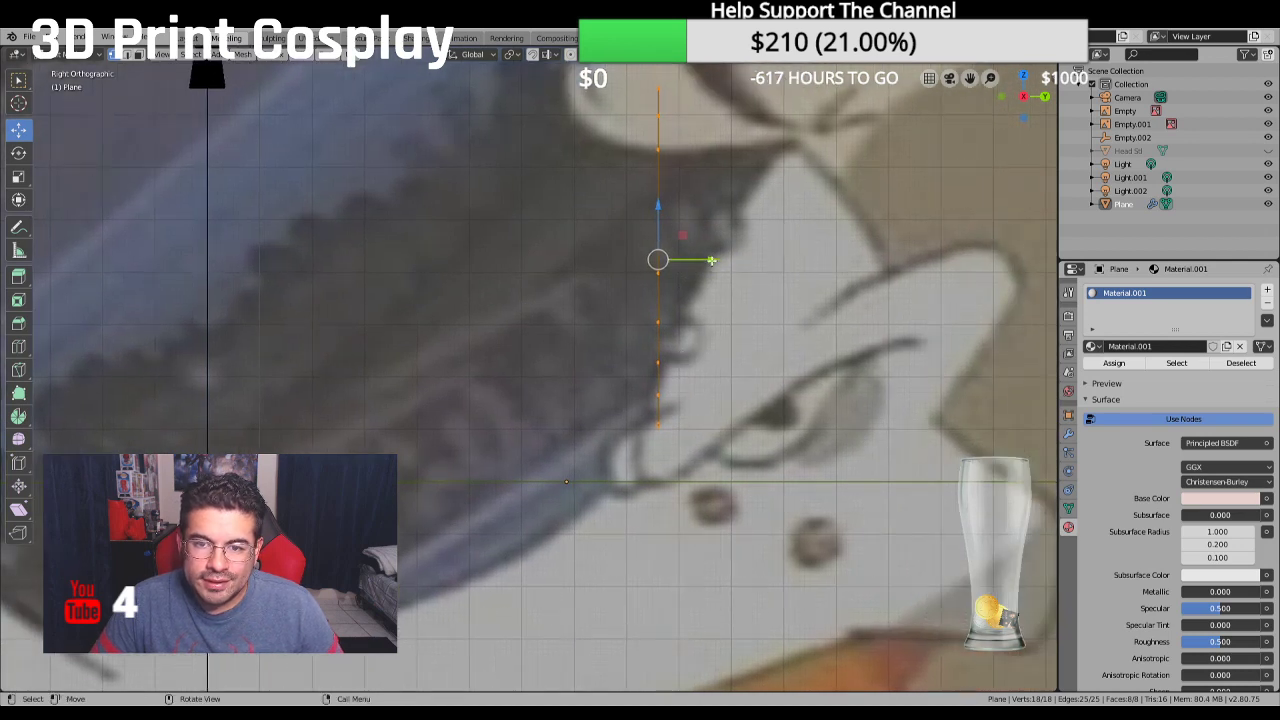
pyautogui.moveTo(710, 260); pyautogui.dragTo(697, 260)
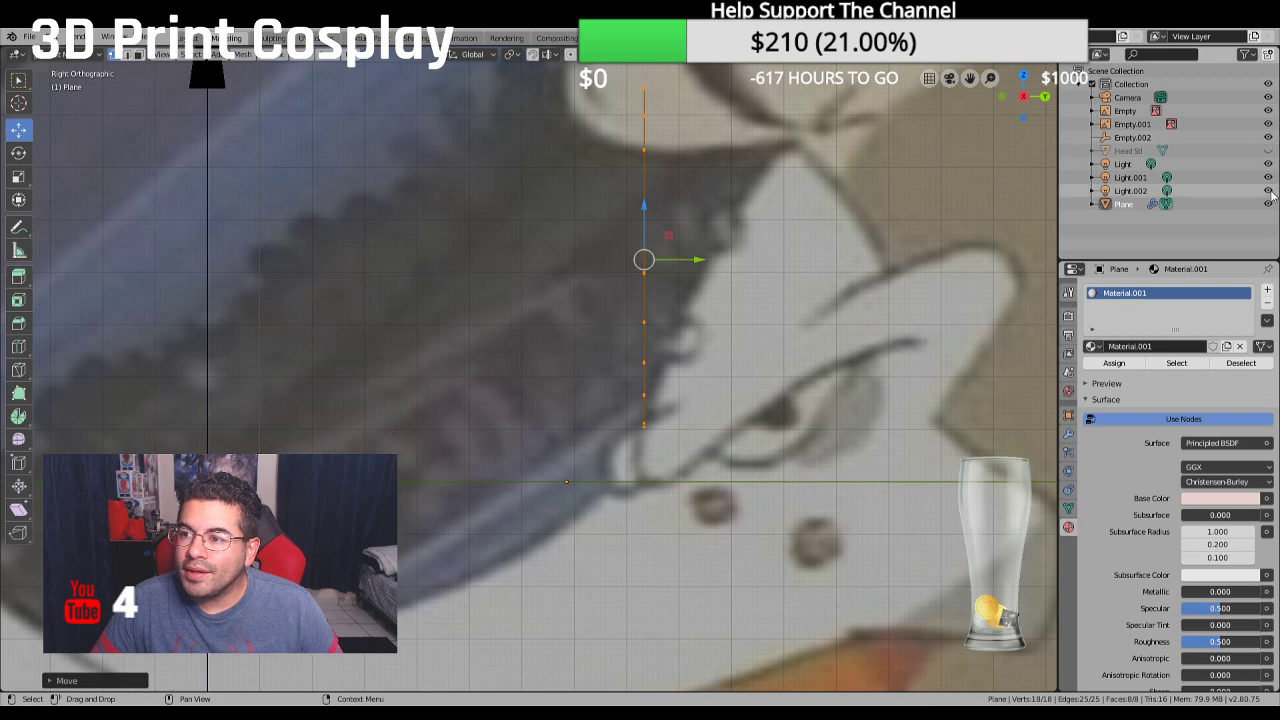
pyautogui.click(1268, 150)
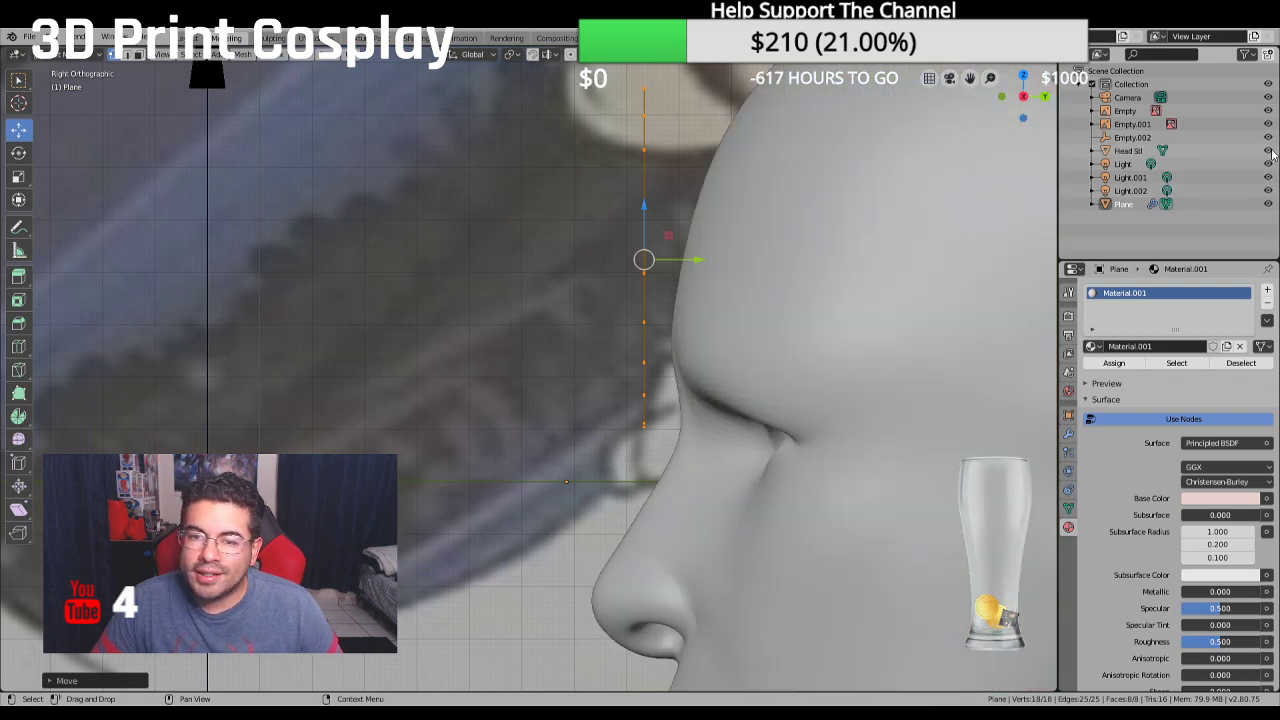
pyautogui.moveTo(685, 260); pyautogui.dragTo(688, 260)
# Switch to Object Mode, select the side reference image and shift it slightly backward along Y towards the head
pyautogui.scroll(-6, 395, 411)
pyautogui.click(70, 54)
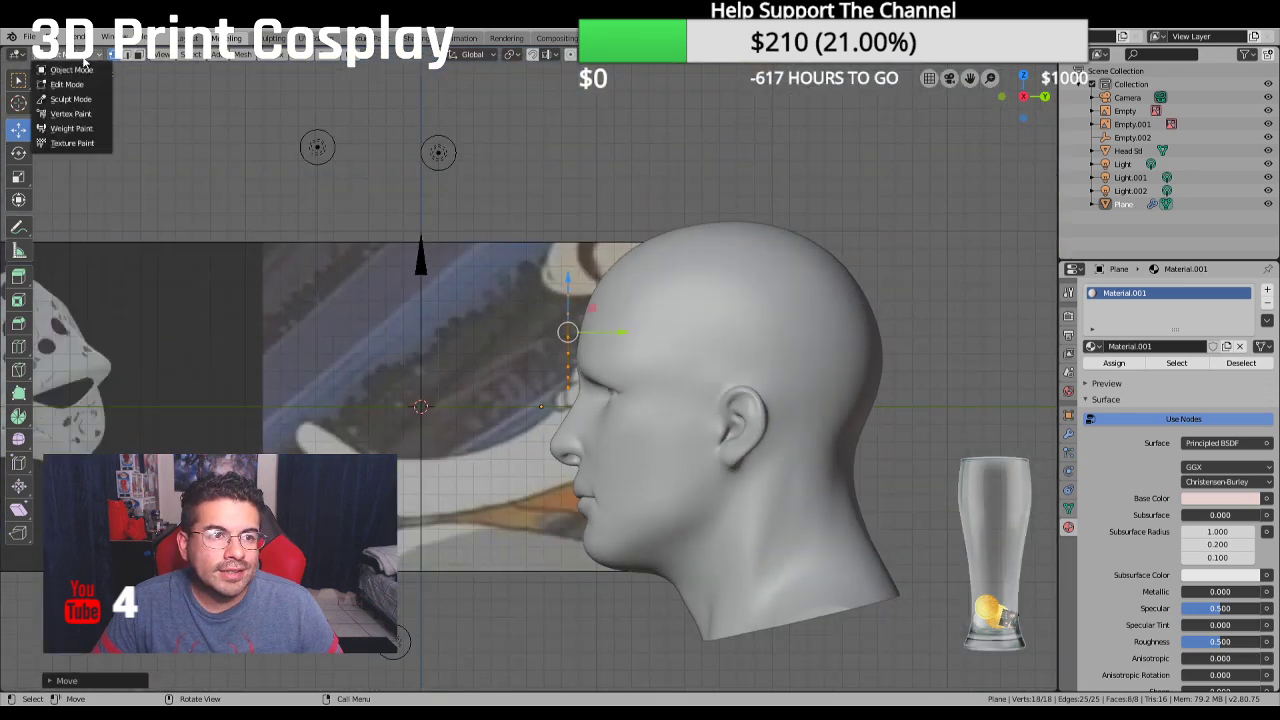
pyautogui.click(82, 84)
pyautogui.click(206, 284)
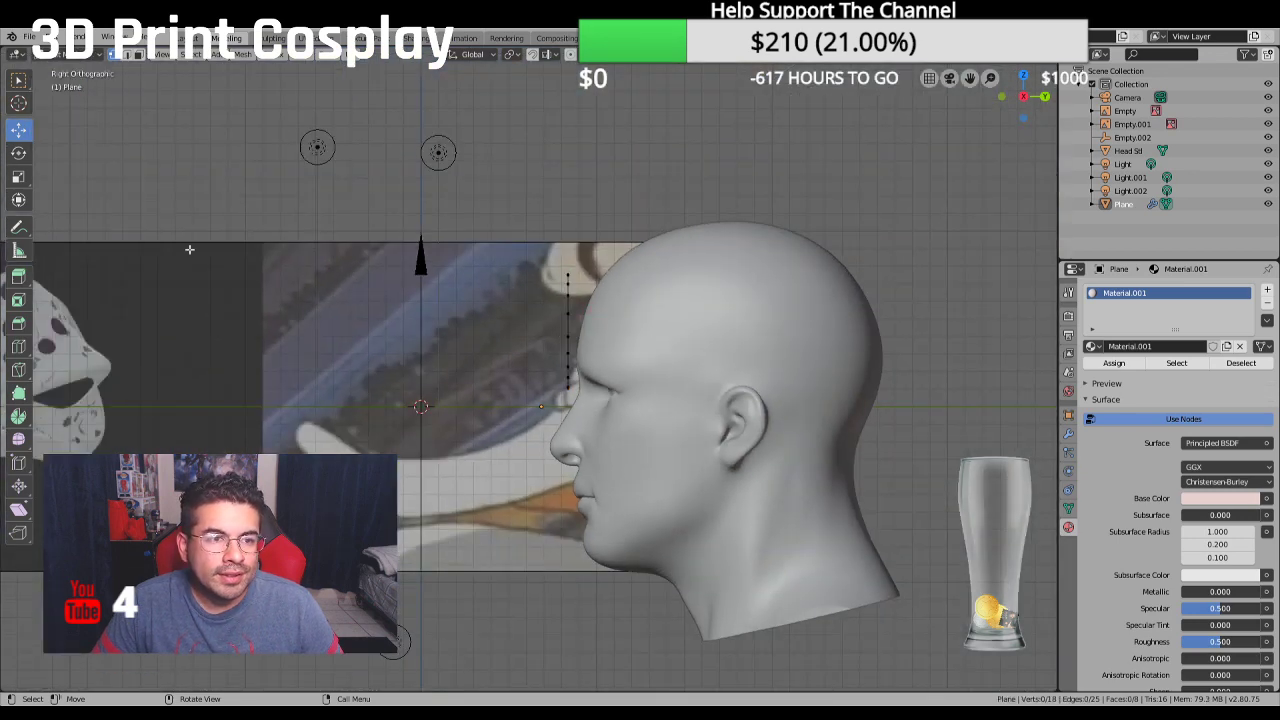
pyautogui.click(73, 56)
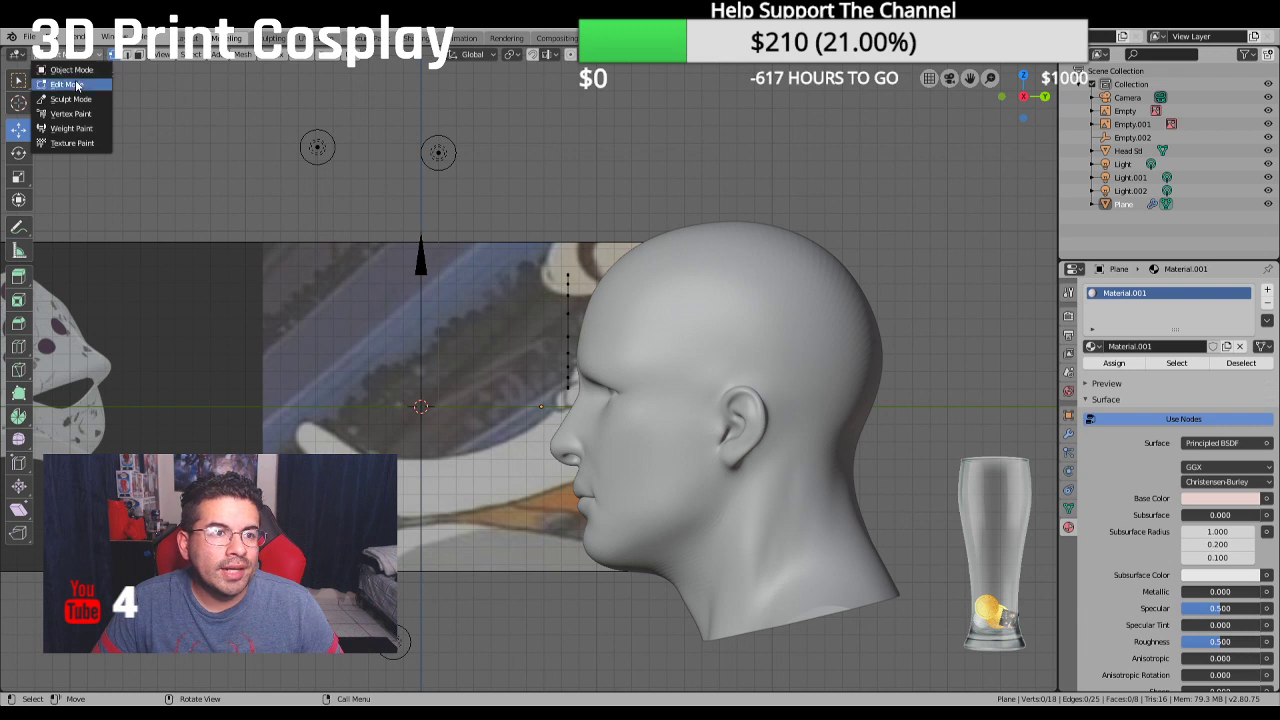
pyautogui.click(76, 70)
pyautogui.click(161, 252)
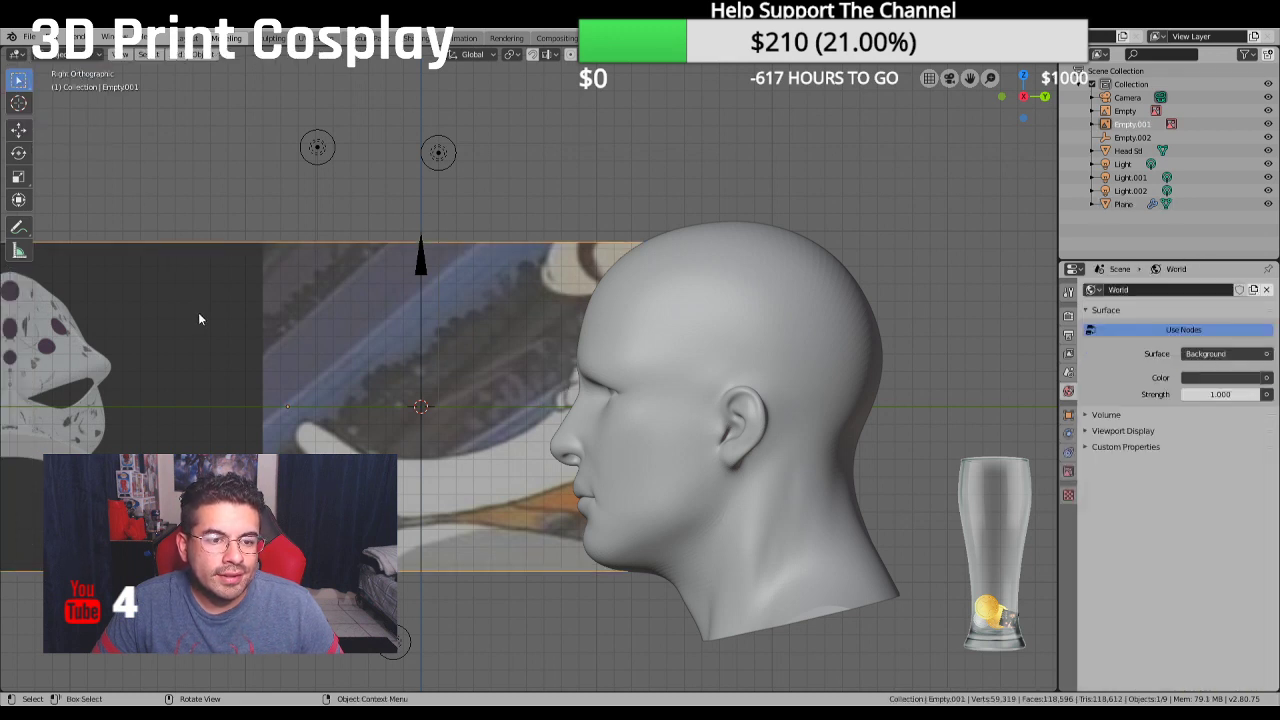
pyautogui.scroll(-4, 293, 377)
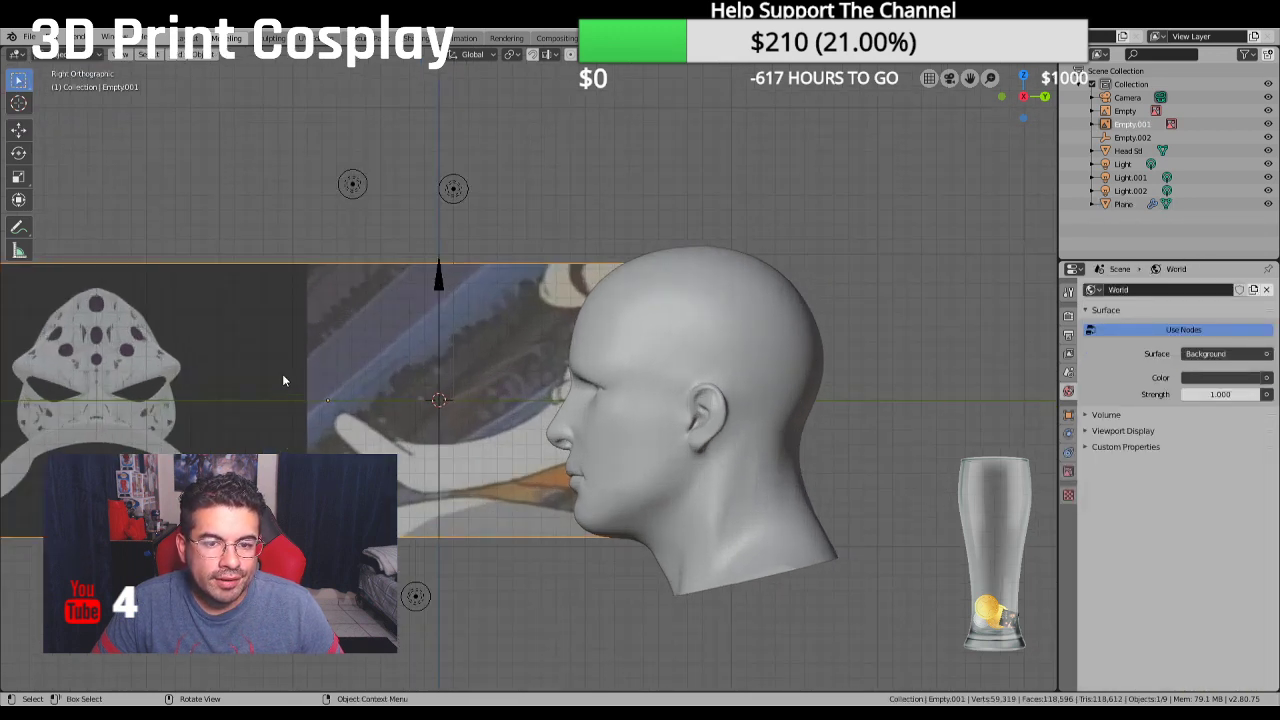
pyautogui.scroll(4, 282, 373)
pyautogui.click(18, 129)
pyautogui.scroll(4, 450, 432)
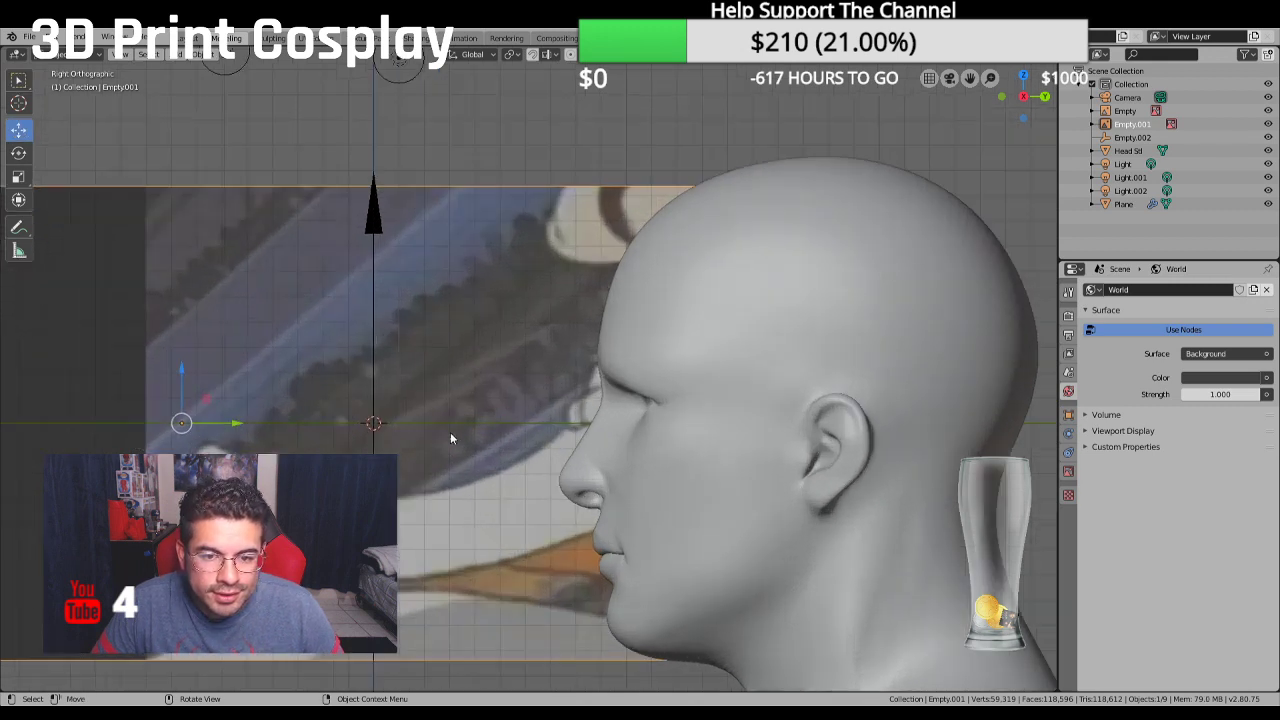
pyautogui.moveTo(168, 433); pyautogui.dragTo(183, 428)
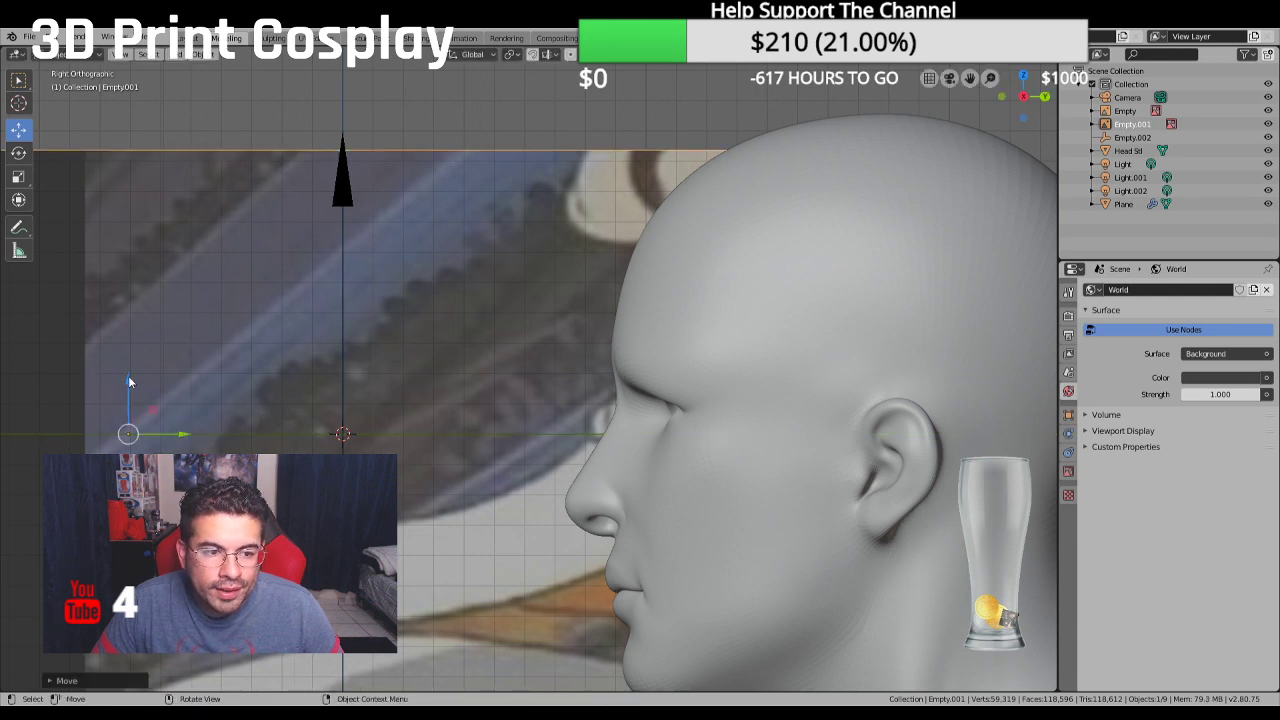
pyautogui.scroll(-3, 471, 443)
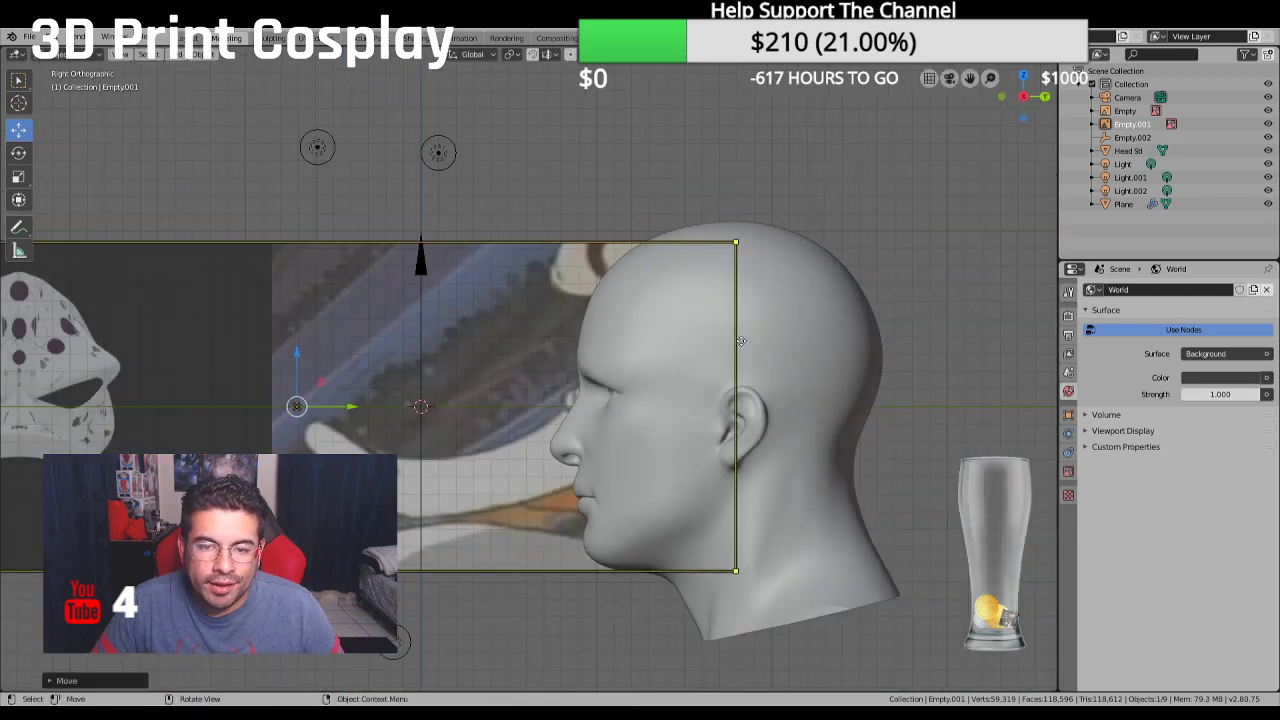
# Select the head model and lower it slightly along Z against the side reference
pyautogui.click(801, 289)
pyautogui.scroll(2, 648, 362)
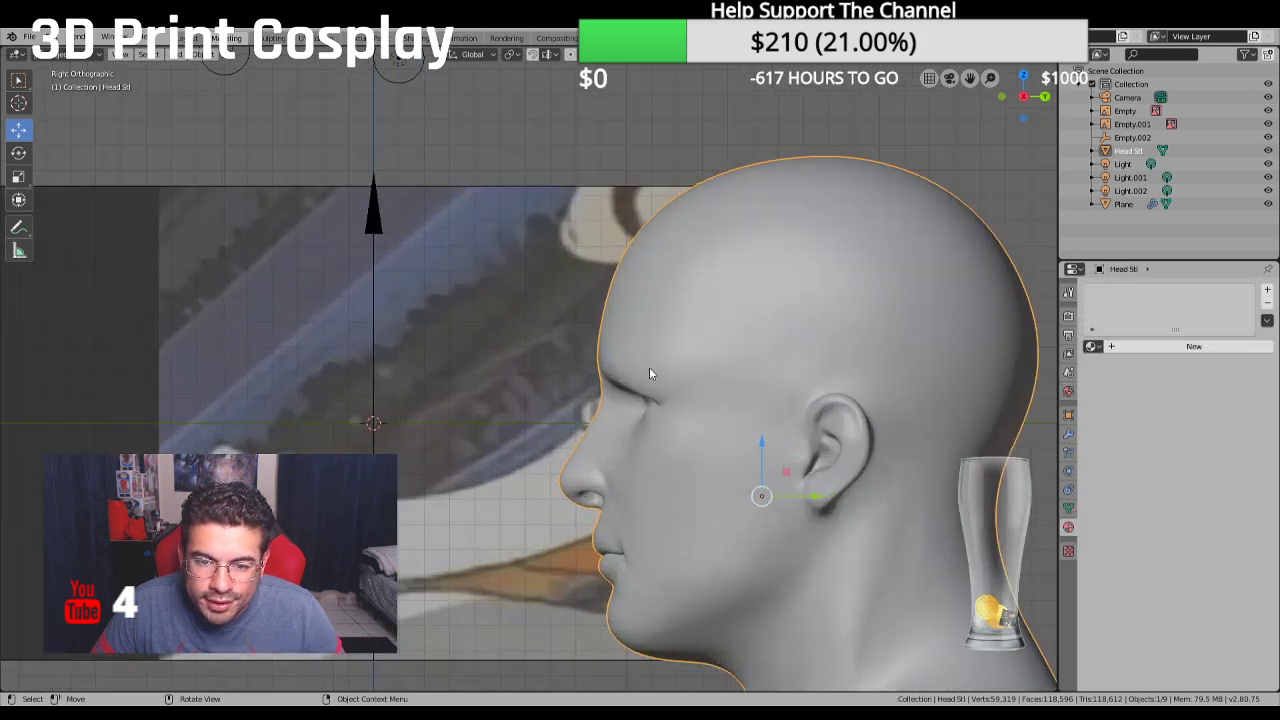
pyautogui.moveTo(760, 440); pyautogui.dragTo(757, 455)
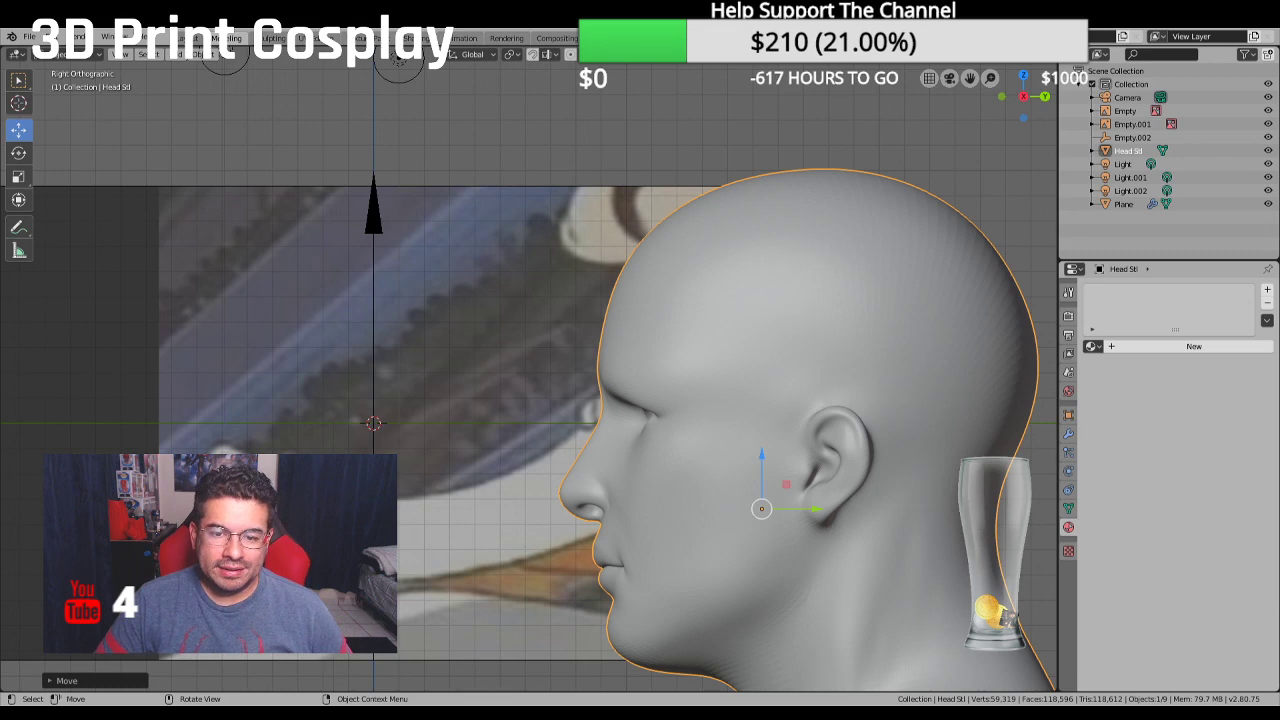
pyautogui.scroll(3, 529, 369)
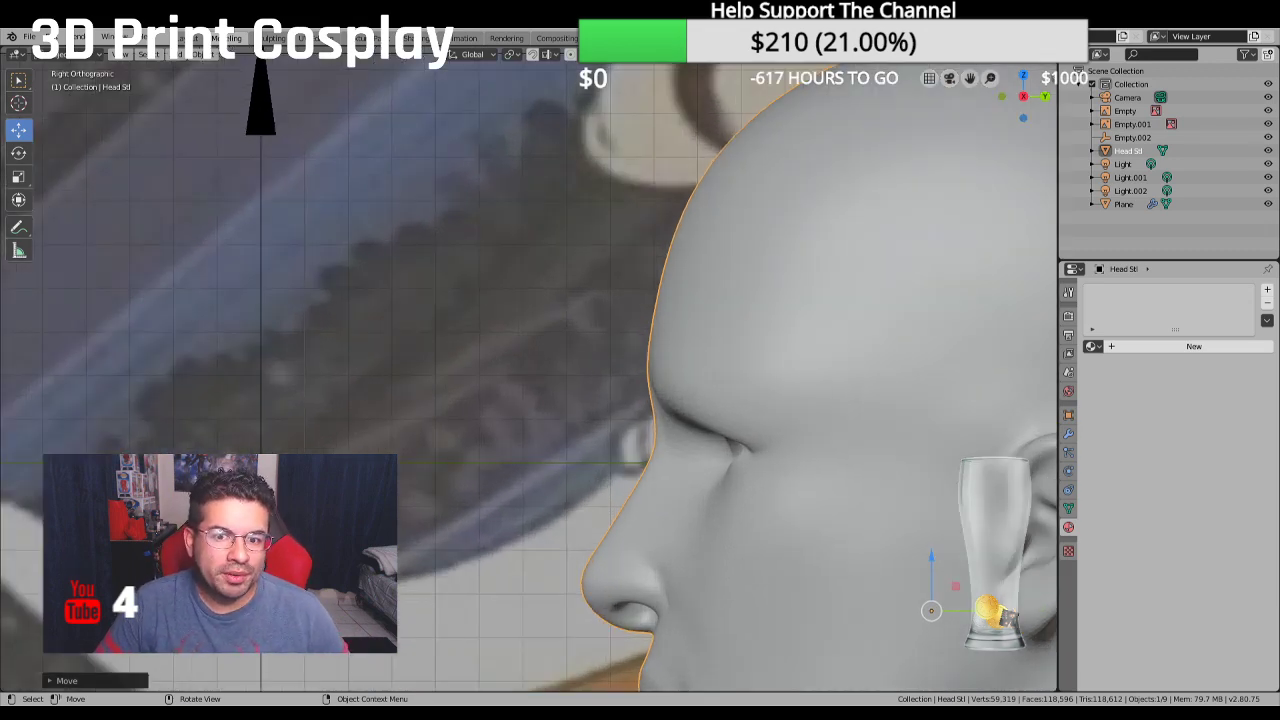
pyautogui.scroll(-5, 601, 372)
# Select the strip, enter Edit Mode and move all its vertices back along Y until they nearly touch the brow
pyautogui.moveTo(520, 372); pyautogui.dragTo(601, 372, button='middle')
pyautogui.click(574, 330)
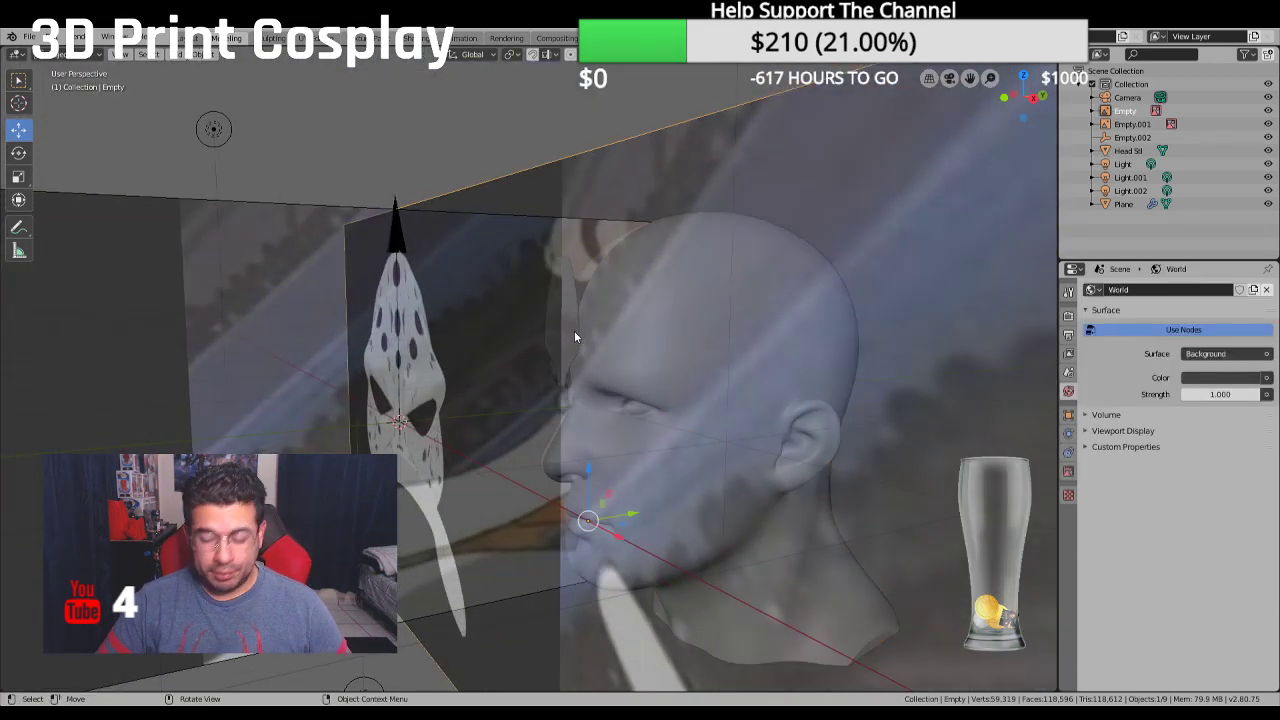
pyautogui.moveTo(582, 299); pyautogui.dragTo(622, 291, button='middle')
pyautogui.click(579, 282)
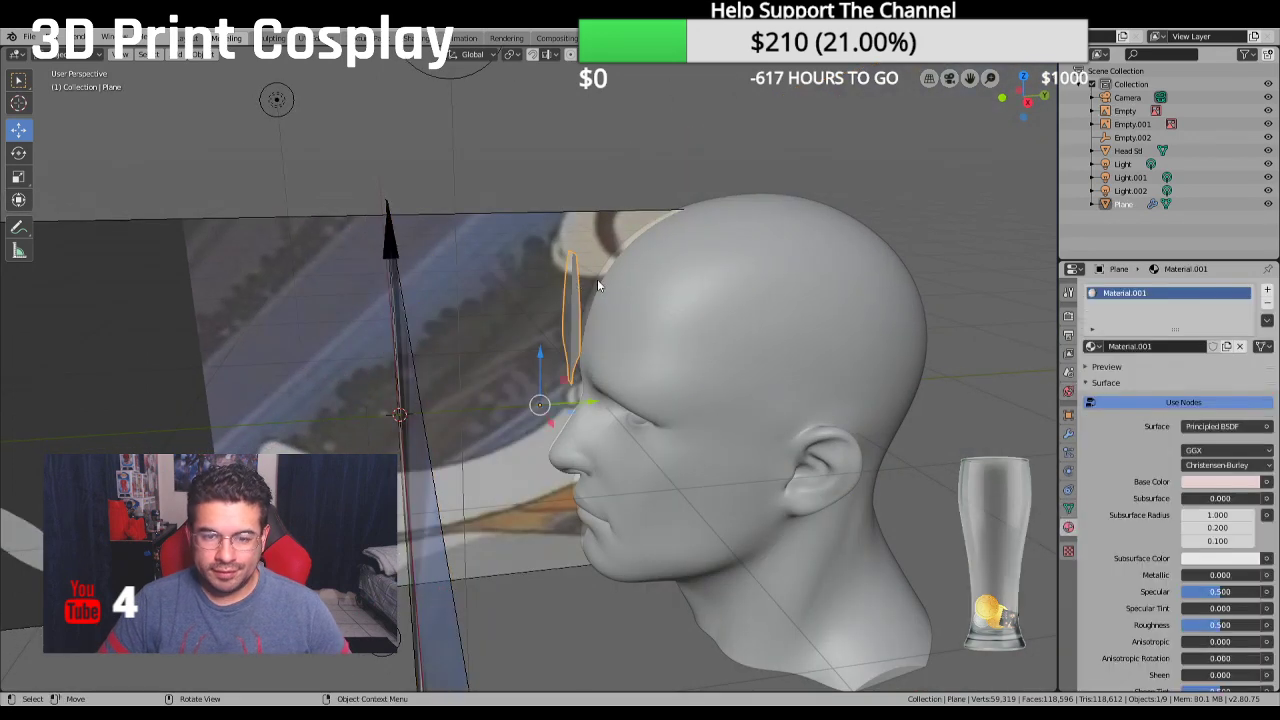
pyautogui.press('KP_1')
pyautogui.press('KP_3')
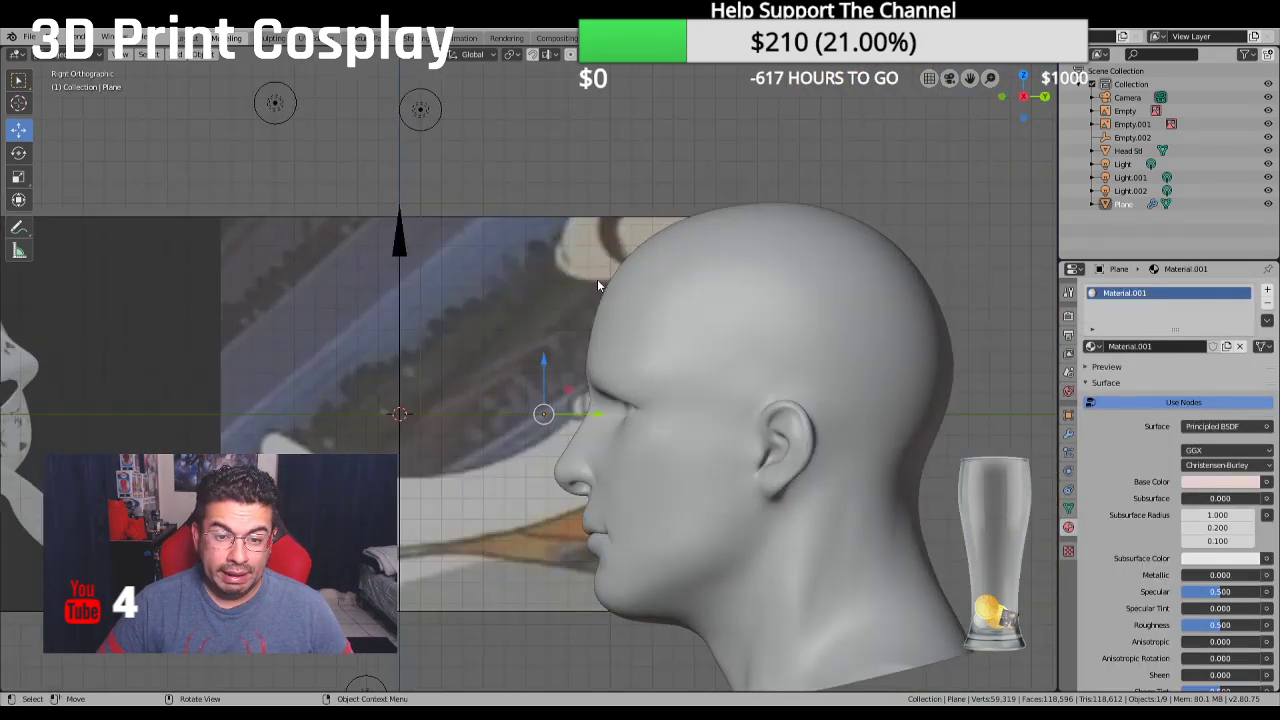
pyautogui.scroll(5, 597, 279)
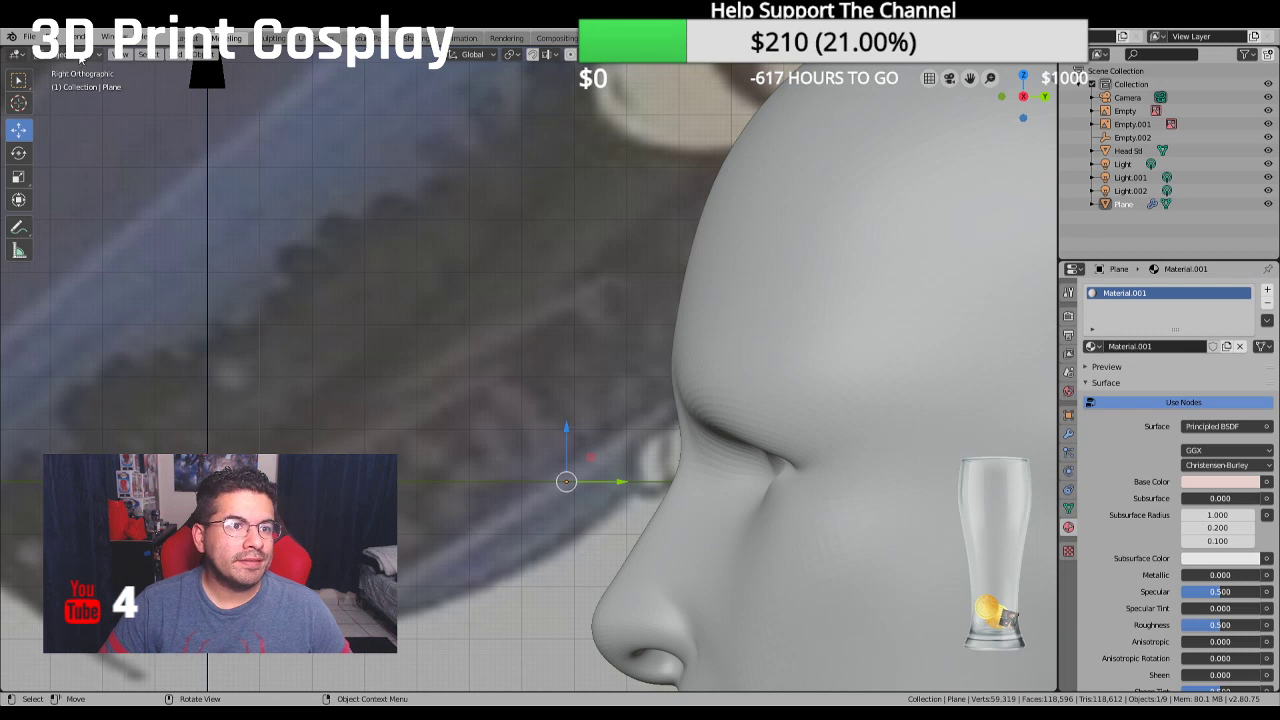
pyautogui.click(79, 56)
pyautogui.click(68, 84)
pyautogui.scroll(2, 473, 362)
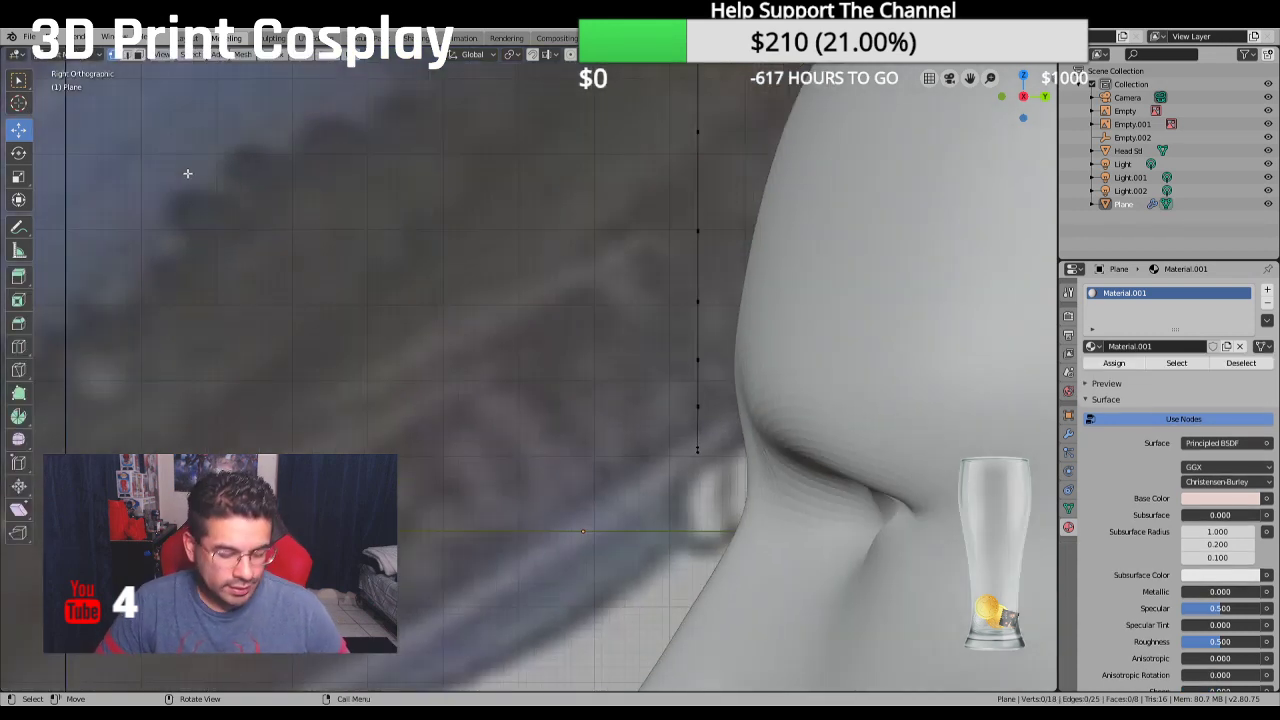
pyautogui.press('a')
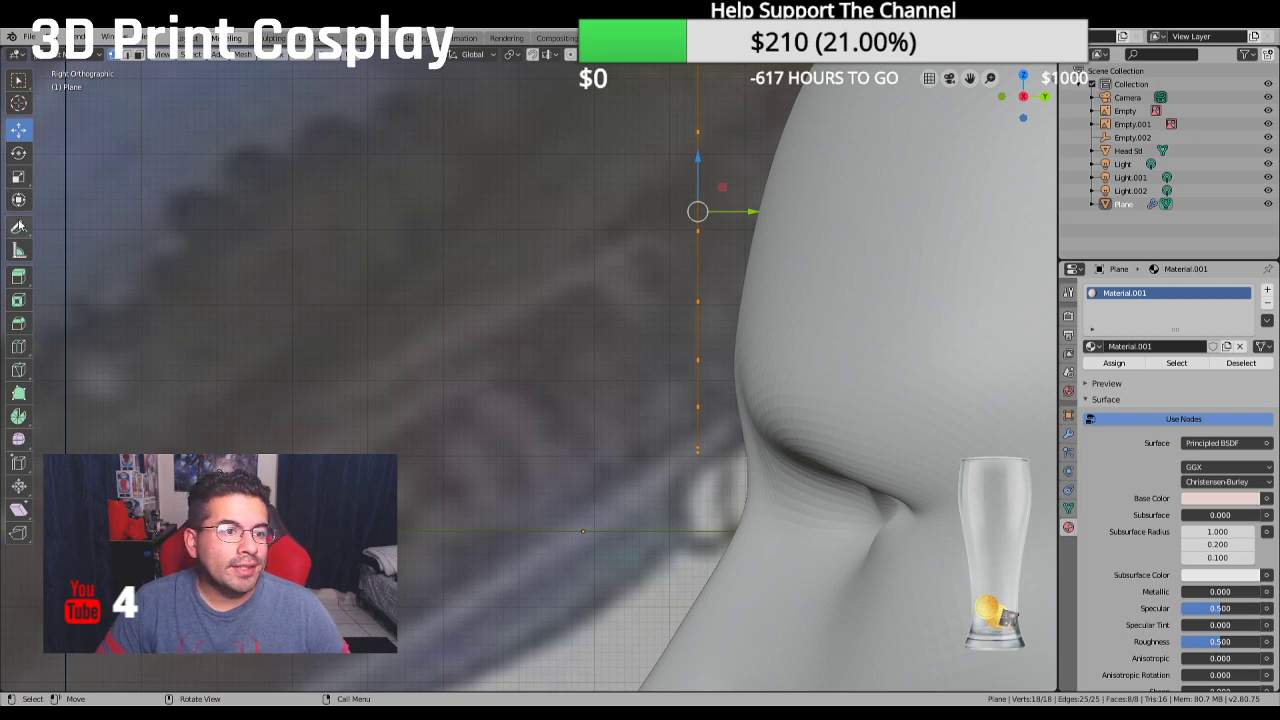
pyautogui.moveTo(754, 211); pyautogui.dragTo(784, 211)
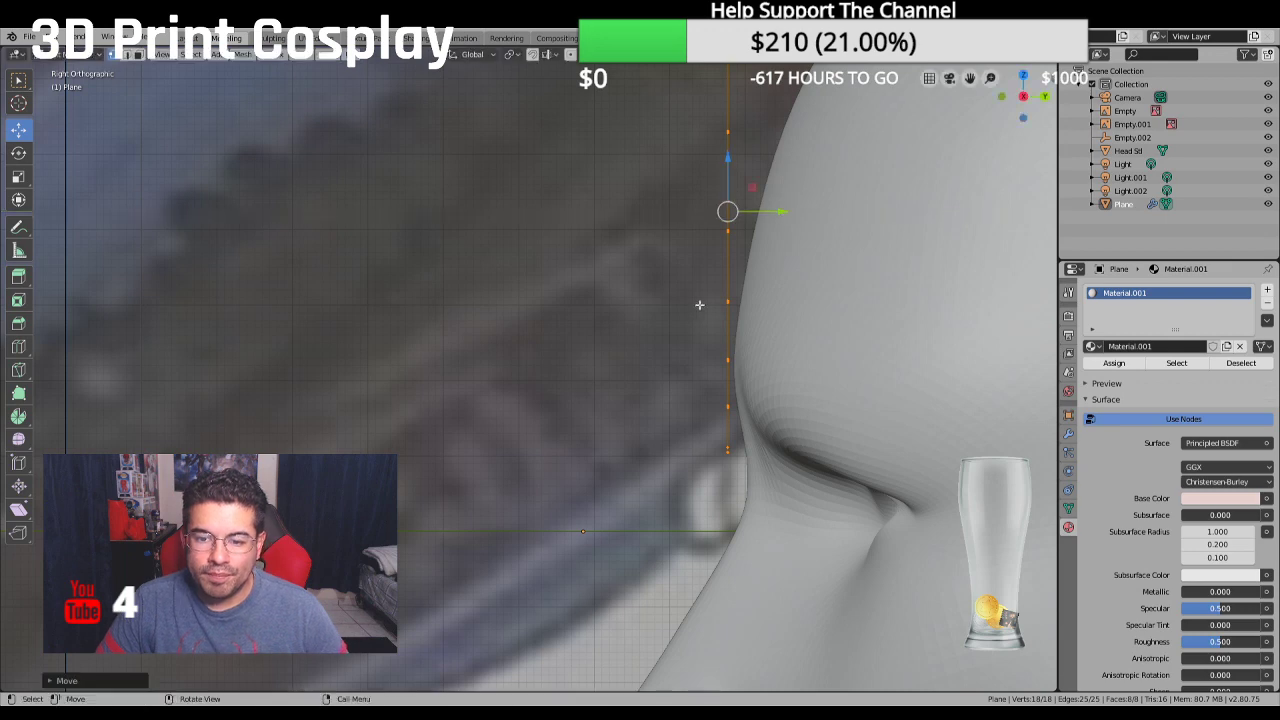
# Select the strip's lowest edge and move it back along Y to follow the dip above the nose
pyautogui.moveTo(698, 317); pyautogui.dragTo(681, 415, button='middle')
pyautogui.click(682, 433)
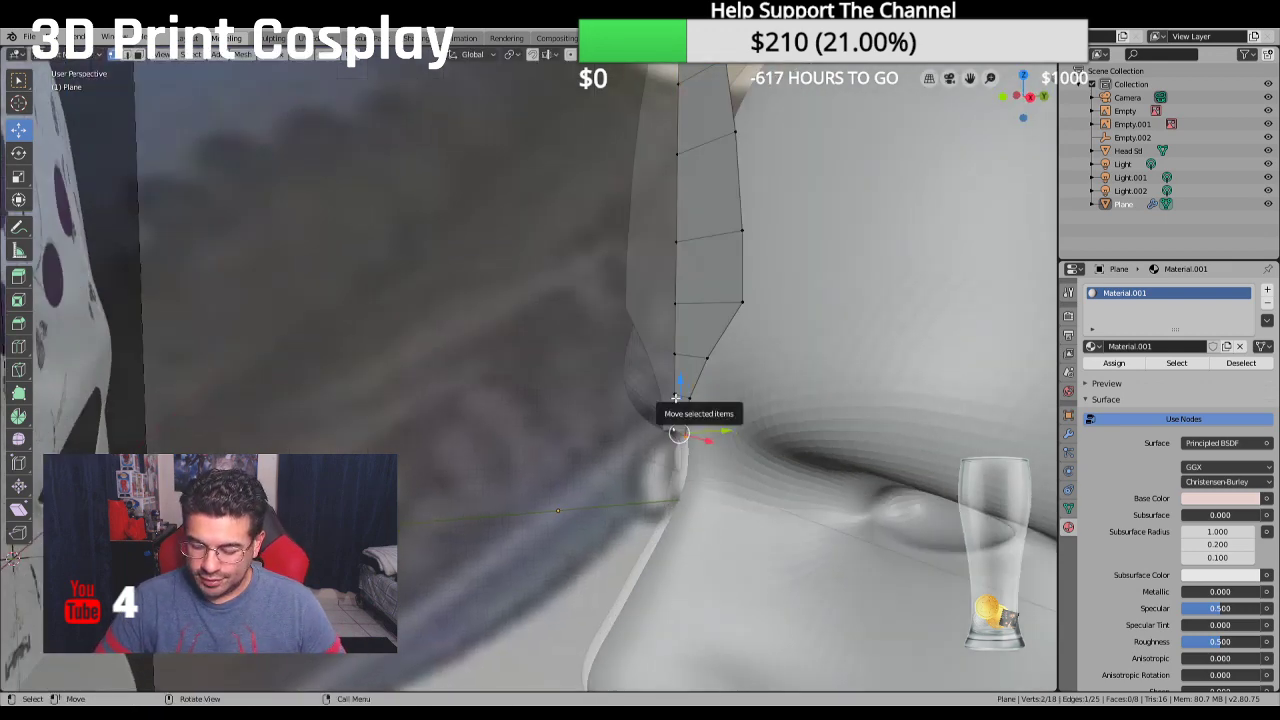
pyautogui.press('KP_1')
pyautogui.press('KP_3')
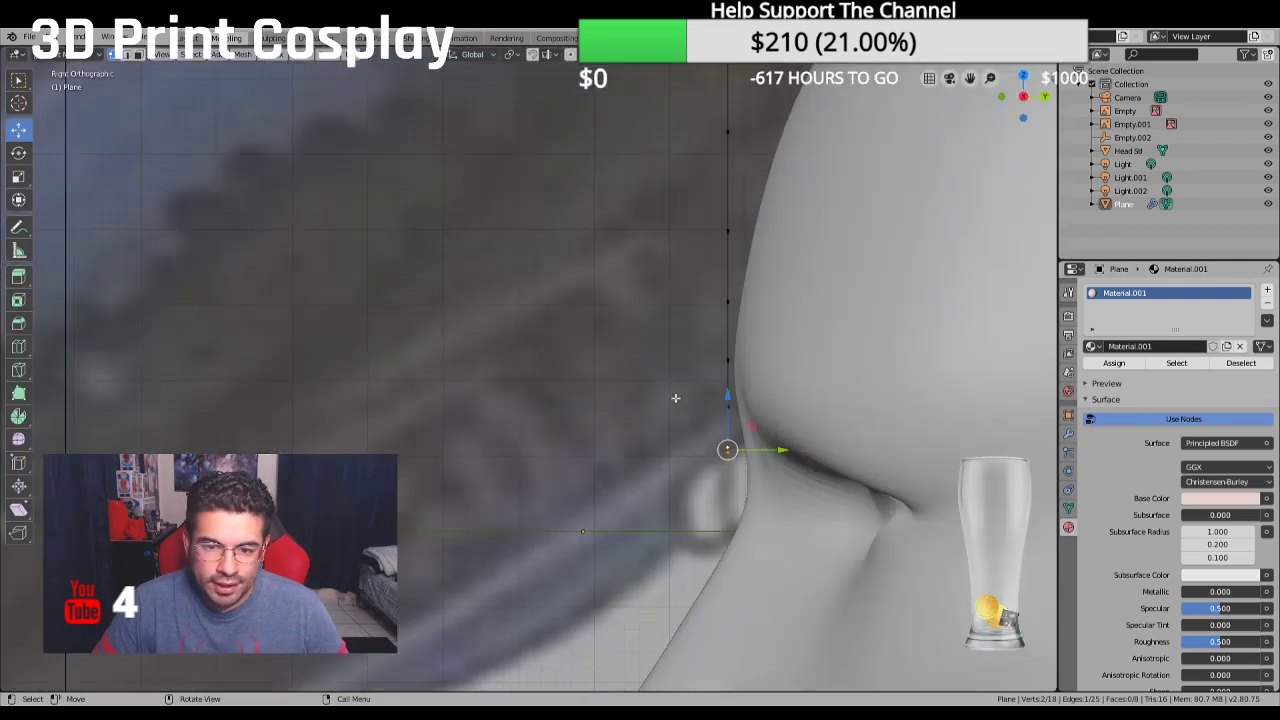
pyautogui.press('g')
pyautogui.press('y')
pyautogui.click(790, 448)
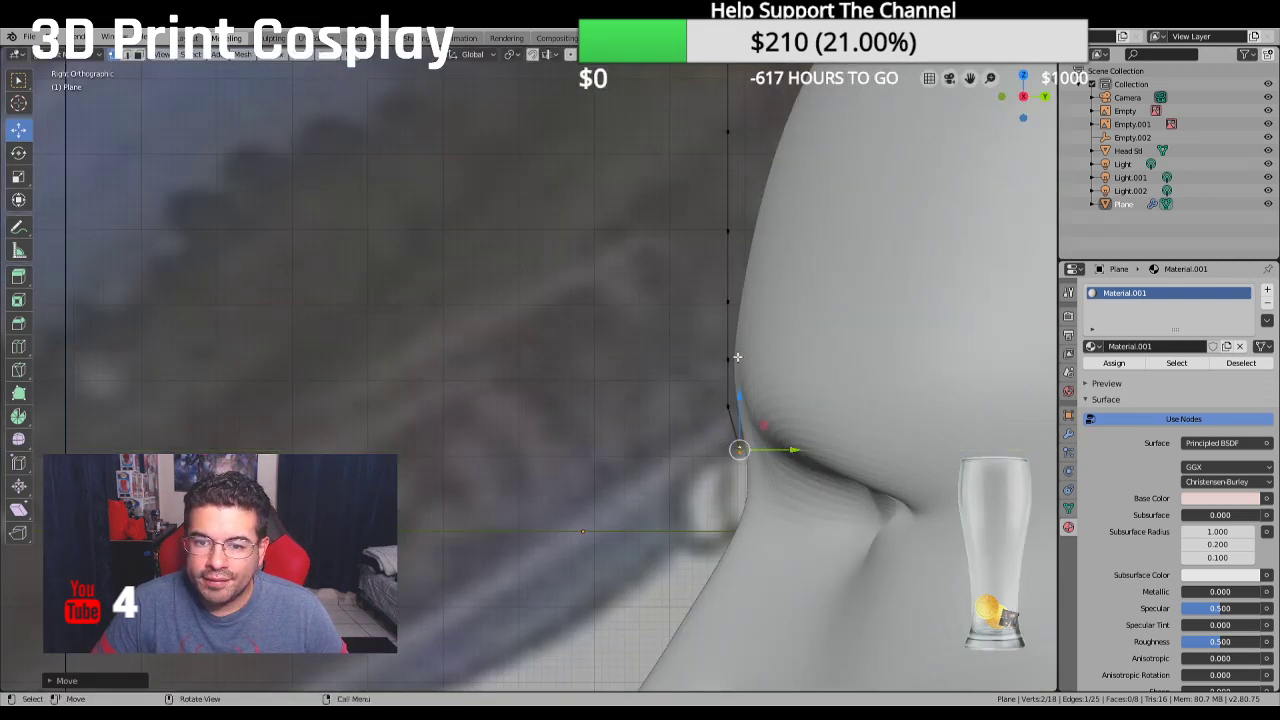
# Select the fourth crosswise edge from the strip's lower end and move it slightly back along Y towards the forehead
pyautogui.moveTo(727, 319); pyautogui.dragTo(748, 302, button='middle')
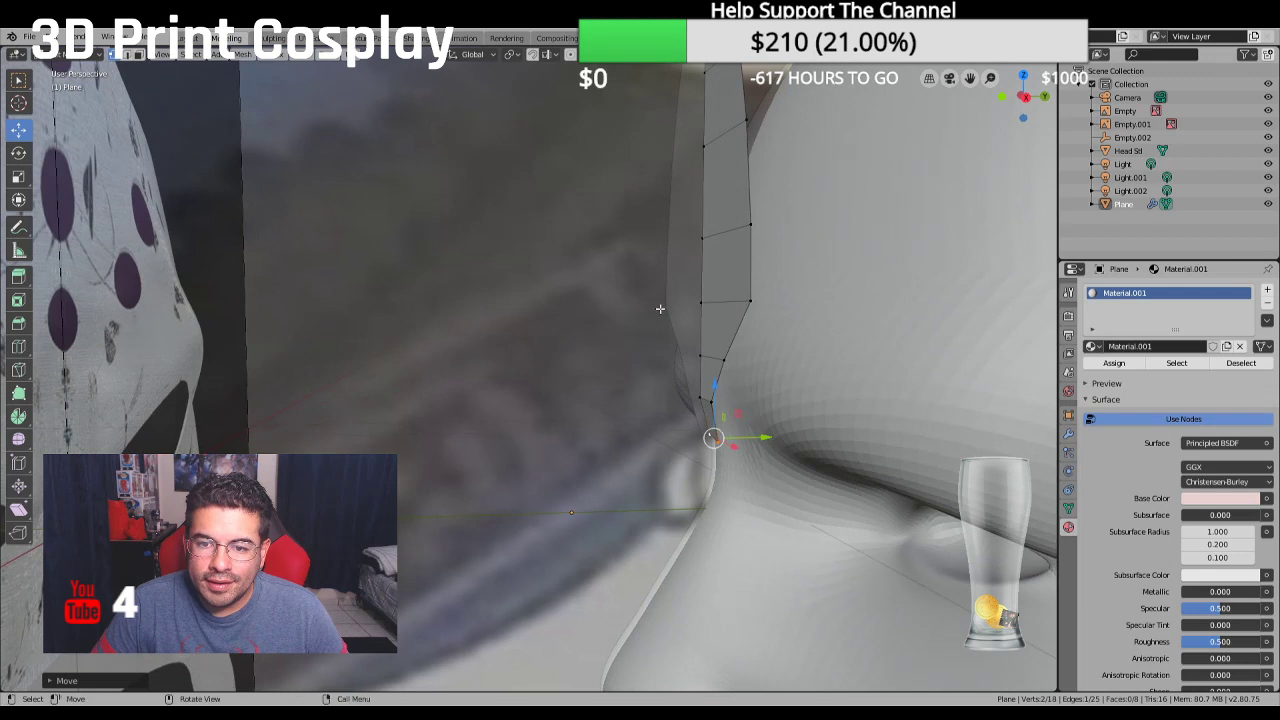
pyautogui.click(701, 302)
pyautogui.moveTo(737, 302); pyautogui.dragTo(823, 287)
pyautogui.press('KP_3')
pyautogui.scroll(1, 786, 295)
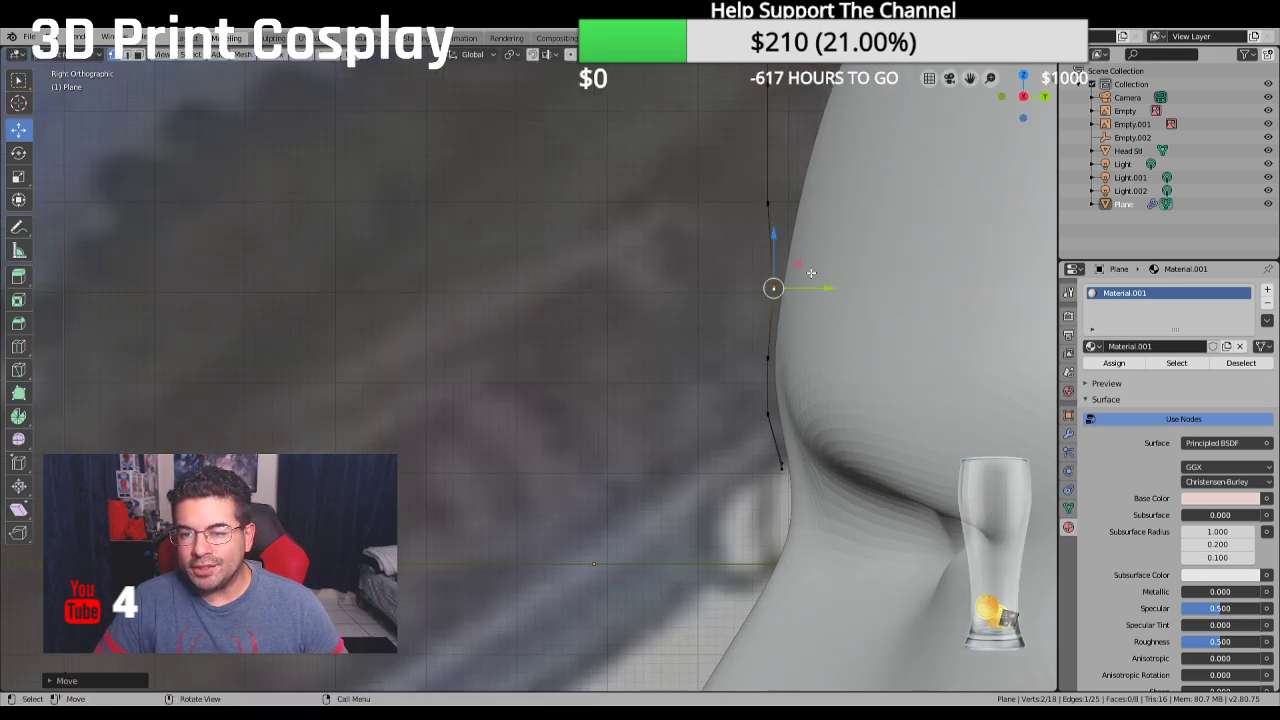
# Select the fifth crosswise edge from the strip's lower end and move it back along Y to just in front of the forehead
pyautogui.keyDown('shift'); pyautogui.moveTo(813, 269); pyautogui.dragTo(766, 278, button='middle'); pyautogui.keyUp('shift')
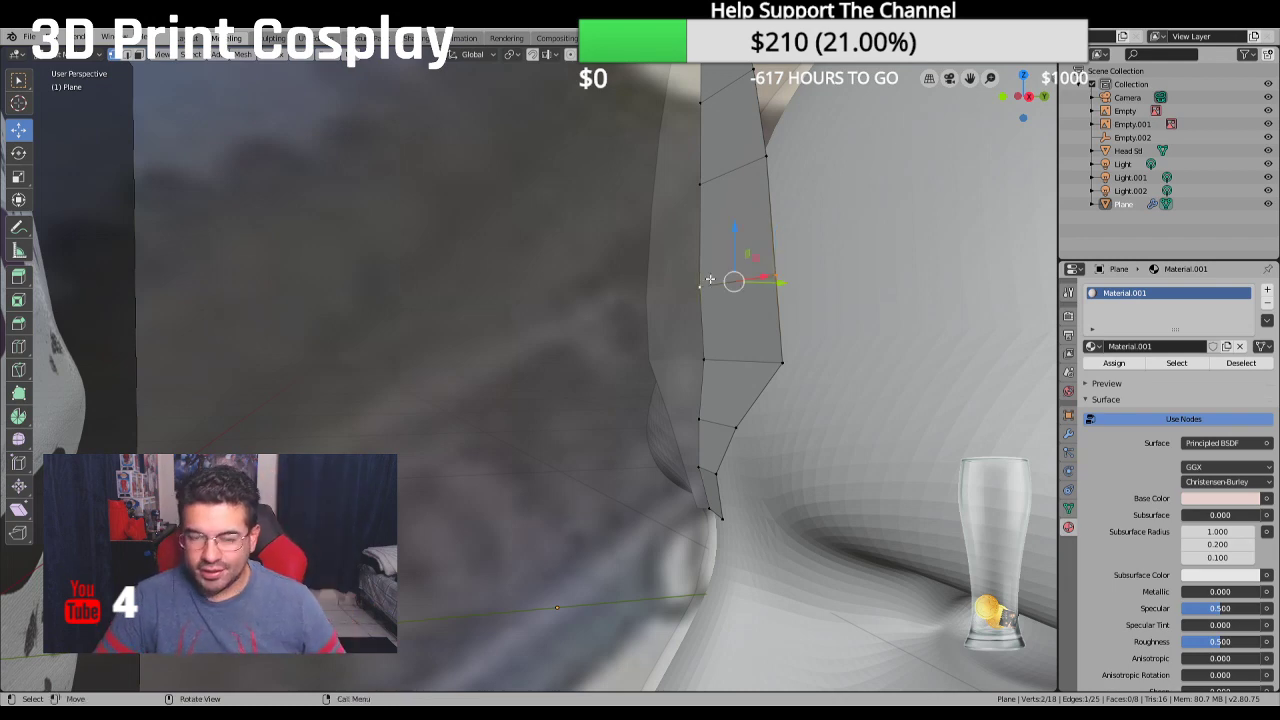
pyautogui.press('KP_1')
pyautogui.press('KP_3')
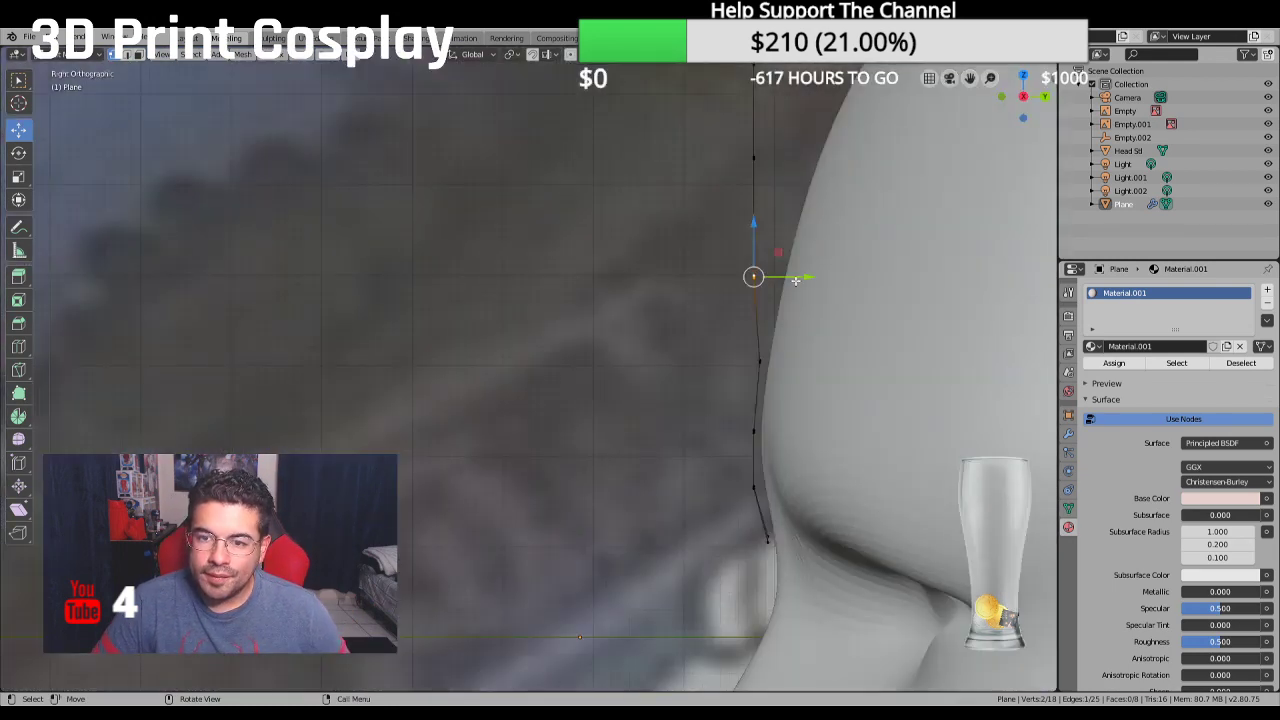
pyautogui.press('g')
pyautogui.press('y')
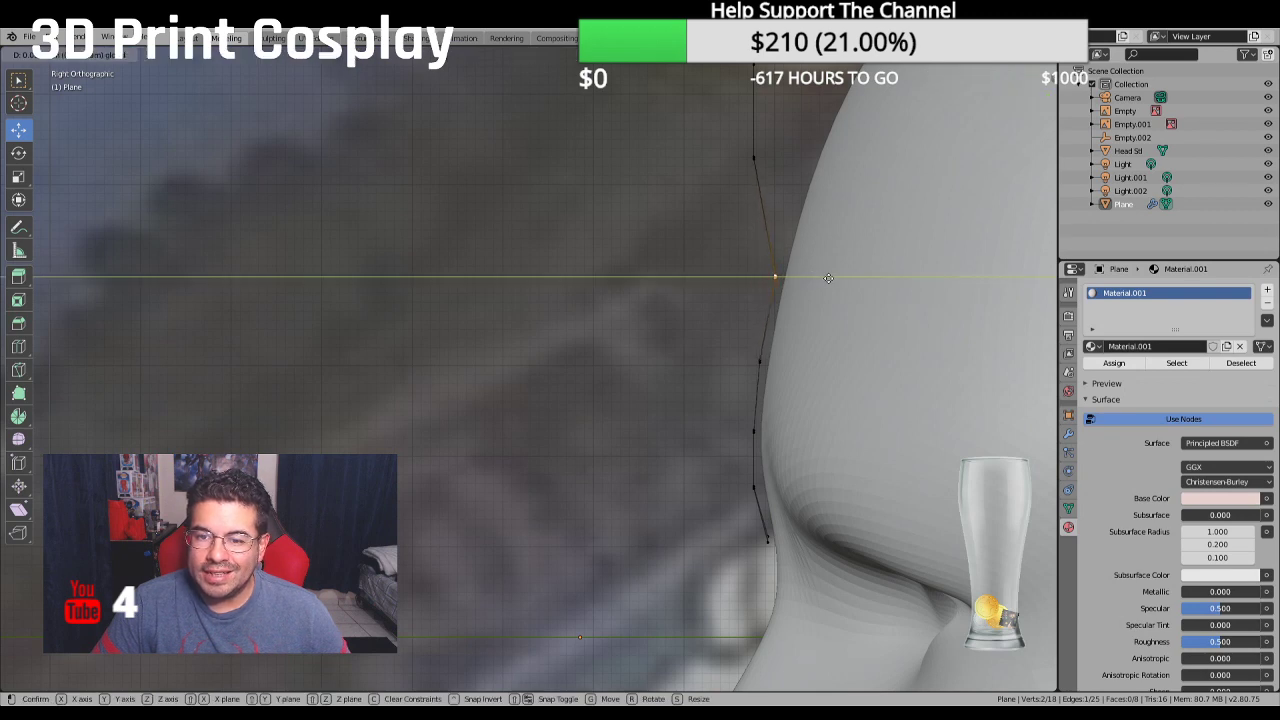
pyautogui.click(828, 278)
# Select the sixth crosswise edge from the strip's lower end and move it back along Y to just in front of the forehead
pyautogui.moveTo(790, 295); pyautogui.dragTo(766, 333, button='middle')
pyautogui.click(757, 199)
pyautogui.keyDown('shift'); pyautogui.click(710, 200); pyautogui.keyUp('shift')
pyautogui.press('KP_3')
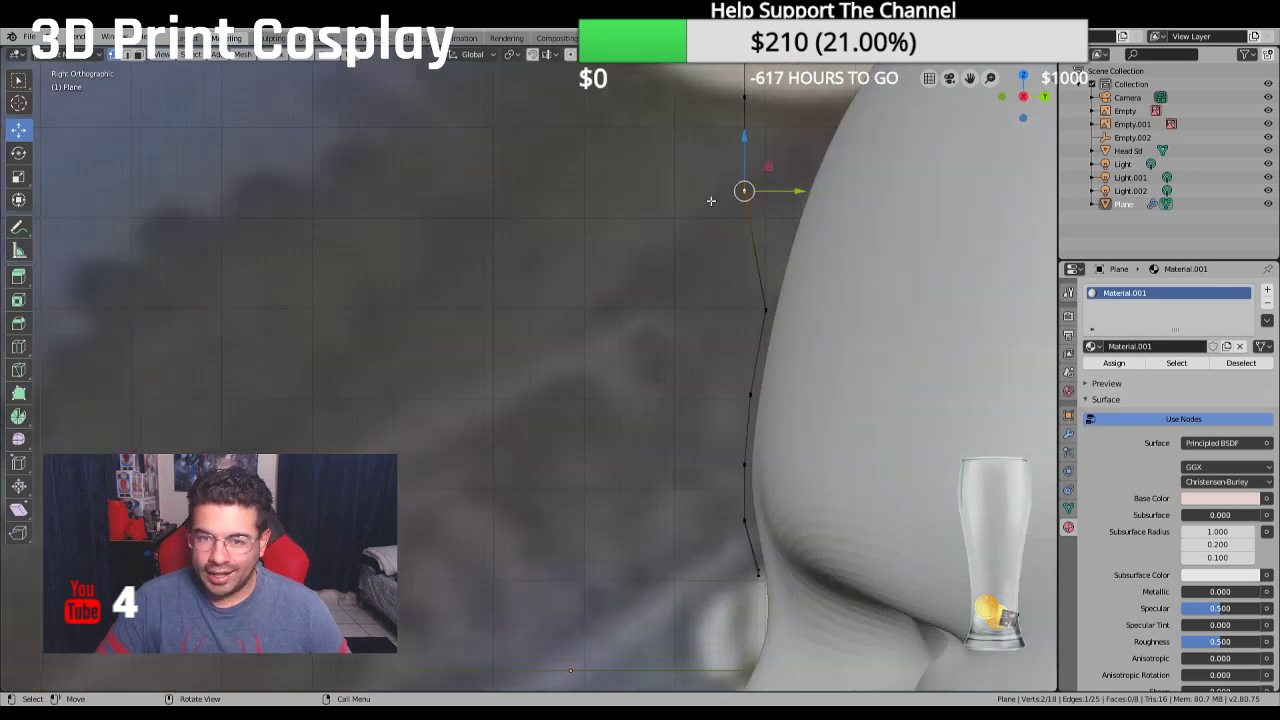
pyautogui.moveTo(792, 200); pyautogui.dragTo(855, 200)
# Select the seventh crosswise edge from the strip's lower end and move it back along Y to follow the forehead curve
pyautogui.keyDown('shift'); pyautogui.moveTo(828, 234); pyautogui.dragTo(780, 354, button='middle'); pyautogui.keyUp('shift')
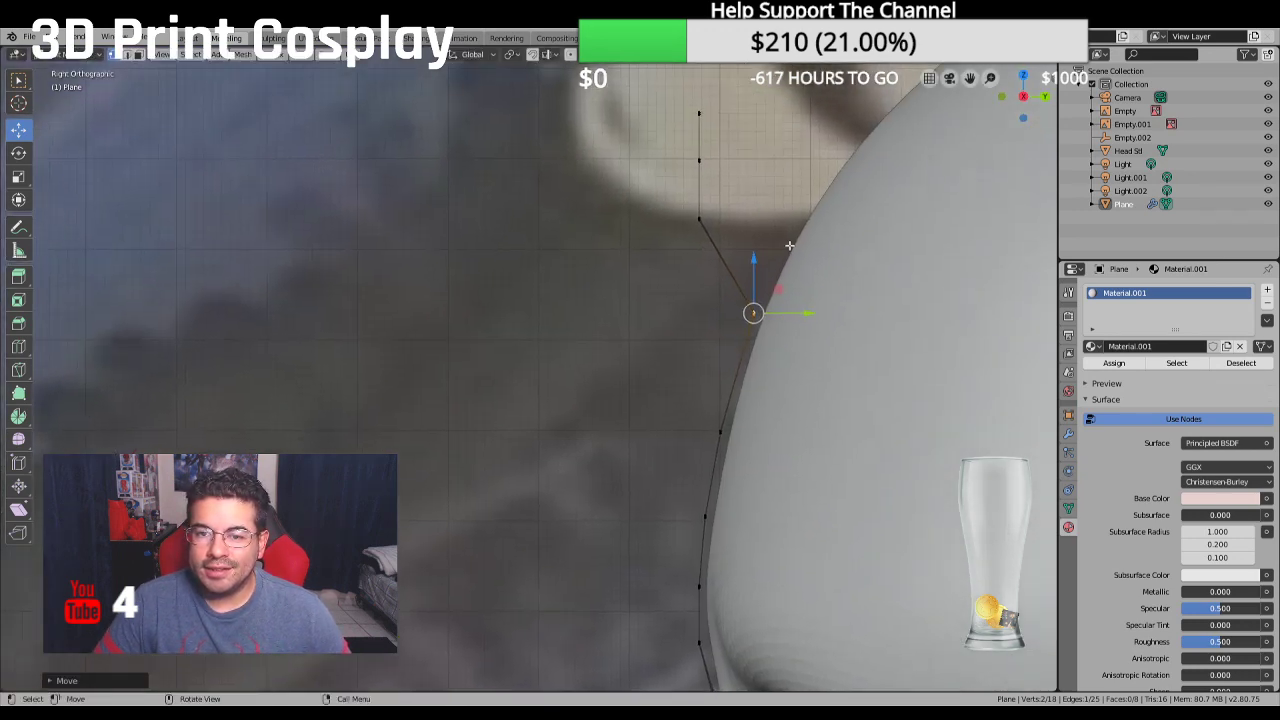
pyautogui.moveTo(790, 245); pyautogui.dragTo(827, 265, button='middle')
pyautogui.click(718, 221)
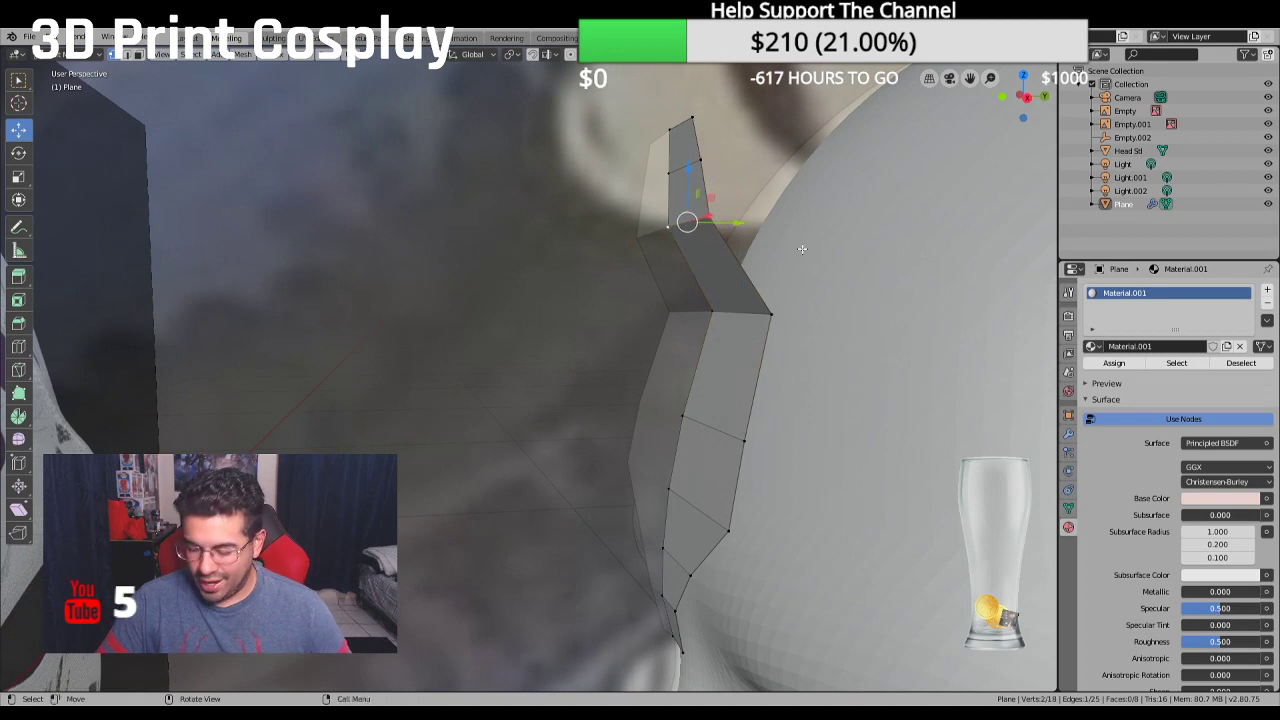
pyautogui.press('KP_3')
pyautogui.press('g')
pyautogui.press('y')
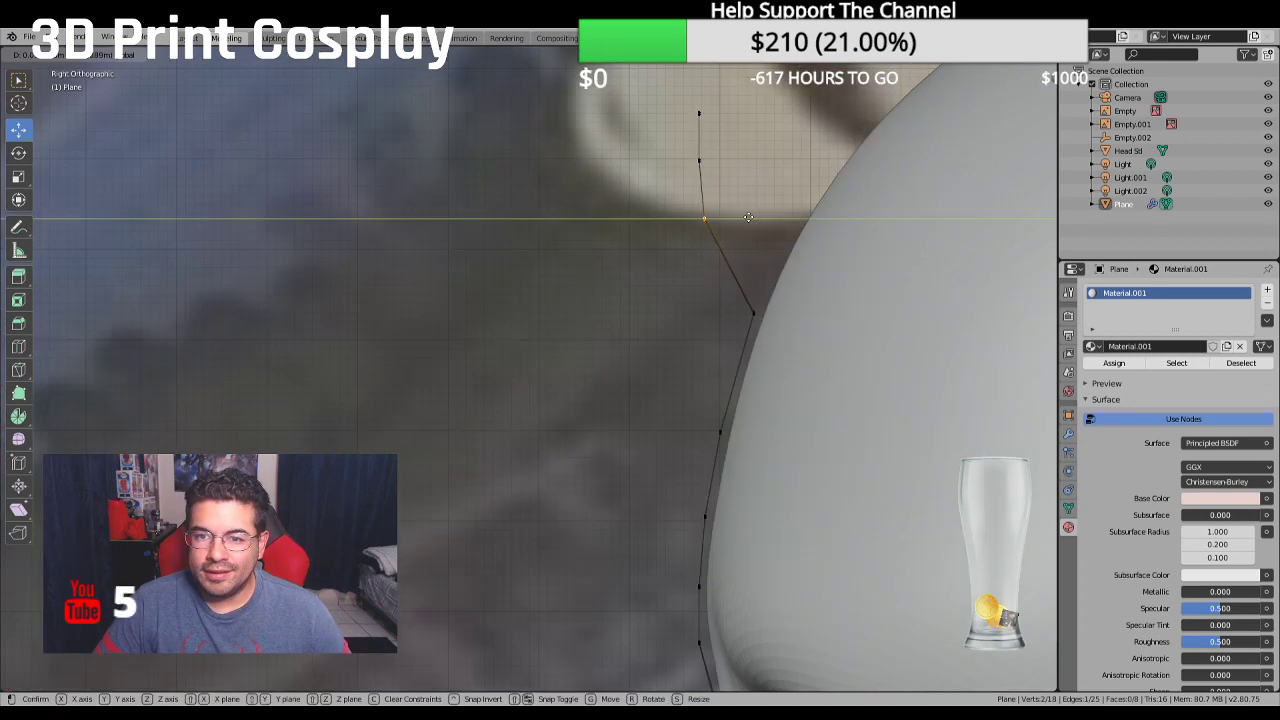
pyautogui.click(832, 237)
# Select the eighth crosswise edge, just below the strip's top edge, and move it back along Y close to the head
pyautogui.moveTo(737, 175); pyautogui.dragTo(700, 170, button='middle')
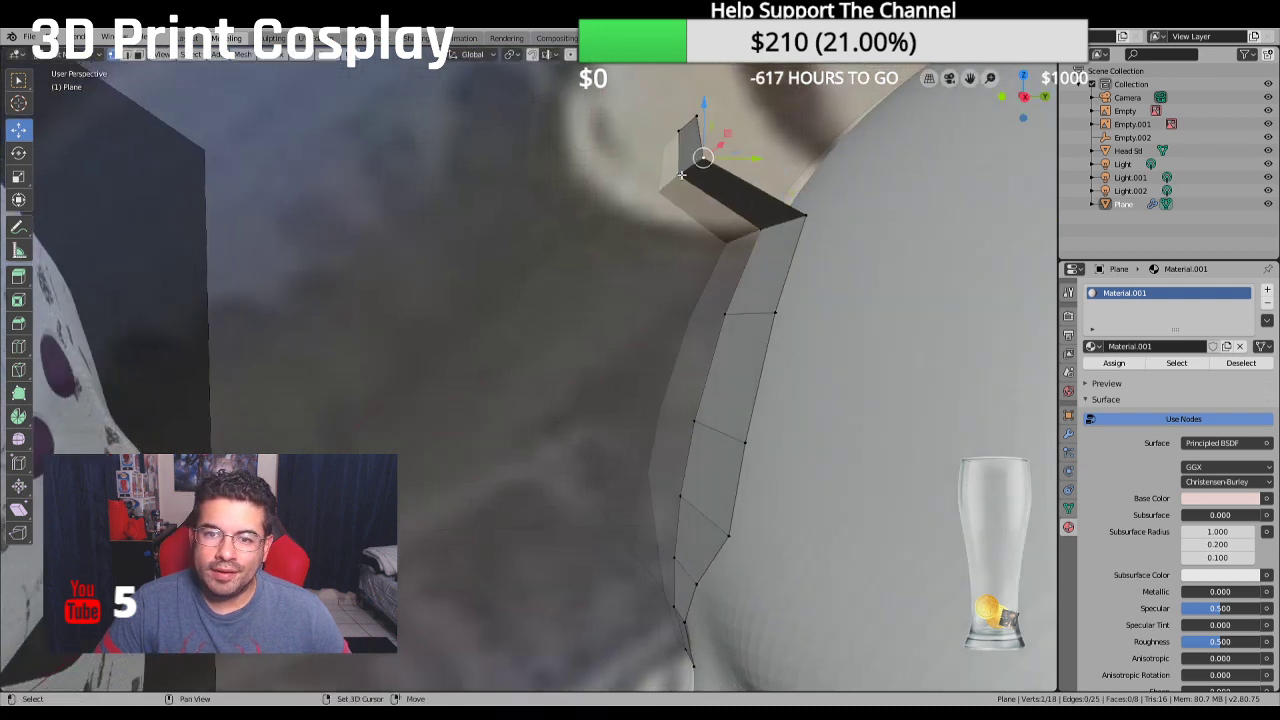
pyautogui.press('KP_3')
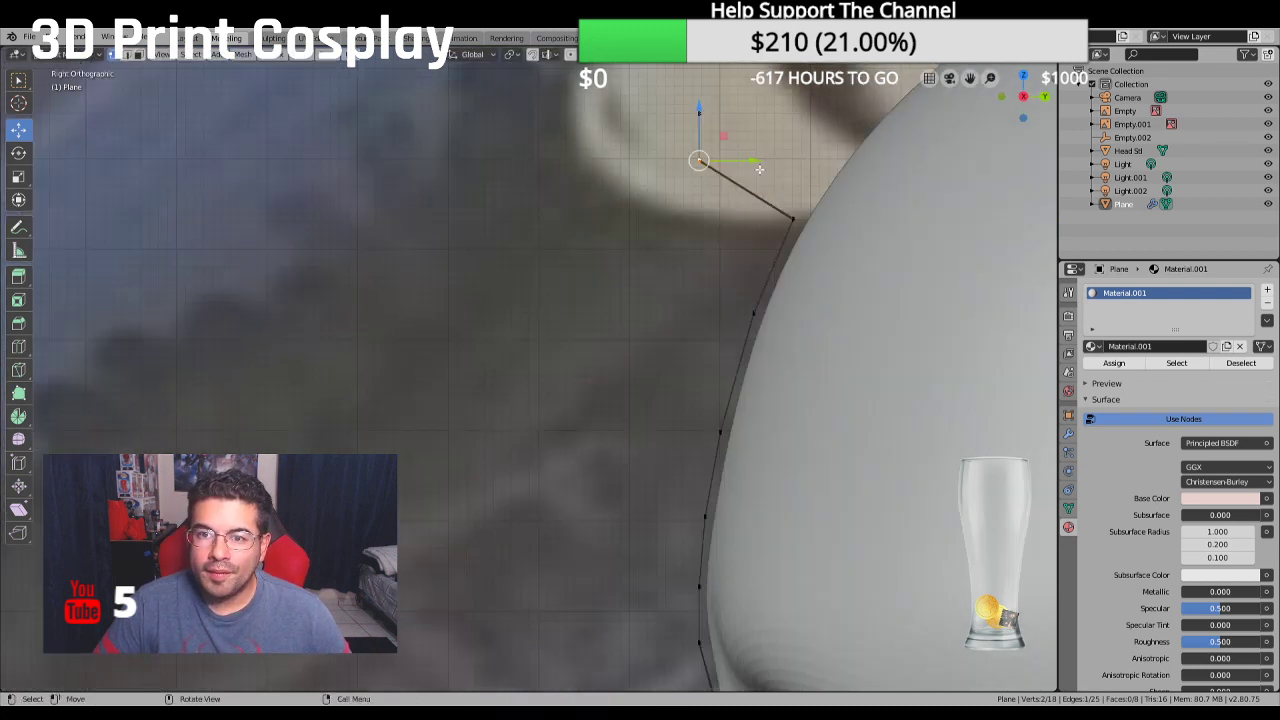
pyautogui.press('g')
pyautogui.press('y')
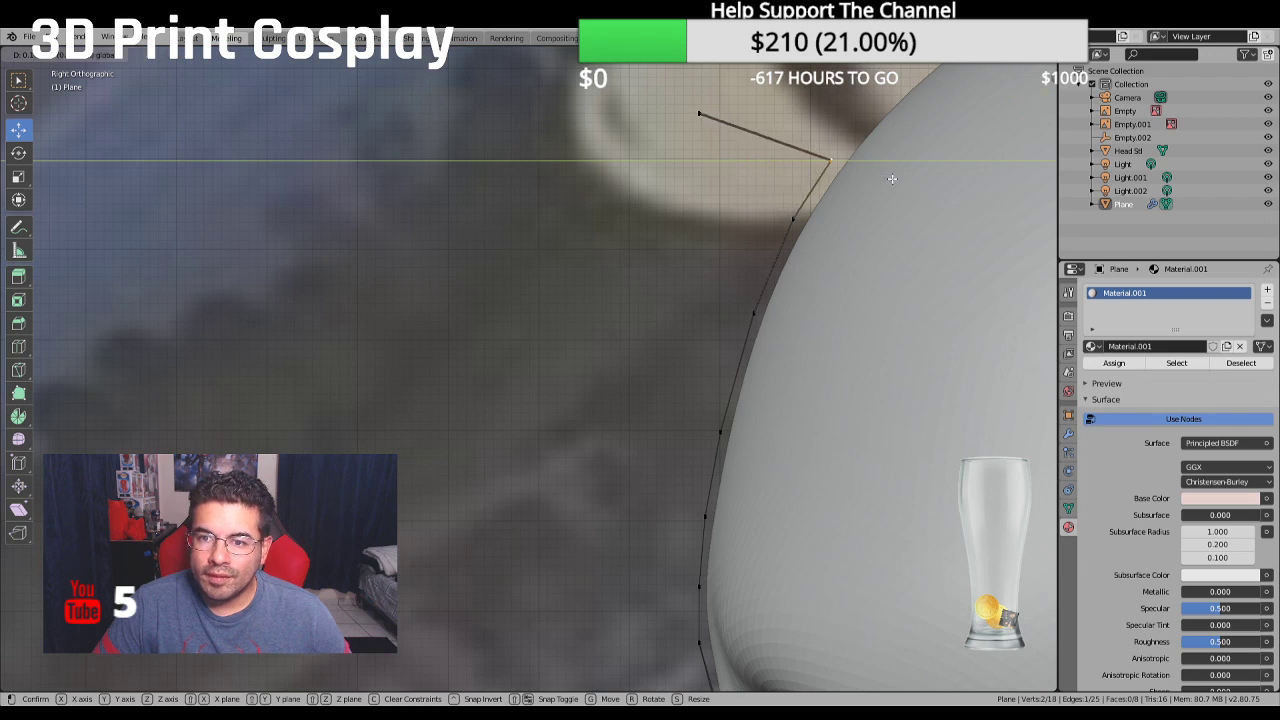
pyautogui.click(891, 177)
# Select the strip's top edge and move it back along Y until it nearly meets the head's surface
pyautogui.click(699, 112)
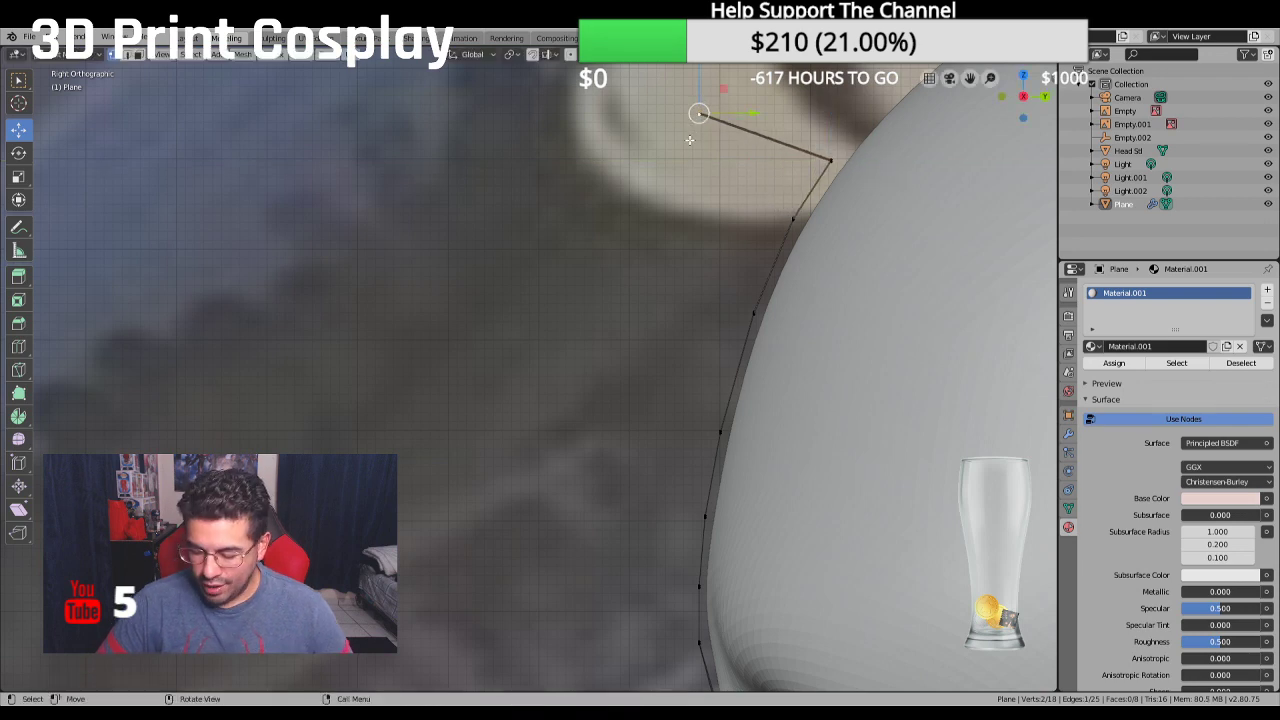
pyautogui.press('KP_1')
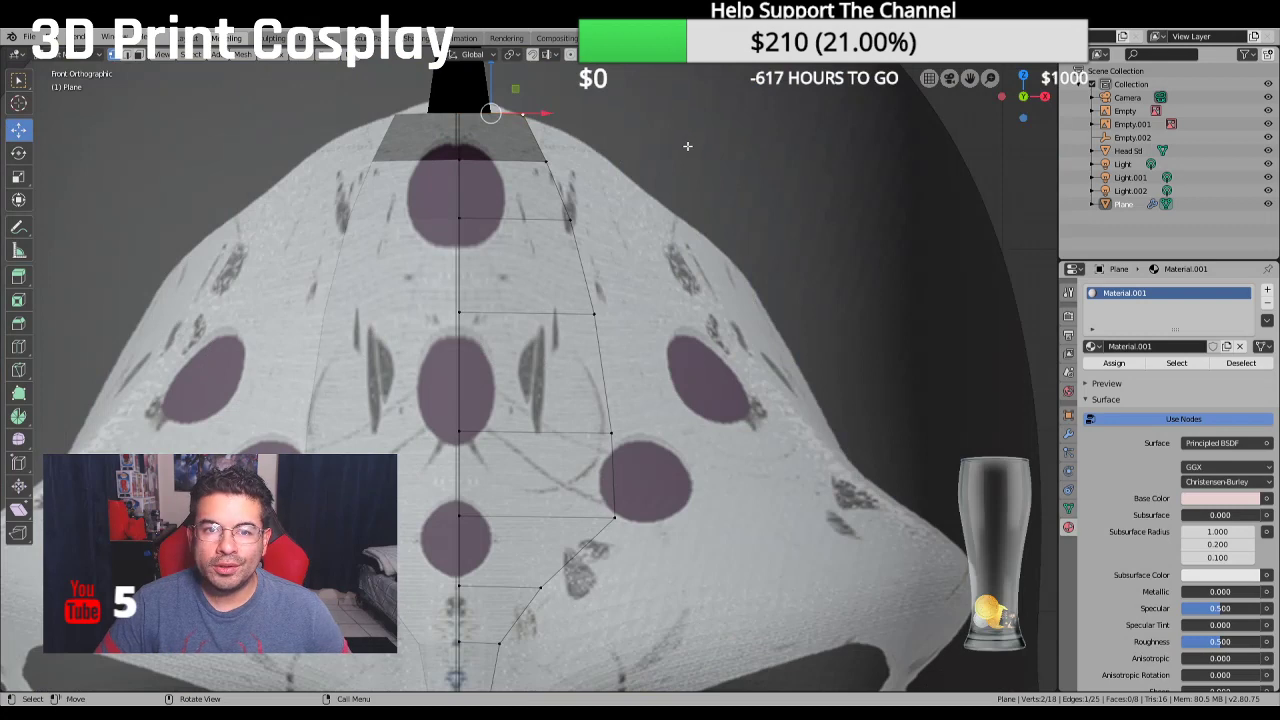
pyautogui.moveTo(651, 204); pyautogui.dragTo(657, 308, button='middle')
pyautogui.press('KP_3')
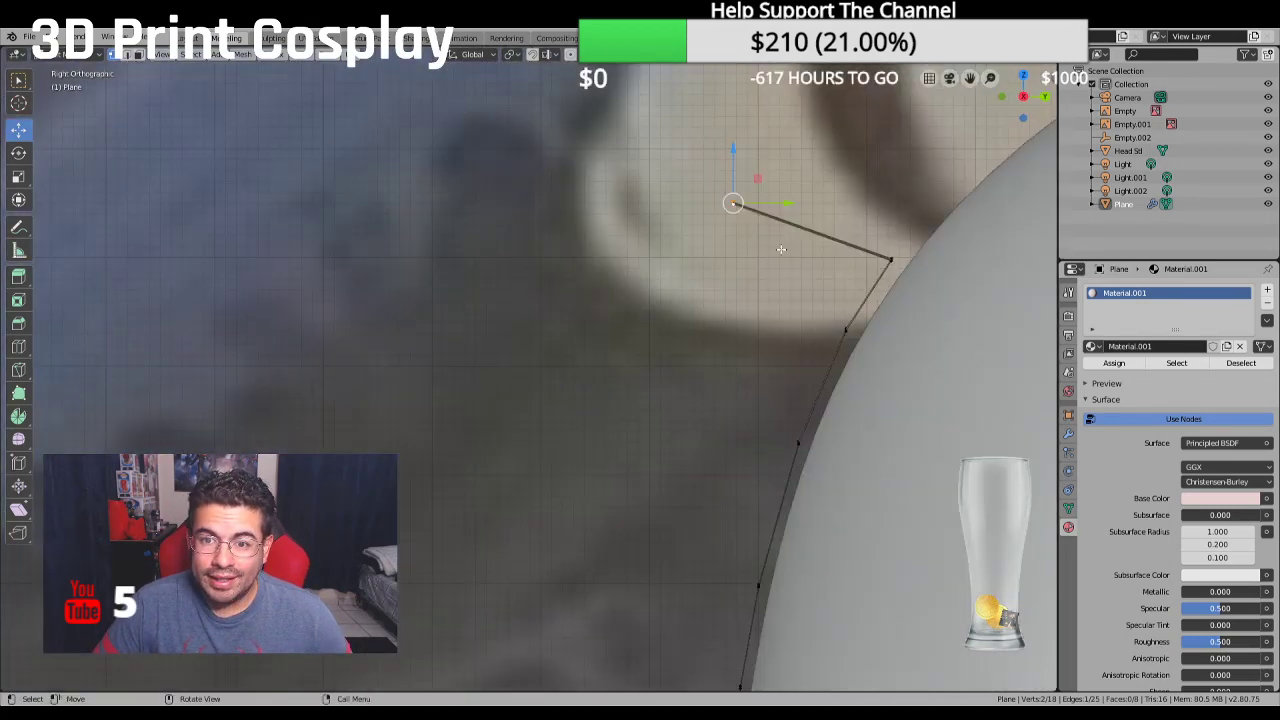
pyautogui.press('g')
pyautogui.press('y')
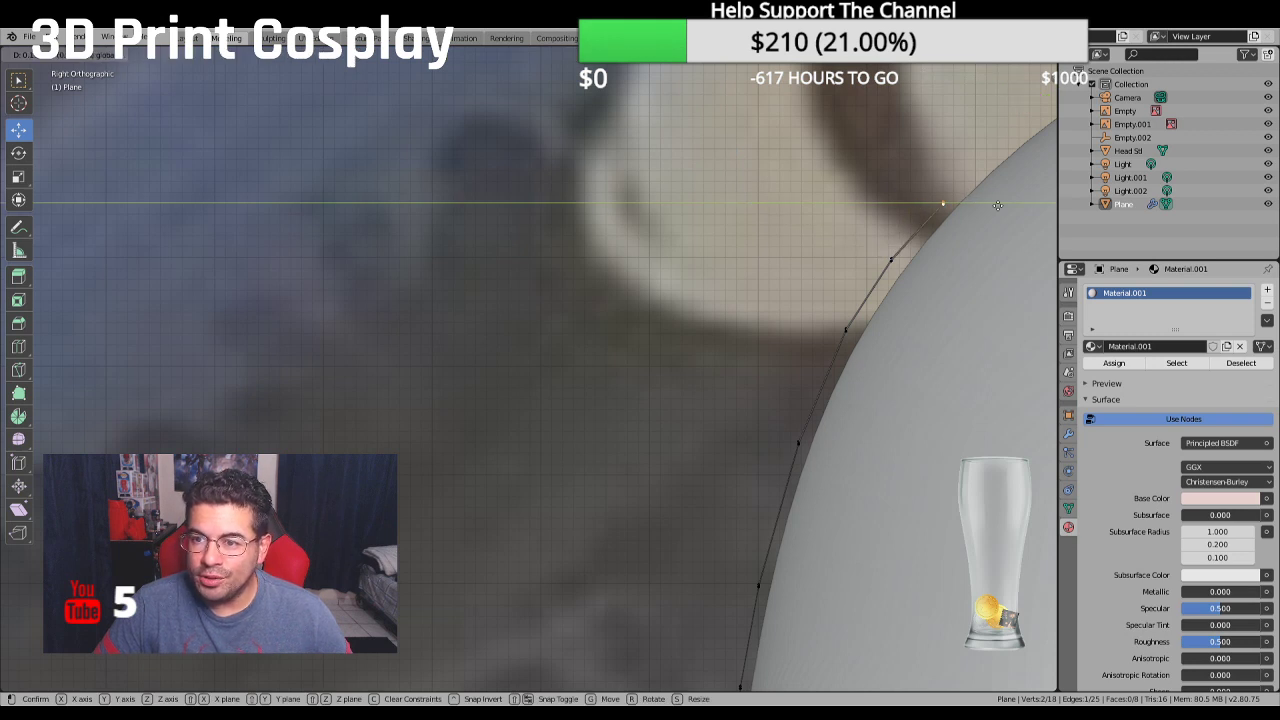
pyautogui.click(997, 205)
# Nudge the strip's top edge slightly along Y to refine its gap from the head
pyautogui.scroll(-4, 664, 339)
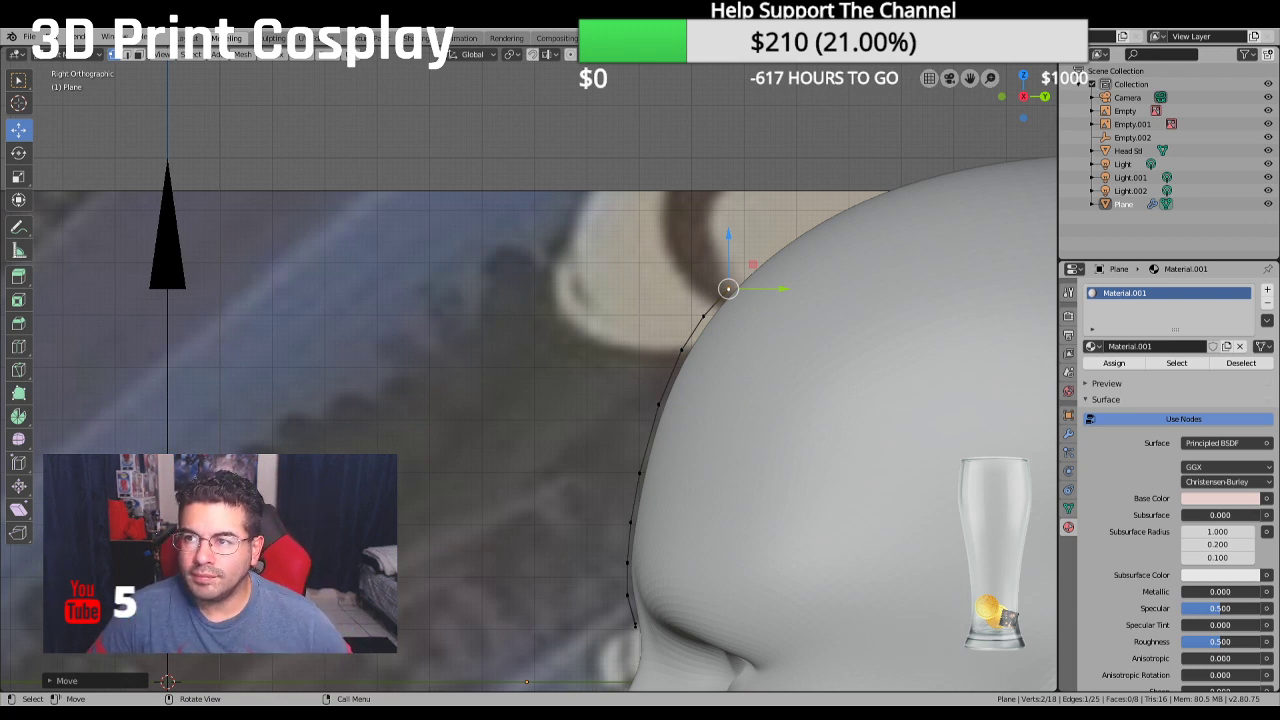
pyautogui.scroll(-1, 530, 358)
pyautogui.scroll(2, 530, 358)
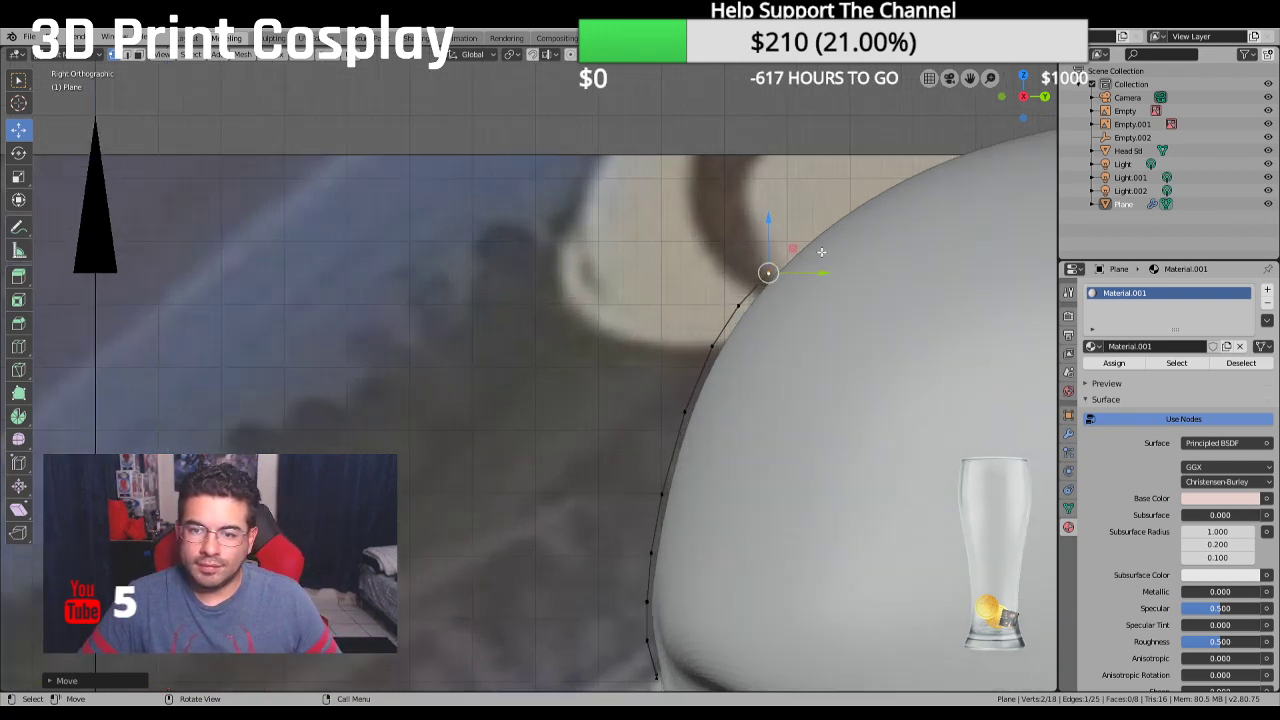
pyautogui.press('g')
pyautogui.press('y')
pyautogui.moveTo(816, 271); pyautogui.dragTo(818, 272)
pyautogui.scroll(-4, 733, 258)
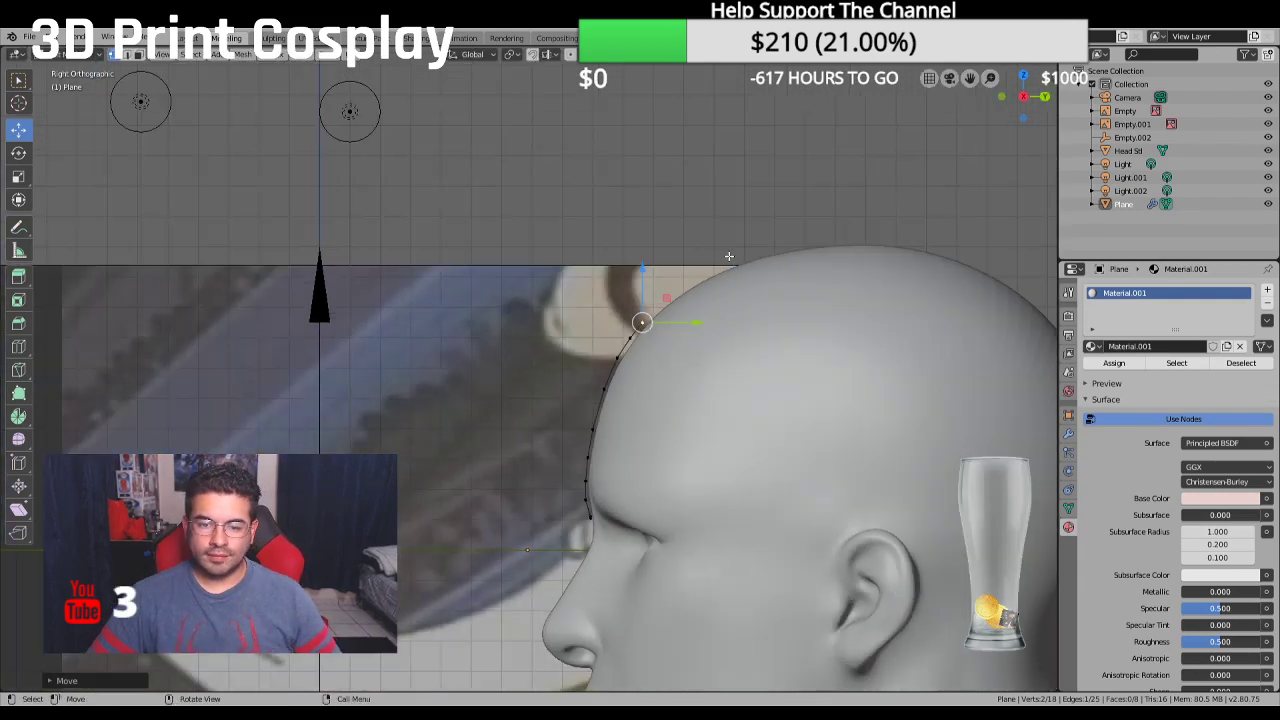
# Select the strip's outer side edges from its widest corner up to the top and extrude them outward over the mask's outer spots
pyautogui.moveTo(743, 270); pyautogui.dragTo(871, 294, button='middle')
pyautogui.scroll(2, 868, 295)
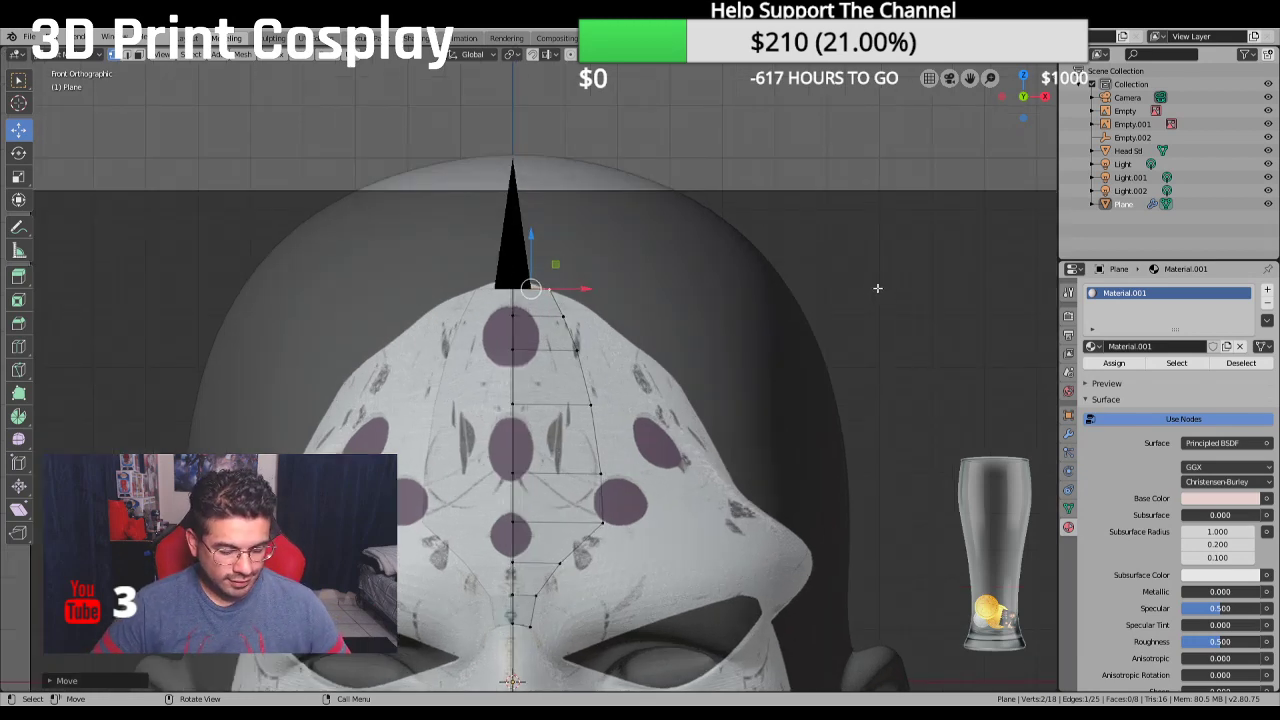
pyautogui.scroll(2, 870, 290)
pyautogui.keyDown('shift'); pyautogui.moveTo(701, 348); pyautogui.dragTo(686, 318, button='middle'); pyautogui.keyUp('shift')
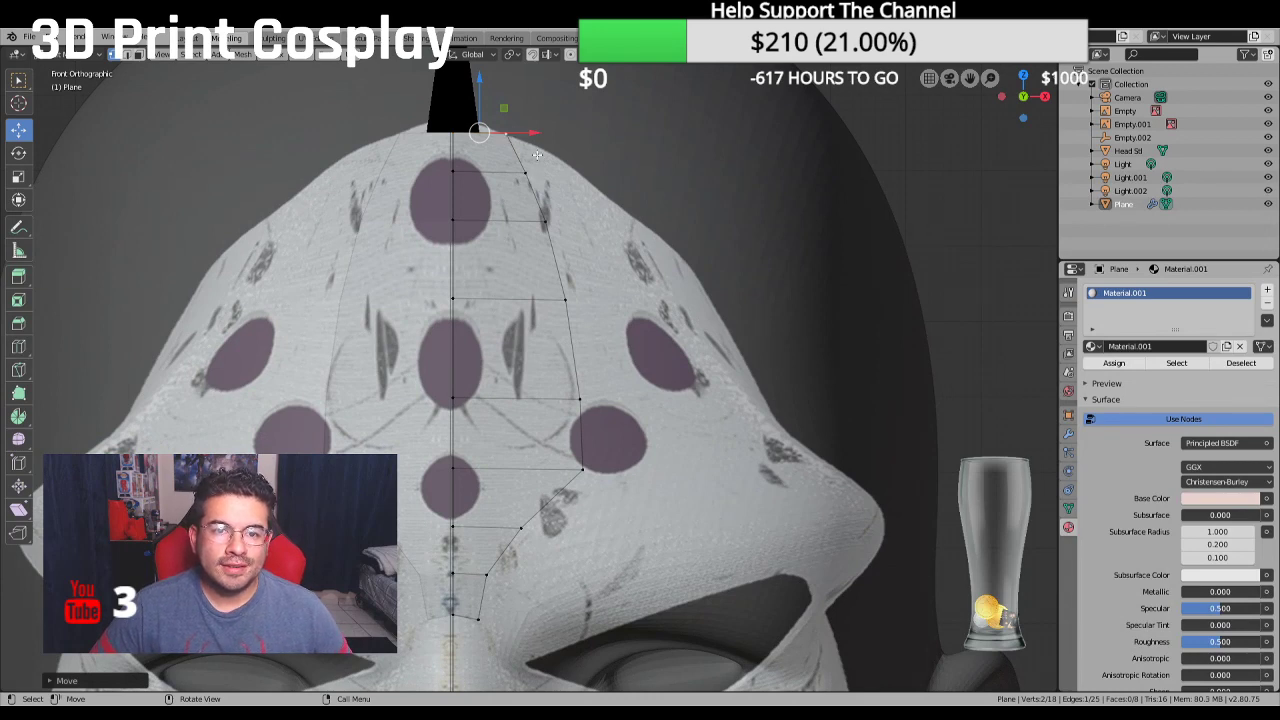
pyautogui.click(581, 428)
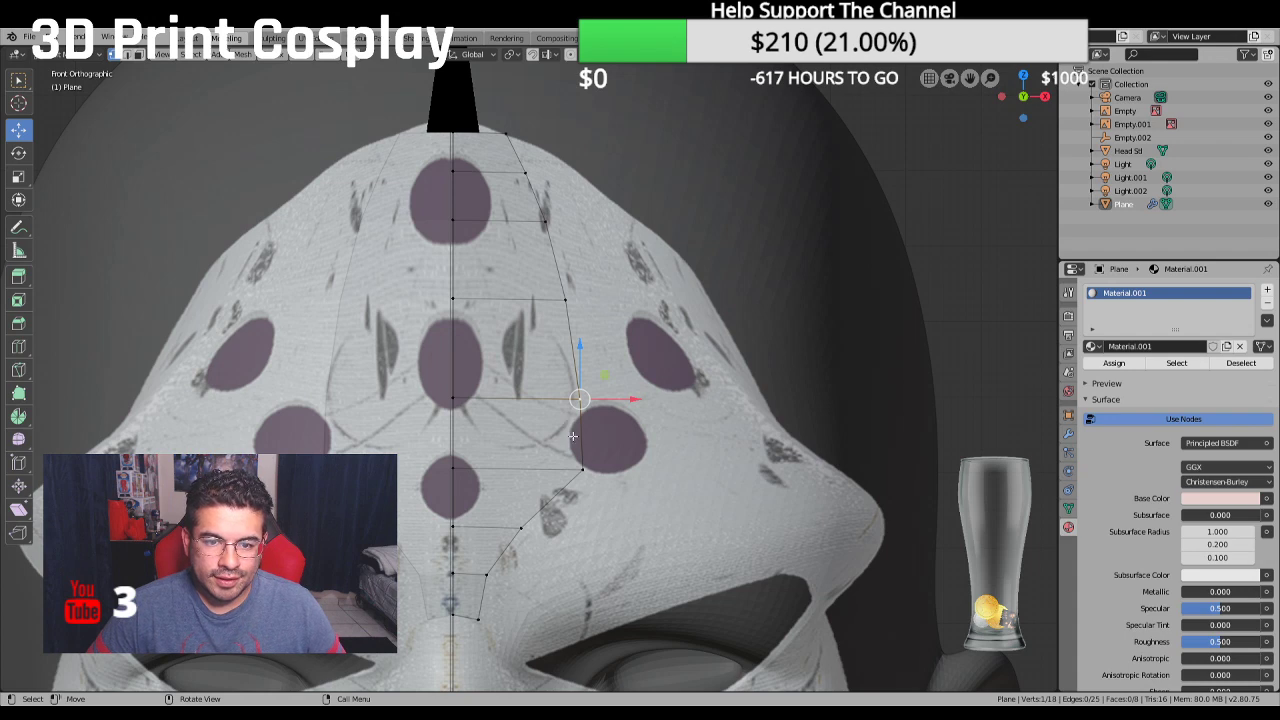
pyautogui.keyDown('shift'); pyautogui.click(583, 470); pyautogui.keyUp('shift')
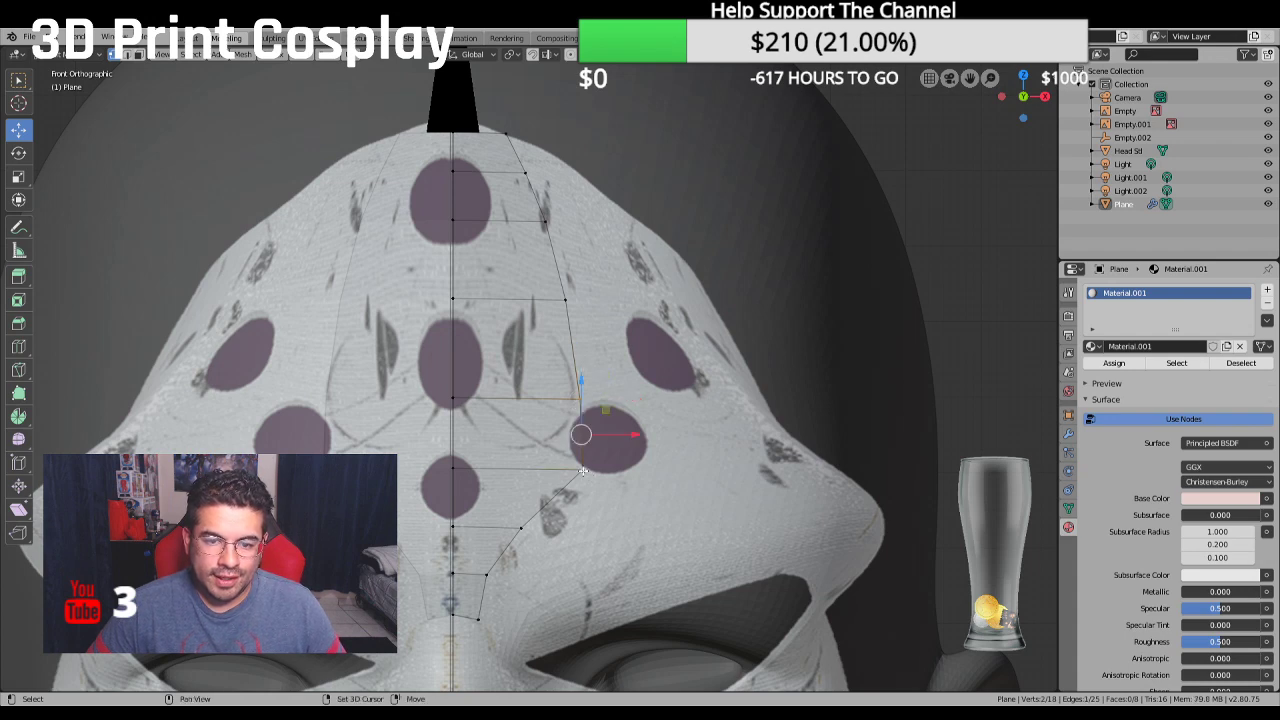
pyautogui.keyDown('ctrl'); pyautogui.click(507, 137); pyautogui.keyUp('ctrl')
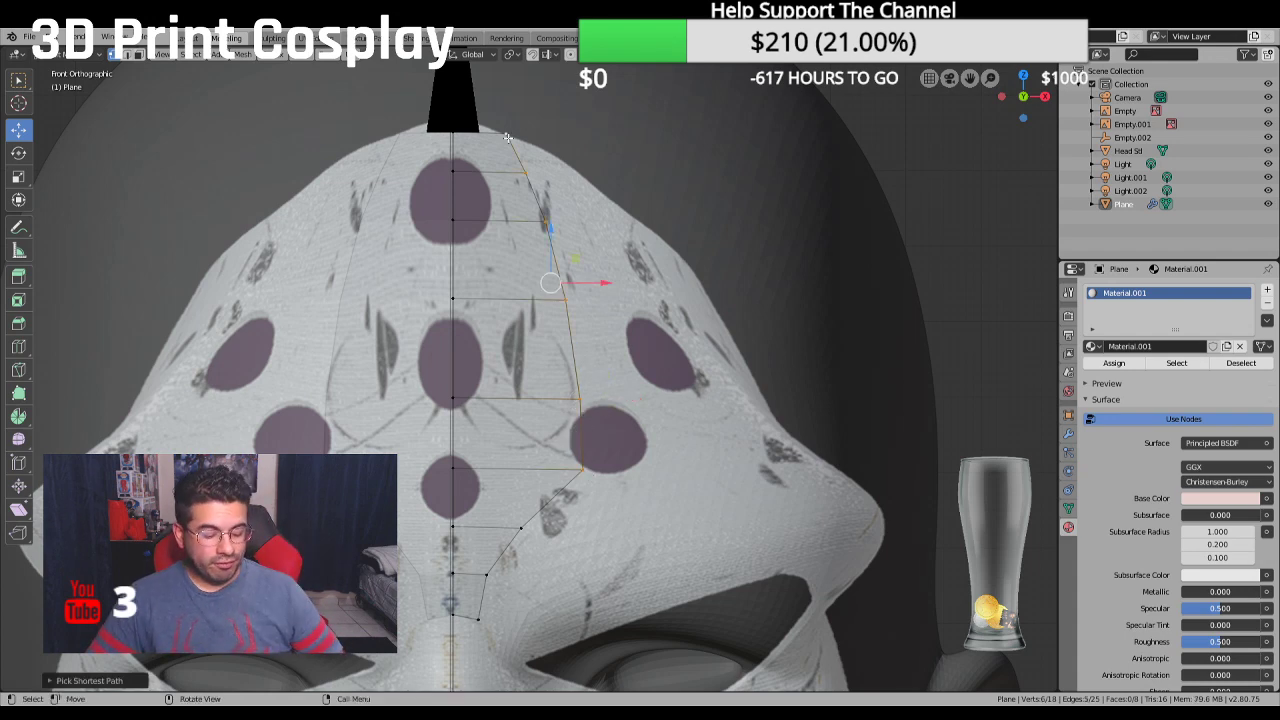
pyautogui.press('e')
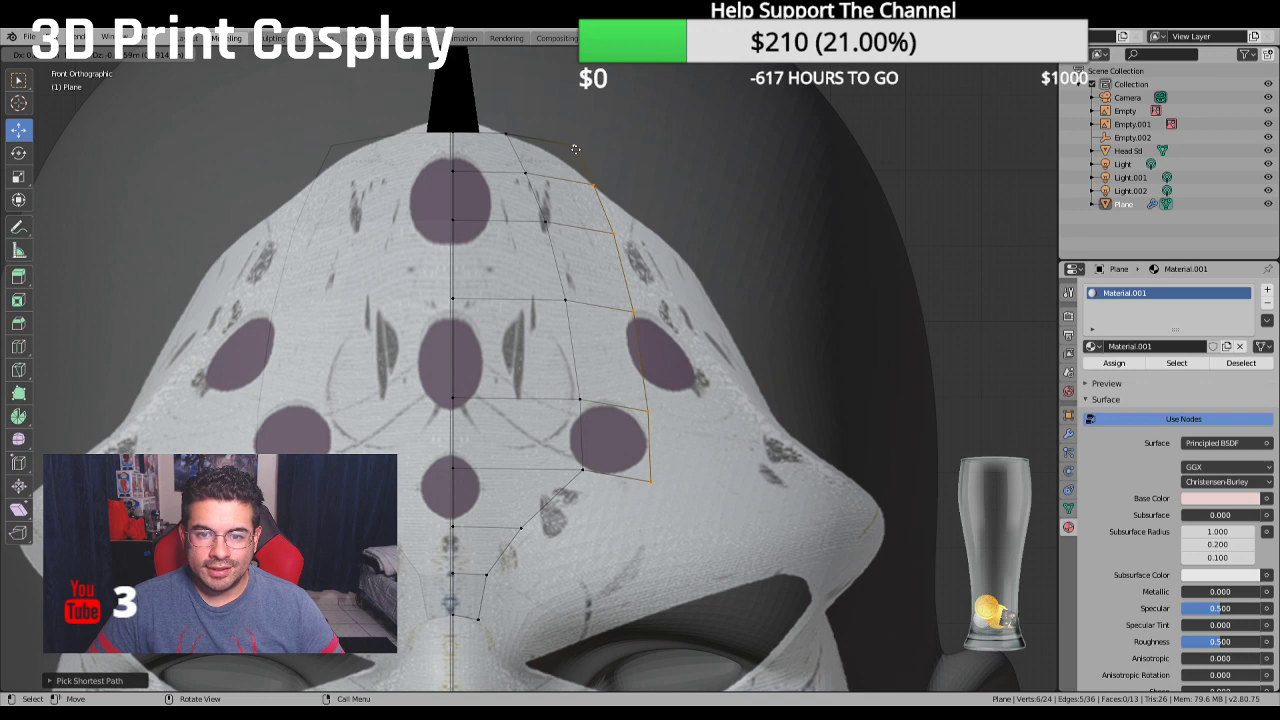
pyautogui.click(575, 148)
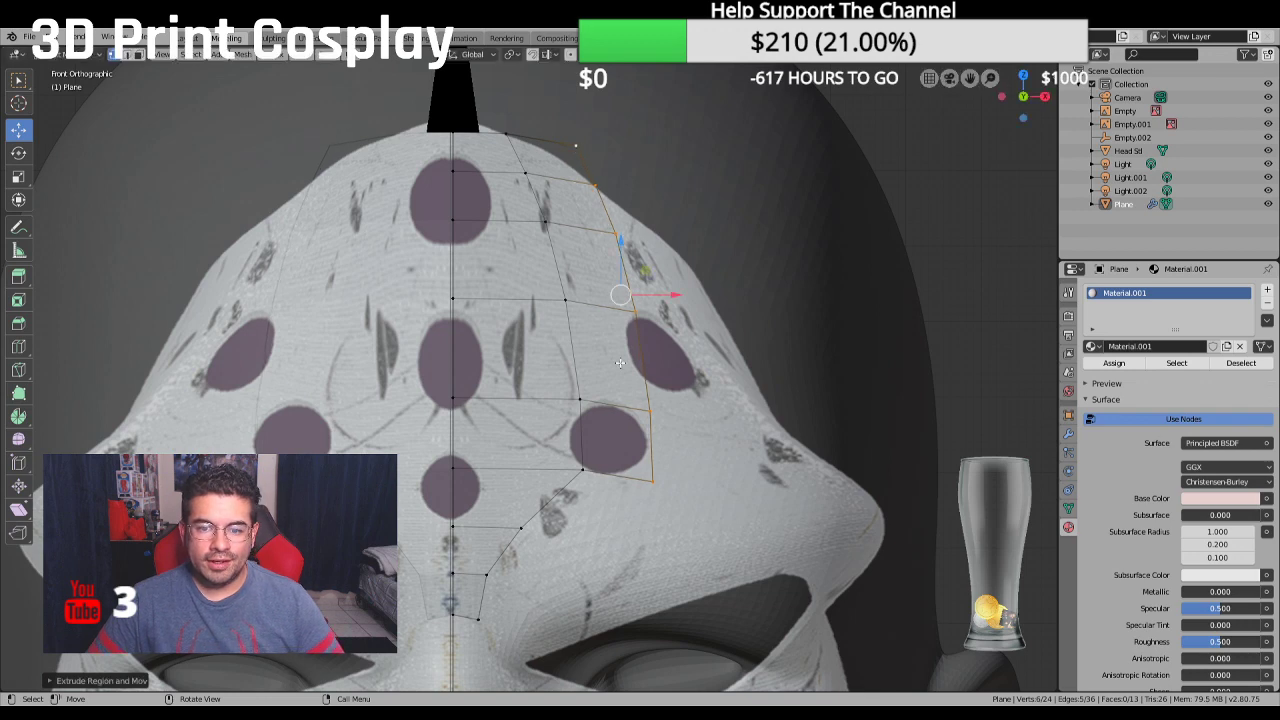
# Raise the extruded column's two lowest outer vertices along Z and lower its top outer vertex towards the mask's outline
pyautogui.click(652, 474)
pyautogui.moveTo(654, 468); pyautogui.dragTo(640, 403)
pyautogui.press('g')
pyautogui.press('z')
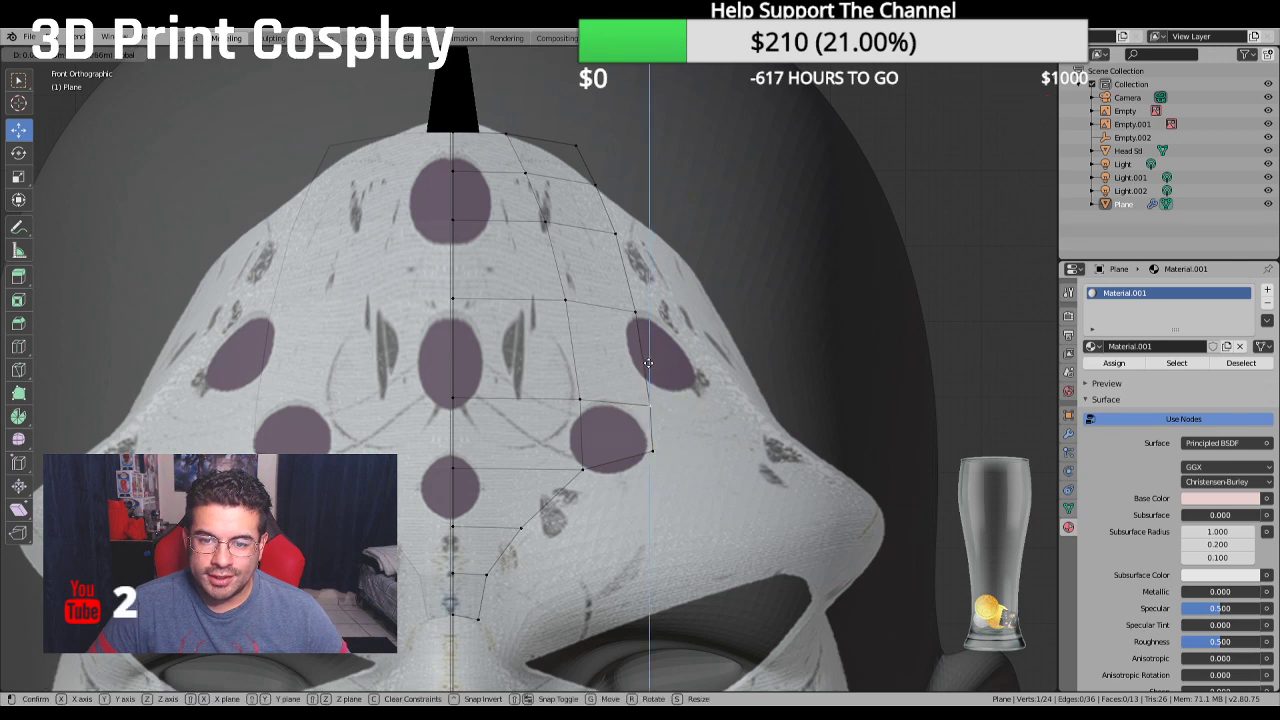
pyautogui.click(646, 355)
pyautogui.click(575, 145)
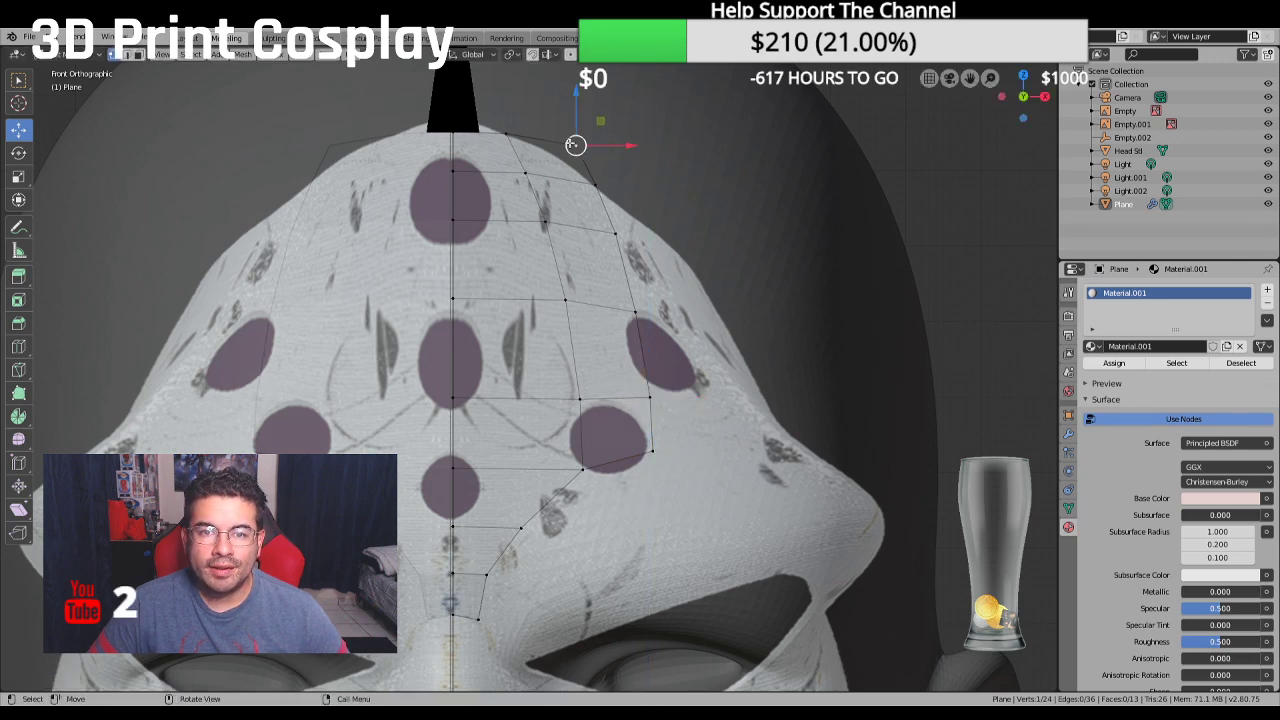
pyautogui.moveTo(575, 145); pyautogui.dragTo(577, 152)
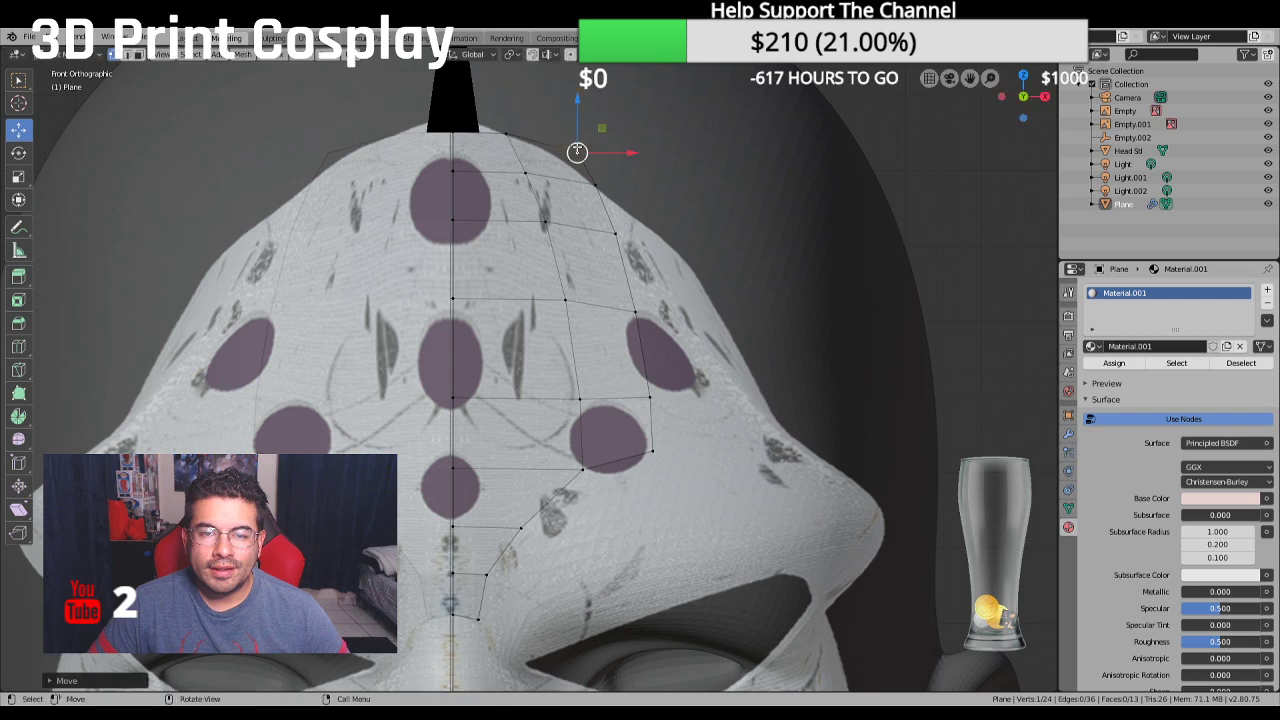
# Move the three lowest vertices of the new outer column back along Y, closer to the forehead
pyautogui.scroll(-4, 591, 176)
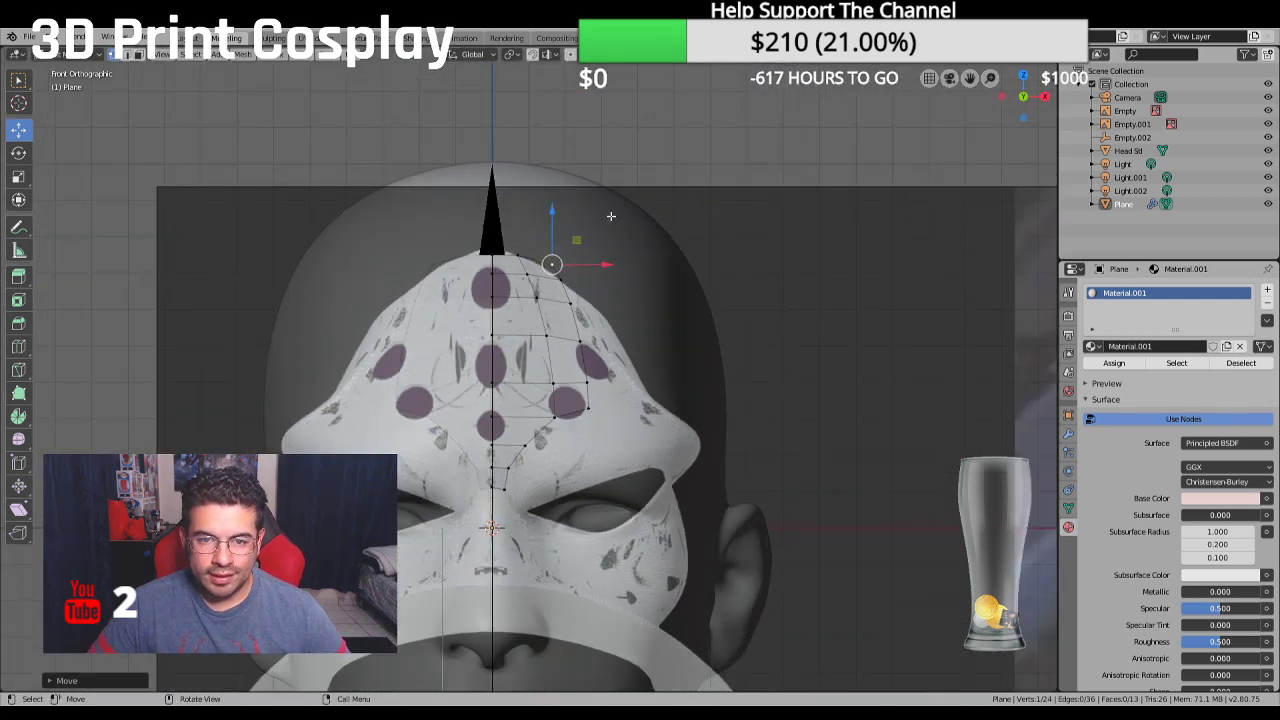
pyautogui.scroll(1, 611, 216)
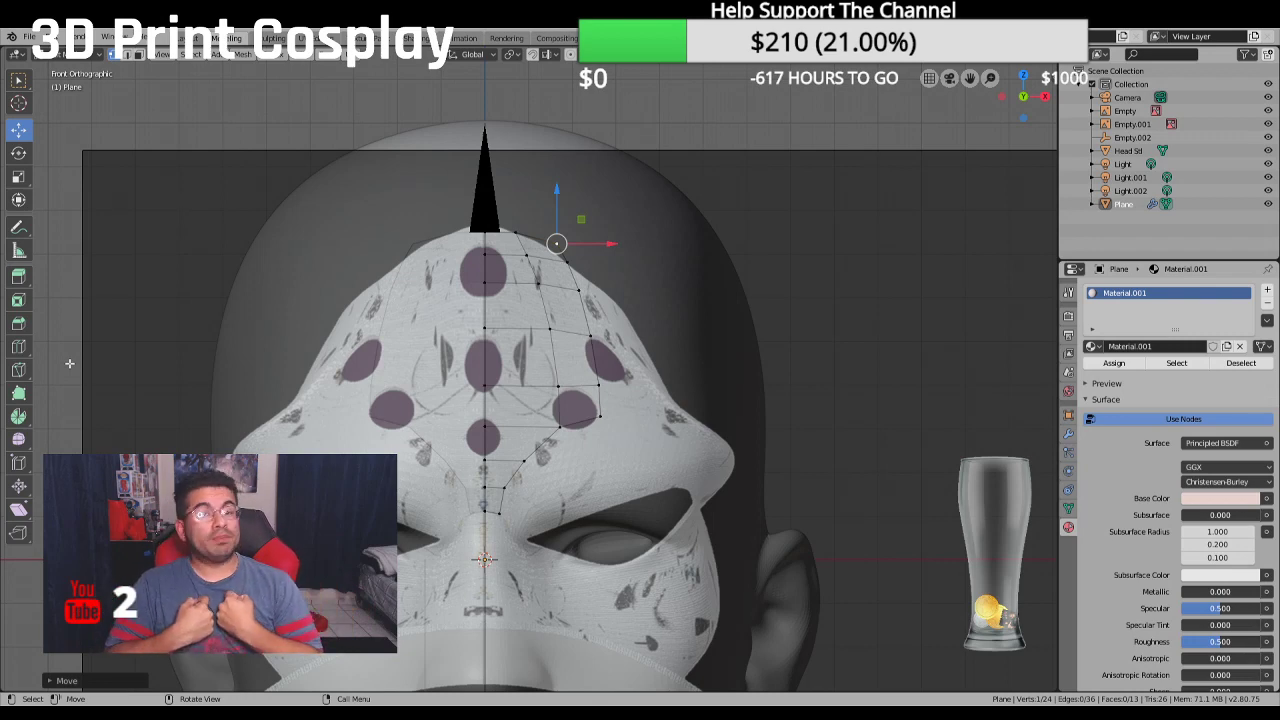
pyautogui.scroll(2, 132, 367)
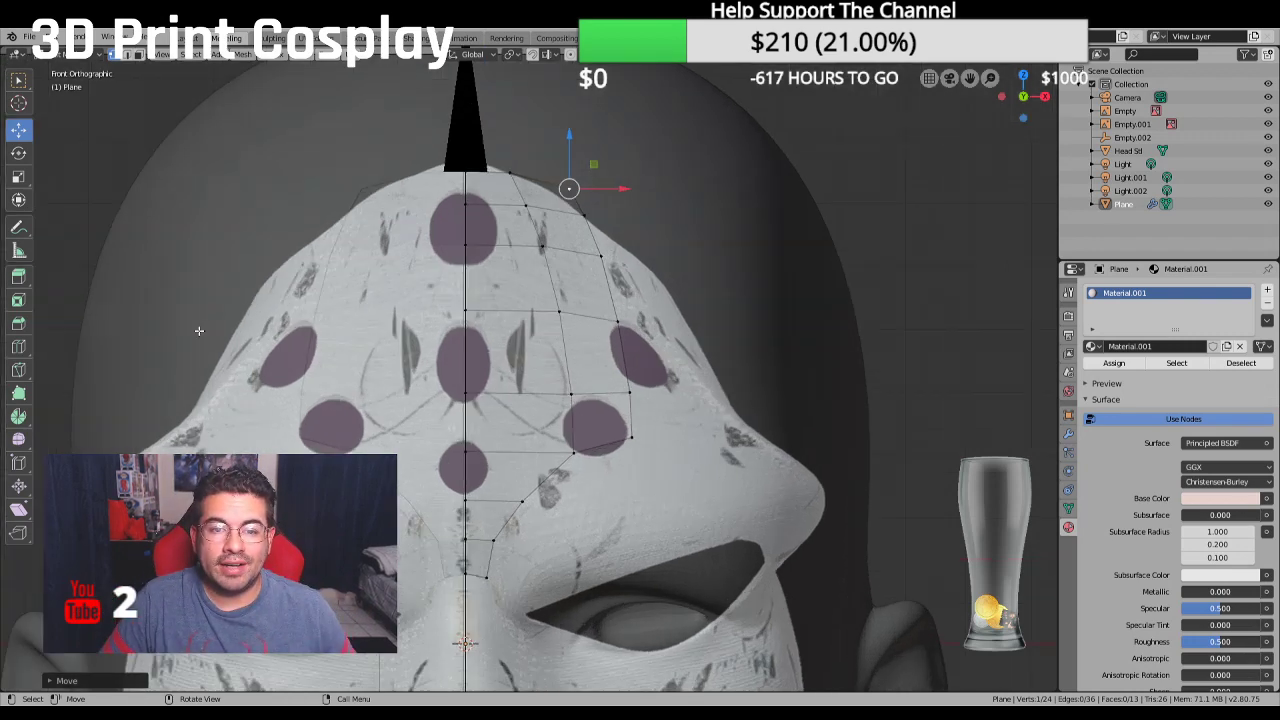
pyautogui.keyDown('shift'); pyautogui.moveTo(471, 211); pyautogui.dragTo(405, 190, button='middle'); pyautogui.keyUp('shift')
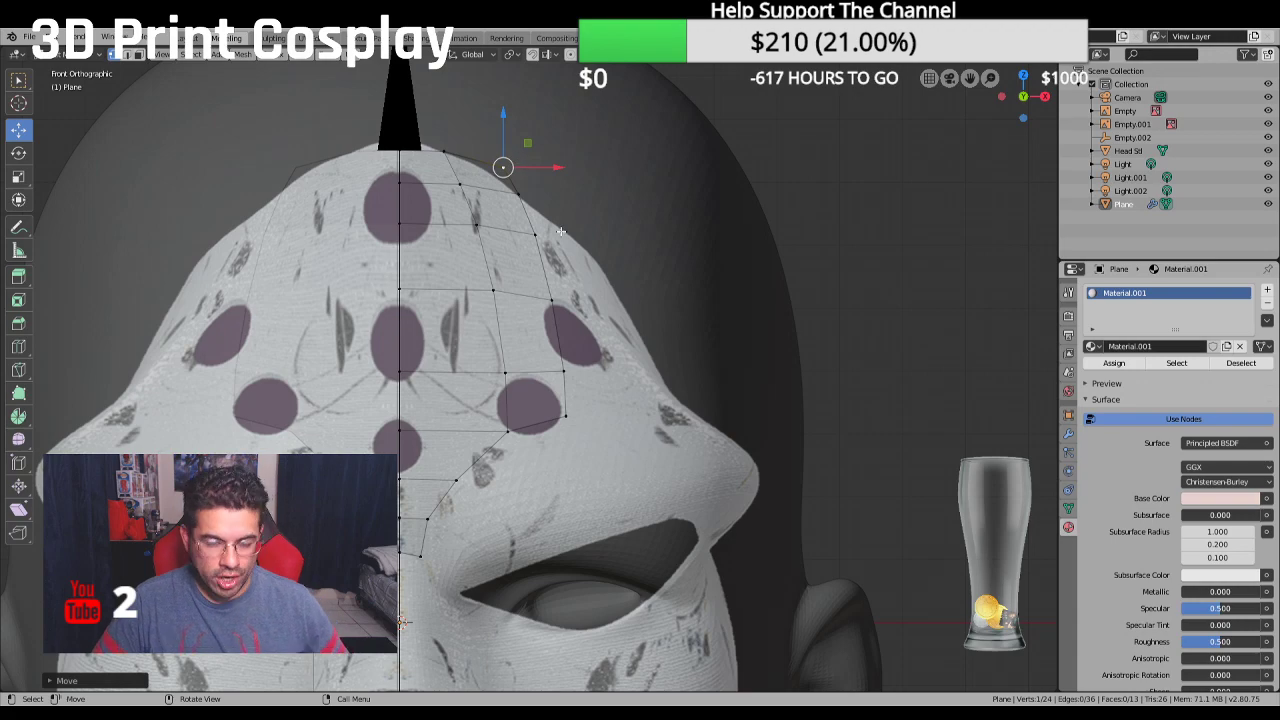
pyautogui.moveTo(561, 231); pyautogui.dragTo(410, 255, button='middle')
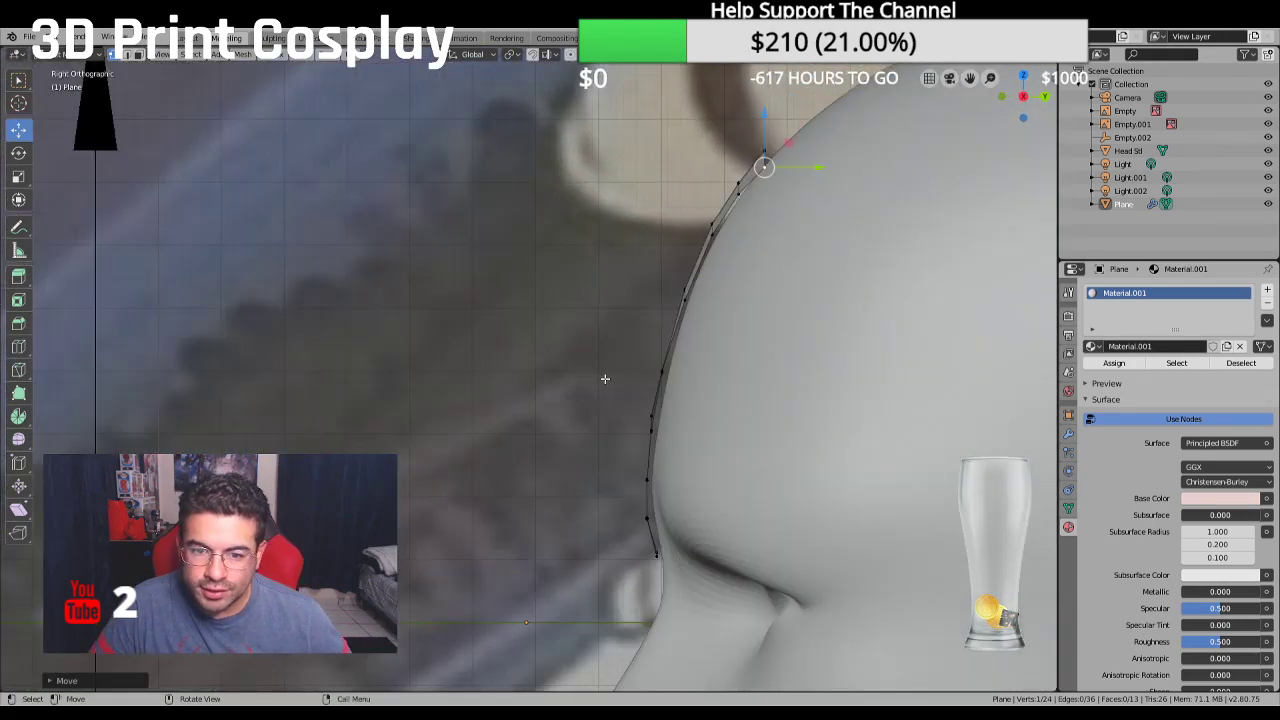
pyautogui.click(650, 416)
pyautogui.moveTo(705, 416); pyautogui.dragTo(743, 291)
pyautogui.moveTo(732, 297); pyautogui.dragTo(757, 312, button='middle')
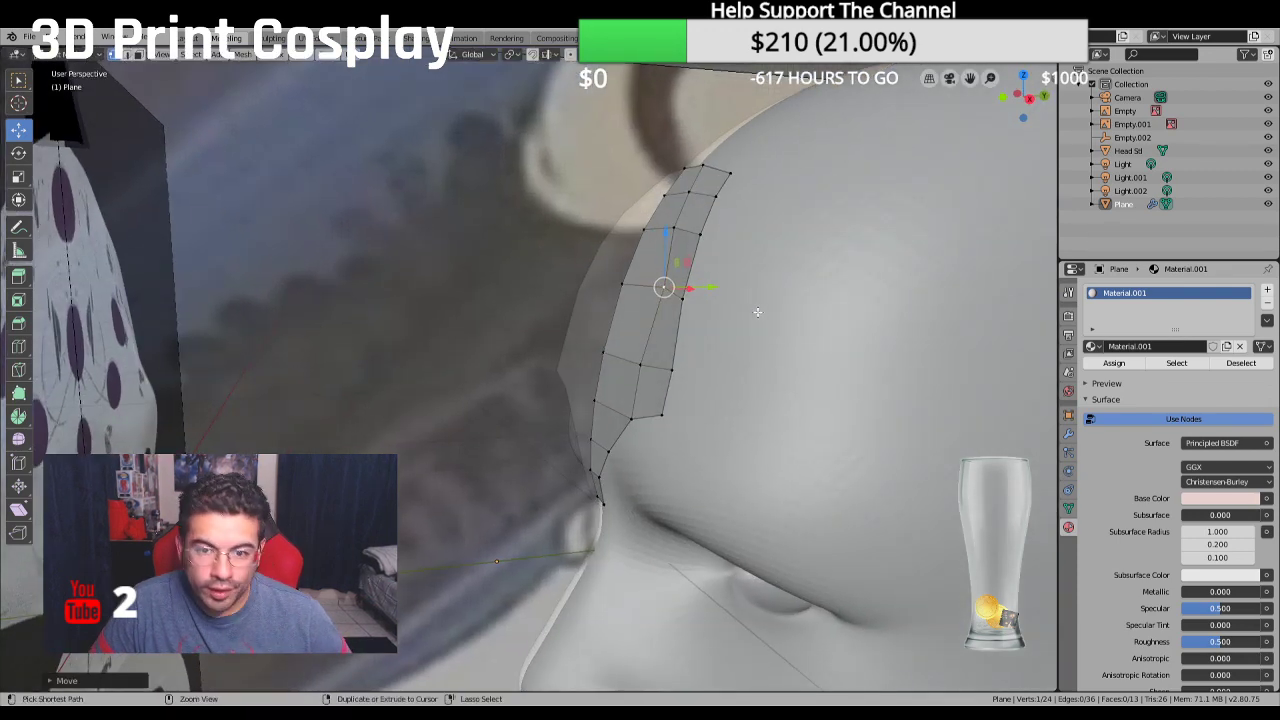
pyautogui.moveTo(679, 289); pyautogui.dragTo(735, 300)
pyautogui.press('KP_3')
pyautogui.moveTo(676, 430); pyautogui.dragTo(689, 429, button='middle')
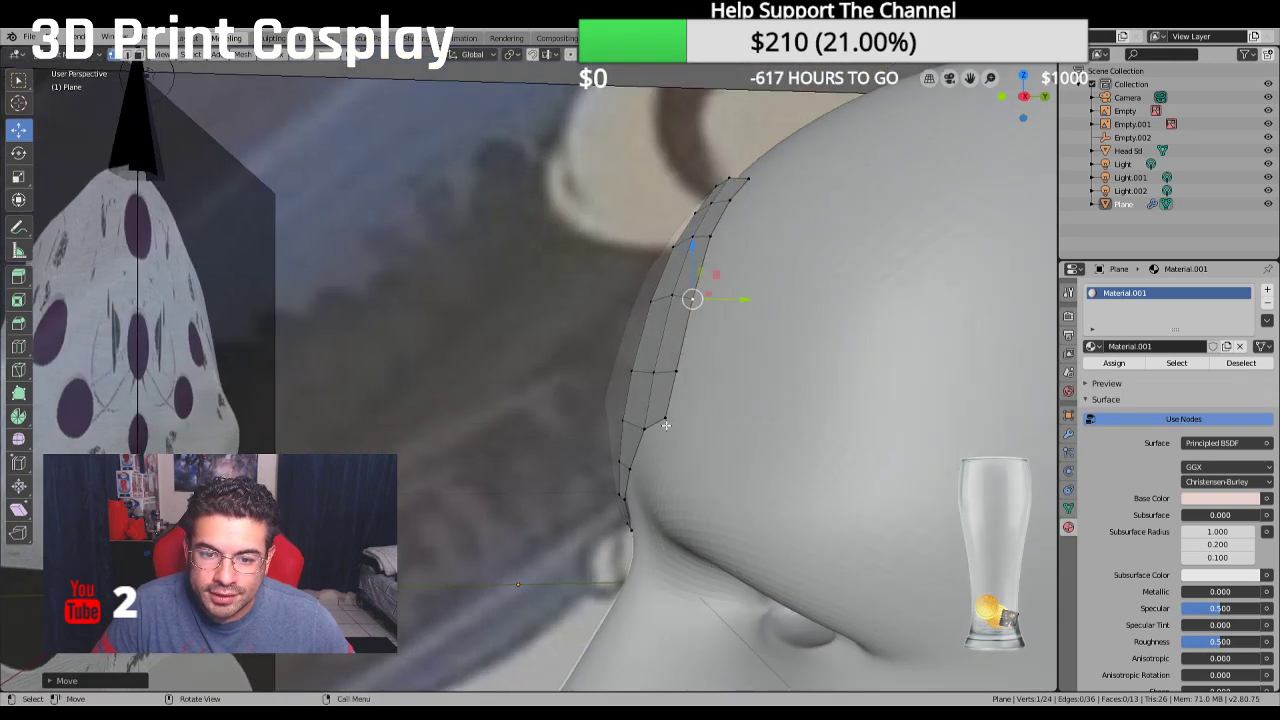
pyautogui.click(664, 419)
pyautogui.press('KP_3')
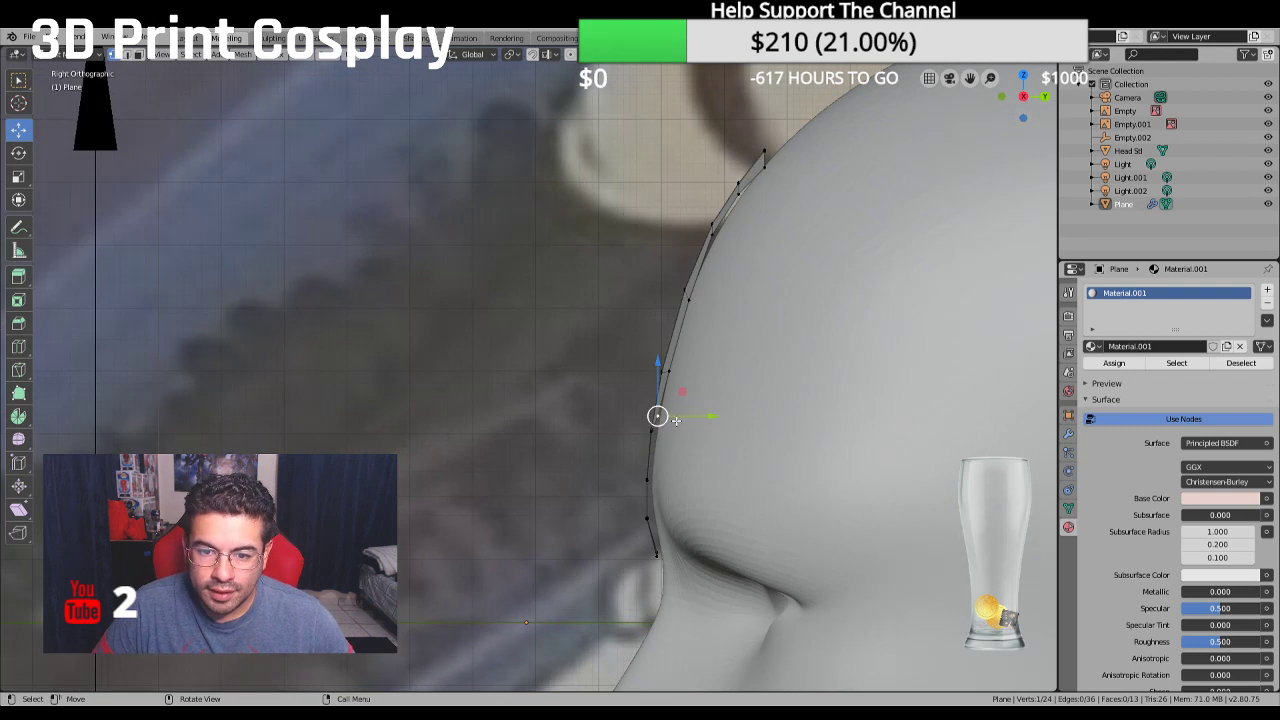
# Adjust the outer column's fourth and fifth vertices from the bottom along Y to follow the head's curve
pyautogui.click(716, 232)
pyautogui.moveTo(771, 234); pyautogui.dragTo(781, 203)
pyautogui.click(740, 190)
pyautogui.moveTo(781, 203); pyautogui.dragTo(774, 247, button='middle')
# Select the outer column's side edges from its lowest vertex up to its top vertex
pyautogui.press('KP_1')
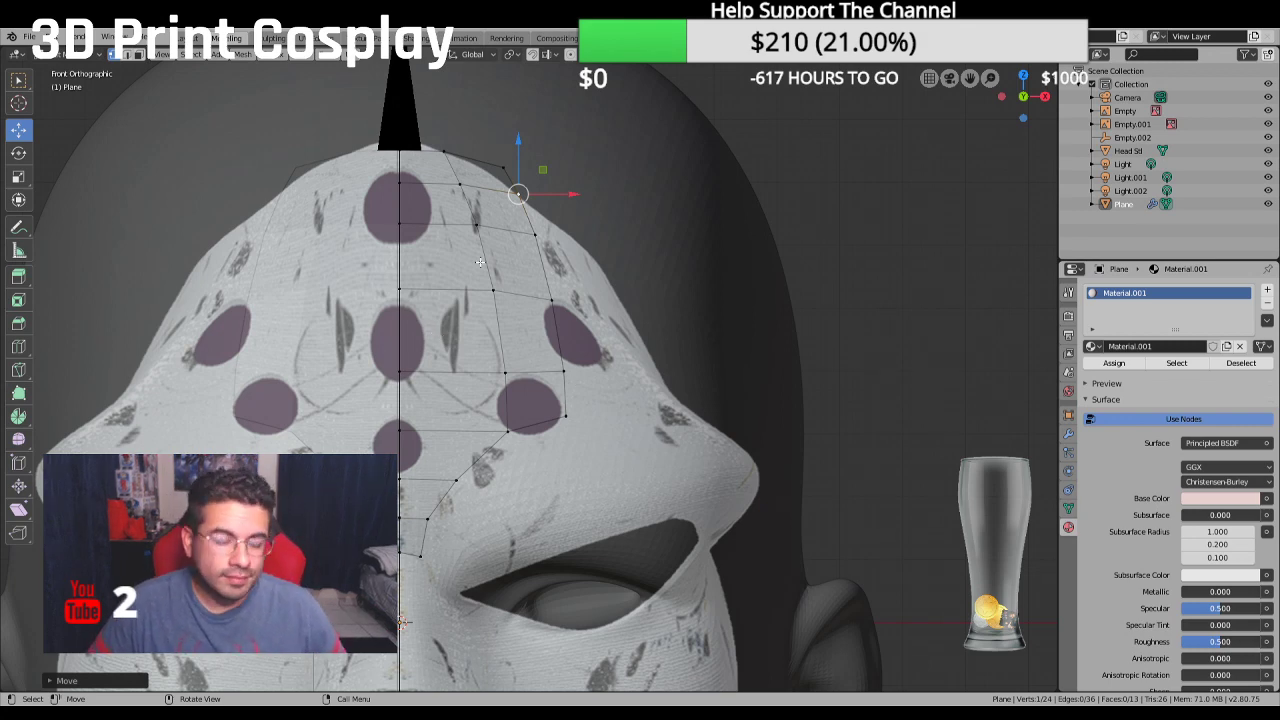
pyautogui.click(566, 404)
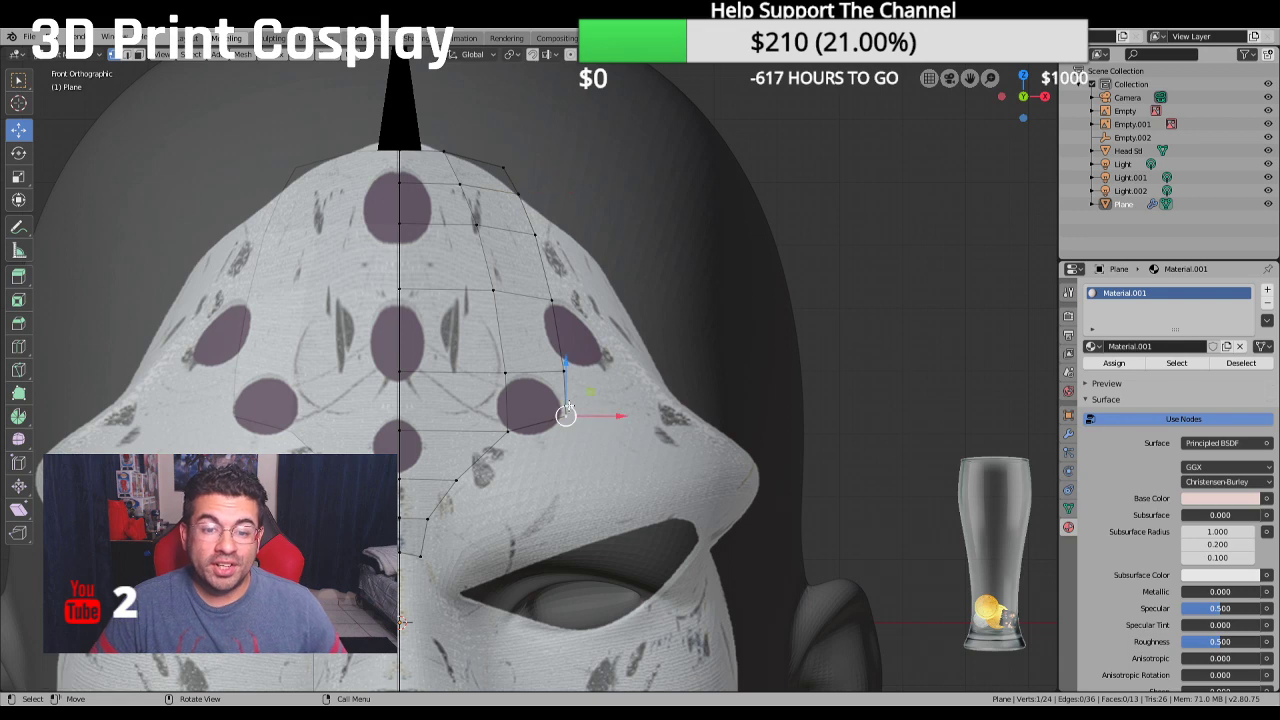
pyautogui.keyDown('ctrl'); pyautogui.click(512, 172); pyautogui.keyUp('ctrl')
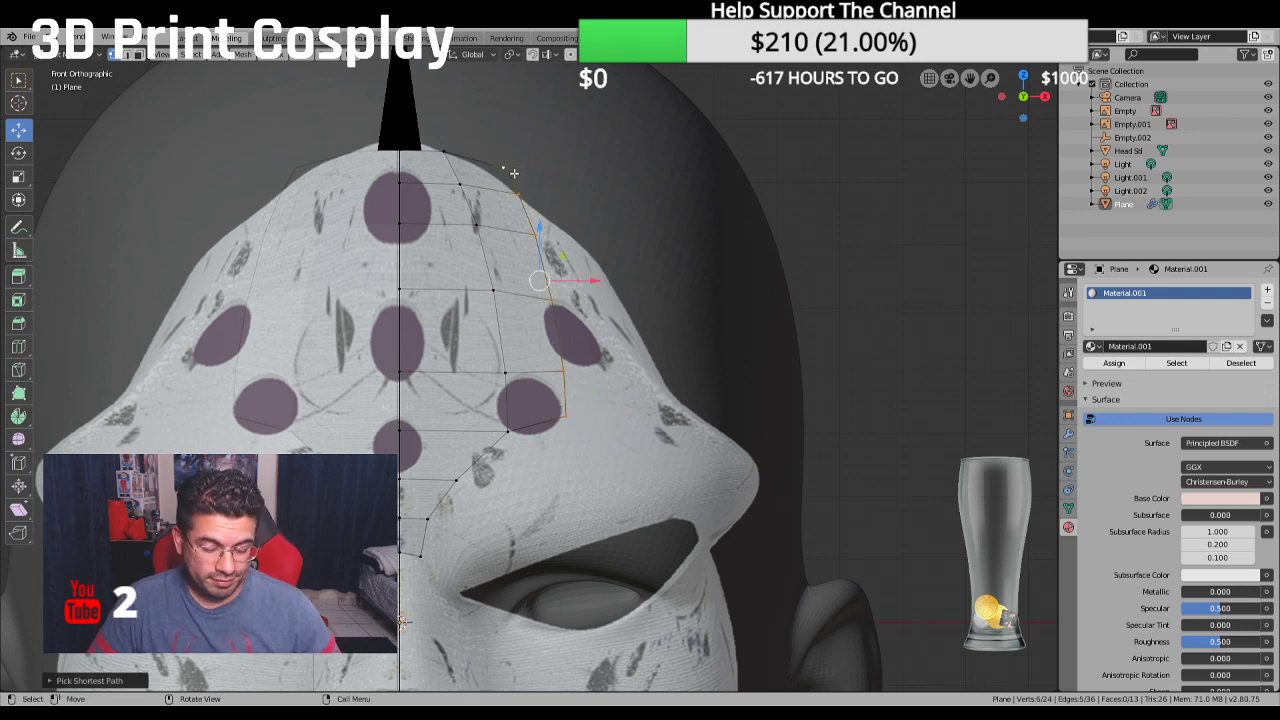
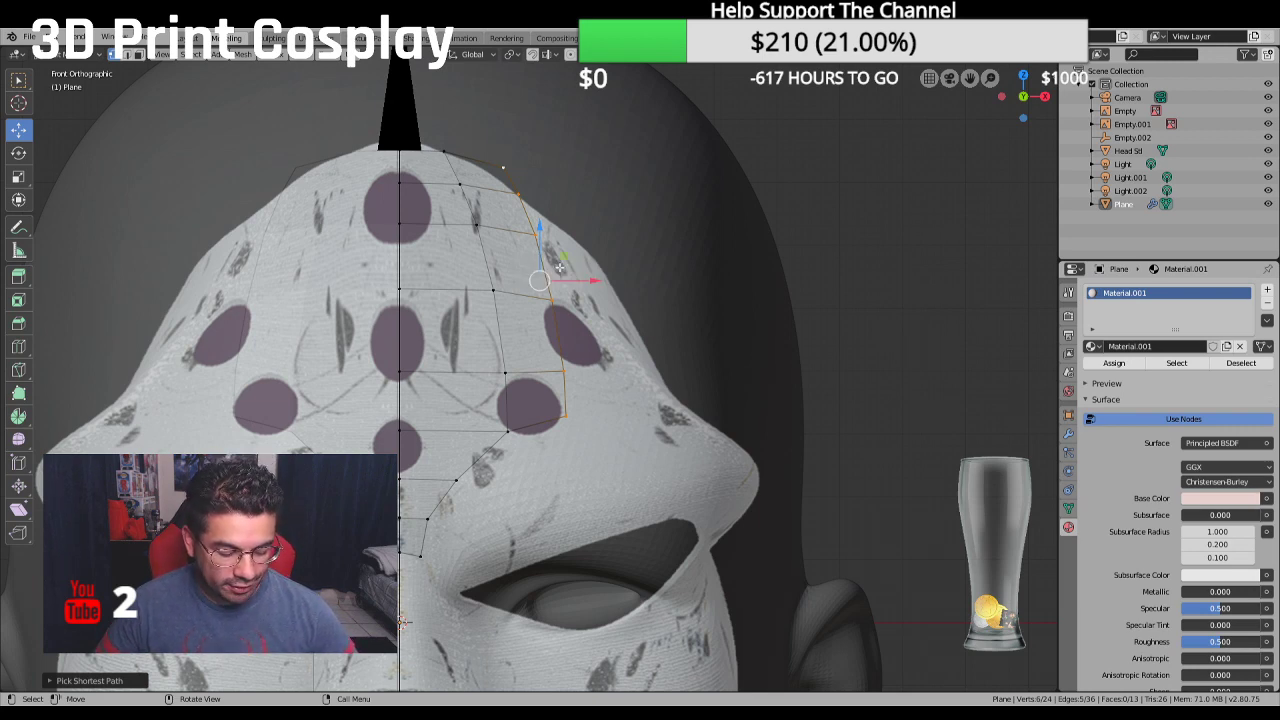
# Extrude the selected side edges outward along X and lower the new column's three upper vertices along Z to the mask's outline
pyautogui.moveTo(563, 272); pyautogui.dragTo(623, 273)
pyautogui.click(620, 306)
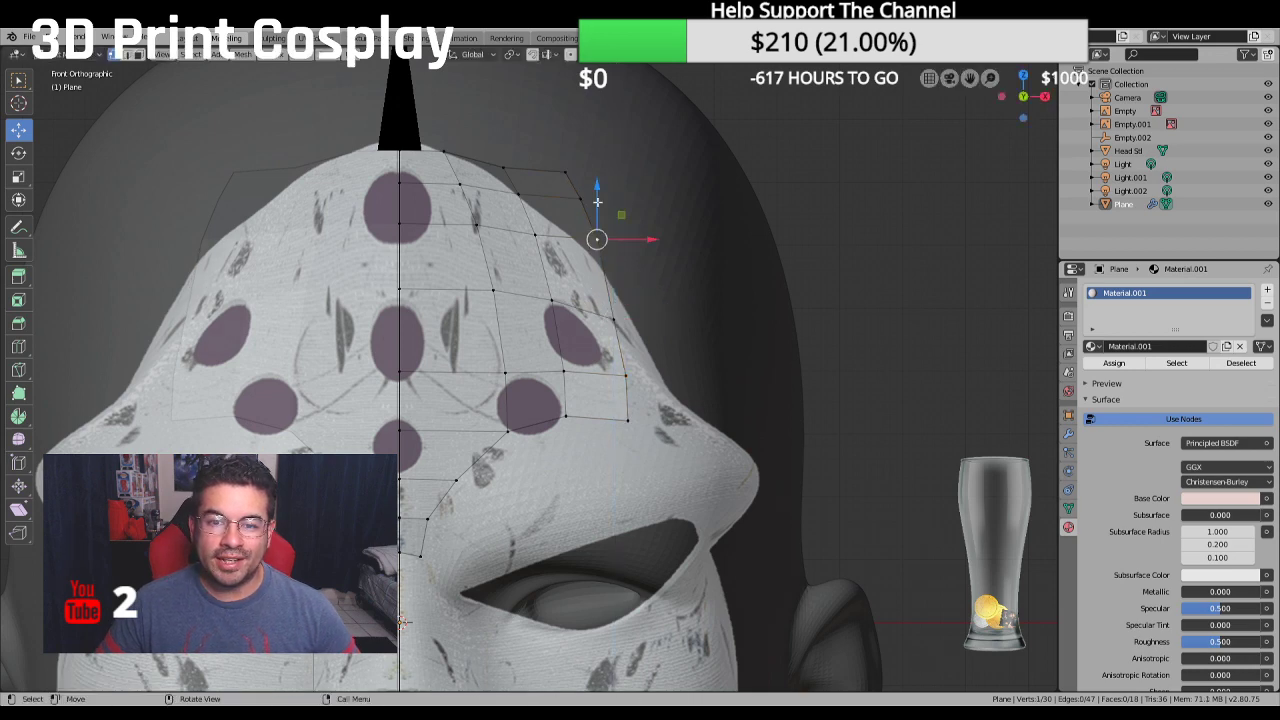
pyautogui.moveTo(597, 201); pyautogui.dragTo(599, 205)
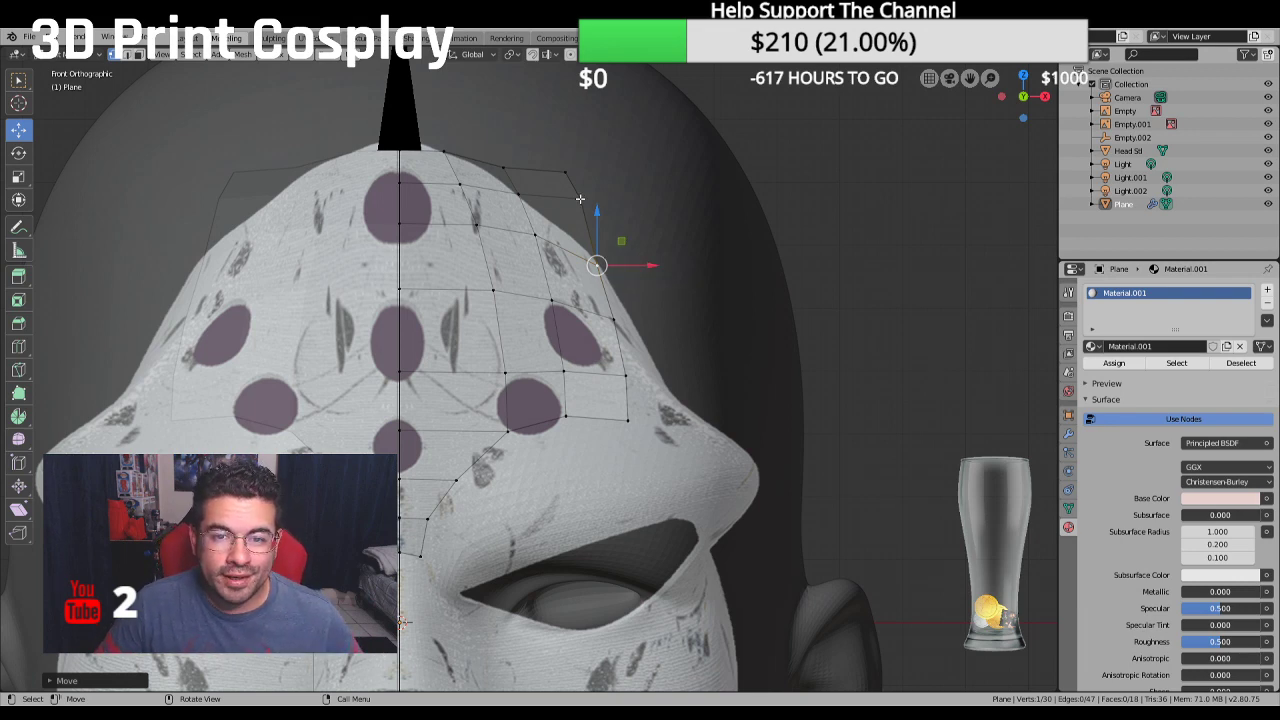
pyautogui.press('g')
pyautogui.press('z')
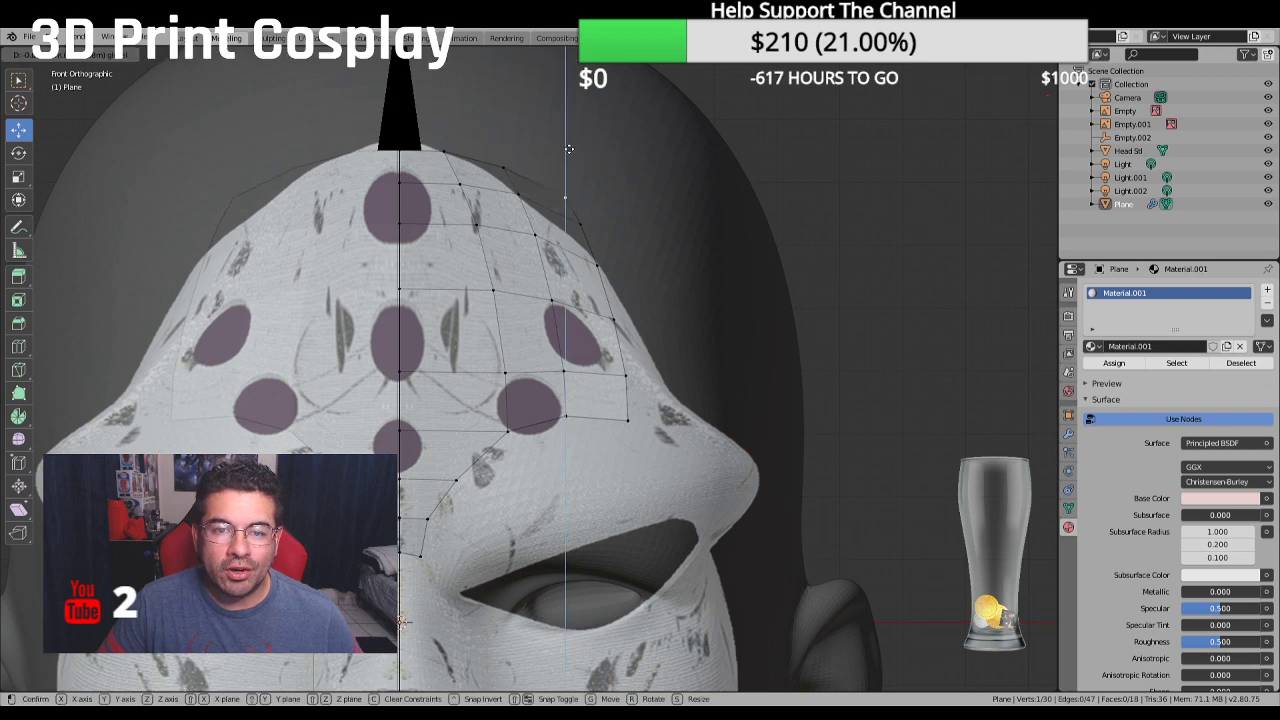
pyautogui.click(569, 149)
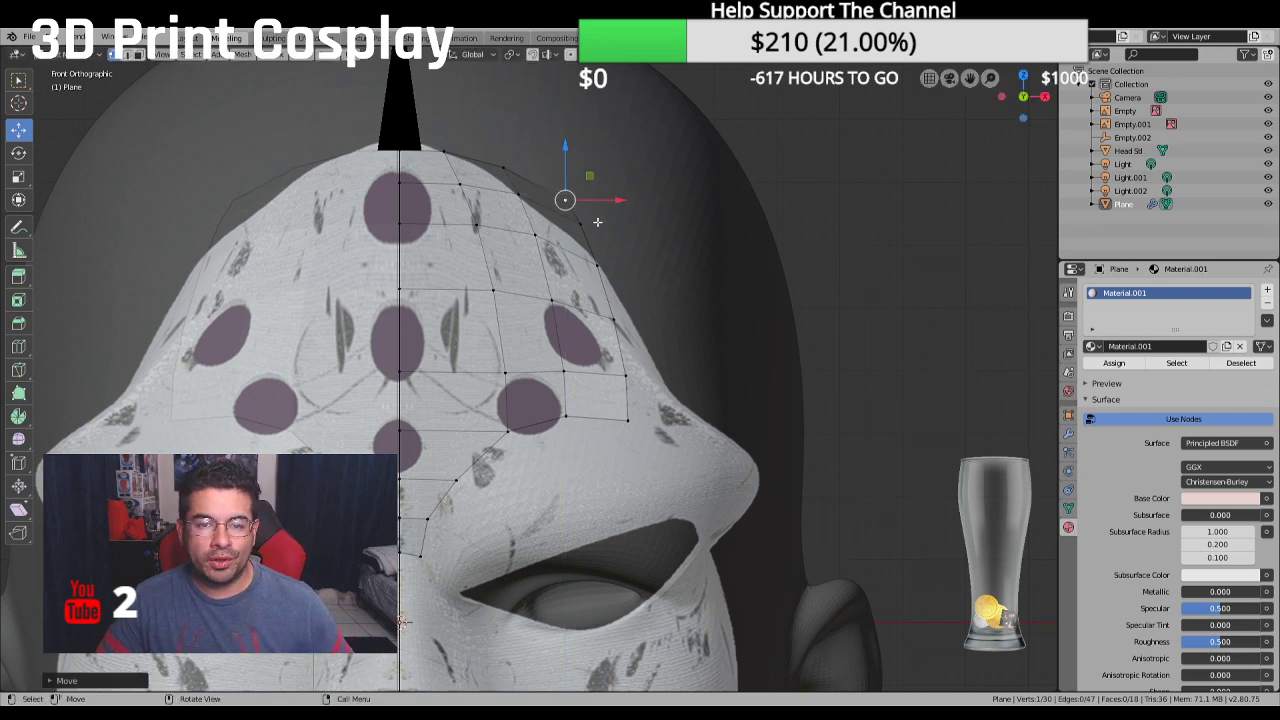
# Raise the new outer column's lowest vertex slightly along Z
pyautogui.keyDown('ctrl'); pyautogui.click(629, 414); pyautogui.keyUp('ctrl')
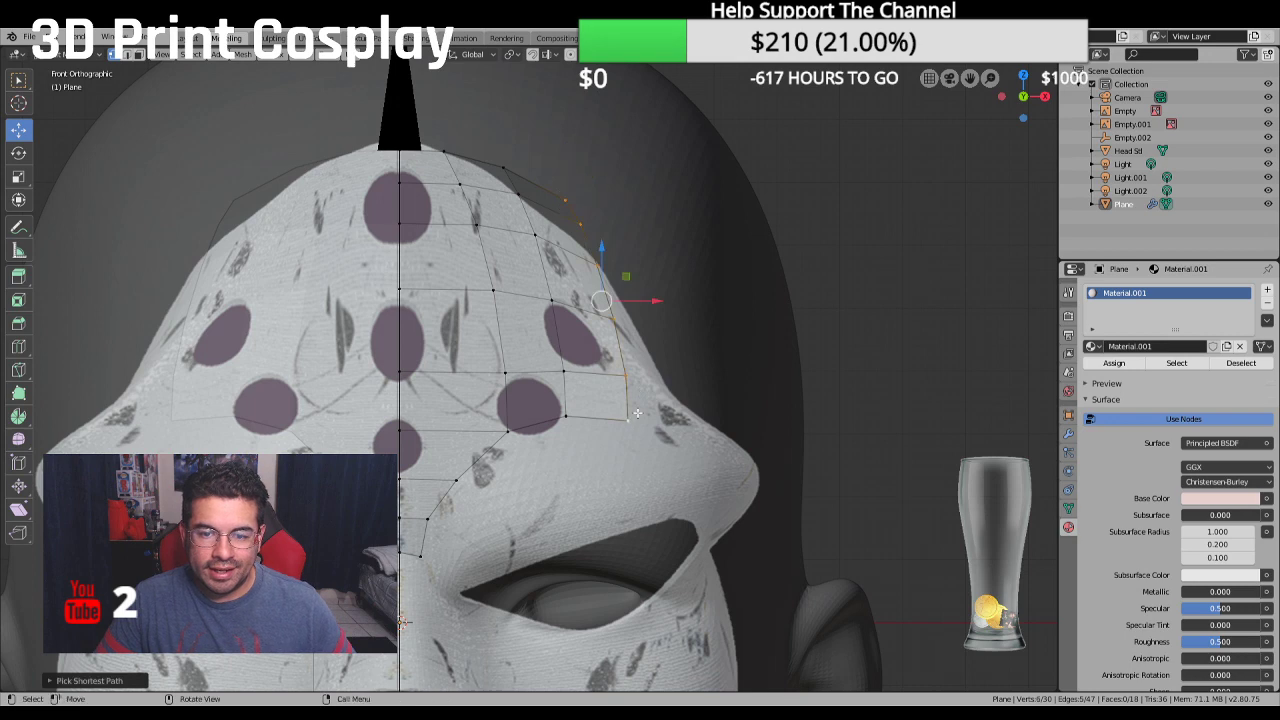
pyautogui.click(628, 416)
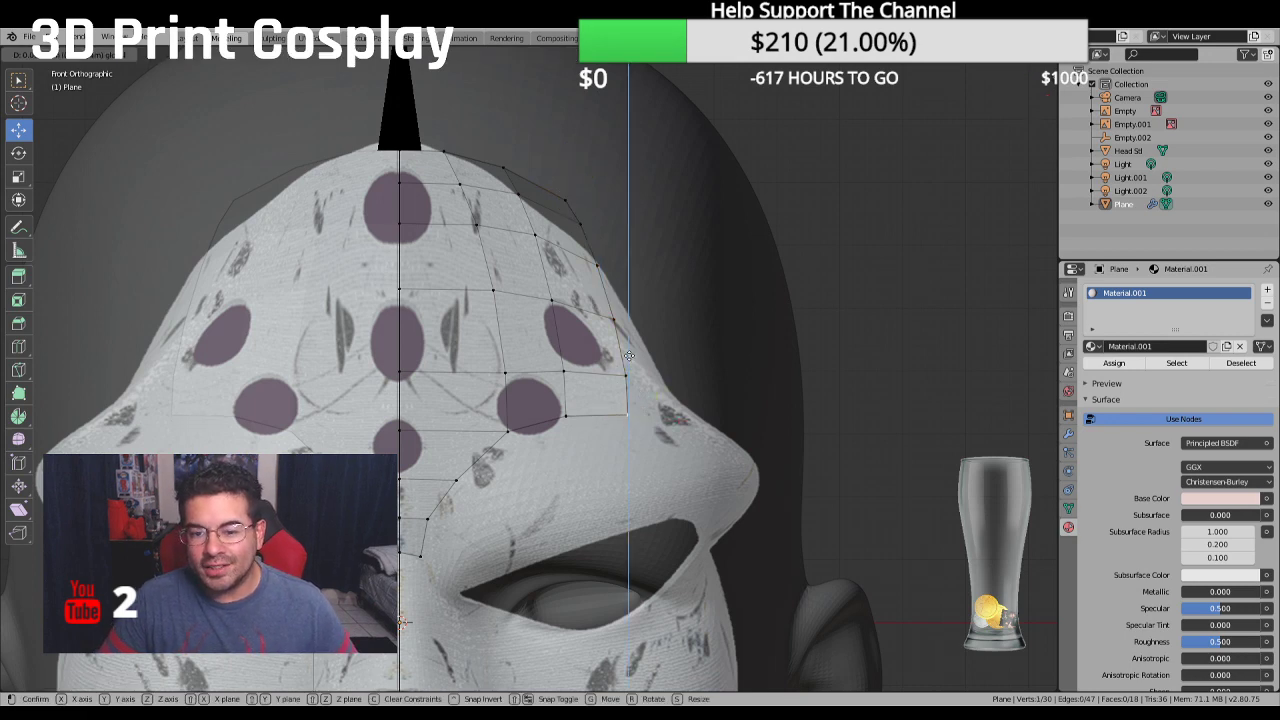
pyautogui.click(624, 357)
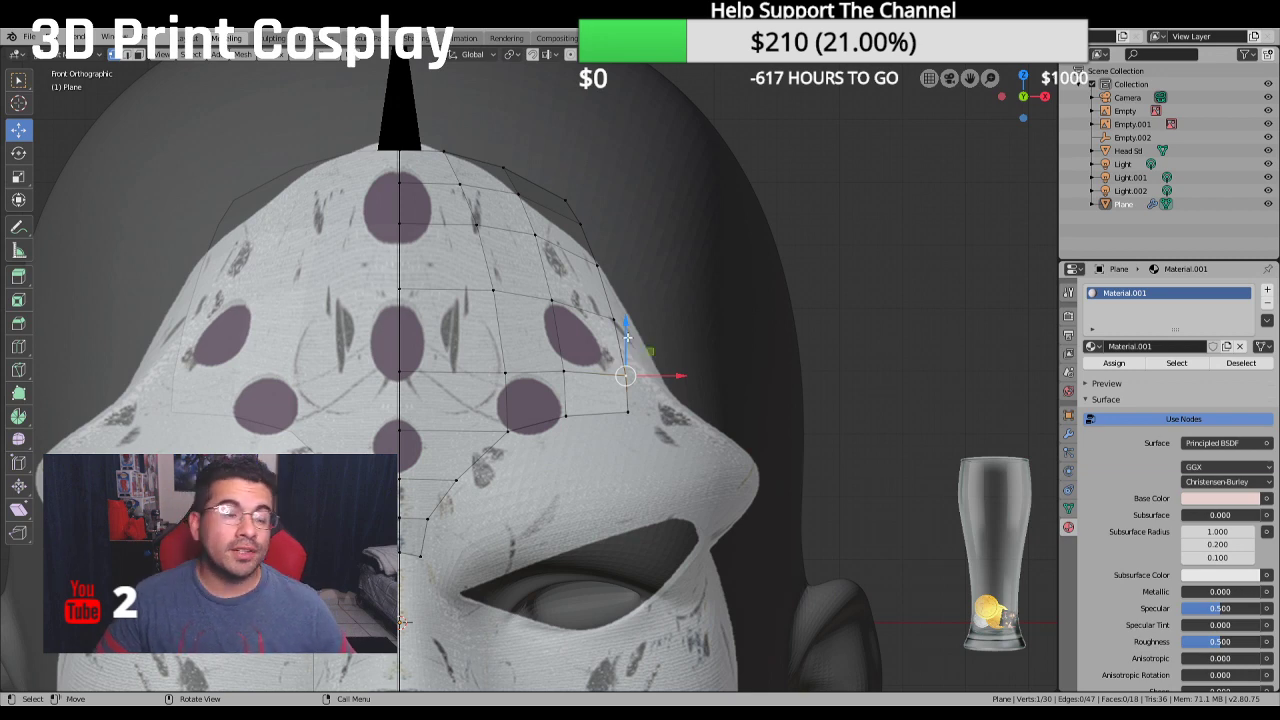
# Select the outer column's side edges from top to bottom and move them back along Y to follow the head
pyautogui.click(570, 199)
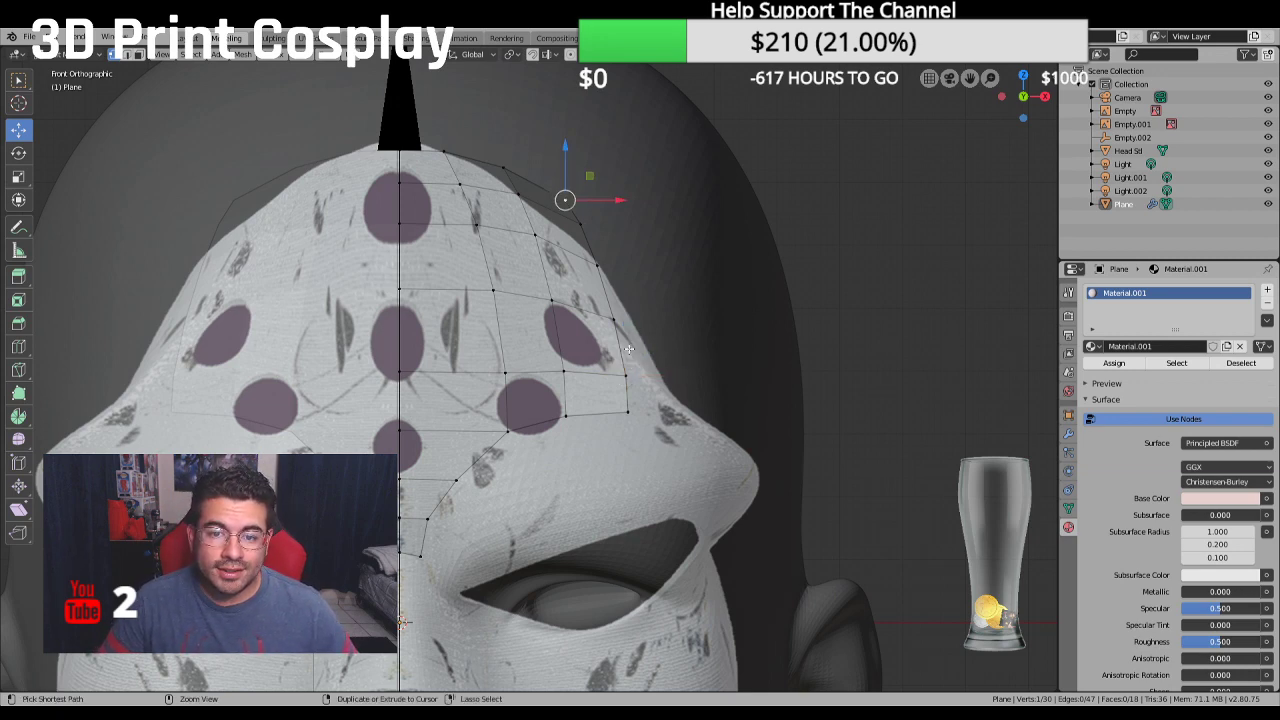
pyautogui.keyDown('ctrl'); pyautogui.click(622, 407); pyautogui.keyUp('ctrl')
pyautogui.press('KP_3')
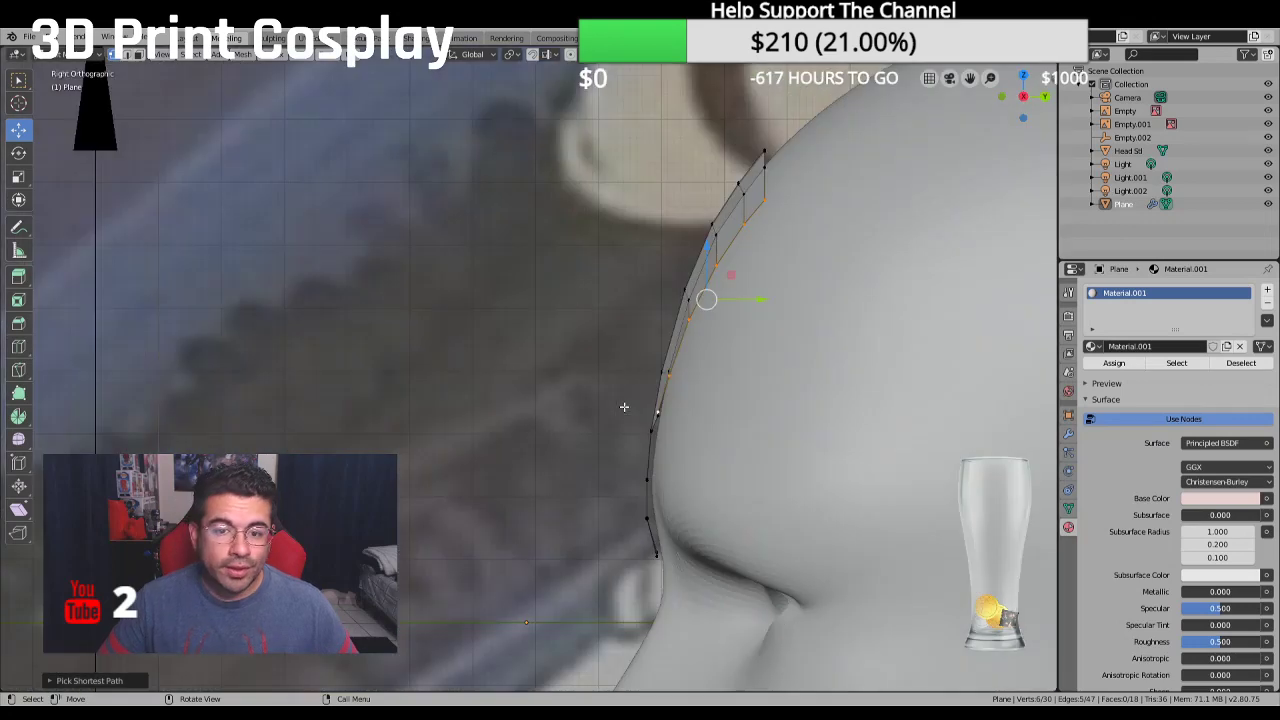
pyautogui.moveTo(758, 294); pyautogui.dragTo(766, 293)
pyautogui.moveTo(702, 391); pyautogui.dragTo(820, 423, button='middle')
pyautogui.click(646, 492)
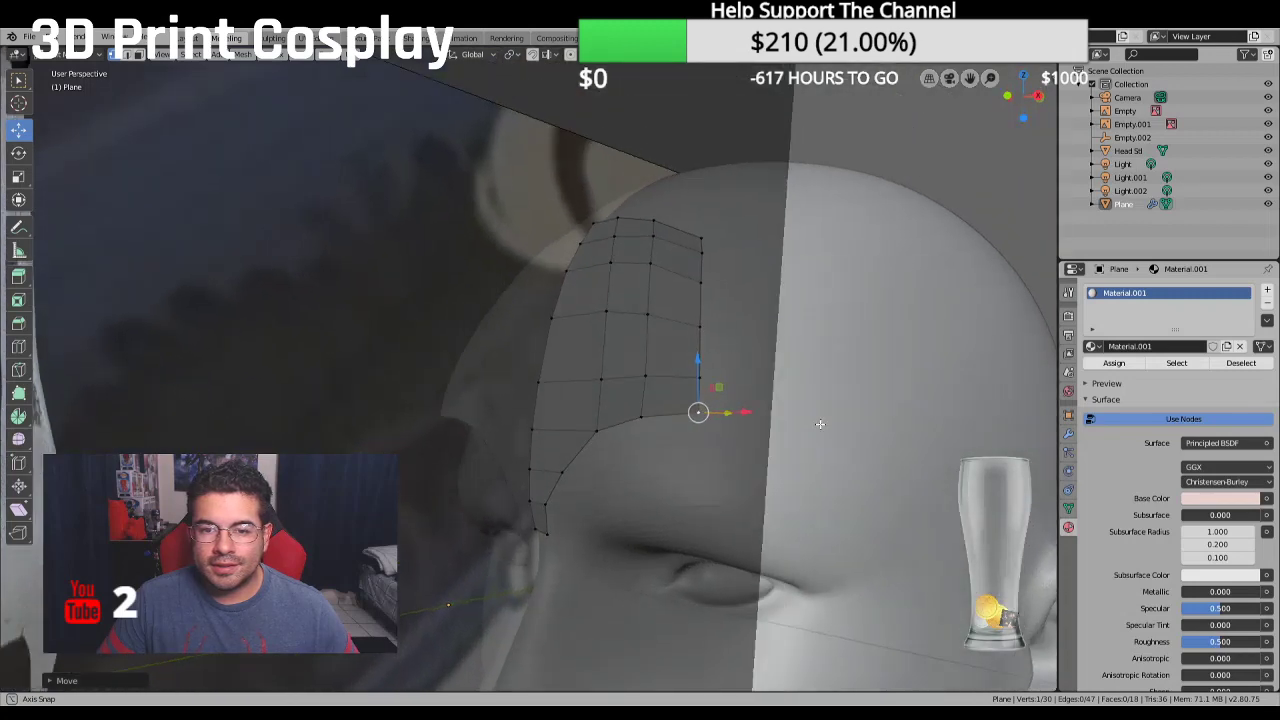
# Extrude the outer column's side edges outward and slightly downward in front view to start another column along the mask's outline
pyautogui.press('KP_1')
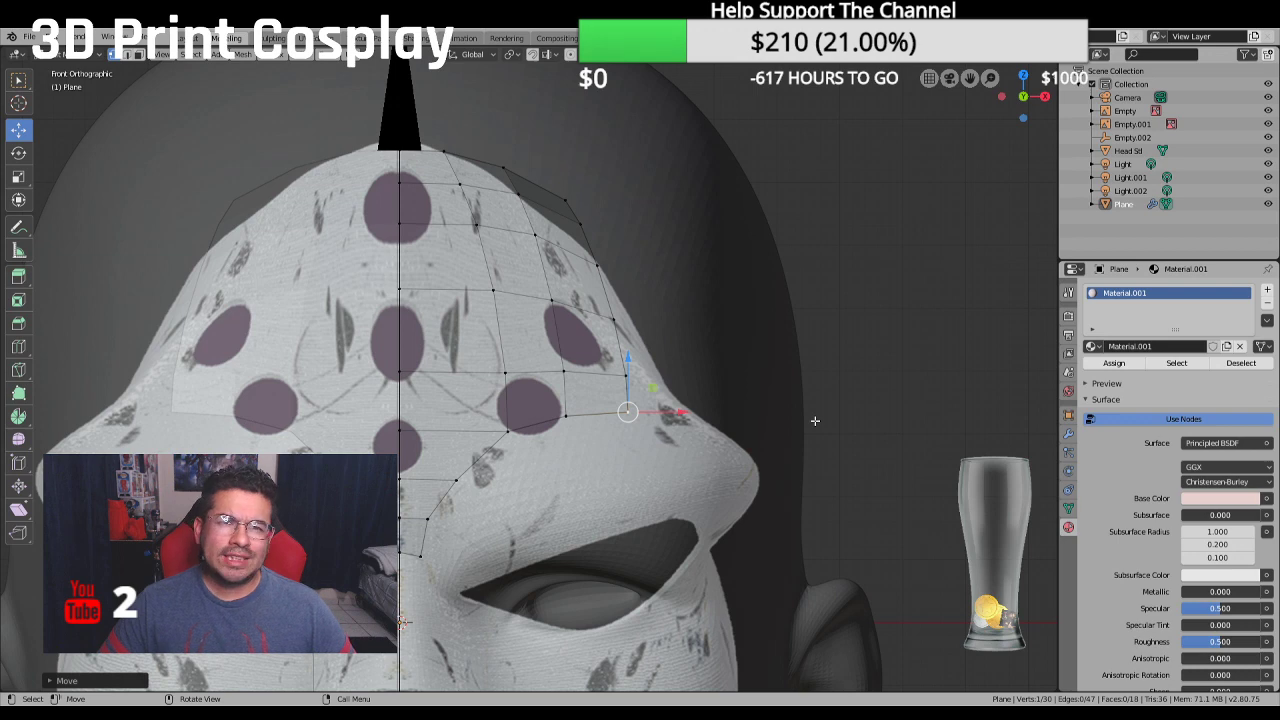
pyautogui.scroll(3, 840, 446)
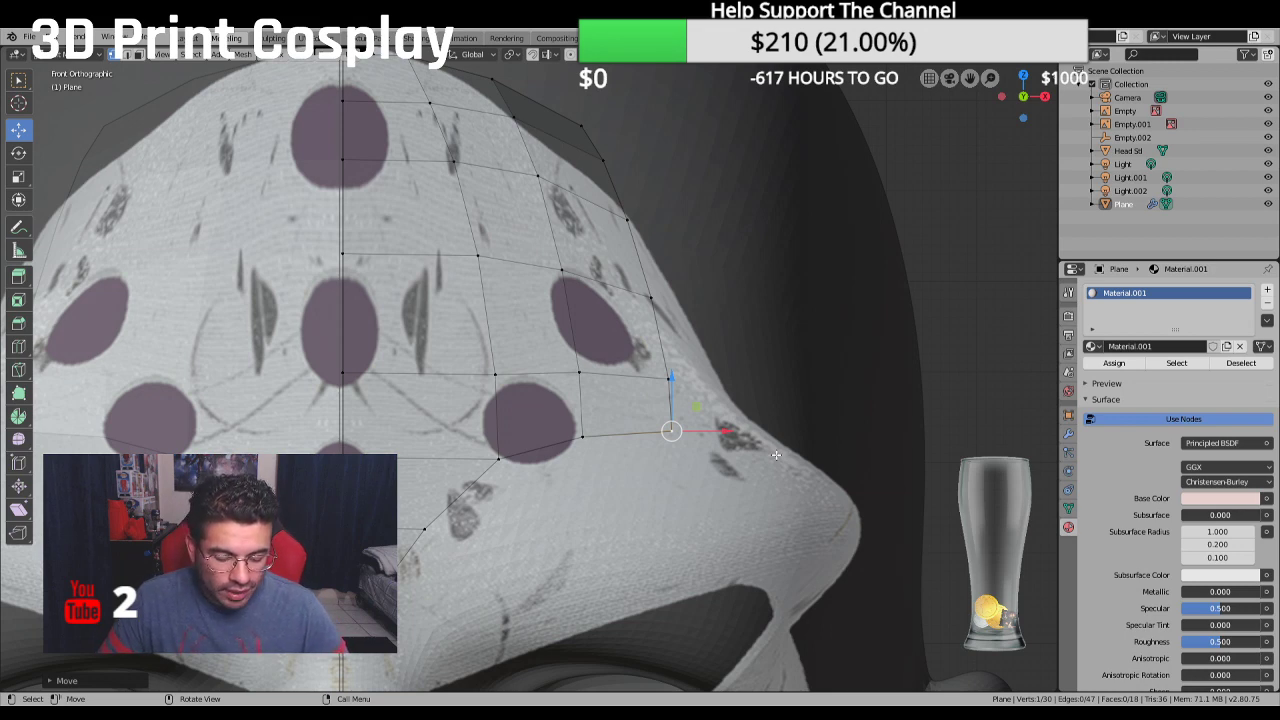
pyautogui.keyDown('ctrl'); pyautogui.click(597, 145); pyautogui.keyUp('ctrl')
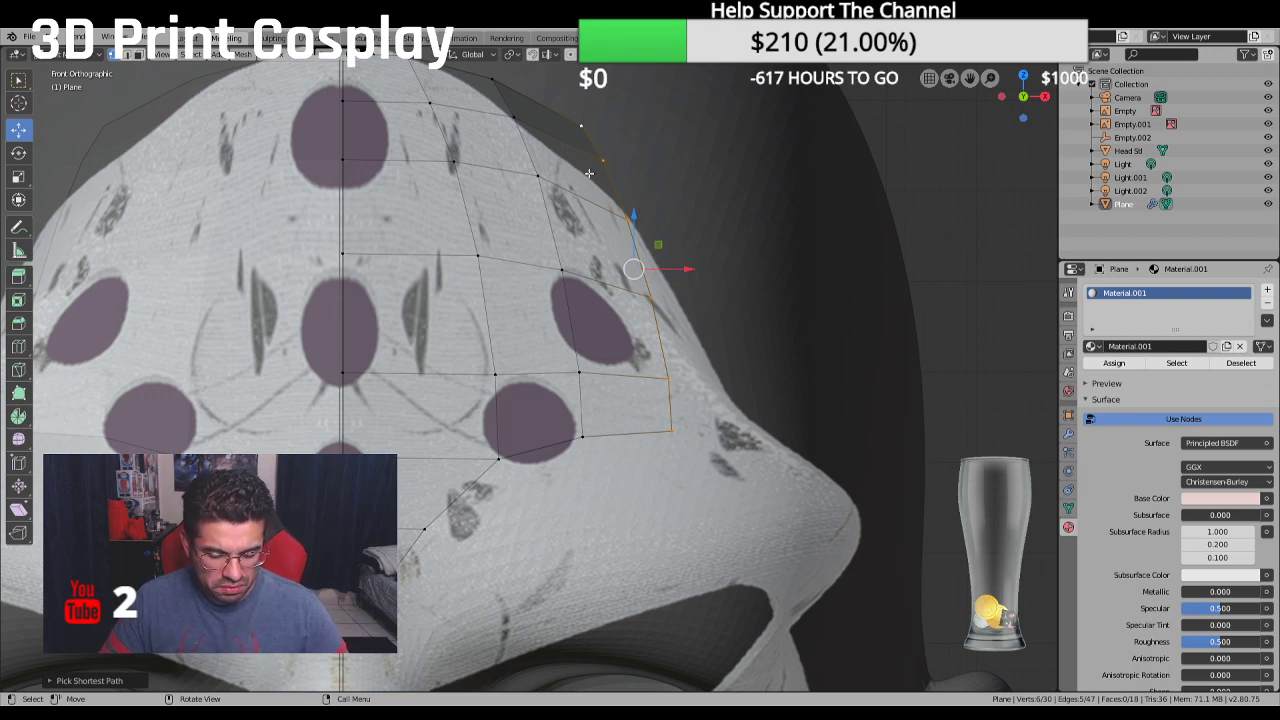
pyautogui.press('g')
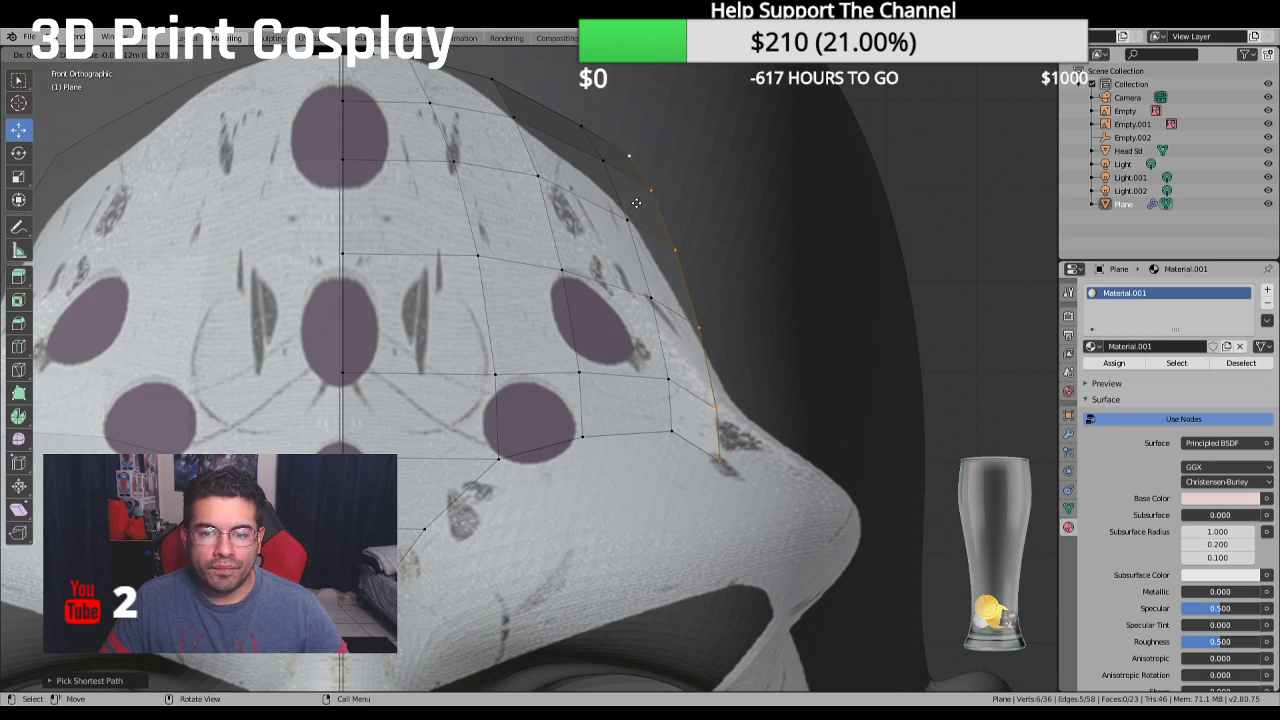
pyautogui.click(636, 203)
# Raise the newest column's two lowest vertices along Z to even out its bottom faces
pyautogui.click(701, 431)
pyautogui.click(716, 459)
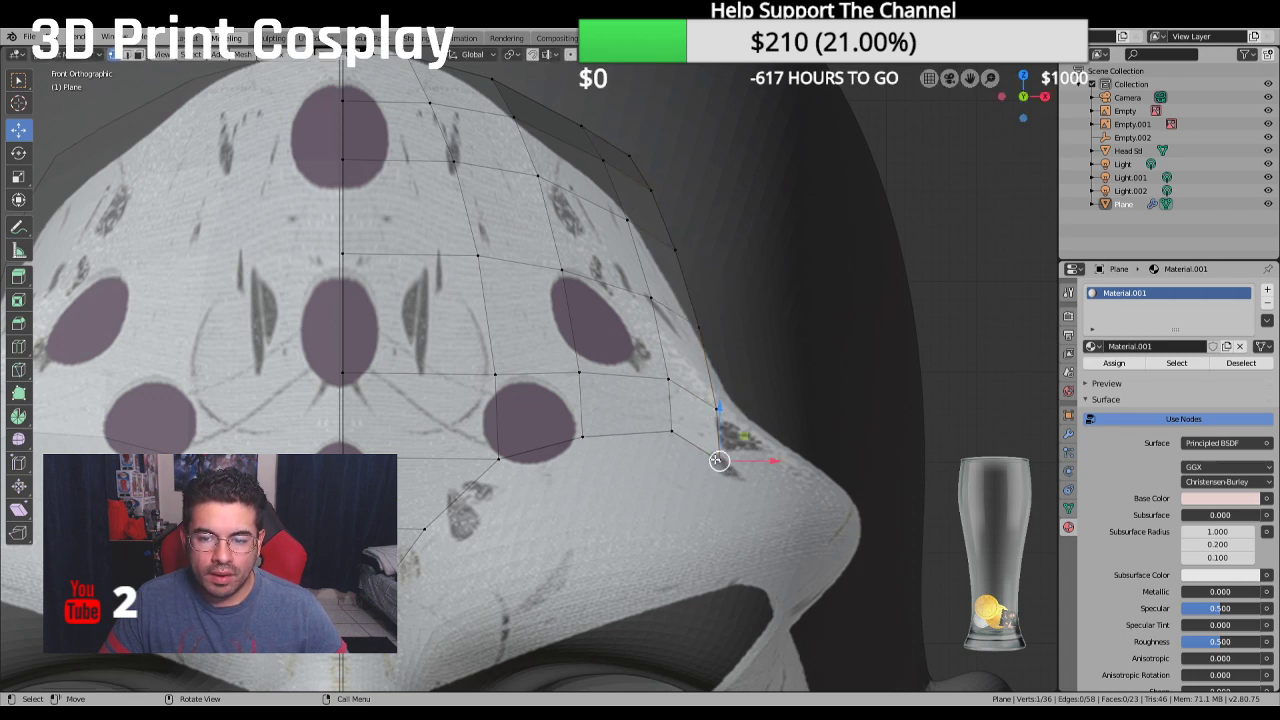
pyautogui.moveTo(718, 418); pyautogui.dragTo(711, 400)
pyautogui.click(711, 403)
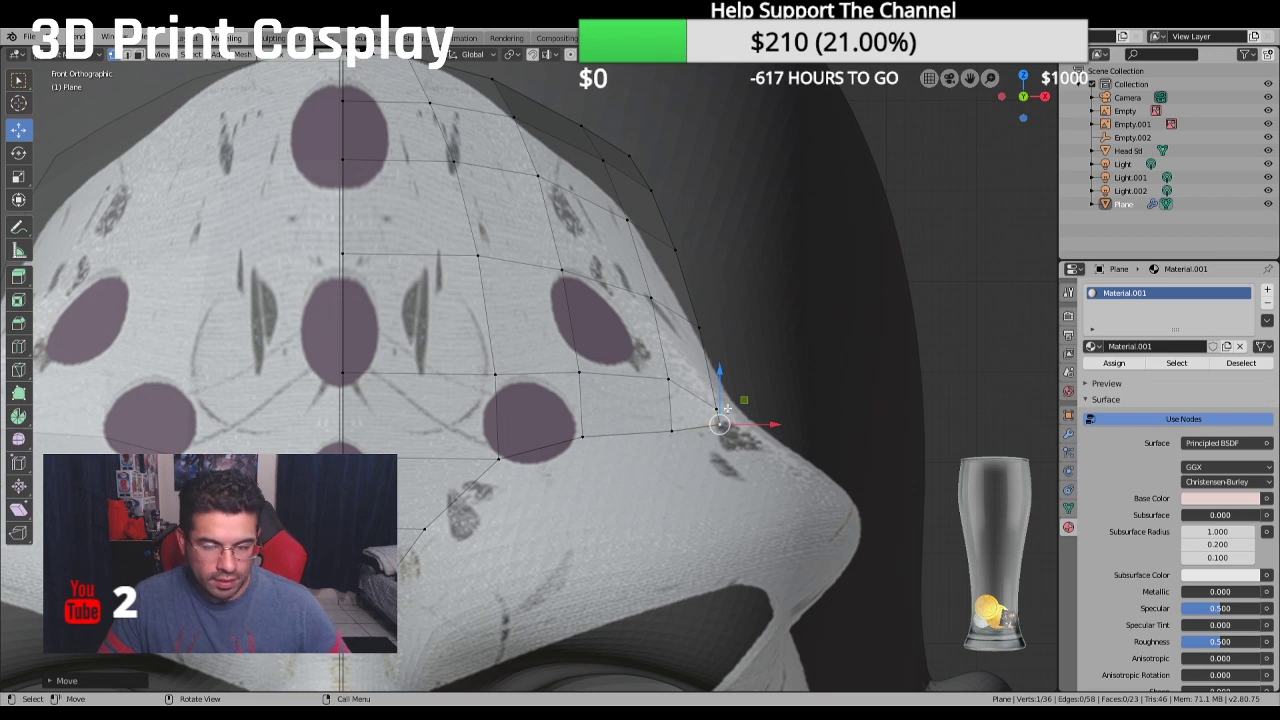
pyautogui.keyDown('ctrl'); pyautogui.click(711, 407); pyautogui.keyUp('ctrl')
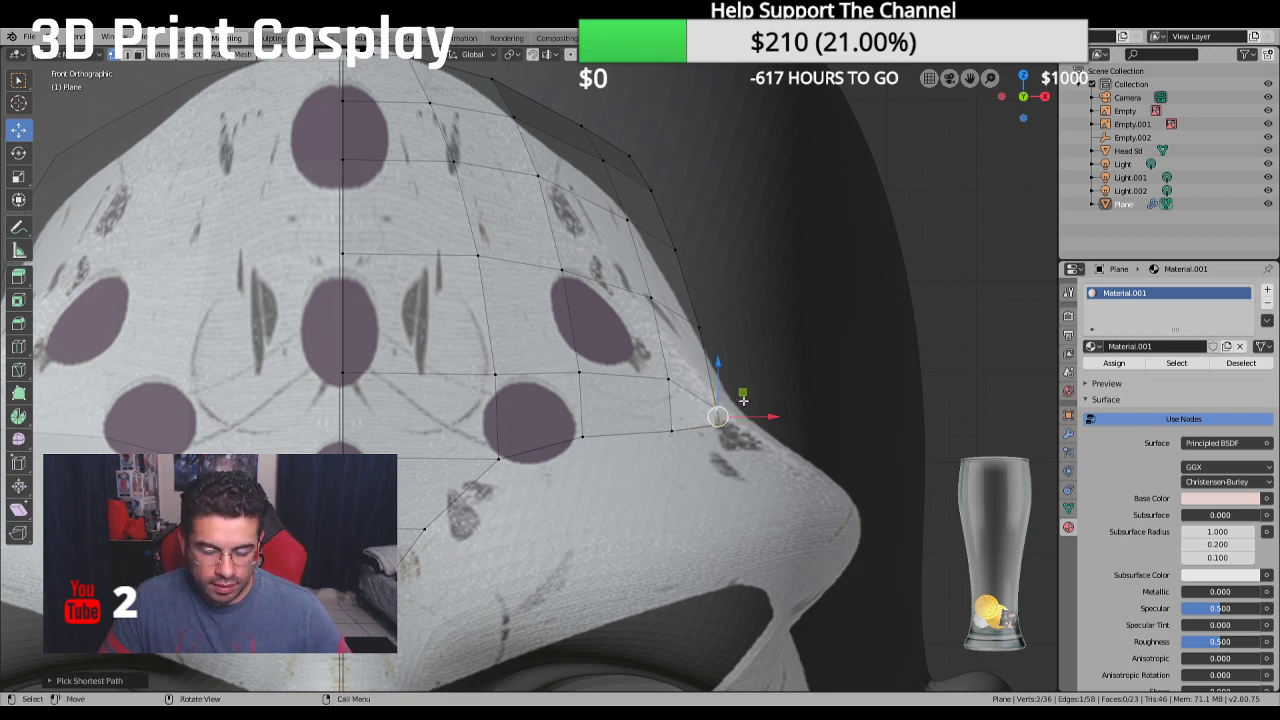
pyautogui.hotkey('ctrl', 'z')
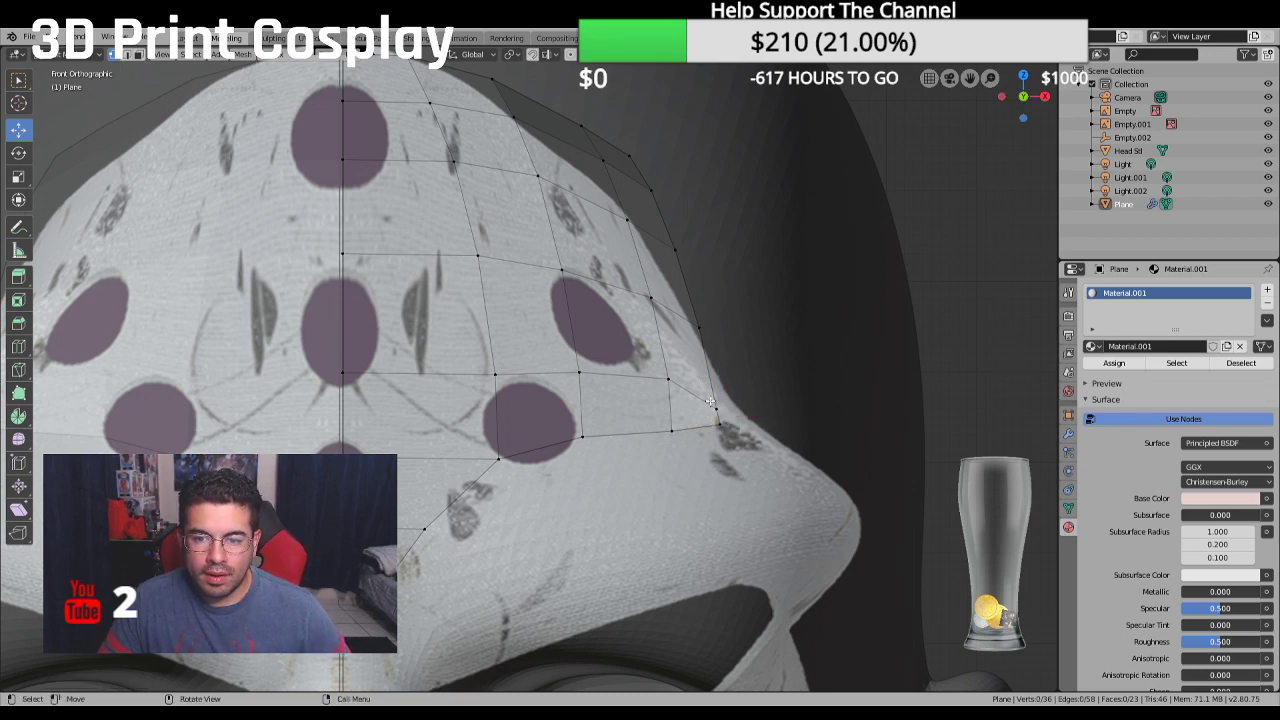
pyautogui.moveTo(715, 355); pyautogui.dragTo(715, 339)
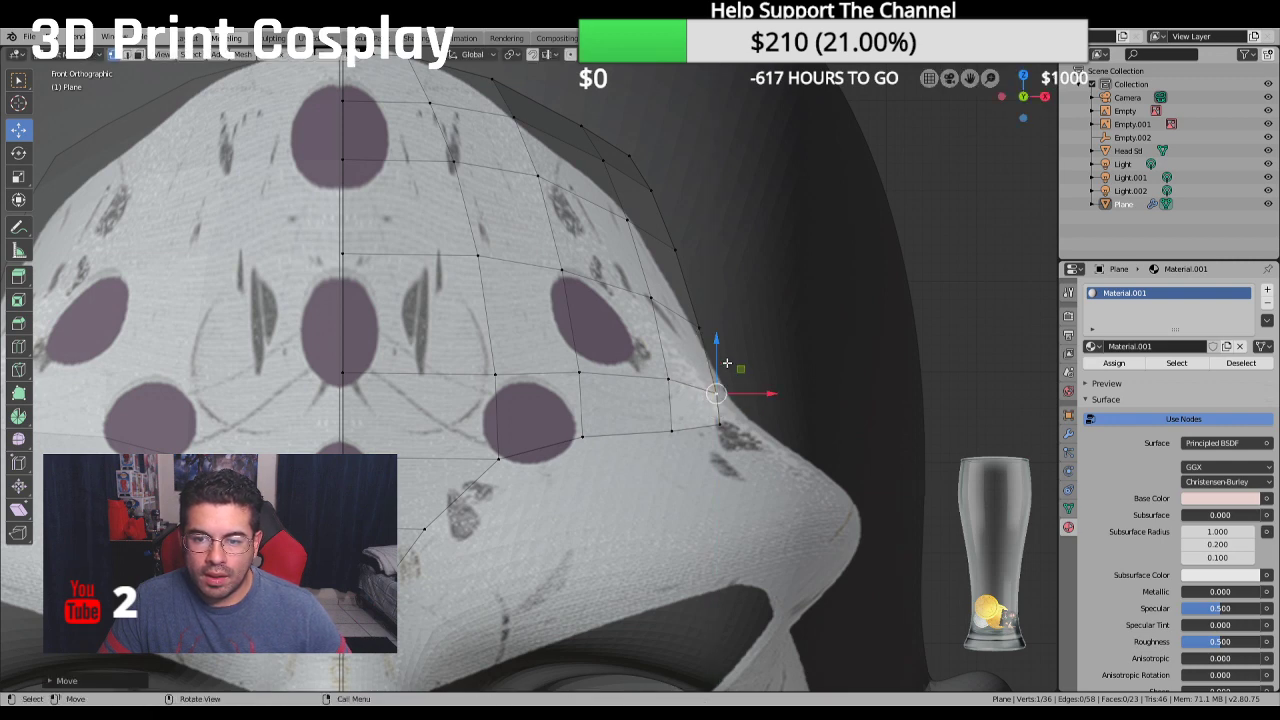
# Select the newest column's side edges from top to bottom and move them back along Y in side view
pyautogui.keyDown('ctrl'); pyautogui.click(622, 156); pyautogui.keyUp('ctrl')
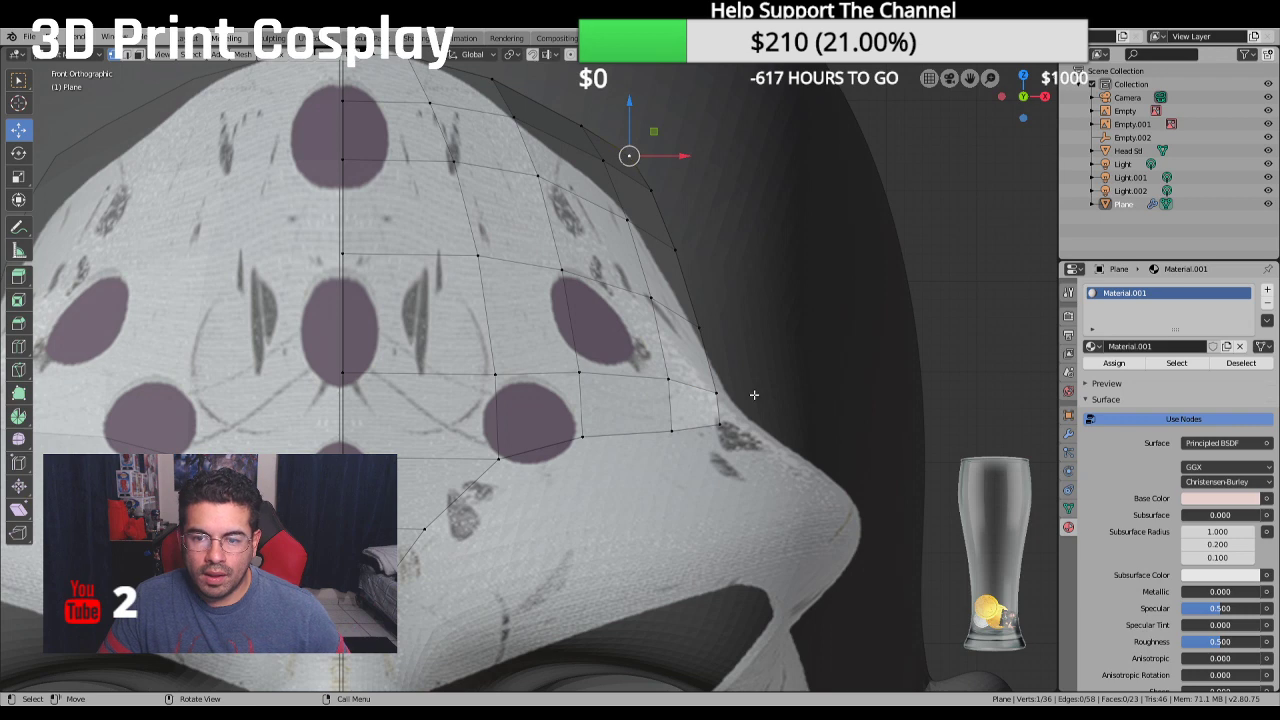
pyautogui.press('KP_3')
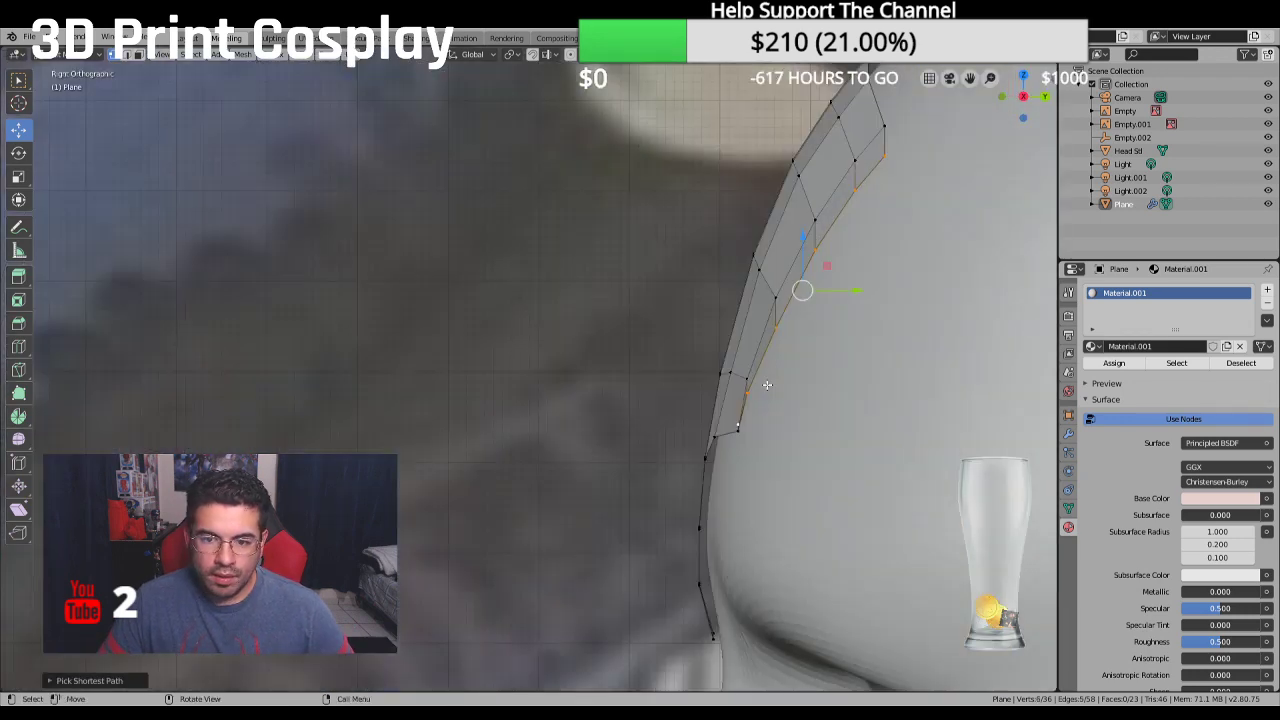
pyautogui.moveTo(851, 297); pyautogui.dragTo(885, 301)
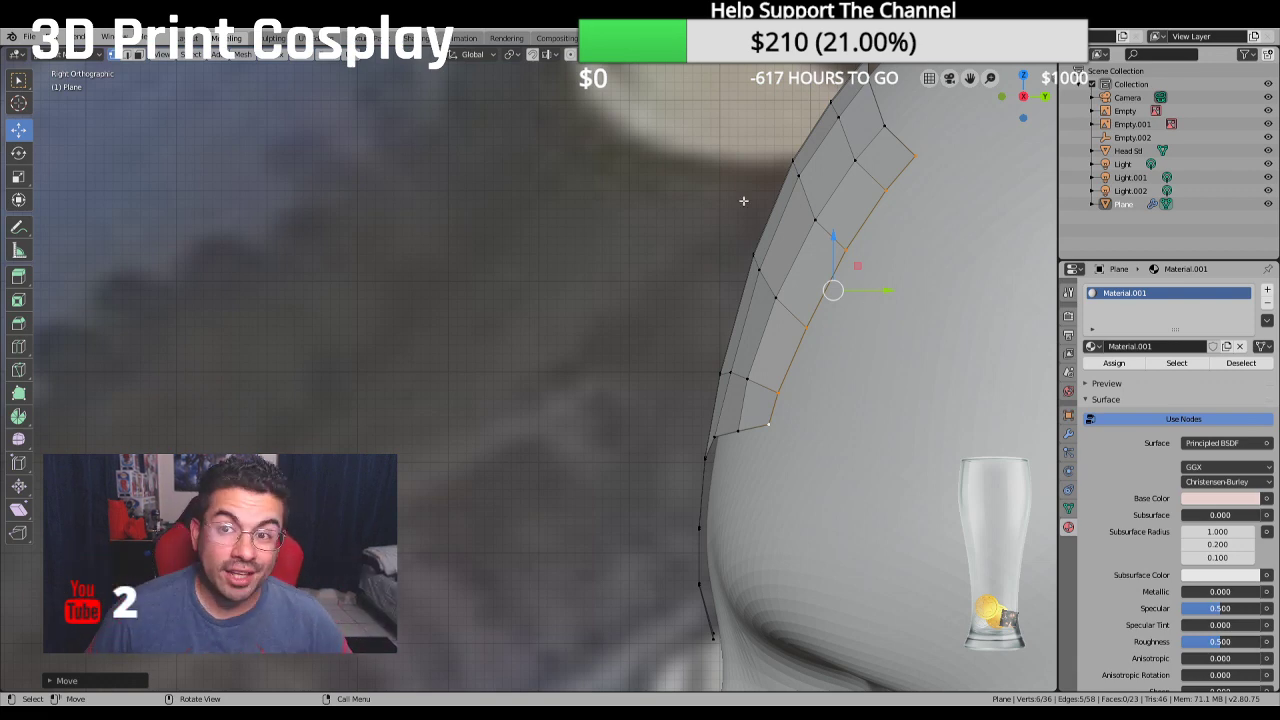
# Select the vertex paths of the inner columns and shift their vertices back along Y closer to the forehead
pyautogui.moveTo(700, 180); pyautogui.dragTo(638, 266, button='middle')
pyautogui.moveTo(741, 257); pyautogui.dragTo(572, 388, button='middle')
pyautogui.click(617, 413)
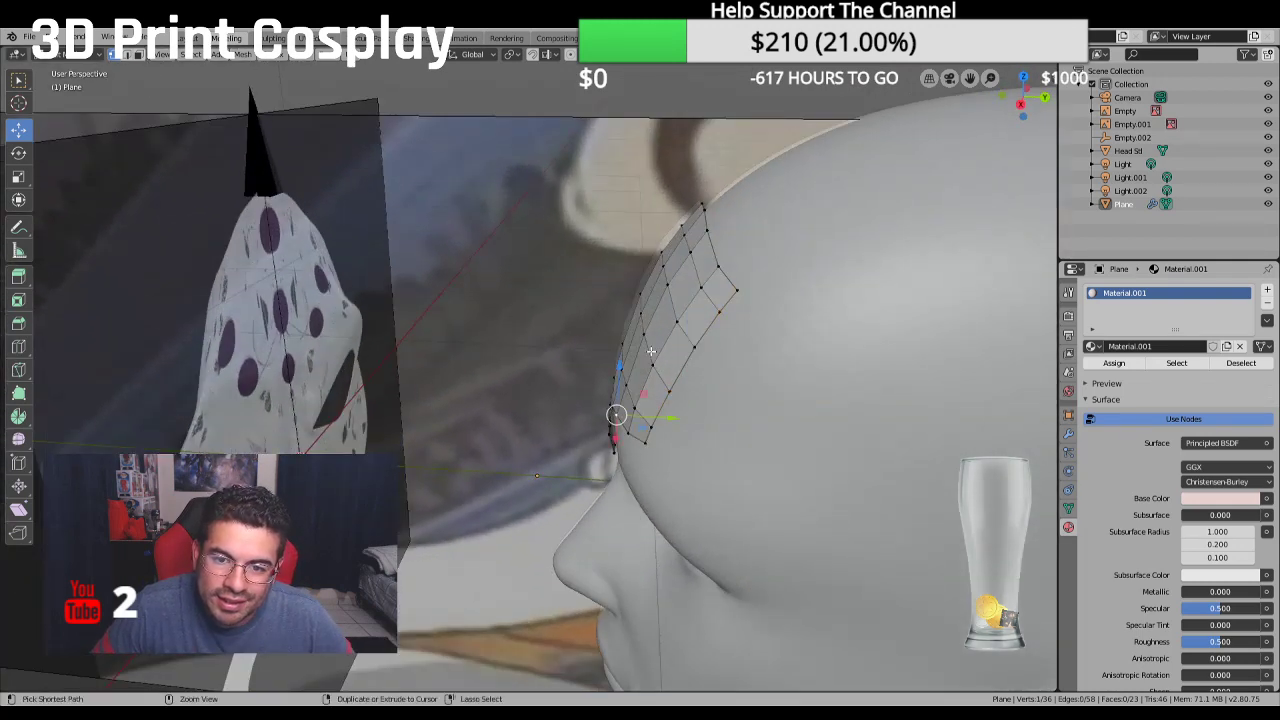
pyautogui.keyDown('ctrl'); pyautogui.click(667, 289); pyautogui.keyUp('ctrl')
pyautogui.moveTo(701, 358); pyautogui.dragTo(716, 389)
pyautogui.click(629, 432)
pyautogui.keyDown('ctrl'); pyautogui.click(681, 325); pyautogui.keyUp('ctrl')
# Select the outermost column's four lowest vertices and move them back along Y
pyautogui.click(649, 441)
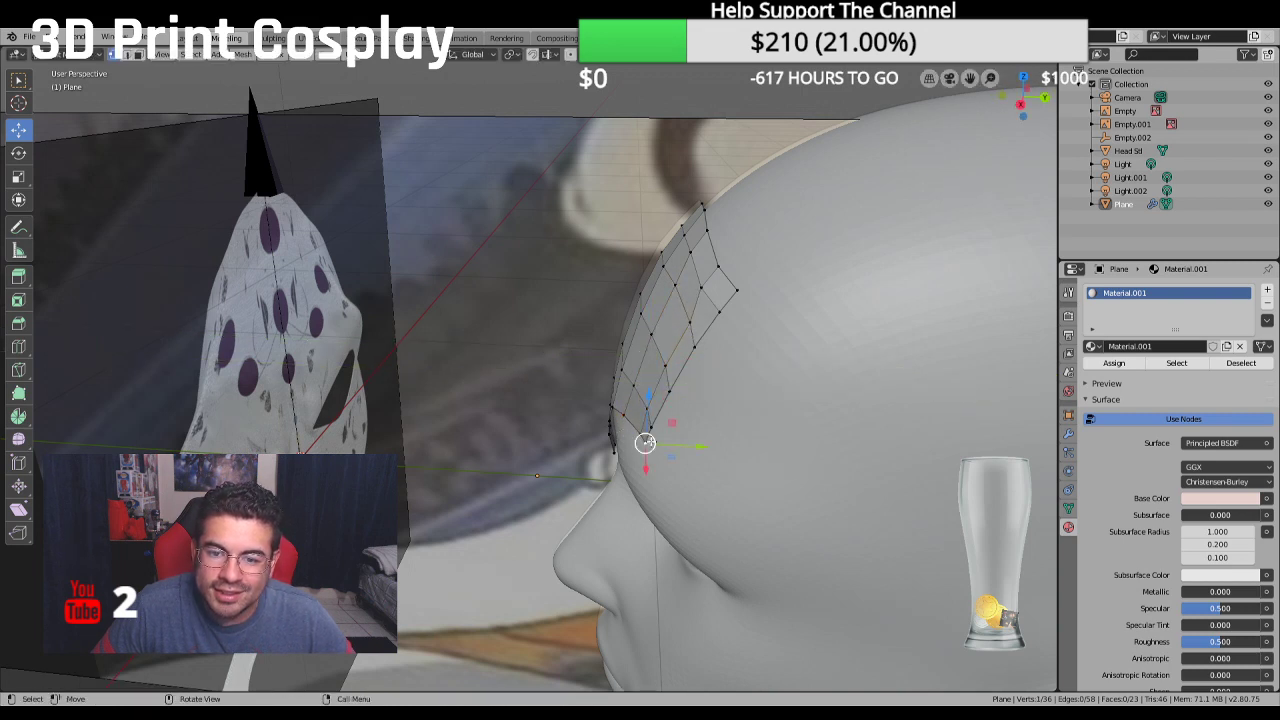
pyautogui.keyDown('ctrl'); pyautogui.click(697, 357); pyautogui.keyUp('ctrl')
pyautogui.press('g')
pyautogui.click(730, 400)
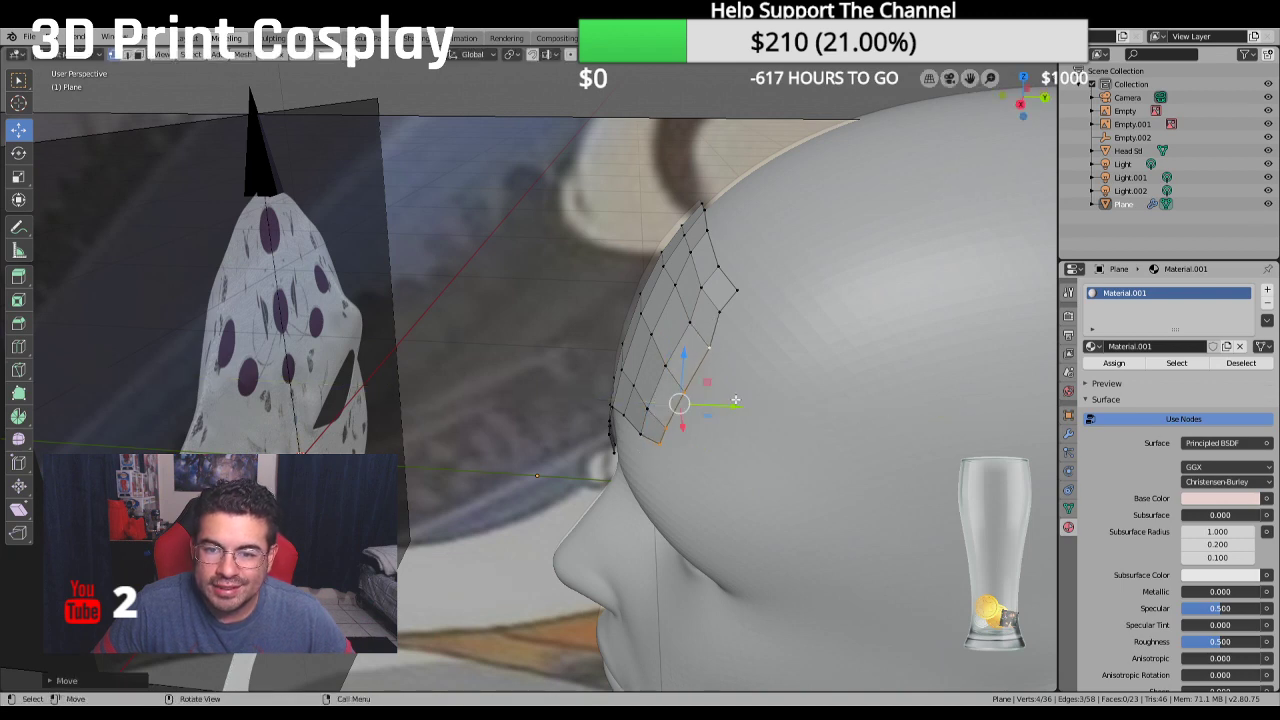
# Adjust individual vertices near the top of the two outermost columns along Y in side view to smooth the curve
pyautogui.press('KP_3')
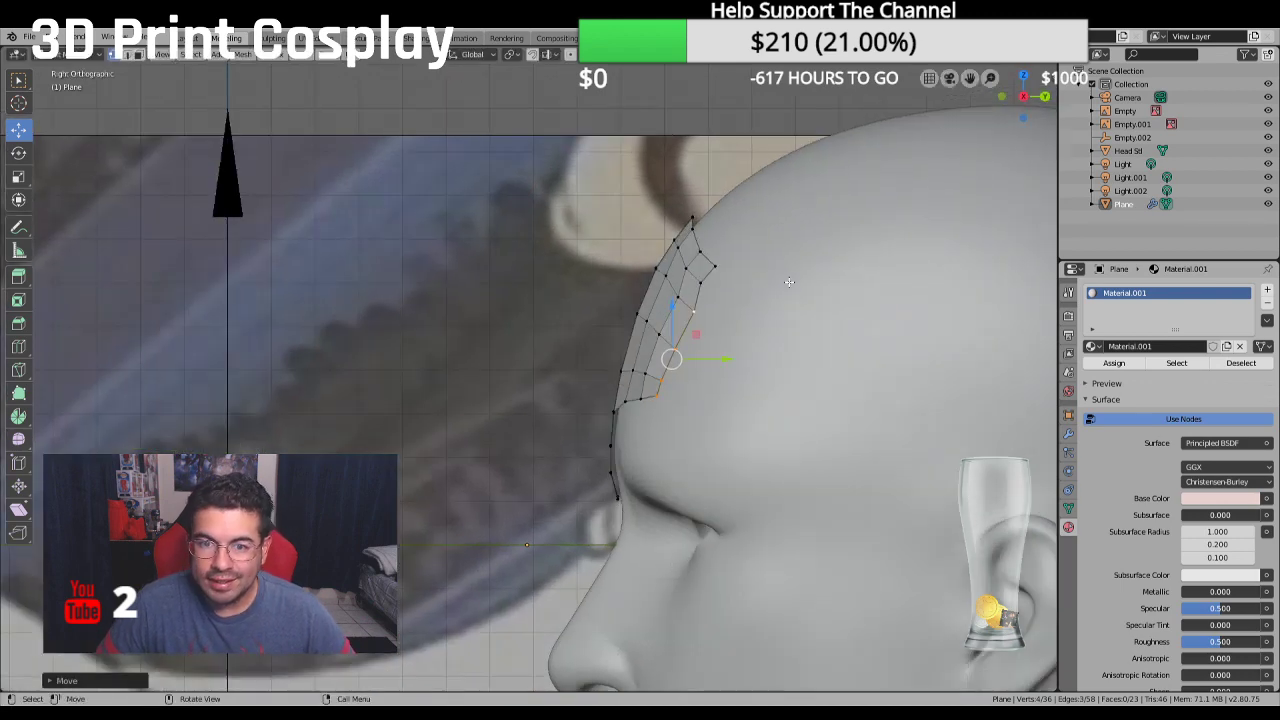
pyautogui.scroll(2, 789, 282)
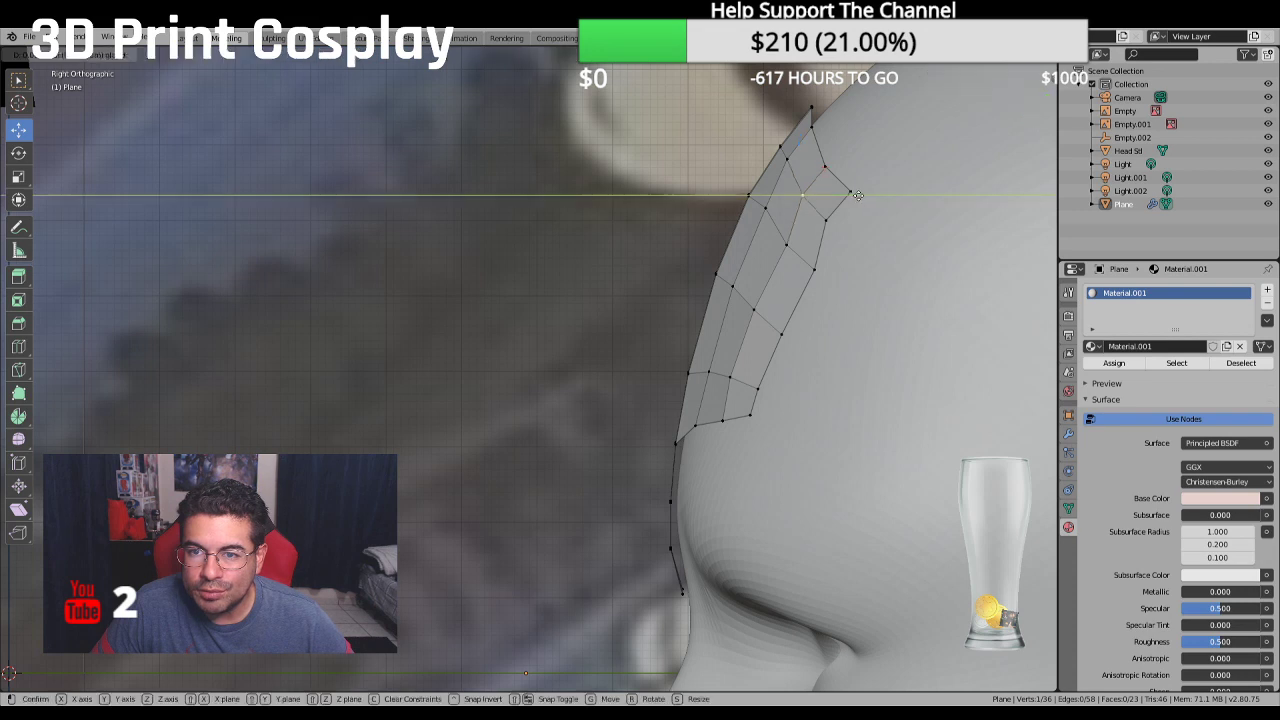
pyautogui.click(832, 226)
pyautogui.moveTo(868, 224); pyautogui.dragTo(885, 226)
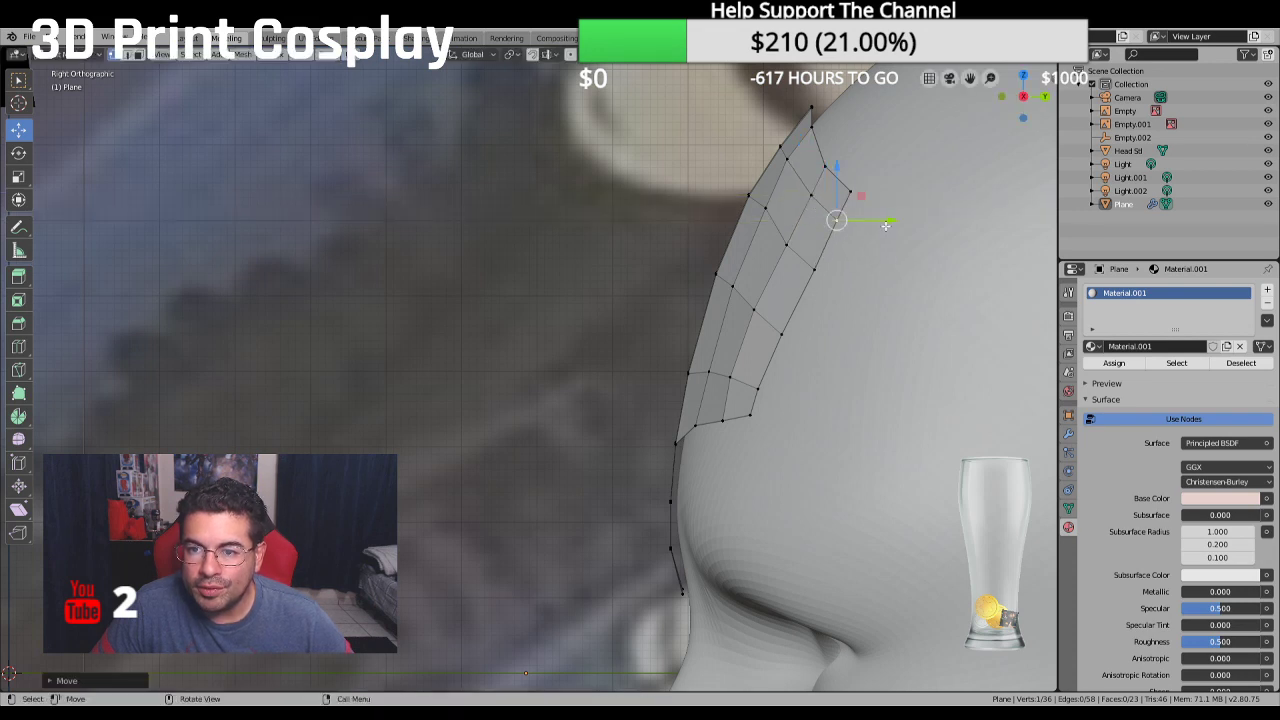
pyautogui.press('g')
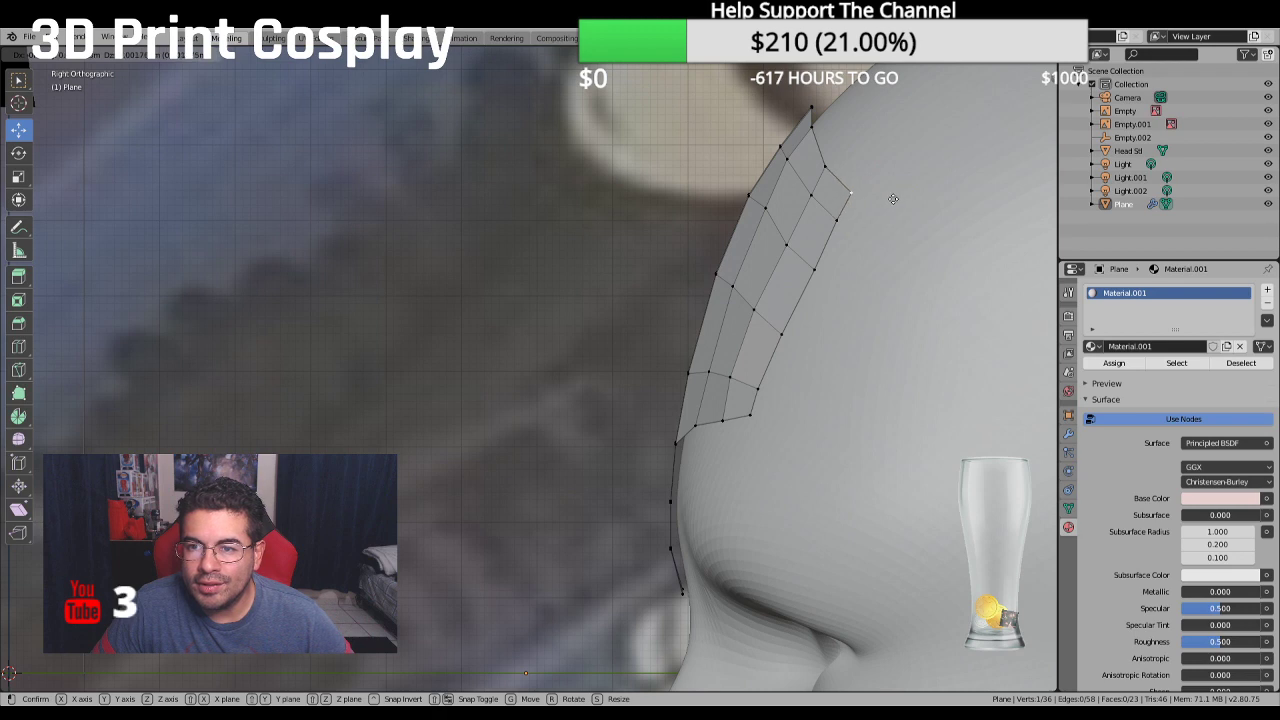
pyautogui.press('y')
pyautogui.click(891, 167)
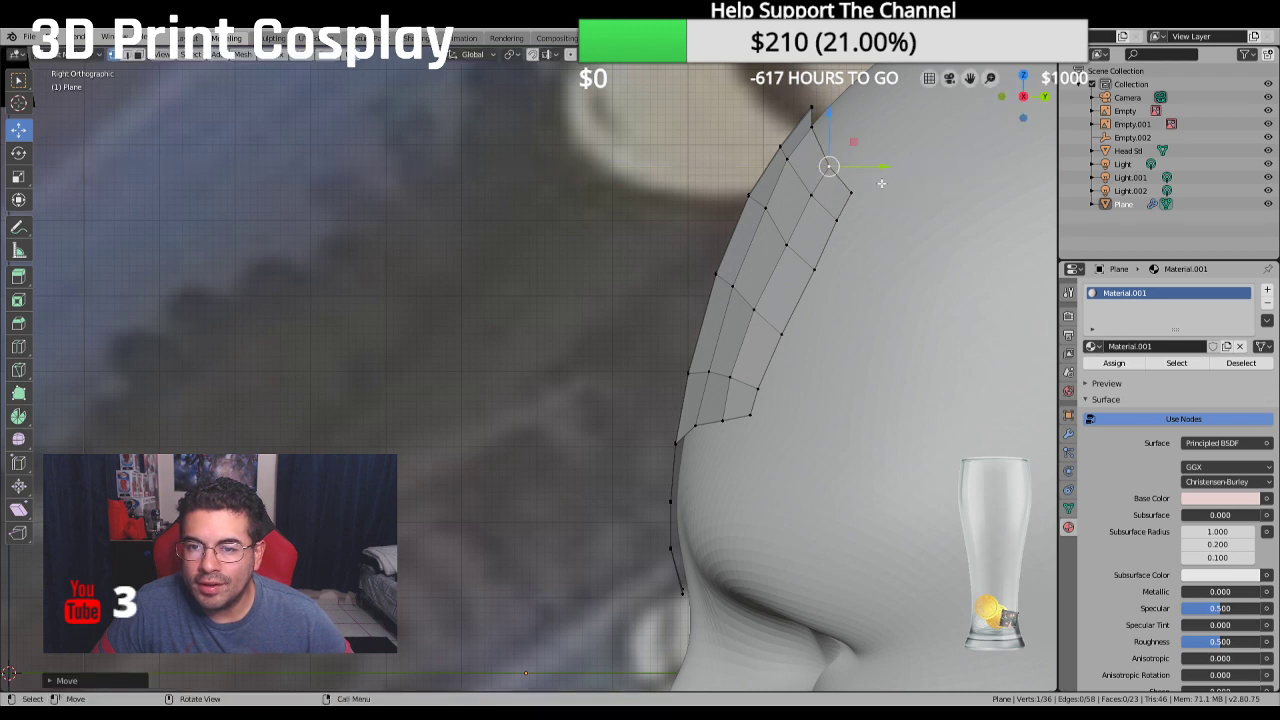
# Examine the strip's fit from the side and at an angle, briefly hiding the head to compare with the side reference
pyautogui.moveTo(859, 209); pyautogui.dragTo(817, 246, button='middle')
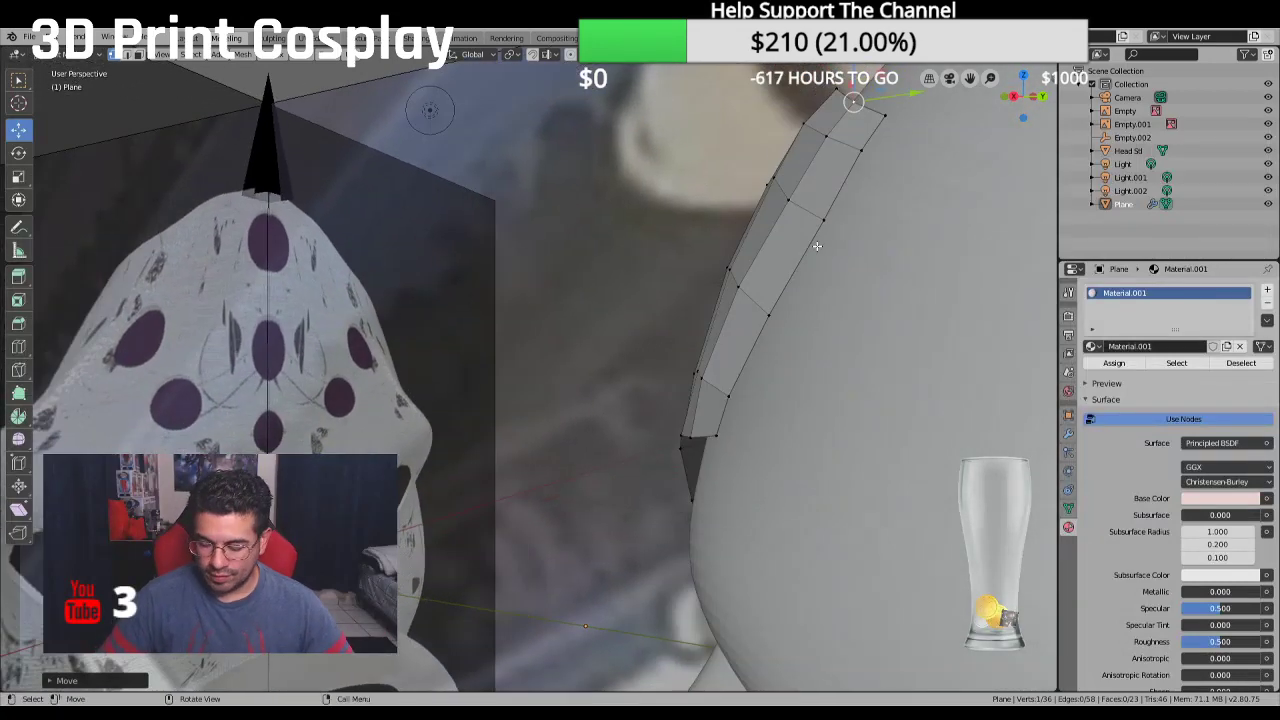
pyautogui.press('KP_1')
pyautogui.press('KP_3')
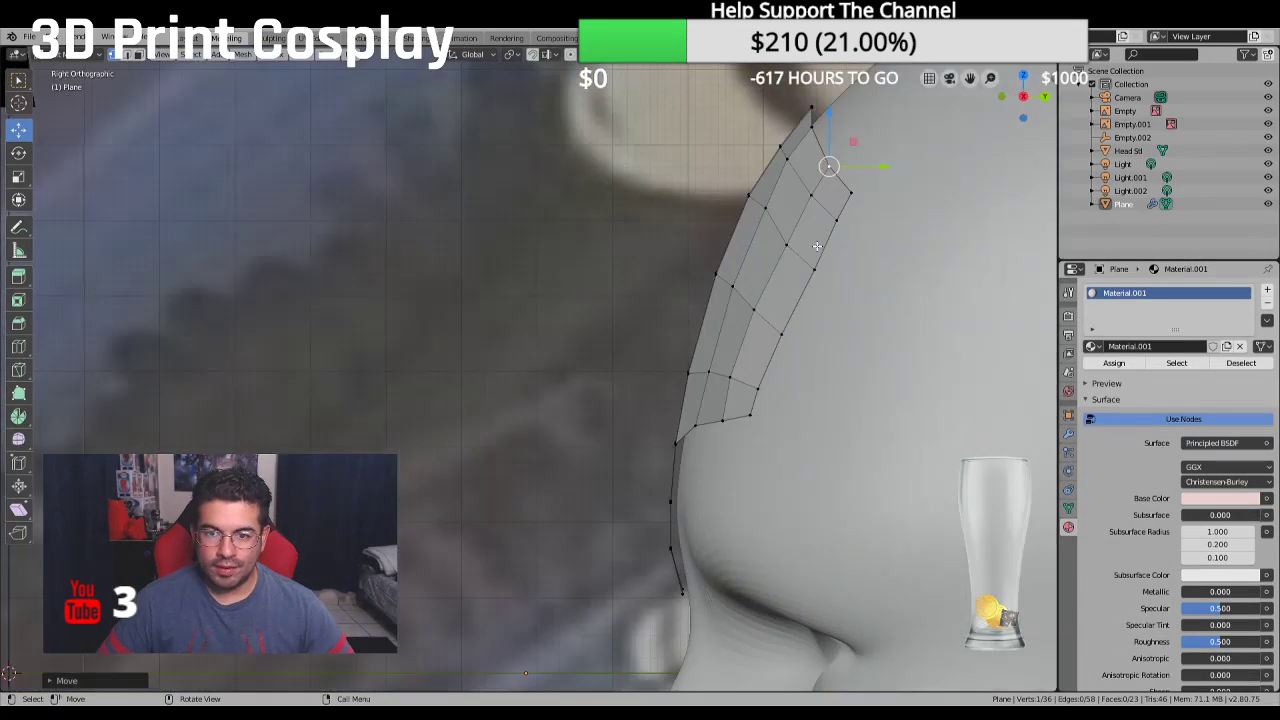
pyautogui.scroll(-4, 838, 309)
pyautogui.scroll(-1, 832, 306)
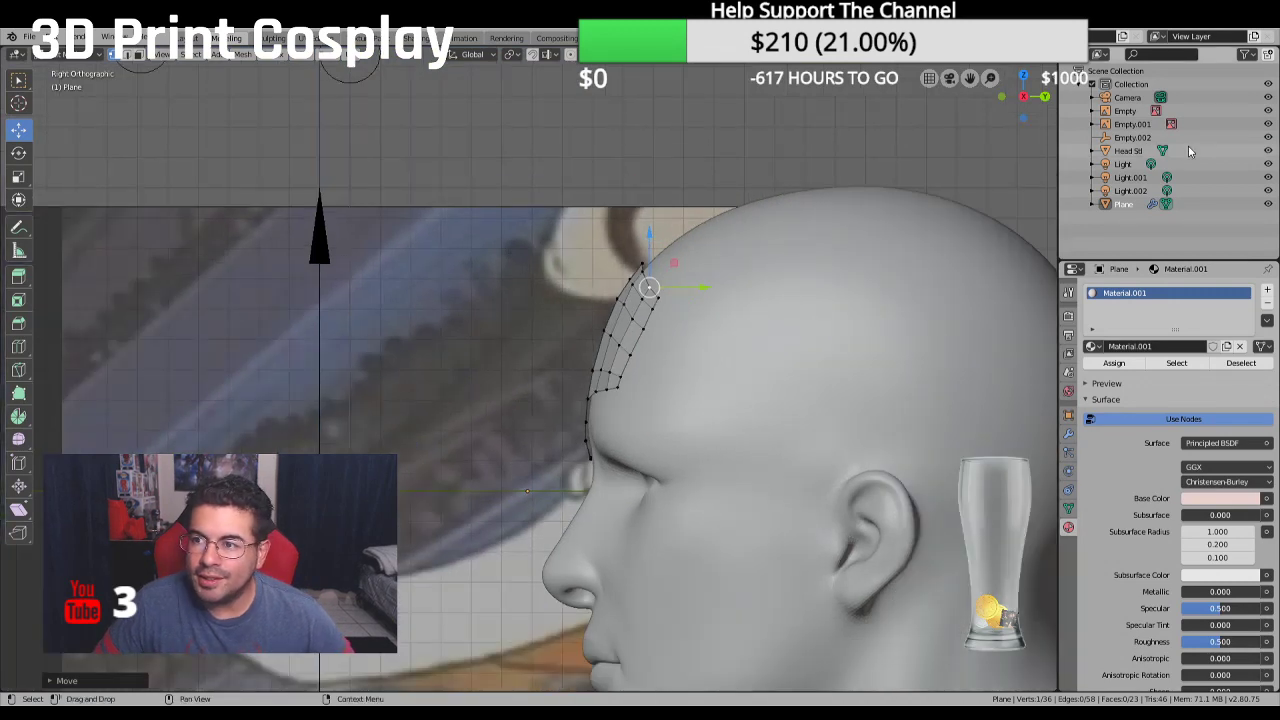
pyautogui.click(1267, 150)
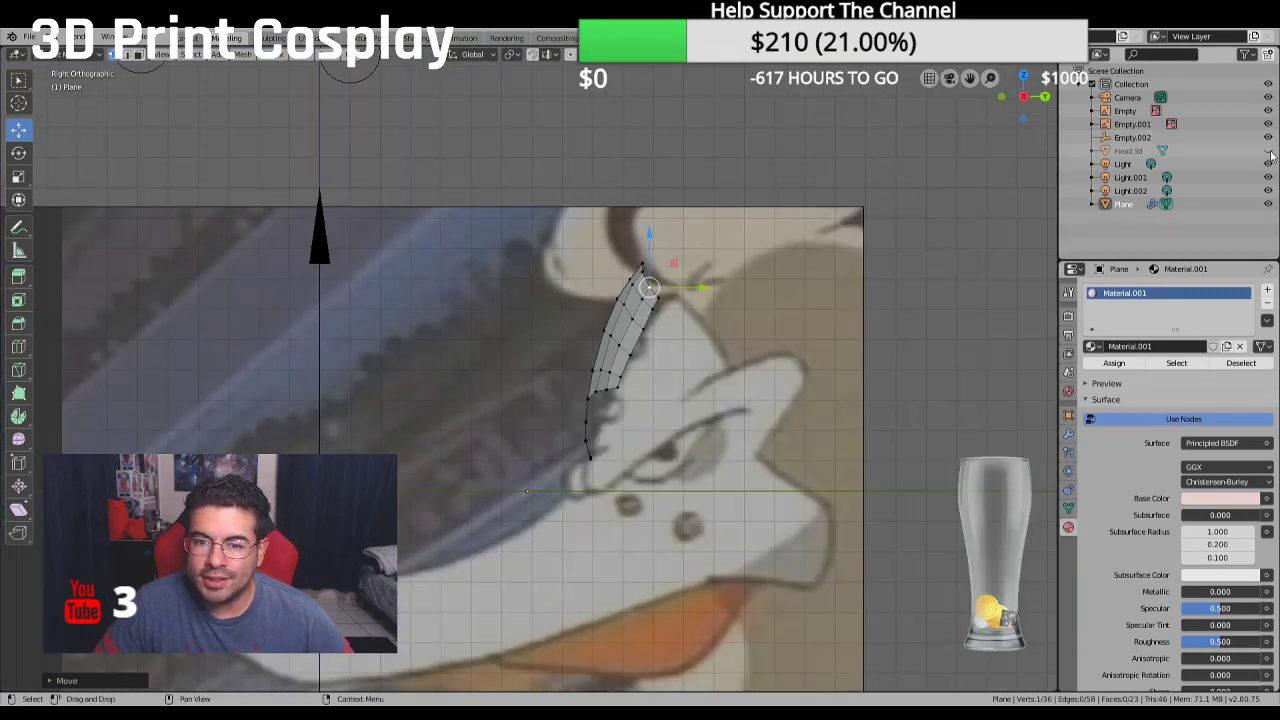
pyautogui.click(1269, 151)
pyautogui.moveTo(970, 198); pyautogui.dragTo(1055, 231, button='middle')
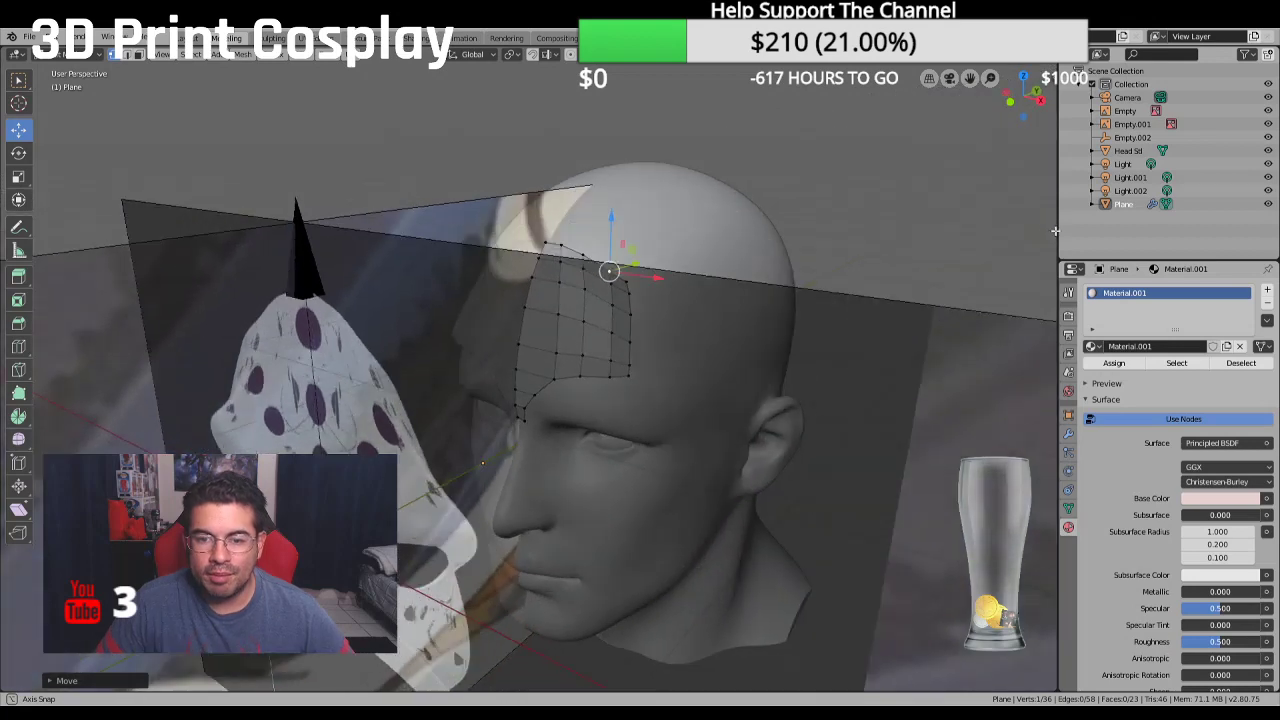
# In front view, select the outermost column's vertex path and move it outward along X, away from the mask's centre
pyautogui.press('KP_3')
pyautogui.press('KP_1')
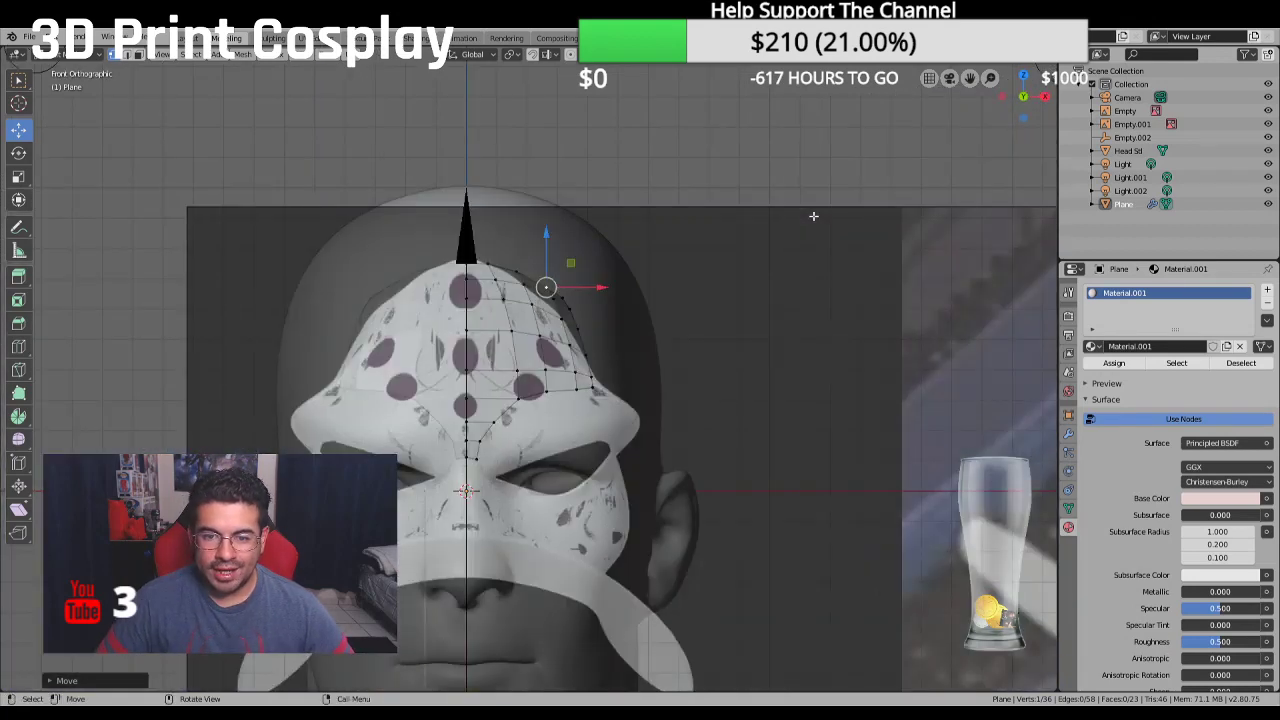
pyautogui.scroll(3, 813, 216)
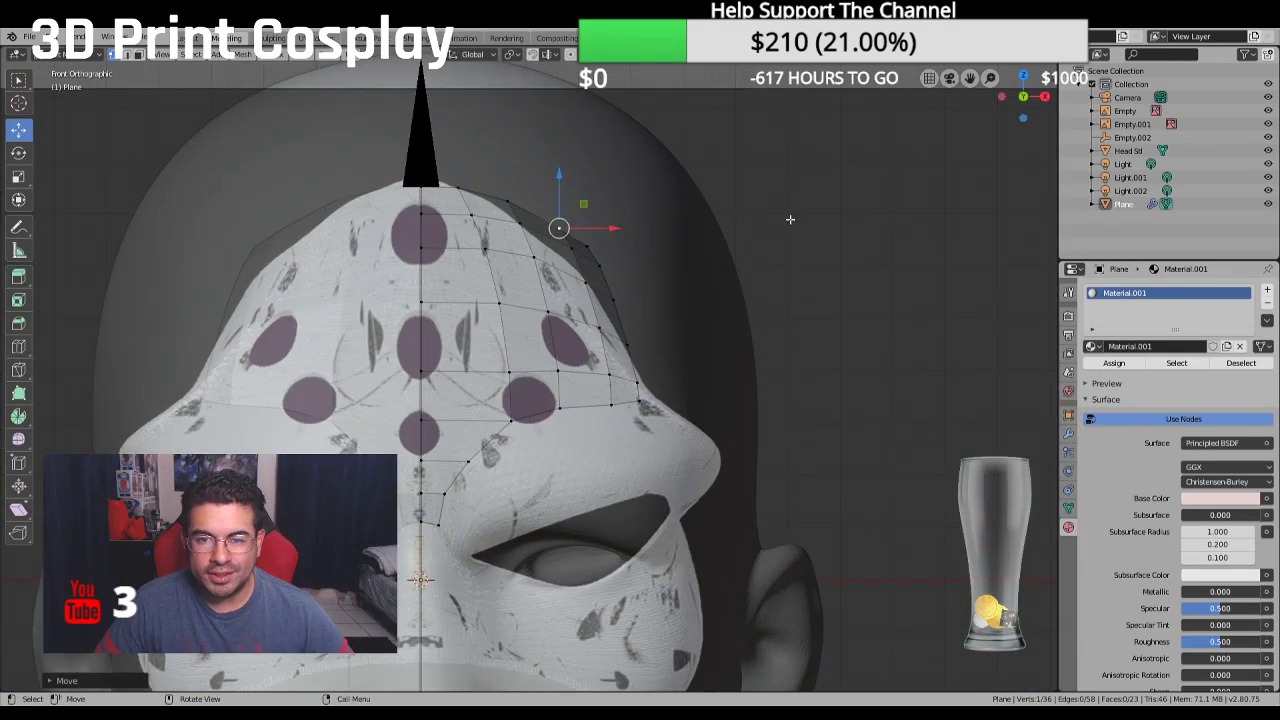
pyautogui.click(601, 245)
pyautogui.keyDown('ctrl'); pyautogui.click(638, 391); pyautogui.keyUp('ctrl')
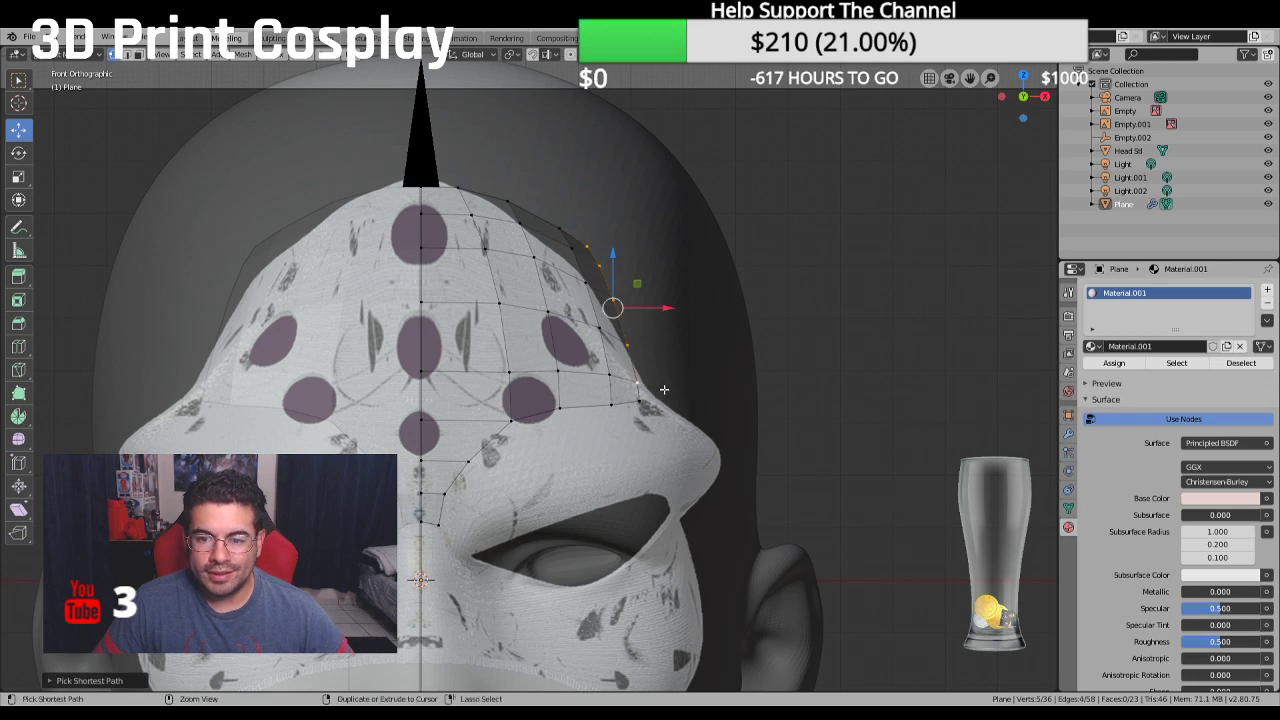
pyautogui.press('g')
pyautogui.press('x')
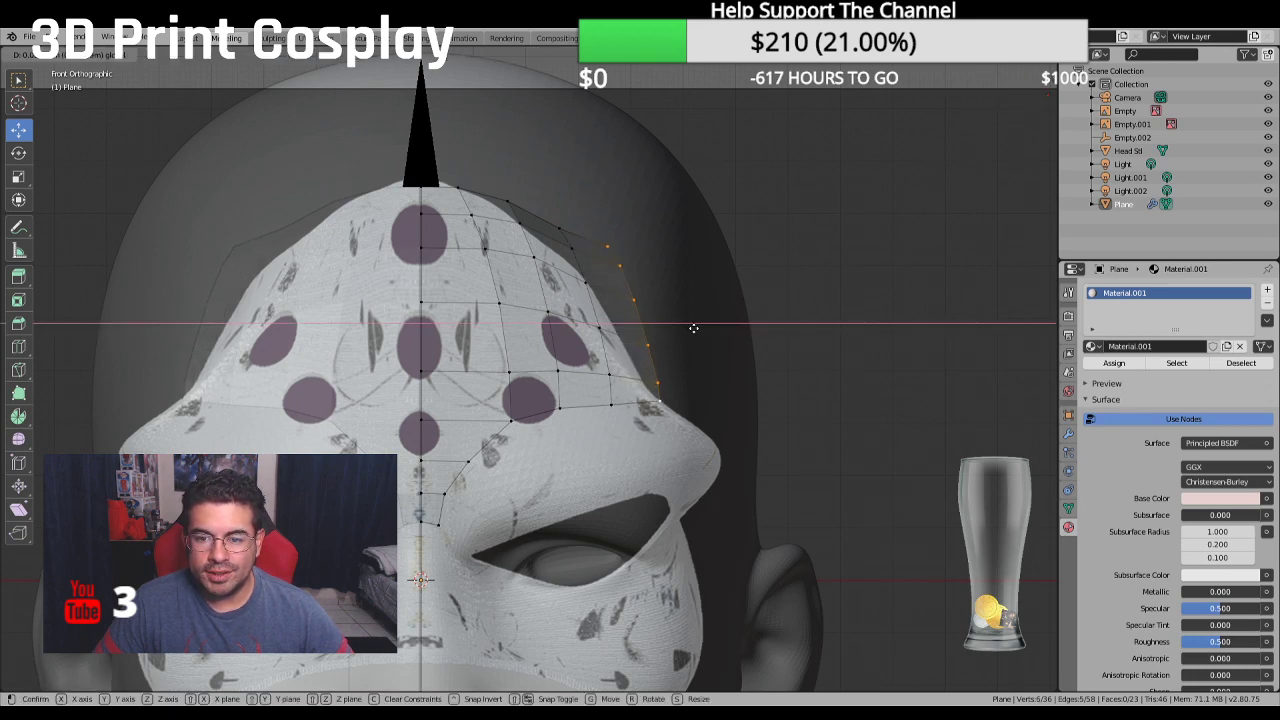
pyautogui.click(695, 329)
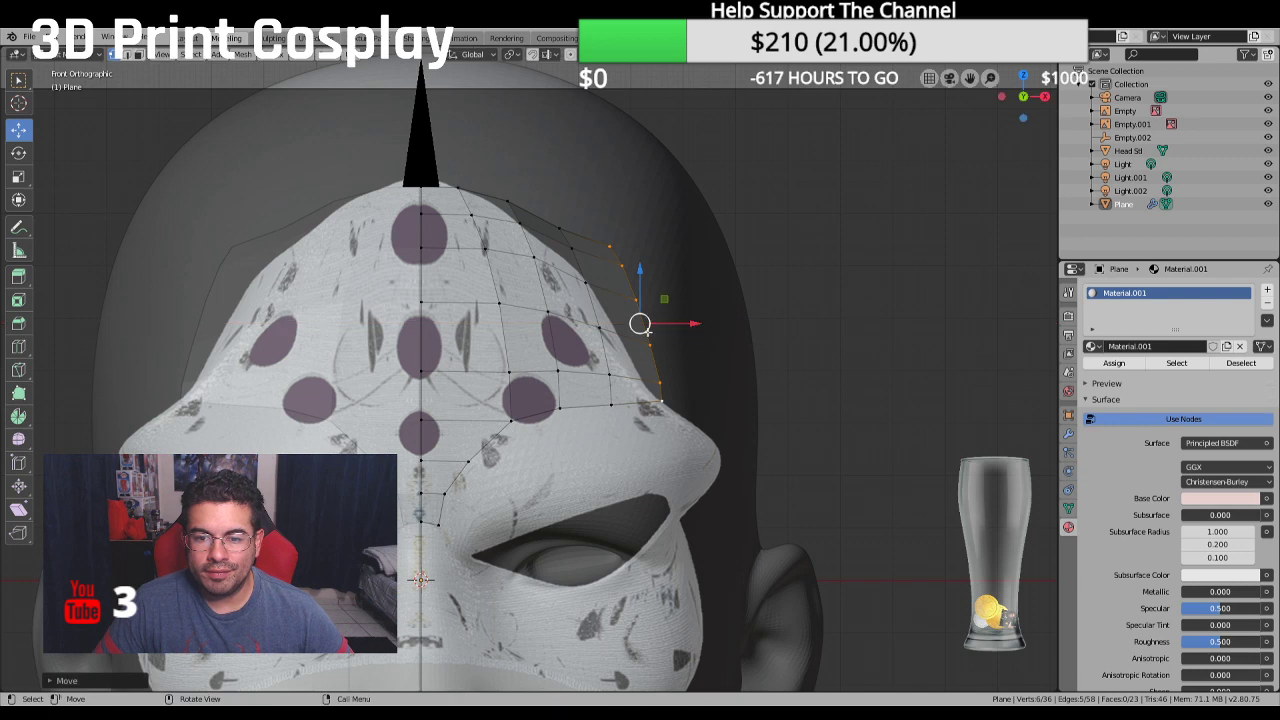
# Select the second and third columns from the outer edge in turn and shift each outward along X to even the spacing
pyautogui.keyDown('ctrl'); pyautogui.click(569, 227); pyautogui.keyUp('ctrl')
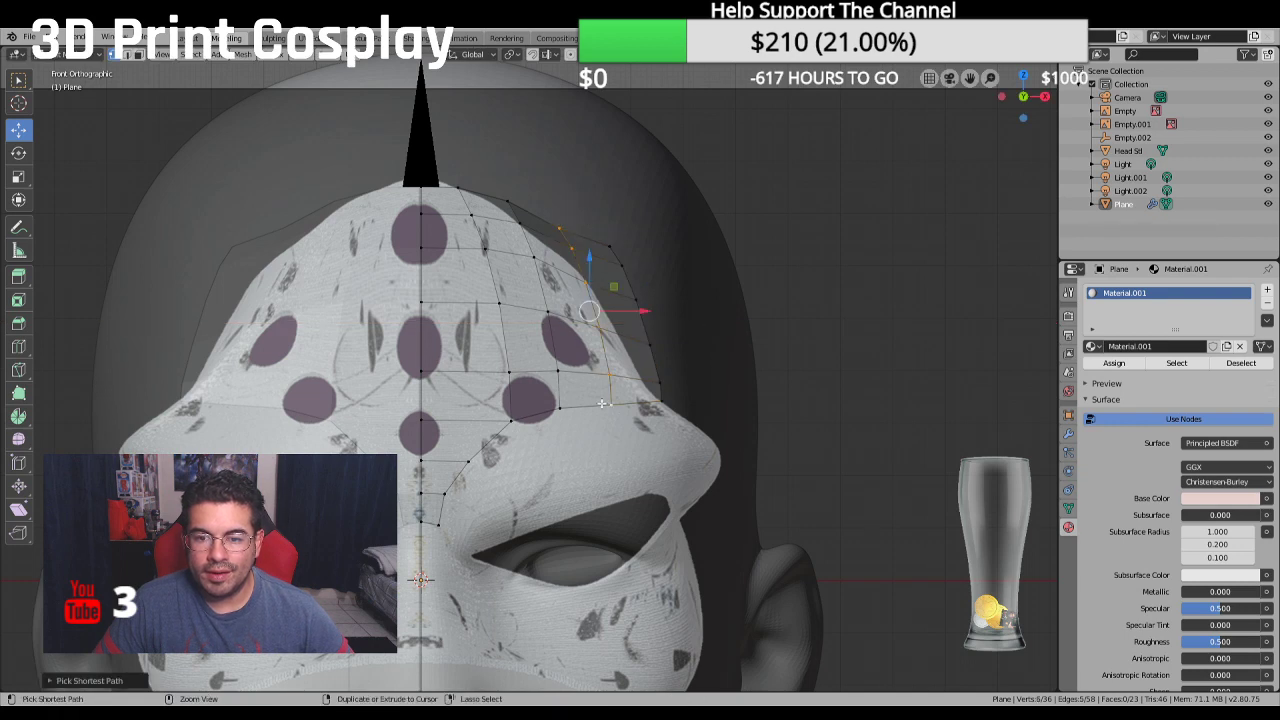
pyautogui.press('g')
pyautogui.press('x')
pyautogui.click(648, 311)
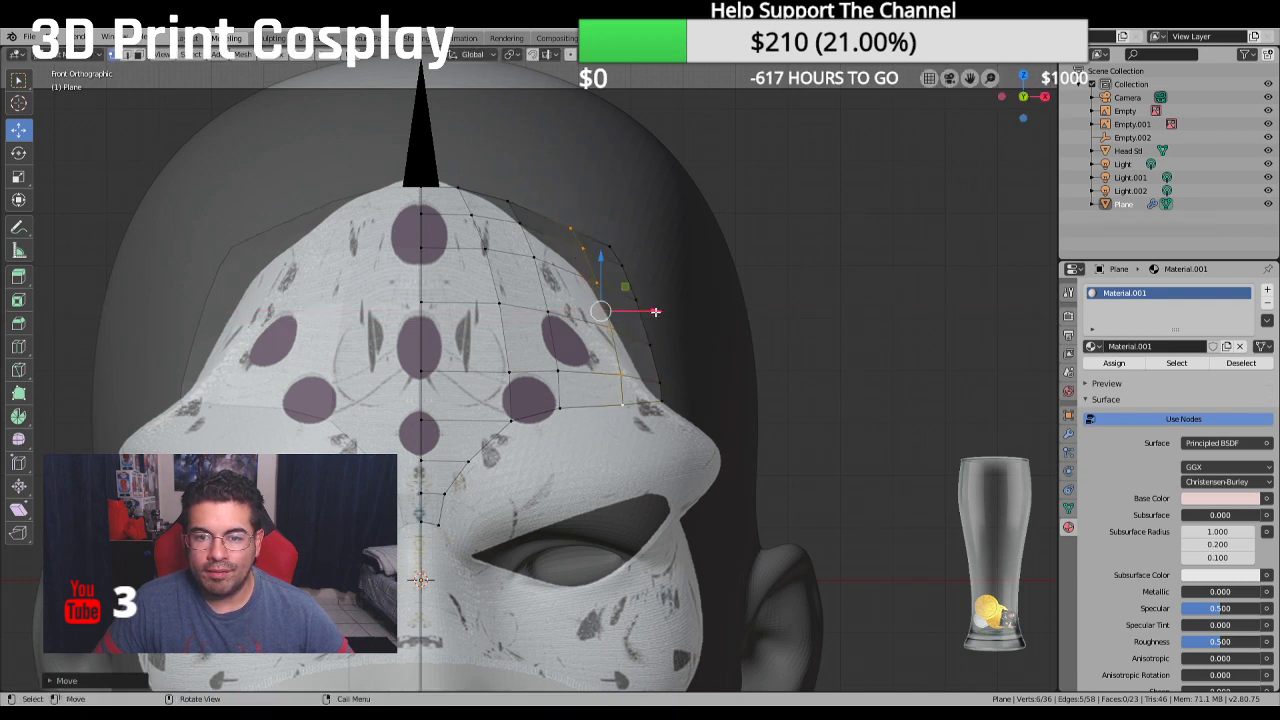
pyautogui.click(516, 209)
pyautogui.keyDown('ctrl'); pyautogui.click(572, 407); pyautogui.keyUp('ctrl')
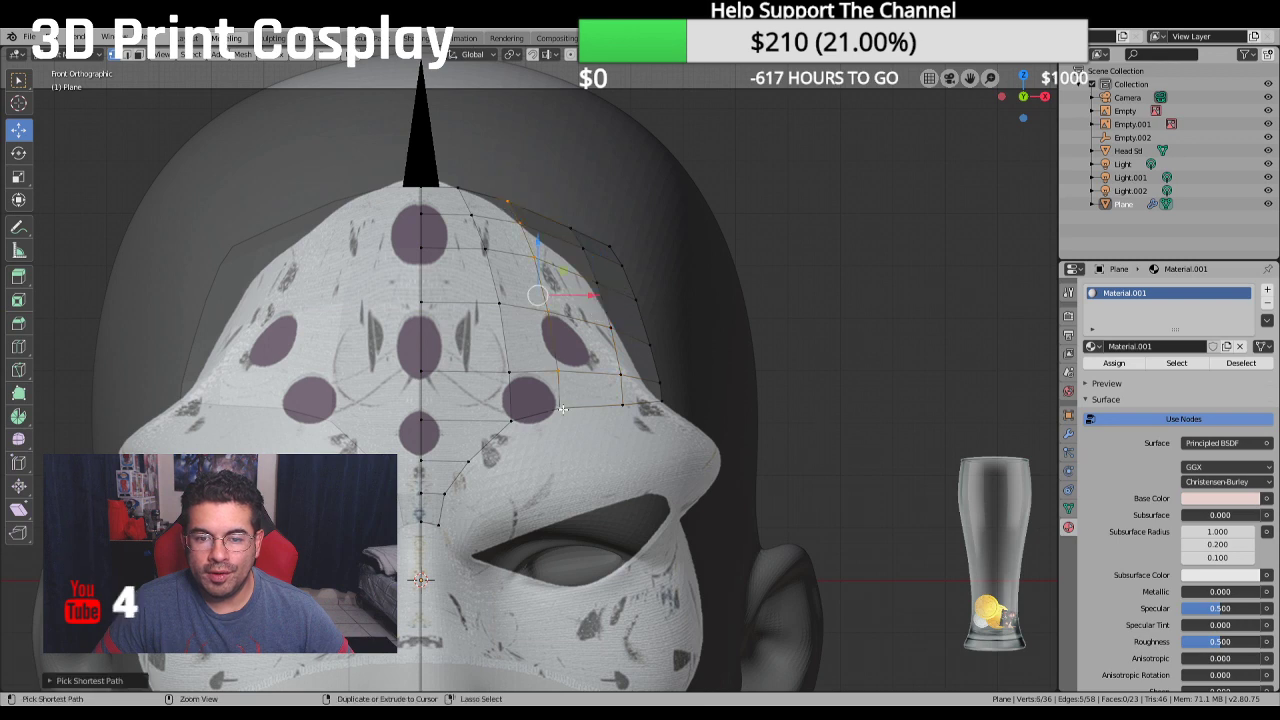
pyautogui.press('g')
pyautogui.press('x')
pyautogui.click(606, 296)
# Shift the second-outermost column and the outermost column slightly further outward along X
pyautogui.click(571, 228)
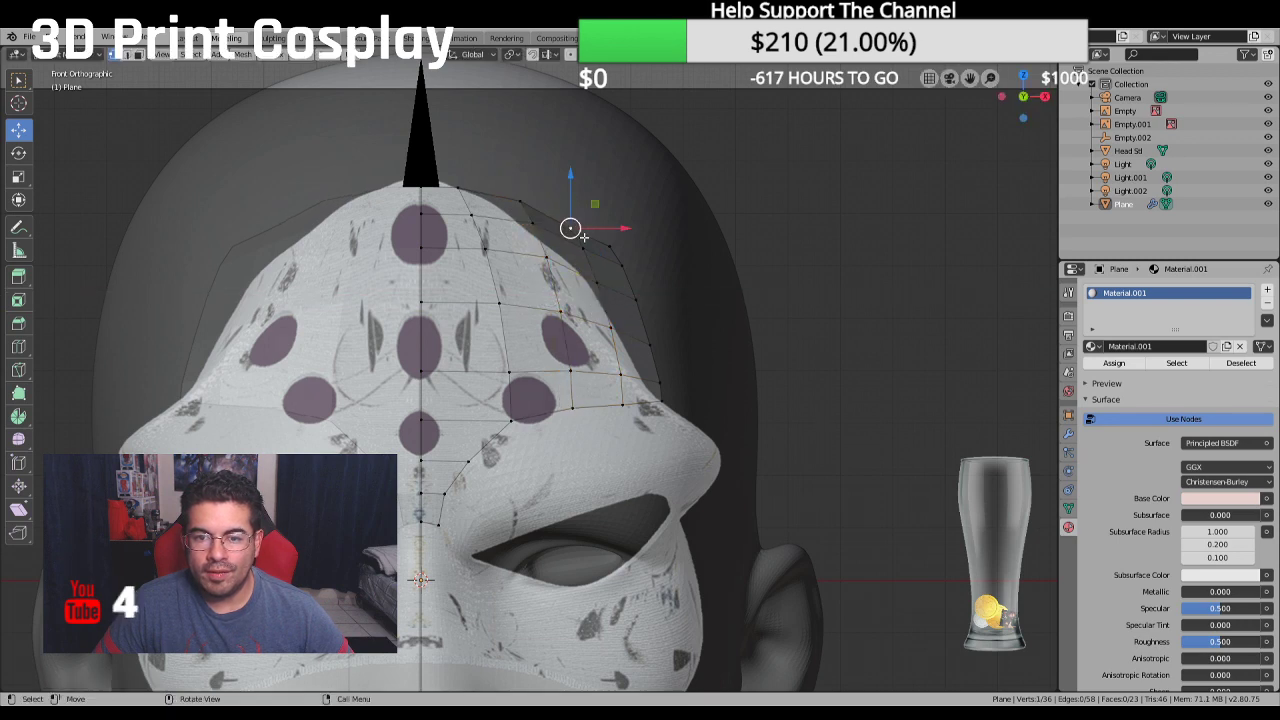
pyautogui.keyDown('ctrl'); pyautogui.click(624, 405); pyautogui.keyUp('ctrl')
pyautogui.click(648, 311)
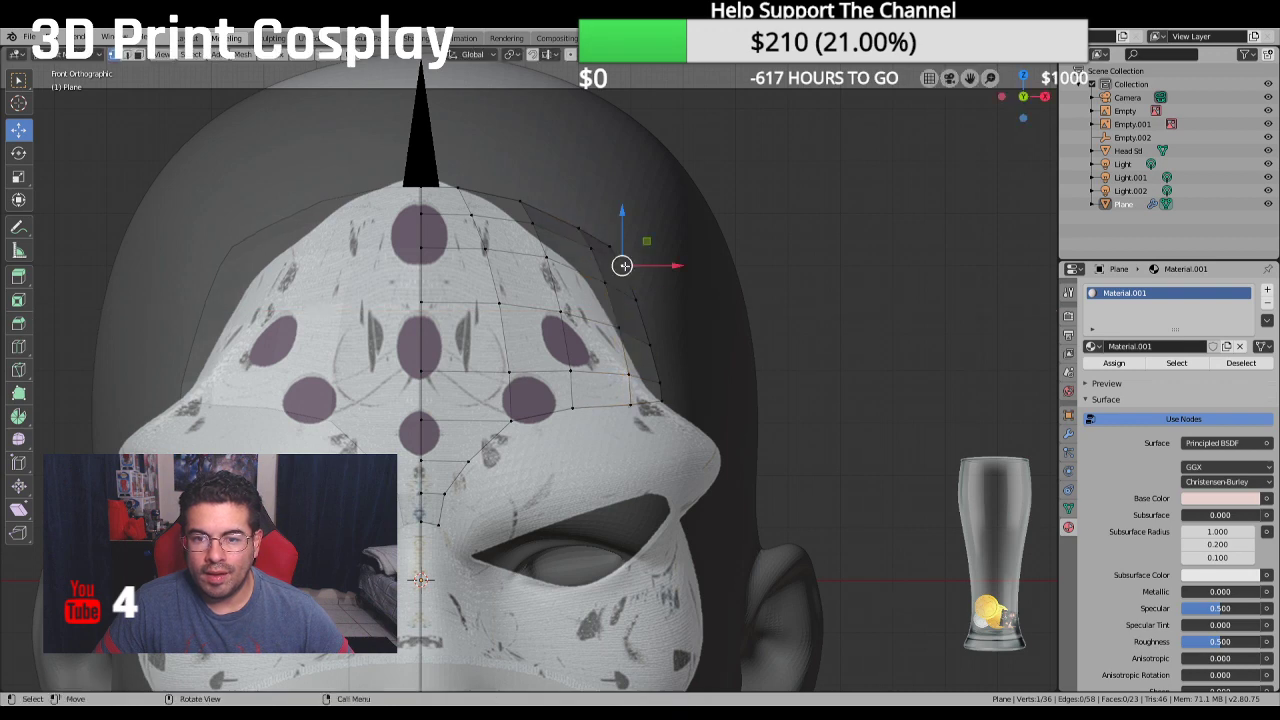
pyautogui.keyDown('ctrl'); pyautogui.click(665, 381); pyautogui.keyUp('ctrl')
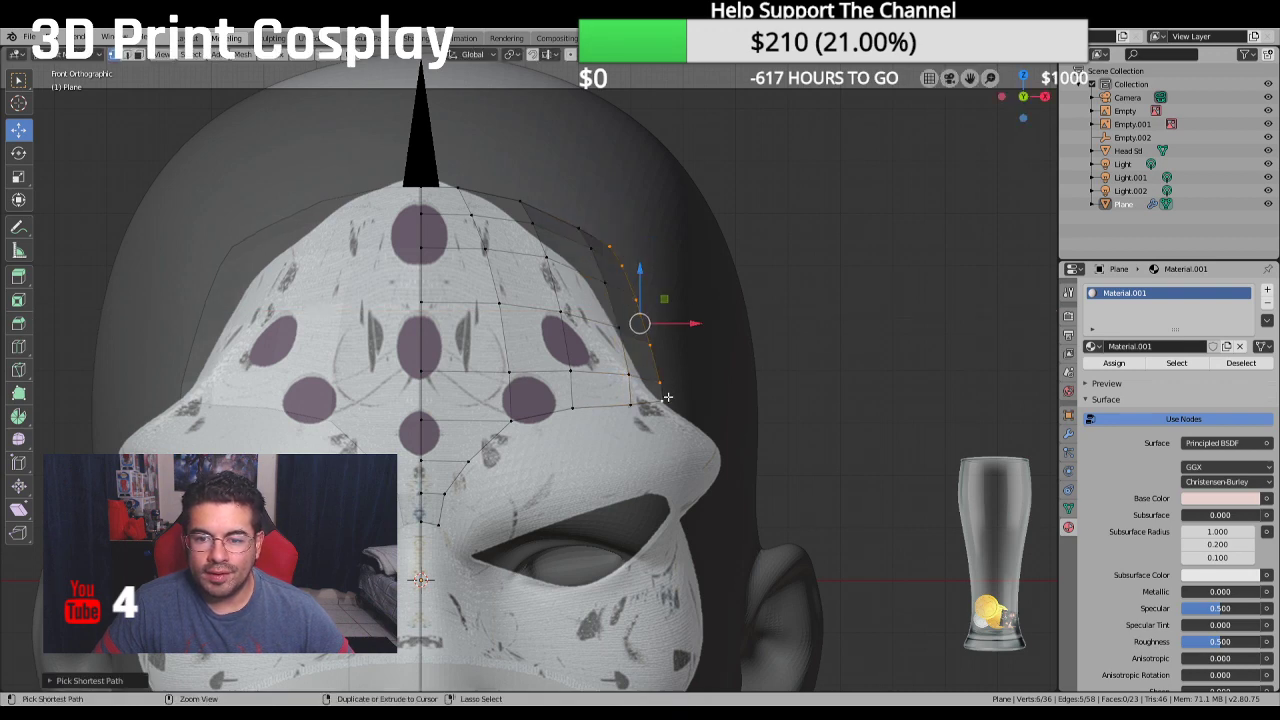
pyautogui.press('g')
pyautogui.press('x')
pyautogui.click(701, 326)
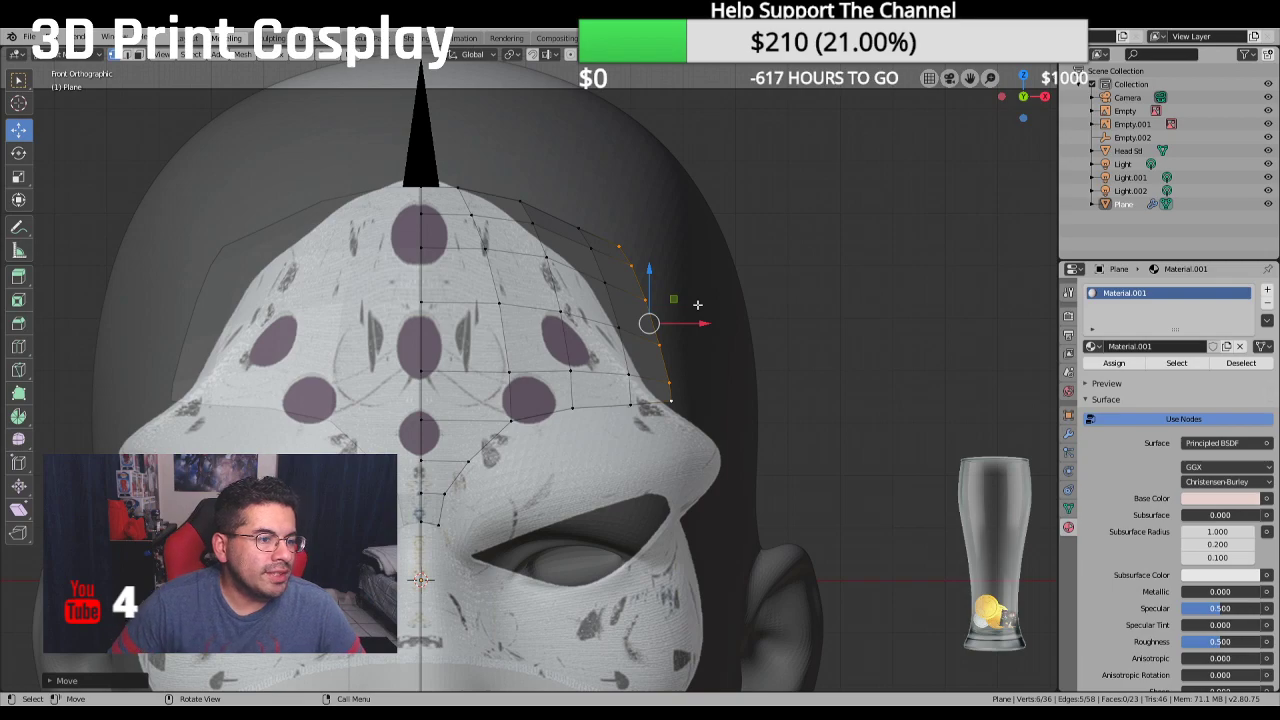
# Select the outermost column's three lowest vertices and move them back along Y toward the side of the head
pyautogui.moveTo(735, 300); pyautogui.dragTo(594, 303, button='middle')
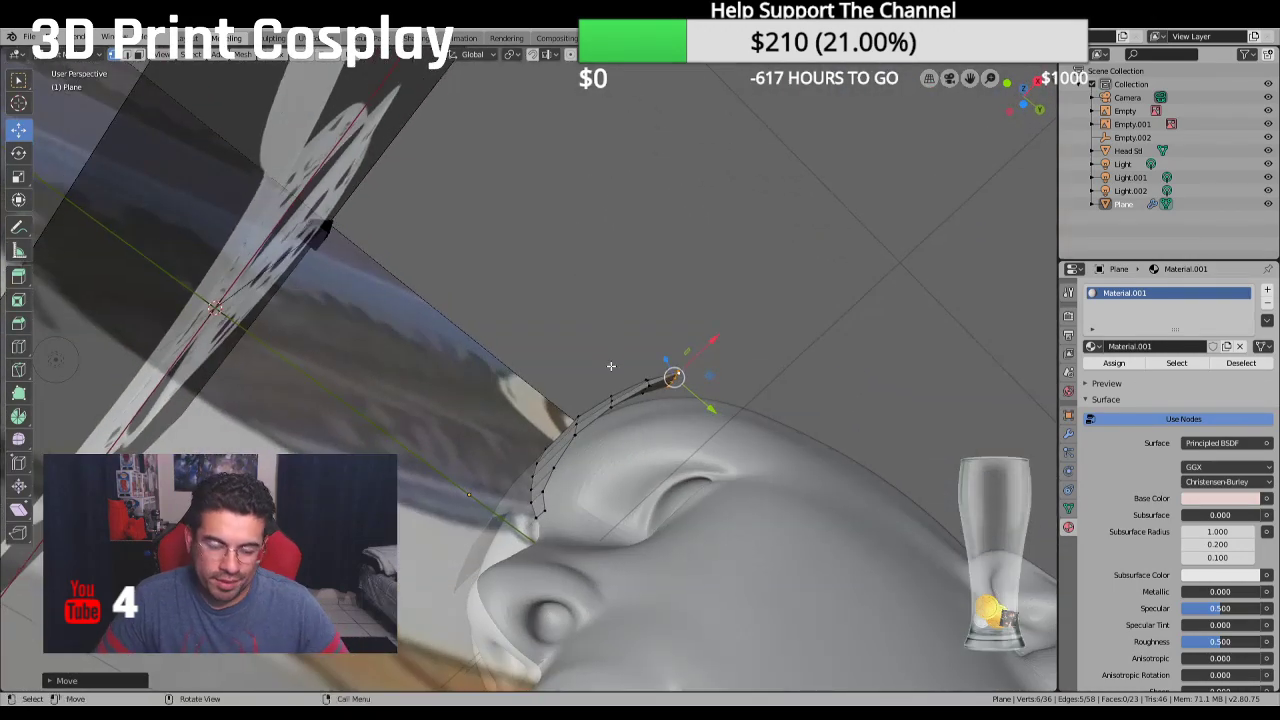
pyautogui.moveTo(617, 398); pyautogui.dragTo(566, 525, button='middle')
pyautogui.click(646, 396)
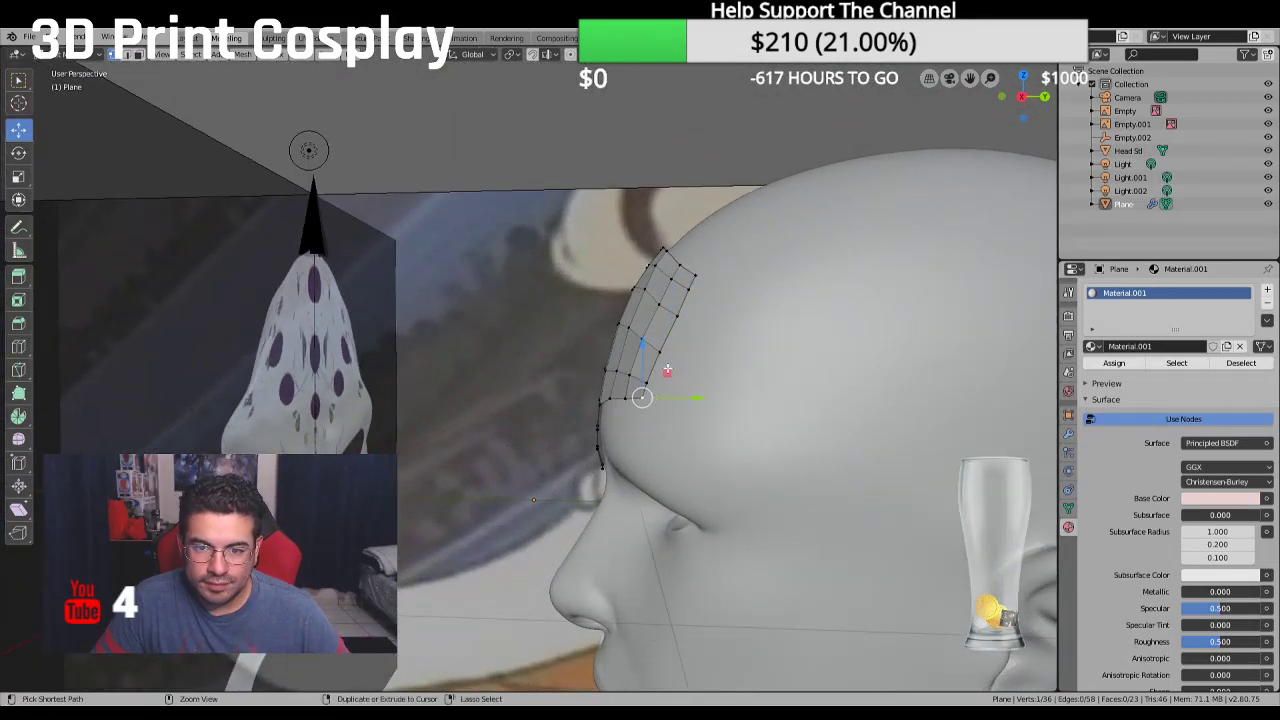
pyautogui.keyDown('ctrl'); pyautogui.click(660, 352); pyautogui.keyUp('ctrl')
pyautogui.moveTo(696, 379); pyautogui.dragTo(704, 380)
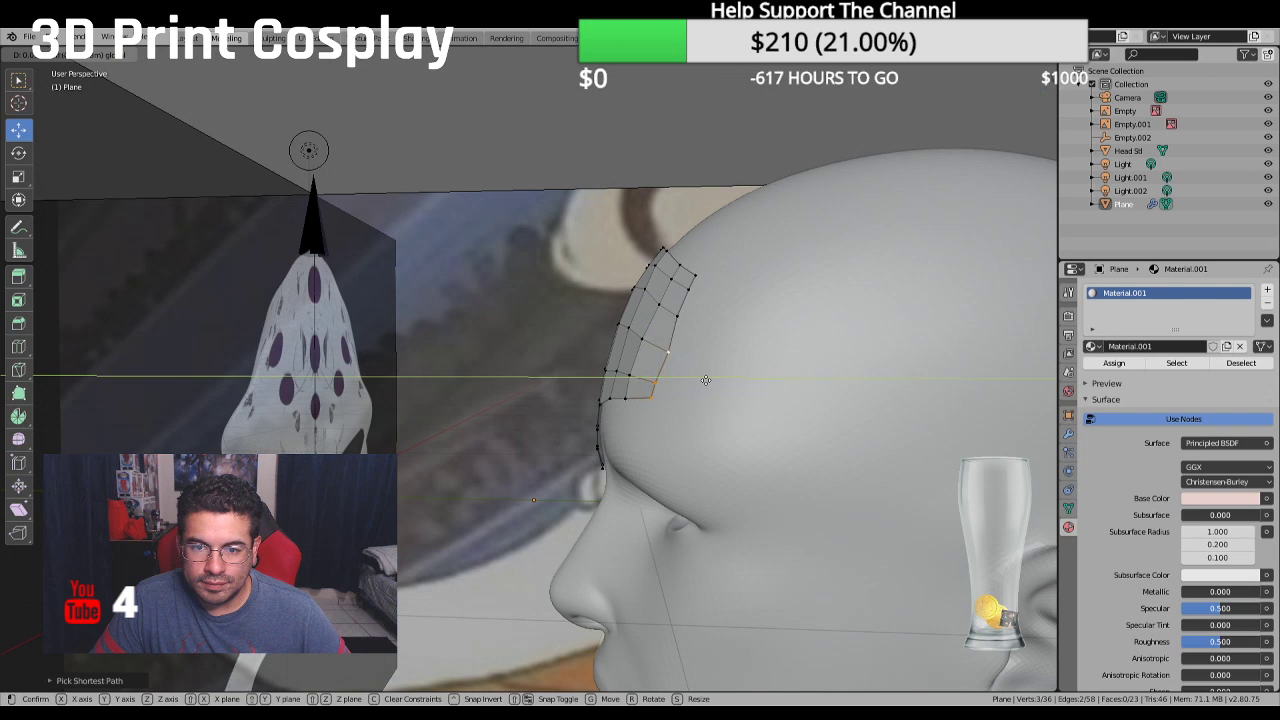
# Move individual upper vertices of the outermost column back along Y to smooth its curve
pyautogui.click(731, 317)
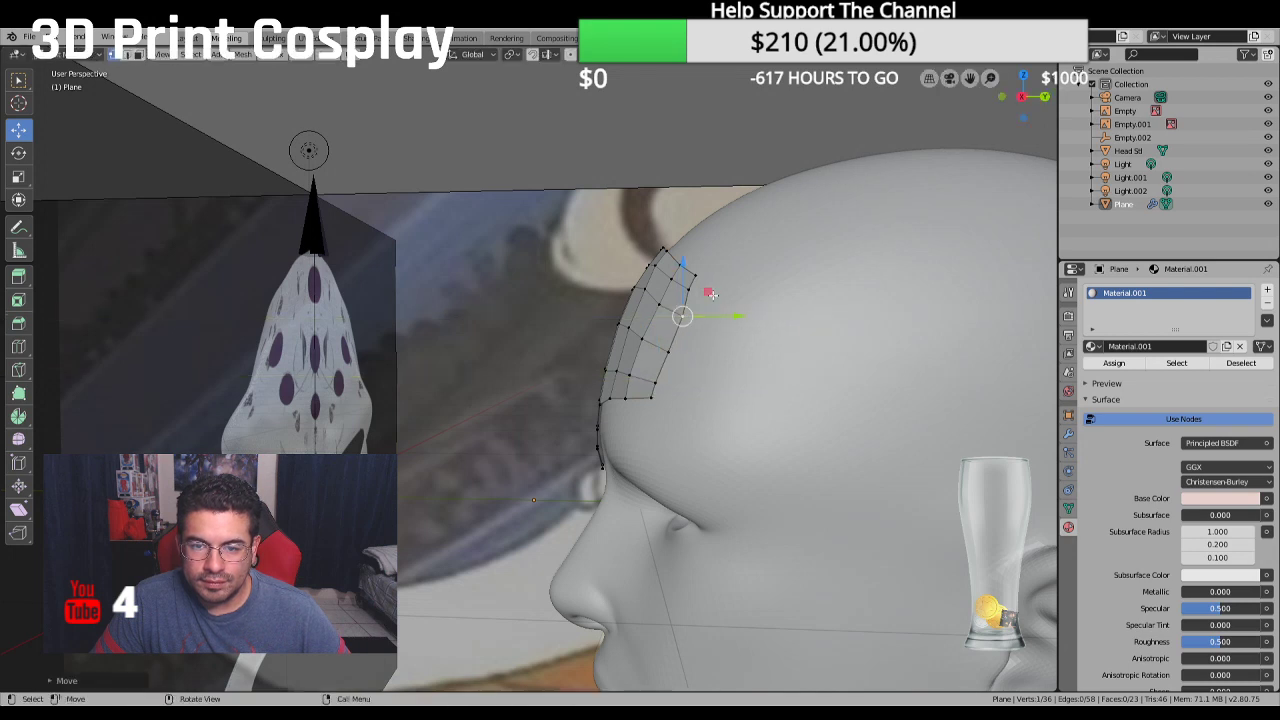
pyautogui.moveTo(738, 293); pyautogui.dragTo(743, 293)
pyautogui.click(697, 275)
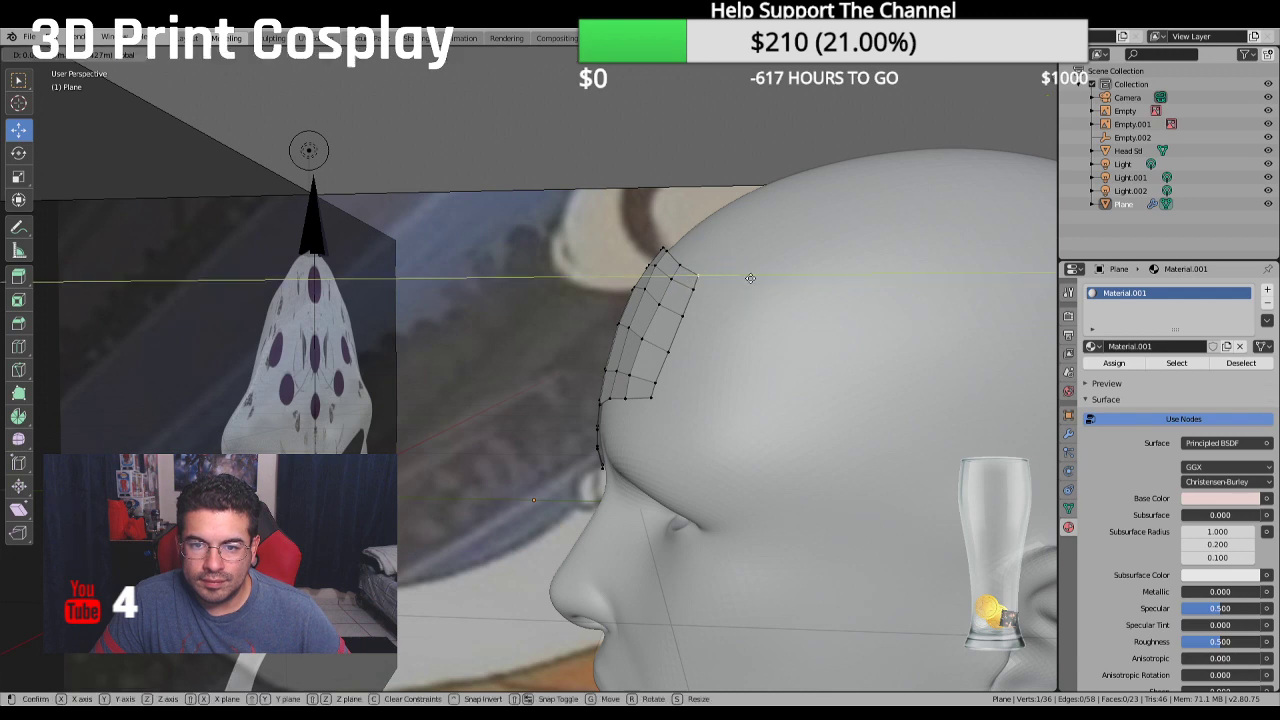
pyautogui.scroll(2, 679, 275)
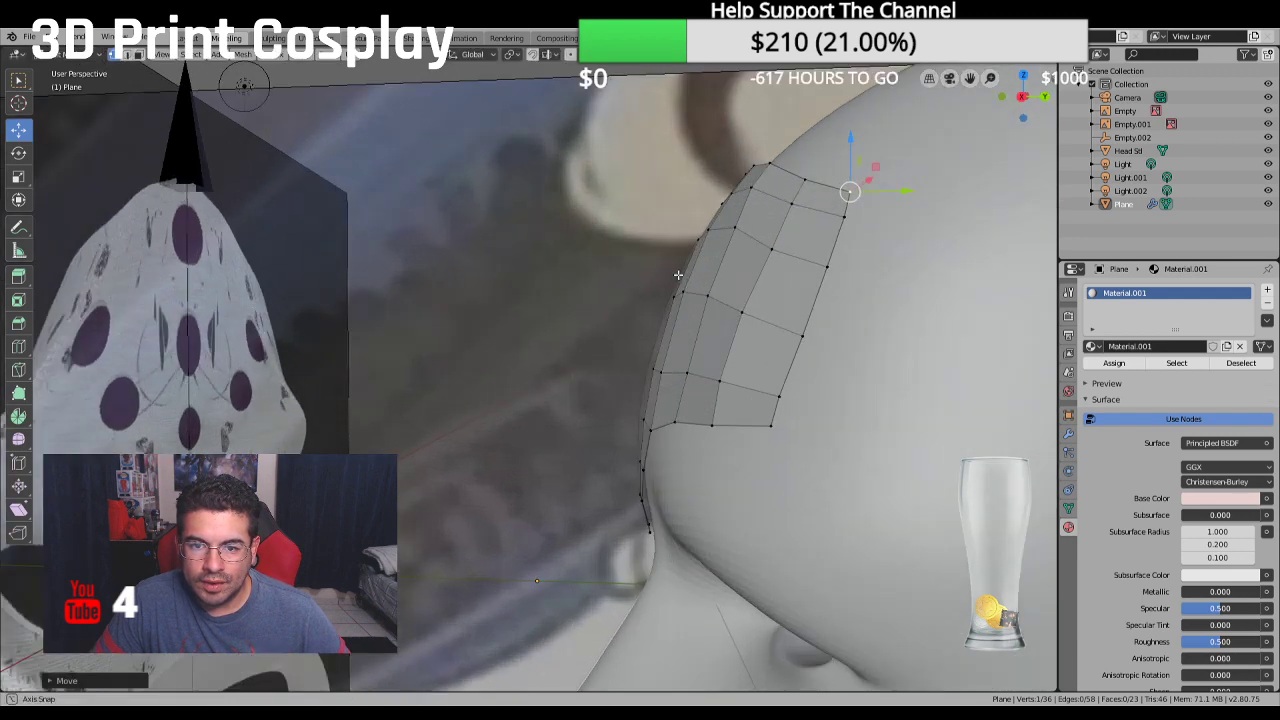
# Adjust the top vertices of the second-outermost column along Z to smooth the strip's upper edge
pyautogui.moveTo(679, 275); pyautogui.dragTo(750, 300, button='middle')
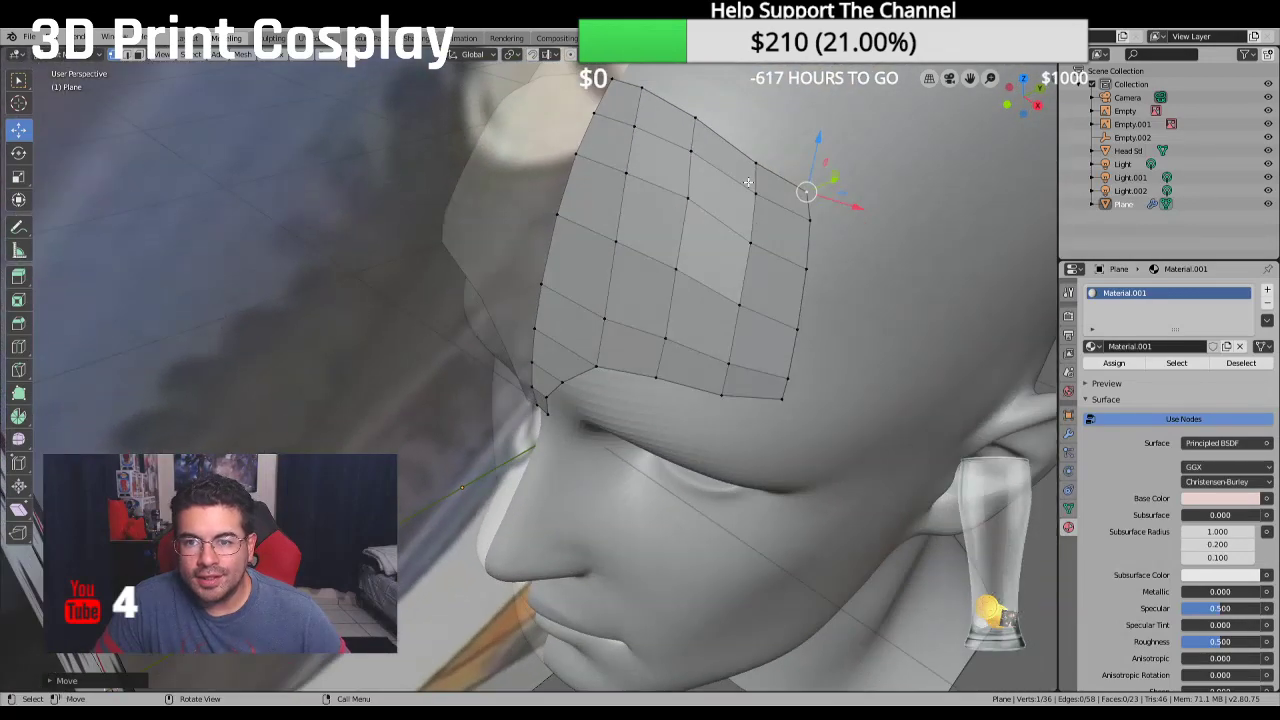
pyautogui.press('g')
pyautogui.press('z')
pyautogui.moveTo(770, 114); pyautogui.dragTo(763, 149)
pyautogui.click(757, 199)
pyautogui.moveTo(764, 149)
pyautogui.mouseDown(button='middle')
pyautogui.moveTo(774, 122)
pyautogui.moveTo(745, 82)
pyautogui.moveTo(776, 131)
pyautogui.mouseUp(button='middle')
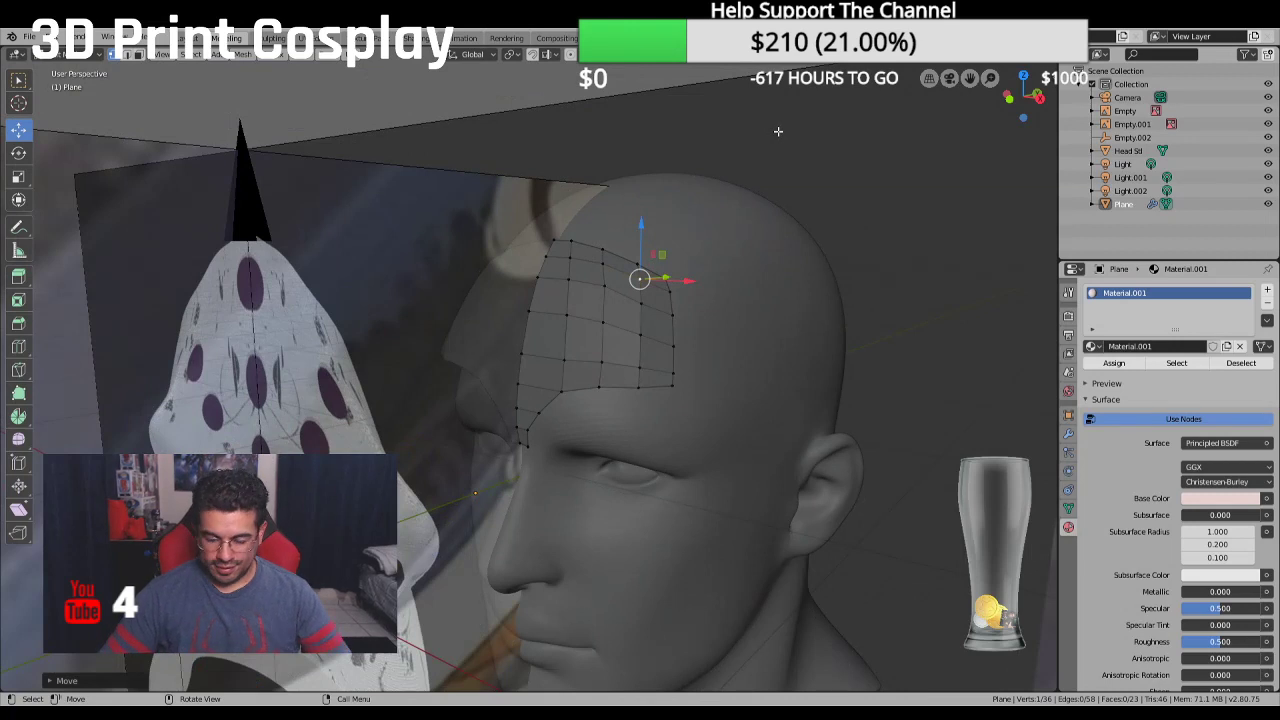
# Select the strip's lower edge from the nose bridge to the outer corner and extrude it forward as a narrow row
pyautogui.press('KP_1')
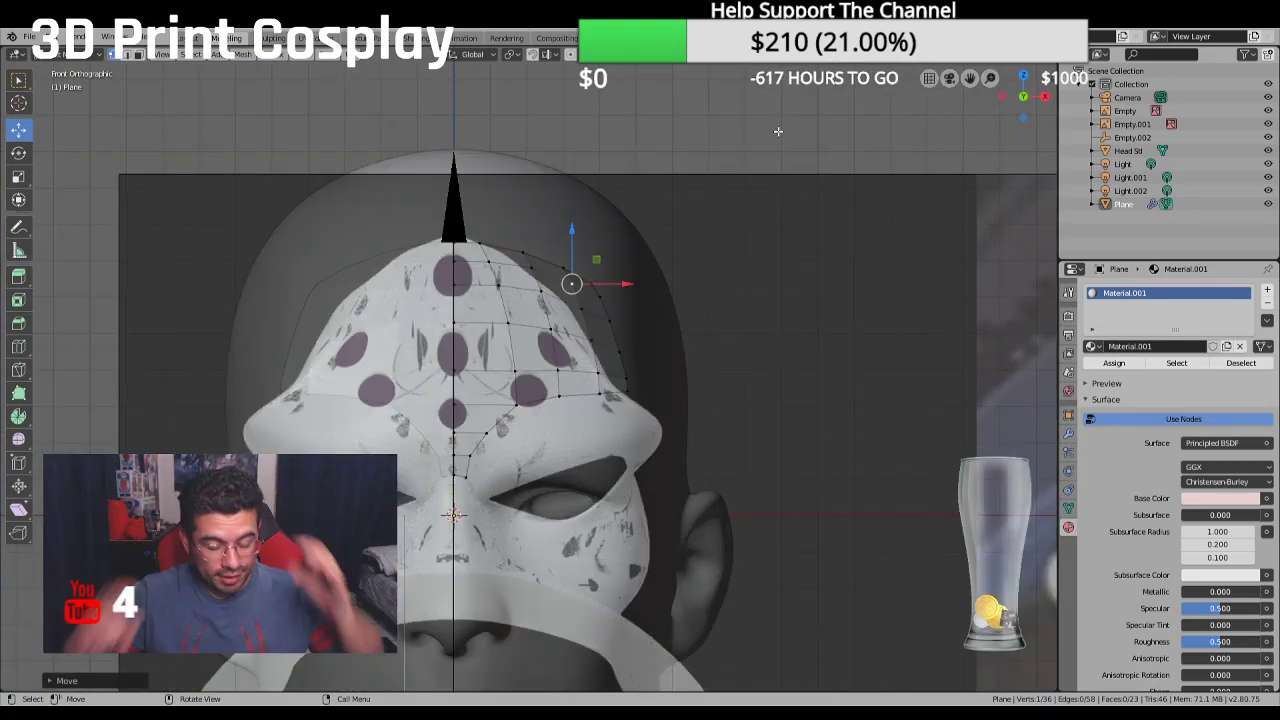
pyautogui.scroll(2, 613, 286)
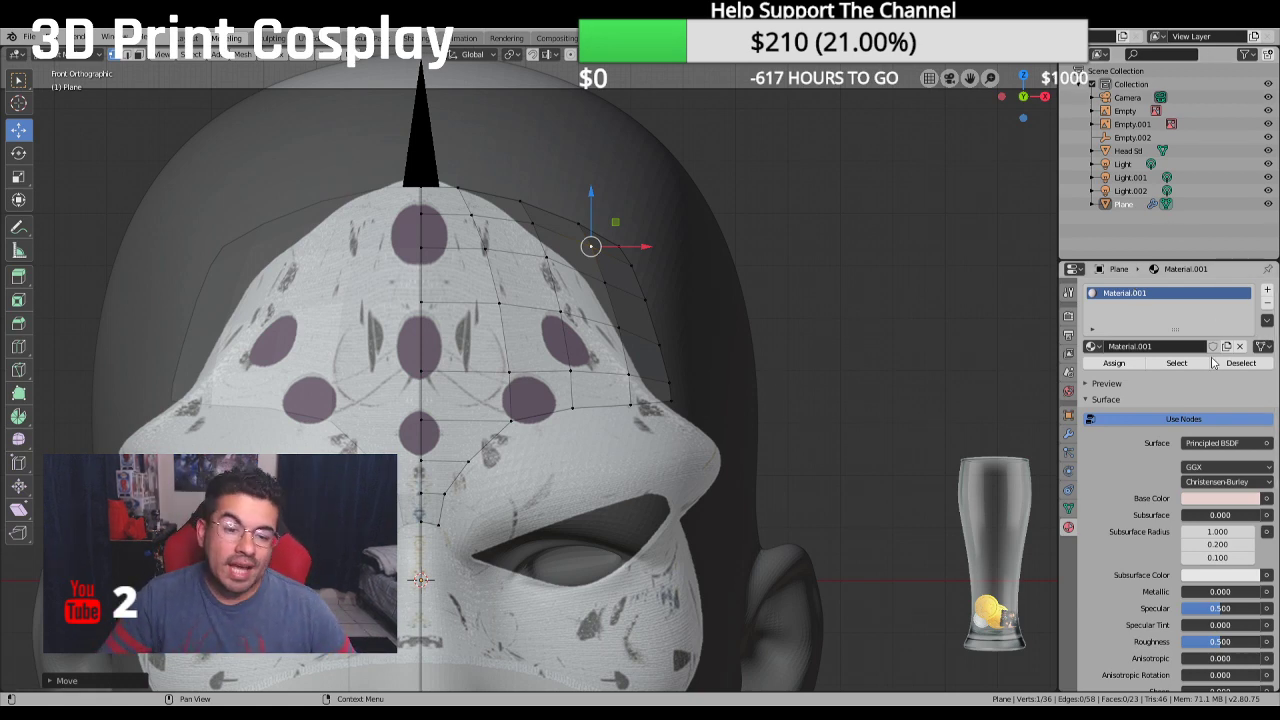
pyautogui.click(434, 521)
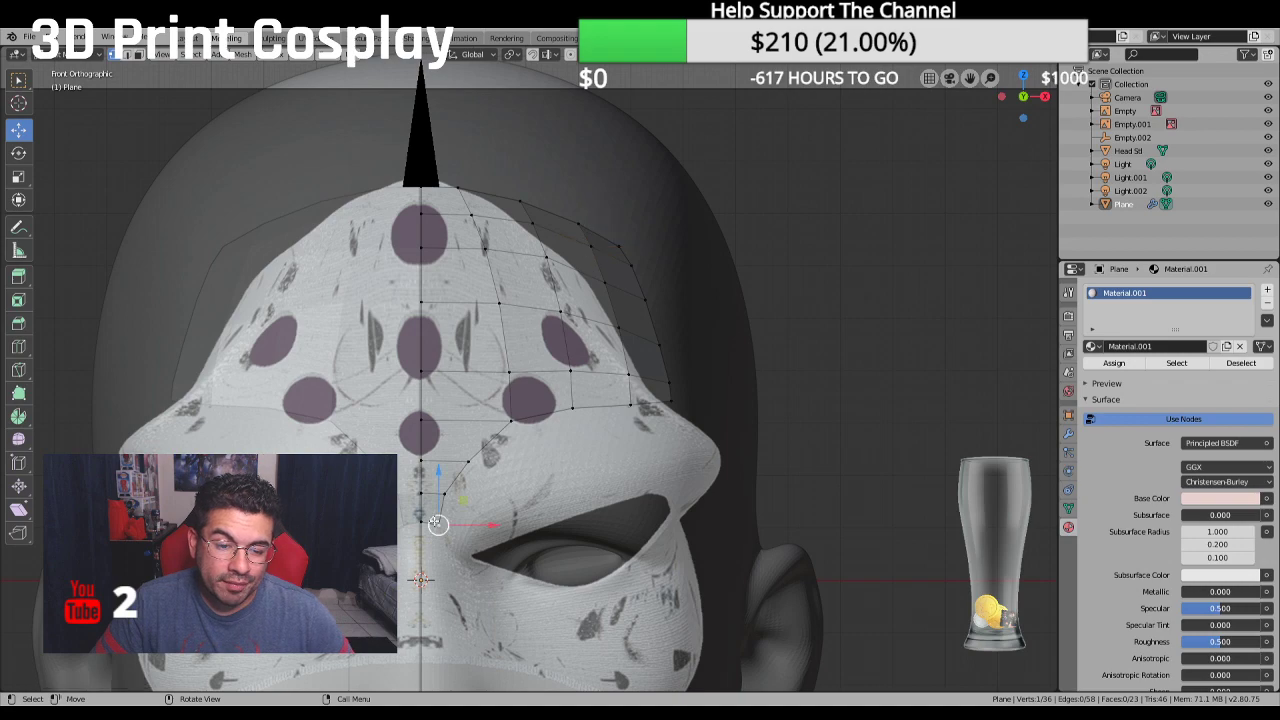
pyautogui.keyDown('ctrl'); pyautogui.click(672, 399); pyautogui.keyUp('ctrl')
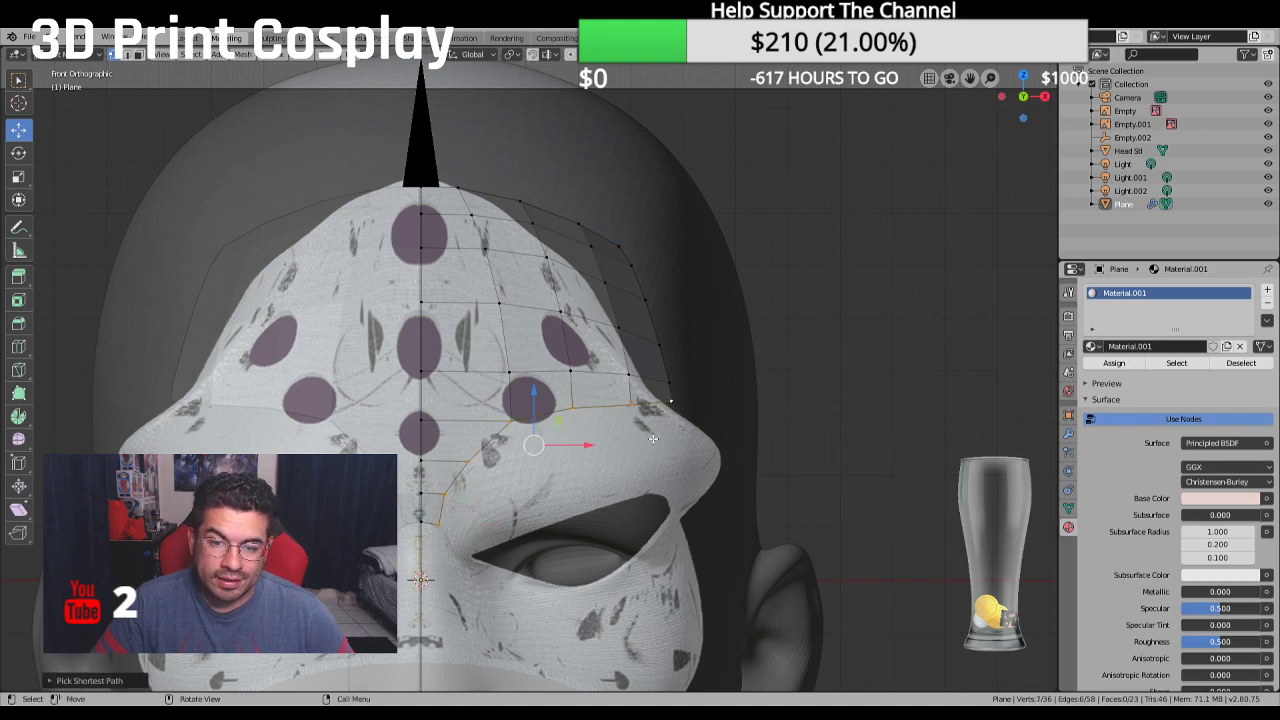
pyautogui.moveTo(672, 399); pyautogui.dragTo(617, 437, button='middle')
pyautogui.press('e')
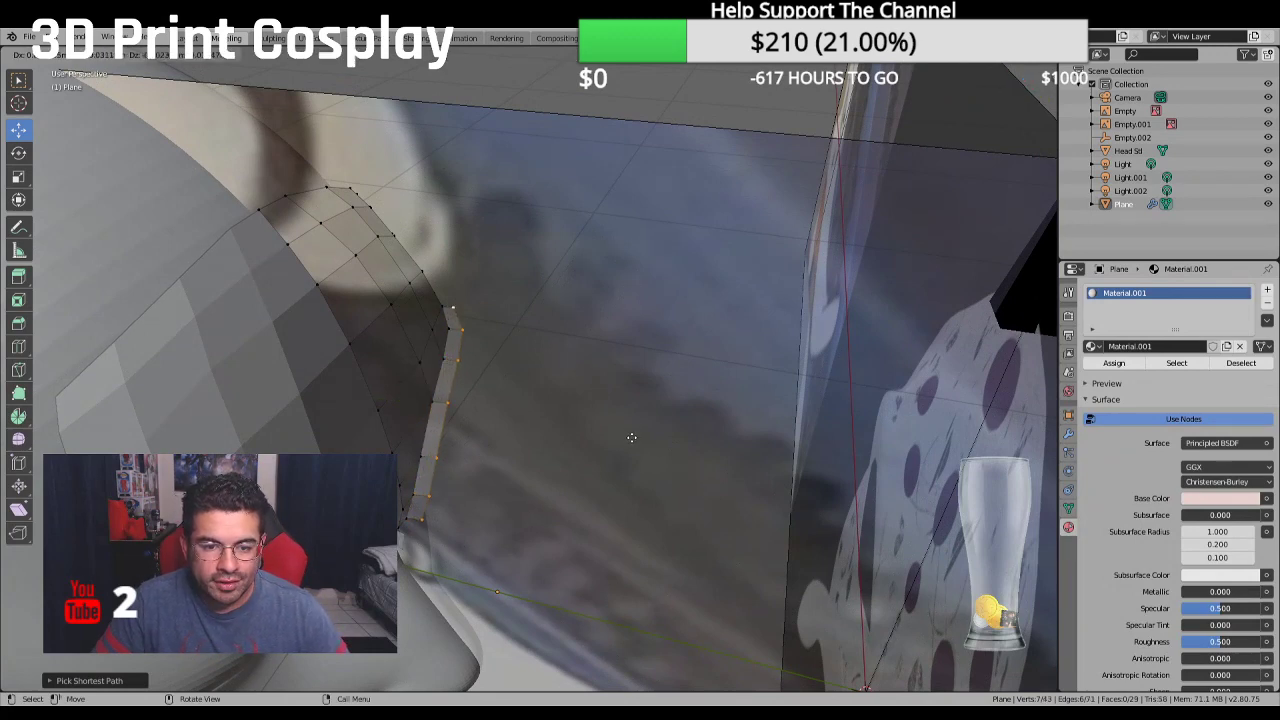
pyautogui.click(628, 437)
# Lower the extruded brow row and shift it slightly along X, checking it from the front and side
pyautogui.moveTo(626, 436); pyautogui.dragTo(586, 391, button='middle')
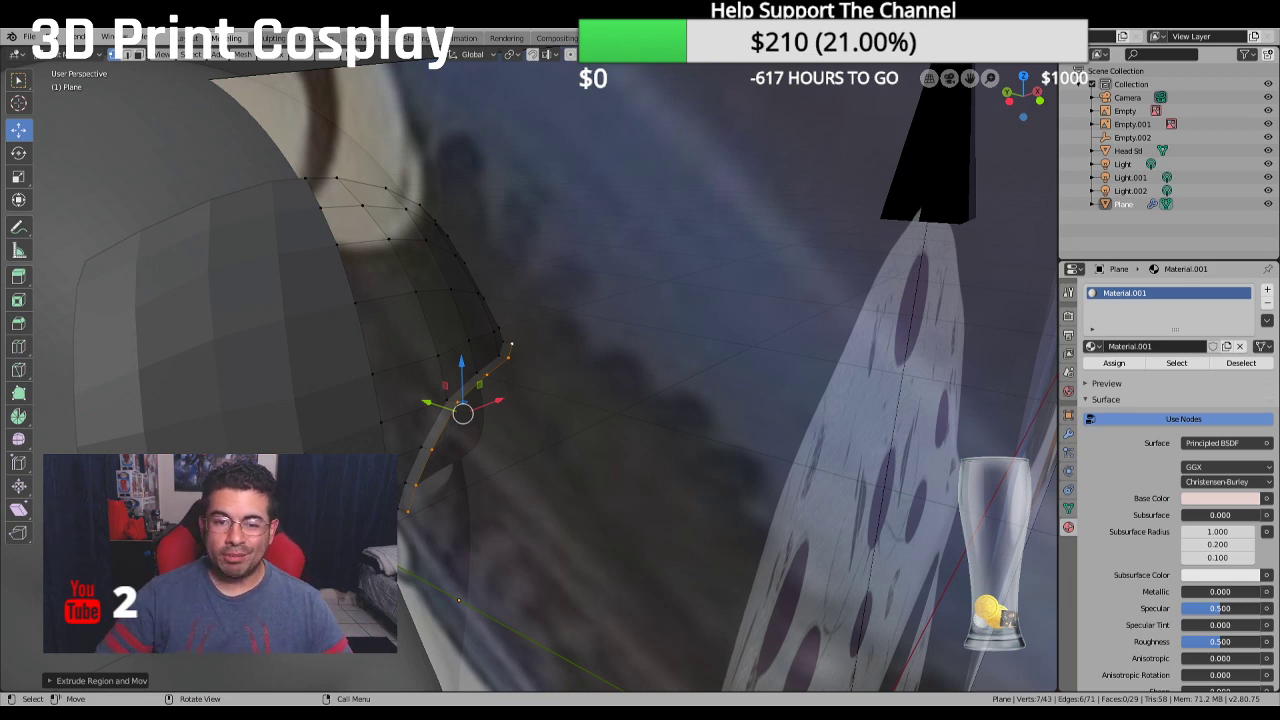
pyautogui.moveTo(394, 410); pyautogui.dragTo(356, 374, button='middle')
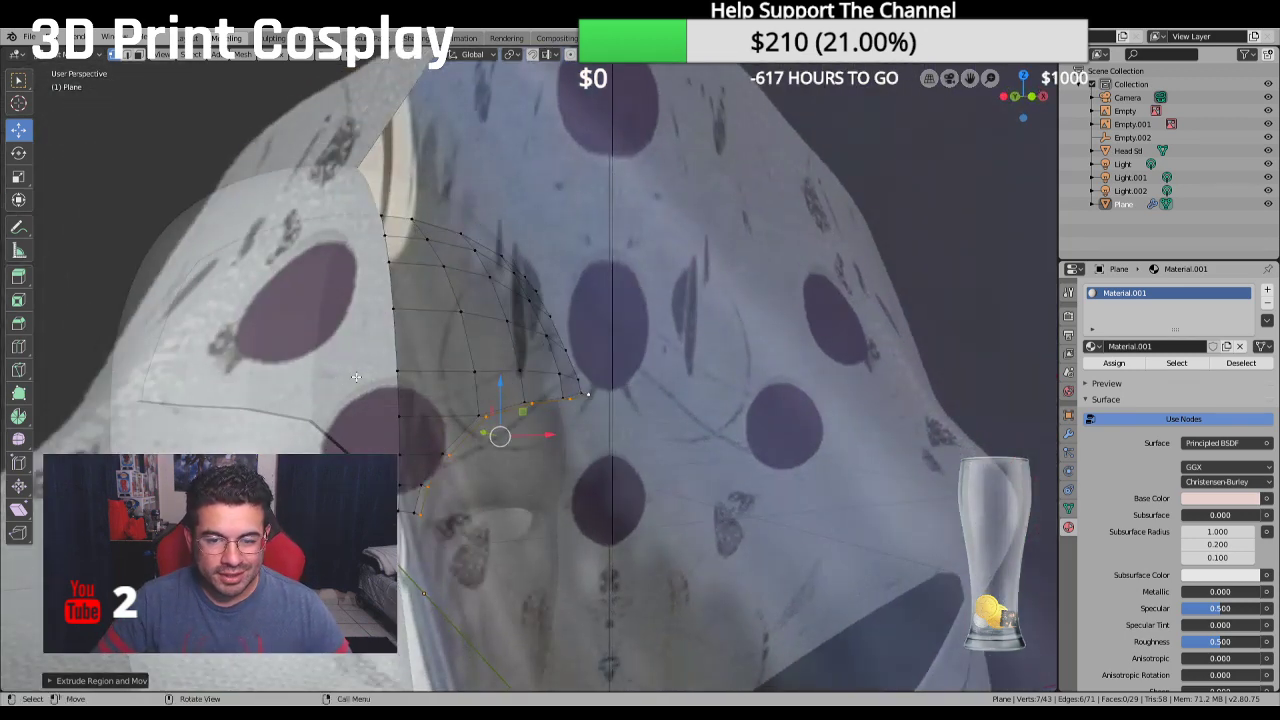
pyautogui.press('KP_3')
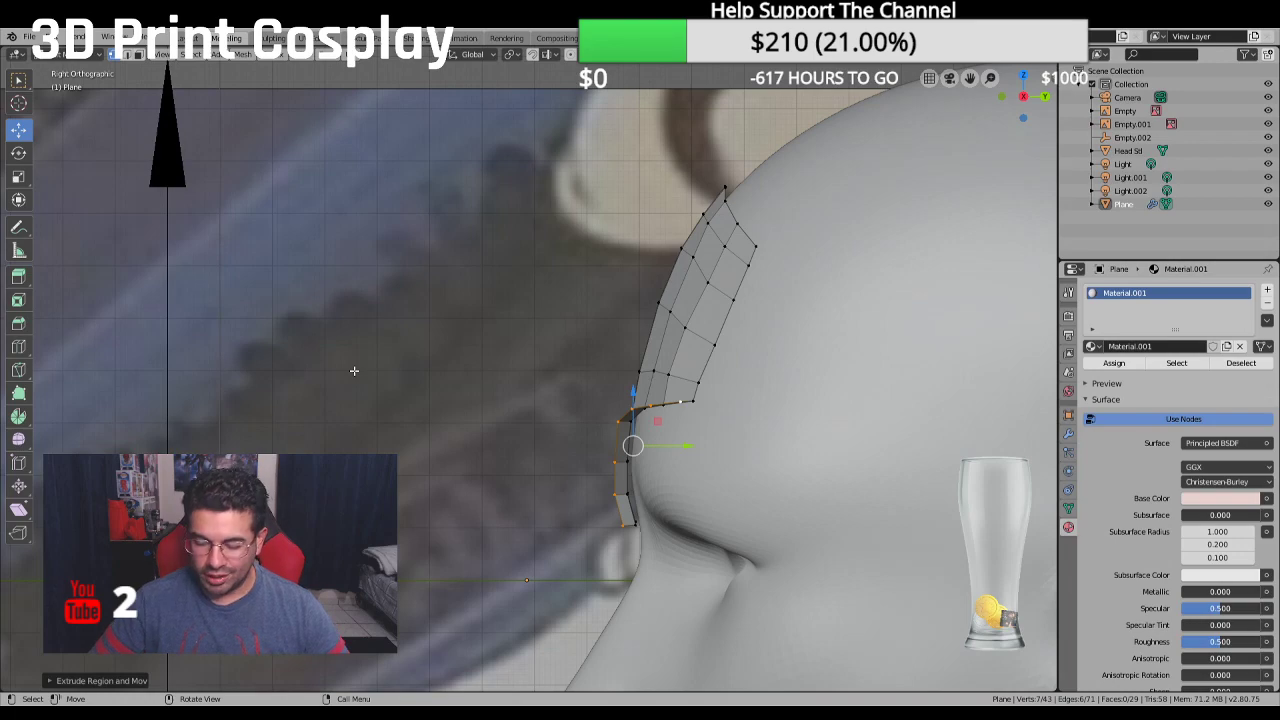
pyautogui.press('KP_1')
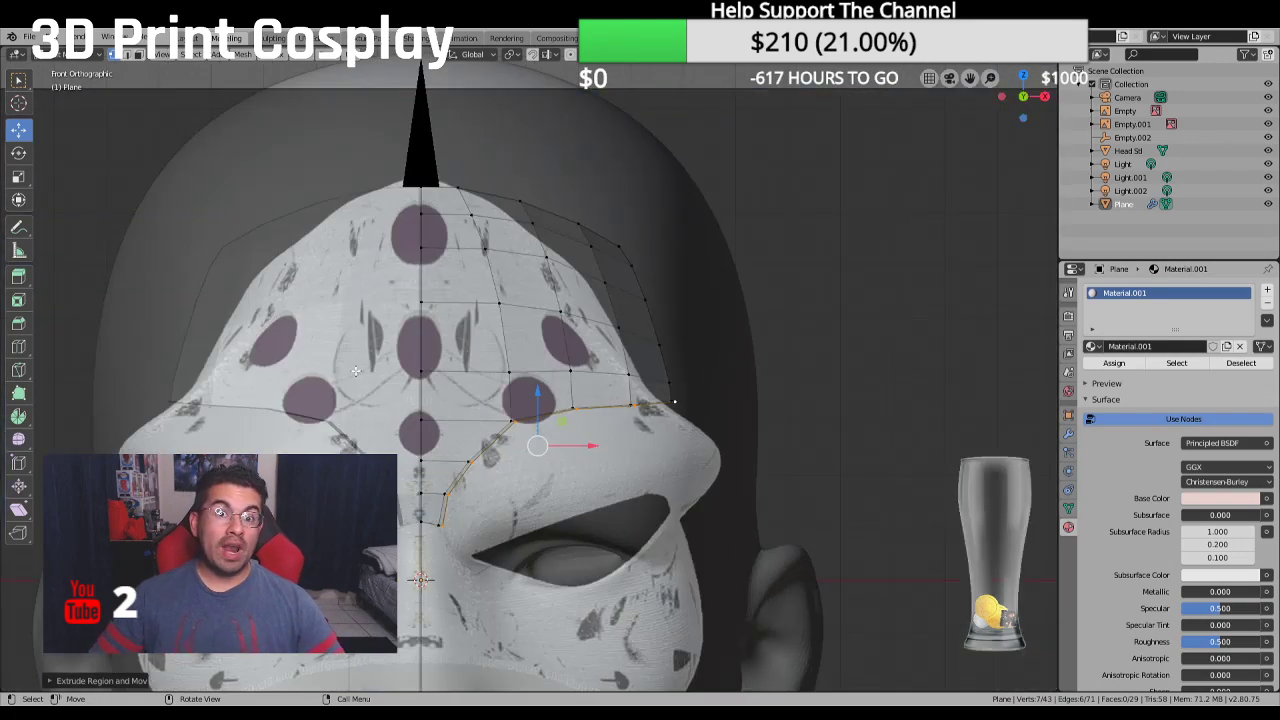
pyautogui.moveTo(356, 371); pyautogui.dragTo(641, 385, button='middle')
pyautogui.moveTo(452, 363); pyautogui.dragTo(454, 370)
pyautogui.moveTo(455, 371); pyautogui.dragTo(476, 329, button='middle')
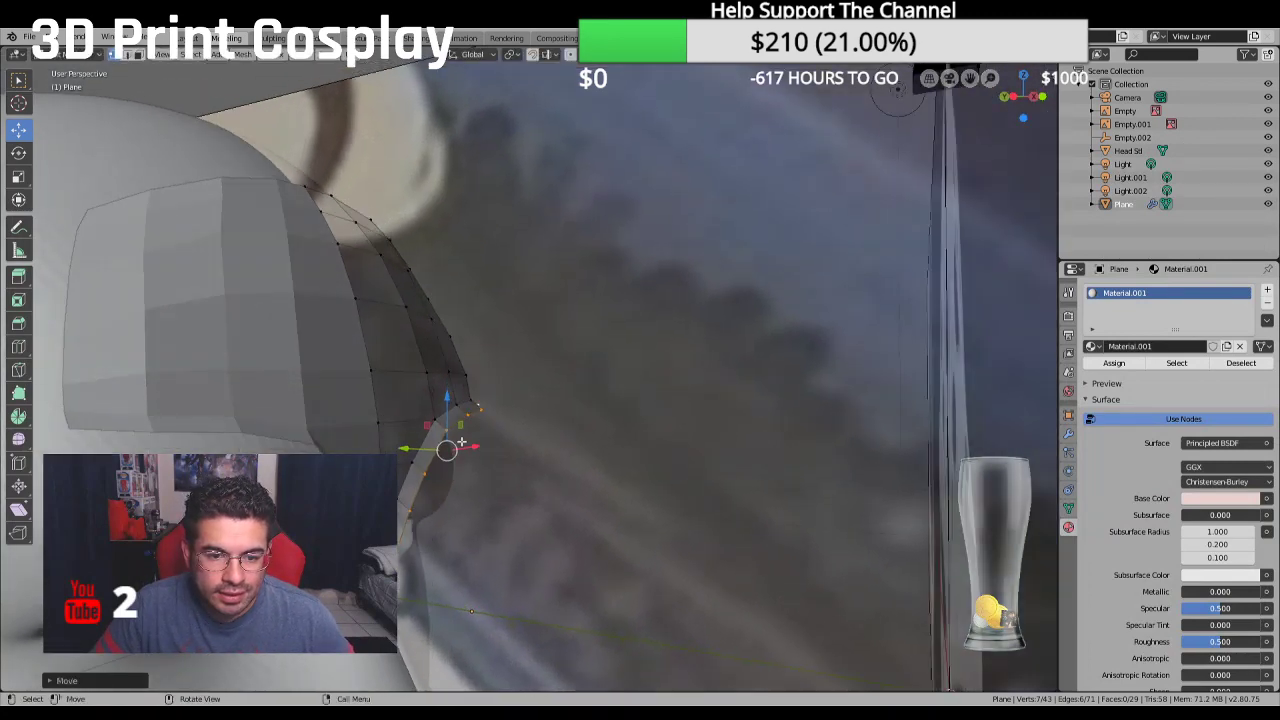
pyautogui.press('g')
pyautogui.press('x')
pyautogui.click(409, 446)
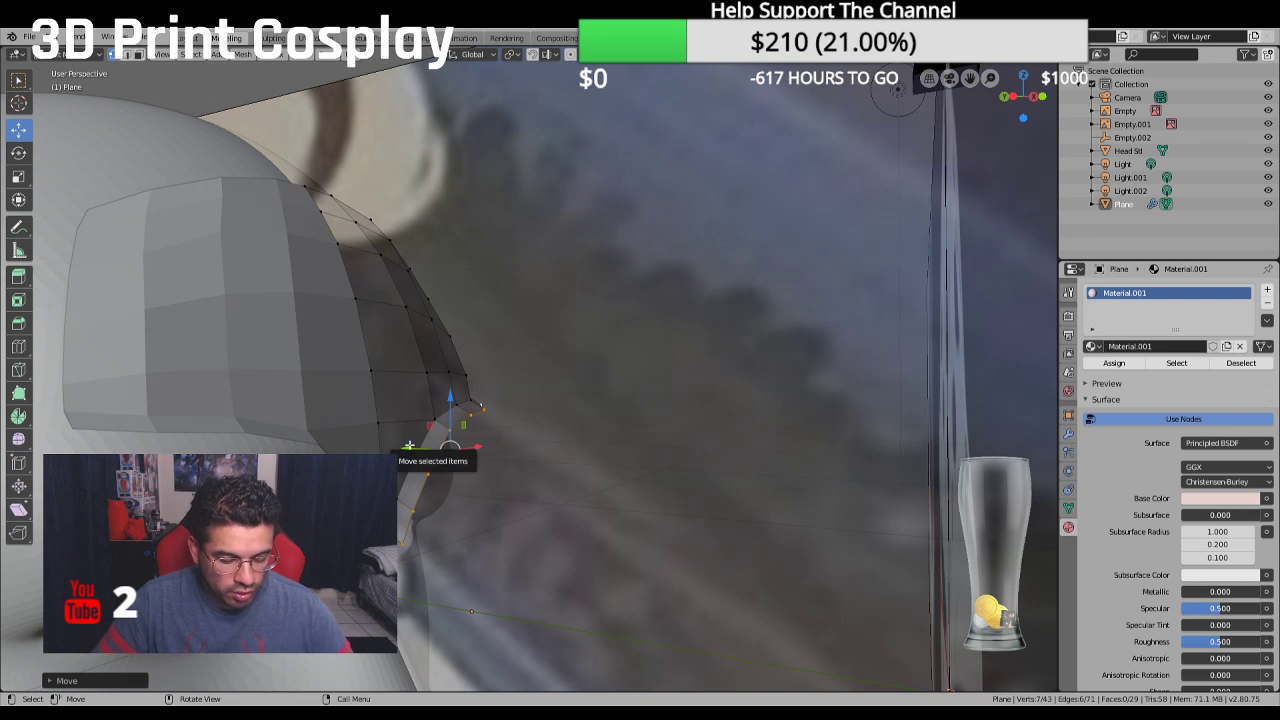
# Extrude the brow row's edge once more, outward and down, to add a second row below the forehead
pyautogui.press('e')
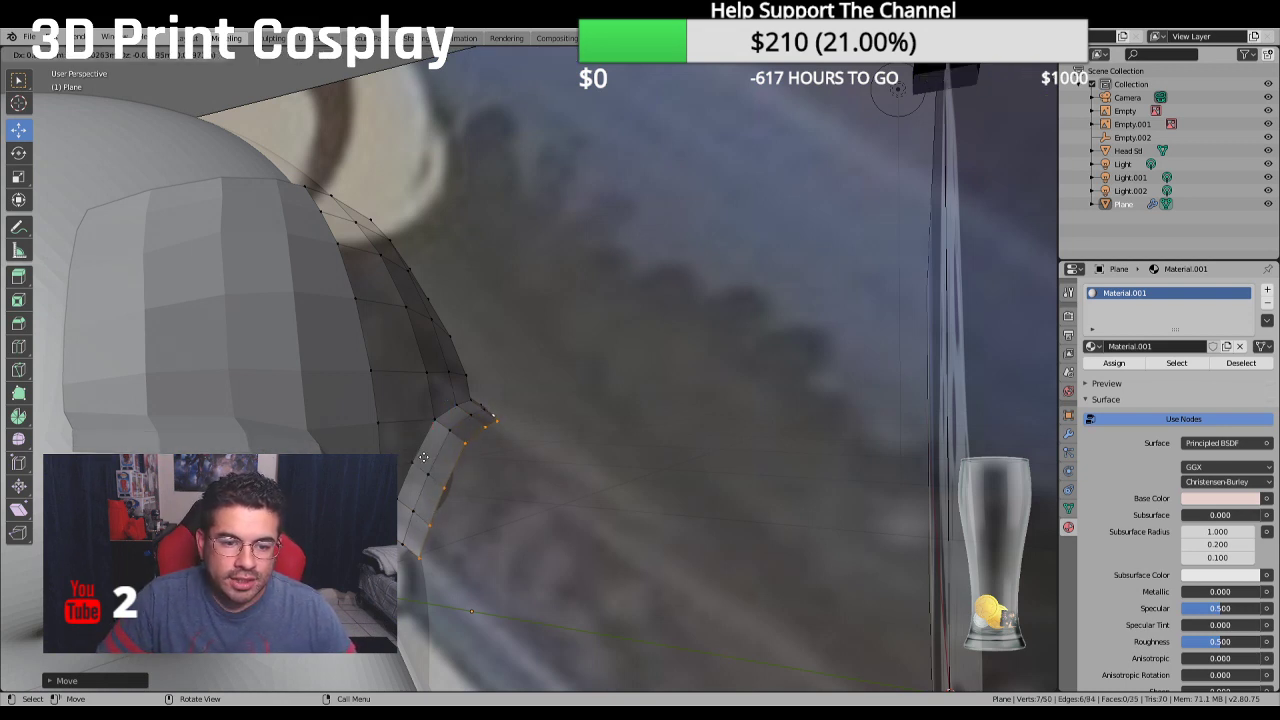
pyautogui.click(421, 461)
pyautogui.moveTo(421, 461); pyautogui.dragTo(560, 470, button='middle')
pyautogui.moveTo(474, 577); pyautogui.dragTo(533, 557, button='middle')
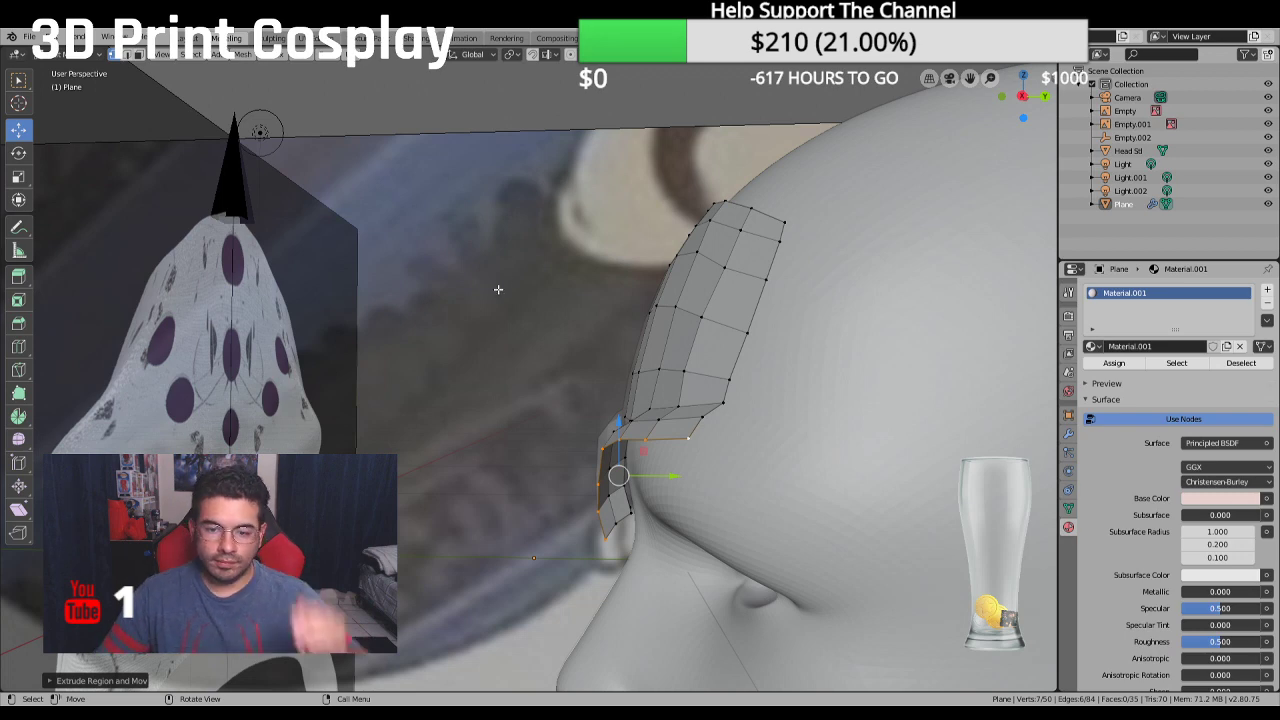
# Select the brow's crease row from the inner bend to the outer corner in front view and raise it slightly
pyautogui.moveTo(497, 289); pyautogui.dragTo(617, 298, button='middle')
pyautogui.scroll(5, 617, 298)
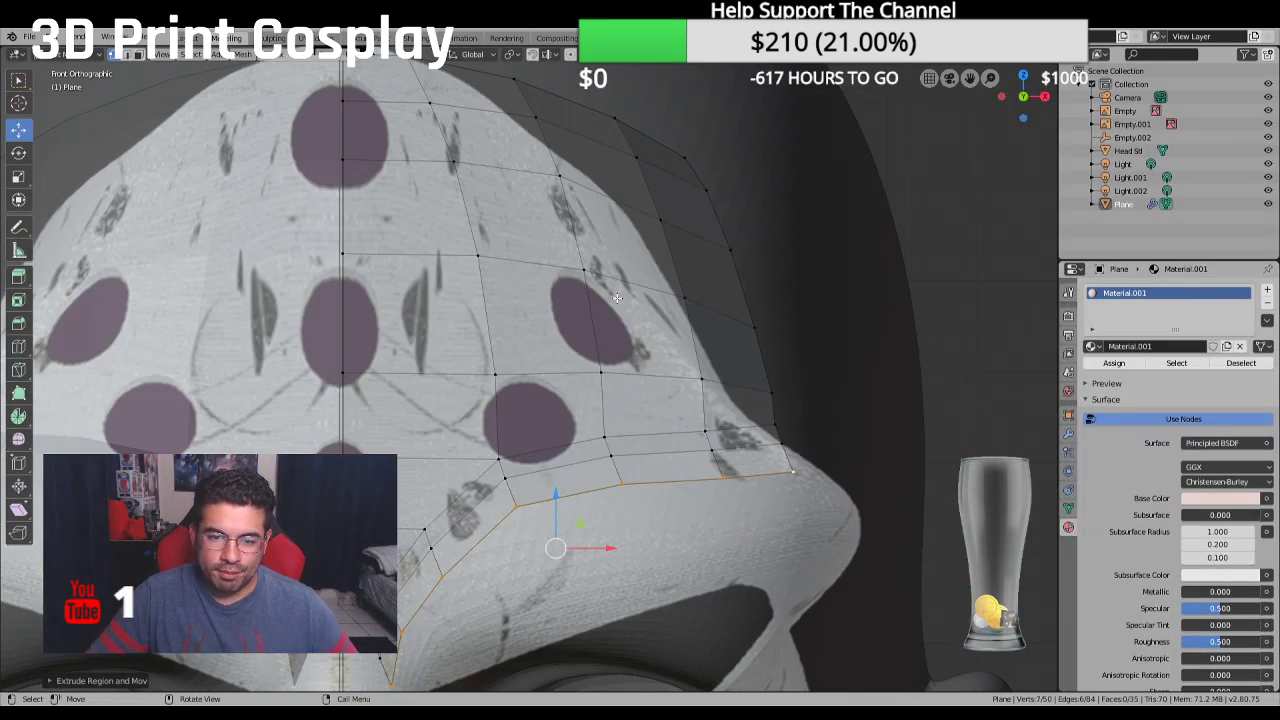
pyautogui.click(510, 478)
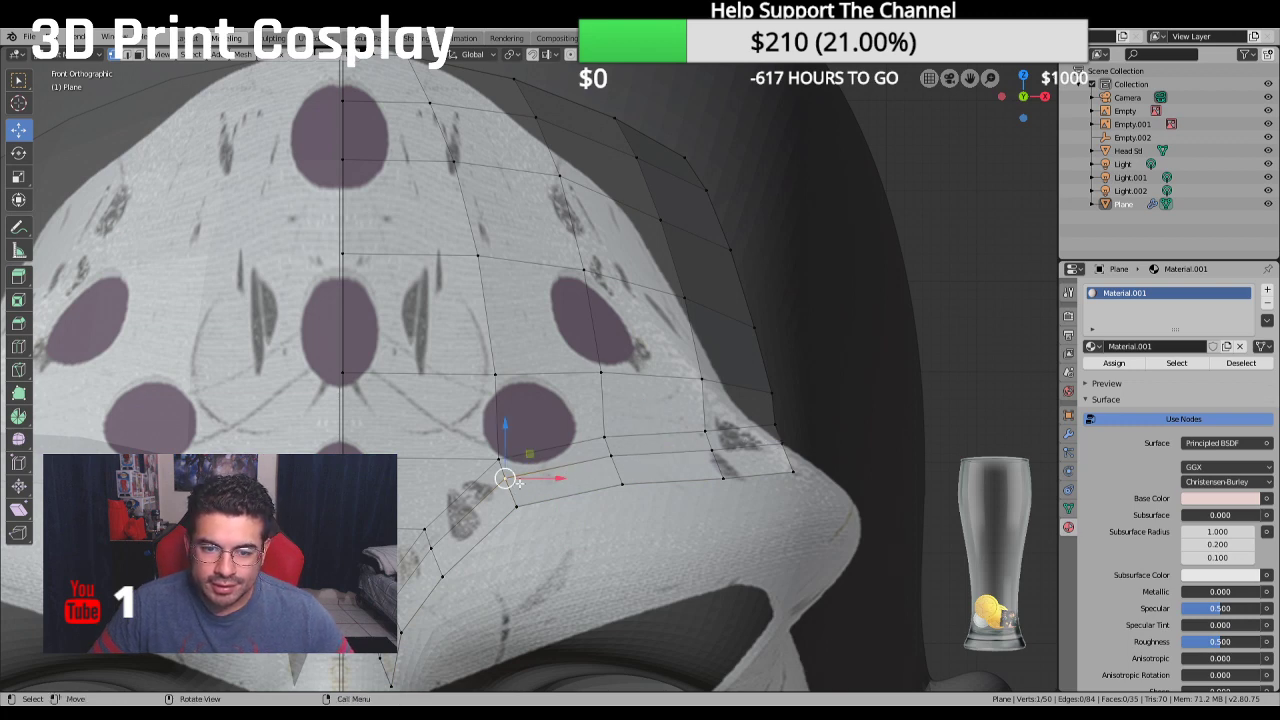
pyautogui.keyDown('ctrl'); pyautogui.click(781, 444); pyautogui.keyUp('ctrl')
pyautogui.moveTo(651, 411); pyautogui.dragTo(650, 405)
# Nudge the crease row's outer corner vertex slightly downward to follow the mask's outline in front view
pyautogui.click(716, 439)
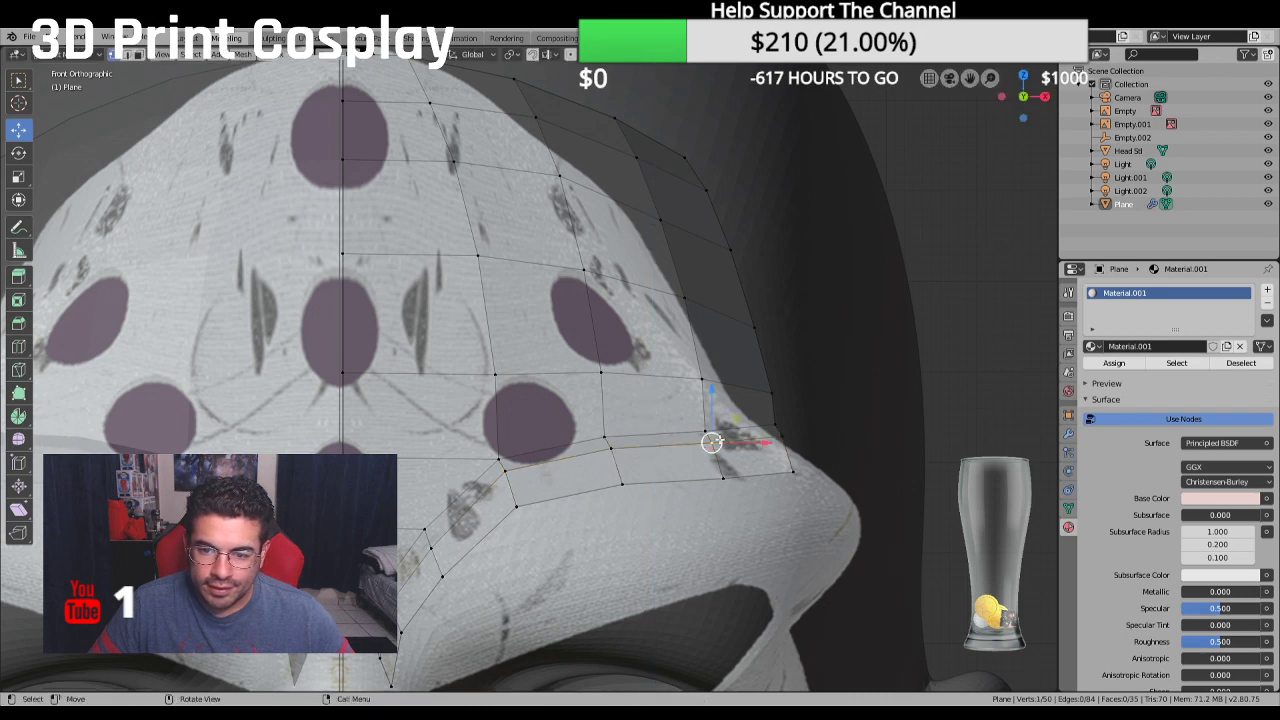
pyautogui.click(698, 422)
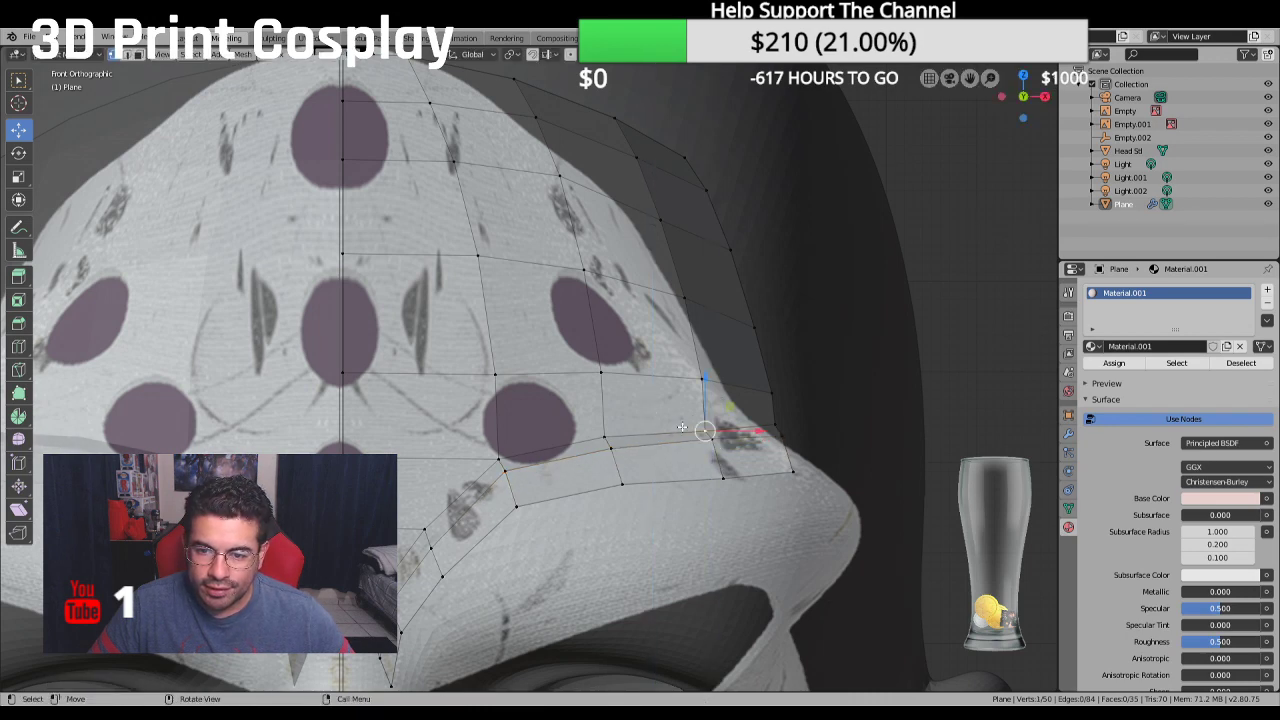
pyautogui.click(778, 424)
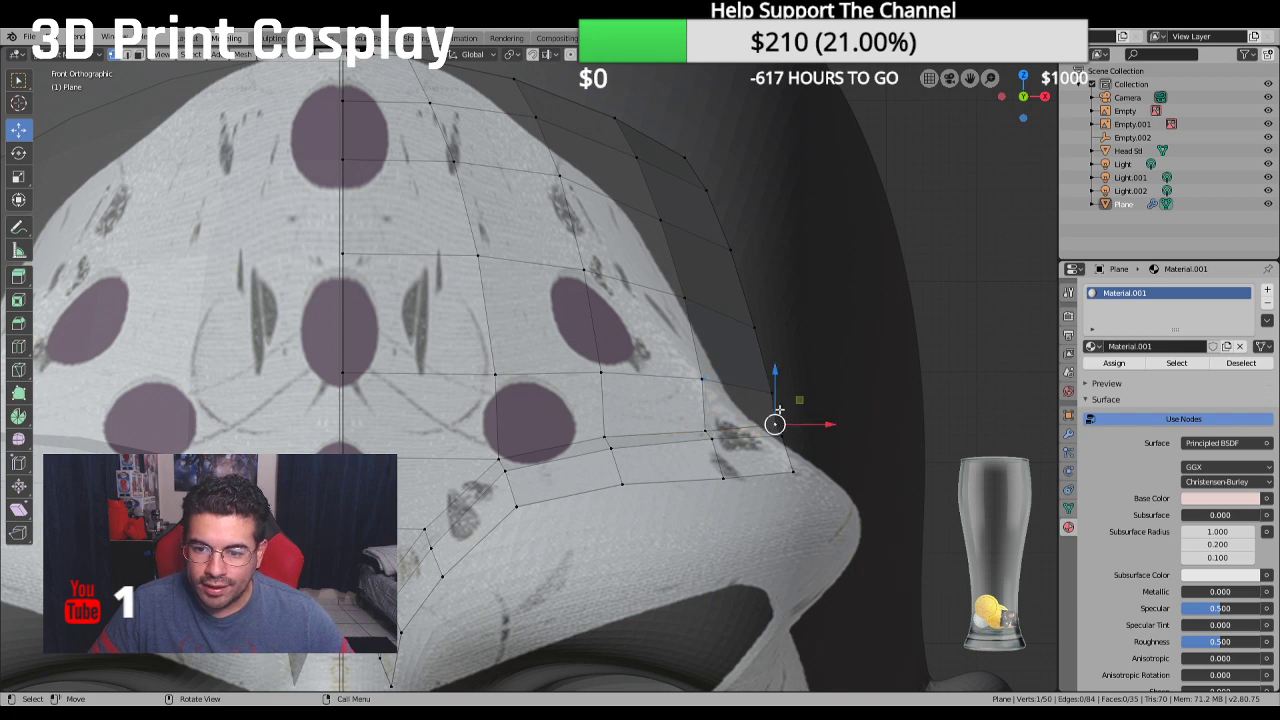
pyautogui.moveTo(779, 384); pyautogui.dragTo(779, 391)
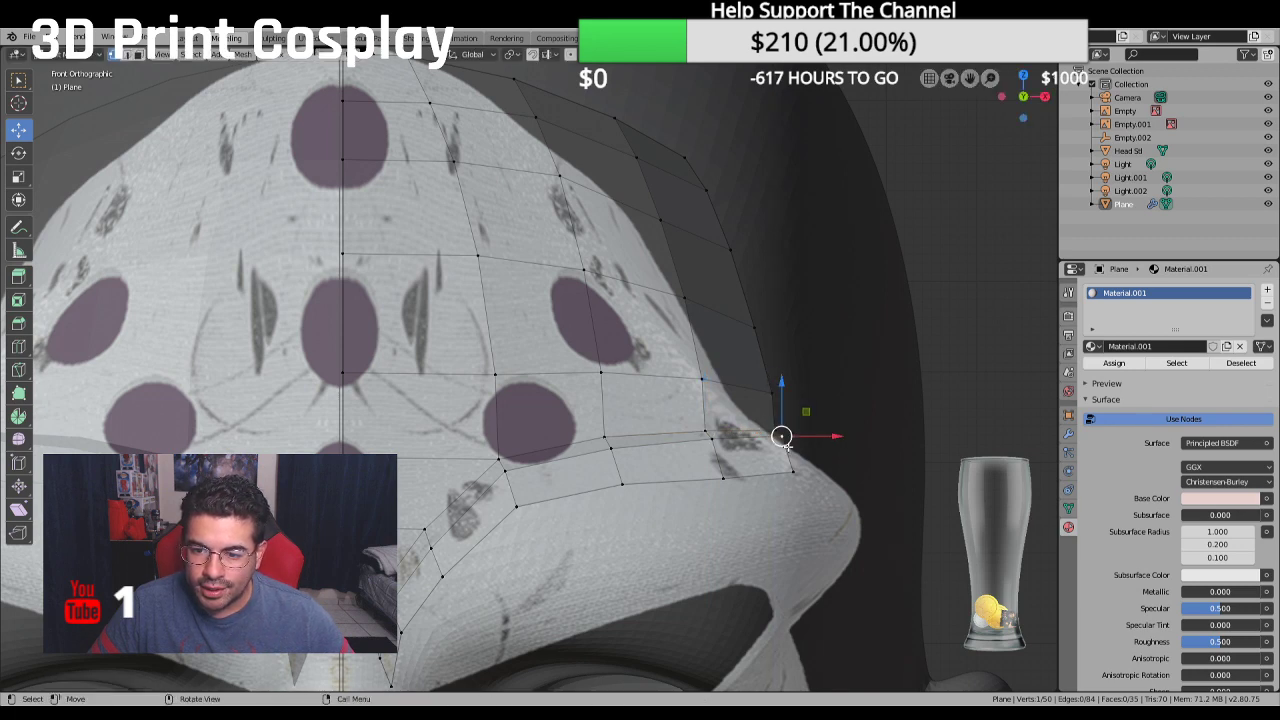
pyautogui.press('g')
pyautogui.click(792, 405)
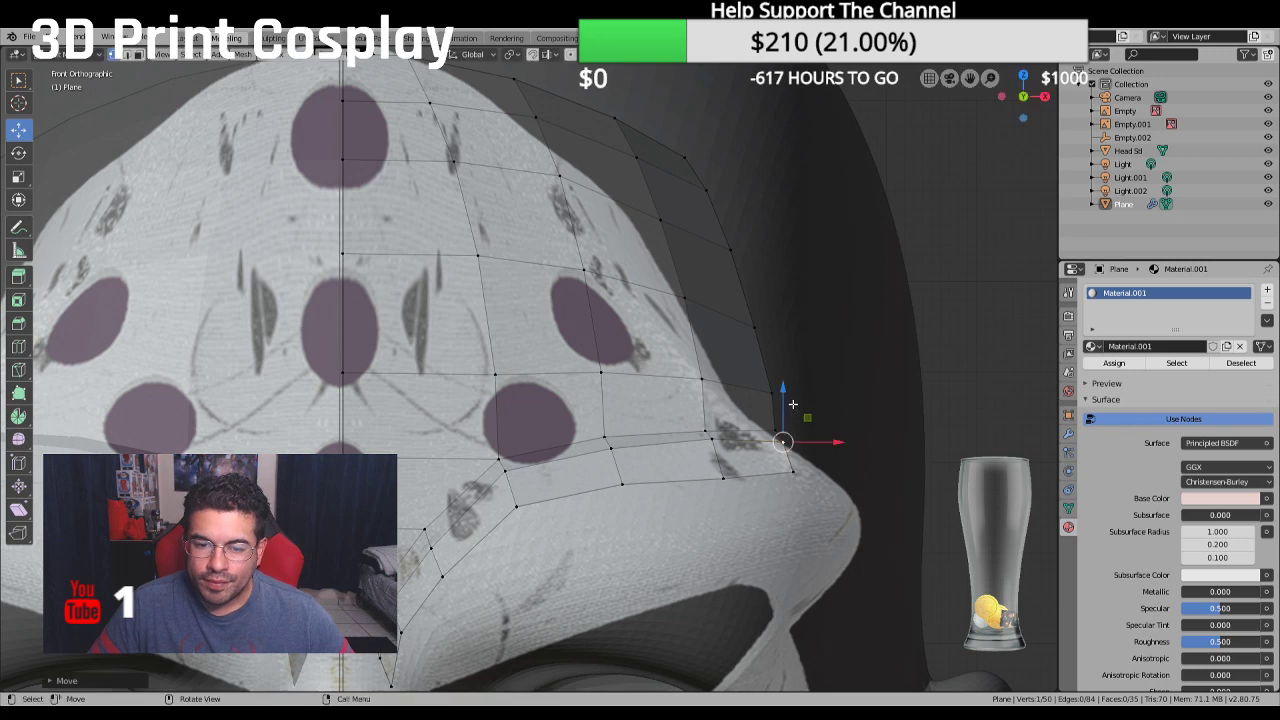
pyautogui.scroll(-3, 790, 407)
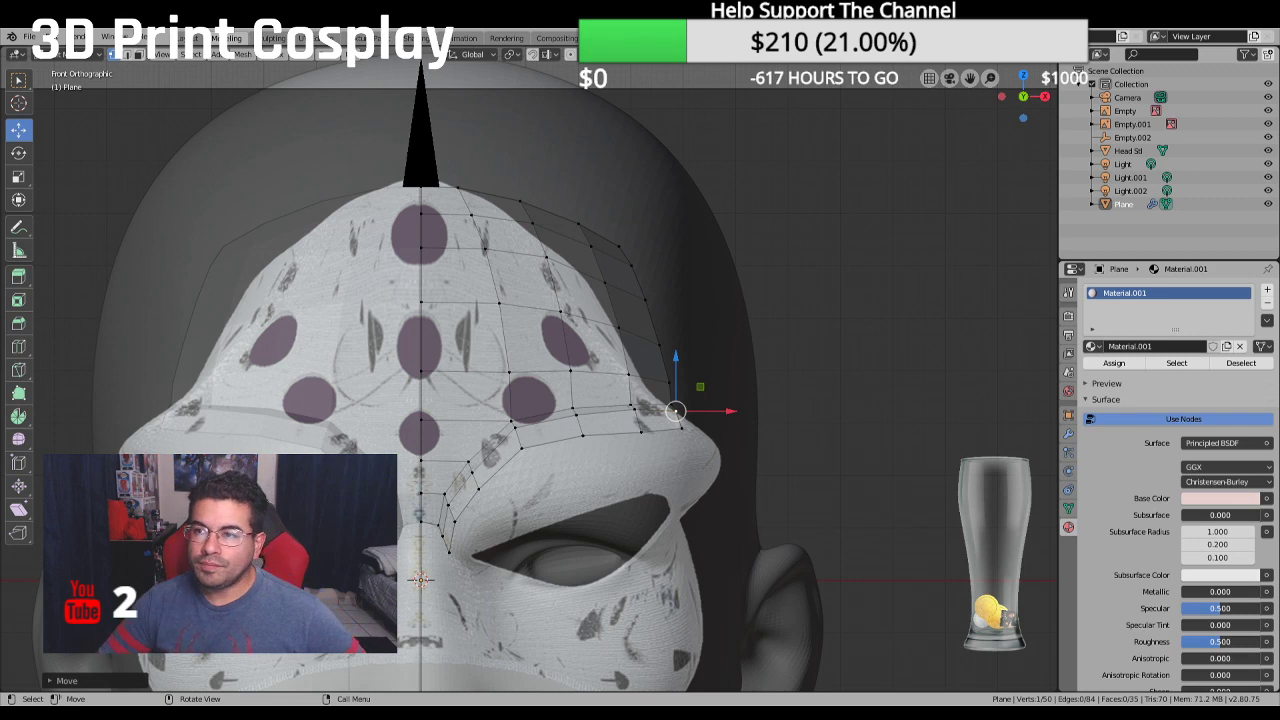
pyautogui.scroll(1, 522, 362)
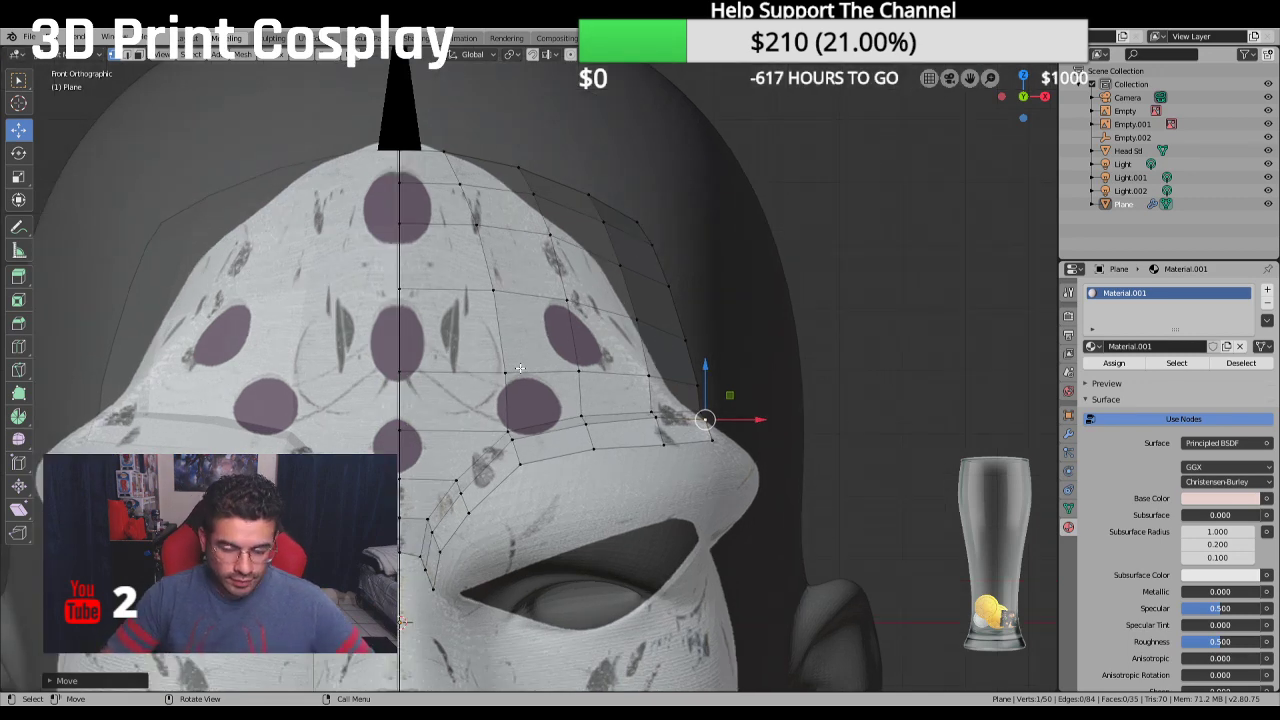
# Select the strip's outer side edge from the brow corner to the top and extrude it outward as a new column
pyautogui.click(713, 438)
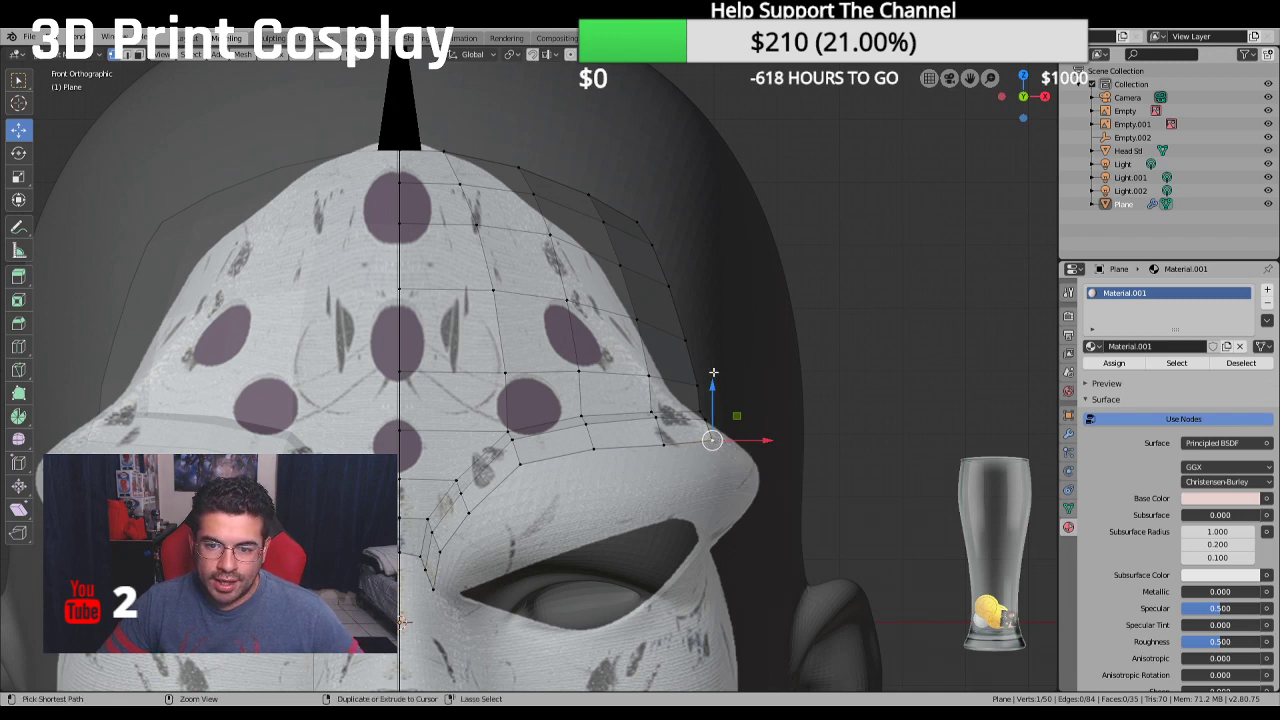
pyautogui.keyDown('ctrl'); pyautogui.click(643, 222); pyautogui.keyUp('ctrl')
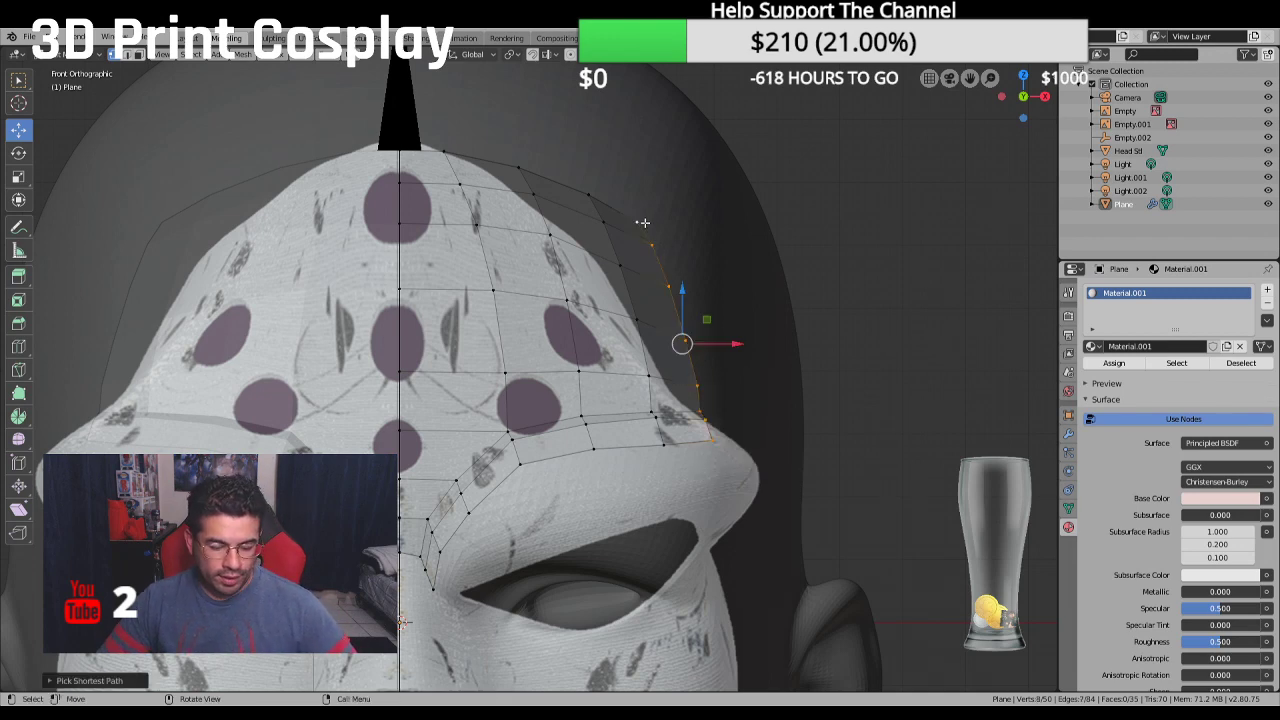
pyautogui.press('e')
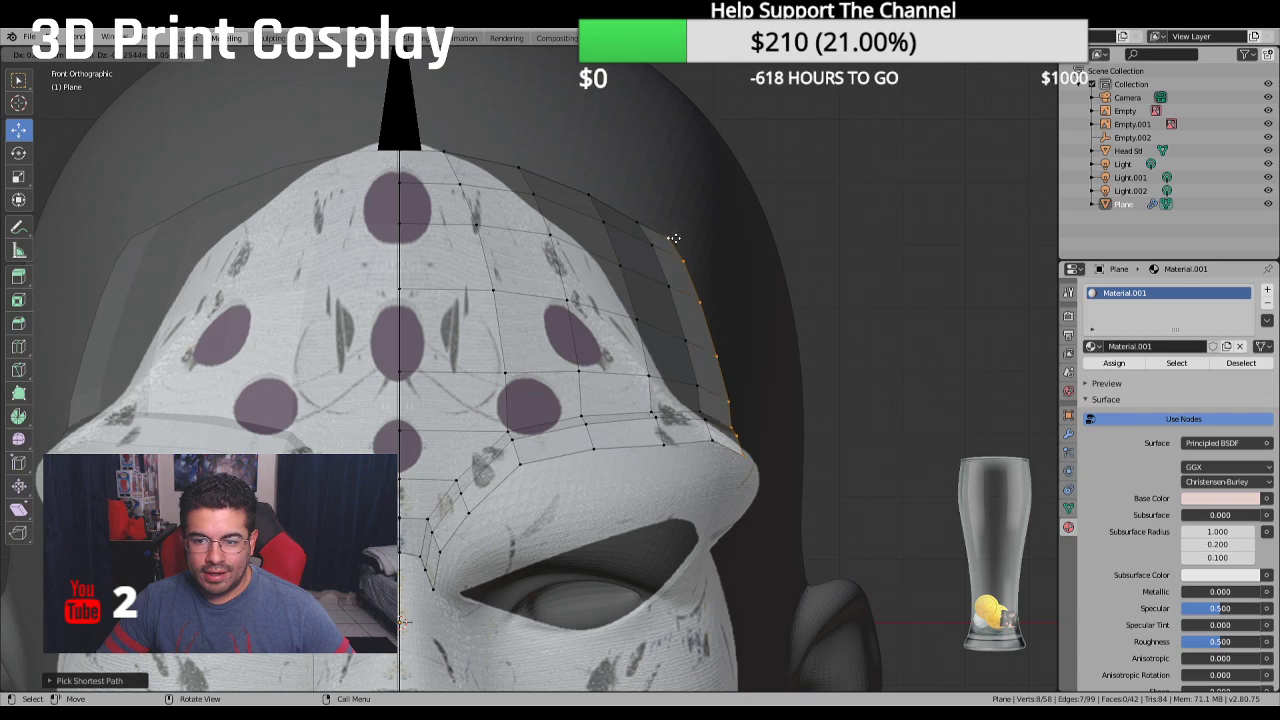
pyautogui.click(675, 241)
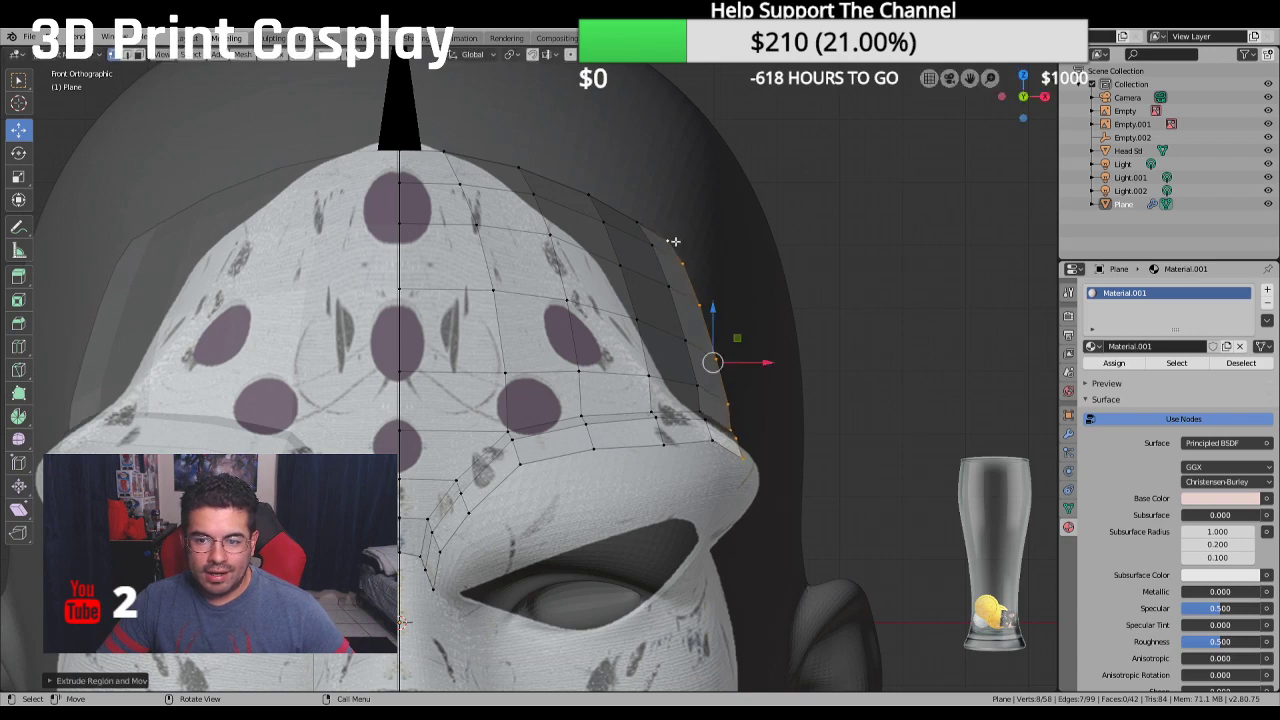
# Move the new outer column's edge back along Y to wrap it around the side of the head
pyautogui.moveTo(680, 243); pyautogui.dragTo(596, 367, button='middle')
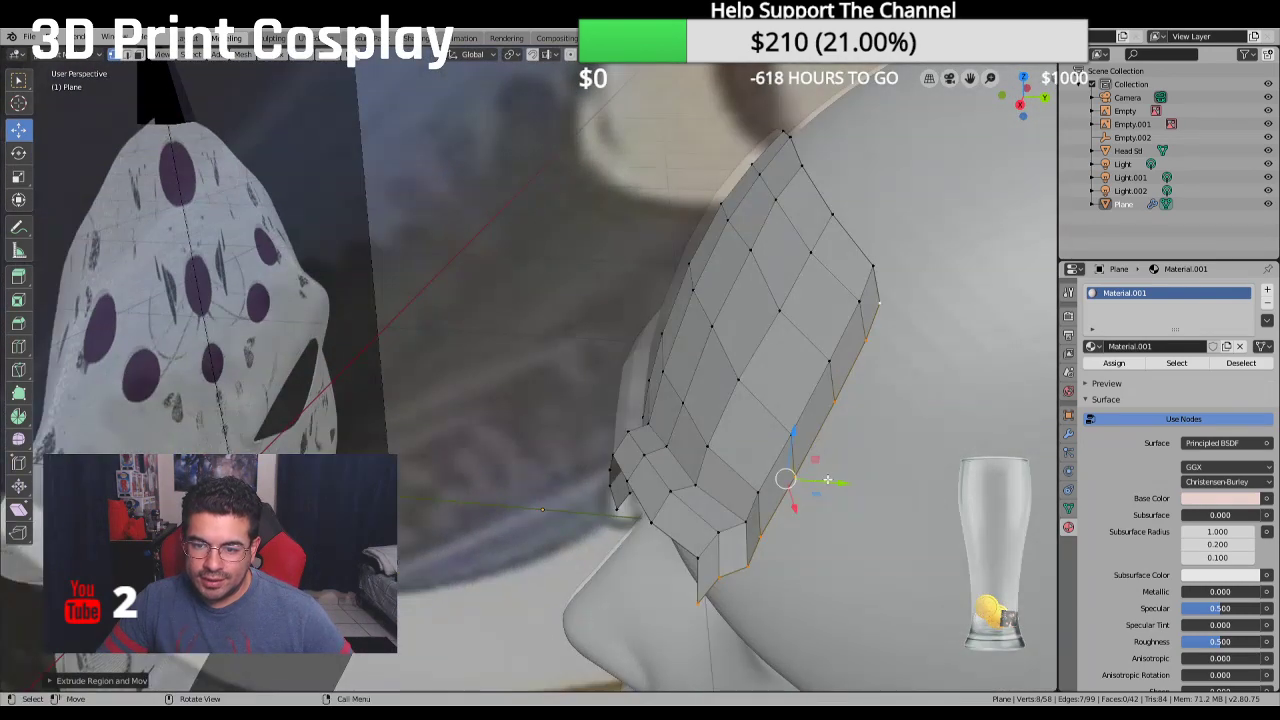
pyautogui.moveTo(845, 483); pyautogui.dragTo(933, 377)
pyautogui.moveTo(904, 402); pyautogui.dragTo(815, 415, button='middle')
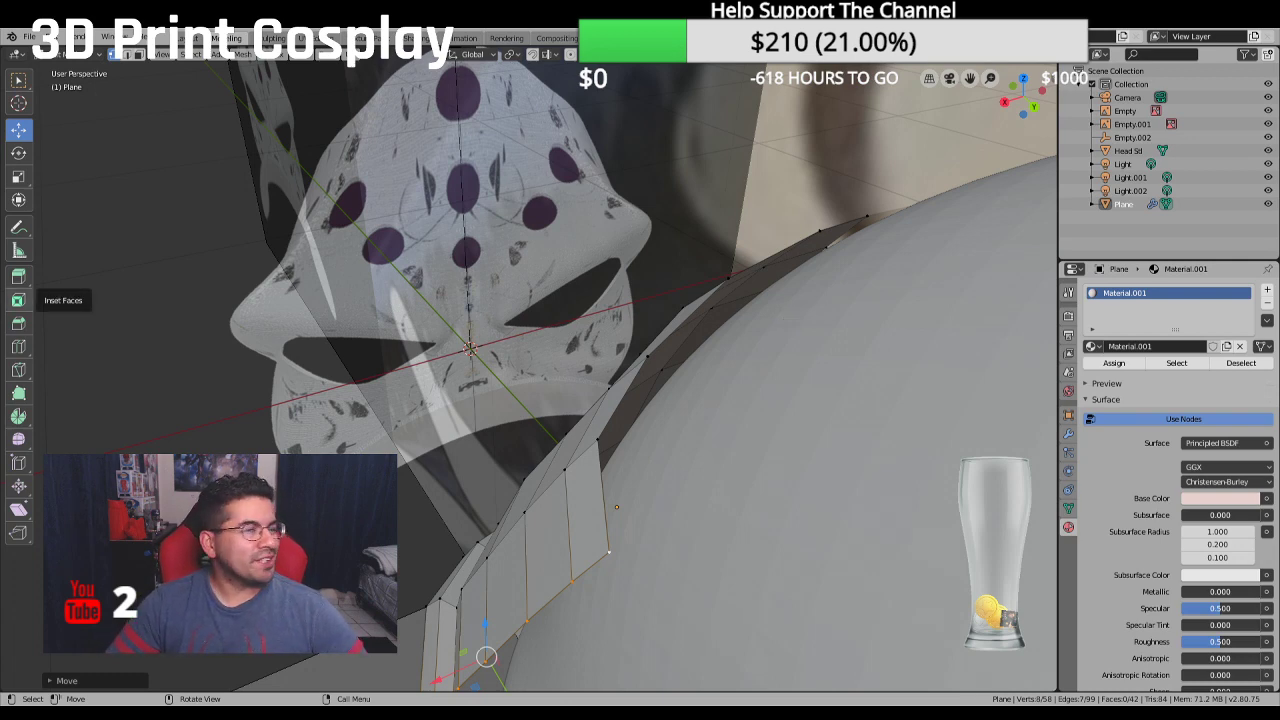
pyautogui.moveTo(549, 257); pyautogui.dragTo(600, 248, button='middle')
pyautogui.moveTo(612, 341); pyautogui.dragTo(697, 337, button='middle')
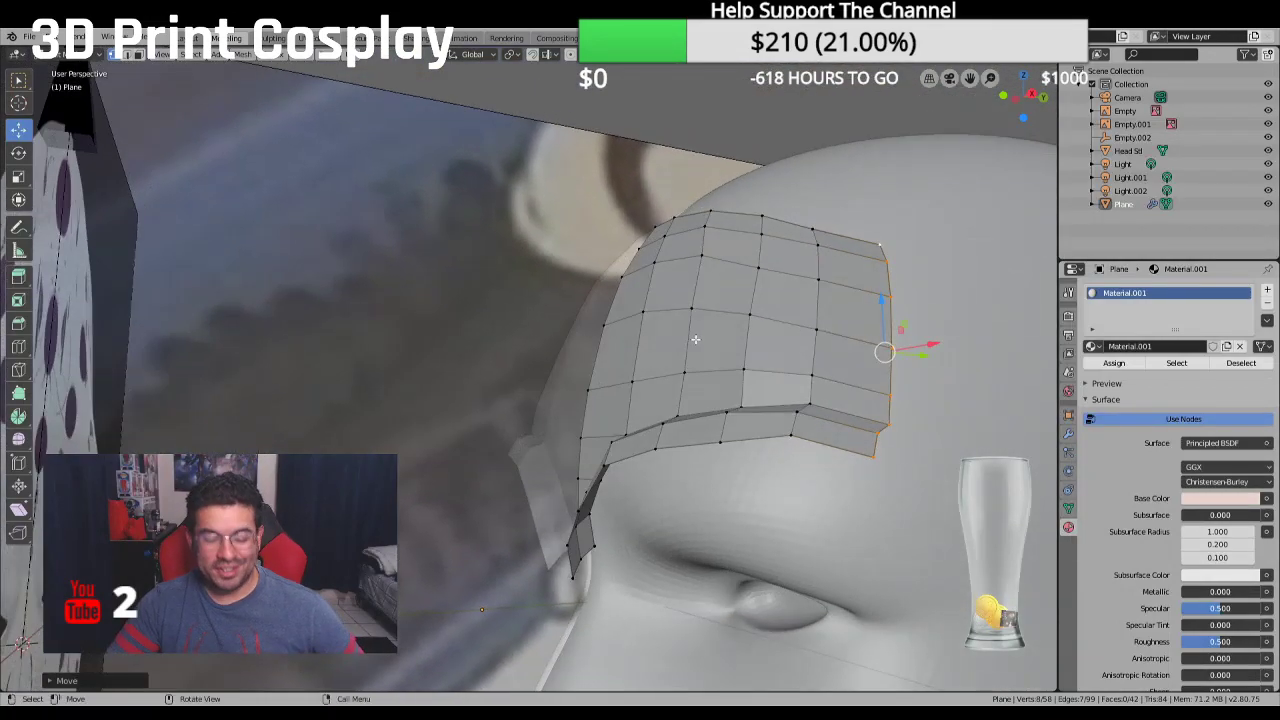
# Select the short edge at the outer end of the lower brow row and extrude it outward and down
pyautogui.click(878, 433)
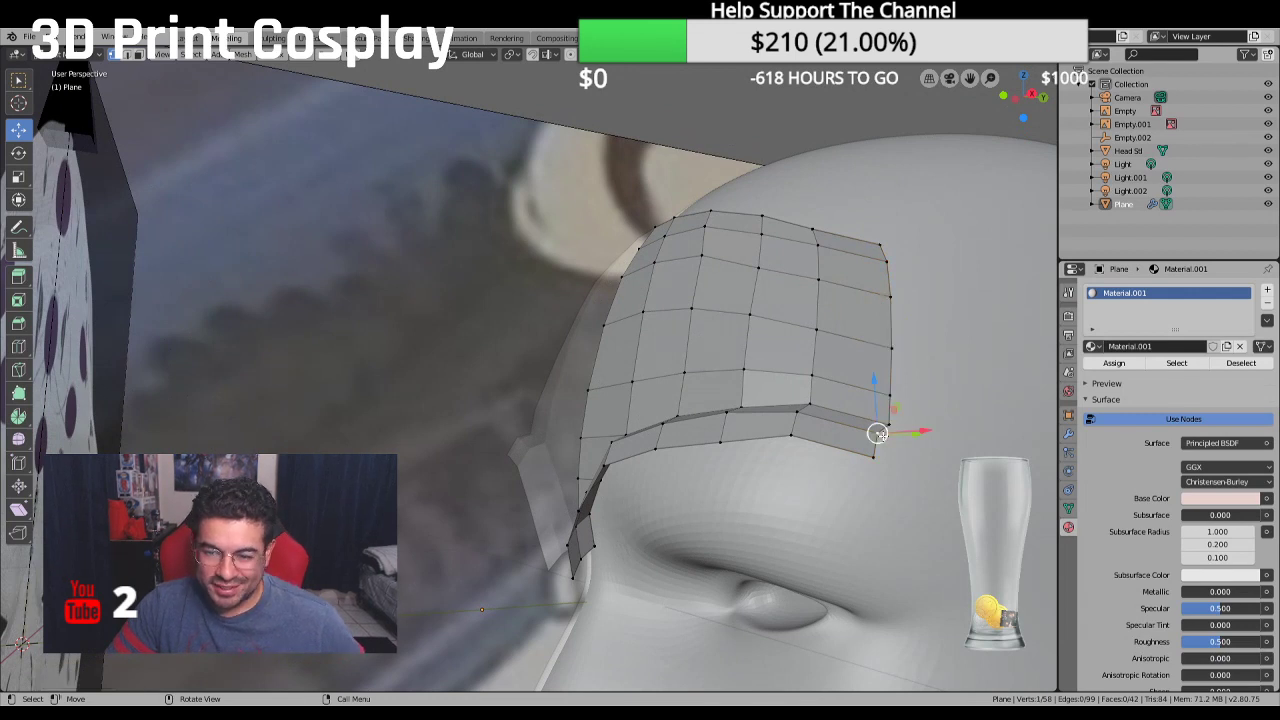
pyautogui.keyDown('ctrl'); pyautogui.click(875, 446); pyautogui.keyUp('ctrl')
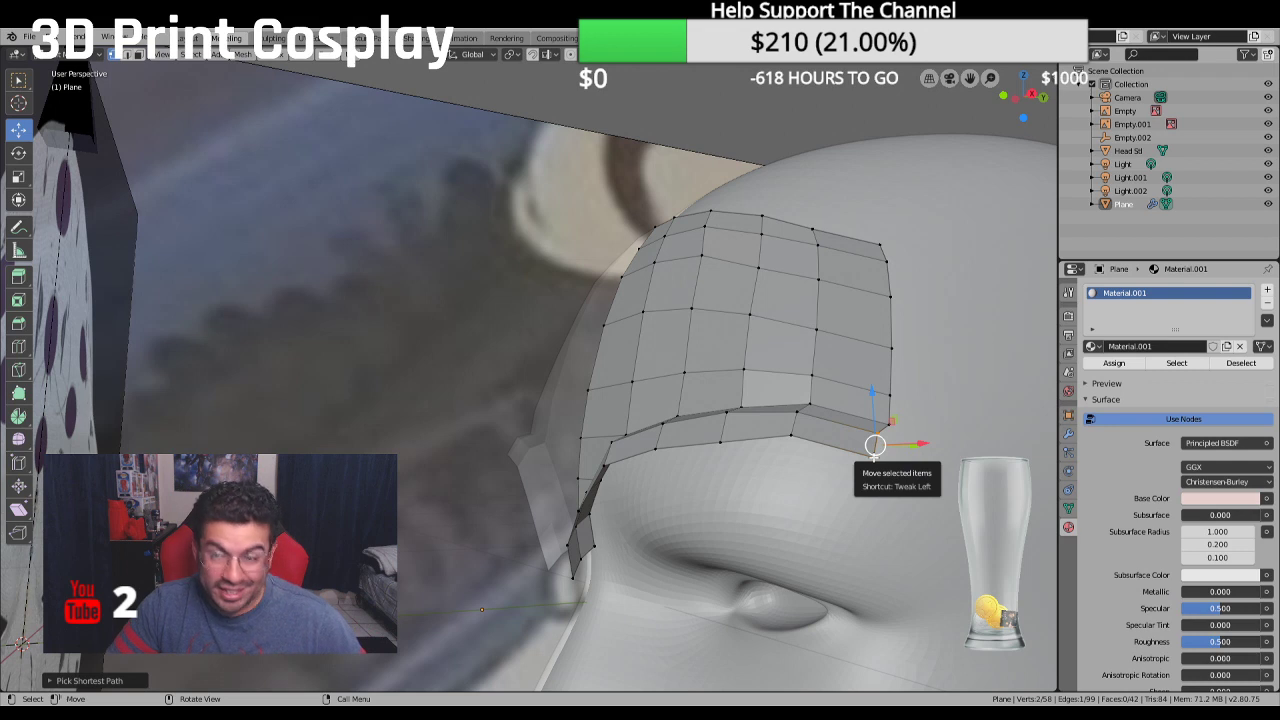
pyautogui.press('e')
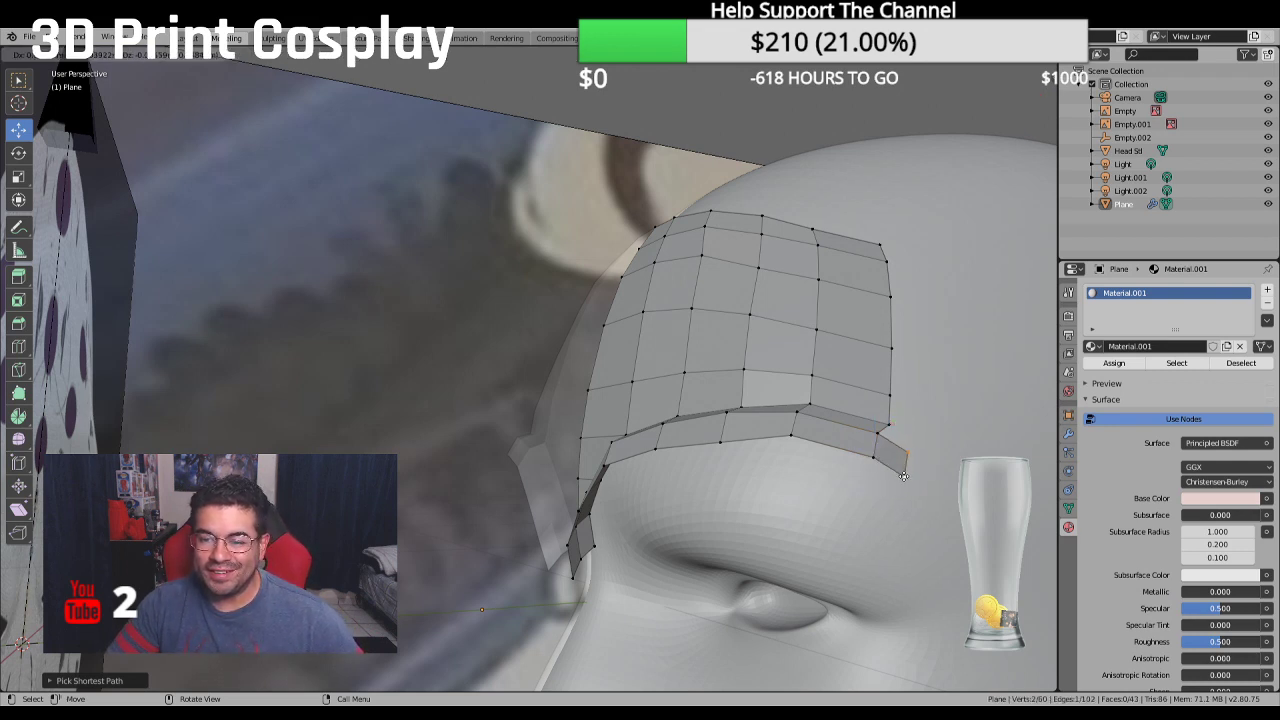
pyautogui.click(904, 478)
# Shift the extruded brow end slightly outward along X to meet the mask's outline in front view
pyautogui.press('KP_1')
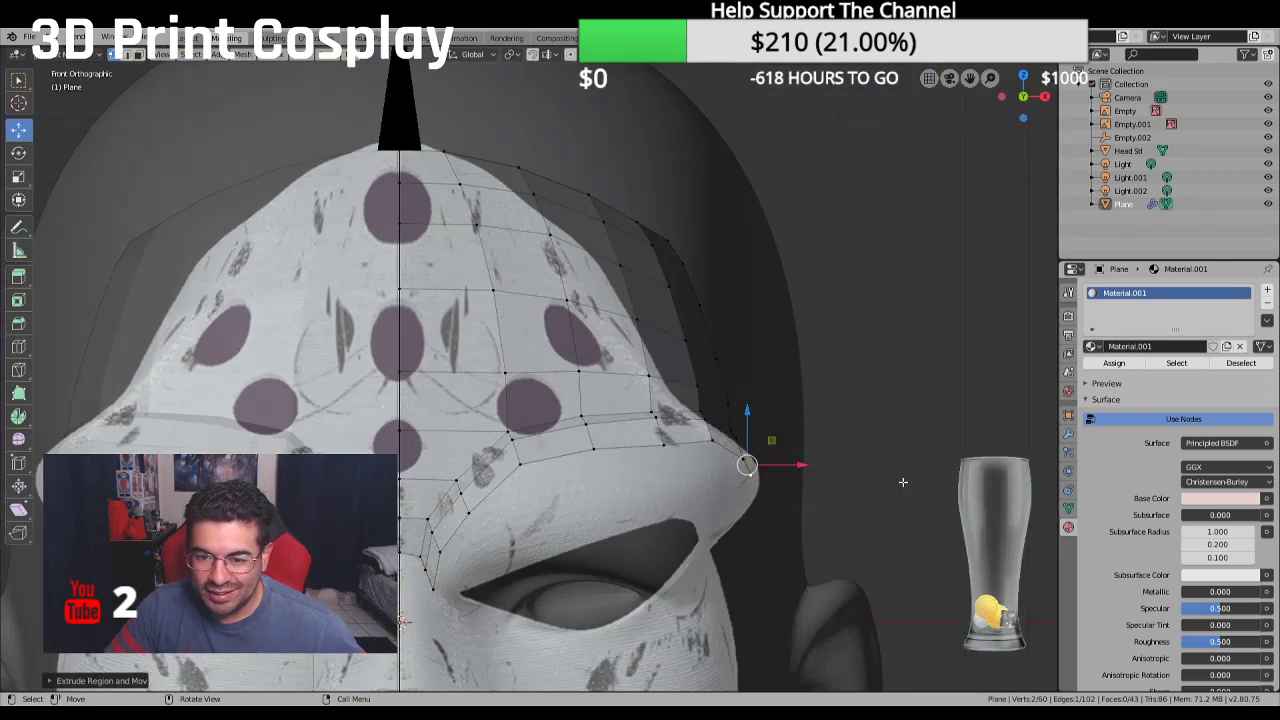
pyautogui.press('KP_3')
pyautogui.press('KP_1')
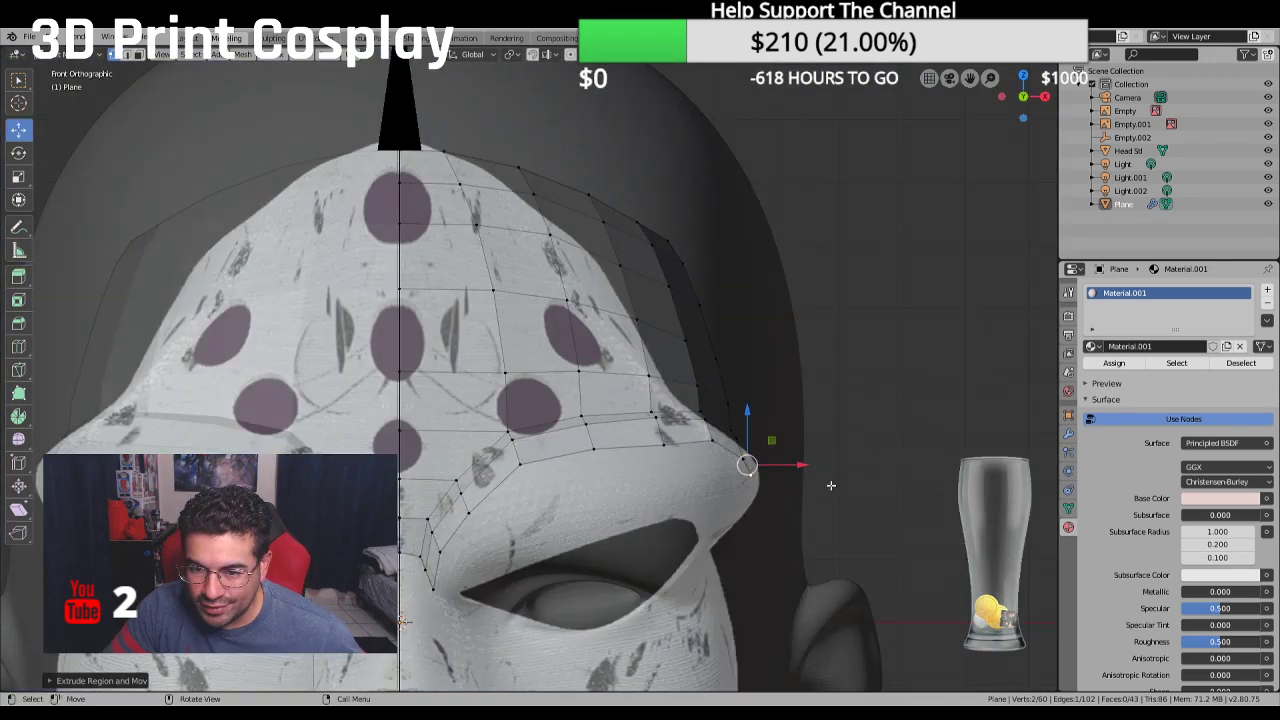
pyautogui.moveTo(804, 464); pyautogui.dragTo(812, 463)
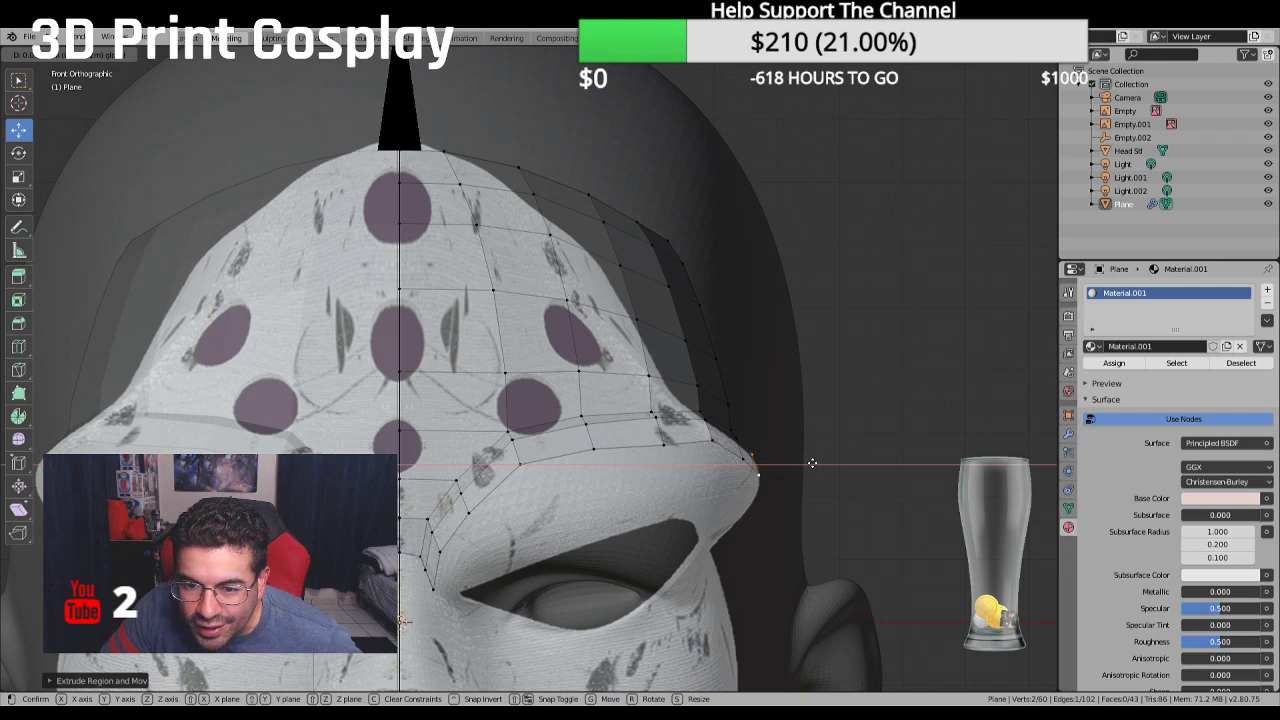
pyautogui.click(813, 463)
# Fill the triangular gap between the outer column's bottom corner and the extruded brow end with a face
pyautogui.moveTo(813, 463); pyautogui.dragTo(787, 531, button='middle')
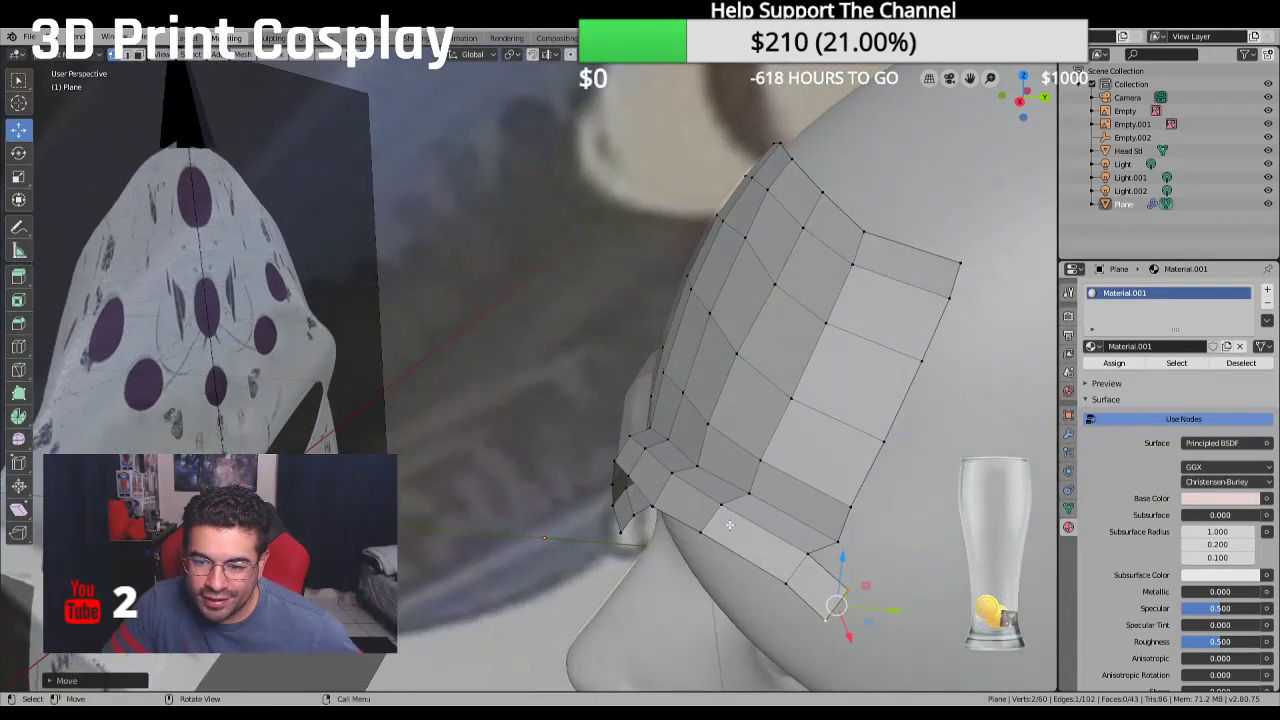
pyautogui.click(837, 540)
pyautogui.keyDown('shift'); pyautogui.click(826, 583); pyautogui.keyUp('shift')
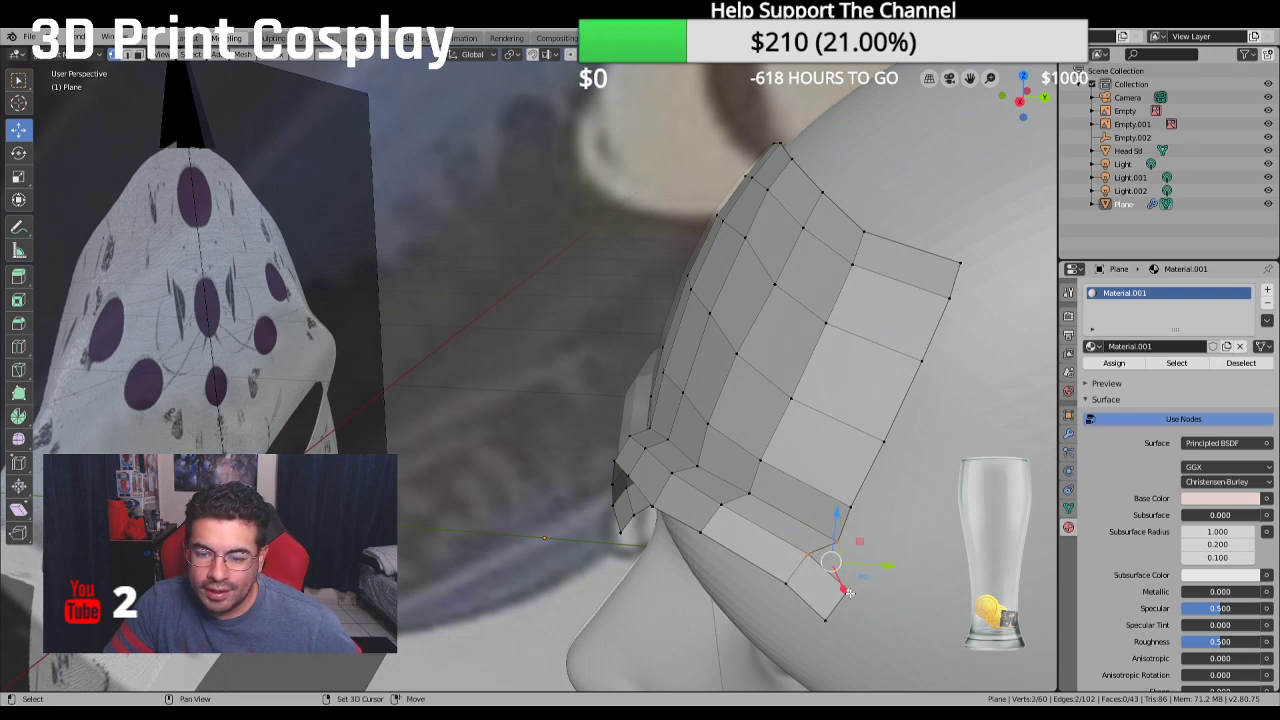
pyautogui.press('f')
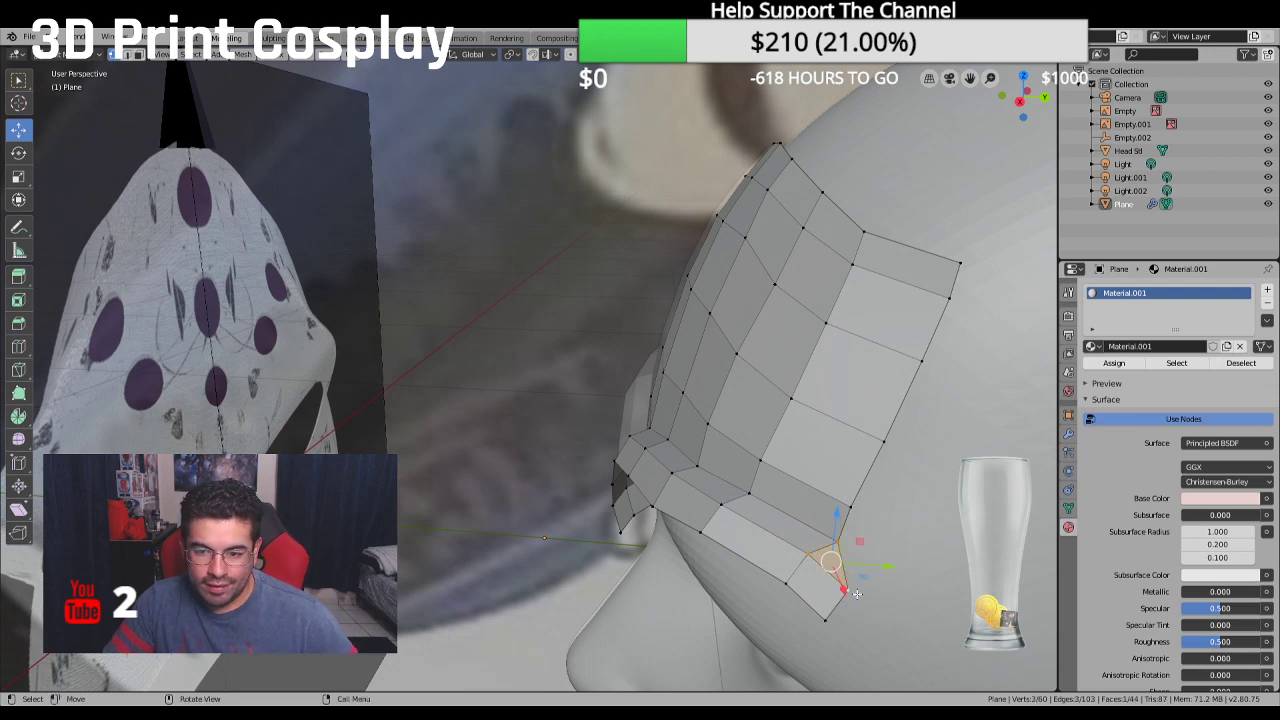
pyautogui.click(917, 614)
# Select the brow's lower edge from the nose bridge to the outer end and extrude it downward as another row
pyautogui.moveTo(925, 597); pyautogui.dragTo(8, 555, button='middle')
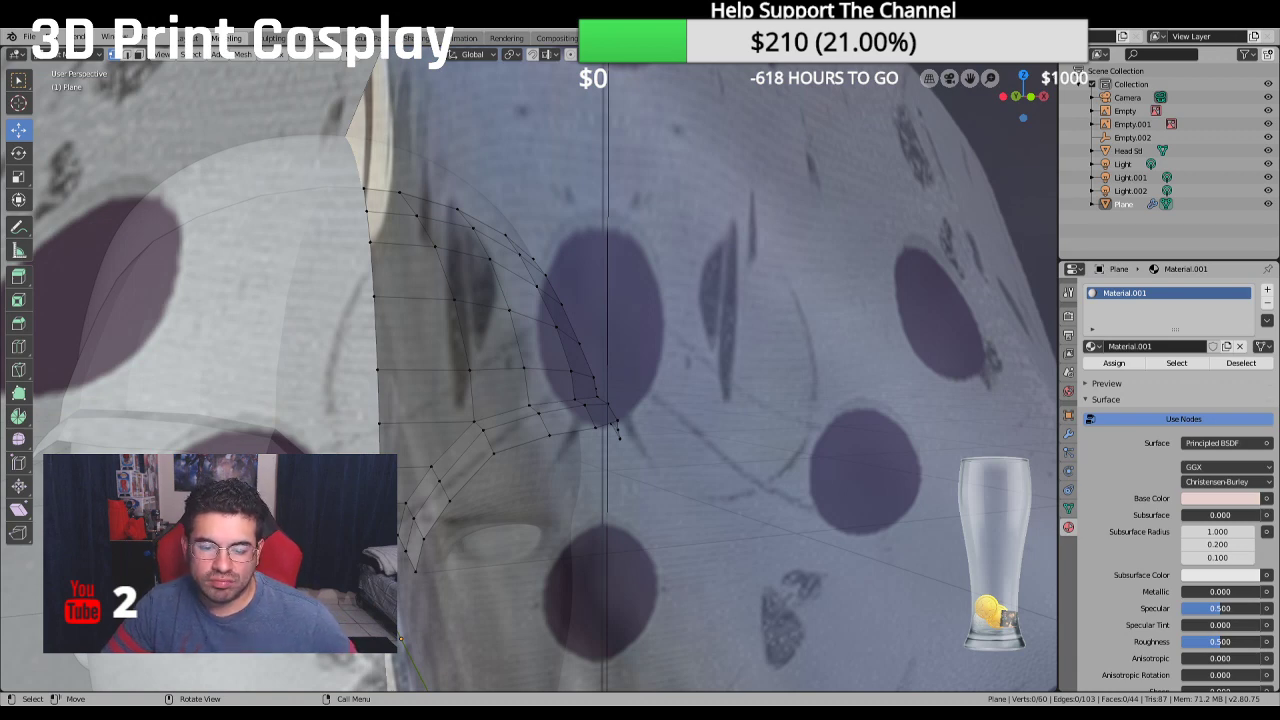
pyautogui.scroll(-5, 522, 552)
pyautogui.press('KP_1')
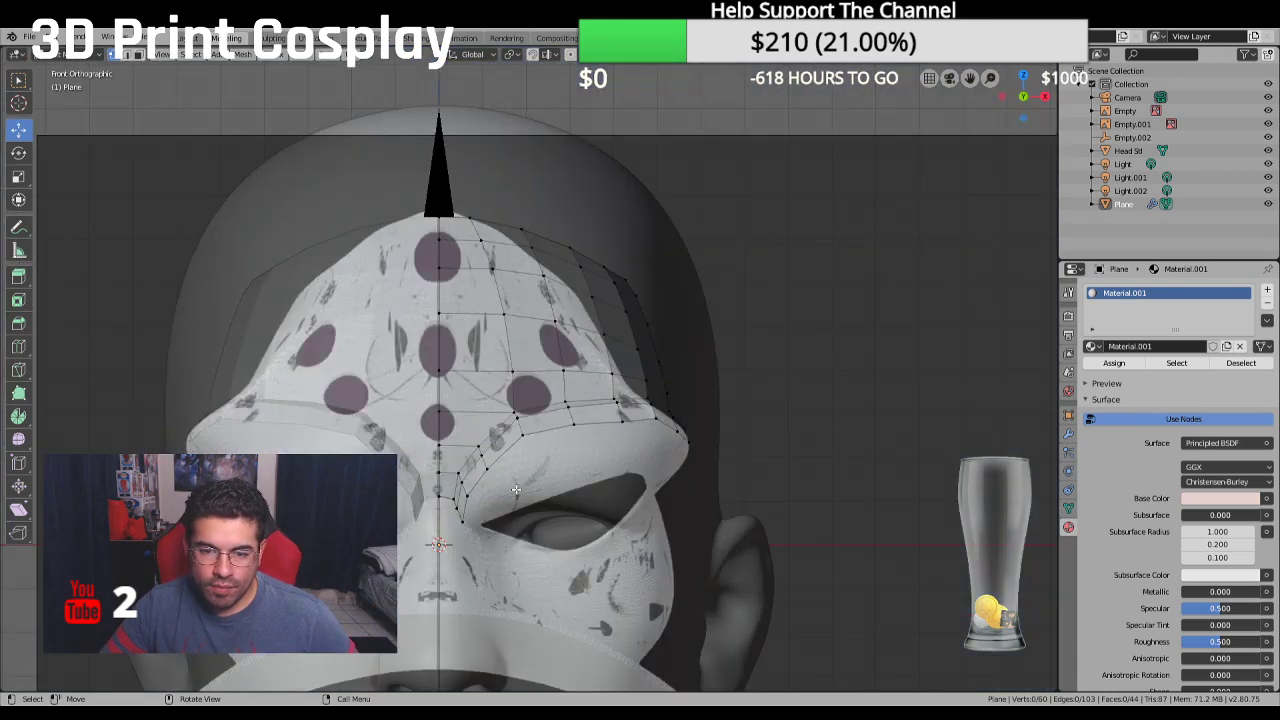
pyautogui.keyDown('shift'); pyautogui.moveTo(469, 491); pyautogui.dragTo(460, 418, button='middle'); pyautogui.keyUp('shift')
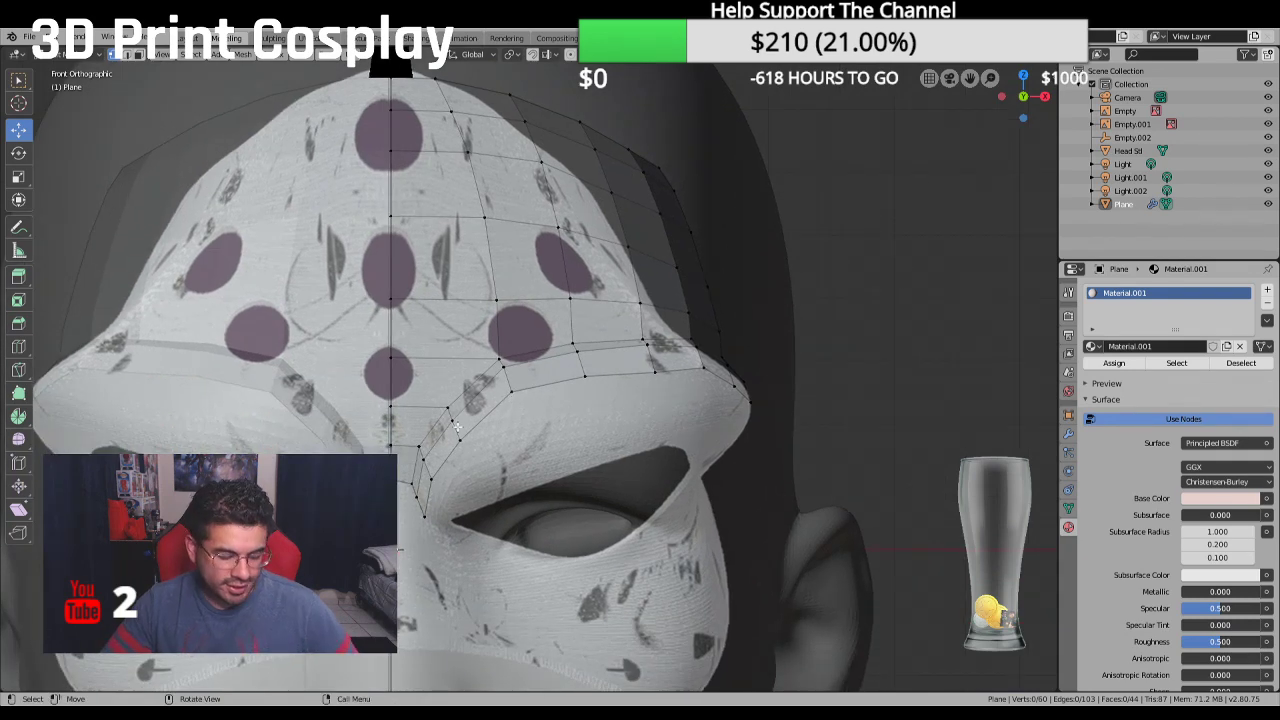
pyautogui.click(424, 515)
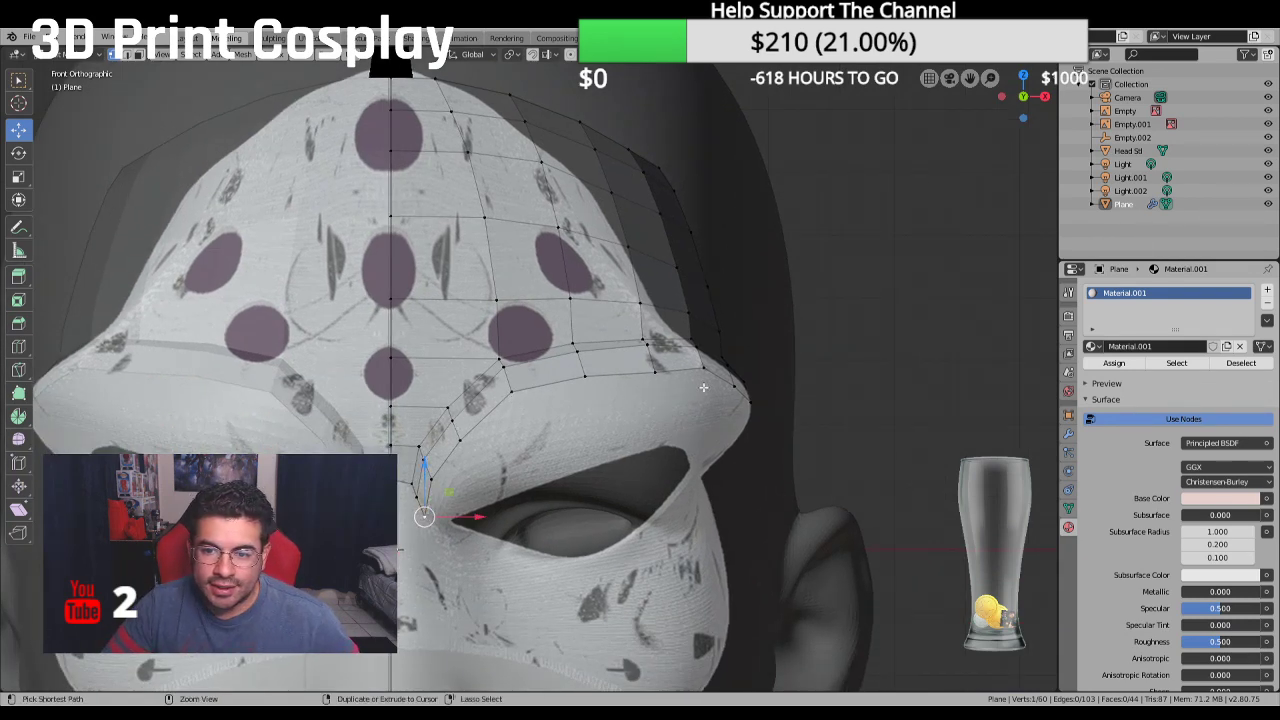
pyautogui.keyDown('ctrl'); pyautogui.click(743, 398); pyautogui.keyUp('ctrl')
pyautogui.moveTo(590, 433); pyautogui.dragTo(700, 429, button='middle')
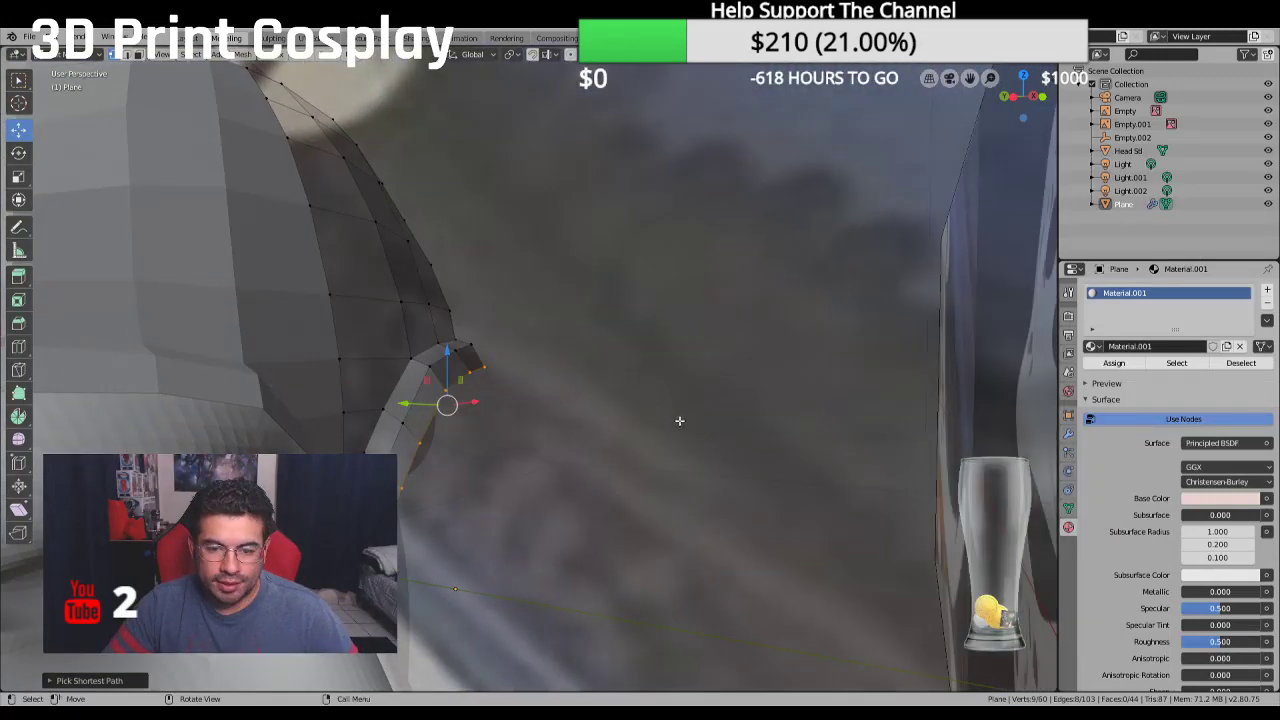
pyautogui.press('g')
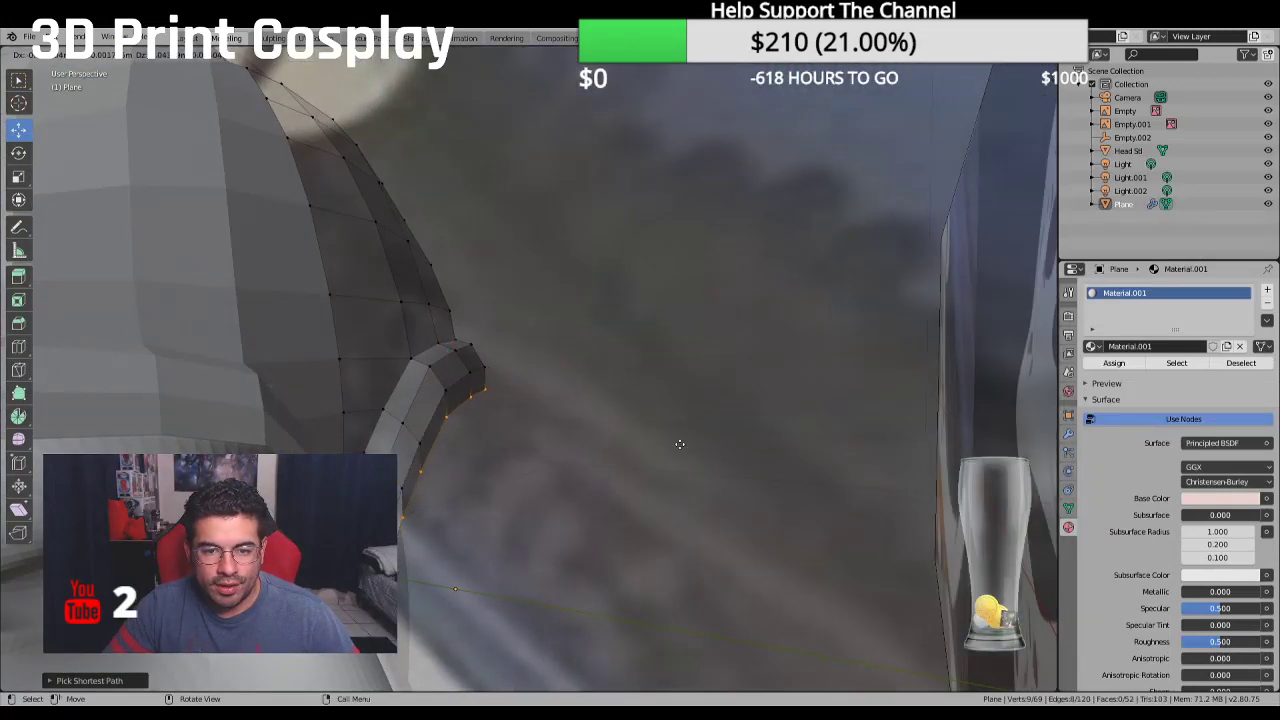
pyautogui.click(680, 444)
pyautogui.moveTo(680, 444); pyautogui.dragTo(560, 471, button='middle')
pyautogui.press('KP_1')
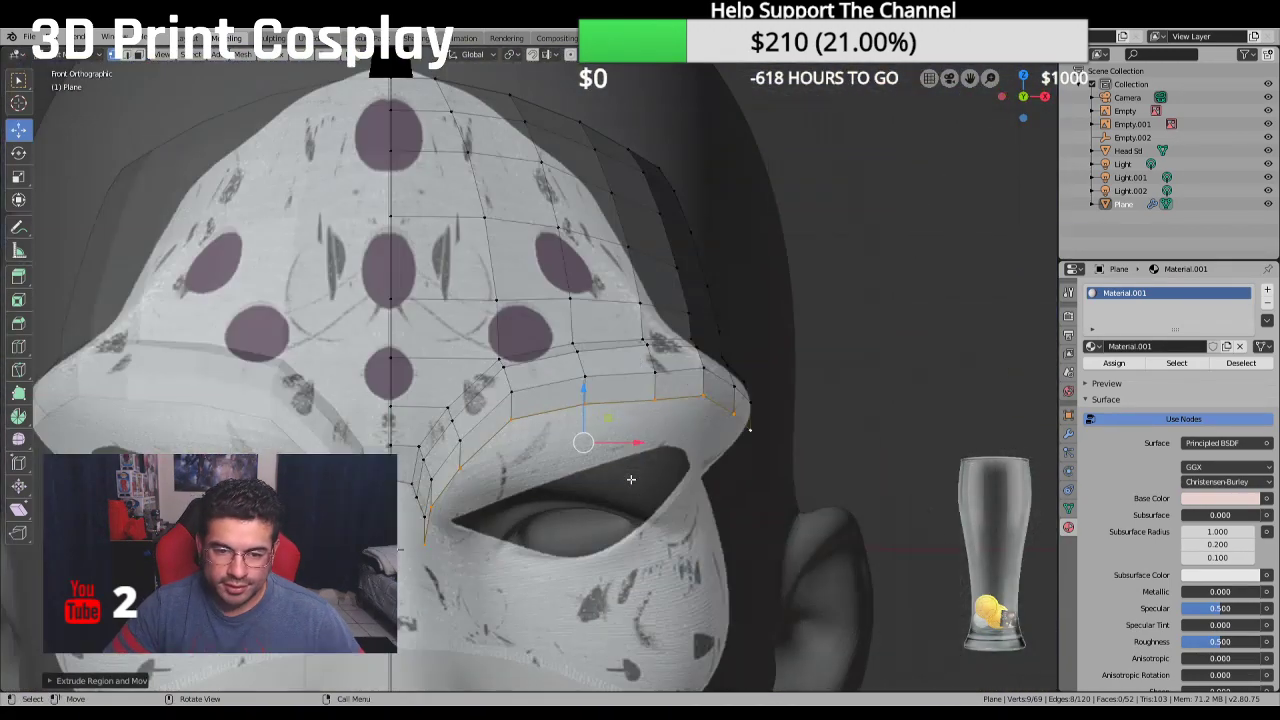
# Select the bottom centre-line vertex at the nose bridge and extrude it downward three times in side view, following the nose profile
pyautogui.scroll(2, 631, 479)
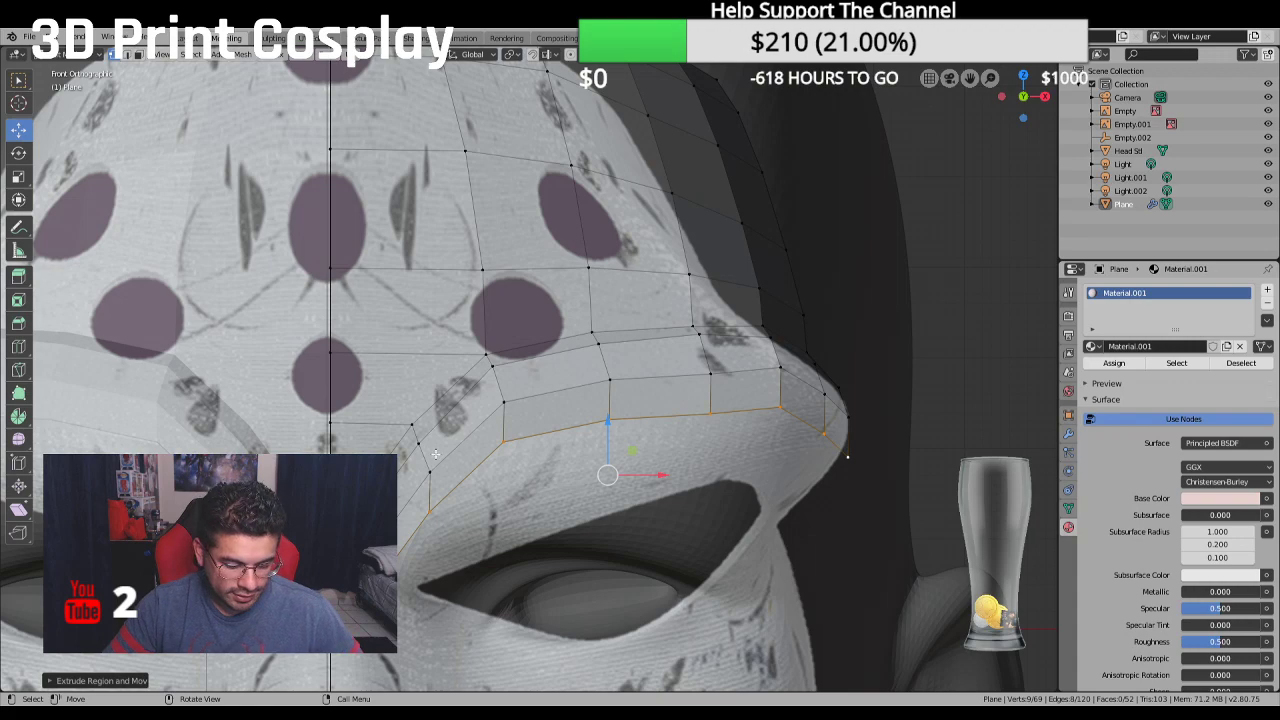
pyautogui.scroll(2, 489, 343)
pyautogui.moveTo(489, 343); pyautogui.dragTo(446, 388, button='middle')
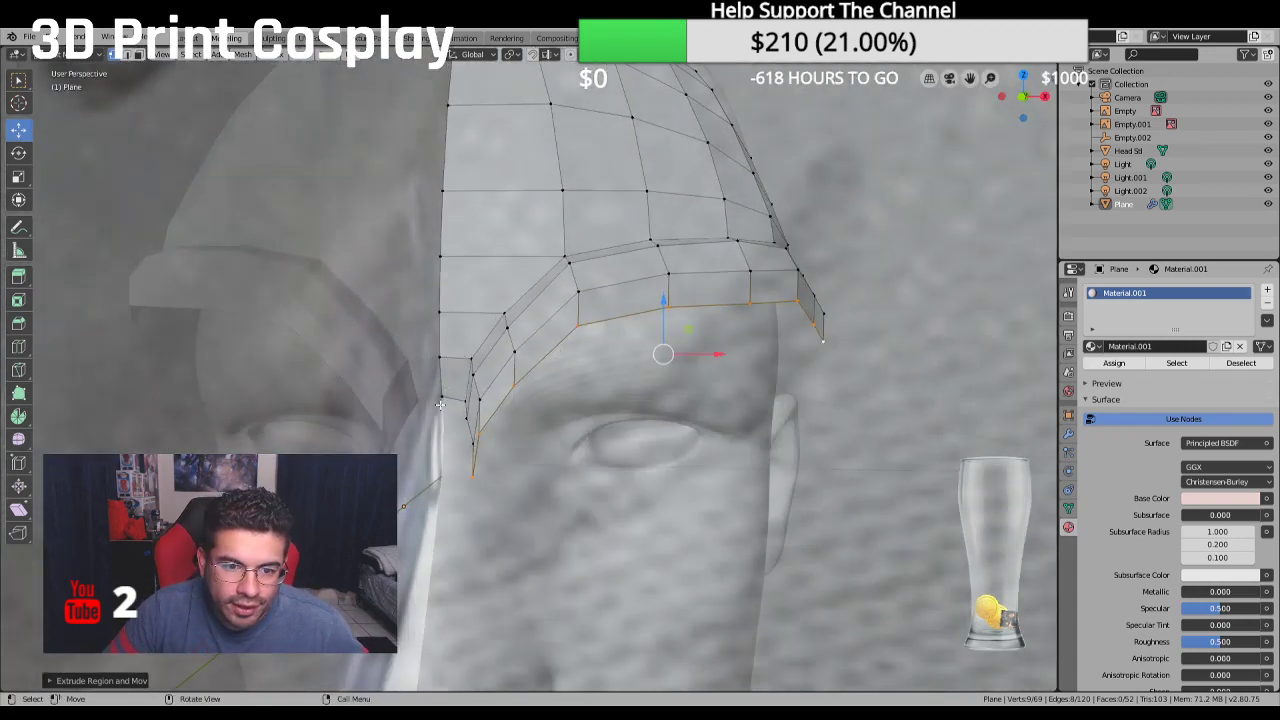
pyautogui.click(441, 396)
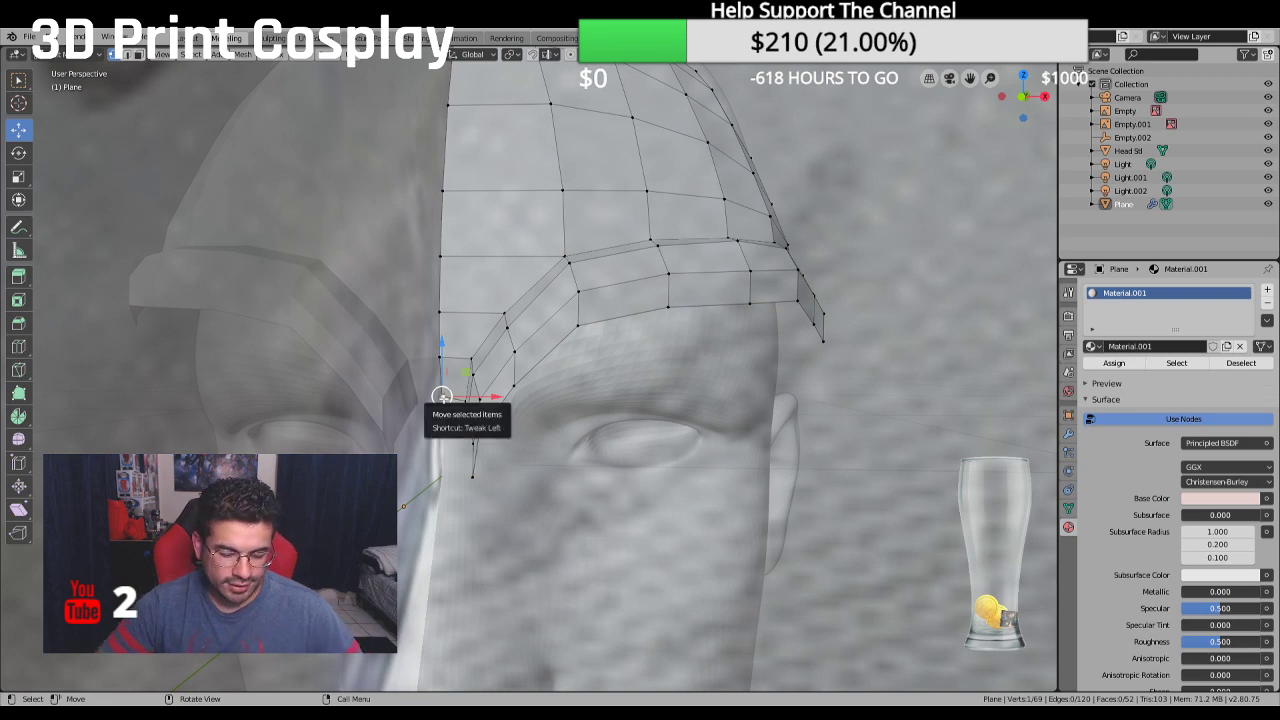
pyautogui.press('KP_3')
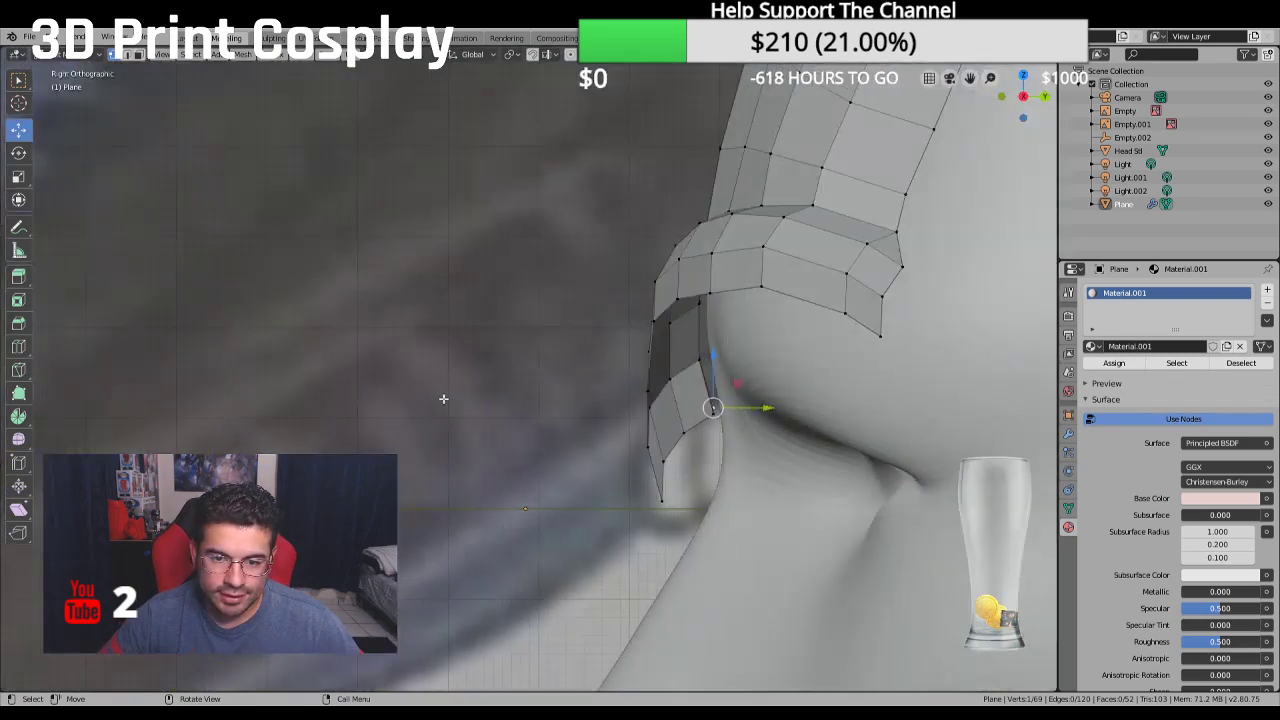
pyautogui.press('g')
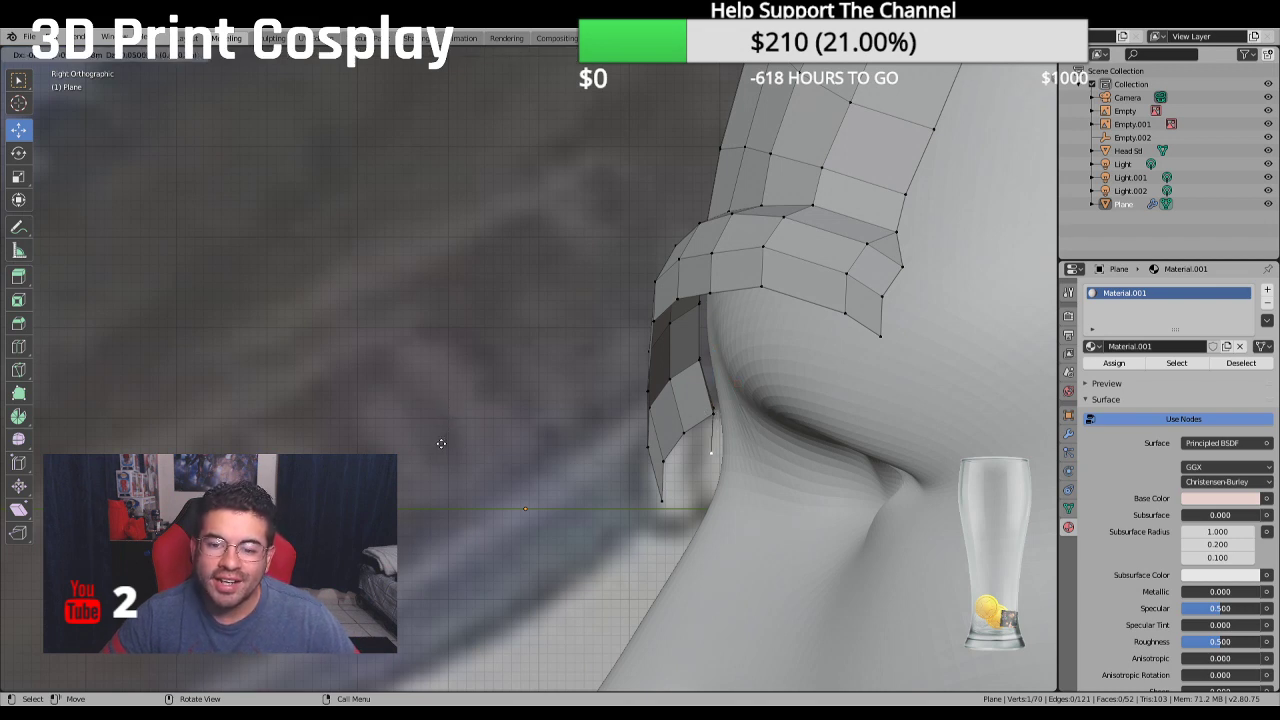
pyautogui.click(441, 444)
pyautogui.press('e')
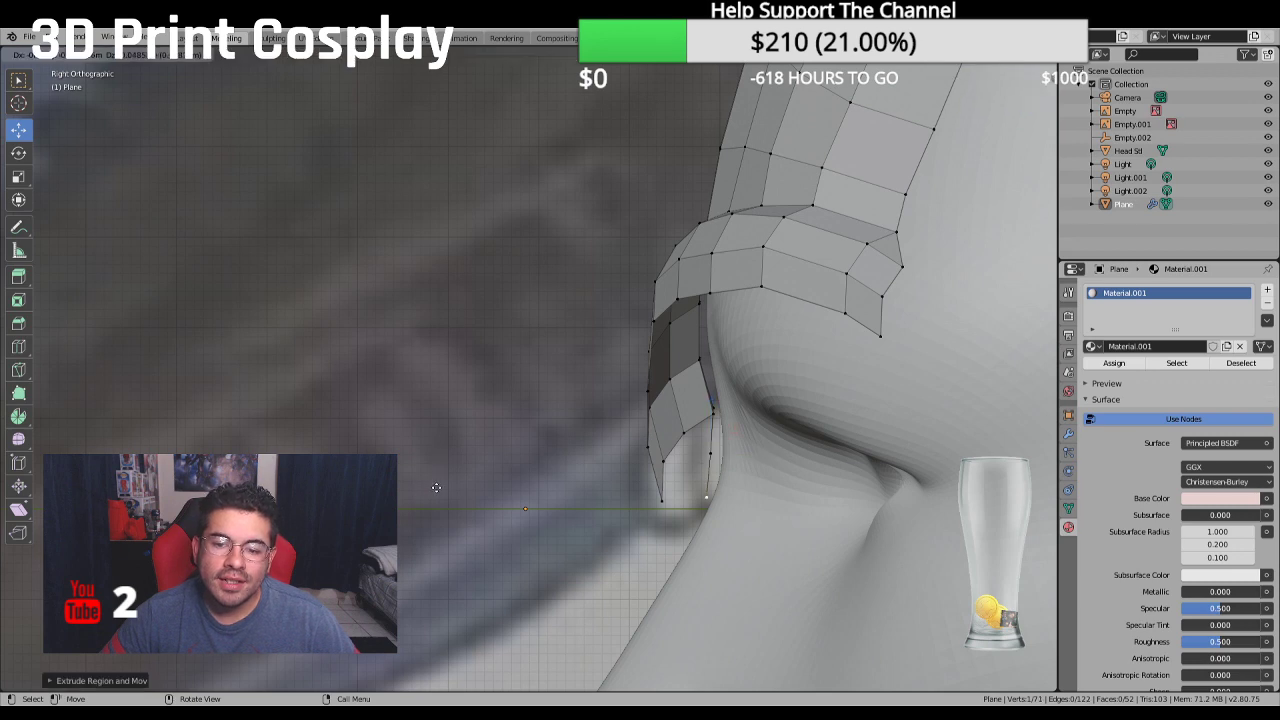
pyautogui.click(428, 489)
pyautogui.press('e')
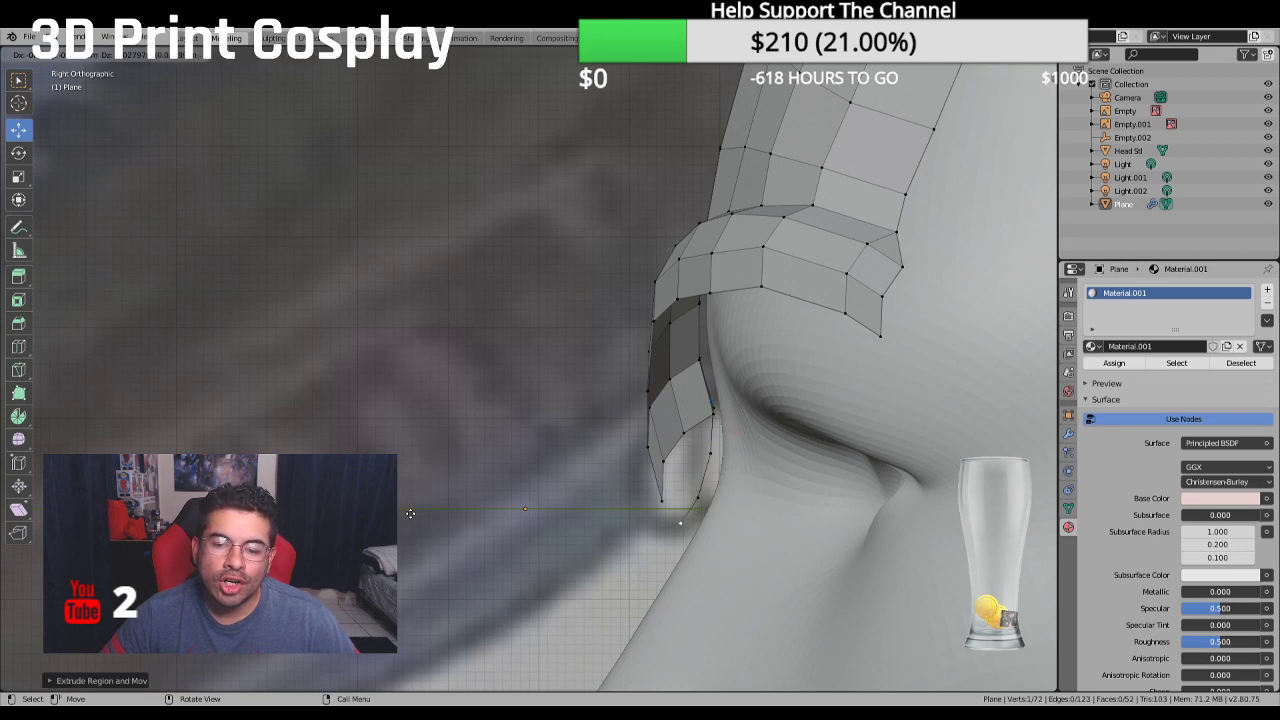
pyautogui.click(410, 512)
# Turn off Clipping in the helmet mesh's Mirror modifier
pyautogui.moveTo(410, 512); pyautogui.dragTo(421, 371, button='middle')
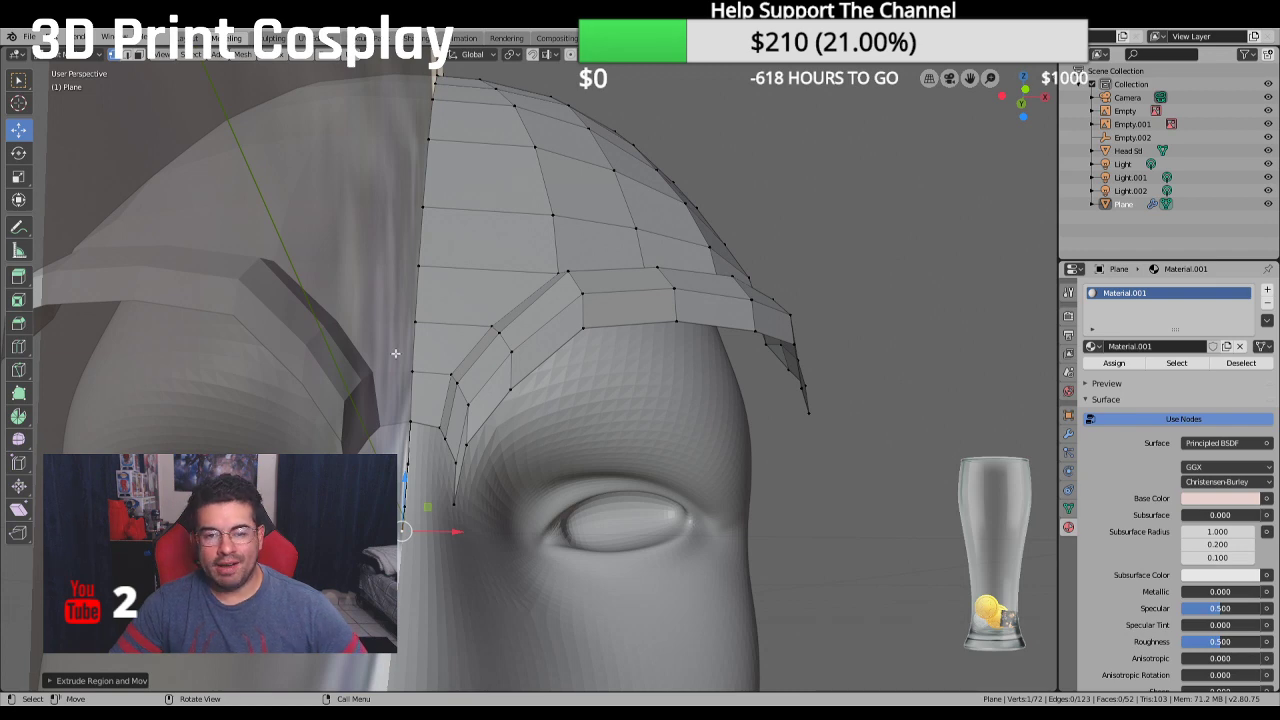
pyautogui.moveTo(396, 353); pyautogui.dragTo(378, 421, button='middle')
pyautogui.click(424, 333)
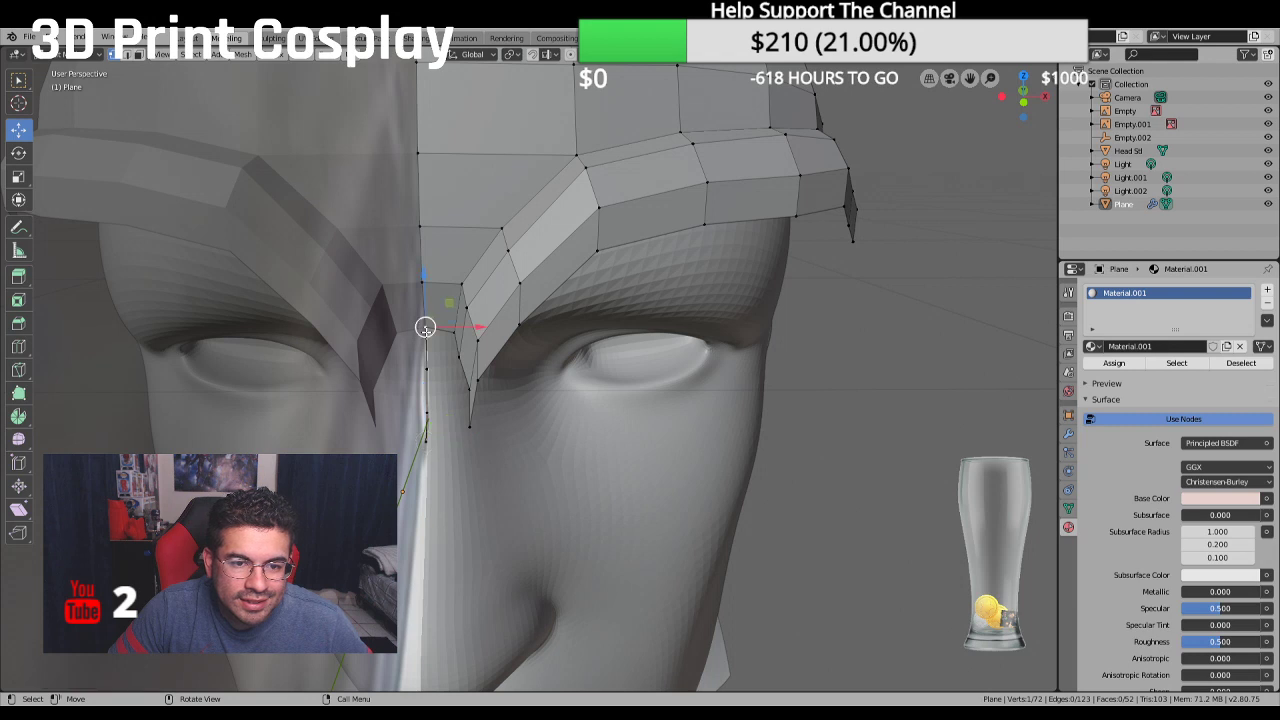
pyautogui.click(1068, 433)
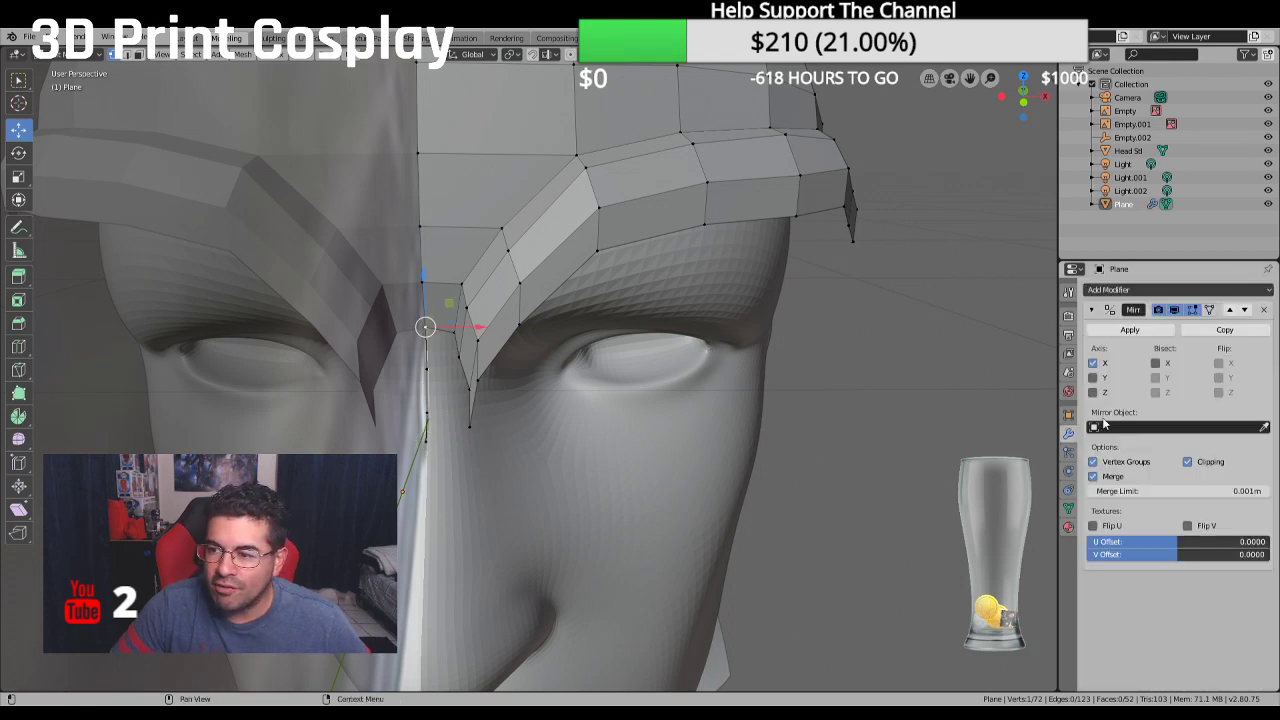
pyautogui.click(1188, 463)
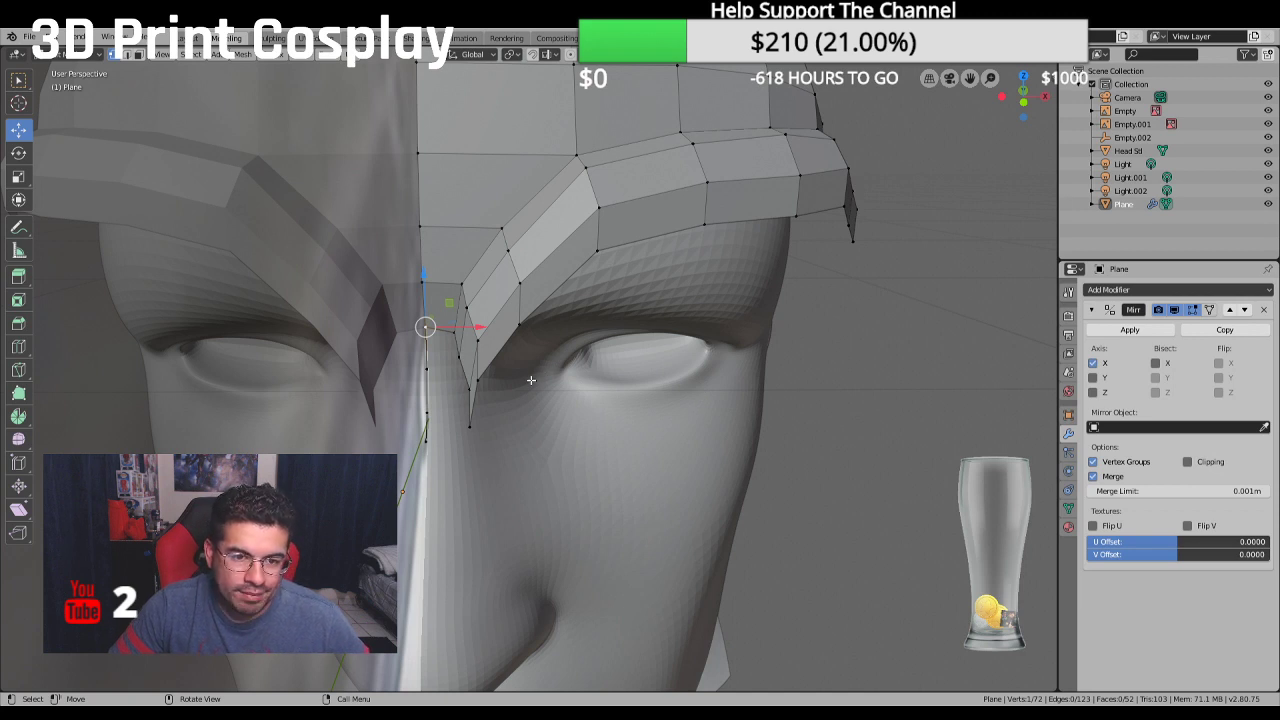
# Extrude the three lowest centre-line vertices outward along the nose as a narrow strip, and turn Mirror clipping back on
pyautogui.click(437, 370)
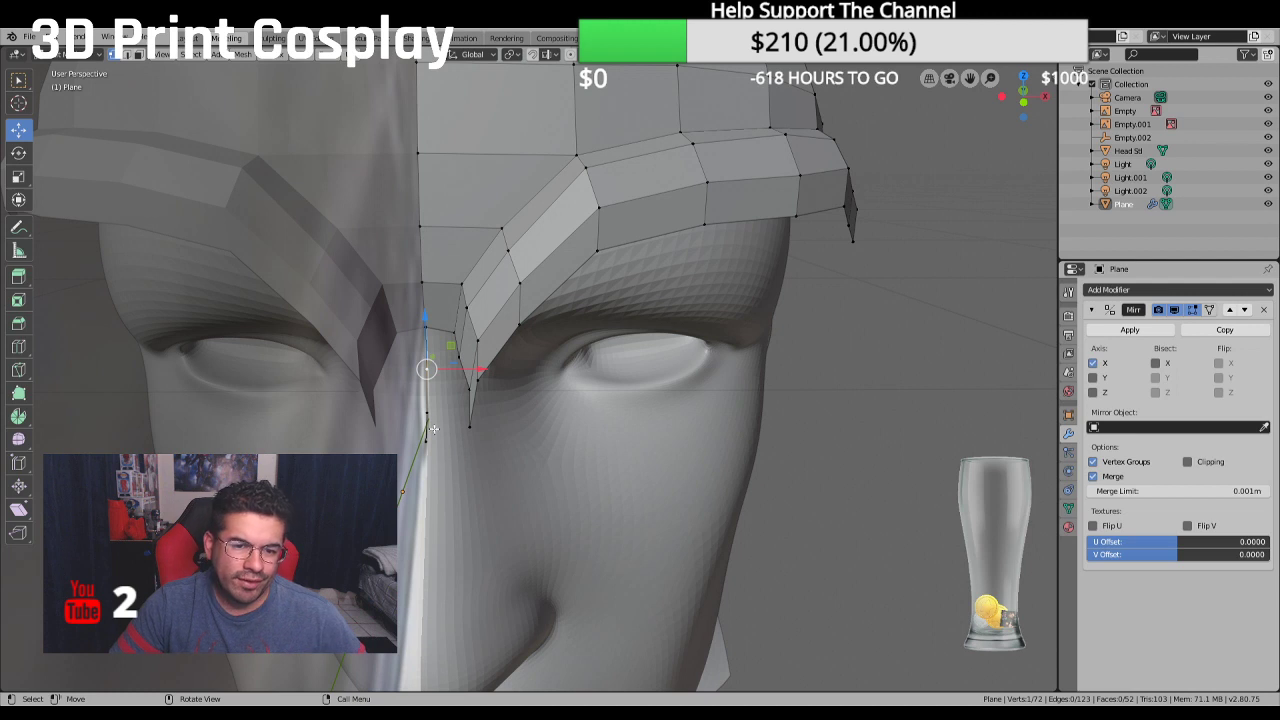
pyautogui.moveTo(432, 398); pyautogui.dragTo(433, 437)
pyautogui.moveTo(433, 437); pyautogui.dragTo(440, 434, button='middle')
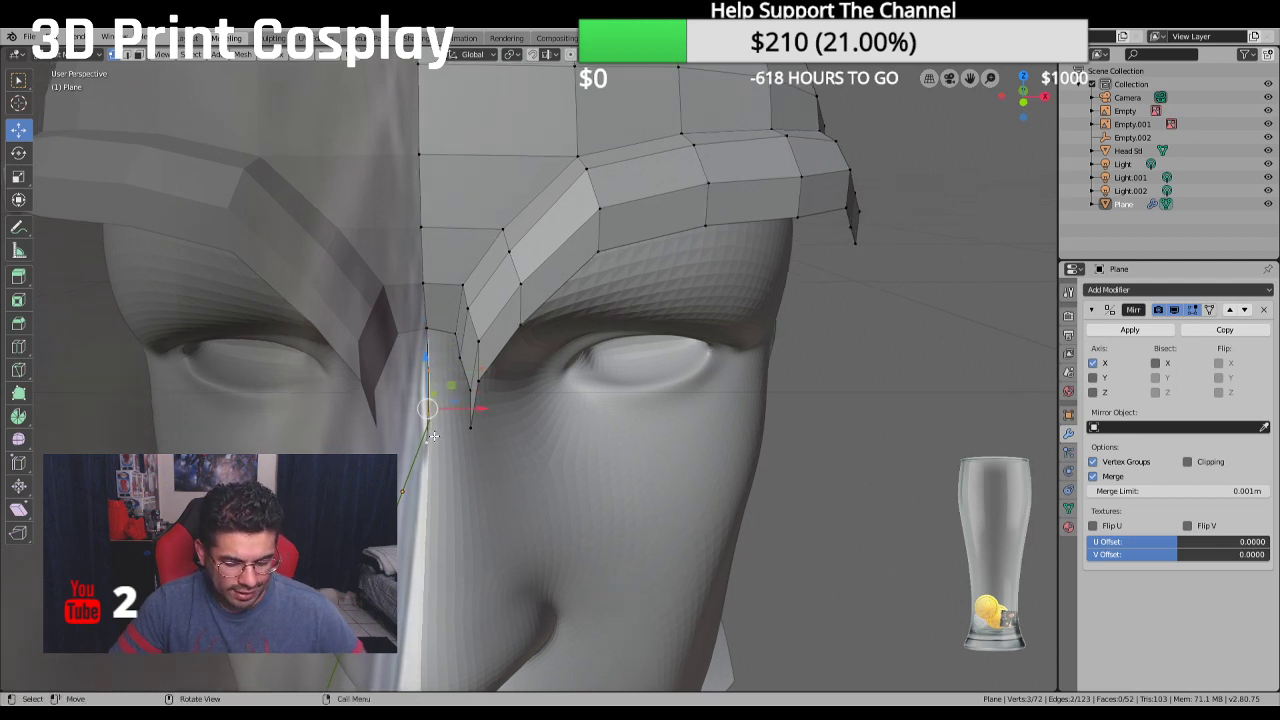
pyautogui.press('e')
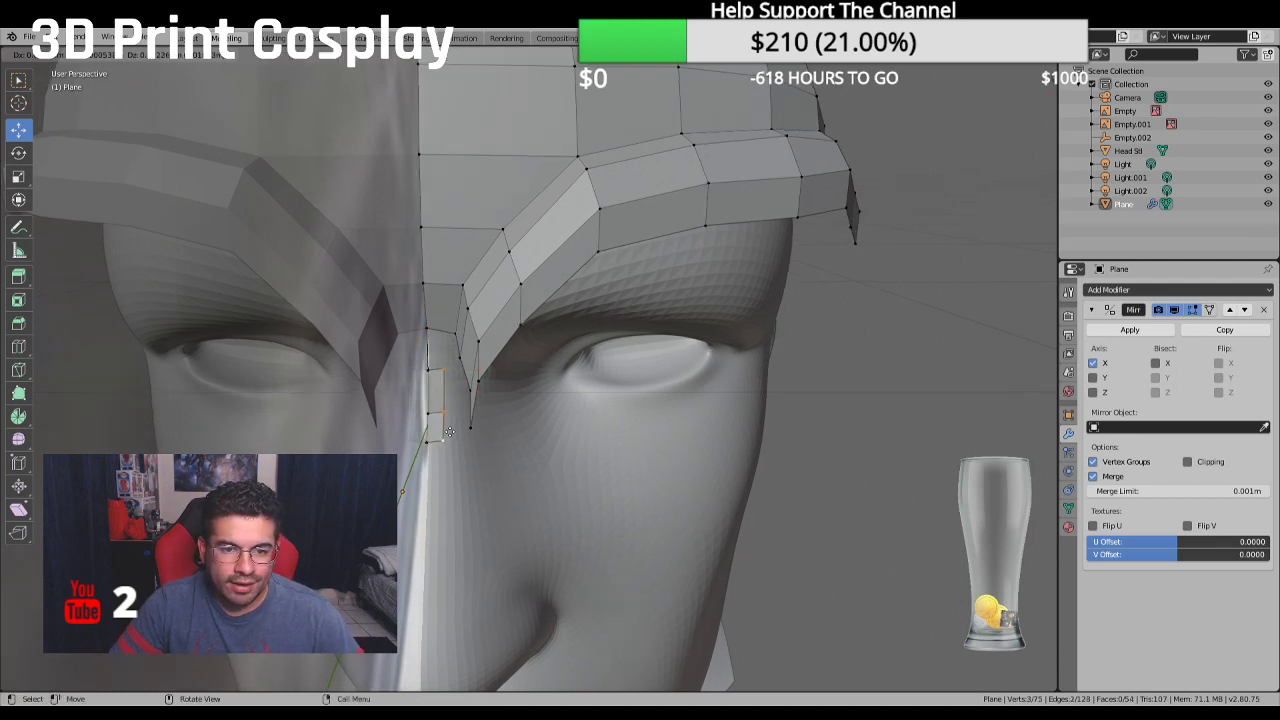
pyautogui.click(450, 432)
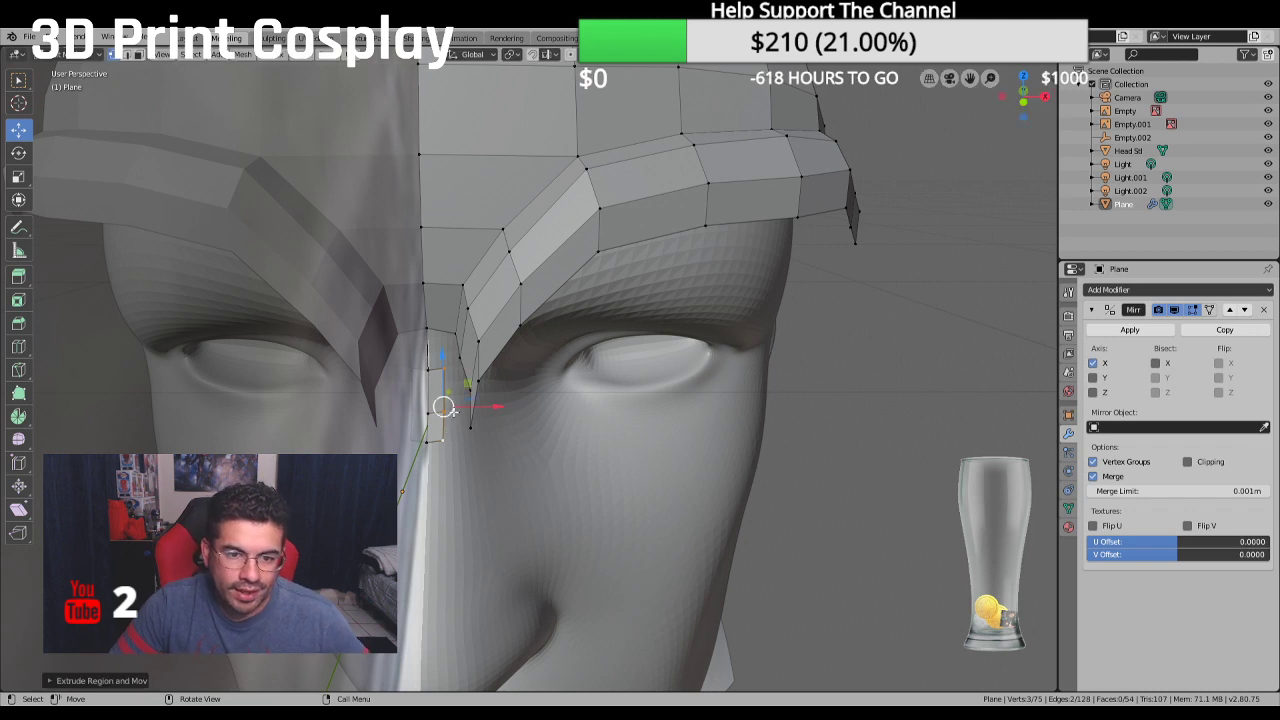
pyautogui.click(583, 425)
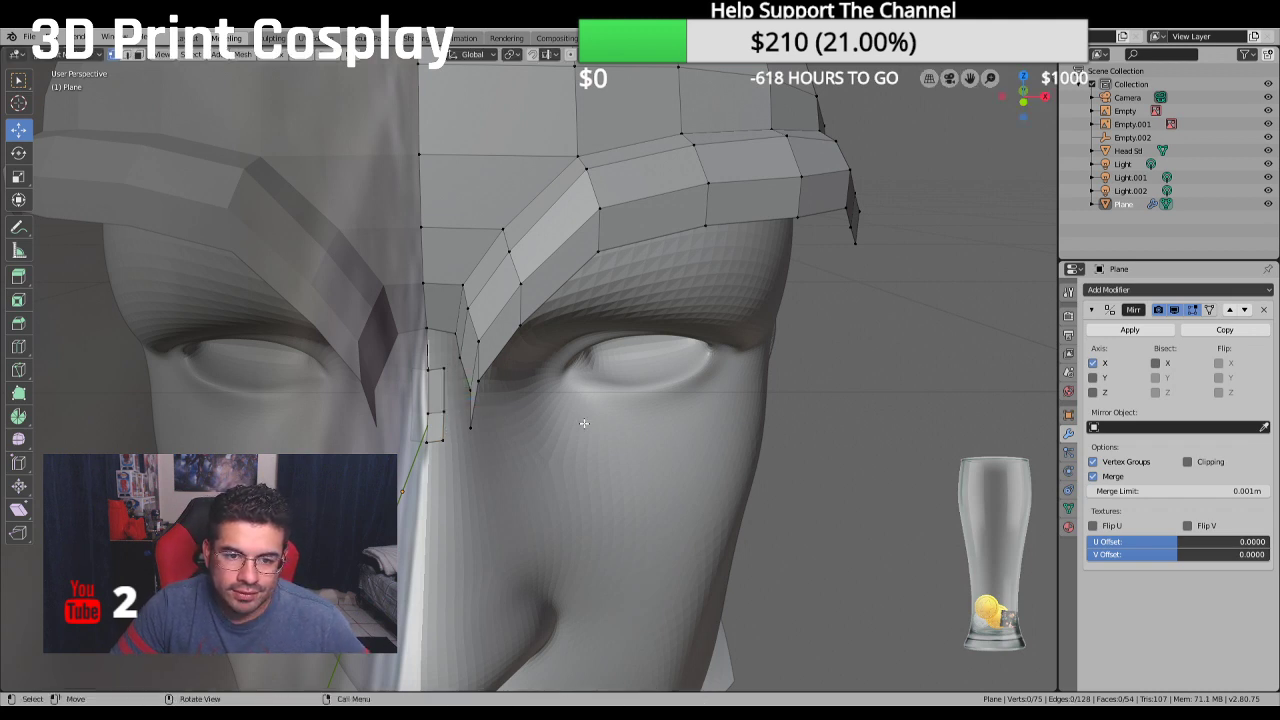
pyautogui.click(1187, 461)
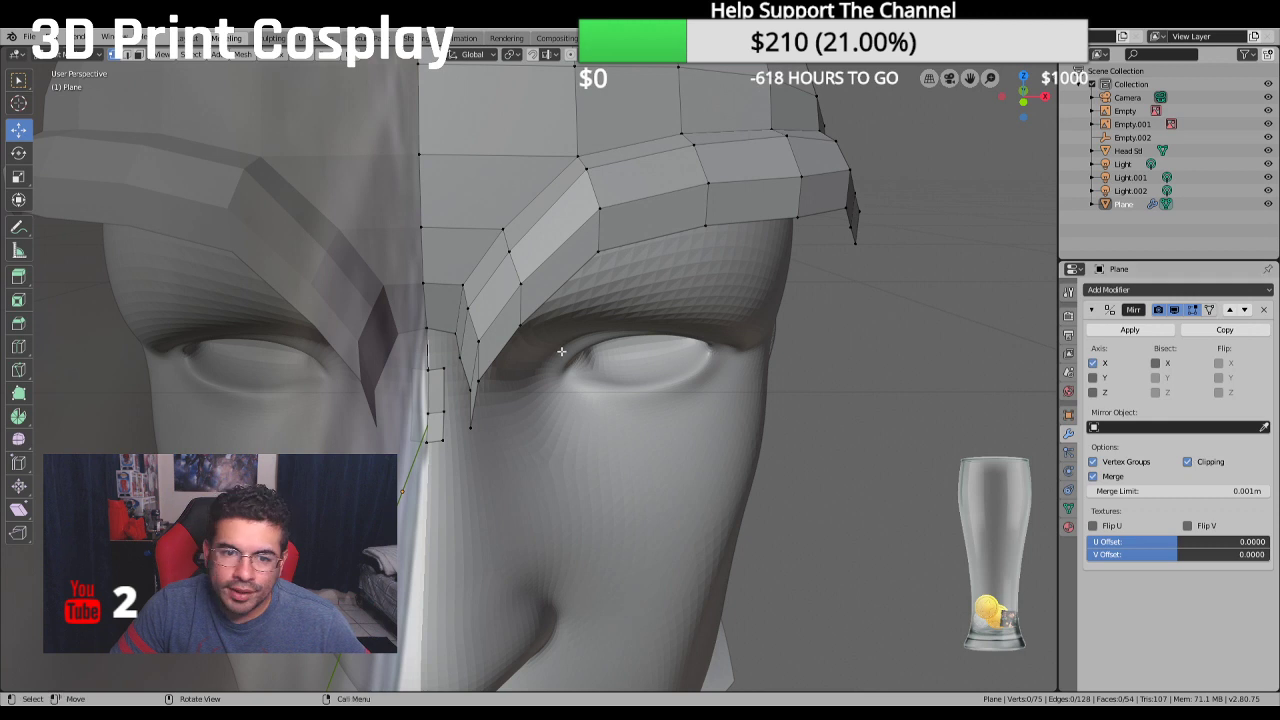
# Fill the triangular gap between the nose strip's top edge and the centre vertex above it with a face
pyautogui.click(443, 368)
pyautogui.moveTo(493, 367); pyautogui.dragTo(463, 358)
pyautogui.keyDown('shift'); pyautogui.click(424, 324); pyautogui.keyUp('shift')
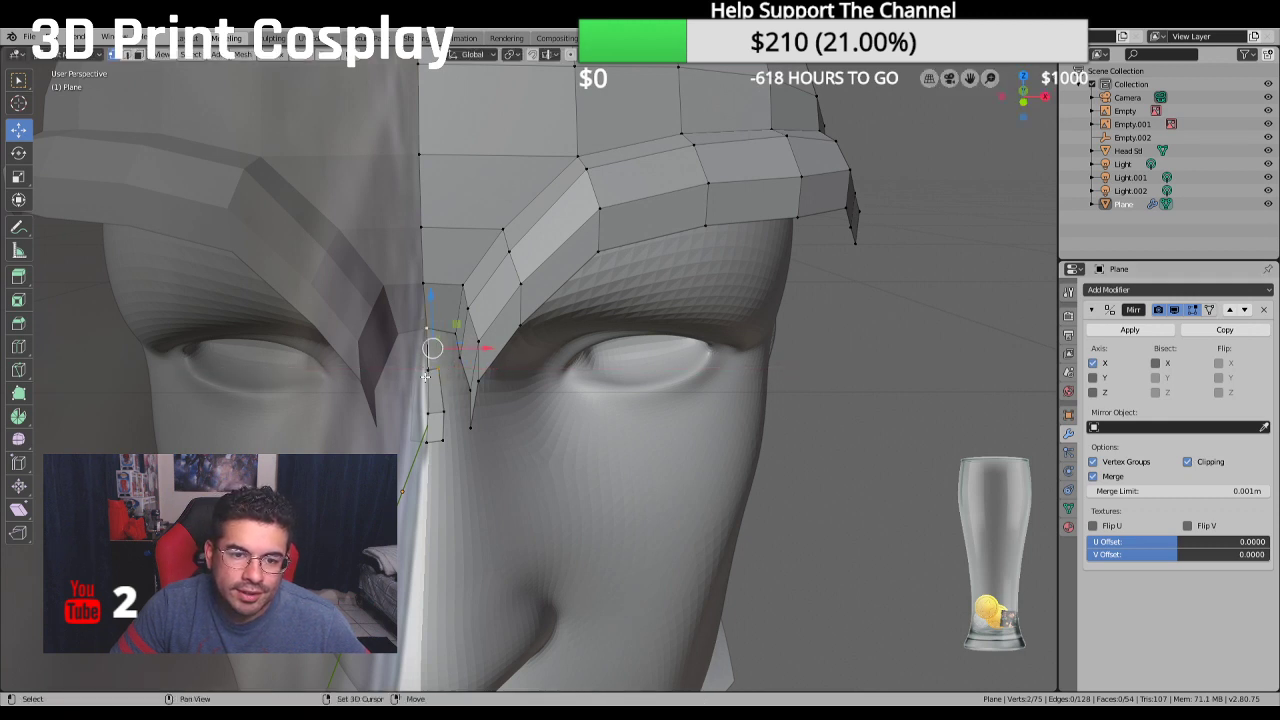
pyautogui.keyDown('shift'); pyautogui.click(427, 378); pyautogui.keyUp('shift')
pyautogui.press('f')
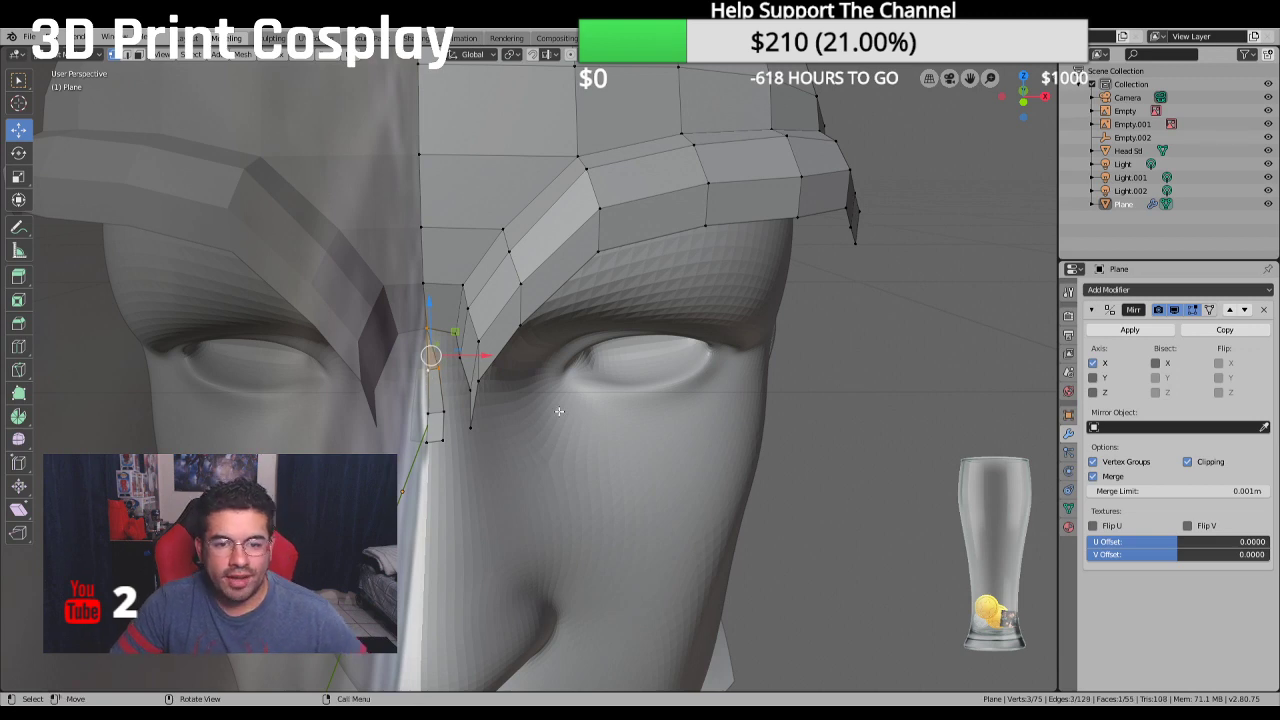
# Fill a face between the new triangle's outer side and the lower edge of the forehead's centre section beside the brow
pyautogui.moveTo(427, 375); pyautogui.dragTo(455, 419, button='middle')
pyautogui.click(428, 425)
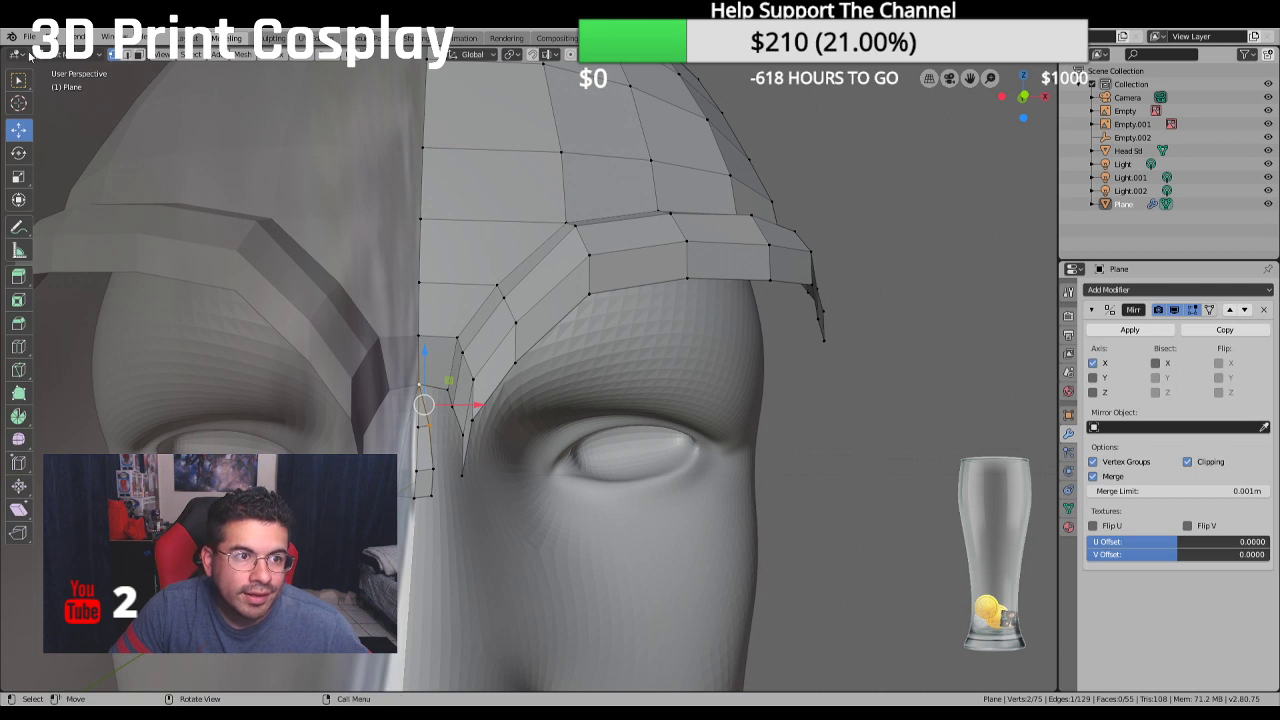
pyautogui.press('w')
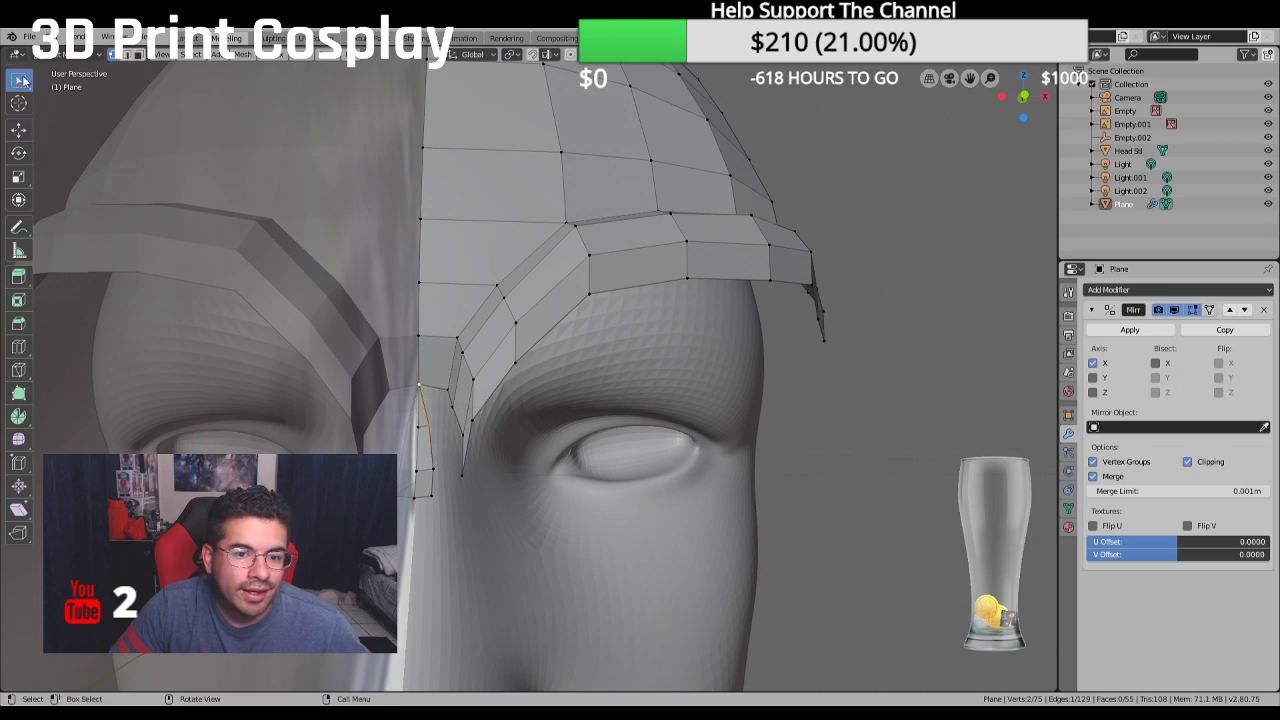
pyautogui.press('f')
# Fill a four-sided face between the nose strip's upper segment and the inner end of the brow
pyautogui.click(430, 426)
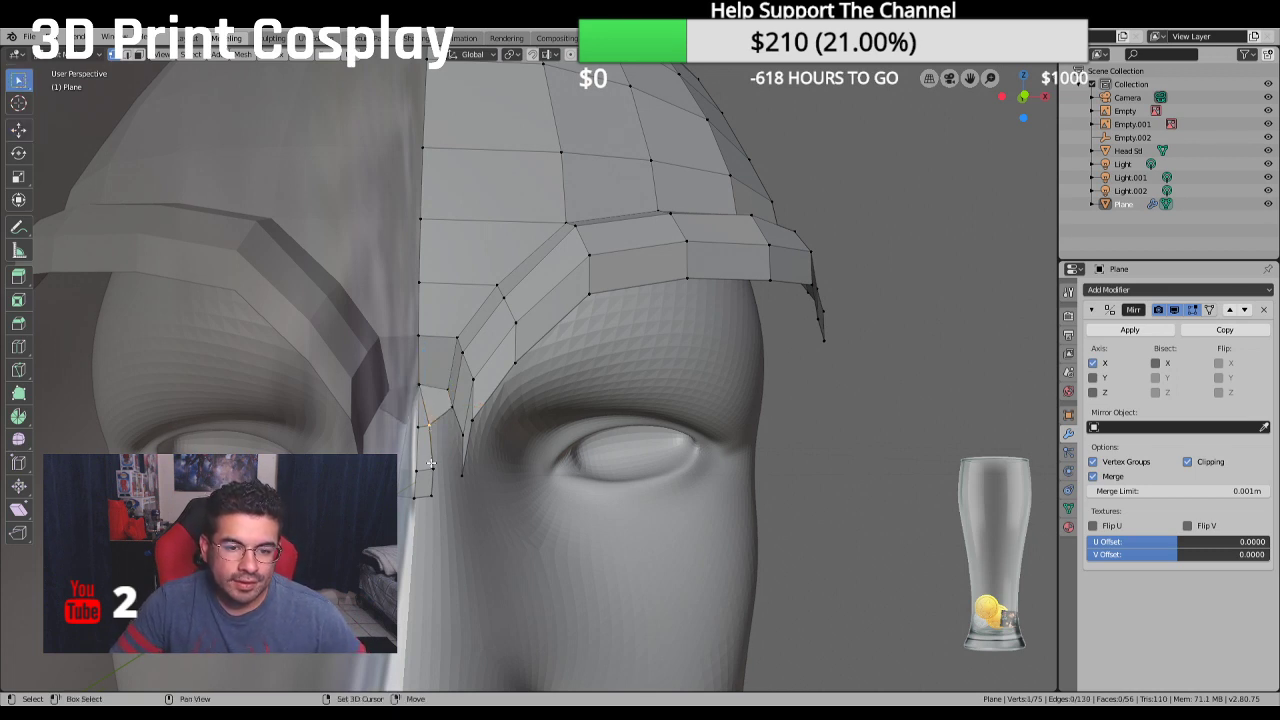
pyautogui.keyDown('shift'); pyautogui.click(457, 433); pyautogui.keyUp('shift')
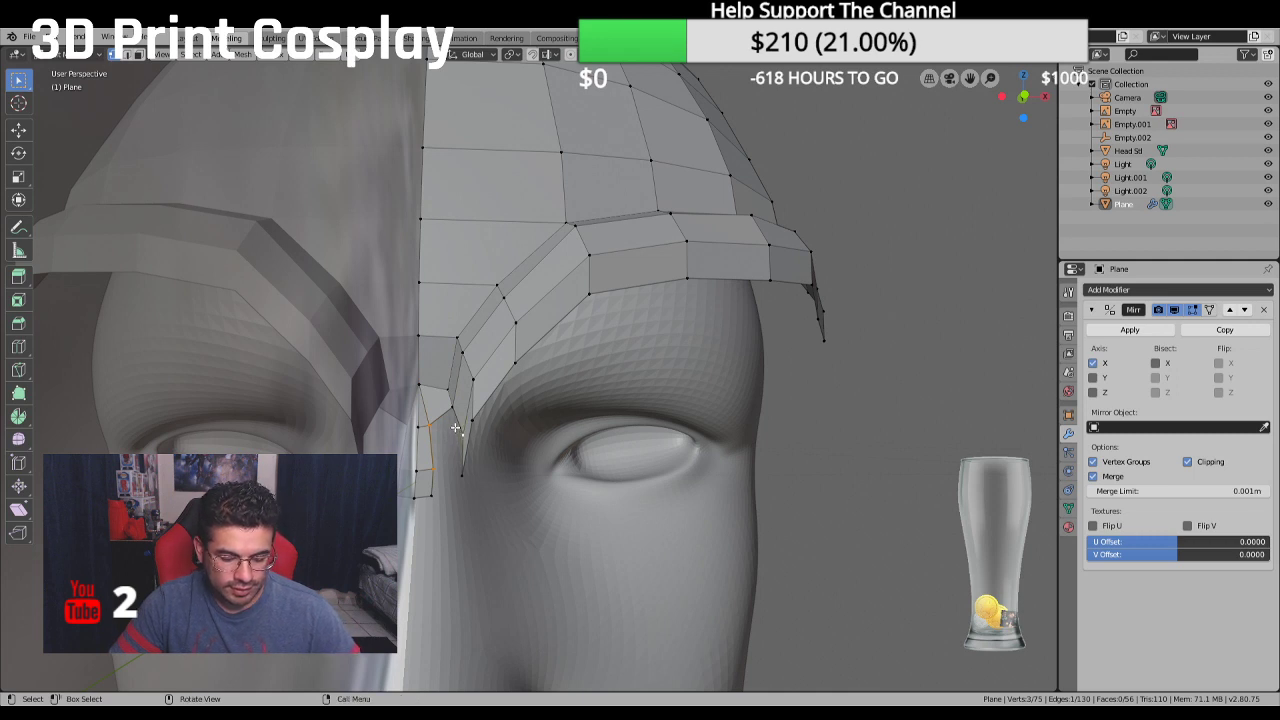
pyautogui.press('f')
pyautogui.hotkey('ctrl', 'z')
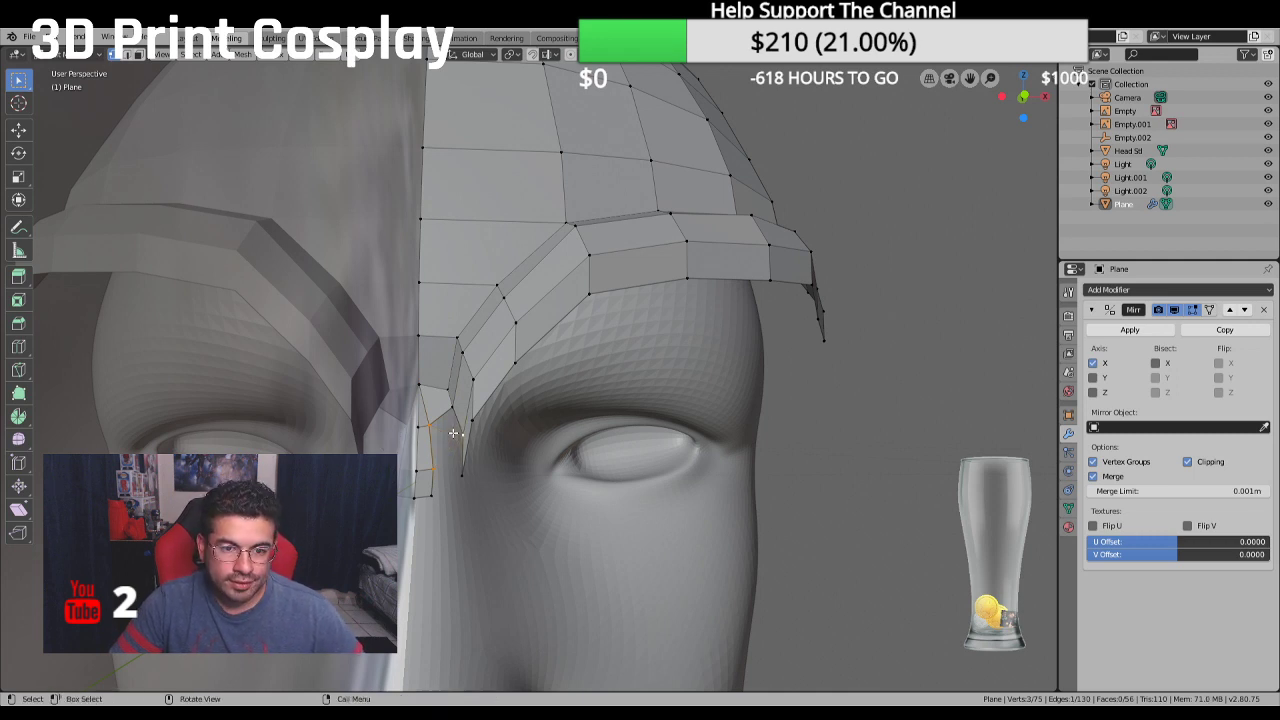
pyautogui.keyDown('shift'); pyautogui.click(453, 407); pyautogui.keyUp('shift')
pyautogui.press('f')
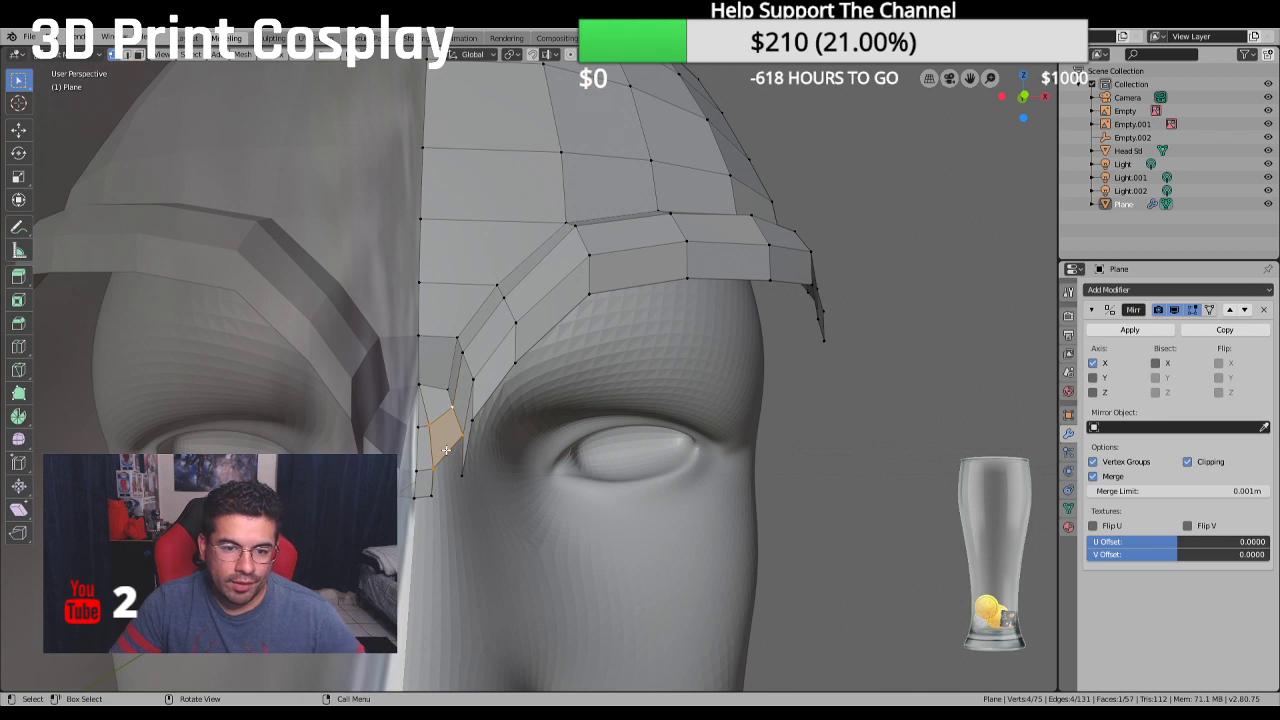
# Fill a four-sided face between the nose strip's lowest segment and the bottom of the brow's inner end, and clear the selection
pyautogui.click(432, 467)
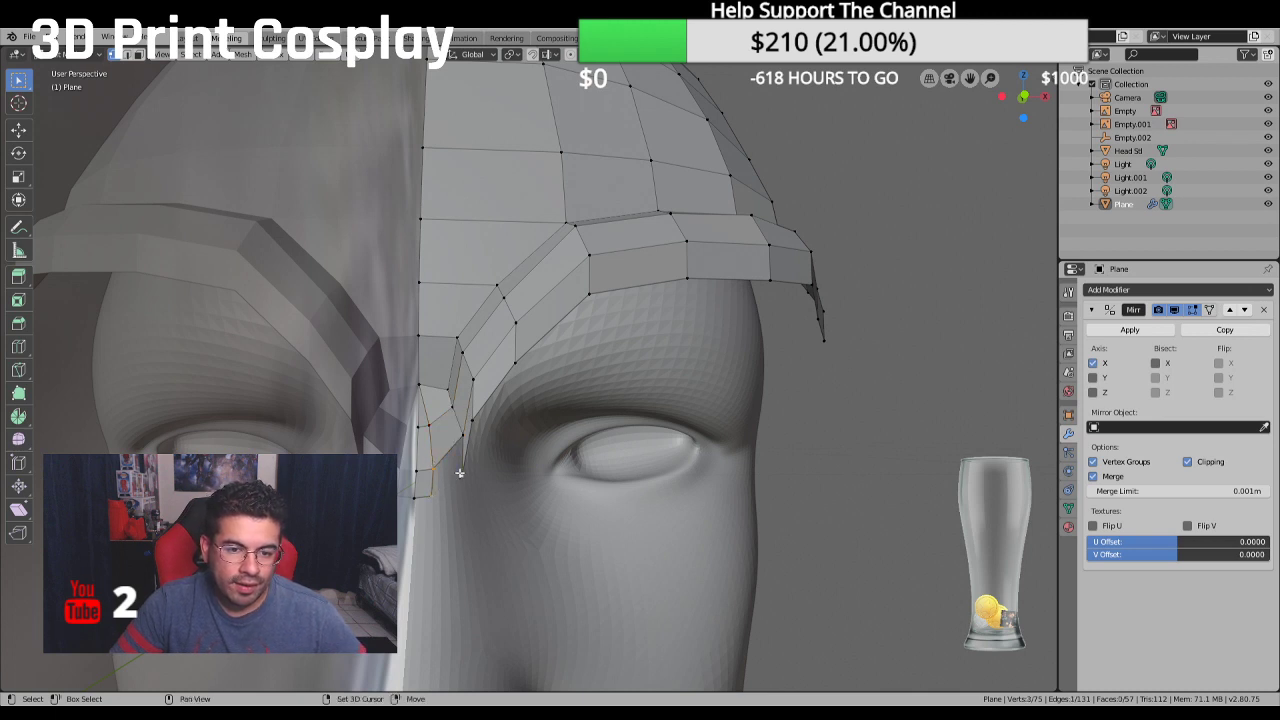
pyautogui.keyDown('shift'); pyautogui.click(458, 432); pyautogui.keyUp('shift')
pyautogui.press('f')
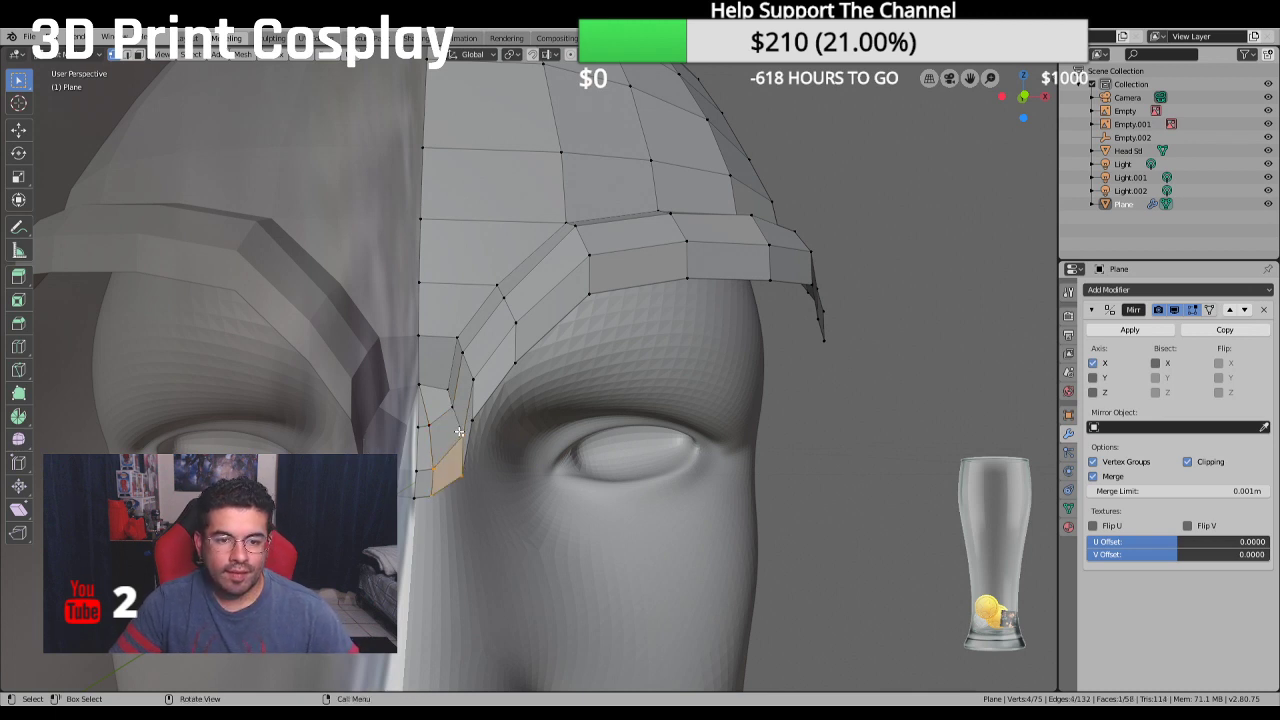
pyautogui.hotkey('alt', 'a')
# Hide the front mask reference to examine the brow and nose bridge on the head in front view, and show it again
pyautogui.press('KP_1')
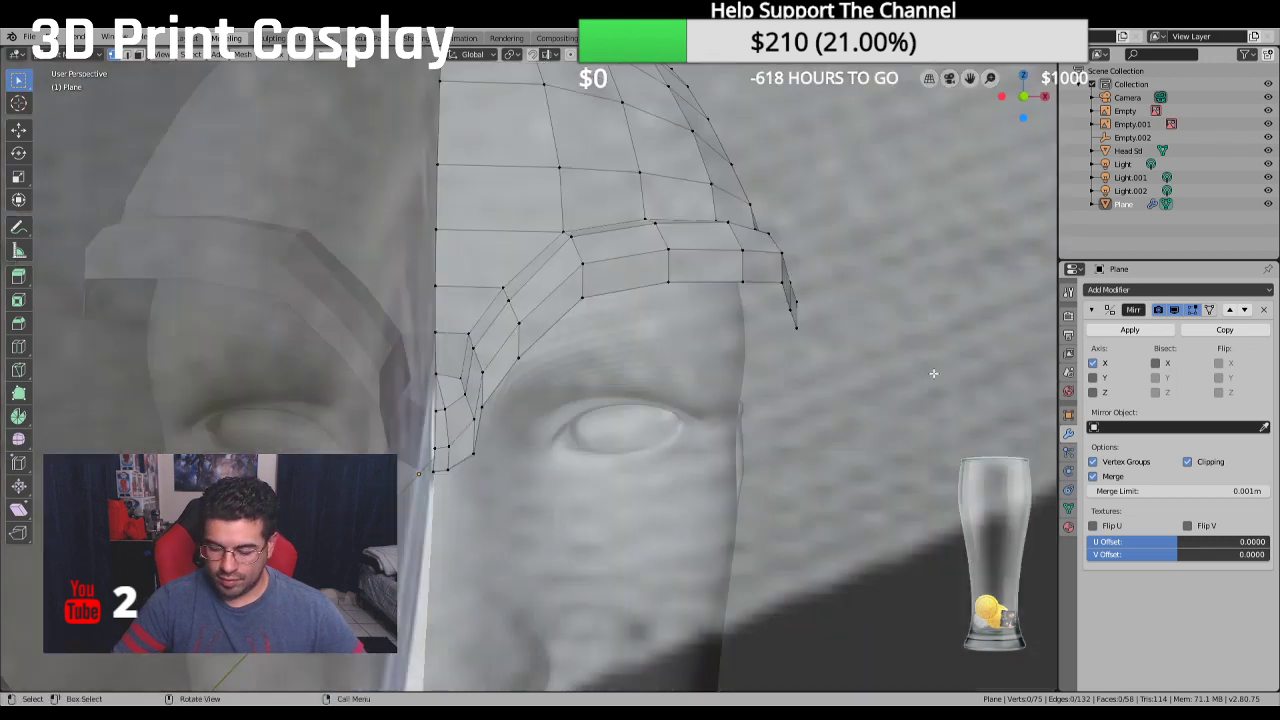
pyautogui.scroll(-4, 933, 373)
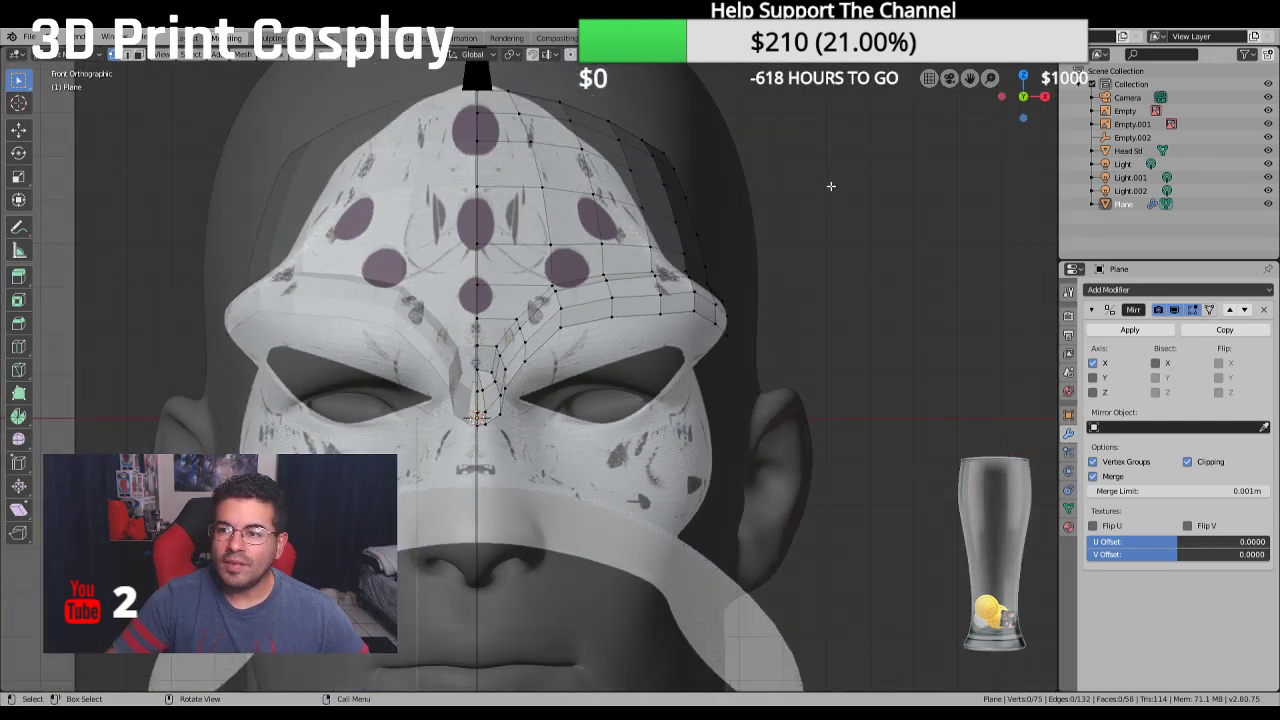
pyautogui.click(1268, 110)
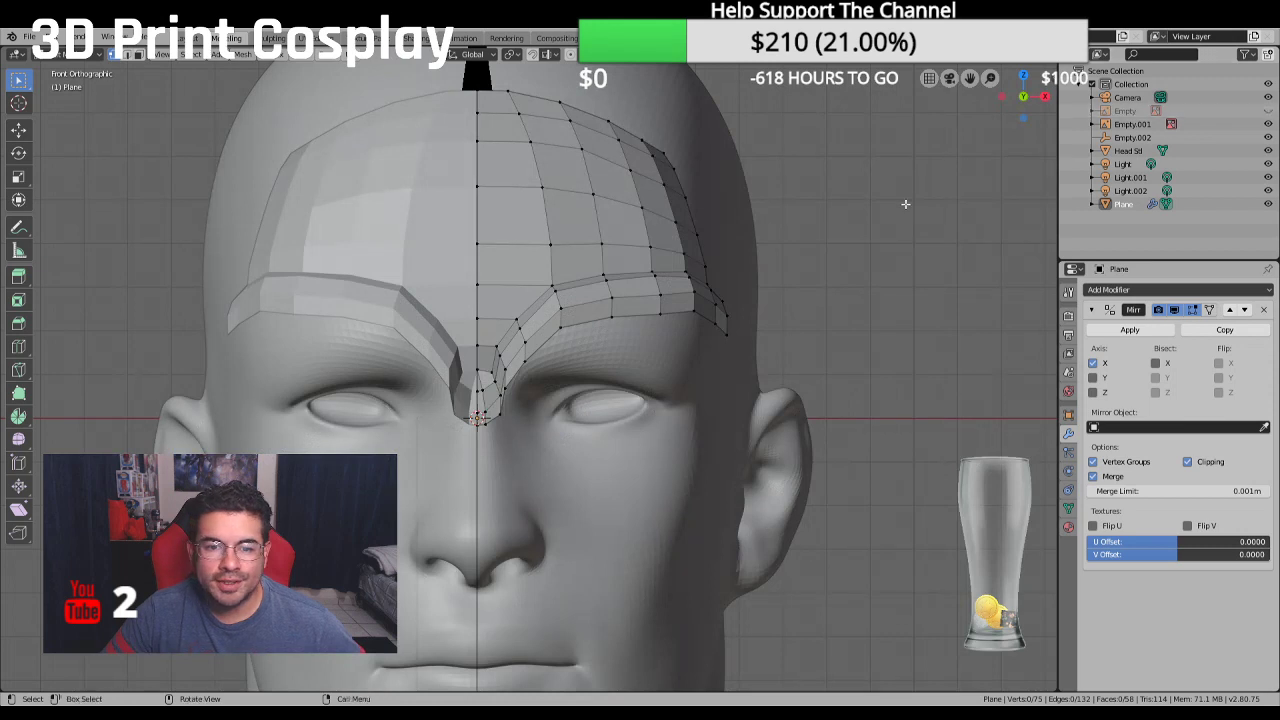
pyautogui.scroll(-1, 677, 222)
pyautogui.scroll(-2, 677, 222)
pyautogui.scroll(2, 649, 220)
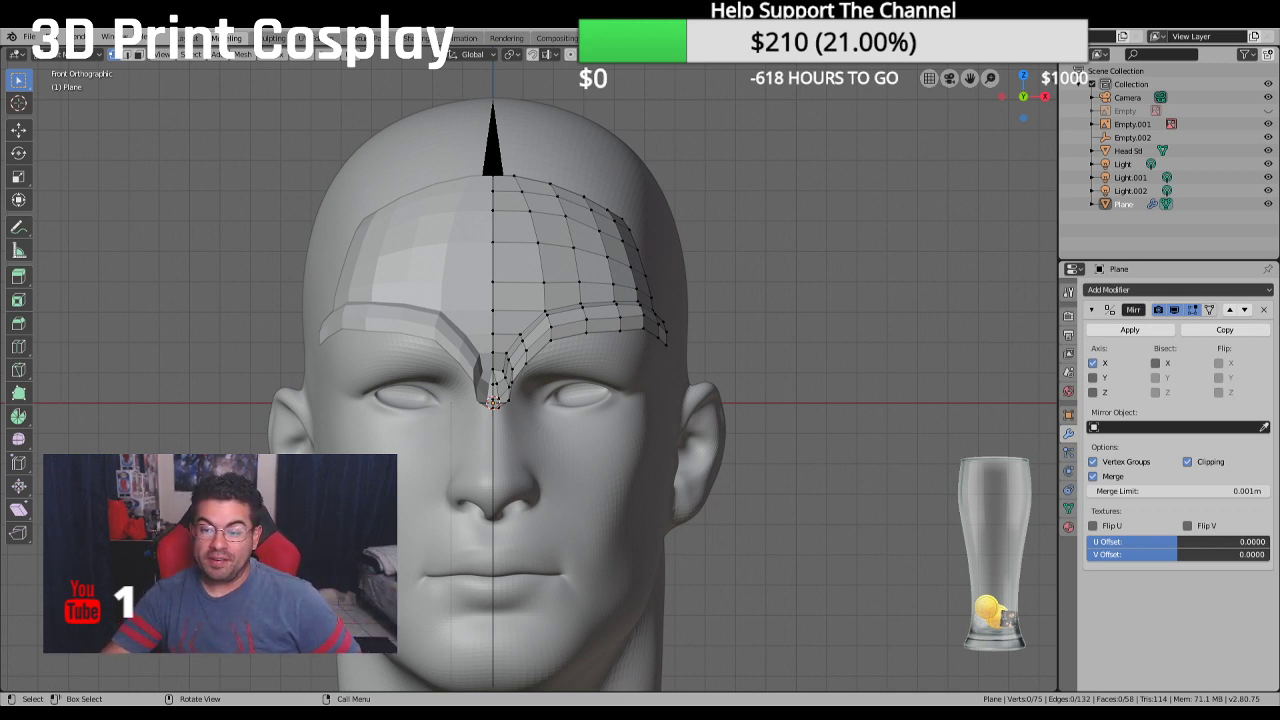
pyautogui.scroll(2, 528, 370)
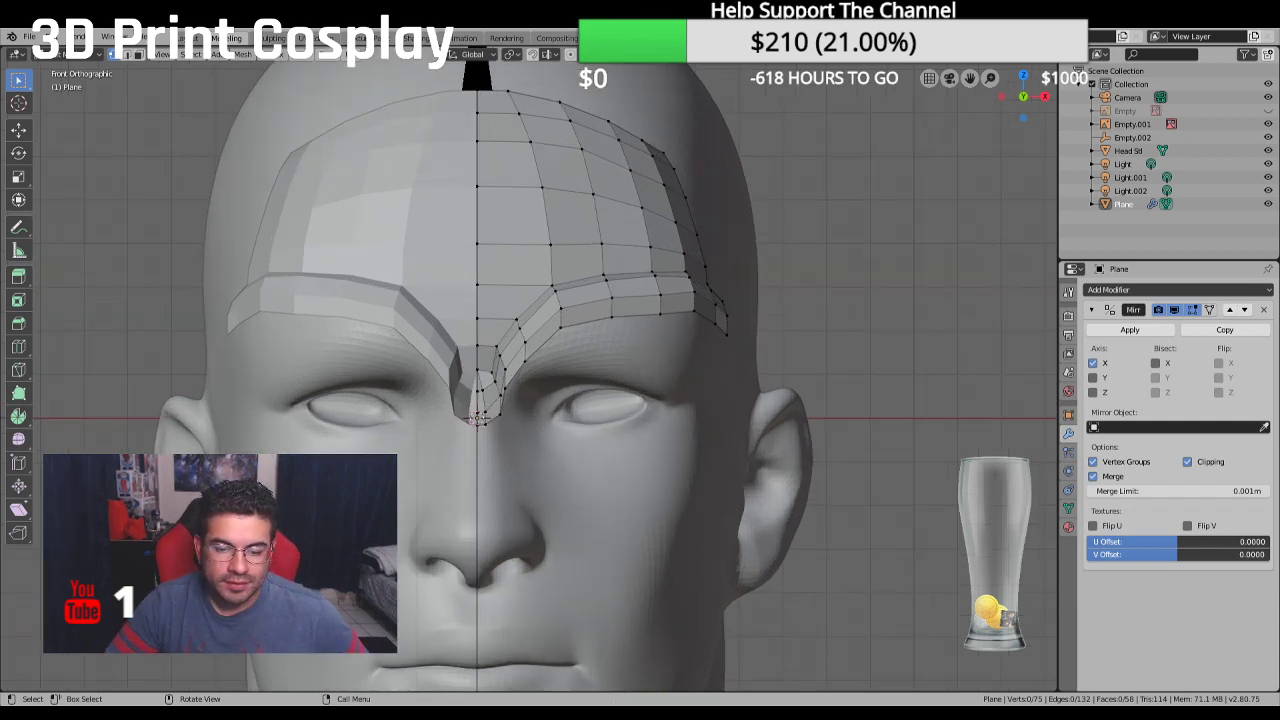
pyautogui.click(1268, 110)
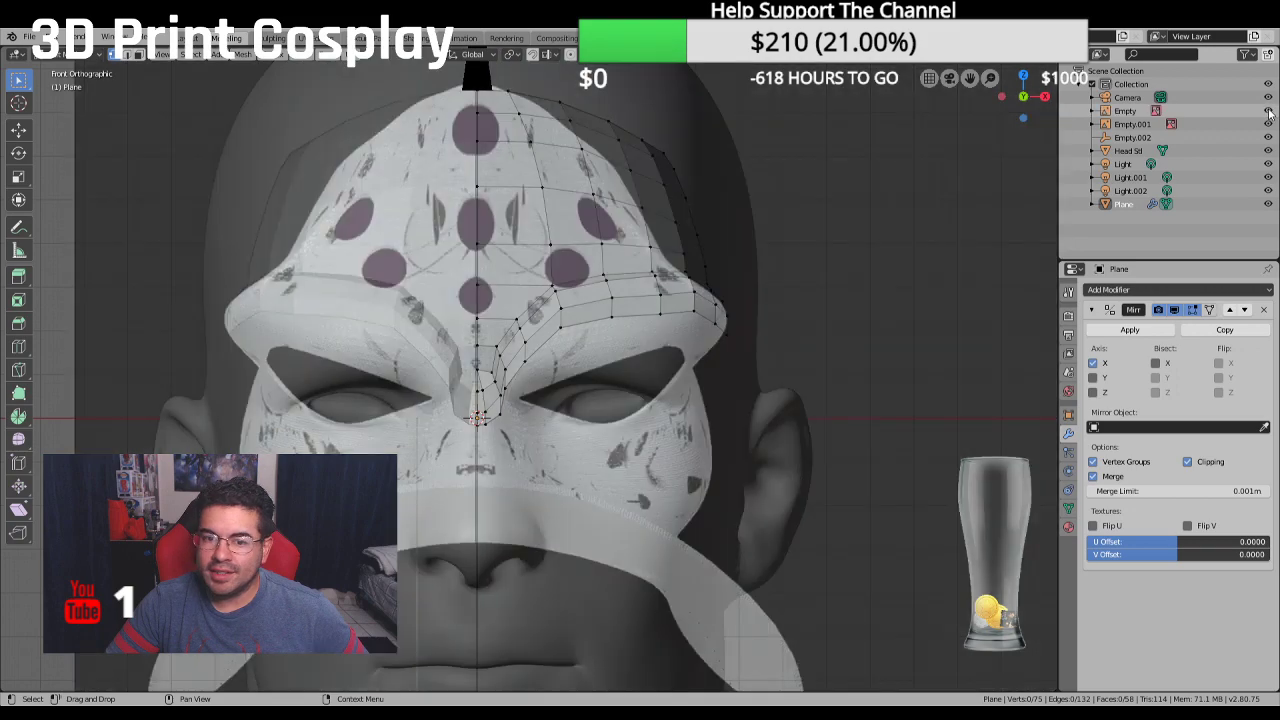
# Extrude the brow's lower edge downward from its outer end to the nose bridge as a new strip
pyautogui.moveTo(446, 364); pyautogui.dragTo(491, 406, button='middle')
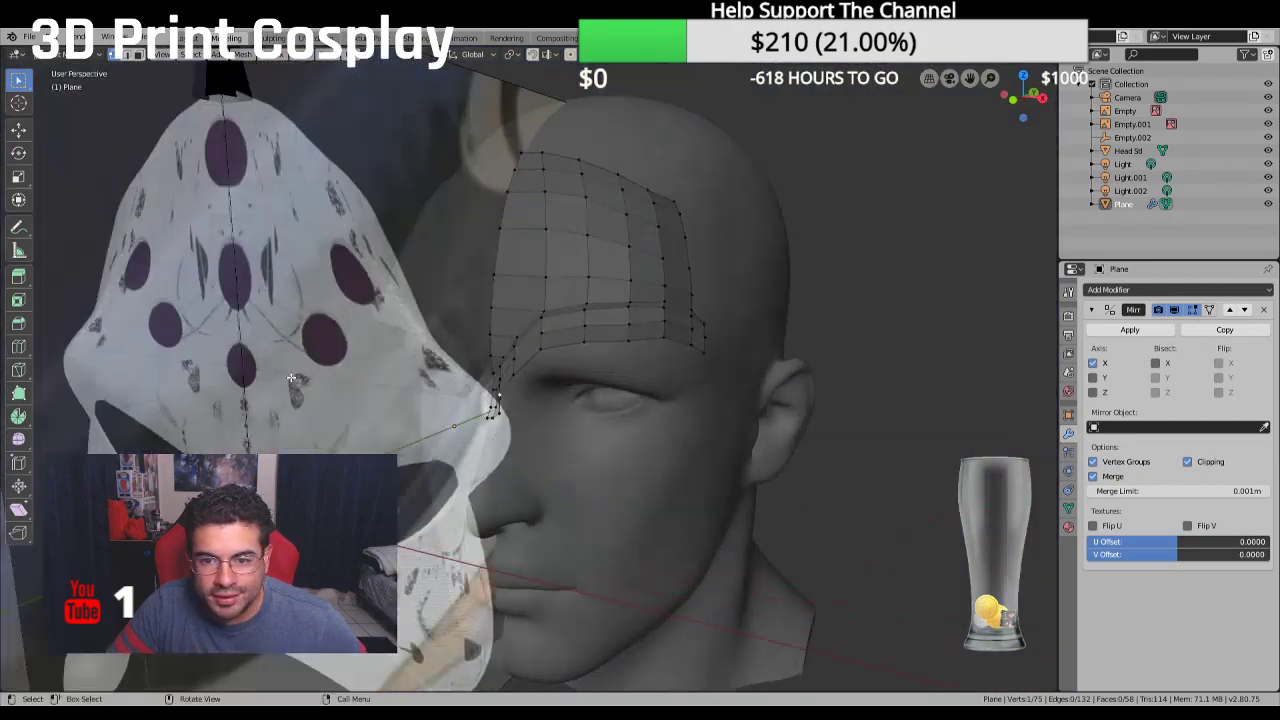
pyautogui.keyDown('ctrl'); pyautogui.click(703, 354); pyautogui.keyUp('ctrl')
pyautogui.moveTo(703, 354); pyautogui.dragTo(734, 366, button='middle')
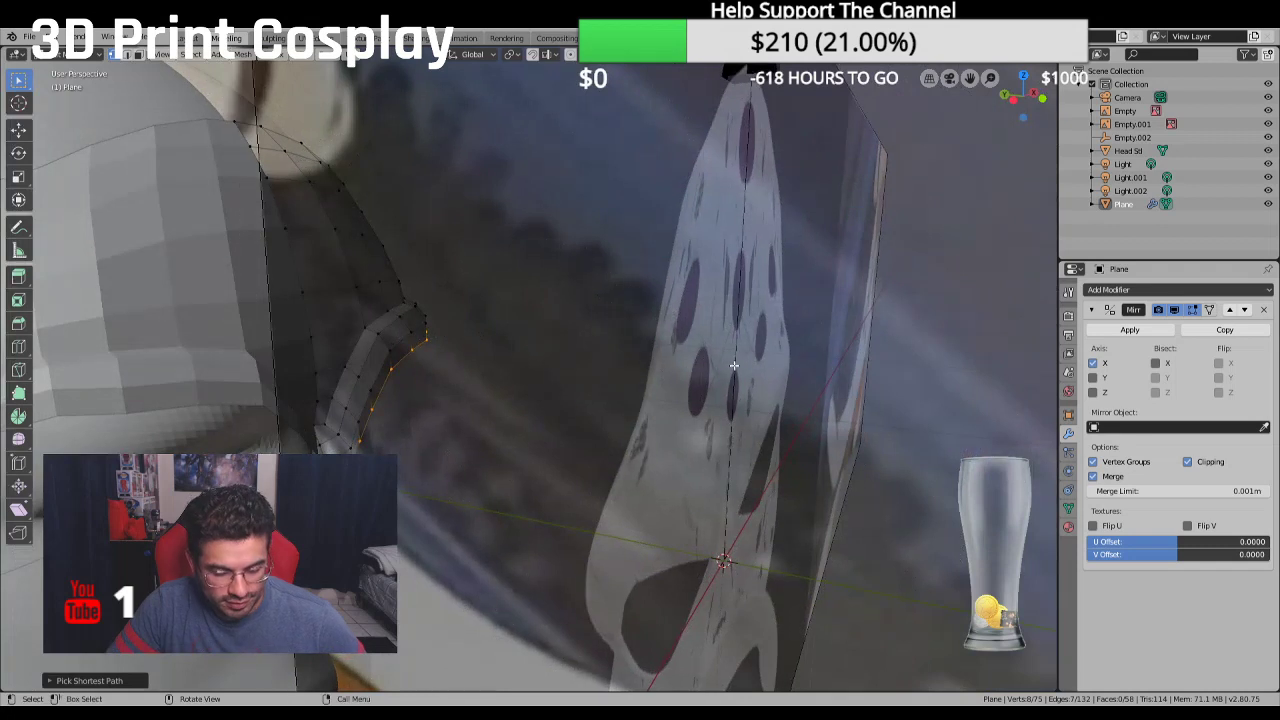
pyautogui.press('e')
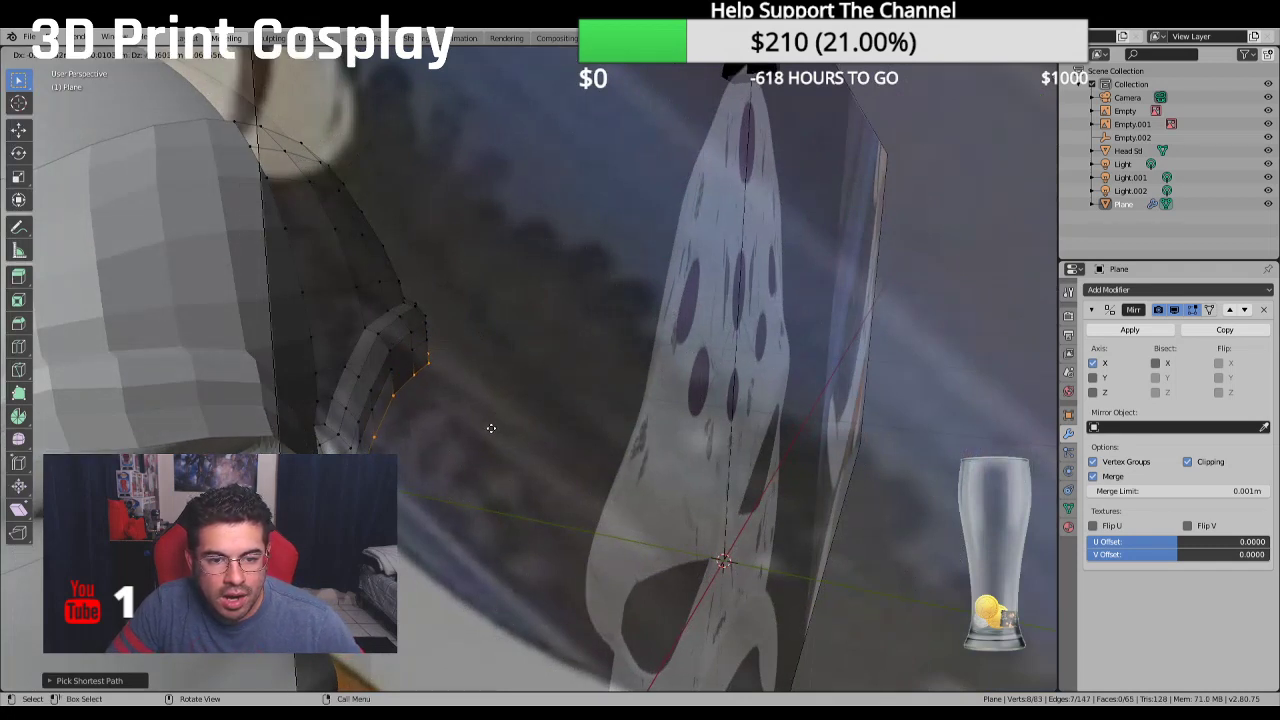
pyautogui.click(493, 427)
# Move the extruded lower edge of the brow back toward the face along Y
pyautogui.moveTo(494, 429); pyautogui.dragTo(293, 430, button='middle')
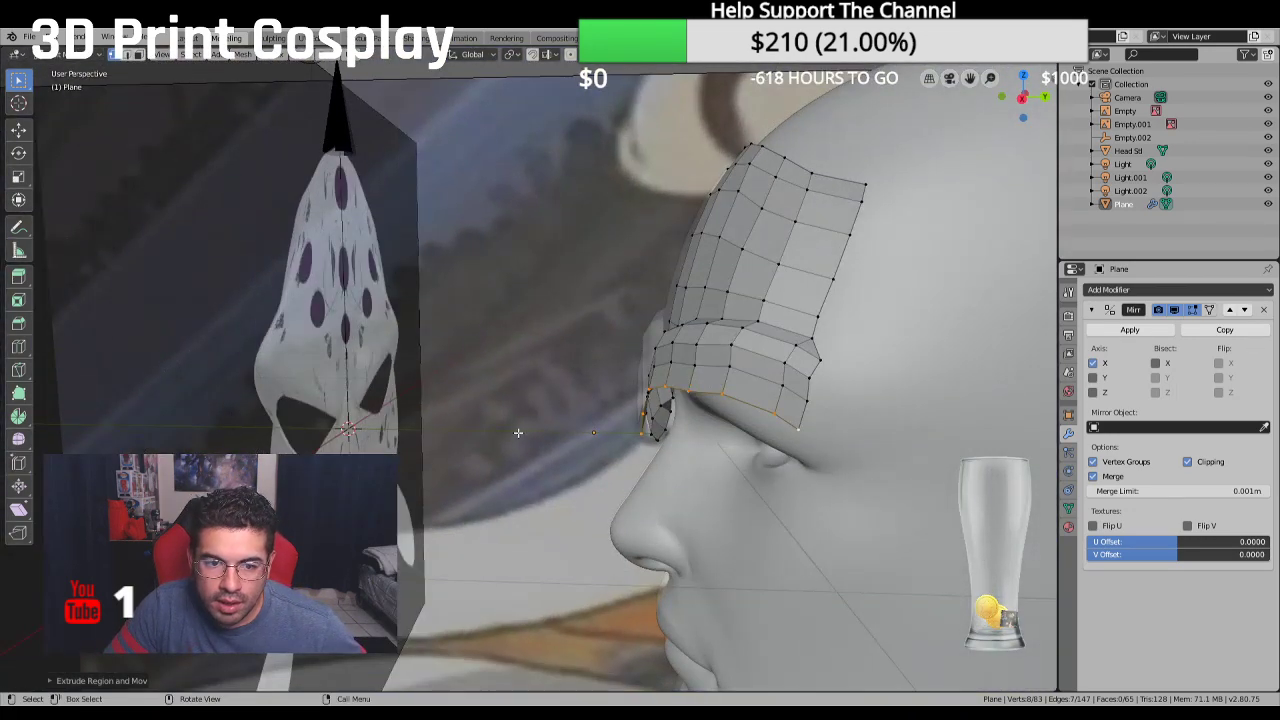
pyautogui.click(19, 130)
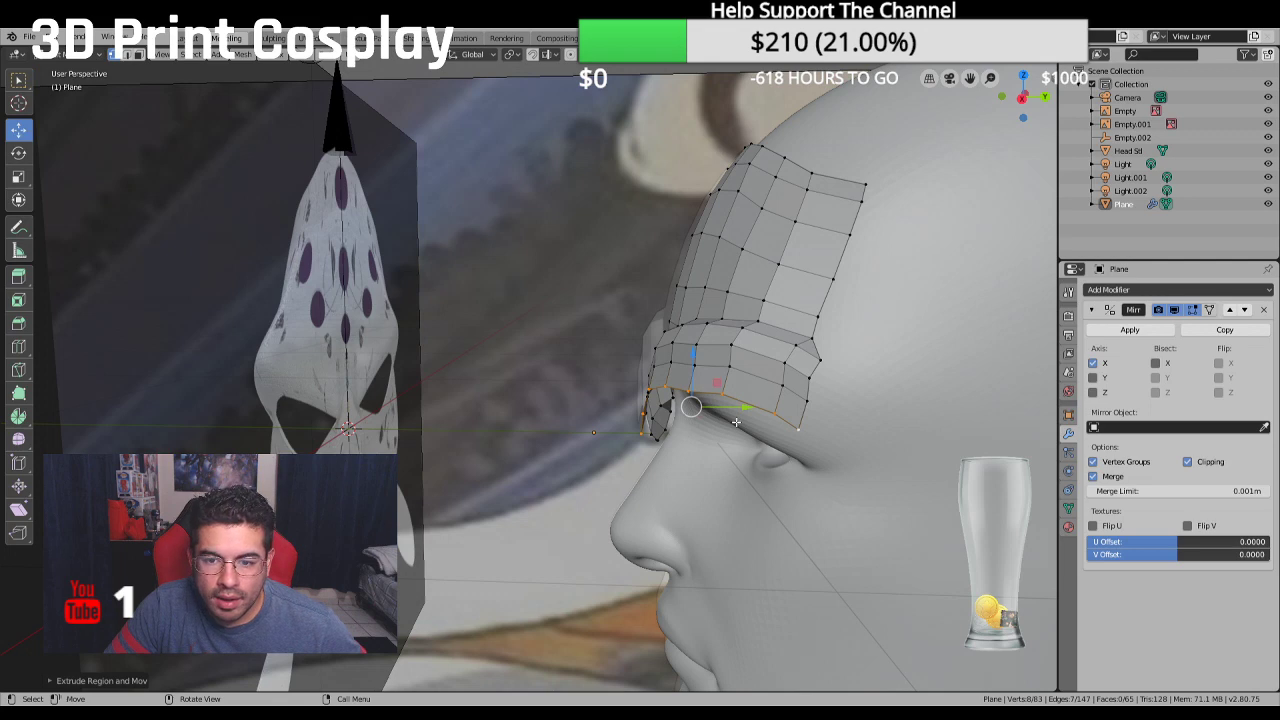
pyautogui.moveTo(742, 408); pyautogui.dragTo(779, 390)
pyautogui.moveTo(779, 390); pyautogui.dragTo(866, 366, button='middle')
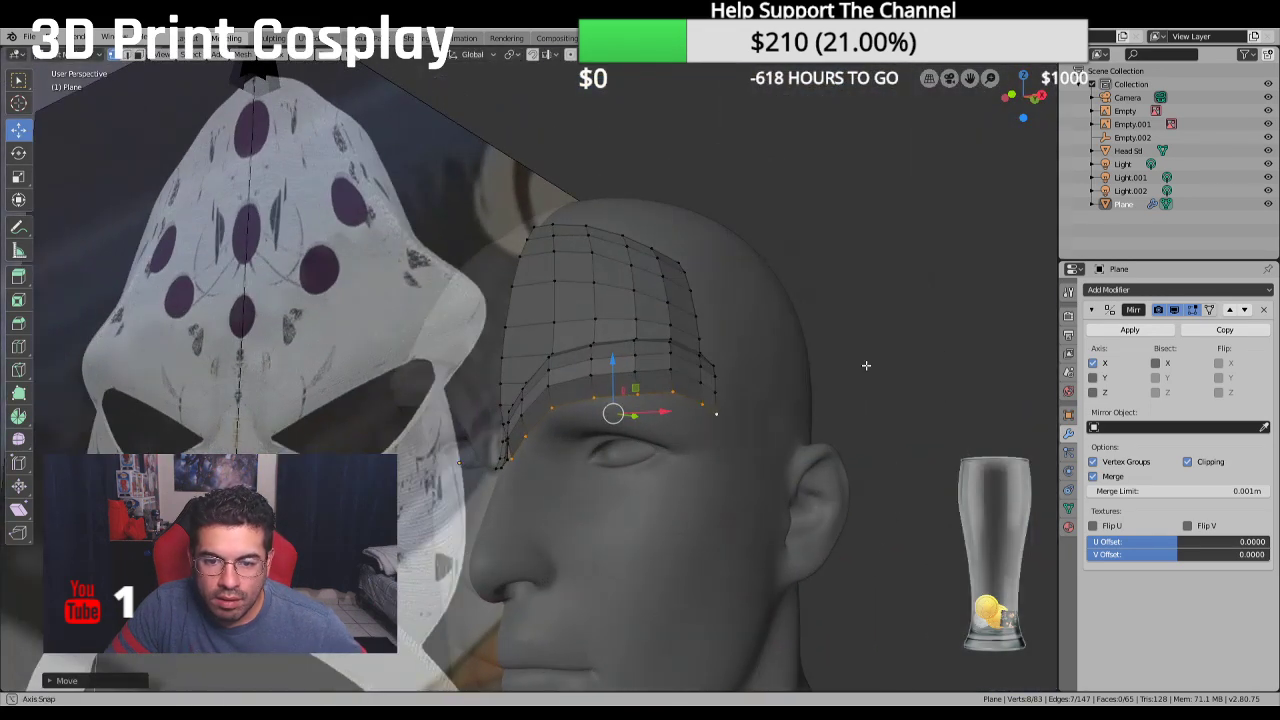
pyautogui.moveTo(654, 394); pyautogui.dragTo(712, 386, button='middle')
# In front view, lower the three inner vertices of the new strip's bottom edge toward the mask's eye opening
pyautogui.press('KP_1')
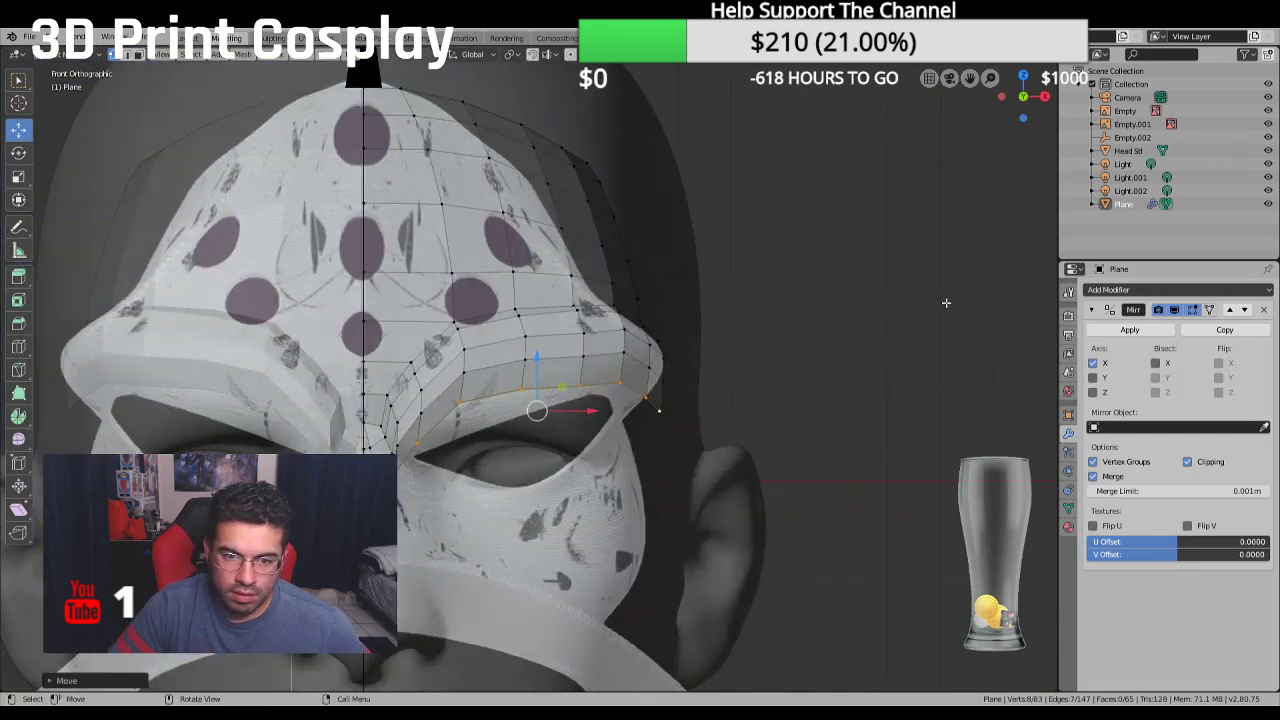
pyautogui.scroll(2, 945, 302)
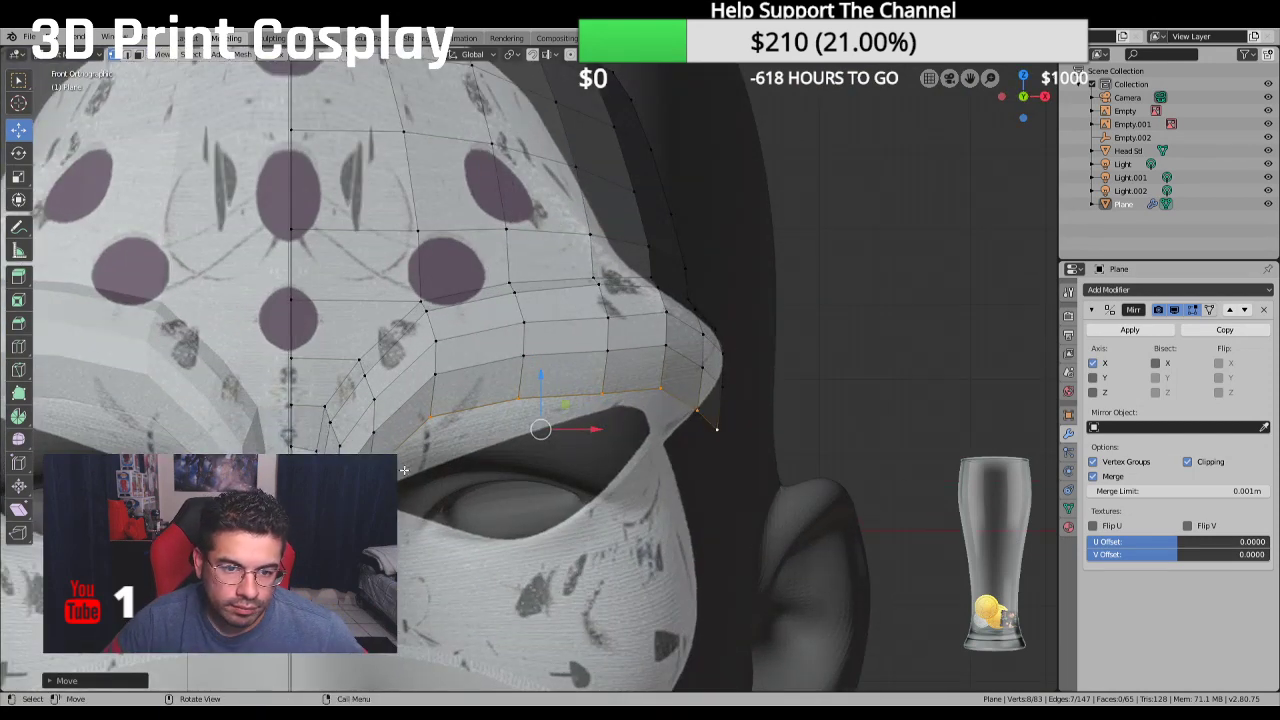
pyautogui.click(368, 475)
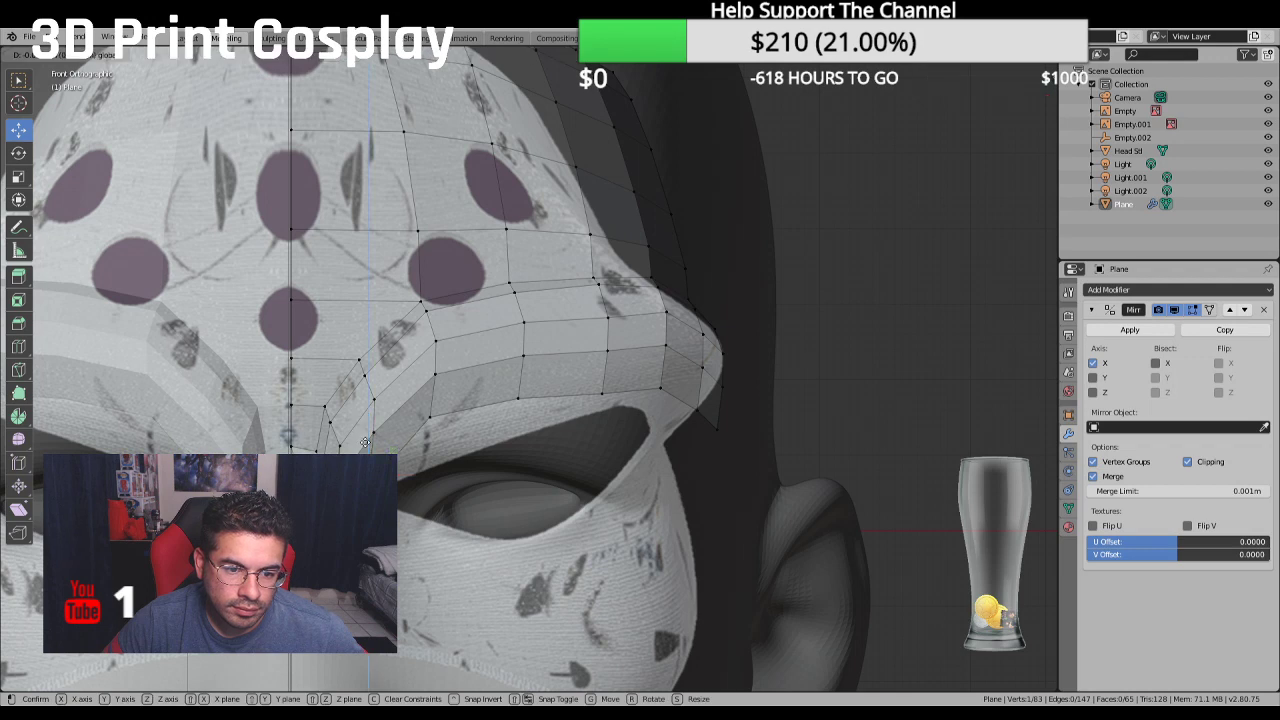
pyautogui.click(428, 417)
pyautogui.moveTo(434, 374); pyautogui.dragTo(521, 360)
pyautogui.click(518, 395)
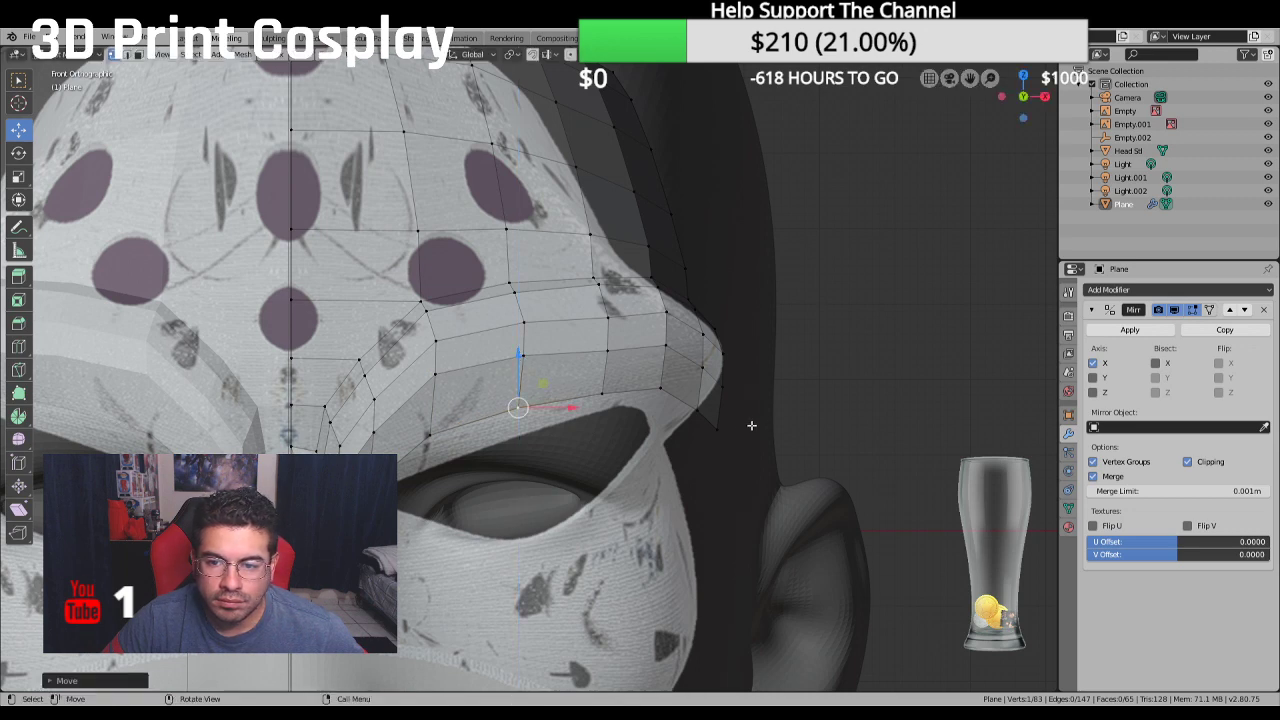
# Slide the outermost vertex of the strip's bottom edge inward along X toward the mask outline
pyautogui.click(718, 428)
pyautogui.press('g')
pyautogui.press('x')
pyautogui.click(719, 434)
pyautogui.press('g')
pyautogui.press('x')
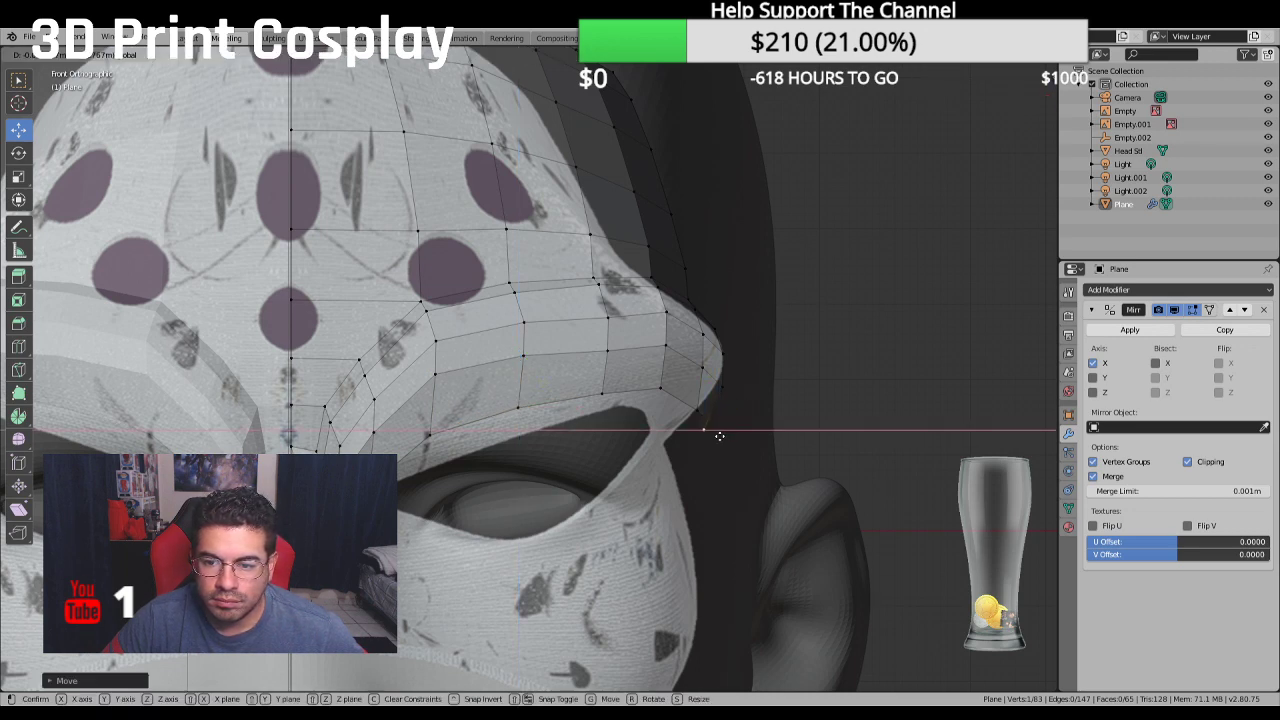
pyautogui.click(697, 433)
# Slide the vertex beside the strip's outer corner inward along X, and tuck the outermost corner vertex further in
pyautogui.click(695, 410)
pyautogui.press('g')
pyautogui.press('x')
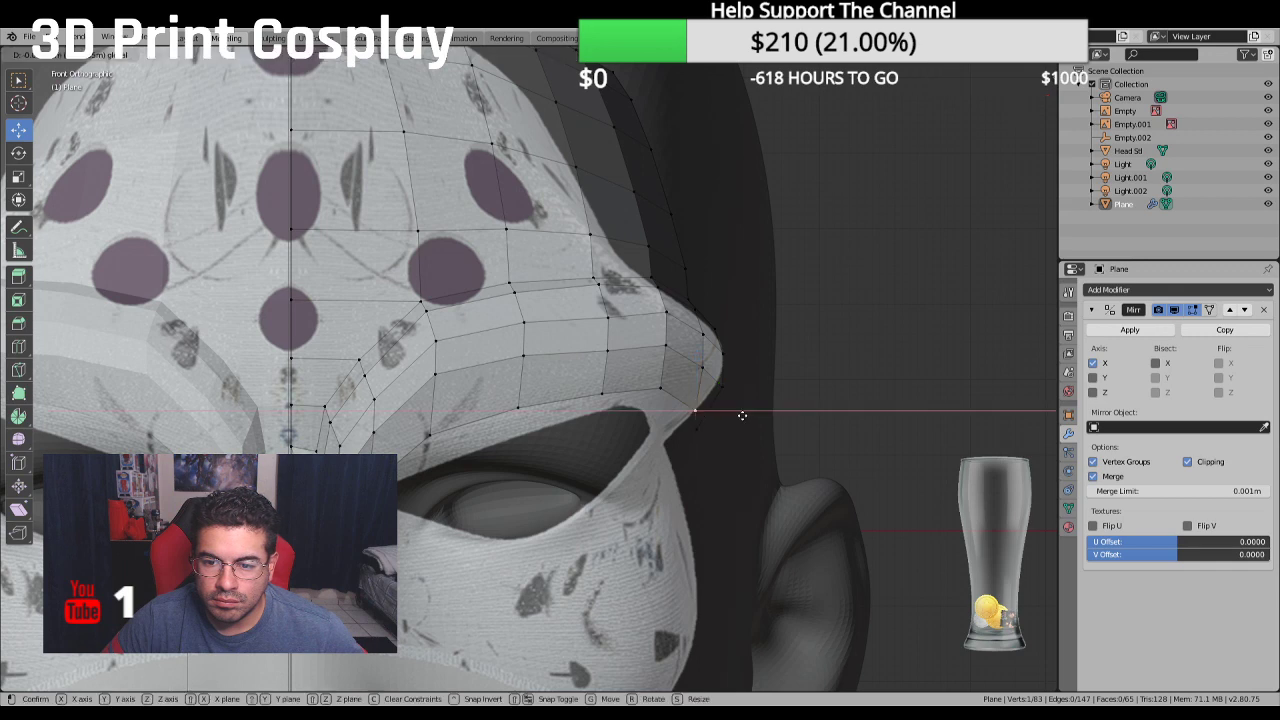
pyautogui.click(686, 410)
pyautogui.click(694, 429)
pyautogui.press('g')
pyautogui.press('x')
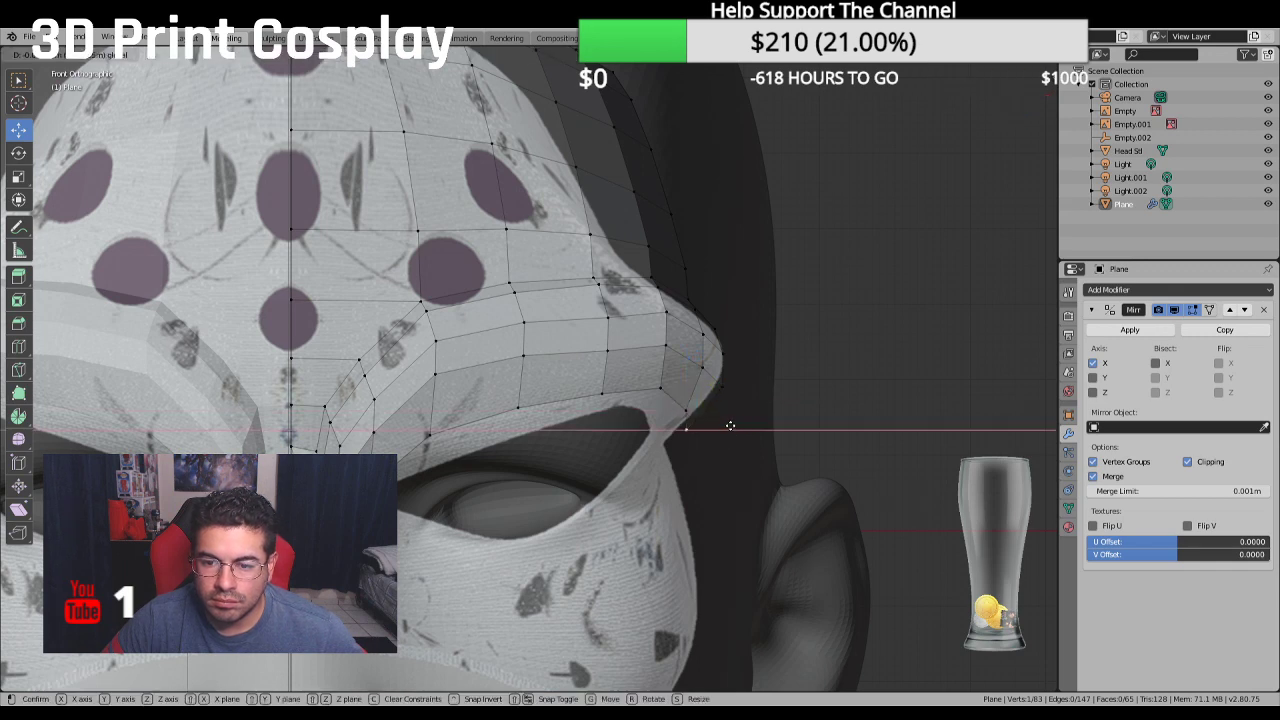
pyautogui.click(686, 429)
# Raise the two upper brow vertices above the outer part of the eye slightly along Z to even out the brow lines
pyautogui.click(602, 393)
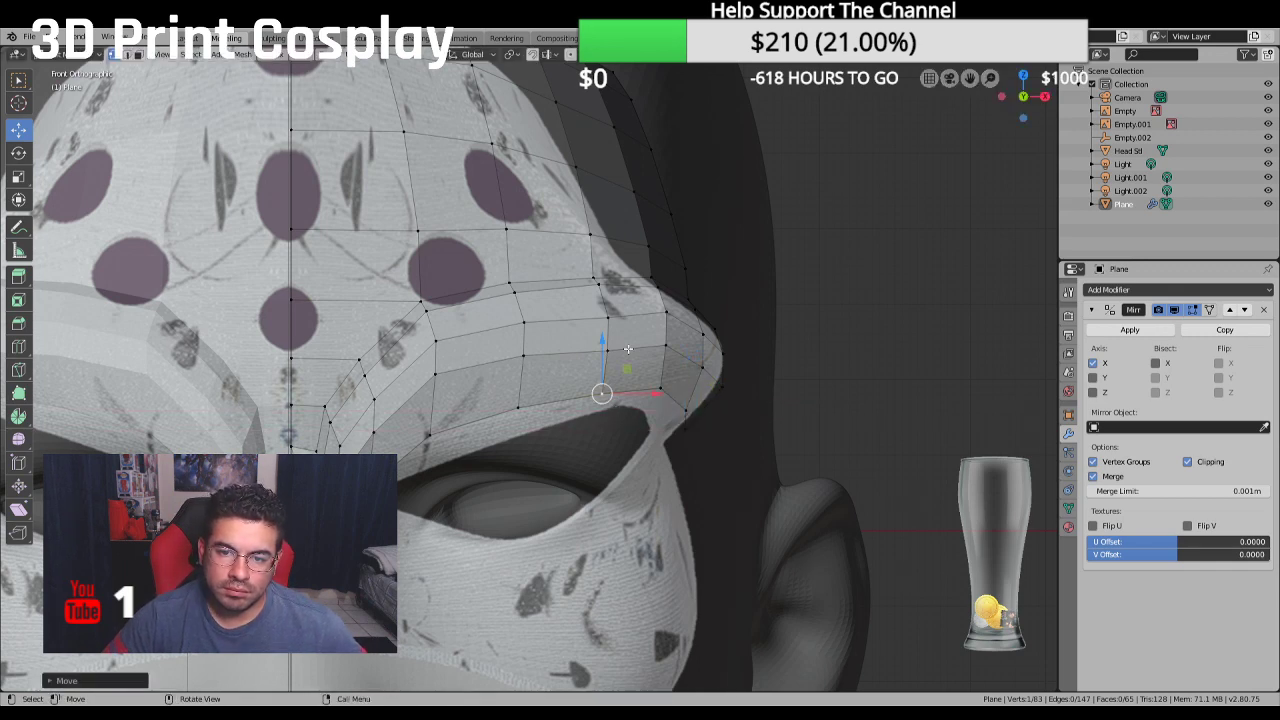
pyautogui.click(607, 343)
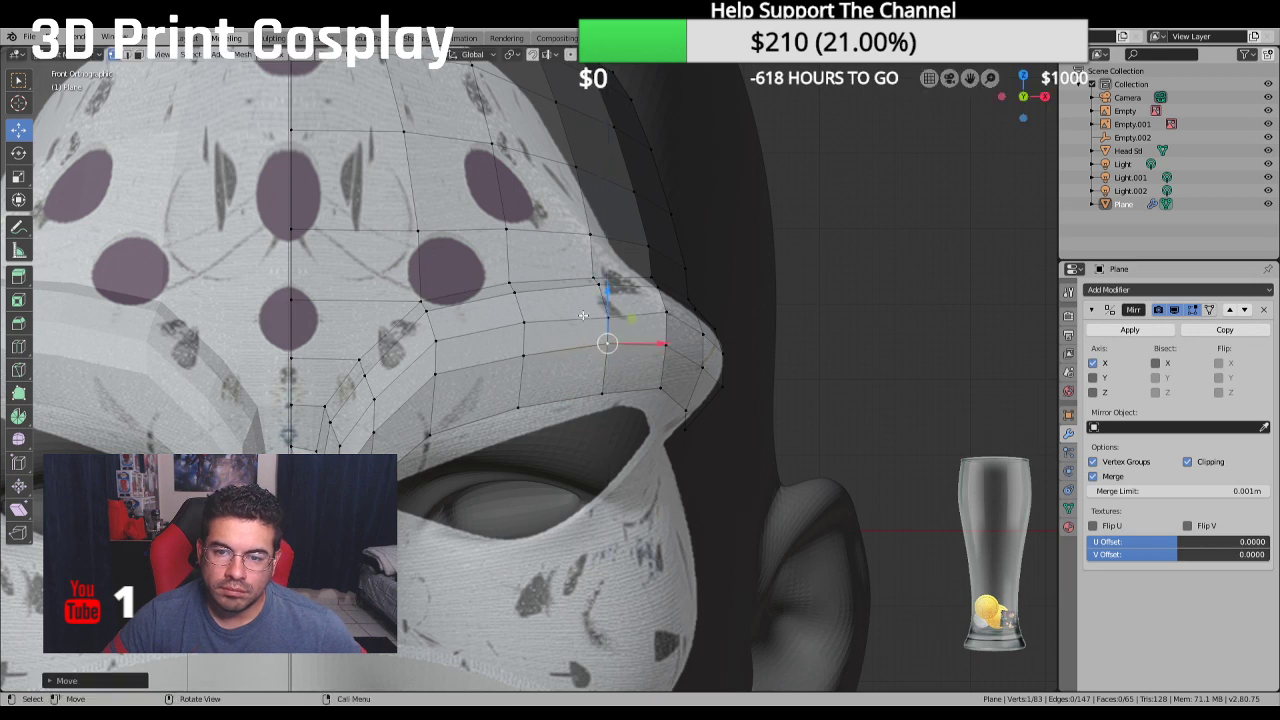
pyautogui.press('g')
pyautogui.press('z')
pyautogui.click(605, 270)
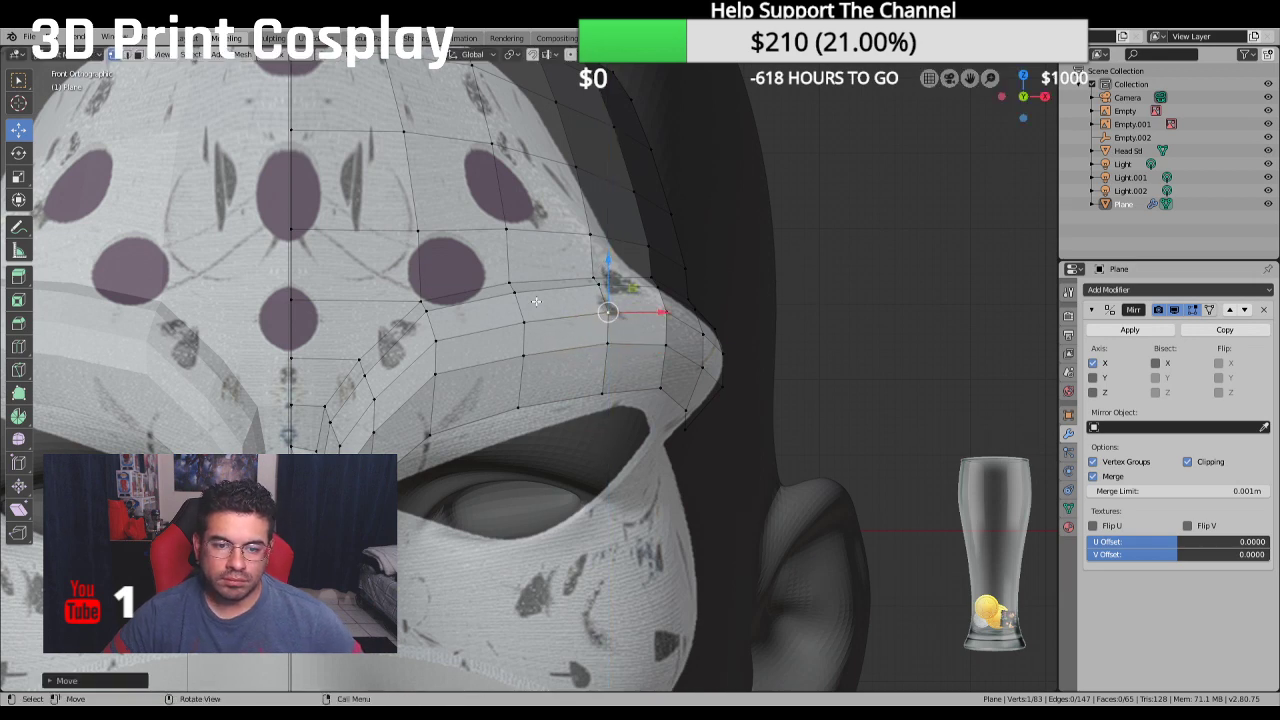
# Extrude the three bottom vertices above the eye slightly downward as a narrow strip along the eye opening
pyautogui.click(429, 436)
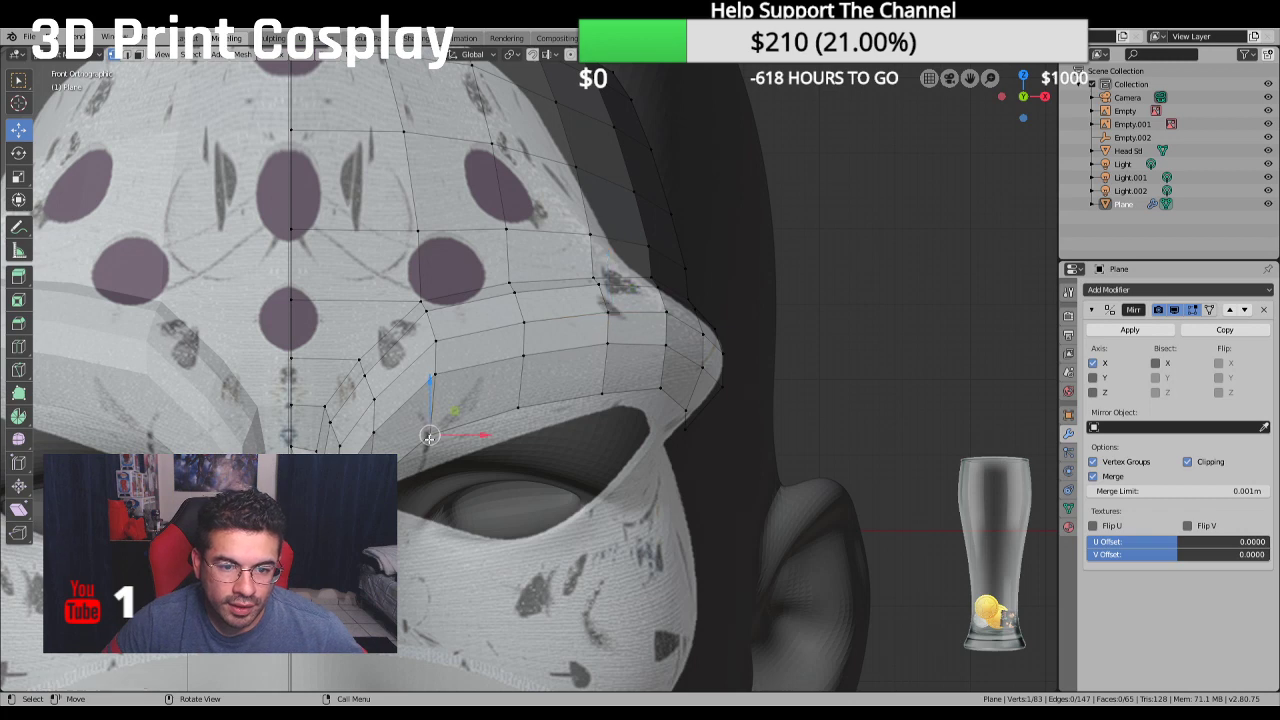
pyautogui.keyDown('ctrl'); pyautogui.click(521, 404); pyautogui.keyUp('ctrl')
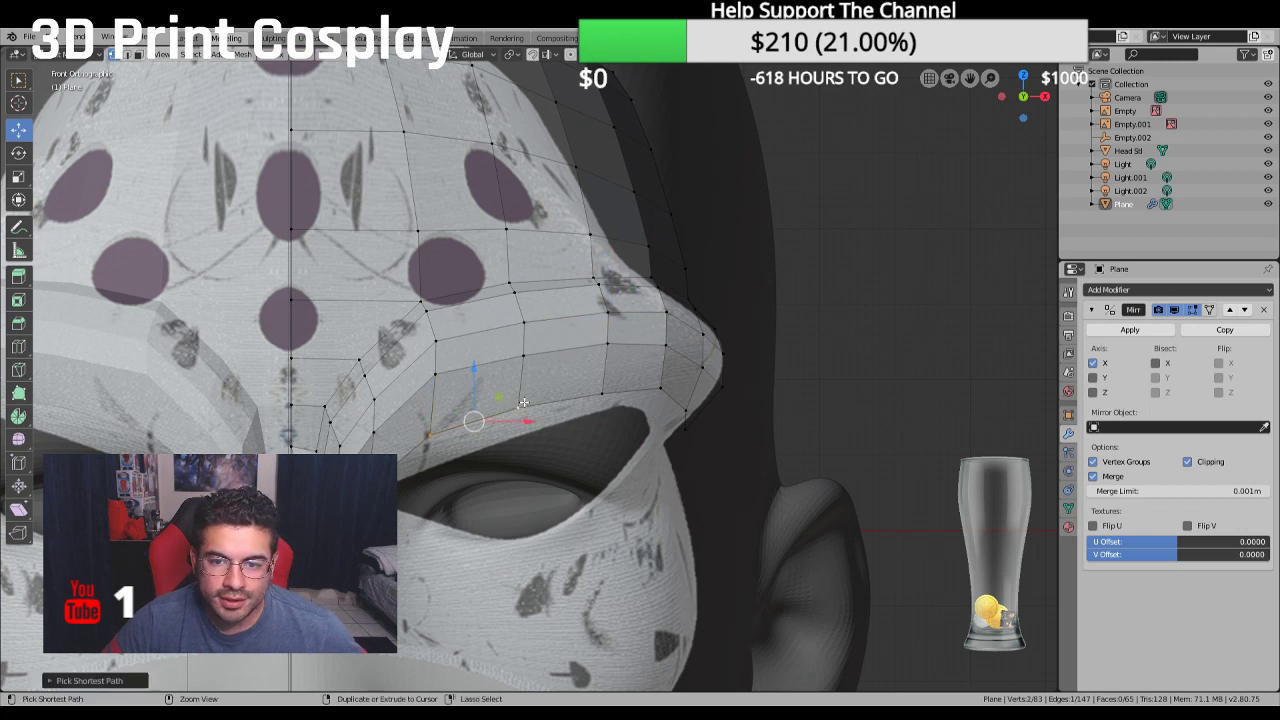
pyautogui.keyDown('ctrl'); pyautogui.click(600, 398); pyautogui.keyUp('ctrl')
pyautogui.press('g')
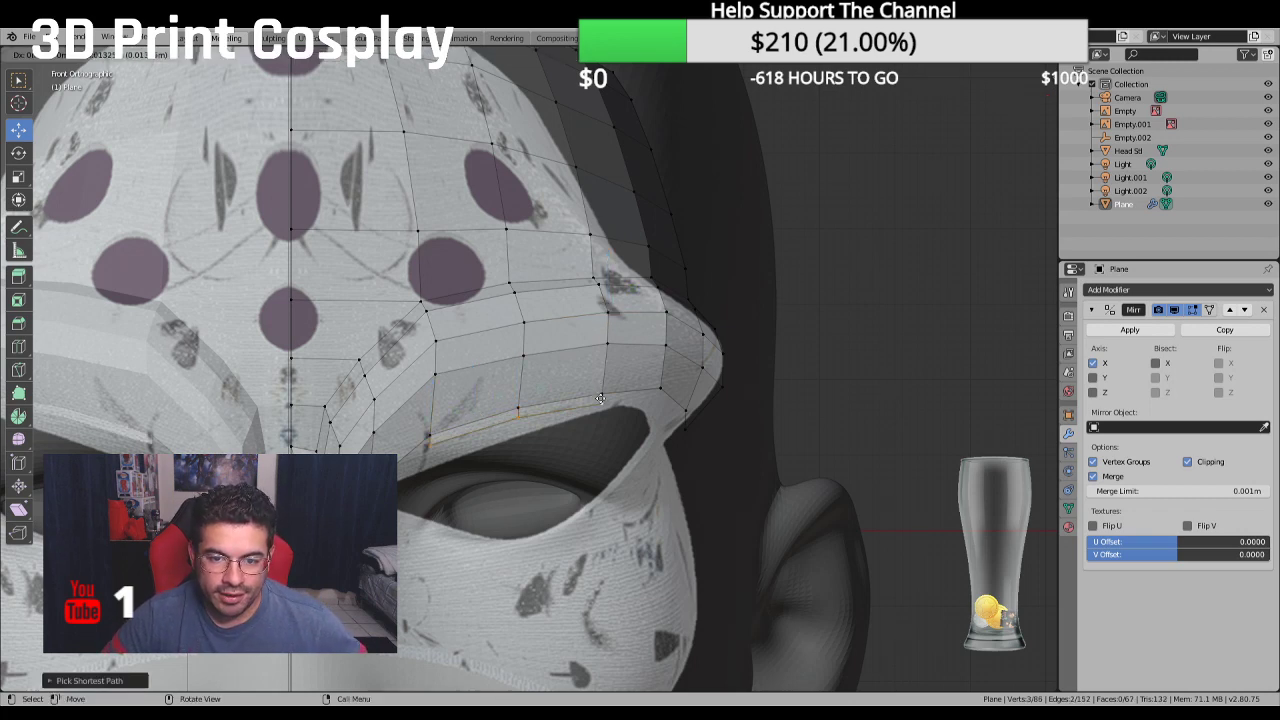
pyautogui.click(481, 449)
# Lower the narrow strip's inner and middle vertices onto the eye opening's upper edge, and fill a triangle at its inner end
pyautogui.click(429, 456)
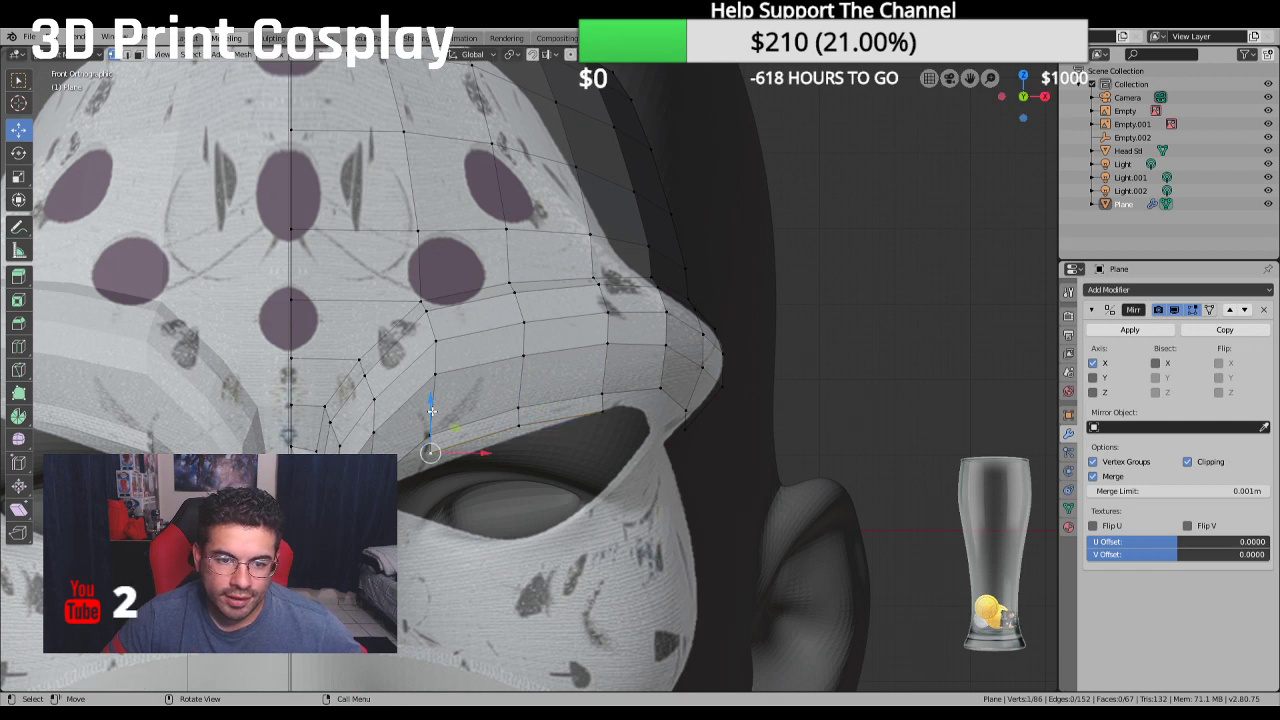
pyautogui.press('g')
pyautogui.click(431, 466)
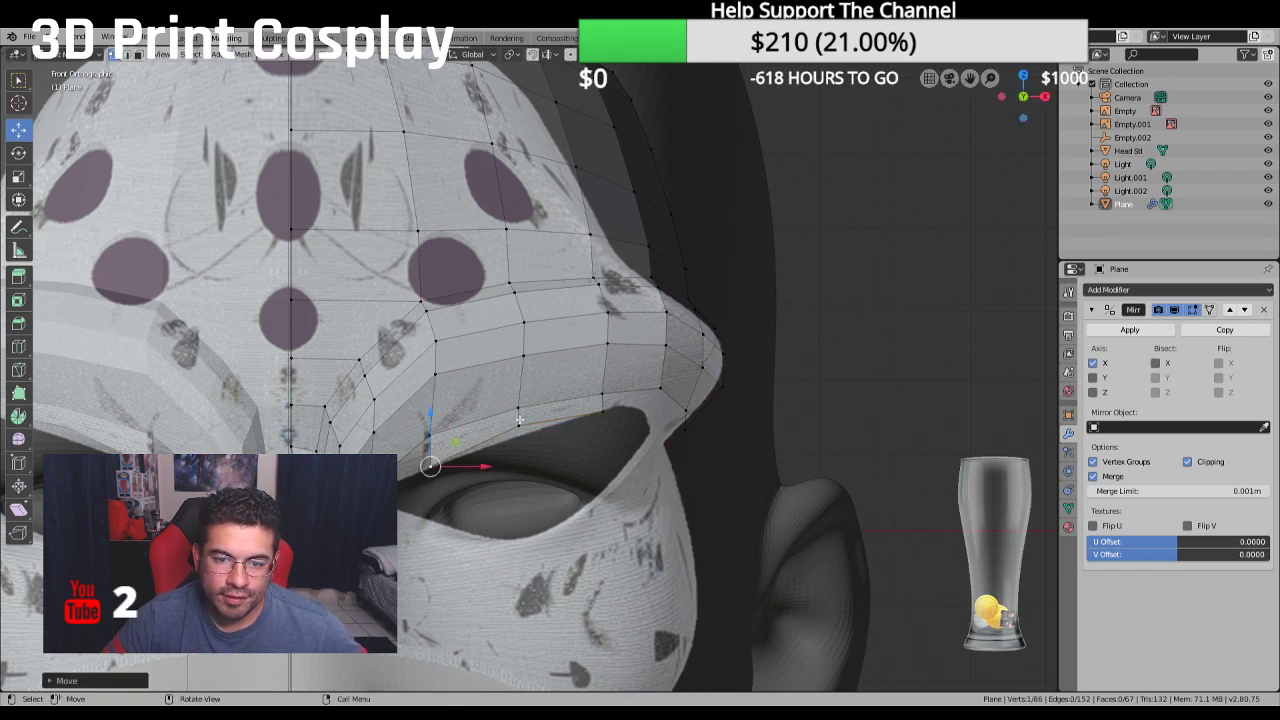
pyautogui.click(519, 420)
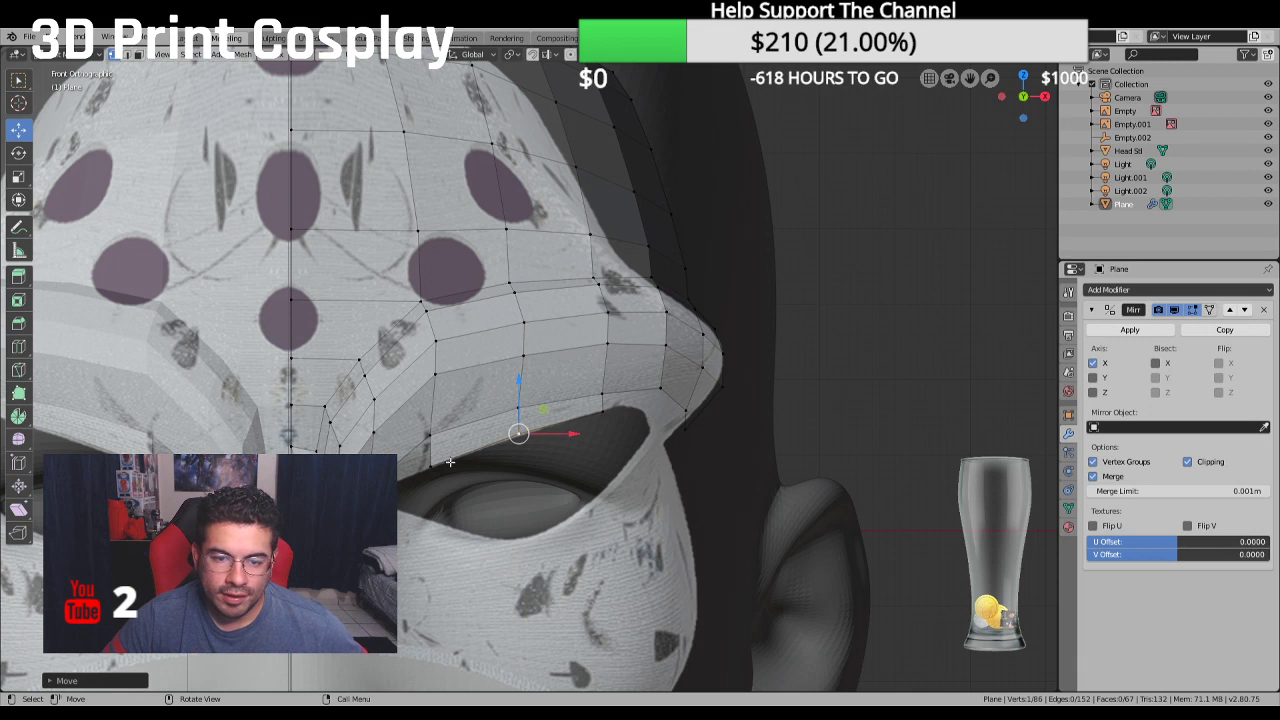
pyautogui.keyDown('shift'); pyautogui.click(402, 476); pyautogui.keyUp('shift')
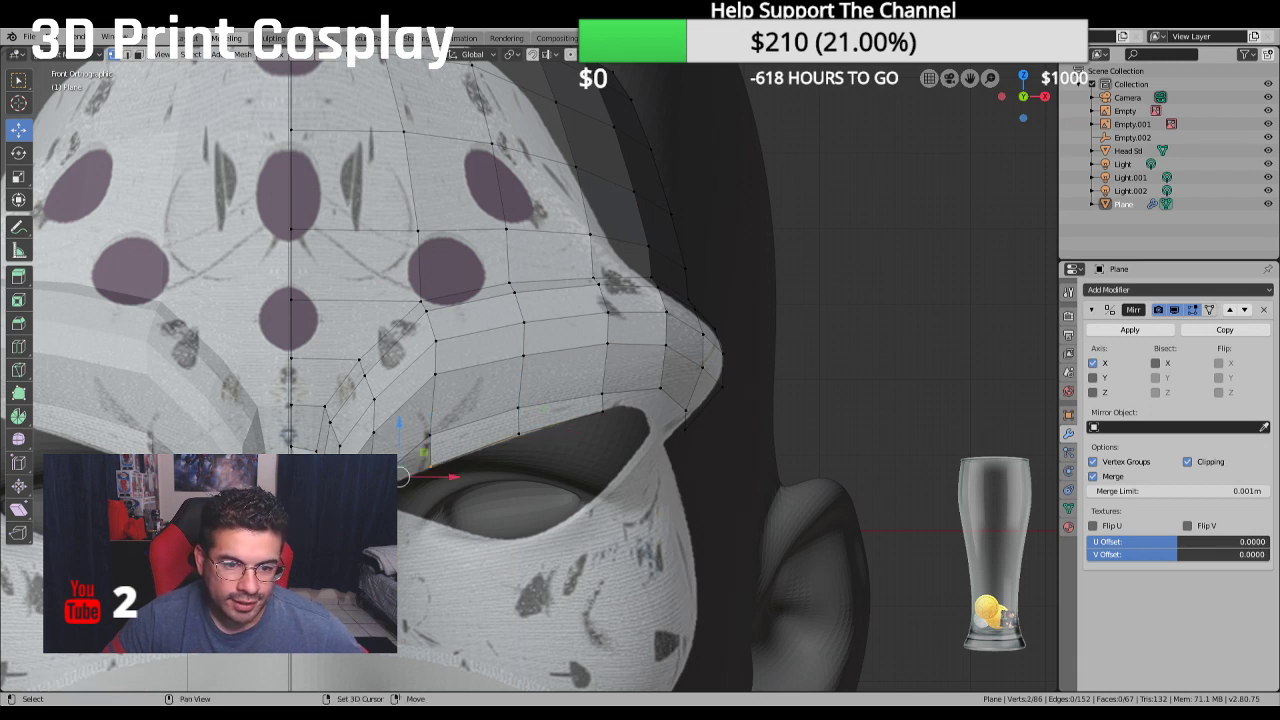
pyautogui.keyDown('shift'); pyautogui.click(440, 419); pyautogui.keyUp('shift')
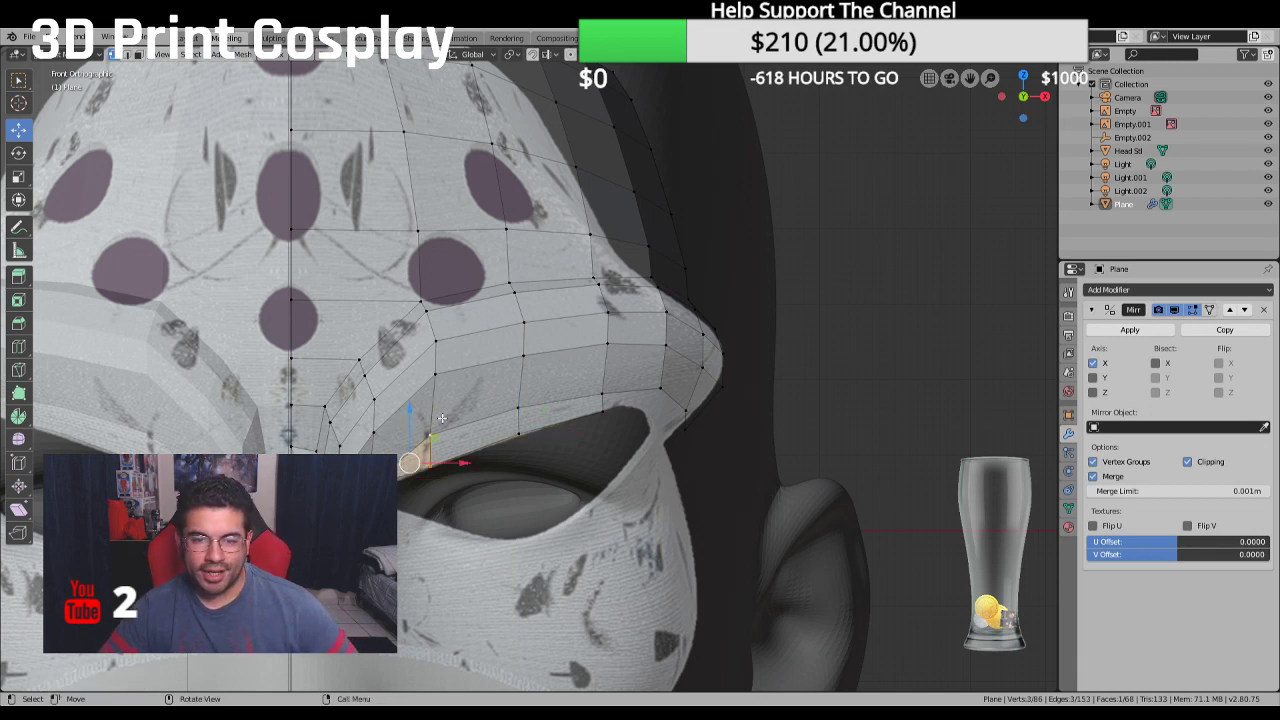
# Extrude the brow's outer bottom vertex to the eye opening's upper outer corner, and fill a four-sided face to the narrow strip
pyautogui.click(659, 389)
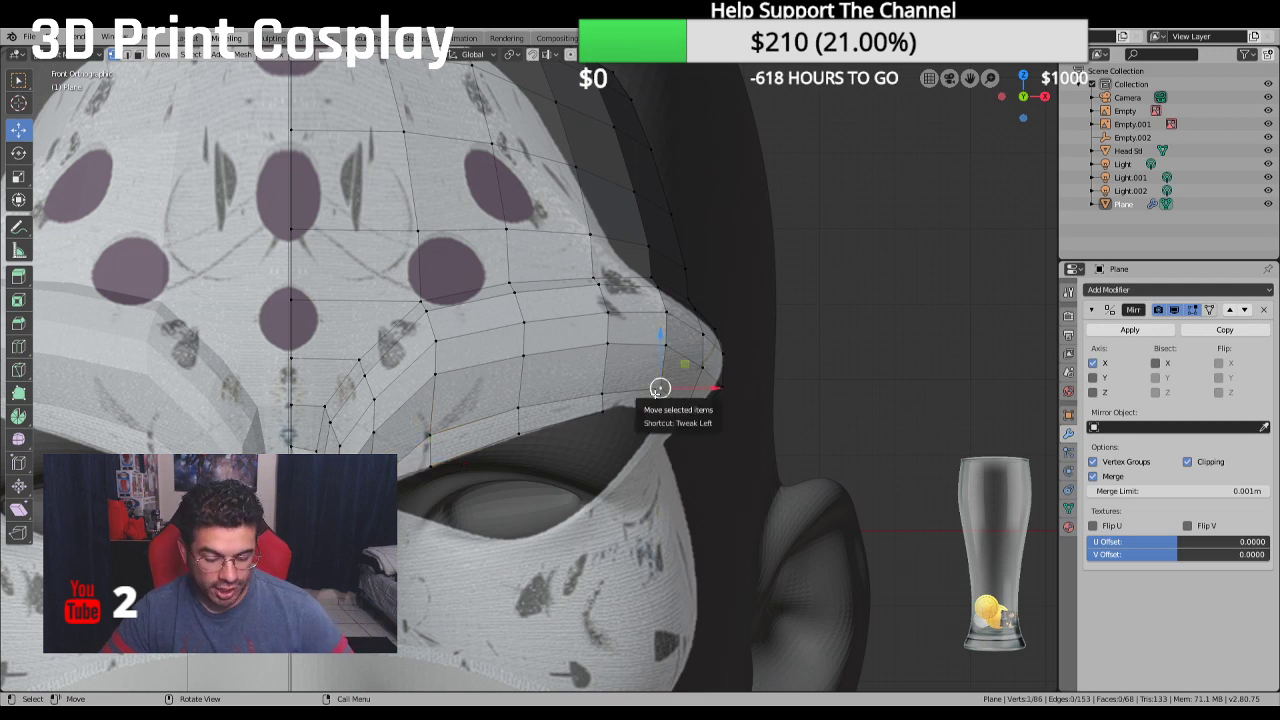
pyautogui.press('e')
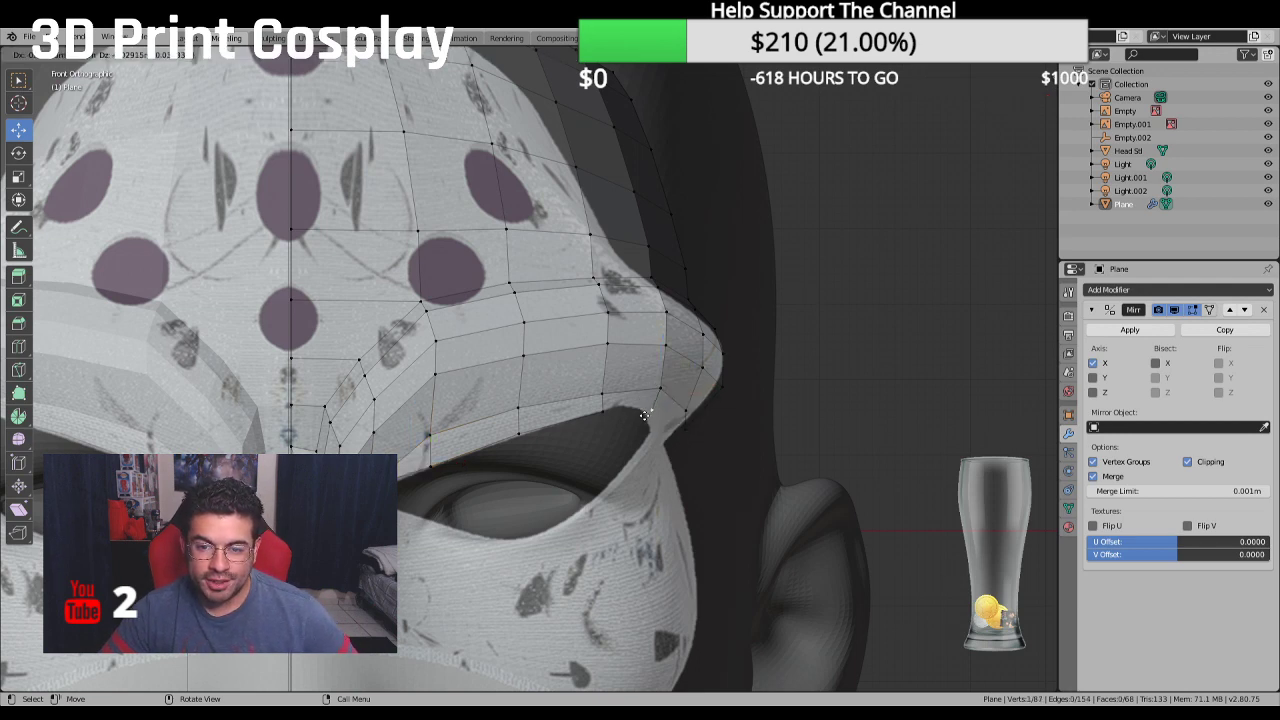
pyautogui.click(645, 411)
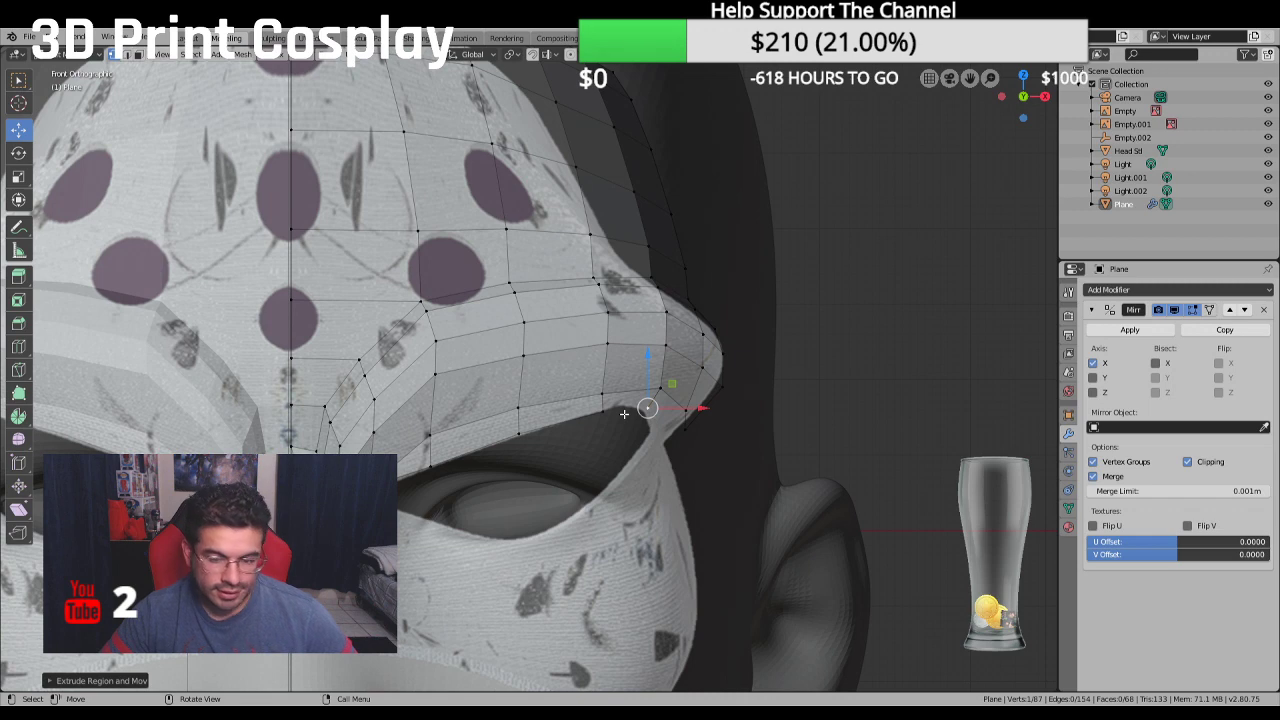
pyautogui.keyDown('shift'); pyautogui.click(604, 413); pyautogui.keyUp('shift')
pyautogui.keyDown('shift'); pyautogui.click(597, 385); pyautogui.keyUp('shift')
pyautogui.keyDown('shift'); pyautogui.click(665, 386); pyautogui.keyUp('shift')
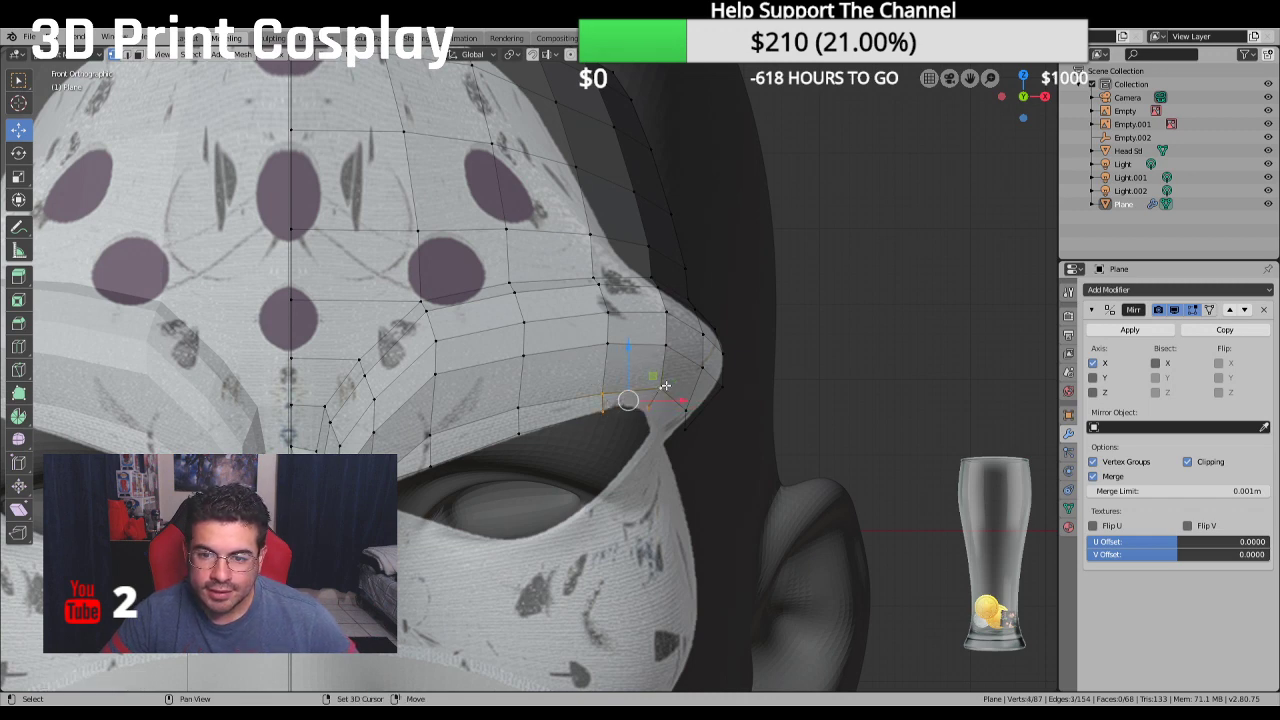
pyautogui.press('f')
# Fill a four-sided face between the eye opening's outer corner vertex and the brow's outer end
pyautogui.click(650, 422)
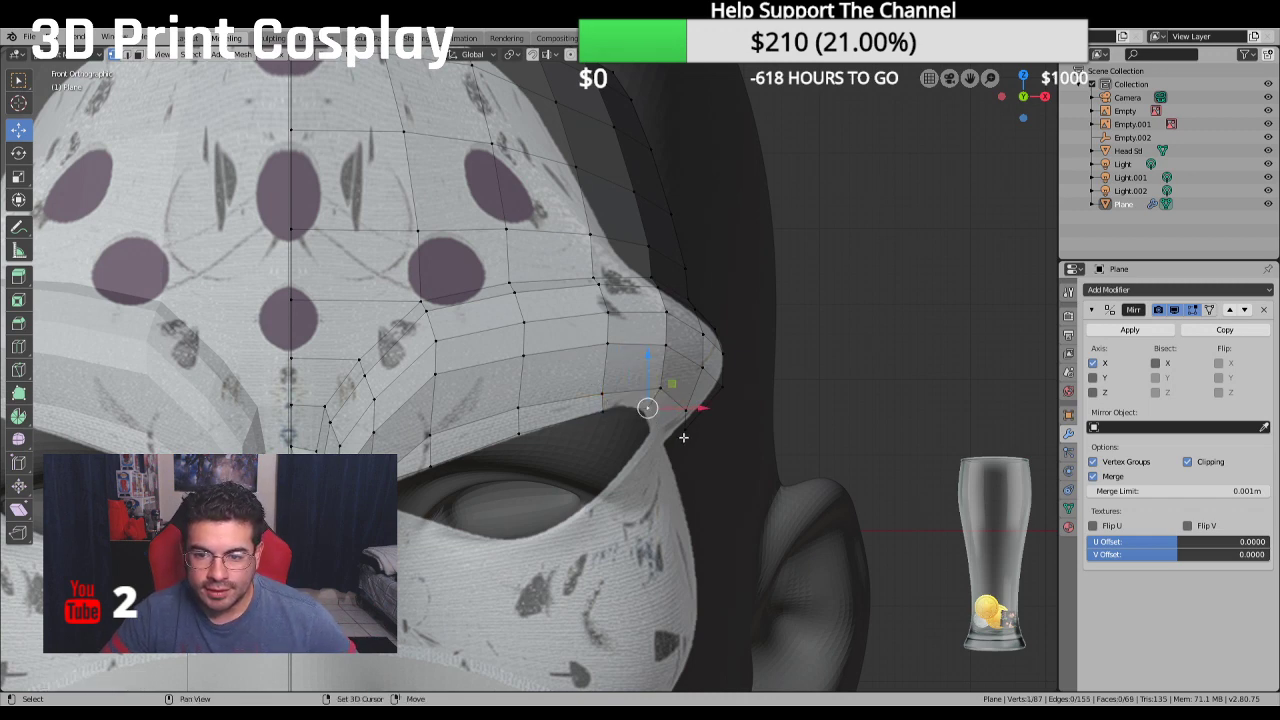
pyautogui.keyDown('shift'); pyautogui.click(684, 436); pyautogui.keyUp('shift')
pyautogui.keyDown('shift'); pyautogui.click(701, 404); pyautogui.keyUp('shift')
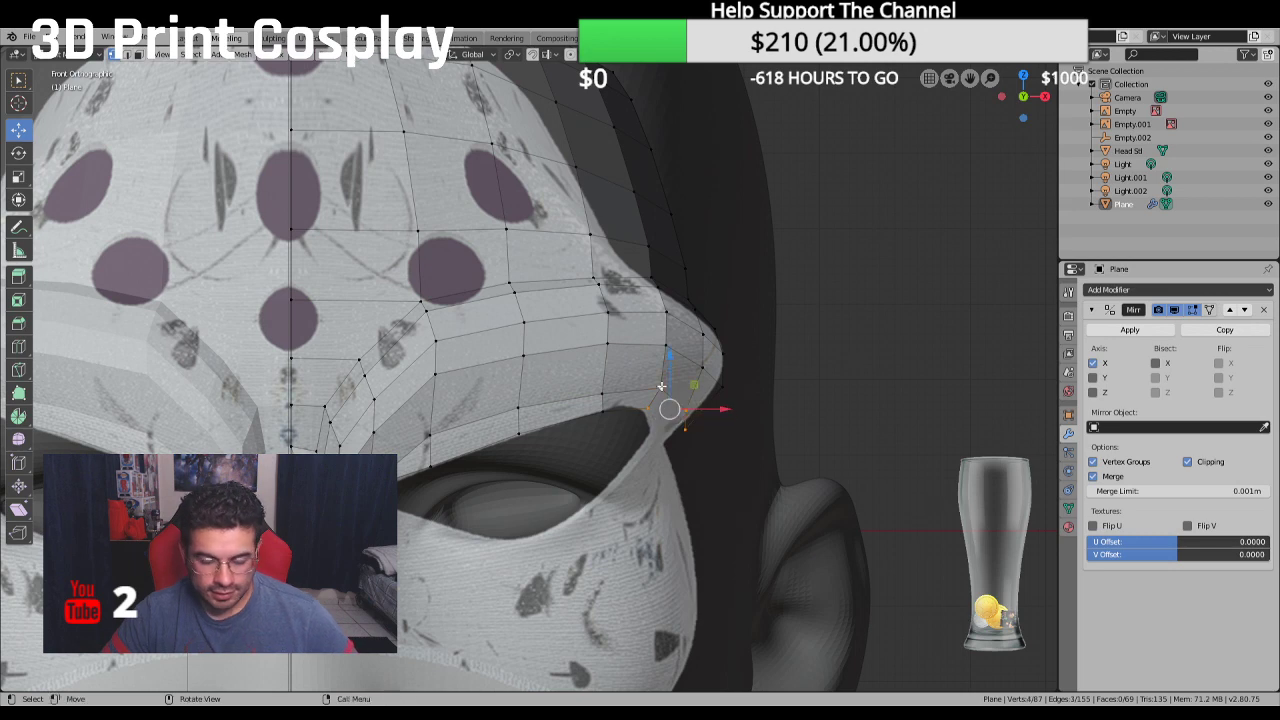
pyautogui.press('f')
pyautogui.click(725, 454)
# Move the brow's lowest outer vertex inward along X to the eye corner, and pull the side vertex in to the mask outline
pyautogui.click(695, 437)
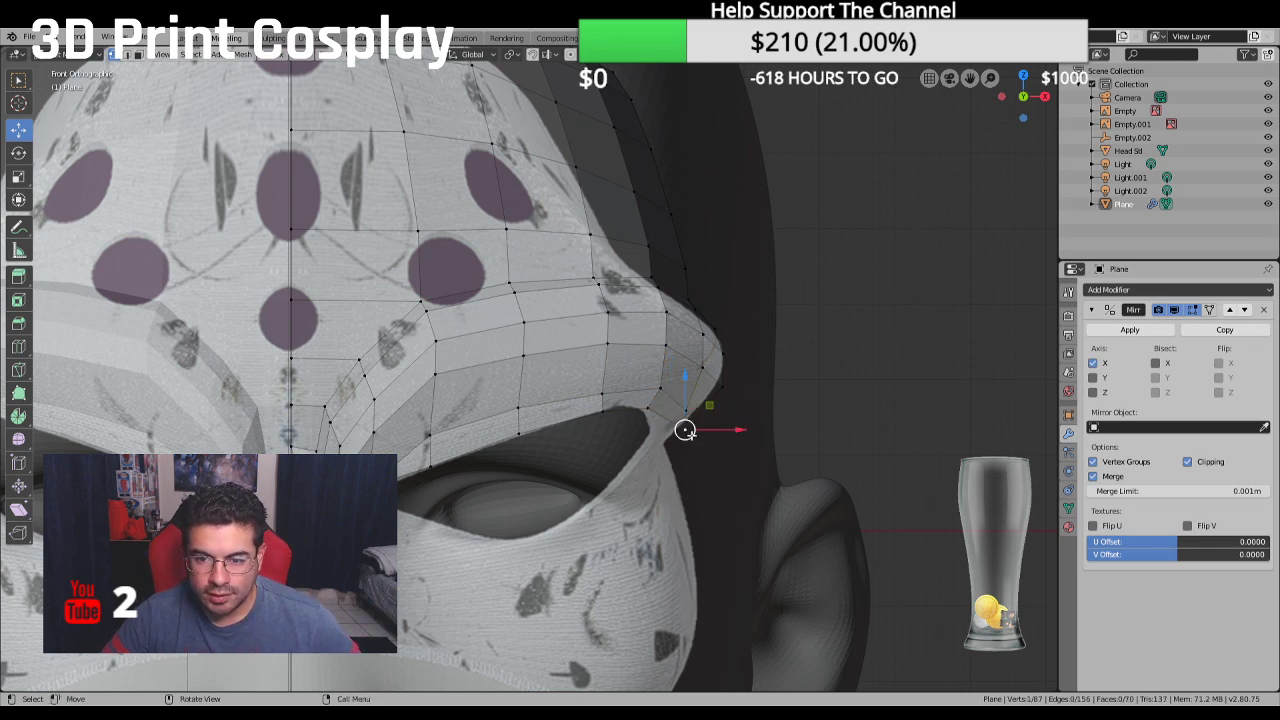
pyautogui.press('g')
pyautogui.press('x')
pyautogui.click(721, 421)
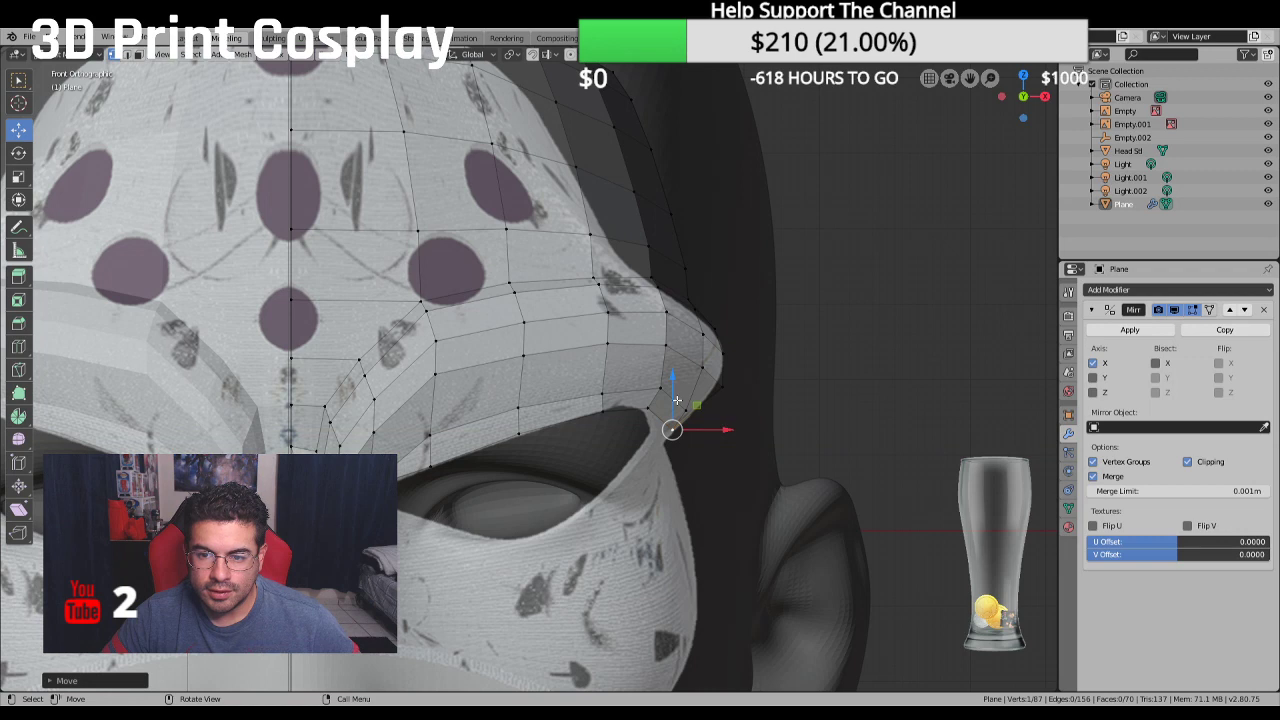
pyautogui.click(726, 388)
pyautogui.moveTo(773, 385); pyautogui.dragTo(762, 384)
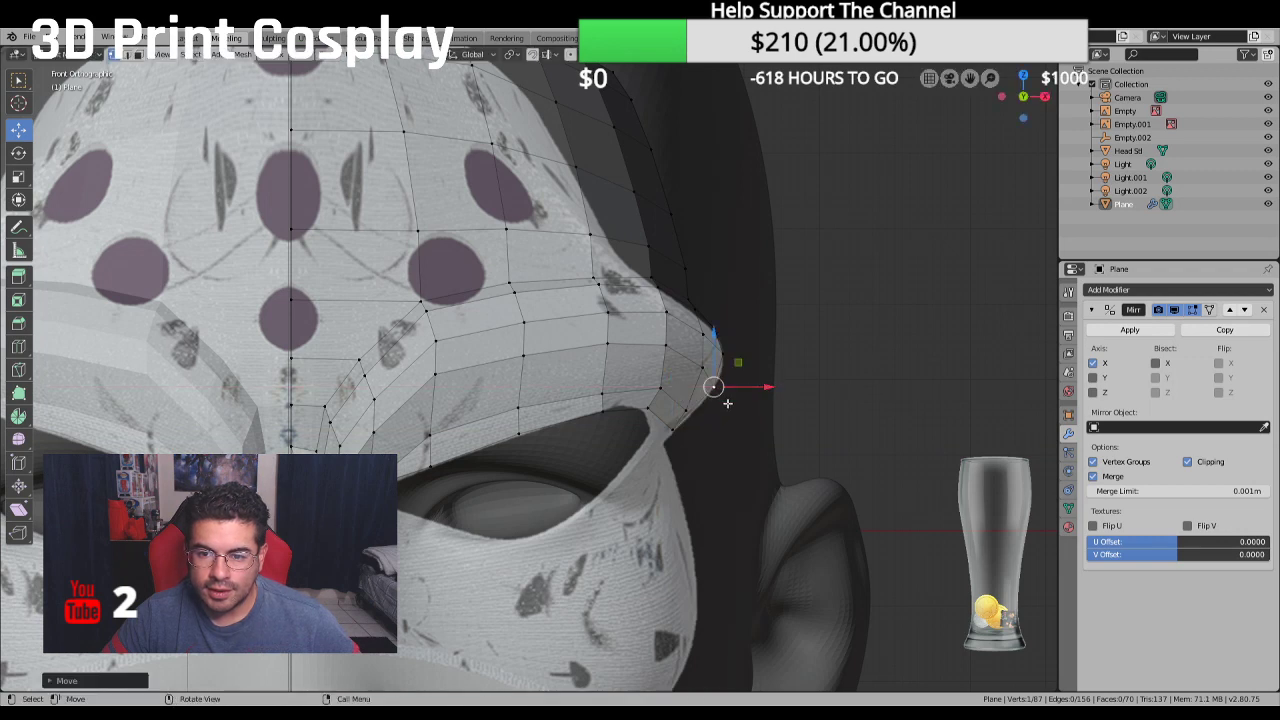
# Nudge the brow's lowest inner vertex along X and fill the narrow triangular gap beside the nose bridge
pyautogui.scroll(-2, 667, 419)
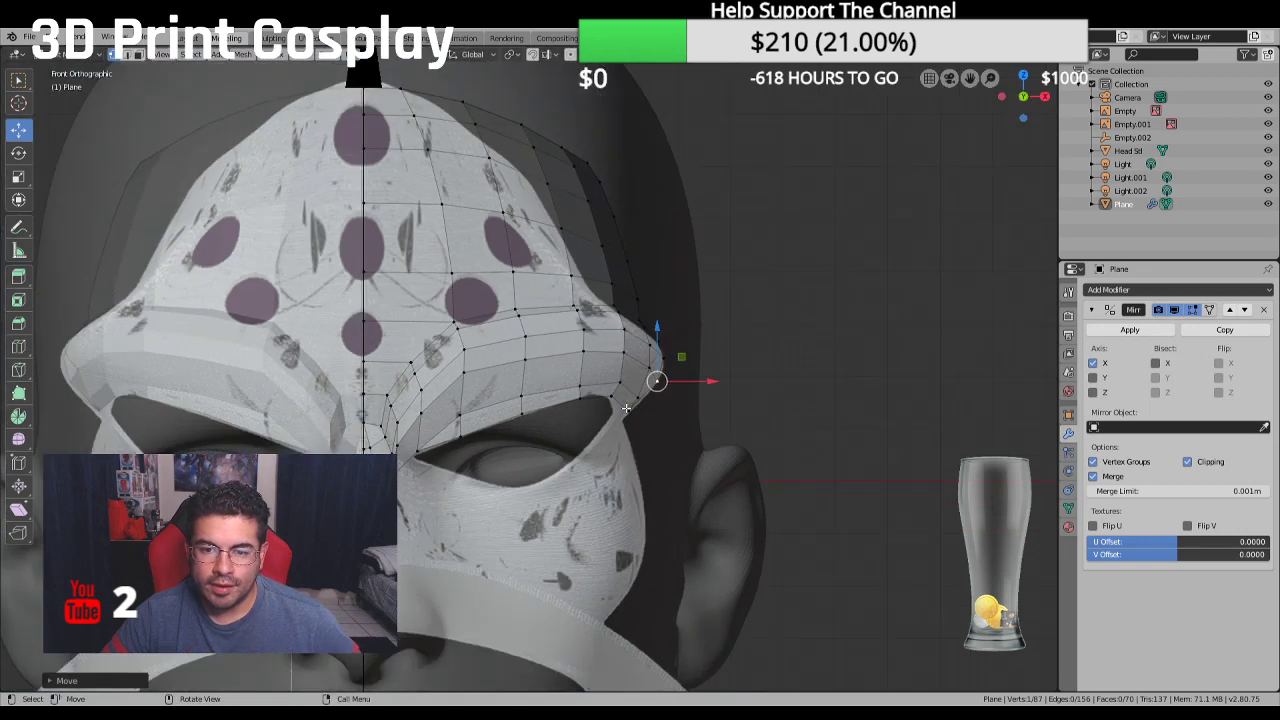
pyautogui.click(417, 457)
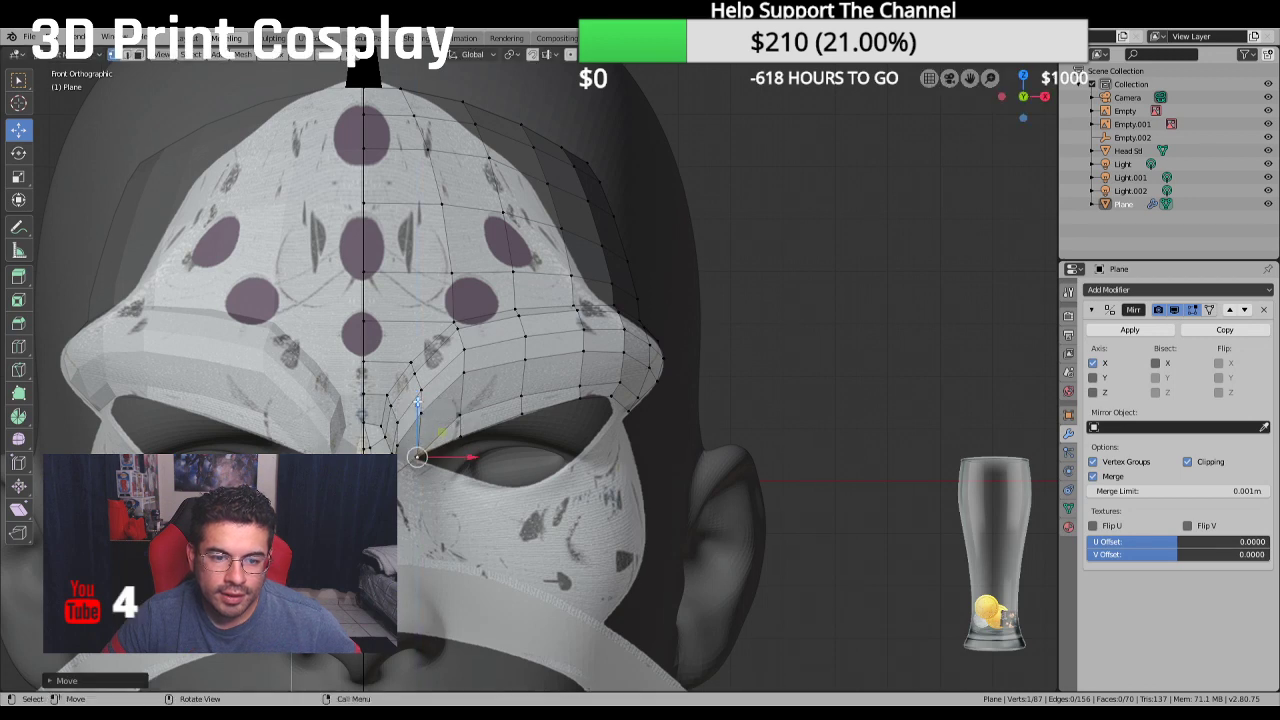
pyautogui.scroll(5, 418, 402)
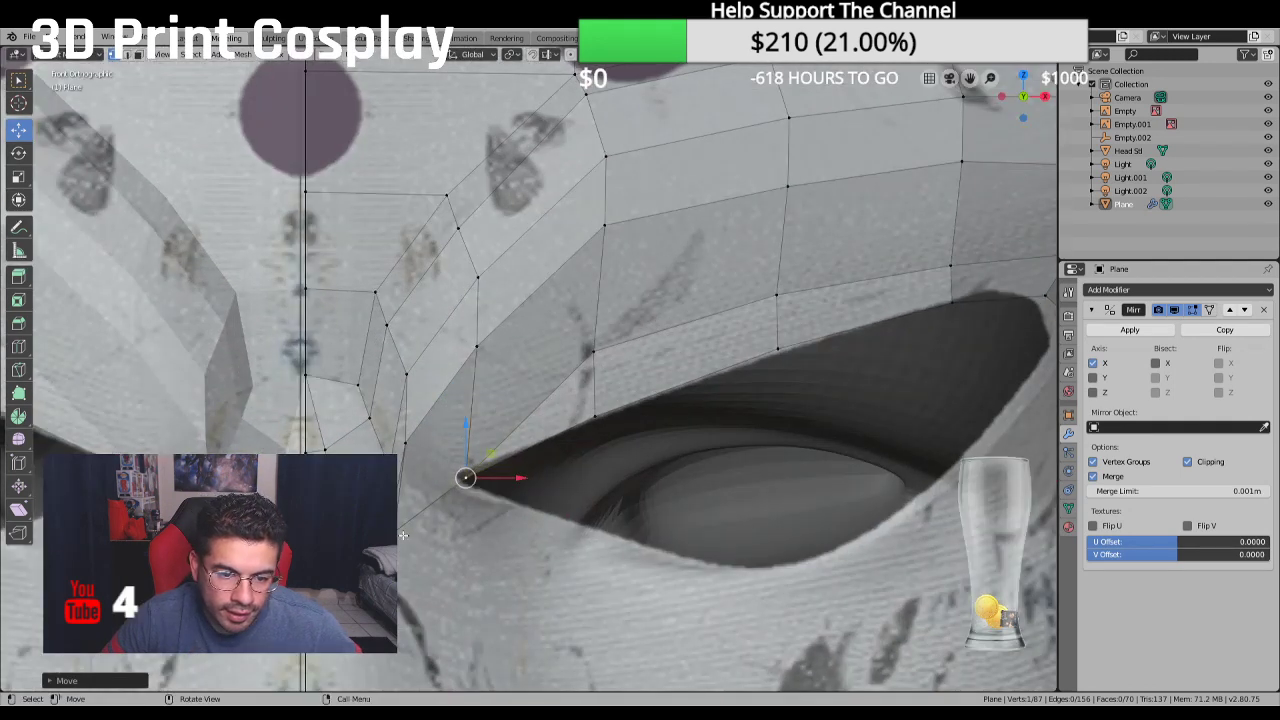
pyautogui.click(403, 529)
pyautogui.moveTo(438, 528); pyautogui.dragTo(445, 528)
pyautogui.keyDown('shift'); pyautogui.click(396, 534); pyautogui.keyUp('shift')
pyautogui.keyDown('shift'); pyautogui.click(403, 447); pyautogui.keyUp('shift')
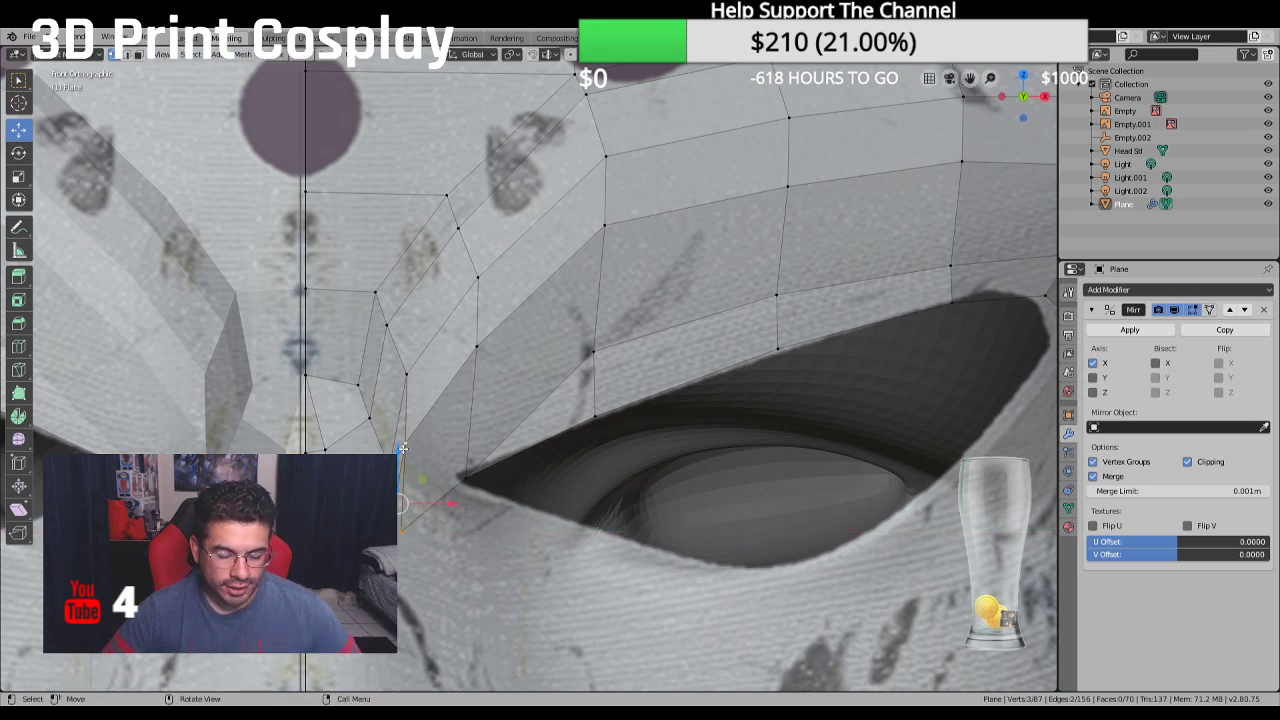
pyautogui.press('f')
pyautogui.click(405, 531)
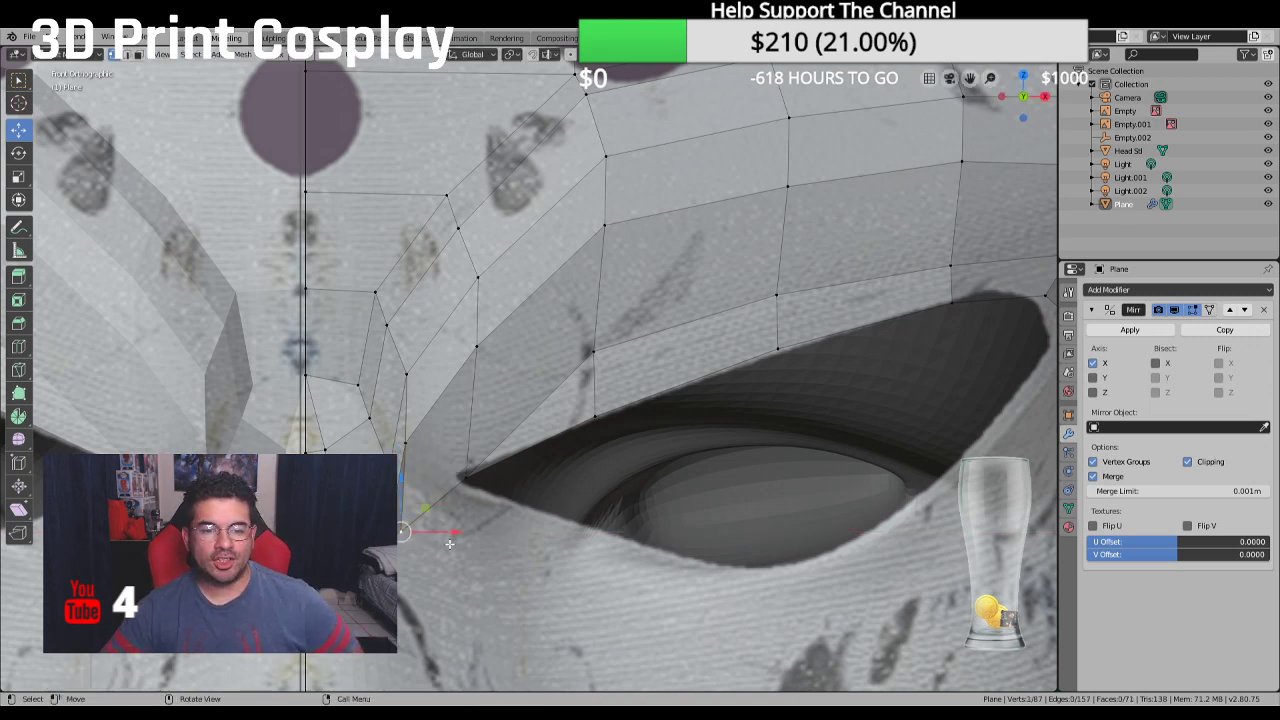
# Check the mesh in wireframe shading, return to solid shading, and hide the front mask reference image
pyautogui.scroll(-4, 479, 532)
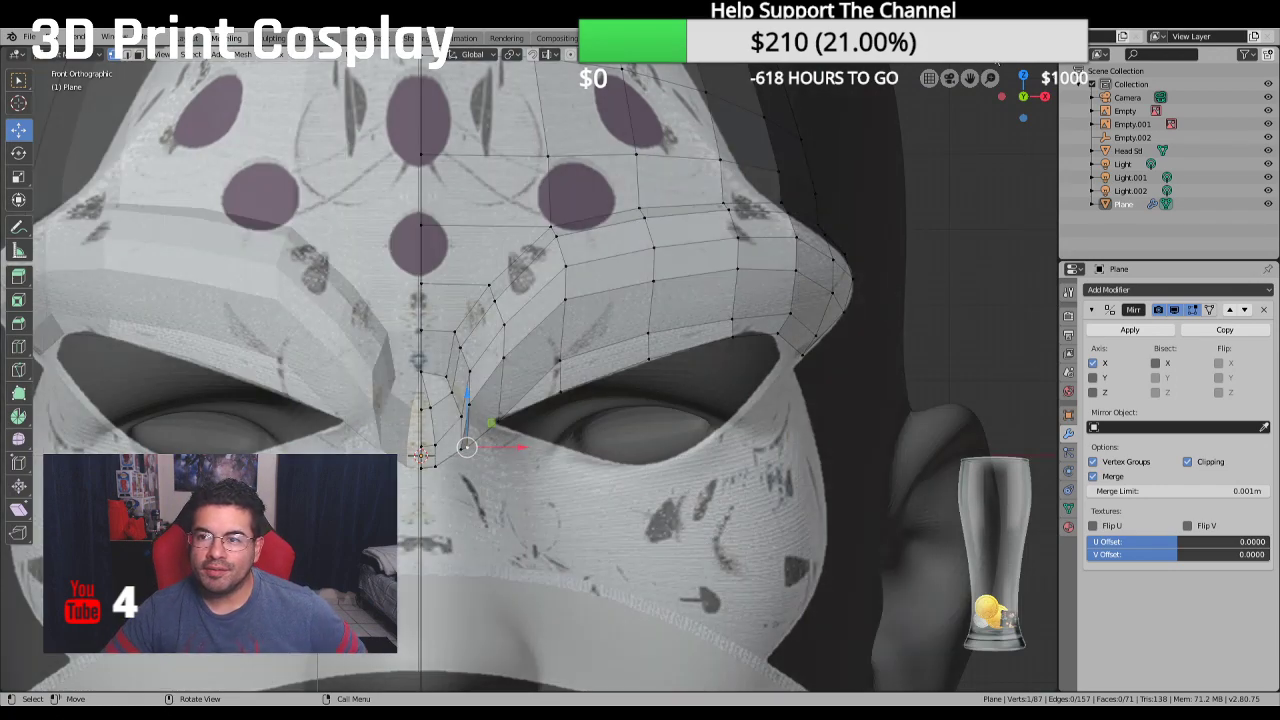
pyautogui.click(994, 57)
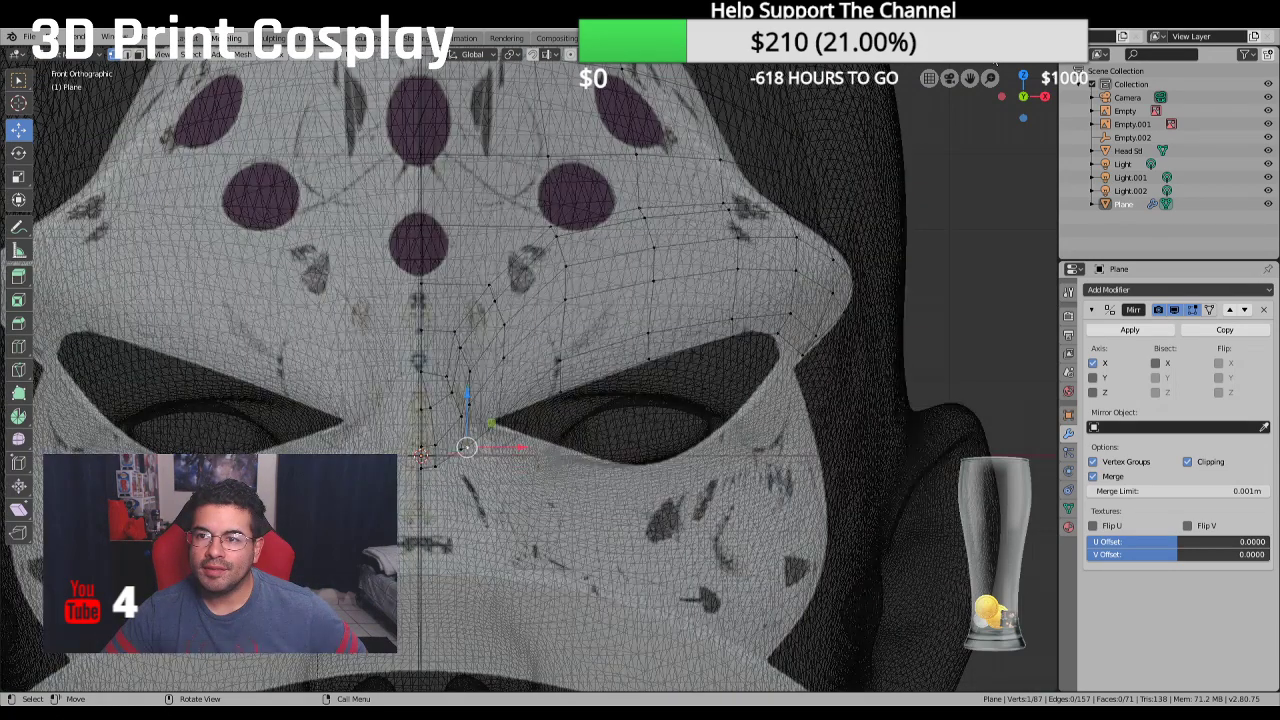
pyautogui.click(1008, 62)
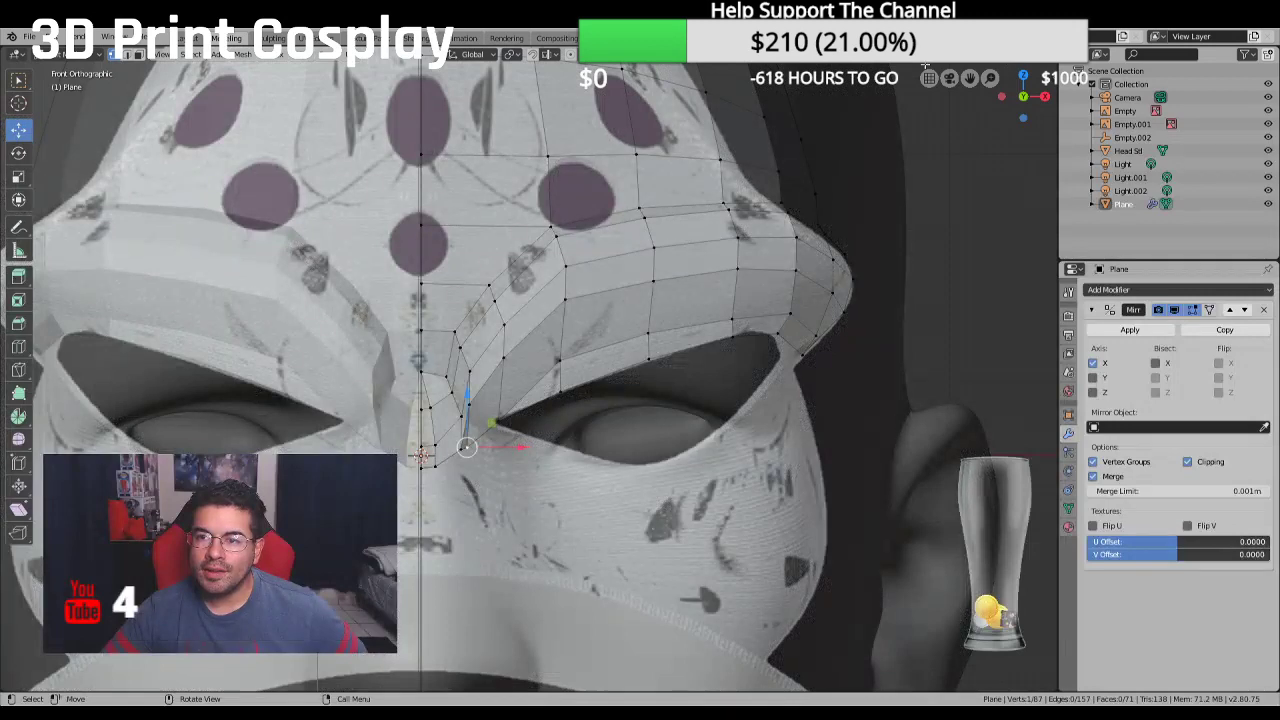
pyautogui.scroll(-1, 808, 214)
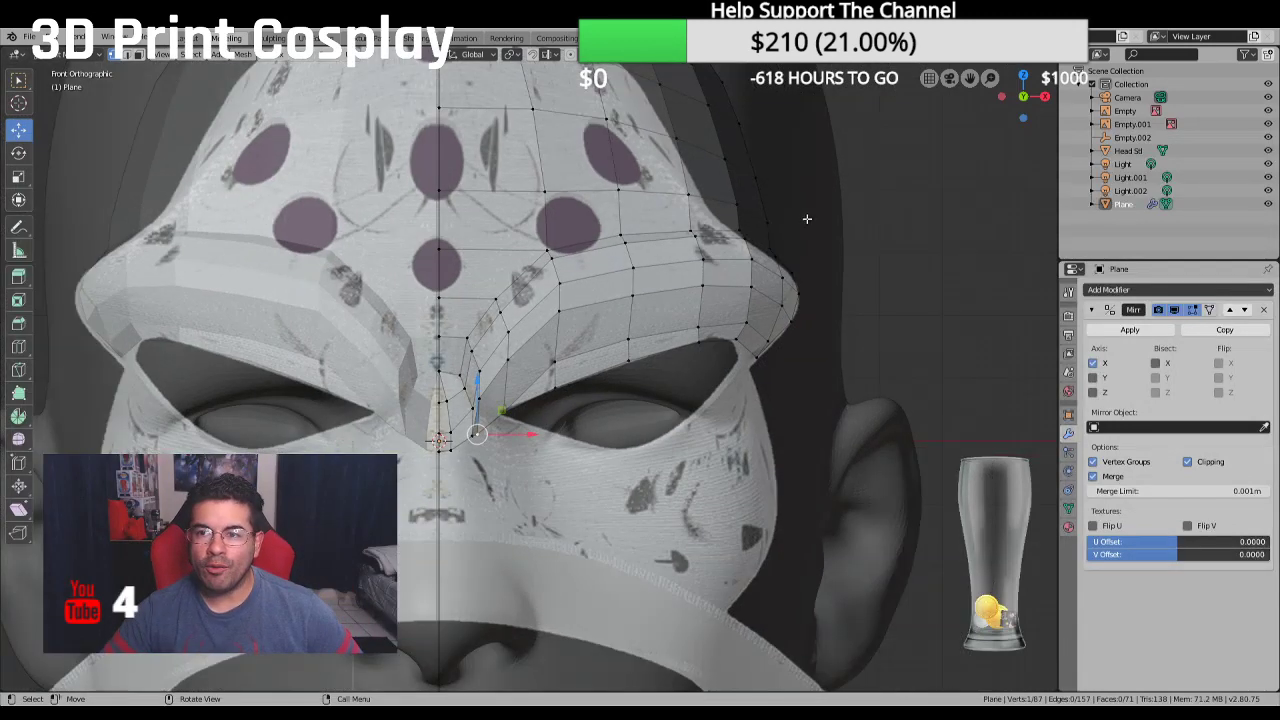
pyautogui.click(1268, 110)
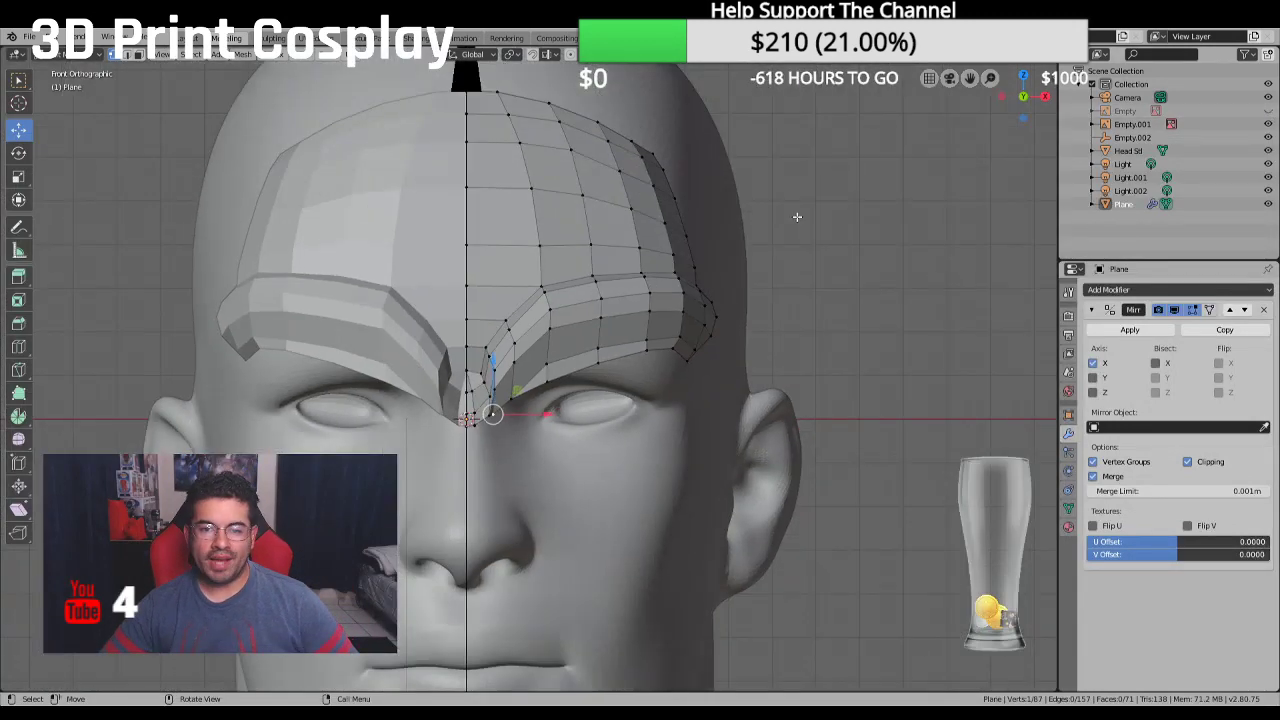
# Reposition the brow's inner lower vertices along Y, beside the nose bridge
pyautogui.moveTo(756, 228); pyautogui.dragTo(689, 355, button='middle')
pyautogui.moveTo(709, 401); pyautogui.dragTo(719, 399)
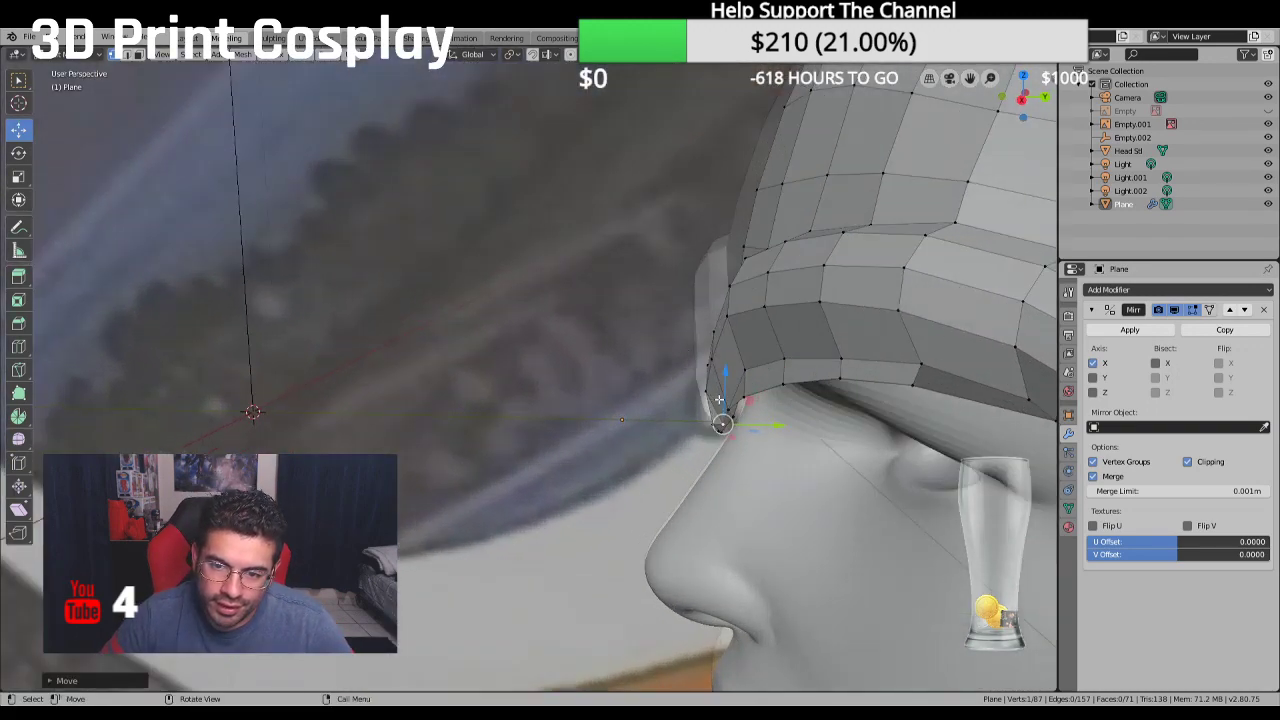
pyautogui.moveTo(794, 370)
pyautogui.mouseDown(button='middle')
pyautogui.moveTo(752, 408)
pyautogui.moveTo(784, 413)
pyautogui.moveTo(796, 376)
pyautogui.mouseUp(button='middle')
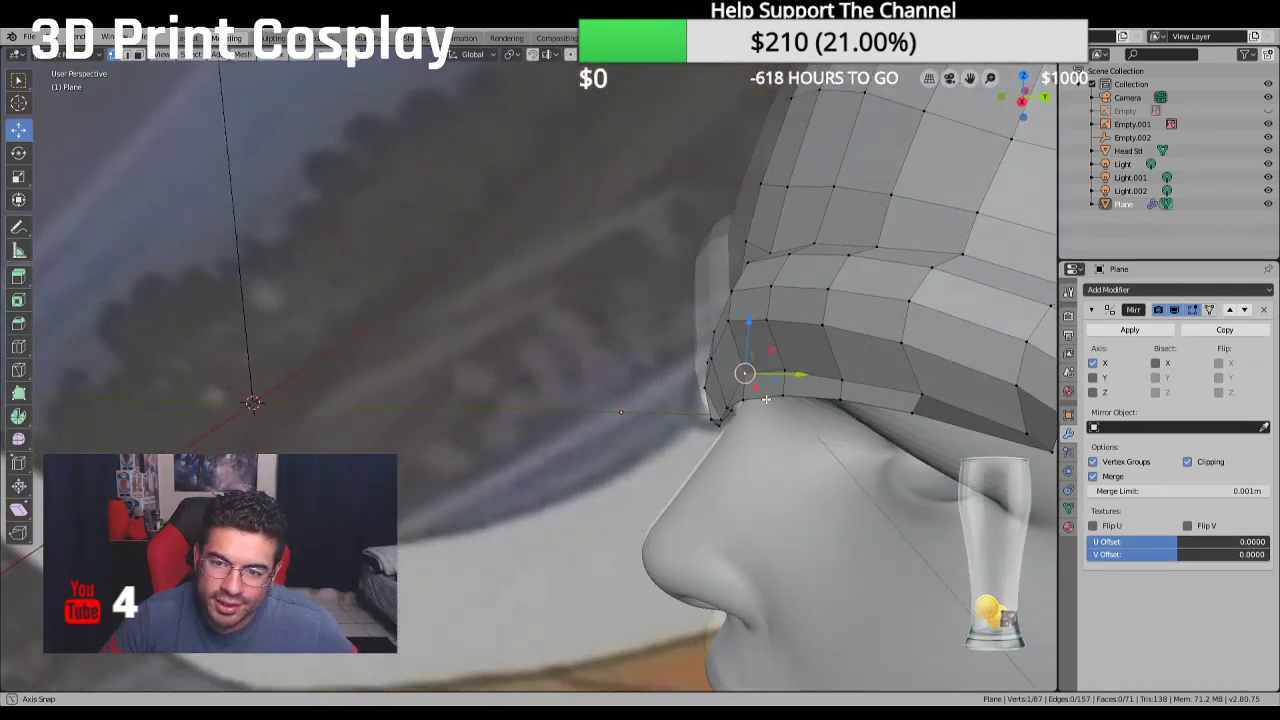
pyautogui.moveTo(798, 376); pyautogui.dragTo(786, 376)
pyautogui.moveTo(741, 403)
pyautogui.mouseDown(button='middle')
pyautogui.moveTo(703, 414)
pyautogui.moveTo(757, 421)
pyautogui.mouseUp(button='middle')
pyautogui.click(615, 475)
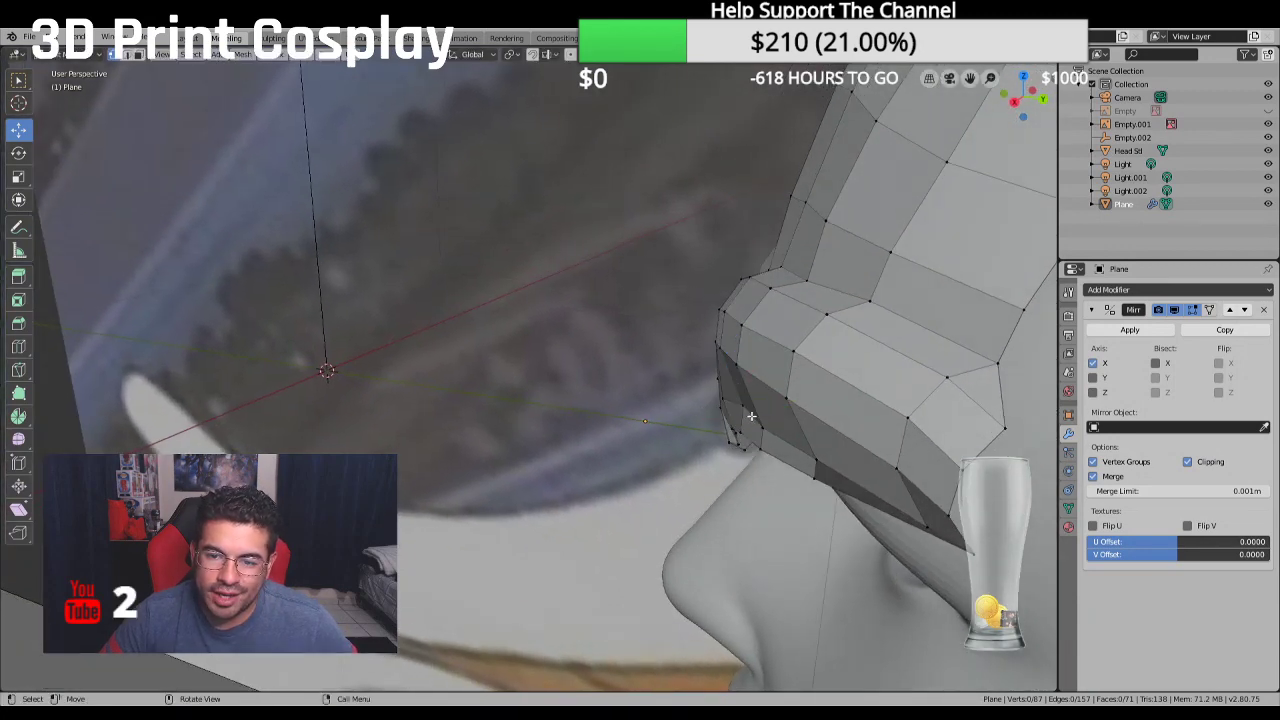
pyautogui.click(739, 405)
pyautogui.moveTo(797, 411); pyautogui.dragTo(780, 409)
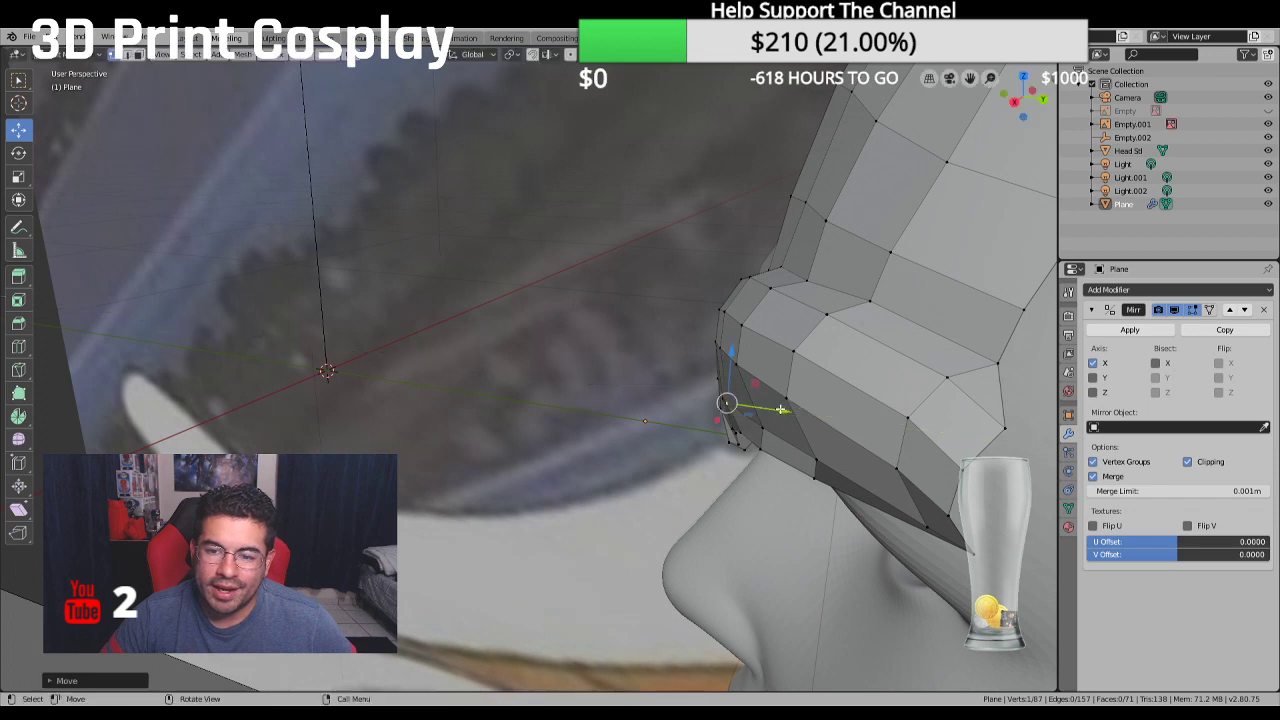
# Adjust the depth of further vertices on the brow's lower strip along Y
pyautogui.moveTo(825, 460); pyautogui.dragTo(793, 375, button='middle')
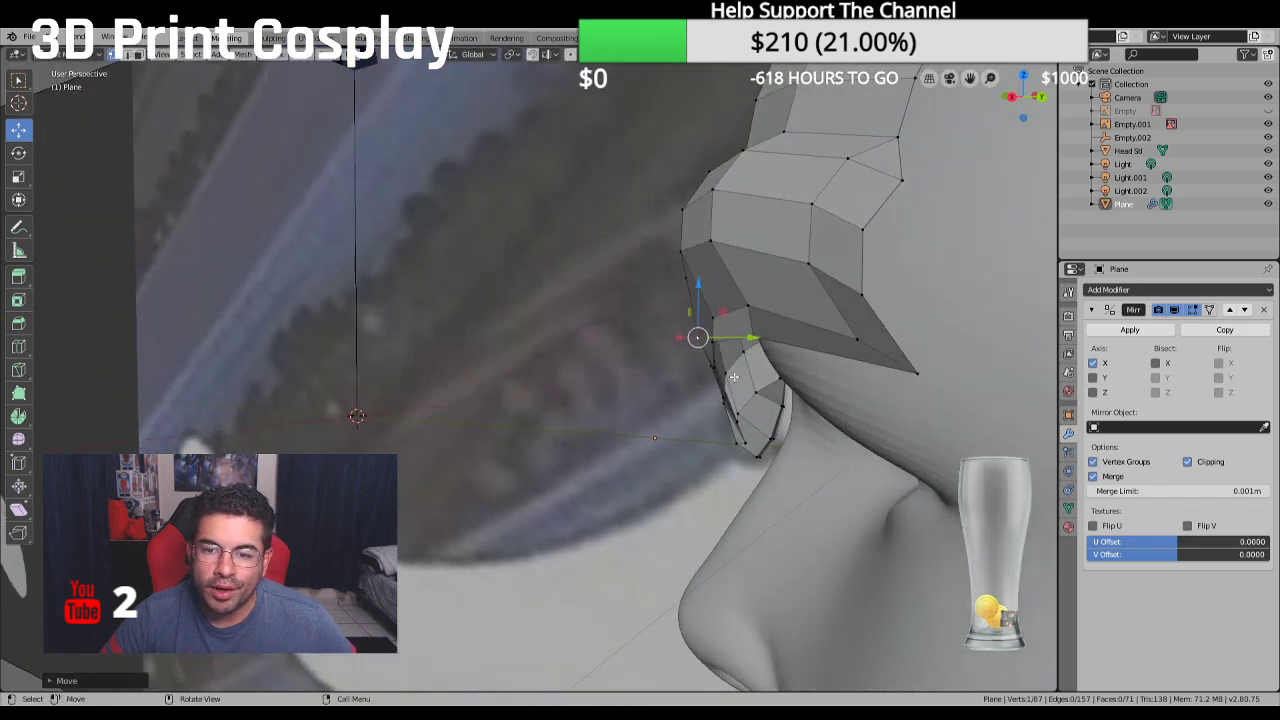
pyautogui.click(670, 405)
pyautogui.click(720, 345)
pyautogui.moveTo(768, 343); pyautogui.dragTo(820, 335)
pyautogui.click(781, 371)
pyautogui.click(754, 338)
pyautogui.moveTo(772, 340); pyautogui.dragTo(823, 346, button='middle')
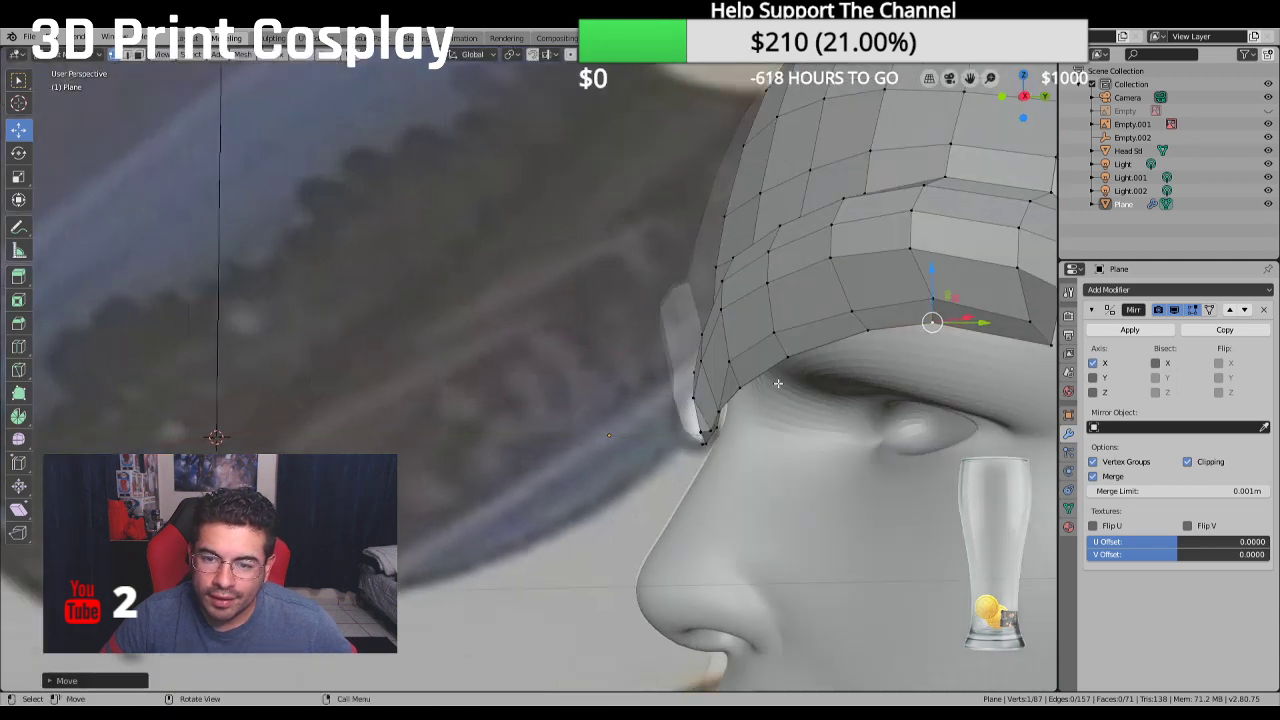
# Raise the vertices of the brow's lower edge one by one toward the brow to narrow the underside strip
pyautogui.moveTo(793, 510); pyautogui.dragTo(803, 445, button='middle')
pyautogui.click(701, 337)
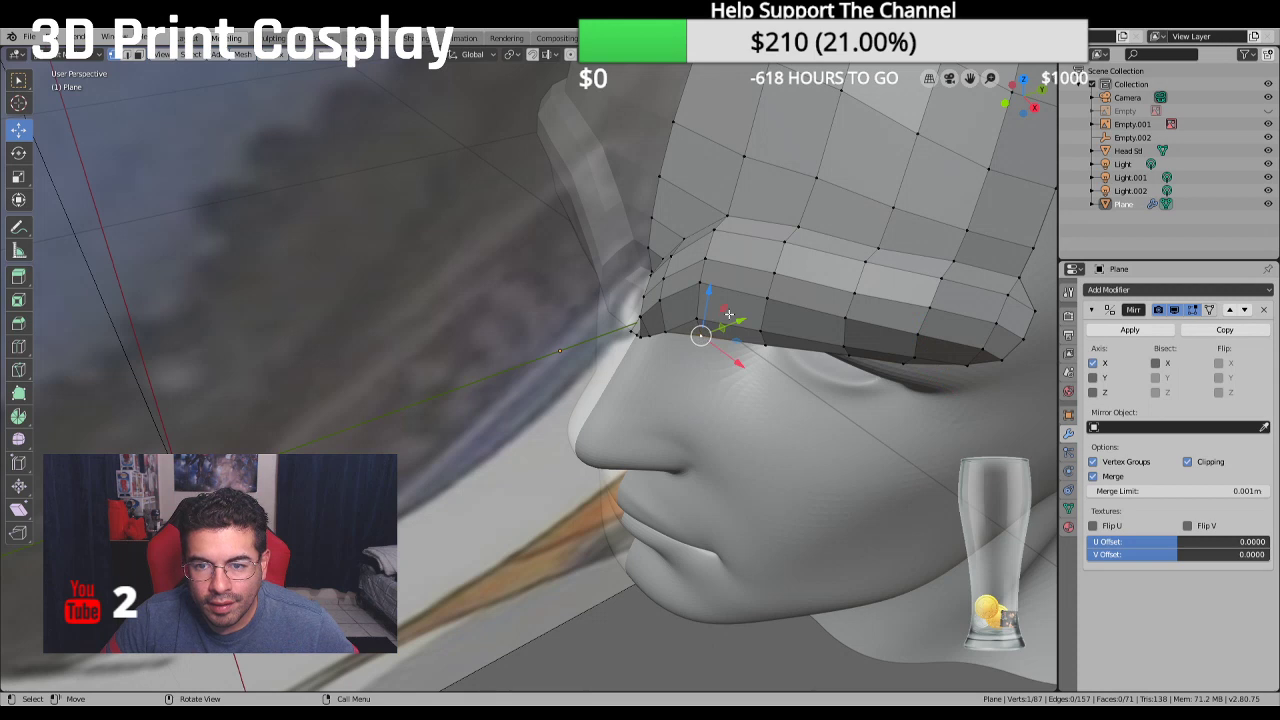
pyautogui.click(739, 317)
pyautogui.moveTo(737, 363); pyautogui.dragTo(732, 350)
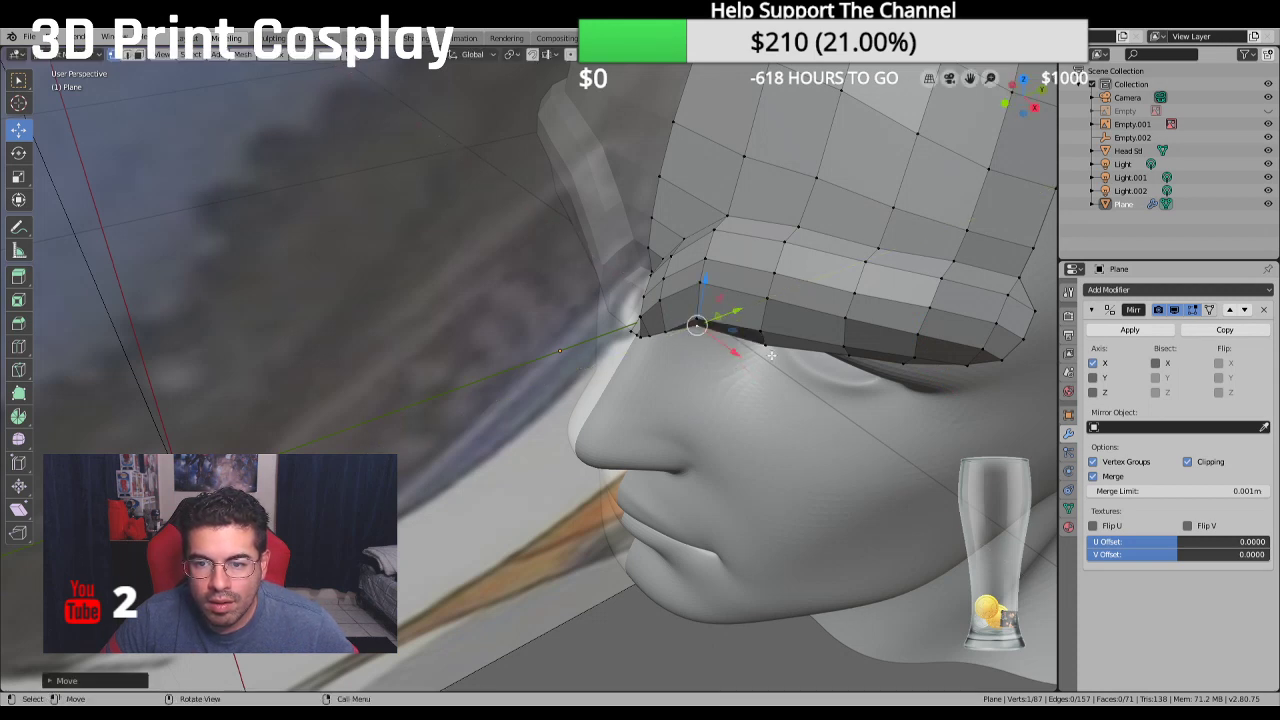
pyautogui.click(765, 345)
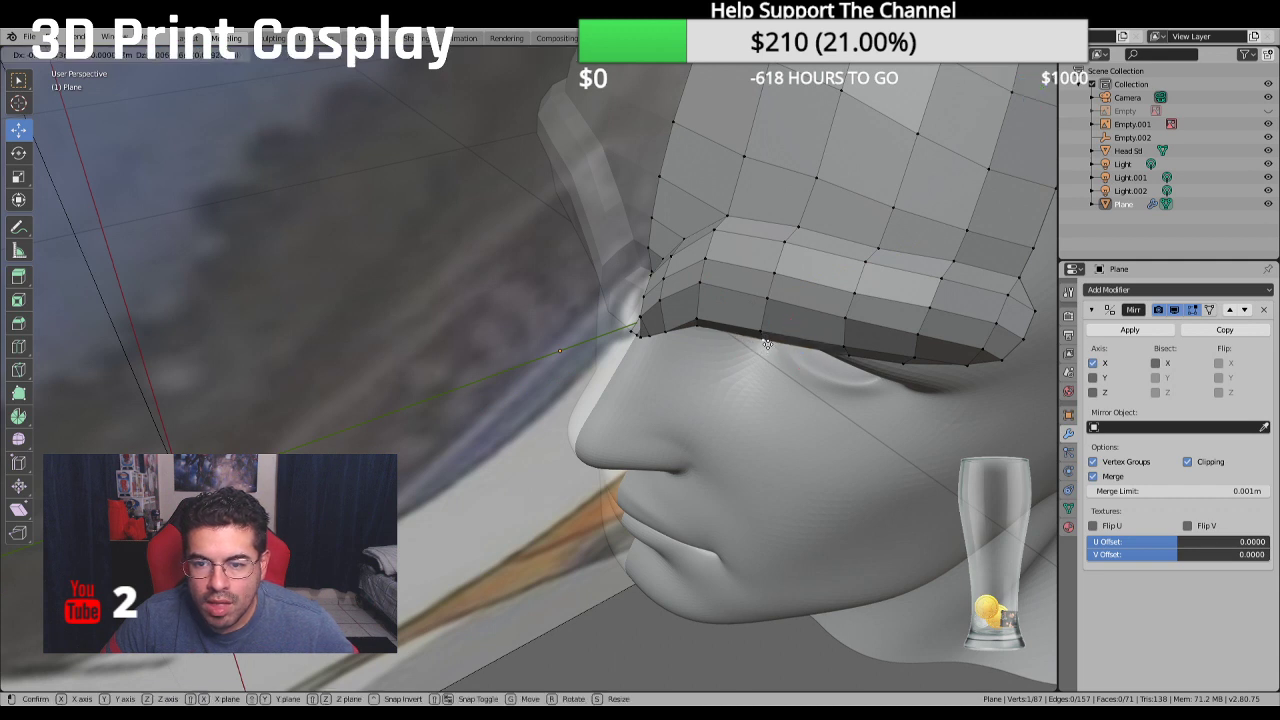
pyautogui.click(848, 356)
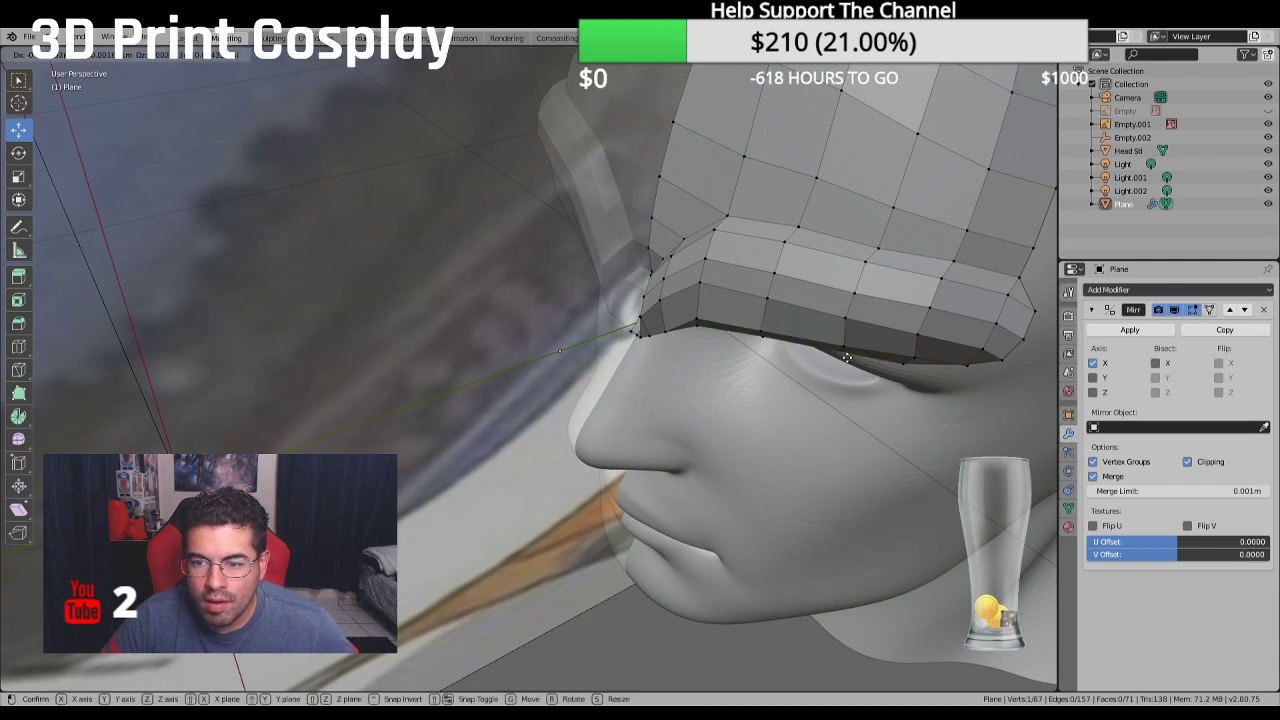
pyautogui.click(903, 365)
pyautogui.click(902, 365)
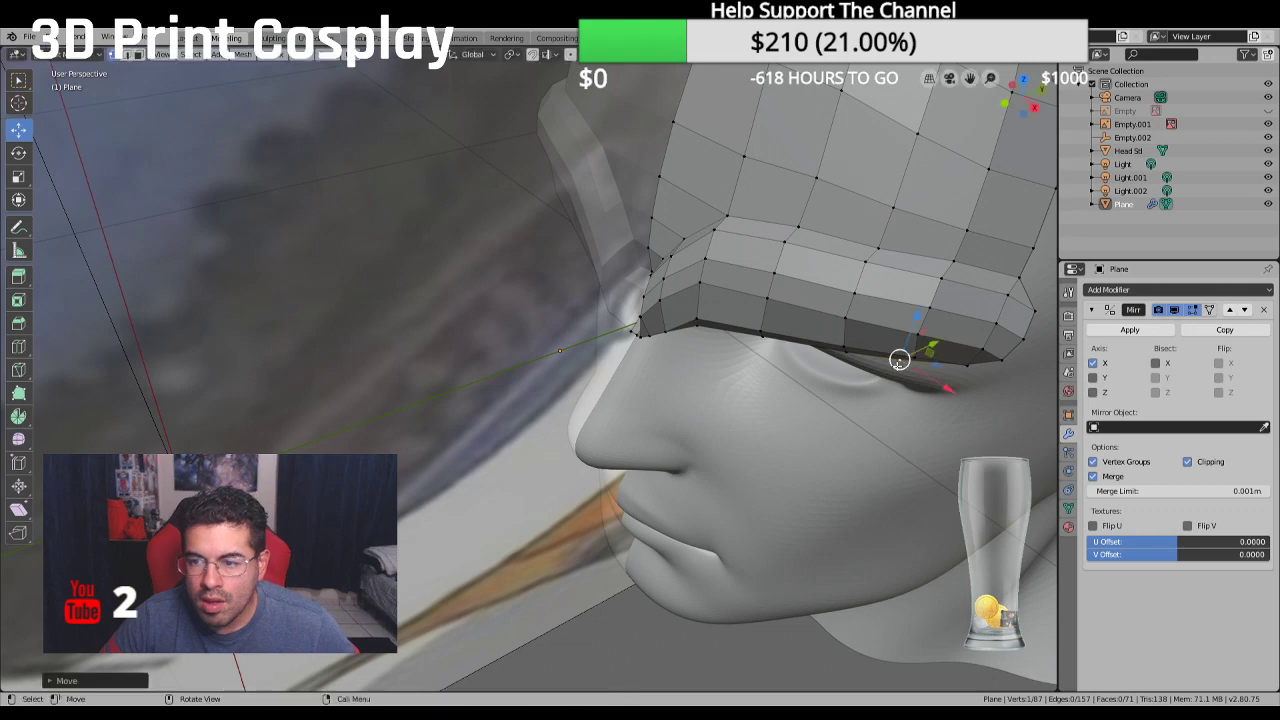
# Fine-tune the position of the lower-edge vertex above the eye's inner corner
pyautogui.moveTo(902, 365); pyautogui.dragTo(813, 389, button='middle')
pyautogui.click(740, 378)
pyautogui.press('g')
pyautogui.click(735, 374)
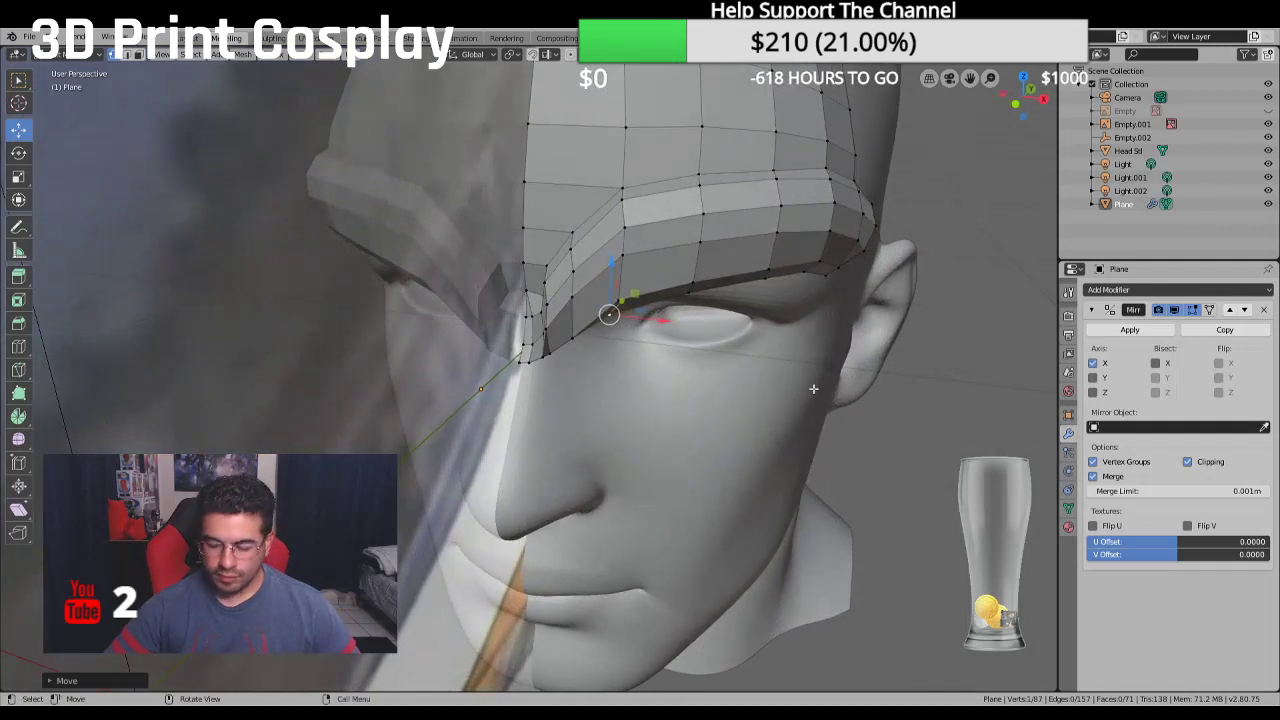
# Show the front mask reference, hide the head model, and compare the brow with the reference from the right side
pyautogui.press('KP_1')
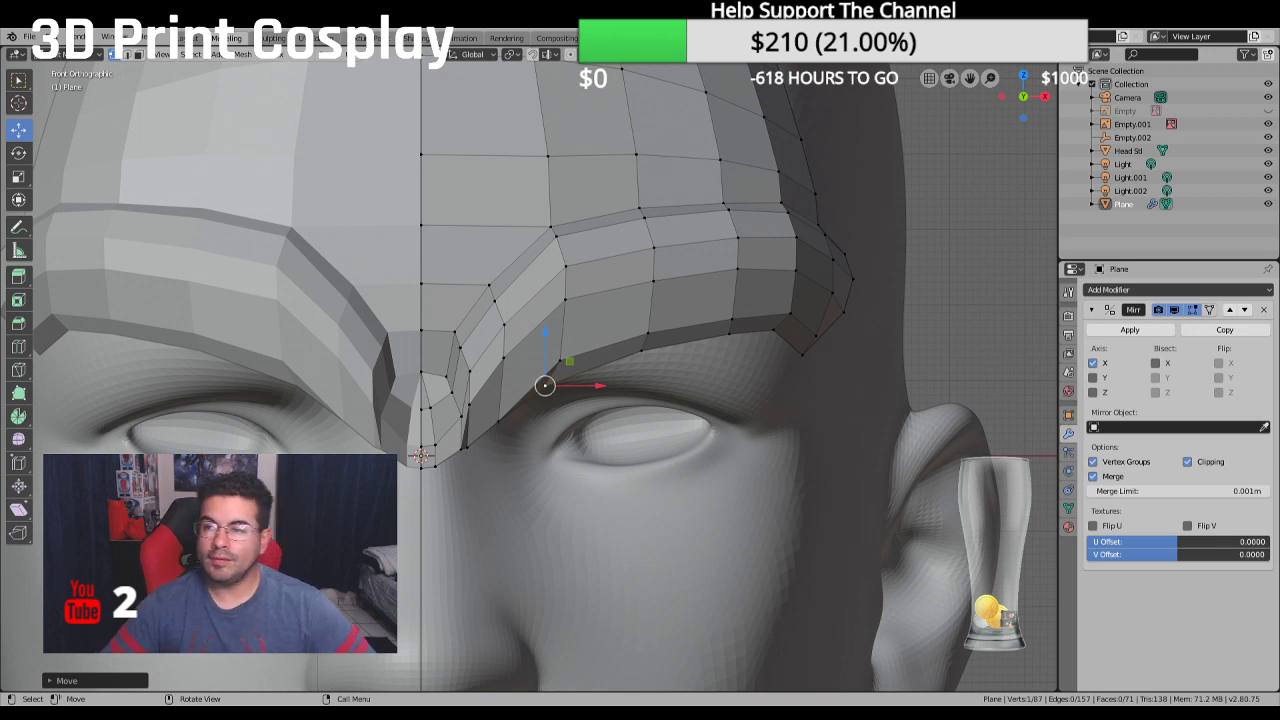
pyautogui.scroll(-6, 540, 380)
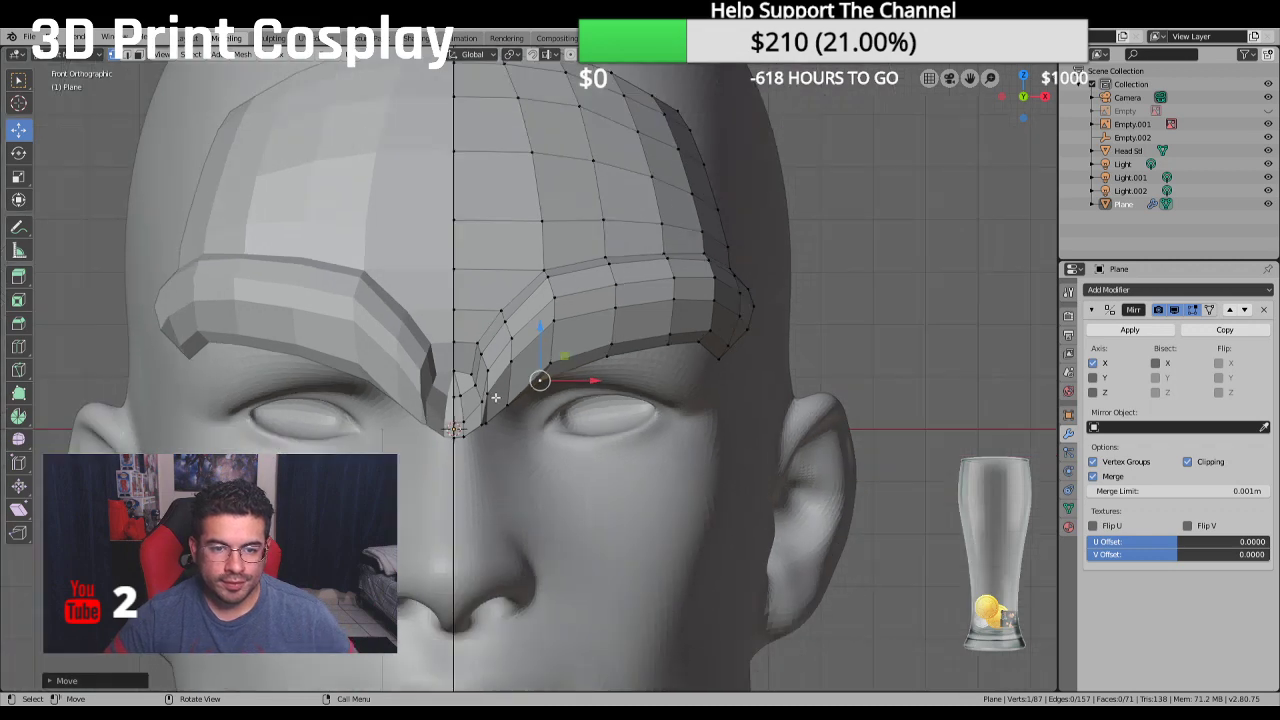
pyautogui.click(1268, 111)
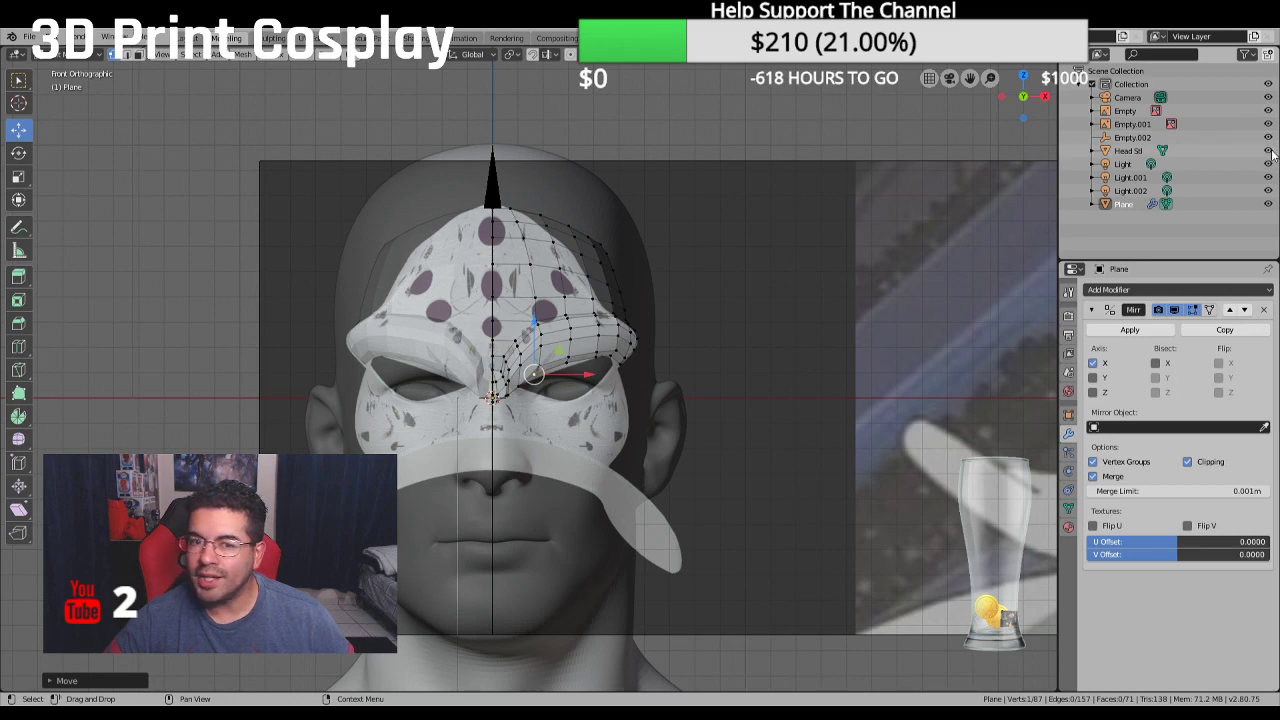
pyautogui.click(1268, 150)
pyautogui.scroll(2, 645, 238)
pyautogui.moveTo(643, 242); pyautogui.dragTo(685, 229, button='middle')
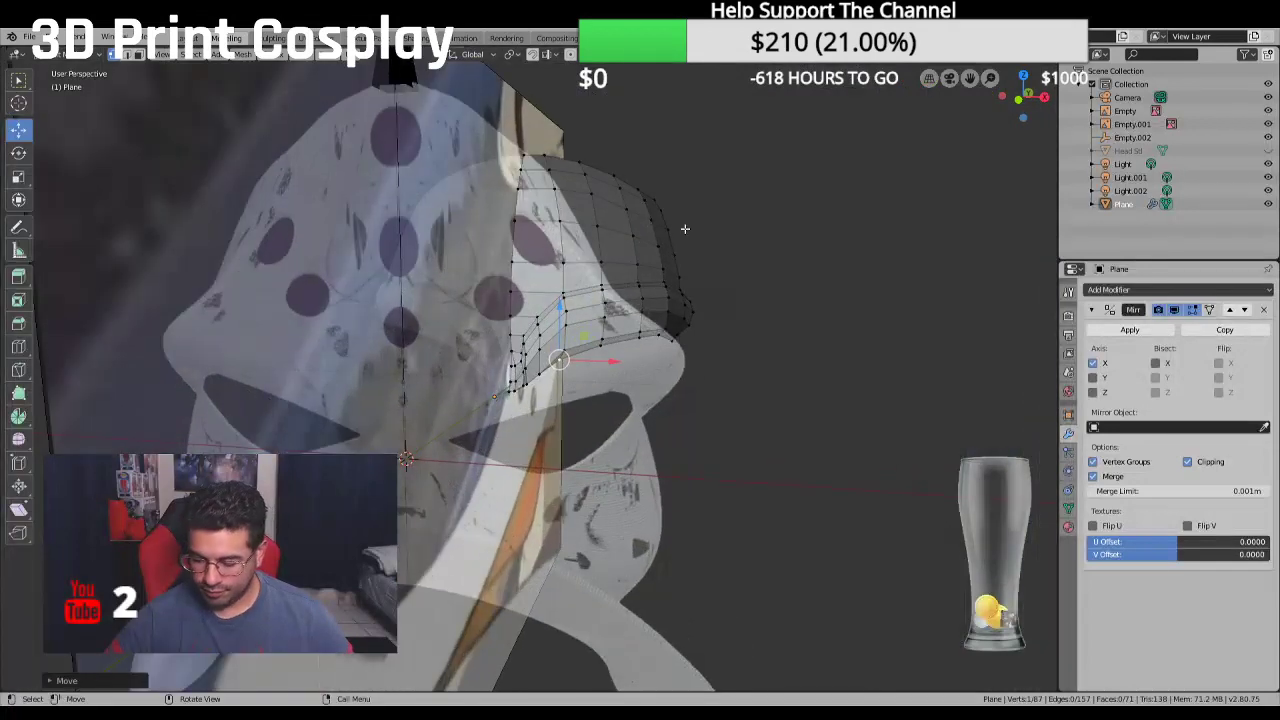
pyautogui.press('KP_3')
pyautogui.scroll(3, 685, 229)
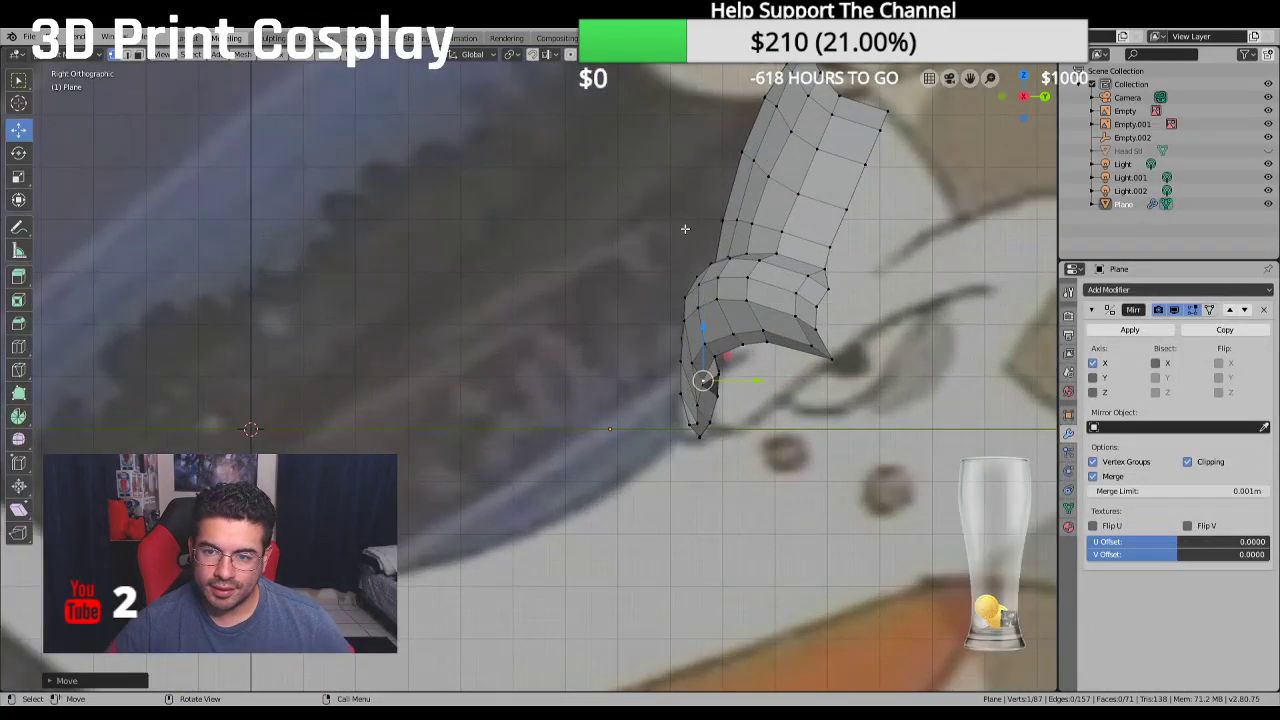
pyautogui.scroll(-3, 773, 263)
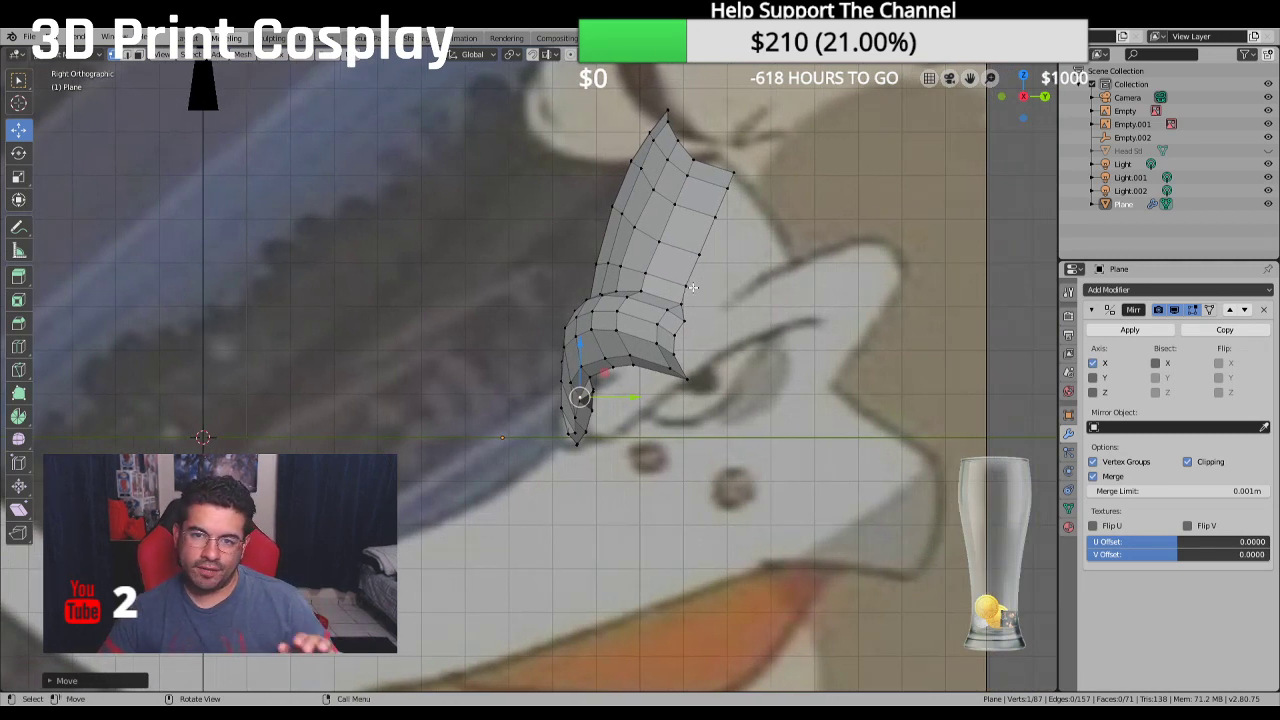
pyautogui.scroll(-3, 700, 283)
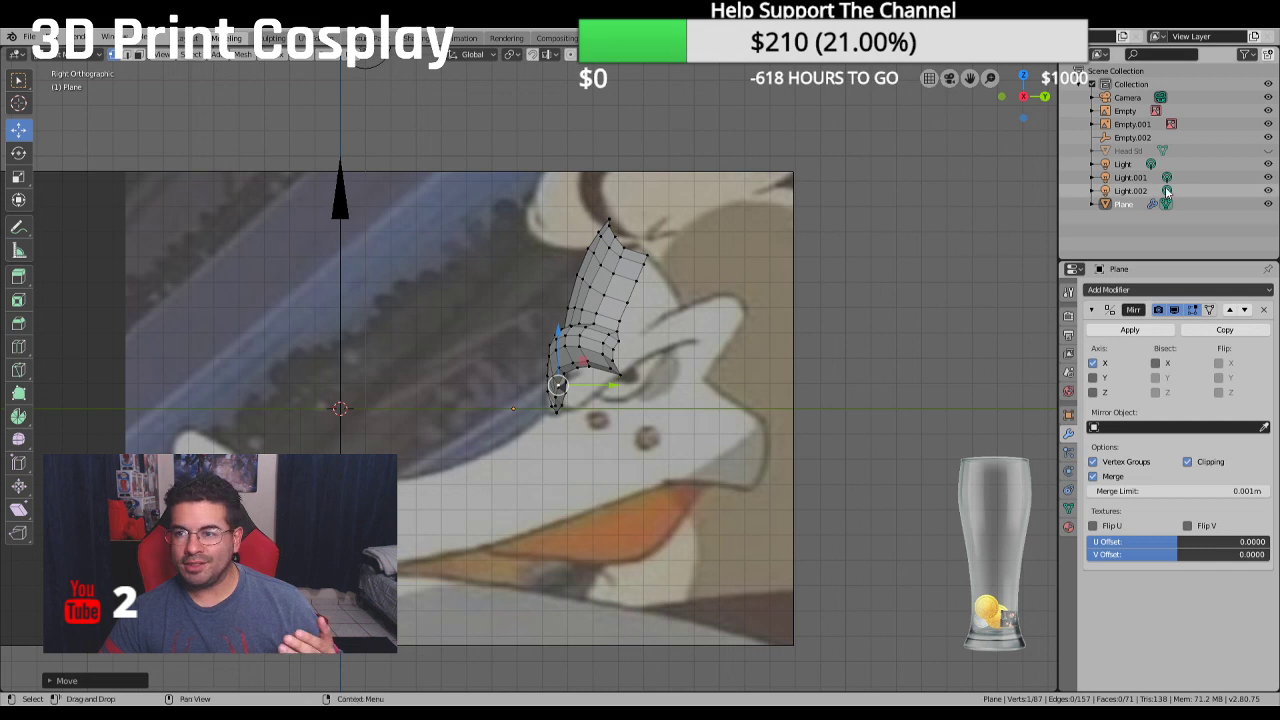
# Toggle the head model's visibility to compare it with the side reference, leaving the head shown
pyautogui.click(1268, 150)
pyautogui.click(1268, 150)
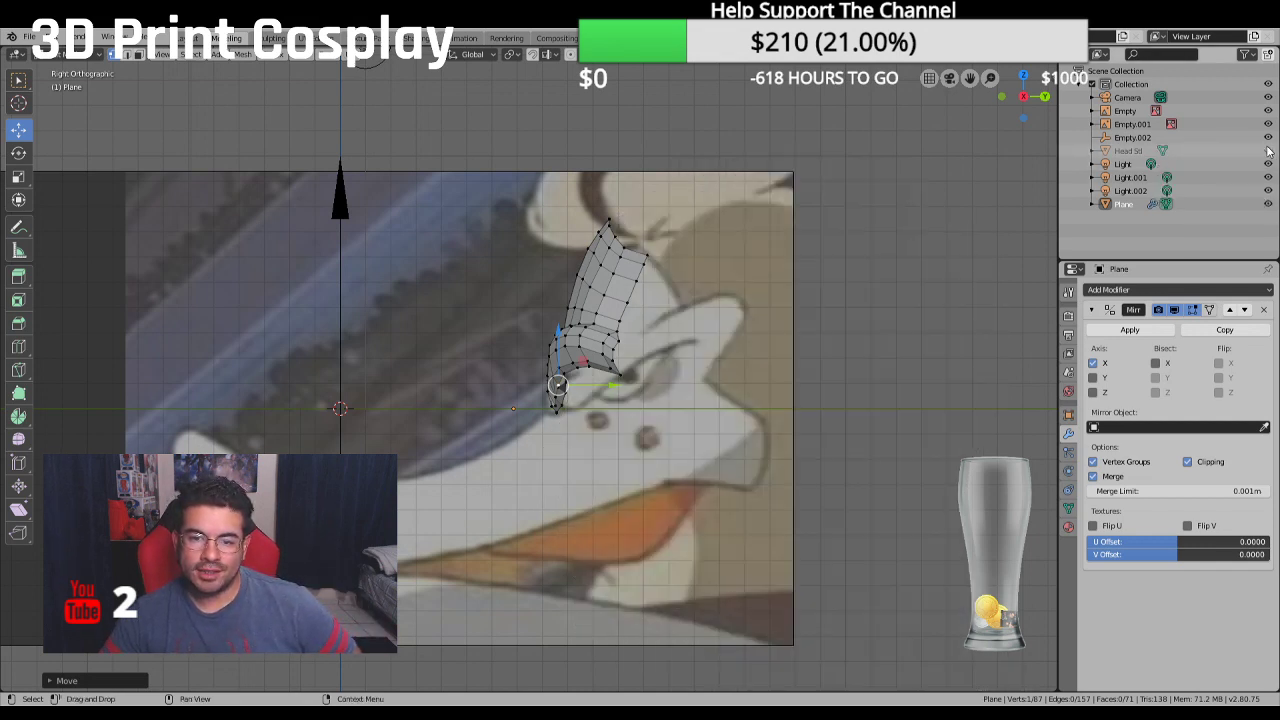
pyautogui.click(1268, 150)
pyautogui.click(1268, 150)
pyautogui.click(1268, 150)
pyautogui.click(1268, 150)
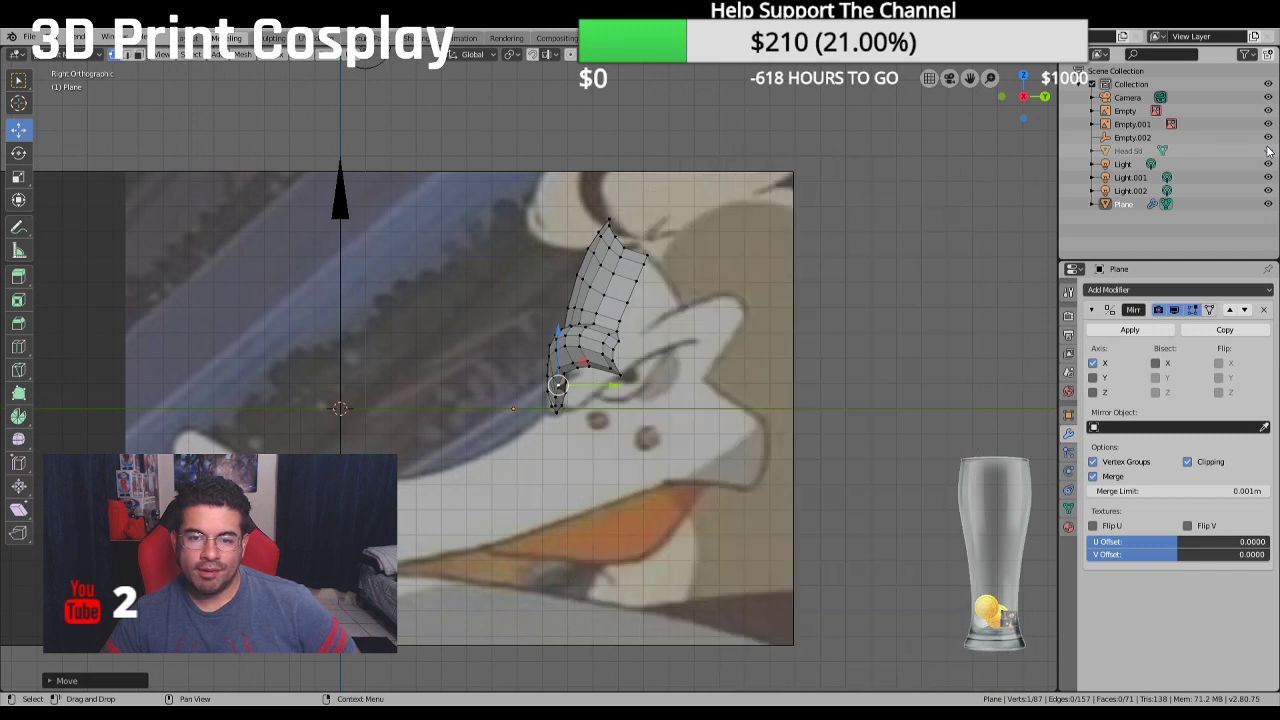
pyautogui.click(1268, 150)
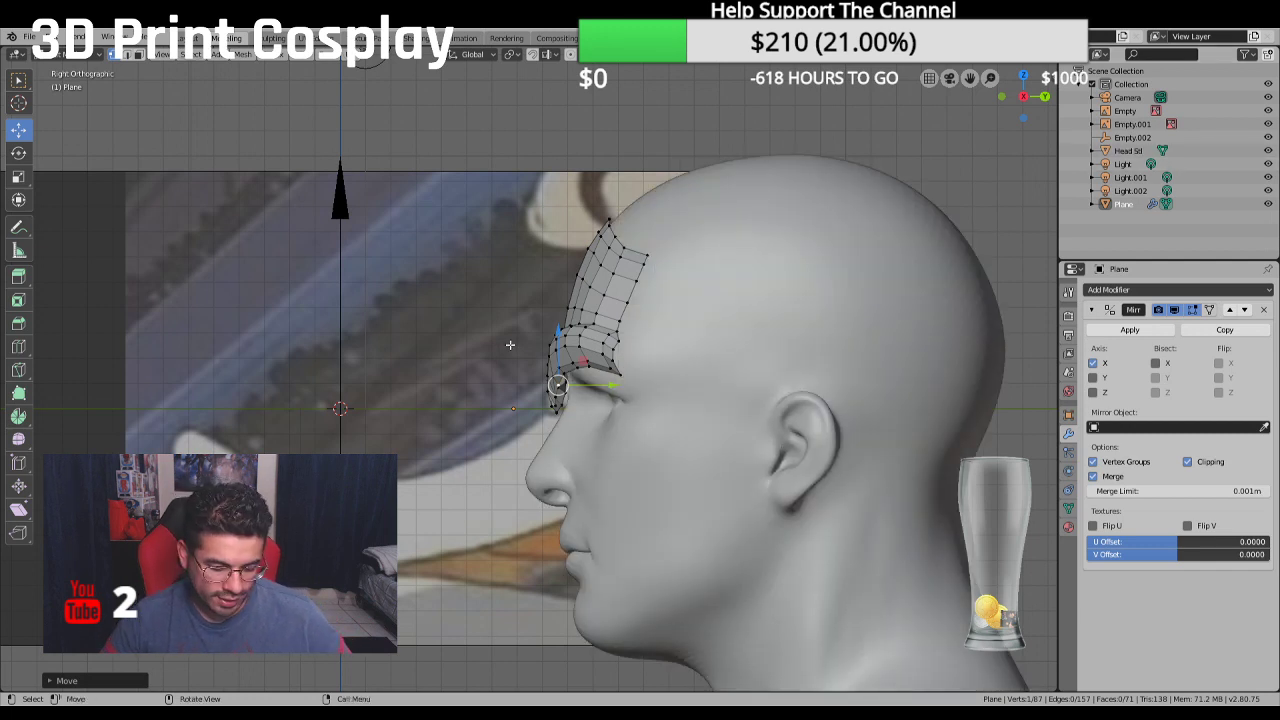
# Raise the two outermost vertex columns of the forehead and brow vertically in the side view
pyautogui.scroll(2, 508, 345)
pyautogui.click(621, 301)
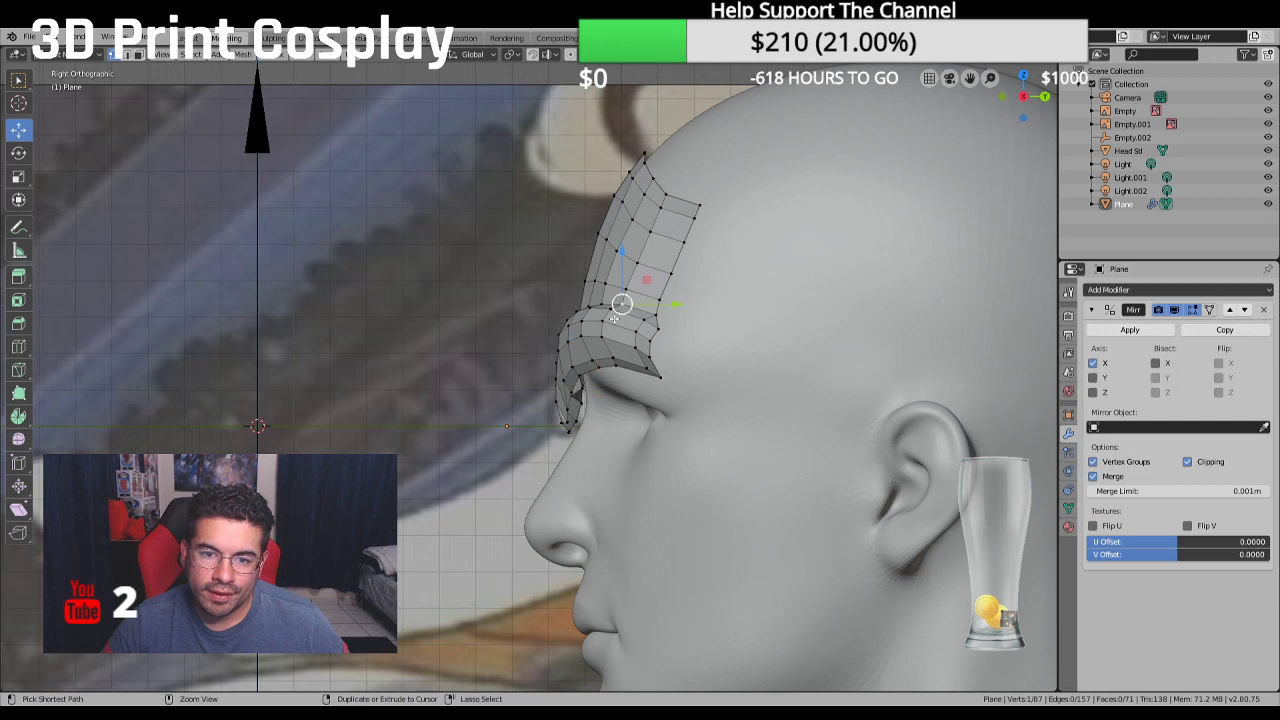
pyautogui.keyDown('ctrl'); pyautogui.click(615, 370); pyautogui.keyUp('ctrl')
pyautogui.keyDown('ctrl'); pyautogui.click(665, 197); pyautogui.keyUp('ctrl')
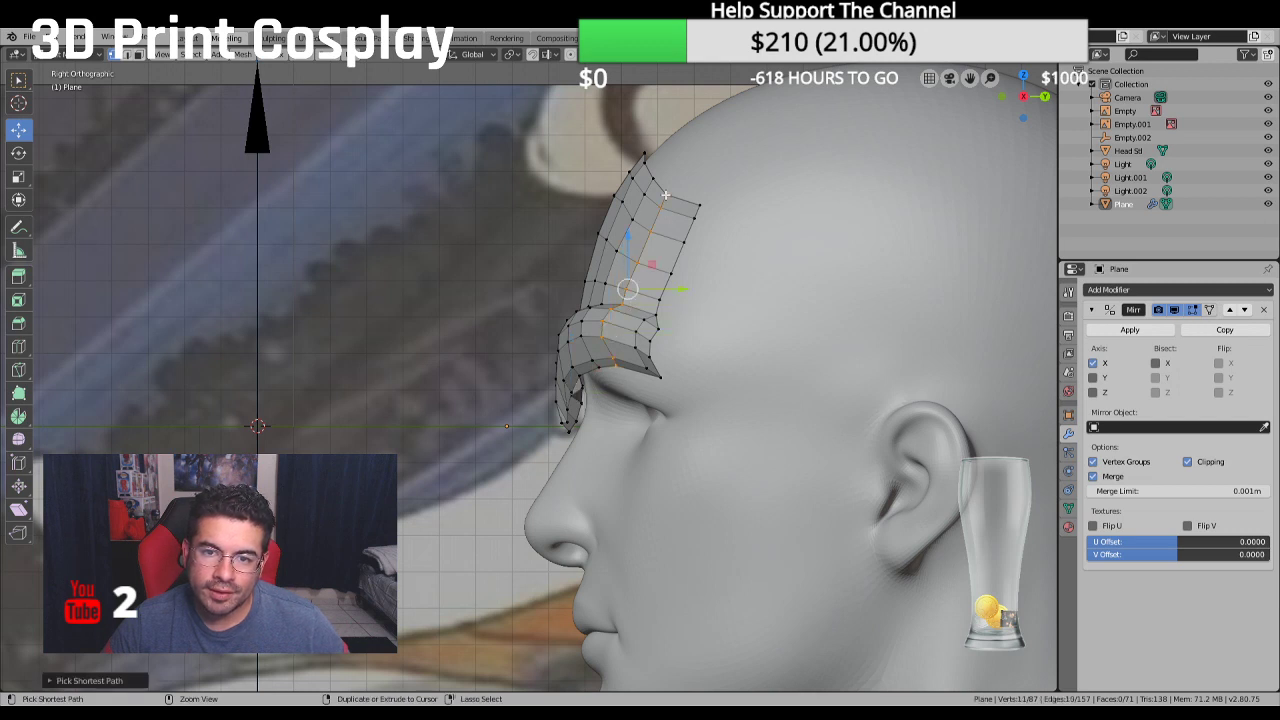
pyautogui.keyDown('ctrl'); pyautogui.click(661, 381); pyautogui.keyUp('ctrl')
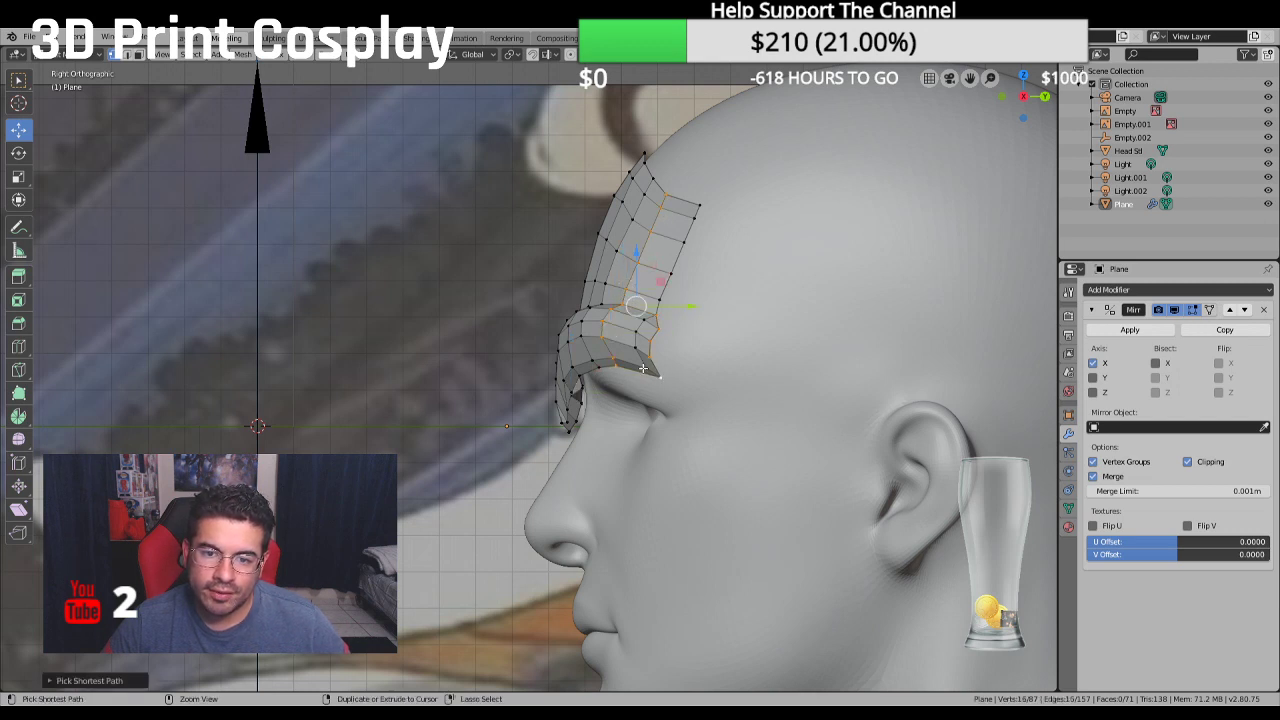
pyautogui.keyDown('ctrl'); pyautogui.click(645, 368); pyautogui.keyUp('ctrl')
pyautogui.keyDown('ctrl'); pyautogui.click(693, 197); pyautogui.keyUp('ctrl')
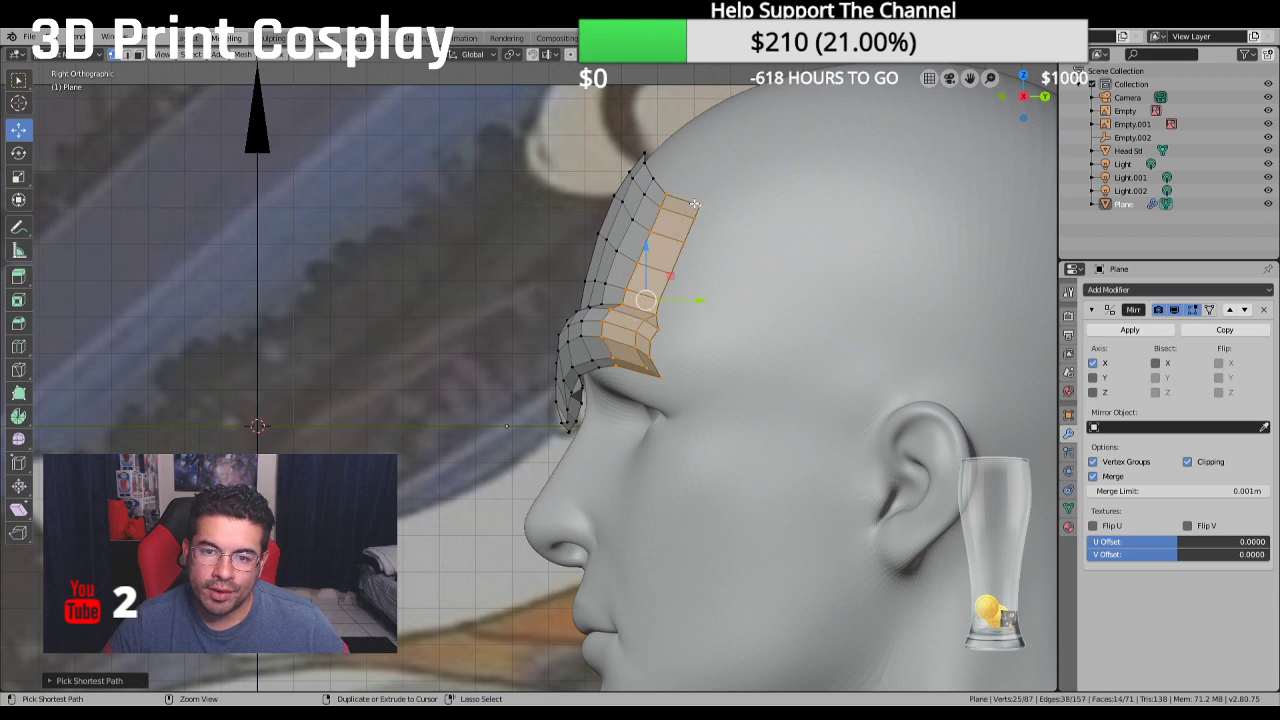
pyautogui.press('g')
pyautogui.press('z')
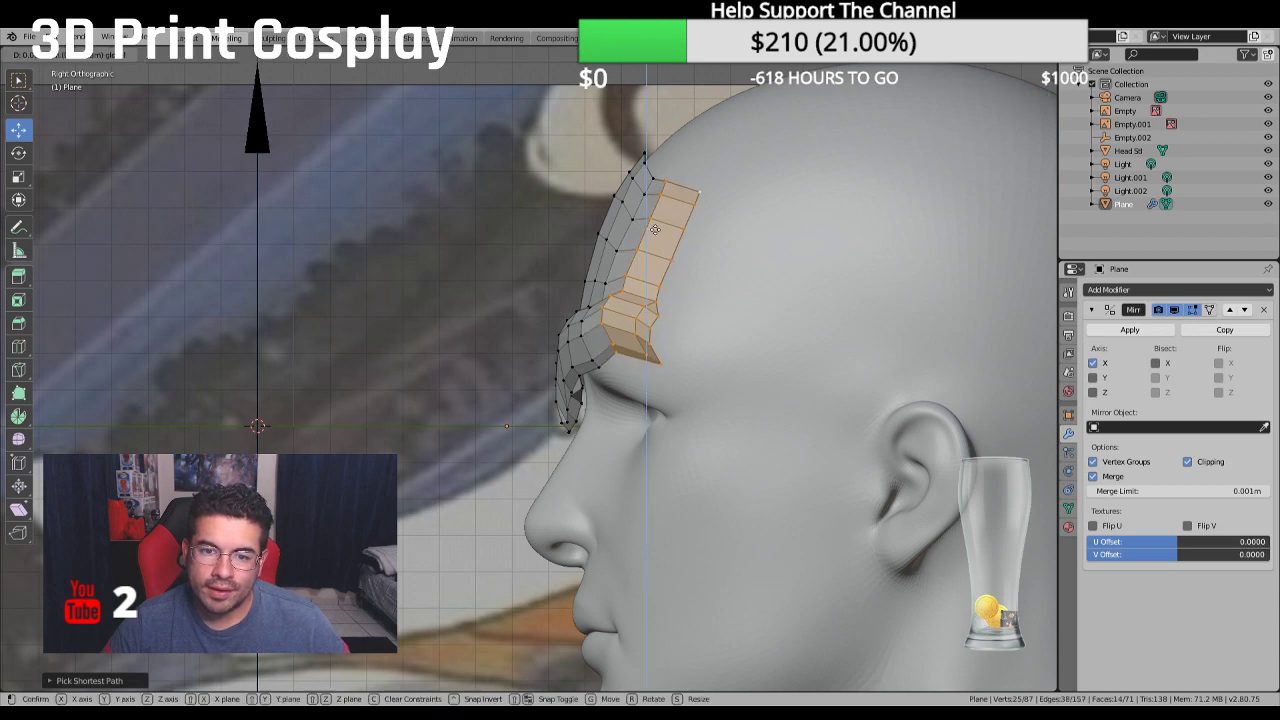
pyautogui.click(659, 225)
# Raise the adjacent inner vertex column, from the brow's lower edge up to the forehead's top edge, slightly along Z
pyautogui.moveTo(659, 225); pyautogui.dragTo(641, 321, button='middle')
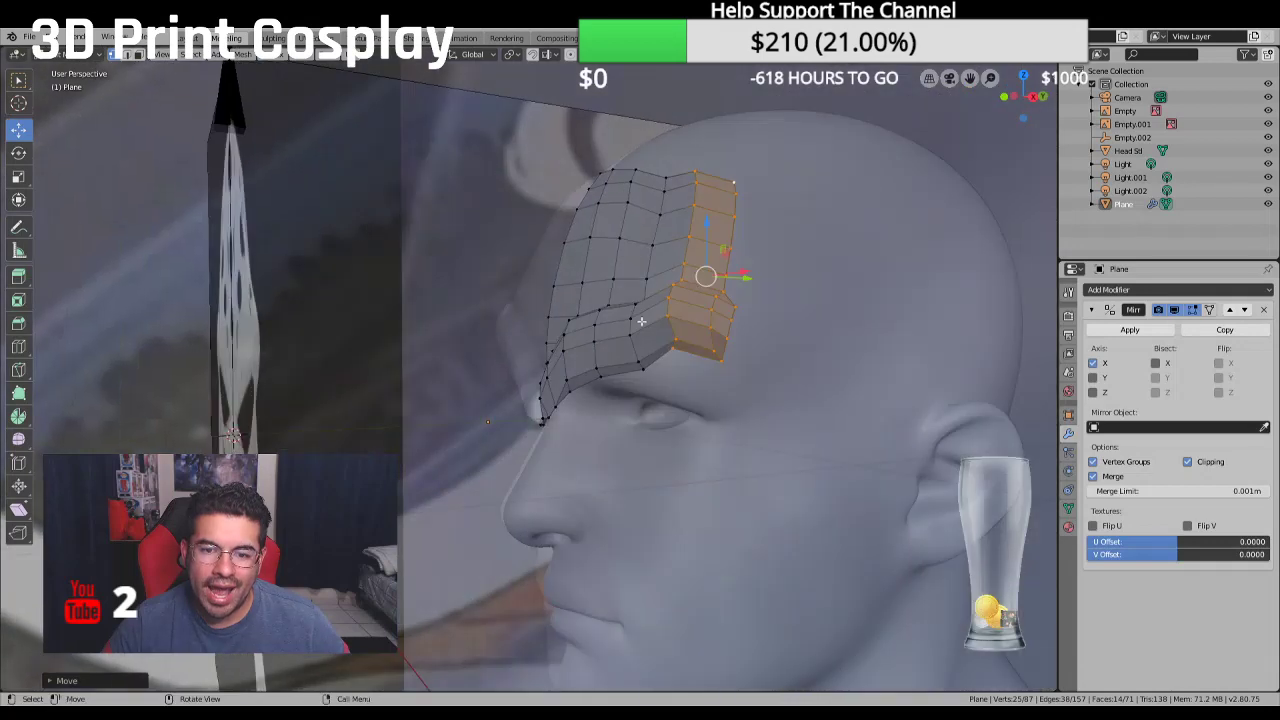
pyautogui.click(644, 365)
pyautogui.keyDown('ctrl'); pyautogui.click(665, 179); pyautogui.keyUp('ctrl')
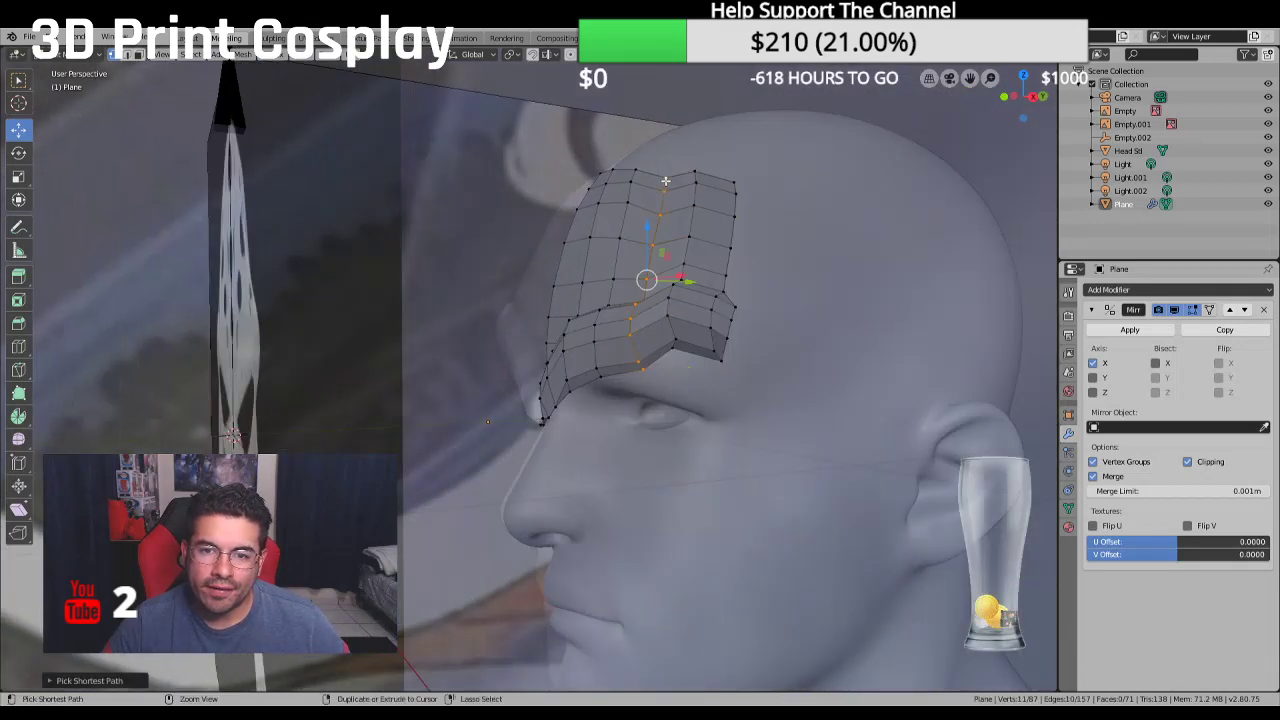
pyautogui.moveTo(647, 228); pyautogui.dragTo(653, 216)
# Raise the brow vertices above the middle of the eye along Z, fine-tuning their height against the front mask reference
pyautogui.moveTo(653, 216); pyautogui.dragTo(720, 220, button='middle')
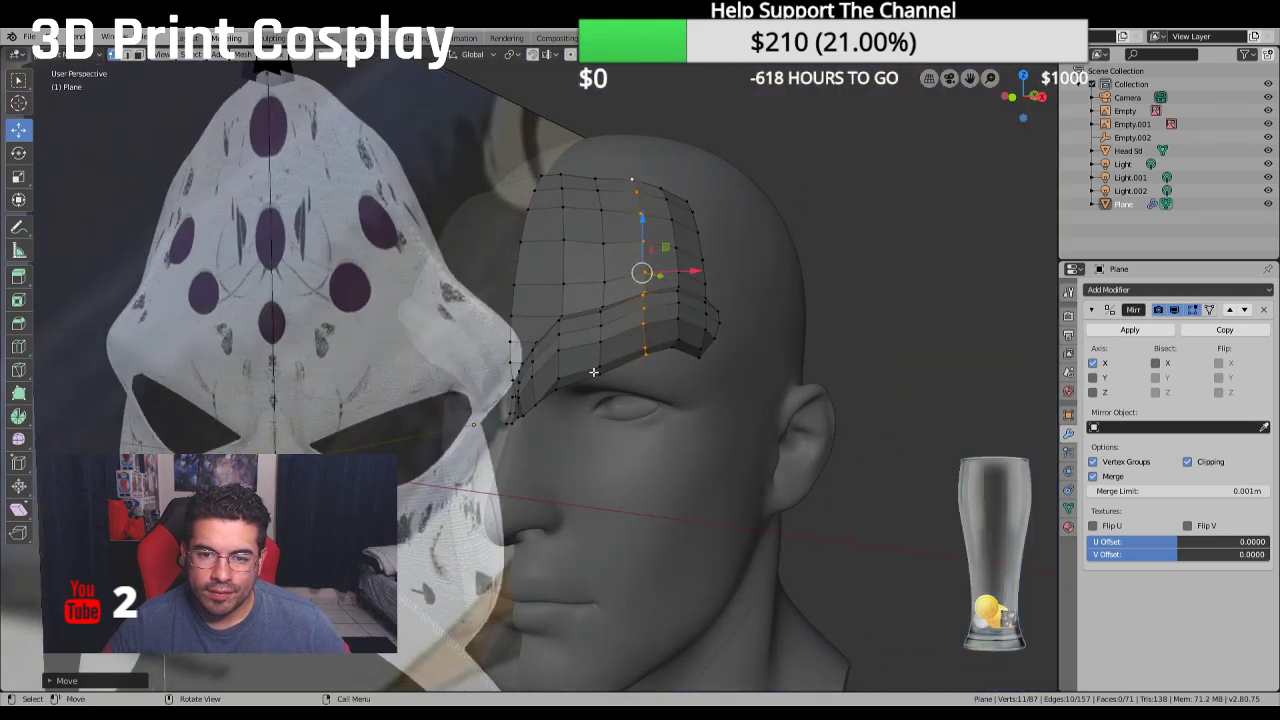
pyautogui.click(601, 313)
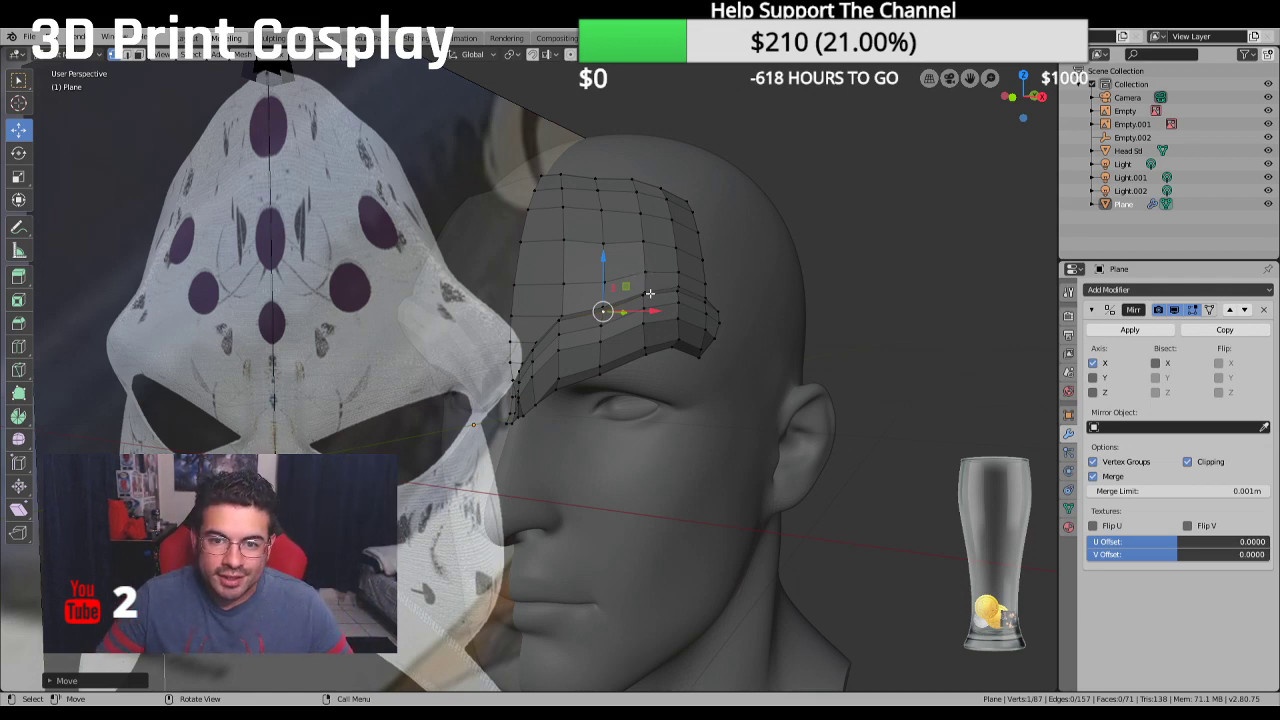
pyautogui.keyDown('shift'); pyautogui.click(587, 304); pyautogui.keyUp('shift')
pyautogui.keyDown('shift'); pyautogui.click(603, 375); pyautogui.keyUp('shift')
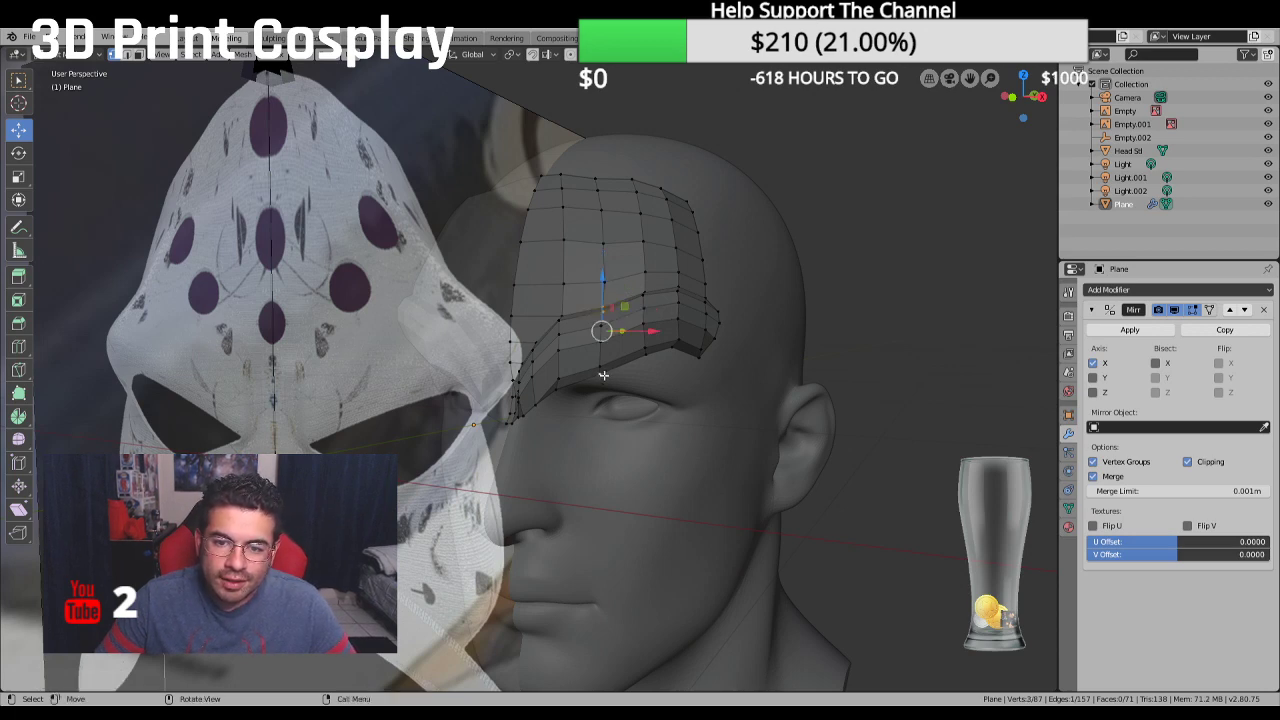
pyautogui.keyDown('ctrl'); pyautogui.click(588, 321); pyautogui.keyUp('ctrl')
pyautogui.press('g')
pyautogui.press('z')
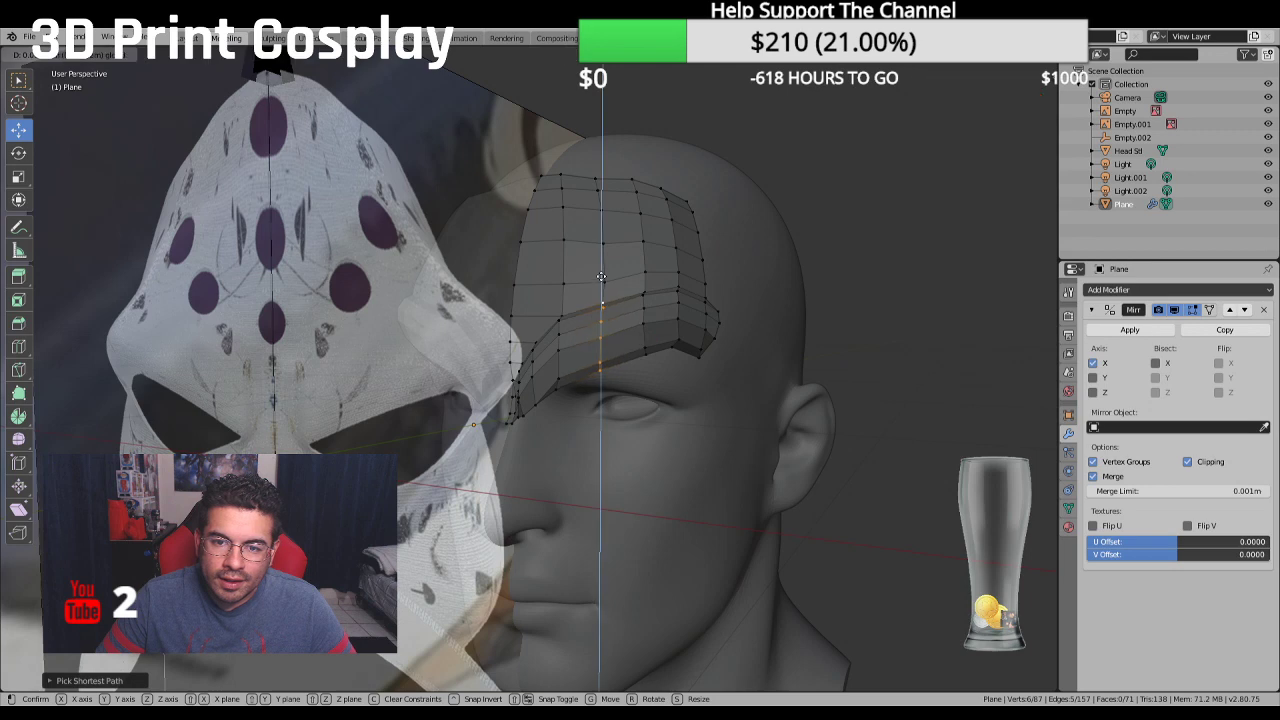
pyautogui.click(601, 276)
pyautogui.press('KP_1')
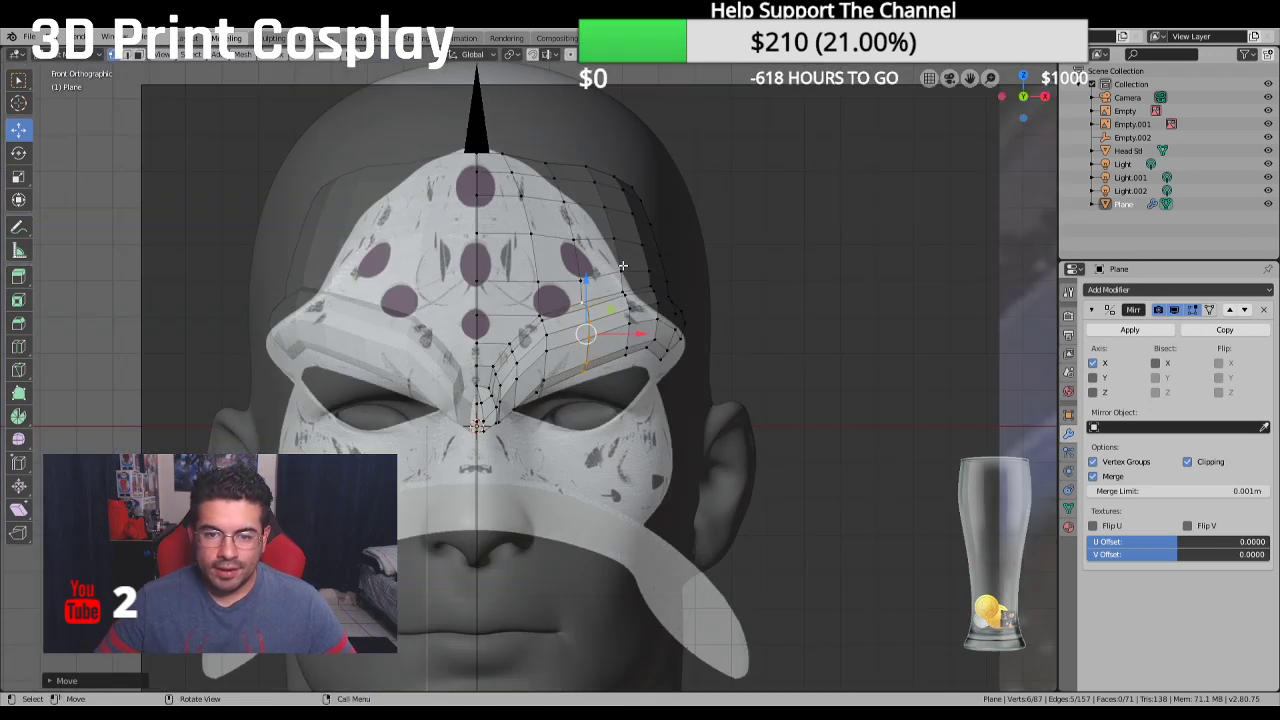
pyautogui.scroll(2, 612, 265)
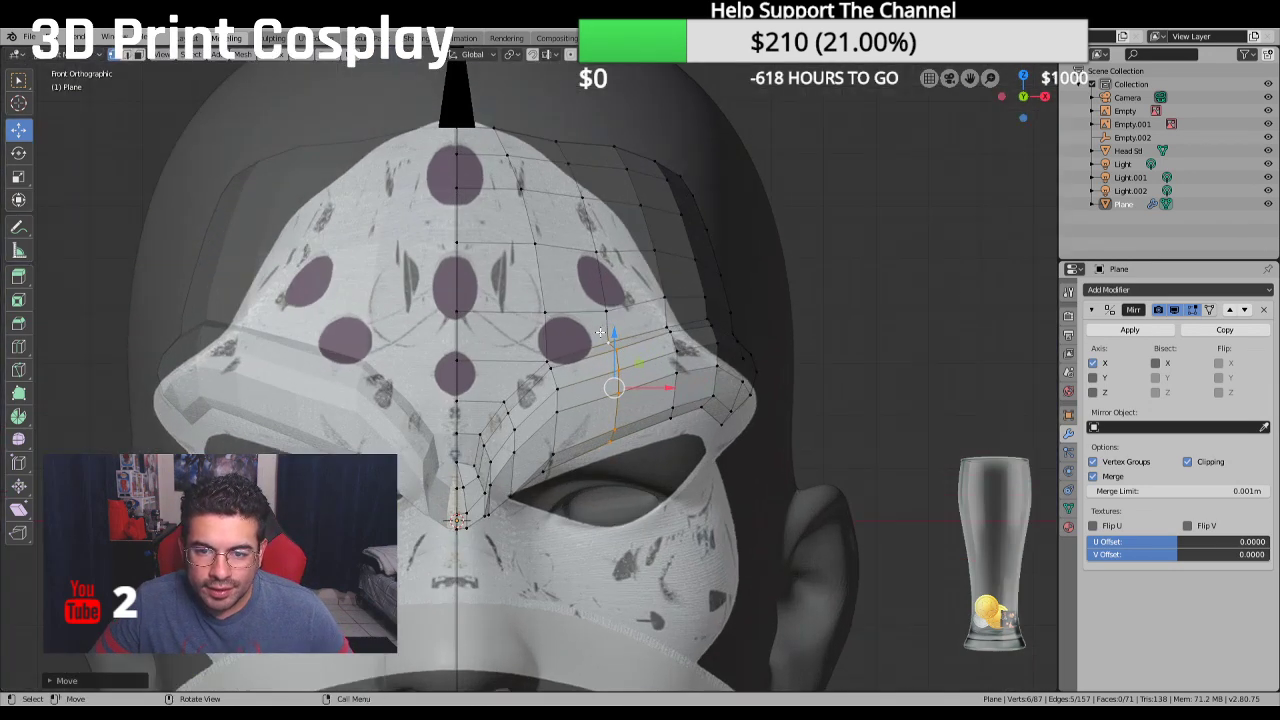
pyautogui.moveTo(615, 327); pyautogui.dragTo(615, 324)
# Raise the vertices around the brow's outer end along Z to match the front mask reference
pyautogui.keyDown('ctrl'); pyautogui.click(744, 328); pyautogui.keyUp('ctrl')
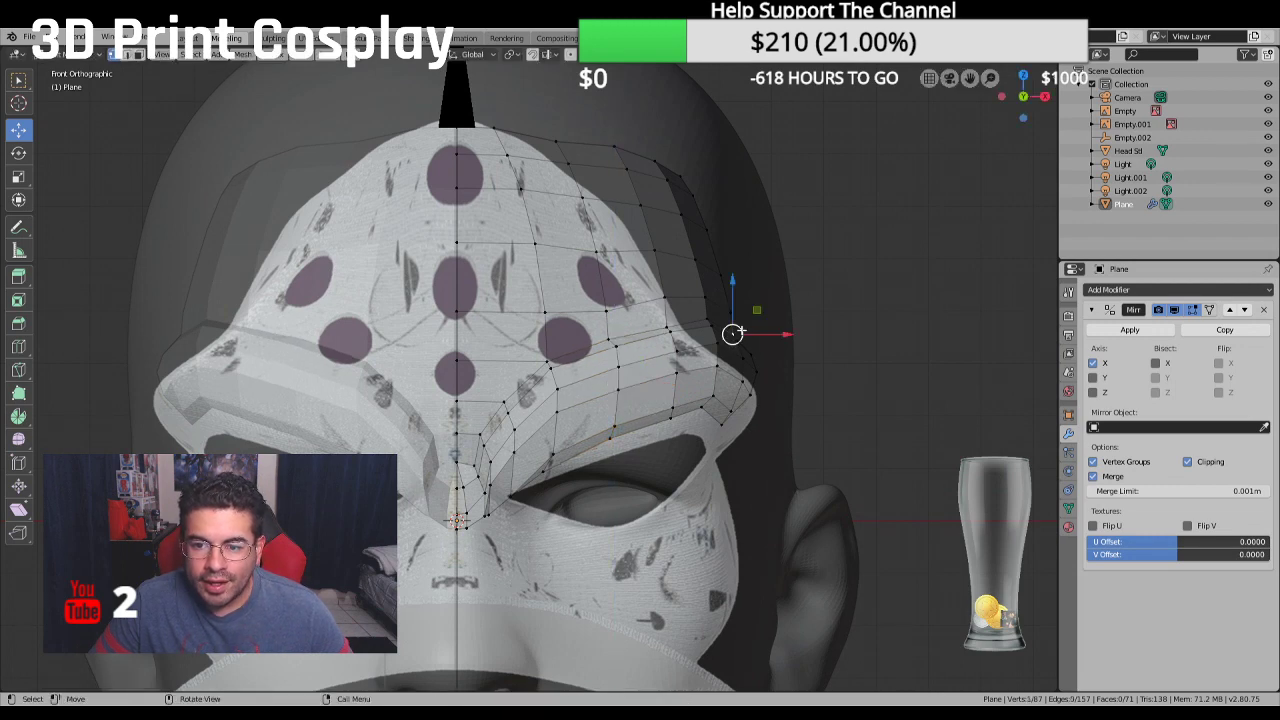
pyautogui.keyDown('ctrl'); pyautogui.click(721, 420); pyautogui.keyUp('ctrl')
pyautogui.keyDown('shift'); pyautogui.click(731, 406); pyautogui.keyUp('shift')
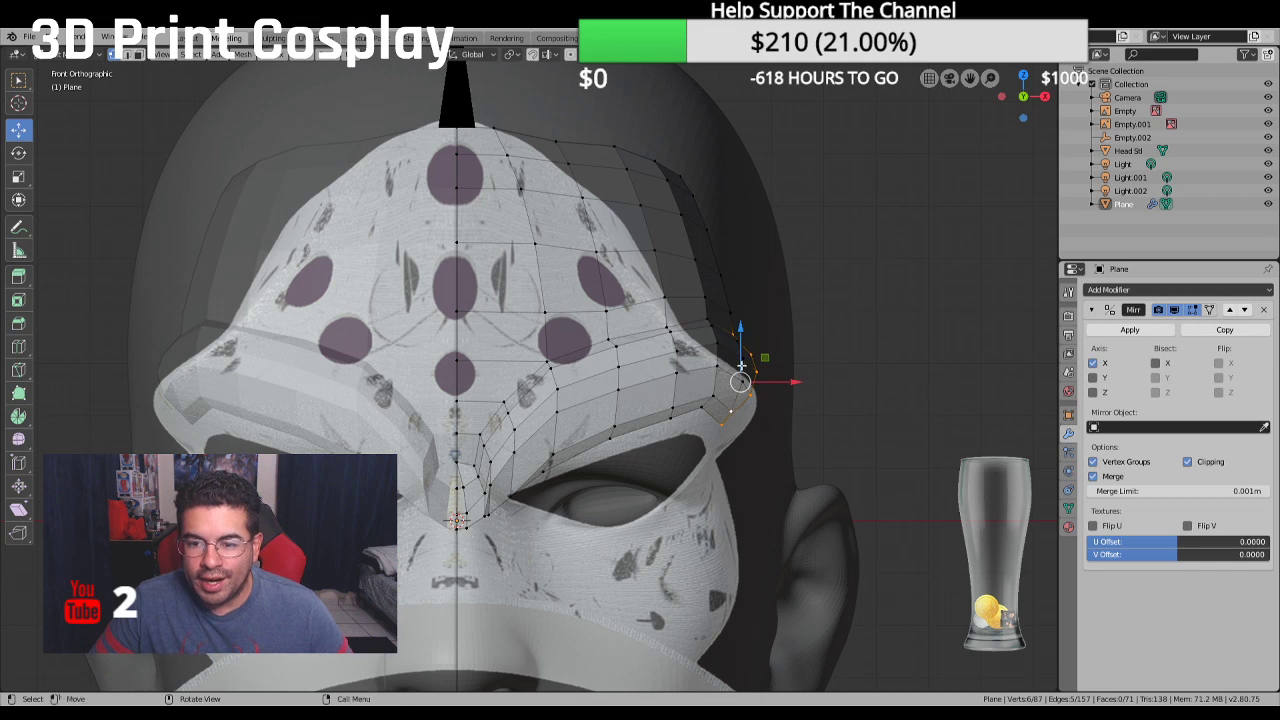
pyautogui.keyDown('ctrl'); pyautogui.click(752, 328); pyautogui.keyUp('ctrl')
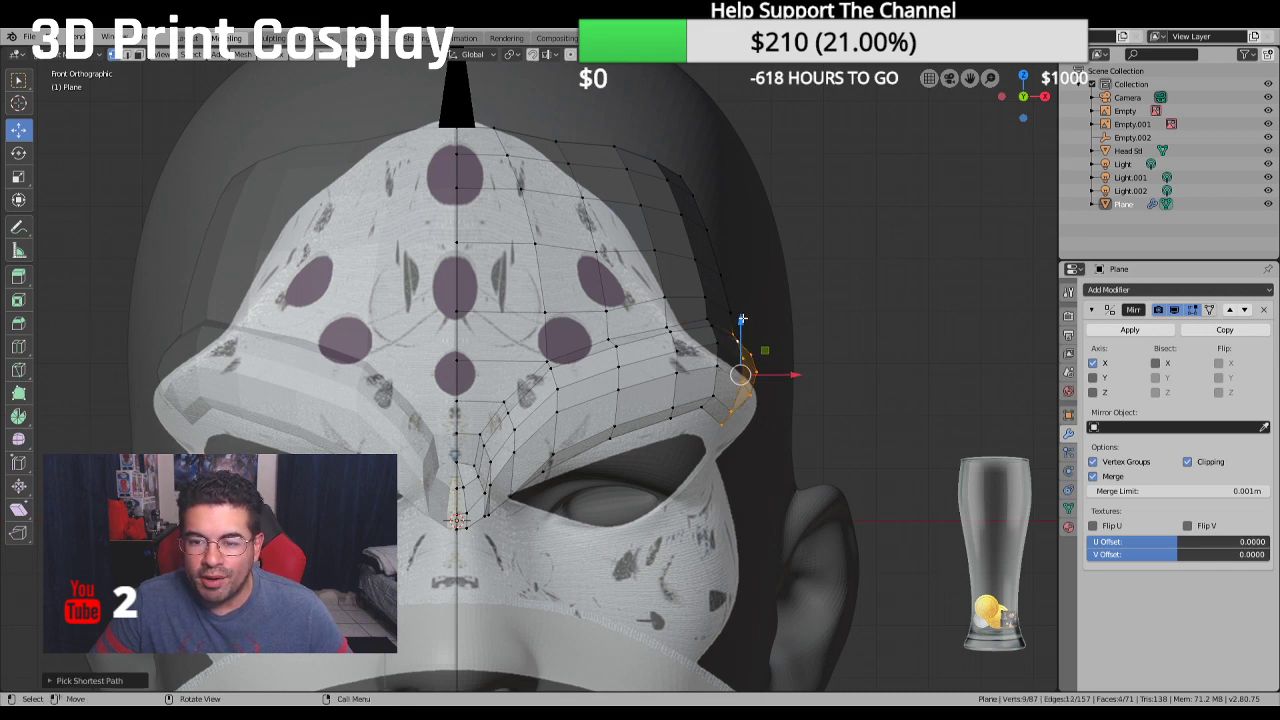
pyautogui.press('g')
pyautogui.press('z')
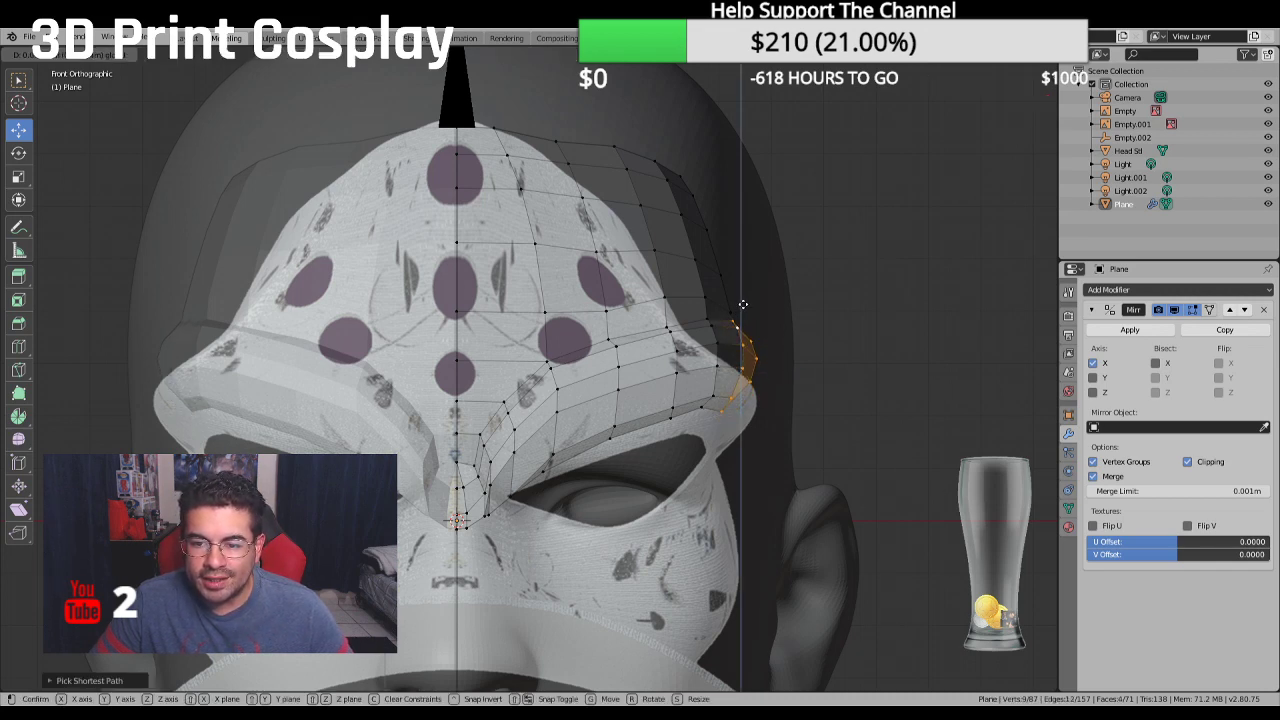
pyautogui.click(743, 303)
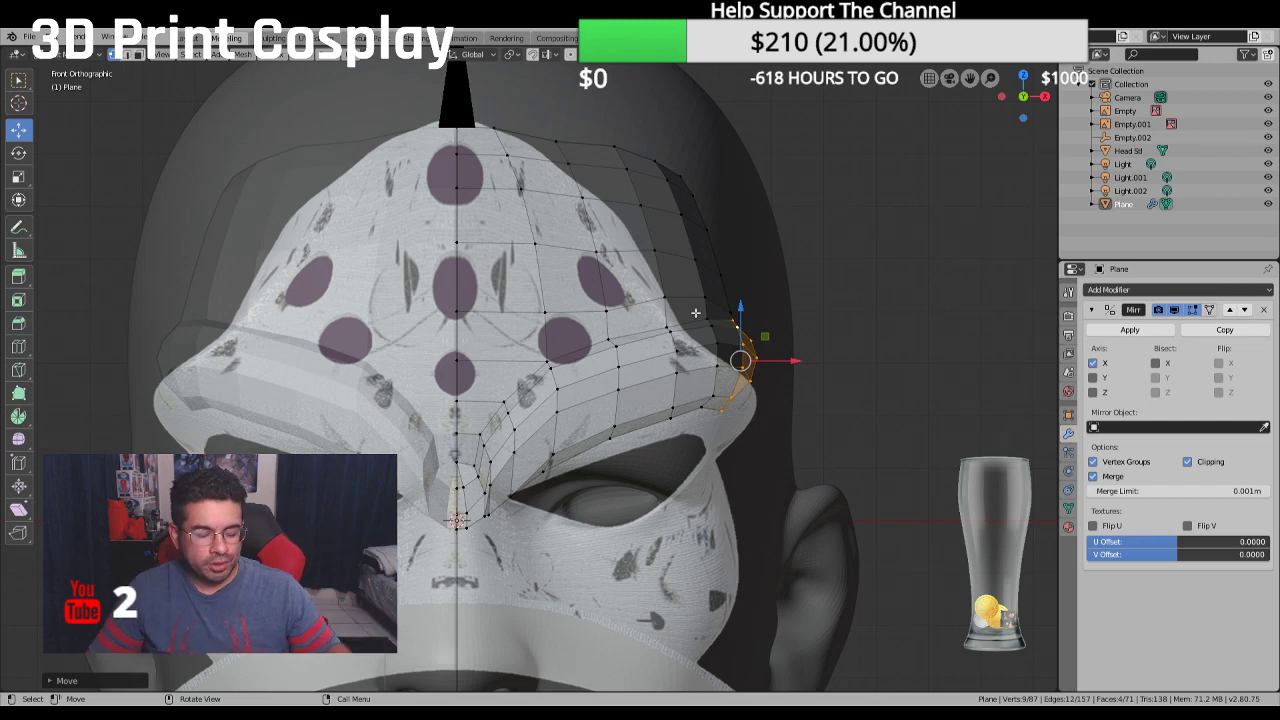
# Raise the forehead's top-edge vertex in the second column from the centre line slightly
pyautogui.scroll(1, 560, 443)
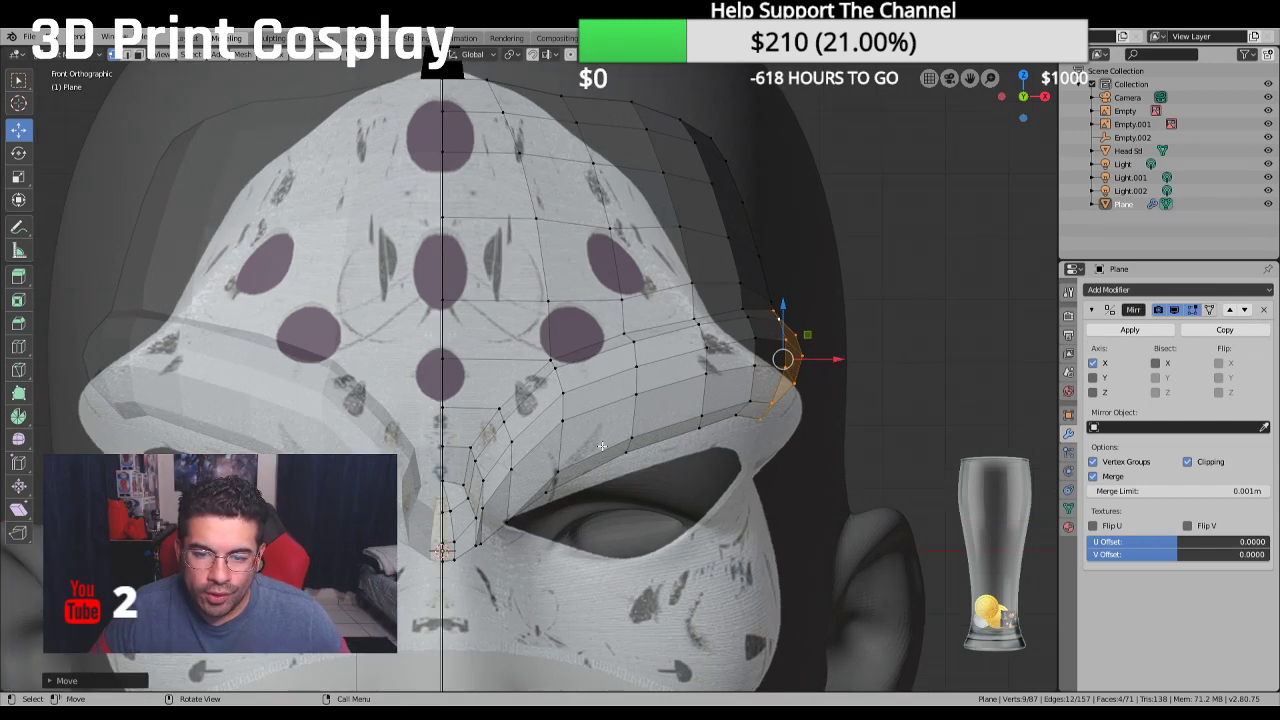
pyautogui.click(740, 415)
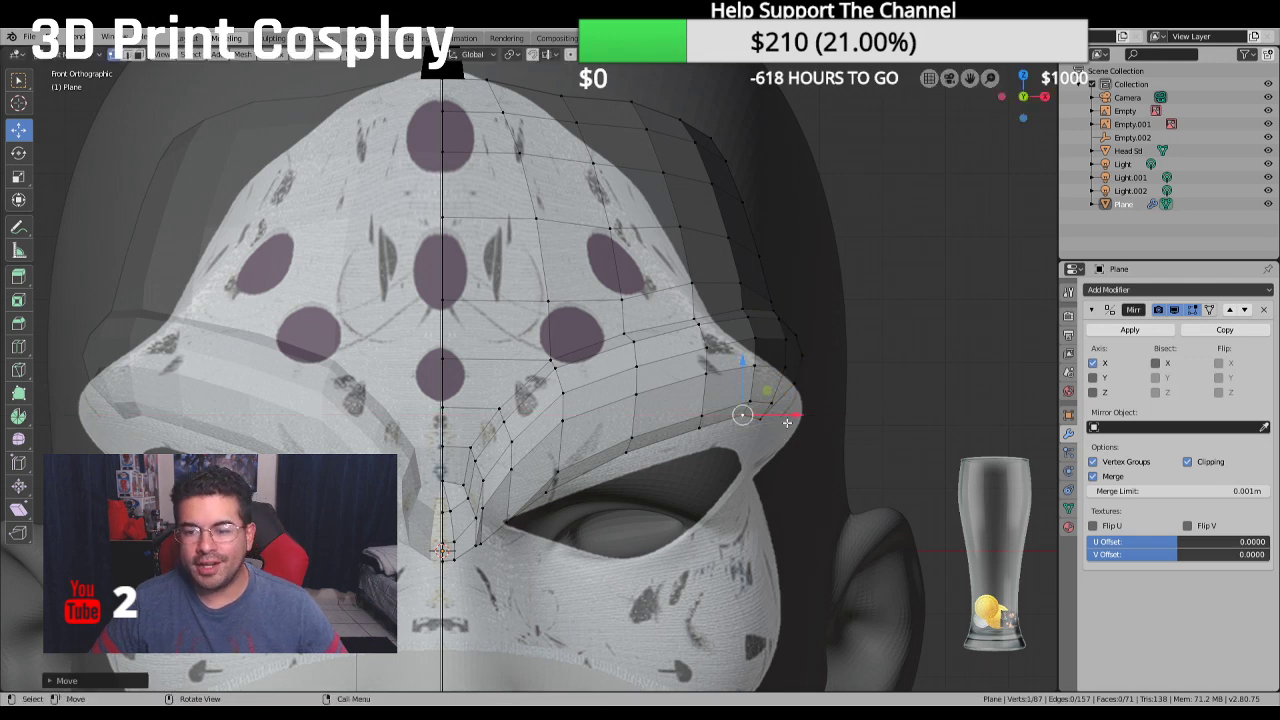
pyautogui.click(562, 95)
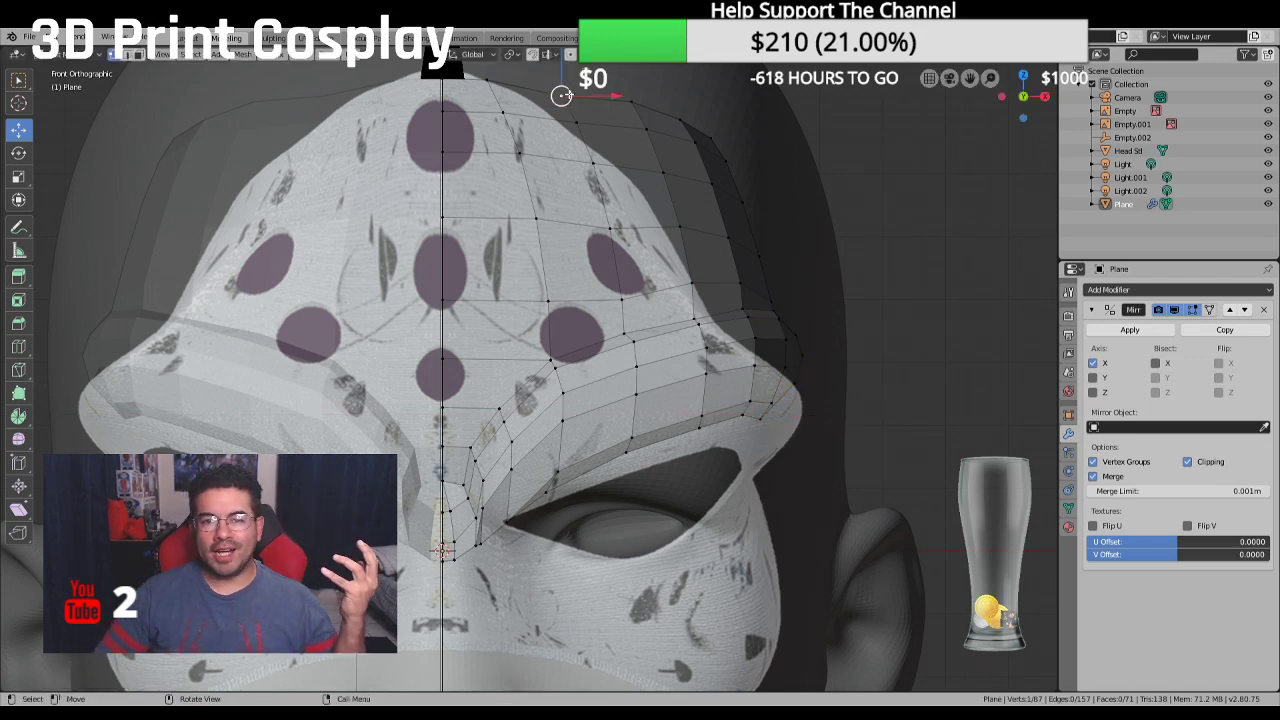
pyautogui.click(557, 55)
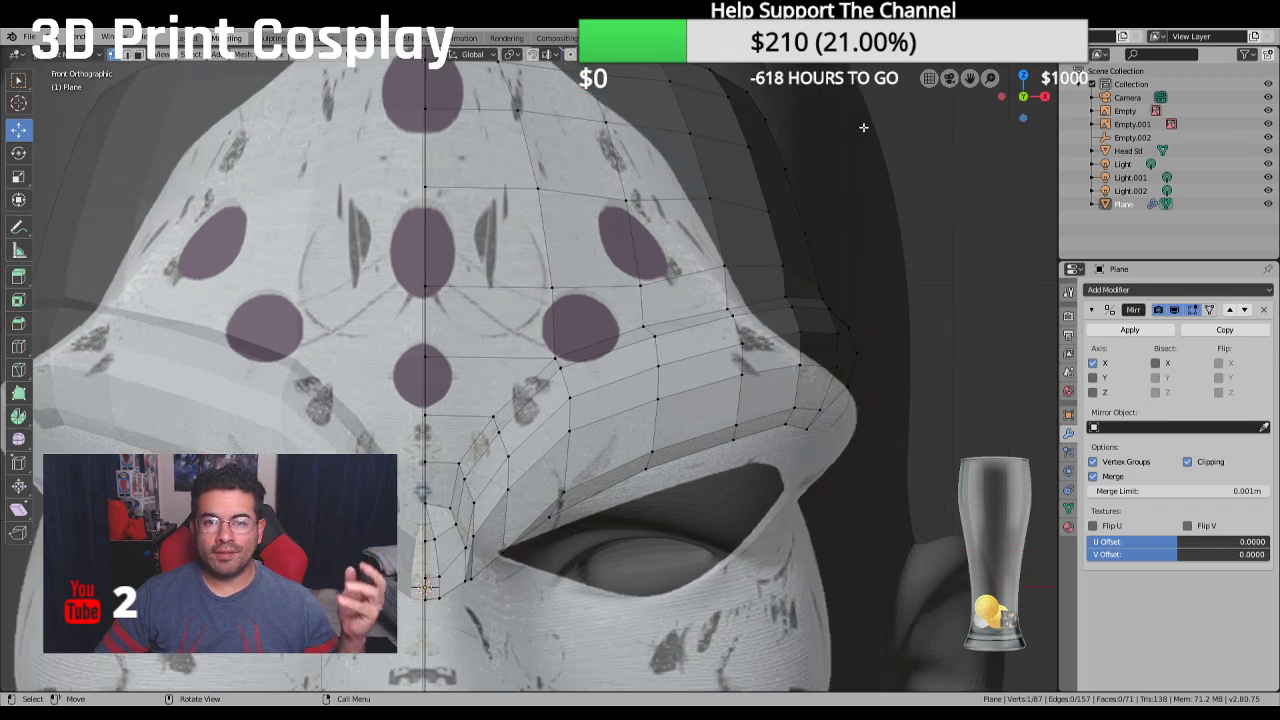
pyautogui.scroll(-1, 620, 150)
pyautogui.moveTo(557, 96); pyautogui.dragTo(555, 90)
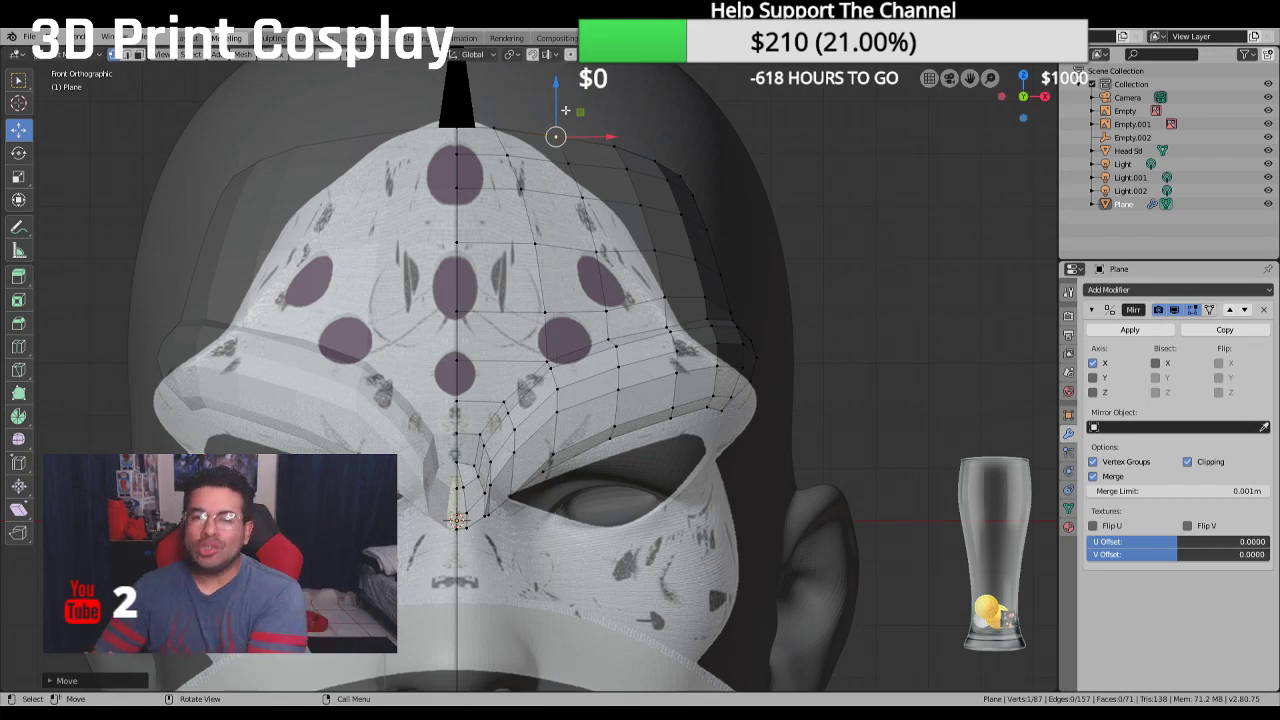
# Reposition the forehead vertices above the brow in depth and height to even out the curve of the surface
pyautogui.moveTo(669, 239); pyautogui.dragTo(381, 275, button='middle')
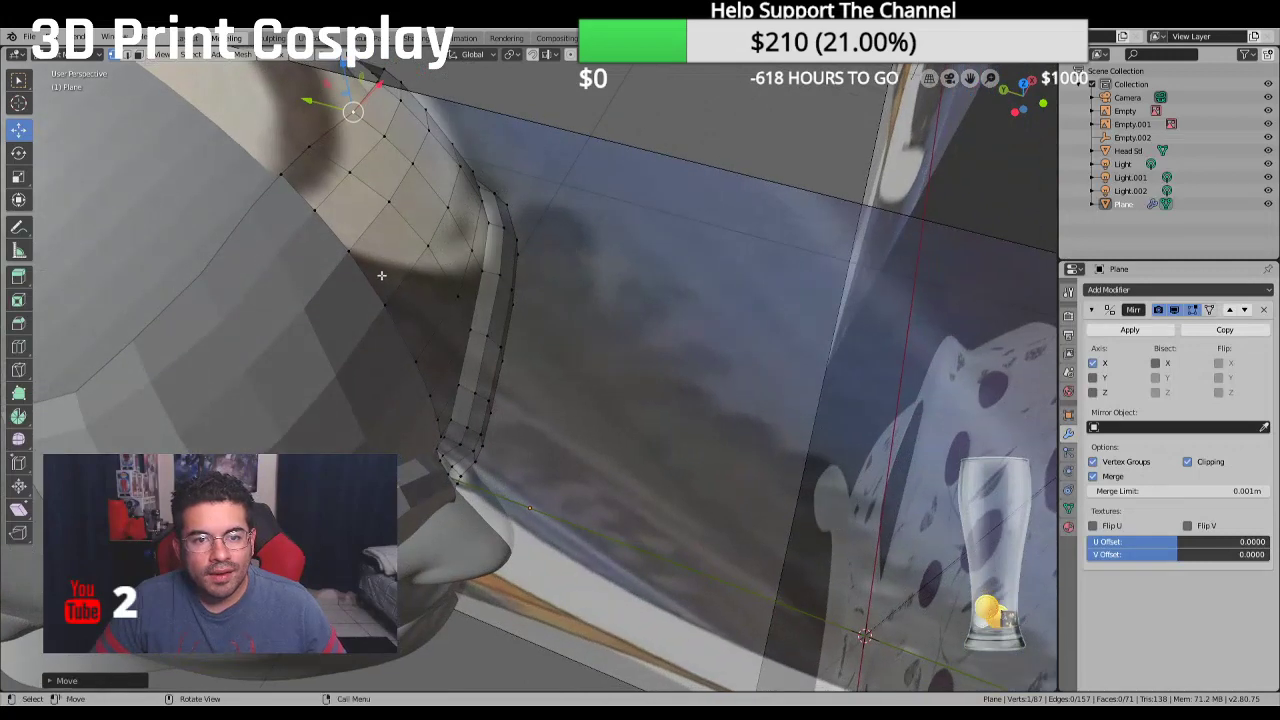
pyautogui.click(470, 245)
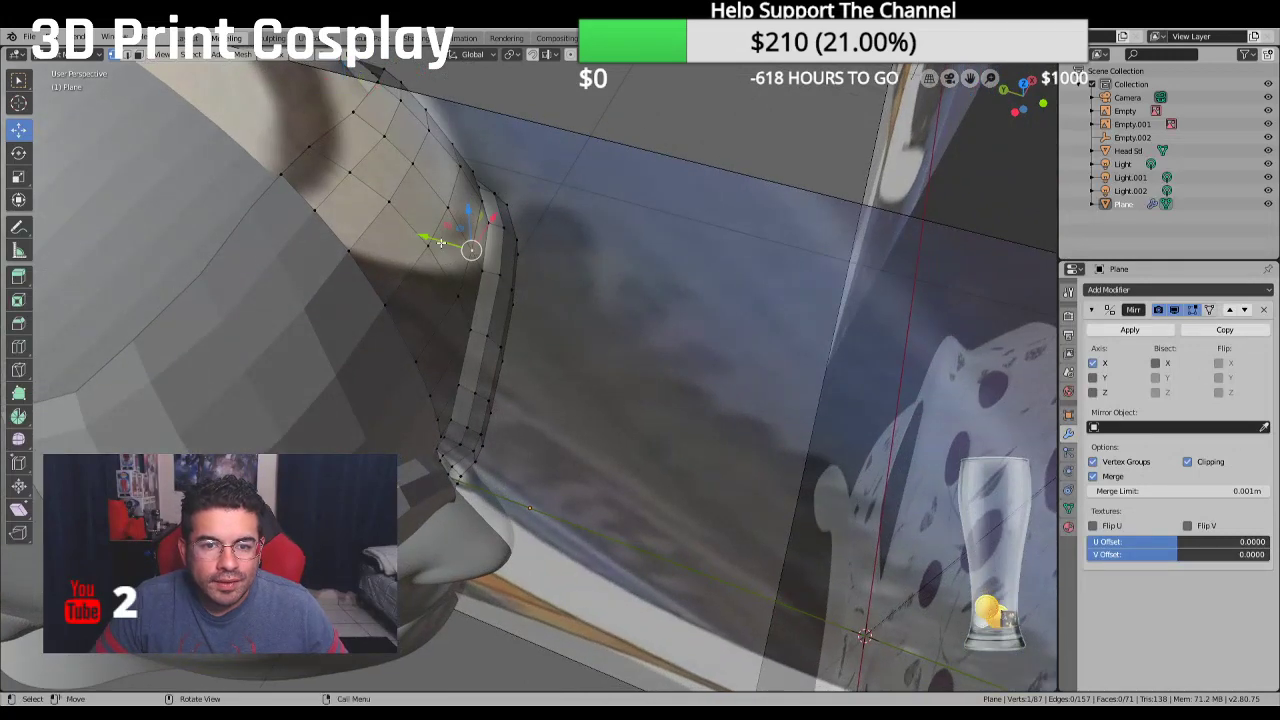
pyautogui.keyDown('shift'); pyautogui.click(405, 203); pyautogui.keyUp('shift')
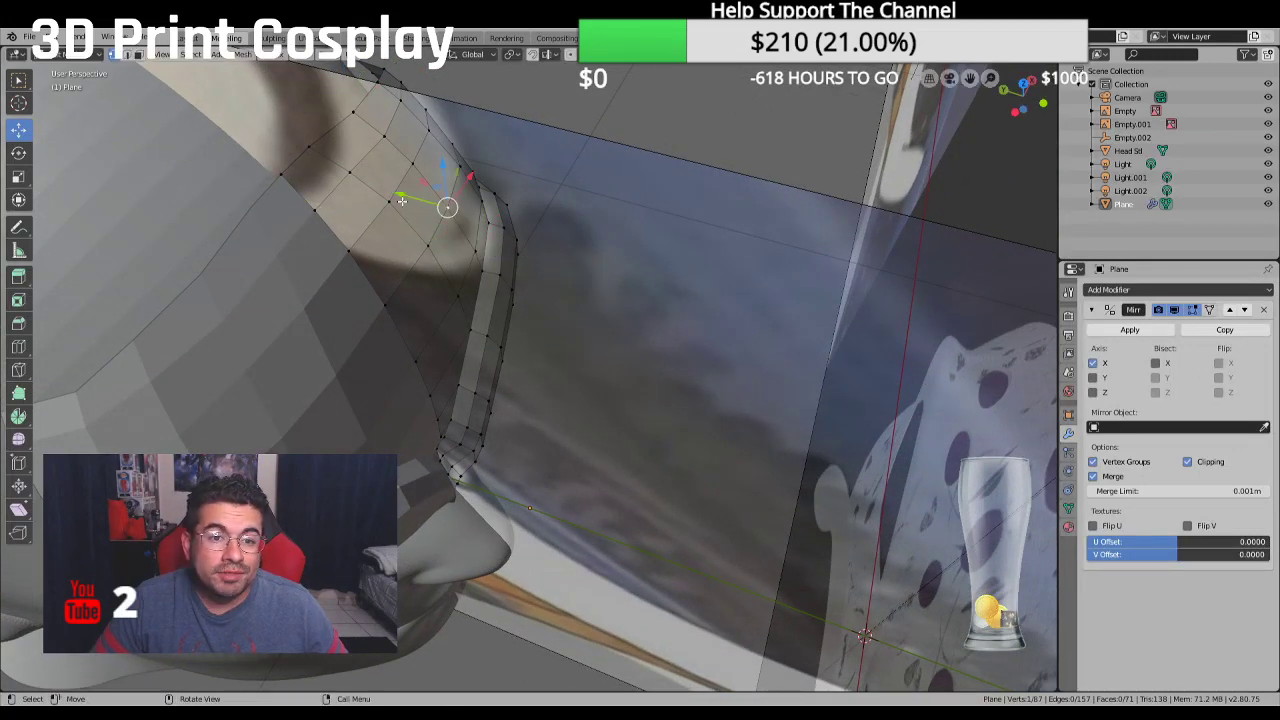
pyautogui.moveTo(401, 201); pyautogui.dragTo(404, 192)
pyautogui.moveTo(322, 247); pyautogui.dragTo(526, 192, button='middle')
pyautogui.moveTo(603, 180); pyautogui.dragTo(603, 175)
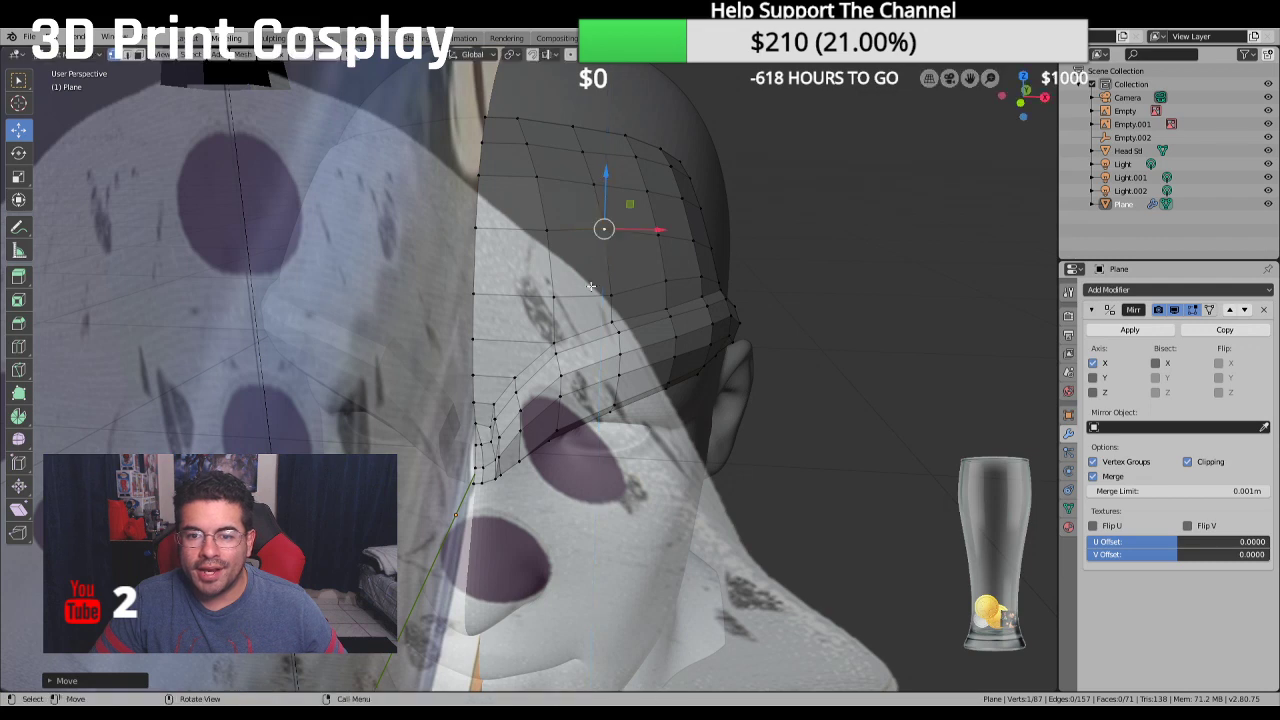
pyautogui.click(612, 292)
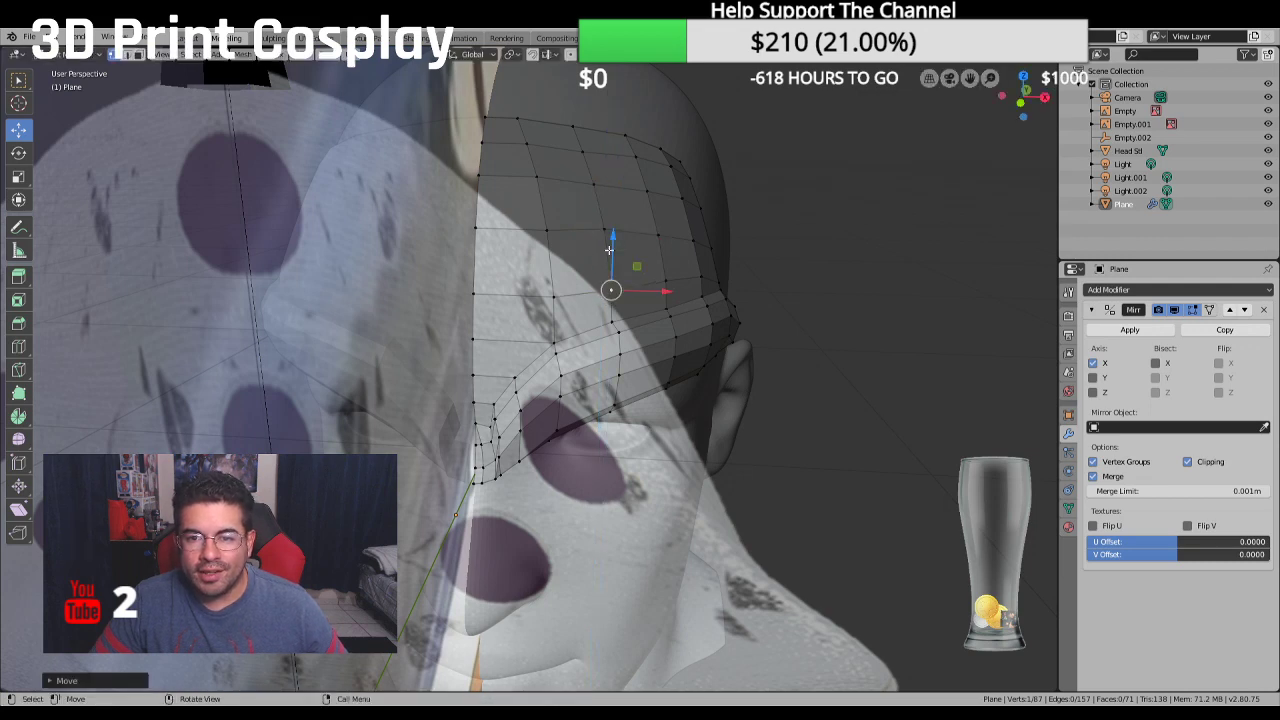
# Nudge the upper forehead vertices in the second column from the centre line to even out their rows in the front view
pyautogui.press('KP_1')
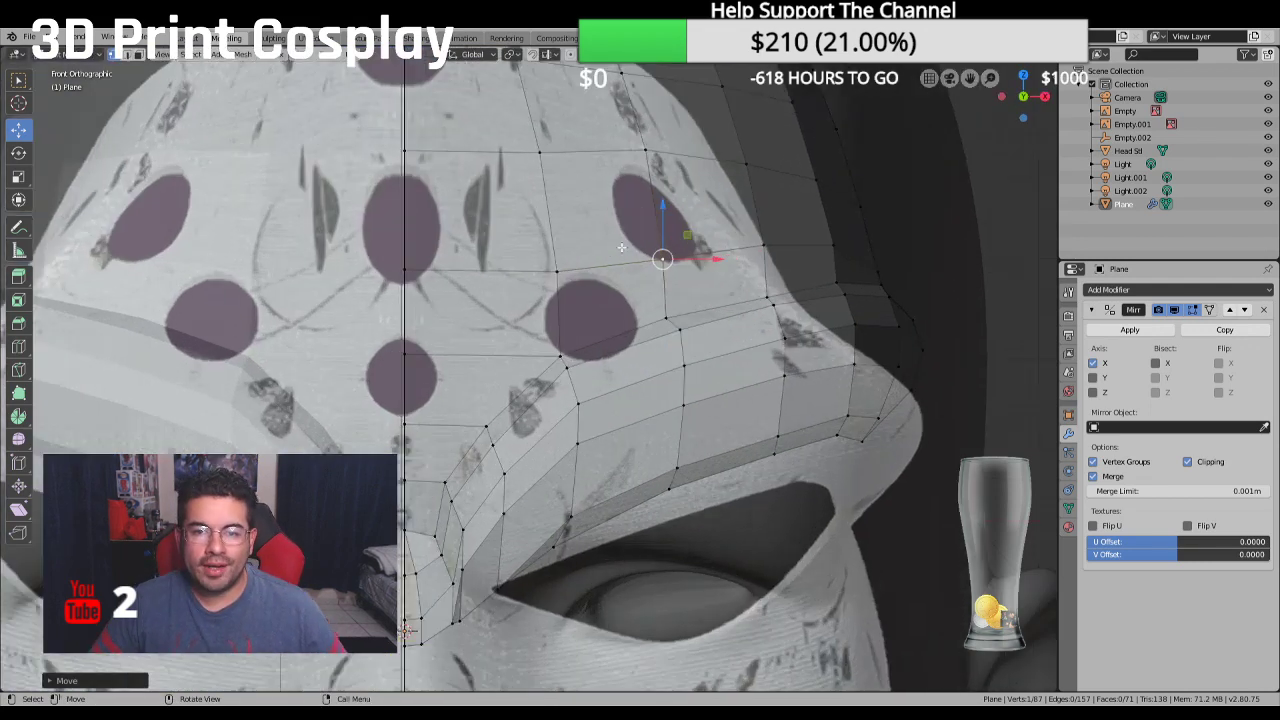
pyautogui.scroll(2, 613, 212)
pyautogui.scroll(-2, 613, 212)
pyautogui.scroll(2, 576, 307)
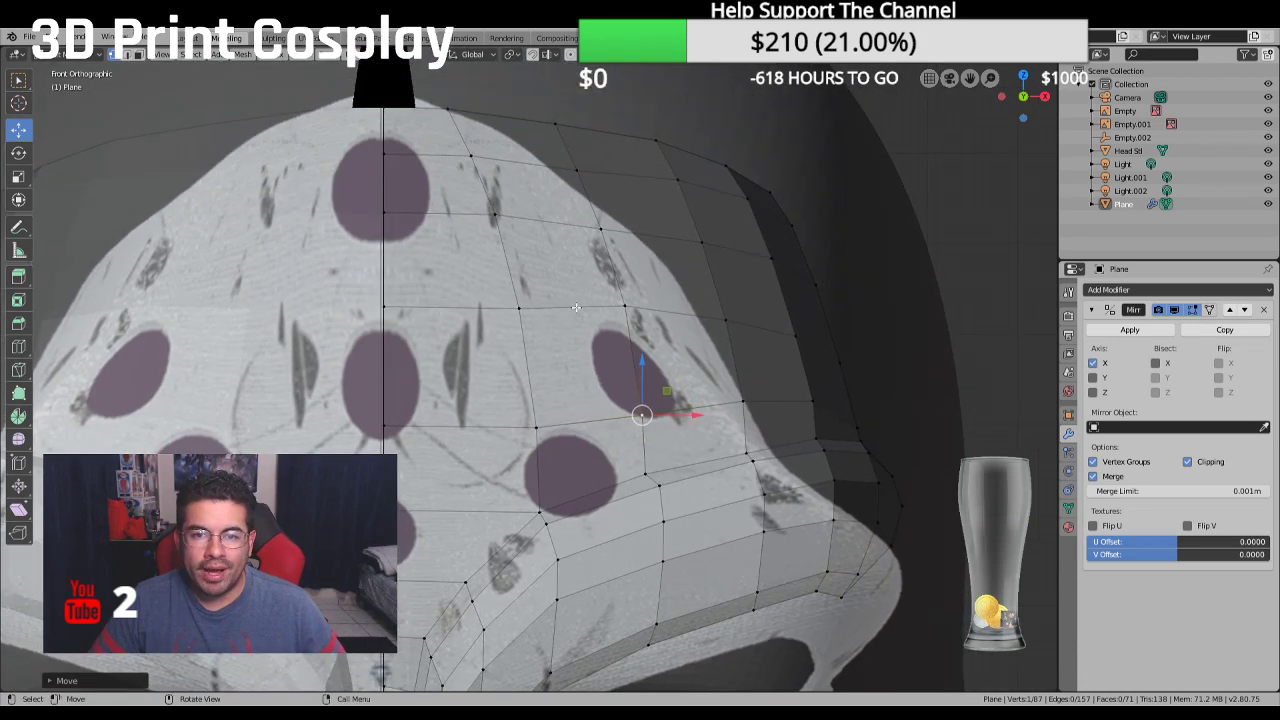
pyautogui.click(601, 225)
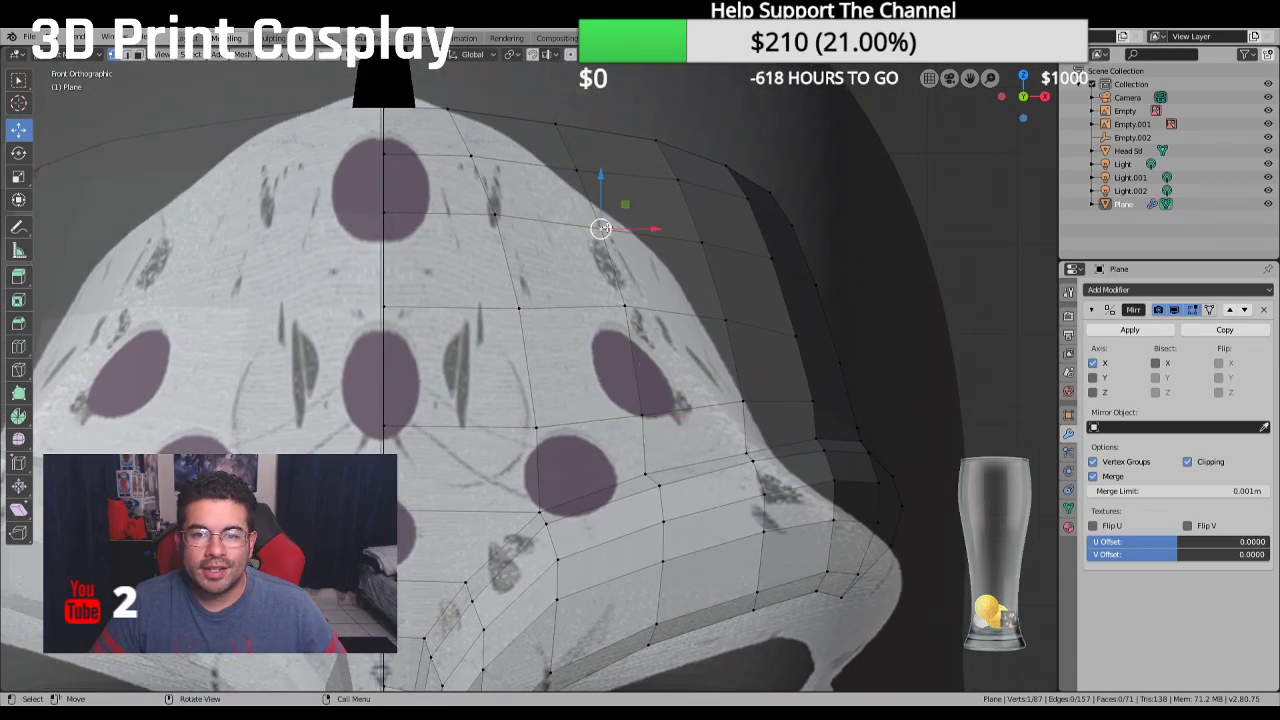
pyautogui.click(580, 171)
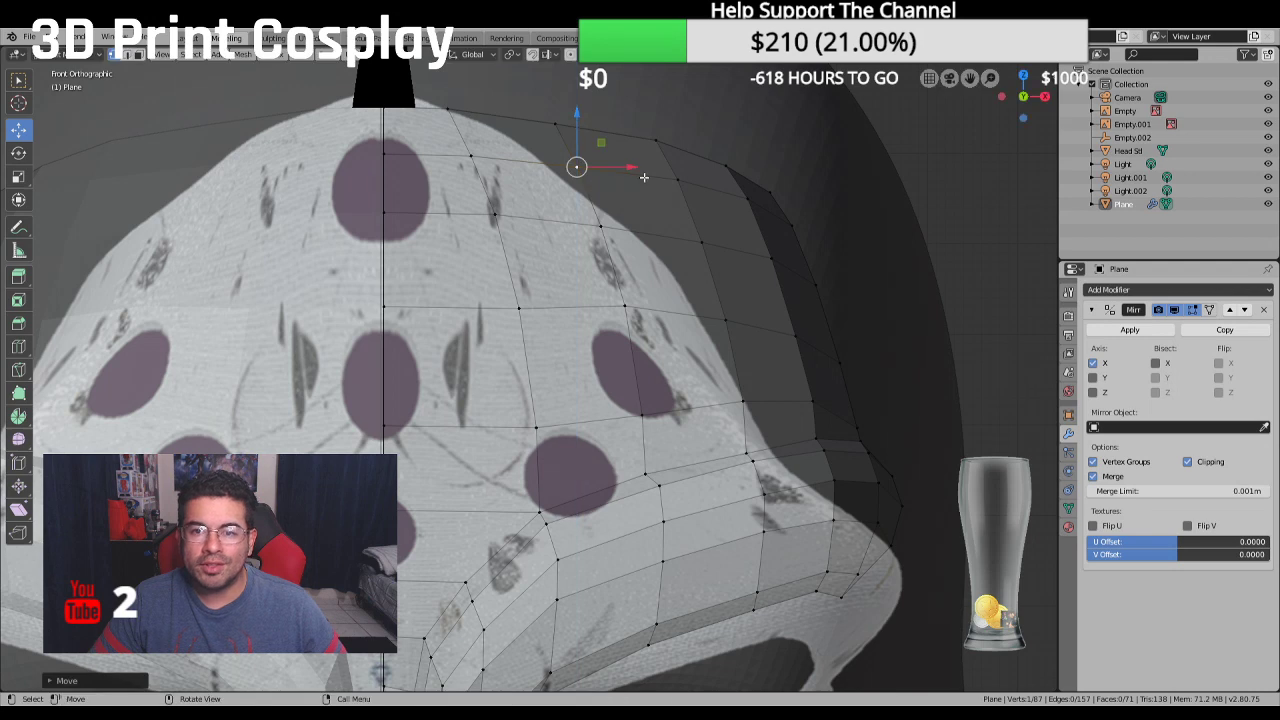
# Raise the vertex where the brow's upper edge meets the front mask reference's side outline slightly along Z
pyautogui.scroll(-2, 563, 232)
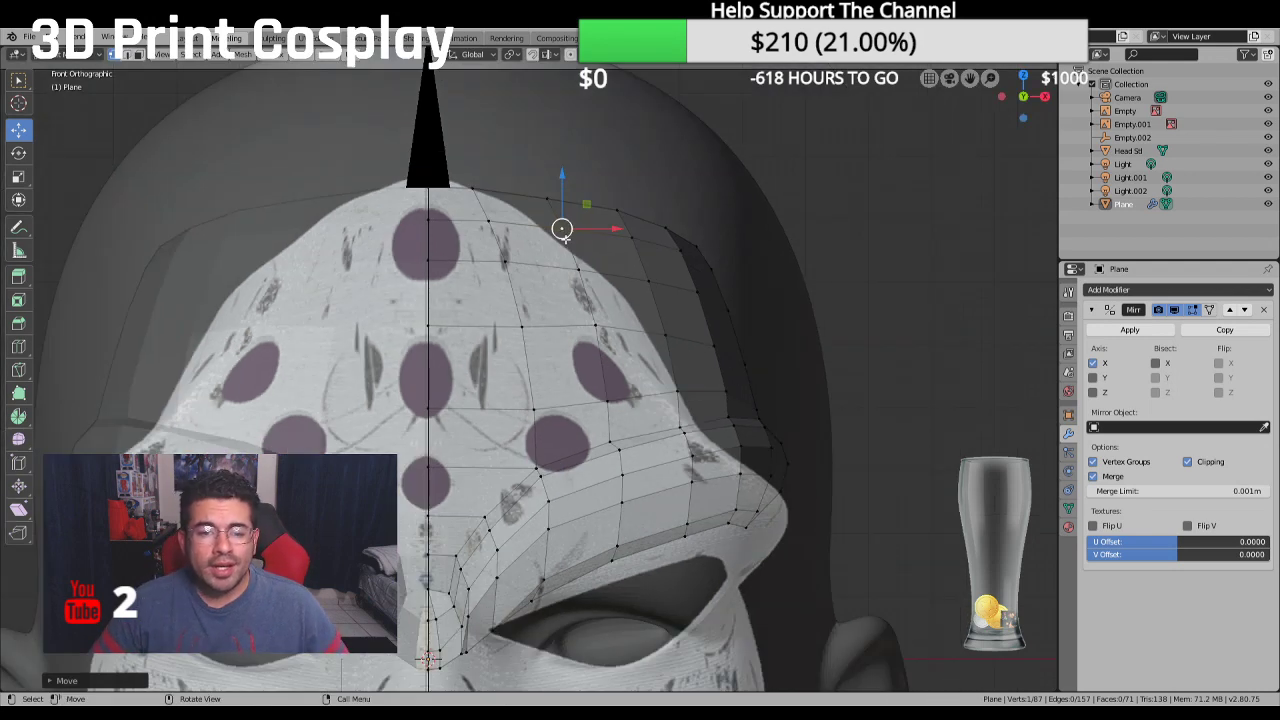
pyautogui.scroll(-1, 580, 222)
pyautogui.keyDown('shift'); pyautogui.moveTo(604, 309); pyautogui.dragTo(576, 252, button='middle'); pyautogui.keyUp('shift')
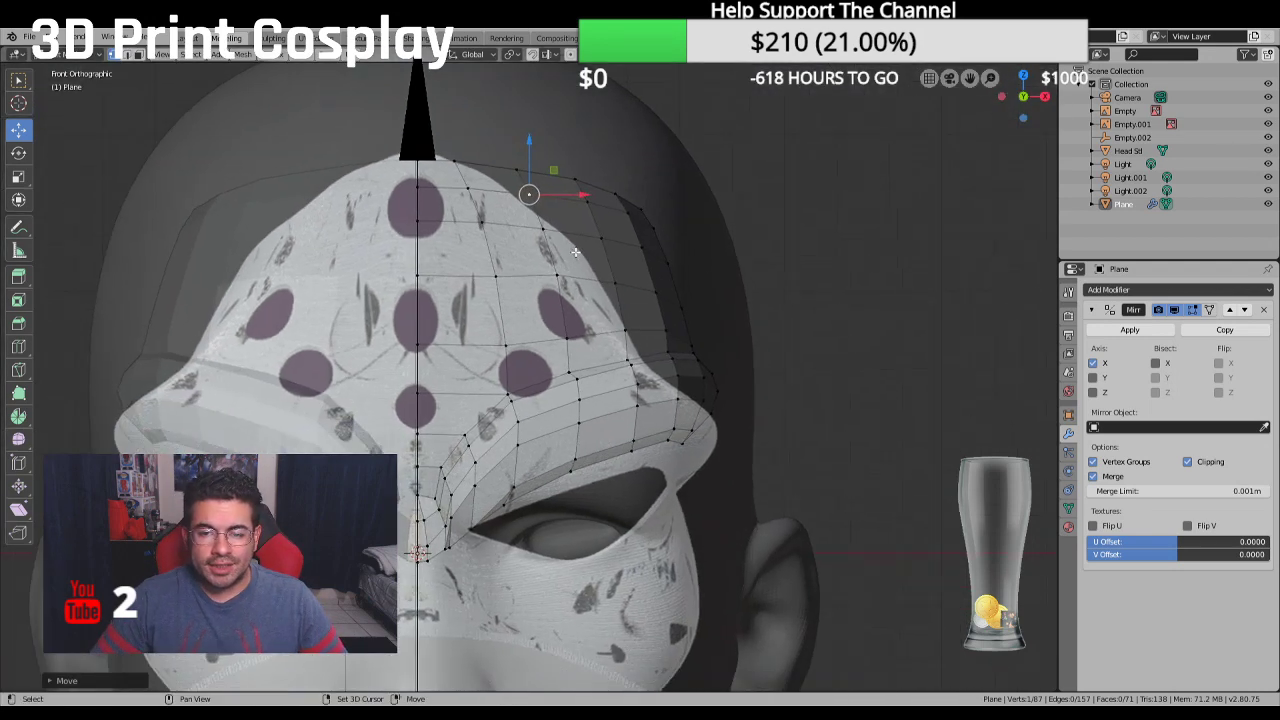
pyautogui.scroll(2, 576, 253)
pyautogui.click(670, 356)
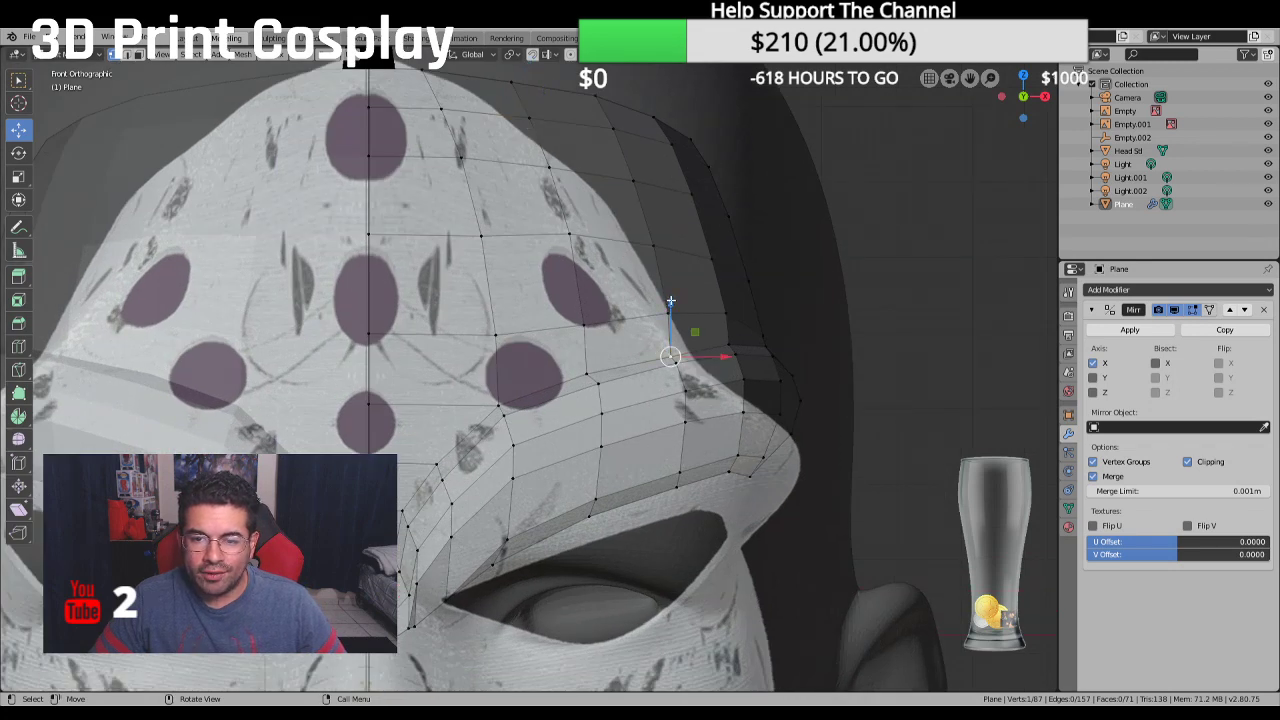
pyautogui.moveTo(670, 301); pyautogui.dragTo(670, 297)
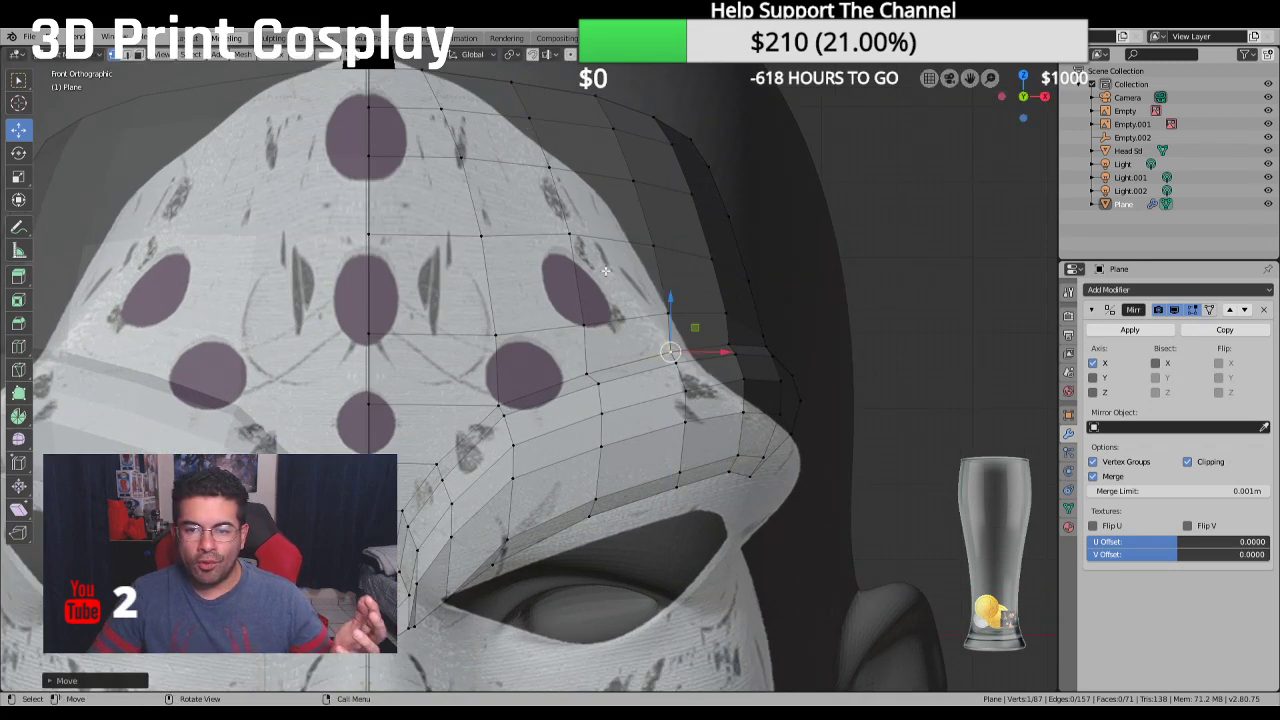
pyautogui.scroll(-1, 733, 306)
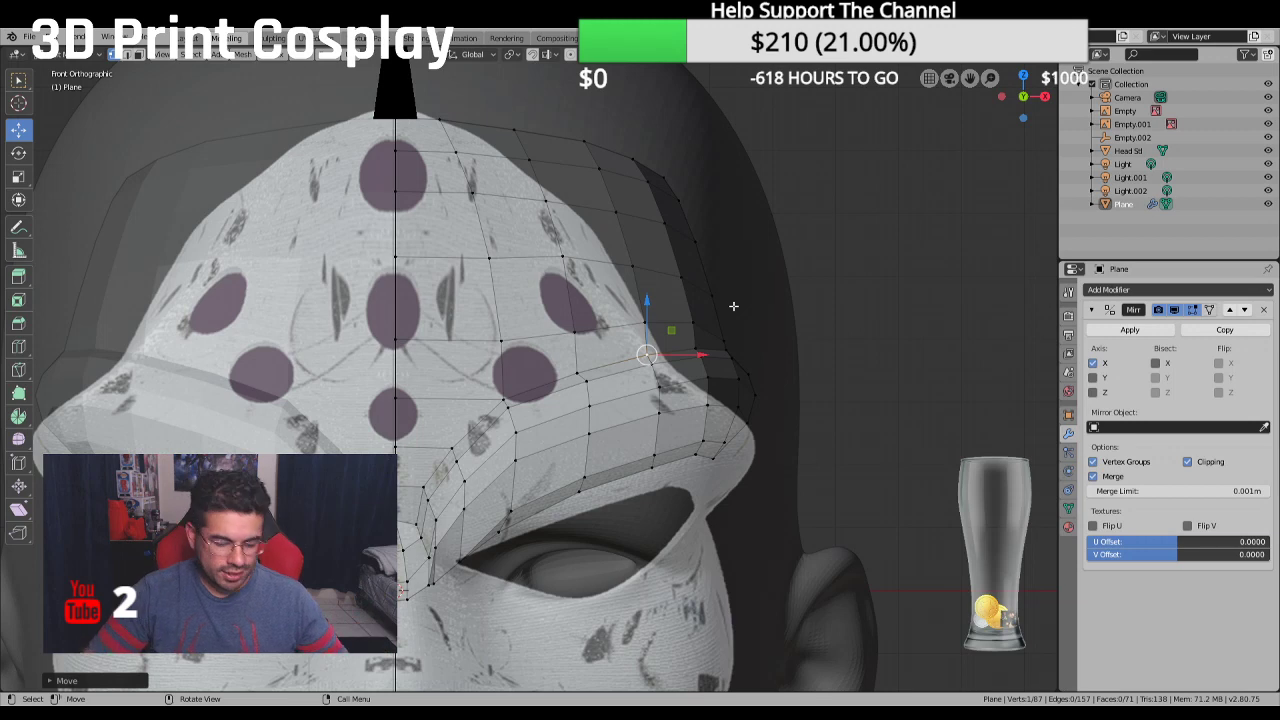
pyautogui.keyDown('shift'); pyautogui.moveTo(603, 358); pyautogui.dragTo(615, 329, button='middle'); pyautogui.keyUp('shift')
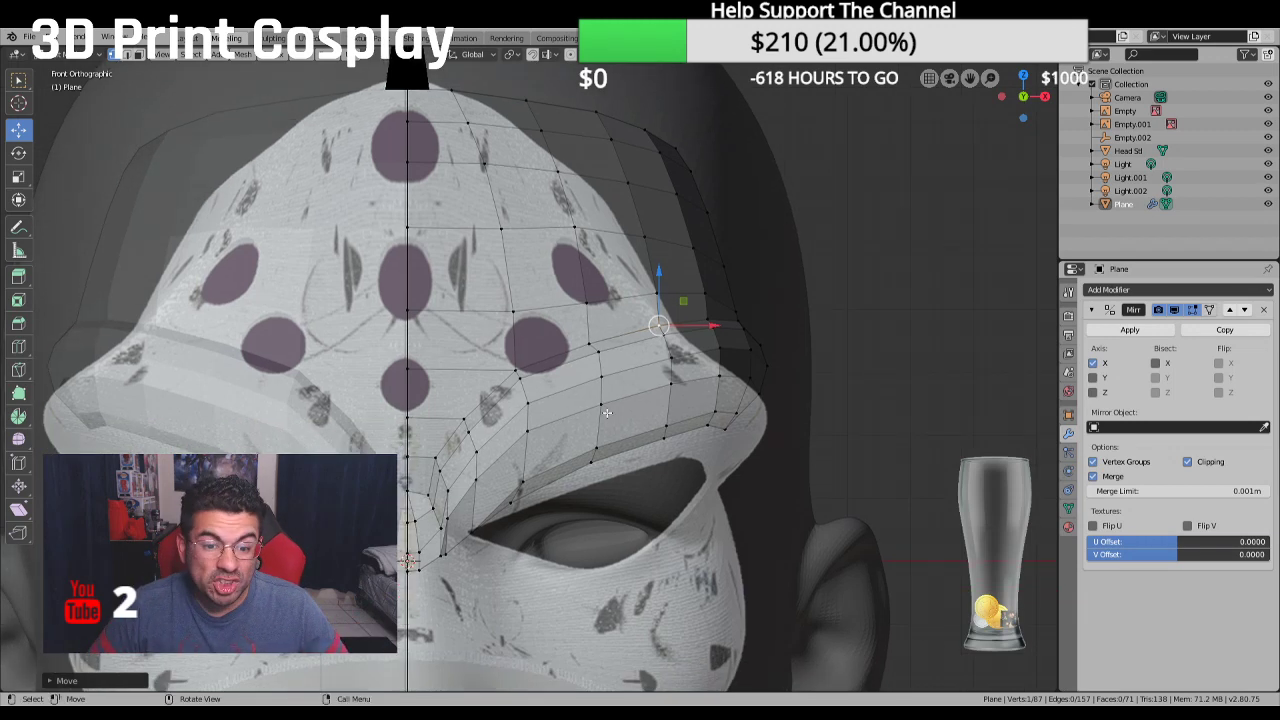
# Extrude the brow's lower edge downward as a new strip of faces and shift it back toward the head in depth
pyautogui.click(511, 502)
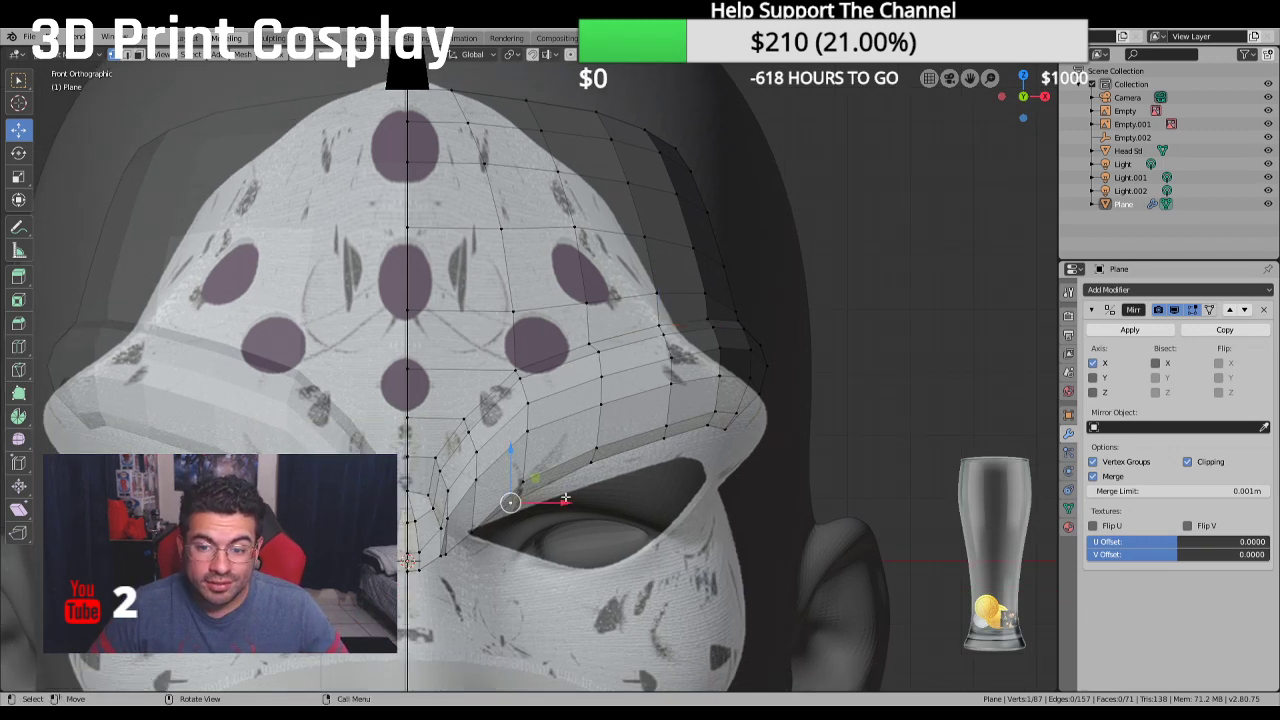
pyautogui.keyDown('ctrl'); pyautogui.click(724, 431); pyautogui.keyUp('ctrl')
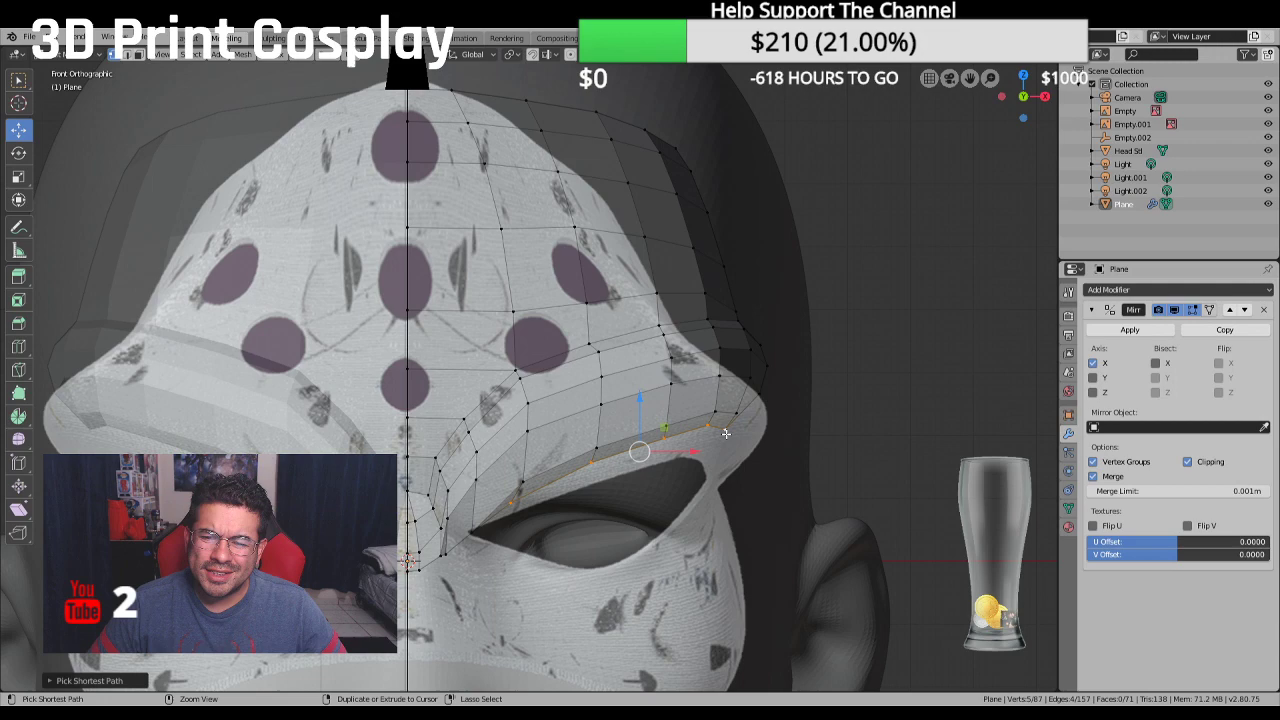
pyautogui.press('e')
pyautogui.click(668, 464)
pyautogui.moveTo(668, 464); pyautogui.dragTo(749, 418, button='middle')
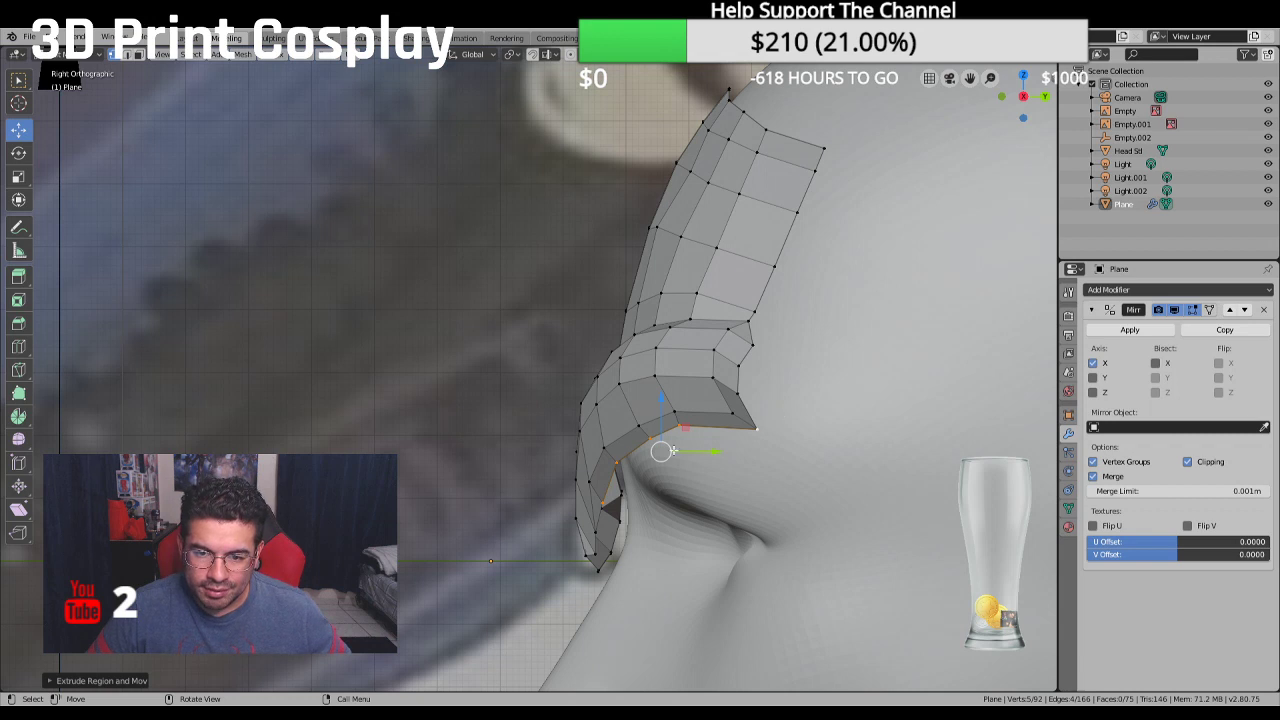
pyautogui.moveTo(668, 419); pyautogui.dragTo(731, 466)
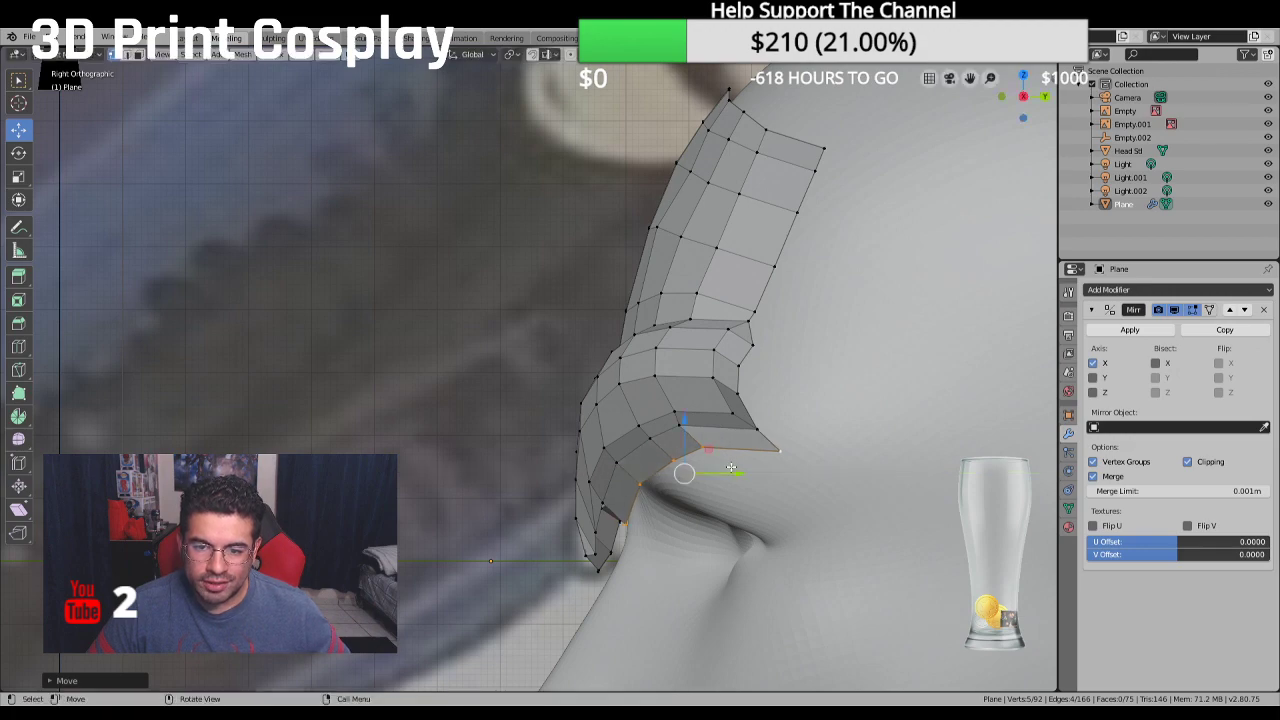
# Fill the gap between the brow's inner lower corner and the extruded strip with two triangular faces
pyautogui.moveTo(731, 466); pyautogui.dragTo(671, 511, button='middle')
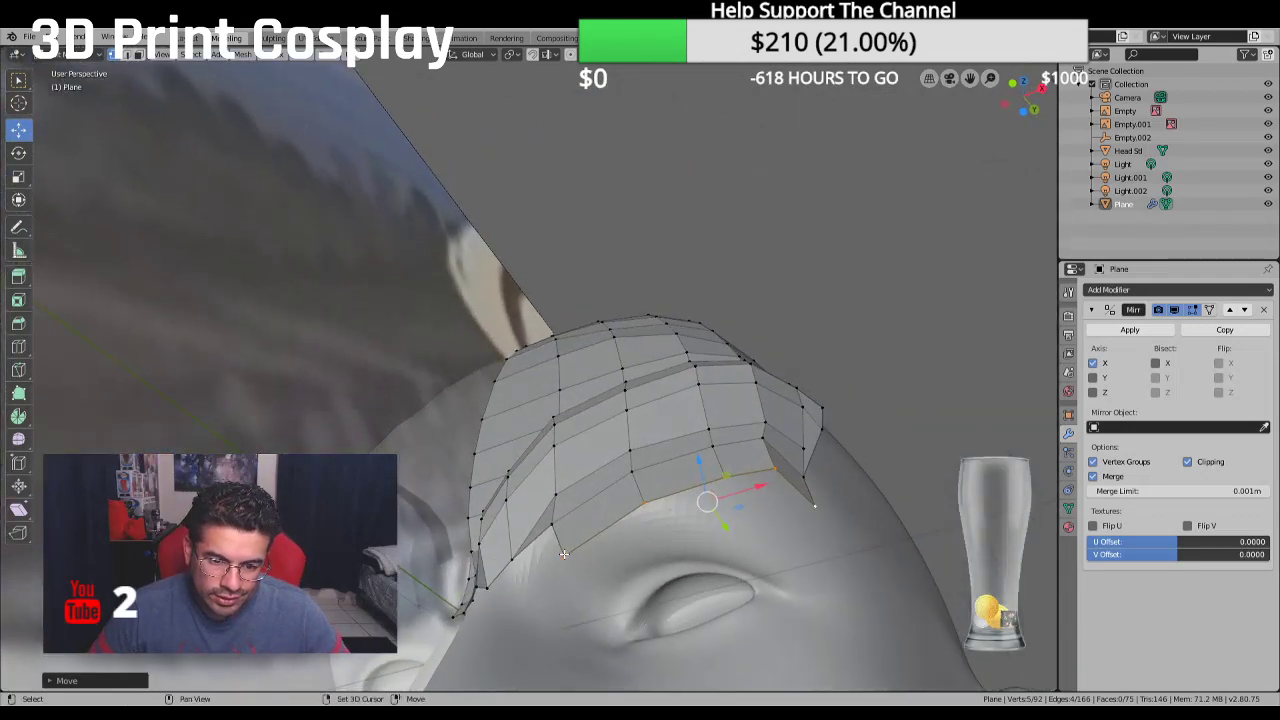
pyautogui.keyDown('shift'); pyautogui.click(564, 554); pyautogui.keyUp('shift')
pyautogui.keyDown('shift'); pyautogui.click(508, 560); pyautogui.keyUp('shift')
pyautogui.click(508, 560)
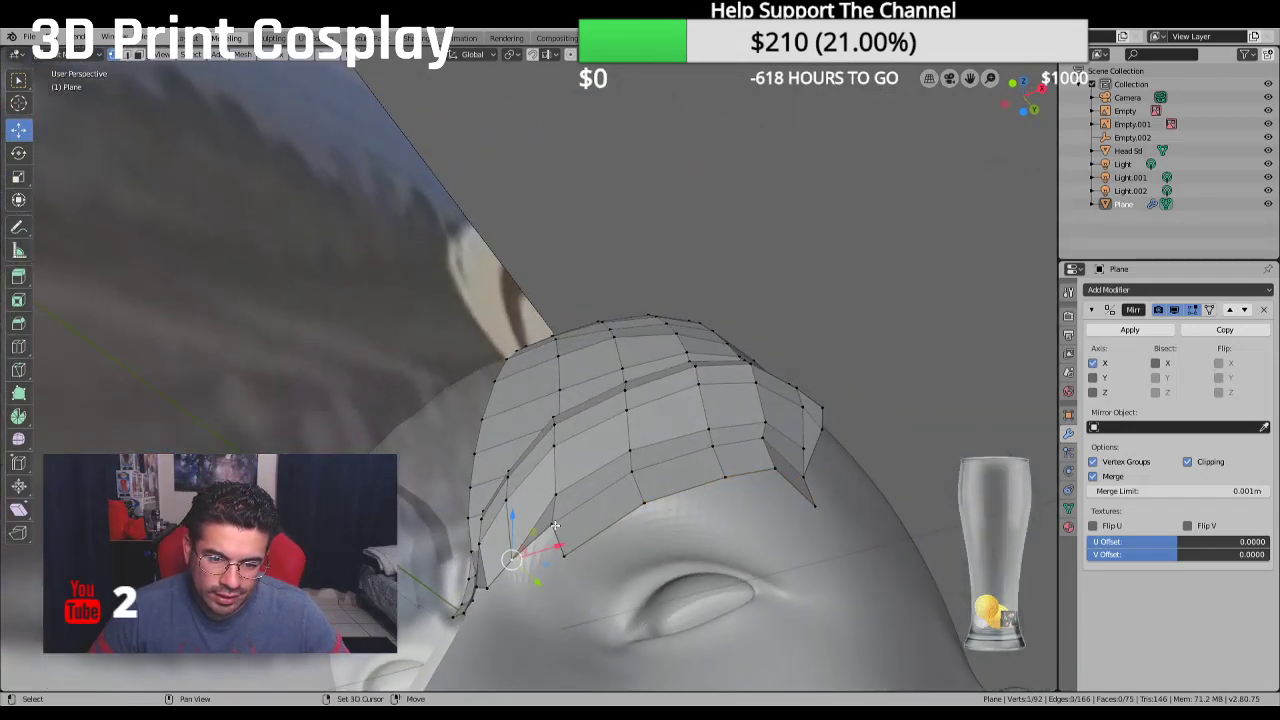
pyautogui.keyDown('shift'); pyautogui.click(557, 522); pyautogui.keyUp('shift')
pyautogui.keyDown('shift'); pyautogui.click(572, 558); pyautogui.keyUp('shift')
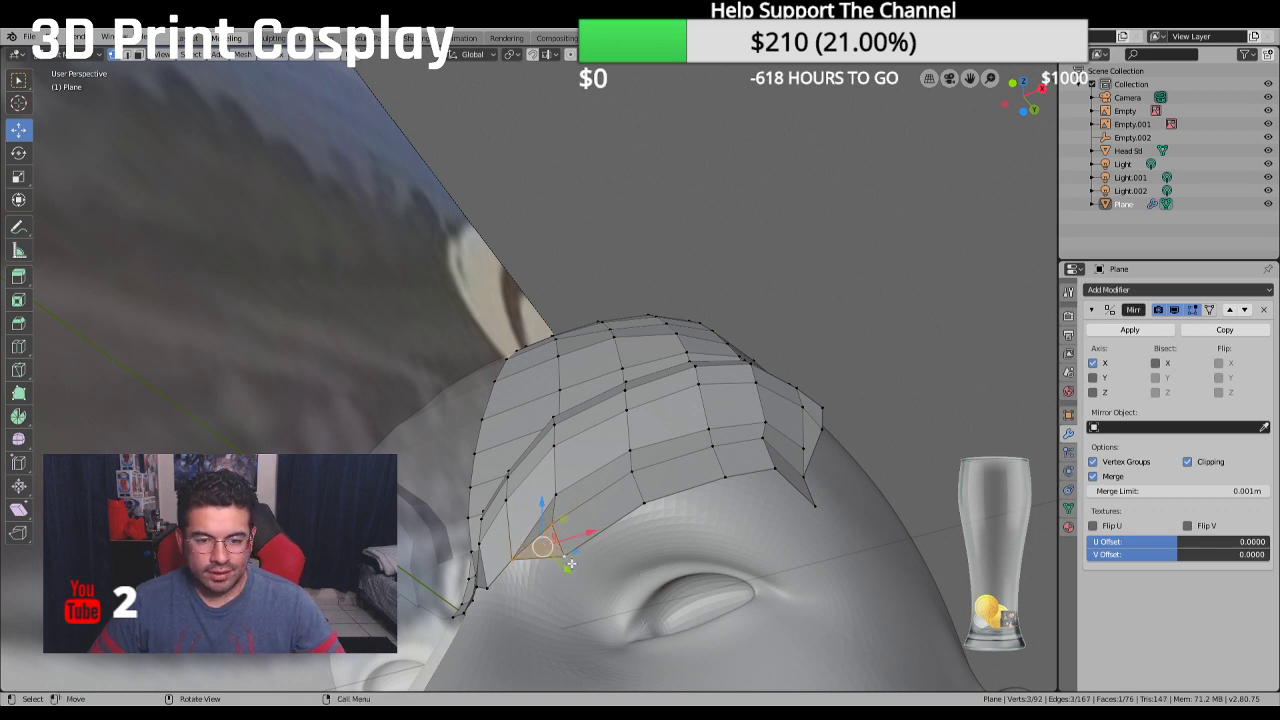
pyautogui.press('f')
pyautogui.click(513, 562)
pyautogui.keyDown('shift'); pyautogui.click(489, 591); pyautogui.keyUp('shift')
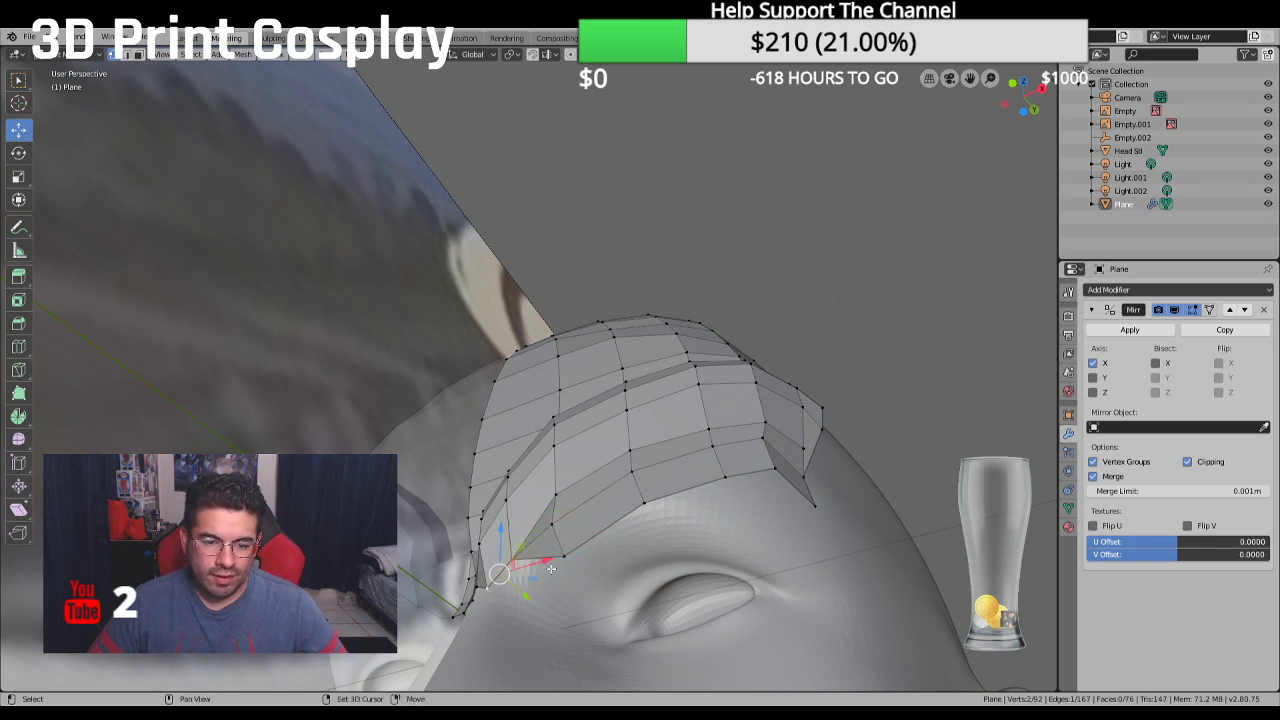
pyautogui.keyDown('shift'); pyautogui.click(566, 556); pyautogui.keyUp('shift')
pyautogui.press('f')
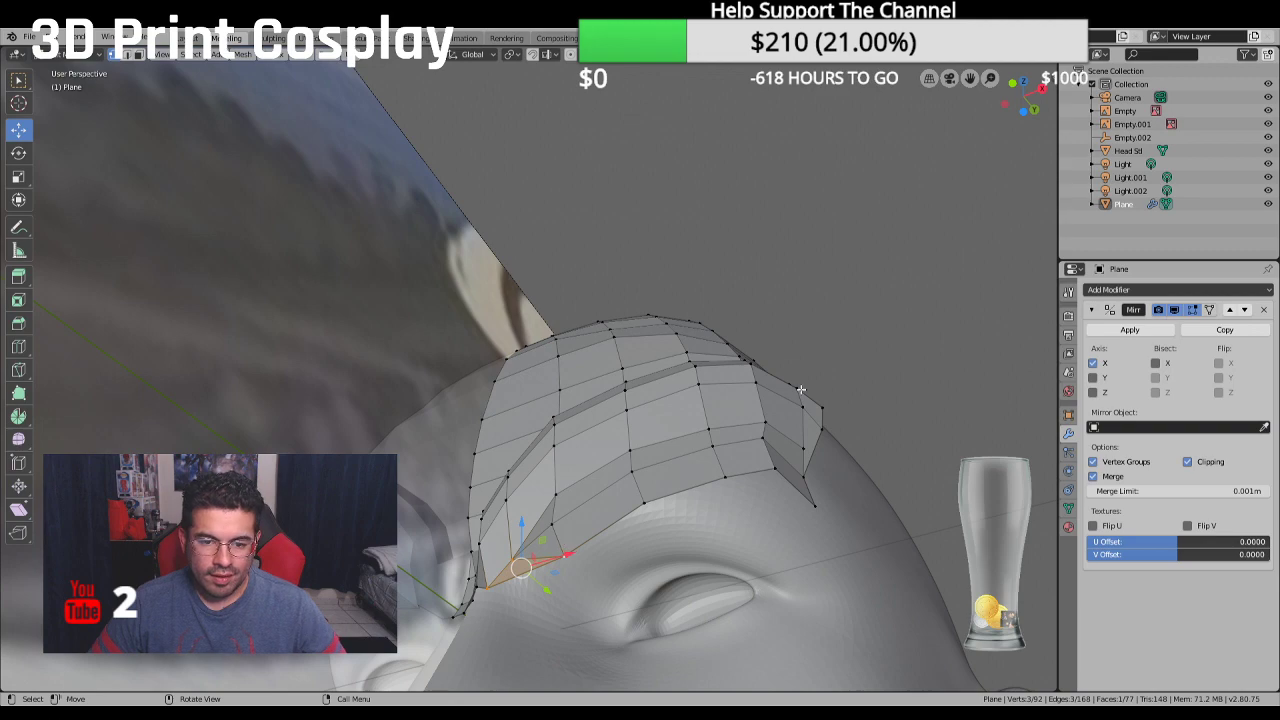
pyautogui.hotkey('alt', 'a')
# Shift the vertices along the top of the extruded strip sideways to line up with the brow columns above the eye
pyautogui.moveTo(862, 312); pyautogui.dragTo(979, 400, button='middle')
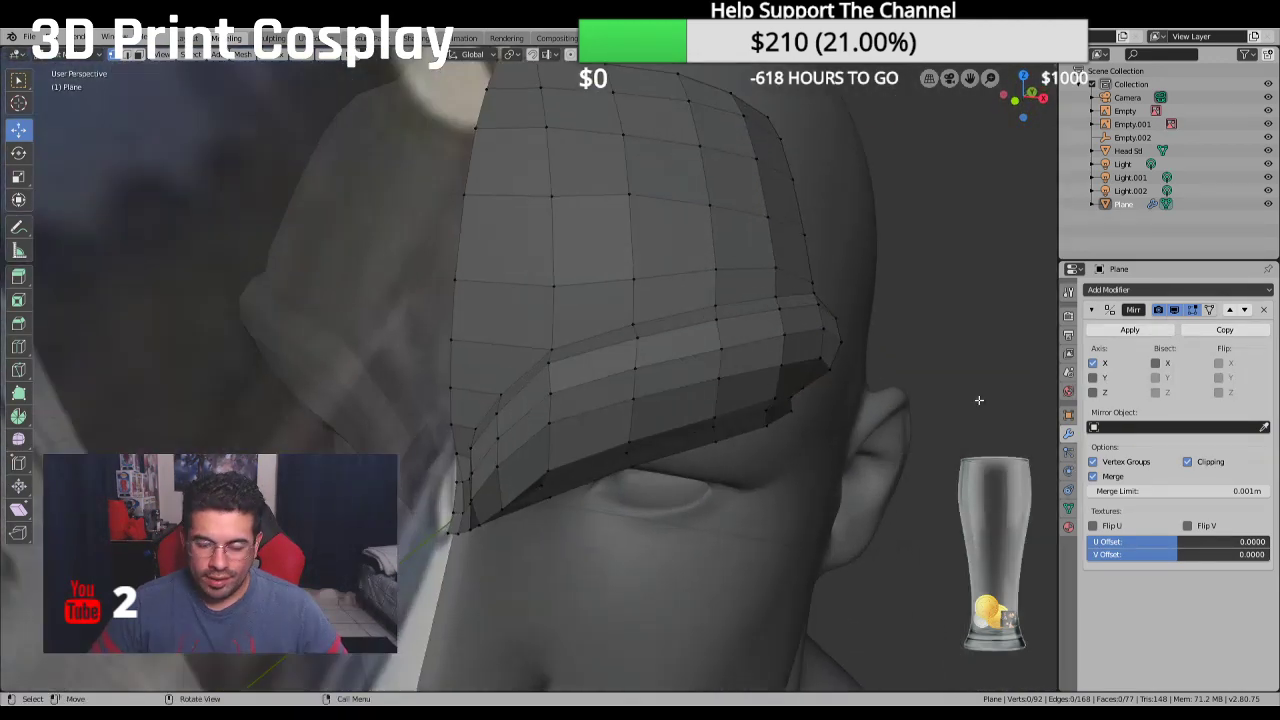
pyautogui.press('KP_1')
pyautogui.scroll(1, 782, 413)
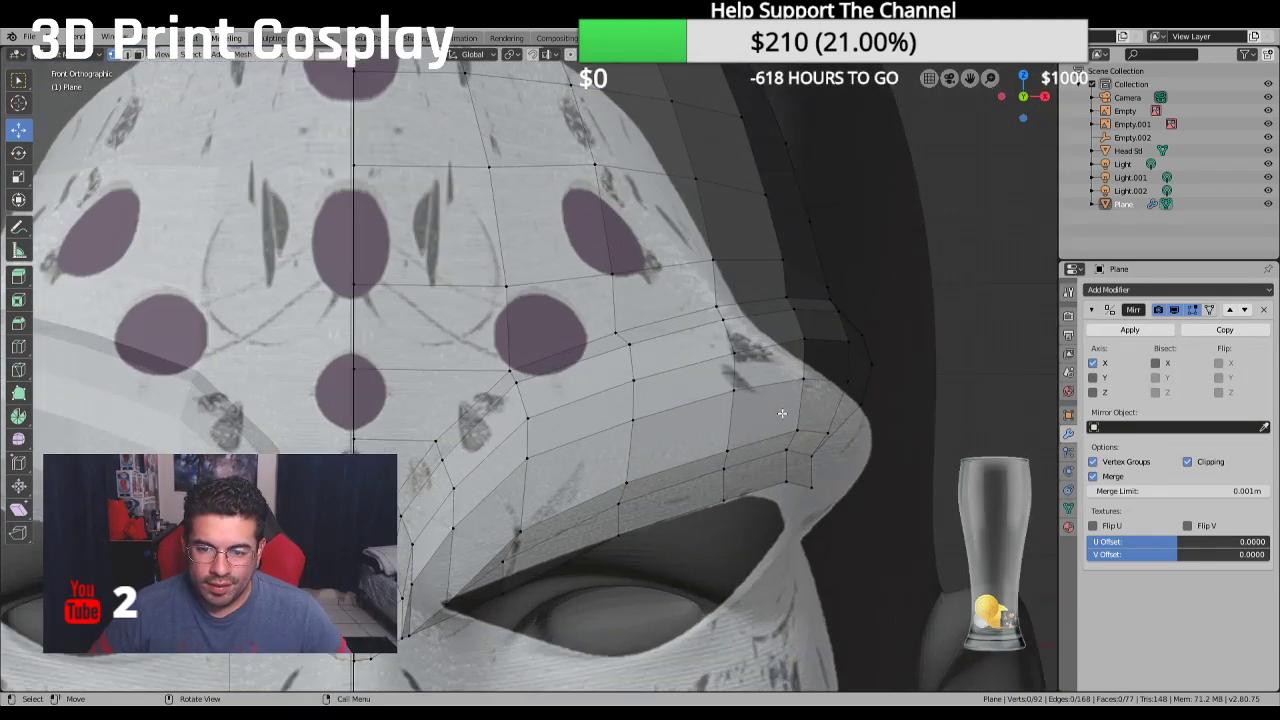
pyautogui.keyDown('shift'); pyautogui.moveTo(781, 413); pyautogui.dragTo(754, 345, button='middle'); pyautogui.keyUp('shift')
pyautogui.click(470, 498)
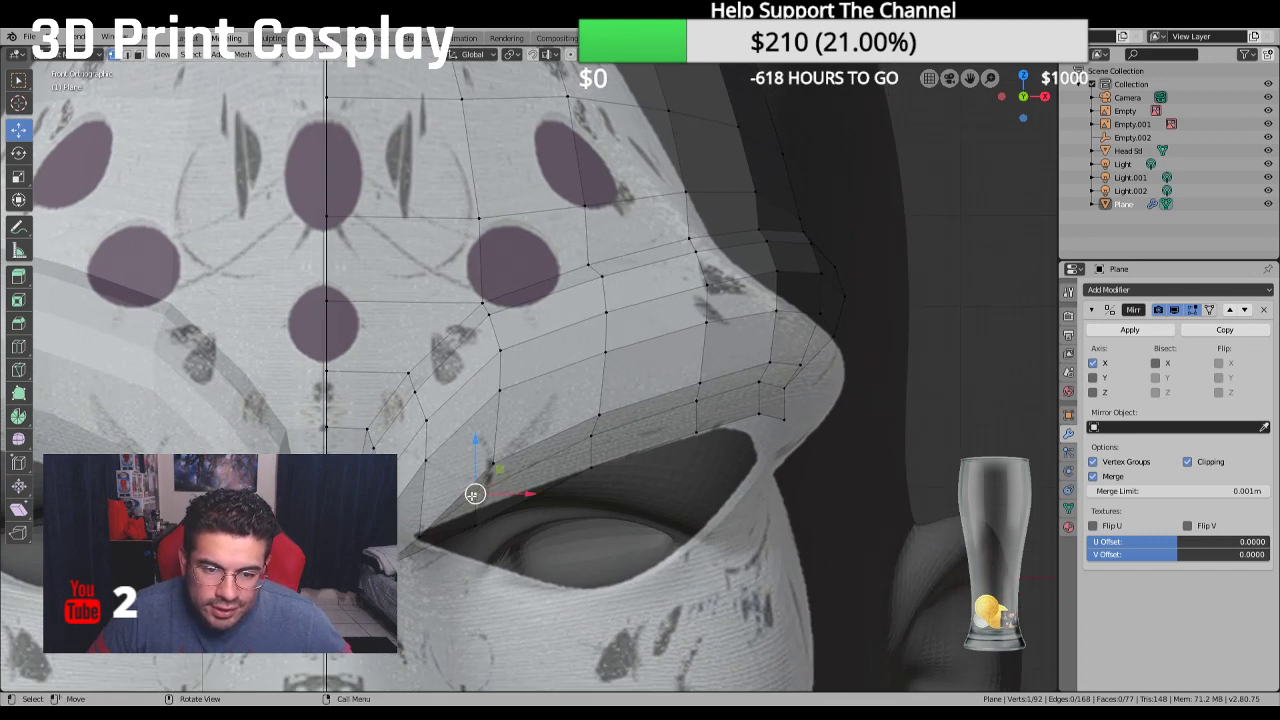
pyautogui.moveTo(473, 496); pyautogui.dragTo(487, 494)
pyautogui.click(594, 442)
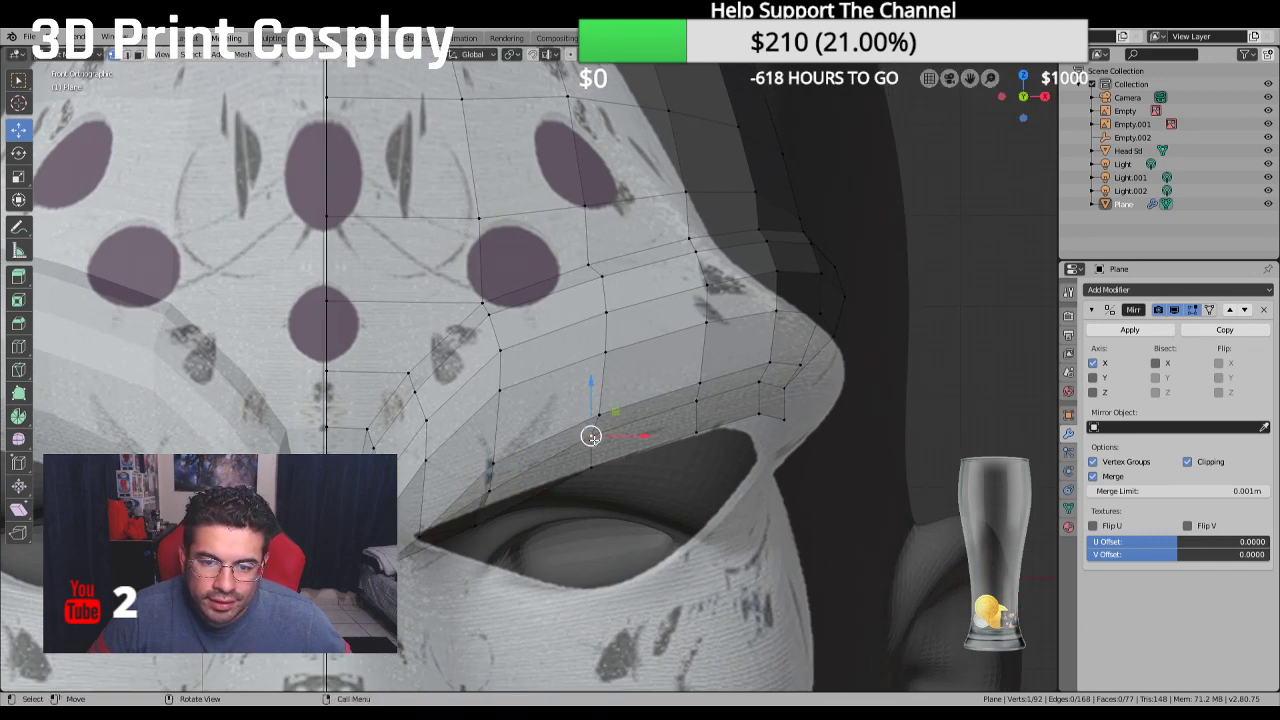
pyautogui.moveTo(594, 442); pyautogui.dragTo(602, 442)
pyautogui.click(701, 402)
# Move the second-to-last vertex on the strip's lower edge onto the outer corner of the reference's eye opening
pyautogui.moveTo(716, 409); pyautogui.dragTo(755, 421)
pyautogui.press('g')
pyautogui.click(760, 418)
pyautogui.press('g')
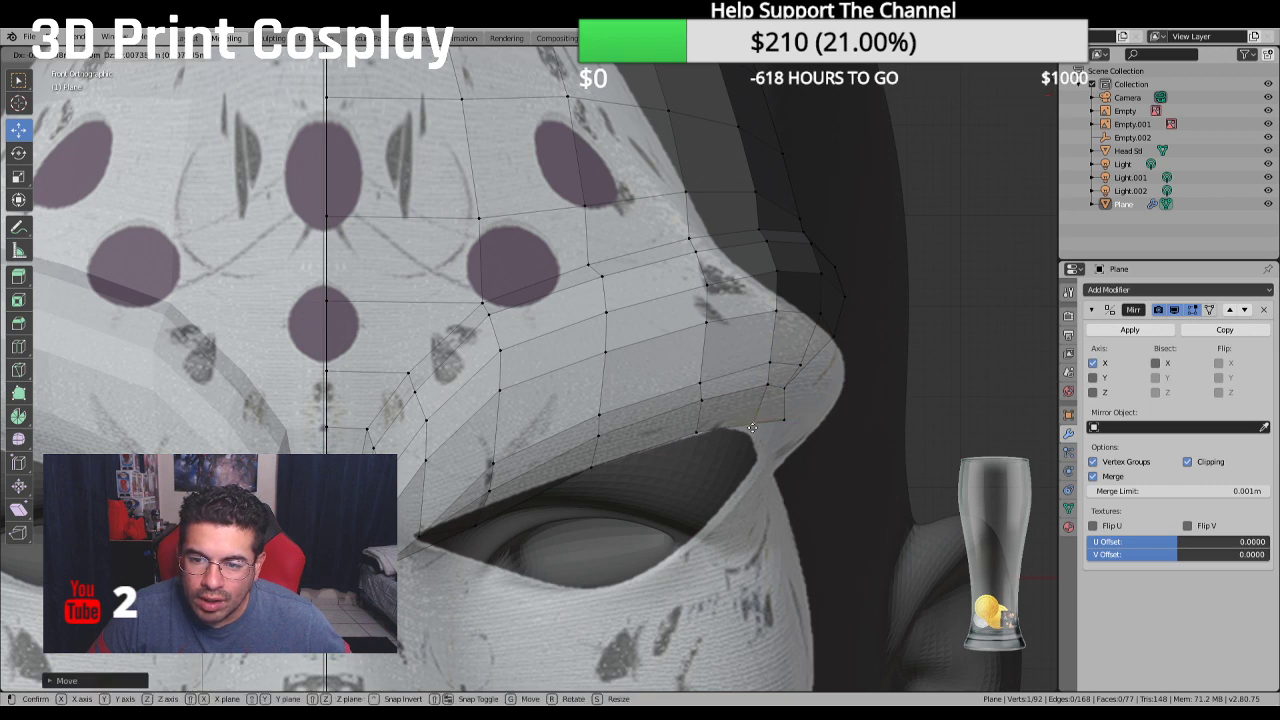
pyautogui.click(751, 426)
# Move the strip's upper vertex at the brow's outer end outward along X toward the mask reference outline
pyautogui.click(831, 420)
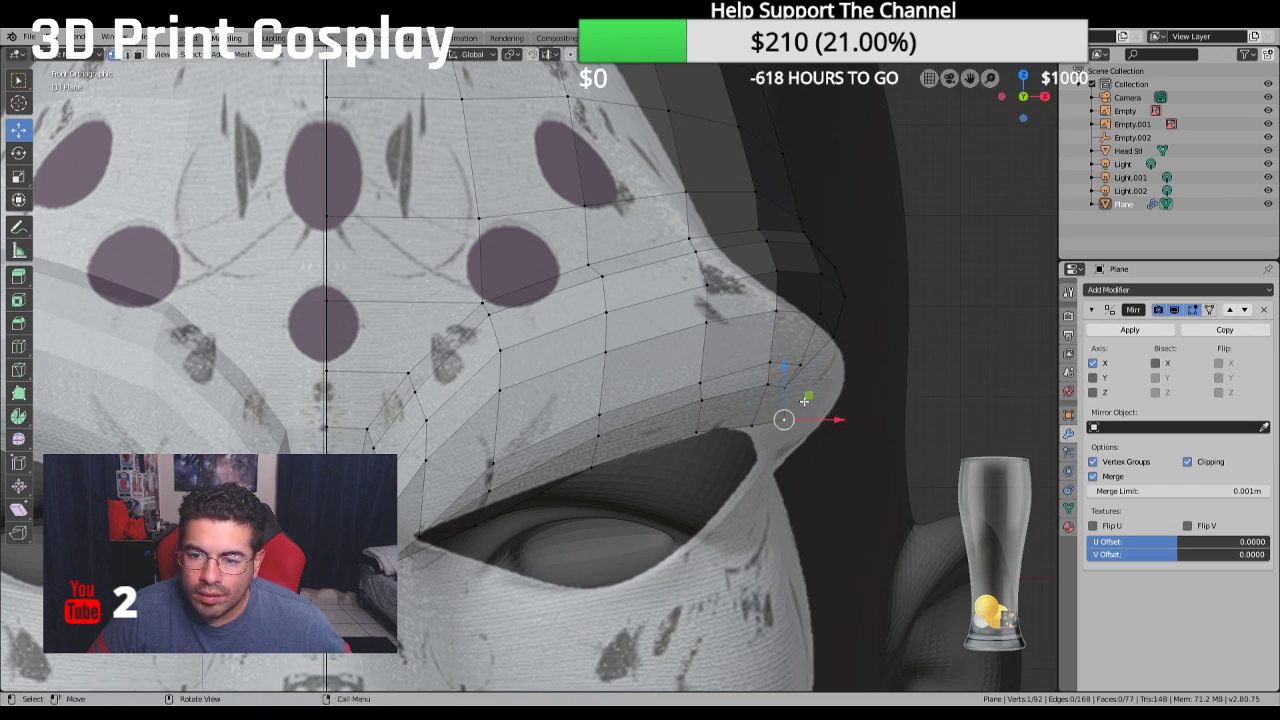
pyautogui.click(805, 392)
pyautogui.click(795, 392)
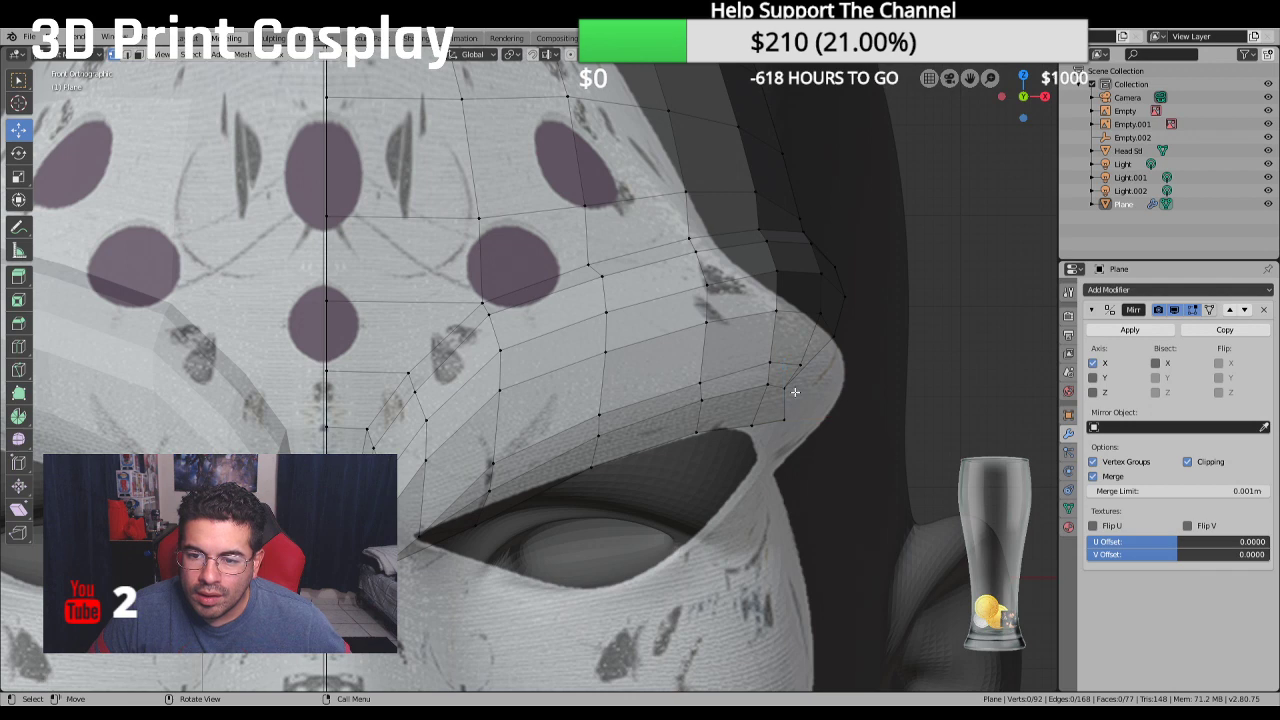
pyautogui.press('g')
pyautogui.press('x')
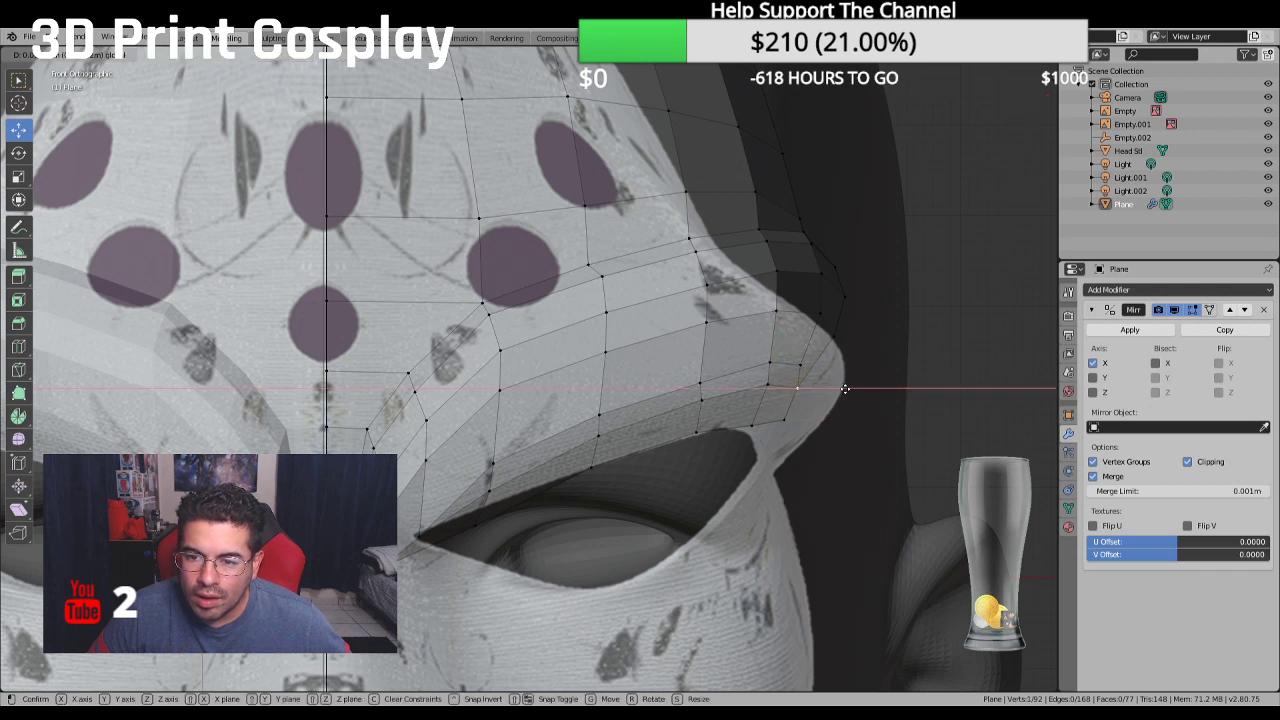
pyautogui.click(845, 388)
# Nudge the strip's outermost lower vertex along X and lower it along Z beside the eye opening
pyautogui.click(781, 419)
pyautogui.press('g')
pyautogui.press('x')
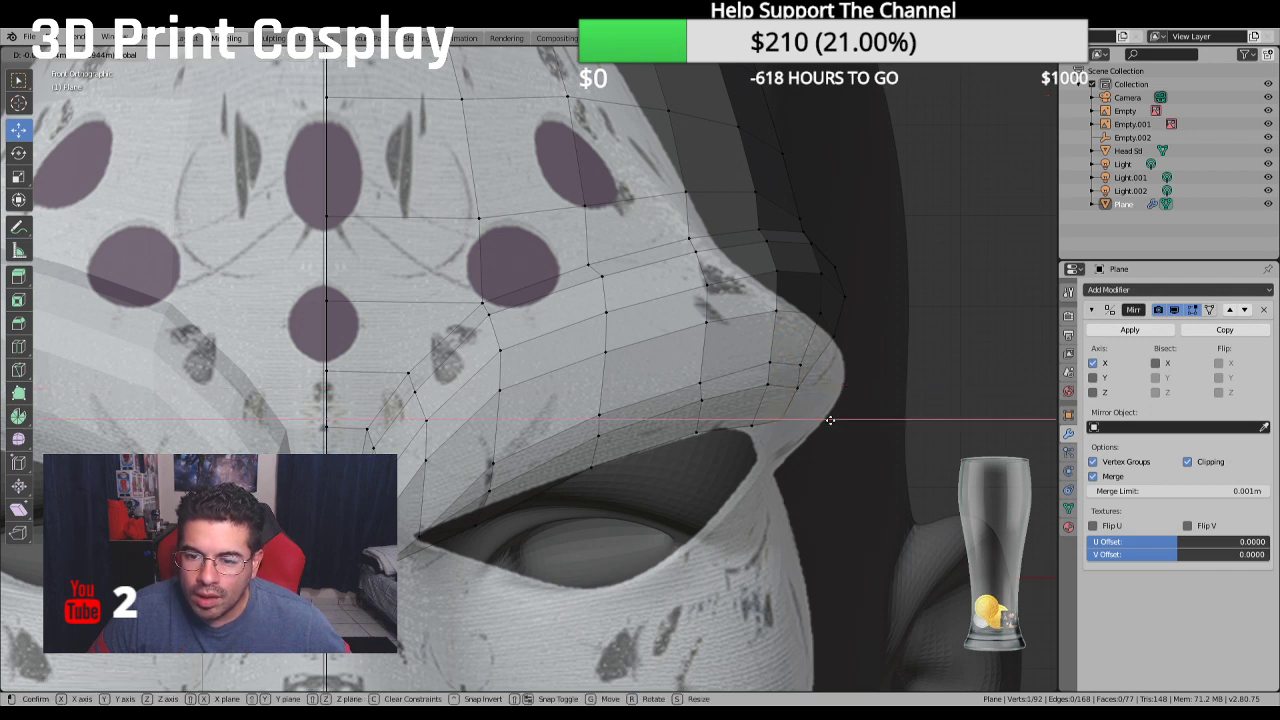
pyautogui.click(830, 420)
pyautogui.moveTo(783, 381); pyautogui.dragTo(782, 390)
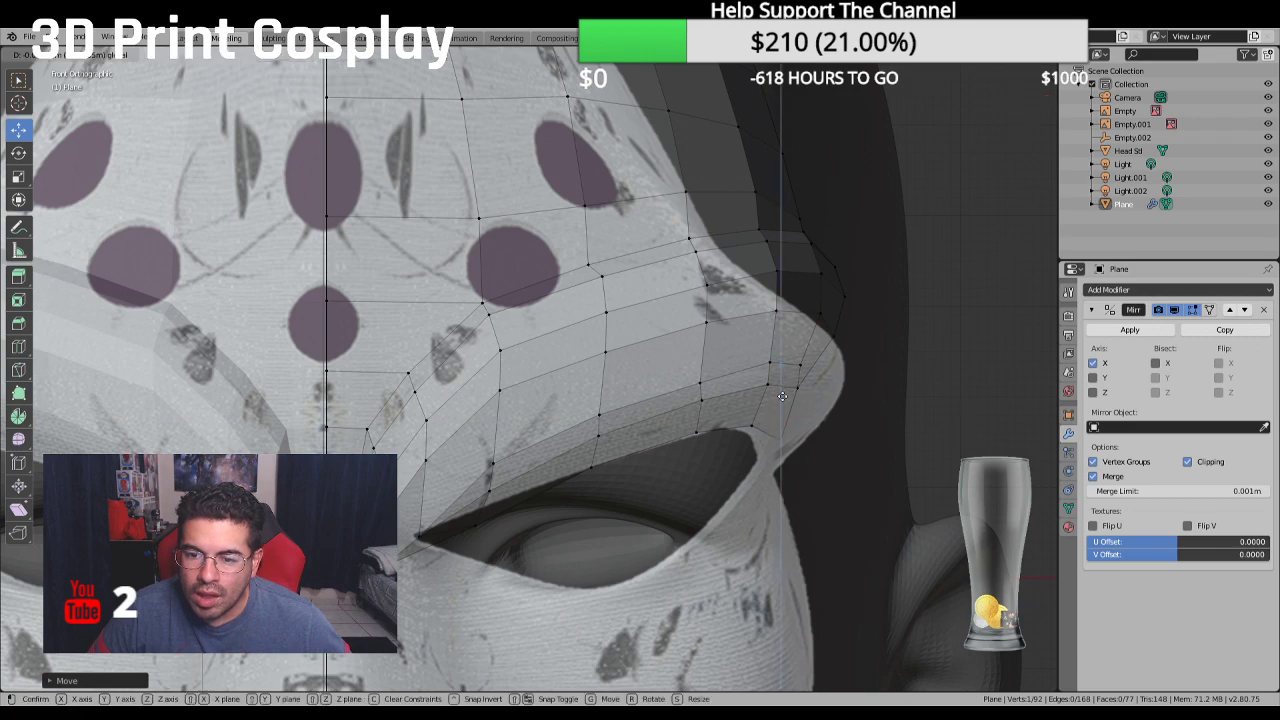
pyautogui.click(782, 397)
# Bring the strip's outermost lower vertex forward along Y, lower it further, and nudge it inward along X
pyautogui.moveTo(790, 440); pyautogui.dragTo(824, 493, button='middle')
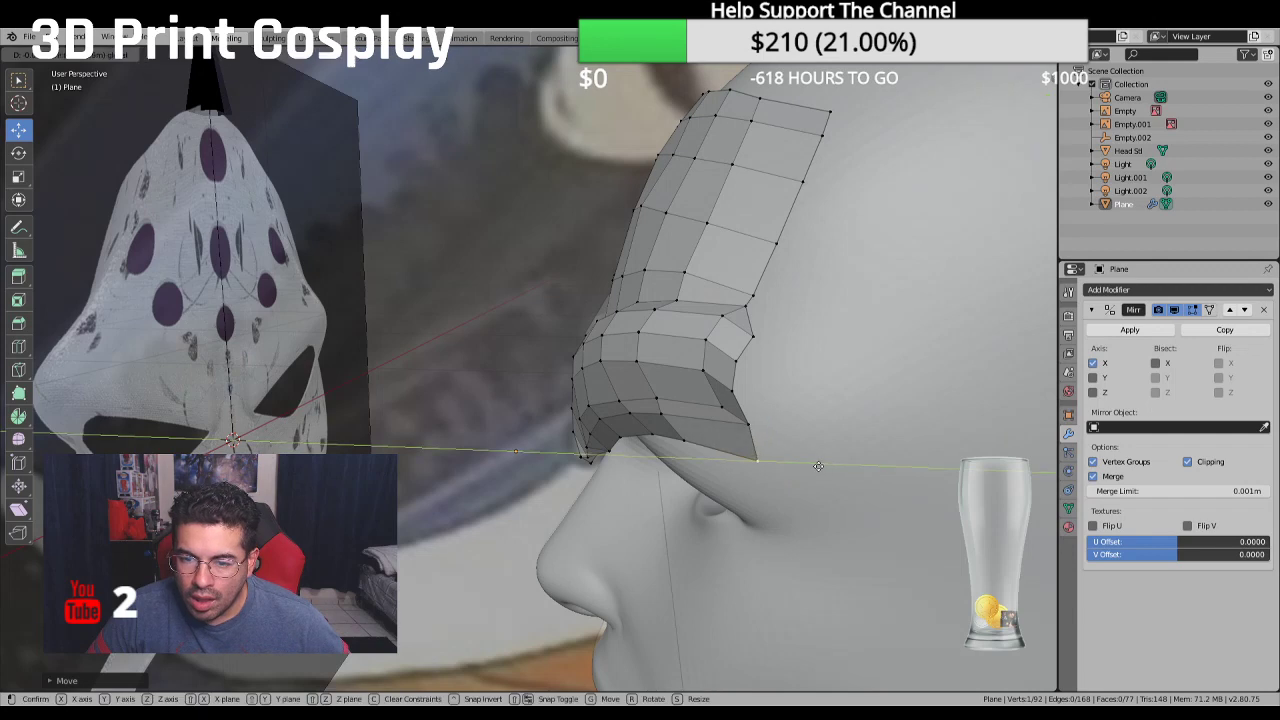
pyautogui.moveTo(831, 470); pyautogui.dragTo(809, 470)
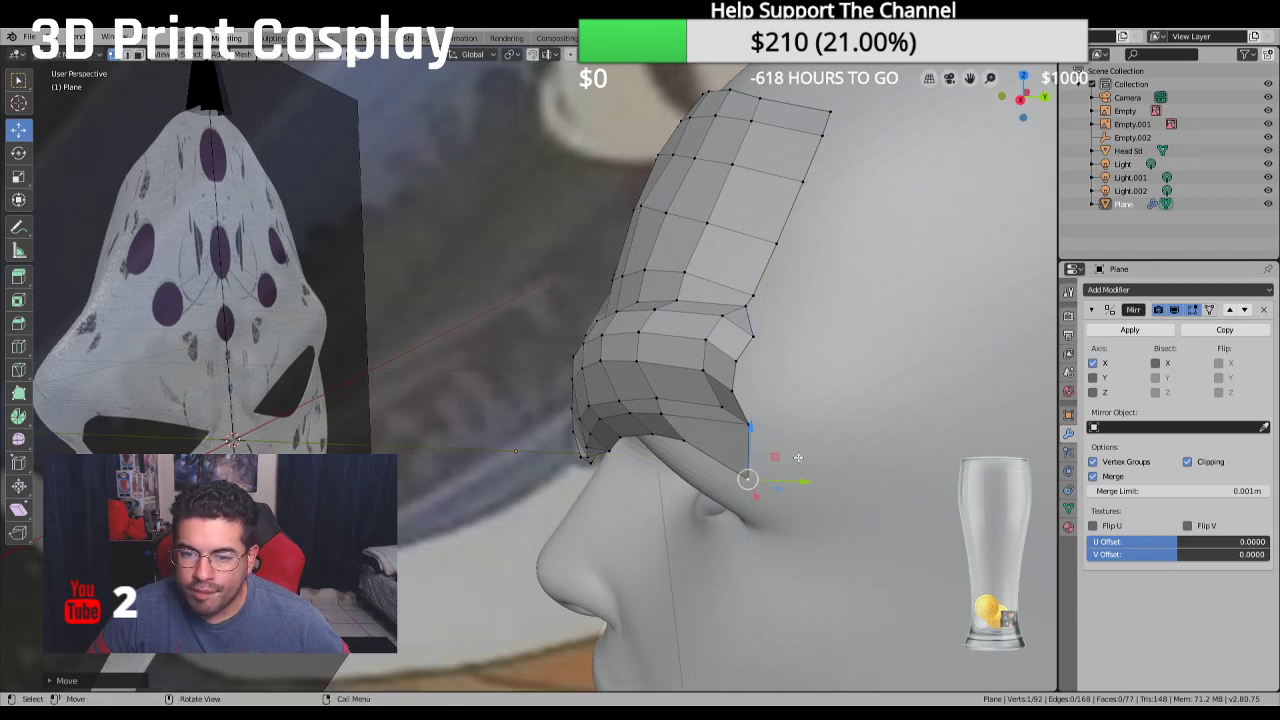
pyautogui.moveTo(795, 458); pyautogui.dragTo(865, 446, button='middle')
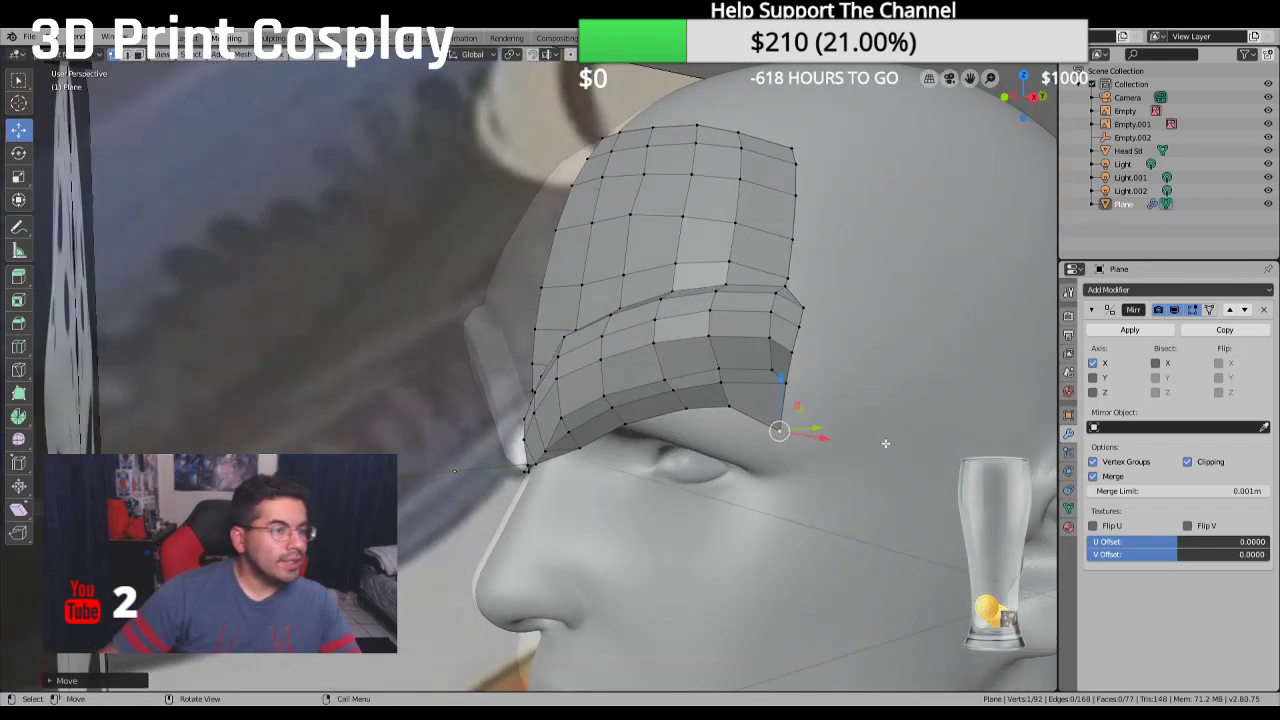
pyautogui.press('KP_1')
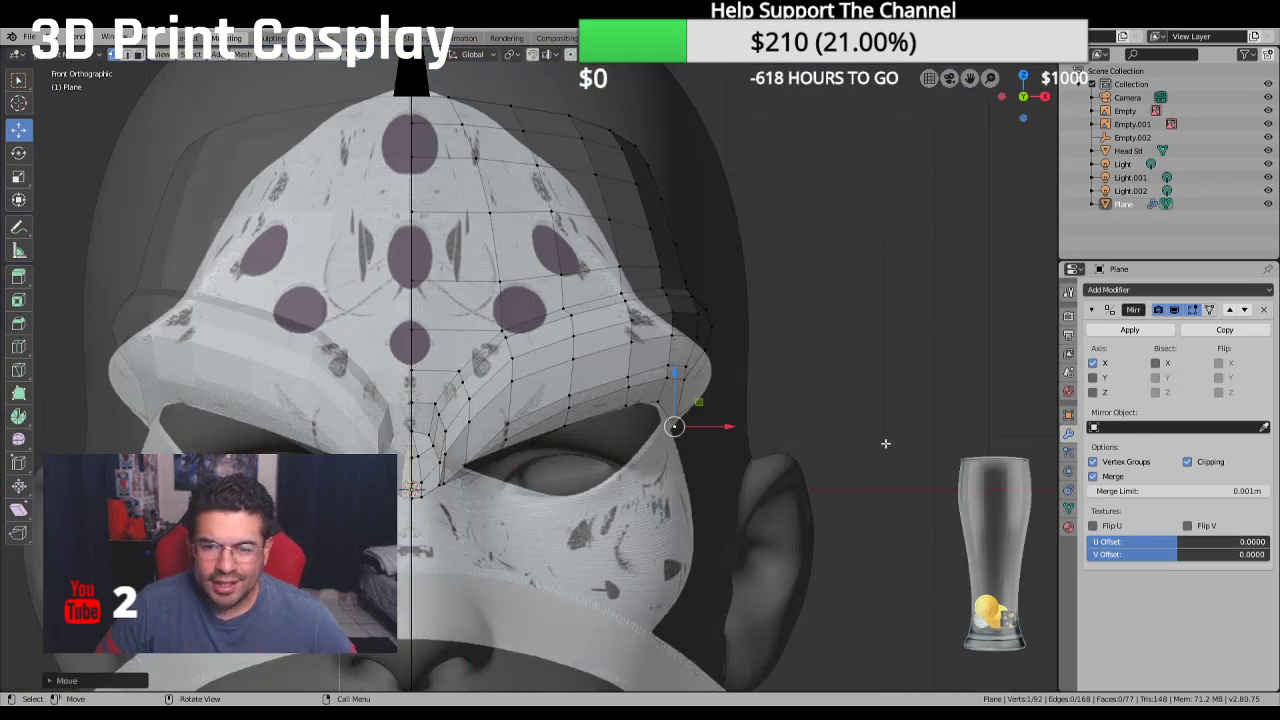
pyautogui.scroll(3, 710, 382)
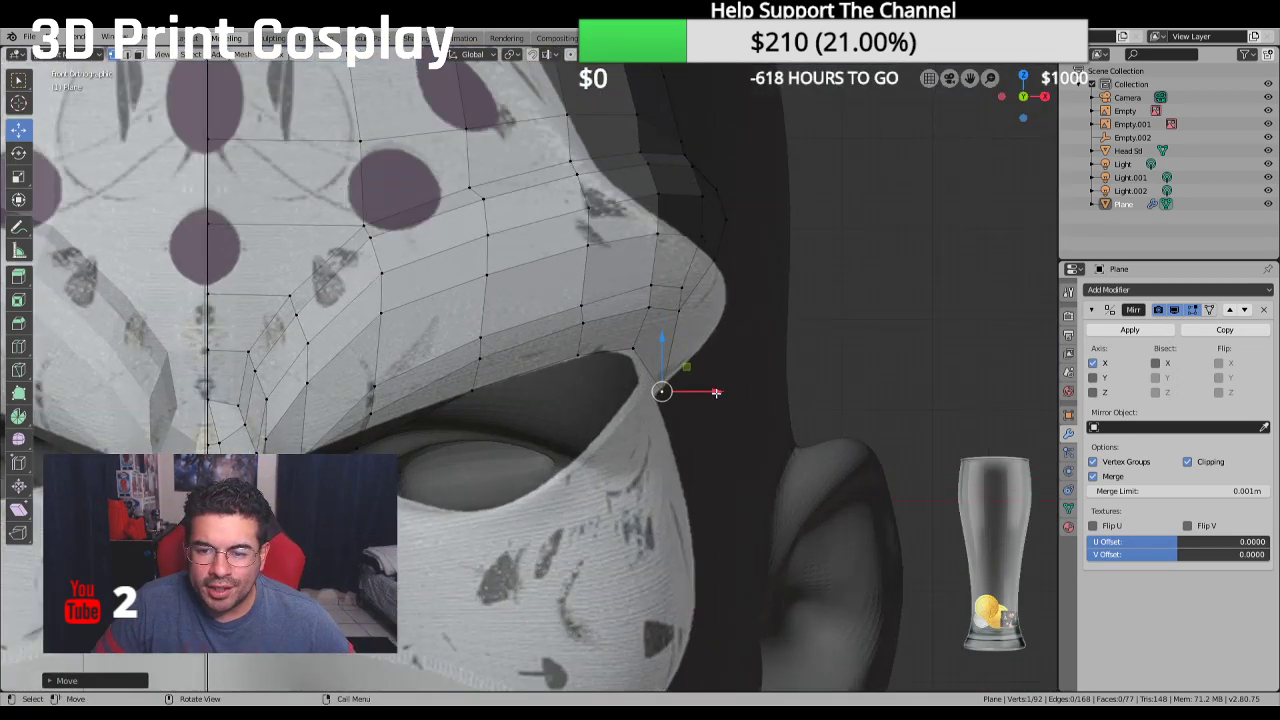
pyautogui.moveTo(716, 392); pyautogui.dragTo(690, 393)
# Pull the two lower vertices on the brow's outer edge, just above the strip's outermost corner, backward along Y
pyautogui.moveTo(690, 393); pyautogui.dragTo(754, 350, button='middle')
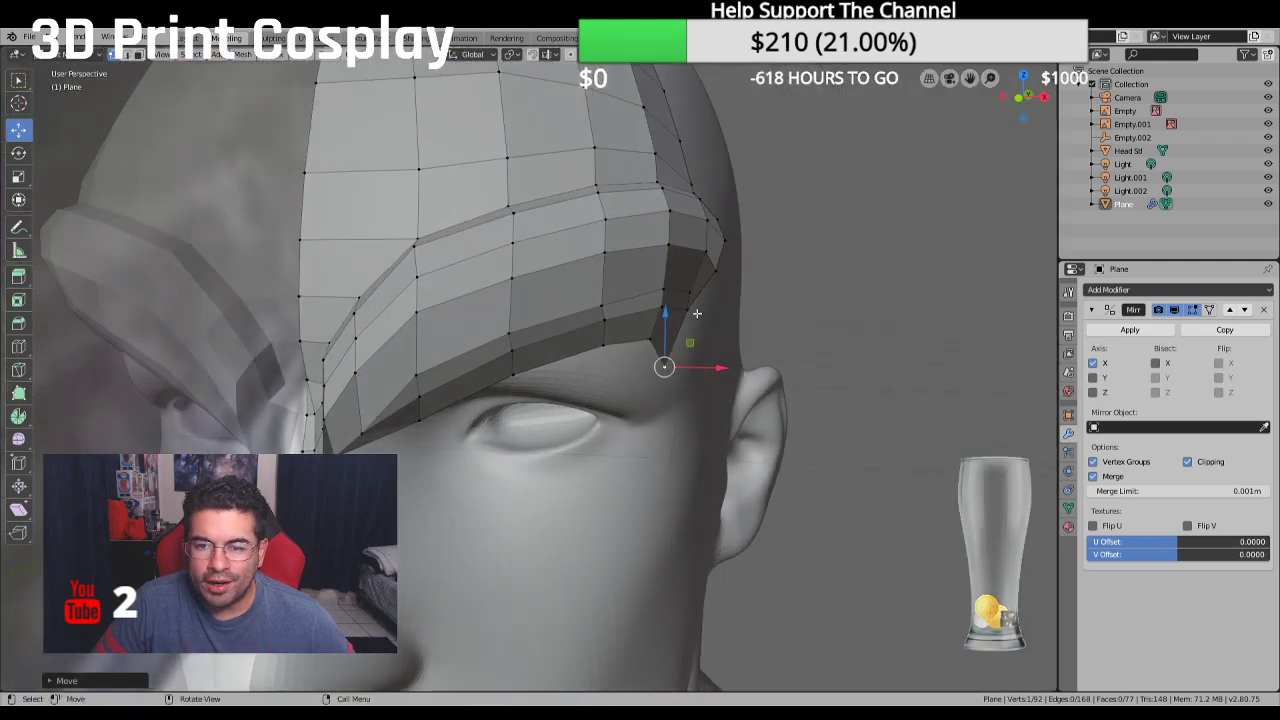
pyautogui.moveTo(697, 313); pyautogui.dragTo(692, 325, button='middle')
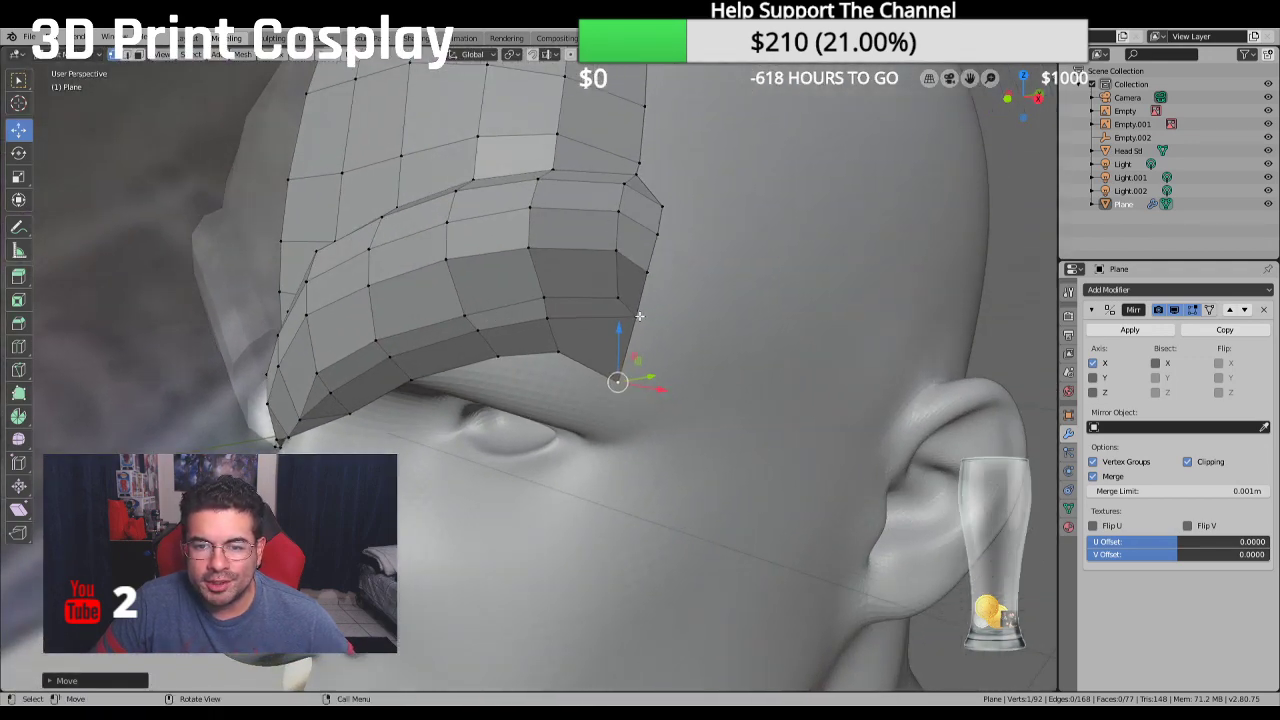
pyautogui.press('g')
pyautogui.click(686, 271)
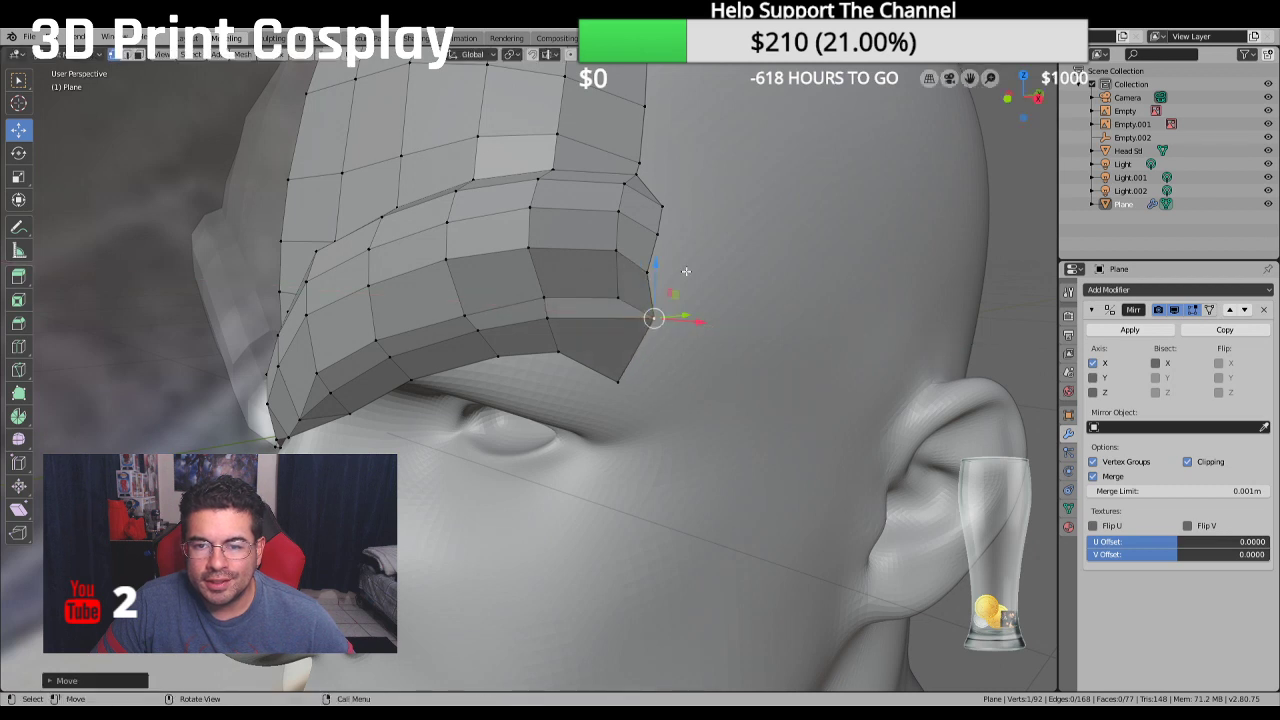
pyautogui.click(687, 271)
pyautogui.moveTo(692, 273); pyautogui.dragTo(717, 280)
# Pull the two upper vertices on the brow's outer edge backward along Y to round out its end
pyautogui.click(655, 231)
pyautogui.press('g')
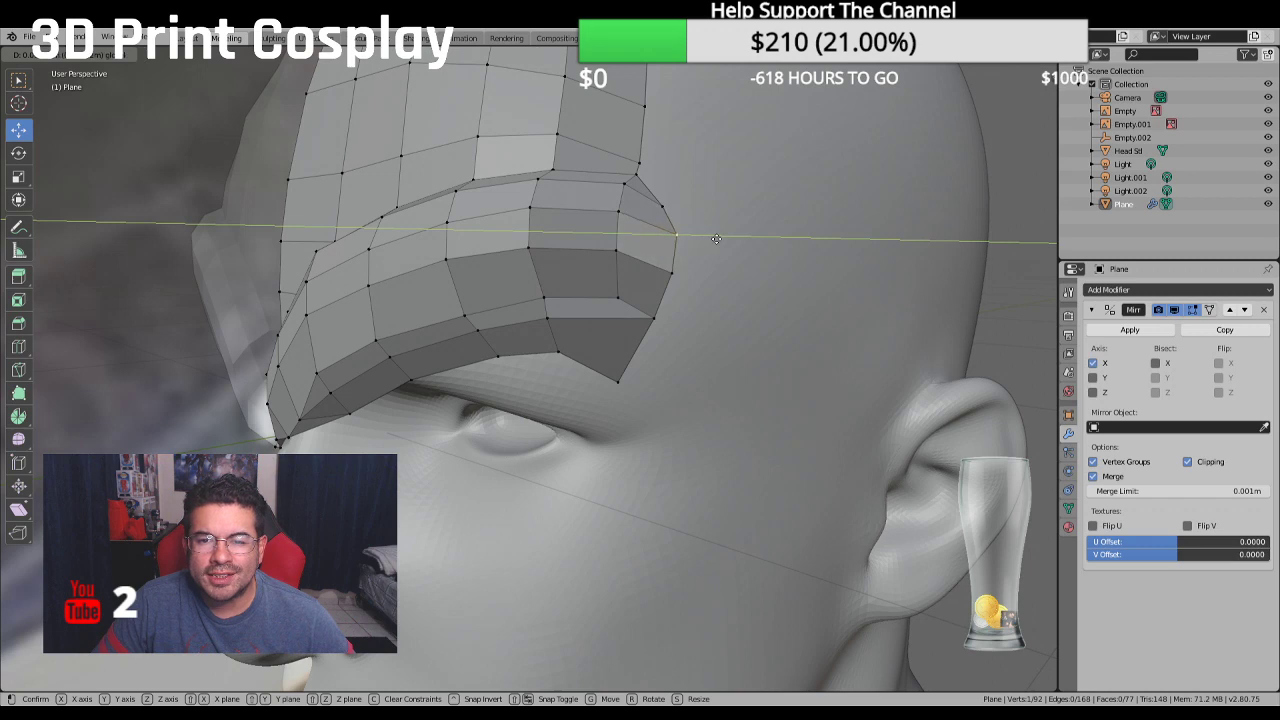
pyautogui.click(664, 234)
pyautogui.moveTo(664, 234); pyautogui.dragTo(693, 230, button='middle')
pyautogui.press('g')
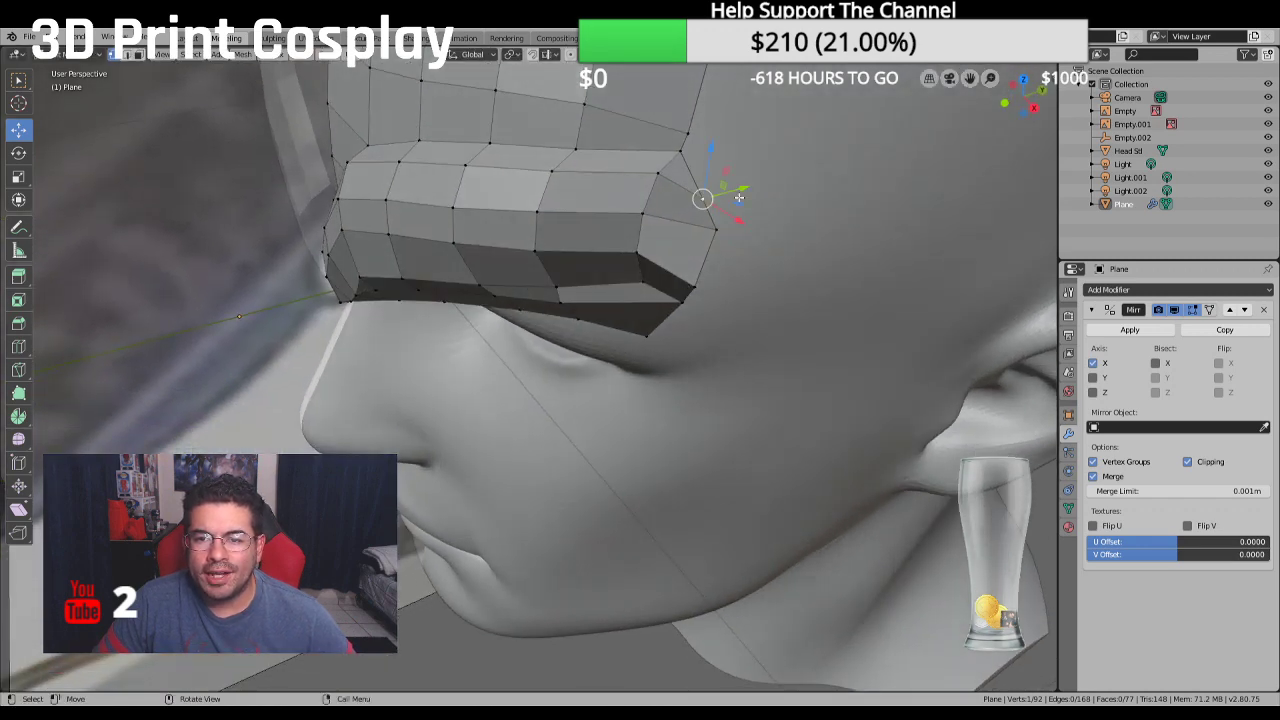
pyautogui.click(760, 179)
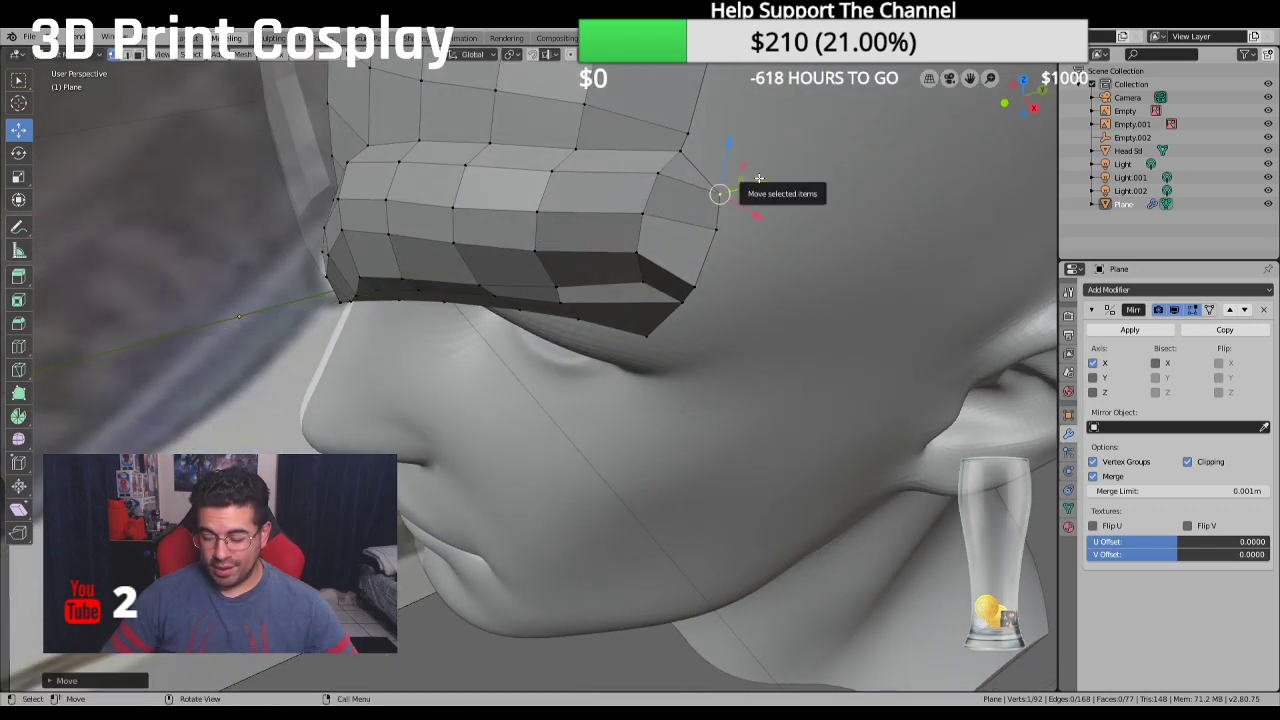
# Adjust the vertices at the brow's outer end in front view to follow the mask reference outline
pyautogui.press('KP_1')
pyautogui.keyDown('shift'); pyautogui.moveTo(601, 222); pyautogui.dragTo(534, 278, button='middle'); pyautogui.keyUp('shift')
pyautogui.click(535, 315)
pyautogui.moveTo(586, 320); pyautogui.dragTo(576, 320)
pyautogui.moveTo(534, 269)
pyautogui.mouseDown()
pyautogui.moveTo(566, 298)
pyautogui.moveTo(546, 263)
pyautogui.mouseUp()
pyautogui.click(547, 284)
pyautogui.click(500, 302)
pyautogui.click(490, 259)
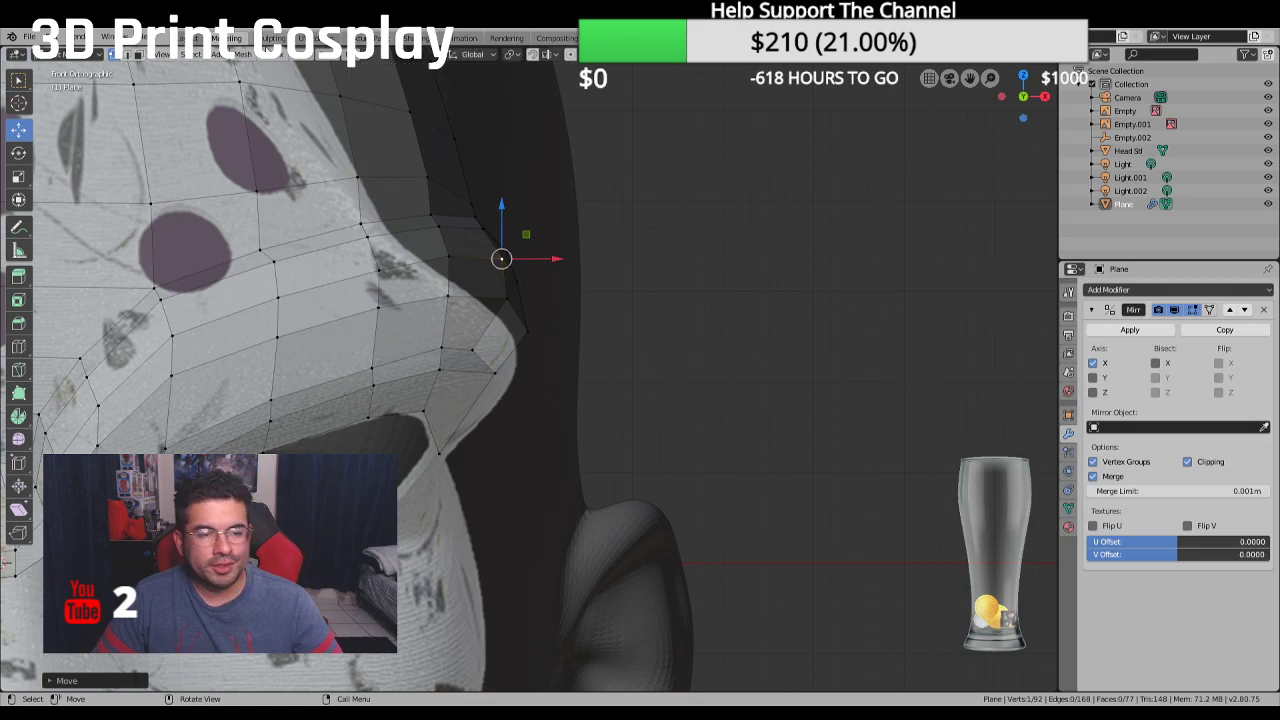
# Reposition the lower vertex inside the brow's outer end, just above the eye opening's outer corner
pyautogui.moveTo(480, 338); pyautogui.dragTo(567, 326, button='middle')
pyautogui.click(572, 302)
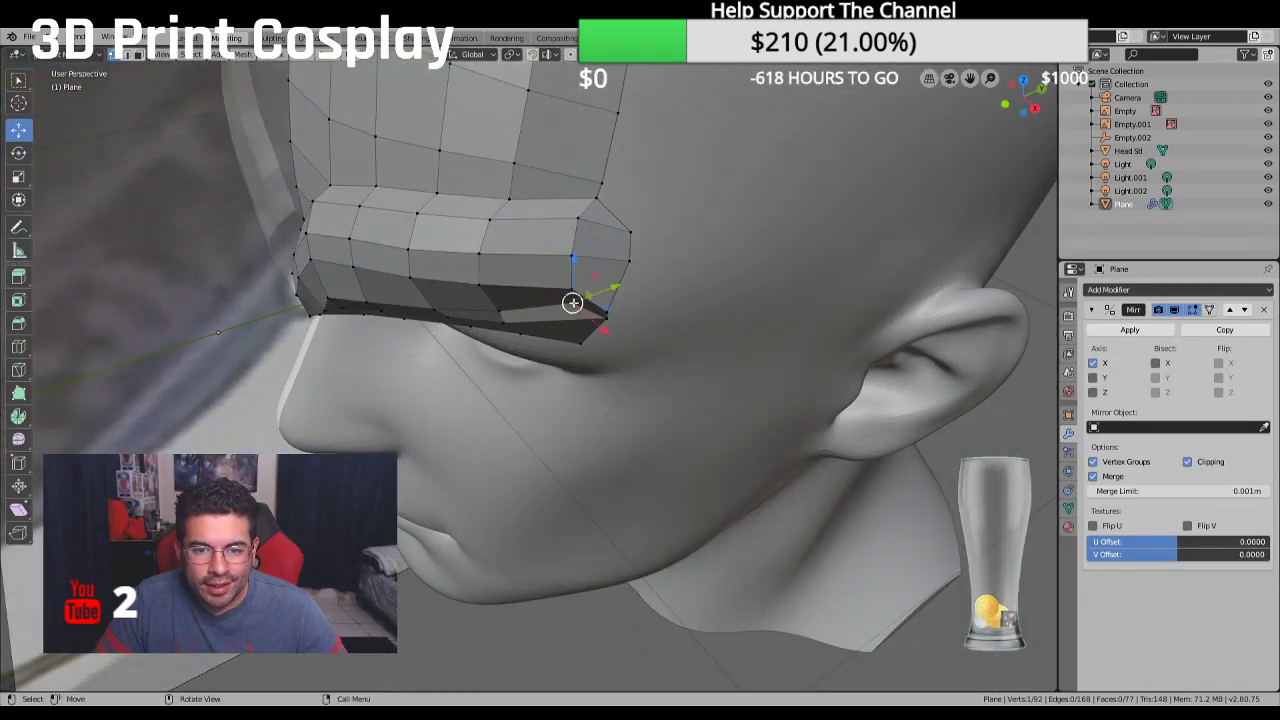
pyautogui.press('g')
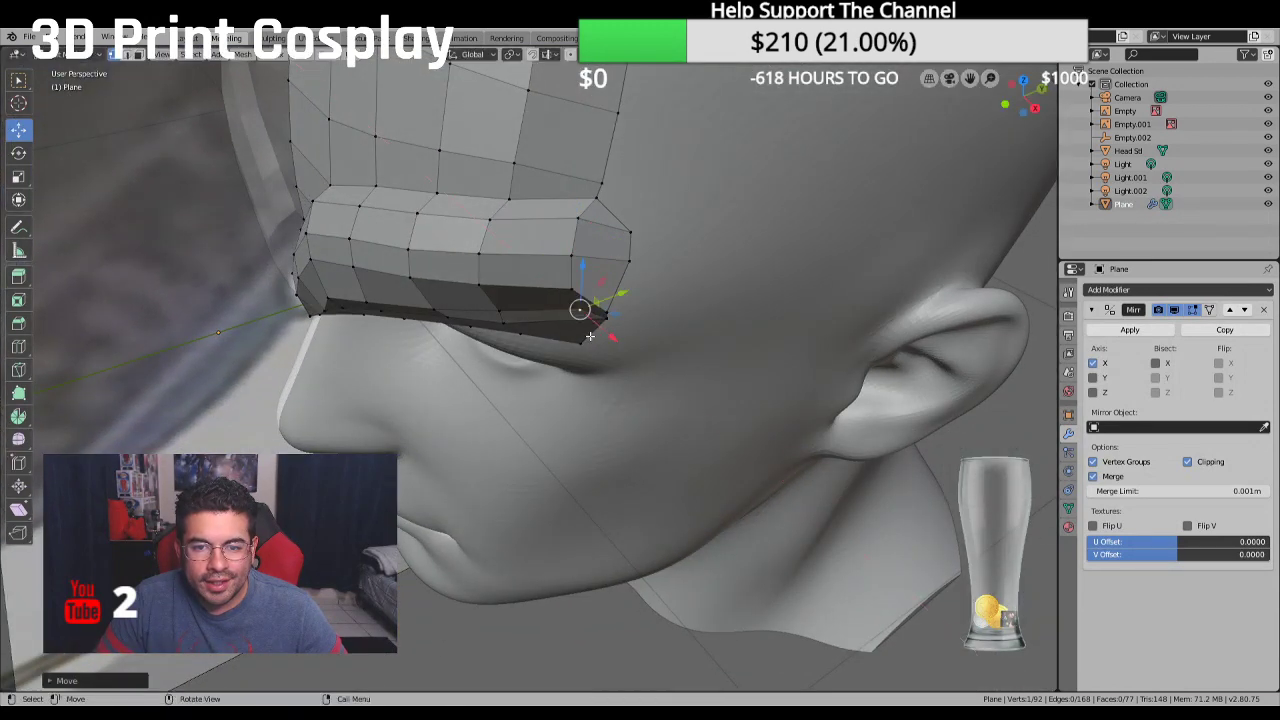
pyautogui.click(572, 316)
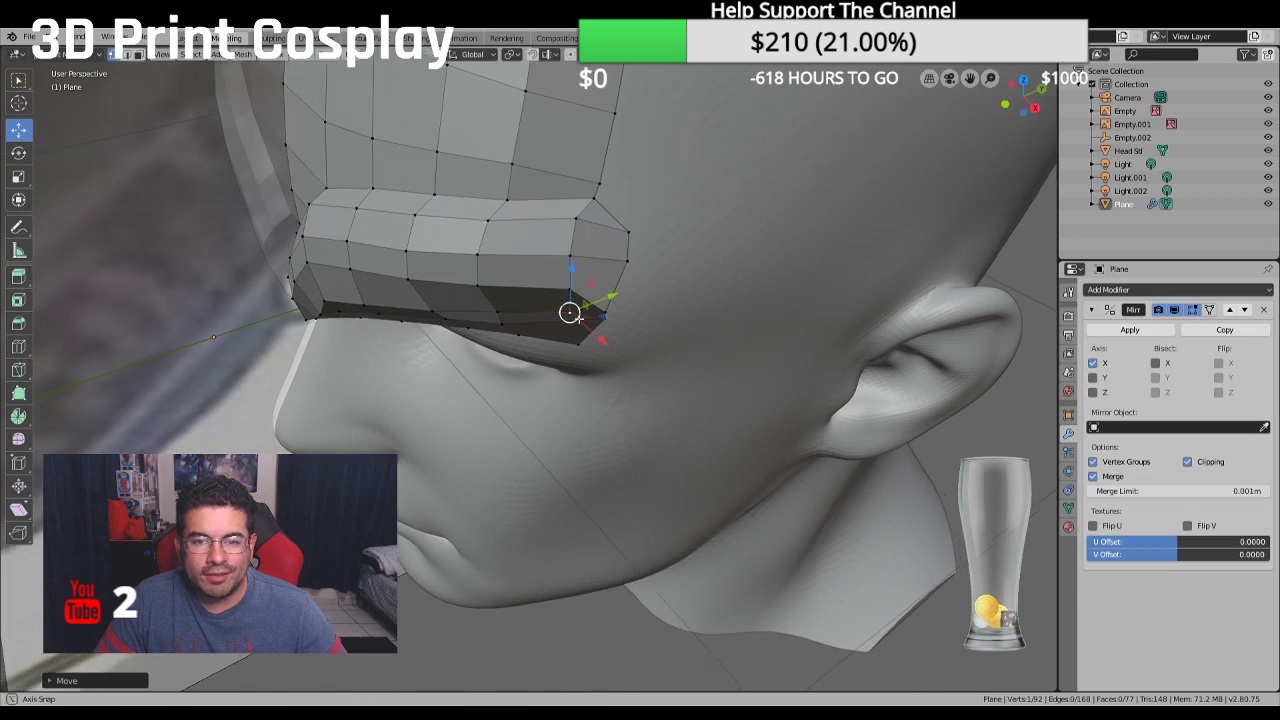
pyautogui.moveTo(572, 316); pyautogui.dragTo(504, 353, button='middle')
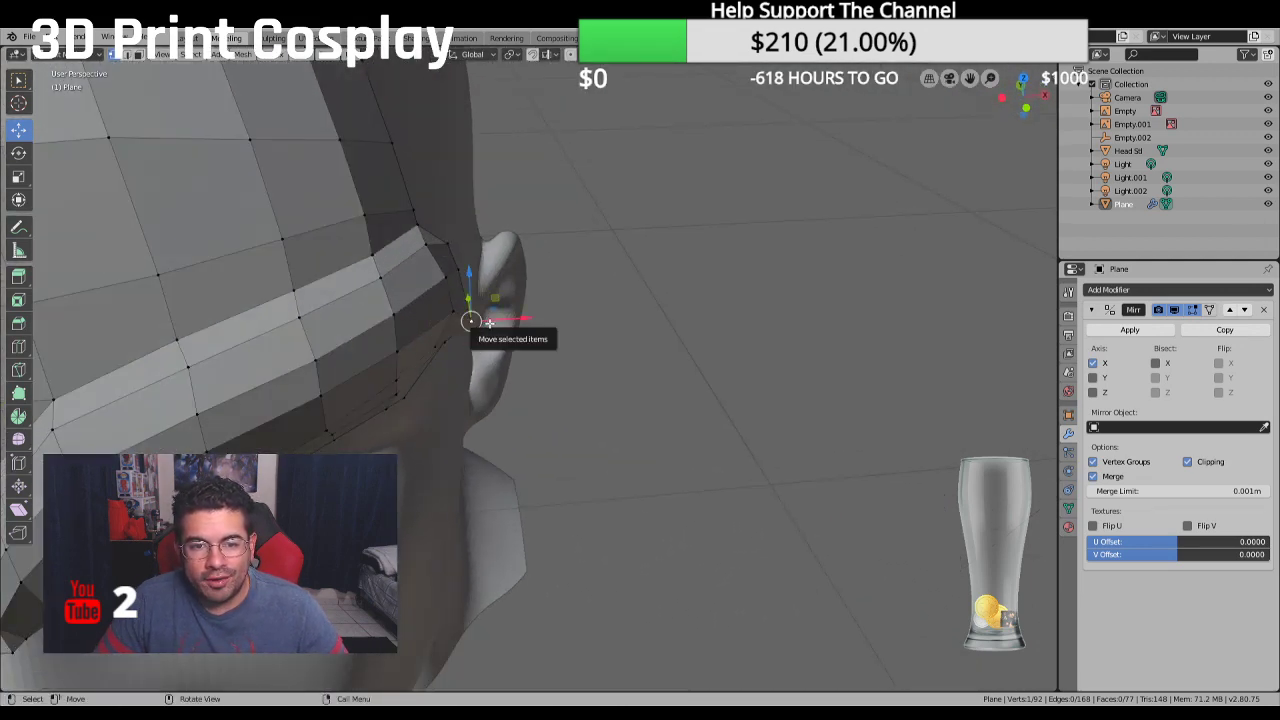
# Nudge the lower vertex at the brow's outer end along X toward the mask reference outline
pyautogui.press('g')
pyautogui.press('x')
pyautogui.click(476, 318)
pyautogui.moveTo(476, 318); pyautogui.dragTo(254, 315, button='middle')
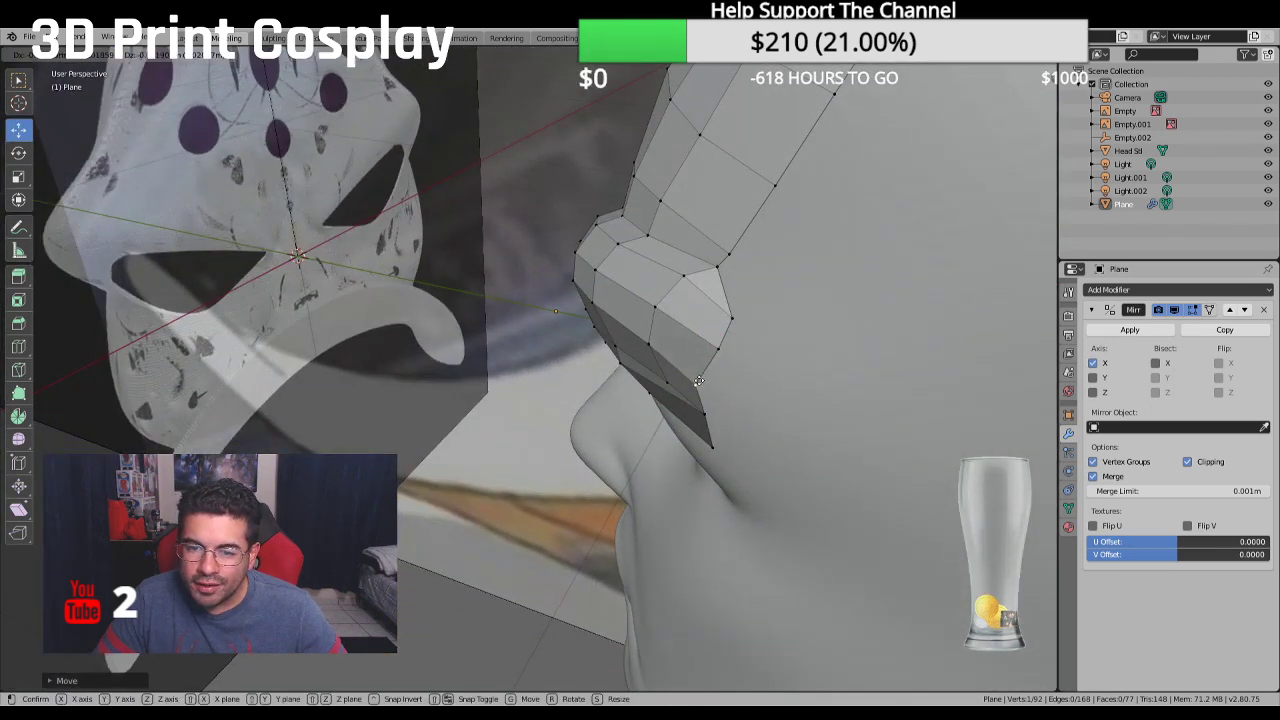
pyautogui.moveTo(705, 379); pyautogui.dragTo(658, 380, button='middle')
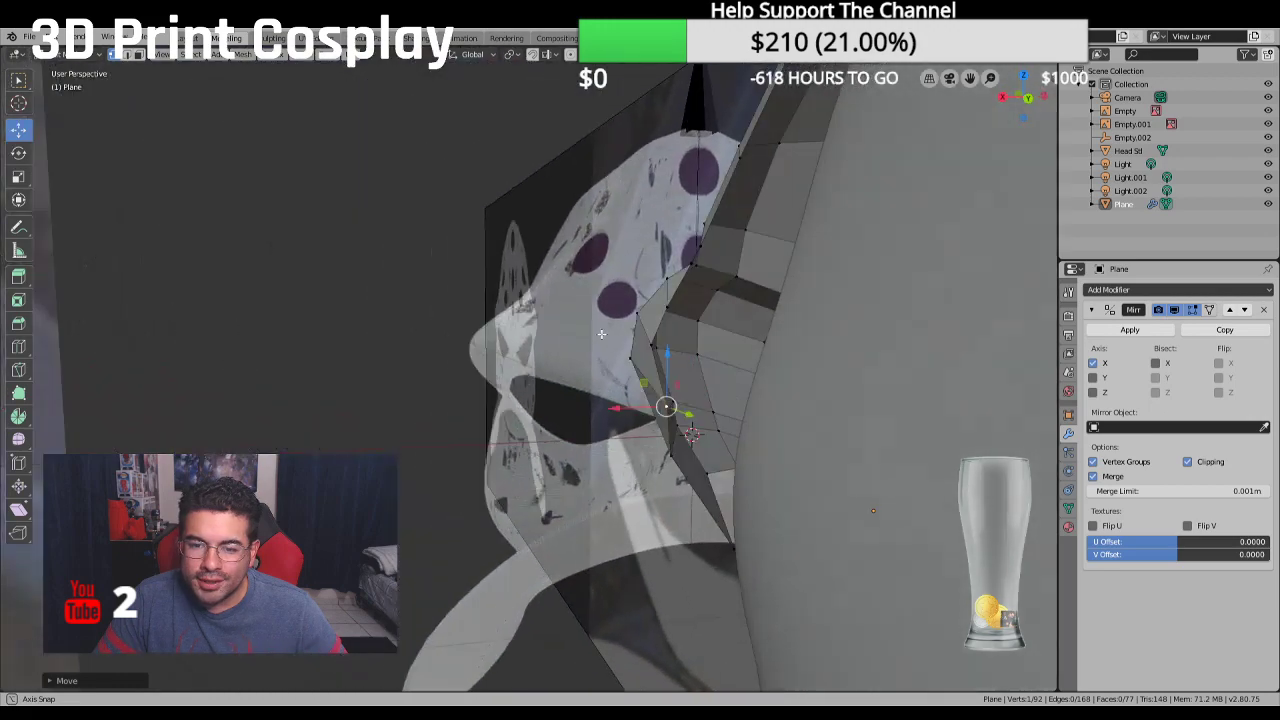
pyautogui.press('g')
pyautogui.press('x')
pyautogui.click(612, 405)
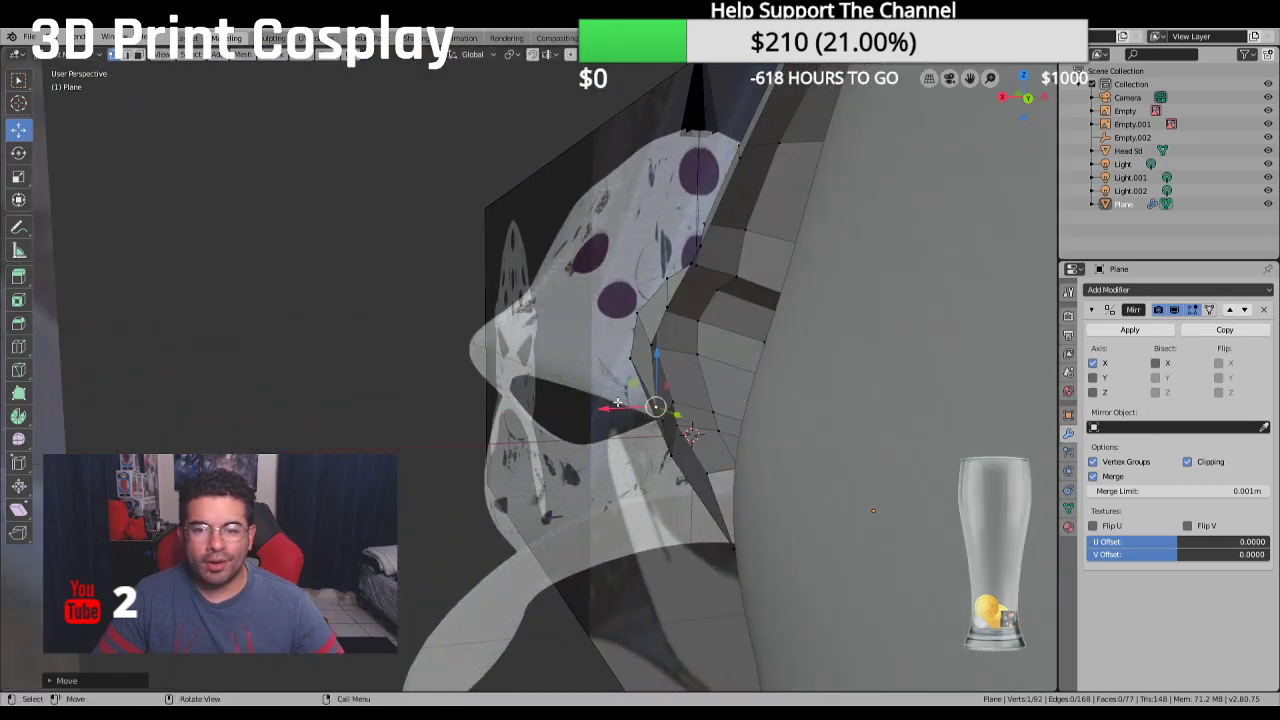
pyautogui.moveTo(612, 405); pyautogui.dragTo(906, 373, button='middle')
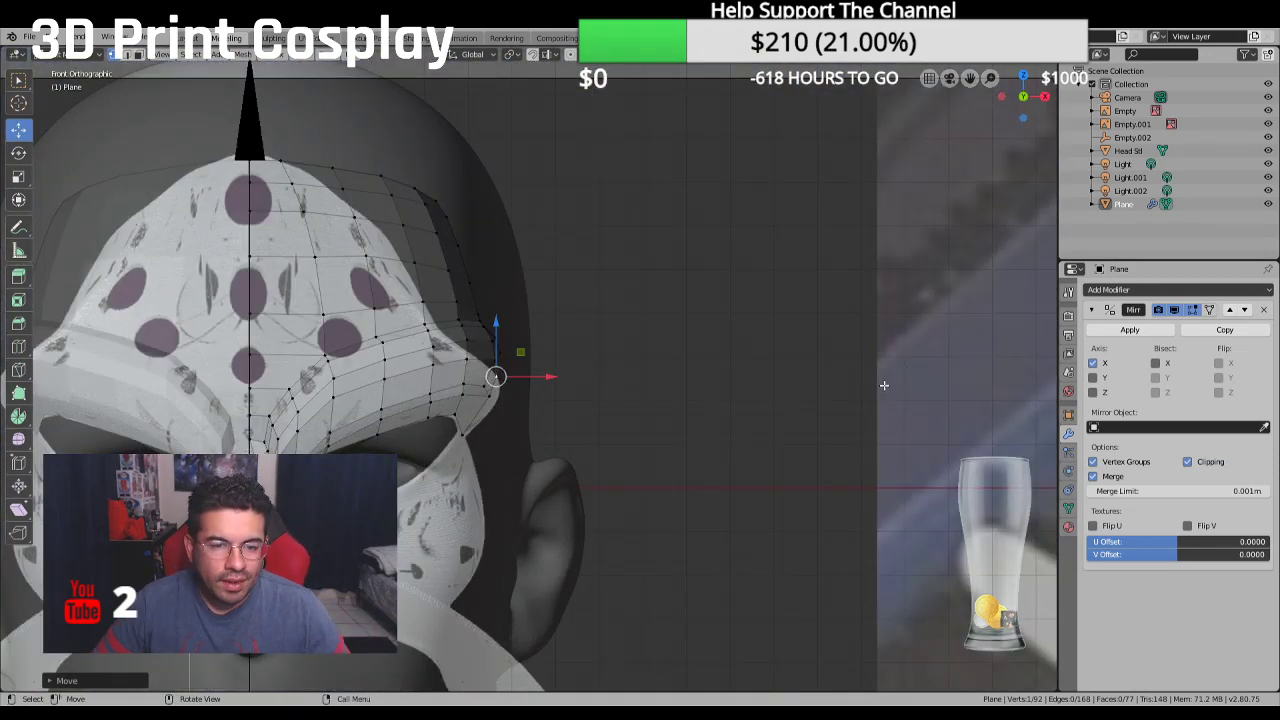
# Switch to edge selection and select the mesh's lowest edge at the nose bridge, viewed from the right side
pyautogui.scroll(1, 850, 404)
pyautogui.keyDown('shift'); pyautogui.moveTo(353, 468); pyautogui.dragTo(323, 428, button='middle'); pyautogui.keyUp('shift')
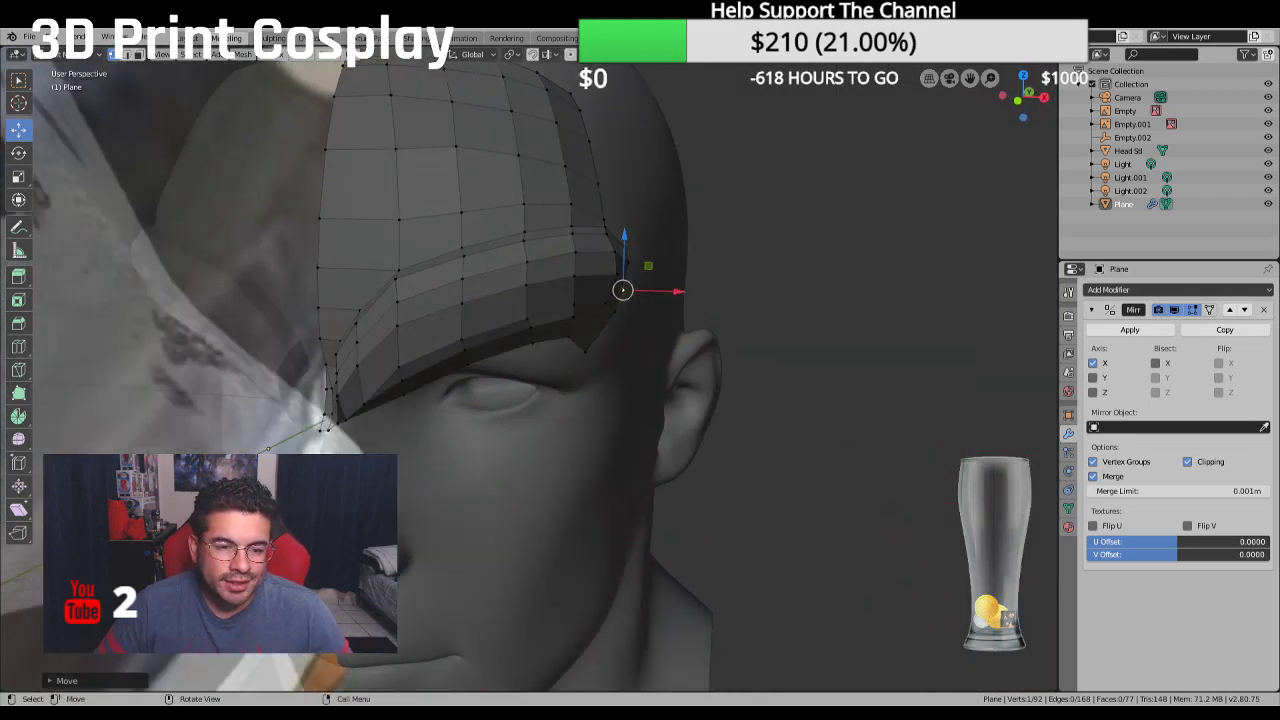
pyautogui.click(127, 56)
pyautogui.click(326, 432)
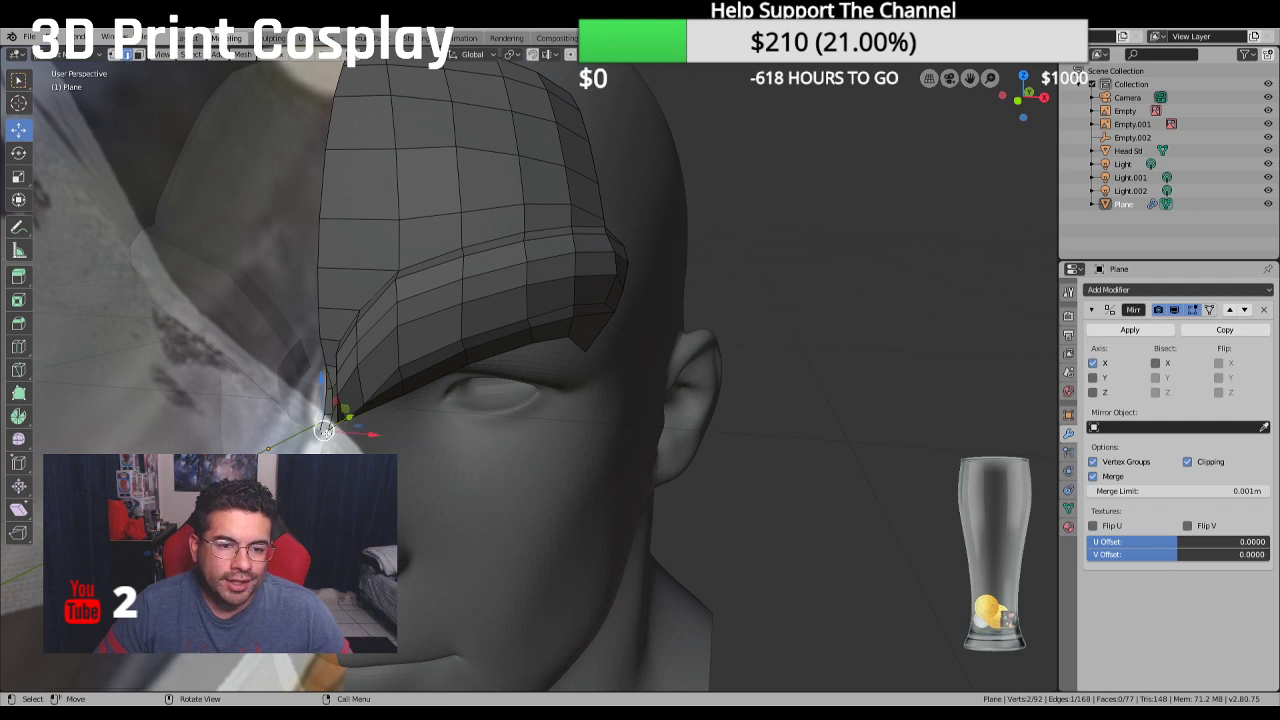
pyautogui.press('KP_3')
pyautogui.scroll(-1, 351, 421)
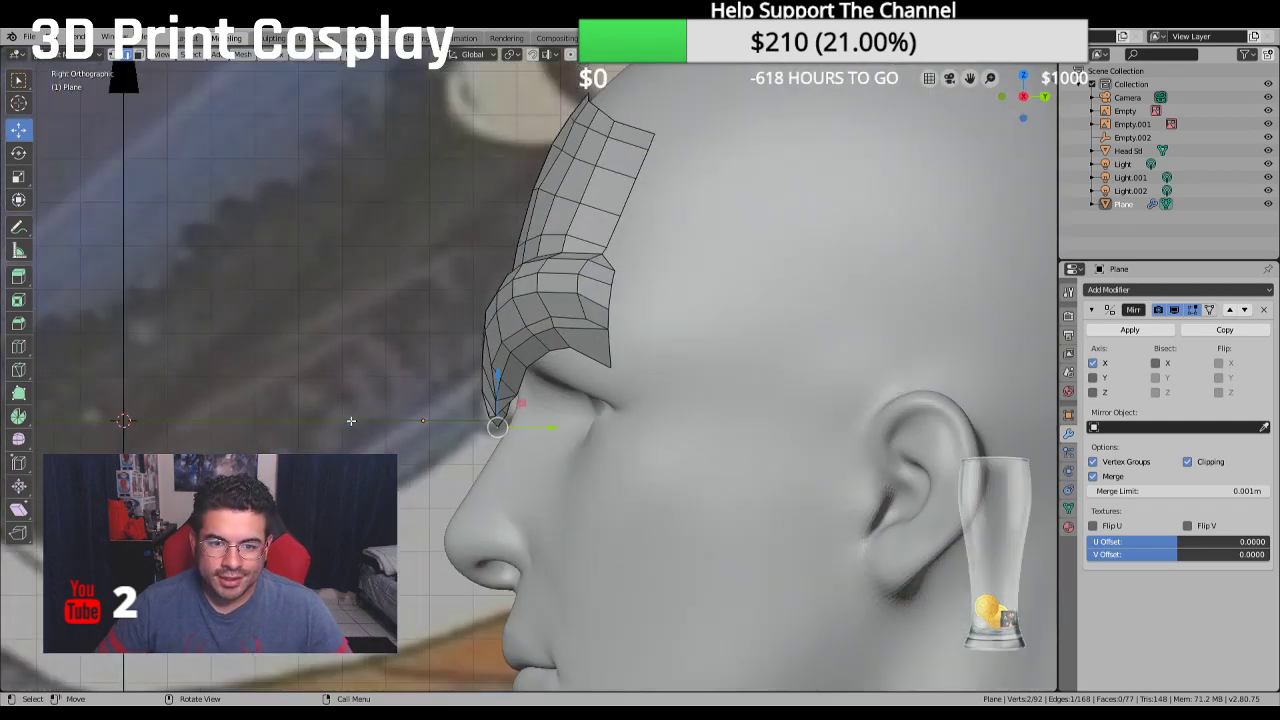
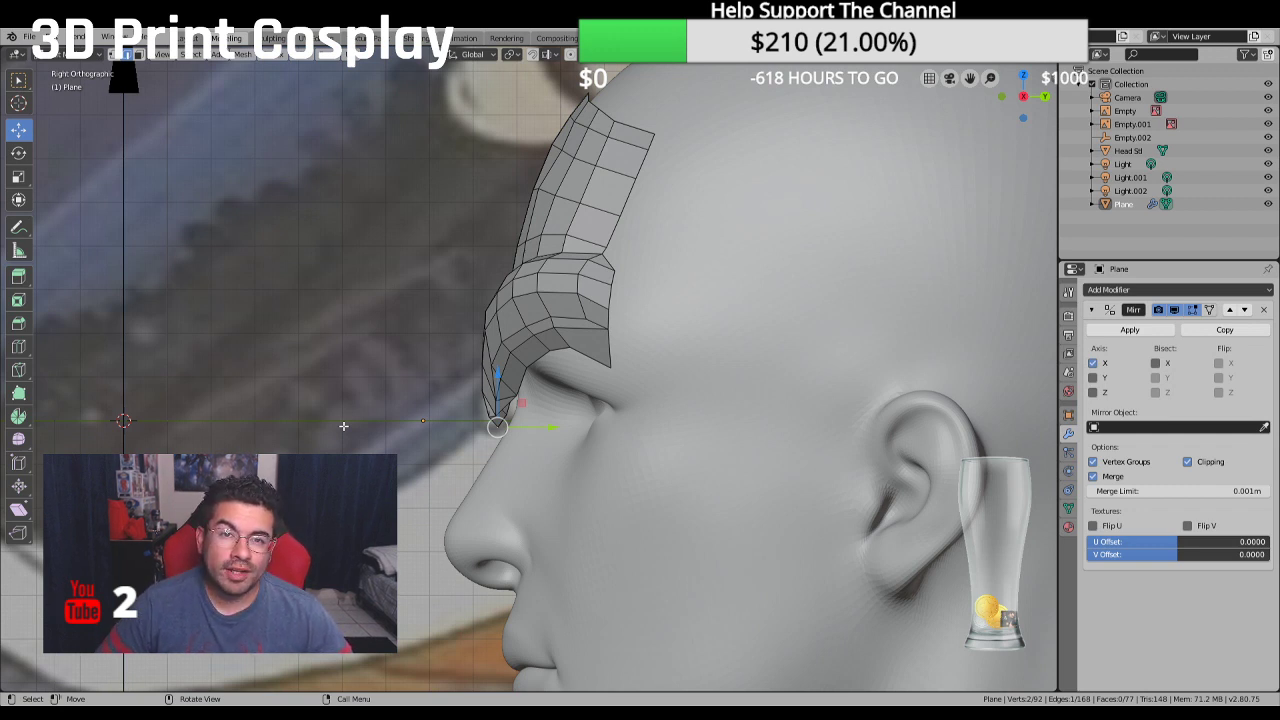
# Extrude the nose bridge edge forward in successive segments, following the reference's curved lower outline in right view
pyautogui.press('e')
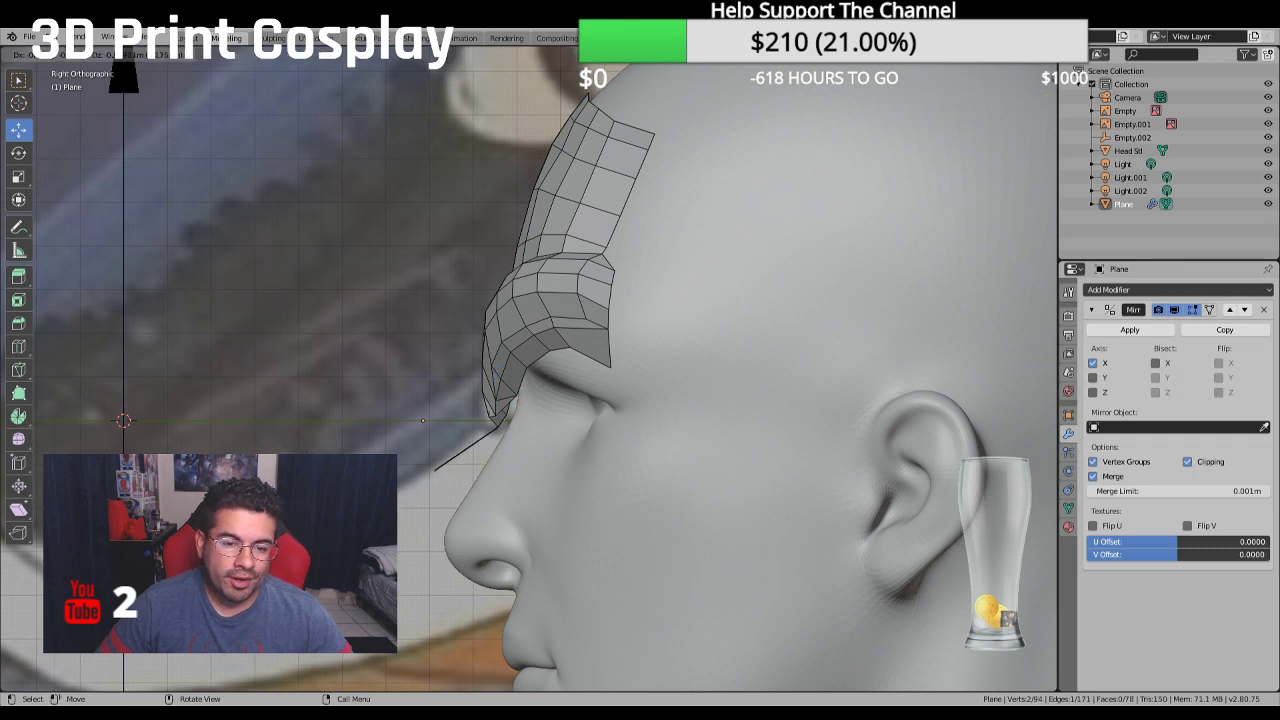
pyautogui.click(433, 470)
pyautogui.press('e')
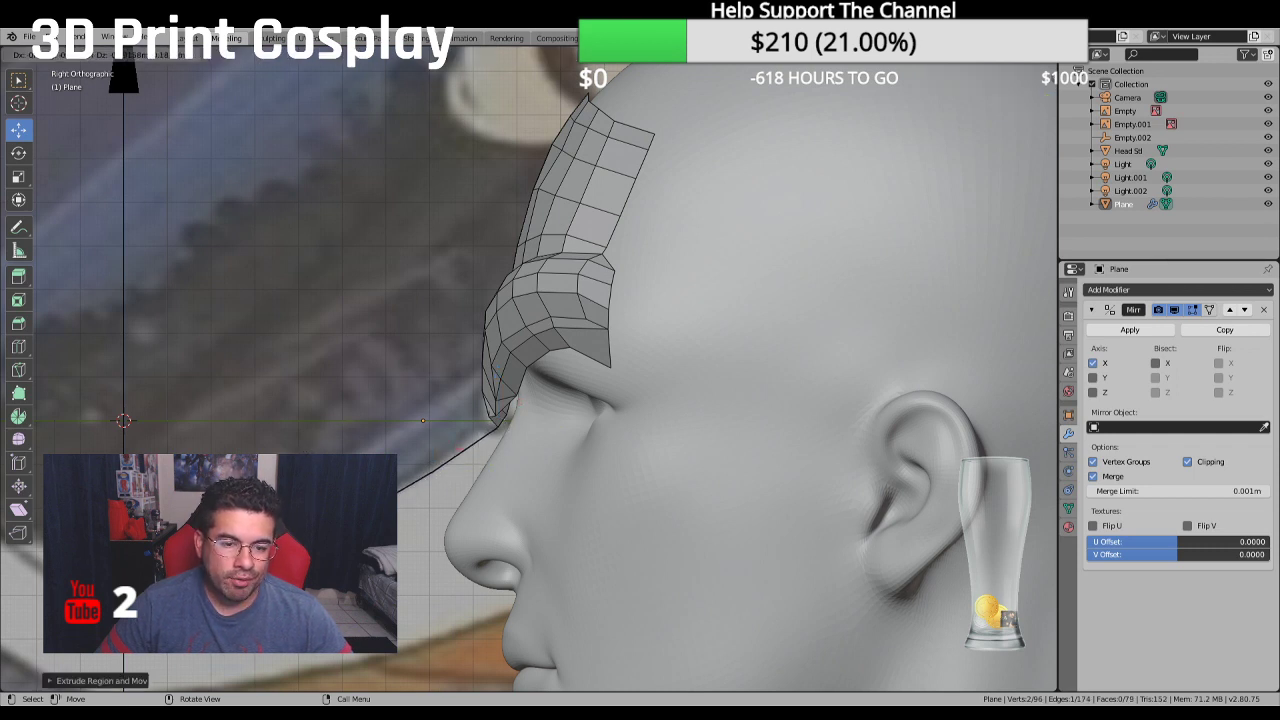
pyautogui.click(376, 499)
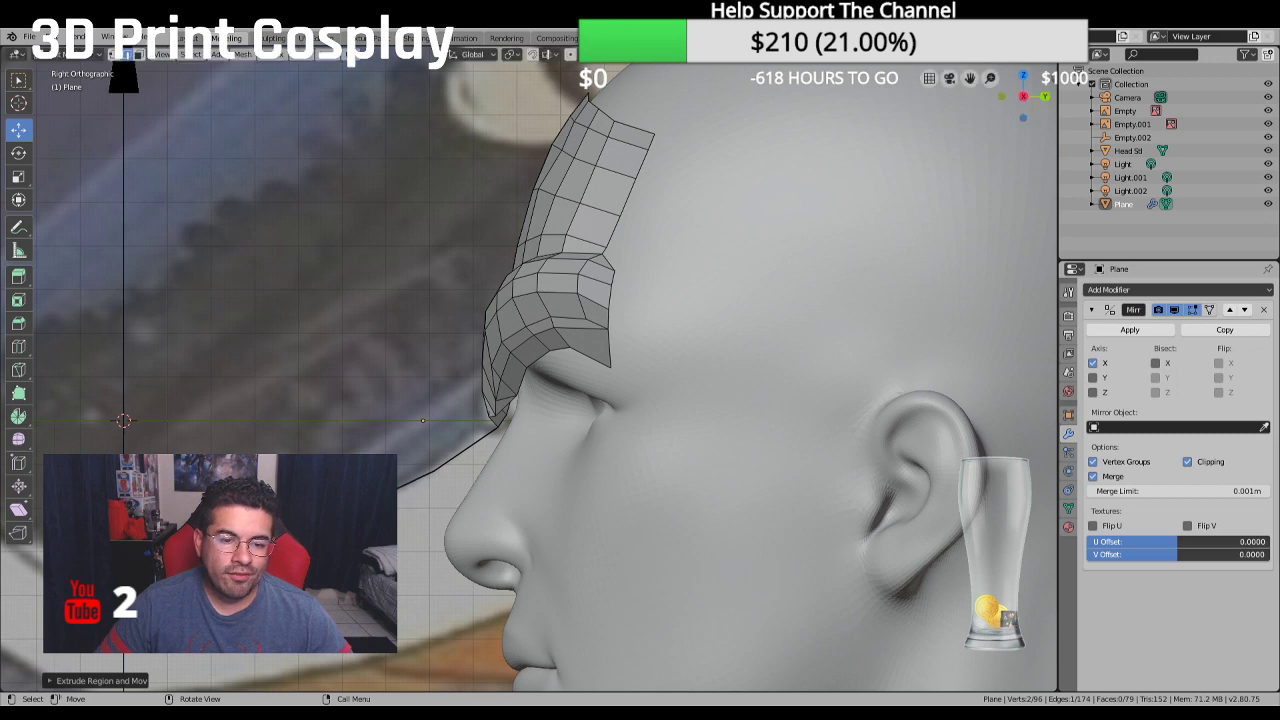
pyautogui.keyDown('shift'); pyautogui.moveTo(175, 521); pyautogui.dragTo(430, 434, button='middle'); pyautogui.keyUp('shift')
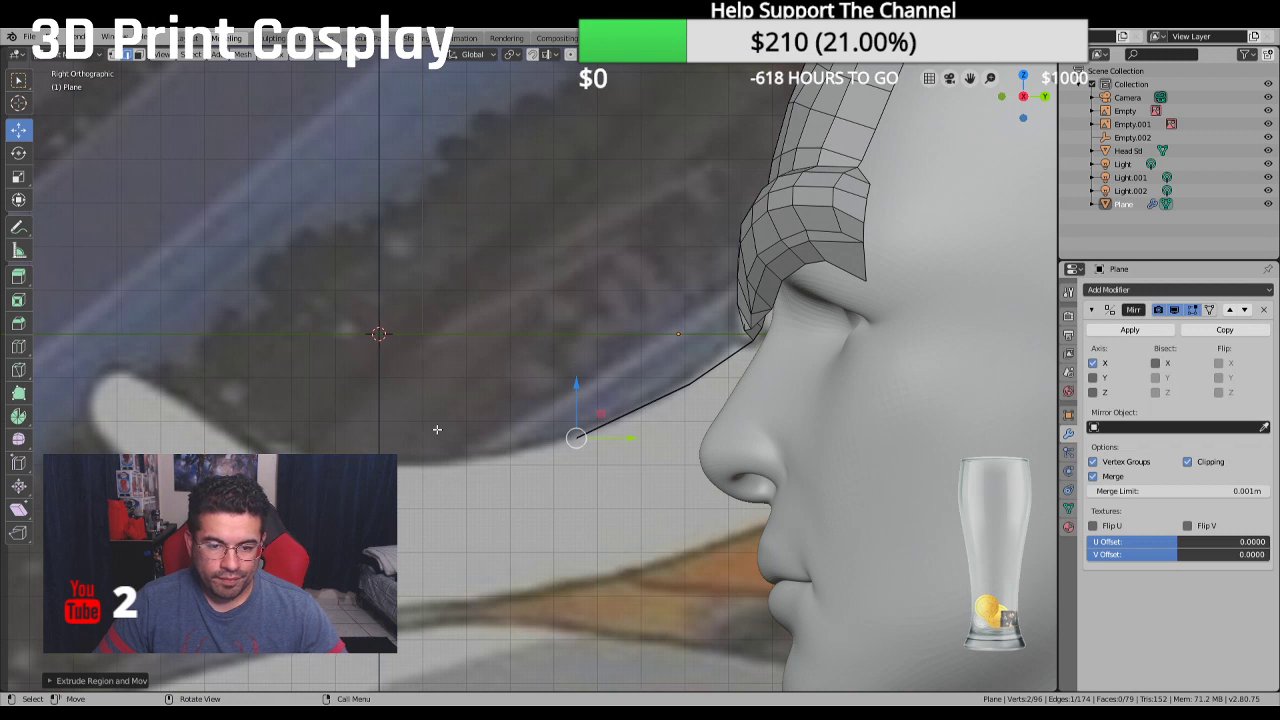
pyautogui.press('e')
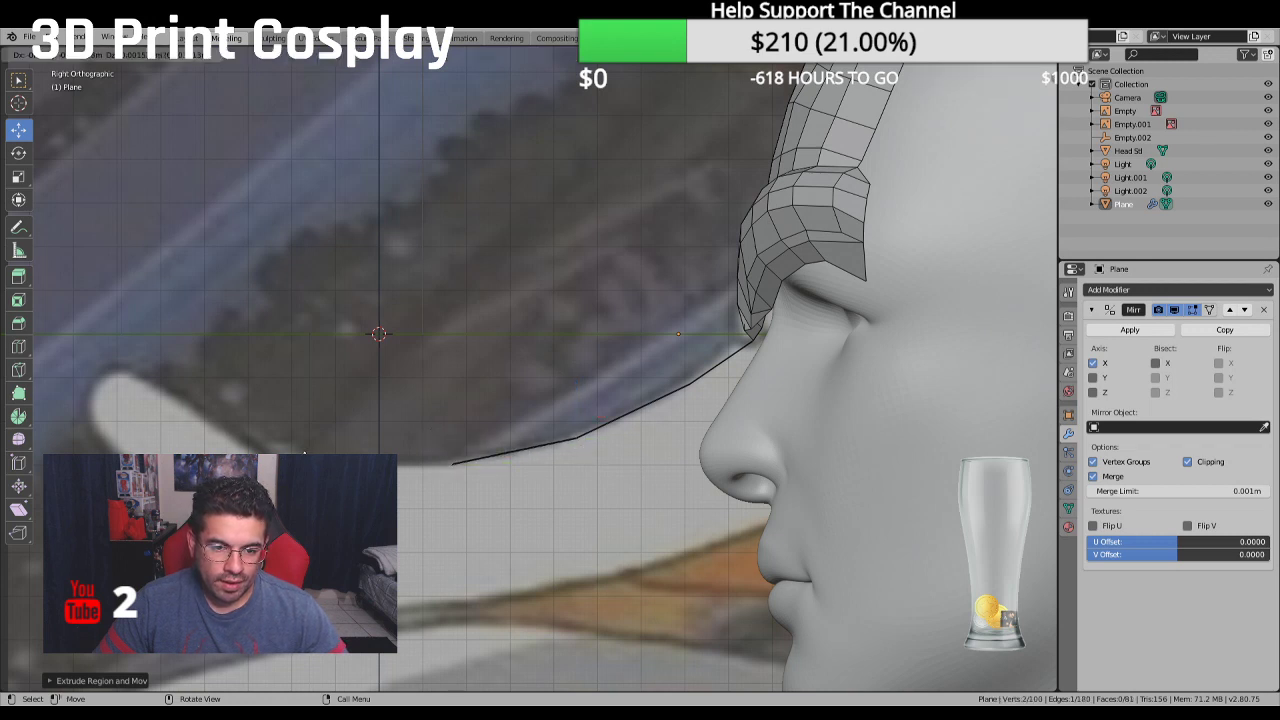
pyautogui.click(206, 457)
pyautogui.press('e')
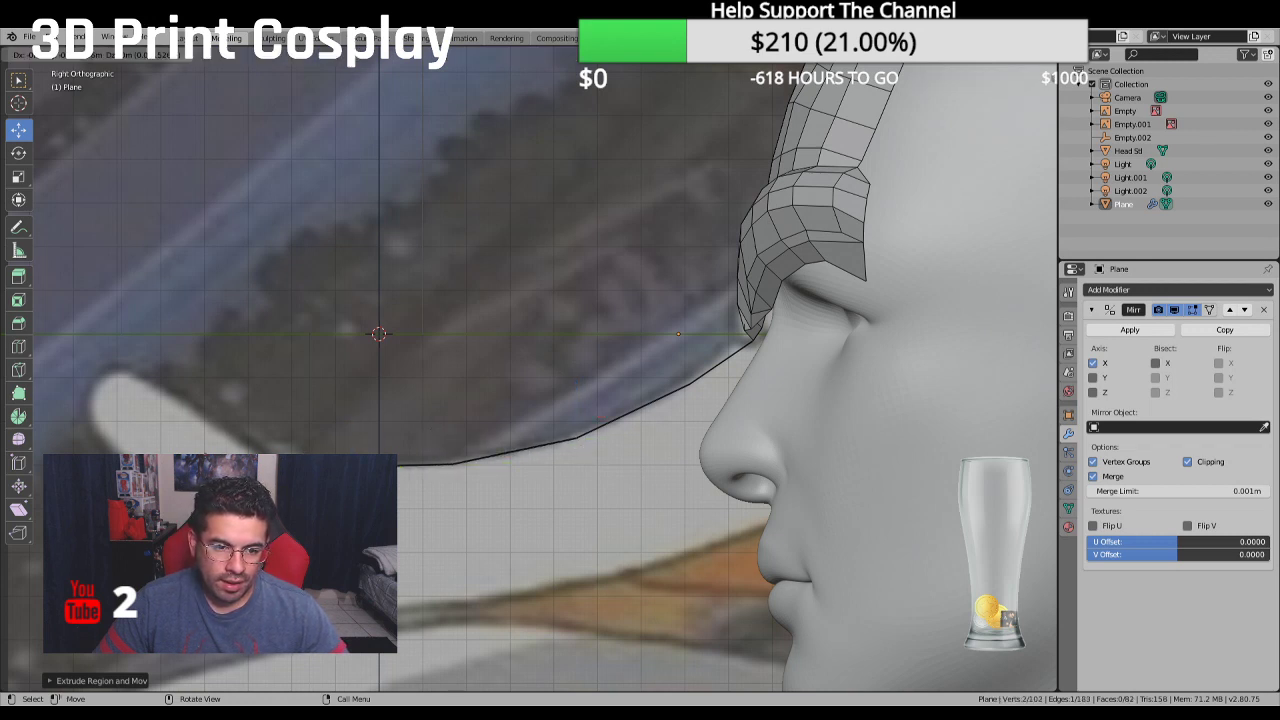
pyautogui.click(123, 448)
# Switch to vertex selection and pull the first two outer vertices of the nose strip outward along X in front view
pyautogui.moveTo(123, 448); pyautogui.dragTo(276, 342, button='middle')
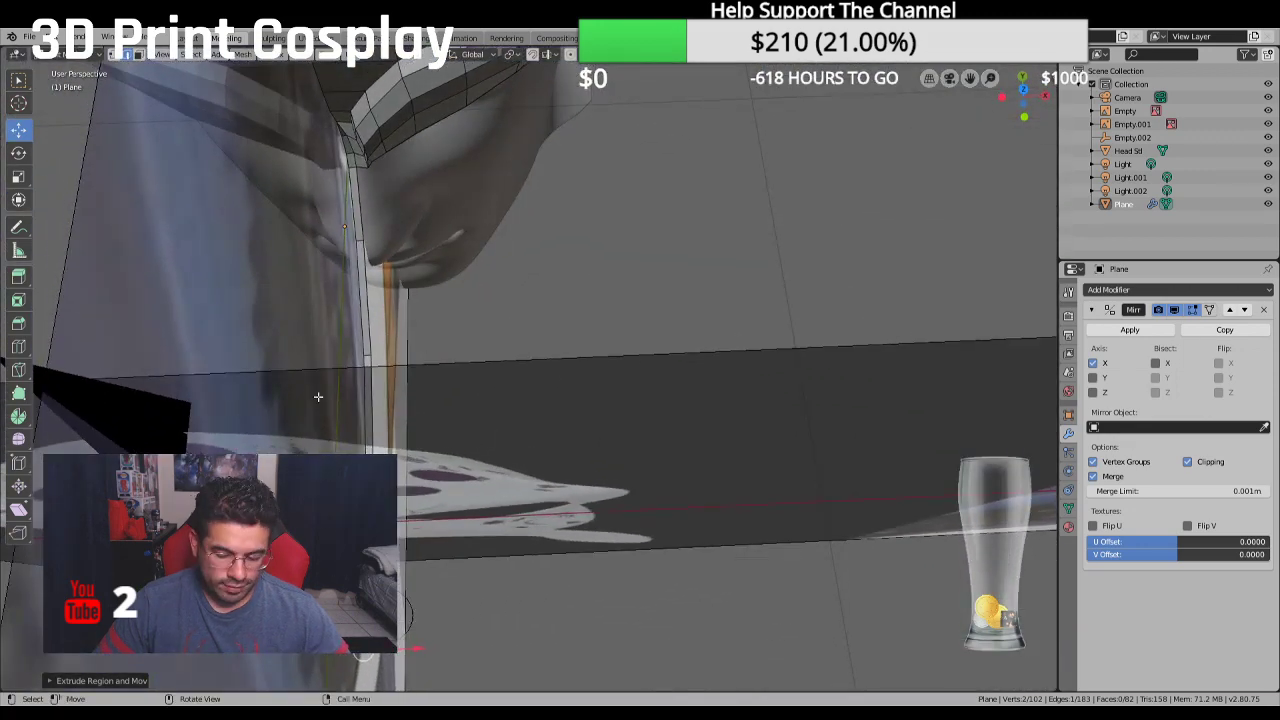
pyautogui.press('KP_1')
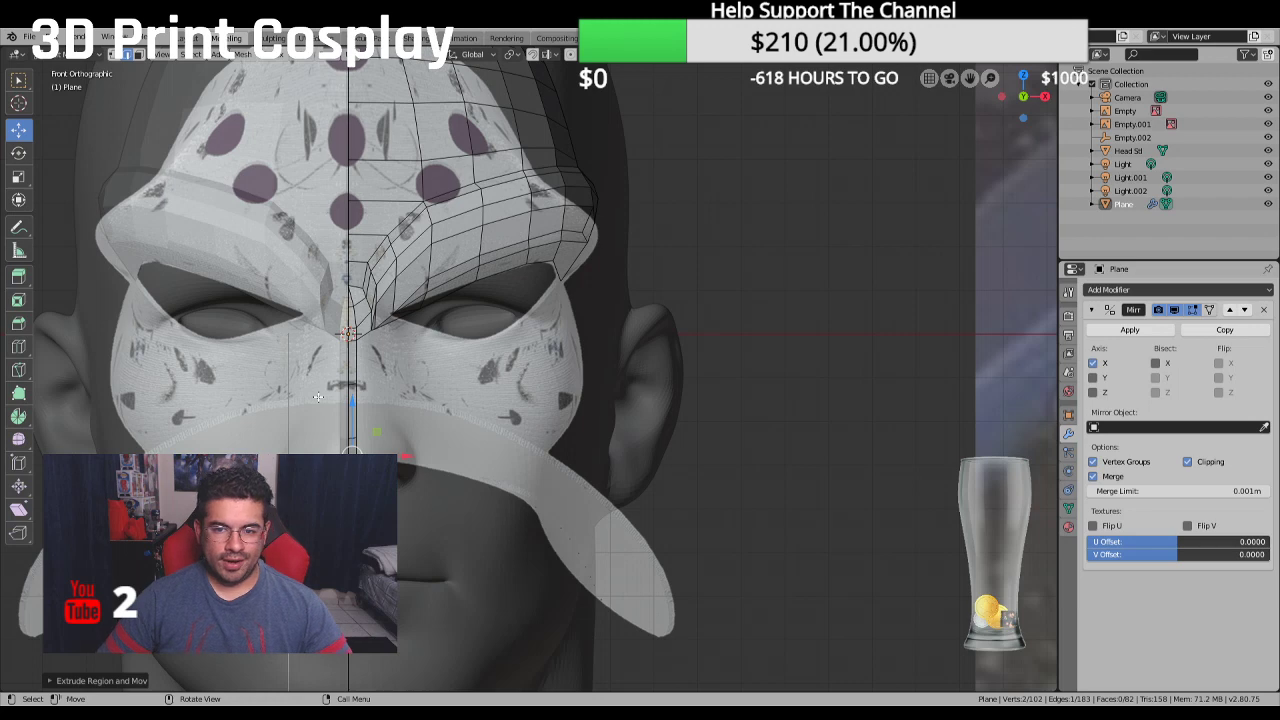
pyautogui.scroll(2, 229, 318)
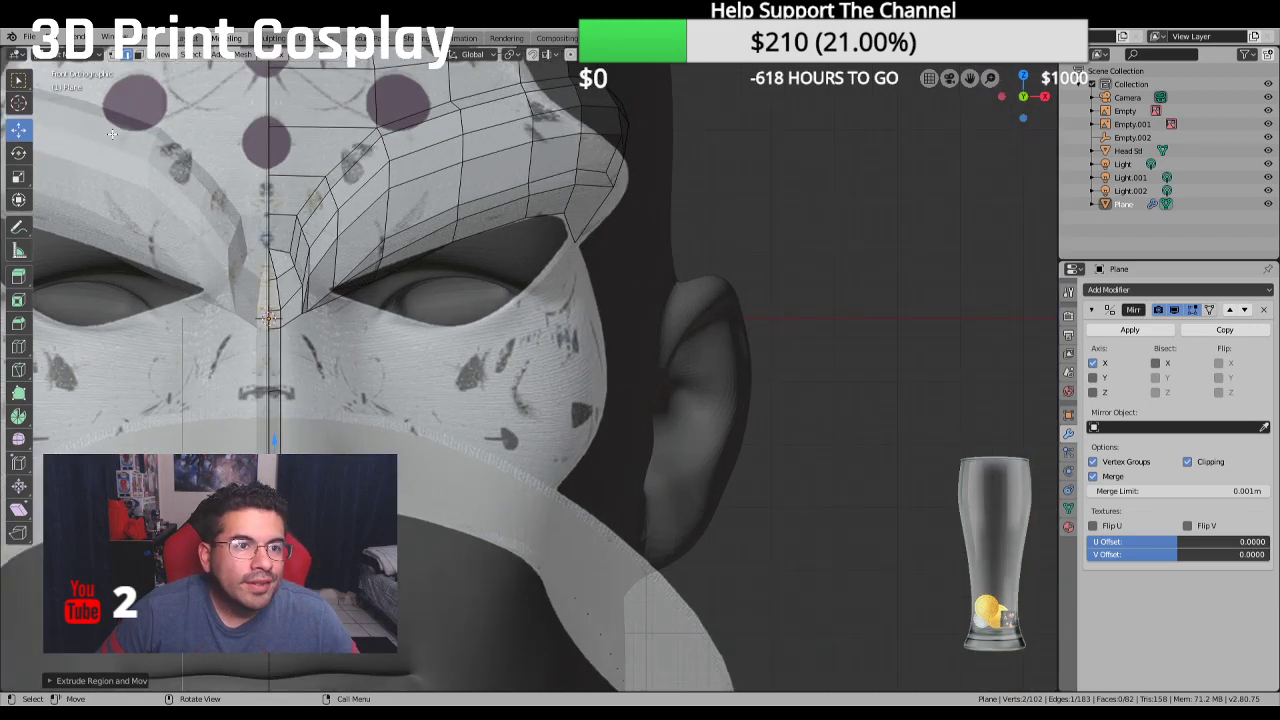
pyautogui.click(115, 55)
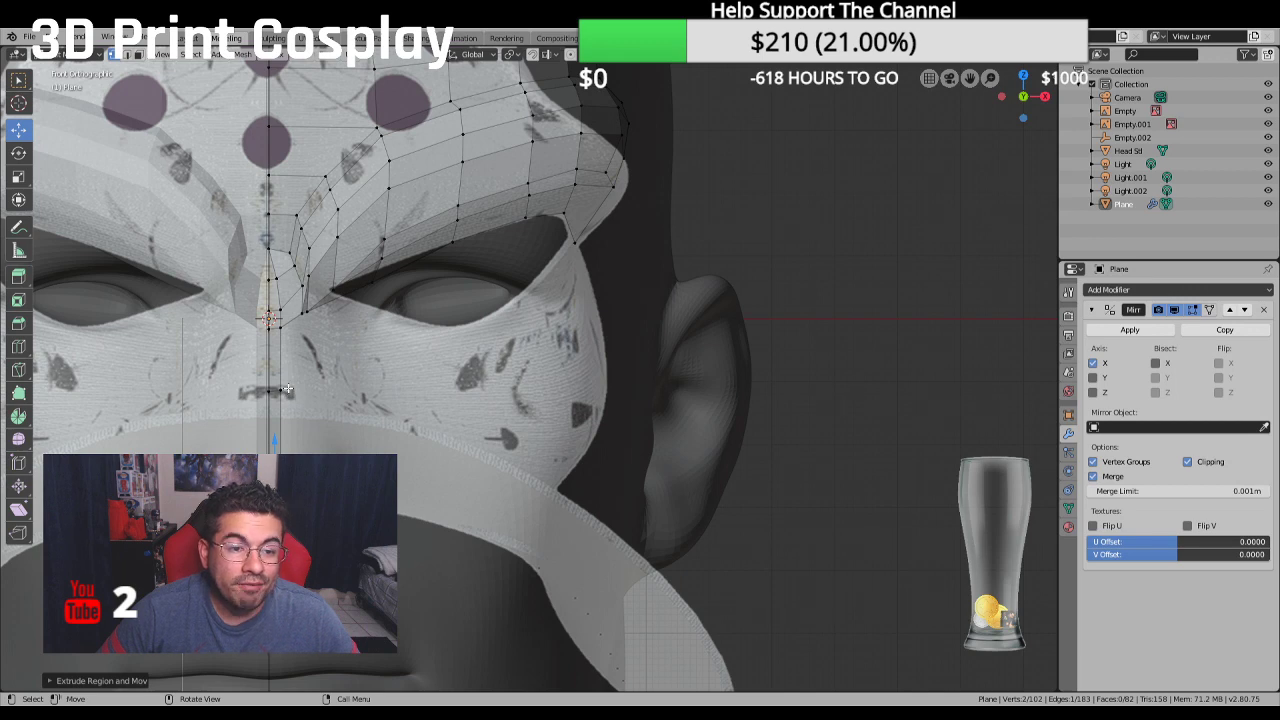
pyautogui.click(283, 326)
pyautogui.moveTo(321, 331); pyautogui.dragTo(328, 332)
pyautogui.click(285, 391)
pyautogui.moveTo(329, 391); pyautogui.dragTo(340, 385)
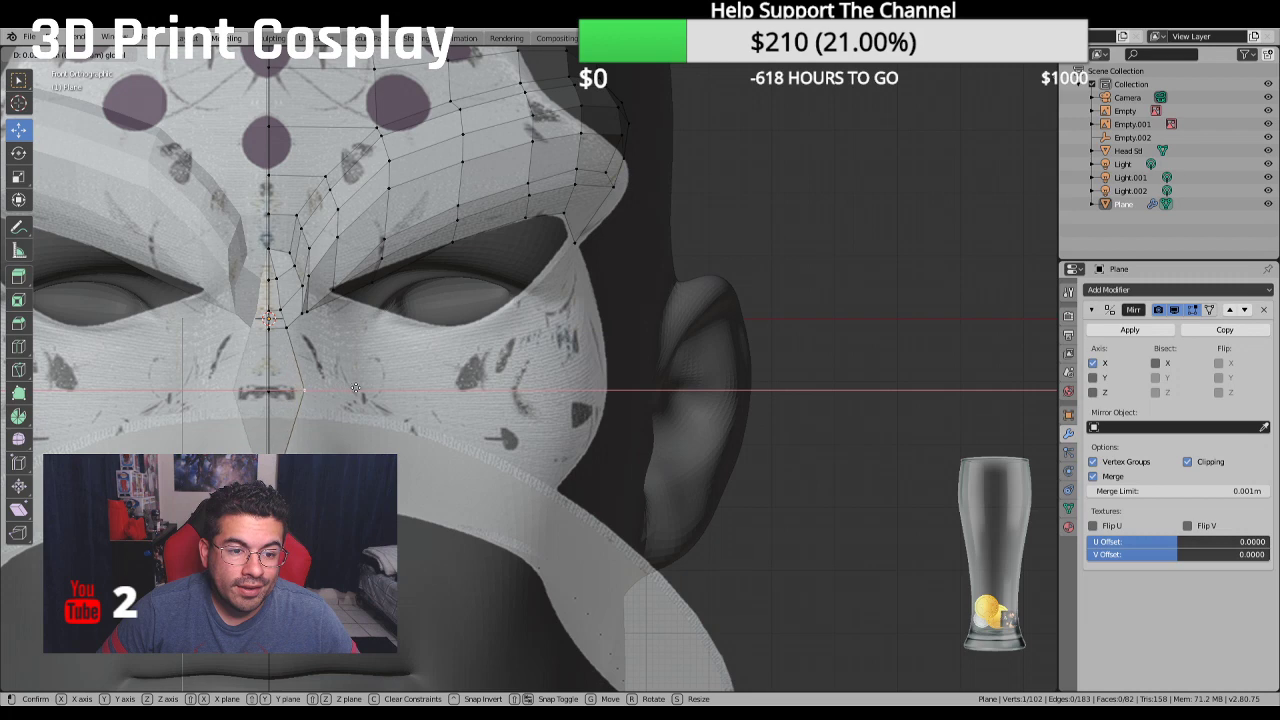
pyautogui.click(356, 389)
# Move the next two outer vertices of the nose strip farther outward along X to widen it toward the tip
pyautogui.click(281, 468)
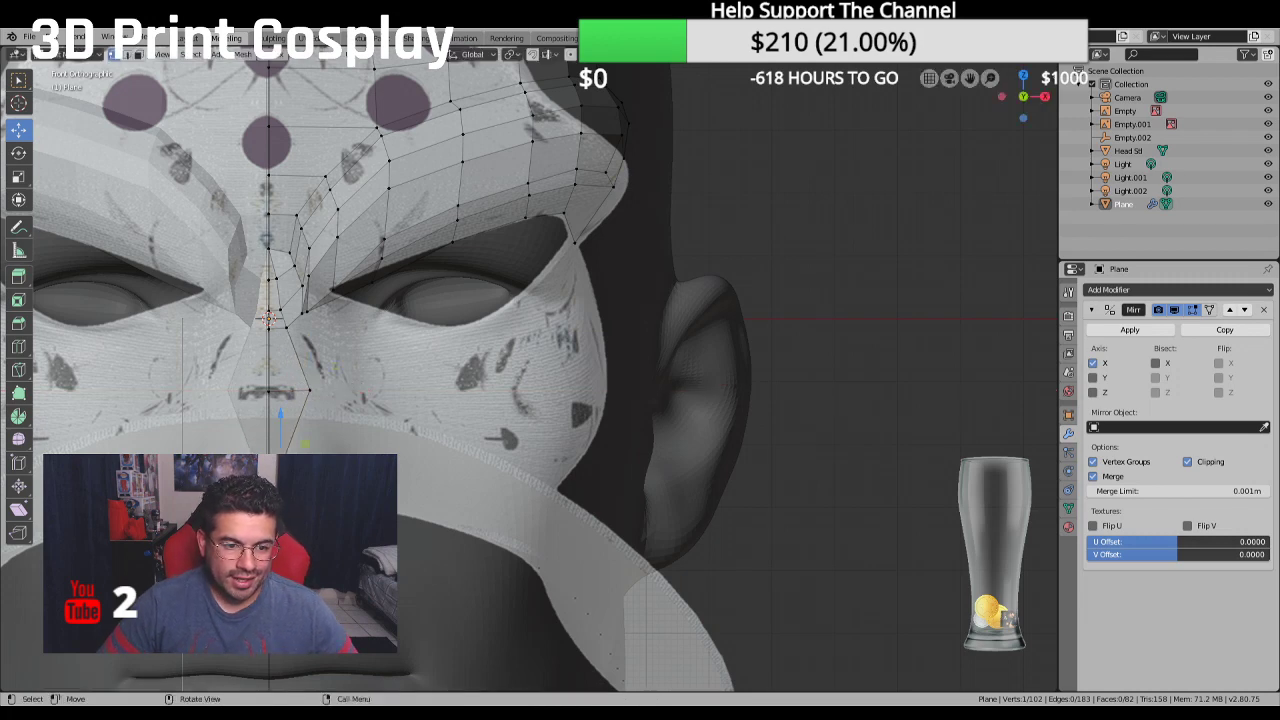
pyautogui.moveTo(280, 440); pyautogui.dragTo(332, 440)
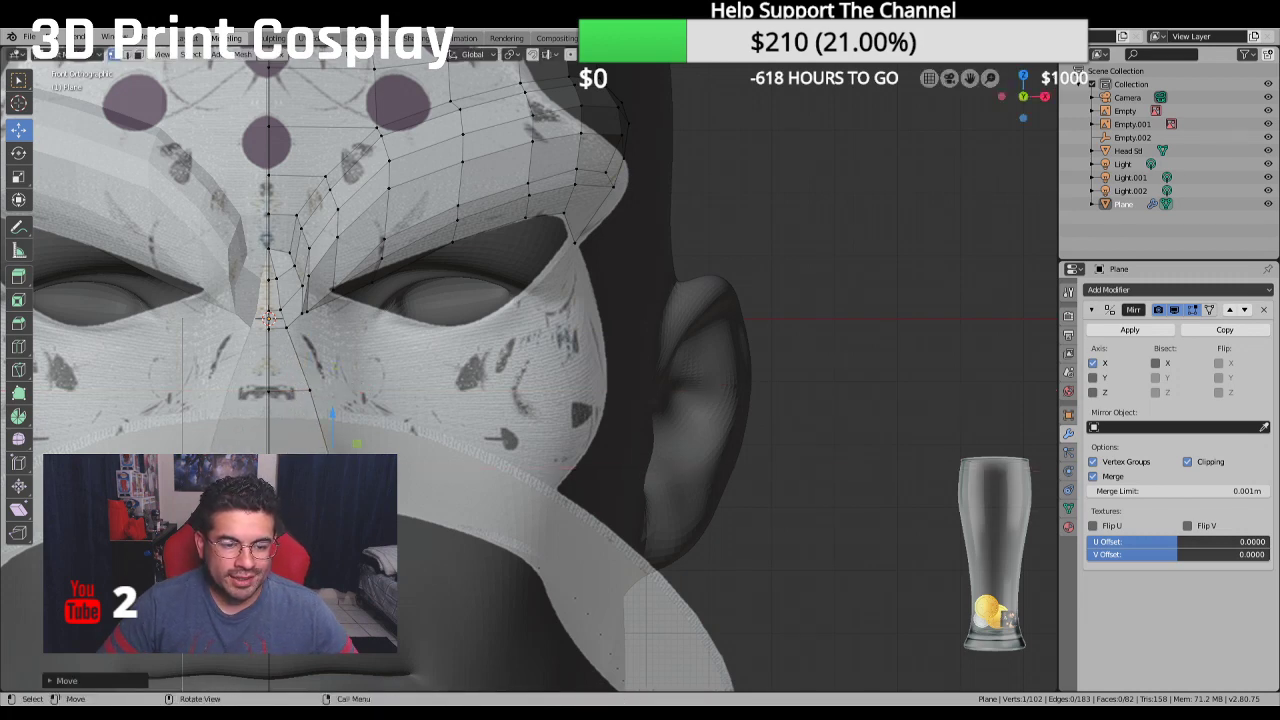
pyautogui.moveTo(370, 415); pyautogui.dragTo(377, 443, button='middle')
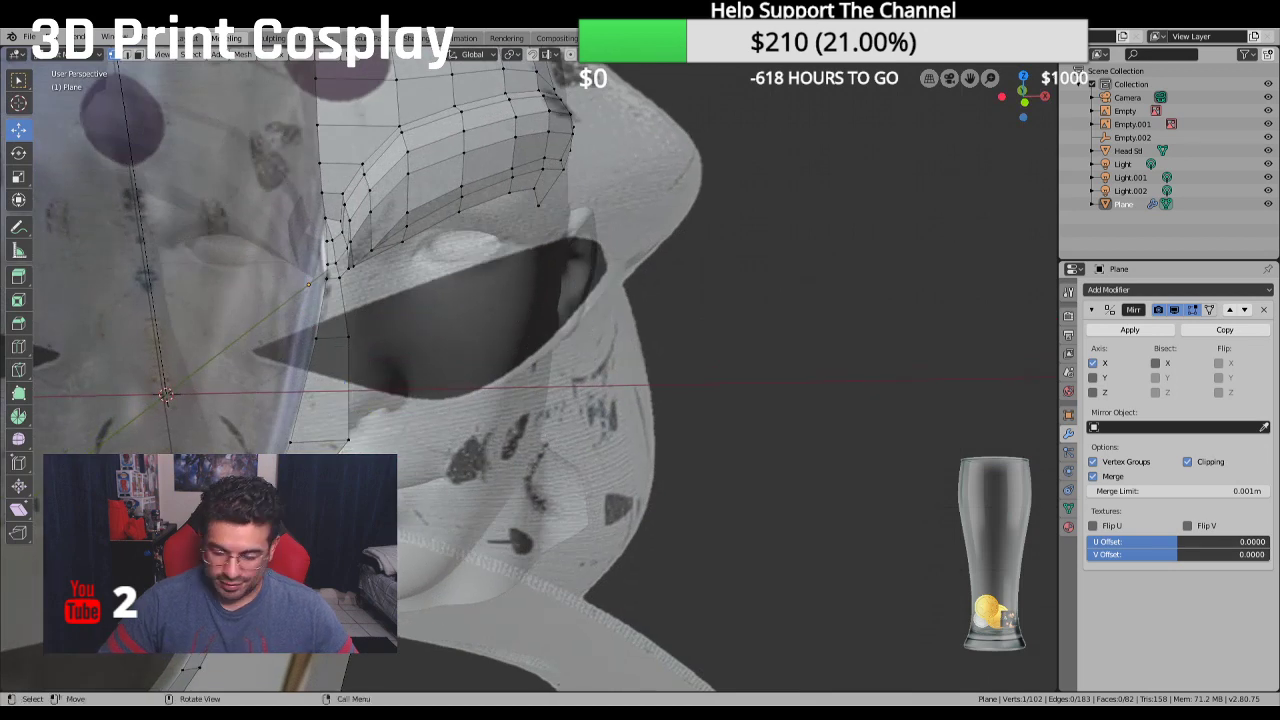
pyautogui.press('KP_1')
pyautogui.press('g')
pyautogui.press('x')
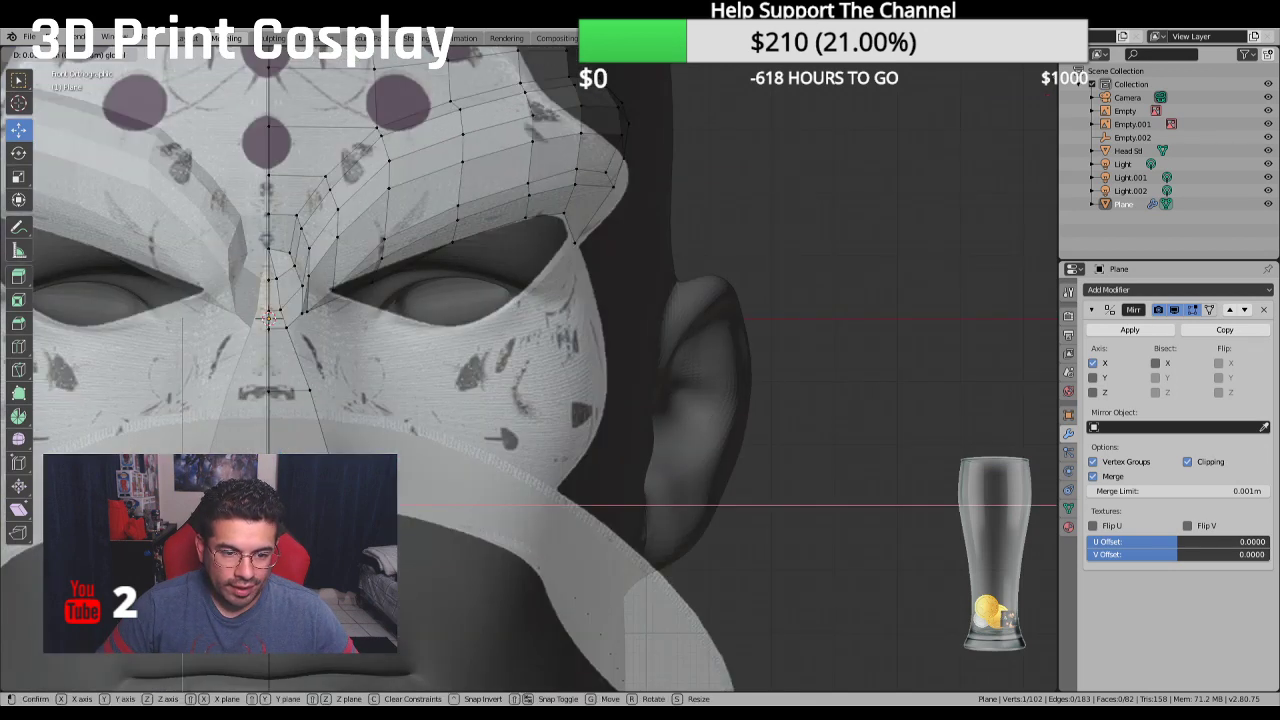
pyautogui.click(408, 514)
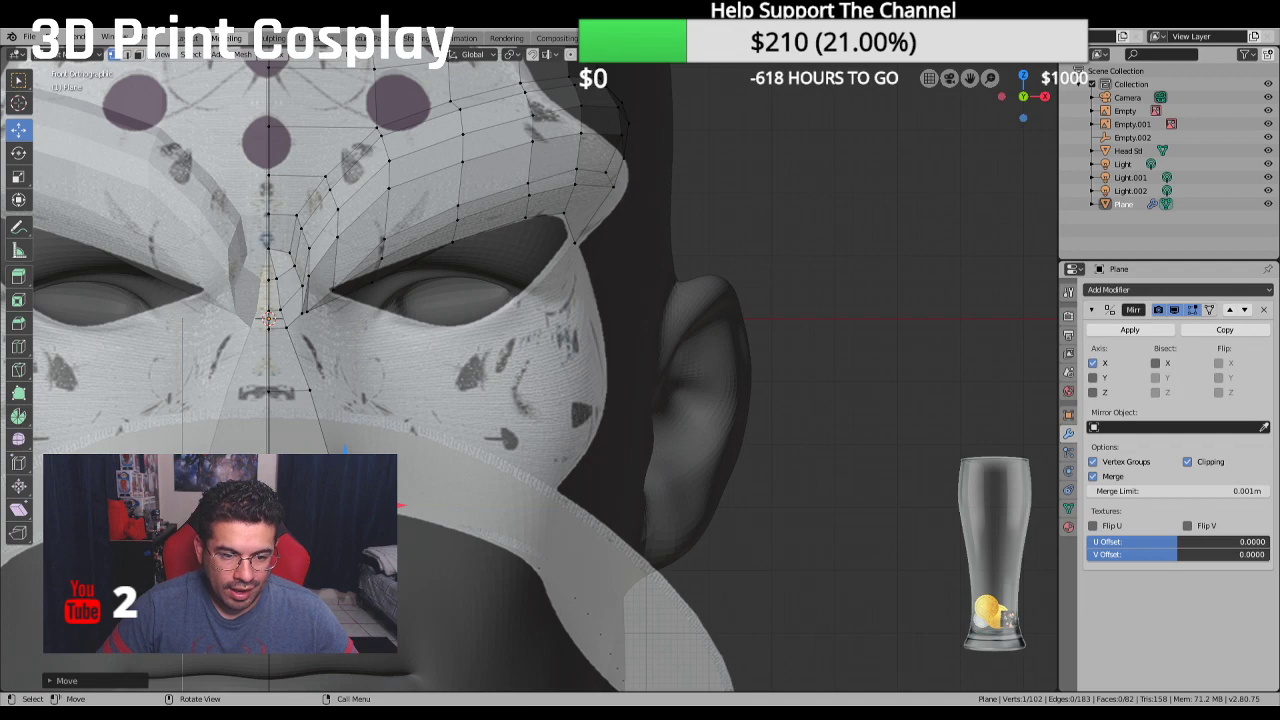
# Widen the nose strip's tip vertex along X, and line up the neighbouring outer vertex with it in top view
pyautogui.moveTo(408, 514); pyautogui.dragTo(420, 552, button='middle')
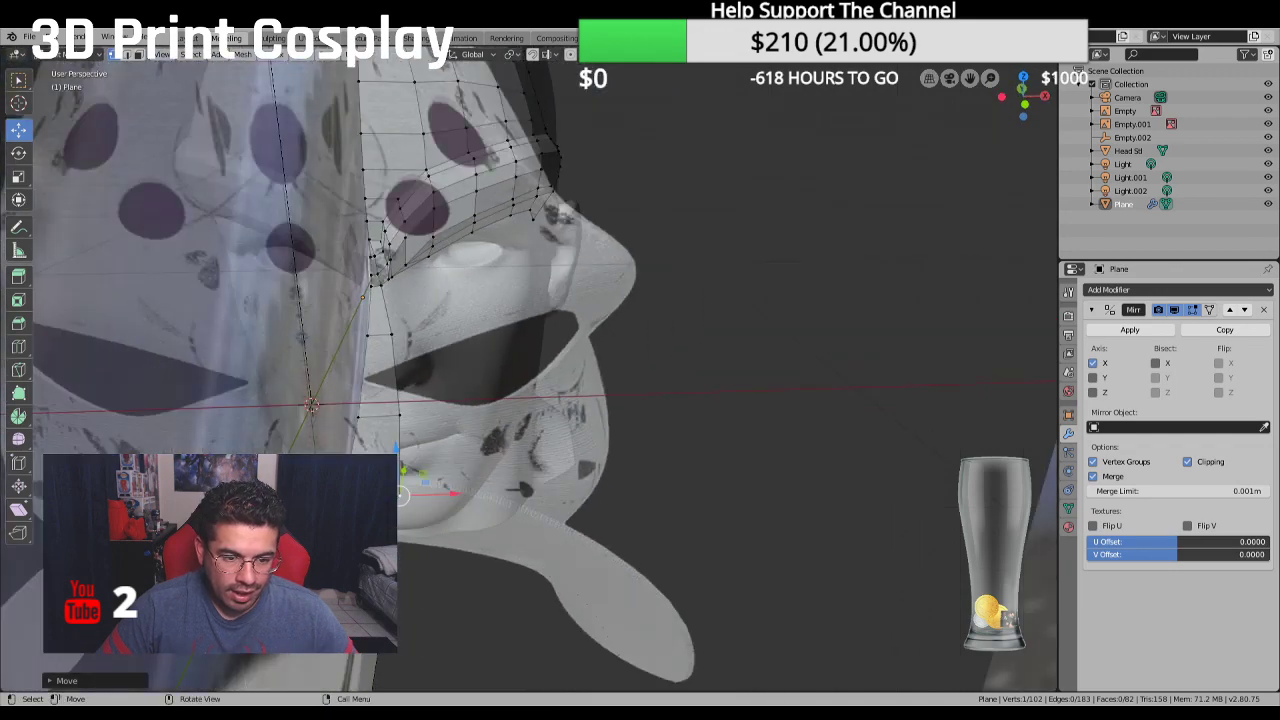
pyautogui.press('KP_3')
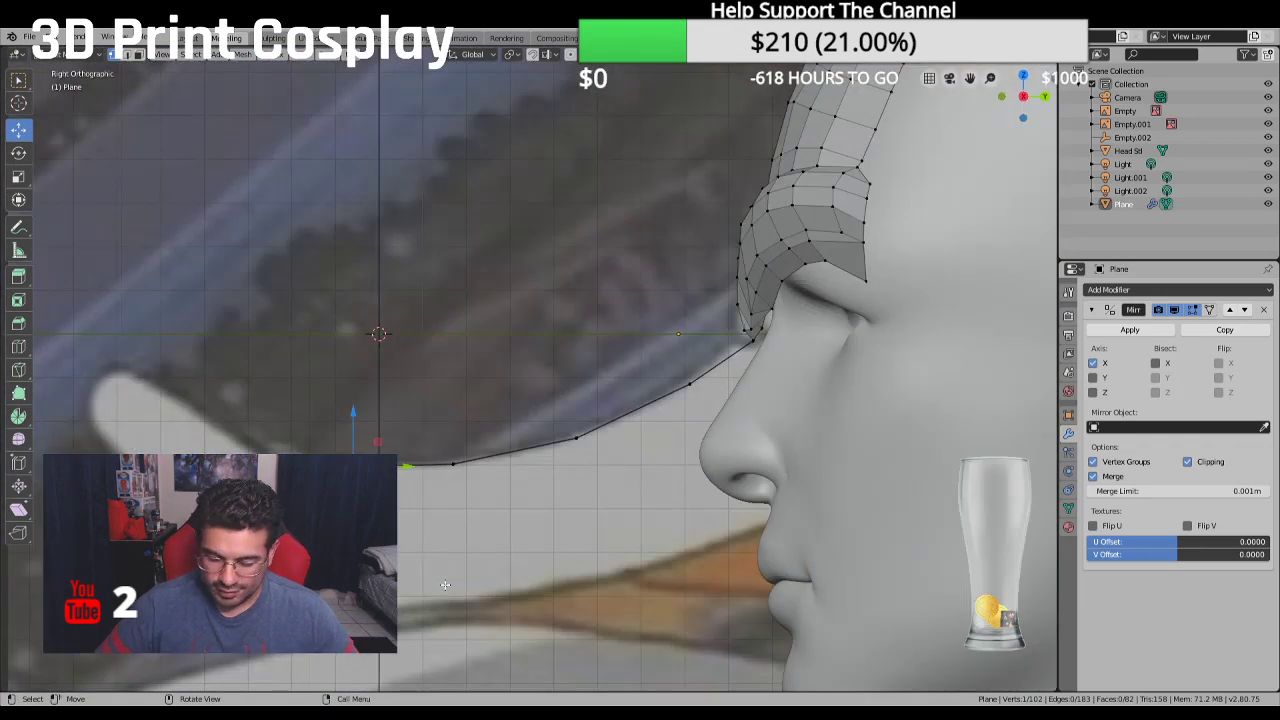
pyautogui.press('KP_1')
pyautogui.moveTo(413, 464); pyautogui.dragTo(497, 458)
pyautogui.click(351, 456)
pyautogui.moveTo(497, 458); pyautogui.dragTo(525, 552, button='middle')
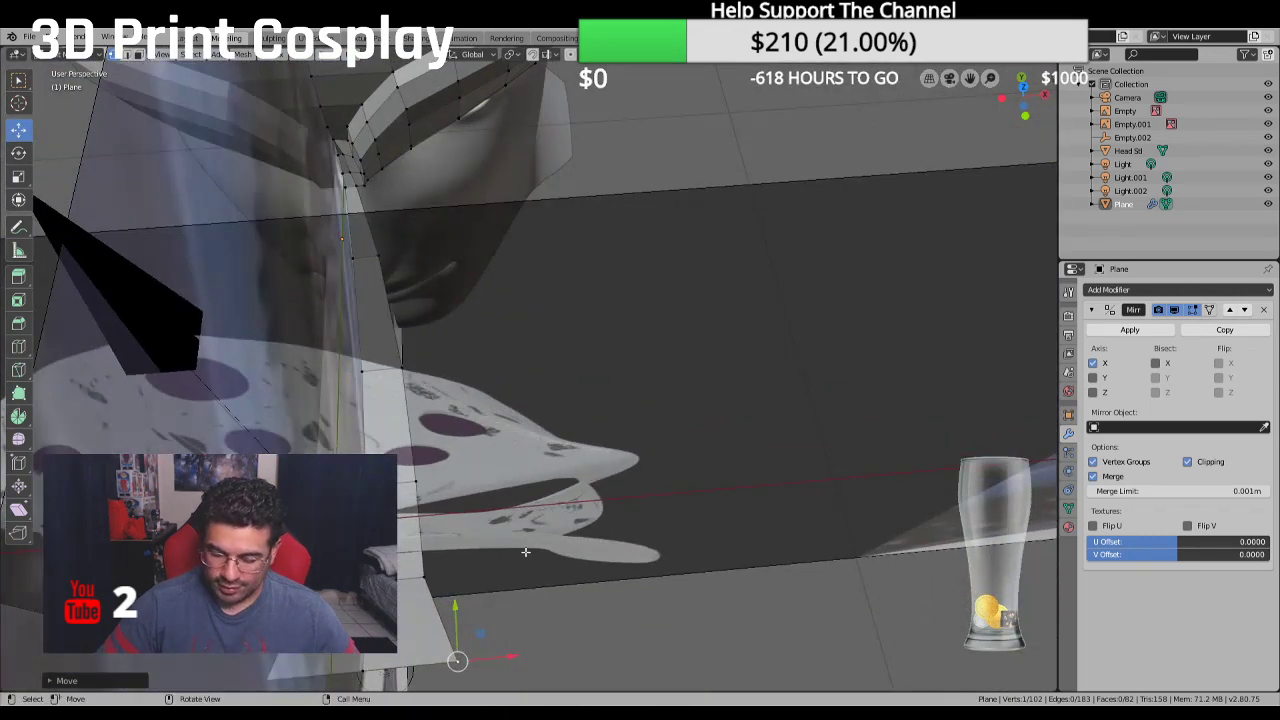
pyautogui.press('KP_7')
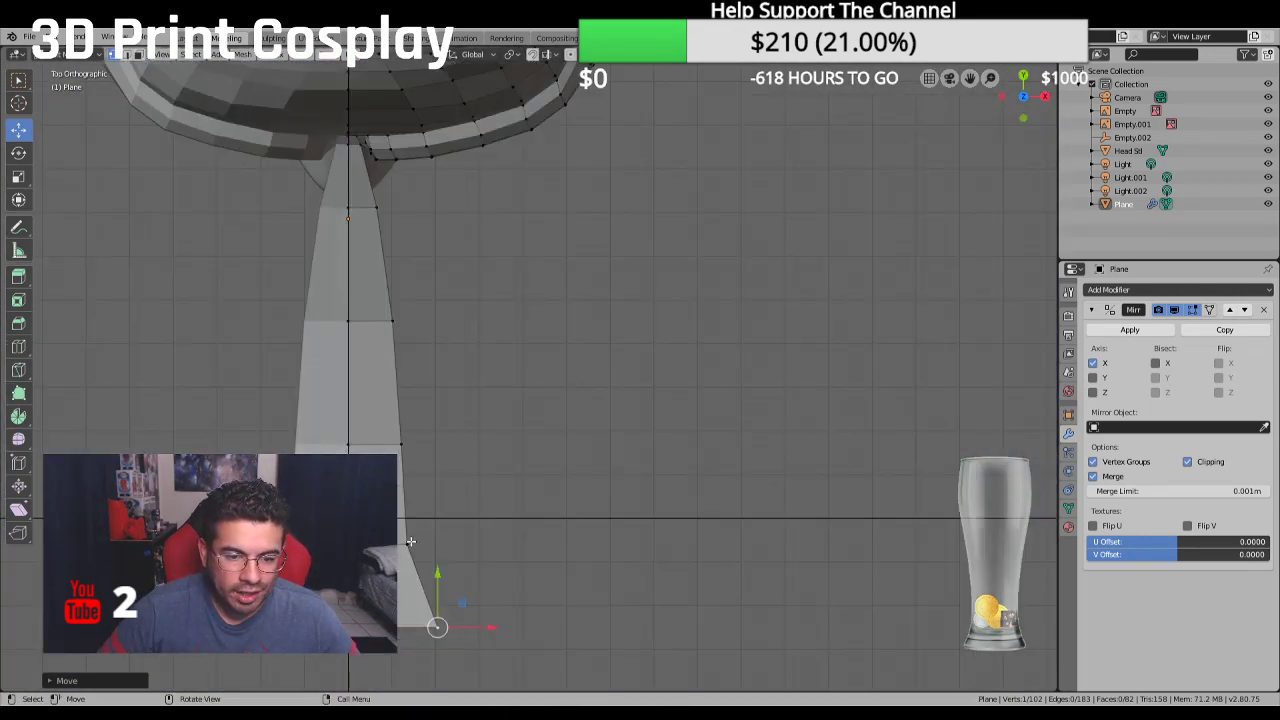
pyautogui.click(411, 542)
pyautogui.moveTo(460, 546); pyautogui.dragTo(475, 546)
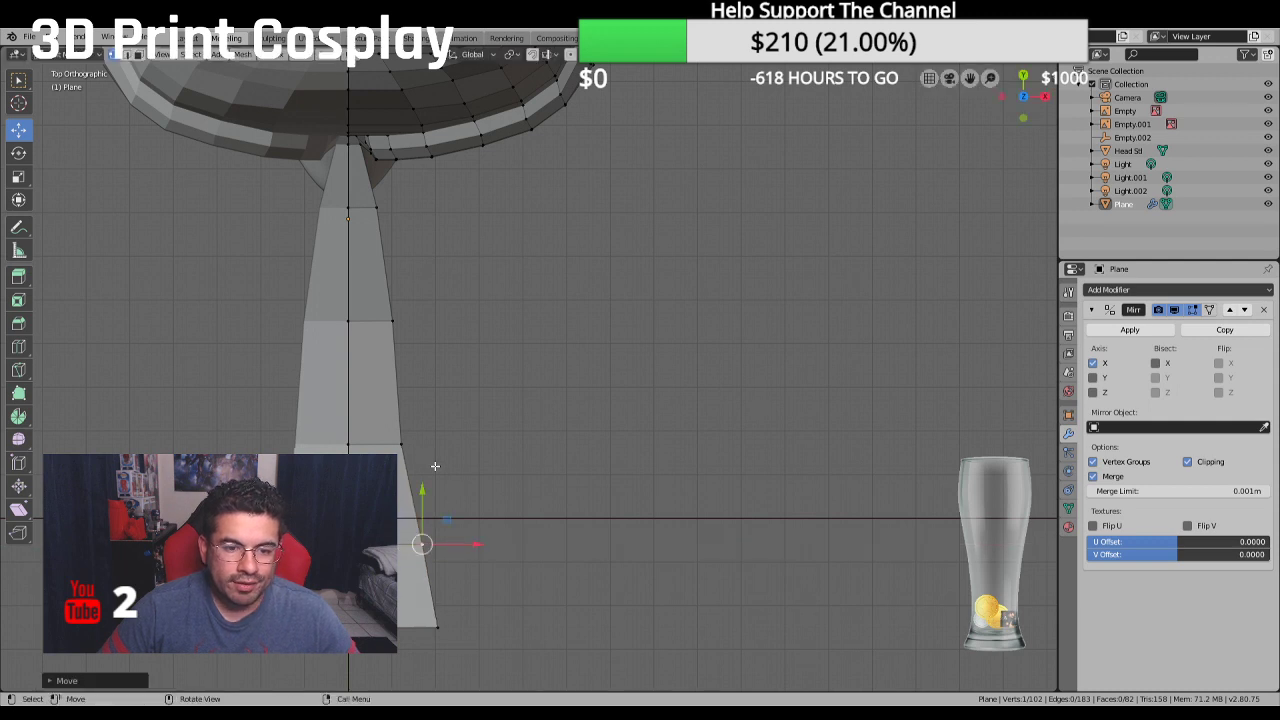
# Adjust the remaining outer vertices along X in top view to give the nose strip an even taper toward the bridge
pyautogui.click(415, 432)
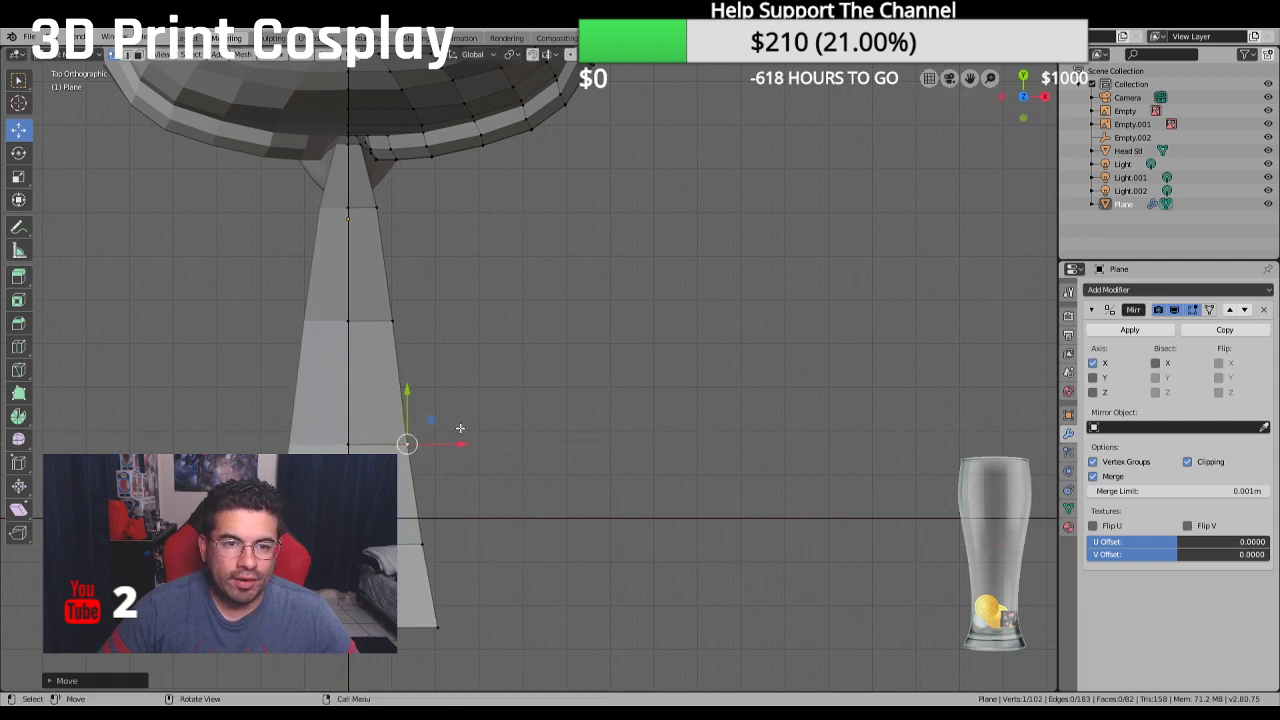
pyautogui.click(394, 321)
pyautogui.moveTo(442, 320); pyautogui.dragTo(443, 321)
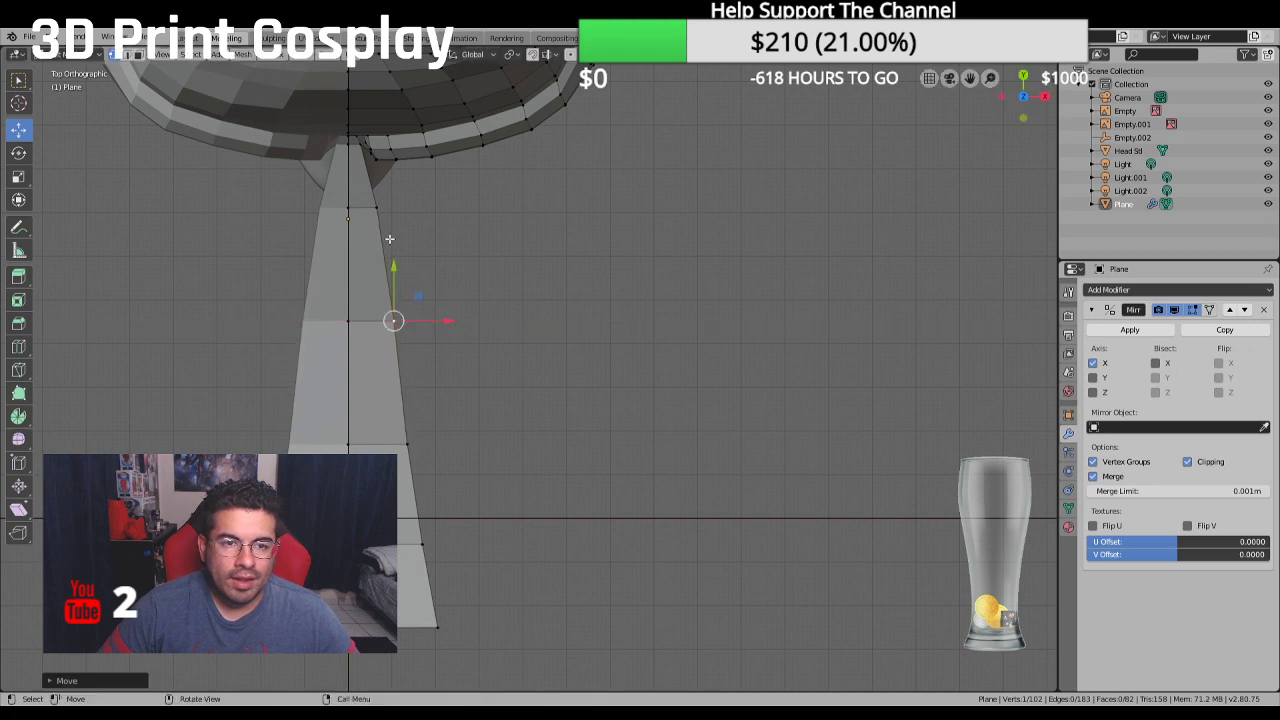
pyautogui.click(378, 206)
pyautogui.moveTo(420, 207); pyautogui.dragTo(414, 209)
pyautogui.click(391, 320)
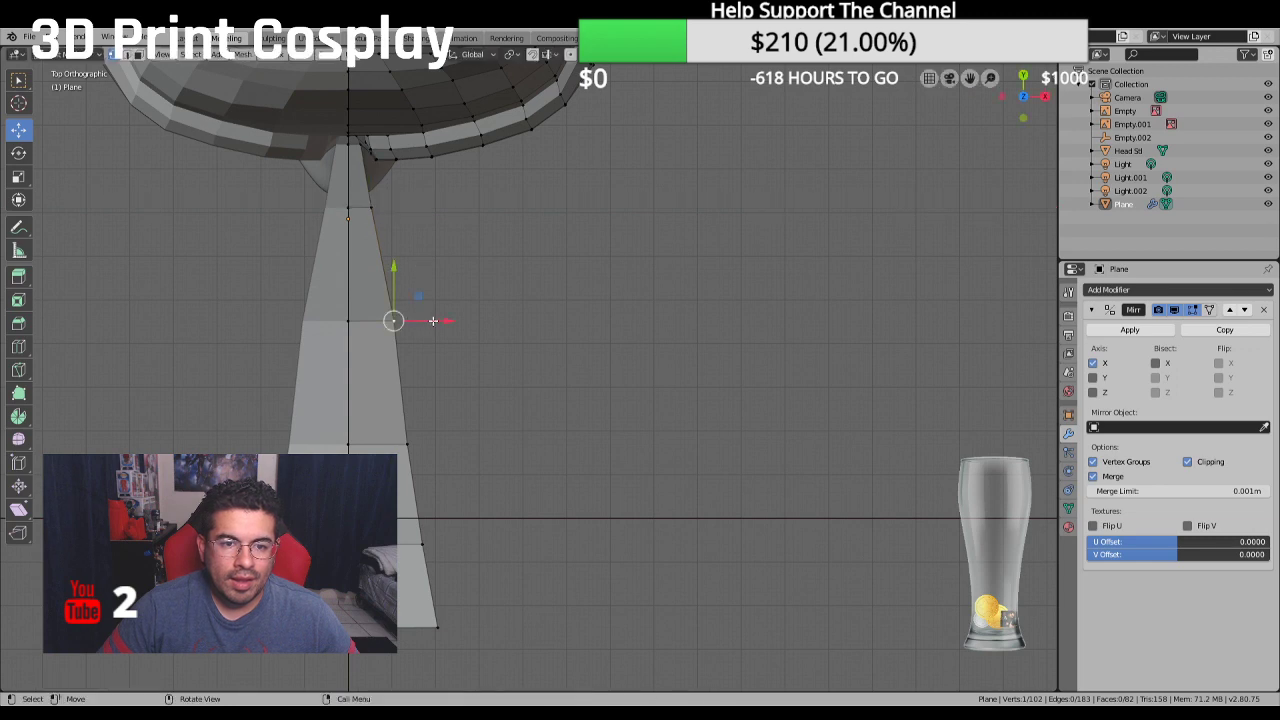
pyautogui.moveTo(432, 319); pyautogui.dragTo(437, 322)
# Select the two end vertices at the nose strip's tip and extrude them forward as a new segment
pyautogui.moveTo(437, 330); pyautogui.dragTo(293, 245, button='middle')
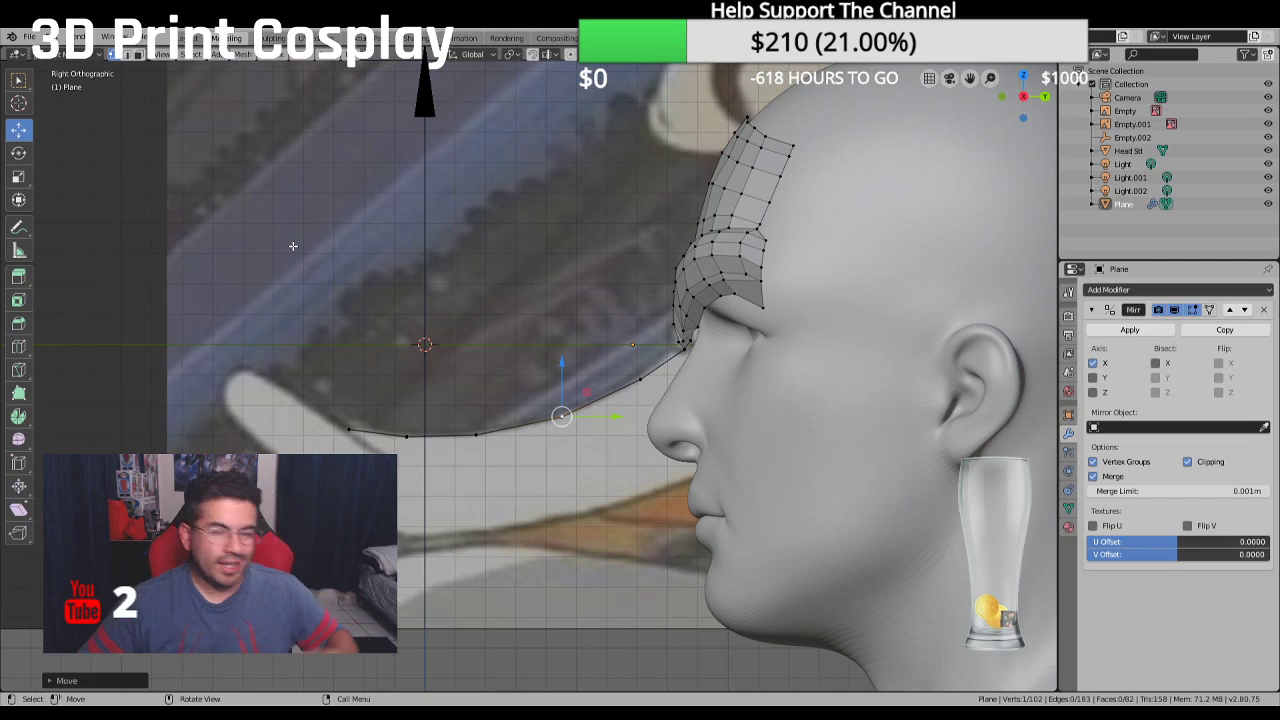
pyautogui.moveTo(334, 214); pyautogui.dragTo(553, 275, button='middle')
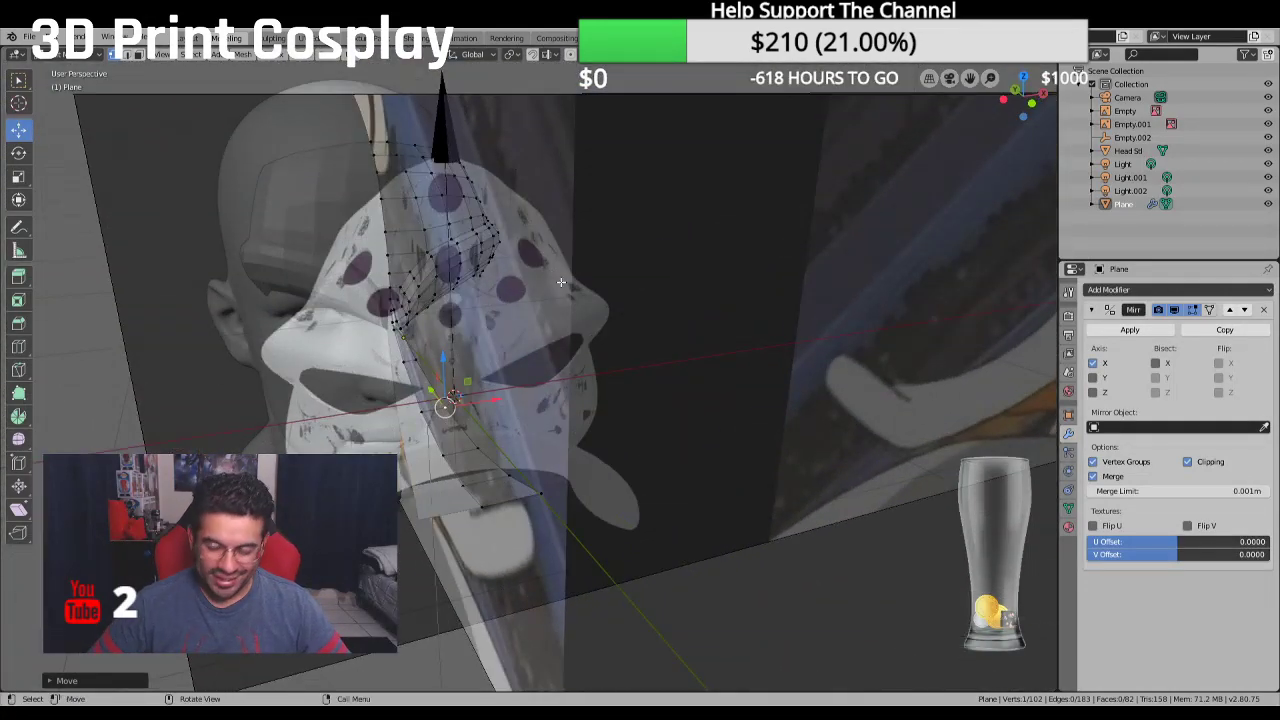
pyautogui.keyDown('shift'); pyautogui.rightClick(481, 506); pyautogui.keyUp('shift')
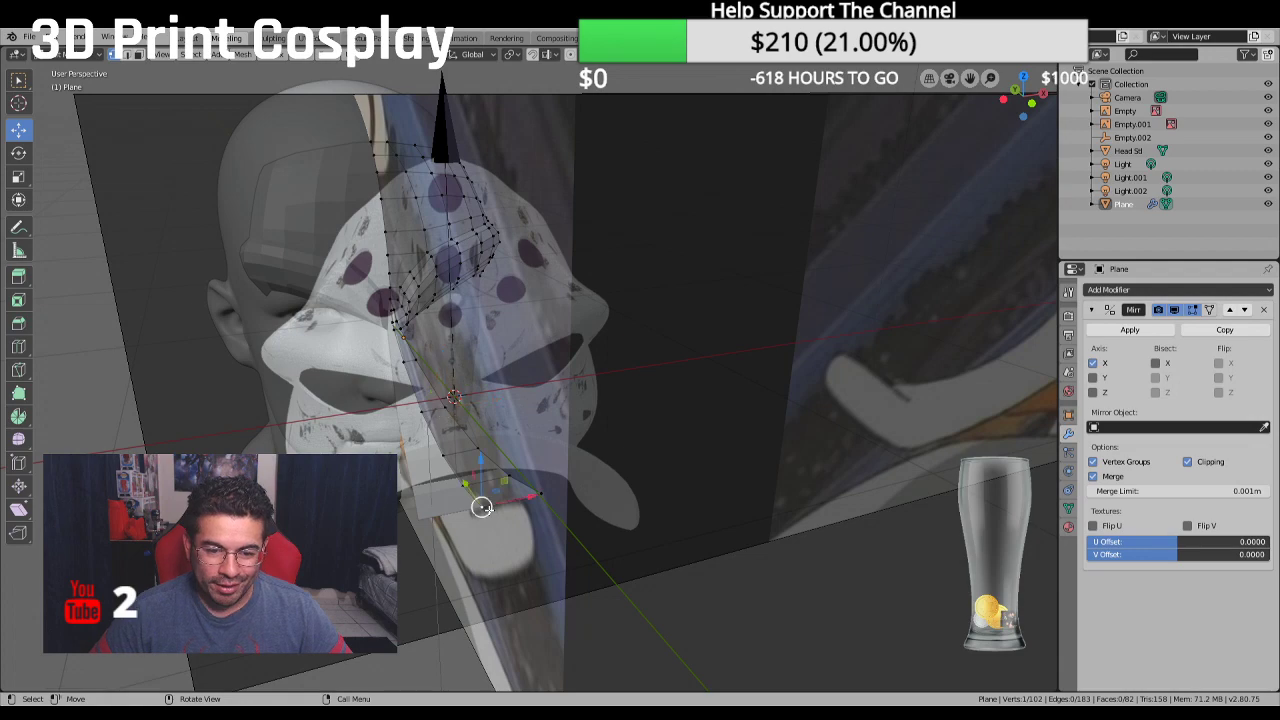
pyautogui.moveTo(651, 491); pyautogui.dragTo(425, 458, button='middle')
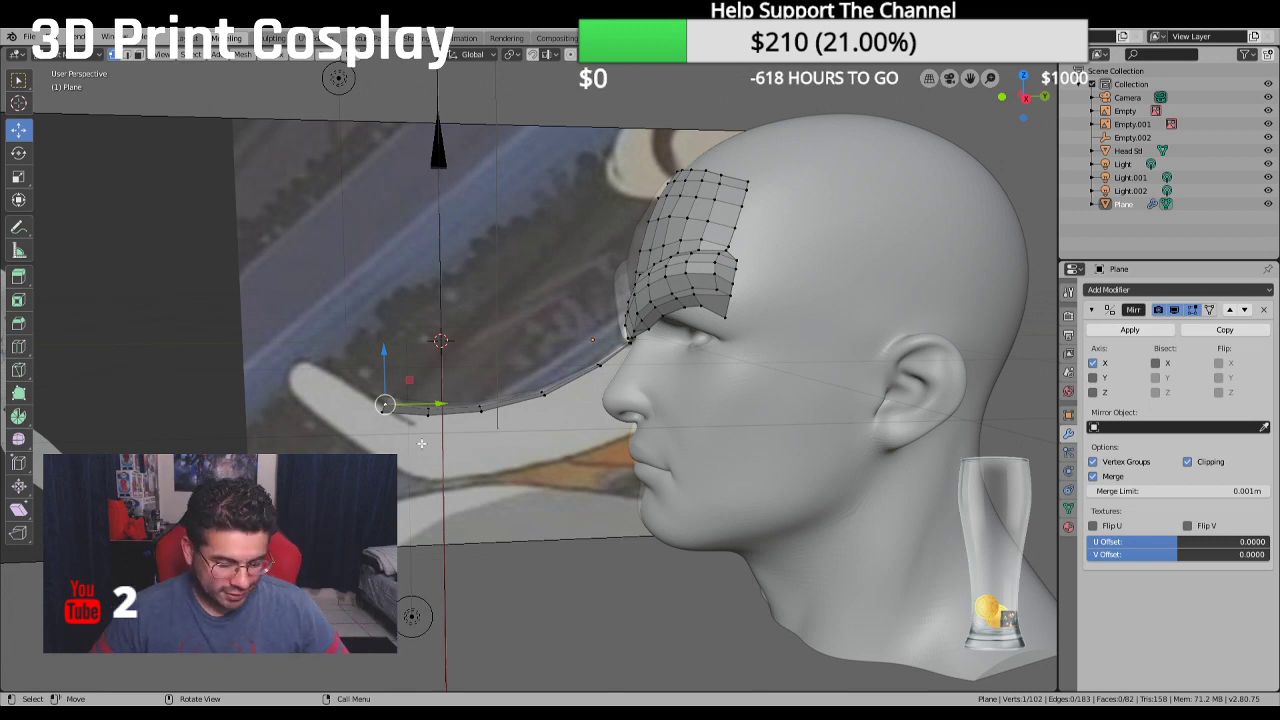
pyautogui.keyDown('shift'); pyautogui.click(388, 427); pyautogui.keyUp('shift')
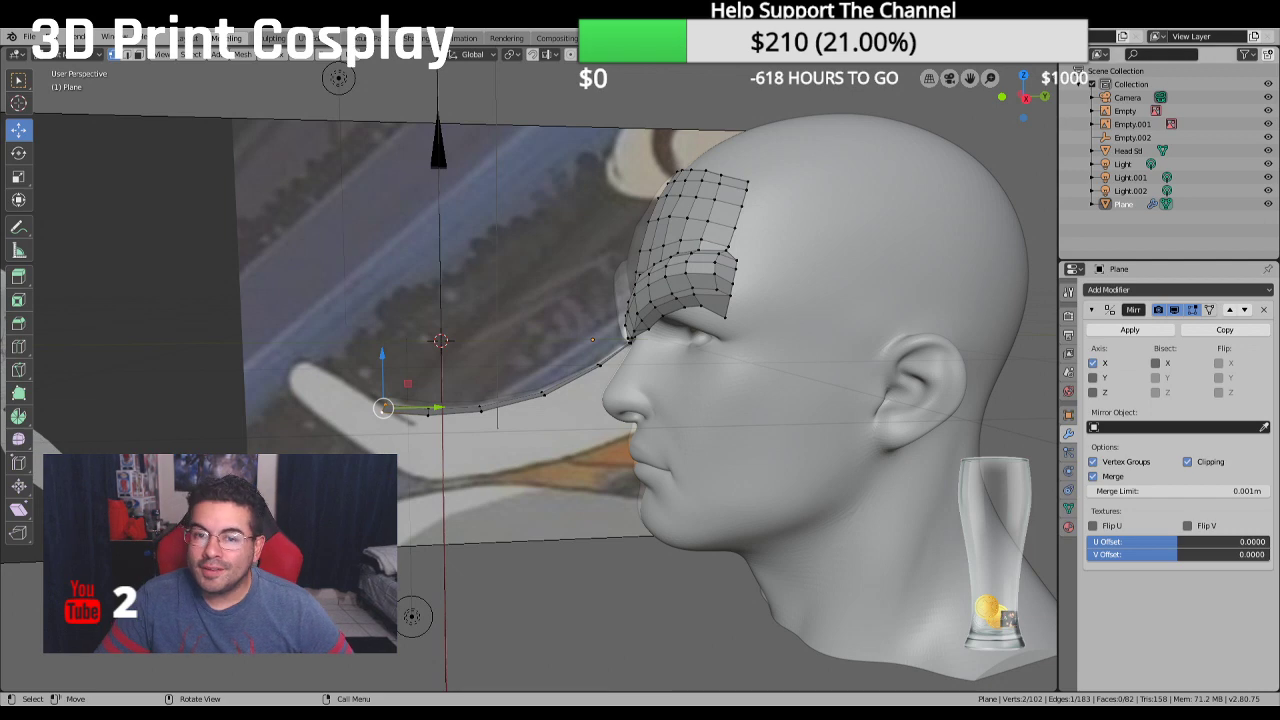
pyautogui.moveTo(502, 406); pyautogui.dragTo(496, 460, button='middle')
pyautogui.press('w')
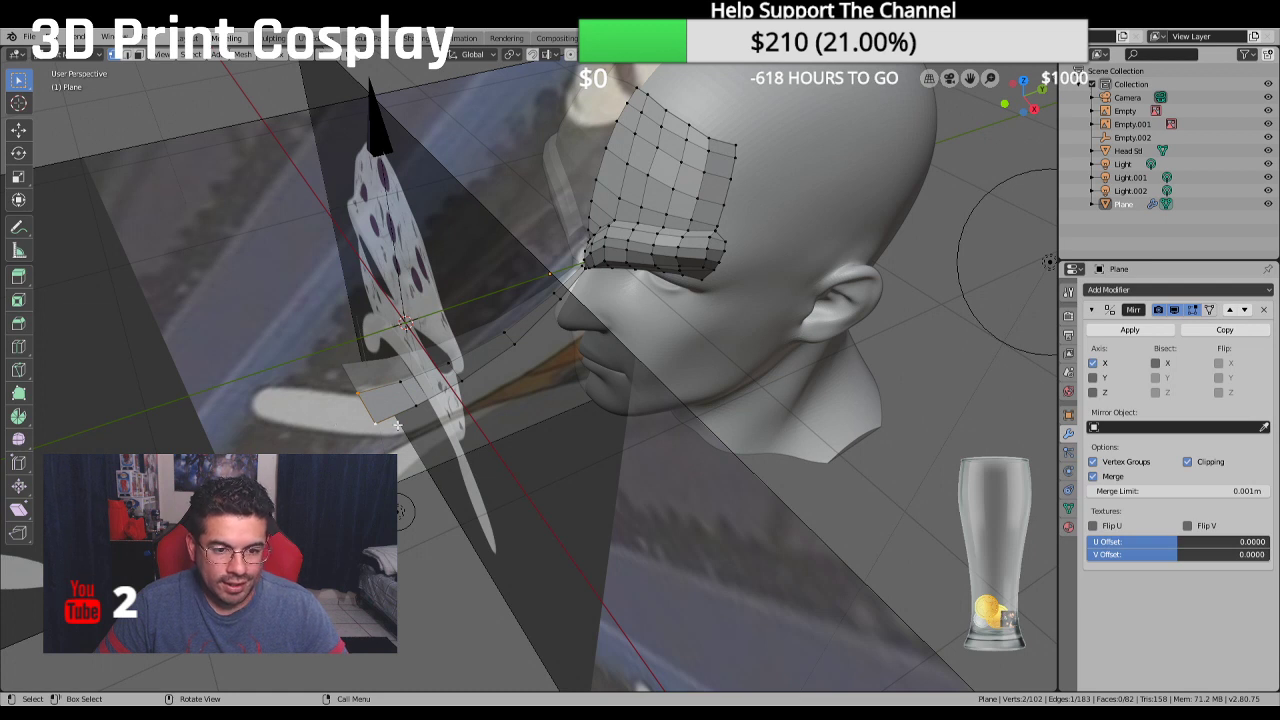
pyautogui.press('e')
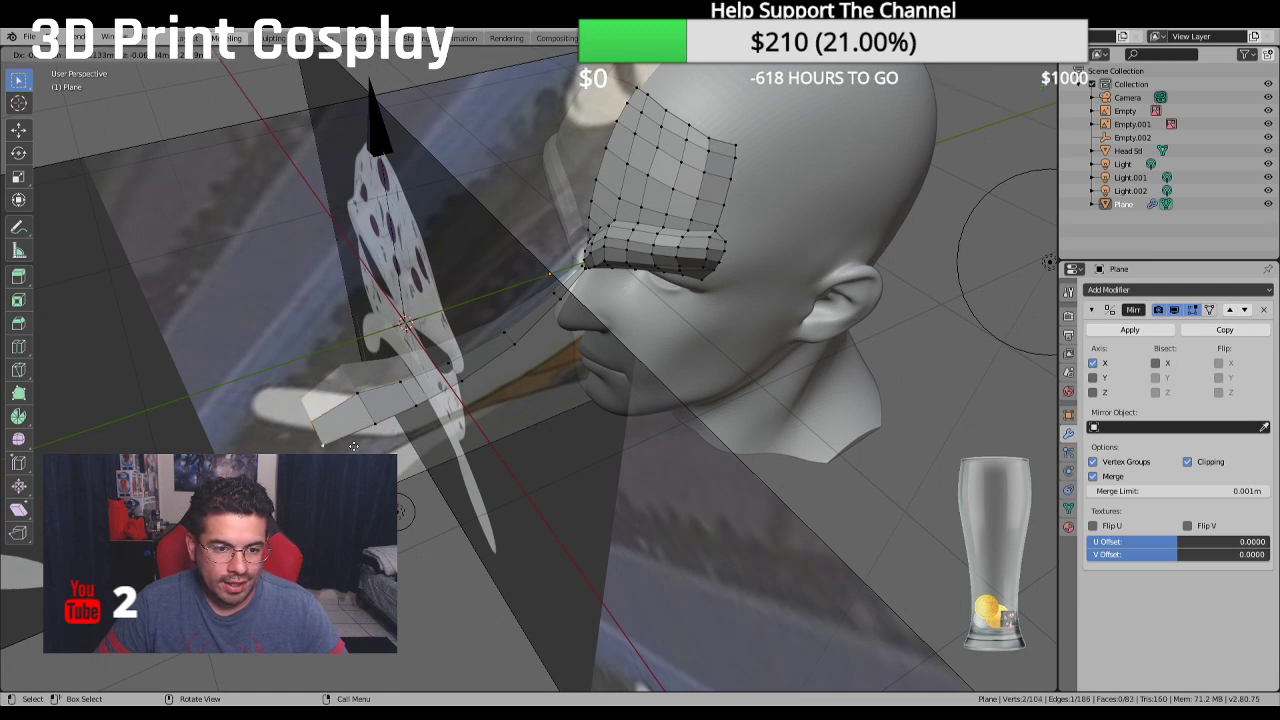
pyautogui.click(355, 448)
pyautogui.moveTo(355, 448); pyautogui.dragTo(341, 371, button='middle')
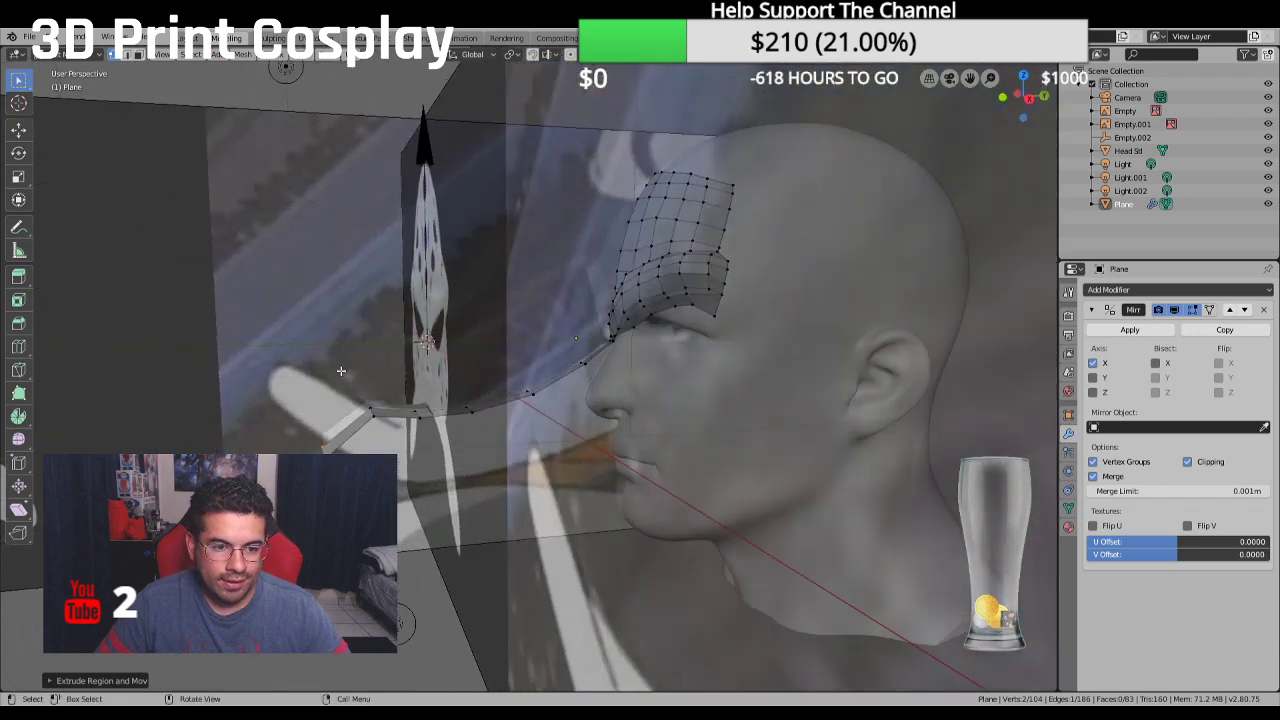
# Raise and shift the extruded tip edge in right view to follow the reference's upward-curving outline
pyautogui.click(18, 128)
pyautogui.moveTo(324, 397); pyautogui.dragTo(302, 330)
pyautogui.press('KP_3')
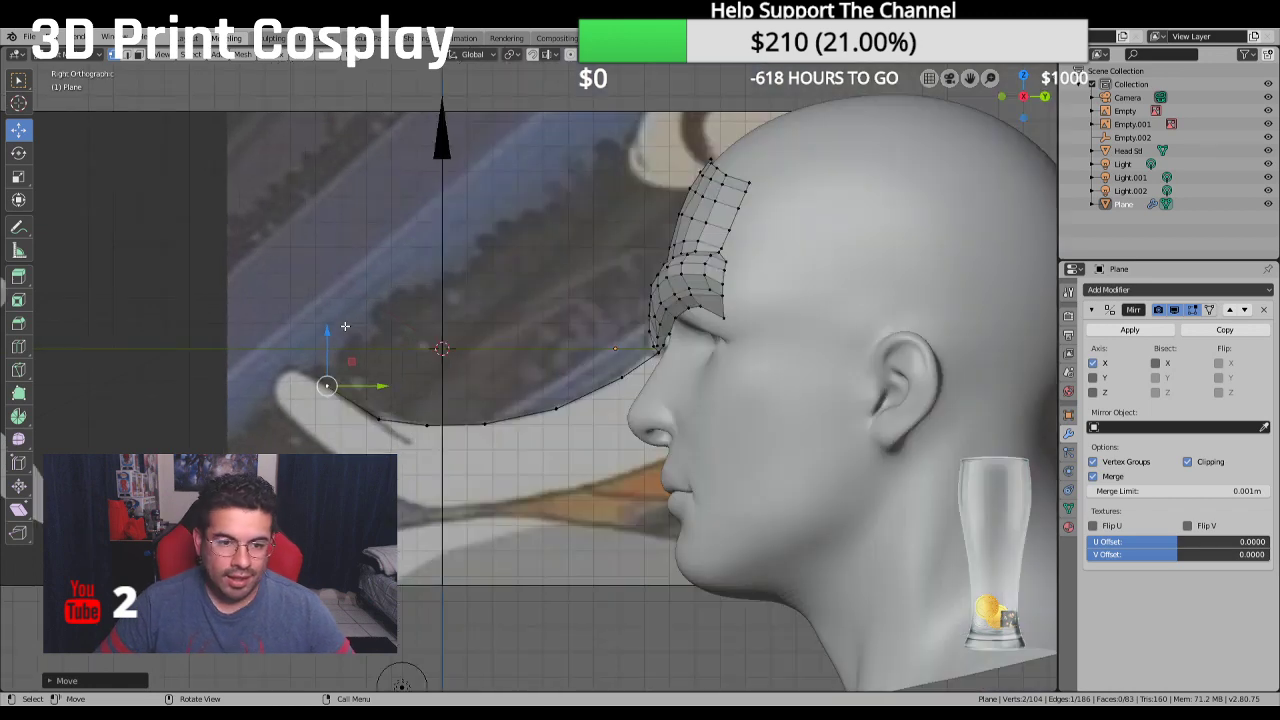
pyautogui.scroll(-1, 343, 350)
pyautogui.scroll(1, 343, 350)
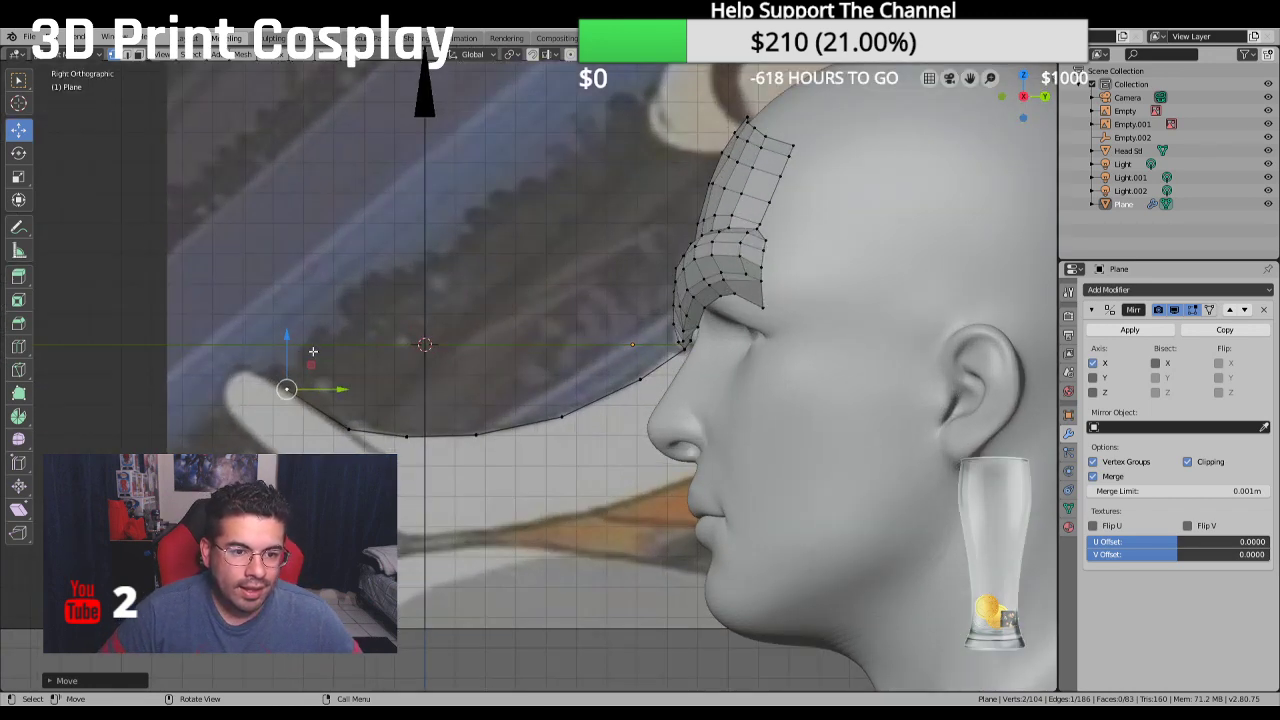
pyautogui.moveTo(287, 339); pyautogui.dragTo(279, 334)
pyautogui.moveTo(286, 385); pyautogui.dragTo(263, 375)
# Widen the extruded nose strip tip's outer vertex along X in top view to continue the strip's taper
pyautogui.moveTo(263, 375); pyautogui.dragTo(426, 467, button='middle')
pyautogui.press('KP_7')
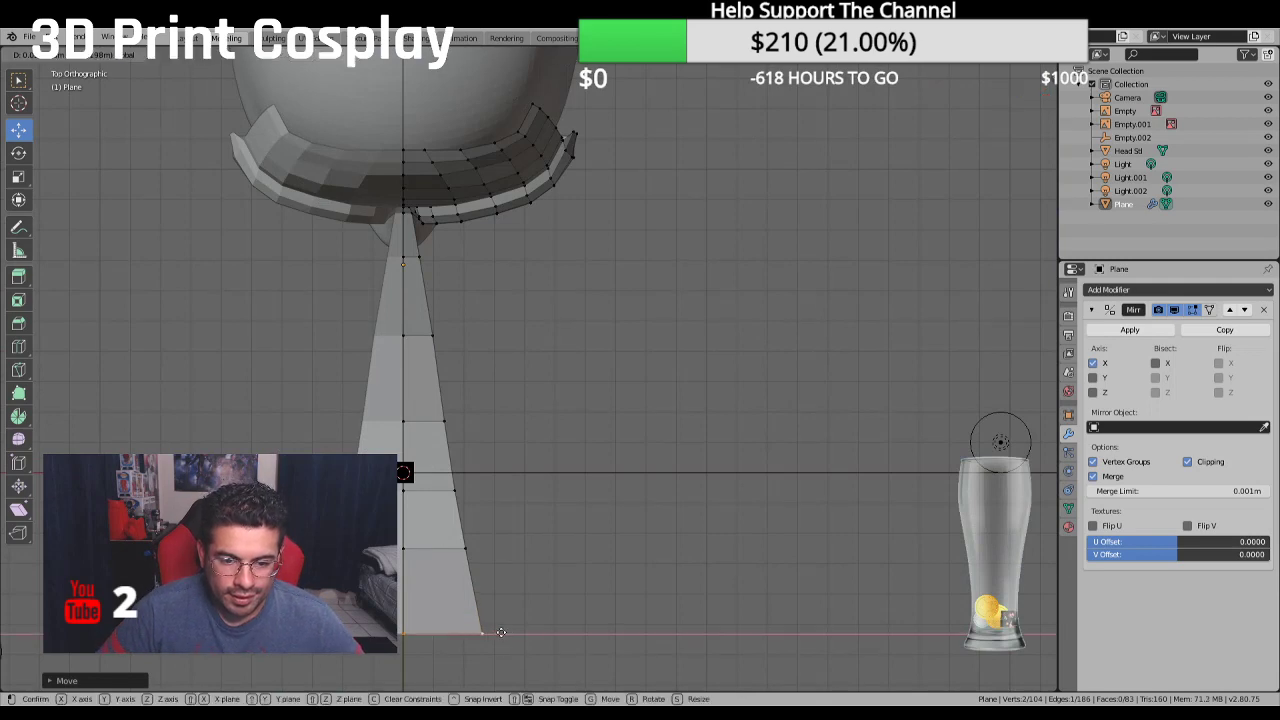
pyautogui.moveTo(527, 623); pyautogui.dragTo(499, 403, button='middle')
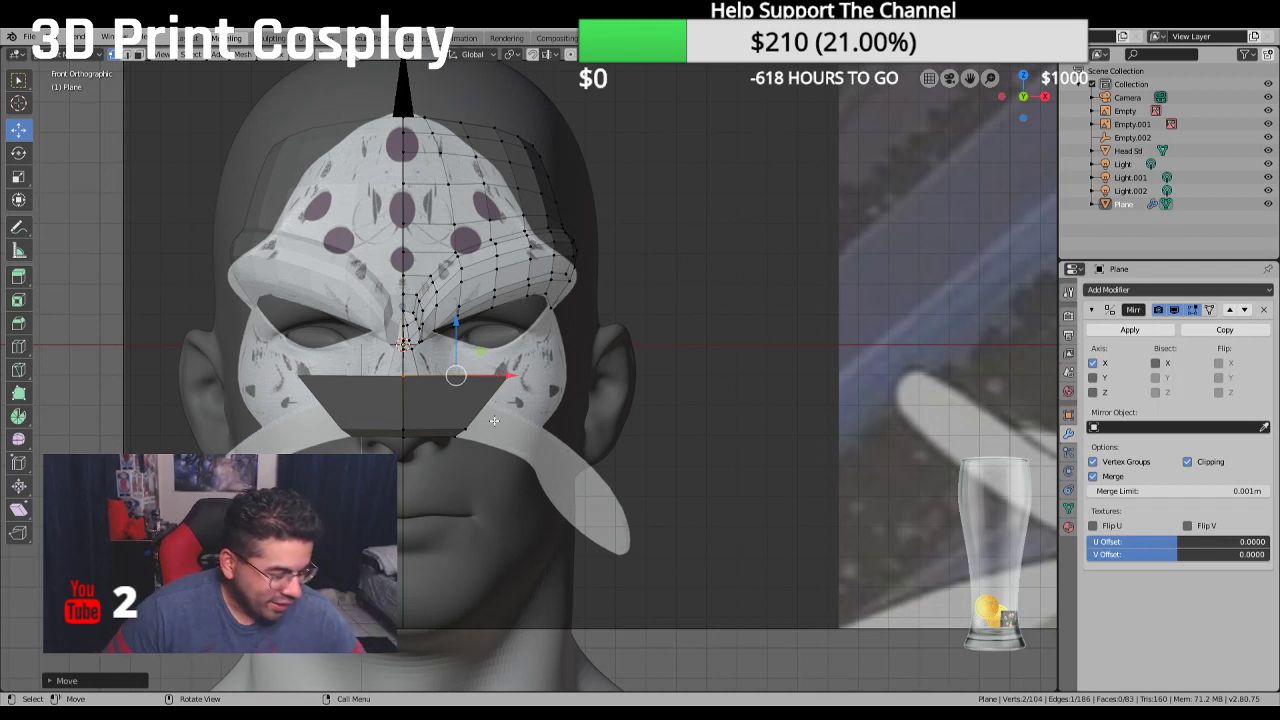
pyautogui.moveTo(426, 366); pyautogui.dragTo(337, 393, button='middle')
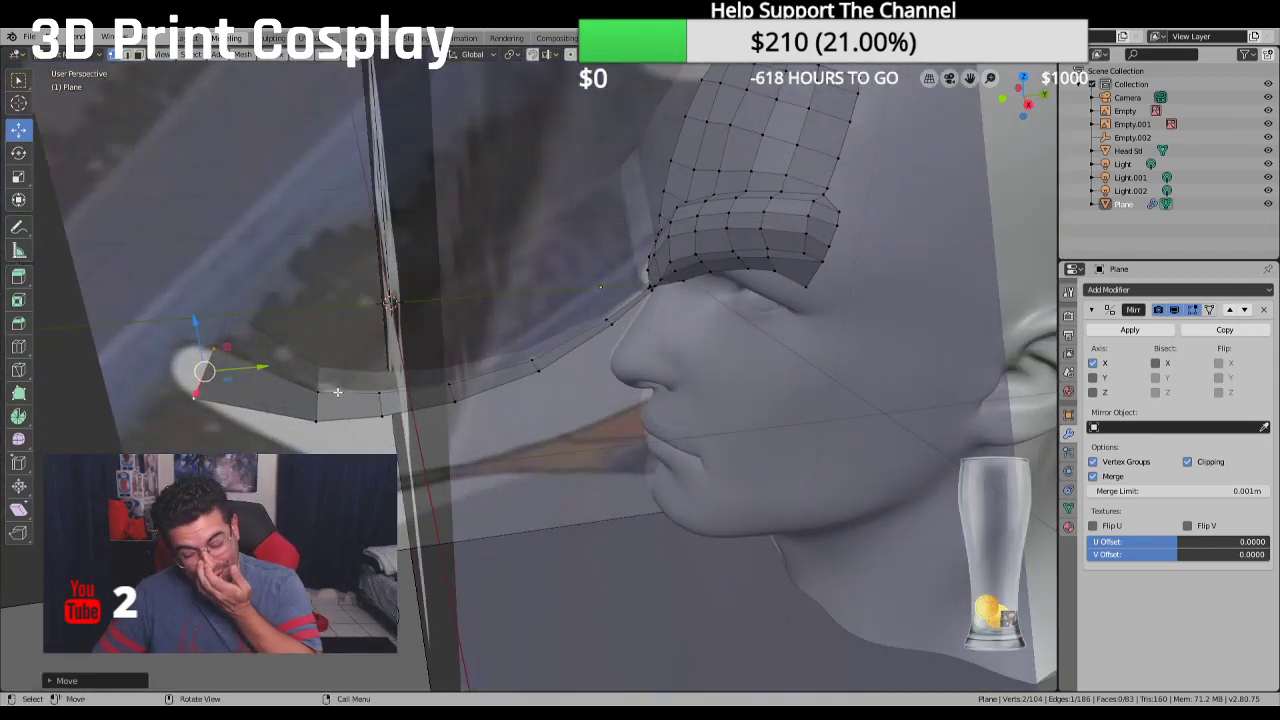
pyautogui.press('KP_1')
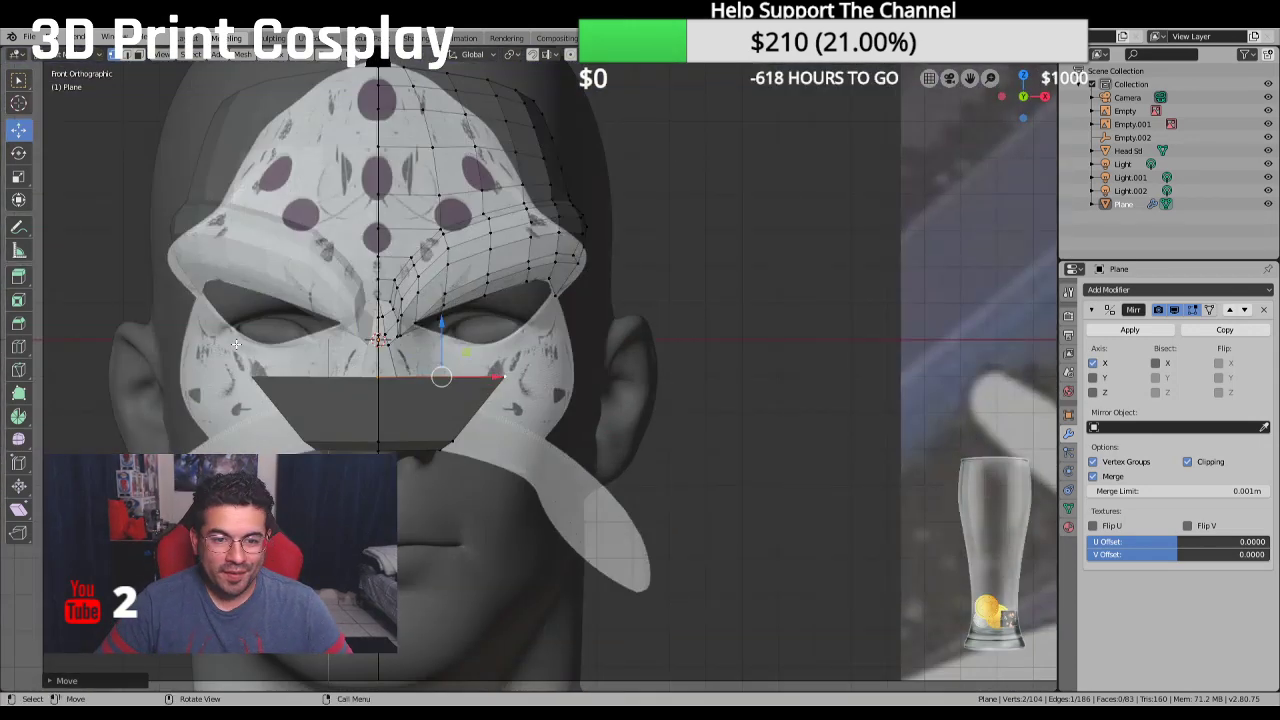
# Raise the inner eye corner vertex and the neighbouring brow-edge vertex along Z to follow the reference eye opening's upper outline
pyautogui.scroll(7, 337, 392)
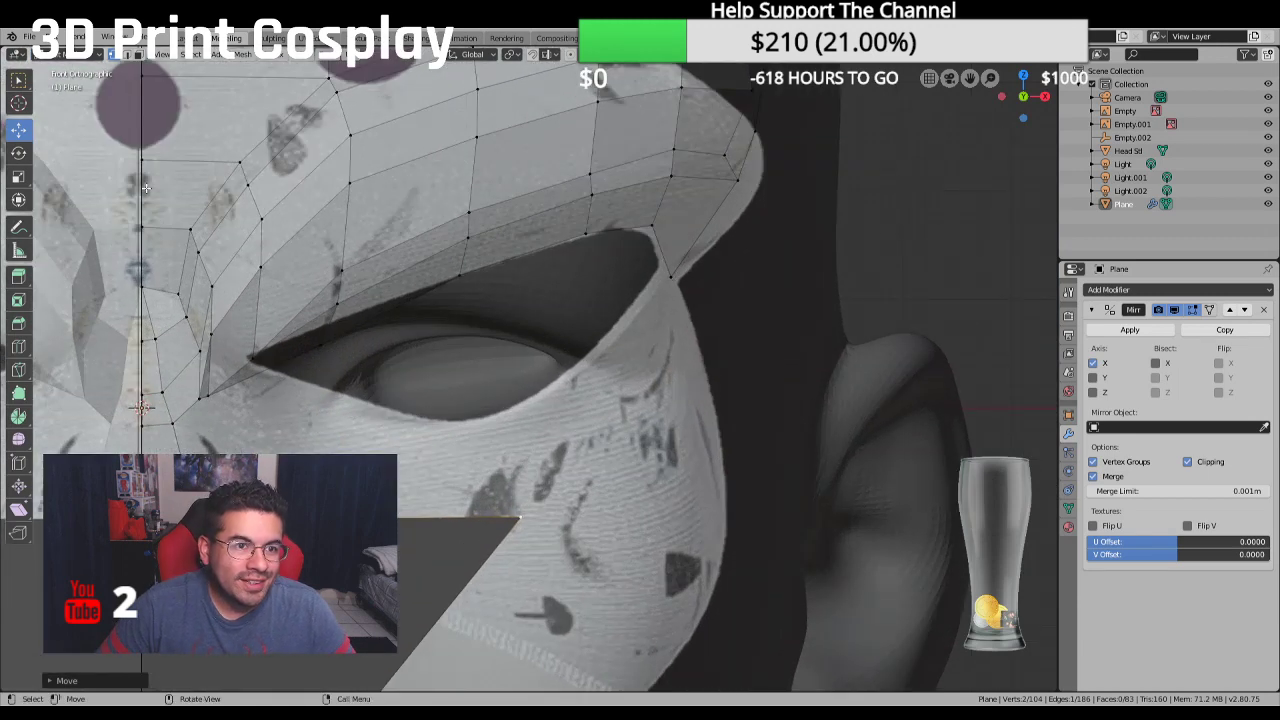
pyautogui.scroll(3, 240, 399)
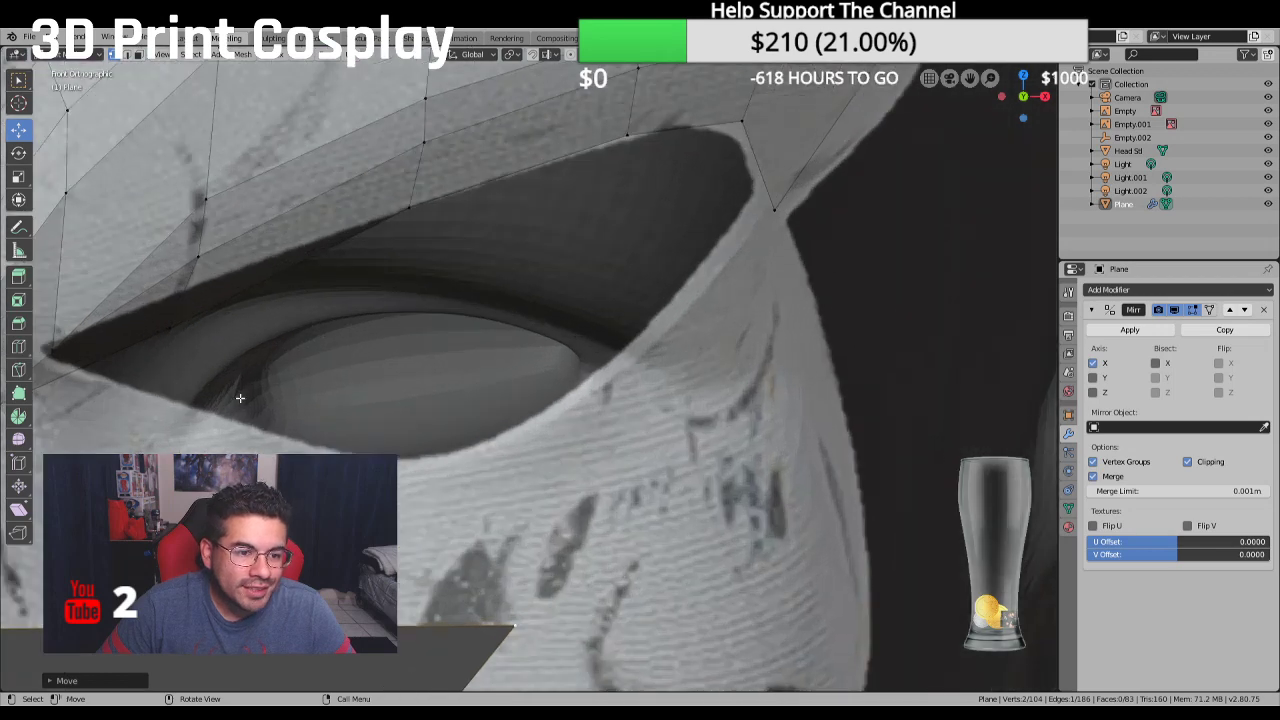
pyautogui.keyDown('shift'); pyautogui.moveTo(240, 398); pyautogui.dragTo(588, 392, button='middle'); pyautogui.keyUp('shift')
pyautogui.click(399, 340)
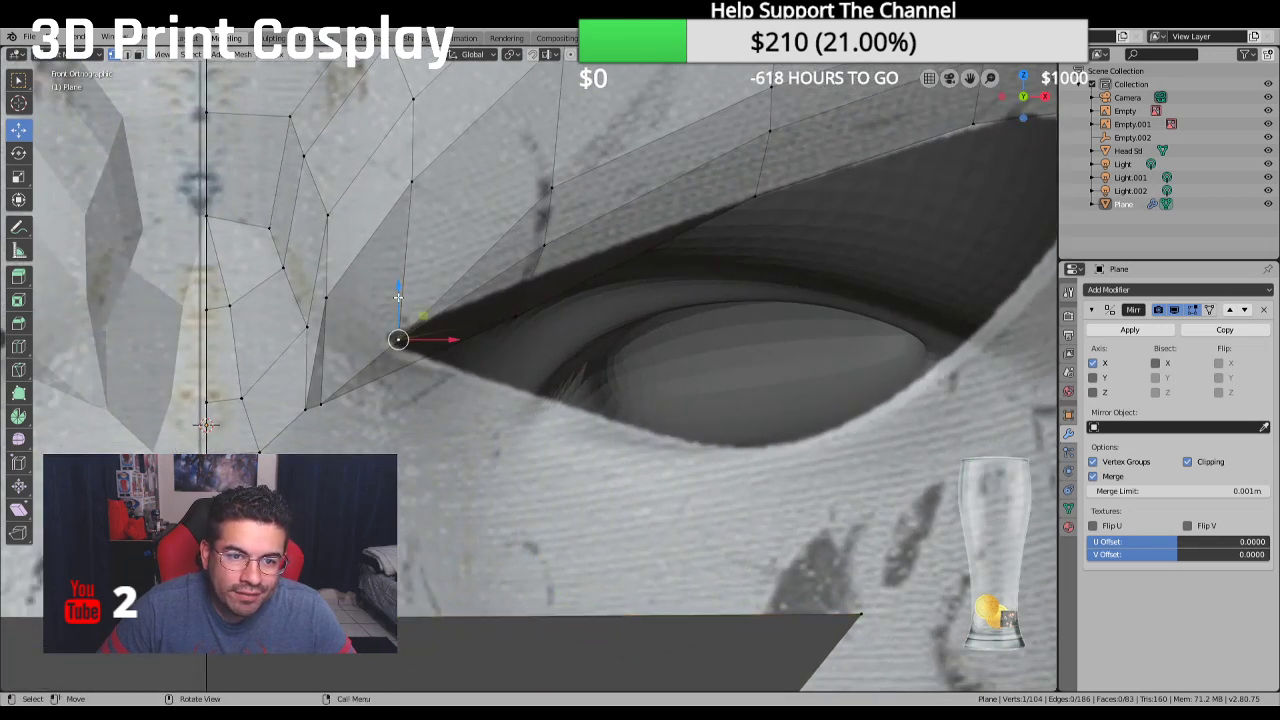
pyautogui.moveTo(397, 299); pyautogui.dragTo(387, 290)
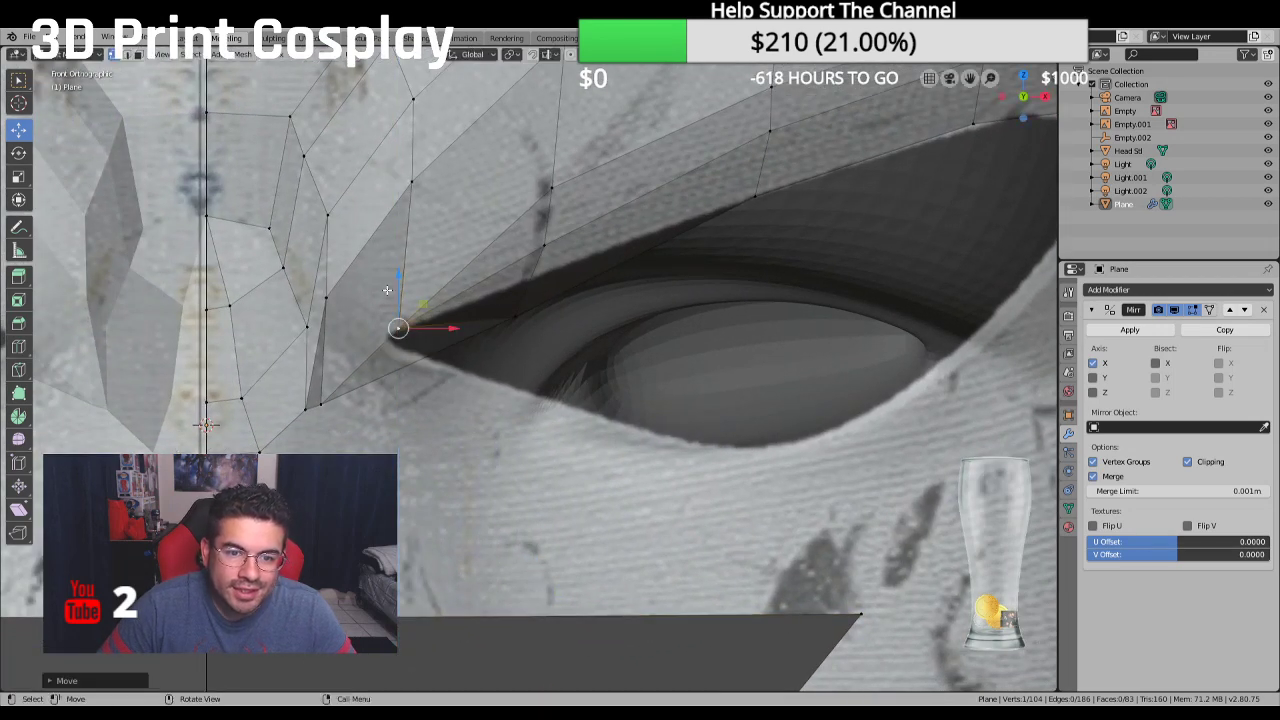
pyautogui.click(515, 313)
pyautogui.press('g')
pyautogui.press('z')
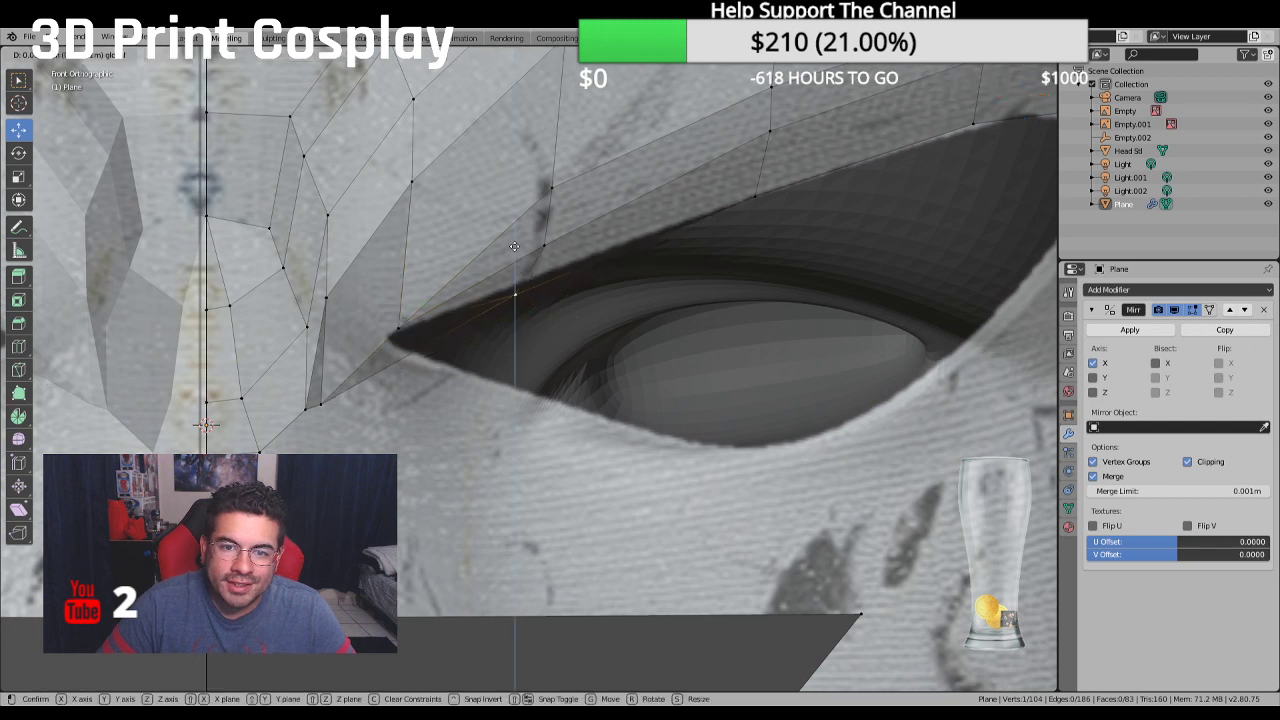
pyautogui.click(514, 243)
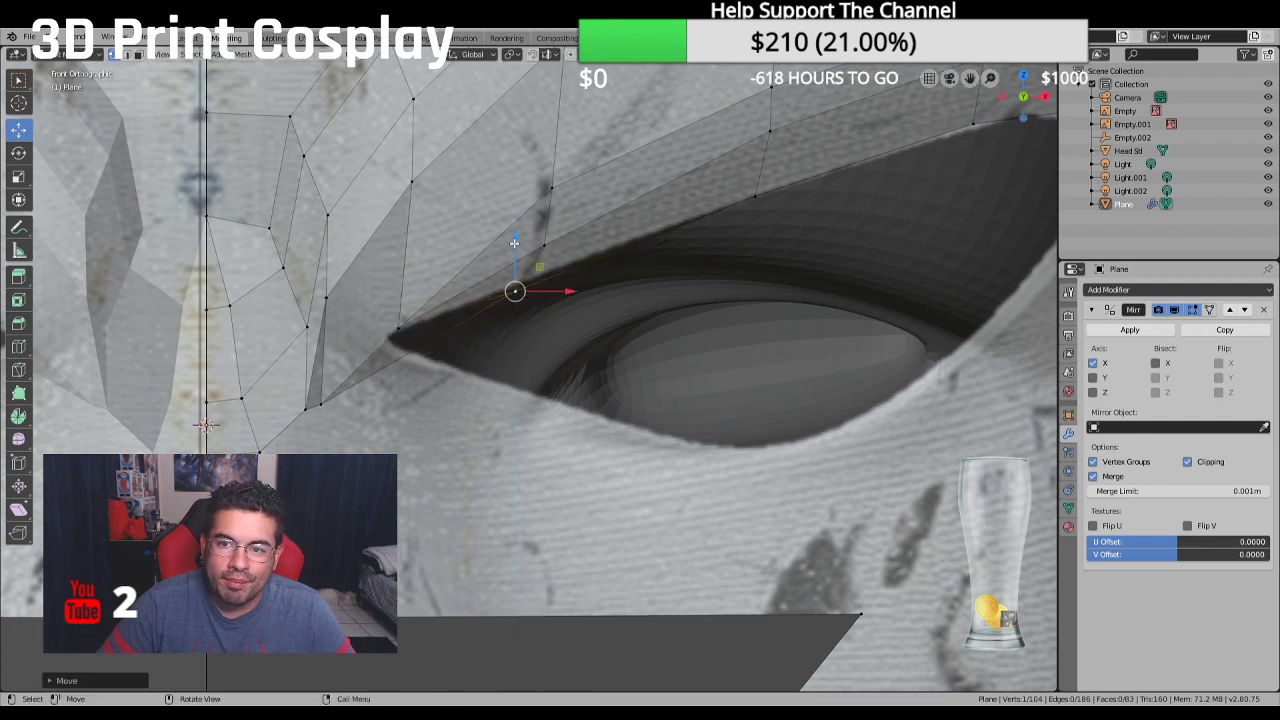
# Select the thin triangular face at the inner eye corner and bisect it downward from the corner vertex
pyautogui.click(363, 272)
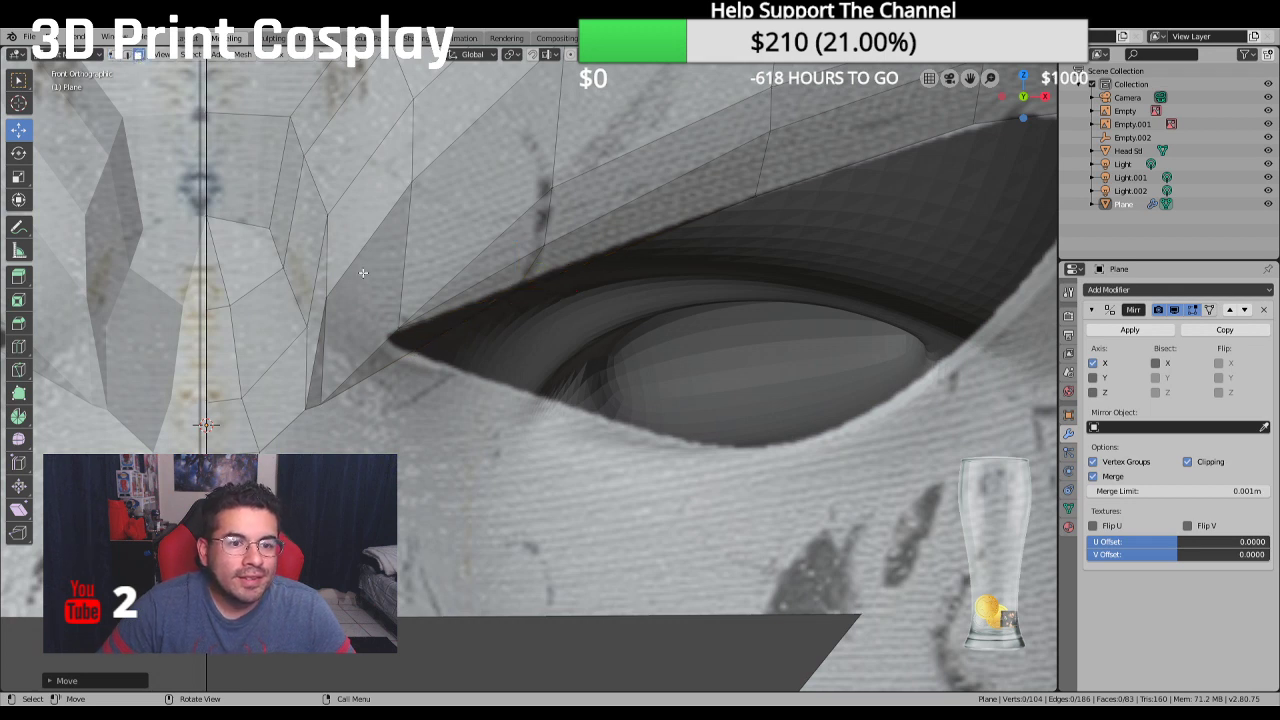
pyautogui.click(403, 343)
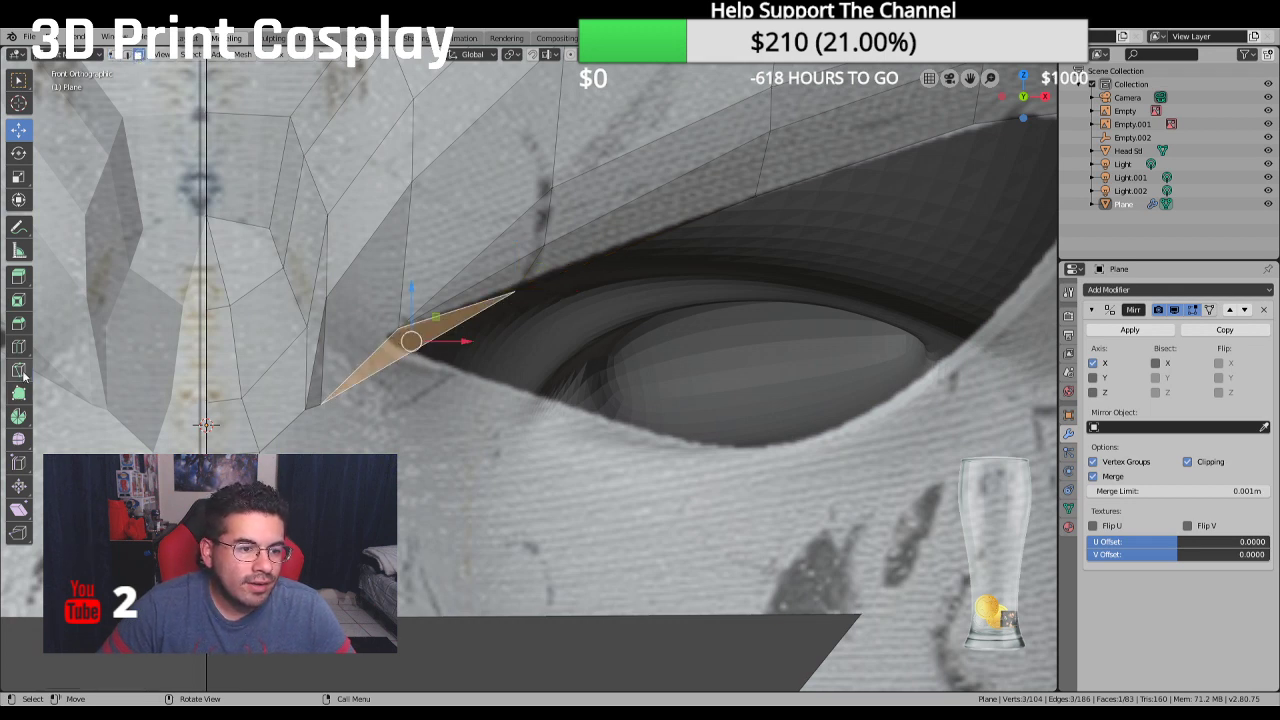
pyautogui.moveTo(18, 370); pyautogui.dragTo(72, 399)
pyautogui.scroll(2, 405, 340)
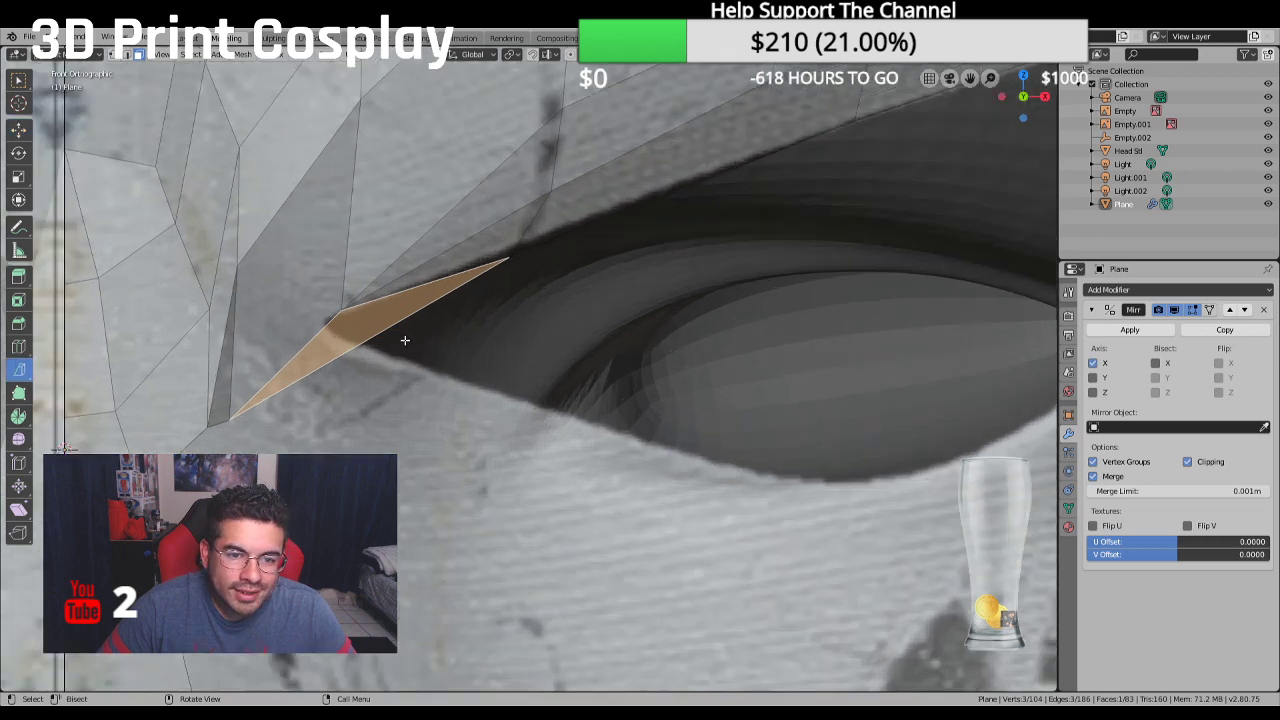
pyautogui.scroll(3, 405, 340)
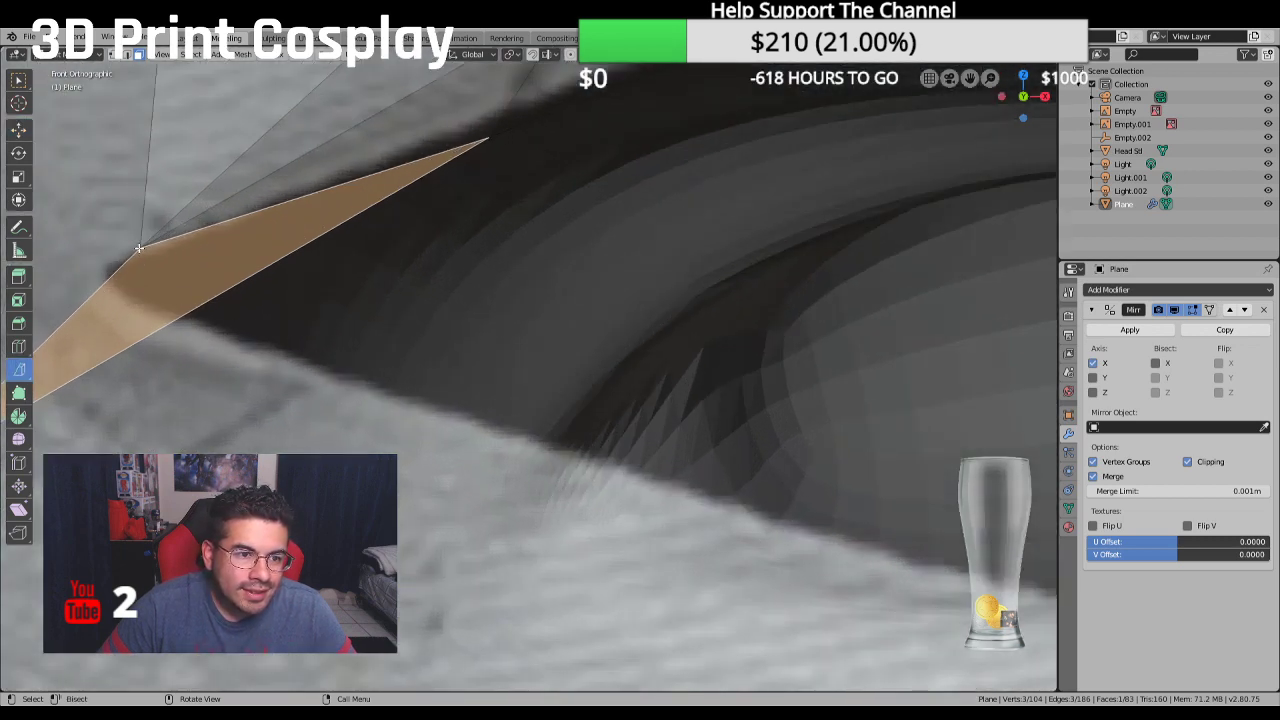
pyautogui.moveTo(139, 247); pyautogui.dragTo(211, 321)
pyautogui.click(279, 318)
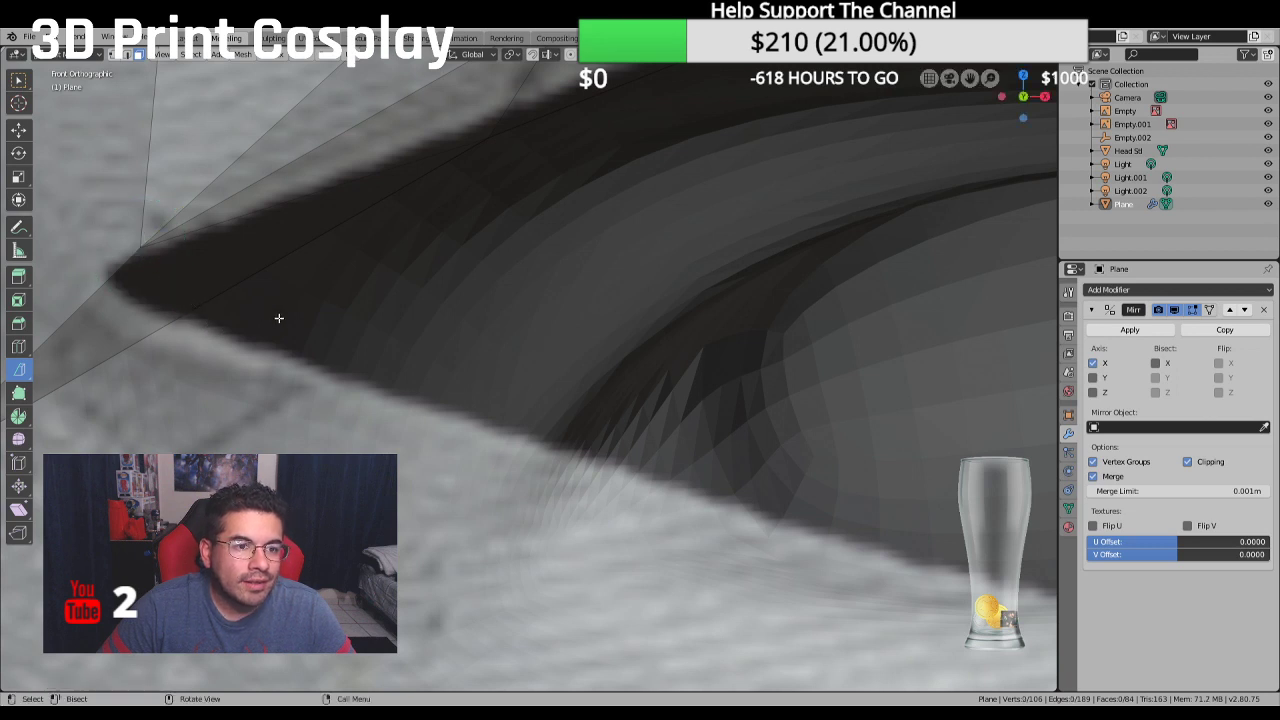
# Select the two nearly coincident vertices at the inner eye corner and merge them into one
pyautogui.click(111, 57)
pyautogui.keyDown('shift'); pyautogui.moveTo(165, 166); pyautogui.dragTo(461, 186, button='middle'); pyautogui.keyUp('shift')
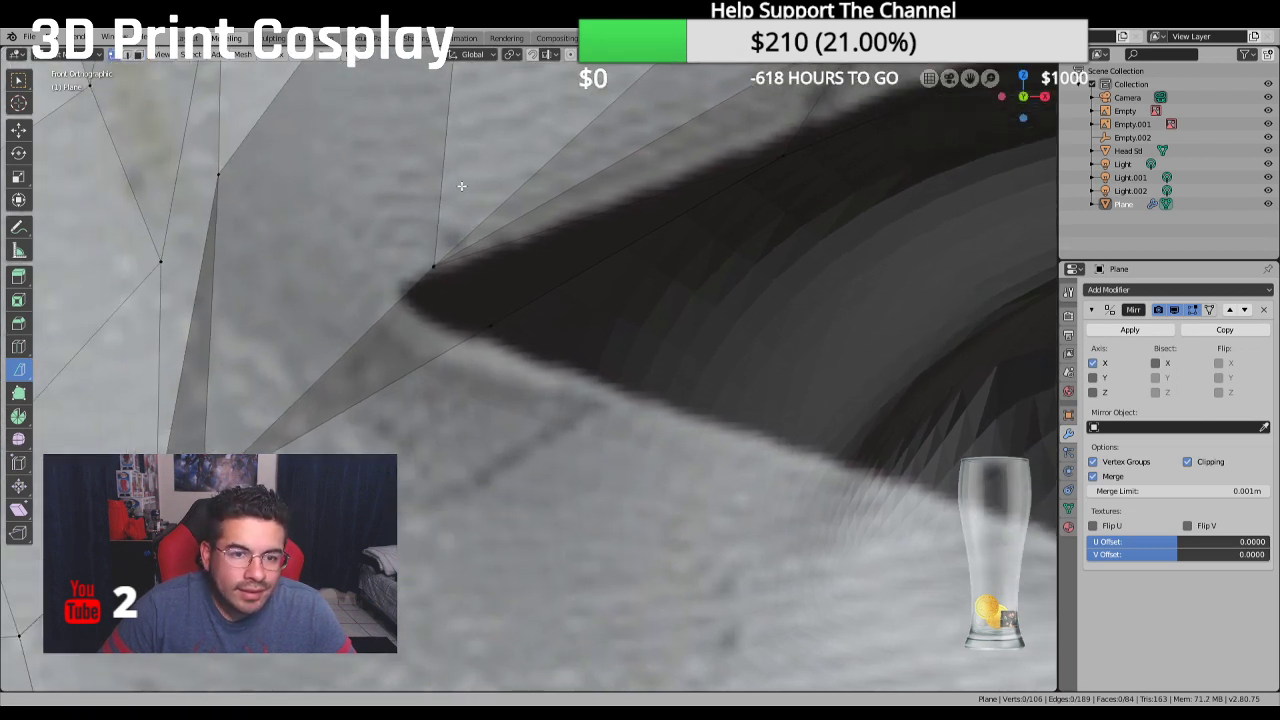
pyautogui.scroll(5, 474, 237)
pyautogui.keyDown('shift'); pyautogui.moveTo(310, 188); pyautogui.dragTo(491, 489, button='middle'); pyautogui.keyUp('shift')
pyautogui.scroll(4, 343, 314)
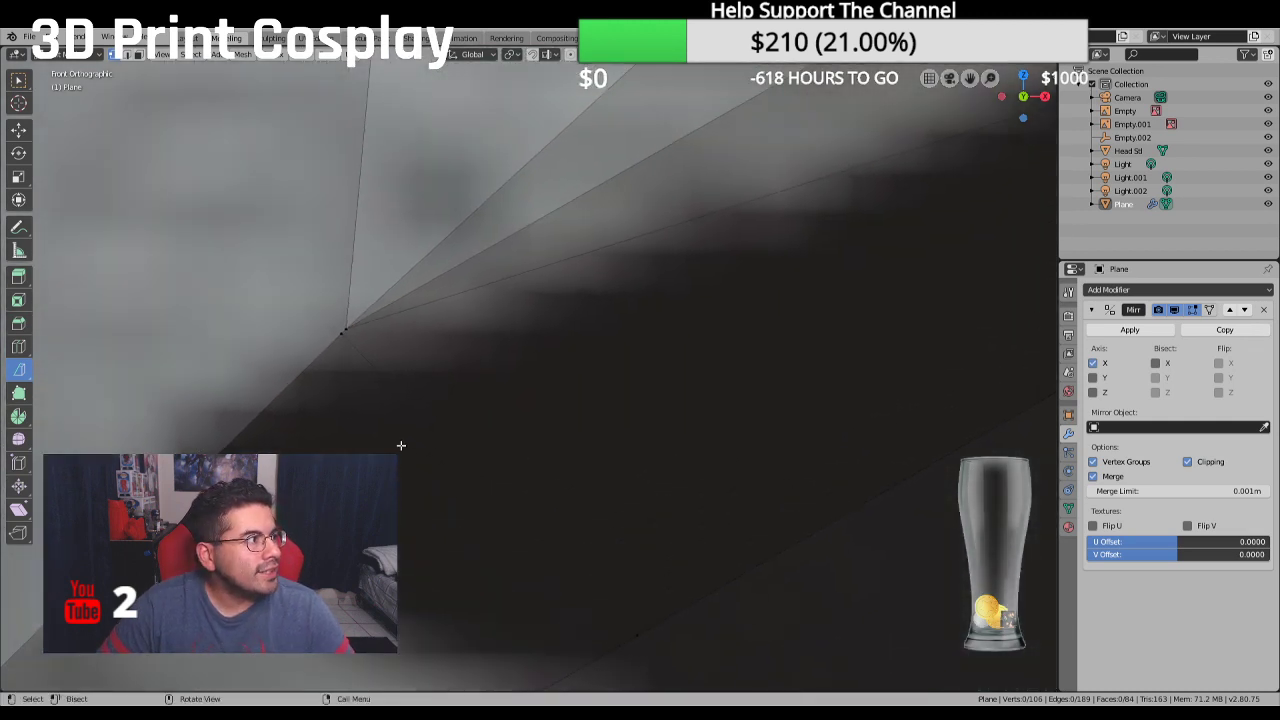
pyautogui.click(344, 346)
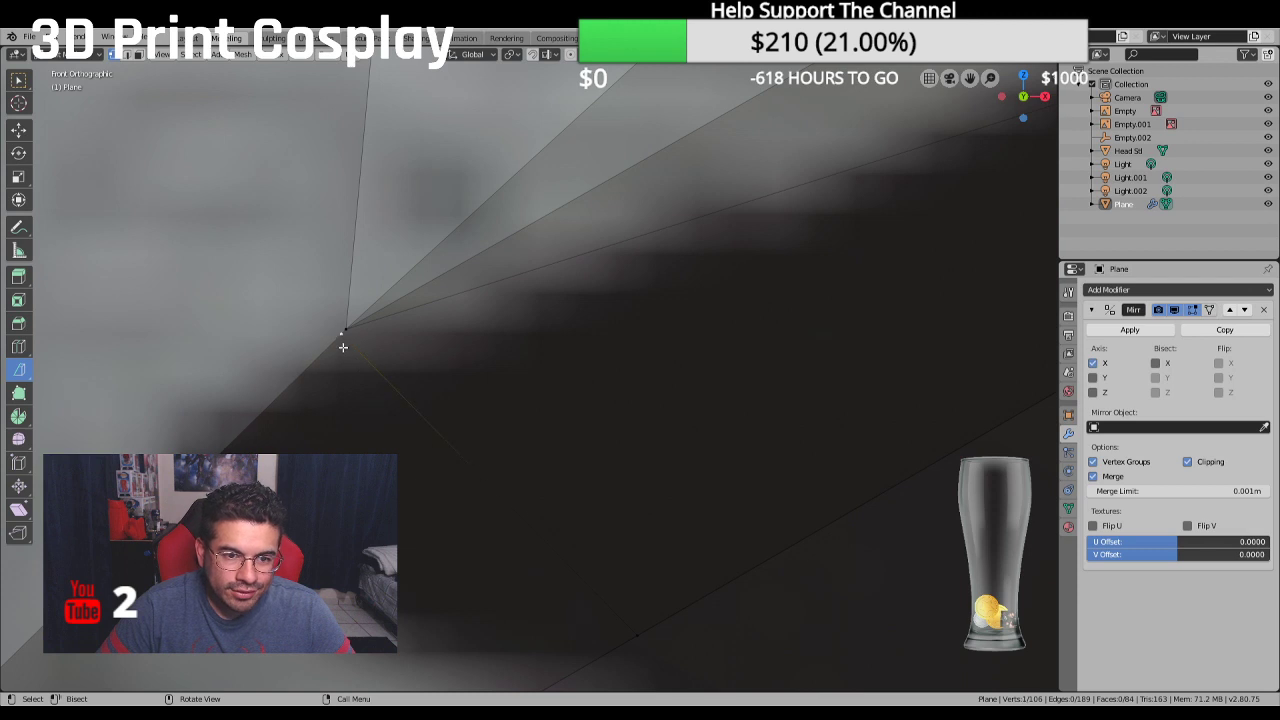
pyautogui.rightClick(283, 284)
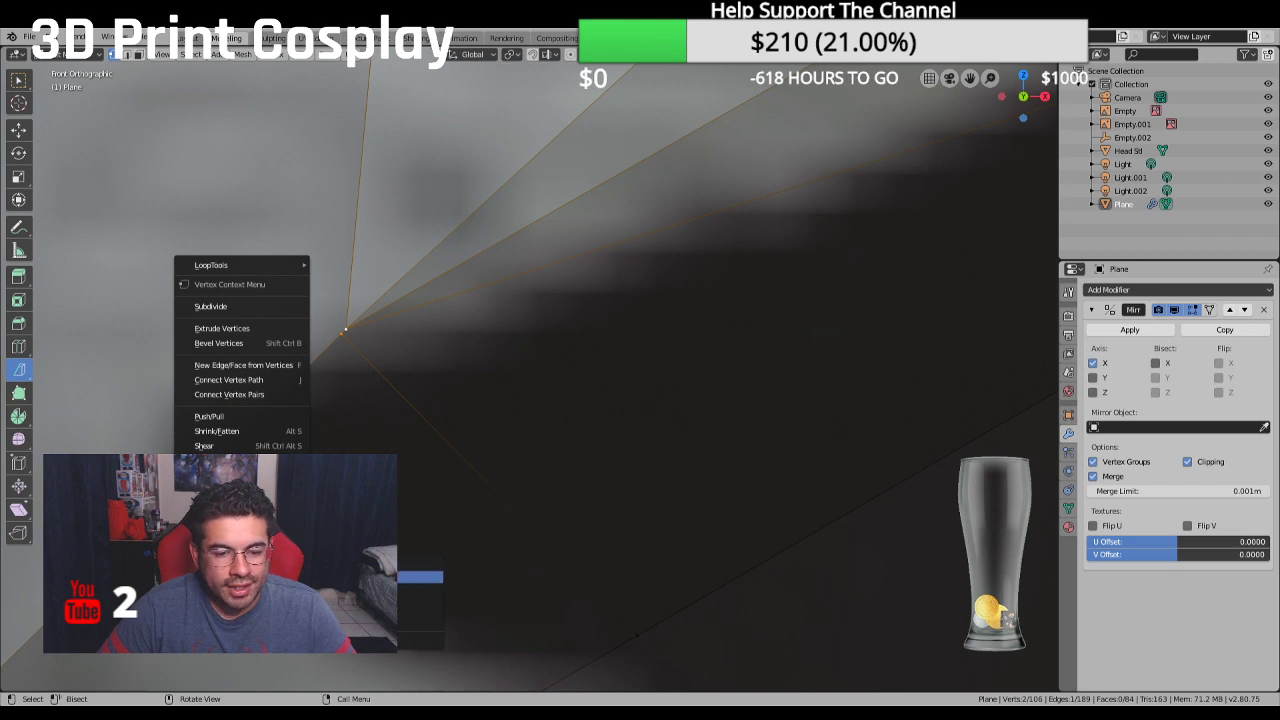
pyautogui.click(420, 577)
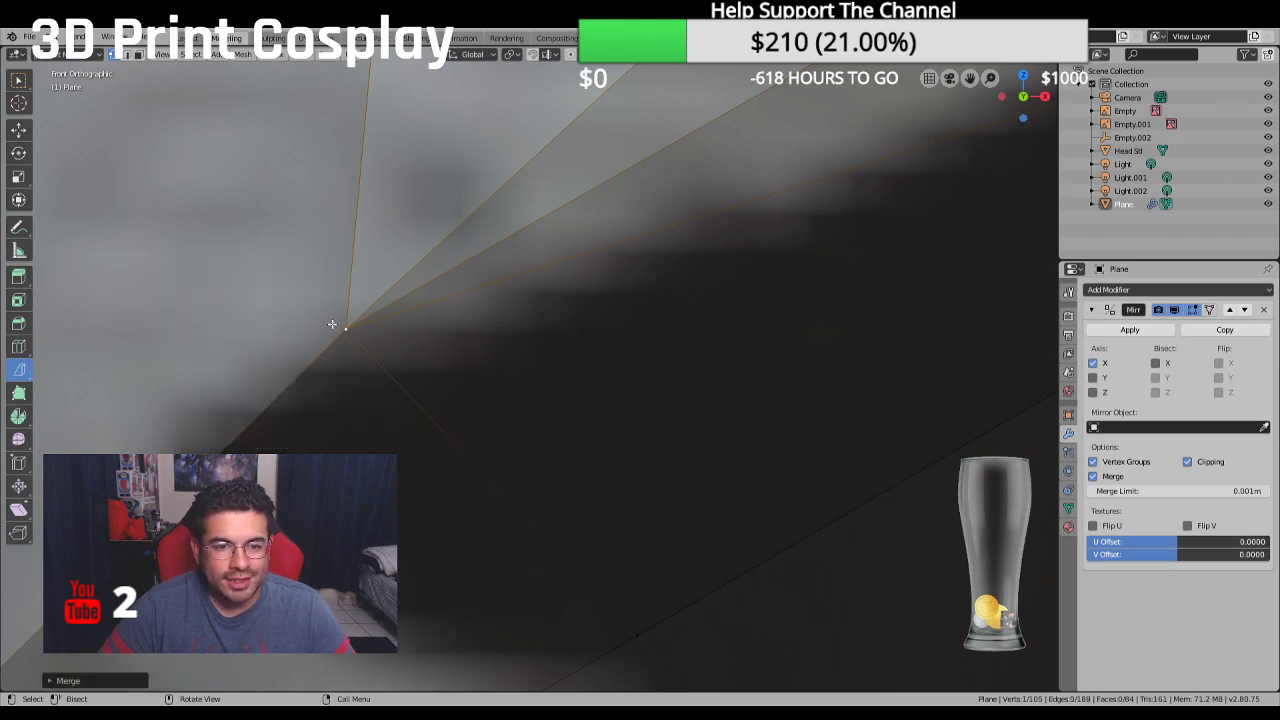
# Move the merged vertex onto the reference's inner eye corner and fit the lower cut vertex to the eye outline
pyautogui.scroll(-6, 335, 330)
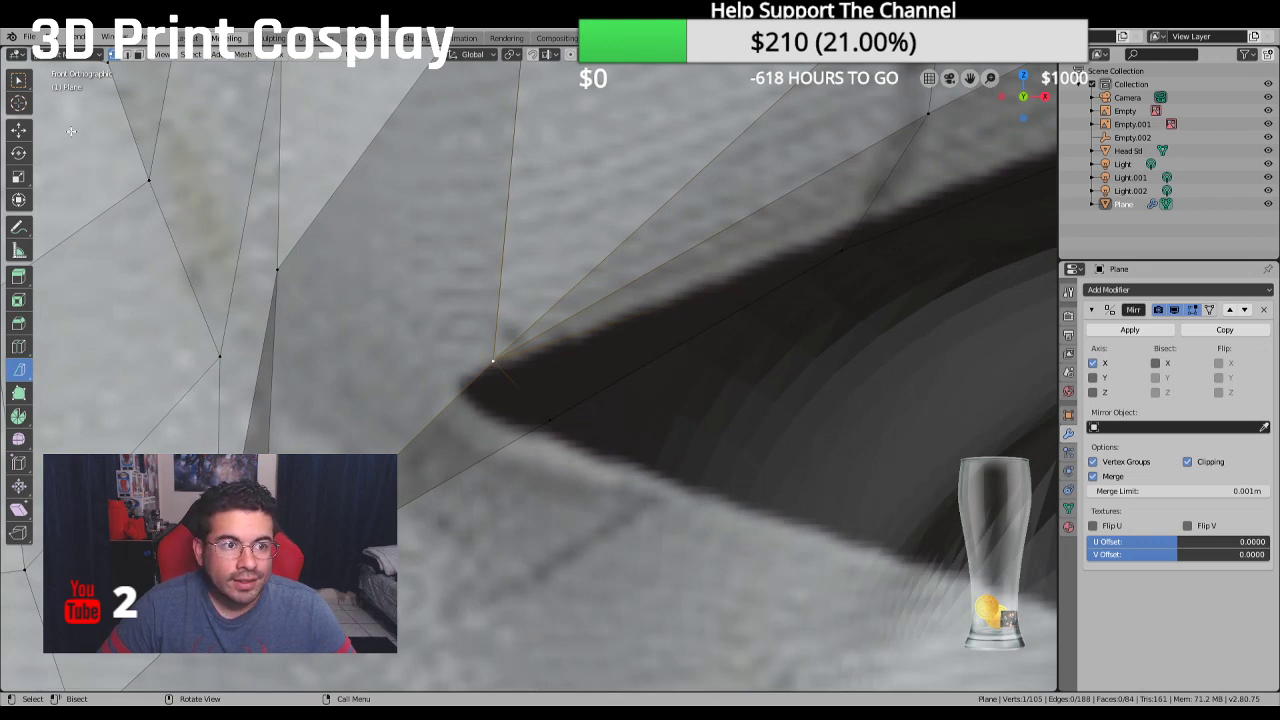
pyautogui.click(18, 130)
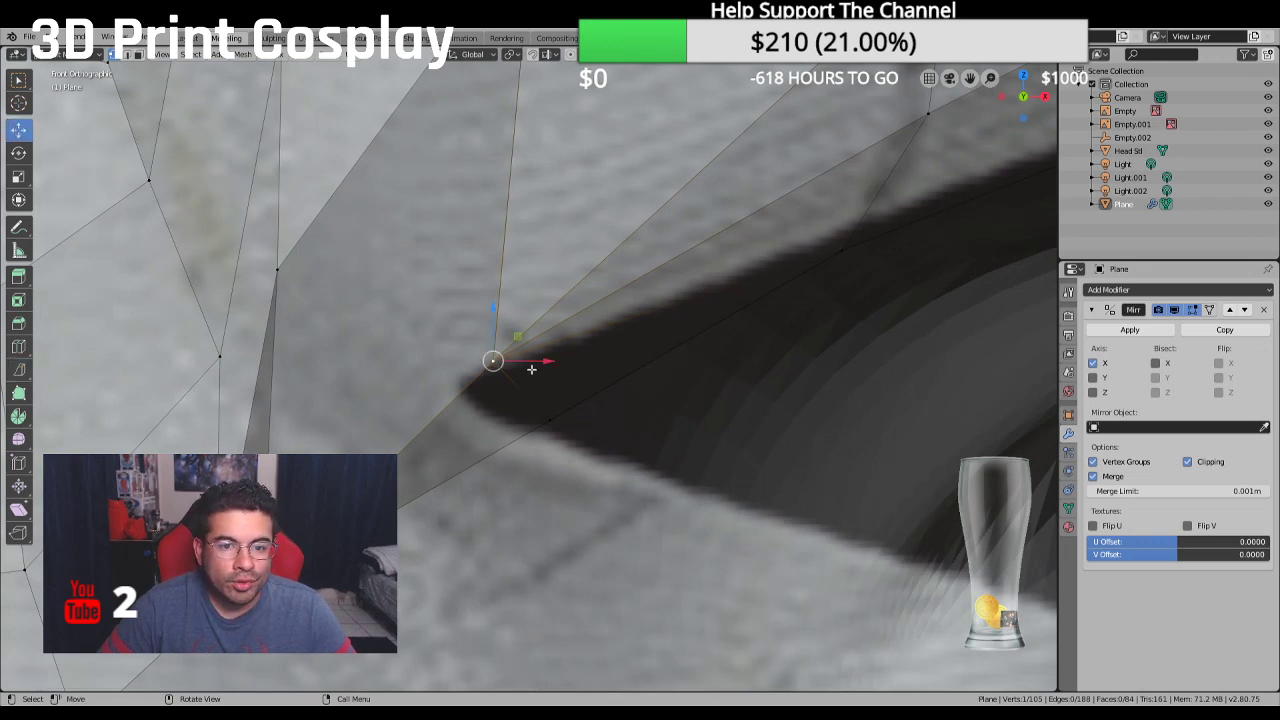
pyautogui.moveTo(492, 361); pyautogui.dragTo(461, 378)
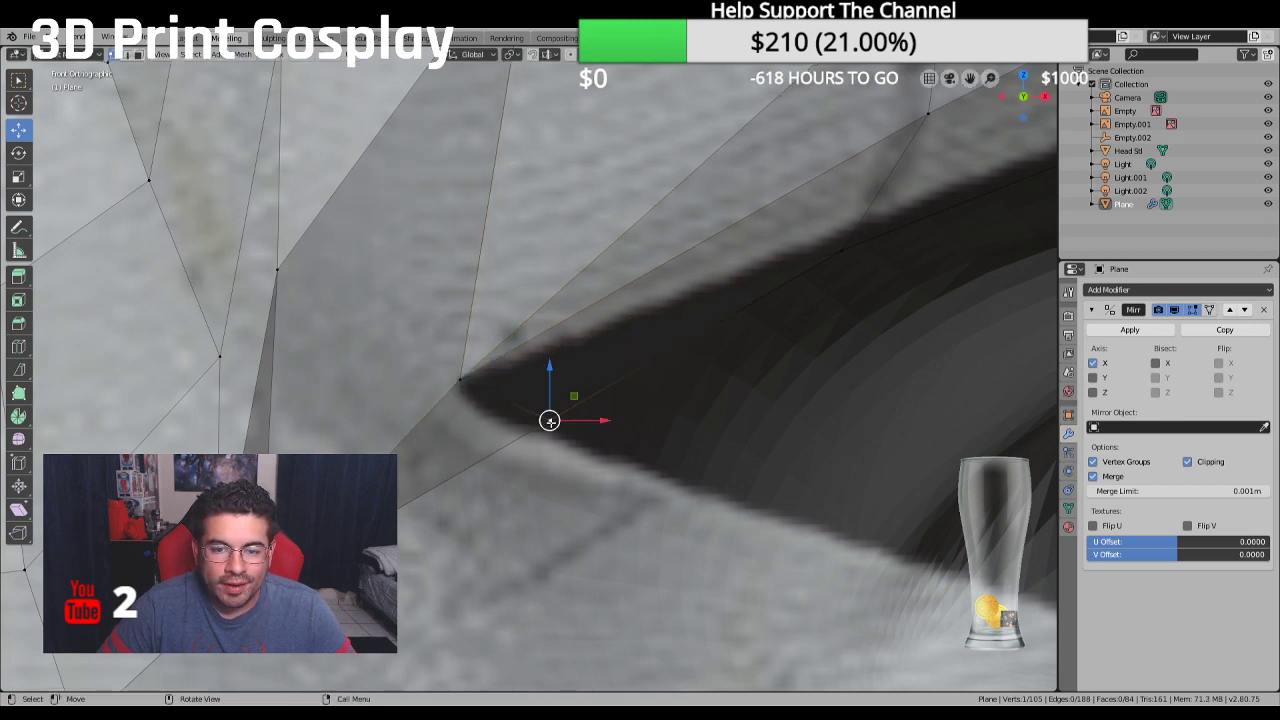
pyautogui.moveTo(550, 422); pyautogui.dragTo(543, 432)
pyautogui.moveTo(461, 377); pyautogui.dragTo(459, 388)
pyautogui.click(461, 378)
# Delete the sliver face that overlaps the eye opening beside the inner corner
pyautogui.scroll(-3, 465, 392)
pyautogui.scroll(-4, 529, 421)
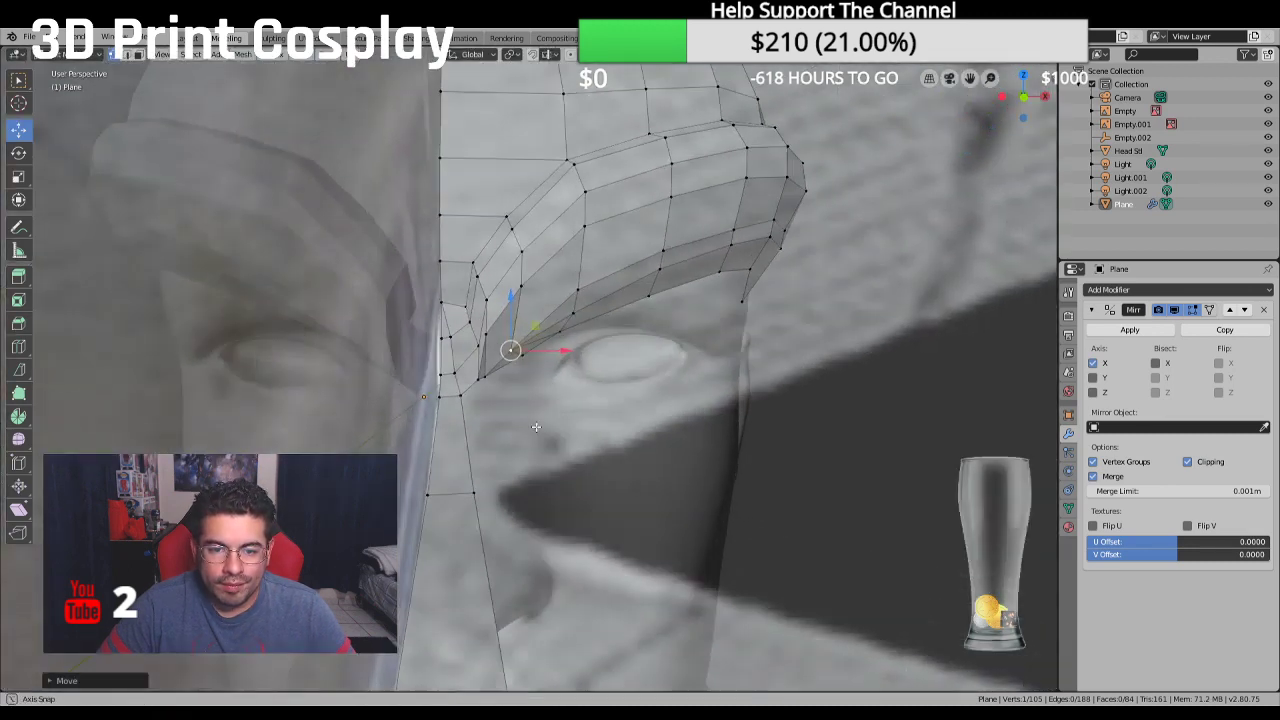
pyautogui.moveTo(531, 430); pyautogui.dragTo(595, 388, button='middle')
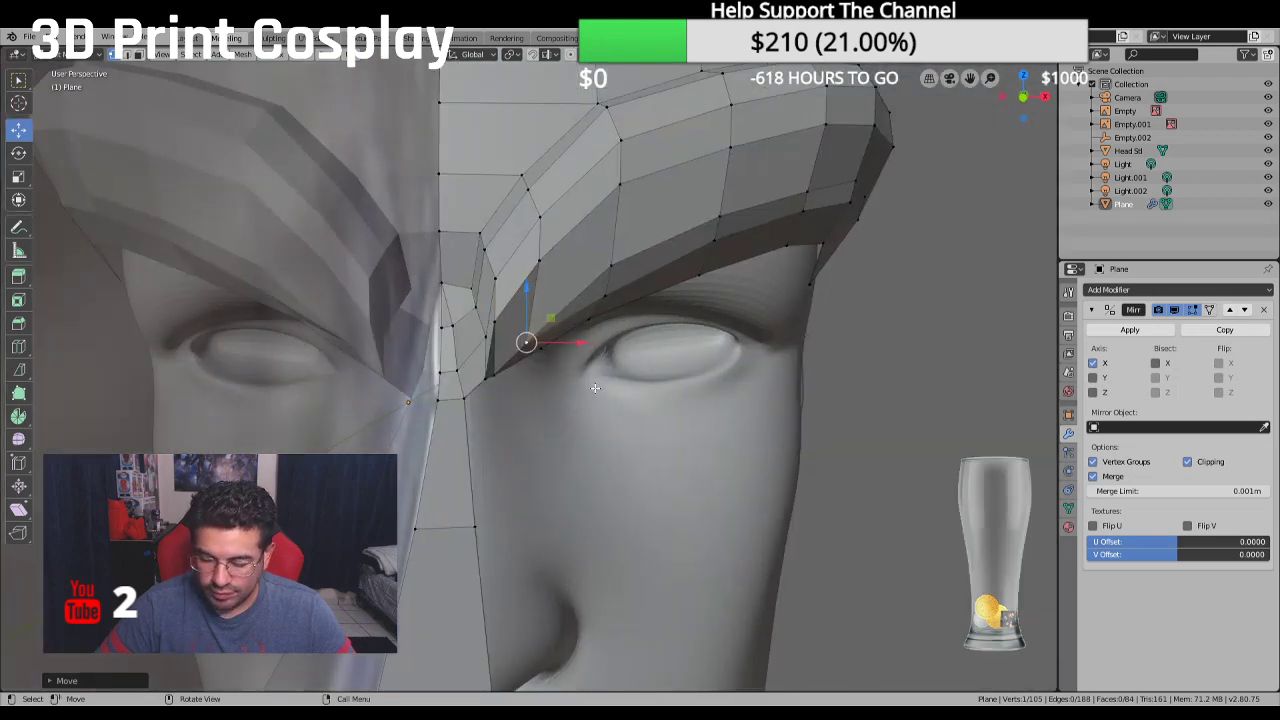
pyautogui.press('KP_1')
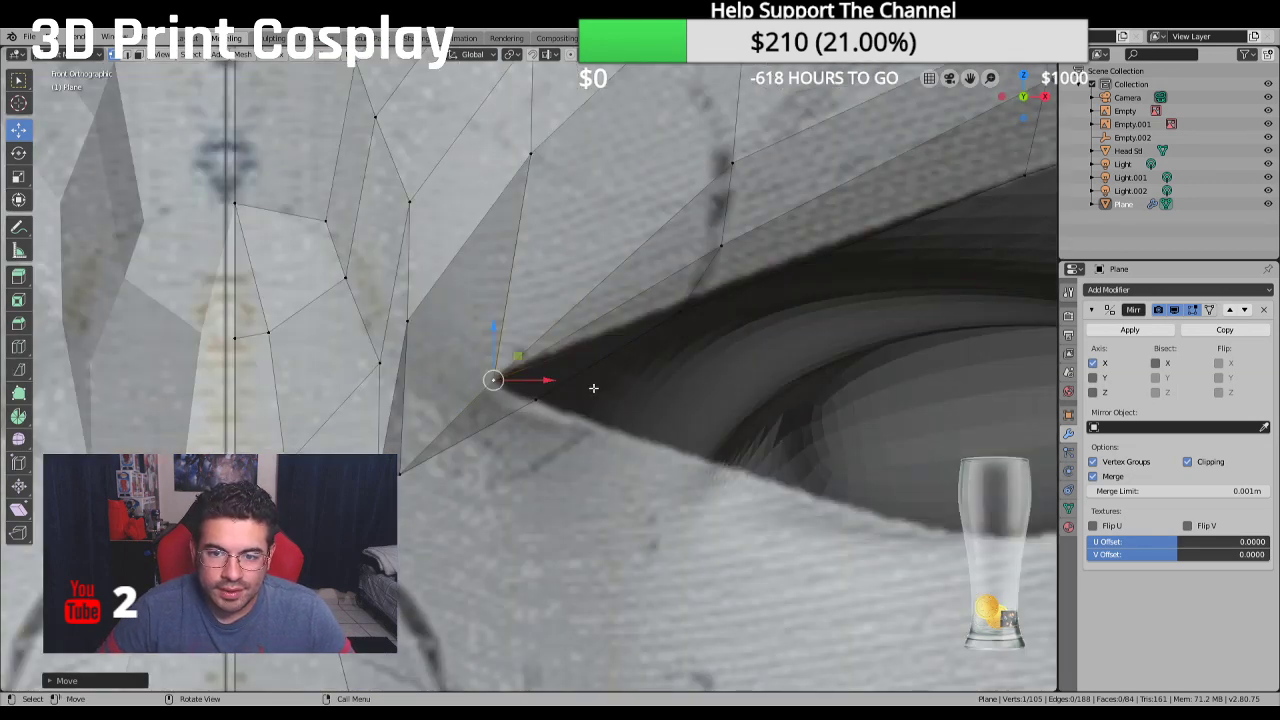
pyautogui.click(139, 55)
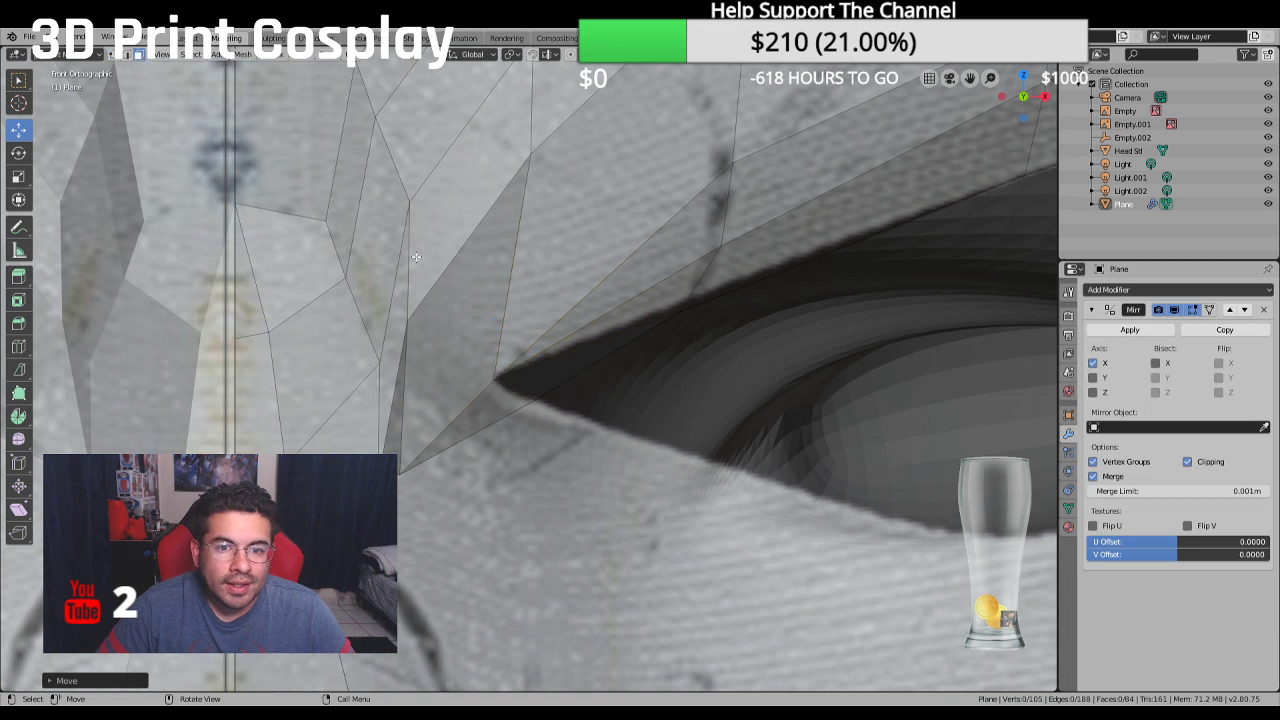
pyautogui.click(548, 367)
pyautogui.press('x')
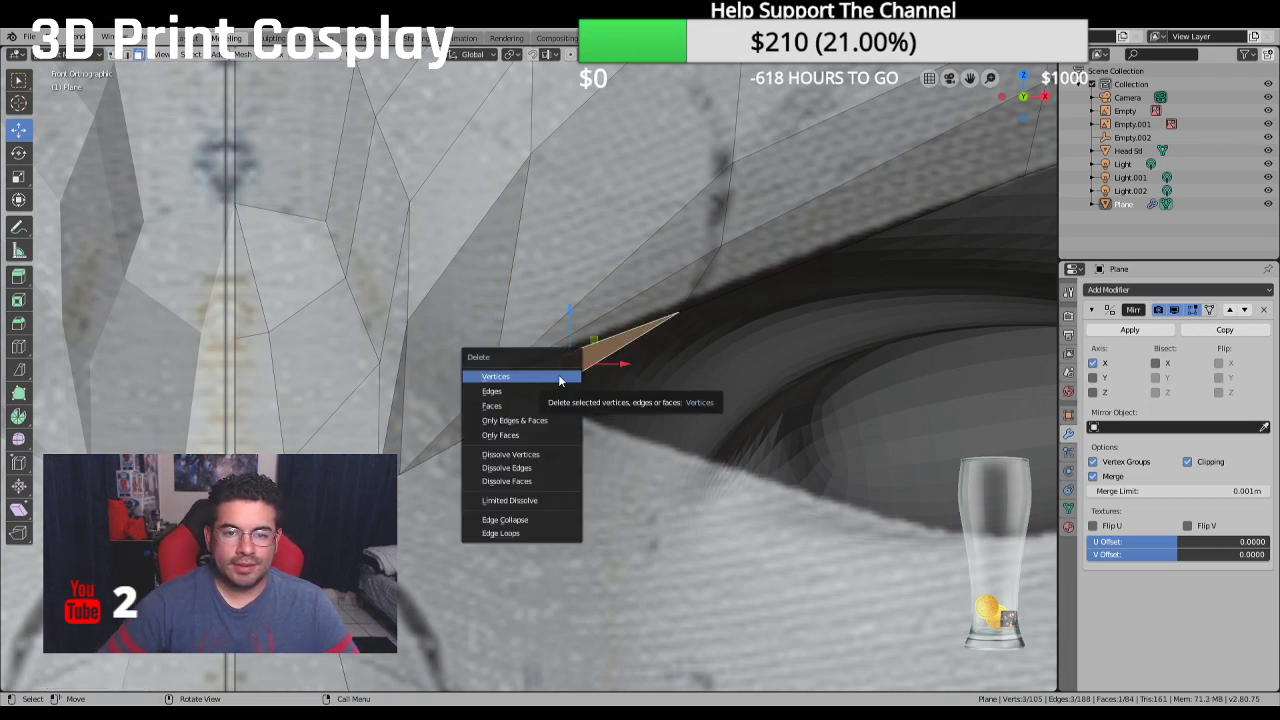
pyautogui.click(524, 404)
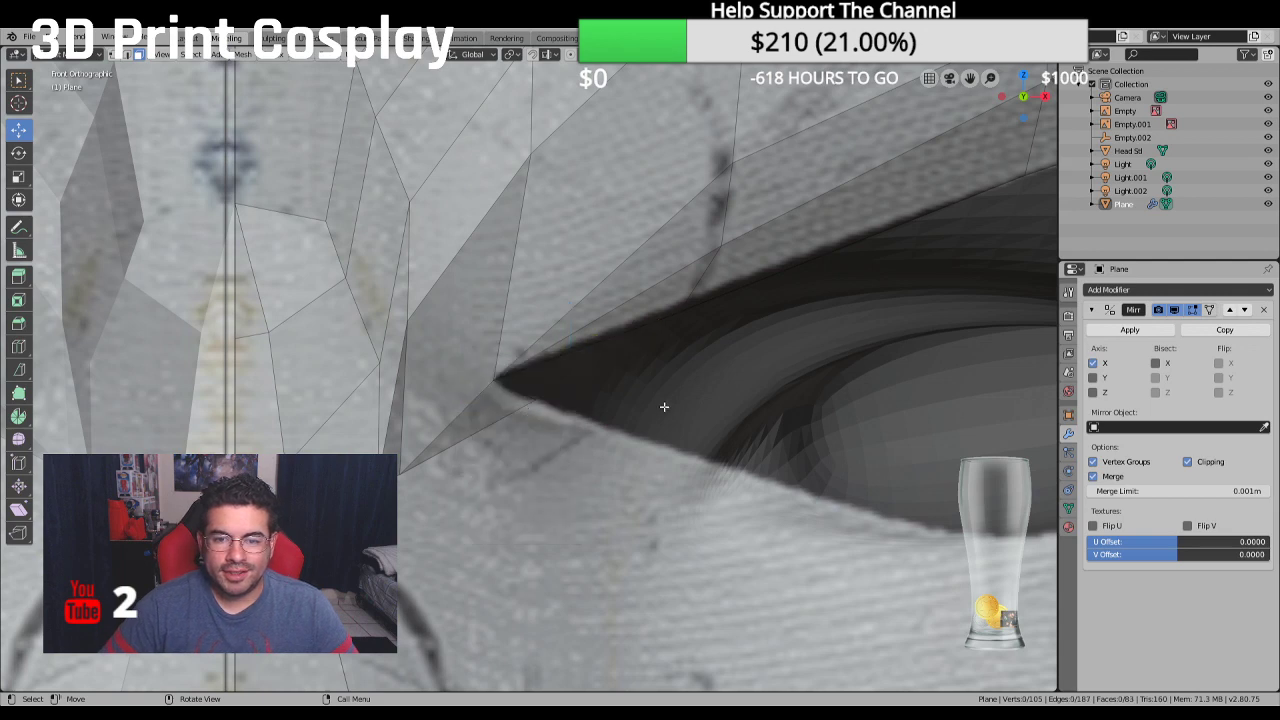
# Extrude the inner eye corner vertex five times into a chain of edges following the reference's lower eye outline toward the outer corner
pyautogui.scroll(-2, 664, 407)
pyautogui.keyDown('shift'); pyautogui.moveTo(665, 406); pyautogui.dragTo(372, 399, button='middle'); pyautogui.keyUp('shift')
pyautogui.scroll(-1, 373, 395)
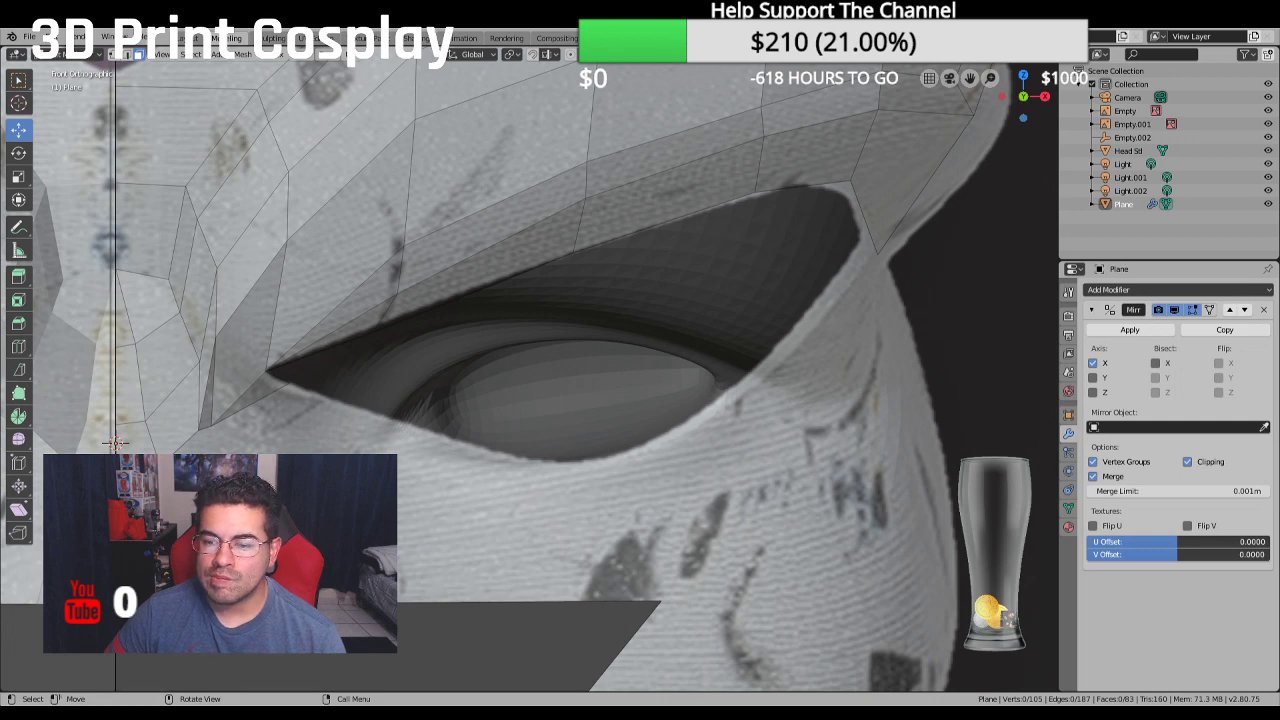
pyautogui.scroll(-3, 530, 370)
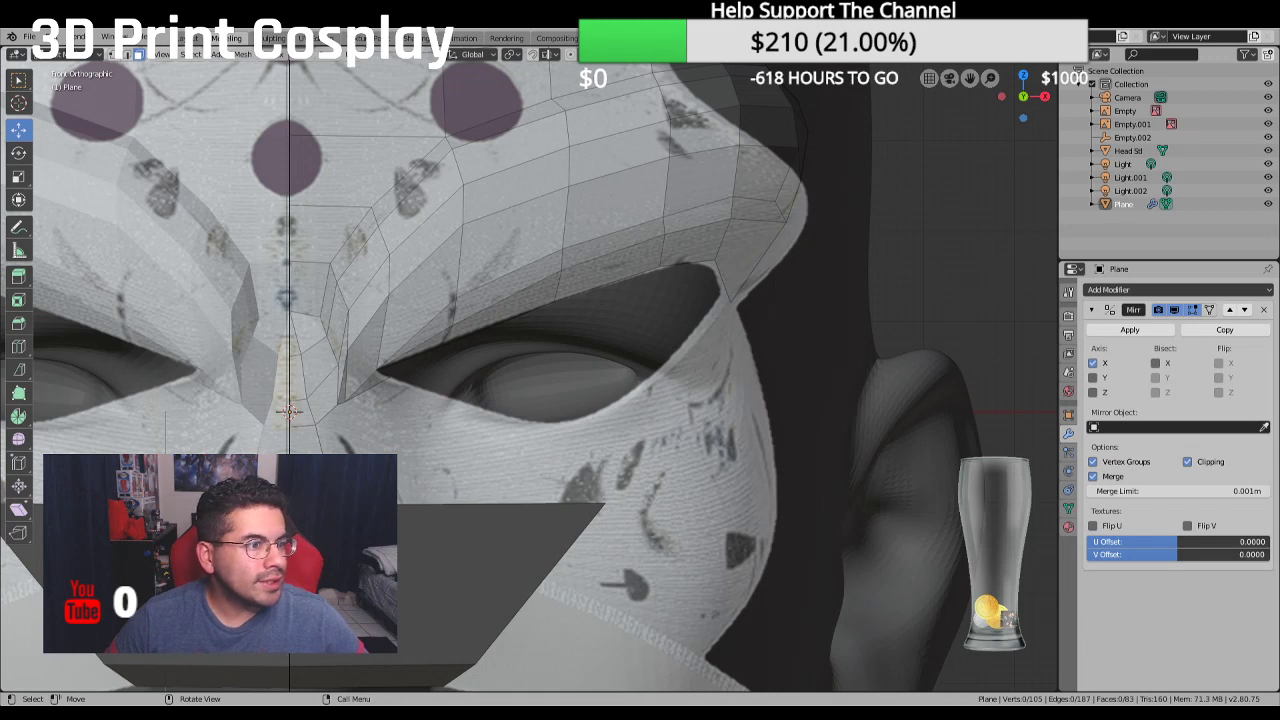
pyautogui.press('Tab')
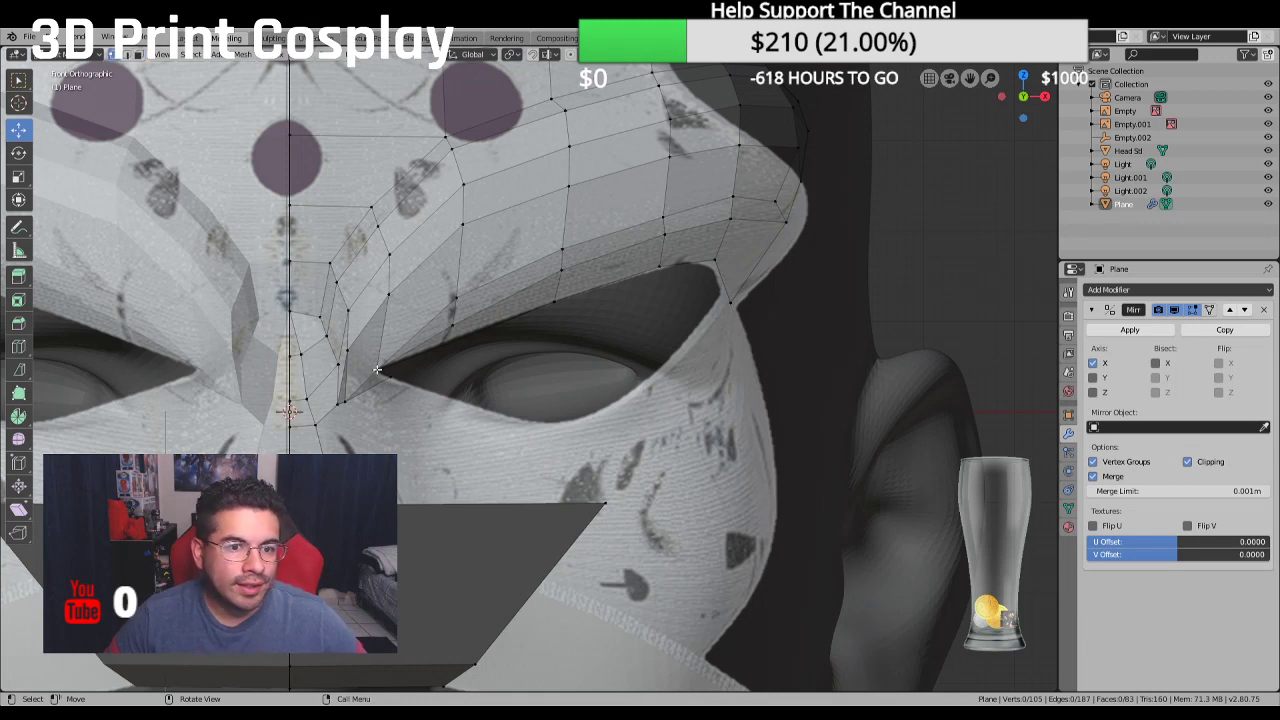
pyautogui.click(390, 375)
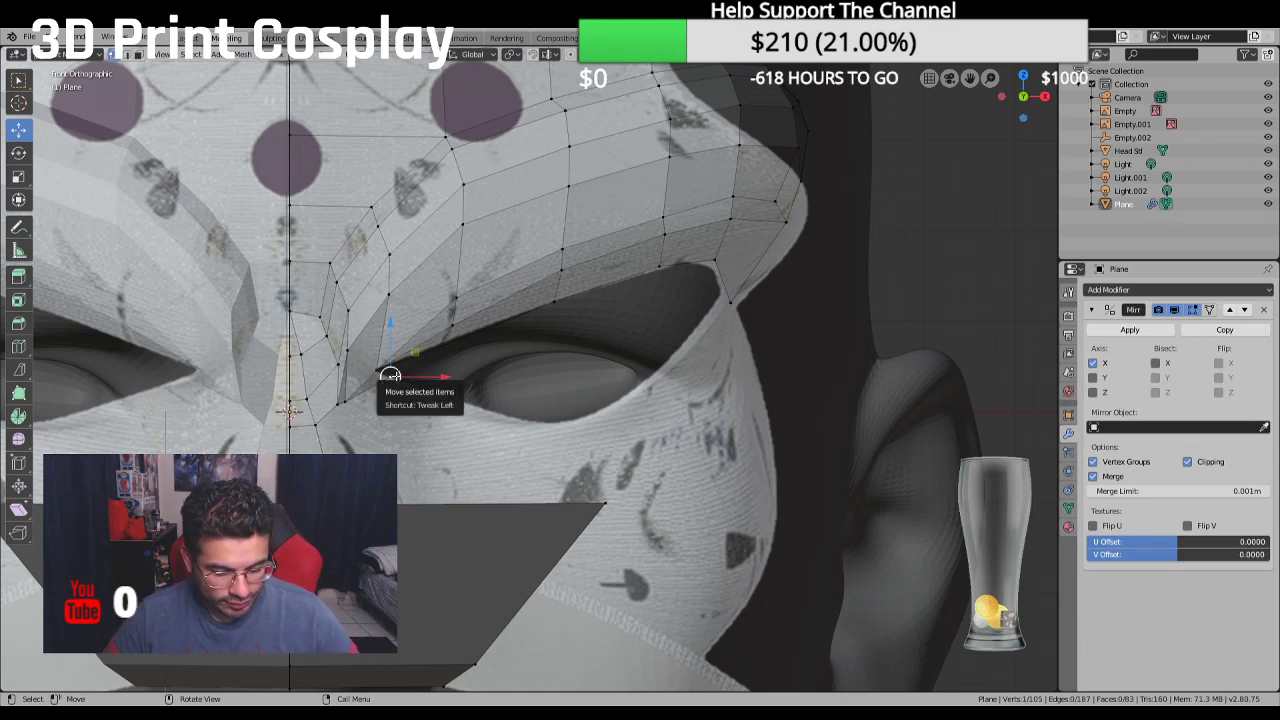
pyautogui.press('e')
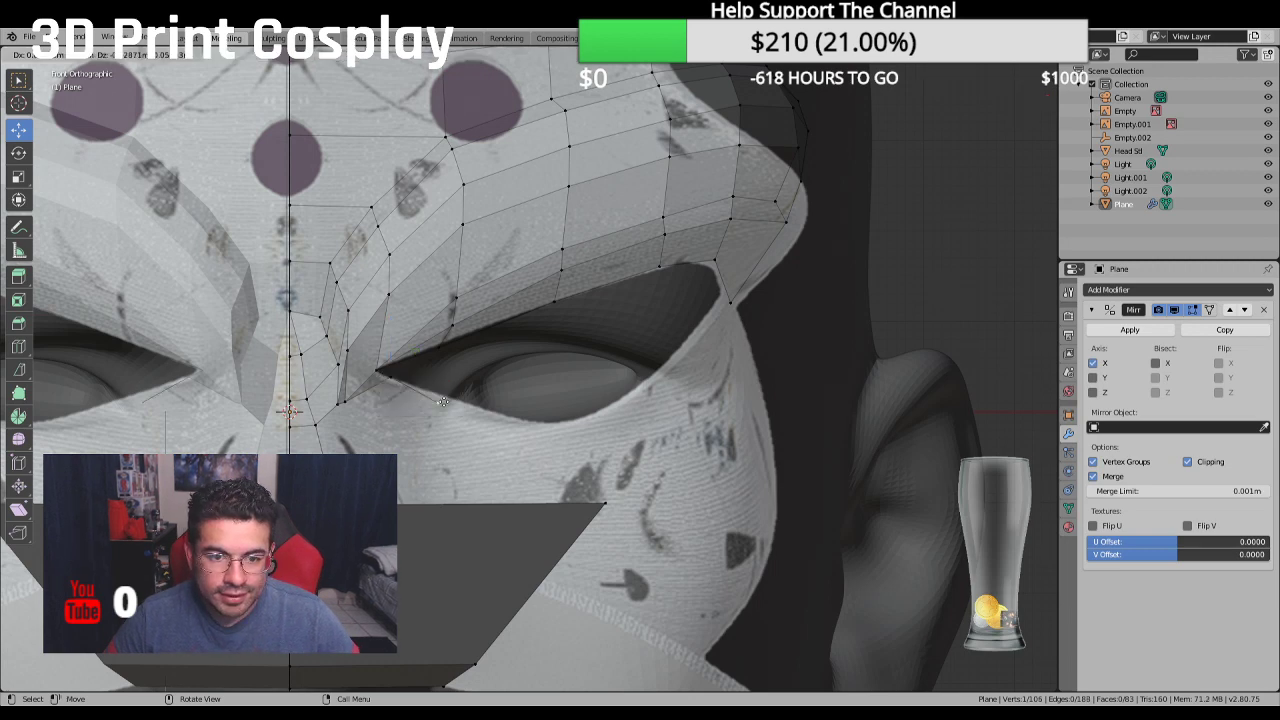
pyautogui.click(457, 400)
pyautogui.press('e')
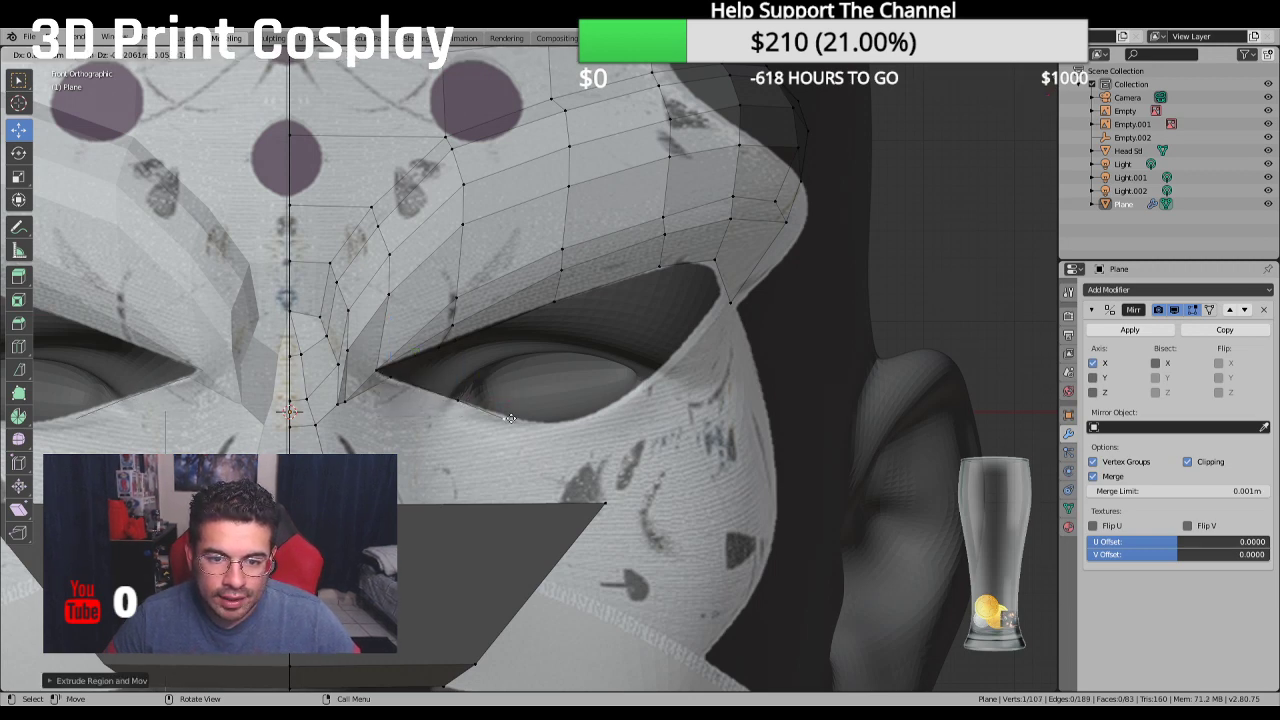
pyautogui.click(530, 421)
pyautogui.press('e')
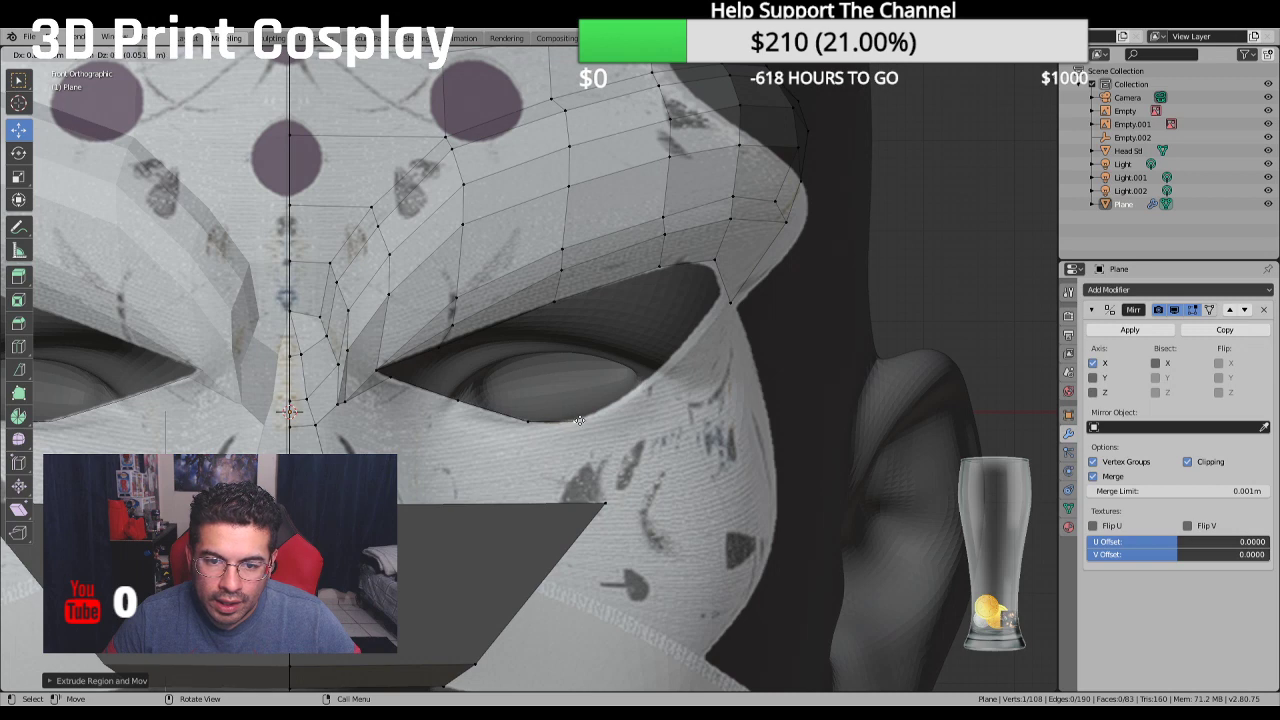
pyautogui.click(571, 423)
pyautogui.press('e')
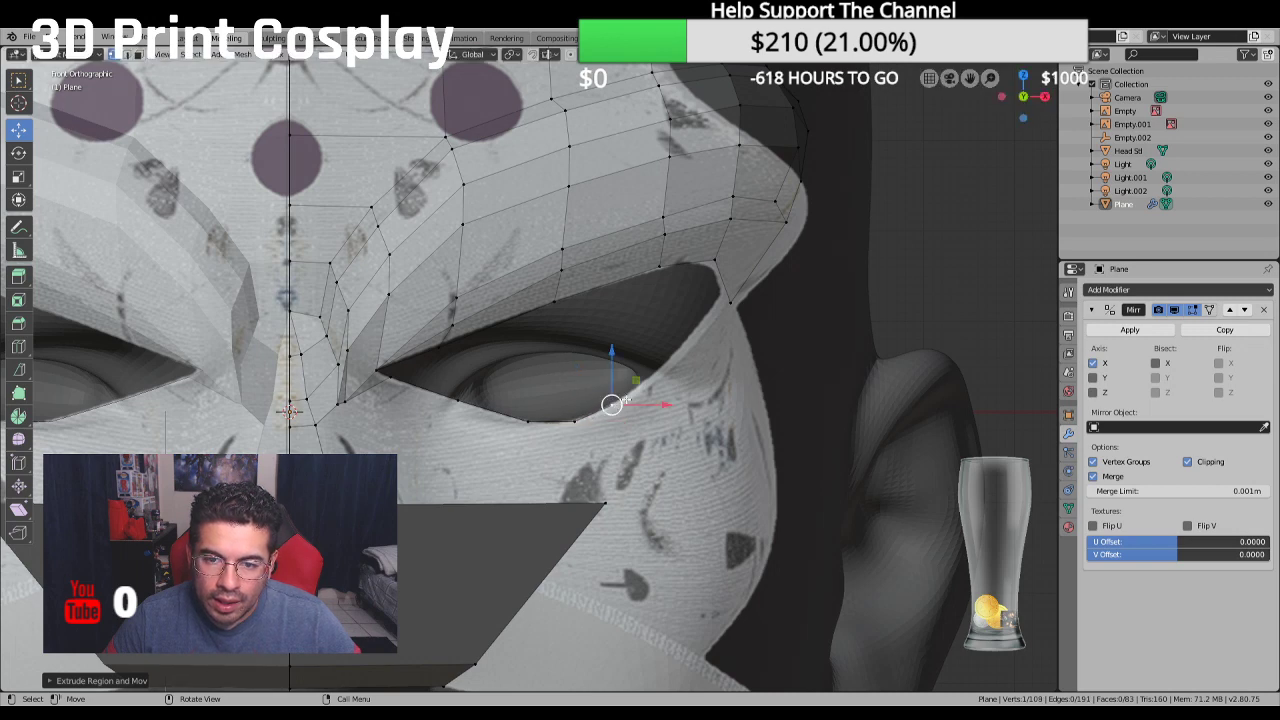
pyautogui.click(613, 400)
pyautogui.press('e')
pyautogui.click(694, 348)
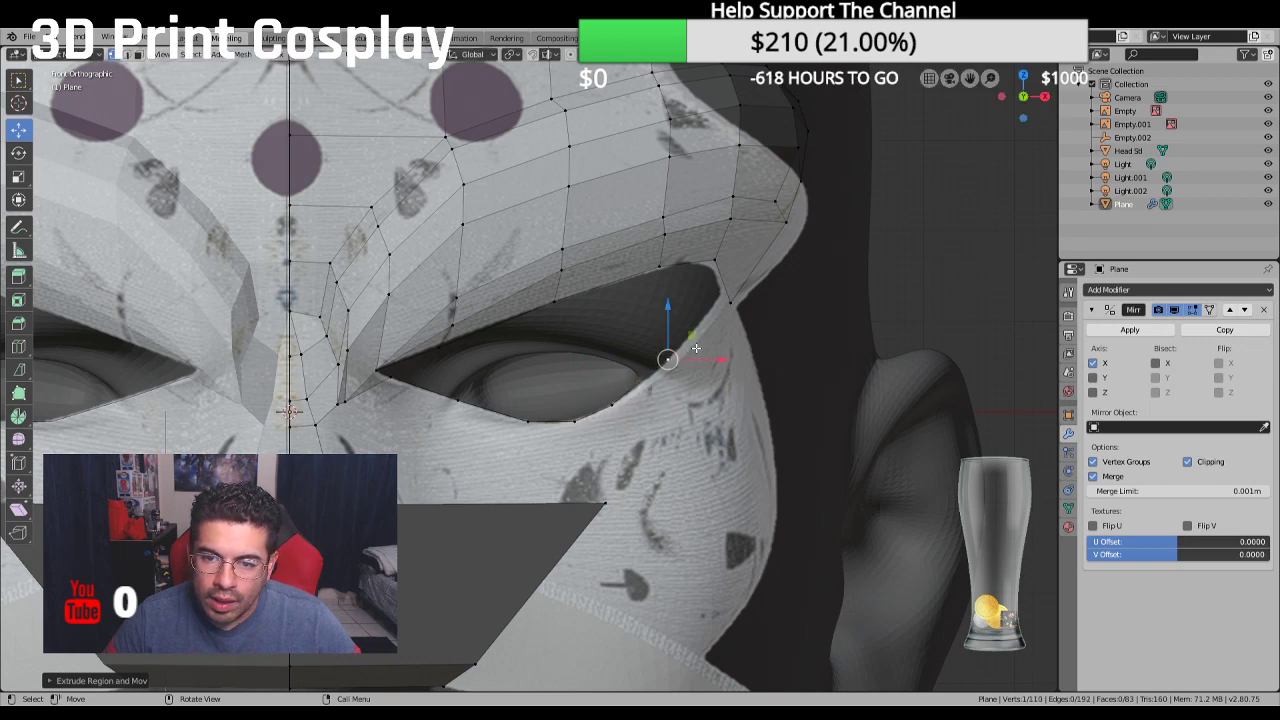
pyautogui.press('e')
pyautogui.click(740, 302)
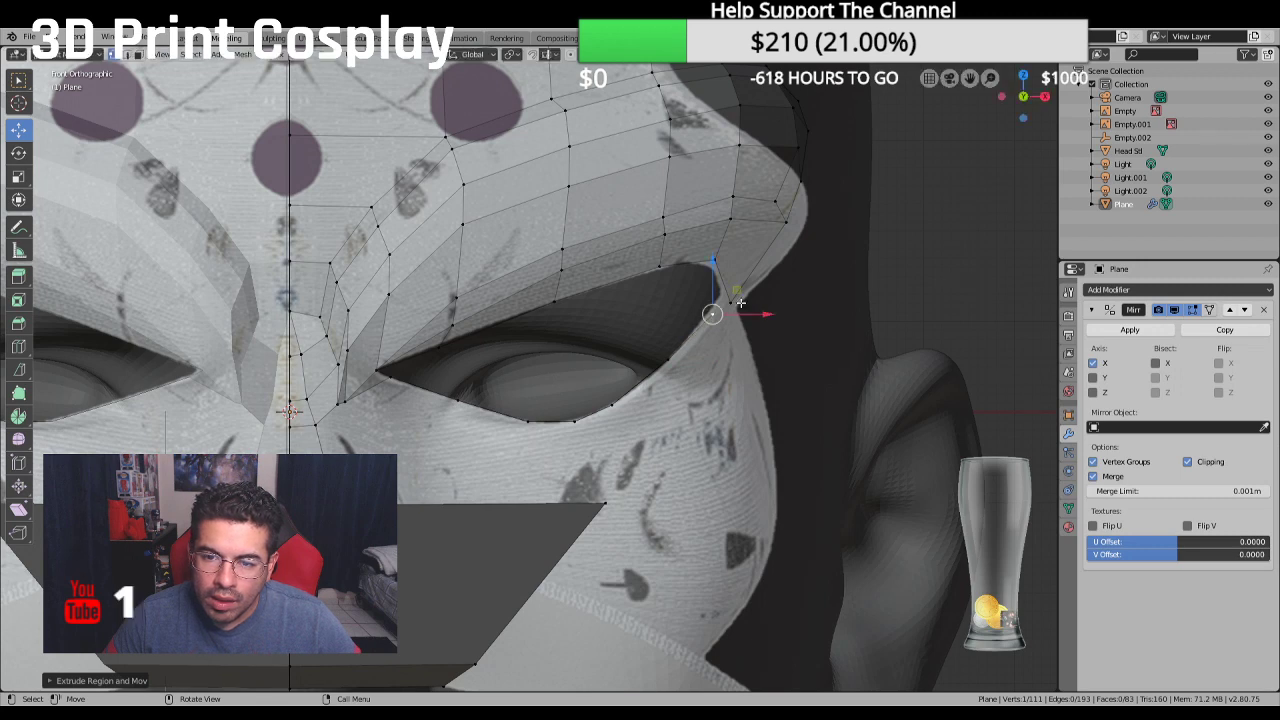
pyautogui.hotkey('ctrl', 'z')
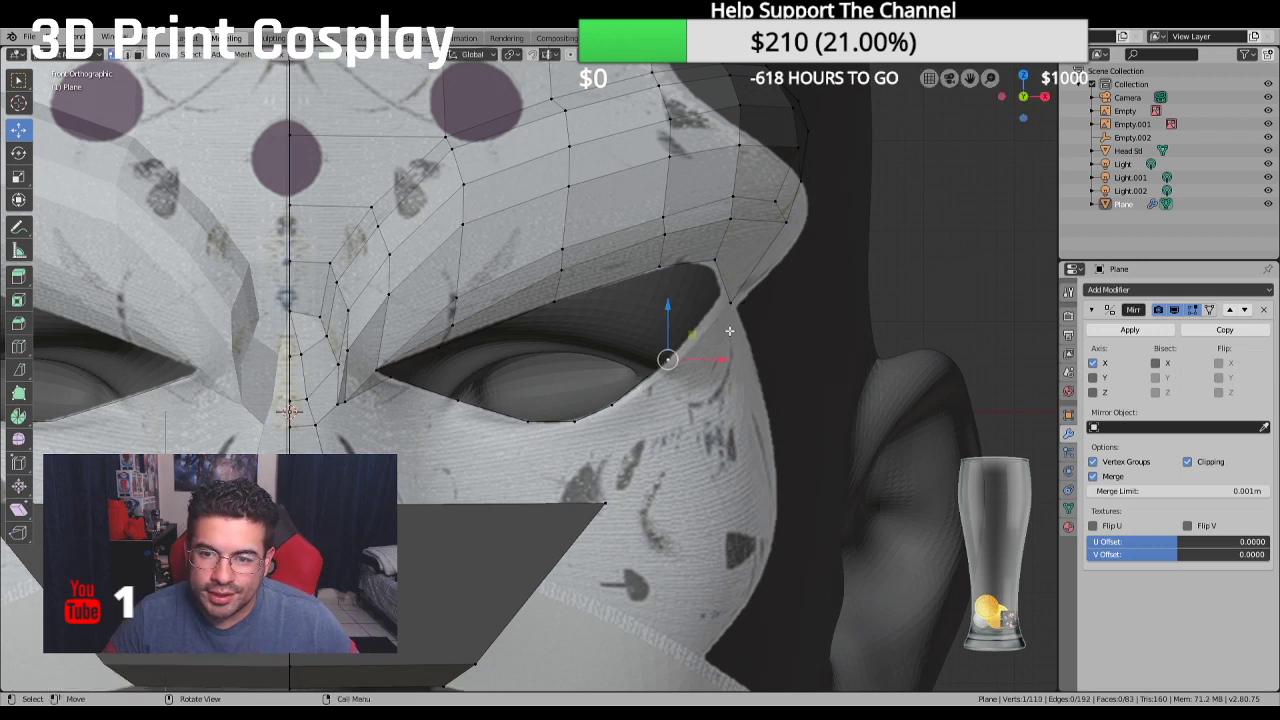
# Join the end of the lower eye outline to the outer eye corner vertex with an edge
pyautogui.keyDown('shift'); pyautogui.click(734, 307); pyautogui.keyUp('shift')
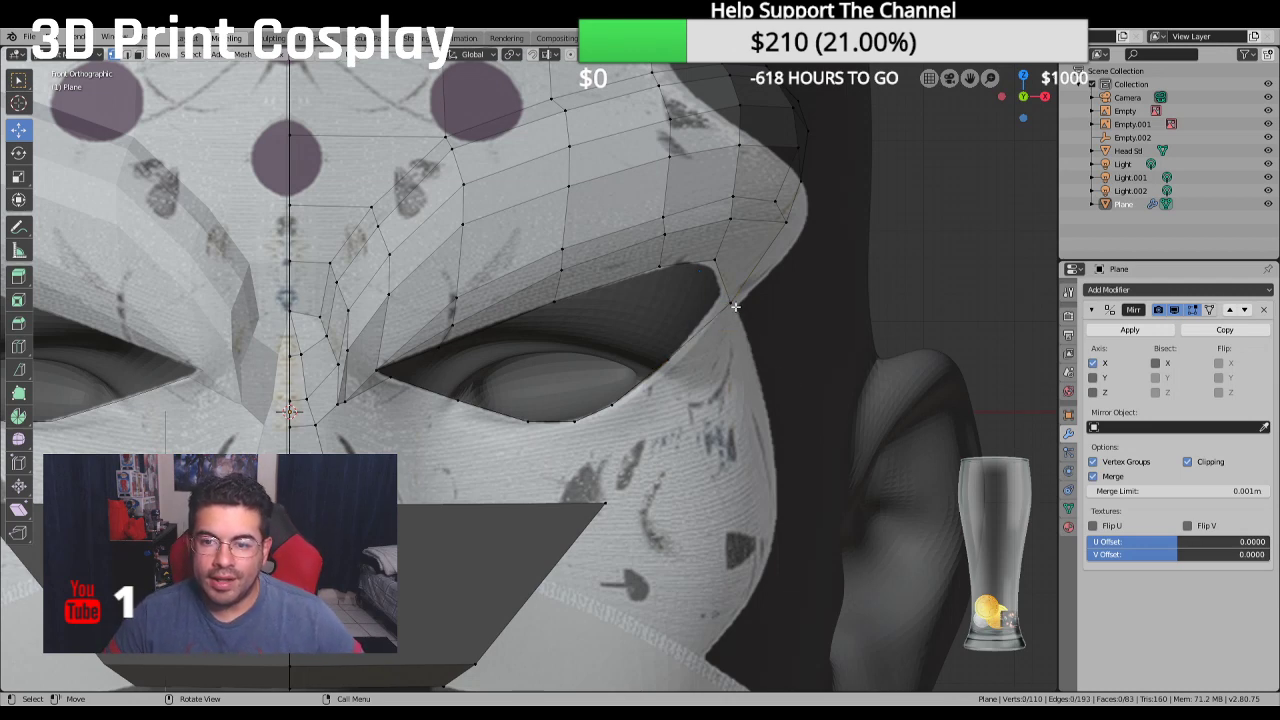
pyautogui.click(730, 303)
# Select the four-sided face above the outer eye corner and bisect it roughly horizontally from its vertex on the eye edge
pyautogui.scroll(1, 730, 302)
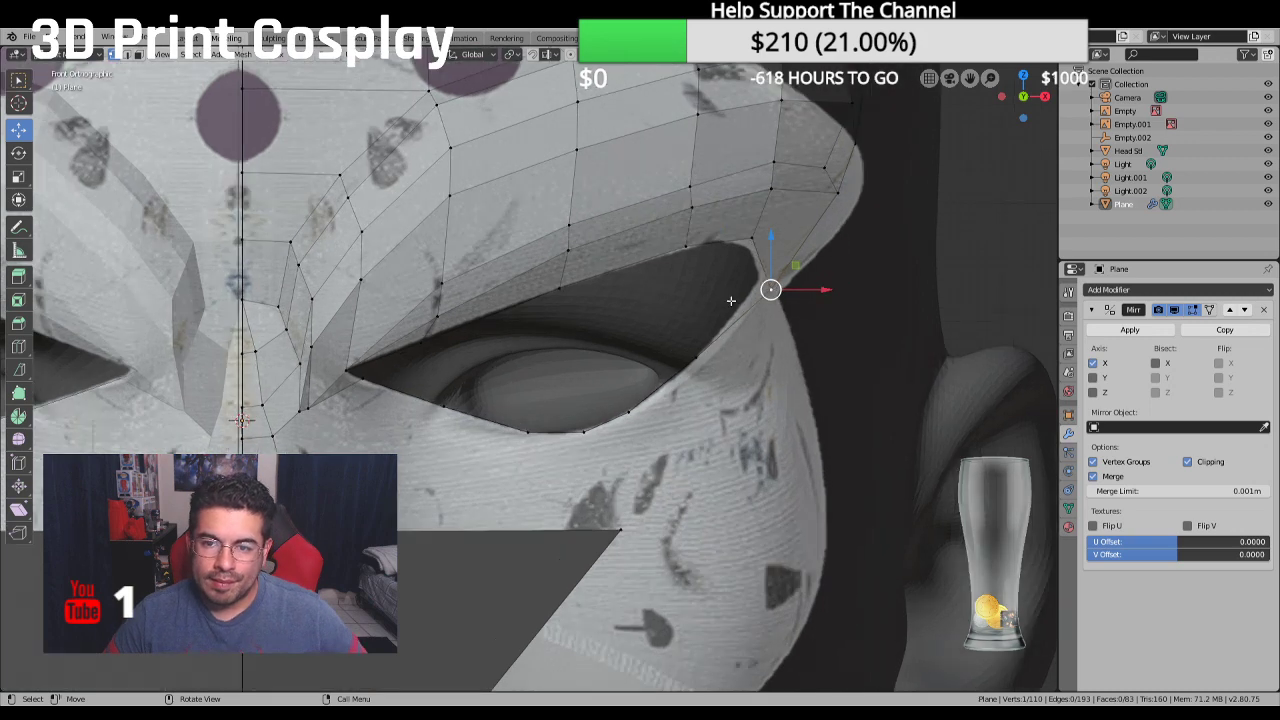
pyautogui.keyDown('shift'); pyautogui.moveTo(712, 297); pyautogui.dragTo(541, 339, button='middle'); pyautogui.keyUp('shift')
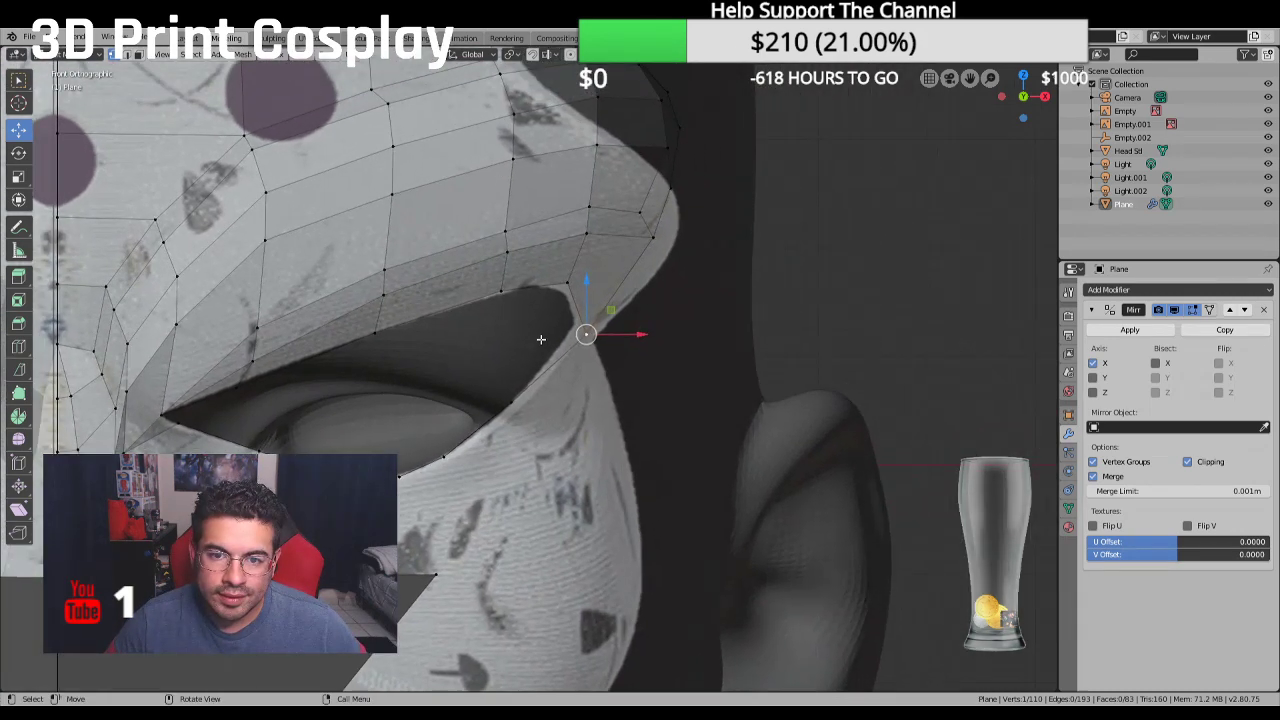
pyautogui.scroll(1, 541, 339)
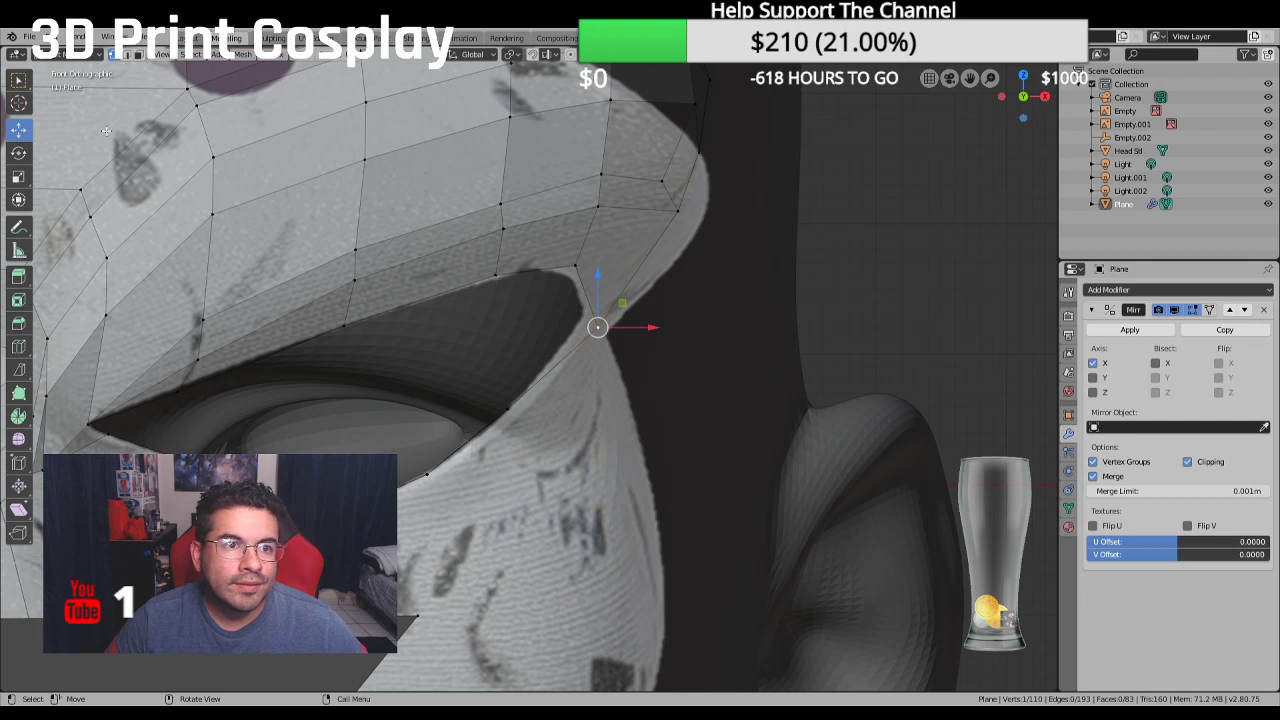
pyautogui.click(141, 59)
pyautogui.click(608, 281)
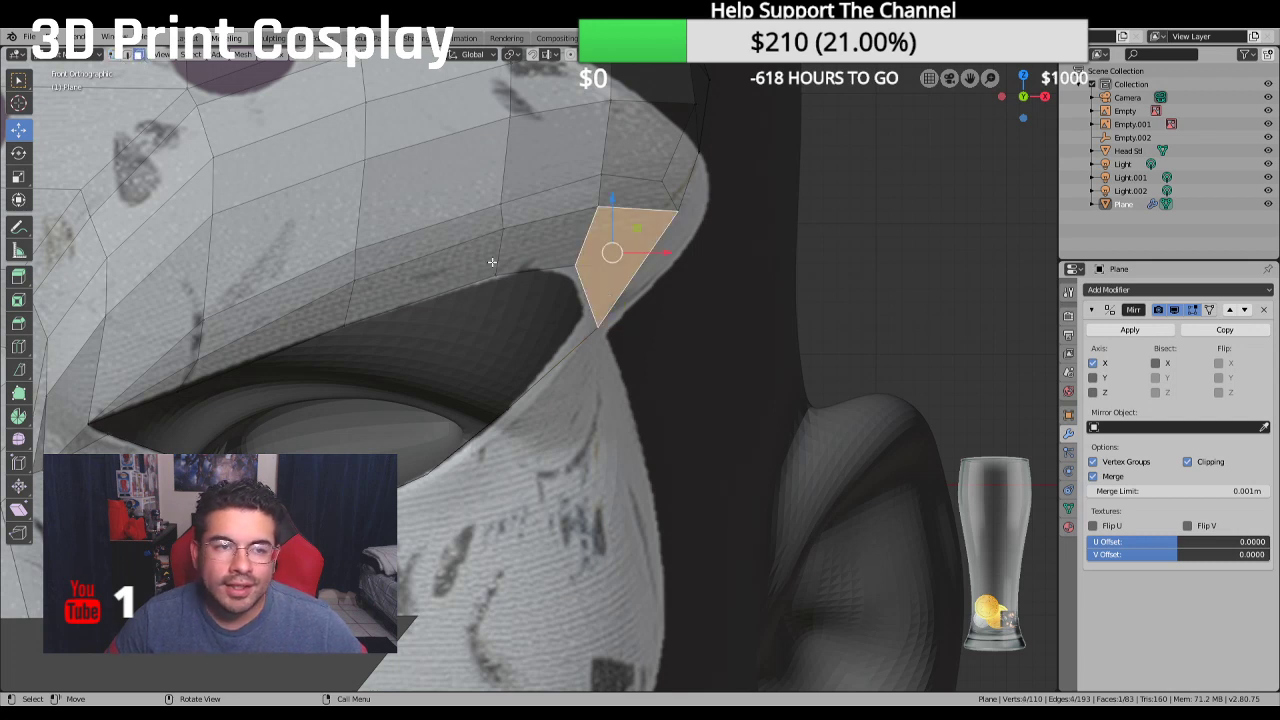
pyautogui.click(19, 370)
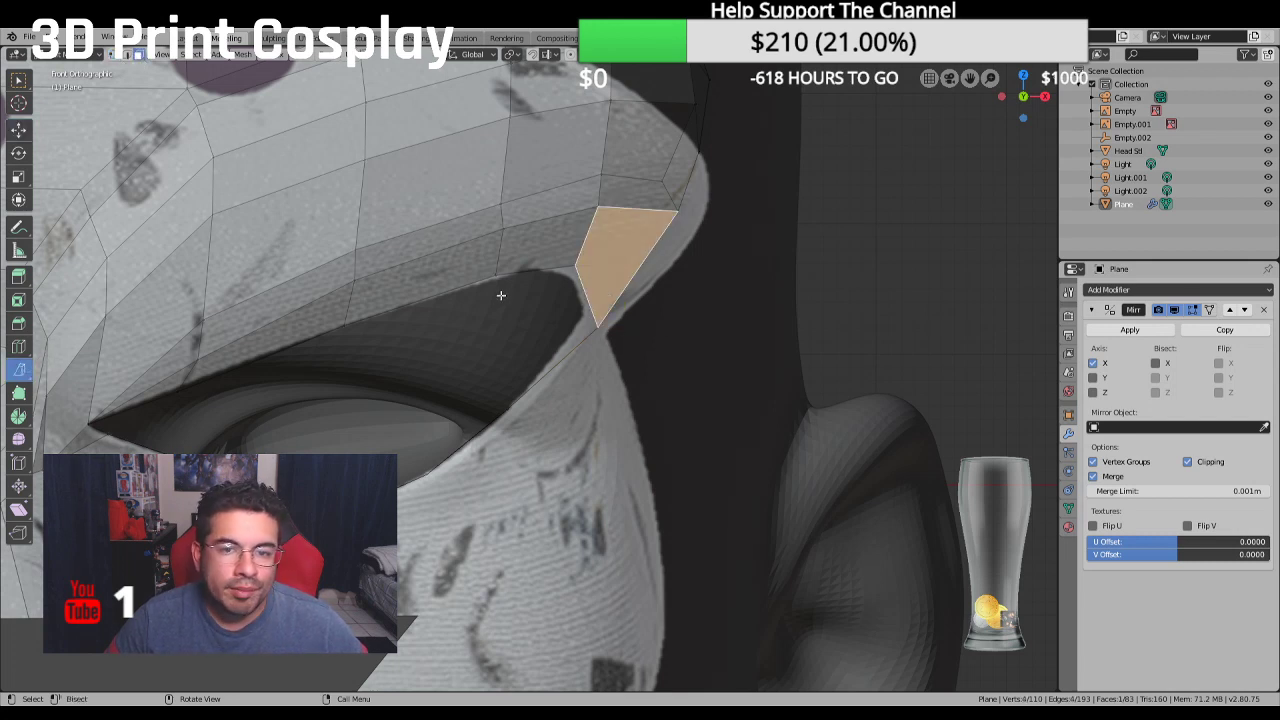
pyautogui.moveTo(576, 266); pyautogui.dragTo(761, 257)
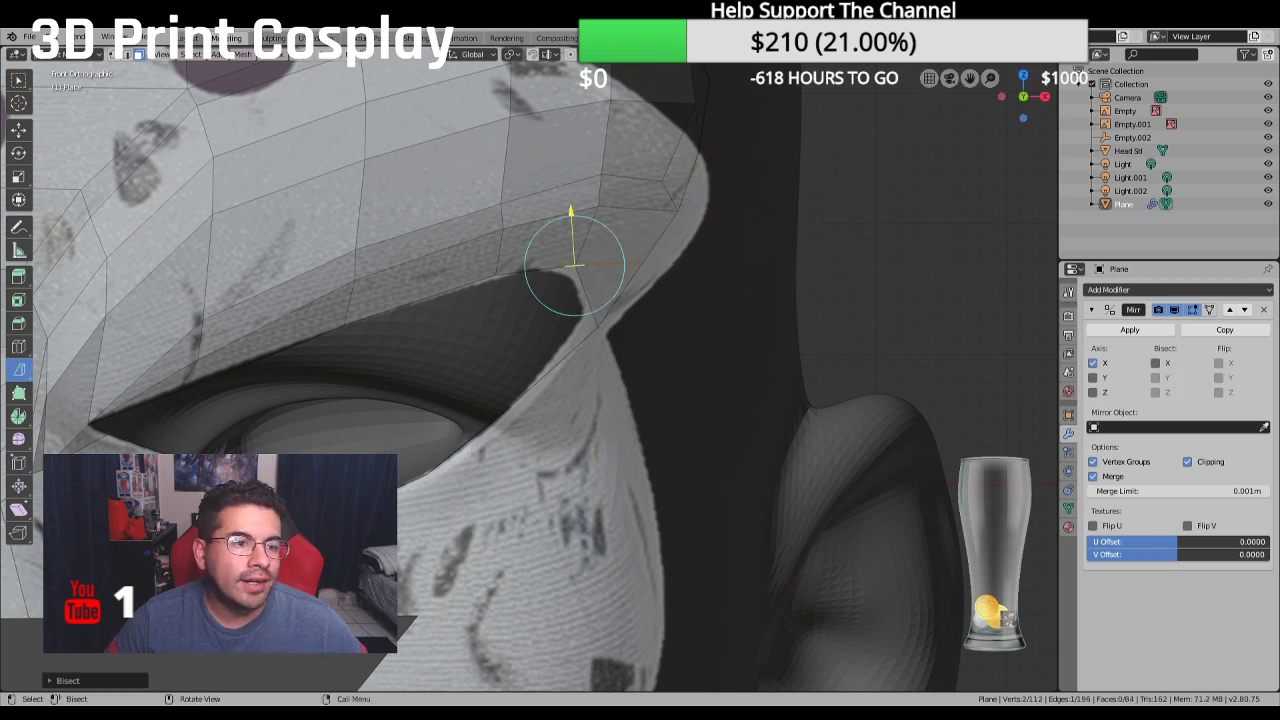
pyautogui.click(300, 288)
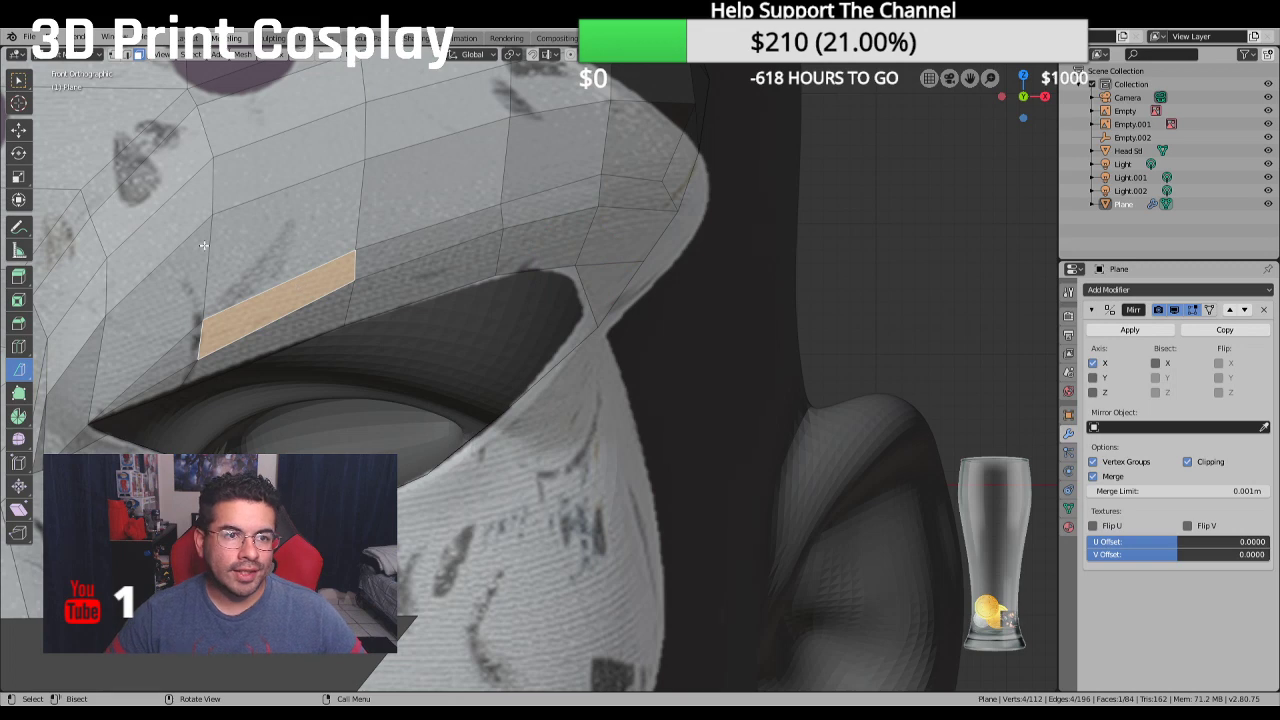
# Select the two nearly coincident vertices where the bisect cut meets the eye edge and merge them into one
pyautogui.press('1')
pyautogui.scroll(5, 486, 303)
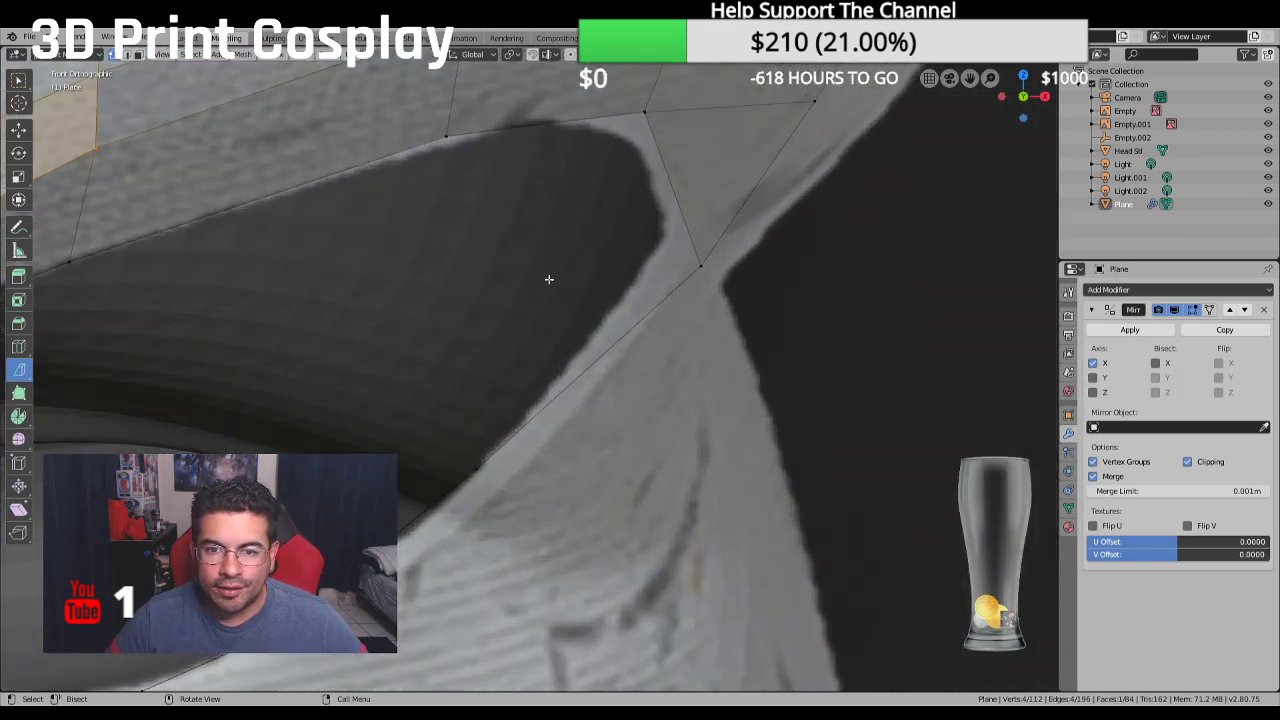
pyautogui.keyDown('shift'); pyautogui.moveTo(549, 280); pyautogui.dragTo(248, 518, button='middle'); pyautogui.keyUp('shift')
pyautogui.scroll(8, 363, 357)
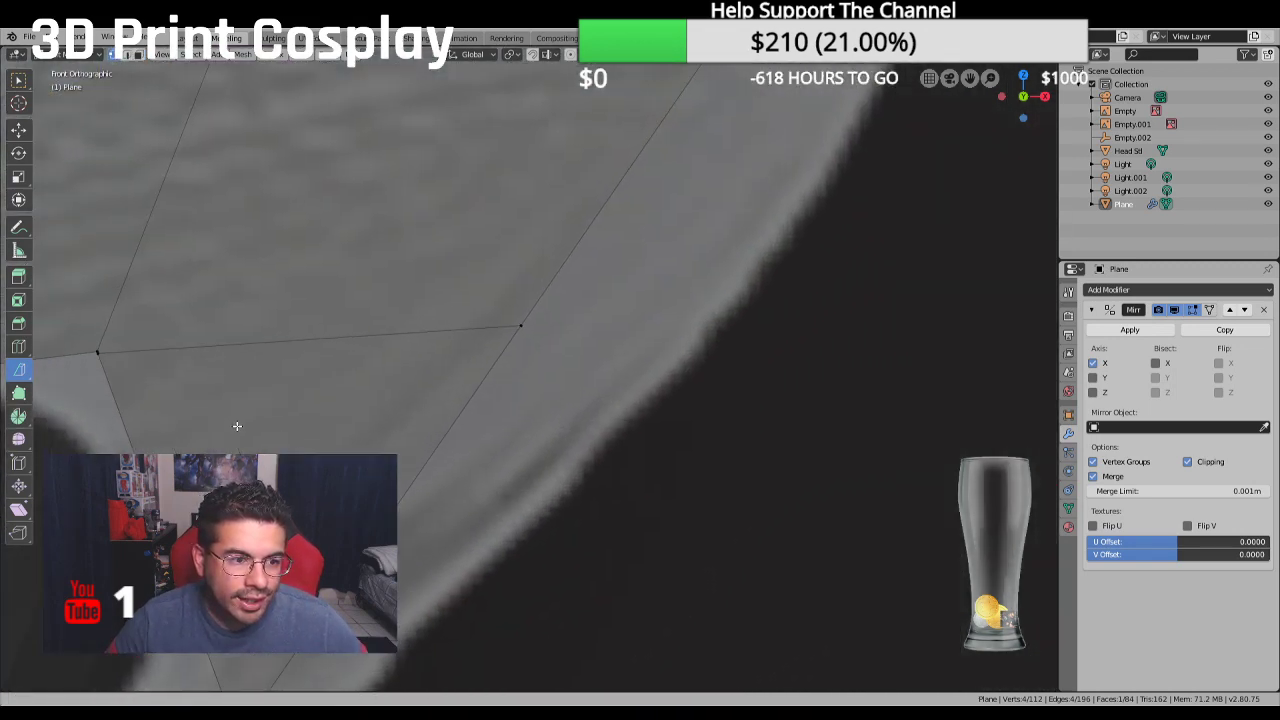
pyautogui.keyDown('shift'); pyautogui.moveTo(298, 420); pyautogui.dragTo(513, 447, button='middle'); pyautogui.keyUp('shift')
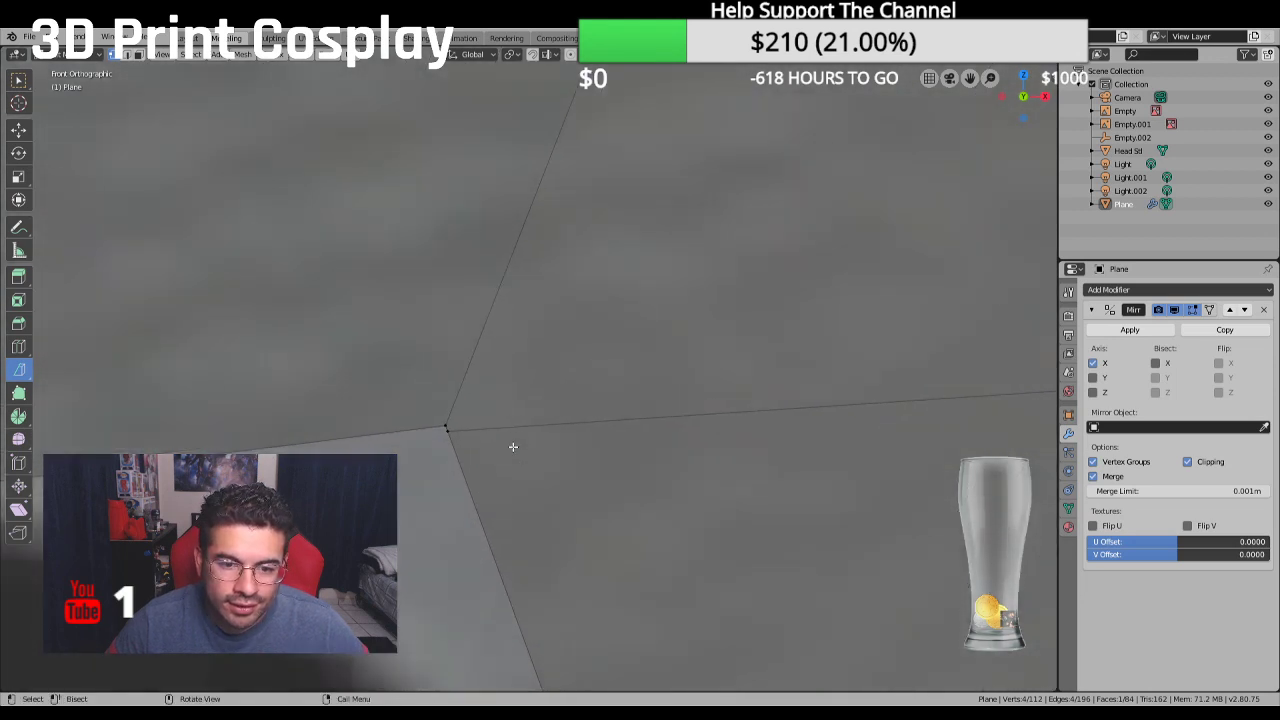
pyautogui.scroll(6, 454, 448)
pyautogui.keyDown('shift'); pyautogui.moveTo(437, 475); pyautogui.dragTo(585, 284, button='middle'); pyautogui.keyUp('shift')
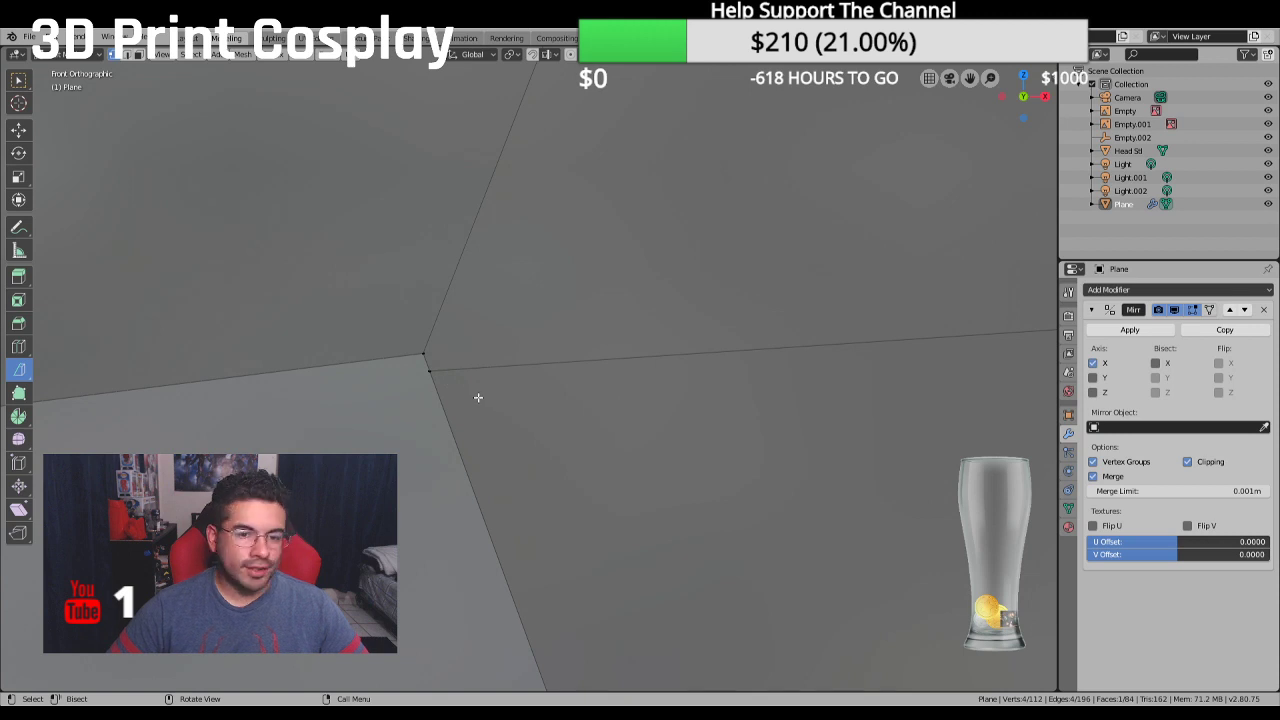
pyautogui.click(415, 356)
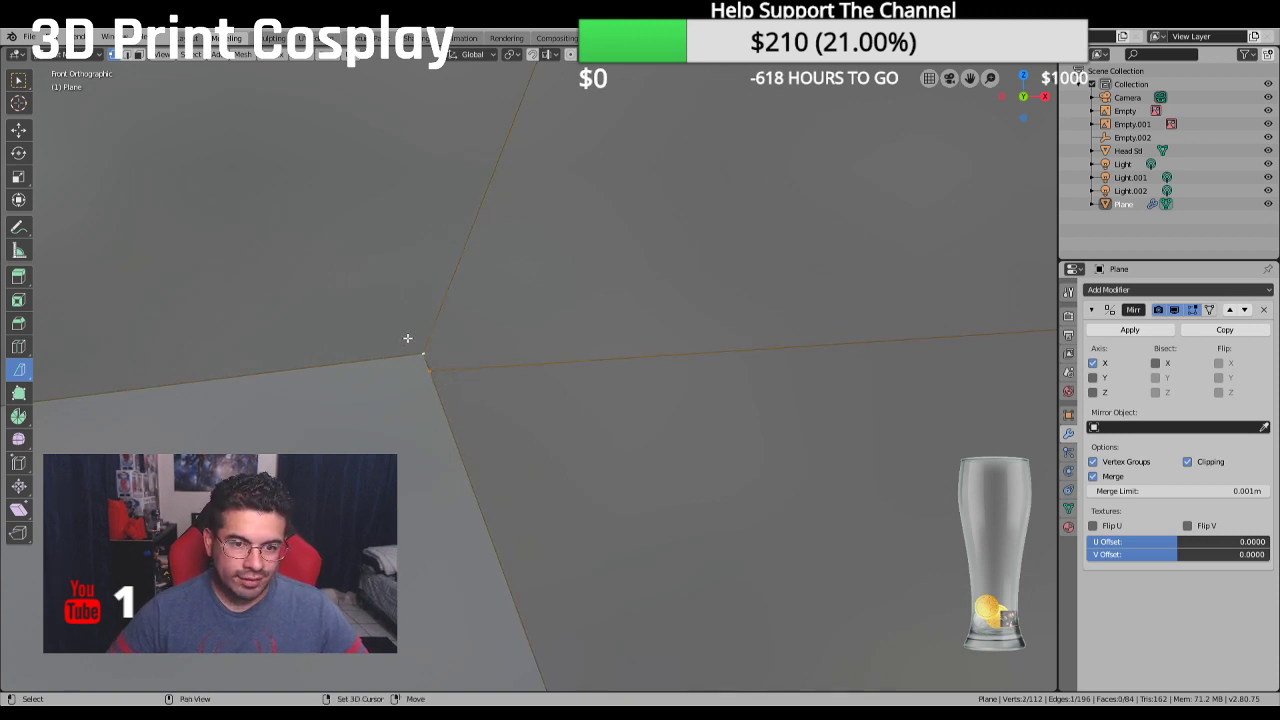
pyautogui.rightClick(407, 338)
pyautogui.moveTo(457, 352)
pyautogui.click(503, 377)
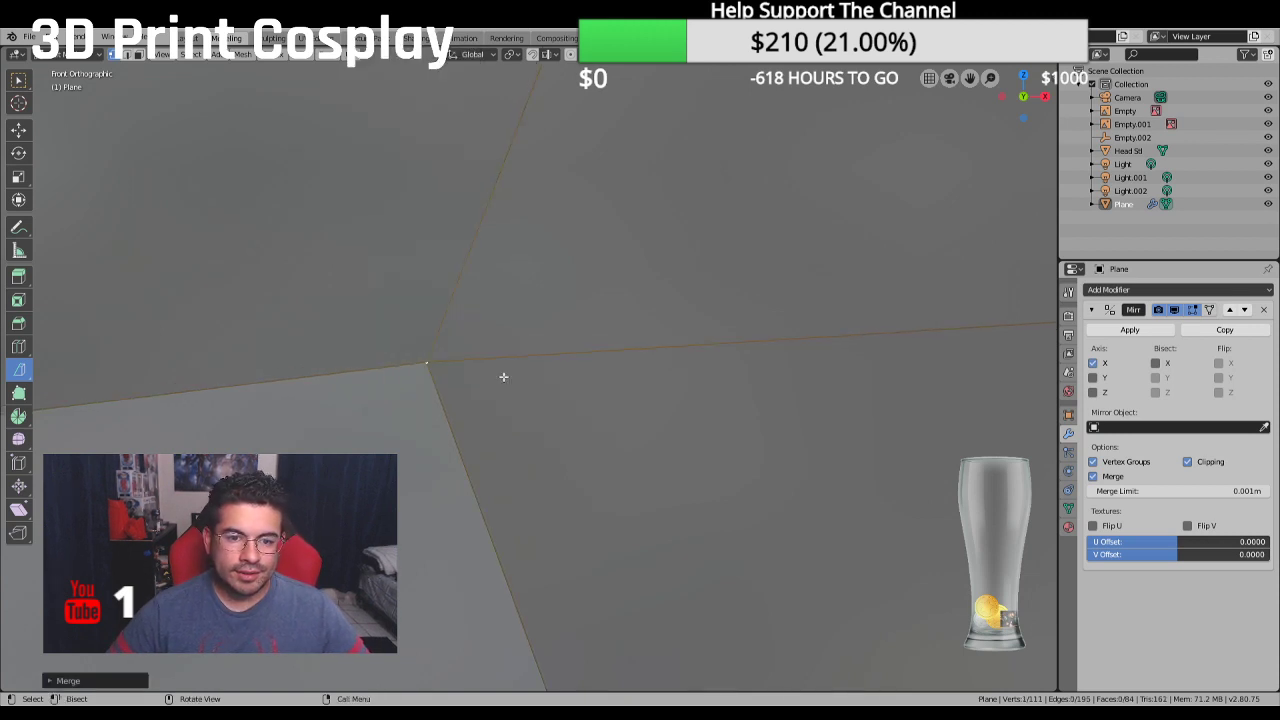
# Move the merged vertex and the outer corner vertex below it onto the reference's eye outline
pyautogui.scroll(-5, 503, 377)
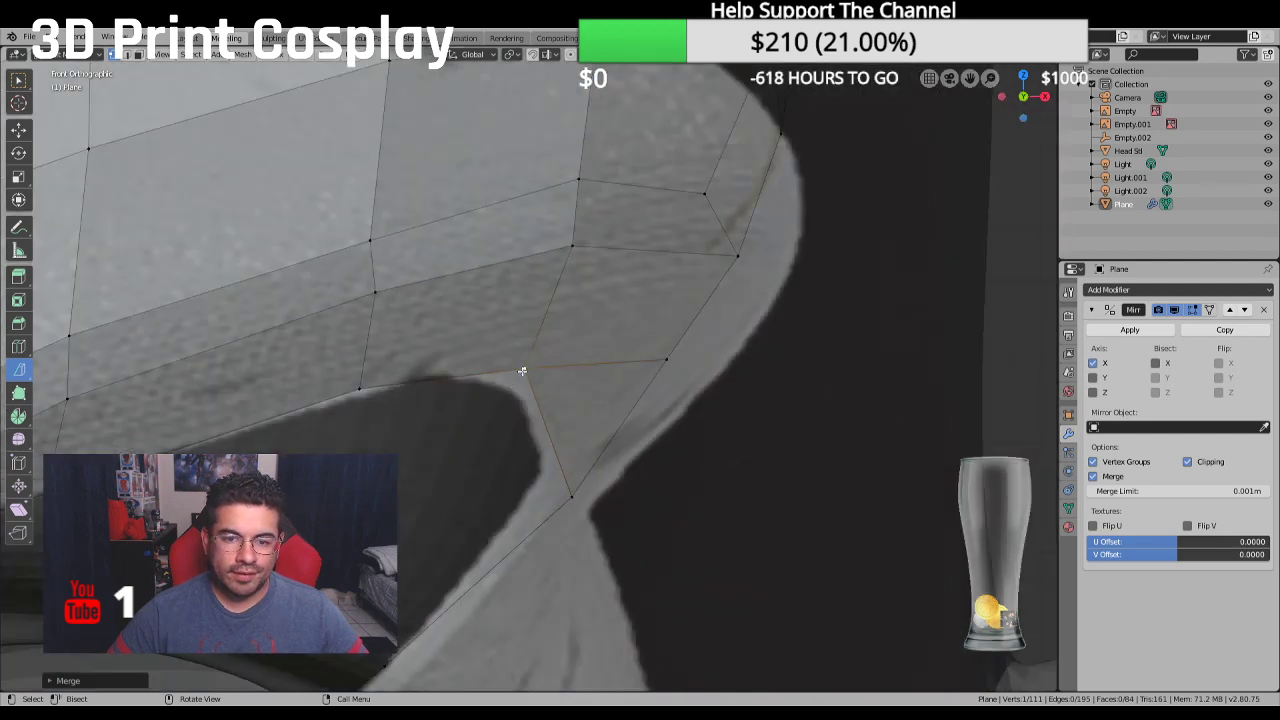
pyautogui.click(19, 131)
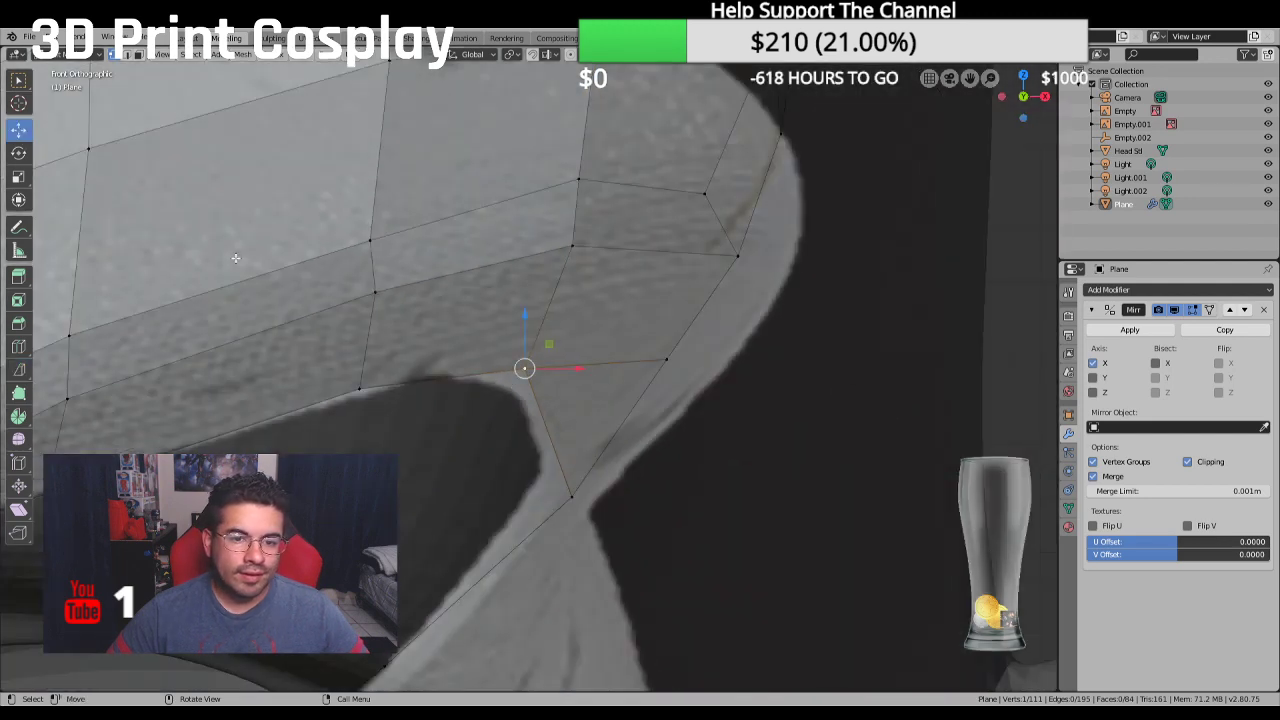
pyautogui.moveTo(538, 344); pyautogui.dragTo(545, 431)
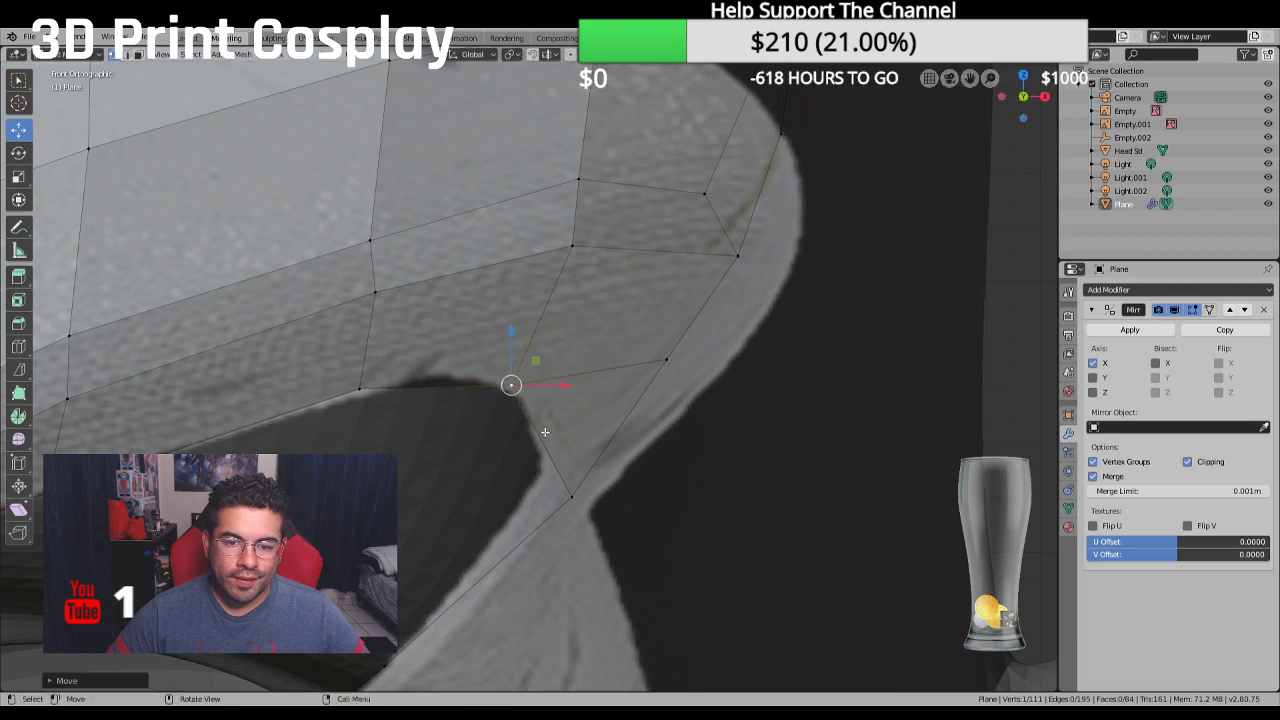
pyautogui.moveTo(573, 491); pyautogui.dragTo(549, 466)
# Move the lower eye outline vertices back in depth along the Y axis, one by one, to curve the chain toward the outer corner
pyautogui.moveTo(549, 466); pyautogui.dragTo(474, 492, button='middle')
pyautogui.moveTo(618, 502); pyautogui.dragTo(463, 494, button='middle')
pyautogui.scroll(-4, 591, 503)
pyautogui.scroll(3, 463, 494)
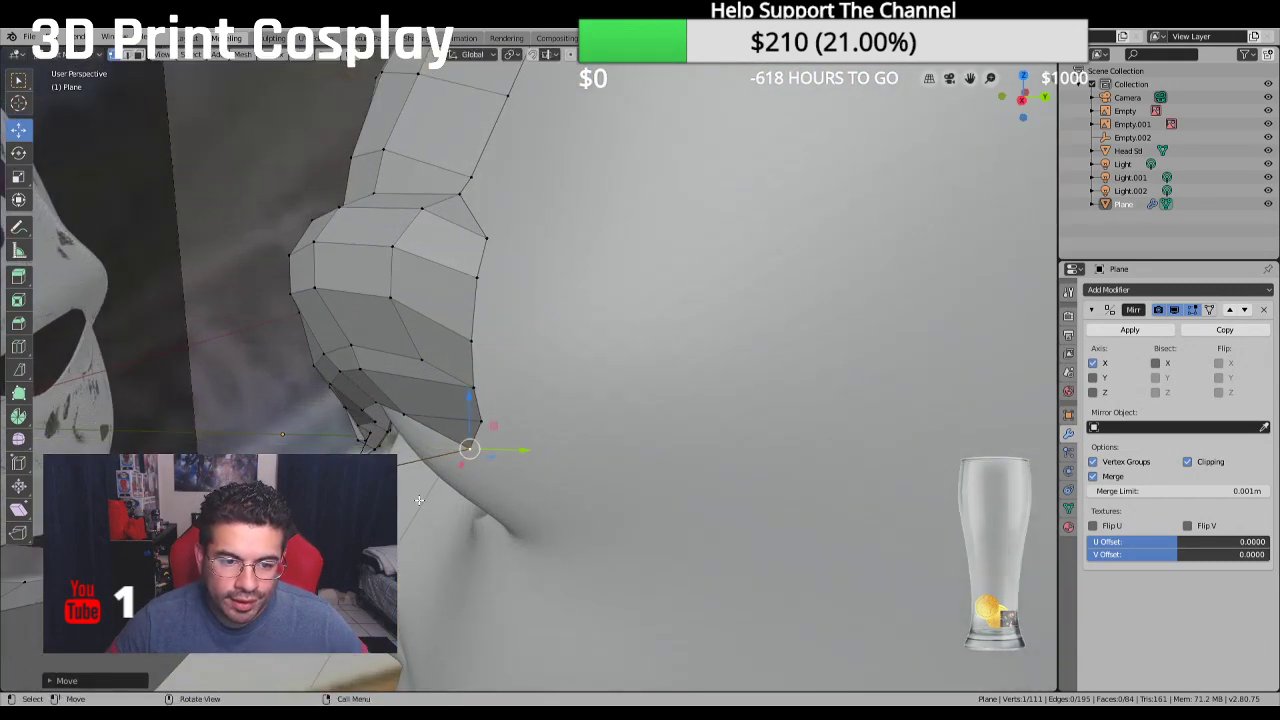
pyautogui.moveTo(470, 445); pyautogui.dragTo(611, 482, button='middle')
pyautogui.press('g')
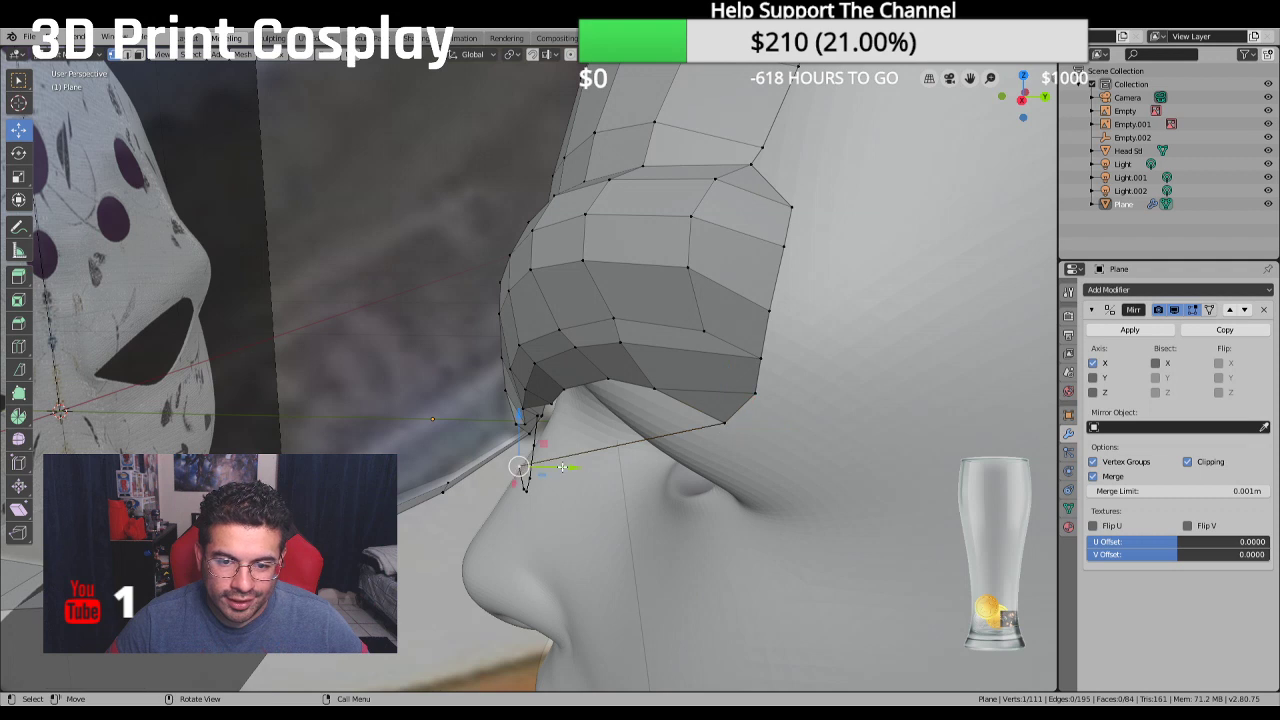
pyautogui.click(583, 486)
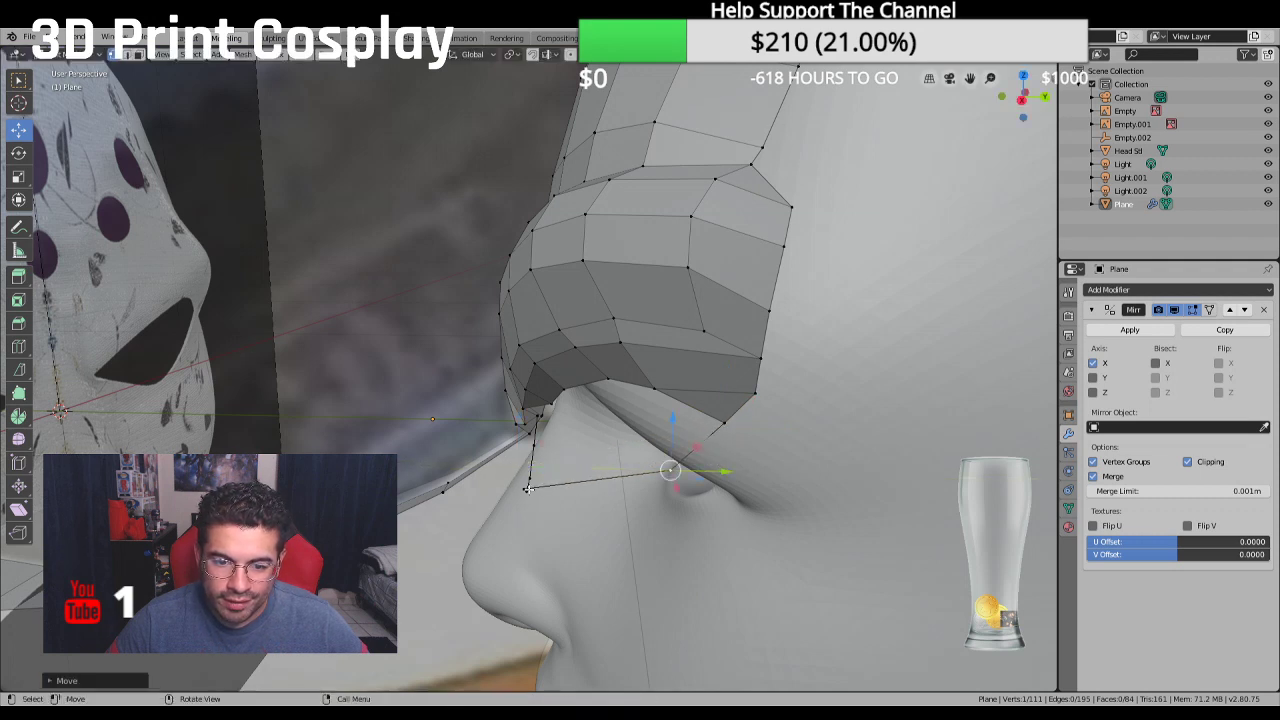
pyautogui.press('g')
pyautogui.click(569, 482)
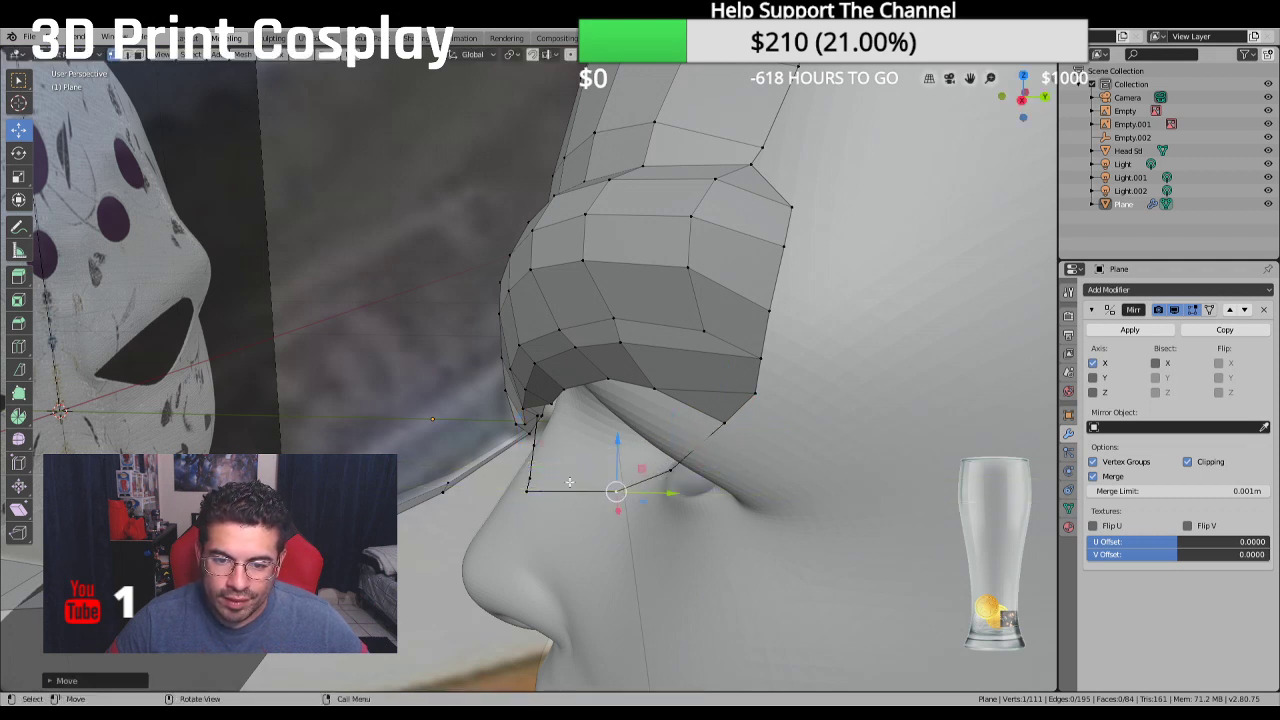
pyautogui.click(527, 491)
pyautogui.press('g')
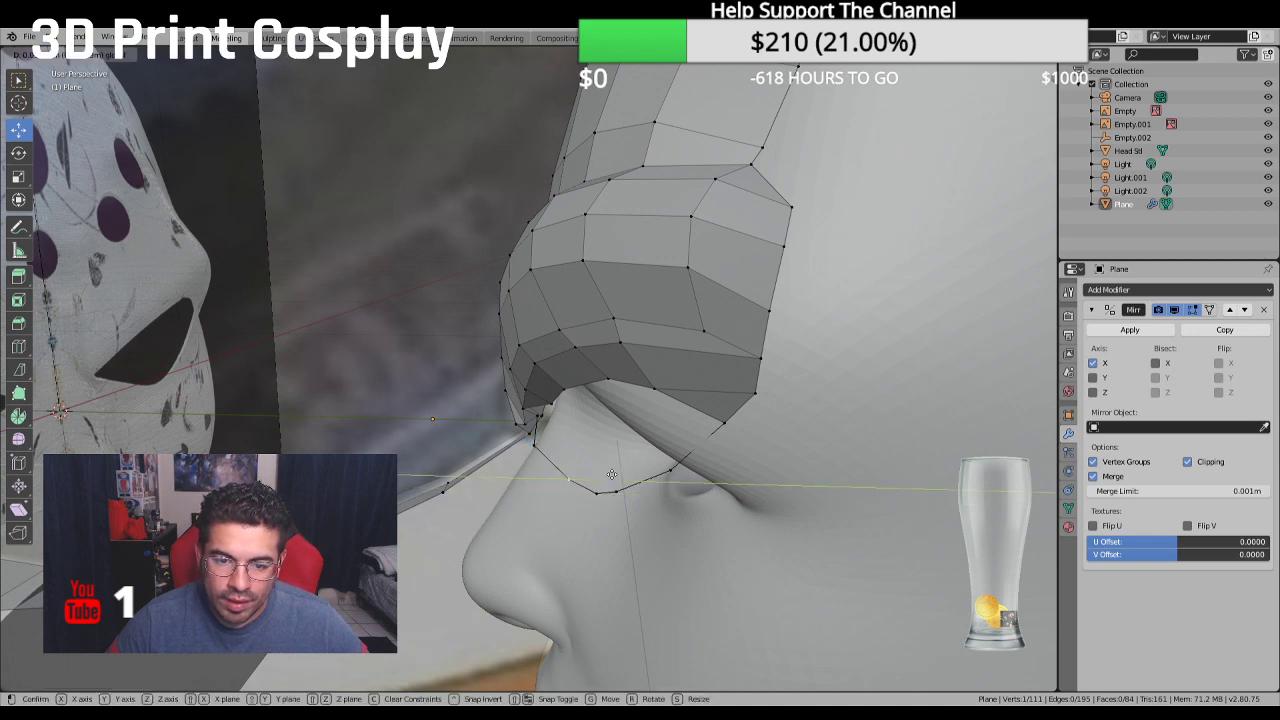
pyautogui.click(594, 445)
# Move the outer eye corner vertex and the lower outline vertex beside it forward along the Y axis
pyautogui.moveTo(594, 445); pyautogui.dragTo(522, 470, button='middle')
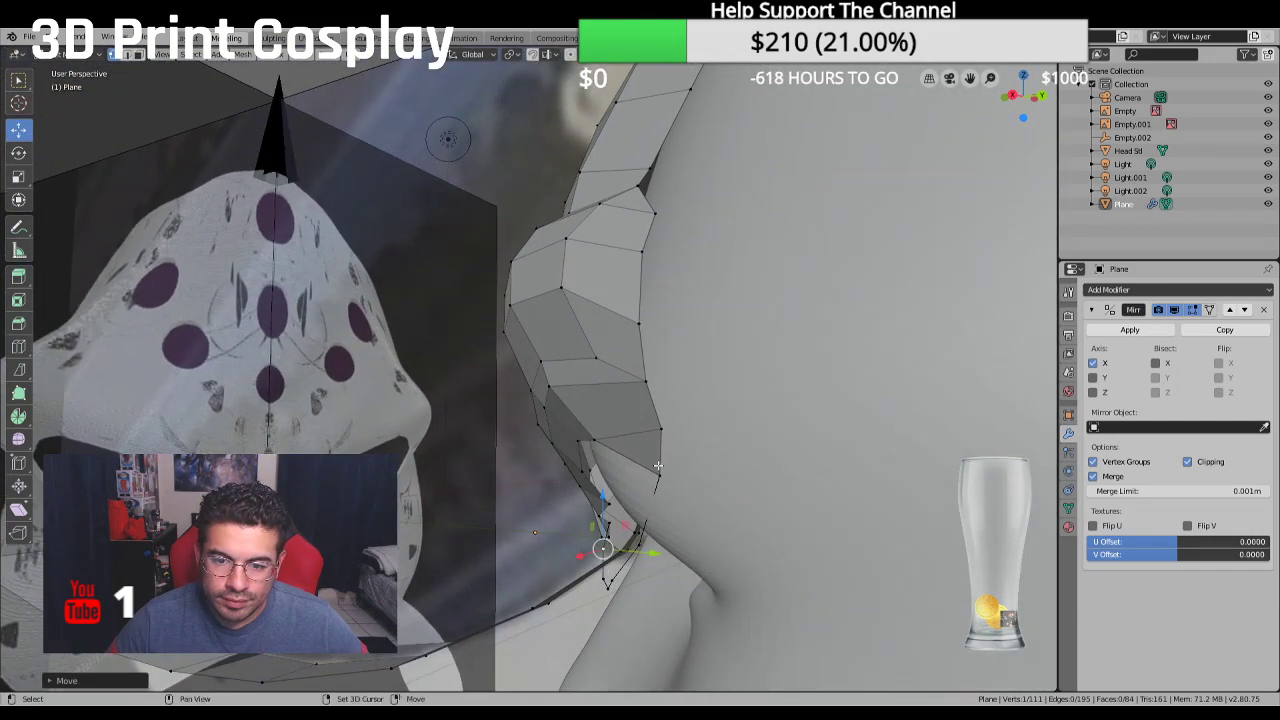
pyautogui.keyDown('shift'); pyautogui.click(652, 472); pyautogui.keyUp('shift')
pyautogui.click(656, 474)
pyautogui.moveTo(701, 482); pyautogui.dragTo(690, 484)
pyautogui.click(639, 536)
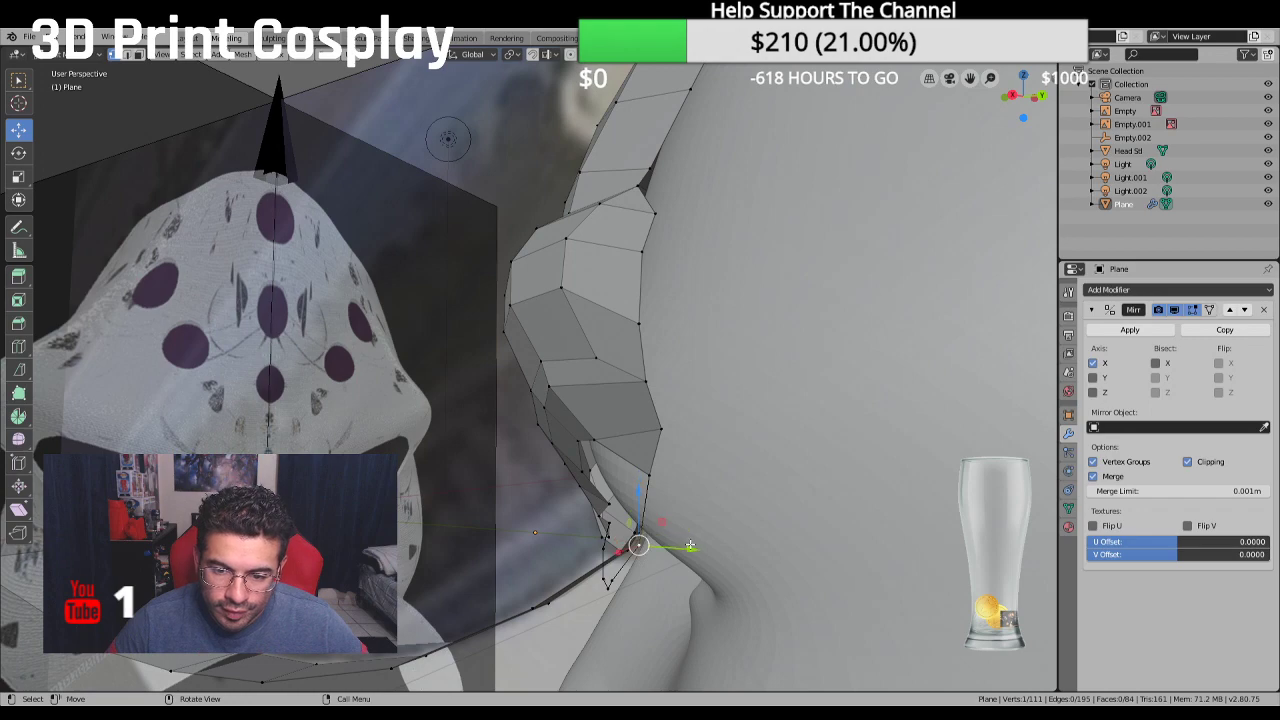
pyautogui.moveTo(686, 543); pyautogui.dragTo(668, 548)
# Extrude a new vertex a short distance outward from the outer eye corner, following the mask reference's outline in front view
pyautogui.moveTo(639, 570); pyautogui.dragTo(774, 569, button='middle')
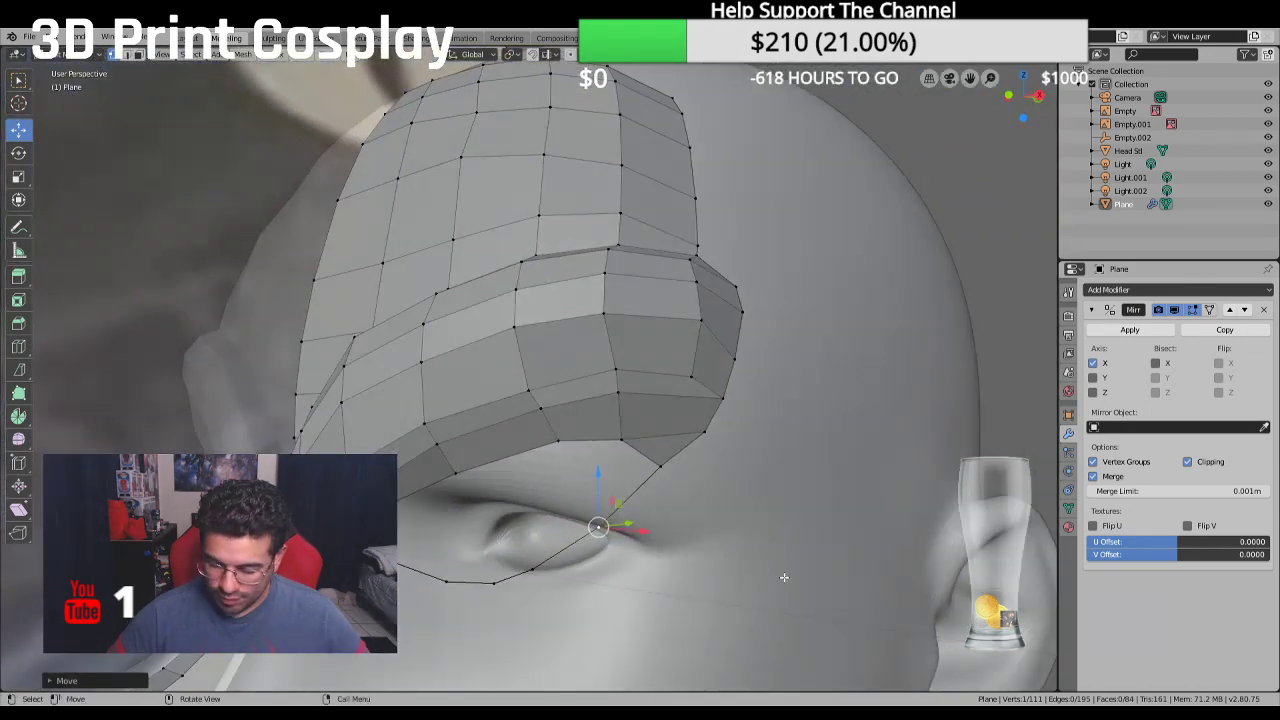
pyautogui.press('KP_1')
pyautogui.scroll(-1, 784, 577)
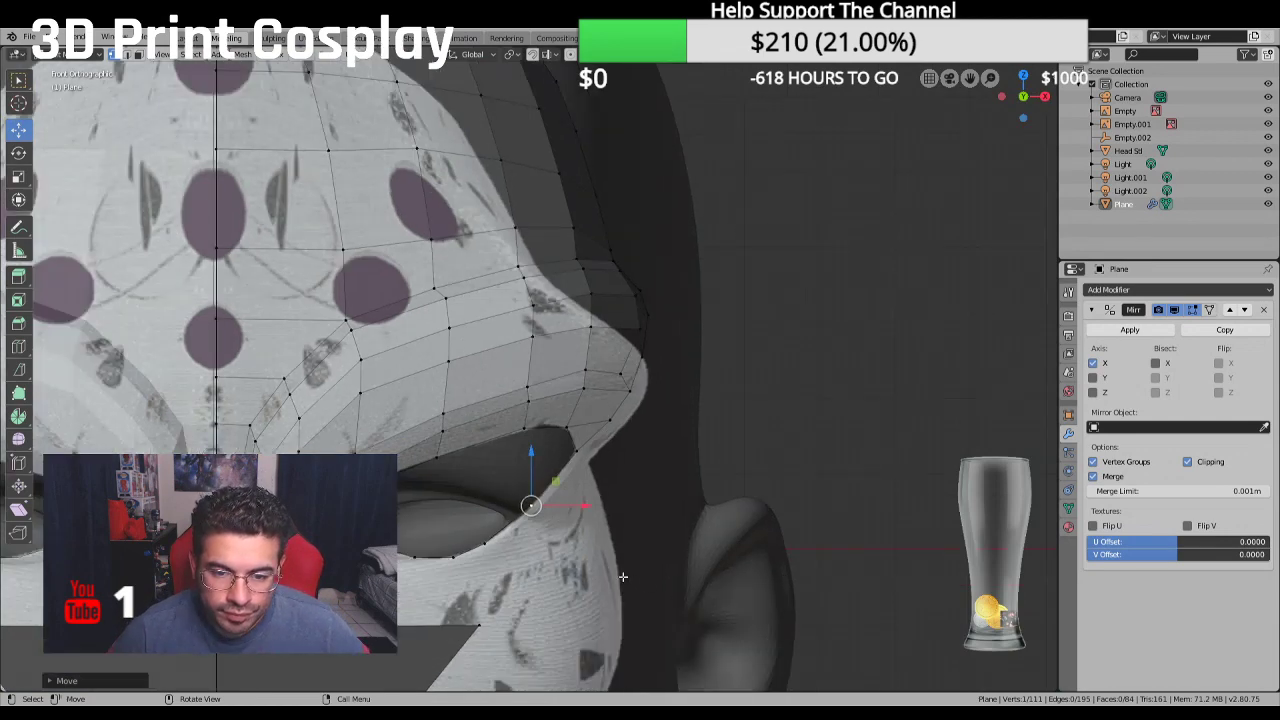
pyautogui.scroll(2, 623, 577)
pyautogui.keyDown('shift'); pyautogui.moveTo(624, 573); pyautogui.dragTo(509, 430, button='middle'); pyautogui.keyUp('shift')
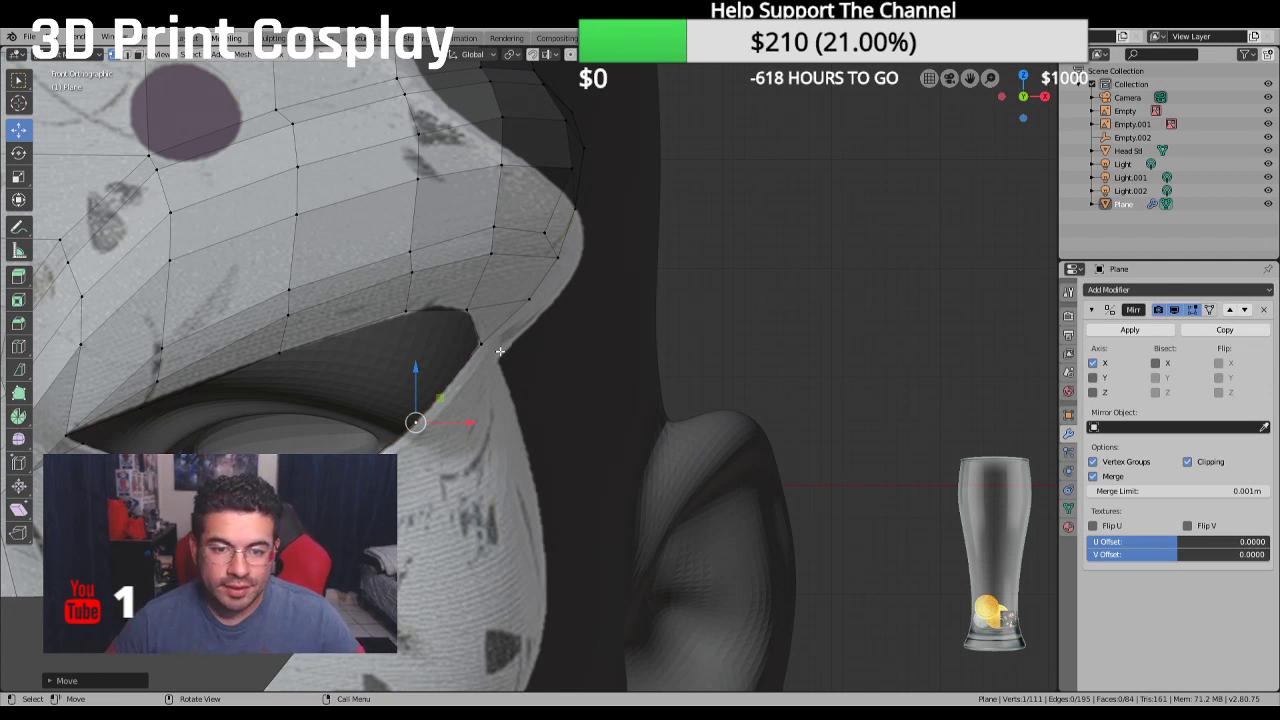
pyautogui.press('e')
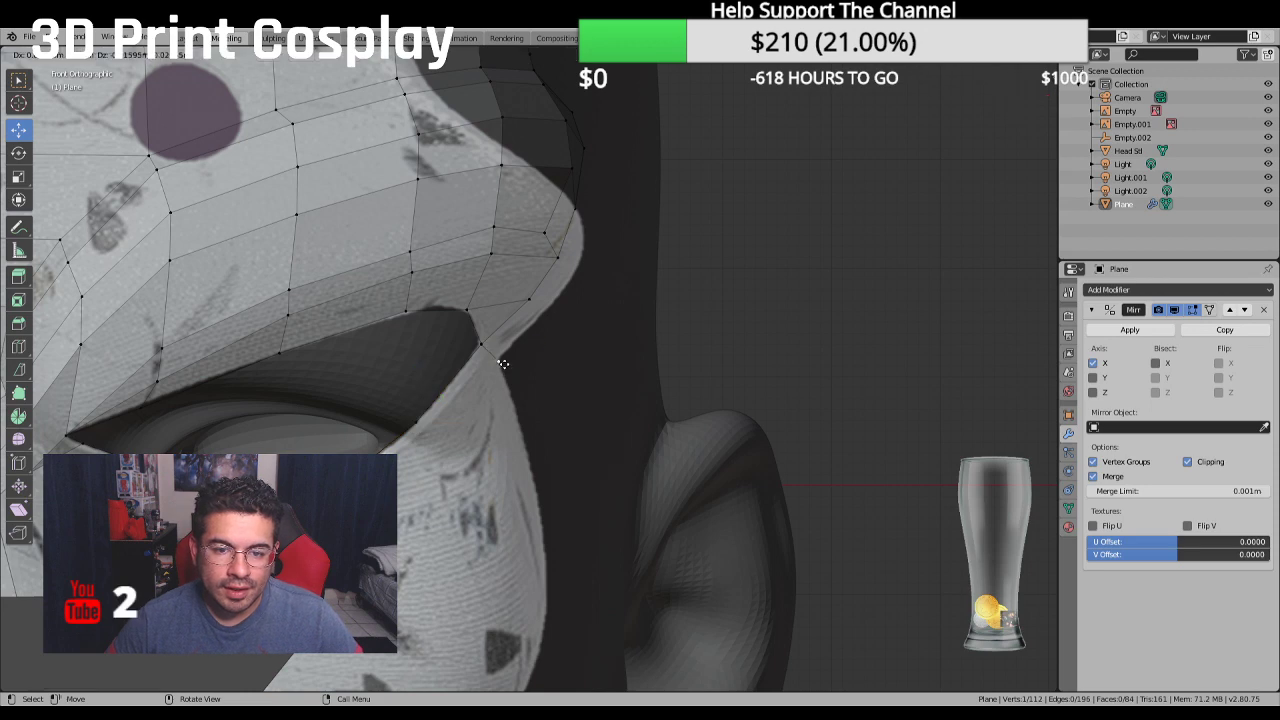
pyautogui.click(503, 367)
# Adjust the extruded vertex's depth along the Y axis and move it outward along the X axis beside the eye corner
pyautogui.moveTo(503, 367); pyautogui.dragTo(434, 376, button='middle')
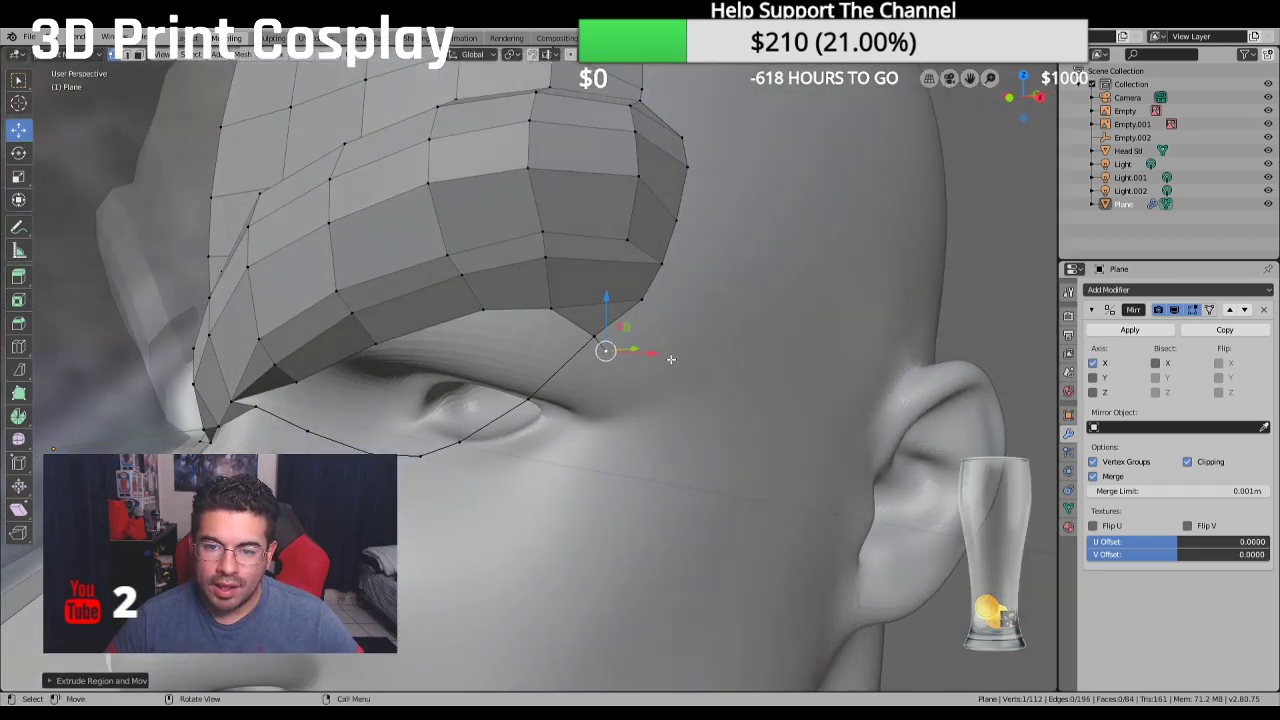
pyautogui.press('g')
pyautogui.press('y')
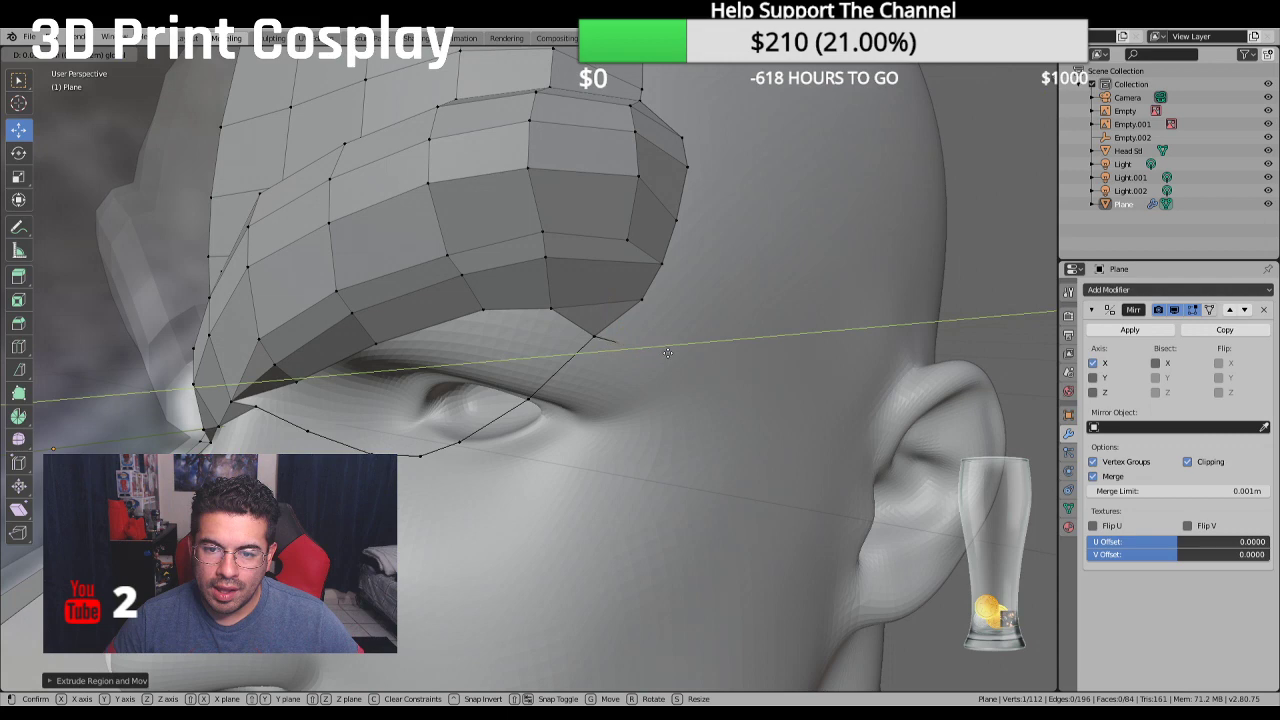
pyautogui.click(671, 355)
pyautogui.moveTo(671, 355); pyautogui.dragTo(658, 411, button='middle')
pyautogui.press('g')
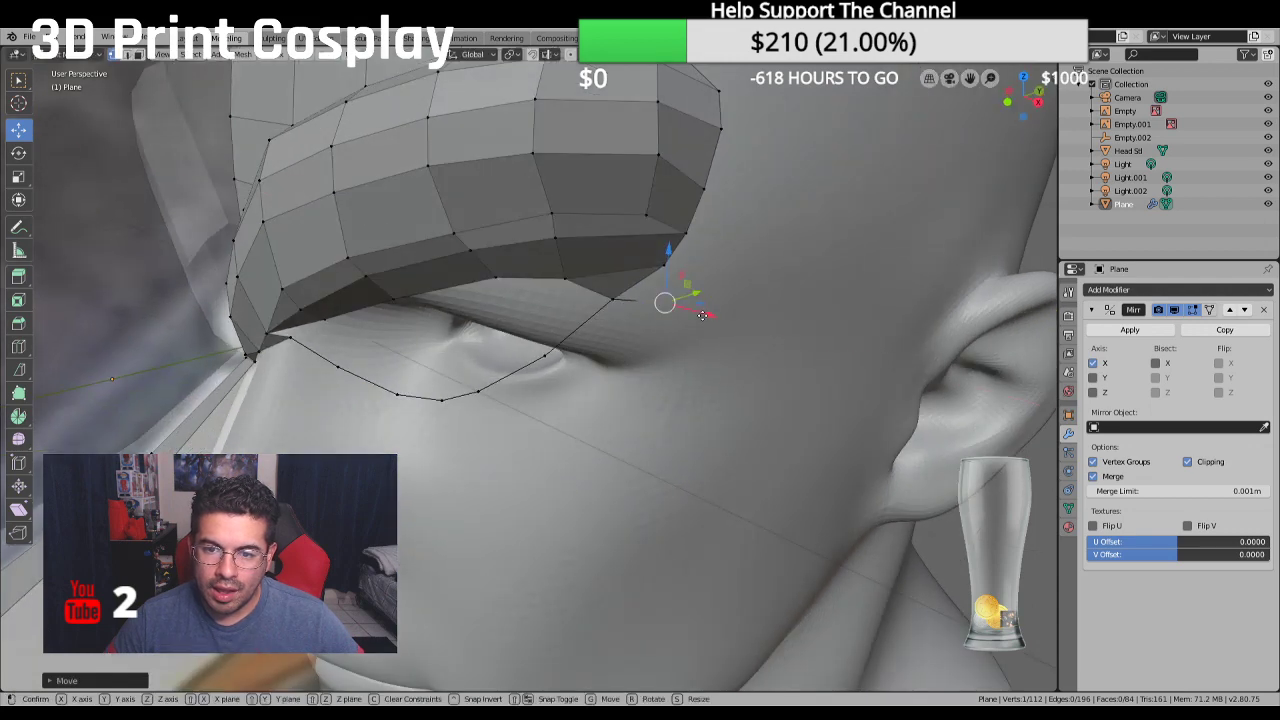
pyautogui.press('x')
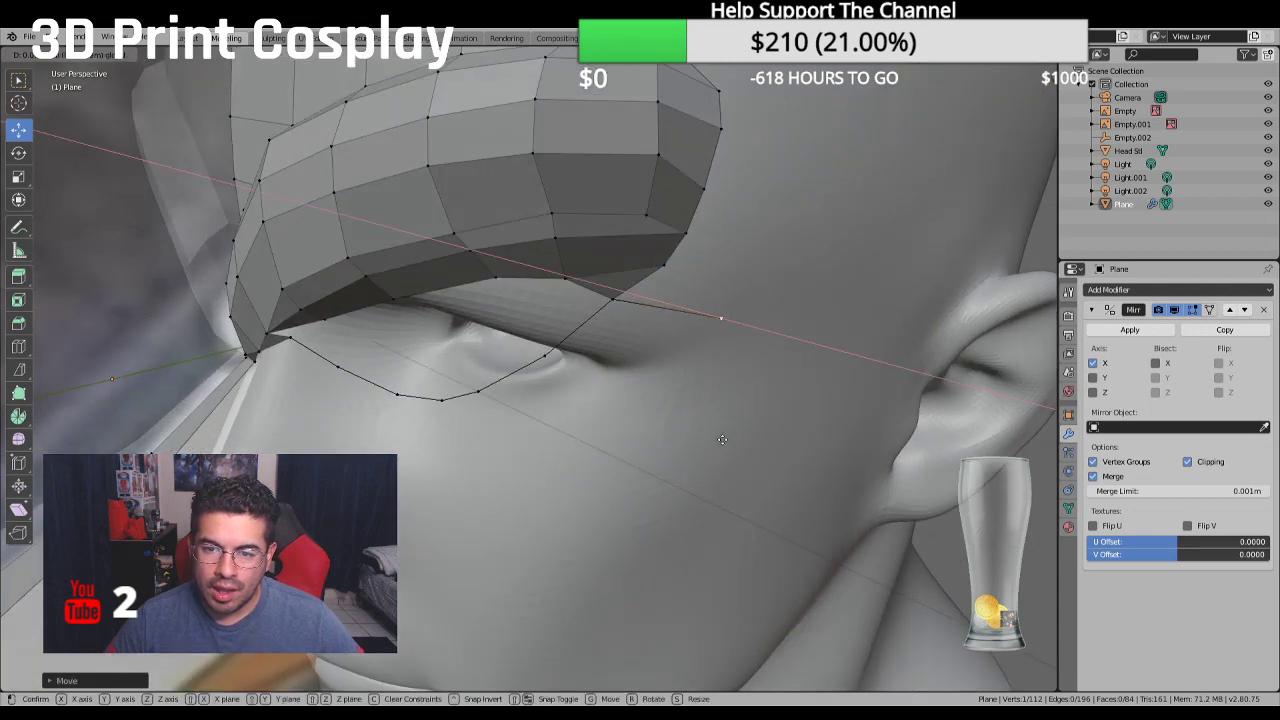
pyautogui.moveTo(722, 440); pyautogui.dragTo(723, 438)
pyautogui.moveTo(745, 309); pyautogui.dragTo(725, 309)
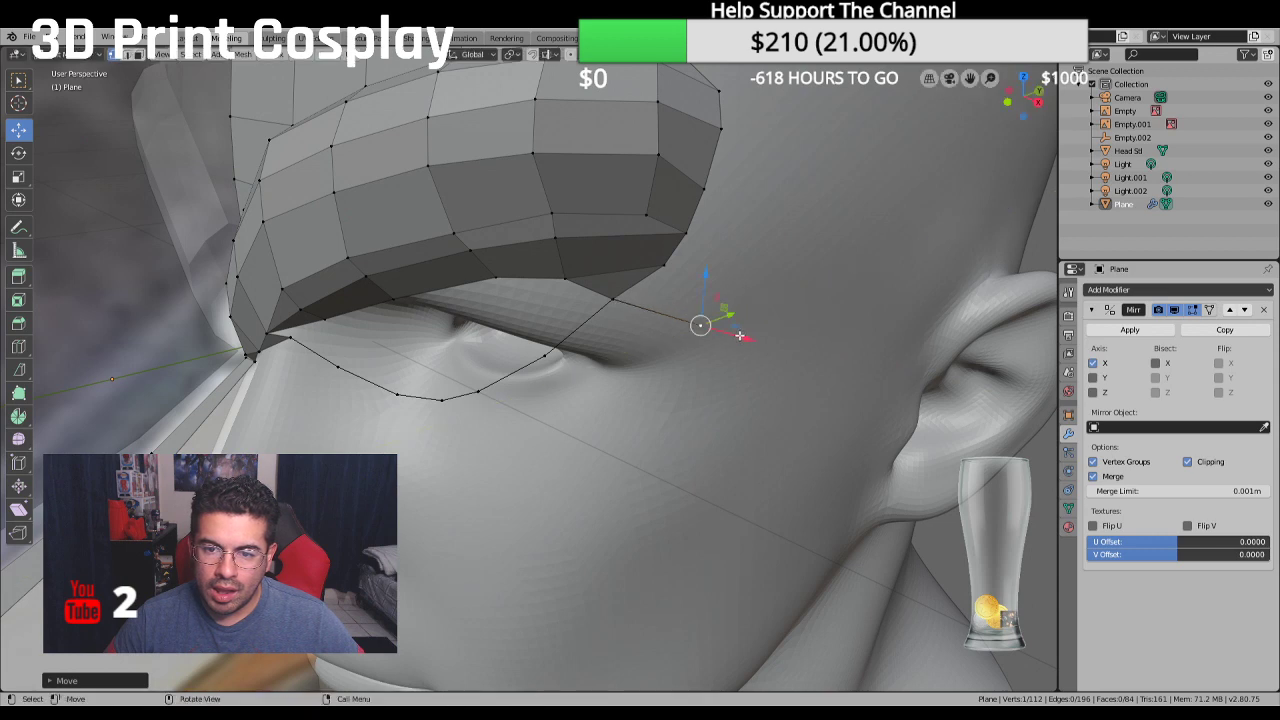
# Fill a triangular face between the extruded vertex, the outer eye corner and the brow edge vertex above
pyautogui.moveTo(719, 334); pyautogui.dragTo(743, 305, button='middle')
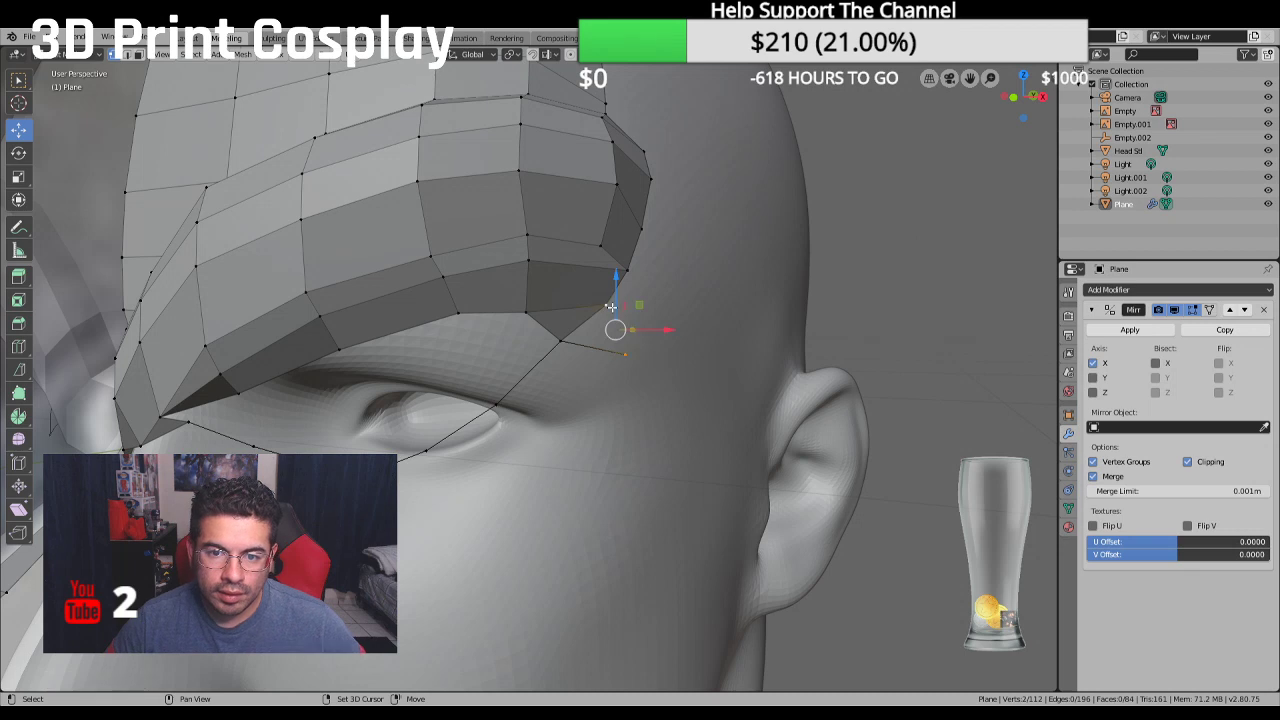
pyautogui.keyDown('shift'); pyautogui.click(563, 339); pyautogui.keyUp('shift')
pyautogui.press('f')
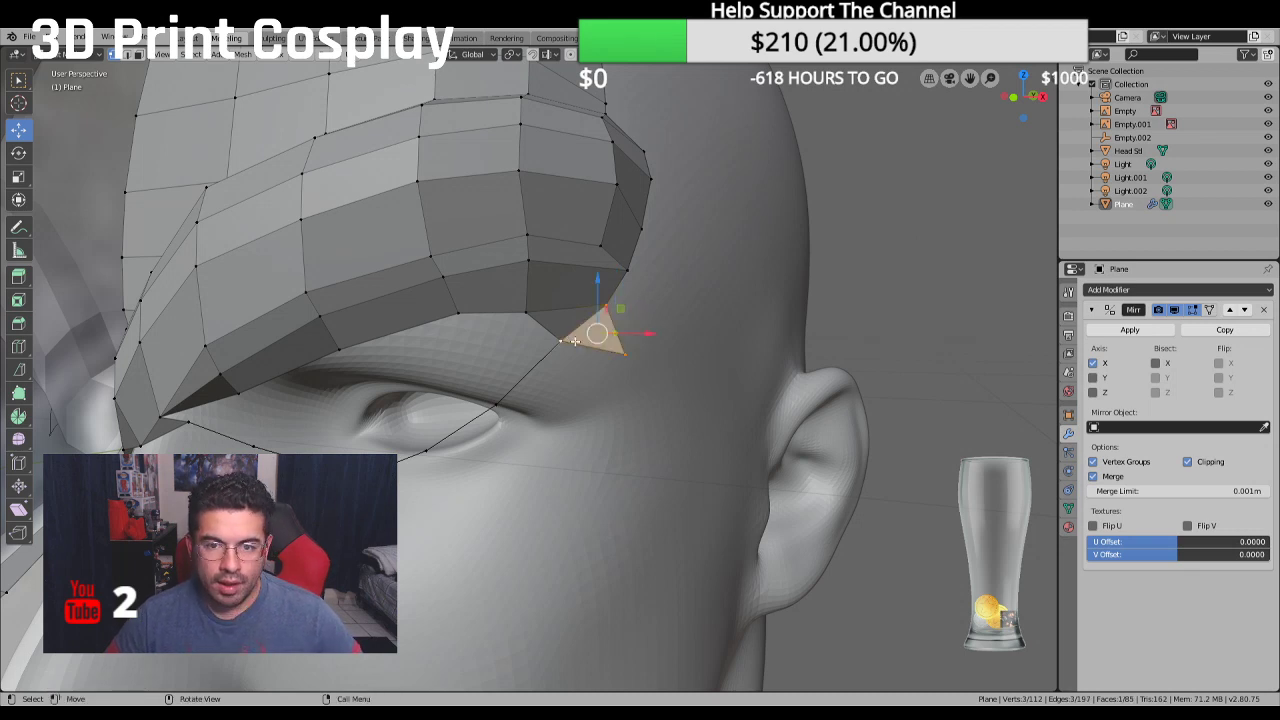
# Select the chain of five vertices along the brow's outer edge, starting above the new triangle, and extrude it outward as a strip
pyautogui.moveTo(567, 335); pyautogui.dragTo(480, 430, button='middle')
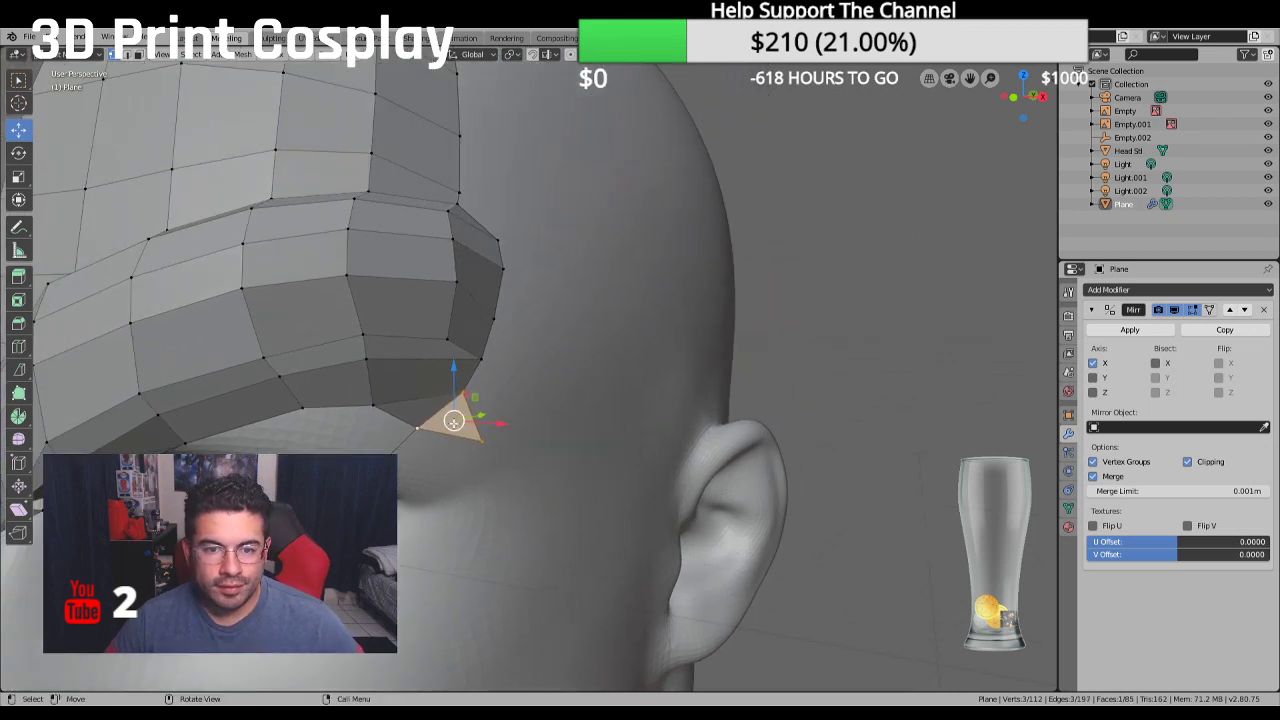
pyautogui.click(480, 359)
pyautogui.keyDown('shift'); pyautogui.click(502, 241); pyautogui.keyUp('shift')
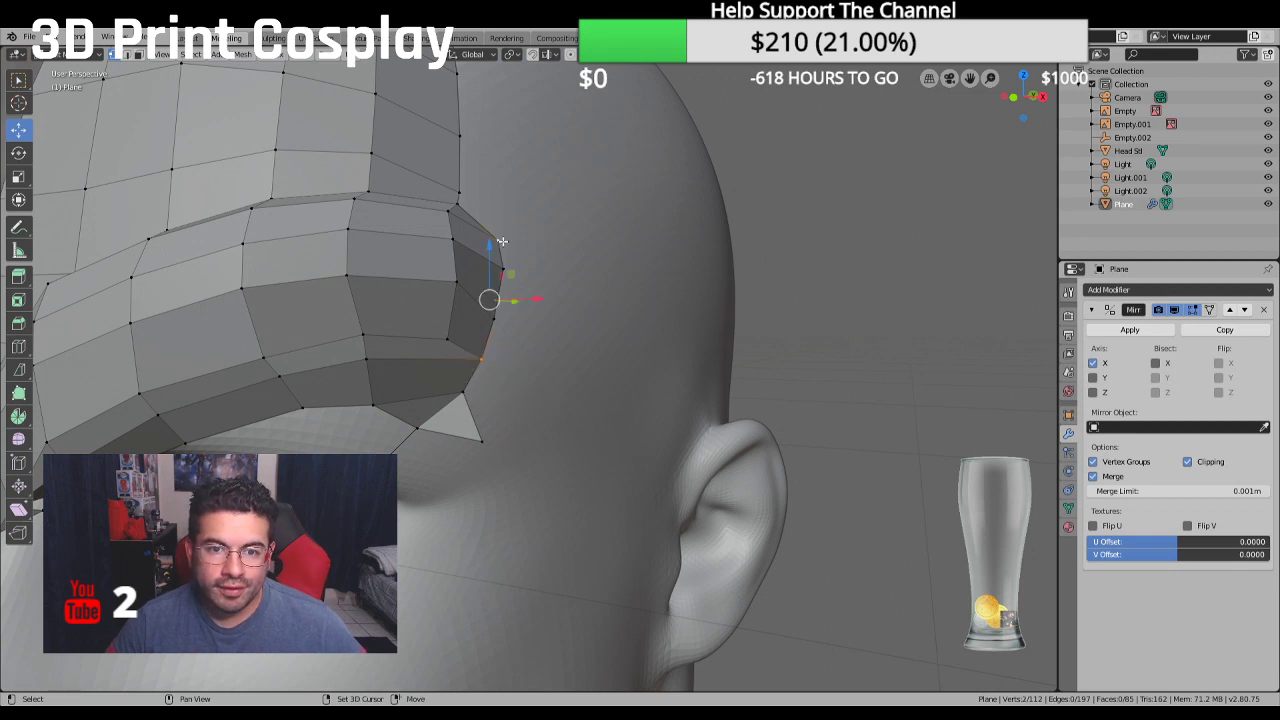
pyautogui.click(463, 391)
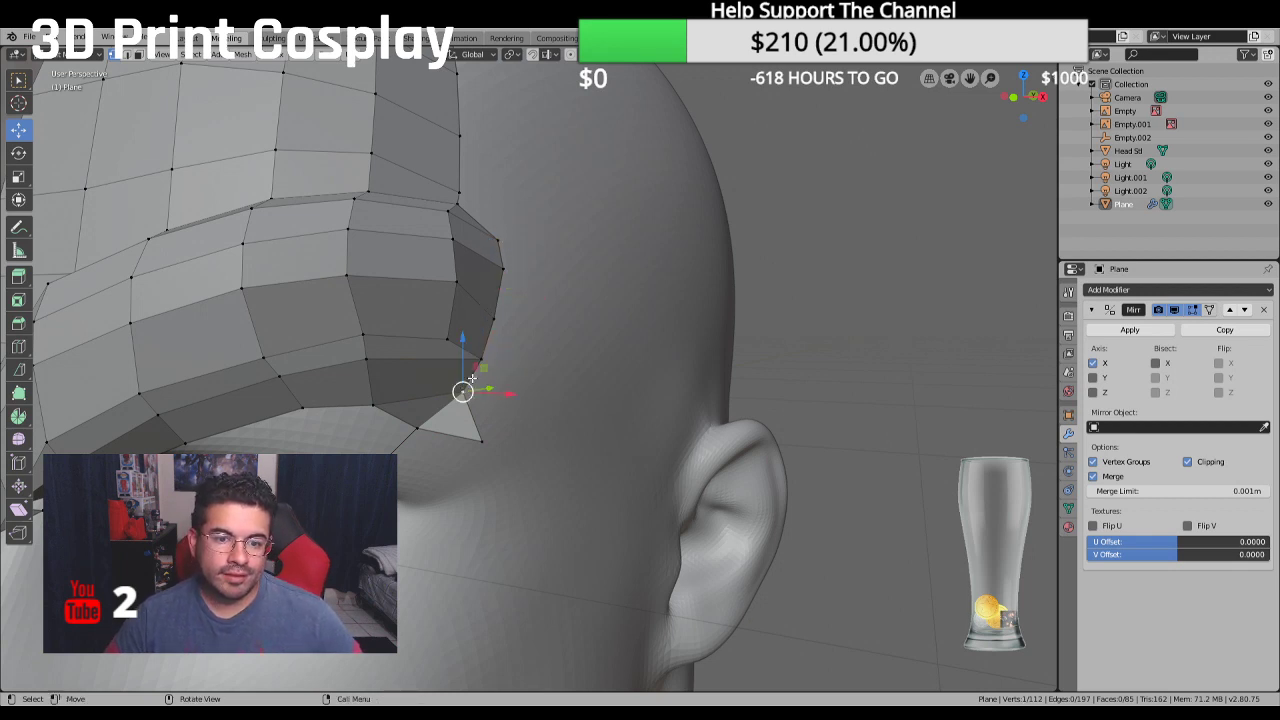
pyautogui.keyDown('ctrl'); pyautogui.click(500, 242); pyautogui.keyUp('ctrl')
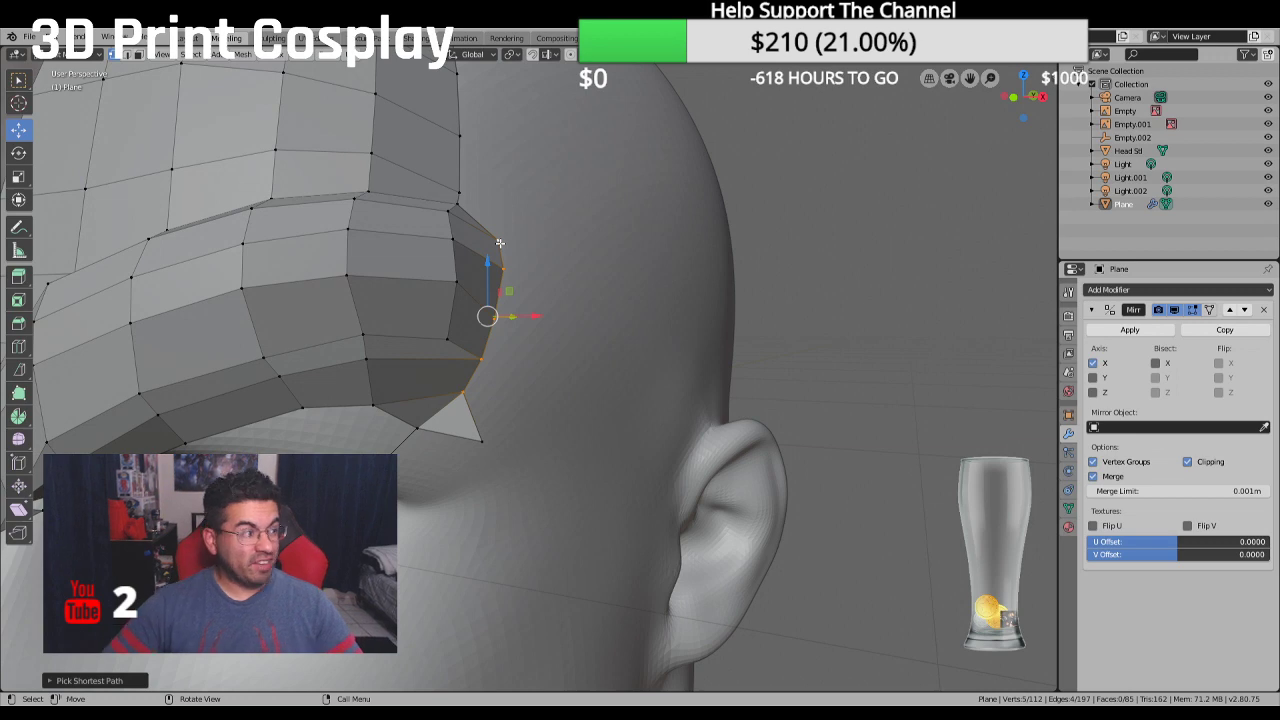
pyautogui.press('e')
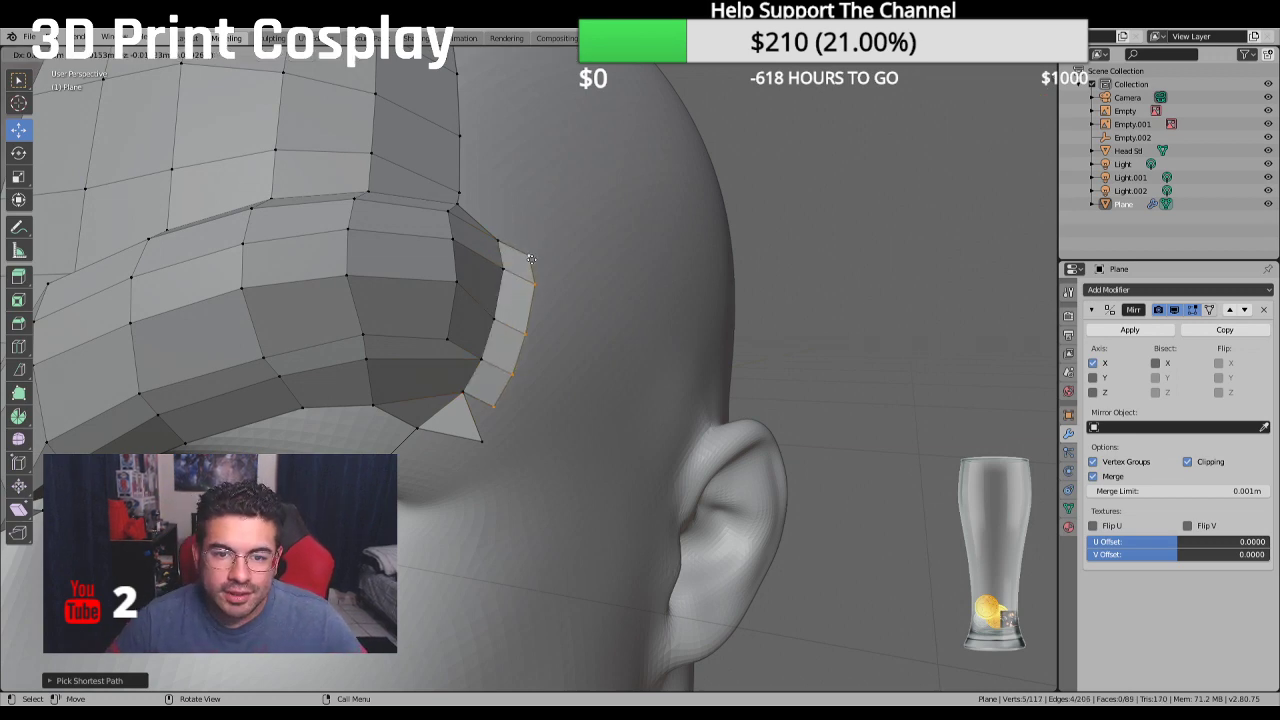
pyautogui.click(533, 261)
# Move the extruded strip's outer edge inward along the X axis and back along the Y axis to follow the head
pyautogui.moveTo(536, 281); pyautogui.dragTo(539, 402, button='middle')
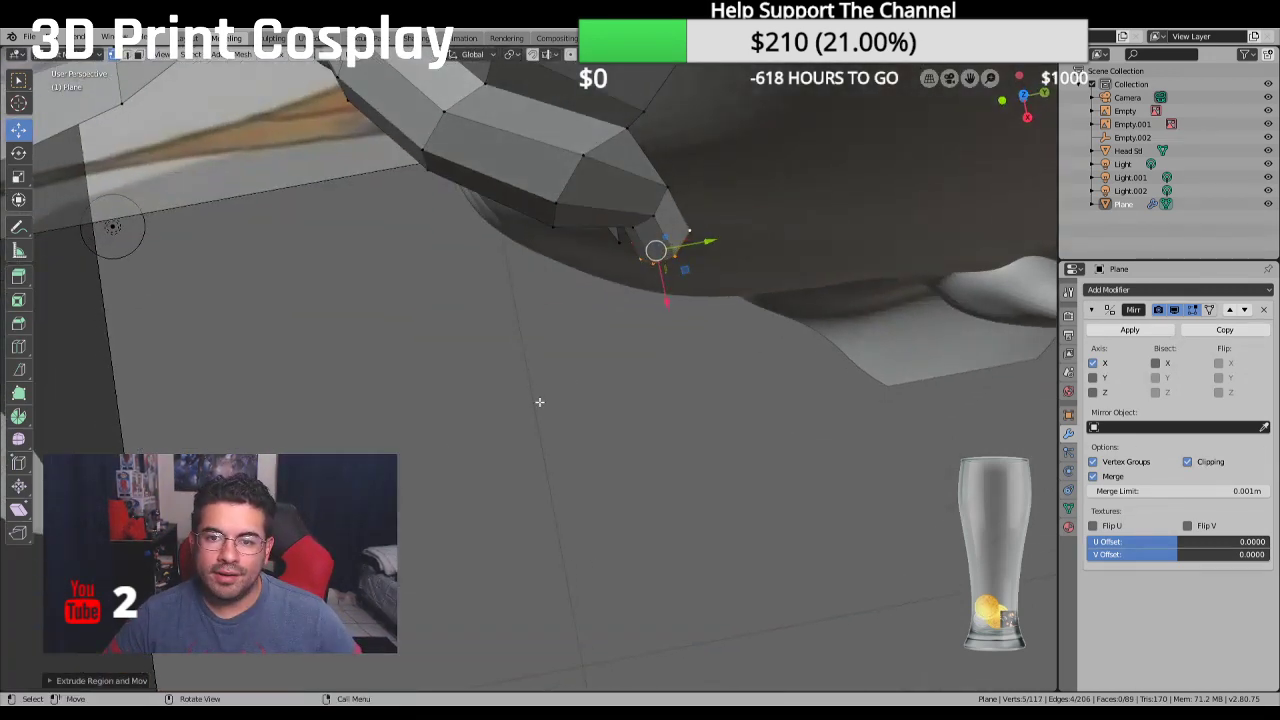
pyautogui.moveTo(667, 305); pyautogui.dragTo(684, 286)
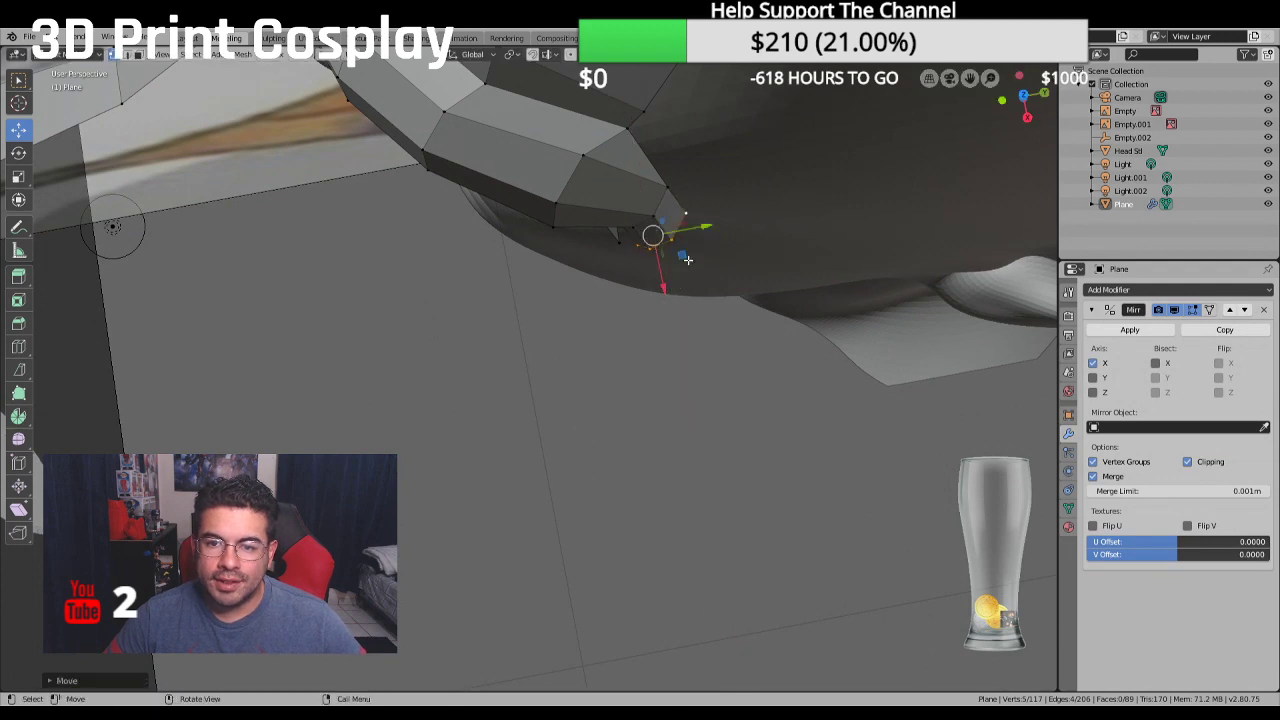
pyautogui.moveTo(706, 225); pyautogui.dragTo(717, 215)
pyautogui.moveTo(685, 285); pyautogui.dragTo(686, 271)
pyautogui.moveTo(686, 271); pyautogui.dragTo(635, 190, button='middle')
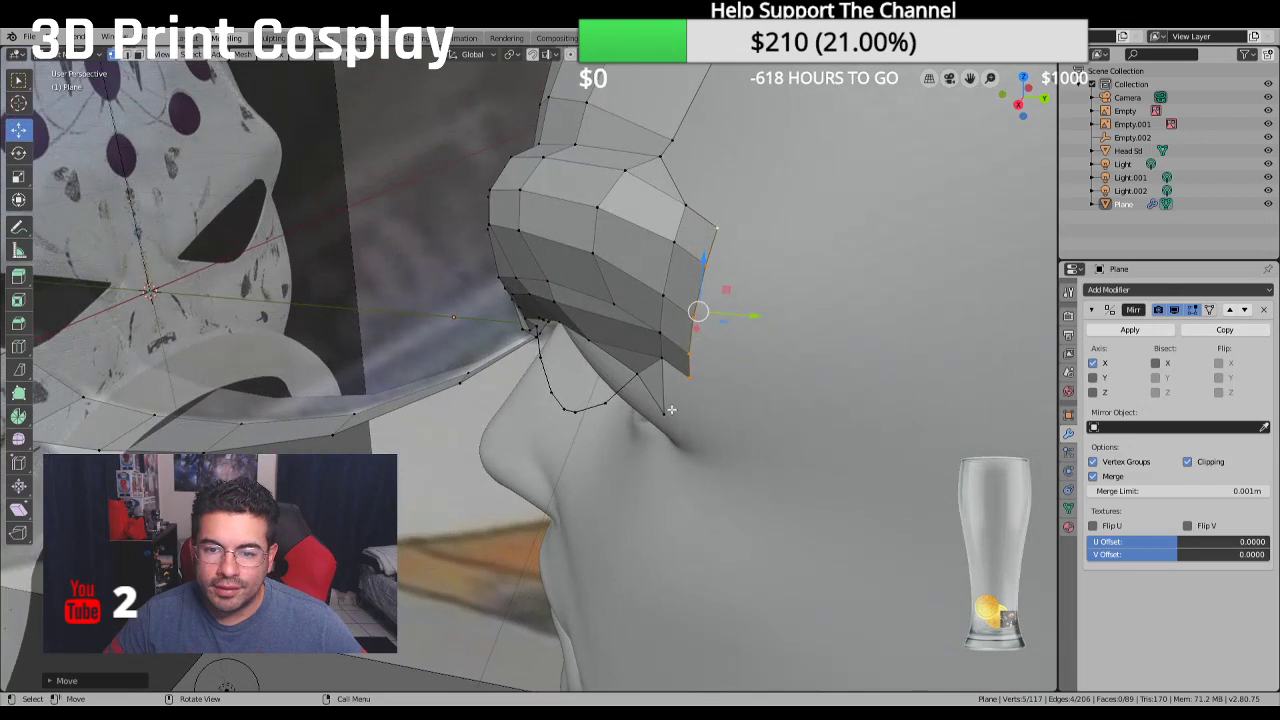
# Raise the small triangle's free corner vertex and fill a triangular face between it and the new strip's lower end
pyautogui.click(664, 412)
pyautogui.moveTo(673, 433); pyautogui.dragTo(664, 425)
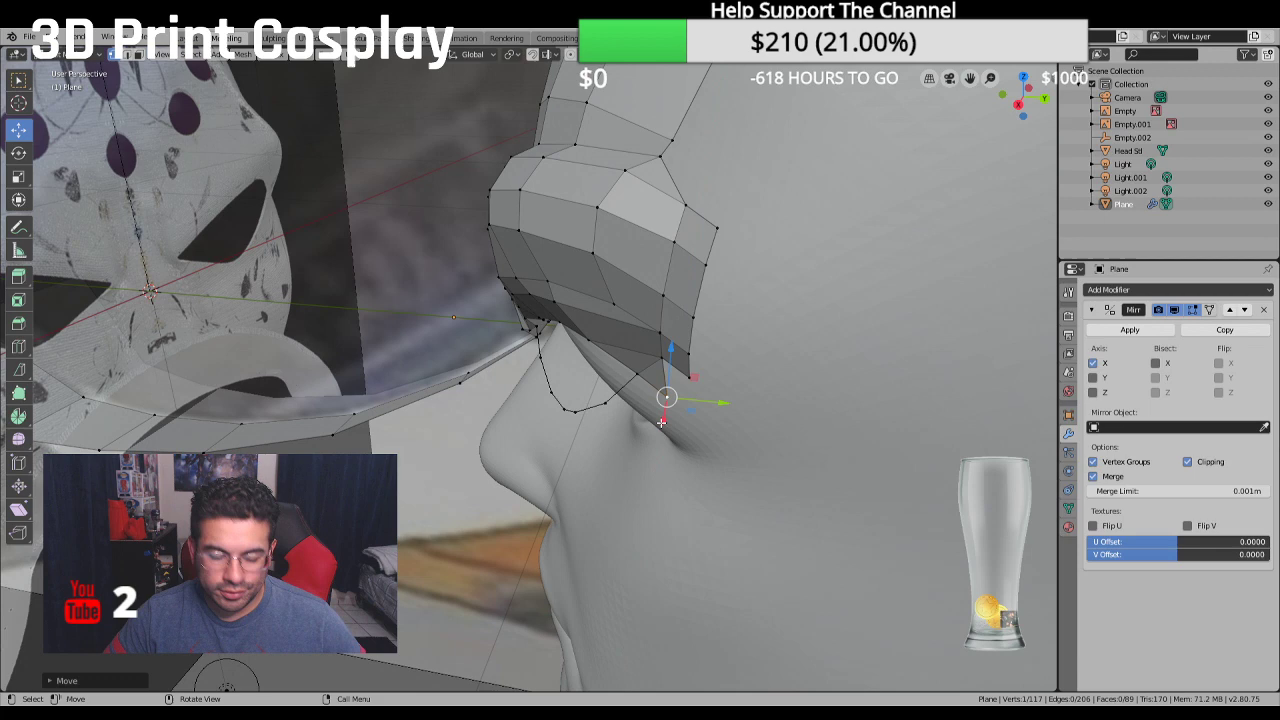
pyautogui.keyDown('shift'); pyautogui.click(654, 359); pyautogui.keyUp('shift')
pyautogui.keyDown('shift'); pyautogui.click(712, 391); pyautogui.keyUp('shift')
pyautogui.press('f')
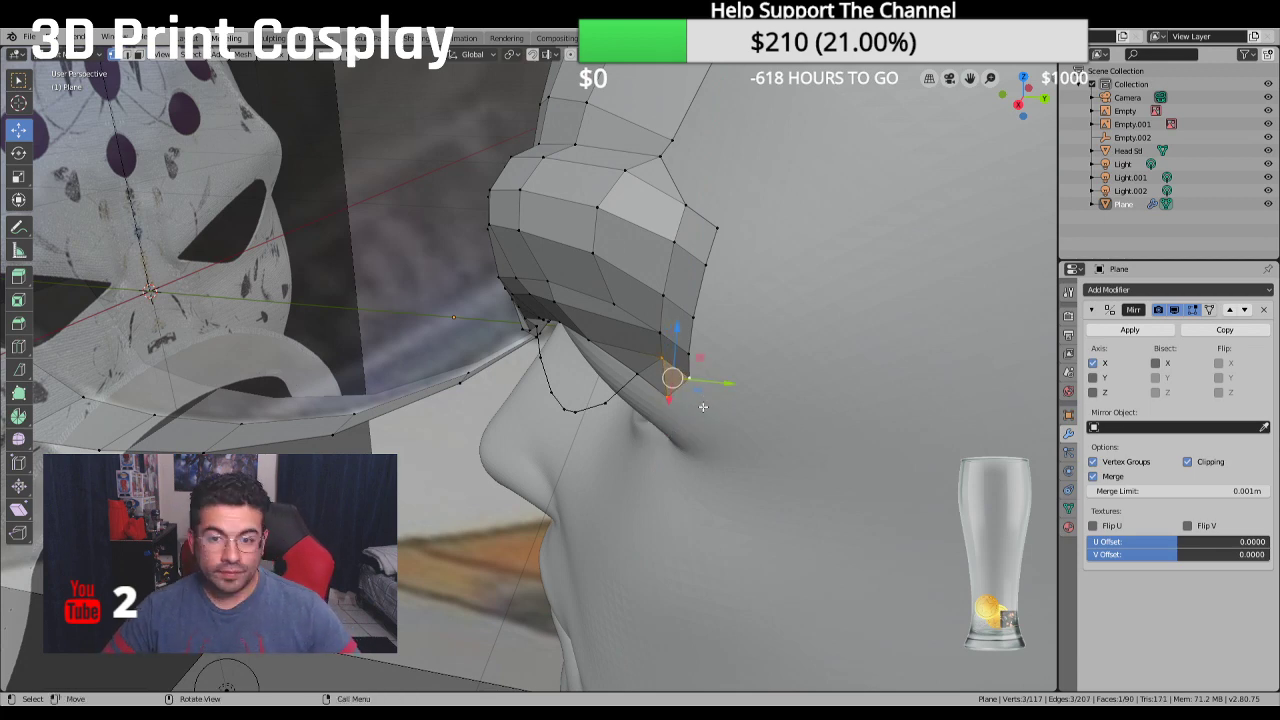
pyautogui.hotkey('alt', 'a')
# Reposition individual vertices around the outer eye corner patch to keep its surface smooth and clear of the head
pyautogui.moveTo(703, 407); pyautogui.dragTo(560, 385, button='middle')
pyautogui.click(633, 556)
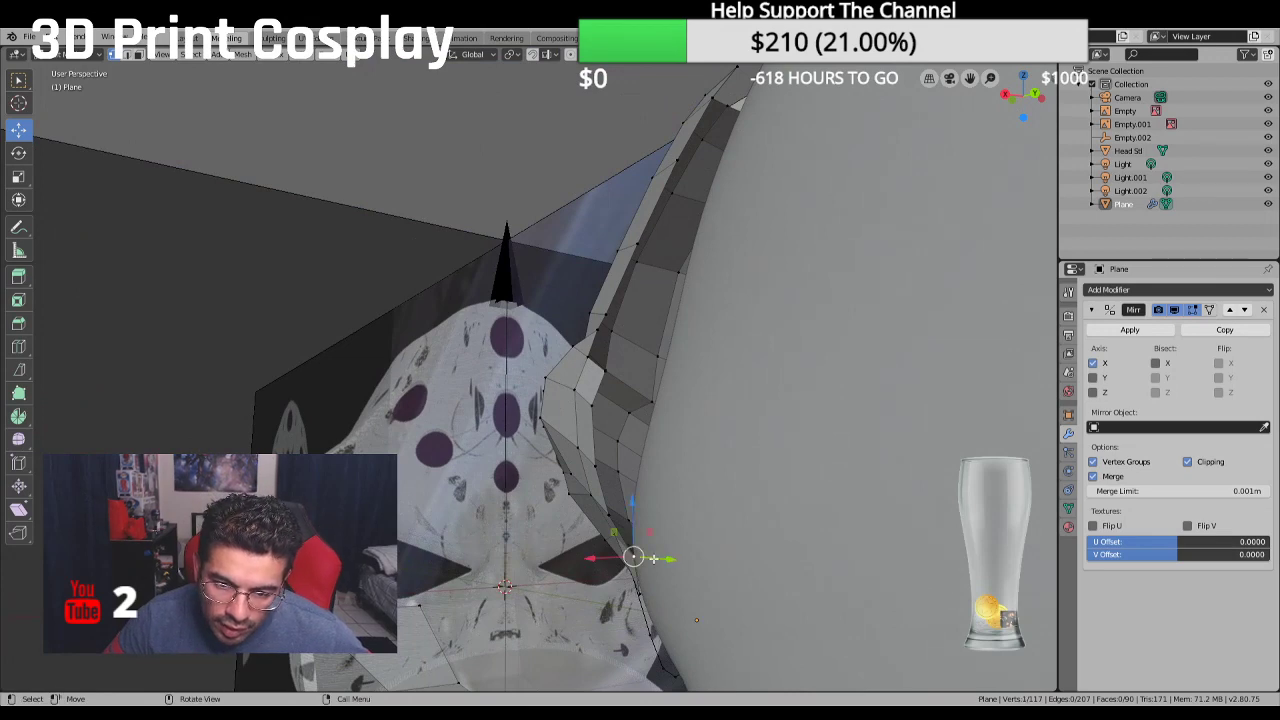
pyautogui.press('g')
pyautogui.click(620, 557)
pyautogui.moveTo(620, 557); pyautogui.dragTo(696, 607, button='middle')
pyautogui.click(586, 555)
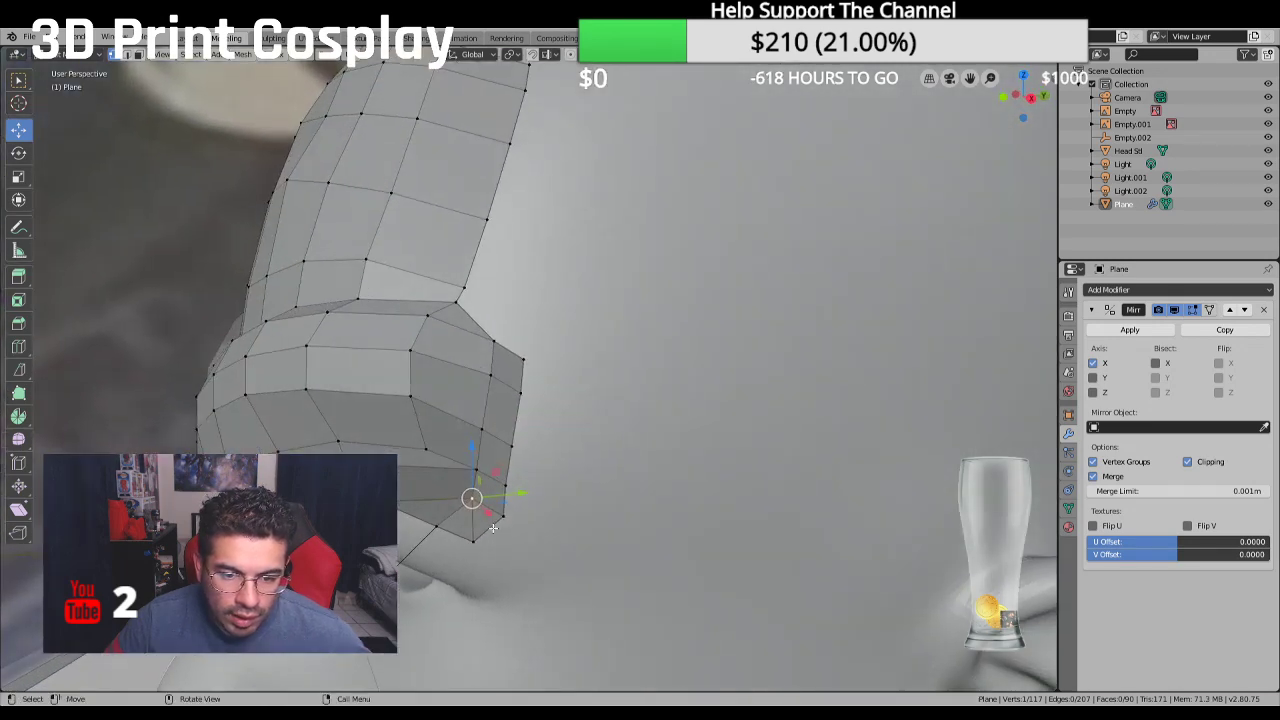
pyautogui.moveTo(488, 512); pyautogui.dragTo(487, 527)
pyautogui.moveTo(487, 527); pyautogui.dragTo(564, 547, button='middle')
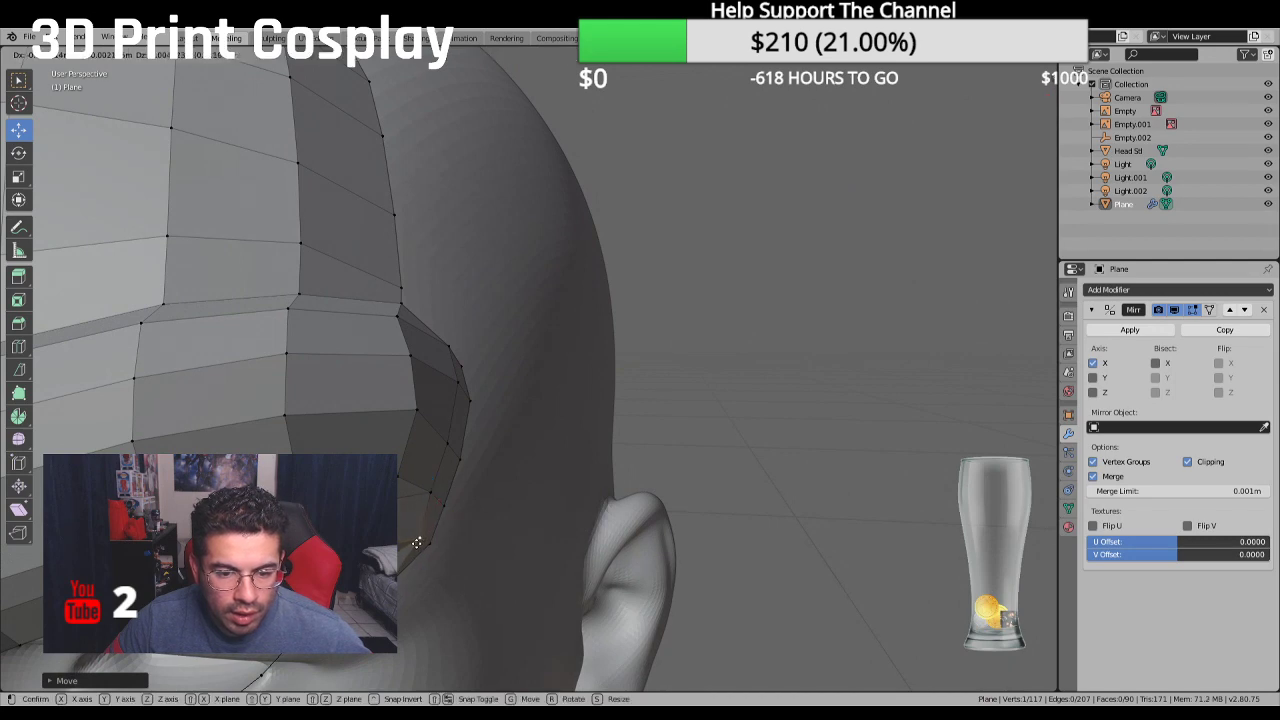
pyautogui.moveTo(412, 545); pyautogui.dragTo(437, 489, button='middle')
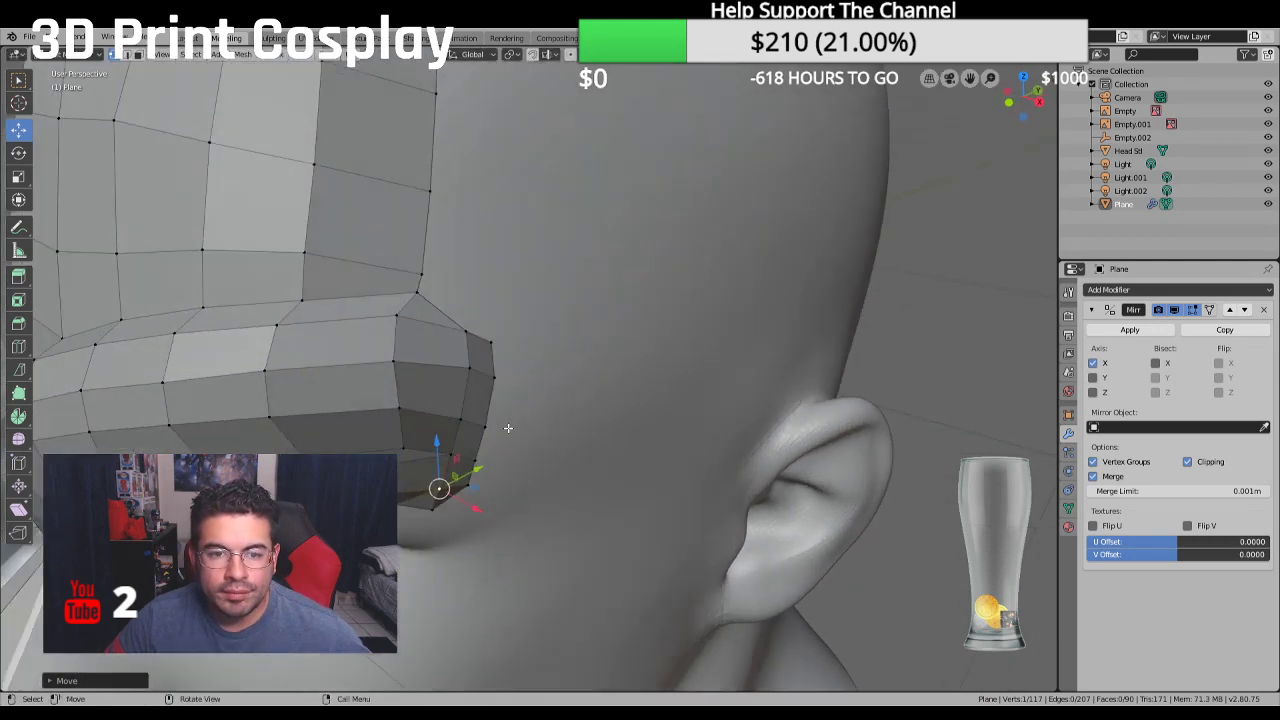
# Move the outer vertices of the forehead's upper edge back along the Y axis, one by one, to even out its curve
pyautogui.moveTo(508, 428); pyautogui.dragTo(434, 438, button='middle')
pyautogui.keyDown('shift'); pyautogui.moveTo(555, 345); pyautogui.dragTo(448, 431, button='middle'); pyautogui.keyUp('shift')
pyautogui.scroll(-5, 390, 428)
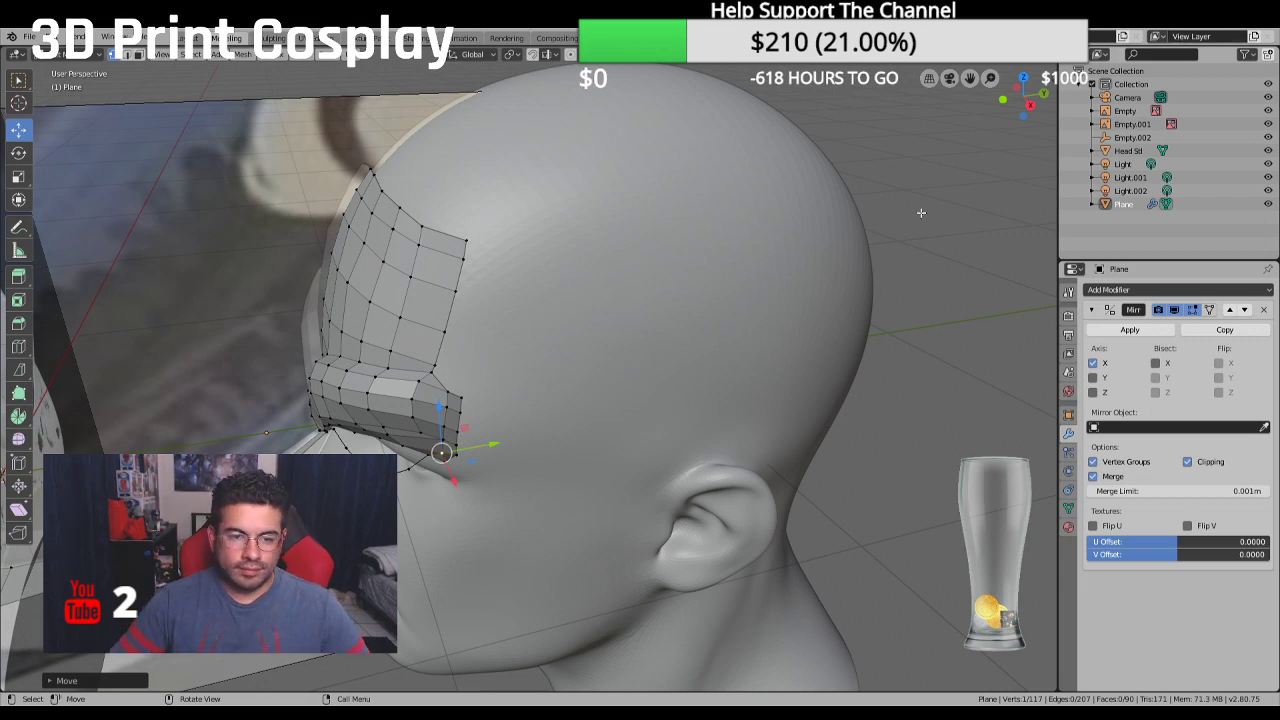
pyautogui.moveTo(467, 331); pyautogui.dragTo(530, 339, button='middle')
pyautogui.scroll(3, 486, 311)
pyautogui.click(510, 331)
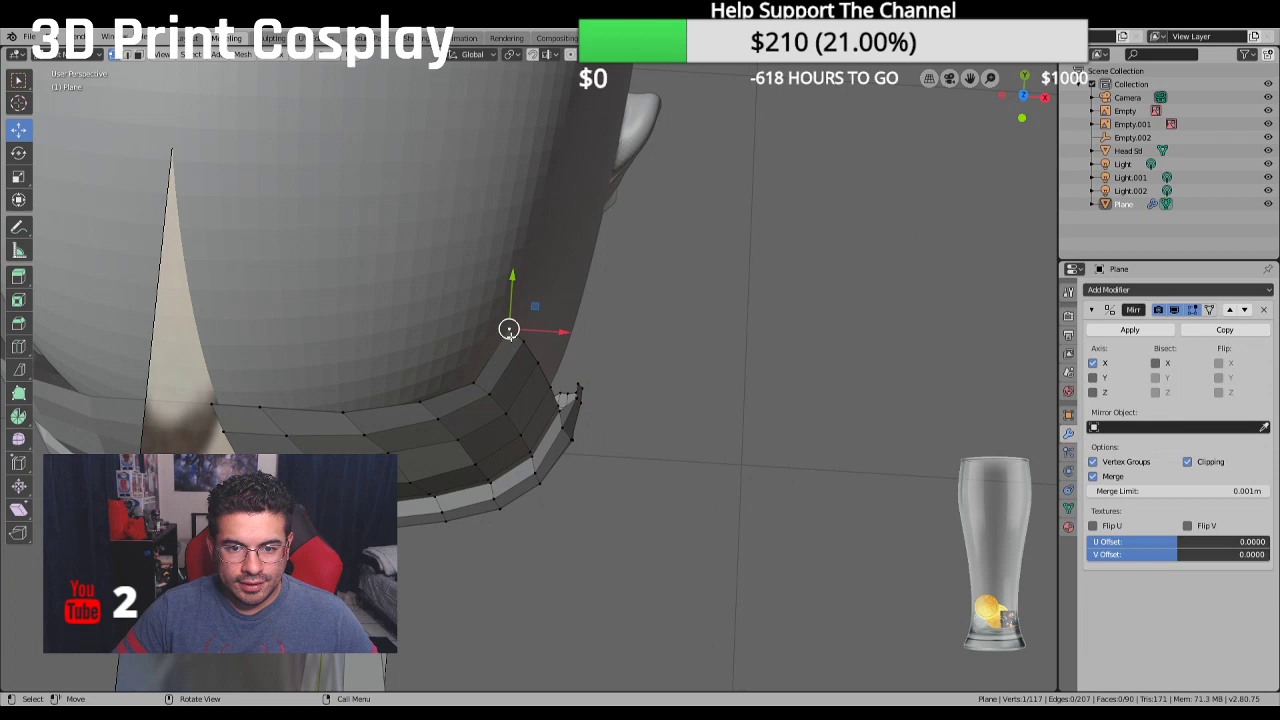
pyautogui.click(478, 382)
pyautogui.moveTo(477, 336); pyautogui.dragTo(478, 322)
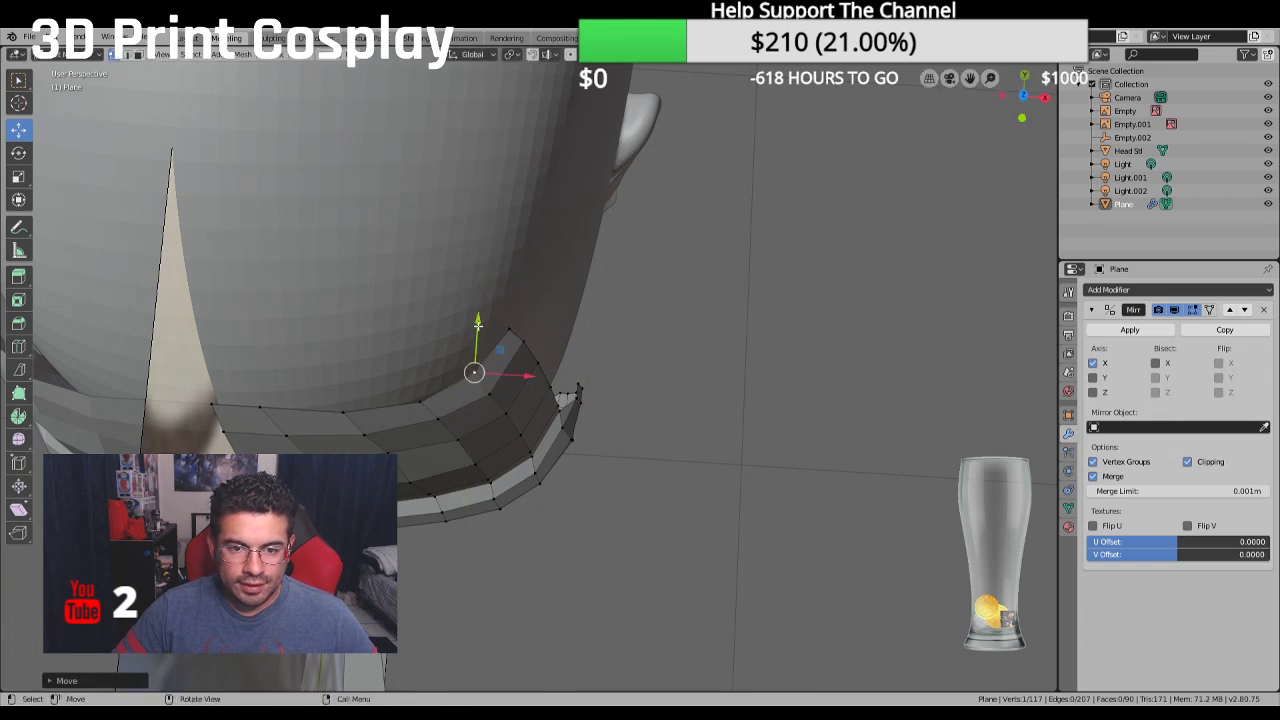
pyautogui.click(420, 400)
pyautogui.moveTo(425, 358); pyautogui.dragTo(427, 350)
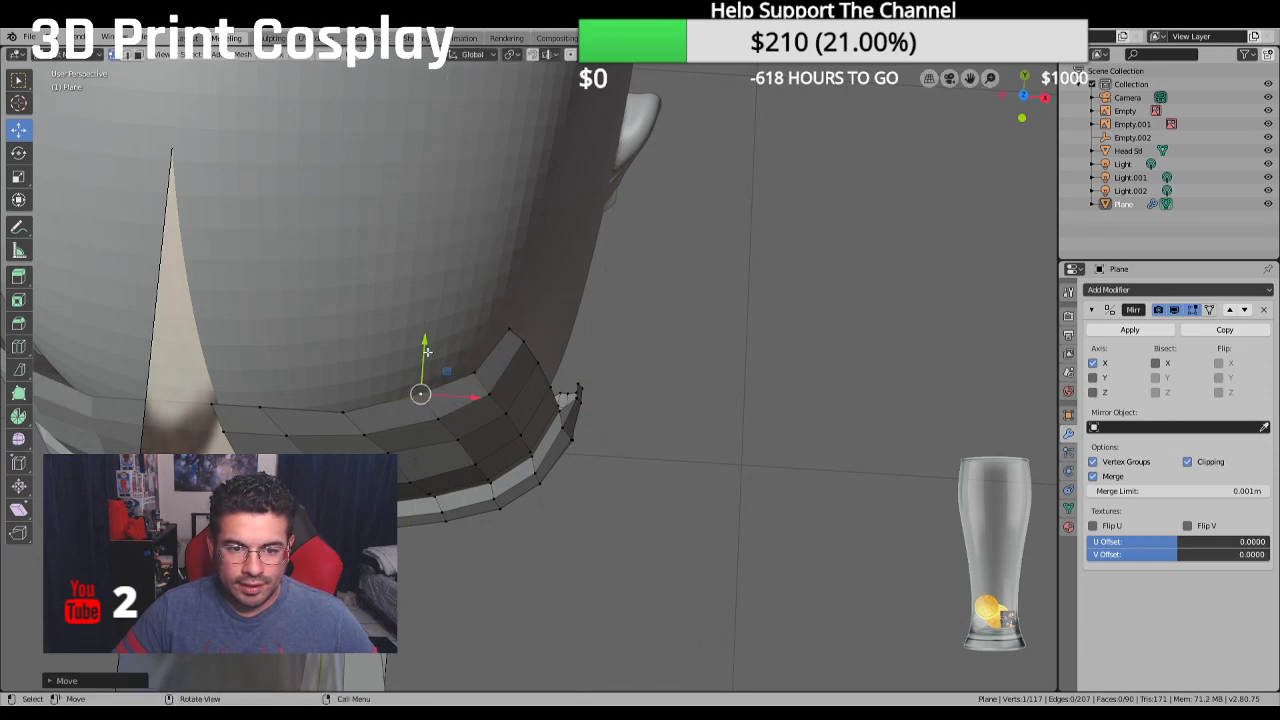
# Adjust the forehead vertex column next to the centre line and a neighbouring single vertex along the Y axis to smooth the curve
pyautogui.moveTo(426, 351); pyautogui.dragTo(792, 430, button='middle')
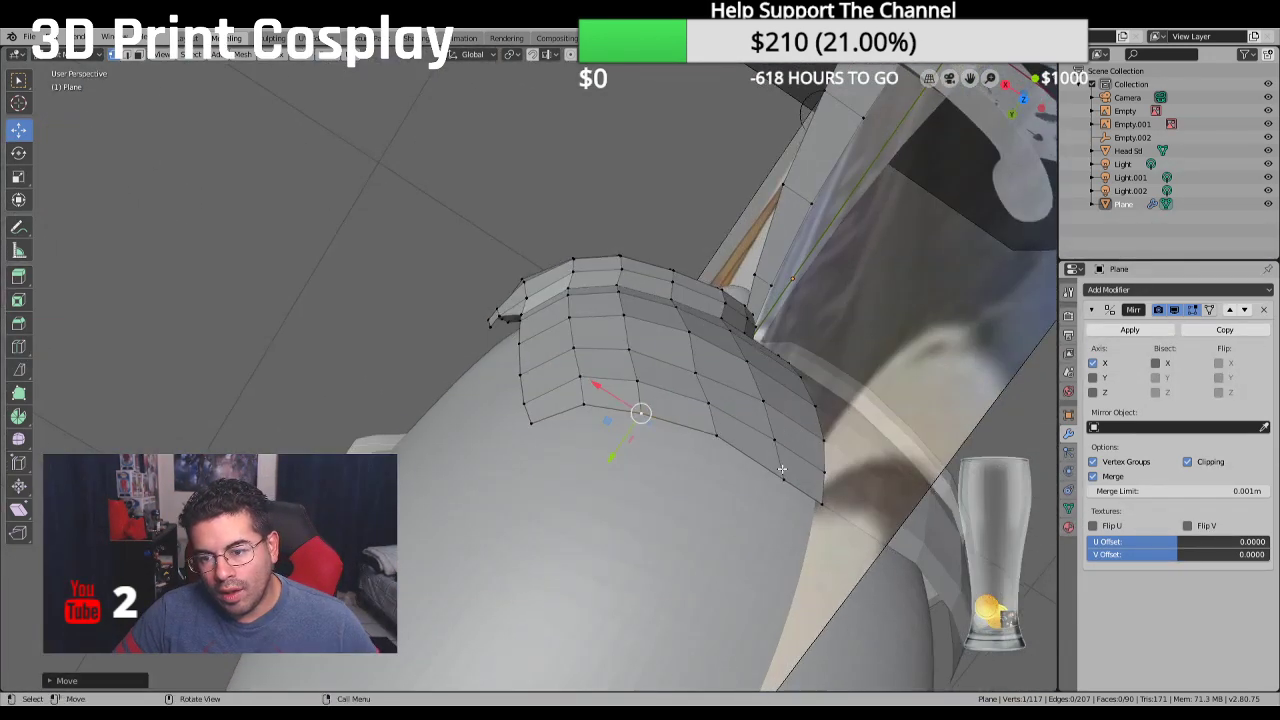
pyautogui.click(782, 469)
pyautogui.keyDown('ctrl'); pyautogui.click(733, 330); pyautogui.keyUp('ctrl')
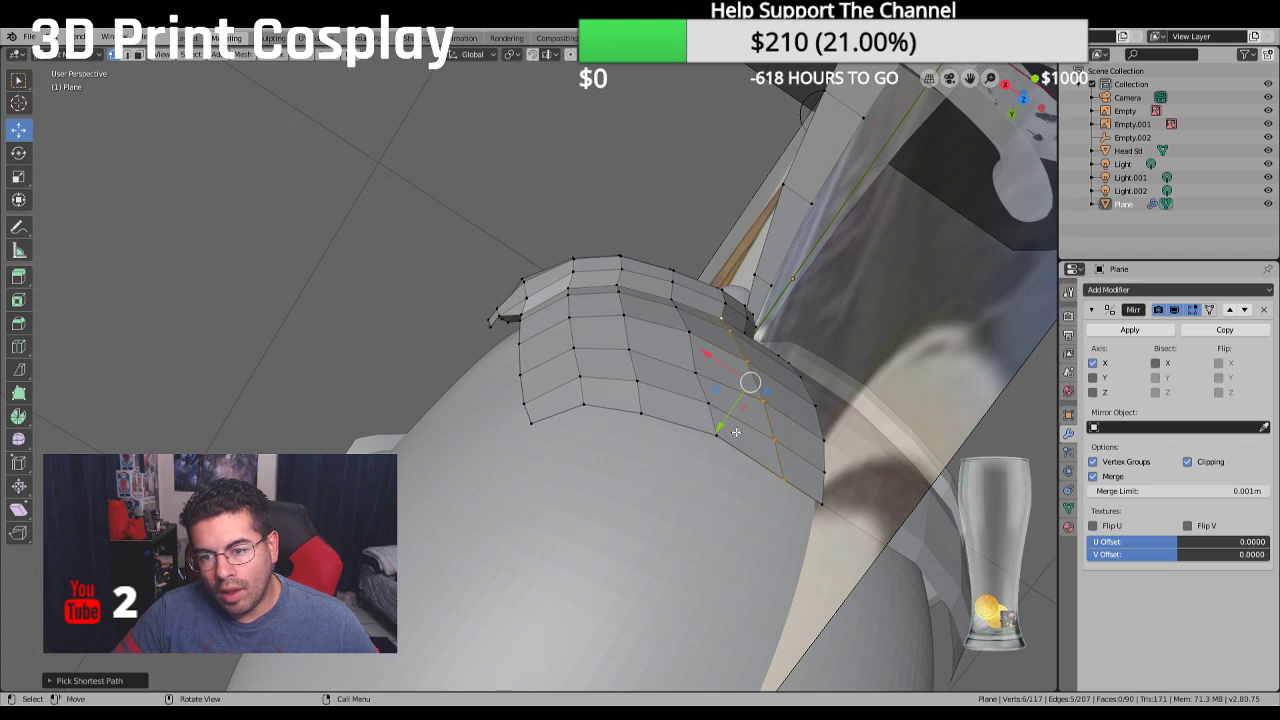
pyautogui.moveTo(717, 430); pyautogui.dragTo(683, 402)
pyautogui.click(693, 369)
pyautogui.moveTo(683, 402); pyautogui.dragTo(699, 347, button='middle')
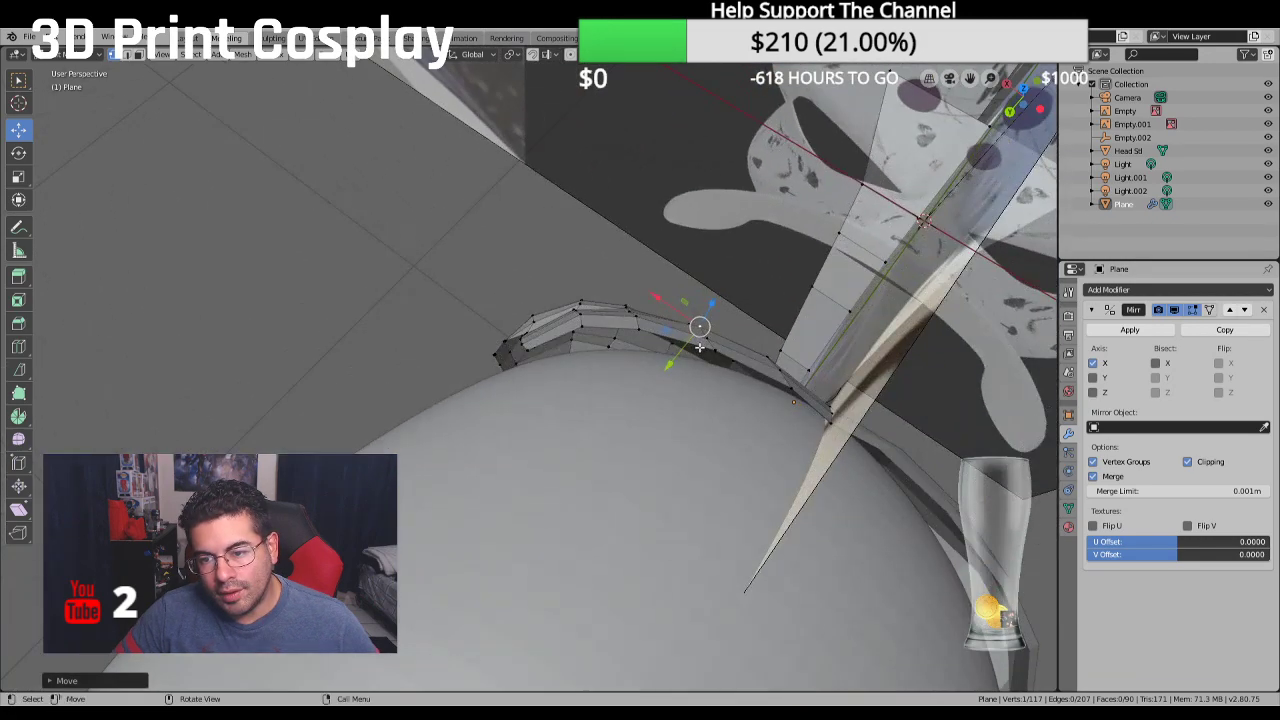
# Move the forehead's upper centre-line vertices slightly forward along the Y axis
pyautogui.moveTo(792, 398); pyautogui.dragTo(794, 441, button='middle')
pyautogui.click(810, 513)
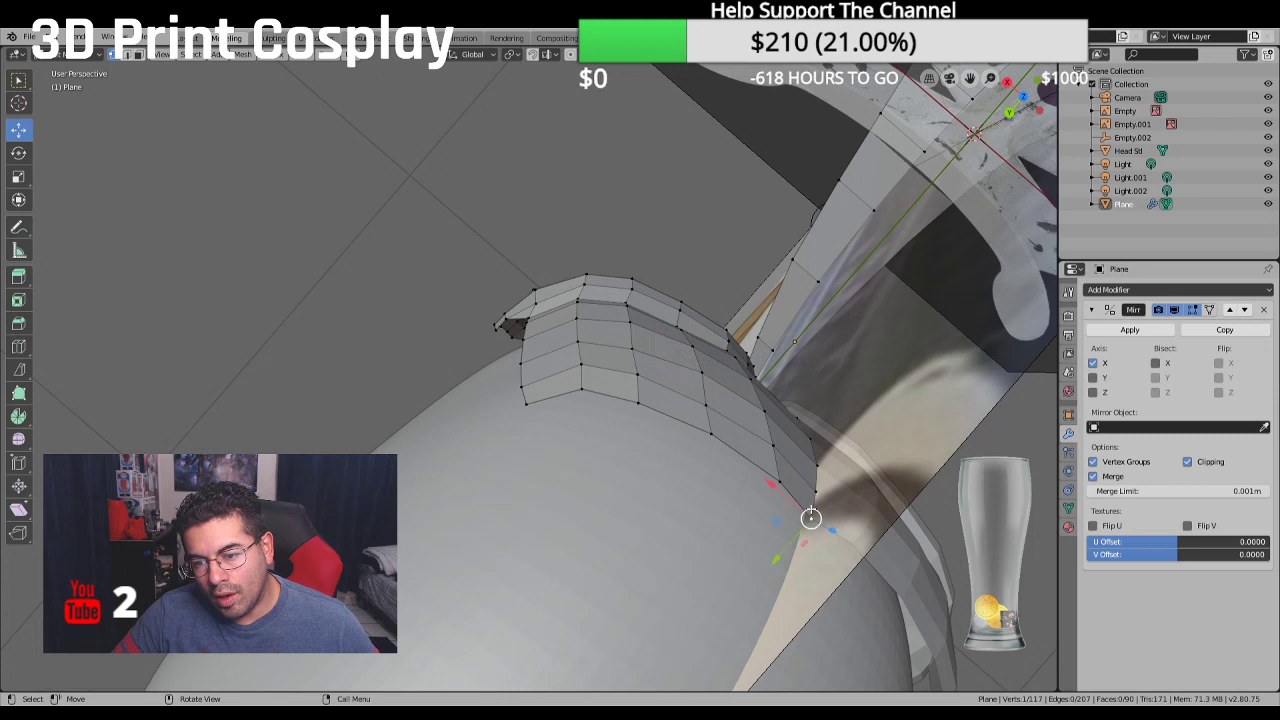
pyautogui.keyDown('ctrl'); pyautogui.click(805, 427); pyautogui.keyUp('ctrl')
pyautogui.press('g')
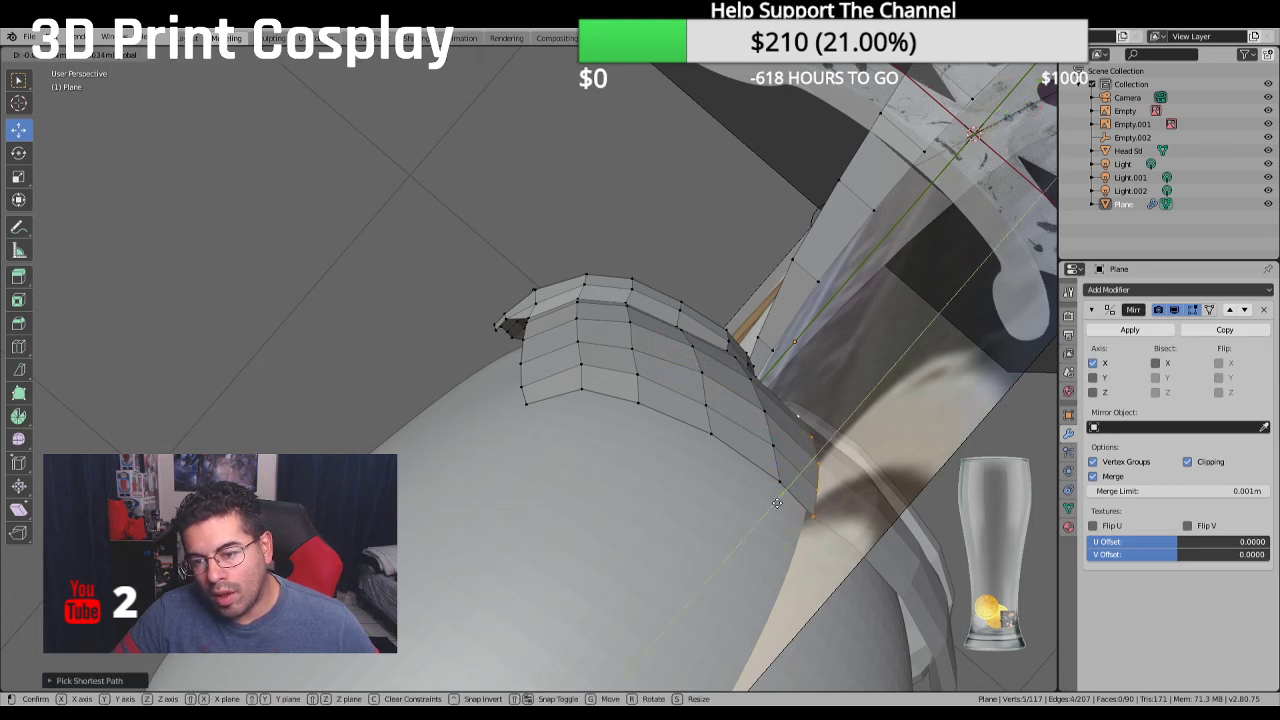
pyautogui.click(786, 497)
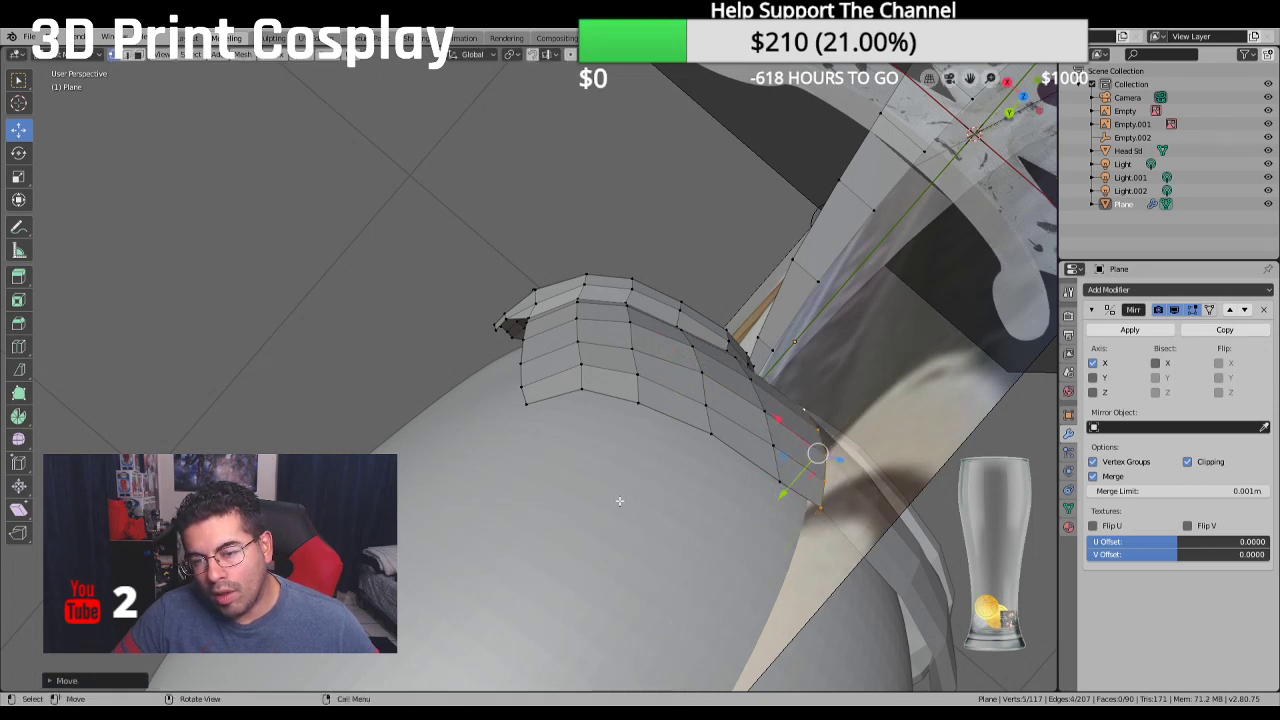
# Extrude the forehead's outer vertical edge, from the brow up to the top corner, outward into a narrow strip of faces
pyautogui.moveTo(786, 497); pyautogui.dragTo(396, 306, button='middle')
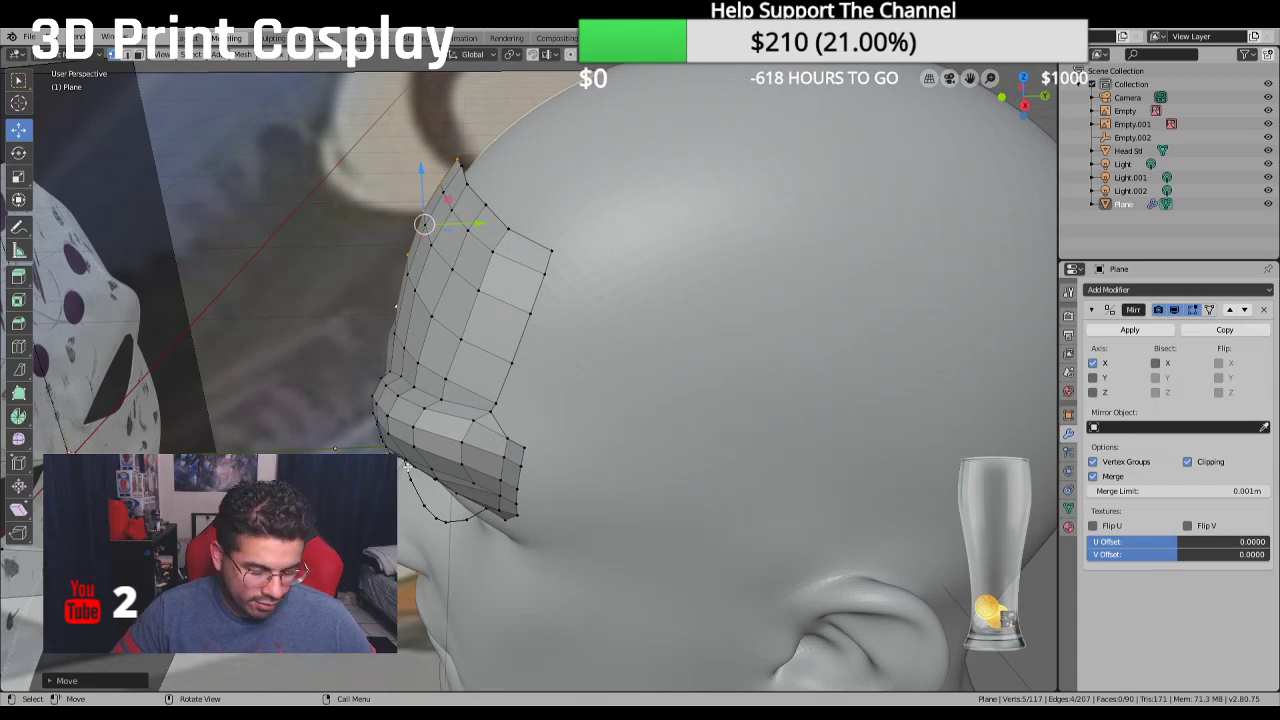
pyautogui.moveTo(406, 466); pyautogui.dragTo(540, 405, button='middle')
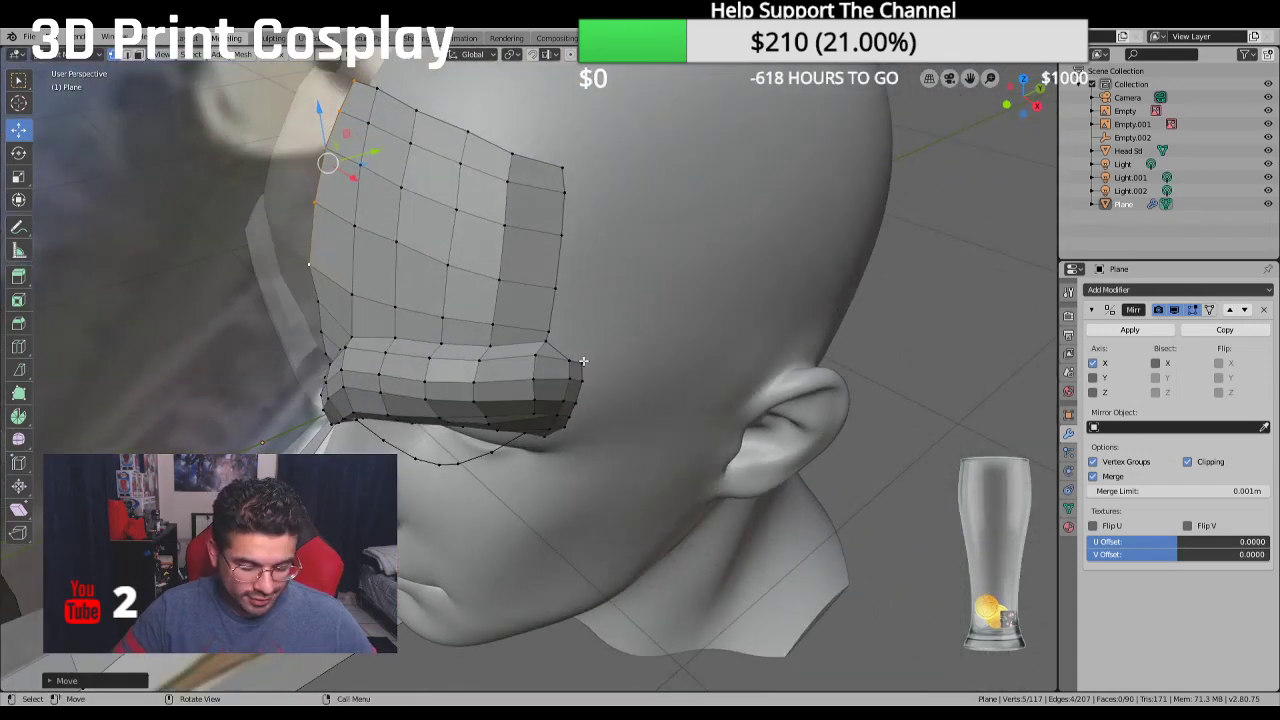
pyautogui.click(548, 331)
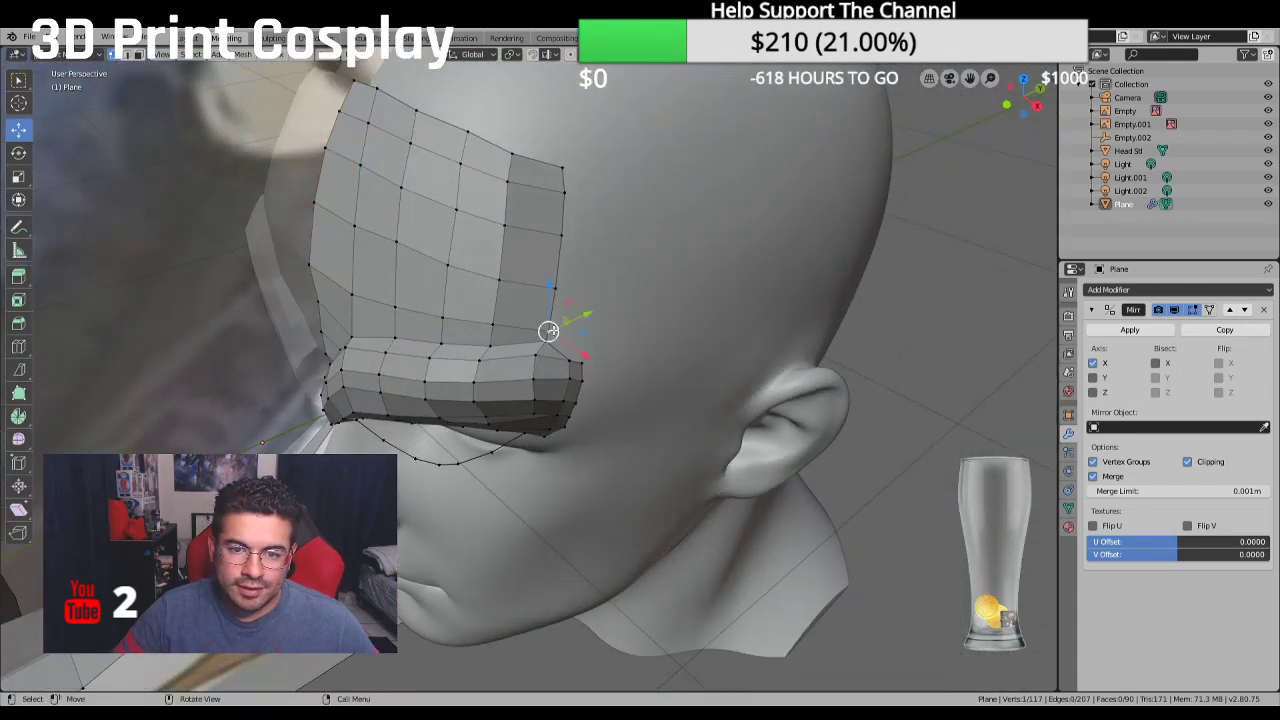
pyautogui.keyDown('ctrl'); pyautogui.click(564, 176); pyautogui.keyUp('ctrl')
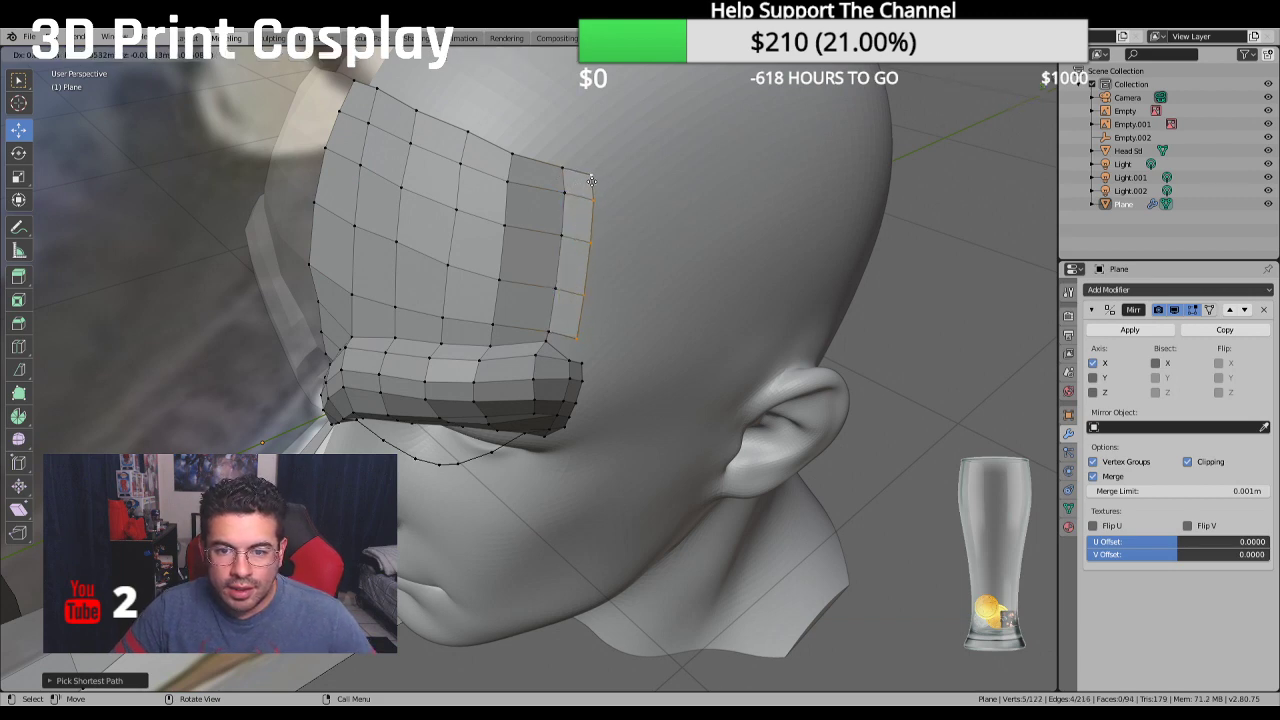
pyautogui.click(598, 183)
# Move the new strip's outer edge inward along the X axis so it follows the side of the head
pyautogui.moveTo(598, 184); pyautogui.dragTo(592, 354, button='middle')
pyautogui.moveTo(620, 360); pyautogui.dragTo(665, 362)
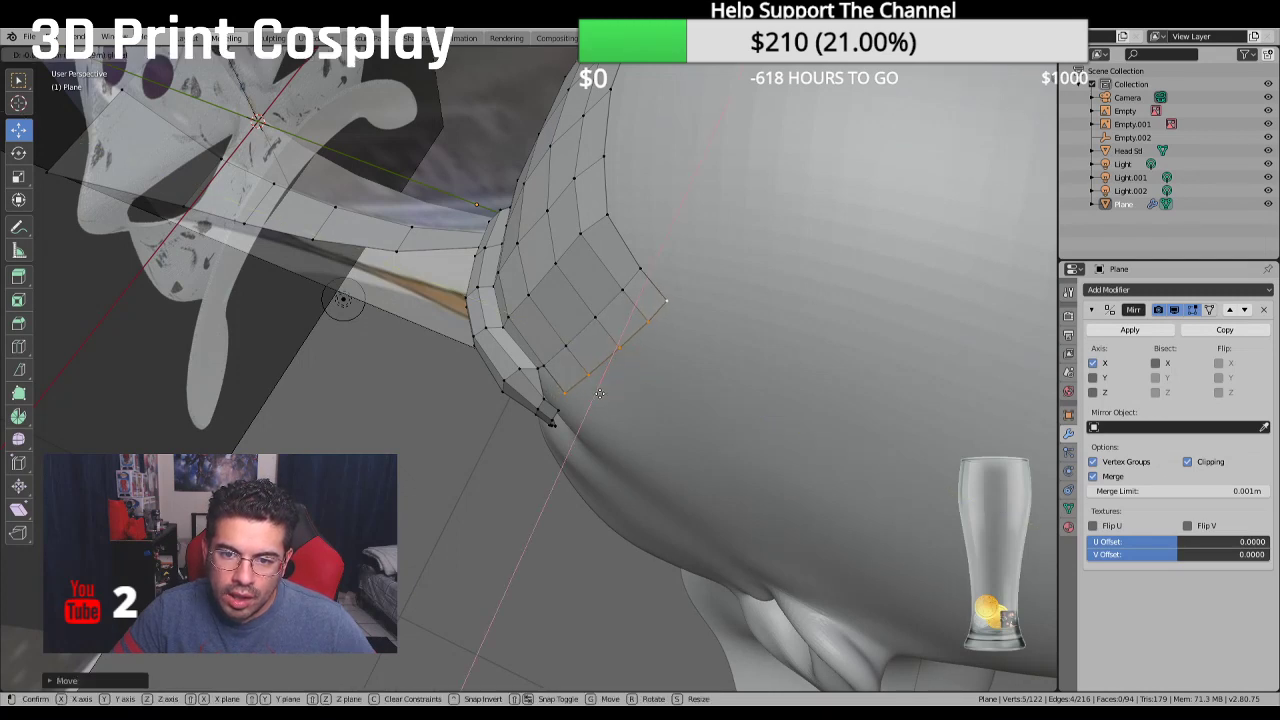
pyautogui.moveTo(596, 399); pyautogui.dragTo(521, 356, button='middle')
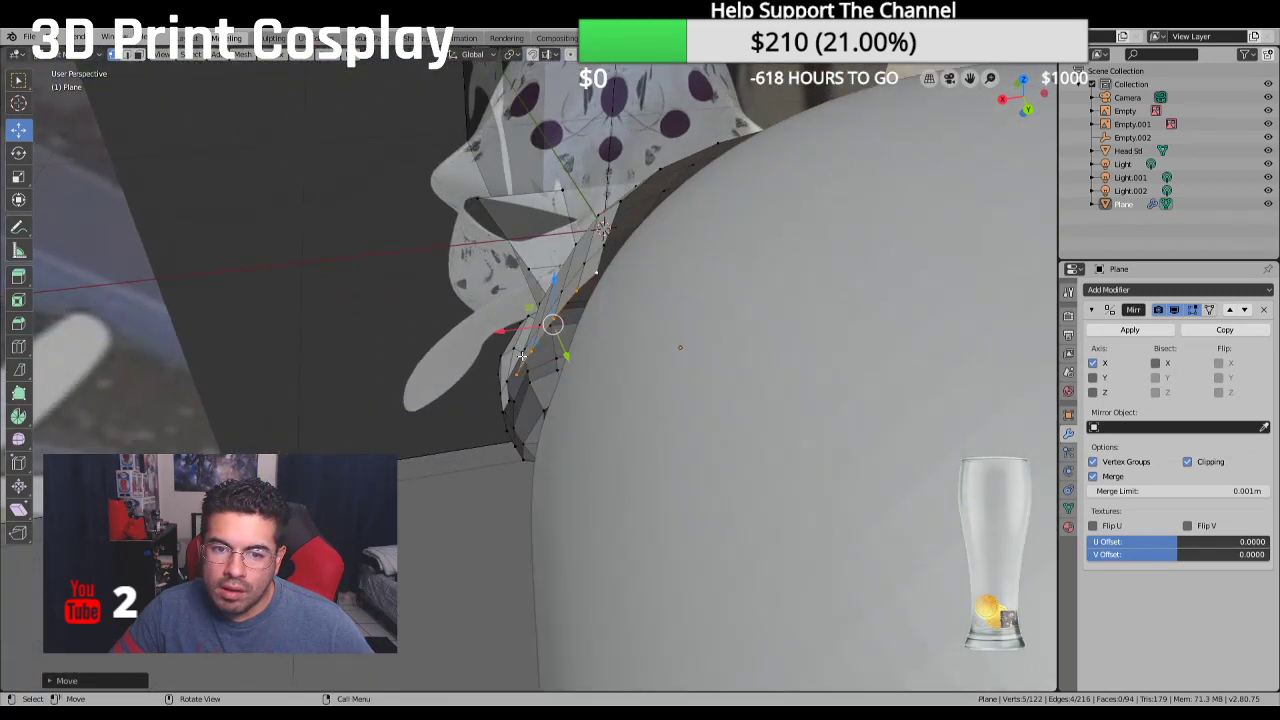
pyautogui.moveTo(511, 346); pyautogui.dragTo(522, 335)
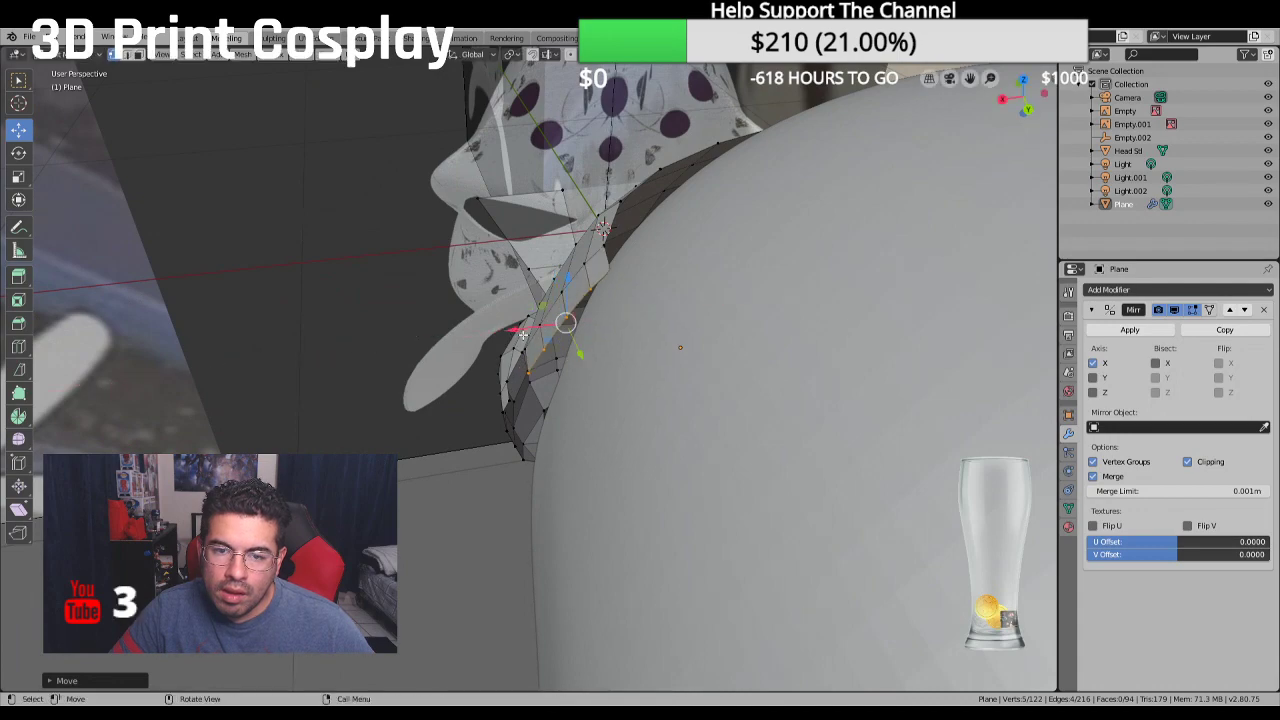
pyautogui.moveTo(523, 335); pyautogui.dragTo(724, 332, button='middle')
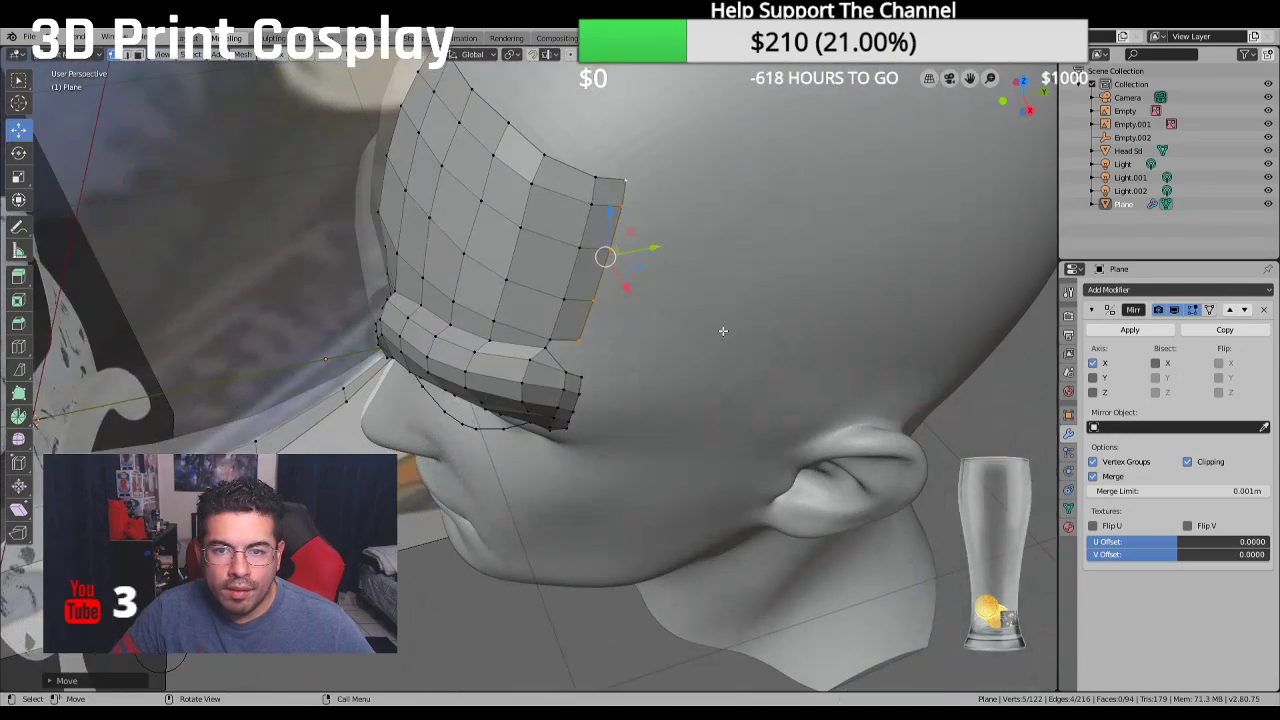
# Delete the topmost face of the new side strip
pyautogui.scroll(6, 685, 288)
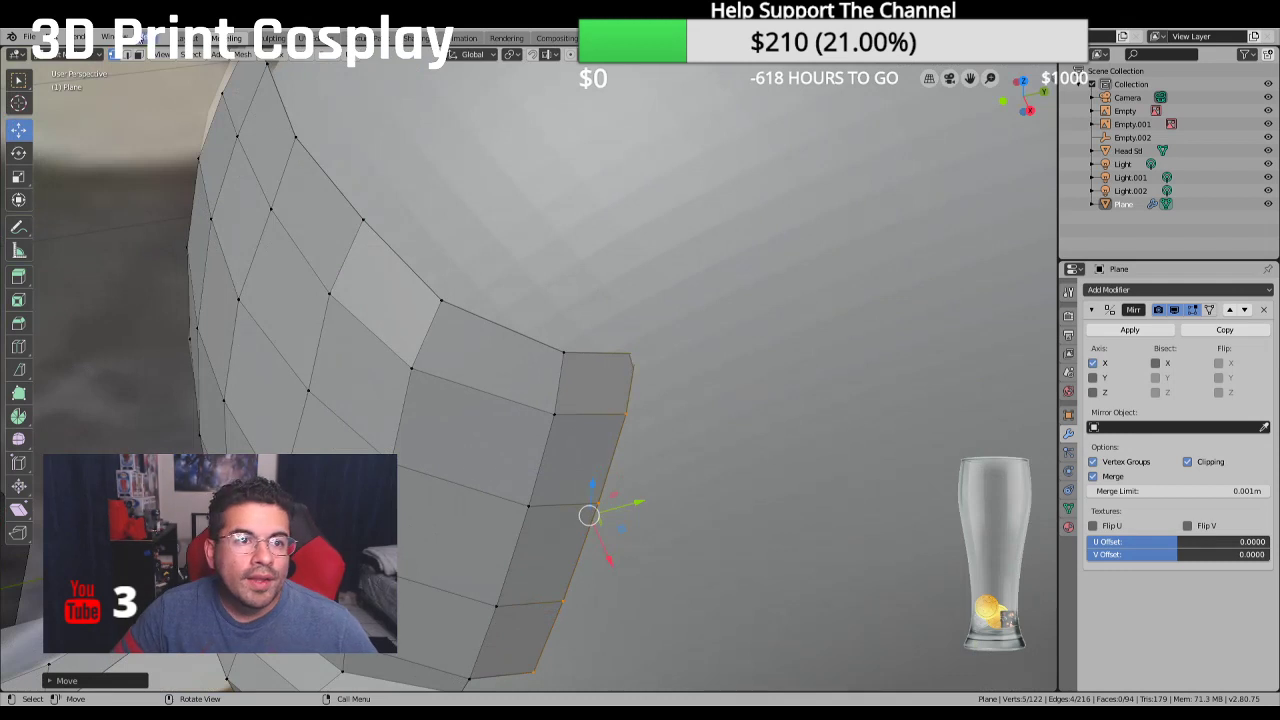
pyautogui.click(137, 54)
pyautogui.click(593, 384)
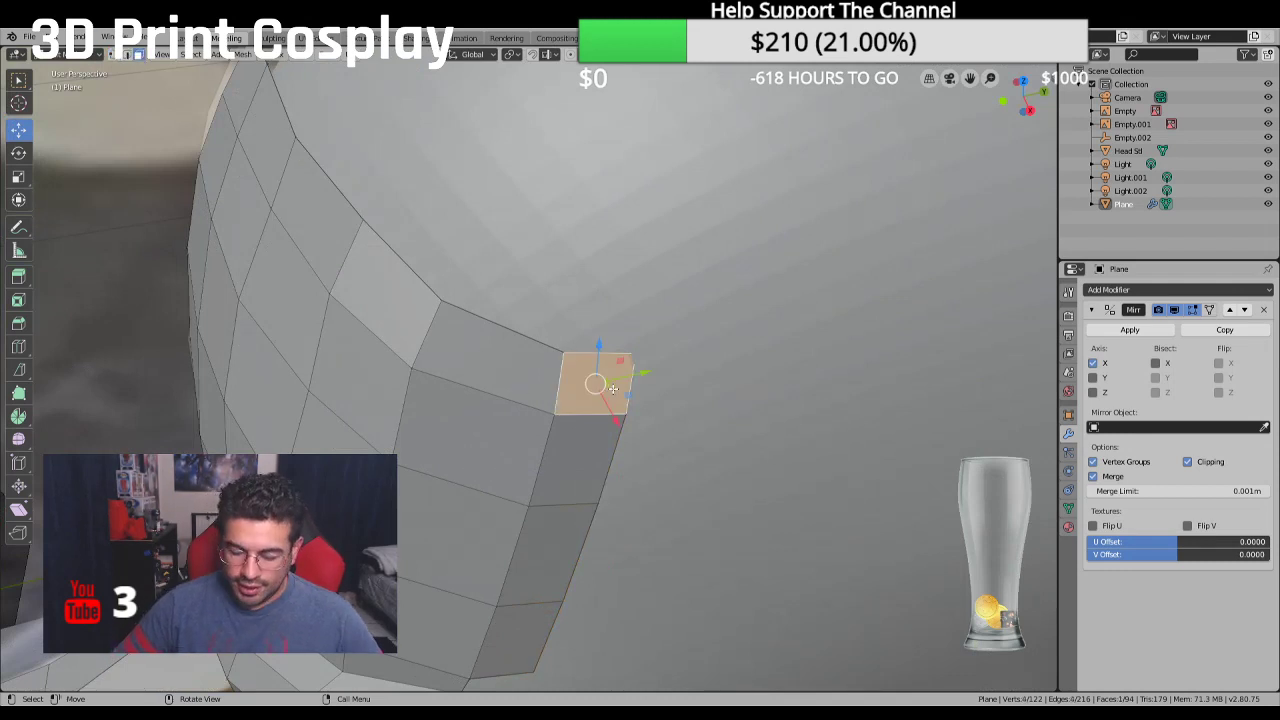
pyautogui.press('x')
pyautogui.click(600, 389)
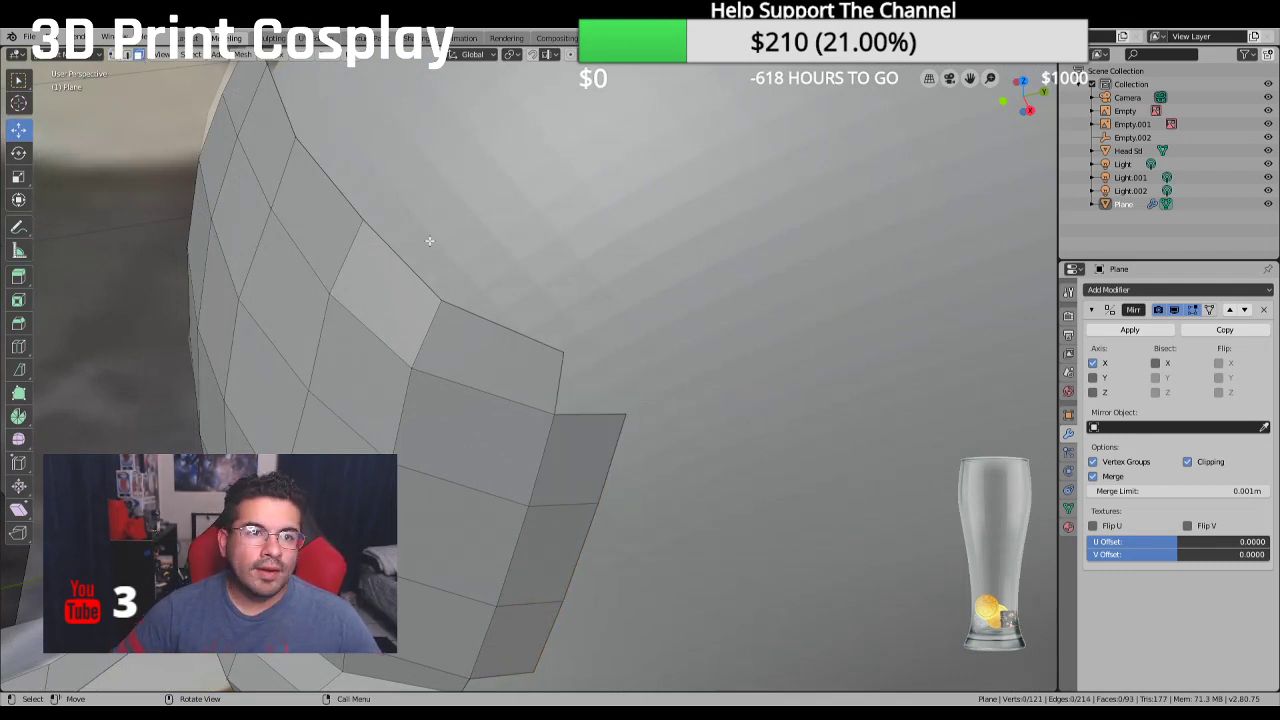
# Fill a triangular face between the forehead's upper outer corner and the top of the remaining side strip
pyautogui.click(114, 56)
pyautogui.click(562, 352)
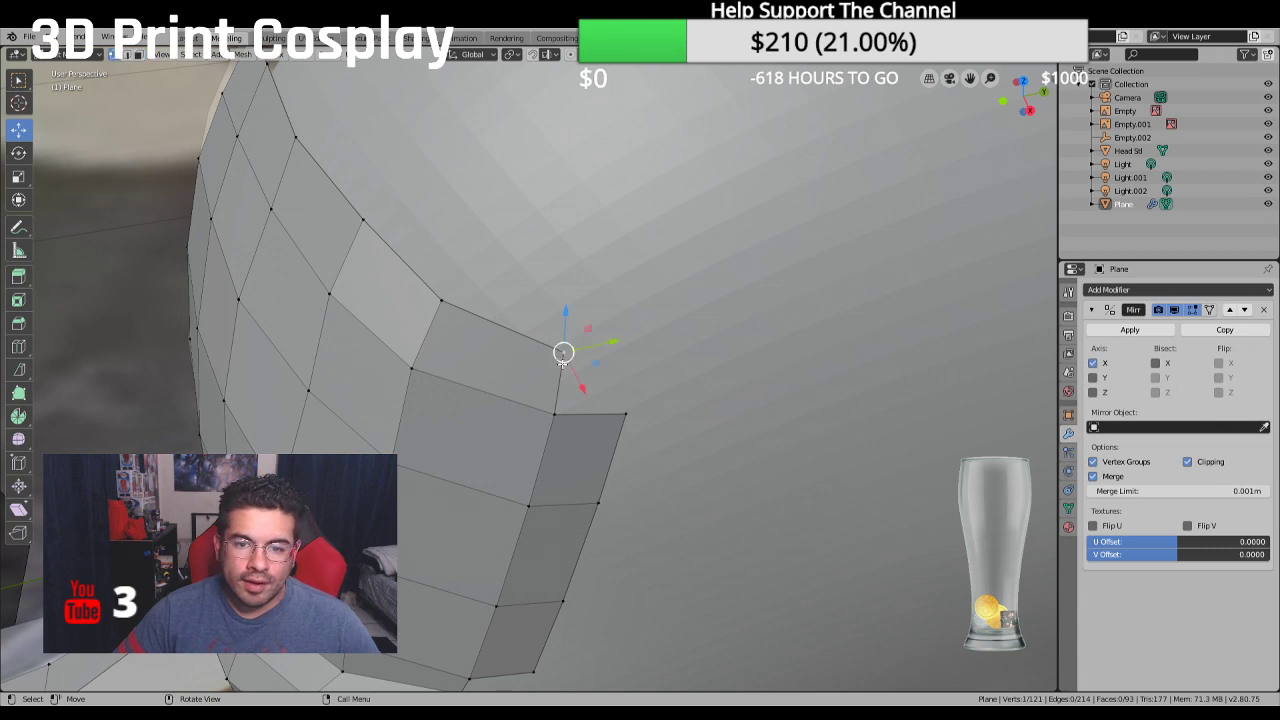
pyautogui.keyDown('shift'); pyautogui.click(555, 413); pyautogui.keyUp('shift')
pyautogui.keyDown('shift'); pyautogui.click(626, 413); pyautogui.keyUp('shift')
pyautogui.press('f')
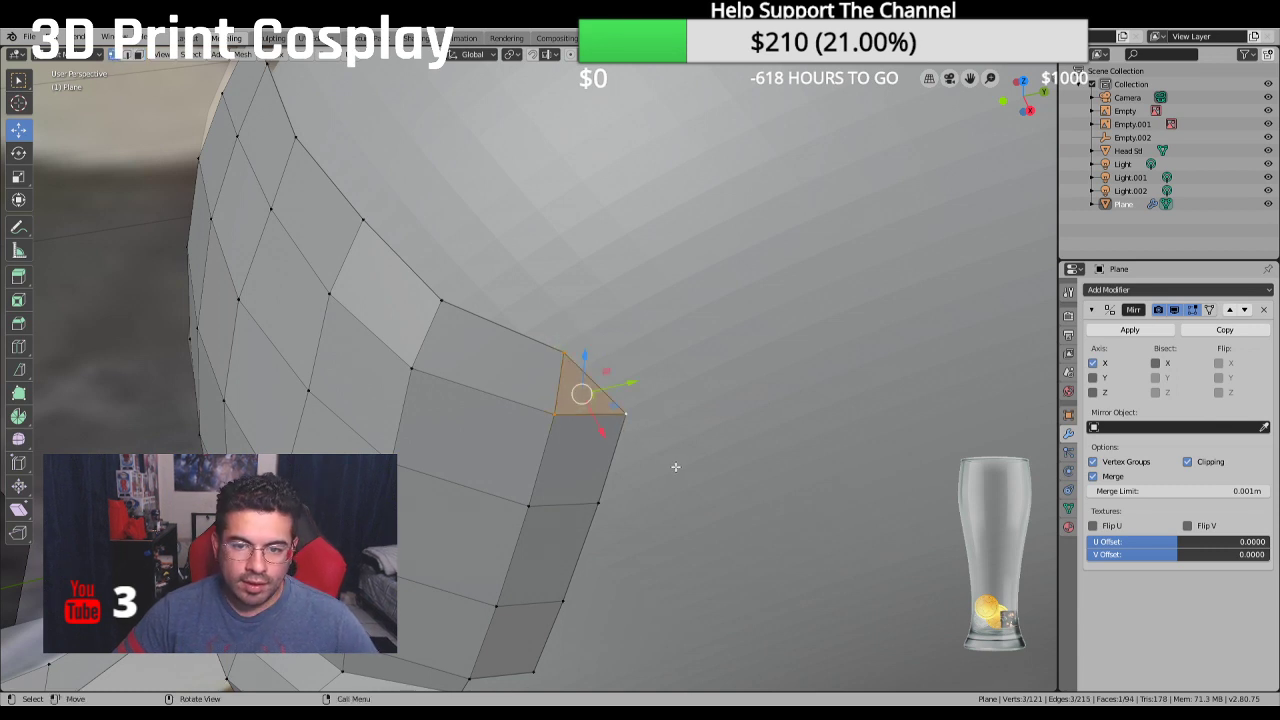
pyautogui.hotkey('alt', 'a')
# Move the new triangle's outer vertex forward along the Y axis to soften the forehead's upper corner
pyautogui.moveTo(674, 466); pyautogui.dragTo(666, 367, button='middle')
pyautogui.click(645, 352)
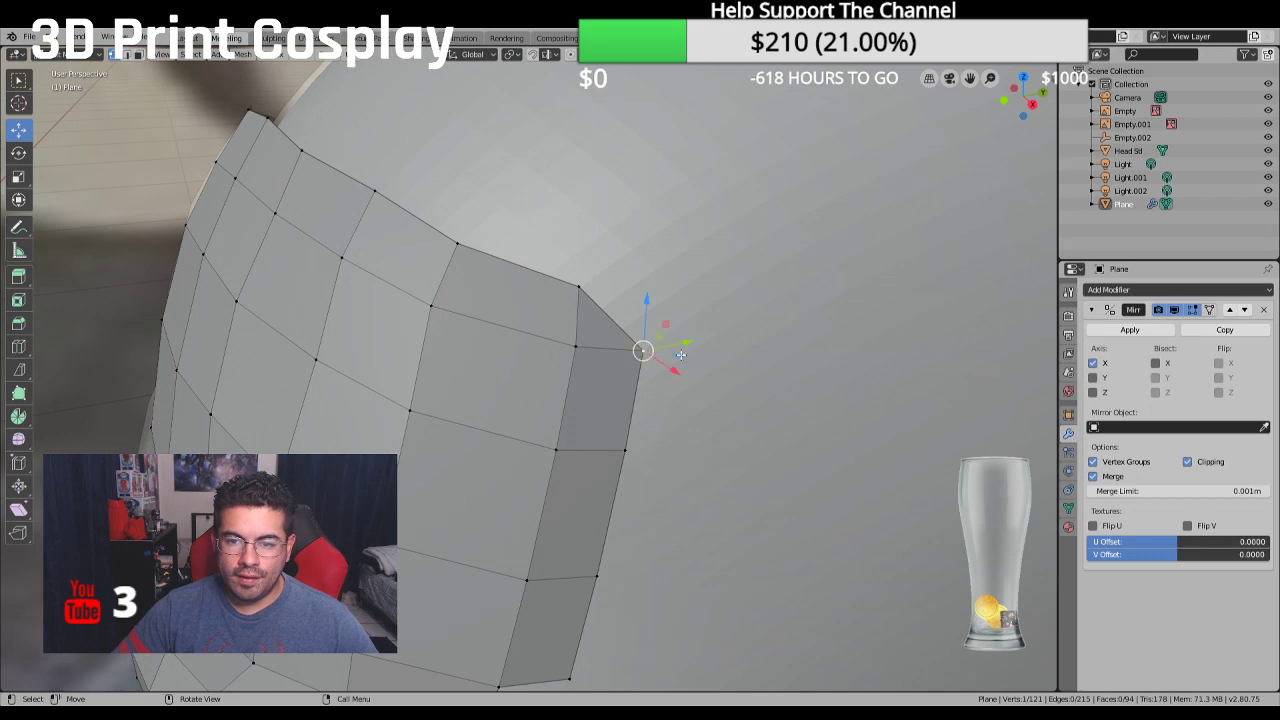
pyautogui.moveTo(668, 348); pyautogui.dragTo(651, 352)
pyautogui.scroll(-3, 645, 420)
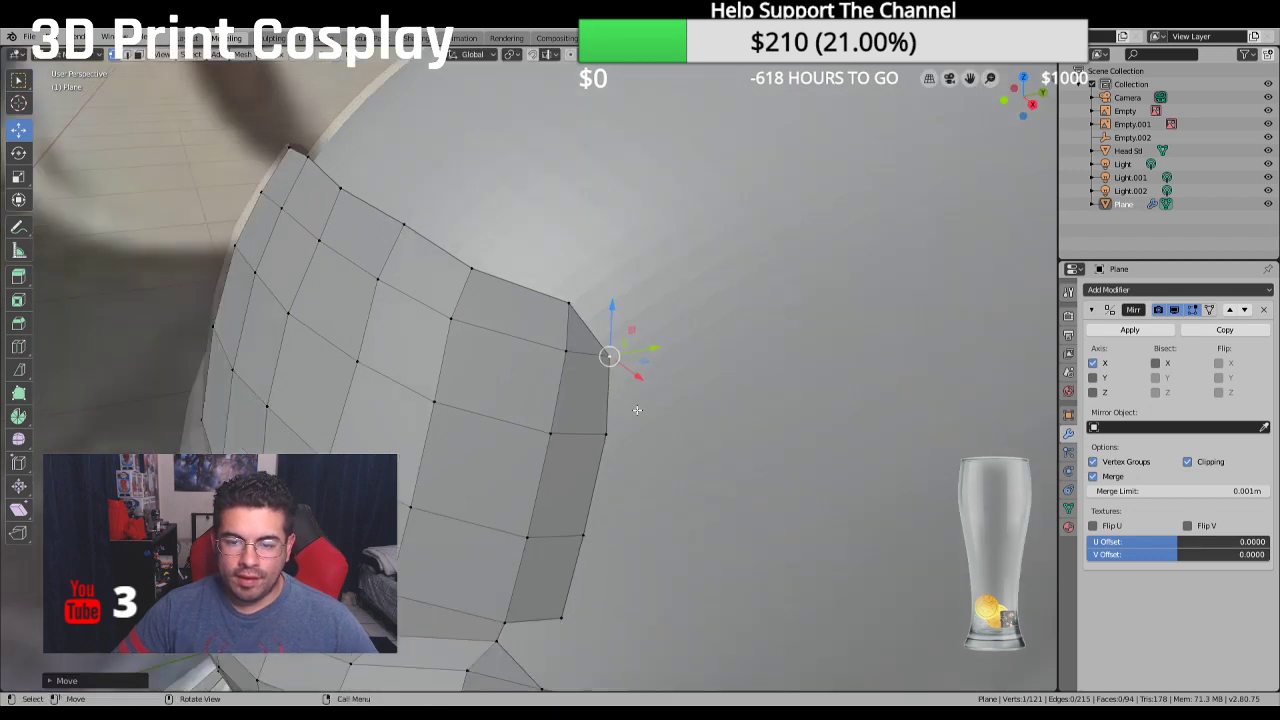
# Fill a triangular face joining the side strip's lower end to the brow's upper outer vertex
pyautogui.moveTo(637, 458); pyautogui.dragTo(651, 423, button='middle')
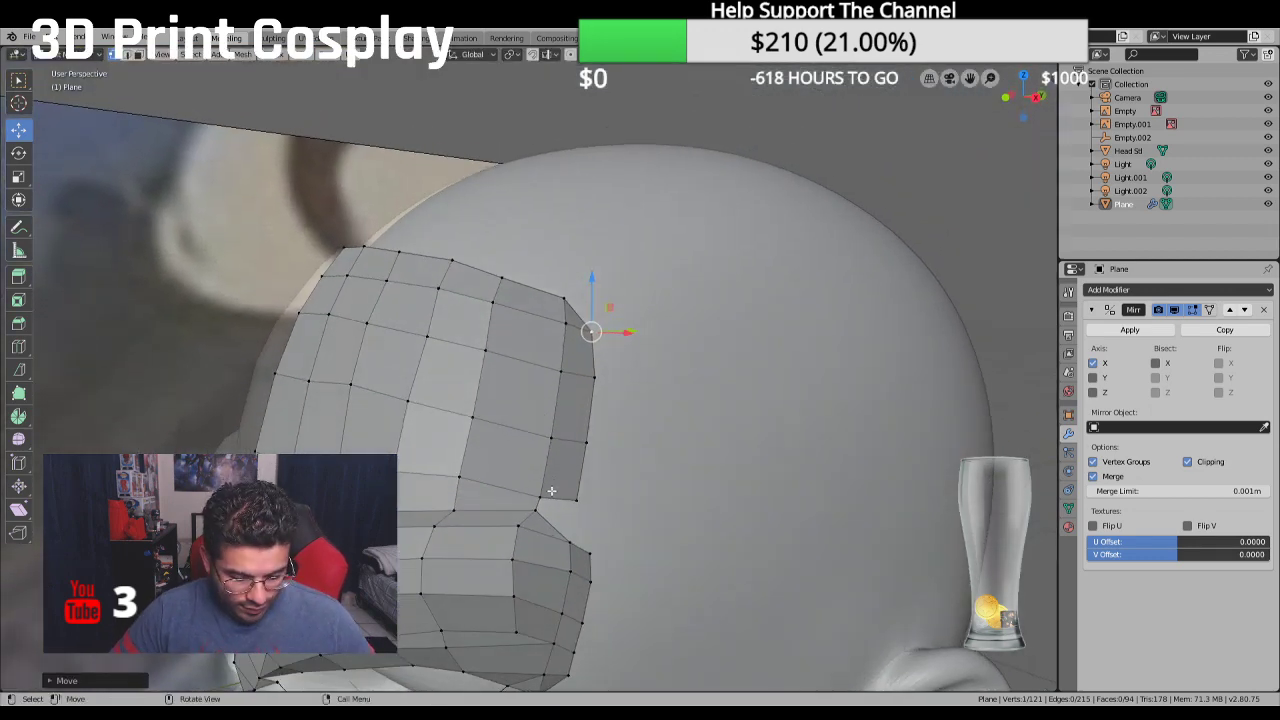
pyautogui.moveTo(551, 491); pyautogui.dragTo(548, 455, button='middle')
pyautogui.click(541, 457)
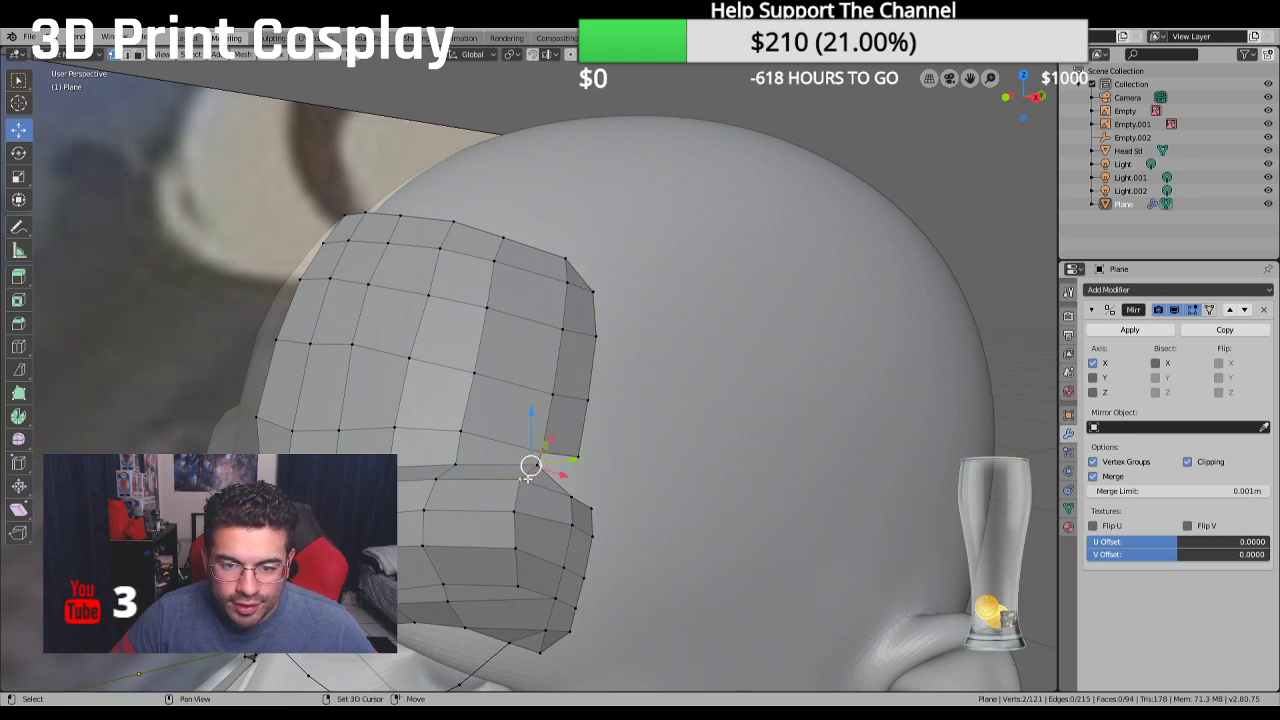
pyautogui.click(578, 456)
pyautogui.click(18, 80)
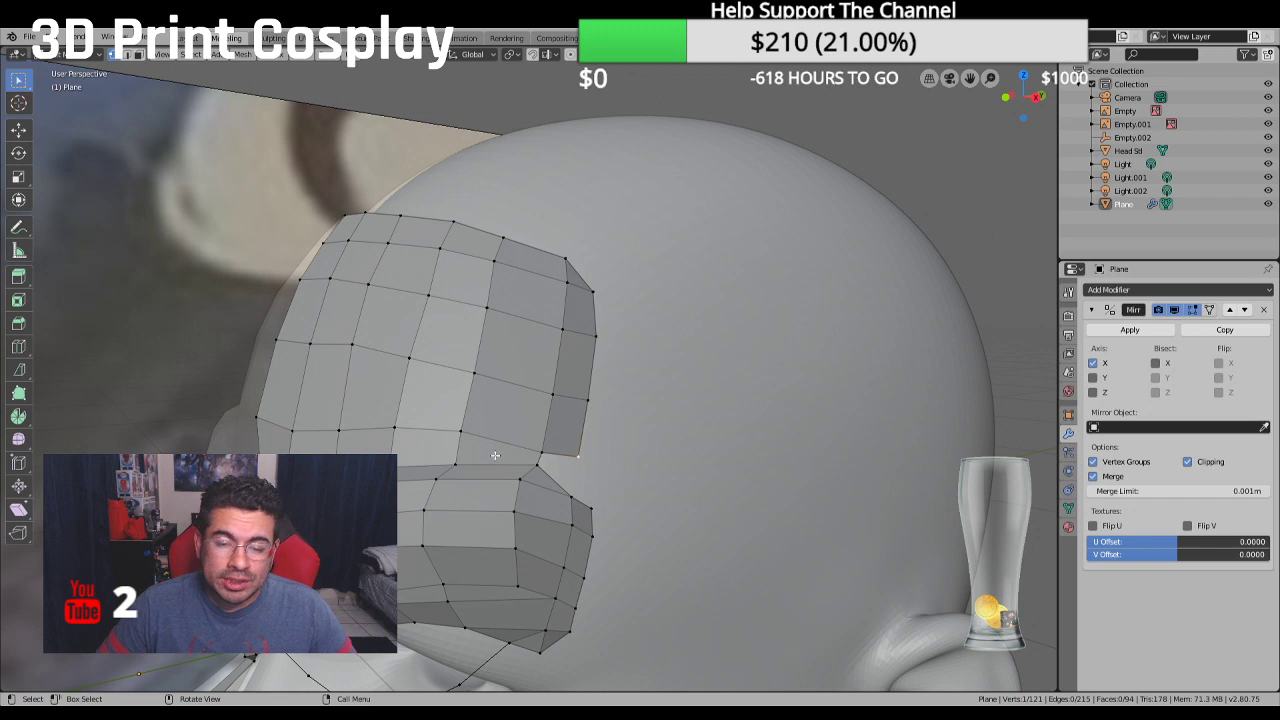
pyautogui.scroll(1, 548, 446)
pyautogui.keyDown('shift'); pyautogui.moveTo(548, 445); pyautogui.dragTo(501, 343, button='middle'); pyautogui.keyUp('shift')
pyautogui.click(489, 362)
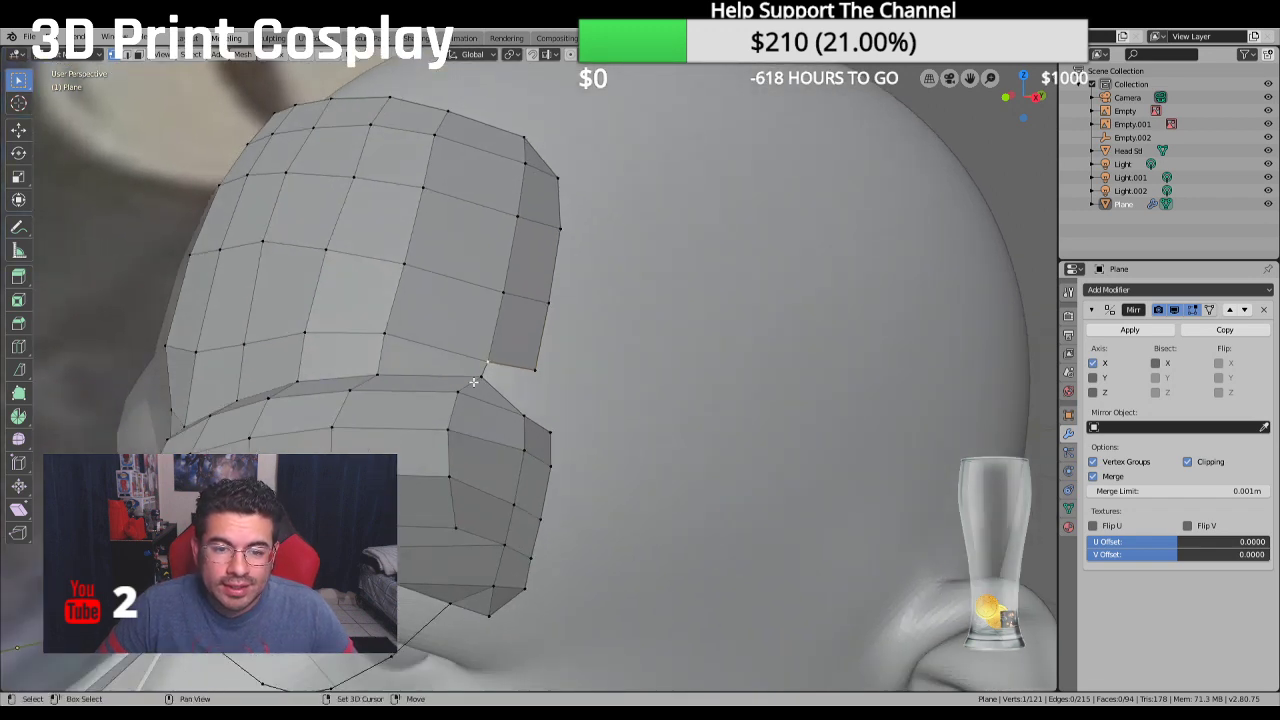
pyautogui.keyDown('shift'); pyautogui.click(538, 373); pyautogui.keyUp('shift')
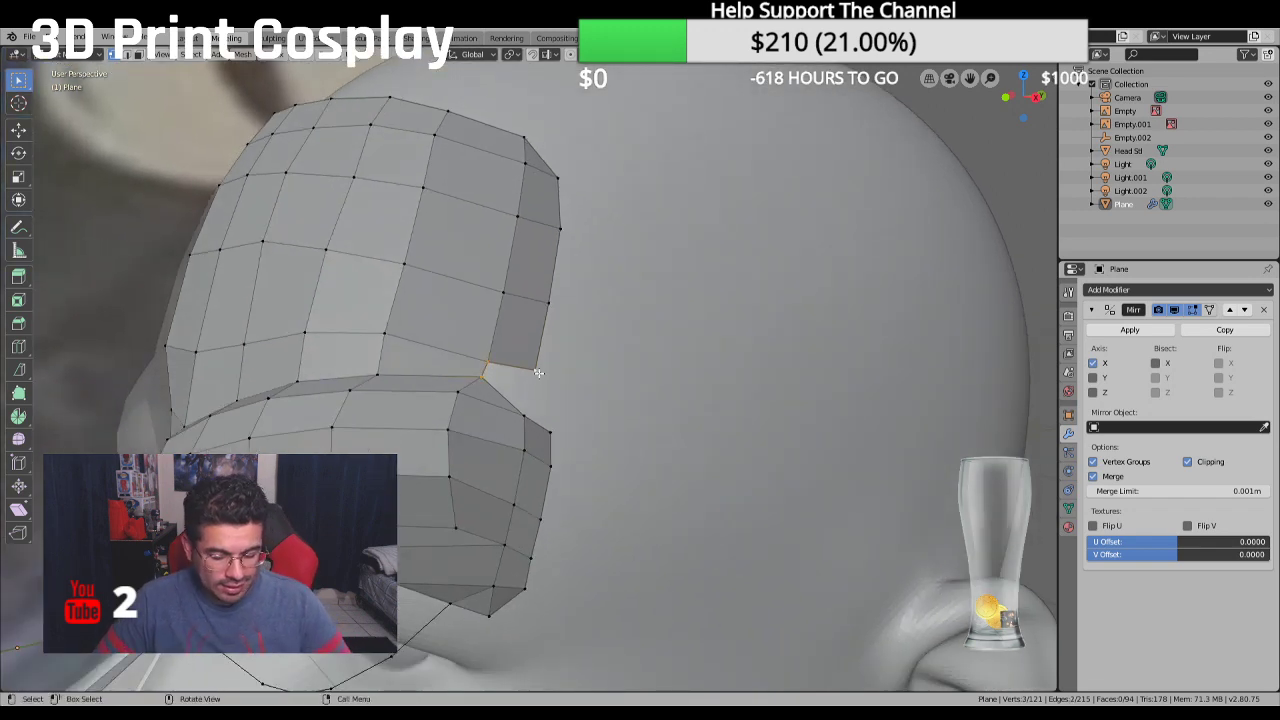
pyautogui.press('f')
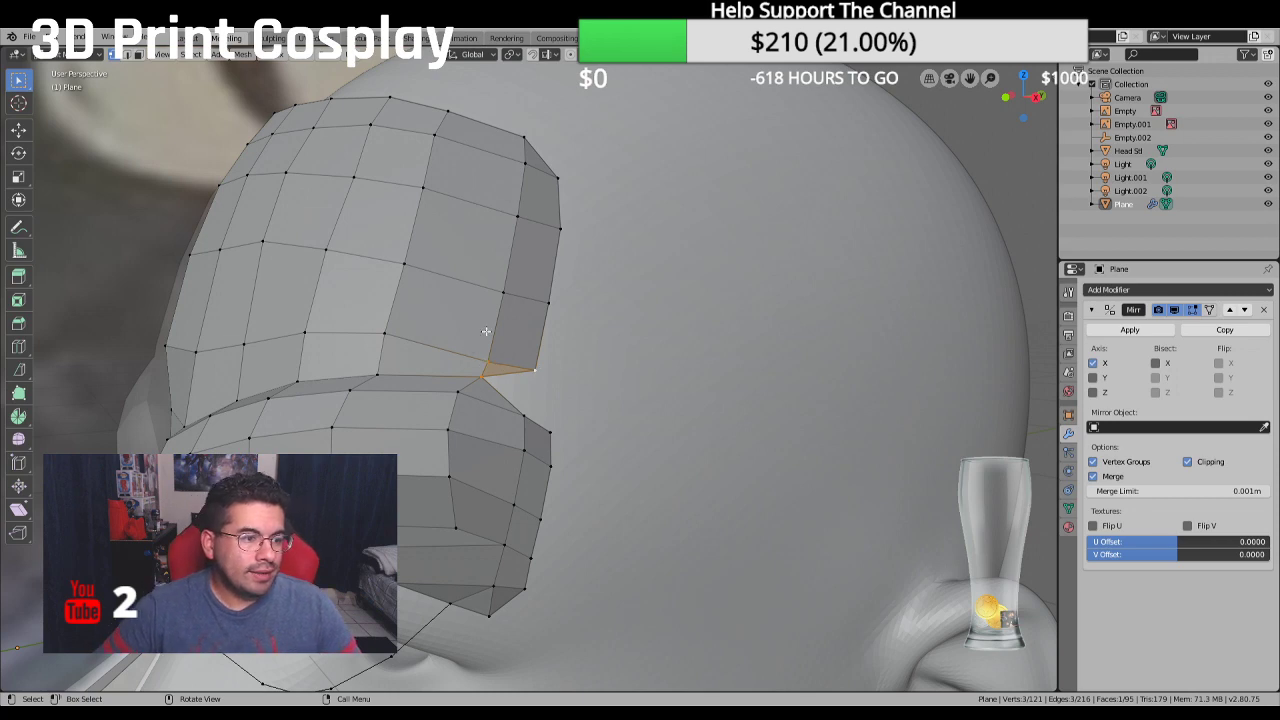
pyautogui.moveTo(484, 332); pyautogui.dragTo(496, 305, button='middle')
pyautogui.scroll(2, 496, 305)
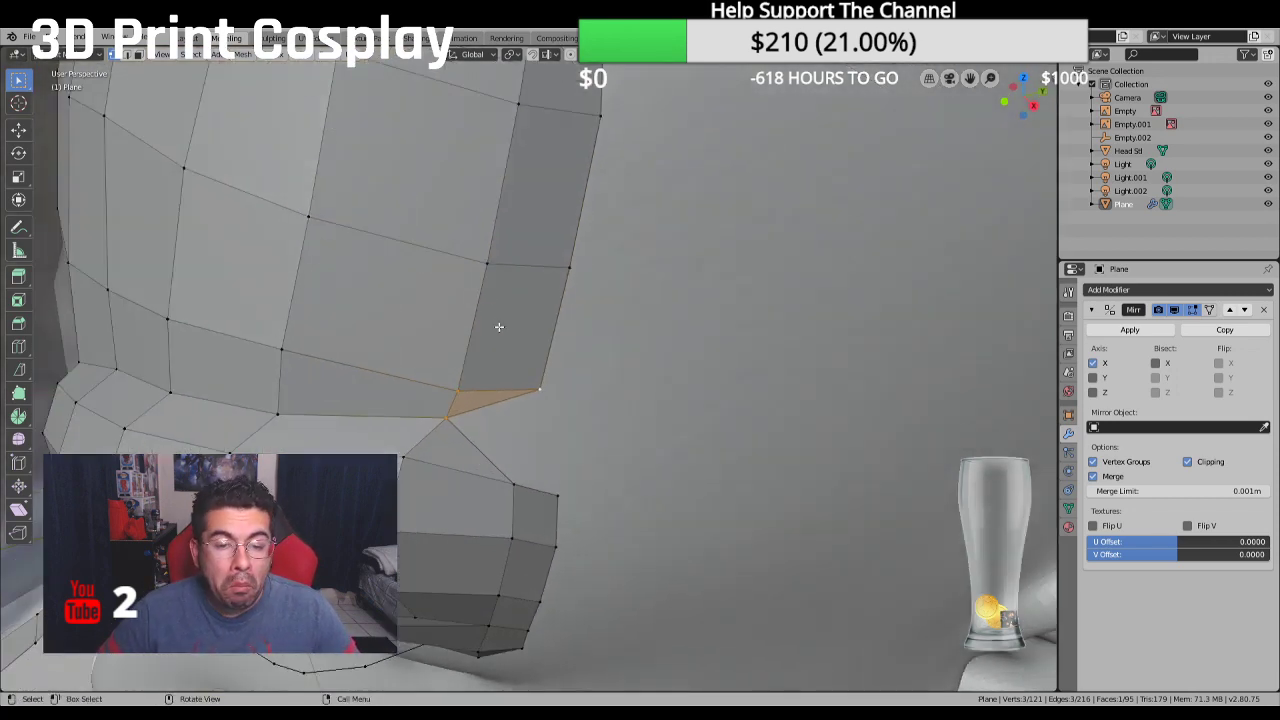
pyautogui.click(450, 417)
pyautogui.keyDown('shift'); pyautogui.click(522, 487); pyautogui.keyUp('shift')
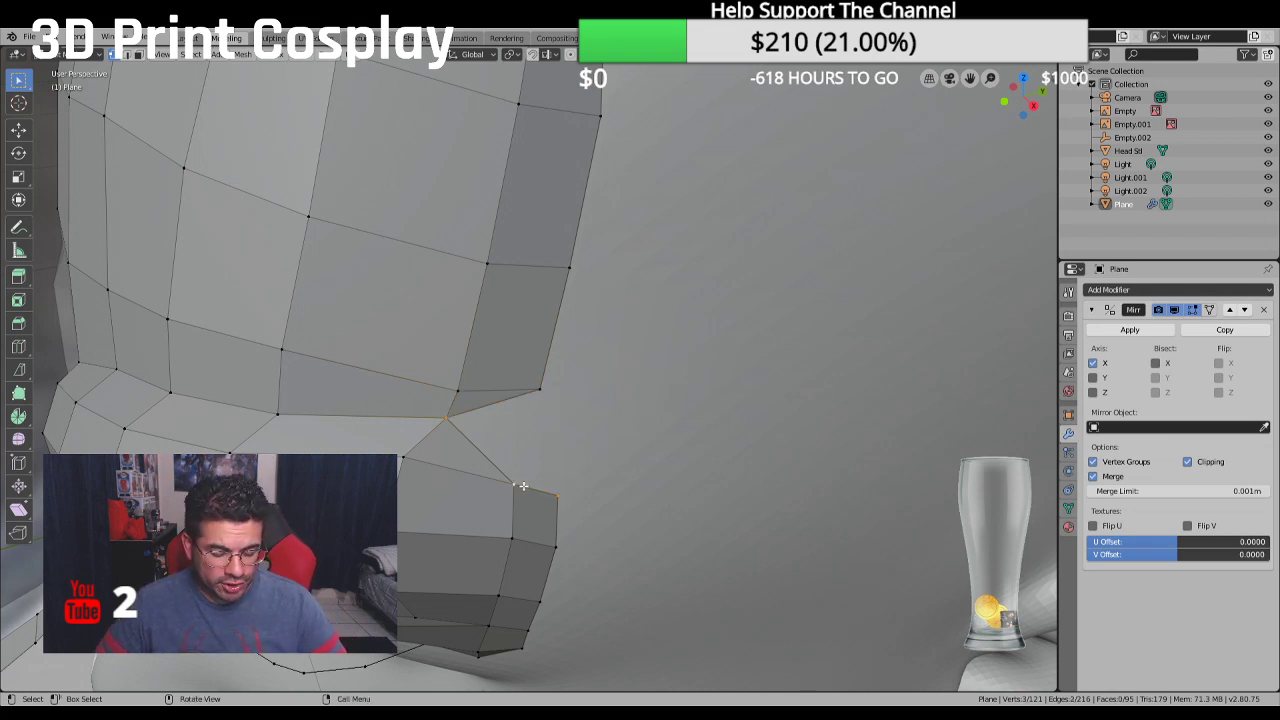
pyautogui.press('f')
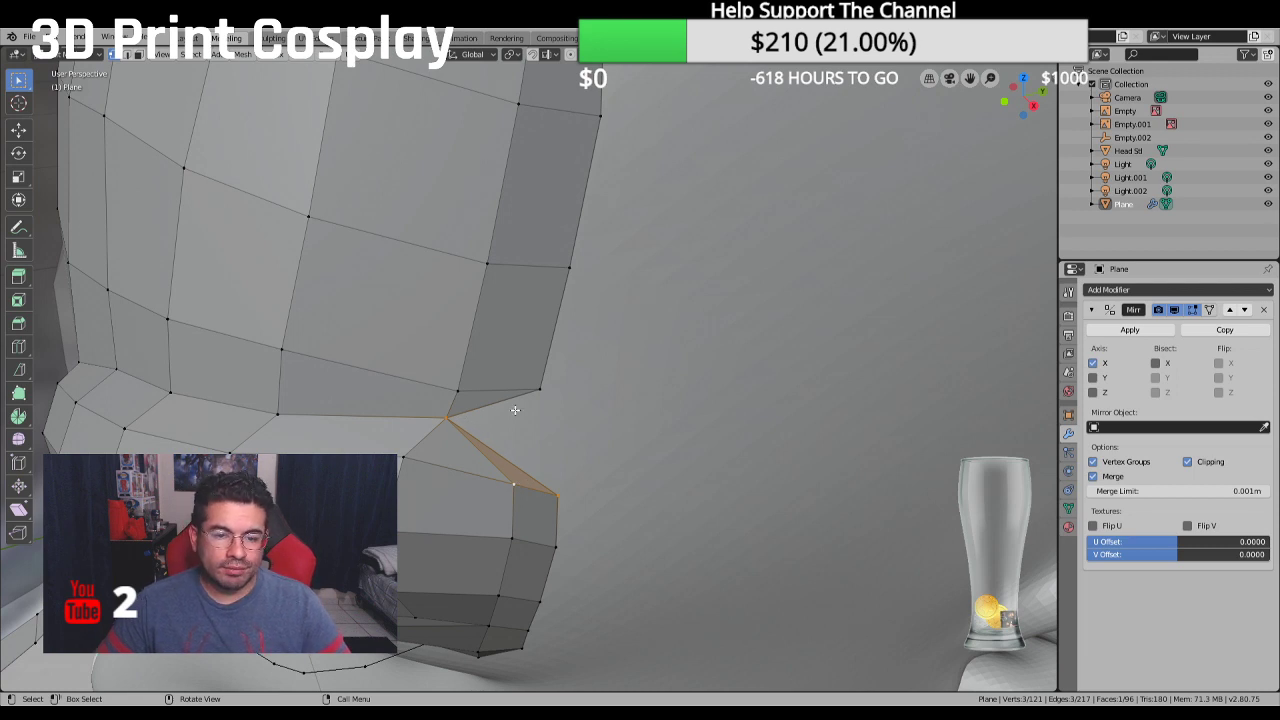
pyautogui.hotkey('ctrl', 'z')
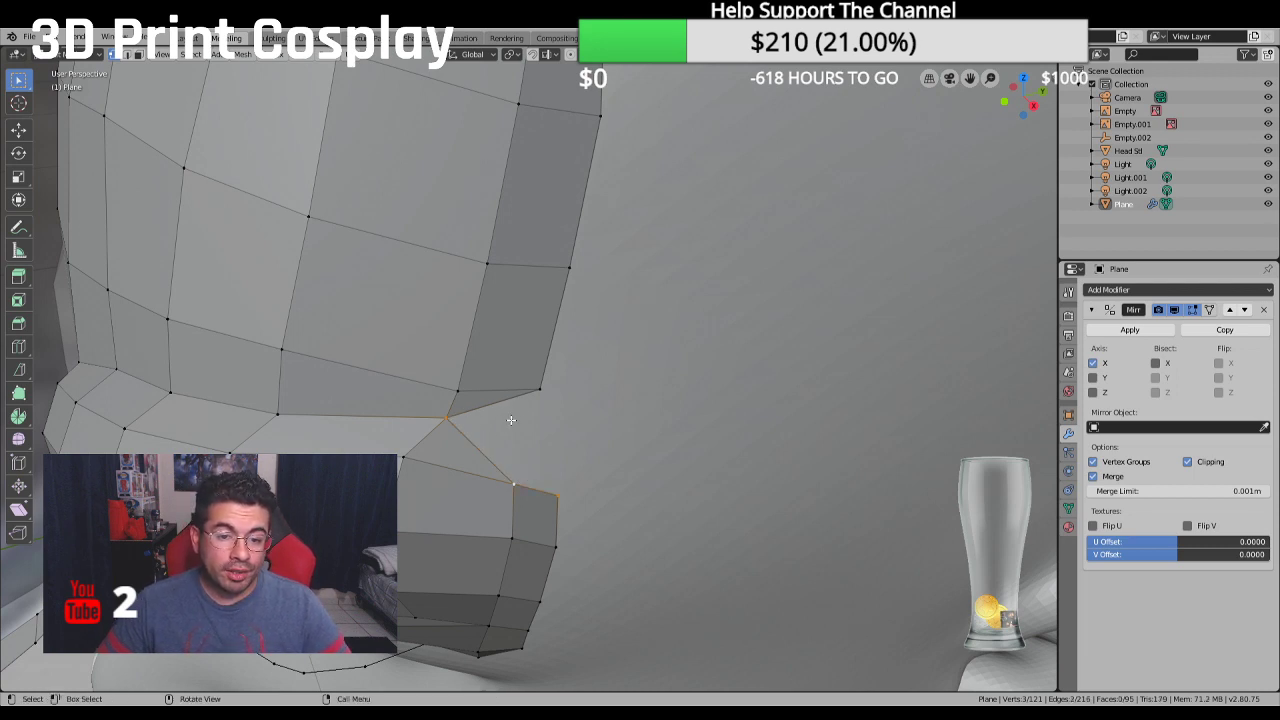
# Fill two adjoining triangular faces between the side strip's lower outer vertex and the brow's outer corner to close the remaining gap
pyautogui.keyDown('shift'); pyautogui.click(454, 426); pyautogui.keyUp('shift')
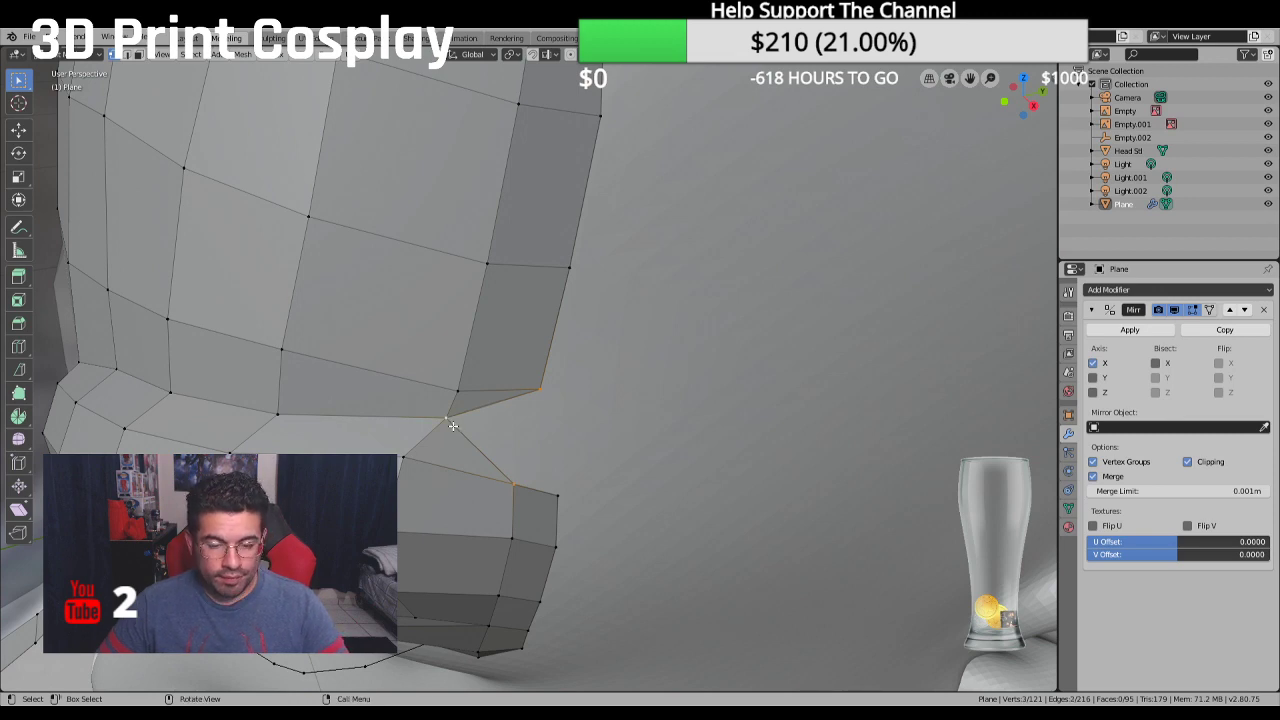
pyautogui.press('f')
pyautogui.moveTo(453, 426); pyautogui.dragTo(527, 360, button='middle')
pyautogui.click(564, 268)
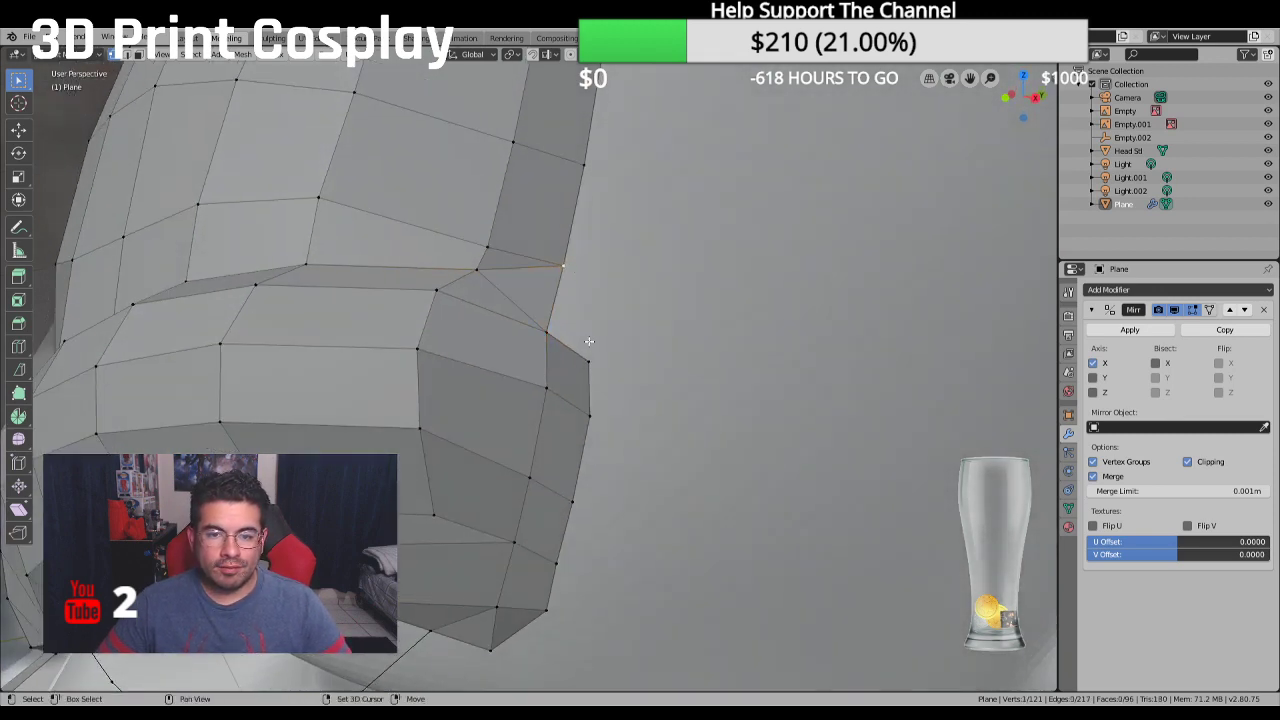
pyautogui.keyDown('shift'); pyautogui.click(555, 337); pyautogui.keyUp('shift')
pyautogui.press('f')
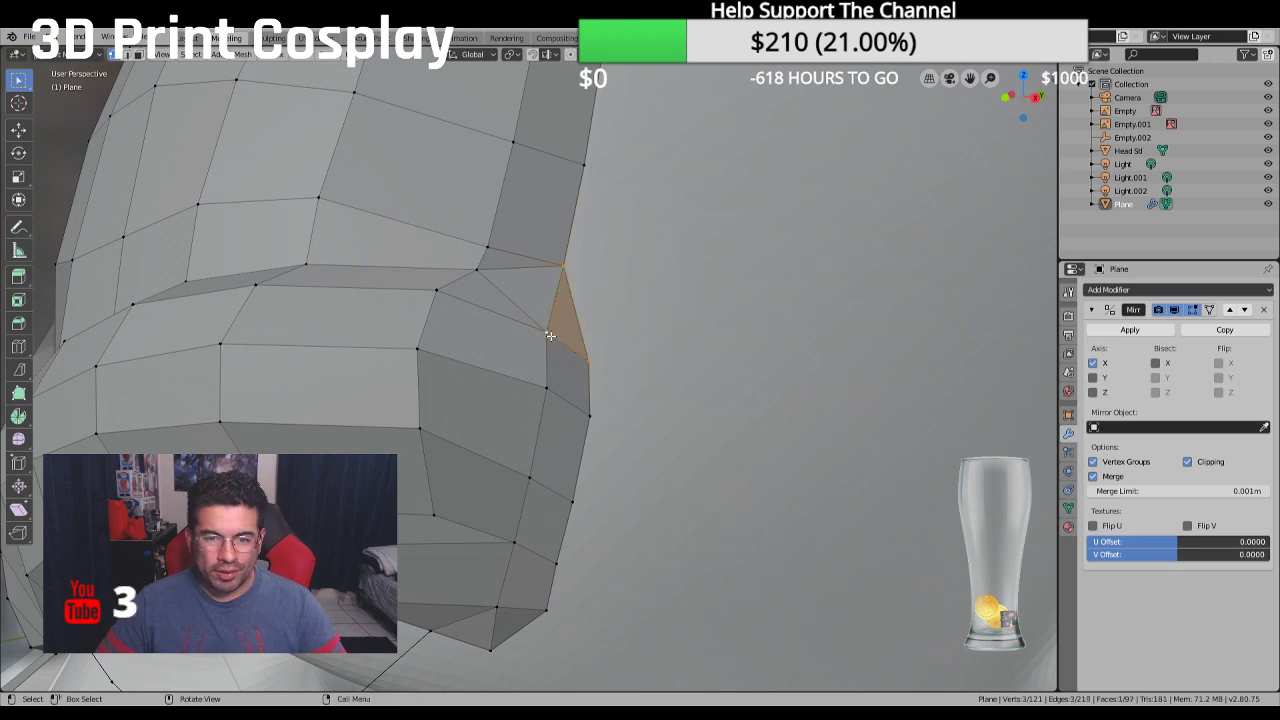
pyautogui.moveTo(555, 337); pyautogui.dragTo(590, 326, button='middle')
pyautogui.scroll(-4, 614, 340)
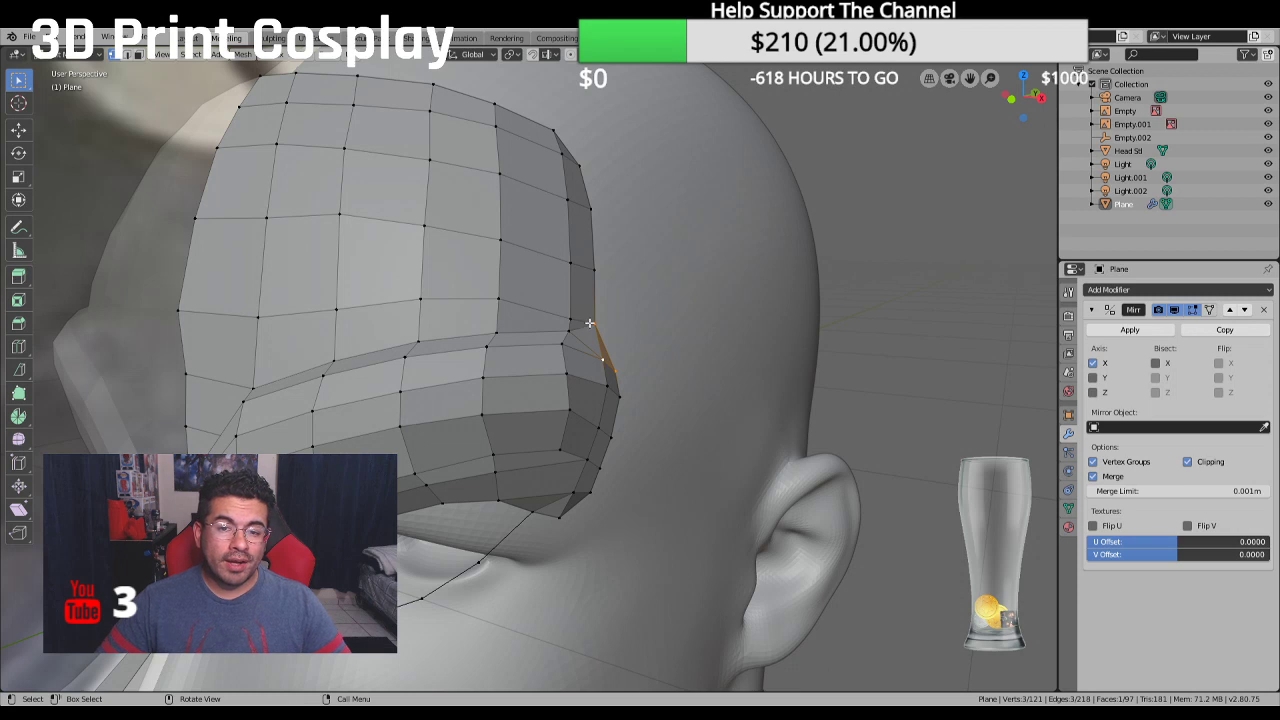
# Move the side strip's two lower outer vertices inward along the X axis, closer to the forehead
pyautogui.click(600, 323)
pyautogui.click(18, 129)
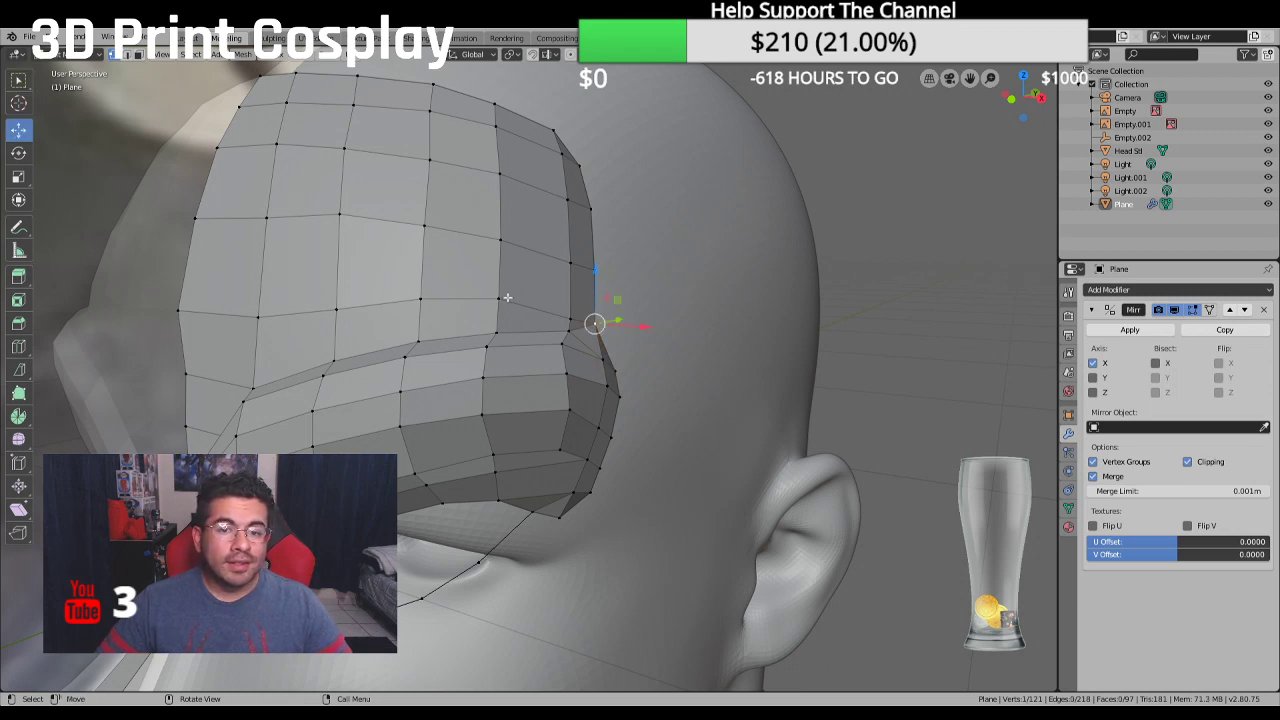
pyautogui.moveTo(635, 324); pyautogui.dragTo(597, 205)
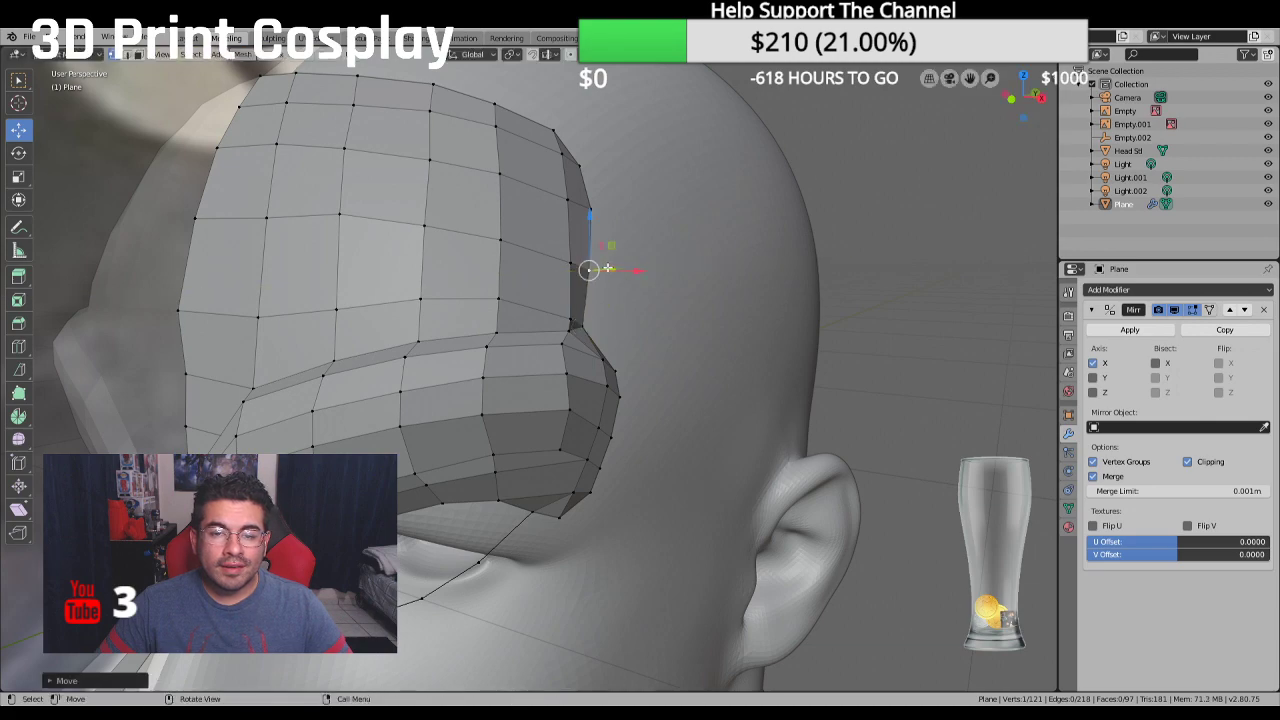
# Move the lowest vertex at the brow's outer corner forward along the Y axis
pyautogui.moveTo(597, 205); pyautogui.dragTo(420, 475, button='middle')
pyautogui.click(429, 478)
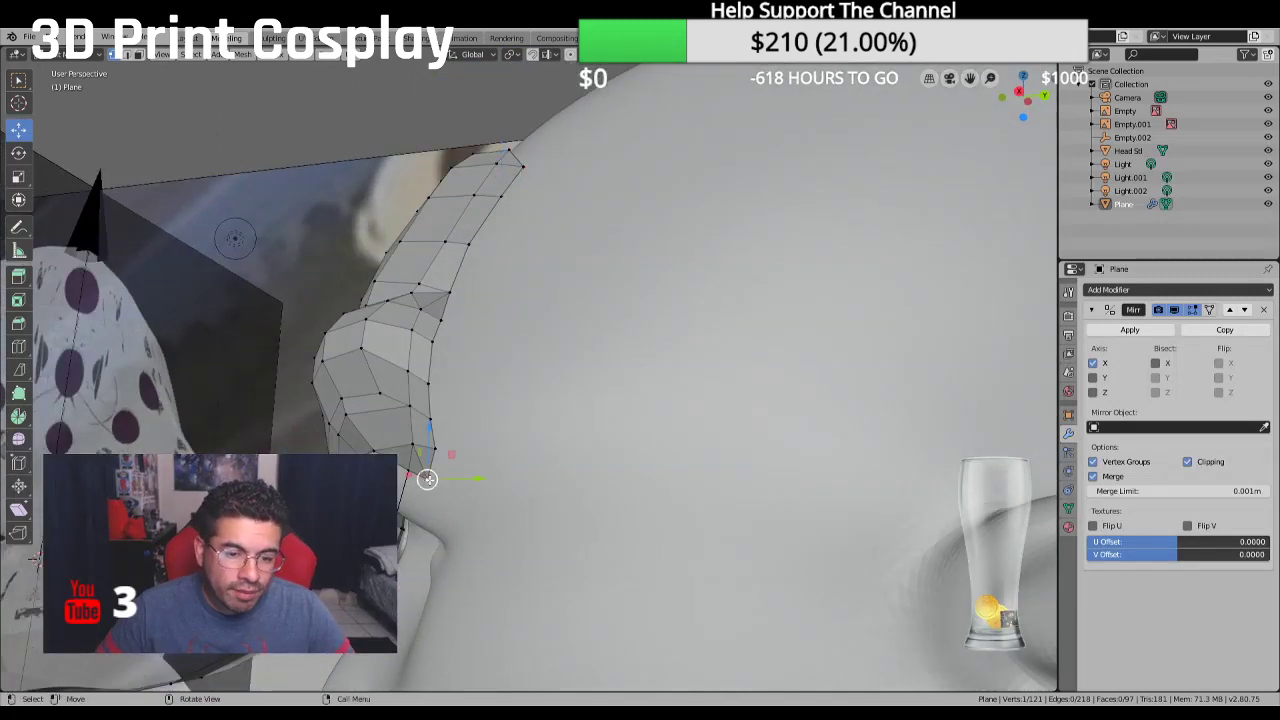
pyautogui.moveTo(474, 478); pyautogui.dragTo(465, 479)
pyautogui.moveTo(465, 479); pyautogui.dragTo(483, 421, button='middle')
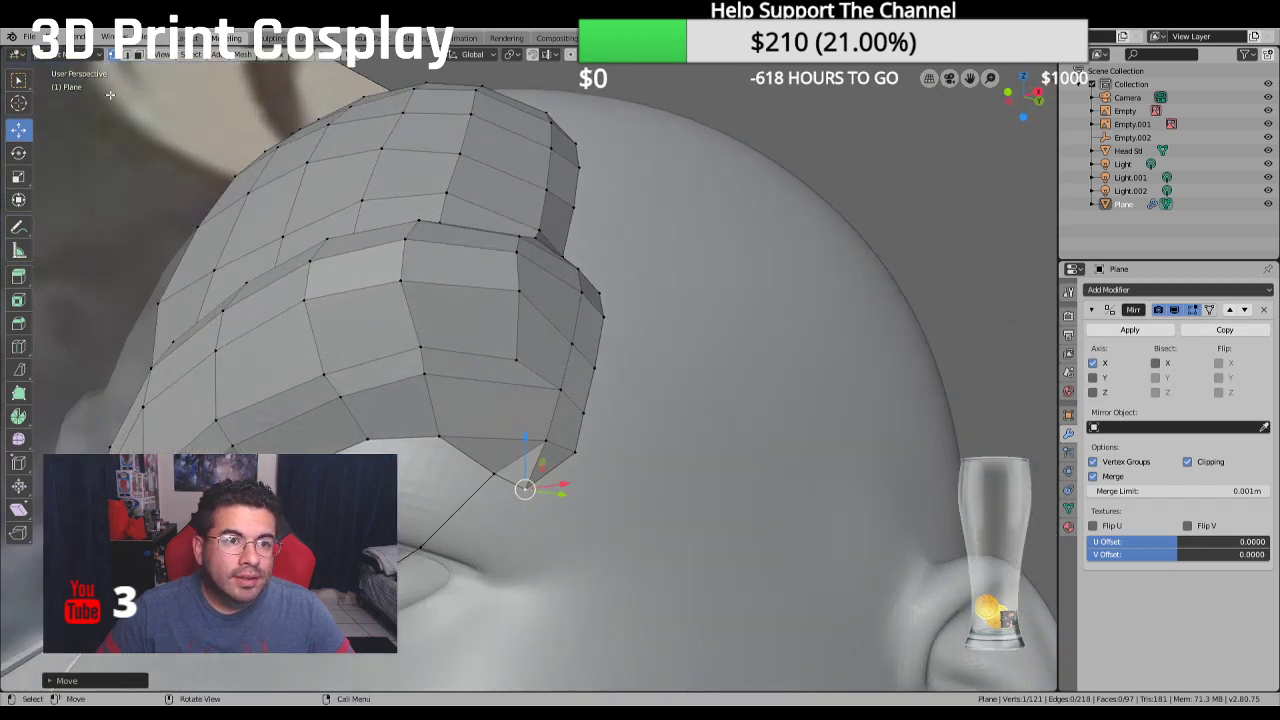
pyautogui.click(140, 56)
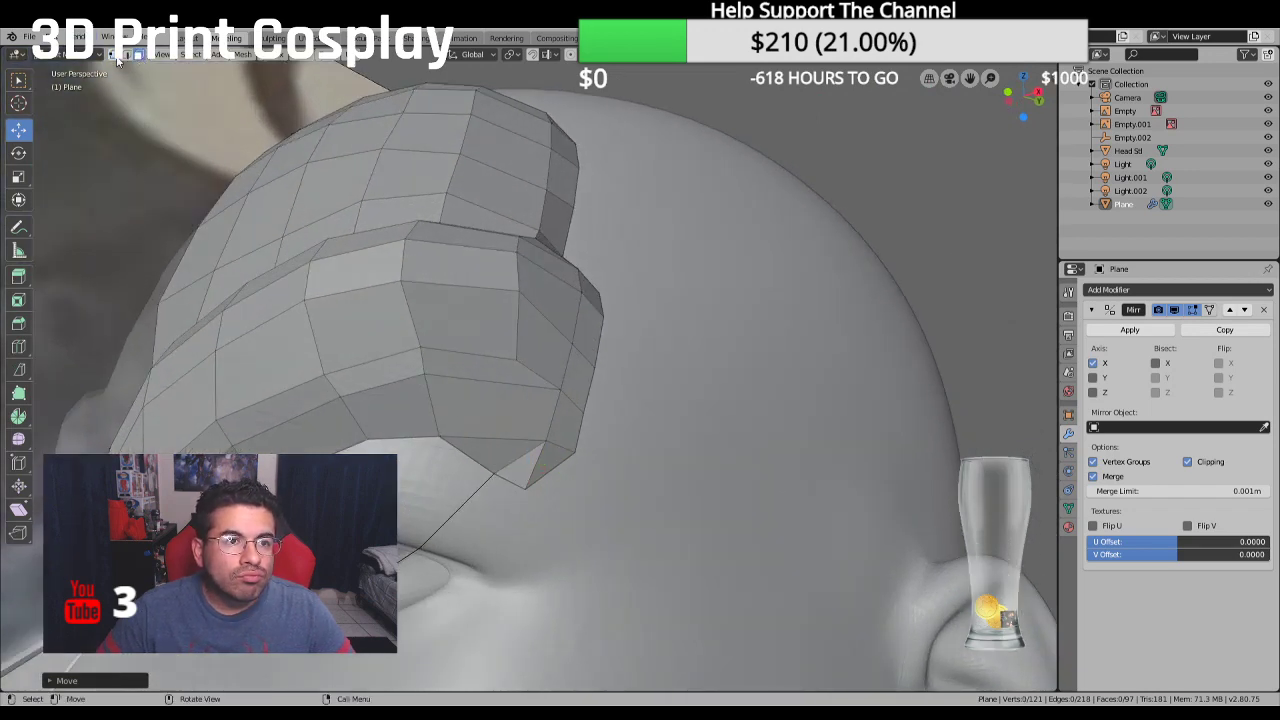
pyautogui.click(114, 56)
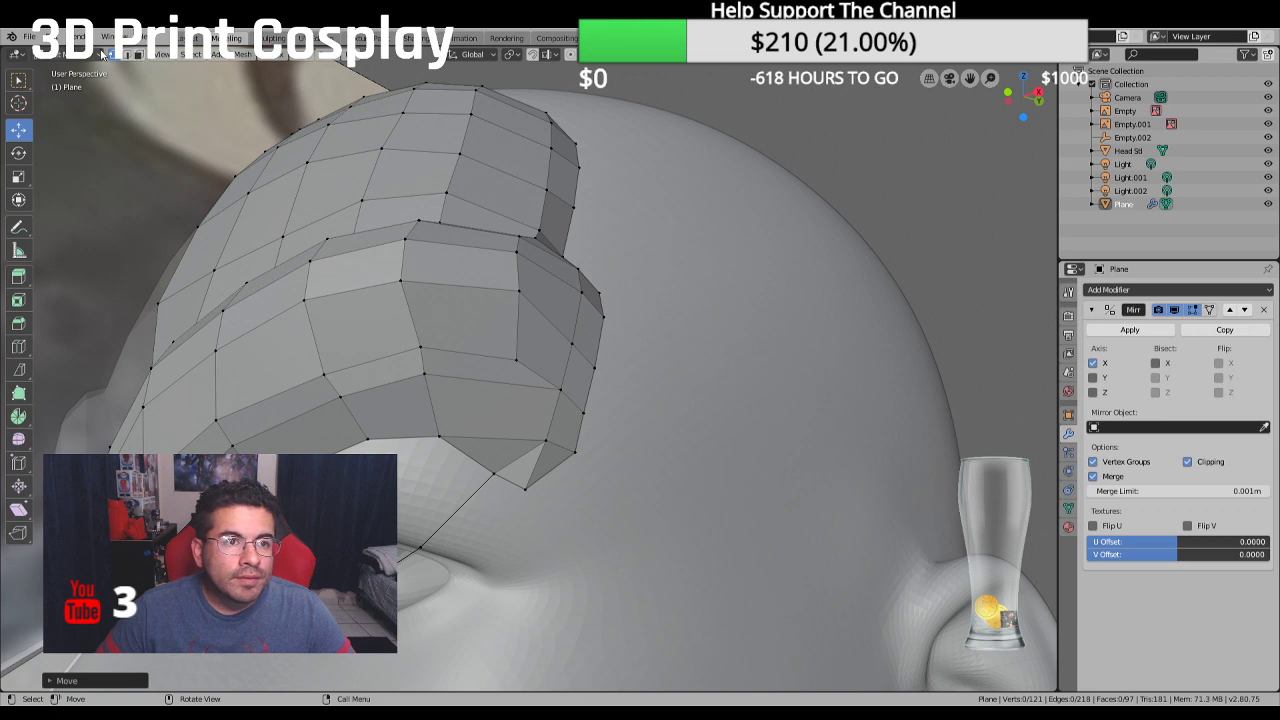
# Try to close the gap under the brow's outer corner with triangular faces between its lower vertices
pyautogui.click(545, 440)
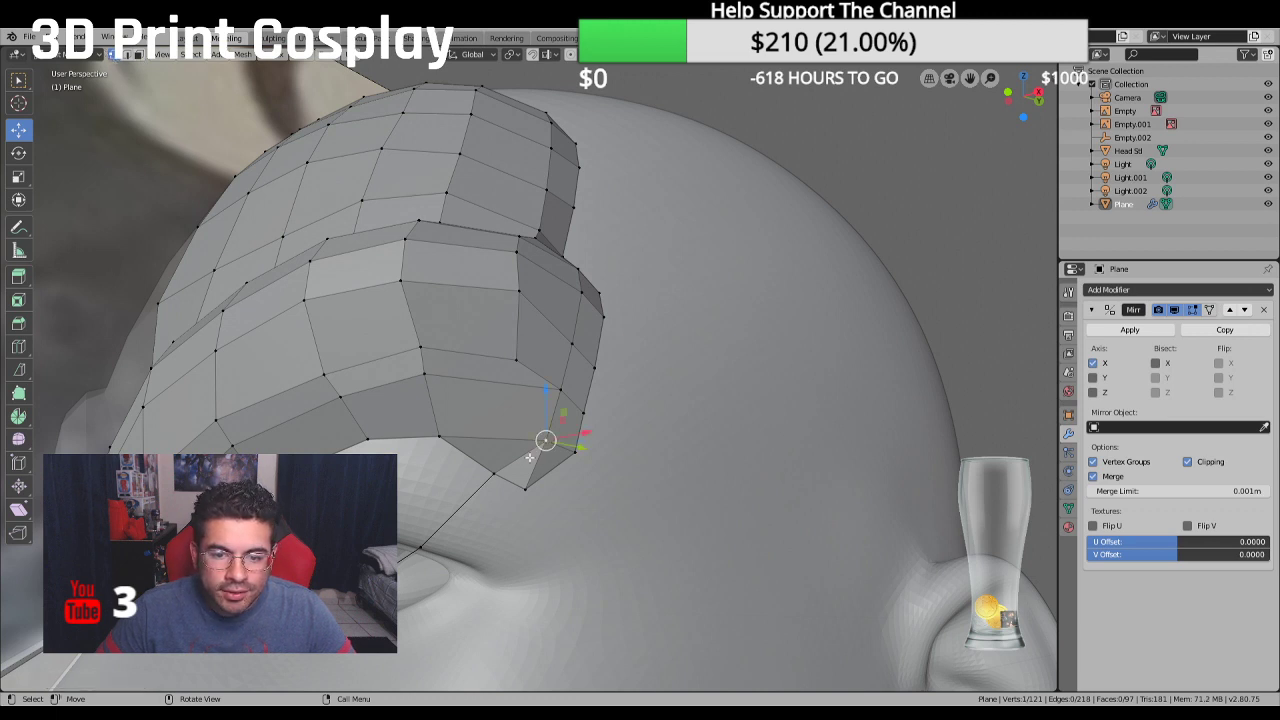
pyautogui.keyDown('shift'); pyautogui.click(493, 472); pyautogui.keyUp('shift')
pyautogui.keyDown('shift'); pyautogui.click(575, 452); pyautogui.keyUp('shift')
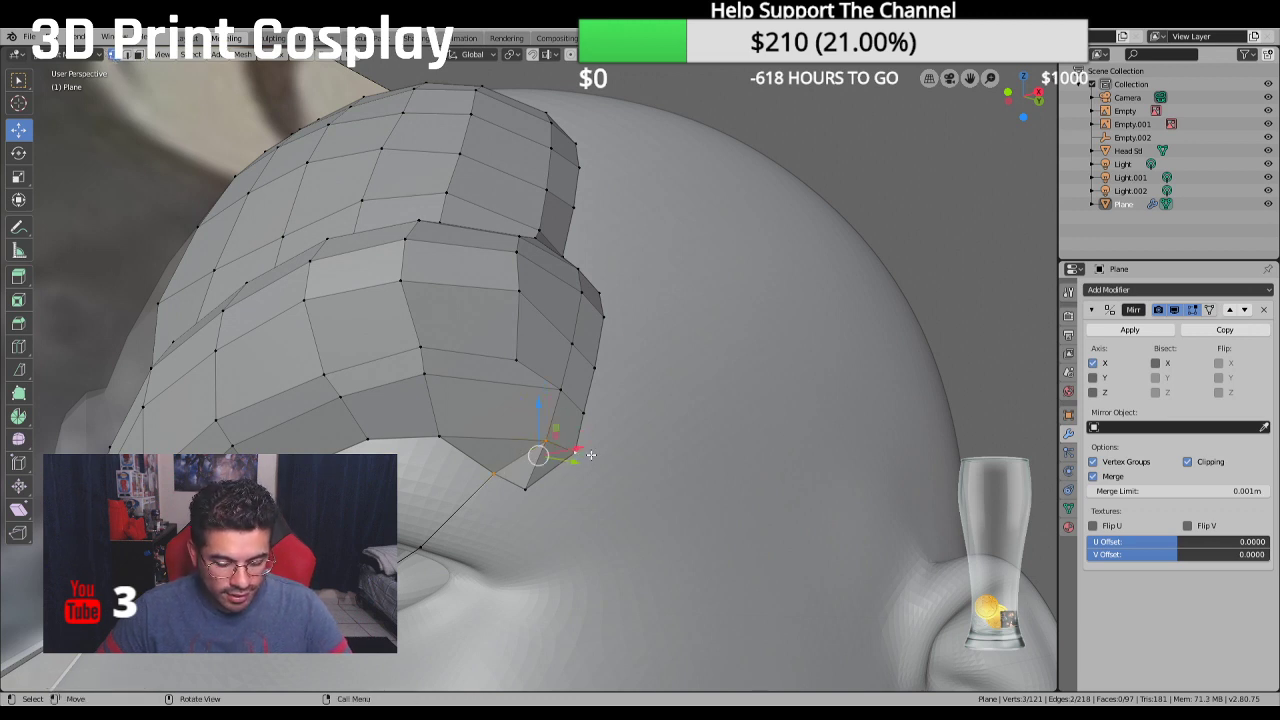
pyautogui.press('f')
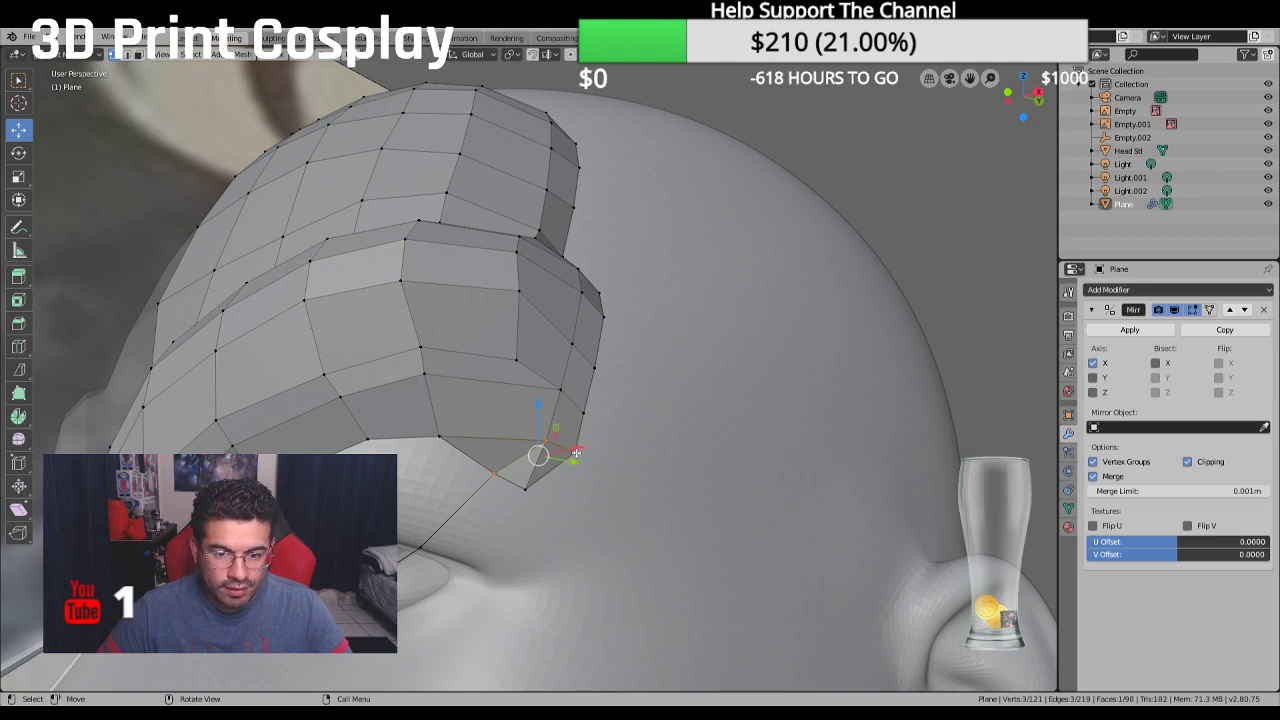
pyautogui.moveTo(516, 455); pyautogui.dragTo(344, 476, button='middle')
pyautogui.scroll(1, 345, 449)
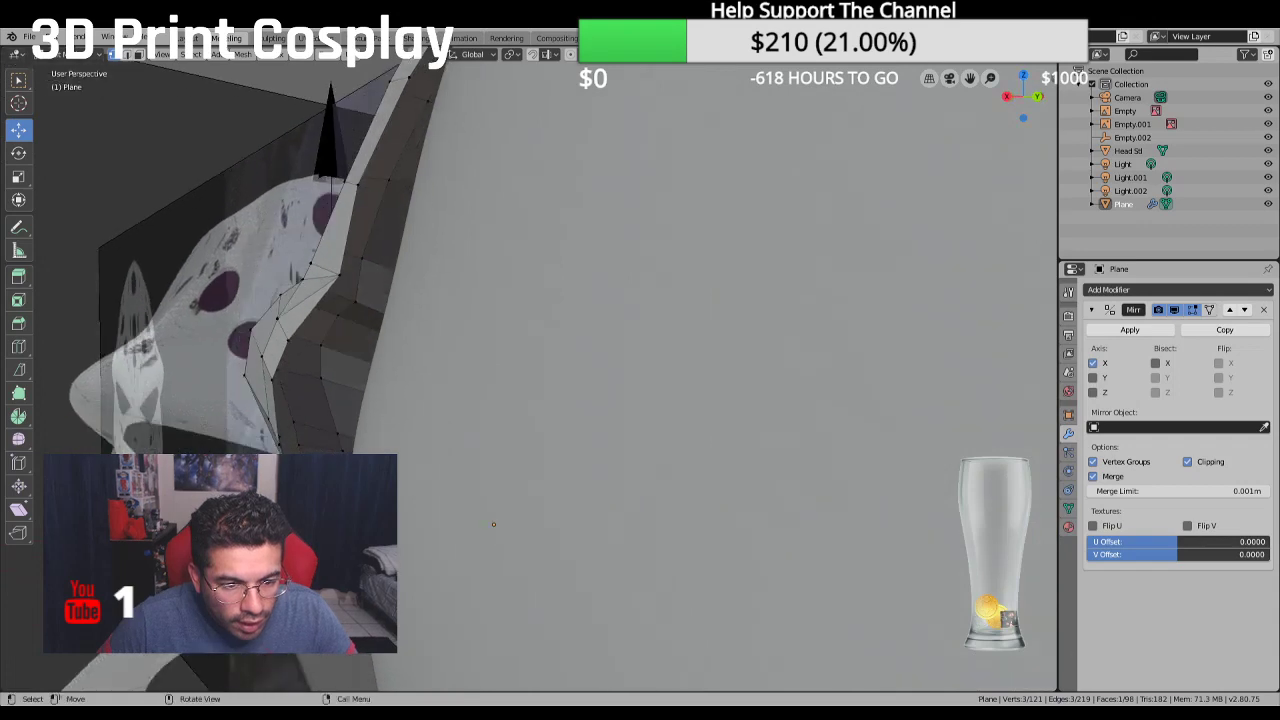
pyautogui.scroll(1, 344, 476)
pyautogui.moveTo(487, 552); pyautogui.dragTo(440, 420, button='middle')
pyautogui.click(262, 588)
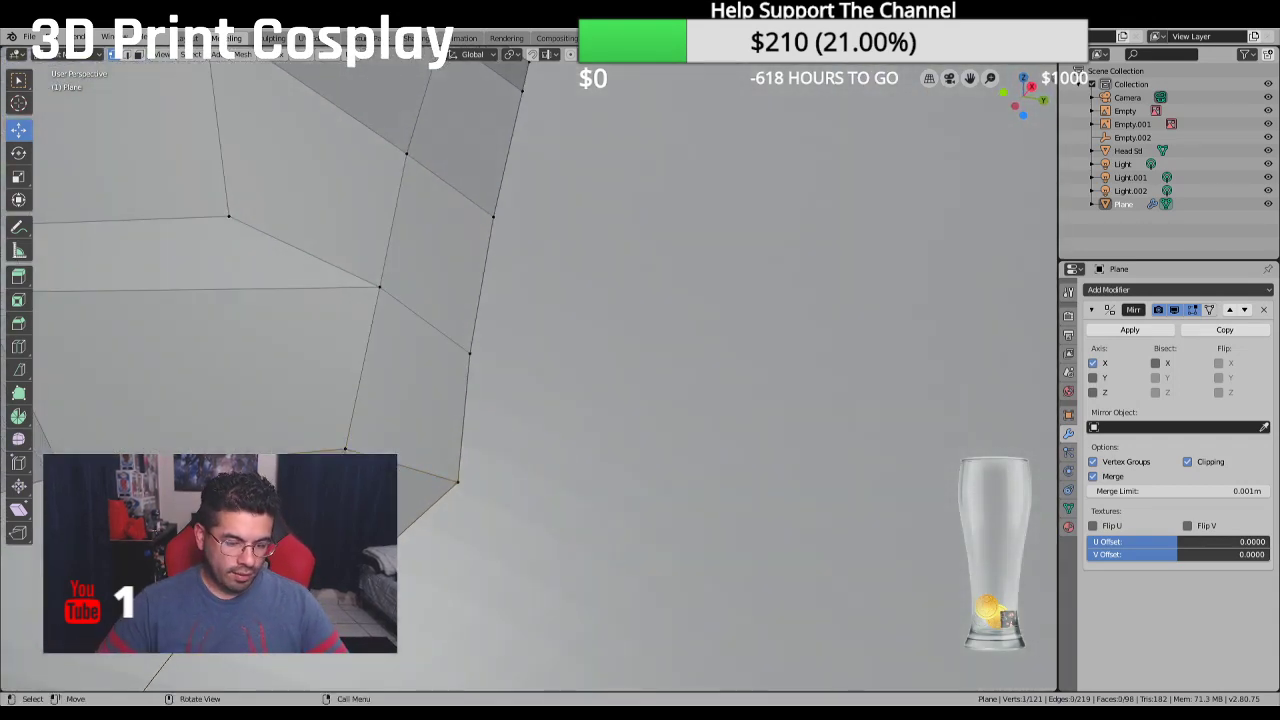
pyautogui.keyDown('shift'); pyautogui.click(452, 487); pyautogui.keyUp('shift')
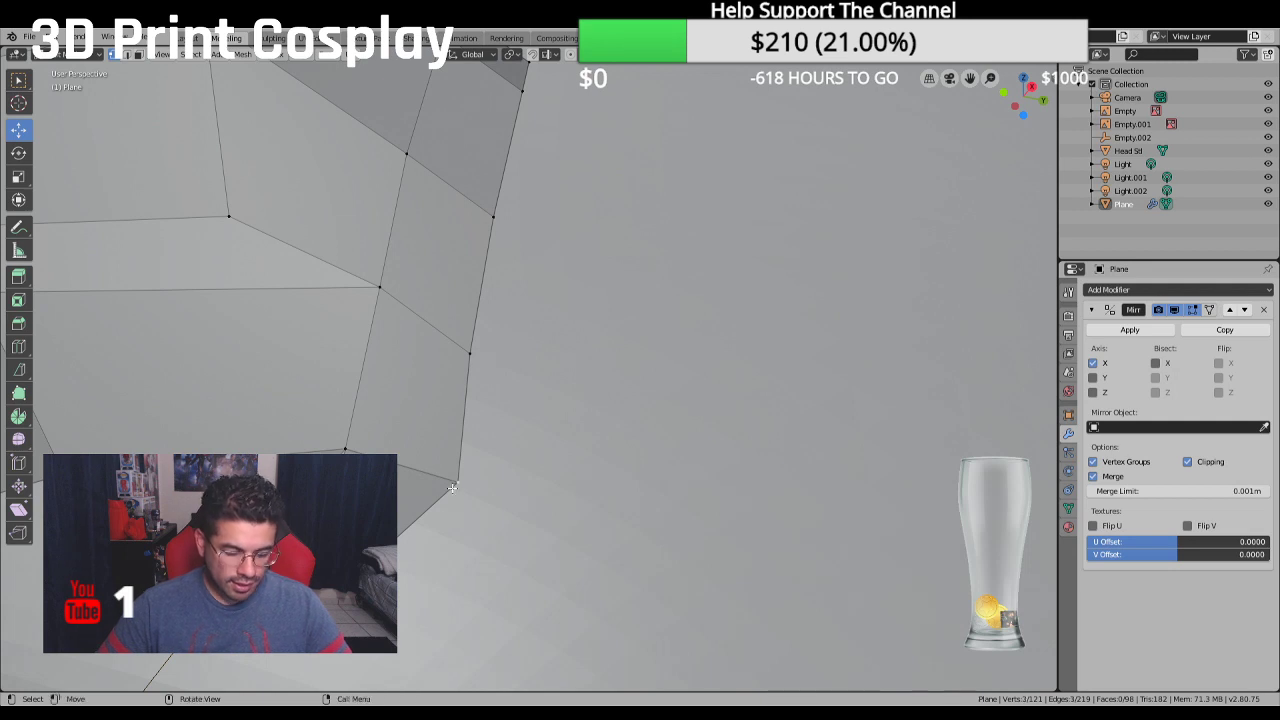
# Delete the two new triangular faces under the brow's outer corner
pyautogui.click(140, 55)
pyautogui.press('f')
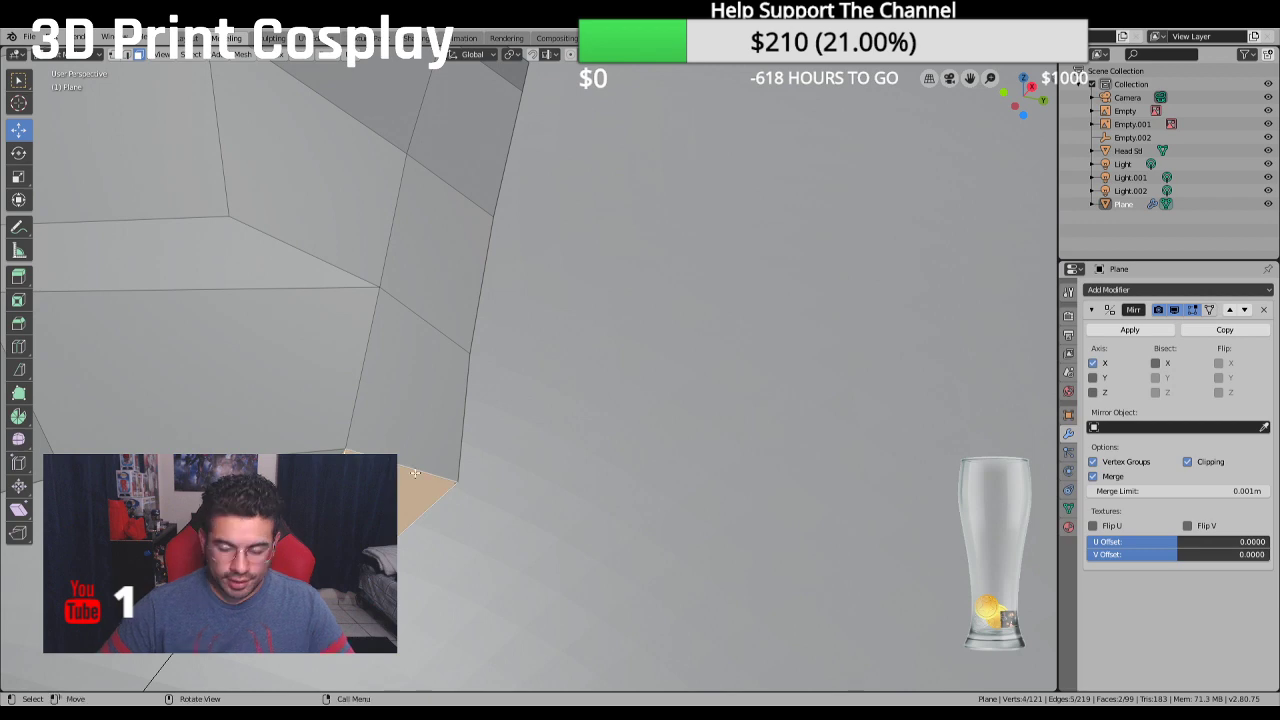
pyautogui.press('x')
pyautogui.click(416, 477)
pyautogui.scroll(-4, 414, 474)
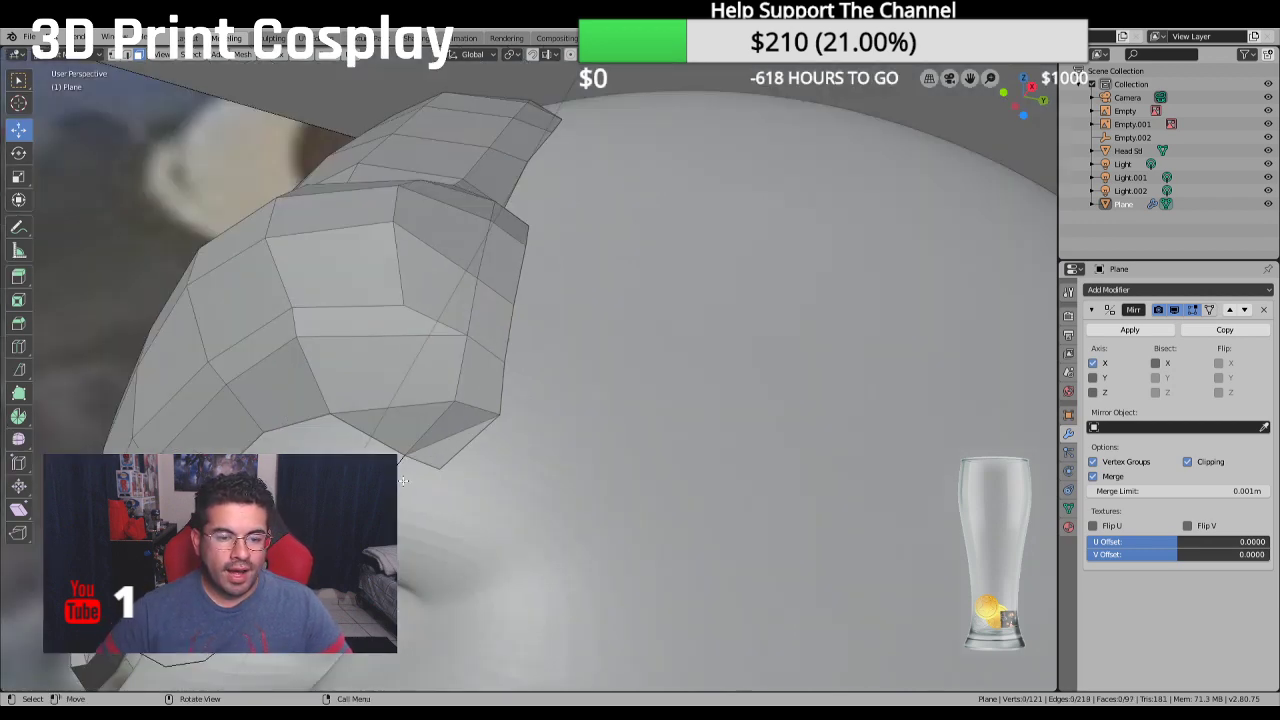
# Move the vertex on the brow's lower outer bend outward to even out the faces, refining its position from a front view
pyautogui.moveTo(412, 480); pyautogui.dragTo(520, 515, button='middle')
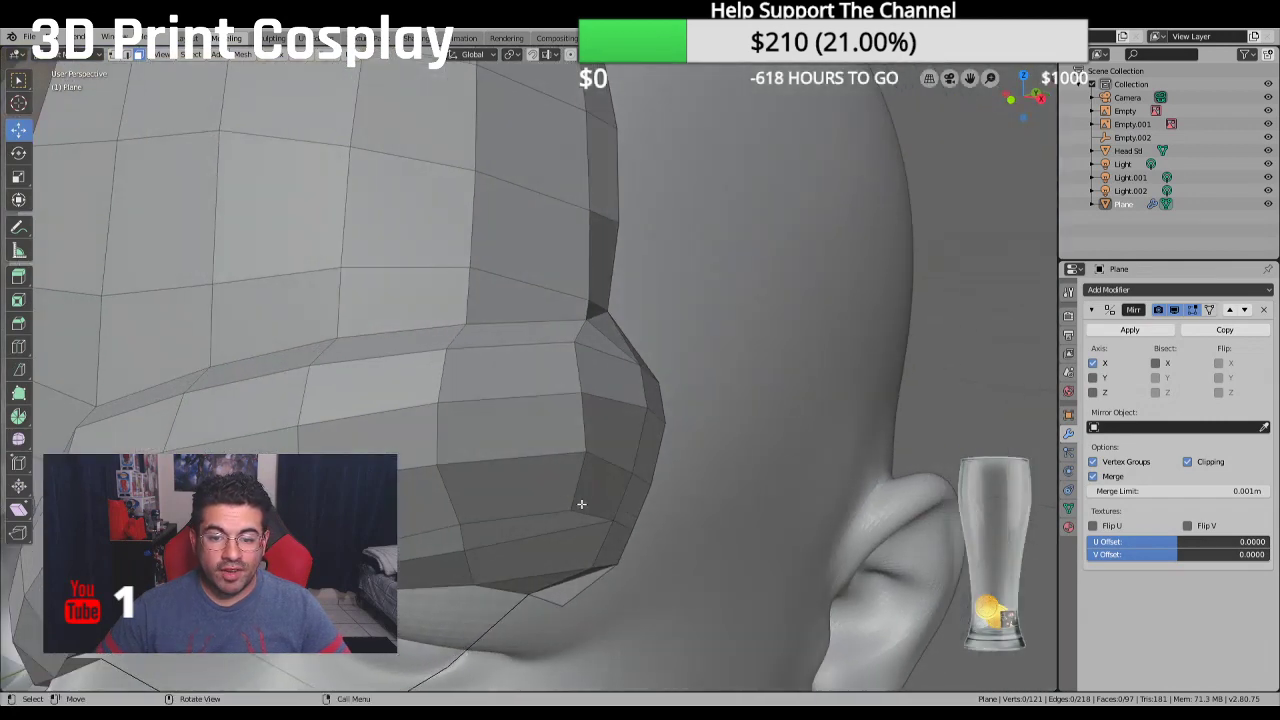
pyautogui.click(509, 469)
pyautogui.press('1')
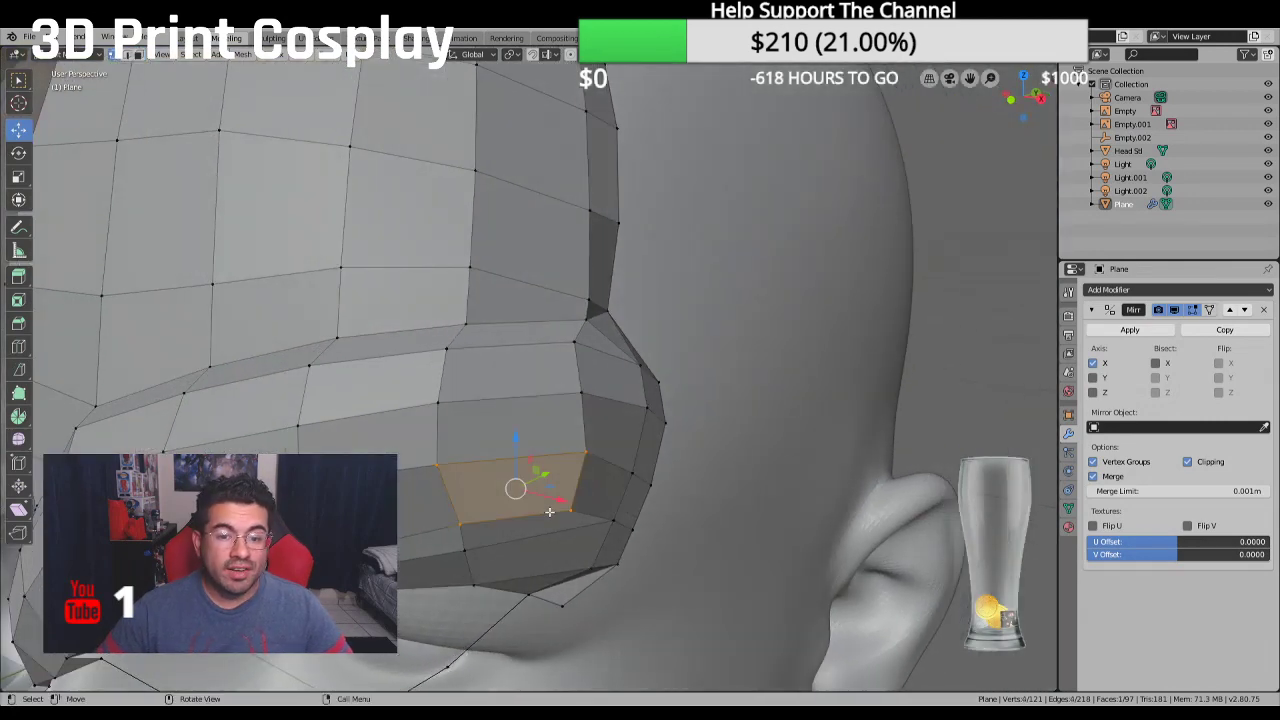
pyautogui.press('g')
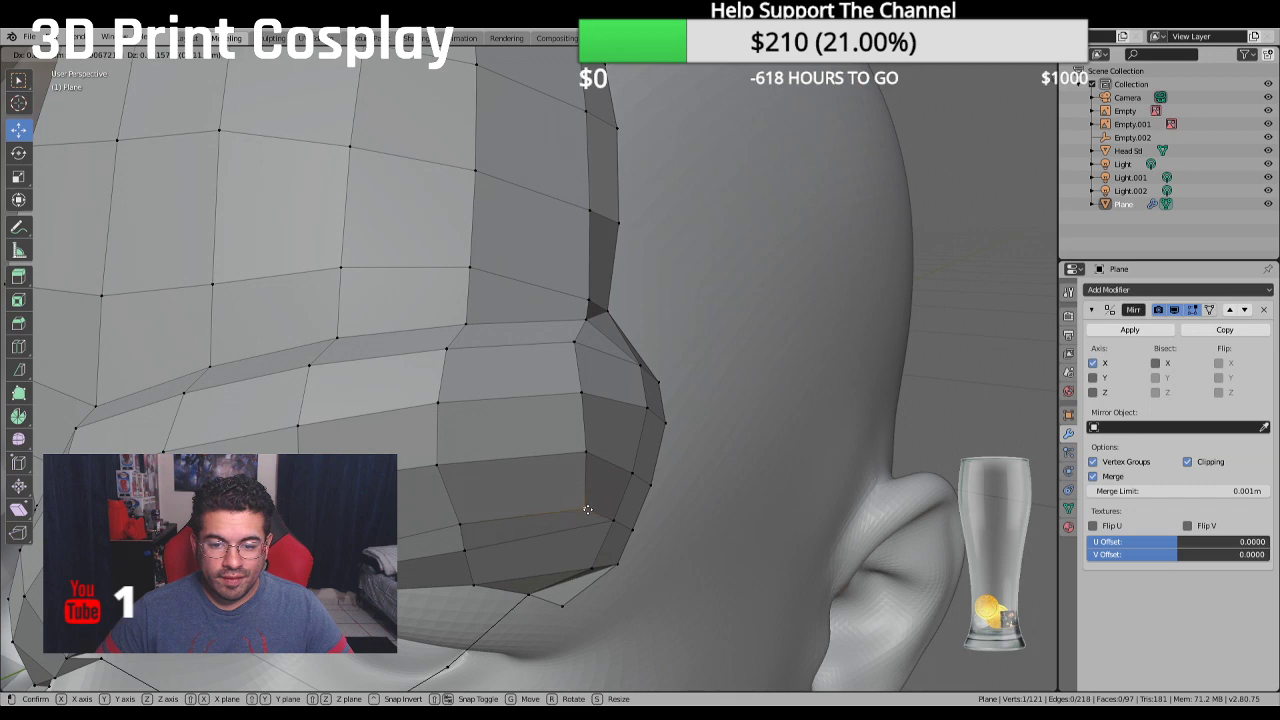
pyautogui.click(590, 508)
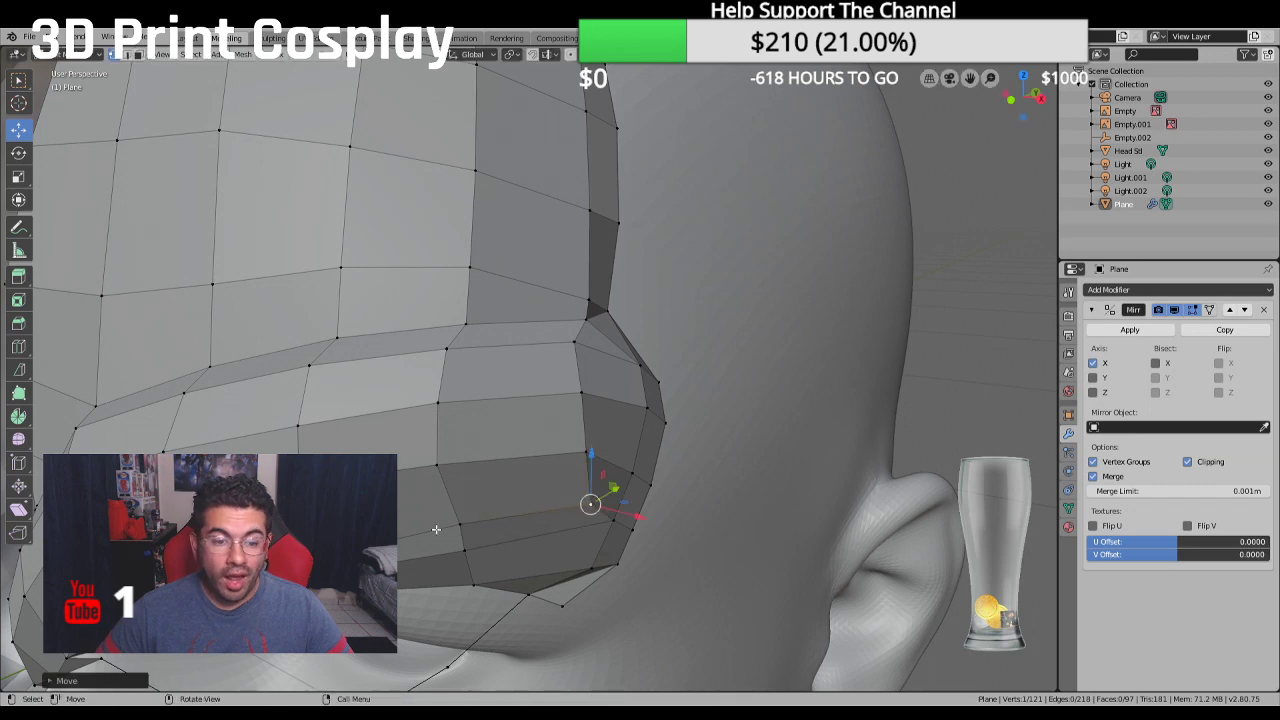
pyautogui.moveTo(588, 506); pyautogui.dragTo(447, 569, button='middle')
pyautogui.click(491, 622)
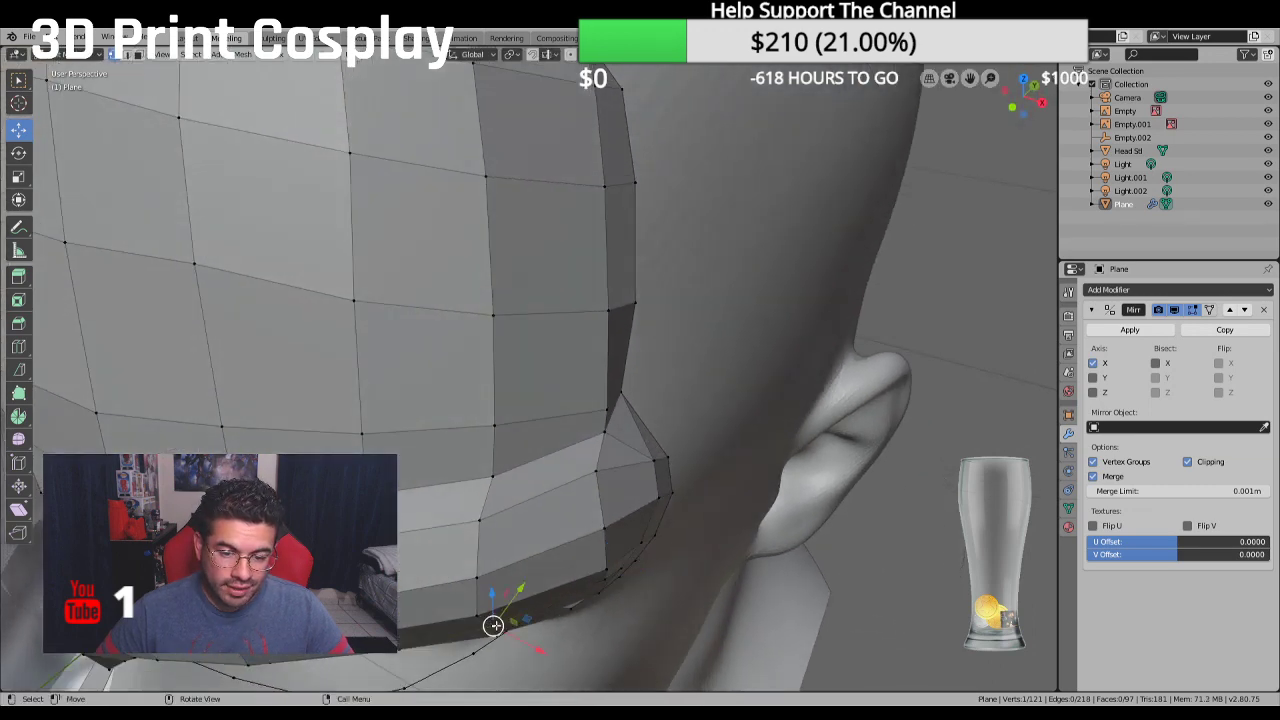
pyautogui.click(493, 625)
pyautogui.moveTo(491, 626); pyautogui.dragTo(506, 515, button='middle')
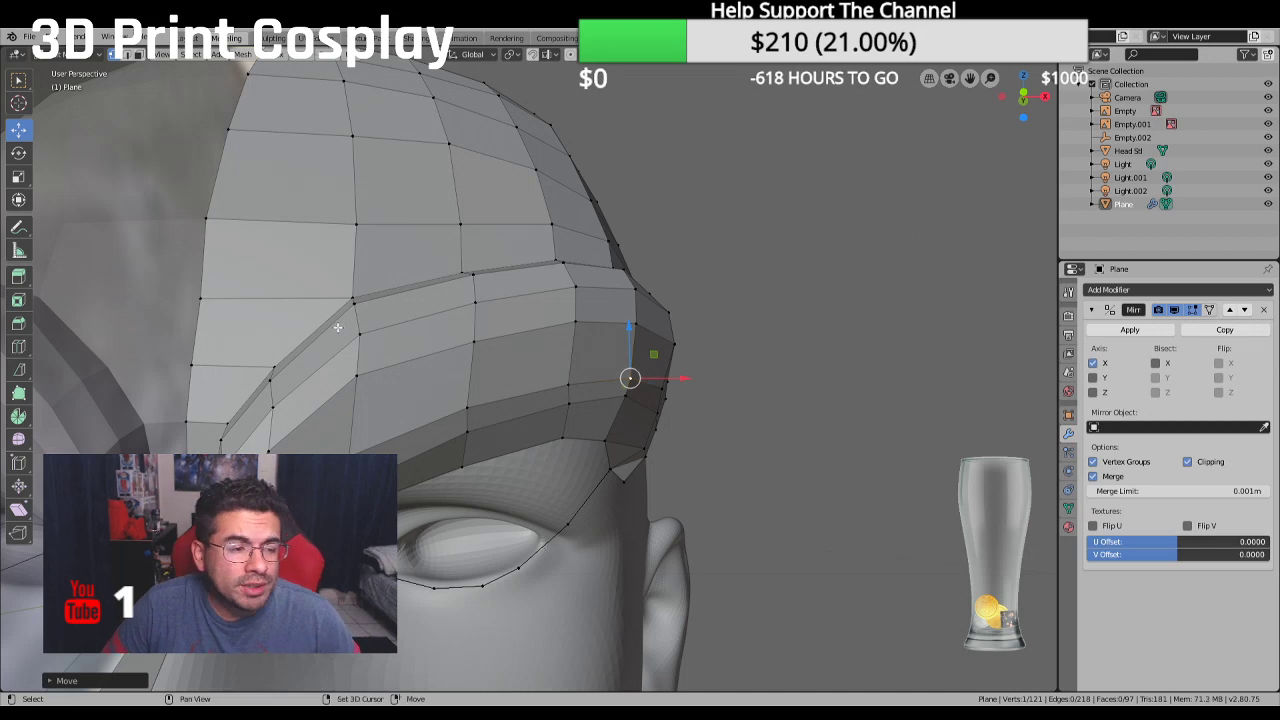
# Reposition the lowest vertex at the brow's inner end along the Y axis and raise it along Z
pyautogui.moveTo(503, 374); pyautogui.dragTo(460, 430, button='middle')
pyautogui.scroll(2, 425, 262)
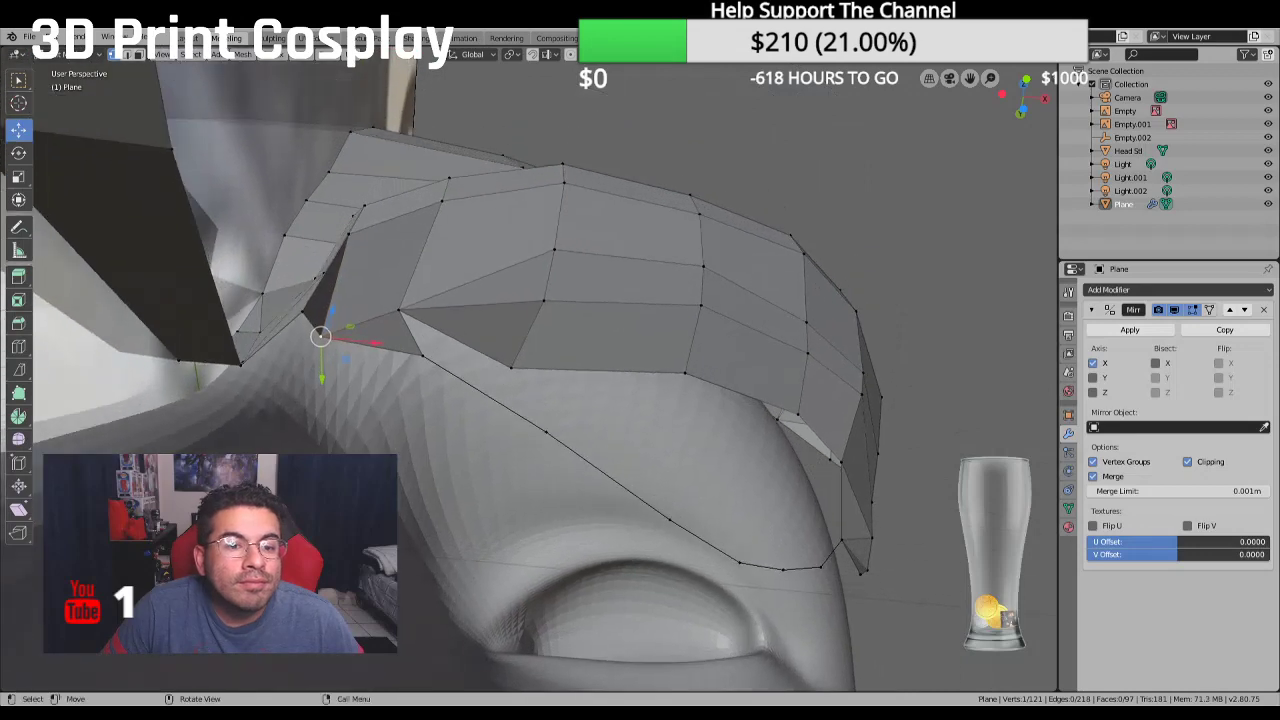
pyautogui.moveTo(321, 401); pyautogui.dragTo(324, 388, button='middle')
pyautogui.moveTo(327, 291); pyautogui.dragTo(334, 258)
pyautogui.moveTo(334, 258); pyautogui.dragTo(315, 397, button='middle')
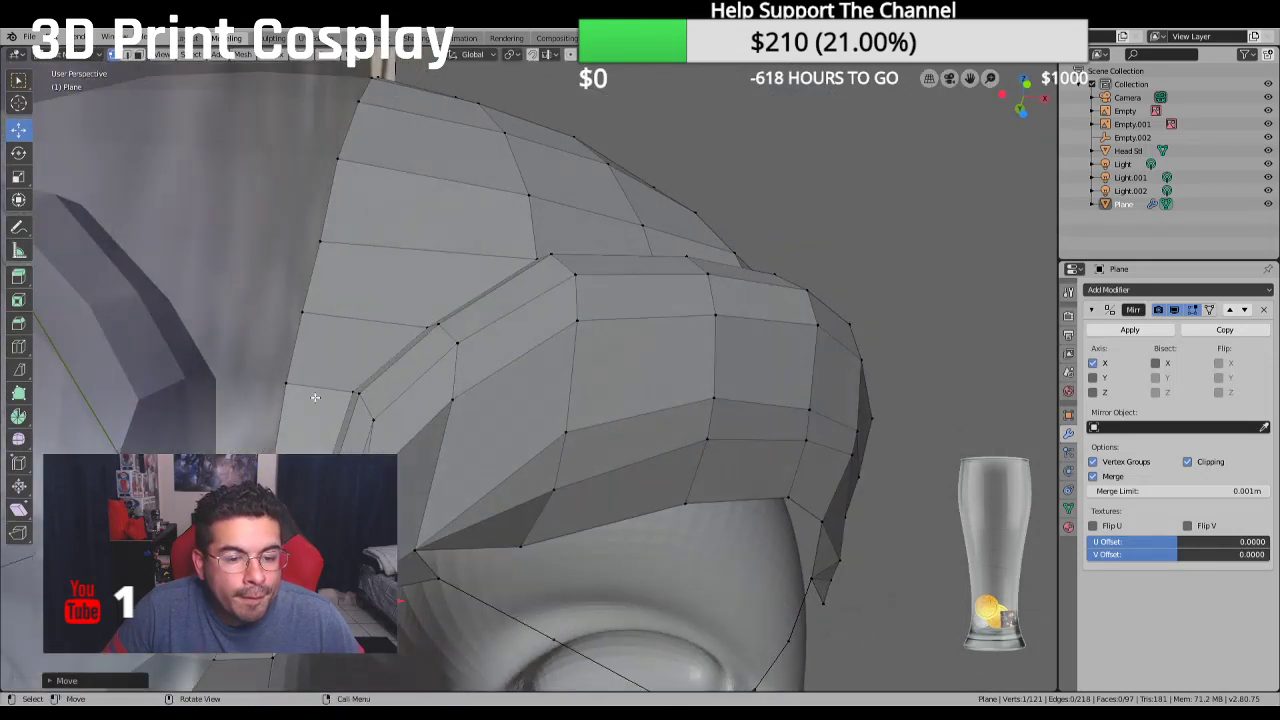
# Refine the brow's lowest inner vertex beside the nose bridge along the X and Z axes
pyautogui.moveTo(388, 572); pyautogui.dragTo(395, 573)
pyautogui.moveTo(395, 573); pyautogui.dragTo(411, 597, button='middle')
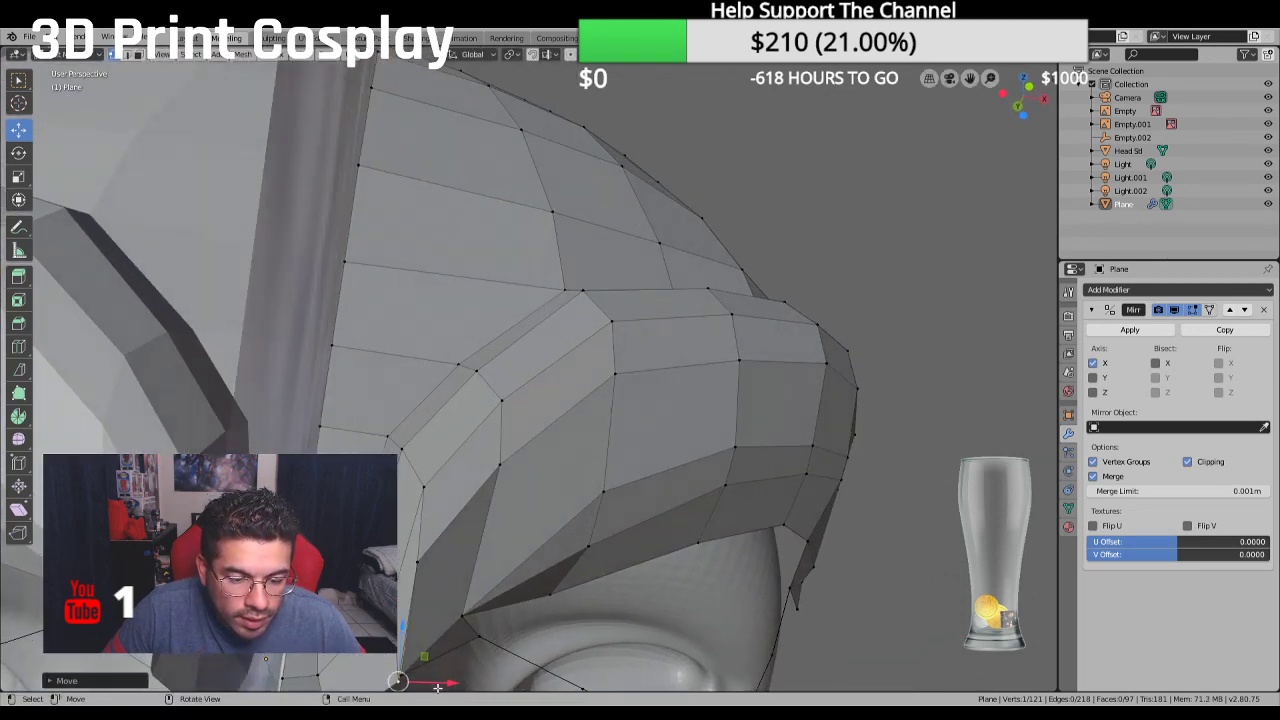
pyautogui.moveTo(448, 682); pyautogui.dragTo(432, 681)
pyautogui.moveTo(432, 681); pyautogui.dragTo(414, 601, button='middle')
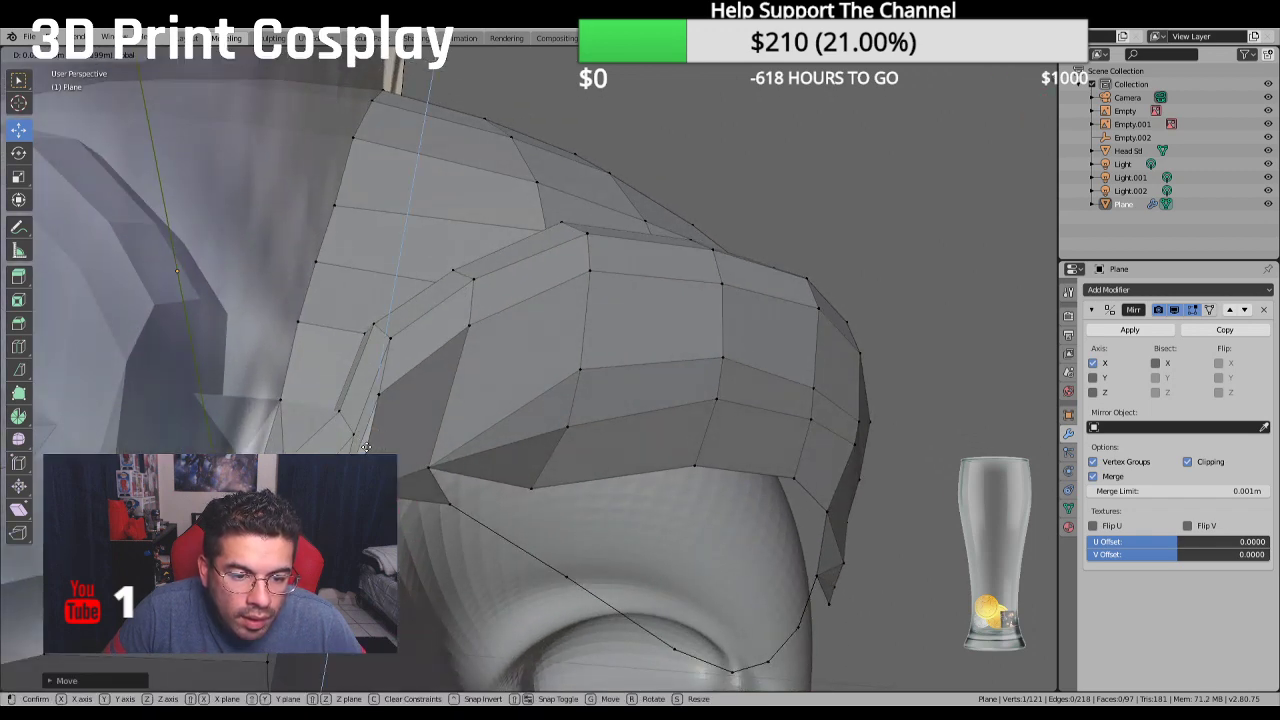
pyautogui.moveTo(365, 448); pyautogui.dragTo(416, 626, button='middle')
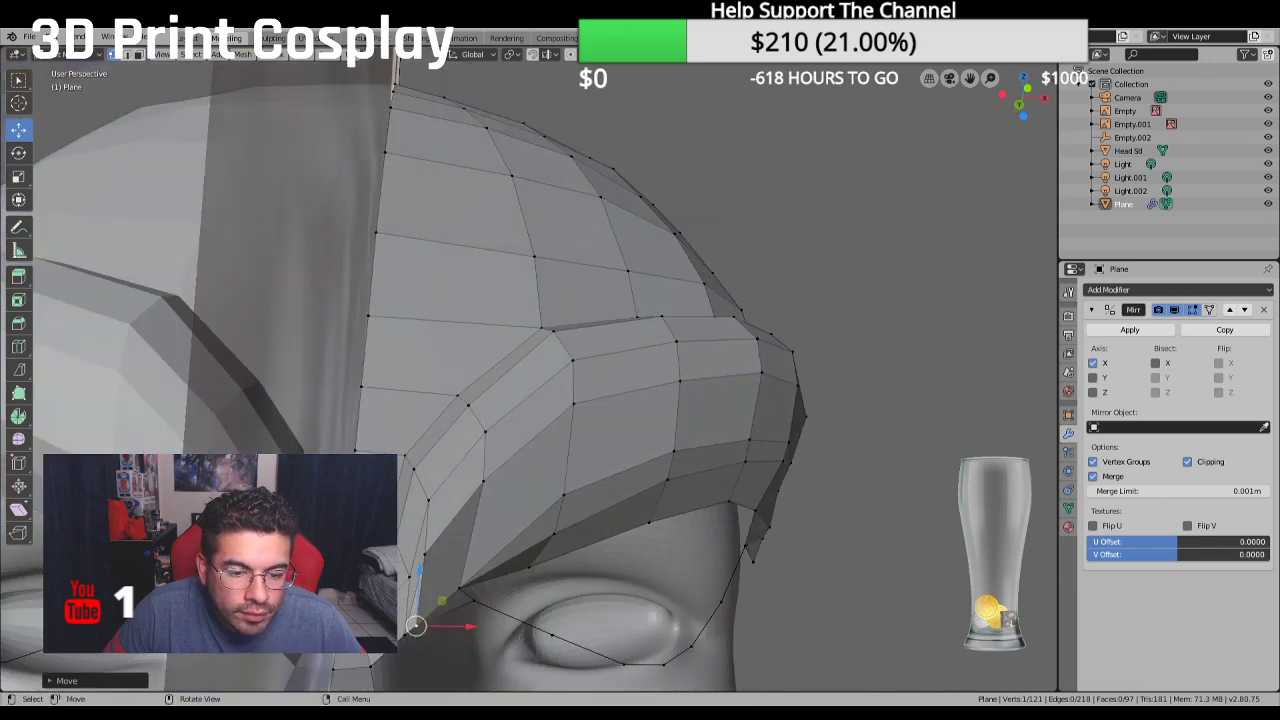
# Select the vertex next to the brow's lowest inner point and adjust its depth along the Y axis
pyautogui.moveTo(416, 626); pyautogui.dragTo(444, 575)
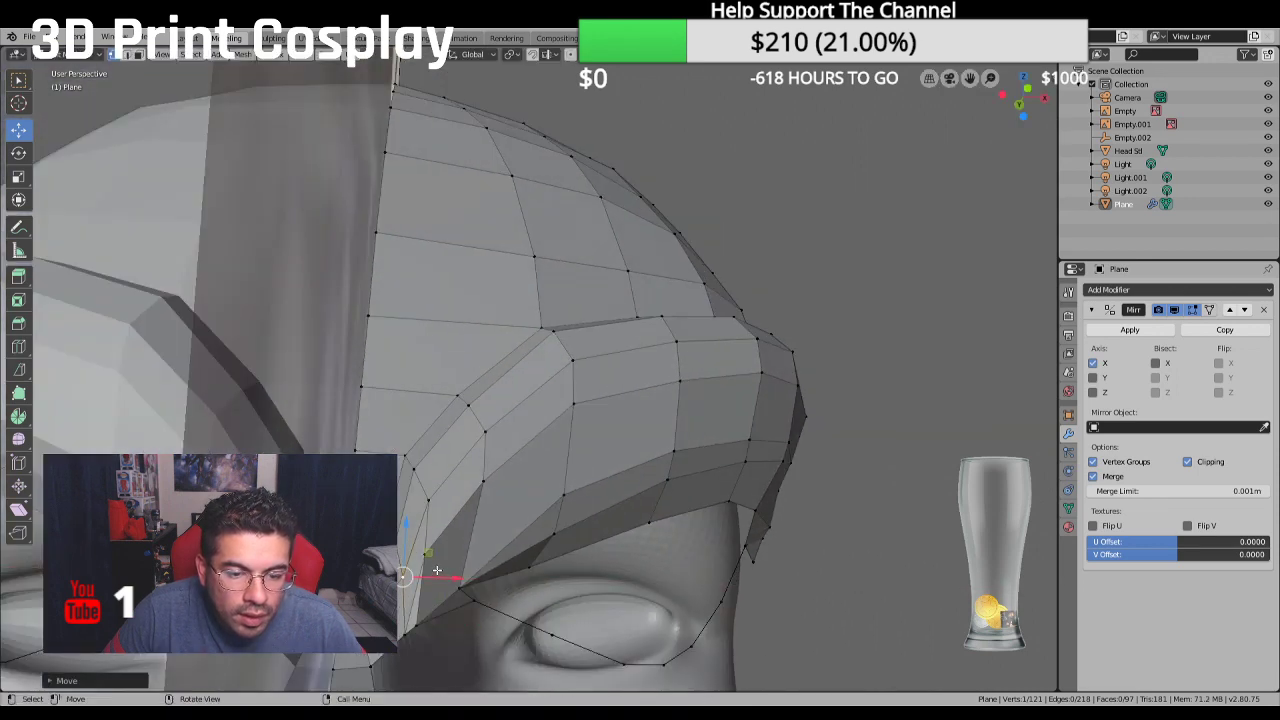
pyautogui.press('KP_1')
pyautogui.moveTo(436, 567); pyautogui.dragTo(420, 541, button='middle')
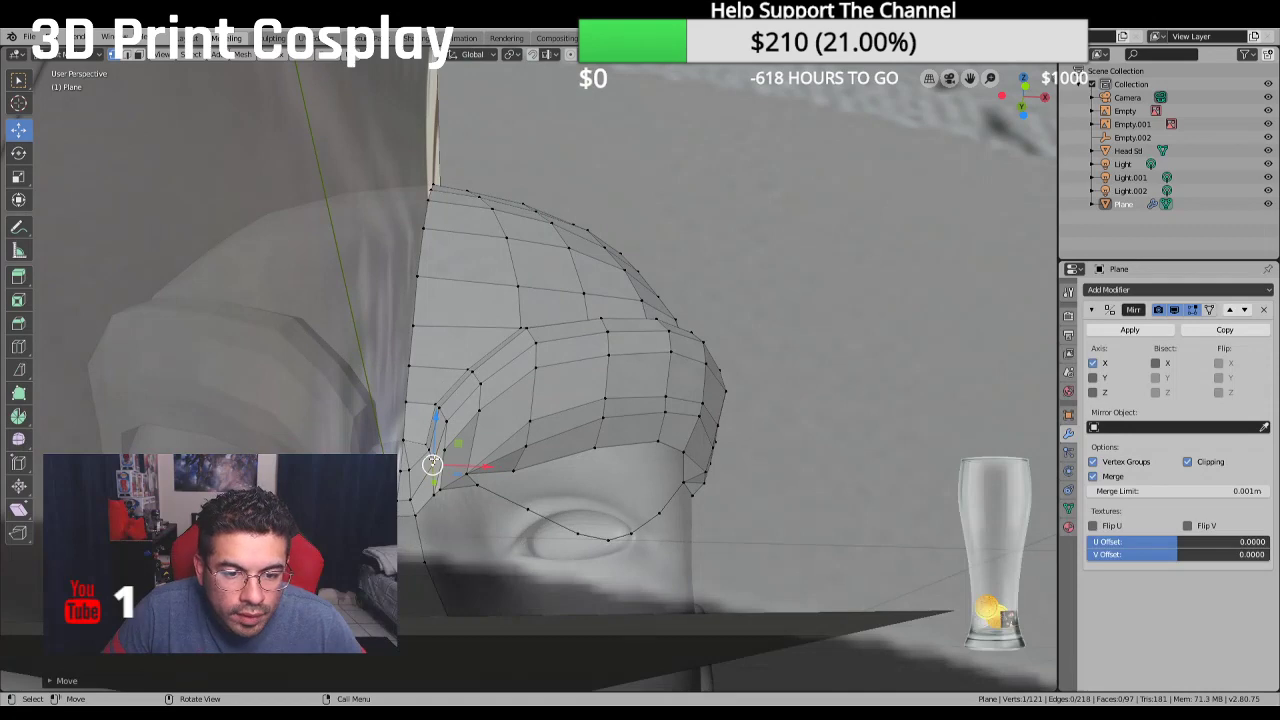
pyautogui.moveTo(432, 465); pyautogui.dragTo(457, 578, button='middle')
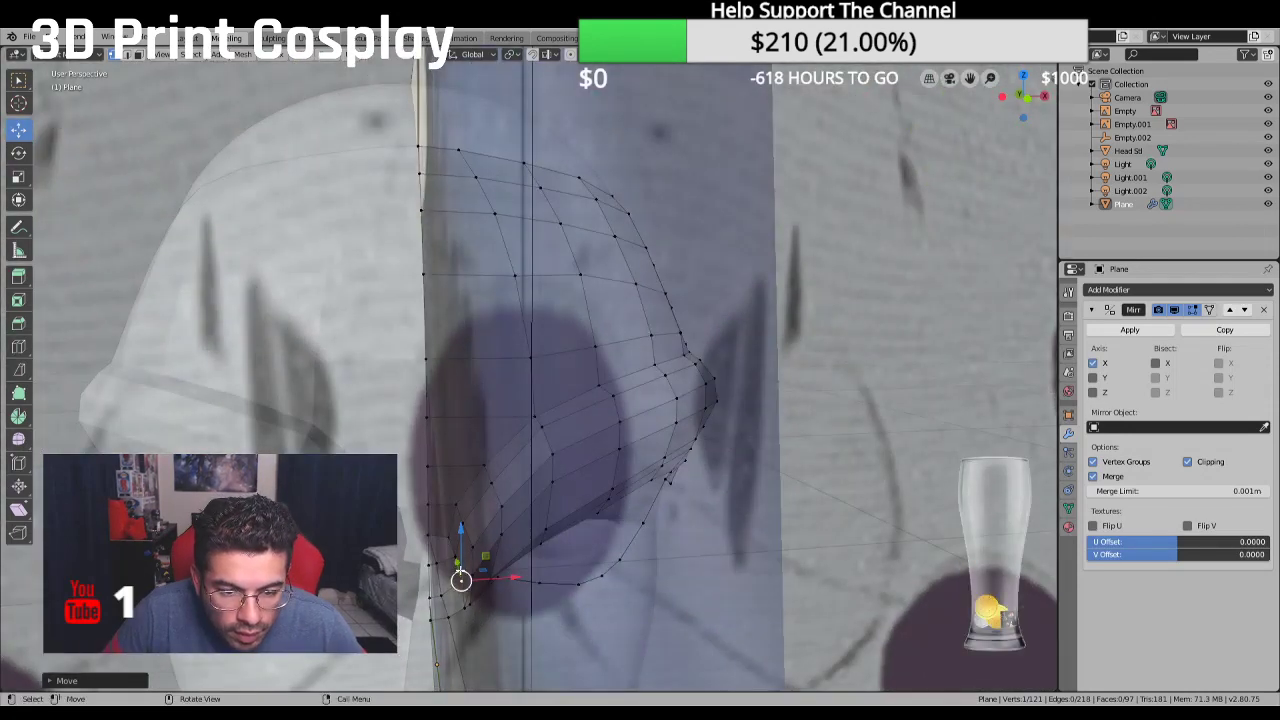
pyautogui.press('g')
pyautogui.press('y')
pyautogui.click(455, 560)
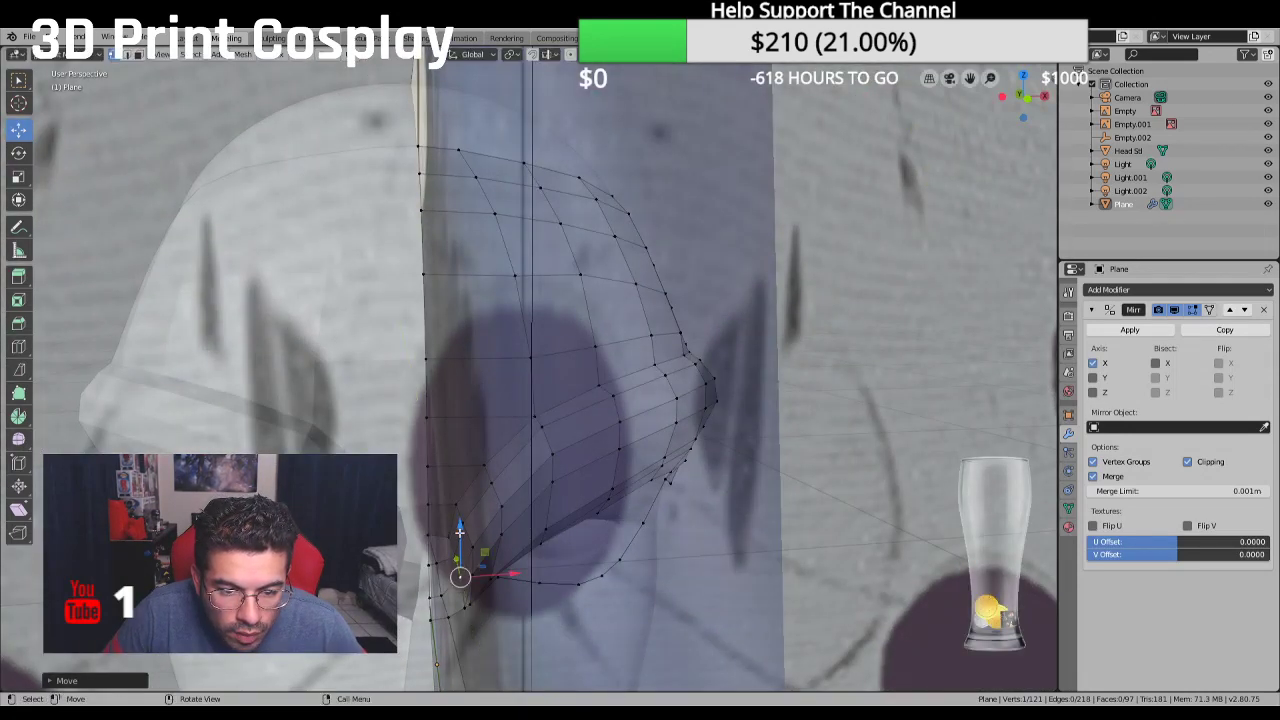
# Move the next vertex up on the brow's inner end along the Y axis and raise it along Z
pyautogui.moveTo(457, 571); pyautogui.dragTo(541, 501, button='middle')
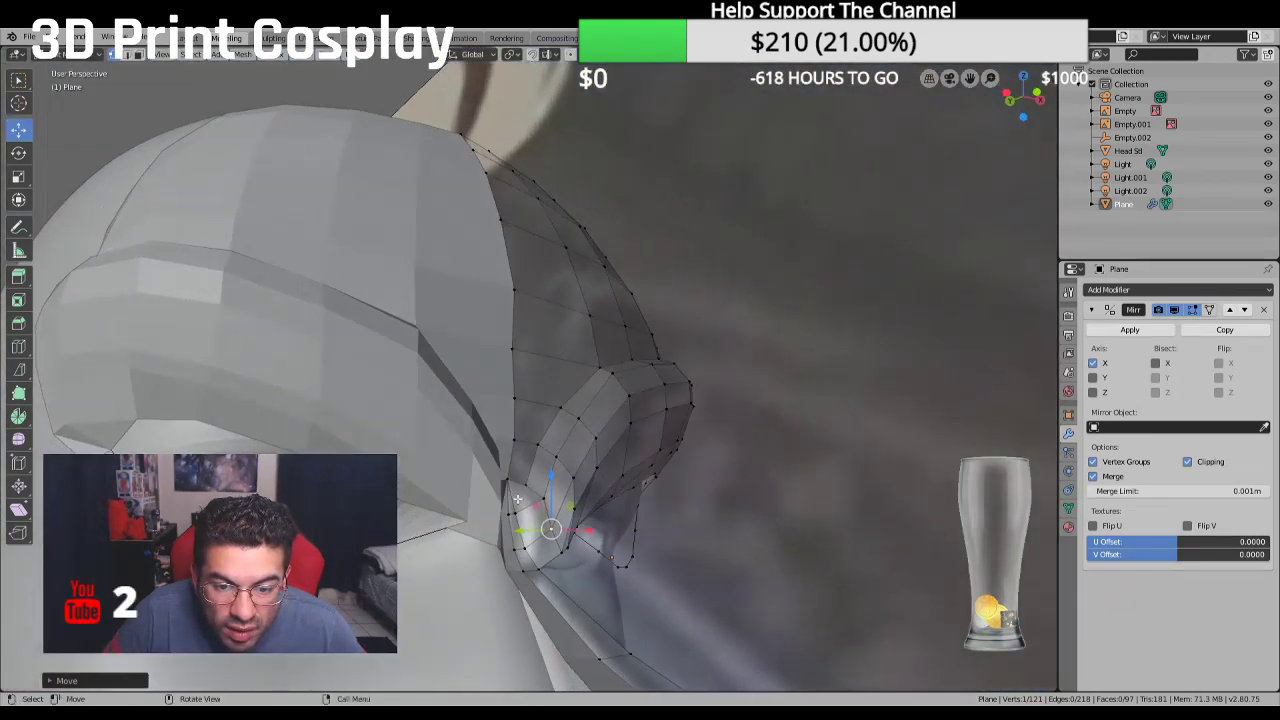
pyautogui.click(643, 534)
pyautogui.click(544, 499)
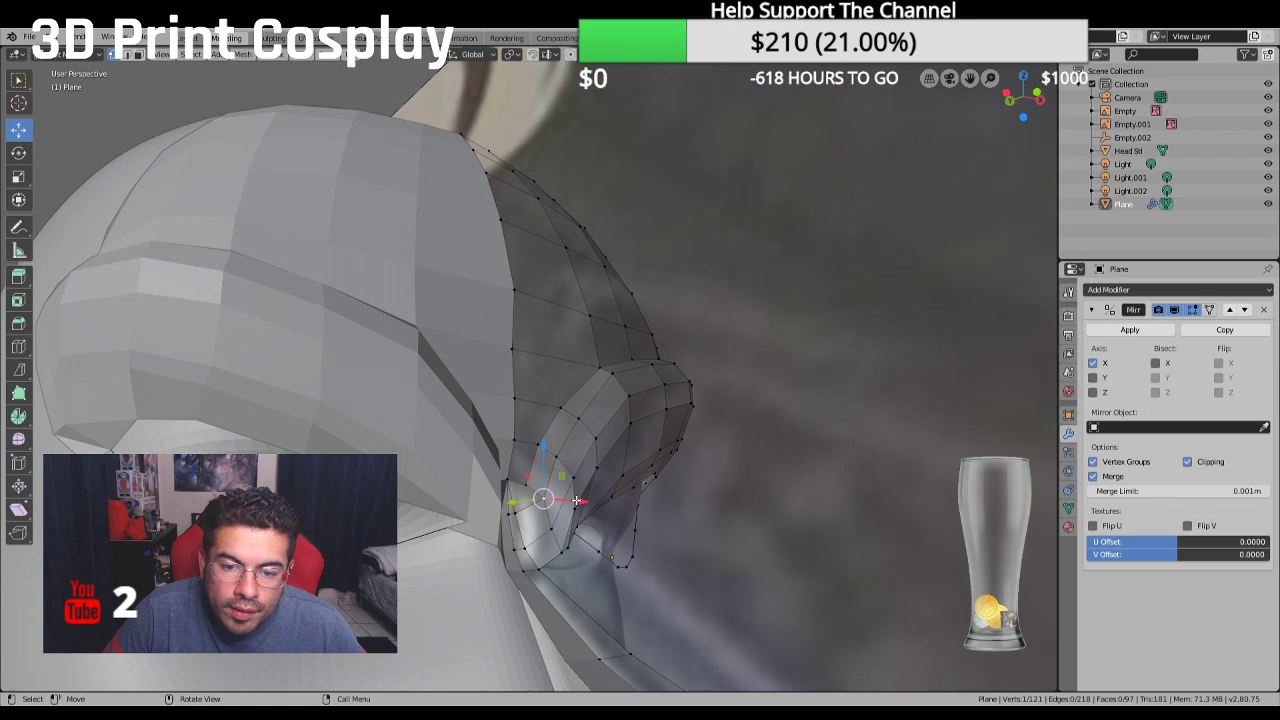
pyautogui.press('g')
pyautogui.press('y')
pyautogui.click(527, 487)
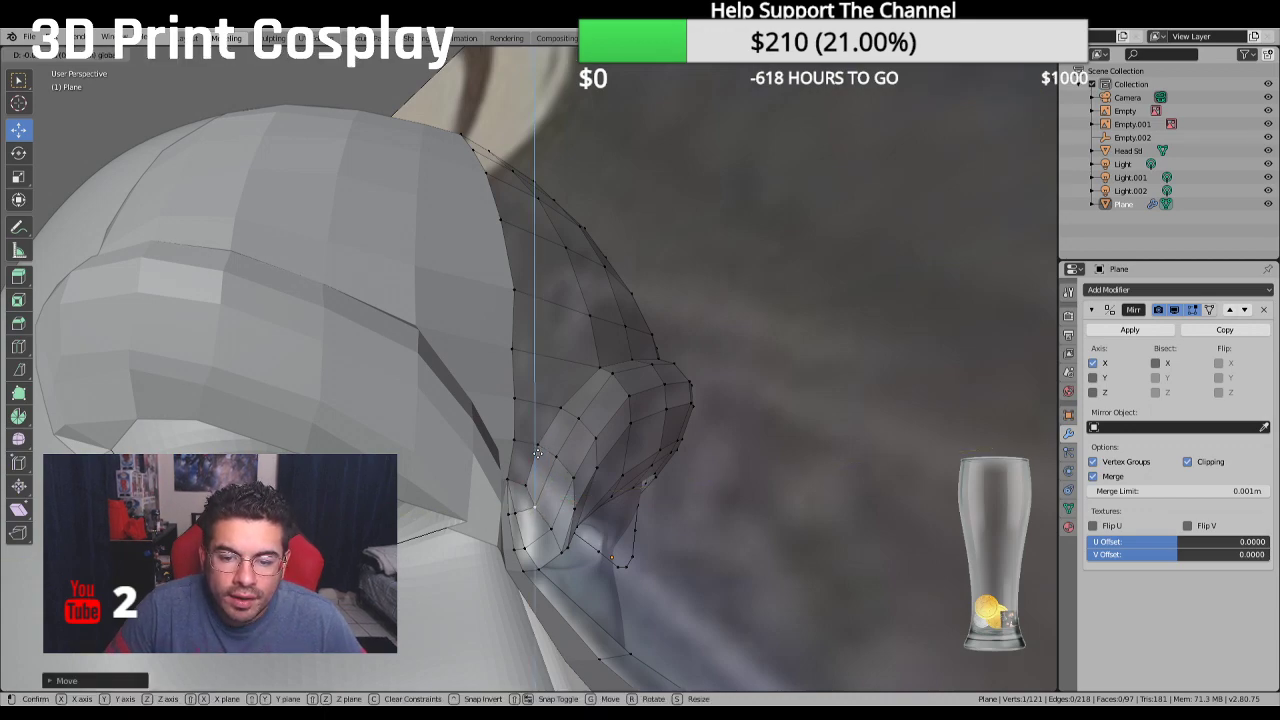
pyautogui.moveTo(555, 500); pyautogui.dragTo(448, 621, button='middle')
pyautogui.scroll(-4, 481, 504)
pyautogui.scroll(-4, 462, 566)
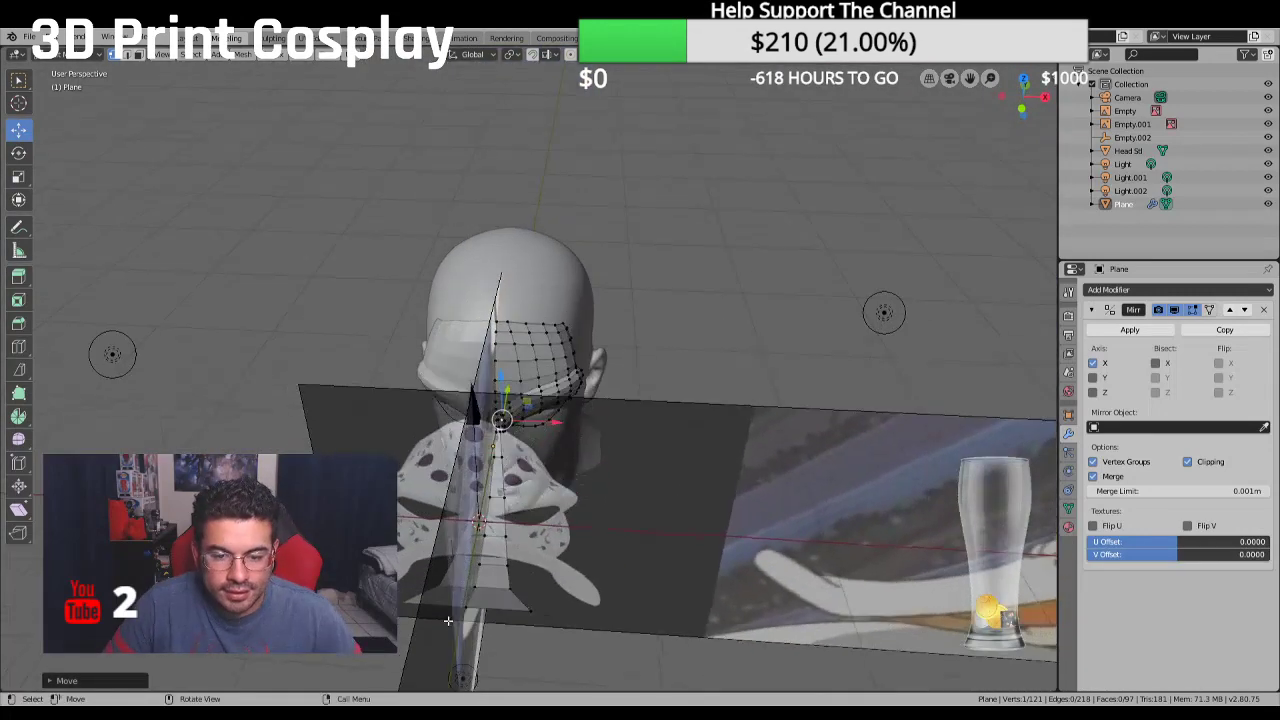
pyautogui.scroll(3, 506, 455)
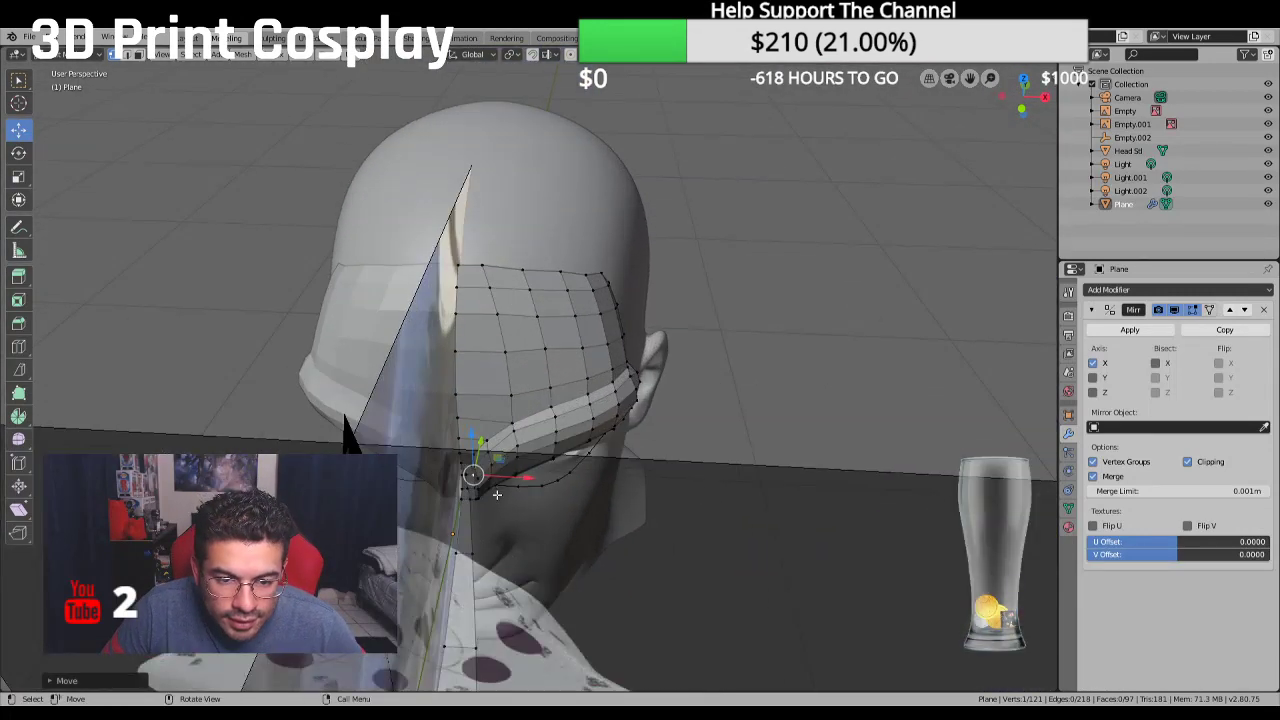
pyautogui.moveTo(497, 494); pyautogui.dragTo(514, 388, button='middle')
pyautogui.scroll(-3, 511, 447)
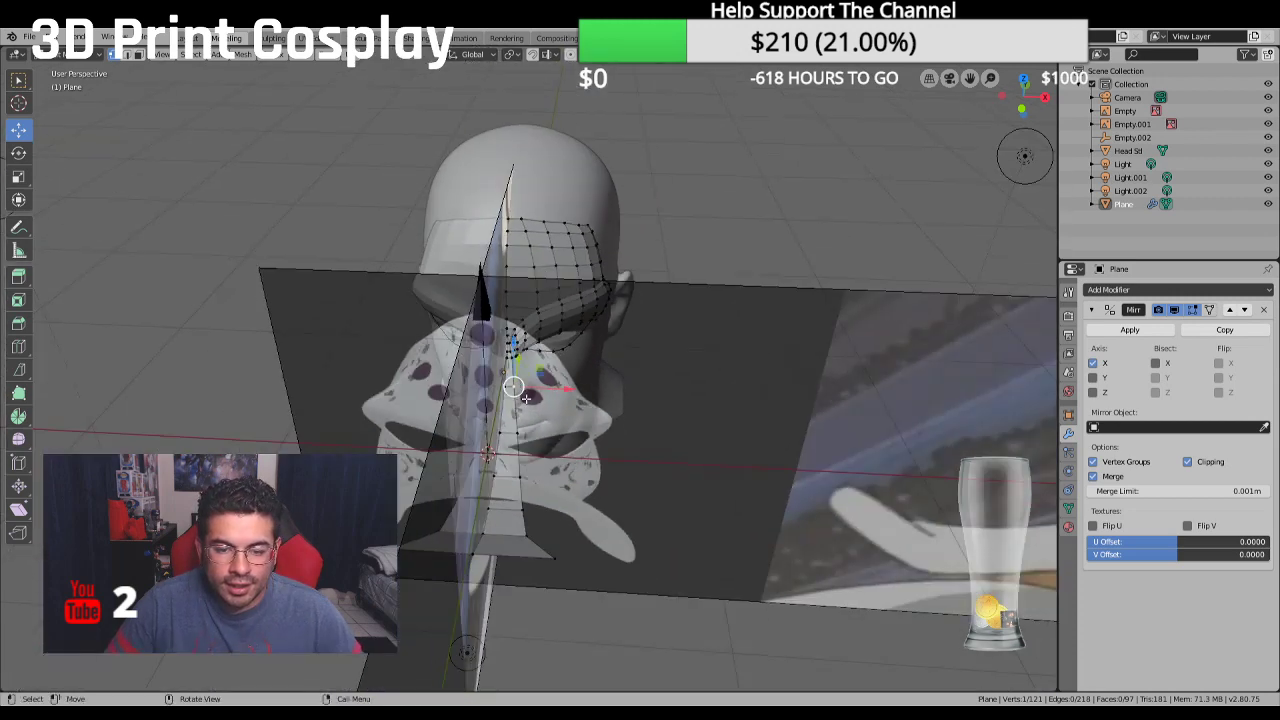
# Select the outer edge path of the beak strip and extrude it sideways in the top view
pyautogui.keyDown('ctrl'); pyautogui.click(547, 553); pyautogui.keyUp('ctrl')
pyautogui.moveTo(547, 553); pyautogui.dragTo(720, 555, button='middle')
pyautogui.press('KP_1')
pyautogui.press('KP_7')
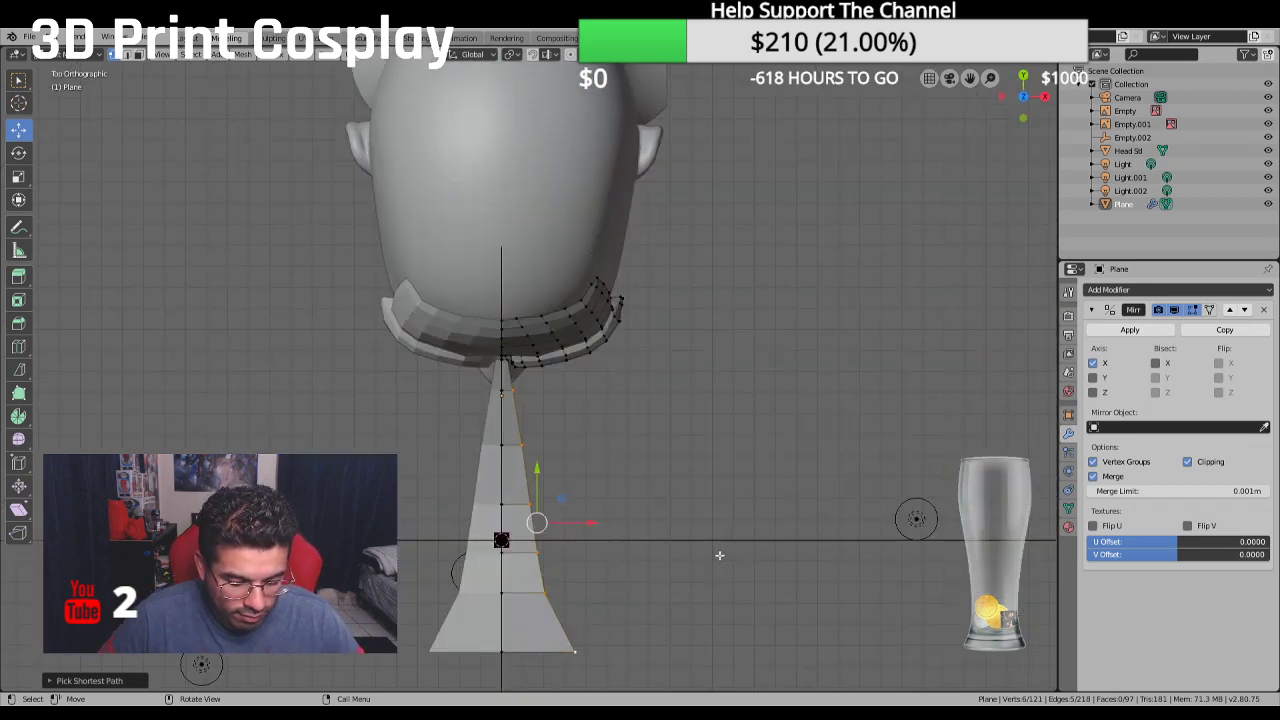
pyautogui.press('e')
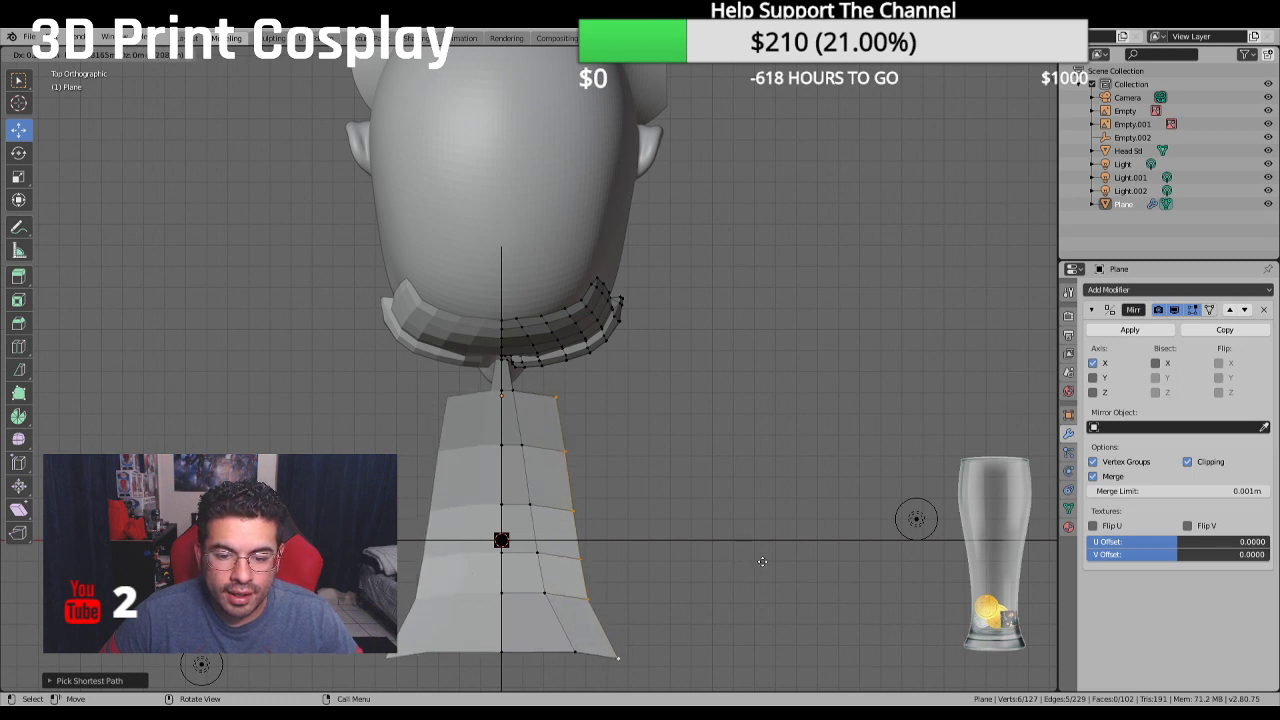
pyautogui.click(765, 566)
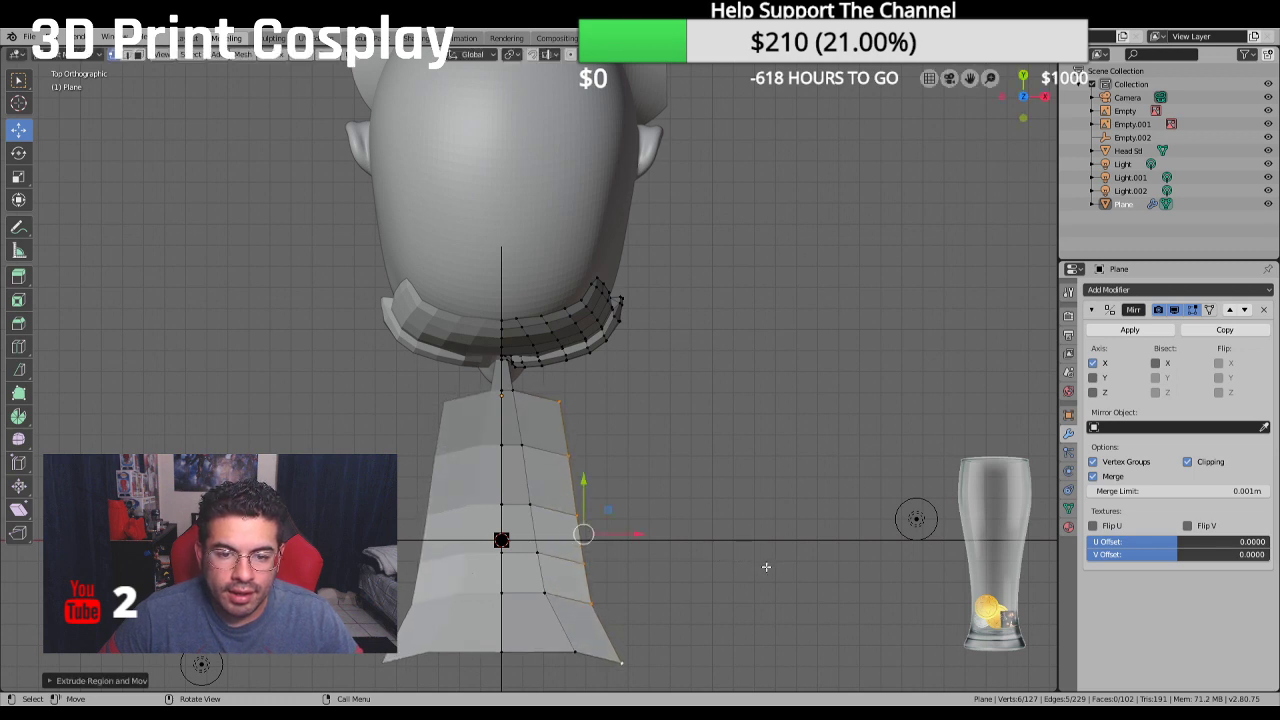
# Adjust the beak strip's newly extruded outer vertices along the X axis so the side tapers toward the nose bridge
pyautogui.moveTo(639, 526); pyautogui.dragTo(635, 532)
pyautogui.click(576, 420)
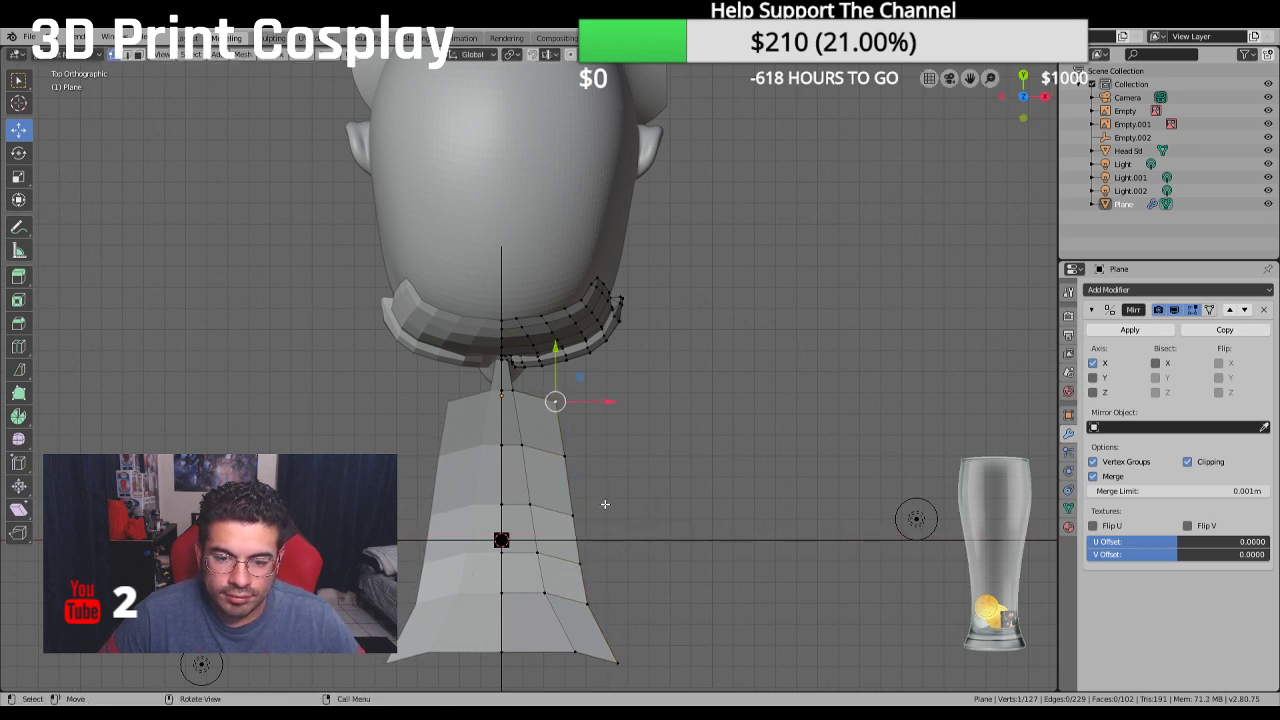
pyautogui.click(591, 513)
pyautogui.moveTo(622, 515); pyautogui.dragTo(613, 514)
pyautogui.click(575, 450)
pyautogui.moveTo(602, 457); pyautogui.dragTo(582, 398)
pyautogui.moveTo(655, 514); pyautogui.dragTo(573, 411, button='middle')
# Lower the inner-row vertex near the middle of the beak strip along the Z axis in the side view
pyautogui.press('KP_3')
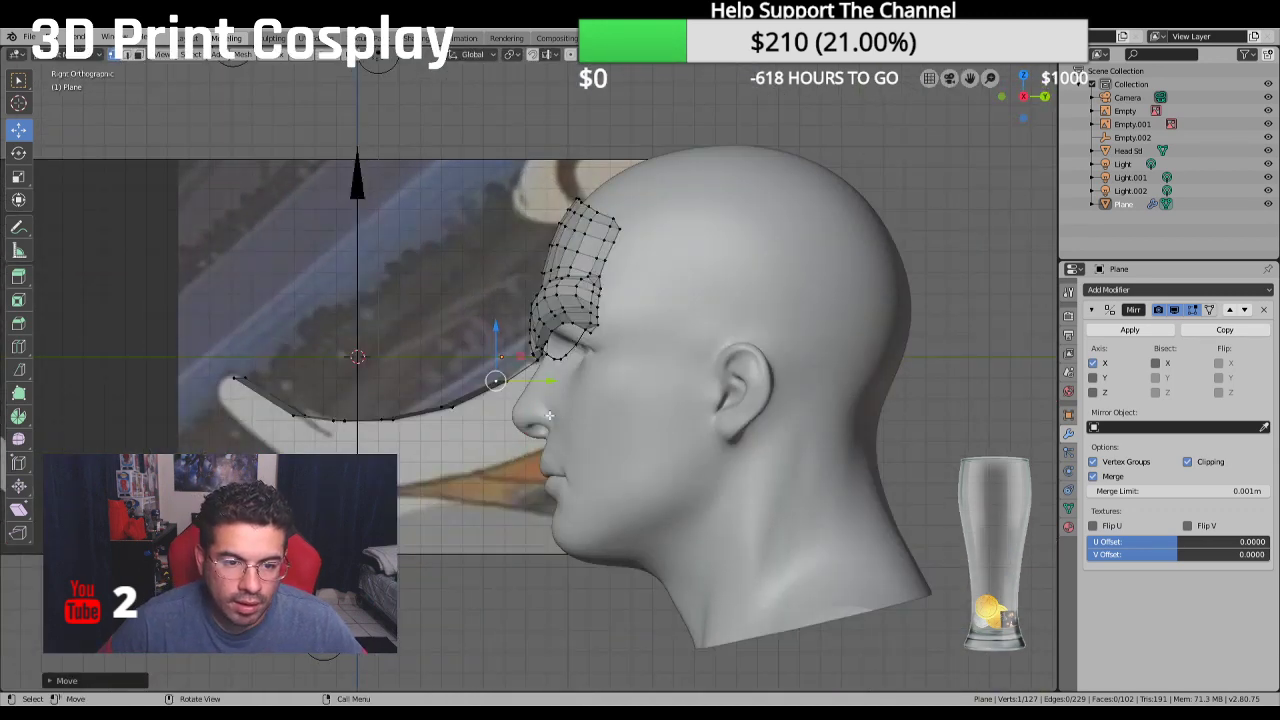
pyautogui.scroll(4, 458, 412)
pyautogui.scroll(1, 379, 441)
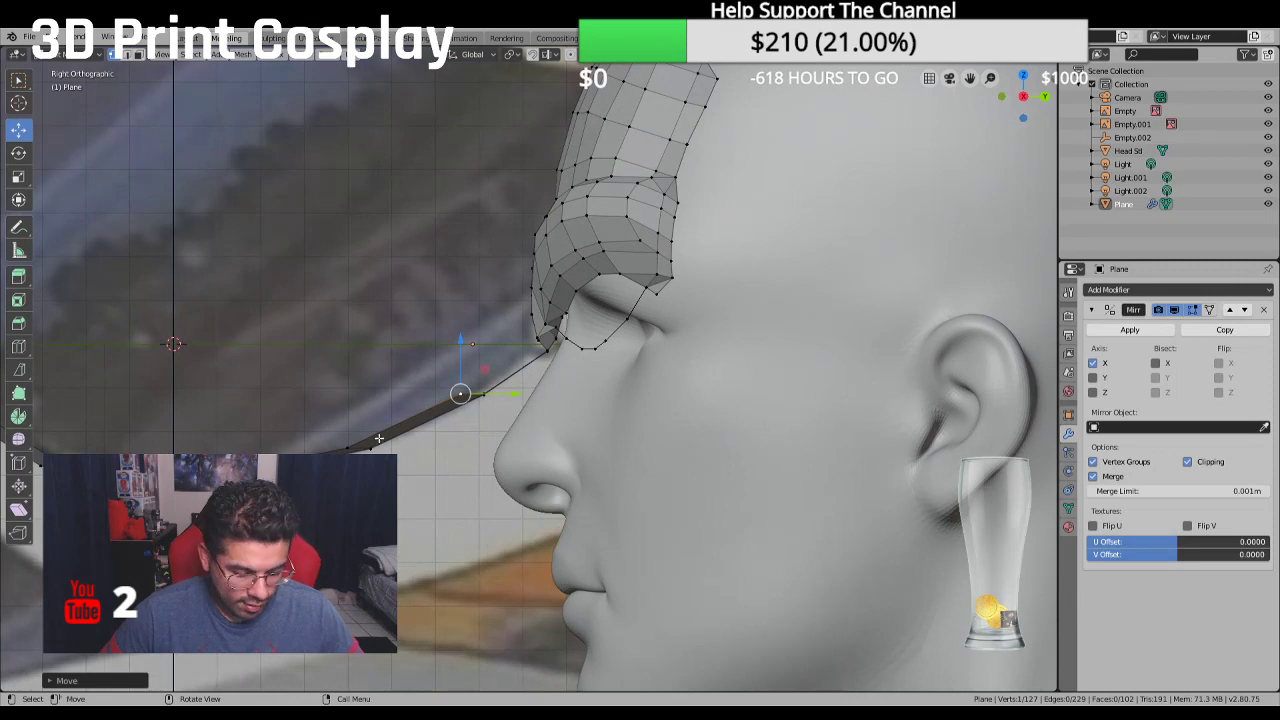
pyautogui.keyDown('shift'); pyautogui.moveTo(385, 437); pyautogui.dragTo(722, 391, button='middle'); pyautogui.keyUp('shift')
pyautogui.scroll(2, 651, 420)
pyautogui.click(613, 453)
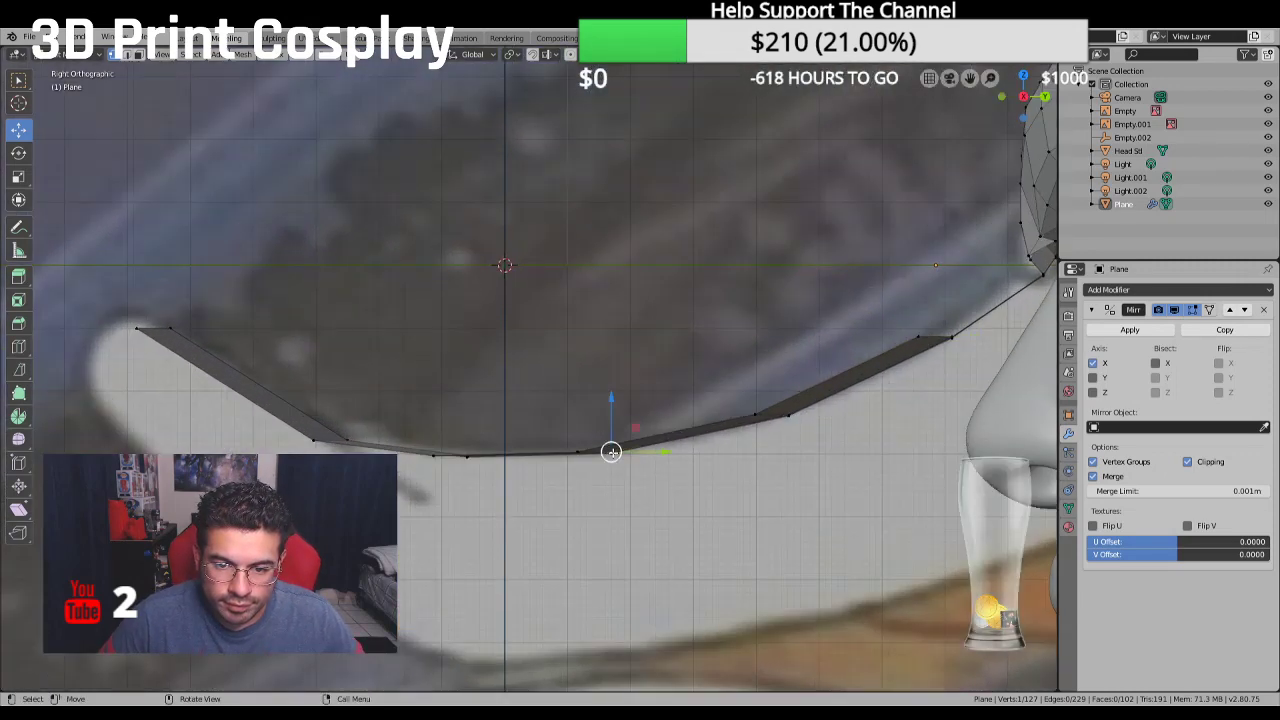
pyautogui.moveTo(613, 404); pyautogui.dragTo(613, 411)
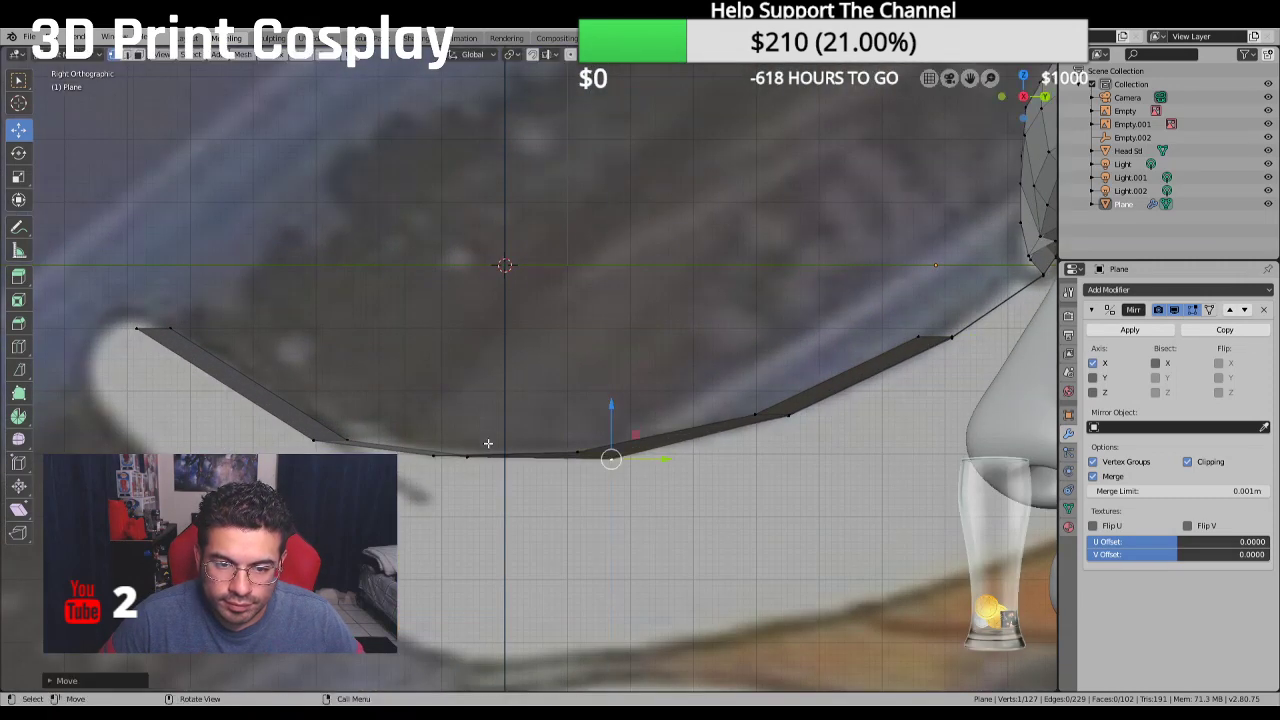
# Lower the outer-row vertex just forward of the beak strip's middle along the Z axis
pyautogui.click(438, 457)
pyautogui.press('g')
pyautogui.press('z')
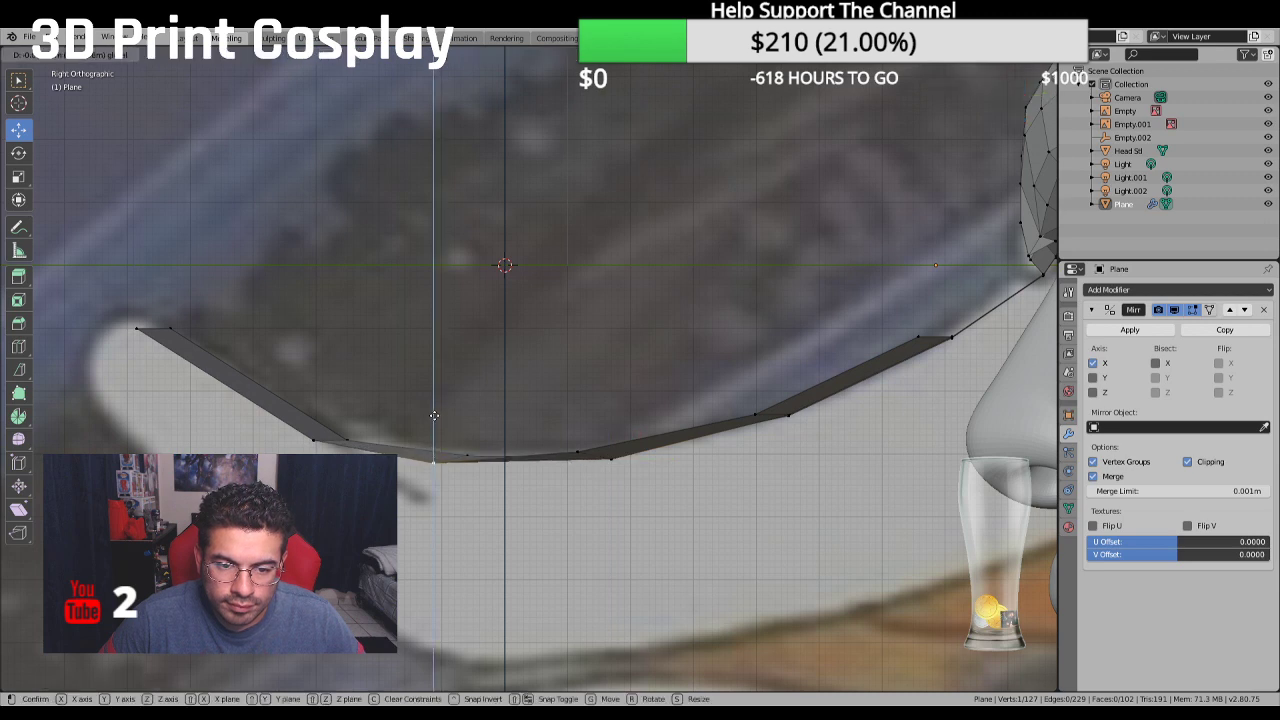
pyautogui.click(434, 415)
pyautogui.moveTo(434, 415); pyautogui.dragTo(447, 430, button='middle')
# Raise the inner-row vertex at the middle of the beak strip along Z, checking its height in the side view
pyautogui.click(608, 452)
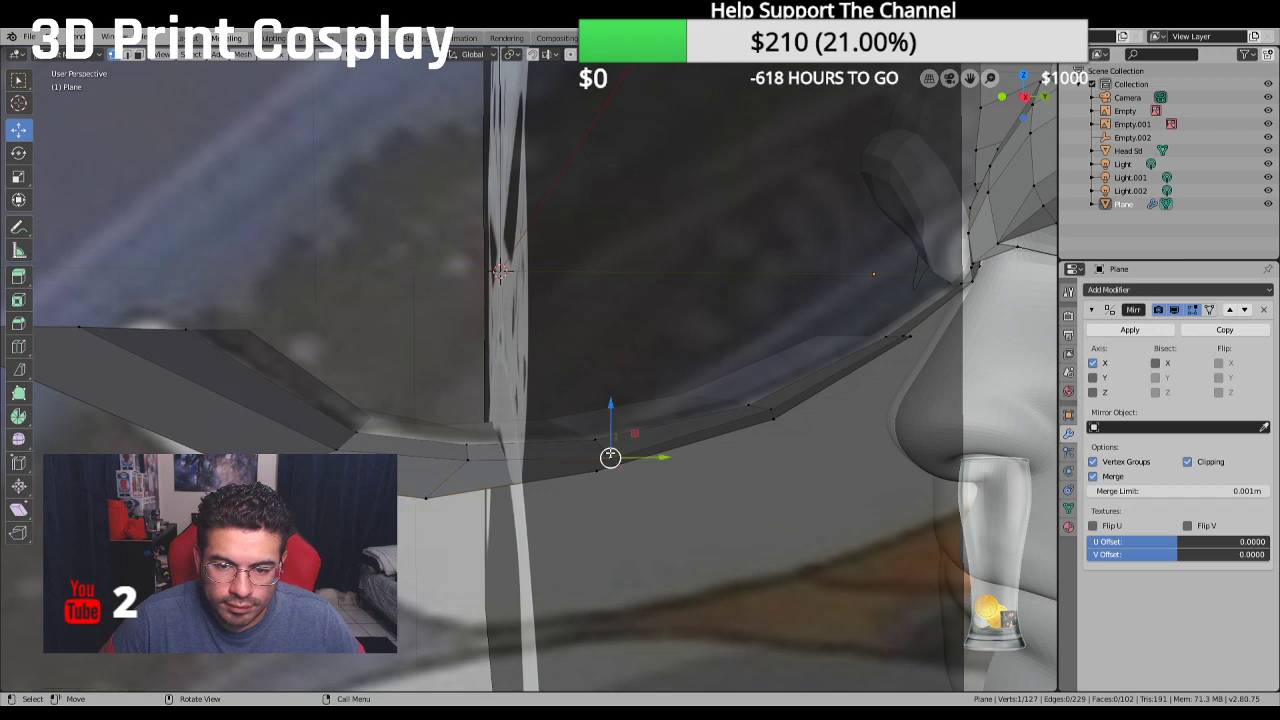
pyautogui.press('g')
pyautogui.press('z')
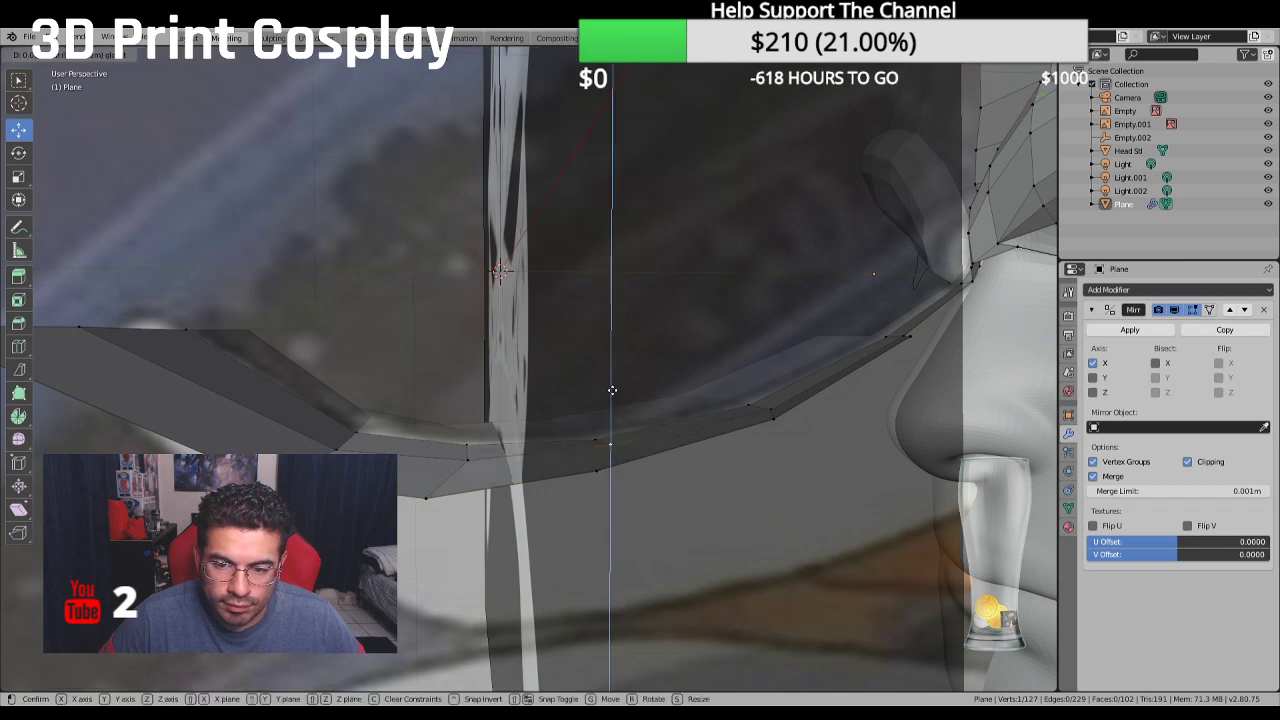
pyautogui.click(612, 390)
pyautogui.press('KP_3')
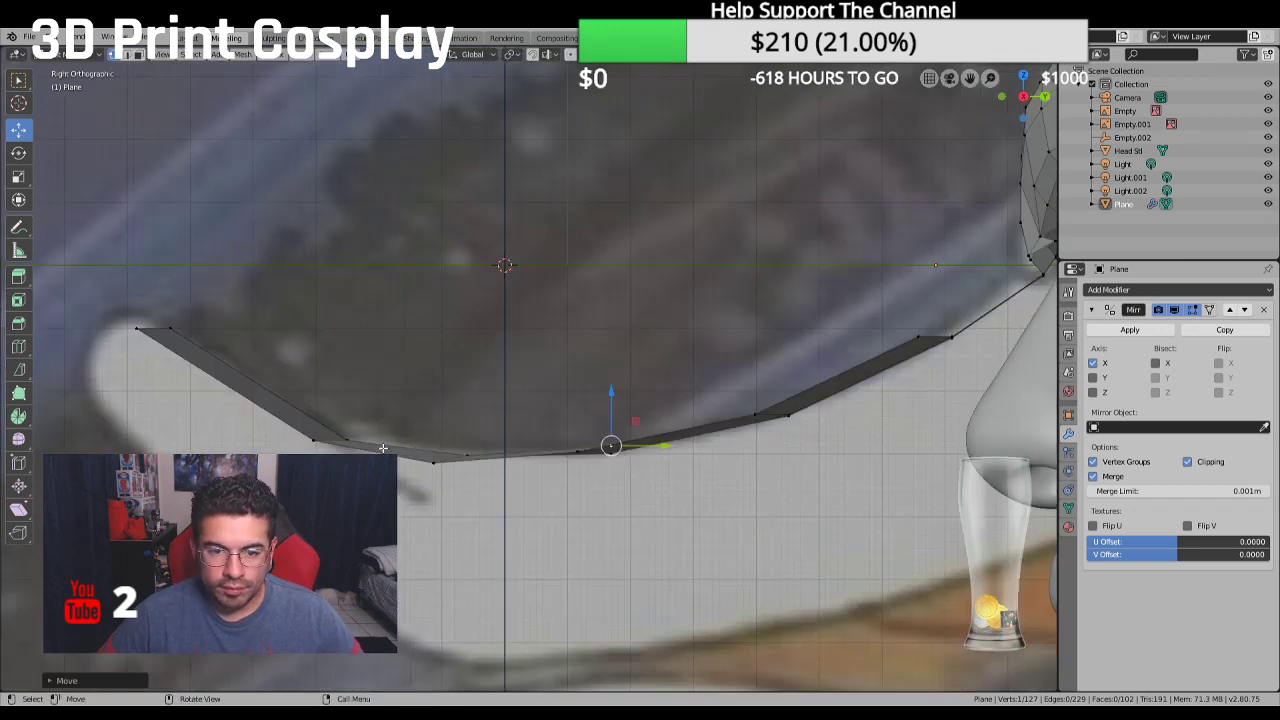
pyautogui.moveTo(612, 467); pyautogui.dragTo(619, 473)
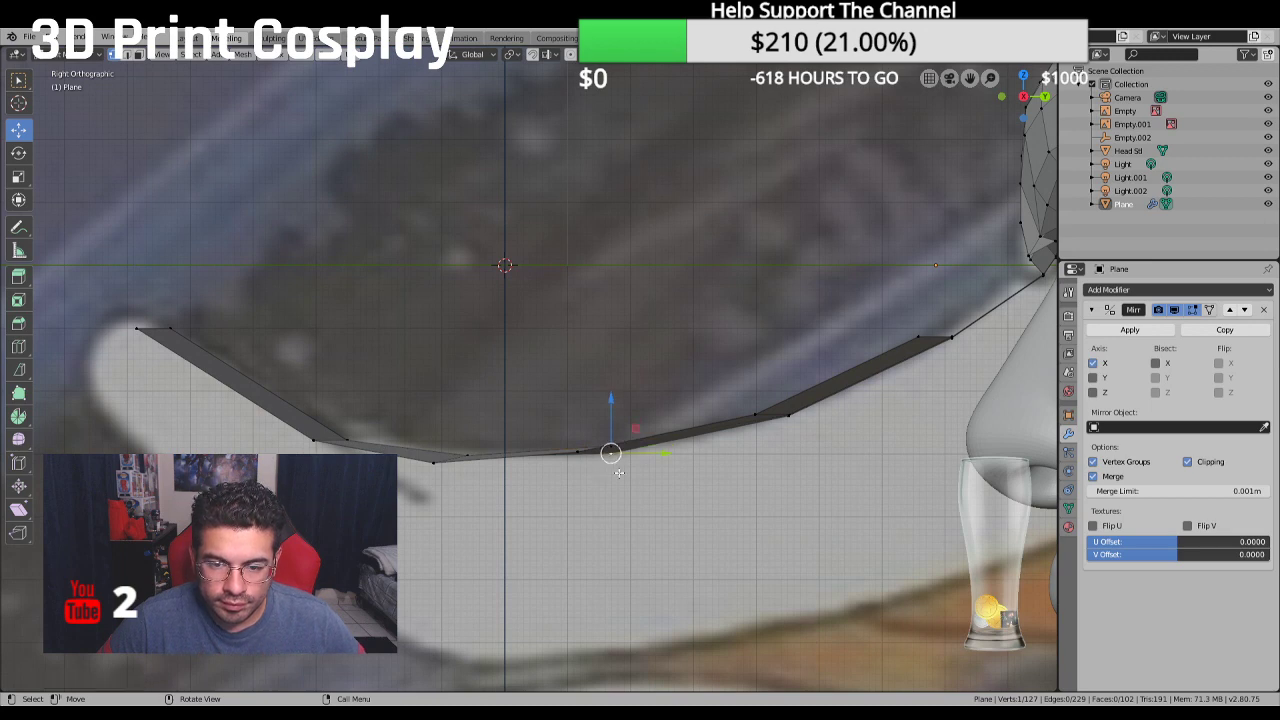
pyautogui.moveTo(619, 475); pyautogui.dragTo(623, 492, button='middle')
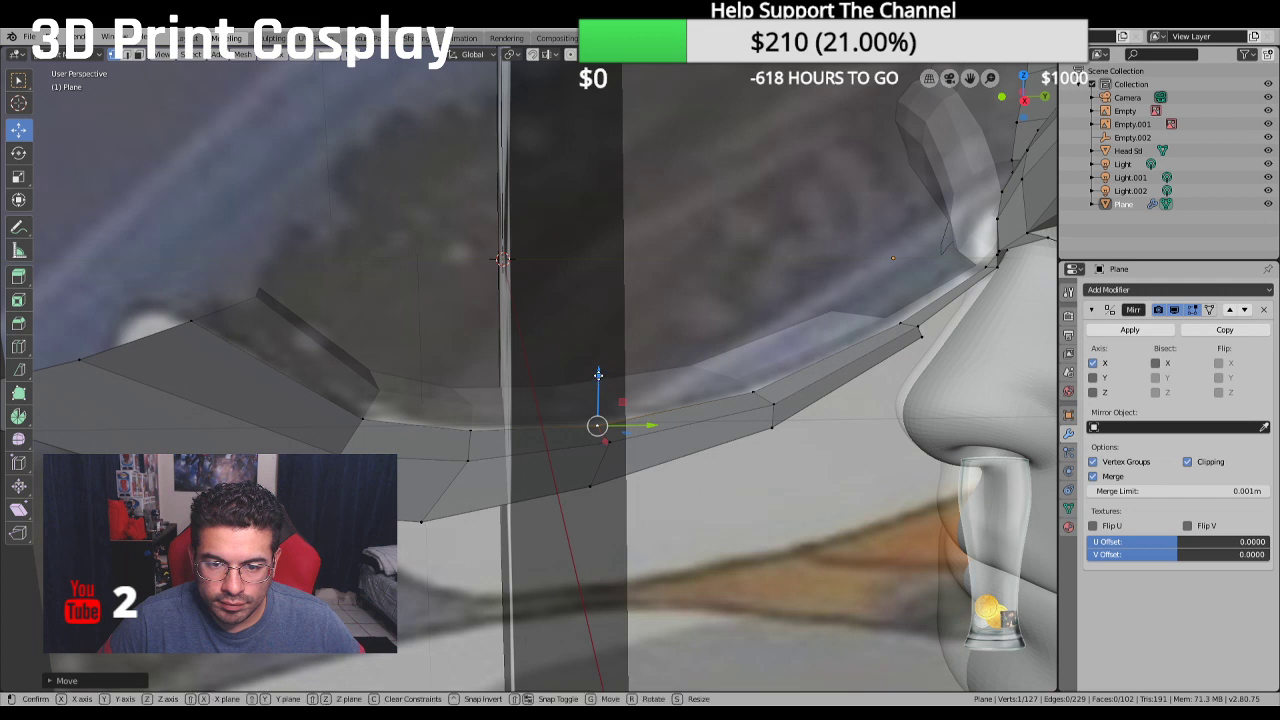
pyautogui.moveTo(598, 380); pyautogui.dragTo(599, 369)
pyautogui.press('KP_3')
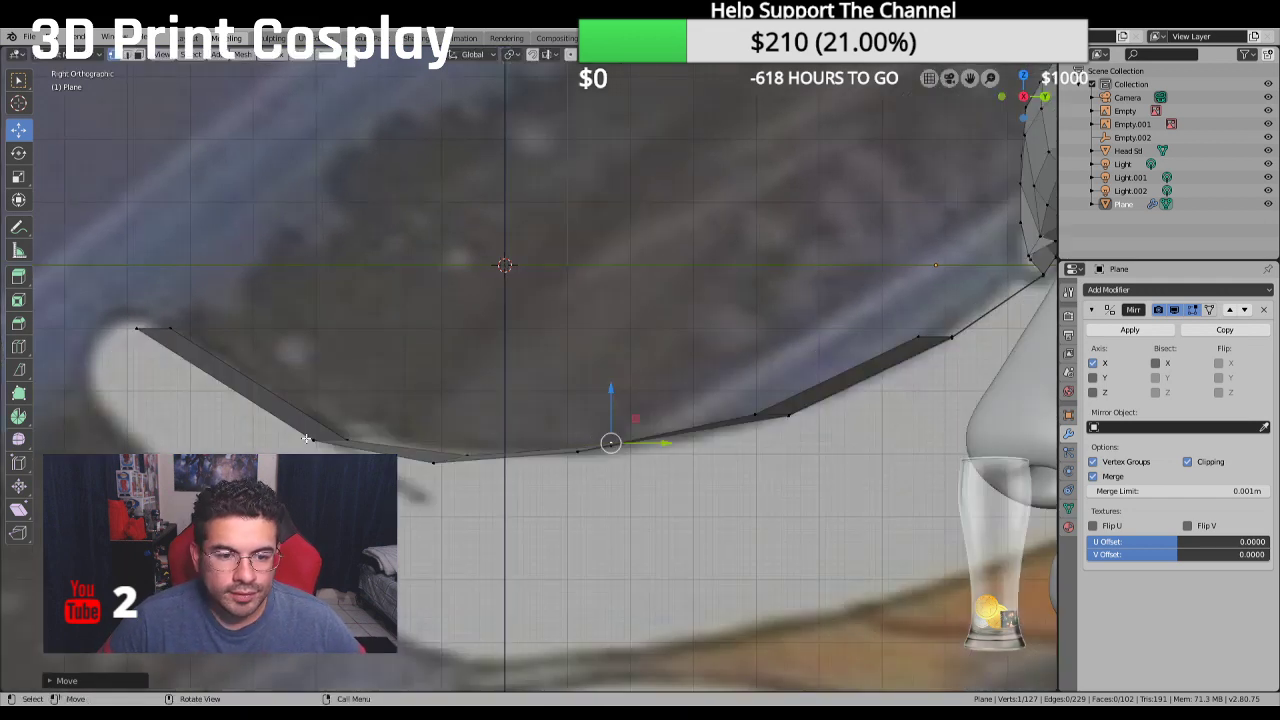
# Move the inner and outer vertices at the beak strip's front end back along the Y axis
pyautogui.moveTo(306, 438); pyautogui.dragTo(446, 496, button='middle')
pyautogui.scroll(-4, 401, 472)
pyautogui.press('KP_1')
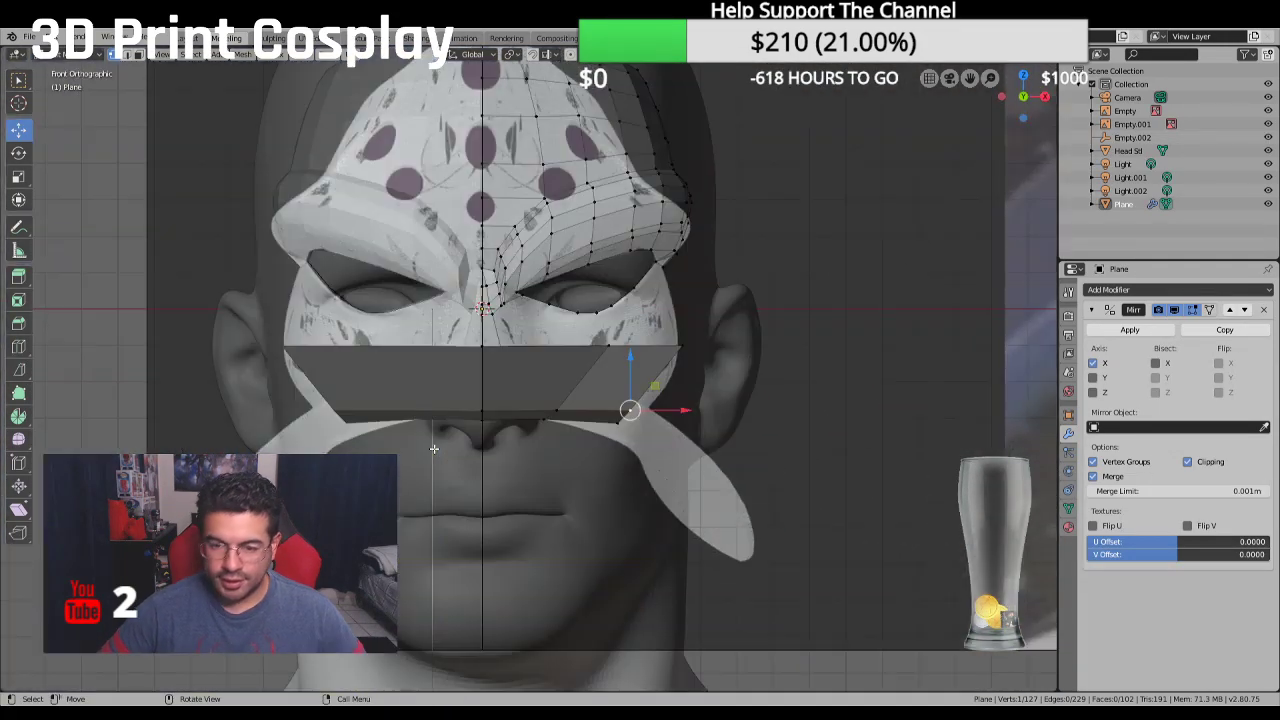
pyautogui.moveTo(428, 450); pyautogui.dragTo(512, 293, button='middle')
pyautogui.click(298, 407)
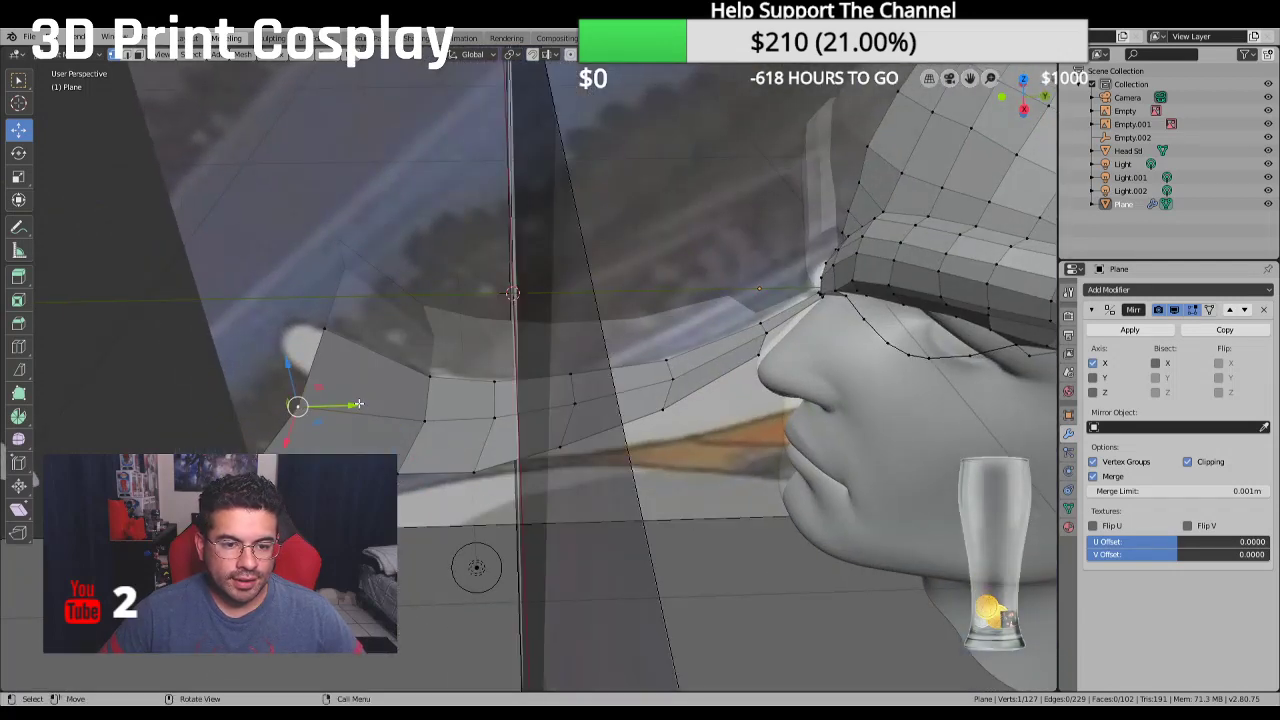
pyautogui.moveTo(298, 407); pyautogui.dragTo(315, 405)
pyautogui.press('g')
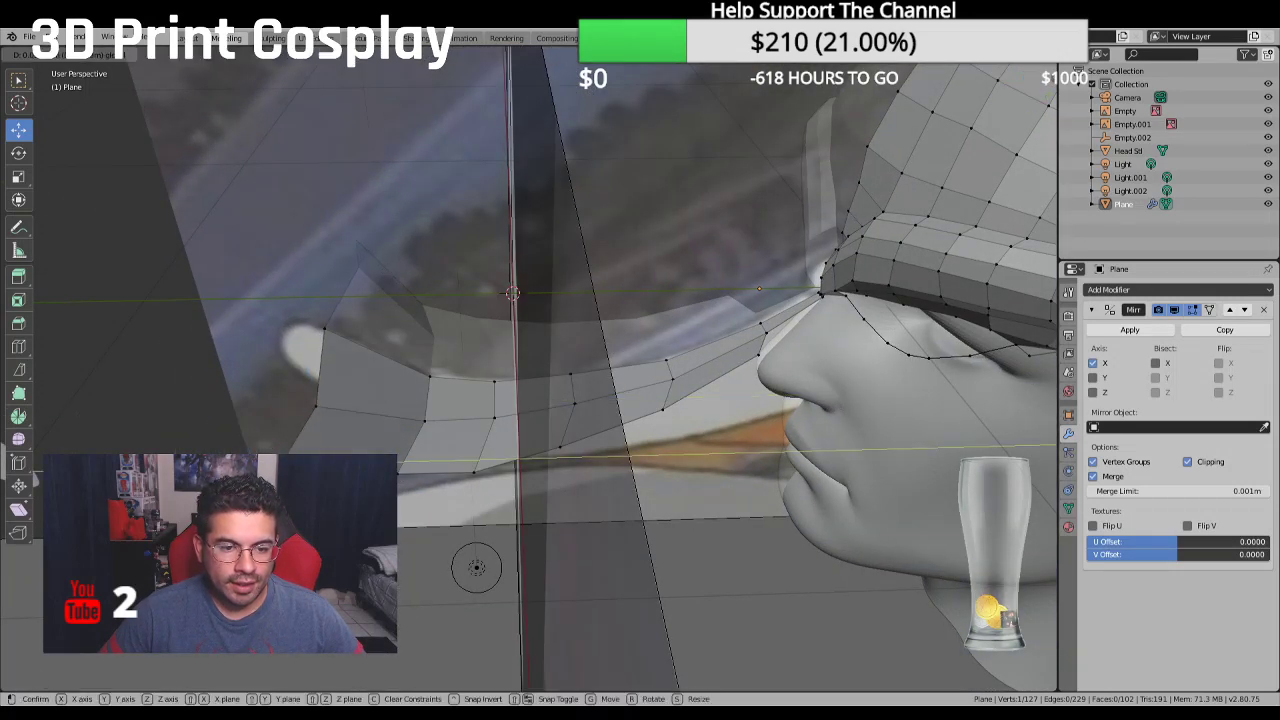
pyautogui.click(512, 293)
pyautogui.moveTo(512, 293); pyautogui.dragTo(515, 405, button='middle')
# Adjust the height of the outer vertices at the beak strip's front end along the Z axis
pyautogui.click(525, 421)
pyautogui.moveTo(528, 366); pyautogui.dragTo(531, 392)
pyautogui.click(630, 420)
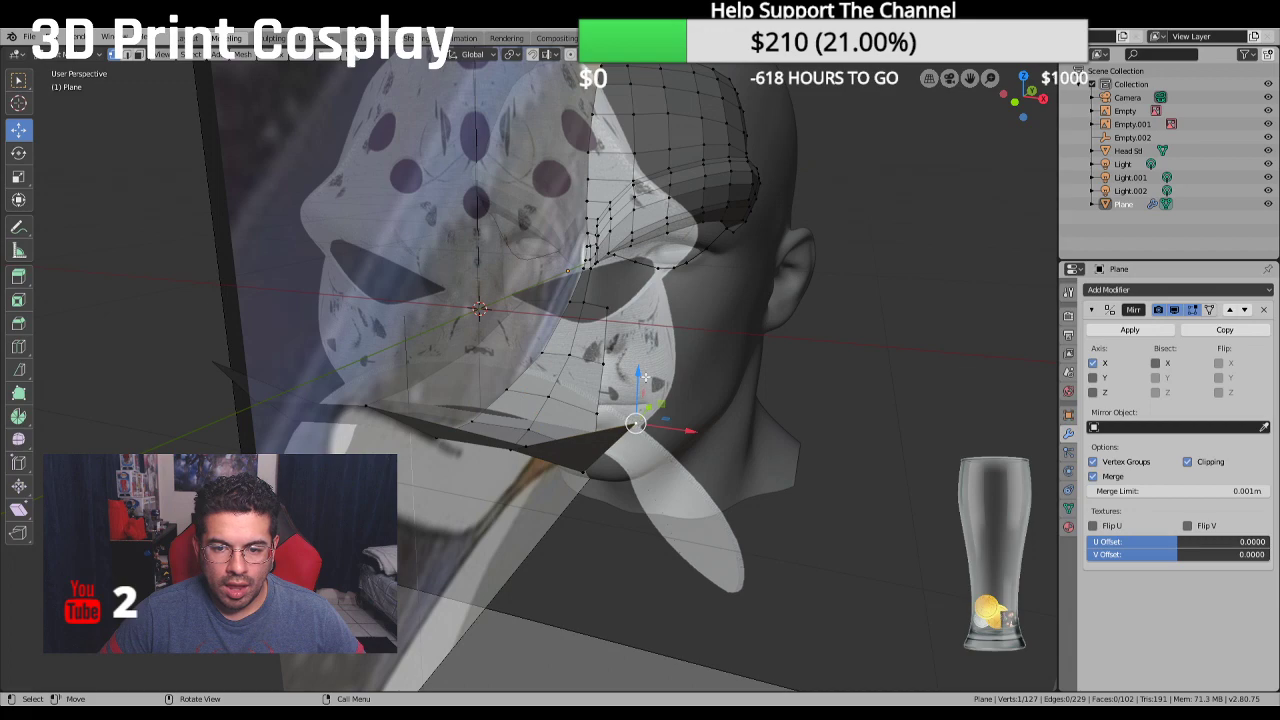
pyautogui.press('g')
pyautogui.press('z')
pyautogui.click(622, 451)
# Pull the beak strip's front outer corner inward along X and push the neighbouring edge vertex outward along X
pyautogui.moveTo(622, 451); pyautogui.dragTo(644, 561, button='middle')
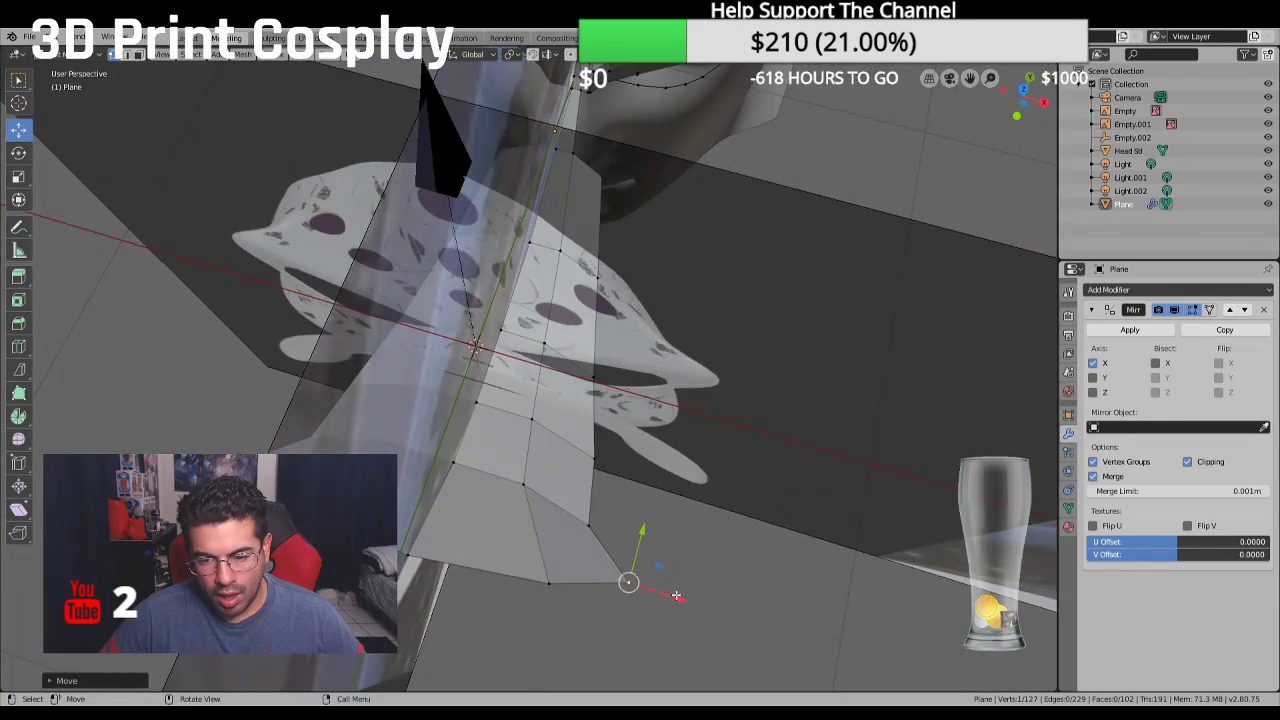
pyautogui.press('g')
pyautogui.press('x')
pyautogui.click(657, 597)
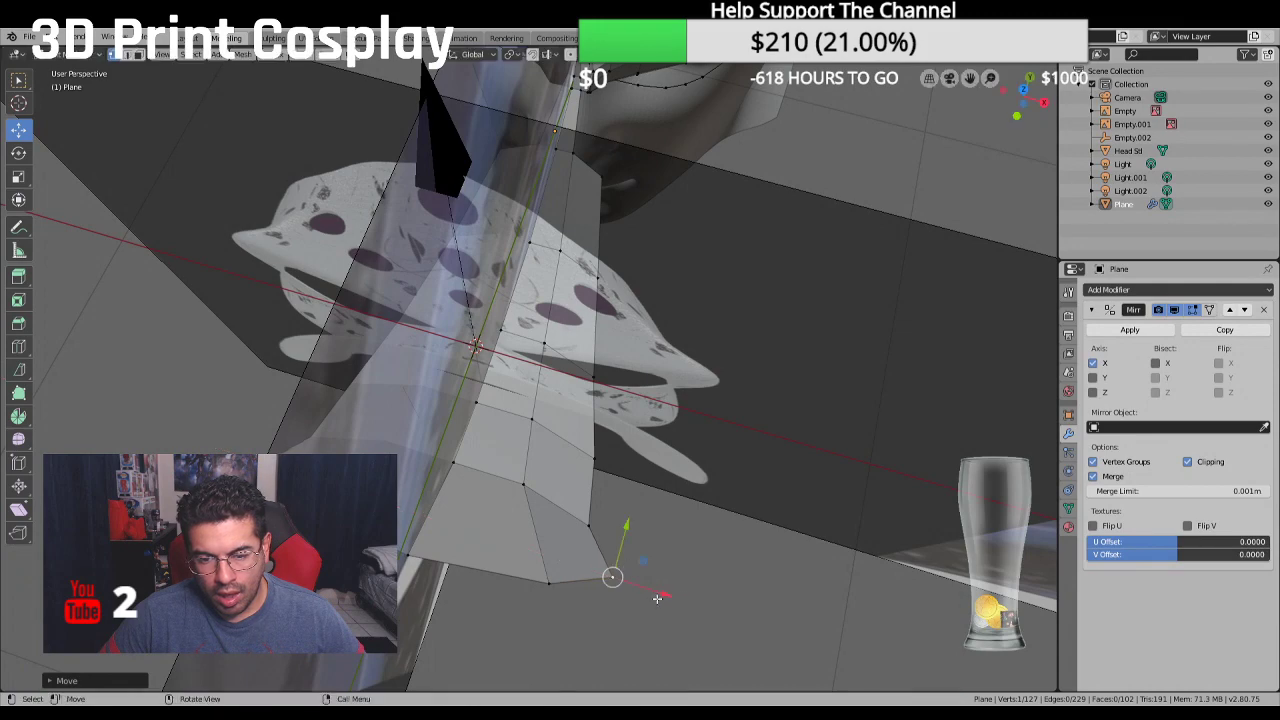
pyautogui.click(587, 526)
pyautogui.moveTo(630, 537); pyautogui.dragTo(652, 543)
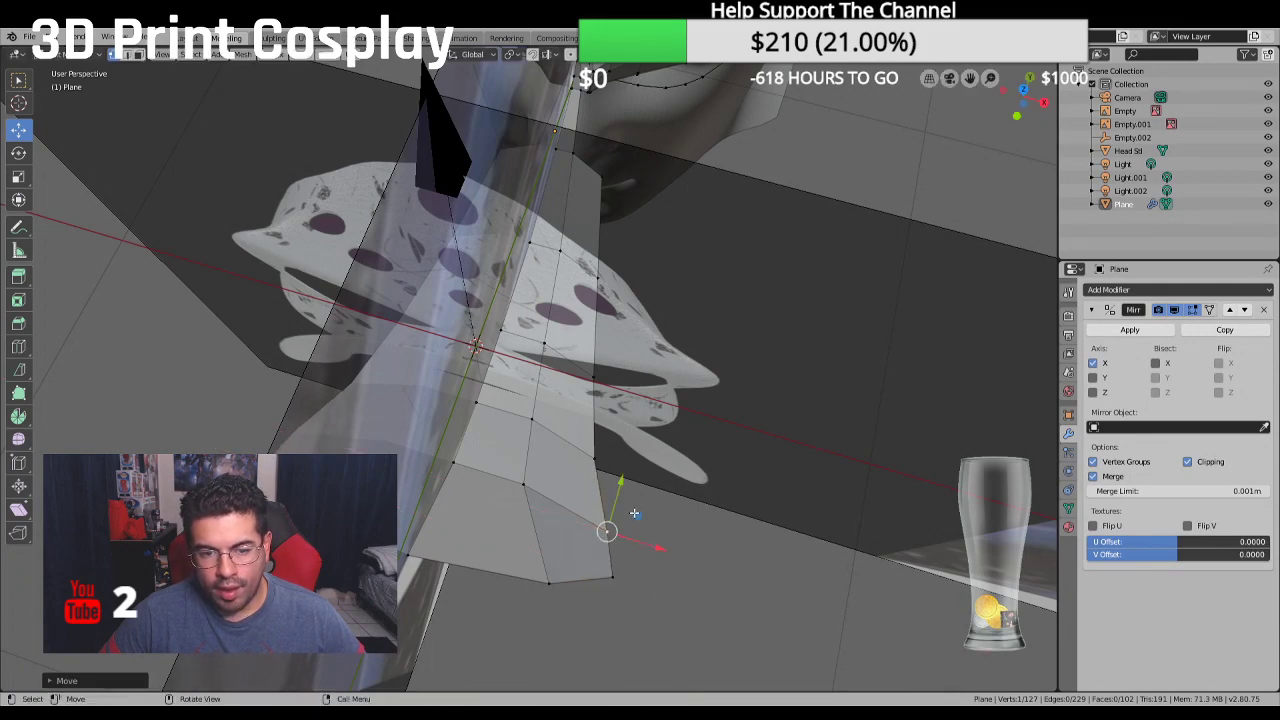
pyautogui.moveTo(634, 513); pyautogui.dragTo(472, 417, button='middle')
pyautogui.scroll(1, 468, 412)
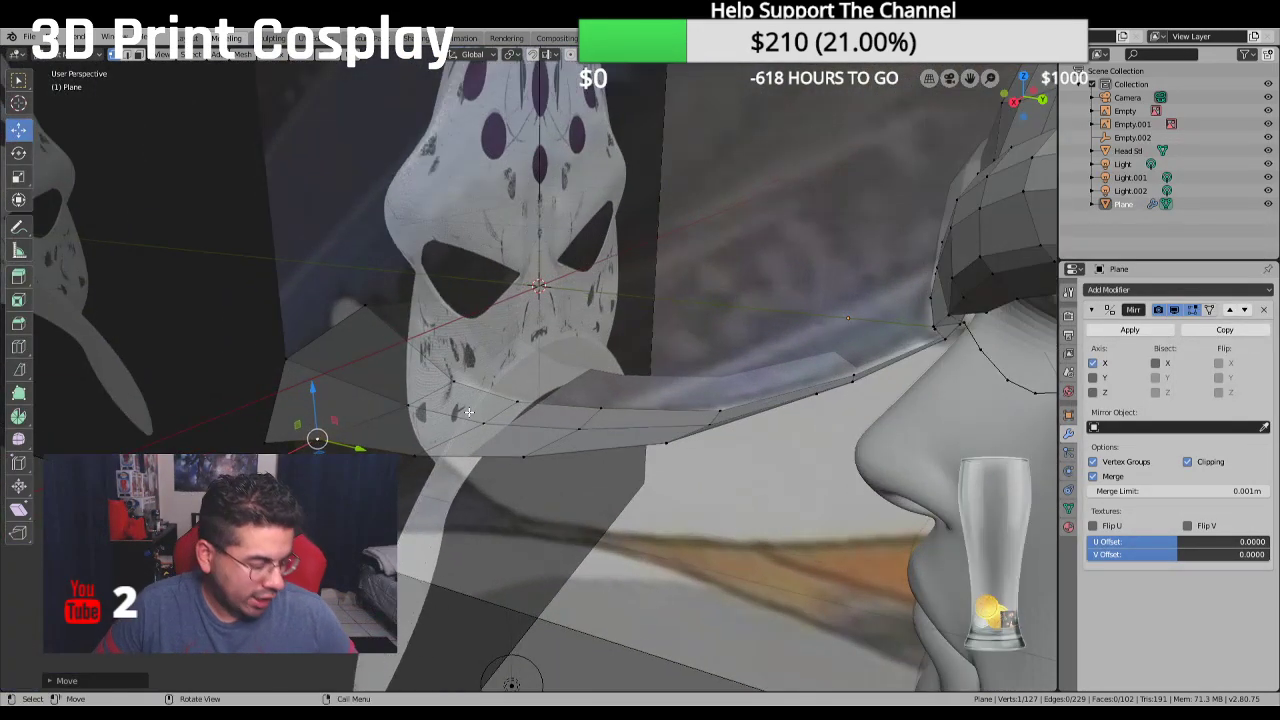
pyautogui.moveTo(657, 398); pyautogui.dragTo(745, 377, button='middle')
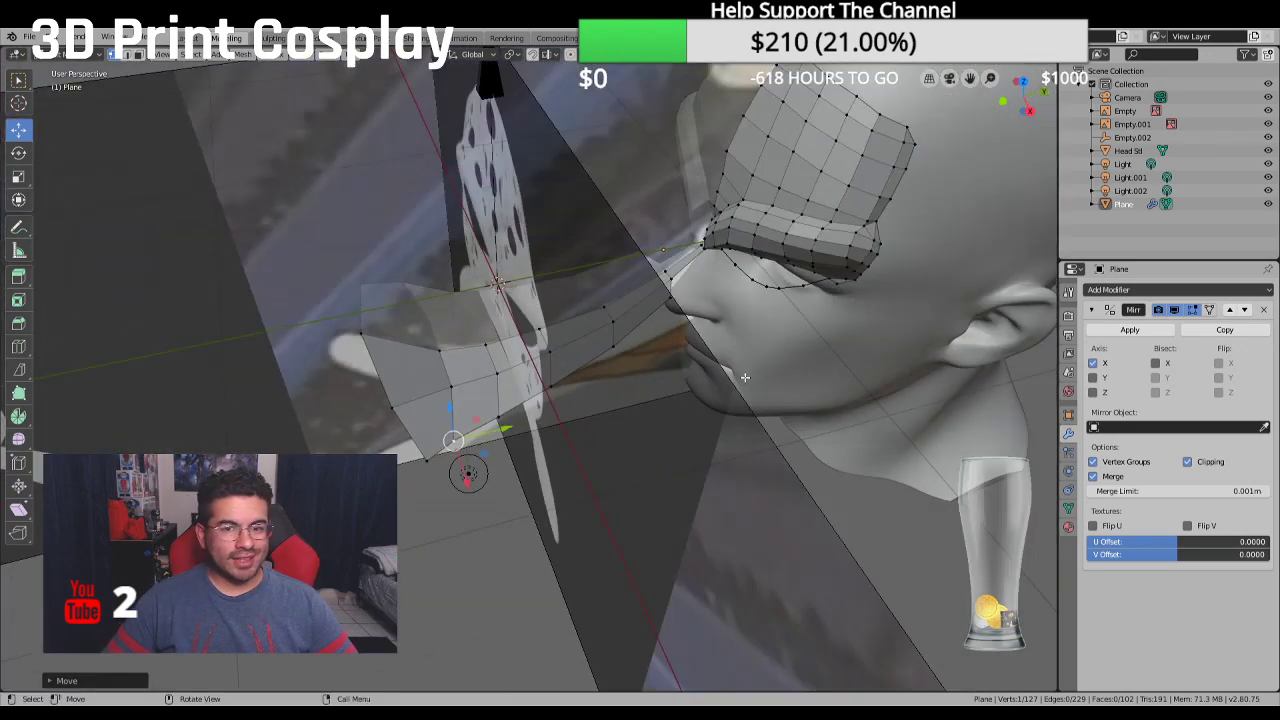
pyautogui.press('KP_7')
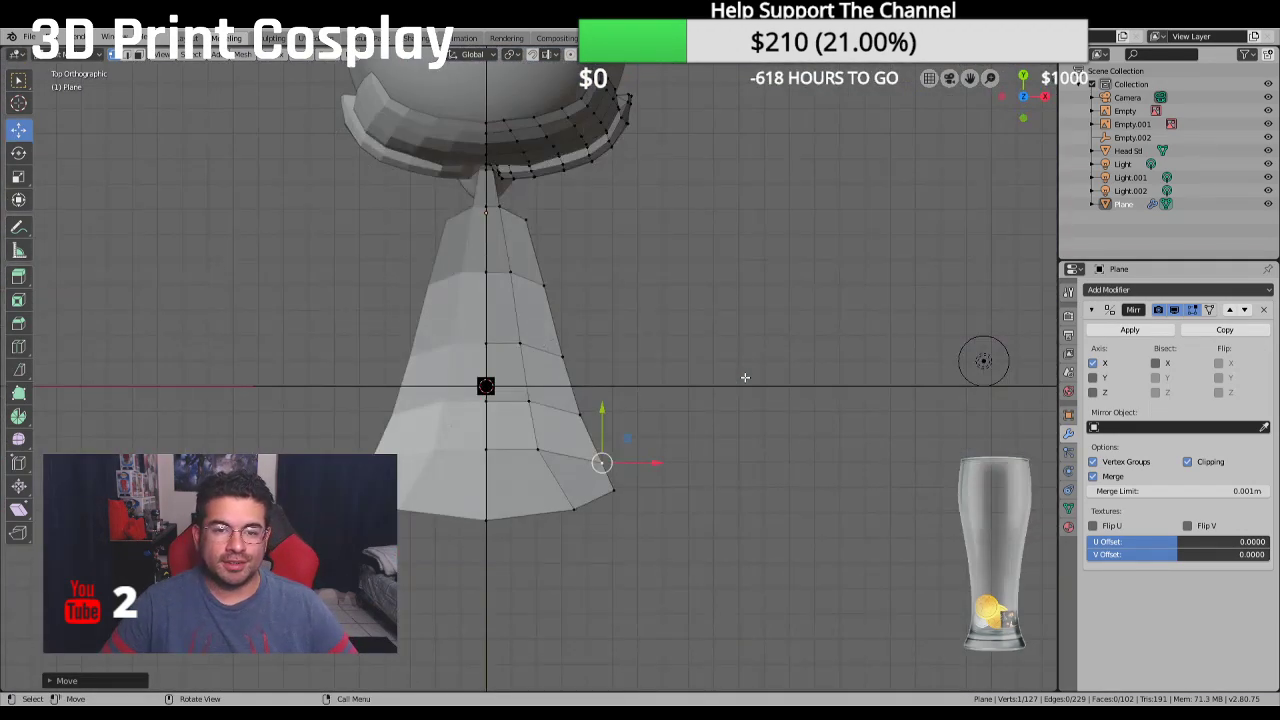
pyautogui.scroll(4, 689, 300)
pyautogui.keyDown('shift'); pyautogui.moveTo(660, 203); pyautogui.dragTo(669, 431, button='middle'); pyautogui.keyUp('shift')
pyautogui.scroll(3, 600, 370)
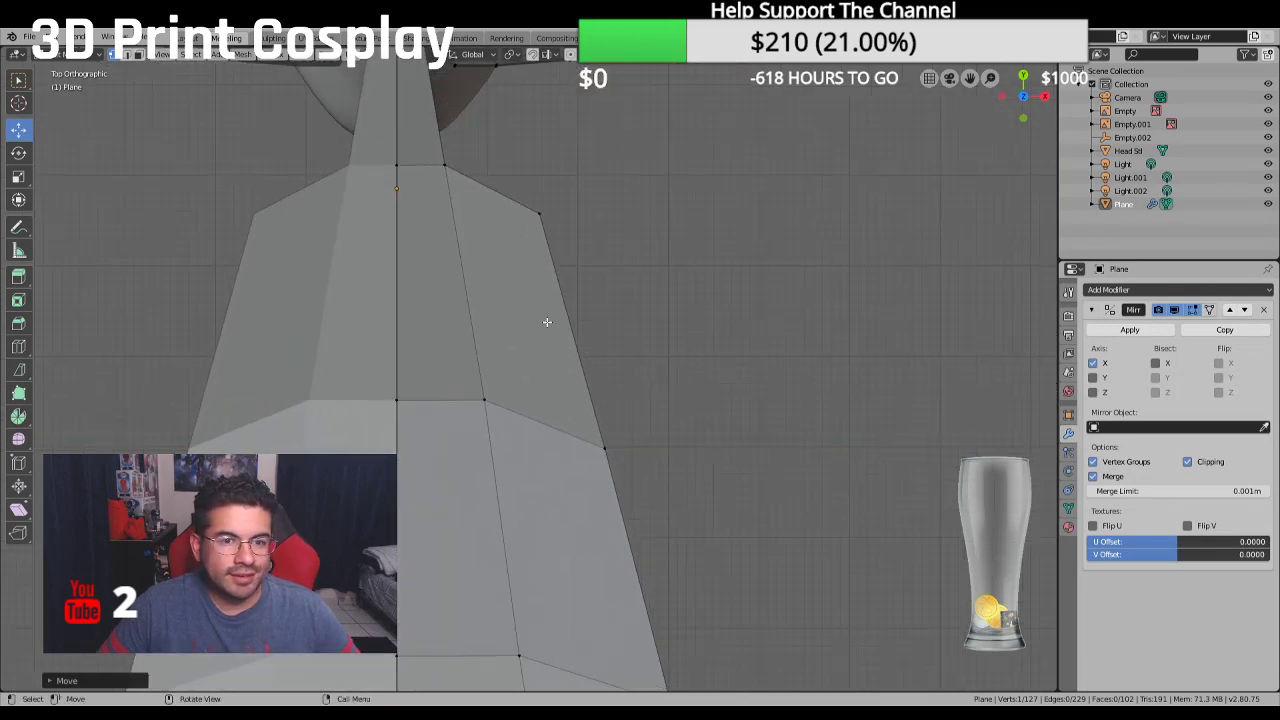
pyautogui.keyDown('shift'); pyautogui.moveTo(514, 268); pyautogui.dragTo(534, 397, button='middle'); pyautogui.keyUp('shift')
pyautogui.scroll(1, 529, 336)
pyautogui.keyDown('shift'); pyautogui.moveTo(487, 294); pyautogui.dragTo(519, 389, button='middle'); pyautogui.keyUp('shift')
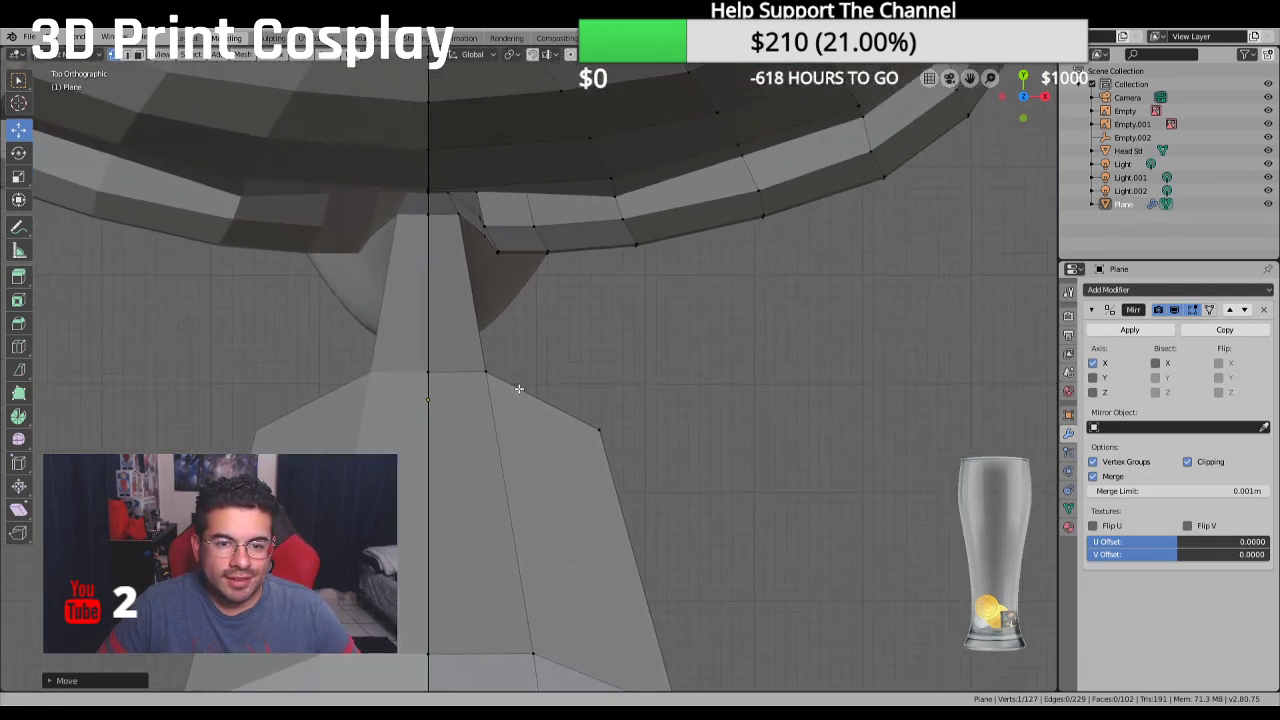
pyautogui.scroll(2, 522, 386)
pyautogui.click(486, 396)
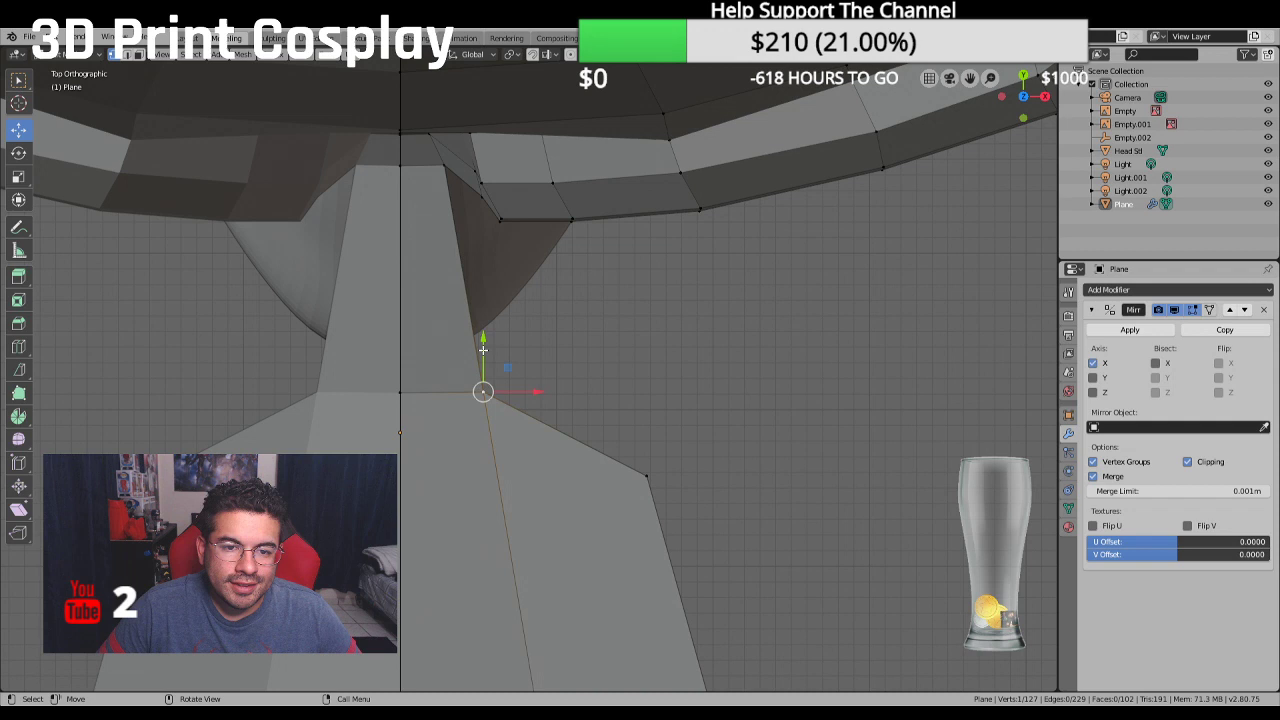
pyautogui.keyDown('shift'); pyautogui.click(481, 197); pyautogui.keyUp('shift')
pyautogui.keyDown('shift'); pyautogui.click(444, 166); pyautogui.keyUp('shift')
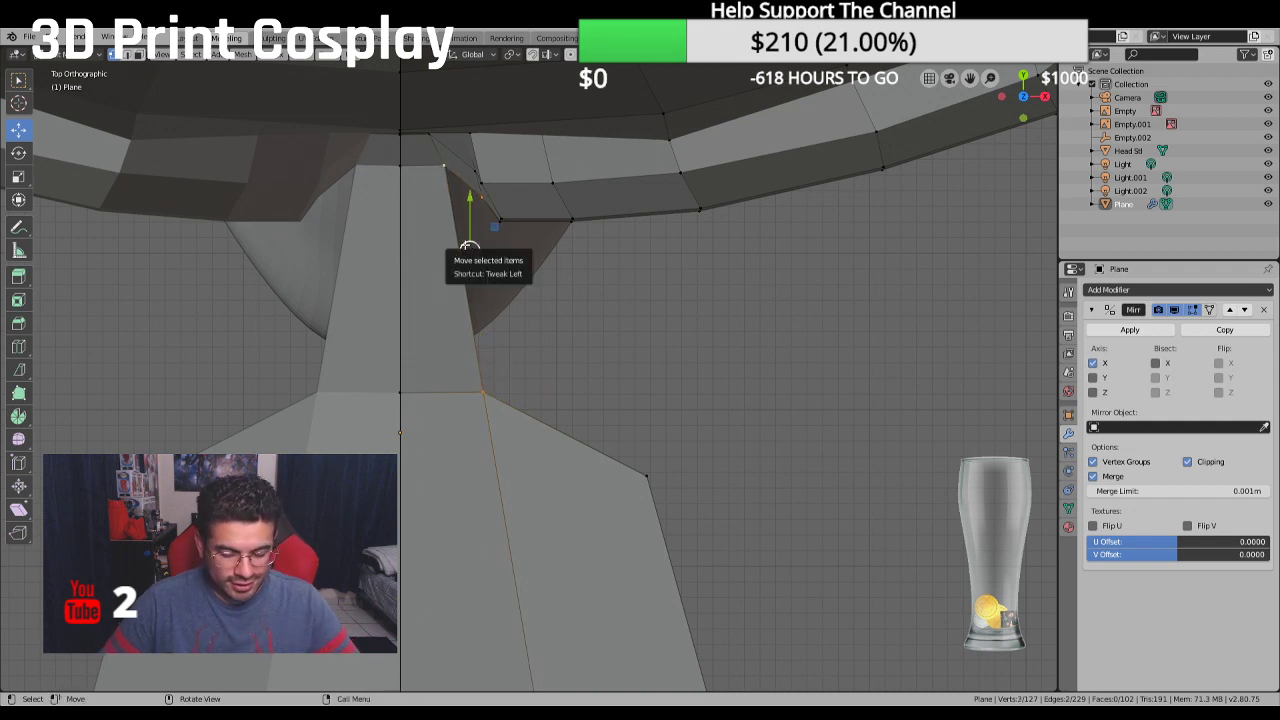
pyautogui.click(682, 339)
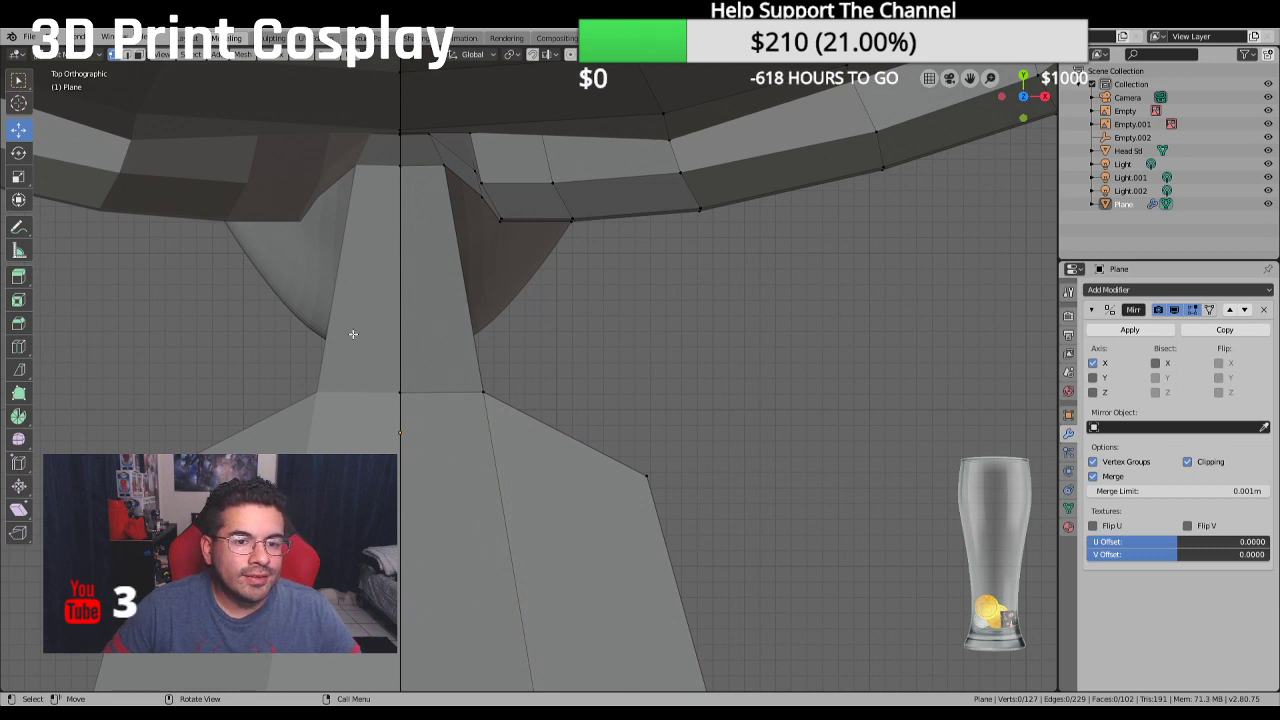
# Select the narrow beak strip face at the nose bridge in face select mode and bisect it crosswise near its middle
pyautogui.click(140, 57)
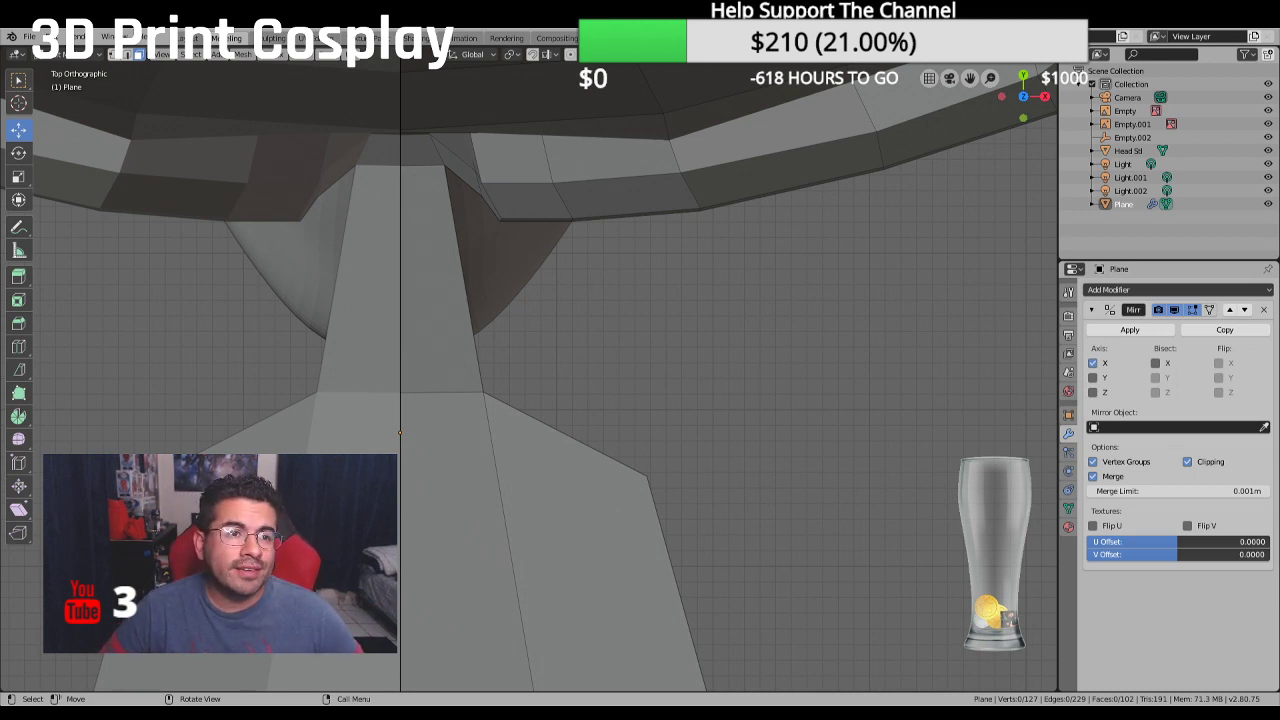
pyautogui.click(18, 369)
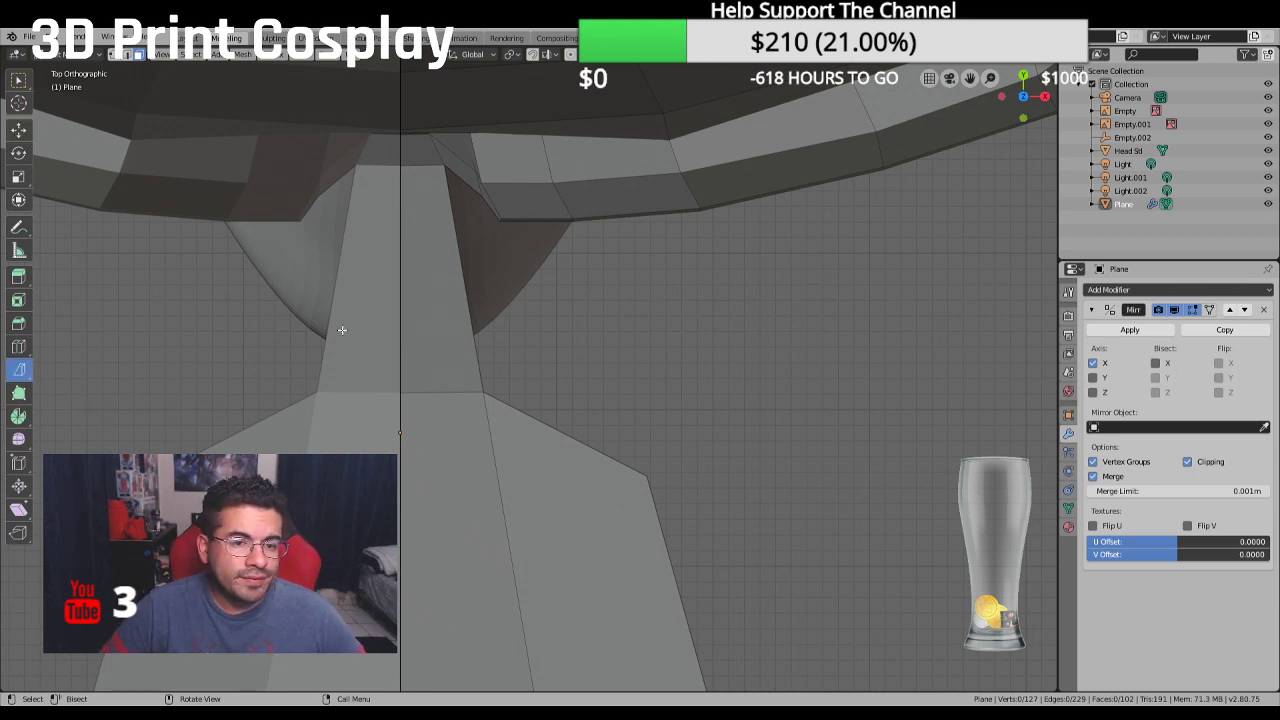
pyautogui.click(435, 300)
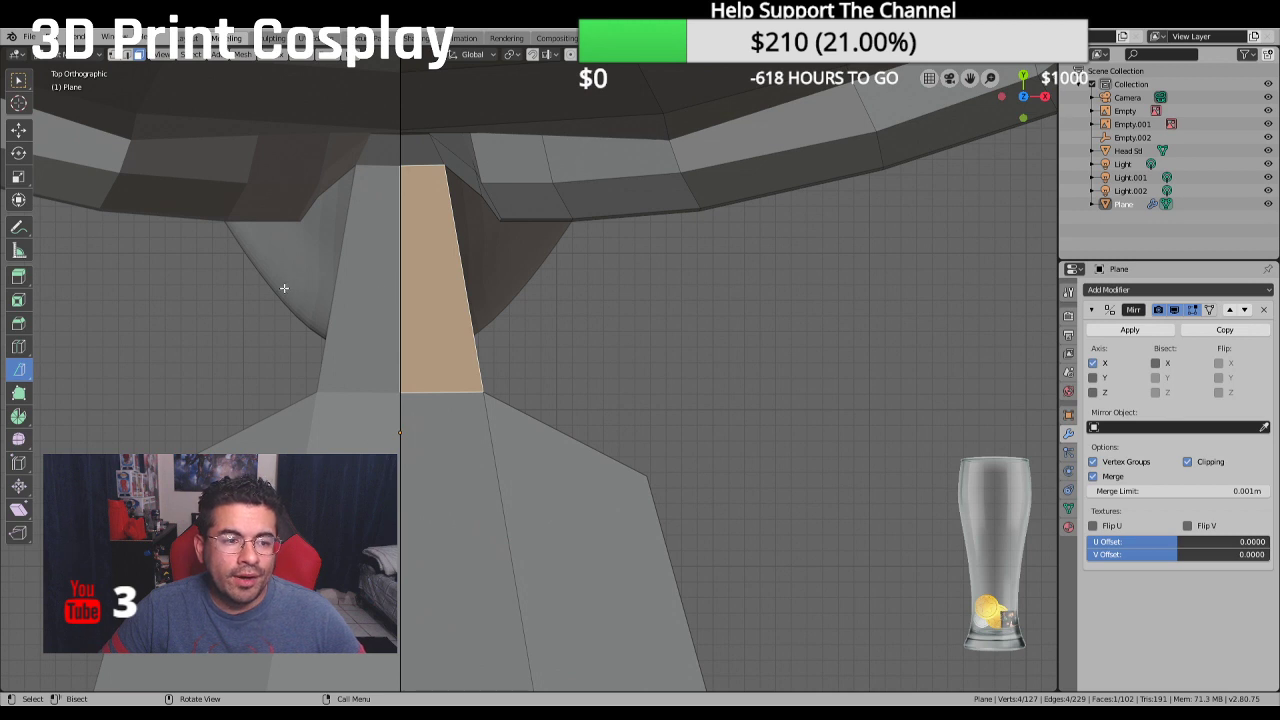
pyautogui.moveTo(284, 288); pyautogui.dragTo(629, 283)
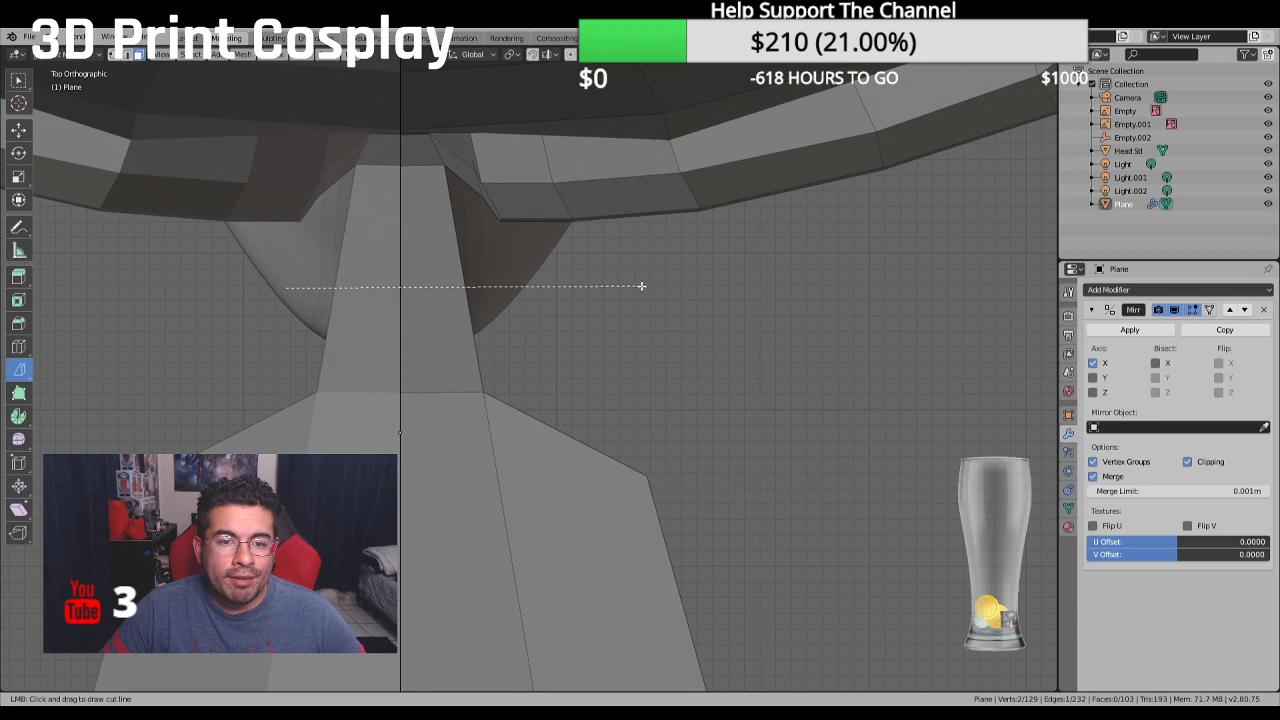
pyautogui.moveTo(641, 286); pyautogui.dragTo(641, 286)
pyautogui.moveTo(668, 300); pyautogui.dragTo(611, 297, button='middle')
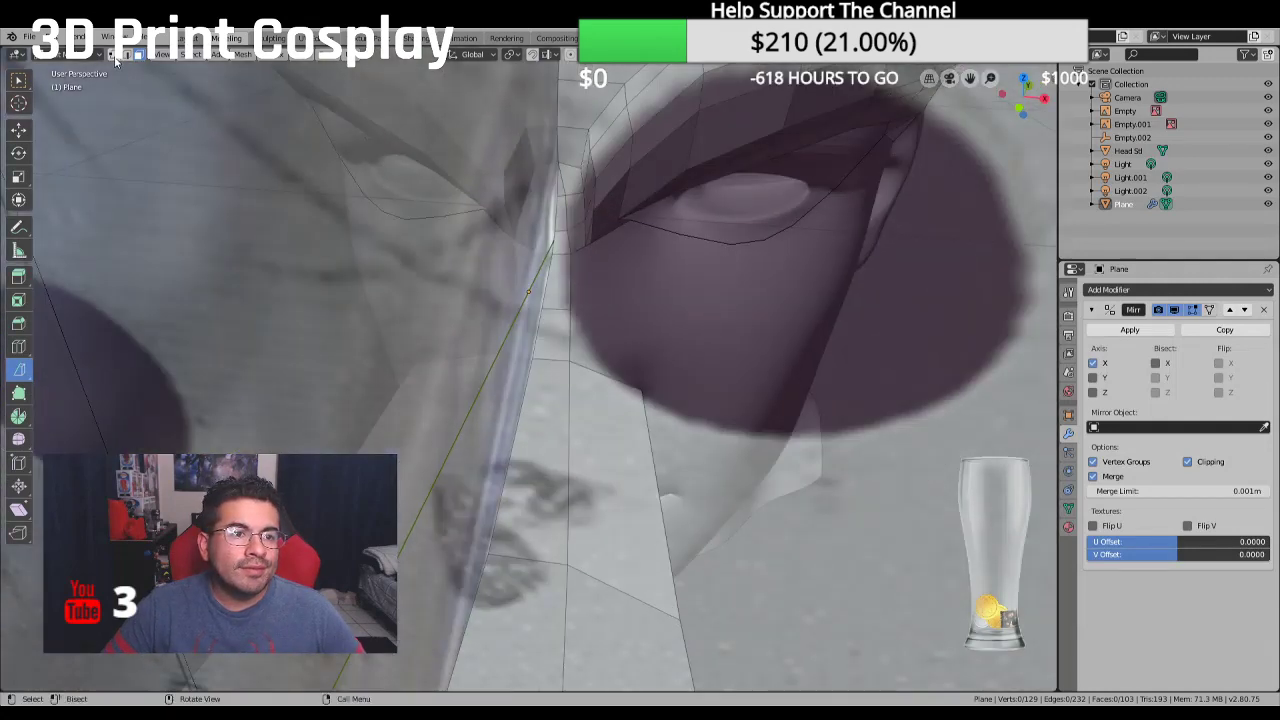
# Extrude the outer vertex at the new bisect line on the nose bridge outward over the cheek in vertex select mode
pyautogui.click(114, 58)
pyautogui.scroll(2, 555, 270)
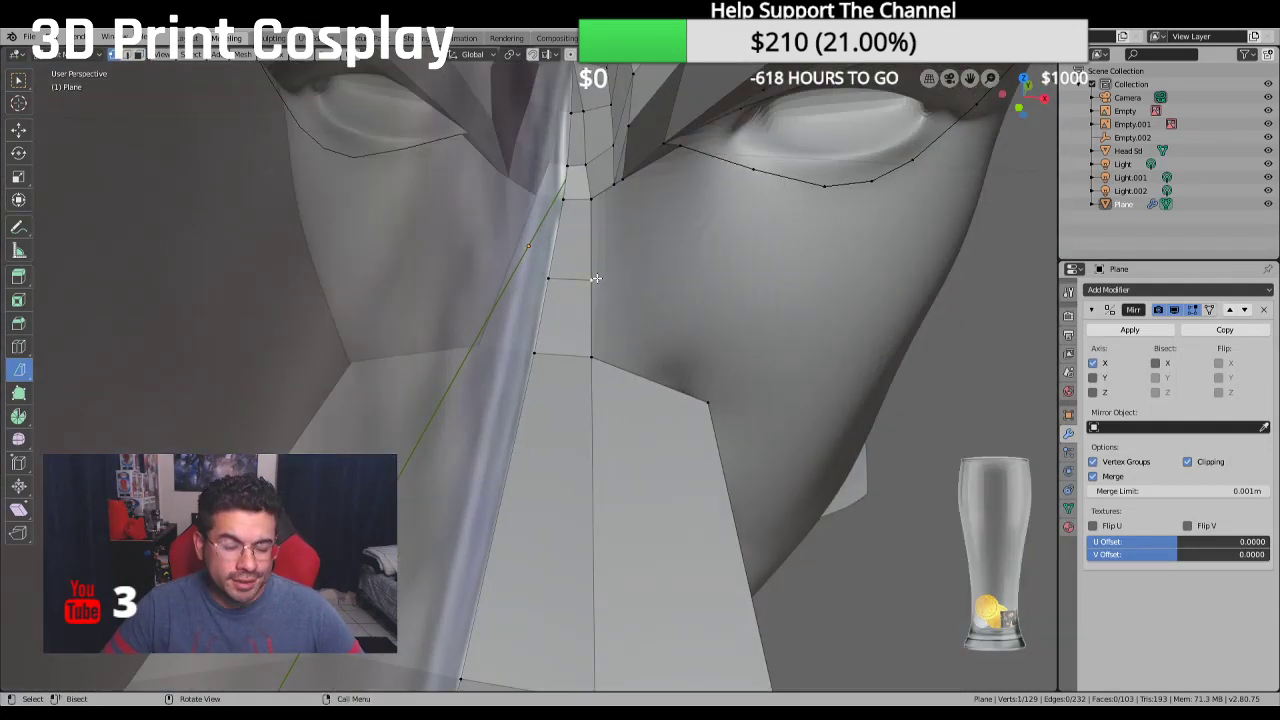
pyautogui.click(592, 279)
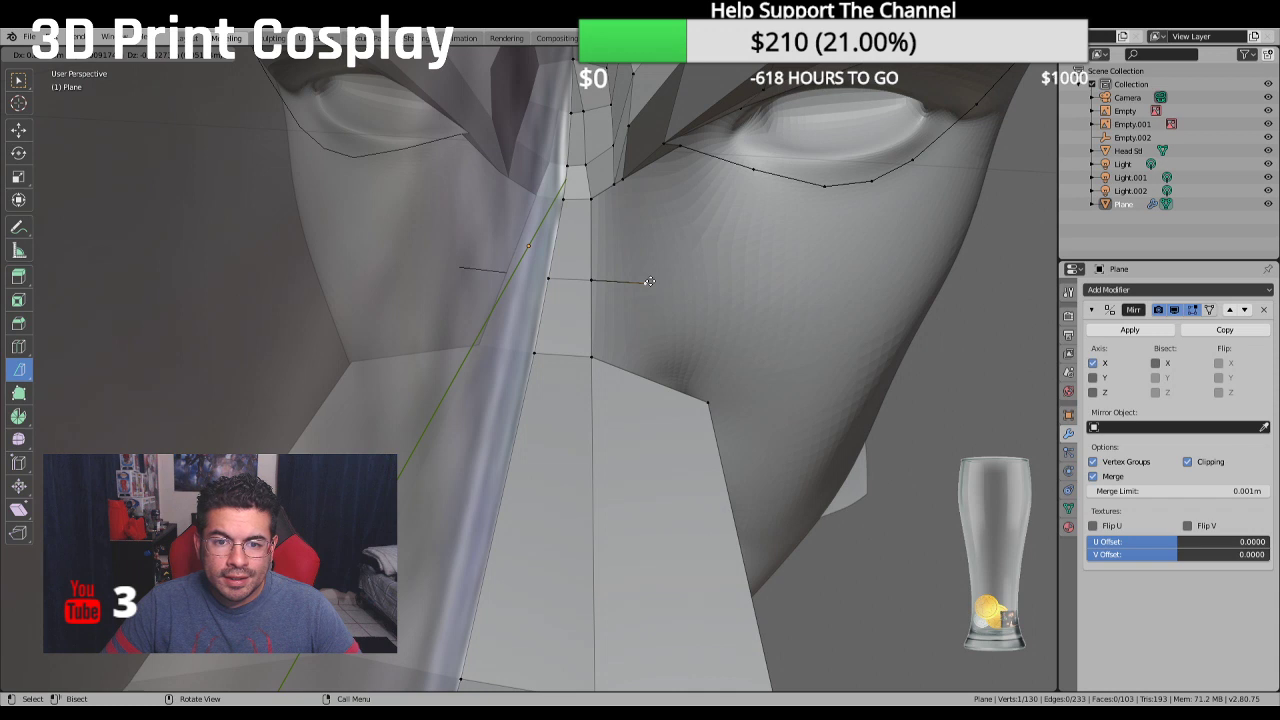
pyautogui.click(647, 282)
pyautogui.press('Return')
# Fill a four-sided face between the extruded vertex, the bisect line and the beak's outer upper corner
pyautogui.keyDown('shift'); pyautogui.click(706, 399); pyautogui.keyUp('shift')
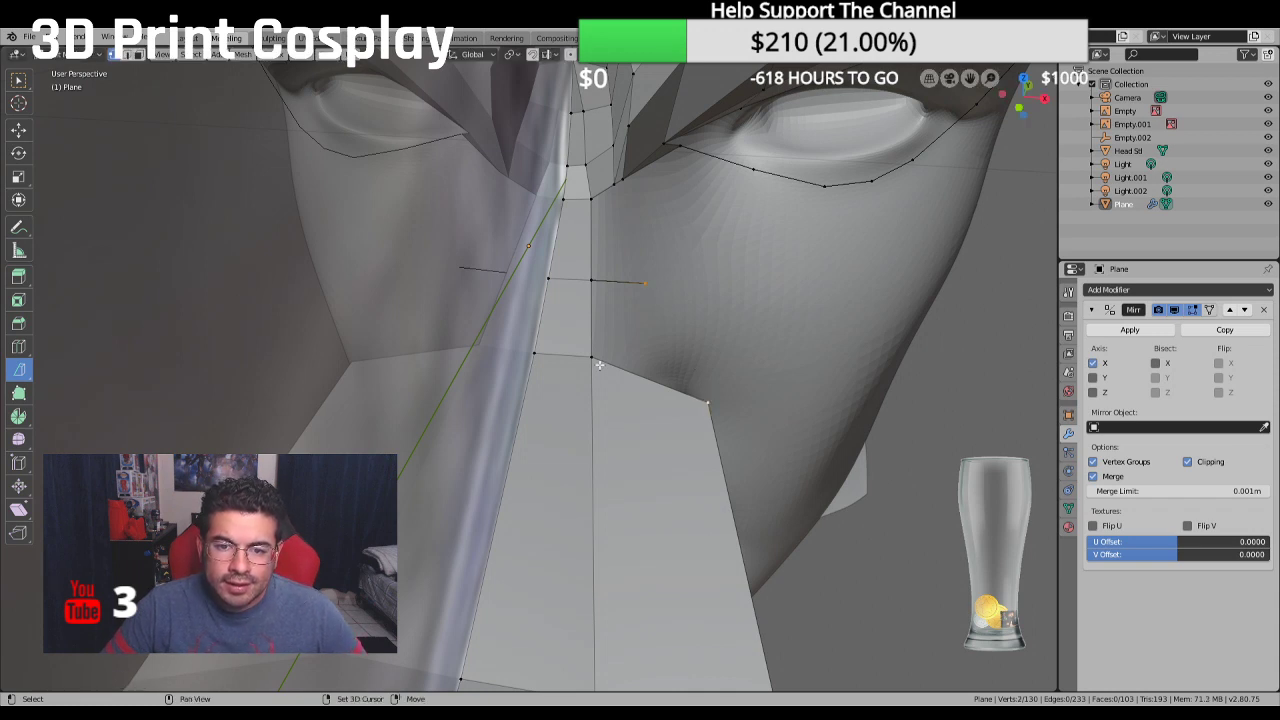
pyautogui.keyDown('ctrl'); pyautogui.click(590, 290); pyautogui.keyUp('ctrl')
pyautogui.press('f')
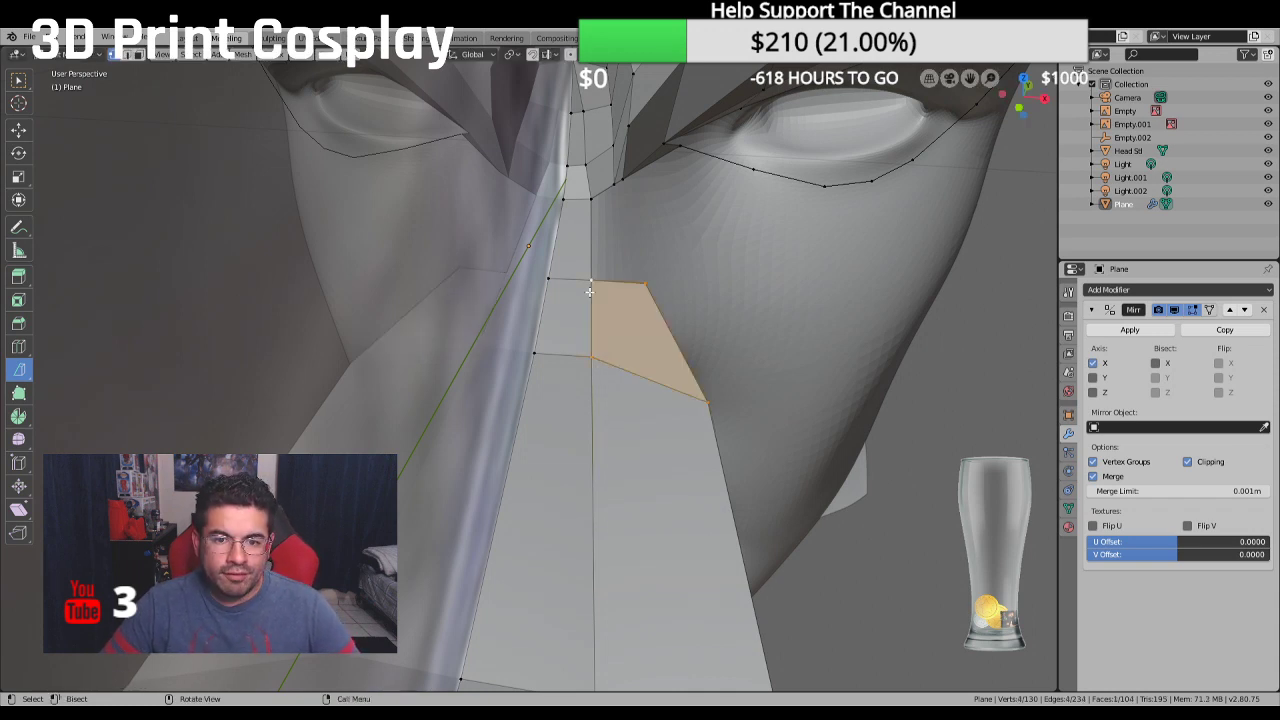
pyautogui.click(645, 280)
pyautogui.press('s')
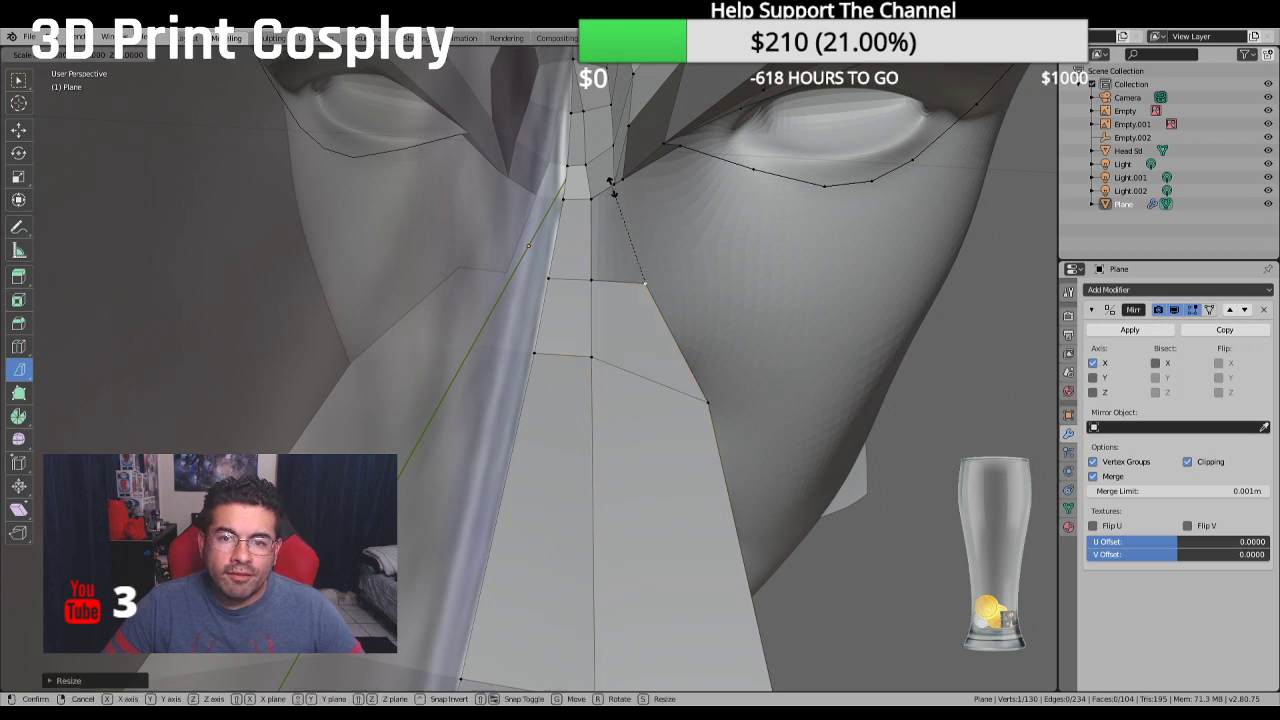
pyautogui.click(655, 253)
pyautogui.hotkey('ctrl', 'z')
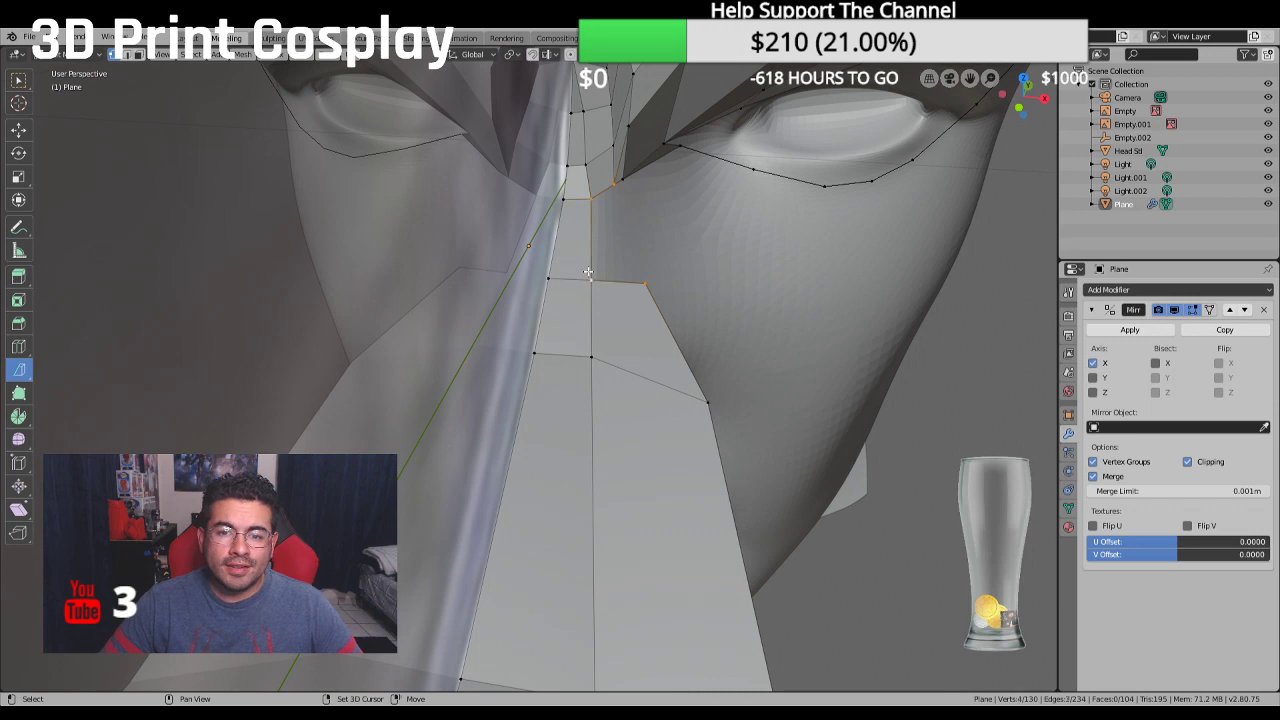
# Fill the gap between the extruded edge and the brow's inner lower corner with a face
pyautogui.press('f')
pyautogui.moveTo(588, 272); pyautogui.dragTo(614, 222, button='middle')
# Lower the brow's inner bottom corner vertex beside the nose bridge along the Z axis with the Move tool
pyautogui.click(609, 177)
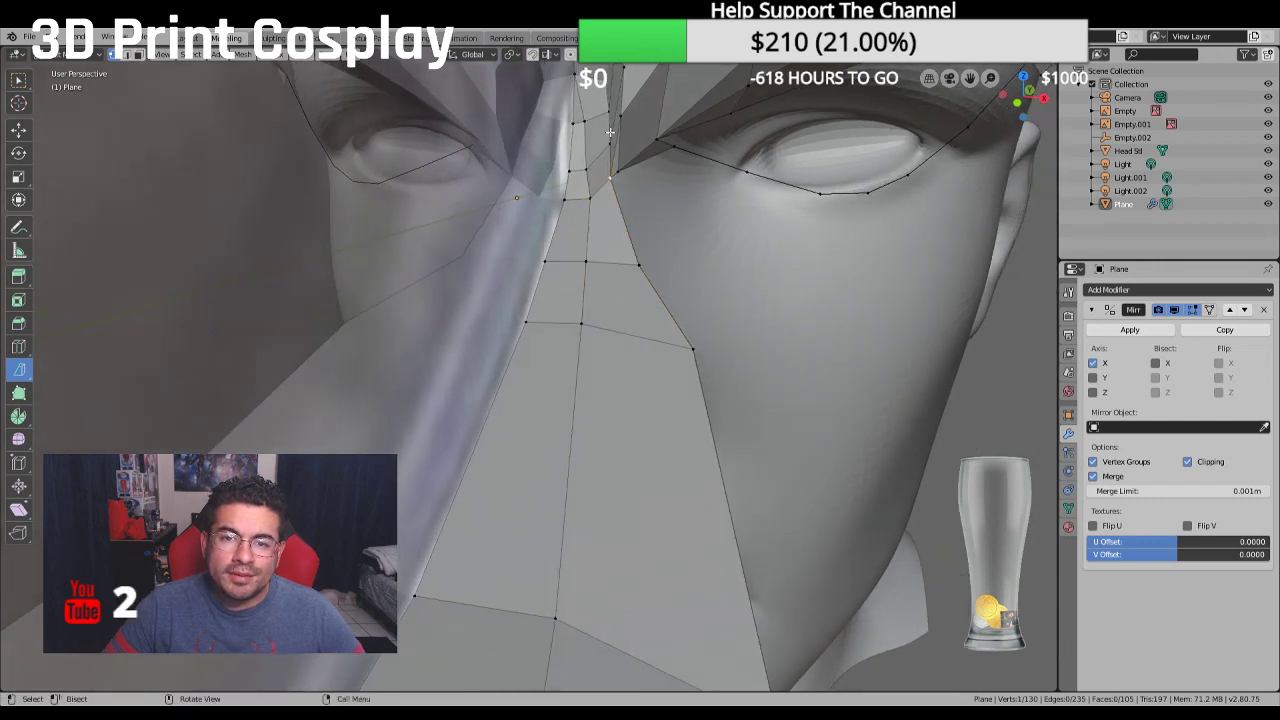
pyautogui.click(18, 129)
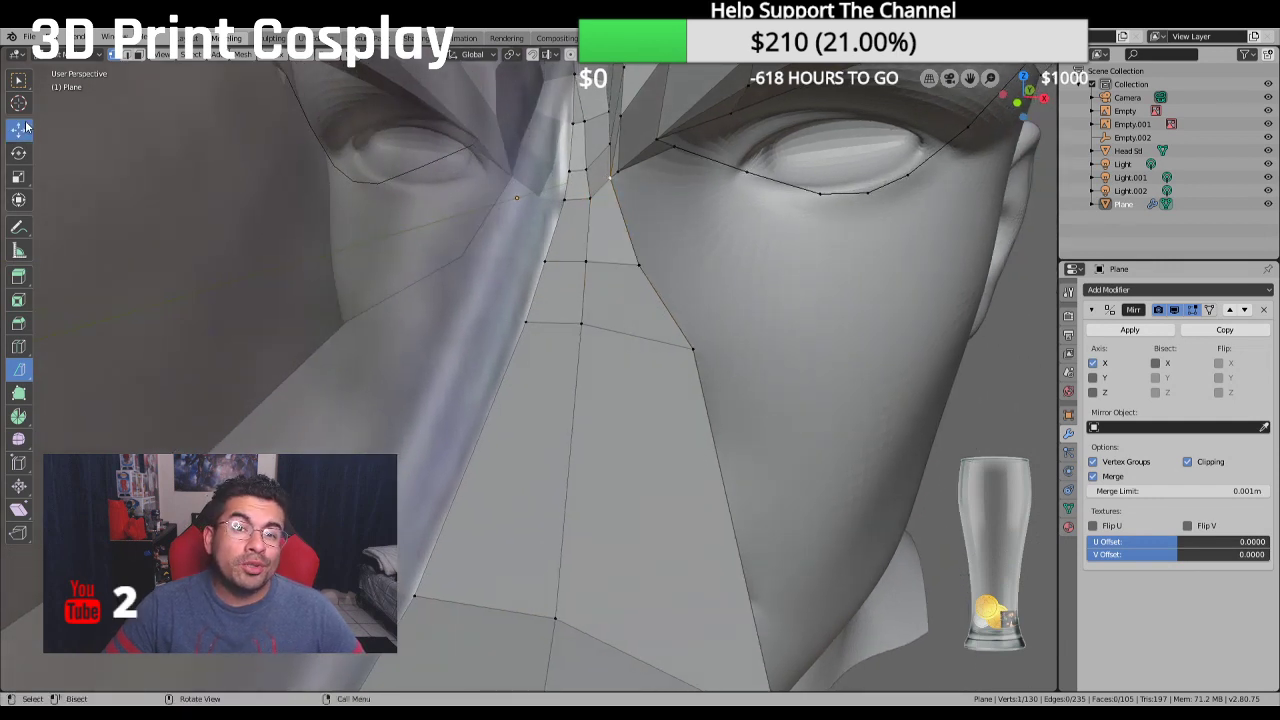
pyautogui.moveTo(611, 127); pyautogui.dragTo(611, 150)
pyautogui.moveTo(611, 151); pyautogui.dragTo(602, 325, button='middle')
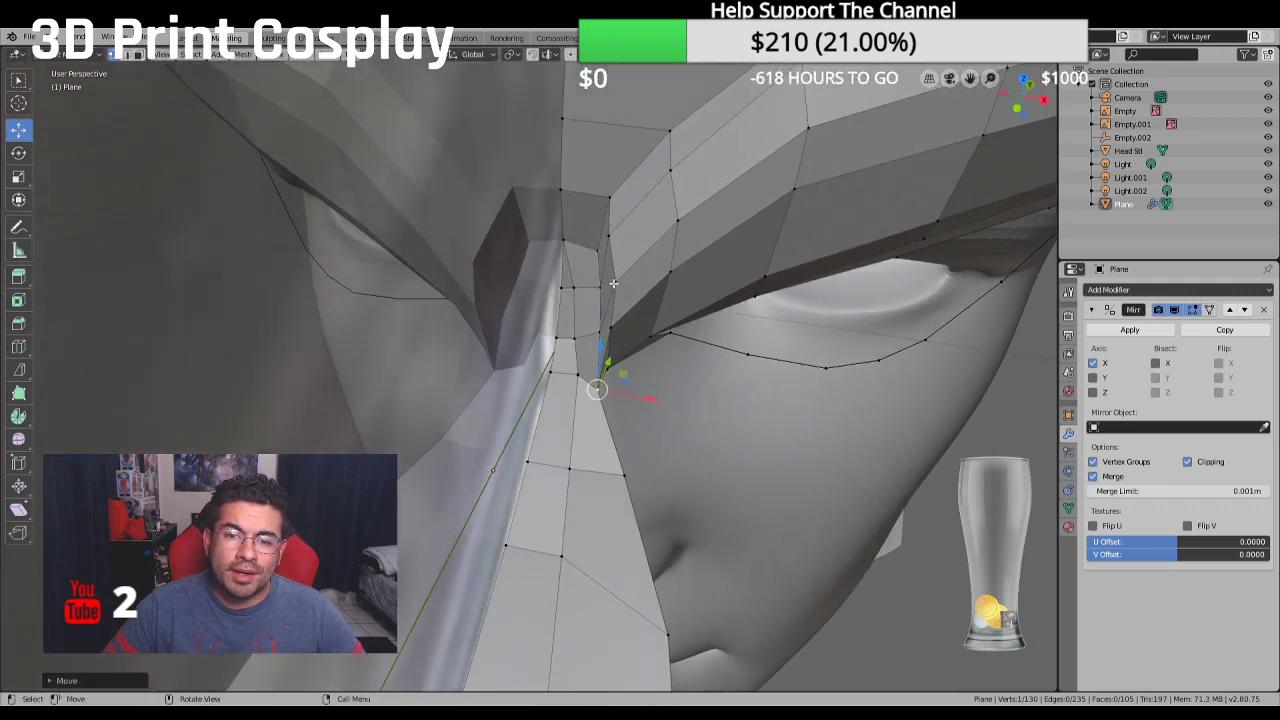
# Pull the individual side vertices between the brow and the upper nose bridge inward along the X axis
pyautogui.click(614, 283)
pyautogui.moveTo(665, 288); pyautogui.dragTo(653, 287)
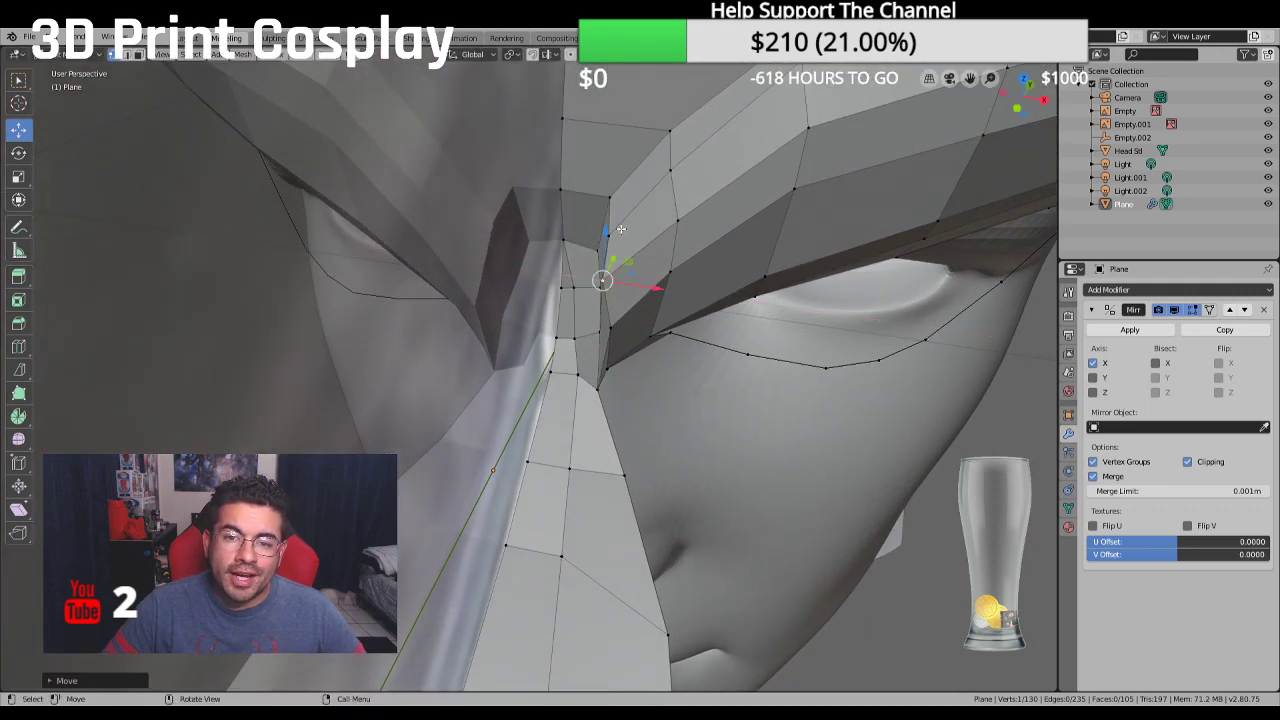
pyautogui.click(621, 229)
pyautogui.moveTo(661, 238); pyautogui.dragTo(630, 274)
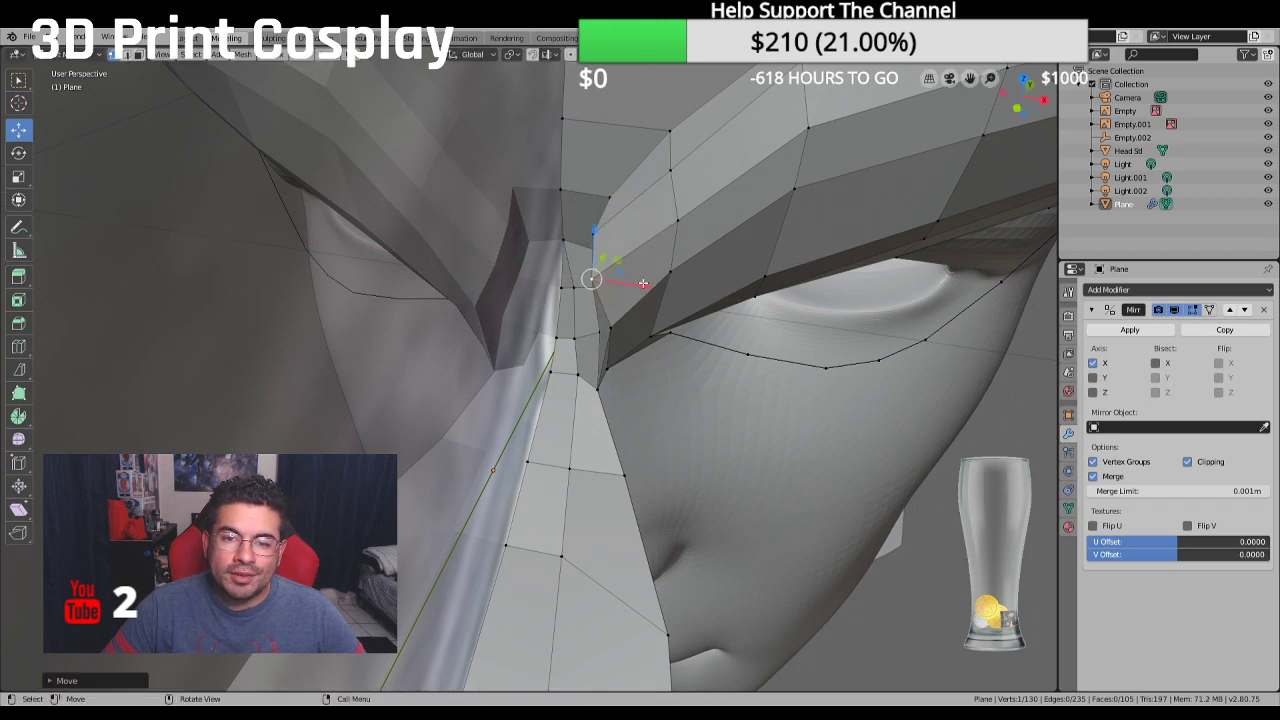
pyautogui.moveTo(650, 280); pyautogui.dragTo(657, 259, button='middle')
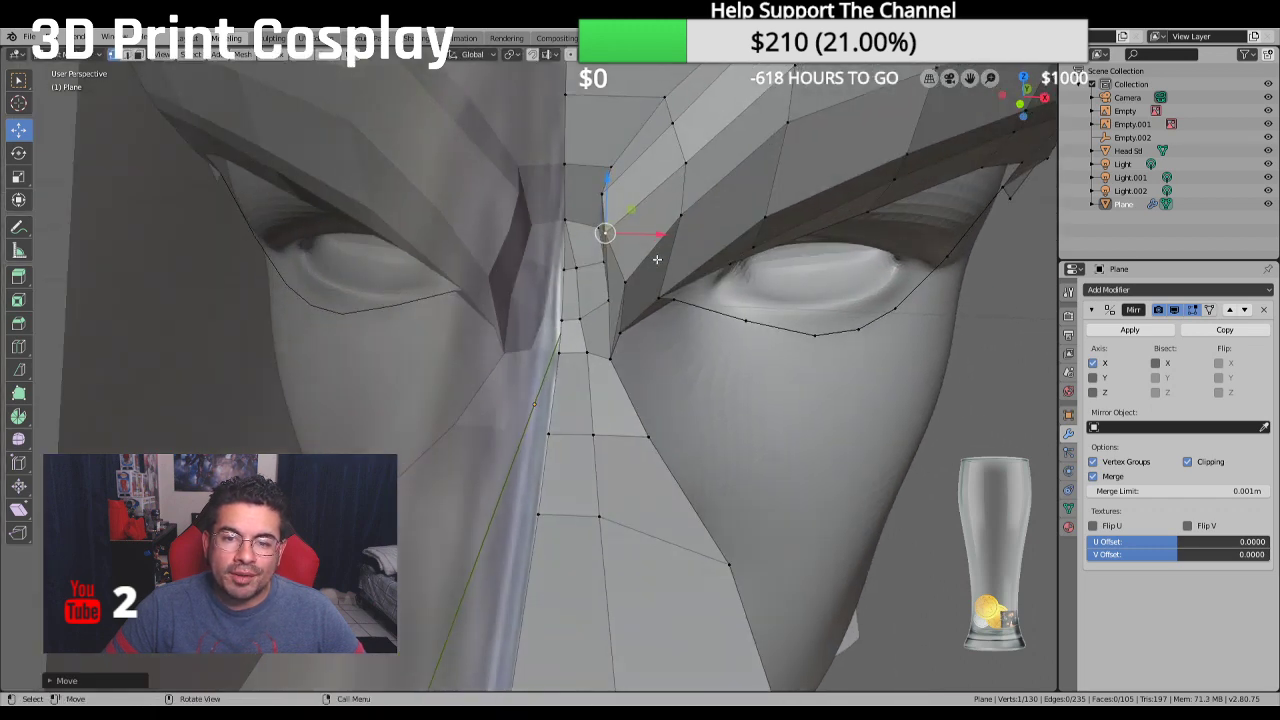
pyautogui.click(600, 263)
pyautogui.moveTo(603, 261); pyautogui.dragTo(650, 299)
pyautogui.moveTo(650, 299); pyautogui.dragTo(621, 253, button='middle')
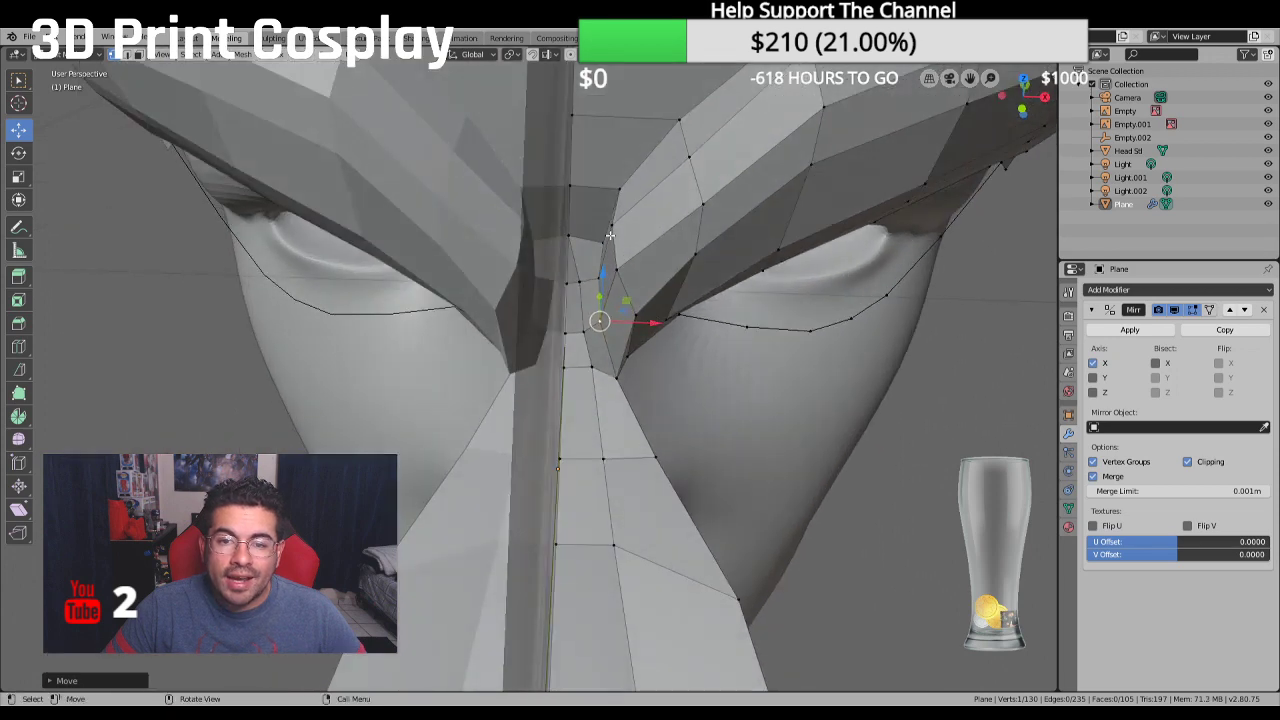
# Move two pairs of vertices along the inner brow edge beside the nose bridge inward along X
pyautogui.click(608, 230)
pyautogui.press('g')
pyautogui.press('x')
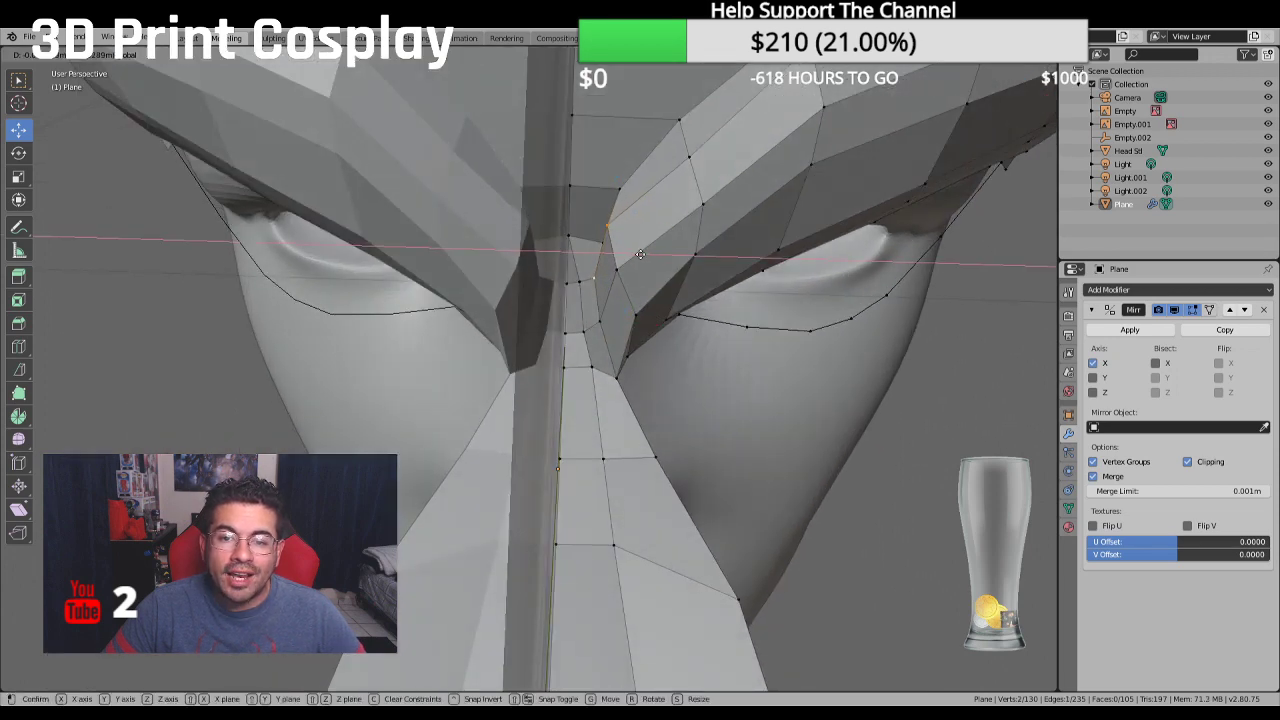
pyautogui.click(638, 268)
pyautogui.click(610, 268)
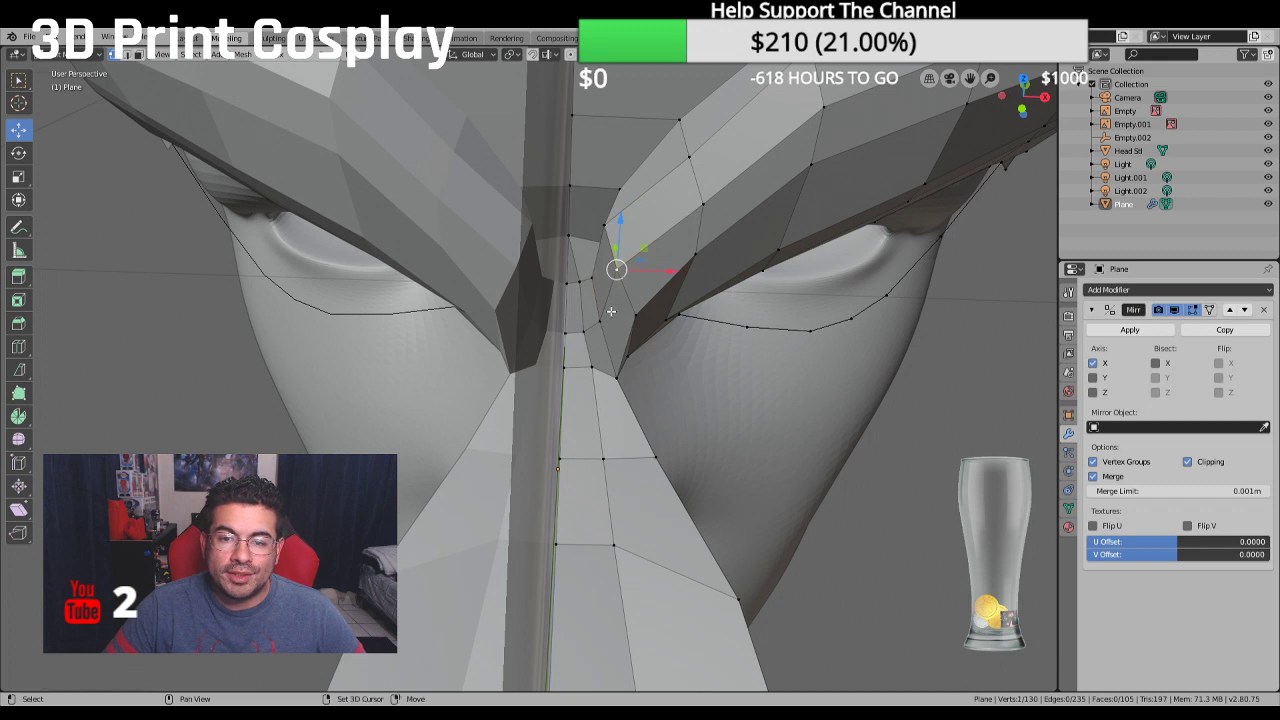
pyautogui.press('g')
pyautogui.press('x')
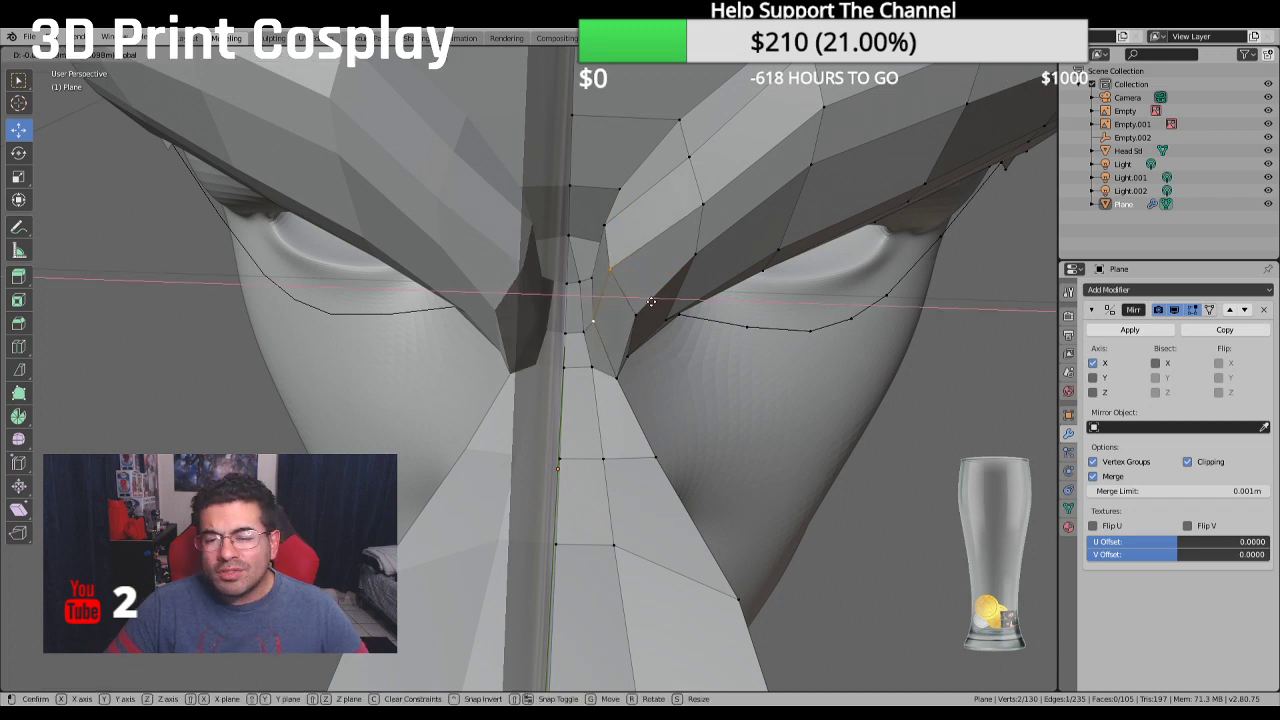
pyautogui.click(651, 302)
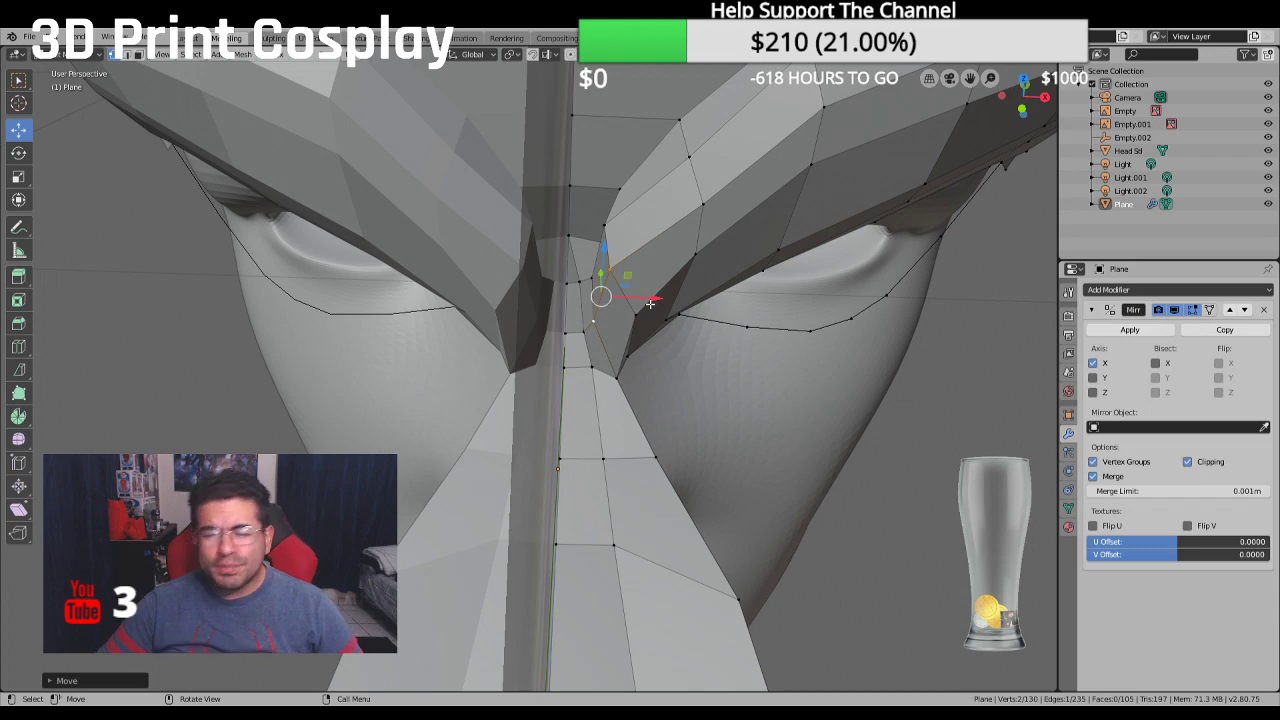
# Move the vertex pair at the very top of the nose bridge, where it meets the forehead, inward along X
pyautogui.scroll(-4, 666, 331)
pyautogui.moveTo(669, 327); pyautogui.dragTo(641, 384, button='middle')
pyautogui.click(634, 357)
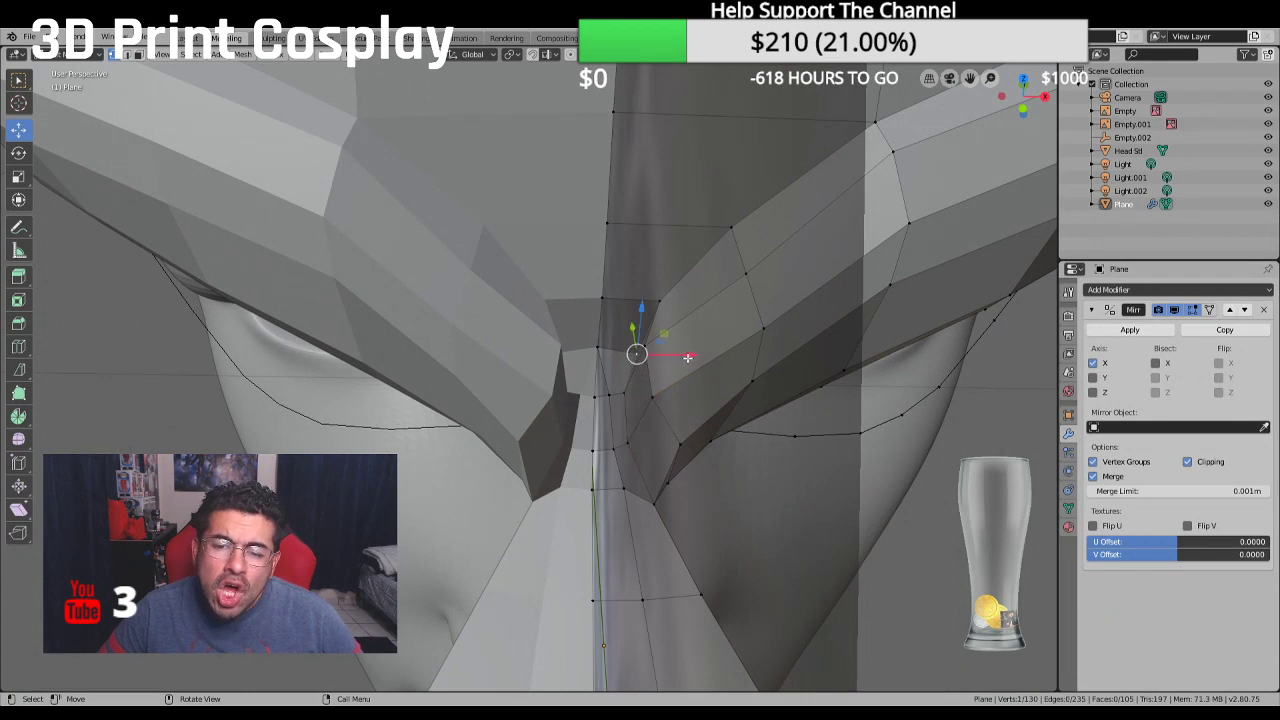
pyautogui.keyDown('shift'); pyautogui.click(668, 307); pyautogui.keyUp('shift')
pyautogui.press('g')
pyautogui.press('x')
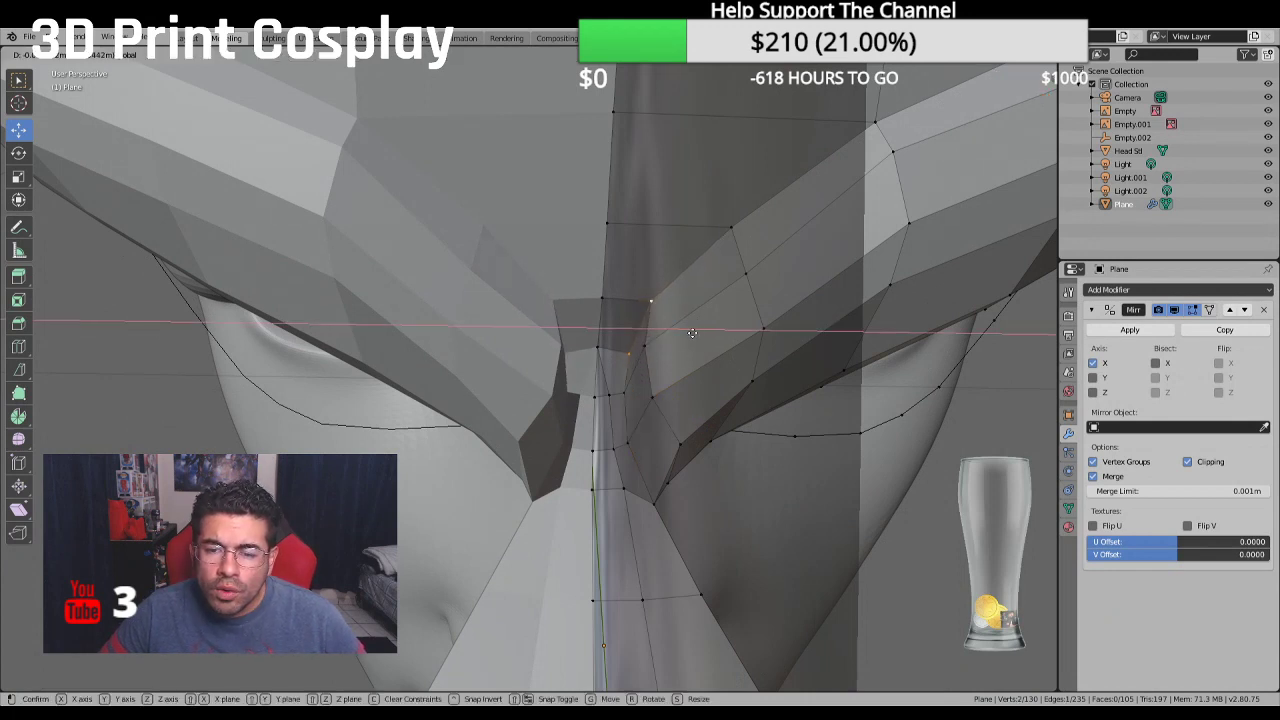
pyautogui.click(630, 370)
# Pull the inner brow vertex and the bridge vertex just below the top pair closer to the centreline along X
pyautogui.click(641, 357)
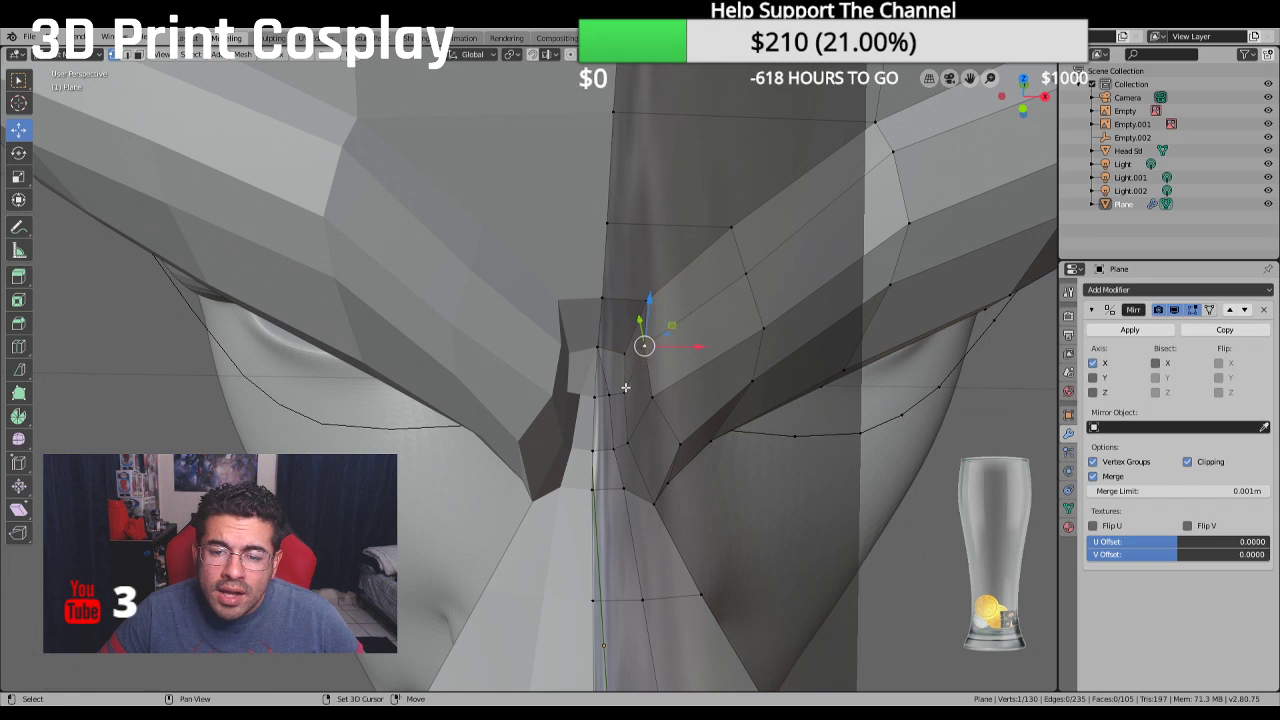
pyautogui.keyDown('shift'); pyautogui.click(628, 386); pyautogui.keyUp('shift')
pyautogui.moveTo(677, 374); pyautogui.dragTo(667, 374)
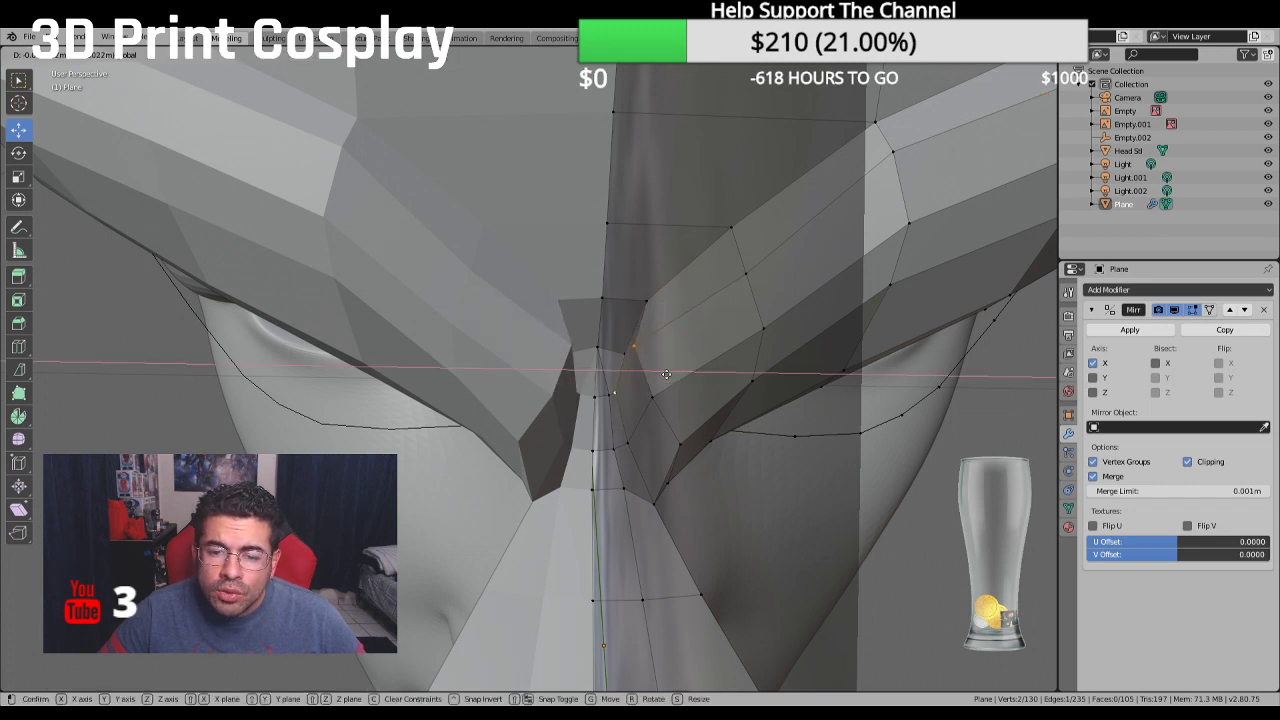
pyautogui.click(663, 374)
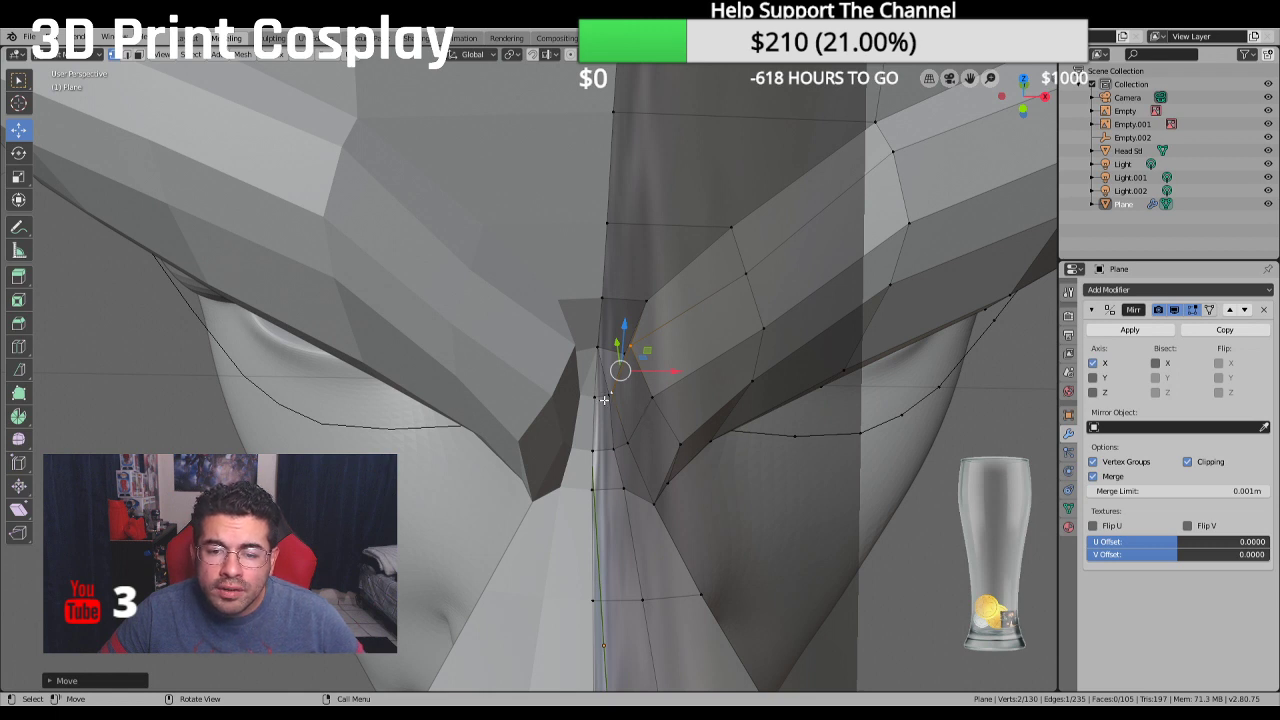
# Narrow the lower nose bridge by moving its next vertex pair and the vertex above the beak inward along X
pyautogui.click(607, 397)
pyautogui.keyDown('shift'); pyautogui.click(612, 445); pyautogui.keyUp('shift')
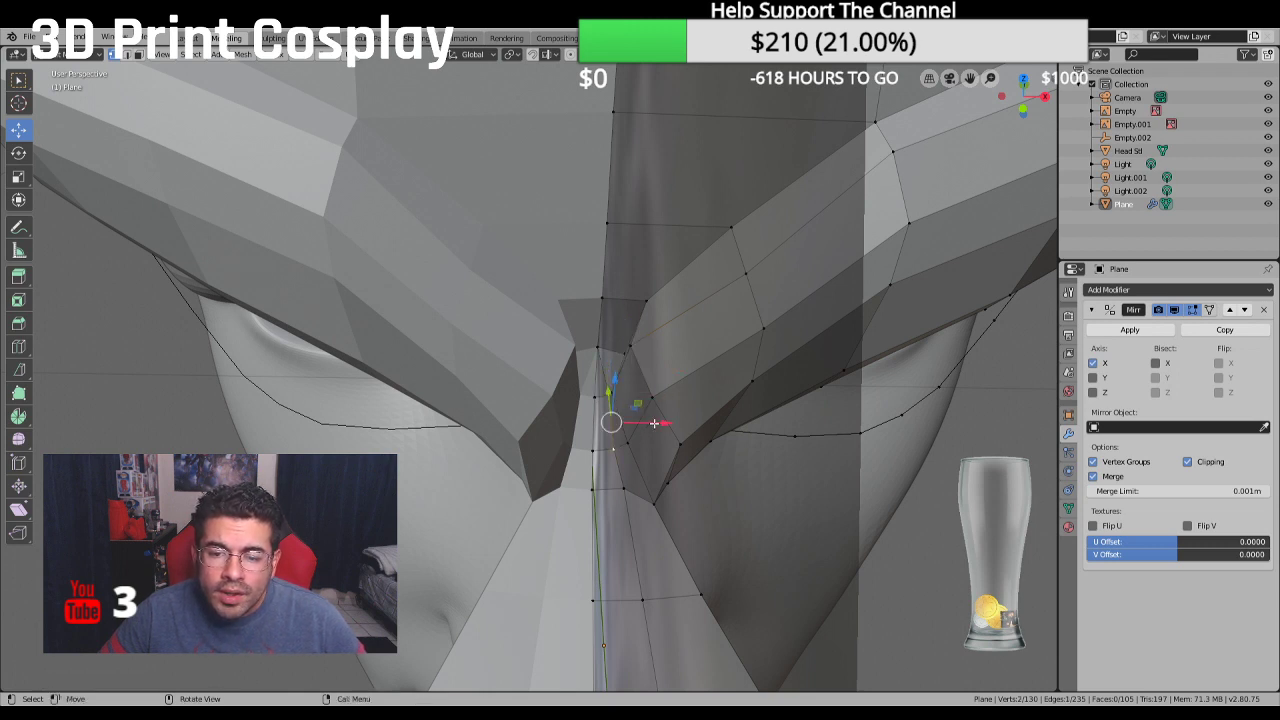
pyautogui.press('g')
pyautogui.press('x')
pyautogui.moveTo(647, 423); pyautogui.dragTo(644, 424)
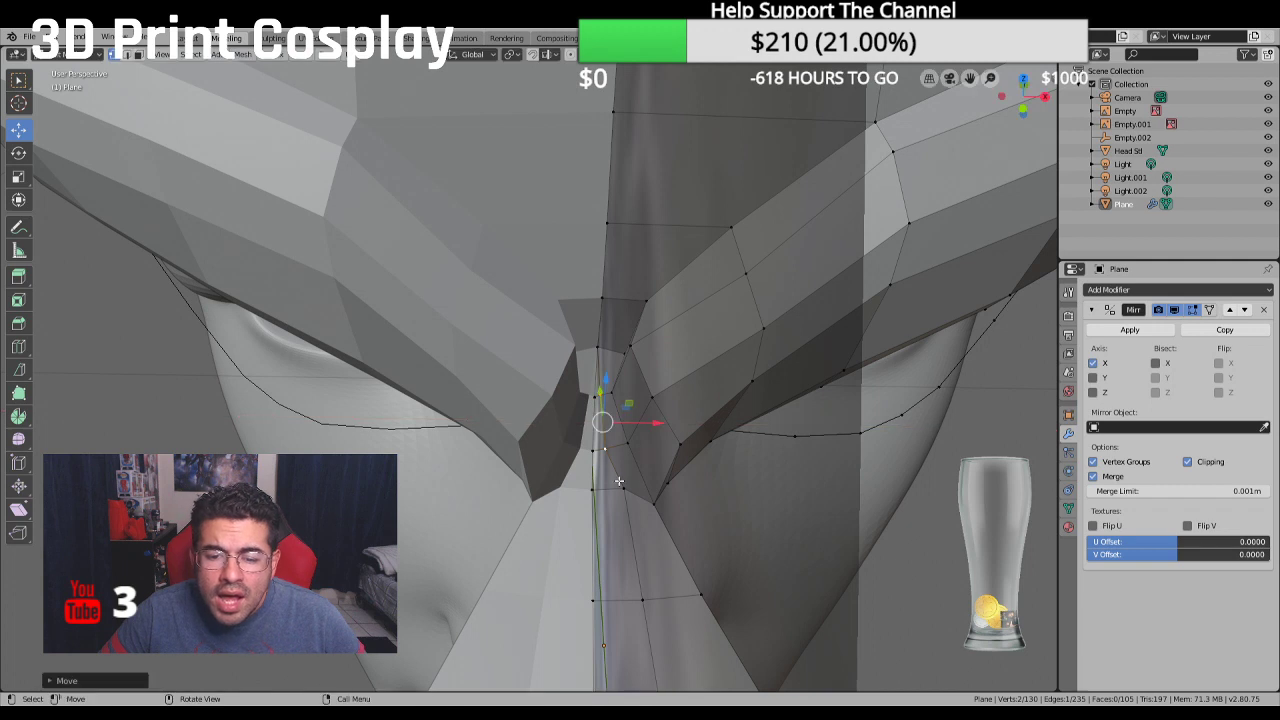
pyautogui.click(621, 485)
pyautogui.moveTo(666, 490); pyautogui.dragTo(659, 488)
pyautogui.click(657, 488)
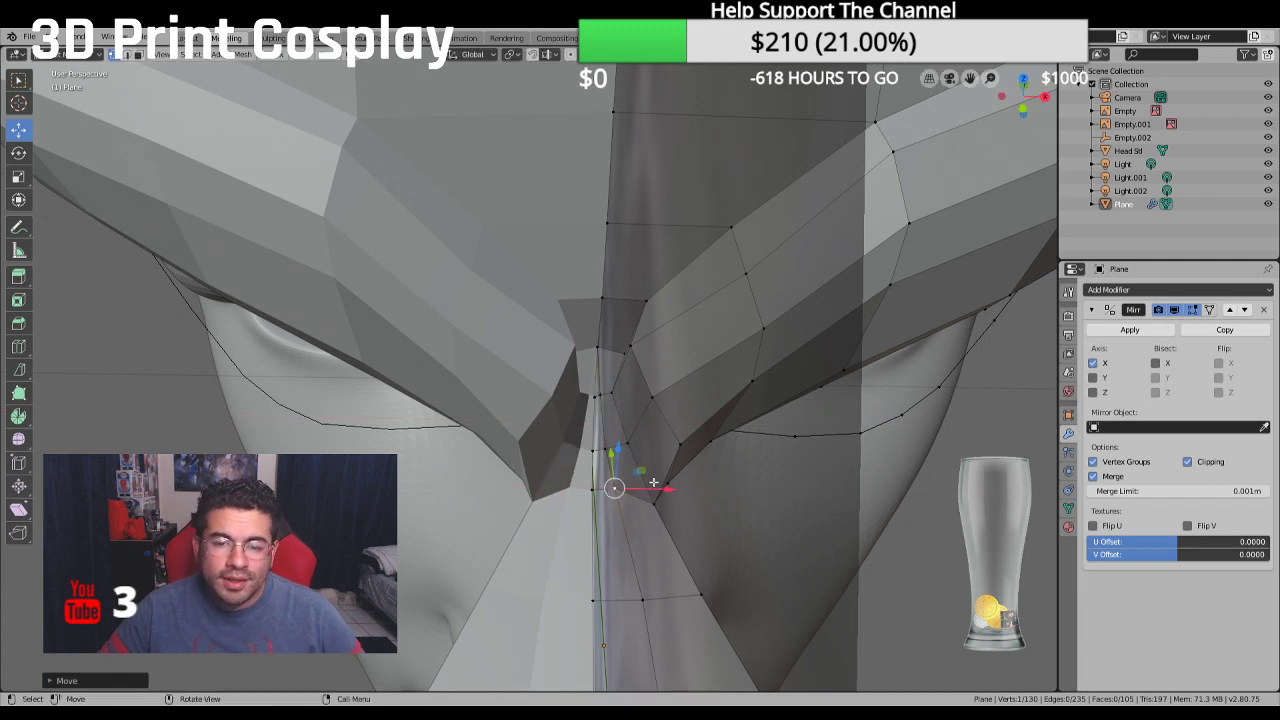
# Pull the top nose bridge vertex pair further inward along X to line up with the narrowed bridge below
pyautogui.click(620, 346)
pyautogui.keyDown('shift'); pyautogui.click(645, 300); pyautogui.keyUp('shift')
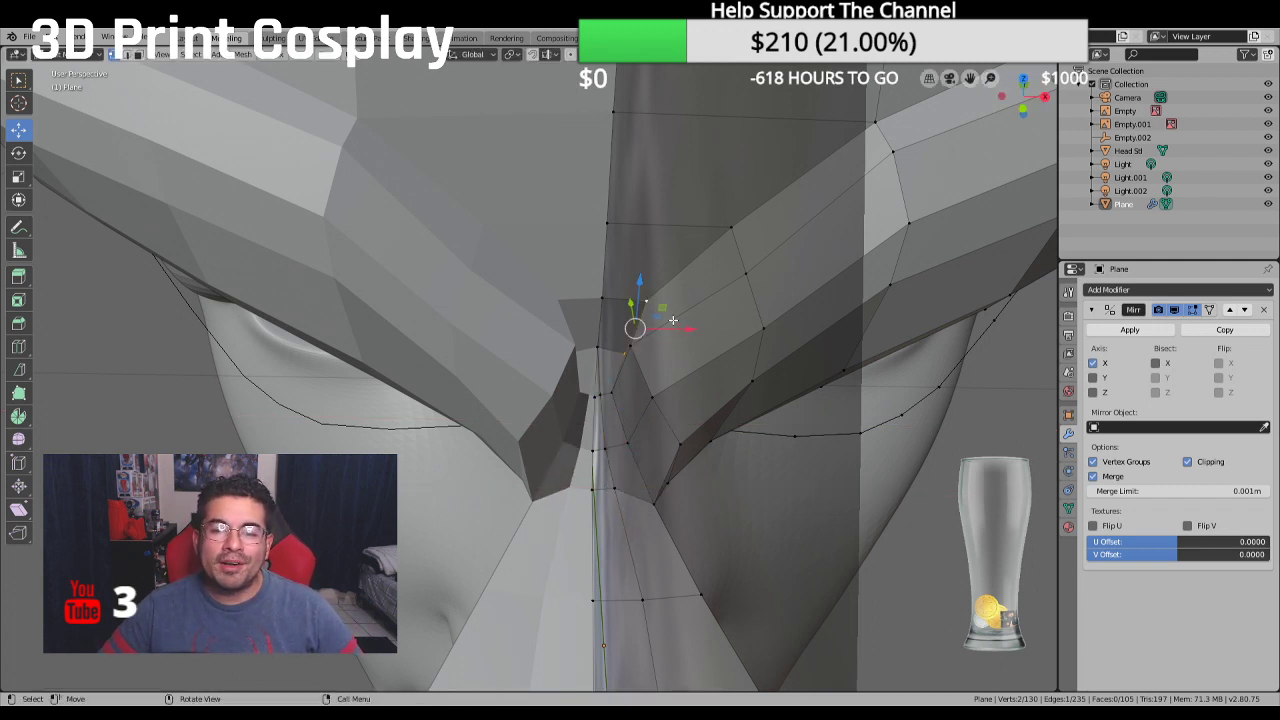
pyautogui.press('g')
pyautogui.press('x')
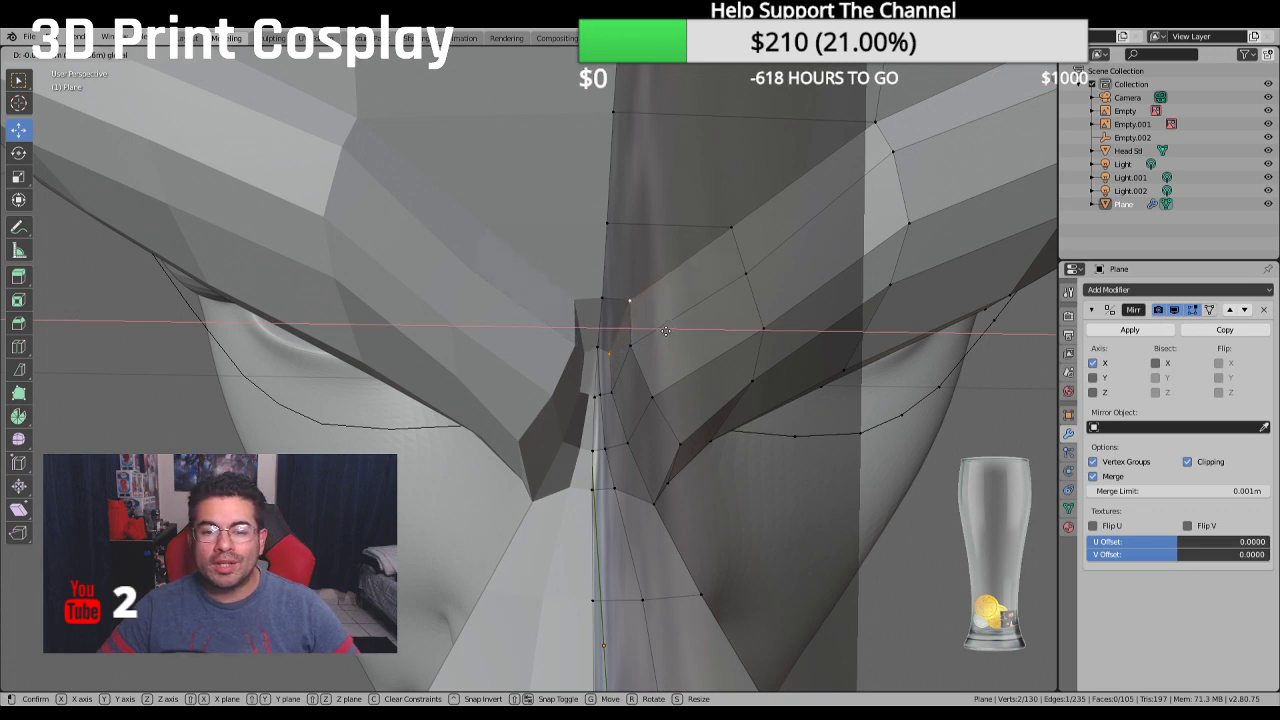
pyautogui.click(671, 330)
pyautogui.moveTo(671, 330); pyautogui.dragTo(764, 322, button='middle')
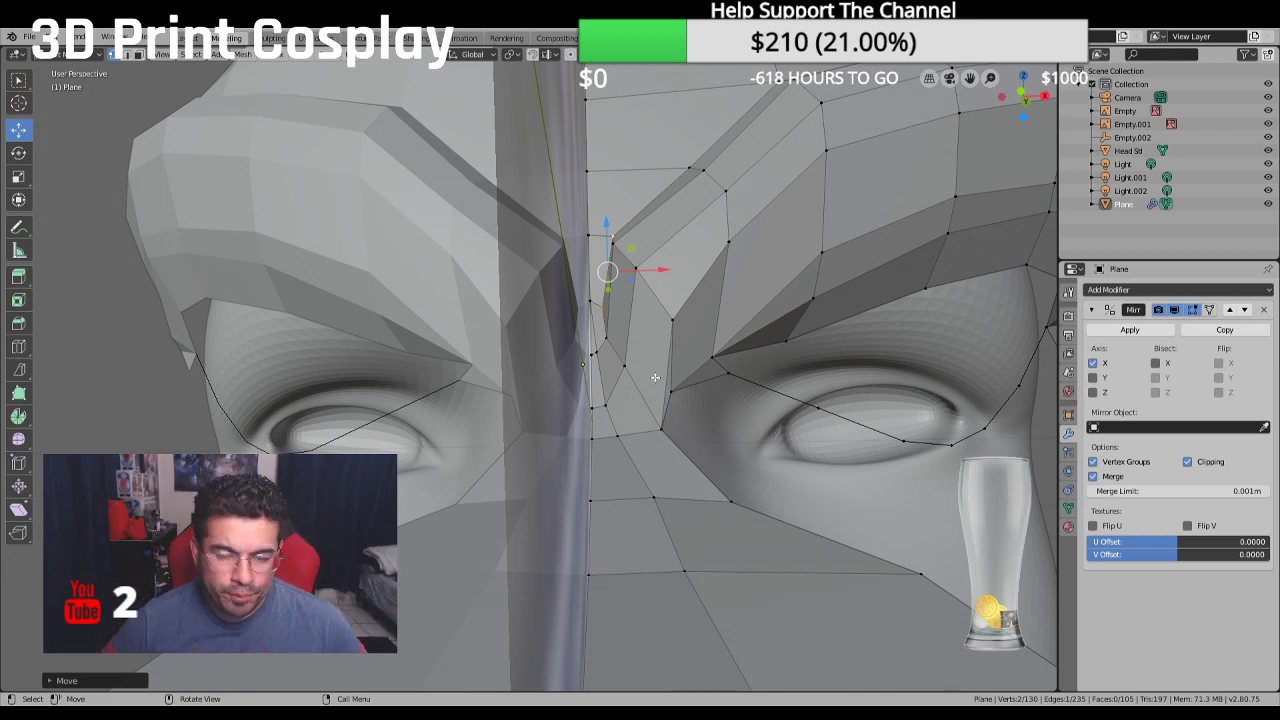
# Extrude the edge chain under the eye opening, from inner to outer corner, downward to form a first strip of faces below the eye
pyautogui.moveTo(655, 377); pyautogui.dragTo(541, 412, button='middle')
pyautogui.scroll(-1, 541, 413)
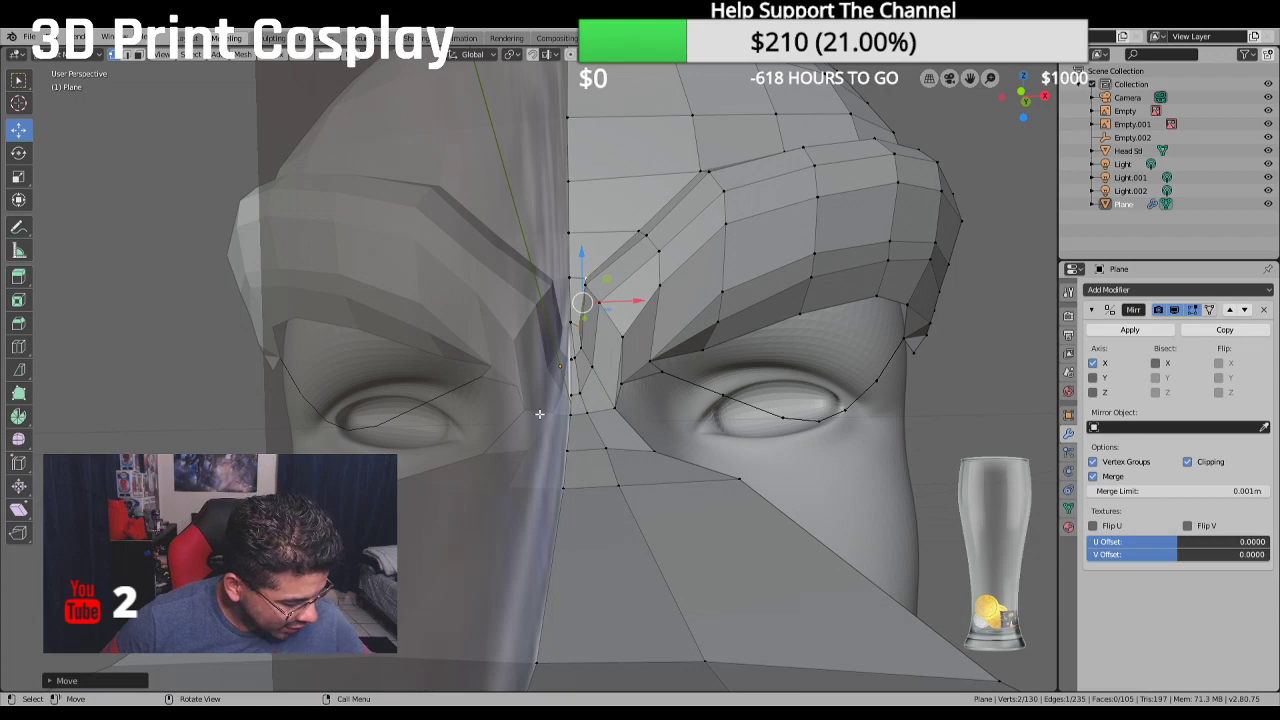
pyautogui.moveTo(539, 413); pyautogui.dragTo(590, 533, button='middle')
pyautogui.moveTo(588, 477); pyautogui.dragTo(671, 422, button='middle')
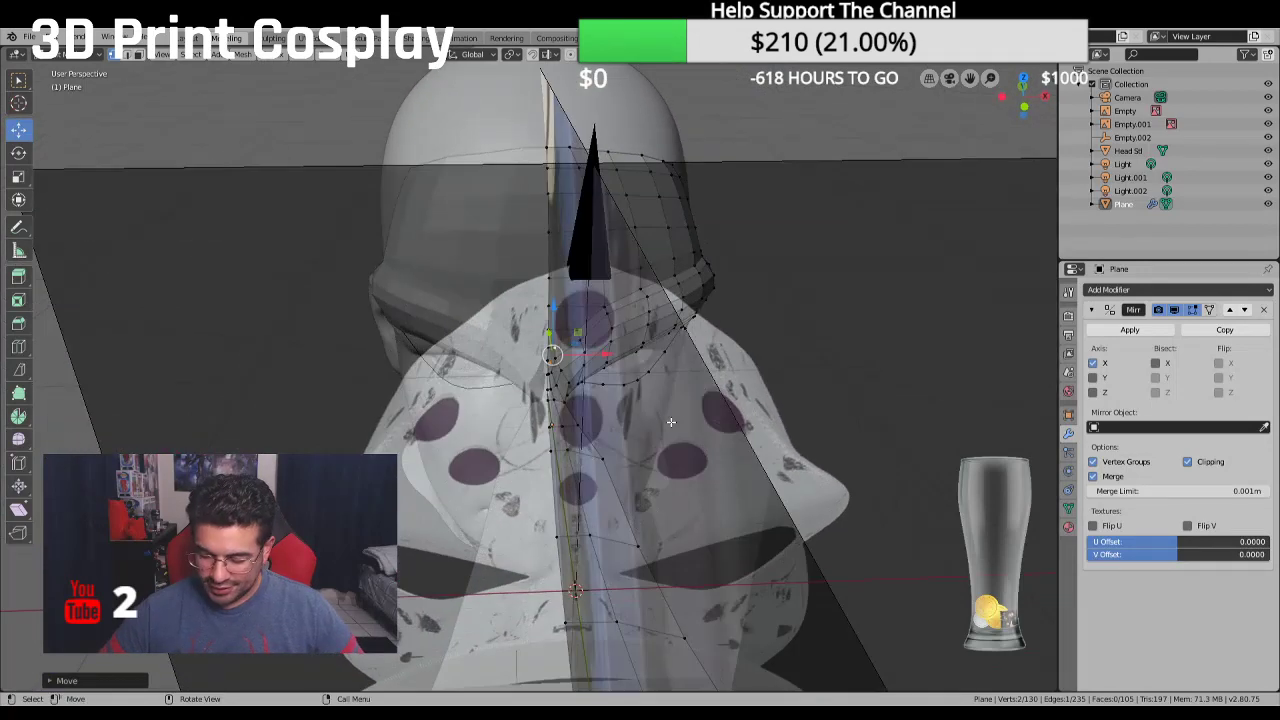
pyautogui.press('KP_1')
pyautogui.scroll(6, 671, 422)
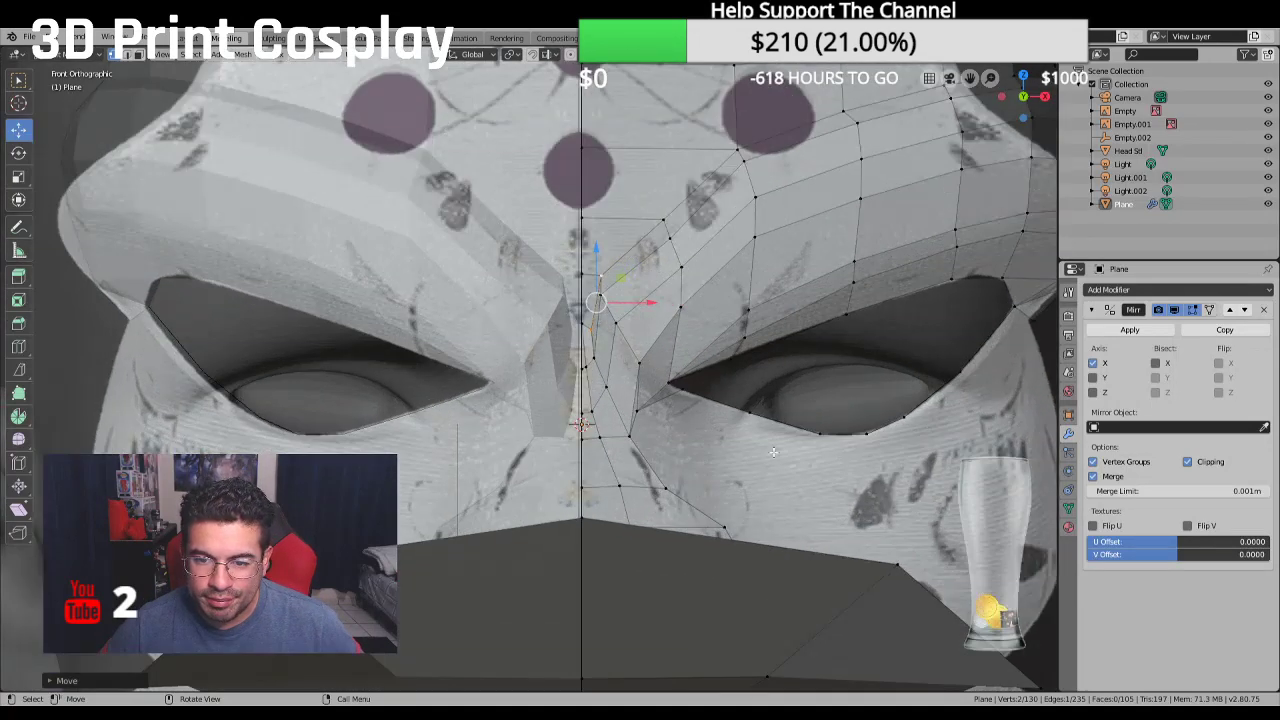
pyautogui.scroll(-1, 633, 378)
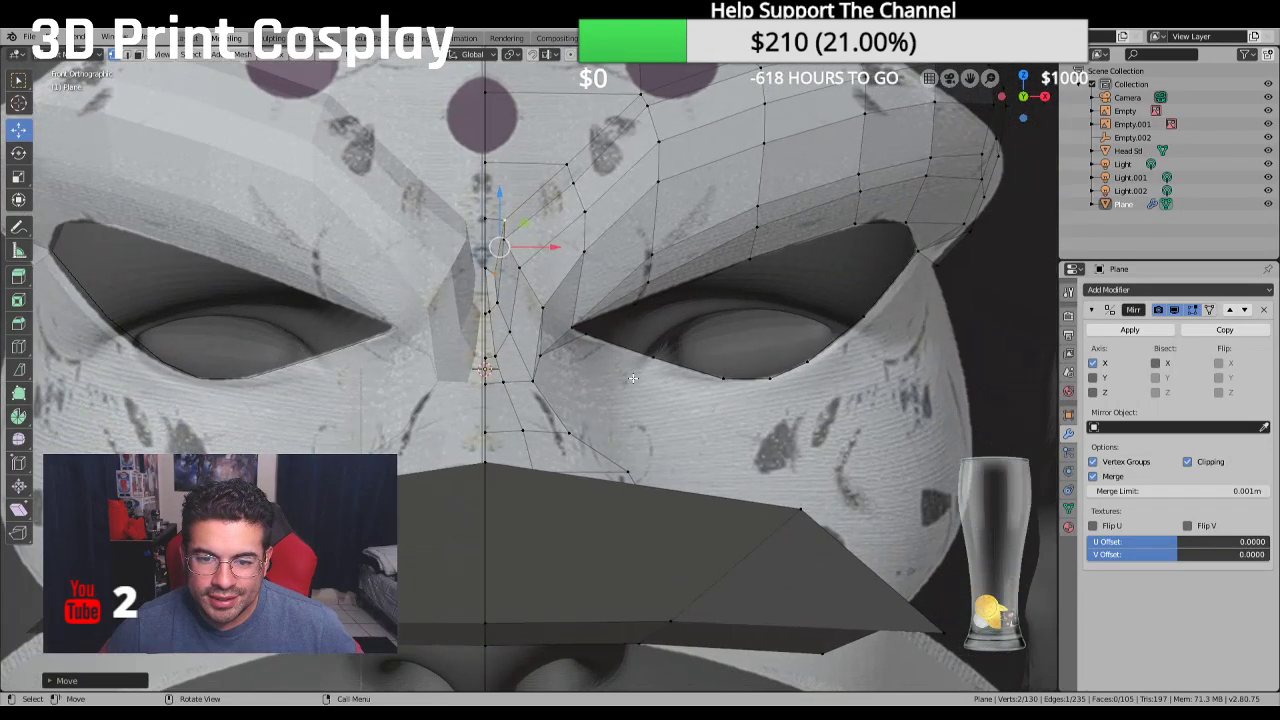
pyautogui.click(589, 336)
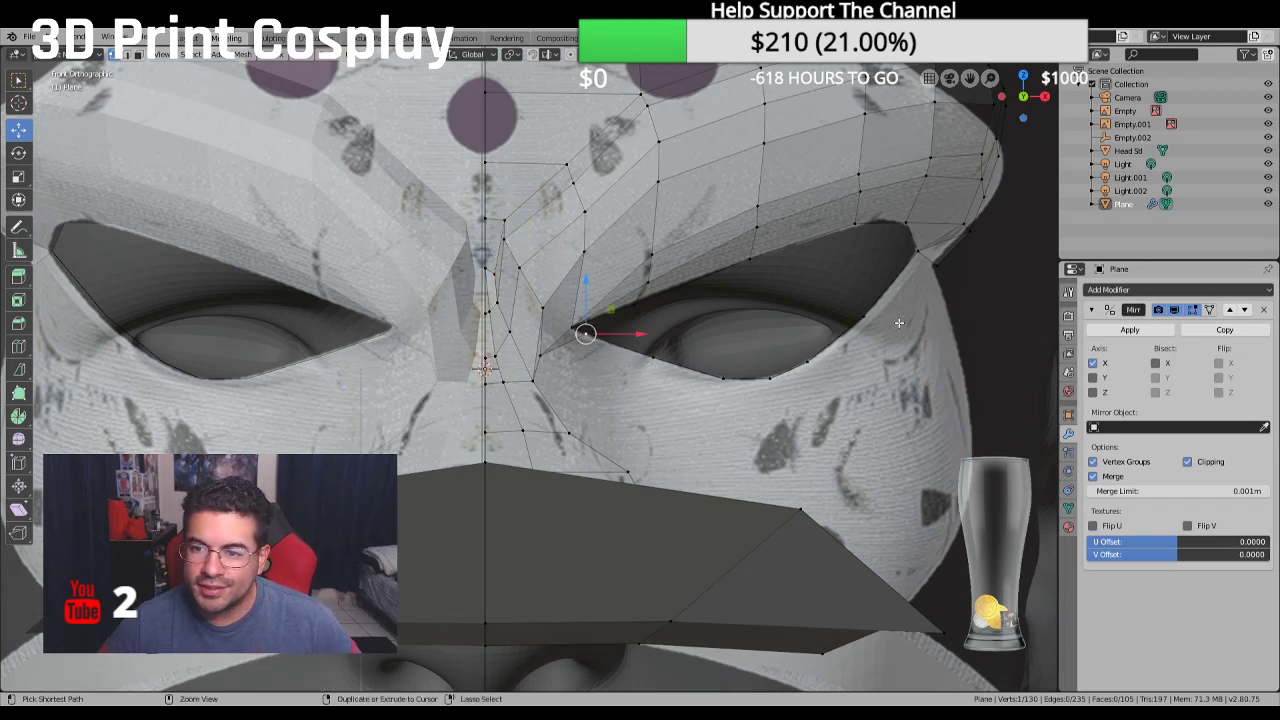
pyautogui.keyDown('ctrl'); pyautogui.click(864, 318); pyautogui.keyUp('ctrl')
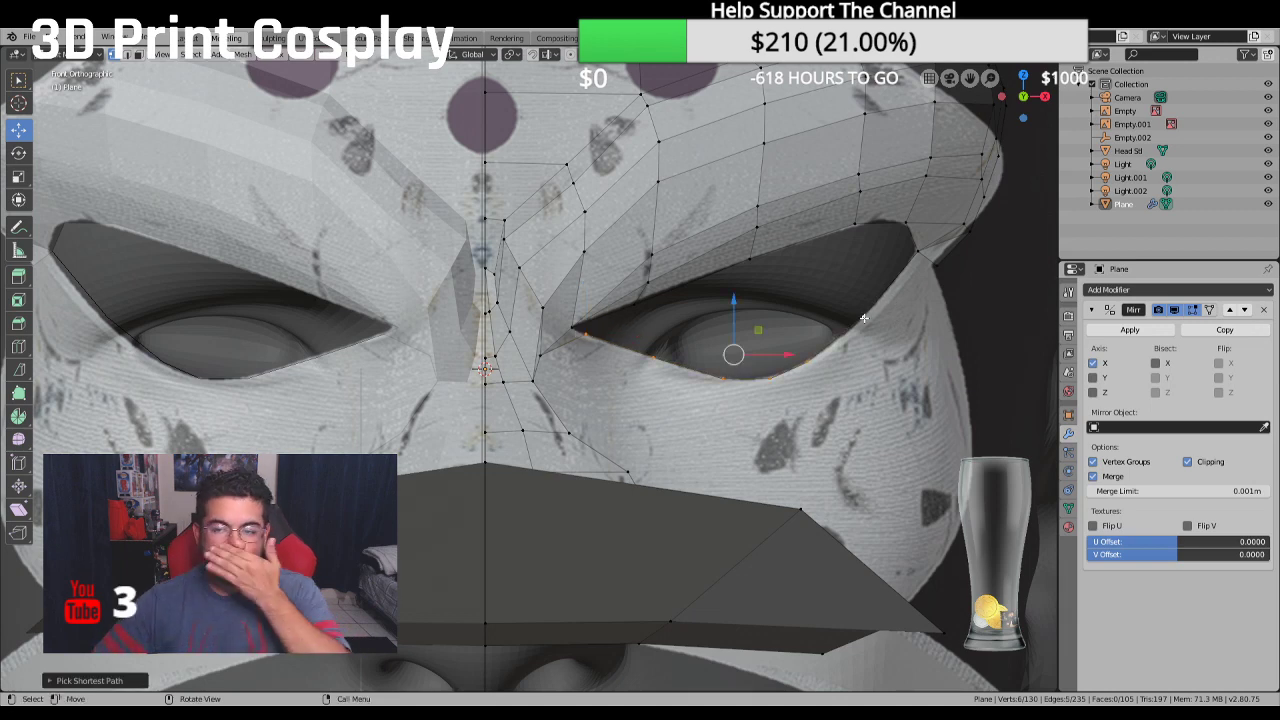
pyautogui.keyDown('ctrl'); pyautogui.click(917, 257); pyautogui.keyUp('ctrl')
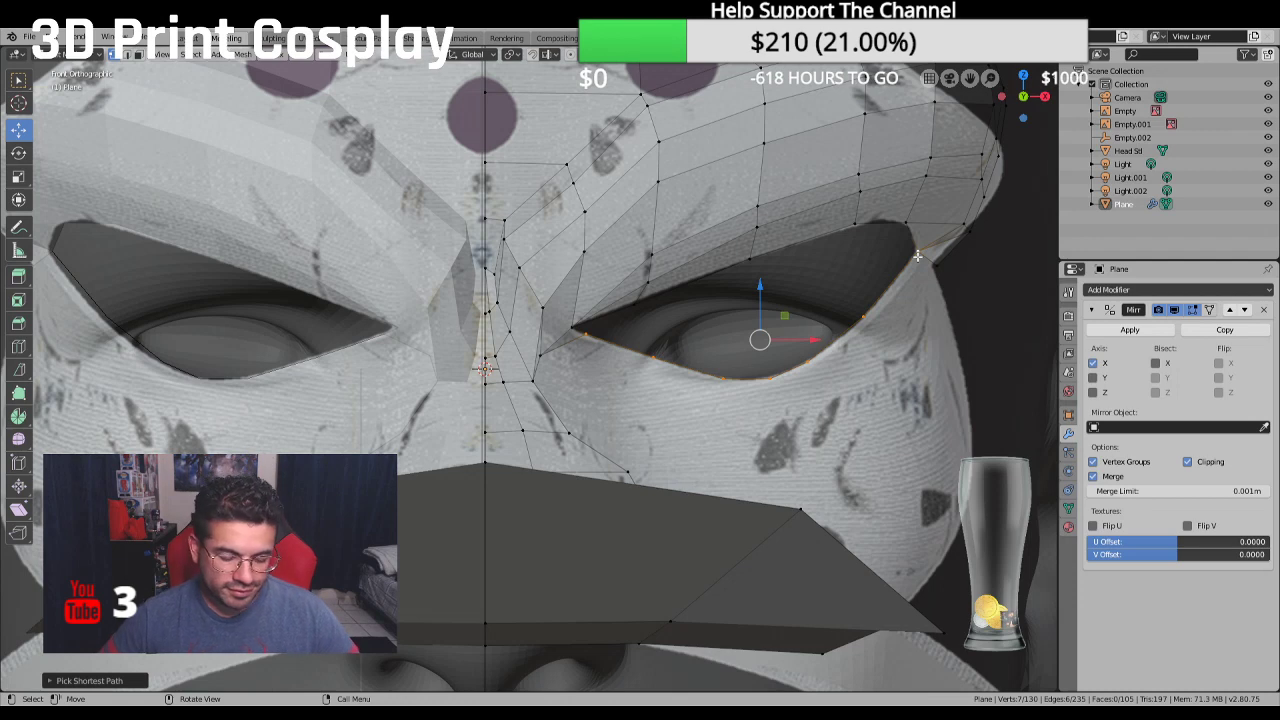
pyautogui.press('g')
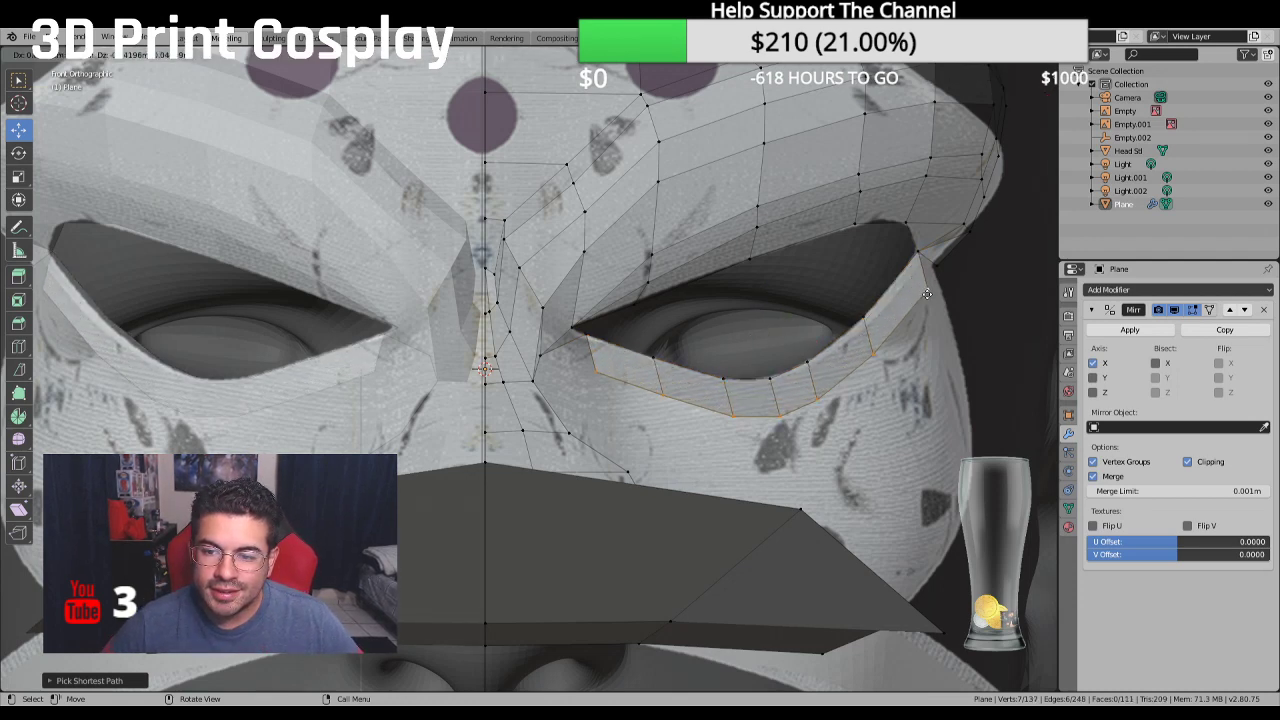
pyautogui.click(926, 300)
# Extrude a second row of faces from the strip's lower edge down toward the cheek and shift the new edge inward along X
pyautogui.moveTo(926, 318); pyautogui.dragTo(720, 363, button='middle')
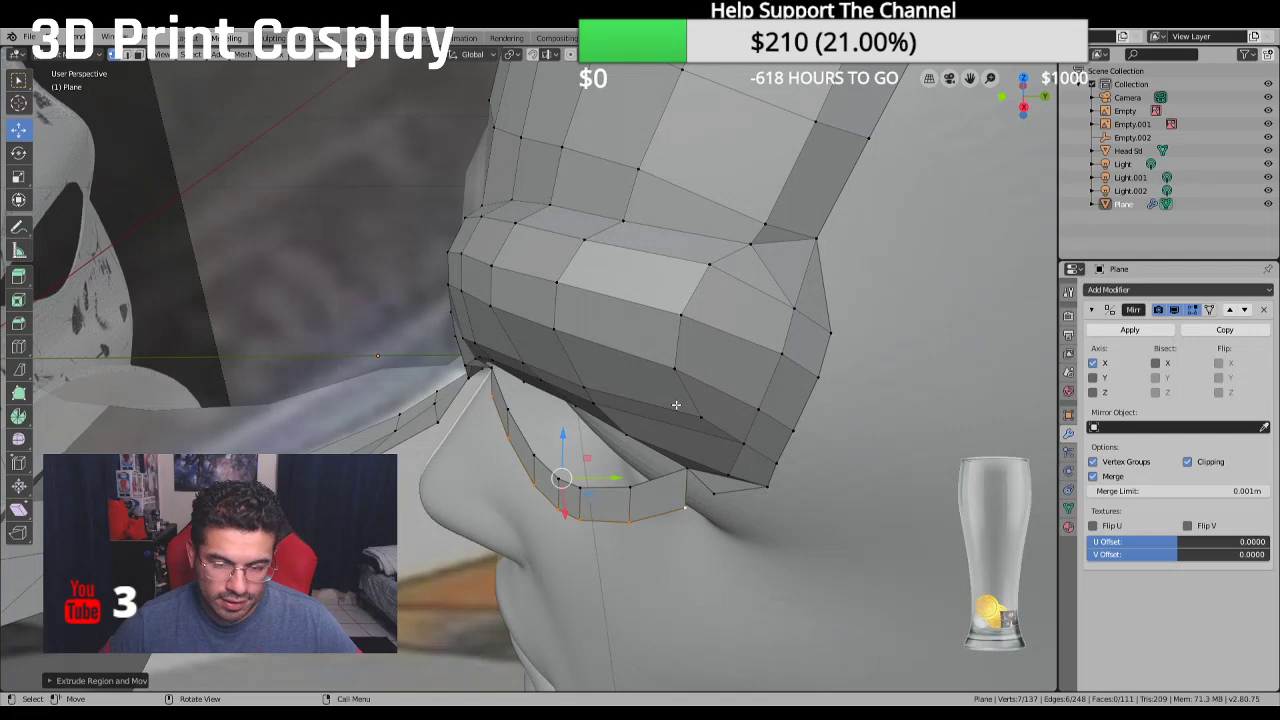
pyautogui.press('e')
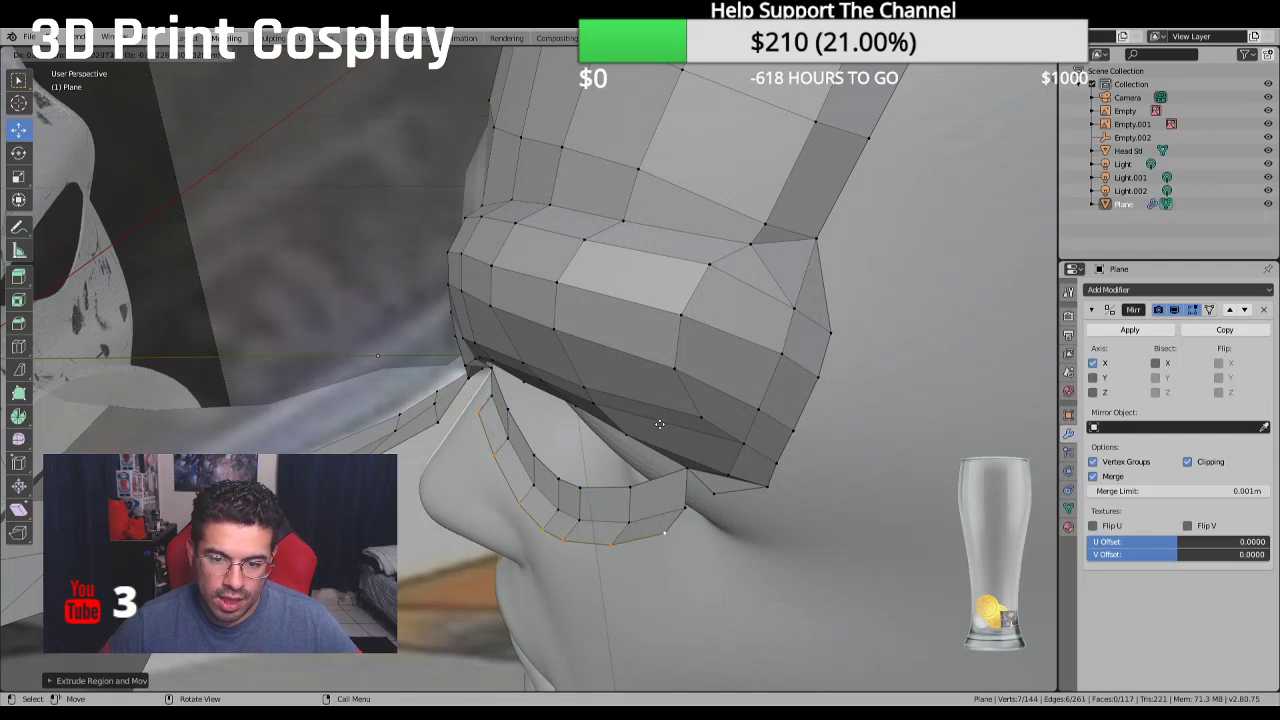
pyautogui.click(659, 424)
pyautogui.moveTo(660, 424); pyautogui.dragTo(770, 417, button='middle')
pyautogui.press('g')
pyautogui.press('x')
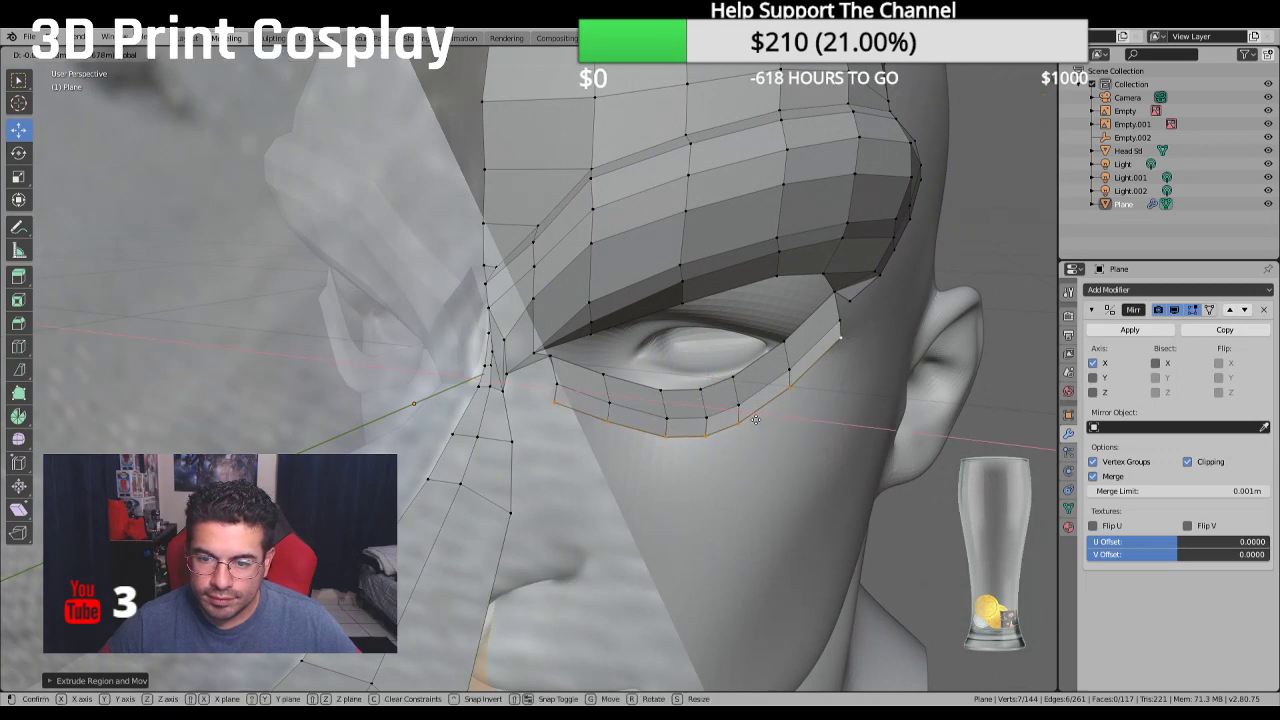
pyautogui.click(755, 420)
# Extrude a third row of faces from the lower edge of the strip beneath the eye
pyautogui.moveTo(755, 420); pyautogui.dragTo(616, 464, button='middle')
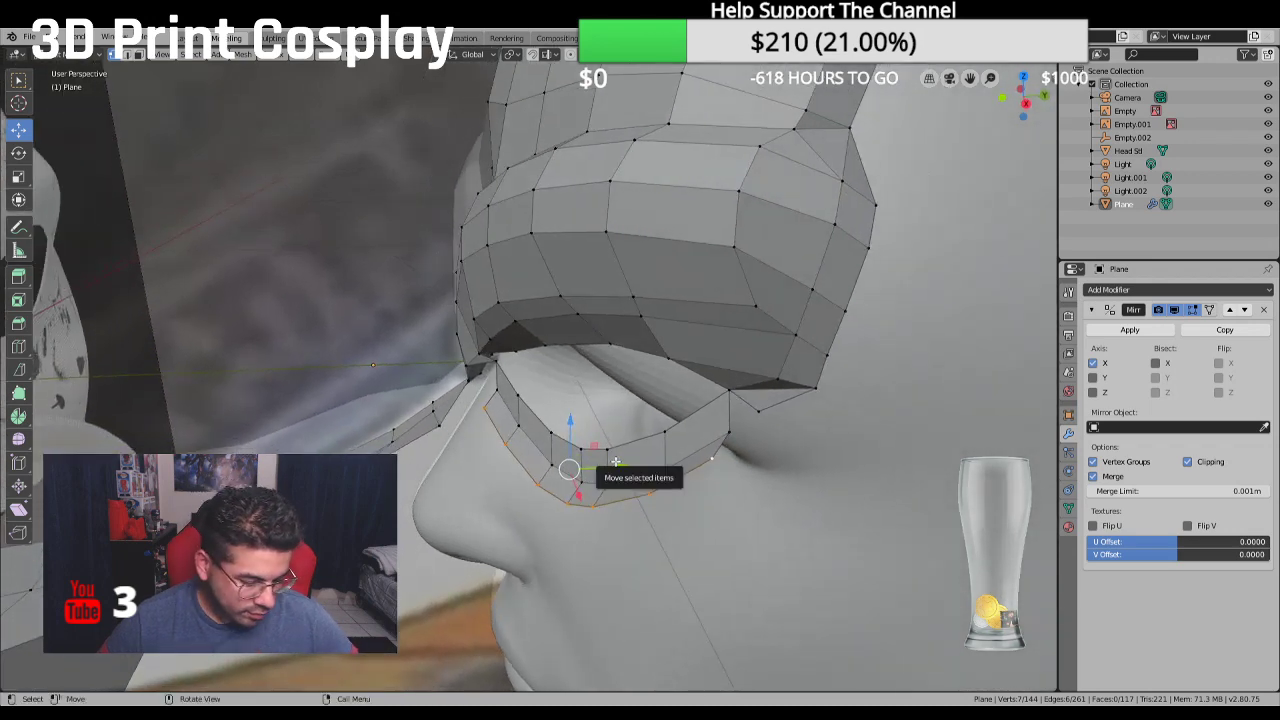
pyautogui.moveTo(616, 462); pyautogui.dragTo(603, 473)
pyautogui.click(604, 475)
pyautogui.moveTo(606, 477); pyautogui.dragTo(931, 434, button='middle')
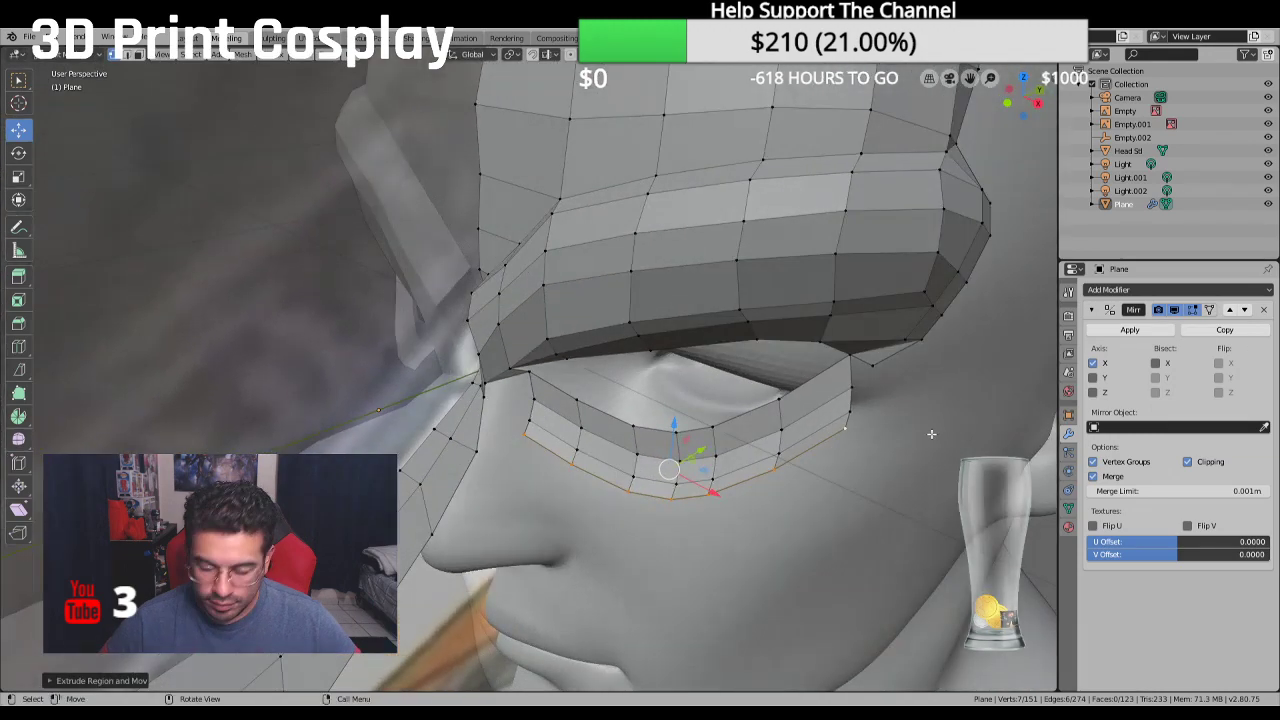
# In the front view, select the upper vertex at the inner end of the strip below the eye
pyautogui.press('KP_1')
pyautogui.press('KP_1')
pyautogui.scroll(2, 931, 435)
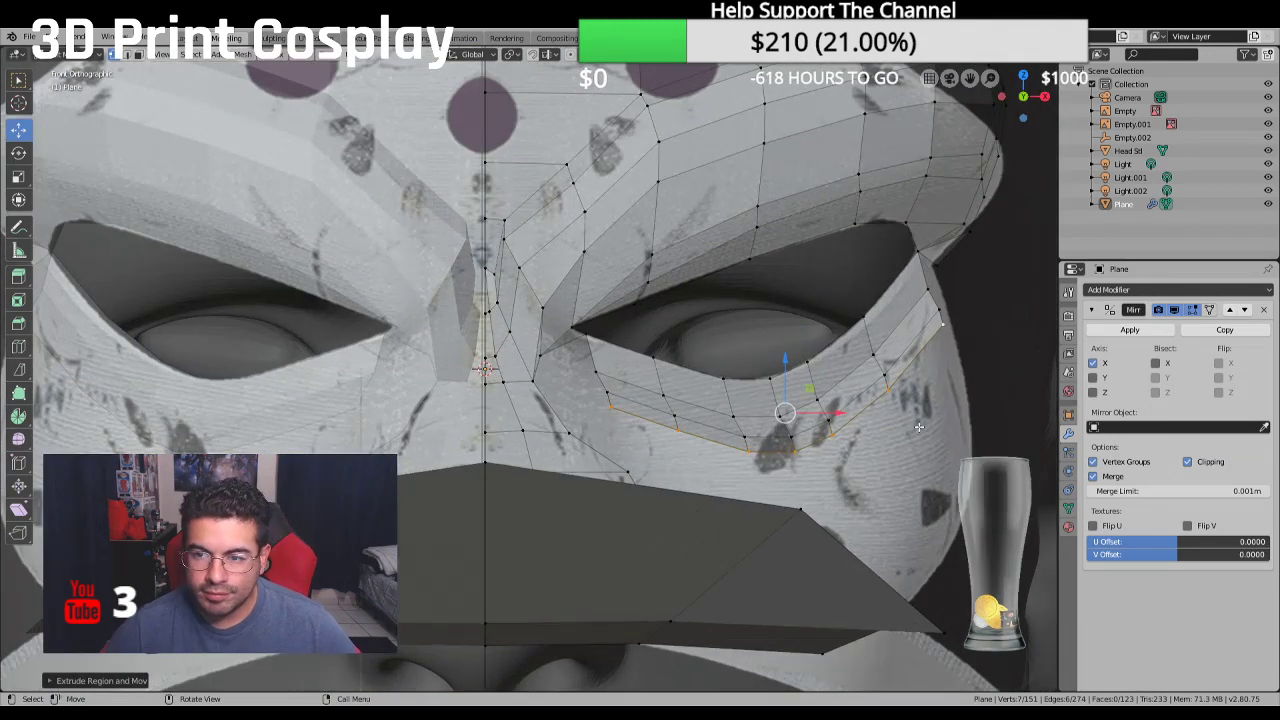
pyautogui.keyDown('shift'); pyautogui.moveTo(918, 427); pyautogui.dragTo(751, 457, button='middle'); pyautogui.keyUp('shift')
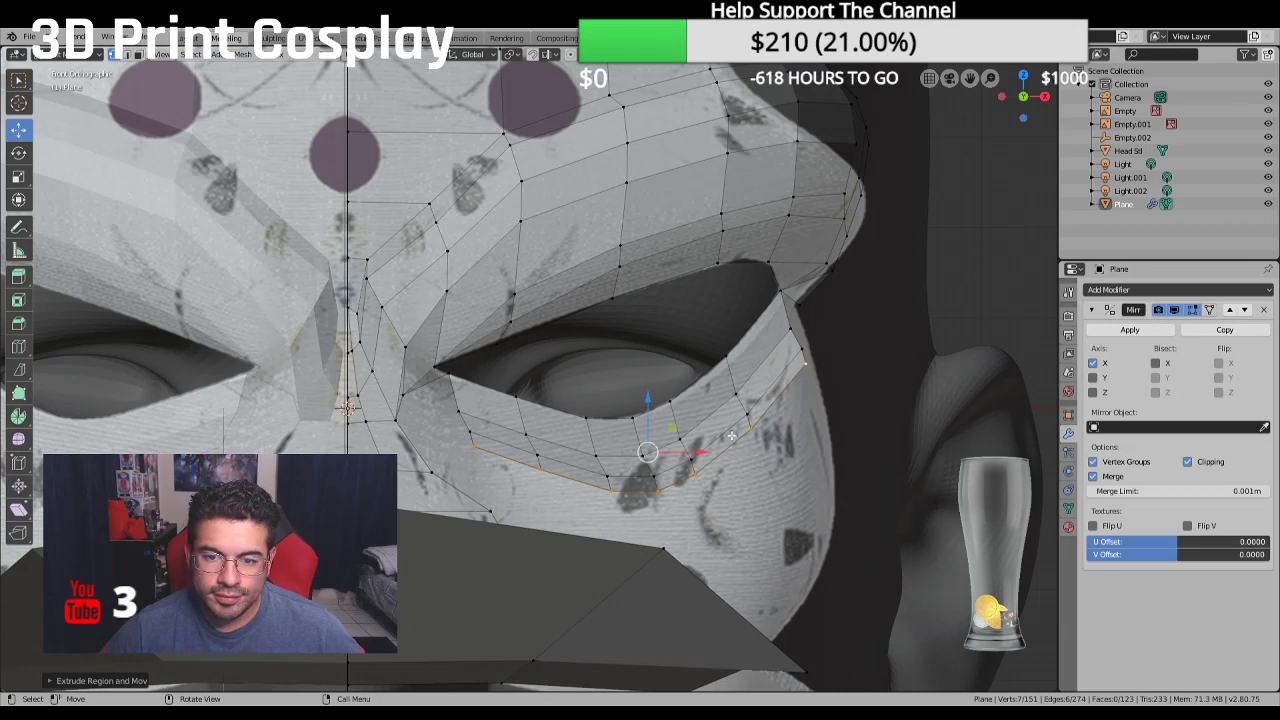
pyautogui.keyDown('alt'); pyautogui.click(640, 416); pyautogui.keyUp('alt')
pyautogui.moveTo(633, 376); pyautogui.dragTo(633, 373)
pyautogui.scroll(1, 474, 405)
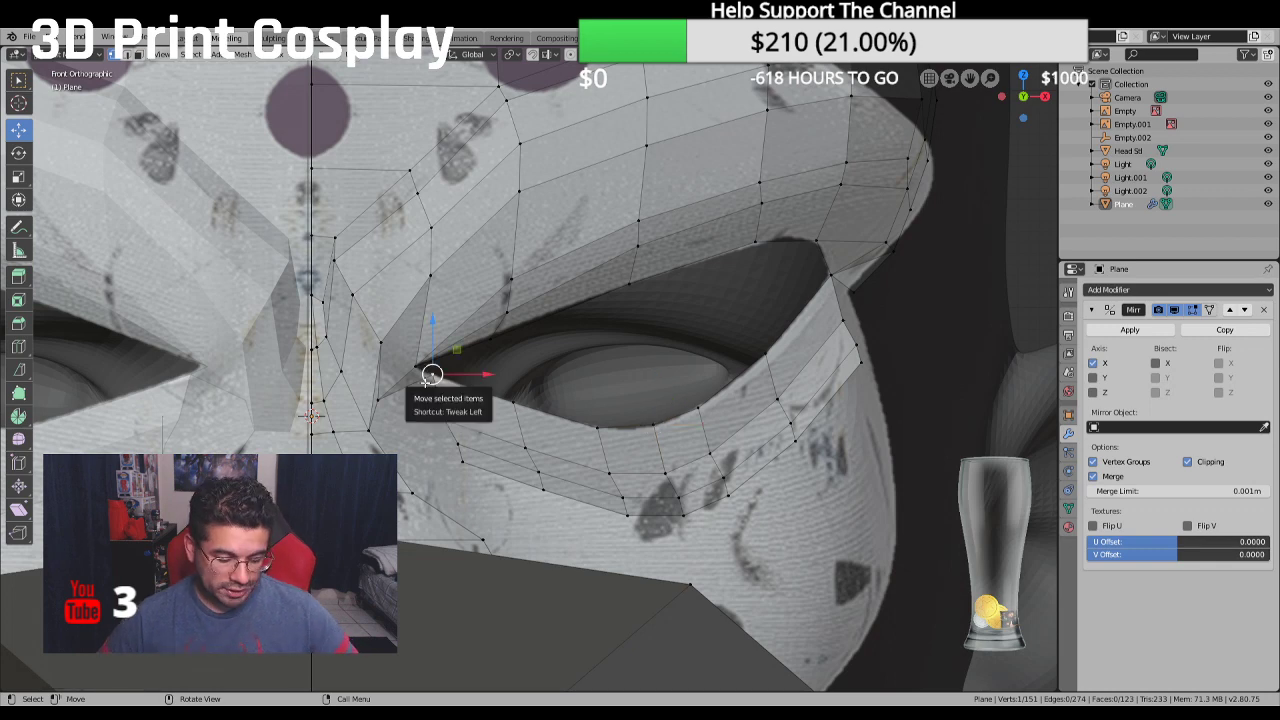
pyautogui.press('s')
pyautogui.click(417, 407)
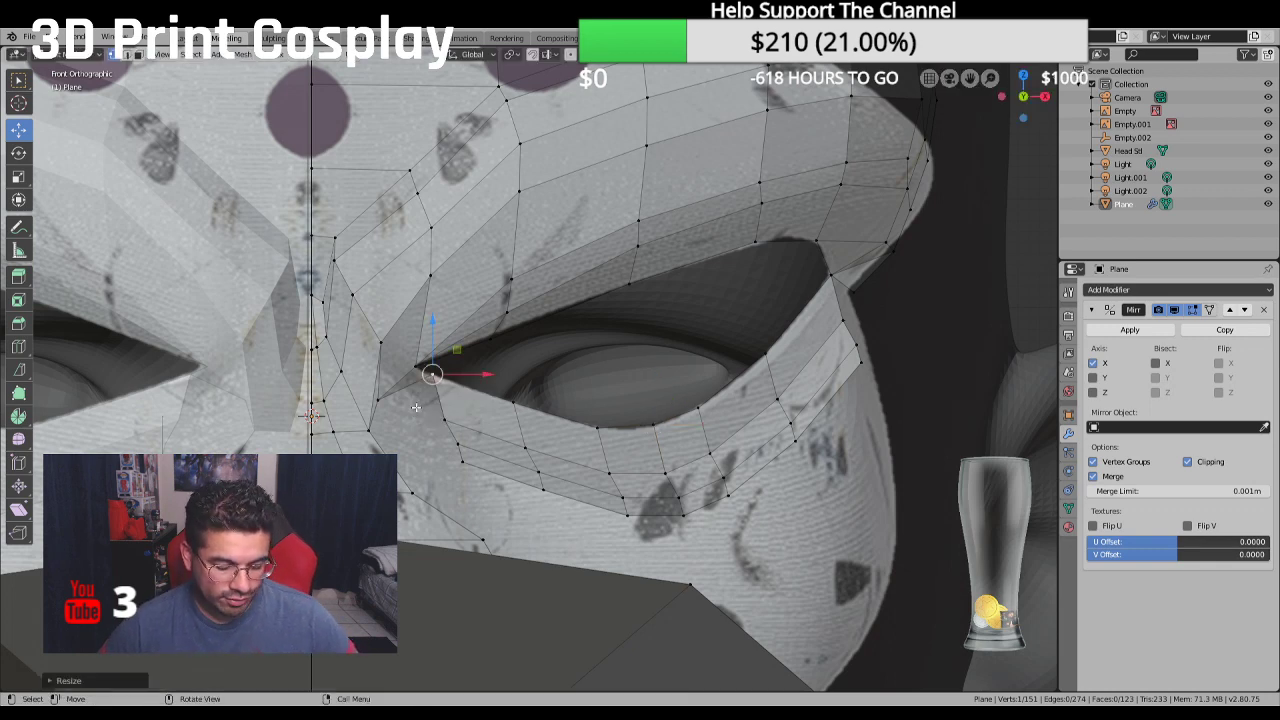
pyautogui.hotkey('ctrl', 'z')
# Extrude the inner eye corner vertex down toward the nose and fill a triangle between it, the corner and the adjacent nose bridge vertex
pyautogui.press('e')
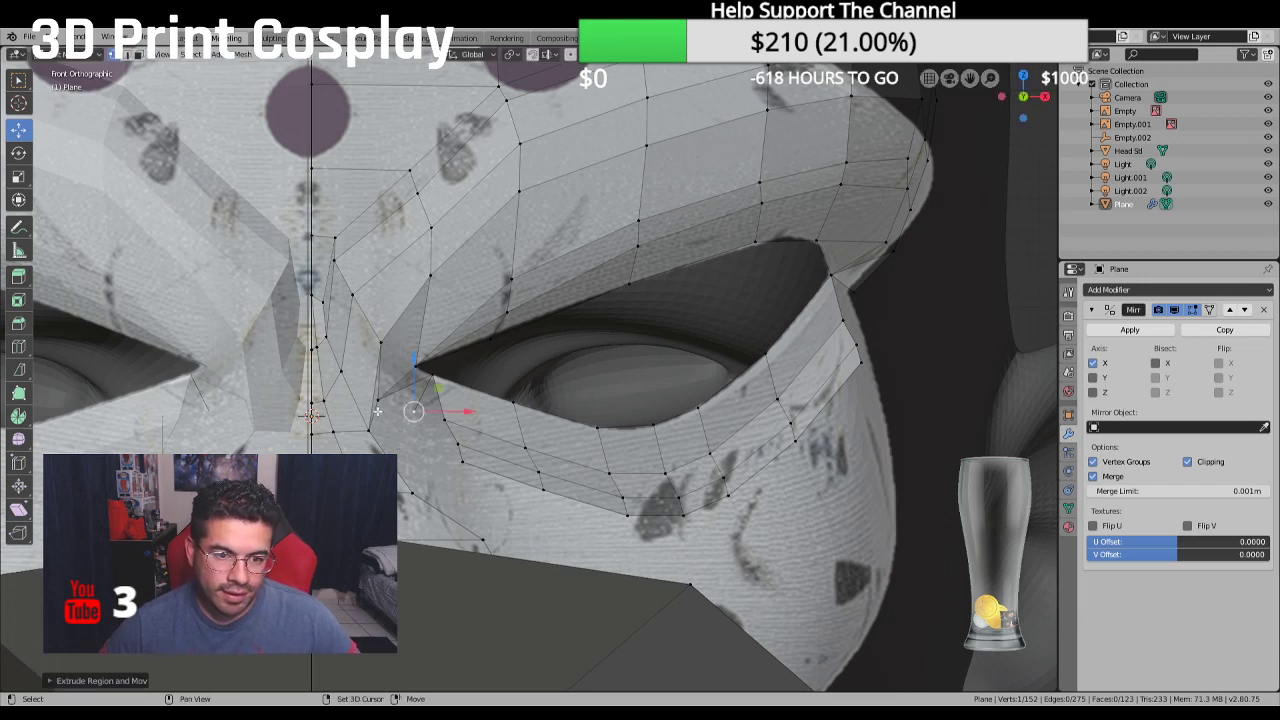
pyautogui.keyDown('shift'); pyautogui.click(385, 403); pyautogui.keyUp('shift')
pyautogui.press('f')
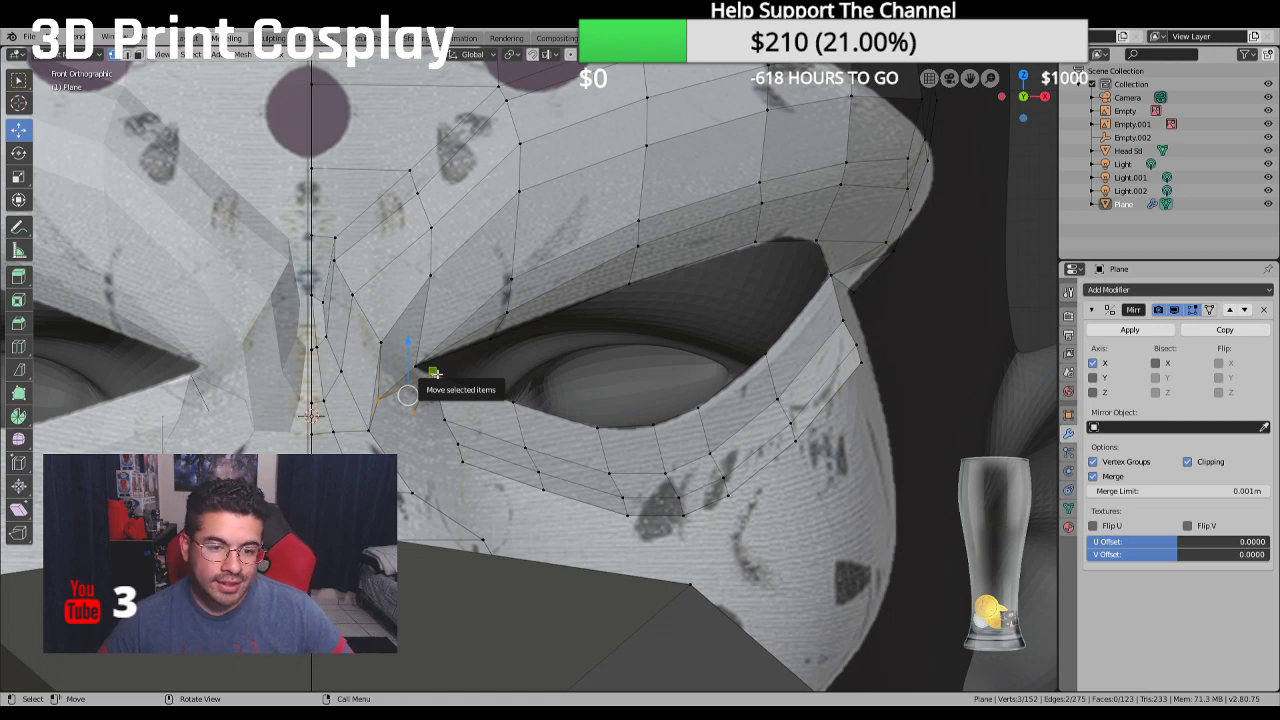
pyautogui.press('f')
# Fill a triangle between the extruded vertex, the inner eye corner and the next vertex down the strip's inner end
pyautogui.click(452, 436)
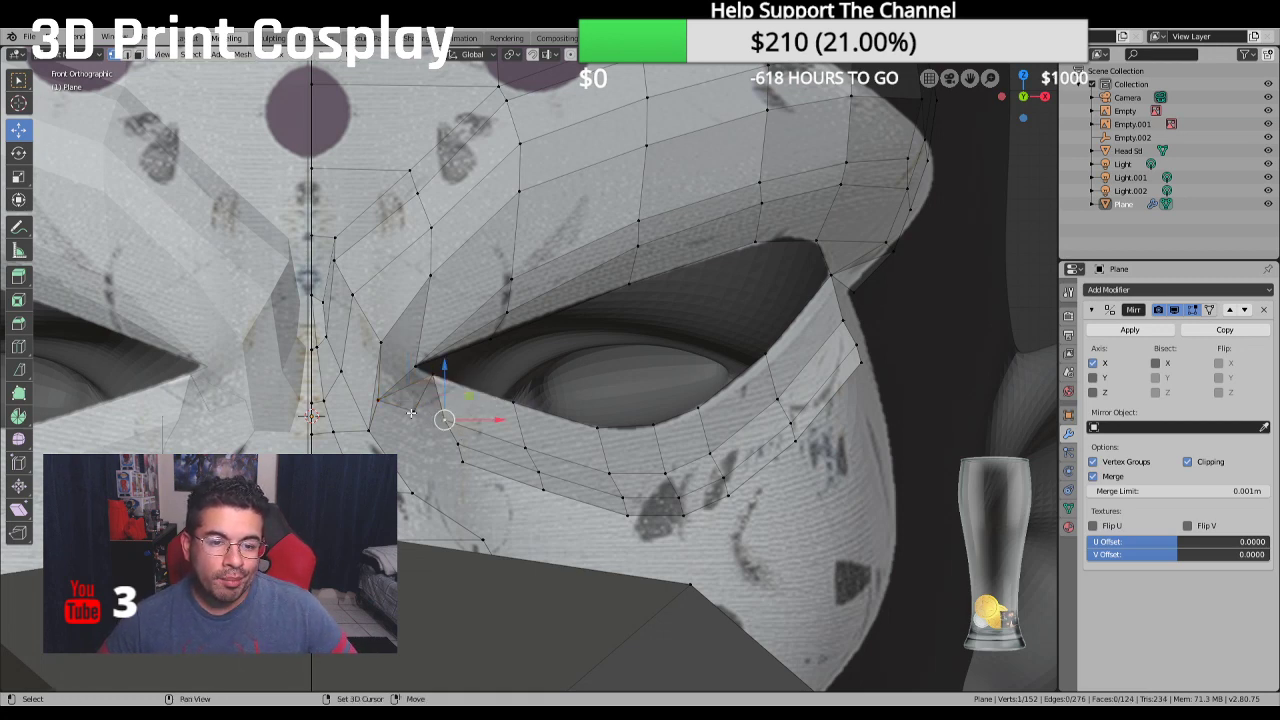
pyautogui.keyDown('shift'); pyautogui.click(411, 413); pyautogui.keyUp('shift')
pyautogui.keyDown('shift'); pyautogui.click(447, 376); pyautogui.keyUp('shift')
pyautogui.press('f')
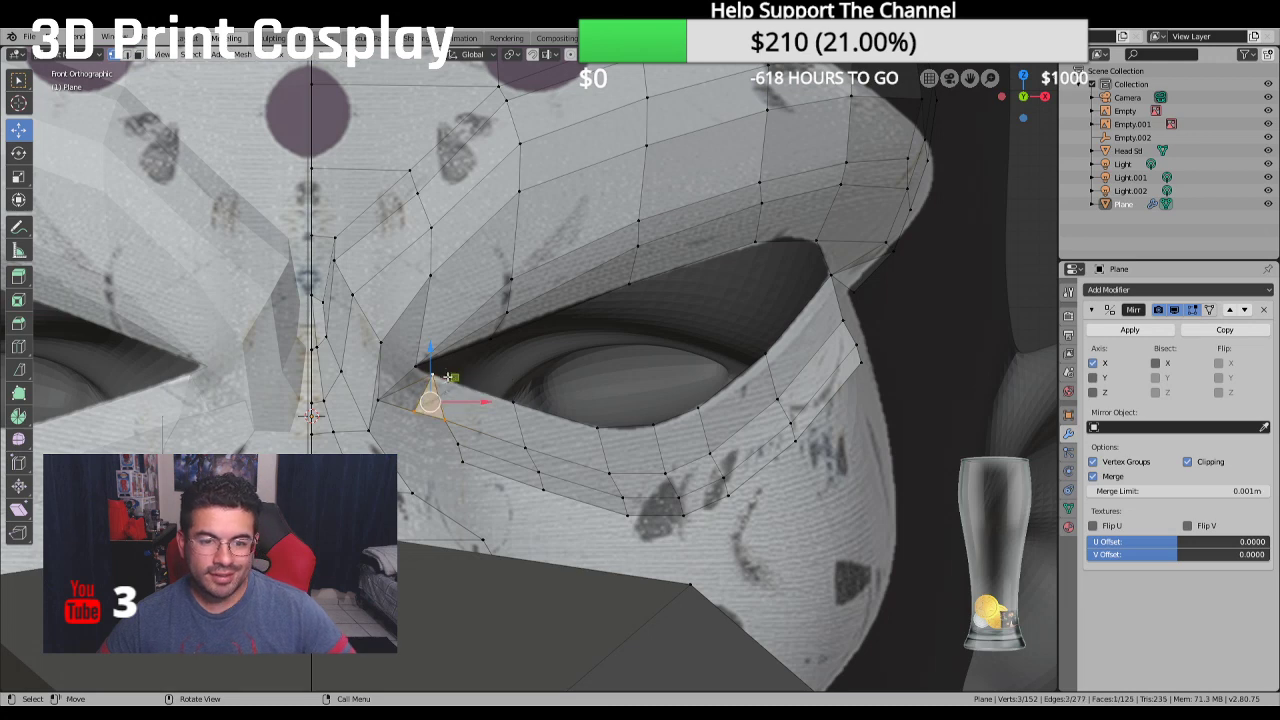
pyautogui.click(413, 411)
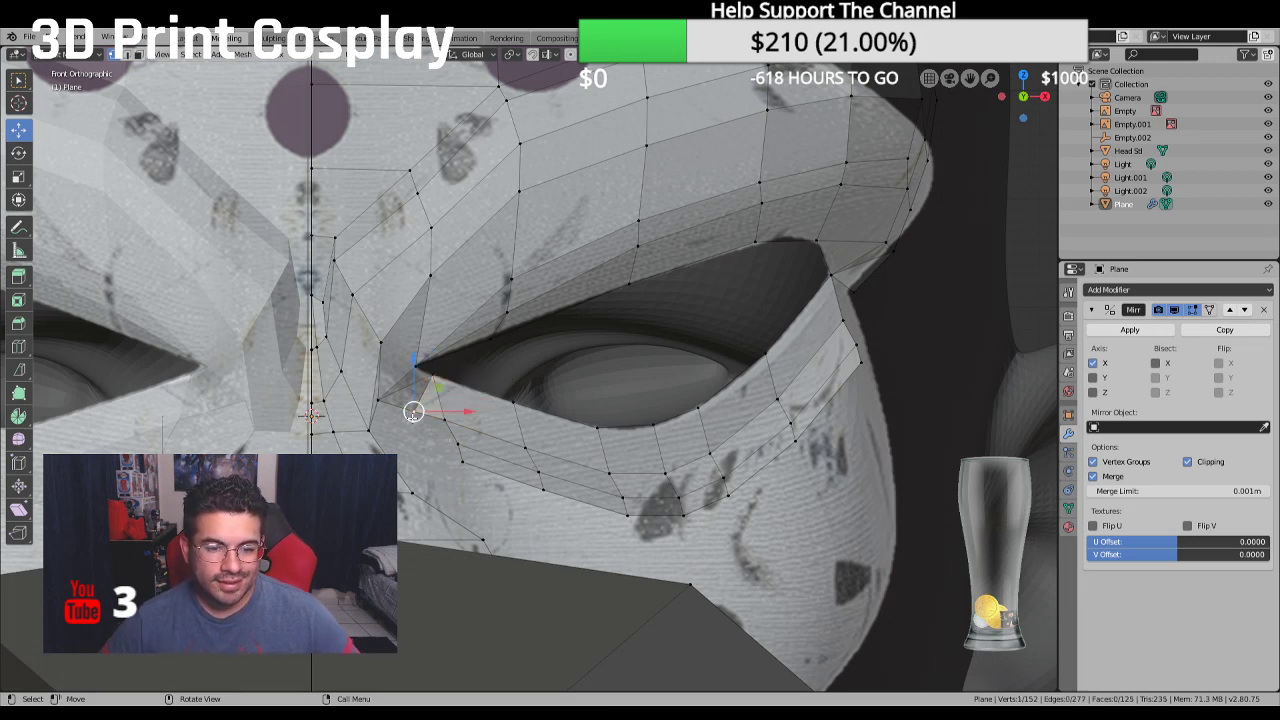
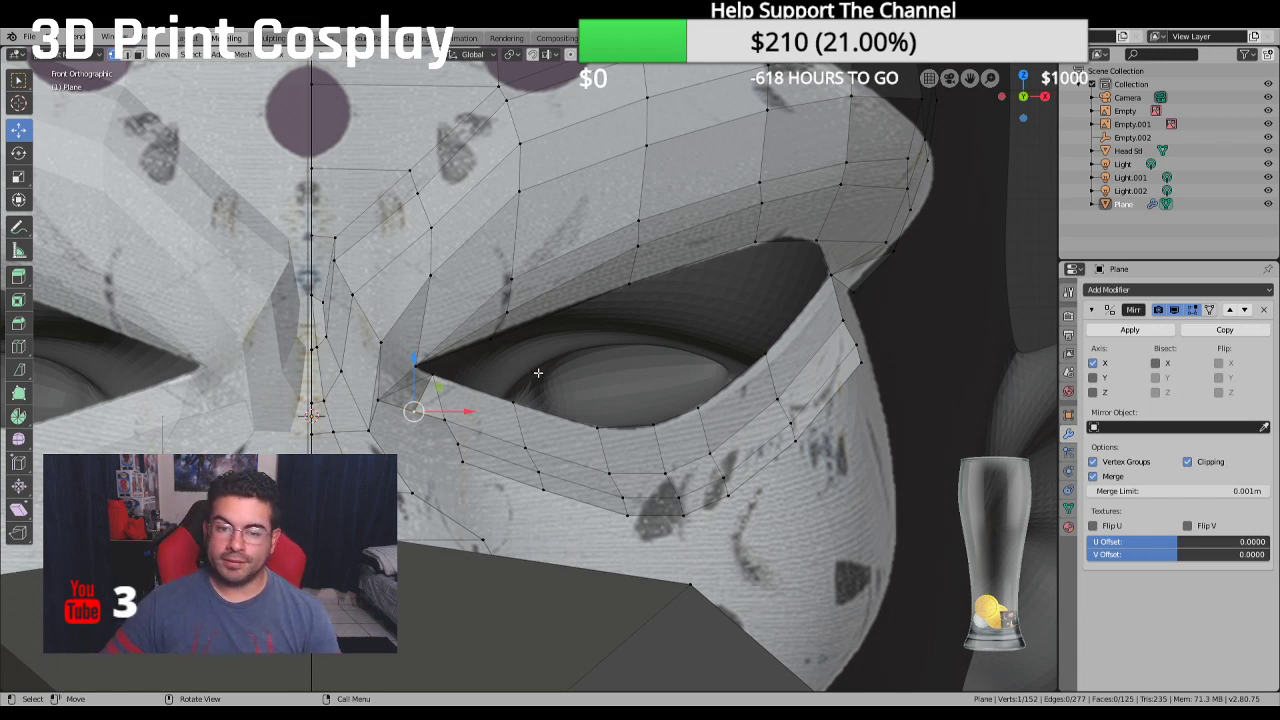
# Nudge the inner-end vertex between the second and third face rows beneath the eye into a slightly better position
pyautogui.click(462, 463)
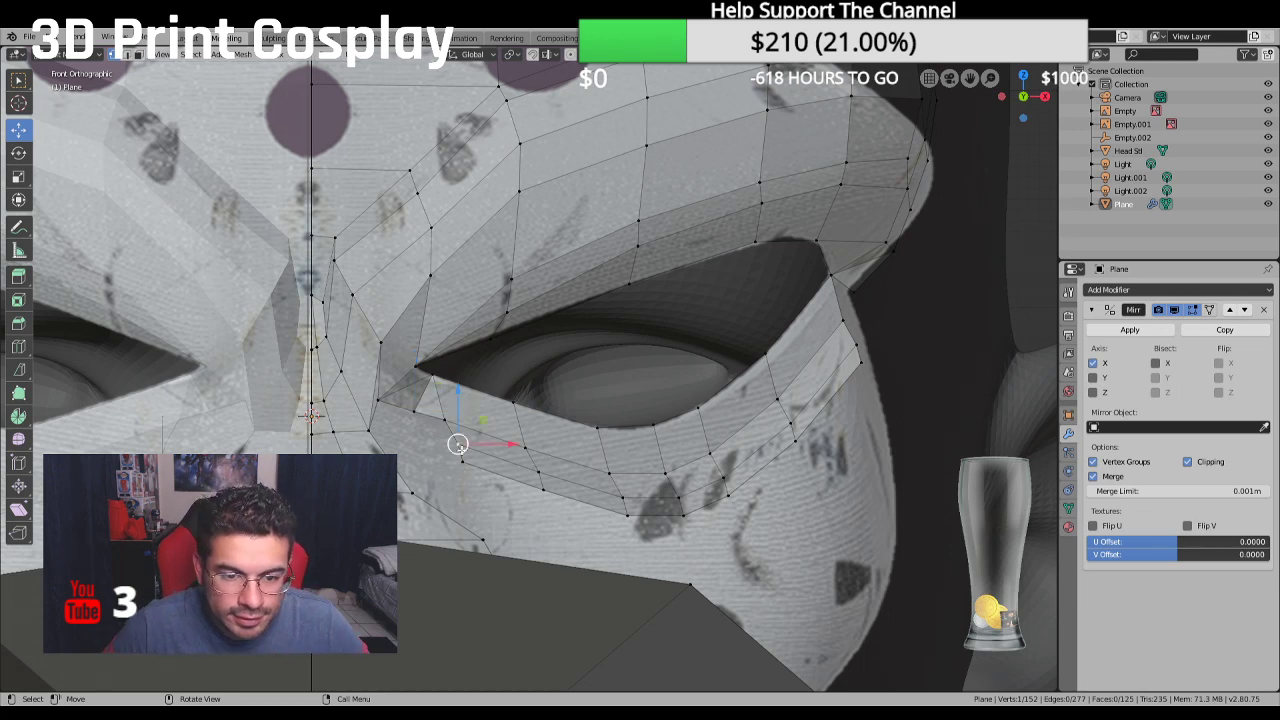
pyautogui.moveTo(464, 417); pyautogui.dragTo(457, 412)
pyautogui.click(451, 441)
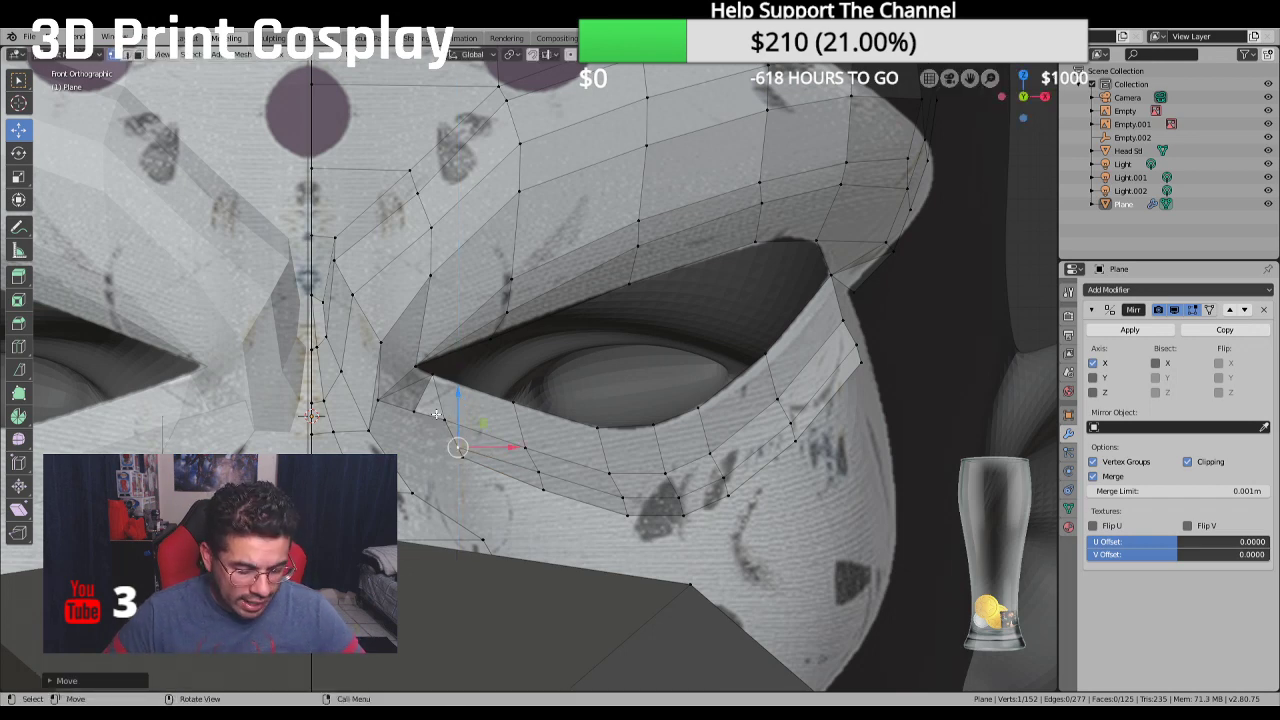
pyautogui.keyDown('shift'); pyautogui.click(417, 413); pyautogui.keyUp('shift')
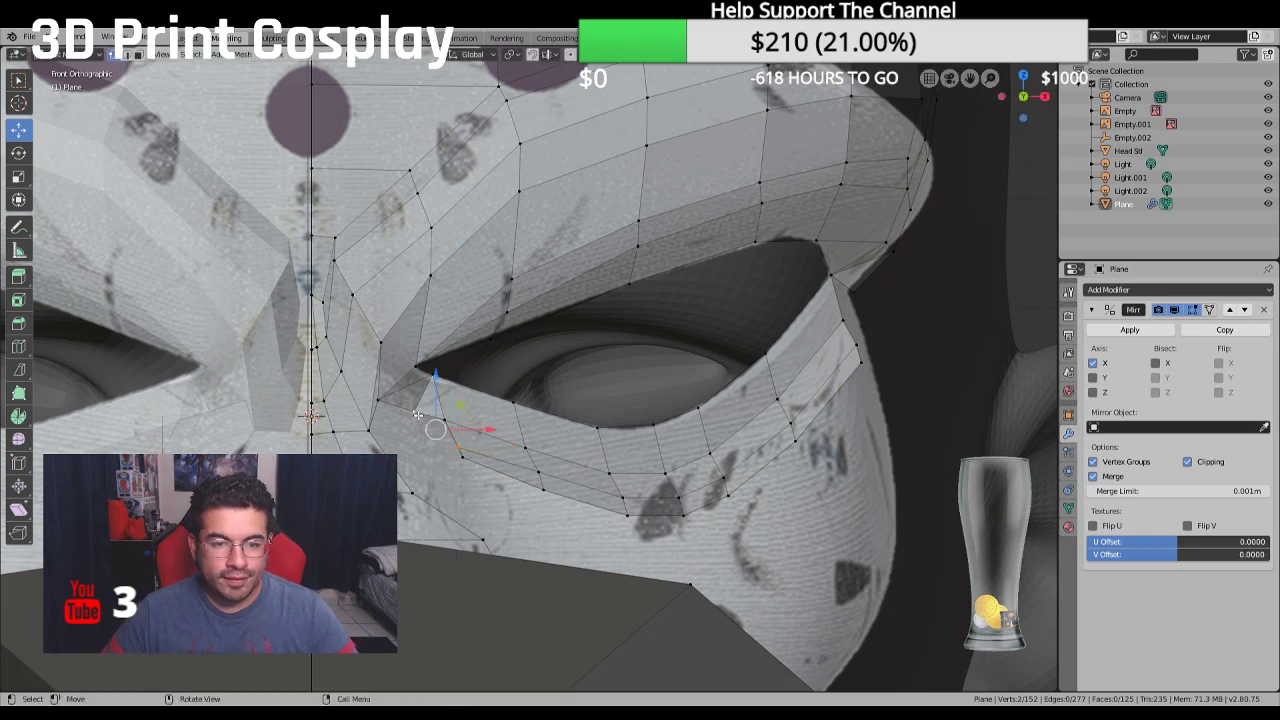
pyautogui.press('g')
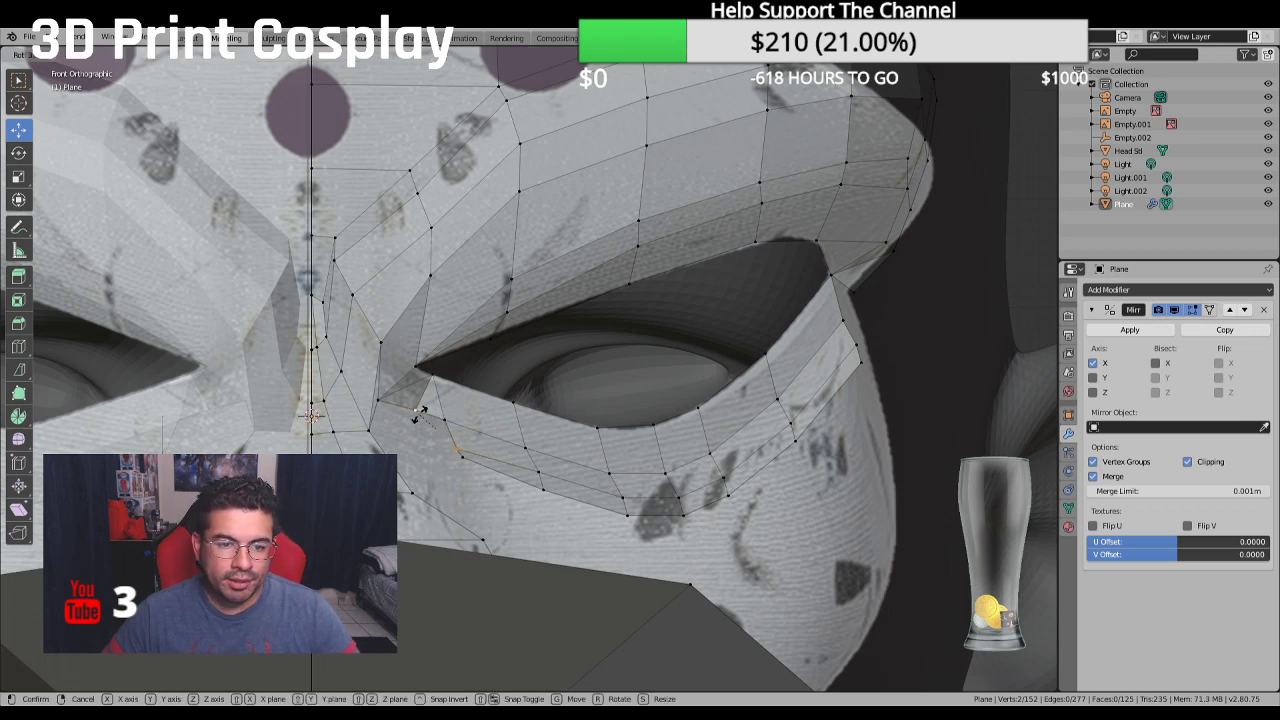
pyautogui.click(420, 413)
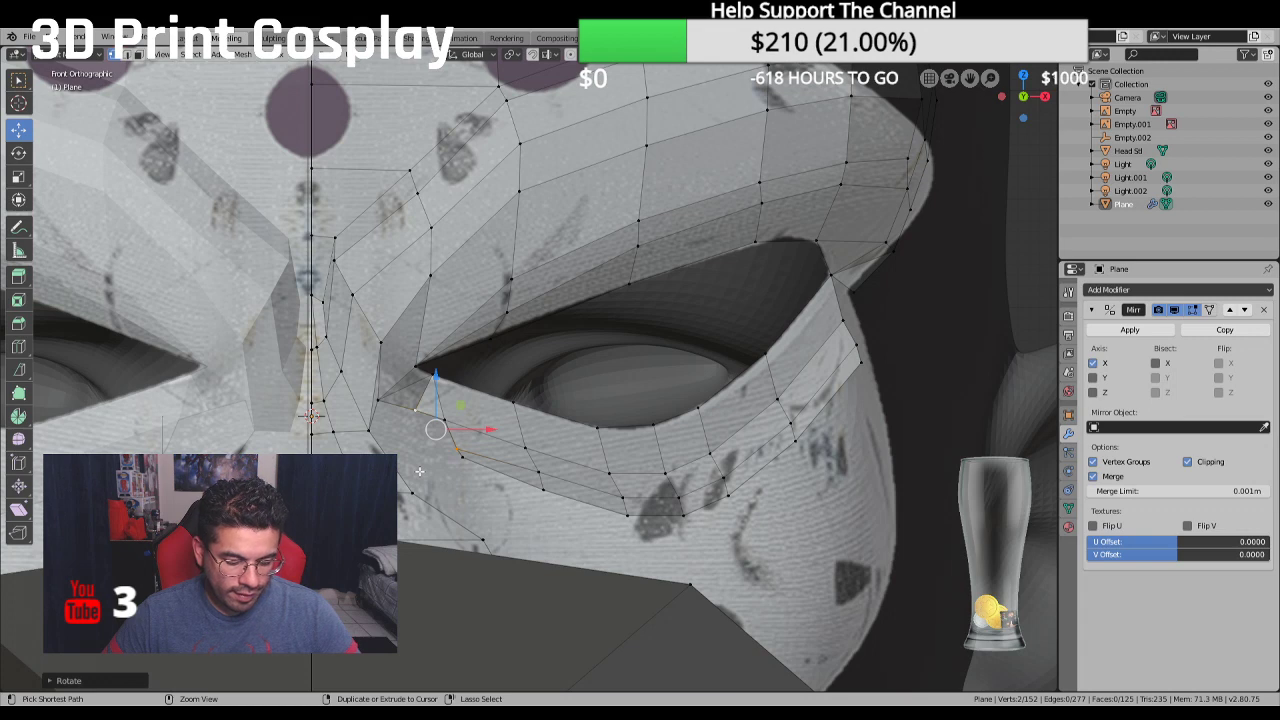
pyautogui.hotkey('ctrl', 'z')
pyautogui.hotkey('ctrl', 'z')
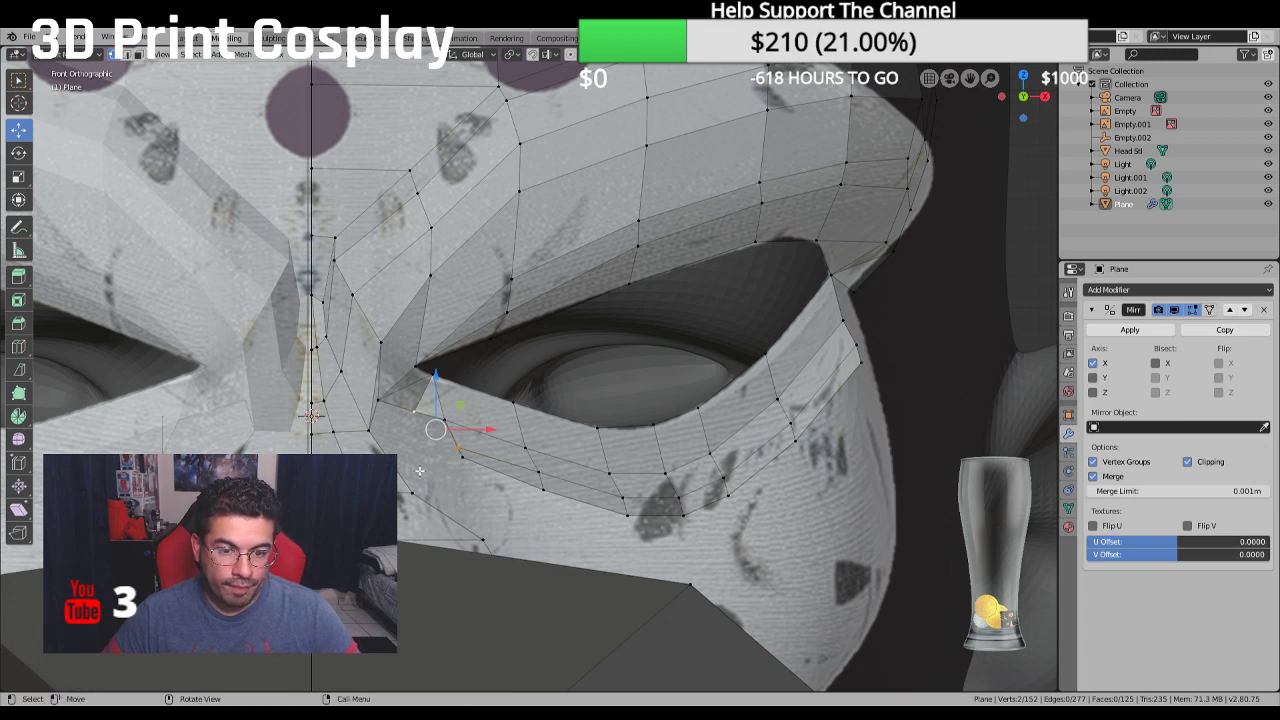
# Extrude the vertex beside the inner eye corner downward twice, forming a chain of edges along the side of the nose
pyautogui.click(411, 413)
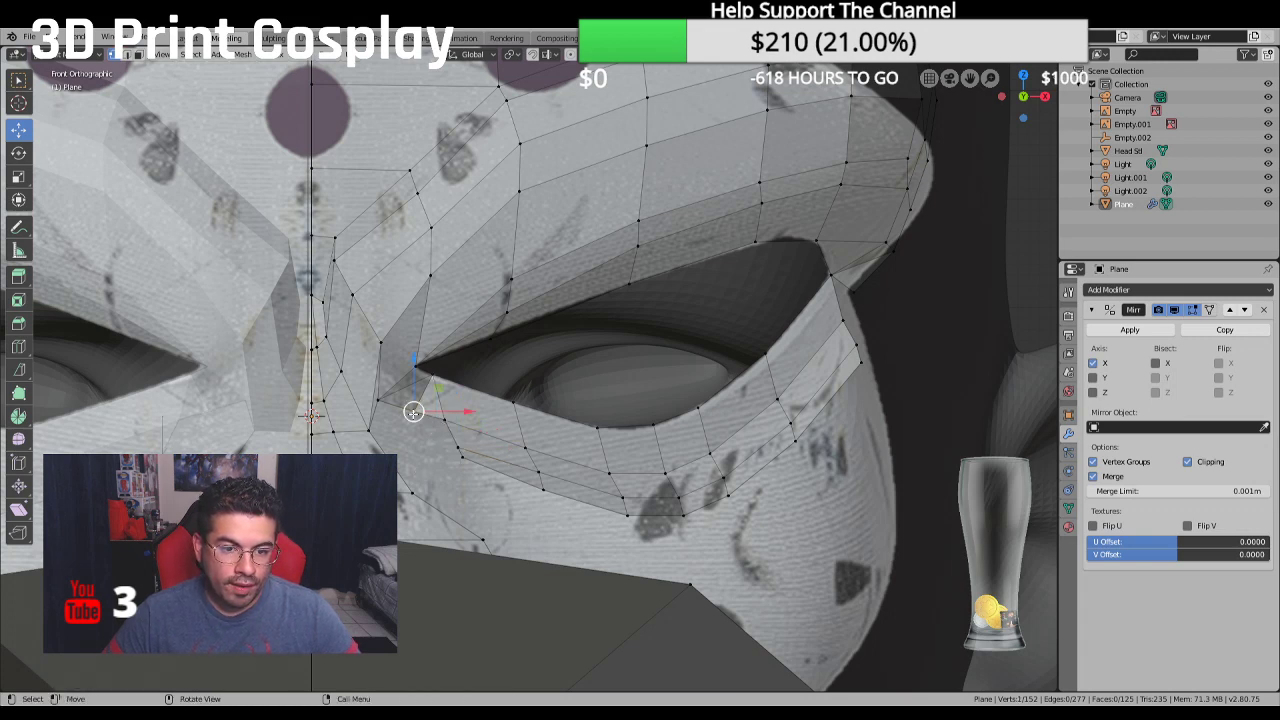
pyautogui.press('e')
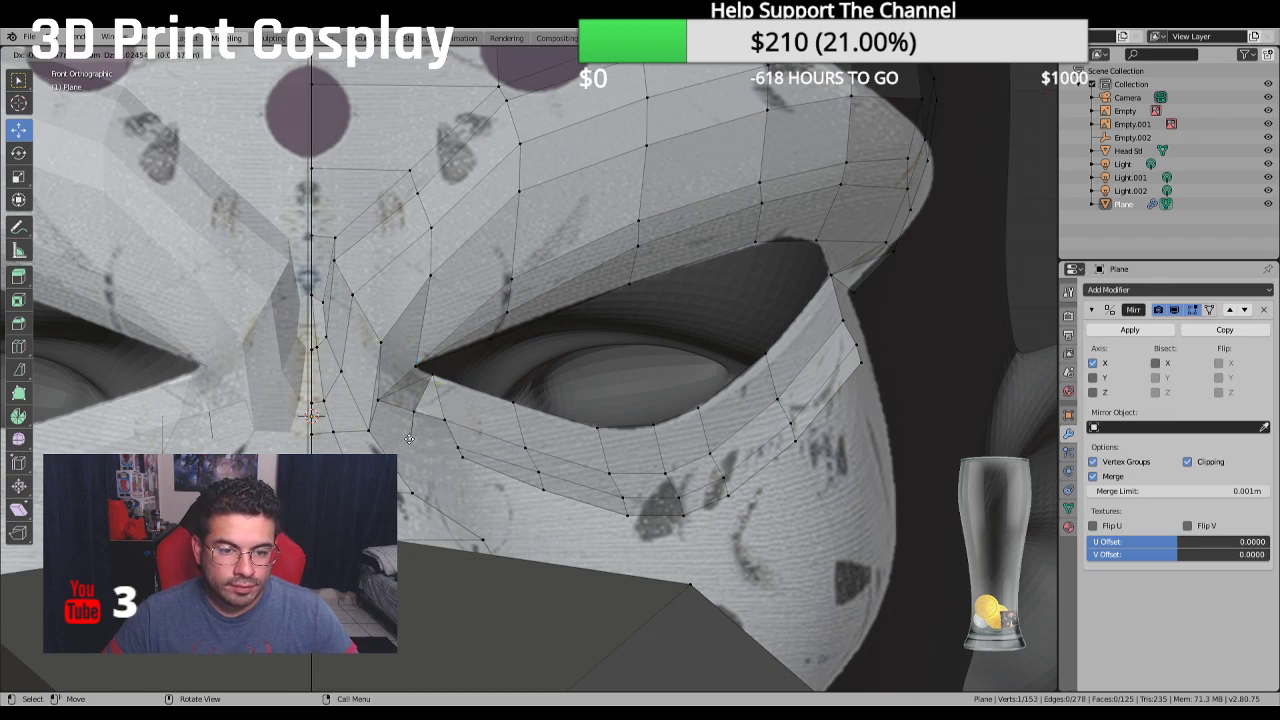
pyautogui.click(410, 438)
pyautogui.press('e')
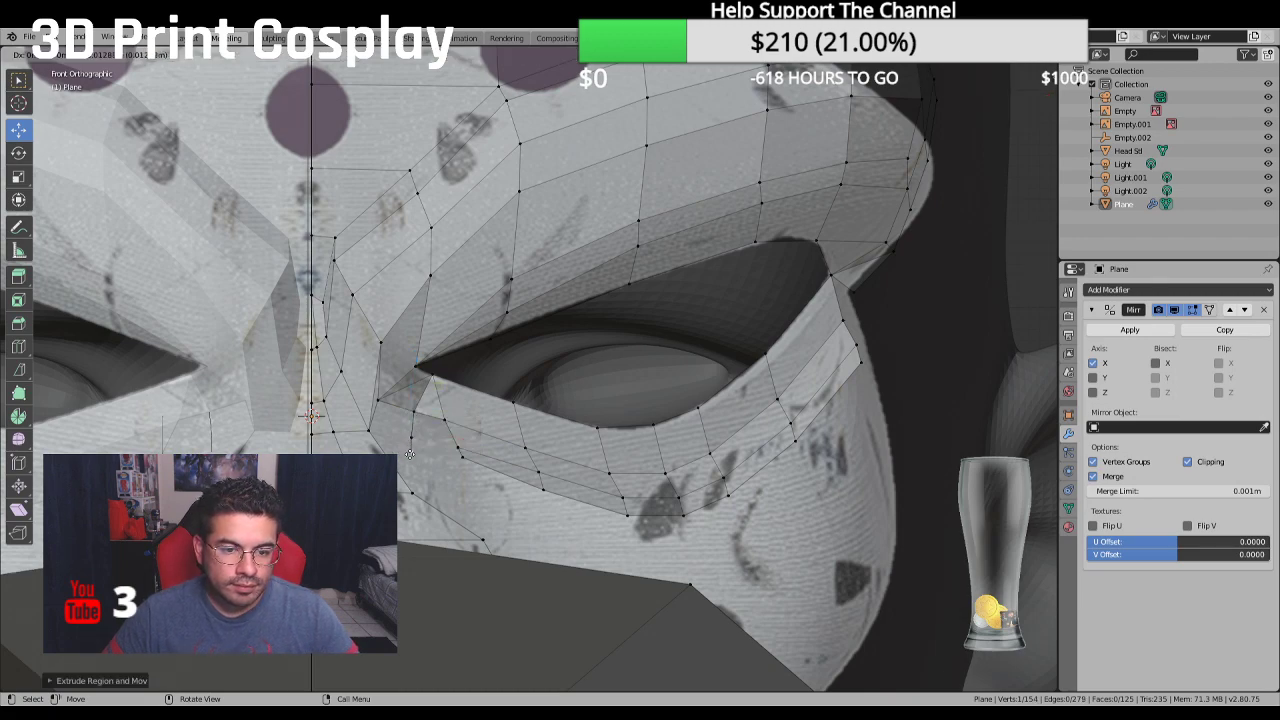
pyautogui.click(411, 451)
# Move the extruded vertices beside the nose forward along the Y axis, one at a time
pyautogui.moveTo(411, 451); pyautogui.dragTo(409, 450, button='middle')
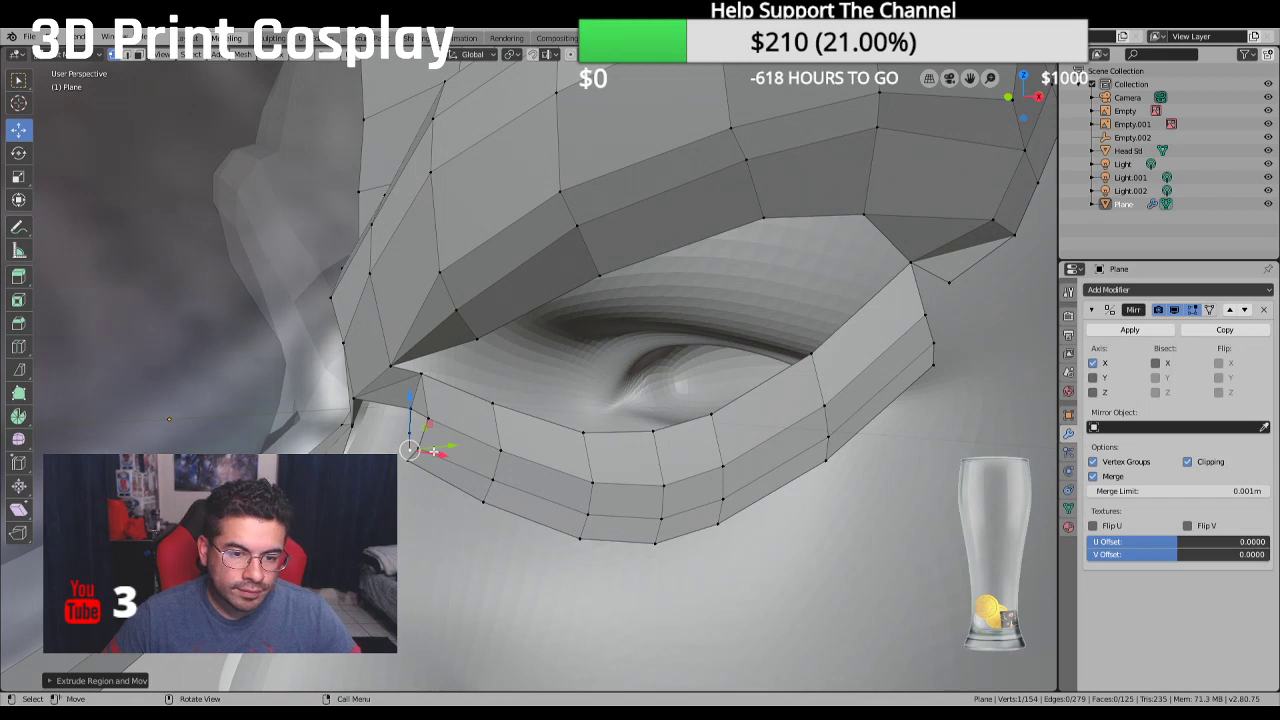
pyautogui.press('e')
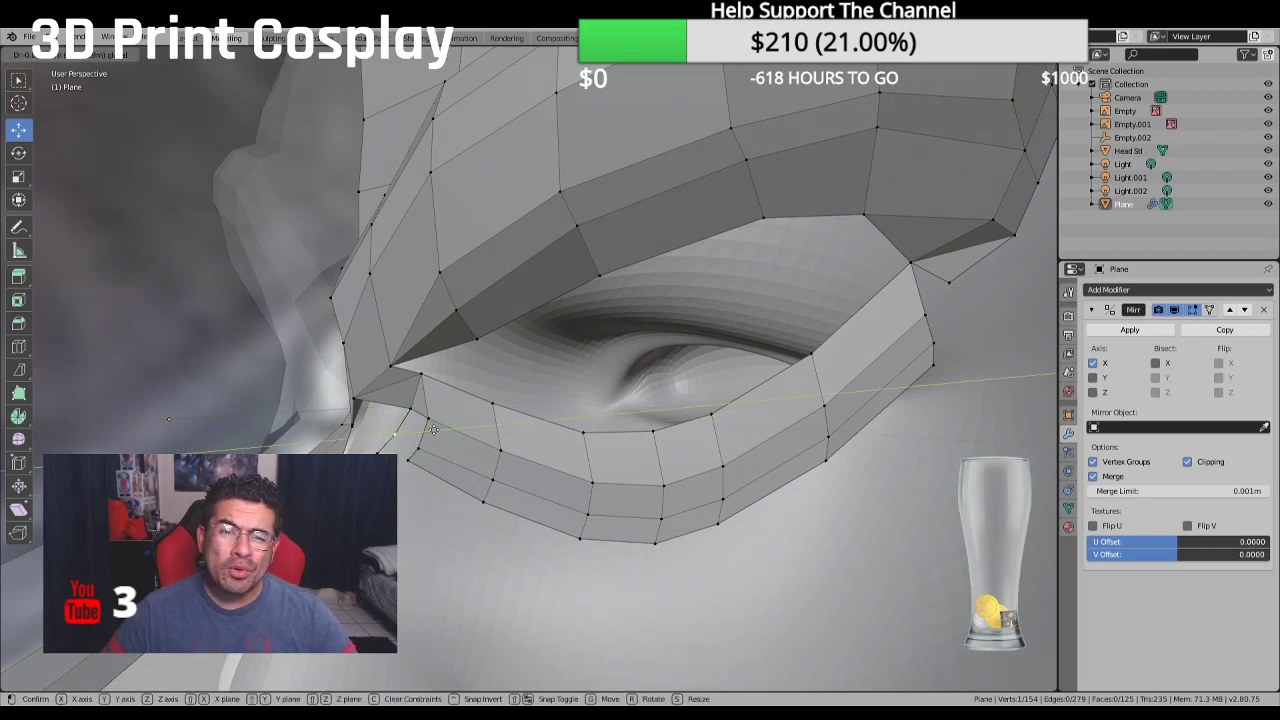
pyautogui.click(433, 429)
pyautogui.moveTo(433, 429); pyautogui.dragTo(440, 387, button='middle')
pyautogui.click(408, 406)
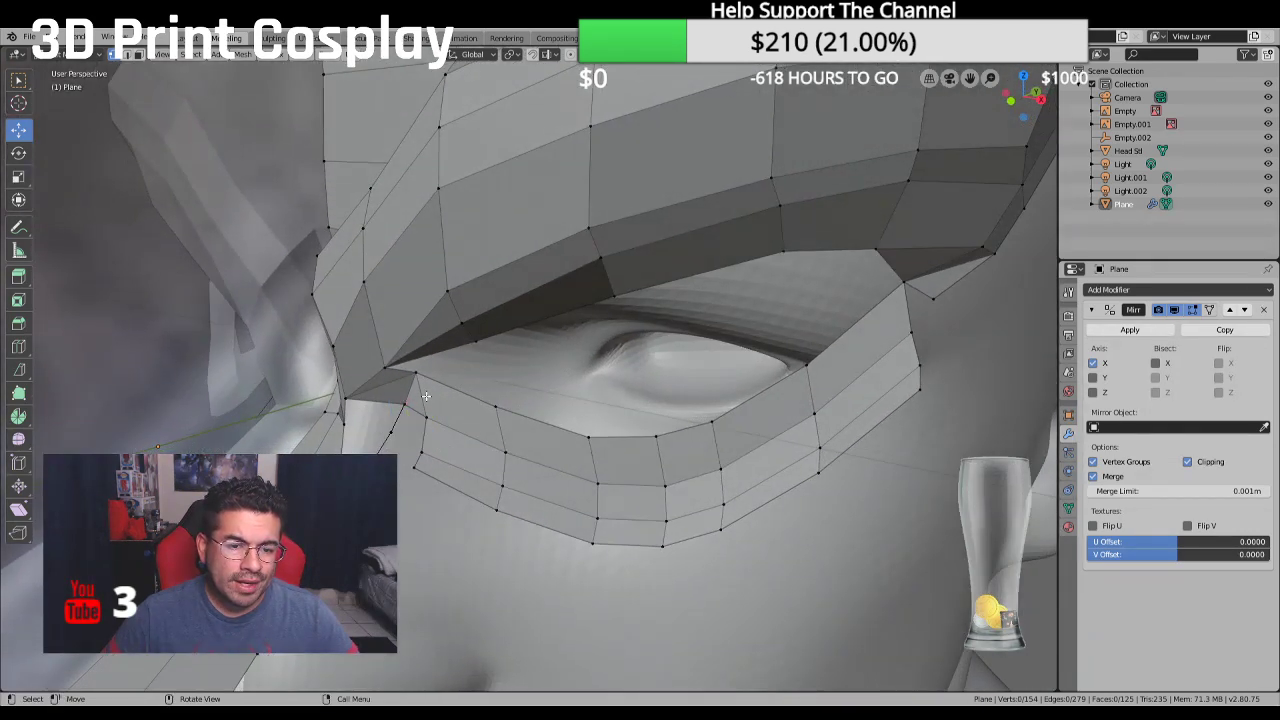
pyautogui.moveTo(438, 393); pyautogui.dragTo(430, 396)
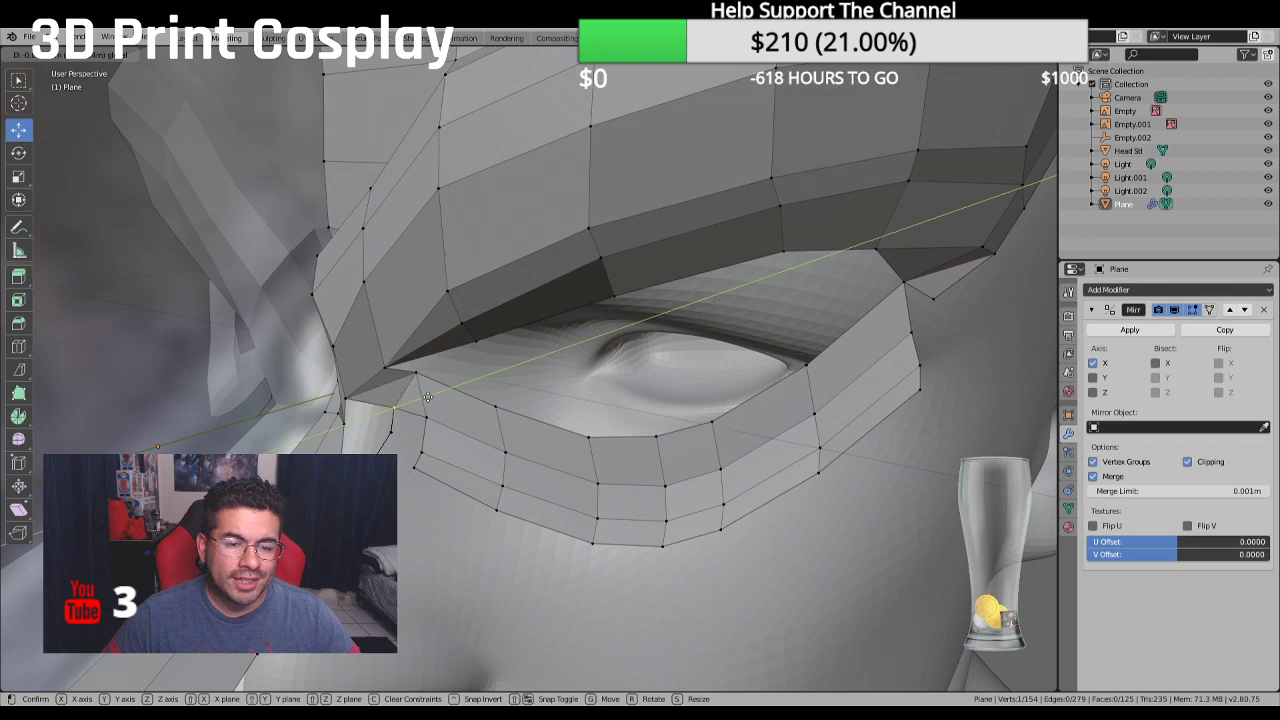
pyautogui.click(430, 395)
# Fill a quad between the upper two vertices of the extruded chain and the inner end of the second face row
pyautogui.moveTo(430, 395); pyautogui.dragTo(407, 438, button='middle')
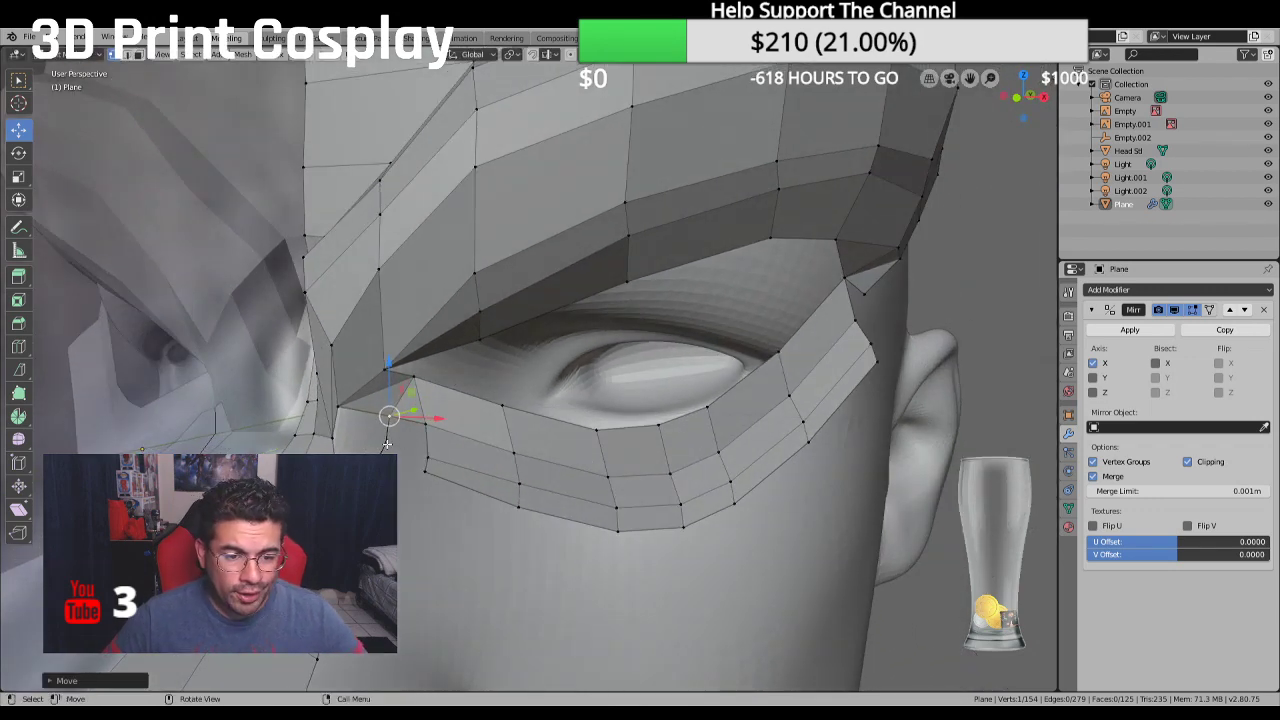
pyautogui.click(389, 444)
pyautogui.keyDown('shift'); pyautogui.click(433, 456); pyautogui.keyUp('shift')
pyautogui.keyDown('shift'); pyautogui.click(441, 420); pyautogui.keyUp('shift')
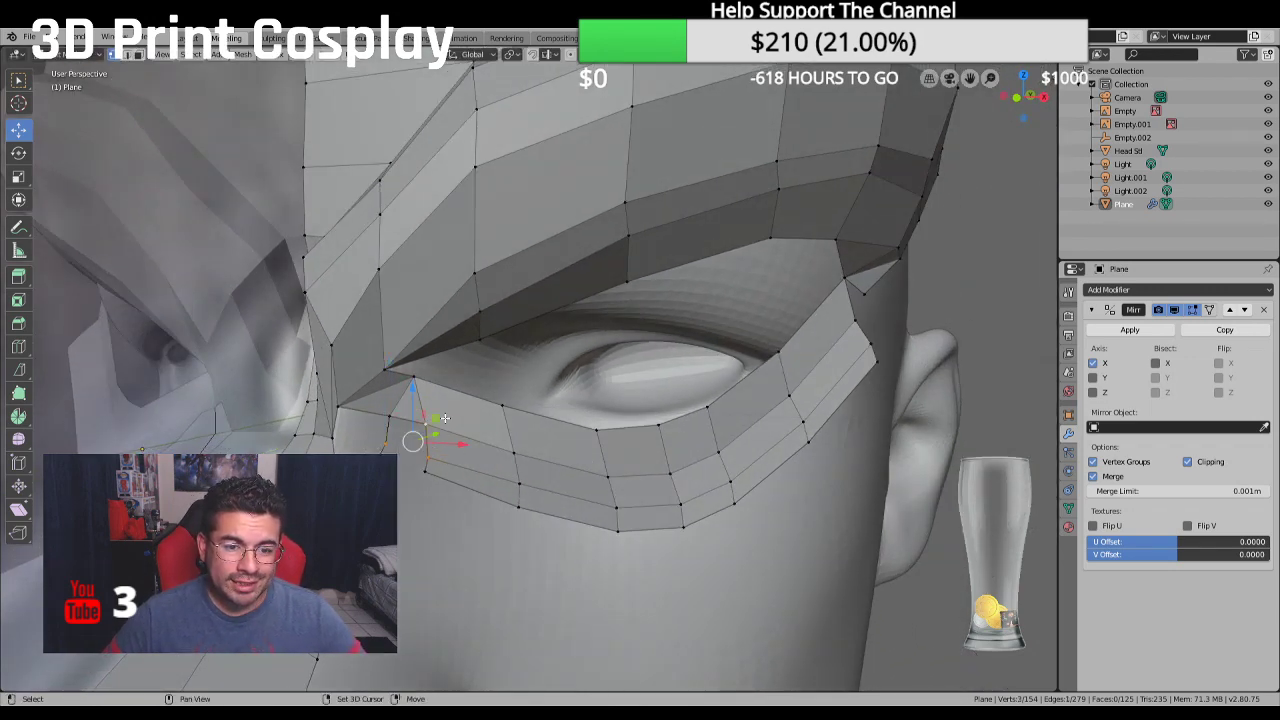
pyautogui.keyDown('shift'); pyautogui.click(395, 406); pyautogui.keyUp('shift')
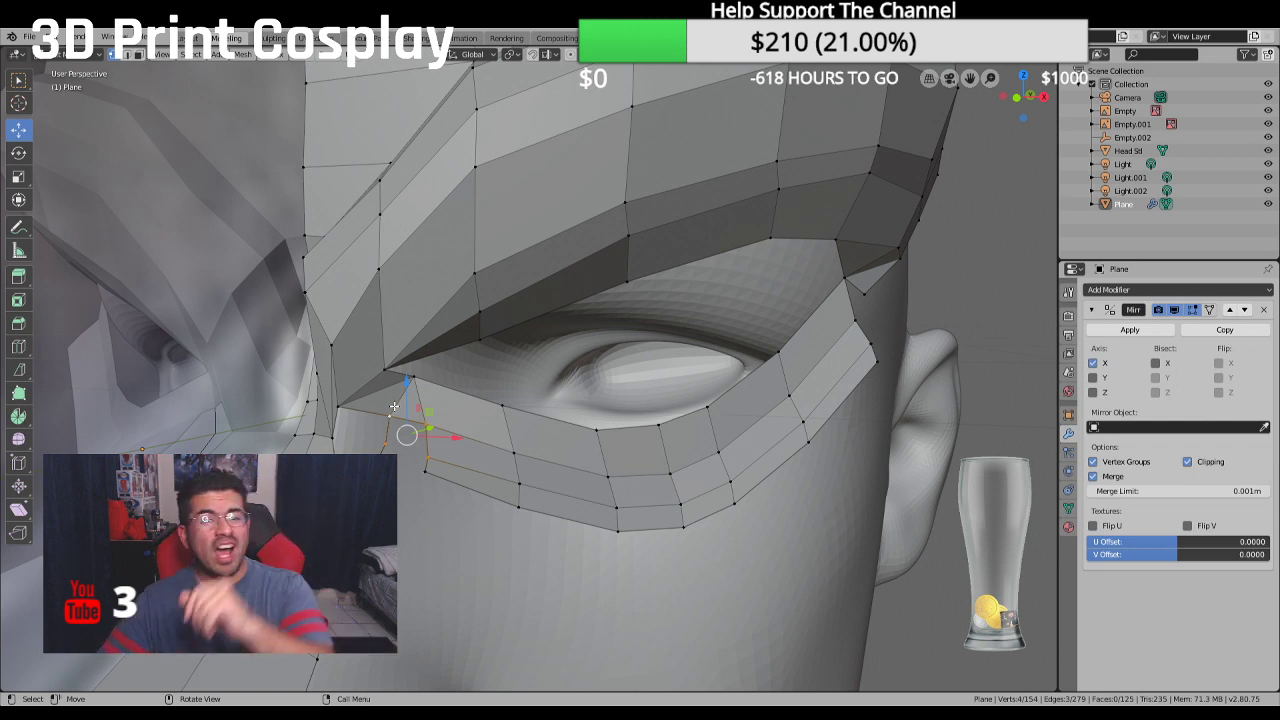
pyautogui.scroll(2, 394, 406)
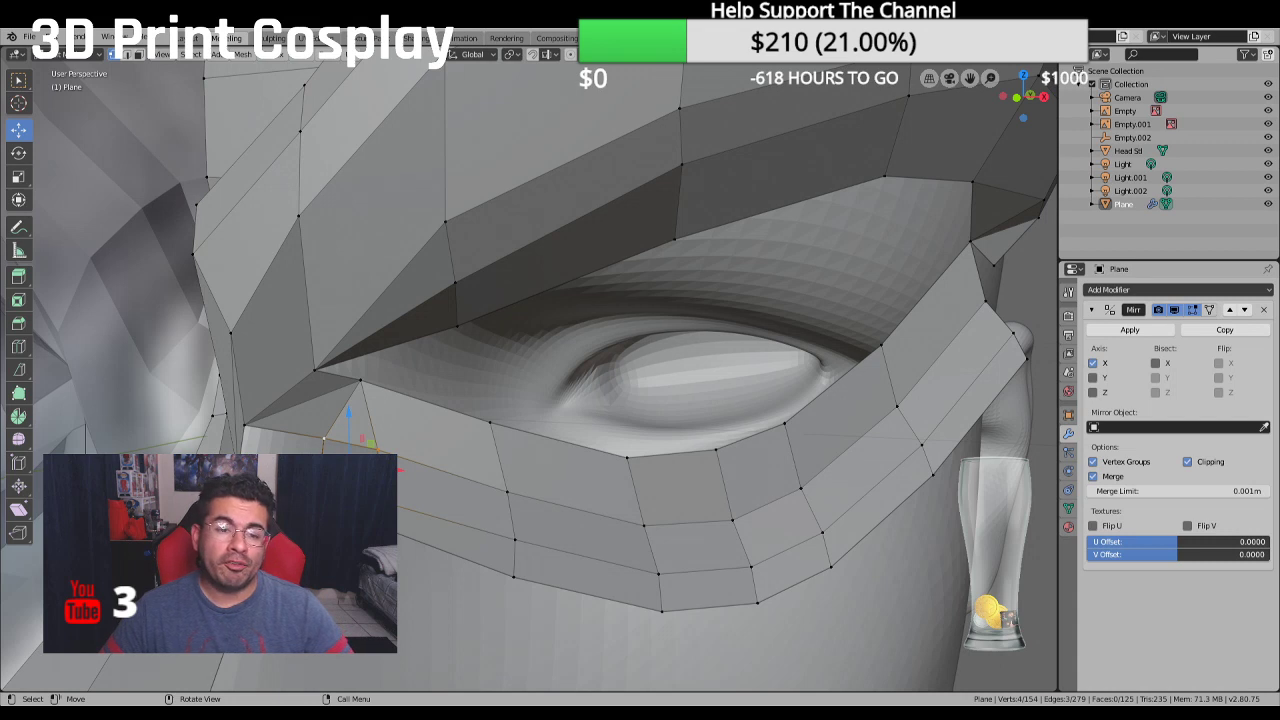
pyautogui.press('f')
# Fill a quad between the lower extruded vertices and the inner end of the third row, and adjust the chain vertex's position
pyautogui.click(318, 481)
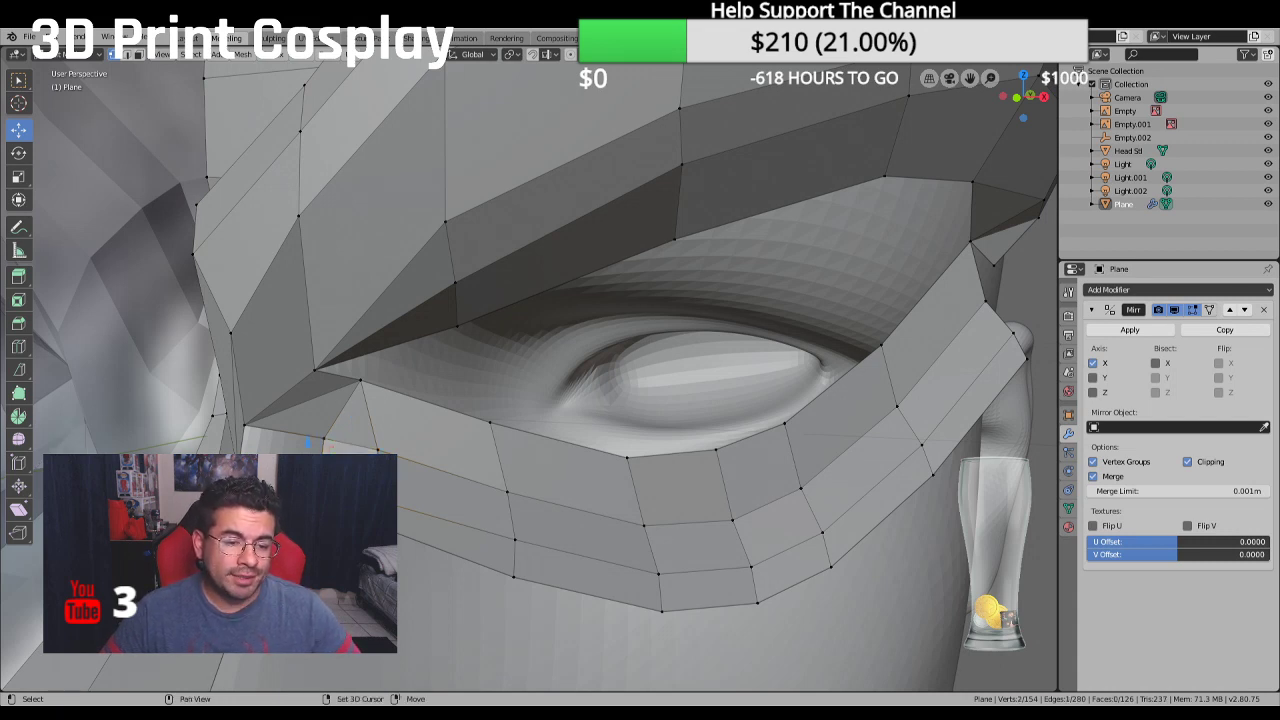
pyautogui.keyDown('shift'); pyautogui.click(371, 525); pyautogui.keyUp('shift')
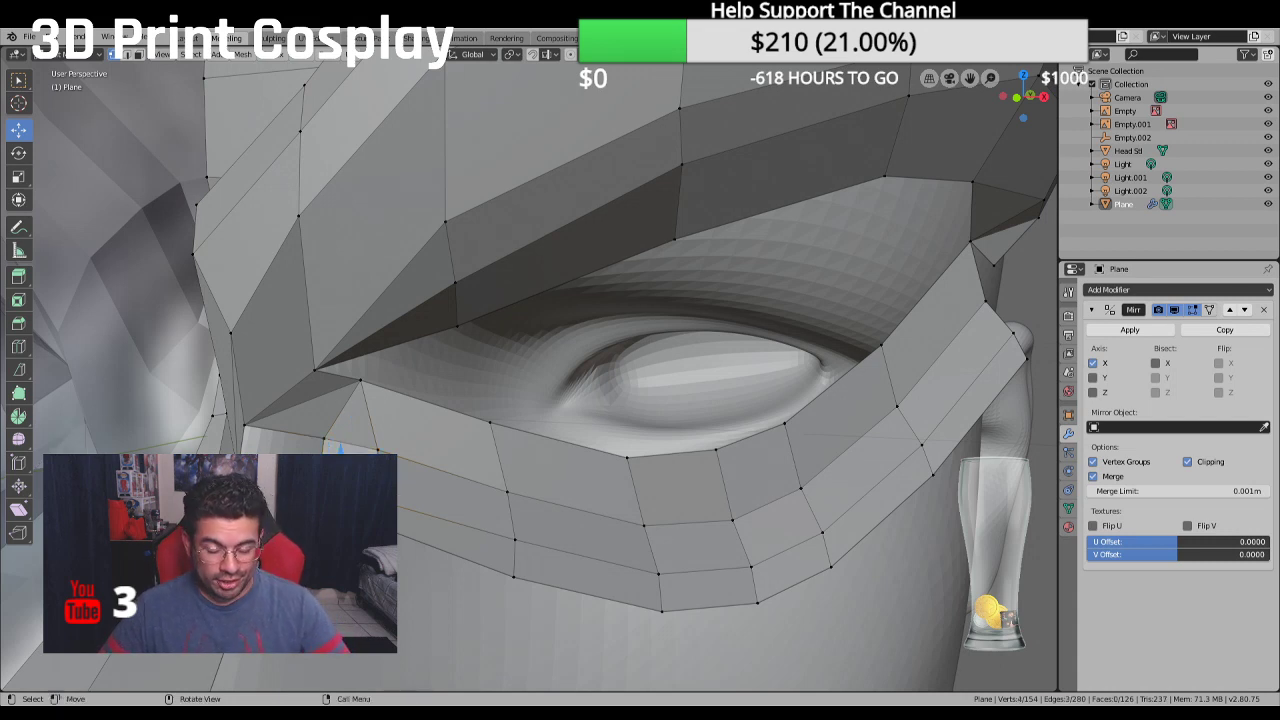
pyautogui.press('f')
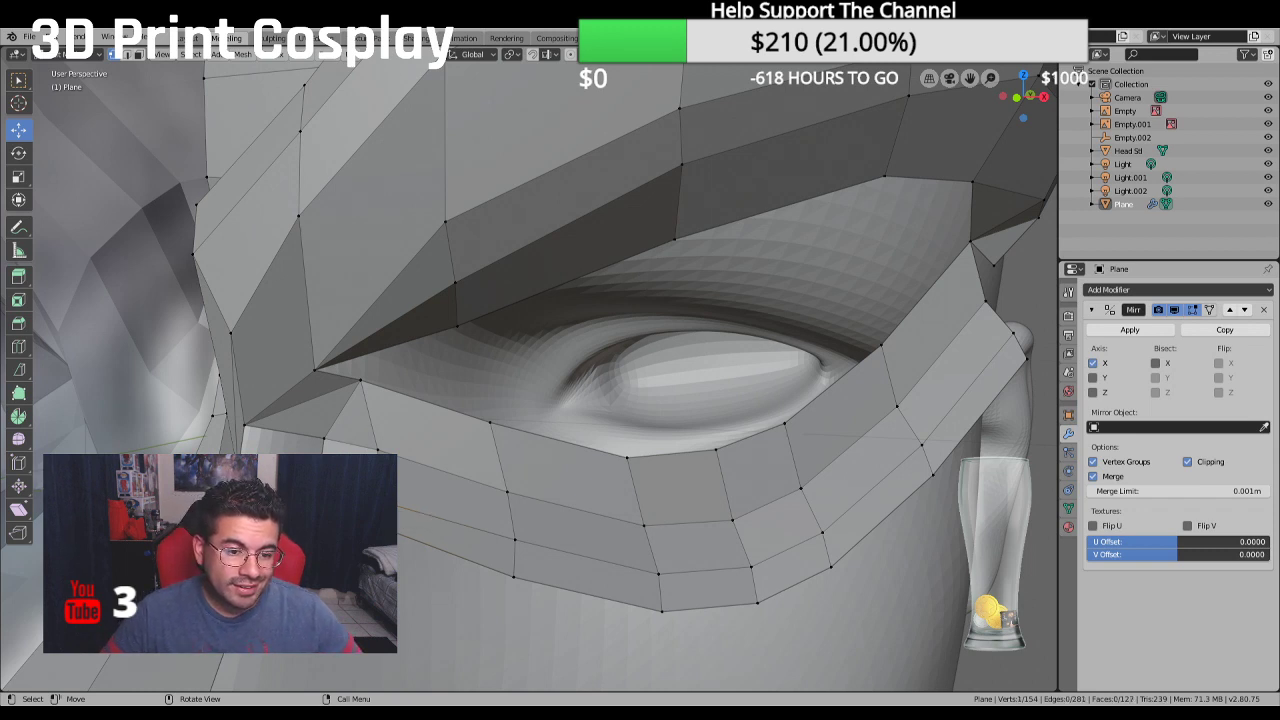
pyautogui.moveTo(310, 478); pyautogui.dragTo(311, 457)
# Fill a quad joining the upper edge of the extruded chain to the two adjacent vertices on the side of the nose bridge
pyautogui.moveTo(311, 456); pyautogui.dragTo(338, 434, button='middle')
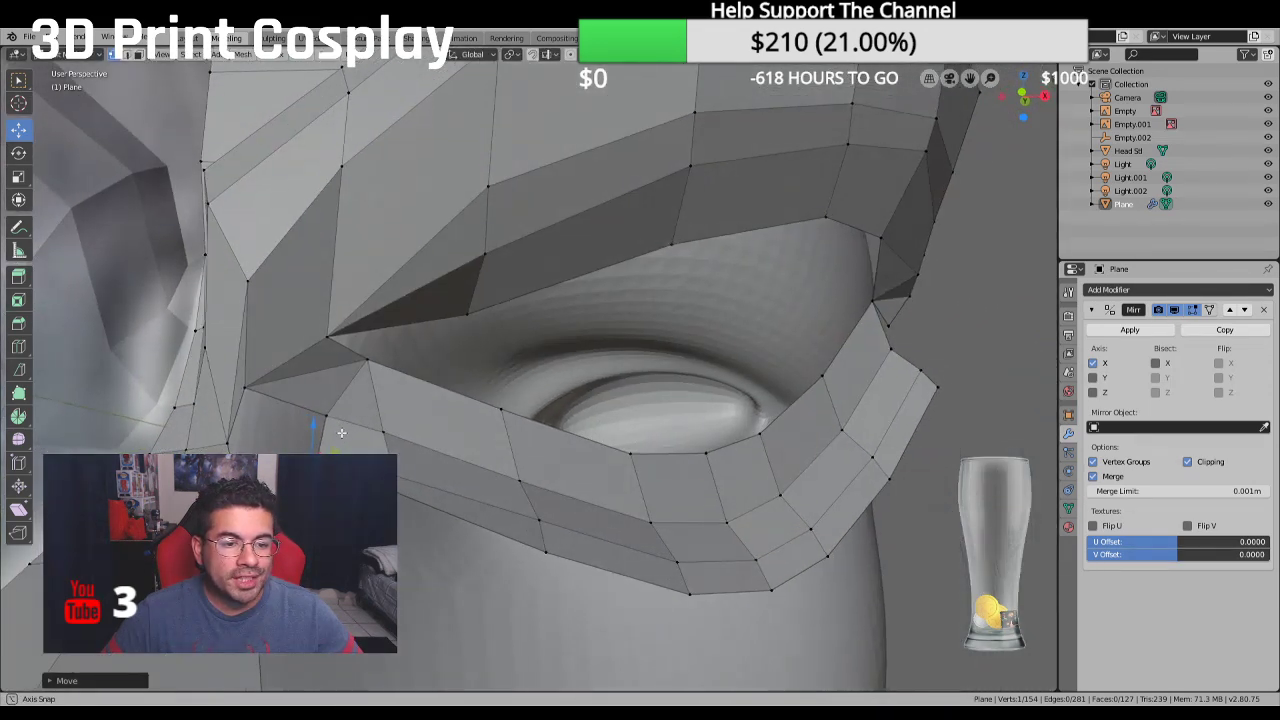
pyautogui.click(229, 441)
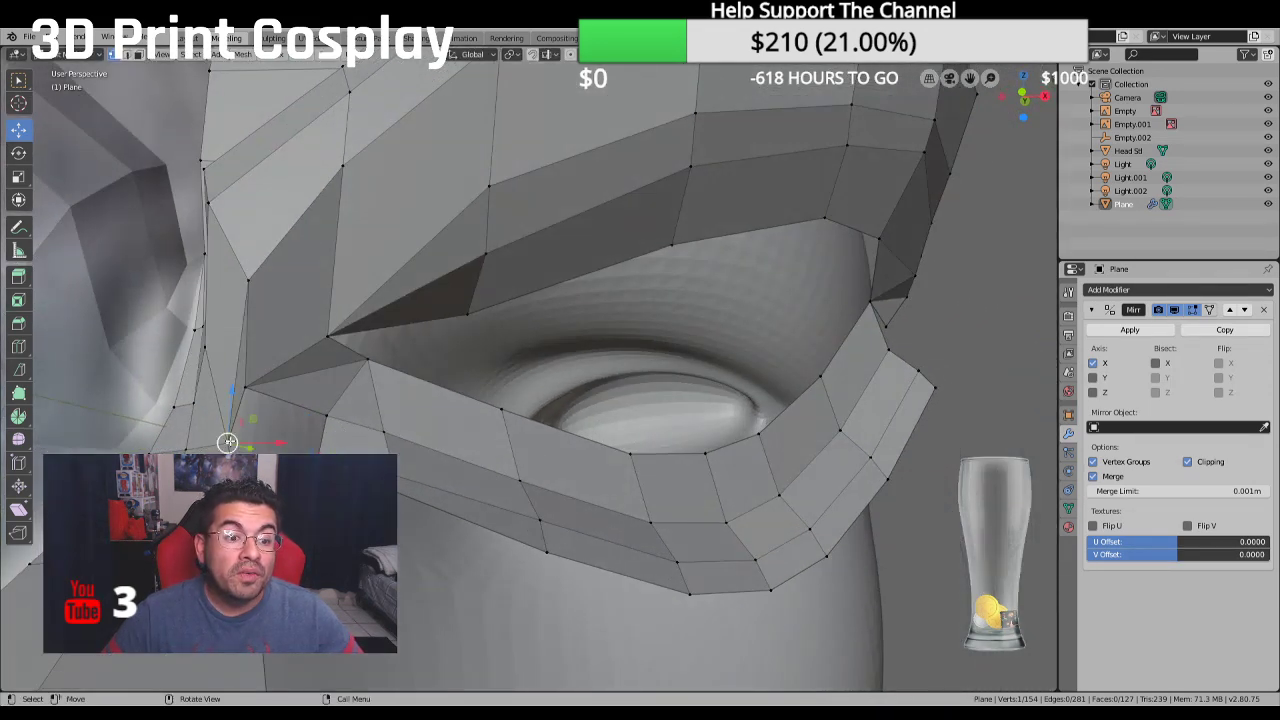
pyautogui.keyDown('shift'); pyautogui.click(316, 466); pyautogui.keyUp('shift')
pyautogui.keyDown('shift'); pyautogui.click(330, 409); pyautogui.keyUp('shift')
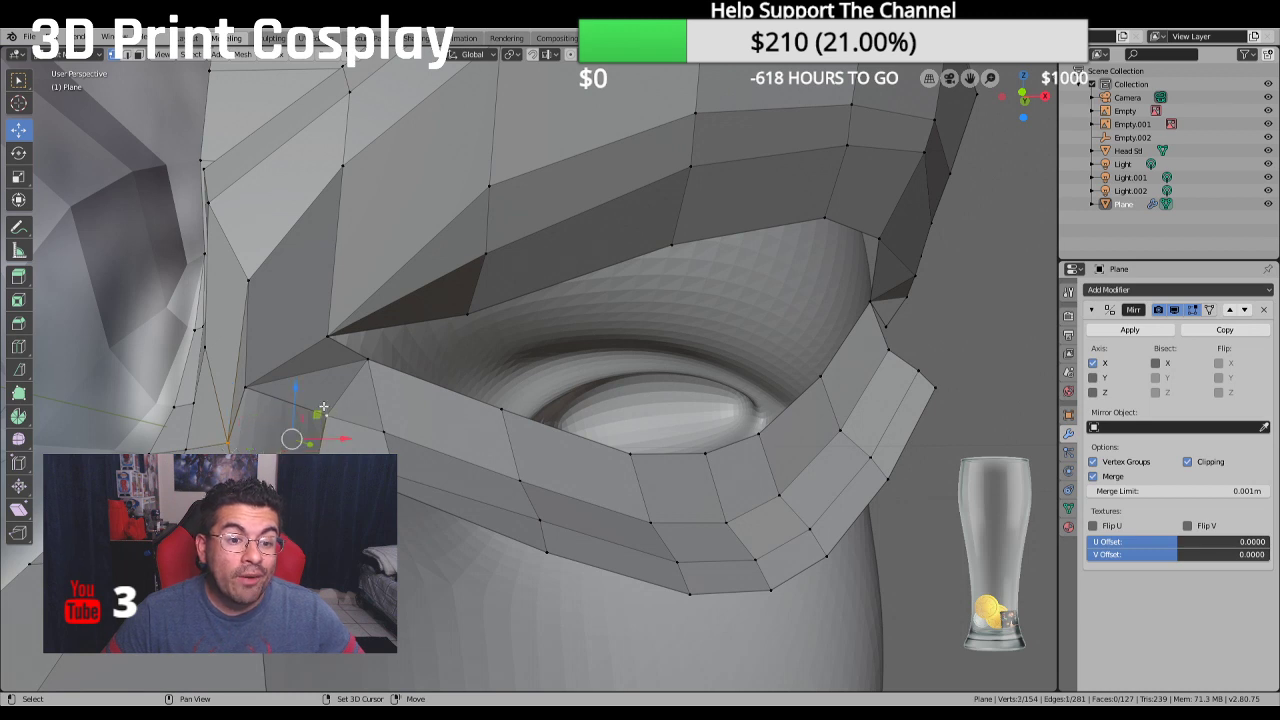
pyautogui.keyDown('shift'); pyautogui.click(250, 378); pyautogui.keyUp('shift')
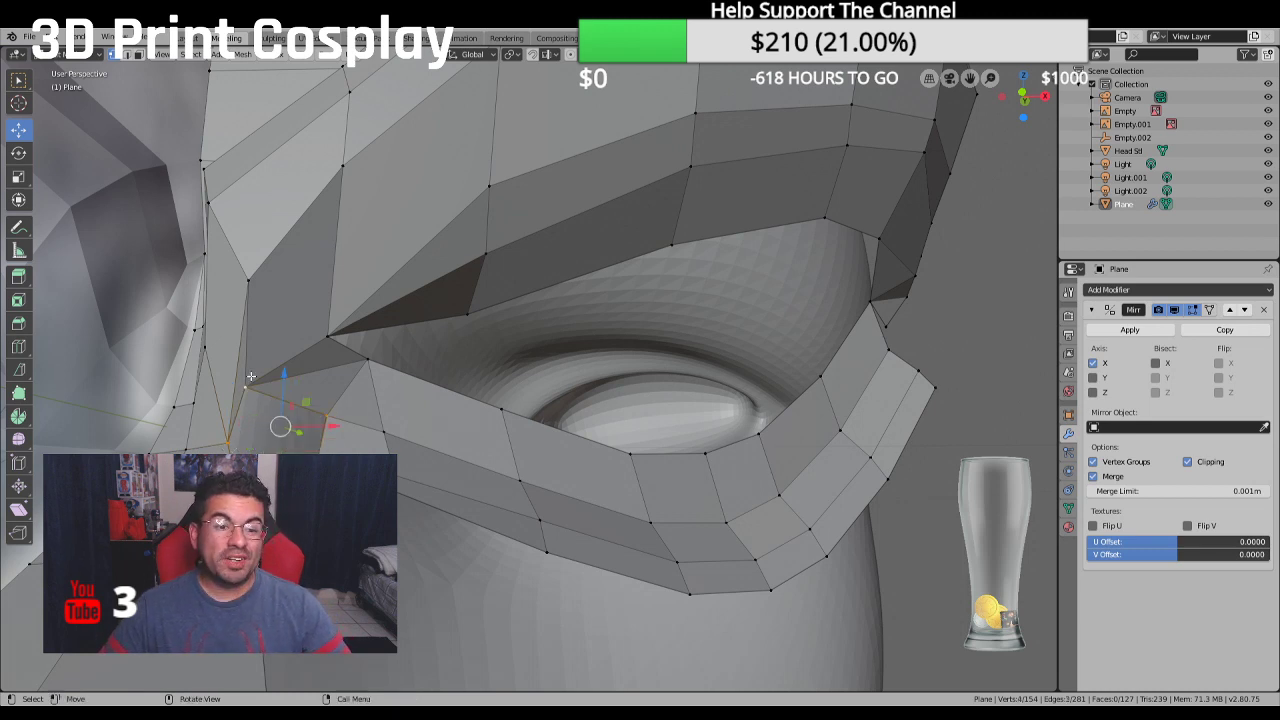
pyautogui.press('f')
# Fill a triangle between the lower nose bridge vertex and the two lower vertices of the extruded chain
pyautogui.click(311, 474)
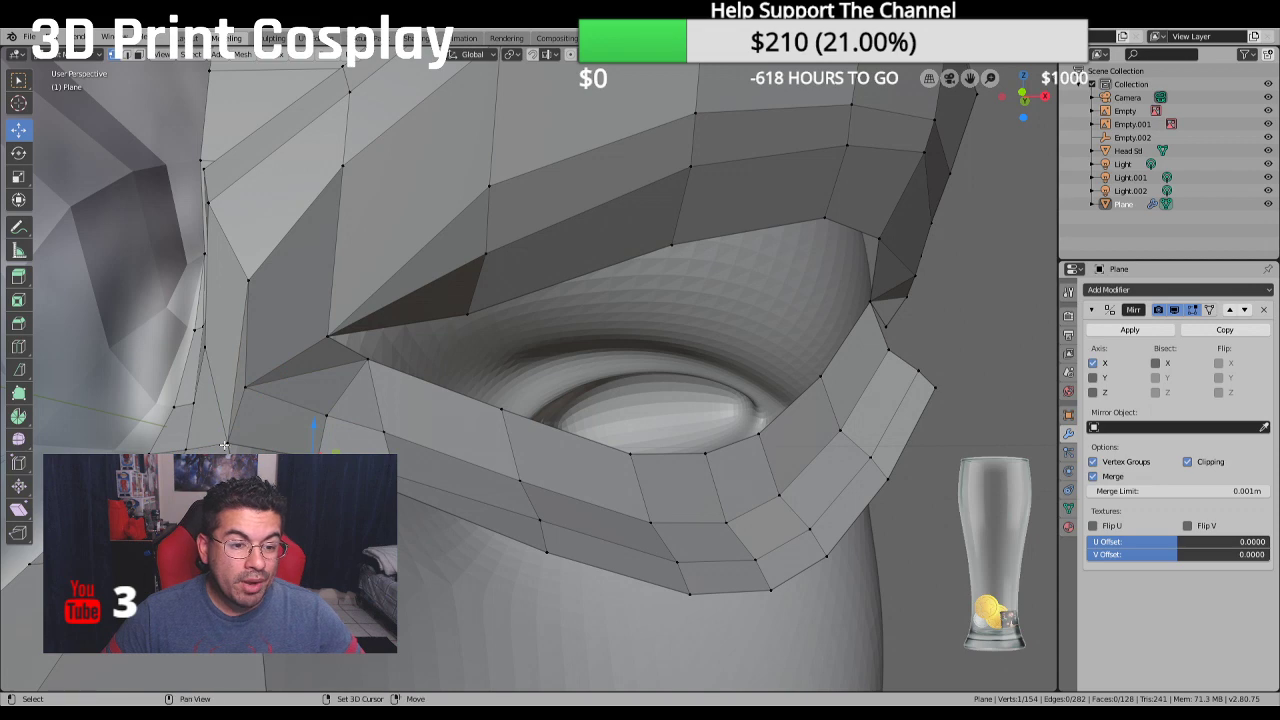
pyautogui.keyDown('shift'); pyautogui.click(336, 449); pyautogui.keyUp('shift')
pyautogui.press('f')
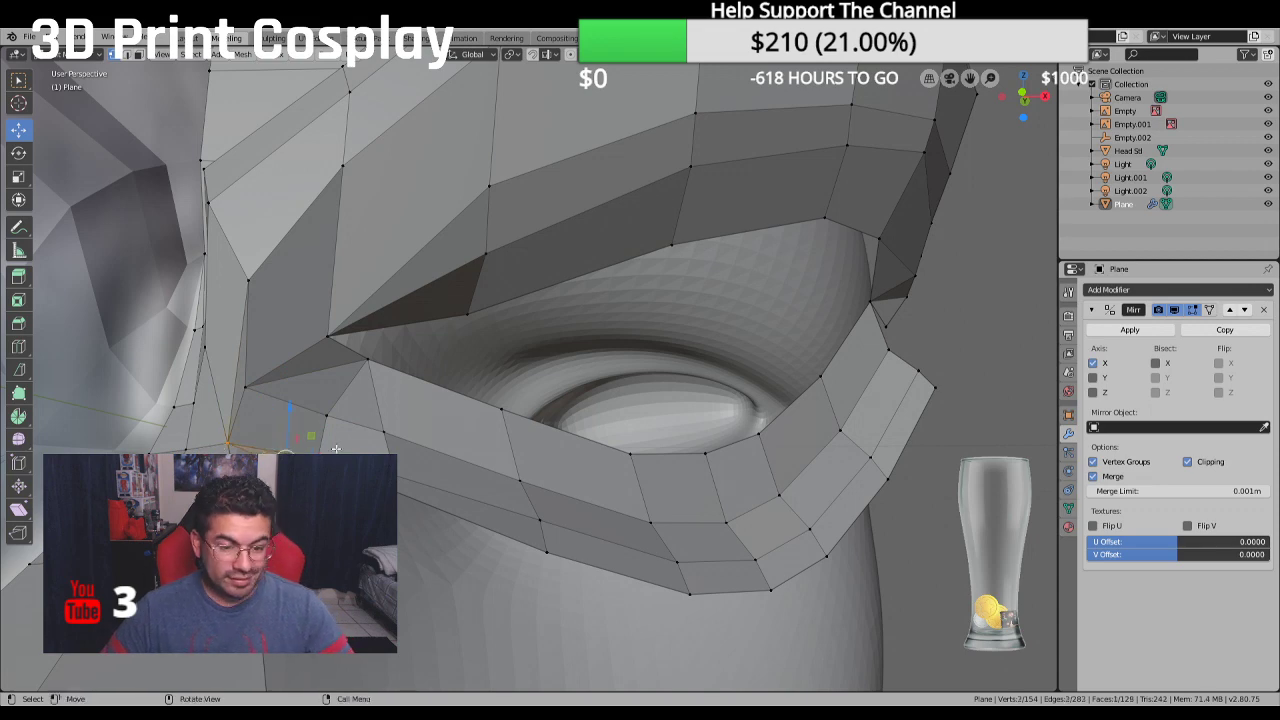
# Try to cut the face on the side of the nose bridge diagonally with the Bisect tool in face selection mode
pyautogui.moveTo(336, 449); pyautogui.dragTo(334, 400, button='middle')
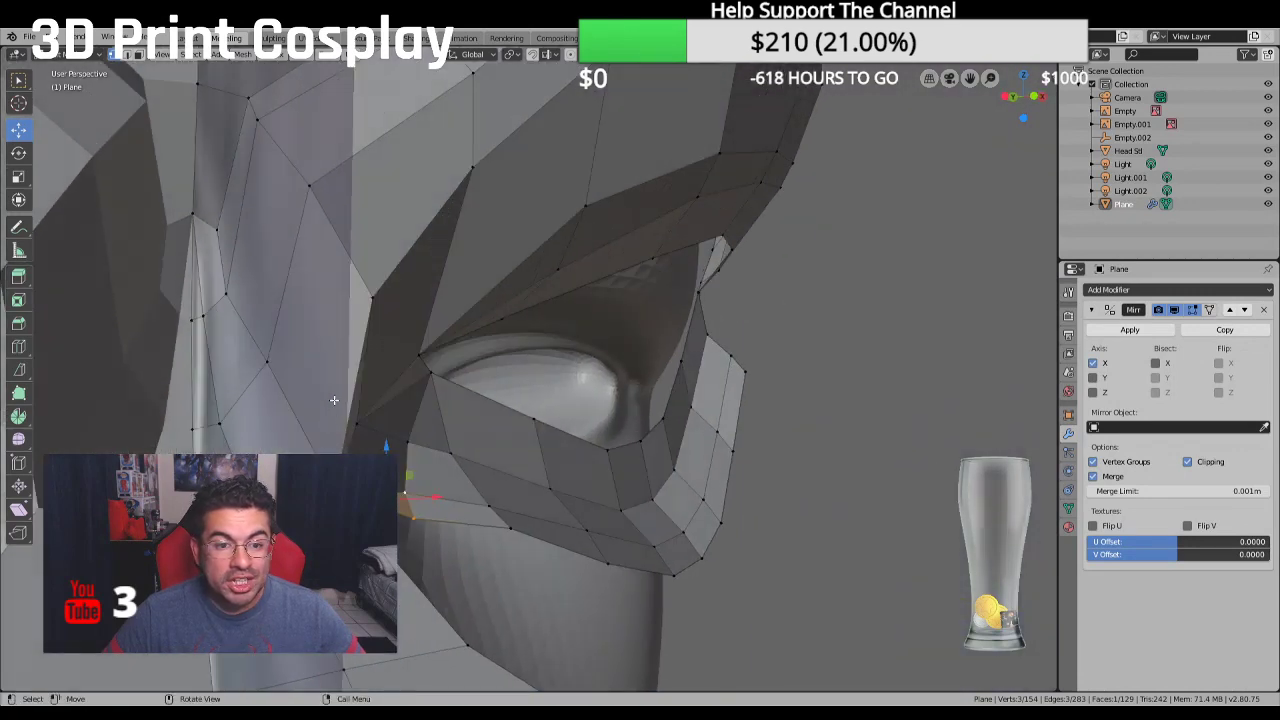
pyautogui.click(127, 54)
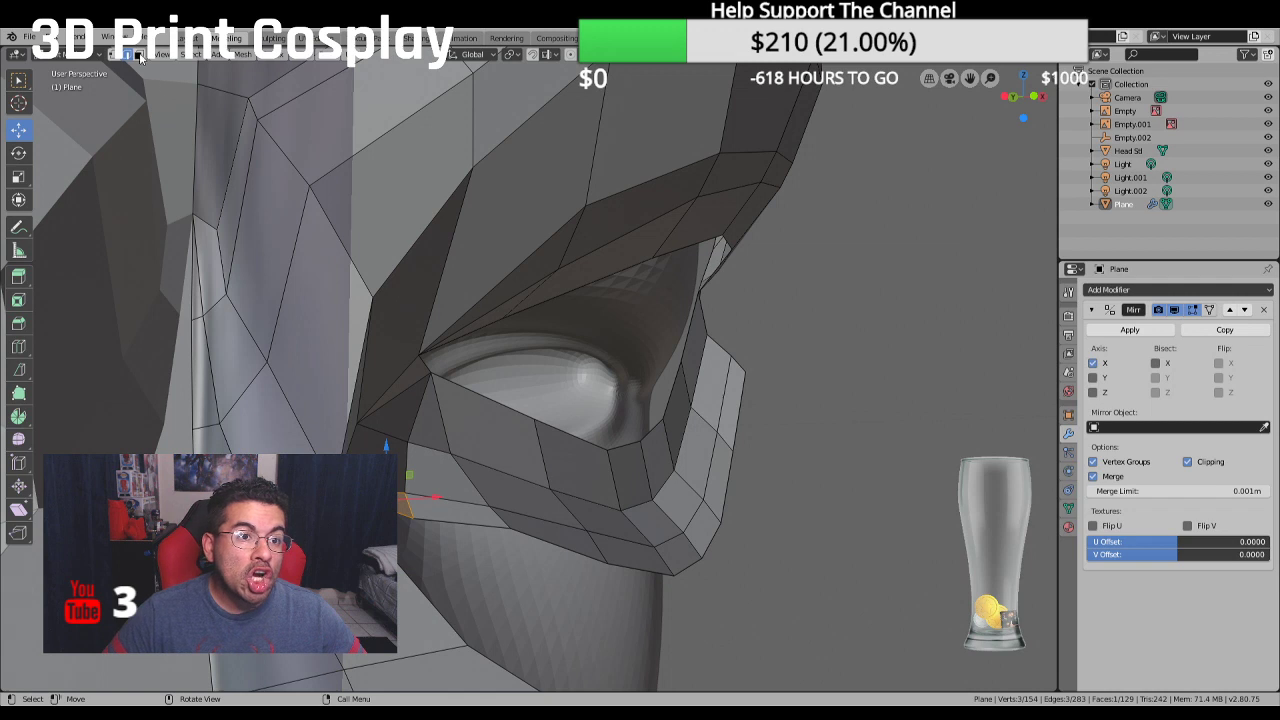
pyautogui.click(139, 55)
pyautogui.click(19, 373)
pyautogui.click(18, 372)
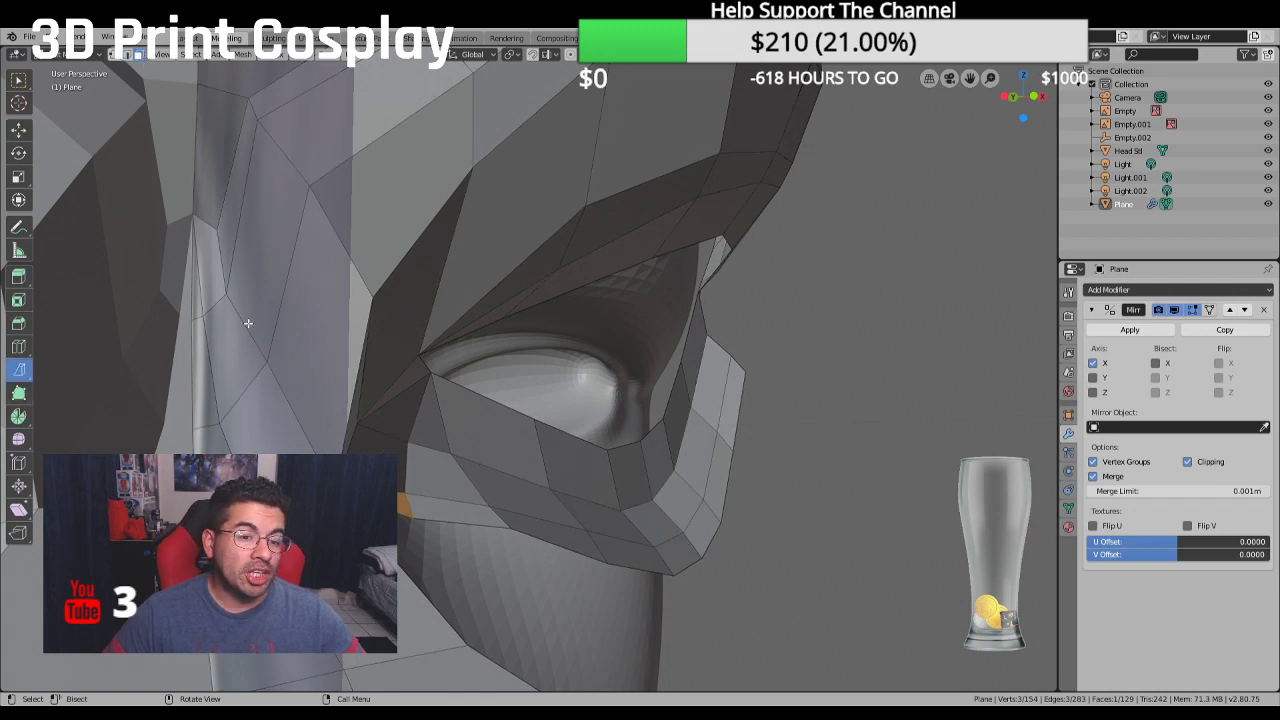
pyautogui.click(308, 325)
pyautogui.moveTo(369, 297)
pyautogui.mouseDown()
pyautogui.moveTo(328, 392)
pyautogui.moveTo(329, 366)
pyautogui.mouseUp()
pyautogui.click(1068, 391)
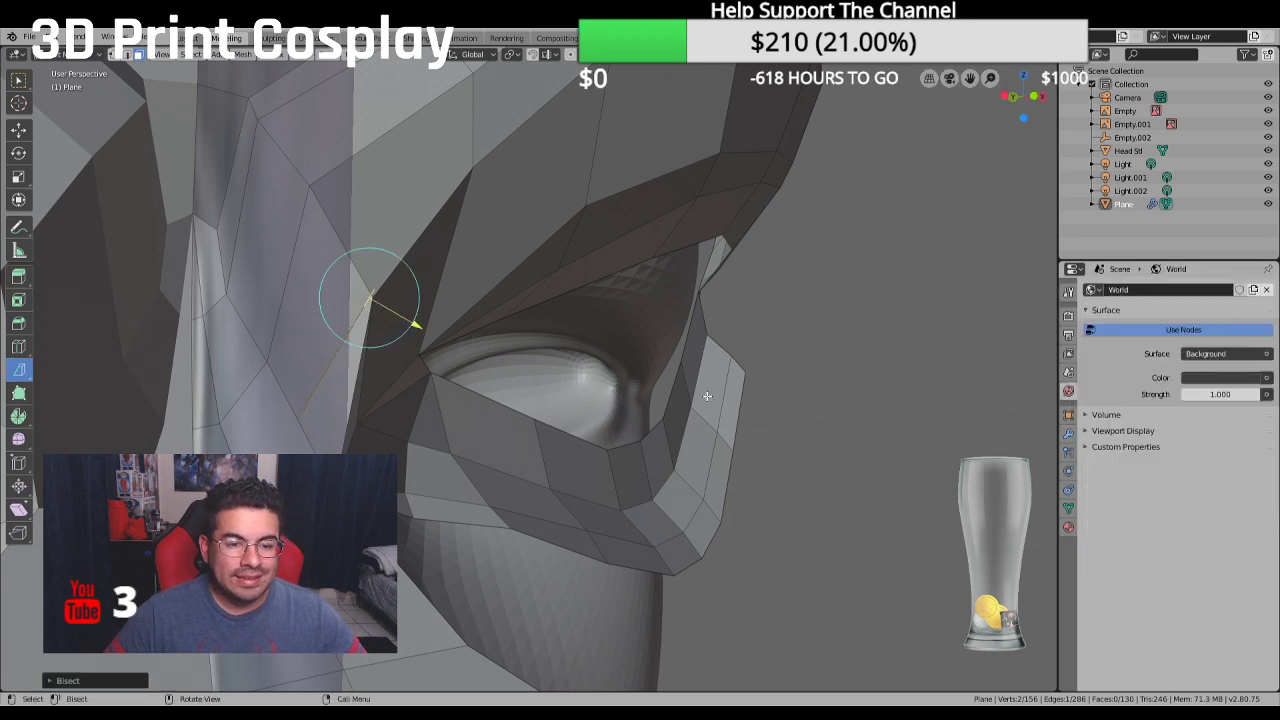
pyautogui.moveTo(532, 374); pyautogui.dragTo(483, 453, button='middle')
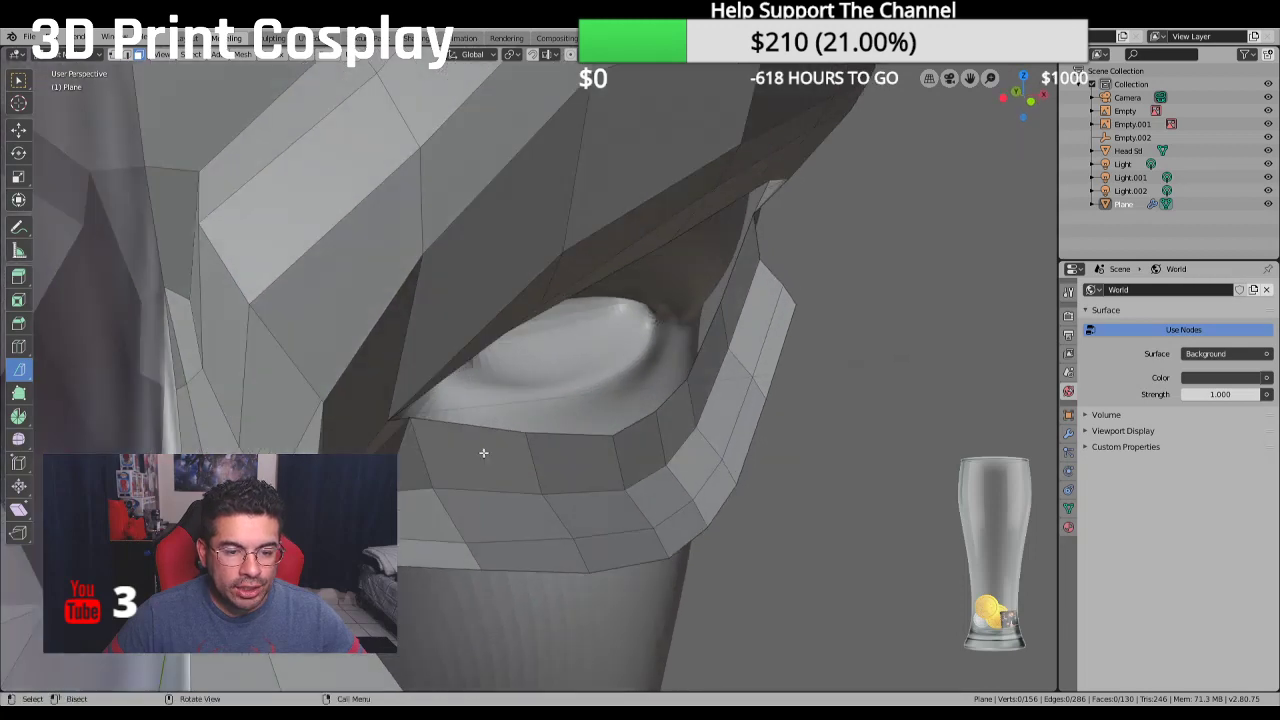
# Undo the bisect cut on the nose bridge face and return to vertex selection with the Move tool
pyautogui.click(116, 54)
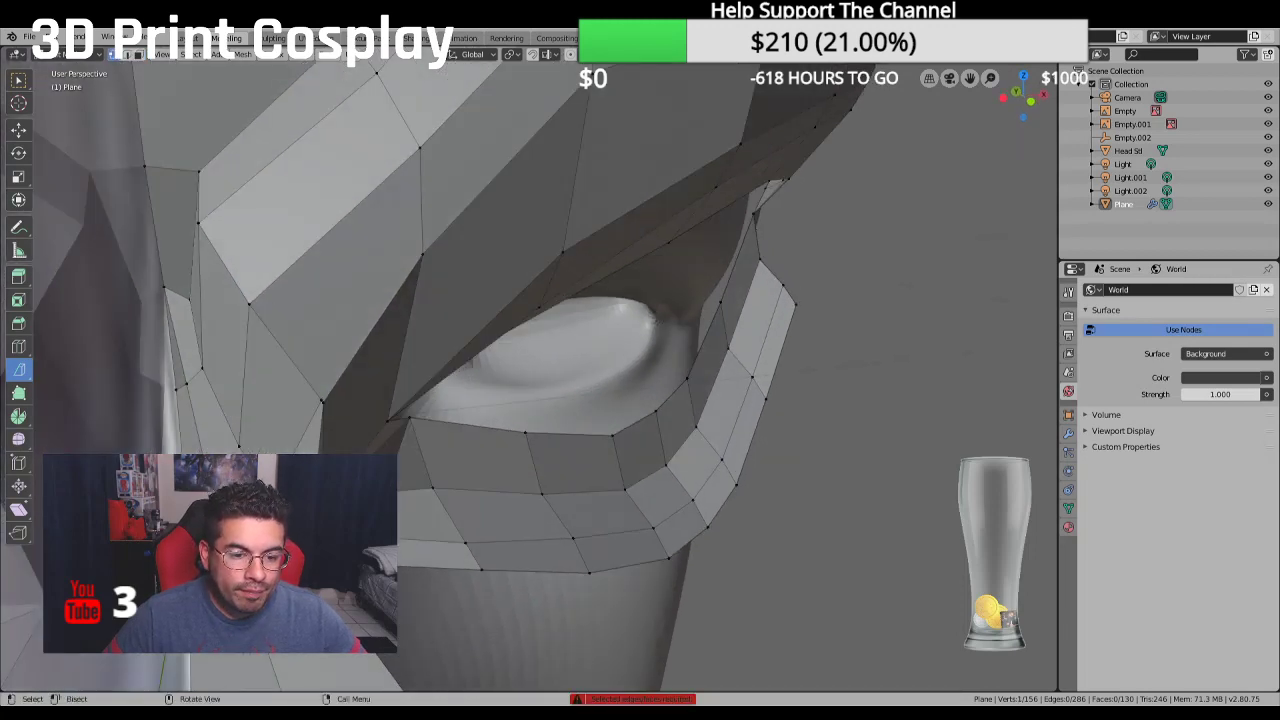
pyautogui.click(18, 129)
pyautogui.press('ctrl')
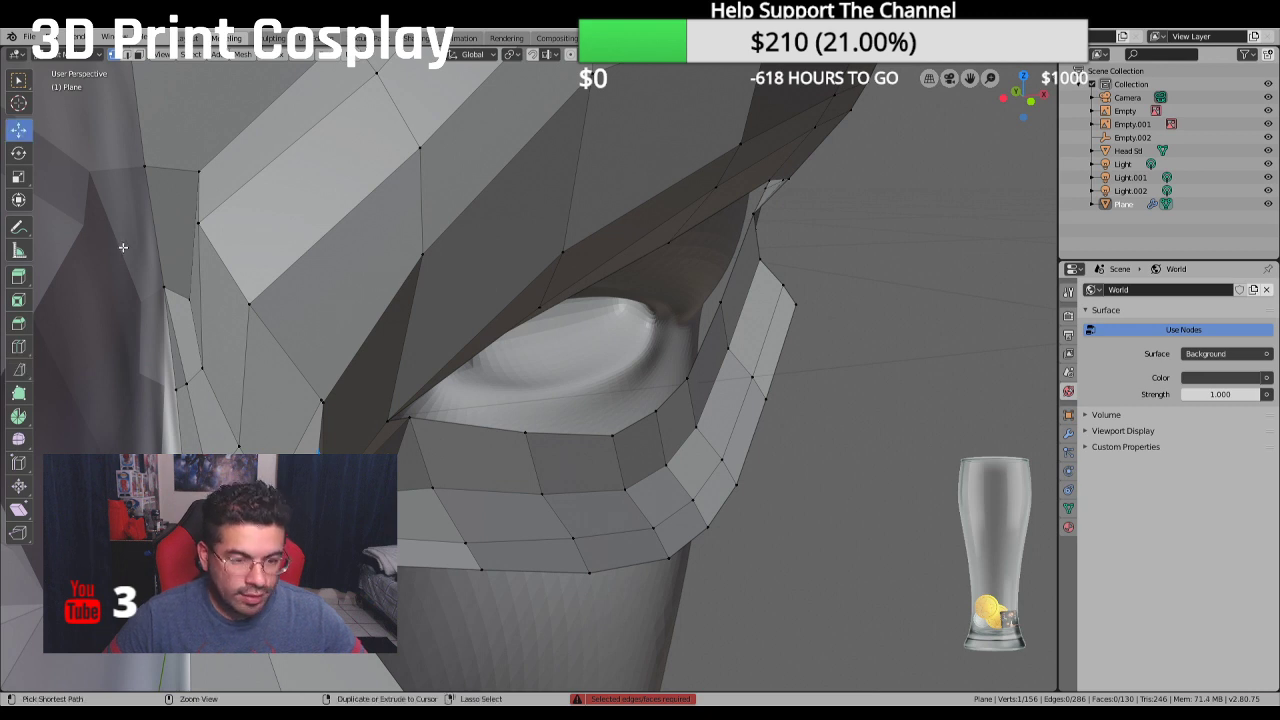
pyautogui.hotkey('ctrl', 'z')
pyautogui.hotkey('ctrl', 'z')
pyautogui.hotkey('ctrl', 'z')
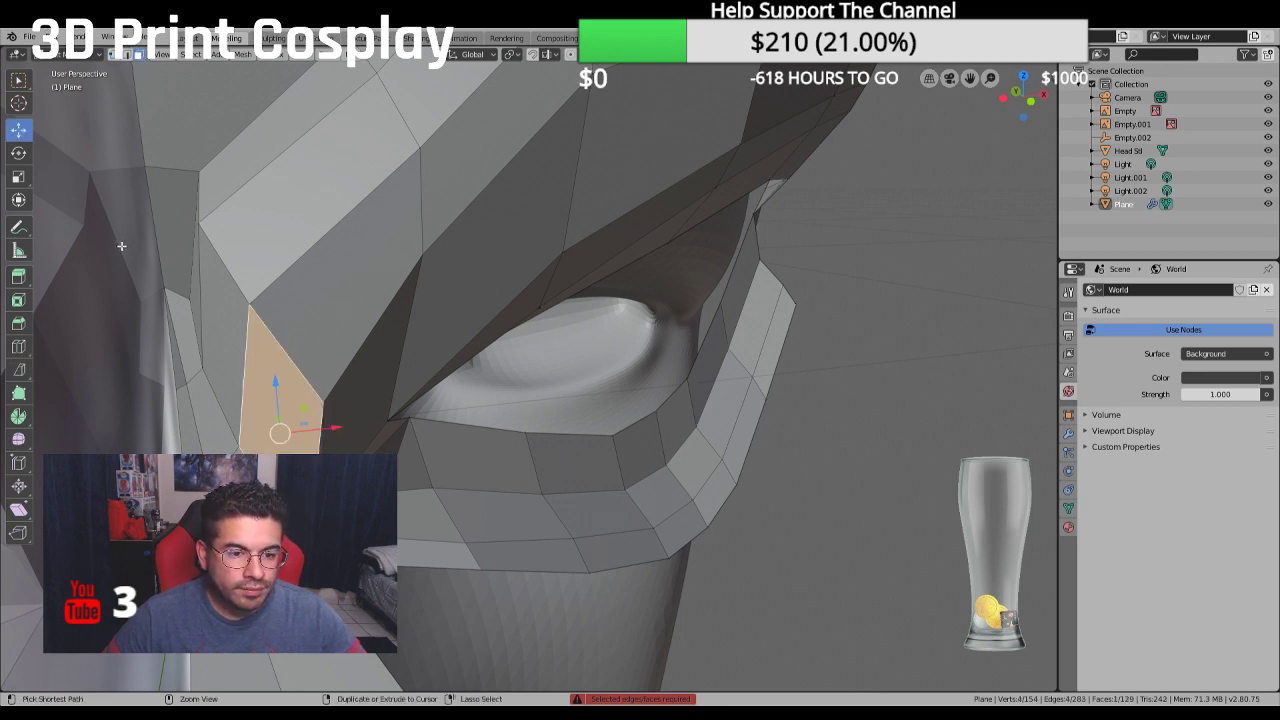
pyautogui.hotkey('ctrl', 'z')
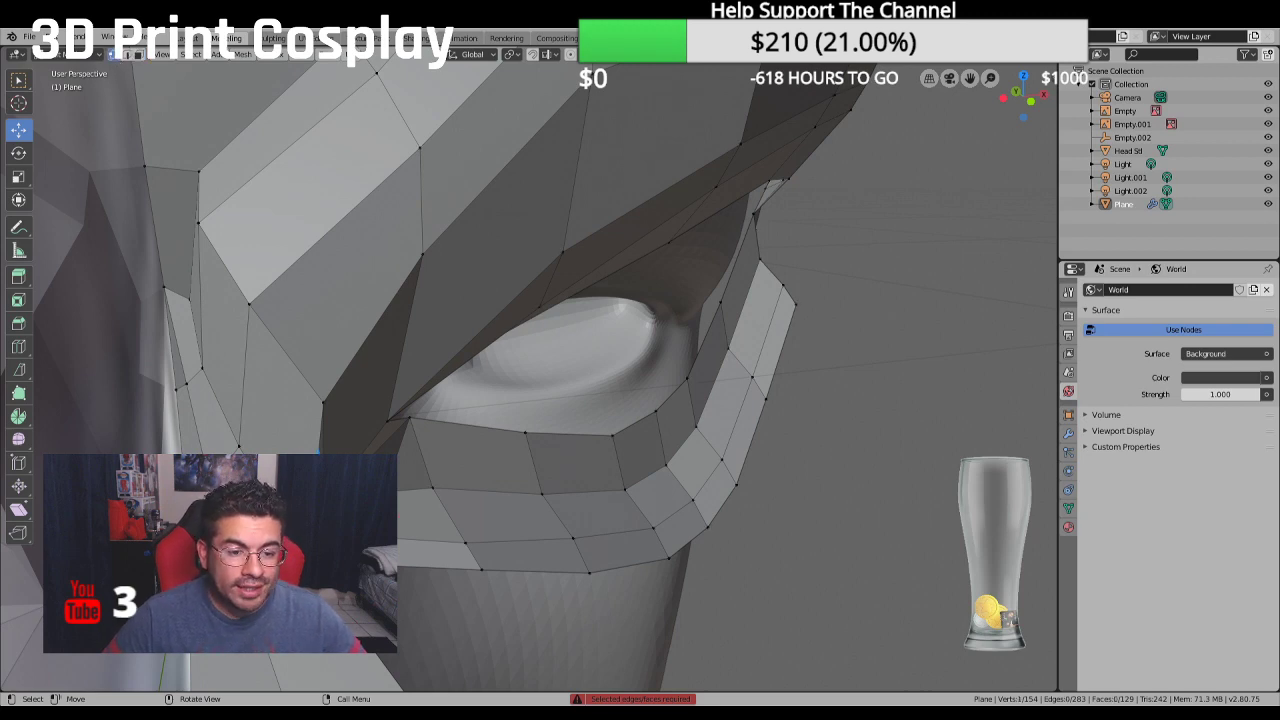
# Lower two neighbouring vertices slightly along the inner underside of the brow
pyautogui.moveTo(364, 502); pyautogui.dragTo(376, 500)
pyautogui.moveTo(366, 470); pyautogui.dragTo(258, 386, button='middle')
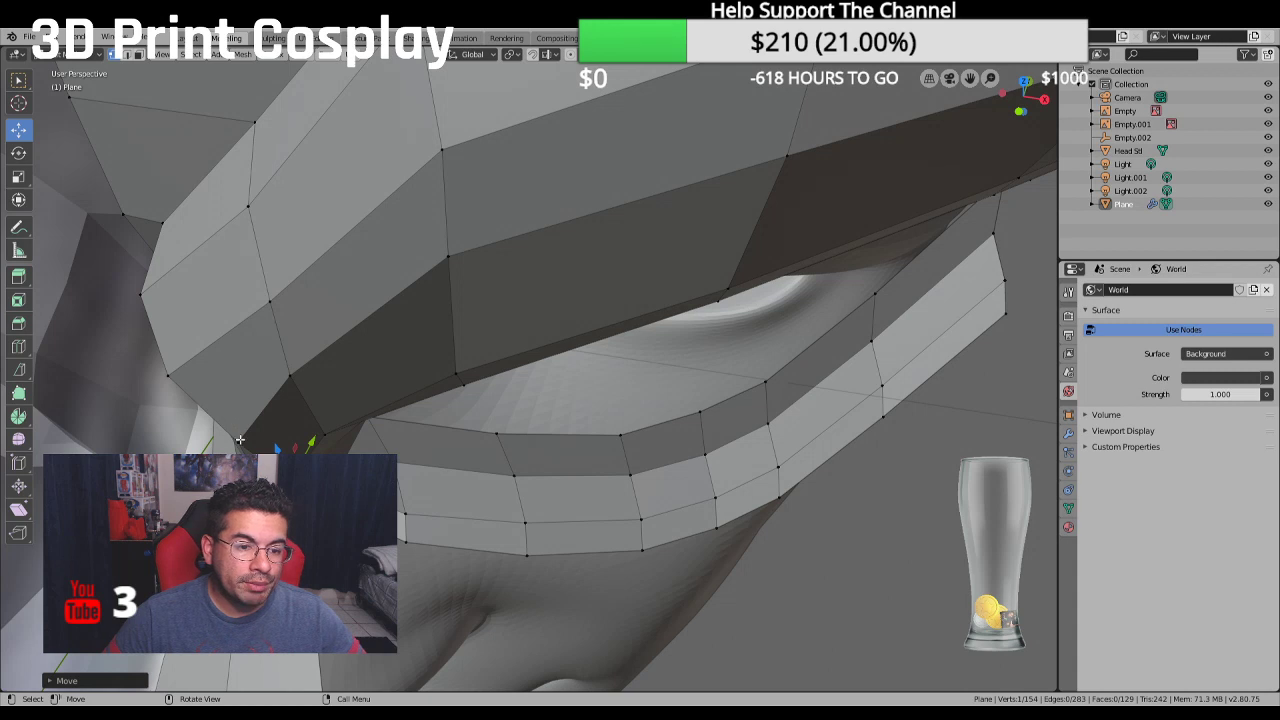
pyautogui.click(290, 380)
pyautogui.moveTo(291, 379); pyautogui.dragTo(301, 394)
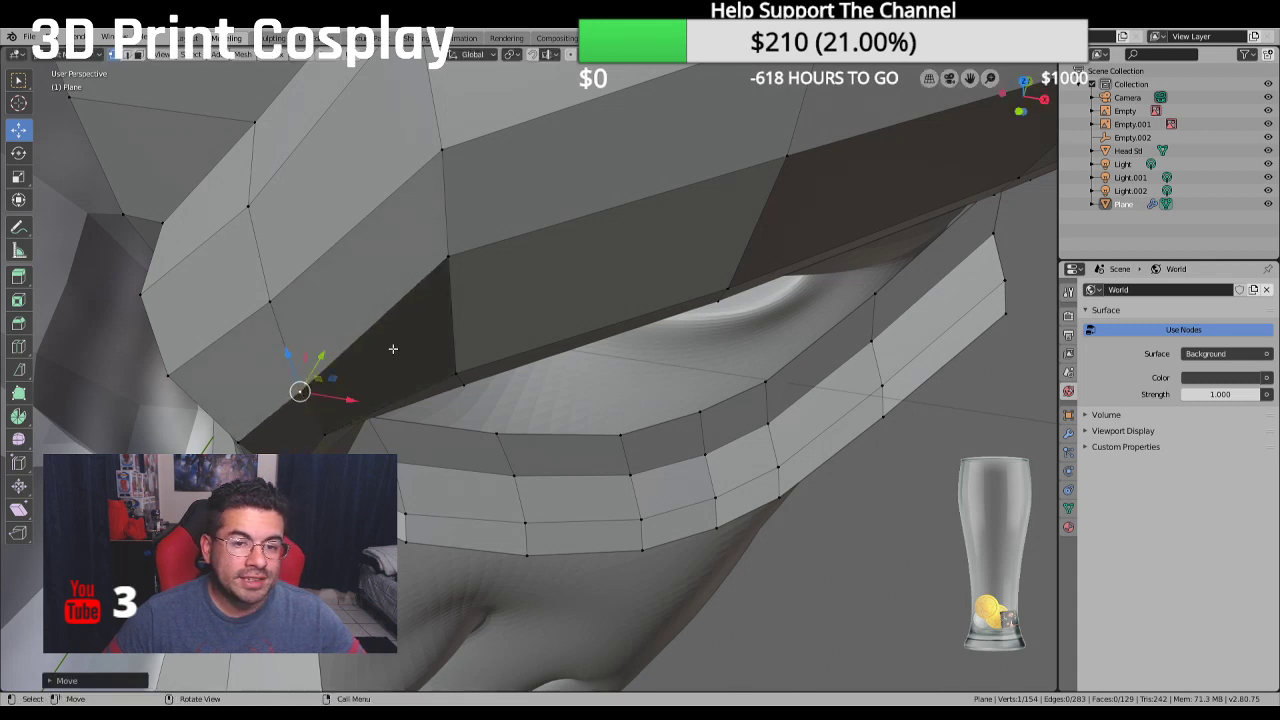
pyautogui.click(450, 257)
pyautogui.moveTo(450, 257); pyautogui.dragTo(456, 265)
pyautogui.scroll(-1, 457, 265)
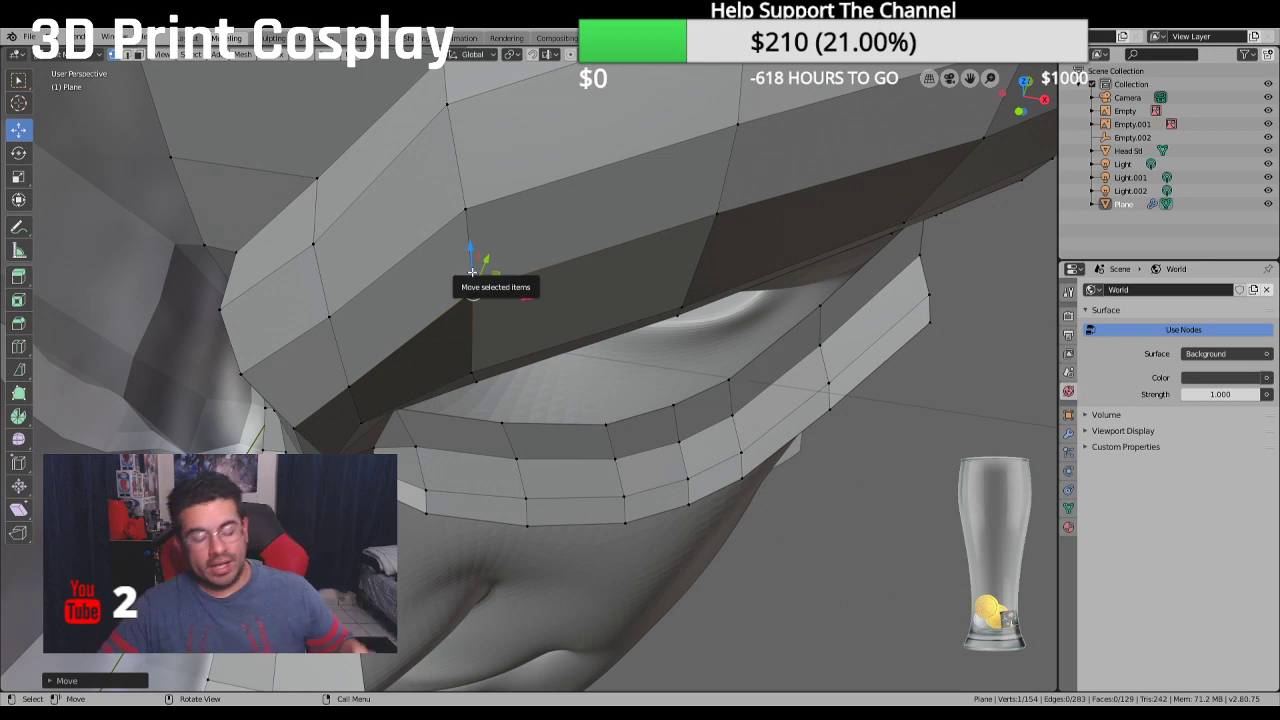
# Hide the front mask reference image, Empty, while viewing the model from the front
pyautogui.press('KP_1')
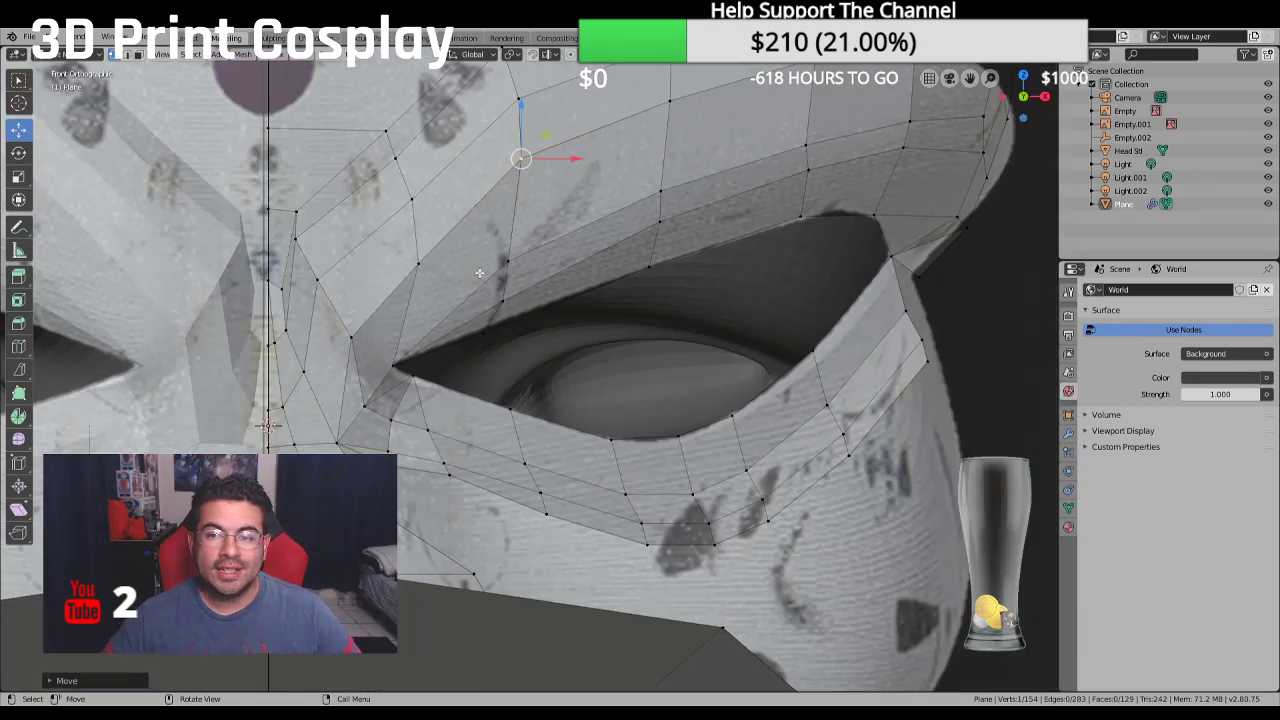
pyautogui.scroll(-5, 479, 272)
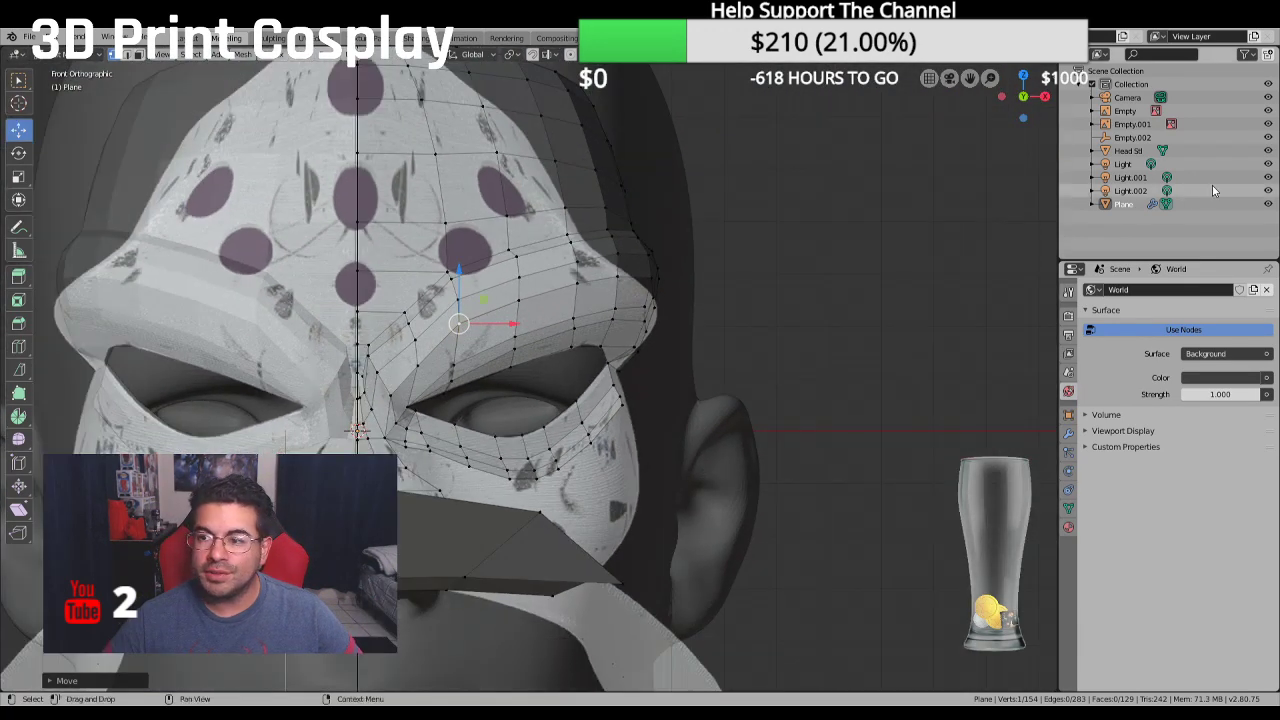
pyautogui.click(1268, 110)
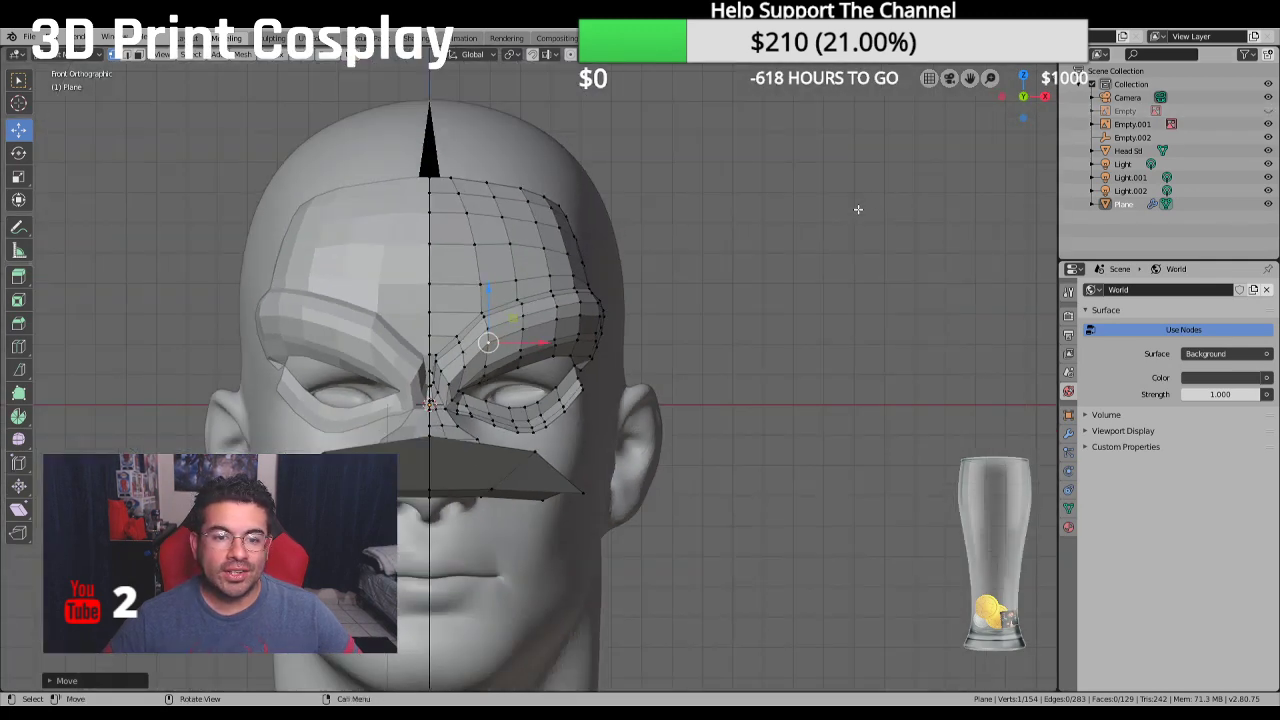
# Fill a triangle between the inner corner of the lower eye row and the upper outer vertex of the nose strip
pyautogui.moveTo(780, 226); pyautogui.dragTo(626, 400, button='middle')
pyautogui.scroll(3, 700, 303)
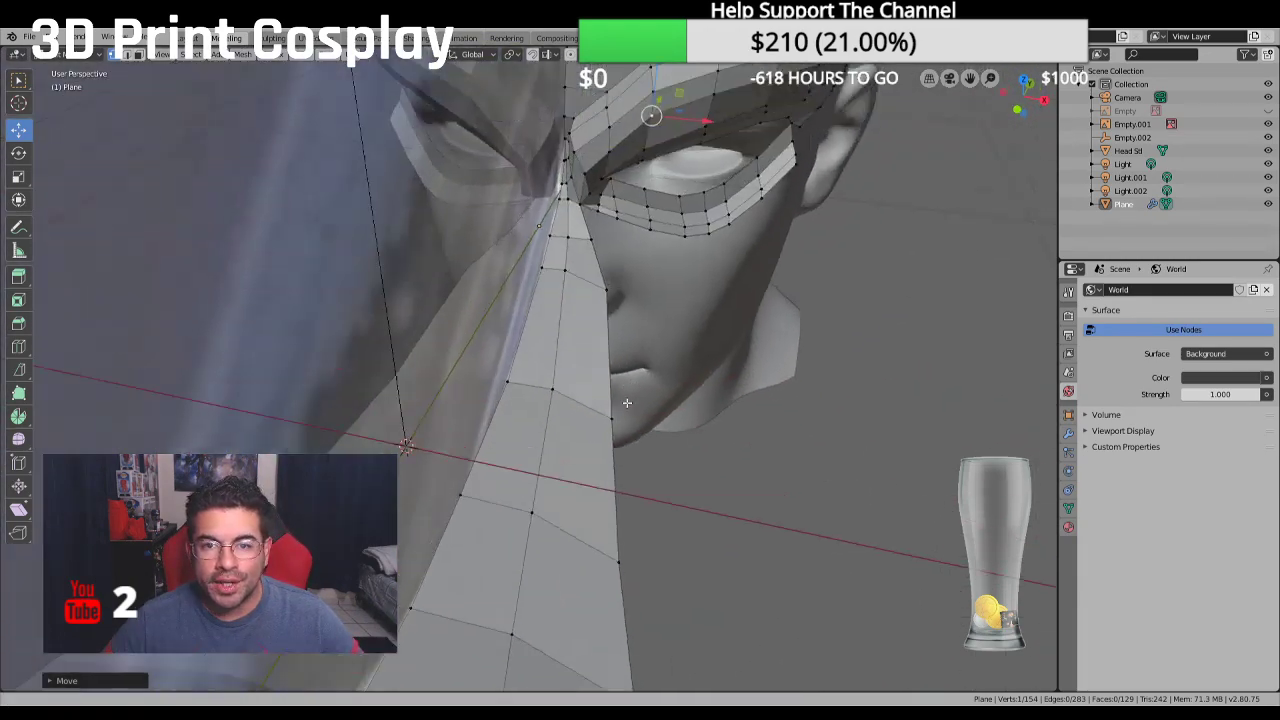
pyautogui.scroll(3, 610, 358)
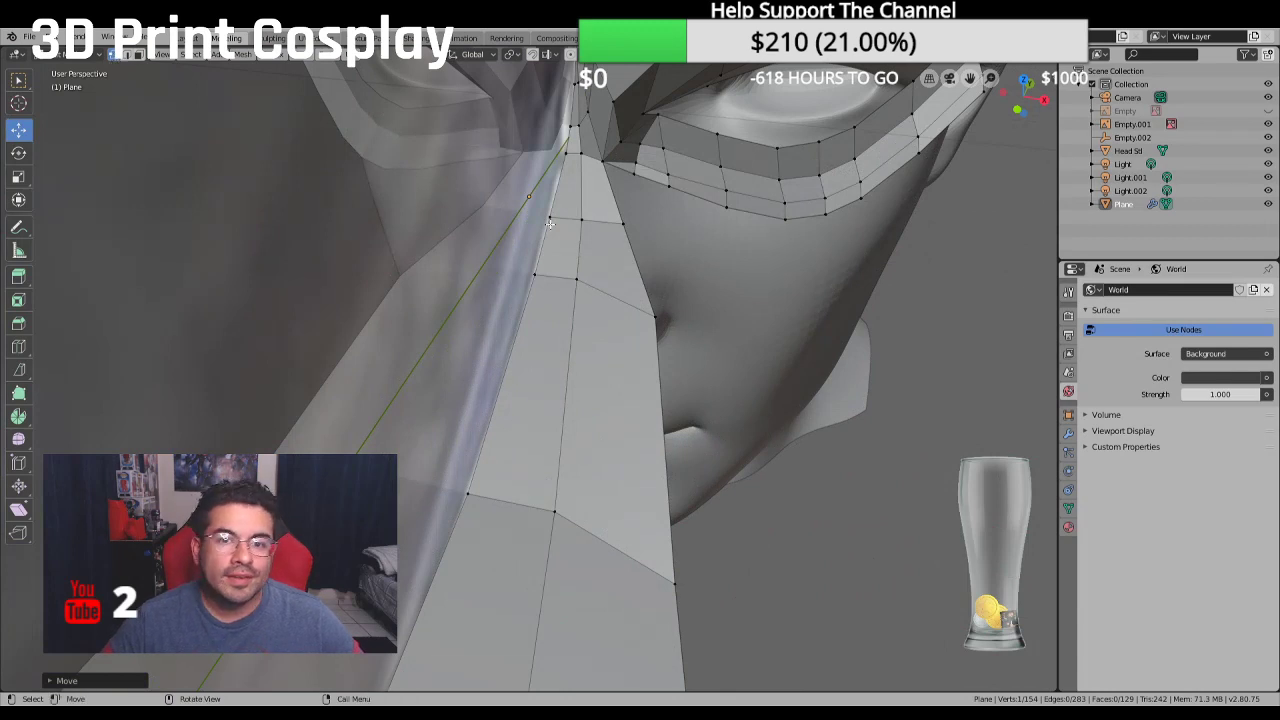
pyautogui.keyDown('shift'); pyautogui.click(605, 172); pyautogui.keyUp('shift')
pyautogui.keyDown('shift'); pyautogui.click(626, 223); pyautogui.keyUp('shift')
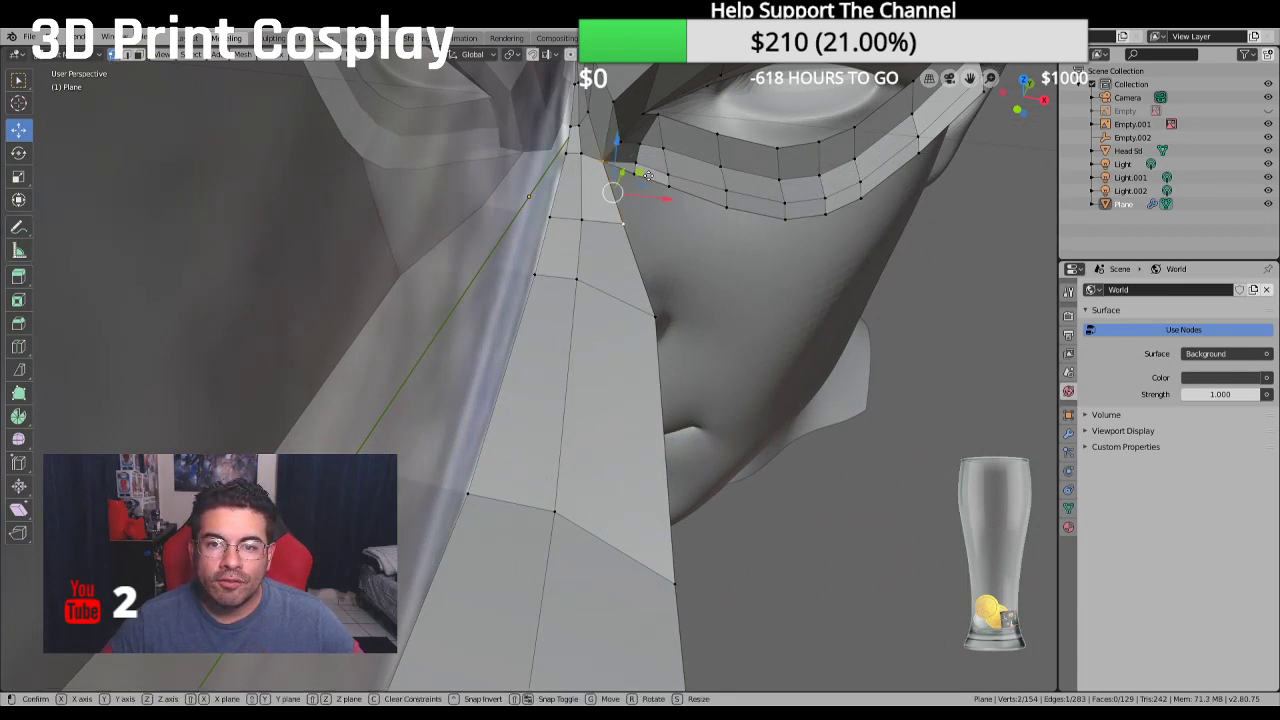
pyautogui.click(722, 264)
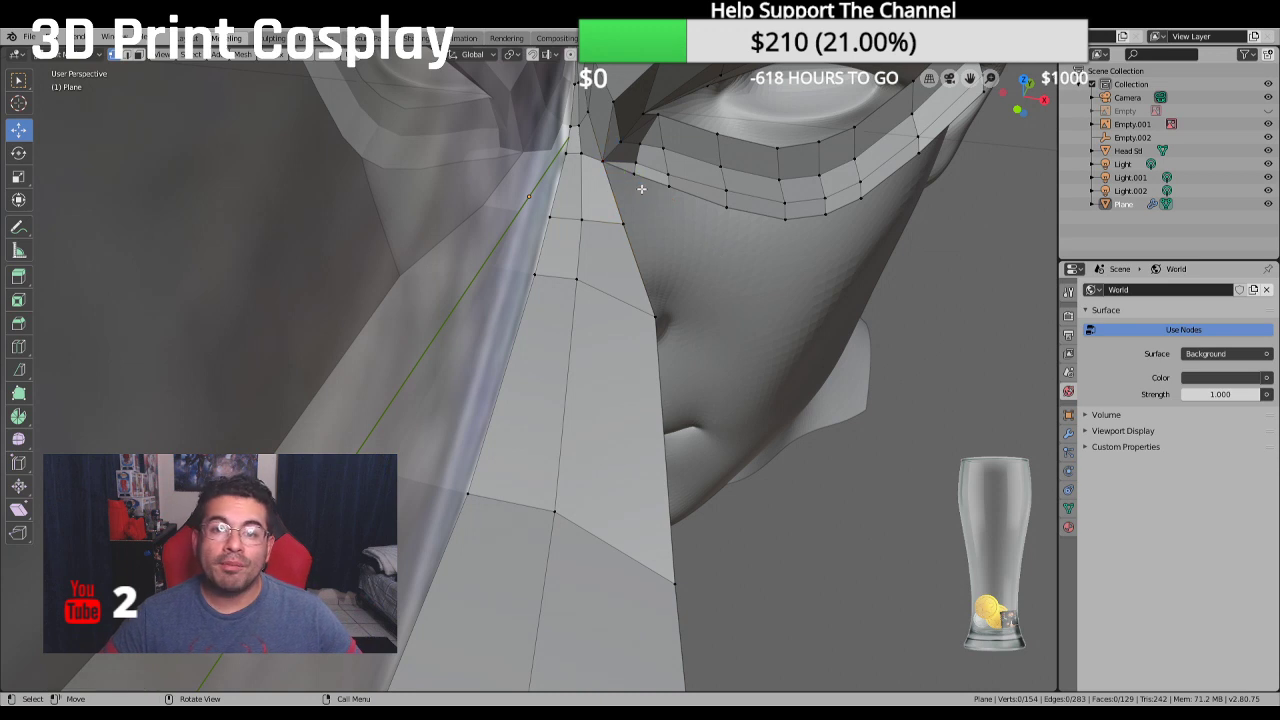
pyautogui.click(636, 175)
pyautogui.keyDown('shift'); pyautogui.click(618, 235); pyautogui.keyUp('shift')
pyautogui.keyDown('shift'); pyautogui.click(606, 163); pyautogui.keyUp('shift')
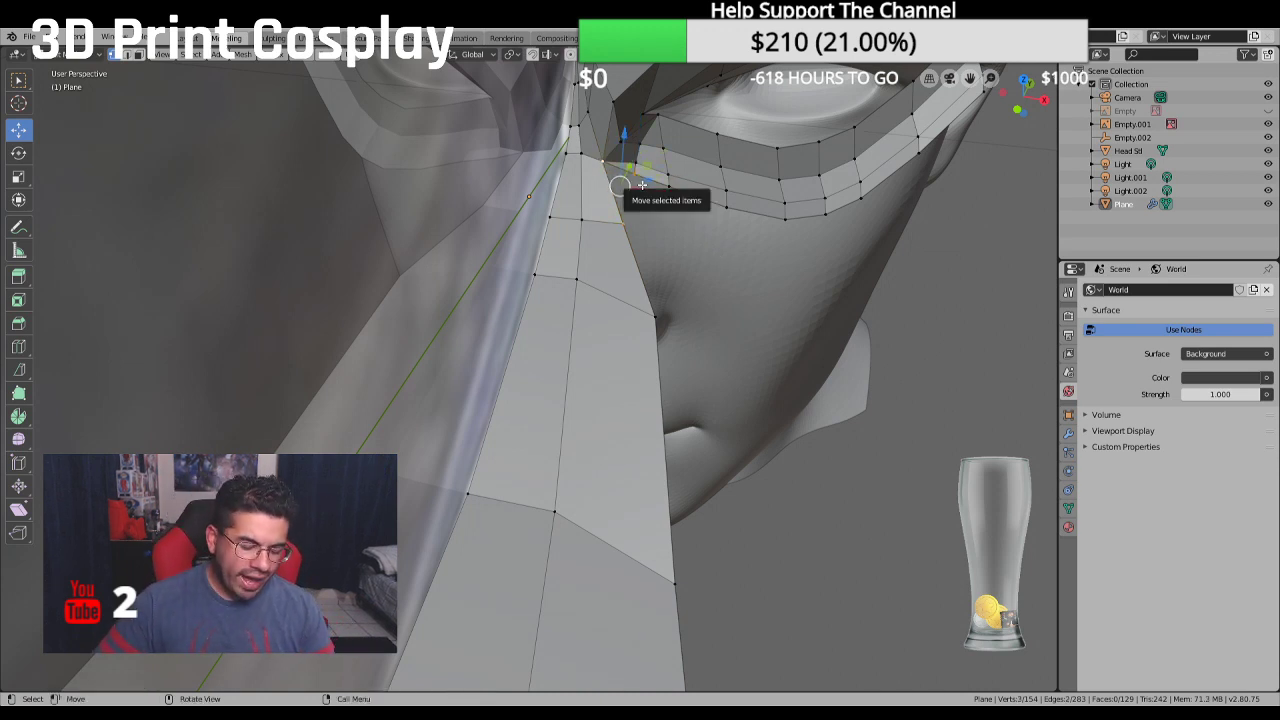
pyautogui.press('f')
pyautogui.hotkey('alt', 'a')
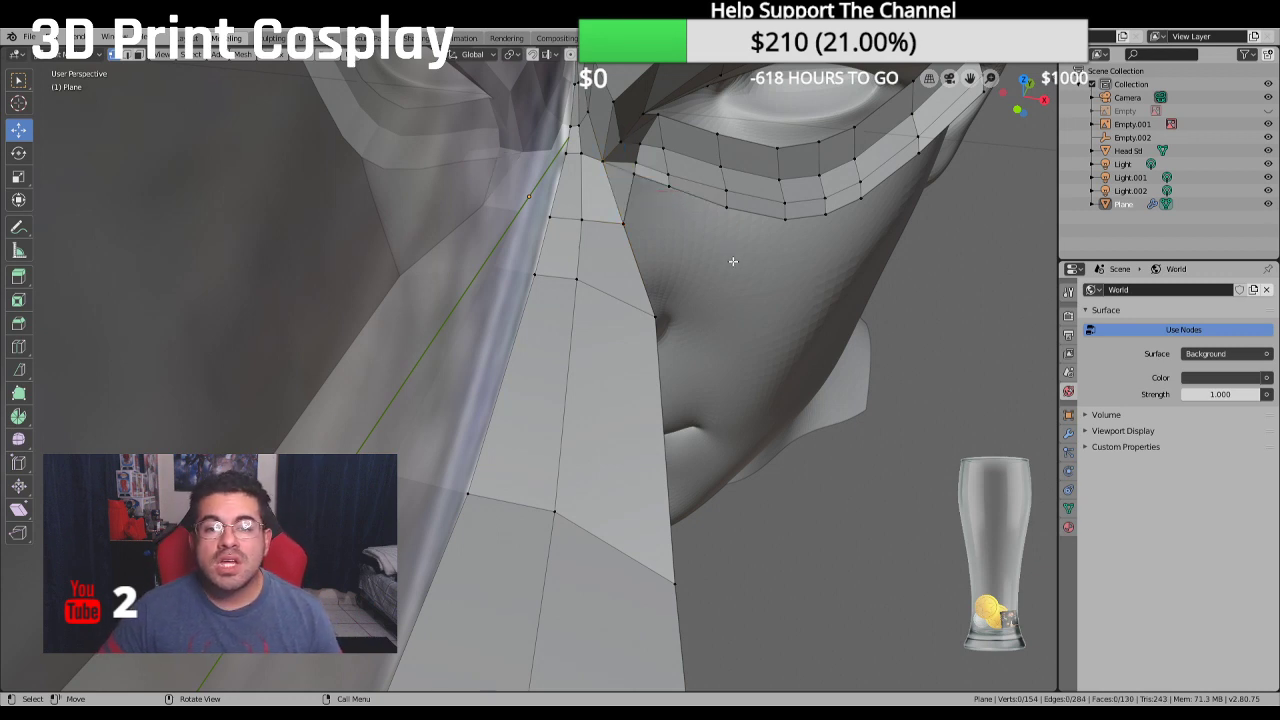
# Move the upper outer vertex of the nose strip outward along the X axis
pyautogui.click(622, 222)
pyautogui.press('g')
pyautogui.press('x')
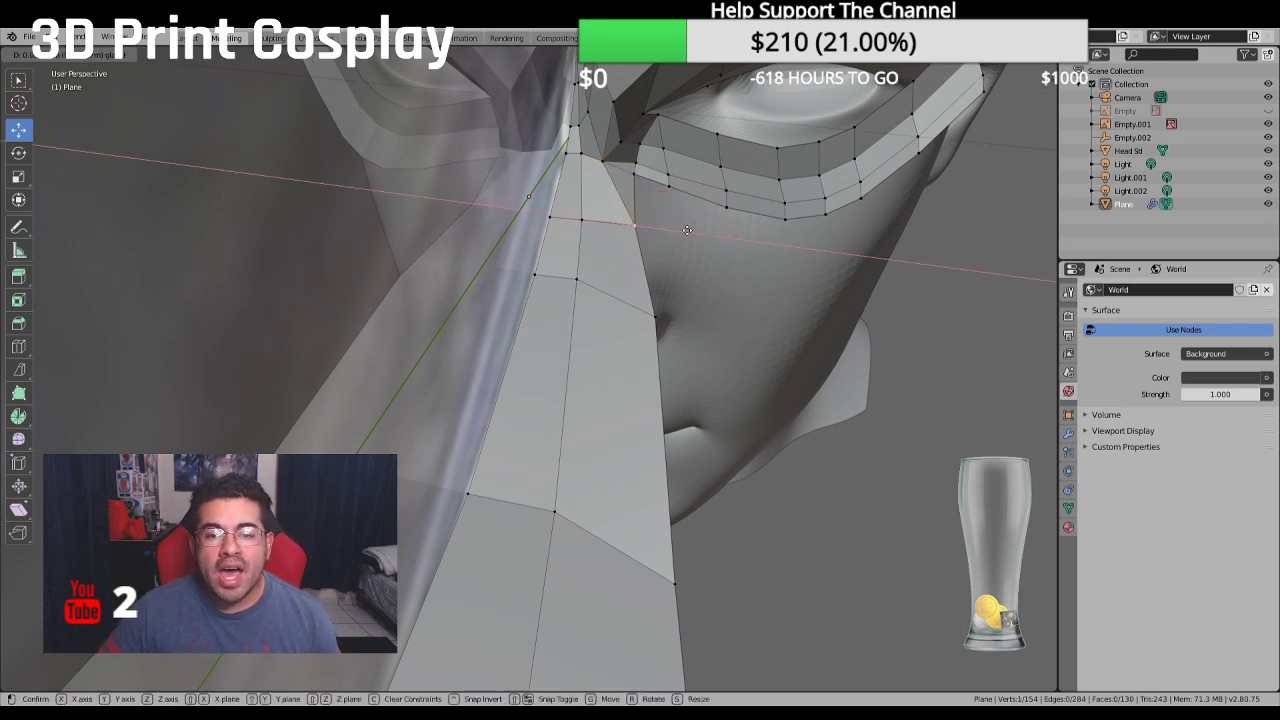
pyautogui.moveTo(693, 229); pyautogui.dragTo(697, 230)
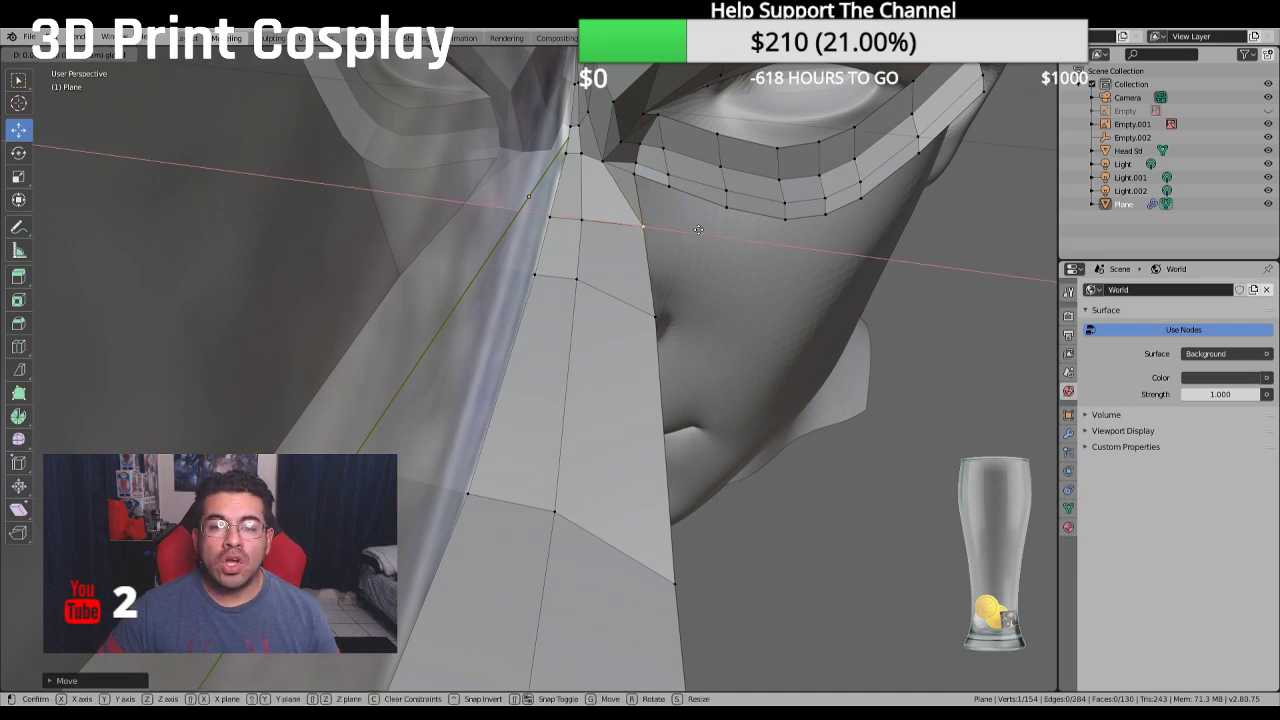
pyautogui.click(696, 230)
pyautogui.moveTo(696, 230); pyautogui.dragTo(641, 221, button='middle')
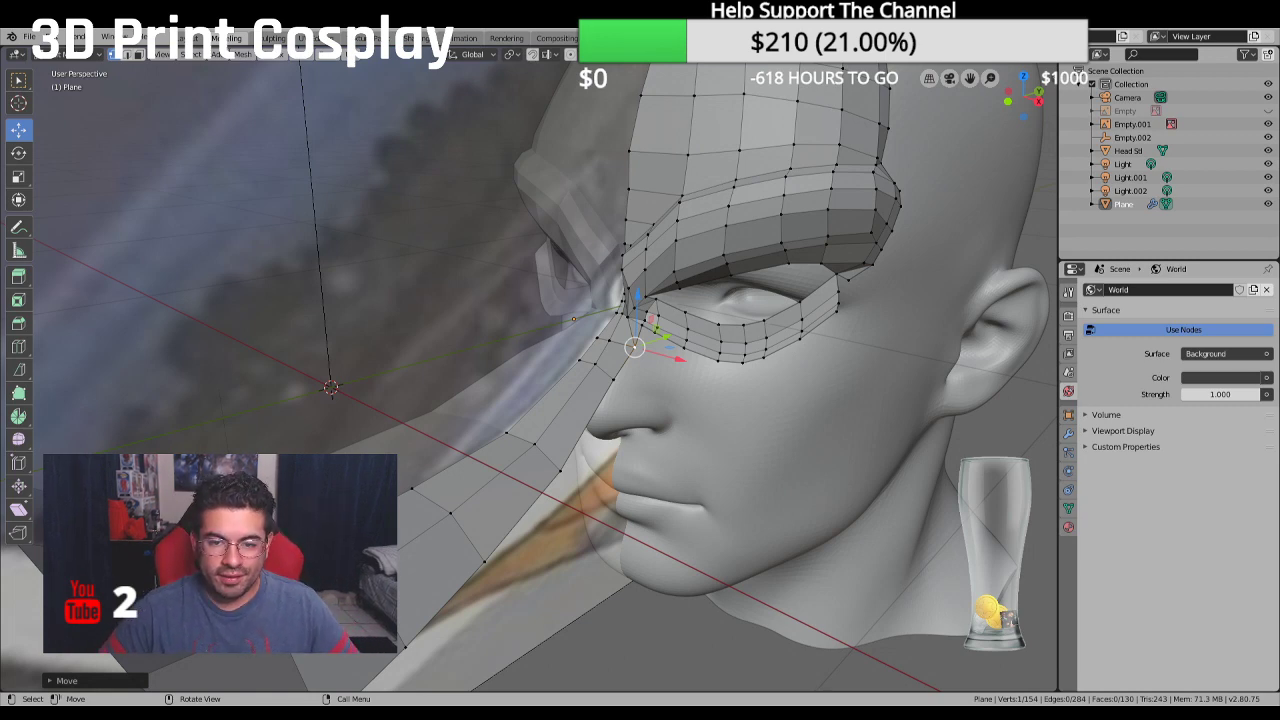
# In top view, move the outer vertex of the nose strip's next row back until it is nearly level with its row
pyautogui.moveTo(487, 548); pyautogui.dragTo(566, 574, button='middle')
pyautogui.press('KP_1')
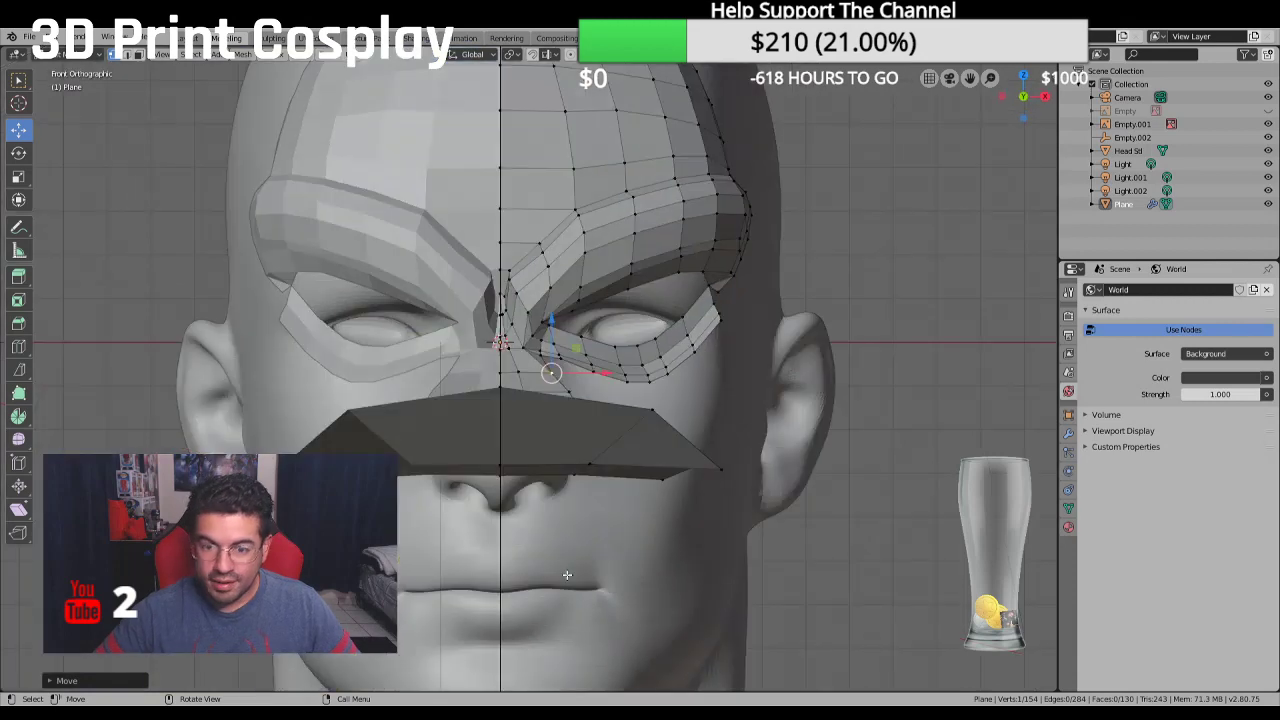
pyautogui.press('KP_7')
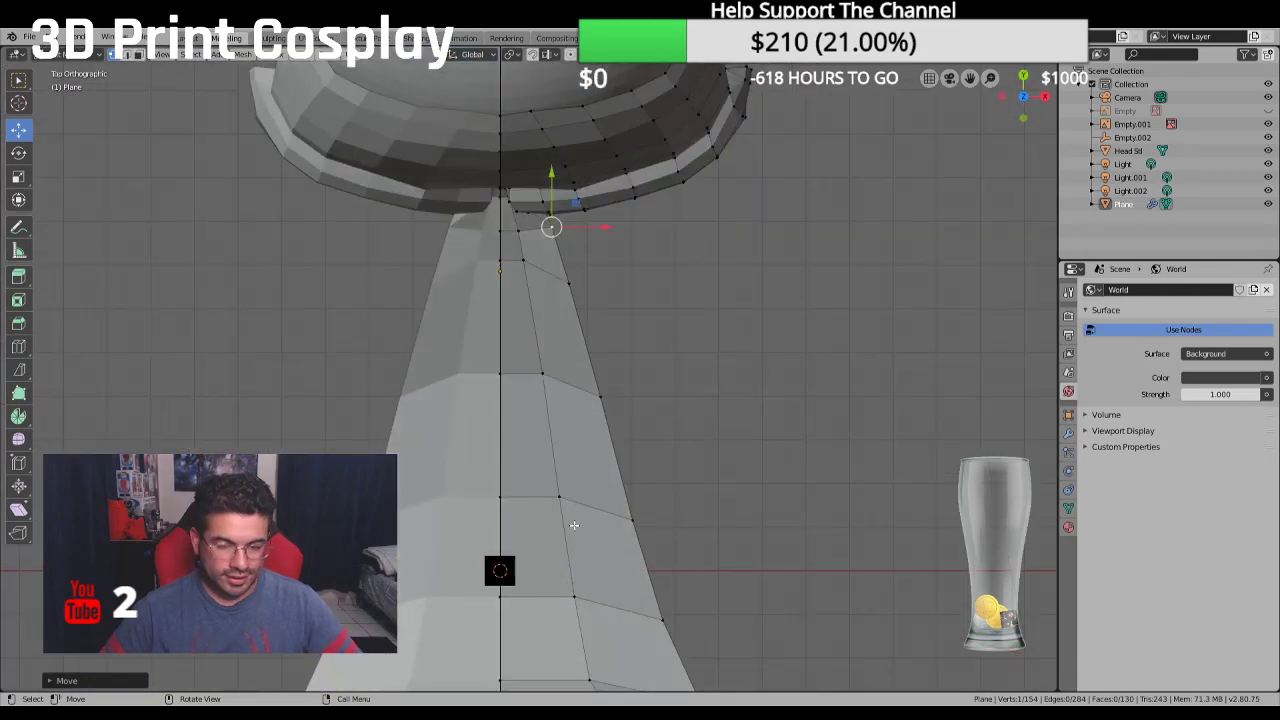
pyautogui.keyDown('shift'); pyautogui.moveTo(567, 575); pyautogui.dragTo(553, 644, button='middle'); pyautogui.keyUp('shift')
pyautogui.scroll(3, 553, 644)
pyautogui.click(557, 444)
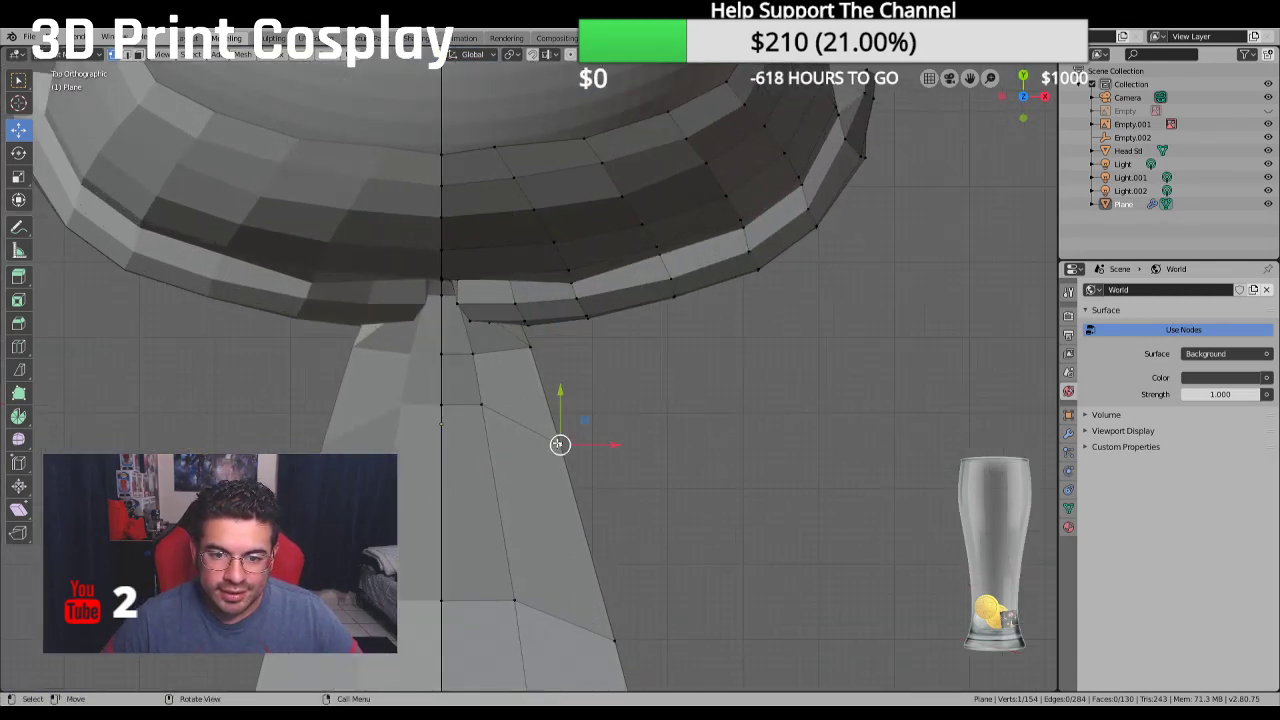
pyautogui.press('g')
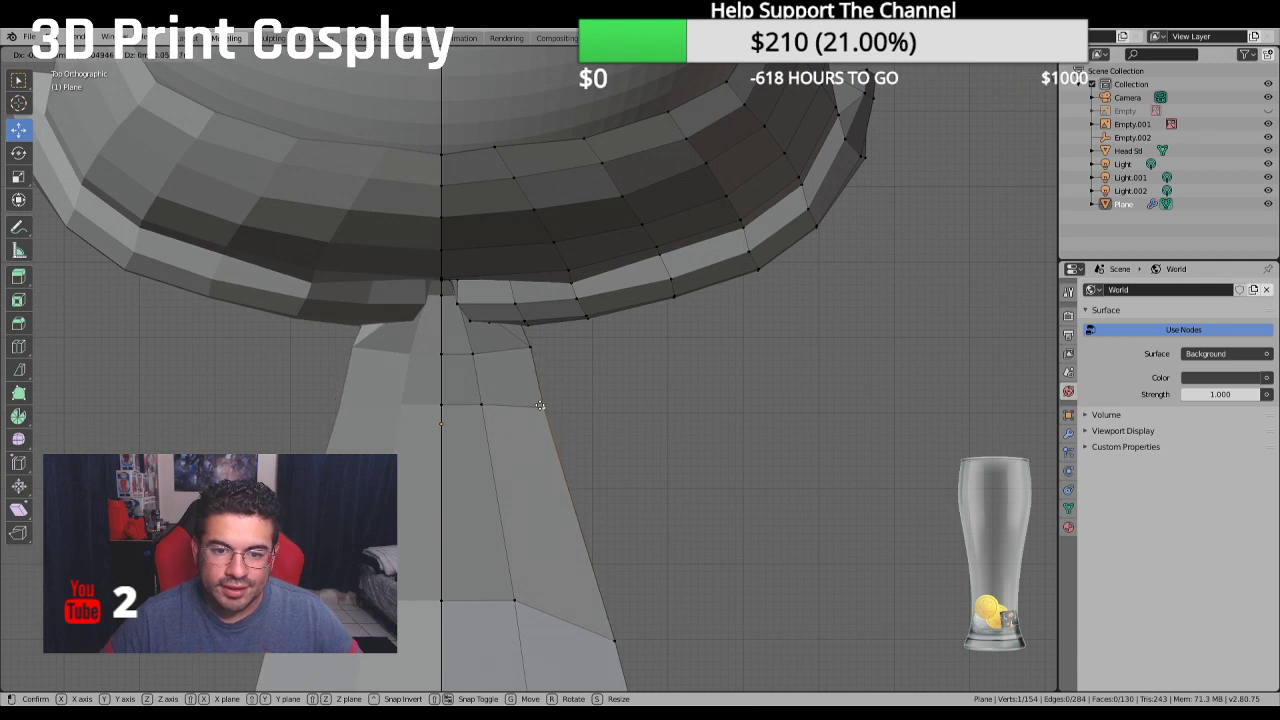
pyautogui.click(554, 465)
pyautogui.keyDown('shift'); pyautogui.moveTo(554, 465); pyautogui.dragTo(520, 290, button='middle'); pyautogui.keyUp('shift')
pyautogui.press('g')
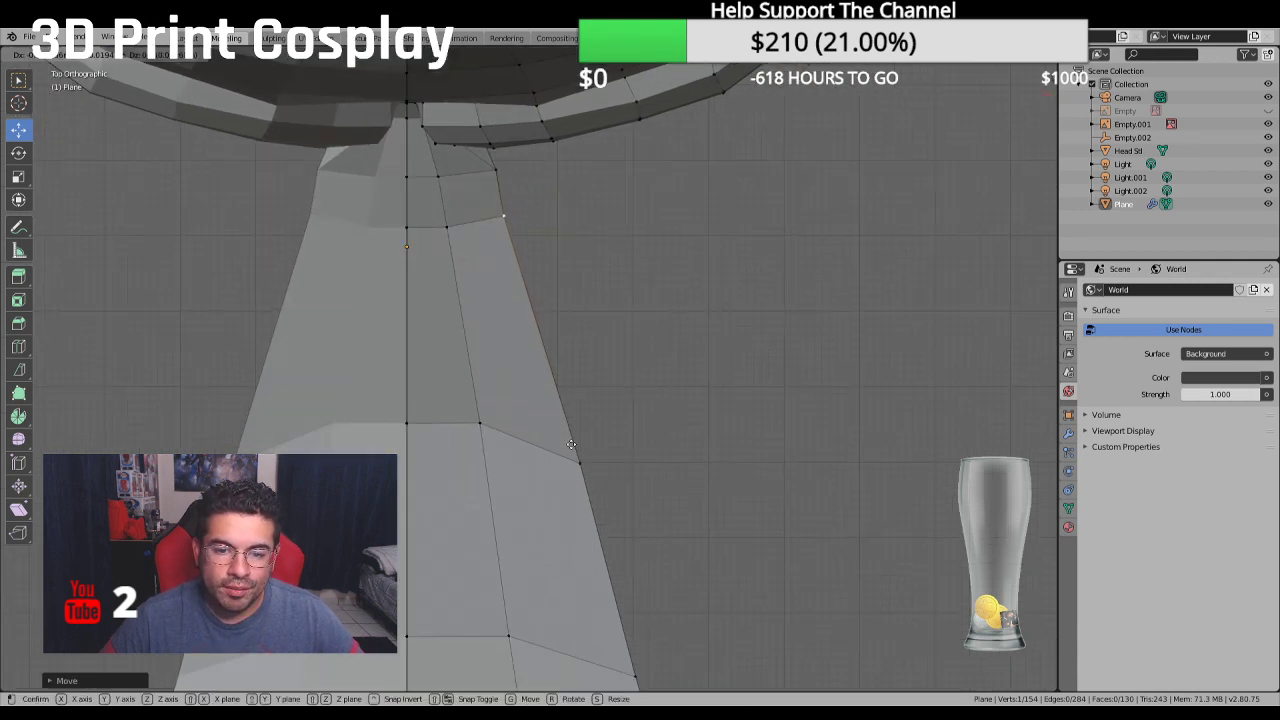
pyautogui.click(561, 427)
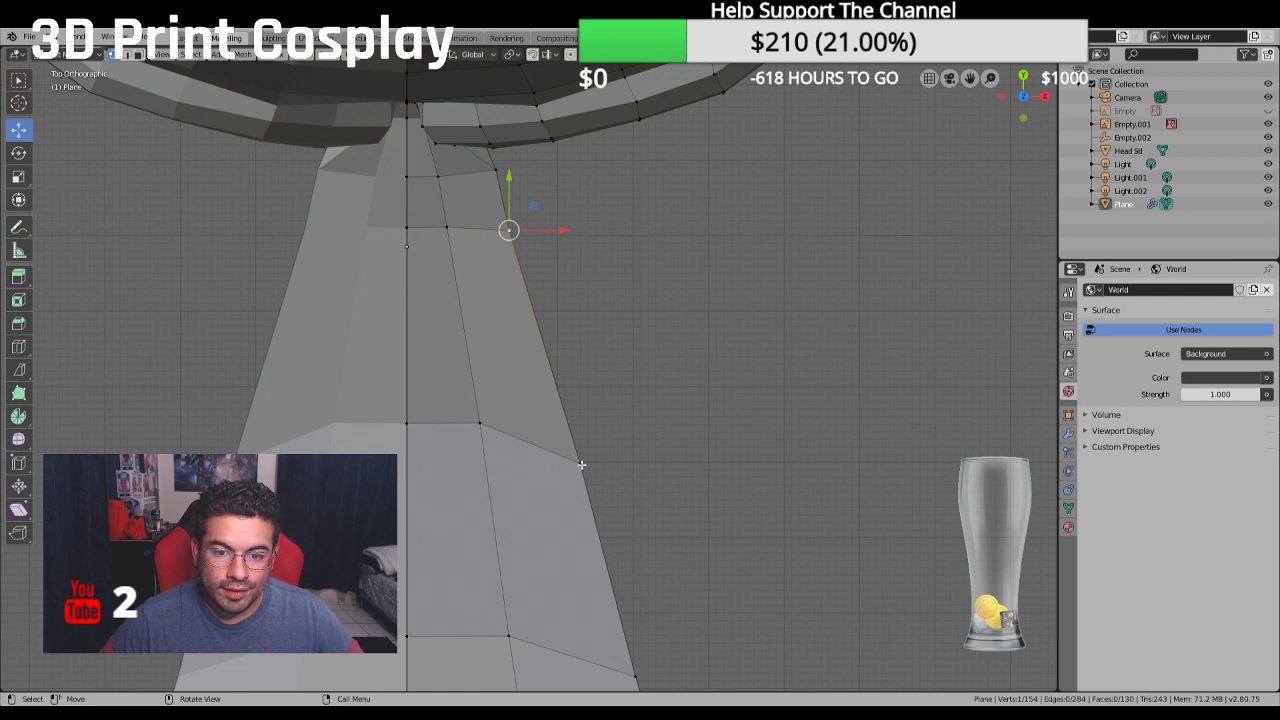
# Move the next two outer vertices of the nose strip back along the Y axis, nearly level with their rows
pyautogui.click(576, 437)
pyautogui.press('g')
pyautogui.press('y')
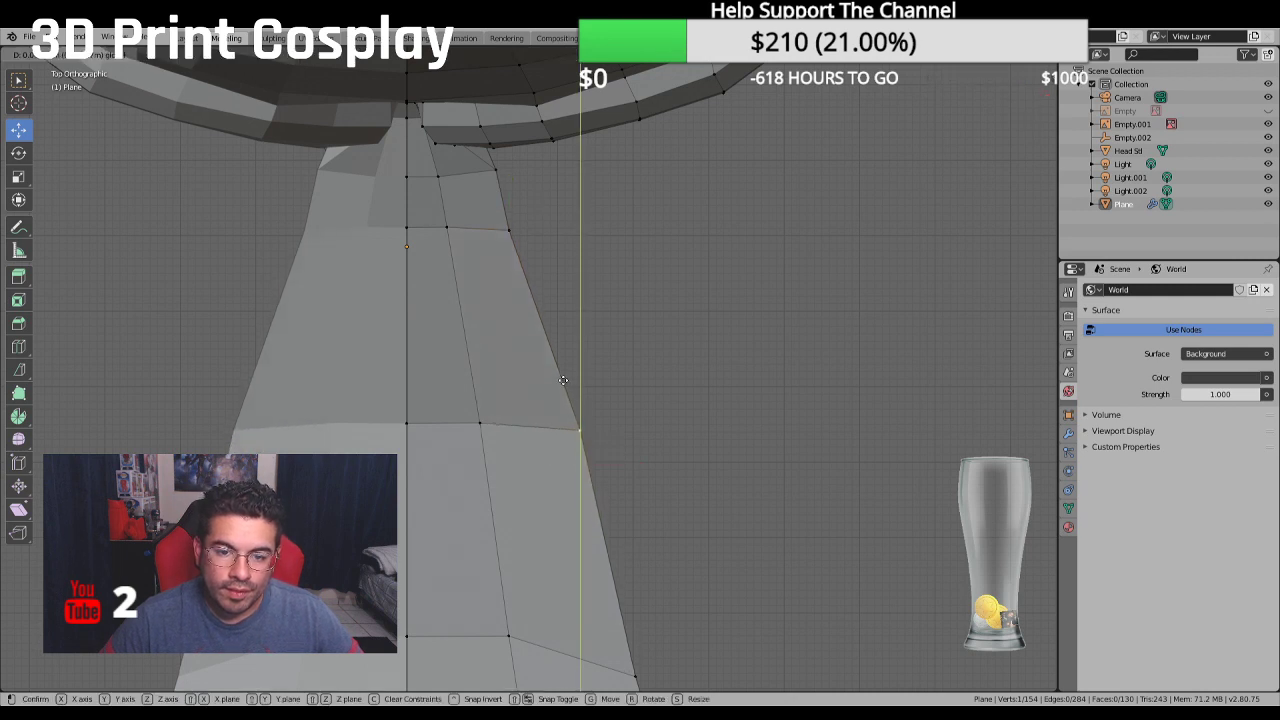
pyautogui.click(561, 375)
pyautogui.keyDown('shift'); pyautogui.moveTo(654, 486); pyautogui.dragTo(634, 374, button='middle'); pyautogui.keyUp('shift')
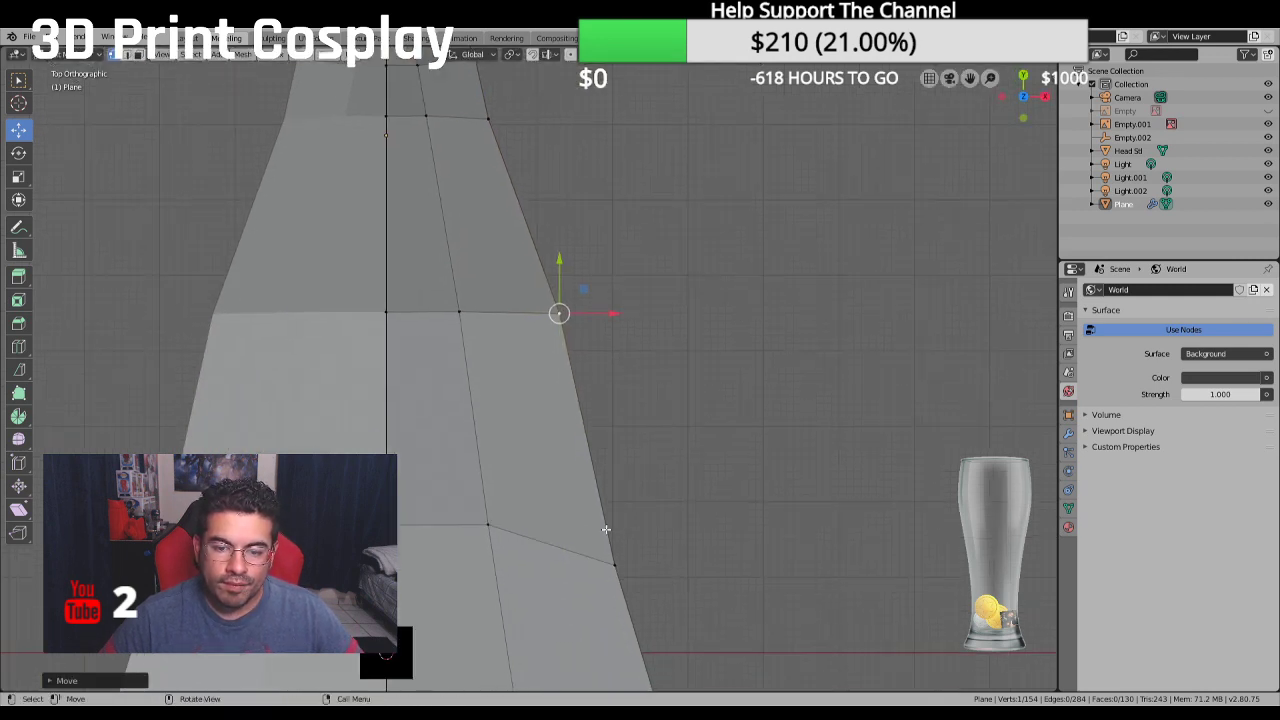
pyautogui.click(612, 562)
pyautogui.moveTo(610, 535); pyautogui.dragTo(611, 498)
# Move the outer vertex of the following nose strip row back along the Y axis toward its row line
pyautogui.keyDown('shift'); pyautogui.moveTo(646, 575); pyautogui.dragTo(646, 381, button='middle'); pyautogui.keyUp('shift')
pyautogui.click(666, 540)
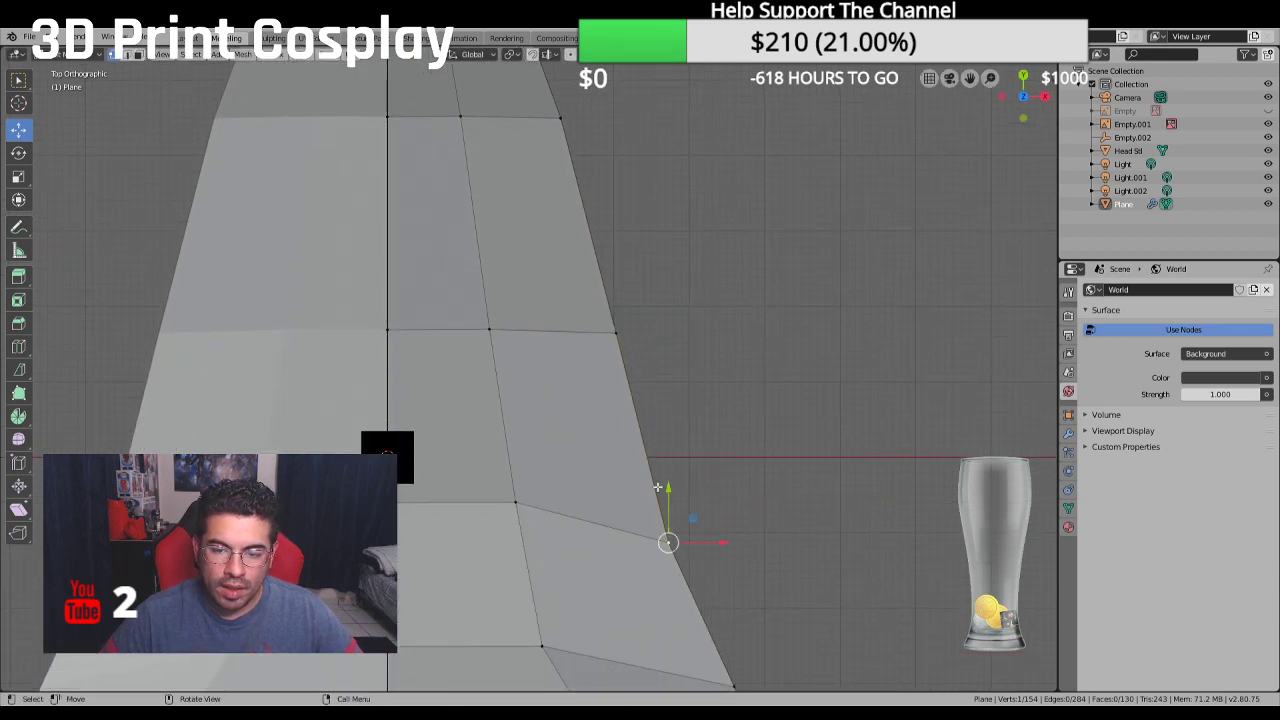
pyautogui.press('g')
pyautogui.press('y')
pyautogui.moveTo(668, 493); pyautogui.dragTo(665, 479)
pyautogui.scroll(-2, 664, 490)
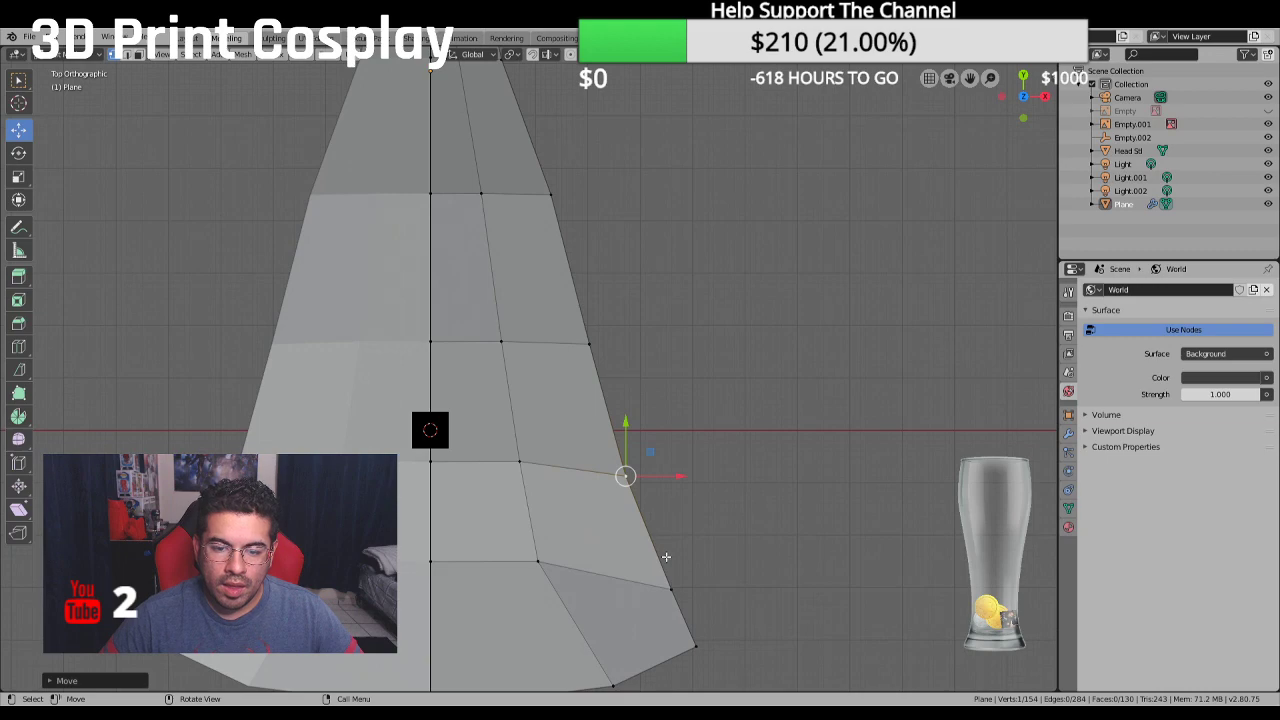
# Adjust outer vertices of the nose strip, shifting the uppermost one beside the bridge inward along the X axis
pyautogui.moveTo(668, 557); pyautogui.dragTo(690, 424, button='middle')
pyautogui.click(590, 383)
pyautogui.moveTo(612, 378); pyautogui.dragTo(605, 376)
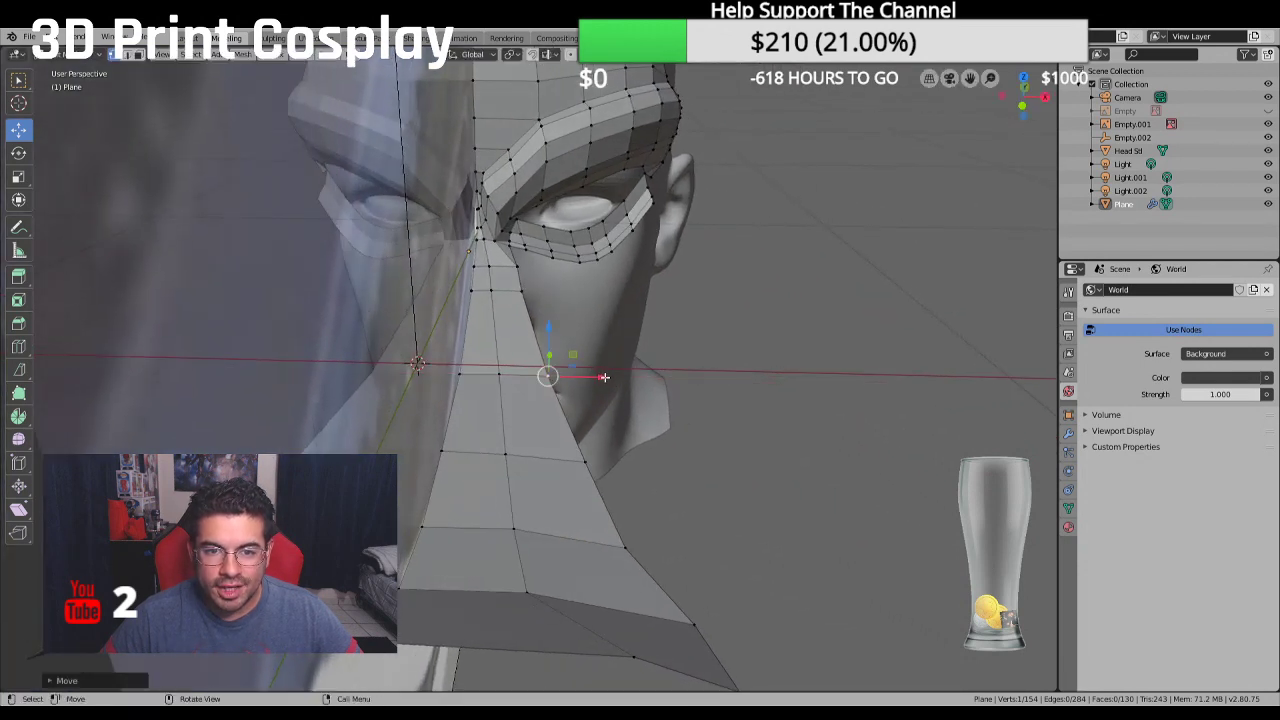
pyautogui.click(517, 267)
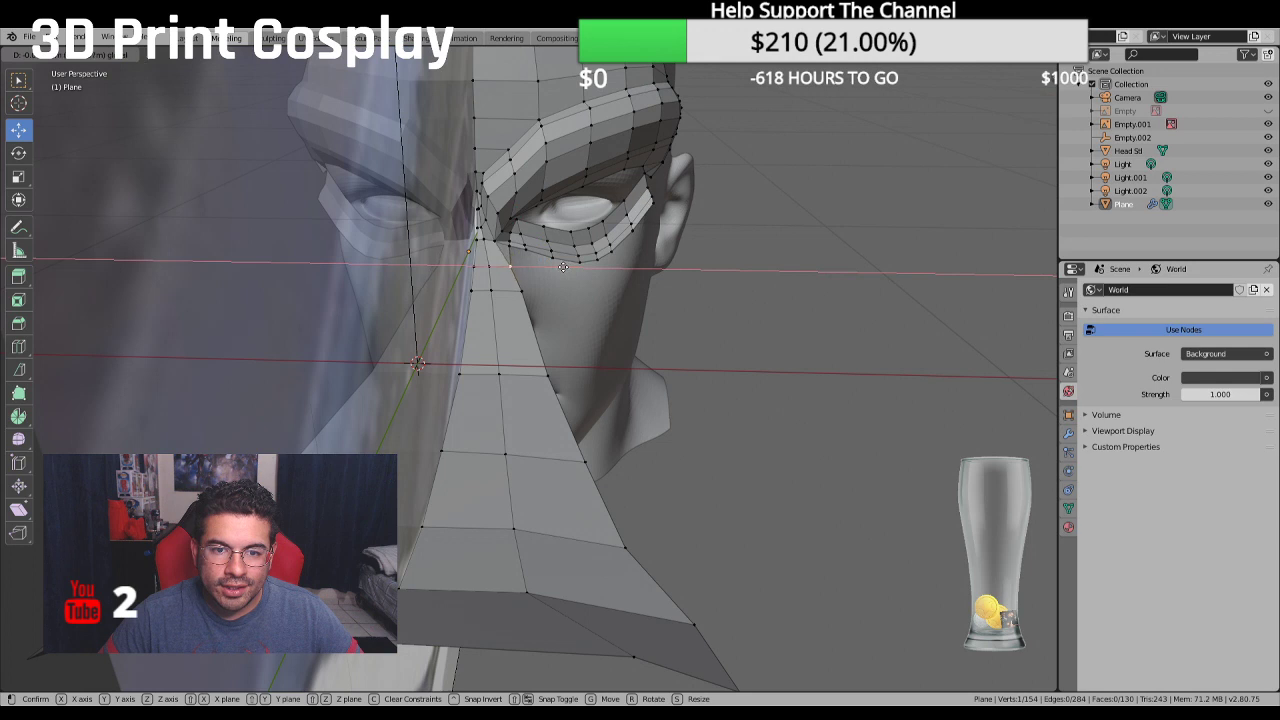
pyautogui.scroll(-2, 721, 644)
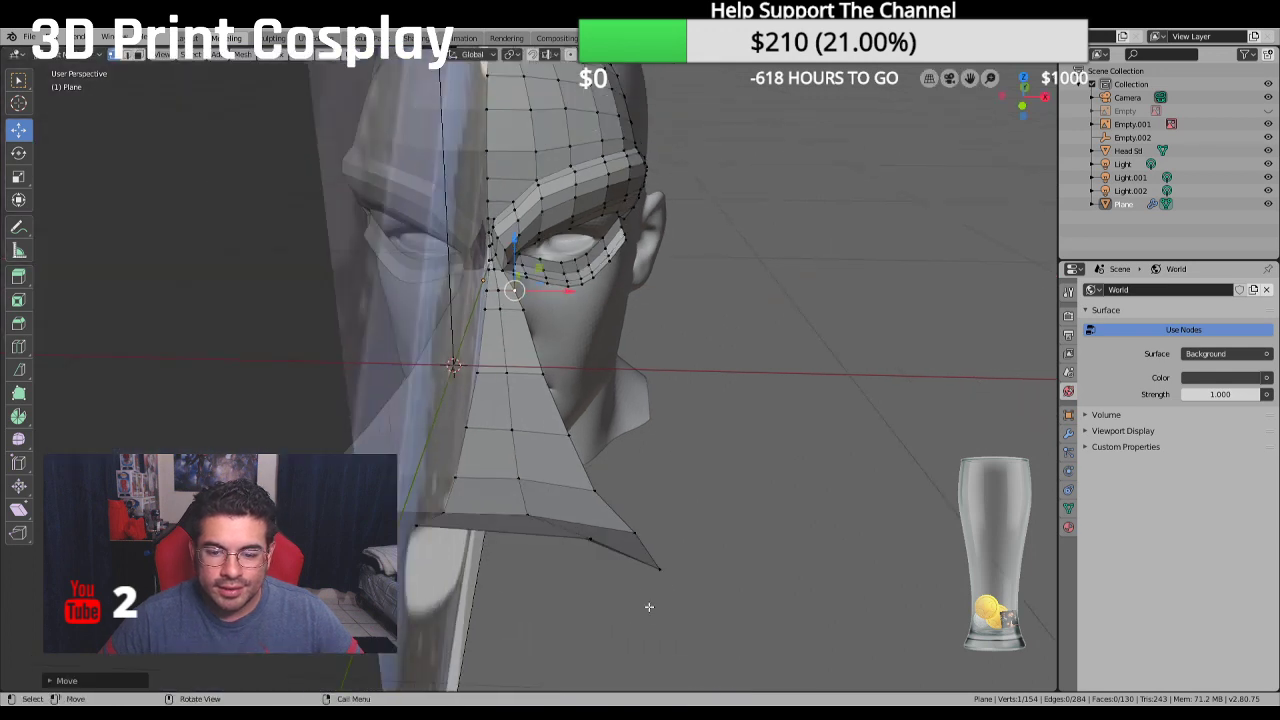
# Move the middle vertex on the nose strip's lower front edge inward along the X axis
pyautogui.click(582, 535)
pyautogui.press('g')
pyautogui.press('x')
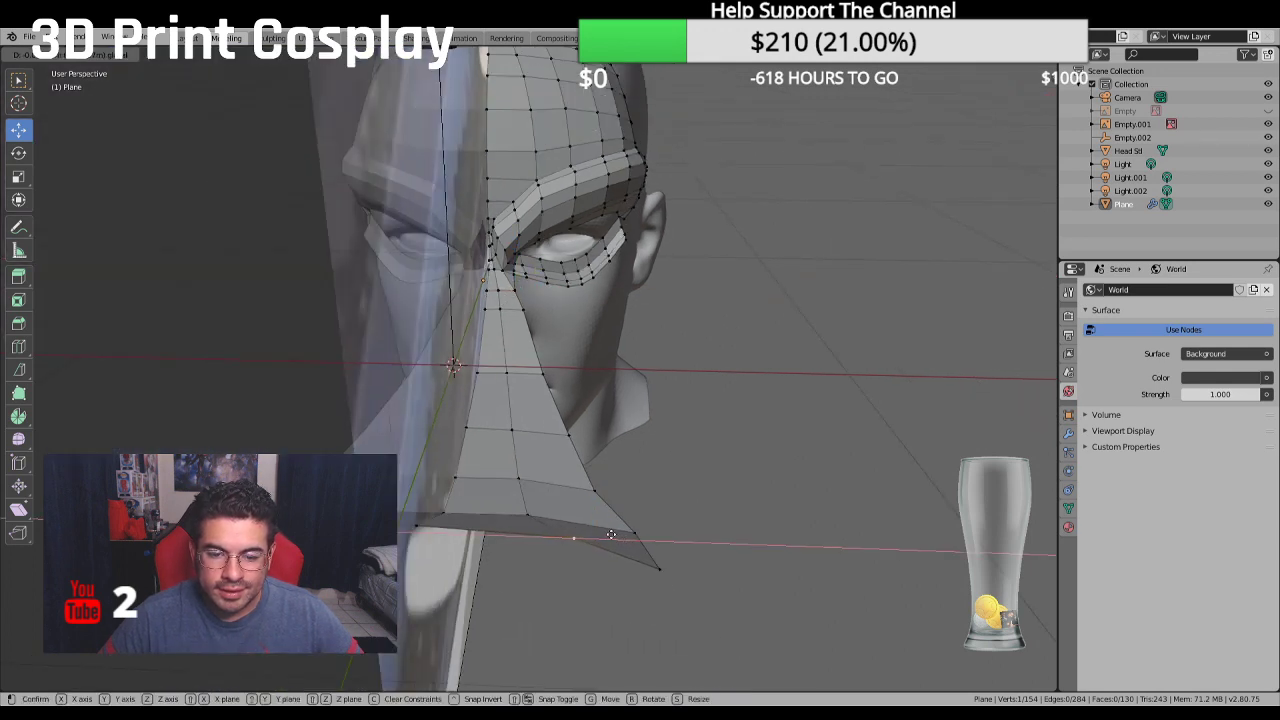
pyautogui.click(592, 527)
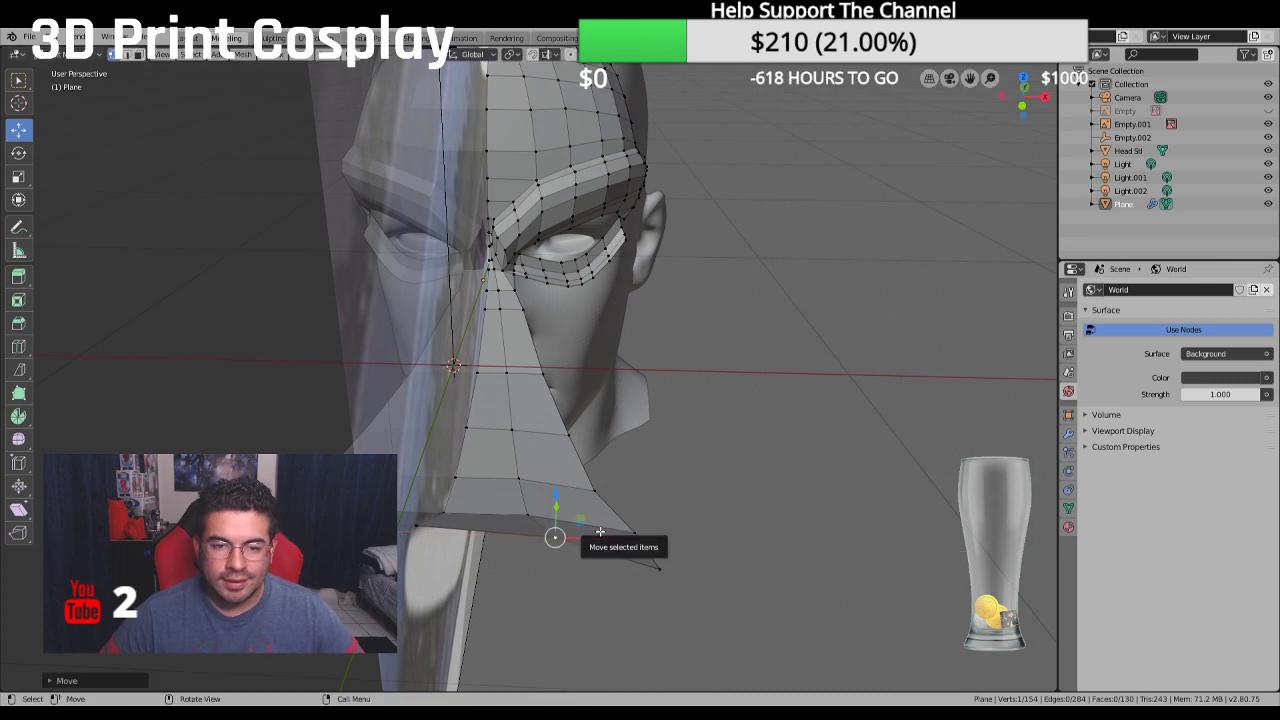
# Move the outer vertex of the second row below the nose bridge inward along the X axis and clear the selection
pyautogui.moveTo(595, 513); pyautogui.dragTo(540, 400, button='middle')
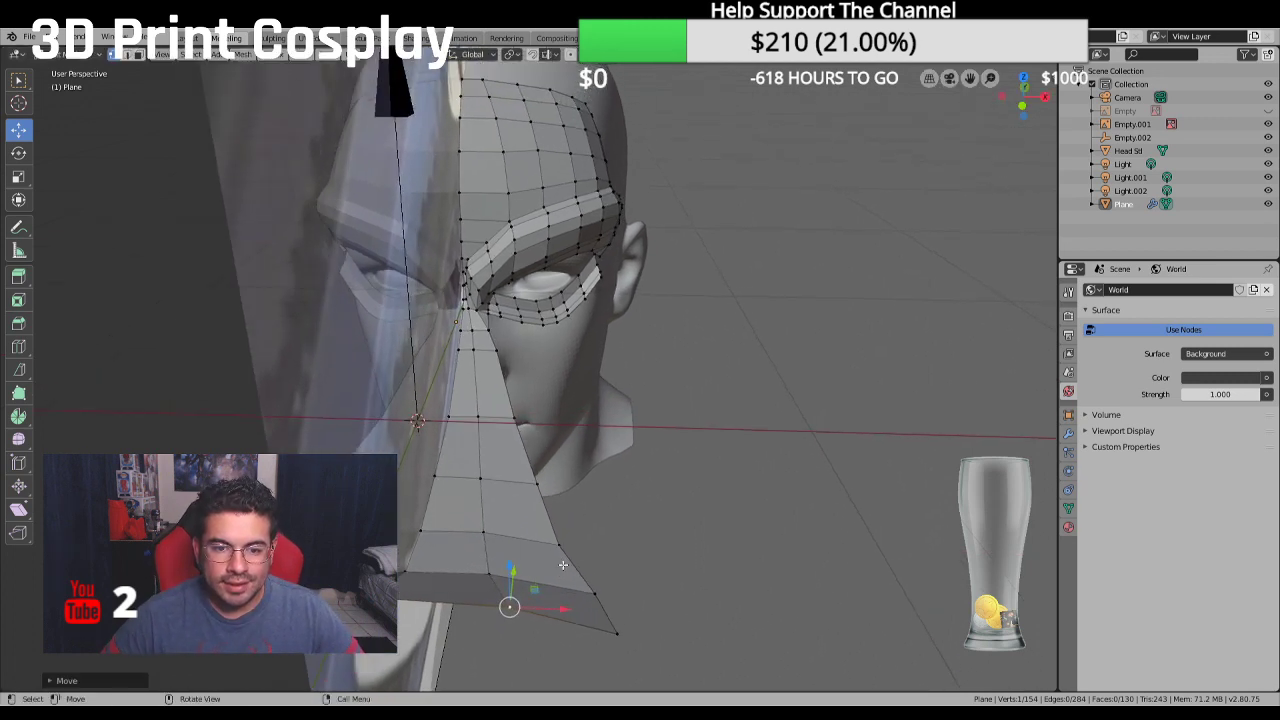
pyautogui.click(502, 347)
pyautogui.press('g')
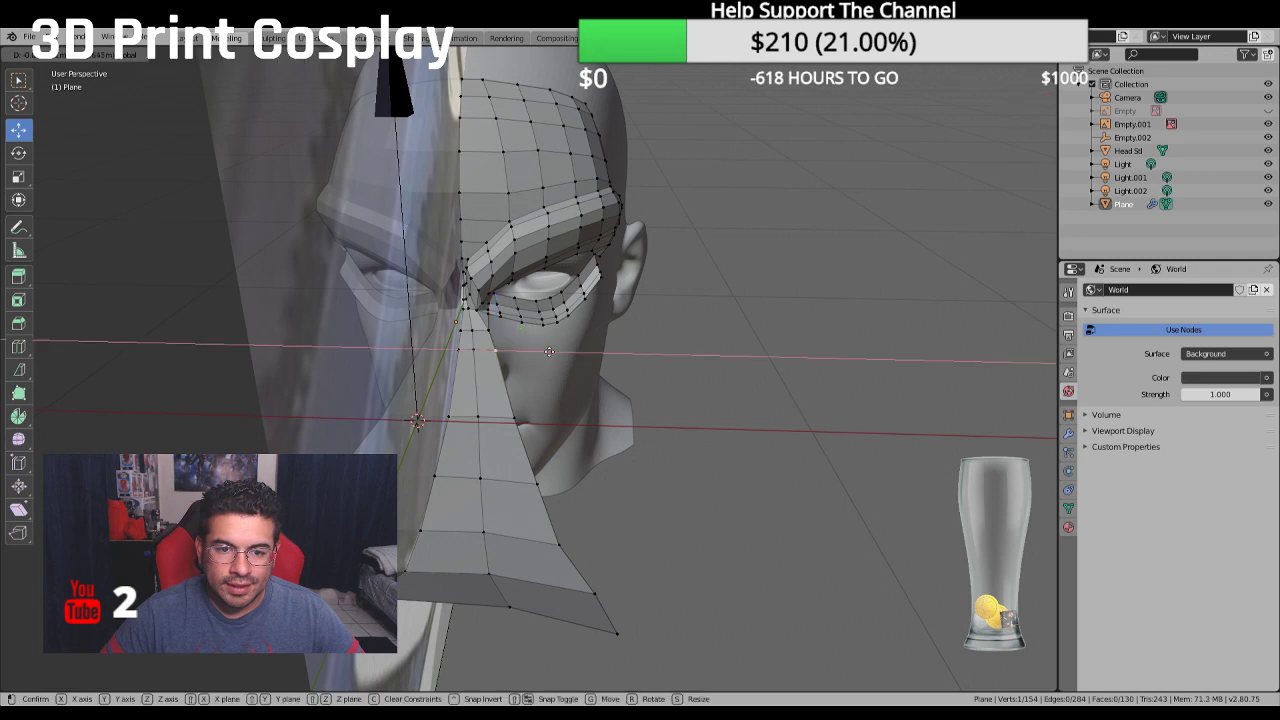
pyautogui.click(547, 351)
pyautogui.click(706, 336)
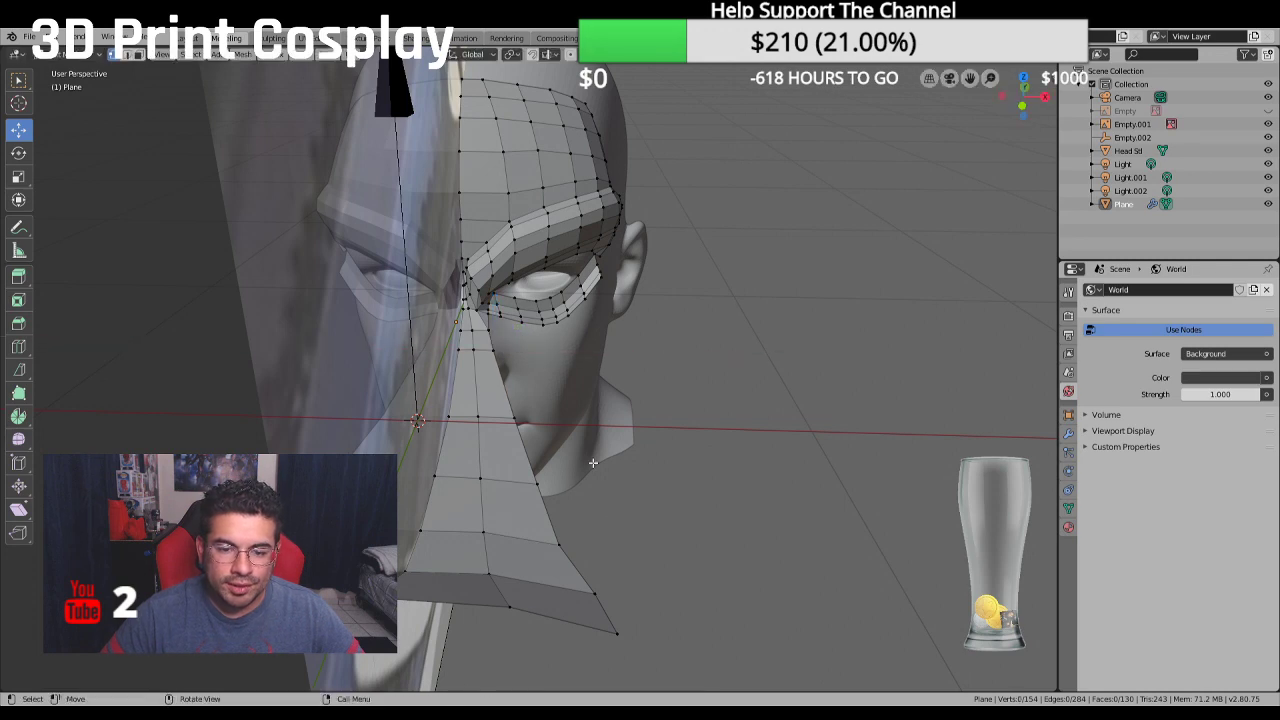
# Fill two triangular faces over the outer corner quad at the front end of the nose strip
pyautogui.moveTo(620, 638); pyautogui.dragTo(478, 632, button='middle')
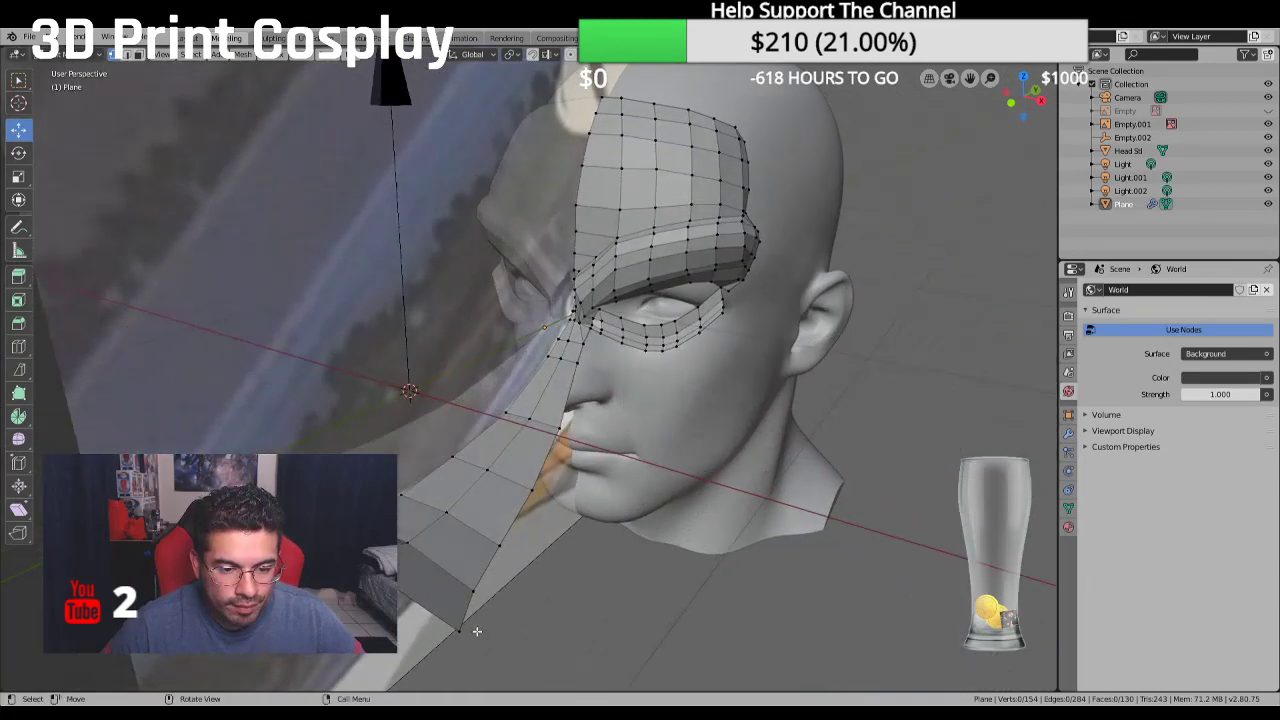
pyautogui.click(128, 55)
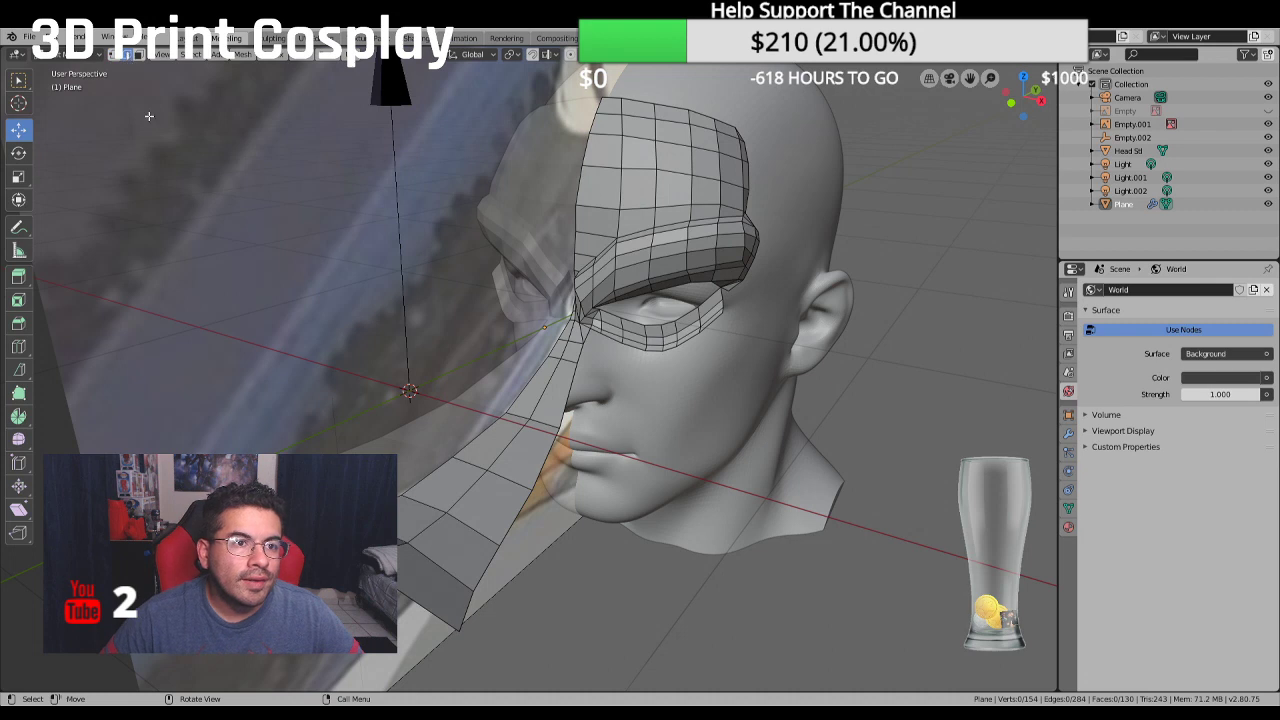
pyautogui.click(114, 55)
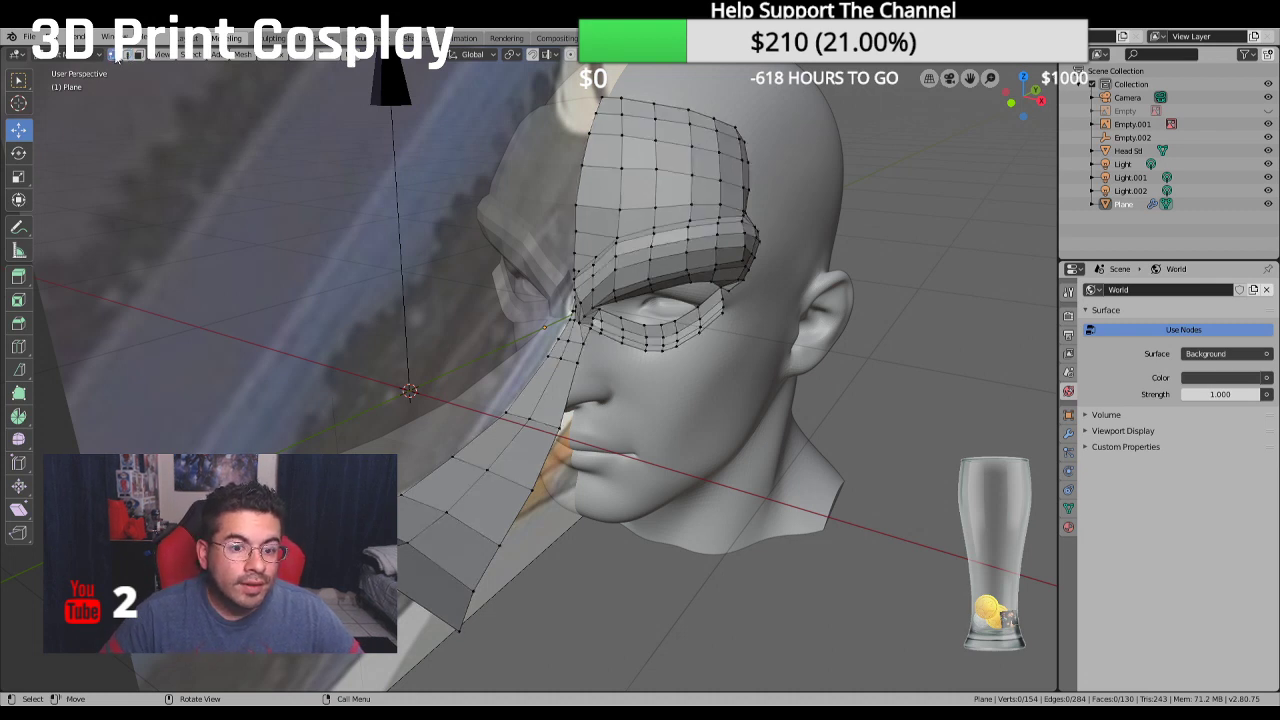
pyautogui.click(442, 584)
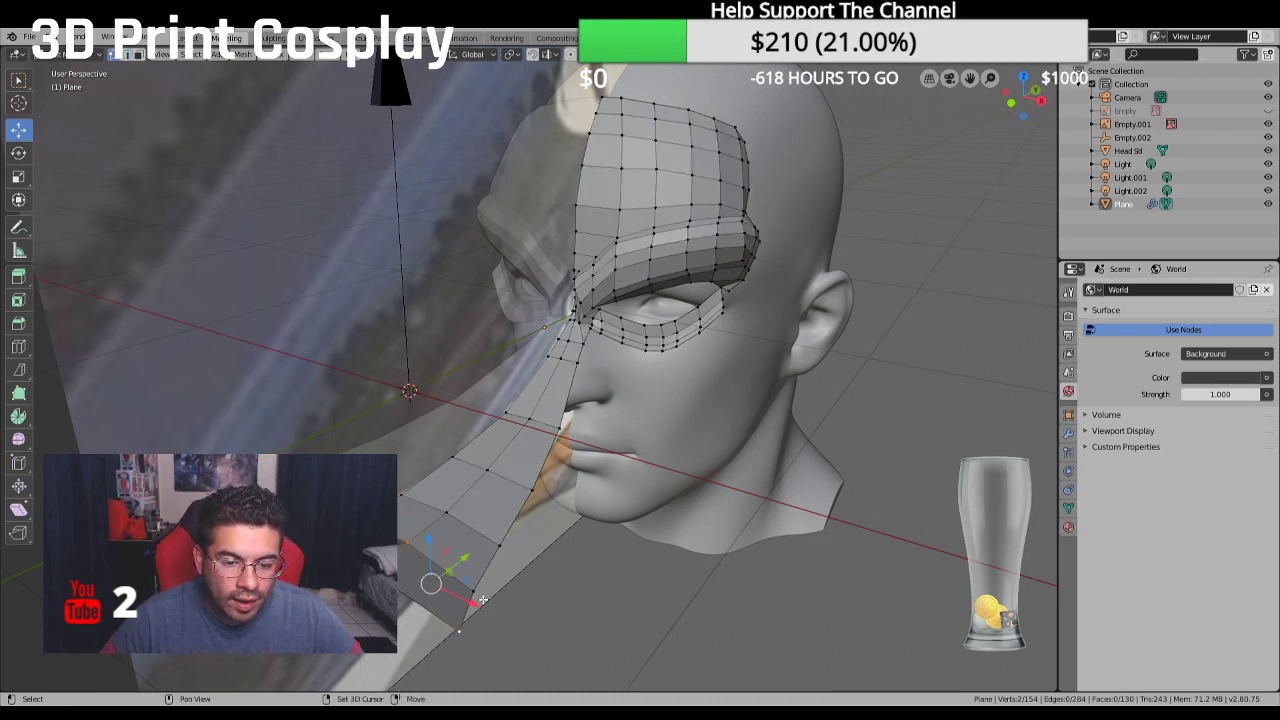
pyautogui.press('f')
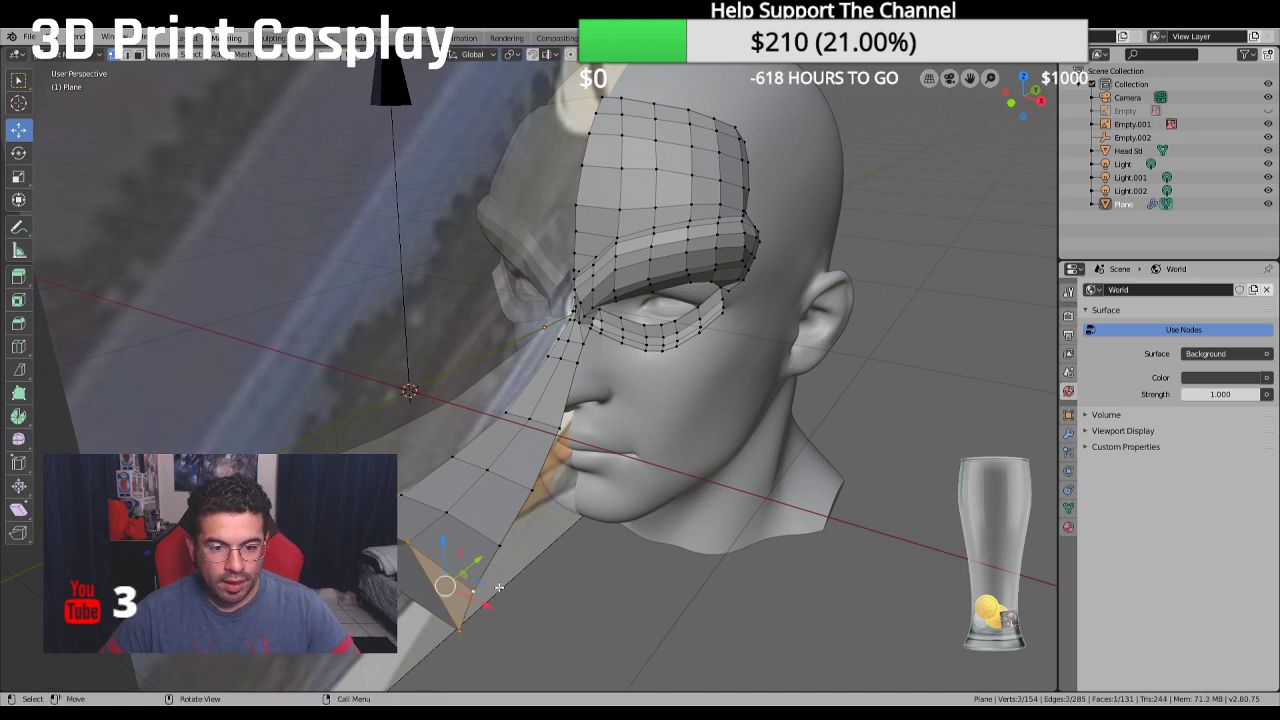
pyautogui.click(455, 629)
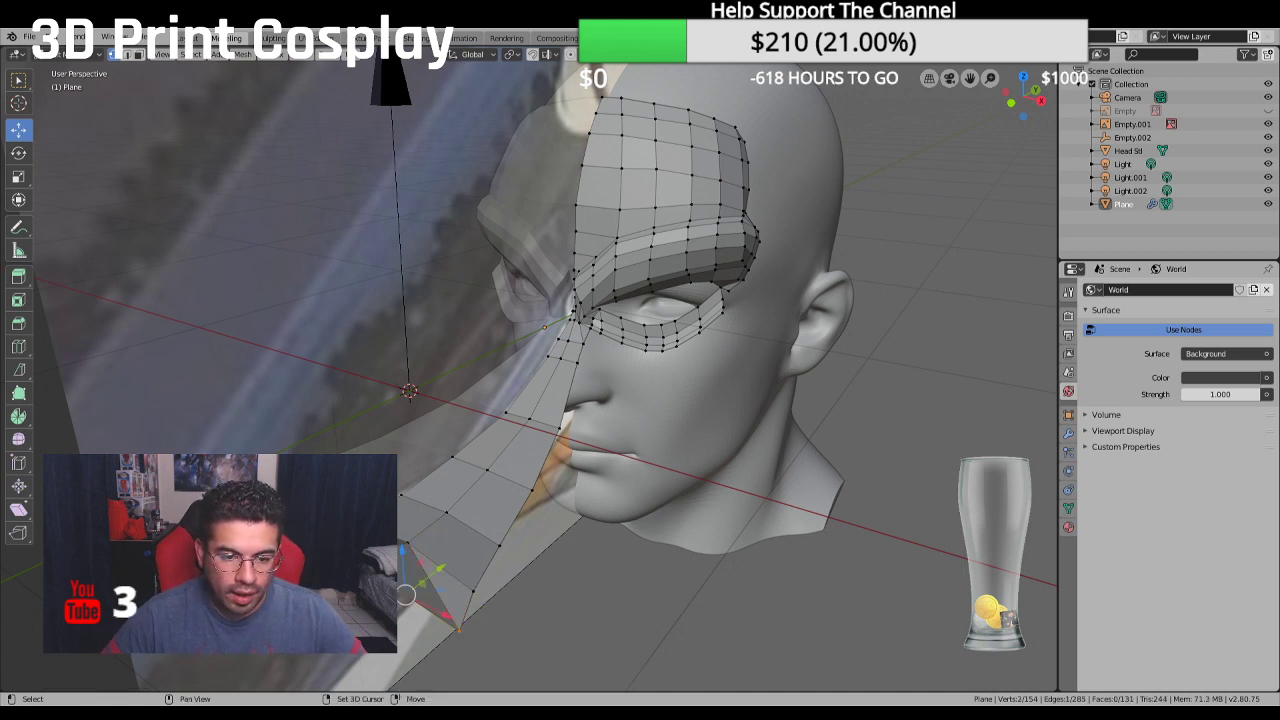
pyautogui.keyDown('shift'); pyautogui.click(422, 537); pyautogui.keyUp('shift')
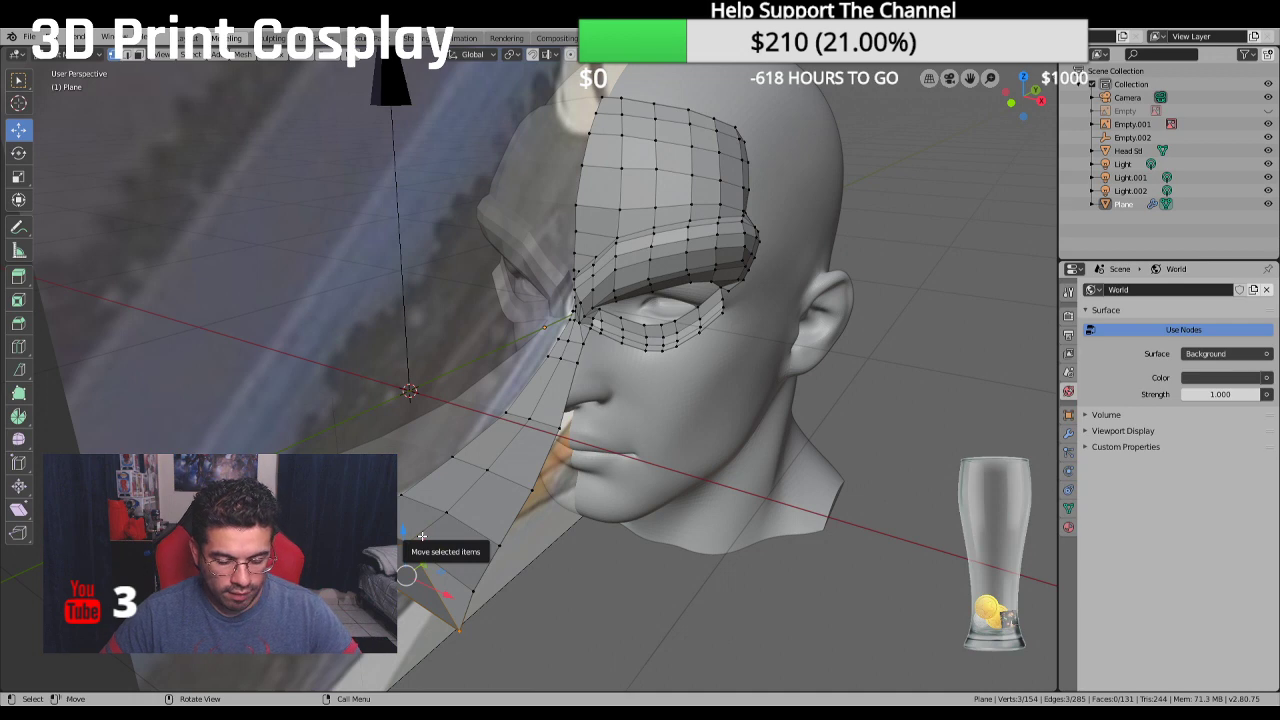
pyautogui.press('f')
# Move one of the new triangular faces at the strip's front end away from the quad it overlaps
pyautogui.moveTo(458, 562); pyautogui.dragTo(411, 545, button='middle')
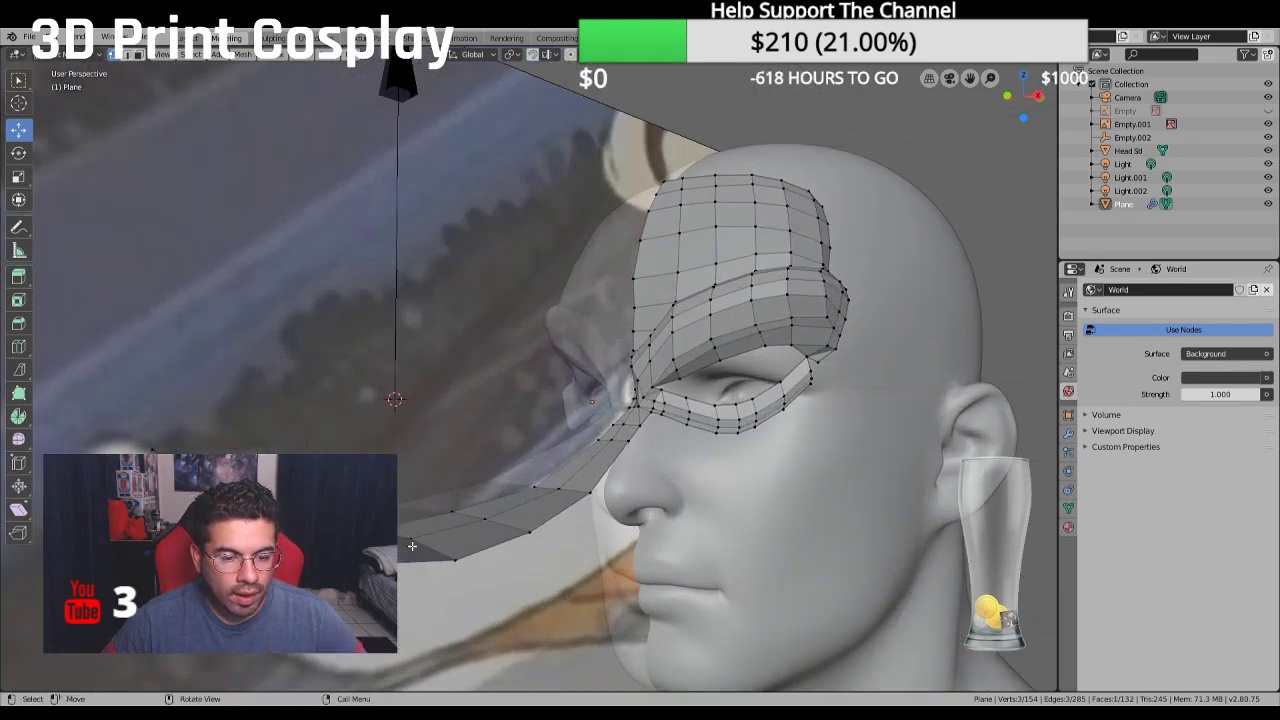
pyautogui.click(139, 54)
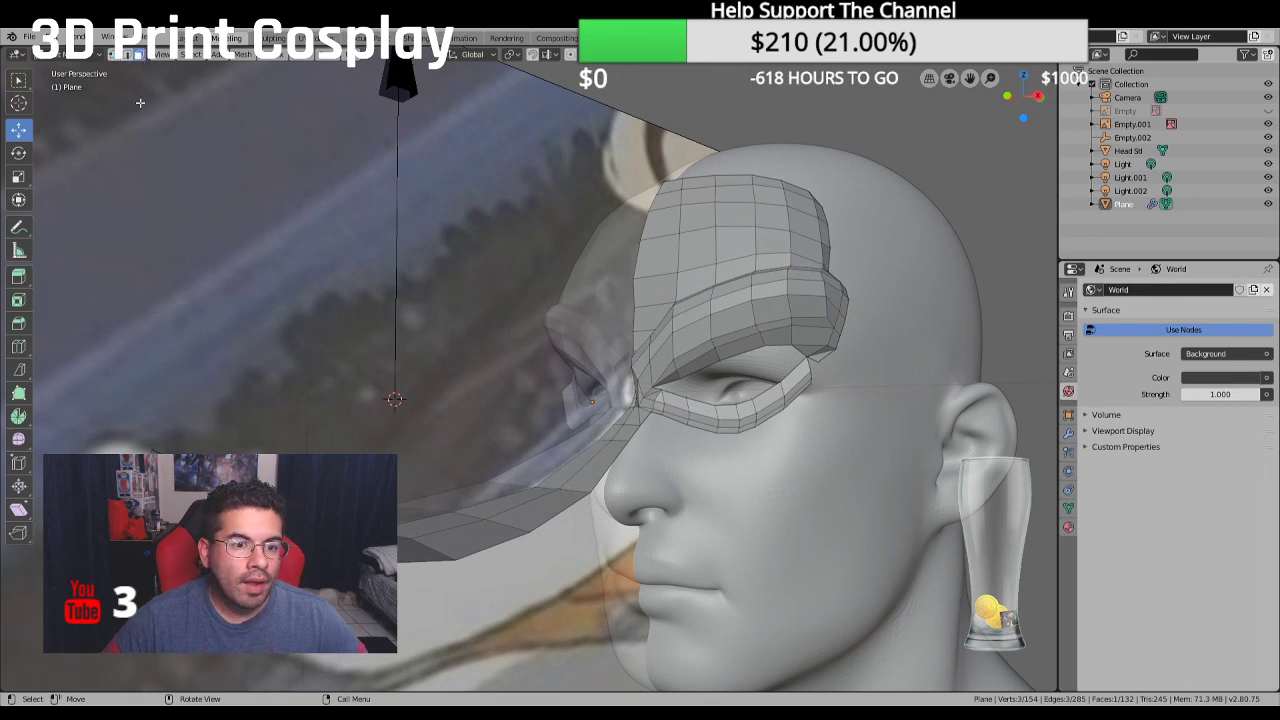
pyautogui.moveTo(340, 525); pyautogui.dragTo(338, 458, button='middle')
pyautogui.click(338, 431)
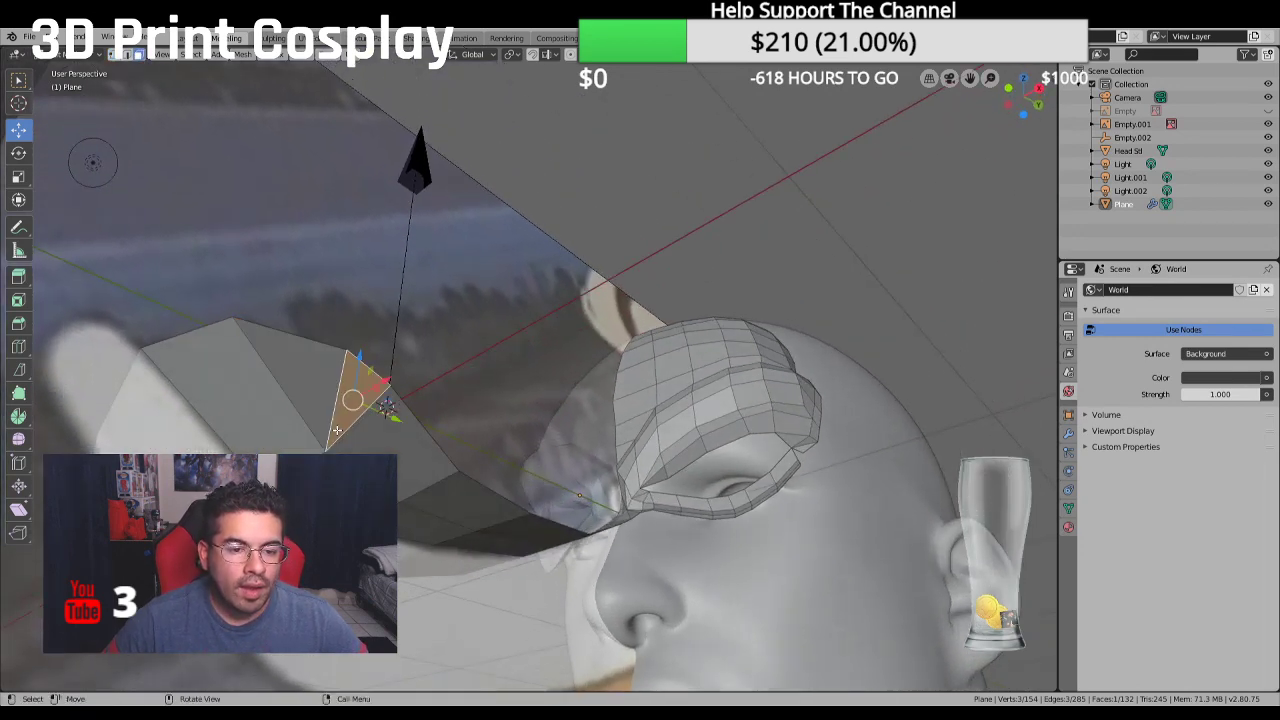
pyautogui.click(318, 410)
pyautogui.press('g')
pyautogui.click(310, 480)
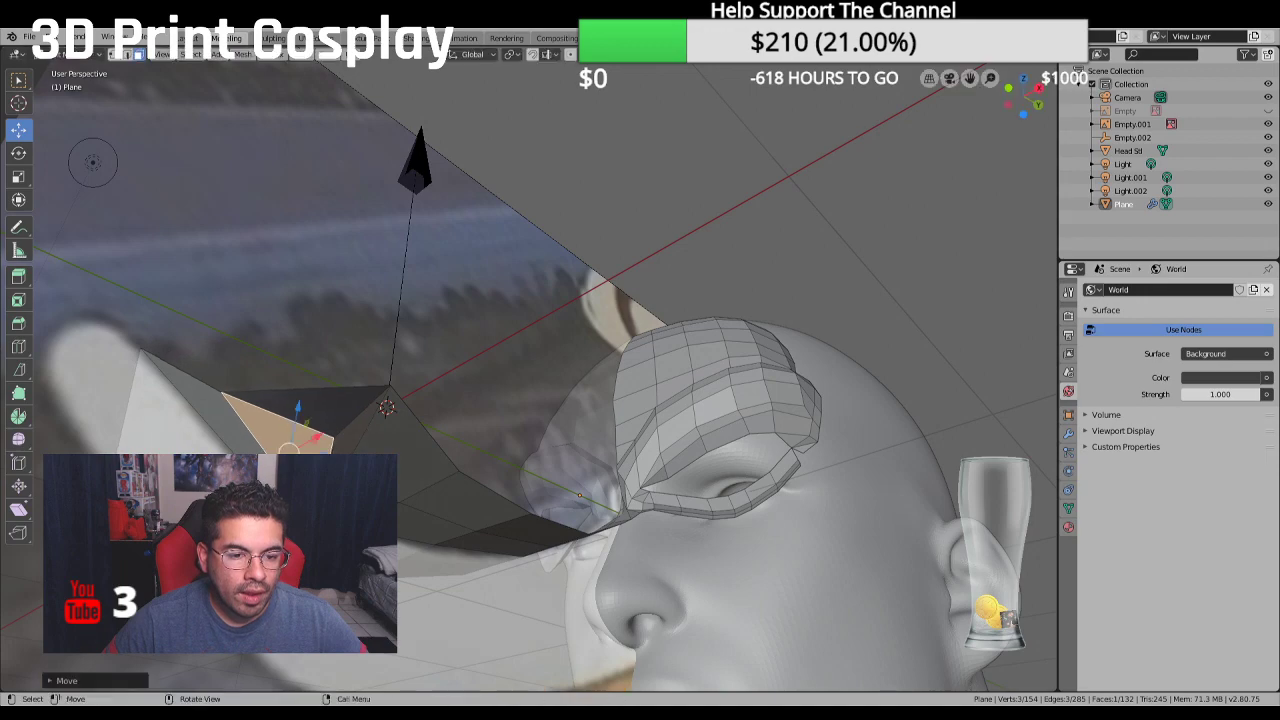
# Delete the original quad face overlapped by the triangles at the strip's front end
pyautogui.moveTo(310, 480); pyautogui.dragTo(314, 524, button='middle')
pyautogui.moveTo(388, 403); pyautogui.dragTo(399, 545, button='middle')
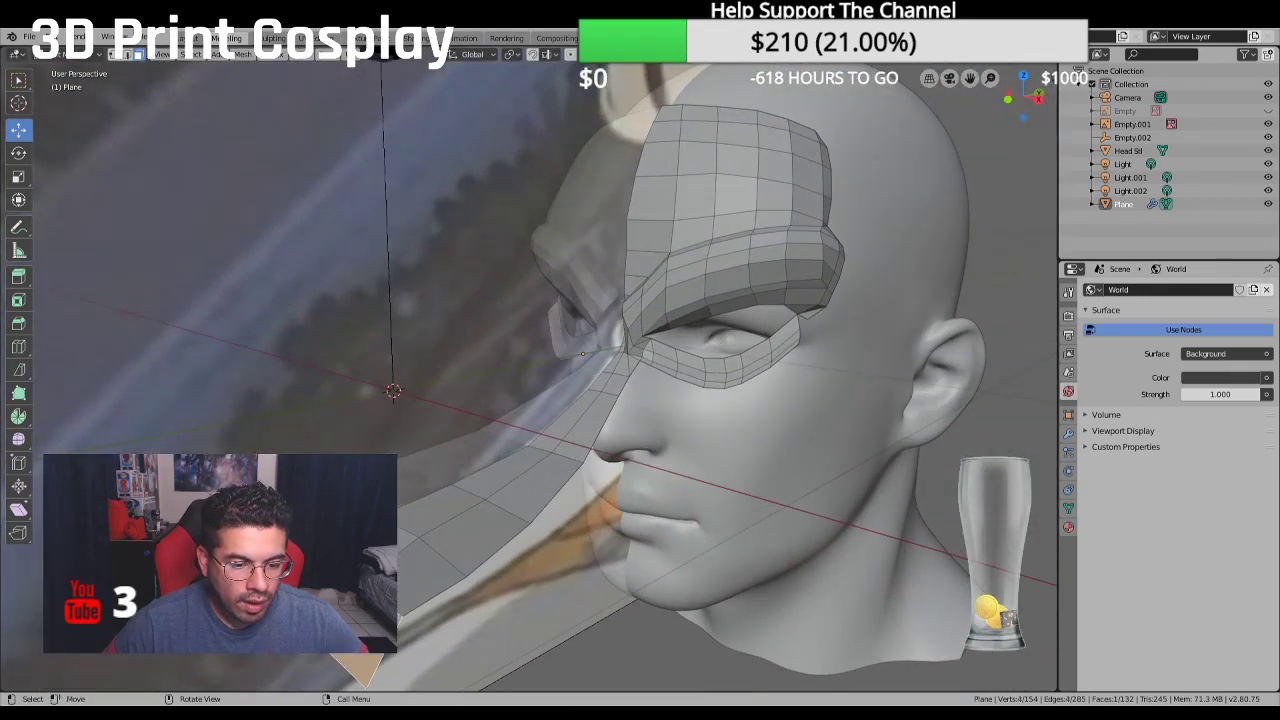
pyautogui.press('x')
pyautogui.click(400, 545)
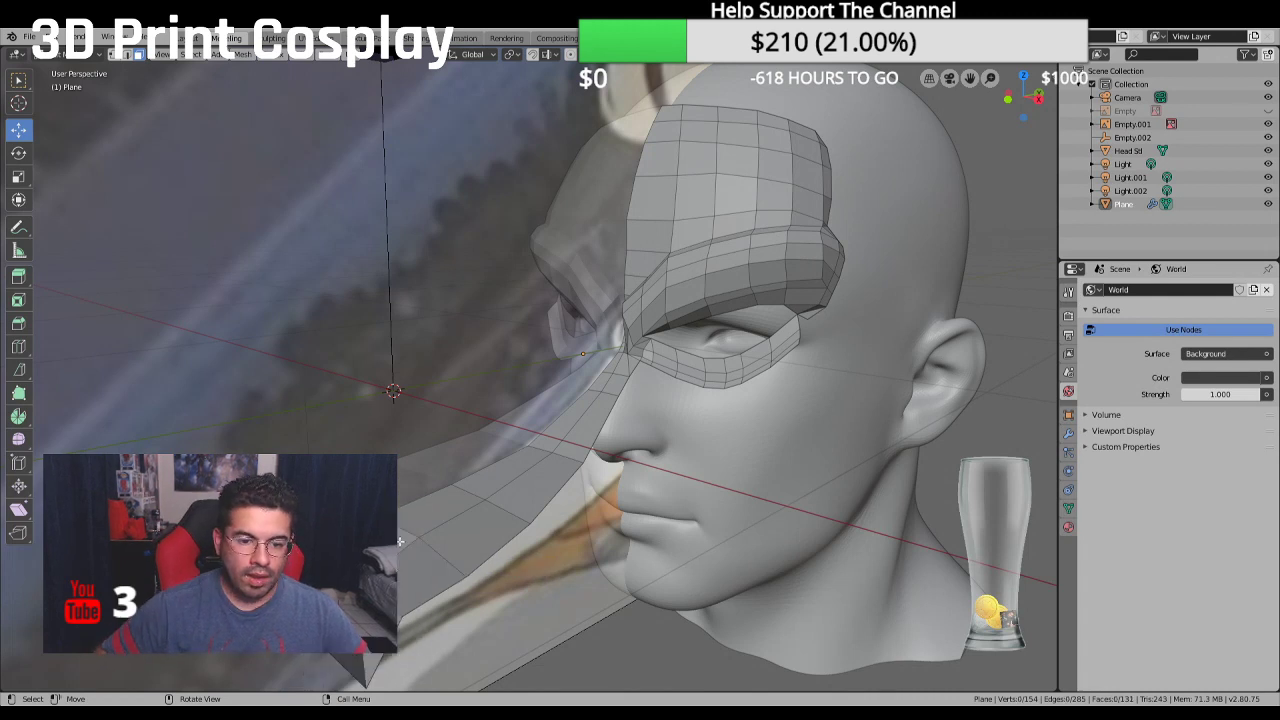
pyautogui.scroll(-2, 545, 375)
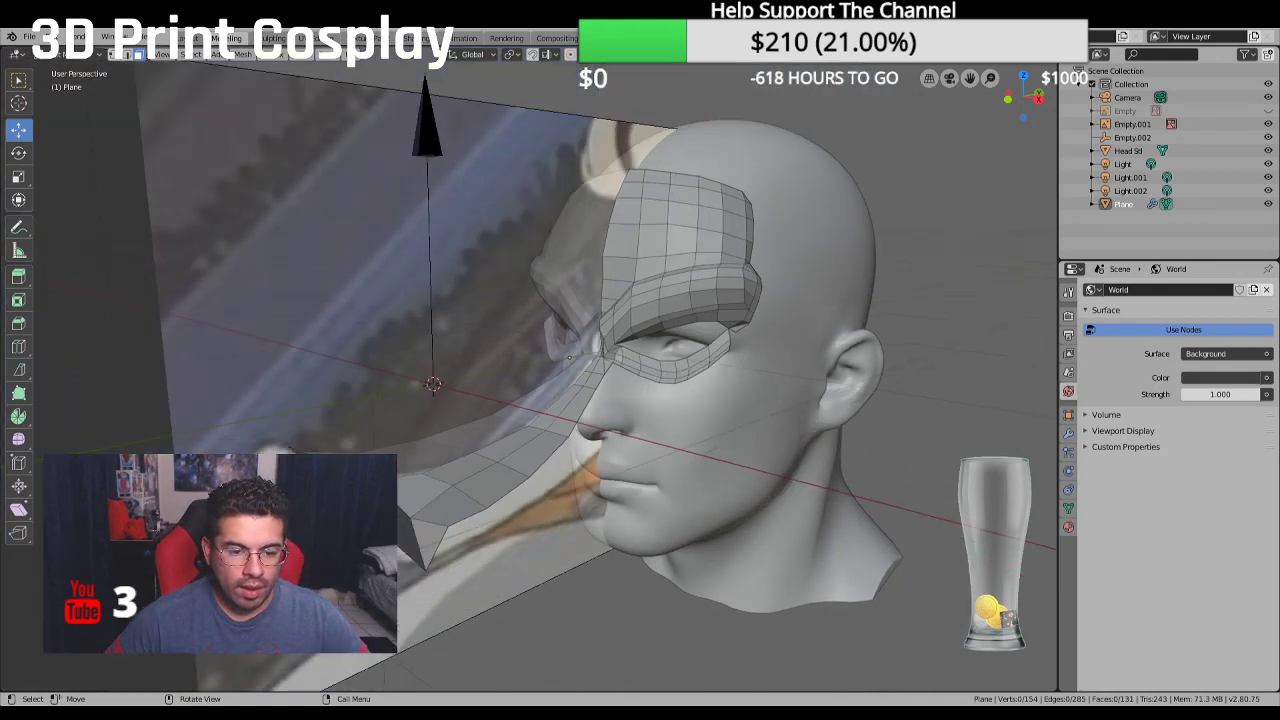
# Raise an edge of the displaced triangle at the strip's front end along the Z axis and clear the selection
pyautogui.click(417, 532)
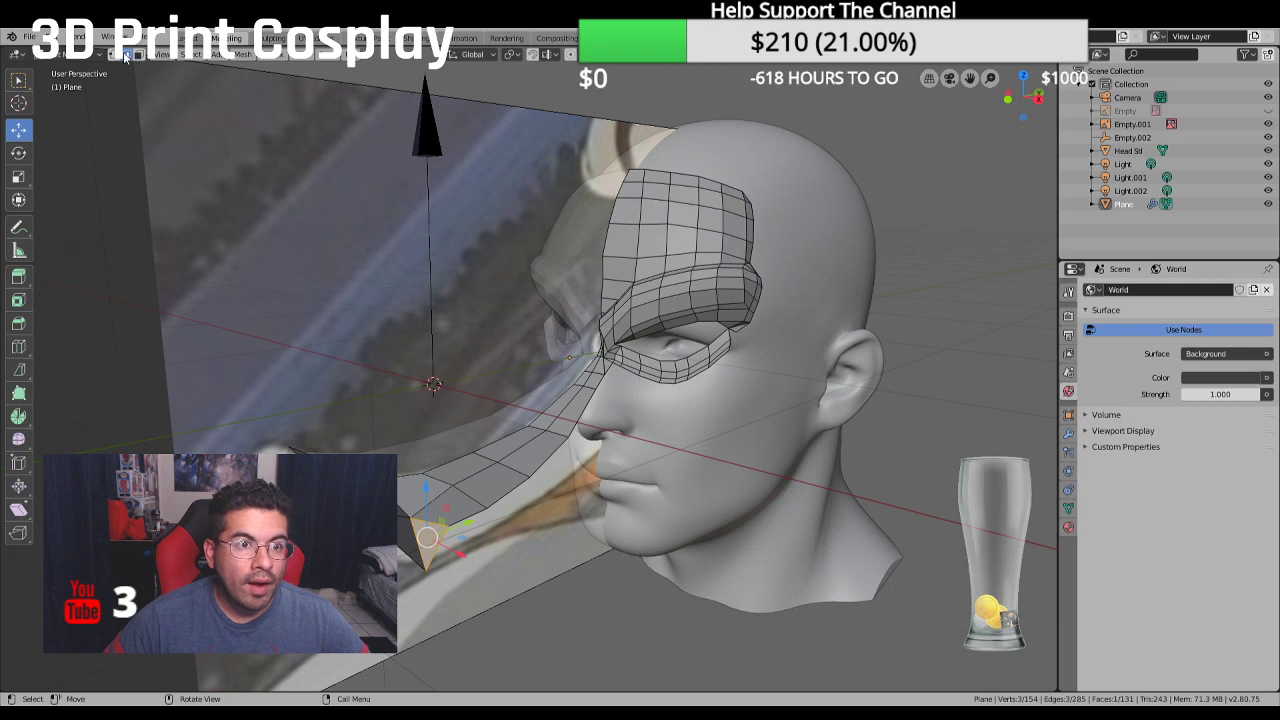
pyautogui.moveTo(410, 528); pyautogui.dragTo(413, 530)
pyautogui.click(513, 589)
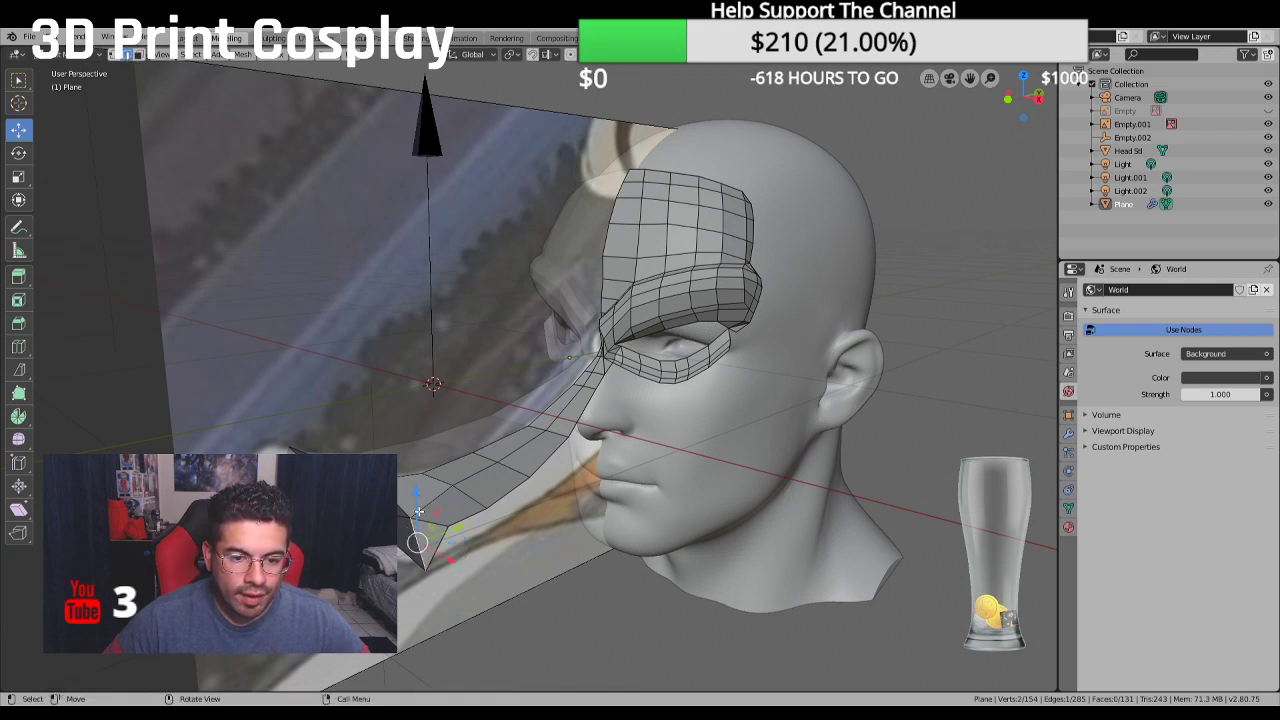
pyautogui.moveTo(419, 511); pyautogui.dragTo(419, 480)
pyautogui.moveTo(415, 484); pyautogui.dragTo(423, 458, button='middle')
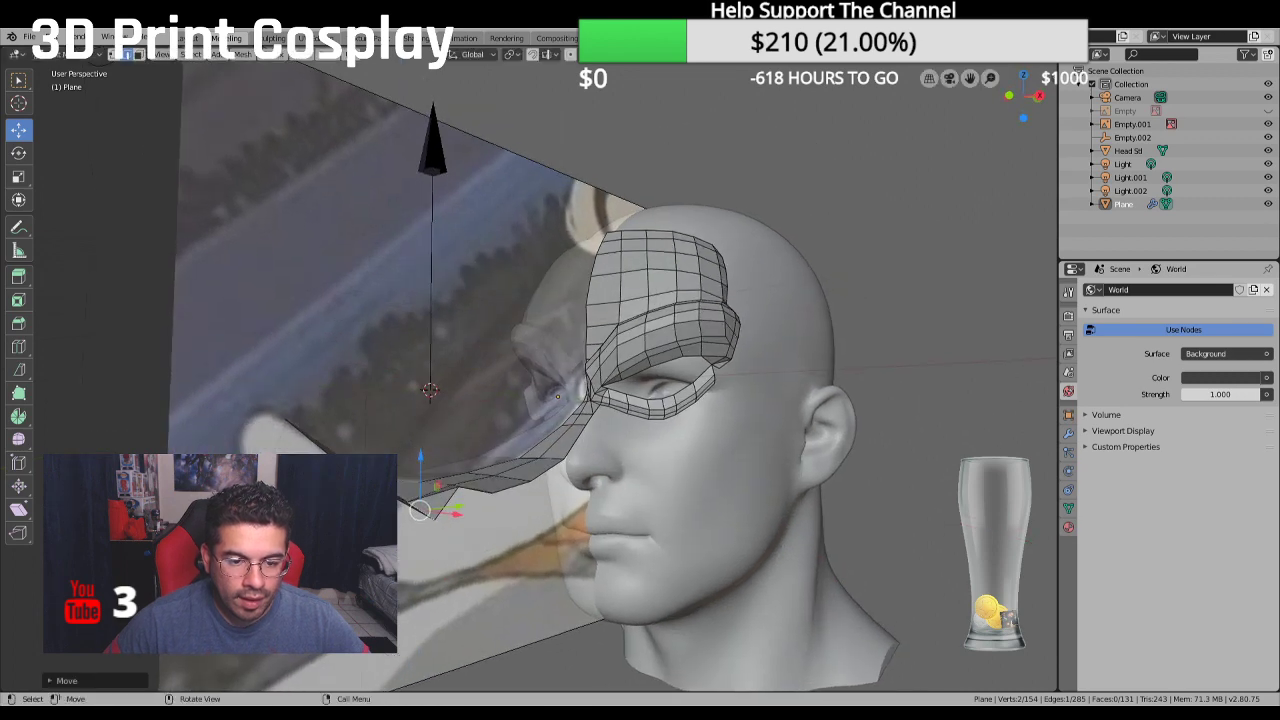
pyautogui.click(510, 585)
pyautogui.moveTo(510, 585); pyautogui.dragTo(460, 585, button='middle')
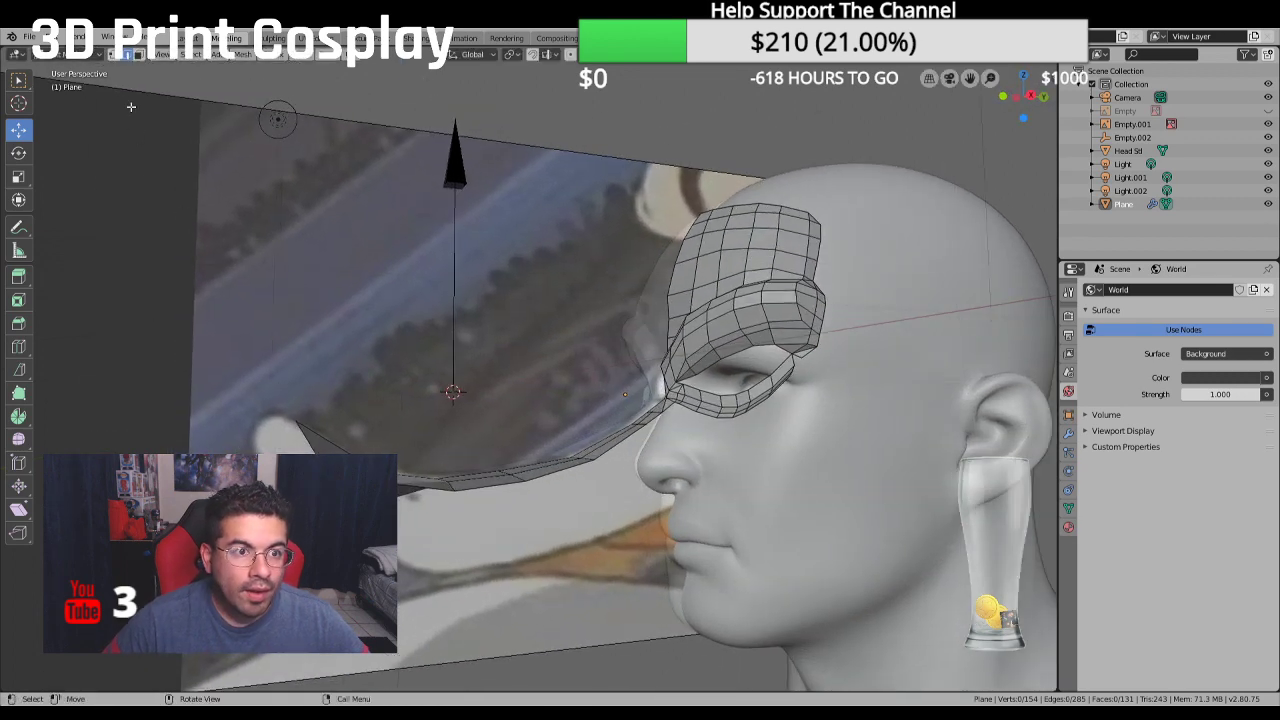
# Move individual vertices at the front end of the nose strip upward along the Z axis
pyautogui.click(116, 55)
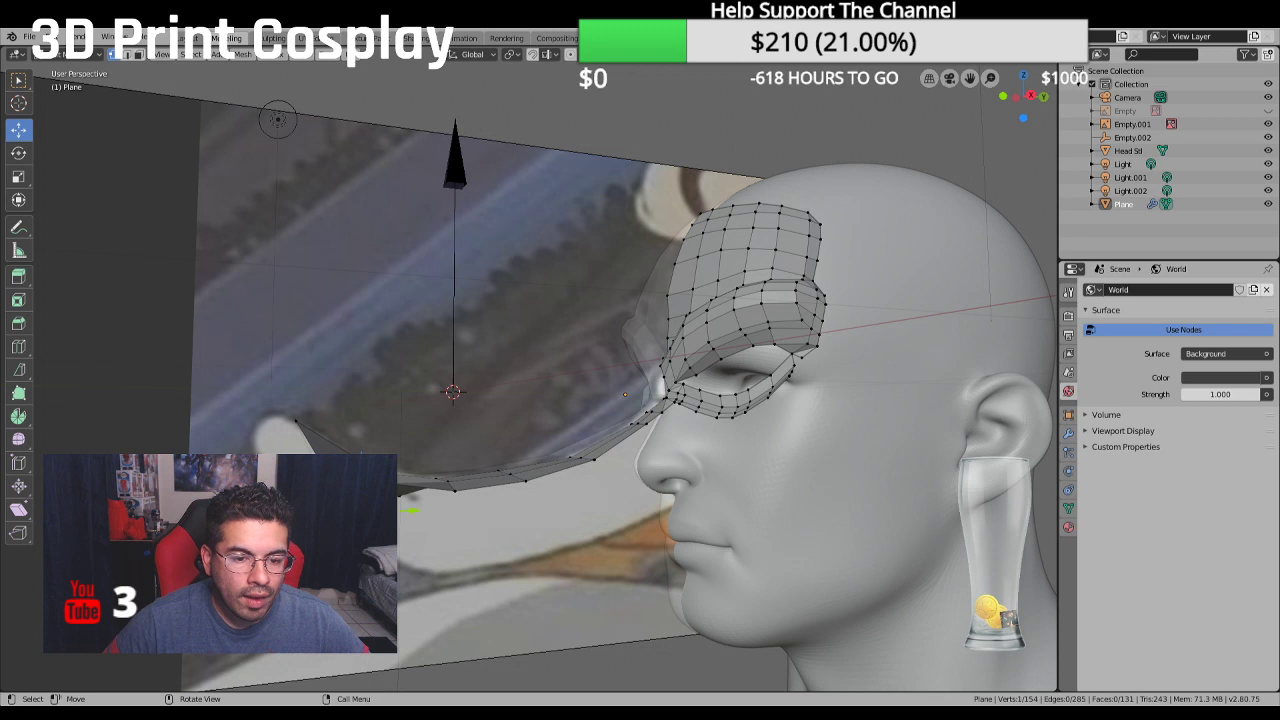
pyautogui.moveTo(403, 457); pyautogui.dragTo(360, 422)
pyautogui.moveTo(360, 423); pyautogui.dragTo(386, 486, button='middle')
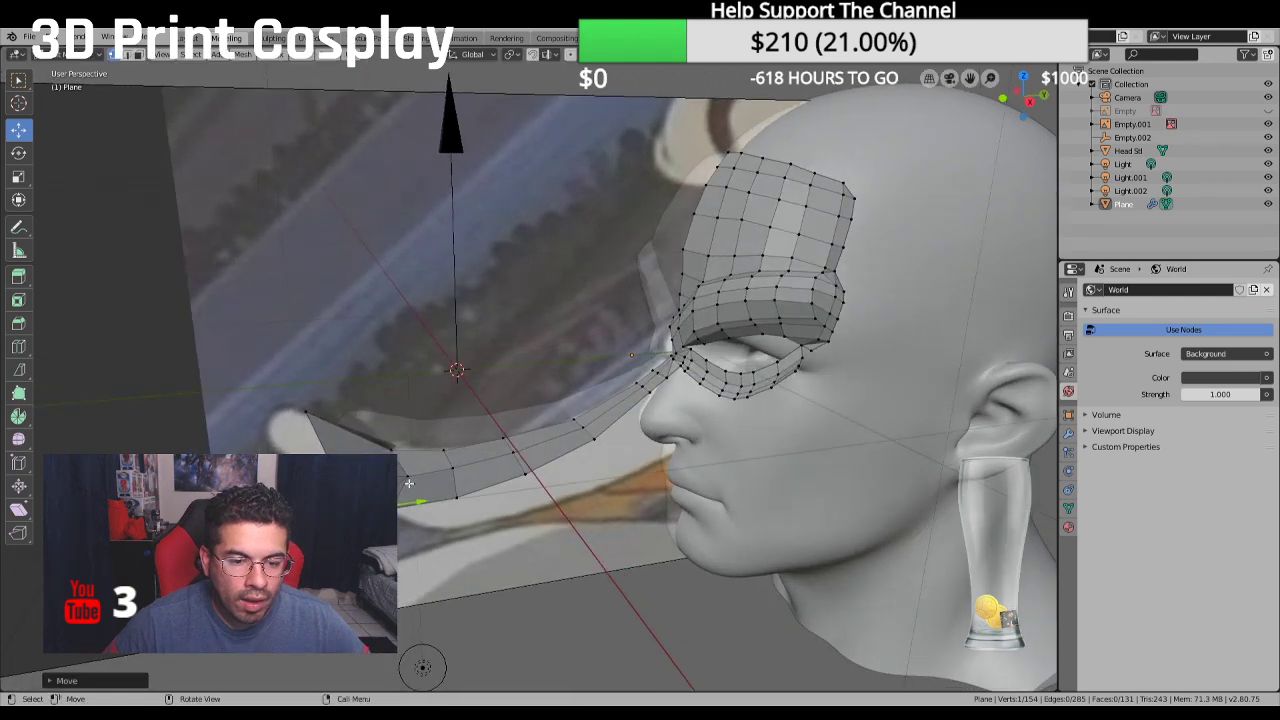
pyautogui.click(408, 473)
pyautogui.moveTo(409, 424); pyautogui.dragTo(401, 419)
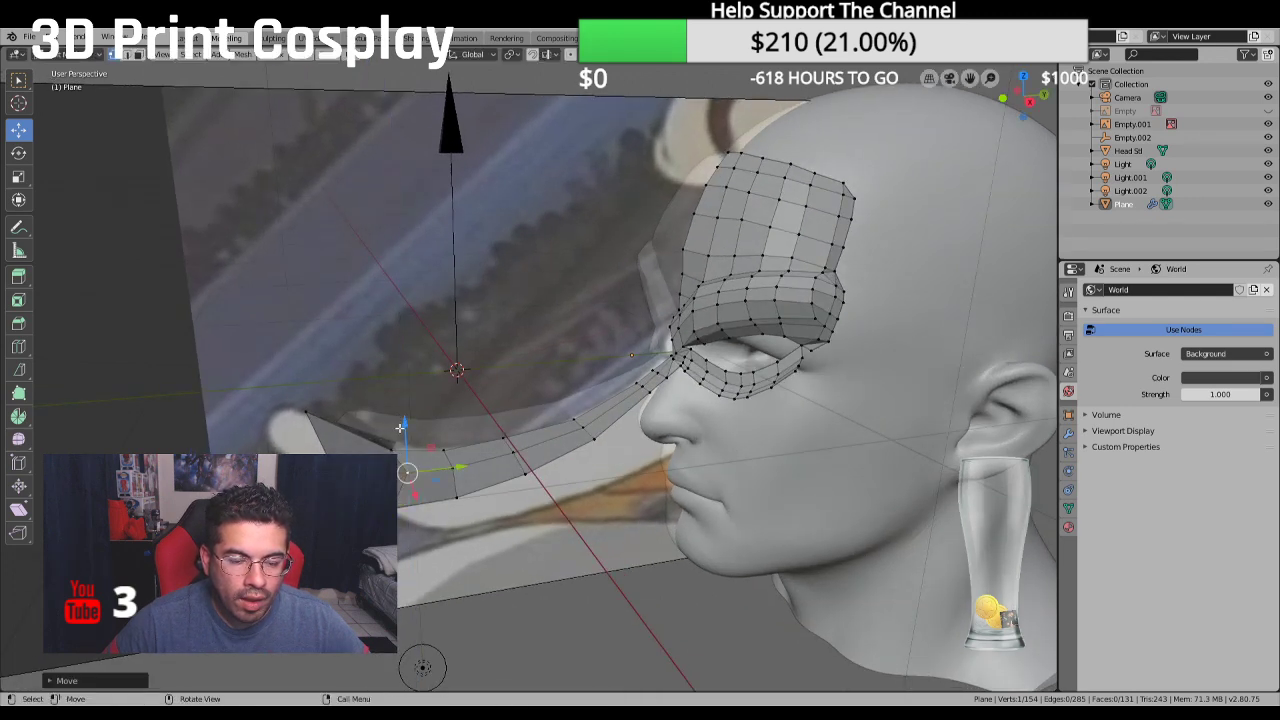
# Move the outer vertex of the row just behind the strip's front edge back along the Y axis
pyautogui.moveTo(401, 419); pyautogui.dragTo(571, 541, button='middle')
pyautogui.click(574, 524)
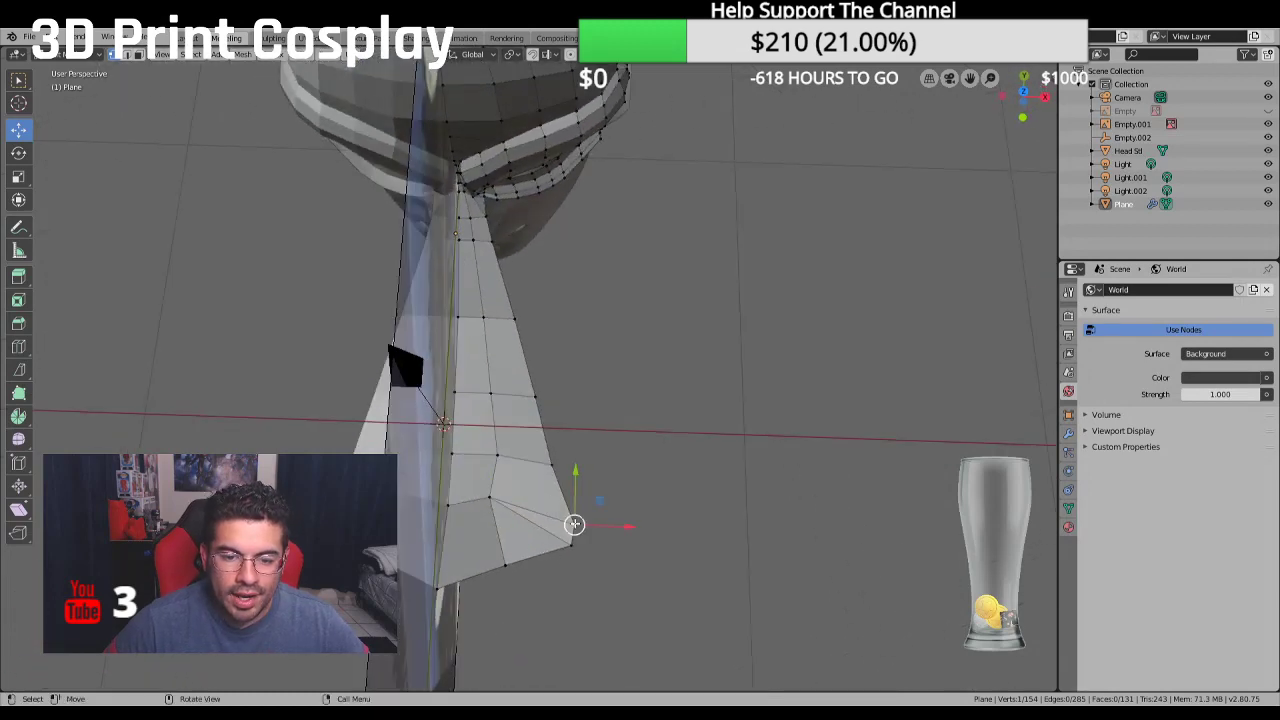
pyautogui.moveTo(581, 507); pyautogui.dragTo(574, 498)
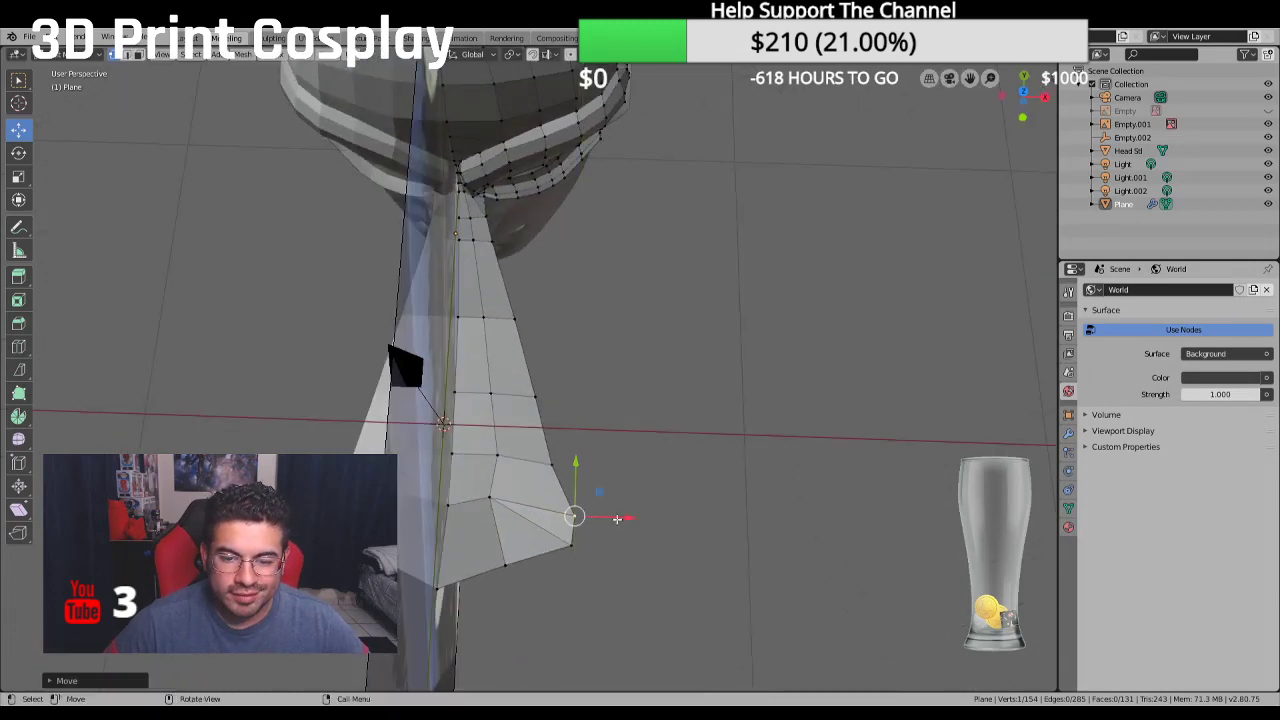
pyautogui.moveTo(617, 519); pyautogui.dragTo(582, 419, button='middle')
# Raise the middle vertices of the strip's front edge and the row behind it along the Z axis
pyautogui.click(444, 520)
pyautogui.moveTo(438, 474); pyautogui.dragTo(436, 466)
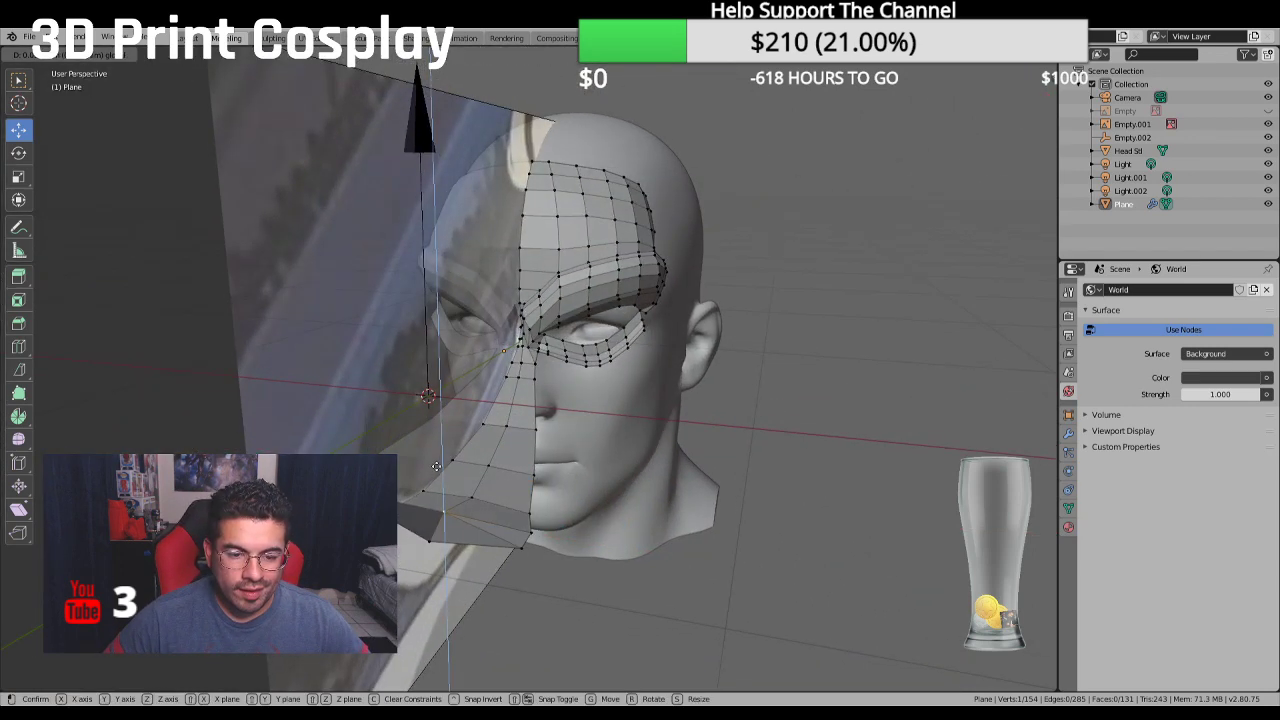
pyautogui.click(427, 494)
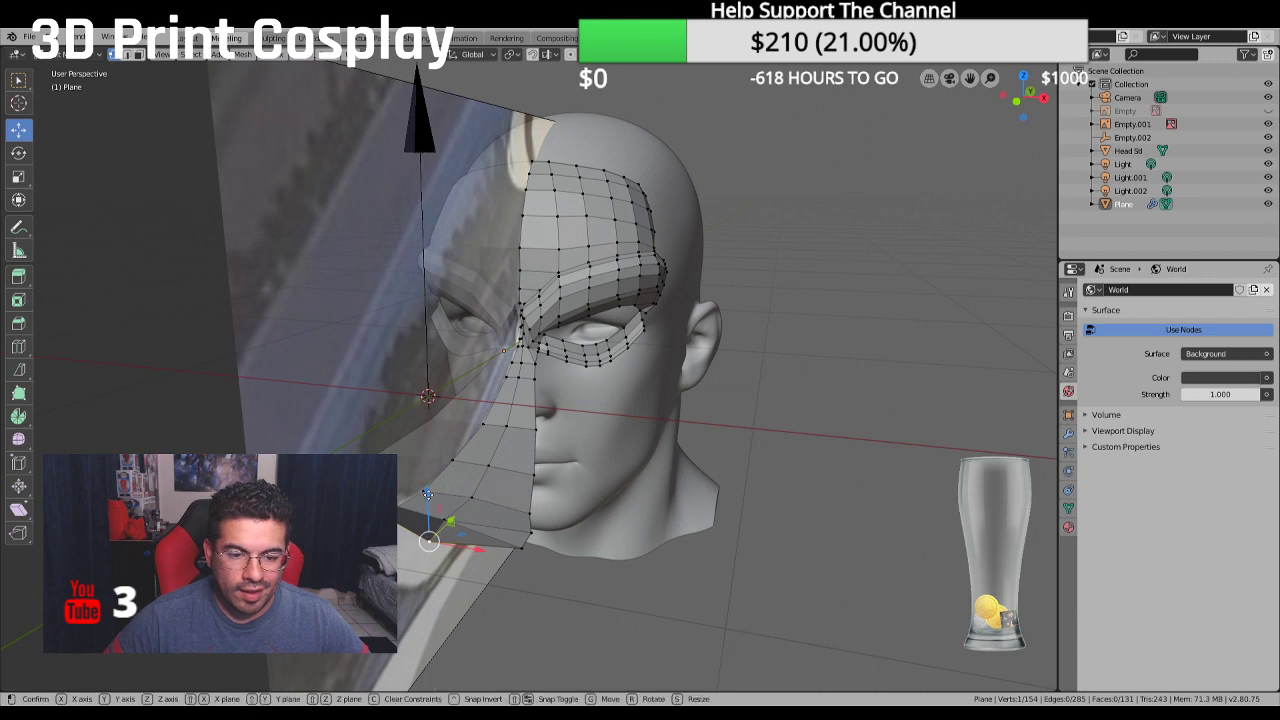
pyautogui.press('g')
pyautogui.press('z')
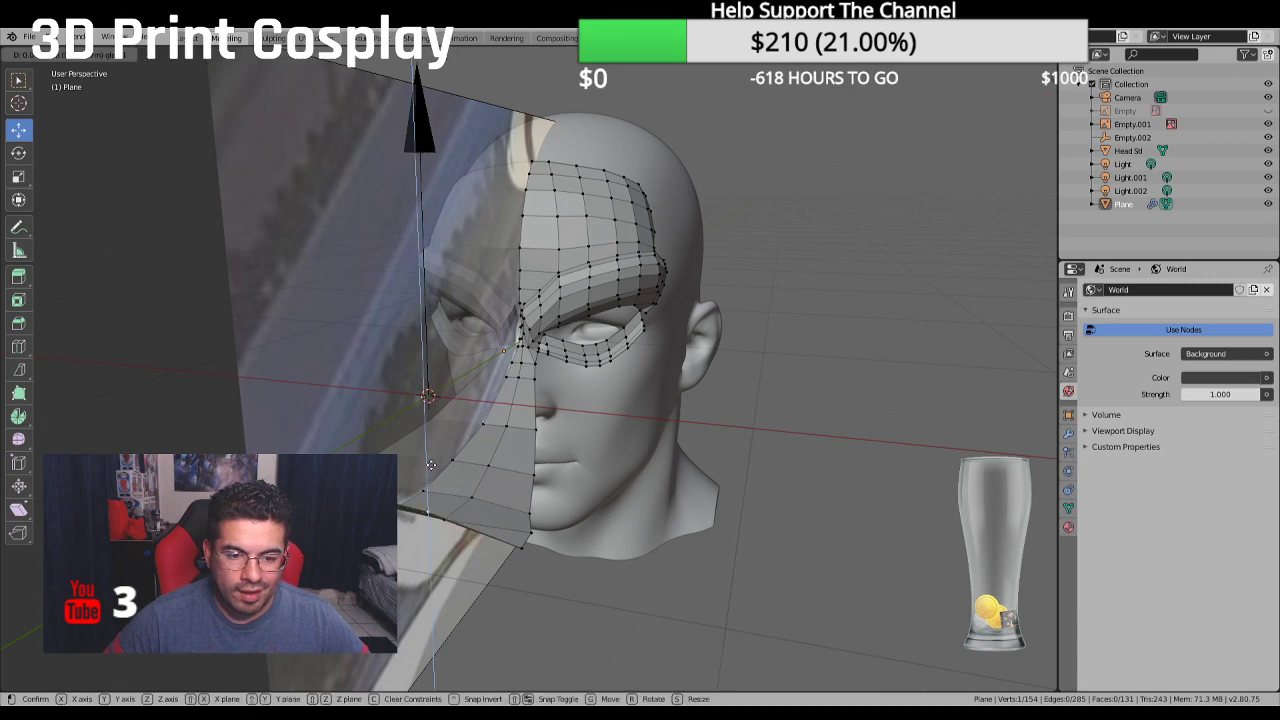
pyautogui.moveTo(432, 460); pyautogui.dragTo(432, 459)
# Raise the centreline vertices of the rows just behind the strip's front end along the Z axis
pyautogui.moveTo(432, 460); pyautogui.dragTo(305, 470, button='middle')
pyautogui.moveTo(360, 421); pyautogui.dragTo(428, 513, button='middle')
pyautogui.press('g')
pyautogui.press('z')
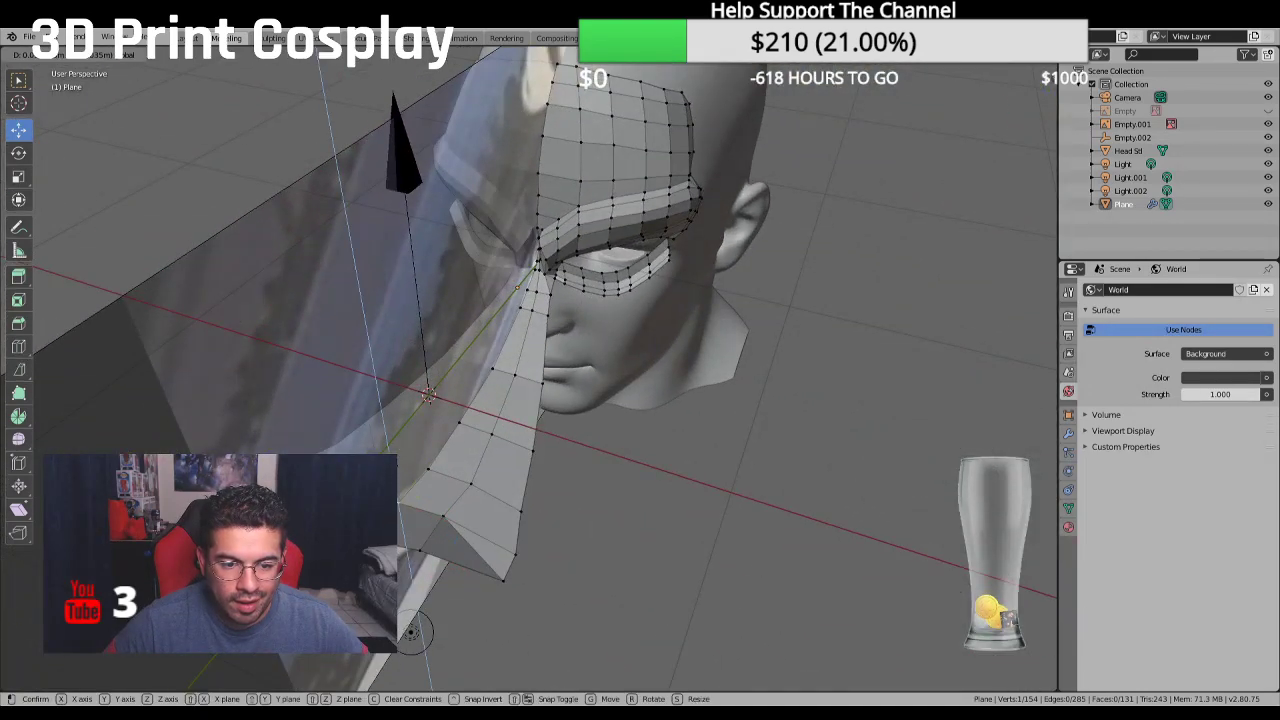
pyautogui.click(448, 436)
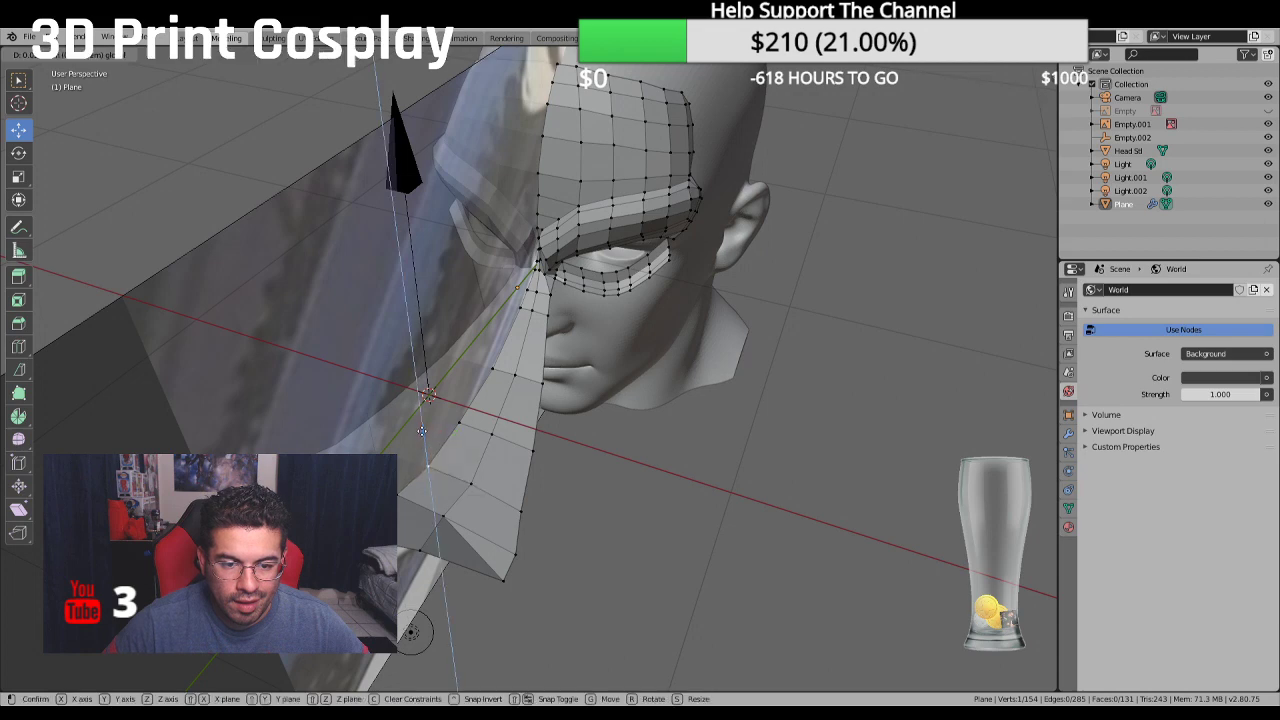
pyautogui.moveTo(448, 436); pyautogui.dragTo(380, 382, button='middle')
# Raise the two next centreline vertices up the nose strip toward the bridge slightly along the Z axis
pyautogui.scroll(3, 470, 454)
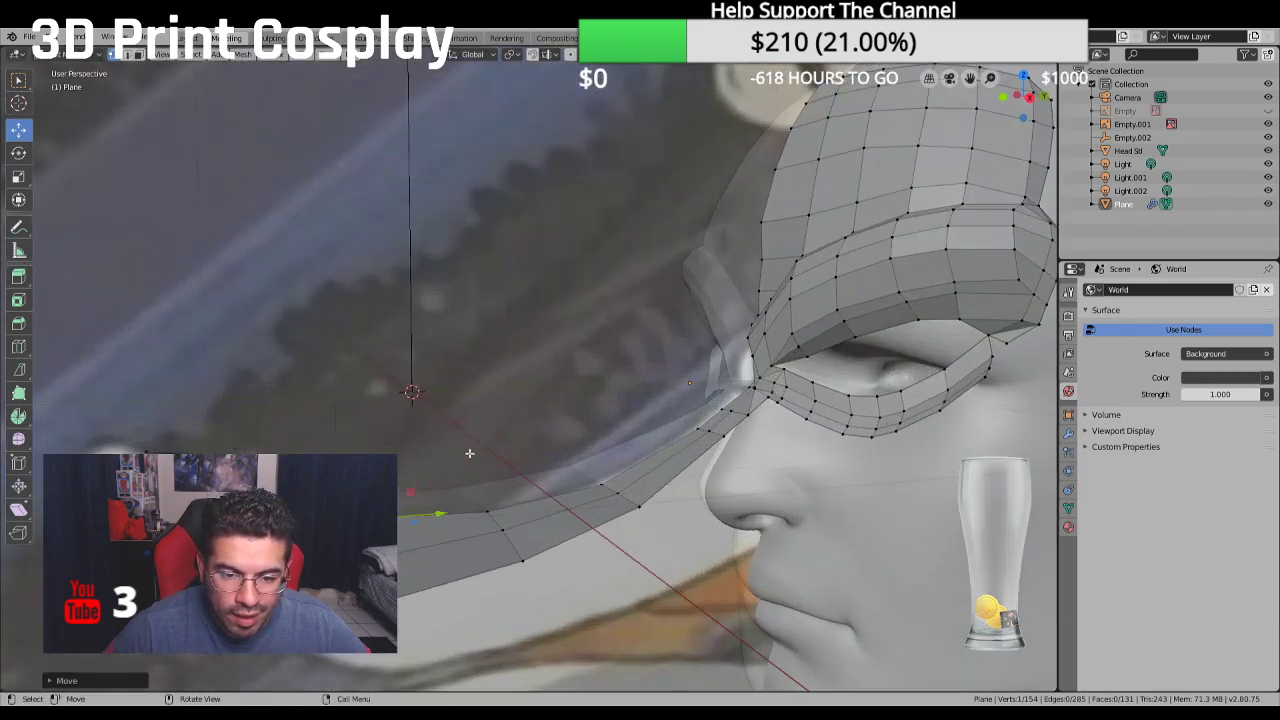
pyautogui.click(486, 510)
pyautogui.moveTo(485, 462); pyautogui.dragTo(485, 456)
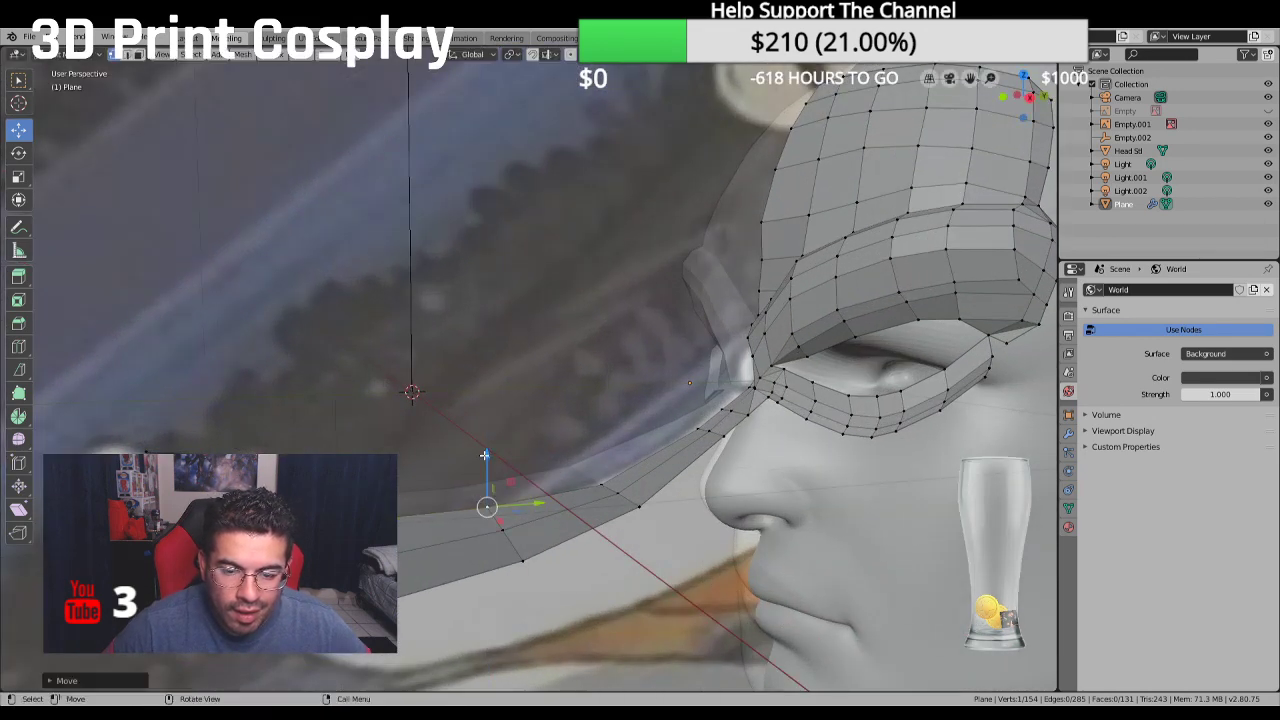
pyautogui.click(596, 478)
pyautogui.moveTo(598, 436); pyautogui.dragTo(598, 431)
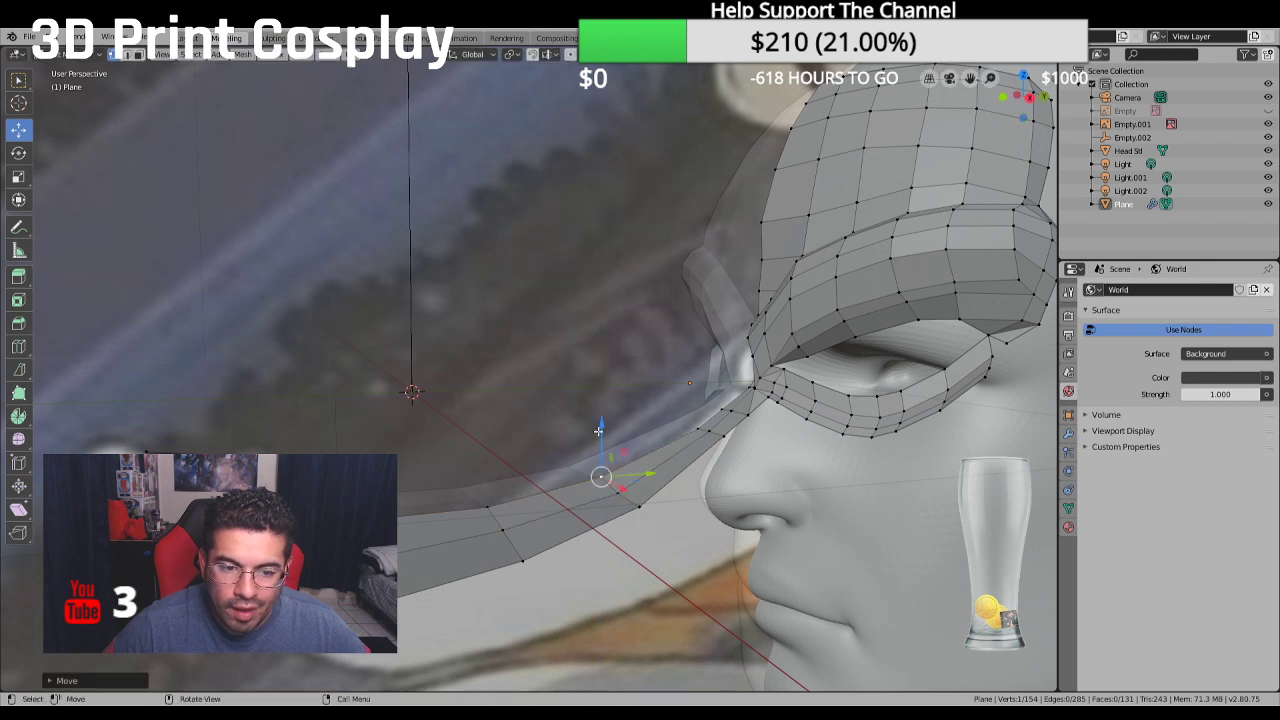
# In the right orthographic view, adjust two vertices near the strip's front end along the Z axis to follow the mask reference
pyautogui.press('KP_3')
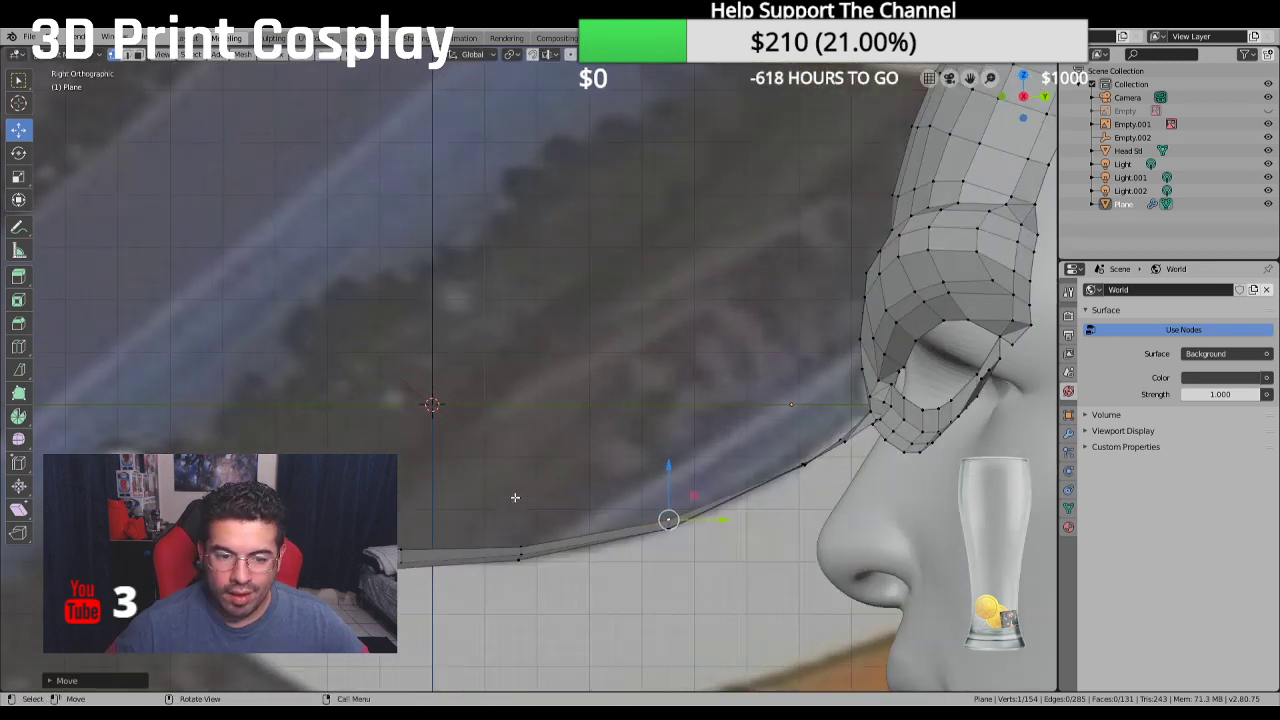
pyautogui.press('g')
pyautogui.press('z')
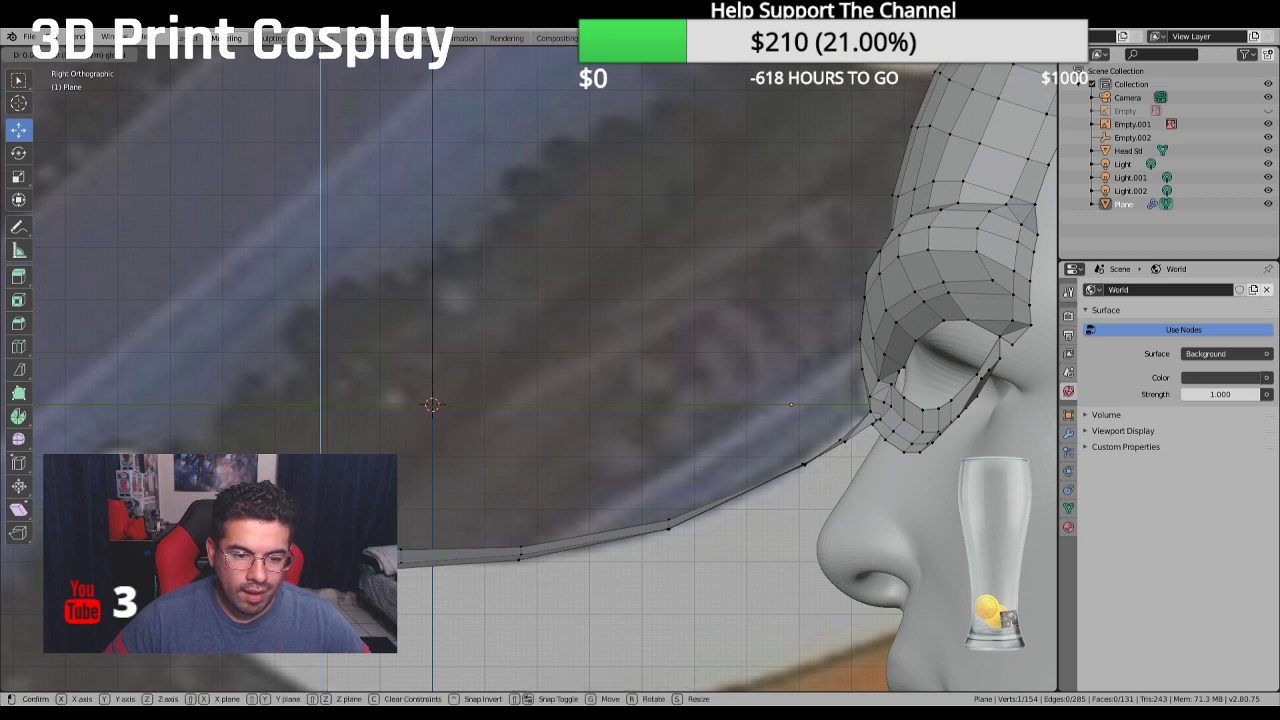
pyautogui.moveTo(321, 512); pyautogui.dragTo(321, 508)
pyautogui.press('g')
pyautogui.press('z')
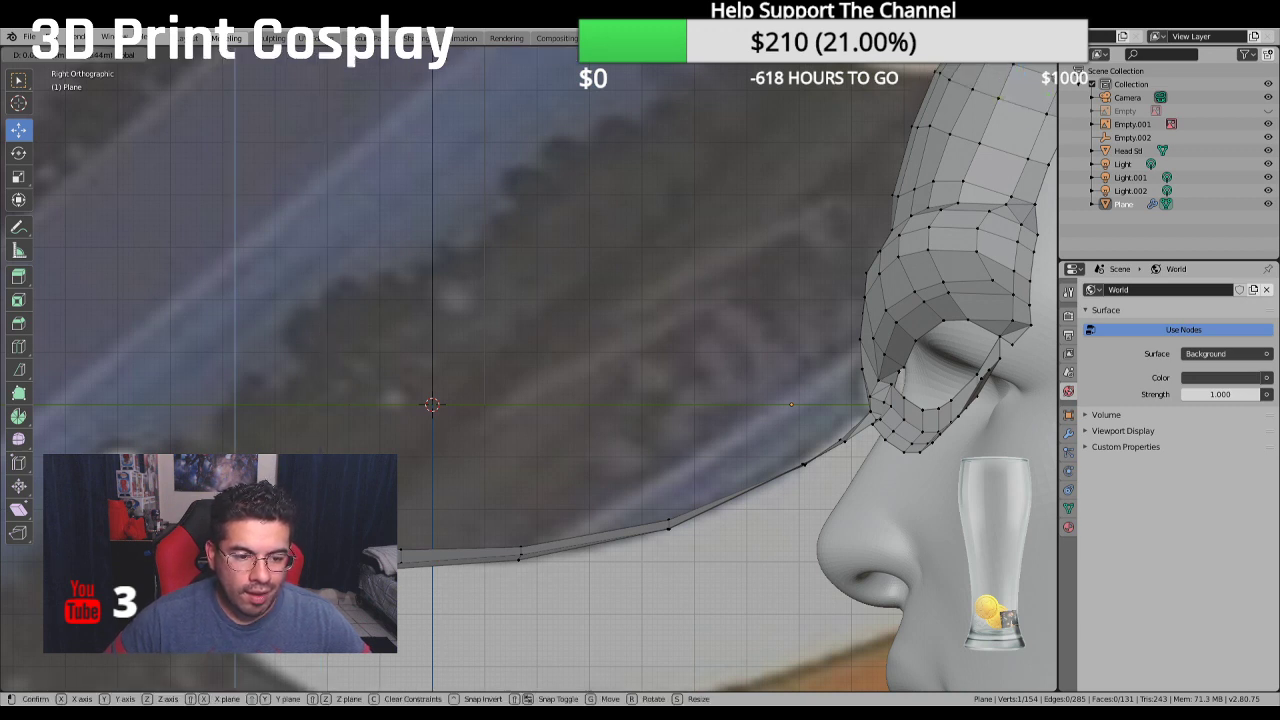
pyautogui.click(235, 480)
pyautogui.scroll(-3, 480, 495)
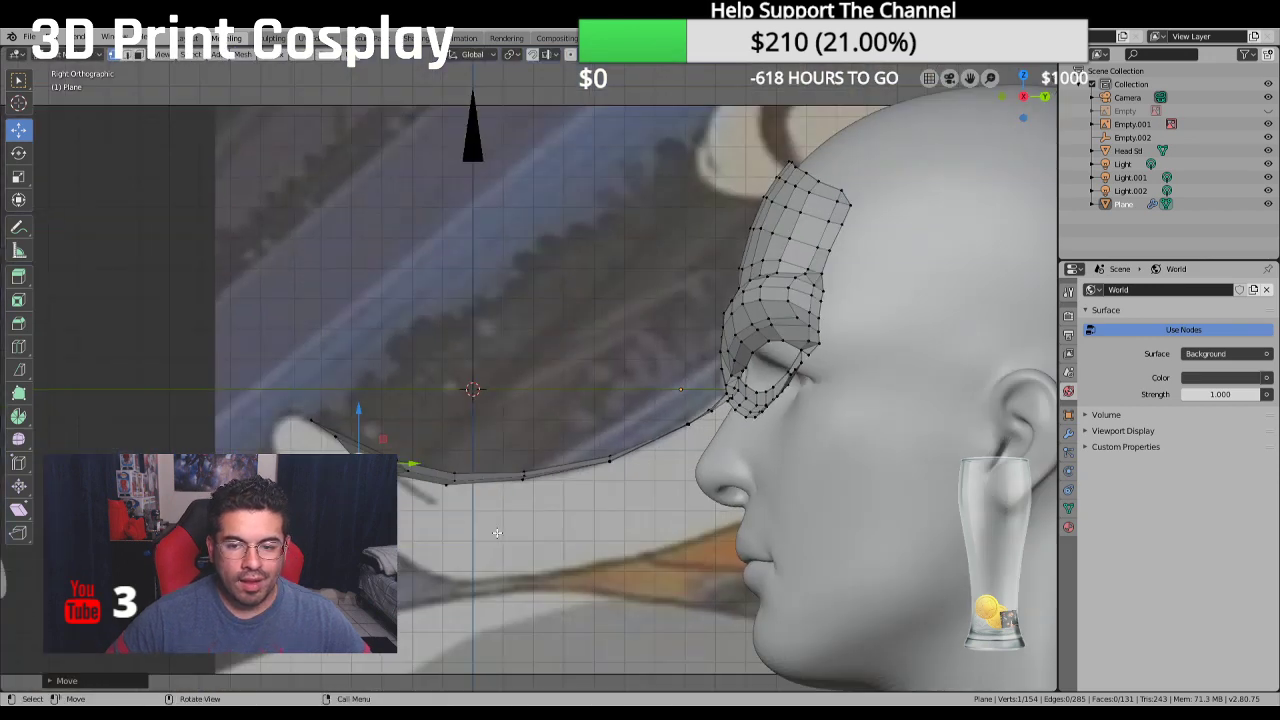
# In edge select mode, select the border edge path along the forehead's top, its outer side and the brow's outer end
pyautogui.moveTo(526, 498); pyautogui.dragTo(614, 530, button='middle')
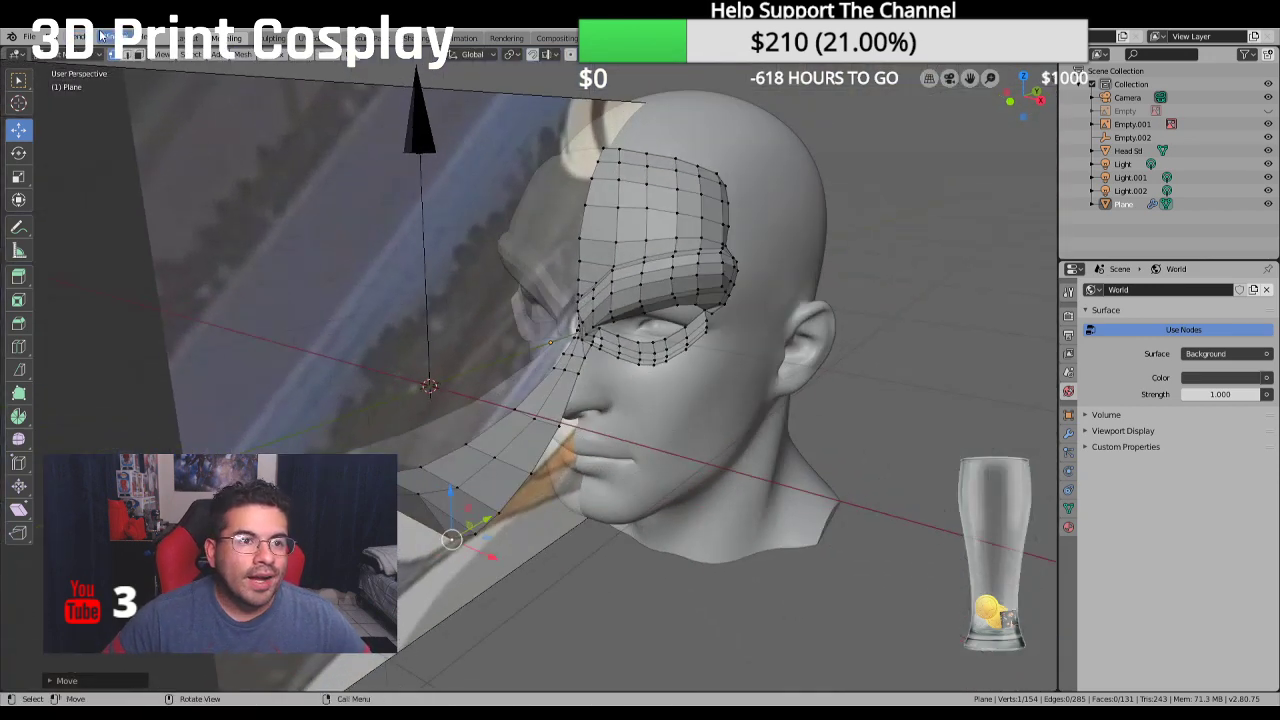
pyautogui.click(132, 55)
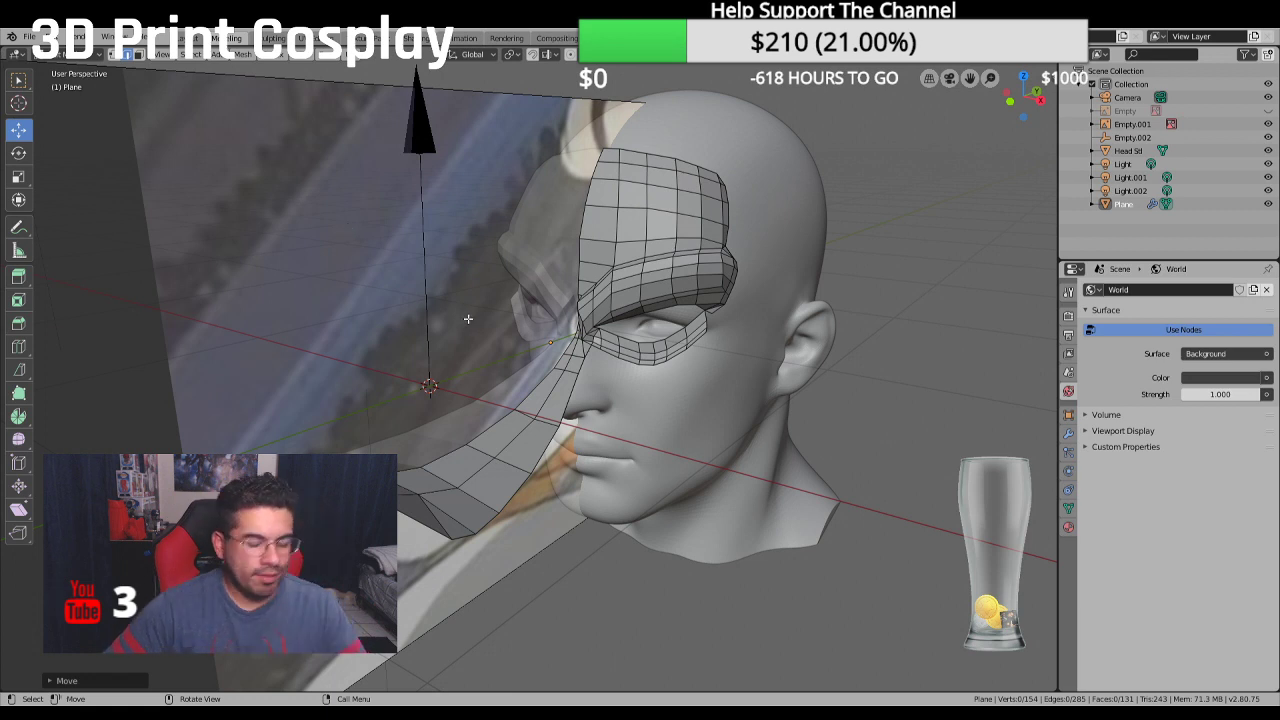
pyautogui.keyDown('shift'); pyautogui.moveTo(568, 320); pyautogui.dragTo(438, 398, button='middle'); pyautogui.keyUp('shift')
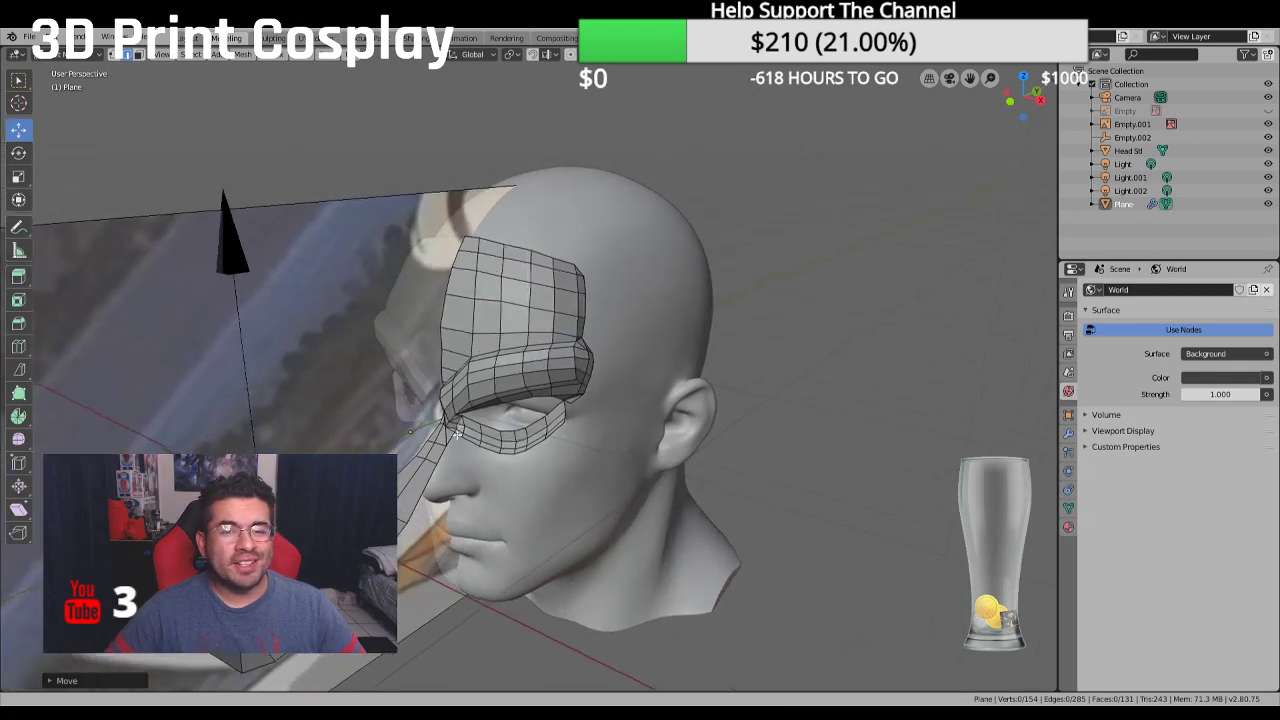
pyautogui.scroll(2, 534, 257)
pyautogui.click(440, 170)
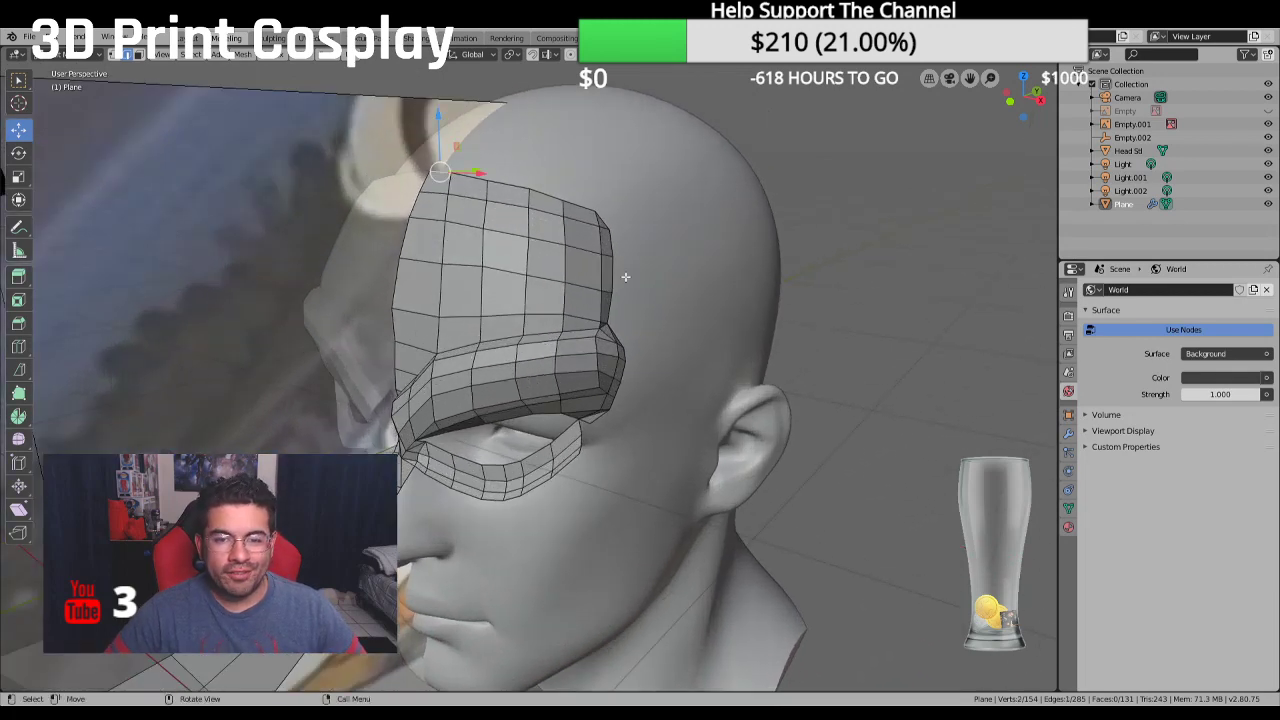
pyautogui.keyDown('ctrl'); pyautogui.click(612, 310); pyautogui.keyUp('ctrl')
pyautogui.moveTo(612, 310); pyautogui.dragTo(563, 314, button='middle')
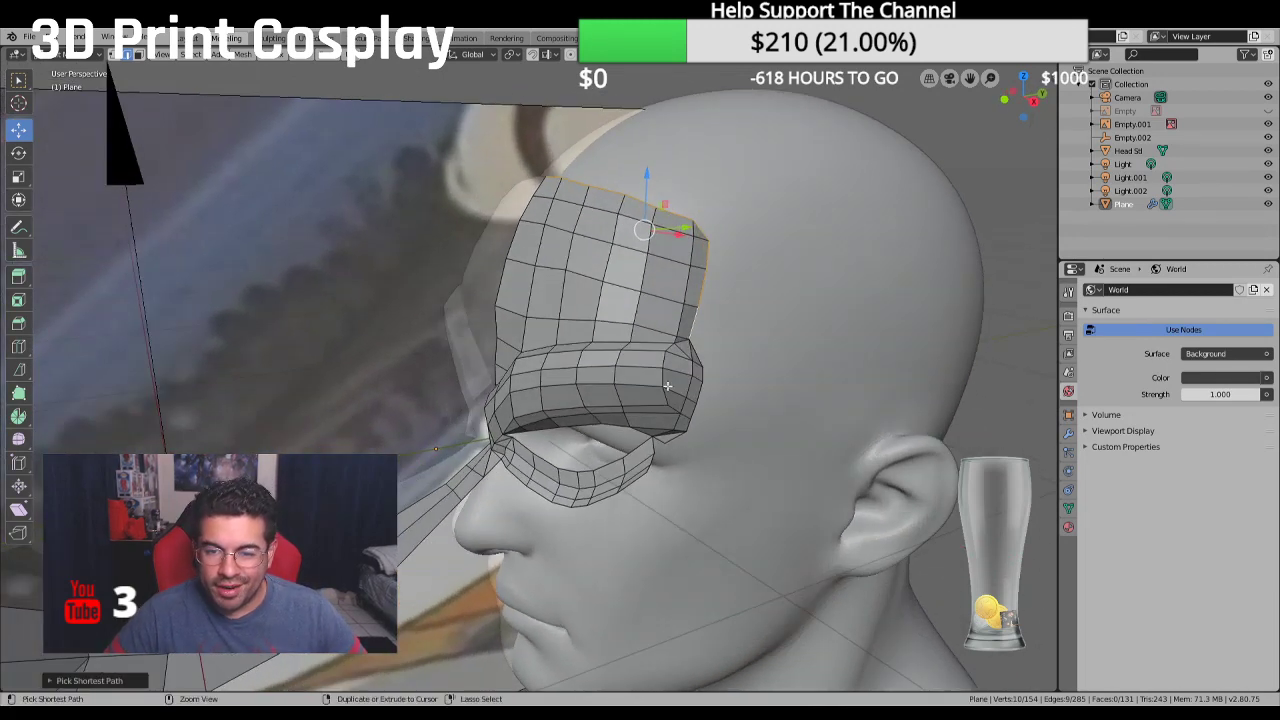
pyautogui.keyDown('ctrl'); pyautogui.click(686, 430); pyautogui.keyUp('ctrl')
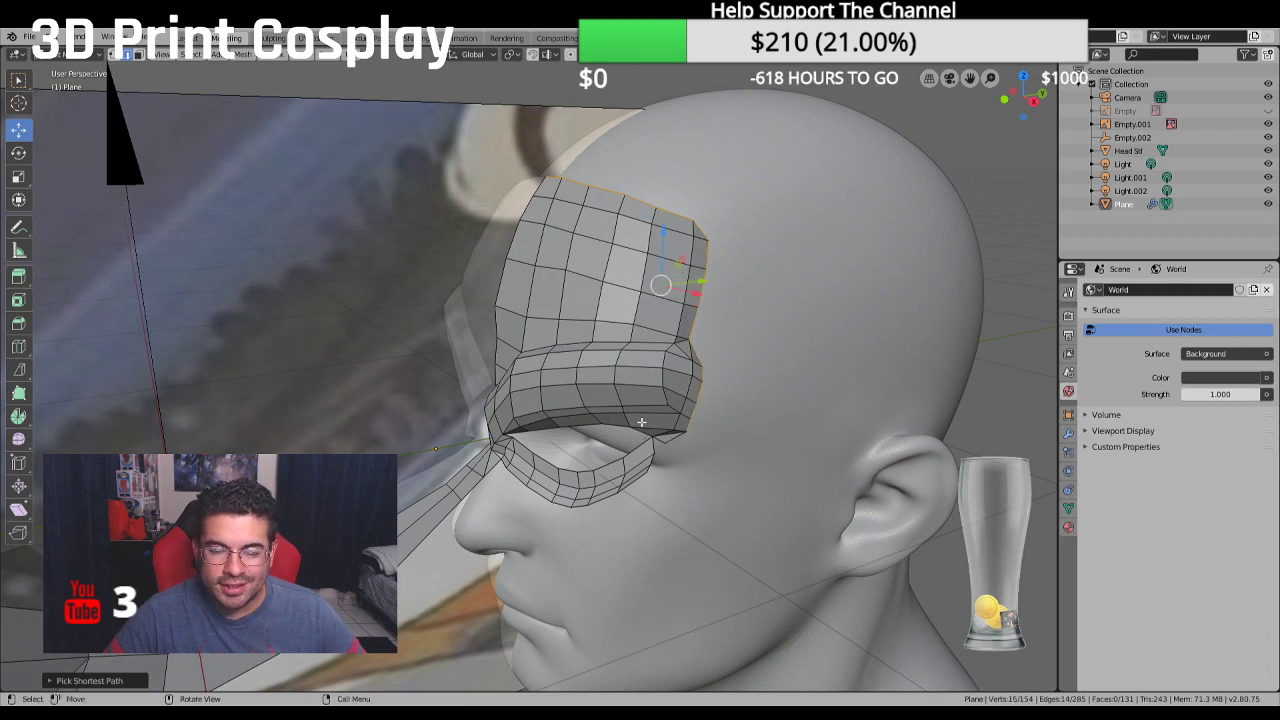
# Add the upper and lower edges around the eye opening to the edge selection
pyautogui.moveTo(641, 422); pyautogui.dragTo(670, 281, button='middle')
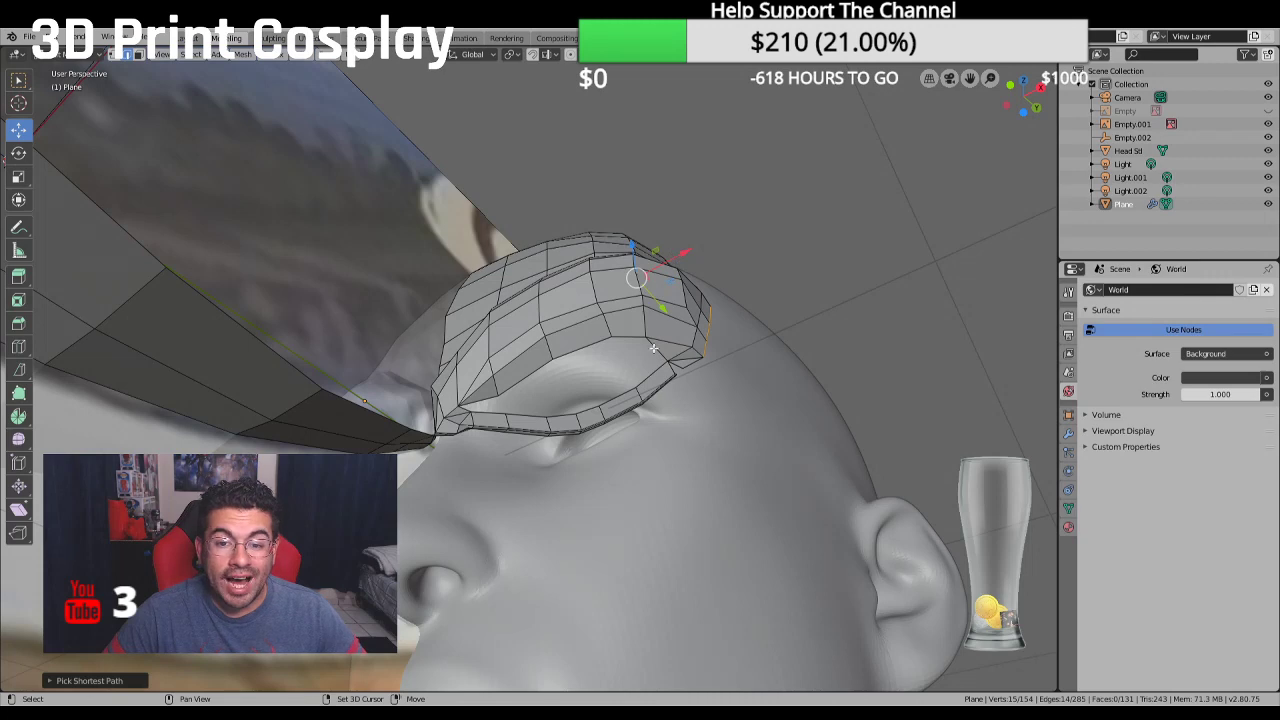
pyautogui.keyDown('ctrl'); pyautogui.click(489, 396); pyautogui.keyUp('ctrl')
pyautogui.keyDown('ctrl'); pyautogui.click(477, 403); pyautogui.keyUp('ctrl')
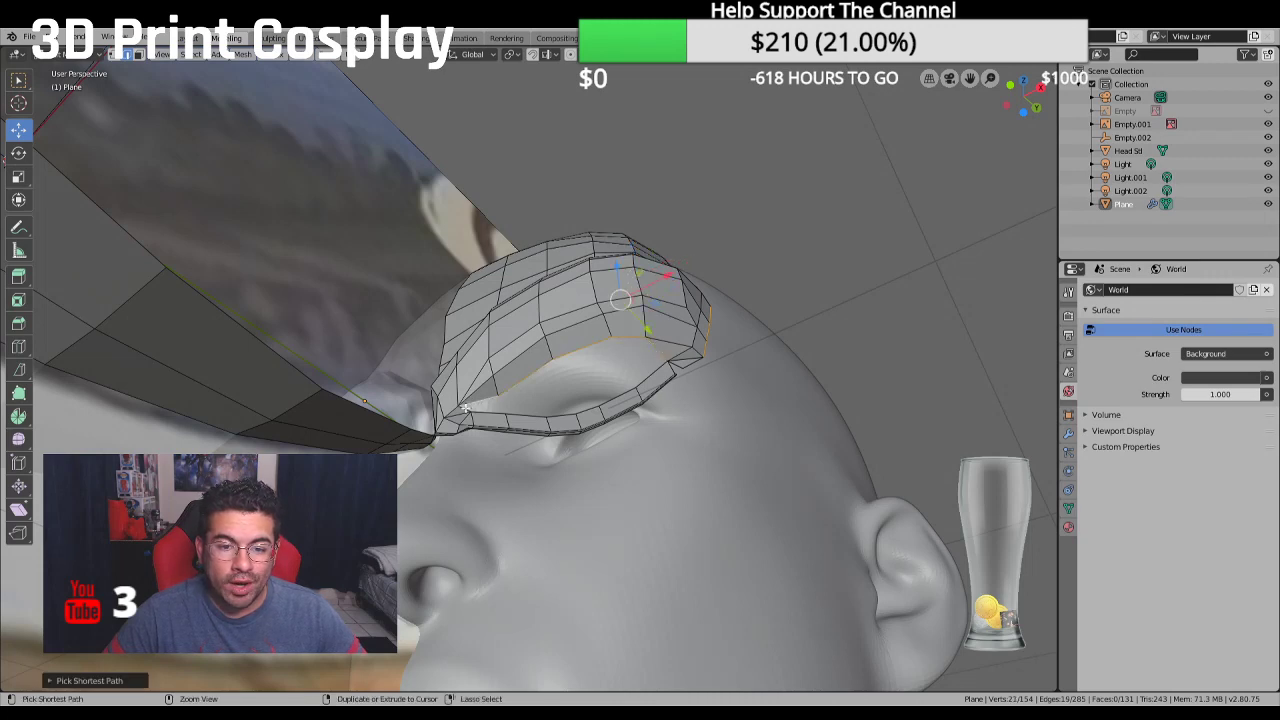
pyautogui.moveTo(618, 300); pyautogui.dragTo(586, 338, button='middle')
pyautogui.keyDown('ctrl'); pyautogui.click(655, 322); pyautogui.keyUp('ctrl')
pyautogui.scroll(3, 410, 366)
pyautogui.moveTo(404, 362); pyautogui.dragTo(315, 434, button='middle')
# Add the brow's inner edge beside the nose bridge and the edge line between brow and forehead to the selection
pyautogui.keyDown('ctrl'); pyautogui.click(311, 436); pyautogui.keyUp('ctrl')
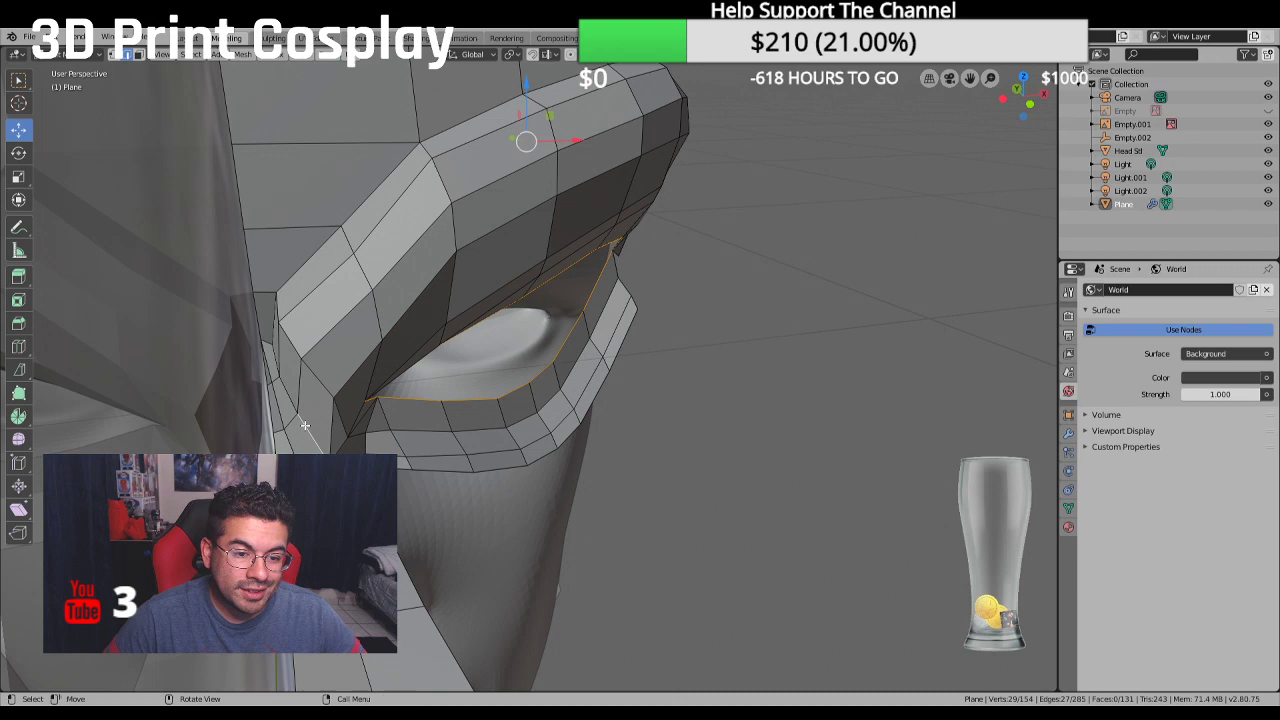
pyautogui.keyDown('ctrl'); pyautogui.click(272, 344); pyautogui.keyUp('ctrl')
pyautogui.keyDown('ctrl'); pyautogui.click(301, 266); pyautogui.keyUp('ctrl')
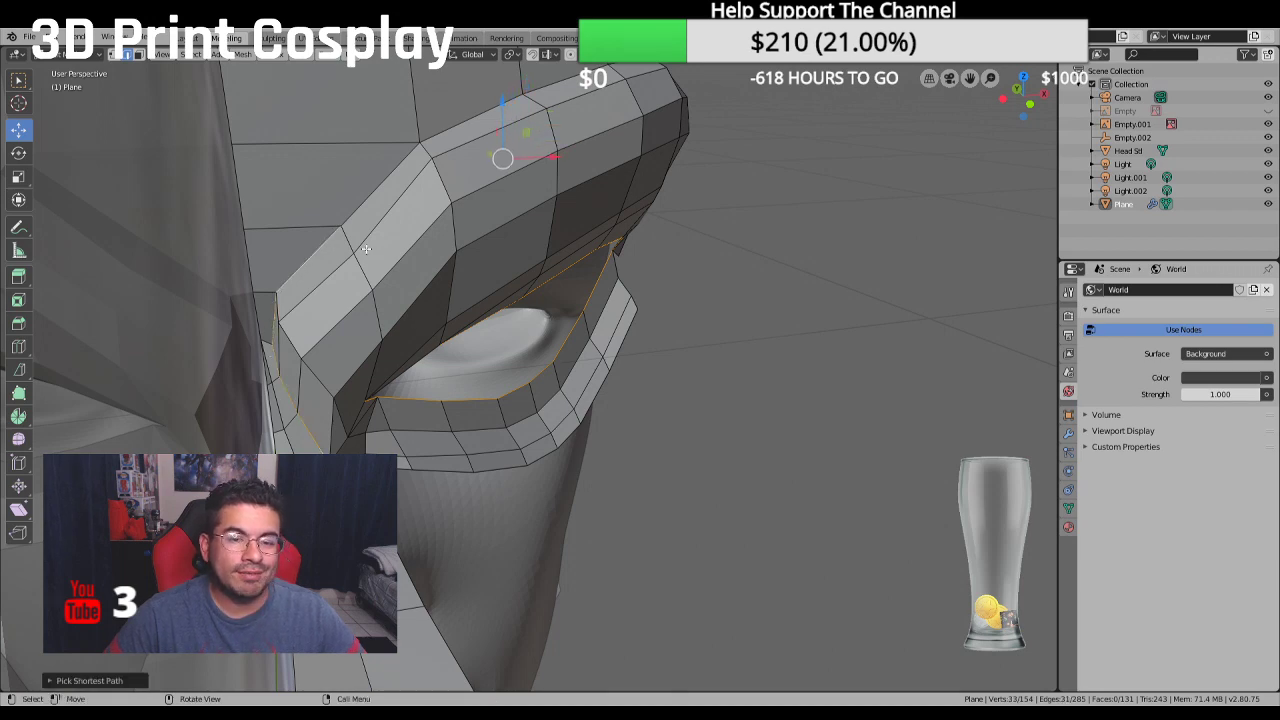
pyautogui.keyDown('shift'); pyautogui.moveTo(366, 250); pyautogui.dragTo(222, 360, button='middle'); pyautogui.keyUp('shift')
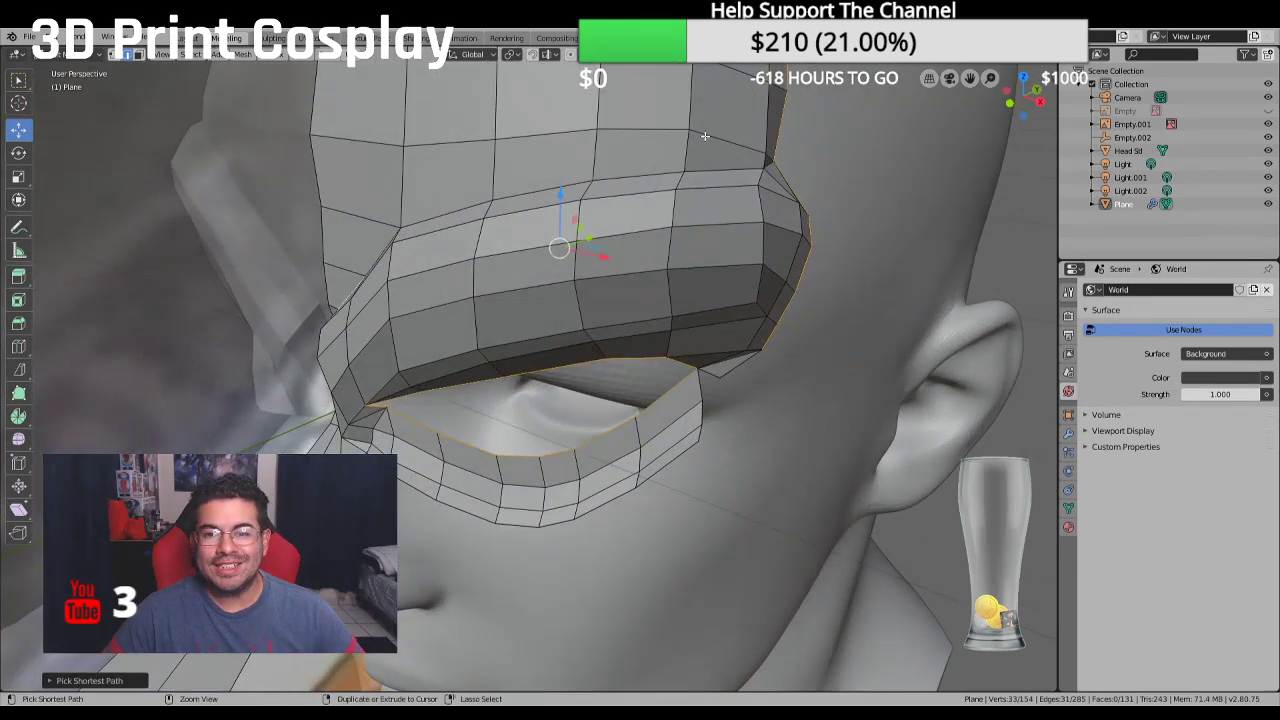
pyautogui.keyDown('ctrl'); pyautogui.click(743, 170); pyautogui.keyUp('ctrl')
# Set the Mean Crease of the selected forehead, brow and eye-opening edges to 1
pyautogui.keyDown('shift'); pyautogui.moveTo(712, 198); pyautogui.dragTo(729, 286, button='middle'); pyautogui.keyUp('shift')
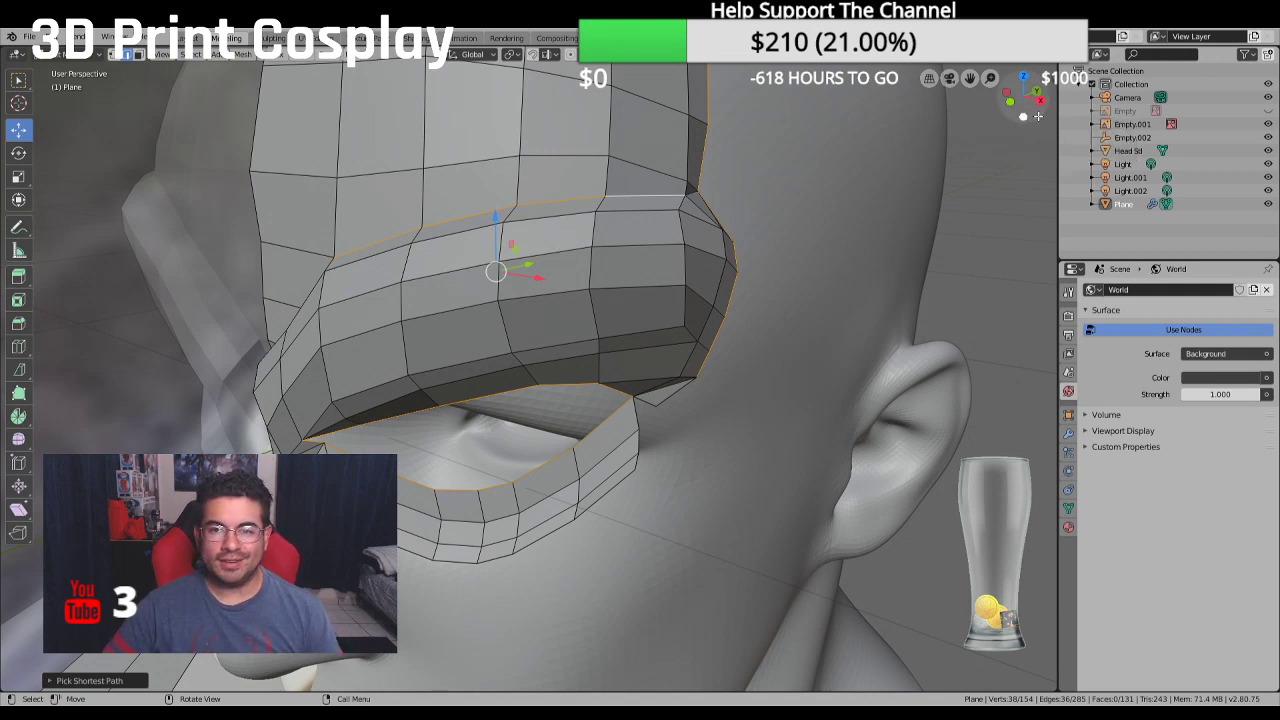
pyautogui.click(1053, 80)
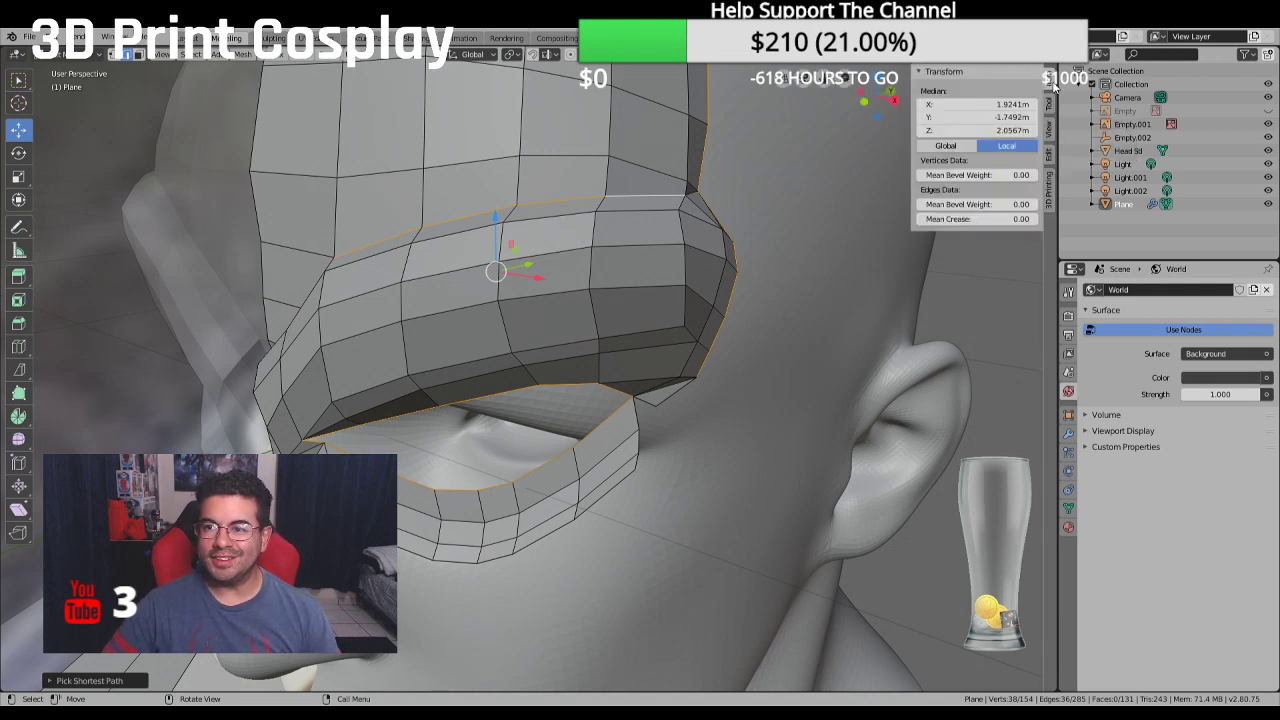
pyautogui.click(968, 218)
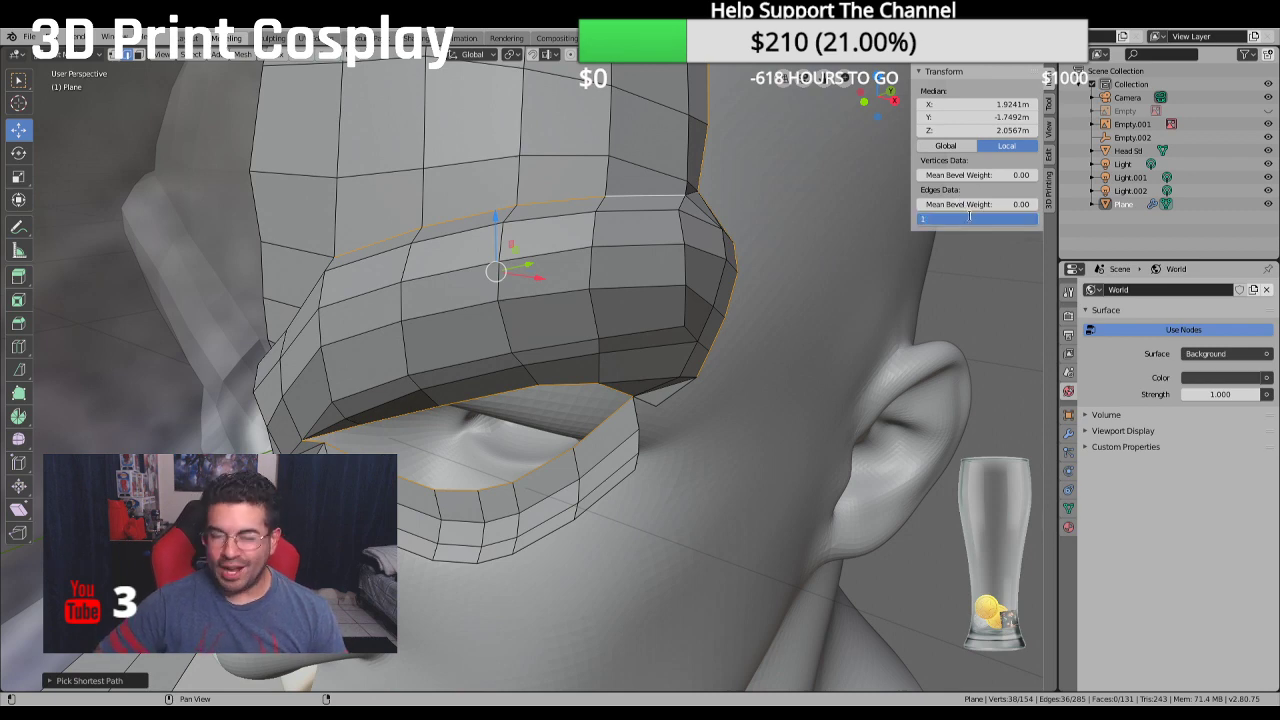
pyautogui.press('Return')
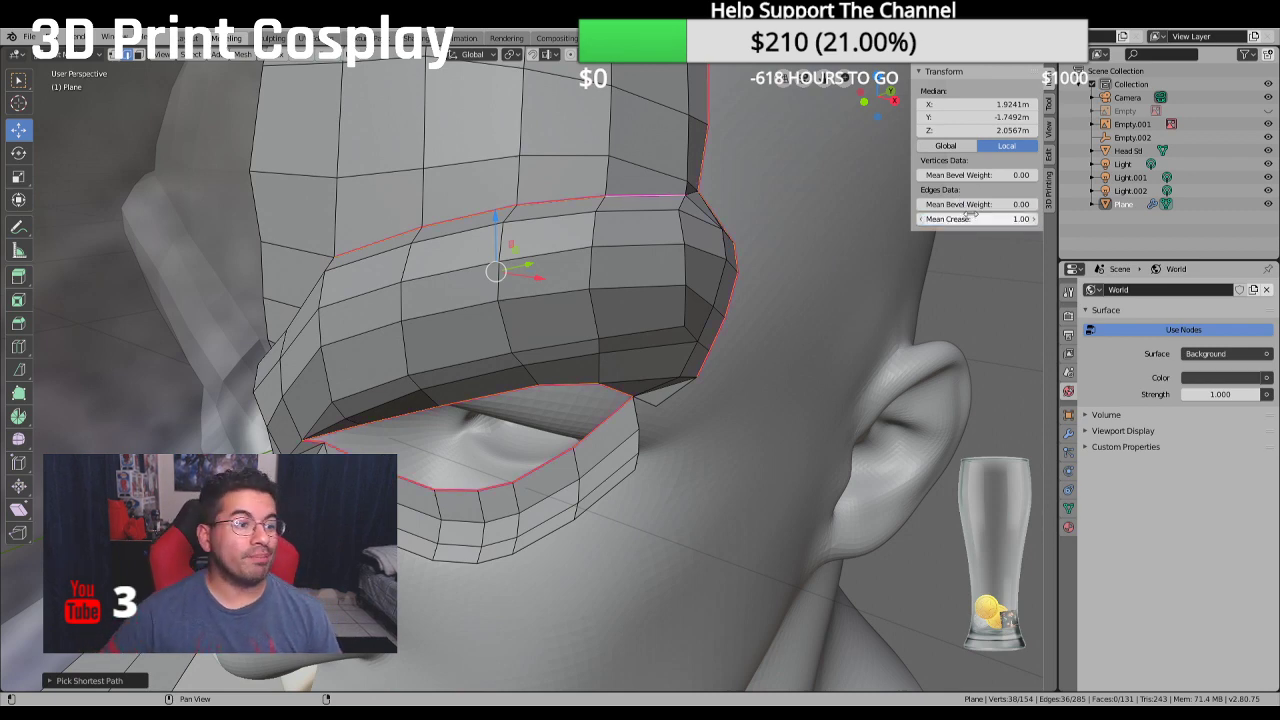
# Add a Subdivision Surface modifier to the mask mesh and set its viewport subdivisions to 4
pyautogui.moveTo(489, 257); pyautogui.dragTo(527, 273, button='middle')
pyautogui.press('KP_1')
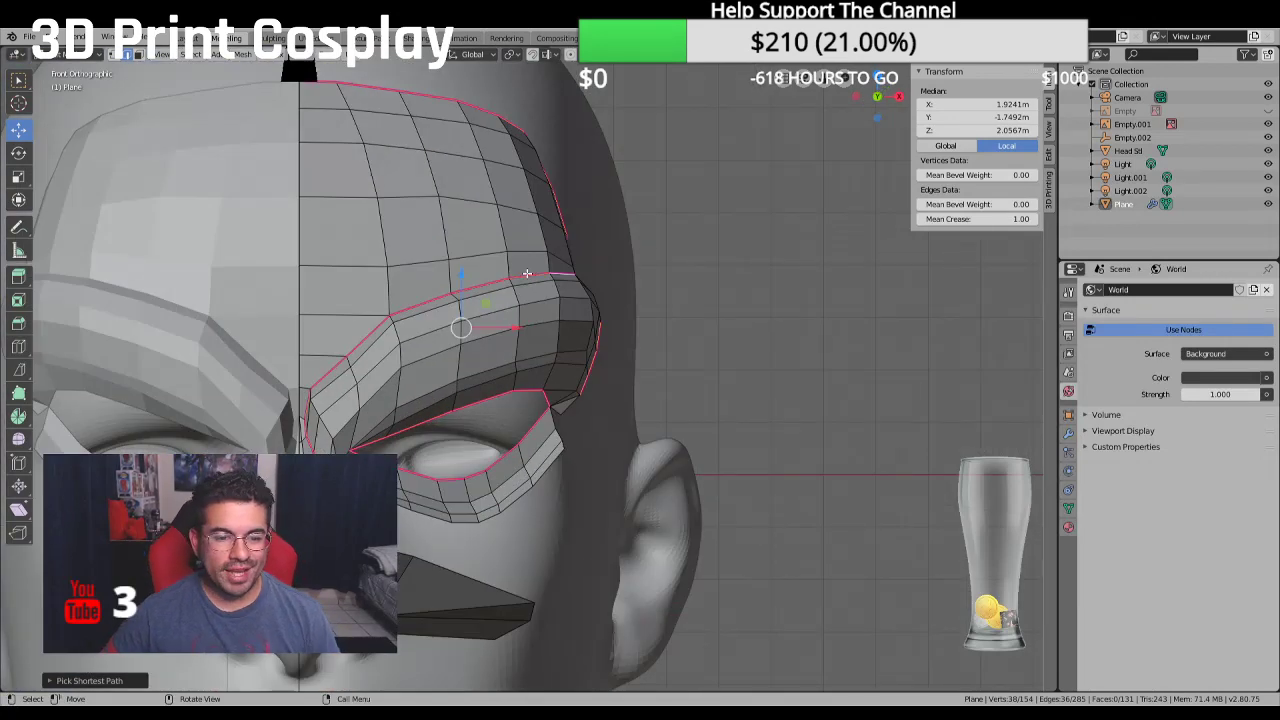
pyautogui.moveTo(349, 398); pyautogui.dragTo(300, 400, button='middle')
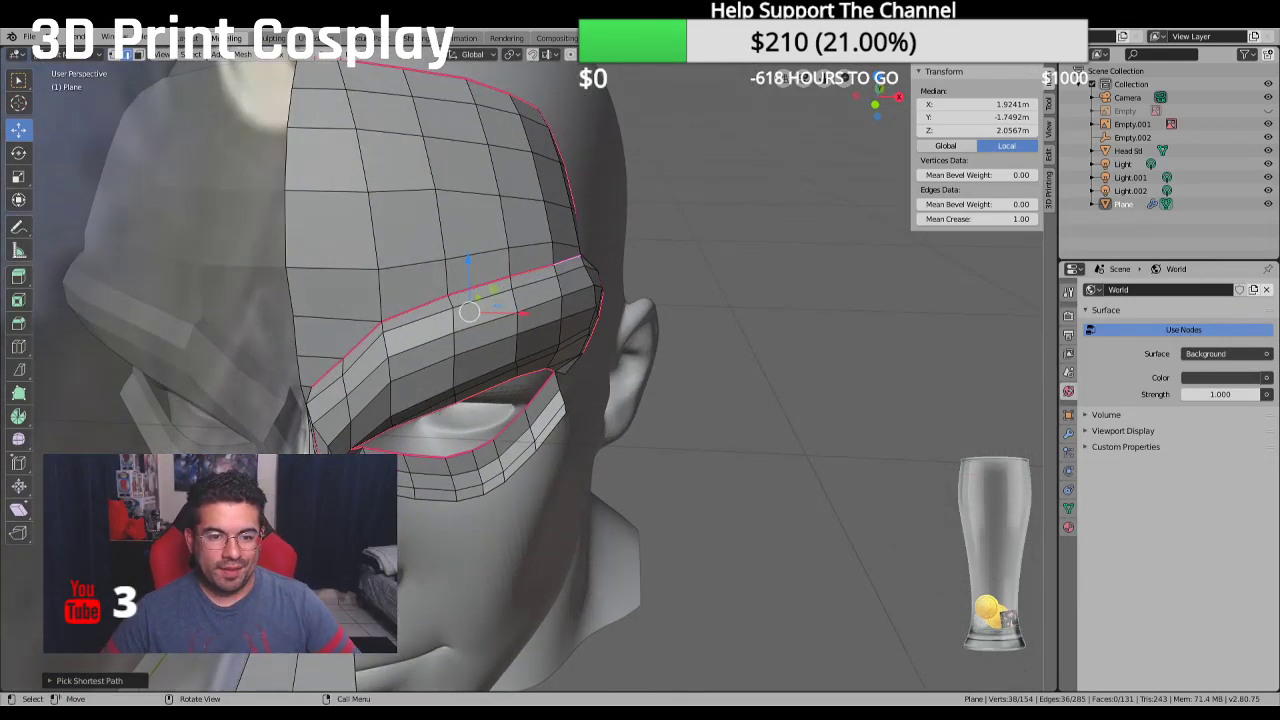
pyautogui.moveTo(577, 412); pyautogui.dragTo(571, 394, button='middle')
pyautogui.click(1136, 291)
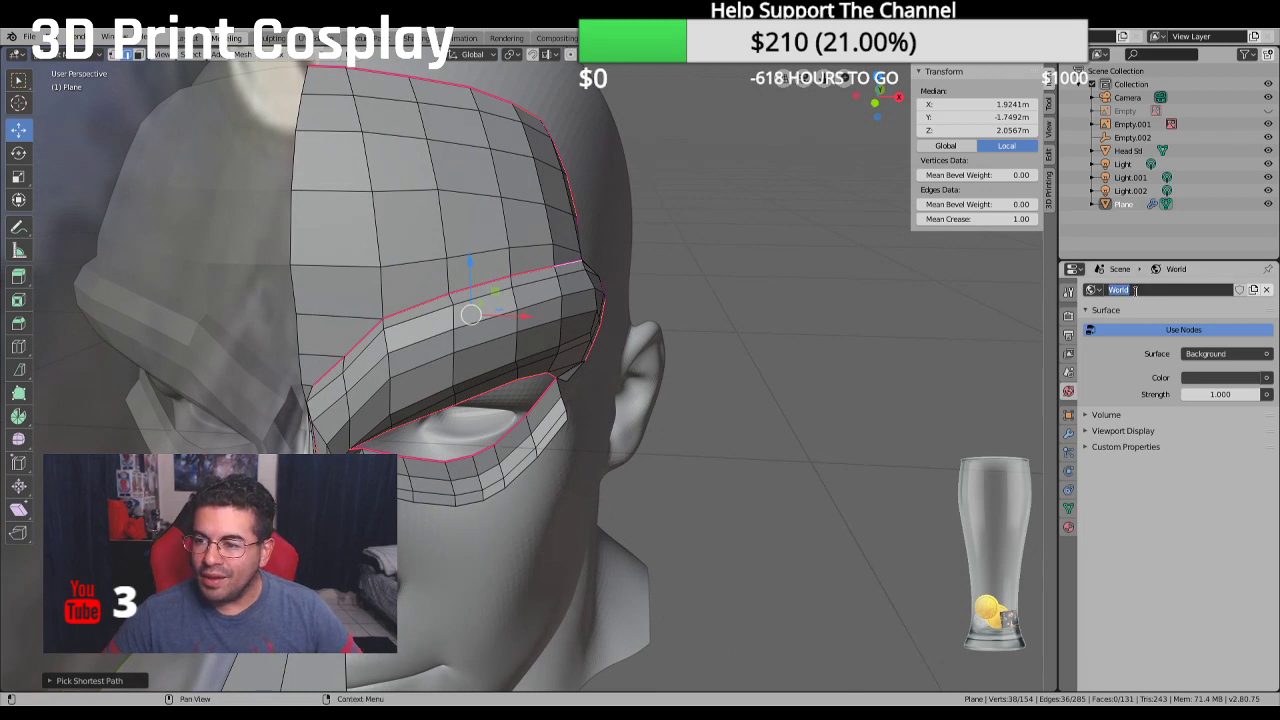
pyautogui.click(1068, 434)
pyautogui.click(1117, 289)
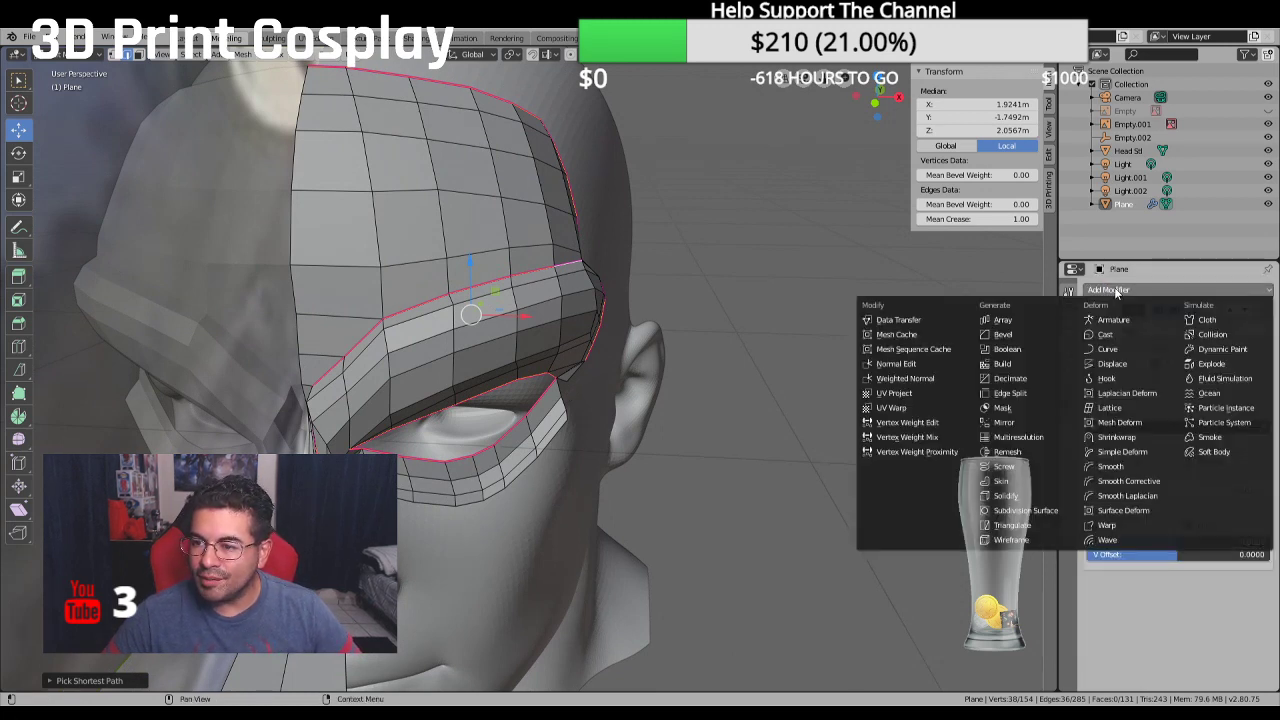
pyautogui.click(1013, 511)
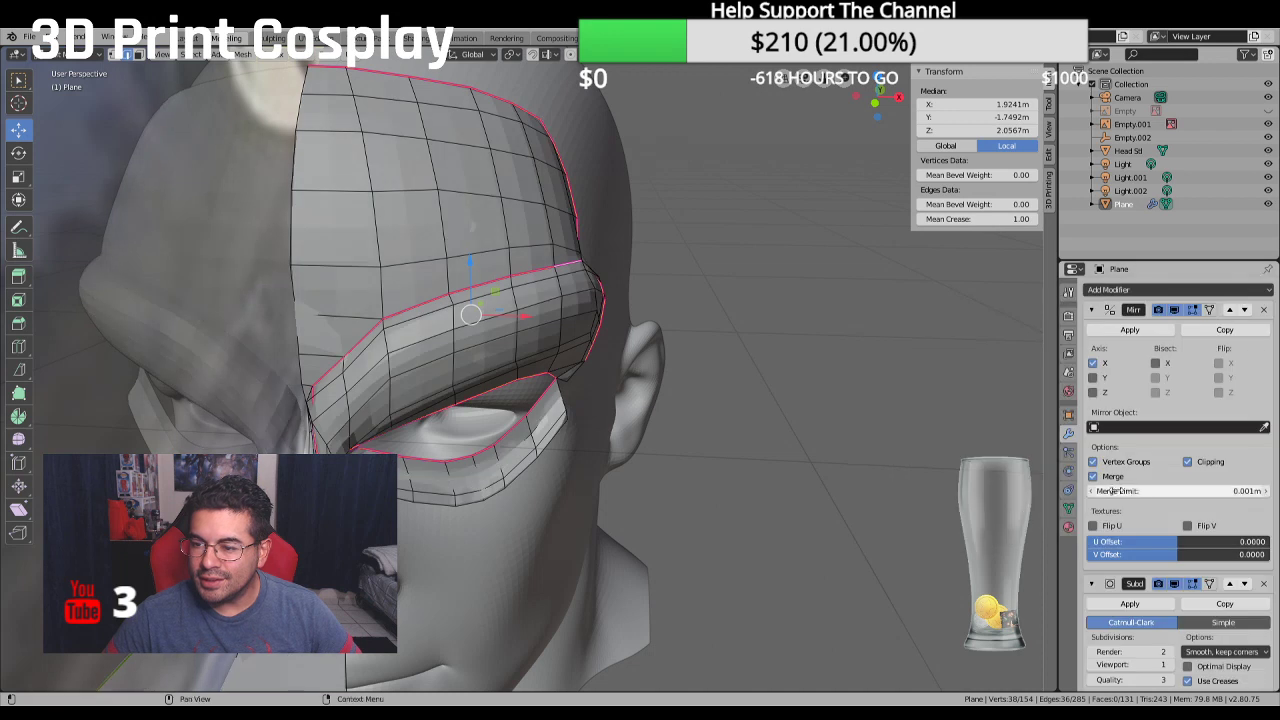
pyautogui.doubleClick(1145, 665)
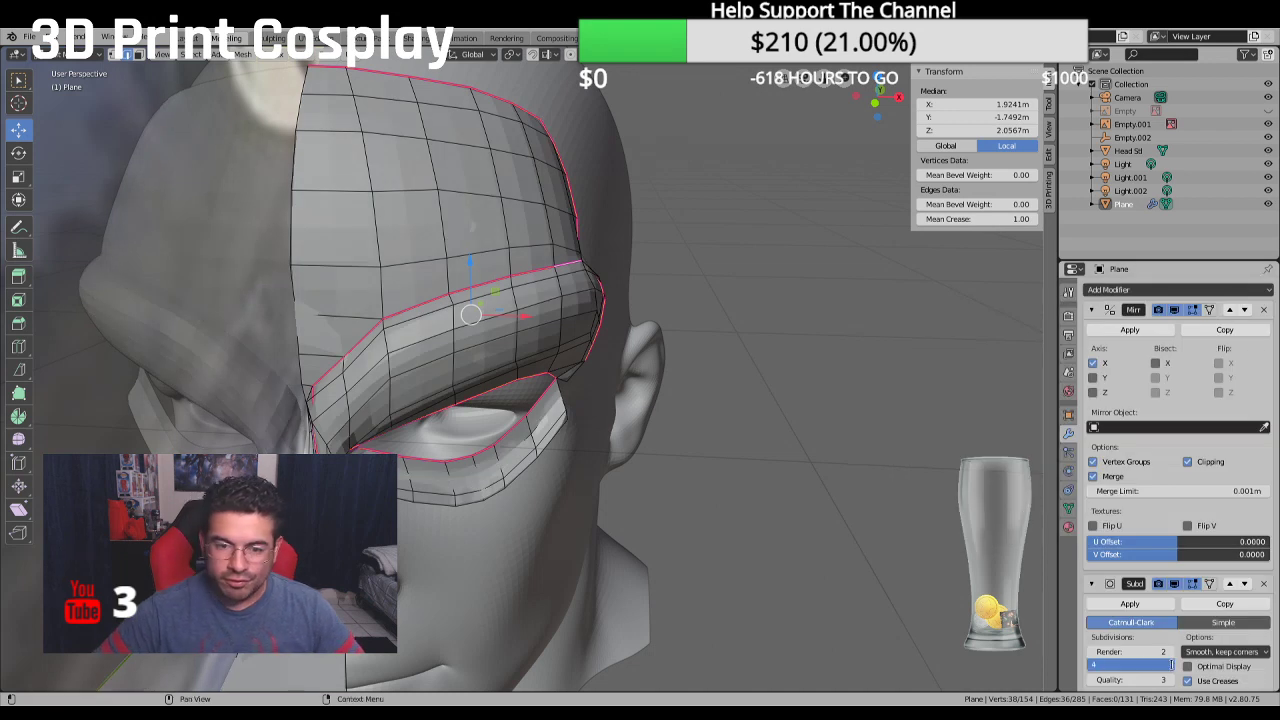
pyautogui.write('4')
pyautogui.press('Return')
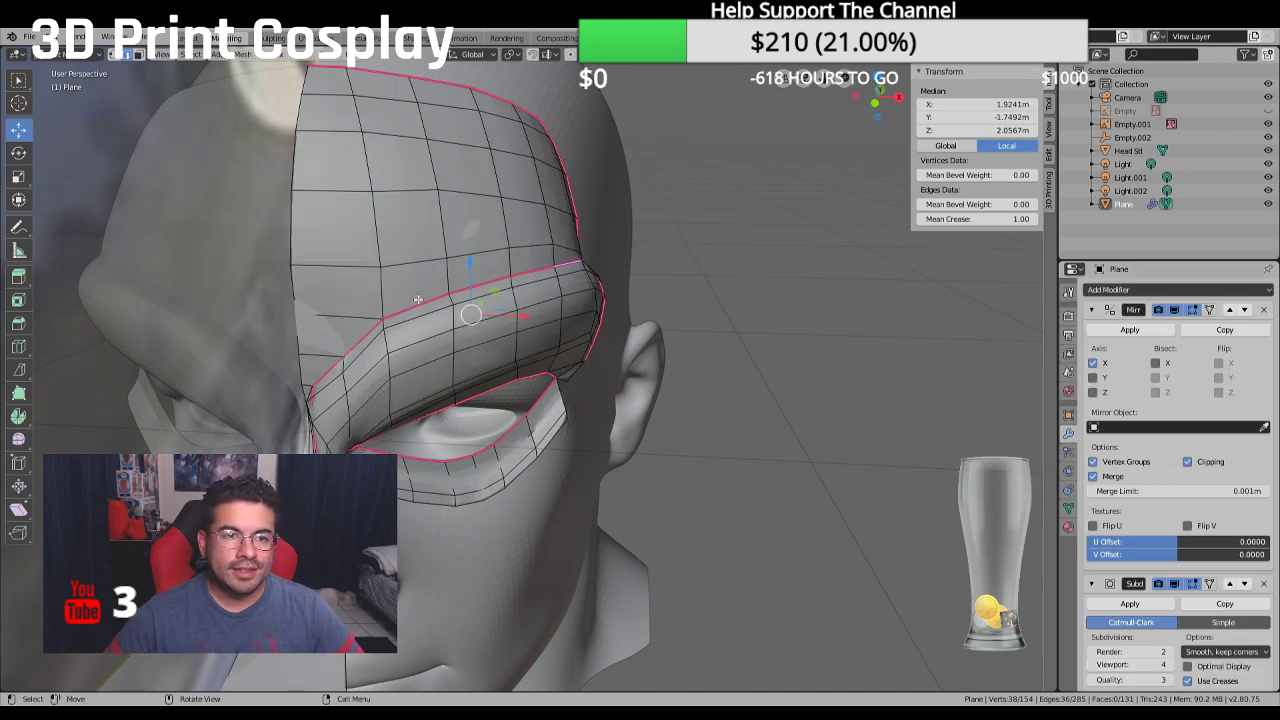
# Hide the head model in the viewport and switch the mask to Object Mode
pyautogui.press('KP_1')
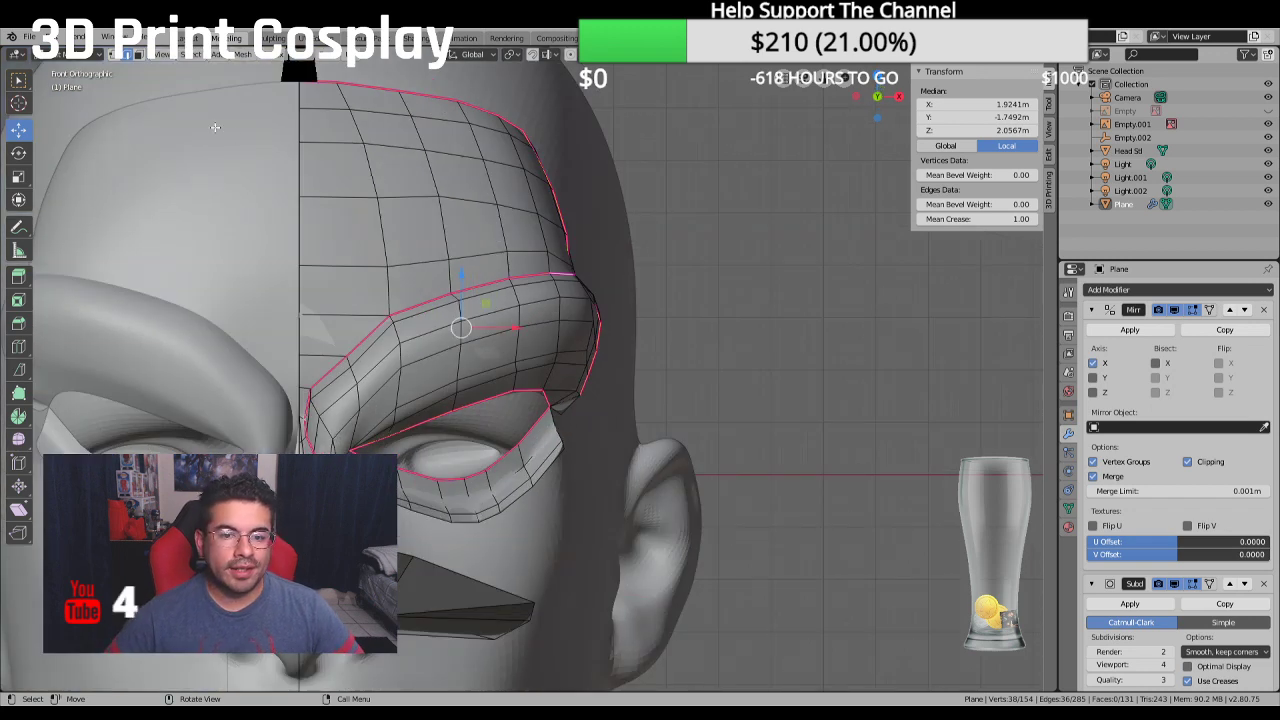
pyautogui.click(1268, 151)
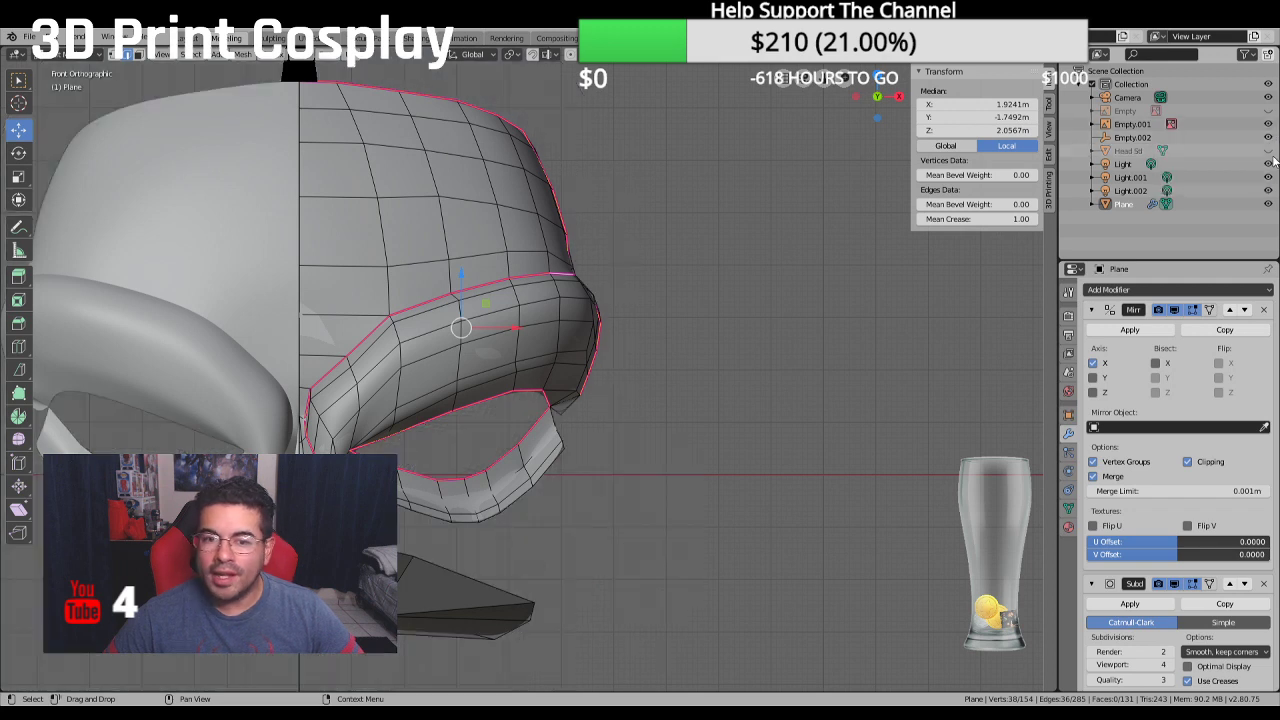
pyautogui.scroll(-3, 755, 263)
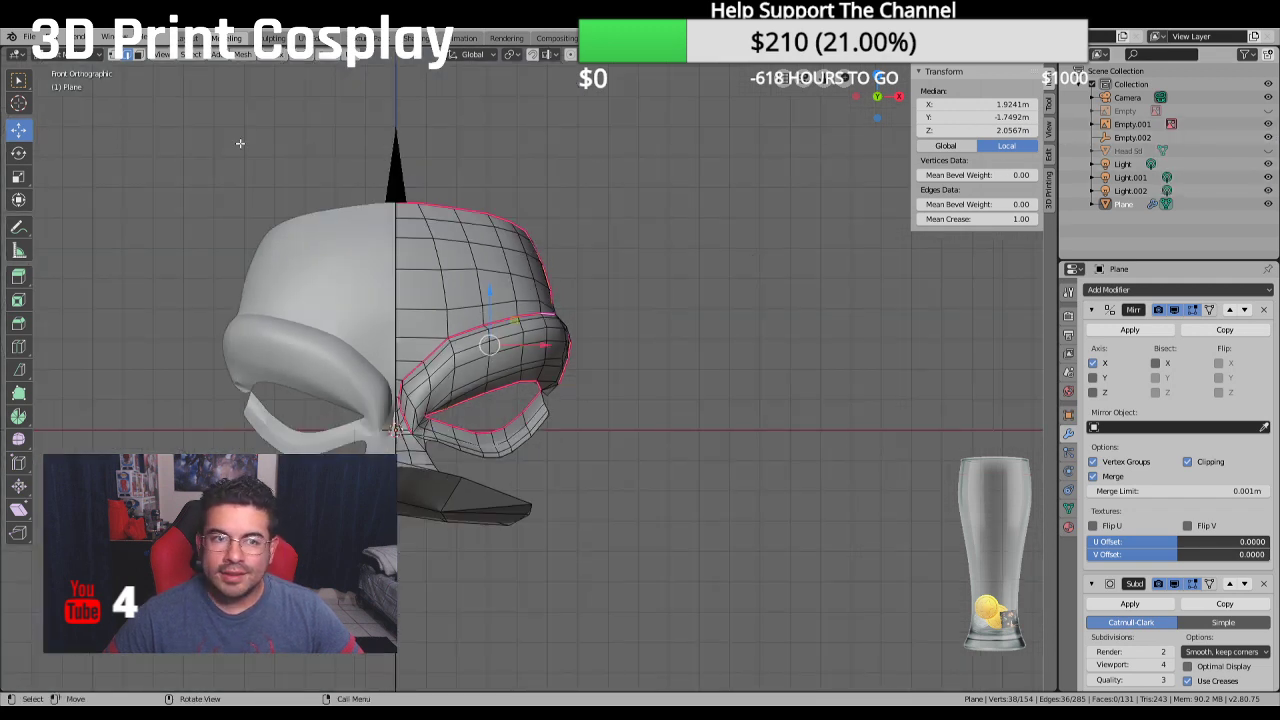
pyautogui.click(55, 55)
pyautogui.click(62, 70)
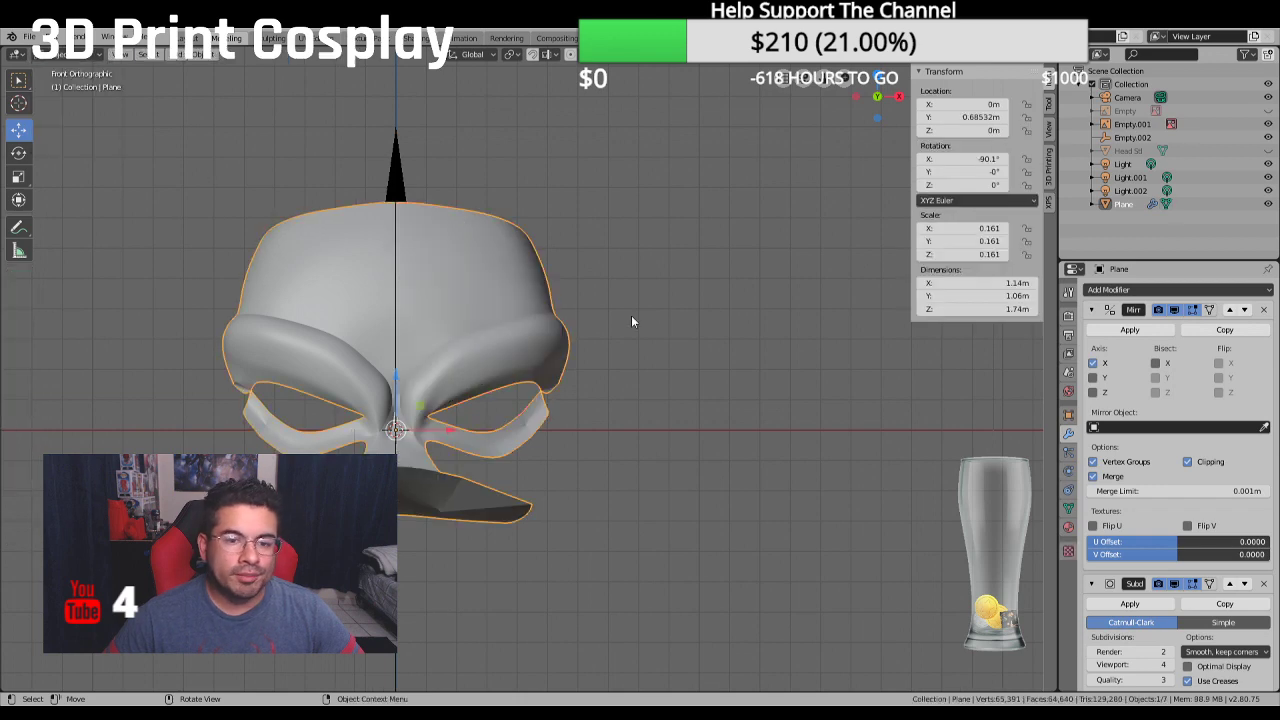
# Hide the Empty.001 side reference image and inspect the smoothed mask around the eye opening and nose bridge
pyautogui.moveTo(666, 320); pyautogui.dragTo(25, 368, button='middle')
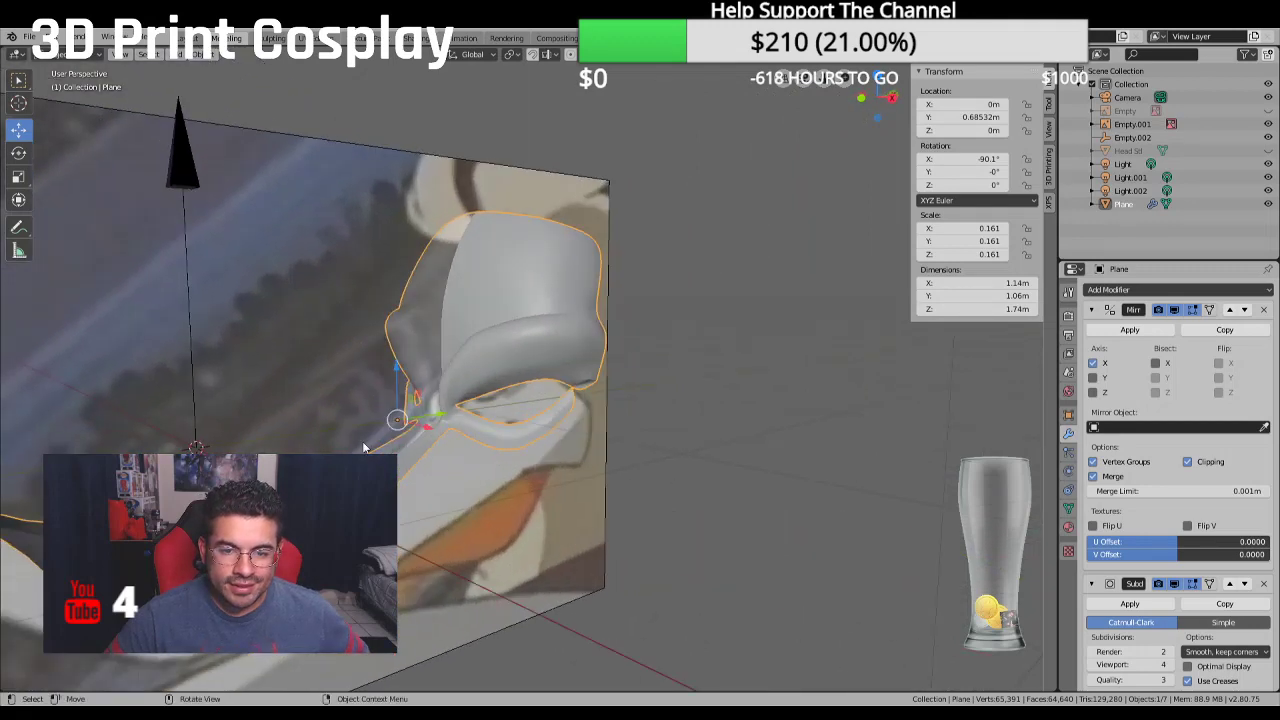
pyautogui.moveTo(365, 447); pyautogui.dragTo(494, 436, button='middle')
pyautogui.scroll(4, 455, 421)
pyautogui.scroll(-2, 454, 401)
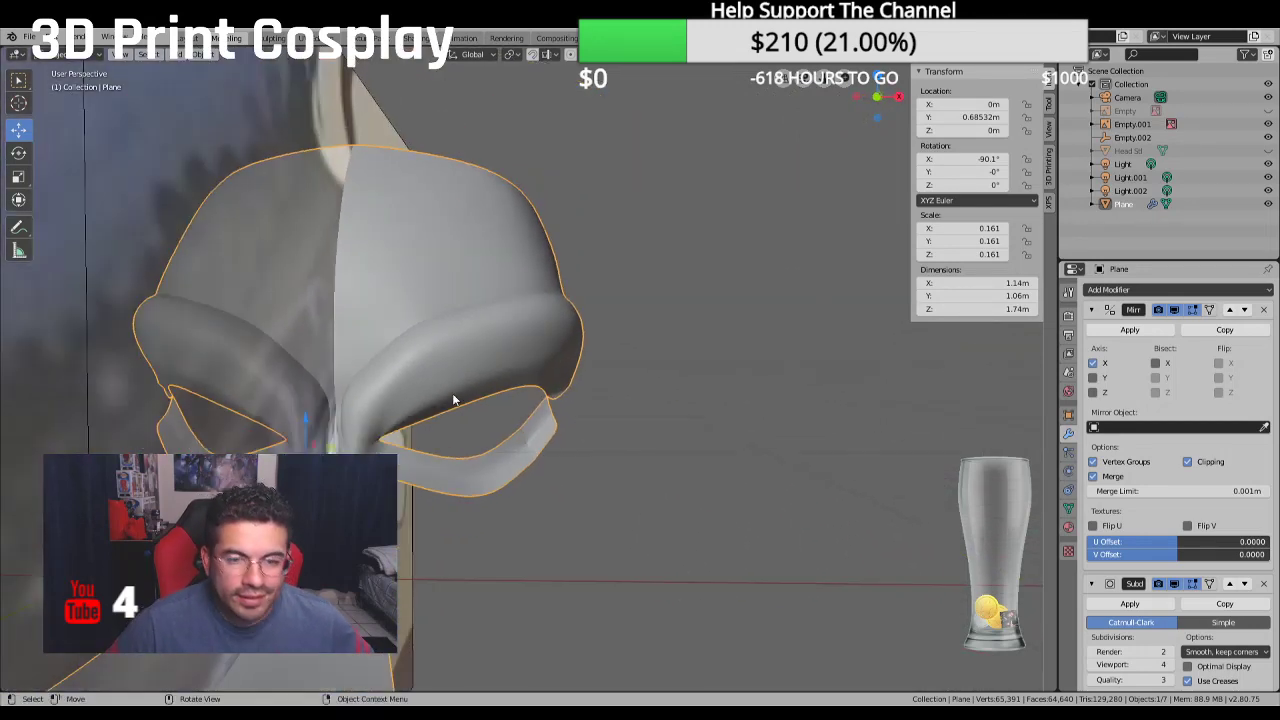
pyautogui.click(1268, 123)
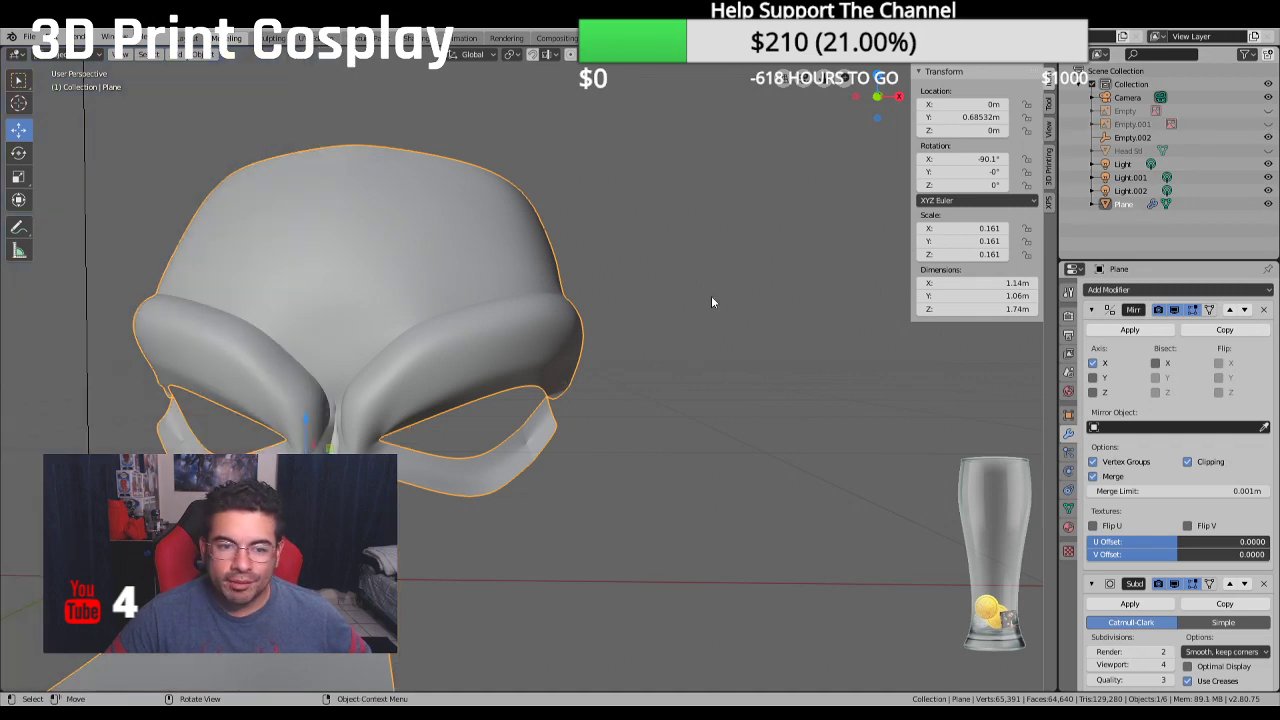
pyautogui.moveTo(711, 295); pyautogui.dragTo(322, 345, button='middle')
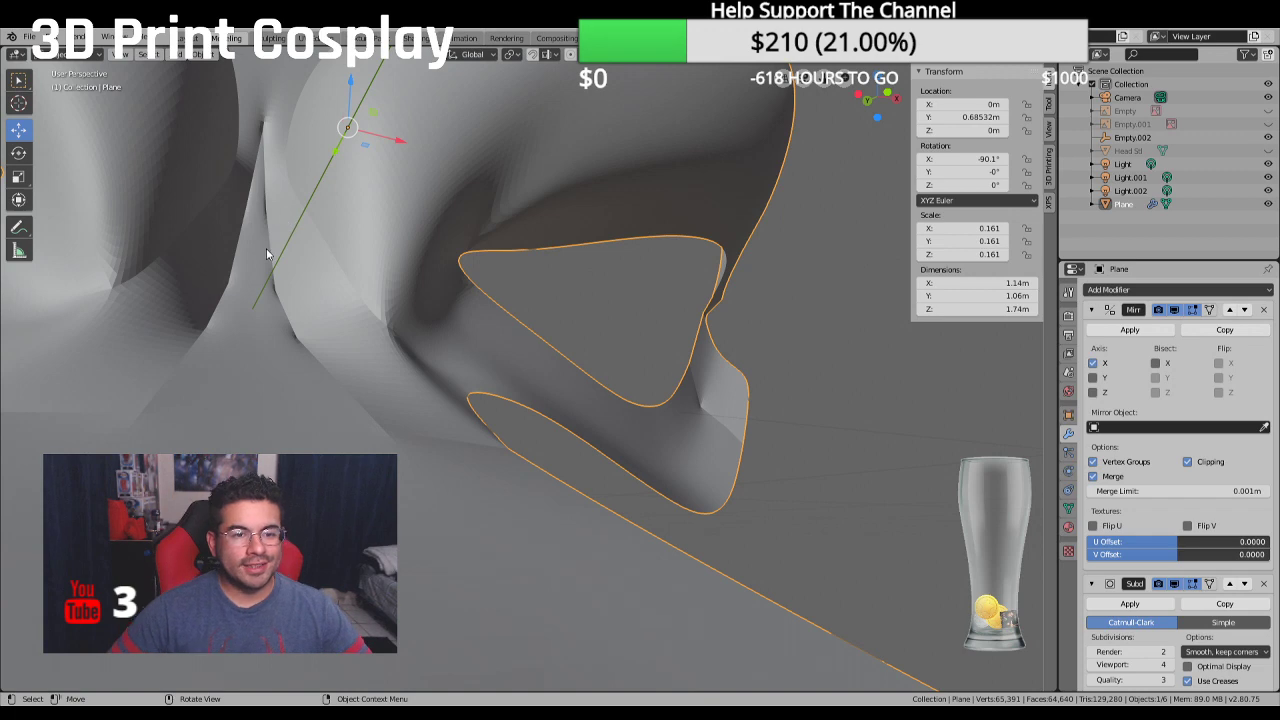
pyautogui.moveTo(267, 254); pyautogui.dragTo(292, 271, button='middle')
# Return the mask to Edit Mode and enable the Face Orientation overlay
pyautogui.click(960, 55)
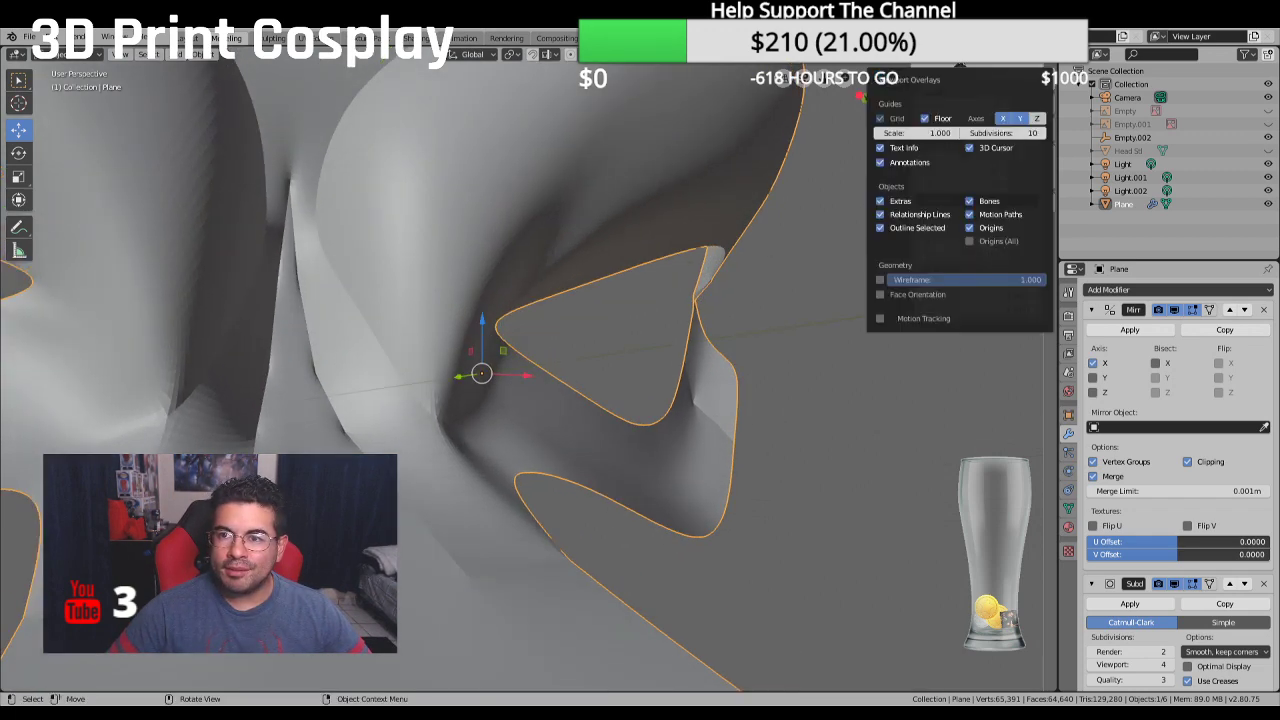
pyautogui.press('n')
pyautogui.click(60, 54)
pyautogui.click(77, 86)
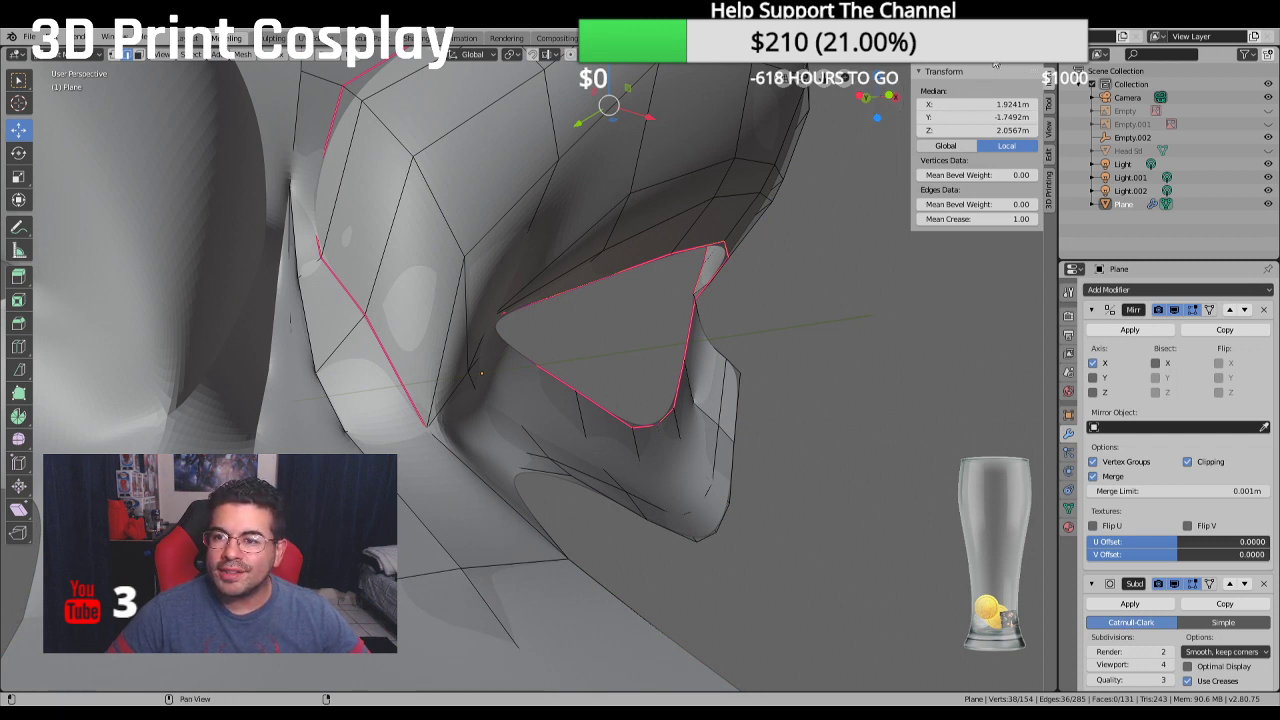
pyautogui.click(962, 64)
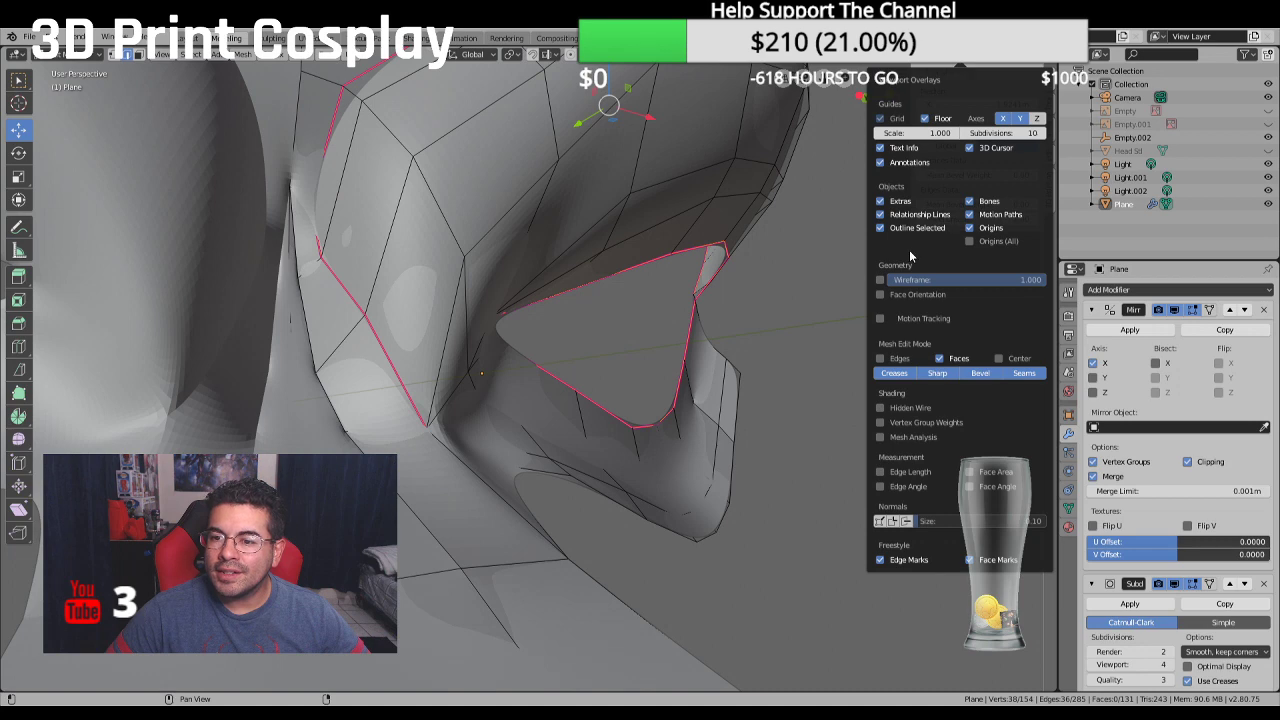
pyautogui.click(882, 294)
# Clear the selection and select the reversed face at the lower tip of the mask's cheek section in face select mode
pyautogui.scroll(-4, 732, 311)
pyautogui.scroll(-3, 654, 313)
pyautogui.moveTo(654, 313); pyautogui.dragTo(513, 358, button='middle')
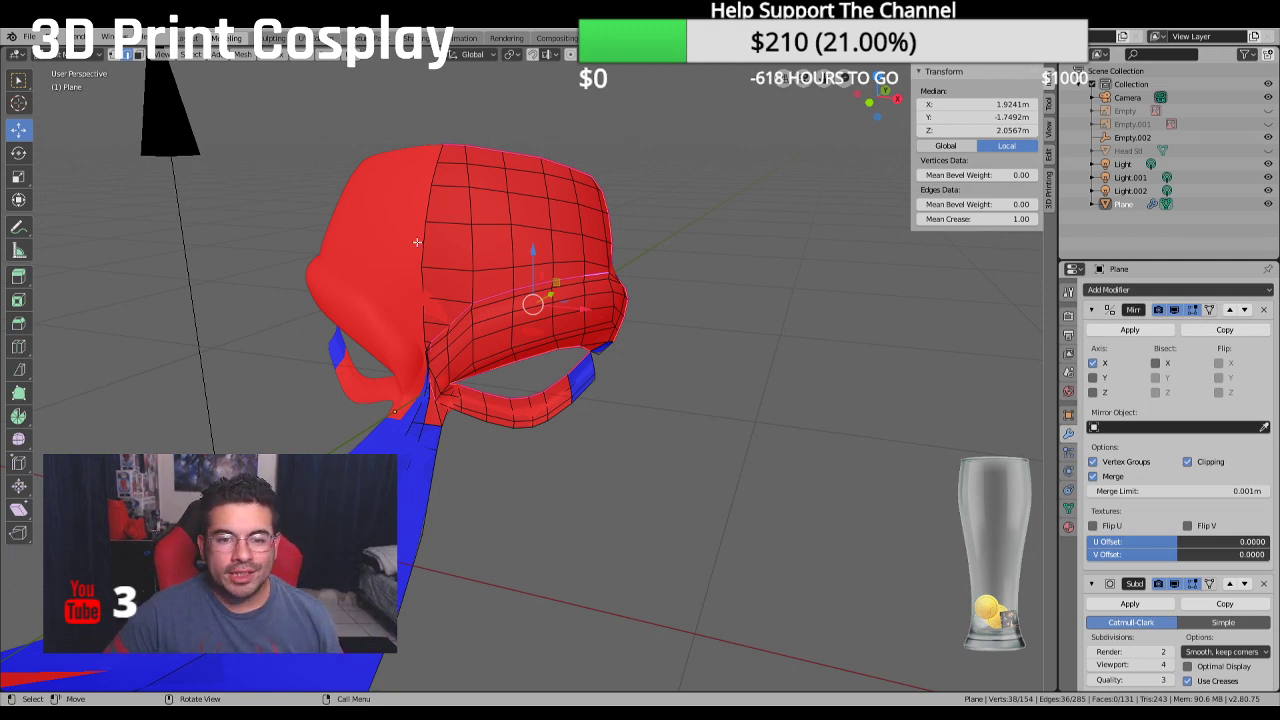
pyautogui.moveTo(499, 252); pyautogui.dragTo(280, 158, button='middle')
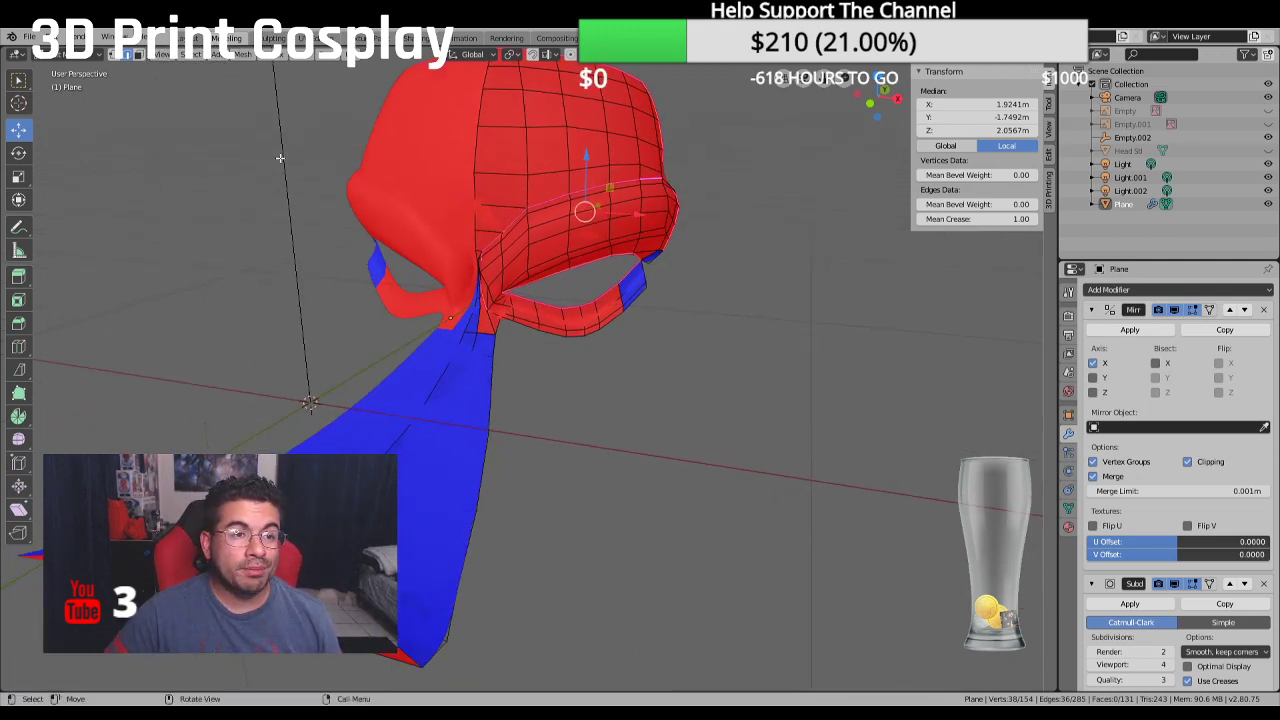
pyautogui.hotkey('alt', 'a')
pyautogui.click(398, 657)
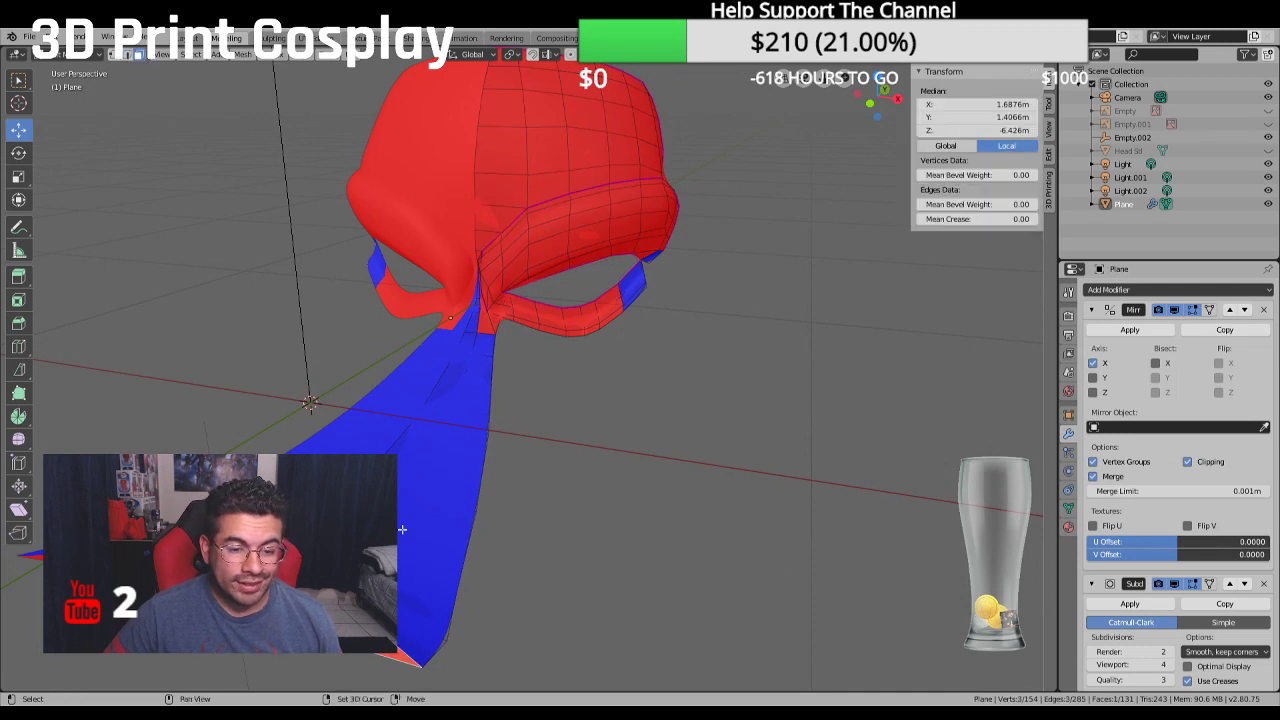
pyautogui.keyDown('shift'); pyautogui.moveTo(403, 528); pyautogui.dragTo(350, 683, button='middle'); pyautogui.keyUp('shift')
# Add the reversed faces of the strip beneath the eye opening to the selection
pyautogui.scroll(4, 416, 558)
pyautogui.click(593, 543)
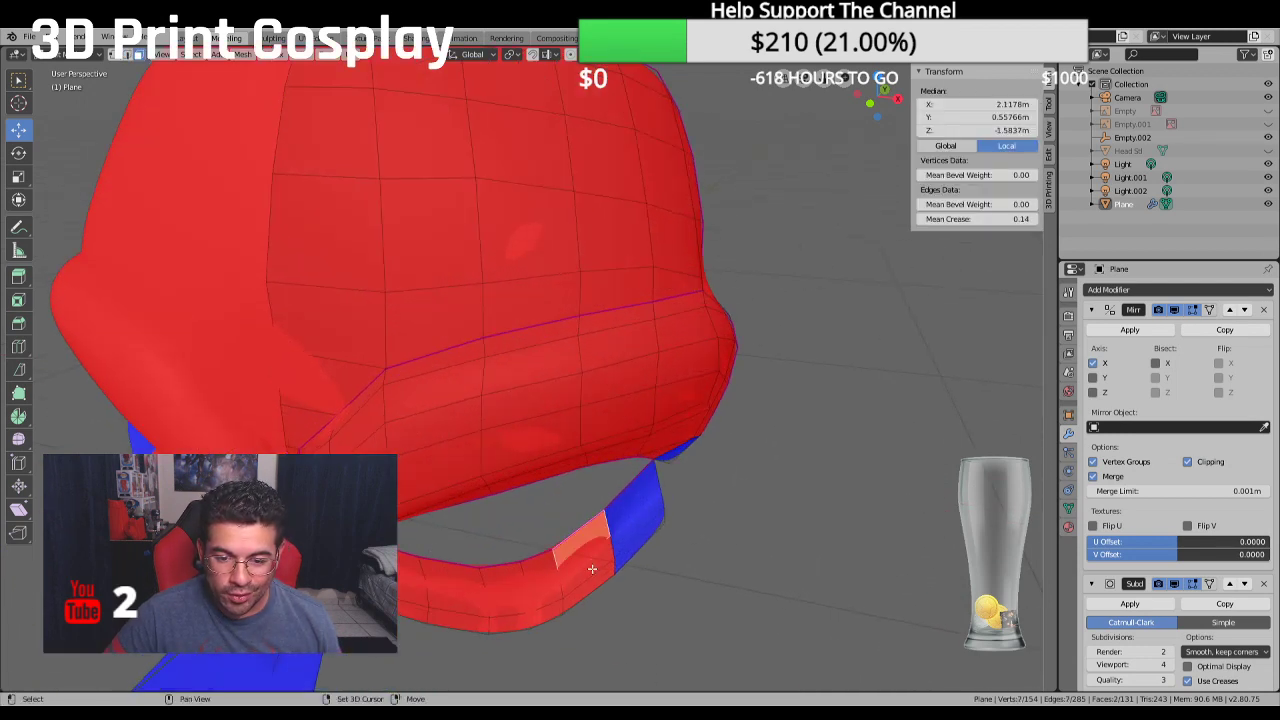
pyautogui.keyDown('shift'); pyautogui.click(583, 589); pyautogui.keyUp('shift')
pyautogui.keyDown('shift'); pyautogui.click(534, 621); pyautogui.keyUp('shift')
pyautogui.keyDown('shift'); pyautogui.click(541, 602); pyautogui.keyUp('shift')
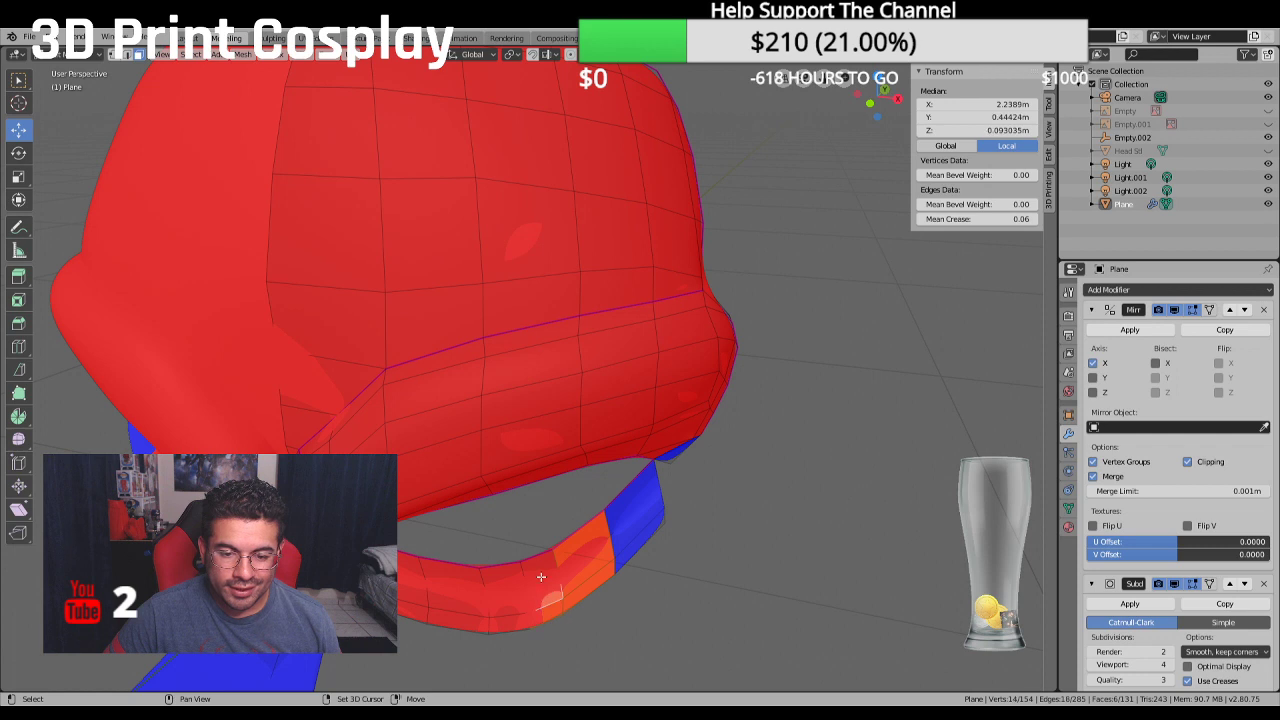
pyautogui.keyDown('shift'); pyautogui.click(541, 570); pyautogui.keyUp('shift')
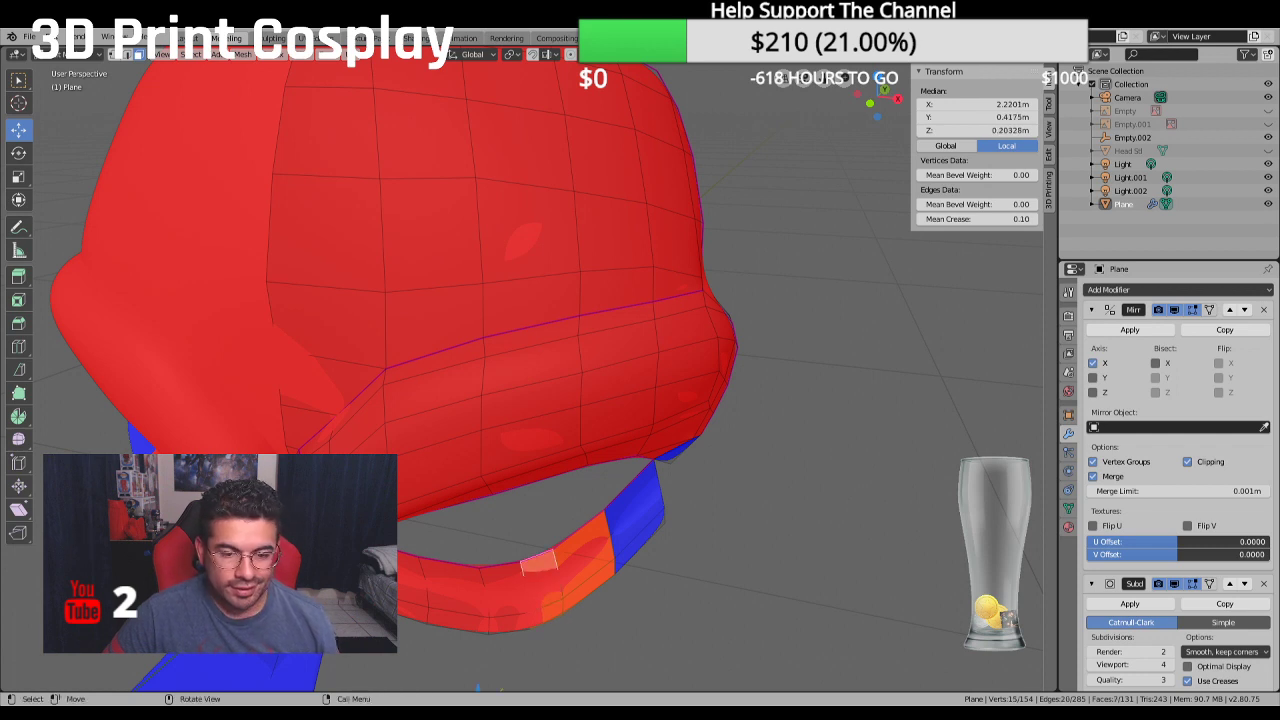
pyautogui.keyDown('ctrl'); pyautogui.click(420, 568); pyautogui.keyUp('ctrl')
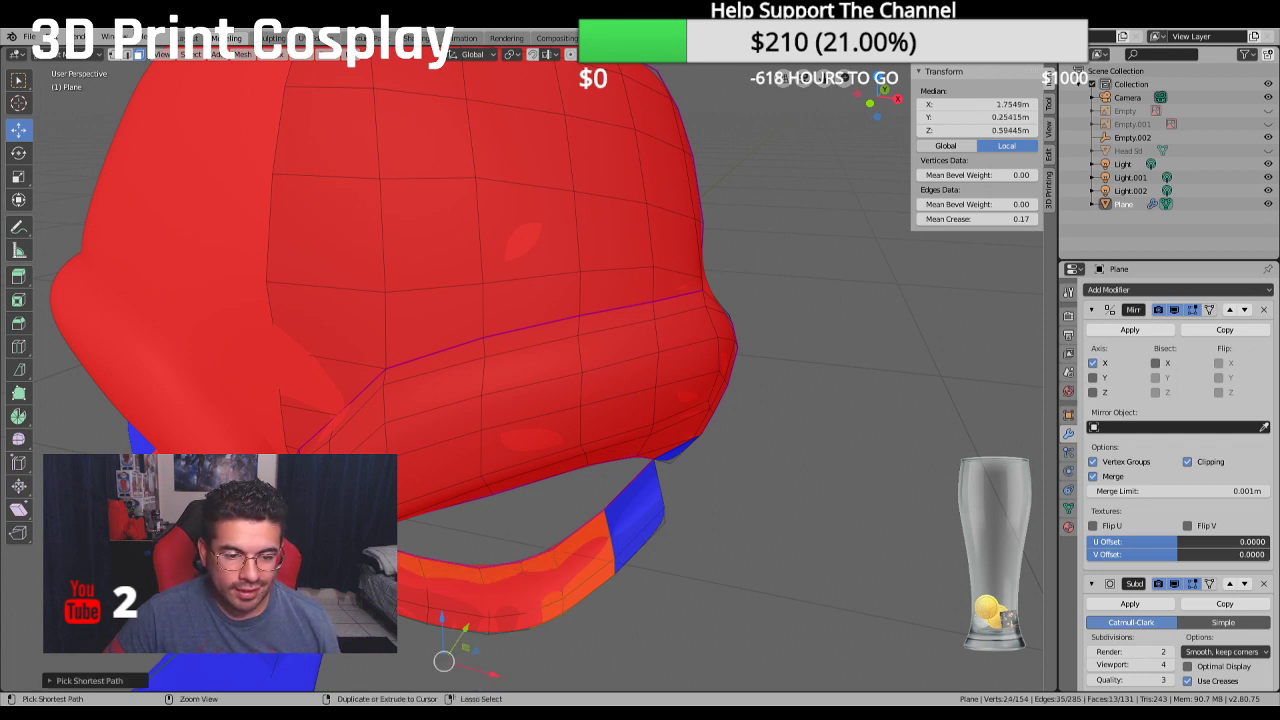
pyautogui.keyDown('ctrl'); pyautogui.click(537, 599); pyautogui.keyUp('ctrl')
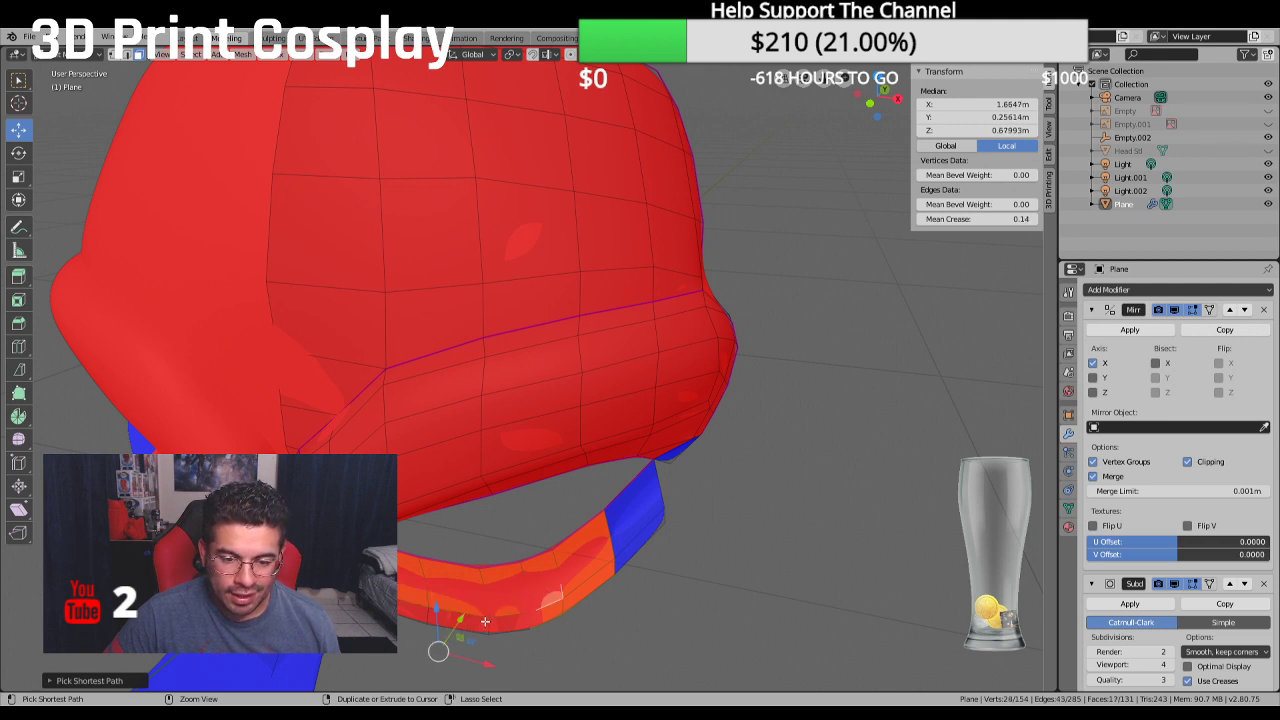
pyautogui.keyDown('ctrl'); pyautogui.click(345, 603); pyautogui.keyUp('ctrl')
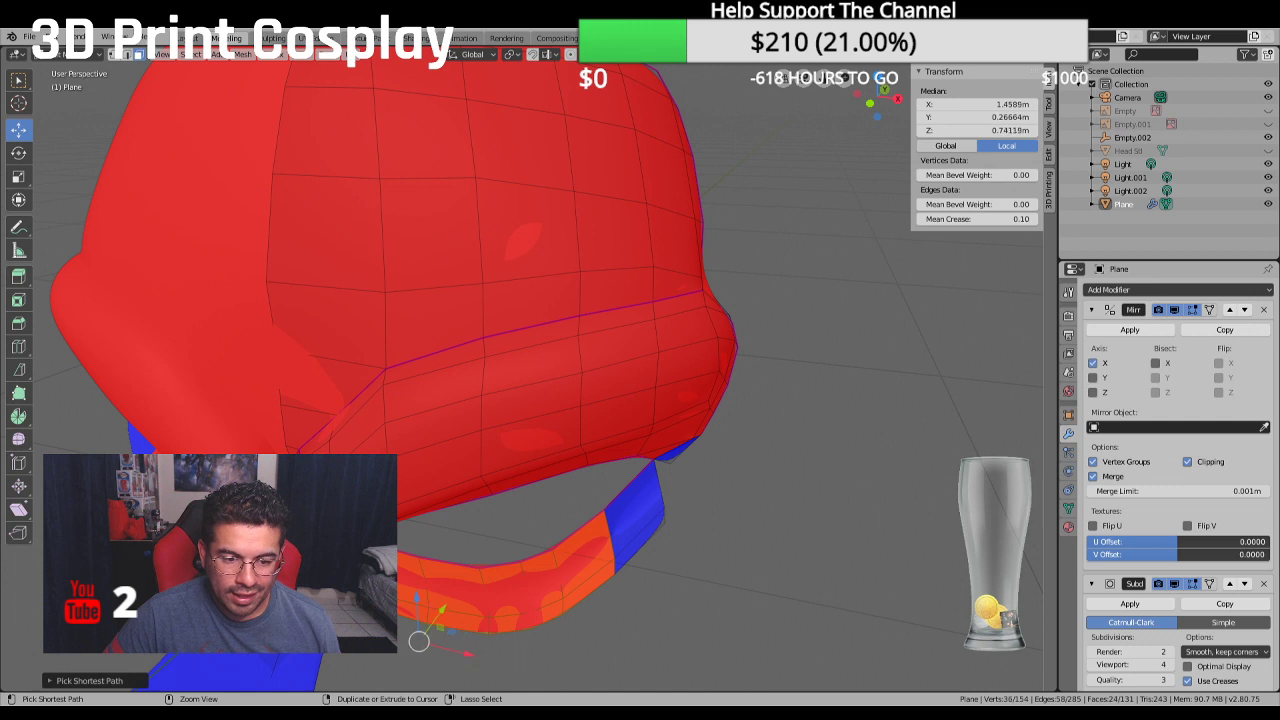
# Extend the selection over the reversed faces of the nose bridge and the inner corner of the eye opening
pyautogui.moveTo(335, 608); pyautogui.dragTo(396, 573, button='middle')
pyautogui.keyDown('ctrl'); pyautogui.click(398, 570); pyautogui.keyUp('ctrl')
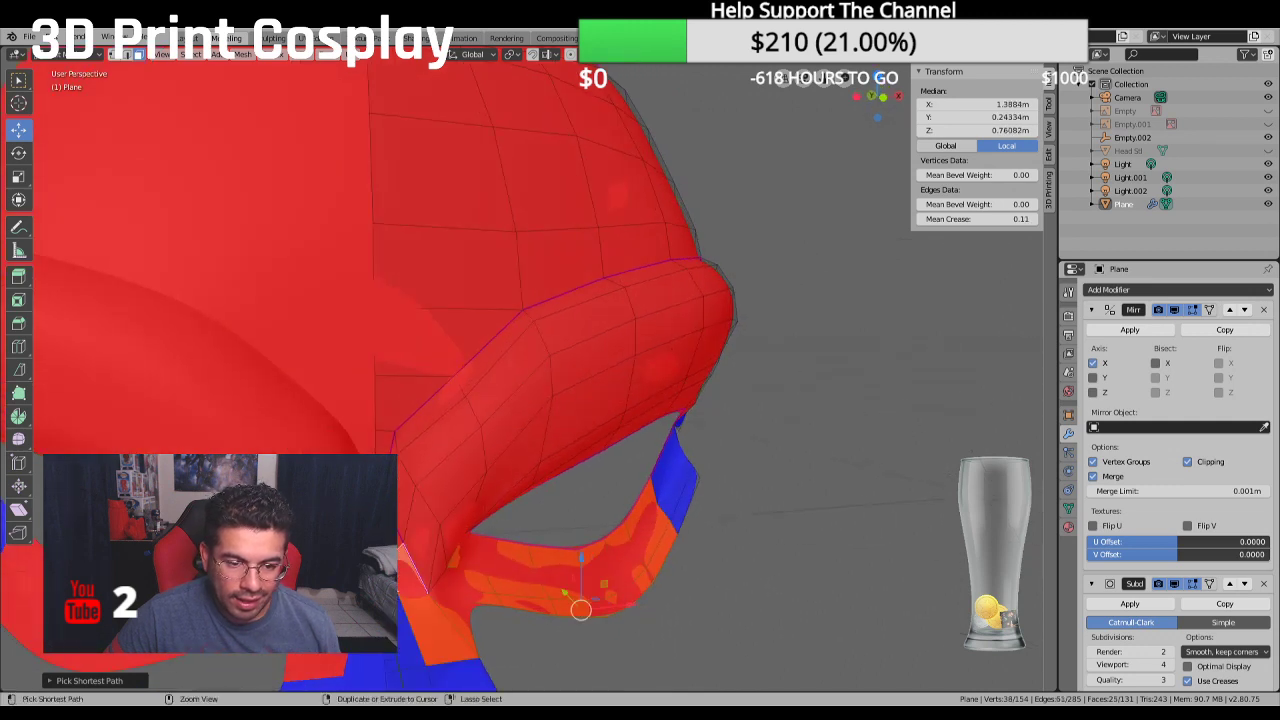
pyautogui.keyDown('ctrl'); pyautogui.click(424, 592); pyautogui.keyUp('ctrl')
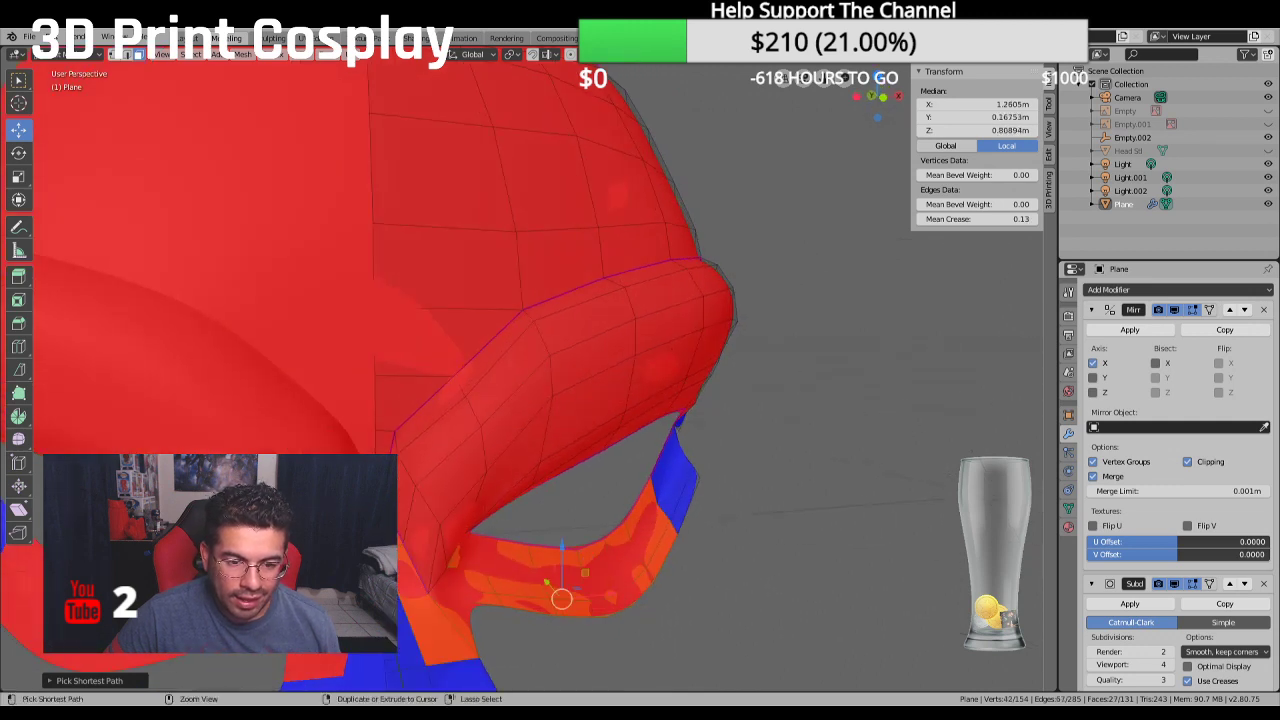
pyautogui.keyDown('ctrl'); pyautogui.click(430, 564); pyautogui.keyUp('ctrl')
pyautogui.moveTo(430, 564); pyautogui.dragTo(405, 508, button='middle')
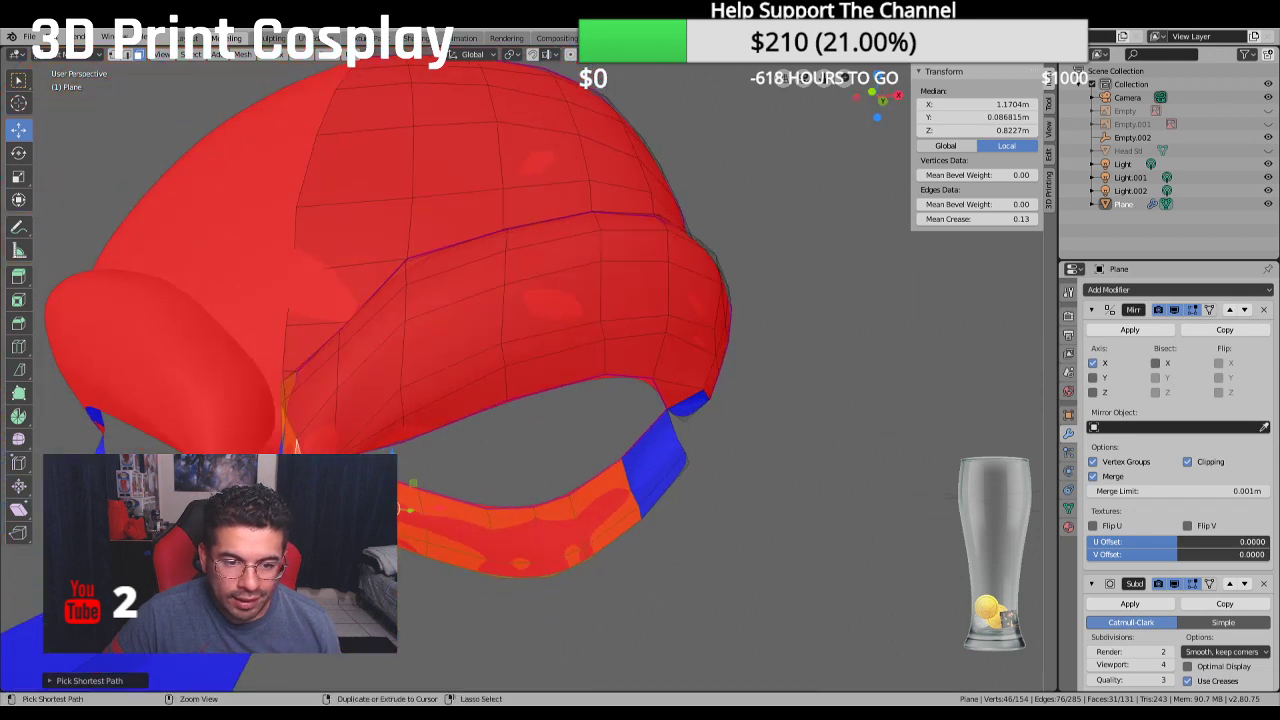
pyautogui.keyDown('ctrl'); pyautogui.click(371, 445); pyautogui.keyUp('ctrl')
pyautogui.moveTo(371, 445); pyautogui.dragTo(569, 367, button='middle')
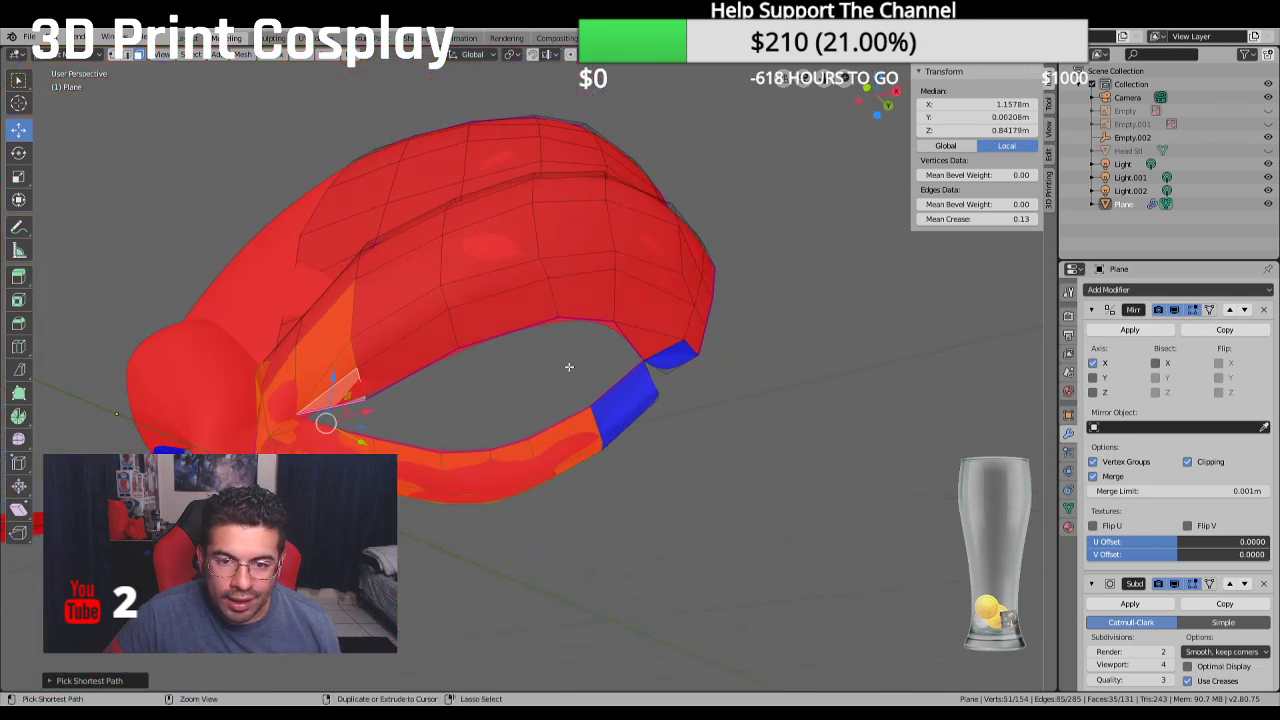
# Add the face rows along the brow's lower, outer and upper edges and its inner end to the selection
pyautogui.keyDown('ctrl'); pyautogui.click(647, 341); pyautogui.keyUp('ctrl')
pyautogui.keyDown('ctrl'); pyautogui.click(690, 331); pyautogui.keyUp('ctrl')
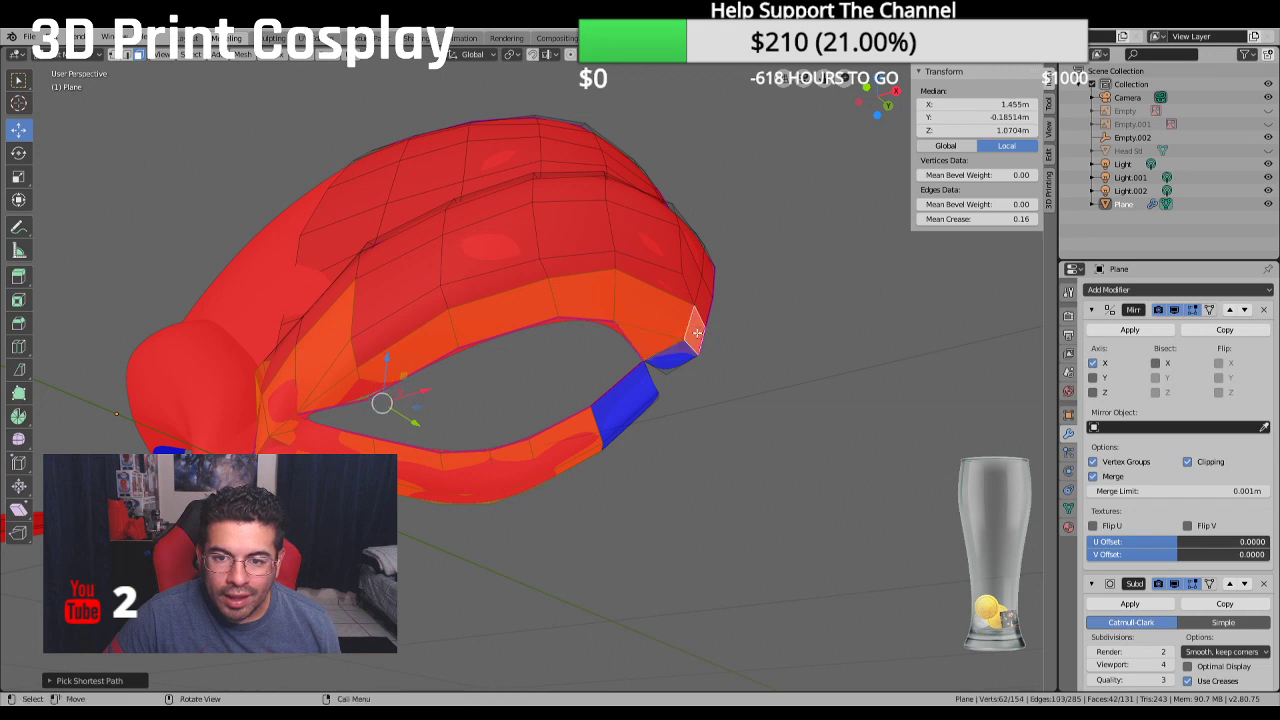
pyautogui.moveTo(690, 331); pyautogui.dragTo(718, 290, button='middle')
pyautogui.keyDown('ctrl'); pyautogui.click(661, 349); pyautogui.keyUp('ctrl')
pyautogui.keyDown('ctrl'); pyautogui.click(661, 349); pyautogui.keyUp('ctrl')
pyautogui.keyDown('ctrl'); pyautogui.click(386, 456); pyautogui.keyUp('ctrl')
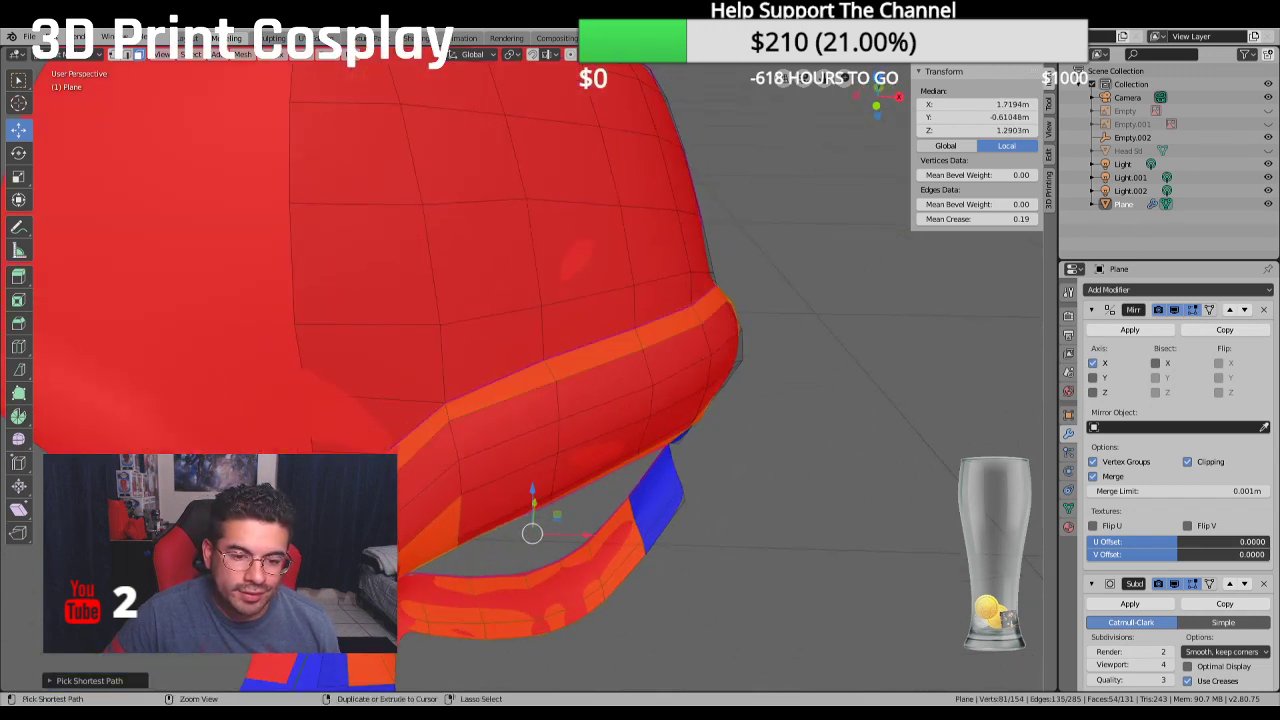
pyautogui.keyDown('ctrl'); pyautogui.click(384, 476); pyautogui.keyUp('ctrl')
pyautogui.keyDown('ctrl'); pyautogui.click(430, 498); pyautogui.keyUp('ctrl')
pyautogui.keyDown('ctrl'); pyautogui.click(427, 456); pyautogui.keyUp('ctrl')
pyautogui.moveTo(427, 456); pyautogui.dragTo(633, 394, button='middle')
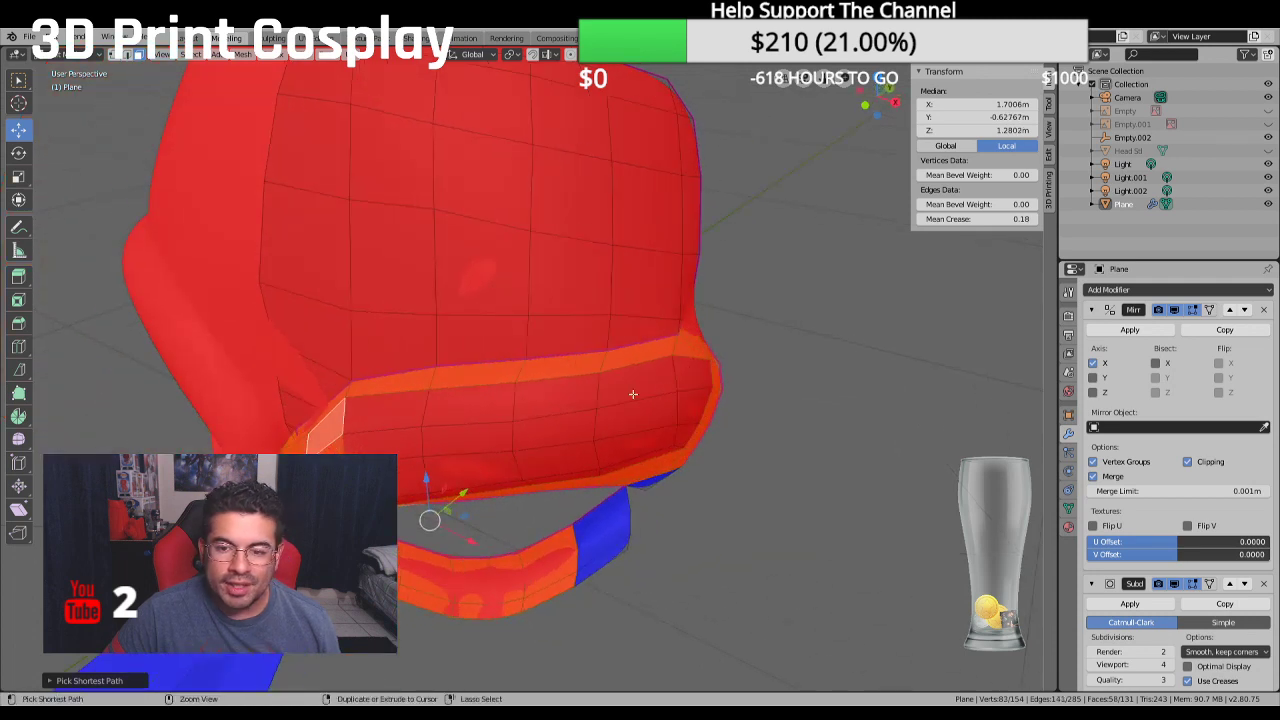
# Fill in the selection across the brow's remaining inner face rows and the adjoining bridge faces
pyautogui.keyDown('ctrl'); pyautogui.click(705, 371); pyautogui.keyUp('ctrl')
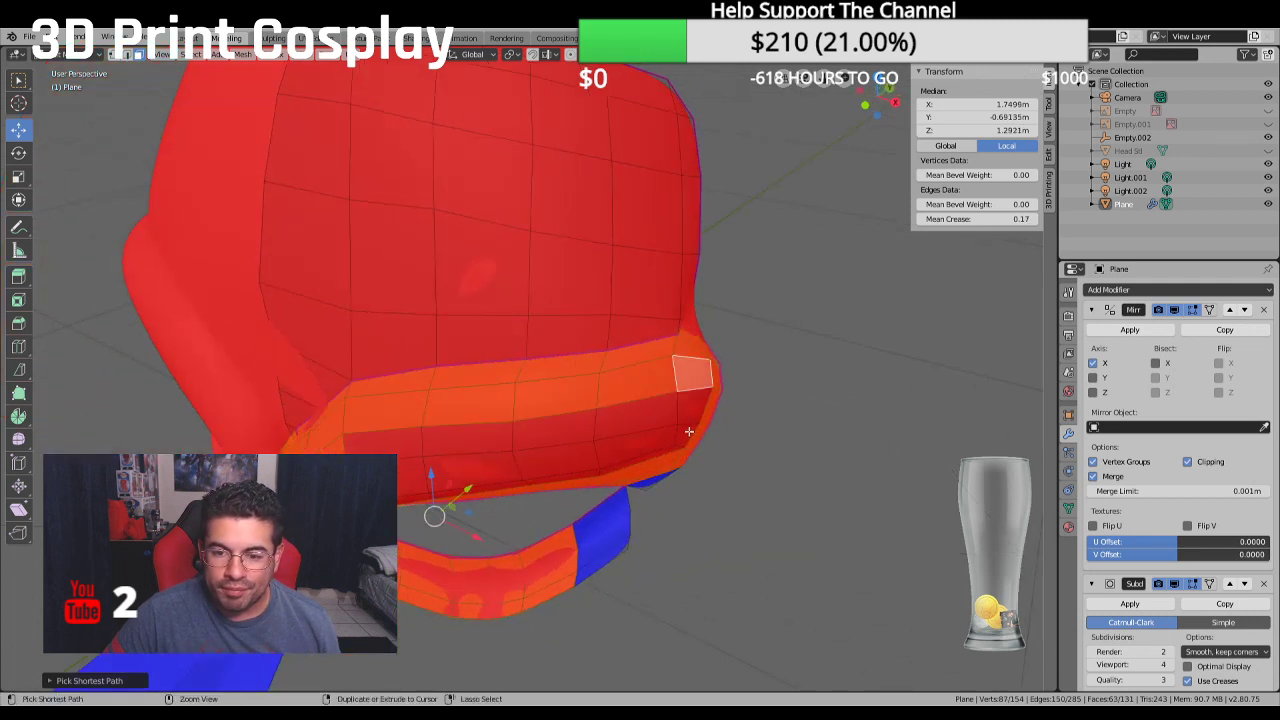
pyautogui.keyDown('ctrl'); pyautogui.click(393, 499); pyautogui.keyUp('ctrl')
pyautogui.keyDown('ctrl'); pyautogui.click(396, 480); pyautogui.keyUp('ctrl')
pyautogui.keyDown('ctrl'); pyautogui.click(637, 442); pyautogui.keyUp('ctrl')
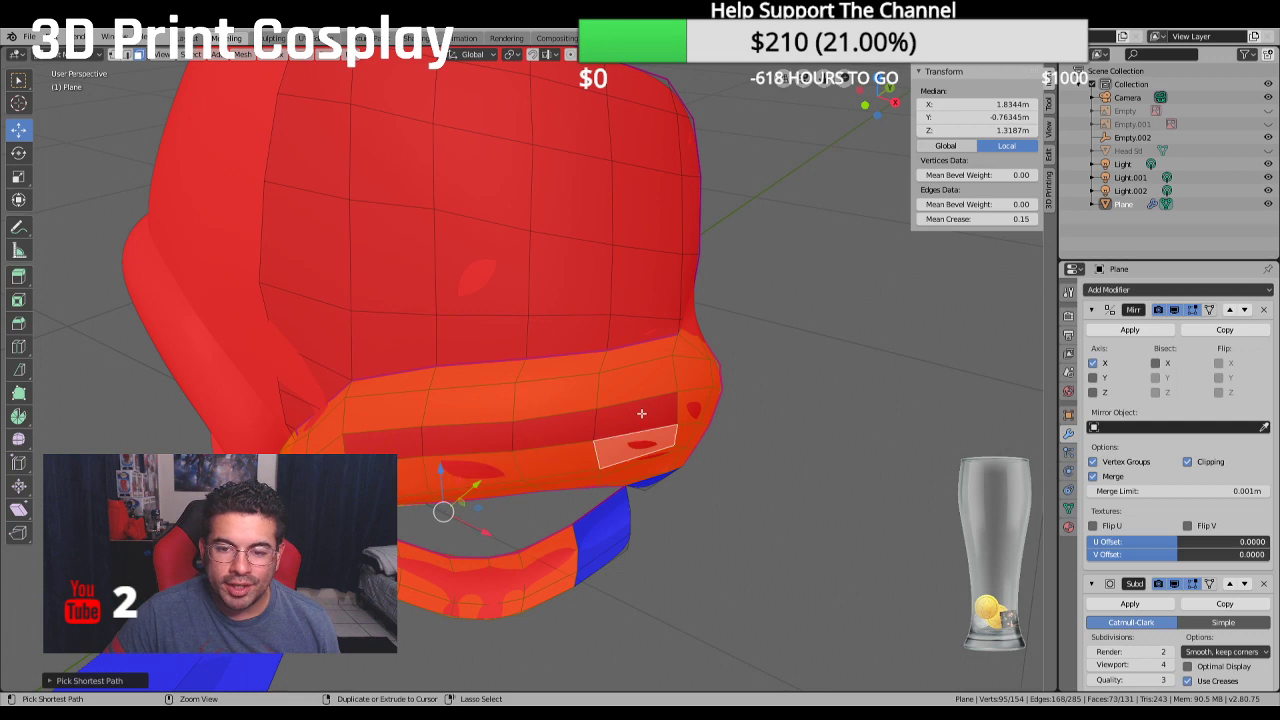
pyautogui.keyDown('ctrl'); pyautogui.click(641, 414); pyautogui.keyUp('ctrl')
pyautogui.keyDown('ctrl'); pyautogui.click(380, 447); pyautogui.keyUp('ctrl')
pyautogui.moveTo(380, 447); pyautogui.dragTo(459, 435, button='middle')
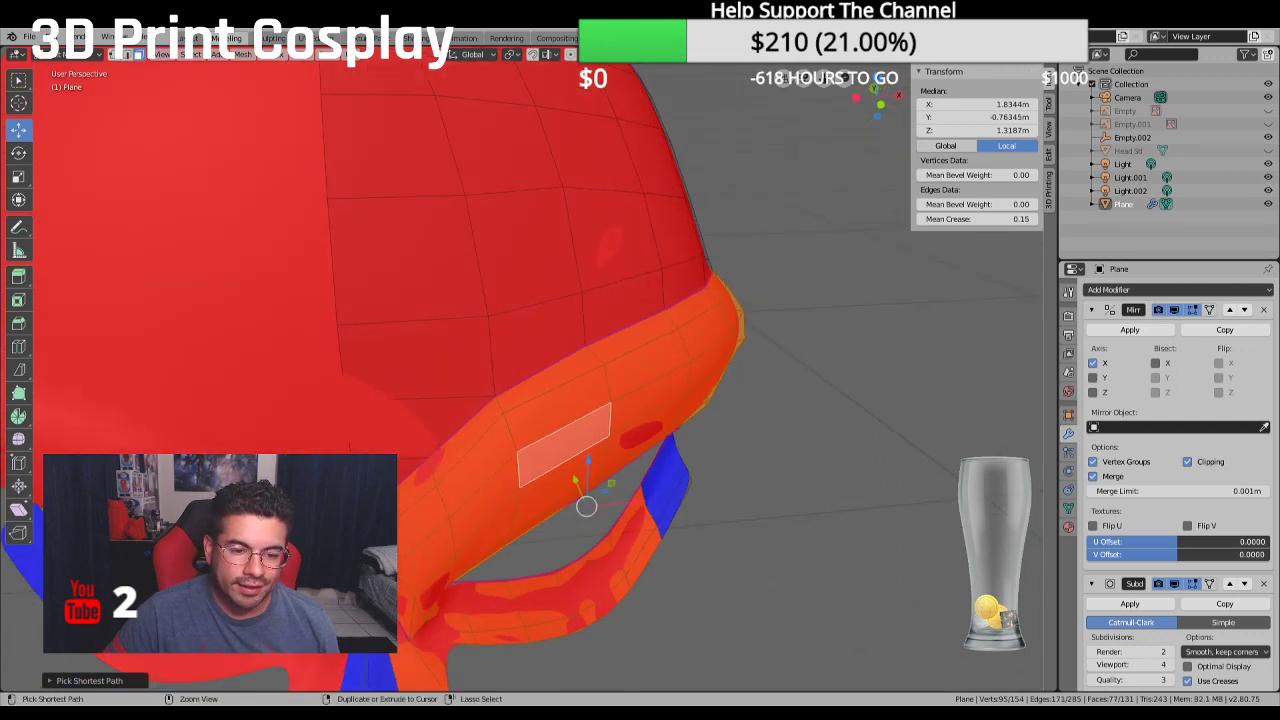
pyautogui.keyDown('ctrl'); pyautogui.click(388, 500); pyautogui.keyUp('ctrl')
# Add all reversed forehead faces, from the mirror centre line to the outer edge above the brow, to the selection
pyautogui.scroll(-4, 388, 351)
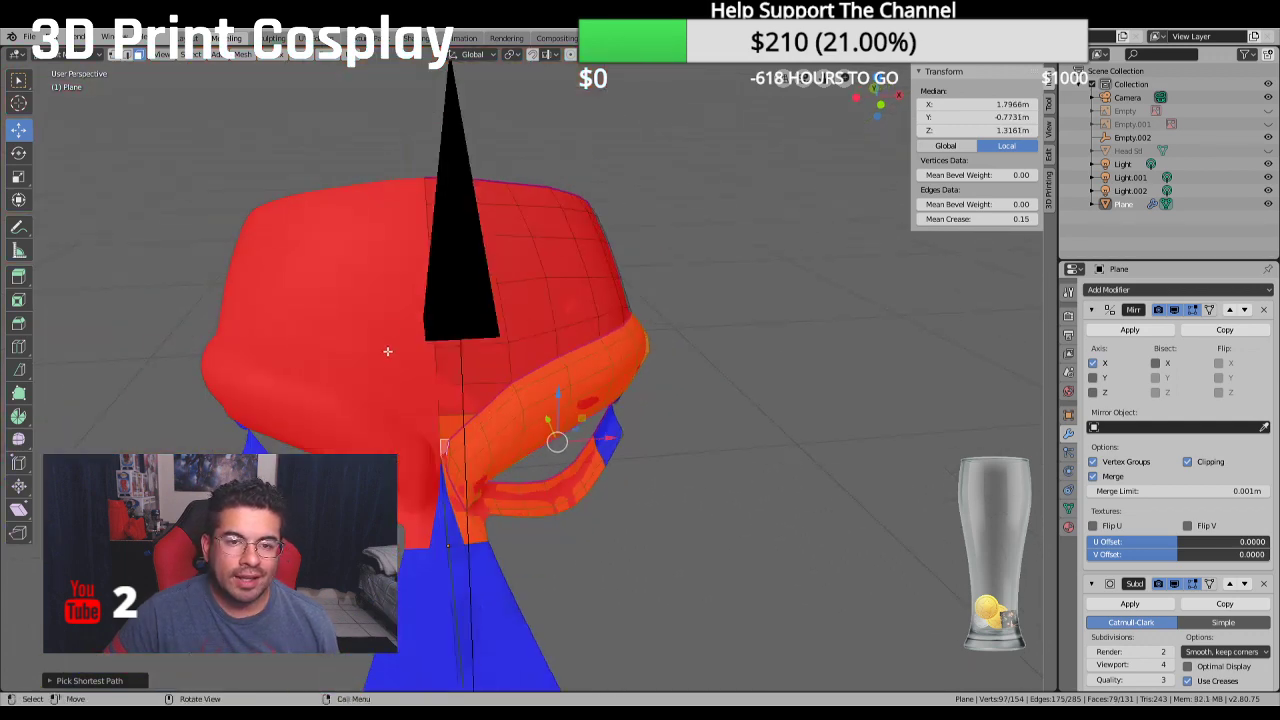
pyautogui.moveTo(431, 259); pyautogui.dragTo(441, 212, button='middle')
pyautogui.keyDown('ctrl'); pyautogui.click(441, 200); pyautogui.keyUp('ctrl')
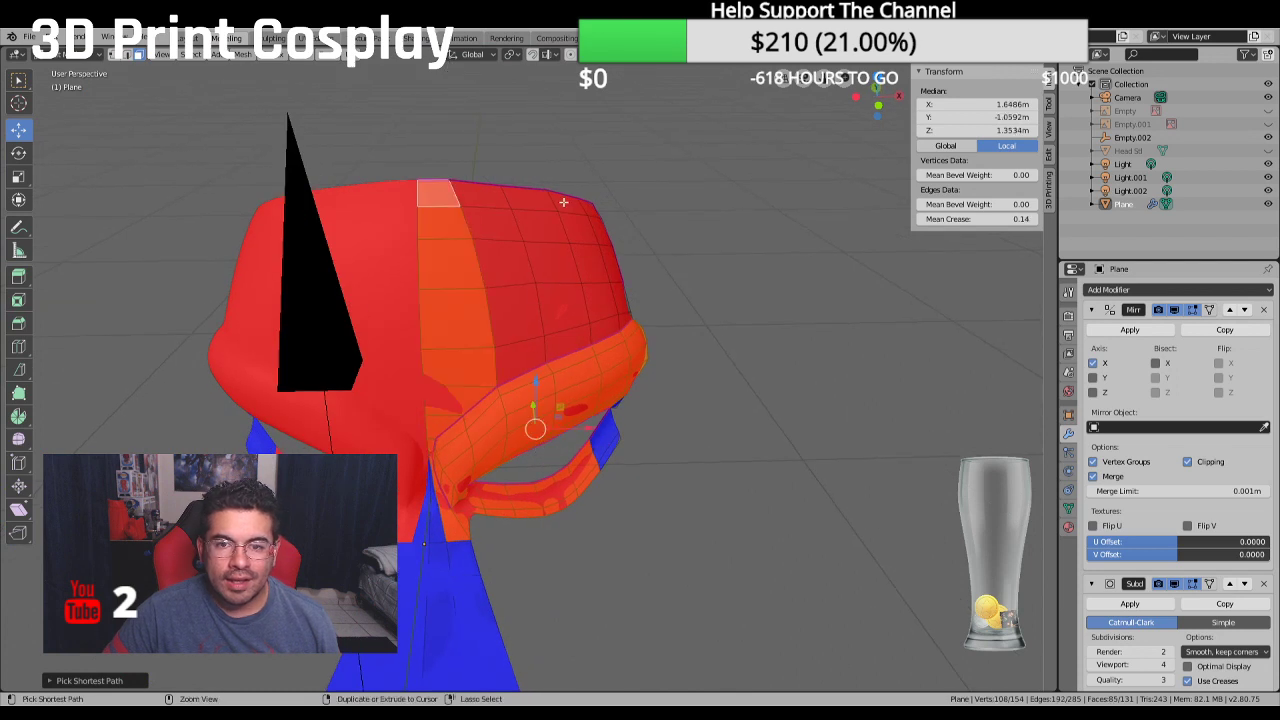
pyautogui.keyDown('ctrl'); pyautogui.click(624, 320); pyautogui.keyUp('ctrl')
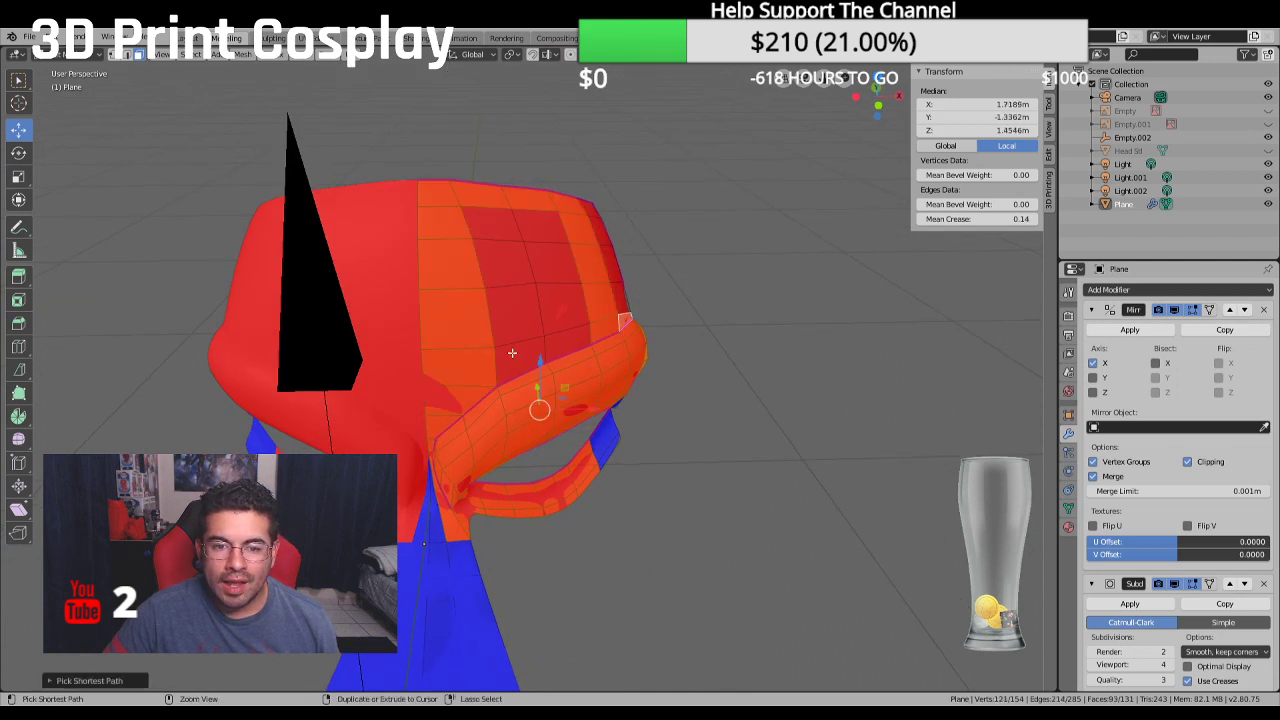
pyautogui.keyDown('ctrl'); pyautogui.click(512, 354); pyautogui.keyUp('ctrl')
pyautogui.keyDown('ctrl'); pyautogui.click(508, 231); pyautogui.keyUp('ctrl')
pyautogui.keyDown('ctrl'); pyautogui.click(556, 233); pyautogui.keyUp('ctrl')
pyautogui.keyDown('ctrl'); pyautogui.click(560, 308); pyautogui.keyUp('ctrl')
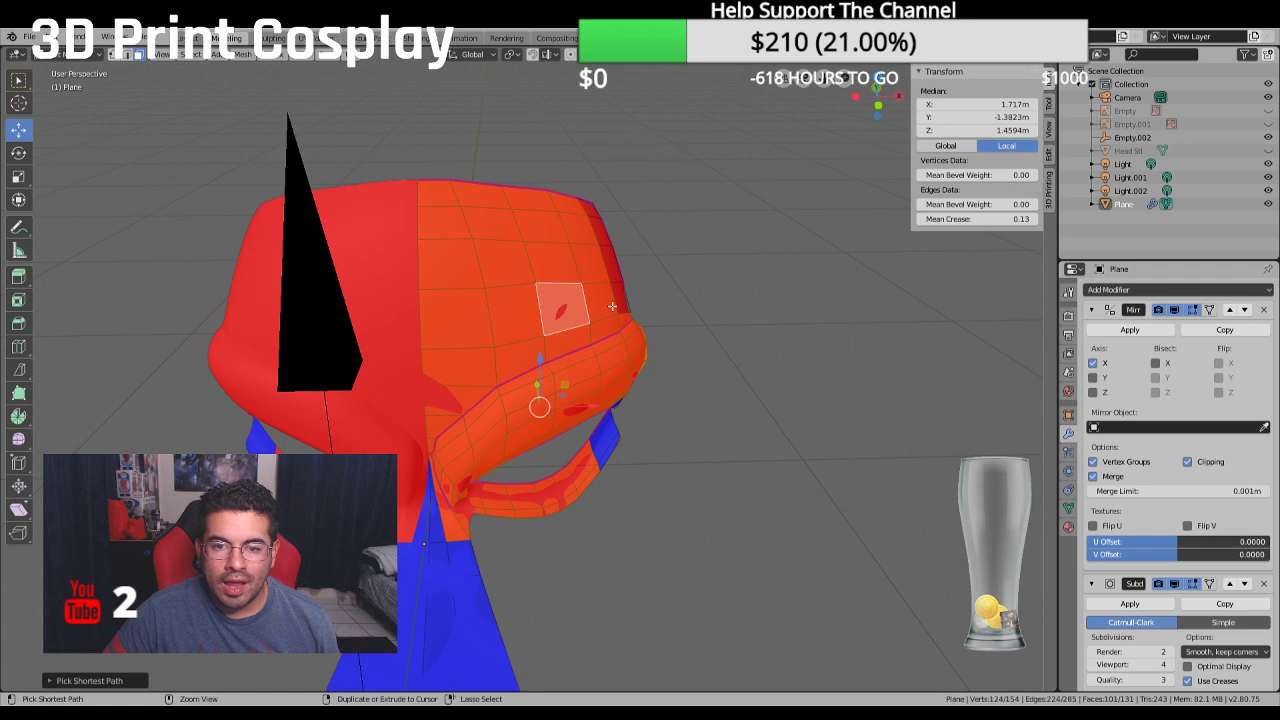
pyautogui.keyDown('ctrl'); pyautogui.click(620, 296); pyautogui.keyUp('ctrl')
pyautogui.keyDown('ctrl'); pyautogui.click(596, 212); pyautogui.keyUp('ctrl')
pyautogui.moveTo(597, 213); pyautogui.dragTo(524, 271, button='middle')
pyautogui.keyDown('ctrl'); pyautogui.click(560, 330); pyautogui.keyUp('ctrl')
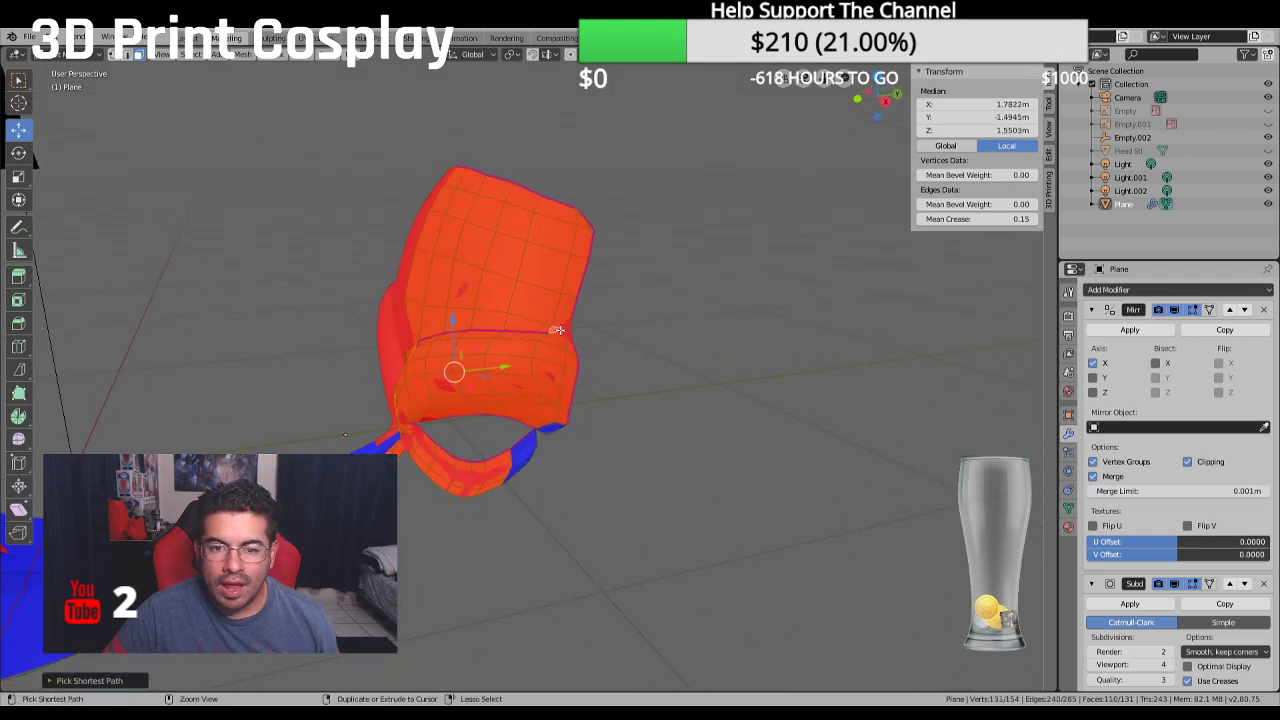
# Flip the normals of the selected mask faces and clear the selection
pyautogui.scroll(3, 565, 335)
pyautogui.moveTo(565, 335); pyautogui.dragTo(646, 491, button='middle')
pyautogui.scroll(-2, 640, 474)
pyautogui.scroll(-2, 654, 471)
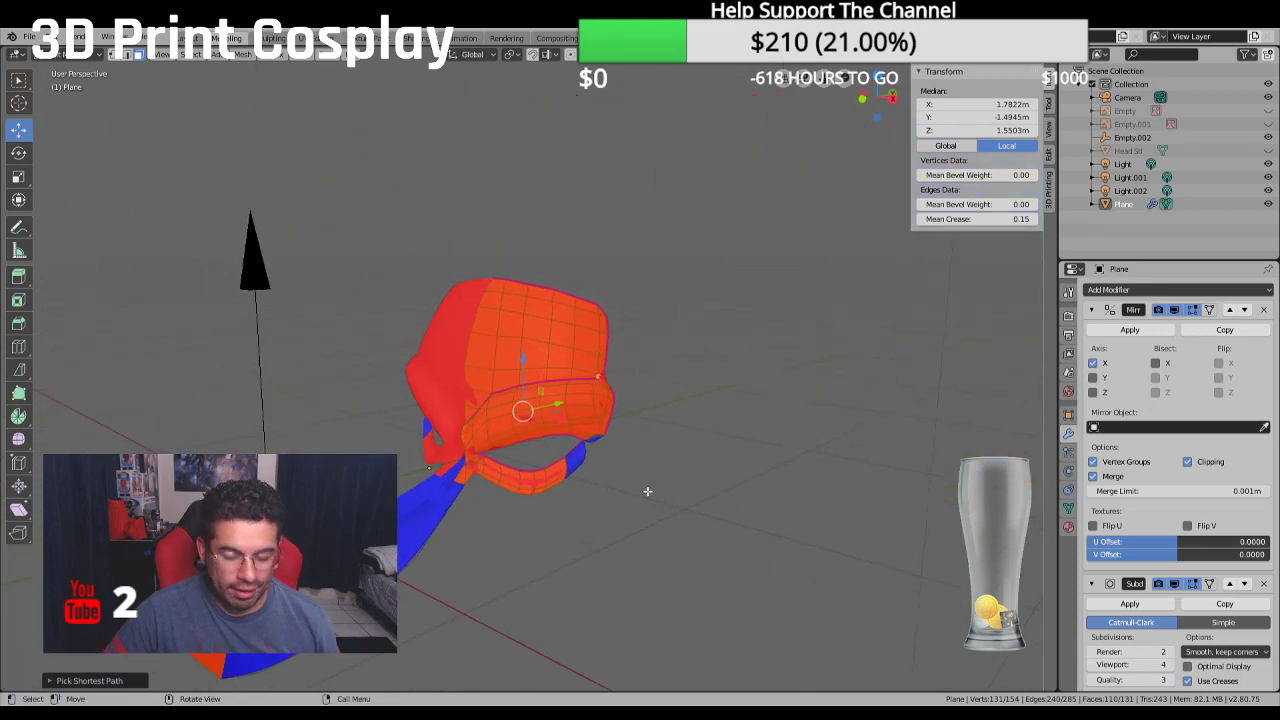
pyautogui.hotkey('alt', 'n')
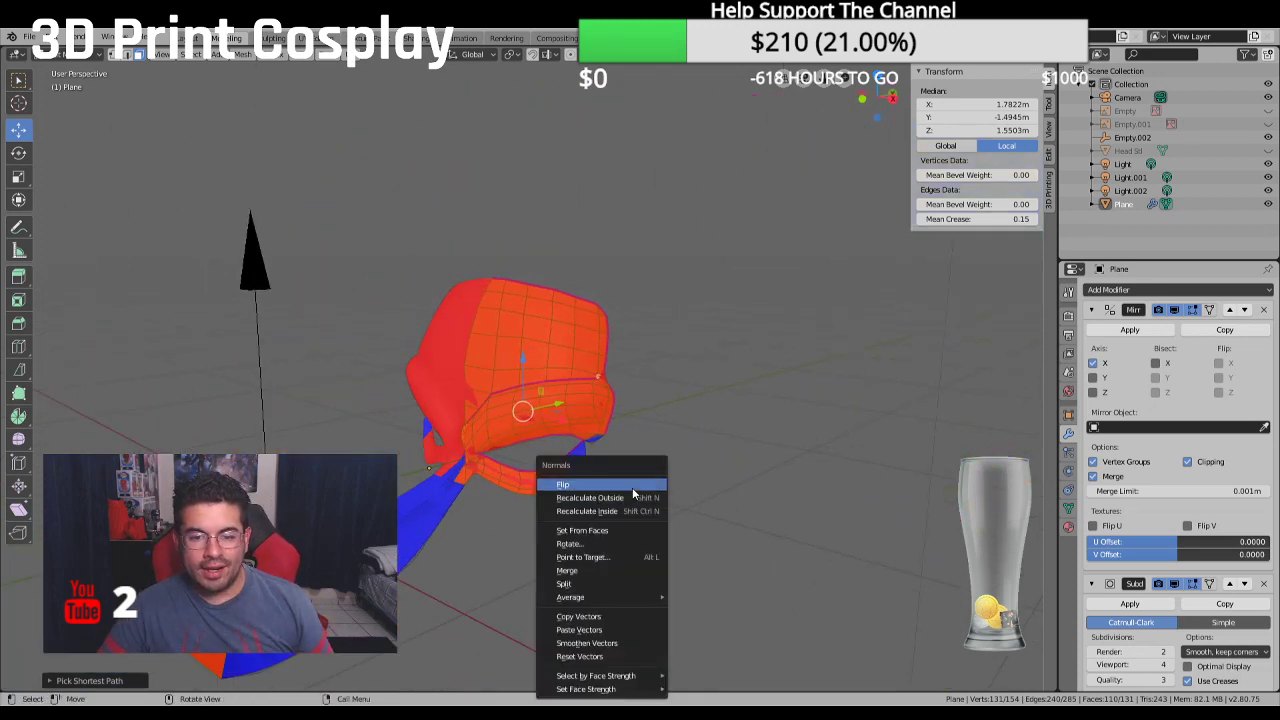
pyautogui.click(633, 497)
pyautogui.hotkey('alt', 'a')
pyautogui.scroll(5, 555, 506)
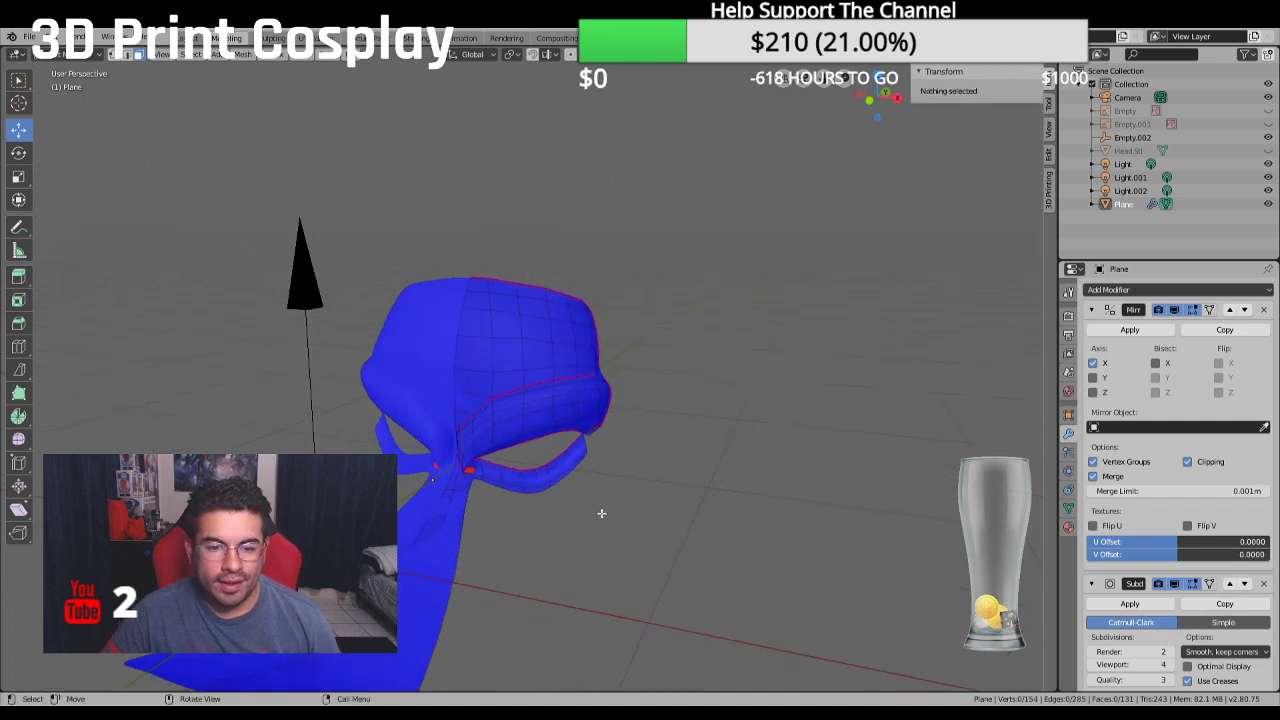
# Flip the normal of the remaining reversed face beside the nose bridge at the eye opening's inner corner
pyautogui.click(445, 513)
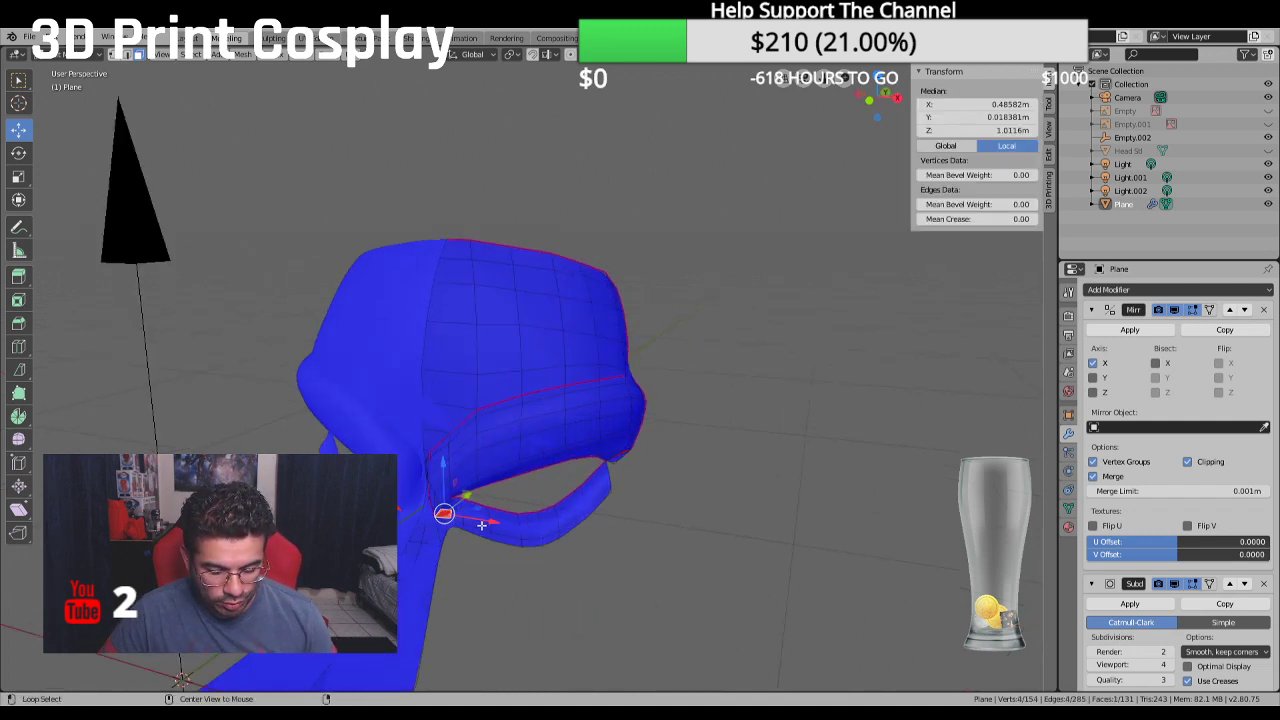
pyautogui.hotkey('alt', 'n')
pyautogui.click(478, 492)
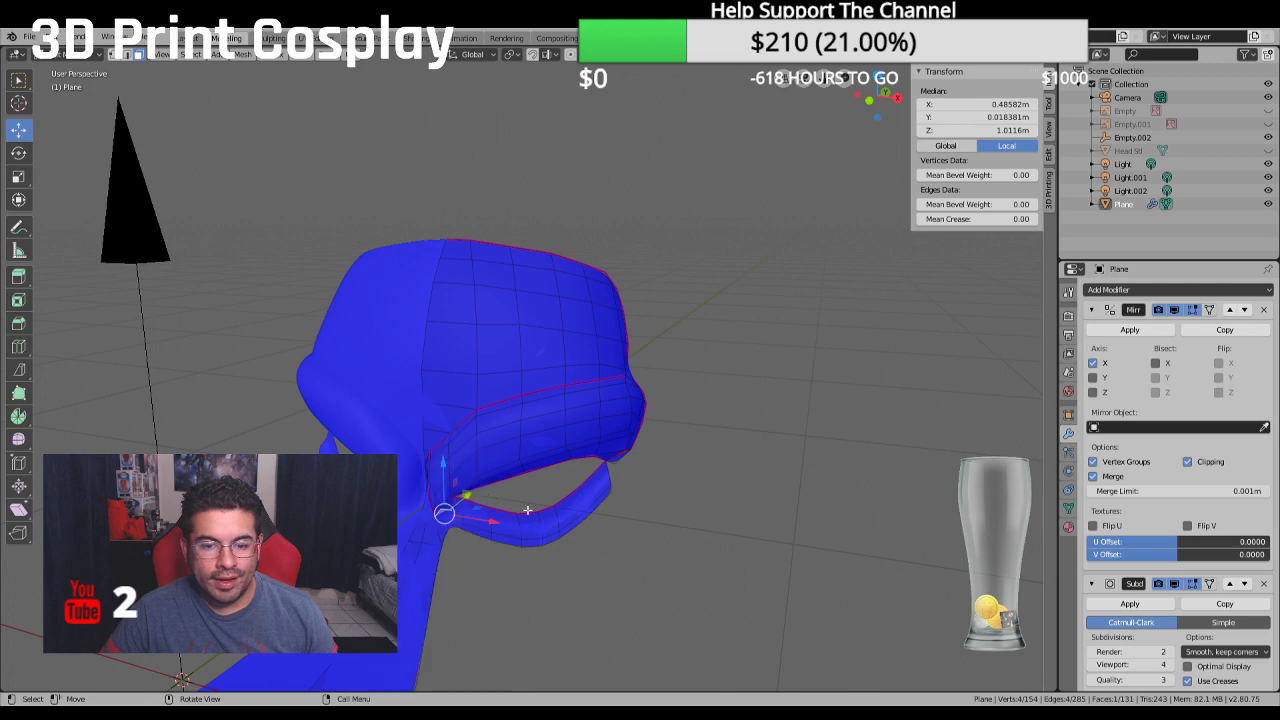
pyautogui.moveTo(528, 510); pyautogui.dragTo(720, 516, button='middle')
pyautogui.moveTo(399, 544); pyautogui.dragTo(455, 444, button='middle')
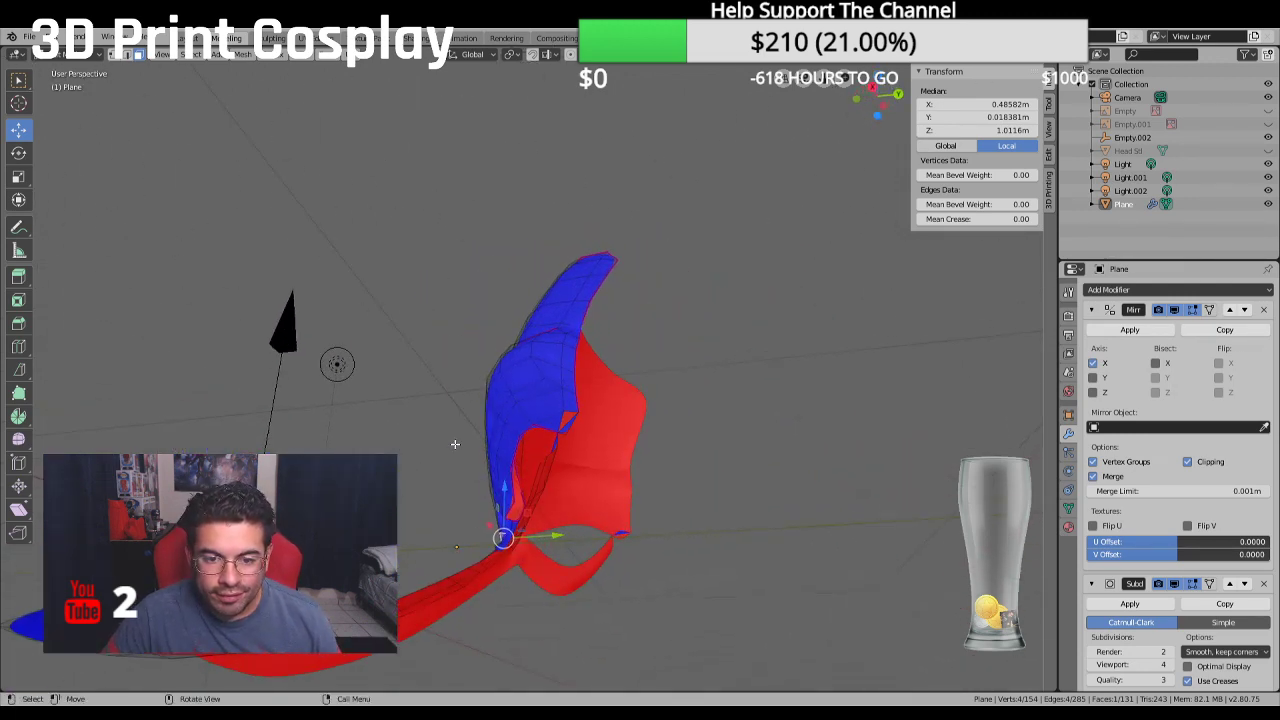
# Flip the normal of the reversed triangular face at the outer corner of the eye opening
pyautogui.click(567, 417)
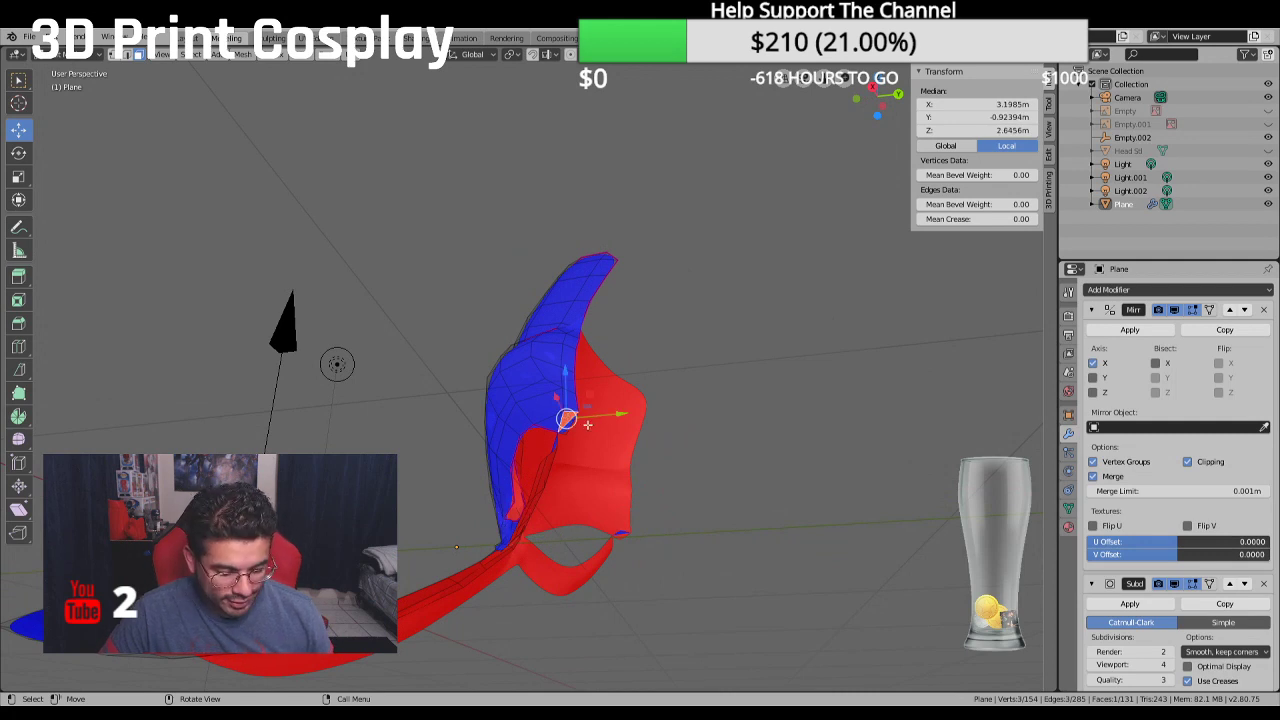
pyautogui.hotkey('alt', 'n')
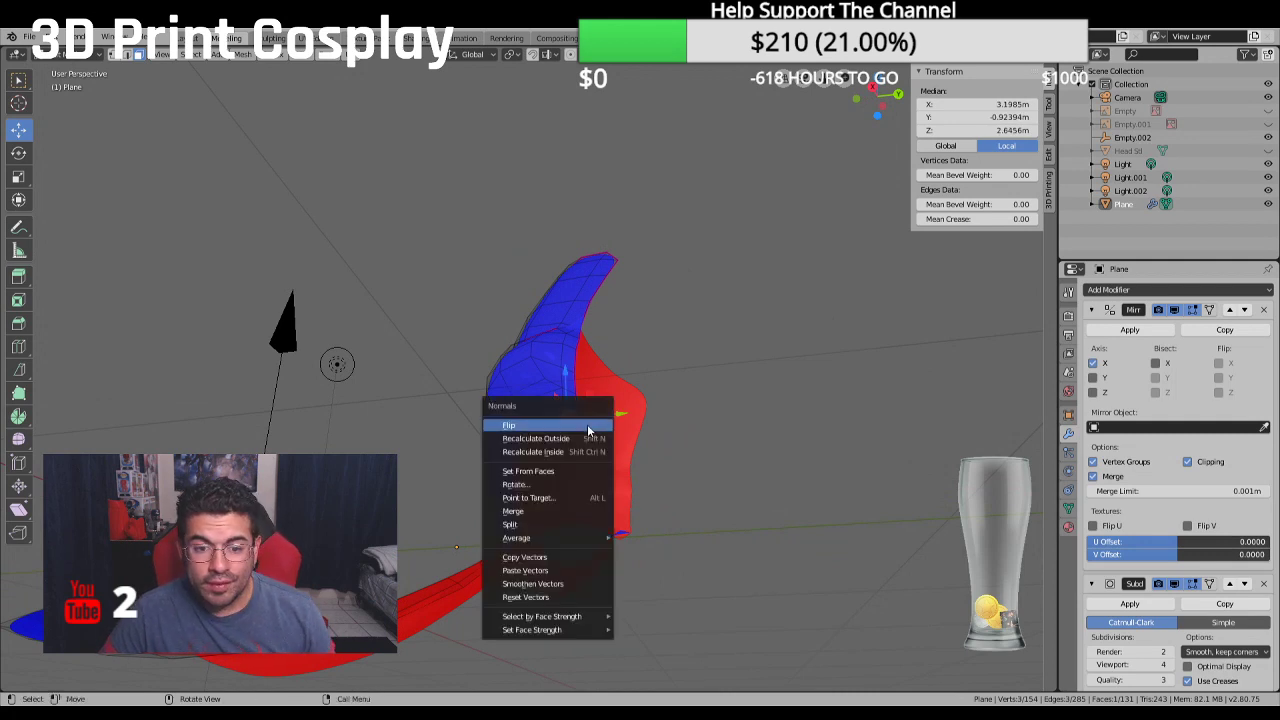
pyautogui.click(588, 431)
pyautogui.moveTo(609, 458); pyautogui.dragTo(775, 500, button='middle')
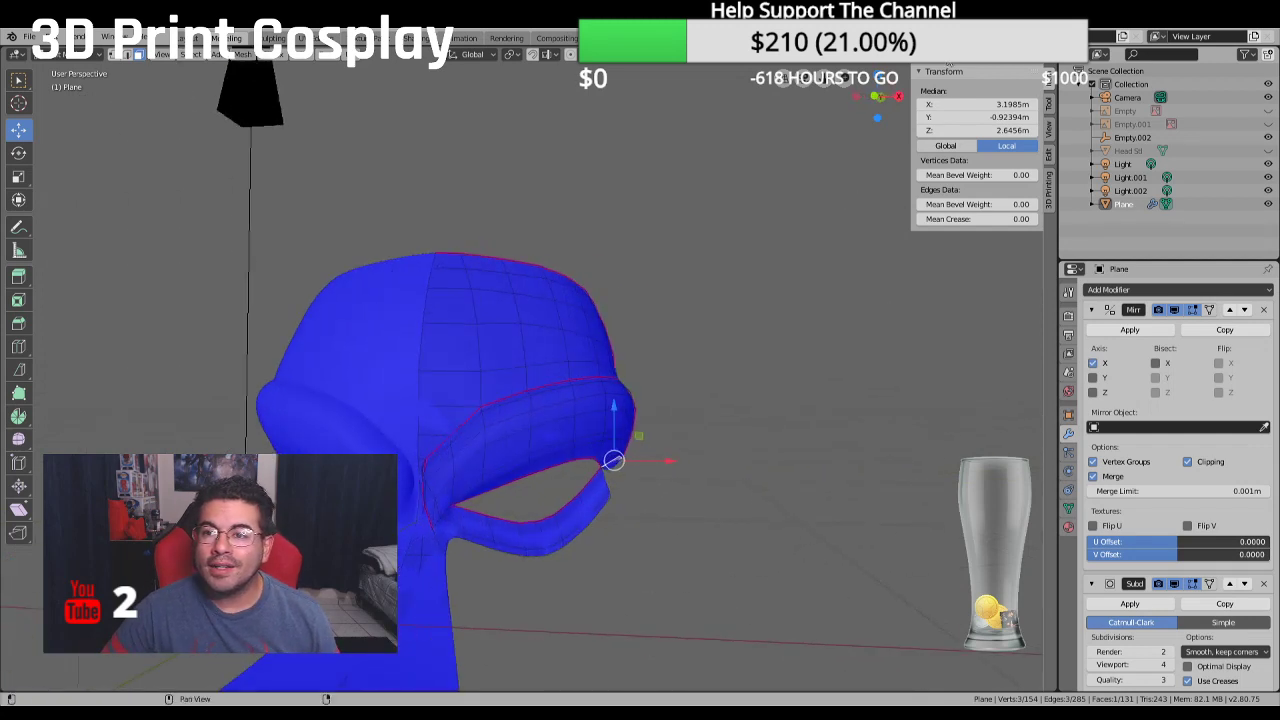
# Hide the viewport overlays and inspect the smoothed brow and nose bridge surfaces
pyautogui.click(944, 57)
pyautogui.click(944, 58)
pyautogui.click(945, 61)
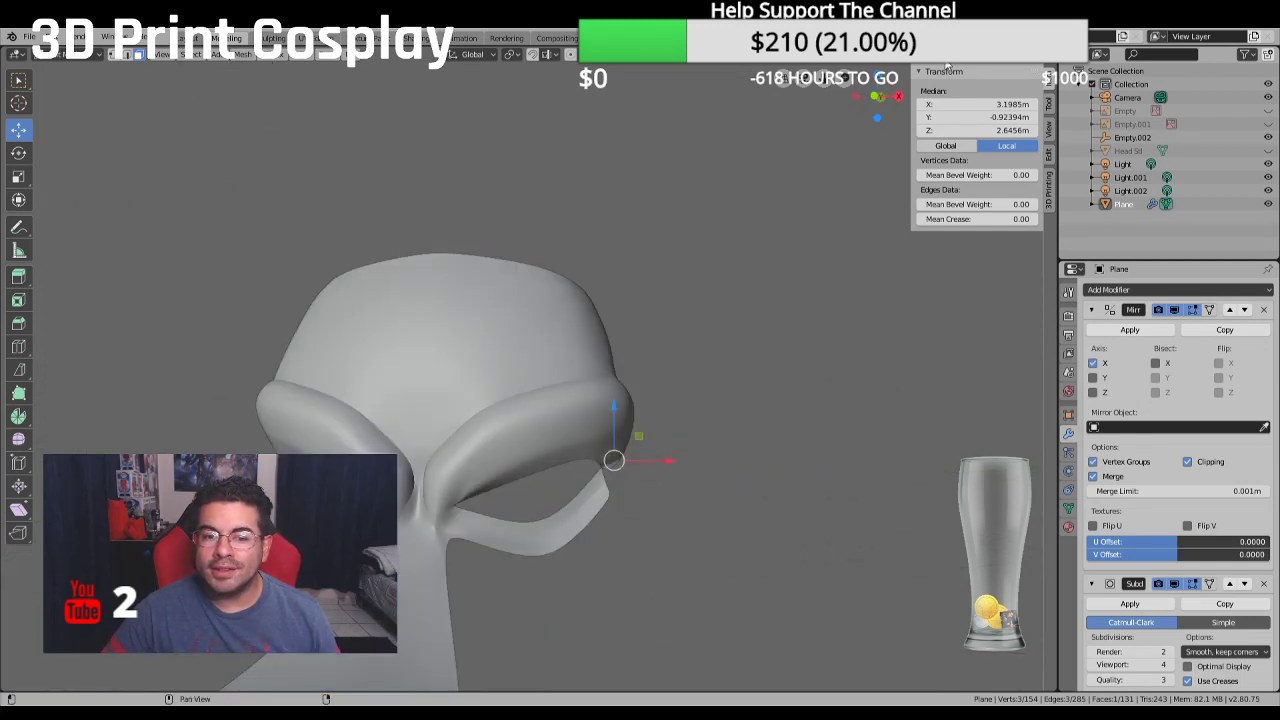
pyautogui.scroll(-2, 835, 226)
pyautogui.moveTo(718, 346); pyautogui.dragTo(730, 319, button='middle')
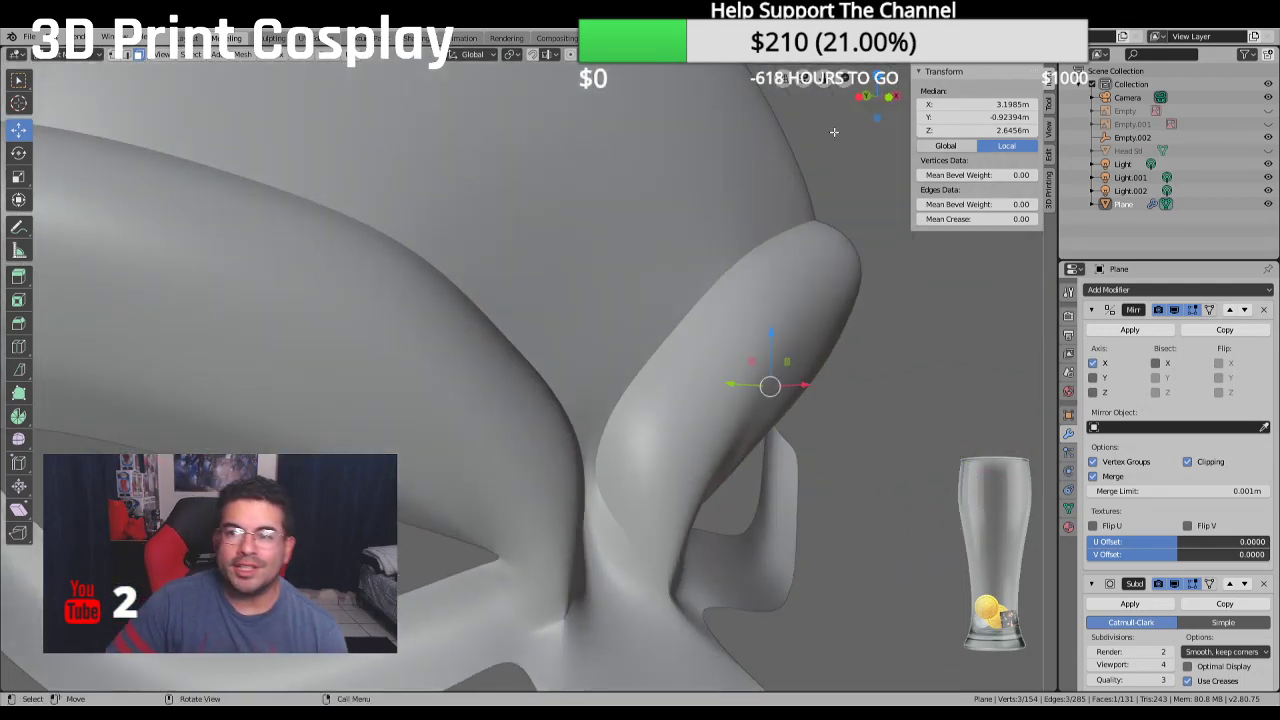
# Show the overlays, select the edge path along the top of the brow ridge and set its mean crease to 0
pyautogui.hotkey('shift', 'alt', 'z')
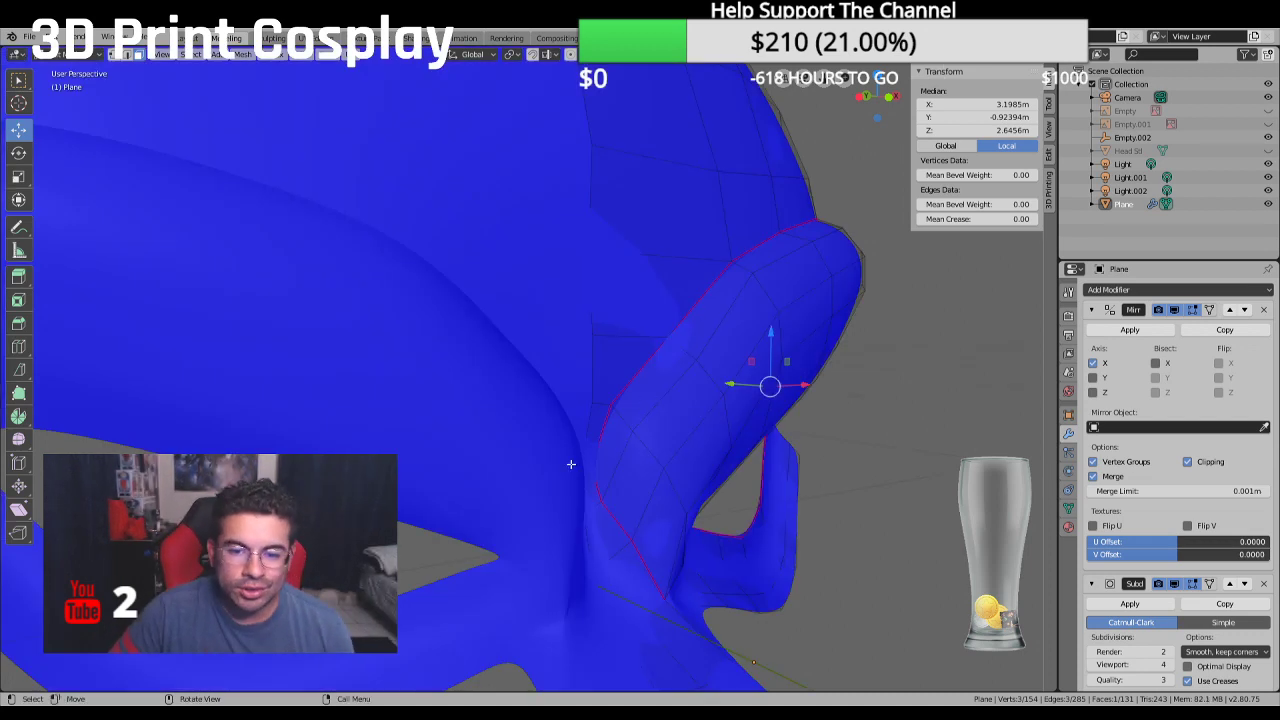
pyautogui.click(128, 57)
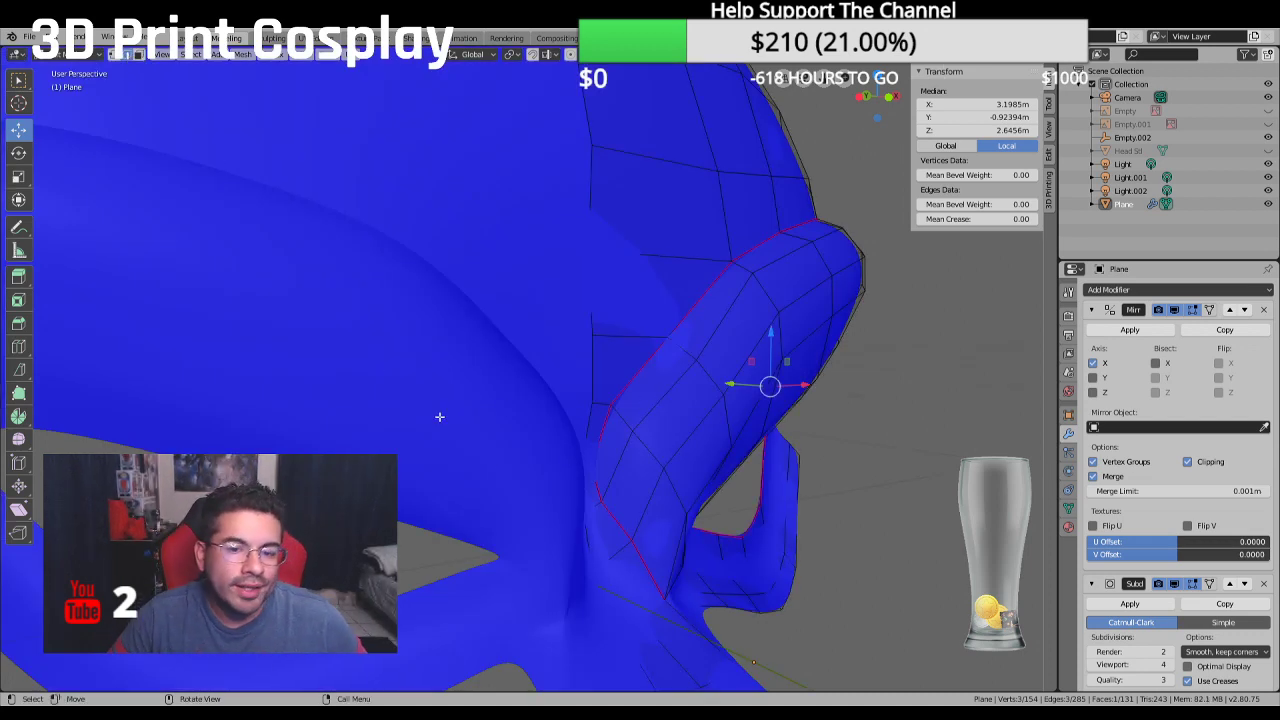
pyautogui.click(598, 437)
pyautogui.moveTo(847, 289); pyautogui.dragTo(917, 368, button='middle')
pyautogui.keyDown('ctrl'); pyautogui.click(873, 403); pyautogui.keyUp('ctrl')
pyautogui.click(998, 220)
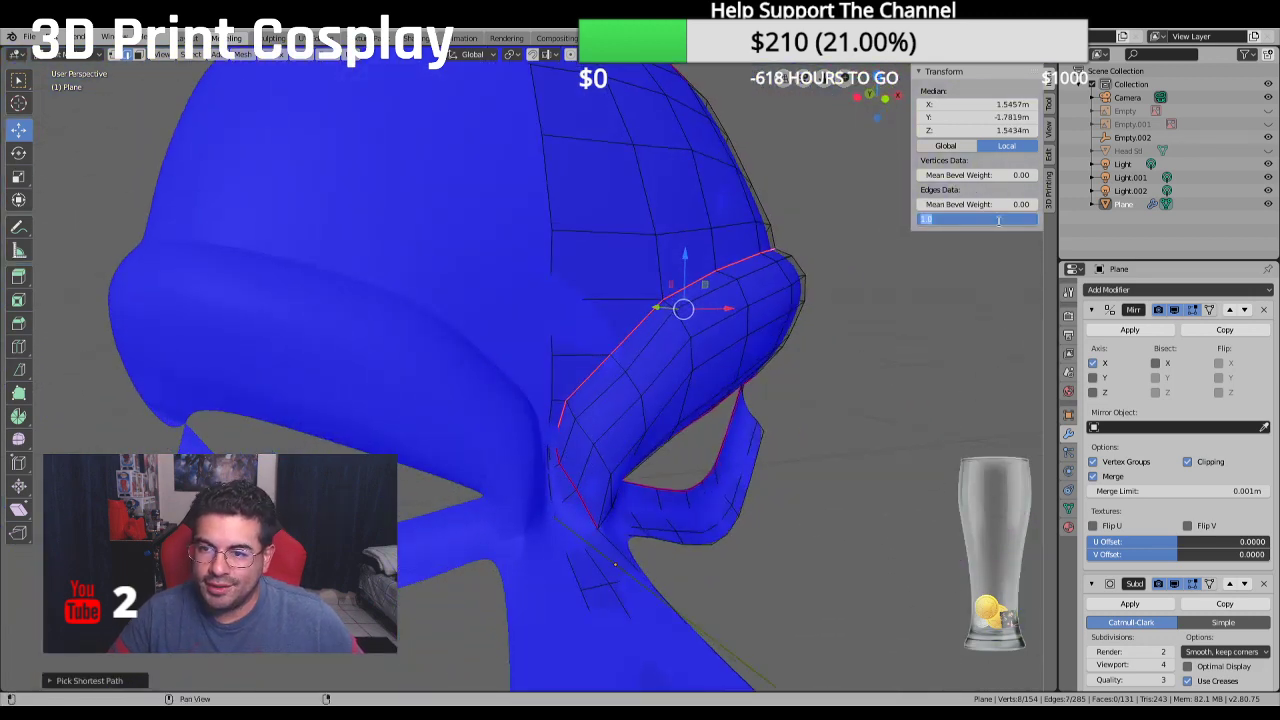
pyautogui.write('0')
pyautogui.press('Return')
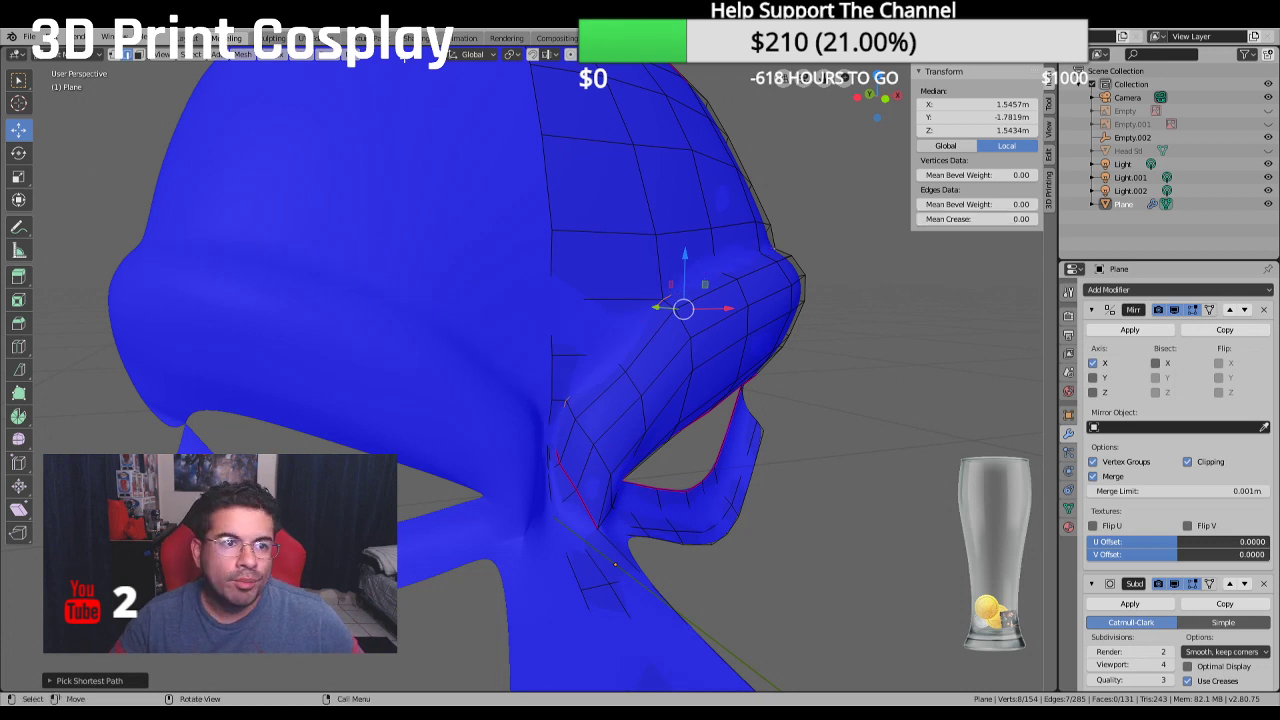
# Hide the viewport overlays and inspect the softened brow ridge from the front and side
pyautogui.click(940, 55)
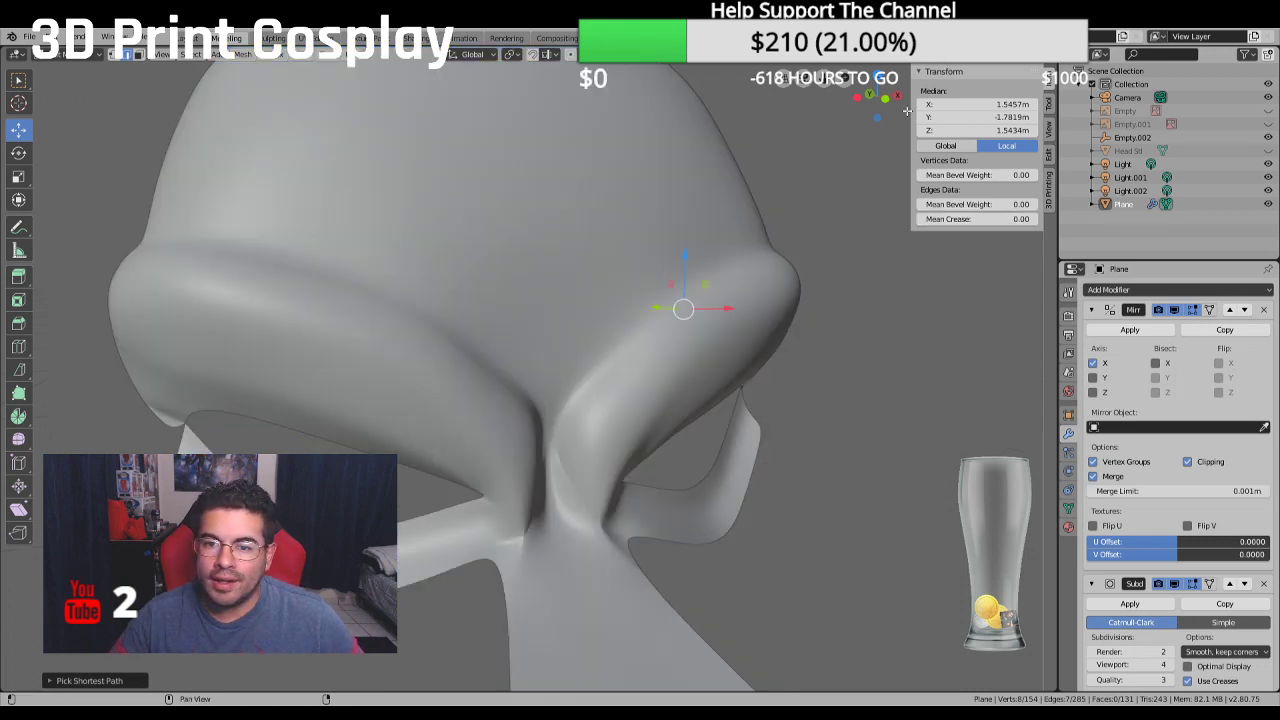
pyautogui.scroll(-2, 794, 237)
pyautogui.moveTo(794, 237); pyautogui.dragTo(451, 373, button='middle')
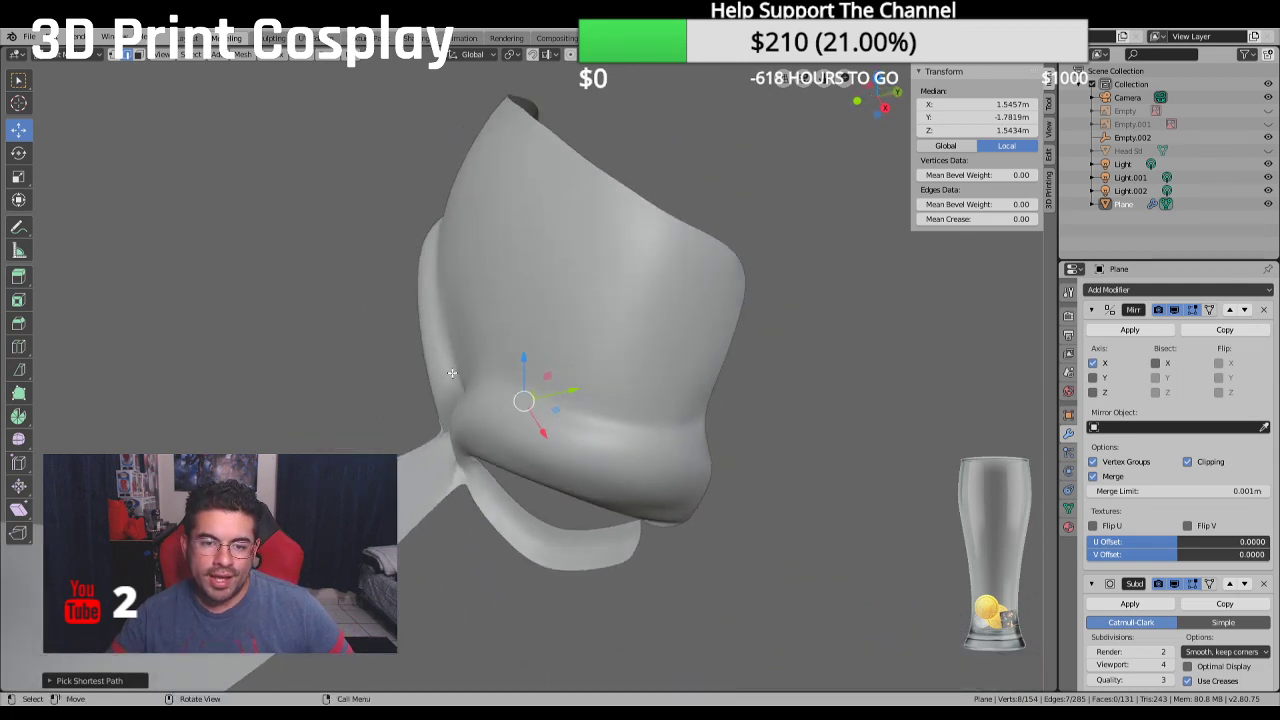
pyautogui.moveTo(676, 419); pyautogui.dragTo(677, 383, button='middle')
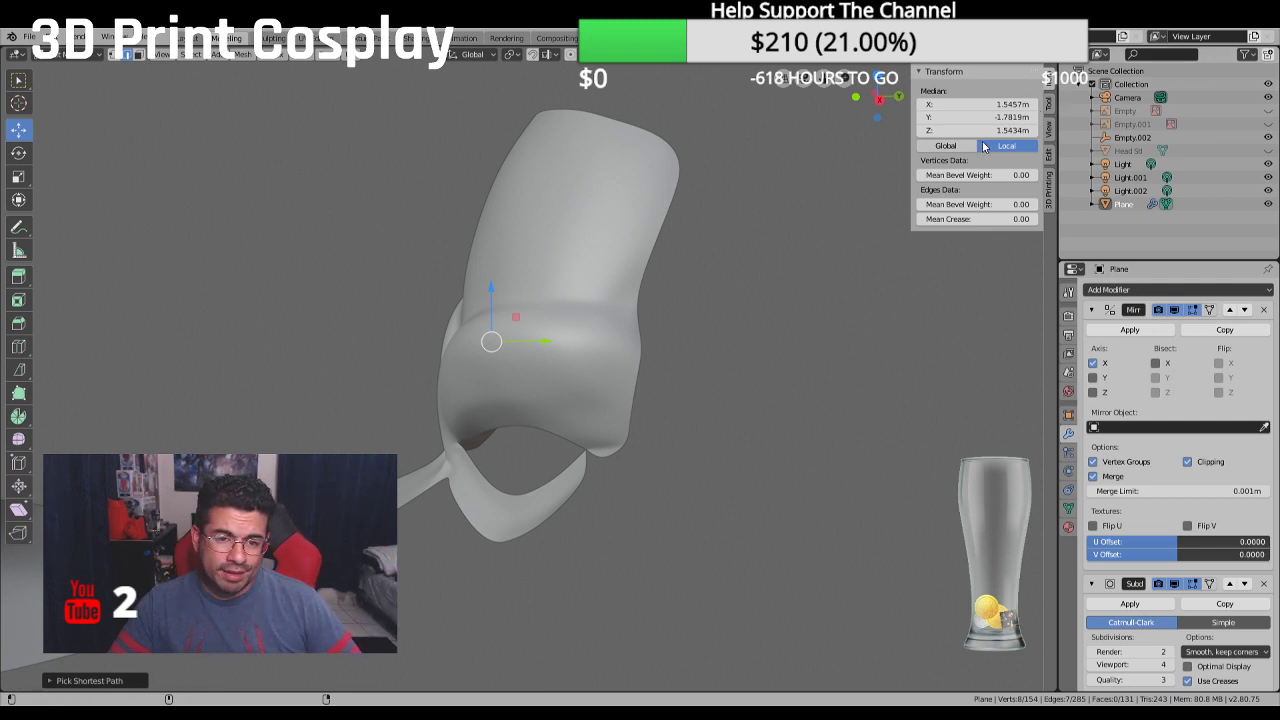
pyautogui.moveTo(720, 280); pyautogui.dragTo(900, 205, button='middle')
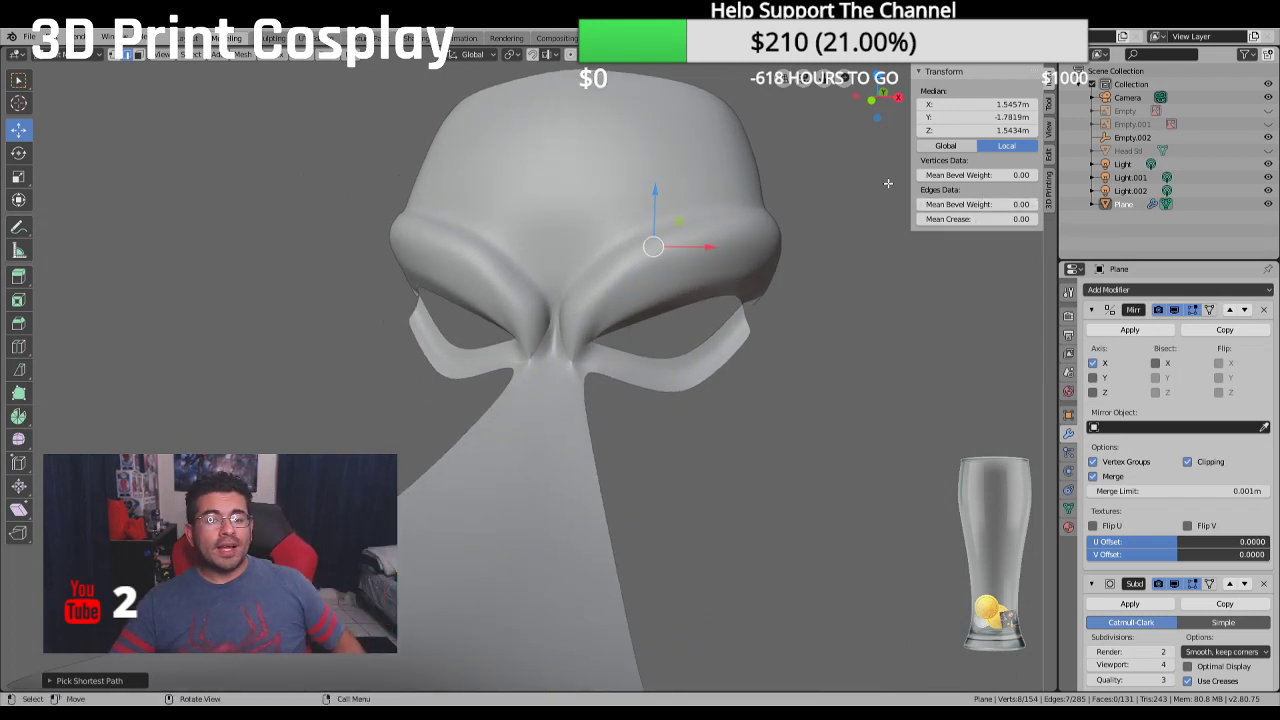
pyautogui.moveTo(553, 278); pyautogui.dragTo(520, 280, button='middle')
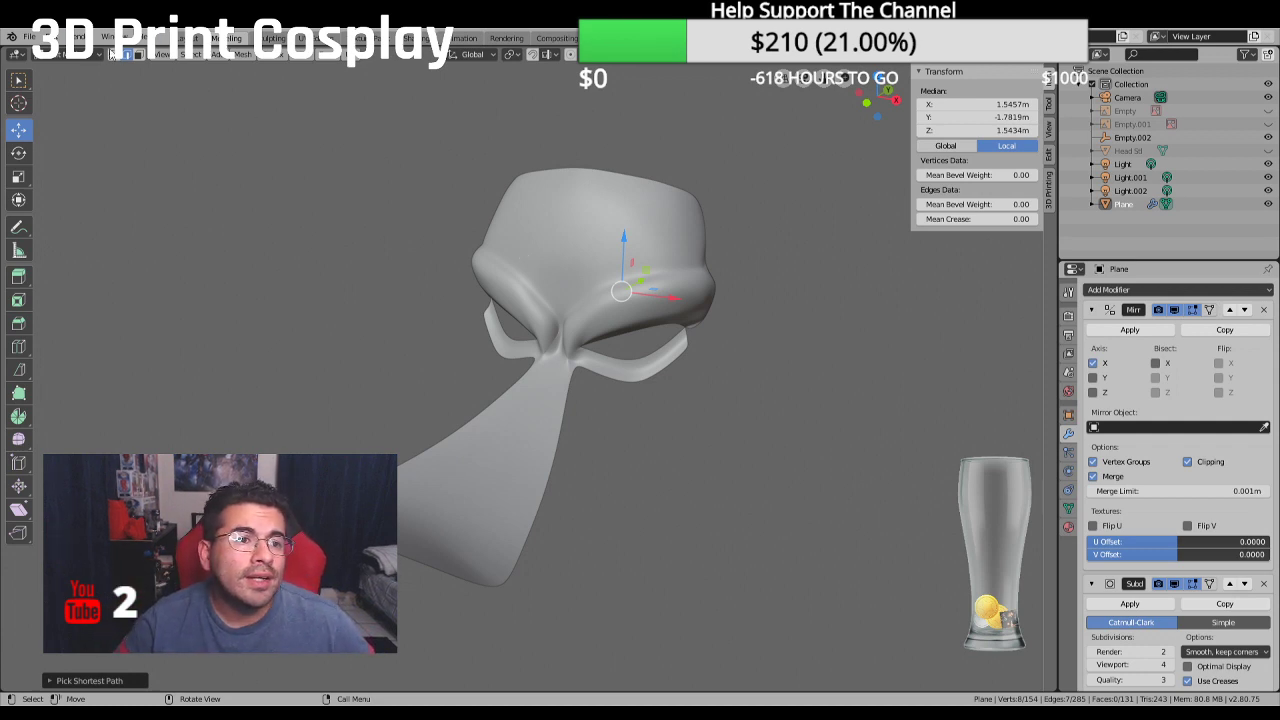
# Clear the edge selection, show the overlays again and turn off the face orientation display
pyautogui.click(86, 56)
pyautogui.click(498, 229)
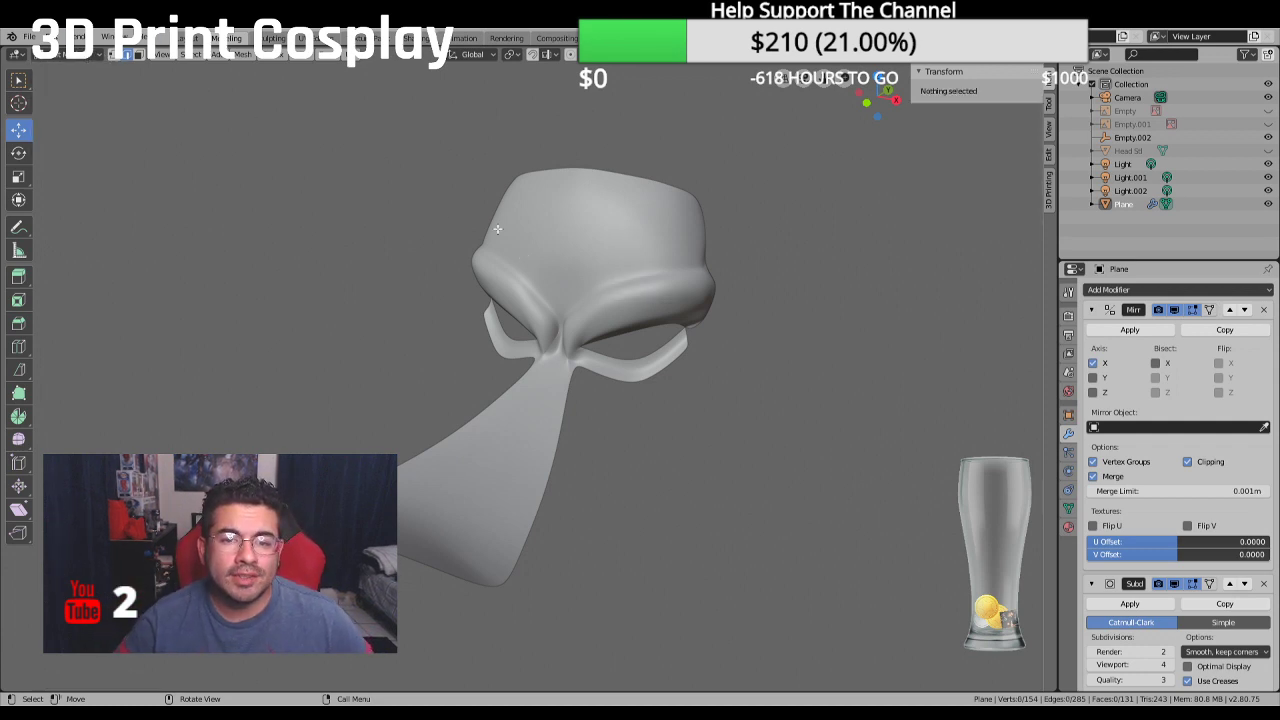
pyautogui.hotkey('shift', 'alt', 'z')
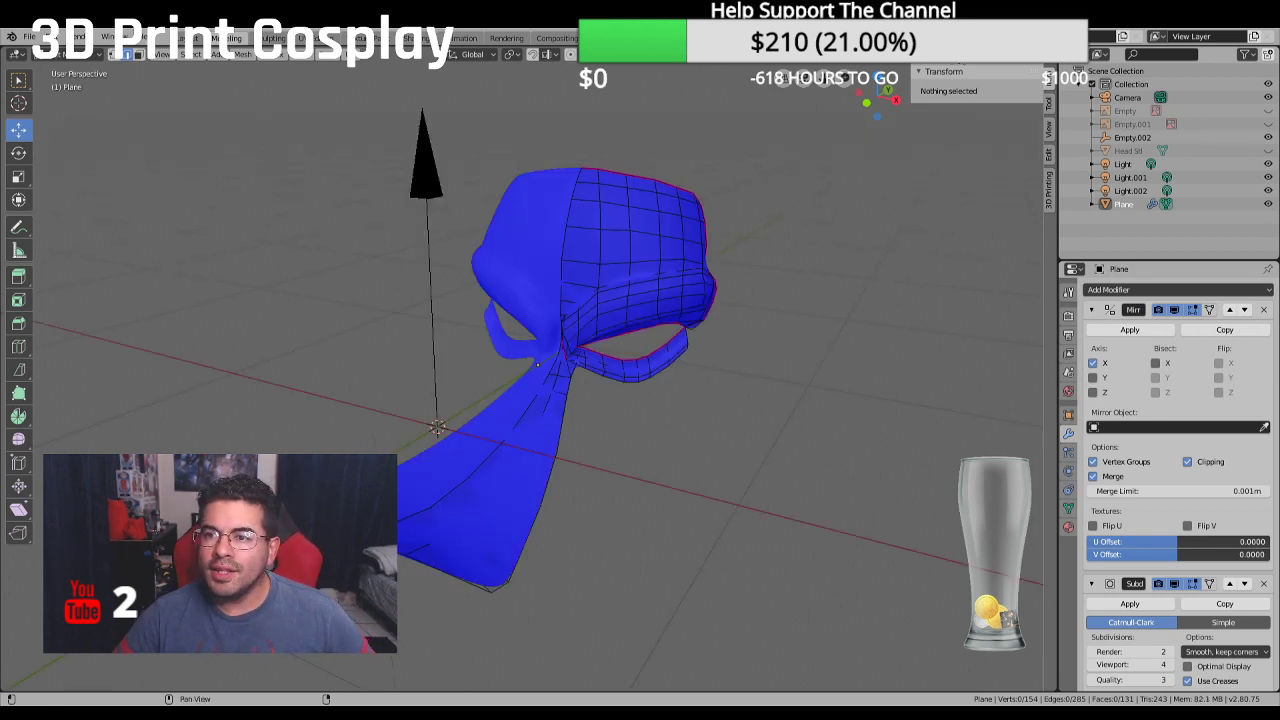
pyautogui.click(980, 58)
# Set the Subdivision modifier's viewport level to 0
pyautogui.moveTo(648, 295); pyautogui.dragTo(566, 330, button='middle')
pyautogui.scroll(2, 620, 278)
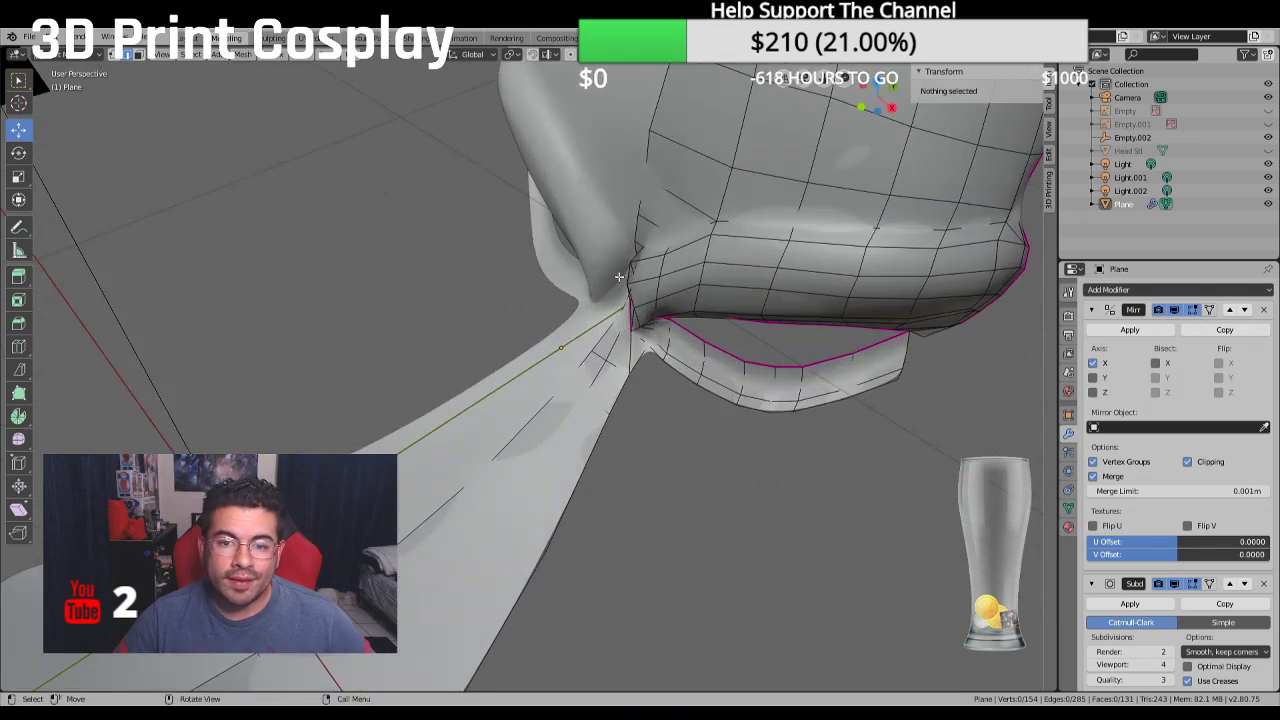
pyautogui.click(1152, 664)
pyautogui.write('0')
pyautogui.press('Return')
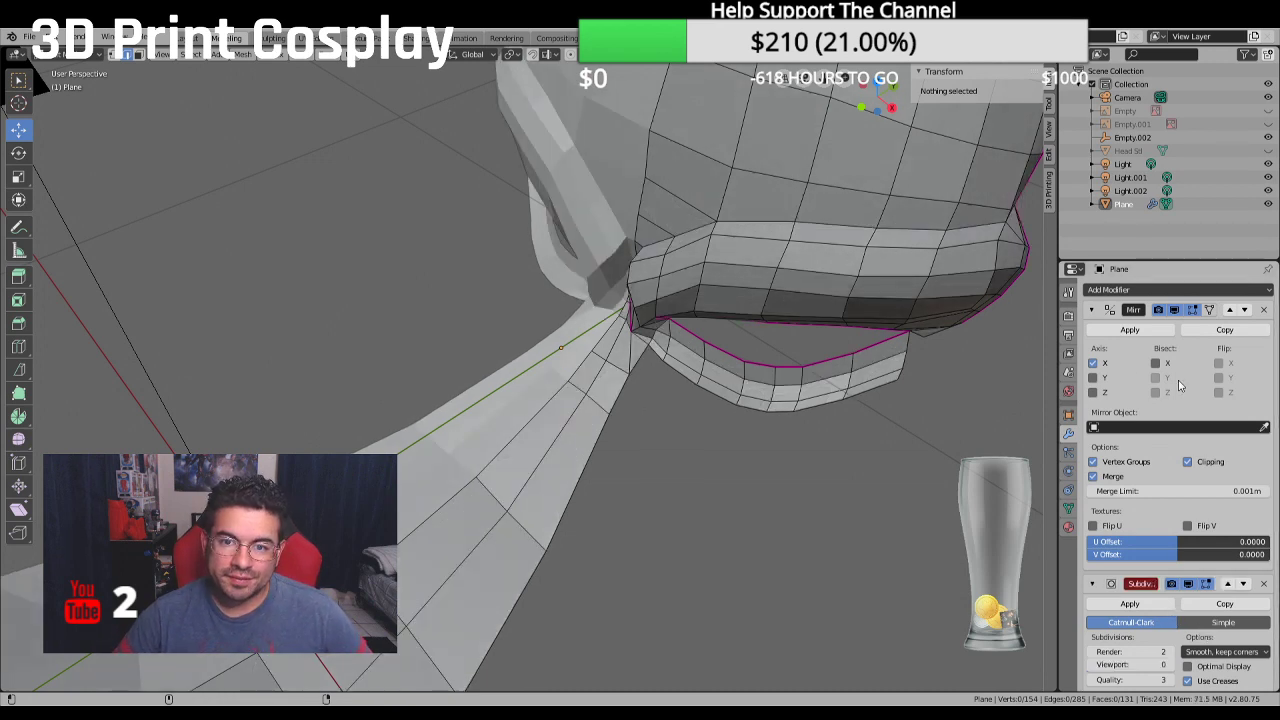
# Select the edge path along the top of the brow ridge and nudge it vertically and front to back
pyautogui.keyDown('shift'); pyautogui.moveTo(684, 286); pyautogui.dragTo(599, 359, button='middle'); pyautogui.keyUp('shift')
pyautogui.click(580, 313)
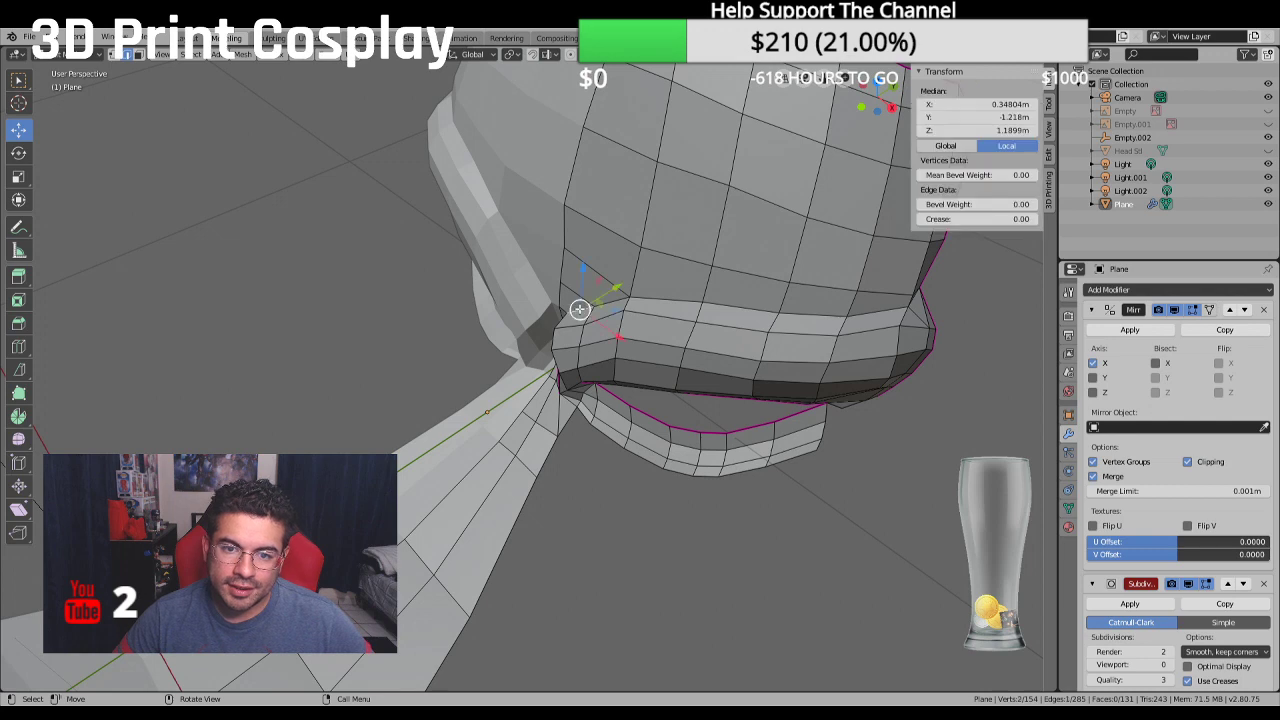
pyautogui.keyDown('ctrl'); pyautogui.click(875, 313); pyautogui.keyUp('ctrl')
pyautogui.moveTo(875, 313); pyautogui.dragTo(665, 311, button='middle')
pyautogui.moveTo(577, 267); pyautogui.dragTo(580, 281)
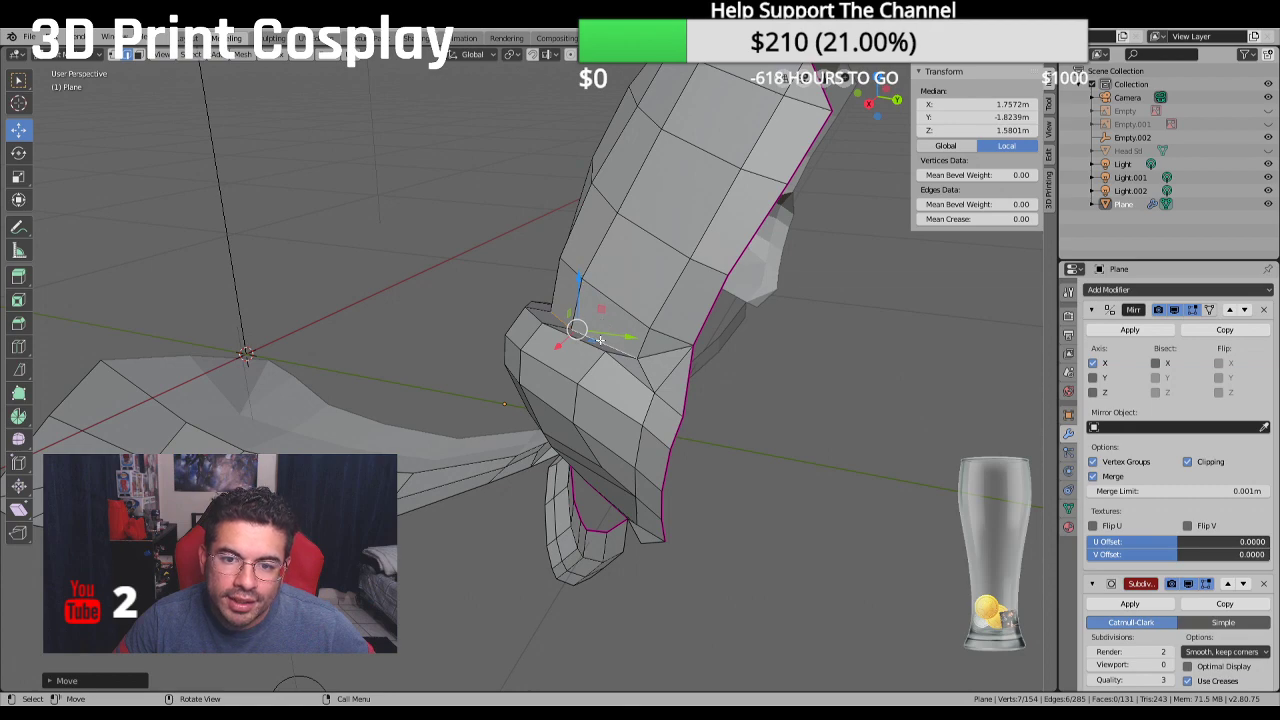
pyautogui.moveTo(622, 336); pyautogui.dragTo(626, 337)
pyautogui.moveTo(626, 337); pyautogui.dragTo(777, 311, button='middle')
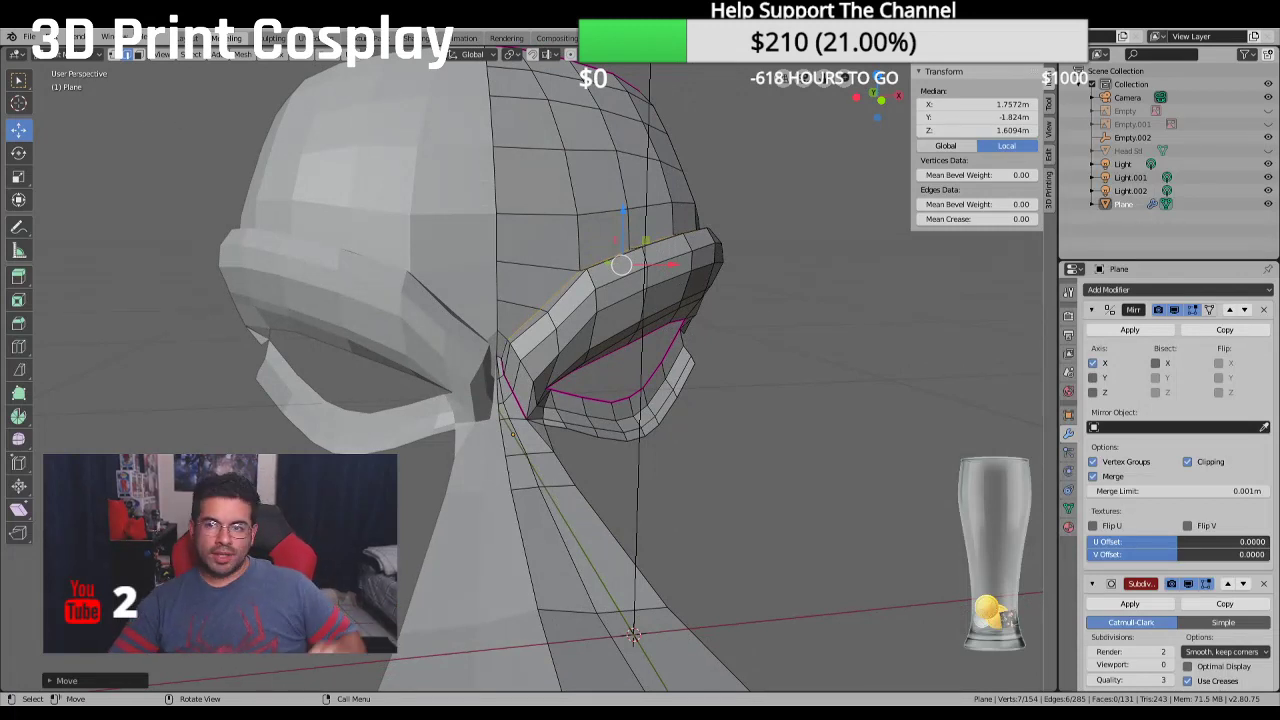
# Check the faceted brow without overlays, and set the Subdivision modifier's viewport level to 4
pyautogui.click(947, 56)
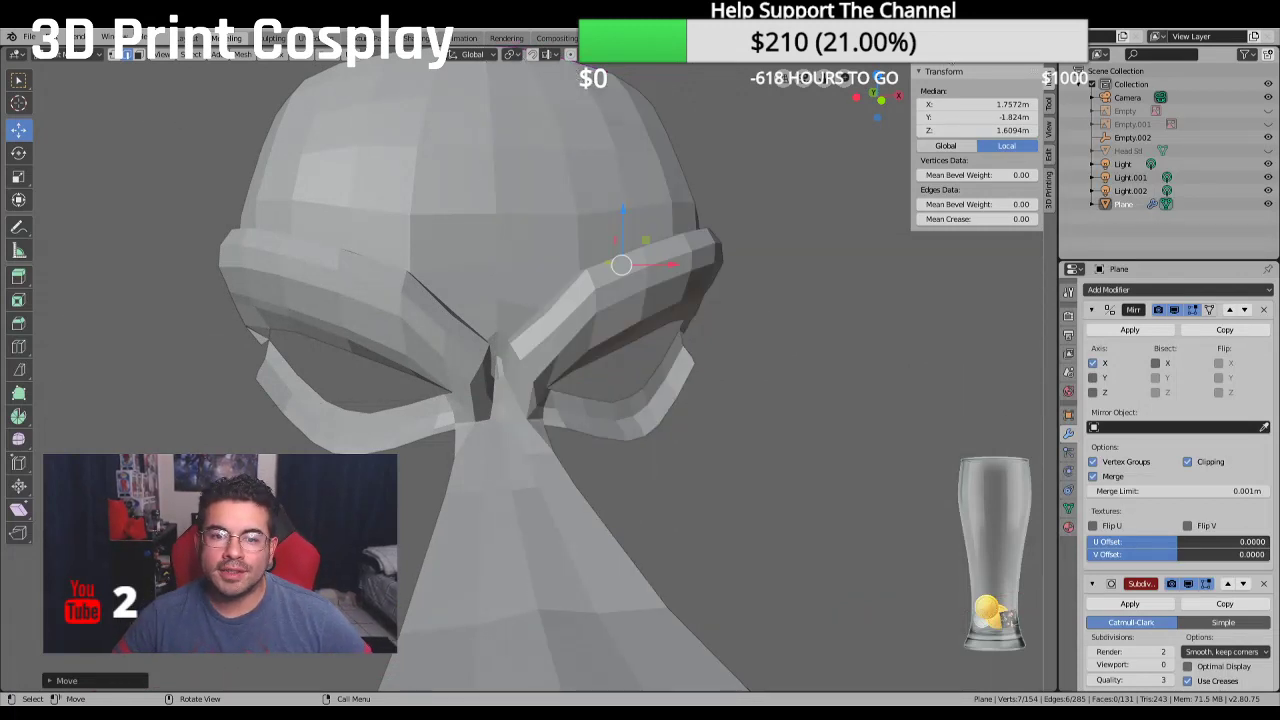
pyautogui.click(947, 56)
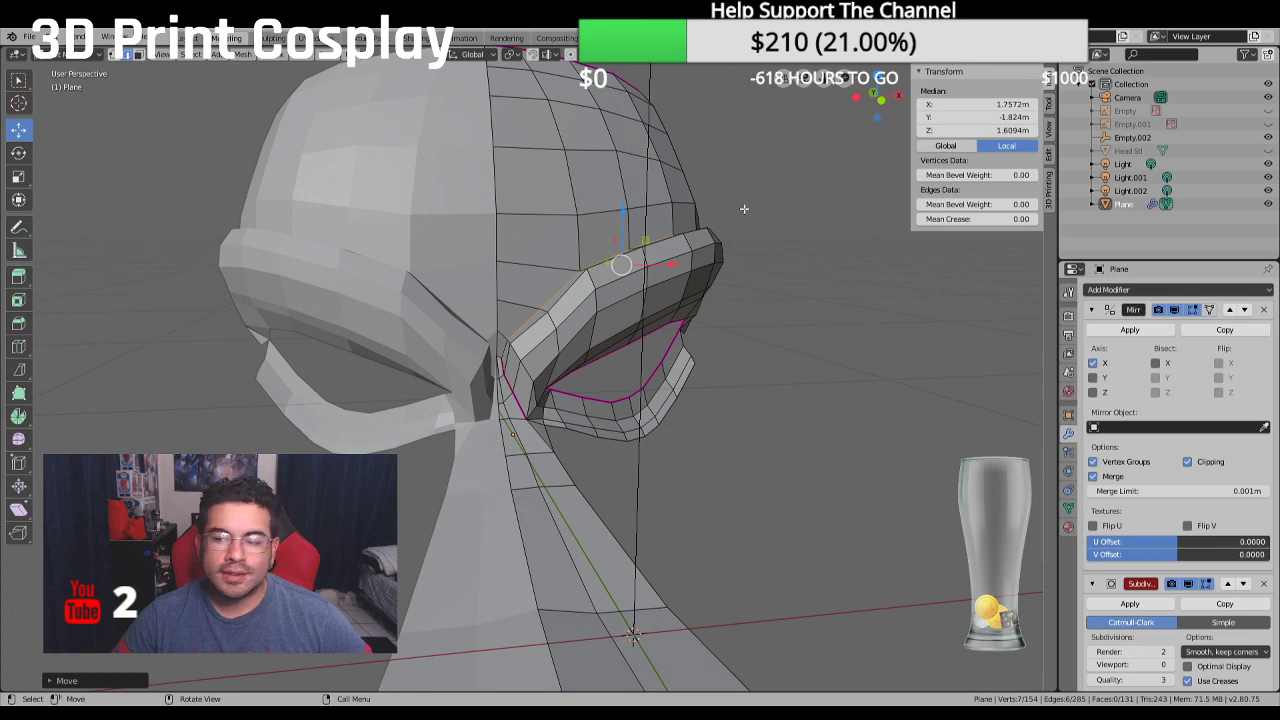
pyautogui.click(1138, 665)
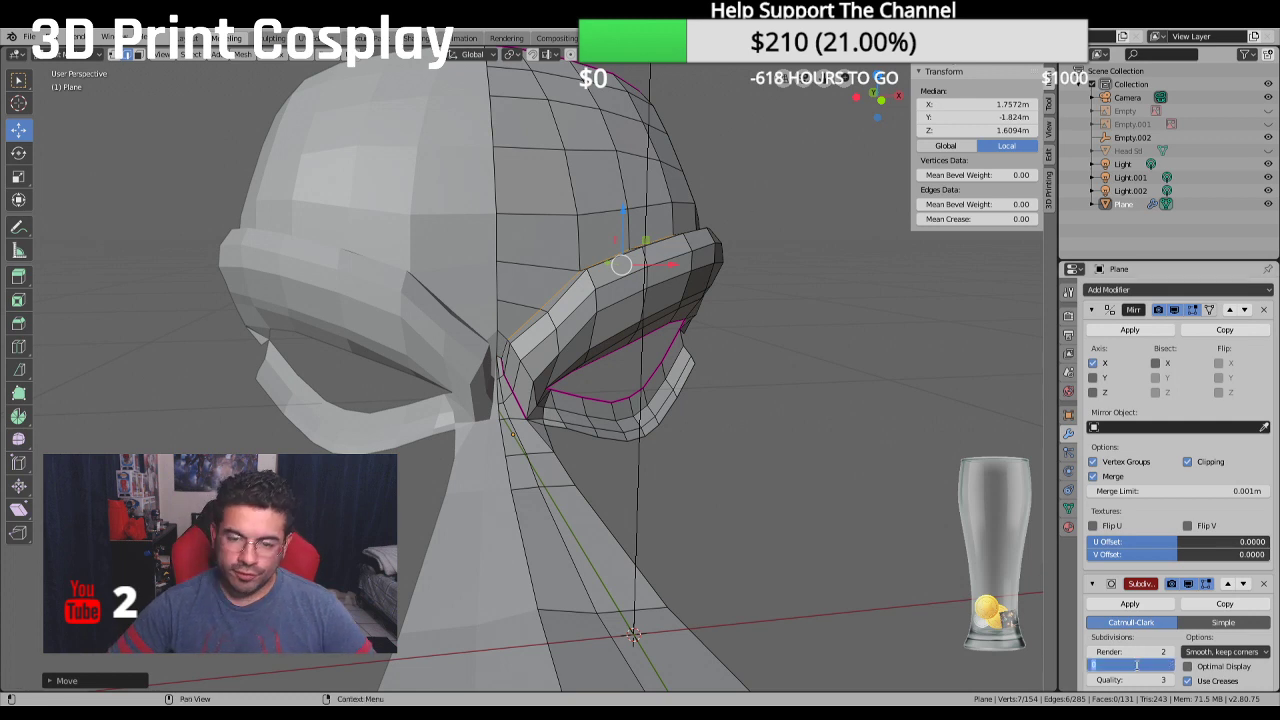
pyautogui.write('4')
pyautogui.press('Return')
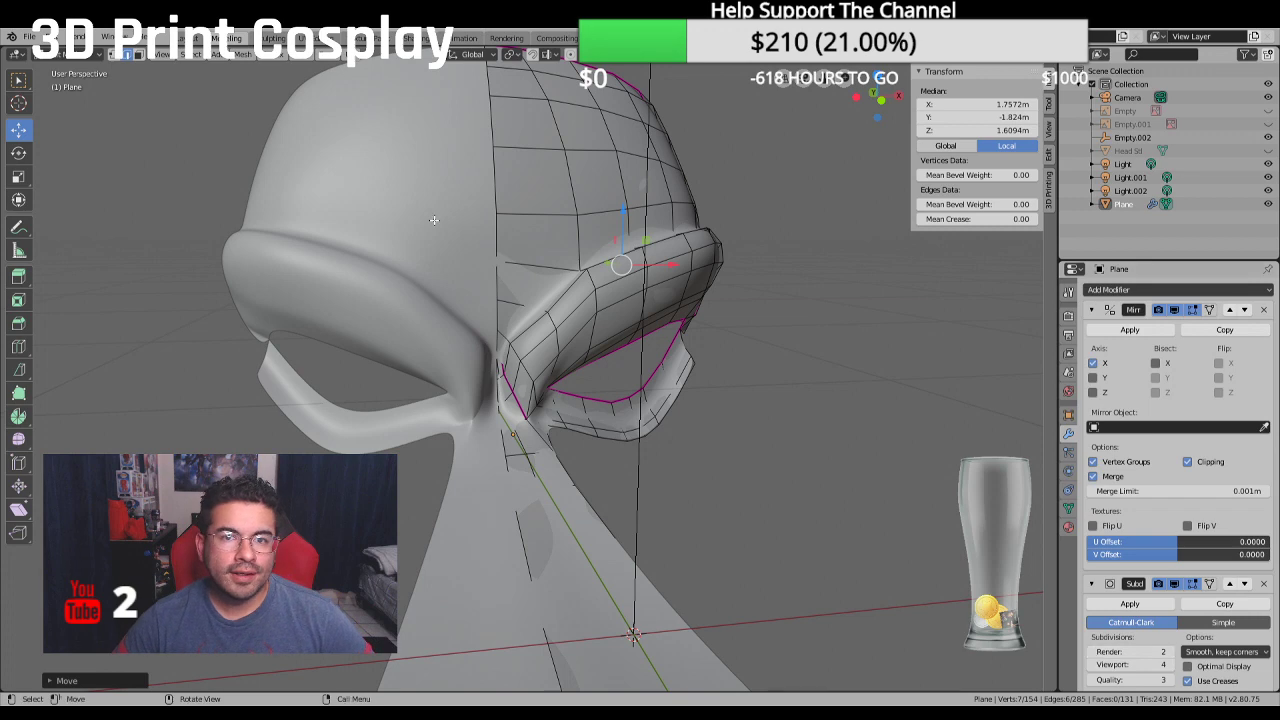
# Inspect the smoothed brow ridge and nose bridge from several angles with the overlays hidden
pyautogui.press('Tab')
pyautogui.moveTo(400, 340); pyautogui.dragTo(648, 367, button='middle')
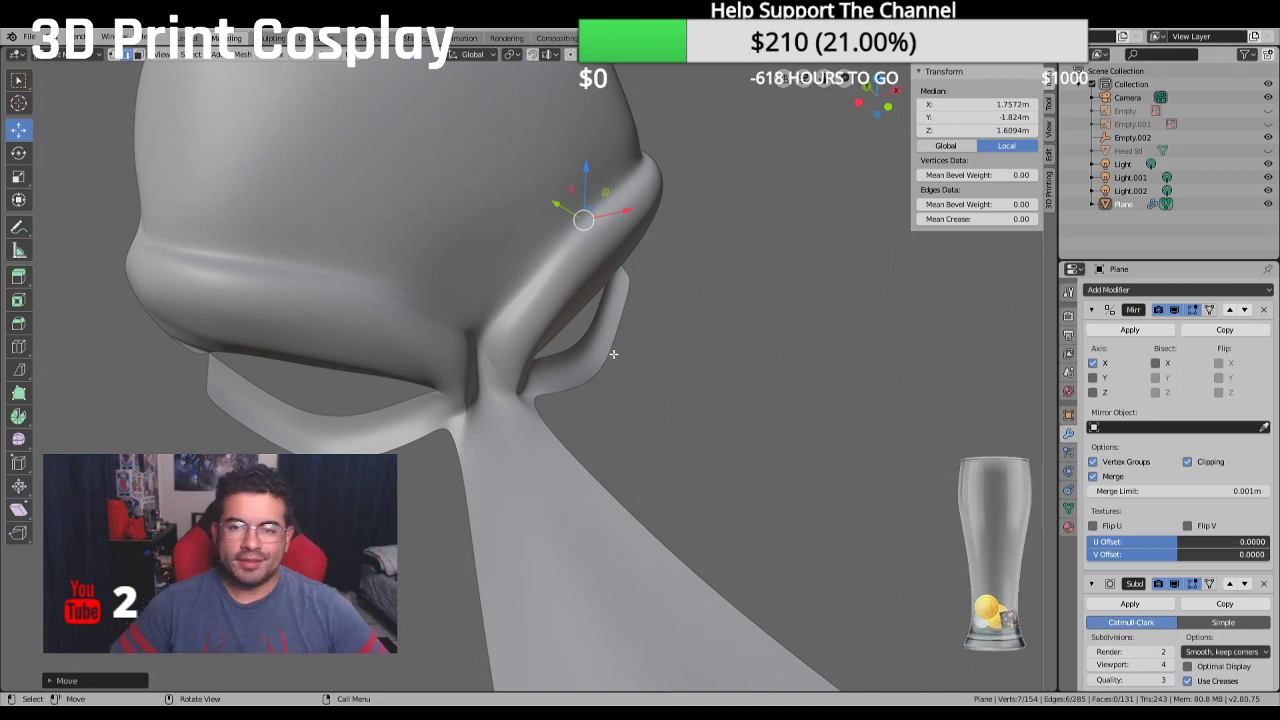
pyautogui.moveTo(608, 351); pyautogui.dragTo(600, 305, button='middle')
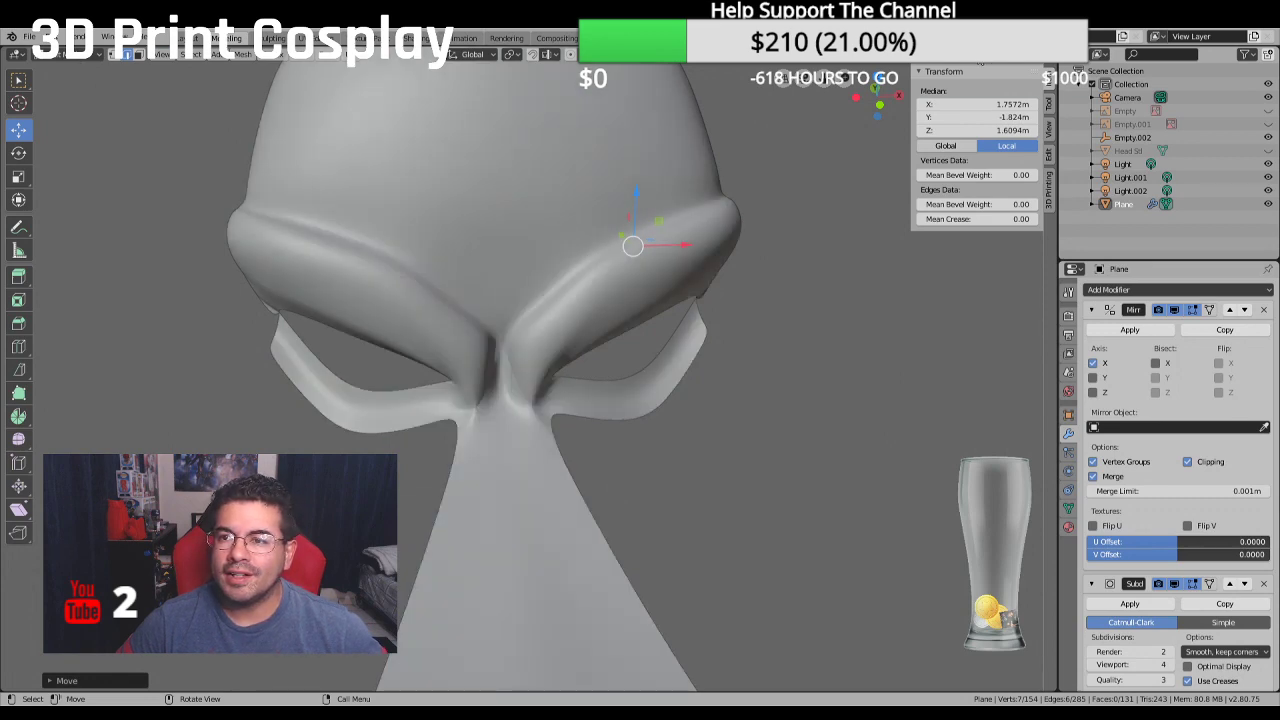
# Show the overlays, reselect the edge path along the top of the brow ridge and set its mean crease to 0.50
pyautogui.click(977, 56)
pyautogui.moveTo(470, 300); pyautogui.dragTo(590, 345, button='middle')
pyautogui.click(511, 313)
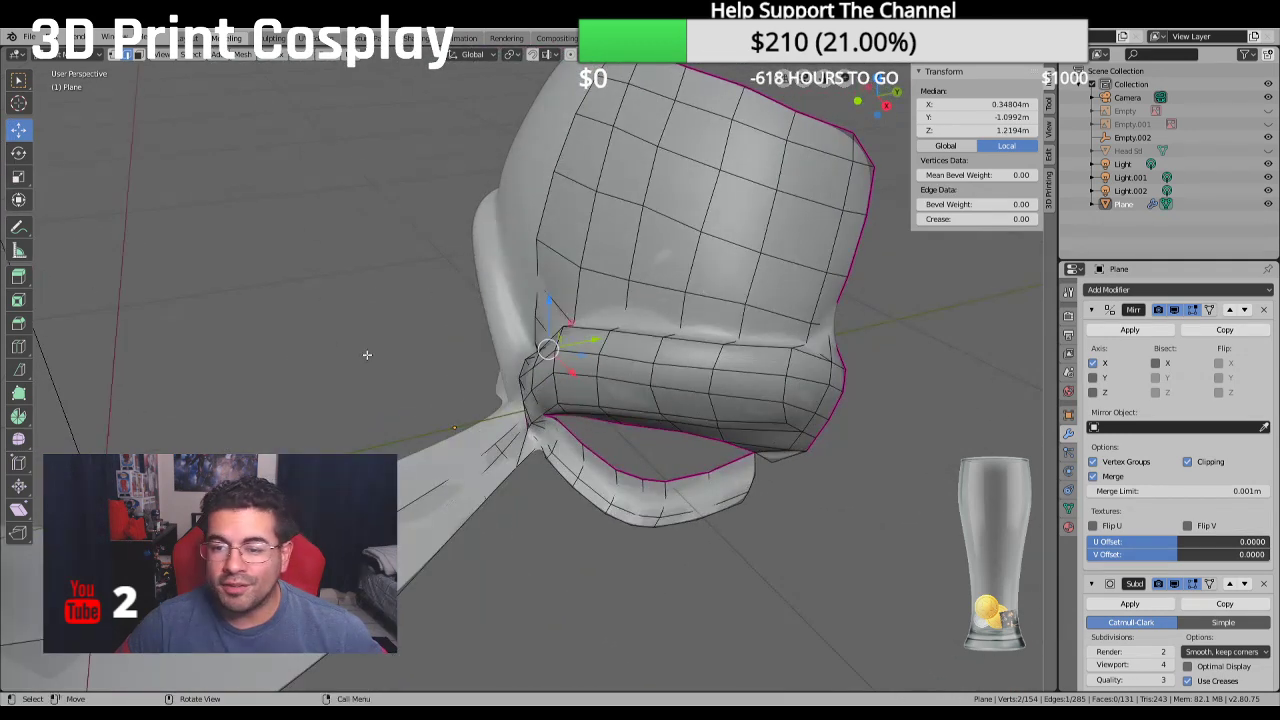
pyautogui.keyDown('ctrl'); pyautogui.click(790, 339); pyautogui.keyUp('ctrl')
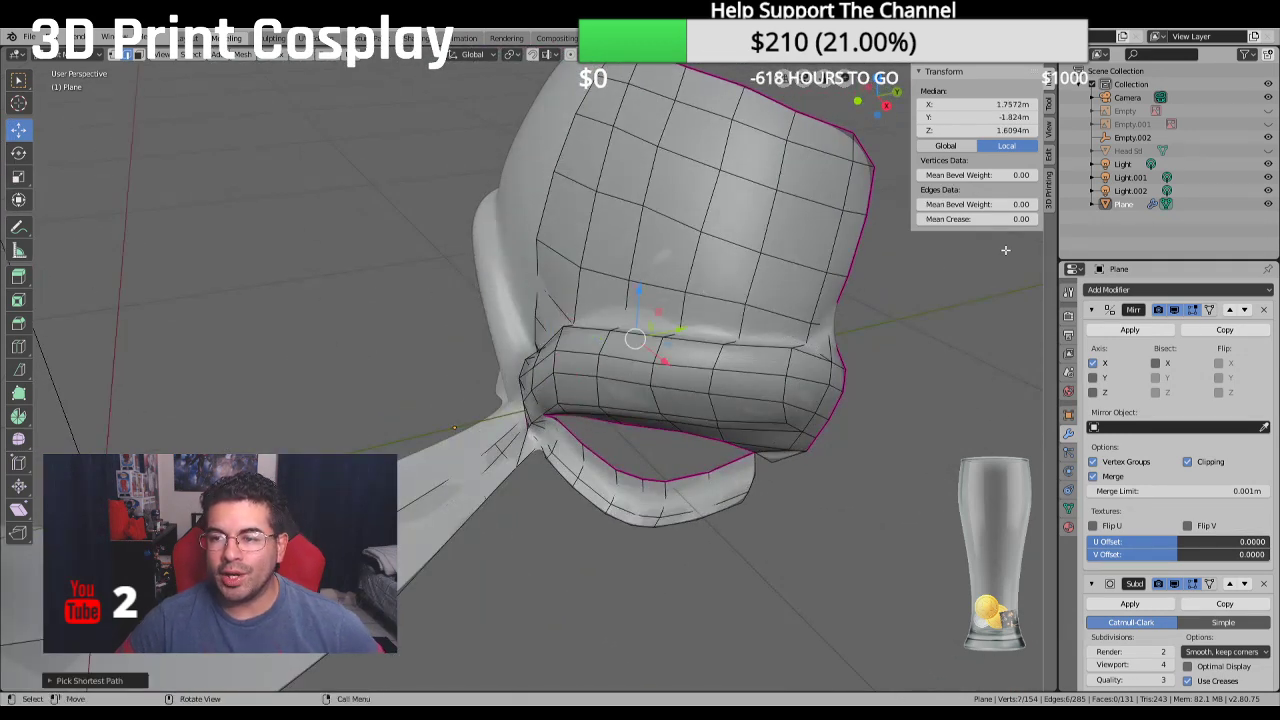
pyautogui.click(1021, 218)
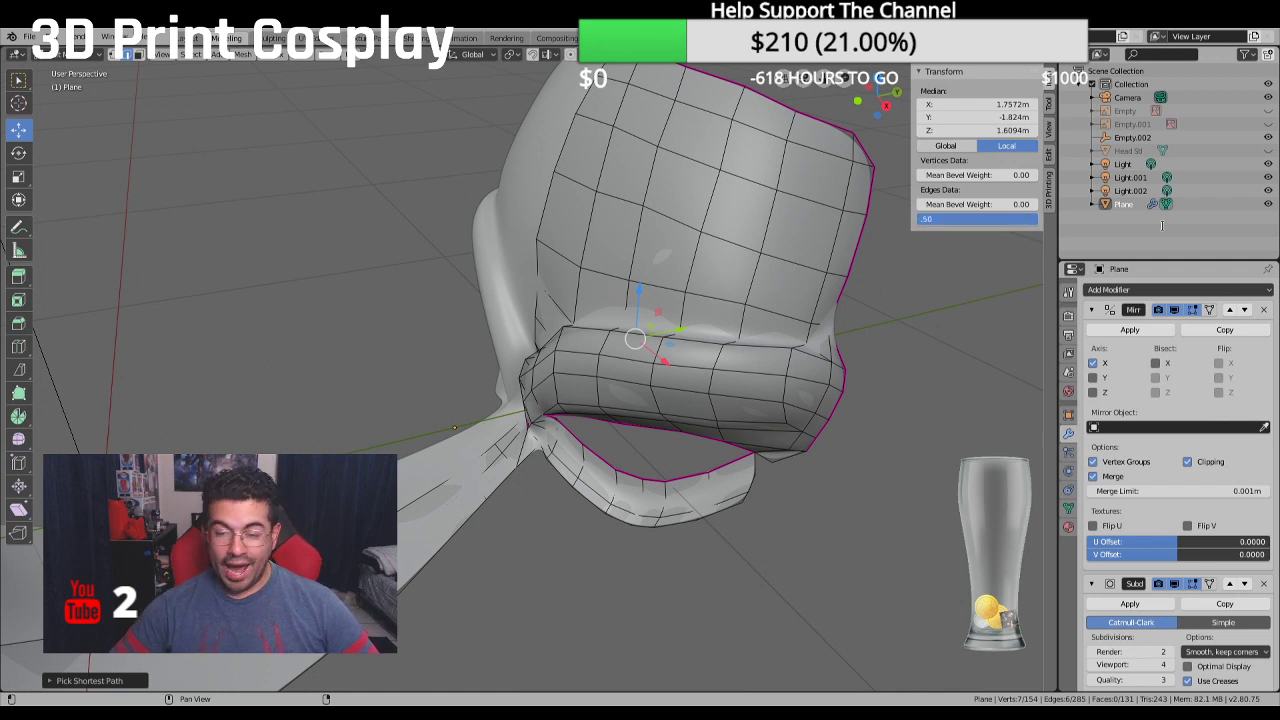
pyautogui.press('Return')
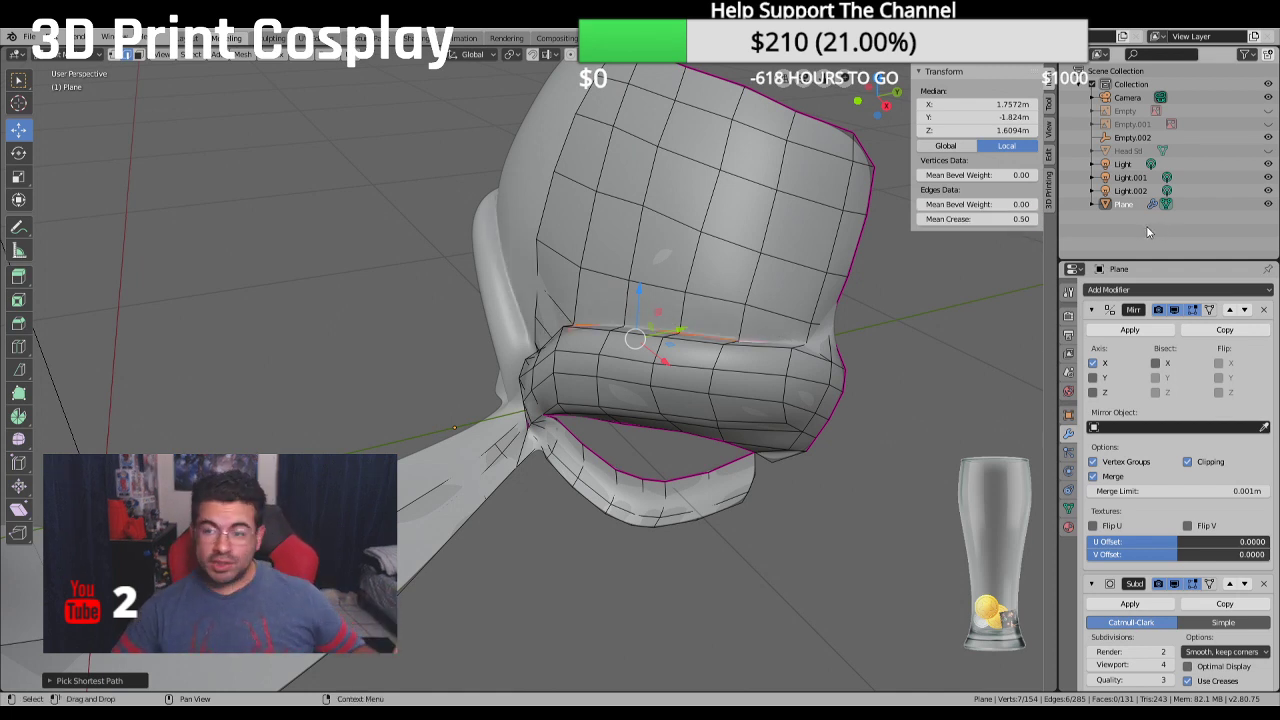
# Reduce the mean crease of the selected upper brow edges to 0.30
pyautogui.click(1024, 218)
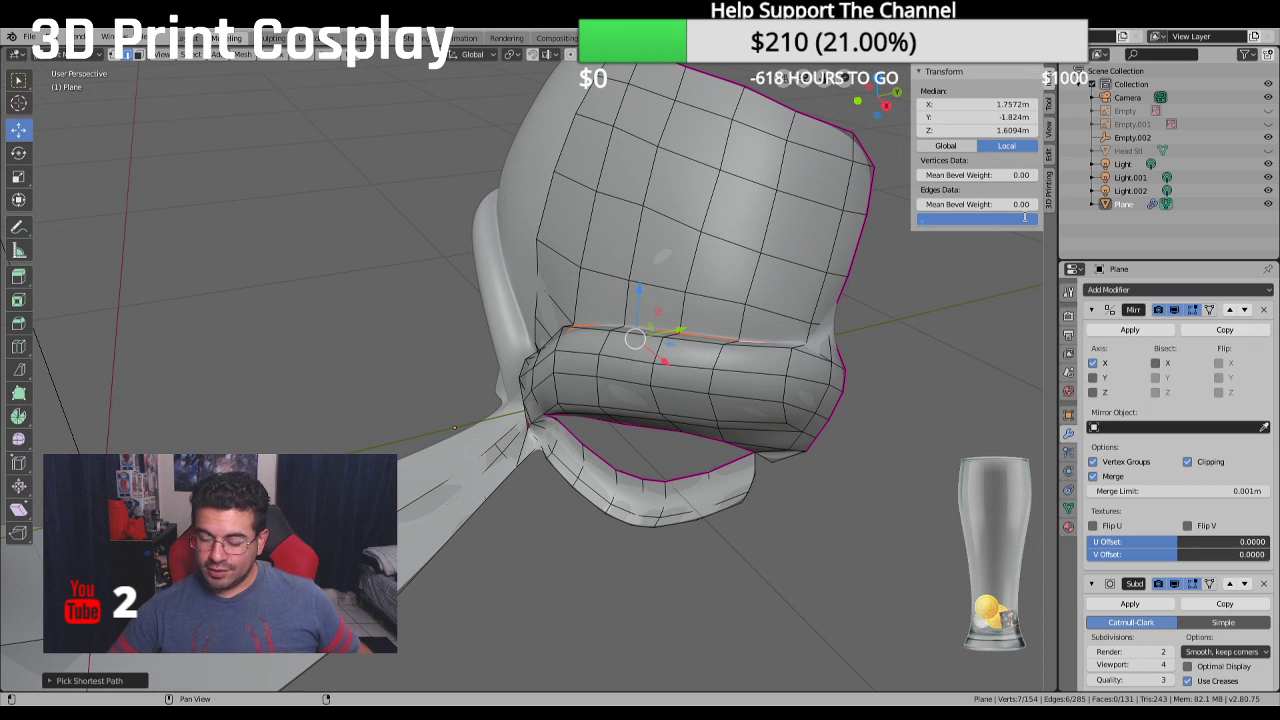
pyautogui.write('.30')
pyautogui.press('Return')
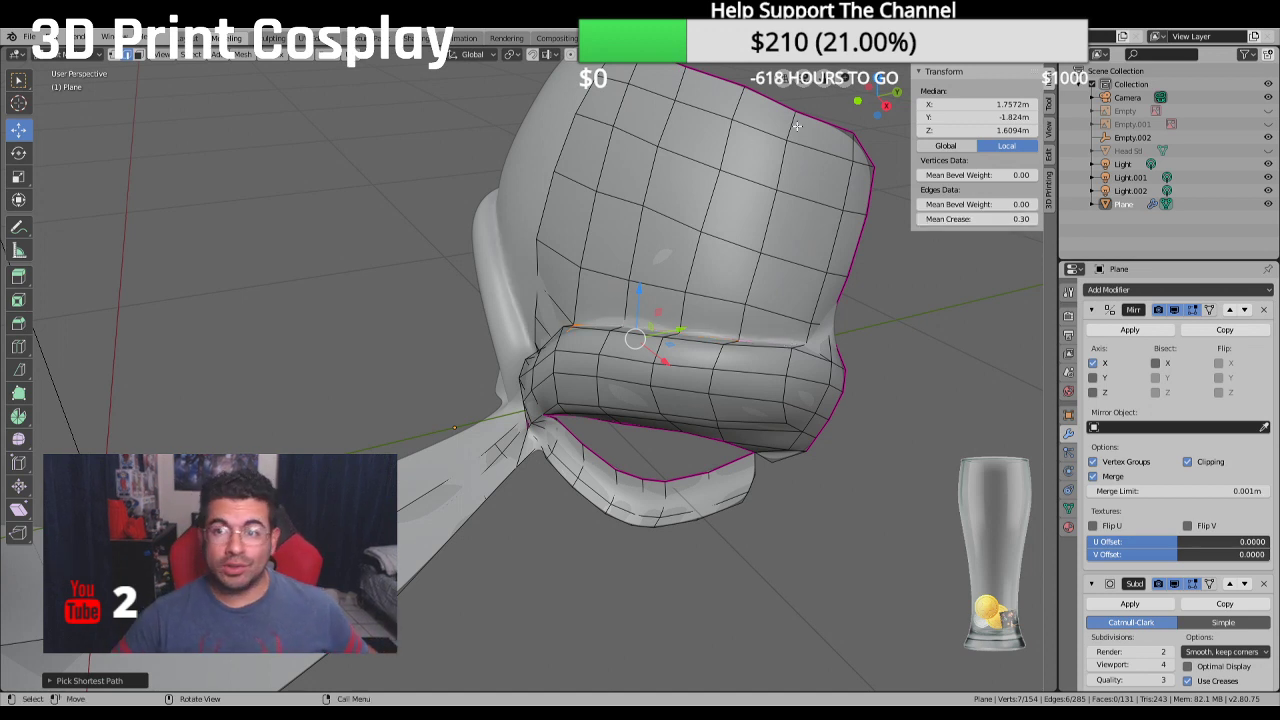
# Hide the overlays and examine the partially creased brow line from the front, side and farther away
pyautogui.moveTo(698, 218); pyautogui.dragTo(795, 185, button='middle')
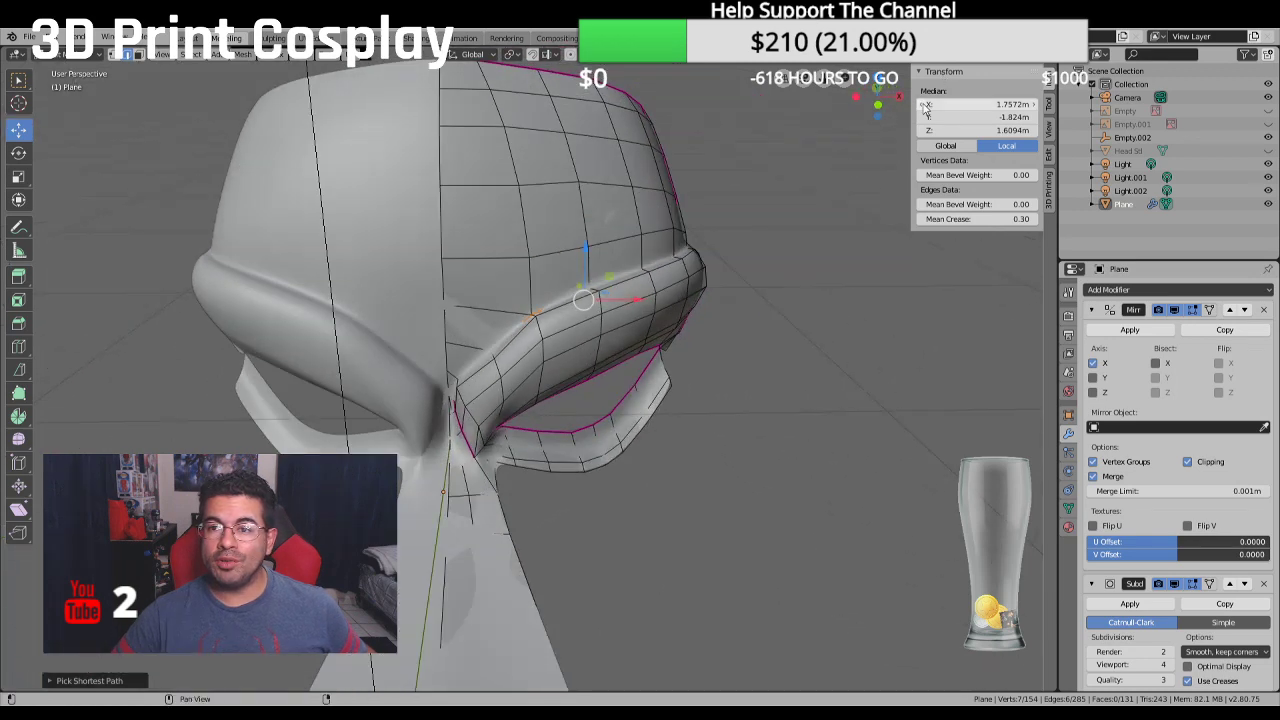
pyautogui.click(947, 55)
pyautogui.moveTo(543, 257); pyautogui.dragTo(611, 231, button='middle')
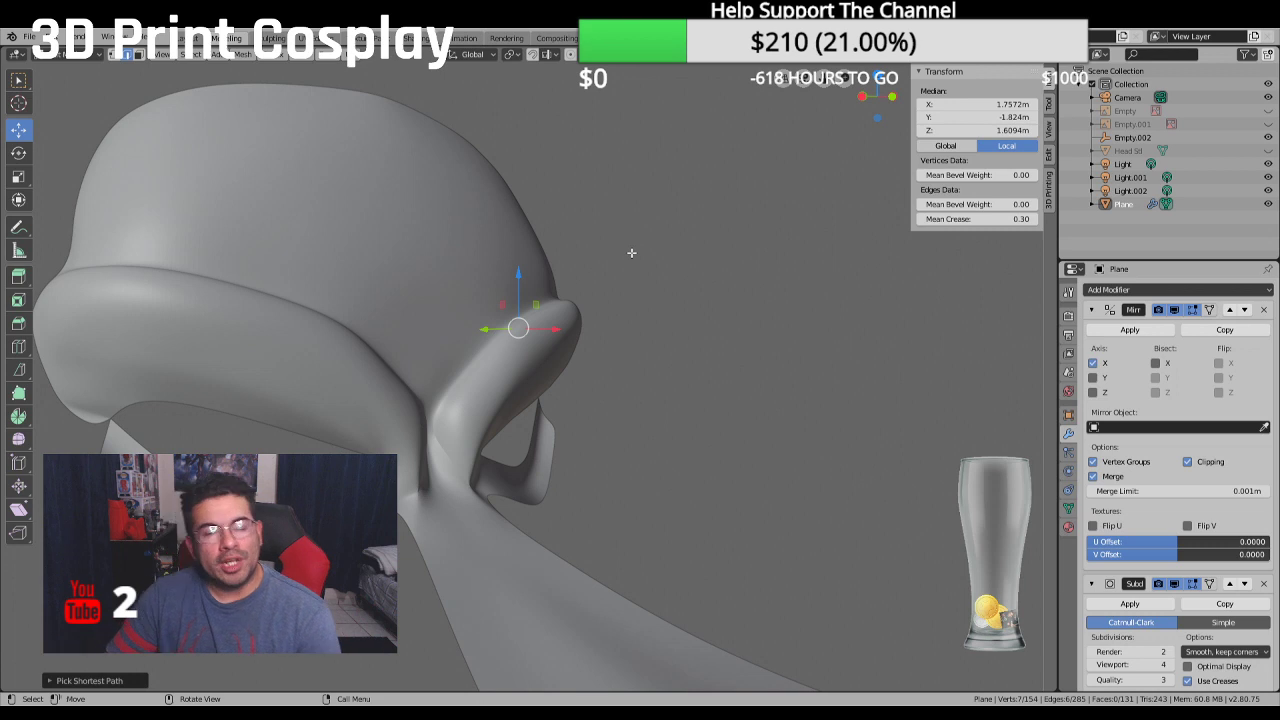
pyautogui.scroll(-3, 632, 251)
pyautogui.moveTo(617, 266); pyautogui.dragTo(460, 324, button='middle')
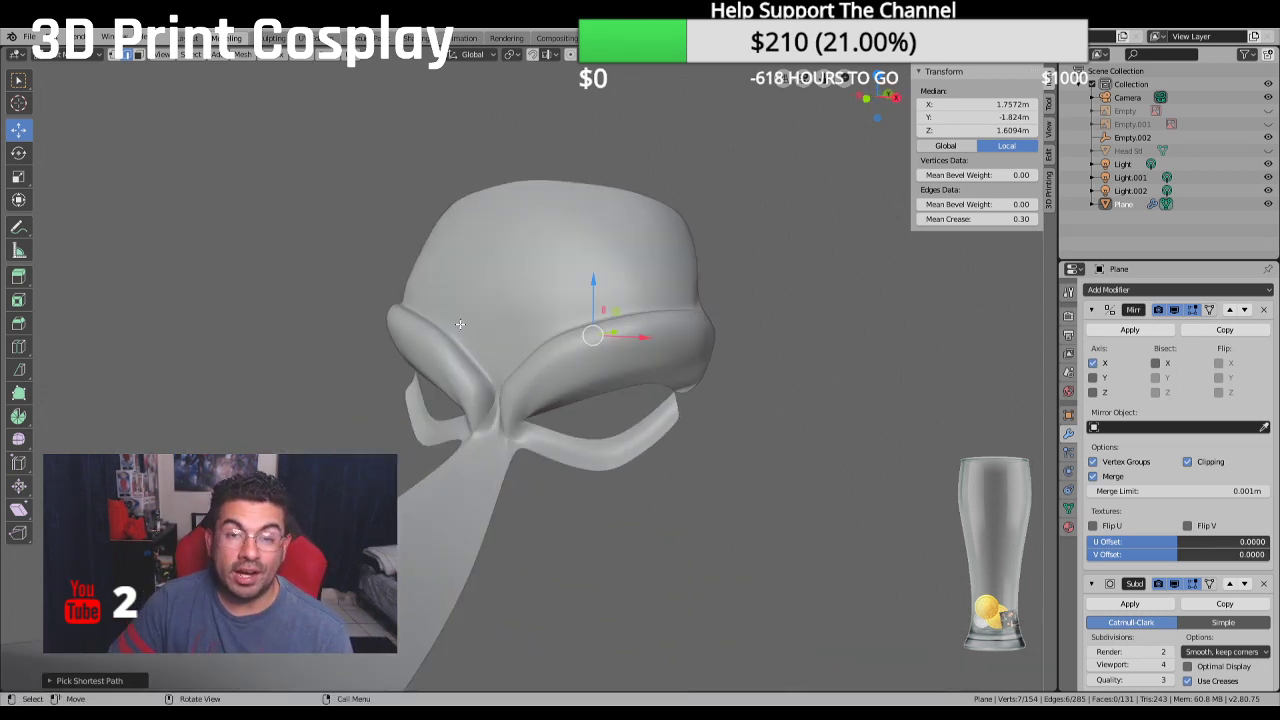
pyautogui.scroll(-2, 594, 237)
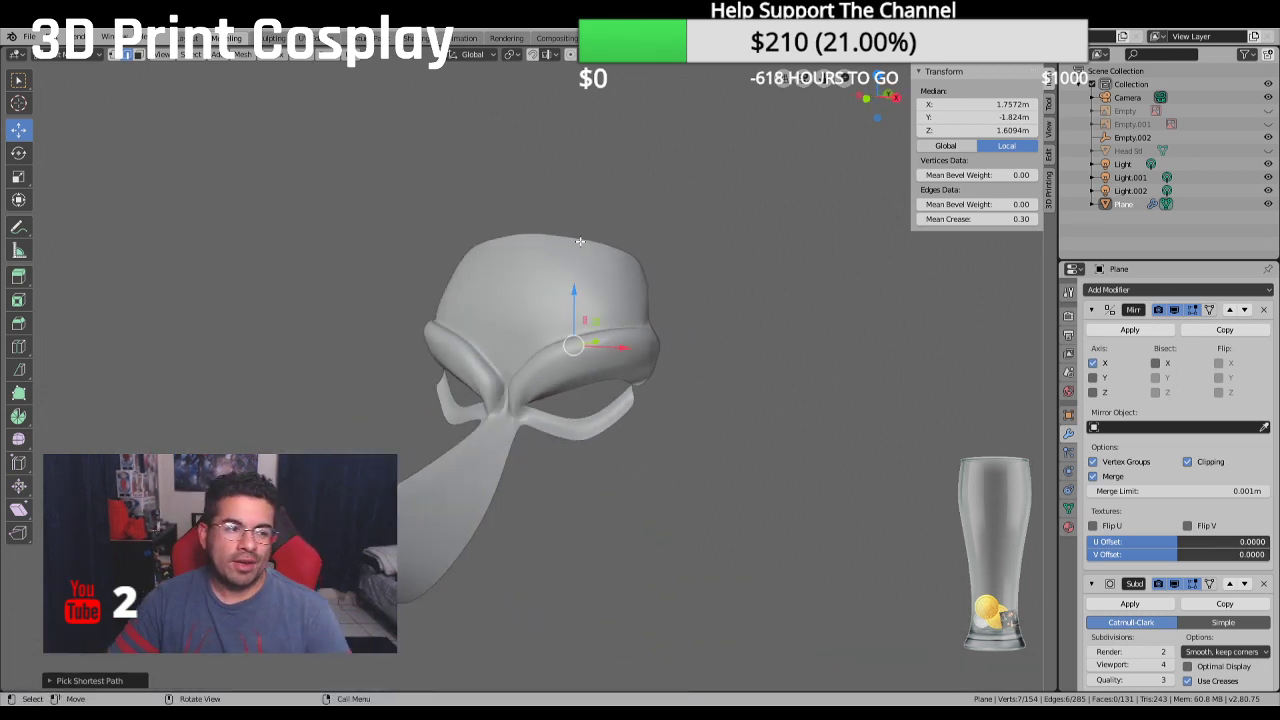
pyautogui.moveTo(635, 356); pyautogui.dragTo(598, 286, button='middle')
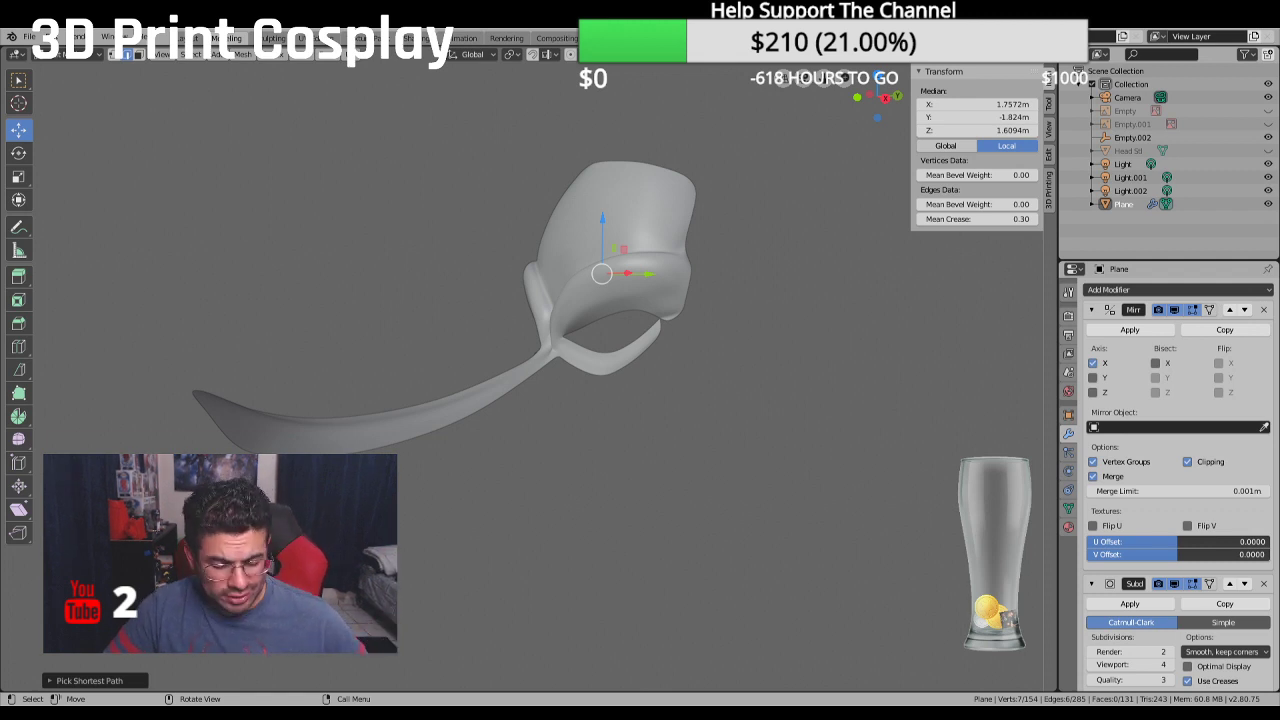
# View the subdivided mask in wireframe, and return to solid shading with the overlays shown
pyautogui.hotkey('shift', 'z')
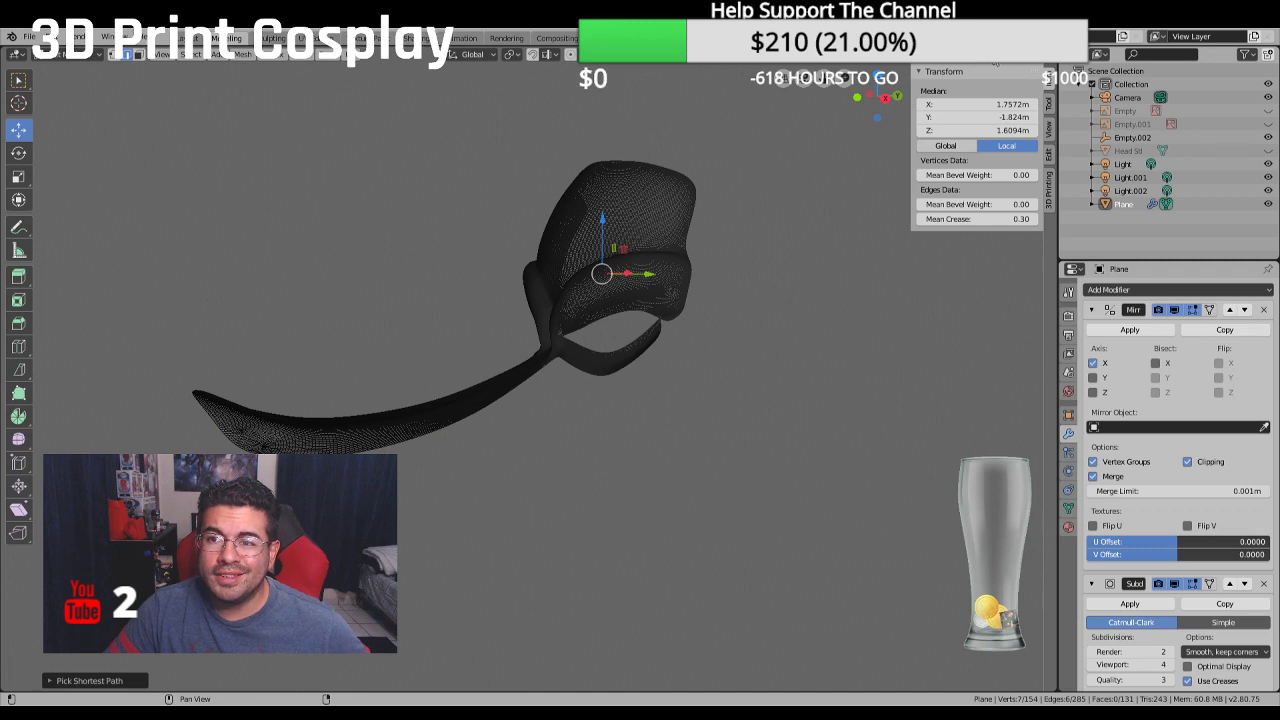
pyautogui.hotkey('shift', 'z')
pyautogui.hotkey('alt', 'shift', 'z')
pyautogui.scroll(1, 978, 344)
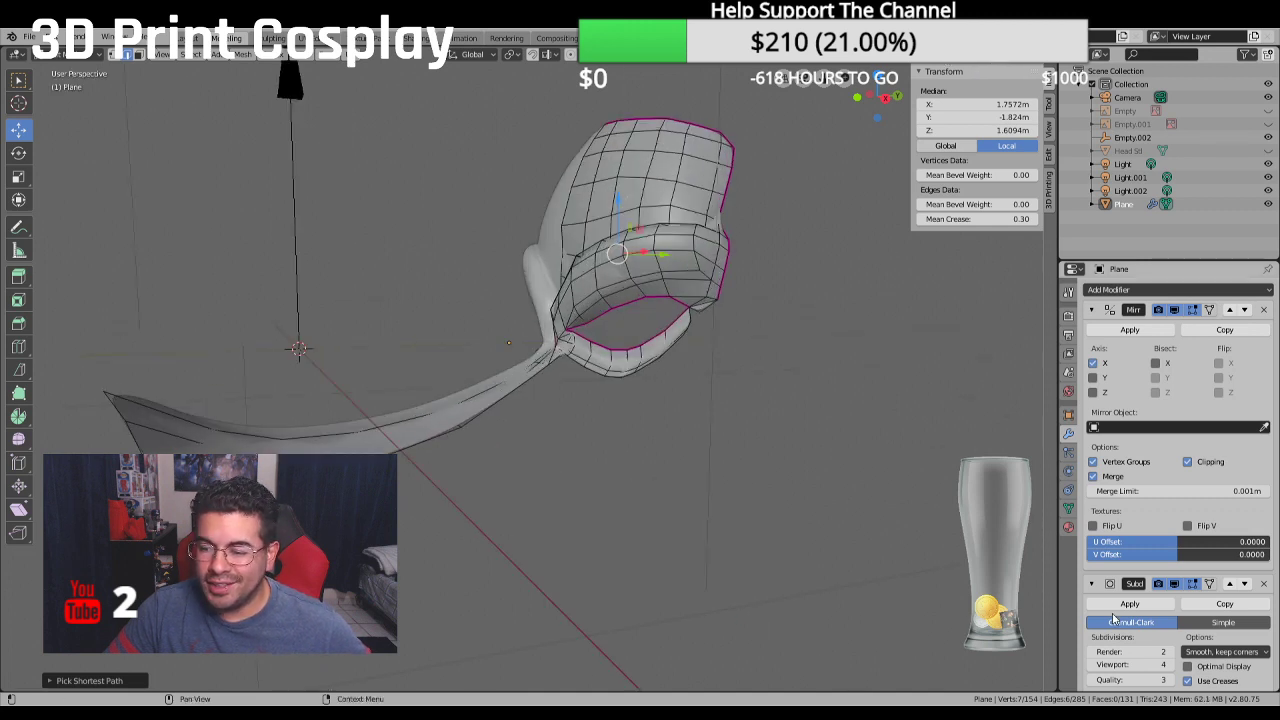
# Set the Subdivision modifier's viewport level to 0
pyautogui.click(1128, 666)
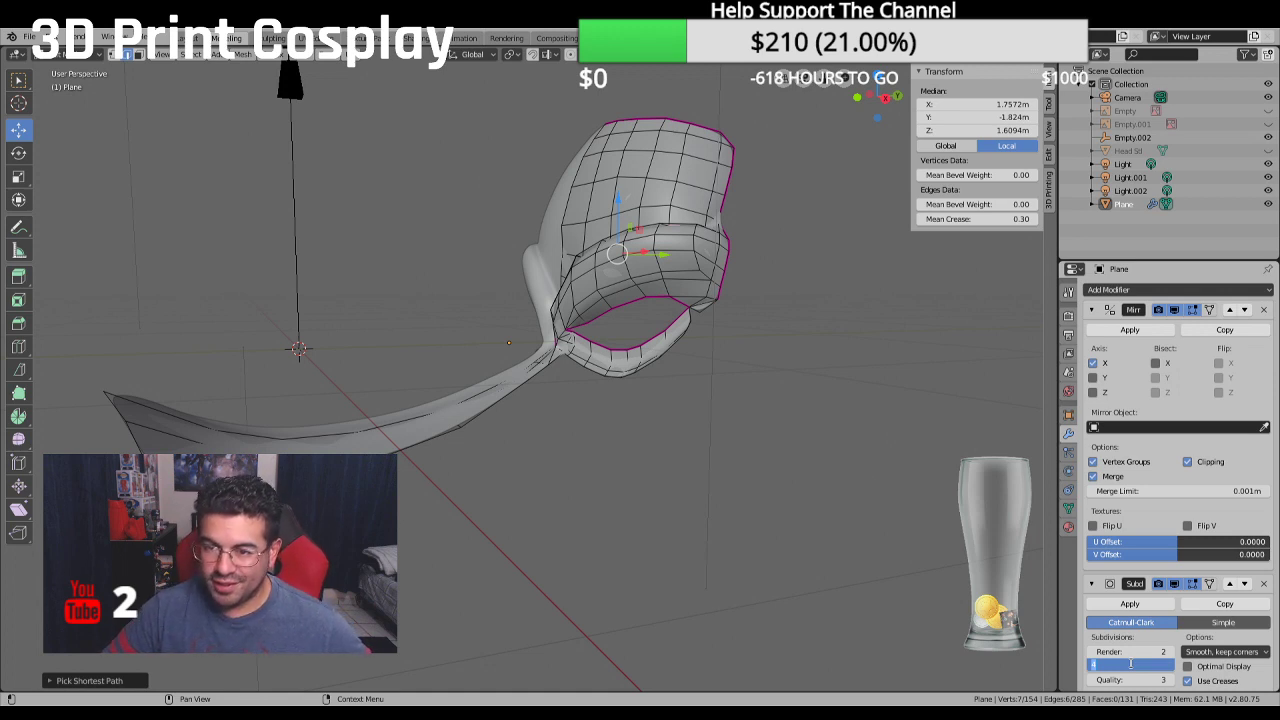
pyautogui.write('0')
pyautogui.press('Return')
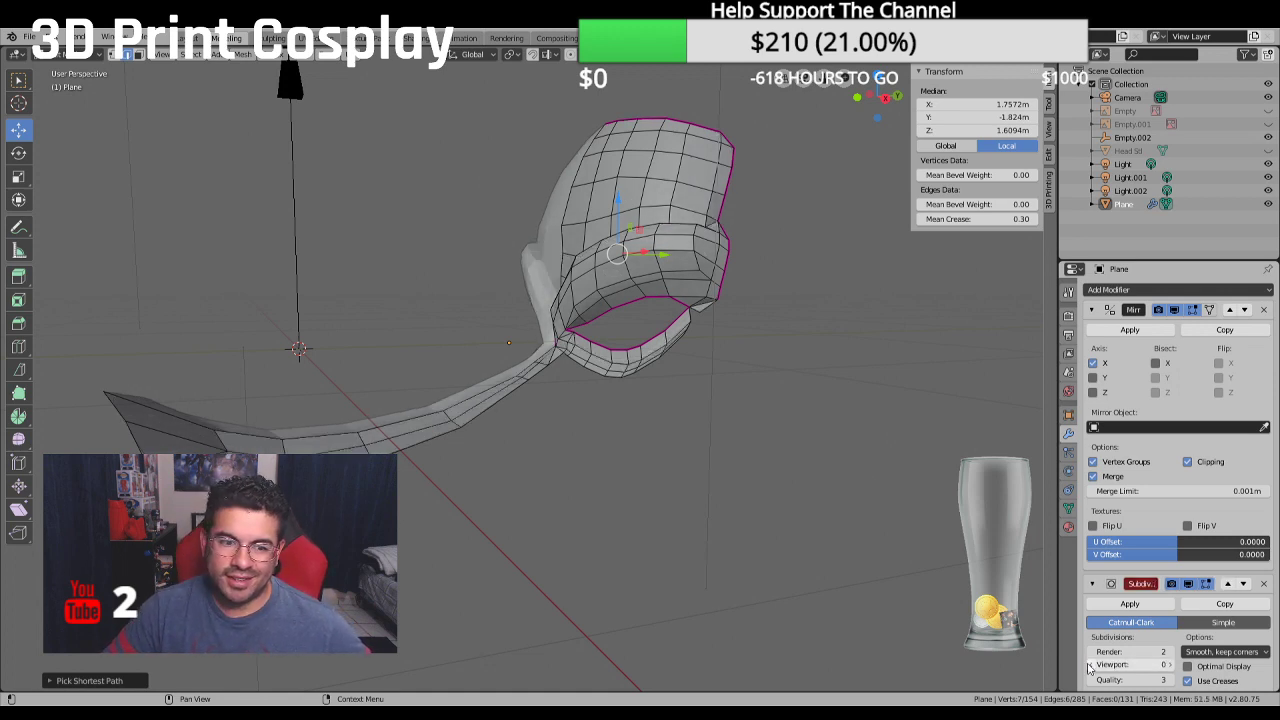
# Show the reference images Empty and Empty.001 and compare the mask with the side reference in right orthographic view
pyautogui.moveTo(458, 495); pyautogui.dragTo(493, 475, button='middle')
pyautogui.click(1268, 123)
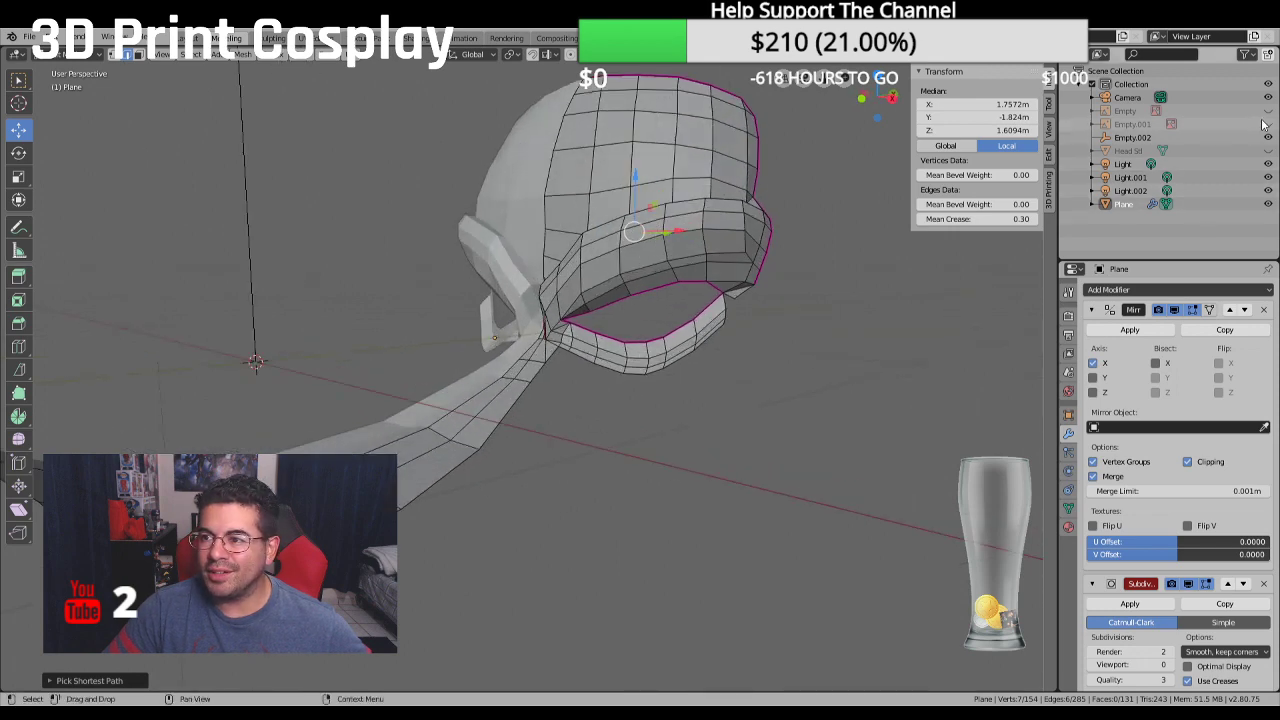
pyautogui.click(1268, 110)
pyautogui.moveTo(660, 259); pyautogui.dragTo(701, 303, button='middle')
pyautogui.press('KP_3')
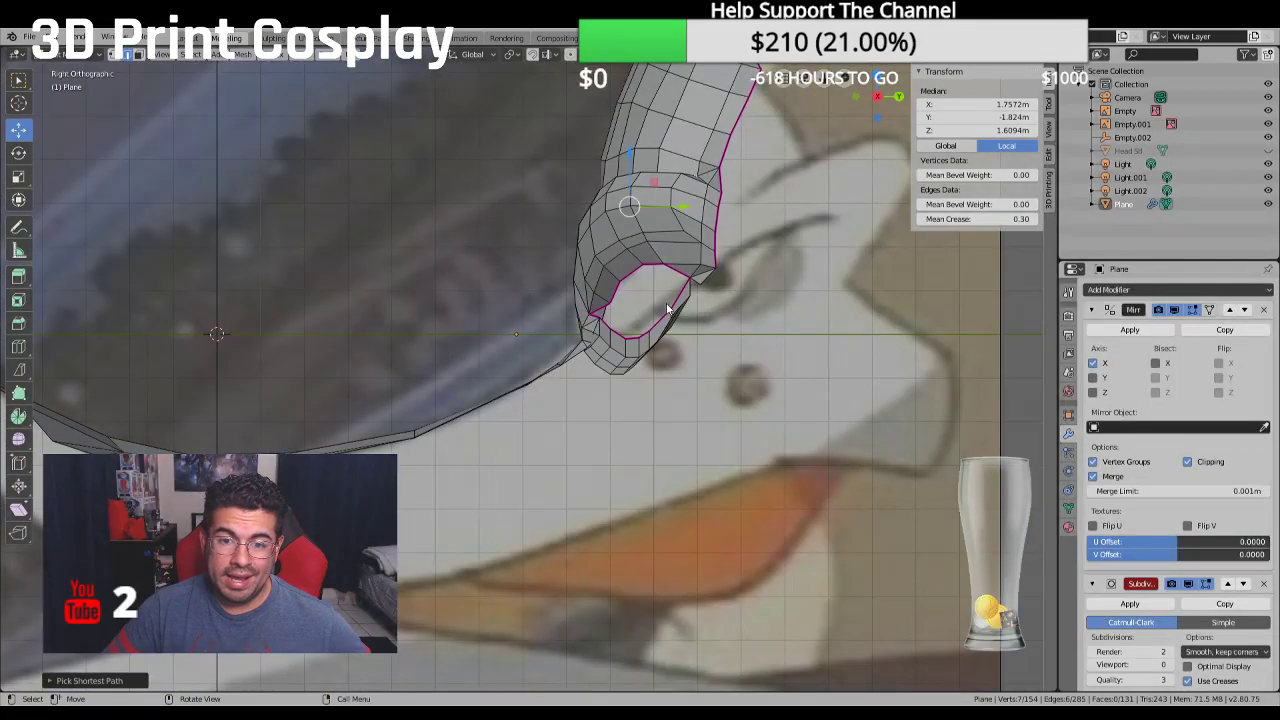
pyautogui.moveTo(668, 355)
pyautogui.mouseDown(button='middle')
pyautogui.moveTo(677, 360)
pyautogui.moveTo(666, 354)
pyautogui.mouseUp(button='middle')
pyautogui.scroll(1, 760, 276)
pyautogui.moveTo(760, 276); pyautogui.dragTo(760, 268, button='middle')
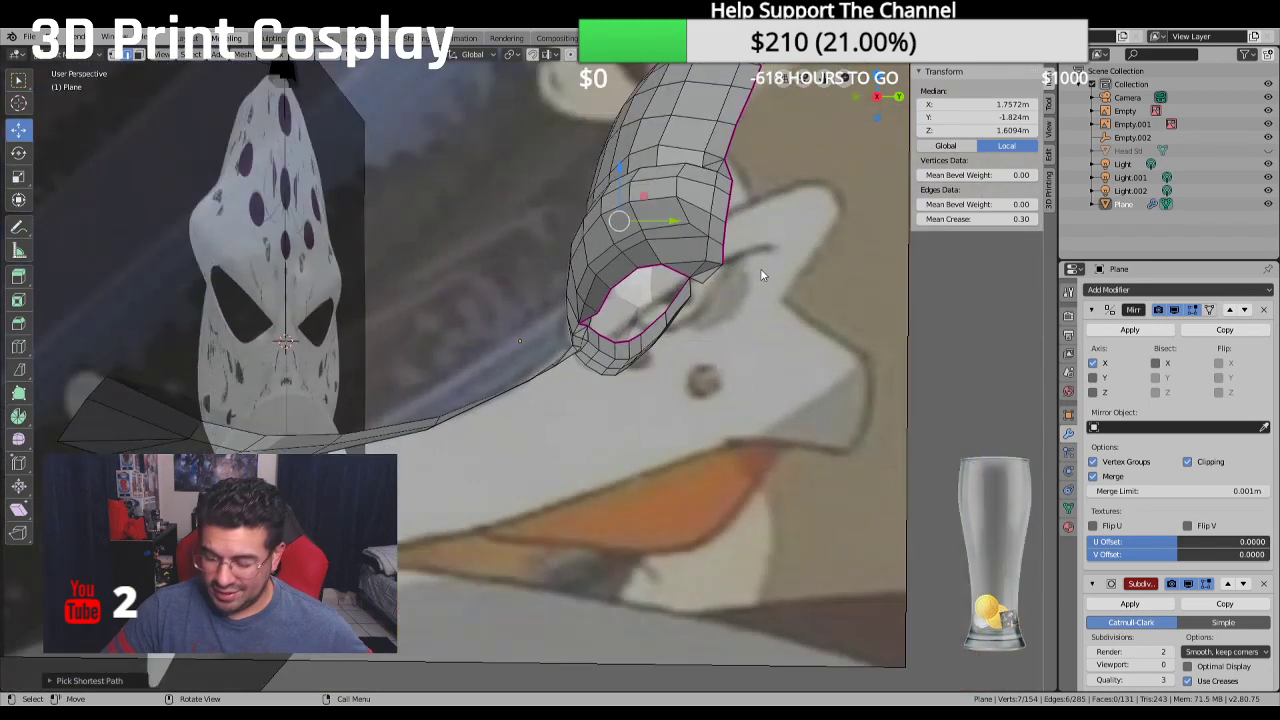
pyautogui.press('KP_3')
pyautogui.scroll(1, 701, 290)
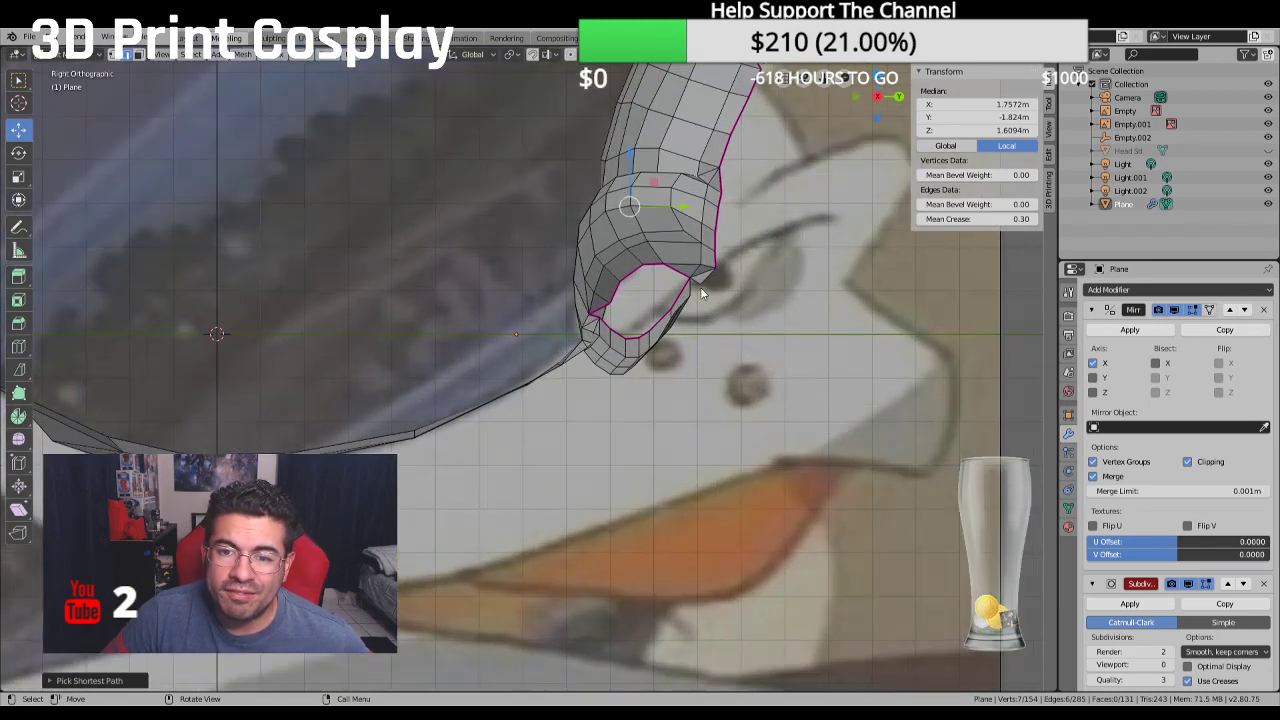
pyautogui.scroll(-1, 720, 277)
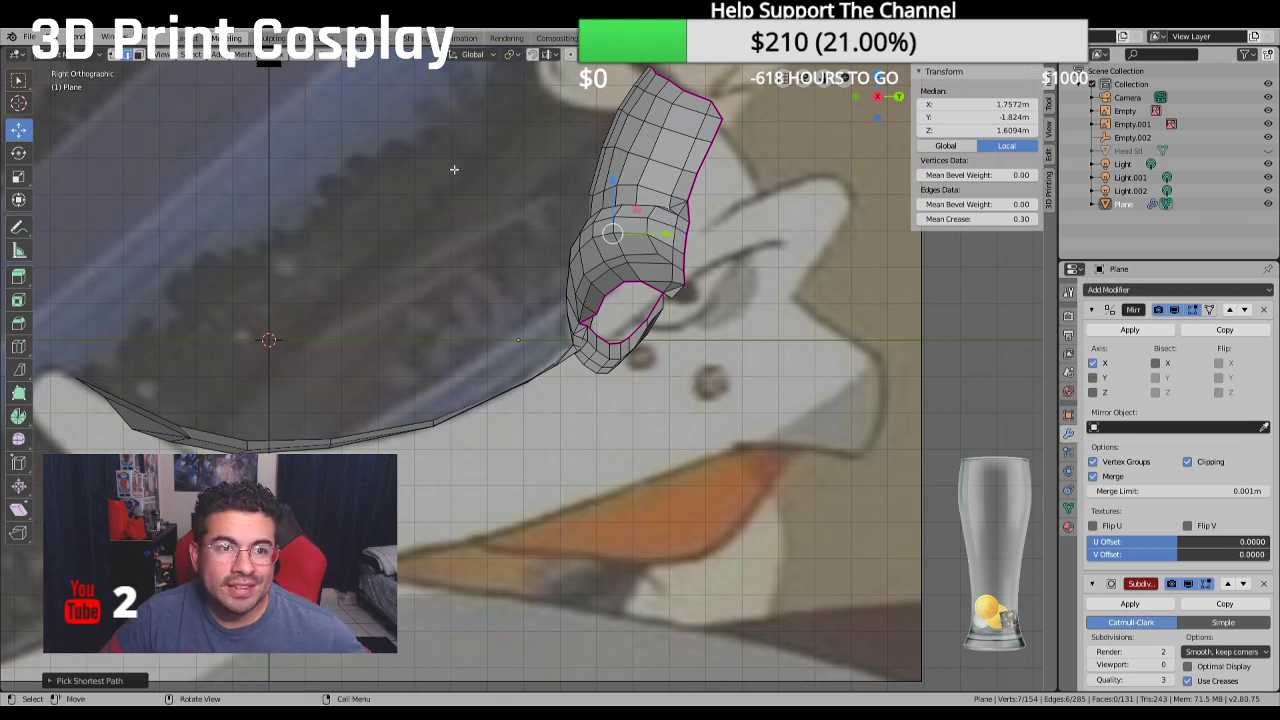
# In vertex selection, extrude two vertices backward from the brow's rear lower corner across the cheek area of the side reference
pyautogui.click(114, 56)
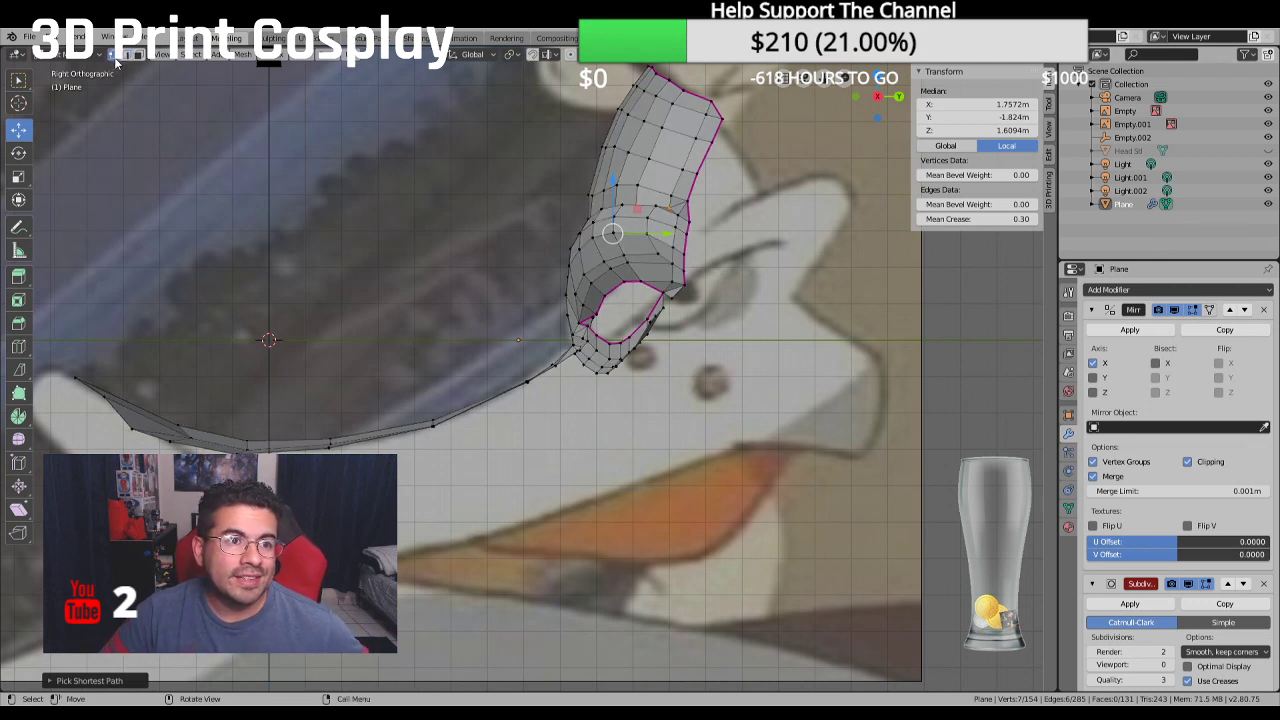
pyautogui.click(684, 285)
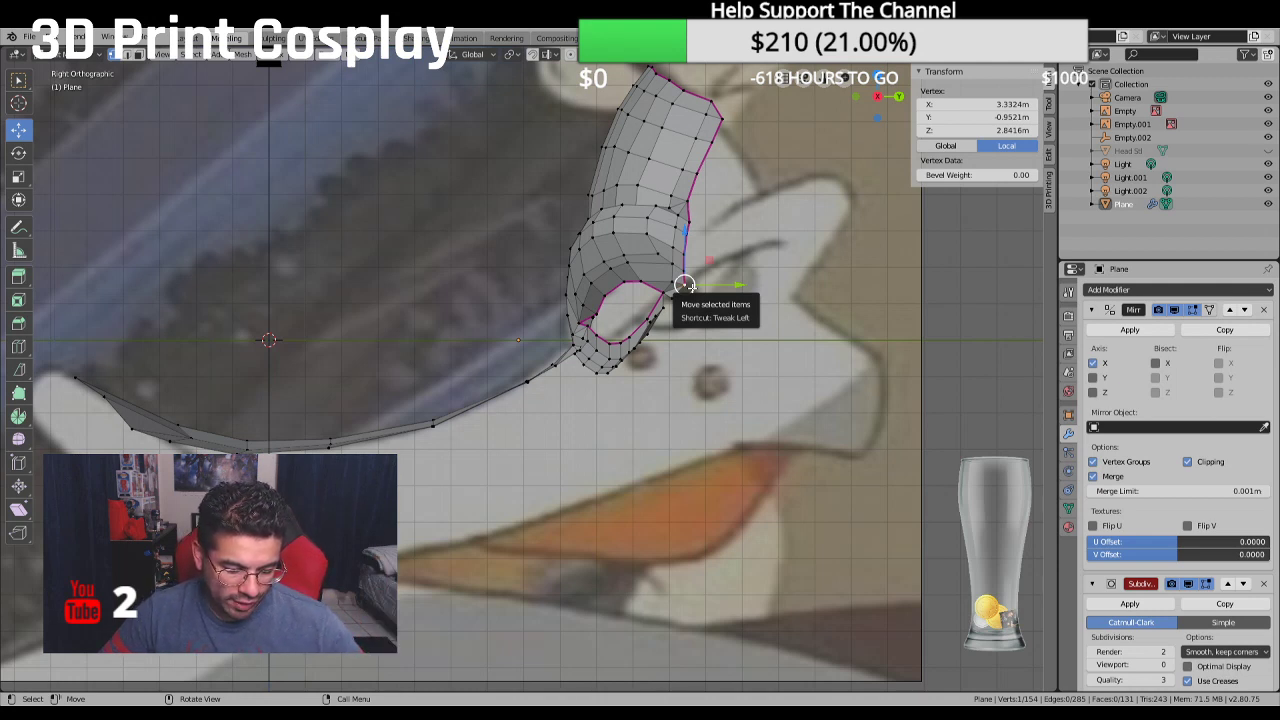
pyautogui.press('e')
pyautogui.click(710, 309)
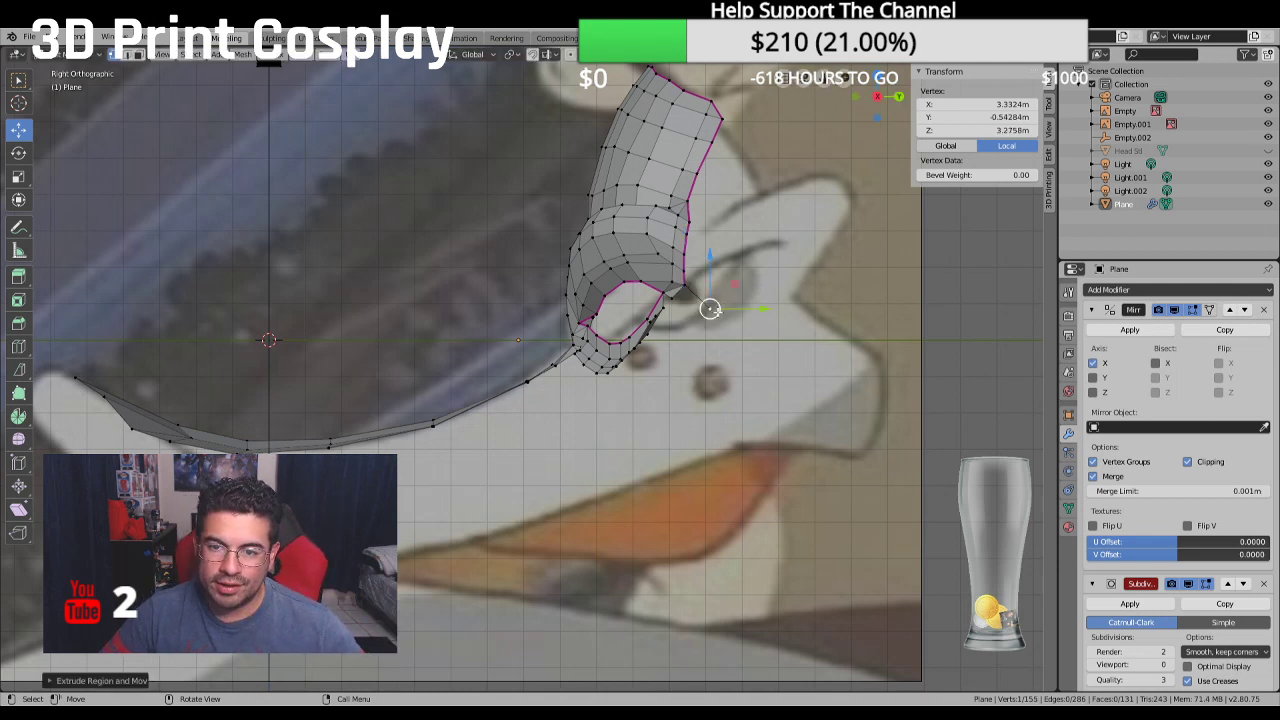
pyautogui.press('e')
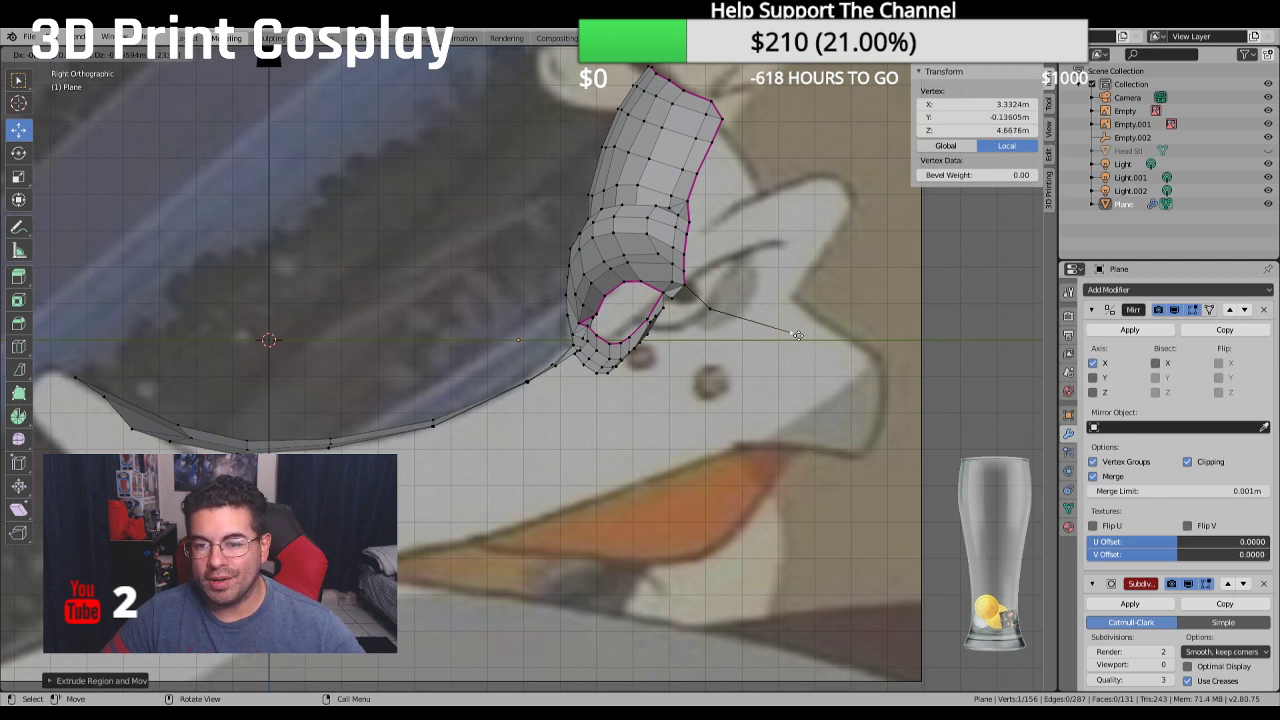
pyautogui.click(797, 335)
# Extrude four more vertices from the end of the chain, curving down to the rear end of the orange mouth area
pyautogui.press('e')
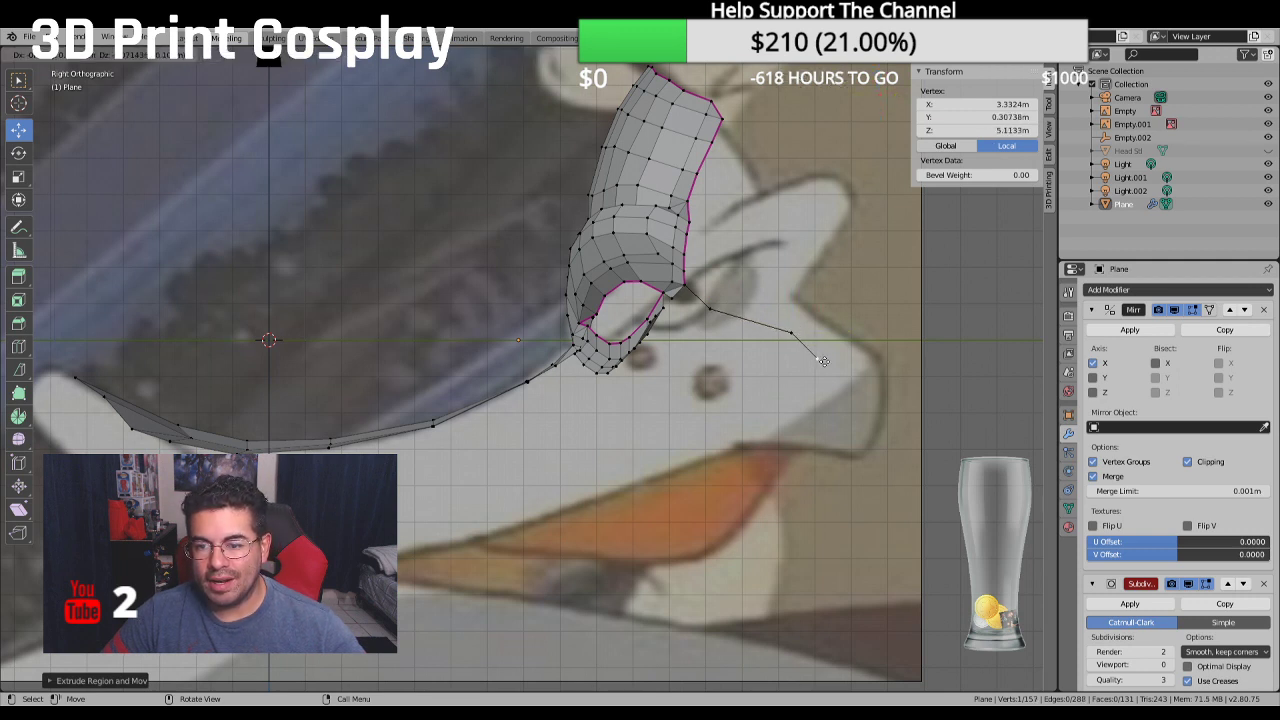
pyautogui.click(818, 358)
pyautogui.press('e')
pyautogui.click(833, 397)
pyautogui.press('e')
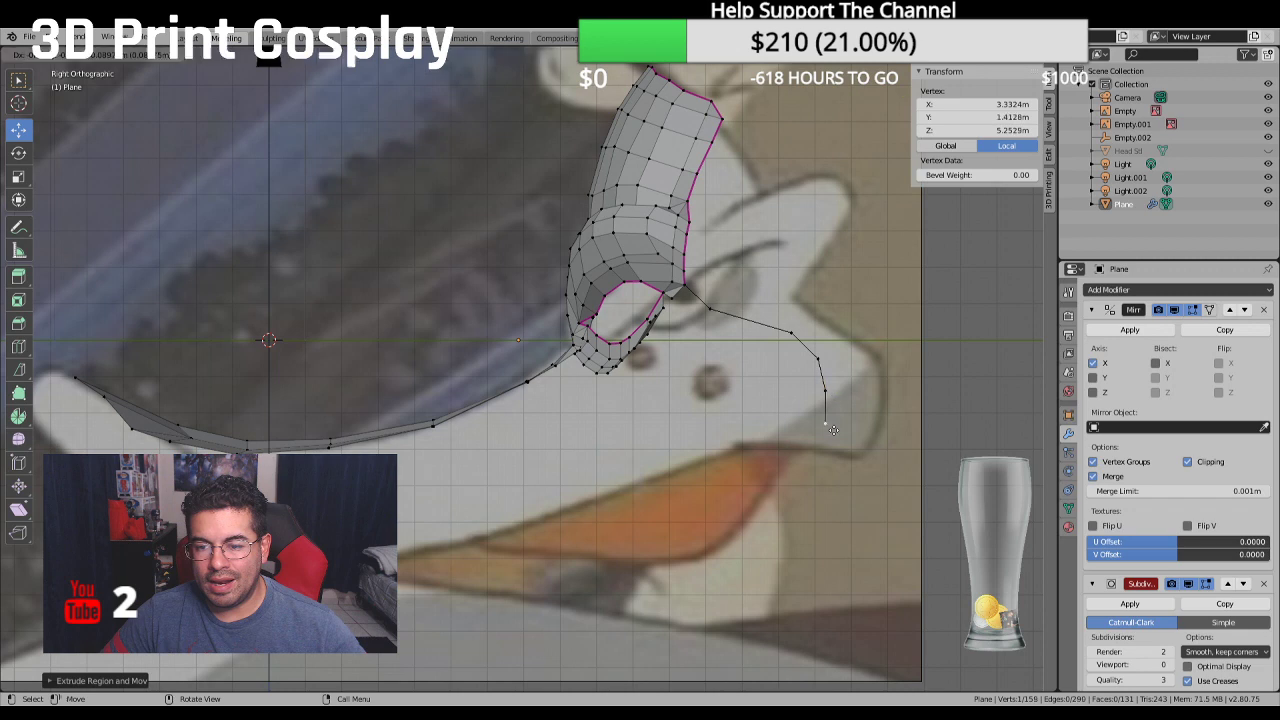
pyautogui.click(826, 425)
pyautogui.press('e')
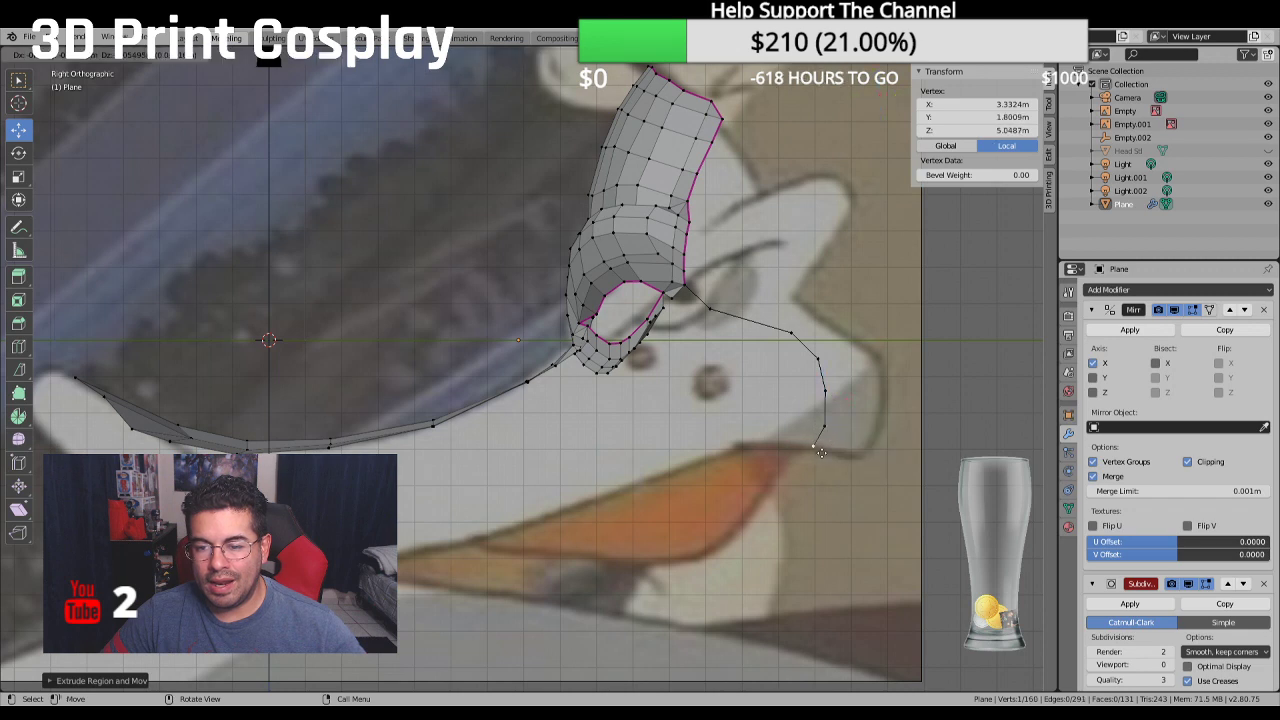
pyautogui.click(818, 448)
# Show the head model and move the second, third and fourth vertices of the extruded chain outward along X
pyautogui.moveTo(868, 450)
pyautogui.mouseDown(button='middle')
pyautogui.moveTo(933, 557)
pyautogui.moveTo(745, 499)
pyautogui.moveTo(751, 477)
pyautogui.moveTo(879, 438)
pyautogui.mouseUp(button='middle')
pyautogui.press('KP_3')
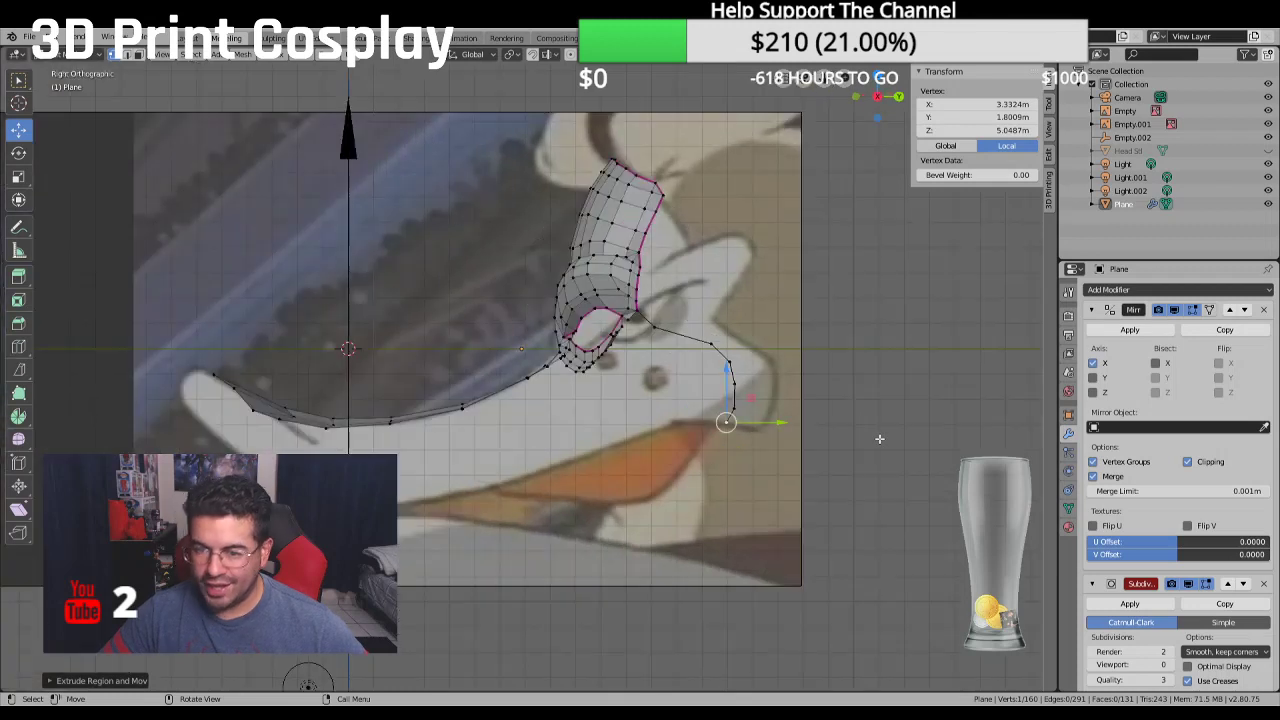
pyautogui.click(1268, 150)
pyautogui.moveTo(836, 295); pyautogui.dragTo(815, 333, button='middle')
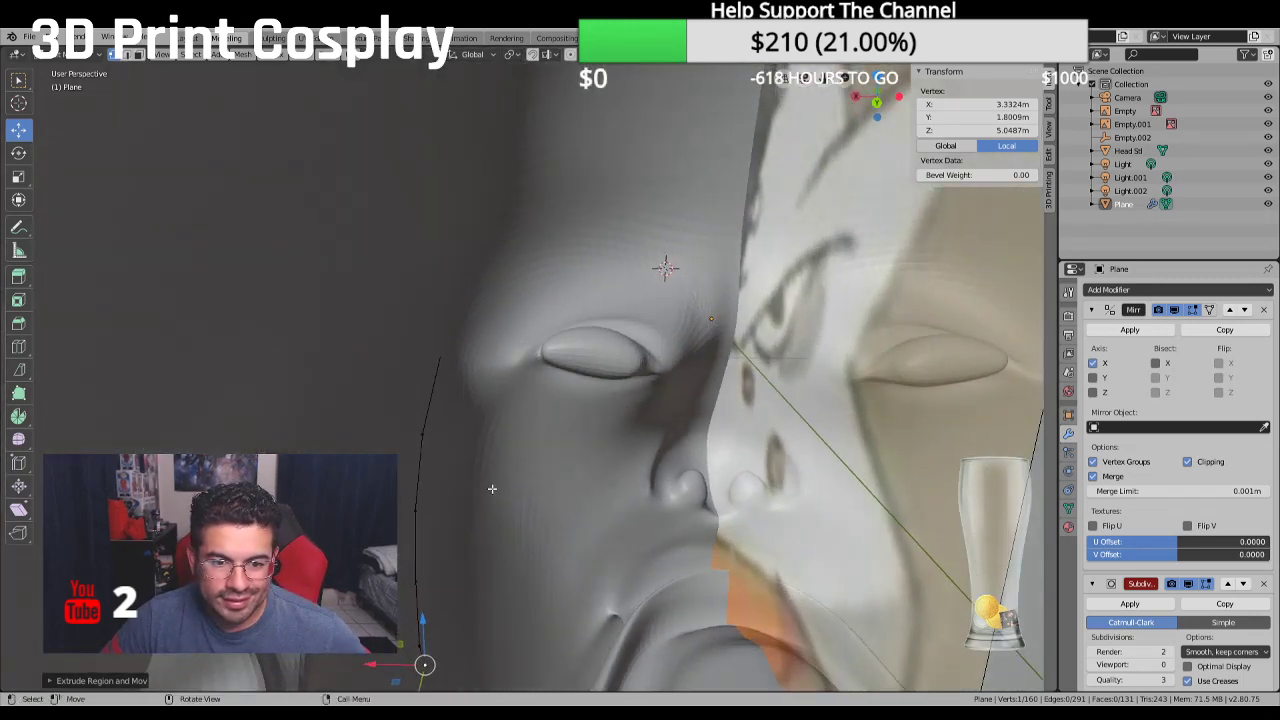
pyautogui.click(420, 432)
pyautogui.moveTo(363, 437); pyautogui.dragTo(298, 434)
pyautogui.click(409, 506)
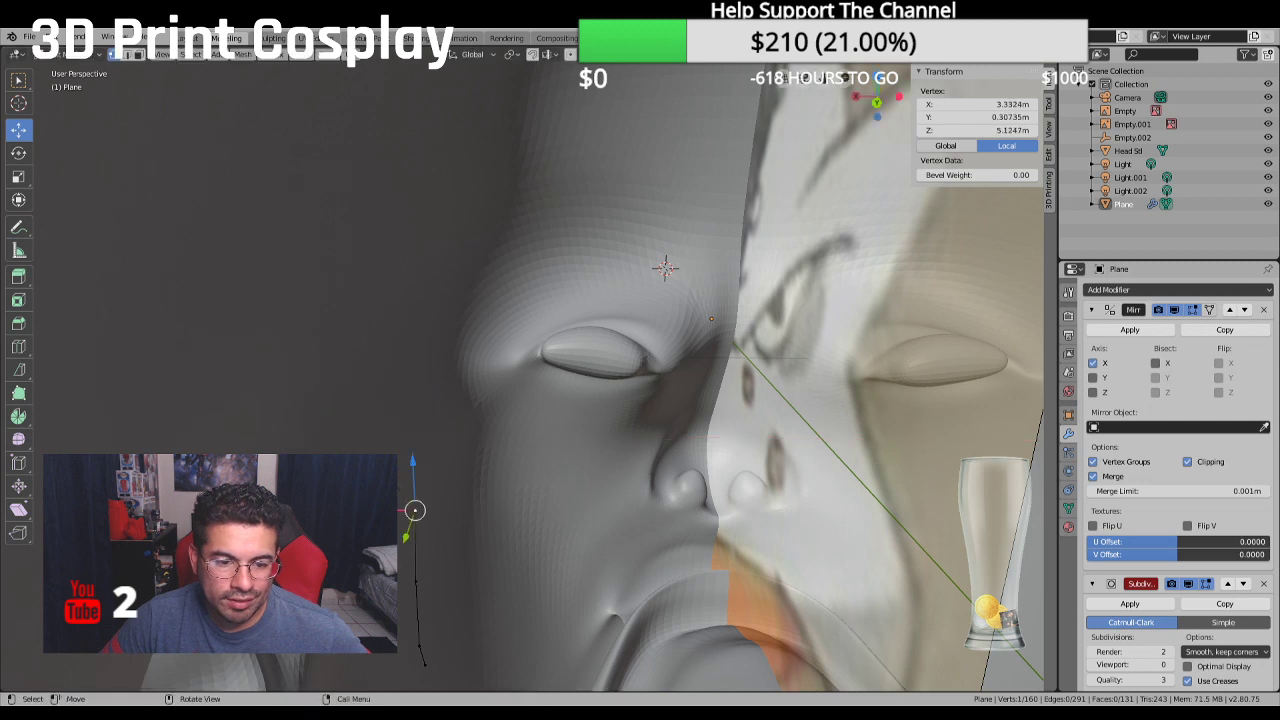
pyautogui.moveTo(364, 510); pyautogui.dragTo(280, 511)
pyautogui.click(411, 586)
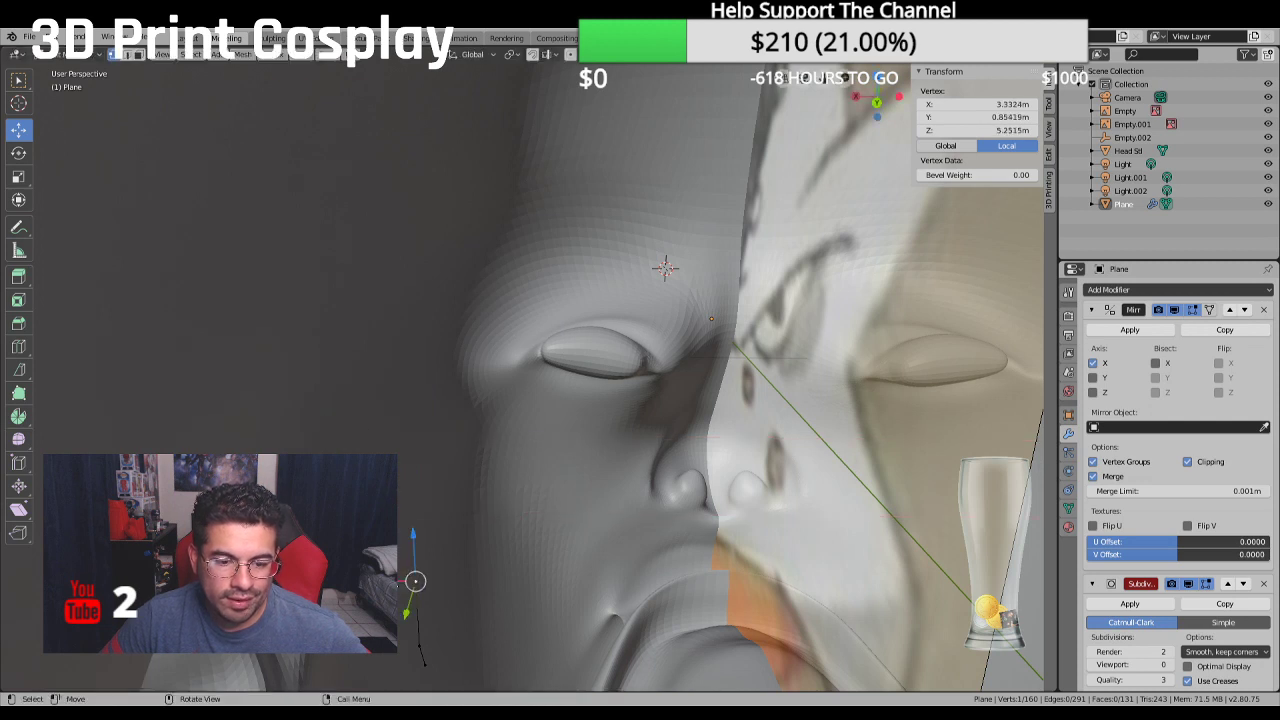
pyautogui.moveTo(362, 580); pyautogui.dragTo(210, 574)
# Move the last two vertices of the extruded chain outward along X, away from the head
pyautogui.keyDown('shift'); pyautogui.moveTo(401, 577); pyautogui.dragTo(462, 456, button='middle'); pyautogui.keyUp('shift')
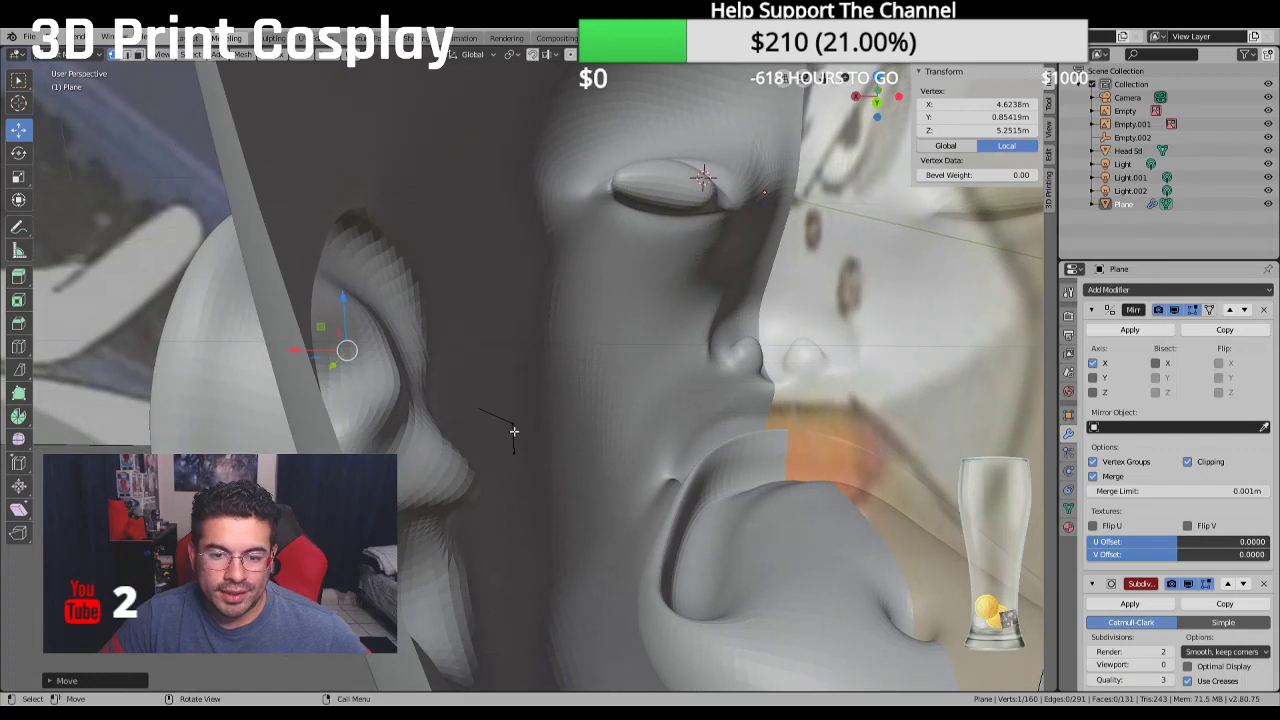
pyautogui.click(511, 427)
pyautogui.moveTo(462, 424); pyautogui.dragTo(341, 433)
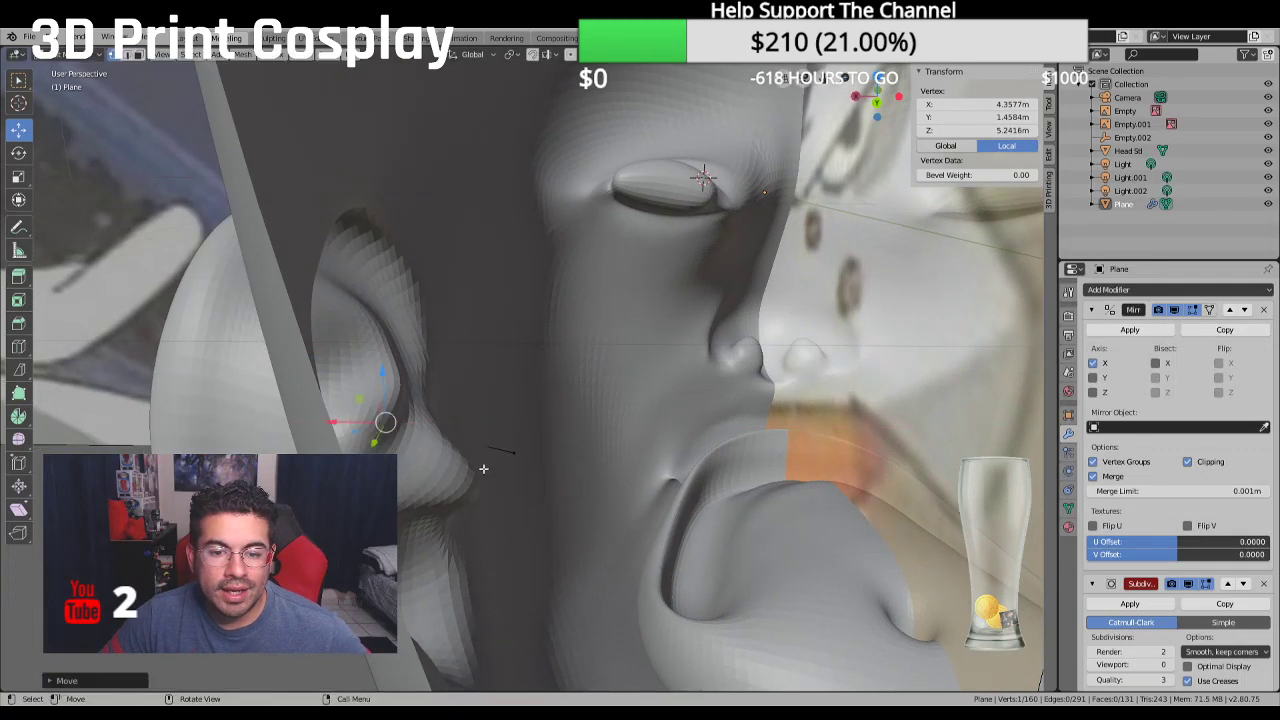
pyautogui.click(514, 452)
pyautogui.moveTo(465, 451); pyautogui.dragTo(327, 460)
# Pull the chain's three lower vertices back along X toward the head's side, placing the end vertex at about X 3.90 m
pyautogui.moveTo(350, 460); pyautogui.dragTo(507, 441, button='middle')
pyautogui.click(580, 512)
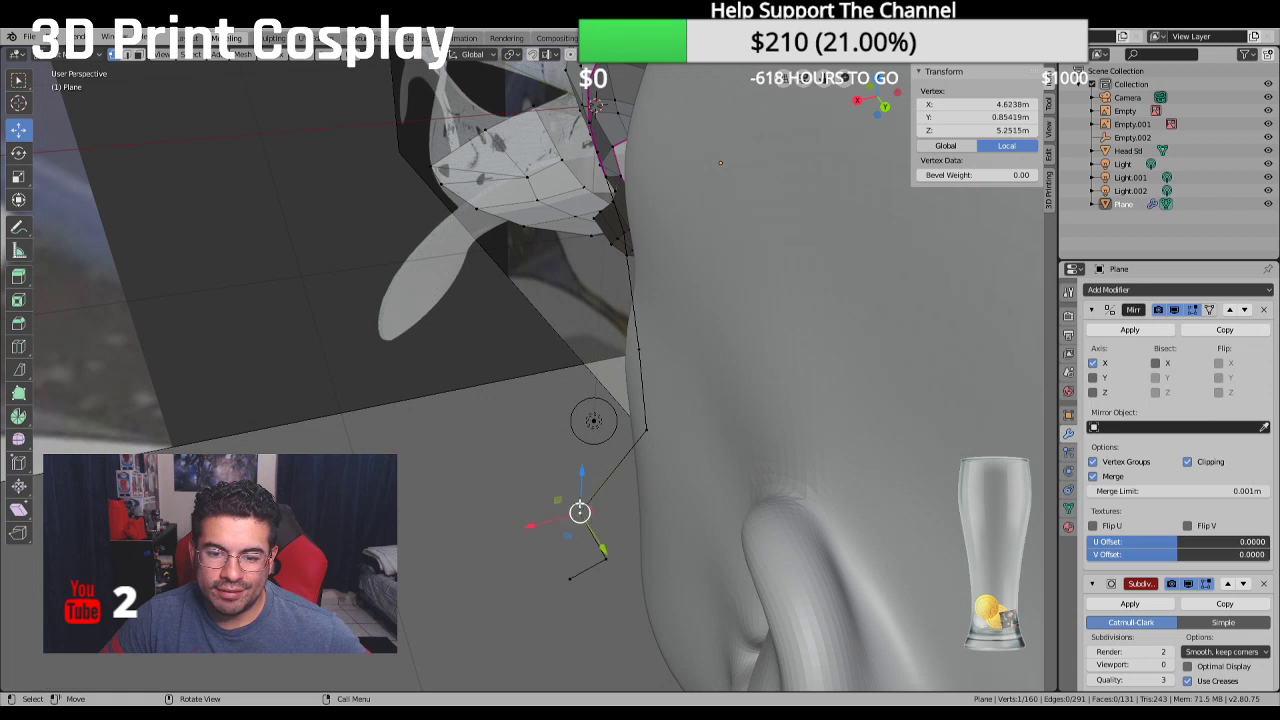
pyautogui.moveTo(545, 522); pyautogui.dragTo(607, 536)
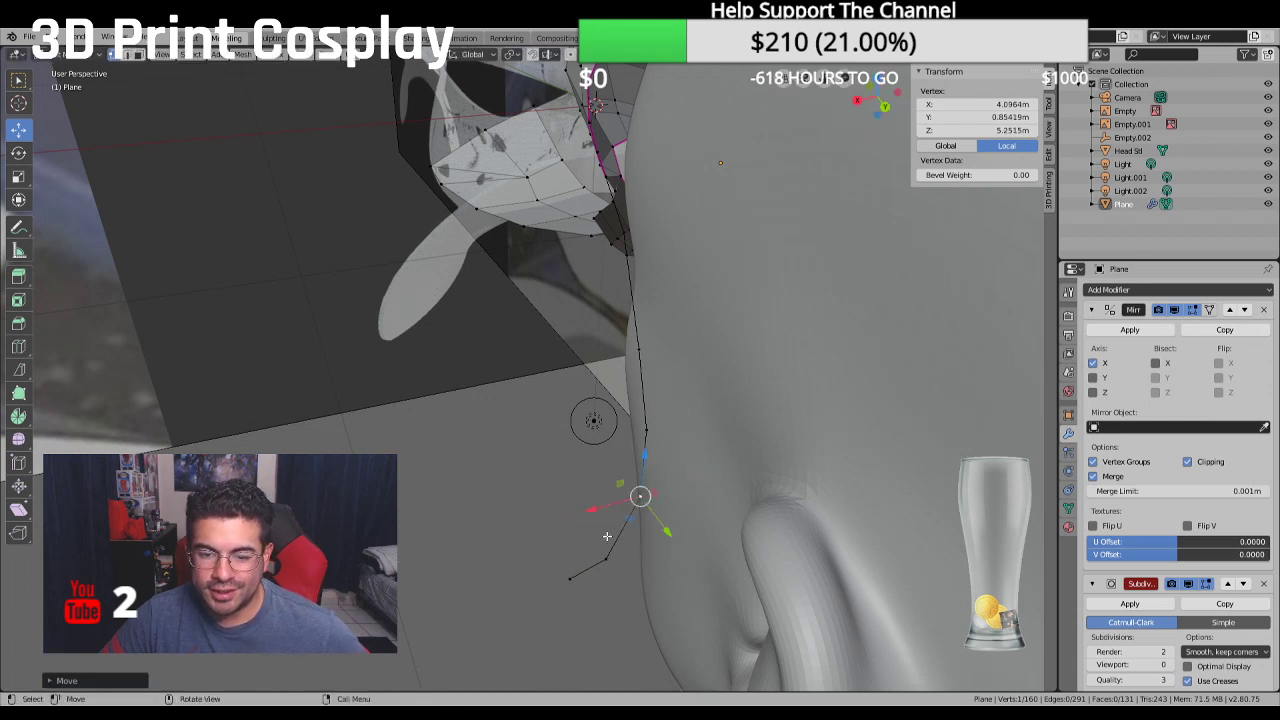
pyautogui.press('g')
pyautogui.press('x')
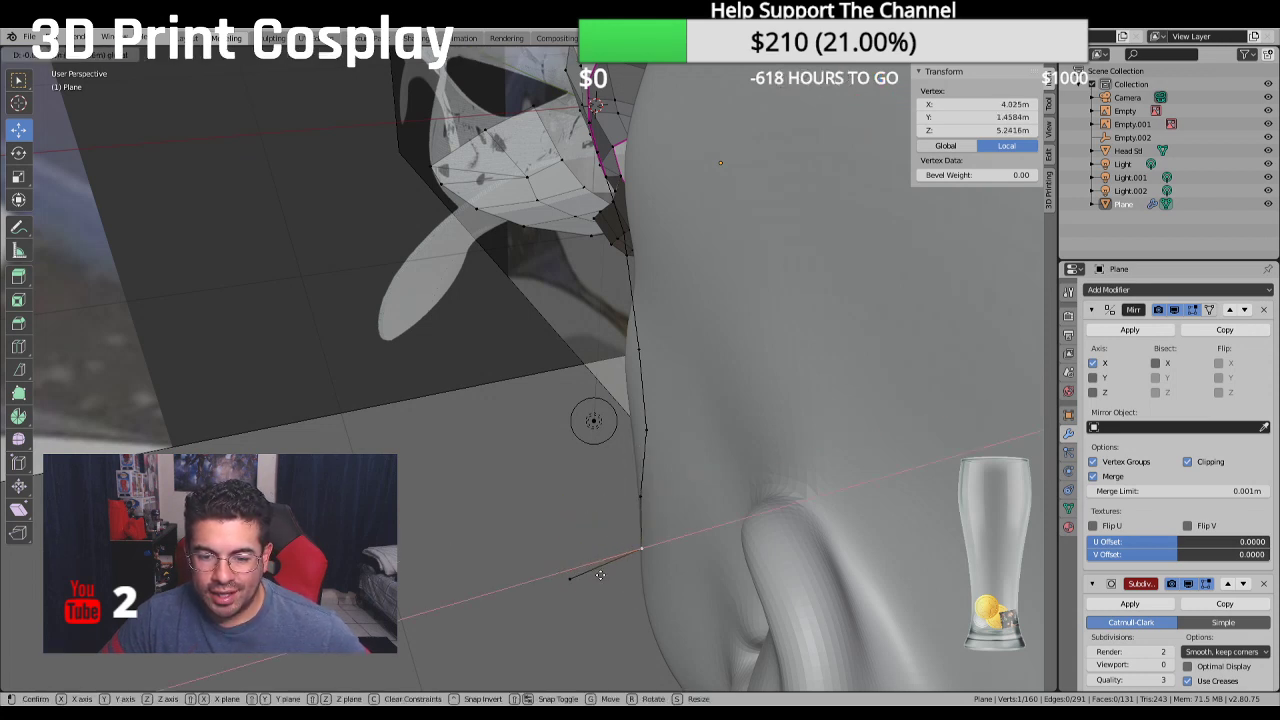
pyautogui.moveTo(598, 576); pyautogui.dragTo(599, 576)
pyautogui.click(571, 580)
pyautogui.moveTo(526, 595); pyautogui.dragTo(570, 591)
pyautogui.click(590, 591)
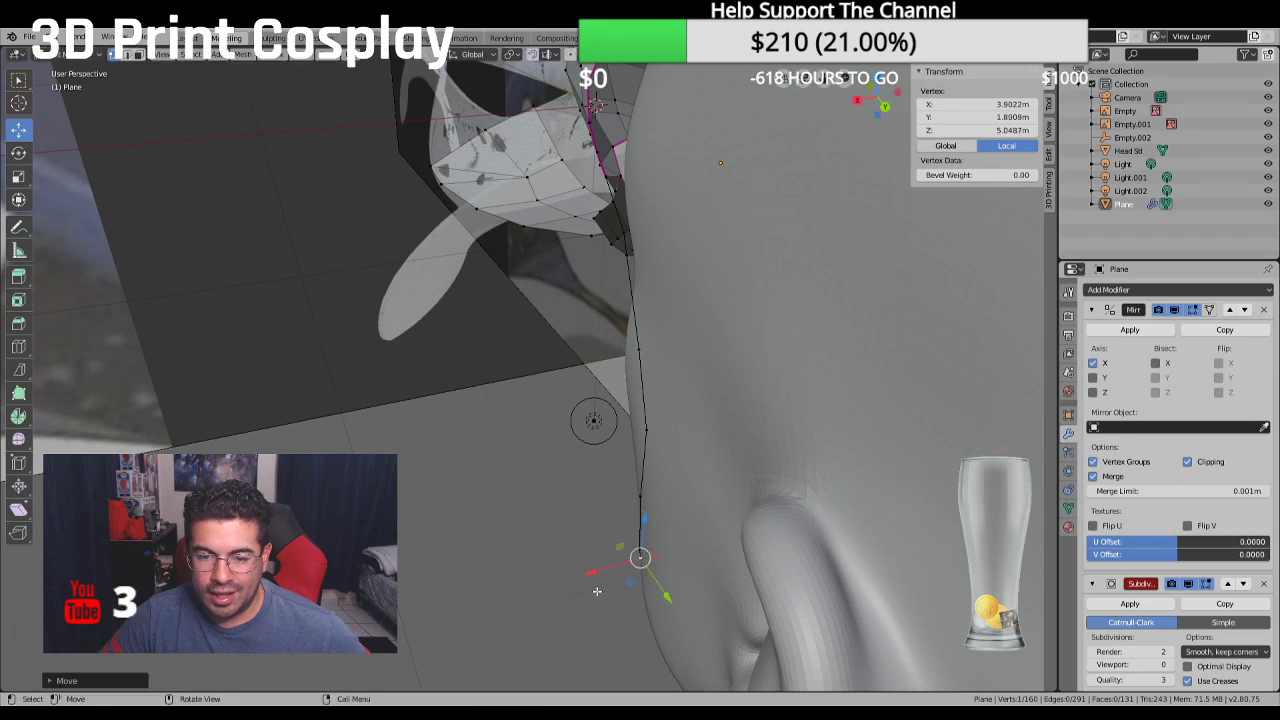
# Move the chain's first extruded vertex beside the eye outward along X to about 3.5 m
pyautogui.moveTo(592, 590); pyautogui.dragTo(846, 534, button='middle')
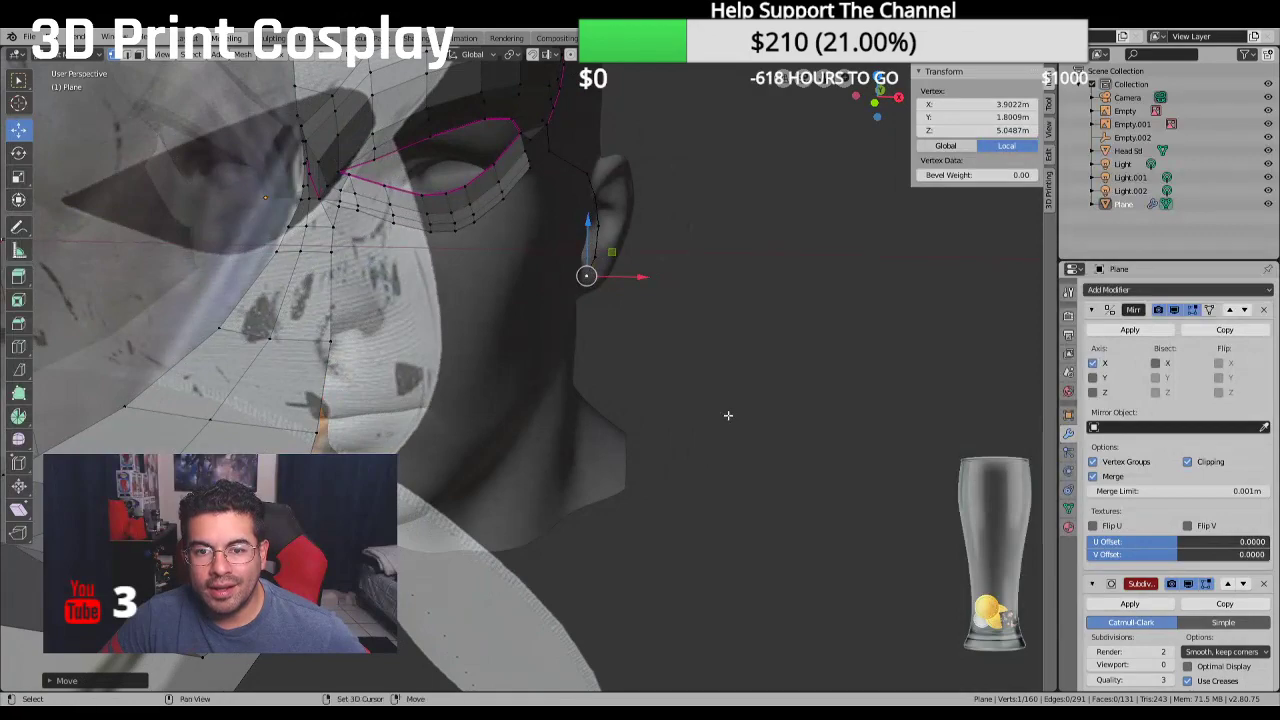
pyautogui.keyDown('shift'); pyautogui.moveTo(703, 414); pyautogui.dragTo(741, 491, button='middle'); pyautogui.keyUp('shift')
pyautogui.scroll(2, 721, 503)
pyautogui.click(577, 280)
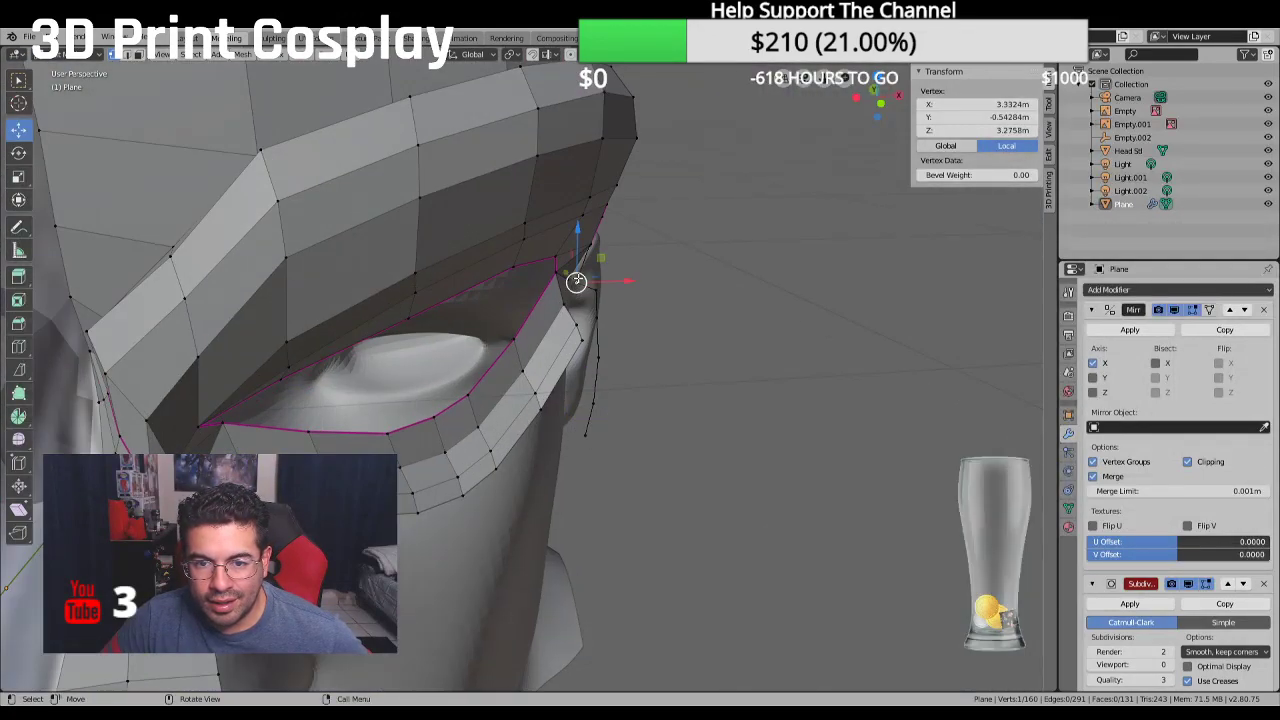
pyautogui.press('g')
pyautogui.press('x')
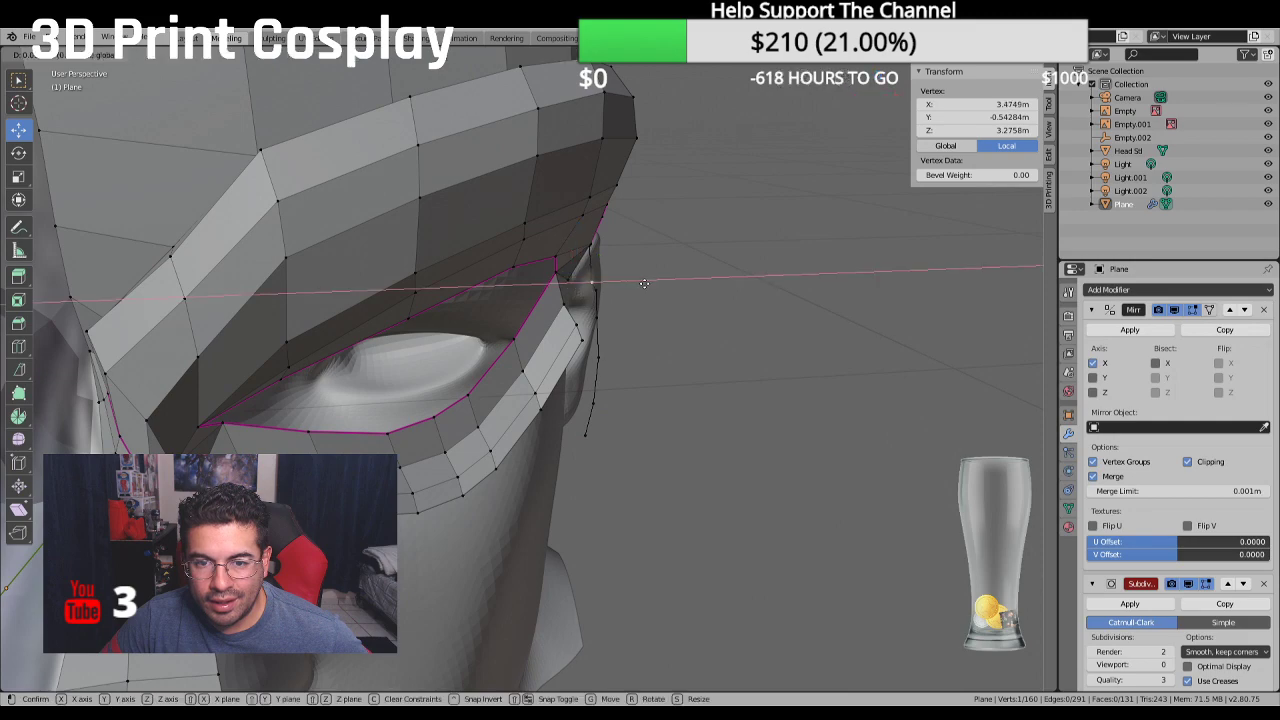
pyautogui.click(647, 285)
# Adjust the chain's third through sixth vertices inward to follow the head's contour, placing the end vertex at about X 3.73 m
pyautogui.moveTo(647, 285); pyautogui.dragTo(424, 299, button='middle')
pyautogui.click(498, 345)
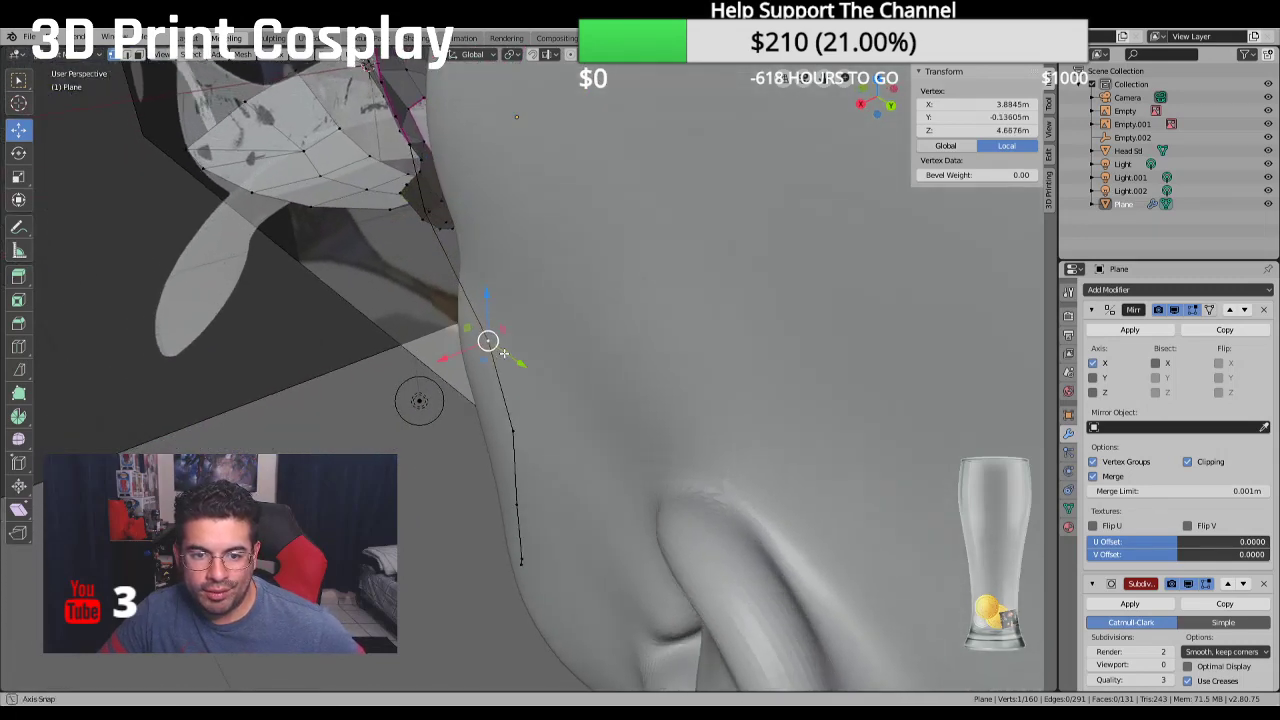
pyautogui.moveTo(498, 345); pyautogui.dragTo(497, 373, button='middle')
pyautogui.press('g')
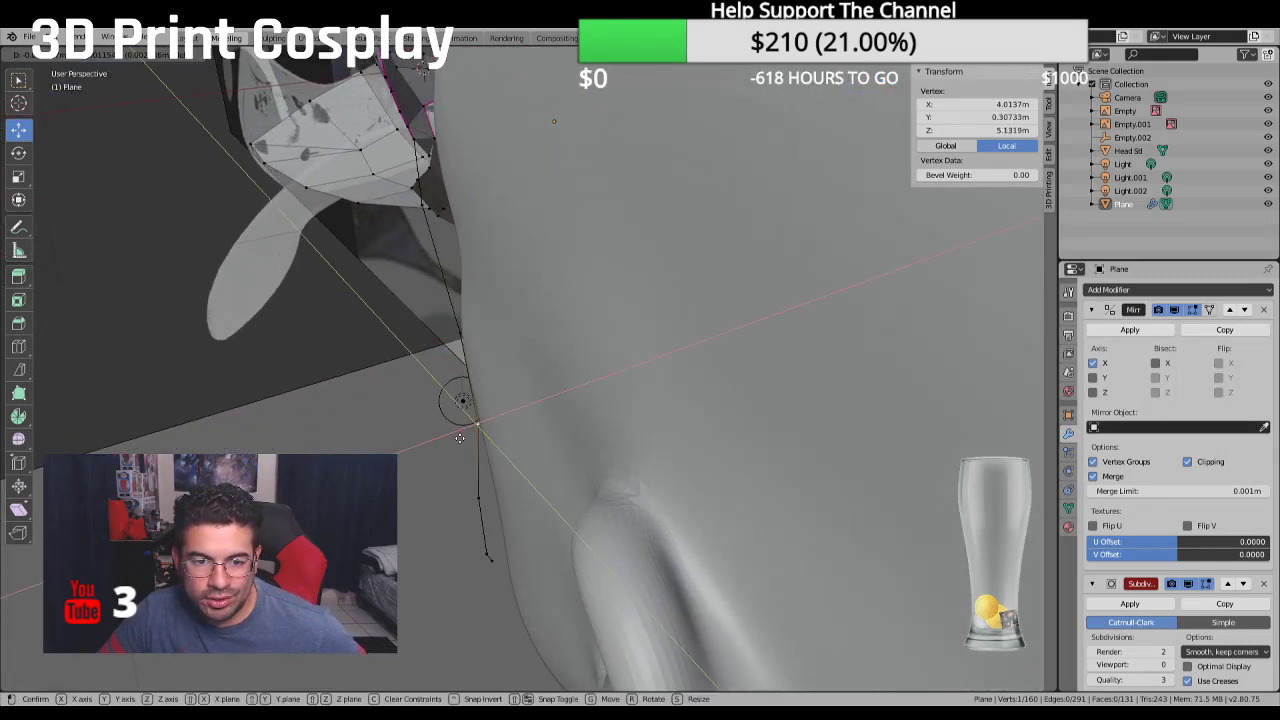
pyautogui.click(479, 490)
pyautogui.press('g')
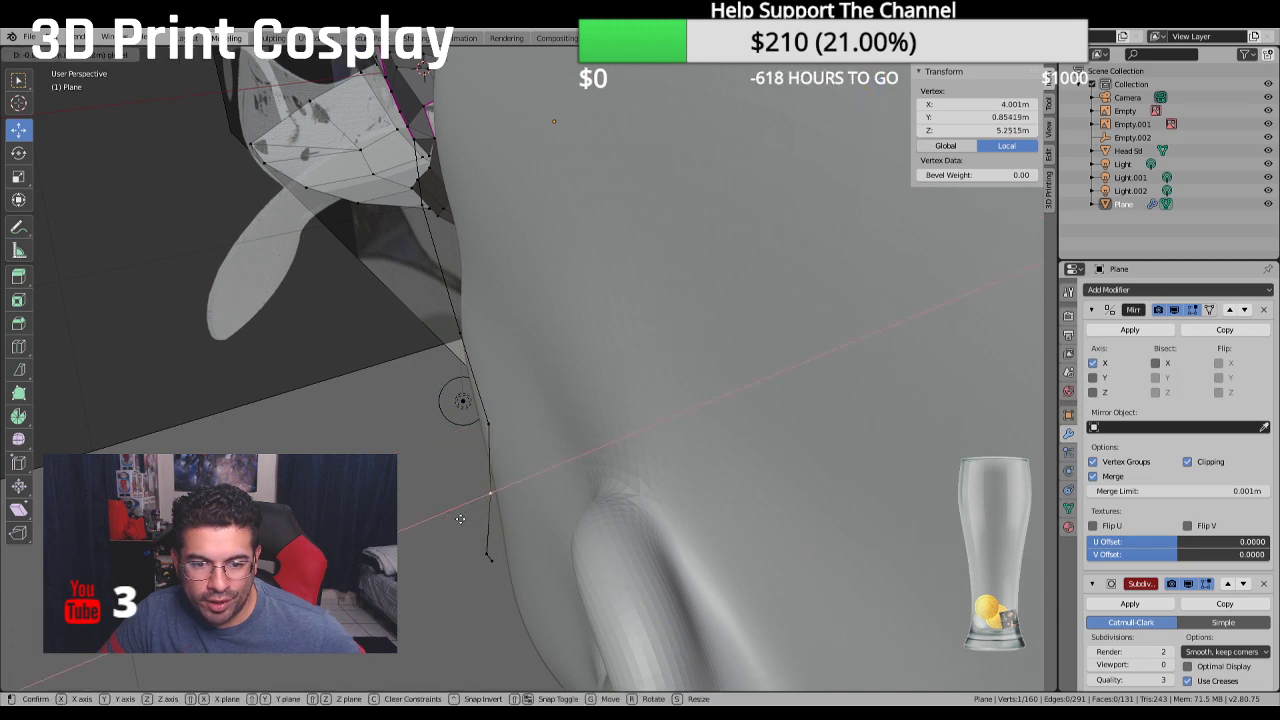
pyautogui.click(470, 521)
pyautogui.press('e')
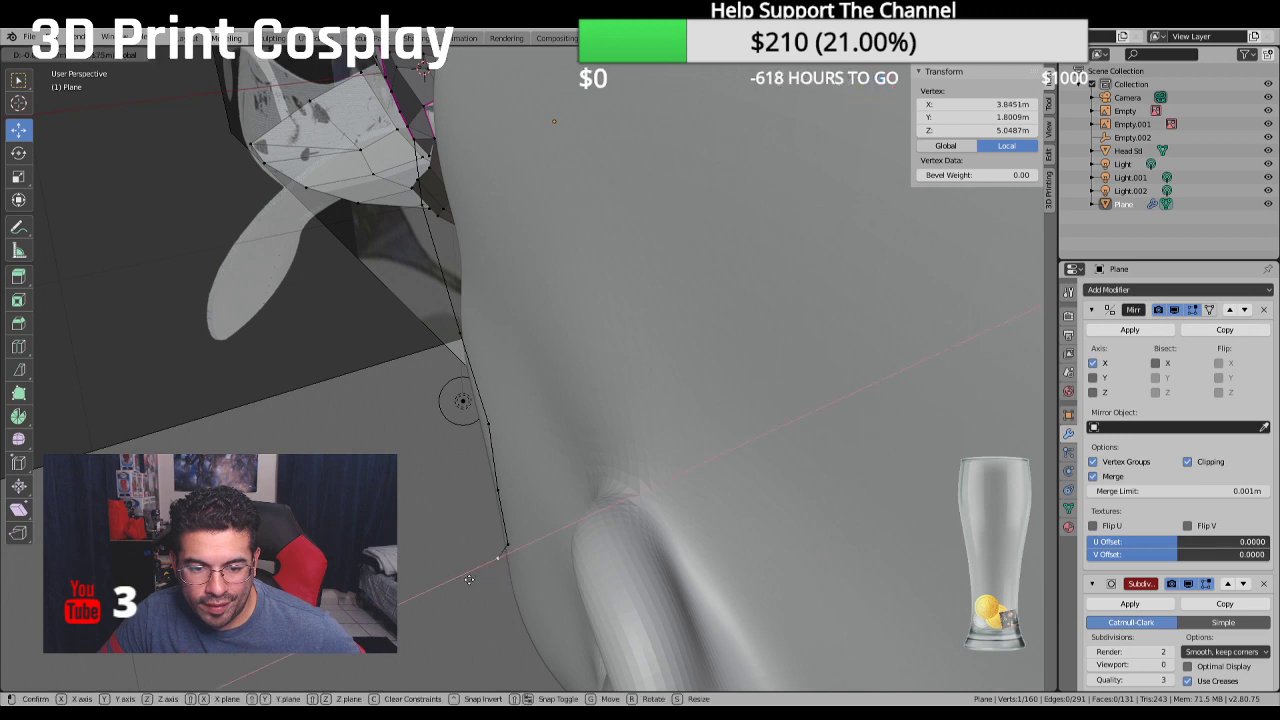
pyautogui.moveTo(483, 582); pyautogui.dragTo(484, 583)
pyautogui.moveTo(486, 560); pyautogui.dragTo(573, 531, button='middle')
# Compare the vertex chain with the side reference and the head by toggling the head model in right orthographic view
pyautogui.scroll(-4, 578, 510)
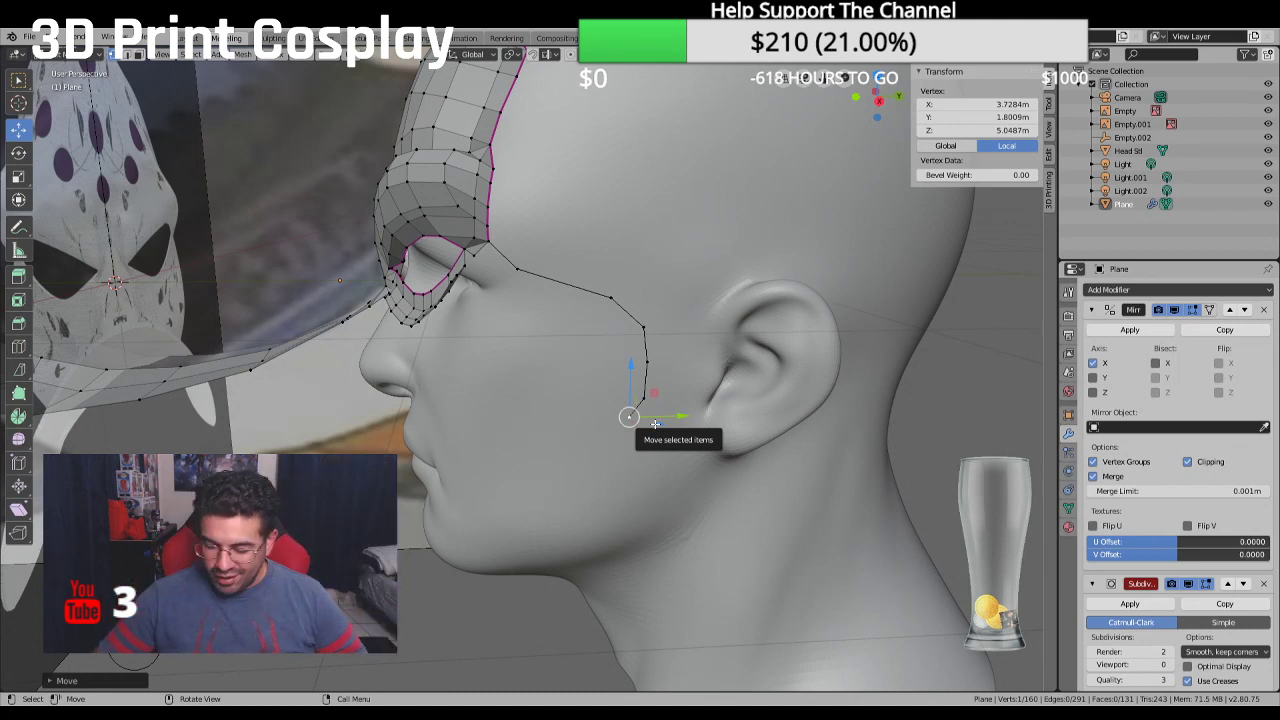
pyautogui.press('KP_3')
pyautogui.scroll(-2, 655, 424)
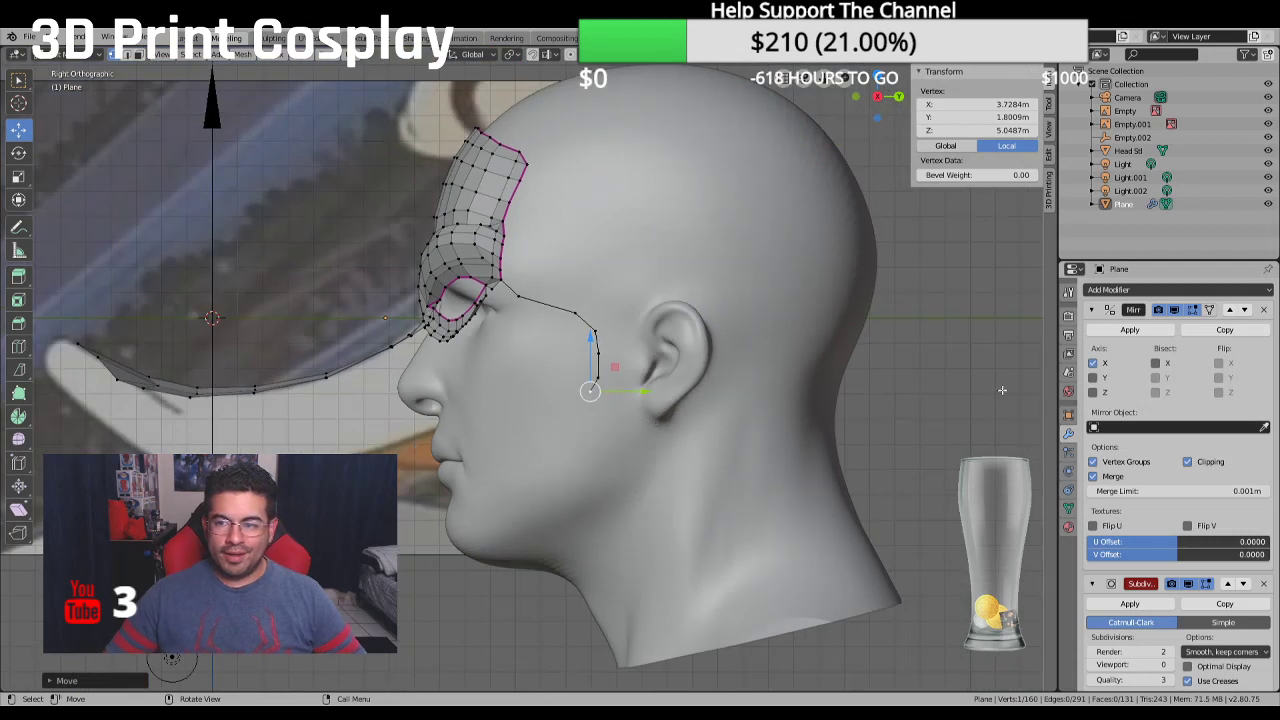
pyautogui.click(1268, 150)
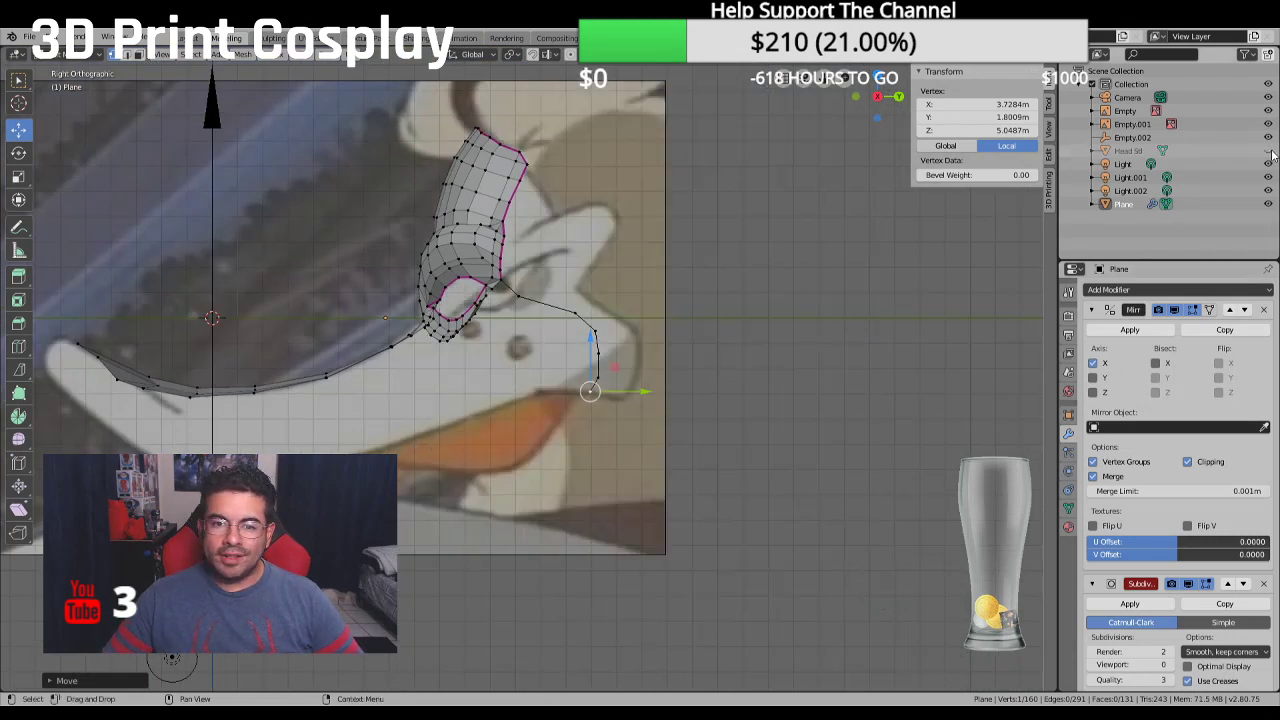
pyautogui.click(1268, 150)
pyautogui.click(1268, 150)
pyautogui.click(1268, 150)
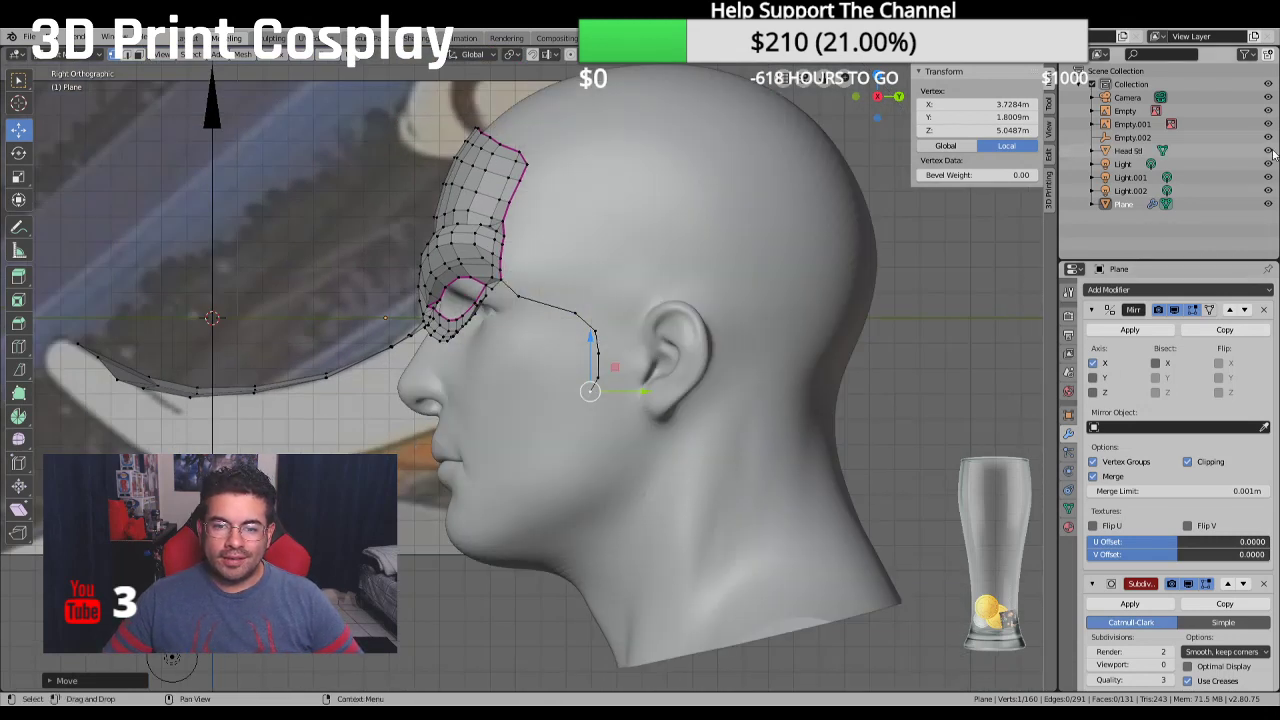
# Raise the chain's third vertex, at the corner ahead of the ear, and nudge it slightly toward the back of the head
pyautogui.click(596, 333)
pyautogui.moveTo(598, 281); pyautogui.dragTo(607, 269)
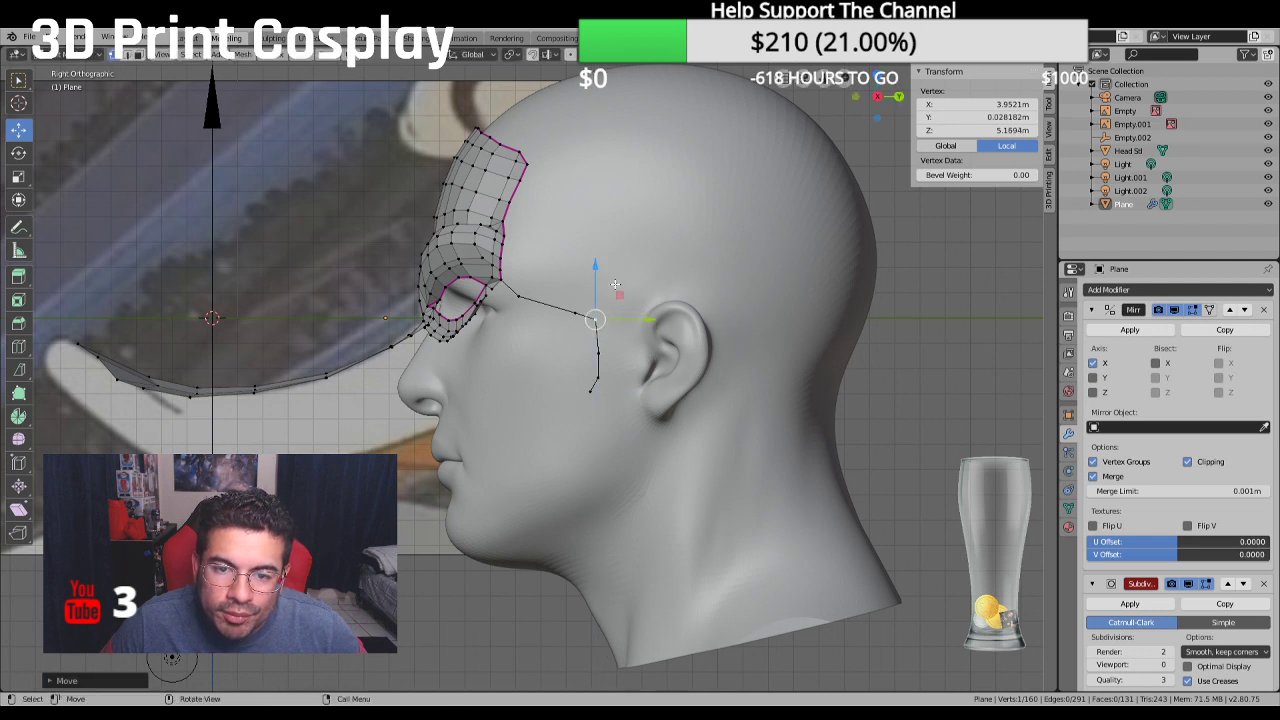
pyautogui.moveTo(645, 326); pyautogui.dragTo(649, 326)
pyautogui.moveTo(598, 269); pyautogui.dragTo(598, 273)
pyautogui.click(858, 415)
pyautogui.scroll(-1, 870, 417)
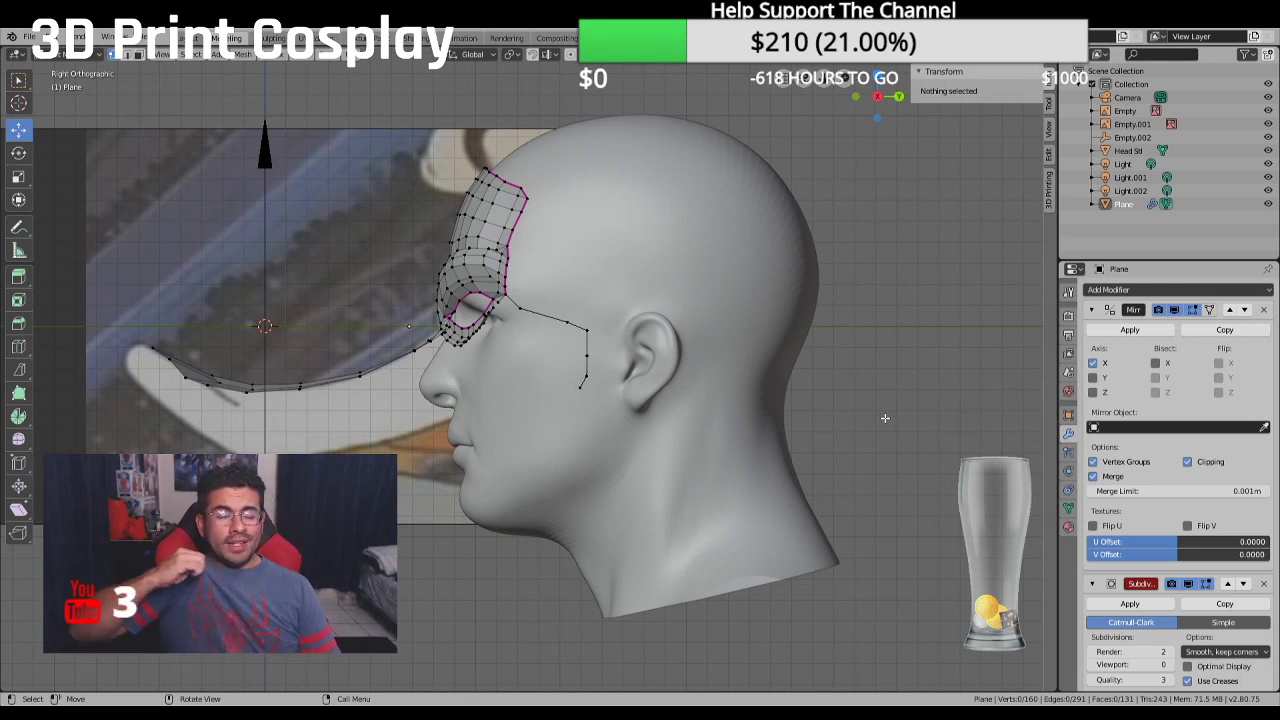
# Adjust the chain's first two vertices beside the eye, placing the second at about local Y -0.15 m, Z 4.02 m
pyautogui.click(517, 305)
pyautogui.press('g')
pyautogui.click(529, 307)
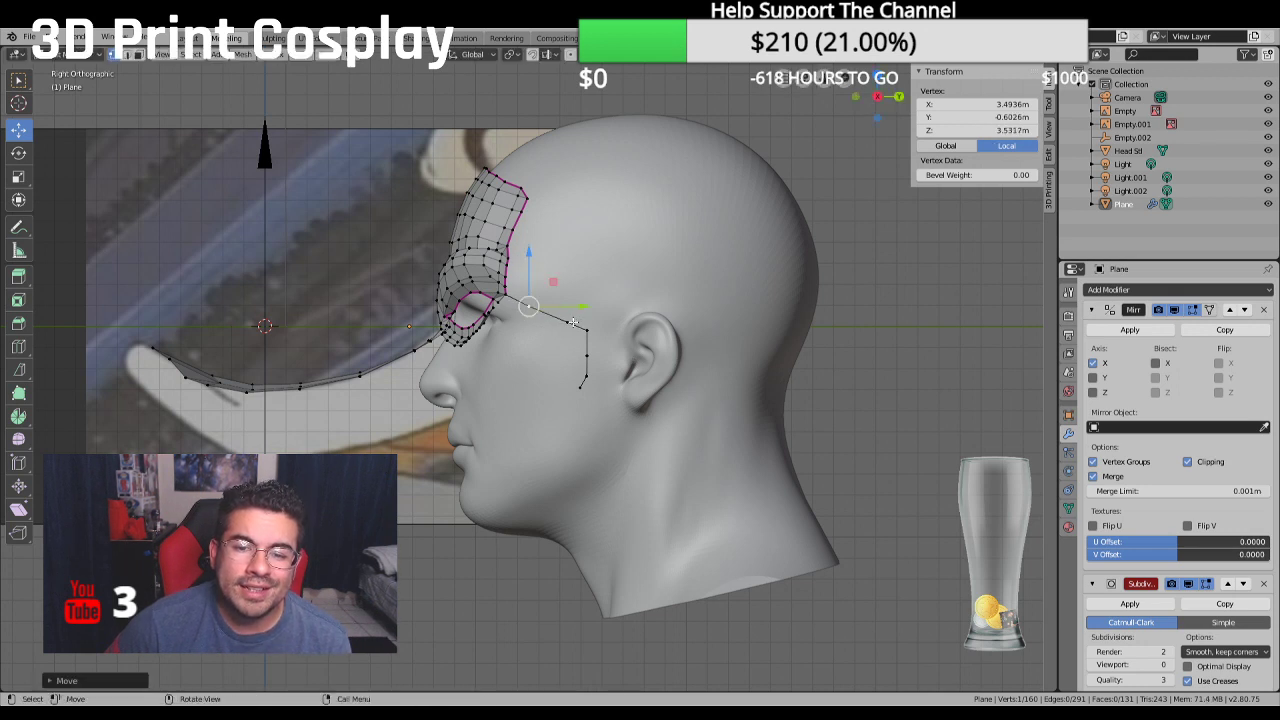
pyautogui.press('g')
pyautogui.click(537, 310)
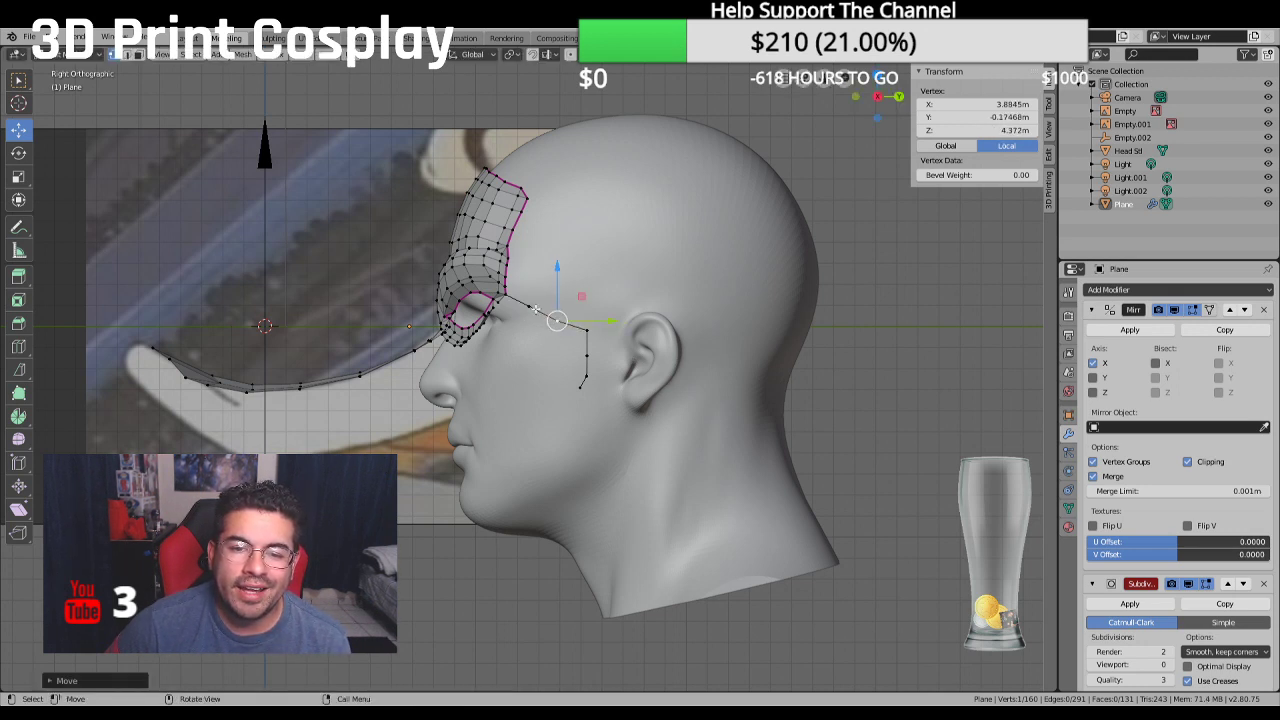
pyautogui.click(532, 308)
pyautogui.press('g')
pyautogui.click(520, 309)
pyautogui.click(560, 321)
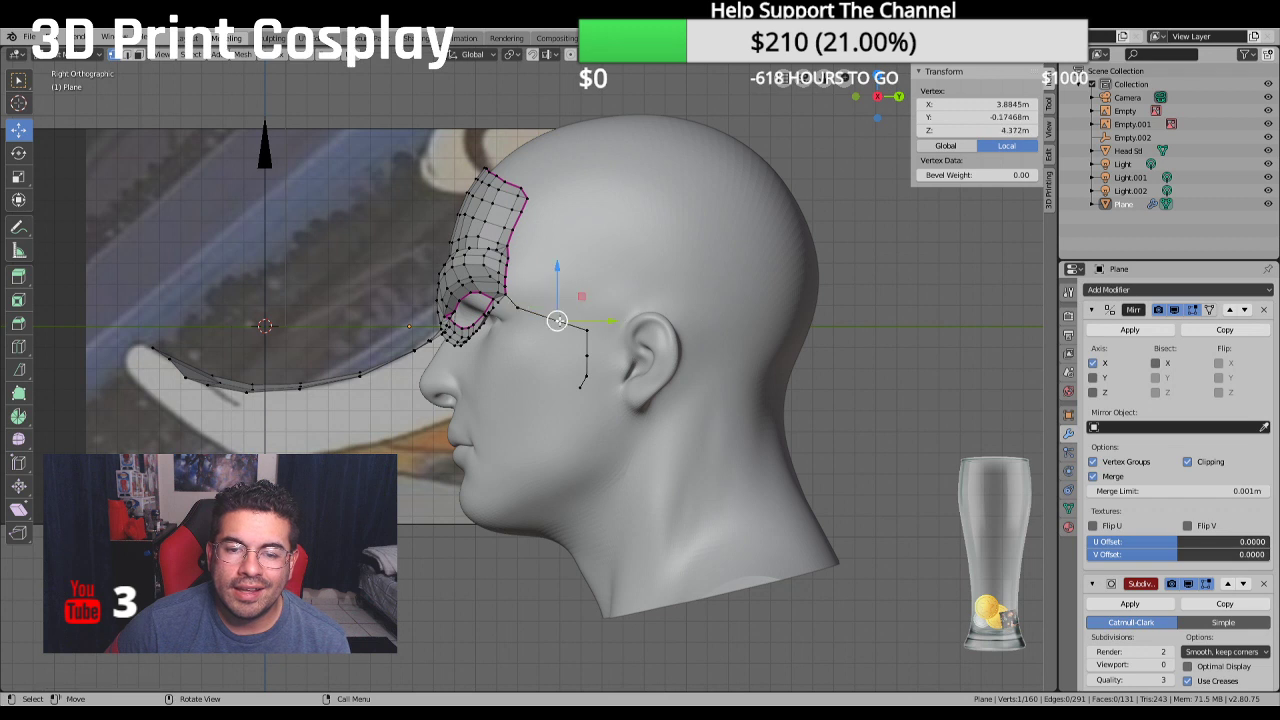
pyautogui.press('g')
pyautogui.click(607, 324)
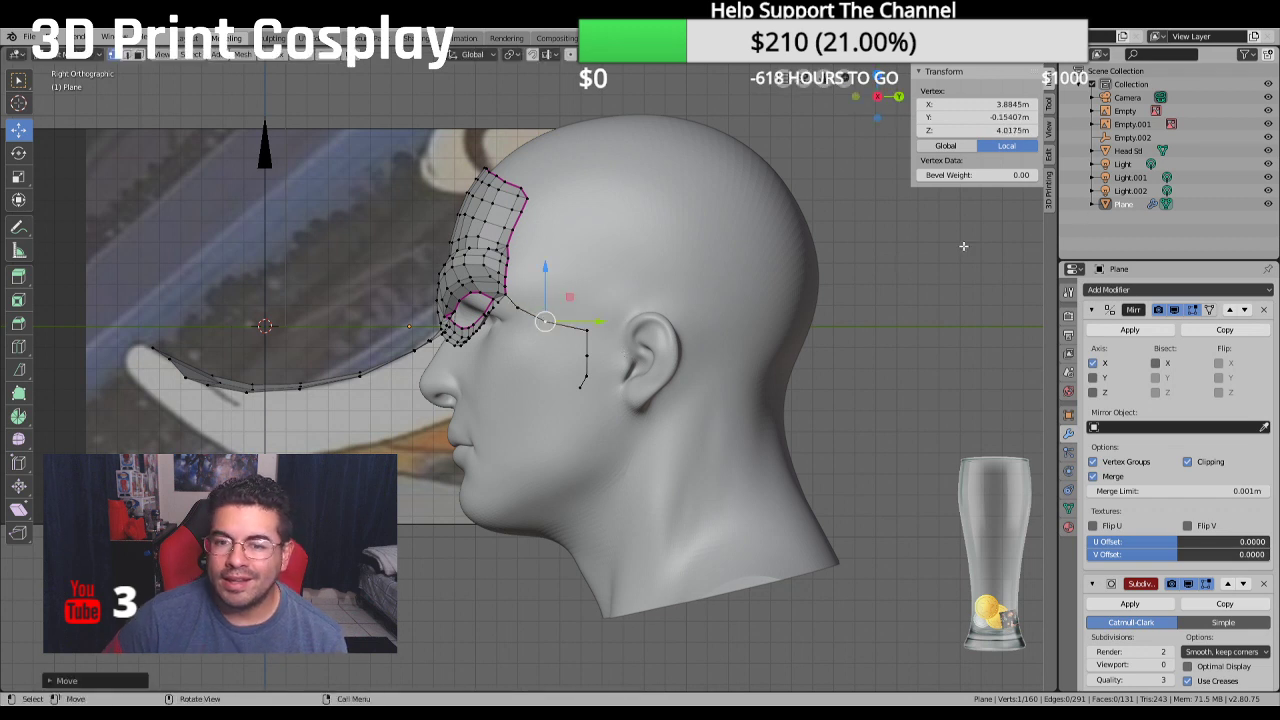
# Hide the head and fit the chain's third to fifth vertices to the side reference, placing the fifth at about local Y 1.46 m, Z 5.34 m
pyautogui.scroll(1, 860, 280)
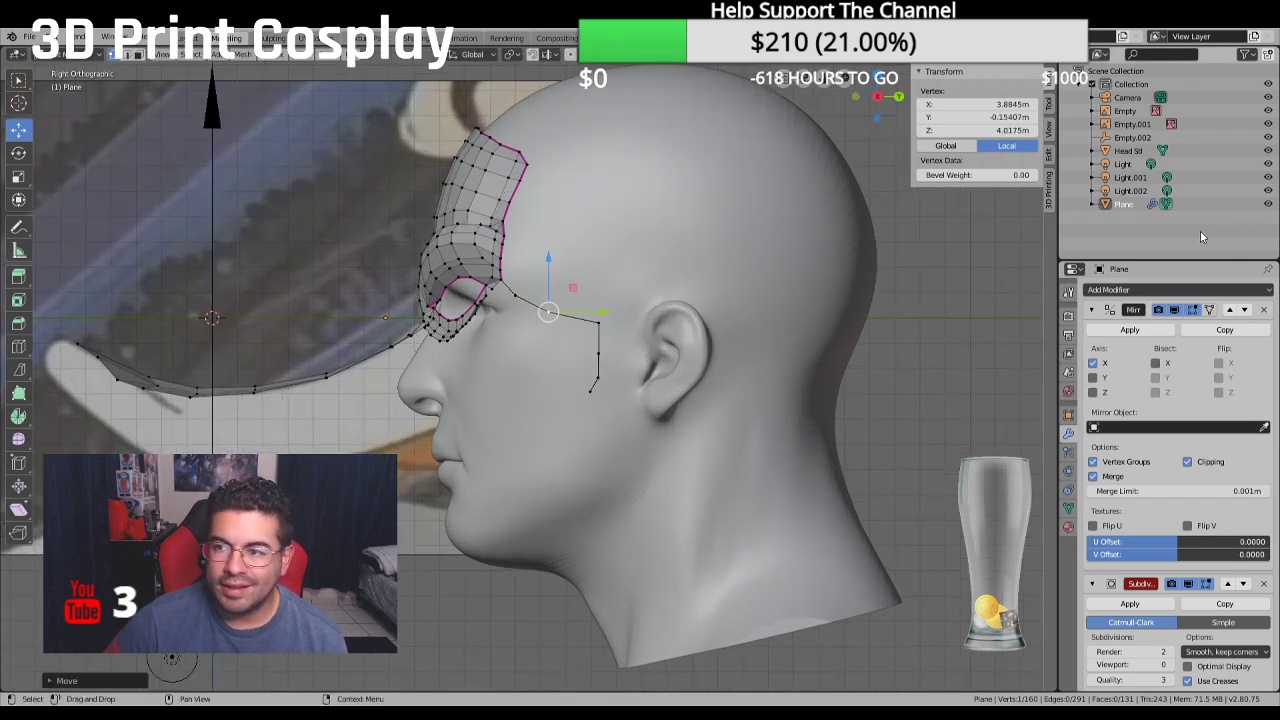
pyautogui.click(1268, 150)
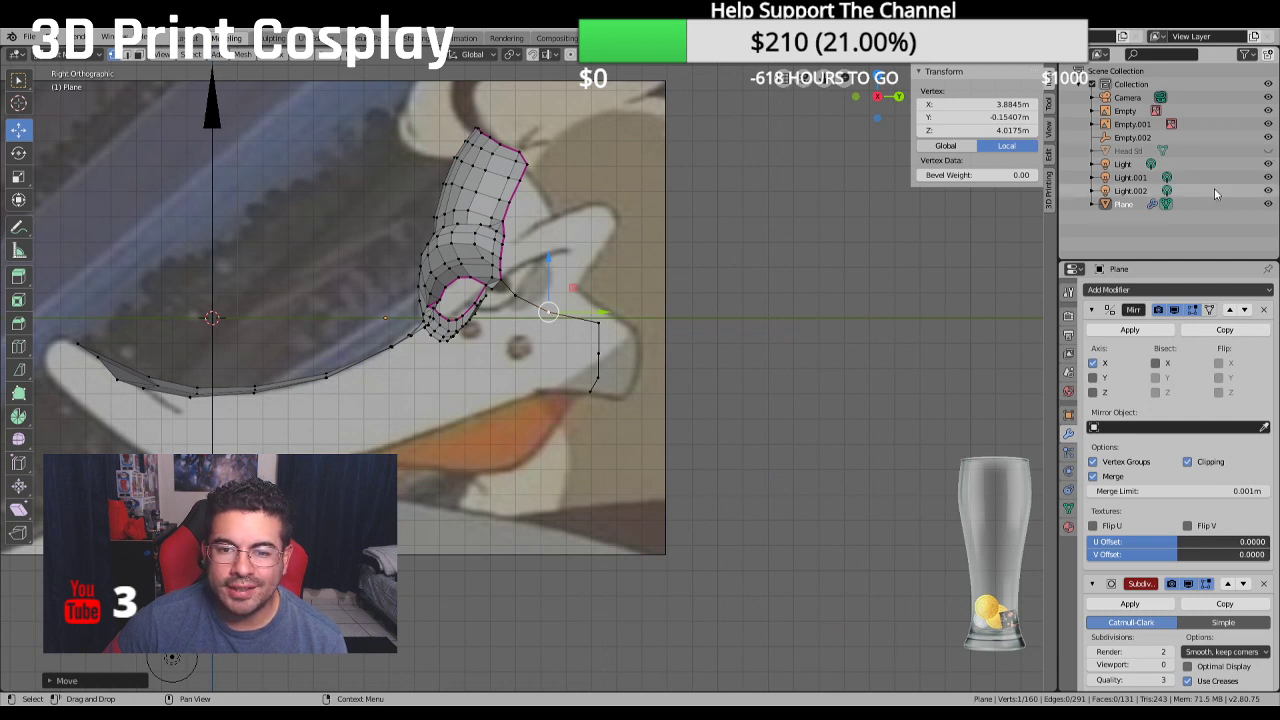
pyautogui.press('g')
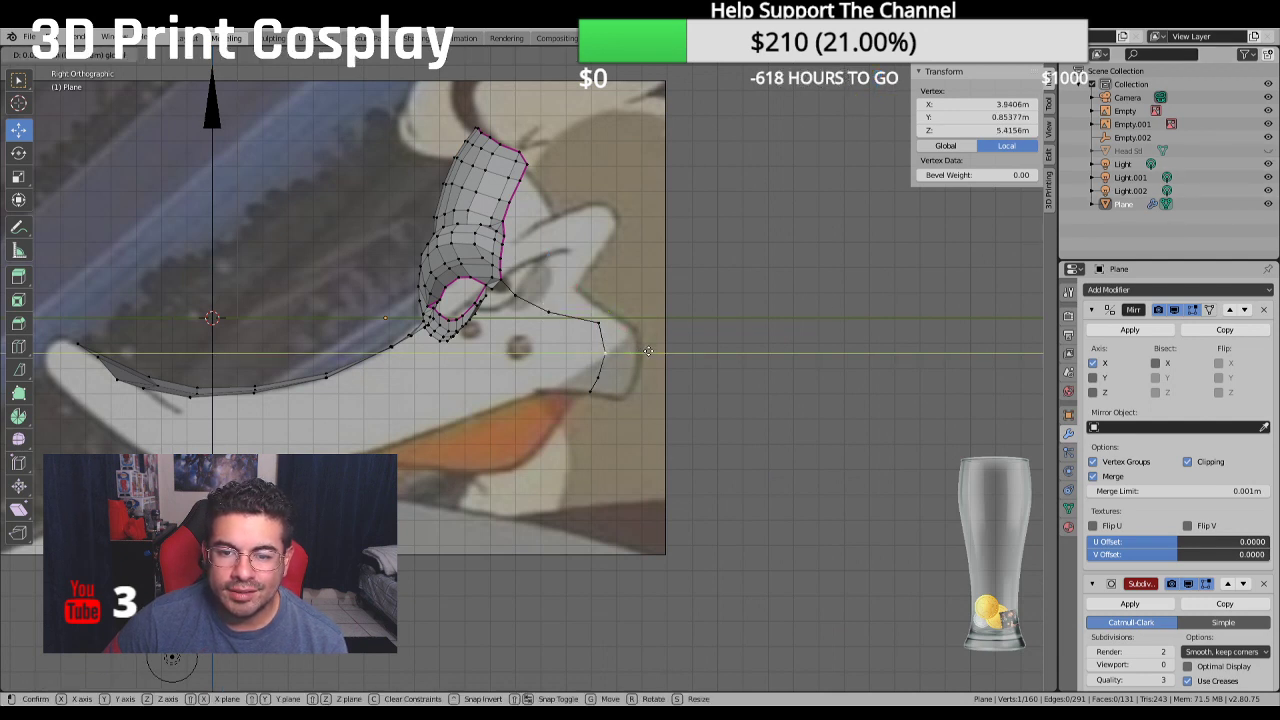
pyautogui.click(648, 351)
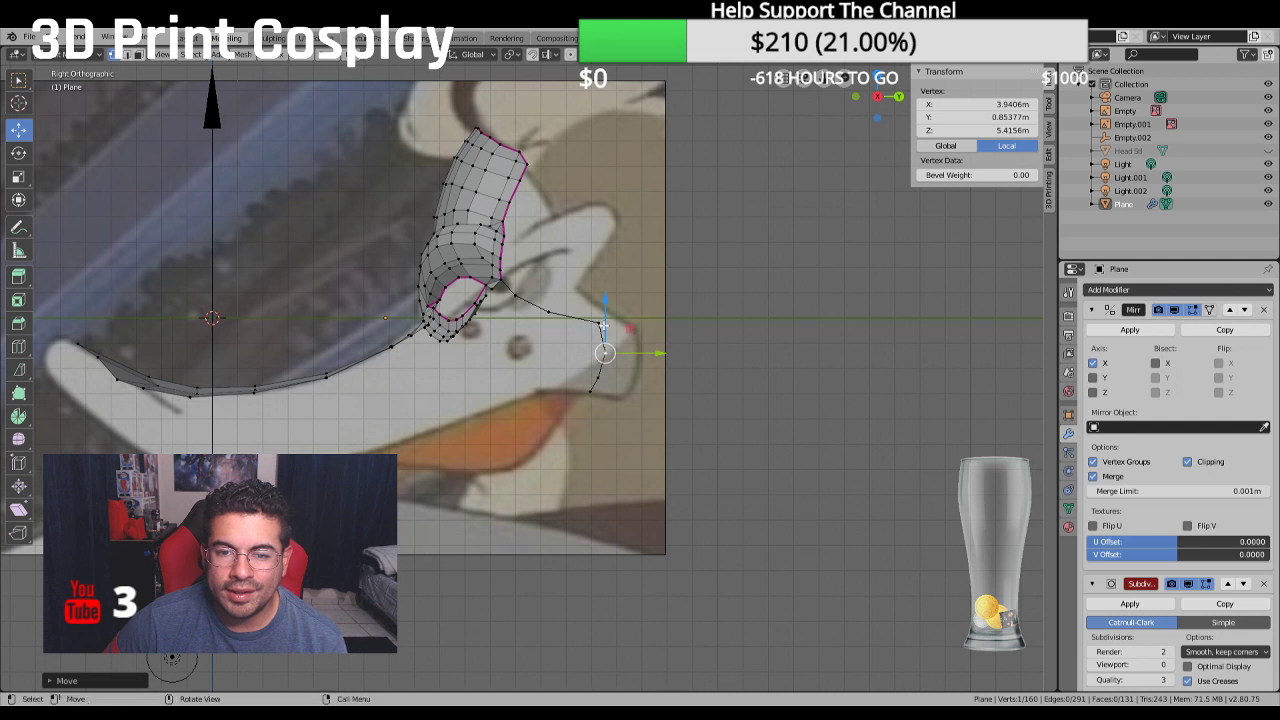
pyautogui.moveTo(601, 310)
pyautogui.mouseDown()
pyautogui.moveTo(595, 321)
pyautogui.moveTo(583, 311)
pyautogui.mouseUp()
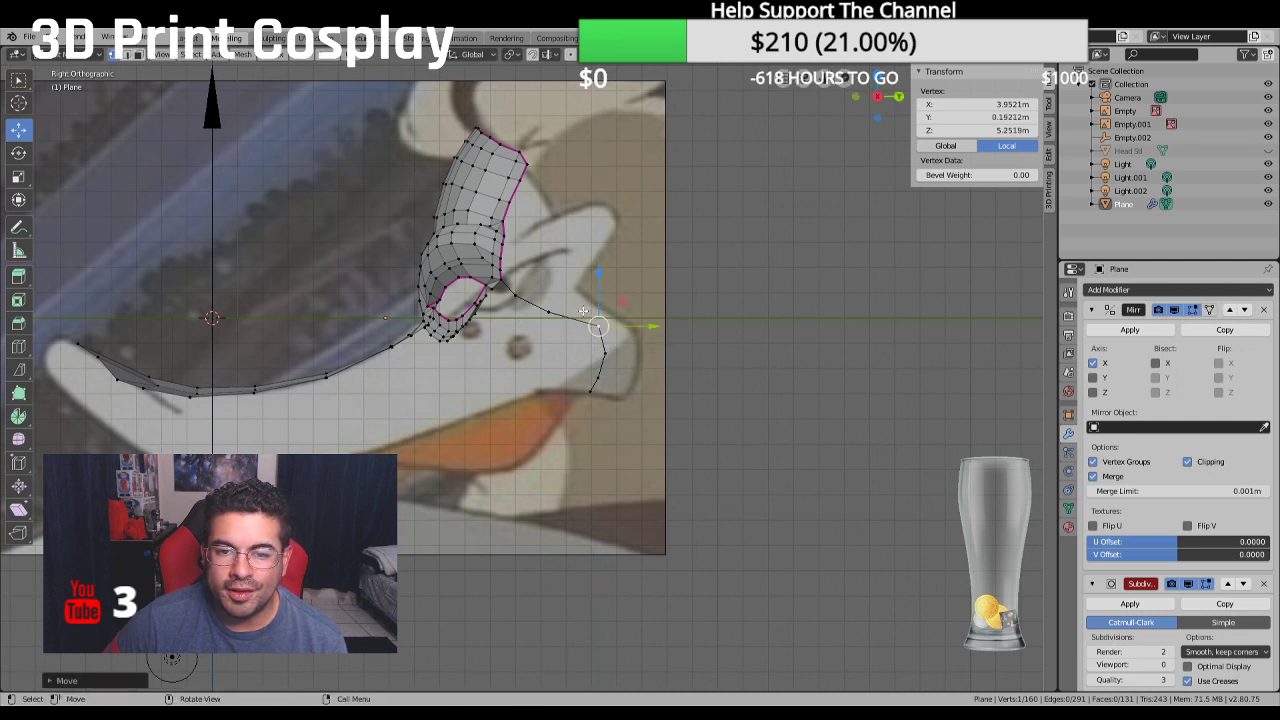
pyautogui.click(597, 381)
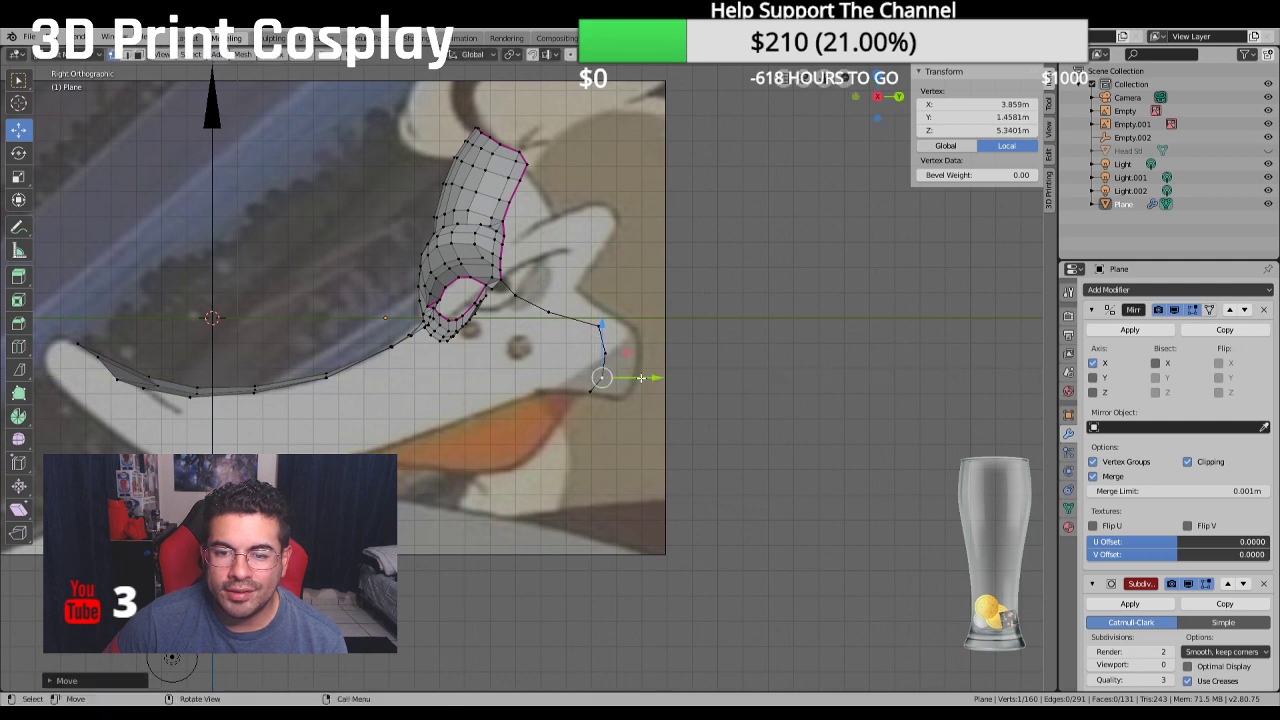
pyautogui.scroll(-1, 601, 395)
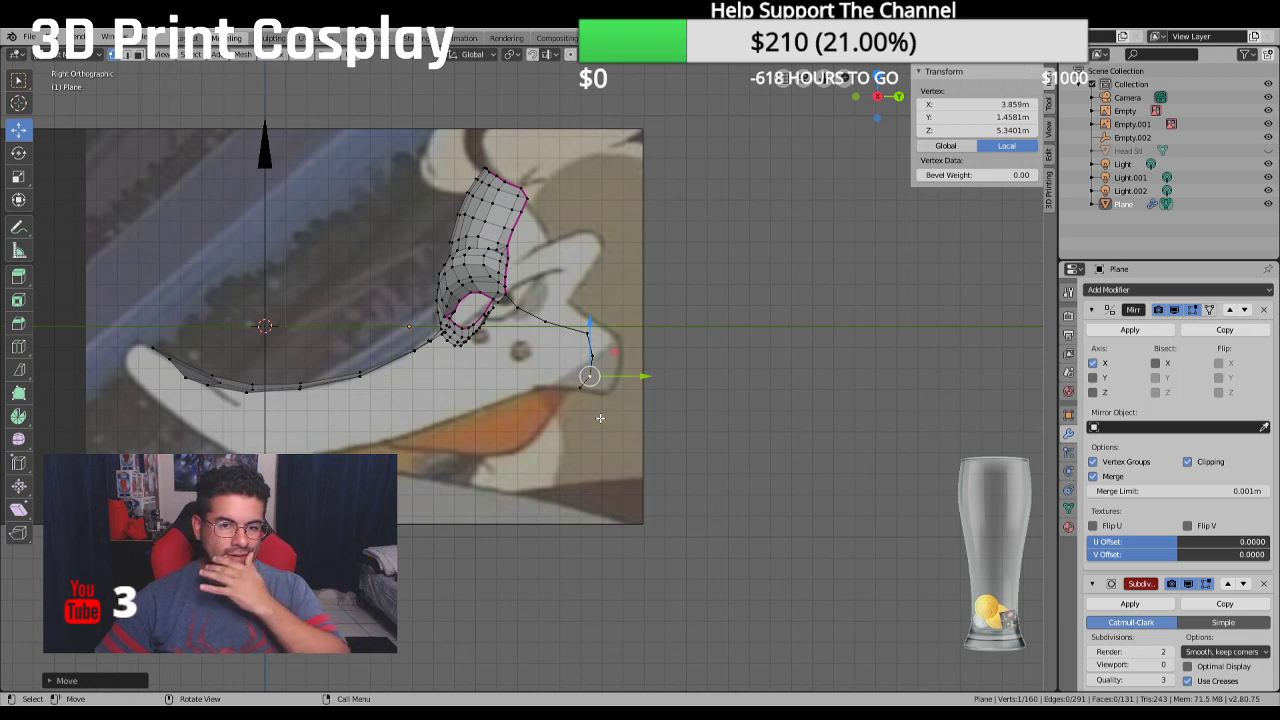
# Show the head model again, view the vertex chain against it in perspective, and clear the selection
pyautogui.scroll(-1, 600, 418)
pyautogui.moveTo(600, 418); pyautogui.dragTo(703, 443, button='middle')
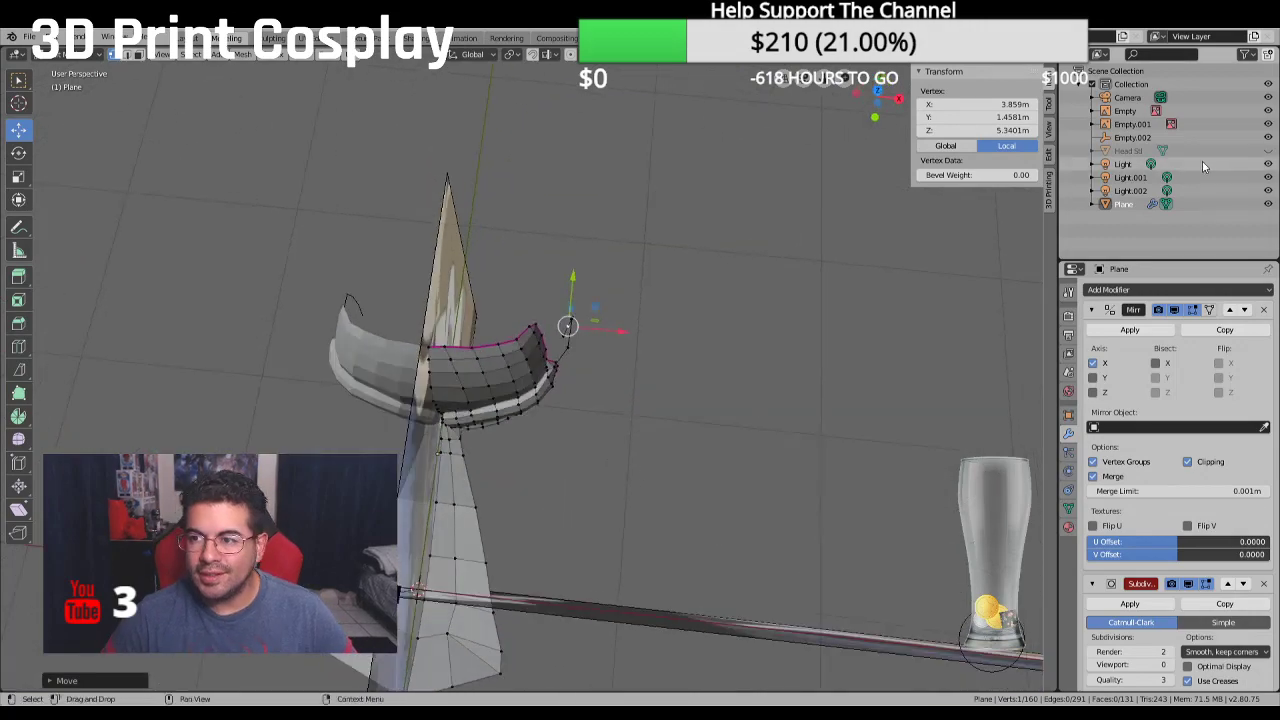
pyautogui.click(1267, 150)
pyautogui.moveTo(700, 250); pyautogui.dragTo(538, 200, button='middle')
pyautogui.click(526, 502)
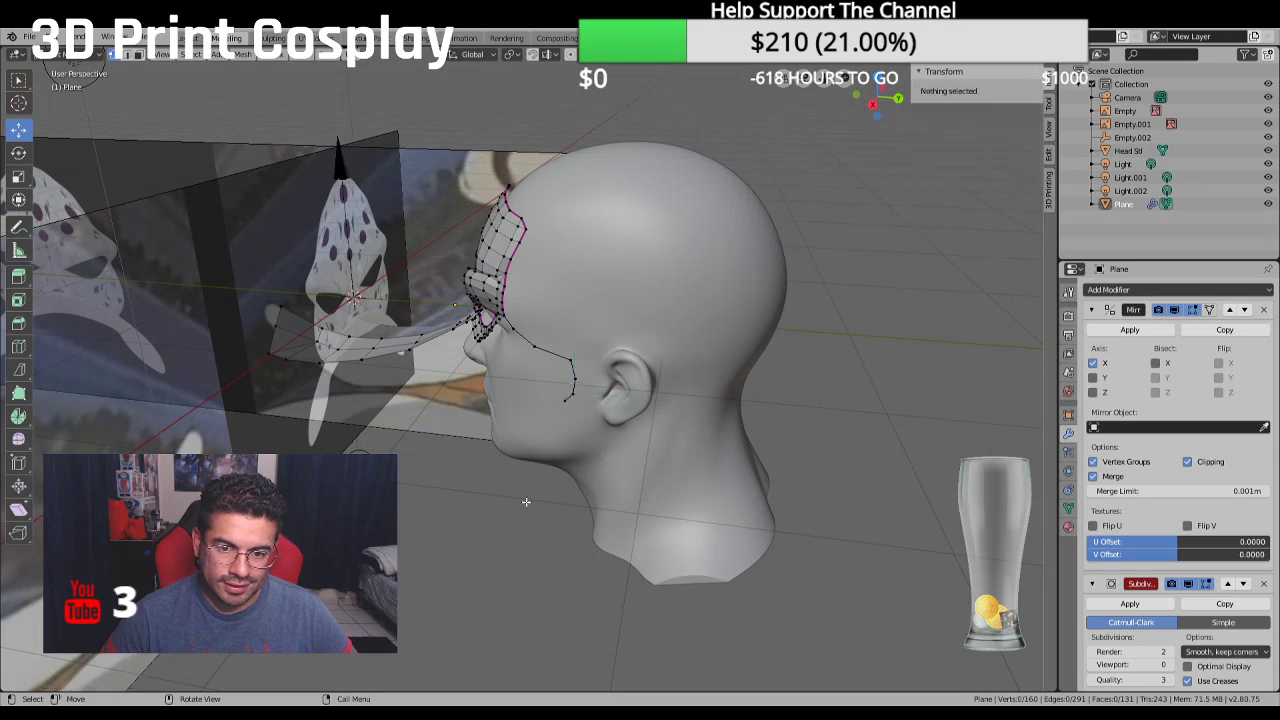
# Extrude the six-vertex chain into a face strip along the cheek, placing the new edge's median at about X 3.97 m, Y 0.80 m, Z 4.33 m
pyautogui.click(566, 400)
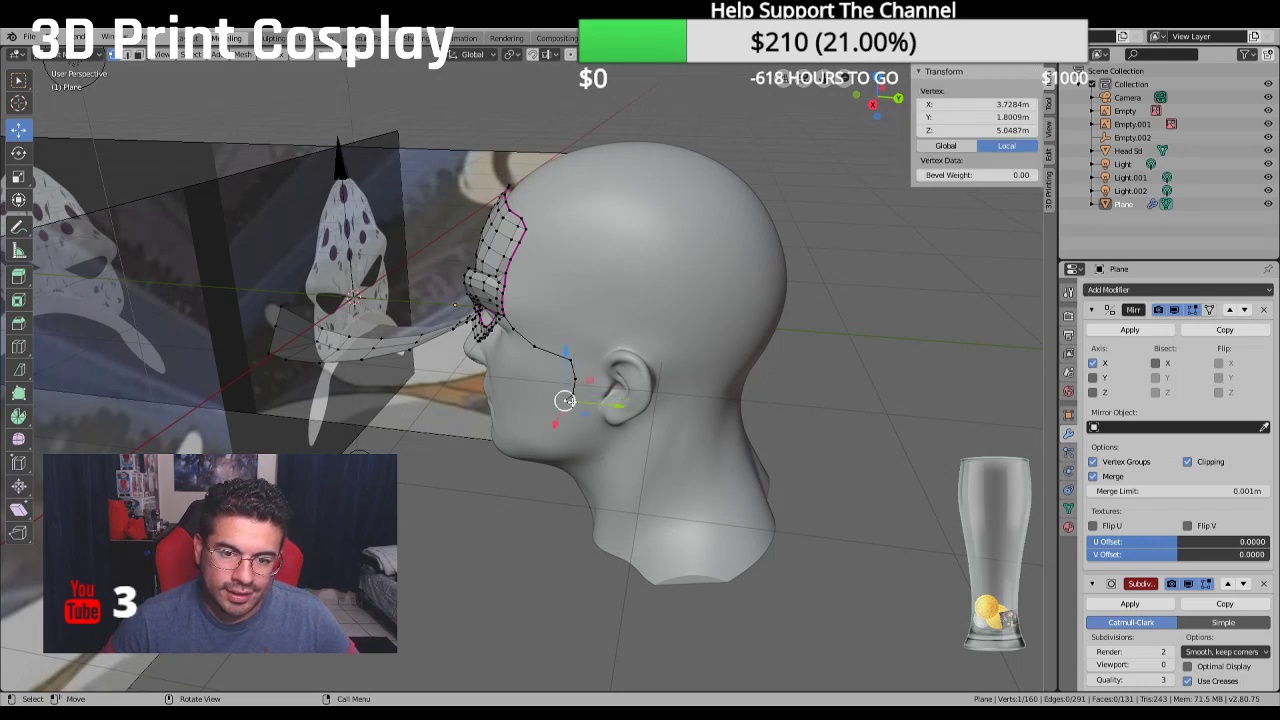
pyautogui.keyDown('ctrl'); pyautogui.click(516, 327); pyautogui.keyUp('ctrl')
pyautogui.moveTo(516, 328); pyautogui.dragTo(488, 360, button='middle')
pyautogui.scroll(4, 495, 361)
pyautogui.press('e')
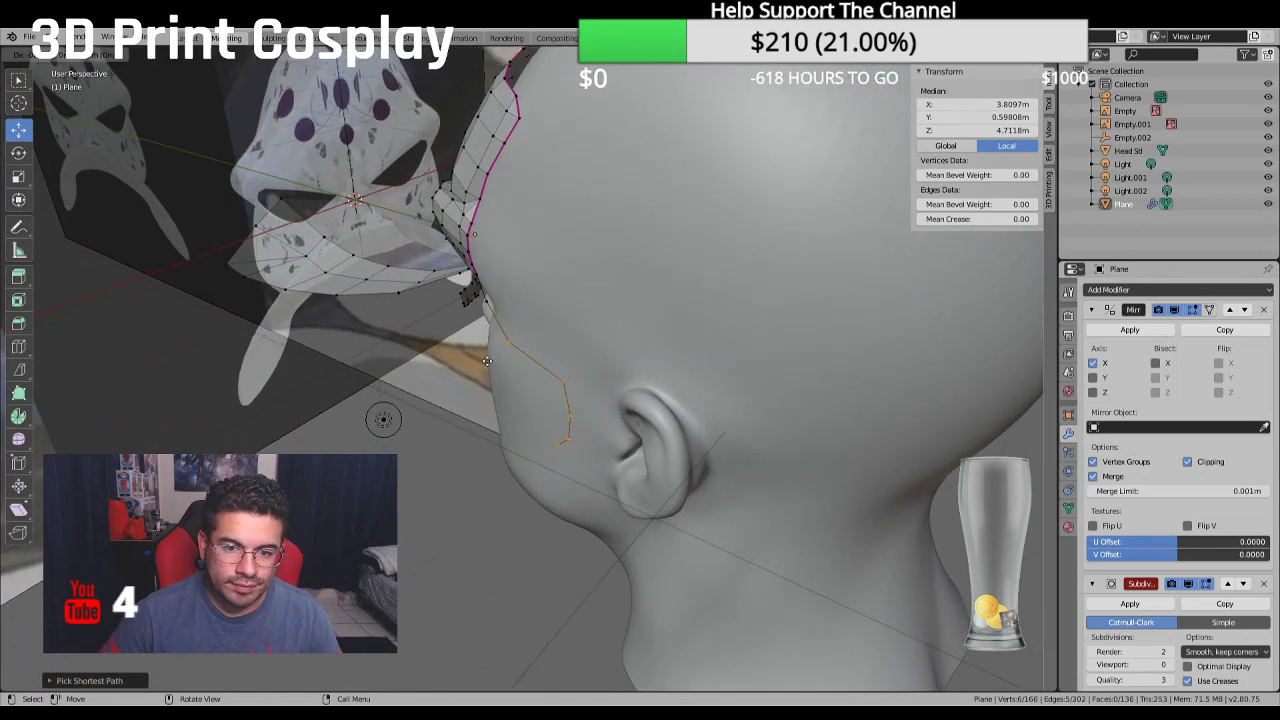
pyautogui.click(476, 362)
pyautogui.moveTo(474, 363); pyautogui.dragTo(555, 337, button='middle')
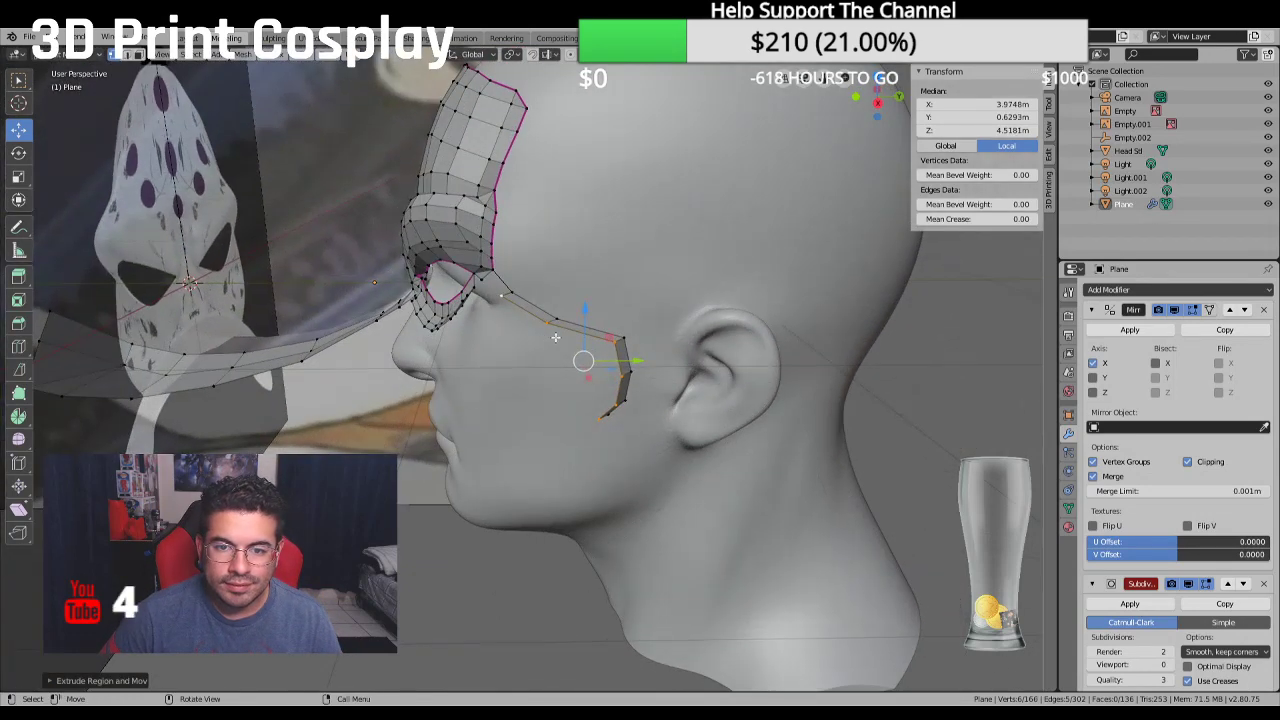
pyautogui.press('g')
pyautogui.click(627, 374)
pyautogui.moveTo(627, 374); pyautogui.dragTo(605, 343, button='middle')
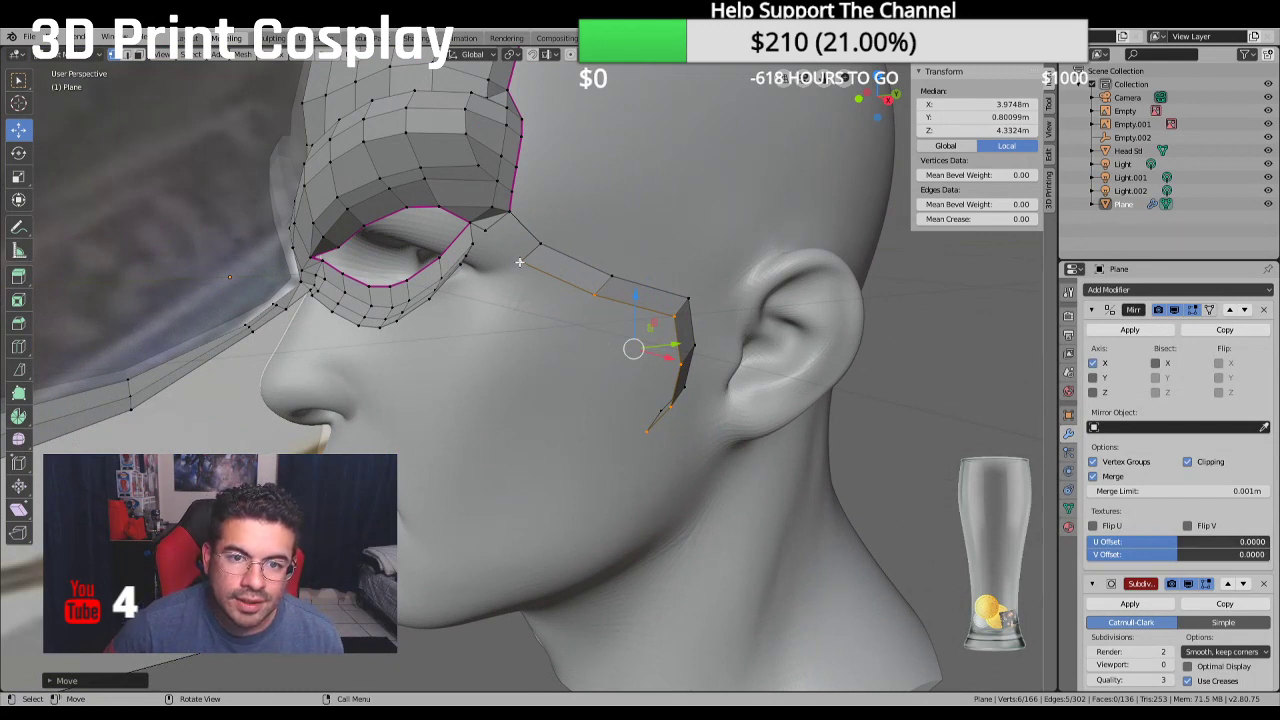
# Fill the gap between the front end of the cheek strip and the brow corner with a face, and clear the selection
pyautogui.click(492, 232)
pyautogui.keyDown('shift'); pyautogui.click(514, 206); pyautogui.keyUp('shift')
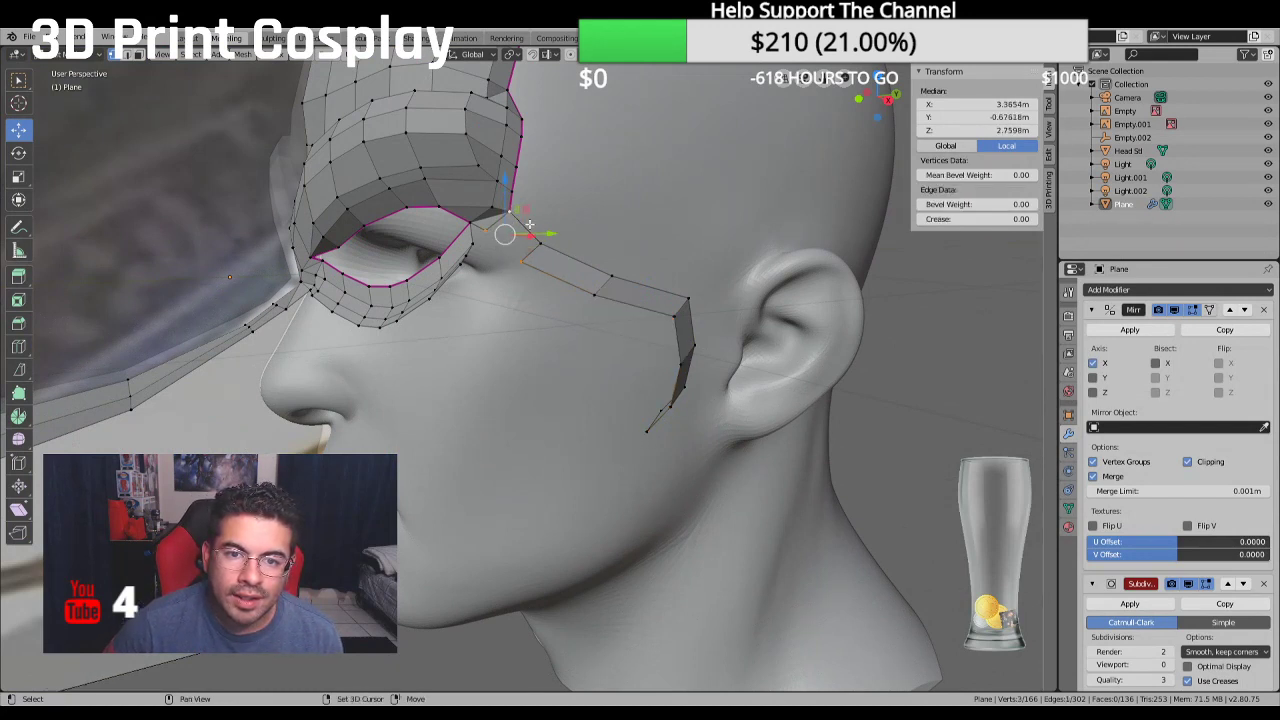
pyautogui.press('f')
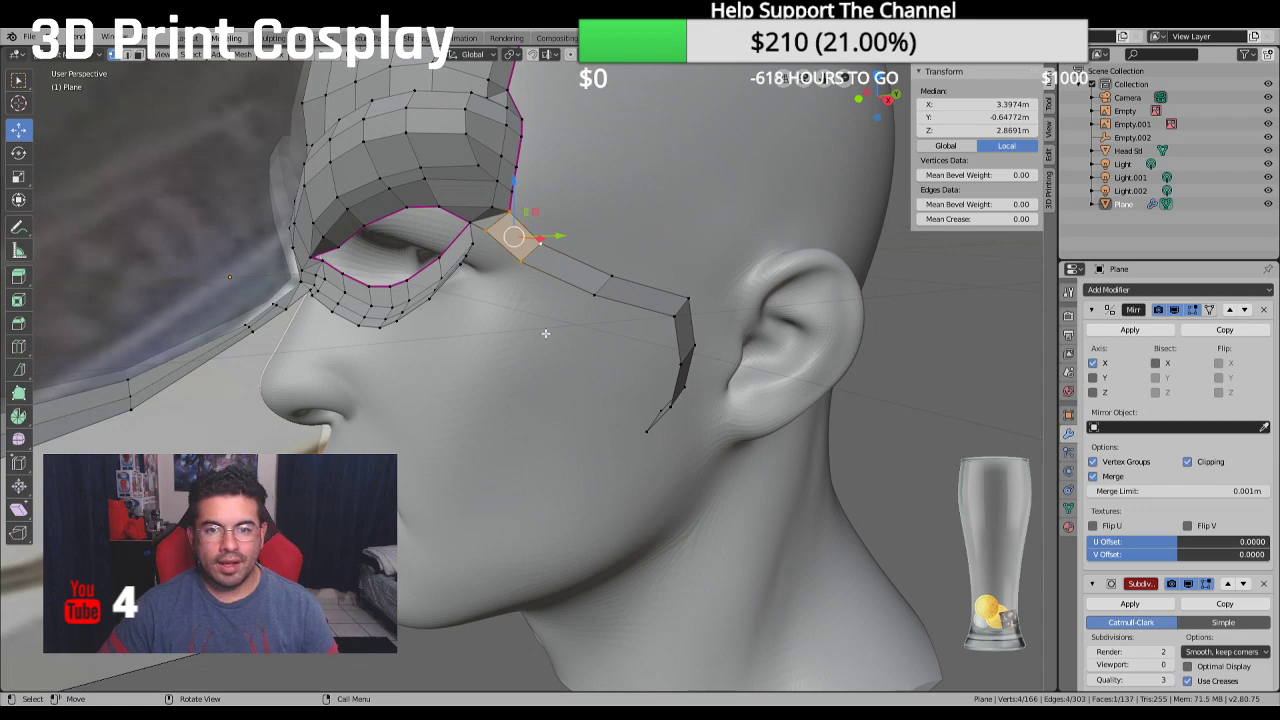
pyautogui.click(546, 334)
pyautogui.scroll(-2, 566, 351)
pyautogui.moveTo(566, 351); pyautogui.dragTo(610, 357, button='middle')
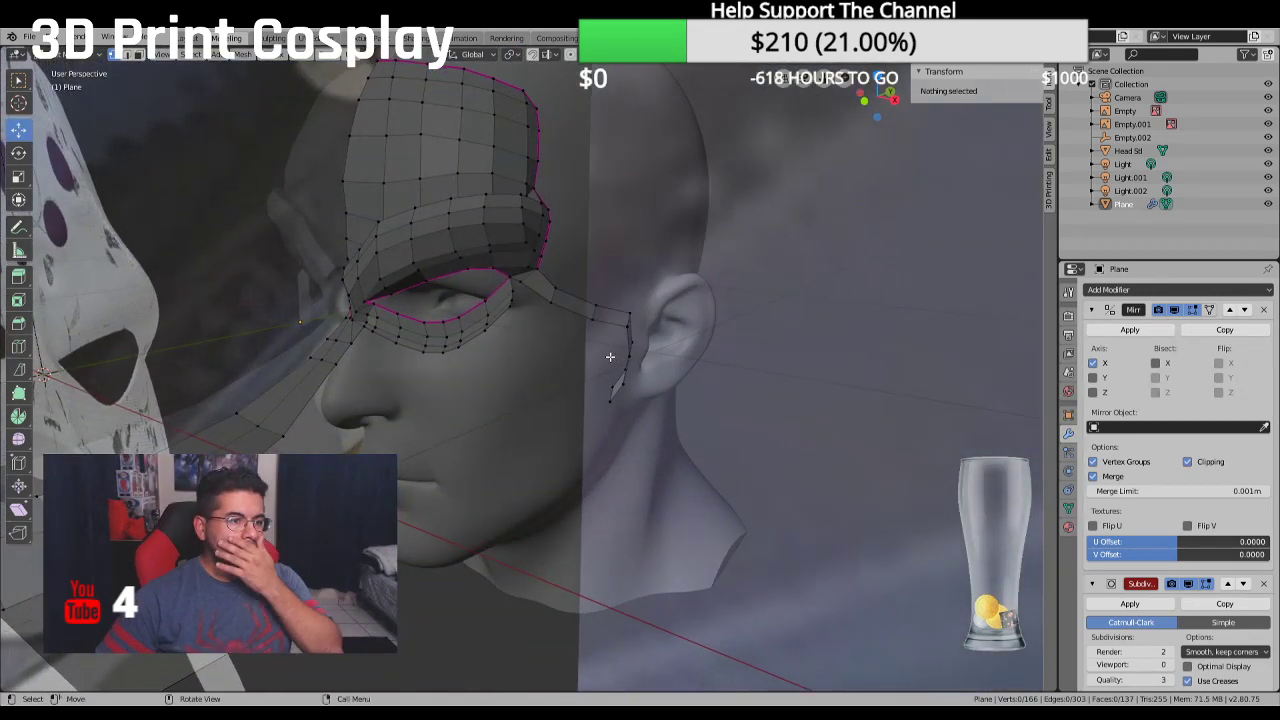
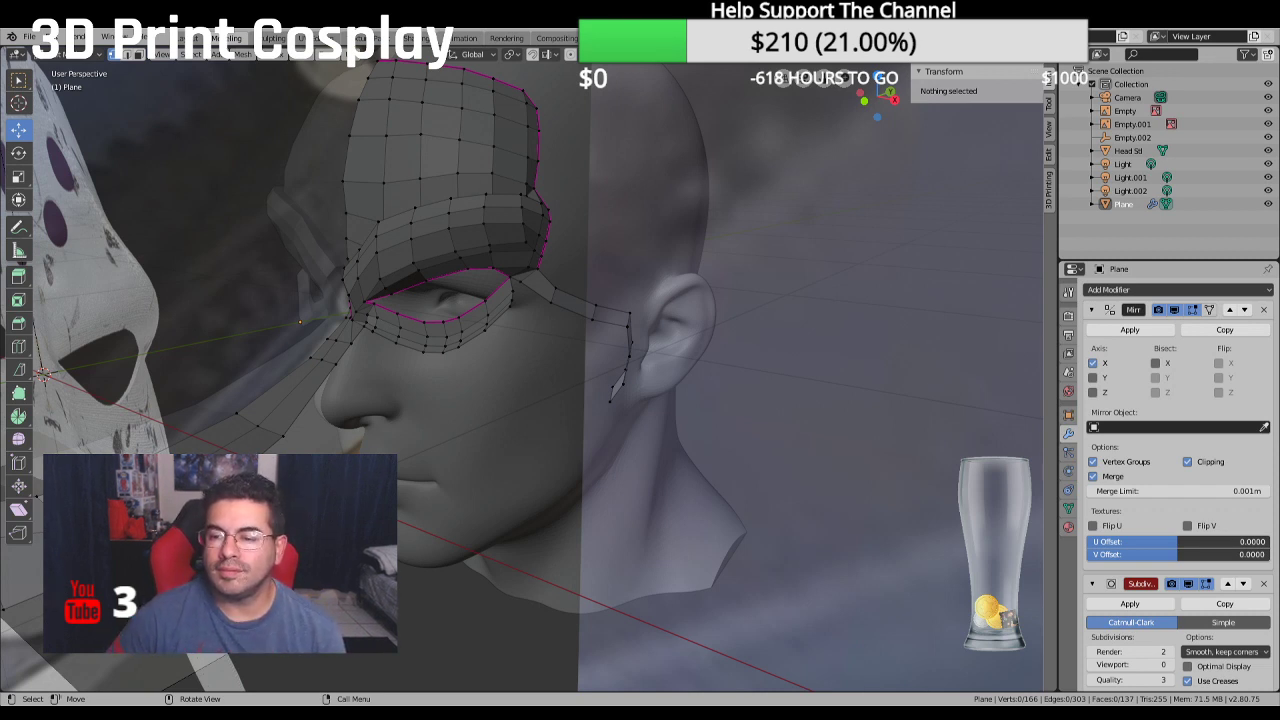
# Fill the triangular gap at the outer eye corner between the lower eyelid rim and the temple strip with a face
pyautogui.moveTo(430, 262); pyautogui.dragTo(496, 262, button='middle')
pyautogui.scroll(3, 496, 262)
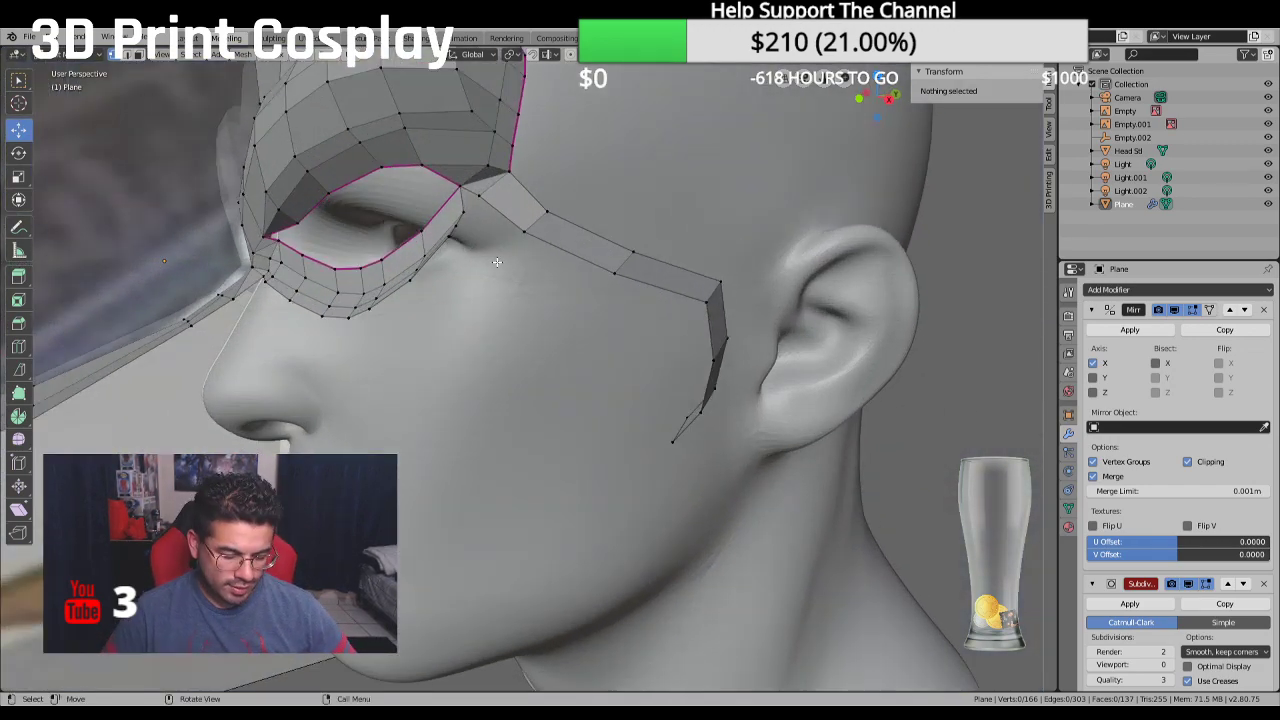
pyautogui.scroll(4, 497, 262)
pyautogui.moveTo(488, 255); pyautogui.dragTo(411, 295, button='middle')
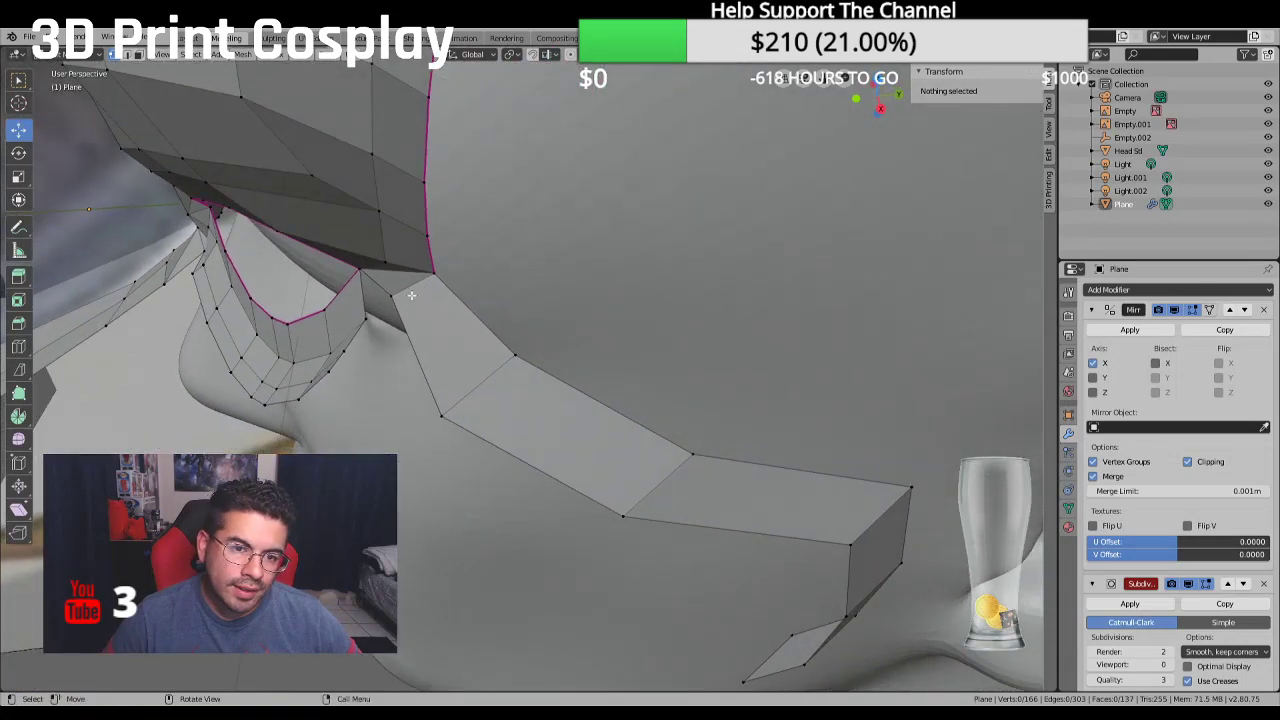
pyautogui.click(399, 293)
pyautogui.moveTo(445, 294); pyautogui.dragTo(436, 298)
pyautogui.moveTo(428, 300); pyautogui.dragTo(443, 302, button='middle')
pyautogui.keyDown('shift'); pyautogui.click(363, 277); pyautogui.keyUp('shift')
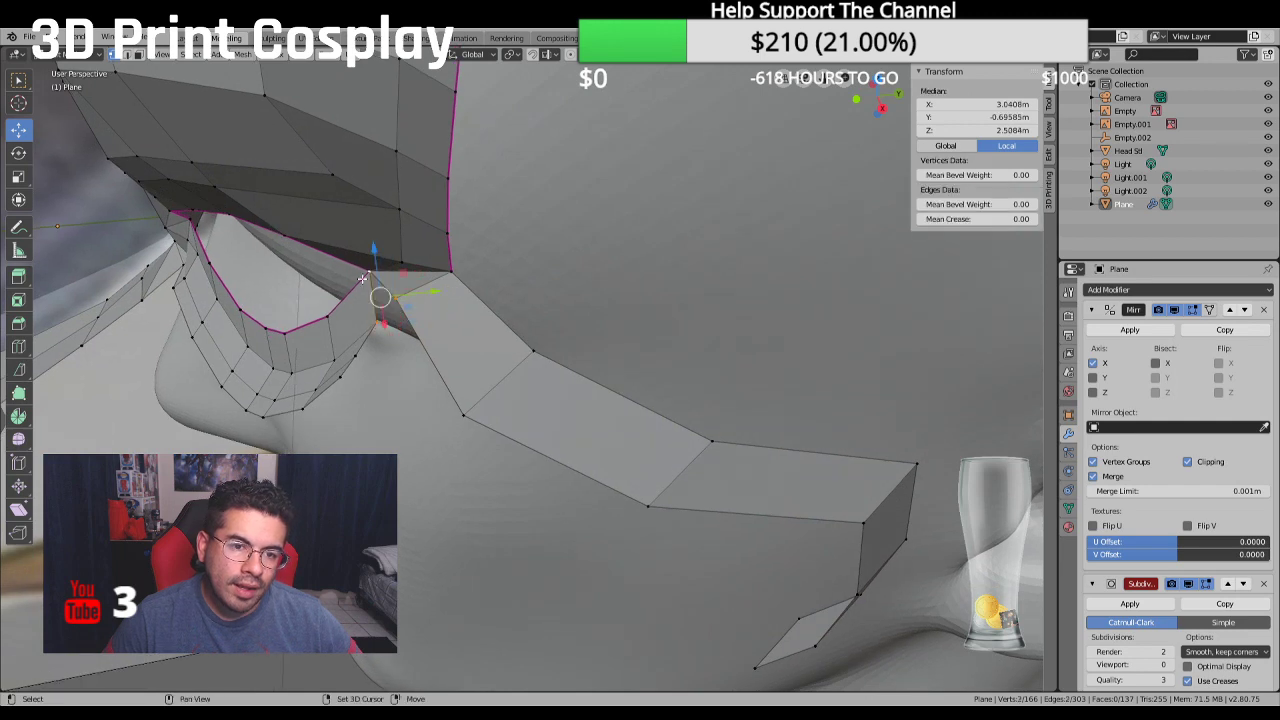
pyautogui.click(551, 260)
pyautogui.moveTo(553, 260)
pyautogui.mouseDown(button='middle')
pyautogui.moveTo(667, 232)
pyautogui.moveTo(694, 206)
pyautogui.moveTo(626, 243)
pyautogui.moveTo(586, 243)
pyautogui.moveTo(494, 206)
pyautogui.moveTo(507, 291)
pyautogui.moveTo(543, 289)
pyautogui.moveTo(520, 266)
pyautogui.moveTo(491, 266)
pyautogui.moveTo(544, 278)
pyautogui.mouseUp(button='middle')
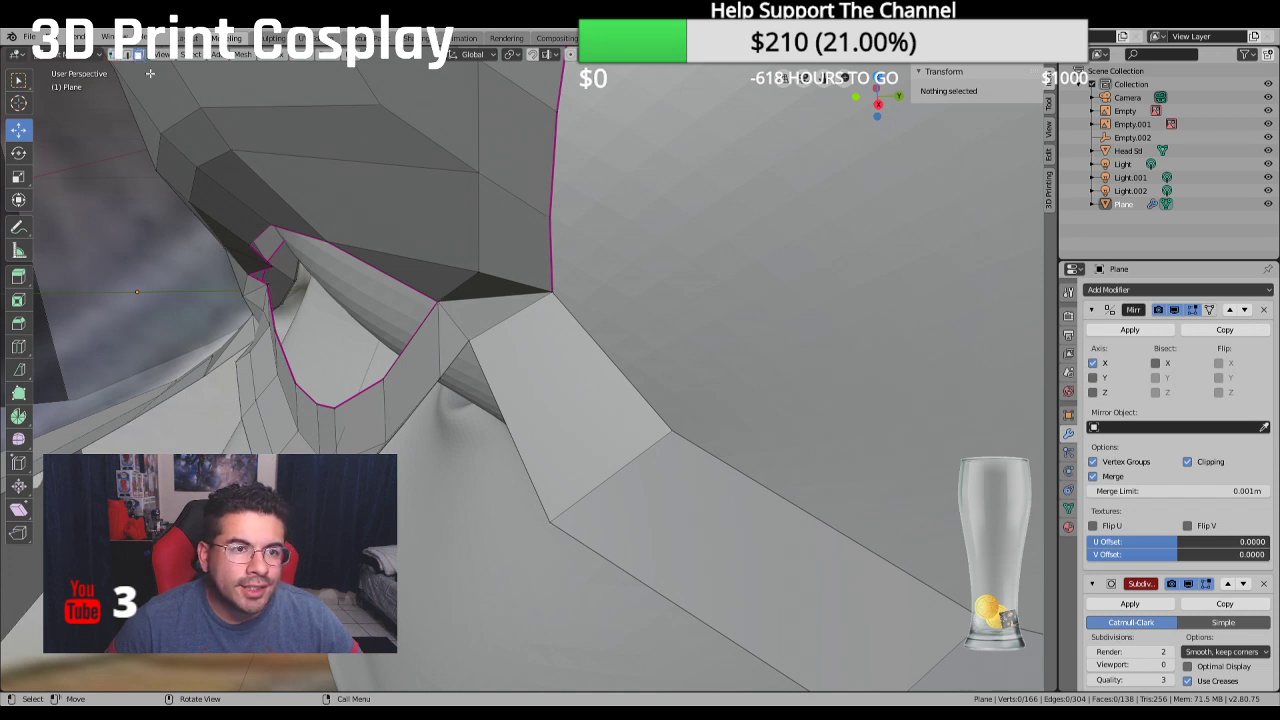
# Fill a triangular face between the outer eye corner, the temple strip's inner vertex and the brow's lower edge vertex
pyautogui.click(113, 55)
pyautogui.click(437, 299)
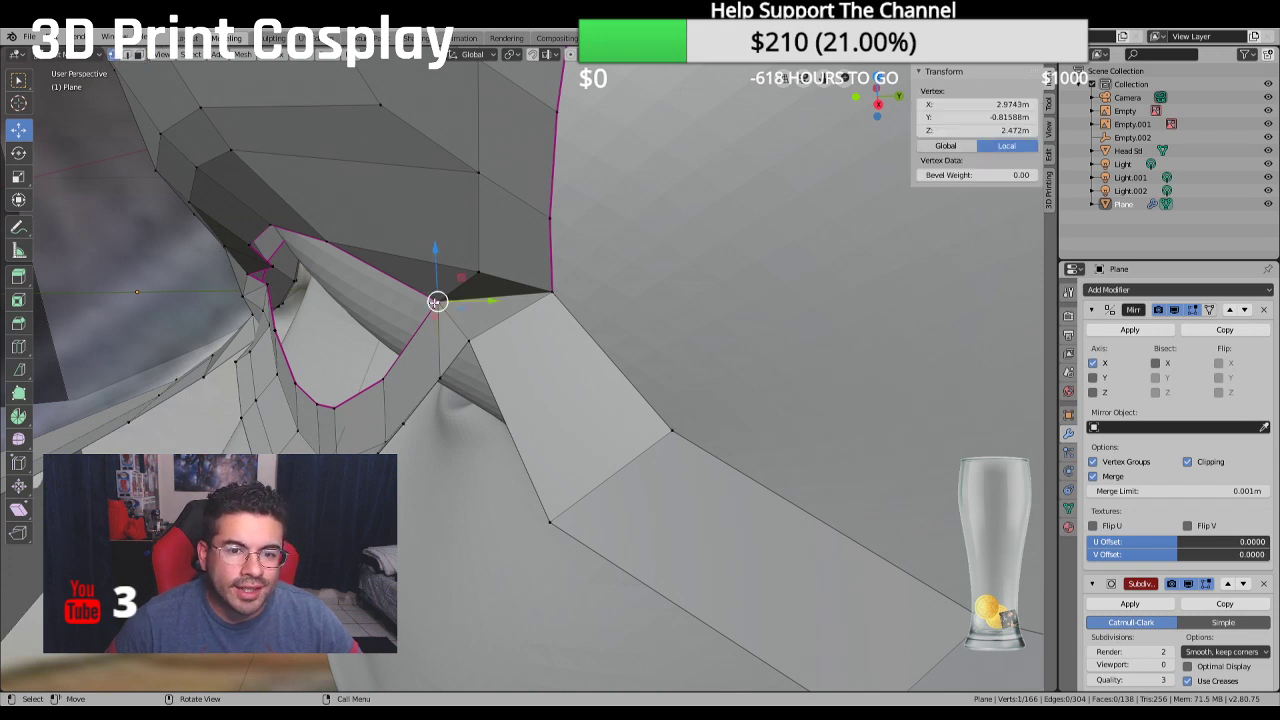
pyautogui.keyDown('shift'); pyautogui.click(468, 340); pyautogui.keyUp('shift')
pyautogui.keyDown('shift'); pyautogui.click(484, 269); pyautogui.keyUp('shift')
pyautogui.press('f')
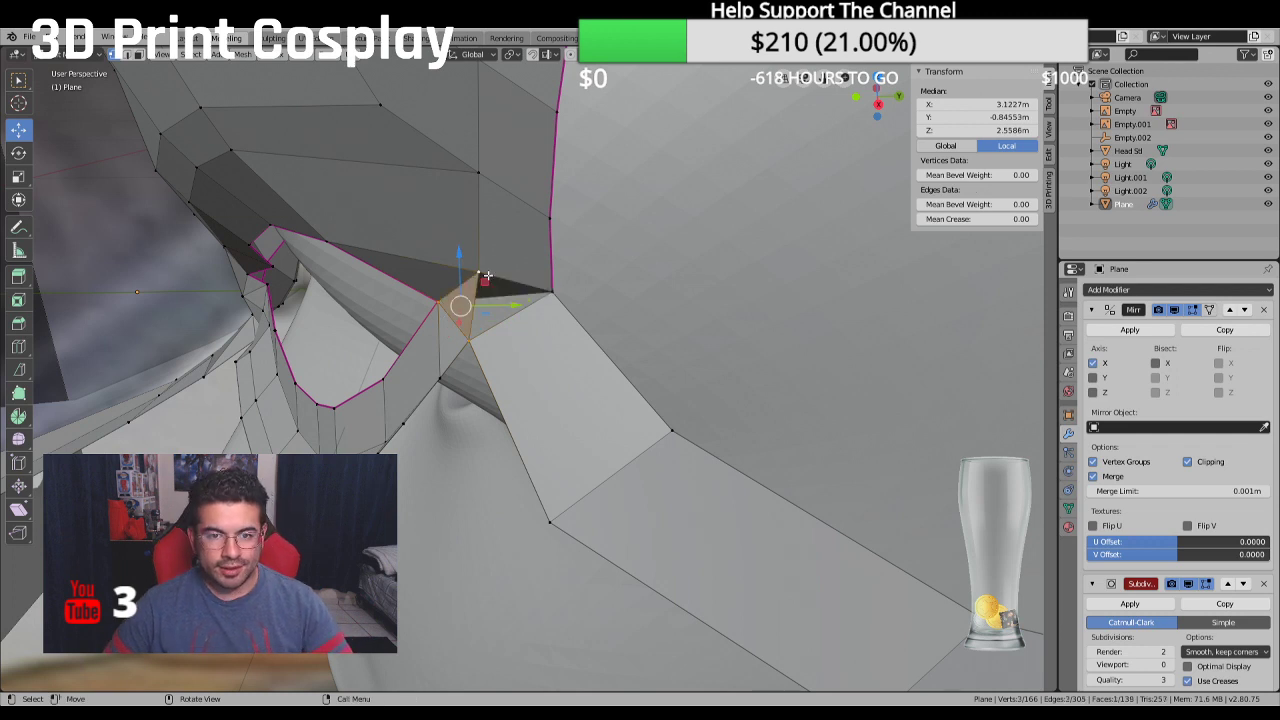
# Delete the two overlapping triangular faces between the brow's outer corner and the start of the temple strip
pyautogui.click(484, 269)
pyautogui.keyDown('shift'); pyautogui.click(478, 339); pyautogui.keyUp('shift')
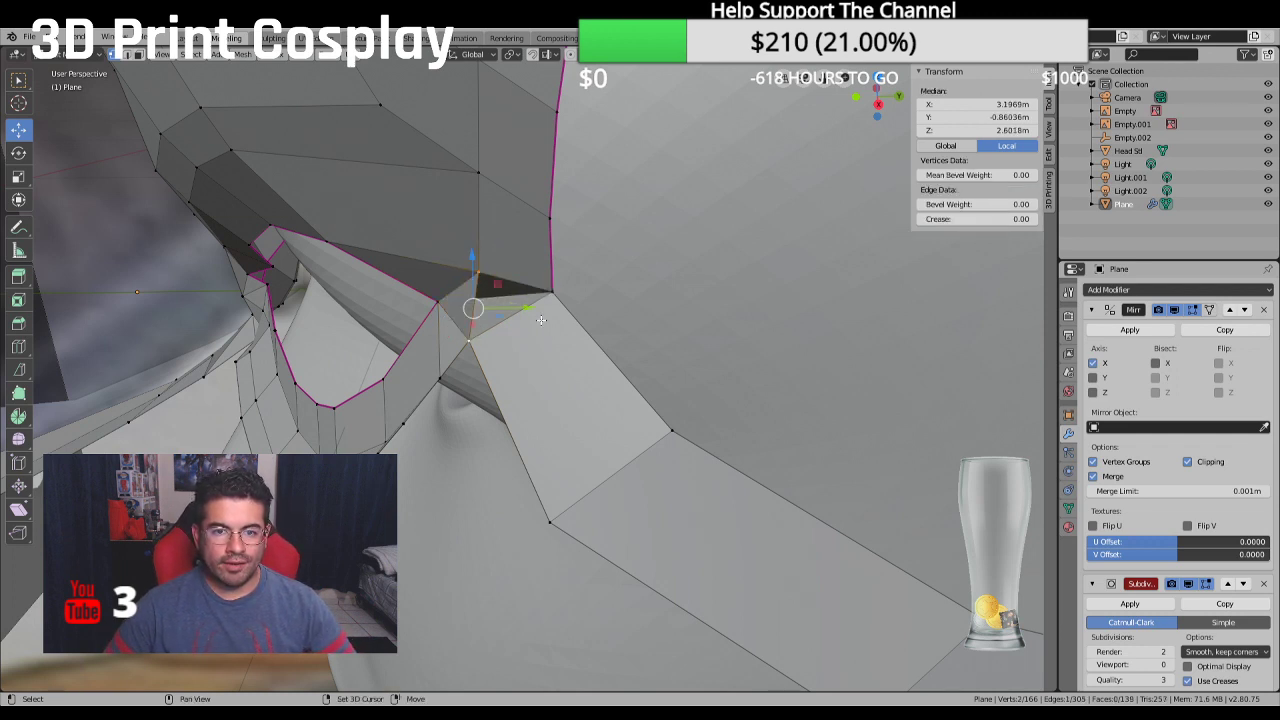
pyautogui.keyDown('shift'); pyautogui.click(558, 297); pyautogui.keyUp('shift')
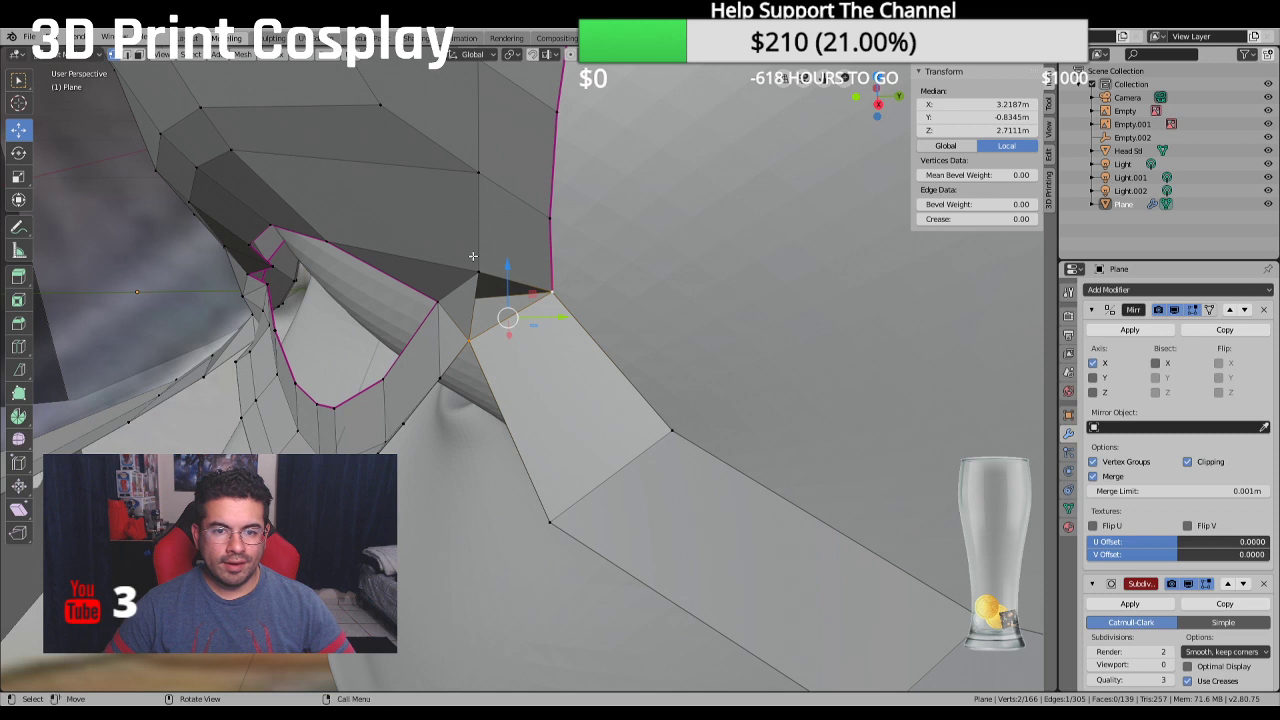
pyautogui.click(141, 55)
pyautogui.click(484, 298)
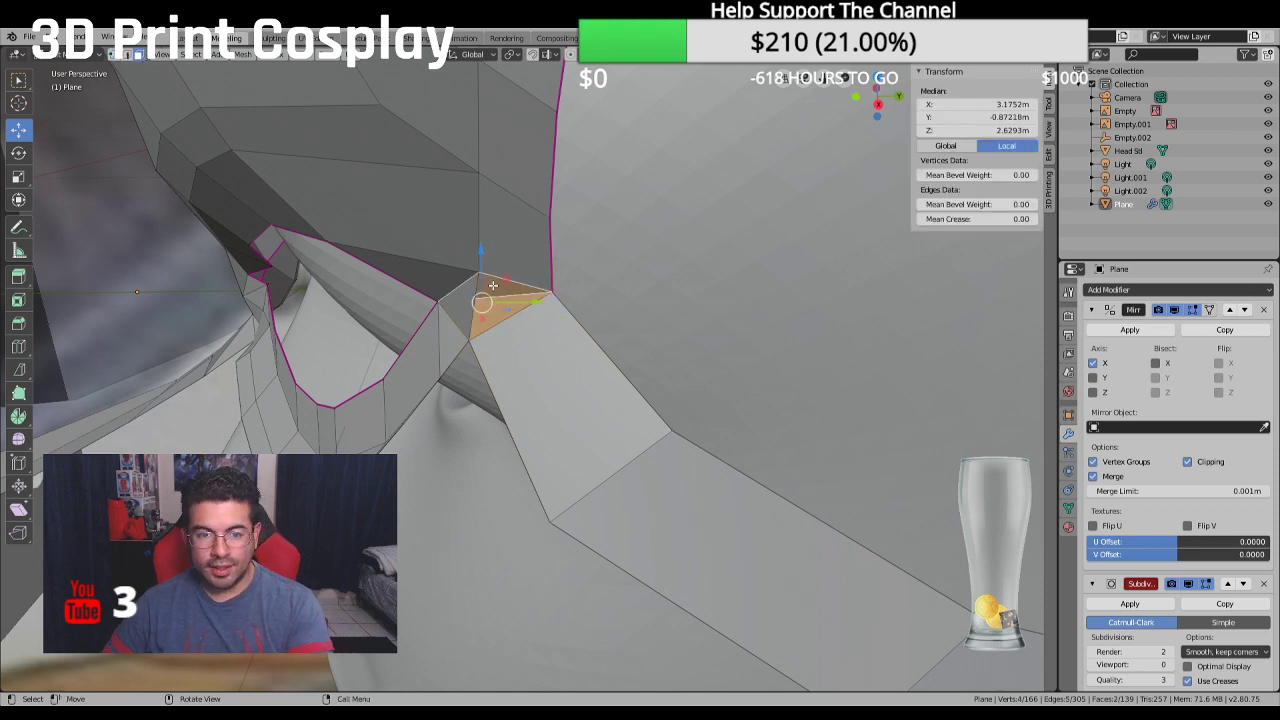
pyautogui.press('x')
pyautogui.click(493, 288)
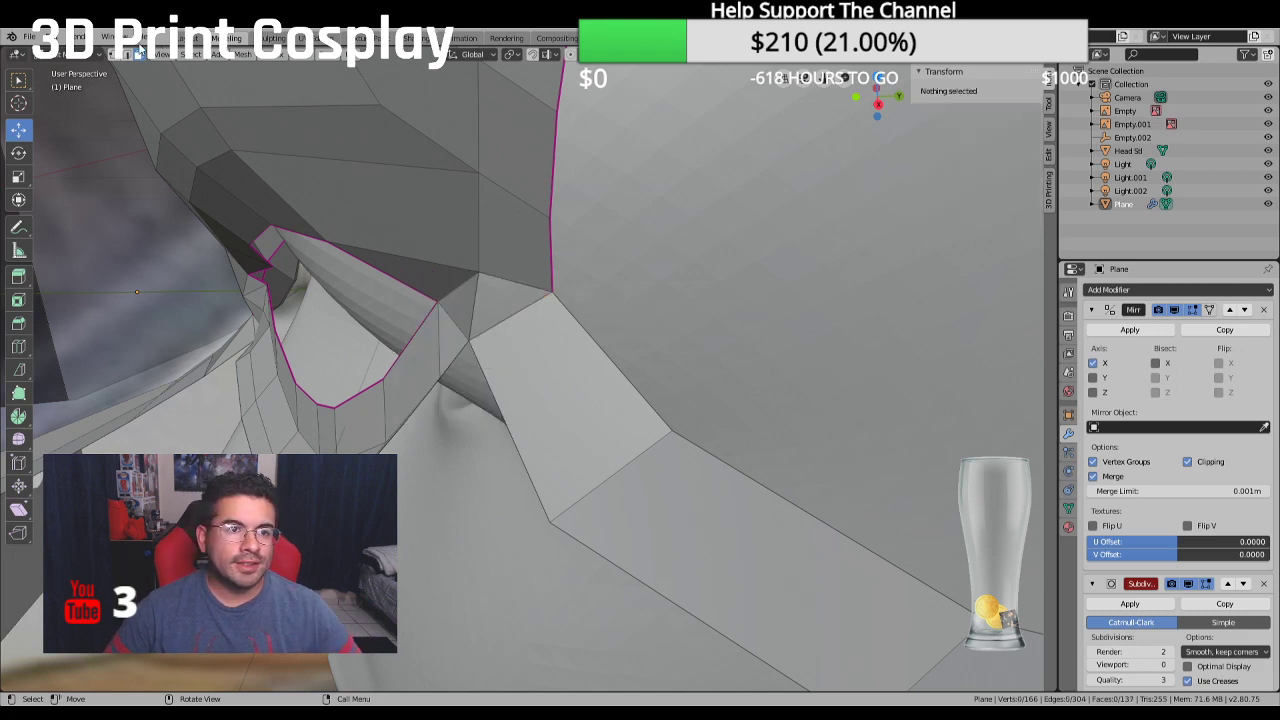
# Fill the opening between the brow's lower edge and the start of the temple strip with one triangular face
pyautogui.click(478, 273)
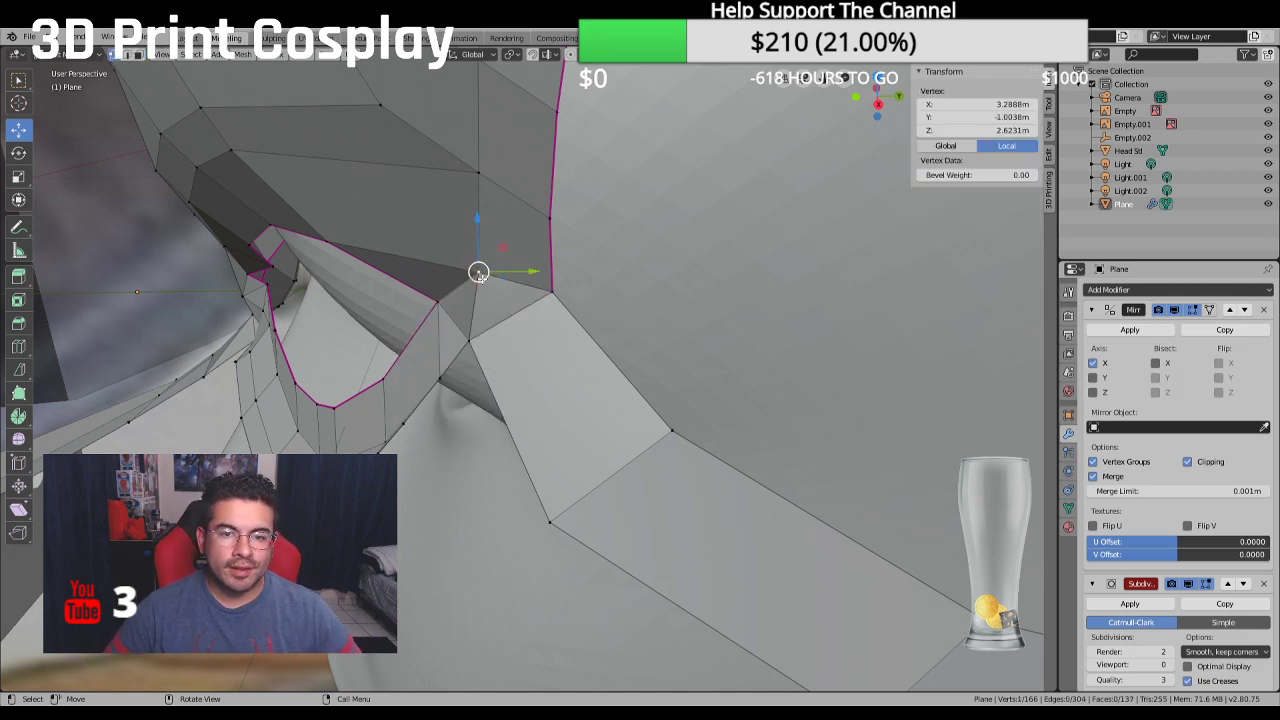
pyautogui.keyDown('shift'); pyautogui.click(469, 340); pyautogui.keyUp('shift')
pyautogui.keyDown('shift'); pyautogui.click(551, 293); pyautogui.keyUp('shift')
pyautogui.moveTo(565, 300)
pyautogui.mouseDown(button='middle')
pyautogui.moveTo(512, 328)
pyautogui.moveTo(497, 360)
pyautogui.moveTo(550, 313)
pyautogui.mouseUp(button='middle')
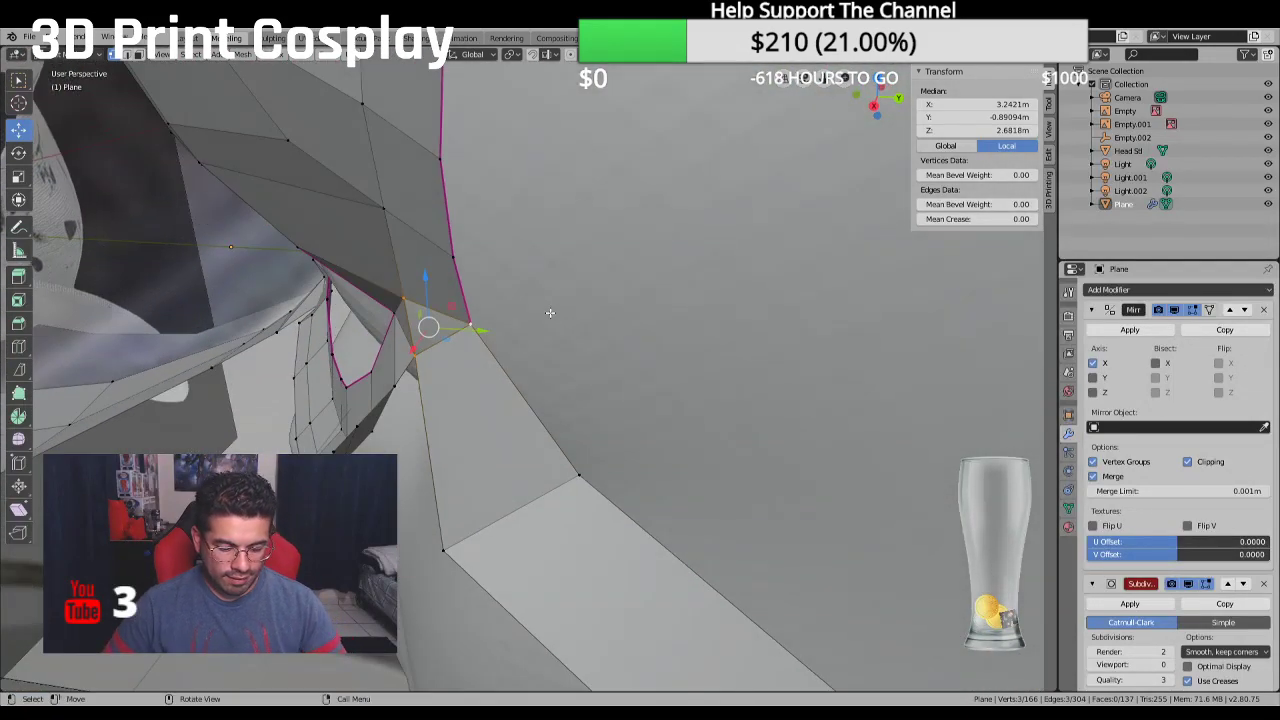
pyautogui.click(617, 289)
pyautogui.moveTo(617, 289); pyautogui.dragTo(758, 249, button='middle')
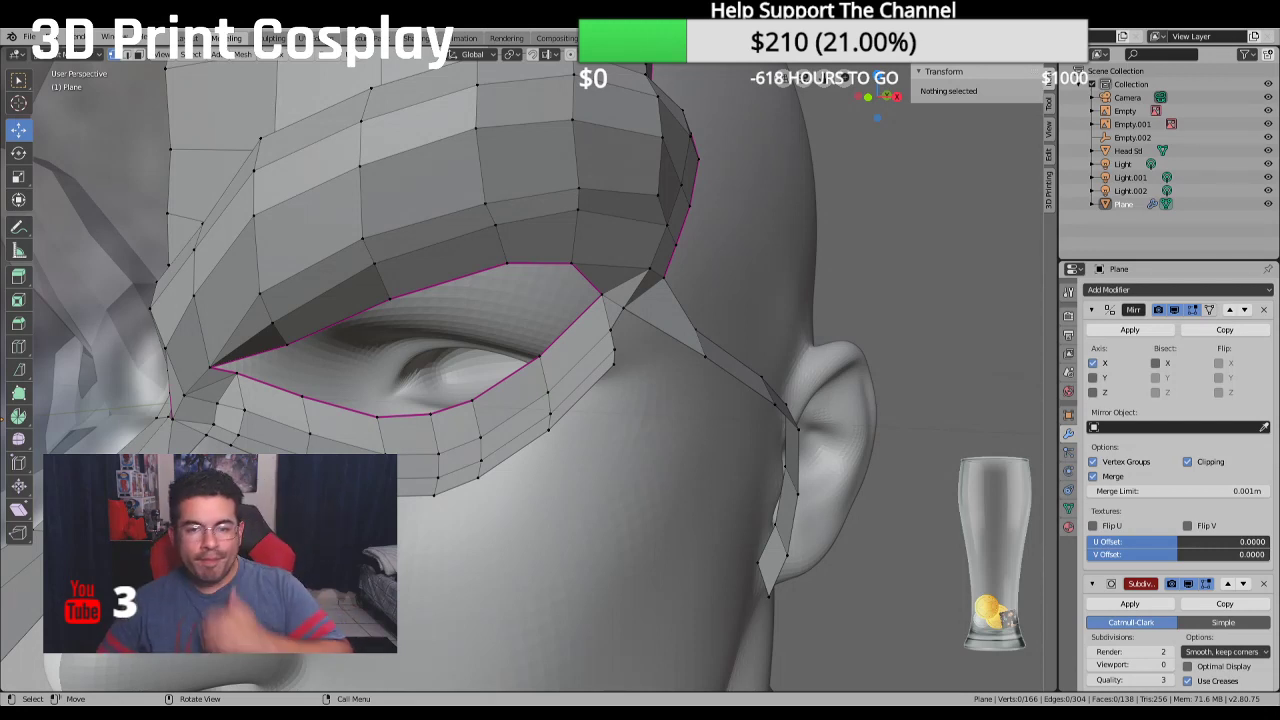
# In Object Mode, move the head model slightly upward behind the mask, to a Z location of about -0.31 m
pyautogui.scroll(-4, 530, 474)
pyautogui.moveTo(530, 474)
pyautogui.mouseDown(button='middle')
pyautogui.moveTo(733, 446)
pyautogui.moveTo(551, 480)
pyautogui.mouseUp(button='middle')
pyautogui.press('KP_1')
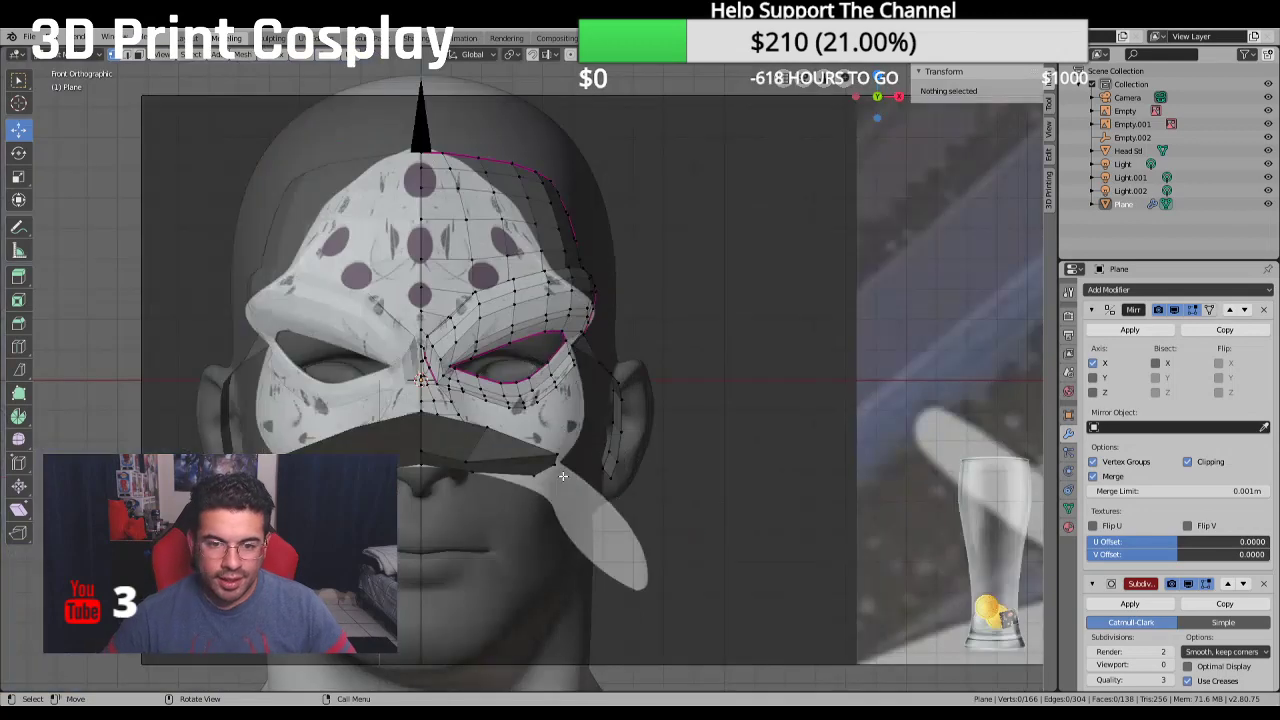
pyautogui.scroll(2, 563, 476)
pyautogui.scroll(-3, 527, 442)
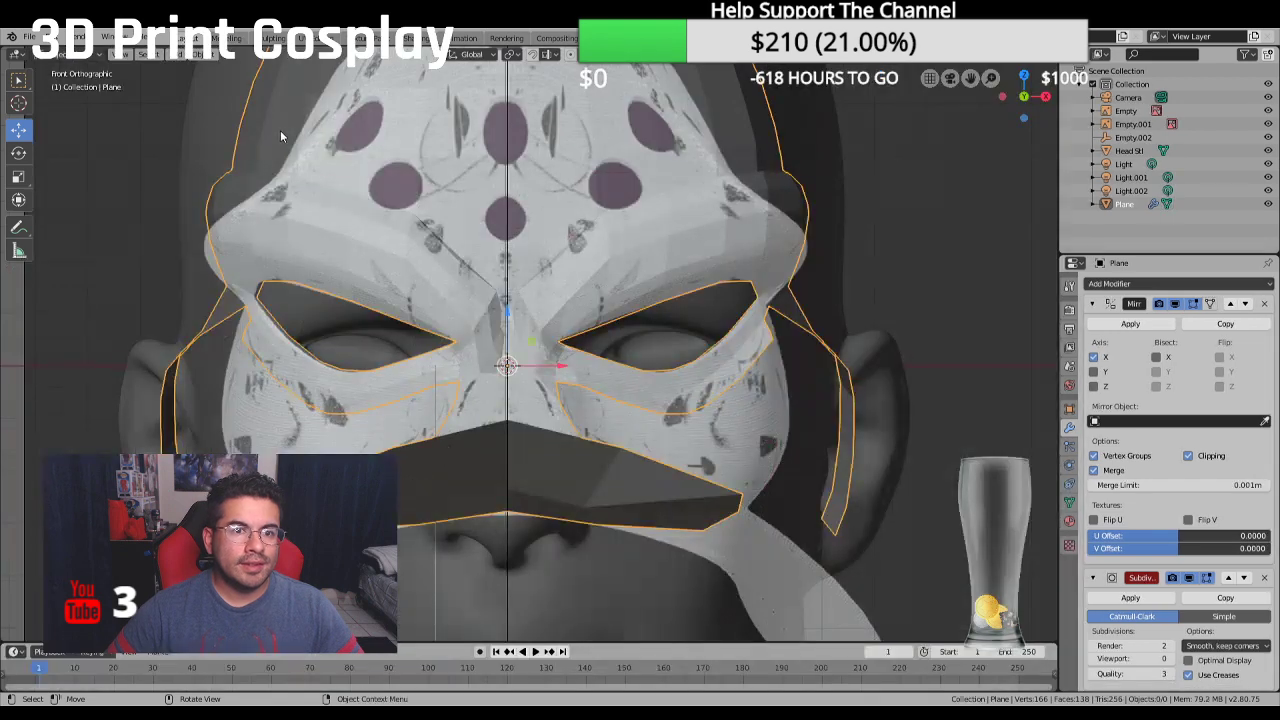
pyautogui.scroll(-4, 247, 162)
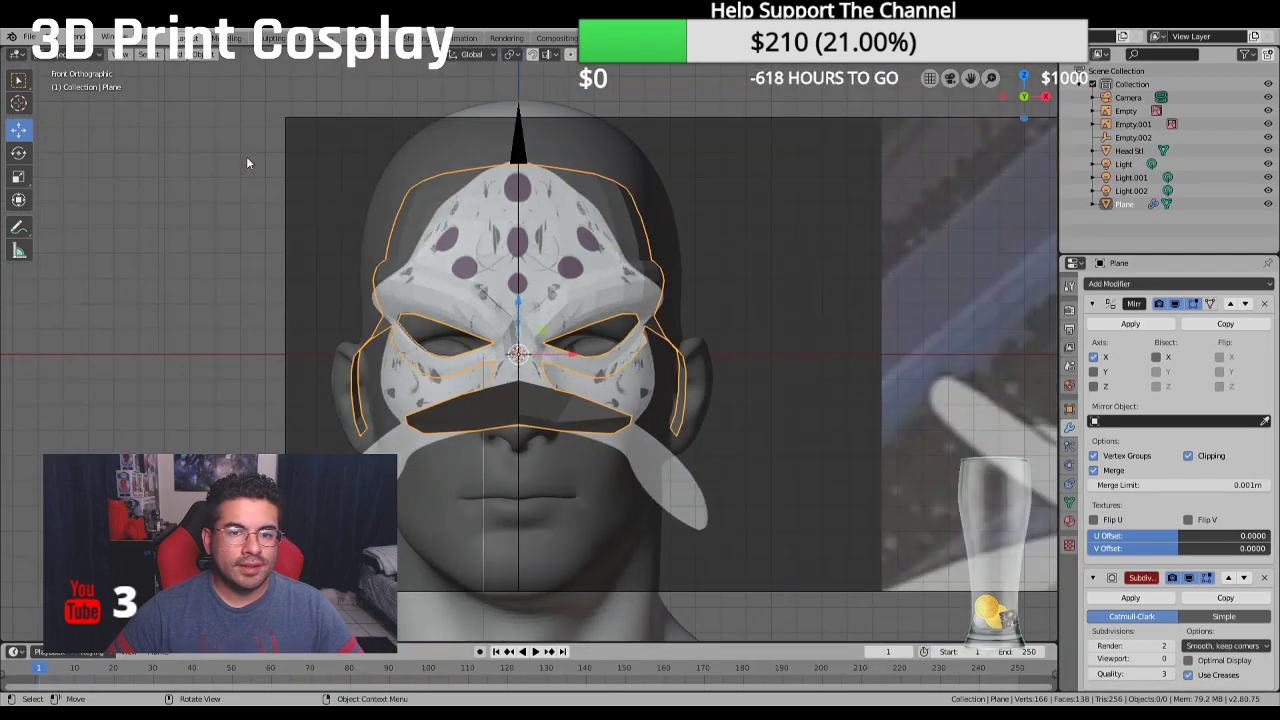
pyautogui.click(403, 158)
pyautogui.click(428, 593)
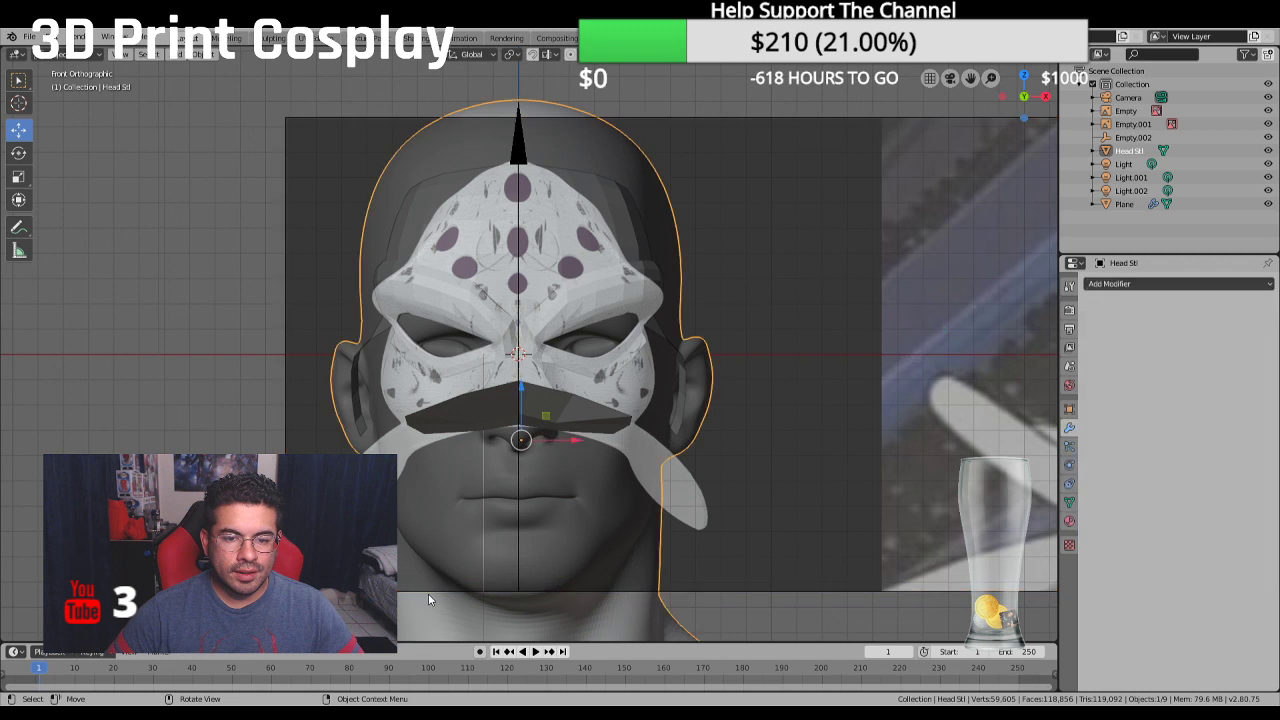
pyautogui.moveTo(521, 390); pyautogui.dragTo(517, 382)
pyautogui.moveTo(745, 402)
pyautogui.mouseDown(button='middle')
pyautogui.moveTo(637, 402)
pyautogui.moveTo(740, 402)
pyautogui.mouseUp(button='middle')
# Hide the front reference image, Empty, in the viewport
pyautogui.scroll(1, 740, 402)
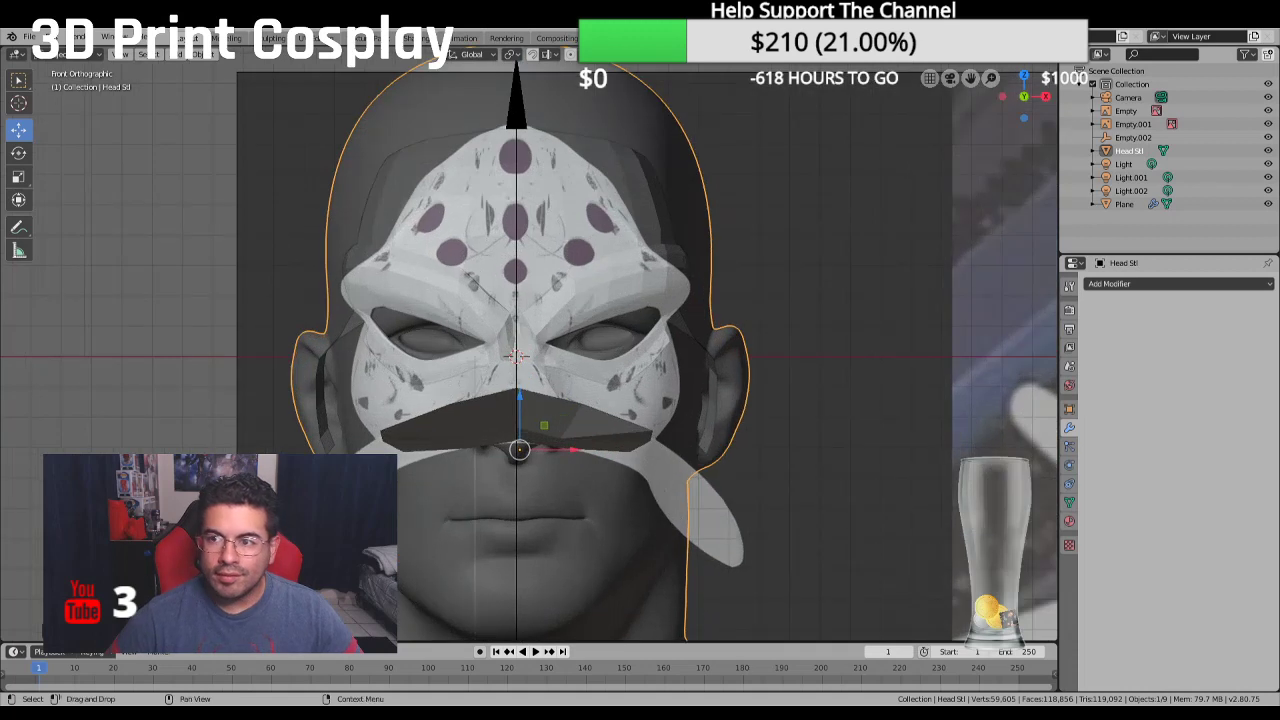
pyautogui.click(1268, 110)
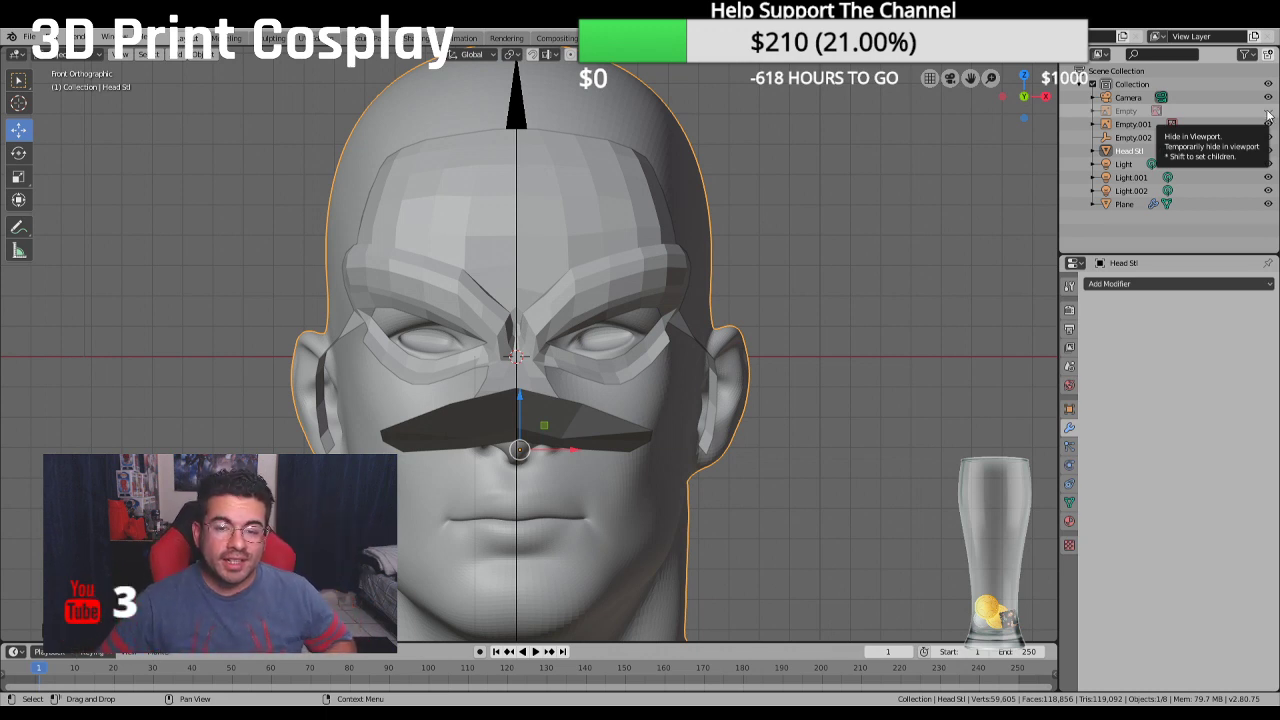
pyautogui.scroll(2, 438, 351)
# Examine how the mask and its long nose piece fit the head from the side, front and top
pyautogui.moveTo(441, 353); pyautogui.dragTo(474, 360, button='middle')
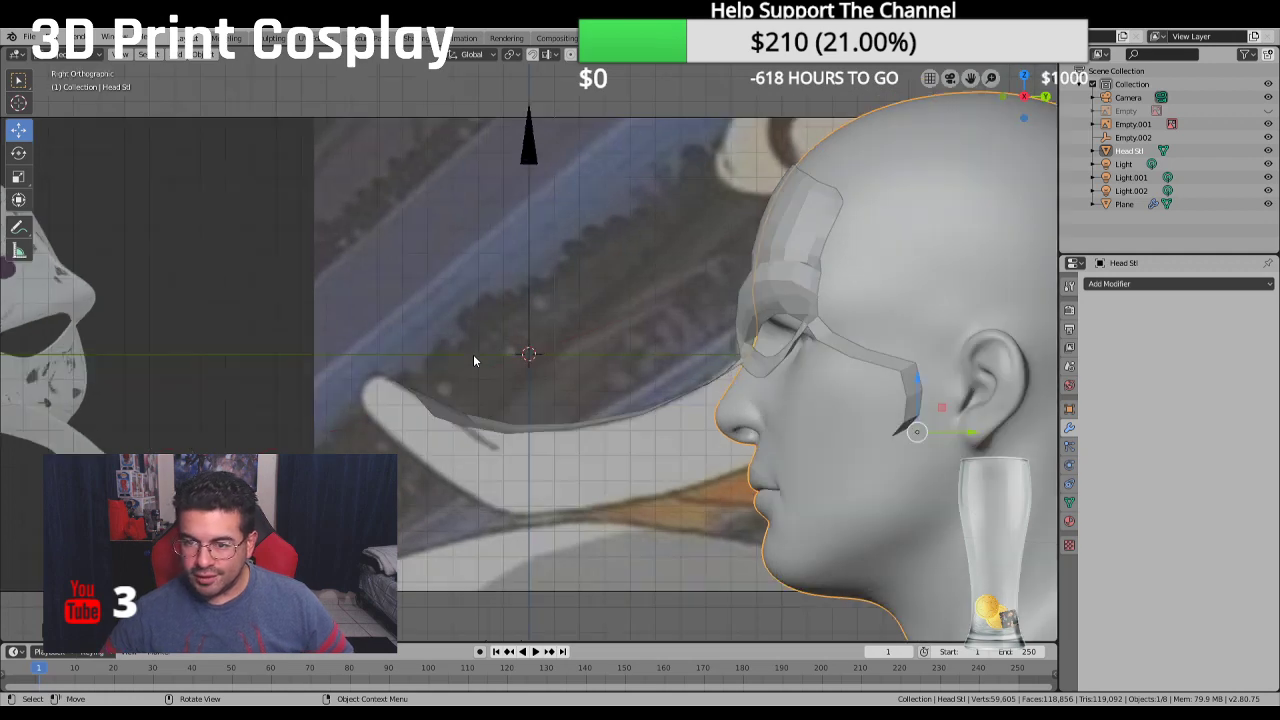
pyautogui.scroll(3, 474, 360)
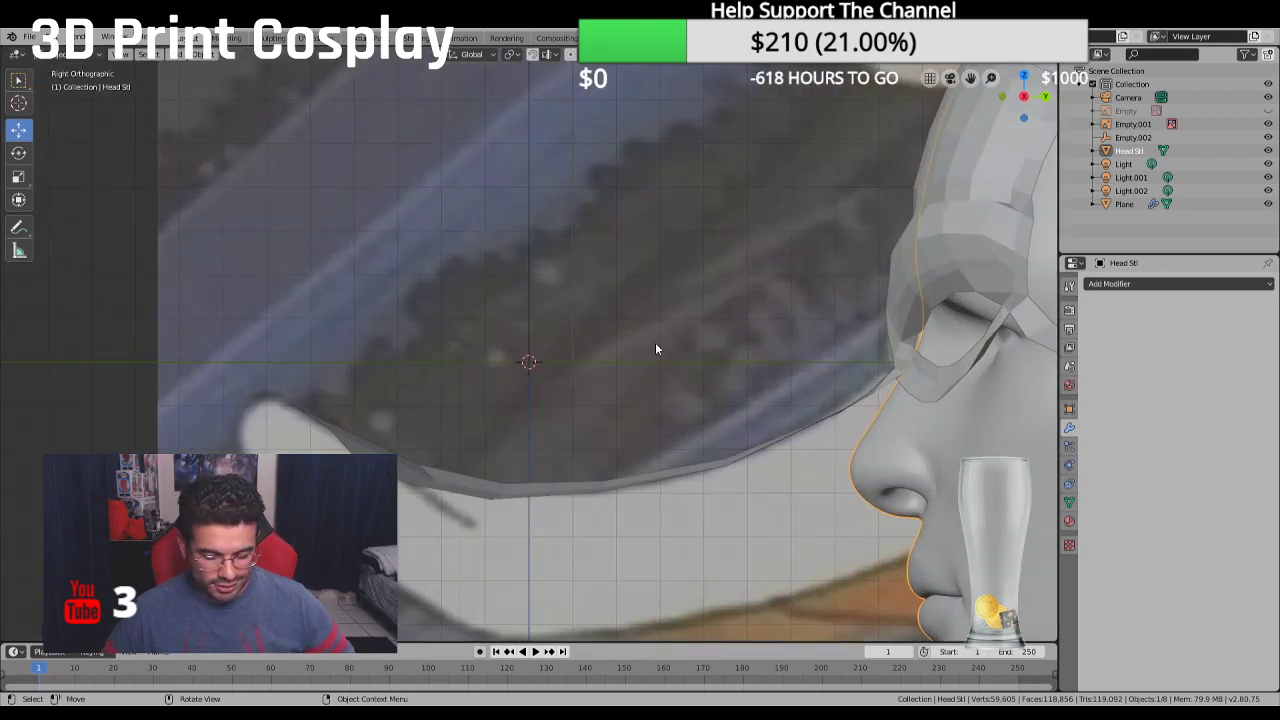
pyautogui.keyDown('shift'); pyautogui.moveTo(656, 345); pyautogui.dragTo(283, 273, button='middle'); pyautogui.keyUp('shift')
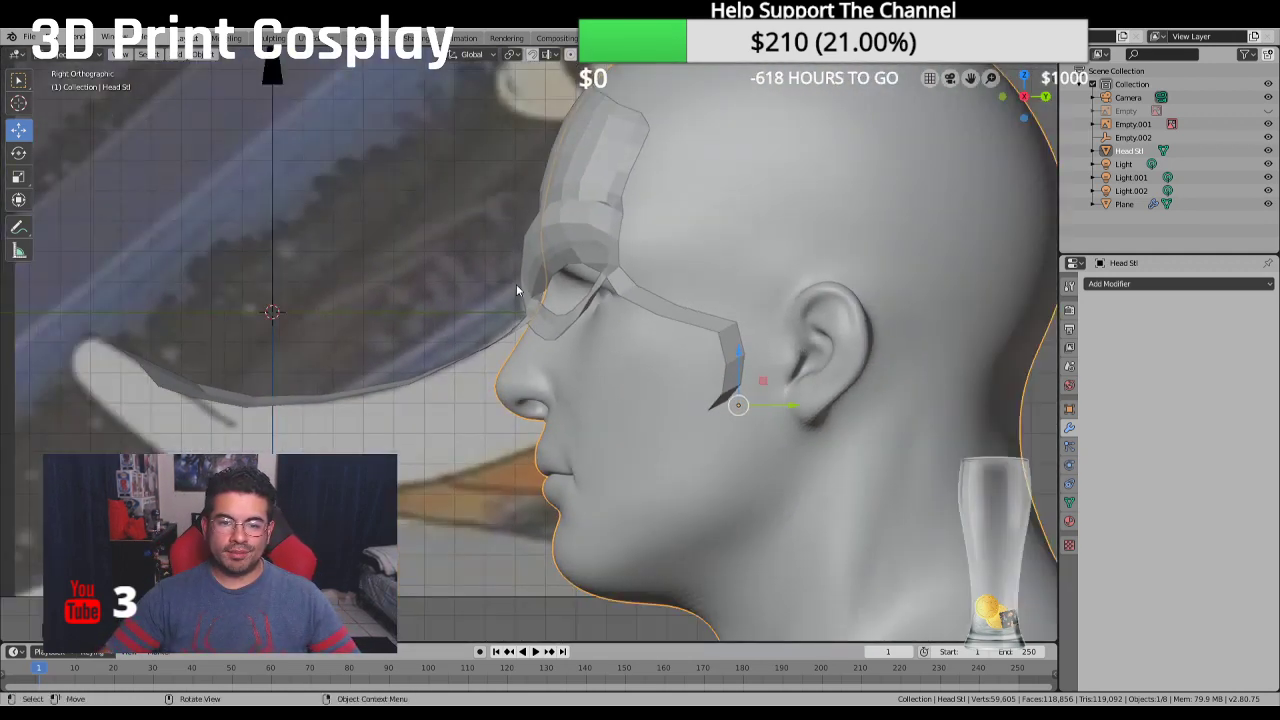
pyautogui.scroll(-1, 556, 287)
pyautogui.keyDown('shift'); pyautogui.moveTo(556, 287); pyautogui.dragTo(649, 274, button='middle'); pyautogui.keyUp('shift')
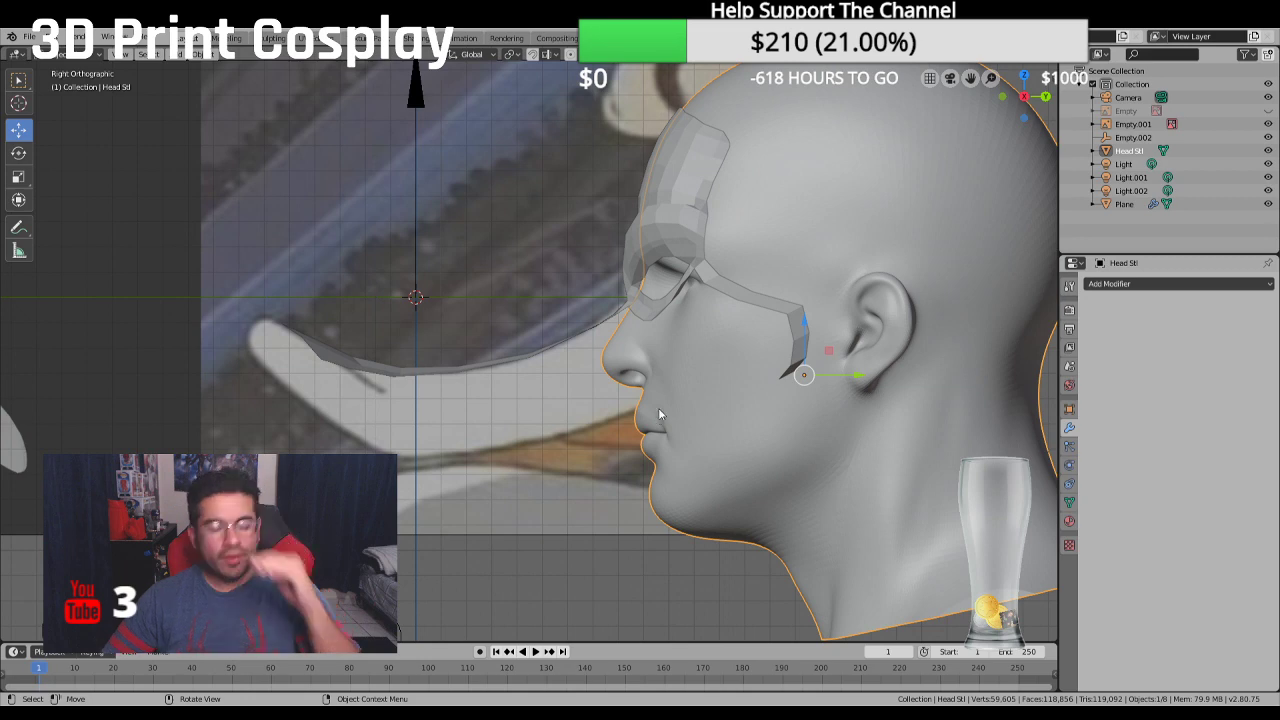
pyautogui.moveTo(648, 377); pyautogui.dragTo(687, 393, button='middle')
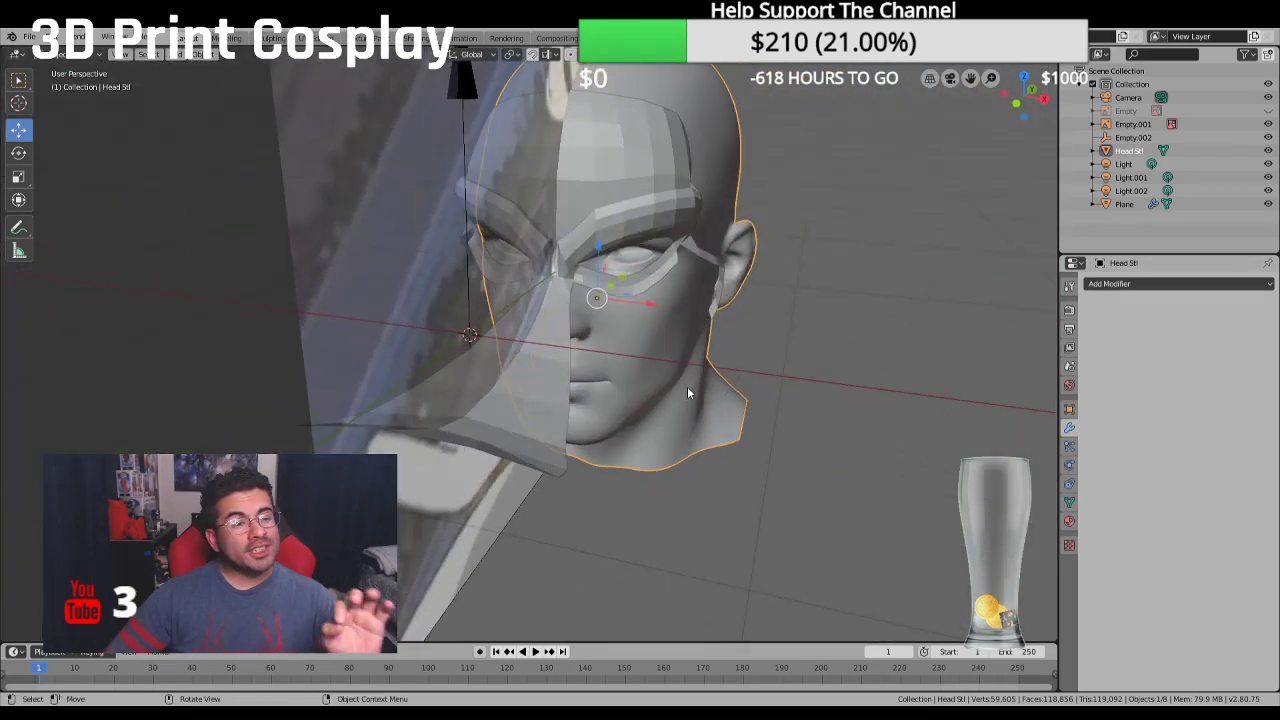
pyautogui.press('KP_1')
pyautogui.scroll(2, 690, 399)
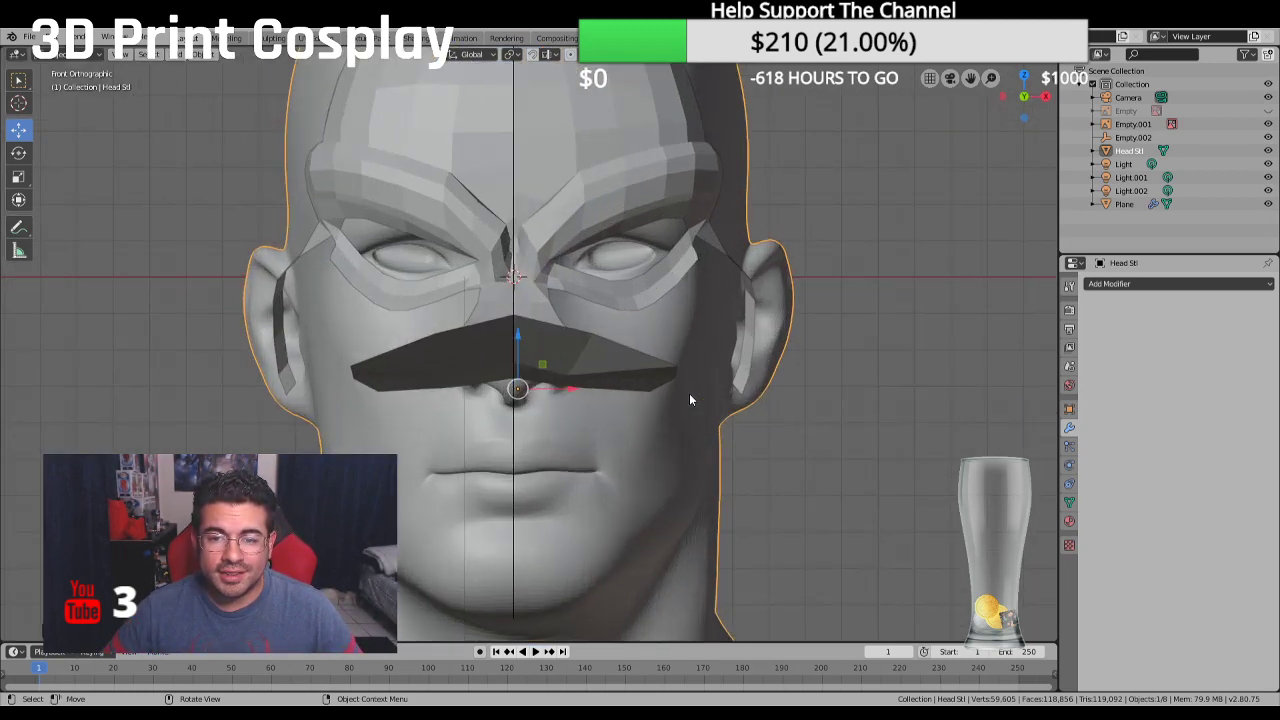
pyautogui.moveTo(649, 383); pyautogui.dragTo(649, 393, button='middle')
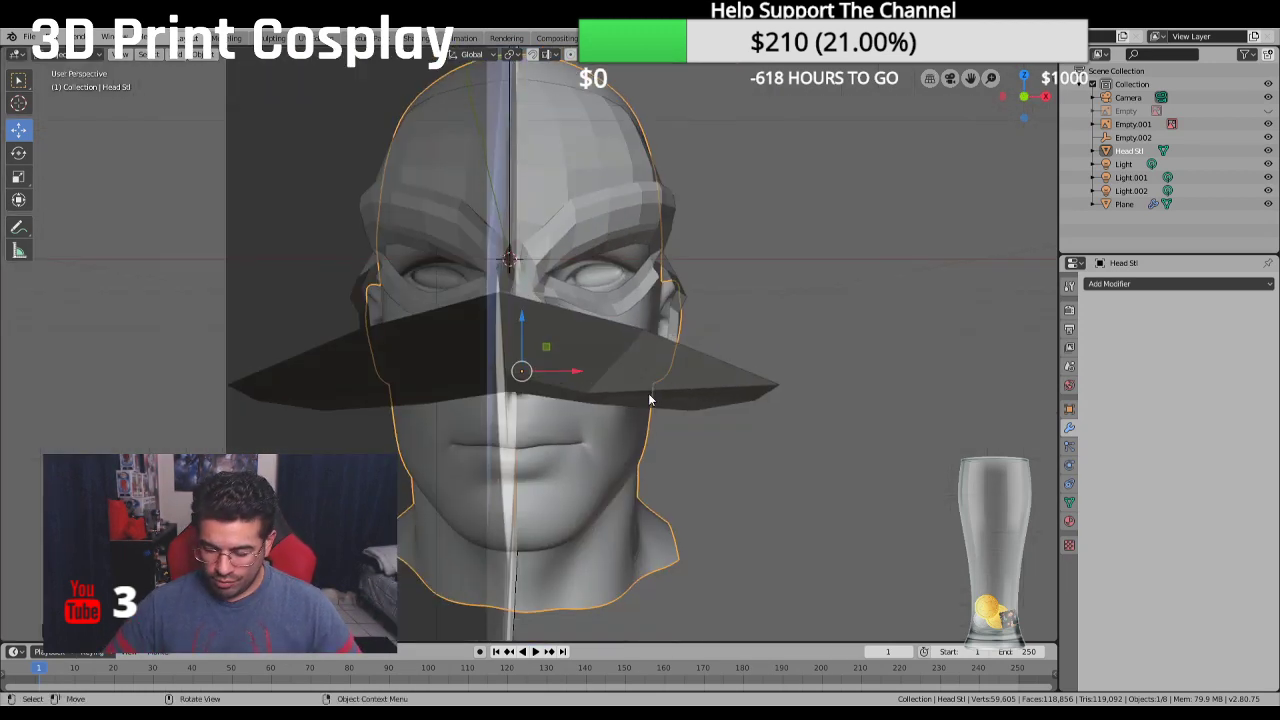
pyautogui.press('KP_1')
pyautogui.press('KP_7')
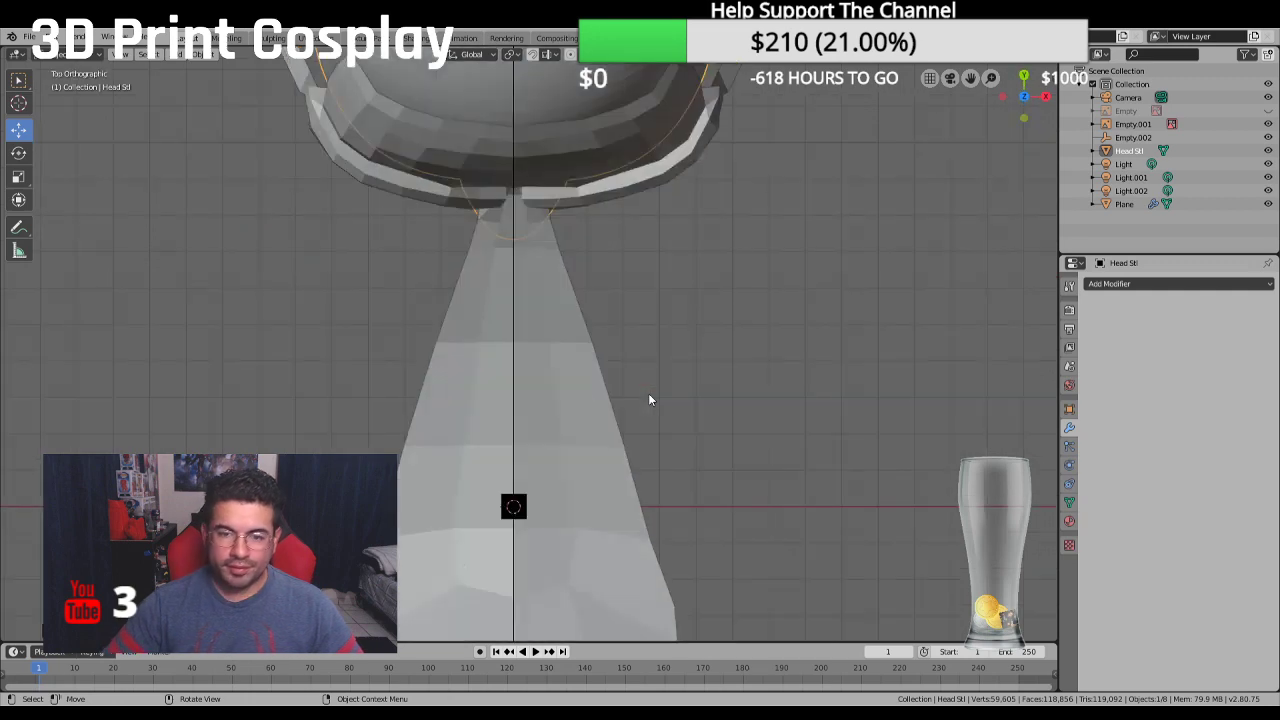
pyautogui.moveTo(543, 331); pyautogui.dragTo(519, 240, button='middle')
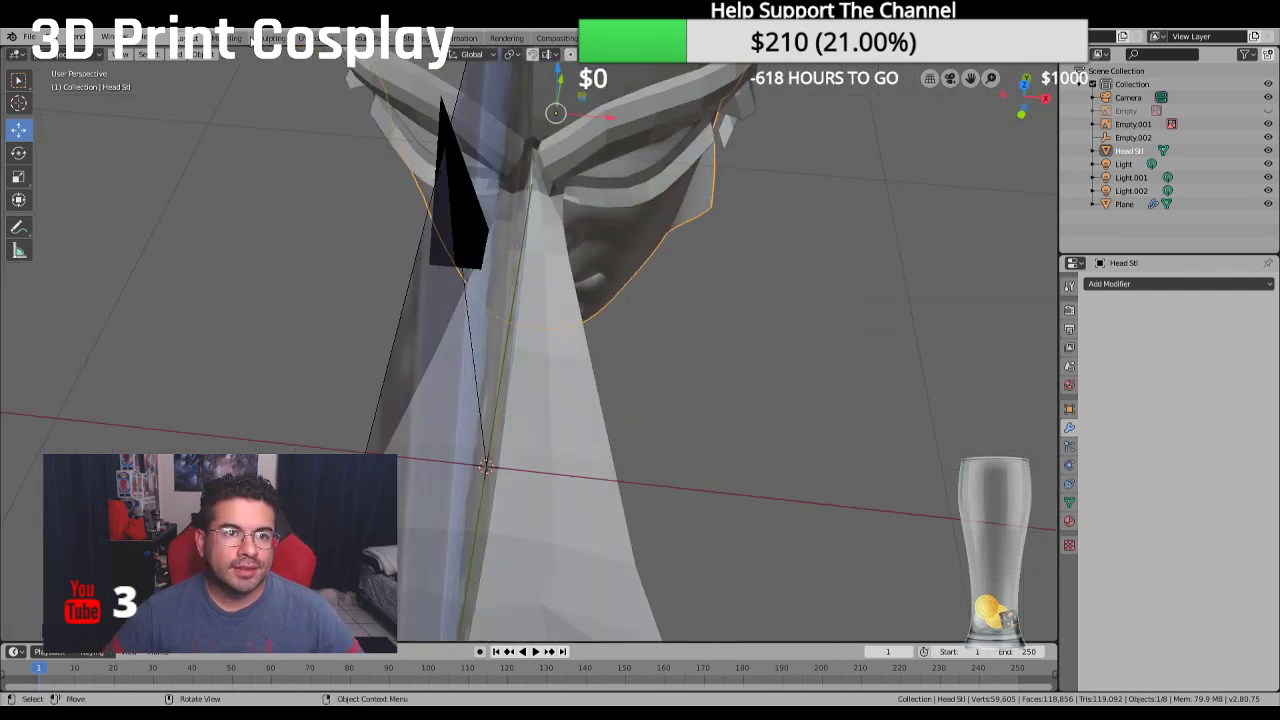
# Switch to the Modeling workspace and put the mask mesh, Plane, into Edit Mode instead of the head model
pyautogui.click(231, 38)
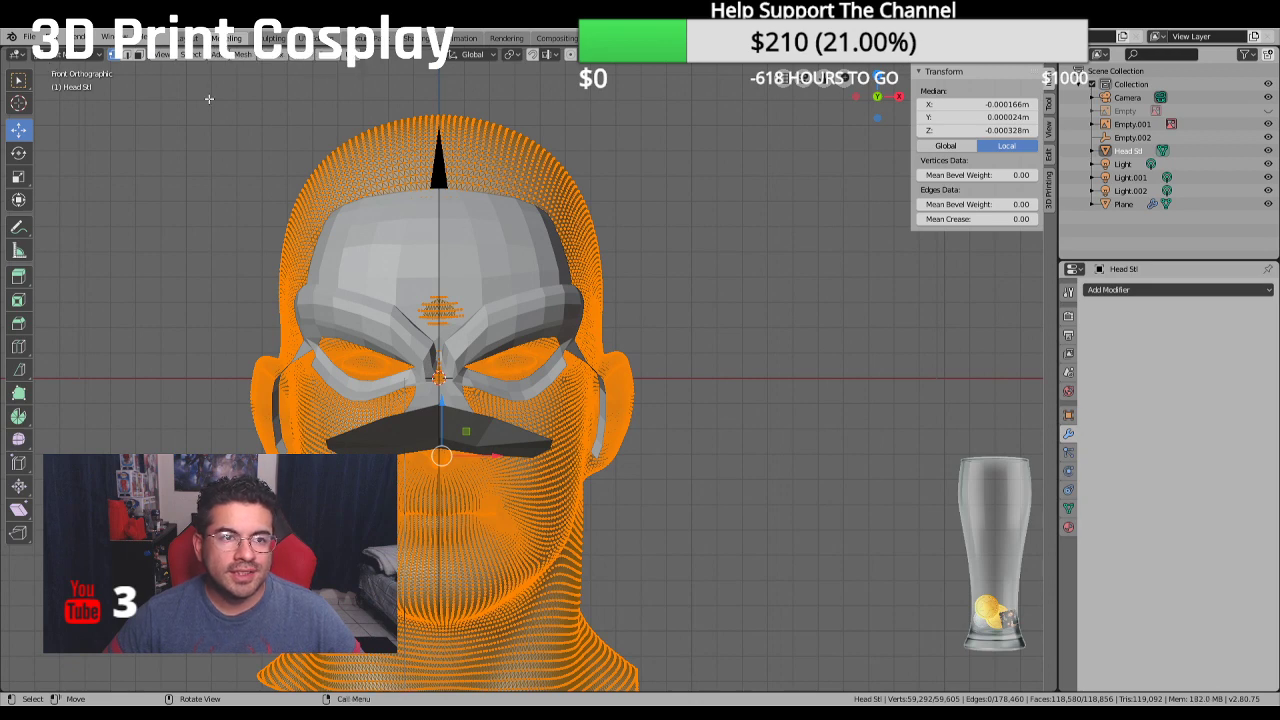
pyautogui.click(60, 54)
pyautogui.click(70, 72)
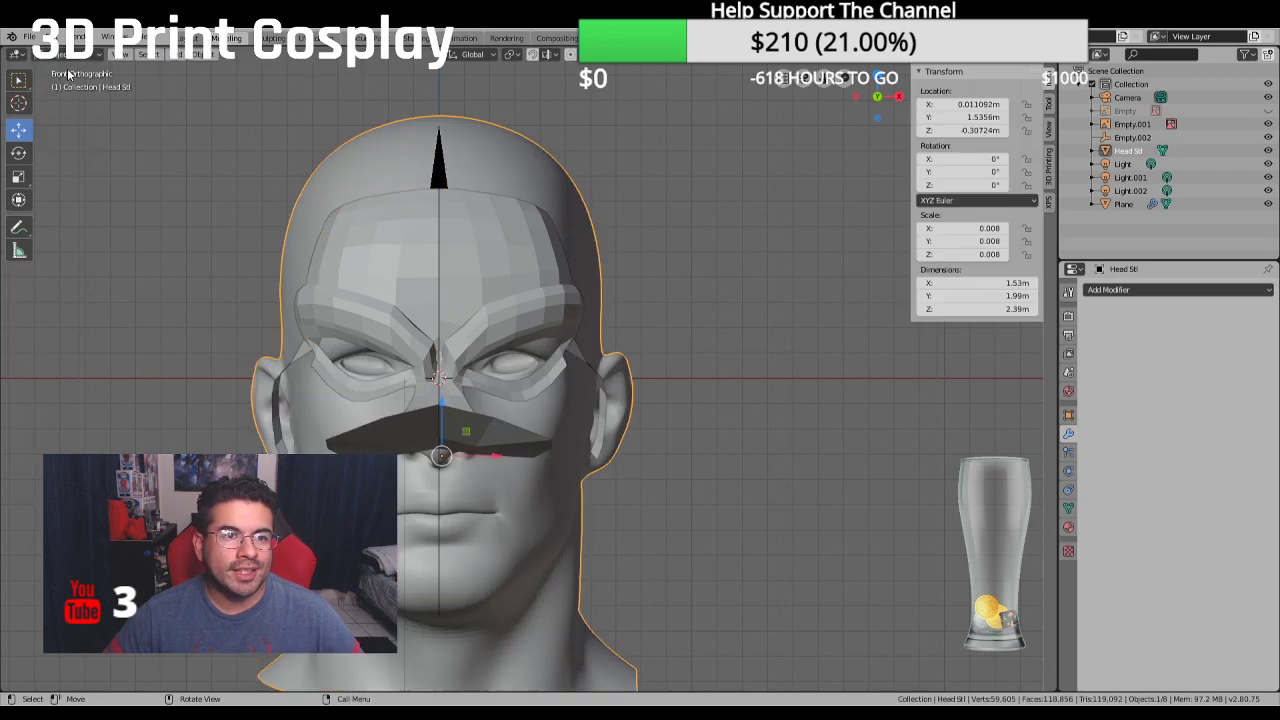
pyautogui.click(346, 245)
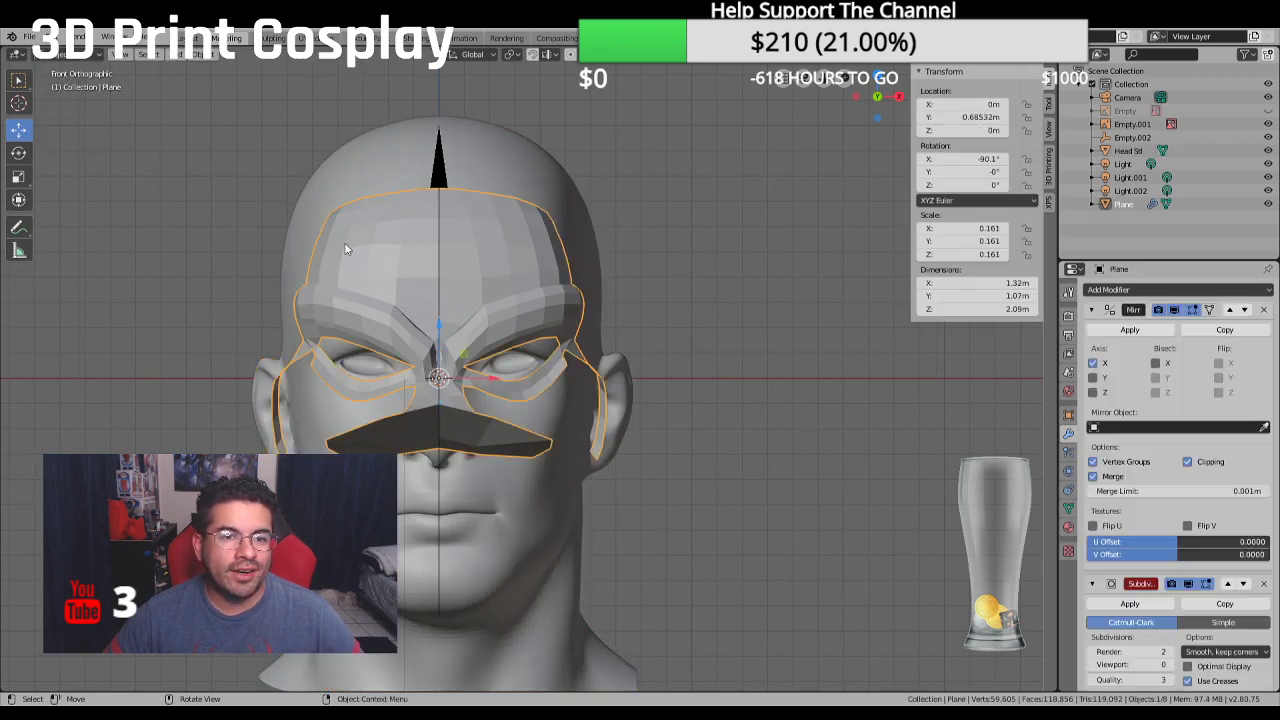
pyautogui.click(68, 55)
pyautogui.click(76, 85)
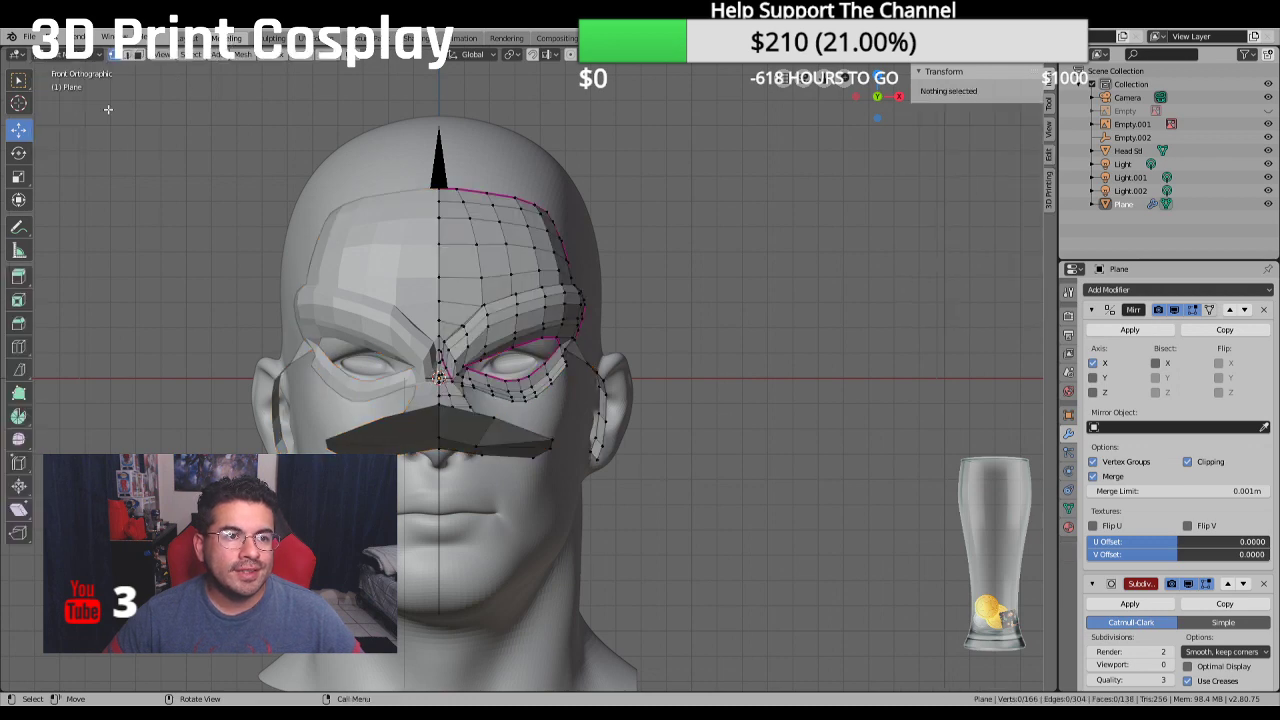
# Inspect the mask's brow, eye rim and nose piece from above and from the front
pyautogui.moveTo(532, 202); pyautogui.dragTo(551, 252, button='middle')
pyautogui.scroll(-4, 557, 252)
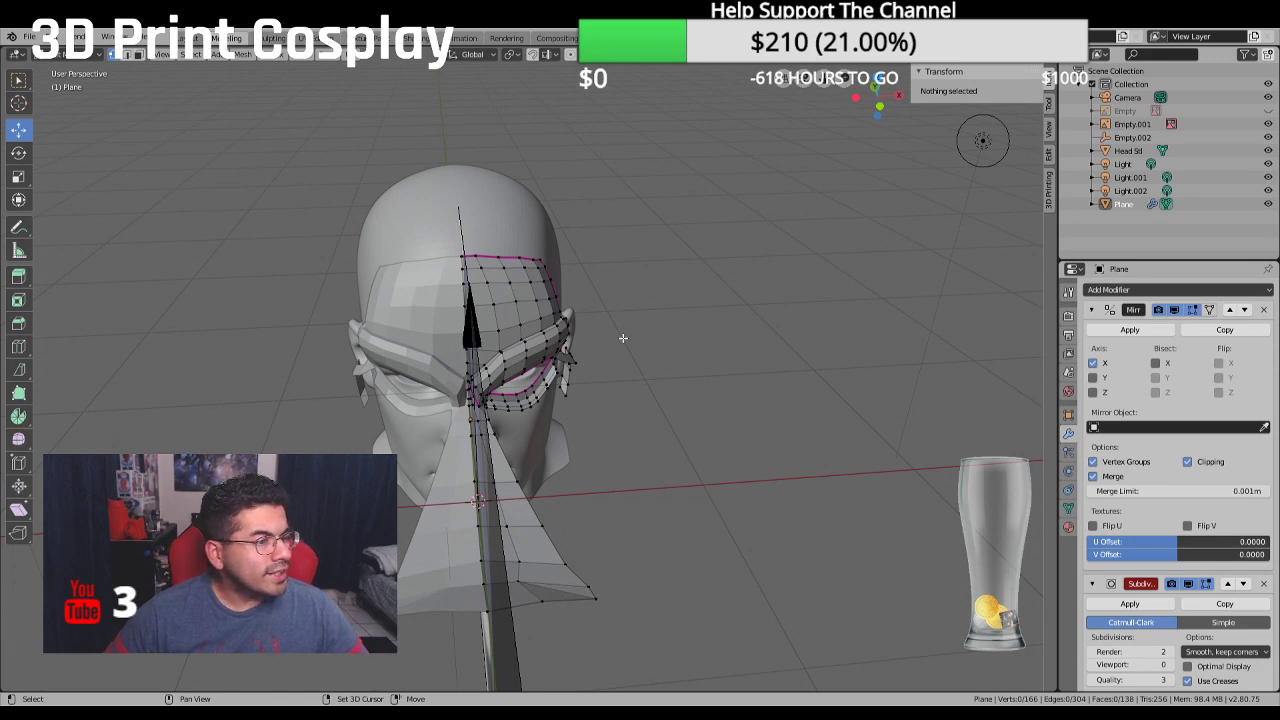
pyautogui.keyDown('shift'); pyautogui.moveTo(584, 375); pyautogui.dragTo(529, 283, button='middle'); pyautogui.keyUp('shift')
pyautogui.scroll(5, 581, 330)
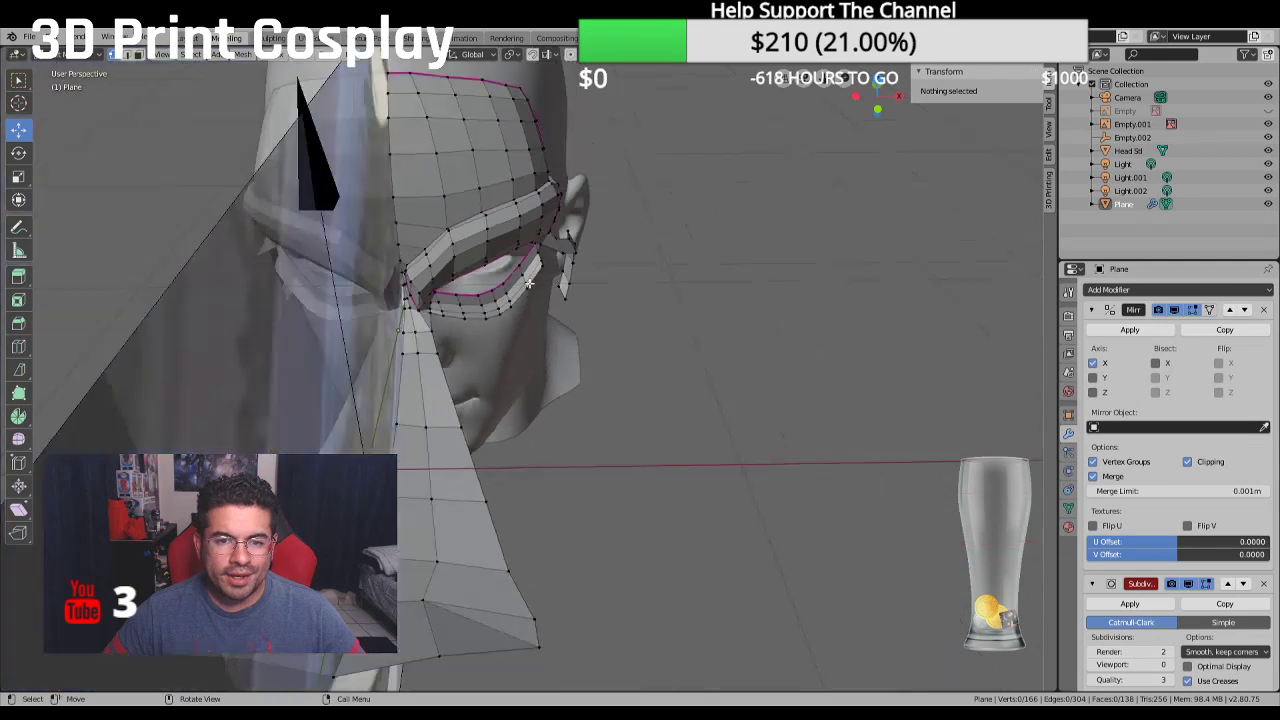
pyautogui.press('KP_1')
pyautogui.scroll(-2, 540, 270)
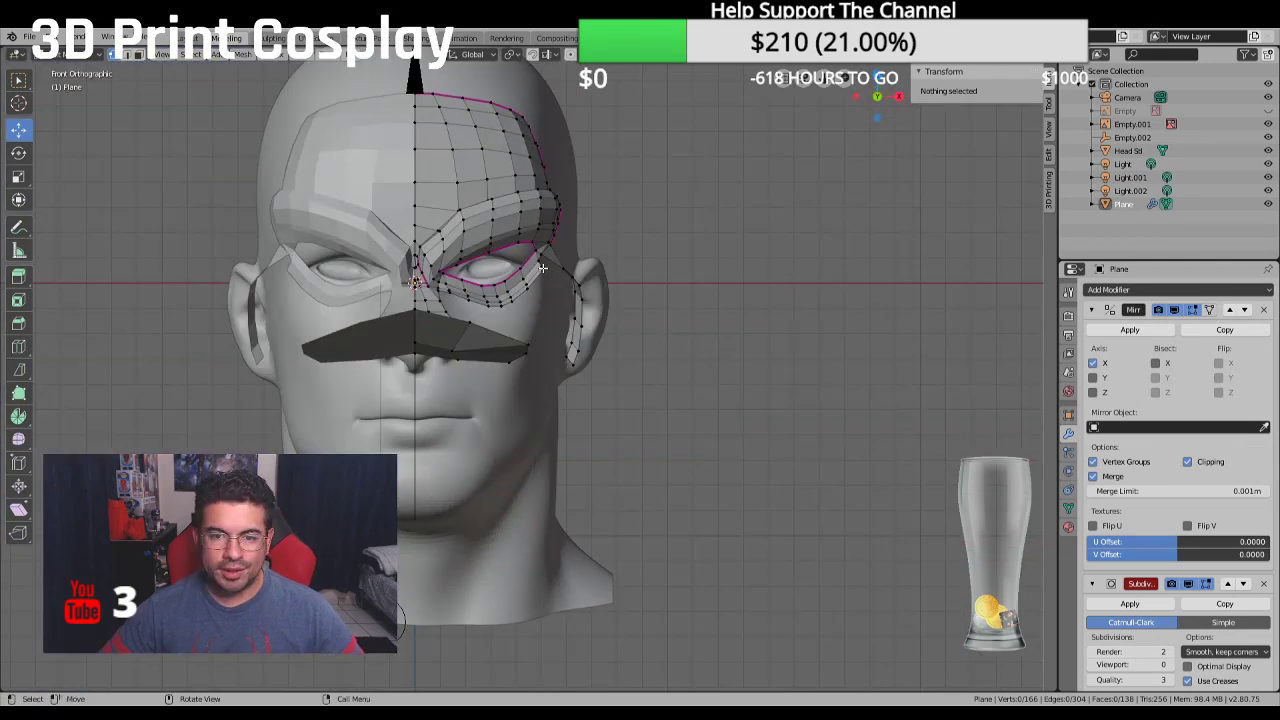
# Show the front reference image, Empty, and compare the mask against it from the front
pyautogui.click(1268, 110)
pyautogui.moveTo(461, 217); pyautogui.dragTo(463, 209, button='middle')
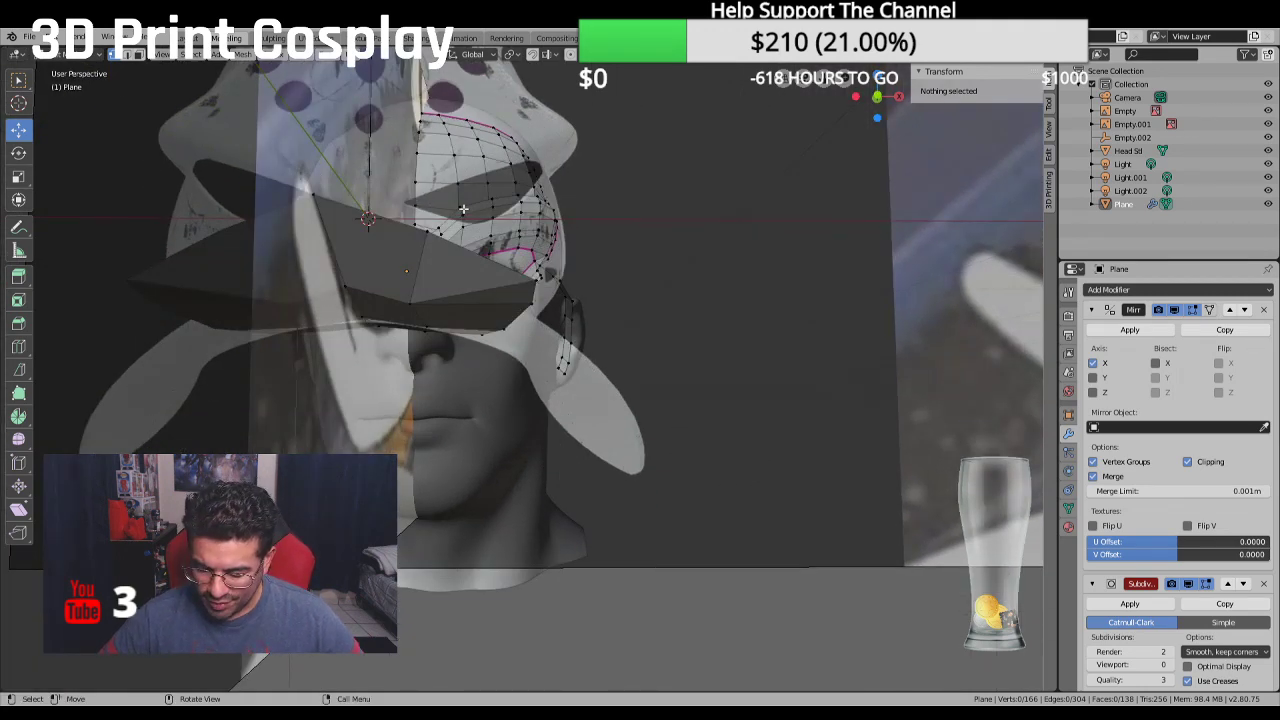
pyautogui.press('KP_1')
pyautogui.scroll(2, 463, 209)
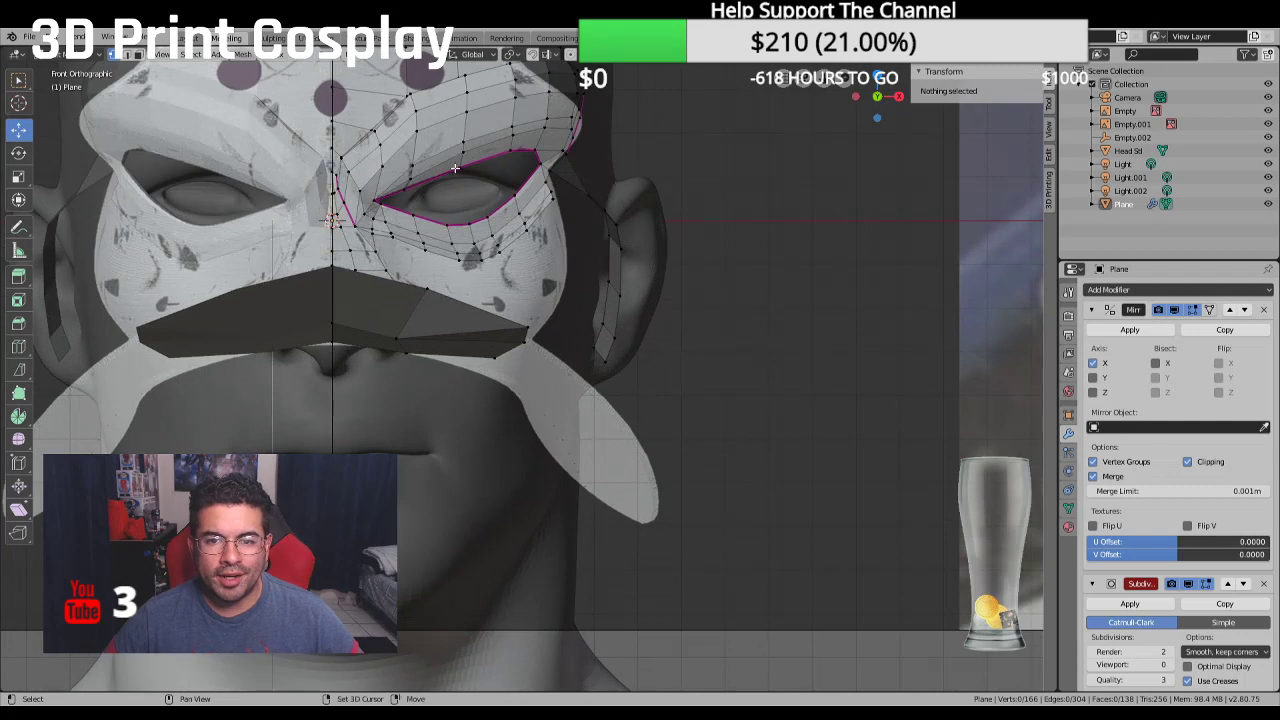
pyautogui.scroll(2, 490, 327)
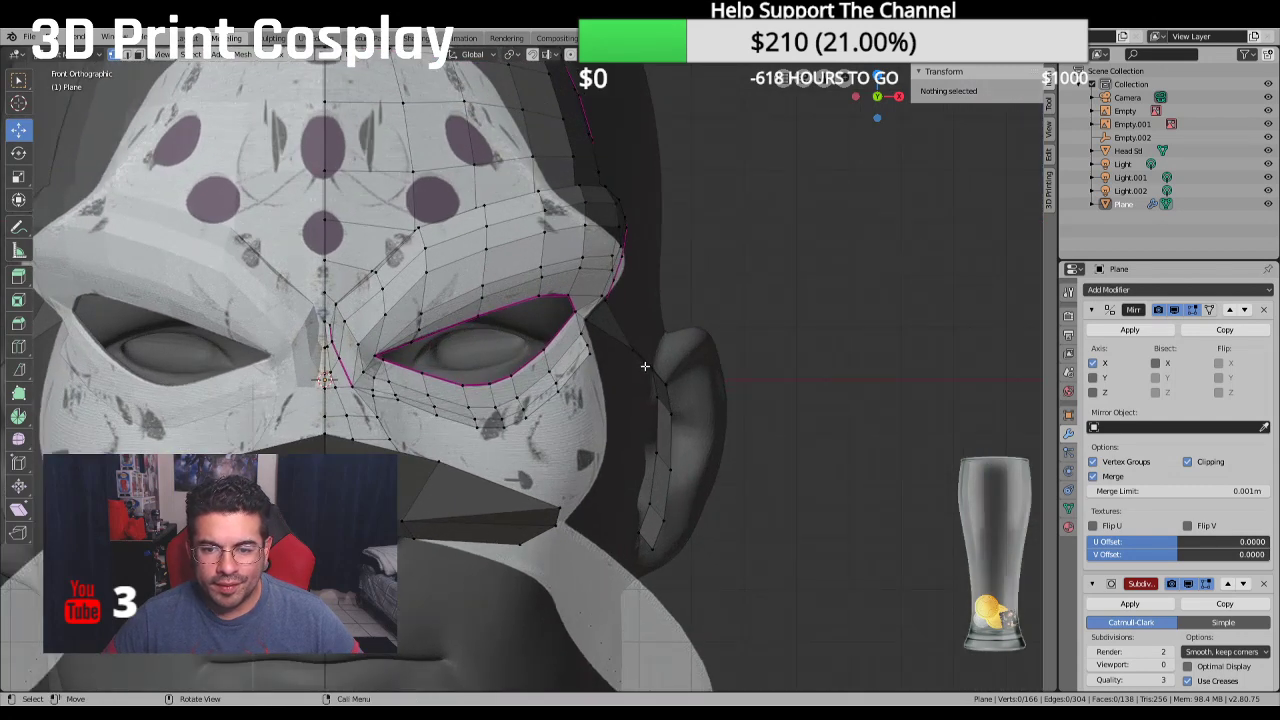
# Reposition the lower strap vertex behind the outer eye corner upward and backward, and set it at about X 3.63 m
pyautogui.click(634, 354)
pyautogui.keyDown('shift'); pyautogui.moveTo(686, 295); pyautogui.dragTo(645, 311, button='middle'); pyautogui.keyUp('shift')
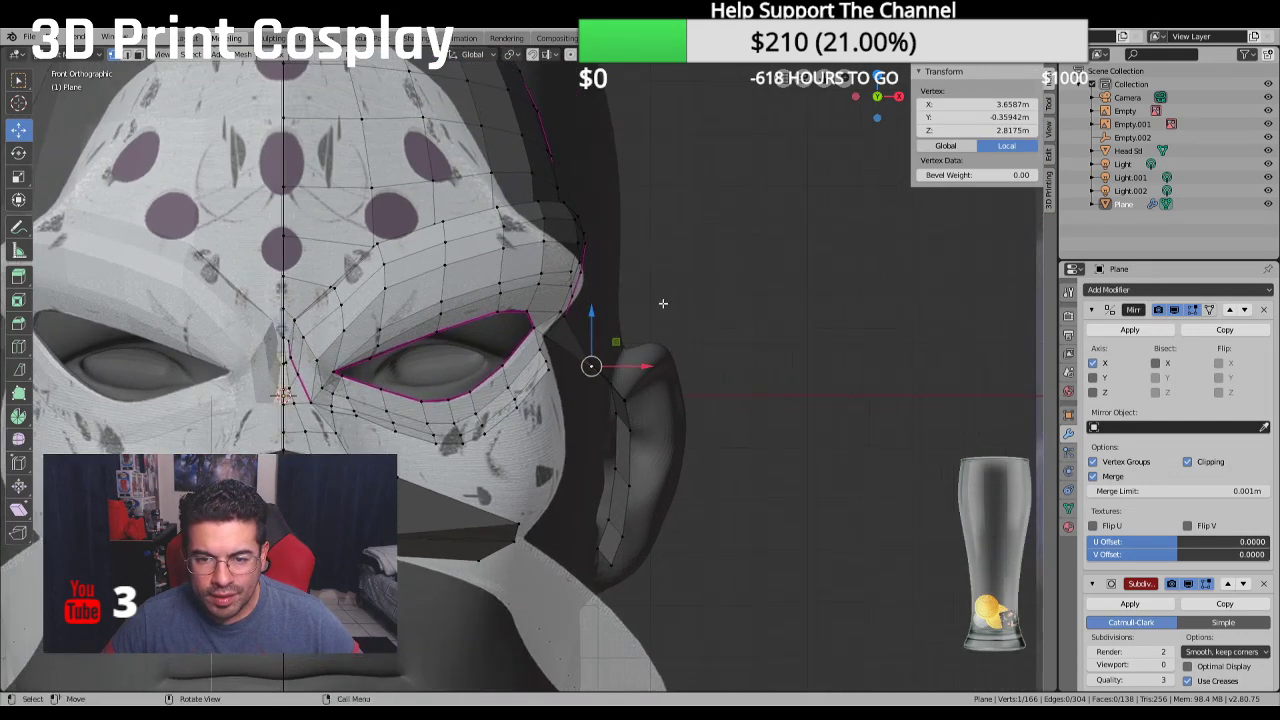
pyautogui.click(668, 297)
pyautogui.click(591, 347)
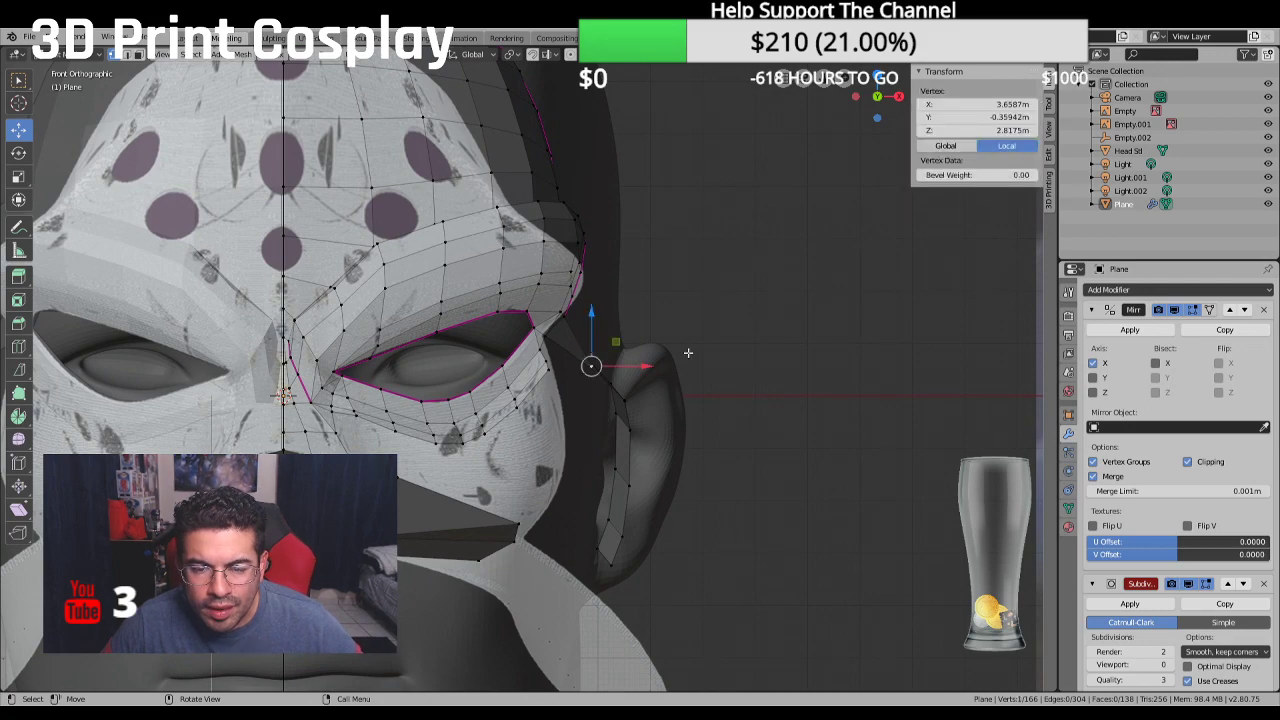
pyautogui.moveTo(688, 352)
pyautogui.mouseDown(button='middle')
pyautogui.moveTo(726, 354)
pyautogui.moveTo(650, 354)
pyautogui.moveTo(672, 355)
pyautogui.mouseUp(button='middle')
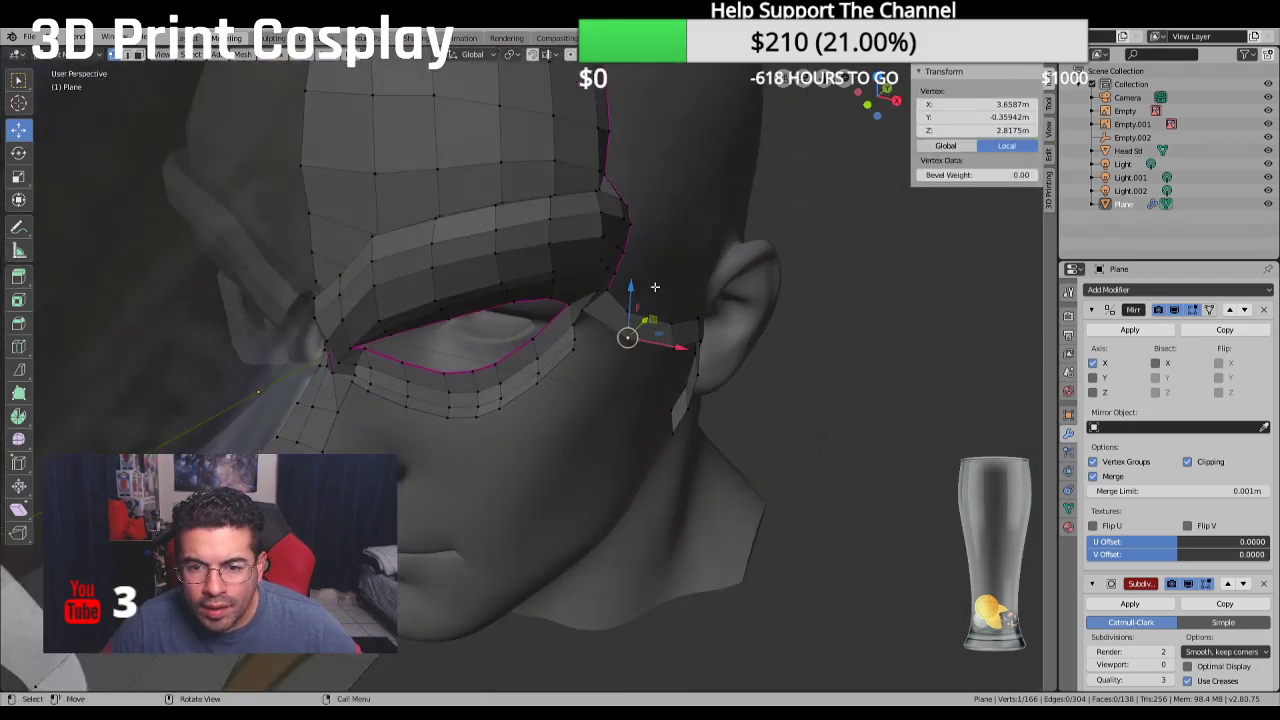
pyautogui.press('g')
pyautogui.click(712, 275)
pyautogui.press('KP_1')
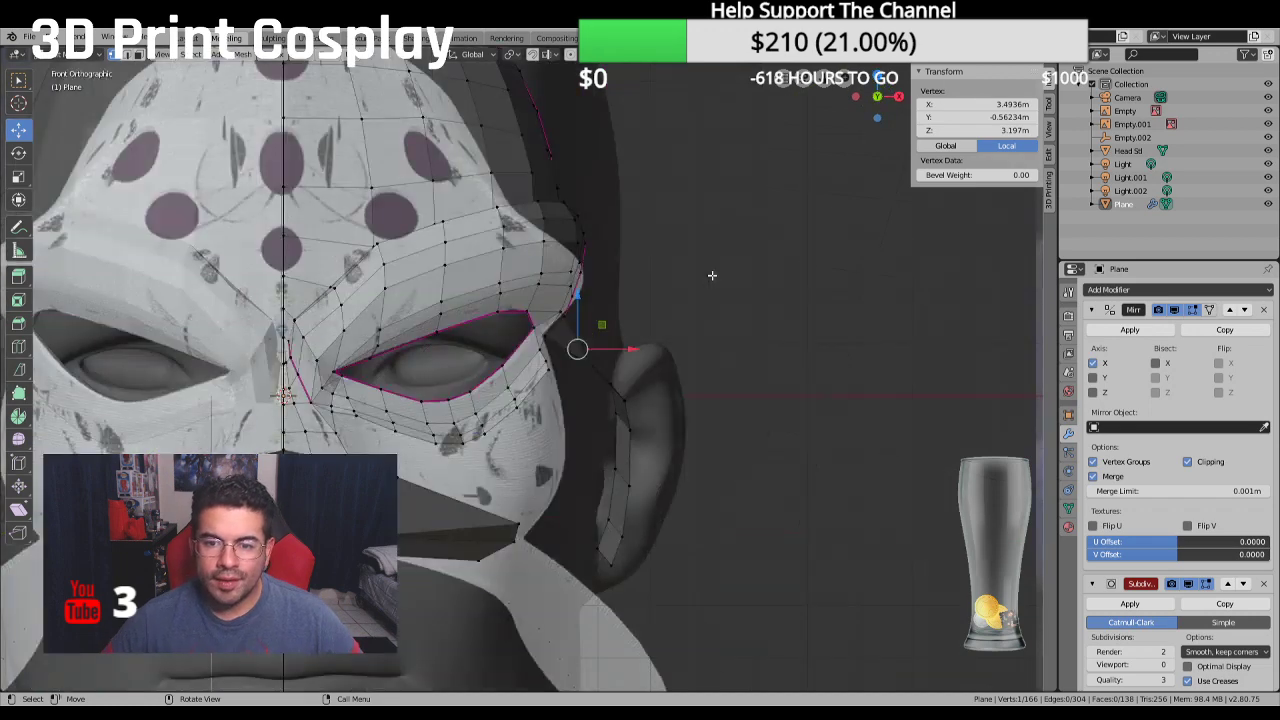
pyautogui.press('g')
pyautogui.press('x')
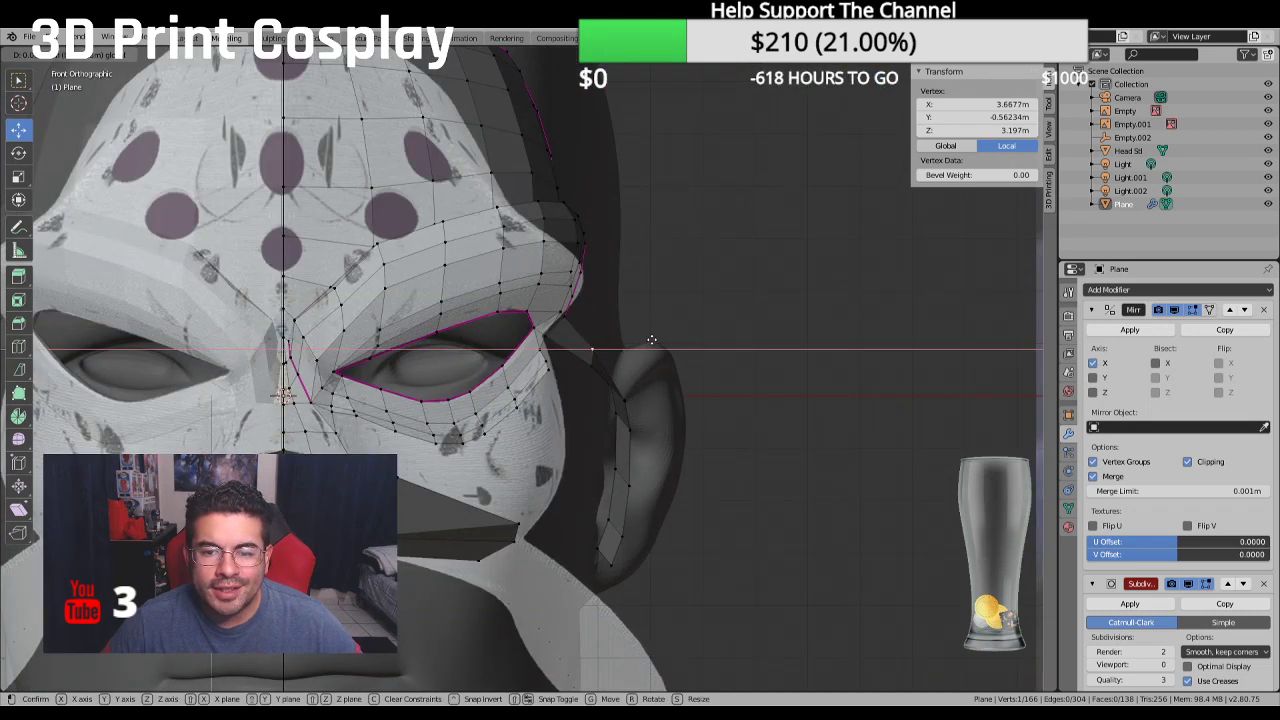
pyautogui.click(649, 340)
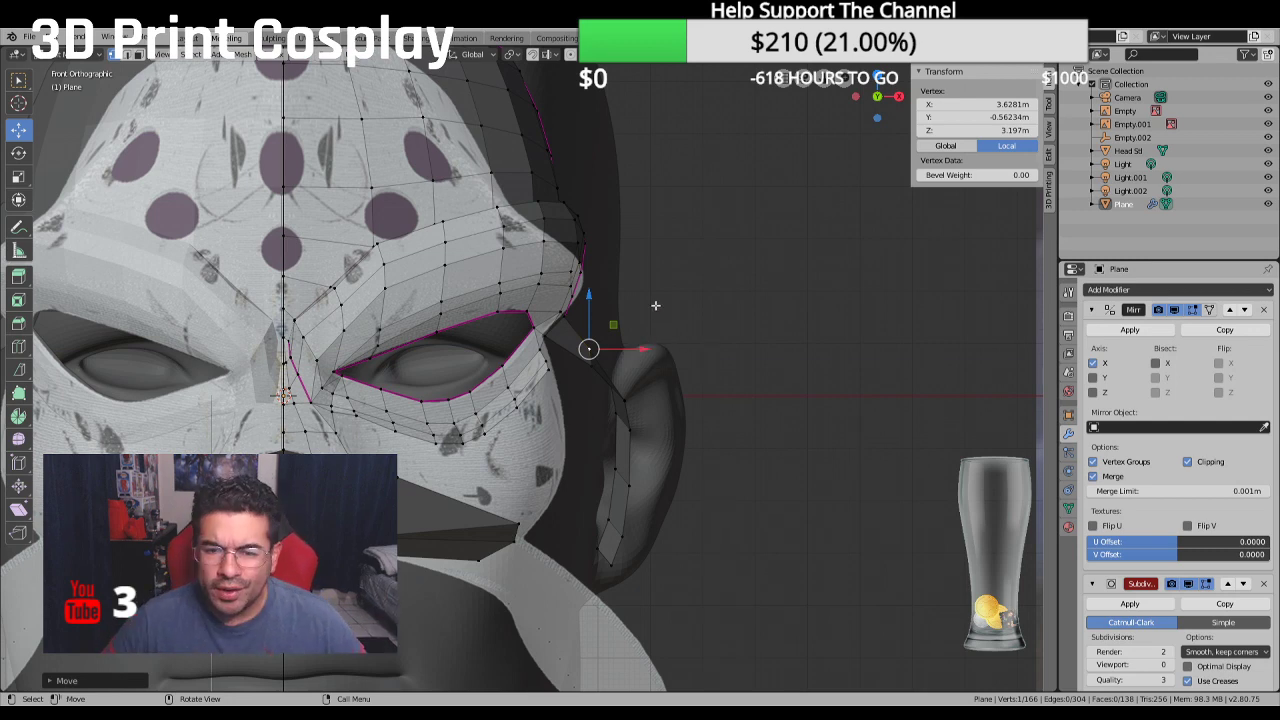
# Pull the two upper outer vertices of the strap beside the ear inward along X
pyautogui.keyDown('shift'); pyautogui.moveTo(706, 340); pyautogui.dragTo(755, 247, button='middle'); pyautogui.keyUp('shift')
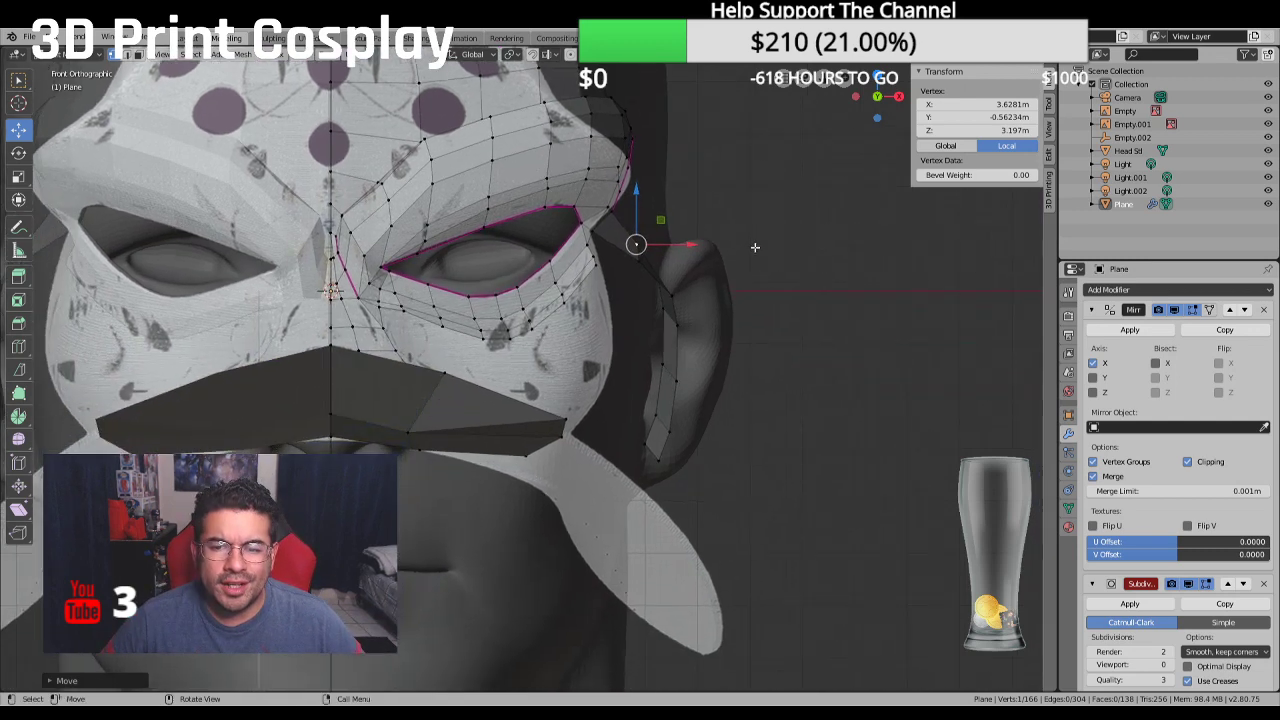
pyautogui.click(676, 296)
pyautogui.moveTo(721, 300); pyautogui.dragTo(712, 301)
pyautogui.click(697, 326)
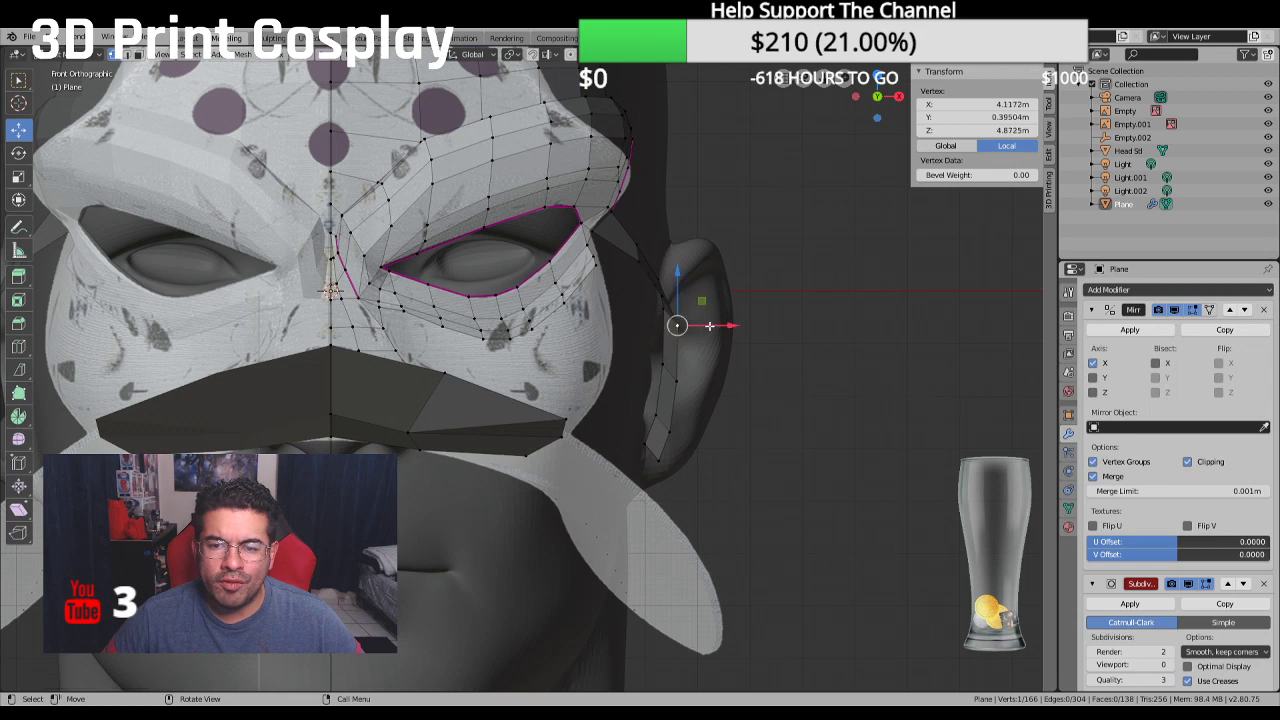
pyautogui.press('g')
pyautogui.press('x')
pyautogui.click(709, 346)
# Pull the remaining lower vertices of the ear strap inward along X, placing its end vertex at about X 3.80 m
pyautogui.click(684, 381)
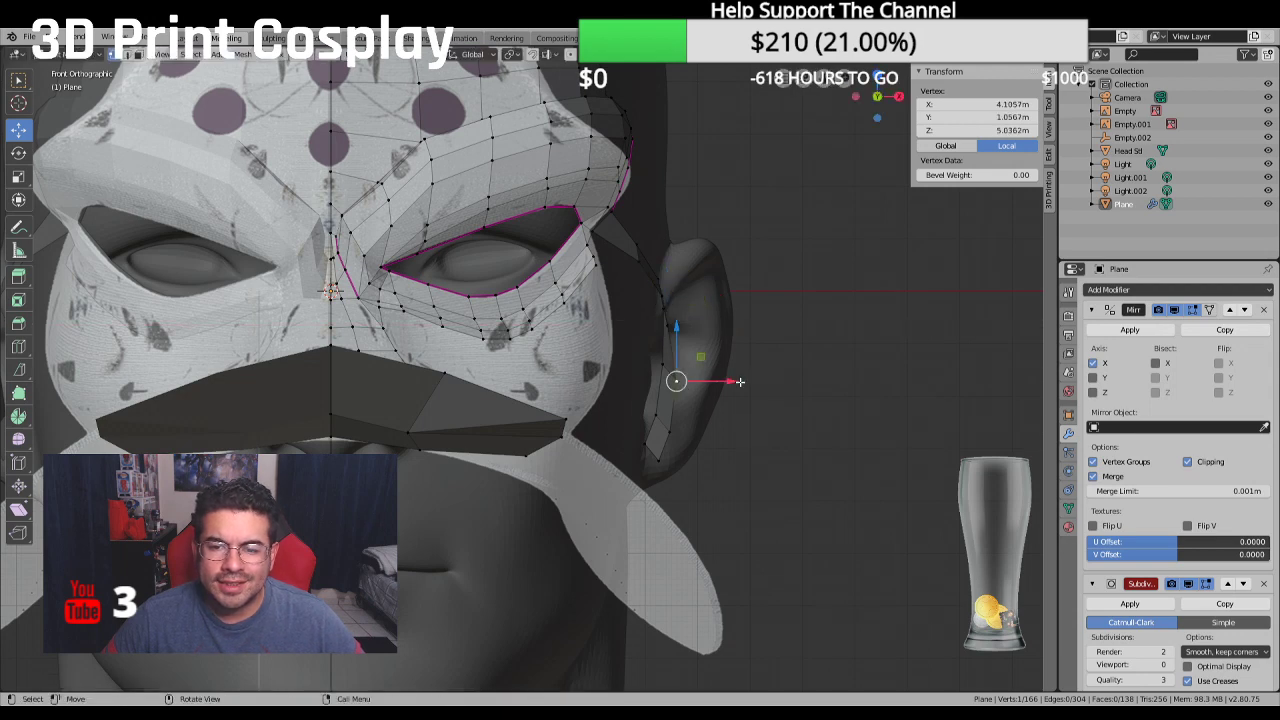
pyautogui.moveTo(740, 383); pyautogui.dragTo(732, 386)
pyautogui.click(692, 428)
pyautogui.moveTo(716, 432); pyautogui.dragTo(708, 432)
pyautogui.click(677, 457)
pyautogui.press('g')
pyautogui.press('x')
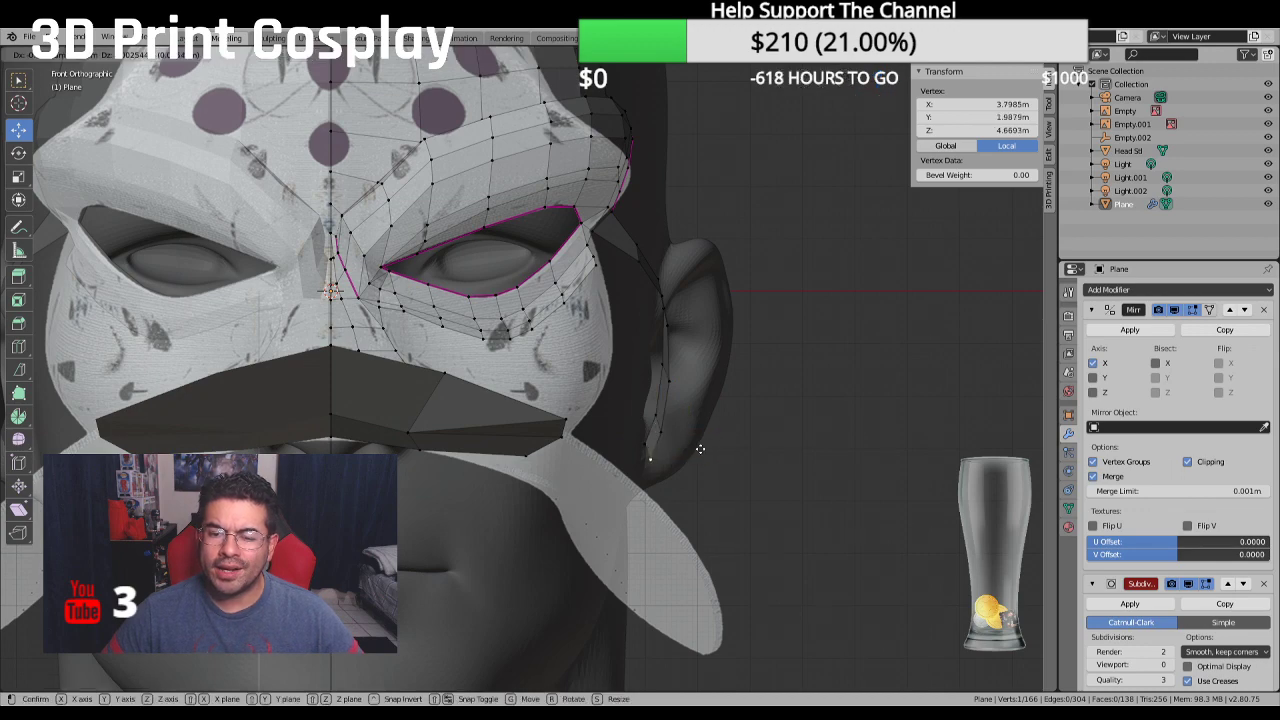
pyautogui.click(698, 450)
# Move the outermost bottom vertex of the lower eye rim outward to about X 3.31 m and try shifting its neighbour along X
pyautogui.moveTo(698, 450); pyautogui.dragTo(563, 412, button='middle')
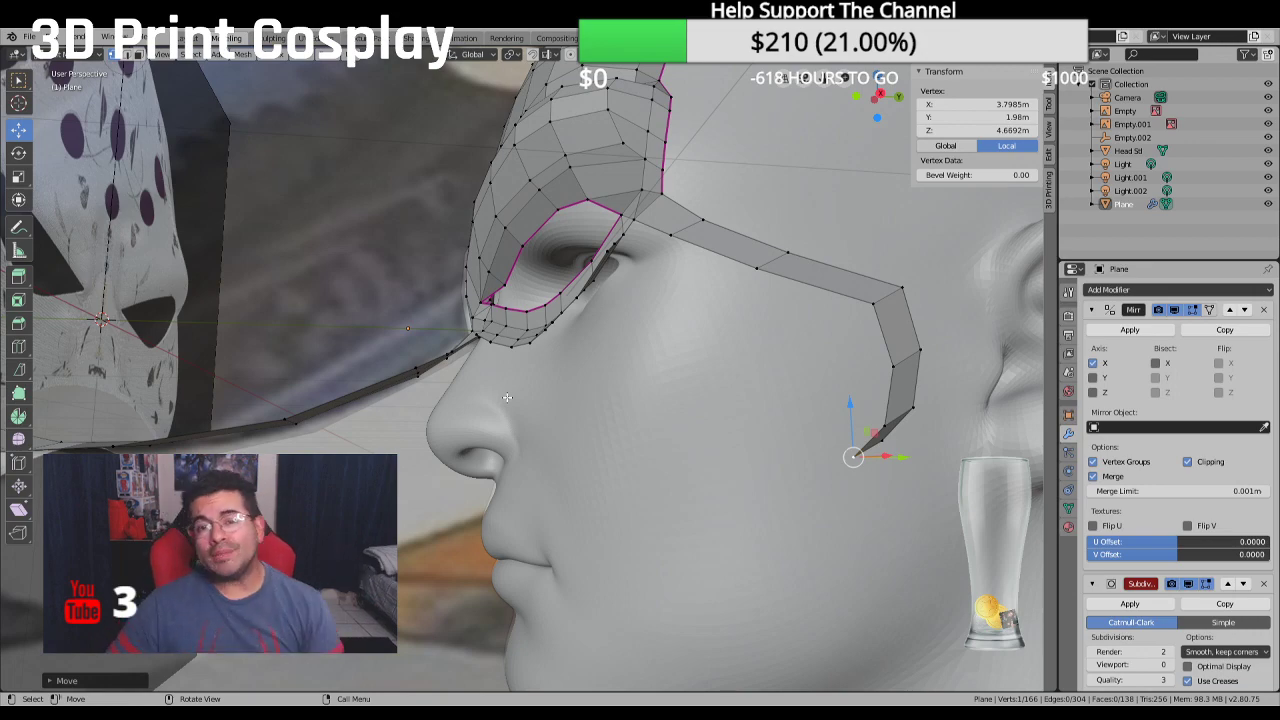
pyautogui.moveTo(507, 398); pyautogui.dragTo(708, 377, button='middle')
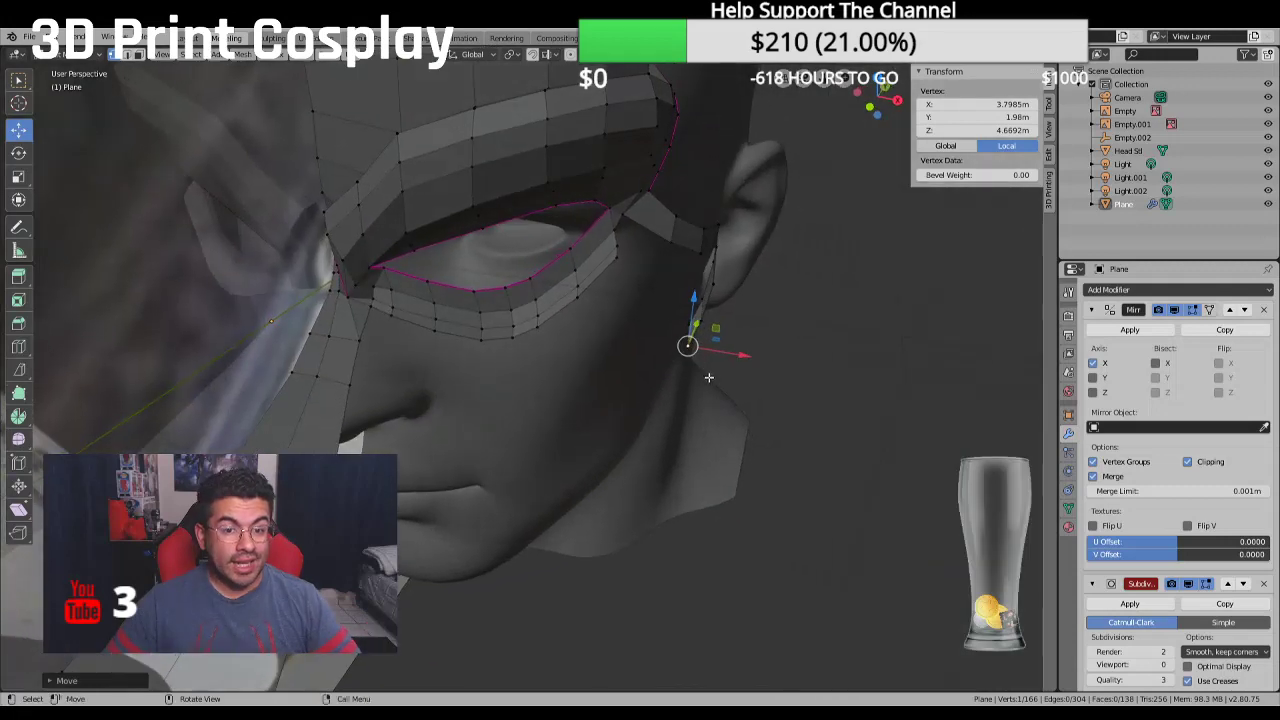
pyautogui.click(618, 261)
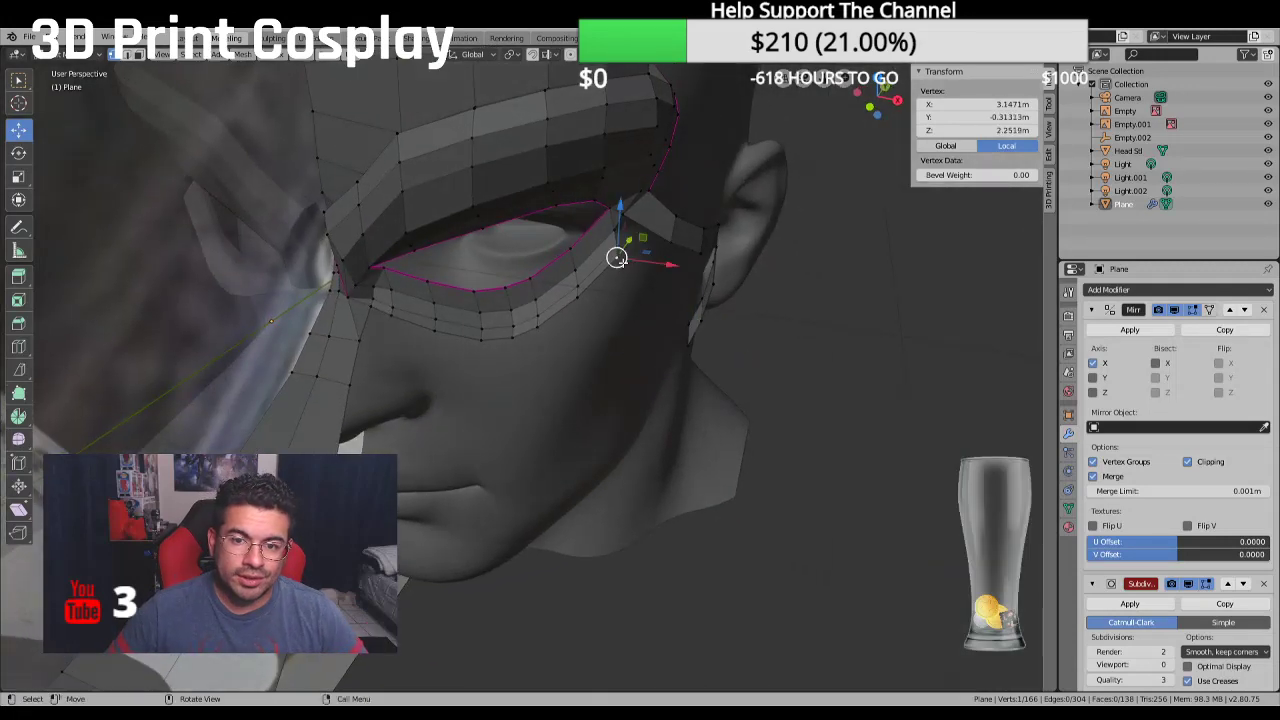
pyautogui.moveTo(670, 261); pyautogui.dragTo(686, 257)
pyautogui.click(590, 300)
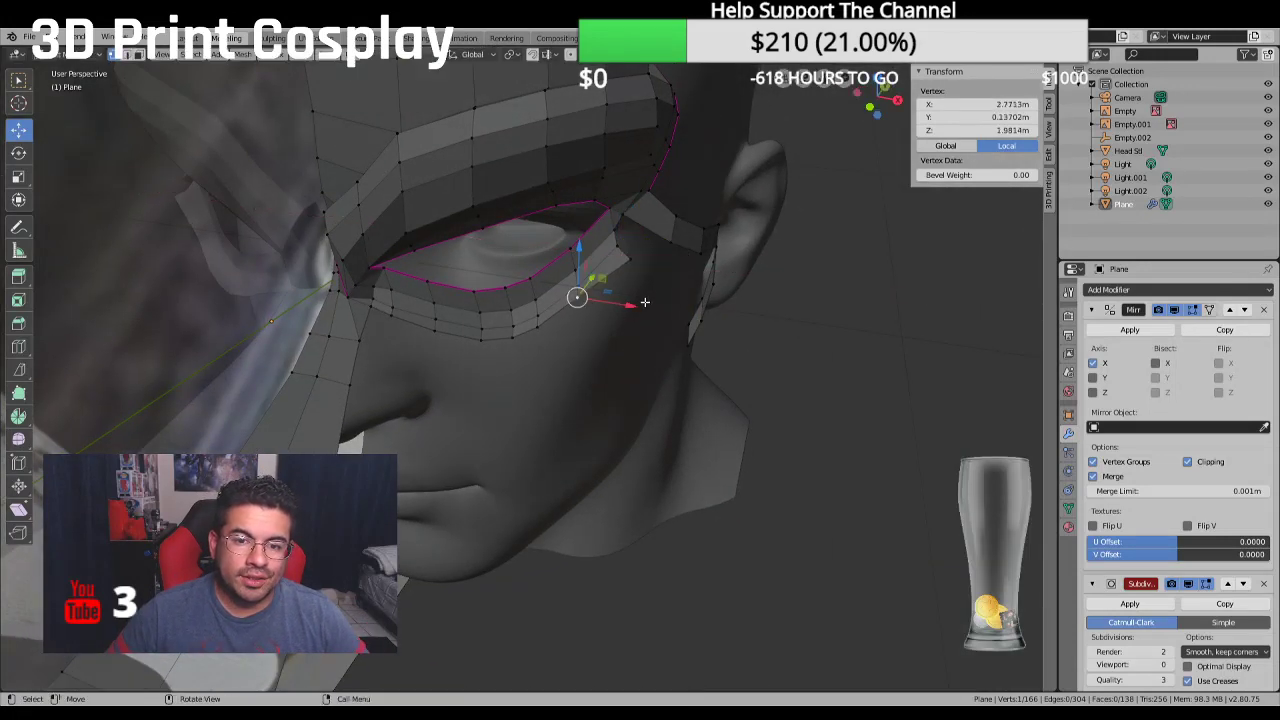
pyautogui.press('g')
pyautogui.press('x')
pyautogui.press('Escape')
# Shift the next two bottom vertices of the lower eye rim outward along X, and place the inner one at about Y 0.58 m
pyautogui.click(540, 329)
pyautogui.press('g')
pyautogui.press('x')
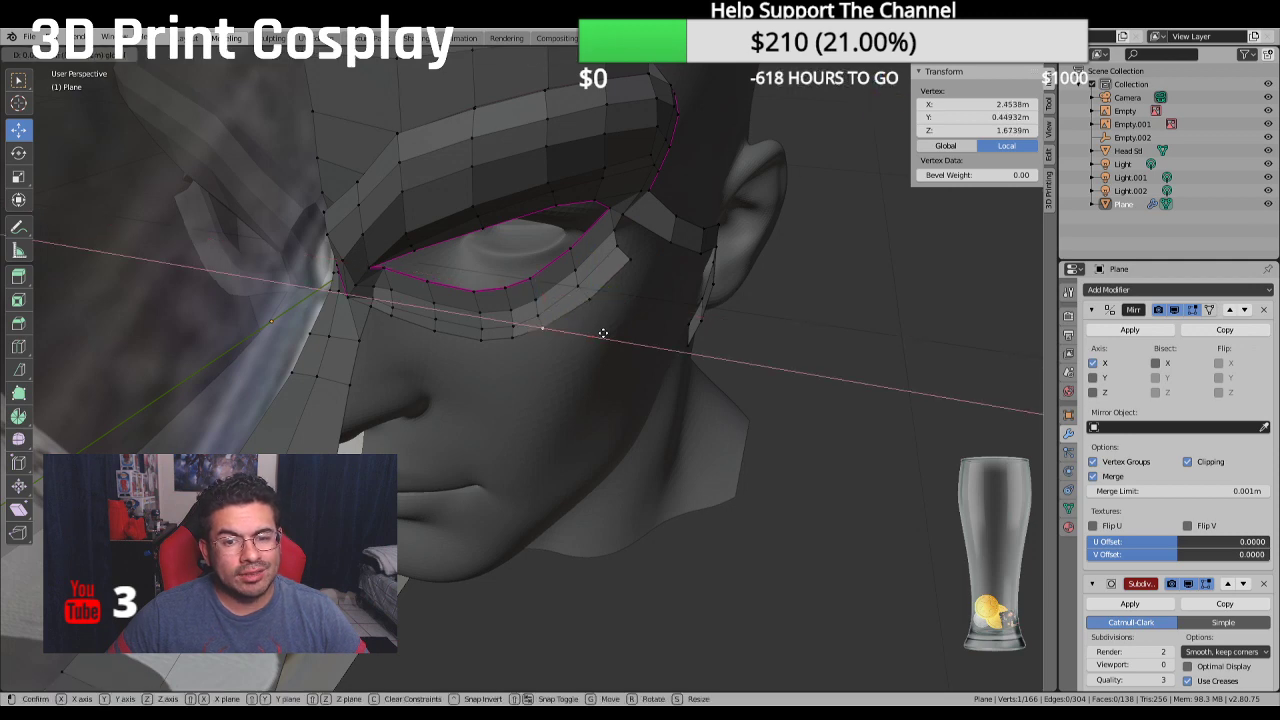
pyautogui.click(606, 336)
pyautogui.click(510, 342)
pyautogui.moveTo(563, 346); pyautogui.dragTo(569, 347)
pyautogui.moveTo(552, 345); pyautogui.dragTo(531, 307, button='middle')
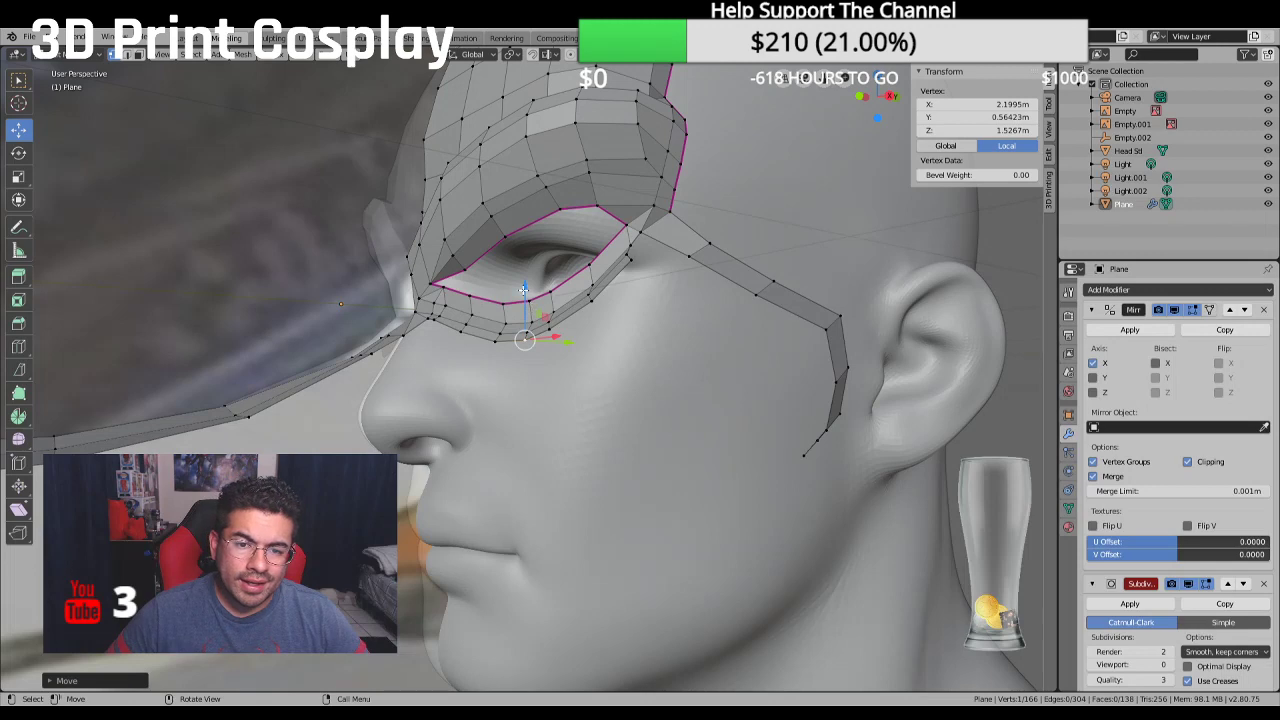
pyautogui.press('g')
pyautogui.press('y')
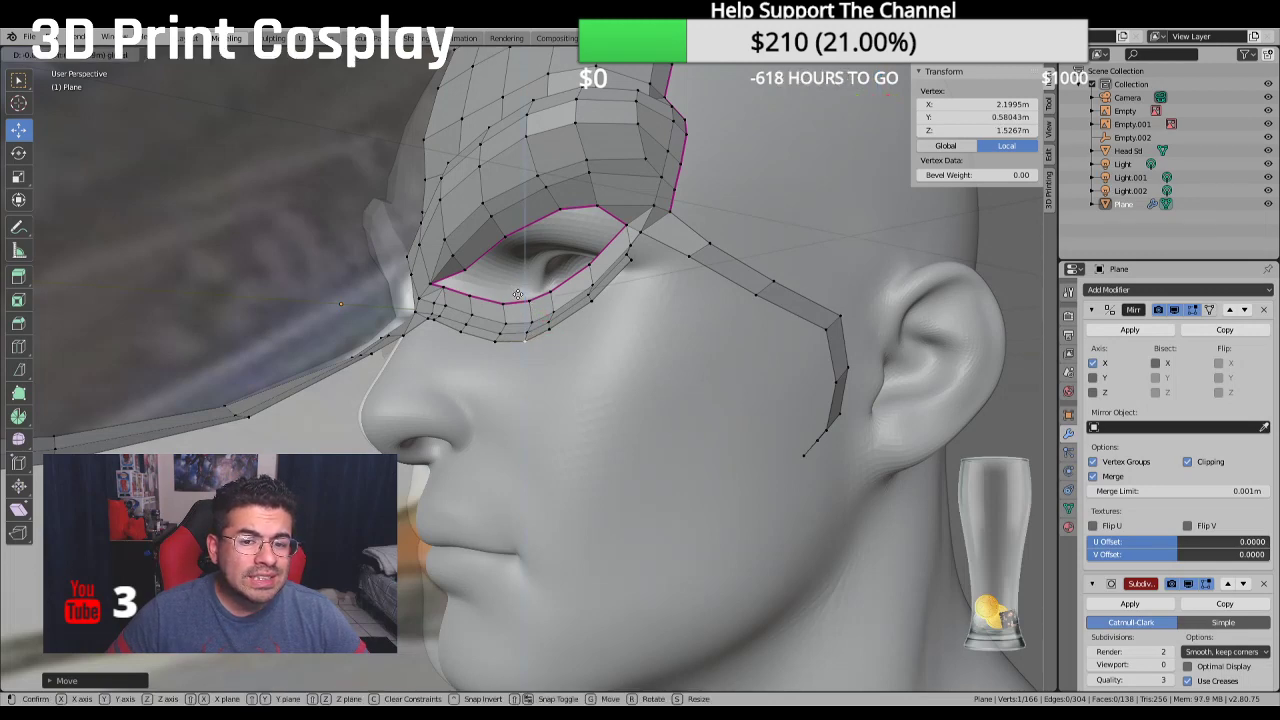
pyautogui.click(517, 294)
# Raise the eye rim vertex just above the outer bottom corner to about Z 2.41 m
pyautogui.moveTo(517, 294); pyautogui.dragTo(502, 345, button='middle')
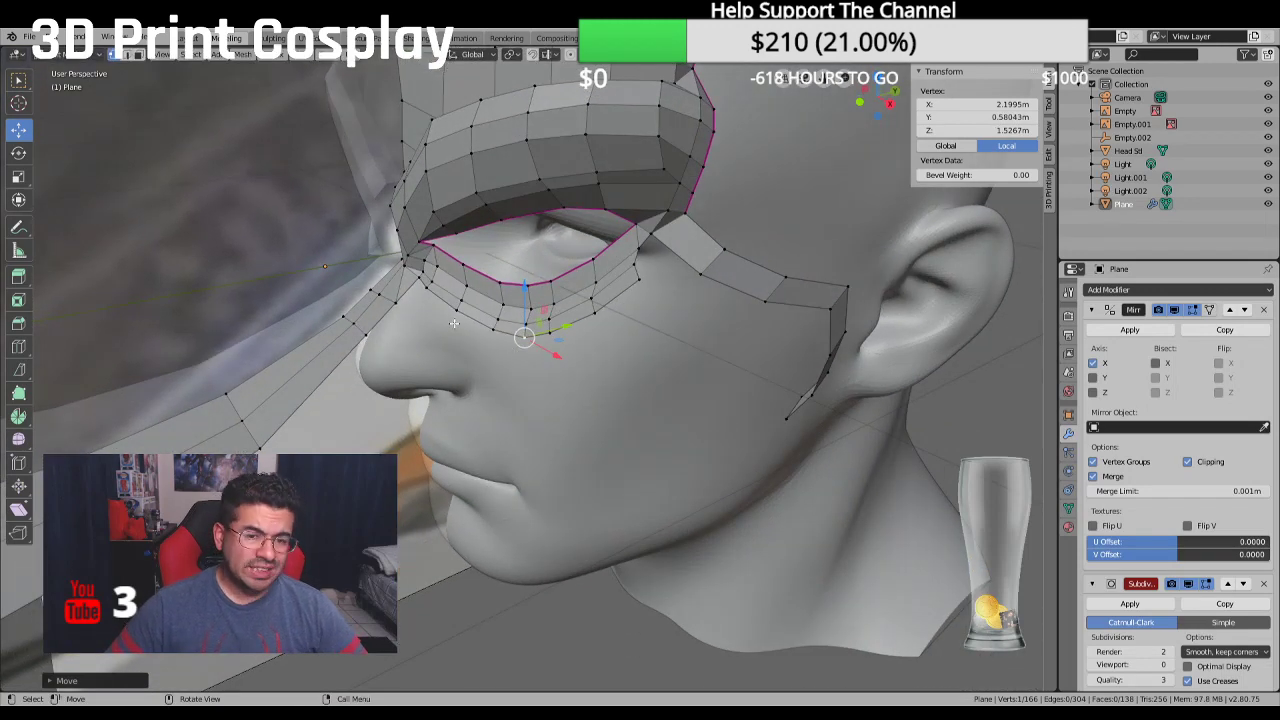
pyautogui.click(641, 281)
pyautogui.moveTo(626, 269); pyautogui.dragTo(630, 269)
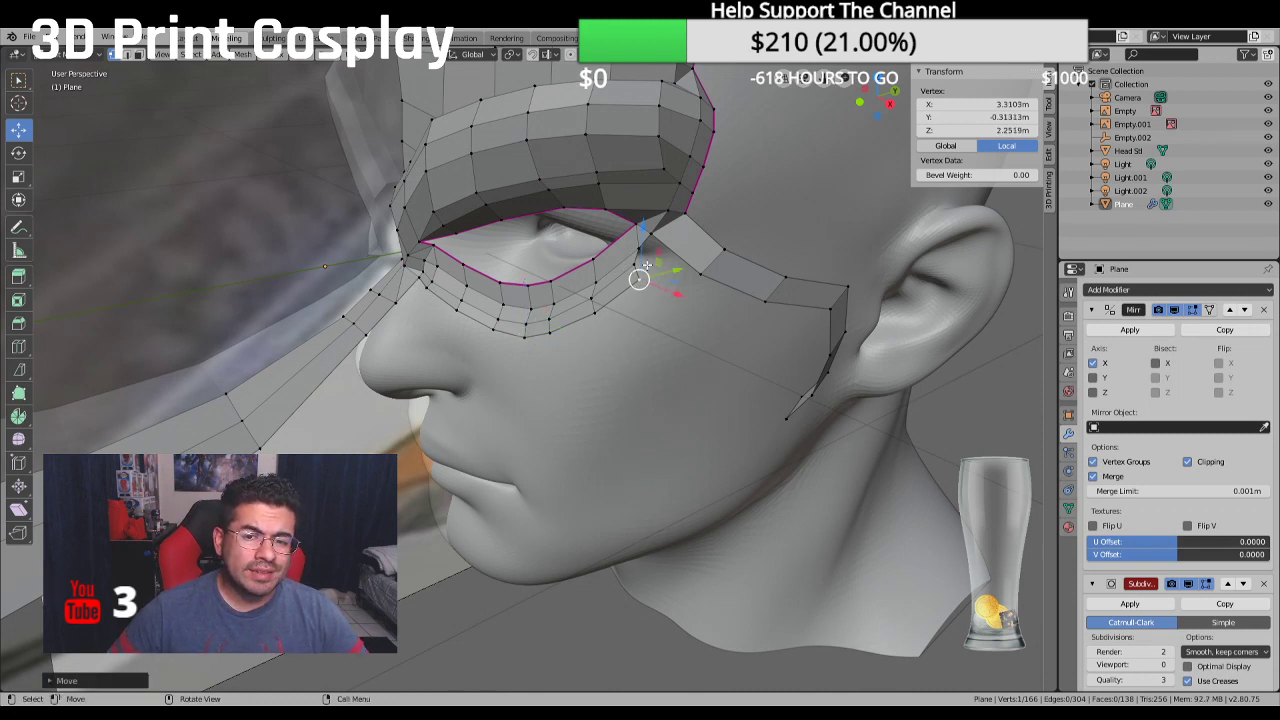
pyautogui.hotkey('alt', 'a')
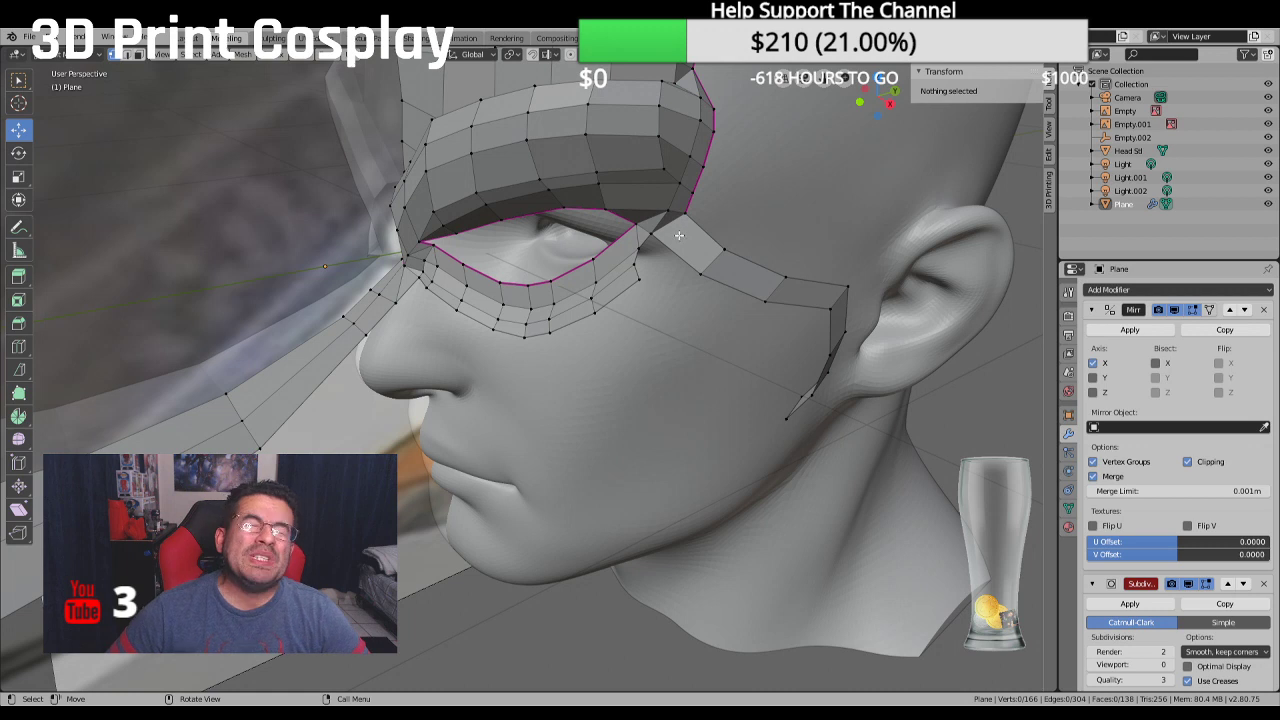
pyautogui.click(636, 264)
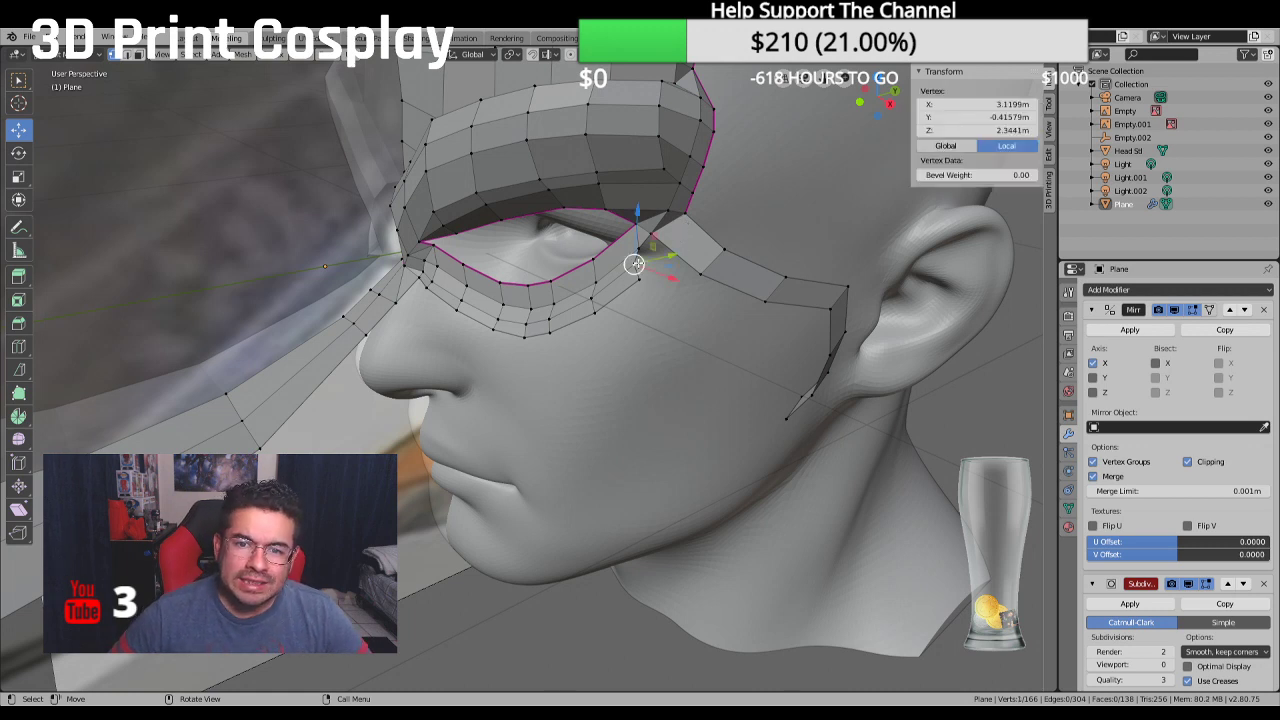
pyautogui.moveTo(634, 264); pyautogui.dragTo(638, 262)
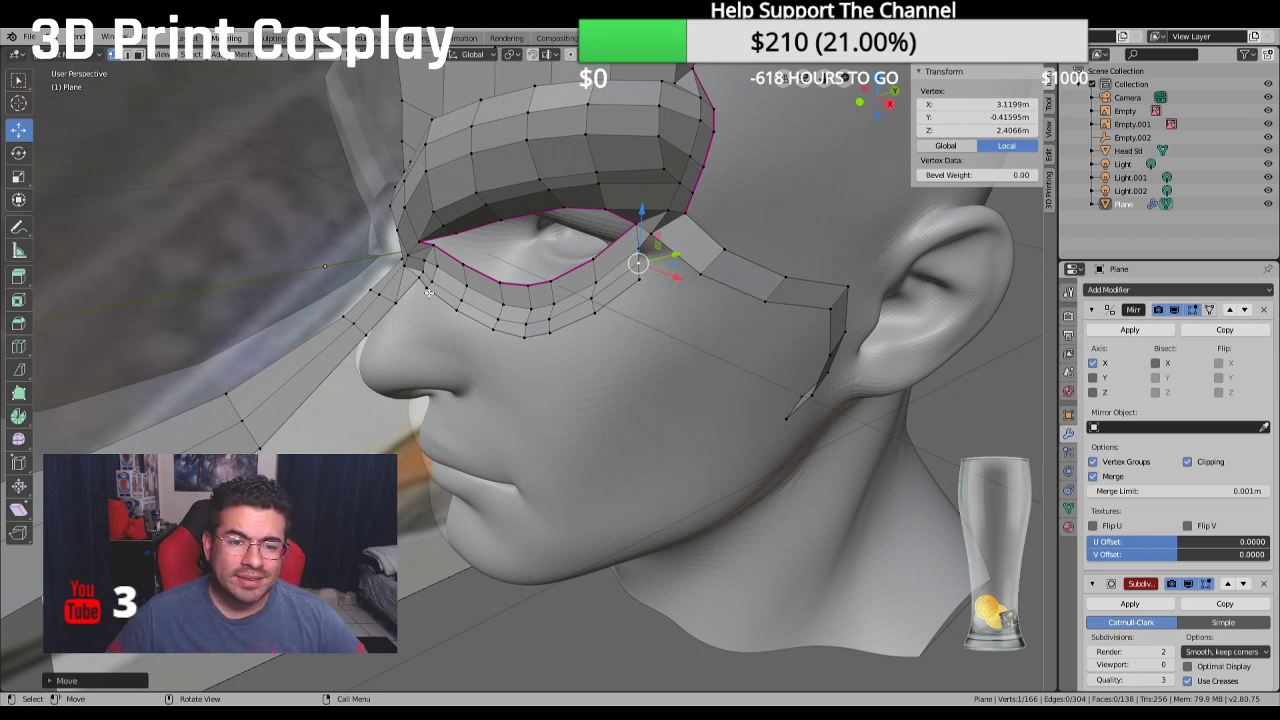
# Select the bottom edge path of the lower eye rim and extrude it downward over the cheek
pyautogui.keyDown('ctrl'); pyautogui.click(619, 311); pyautogui.keyUp('ctrl')
pyautogui.moveTo(619, 311); pyautogui.dragTo(603, 308, button='middle')
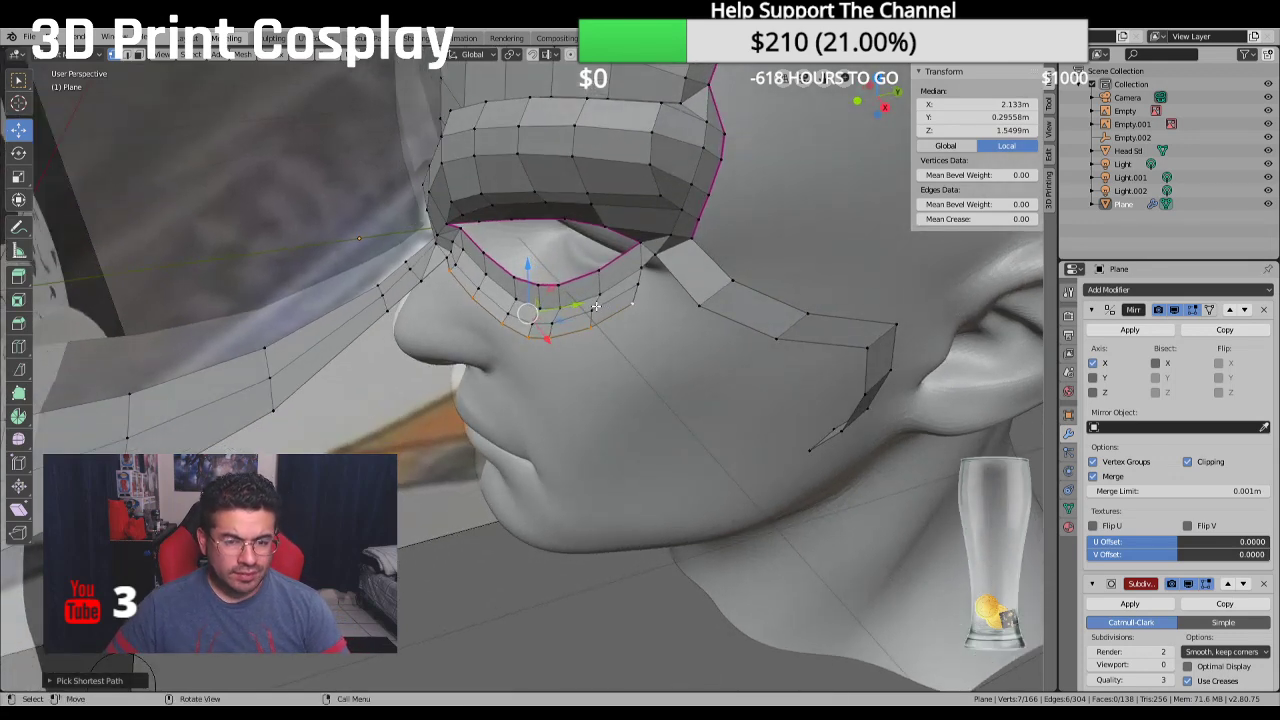
pyautogui.press('e')
pyautogui.click(570, 332)
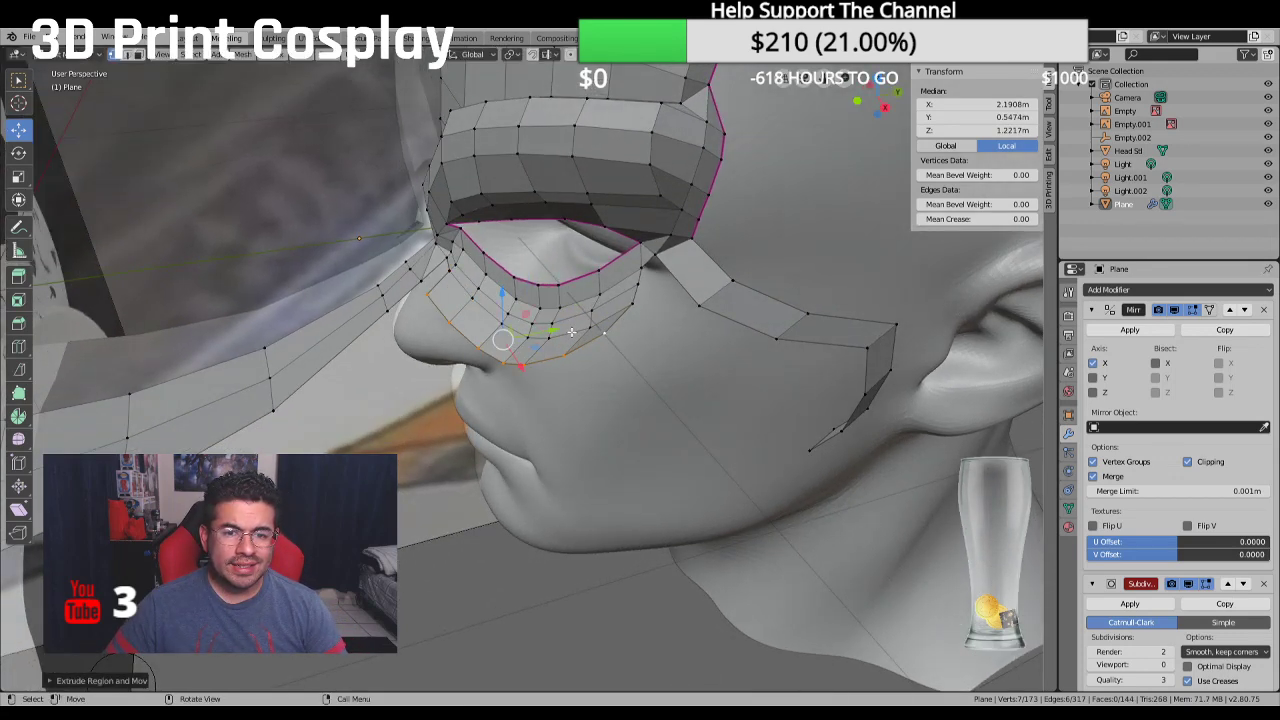
# Fill the gap between the new cheek strip's inner end and the nose piece with a four-sided face
pyautogui.moveTo(570, 332); pyautogui.dragTo(600, 354, button='middle')
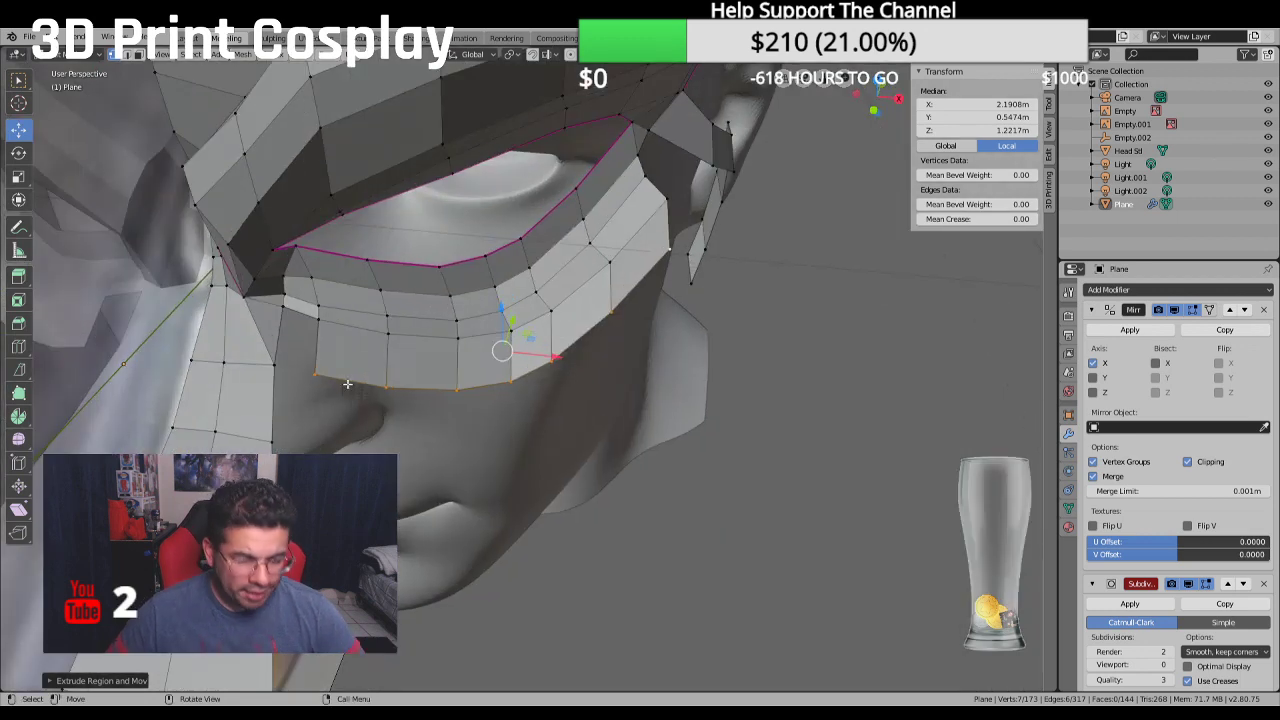
pyautogui.click(308, 358)
pyautogui.keyDown('shift'); pyautogui.click(261, 357); pyautogui.keyUp('shift')
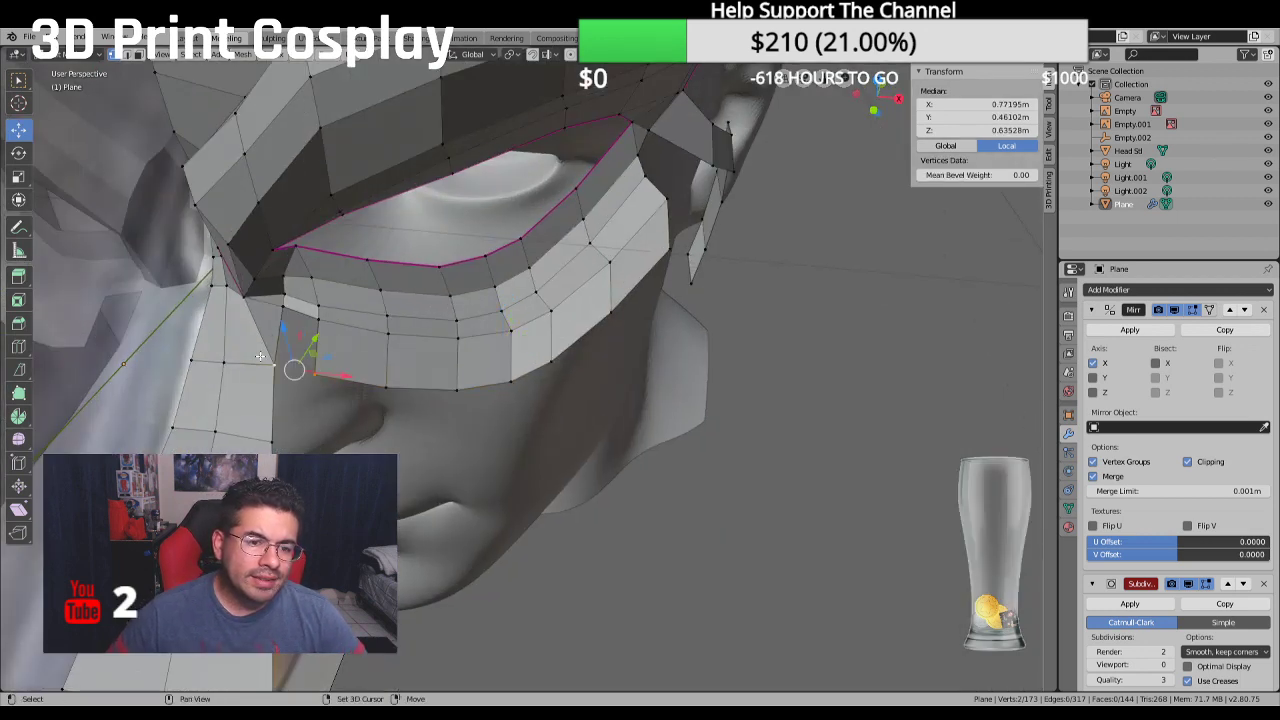
pyautogui.keyDown('shift'); pyautogui.click(276, 306); pyautogui.keyUp('shift')
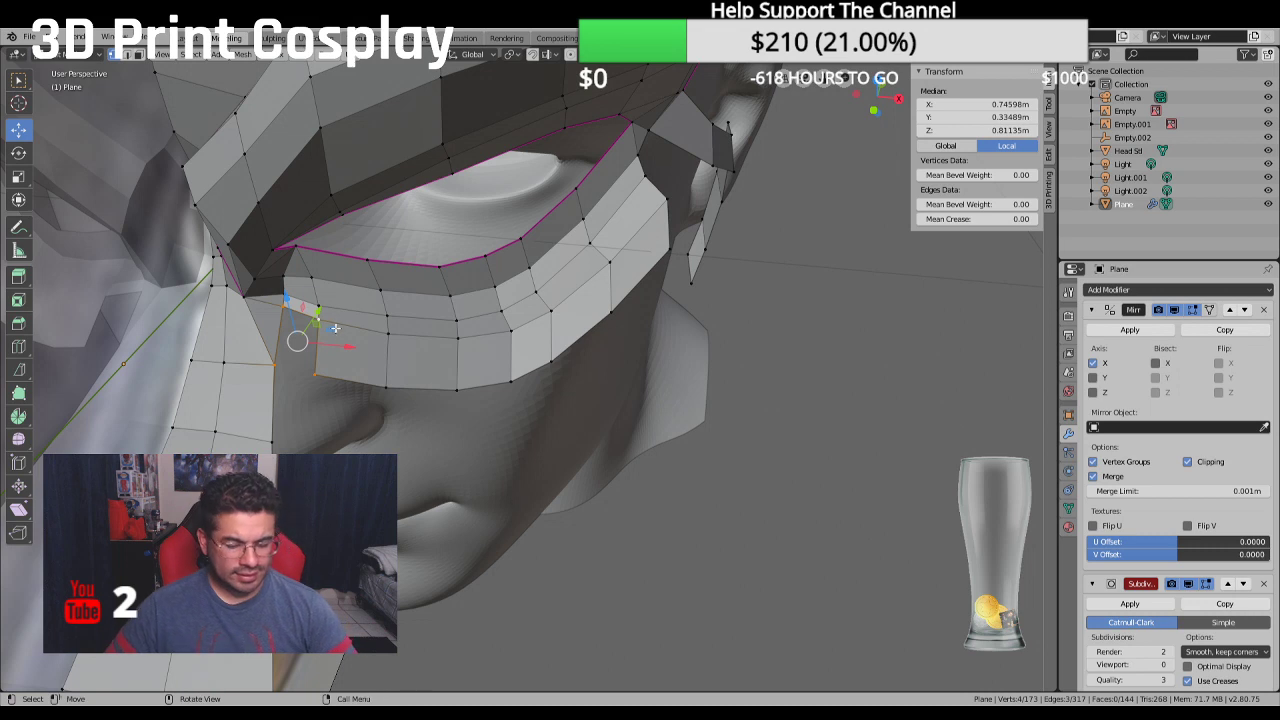
pyautogui.press('f')
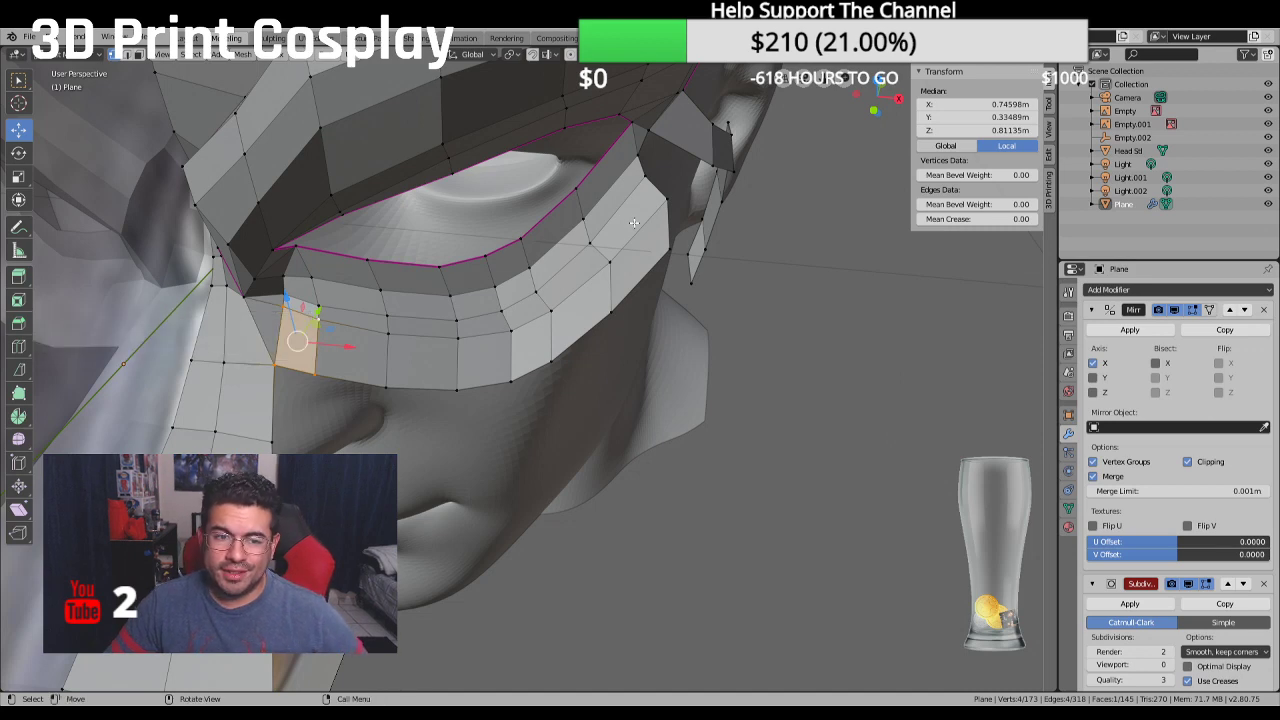
# Even out the outer cheek strip's vertex spacing by nudging its vertices, placing one below the eye at about X 2.14 m
pyautogui.moveTo(634, 223); pyautogui.dragTo(735, 208, button='middle')
pyautogui.scroll(2, 735, 208)
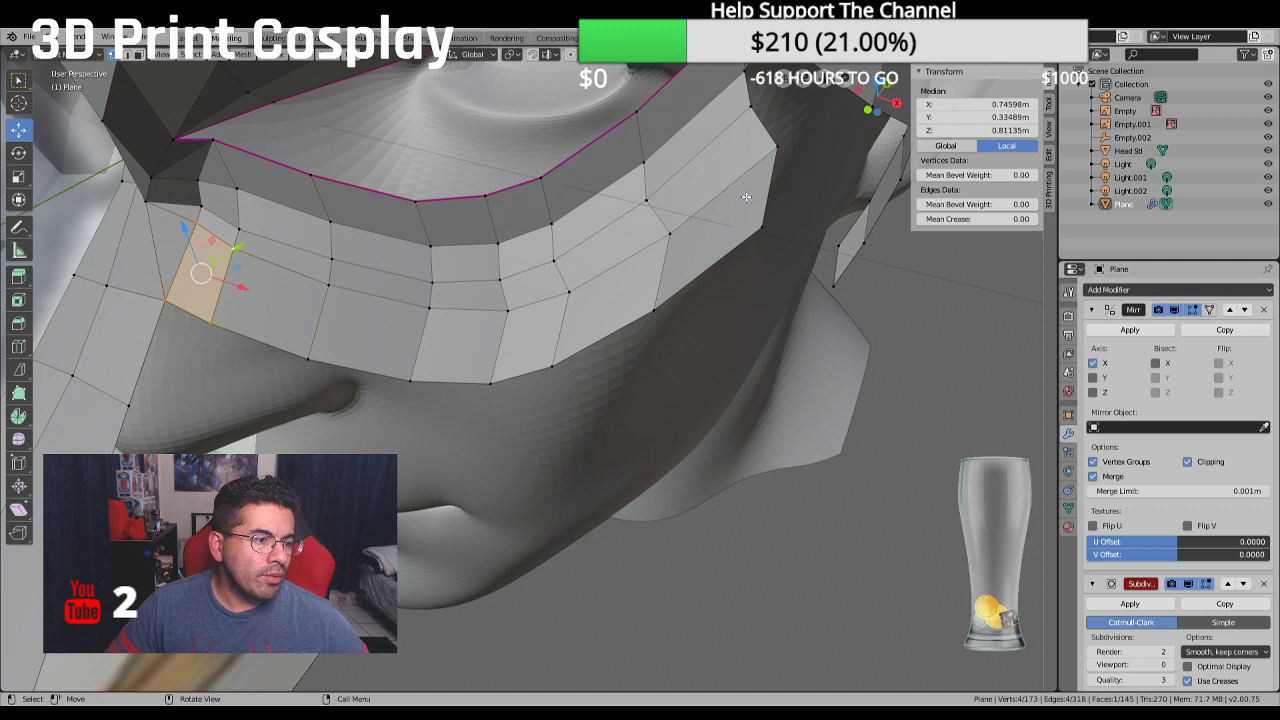
pyautogui.moveTo(772, 147); pyautogui.dragTo(758, 158)
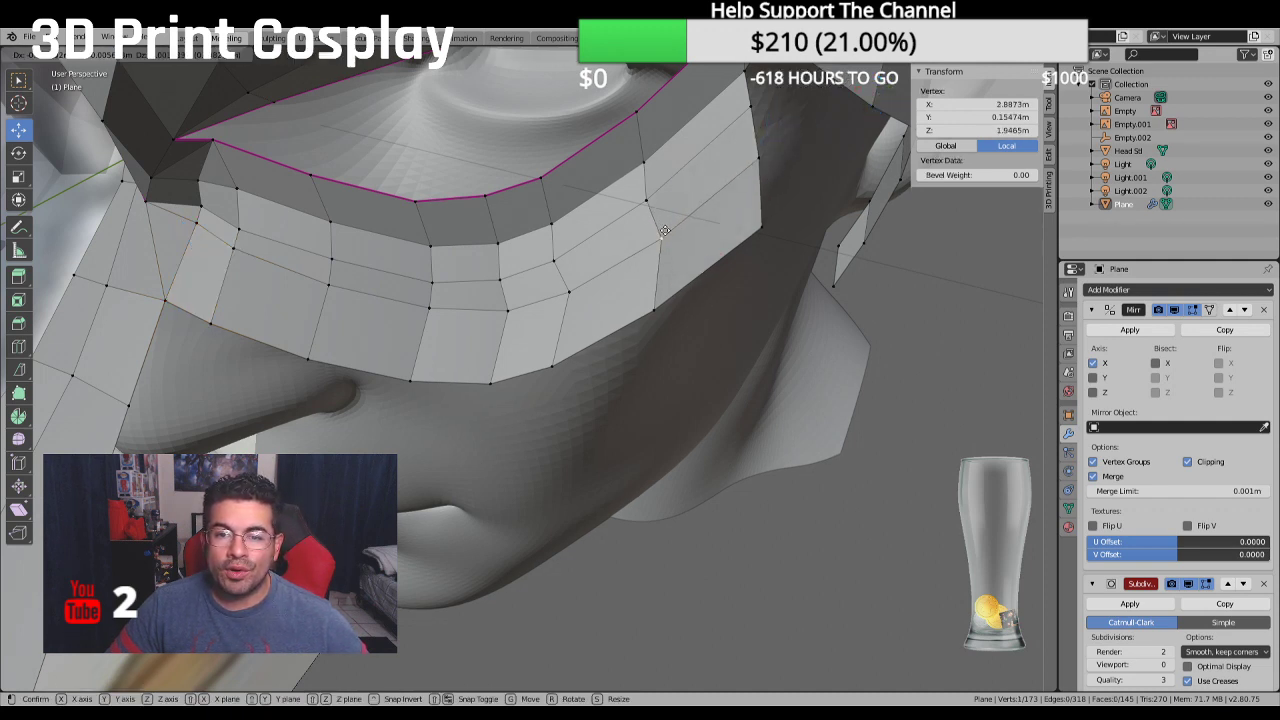
pyautogui.click(646, 198)
pyautogui.moveTo(646, 199); pyautogui.dragTo(657, 197)
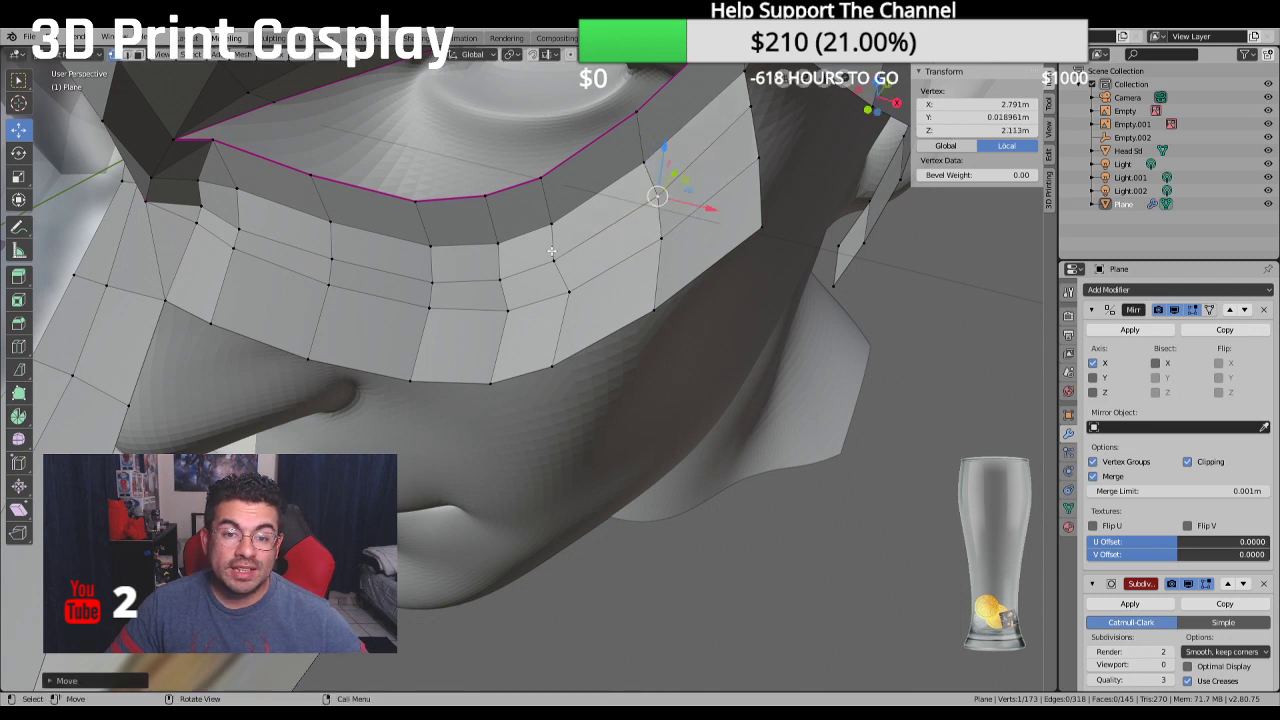
pyautogui.click(554, 260)
pyautogui.moveTo(554, 260); pyautogui.dragTo(509, 277)
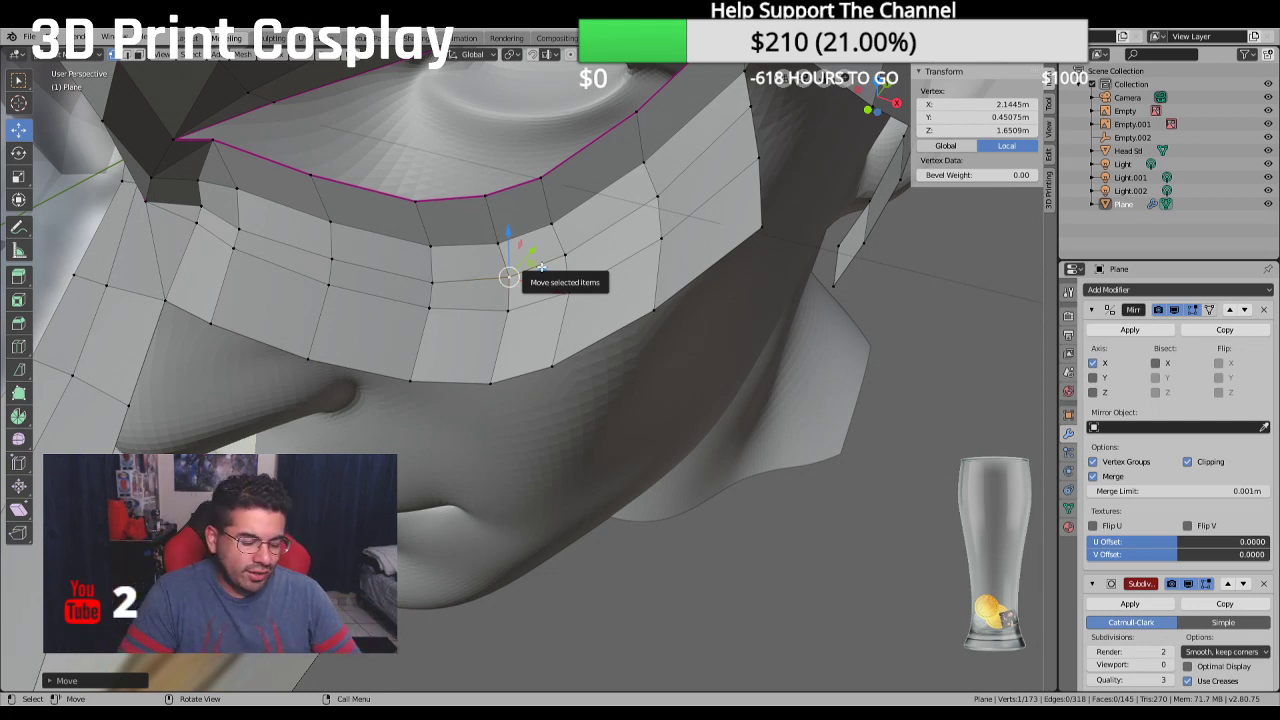
# Select the cheek strip's lower edge path from the nose side to the outer end and extrude it downward
pyautogui.scroll(-2, 494, 231)
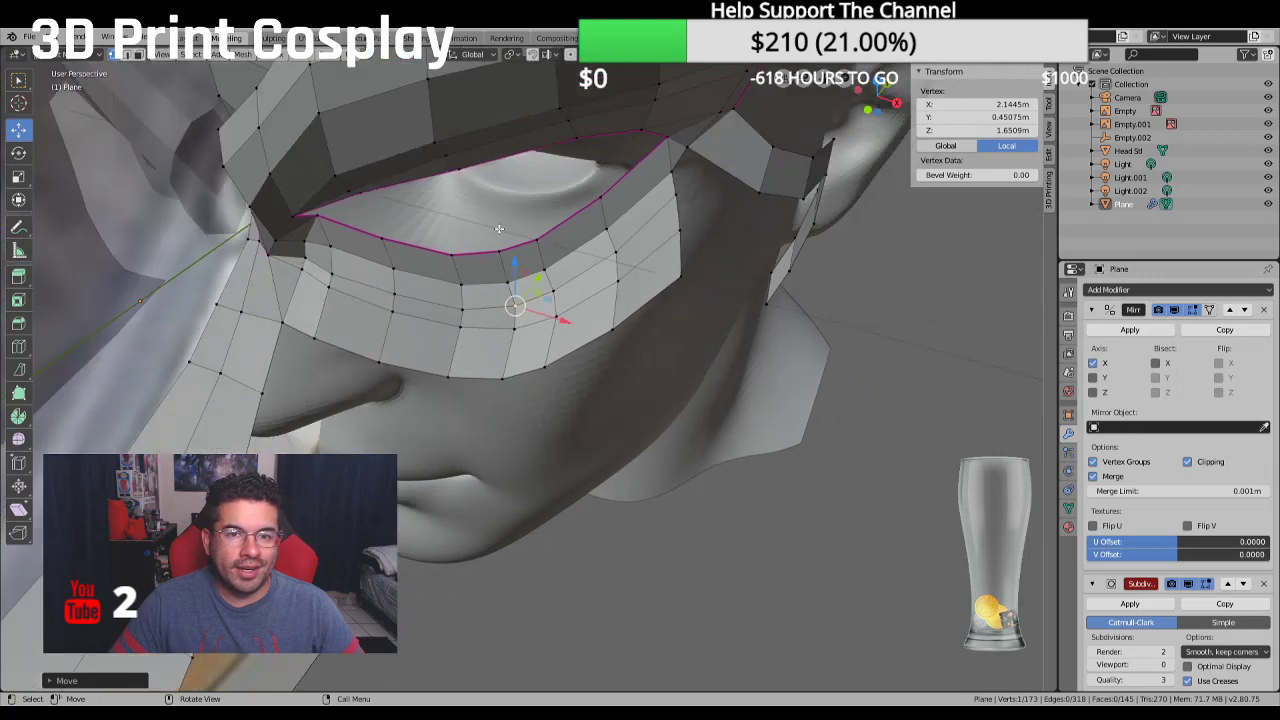
pyautogui.moveTo(496, 231)
pyautogui.mouseDown(button='middle')
pyautogui.moveTo(522, 184)
pyautogui.moveTo(587, 171)
pyautogui.moveTo(481, 229)
pyautogui.mouseUp(button='middle')
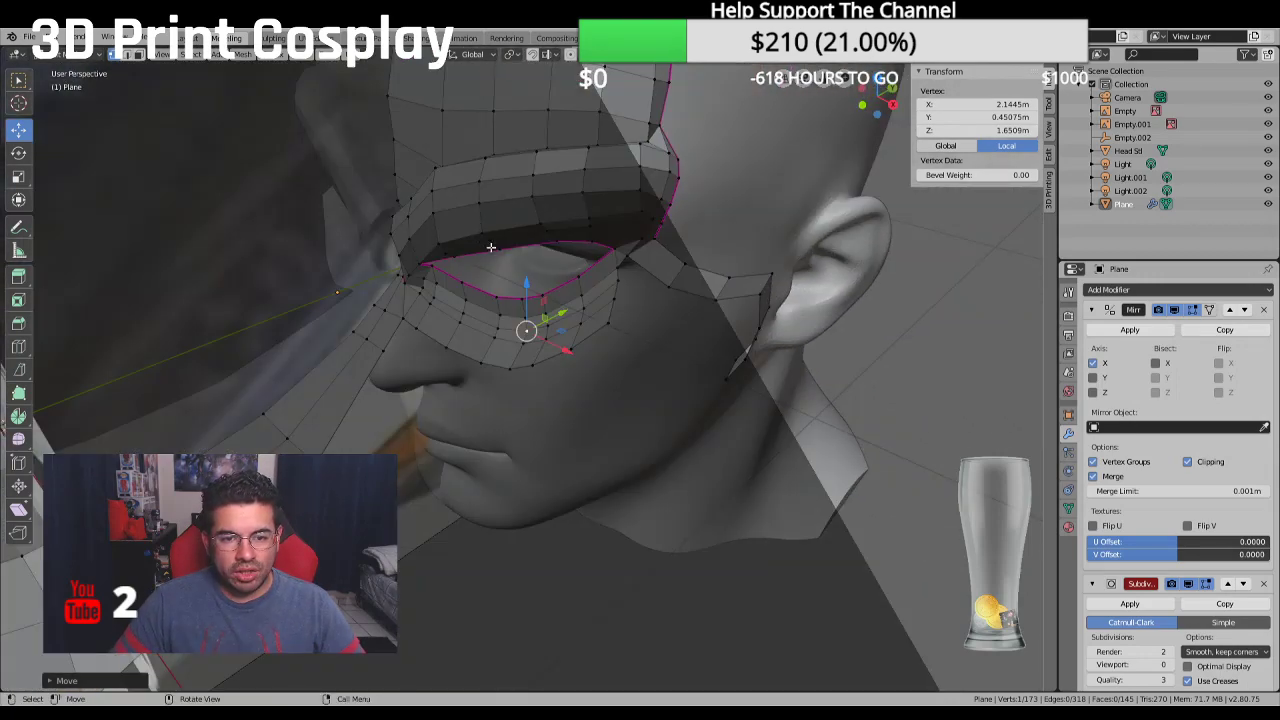
pyautogui.click(418, 324)
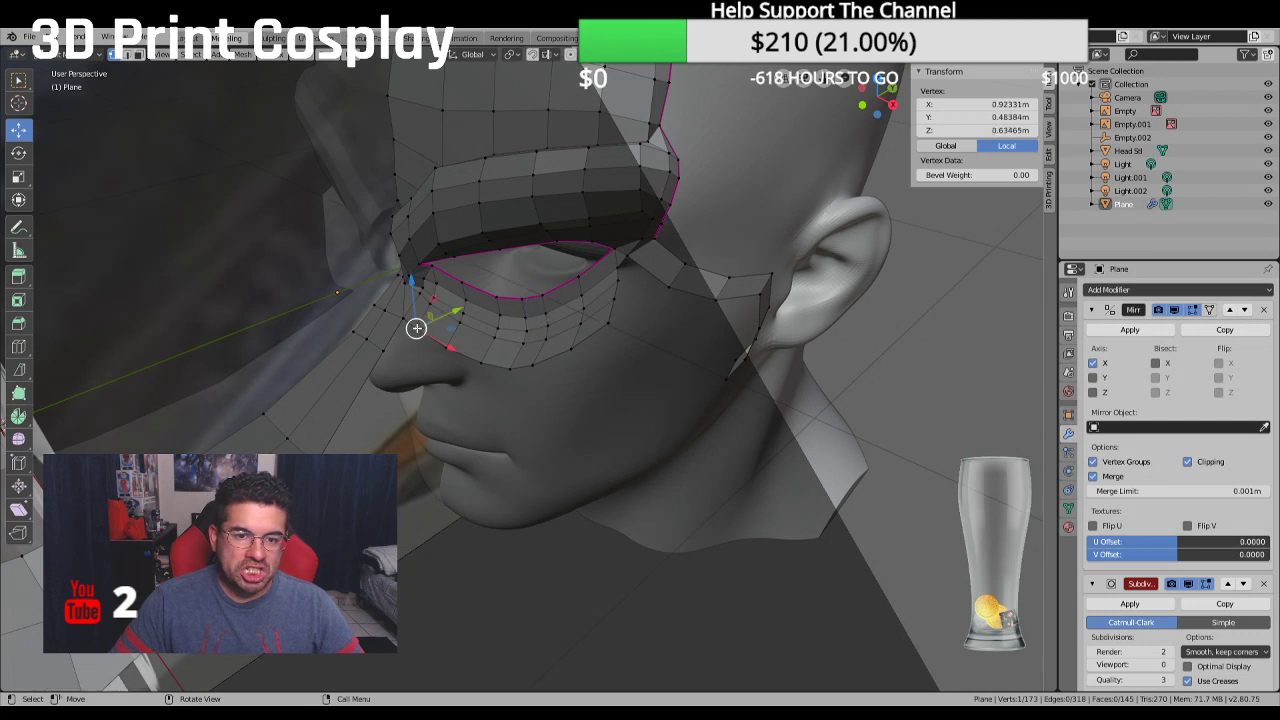
pyautogui.keyDown('ctrl'); pyautogui.click(618, 324); pyautogui.keyUp('ctrl')
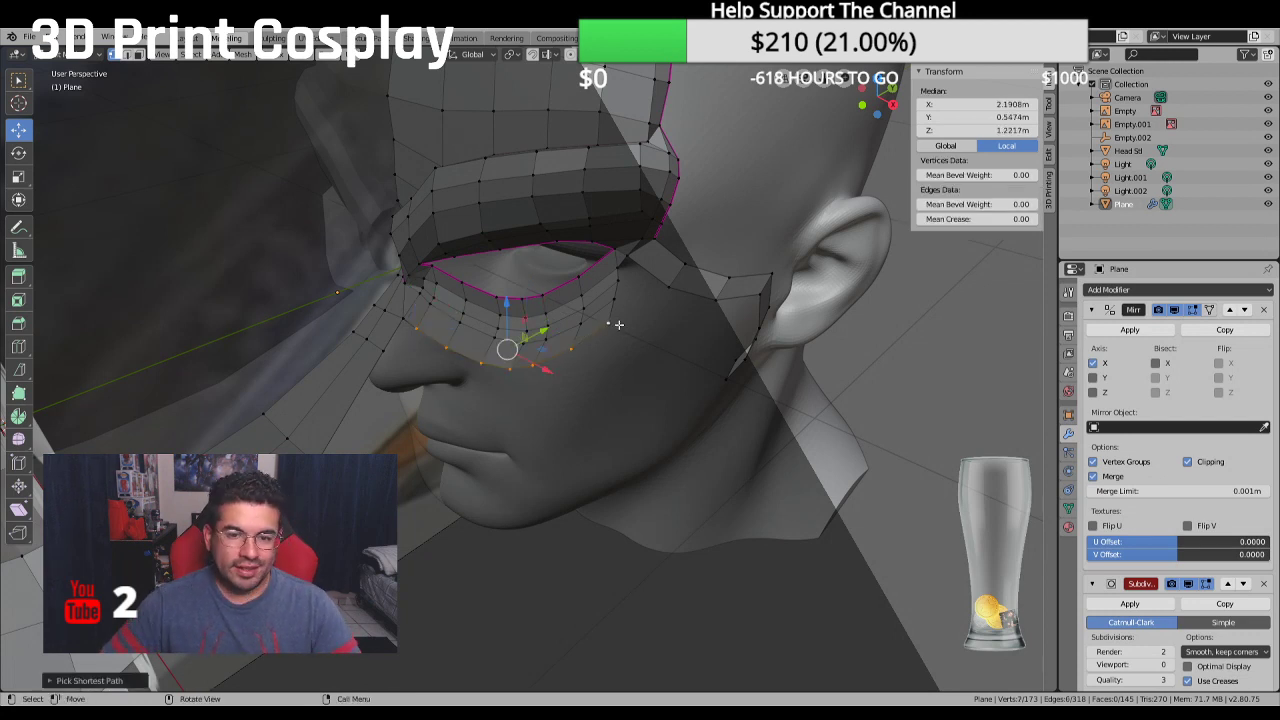
pyautogui.press('f')
pyautogui.hotkey('ctrl', 'z')
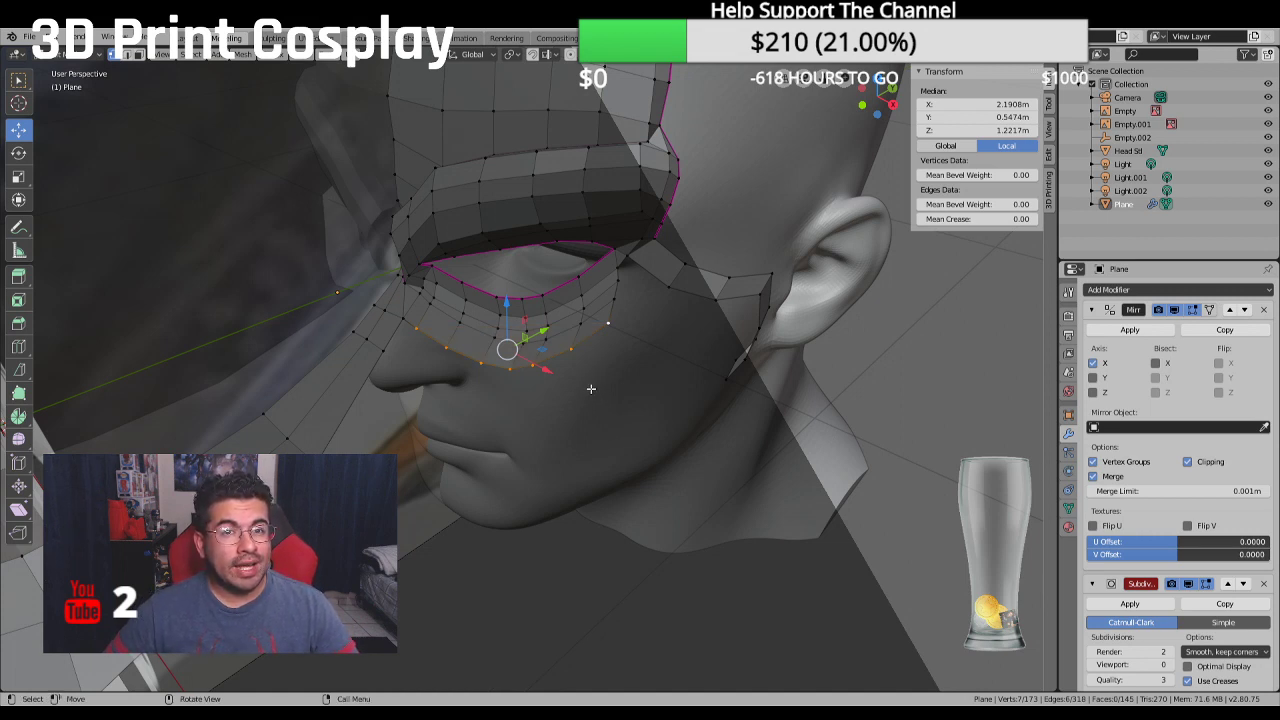
pyautogui.press('e')
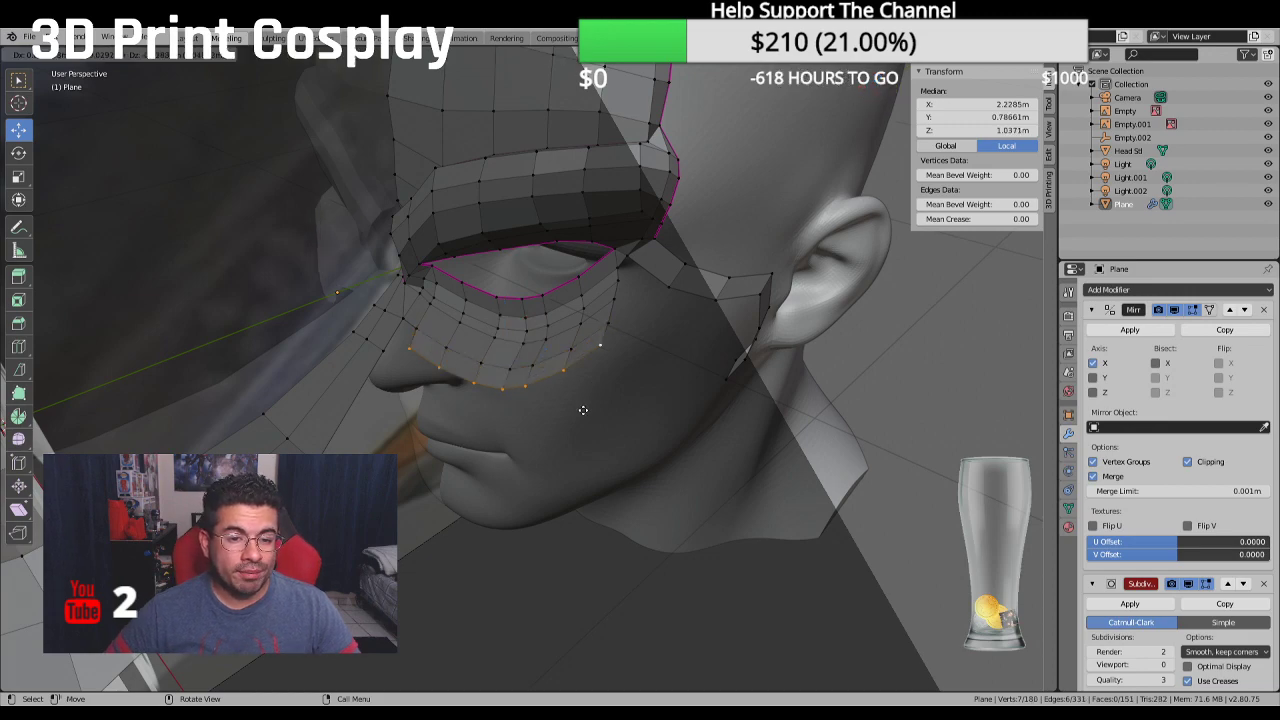
pyautogui.click(570, 423)
# Reposition the extruded cheek edge row over the face and shift it outward along X to a median of about 2.31 m
pyautogui.moveTo(570, 423); pyautogui.dragTo(618, 343, button='middle')
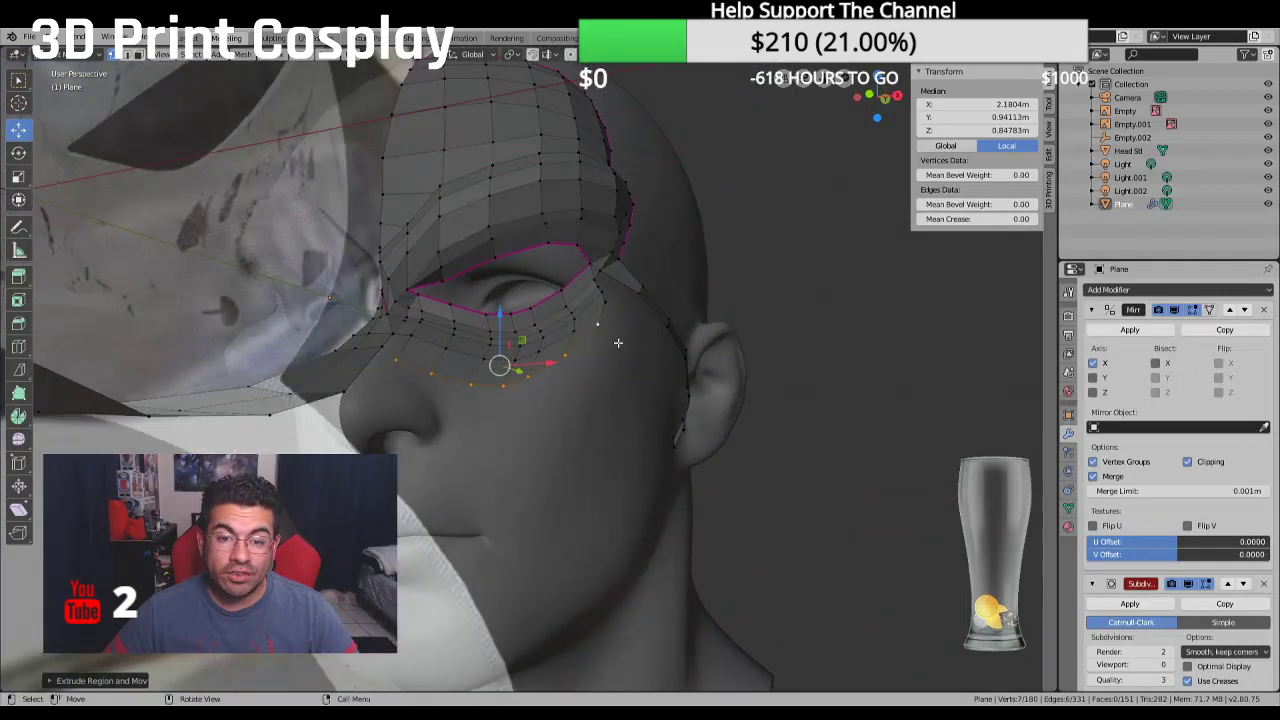
pyautogui.press('g')
pyautogui.press('z')
pyautogui.click(493, 308)
pyautogui.moveTo(493, 308); pyautogui.dragTo(453, 404, button='middle')
pyautogui.press('g')
pyautogui.press('x')
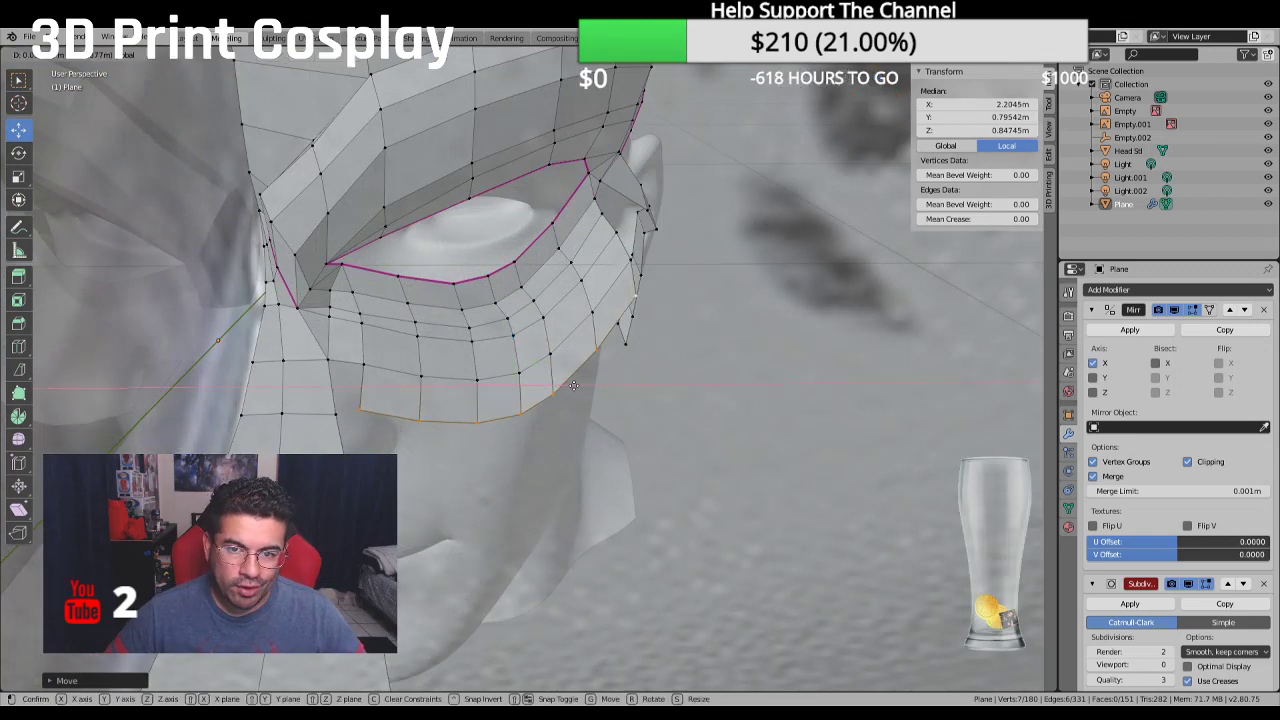
pyautogui.click(586, 381)
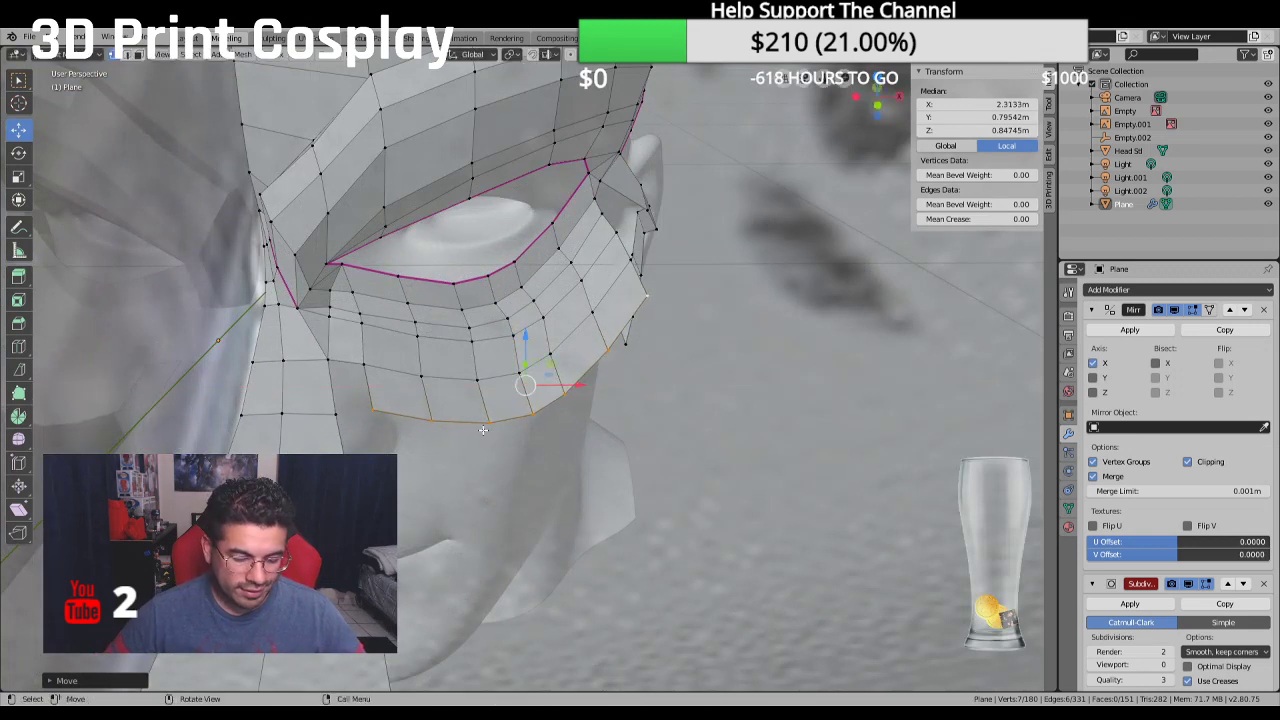
# Fill the gap between the new cheek row's inner end and the nose piece with a four-sided face
pyautogui.click(376, 410)
pyautogui.keyDown('shift'); pyautogui.click(341, 417); pyautogui.keyUp('shift')
pyautogui.keyDown('shift'); pyautogui.click(321, 358); pyautogui.keyUp('shift')
pyautogui.keyDown('shift'); pyautogui.click(370, 352); pyautogui.keyUp('shift')
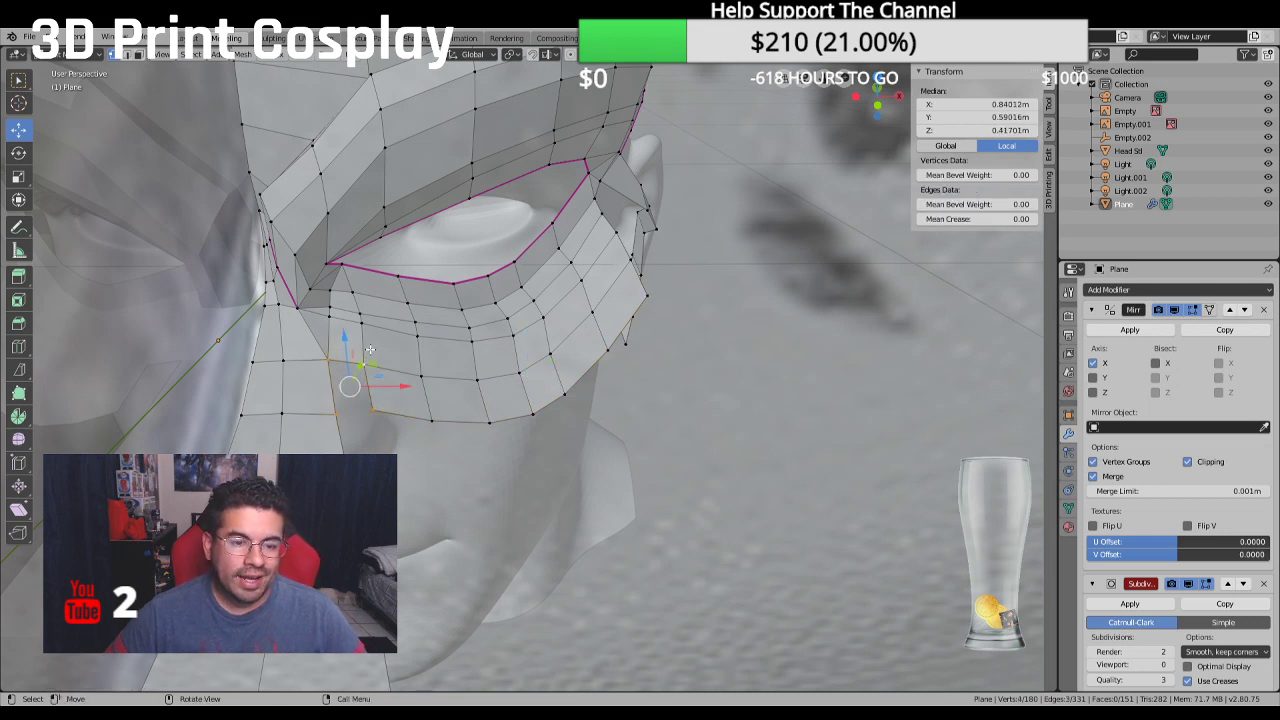
pyautogui.press('f')
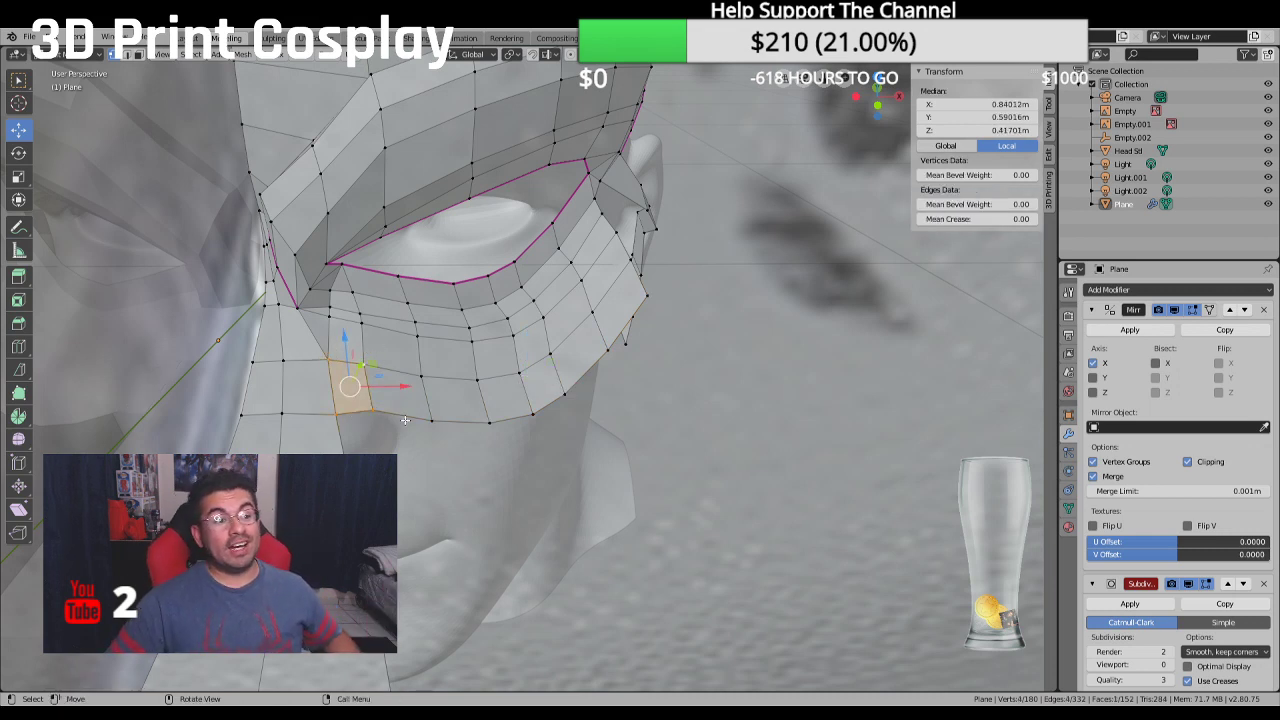
# In front view, fit three outer cheek vertices to the reference mask's outline, at about X 3.20, 3.36 and 3.31 m from the upper to the lower and middle
pyautogui.moveTo(405, 420)
pyautogui.mouseDown(button='middle')
pyautogui.moveTo(380, 443)
pyautogui.moveTo(384, 365)
pyautogui.moveTo(405, 440)
pyautogui.mouseUp(button='middle')
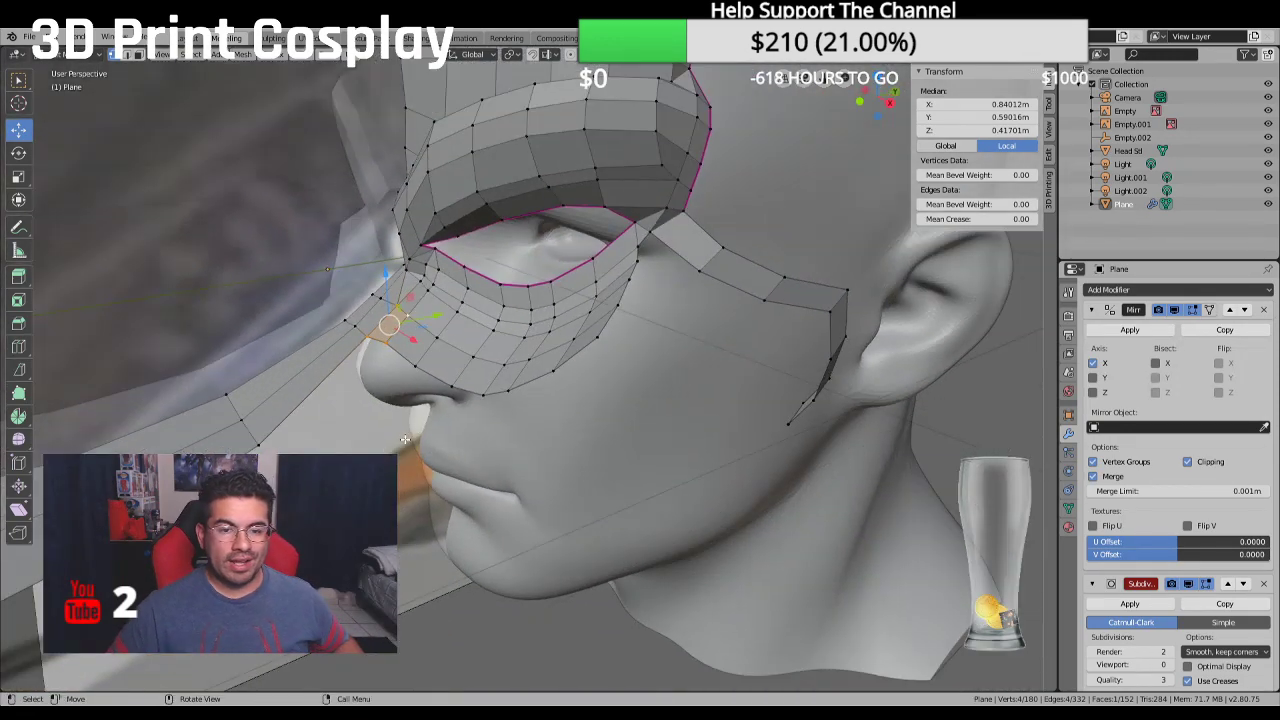
pyautogui.press('KP_1')
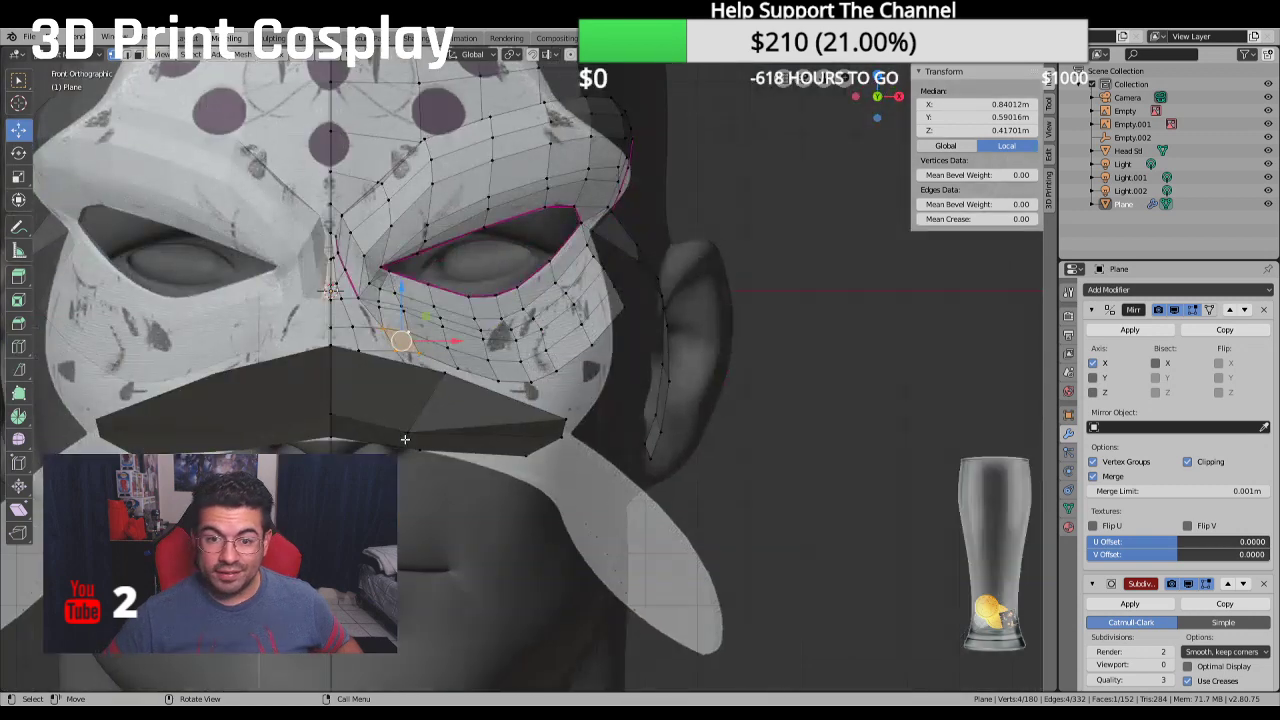
pyautogui.scroll(2, 405, 440)
pyautogui.click(637, 224)
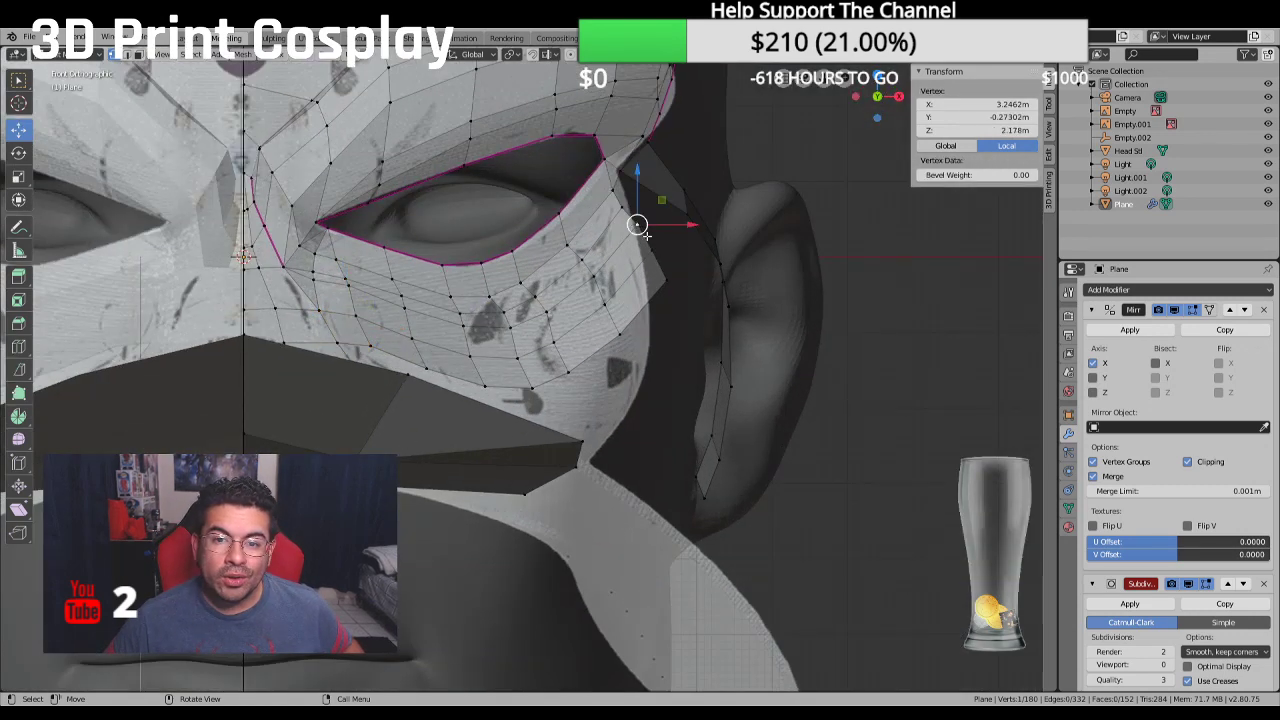
pyautogui.moveTo(691, 226); pyautogui.dragTo(686, 232)
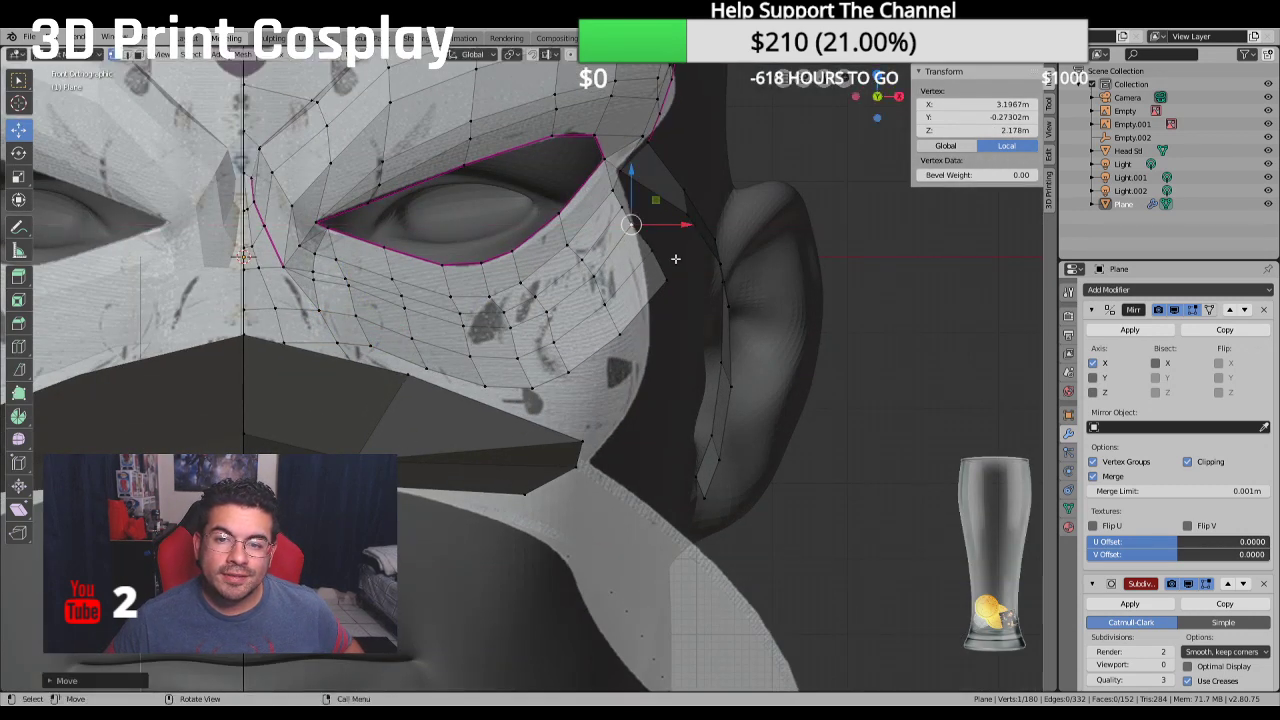
pyautogui.click(667, 280)
pyautogui.press('g')
pyautogui.click(690, 281)
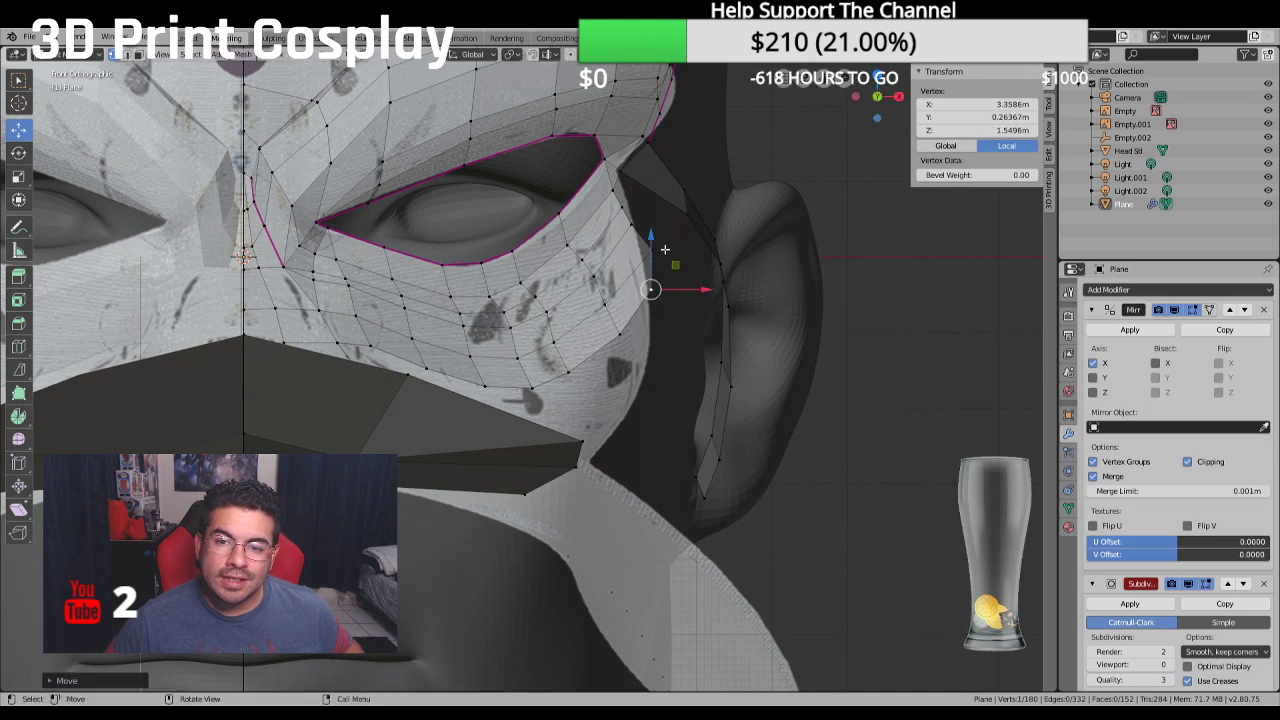
pyautogui.press('g')
pyautogui.click(646, 248)
pyautogui.press('g')
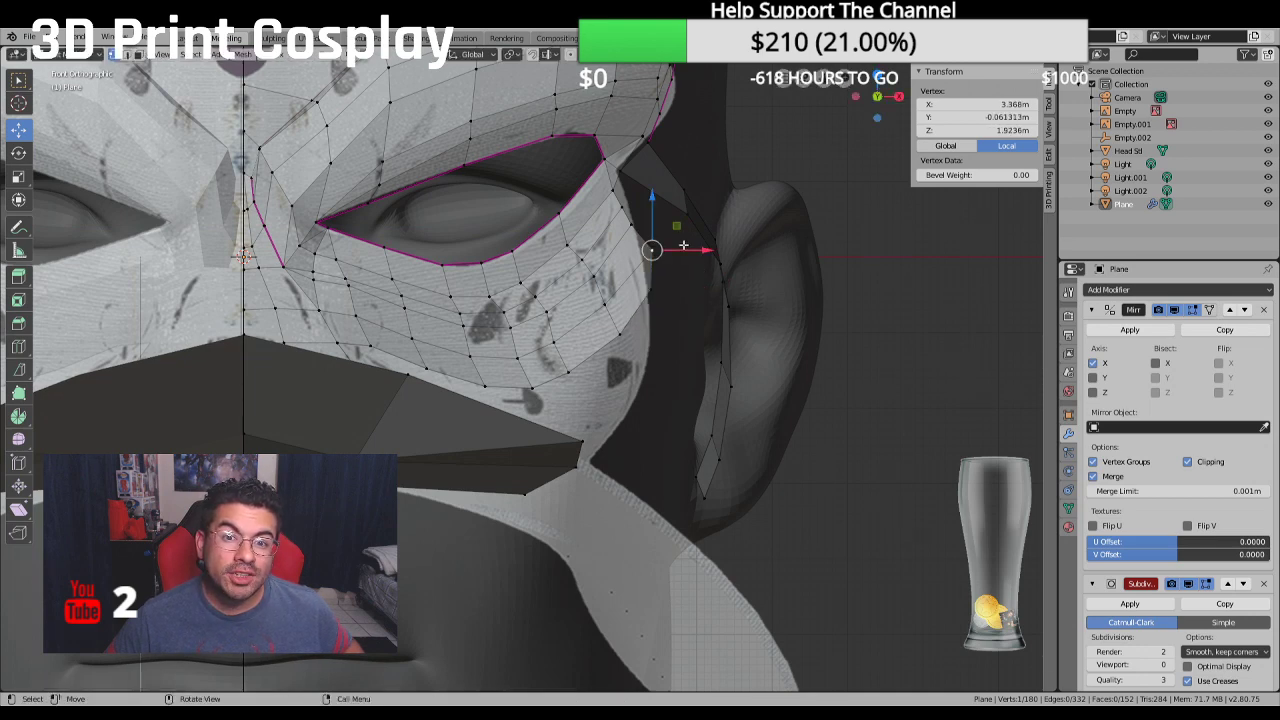
pyautogui.click(654, 236)
# From the side, move the lowest of the three outer cheek vertices up to about Z 1.84 m
pyautogui.moveTo(652, 234); pyautogui.dragTo(471, 323, button='middle')
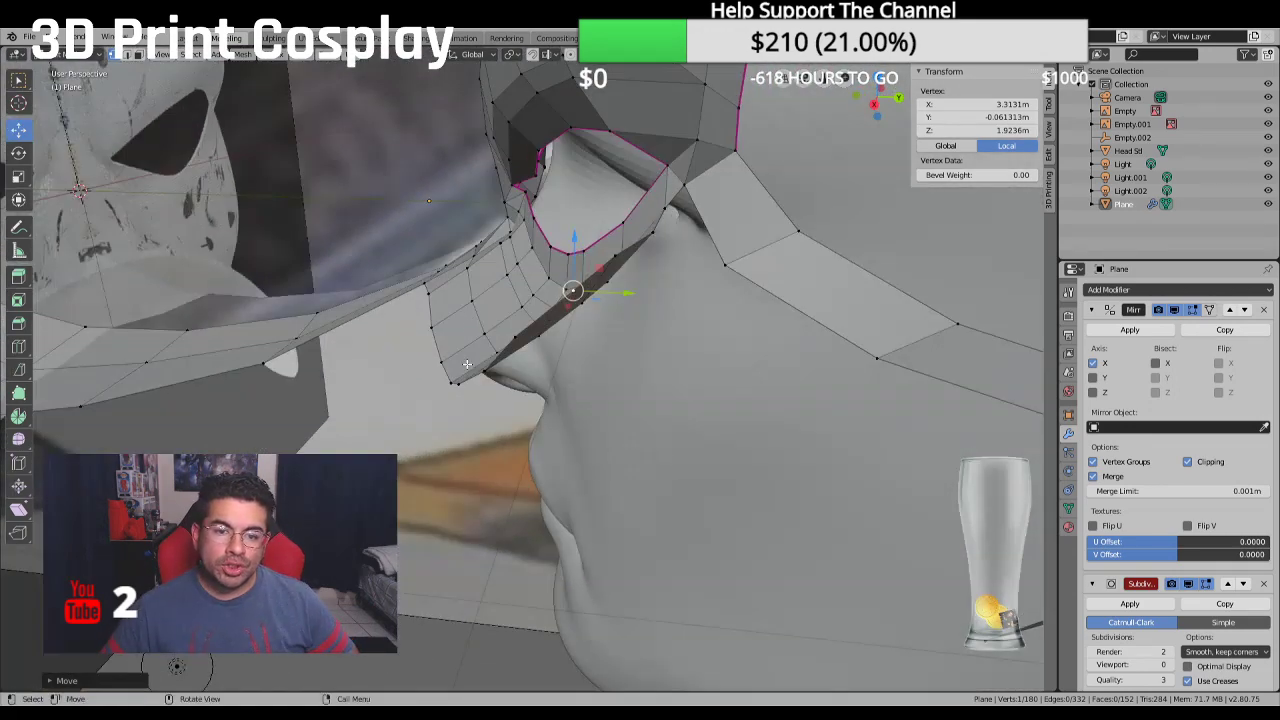
pyautogui.press('g')
pyautogui.press('y')
pyautogui.click(604, 371)
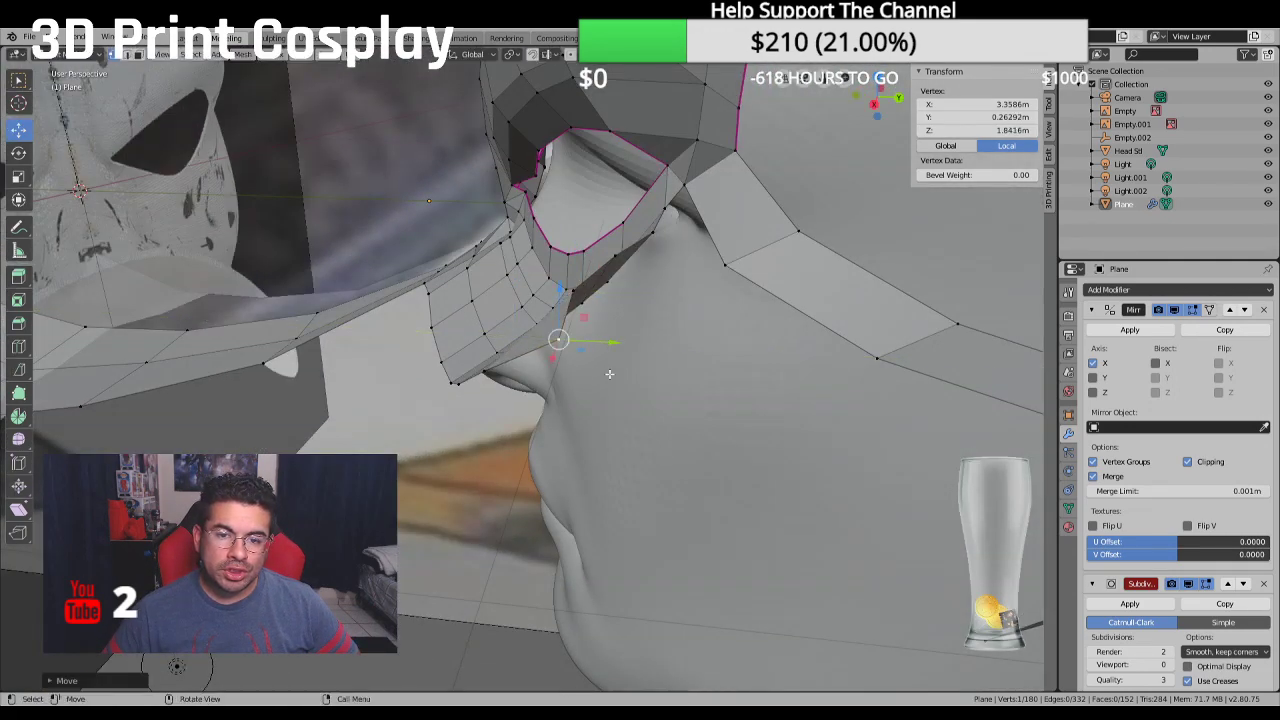
pyautogui.click(583, 300)
pyautogui.moveTo(628, 308); pyautogui.dragTo(643, 316)
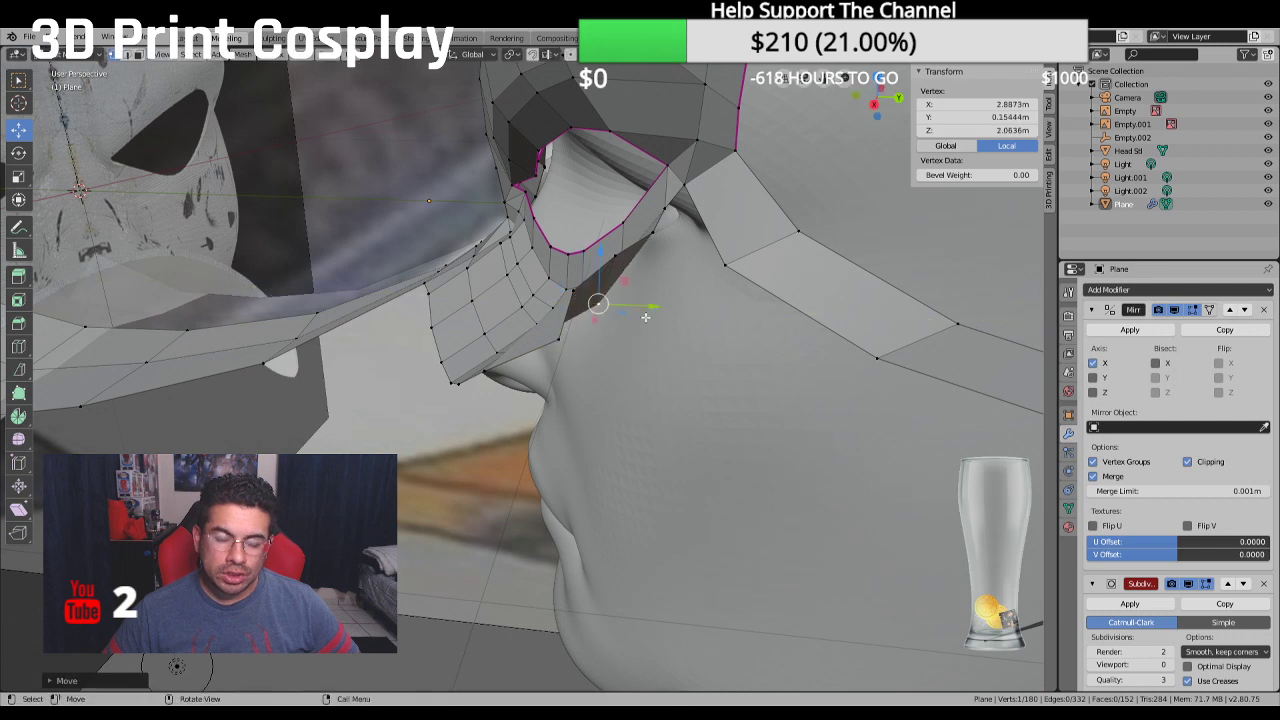
pyautogui.hotkey('ctrl', 'z')
pyautogui.click(572, 292)
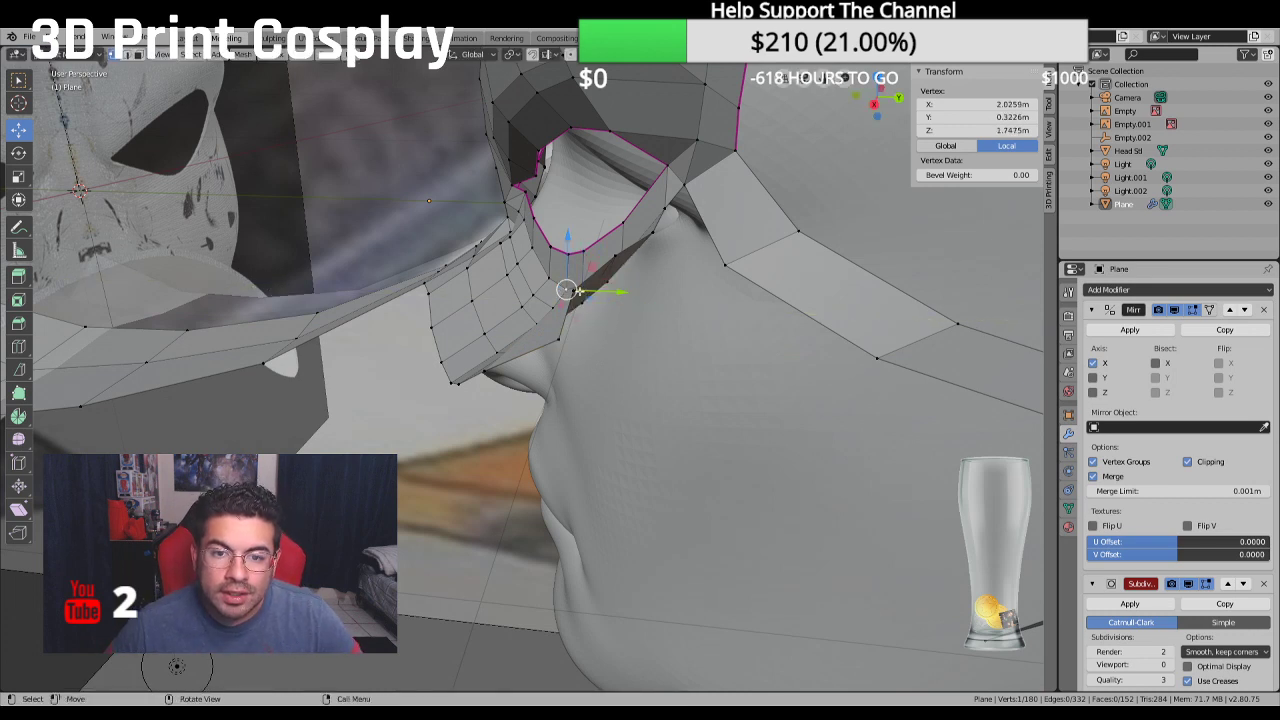
pyautogui.click(696, 348)
# Adjust the depth of the upper outer cheek vertices to smooth the side profile, placing the middle one at about Z 2.08 m
pyautogui.click(576, 291)
pyautogui.moveTo(627, 297); pyautogui.dragTo(657, 305)
pyautogui.moveTo(657, 306); pyautogui.dragTo(664, 274, button='middle')
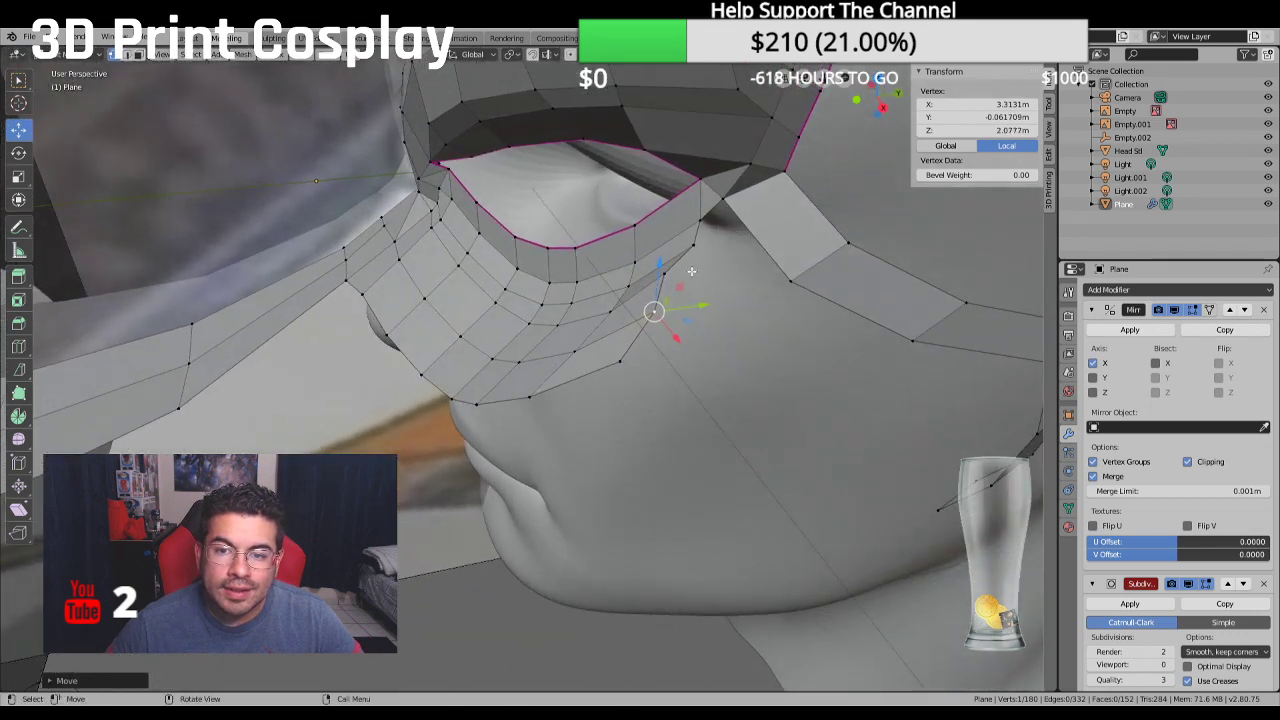
pyautogui.press('g')
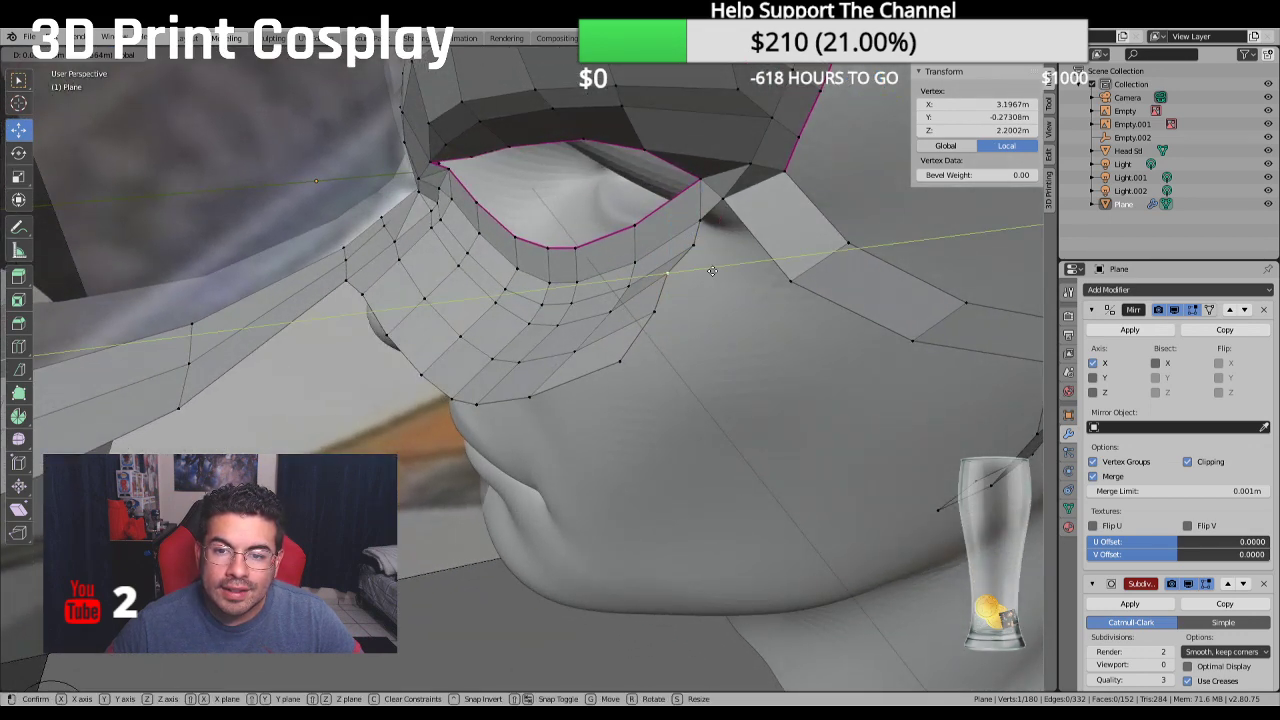
pyautogui.click(680, 272)
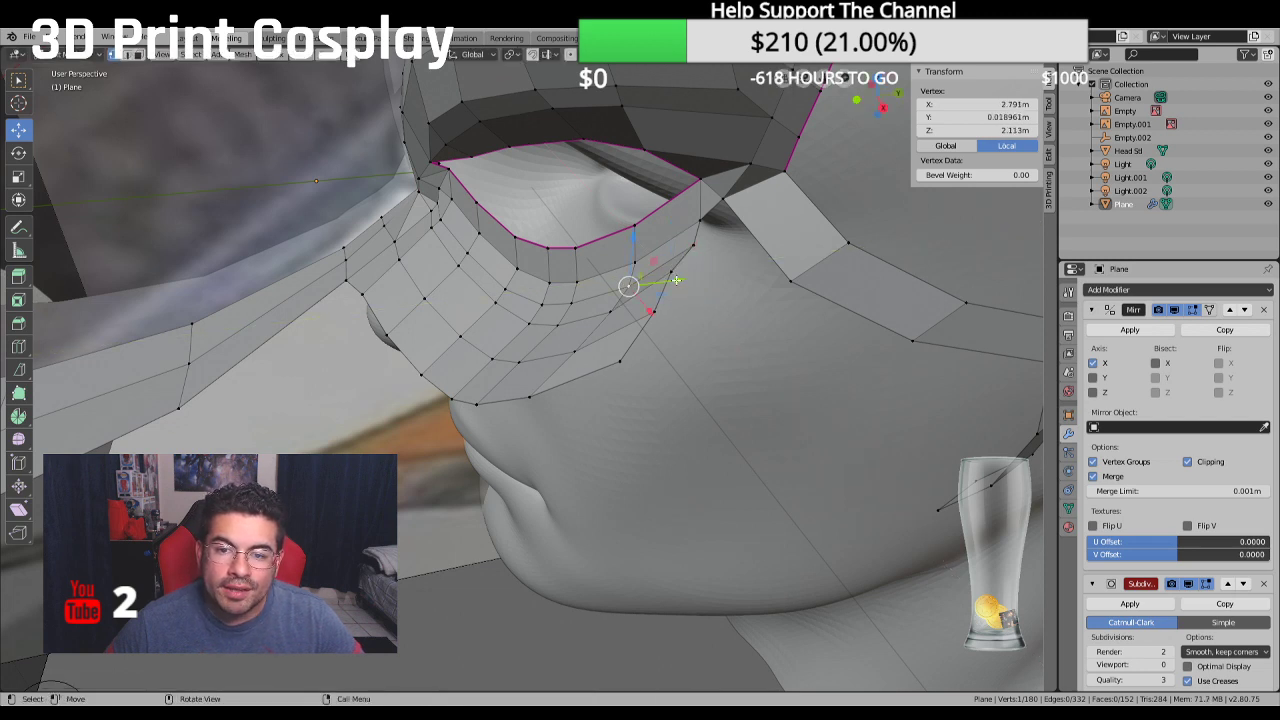
pyautogui.moveTo(628, 286); pyautogui.dragTo(556, 353)
pyautogui.click(693, 244)
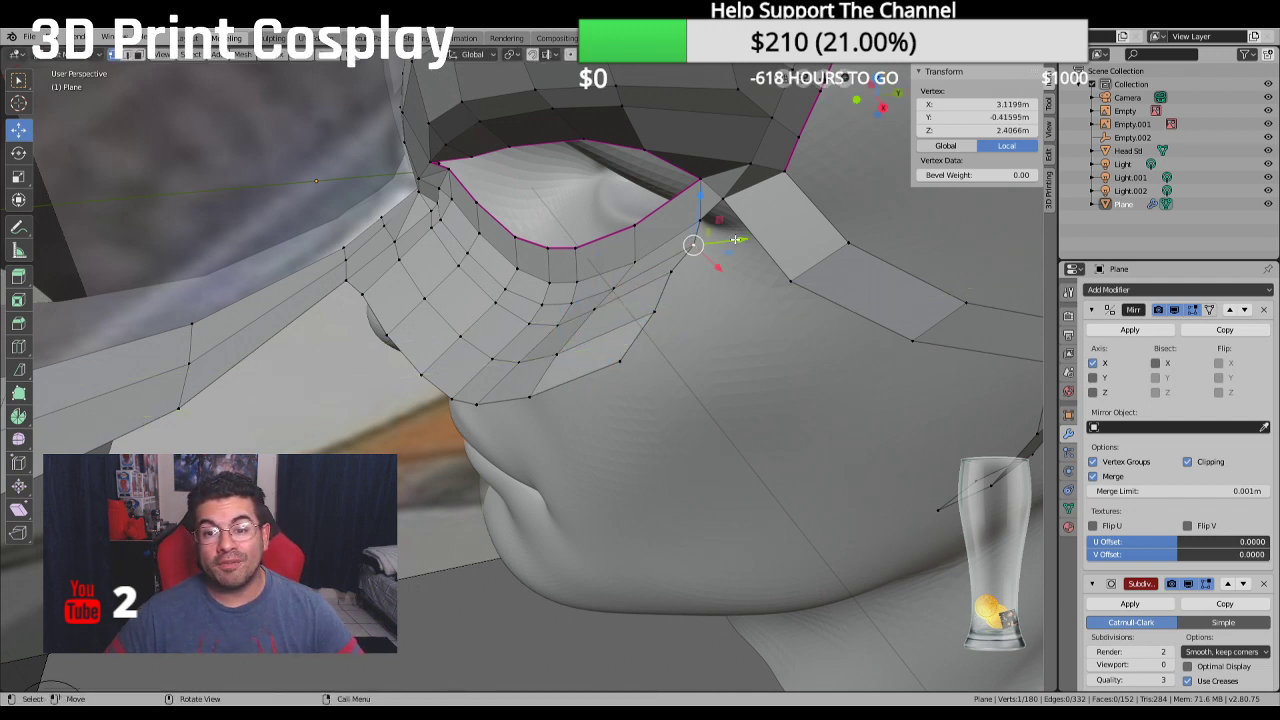
pyautogui.moveTo(735, 240); pyautogui.dragTo(724, 241)
# Even out the outer cheek edge by moving its middle vertex to about X 3.24 m, Z 2.10 m and the one below to X 3.35 m, Z 1.81 m
pyautogui.moveTo(724, 241); pyautogui.dragTo(759, 226, button='middle')
pyautogui.press('g')
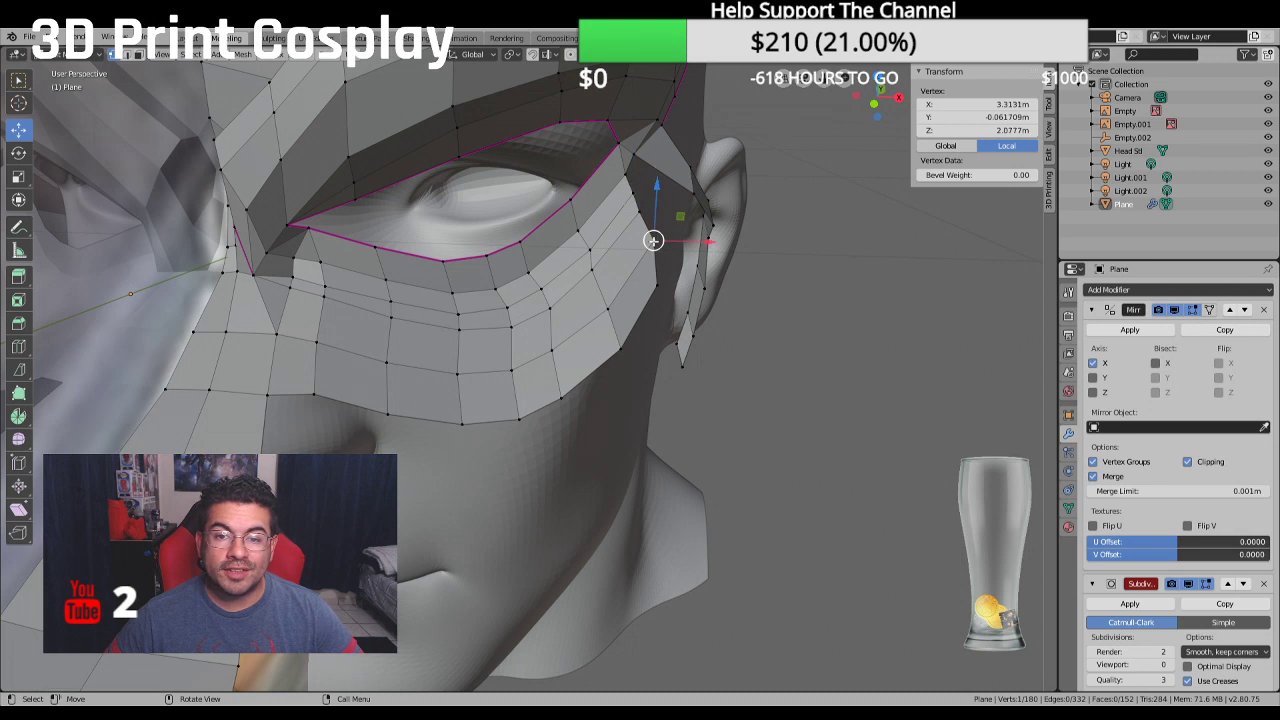
pyautogui.click(665, 287)
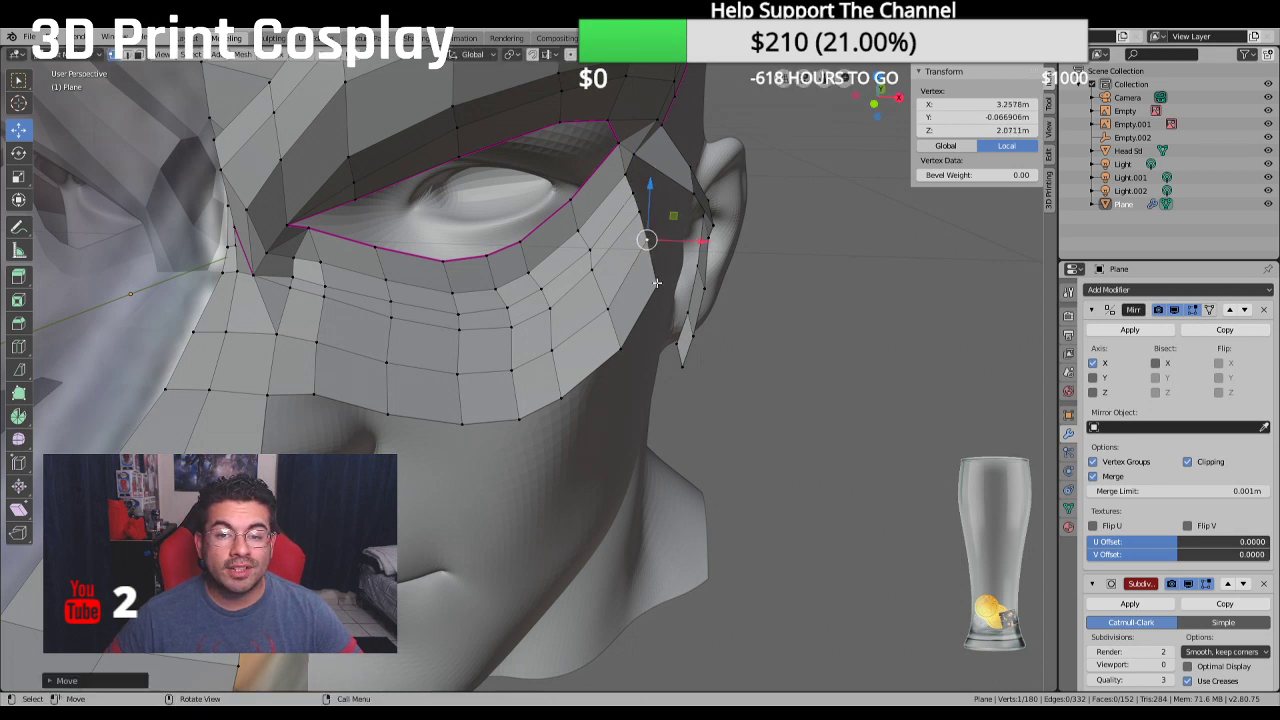
pyautogui.press('g')
pyautogui.click(657, 259)
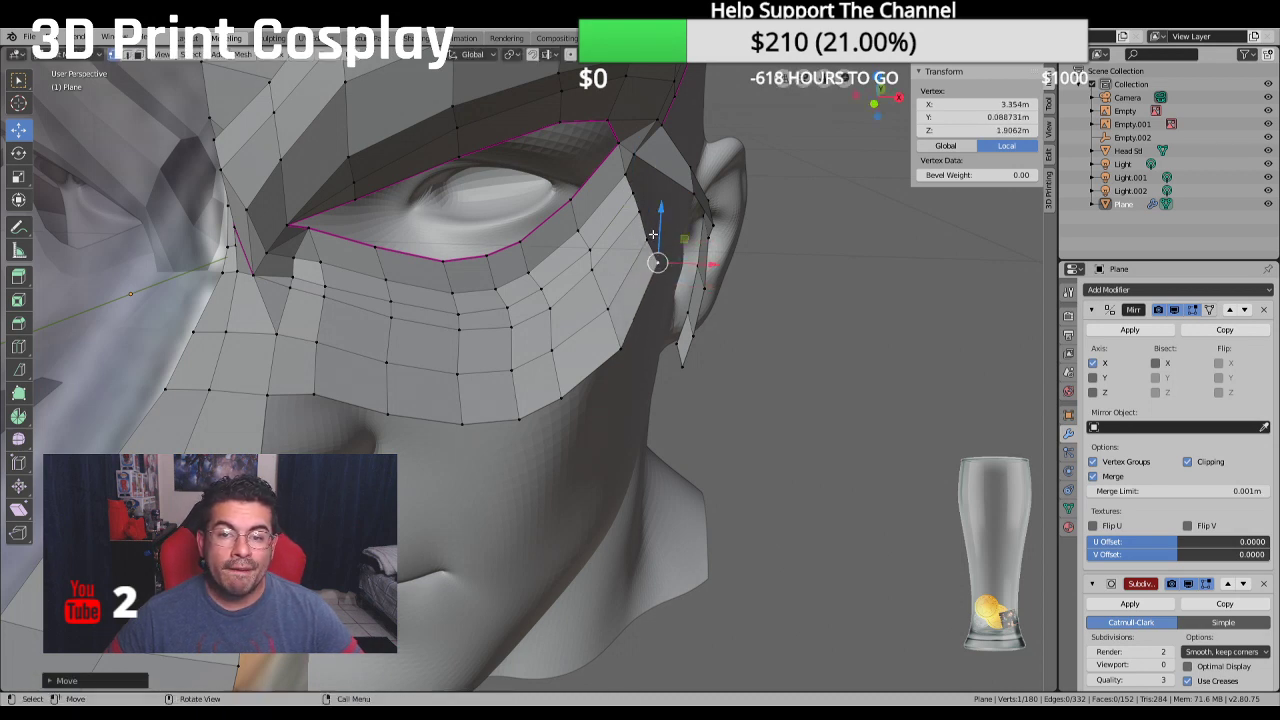
pyautogui.click(648, 239)
pyautogui.press('g')
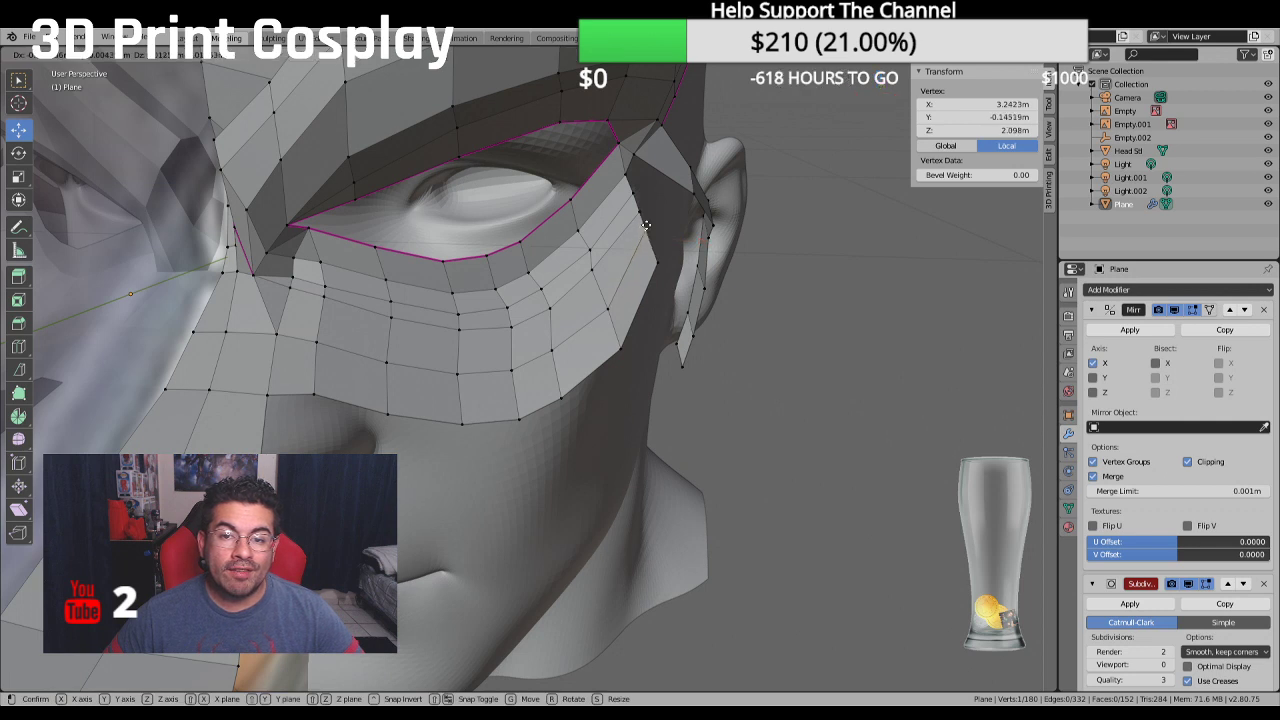
pyautogui.click(646, 226)
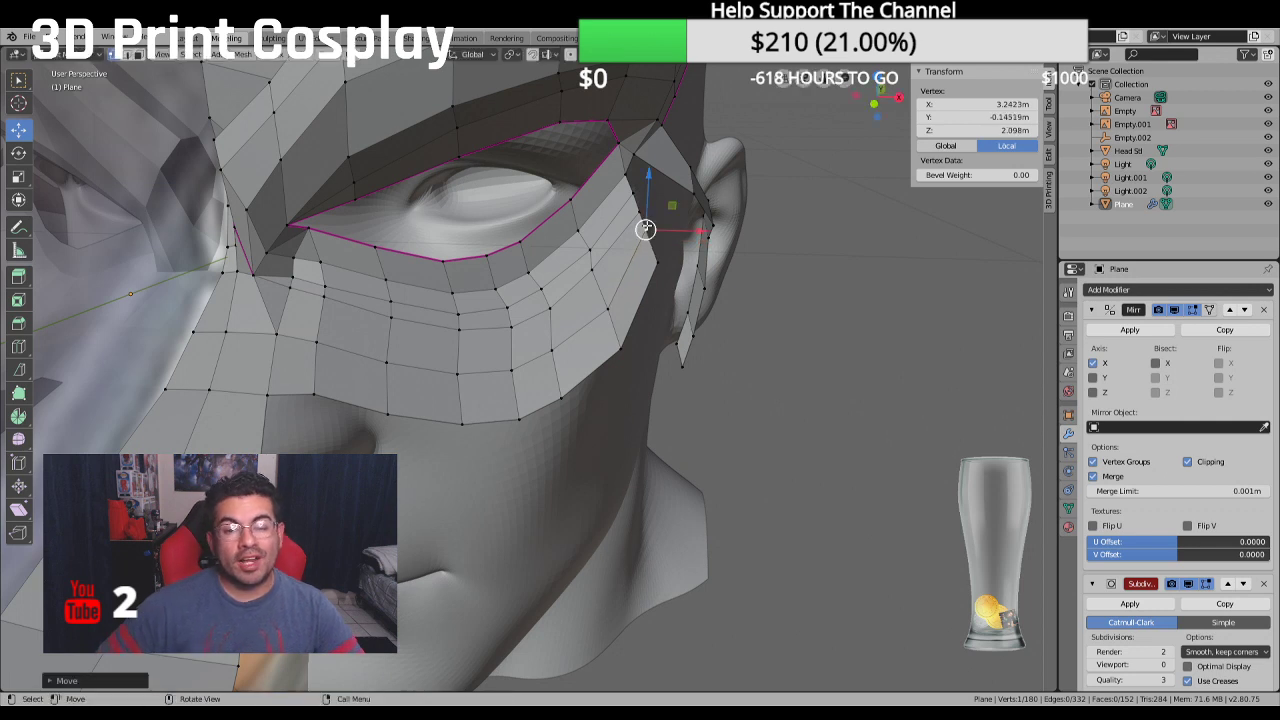
# Nudge the inner cheek vertices below the eye's outer corner, placing one at about X 2.34 m, Z 1.91 m
pyautogui.click(595, 249)
pyautogui.moveTo(590, 250); pyautogui.dragTo(535, 270)
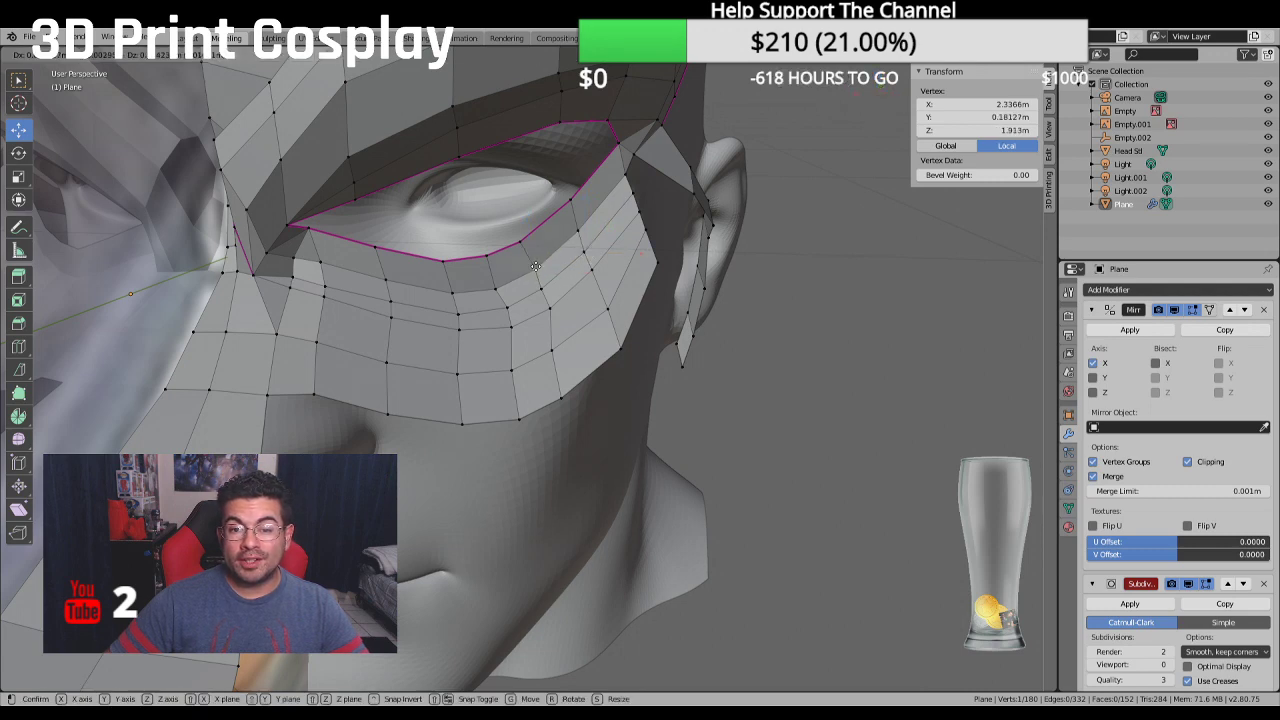
pyautogui.moveTo(561, 310); pyautogui.dragTo(545, 353, button='middle')
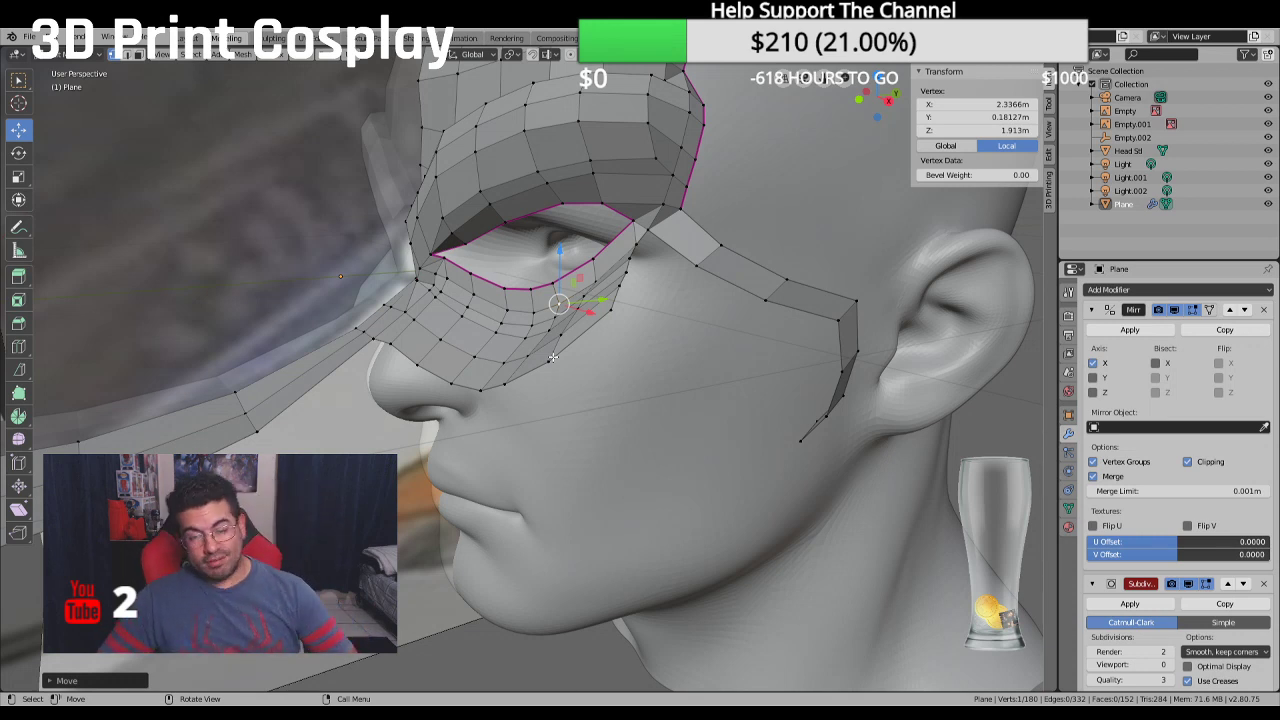
# Switch to face selection and bisect each of the three strap faces between the eye corner and the ear crosswise
pyautogui.click(126, 55)
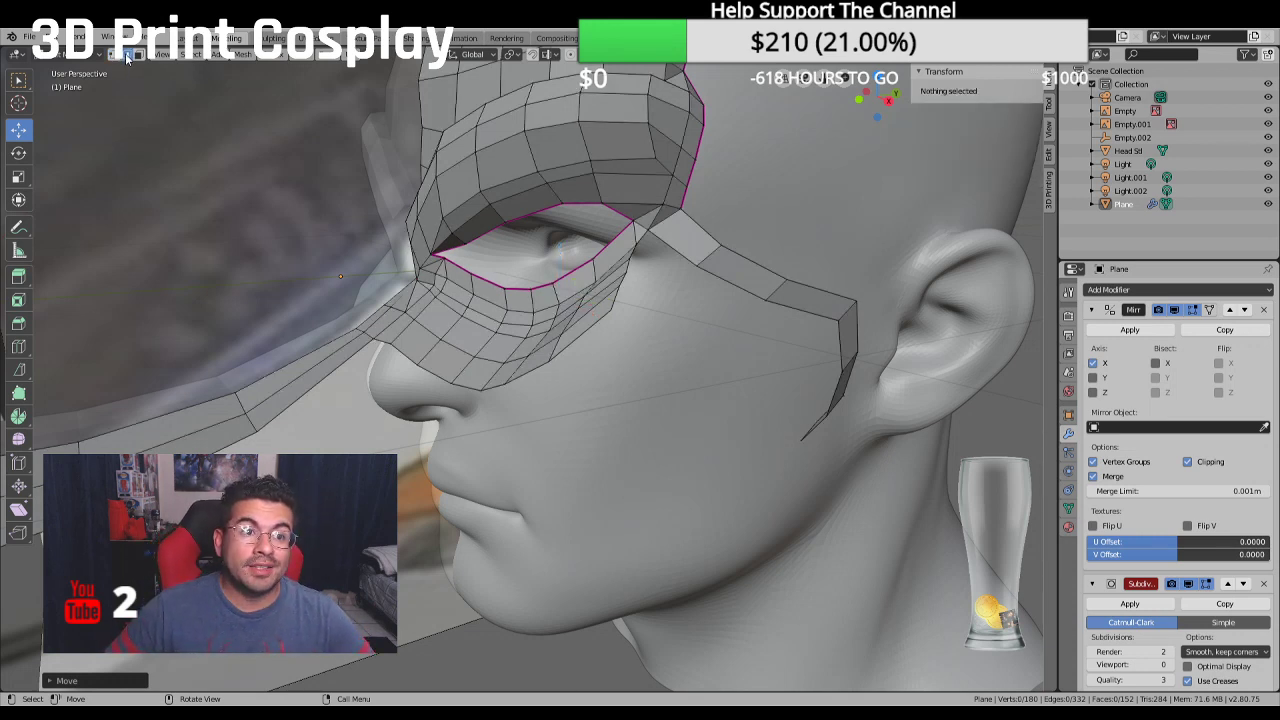
pyautogui.click(19, 369)
pyautogui.click(685, 233)
pyautogui.moveTo(663, 262); pyautogui.dragTo(715, 213)
pyautogui.click(745, 270)
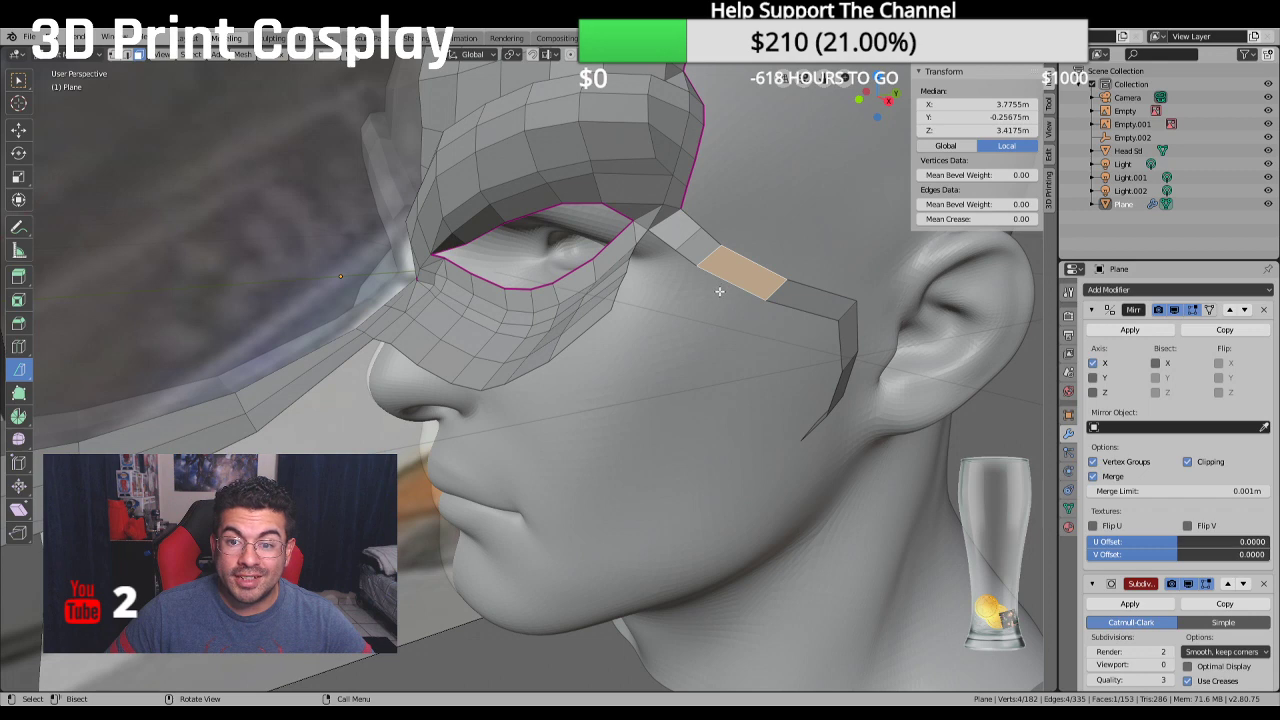
pyautogui.moveTo(719, 292); pyautogui.dragTo(774, 227)
pyautogui.click(812, 298)
pyautogui.moveTo(793, 333); pyautogui.dragTo(840, 266)
pyautogui.click(645, 434)
pyautogui.scroll(-1, 634, 426)
pyautogui.moveTo(634, 426); pyautogui.dragTo(603, 399, button='middle')
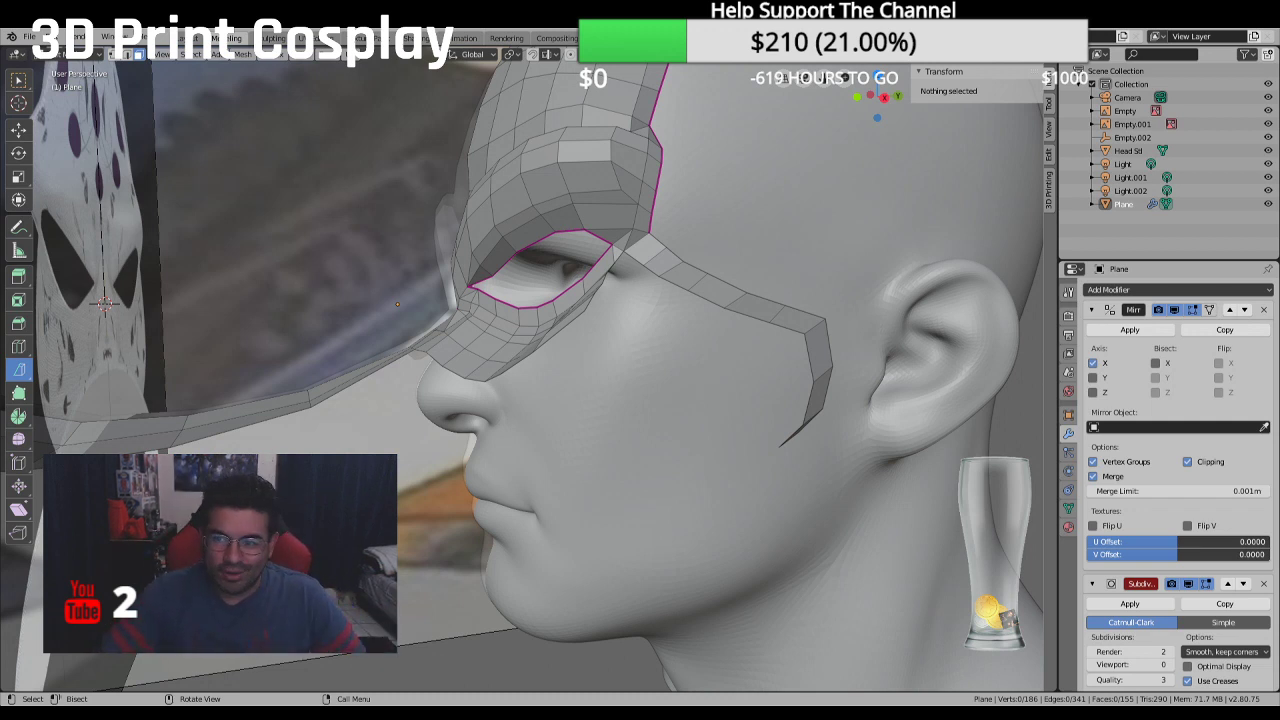
# Switch to vertex selection and adjust the vertices below the eye's outer corner, placing the outermost at about X 3.18 m, Y -0.35 m
pyautogui.moveTo(491, 356); pyautogui.dragTo(549, 346, button='middle')
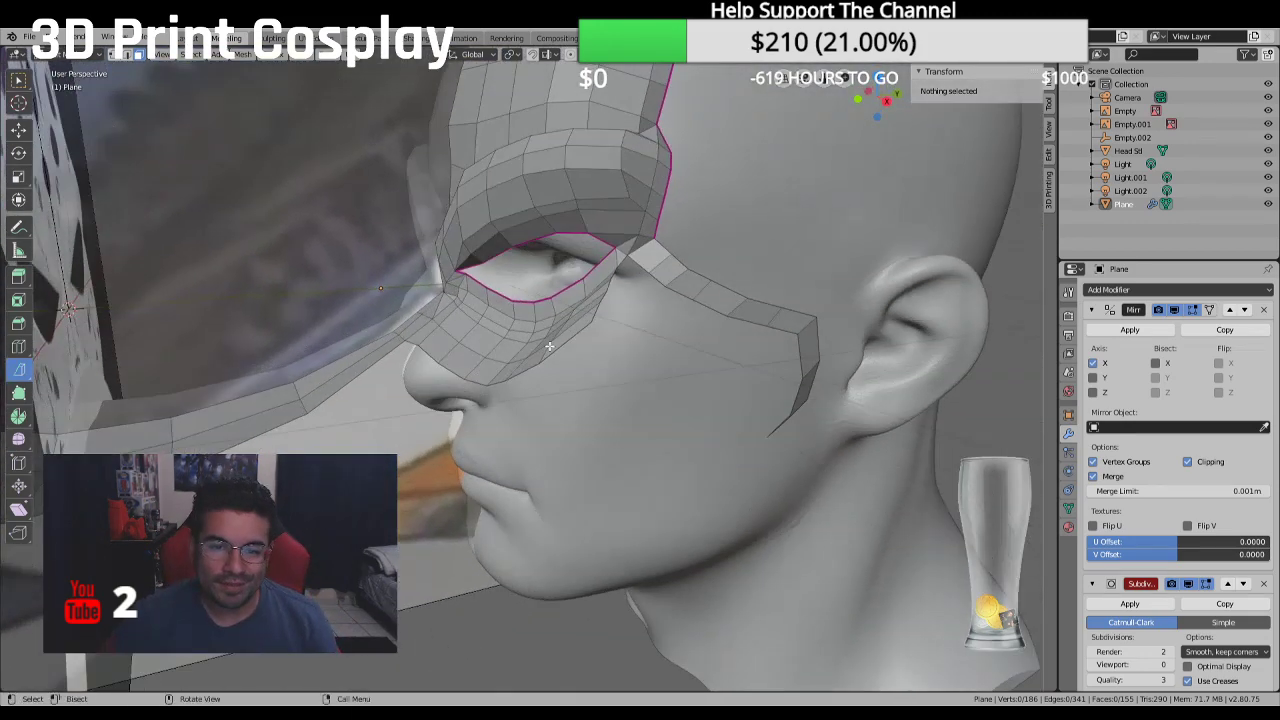
pyautogui.scroll(2, 553, 305)
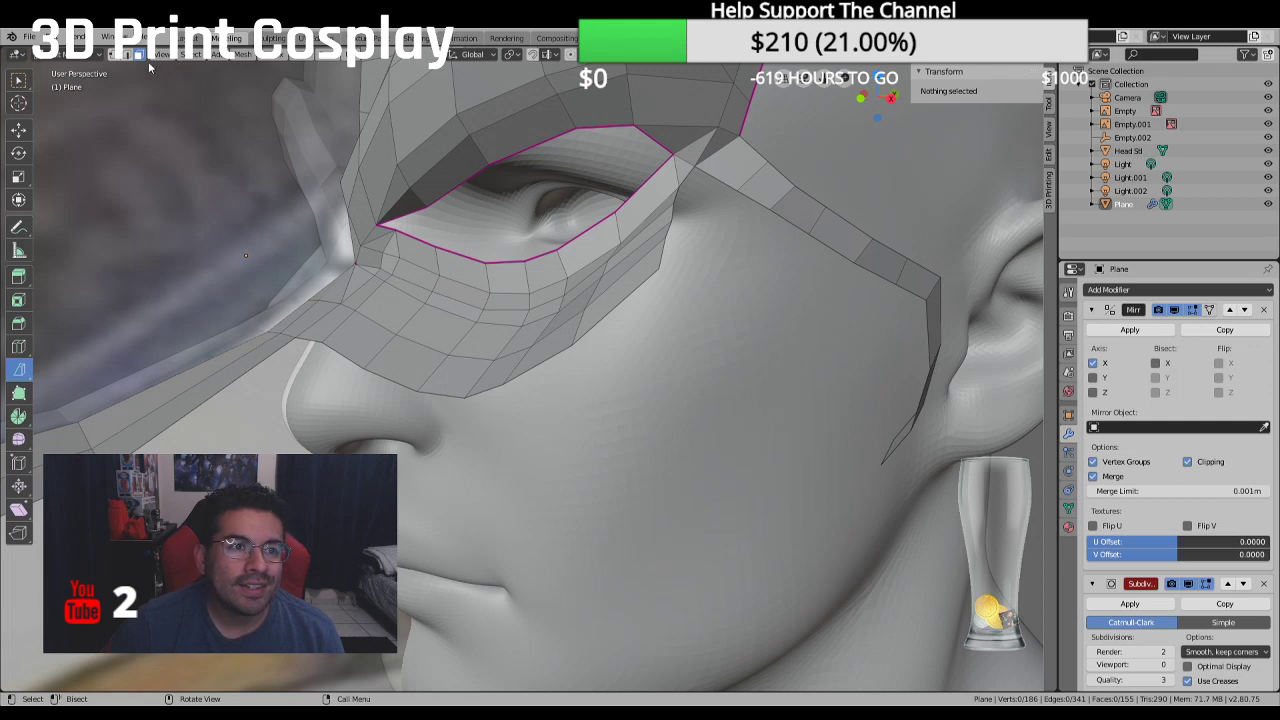
pyautogui.click(113, 55)
pyautogui.click(621, 233)
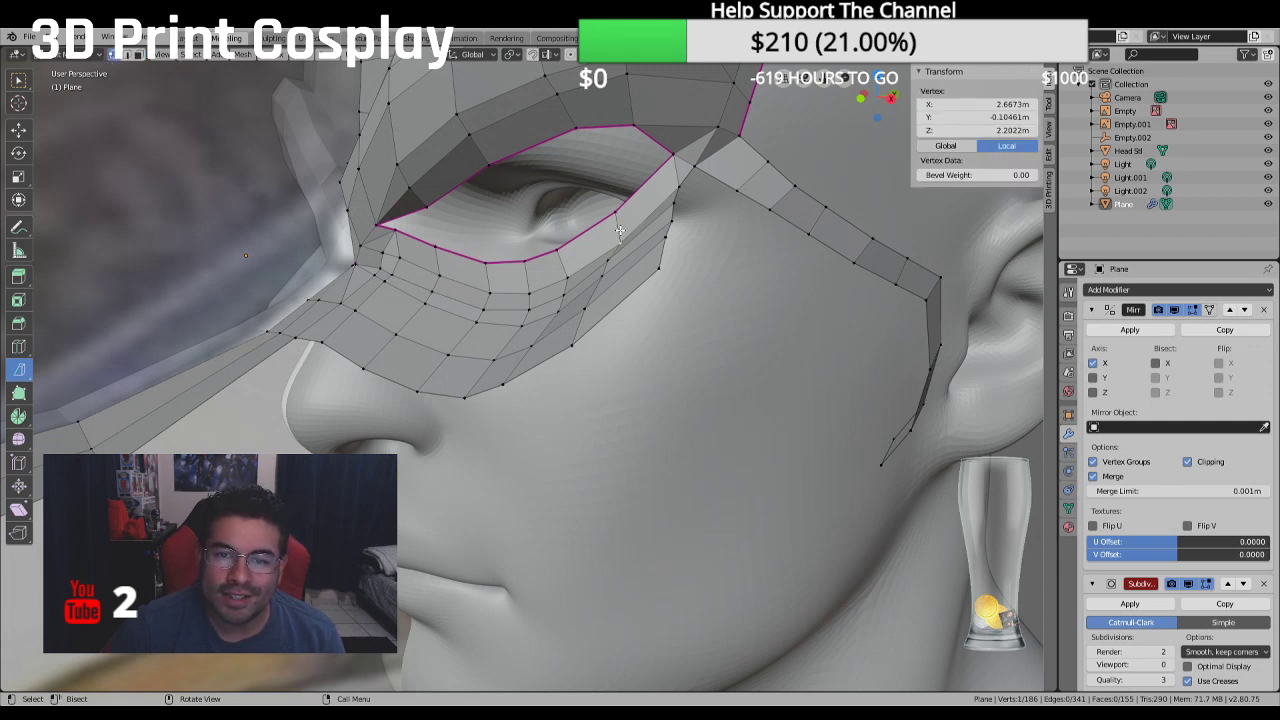
pyautogui.click(18, 130)
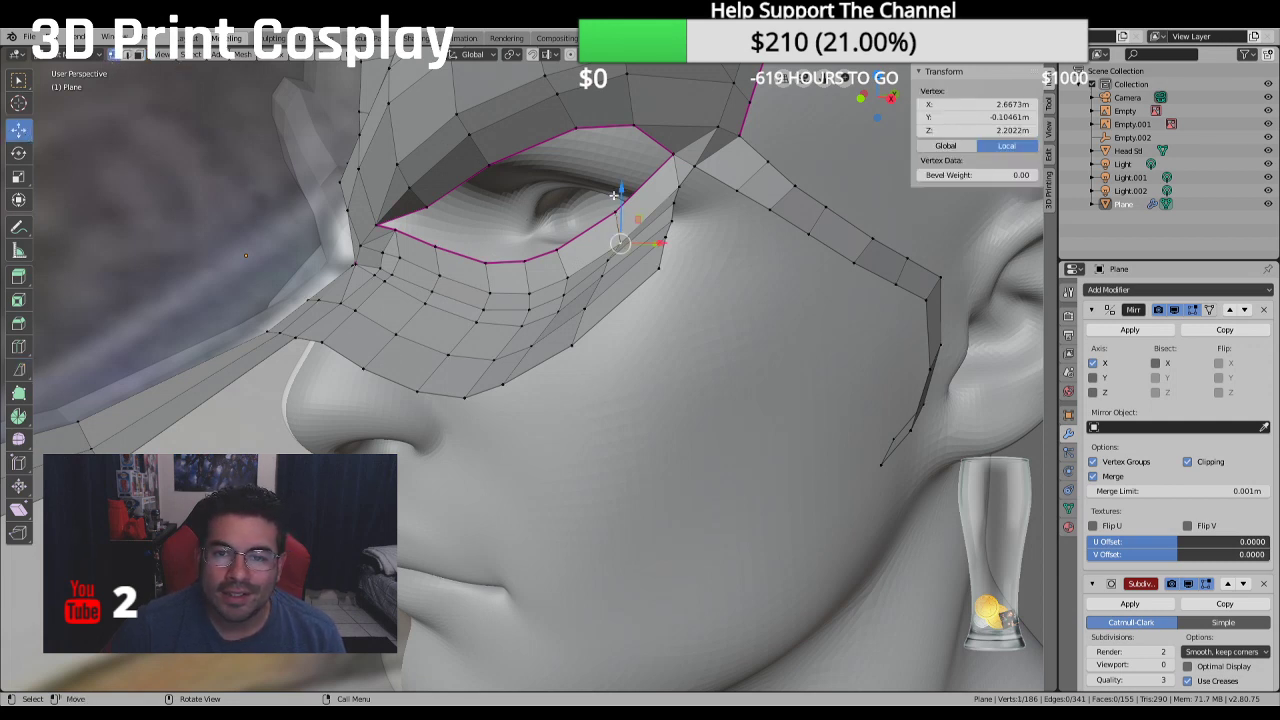
pyautogui.moveTo(614, 195); pyautogui.dragTo(613, 176)
pyautogui.click(597, 271)
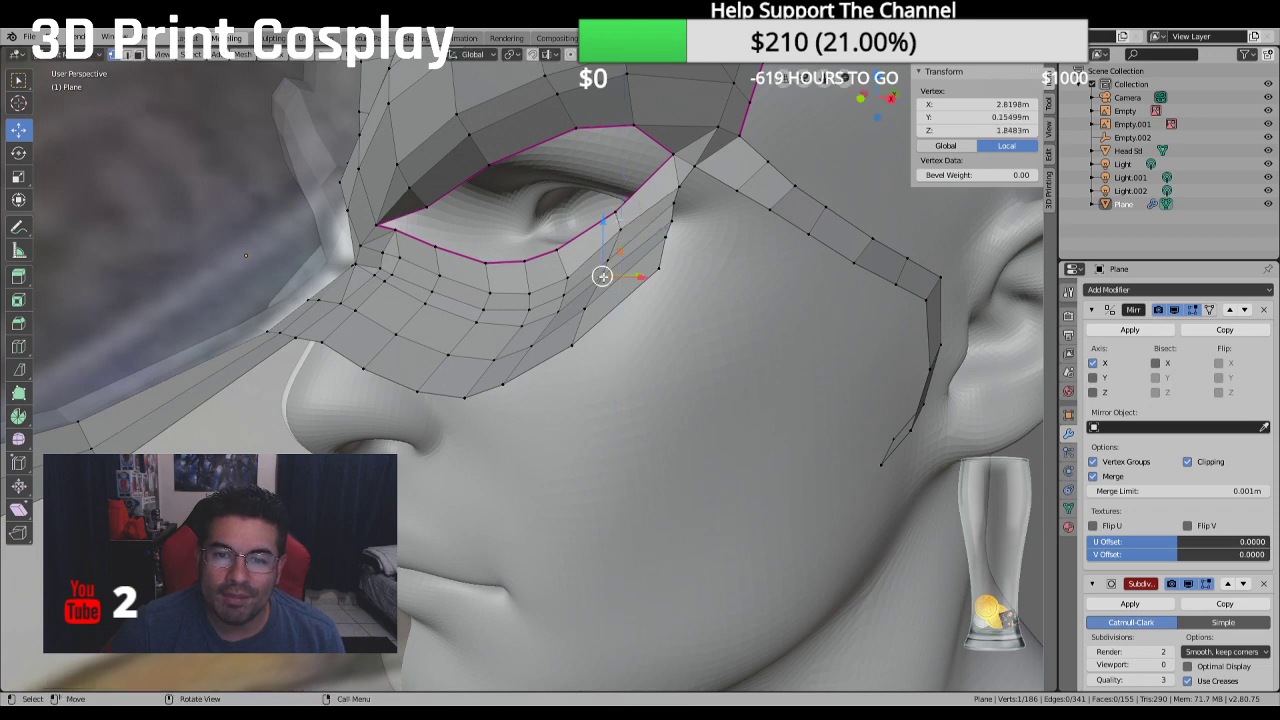
pyautogui.click(676, 222)
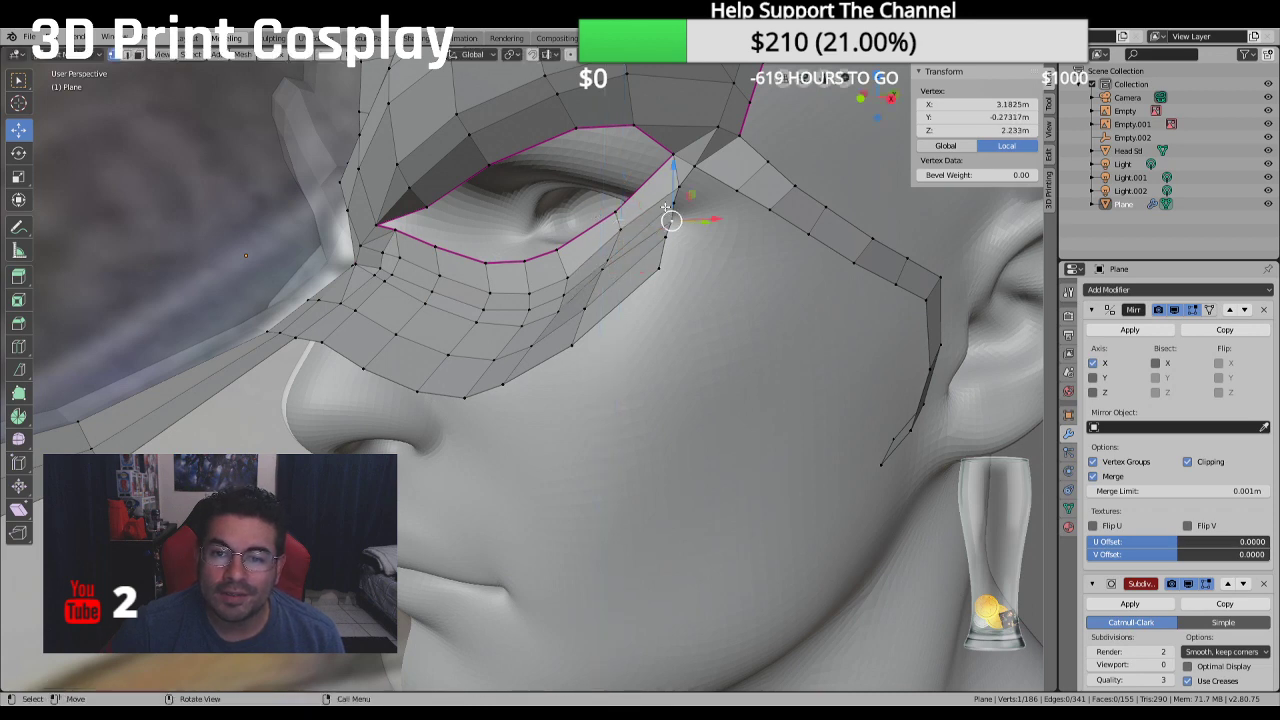
pyautogui.moveTo(672, 240); pyautogui.dragTo(648, 218, button='middle')
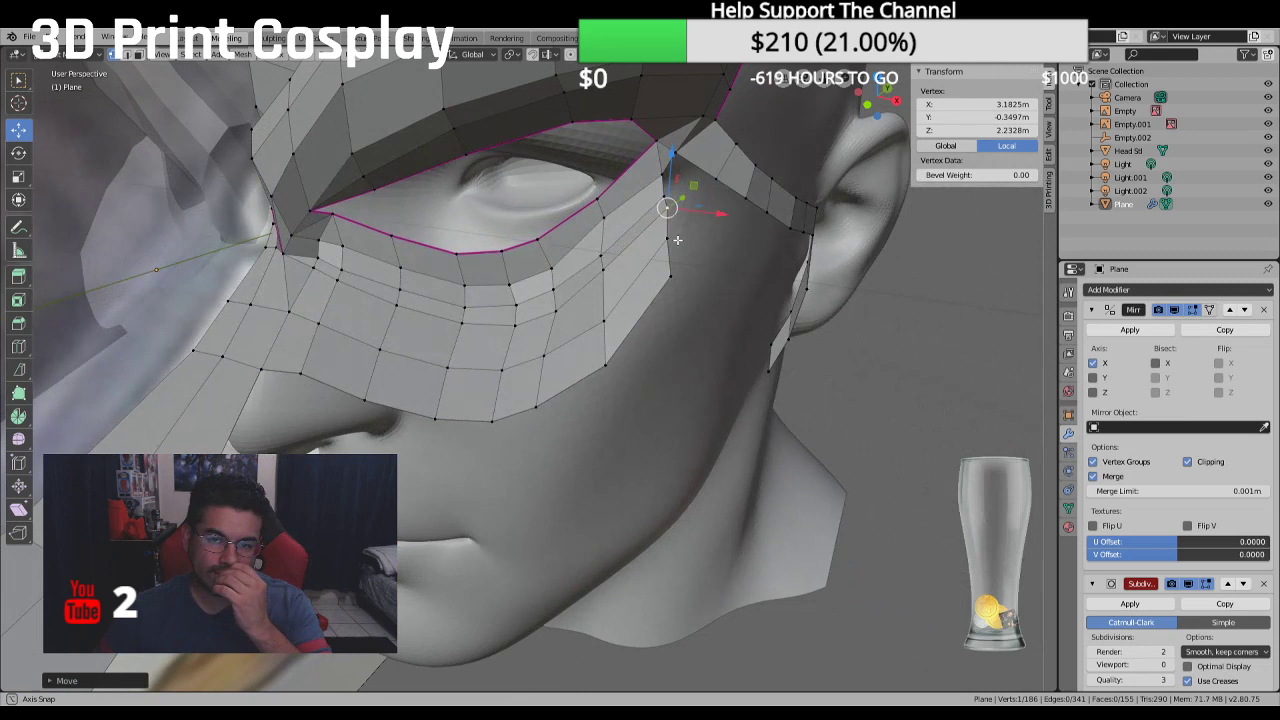
# Reposition the outer cheek vertex just below the eye opening's rim to about X 2.76 m, Y 0.01 m, Z 2.01 m
pyautogui.click(619, 196)
pyautogui.moveTo(608, 220); pyautogui.dragTo(614, 240)
pyautogui.moveTo(465, 302); pyautogui.dragTo(455, 326, button='middle')
pyautogui.click(455, 327)
pyautogui.press('g')
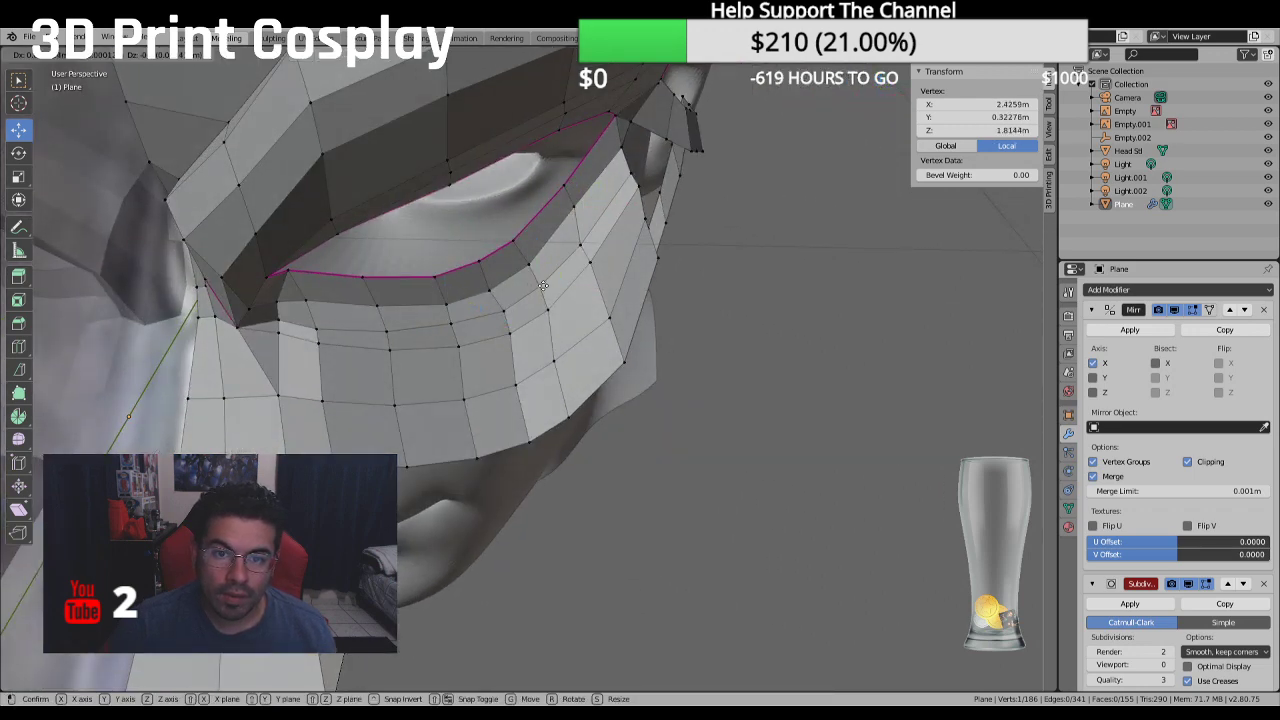
pyautogui.click(584, 236)
# Move the outer vertex one row above the cheek's lower edge to about X 2.59 m, Y 0.69 m, Z 1.35 m
pyautogui.moveTo(468, 327); pyautogui.dragTo(383, 337, button='middle')
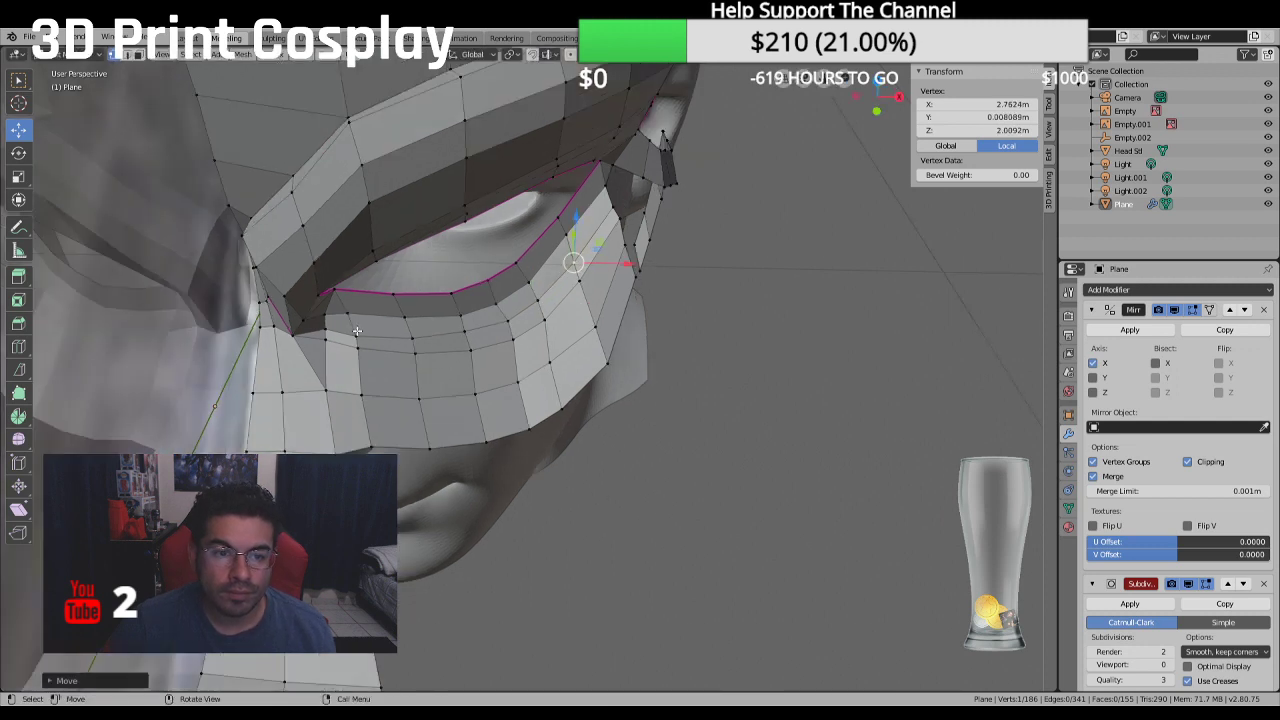
pyautogui.click(353, 329)
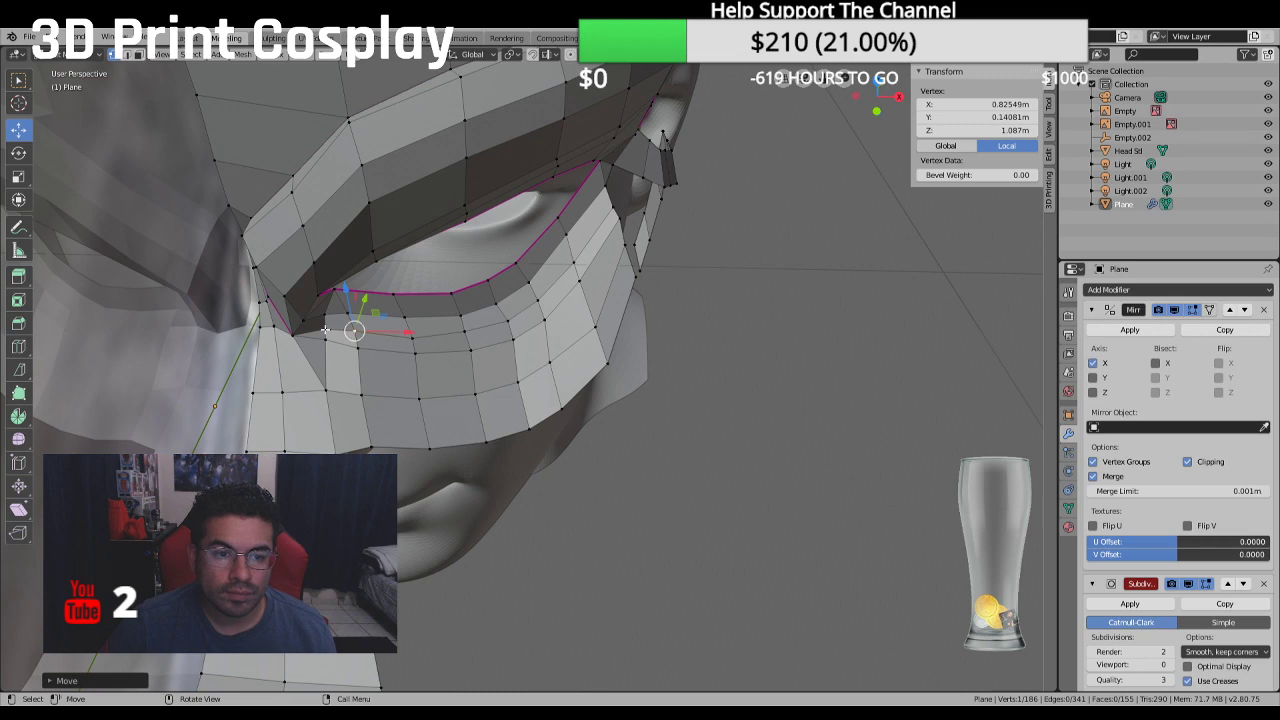
pyautogui.click(325, 330)
pyautogui.moveTo(325, 330); pyautogui.dragTo(349, 280, button='middle')
pyautogui.press('g')
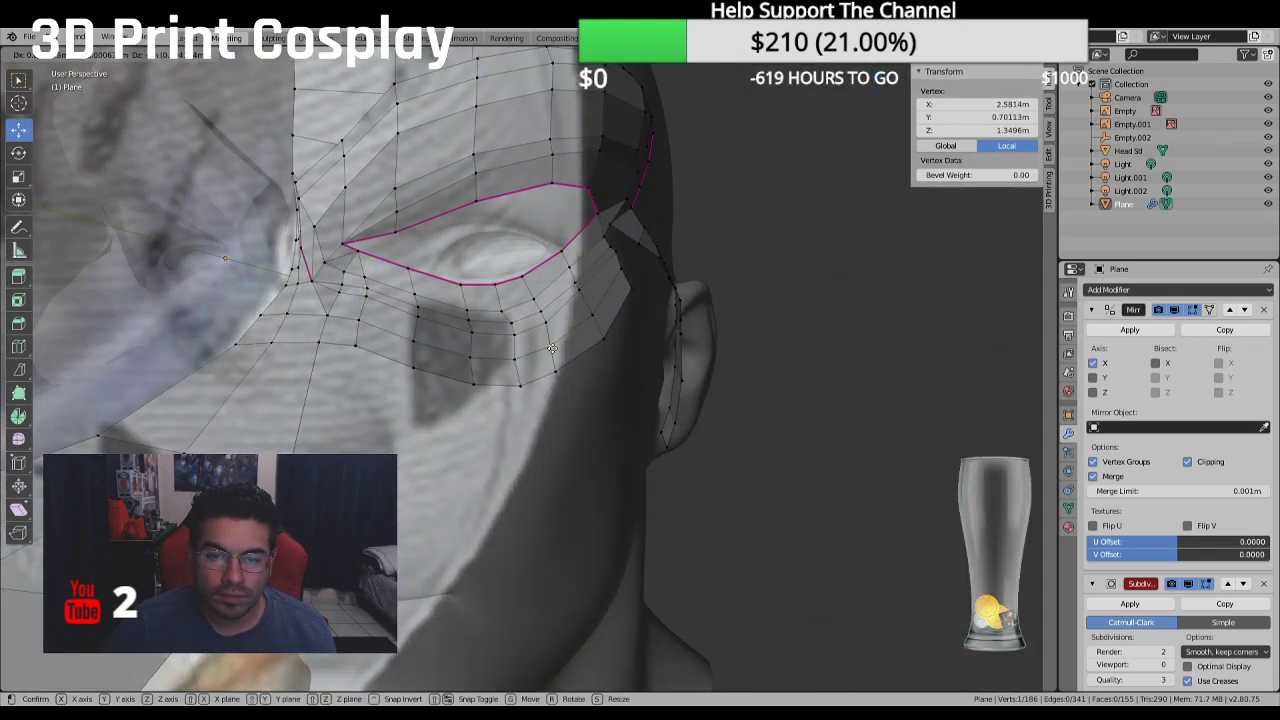
pyautogui.click(551, 346)
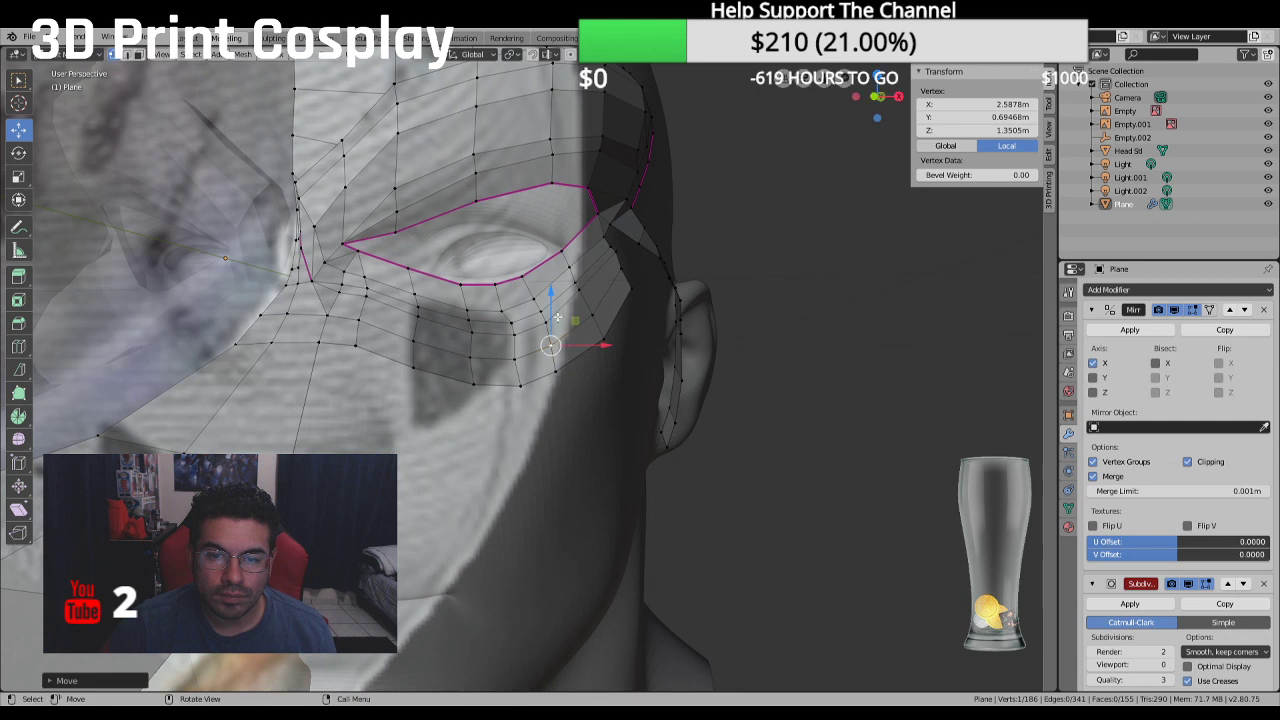
# Even out the inner cheek vertices below the eye, moving the one in the second-lowest row to about X 1.90 m, Z 1.01 m
pyautogui.click(515, 358)
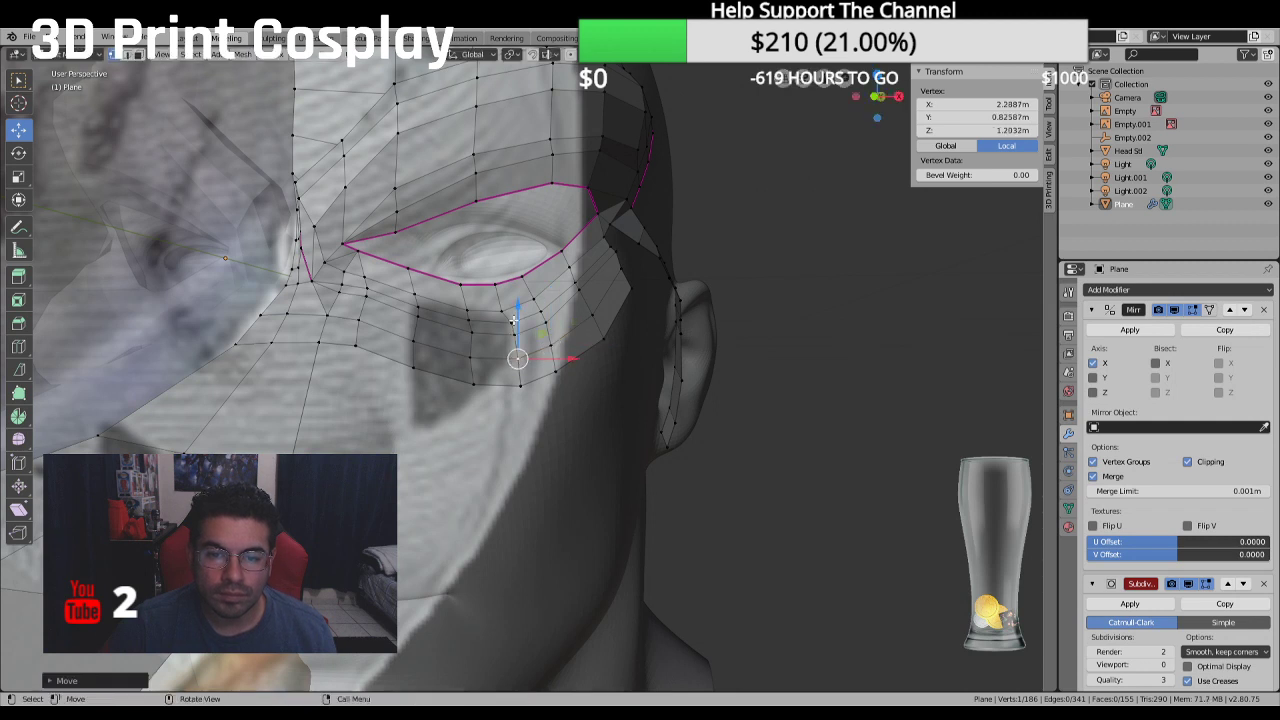
pyautogui.press('g')
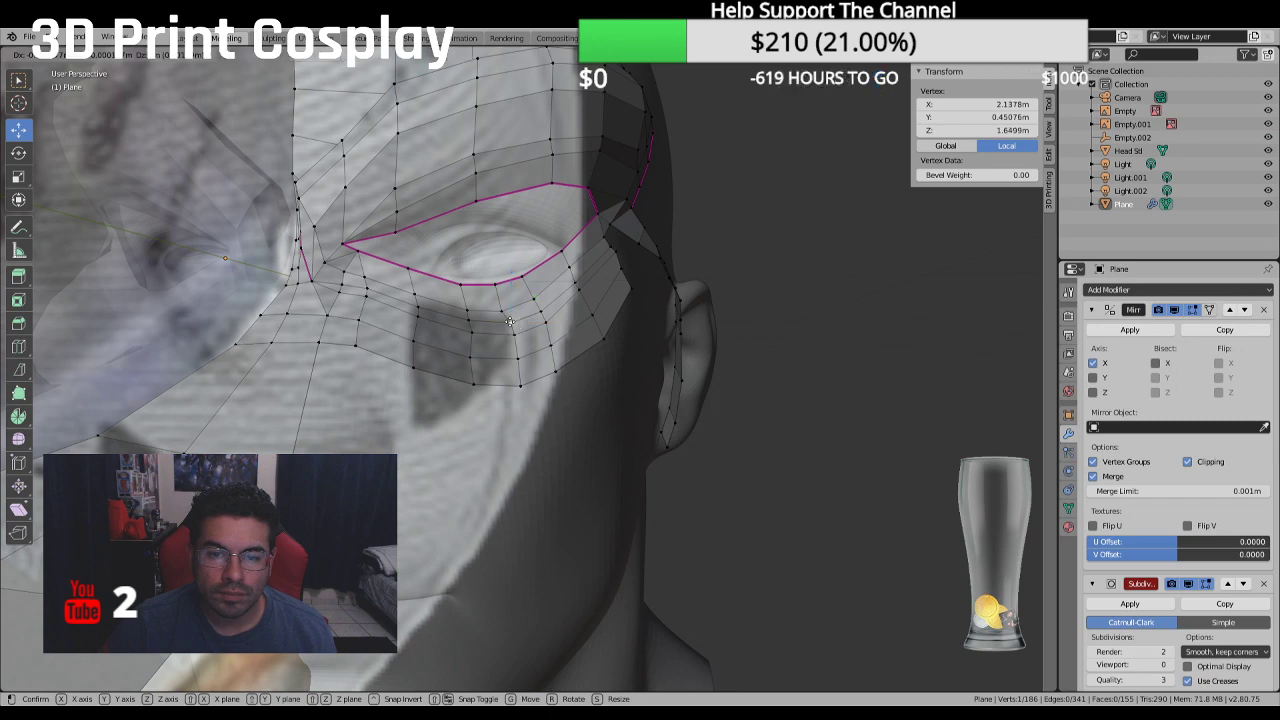
pyautogui.click(508, 321)
pyautogui.click(470, 351)
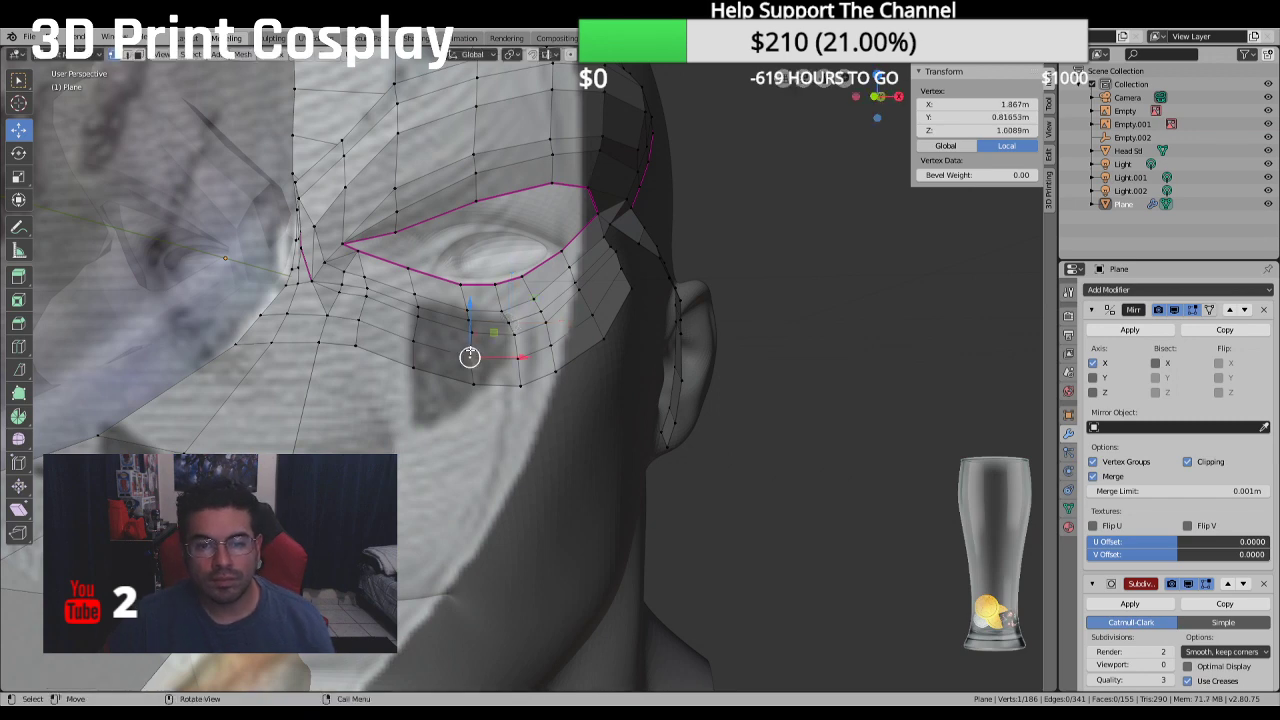
pyautogui.press('g')
pyautogui.click(475, 352)
# Select the cheek's four-vertex outer edge and extrude it twice toward the ear
pyautogui.moveTo(475, 352); pyautogui.dragTo(541, 334, button='middle')
pyautogui.scroll(3, 593, 349)
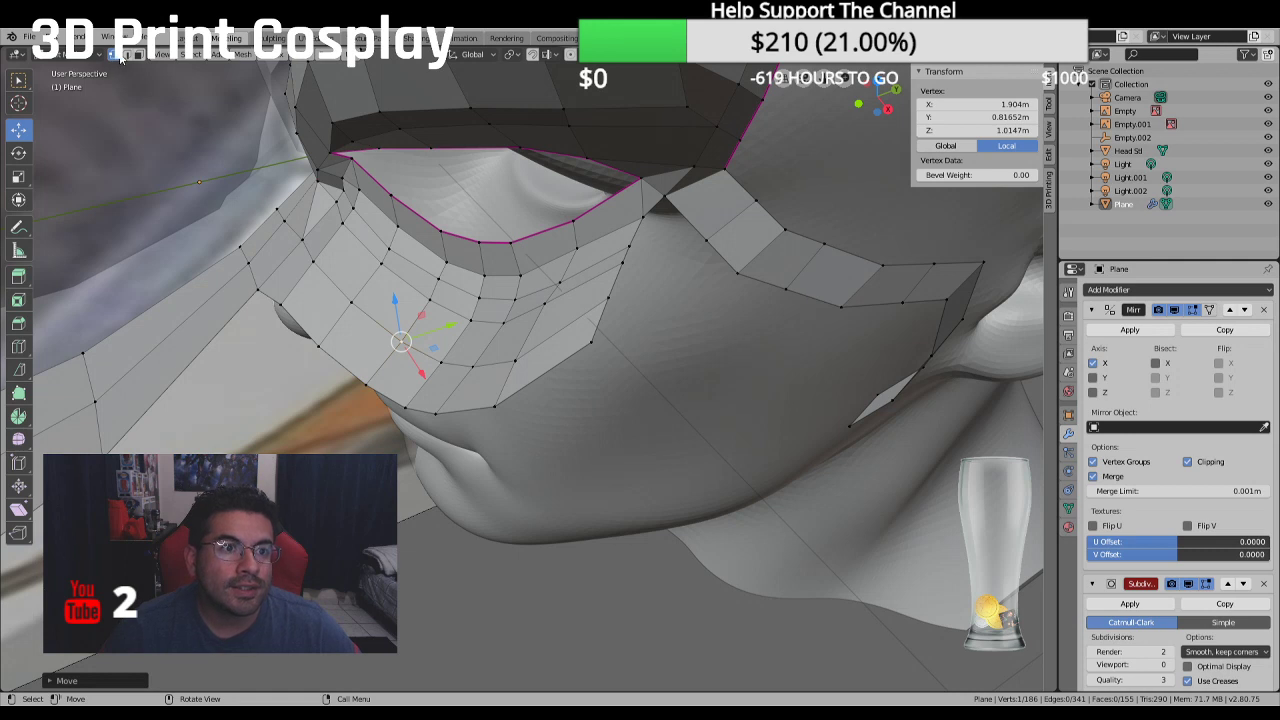
pyautogui.click(628, 243)
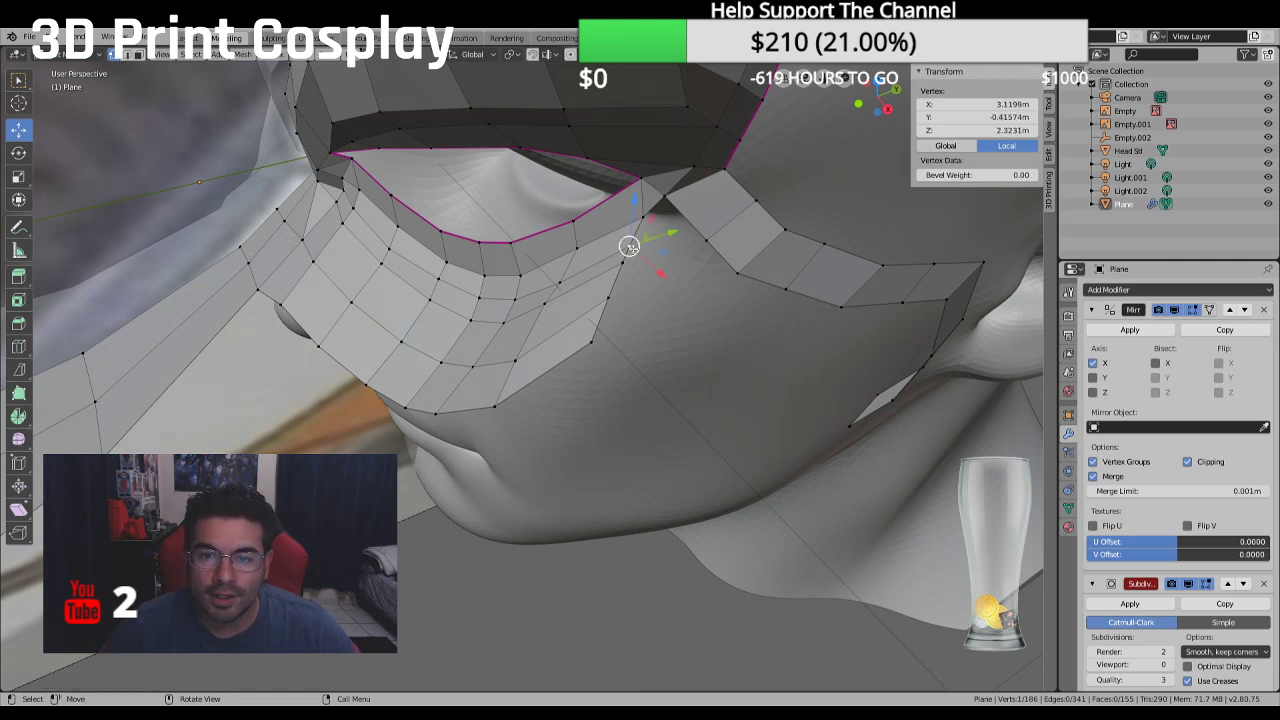
pyautogui.keyDown('ctrl'); pyautogui.click(598, 338); pyautogui.keyUp('ctrl')
pyautogui.press('g')
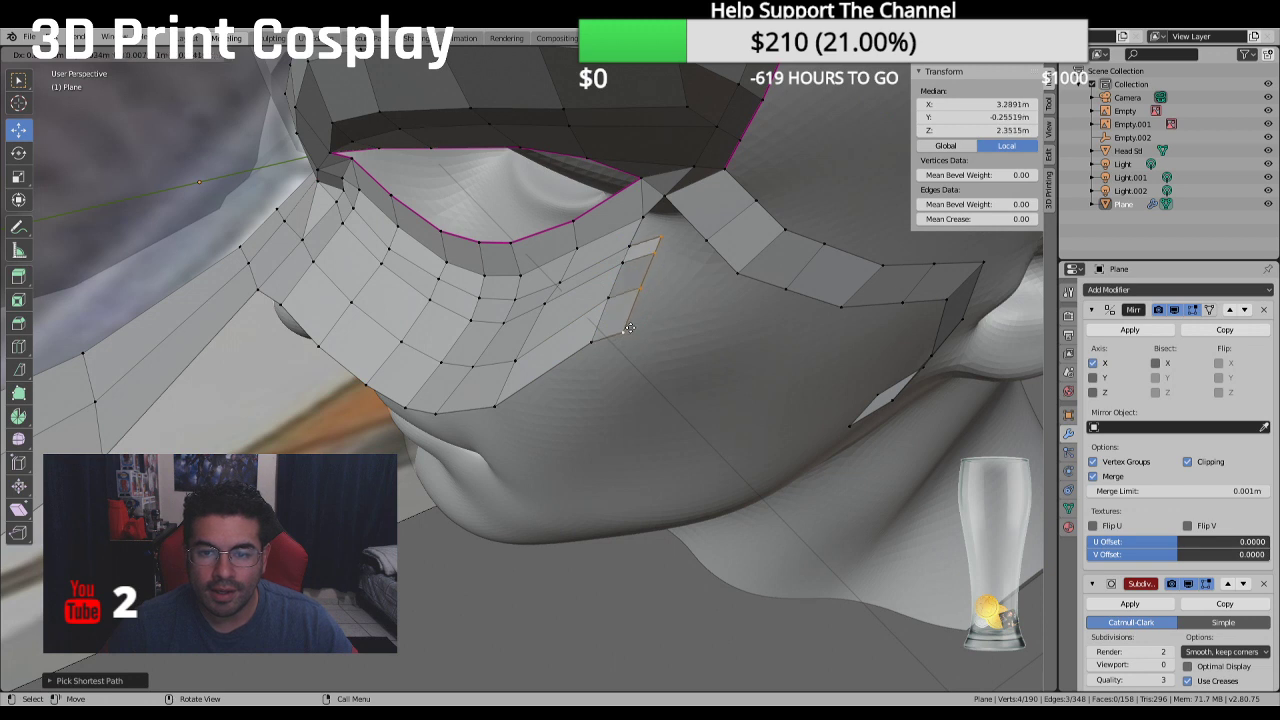
pyautogui.click(630, 330)
pyautogui.press('e')
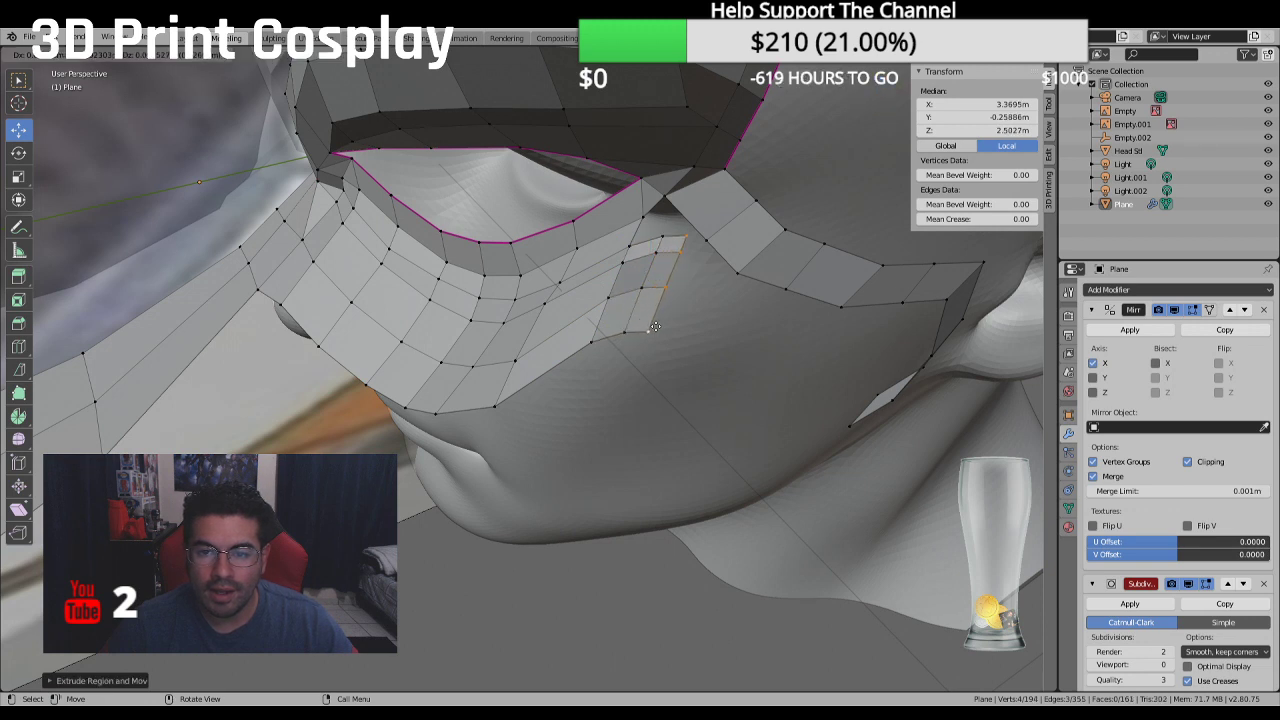
pyautogui.click(655, 326)
# Fill the triangular gap between the vertex below the eye's outer corner and the top of the first extruded strip
pyautogui.scroll(2, 675, 297)
pyautogui.moveTo(675, 297); pyautogui.dragTo(517, 389, button='middle')
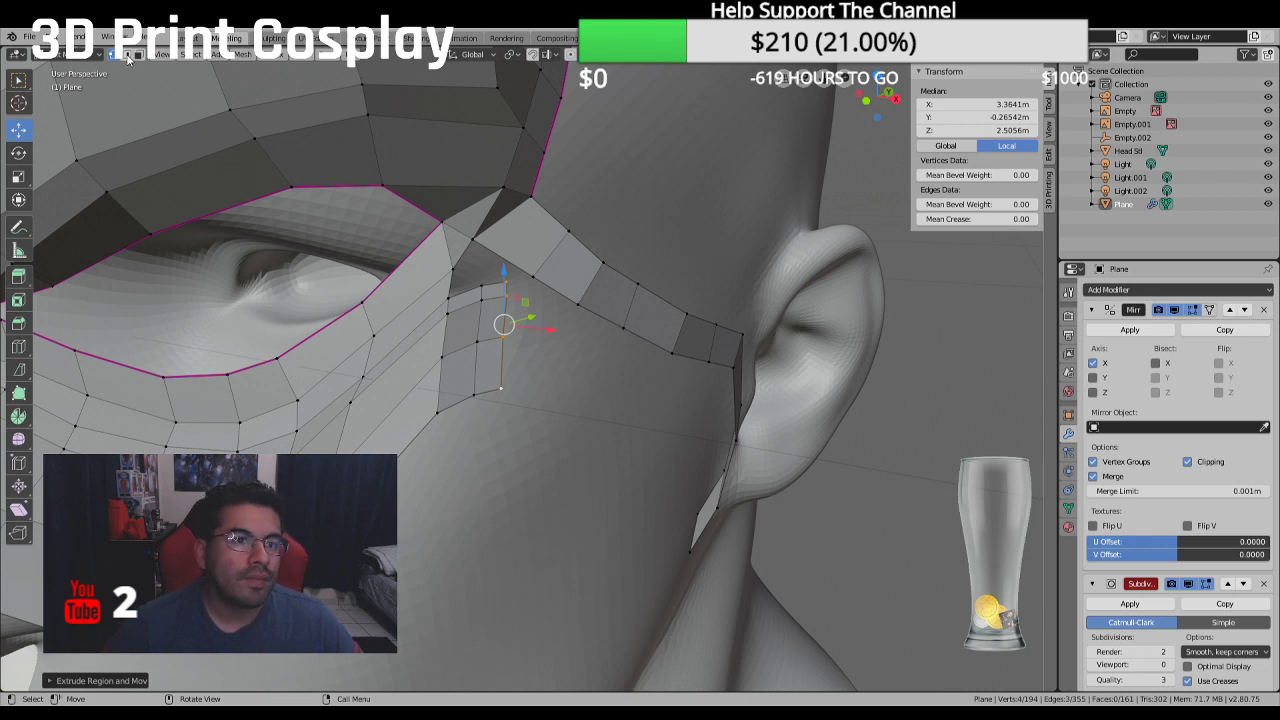
pyautogui.click(452, 271)
pyautogui.keyDown('shift'); pyautogui.click(482, 289); pyautogui.keyUp('shift')
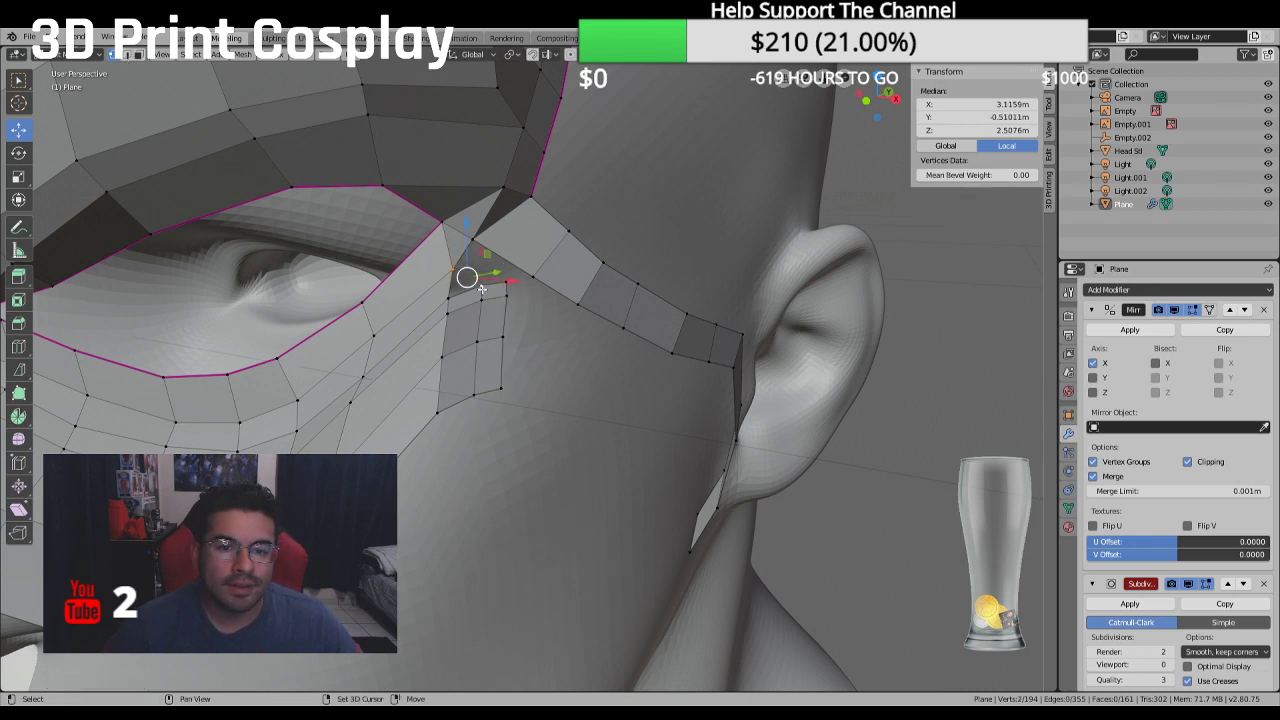
pyautogui.keyDown('shift'); pyautogui.click(451, 301); pyautogui.keyUp('shift')
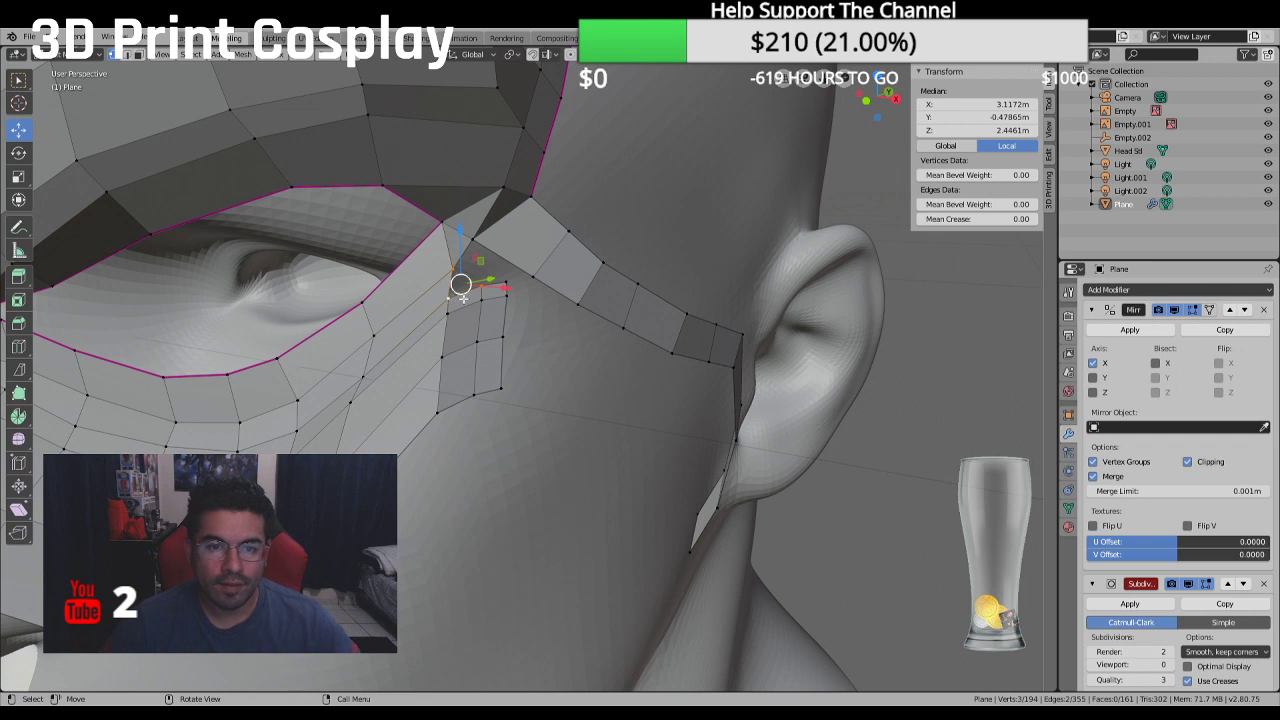
pyautogui.click(642, 232)
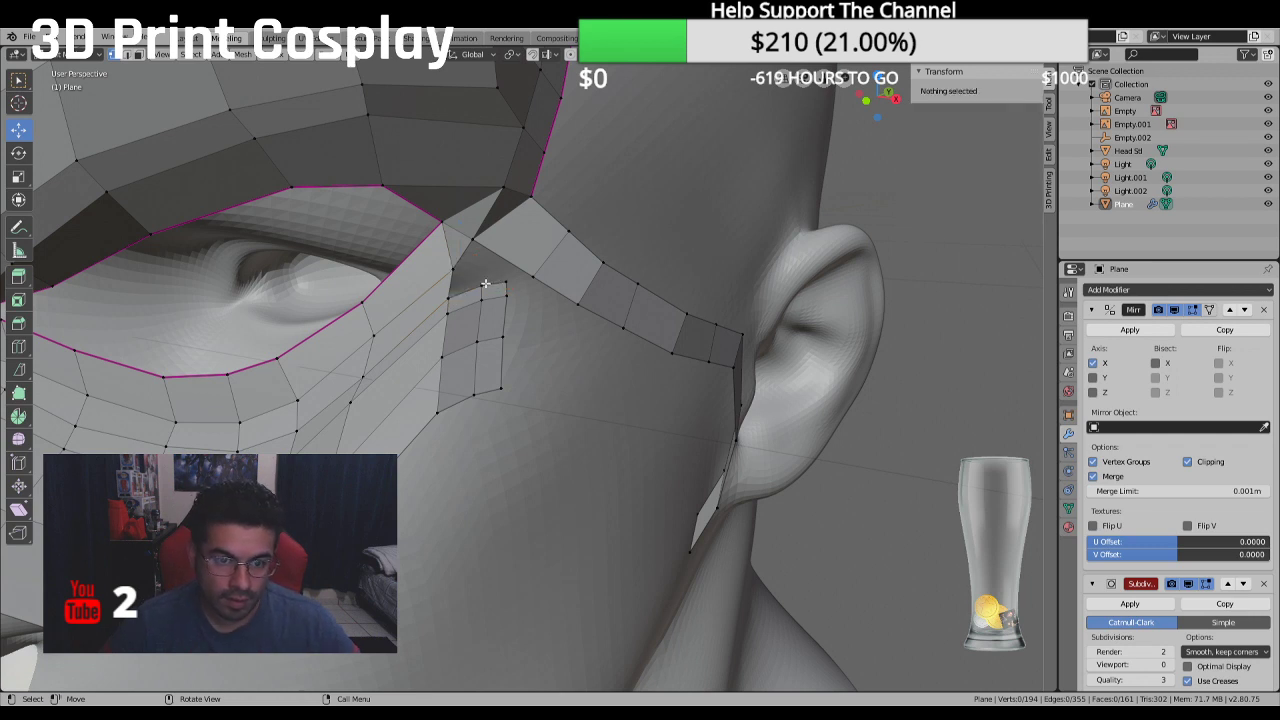
pyautogui.hotkey('ctrl', 'z')
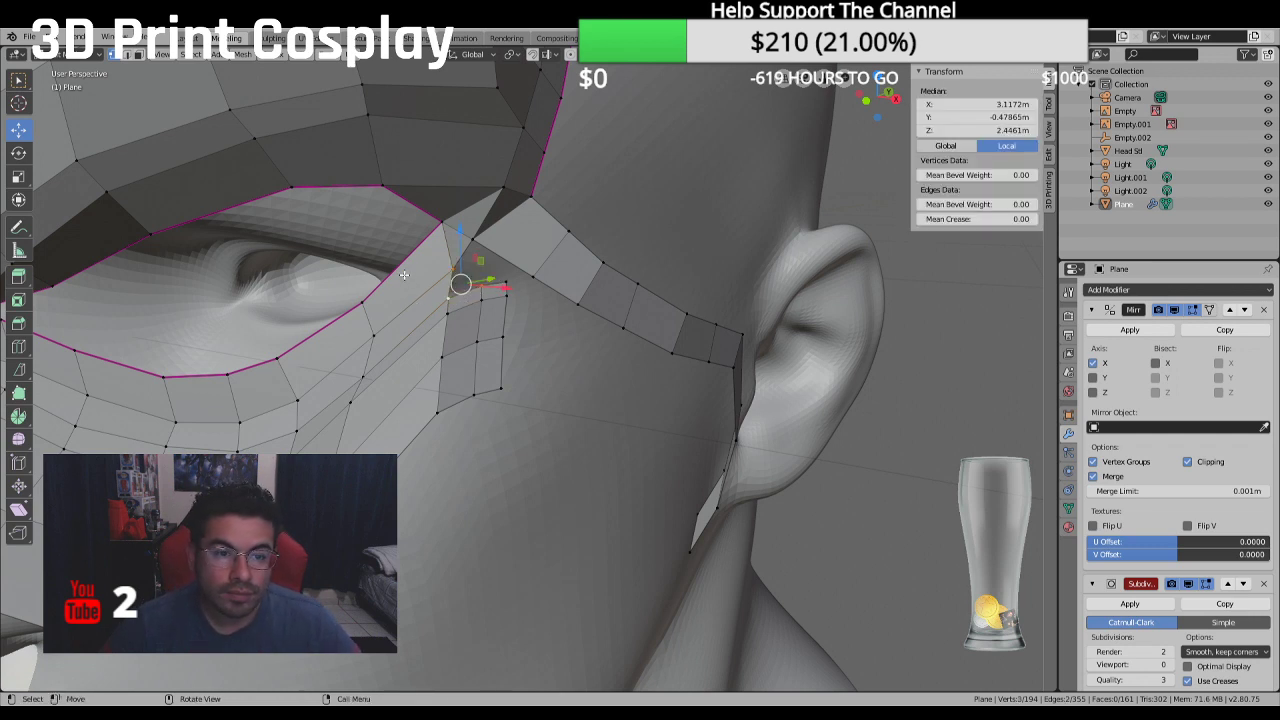
pyautogui.hotkey('ctrl', 'z')
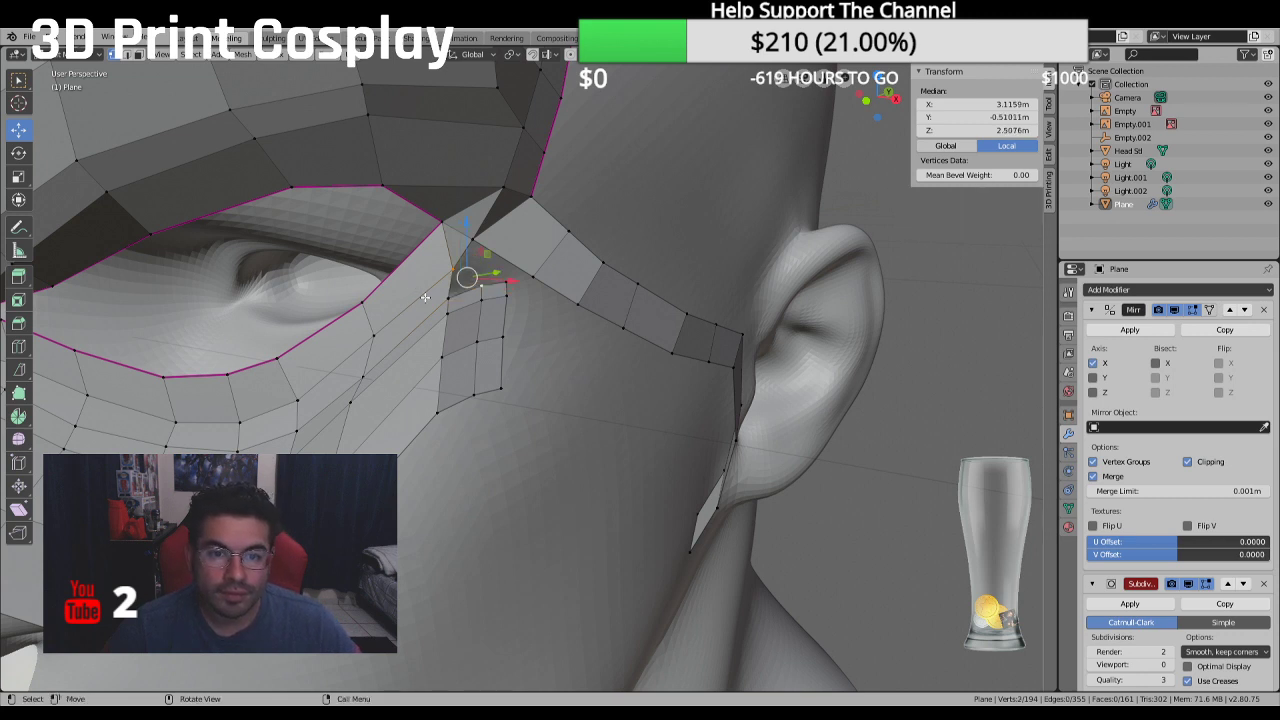
pyautogui.click(17, 82)
pyautogui.keyDown('shift'); pyautogui.click(448, 298); pyautogui.keyUp('shift')
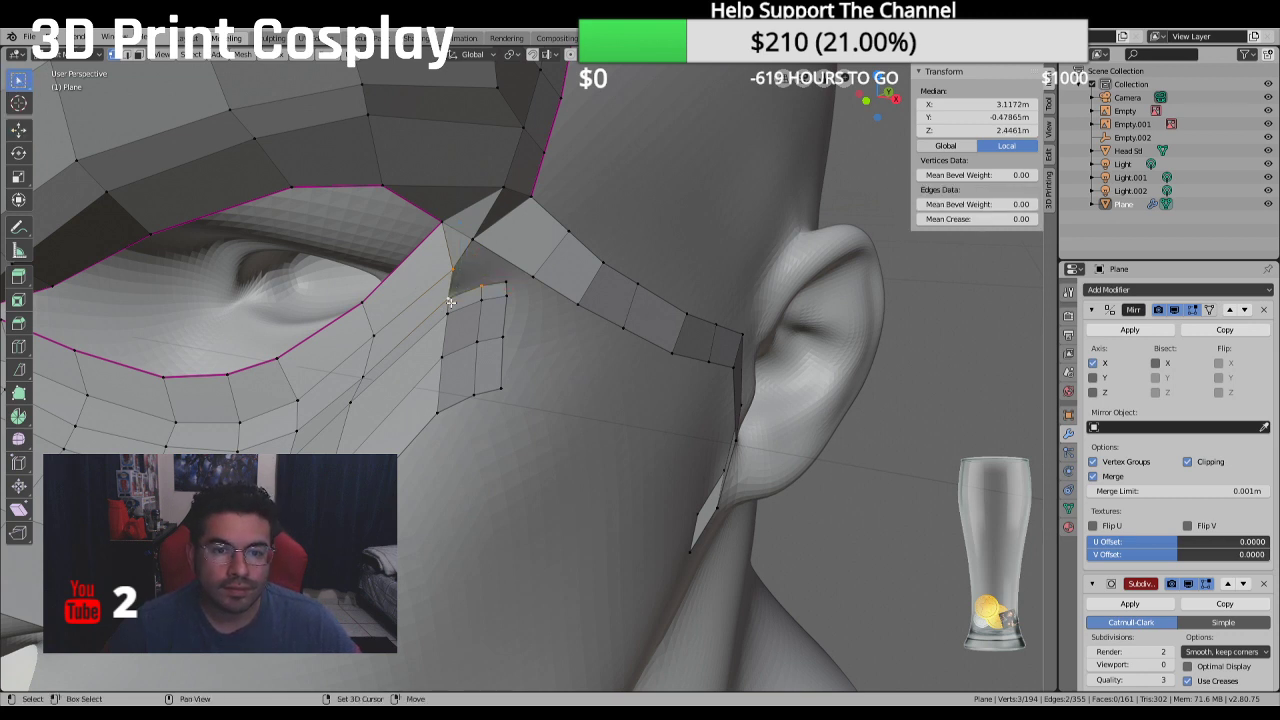
pyautogui.press('f')
# Fill two triangular faces joining the top edge of the extruded cheek strips to the strap's lower corner vertex beside the eye
pyautogui.click(477, 288)
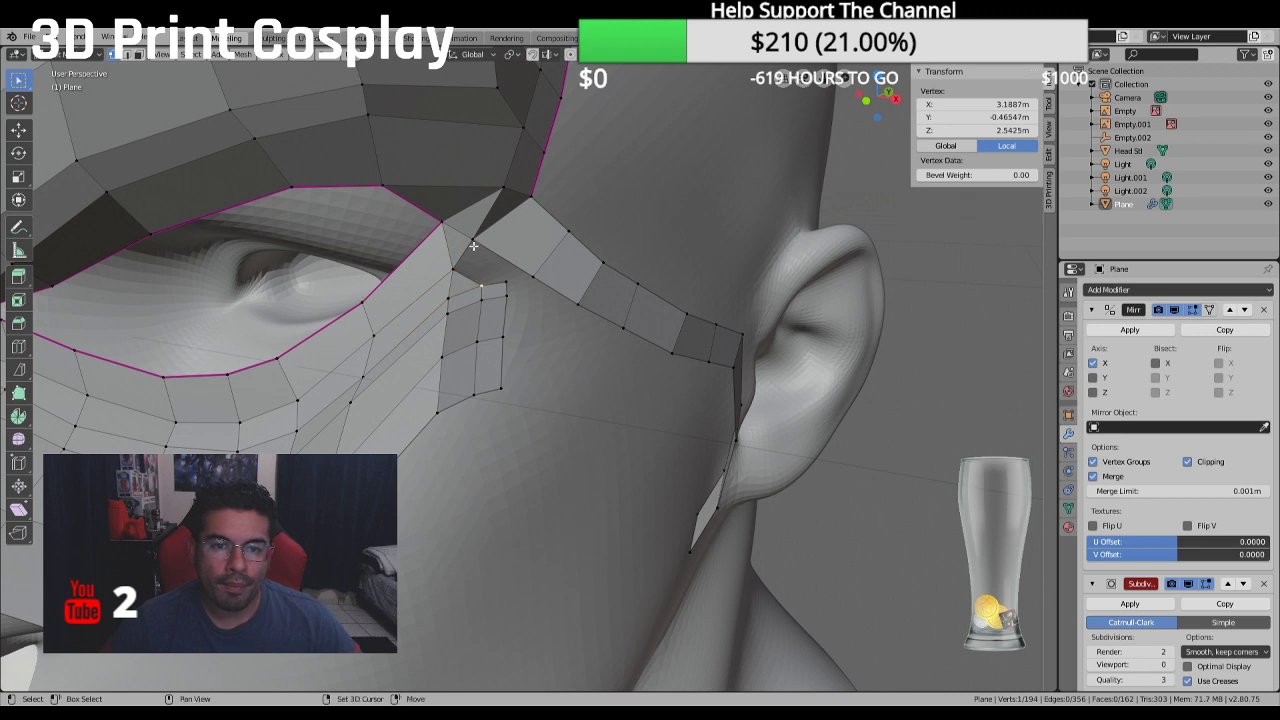
pyautogui.keyDown('shift'); pyautogui.click(473, 241); pyautogui.keyUp('shift')
pyautogui.keyDown('shift'); pyautogui.click(454, 268); pyautogui.keyUp('shift')
pyautogui.press('f')
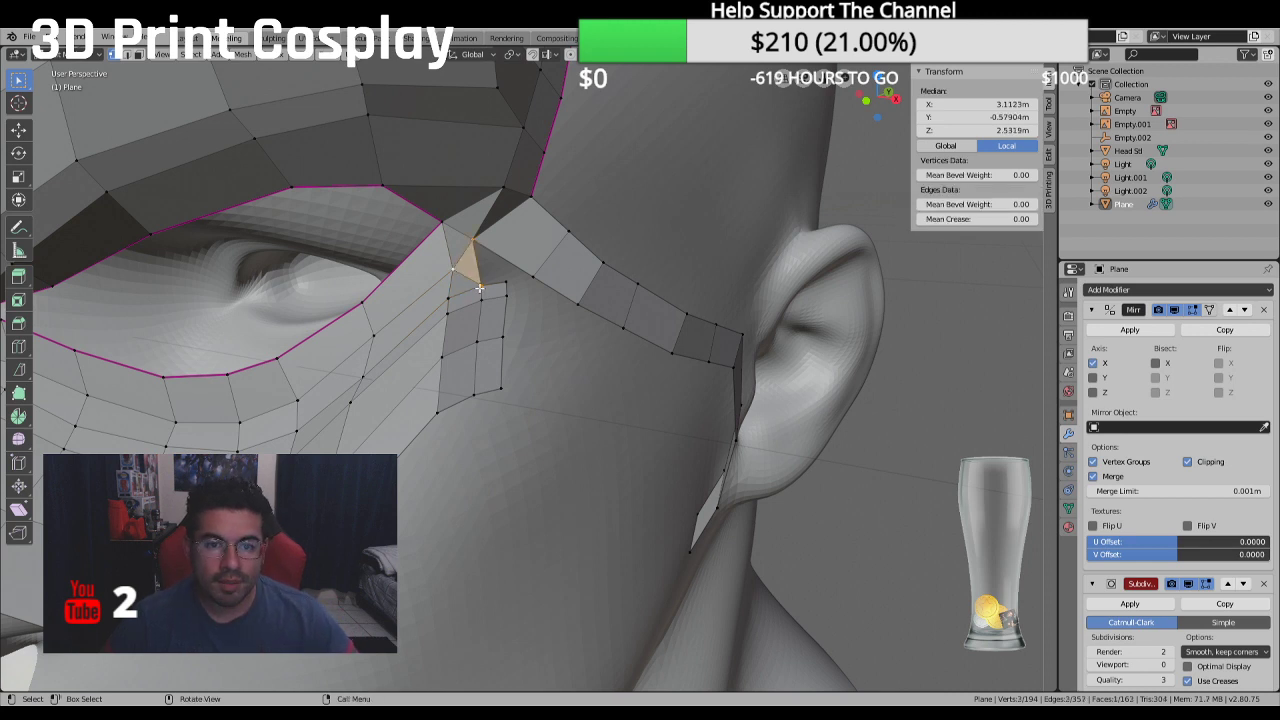
pyautogui.click(480, 288)
pyautogui.keyDown('shift'); pyautogui.click(507, 283); pyautogui.keyUp('shift')
pyautogui.keyDown('shift'); pyautogui.click(479, 246); pyautogui.keyUp('shift')
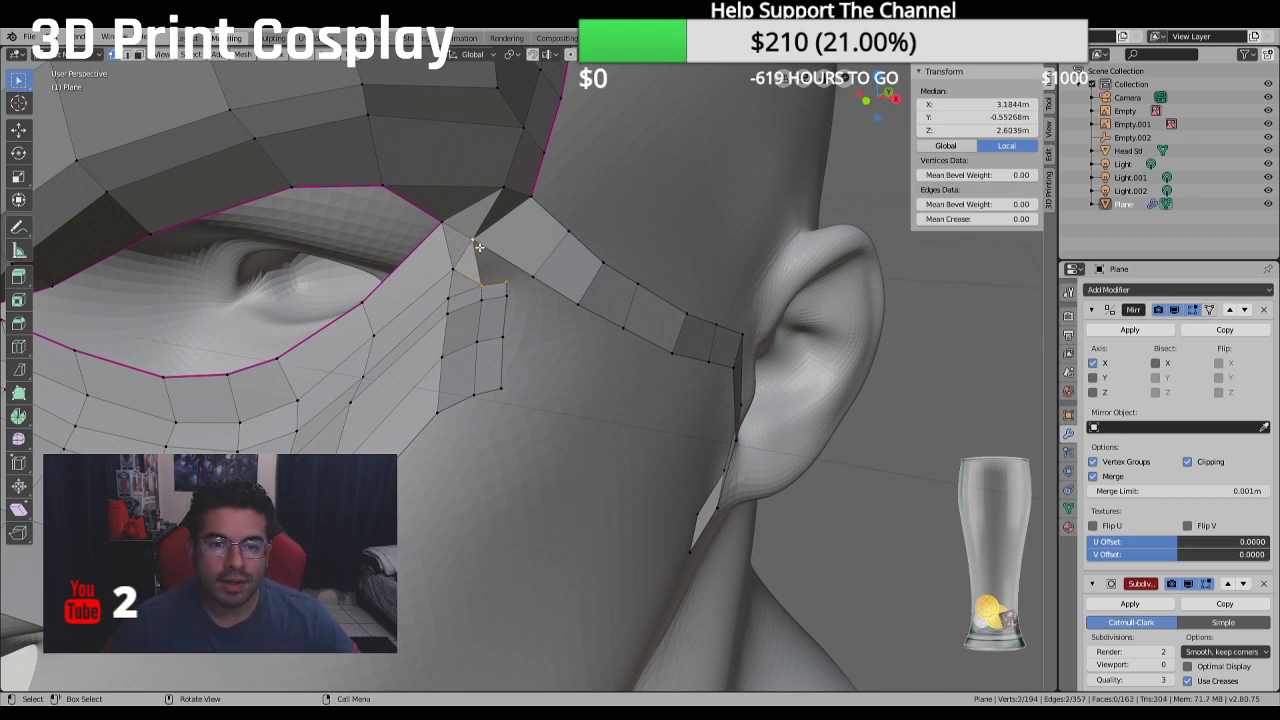
pyautogui.press('f')
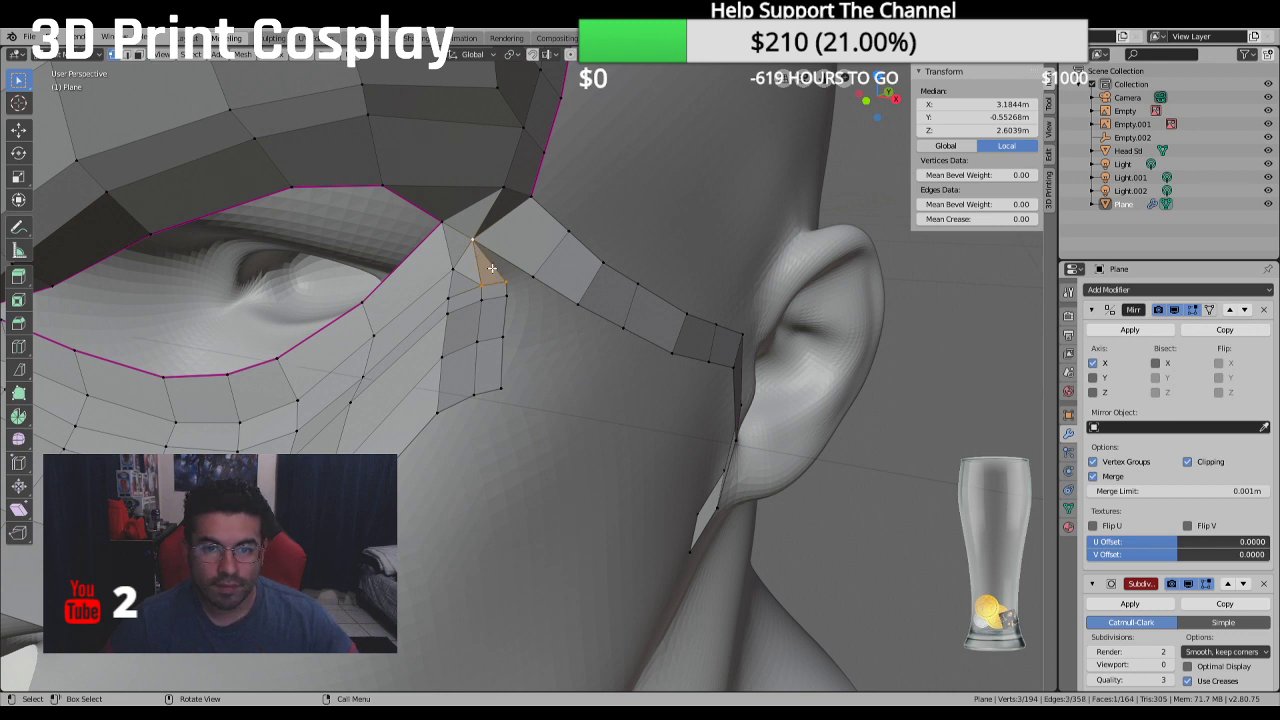
# Merge the outermost top vertex of the extruded cheek into the neighbouring vertex on the strap's lower edge
pyautogui.click(505, 282)
pyautogui.keyDown('shift'); pyautogui.click(534, 280); pyautogui.keyUp('shift')
pyautogui.rightClick(535, 281)
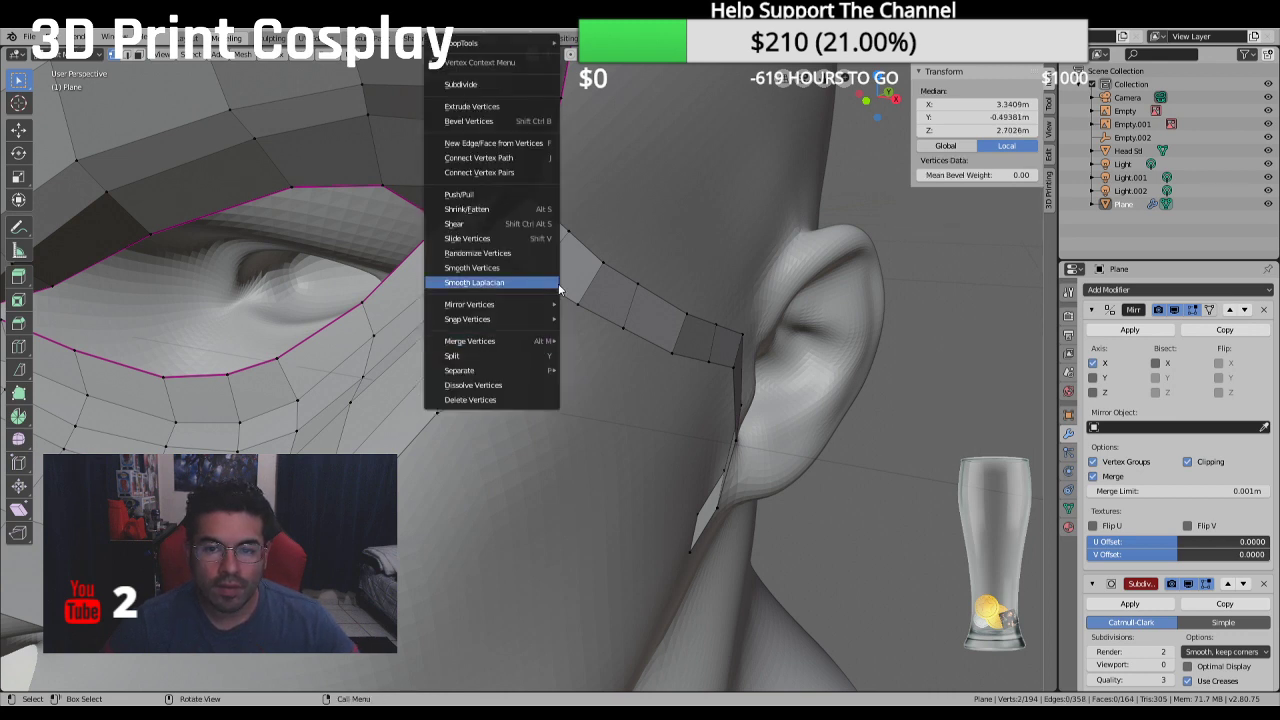
pyautogui.moveTo(545, 341)
pyautogui.click(597, 352)
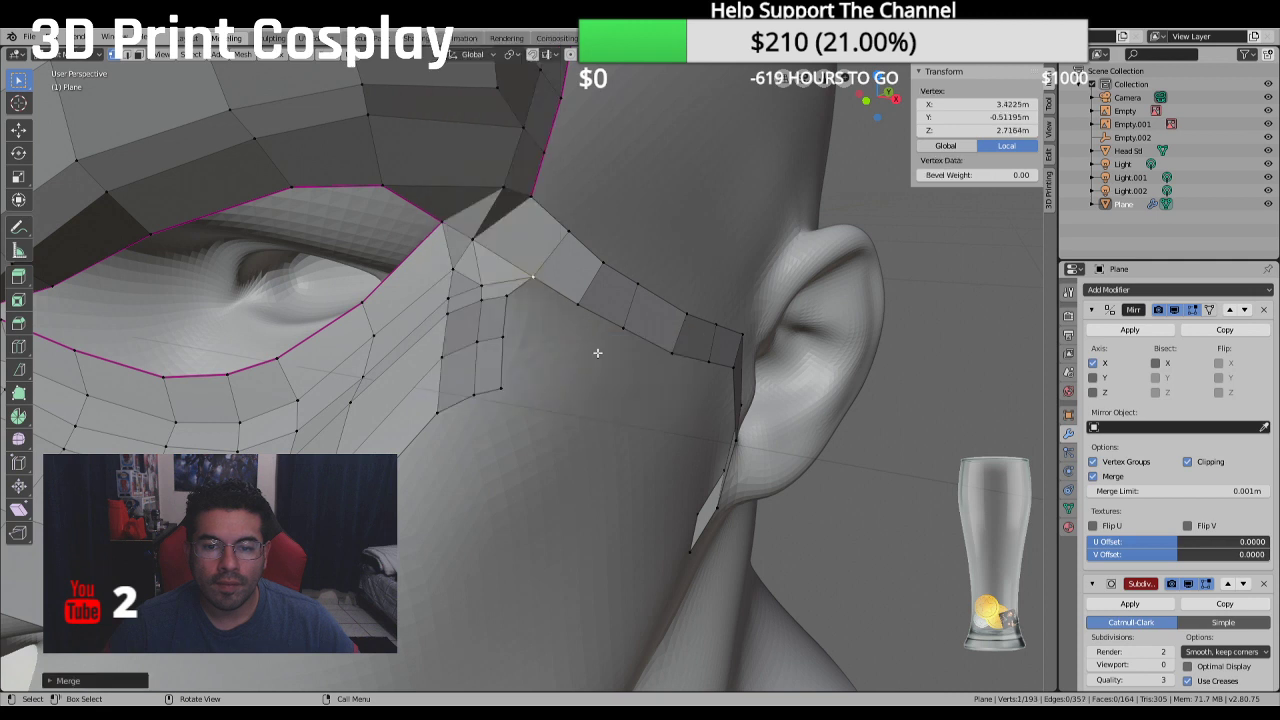
# Move the lower vertices of the extruded cheek edge outward from the face, placing the lowest at about X 3.64 m, Z 2.37 m
pyautogui.moveTo(558, 330); pyautogui.dragTo(546, 332, button='middle')
pyautogui.click(507, 335)
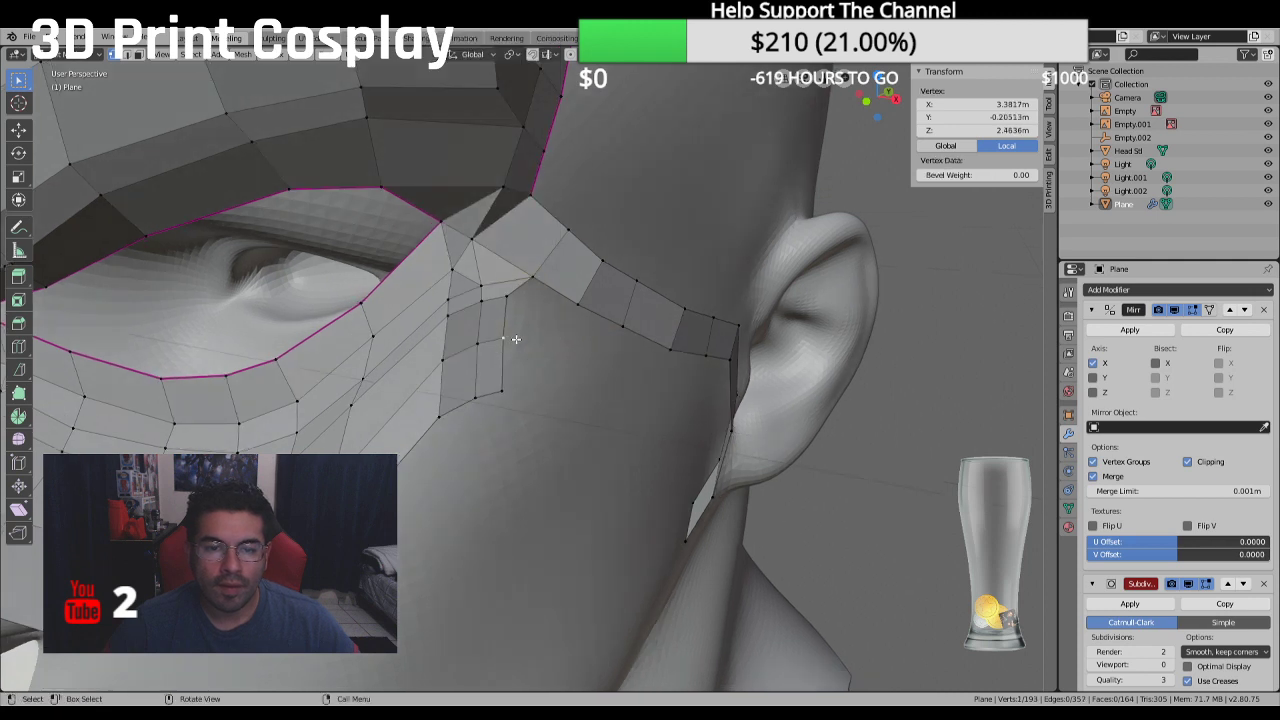
pyautogui.click(18, 129)
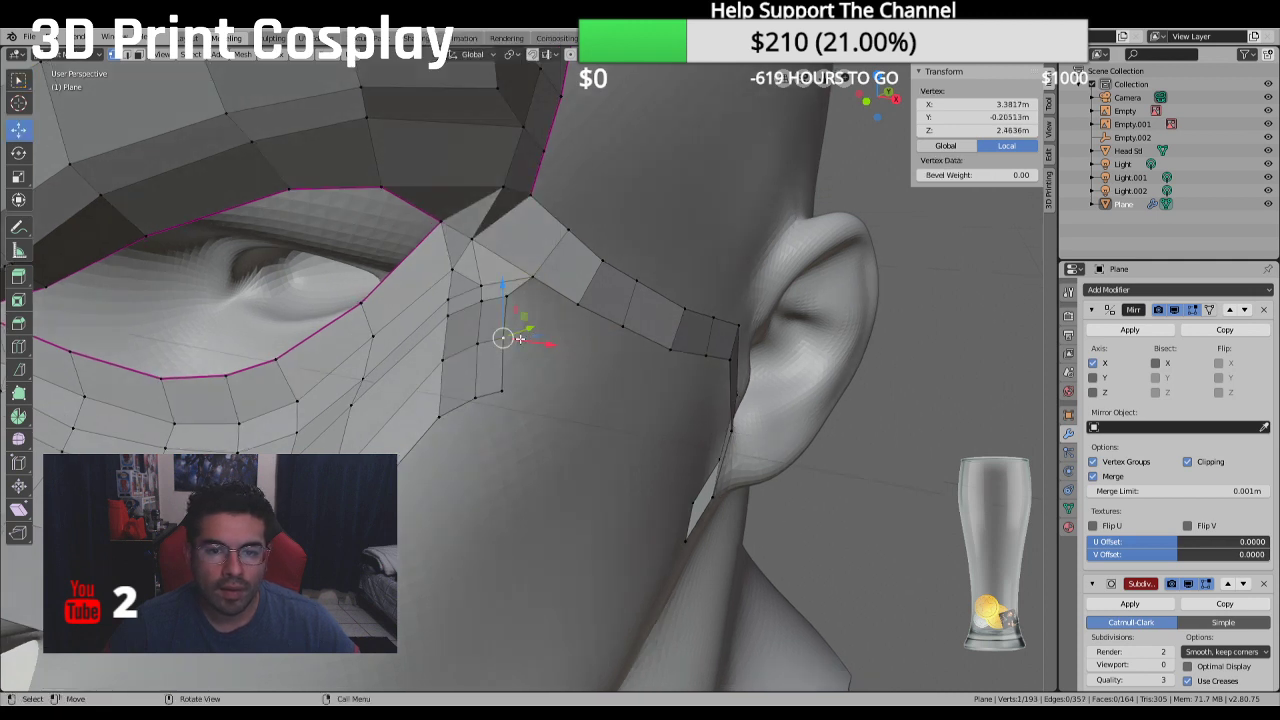
pyautogui.moveTo(505, 338); pyautogui.dragTo(534, 371)
pyautogui.moveTo(534, 371); pyautogui.dragTo(541, 337, button='middle')
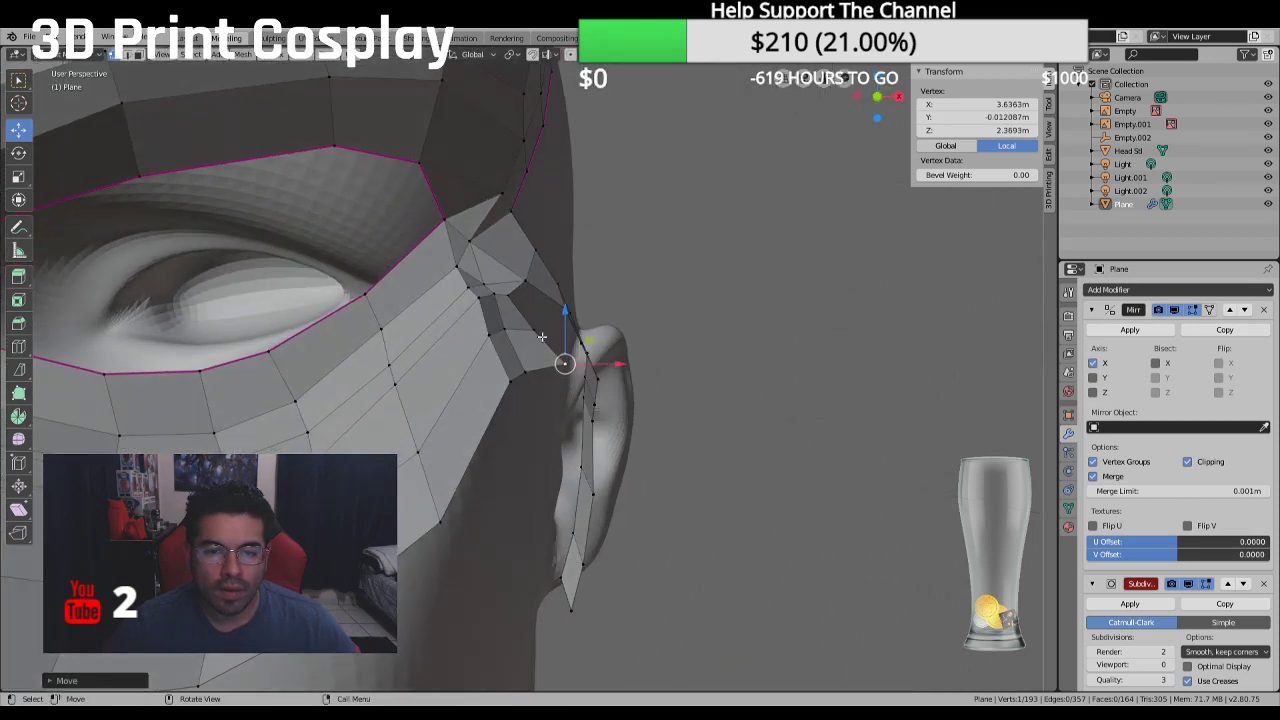
# Reposition the inner vertices of the extruded cheek patch just below the eye's outer corner to even out its faces
pyautogui.click(502, 326)
pyautogui.moveTo(509, 292); pyautogui.dragTo(524, 273)
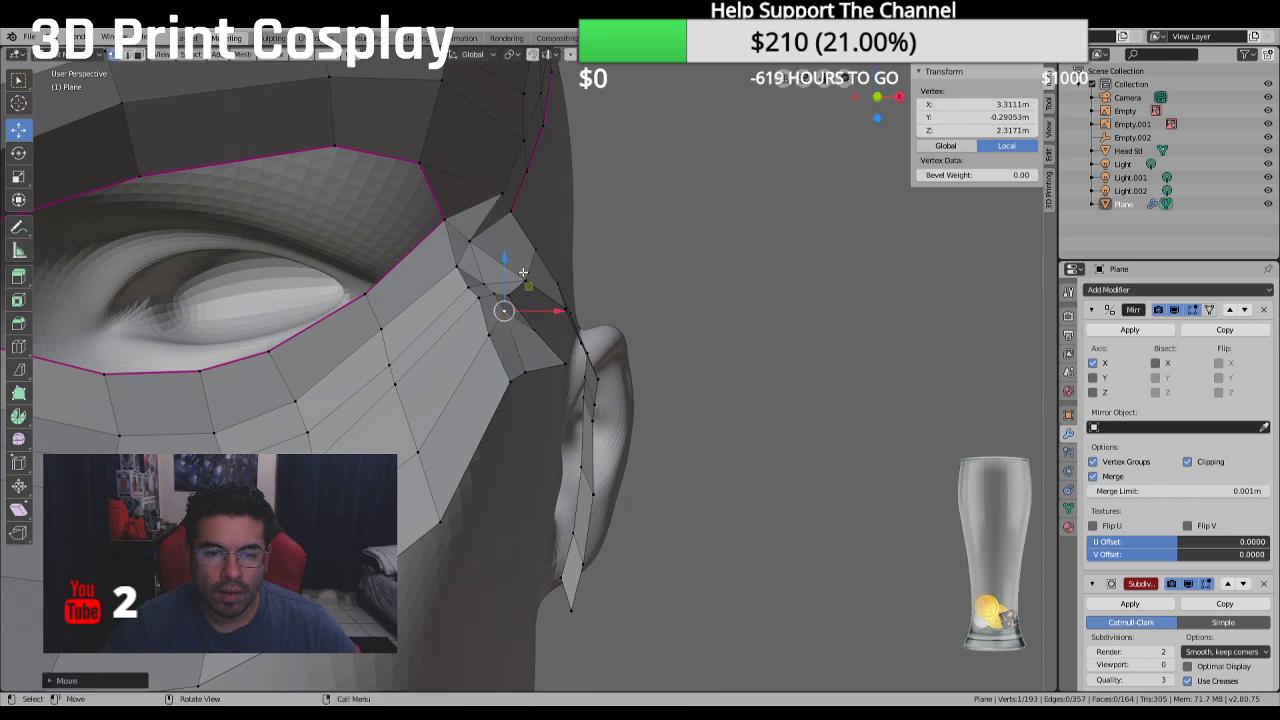
pyautogui.moveTo(510, 288); pyautogui.dragTo(515, 312, button='middle')
pyautogui.click(490, 285)
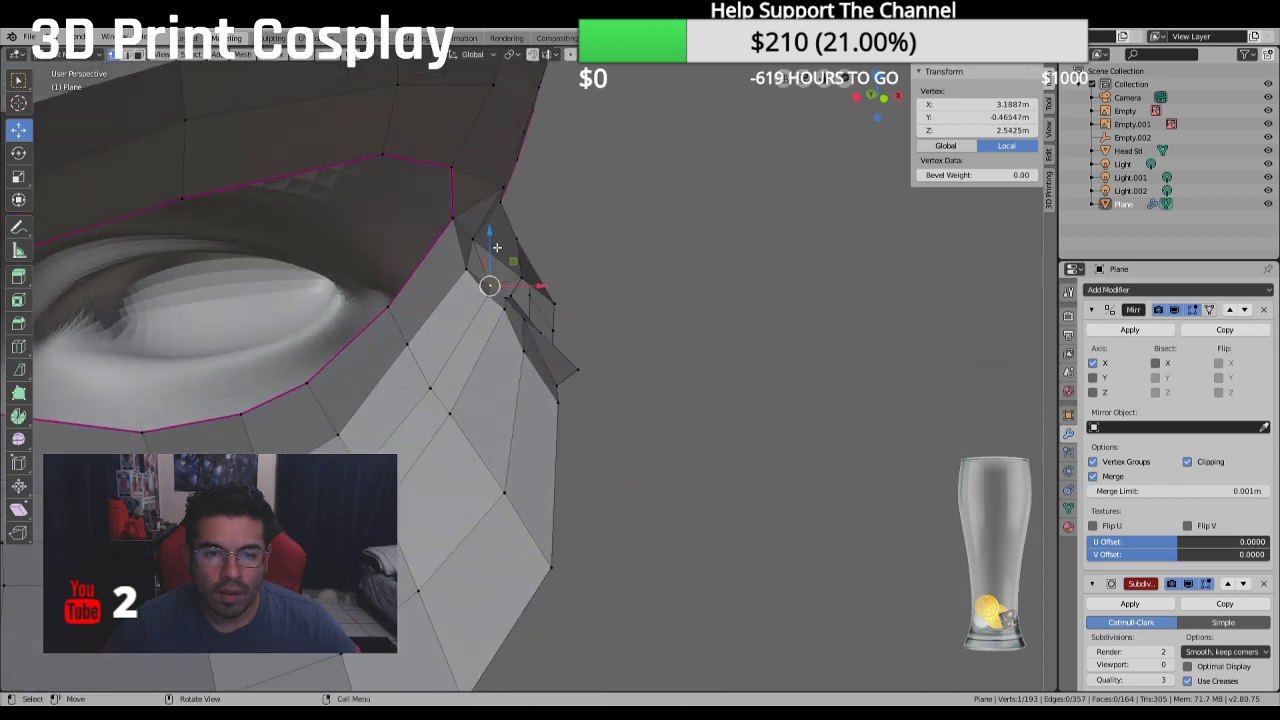
pyautogui.moveTo(489, 285); pyautogui.dragTo(498, 275)
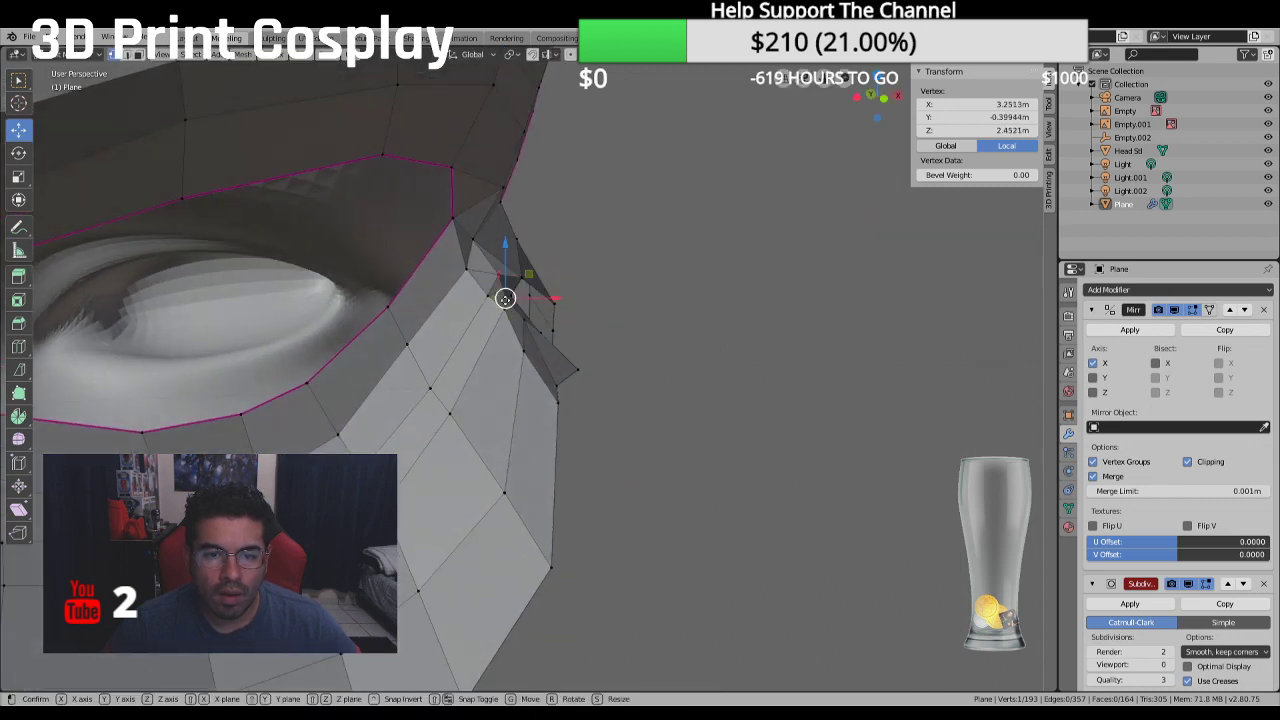
pyautogui.click(725, 352)
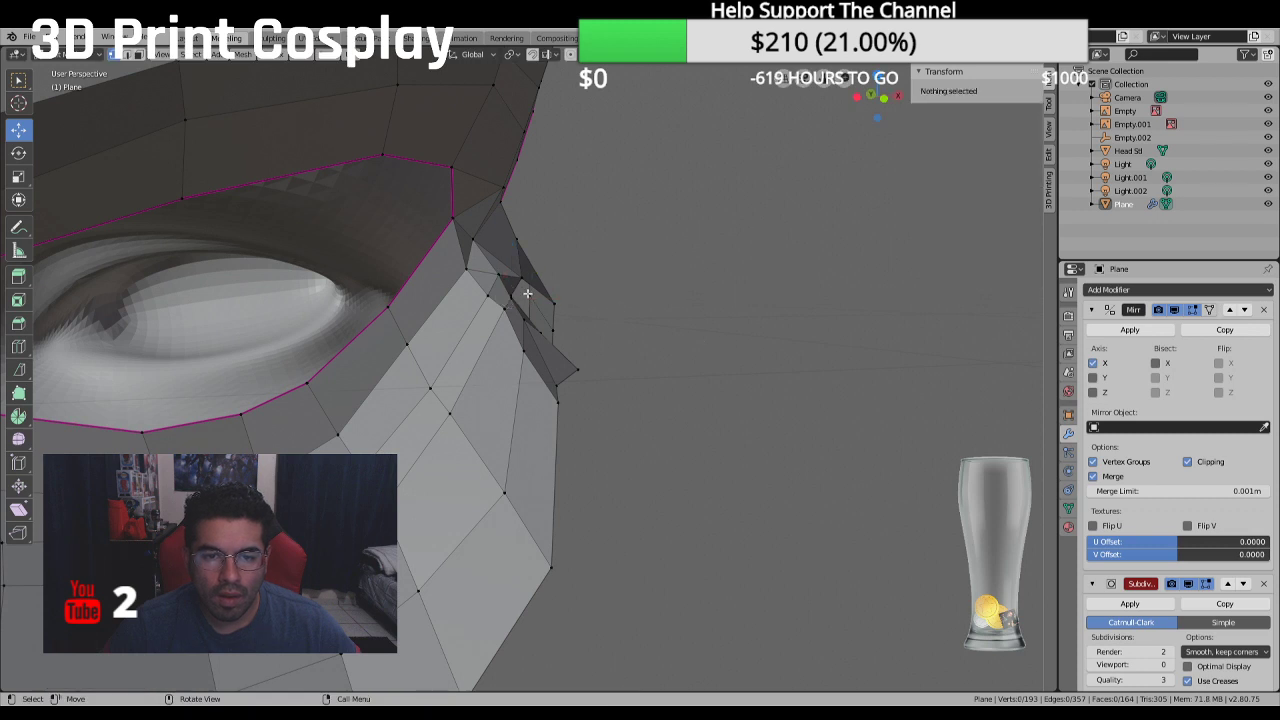
# Realign the extruded cheek's vertices, placing the middle one on its lower edge at about X 3.50 m, Z 2.18 m
pyautogui.click(509, 289)
pyautogui.click(606, 286)
pyautogui.moveTo(606, 286); pyautogui.dragTo(476, 340, button='middle')
pyautogui.click(517, 295)
pyautogui.press('g')
pyautogui.click(530, 289)
pyautogui.press('g')
pyautogui.click(508, 330)
pyautogui.press('g')
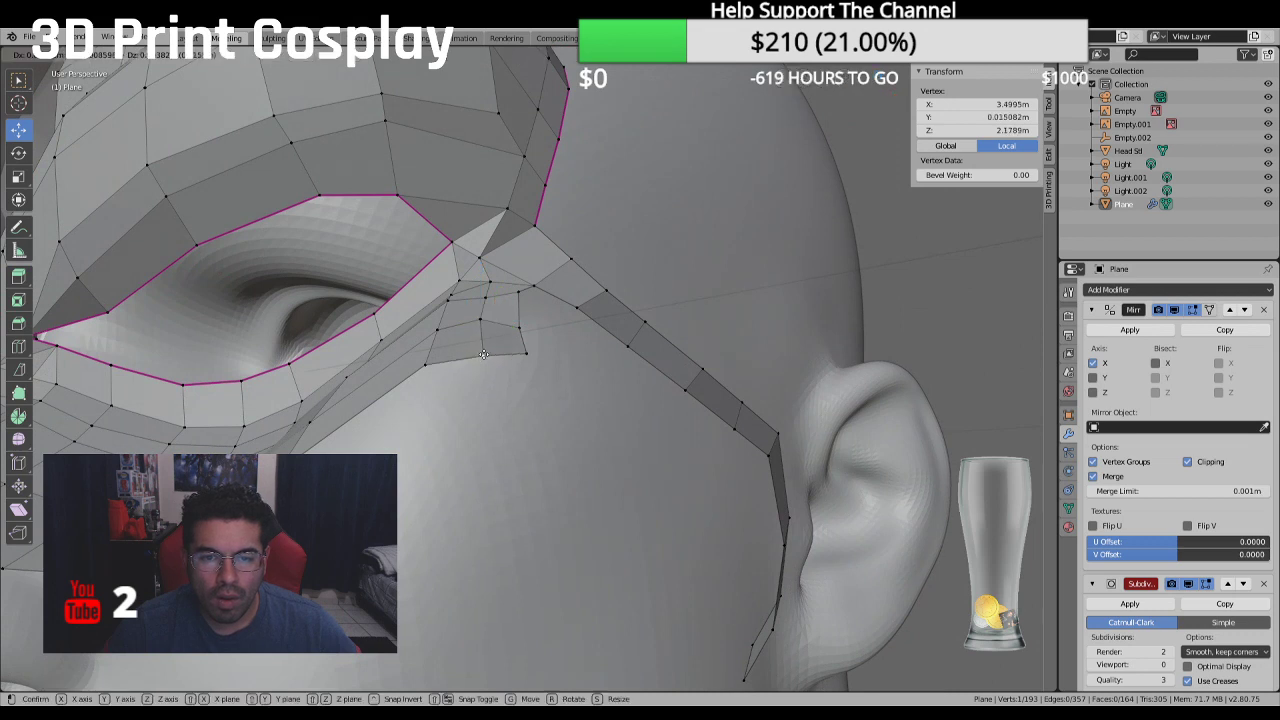
pyautogui.click(480, 374)
# Move the cheek patch's outer middle vertex to about X 3.51 m, Z 2.54 m and its inner neighbour to about X 3.39 m, Z 2.33 m
pyautogui.click(522, 324)
pyautogui.press('g')
pyautogui.click(528, 317)
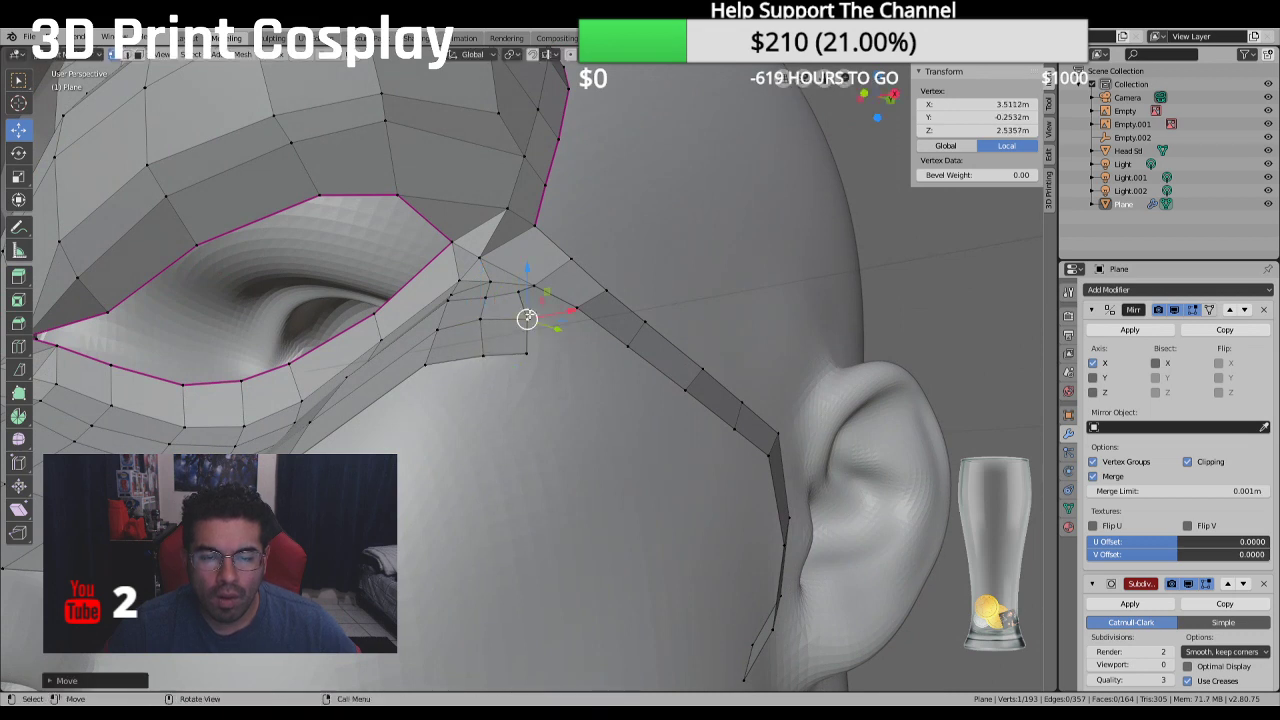
pyautogui.moveTo(527, 318); pyautogui.dragTo(493, 327, button='middle')
pyautogui.press('g')
pyautogui.click(486, 322)
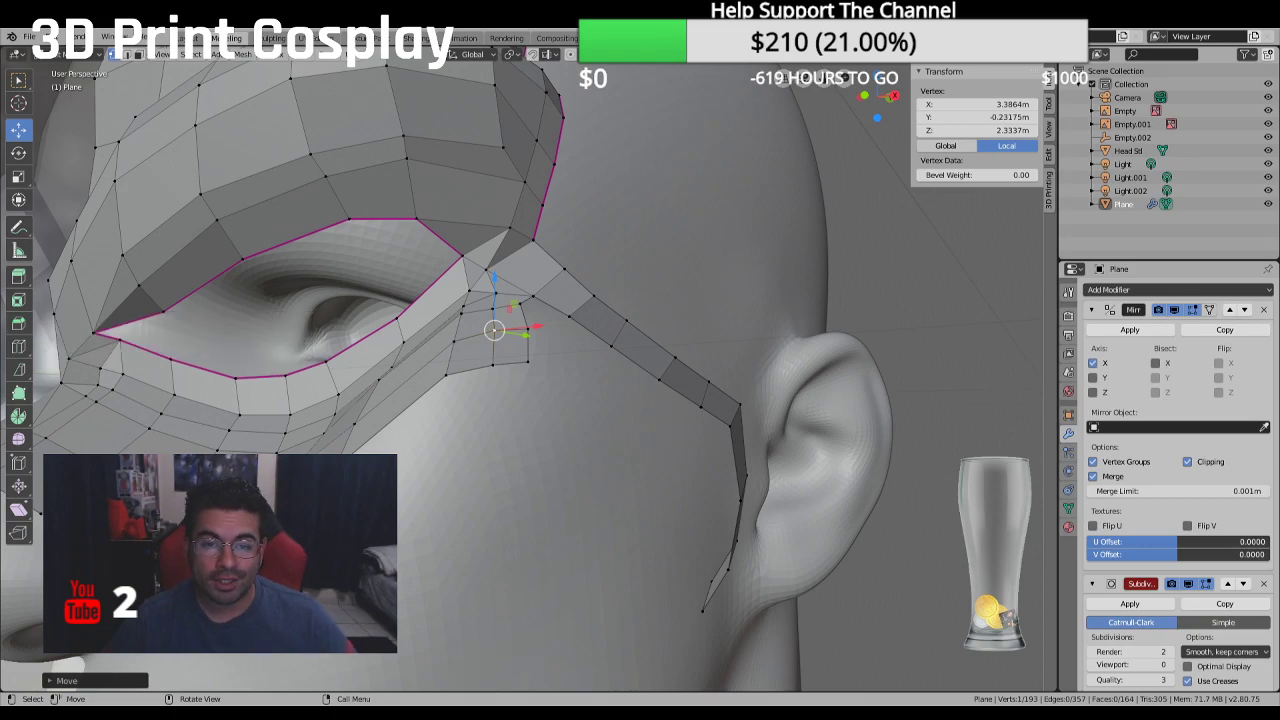
# Extrude the cheek's lower outer corner vertex toward the ear to about X 3.78 m, Z 2.67 m and fill a triangle back to the edge
pyautogui.moveTo(277, 480); pyautogui.dragTo(393, 362, button='middle')
pyautogui.scroll(-3, 285, 475)
pyautogui.moveTo(322, 459); pyautogui.dragTo(330, 455, button='middle')
pyautogui.scroll(6, 330, 455)
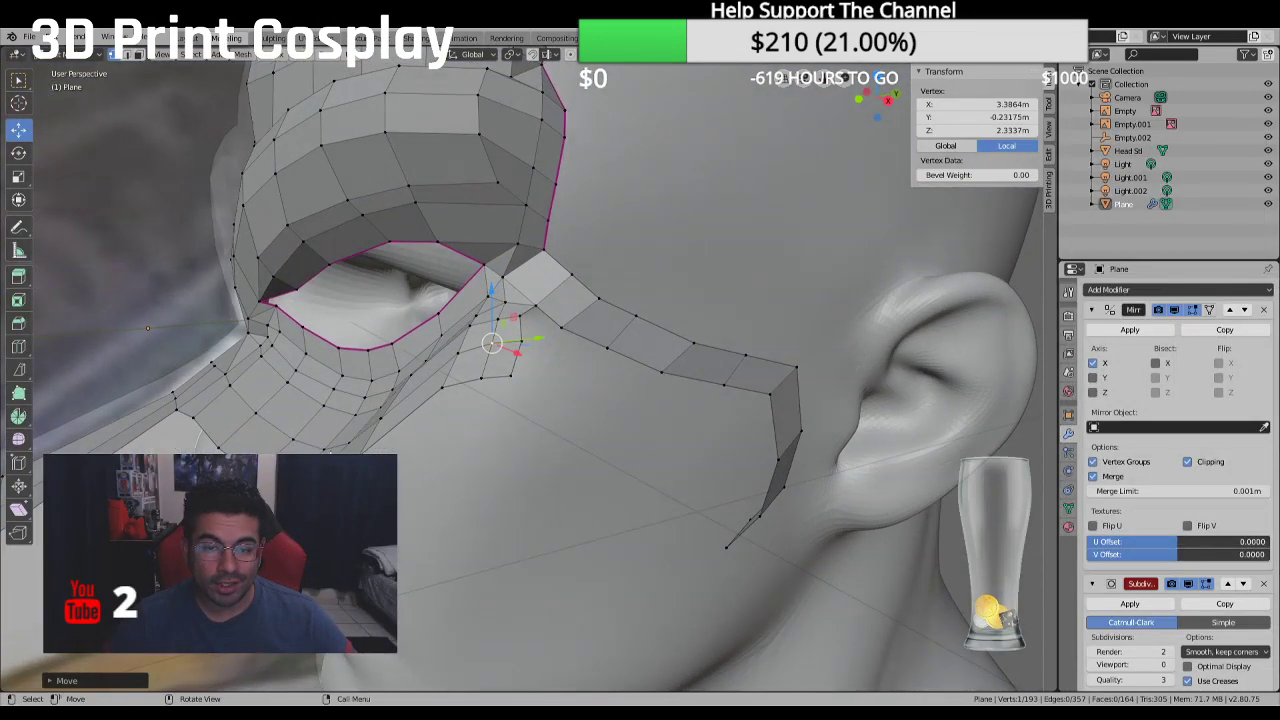
pyautogui.click(510, 377)
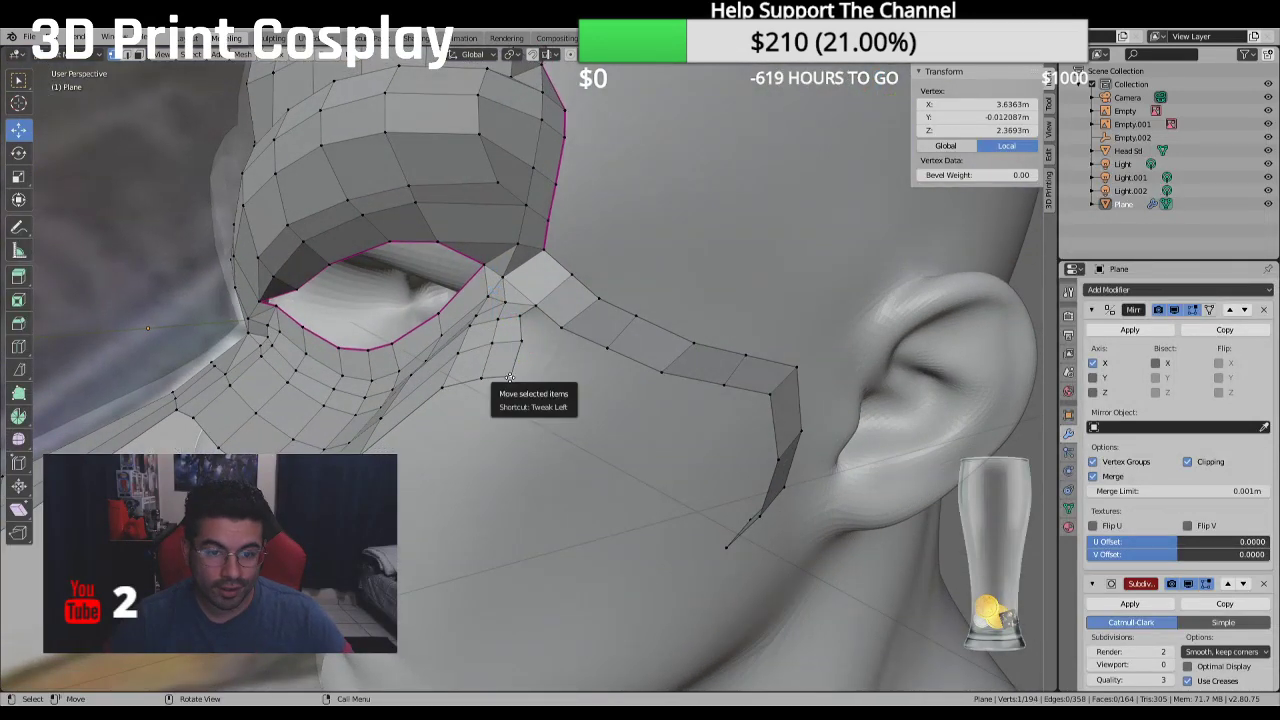
pyautogui.moveTo(510, 376); pyautogui.dragTo(552, 364)
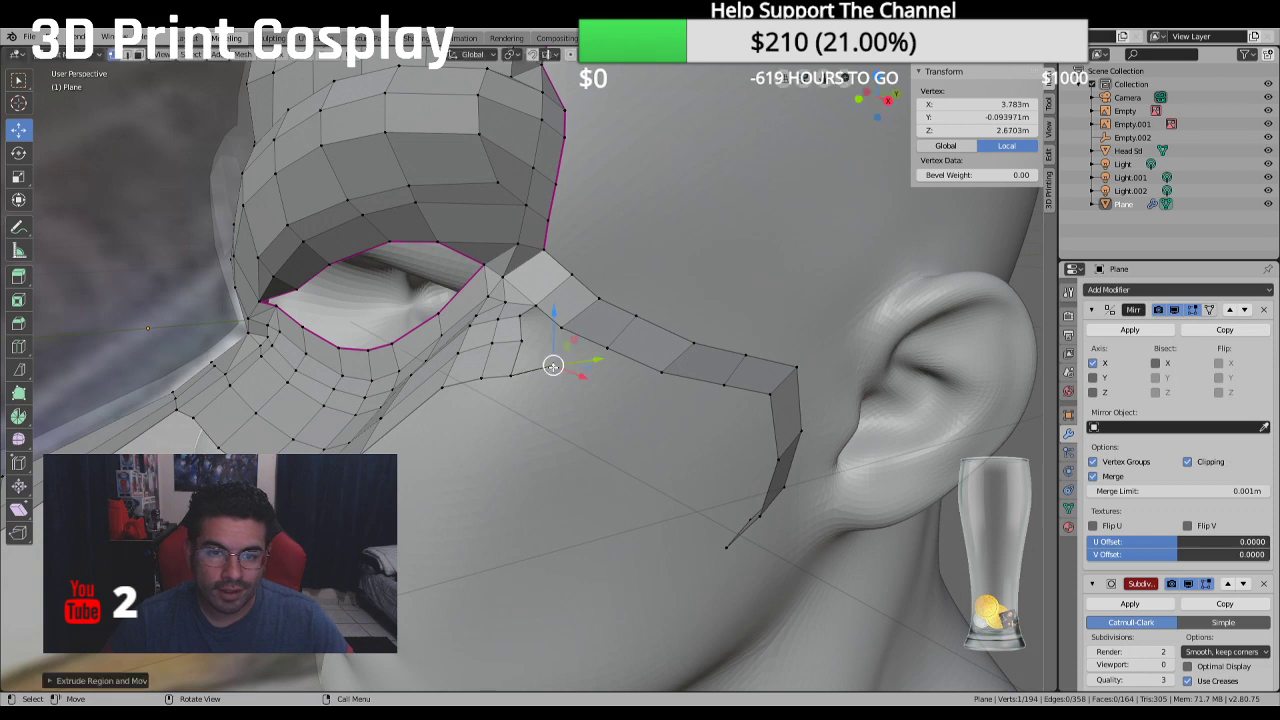
pyautogui.keyDown('shift'); pyautogui.click(513, 372); pyautogui.keyUp('shift')
pyautogui.keyDown('shift'); pyautogui.click(514, 373); pyautogui.keyUp('shift')
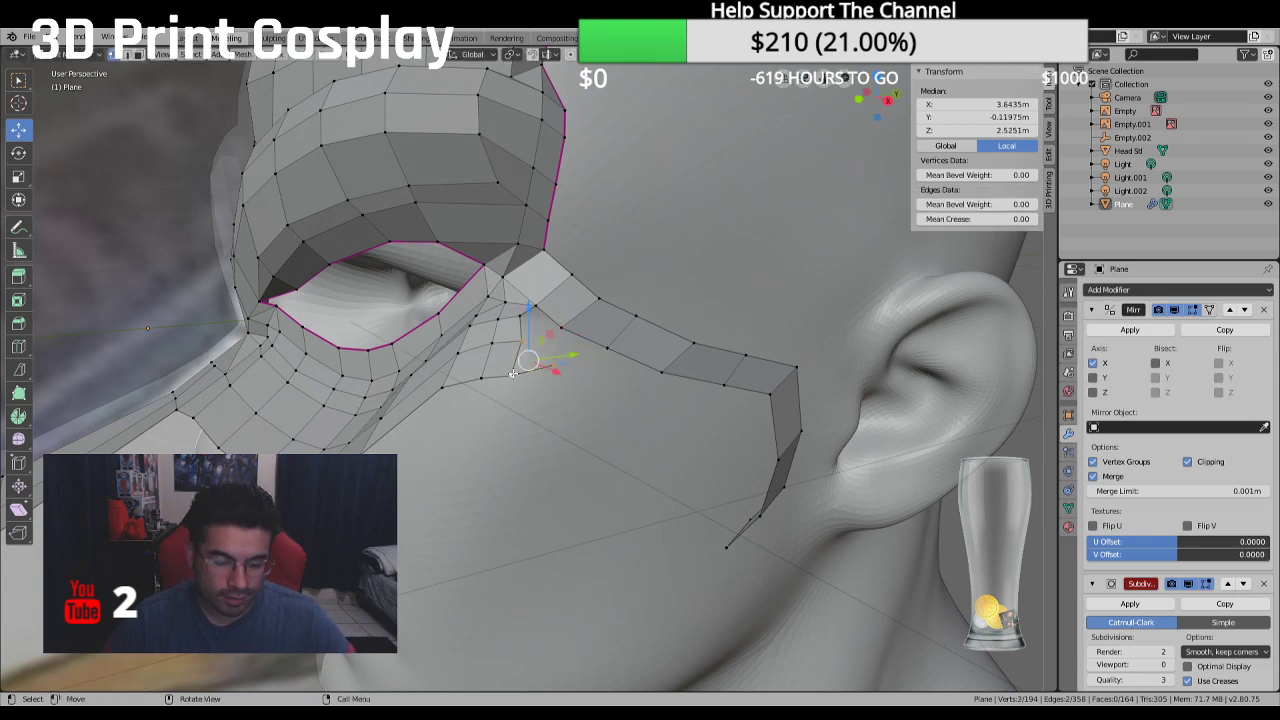
pyautogui.press('f')
pyautogui.moveTo(555, 386); pyautogui.dragTo(556, 386, button='middle')
pyautogui.moveTo(591, 365); pyautogui.dragTo(606, 383, button='middle')
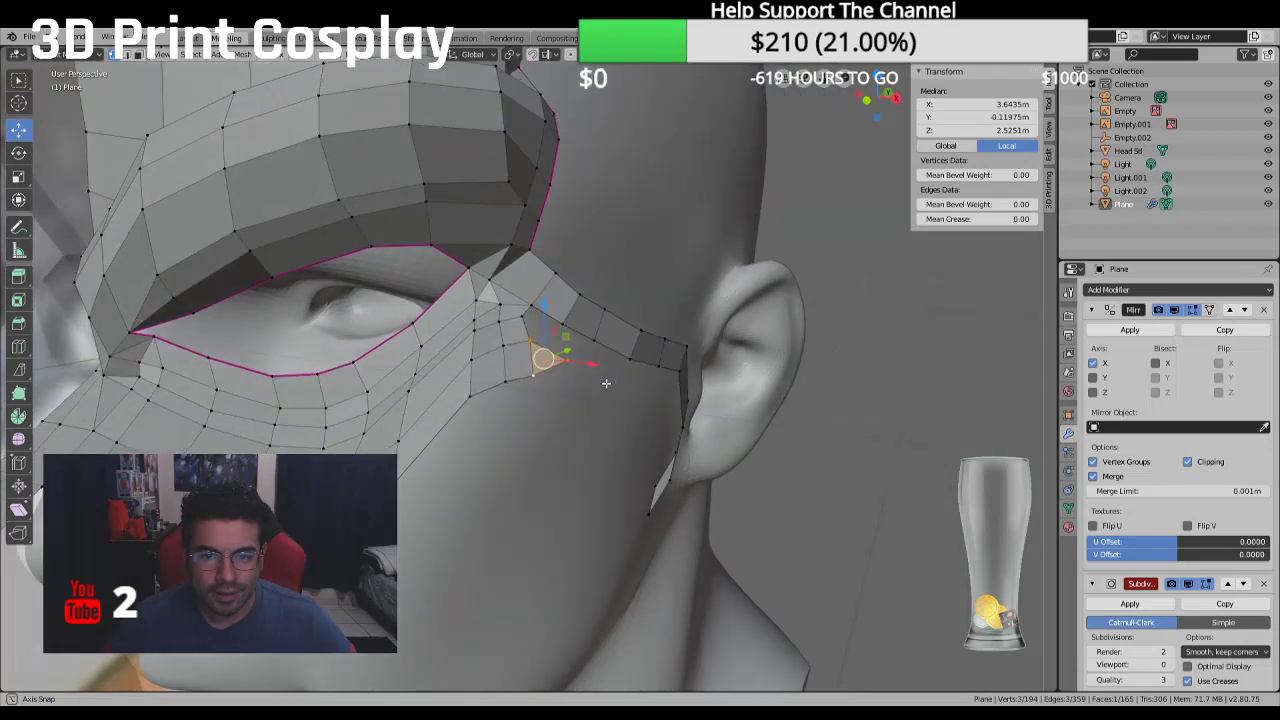
# Fill a four-sided face between the cheek patch's upper outer edge and the strap's first lower-edge segment
pyautogui.scroll(3, 543, 356)
pyautogui.click(527, 326)
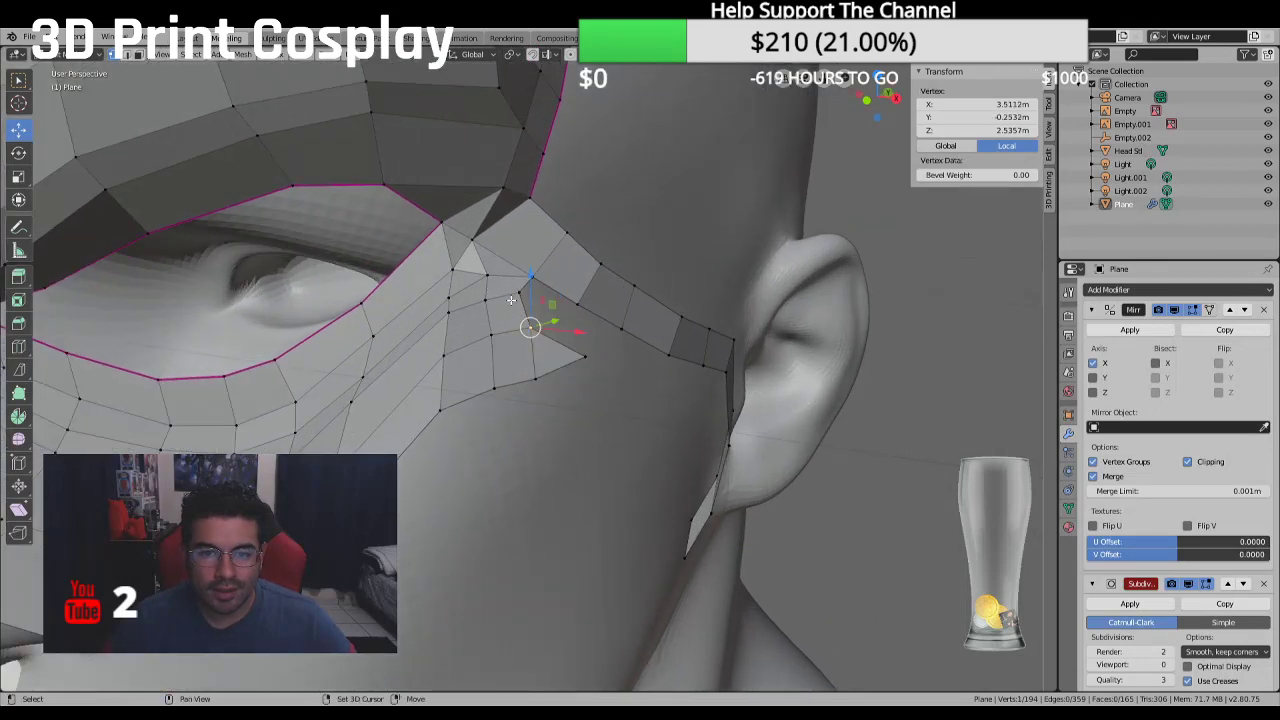
pyautogui.keyDown('shift'); pyautogui.click(522, 290); pyautogui.keyUp('shift')
pyautogui.keyDown('shift'); pyautogui.click(540, 270); pyautogui.keyUp('shift')
pyautogui.keyDown('shift'); pyautogui.click(585, 298); pyautogui.keyUp('shift')
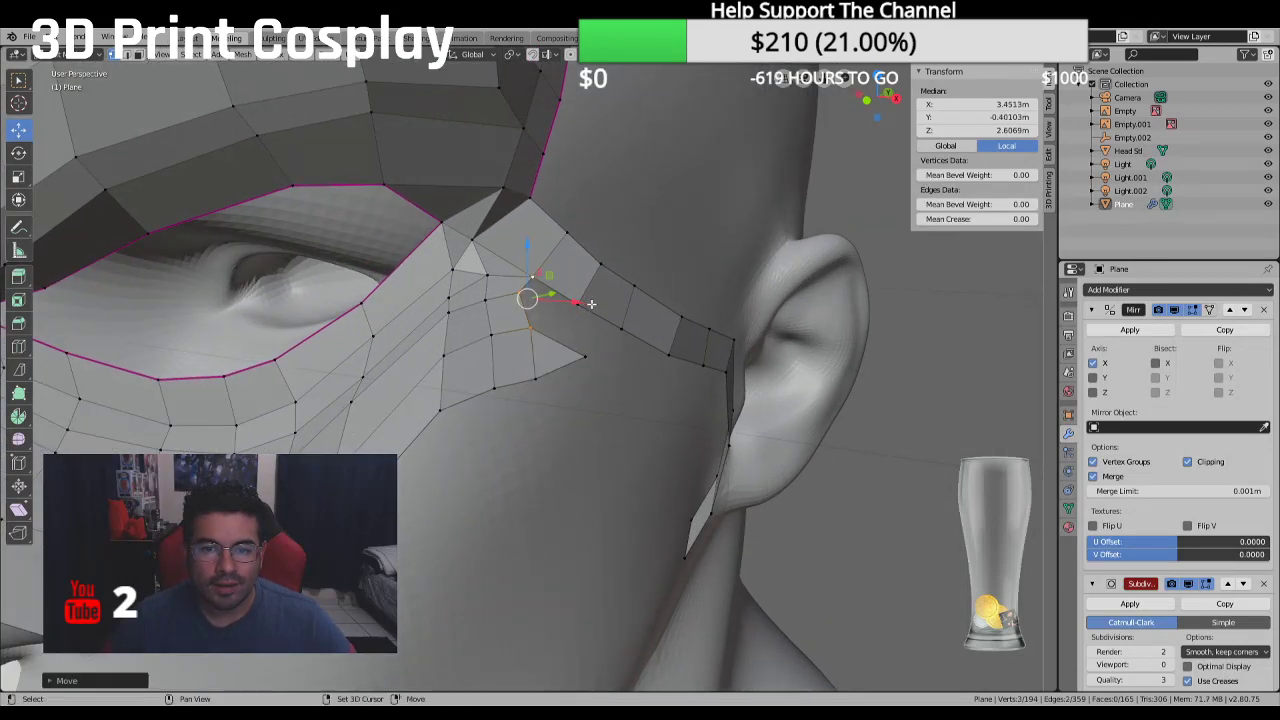
pyautogui.moveTo(591, 303); pyautogui.dragTo(593, 306)
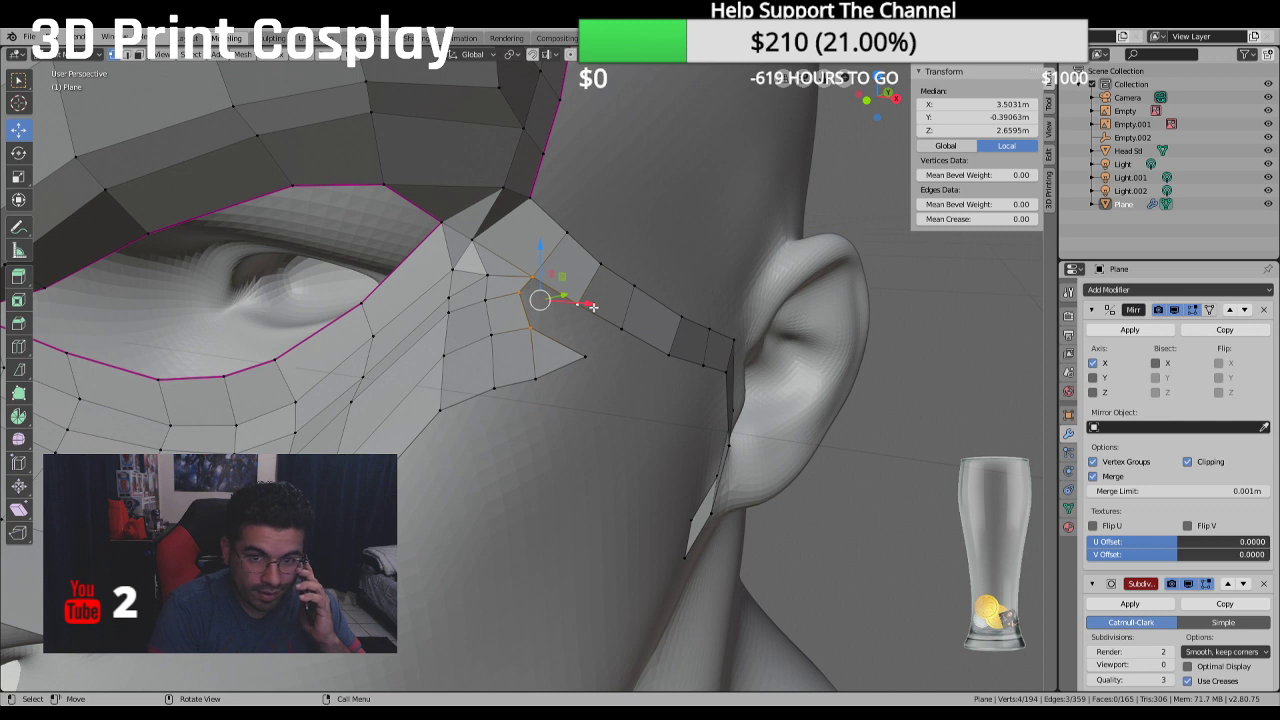
pyautogui.press('f')
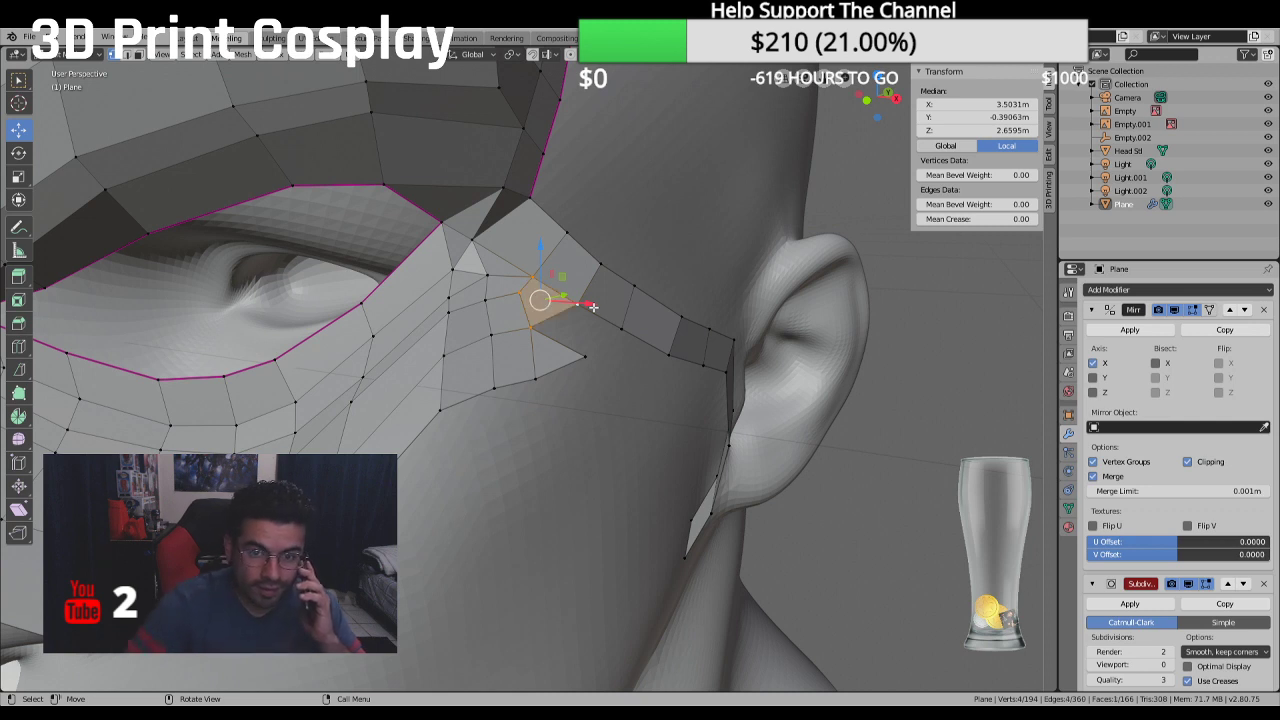
# Fill a four-sided face joining the top edge of the new cheek triangle to the next segment of the strap's lower edge
pyautogui.click(586, 356)
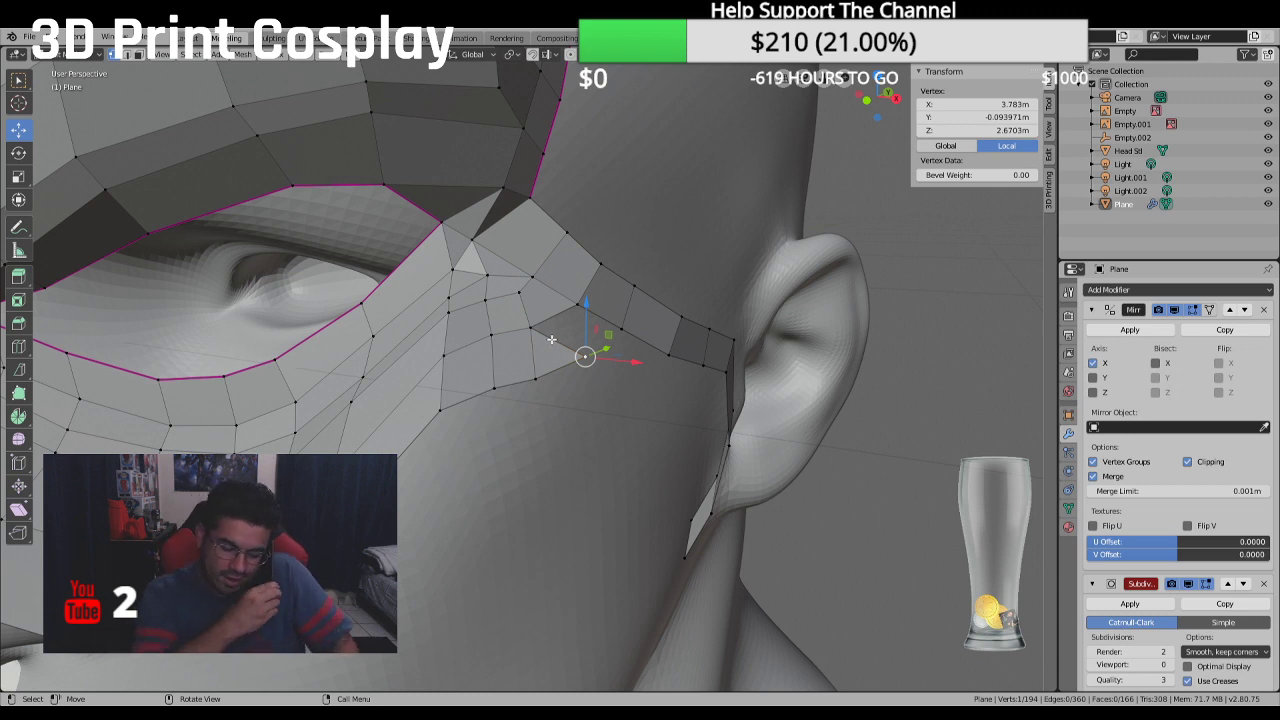
pyautogui.keyDown('shift'); pyautogui.click(531, 328); pyautogui.keyUp('shift')
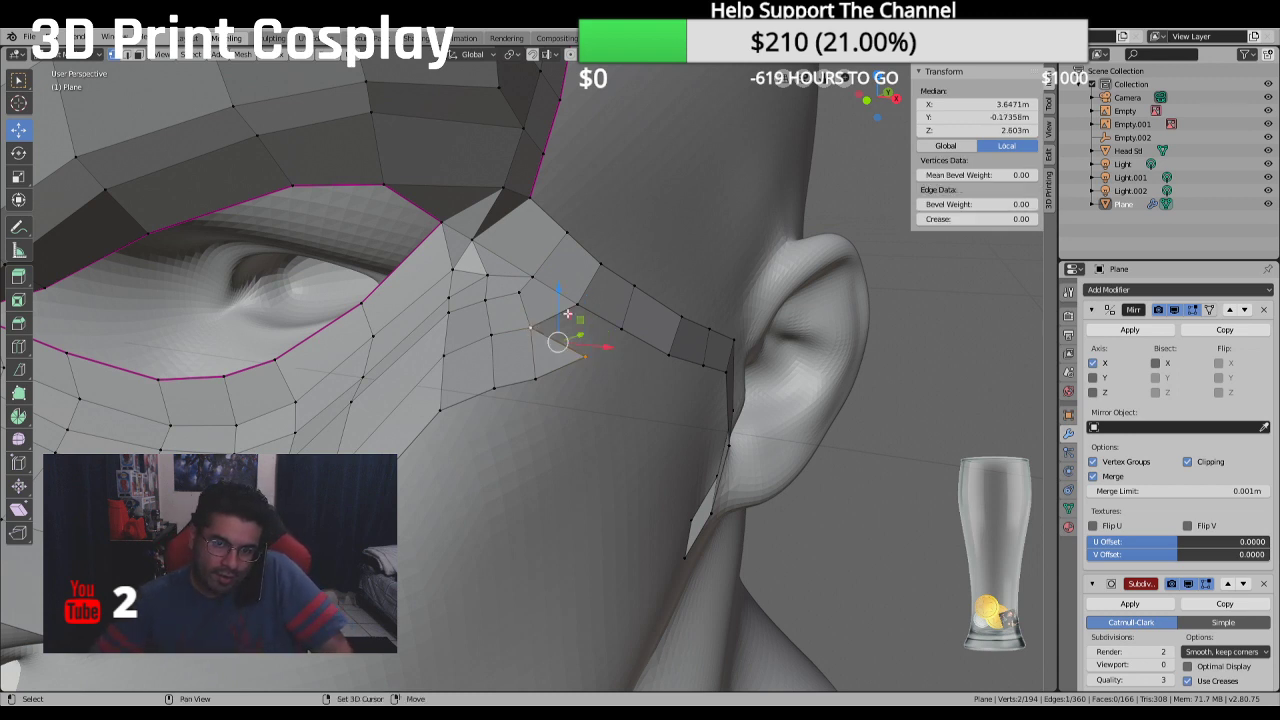
pyautogui.keyDown('shift'); pyautogui.click(586, 300); pyautogui.keyUp('shift')
pyautogui.keyDown('shift'); pyautogui.click(624, 321); pyautogui.keyUp('shift')
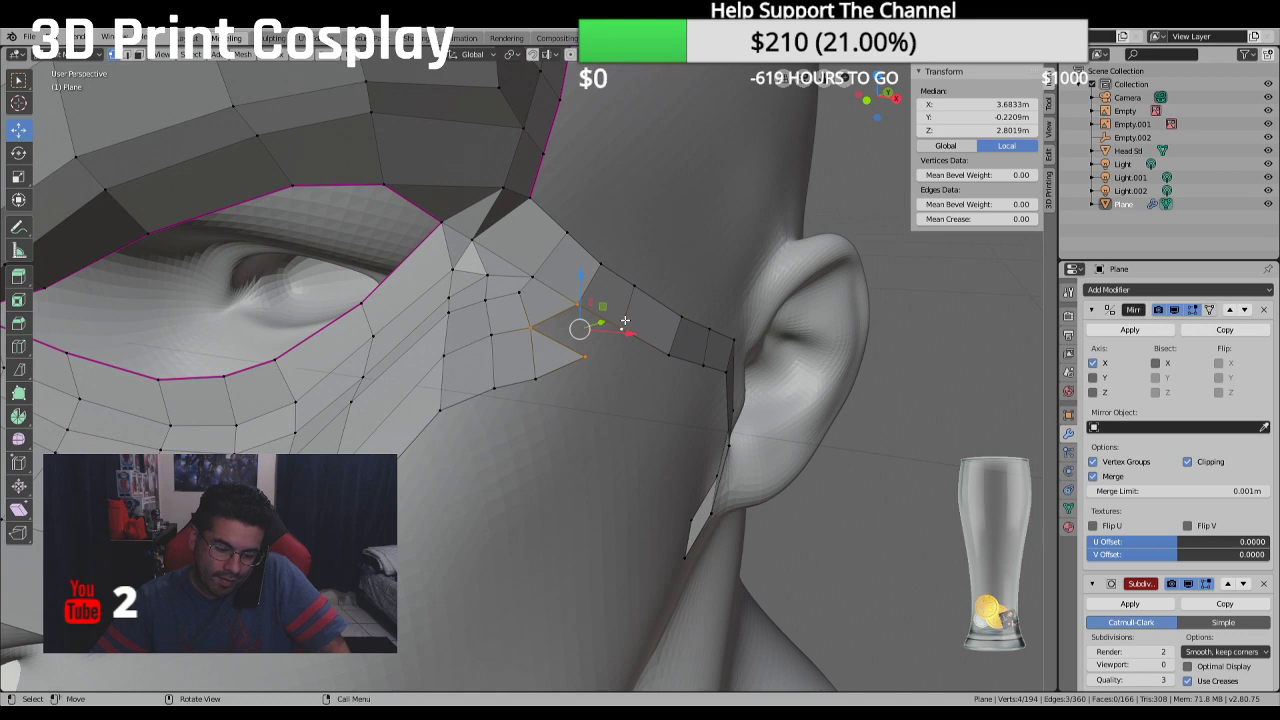
pyautogui.click(598, 390)
# Push the middle-row vertices of the cheek patch outward, moving the inner one along X to about 3.46 m
pyautogui.moveTo(598, 390); pyautogui.dragTo(688, 415, button='middle')
pyautogui.moveTo(540, 328); pyautogui.dragTo(550, 328, button='middle')
pyautogui.click(549, 328)
pyautogui.press('g')
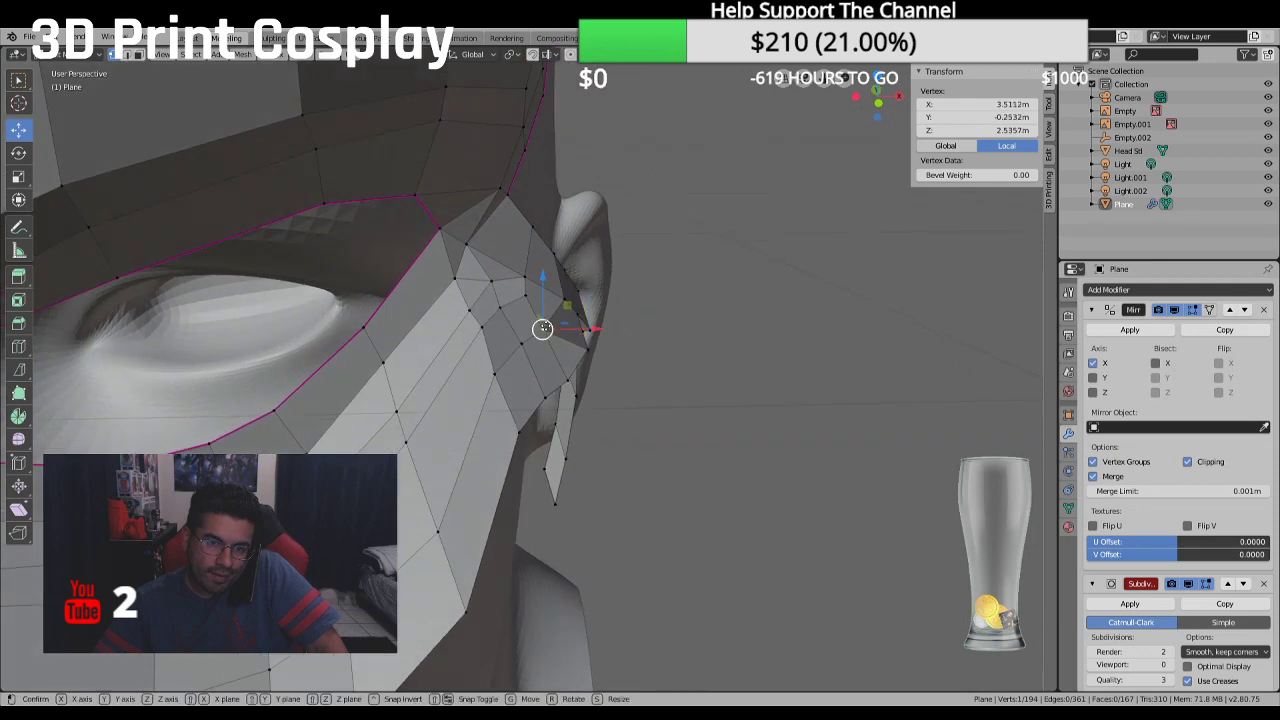
pyautogui.click(532, 330)
pyautogui.moveTo(523, 340); pyautogui.dragTo(534, 357, button='middle')
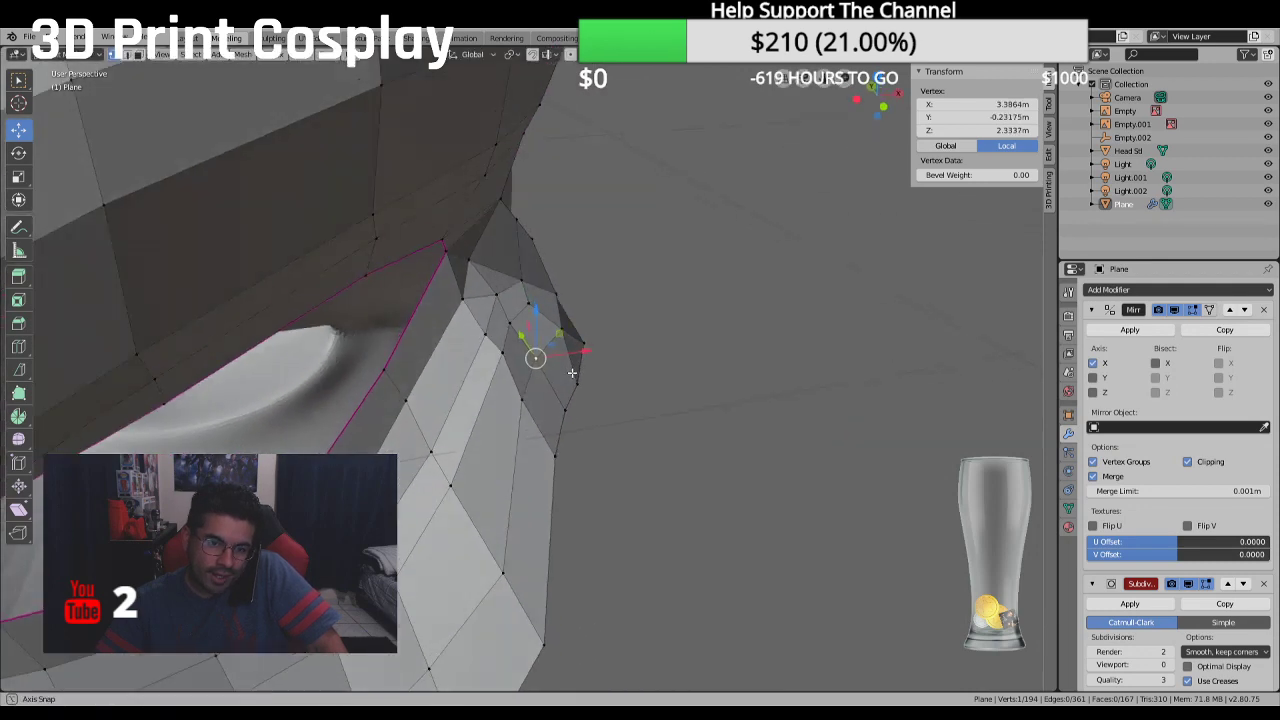
pyautogui.press('g')
pyautogui.press('x')
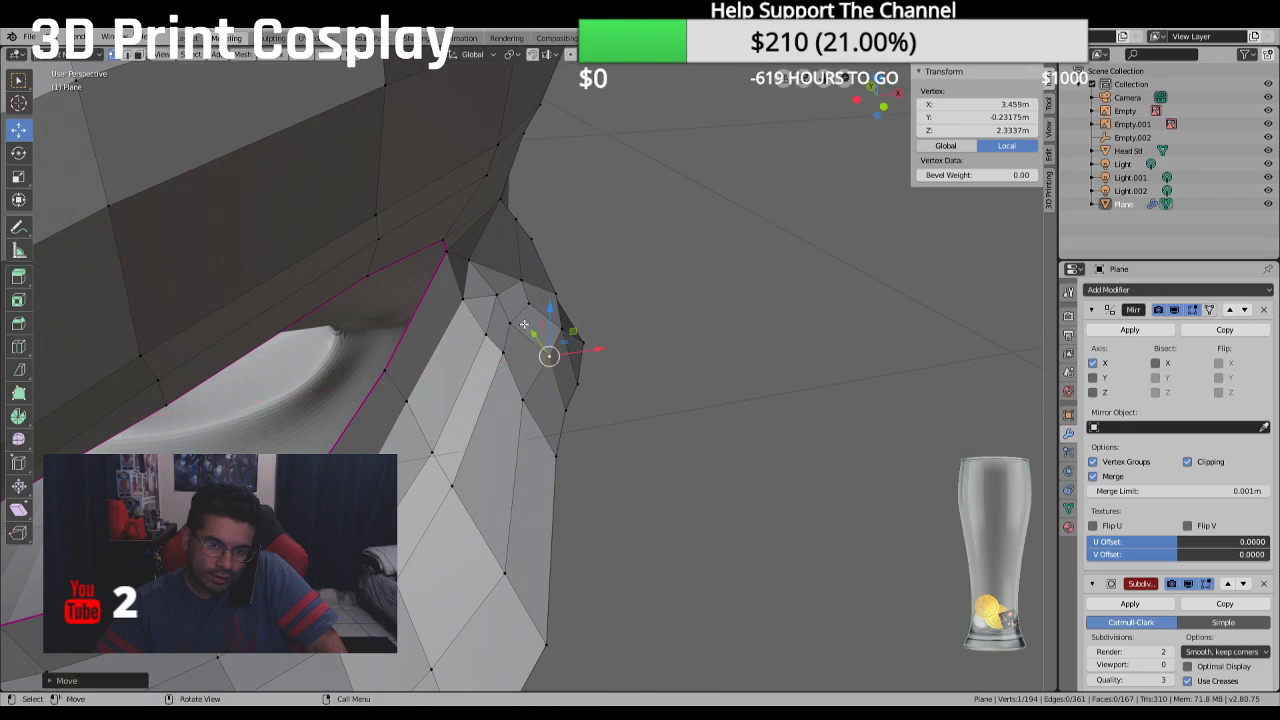
# Adjust the vertices in the inner upper part of the cheek patch to follow the curve beside the eye
pyautogui.click(556, 316)
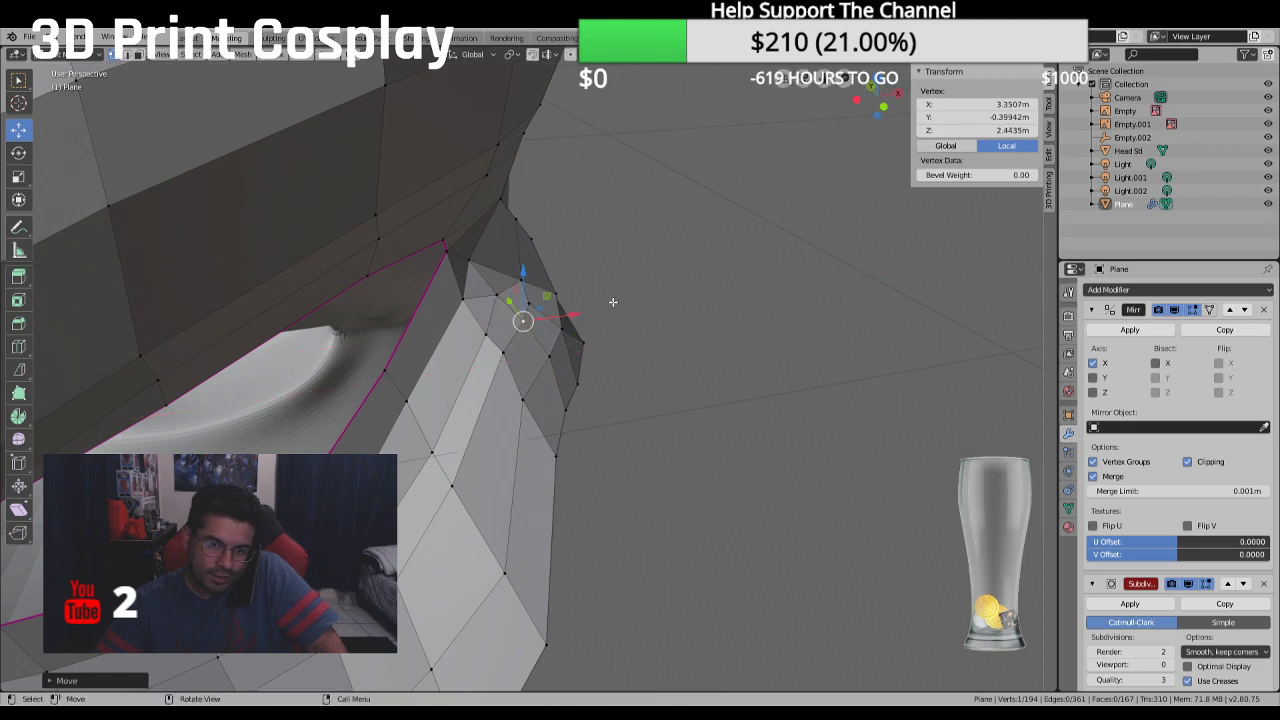
pyautogui.moveTo(634, 301); pyautogui.dragTo(527, 217, button='middle')
pyautogui.click(523, 338)
pyautogui.moveTo(526, 302); pyautogui.dragTo(478, 296)
pyautogui.click(479, 337)
pyautogui.moveTo(479, 296); pyautogui.dragTo(510, 390, button='middle')
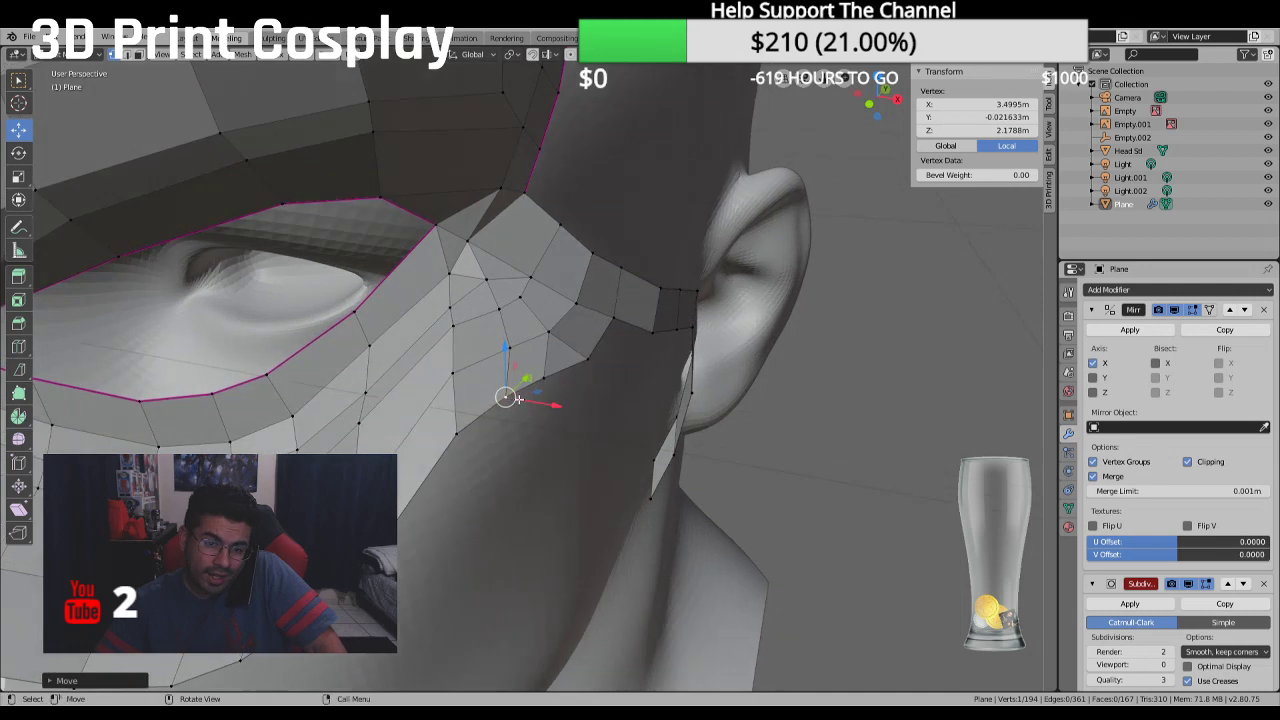
# Move the outer lower-edge cheek vertex to about X 3.68 m, Z 2.40 m and the one above it to about X 3.61 m, Z 2.54 m
pyautogui.press('g')
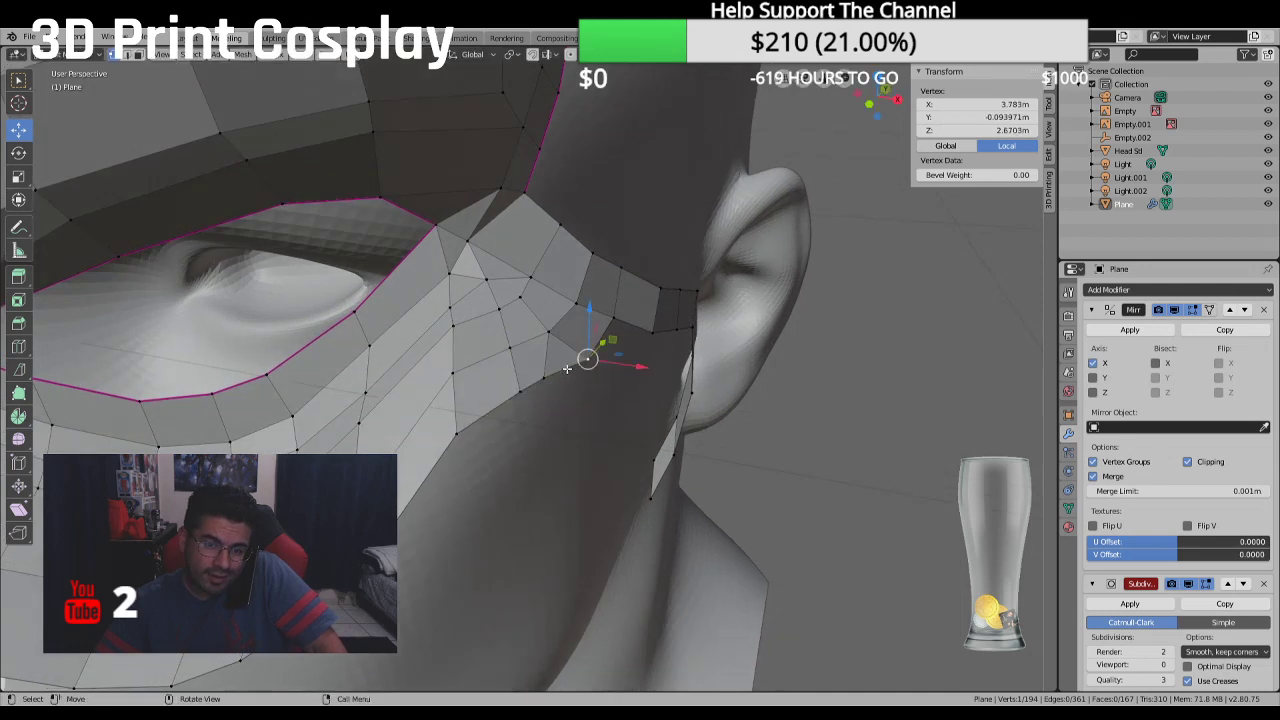
pyautogui.click(562, 368)
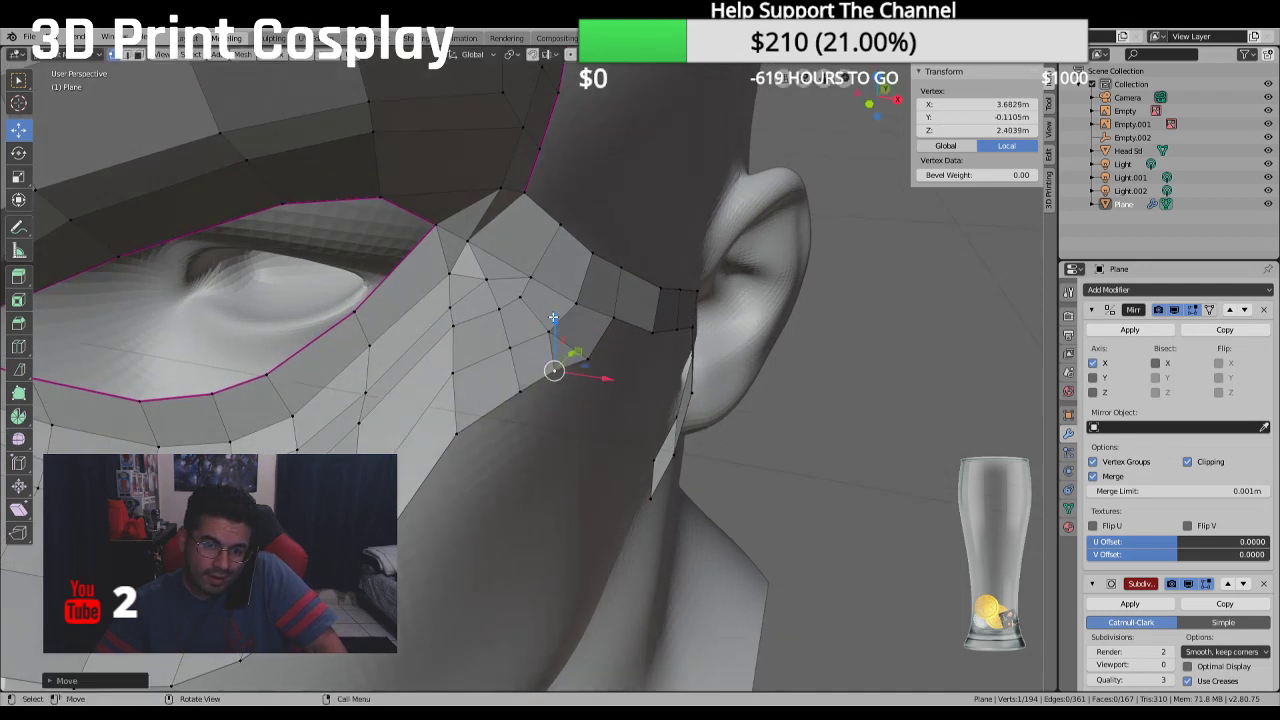
pyautogui.click(548, 331)
pyautogui.press('g')
pyautogui.click(551, 333)
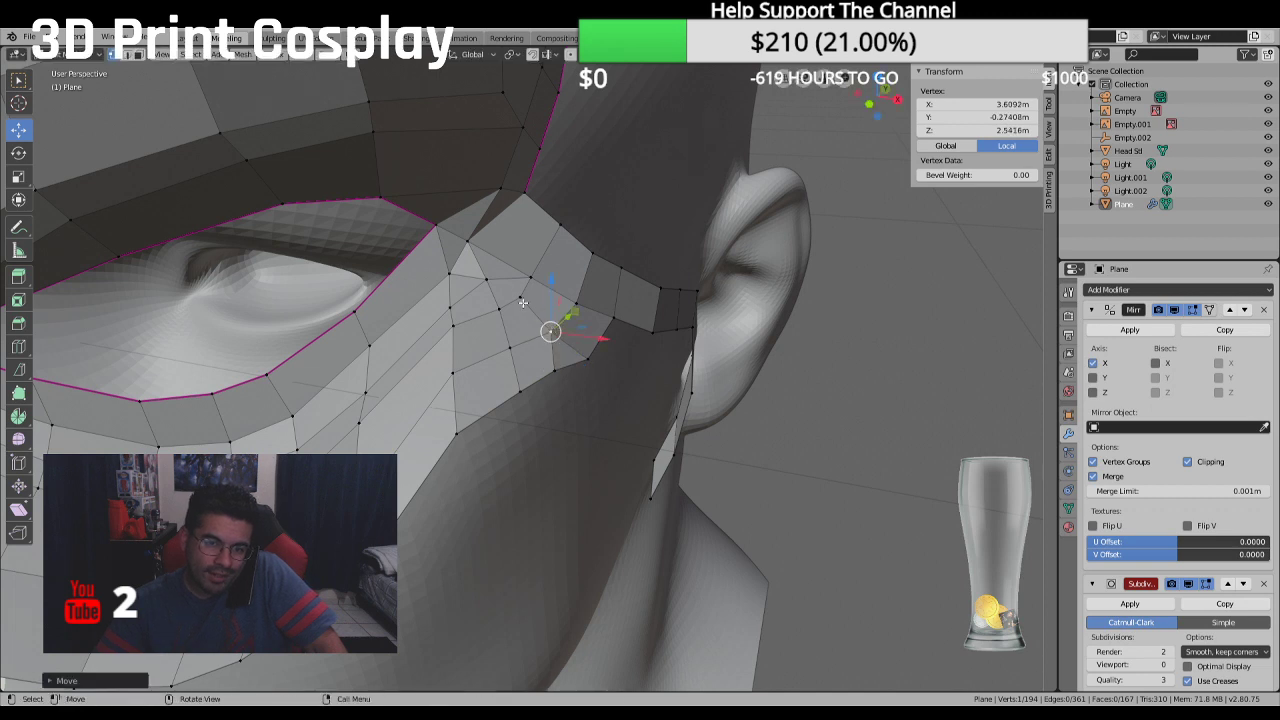
# Move the cheek vertex just below the strap's inner corner outward to about X 3.51 m, Y -0.43 m, Z 2.60 m
pyautogui.click(519, 299)
pyautogui.press('g')
pyautogui.click(535, 302)
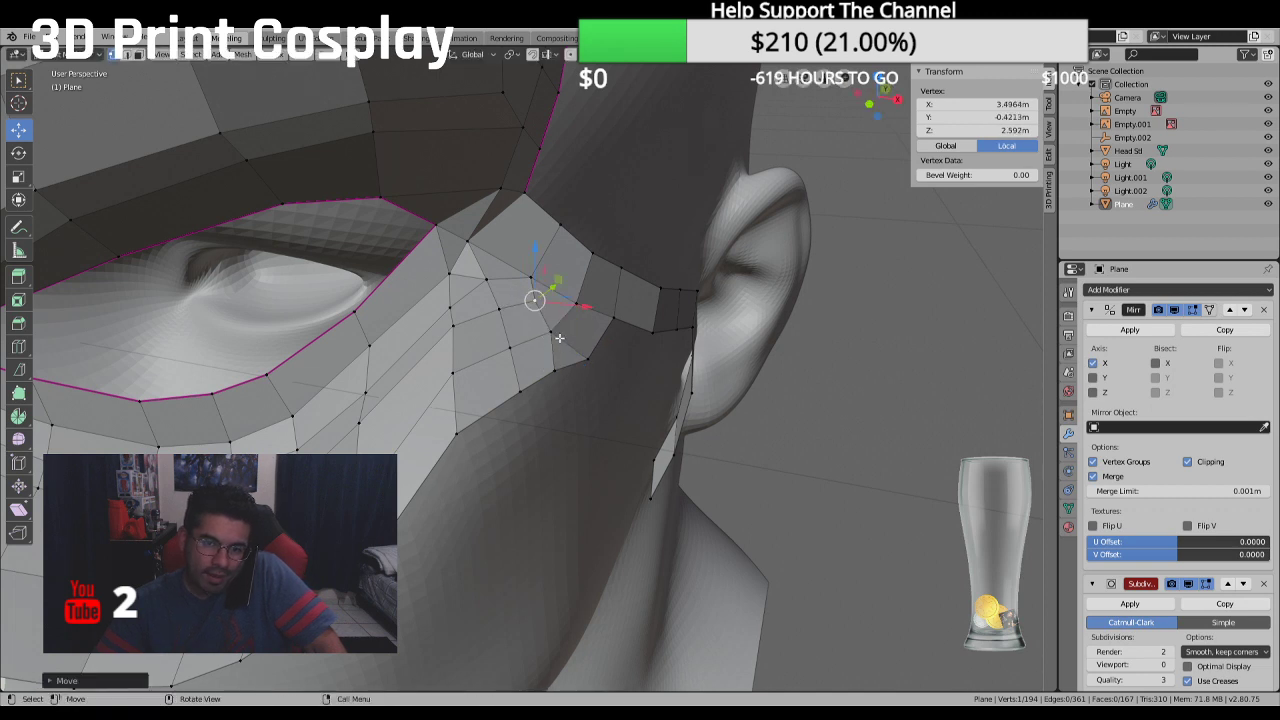
pyautogui.press('g')
pyautogui.click(578, 362)
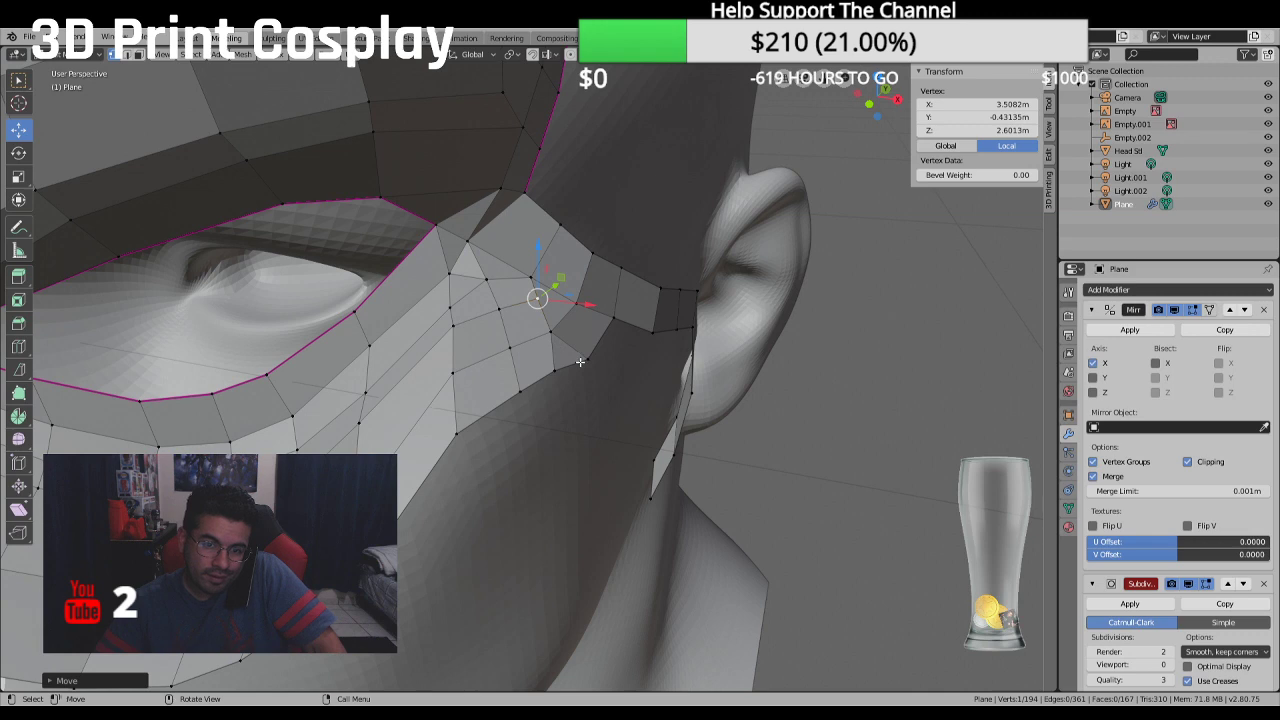
# Shift the outermost extruded cheek vertex without changing its X position, to about Y -0.13 m, Z 2.67 m
pyautogui.click(580, 362)
pyautogui.moveTo(580, 362); pyautogui.dragTo(681, 284, button='middle')
pyautogui.press('g')
pyautogui.hotkey('shift', 'x')
pyautogui.click(580, 302)
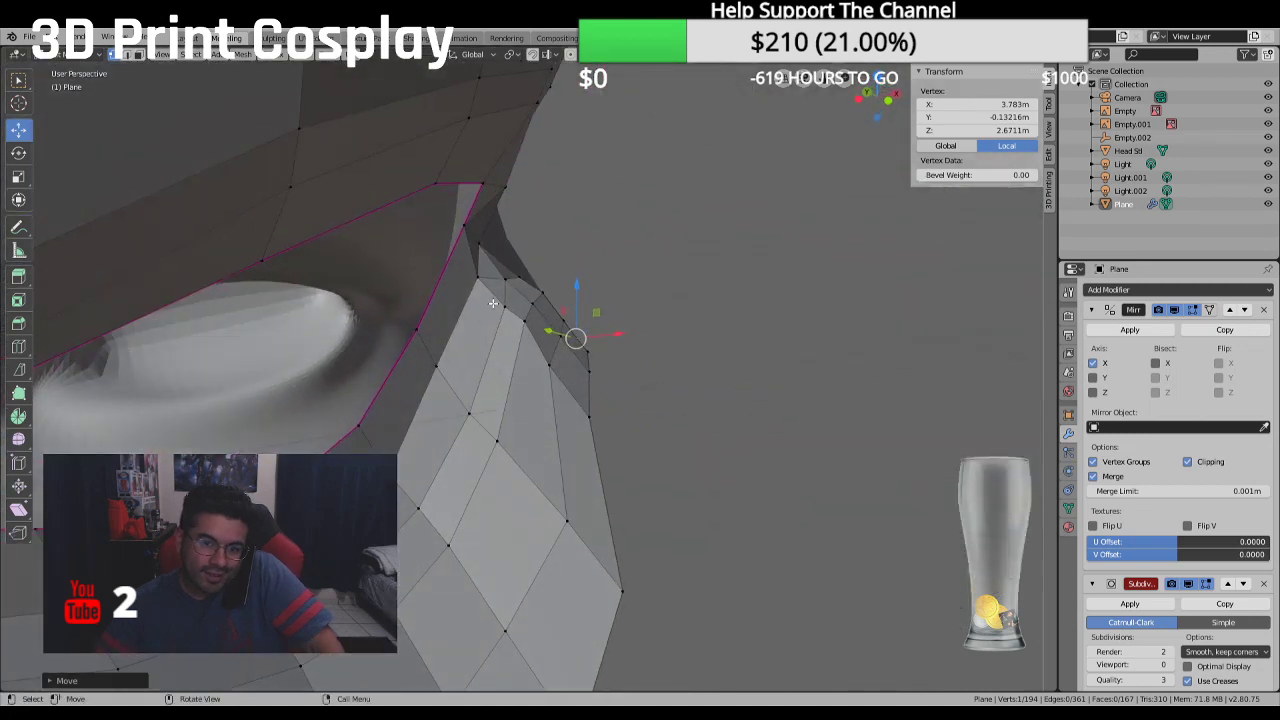
# Adjust the column of vertices where the cheek meets the extruded patch, one vertically and the lower one along X to about 3.29 m
pyautogui.press('g')
pyautogui.press('z')
pyautogui.click(501, 259)
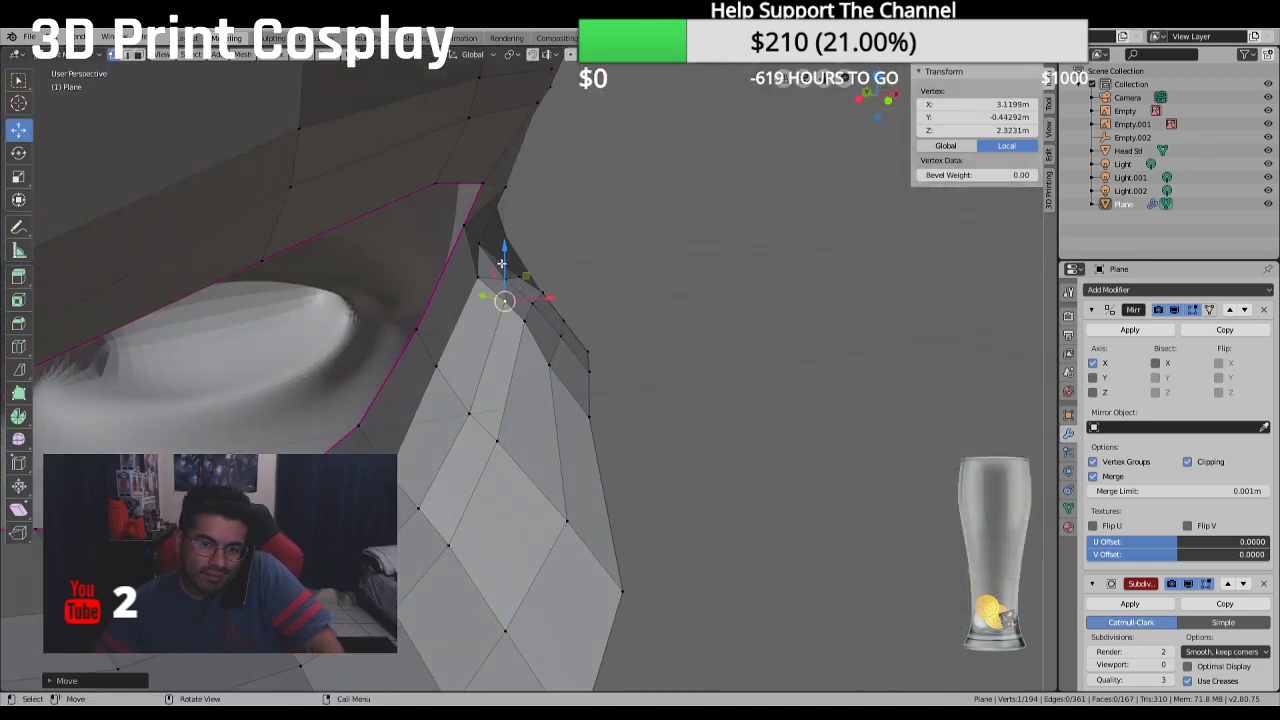
pyautogui.moveTo(505, 290); pyautogui.dragTo(480, 332, button='middle')
pyautogui.click(500, 385)
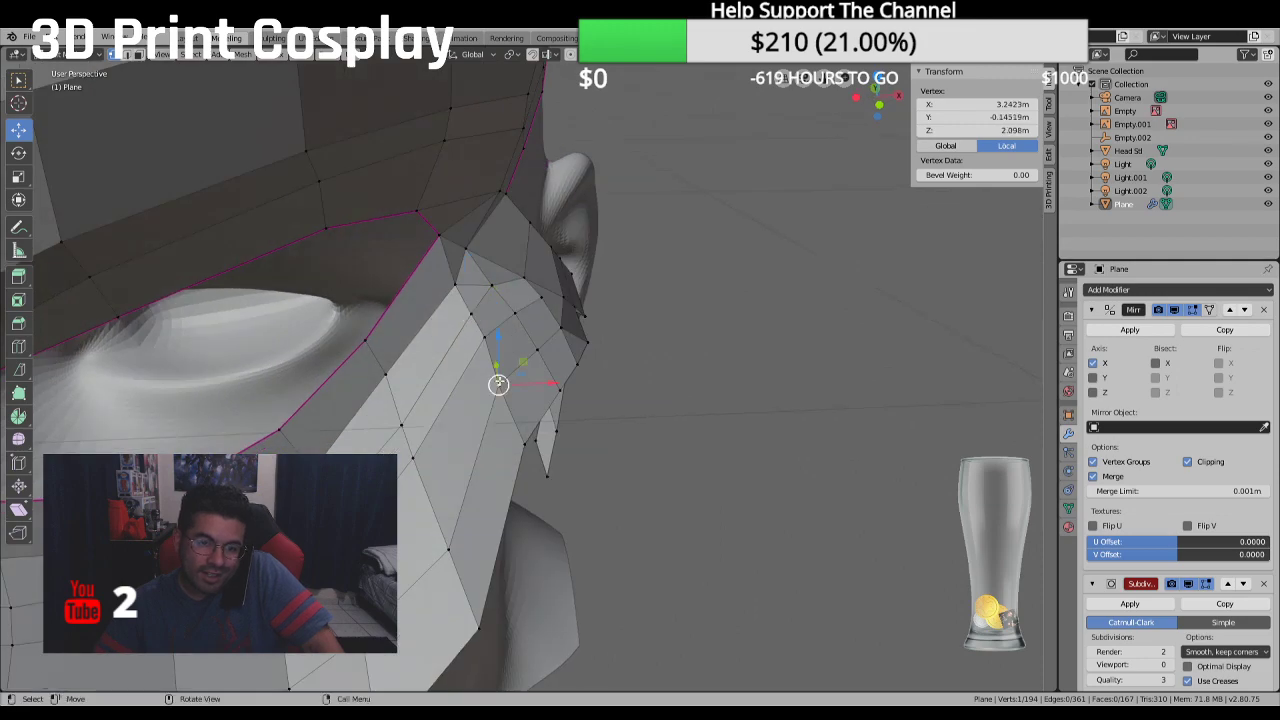
pyautogui.moveTo(508, 381); pyautogui.dragTo(574, 350, button='middle')
pyautogui.moveTo(584, 379); pyautogui.dragTo(590, 377)
pyautogui.click(588, 377)
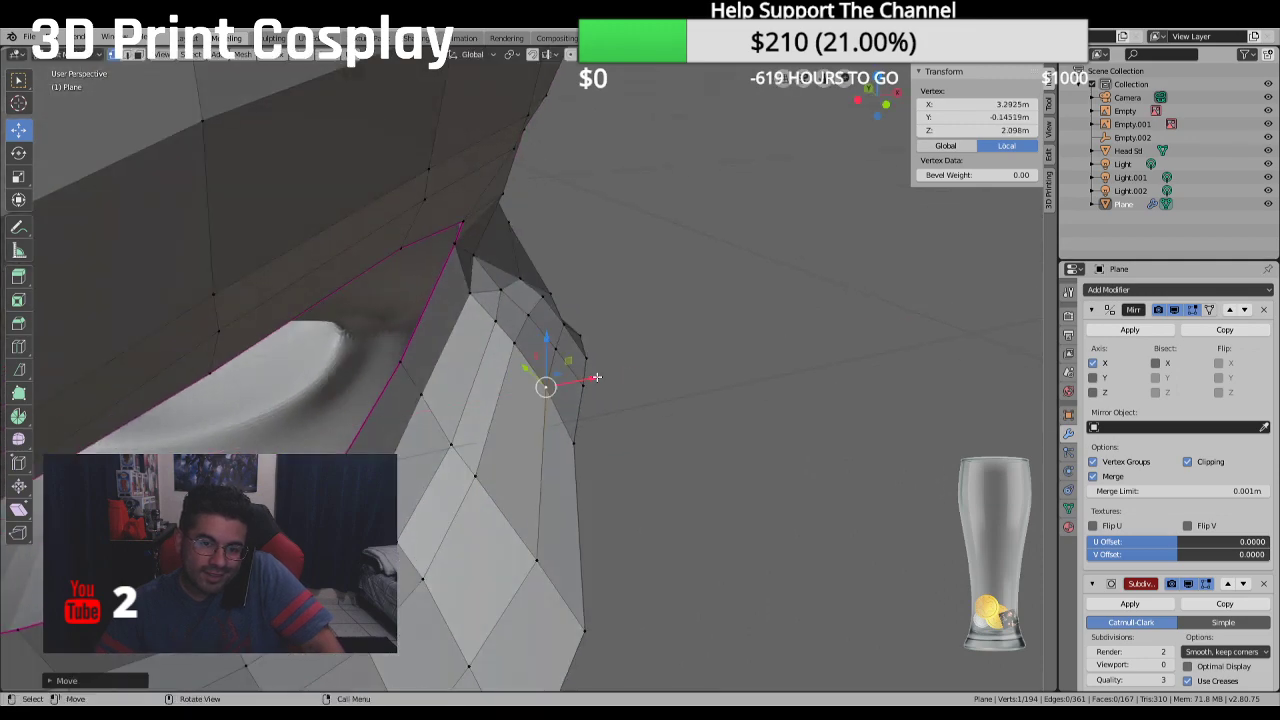
pyautogui.moveTo(545, 378); pyautogui.dragTo(543, 331, button='middle')
pyautogui.scroll(4, 513, 420)
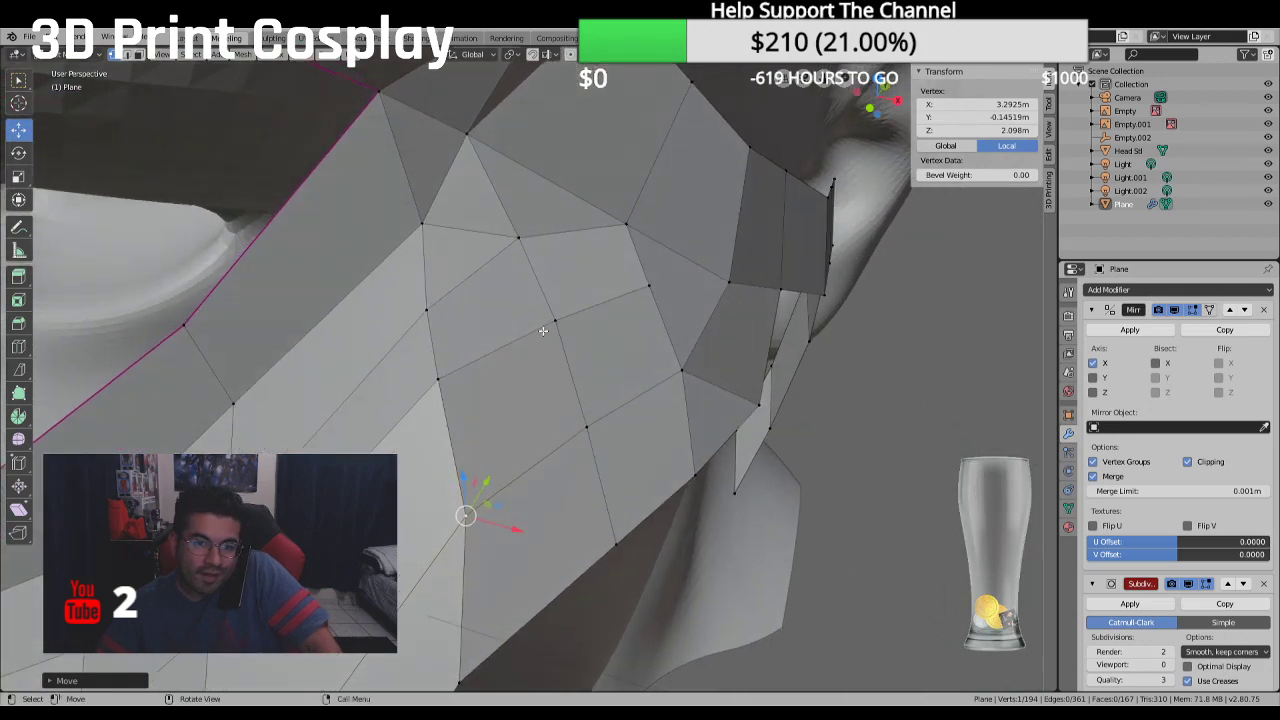
pyautogui.moveTo(456, 318); pyautogui.dragTo(502, 298, button='middle')
pyautogui.scroll(-4, 450, 308)
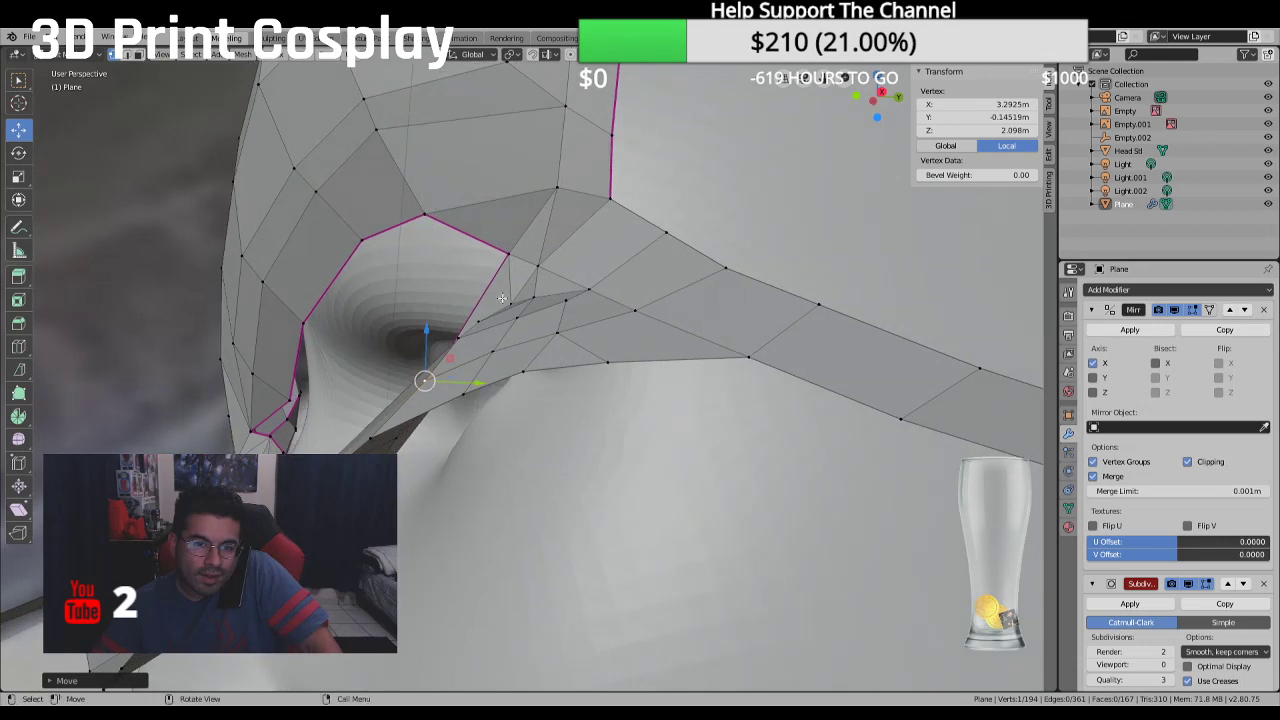
# Raise the middle vertex in the row above the cheek's lower edge to about X 3.46 m, Y -0.26 m, Z 2.33 m
pyautogui.click(489, 349)
pyautogui.moveTo(489, 306); pyautogui.dragTo(488, 298)
pyautogui.moveTo(562, 333); pyautogui.dragTo(474, 374, button='middle')
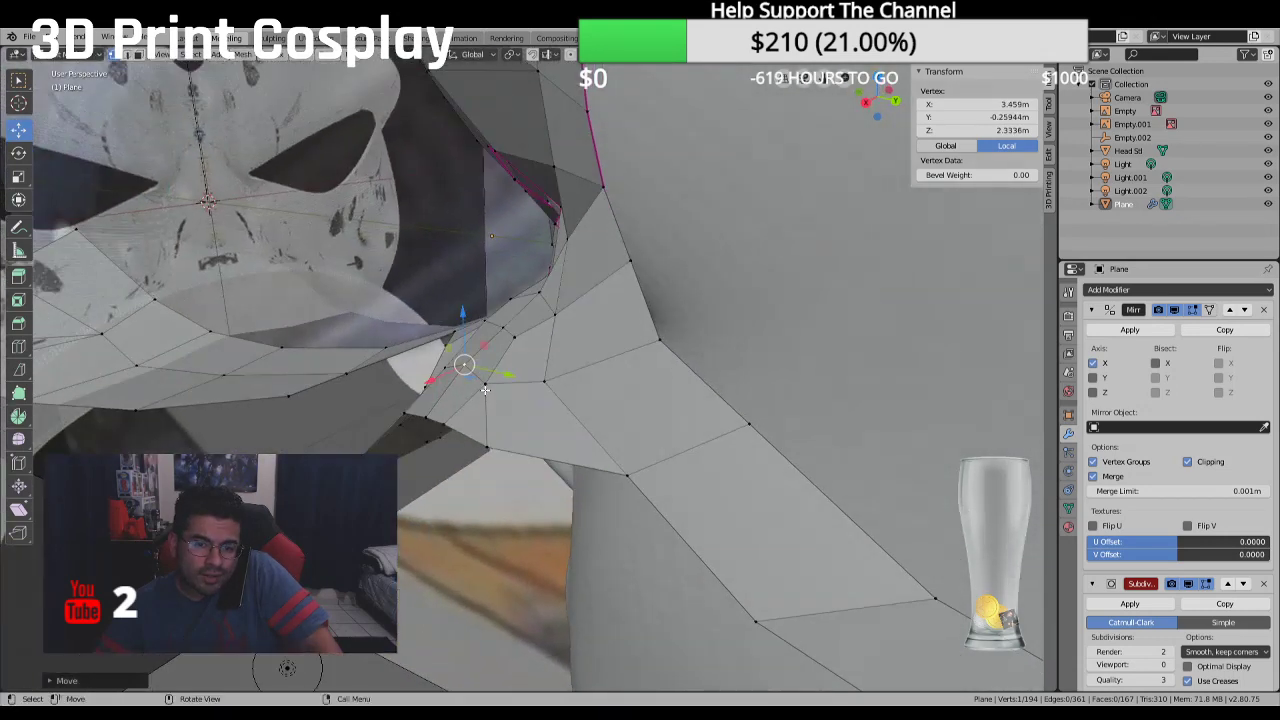
# Move the outer vertex in the row above the cheek's lower edge to about X 3.62 m, Y -0.28 m, Z 2.53 m
pyautogui.click(485, 382)
pyautogui.press('g')
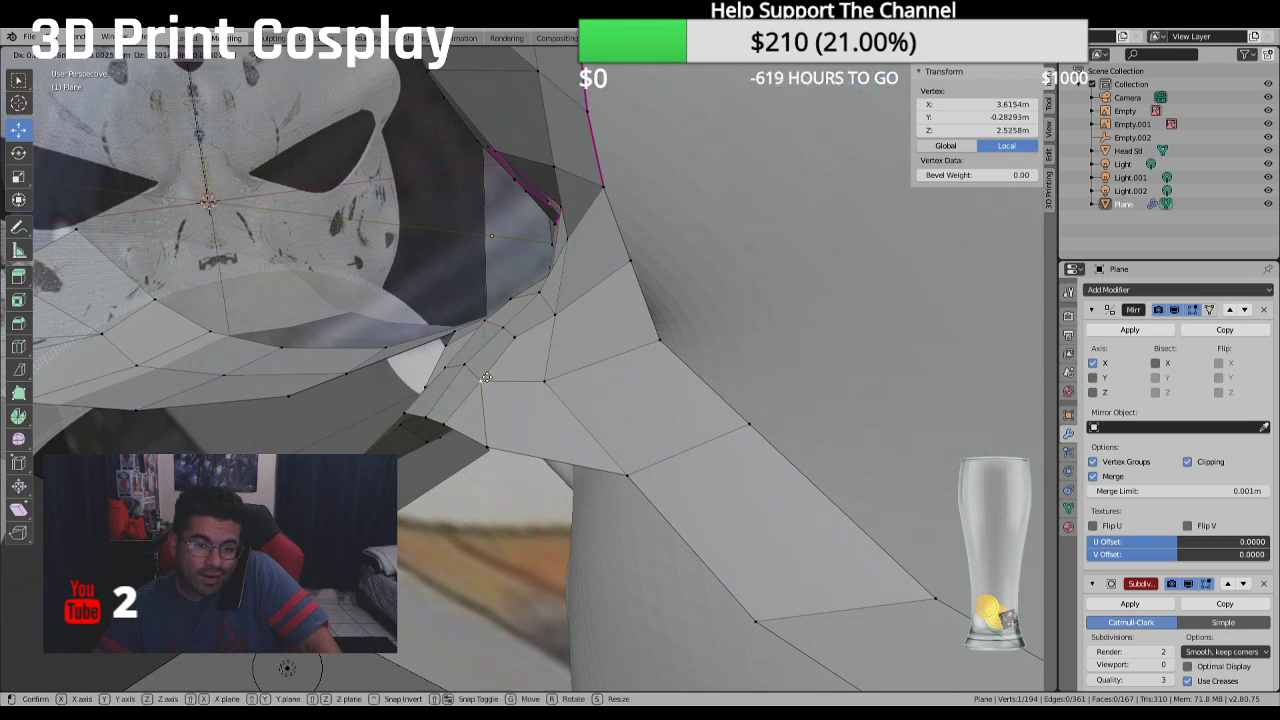
pyautogui.click(481, 378)
pyautogui.click(317, 412)
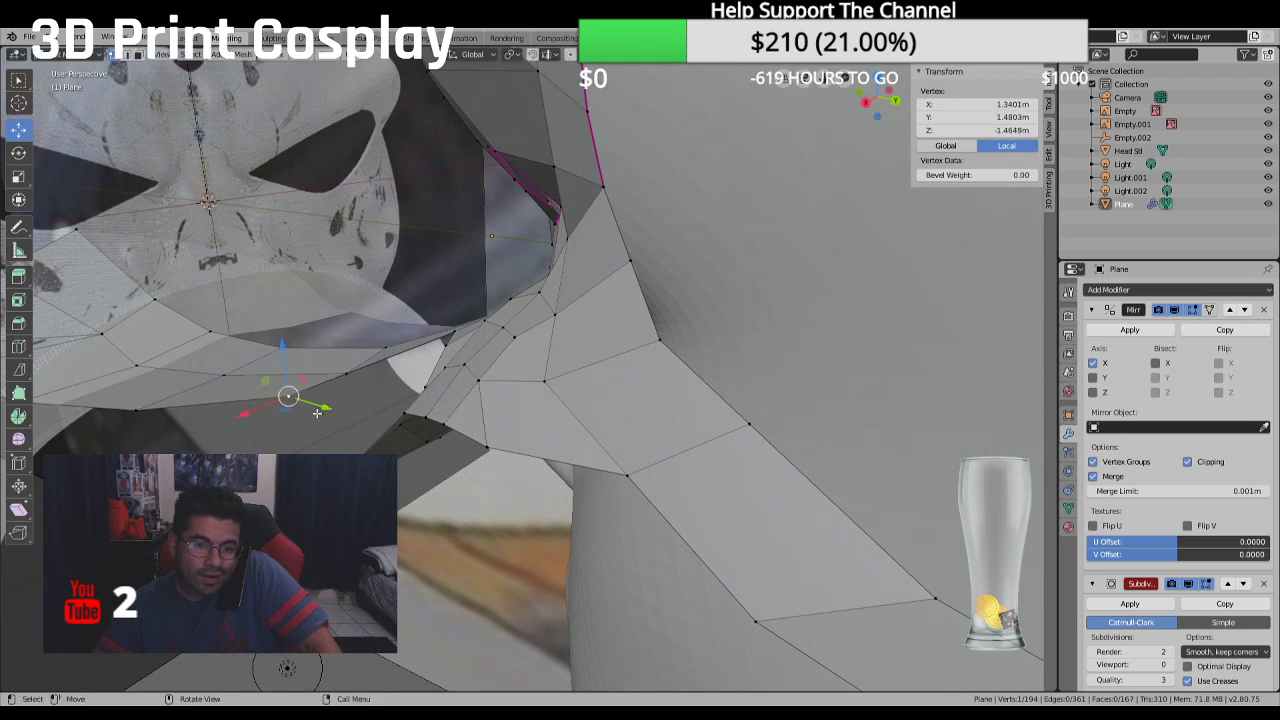
# Refine the middle vertex of that cheek row to about X 3.48 m, Y -0.26 m, Z 2.31 m
pyautogui.click(469, 361)
pyautogui.press('g')
pyautogui.click(458, 364)
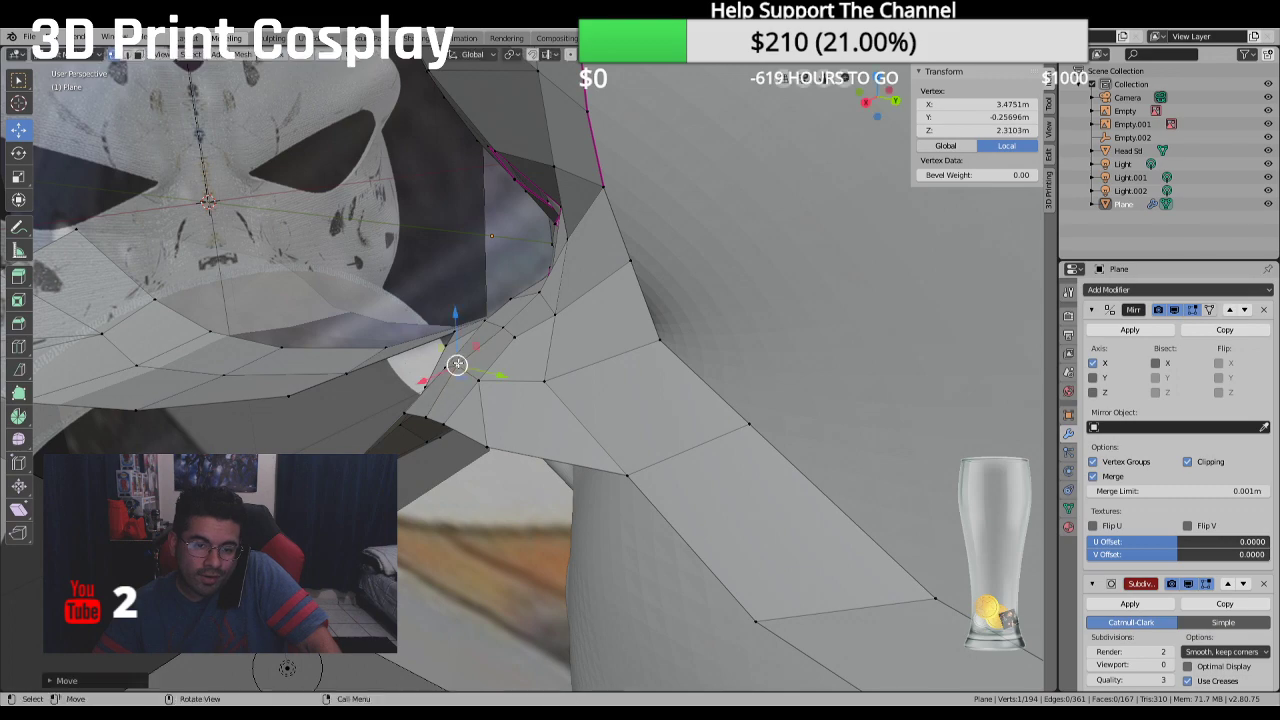
pyautogui.moveTo(458, 364); pyautogui.dragTo(527, 398, button='middle')
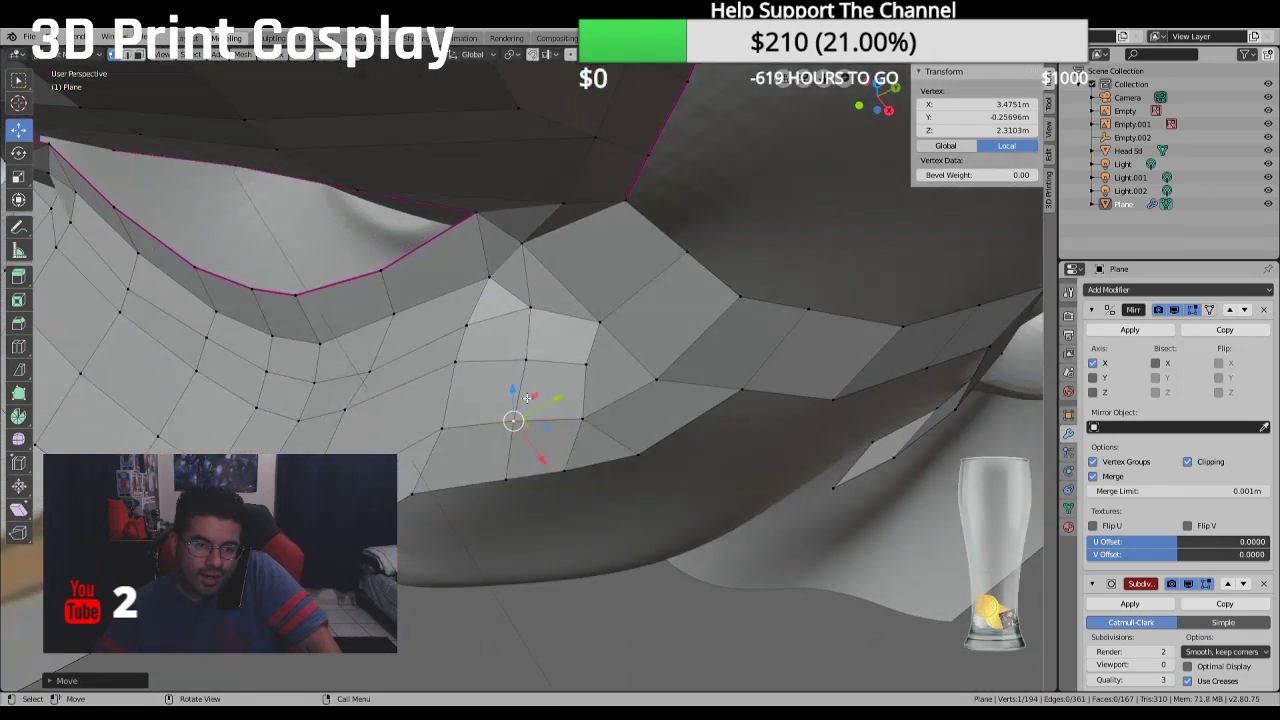
# Move the row's innermost vertex to about X 3.27 m, Y -0.14 m, Z 2.05 m and slightly shift the vertex above it
pyautogui.click(447, 421)
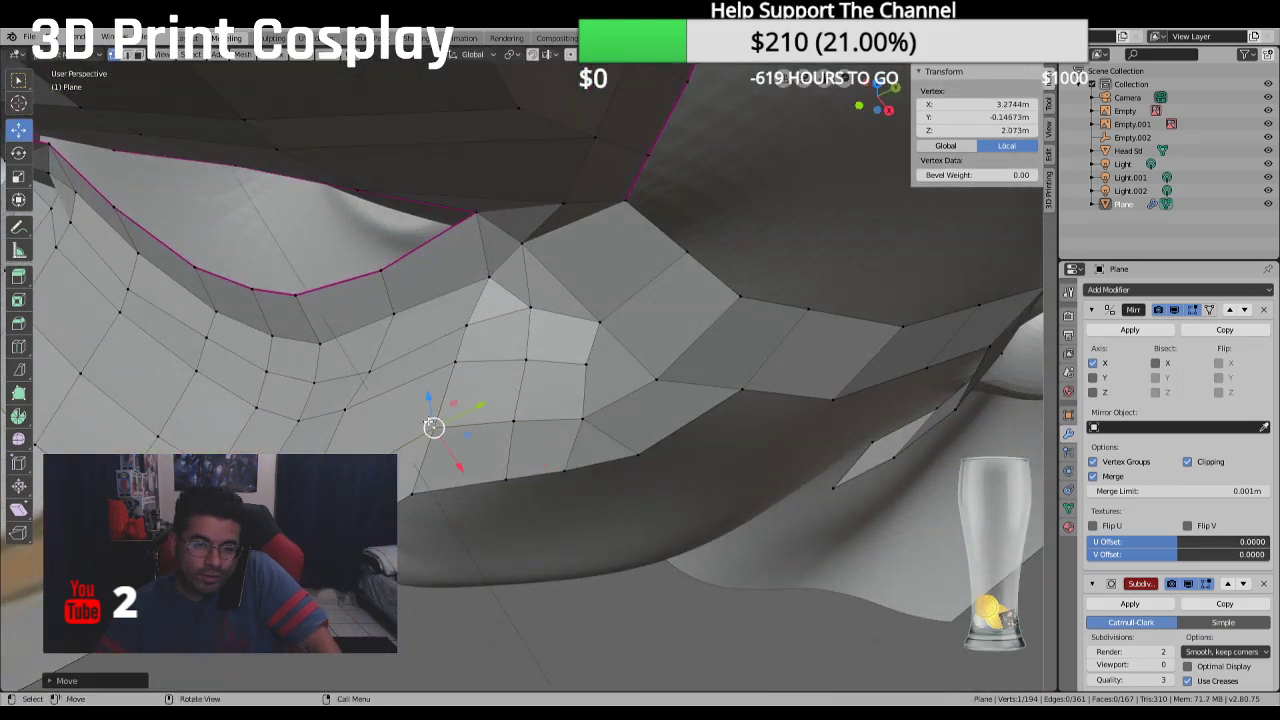
pyautogui.moveTo(428, 418)
pyautogui.mouseDown(button='middle')
pyautogui.moveTo(440, 396)
pyautogui.moveTo(422, 402)
pyautogui.mouseUp(button='middle')
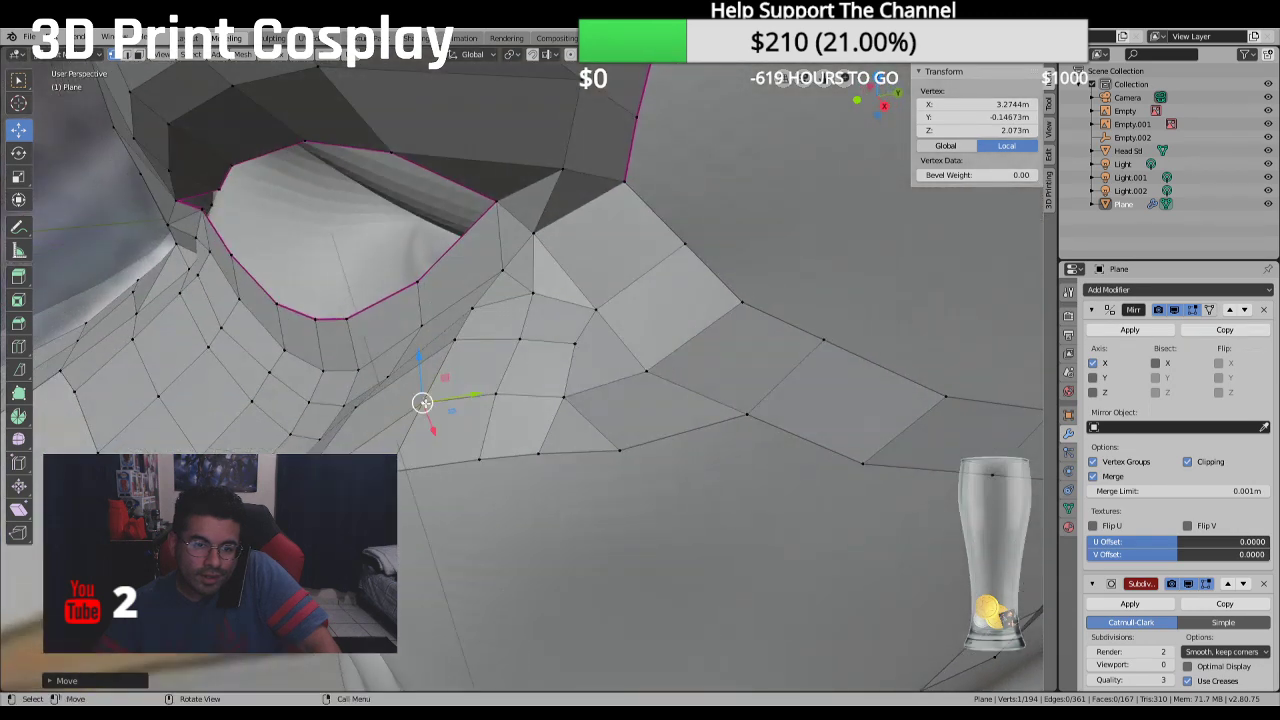
pyautogui.click(454, 340)
pyautogui.moveTo(454, 343); pyautogui.dragTo(449, 344)
pyautogui.moveTo(449, 344); pyautogui.dragTo(622, 323, button='middle')
pyautogui.click(645, 283)
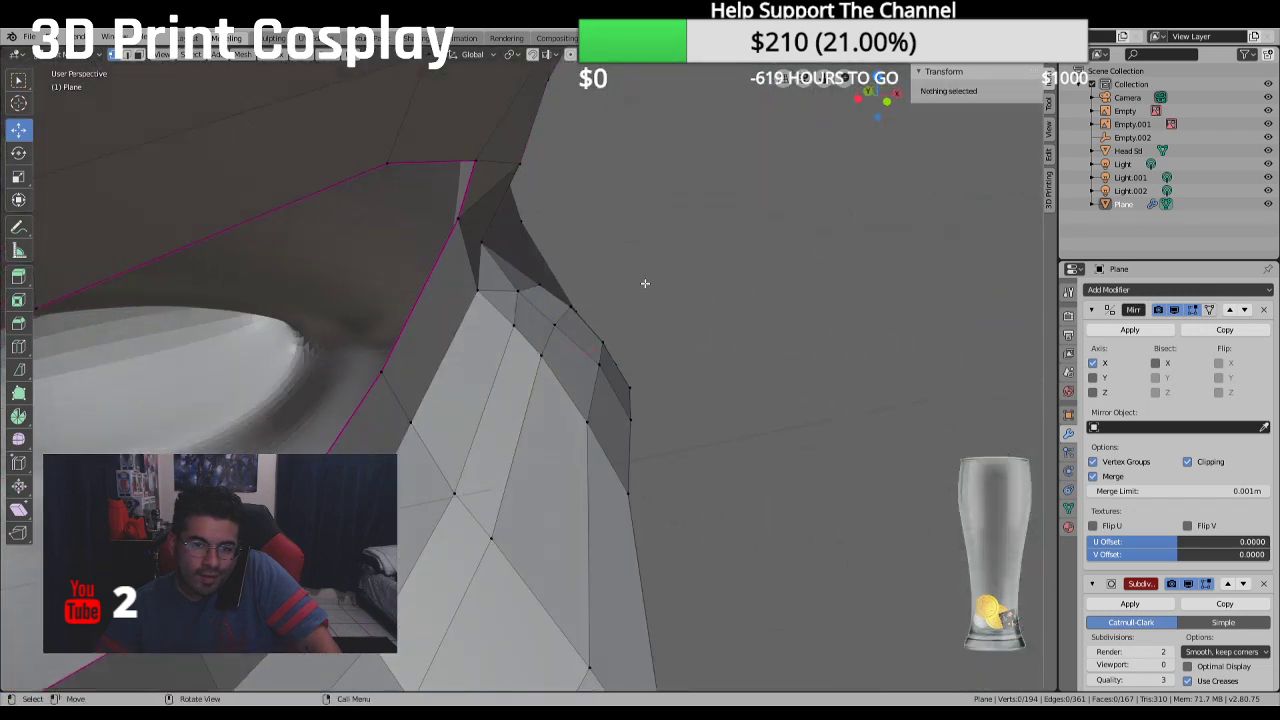
# Adjust two cheek vertices below the strap's inner corner vertically, to about Y -0.42 m and Y -0.54 m
pyautogui.click(553, 323)
pyautogui.moveTo(554, 283); pyautogui.dragTo(555, 278)
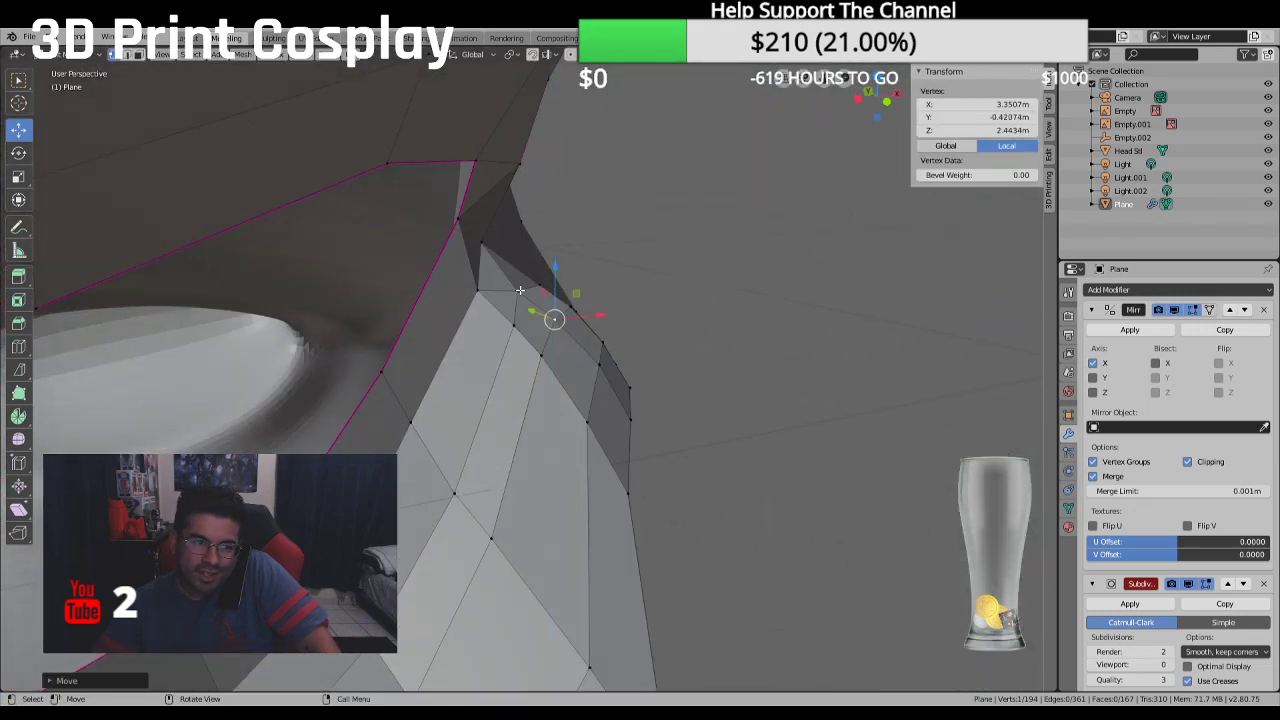
pyautogui.moveTo(523, 286); pyautogui.dragTo(529, 291, button='middle')
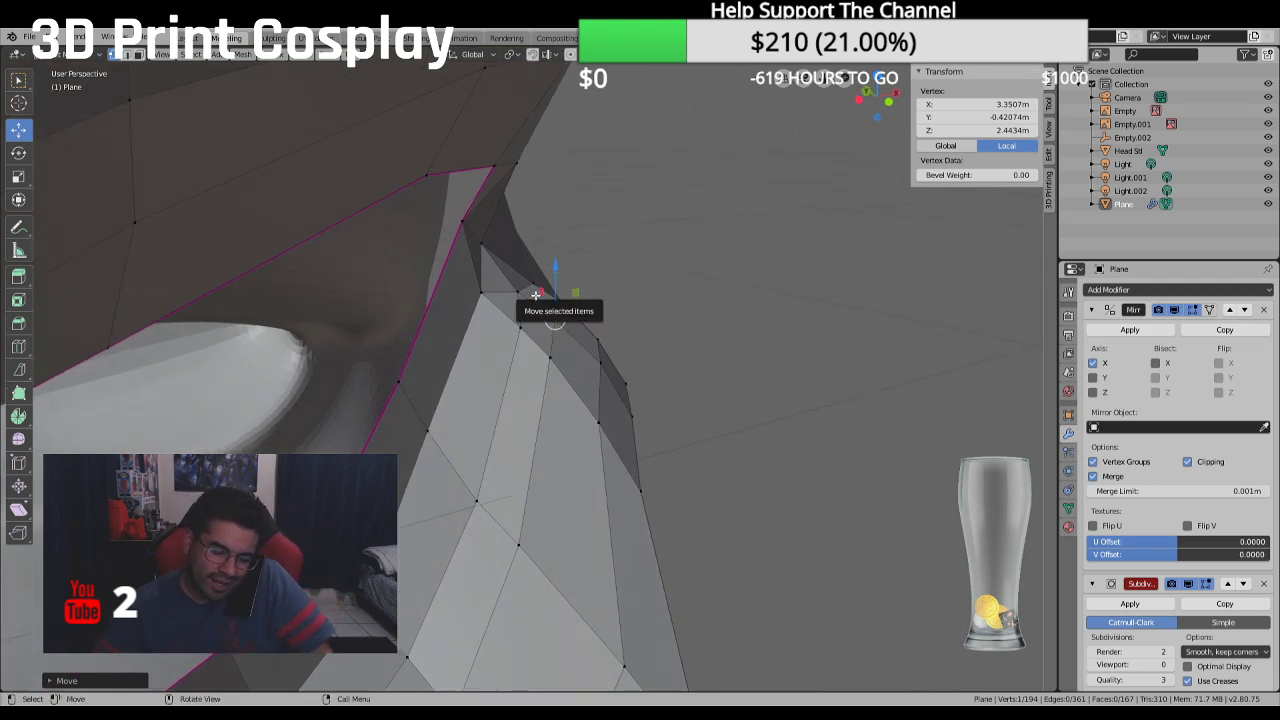
pyautogui.moveTo(620, 291); pyautogui.dragTo(588, 269, button='middle')
pyautogui.click(513, 254)
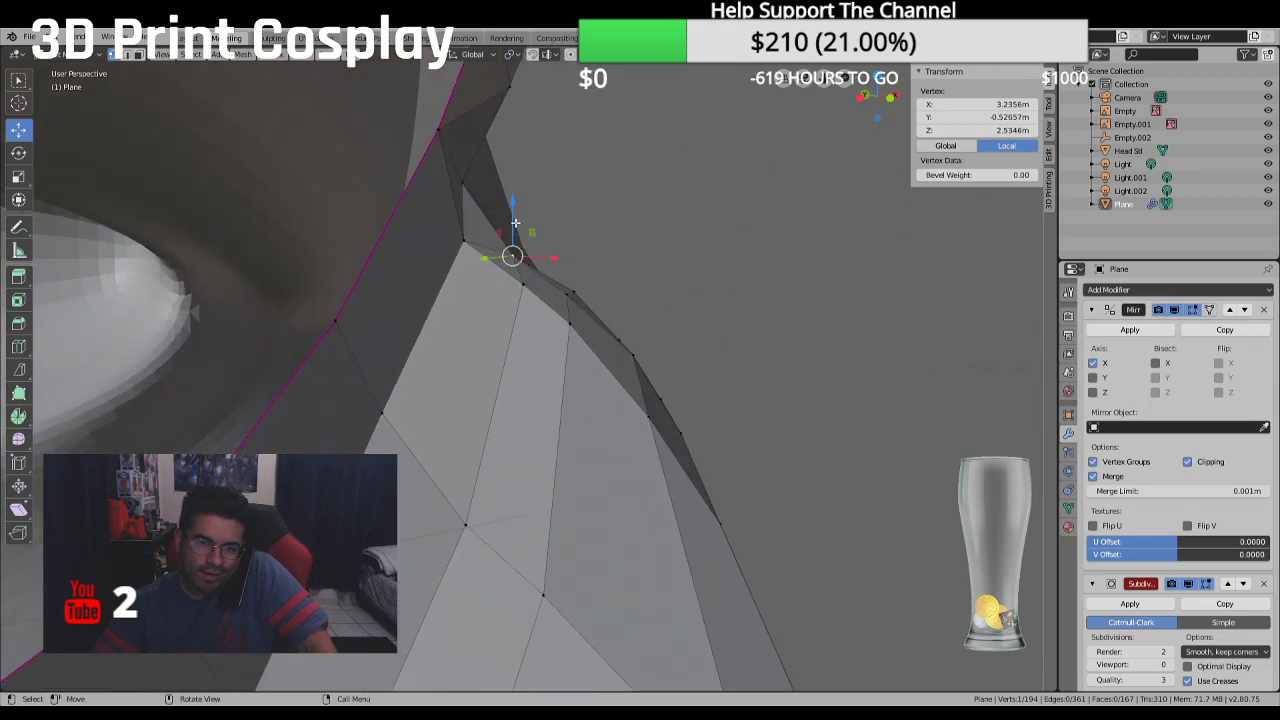
pyautogui.press('g')
pyautogui.press('z')
pyautogui.click(515, 218)
pyautogui.moveTo(515, 218); pyautogui.dragTo(513, 313, button='middle')
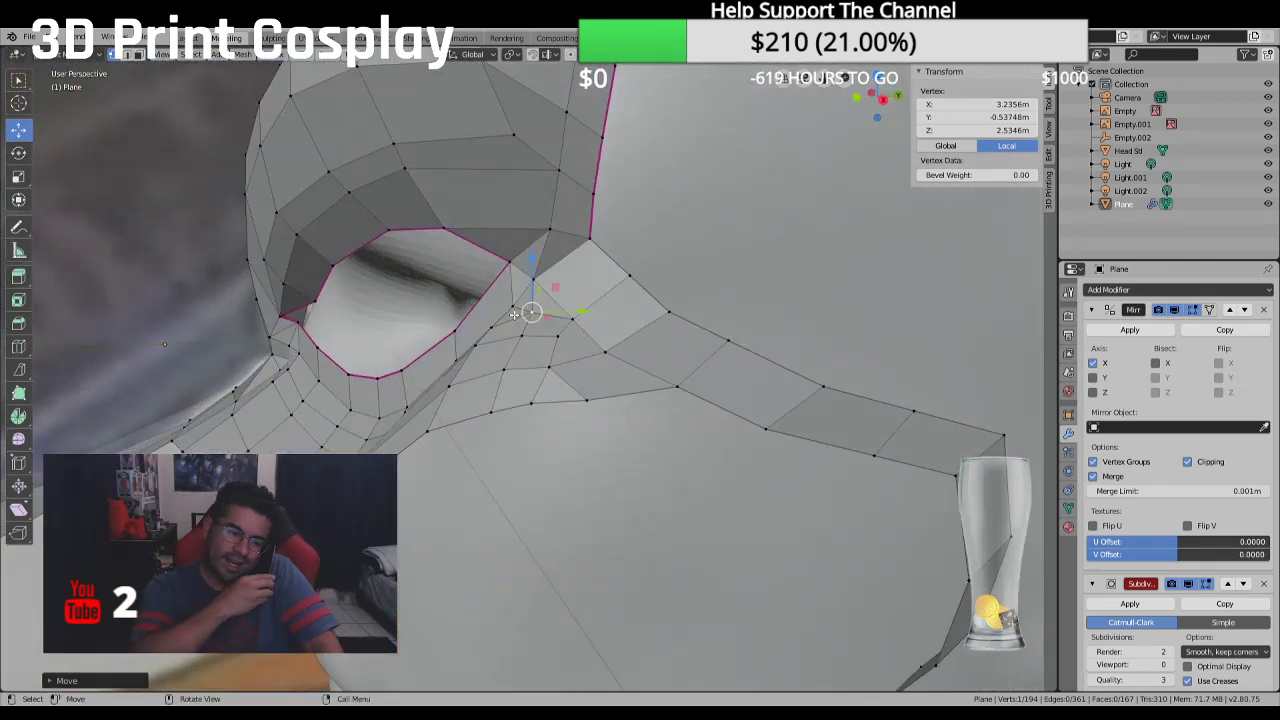
# In right view, extrude the strap's inner edge path toward the face, to a median of about Y 1.05 m, Z 4.01 m
pyautogui.moveTo(485, 305); pyautogui.dragTo(475, 383, button='middle')
pyautogui.press('KP_1')
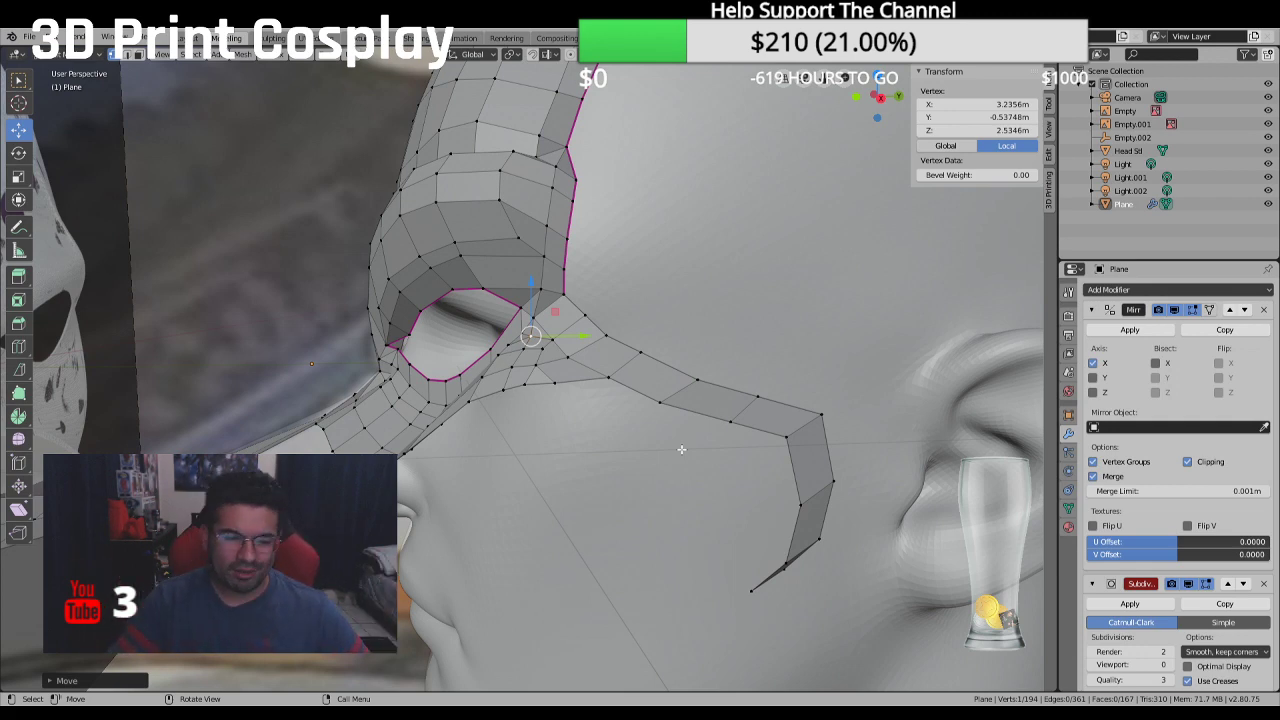
pyautogui.moveTo(584, 384)
pyautogui.mouseDown(button='middle')
pyautogui.moveTo(593, 366)
pyautogui.moveTo(557, 354)
pyautogui.moveTo(577, 361)
pyautogui.mouseUp(button='middle')
pyautogui.press('KP_3')
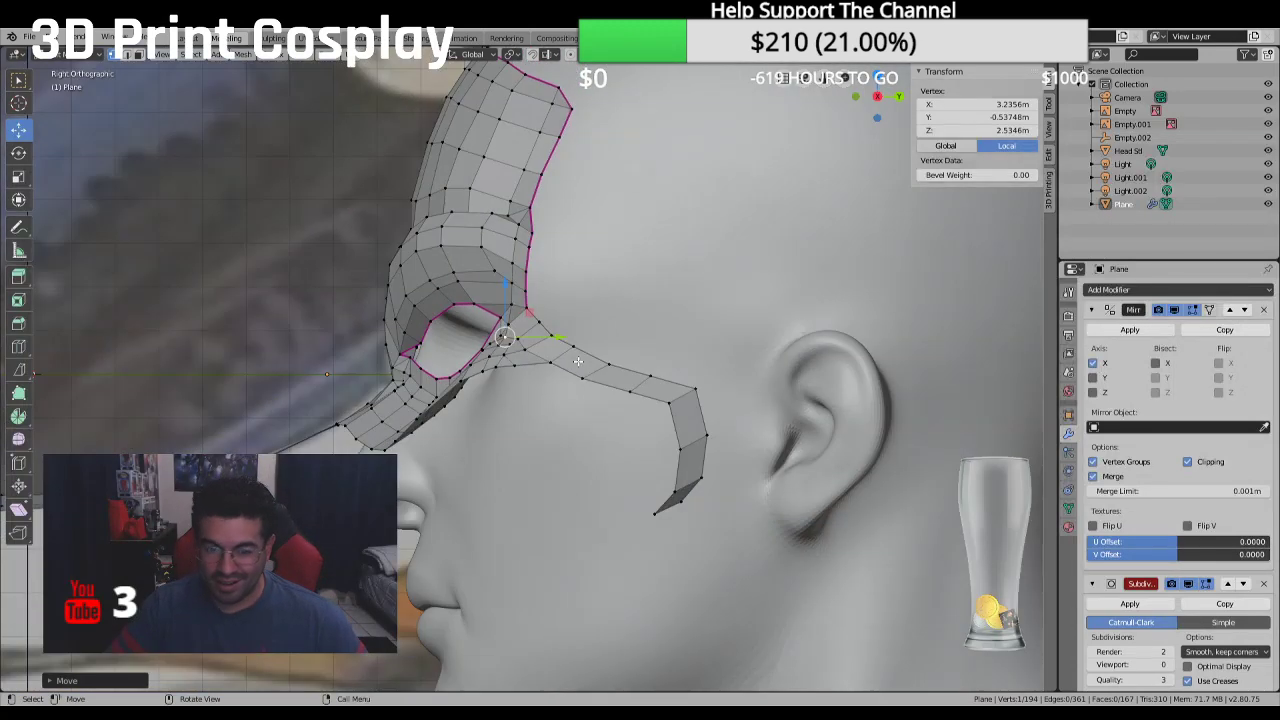
pyautogui.scroll(-2, 578, 361)
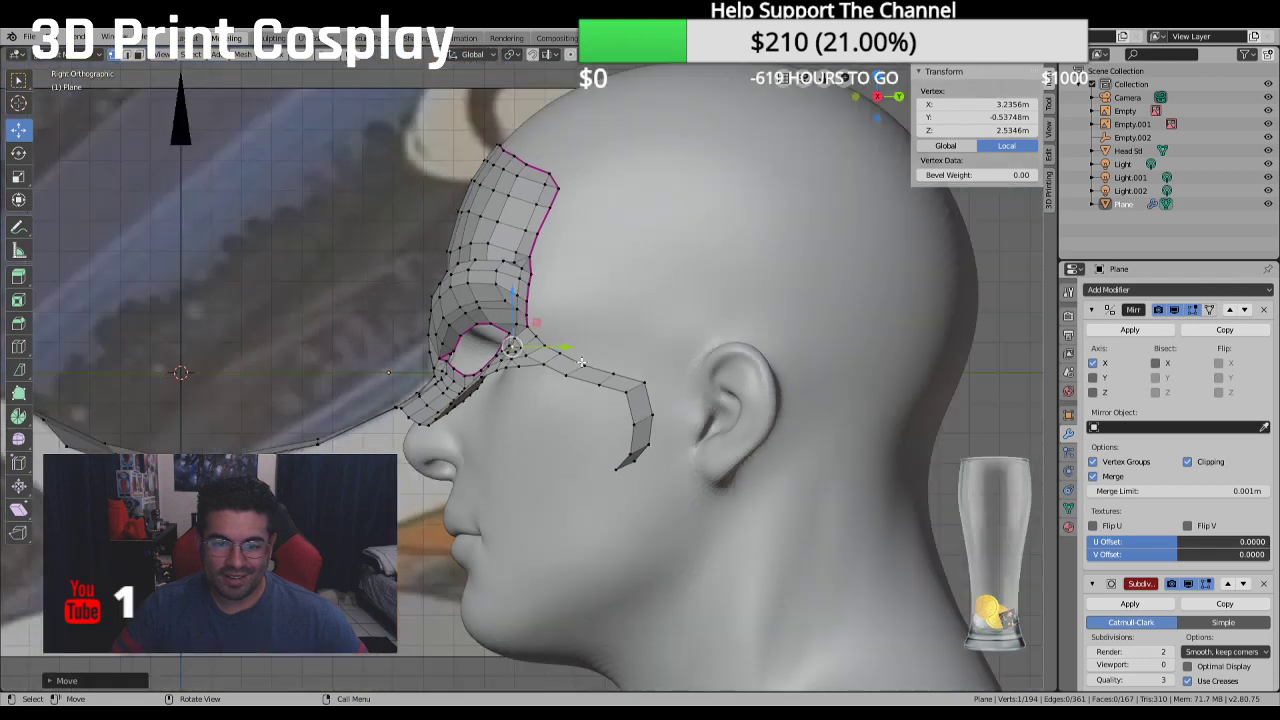
pyautogui.click(613, 467)
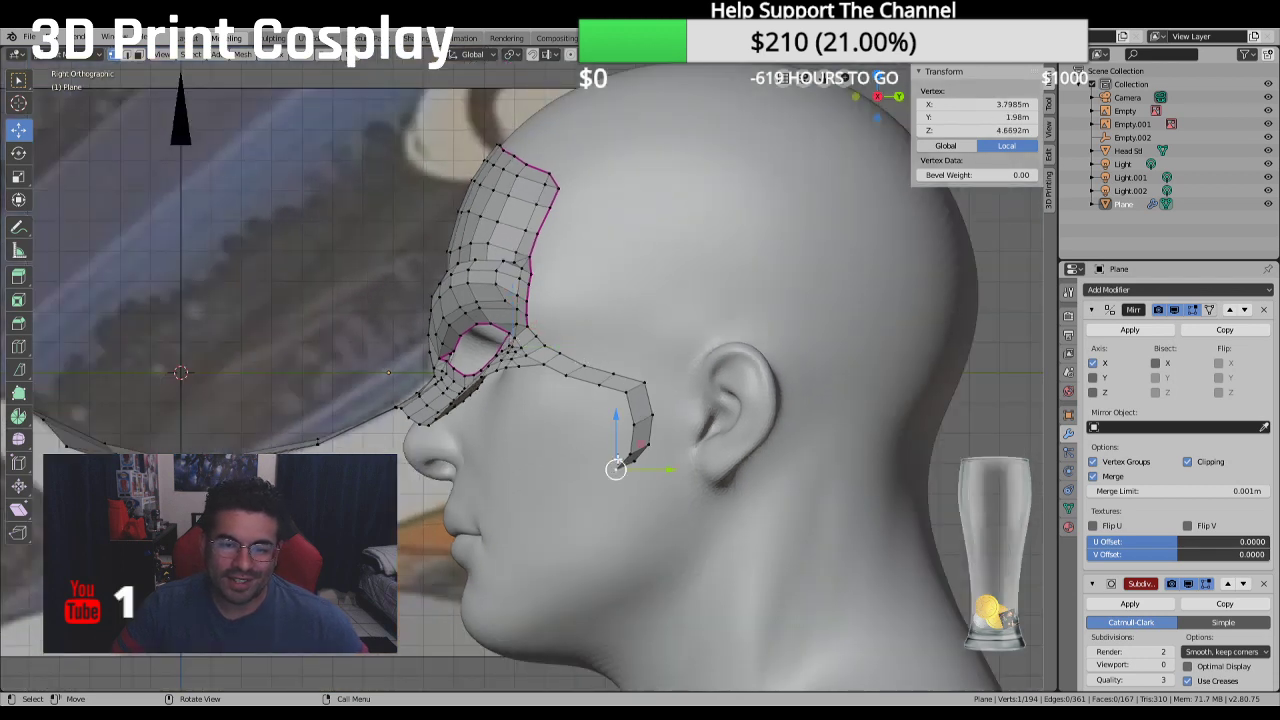
pyautogui.keyDown('ctrl'); pyautogui.click(627, 393); pyautogui.keyUp('ctrl')
pyautogui.keyDown('ctrl'); pyautogui.rightClick(560, 376); pyautogui.keyUp('ctrl')
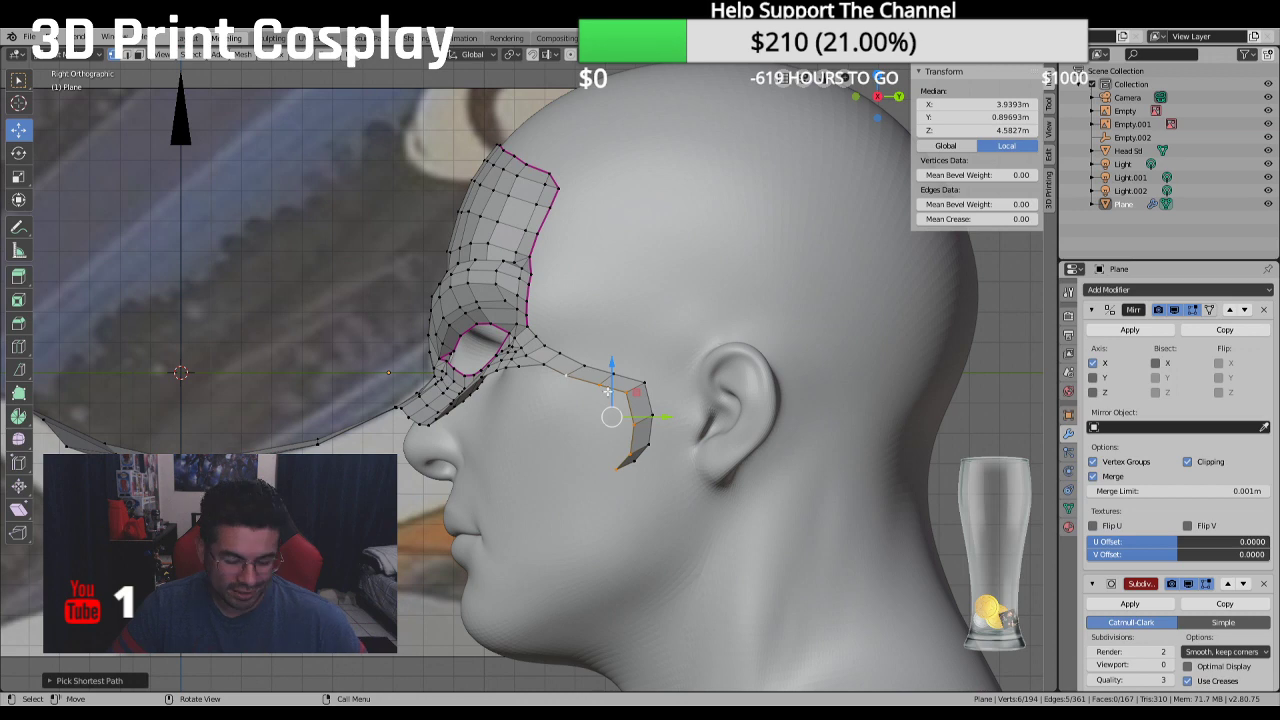
pyautogui.click(582, 399)
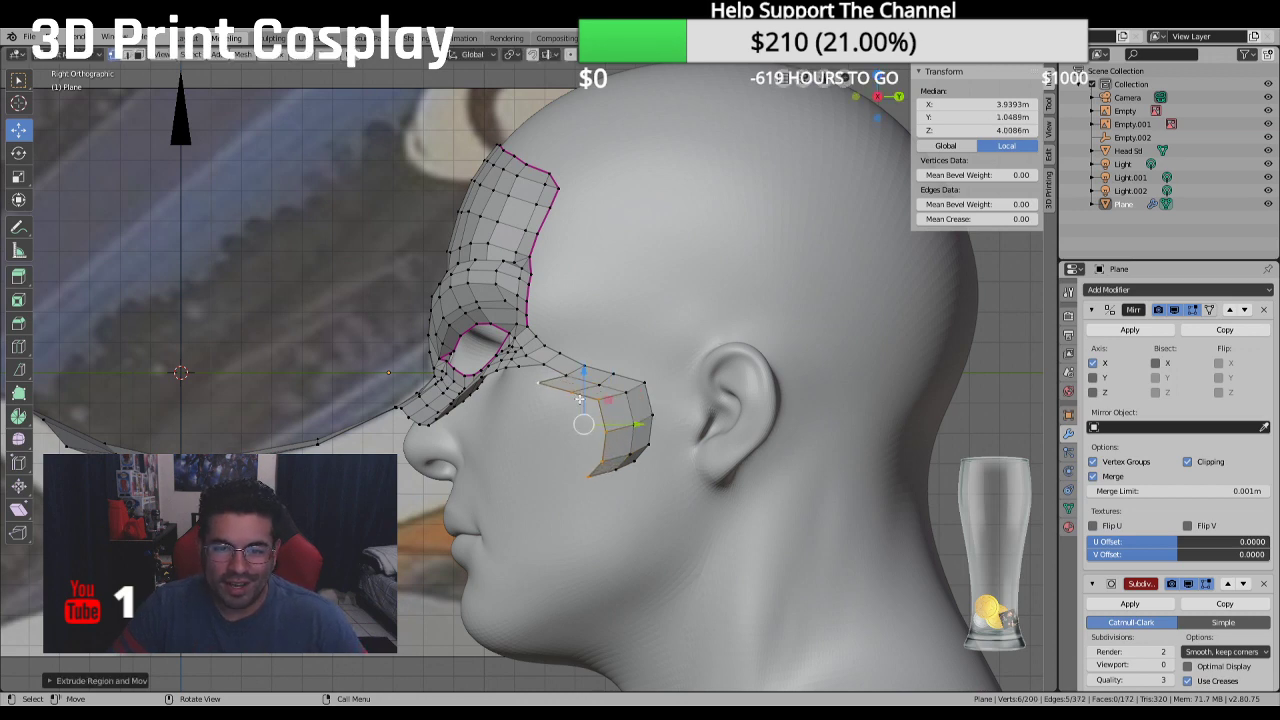
pyautogui.moveTo(581, 399); pyautogui.dragTo(607, 371, button='middle')
# Move the strap's middle vertex path, where the new strip begins, outward along X to a median of about 4.01 m
pyautogui.click(572, 379)
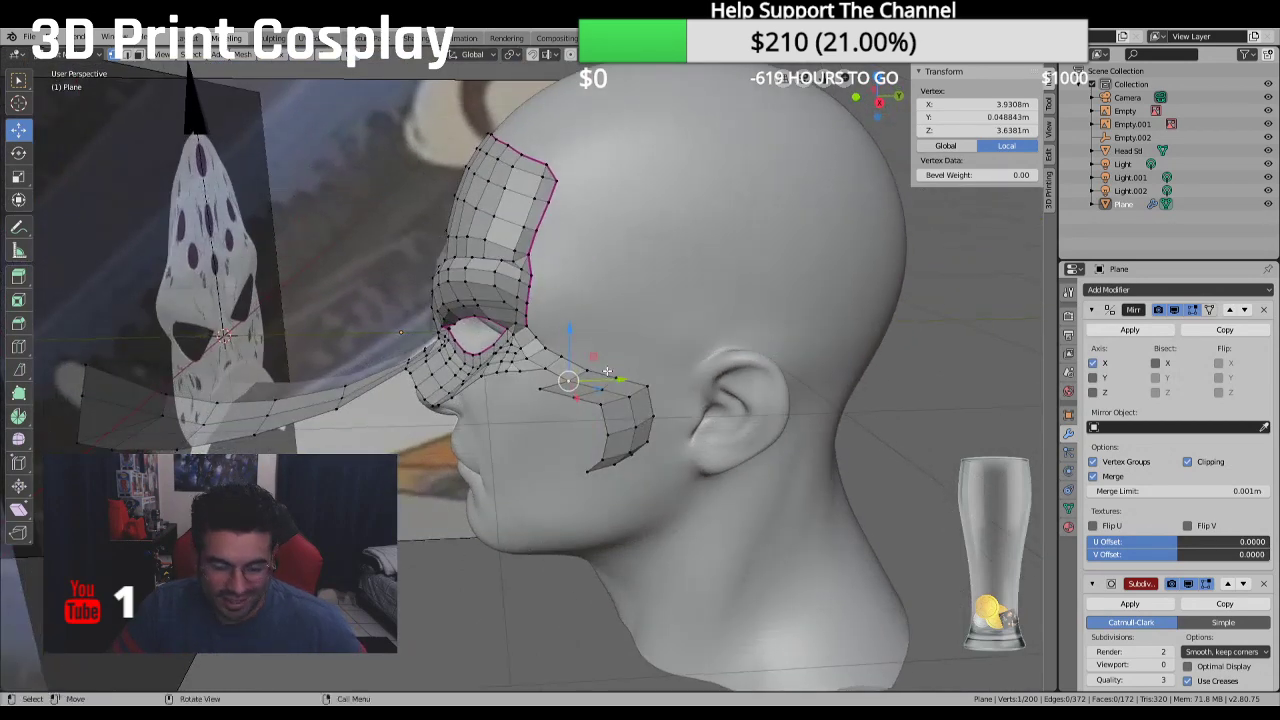
pyautogui.keyDown('ctrl'); pyautogui.click(621, 456); pyautogui.keyUp('ctrl')
pyautogui.moveTo(621, 456); pyautogui.dragTo(619, 511, button='middle')
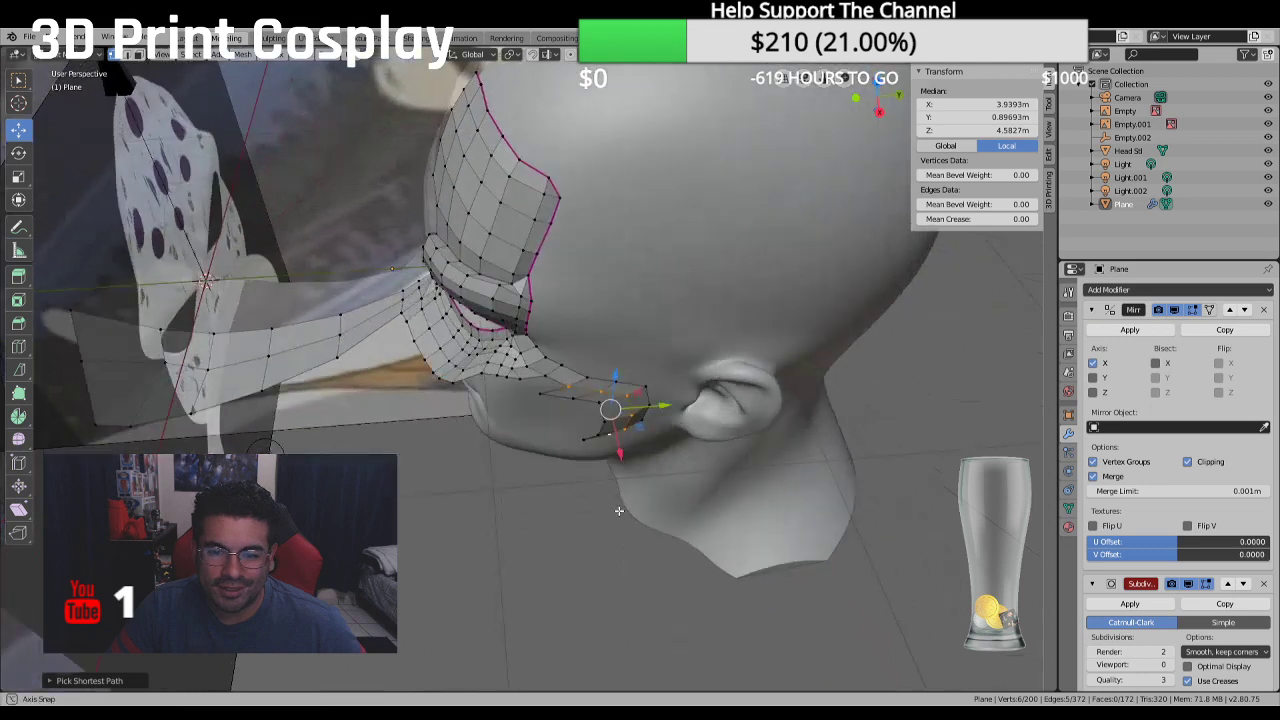
pyautogui.press('g')
pyautogui.press('x')
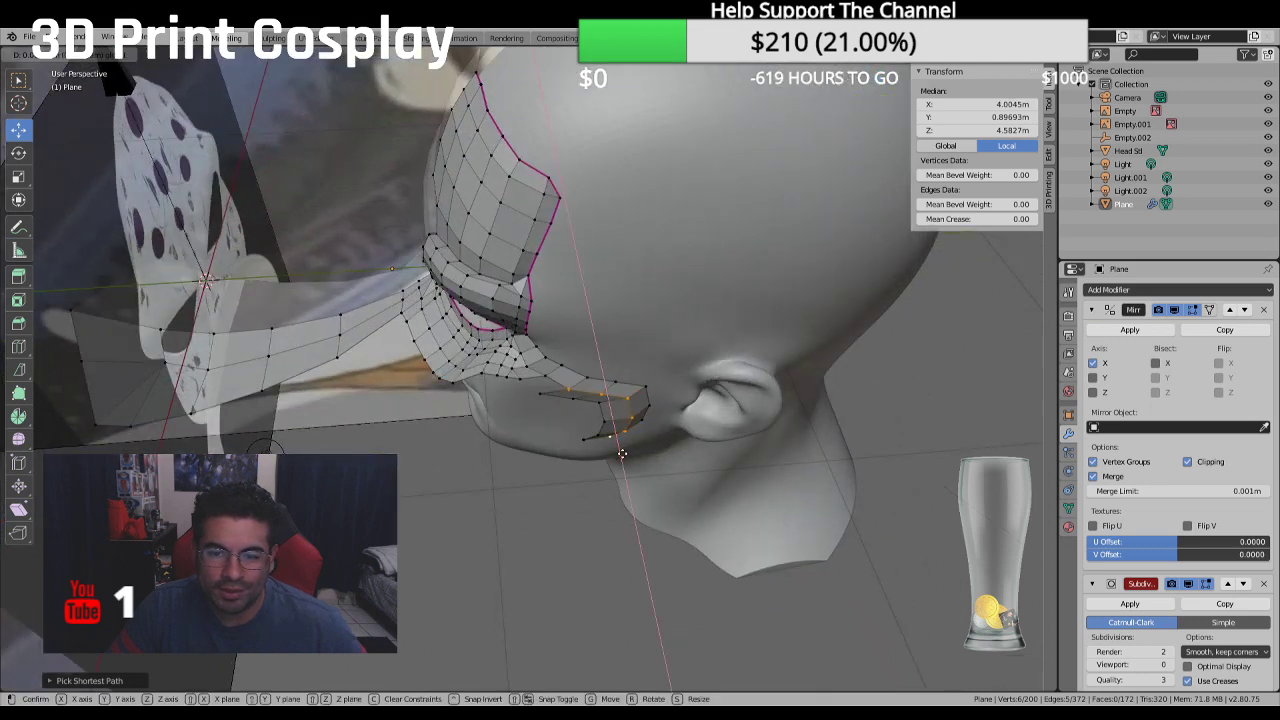
pyautogui.click(622, 453)
pyautogui.moveTo(592, 428); pyautogui.dragTo(607, 413, button='middle')
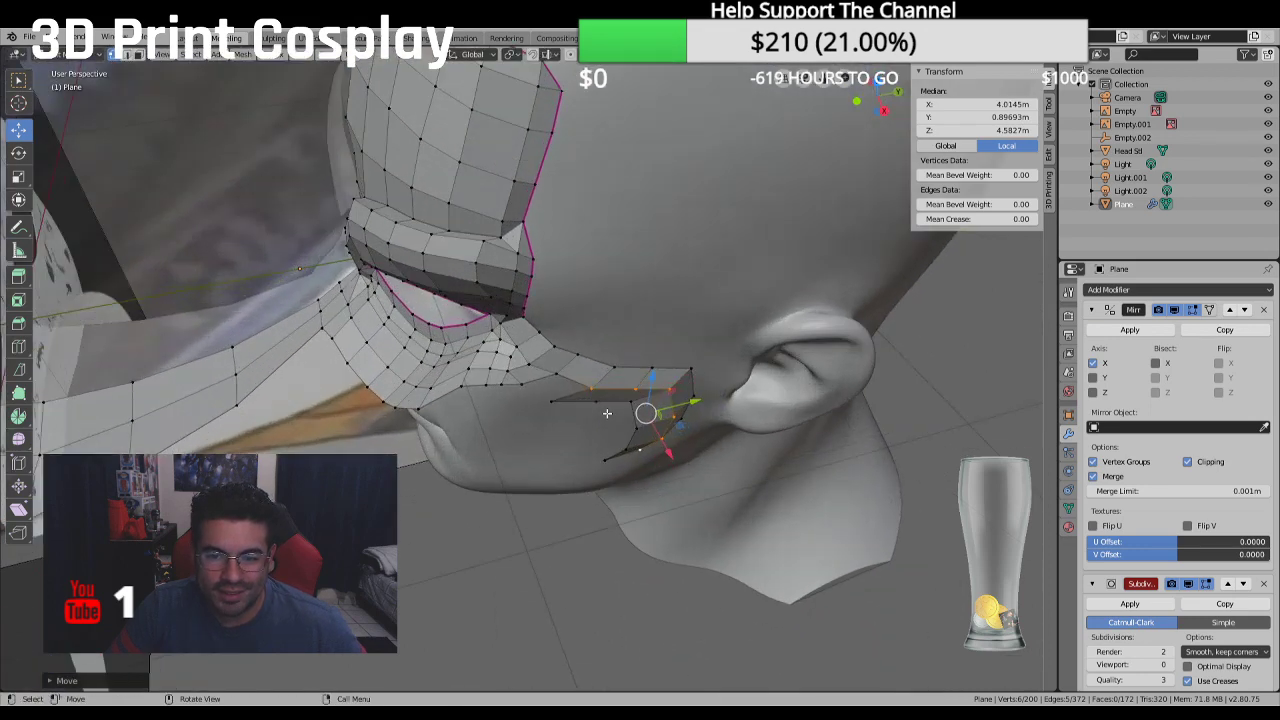
# Move the three middle vertices on the new strip's free edge outward along X to a median of about 4.14 m
pyautogui.click(553, 401)
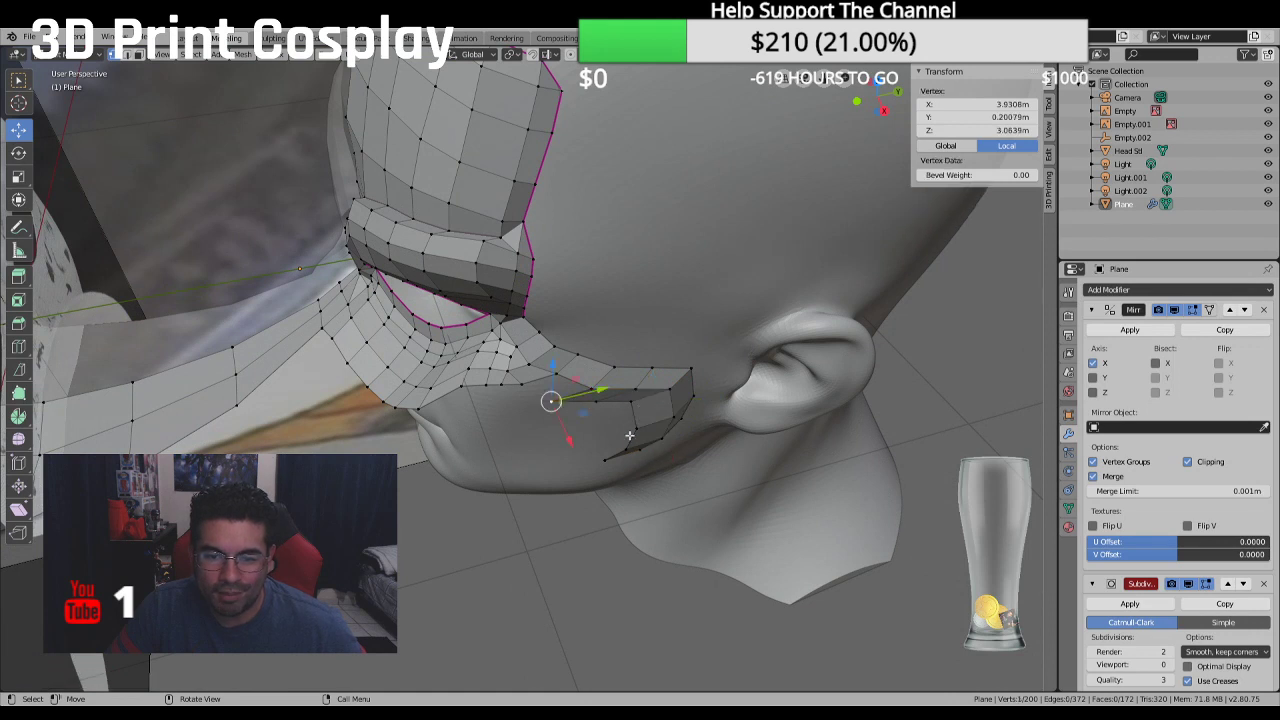
pyautogui.keyDown('ctrl'); pyautogui.click(606, 457); pyautogui.keyUp('ctrl')
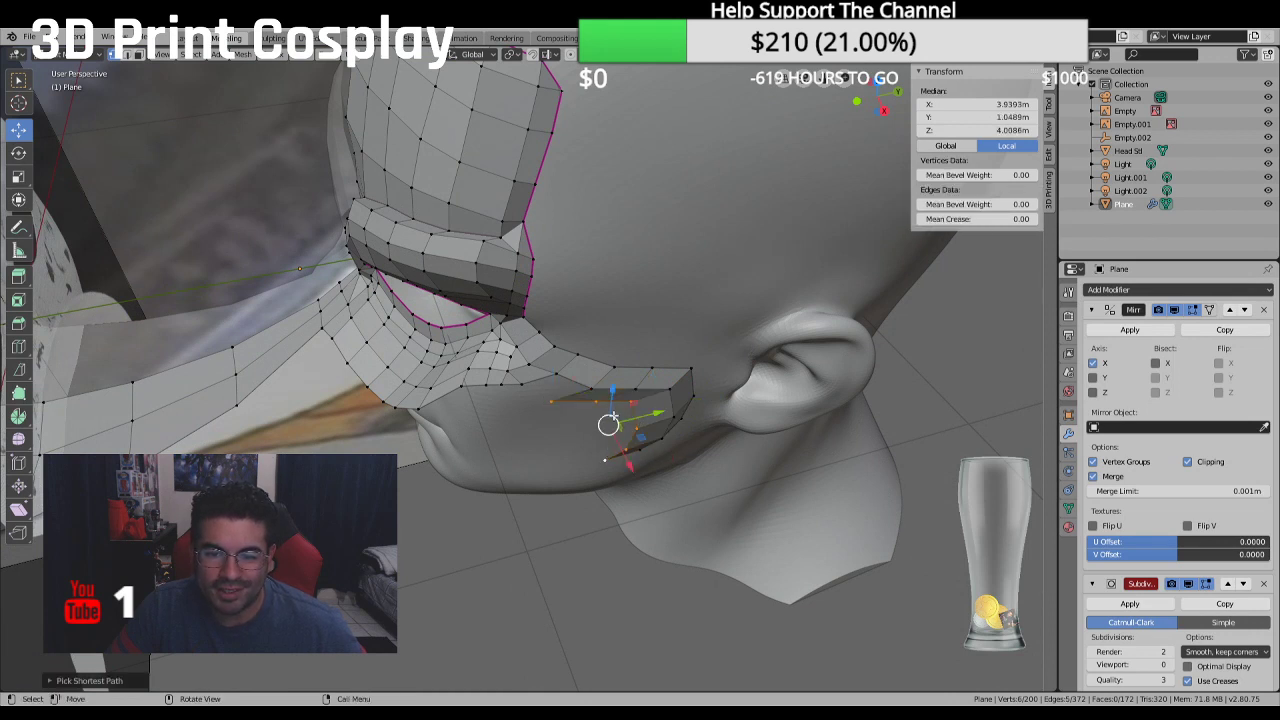
pyautogui.click(604, 401)
pyautogui.keyDown('ctrl'); pyautogui.click(637, 443); pyautogui.keyUp('ctrl')
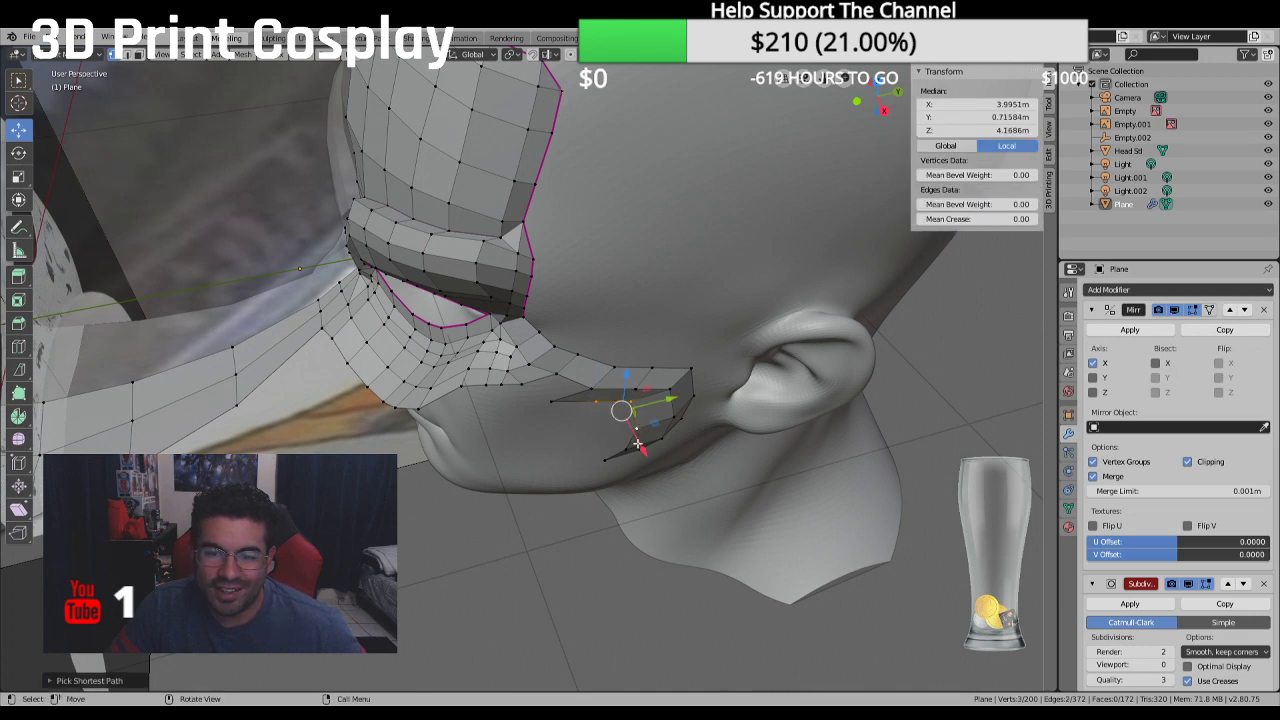
pyautogui.moveTo(640, 447); pyautogui.dragTo(647, 458)
pyautogui.moveTo(671, 407); pyautogui.dragTo(563, 377, button='middle')
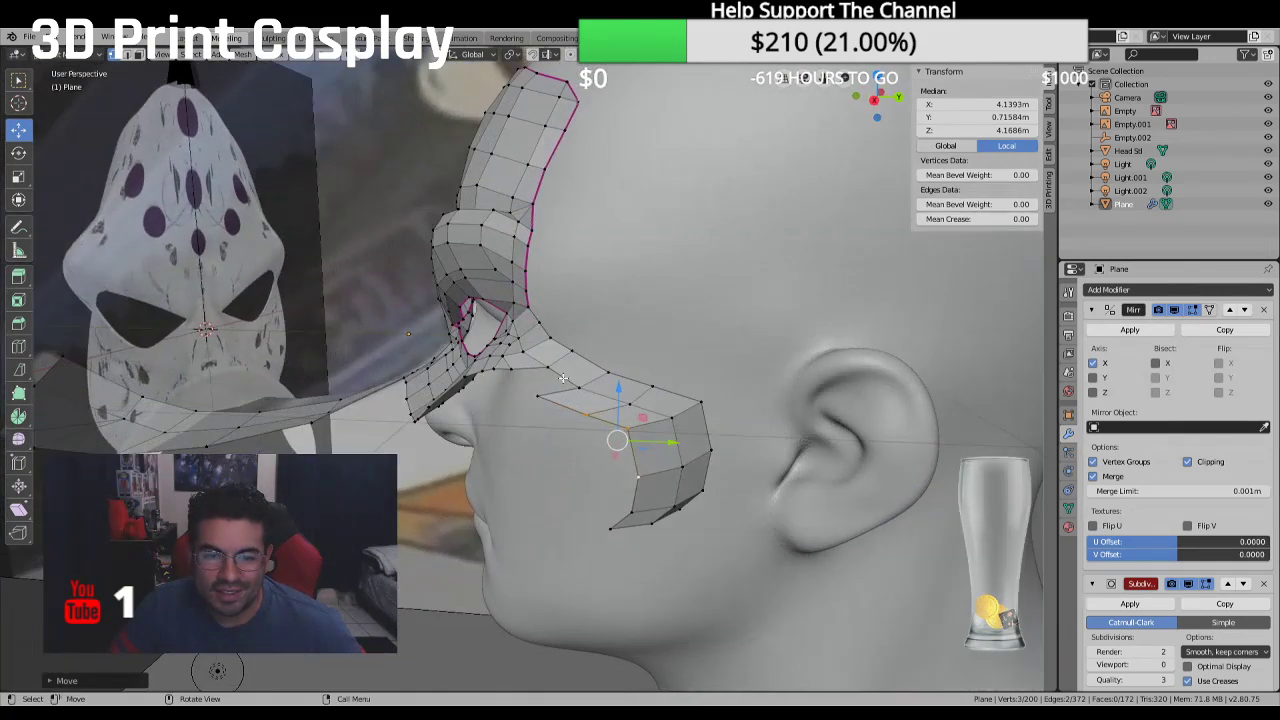
# Fill the gap between the cheek patch and the front end of the extruded strip with a face
pyautogui.click(538, 394)
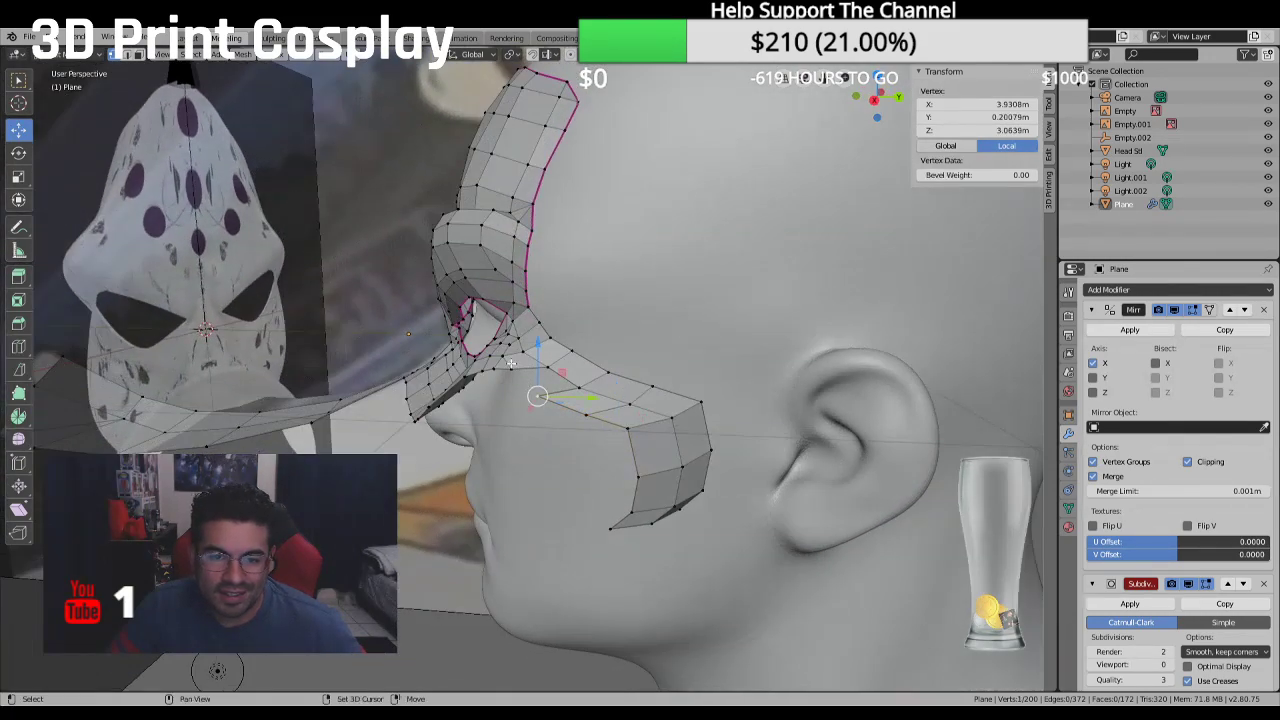
pyautogui.keyDown('shift'); pyautogui.click(589, 395); pyautogui.keyUp('shift')
pyautogui.moveTo(589, 395); pyautogui.dragTo(545, 360, button='middle')
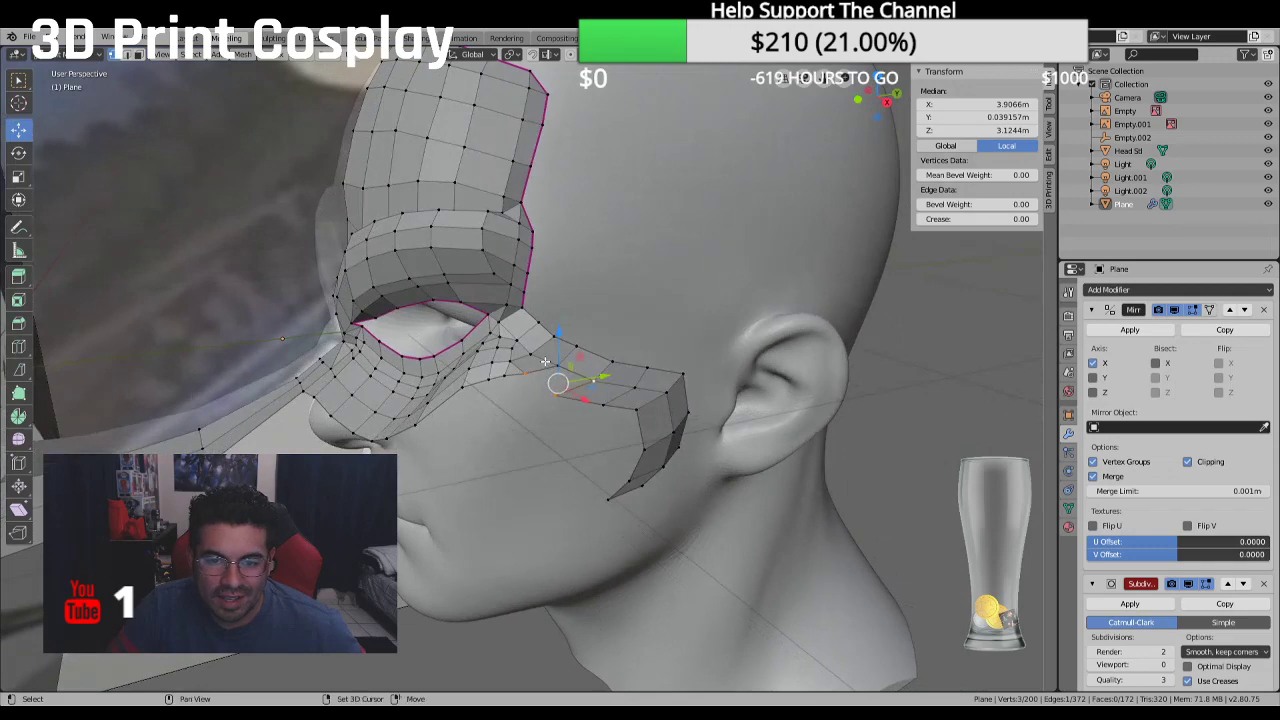
pyautogui.click(703, 288)
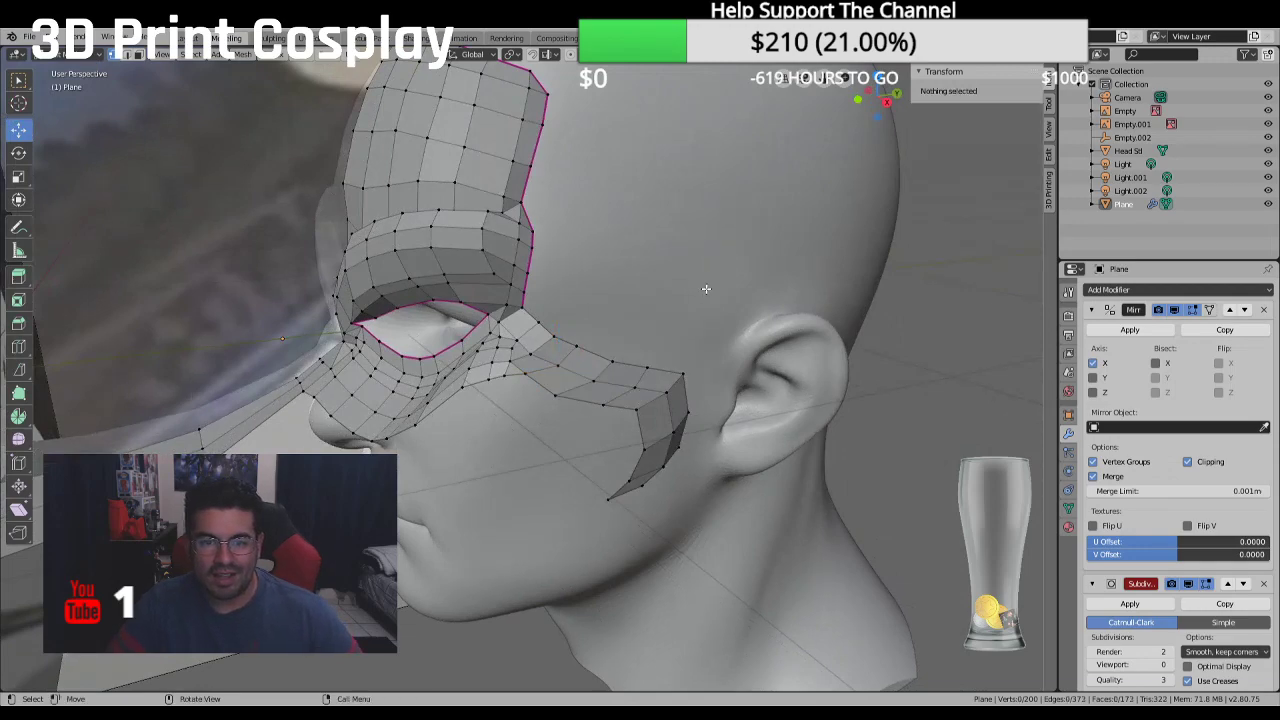
pyautogui.scroll(-2, 706, 288)
pyautogui.moveTo(706, 288)
pyautogui.mouseDown(button='middle')
pyautogui.moveTo(570, 280)
pyautogui.moveTo(737, 266)
pyautogui.moveTo(723, 286)
pyautogui.mouseUp(button='middle')
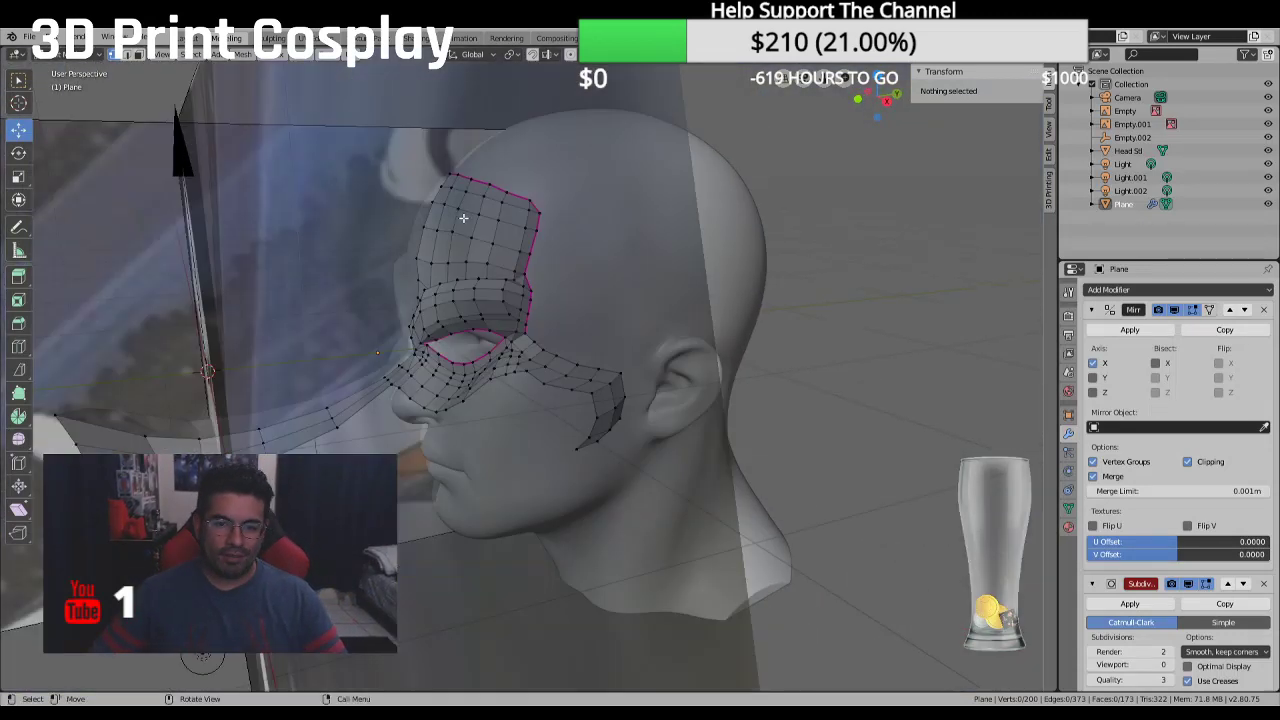
# Select the outer edge path from the brow's outer end along the side strap to its lower tip, and set its mean crease to 1
pyautogui.moveTo(625, 210); pyautogui.dragTo(431, 214, button='middle')
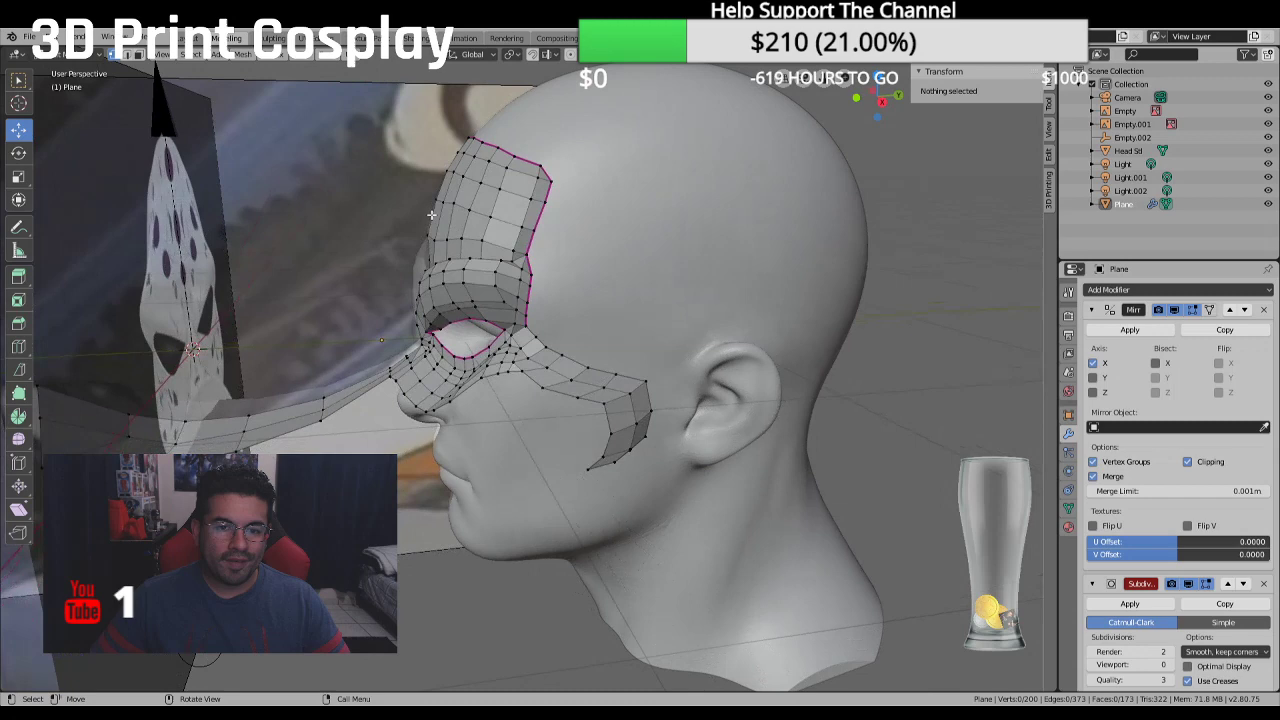
pyautogui.click(129, 56)
pyautogui.click(531, 331)
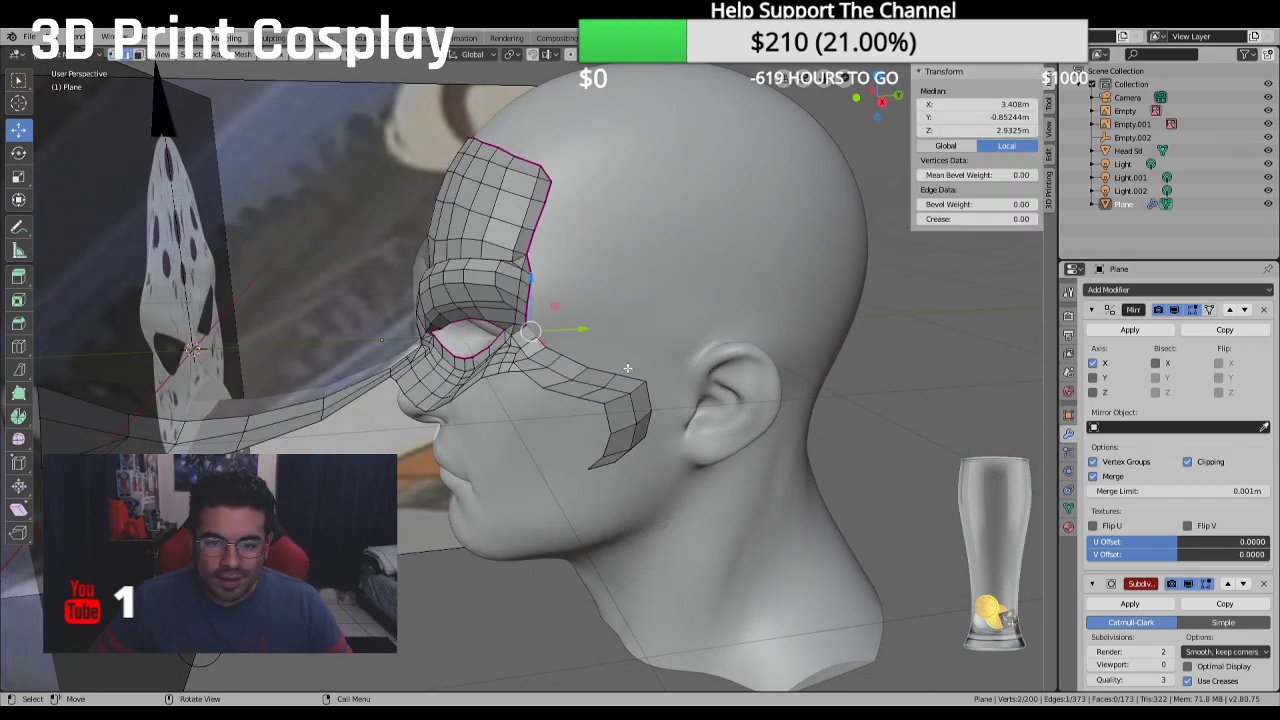
pyautogui.moveTo(627, 368); pyautogui.dragTo(686, 450, button='middle')
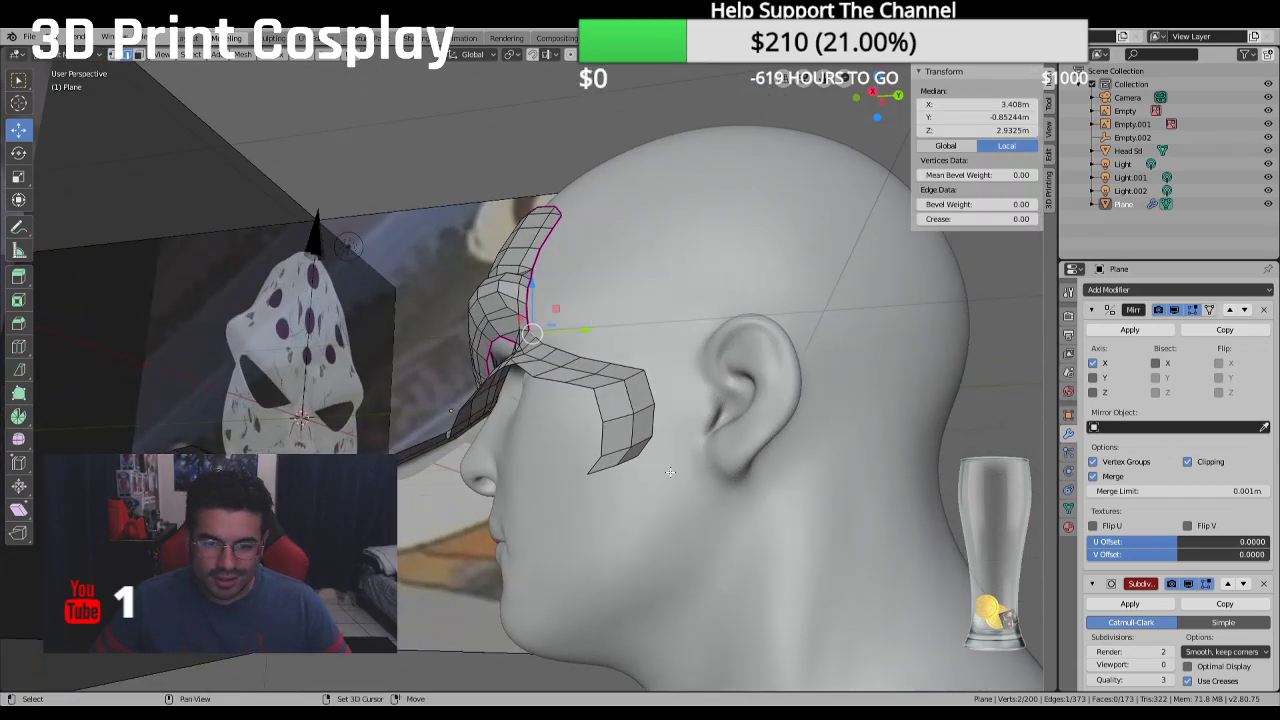
pyautogui.keyDown('shift'); pyautogui.click(641, 452); pyautogui.keyUp('shift')
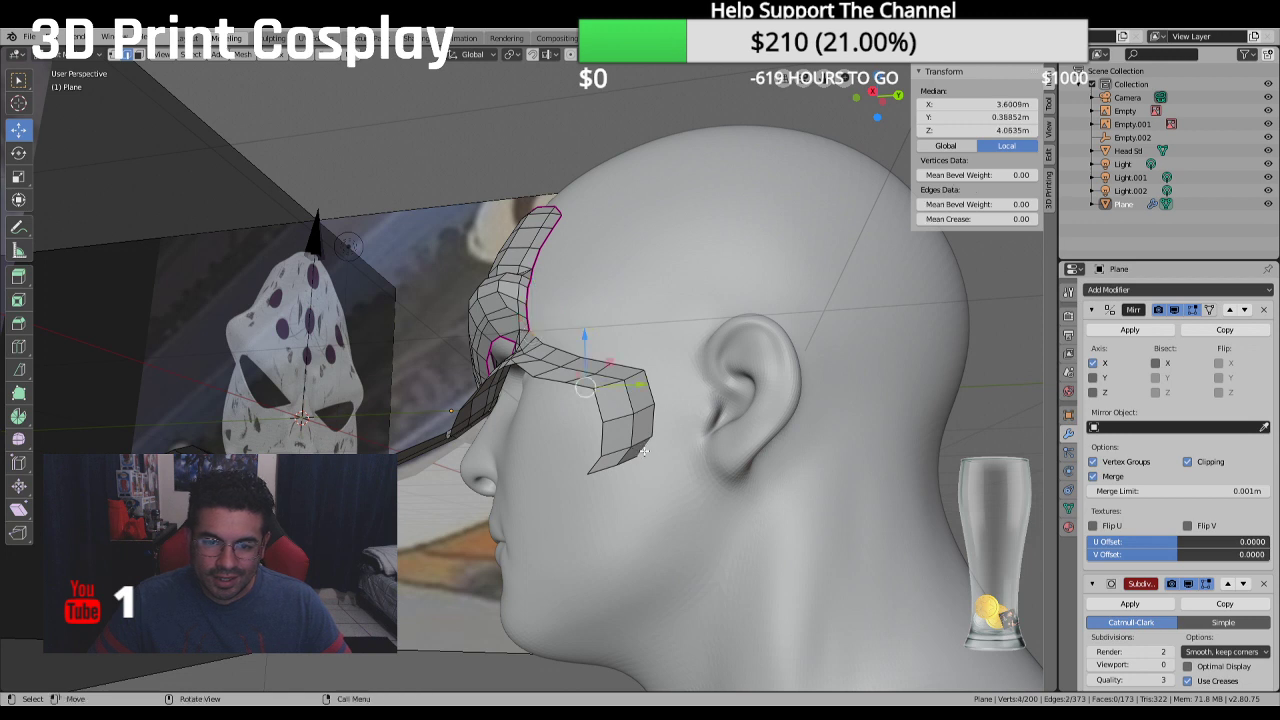
pyautogui.keyDown('ctrl'); pyautogui.click(634, 368); pyautogui.keyUp('ctrl')
pyautogui.keyDown('ctrl'); pyautogui.click(641, 452); pyautogui.keyUp('ctrl')
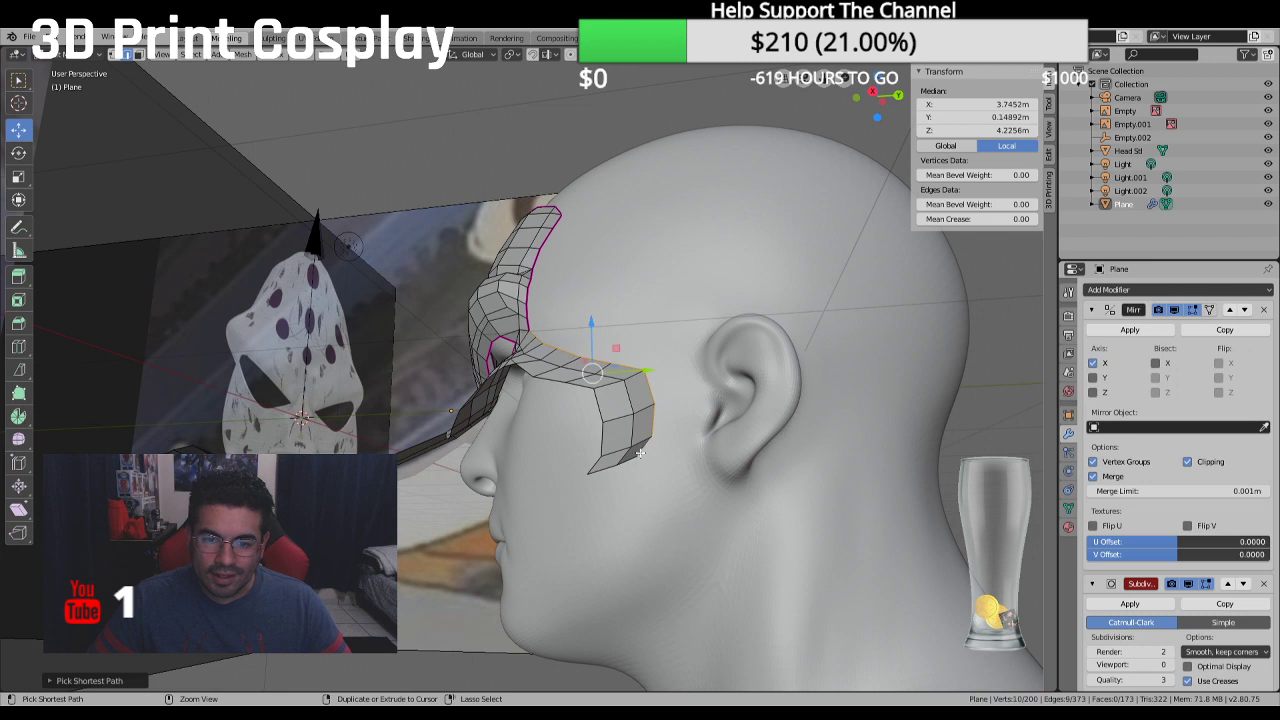
pyautogui.keyDown('ctrl'); pyautogui.click(605, 467); pyautogui.keyUp('ctrl')
pyautogui.click(948, 218)
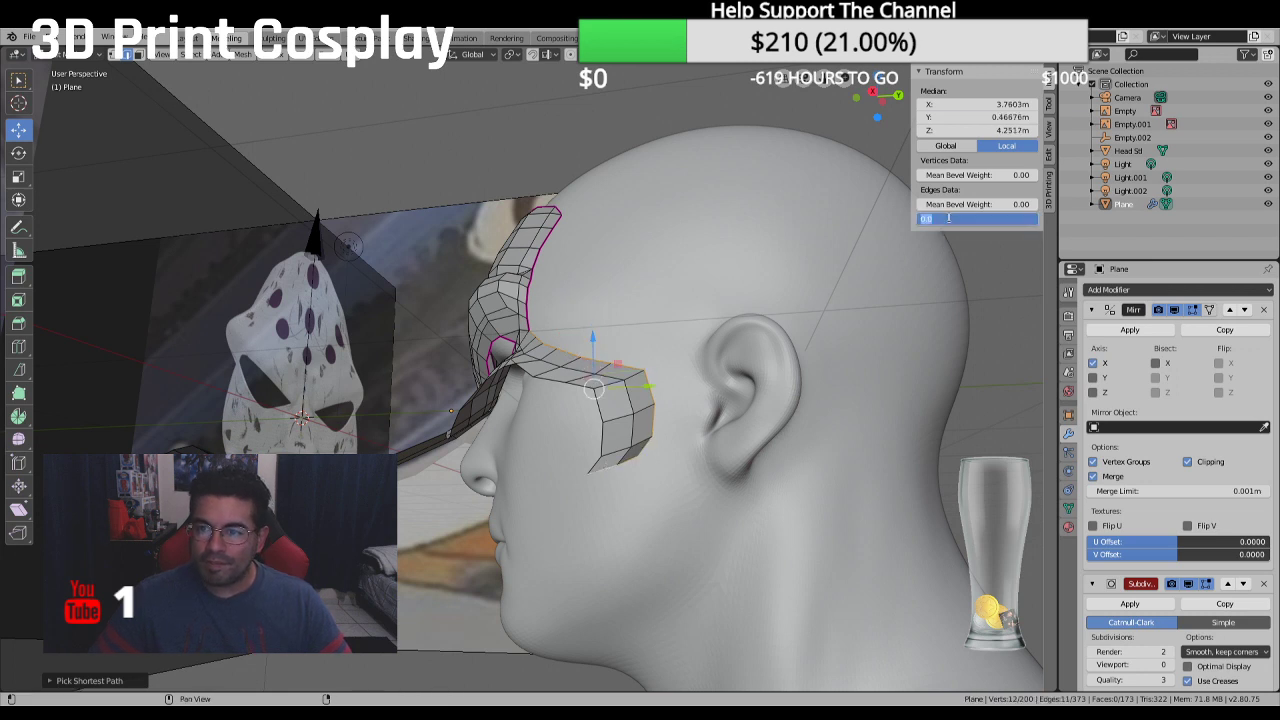
pyautogui.write('1')
pyautogui.press('Return')
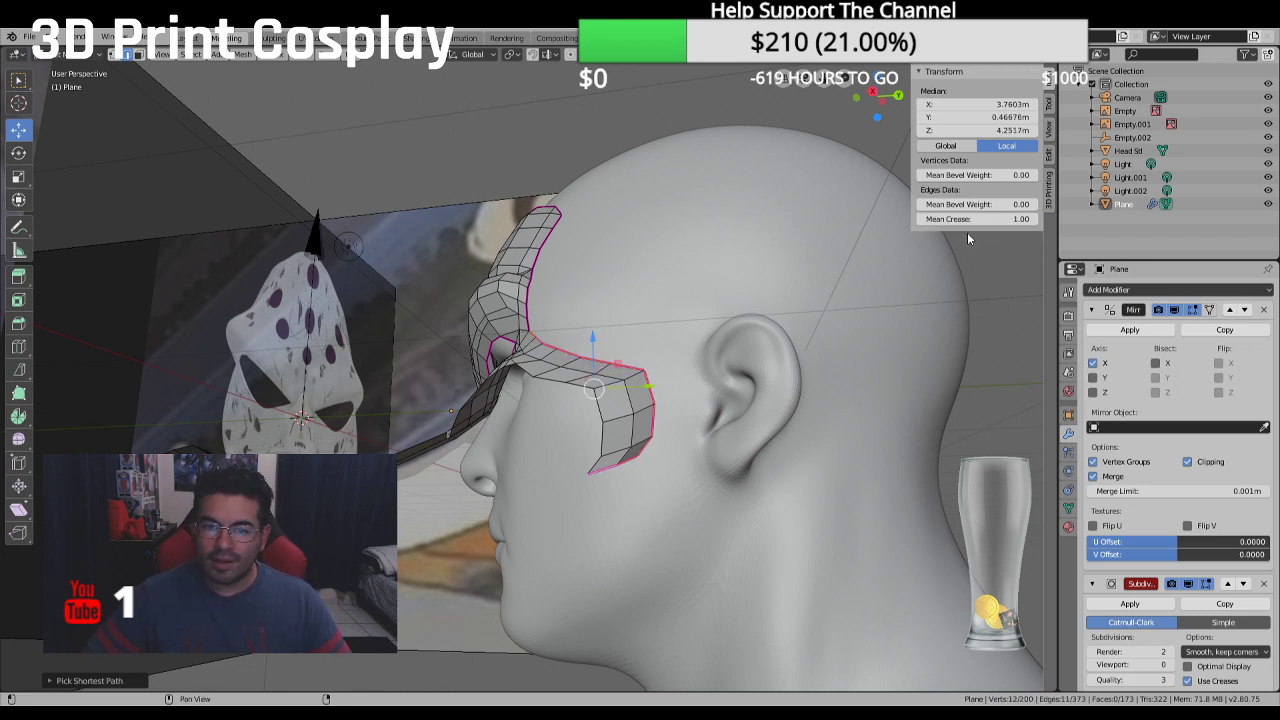
pyautogui.moveTo(704, 228); pyautogui.dragTo(788, 321, button='middle')
pyautogui.hotkey('alt', 'a')
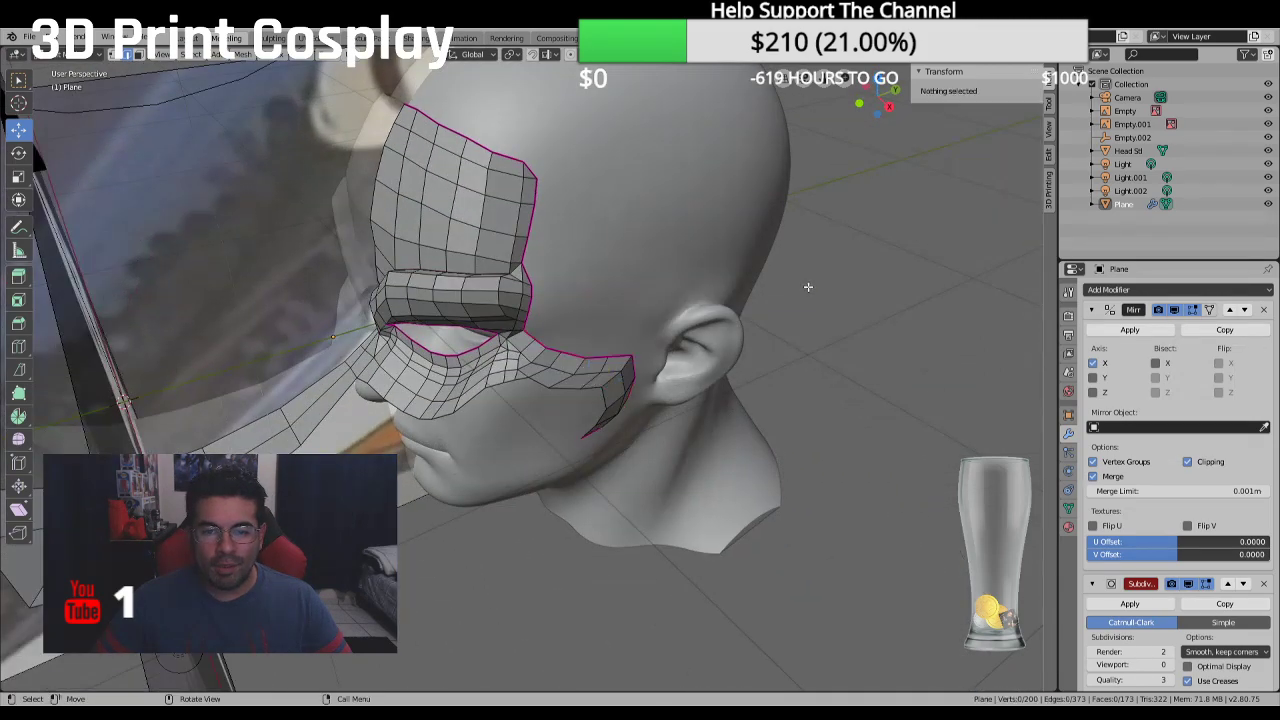
# Leave Edit Mode, set the Subdivision modifier's viewport level to 4, and turn off X-ray display
pyautogui.moveTo(712, 265); pyautogui.dragTo(720, 226, button='middle')
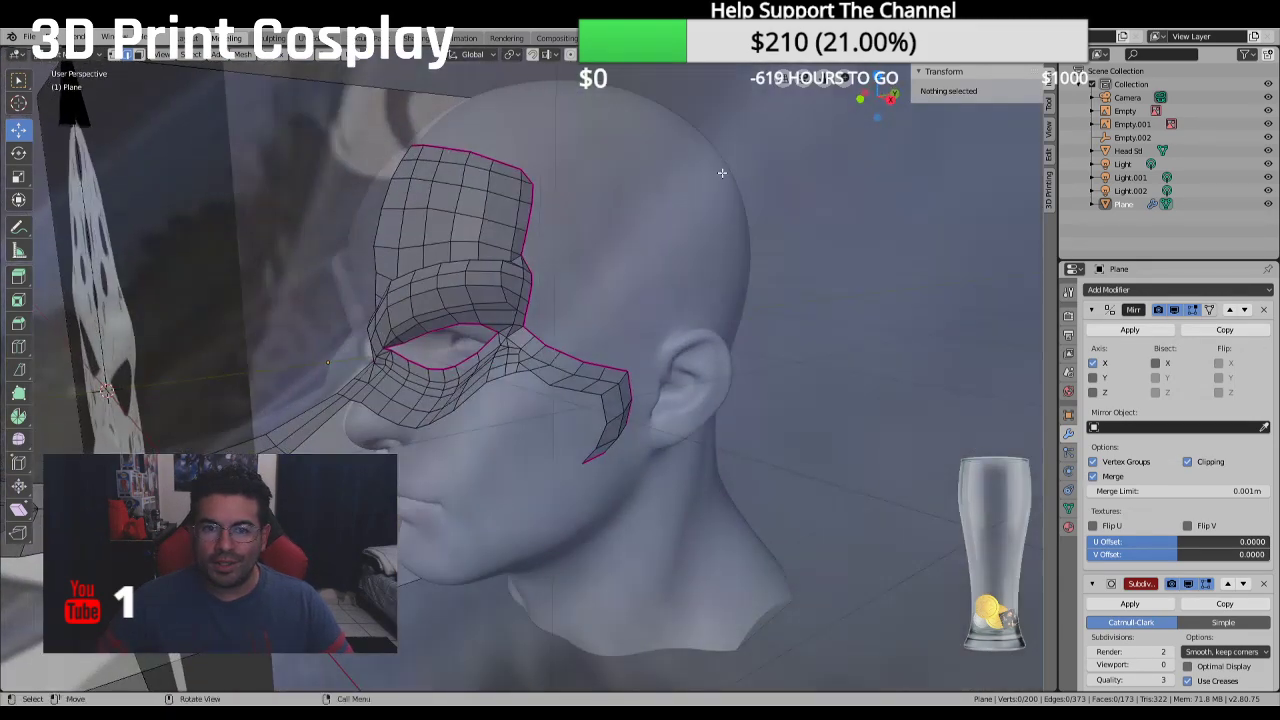
pyautogui.moveTo(722, 173); pyautogui.dragTo(751, 186, button='middle')
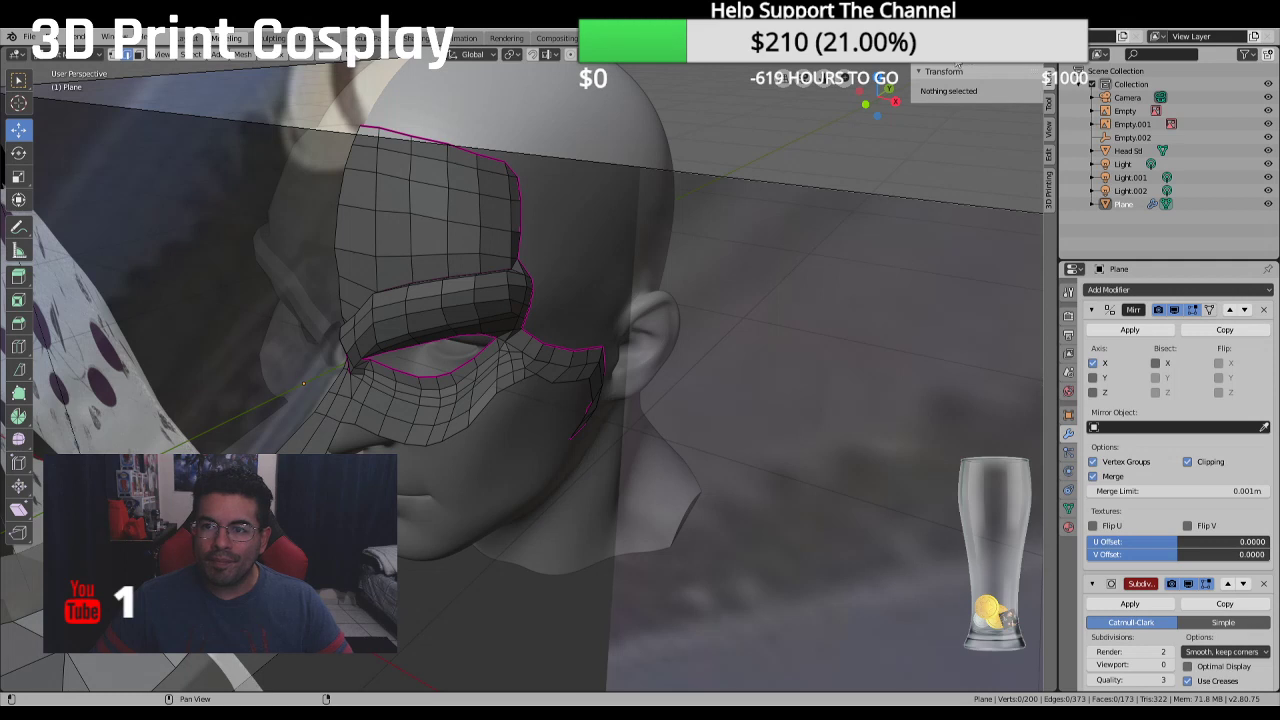
pyautogui.press('Tab')
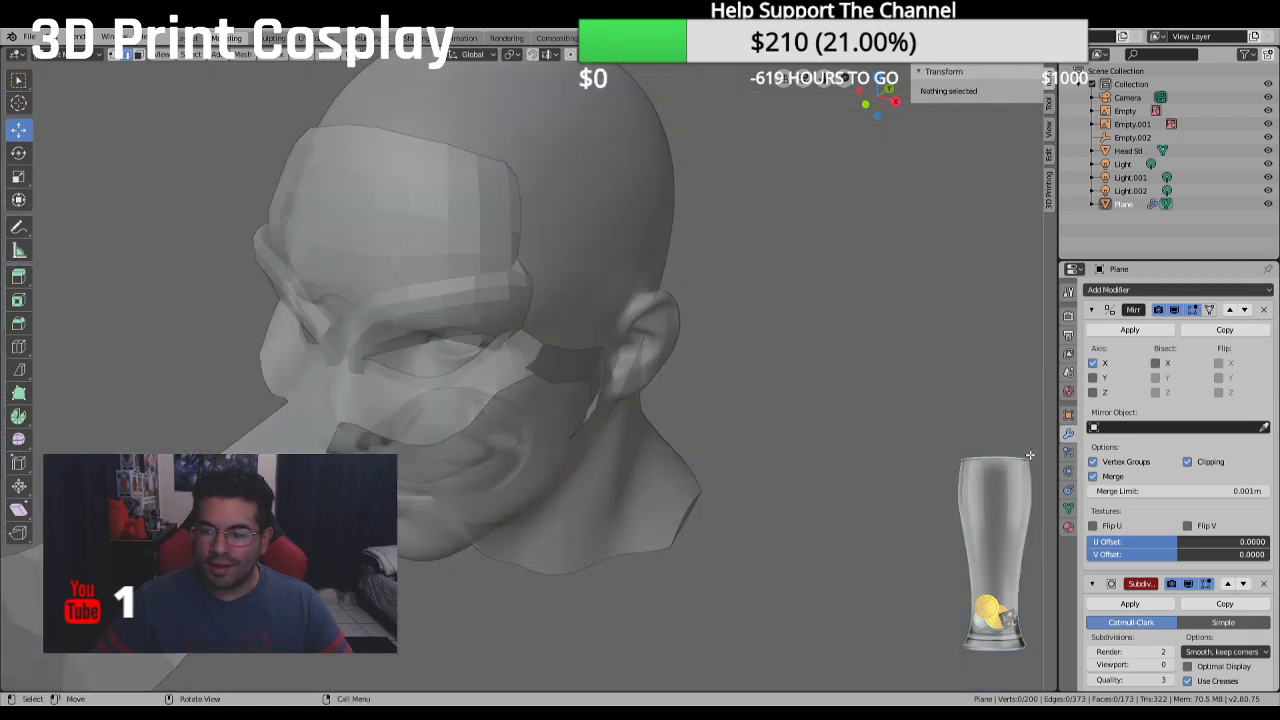
pyautogui.click(1107, 665)
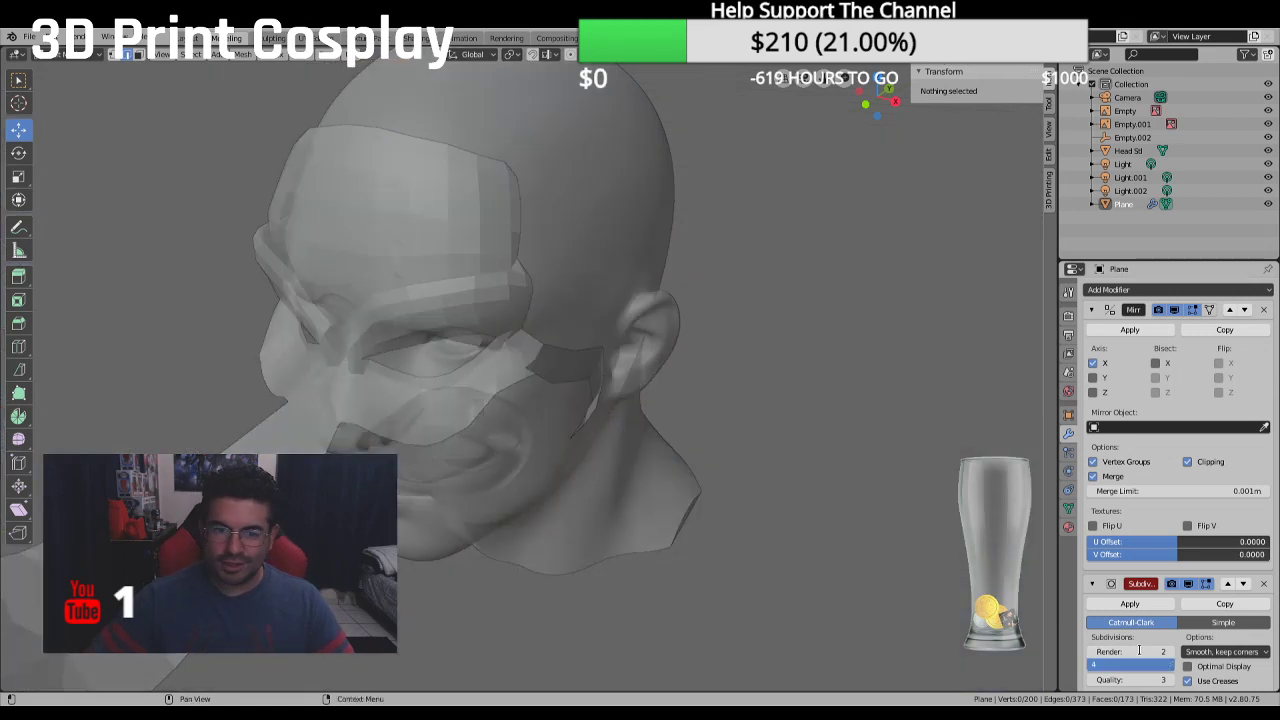
pyautogui.write('4')
pyautogui.press('Return')
pyautogui.moveTo(644, 491); pyautogui.dragTo(631, 474, button='middle')
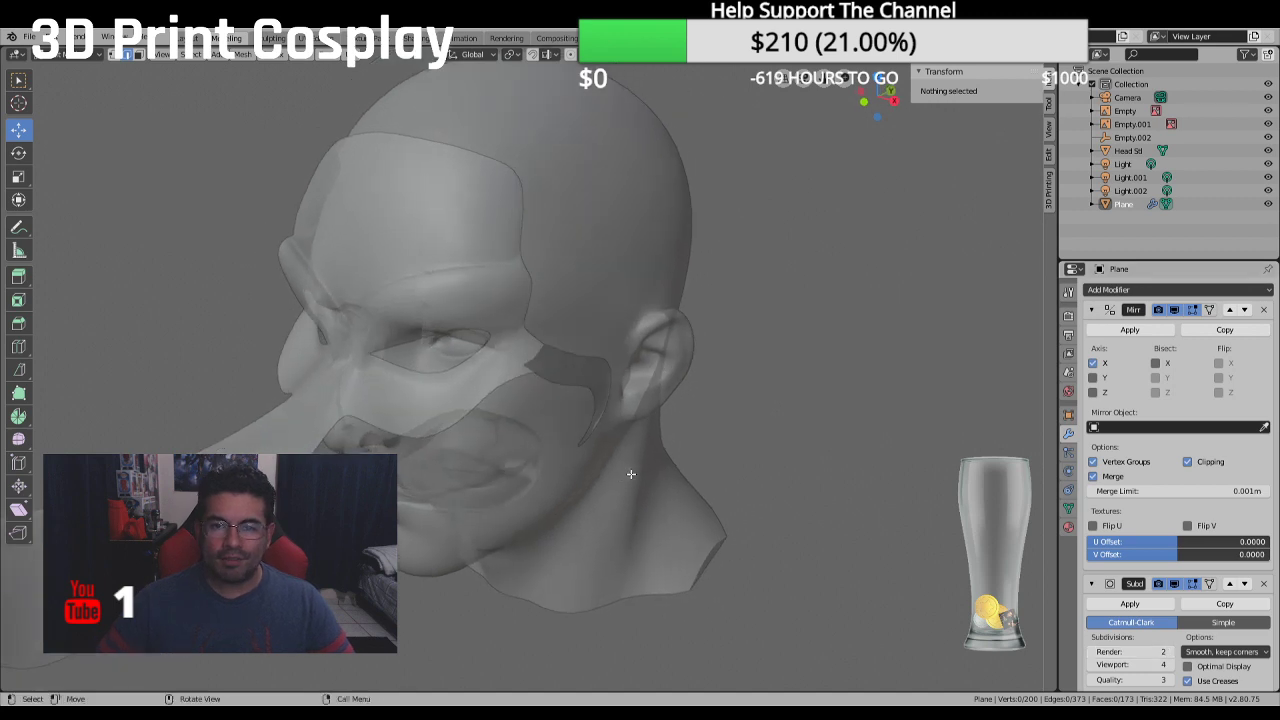
pyautogui.scroll(-2, 631, 474)
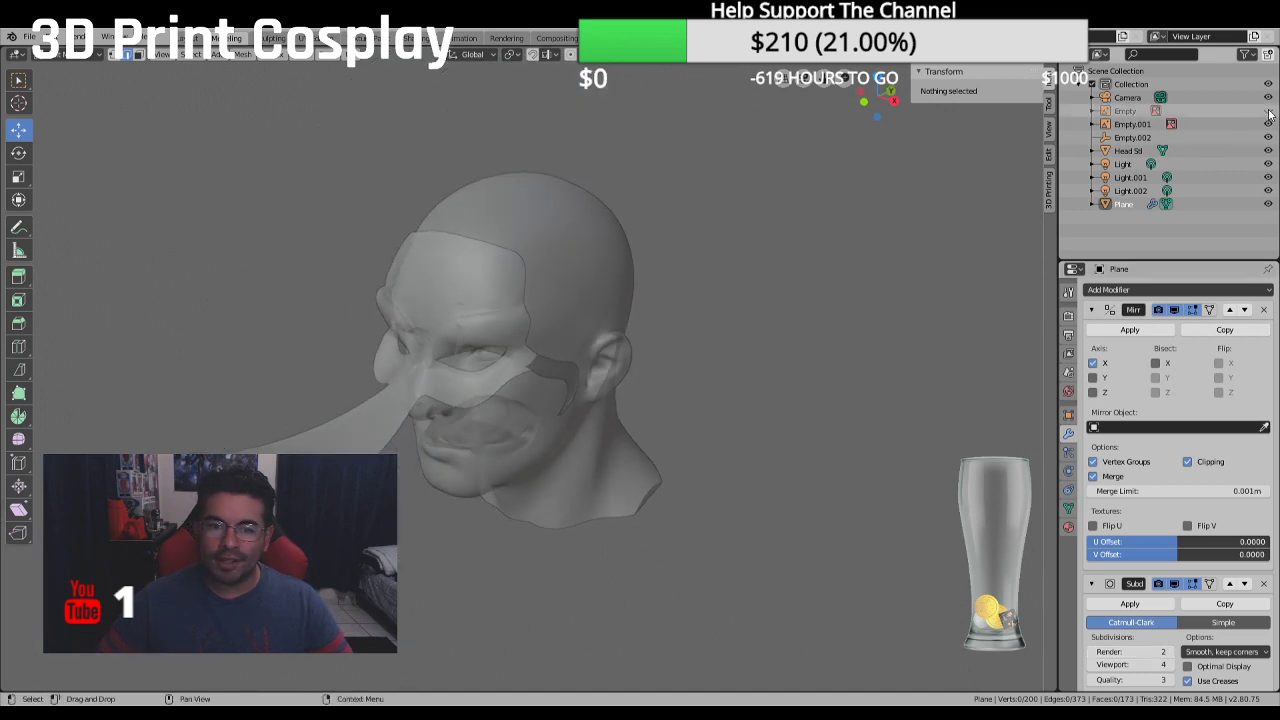
pyautogui.click(976, 54)
# Examine the smoothed mask on the head from the front and side, and close up around the eye and side strap
pyautogui.moveTo(752, 222)
pyautogui.mouseDown(button='middle')
pyautogui.moveTo(791, 231)
pyautogui.moveTo(934, 214)
pyautogui.moveTo(728, 212)
pyautogui.mouseUp(button='middle')
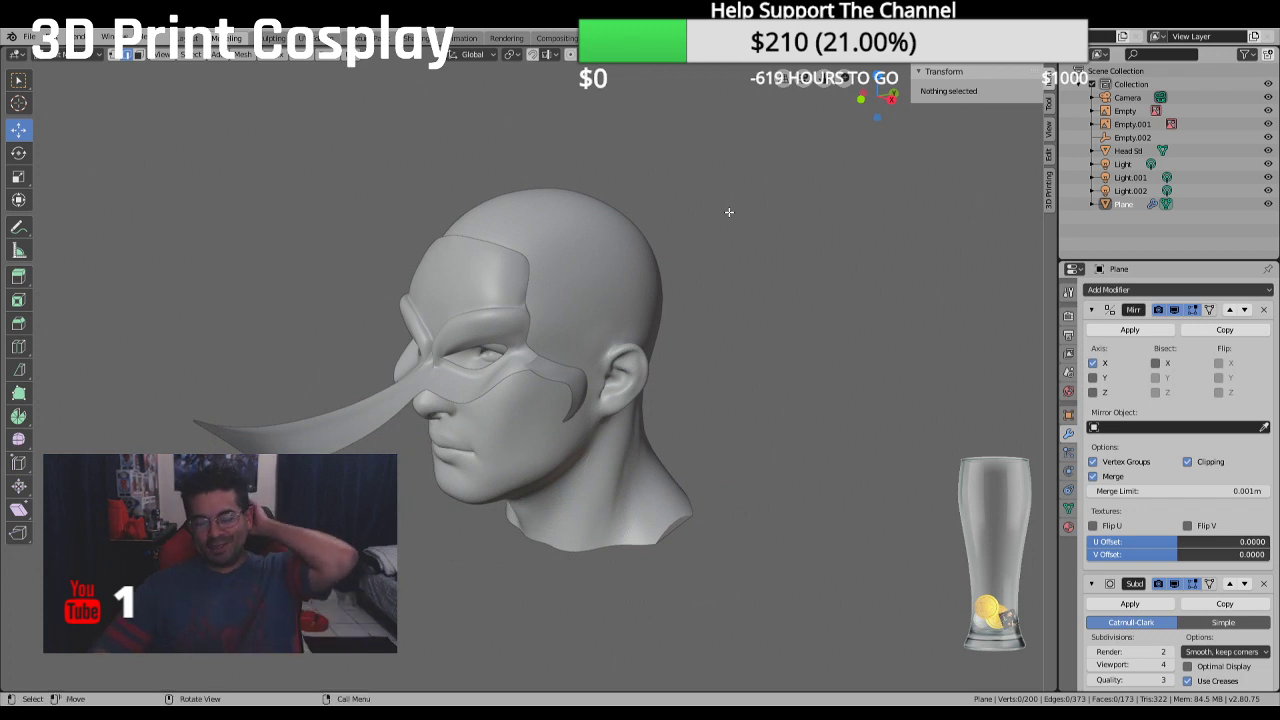
pyautogui.press('KP_1')
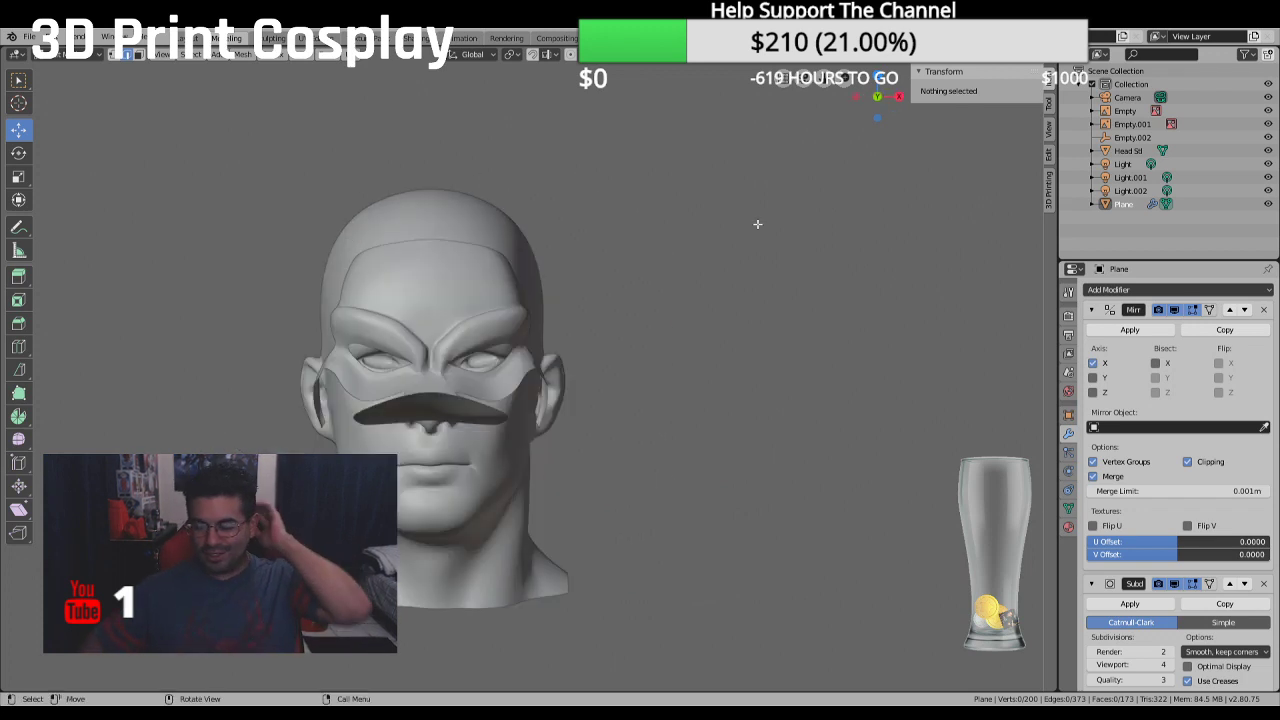
pyautogui.moveTo(718, 526); pyautogui.dragTo(579, 535, button='middle')
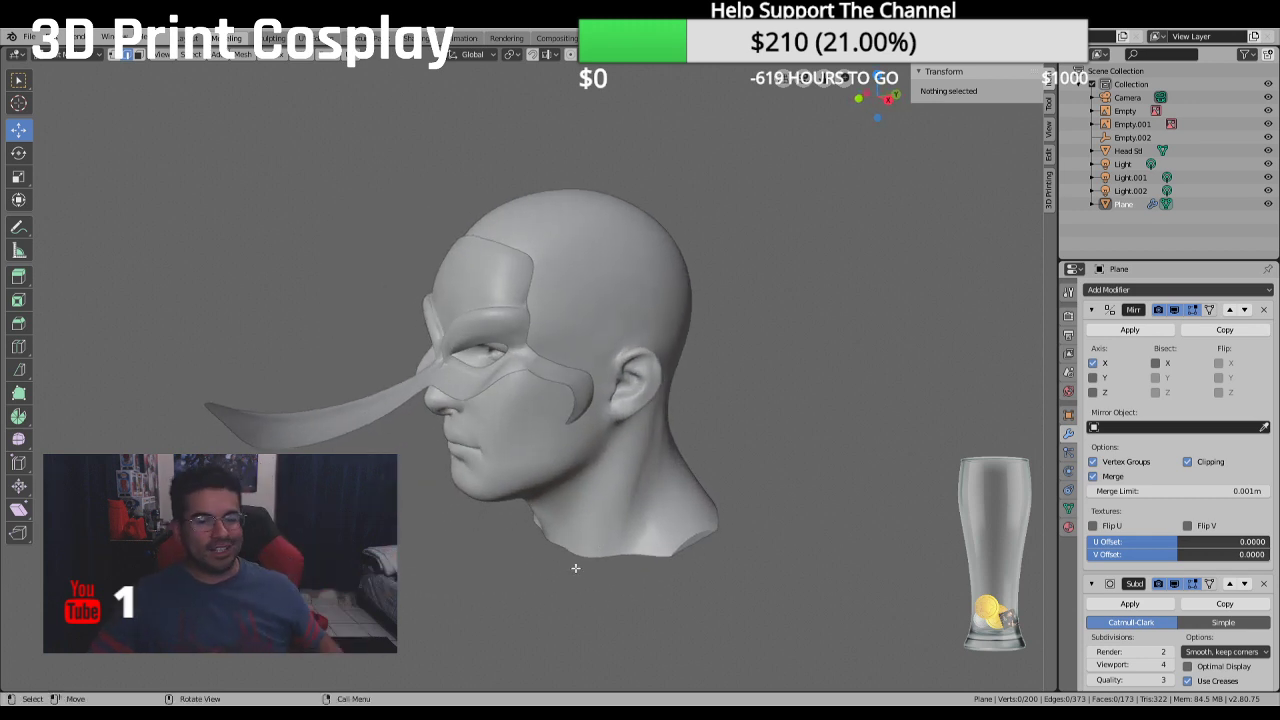
pyautogui.moveTo(577, 550); pyautogui.dragTo(525, 543, button='middle')
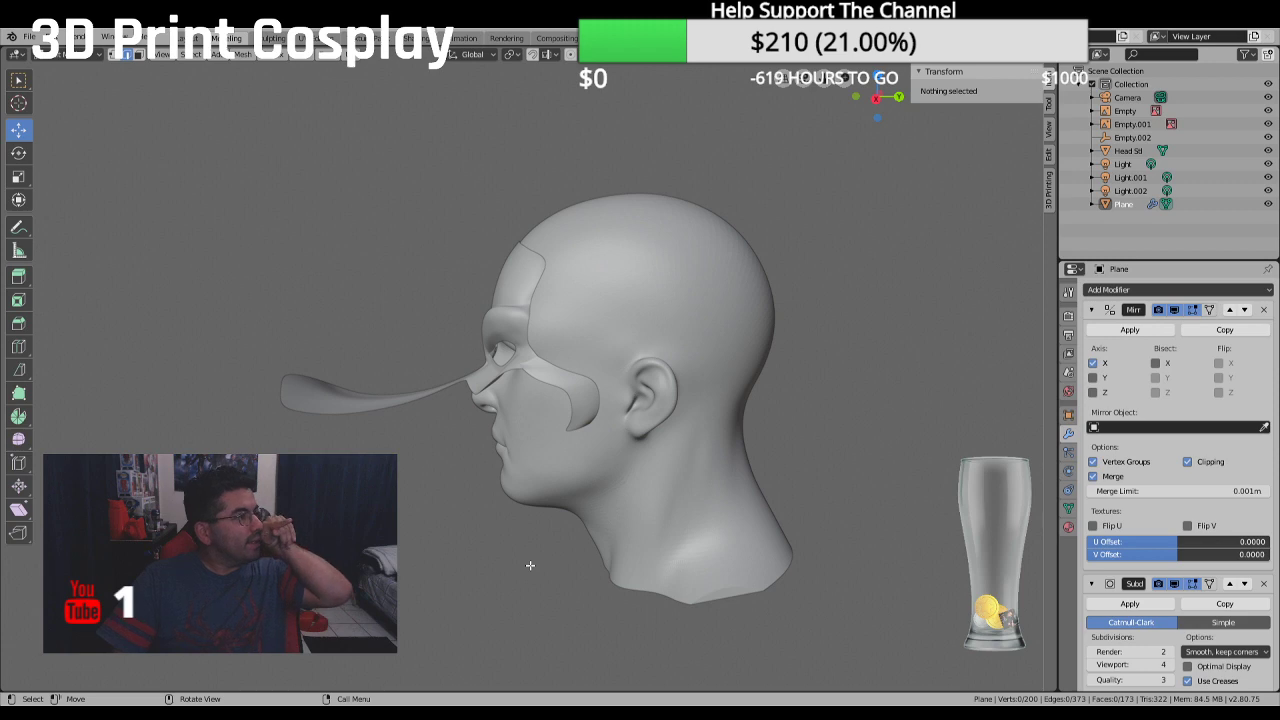
pyautogui.moveTo(577, 611); pyautogui.dragTo(384, 401, button='middle')
pyautogui.scroll(3, 384, 401)
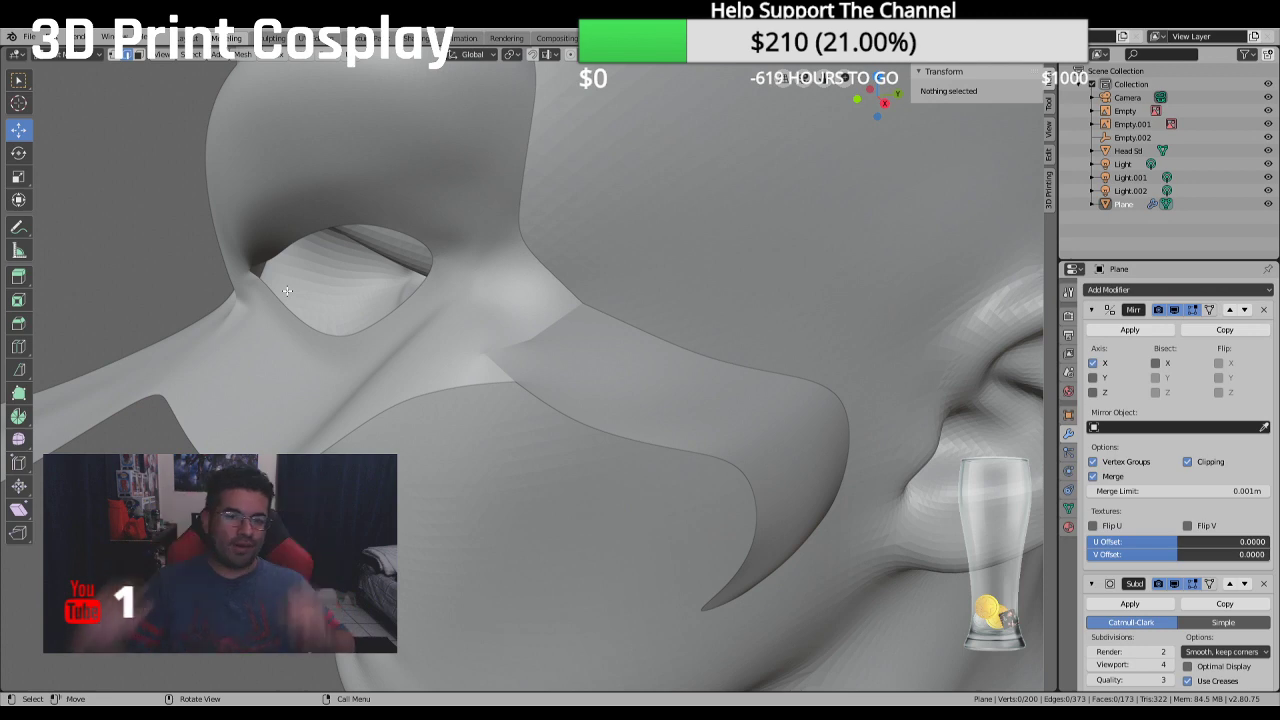
pyautogui.moveTo(263, 286); pyautogui.dragTo(281, 331, button='middle')
pyautogui.scroll(-2, 308, 280)
pyautogui.moveTo(375, 360); pyautogui.dragTo(294, 255, button='middle')
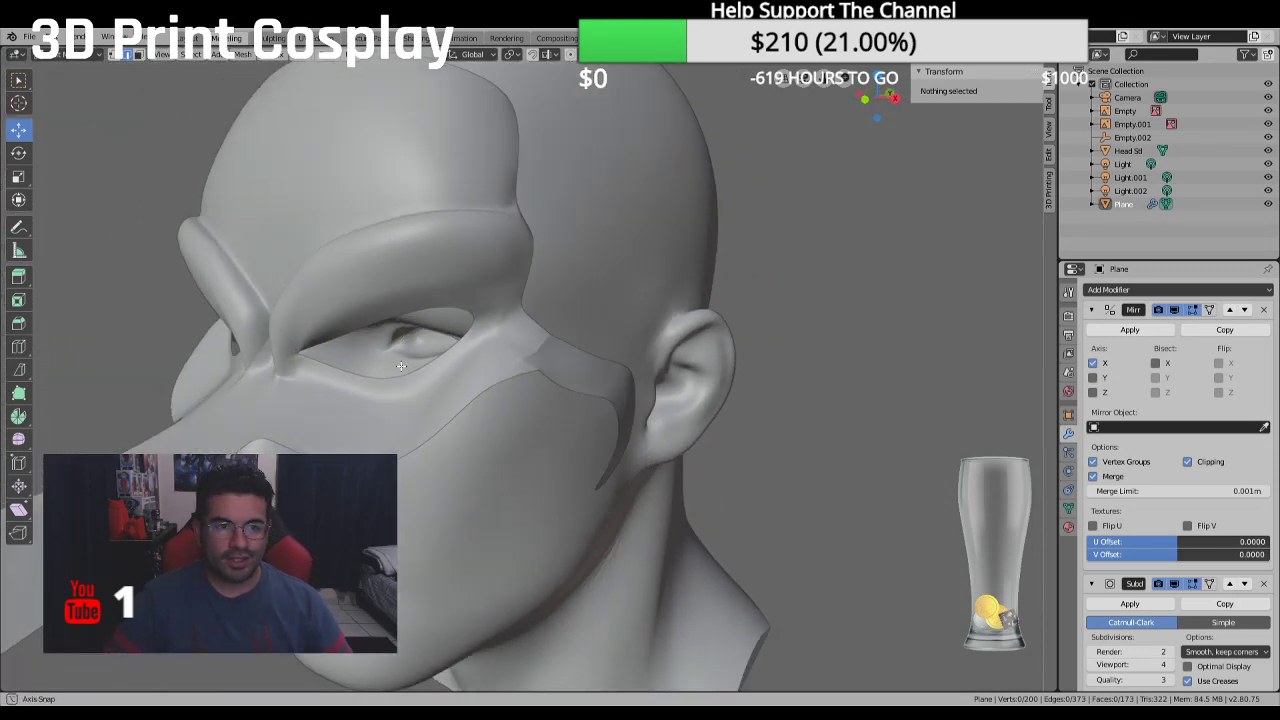
# Switch to the Sculpting workspace and hide the reference images Empty and Empty.001 around the head
pyautogui.click(271, 39)
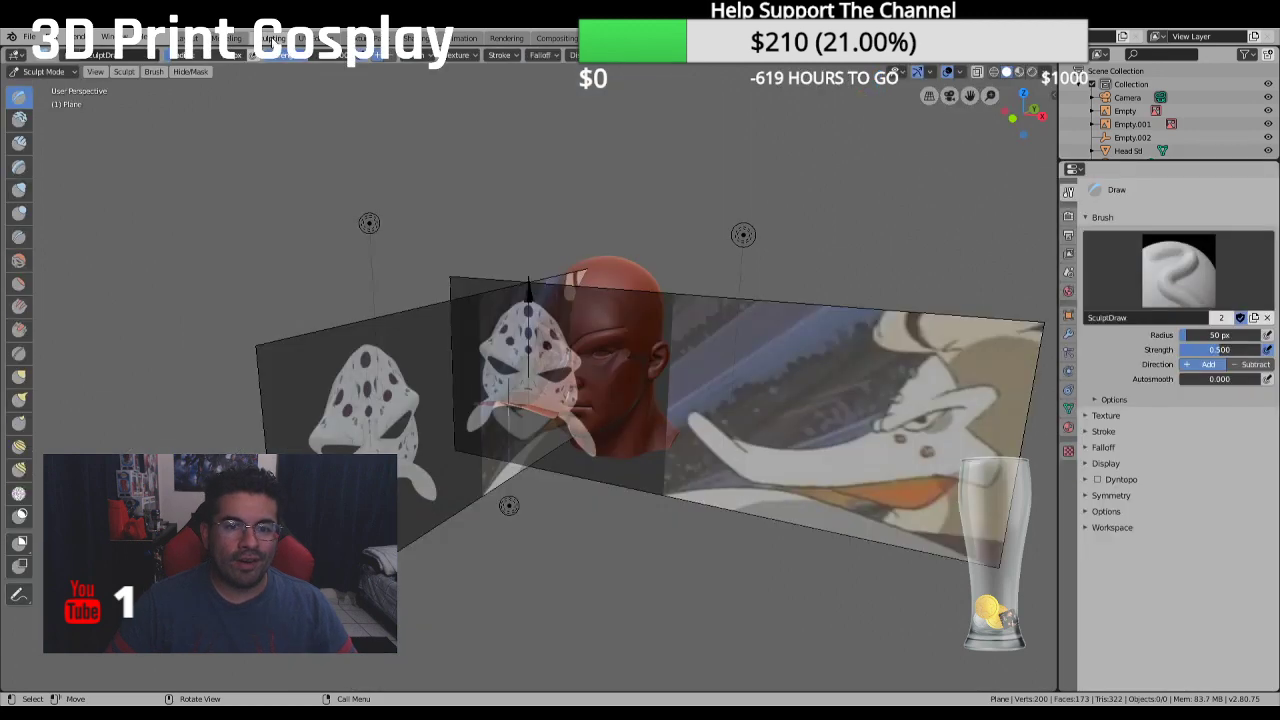
pyautogui.scroll(4, 636, 265)
pyautogui.moveTo(635, 266); pyautogui.dragTo(676, 262, button='middle')
pyautogui.click(1268, 125)
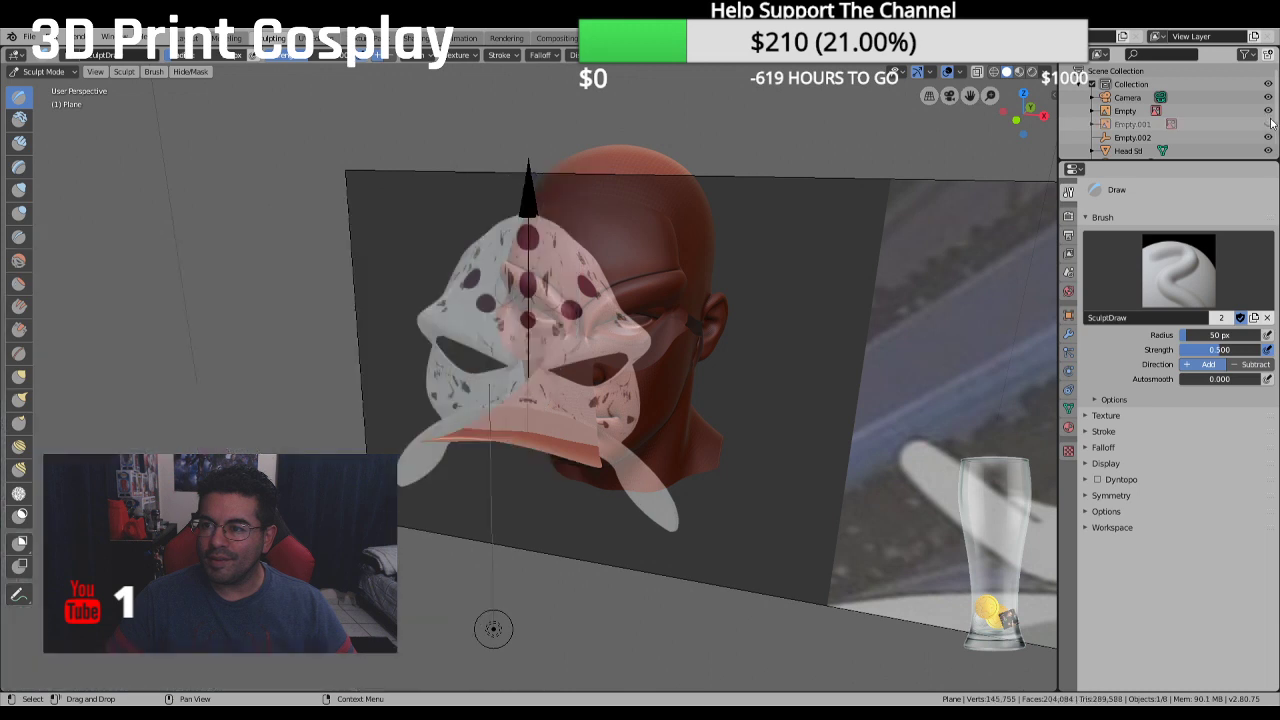
pyautogui.click(1268, 111)
pyautogui.scroll(2, 930, 190)
pyautogui.moveTo(800, 245); pyautogui.dragTo(596, 303, button='middle')
pyautogui.scroll(2, 596, 303)
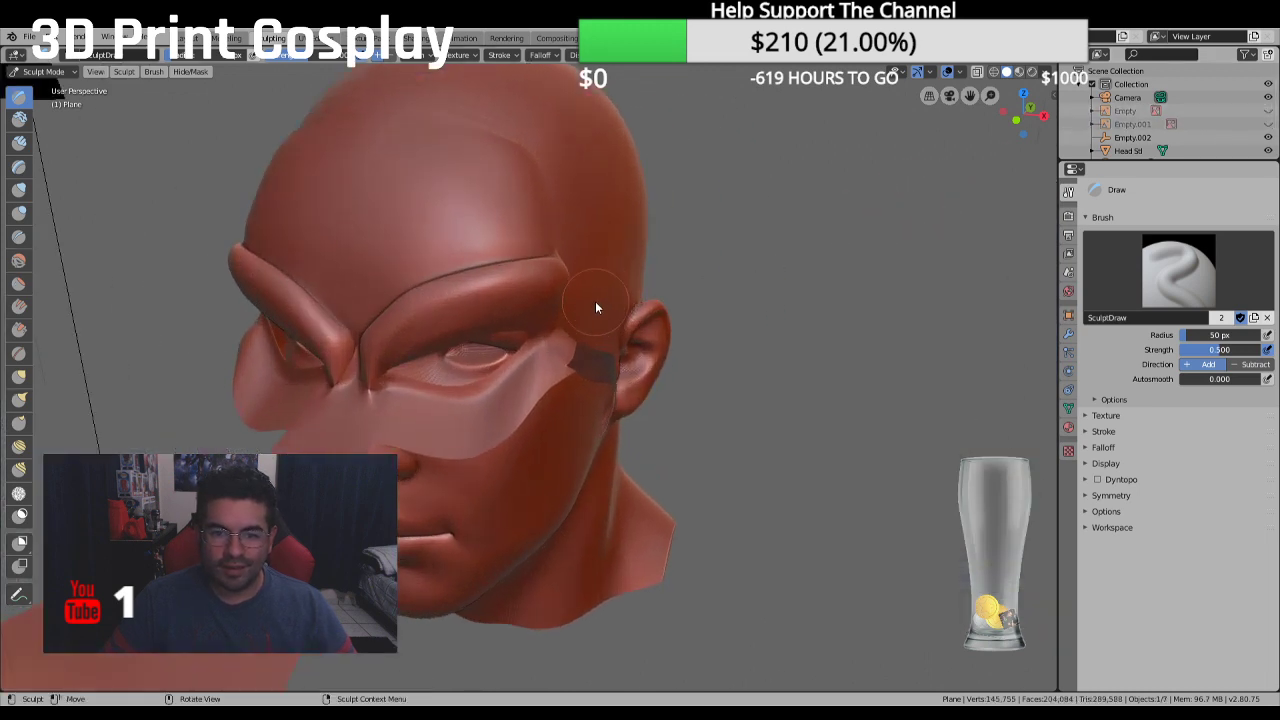
# Choose the Inflate brush and reduce its radius to 46 px
pyautogui.click(19, 189)
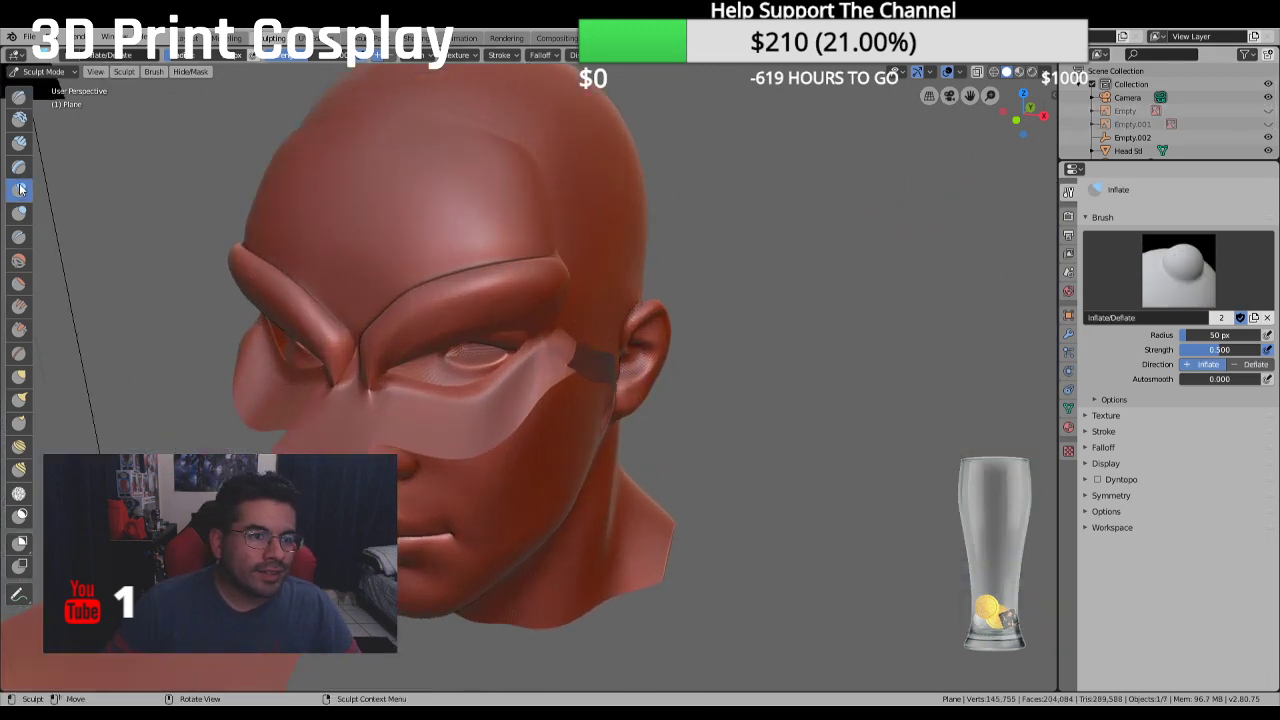
pyautogui.scroll(3, 614, 258)
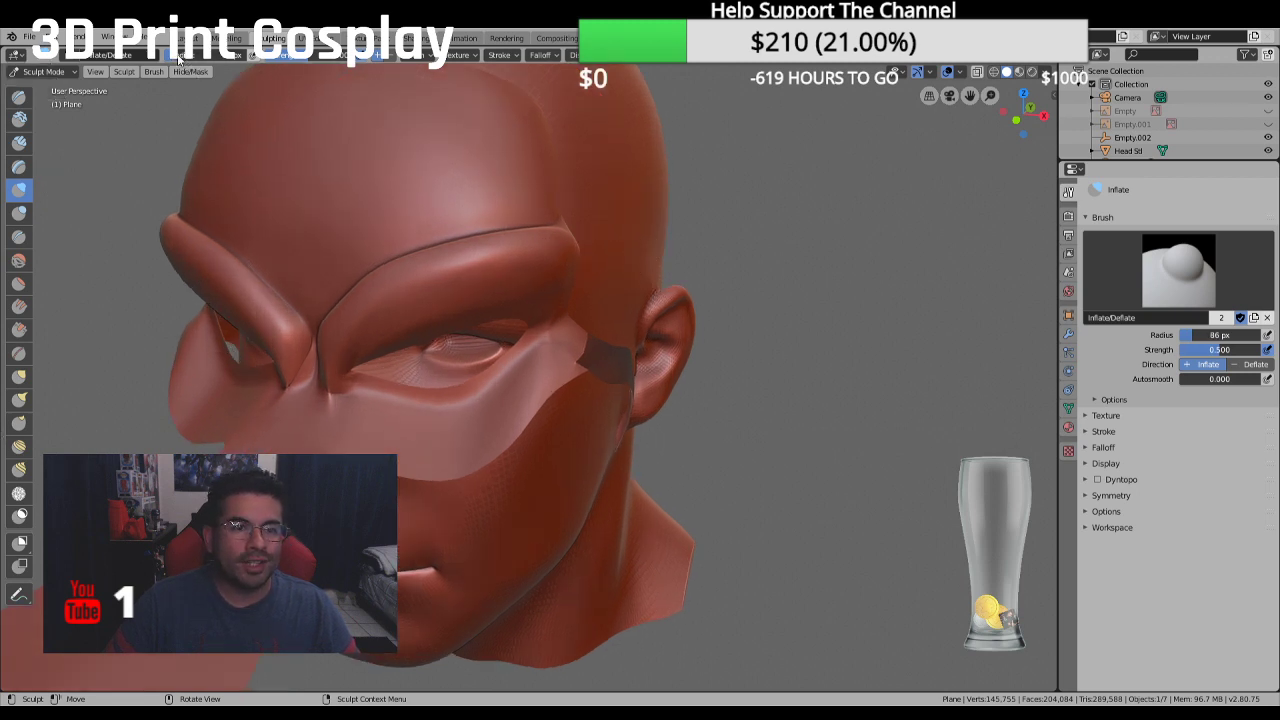
pyautogui.moveTo(526, 237)
pyautogui.mouseDown()
pyautogui.moveTo(560, 251)
pyautogui.moveTo(530, 258)
pyautogui.moveTo(550, 258)
pyautogui.moveTo(542, 241)
pyautogui.moveTo(508, 292)
pyautogui.moveTo(480, 306)
pyautogui.moveTo(474, 291)
pyautogui.moveTo(510, 306)
pyautogui.mouseUp()
pyautogui.scroll(-3, 540, 255)
pyautogui.scroll(-2, 543, 262)
pyautogui.scroll(4, 529, 318)
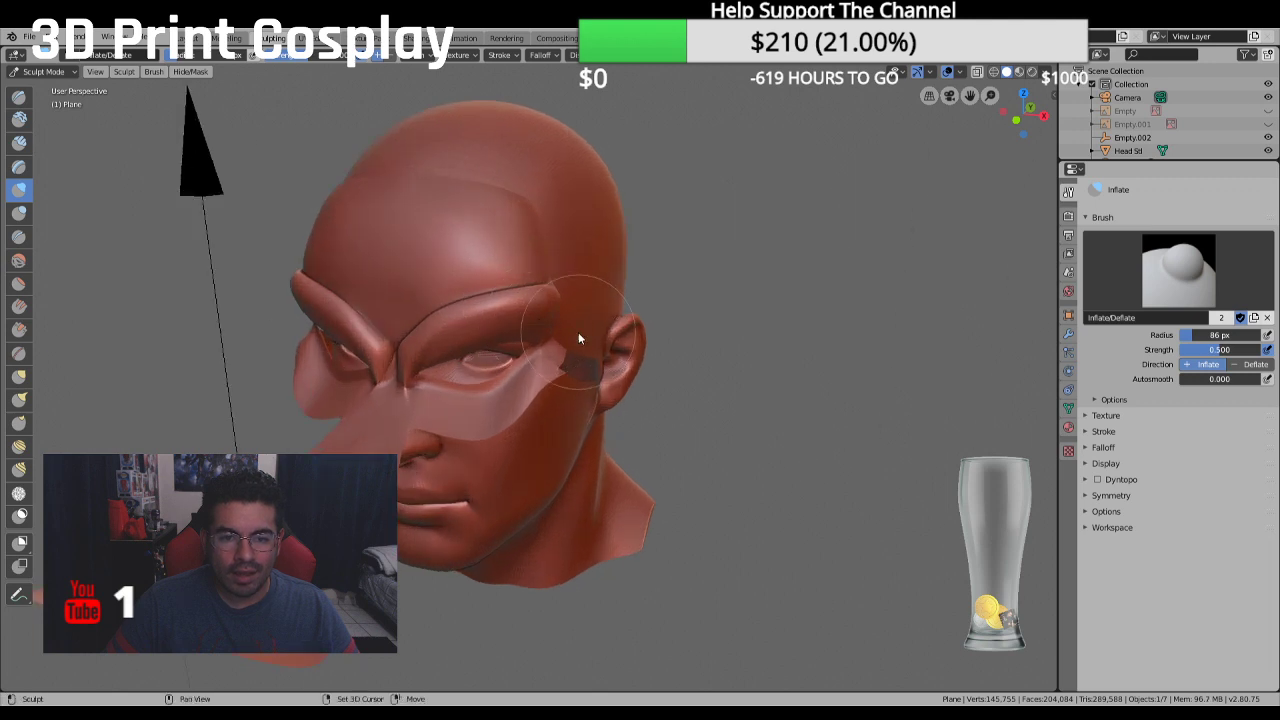
pyautogui.moveTo(578, 332)
pyautogui.keyDown('shift'); pyautogui.mouseDown(button='middle')
pyautogui.moveTo(790, 416)
pyautogui.moveTo(736, 384)
pyautogui.mouseUp(button='middle'); pyautogui.keyUp('shift')
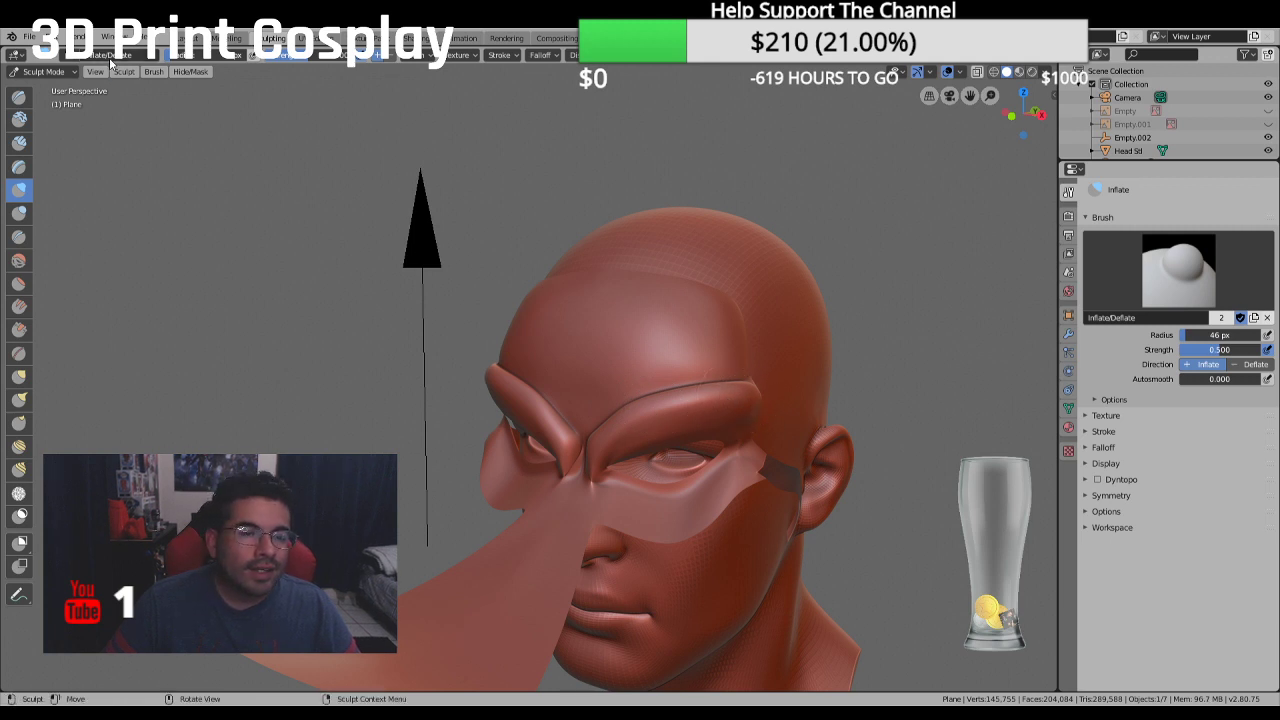
# Choose the Thumb brush and bring the brow end and side strap into close view
pyautogui.keyDown('shift'); pyautogui.moveTo(94, 176); pyautogui.dragTo(126, 171, button='middle'); pyautogui.keyUp('shift')
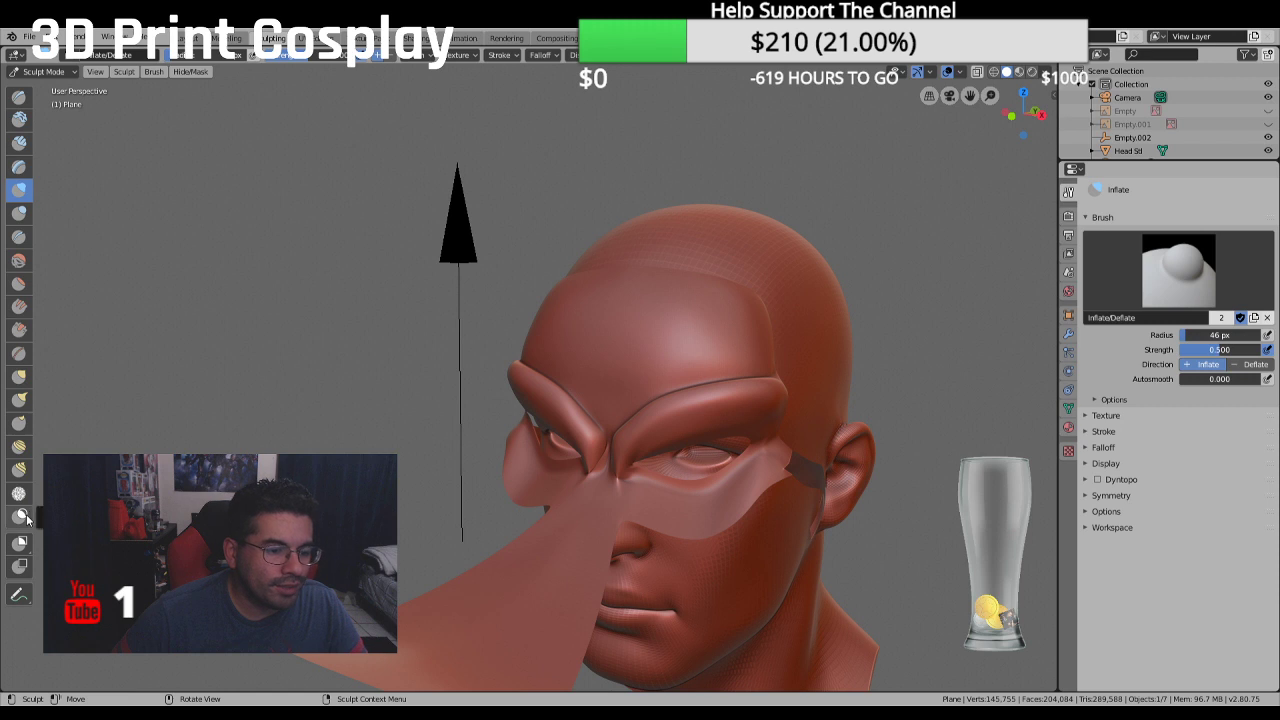
pyautogui.click(18, 421)
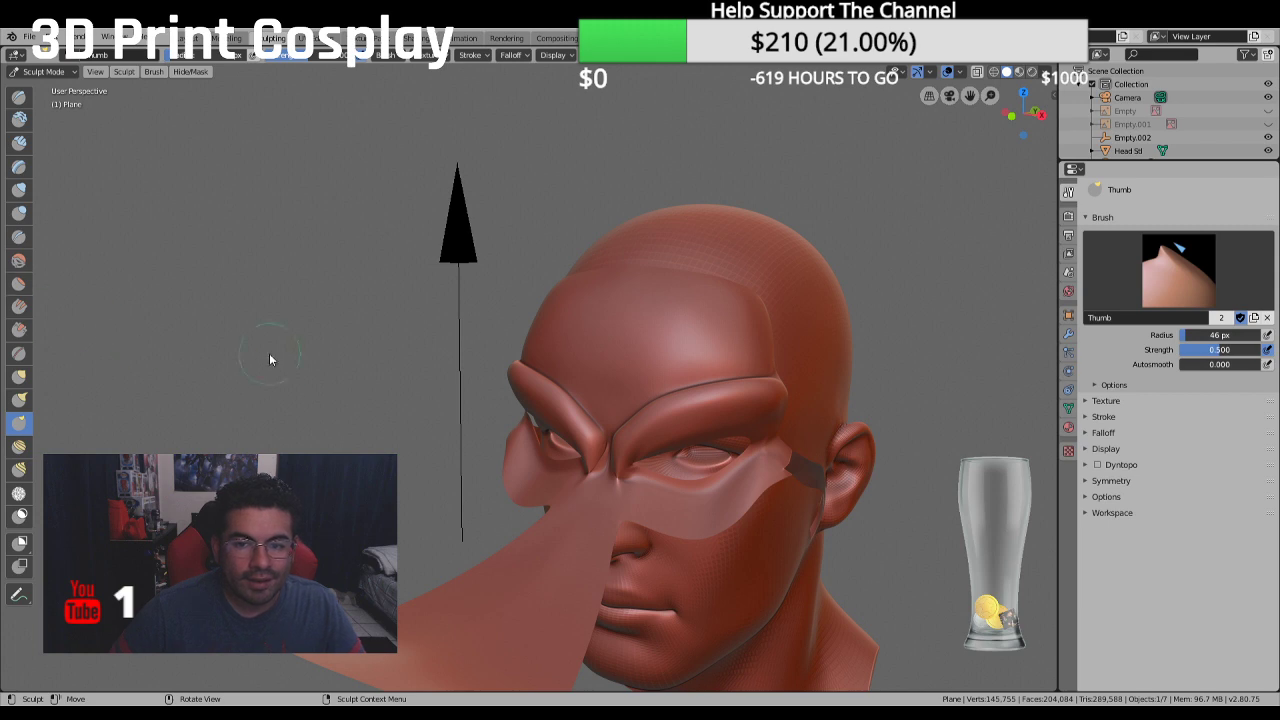
pyautogui.moveTo(269, 359)
pyautogui.mouseDown(button='middle')
pyautogui.moveTo(626, 334)
pyautogui.moveTo(509, 331)
pyautogui.moveTo(495, 346)
pyautogui.moveTo(660, 337)
pyautogui.moveTo(577, 332)
pyautogui.moveTo(620, 323)
pyautogui.moveTo(666, 337)
pyautogui.moveTo(790, 326)
pyautogui.moveTo(427, 365)
pyautogui.moveTo(634, 414)
pyautogui.moveTo(666, 380)
pyautogui.moveTo(630, 405)
pyautogui.moveTo(566, 329)
pyautogui.moveTo(334, 171)
pyautogui.moveTo(492, 465)
pyautogui.moveTo(580, 440)
pyautogui.moveTo(600, 451)
pyautogui.moveTo(597, 506)
pyautogui.moveTo(601, 447)
pyautogui.mouseUp(button='middle')
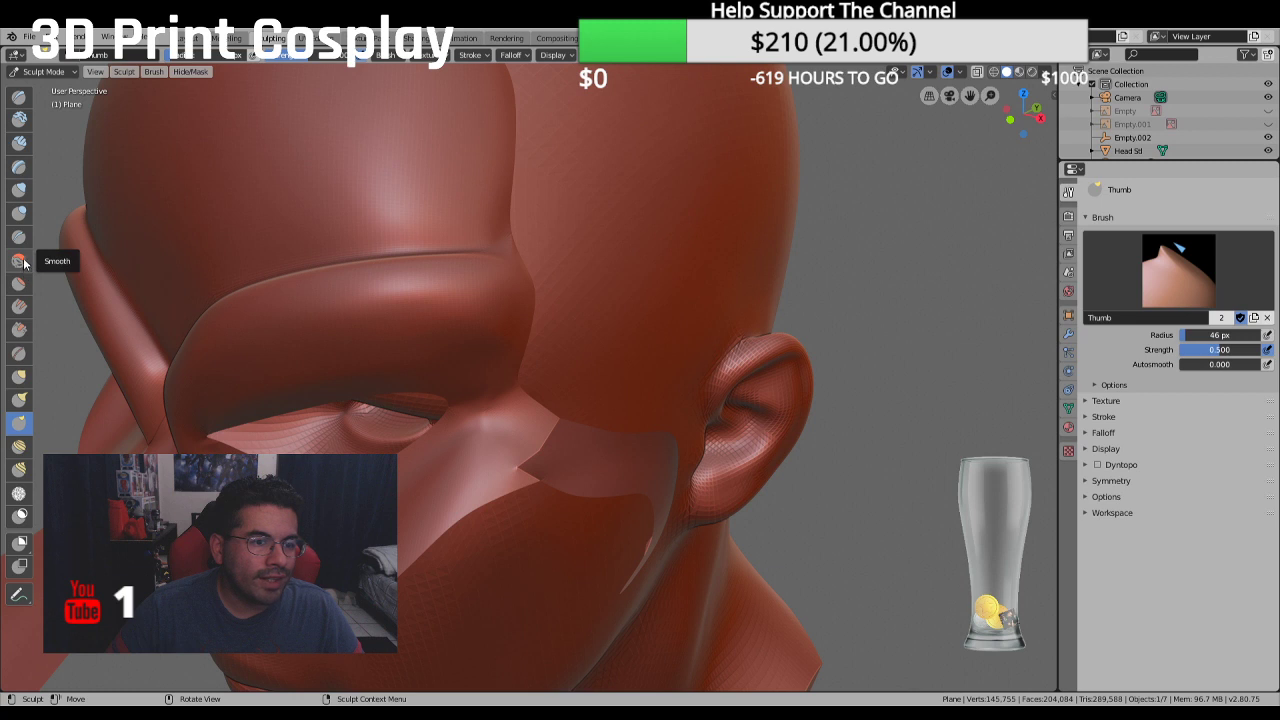
# Swell the outer end of the brow with the Inflate brush at radii of 86, 118 and 240 px
pyautogui.click(19, 190)
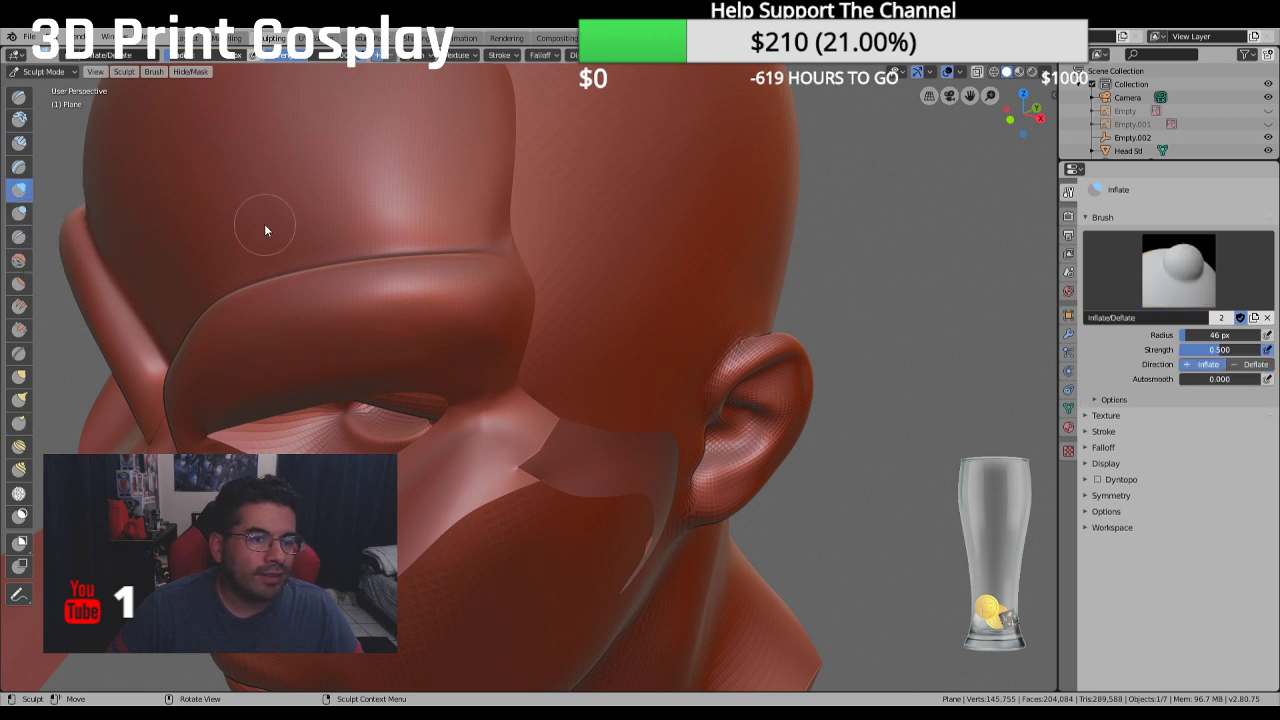
pyautogui.moveTo(203, 55); pyautogui.dragTo(210, 55)
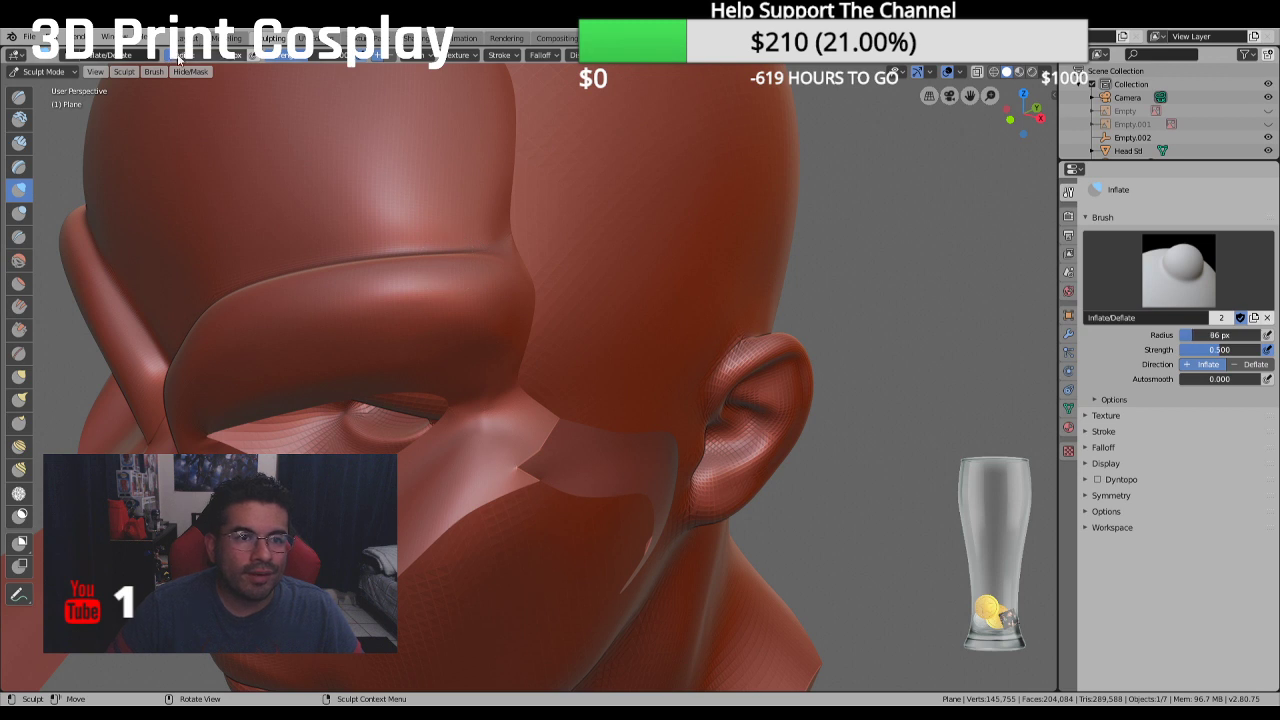
pyautogui.moveTo(524, 303); pyautogui.dragTo(482, 302)
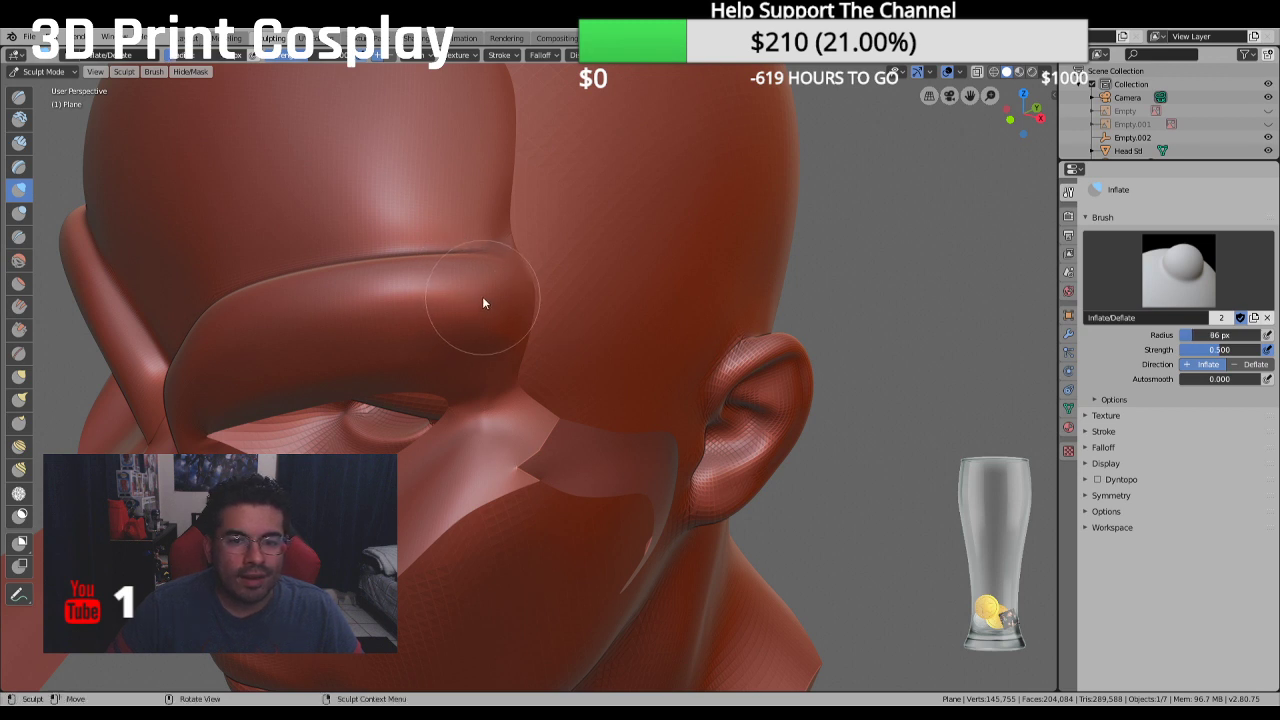
pyautogui.moveTo(482, 300); pyautogui.dragTo(553, 329, button='middle')
pyautogui.moveTo(563, 333); pyautogui.dragTo(601, 315)
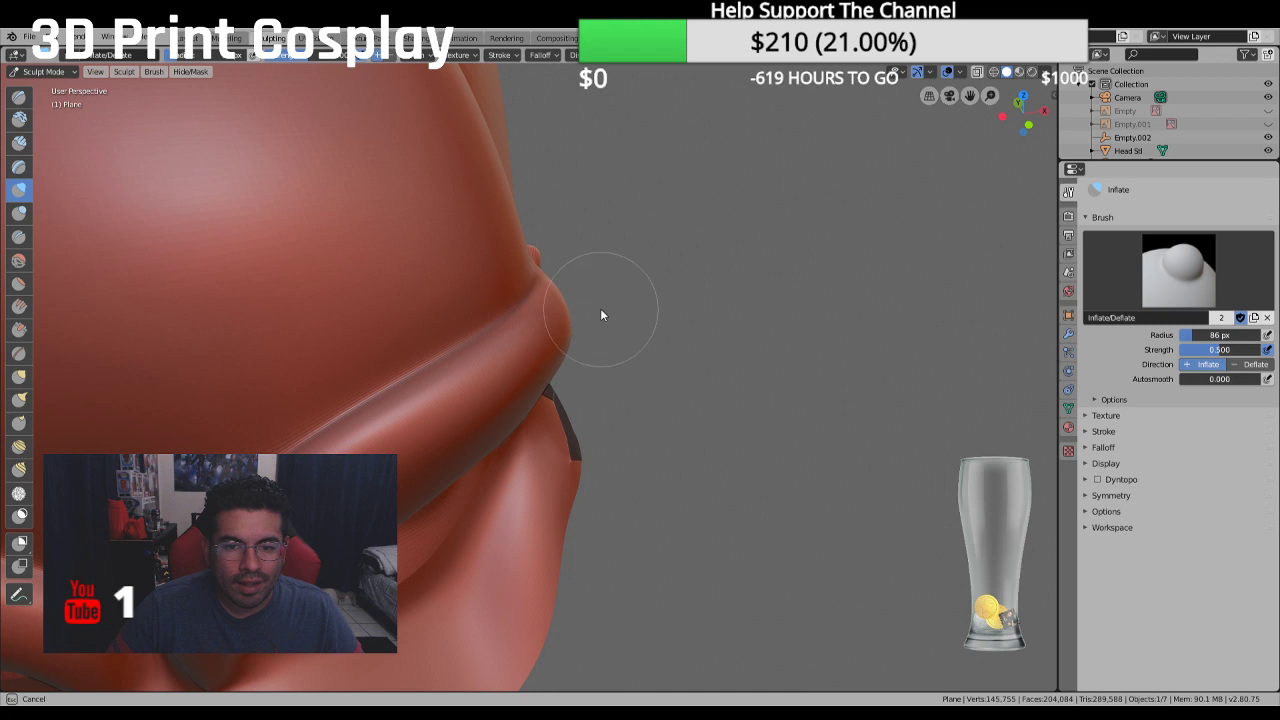
pyautogui.moveTo(489, 377); pyautogui.dragTo(354, 269)
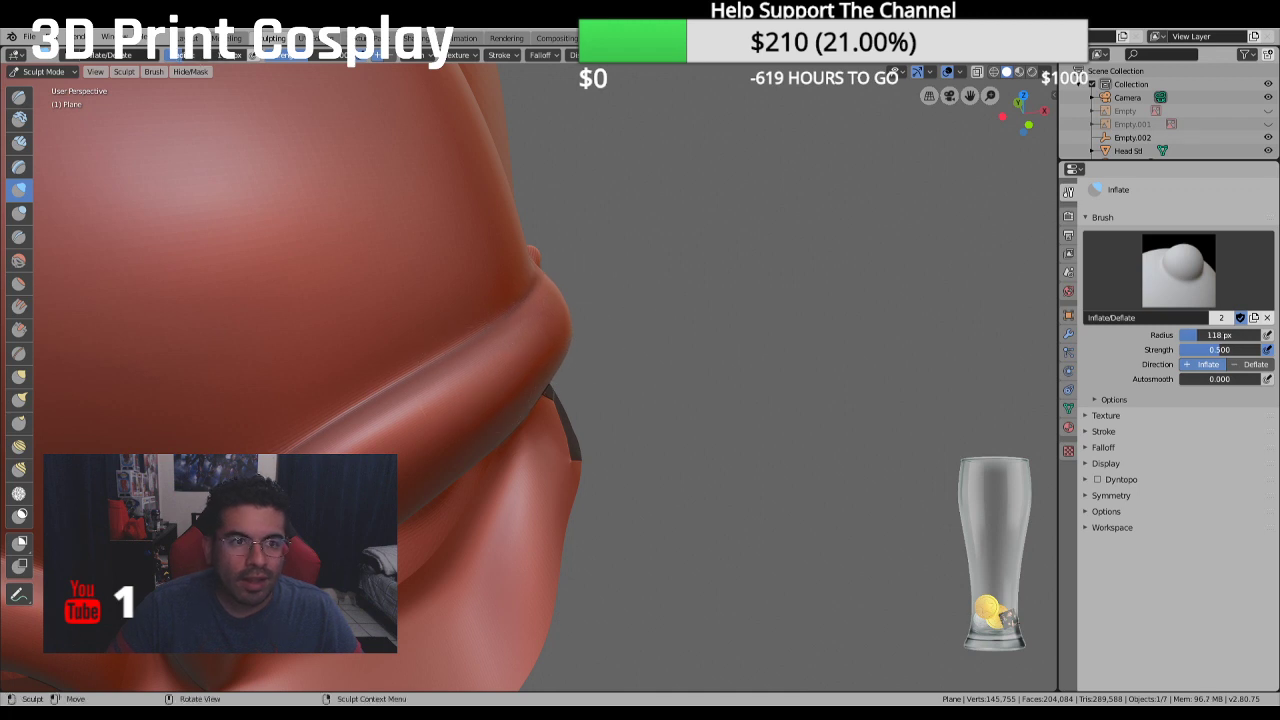
pyautogui.moveTo(533, 334)
pyautogui.mouseDown()
pyautogui.moveTo(547, 337)
pyautogui.moveTo(529, 327)
pyautogui.mouseUp()
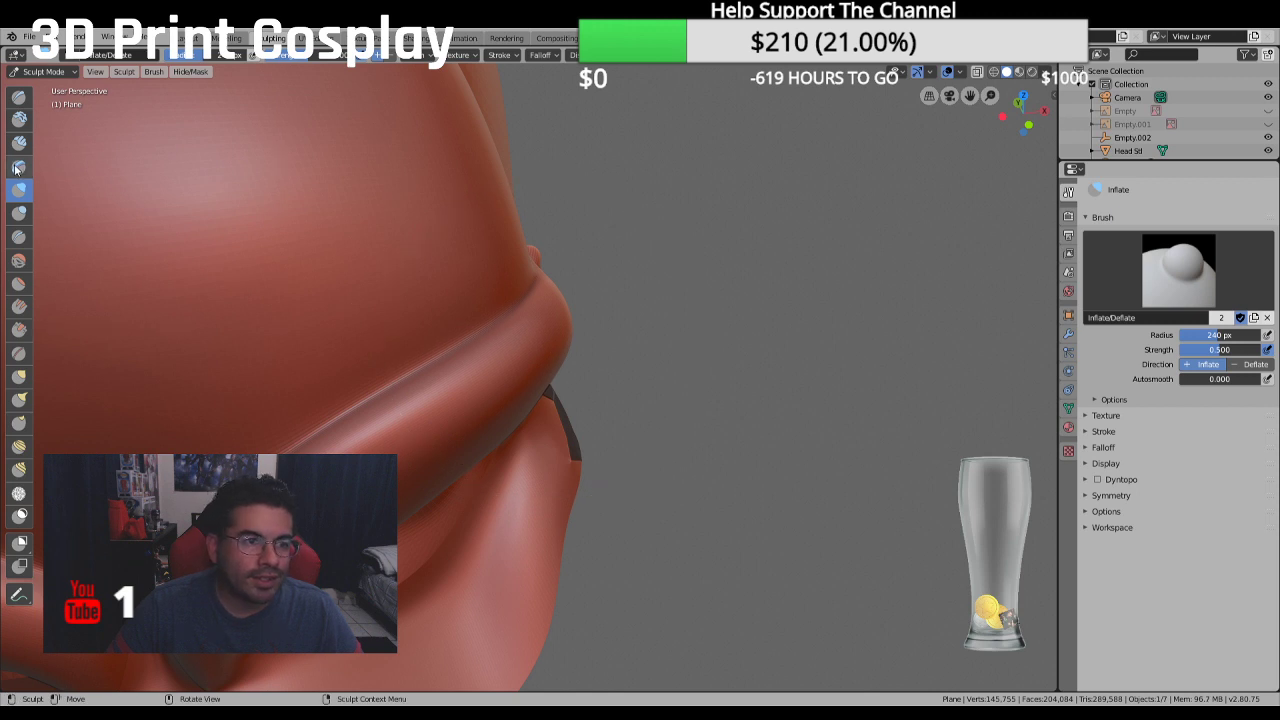
# Choose the Draw brush, undo the trial stroke on the brow end, and reduce the brush radius to 93 px
pyautogui.click(22, 100)
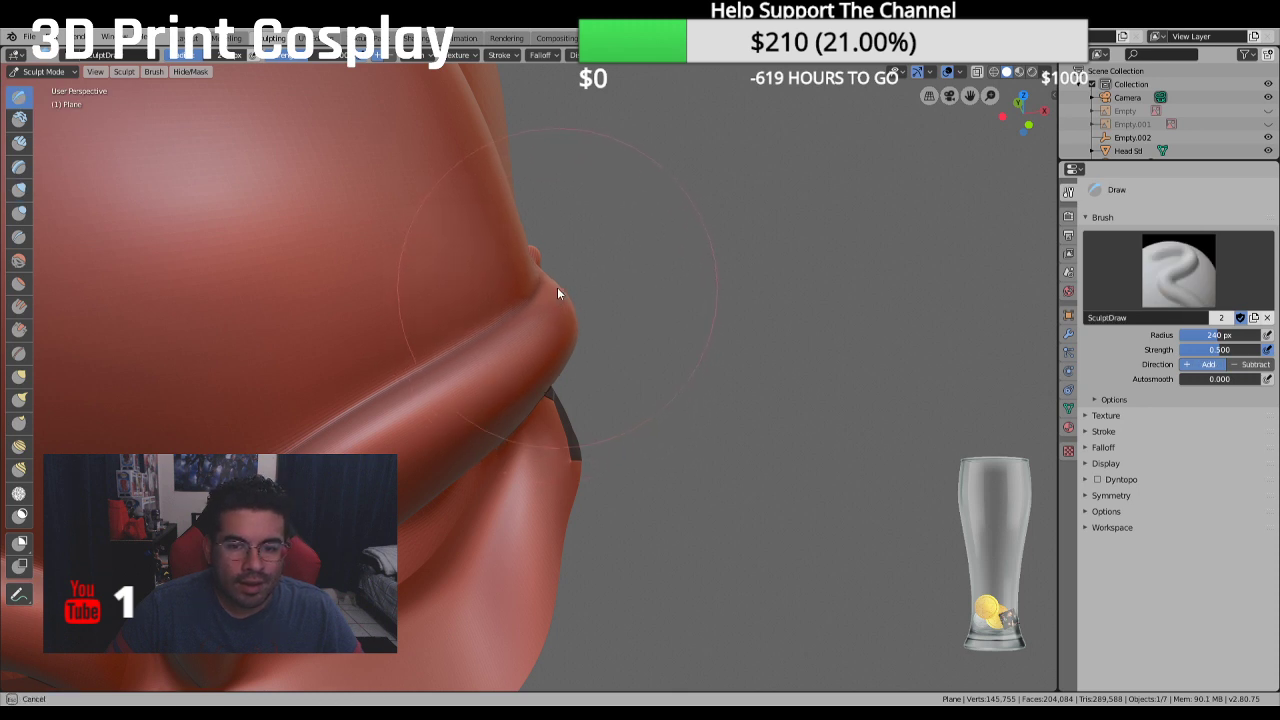
pyautogui.moveTo(557, 290)
pyautogui.mouseDown(button='middle')
pyautogui.moveTo(528, 291)
pyautogui.moveTo(532, 306)
pyautogui.moveTo(496, 275)
pyautogui.moveTo(510, 309)
pyautogui.moveTo(611, 319)
pyautogui.moveTo(587, 313)
pyautogui.mouseUp(button='middle')
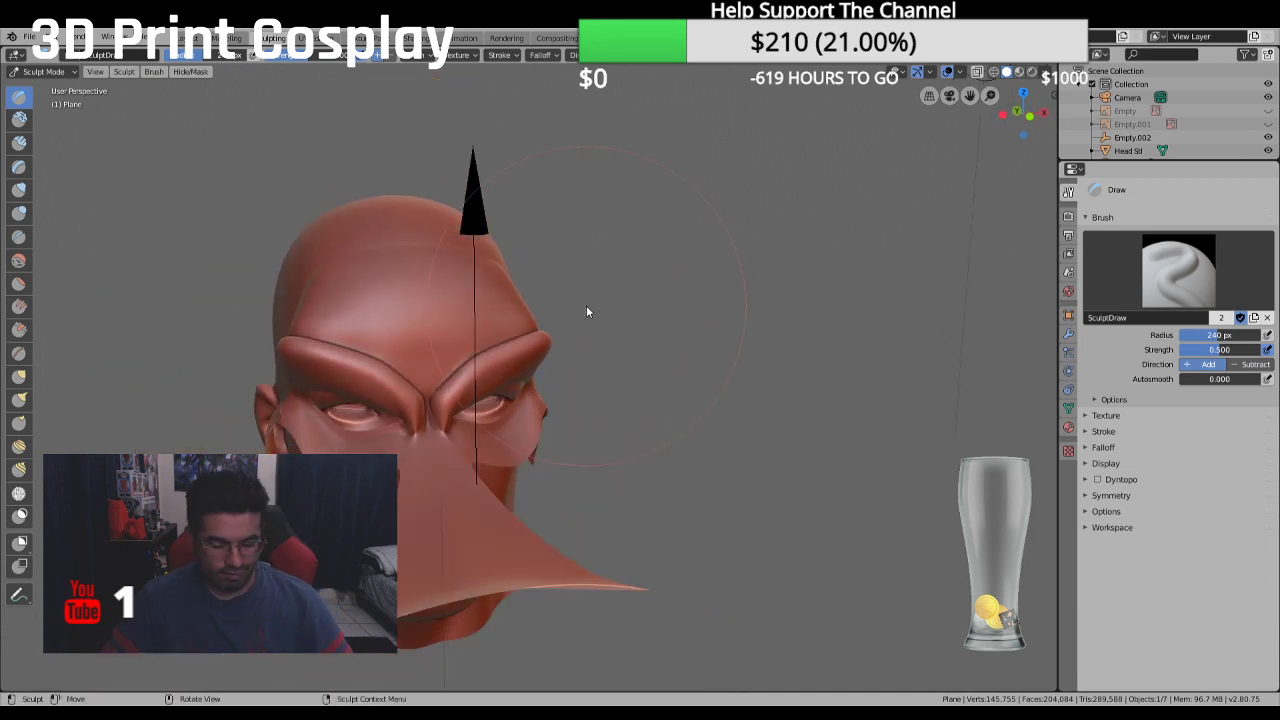
pyautogui.hotkey('ctrl', 'z')
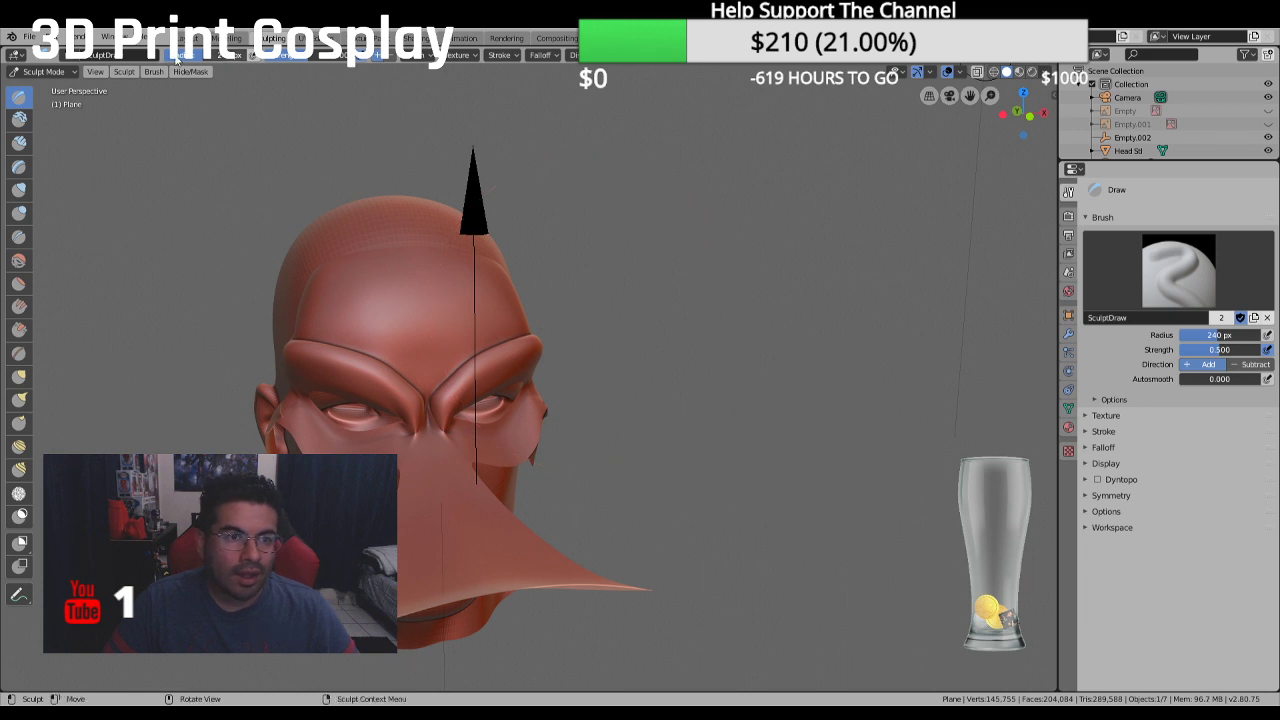
pyautogui.moveTo(212, 55); pyautogui.dragTo(187, 55)
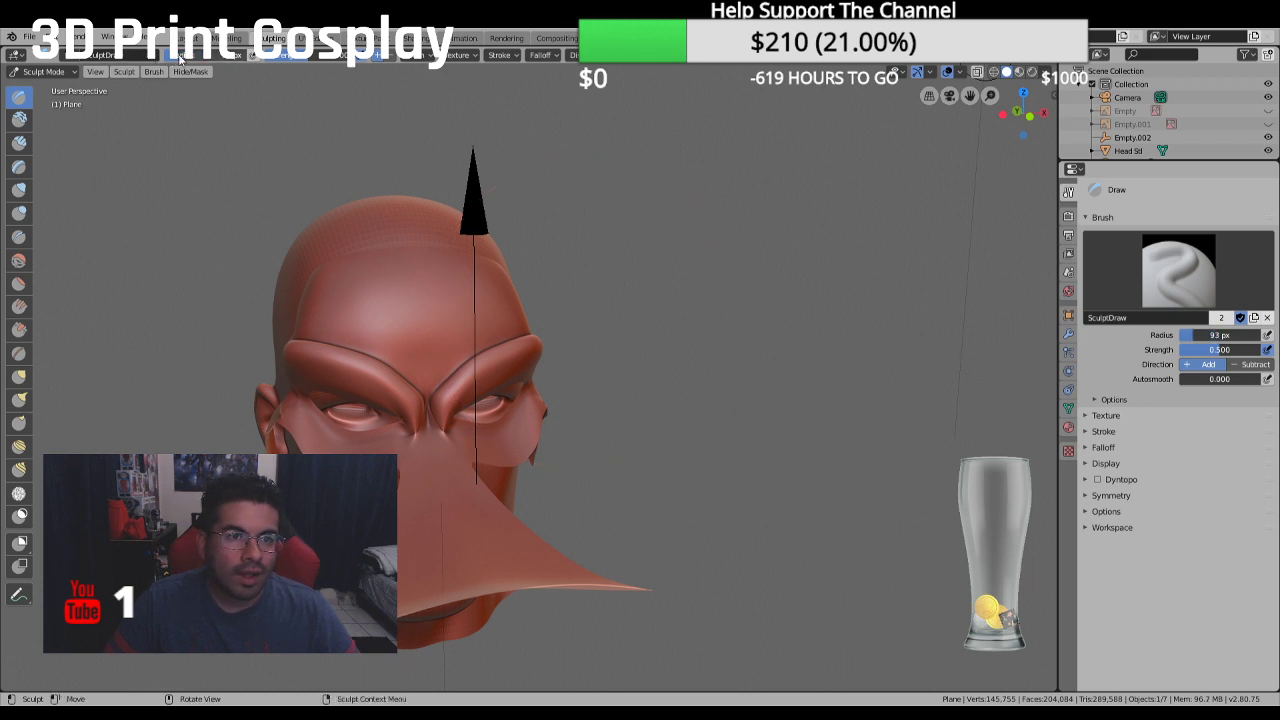
# Try to build up the outer end of the brow with Draw brush strokes
pyautogui.scroll(3, 505, 313)
pyautogui.moveTo(528, 333); pyautogui.dragTo(541, 295)
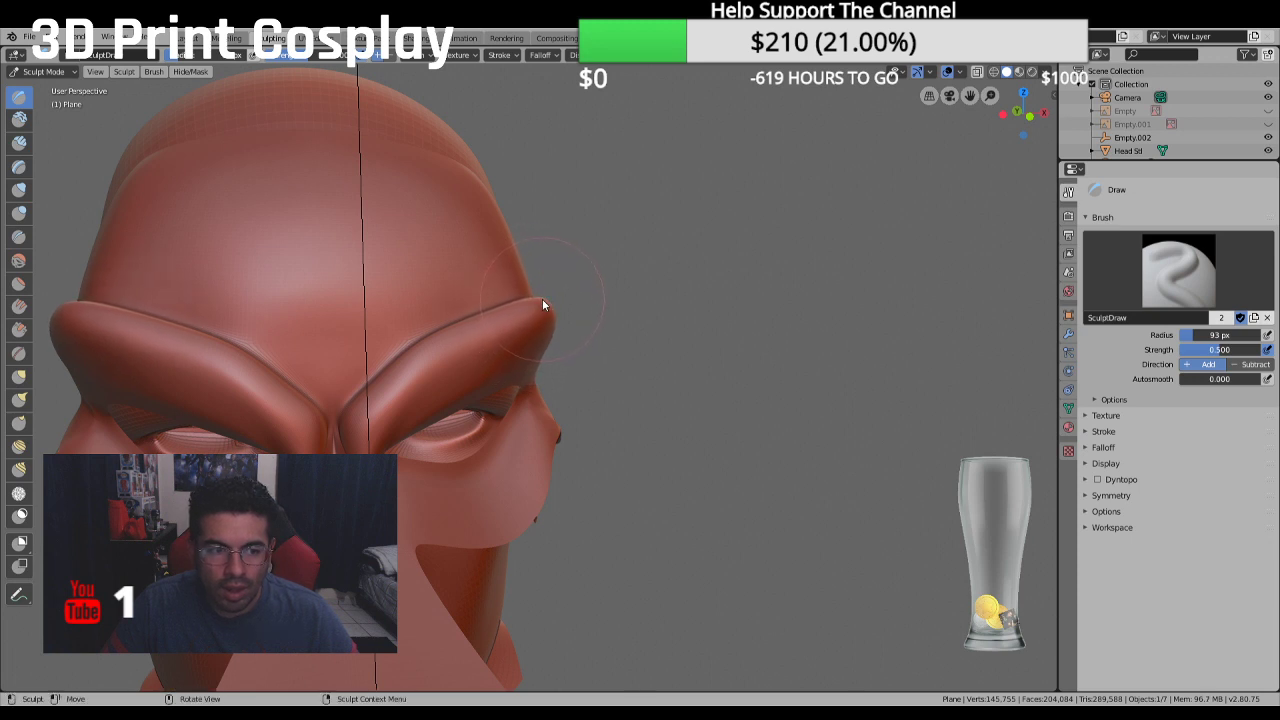
pyautogui.moveTo(546, 303)
pyautogui.mouseDown(button='middle')
pyautogui.moveTo(551, 314)
pyautogui.moveTo(451, 326)
pyautogui.mouseUp(button='middle')
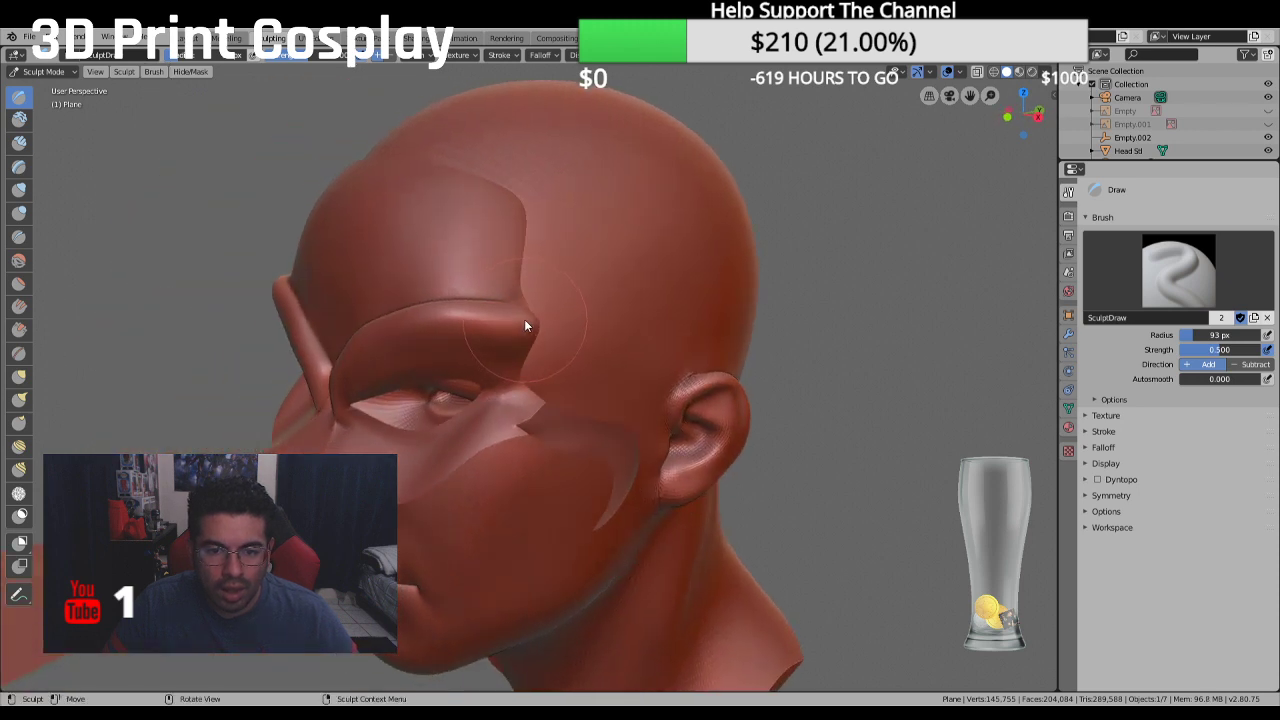
pyautogui.moveTo(524, 319); pyautogui.dragTo(502, 304)
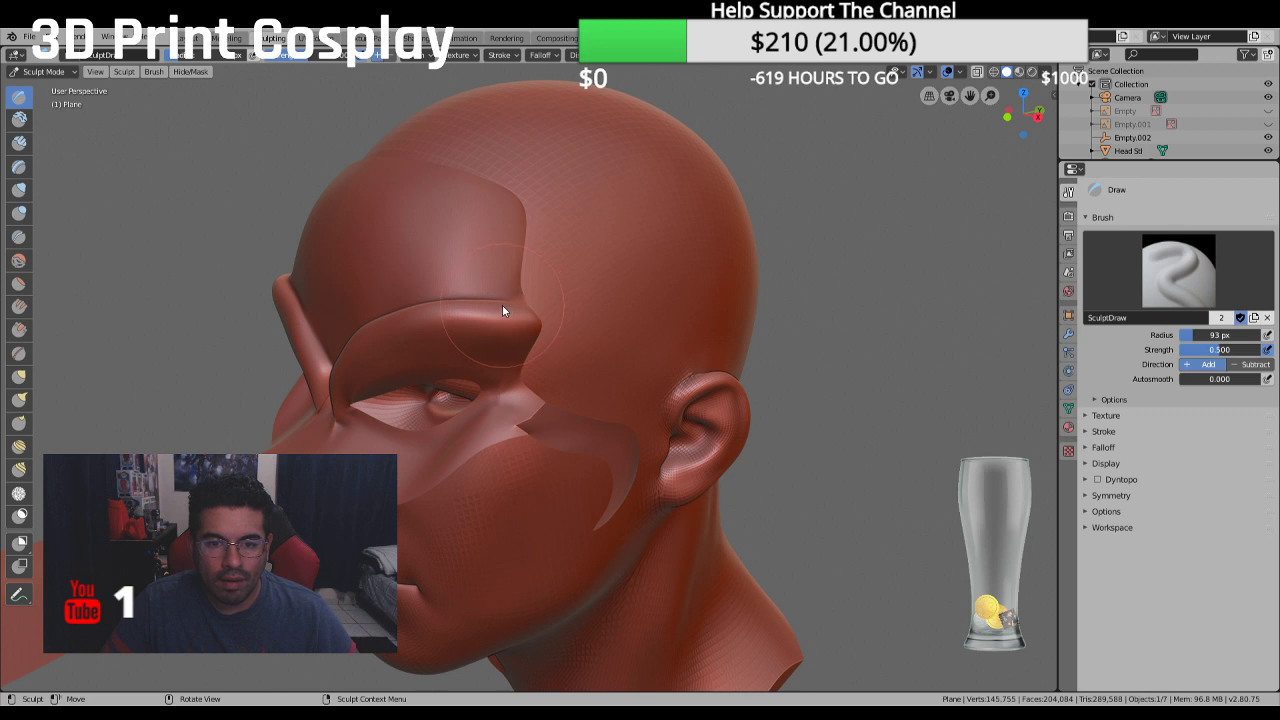
# Check the brow shape from the side and front, and undo the last sculpting on the brow ends
pyautogui.scroll(-2, 535, 316)
pyautogui.moveTo(658, 339); pyautogui.dragTo(584, 342, button='middle')
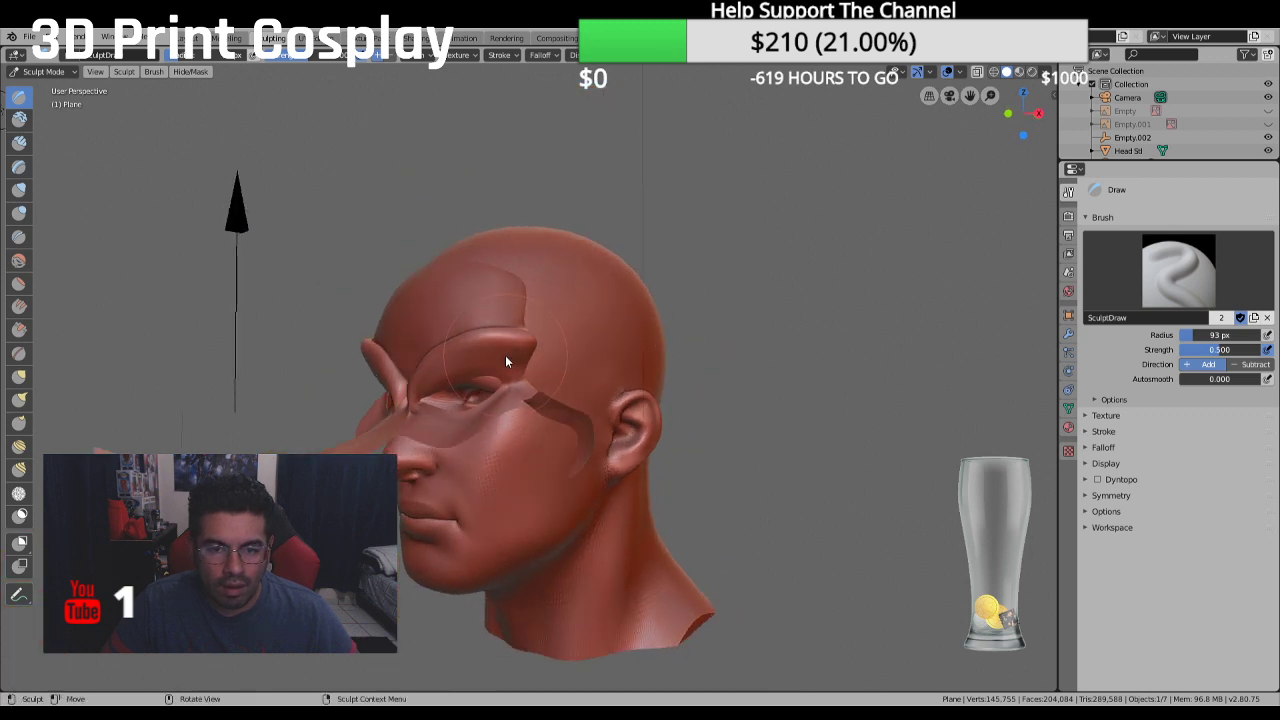
pyautogui.moveTo(508, 357)
pyautogui.mouseDown(button='middle')
pyautogui.moveTo(617, 394)
pyautogui.moveTo(613, 375)
pyautogui.mouseUp(button='middle')
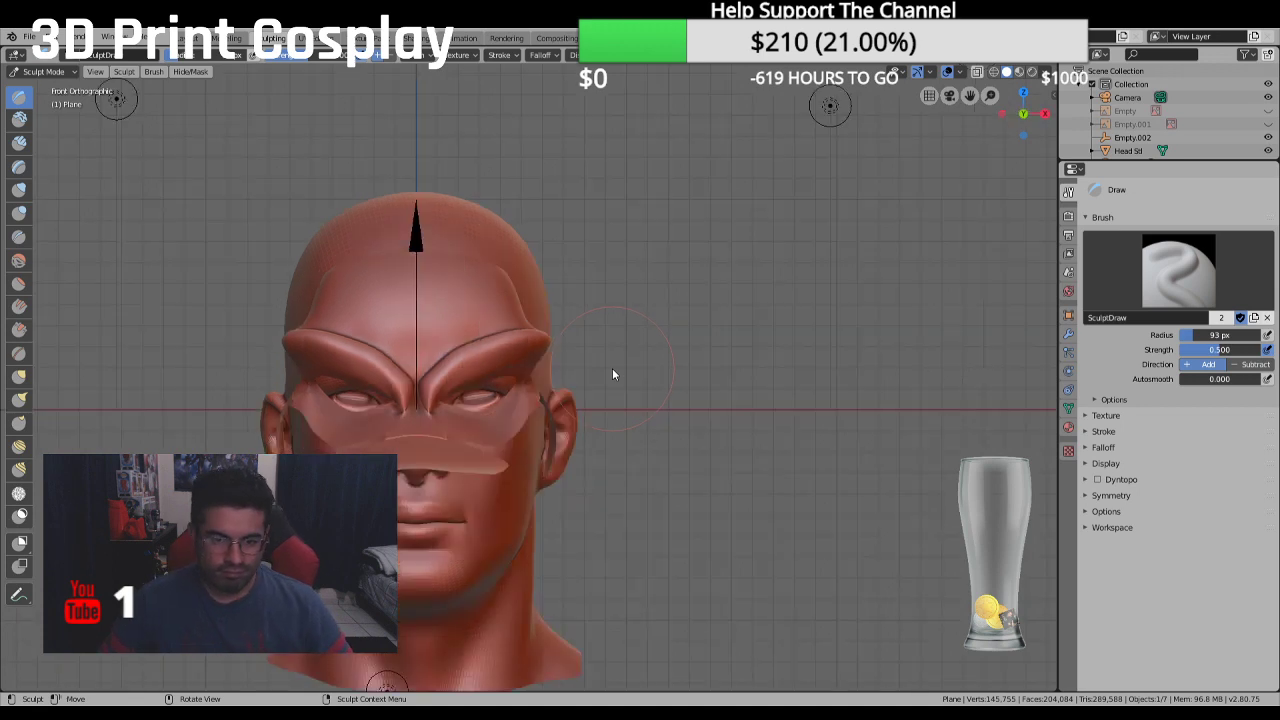
pyautogui.press('ctrl')
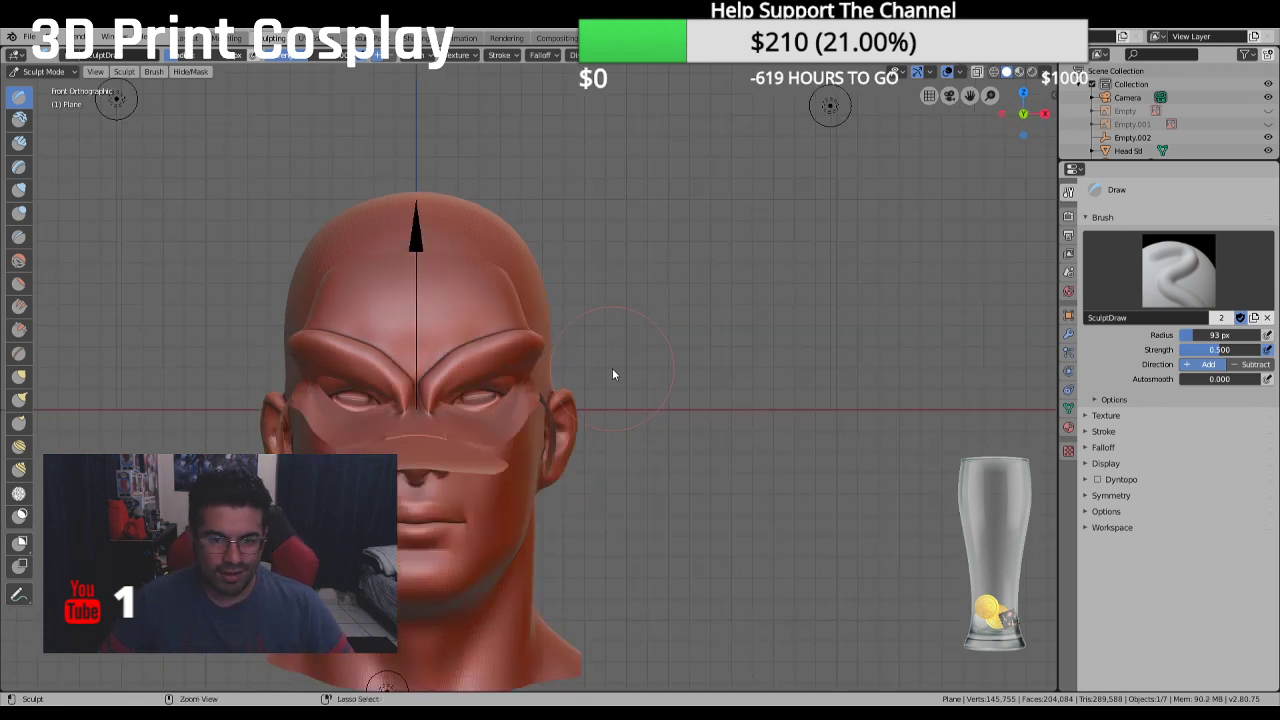
# Examine both brows close up from either side of the face
pyautogui.moveTo(614, 371); pyautogui.dragTo(497, 421, button='middle')
pyautogui.scroll(3, 440, 400)
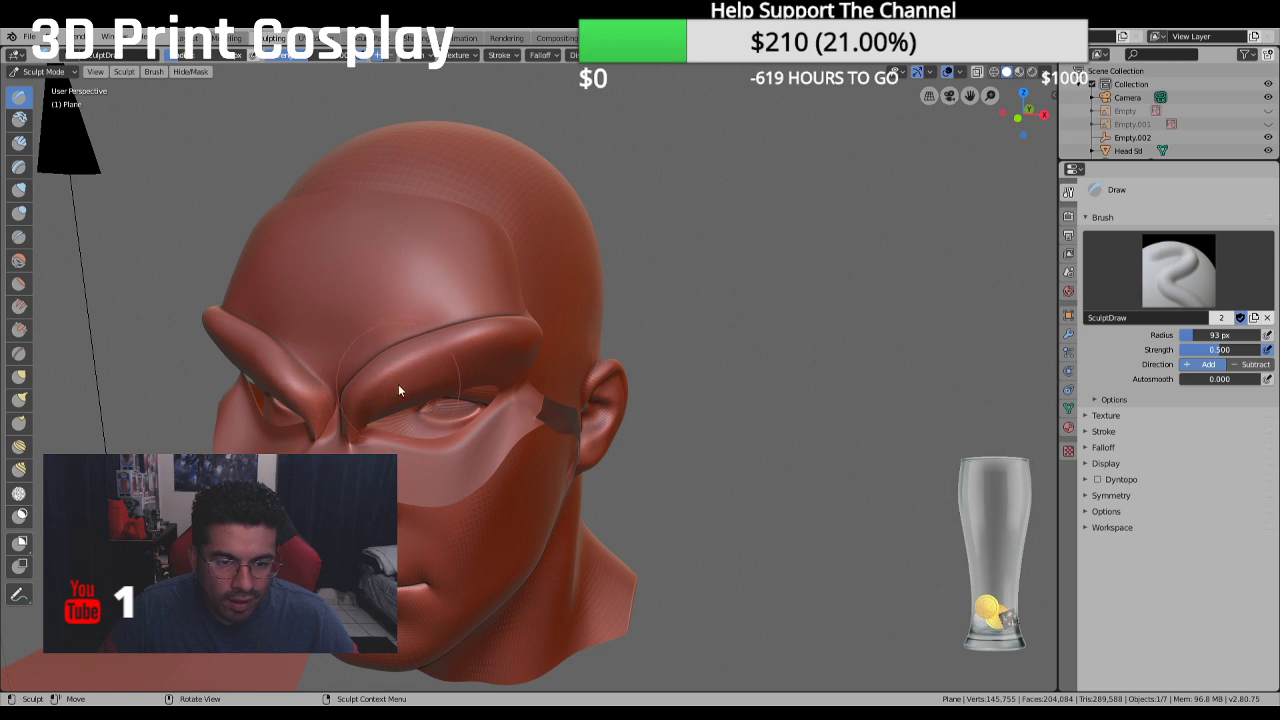
pyautogui.scroll(-4, 412, 407)
pyautogui.moveTo(412, 407); pyautogui.dragTo(519, 408, button='middle')
pyautogui.scroll(4, 519, 408)
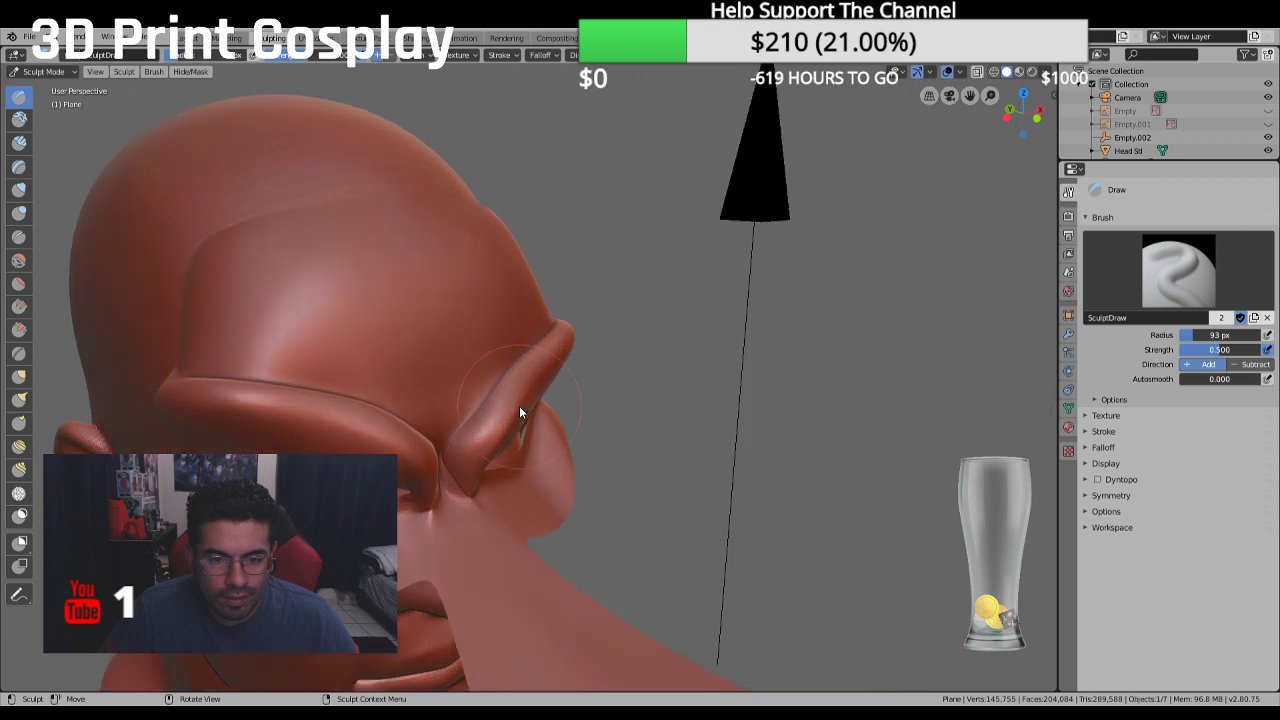
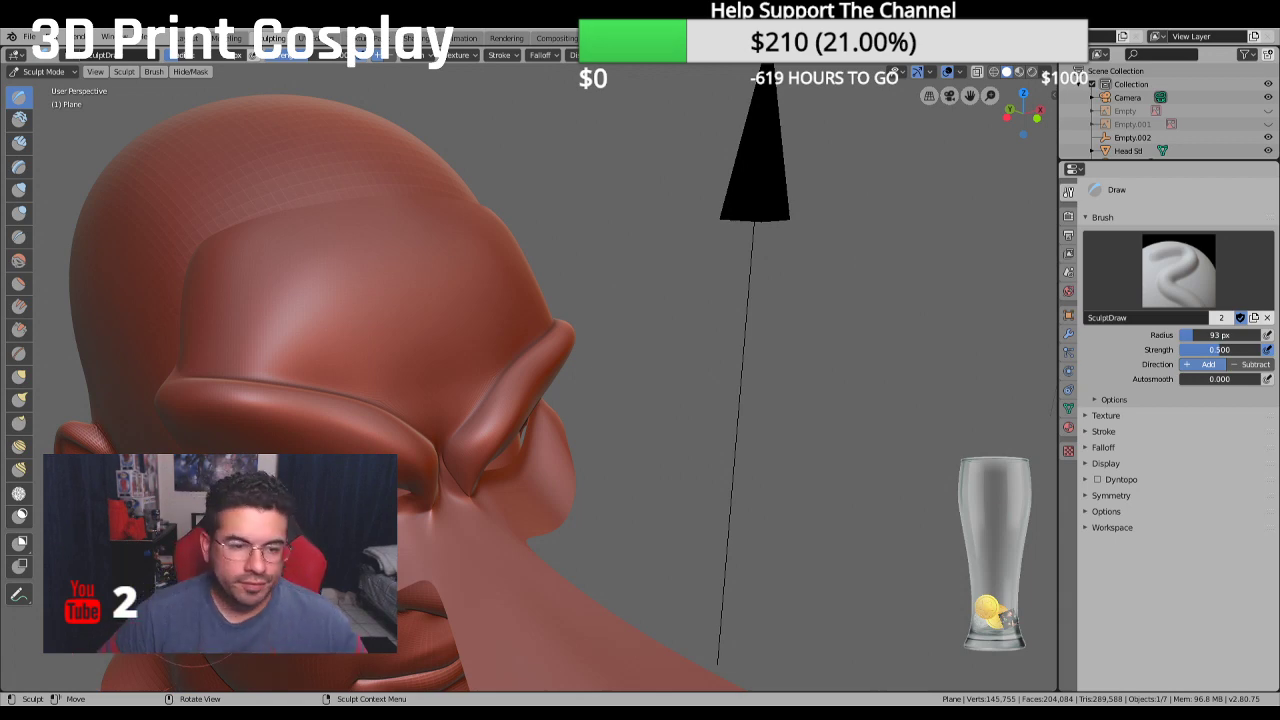
# Switch to the Modeling workspace and turn on the Face Orientation overlay for the mask
pyautogui.moveTo(132, 647); pyautogui.dragTo(164, 646, button='middle')
pyautogui.moveTo(342, 466)
pyautogui.mouseDown(button='middle')
pyautogui.moveTo(384, 464)
pyautogui.moveTo(310, 443)
pyautogui.moveTo(218, 458)
pyautogui.mouseUp(button='middle')
pyautogui.click(226, 38)
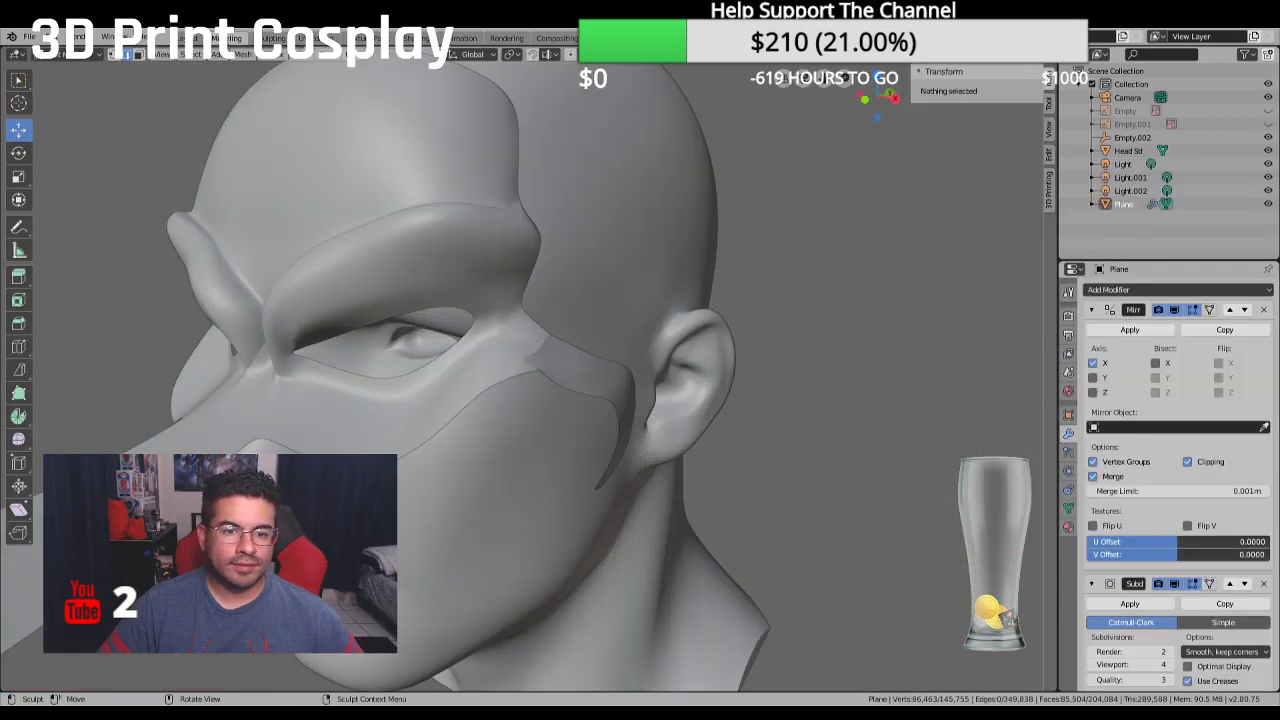
pyautogui.moveTo(433, 226); pyautogui.dragTo(606, 189, button='middle')
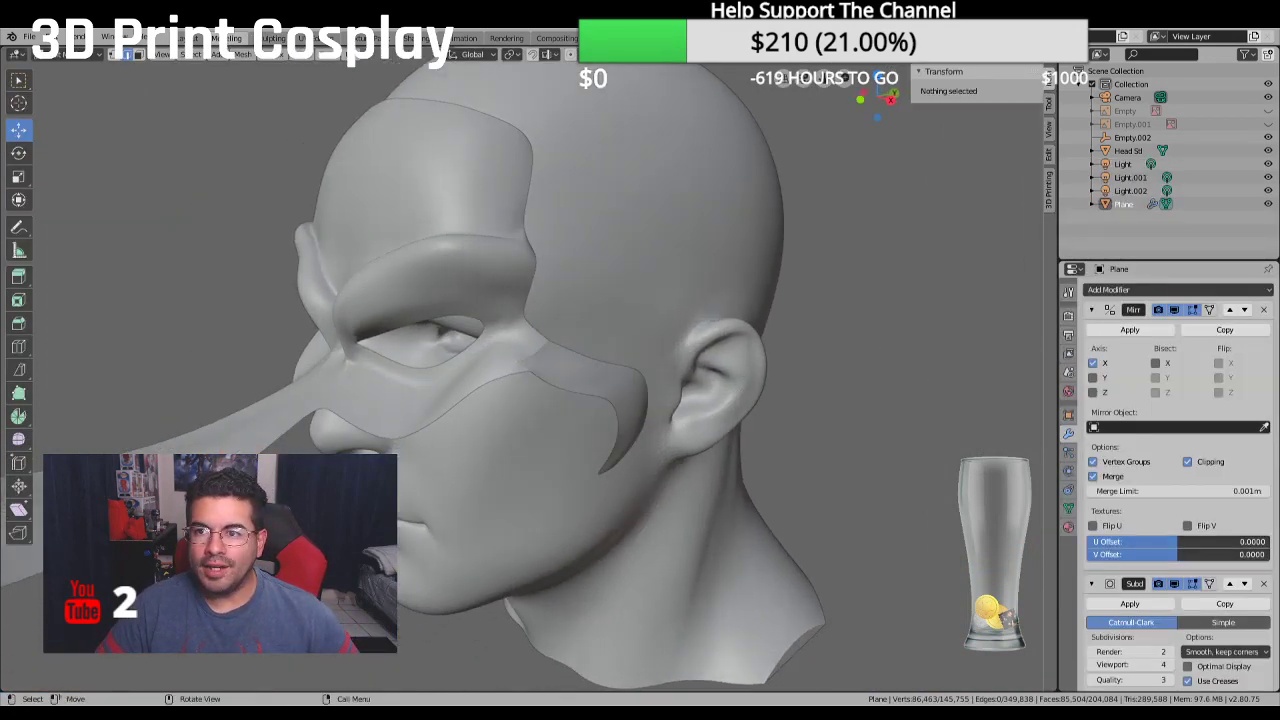
pyautogui.click(946, 54)
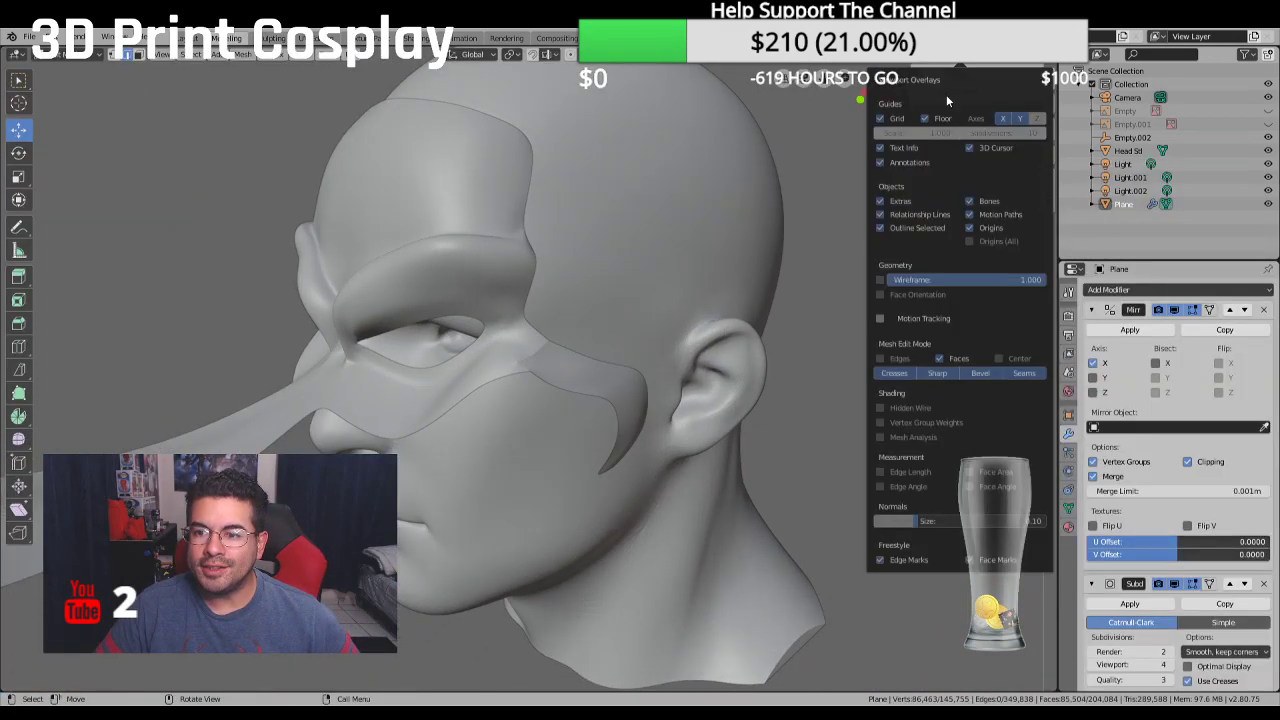
pyautogui.click(881, 295)
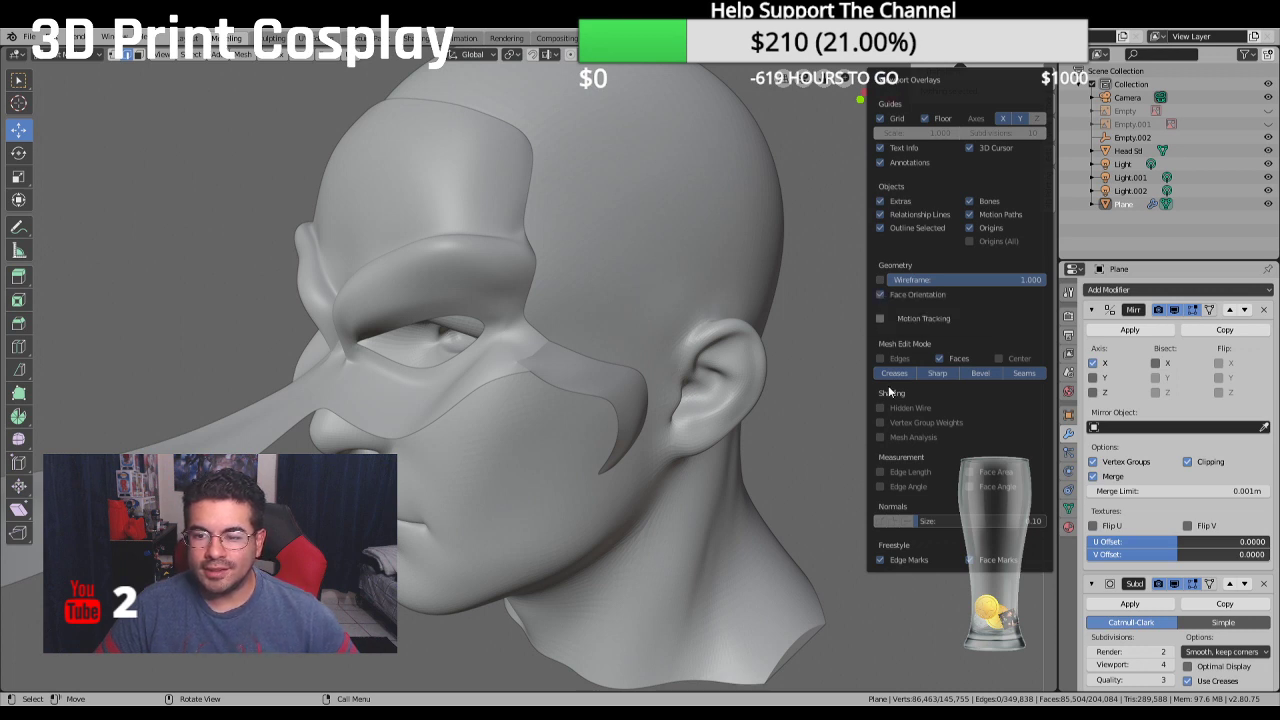
# Set the mask's Subdivision modifier viewport level to 0
pyautogui.click(1135, 662)
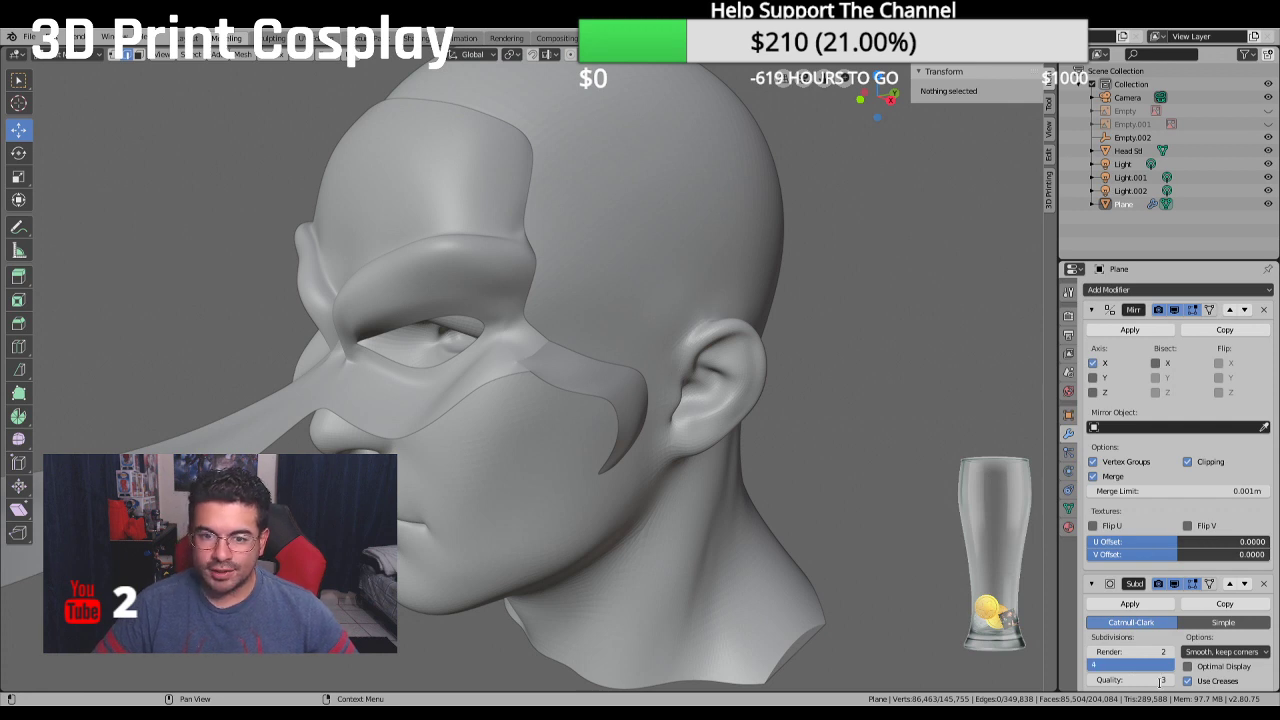
pyautogui.press('Return')
pyautogui.click(1126, 665)
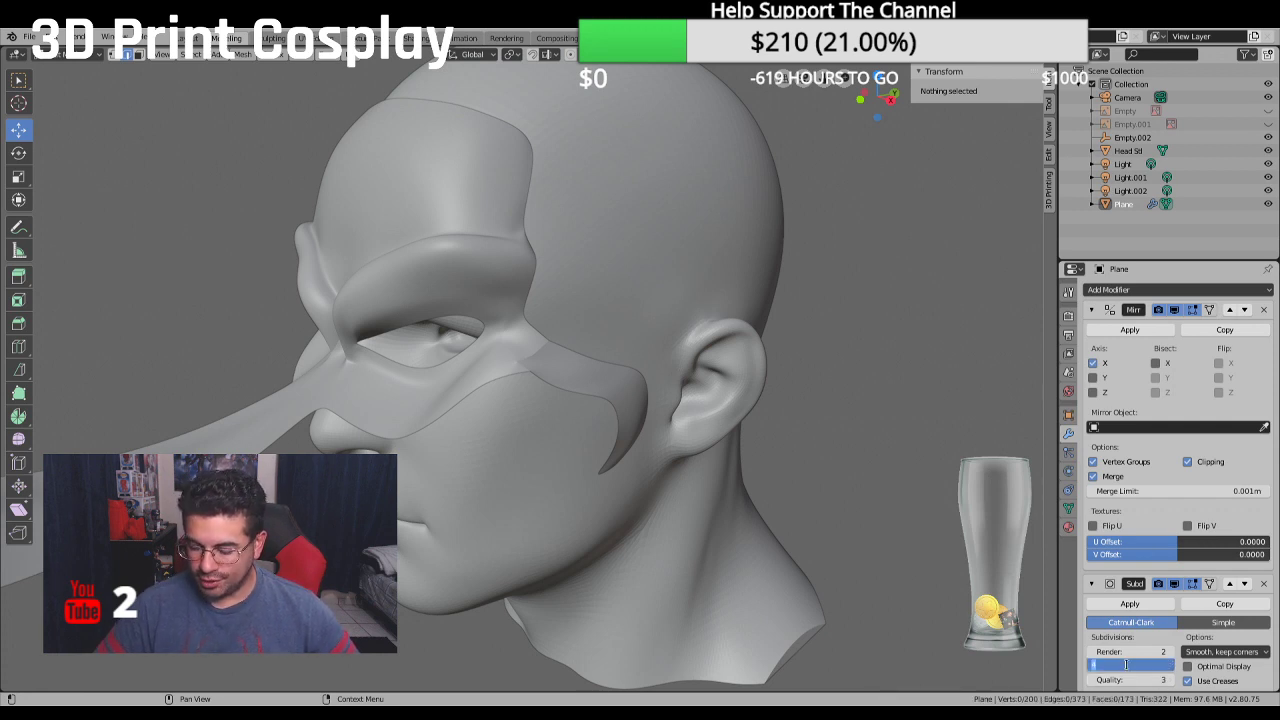
pyautogui.write('0')
pyautogui.press('Return')
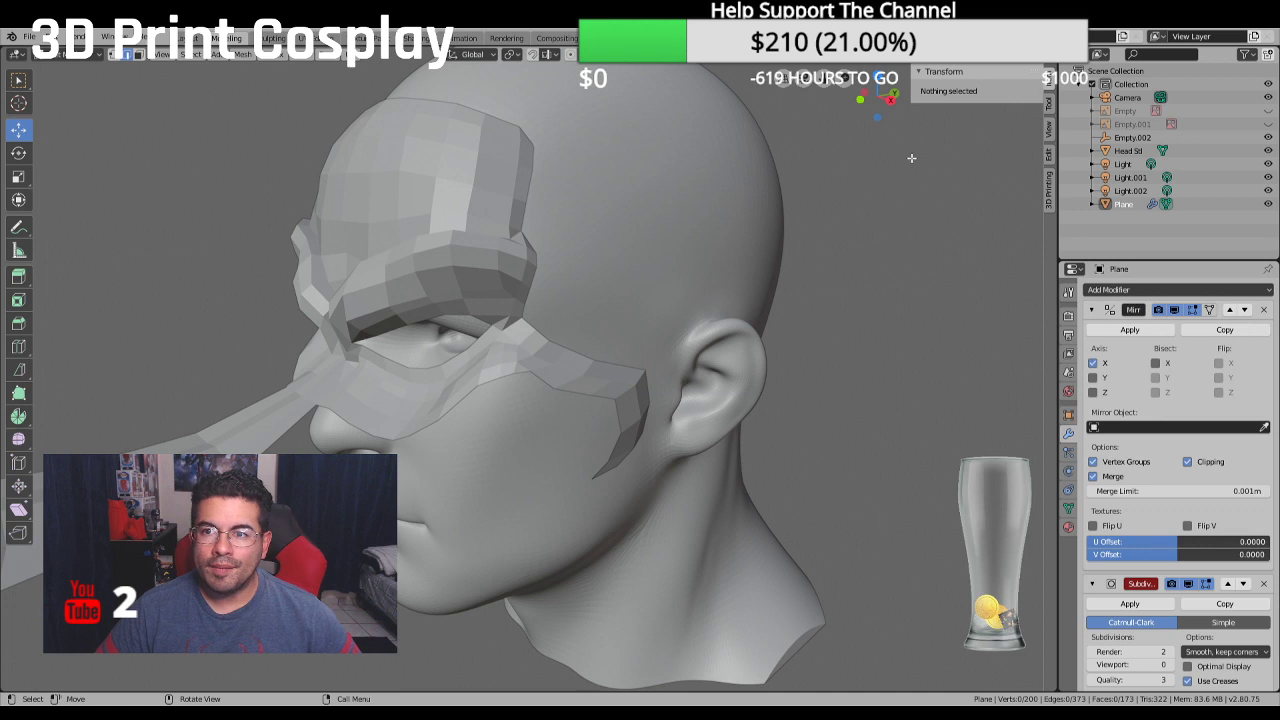
pyautogui.click(959, 55)
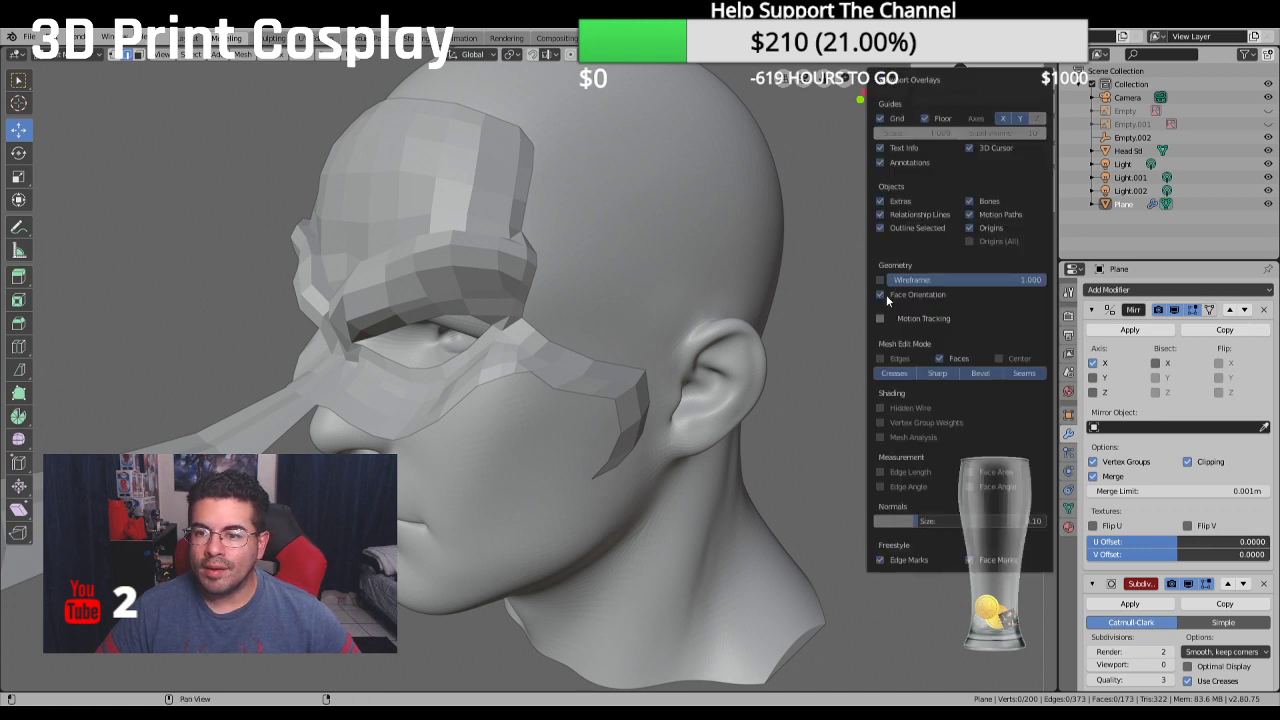
pyautogui.click(472, 214)
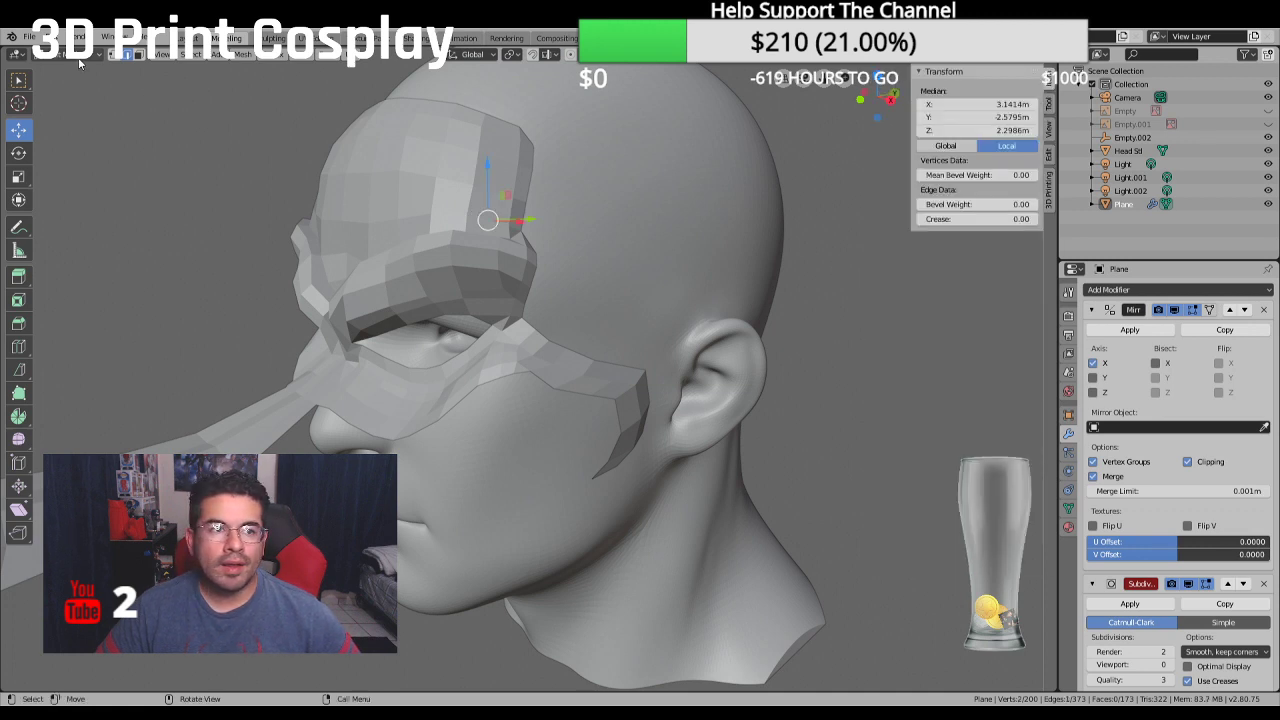
pyautogui.moveTo(276, 174); pyautogui.dragTo(317, 190, button='middle')
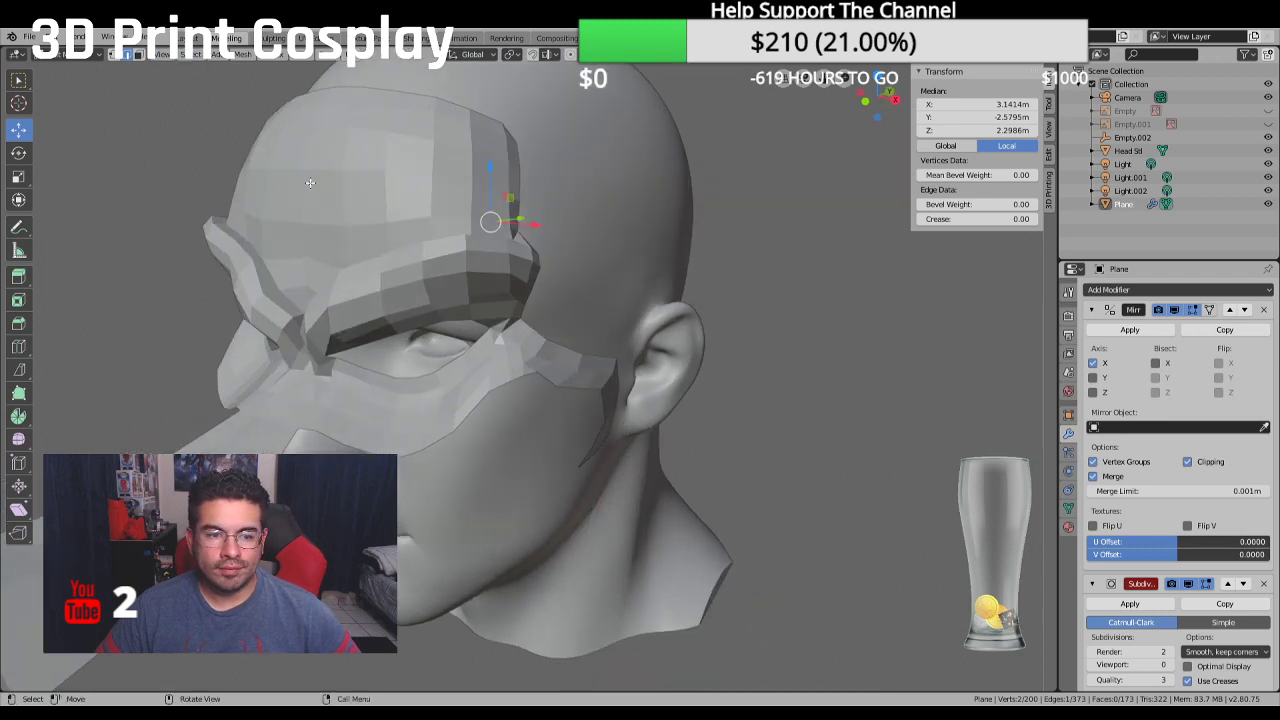
pyautogui.scroll(-2, 317, 190)
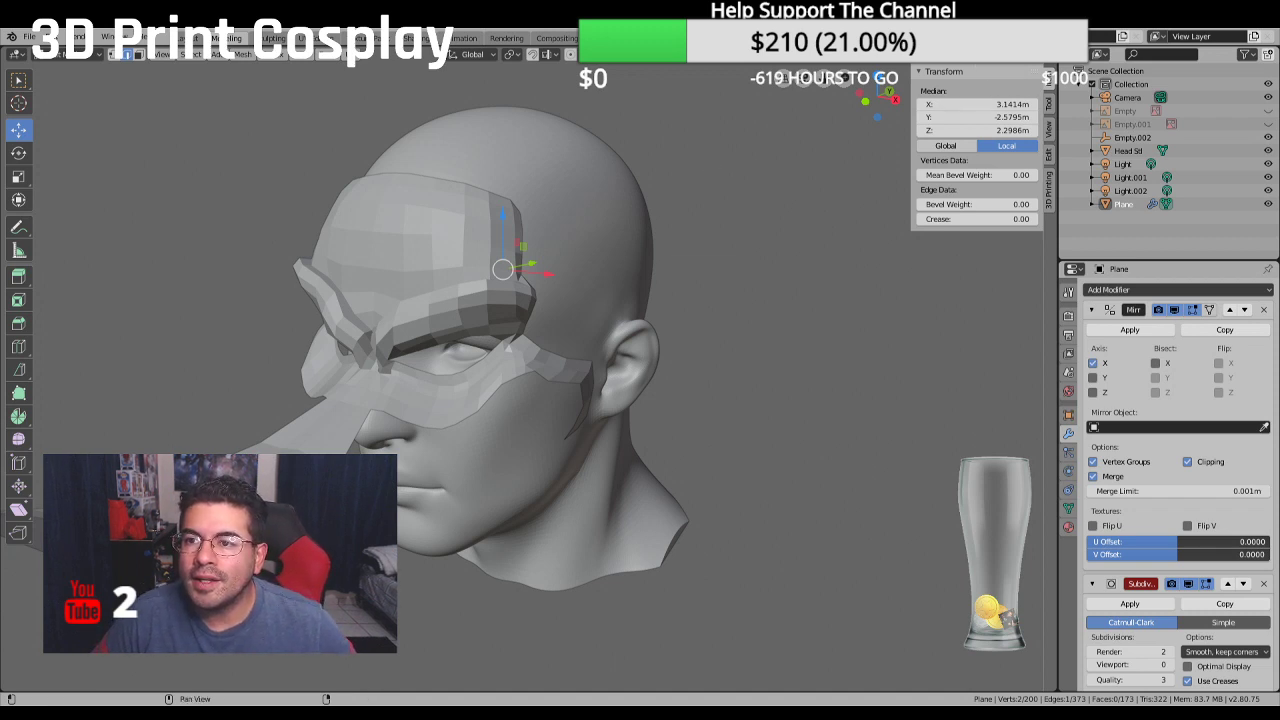
pyautogui.click(976, 56)
pyautogui.click(976, 56)
pyautogui.click(976, 56)
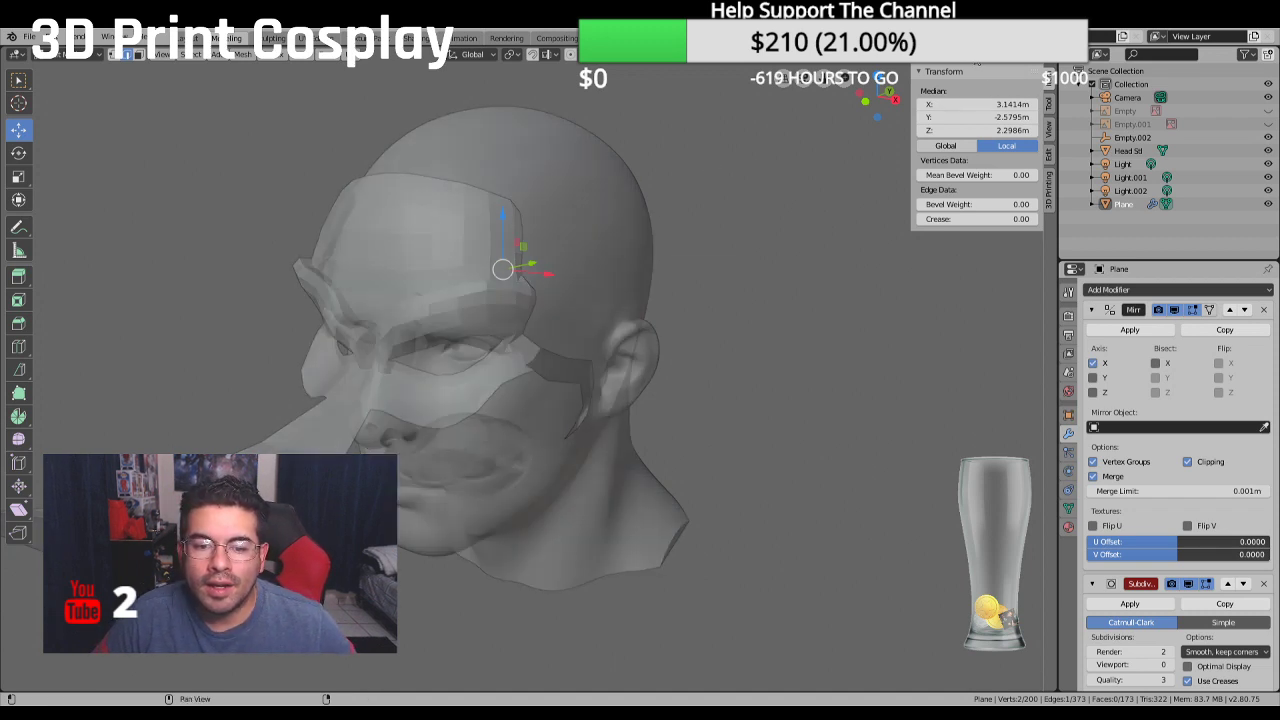
pyautogui.click(976, 56)
pyautogui.moveTo(782, 109); pyautogui.dragTo(750, 108, button='middle')
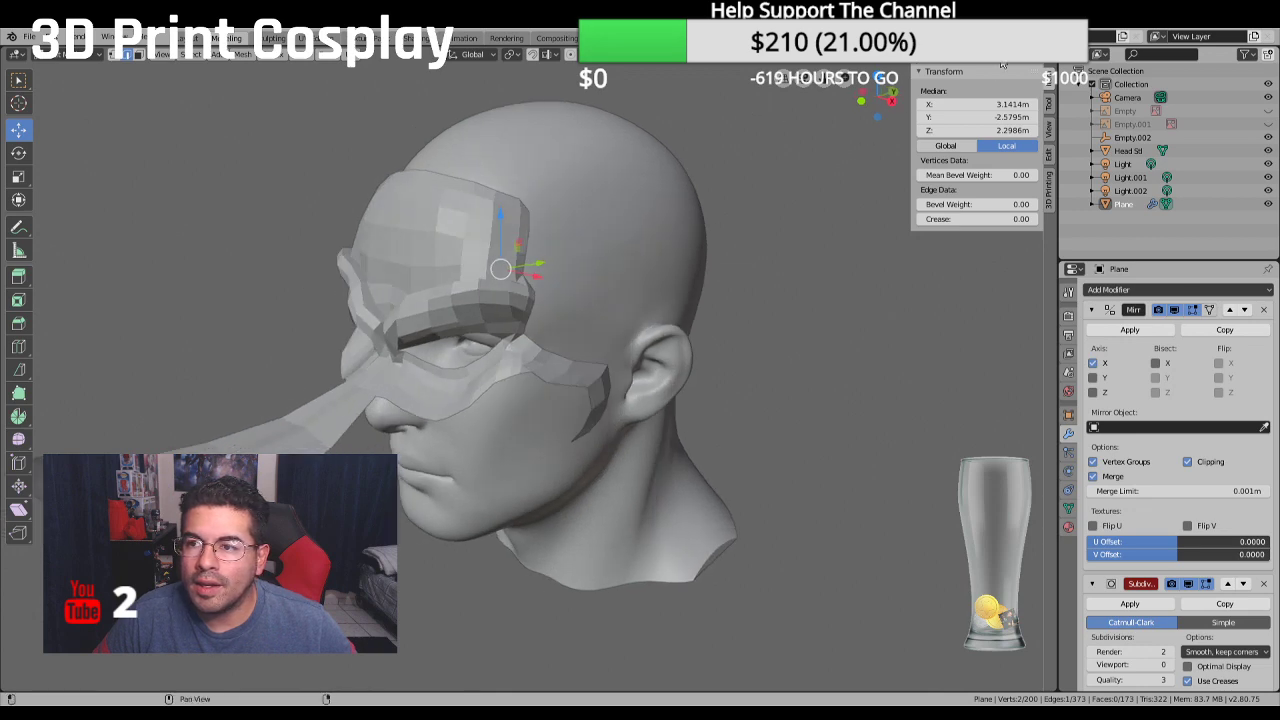
pyautogui.hotkey('shift', 'z')
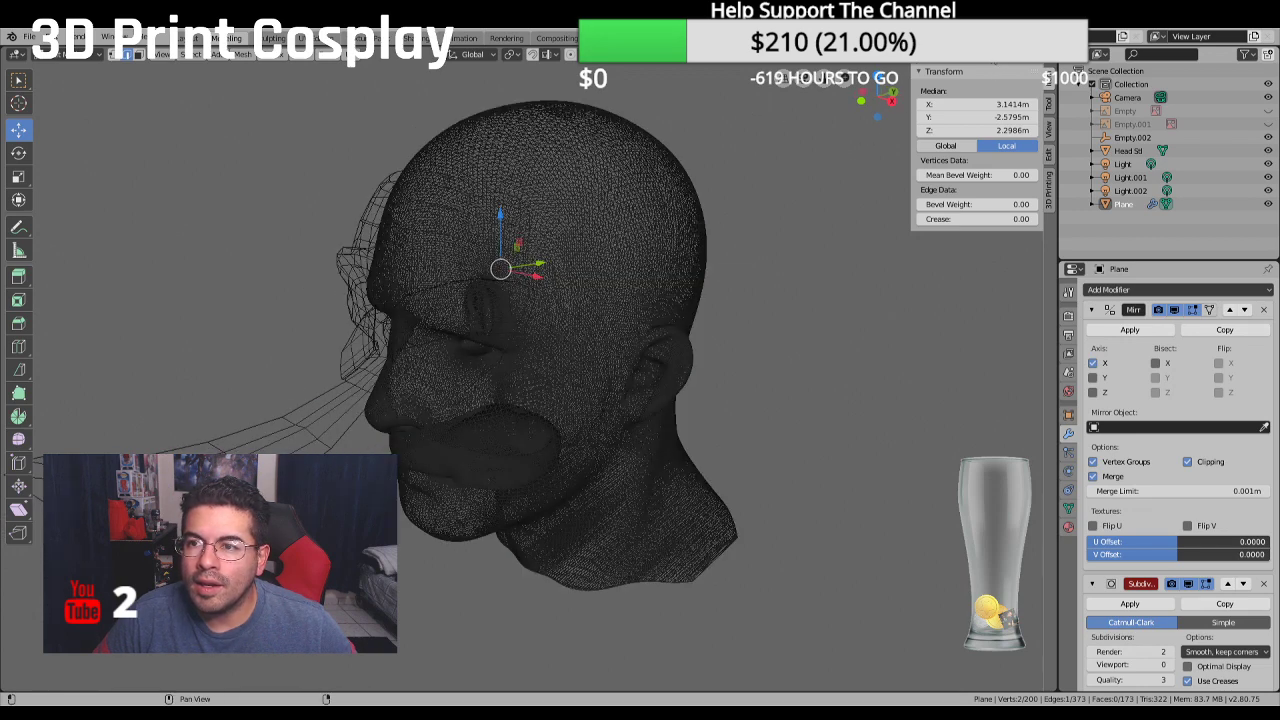
pyautogui.hotkey('shift', 'z')
pyautogui.hotkey('alt', 'z')
pyautogui.hotkey('alt', 'z')
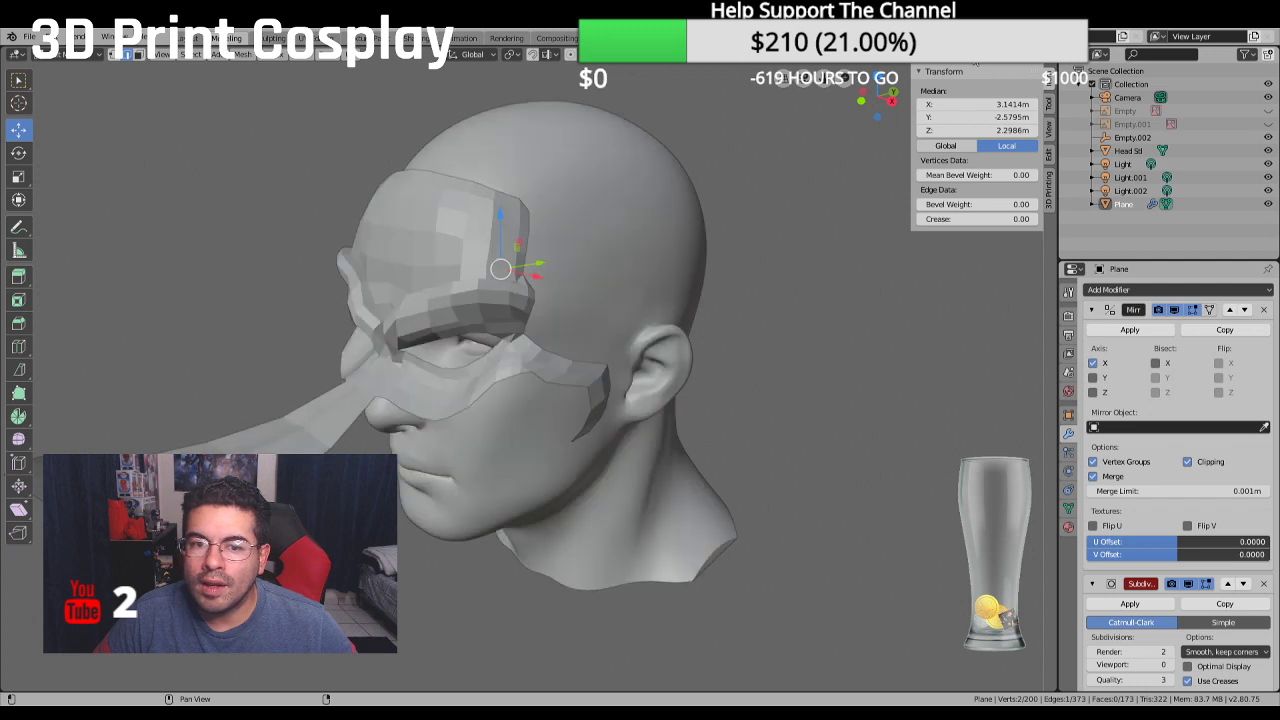
pyautogui.hotkey('alt', 'z')
pyautogui.hotkey('alt', 'z')
# Show the viewport overlays and enable Face Orientation to colour the faces by normal direction
pyautogui.hotkey('shift', 'alt', 'z')
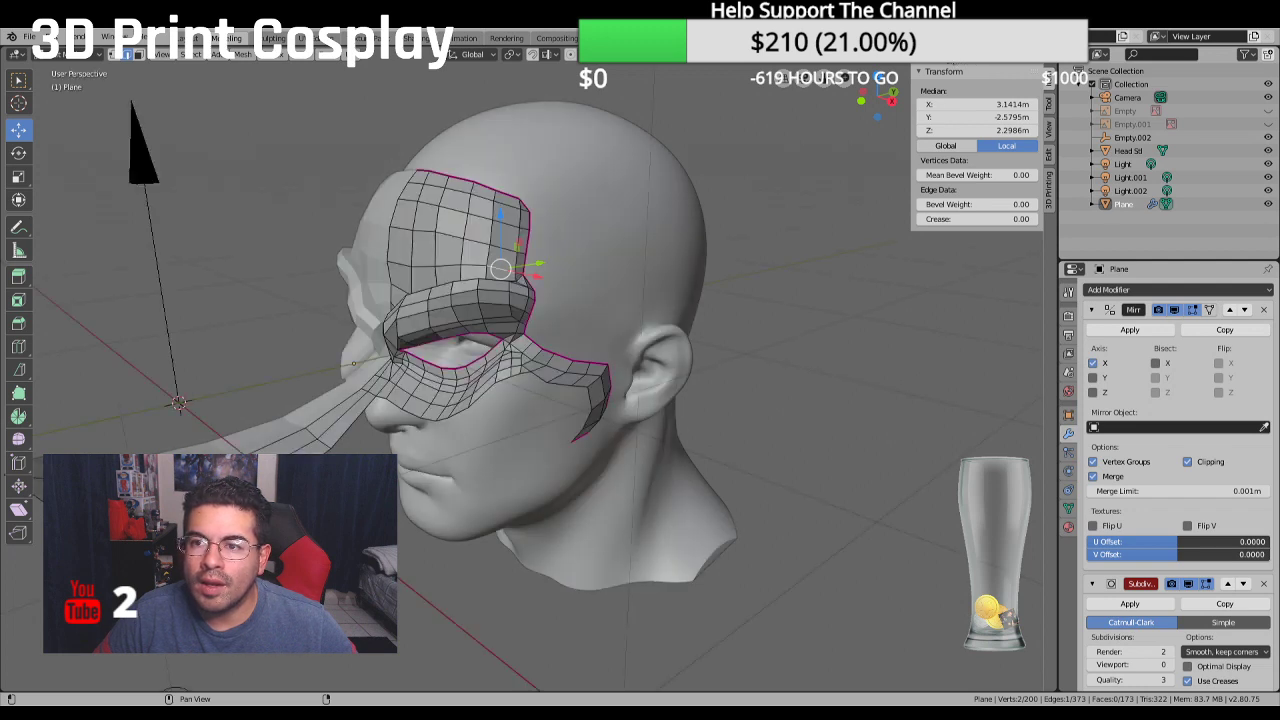
pyautogui.click(956, 74)
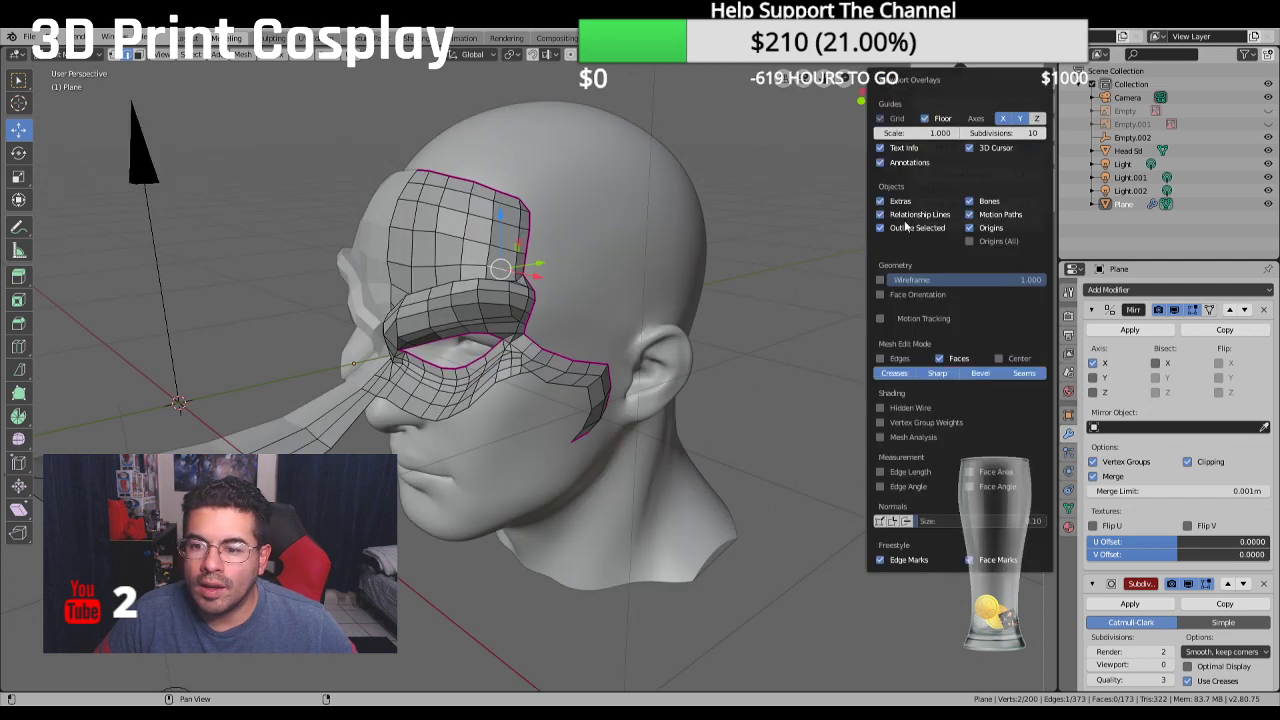
pyautogui.click(880, 294)
# Select all the reversed faces on the mask's side strip between the eye and ear, flip their normals, and clear the selection
pyautogui.scroll(6, 589, 323)
pyautogui.moveTo(684, 316); pyautogui.dragTo(500, 271, button='middle')
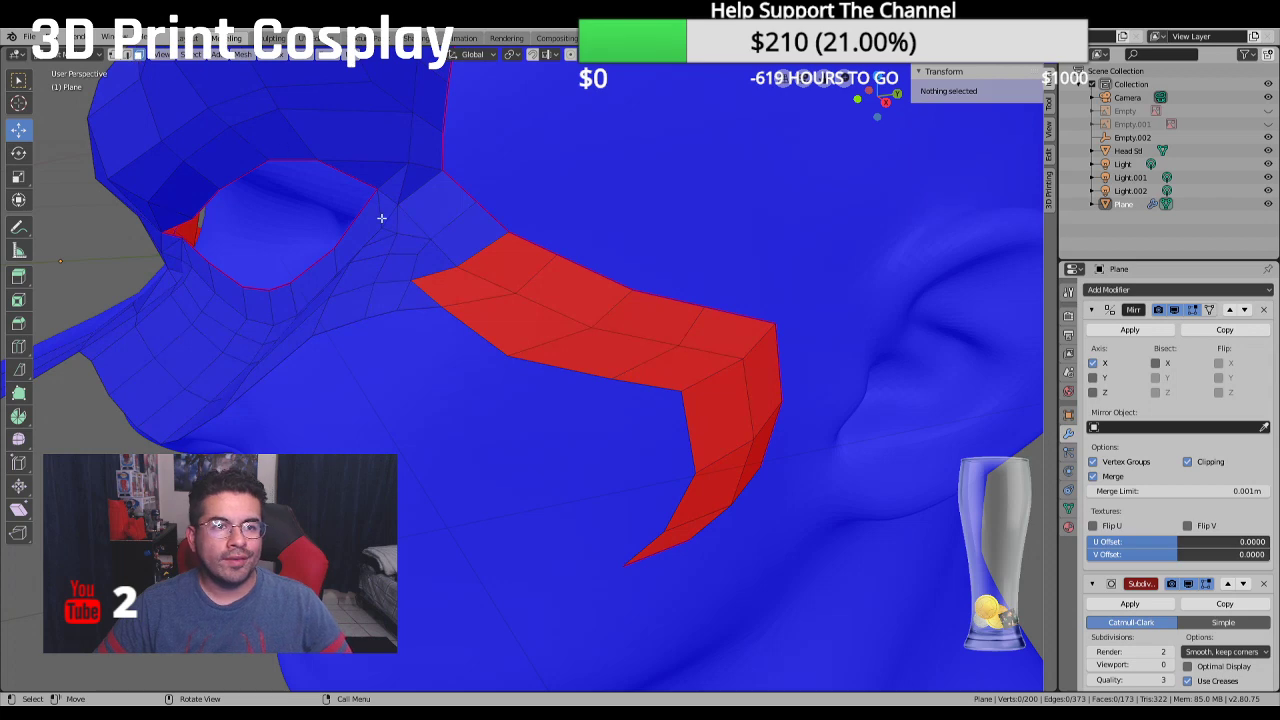
pyautogui.click(460, 283)
pyautogui.keyDown('ctrl'); pyautogui.click(723, 505); pyautogui.keyUp('ctrl')
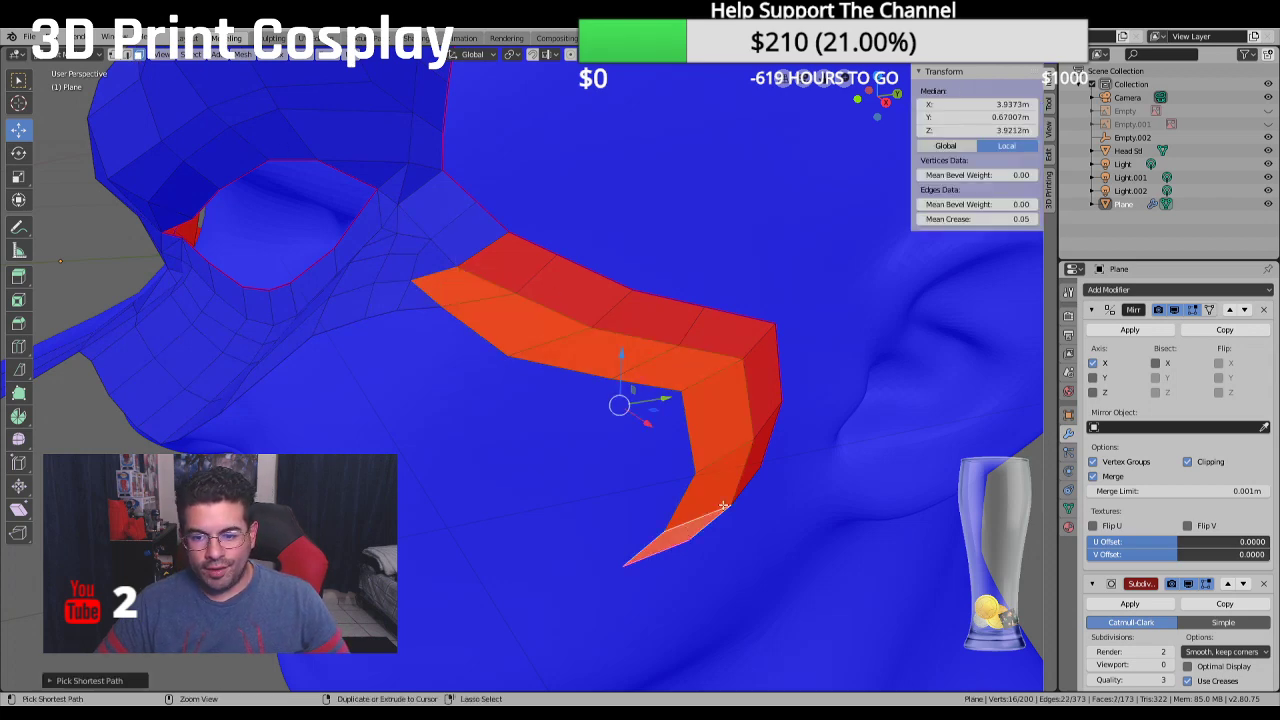
pyautogui.moveTo(723, 505); pyautogui.dragTo(783, 537, button='middle')
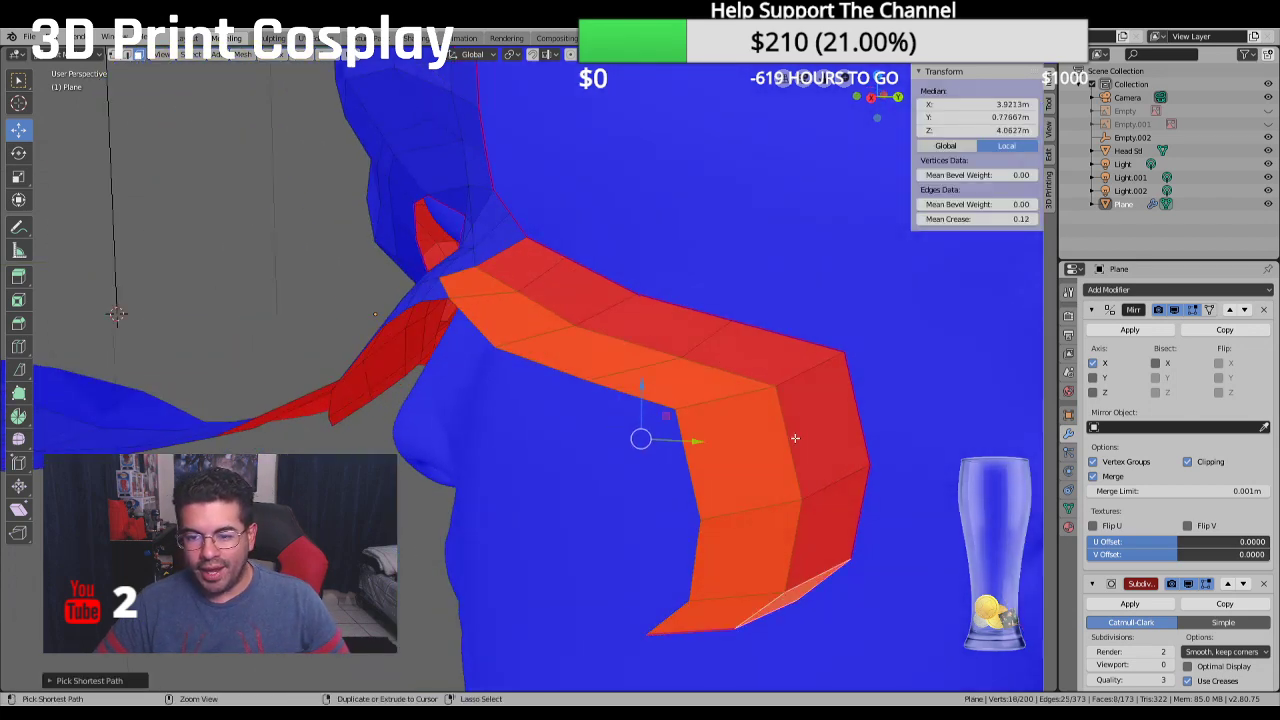
pyautogui.keyDown('ctrl'); pyautogui.click(762, 353); pyautogui.keyUp('ctrl')
pyautogui.keyDown('ctrl'); pyautogui.click(520, 265); pyautogui.keyUp('ctrl')
pyautogui.moveTo(520, 265); pyautogui.dragTo(584, 291, button='middle')
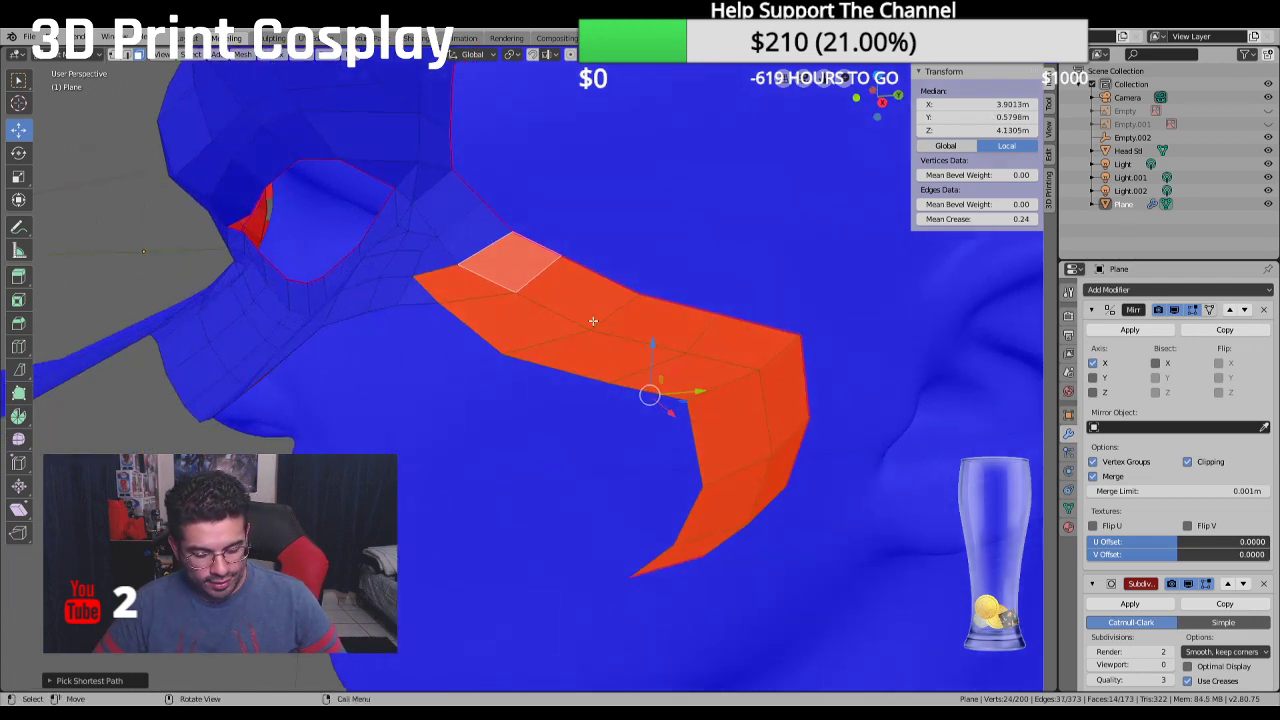
pyautogui.hotkey('alt', 'n')
pyautogui.click(594, 331)
pyautogui.hotkey('alt', 'a')
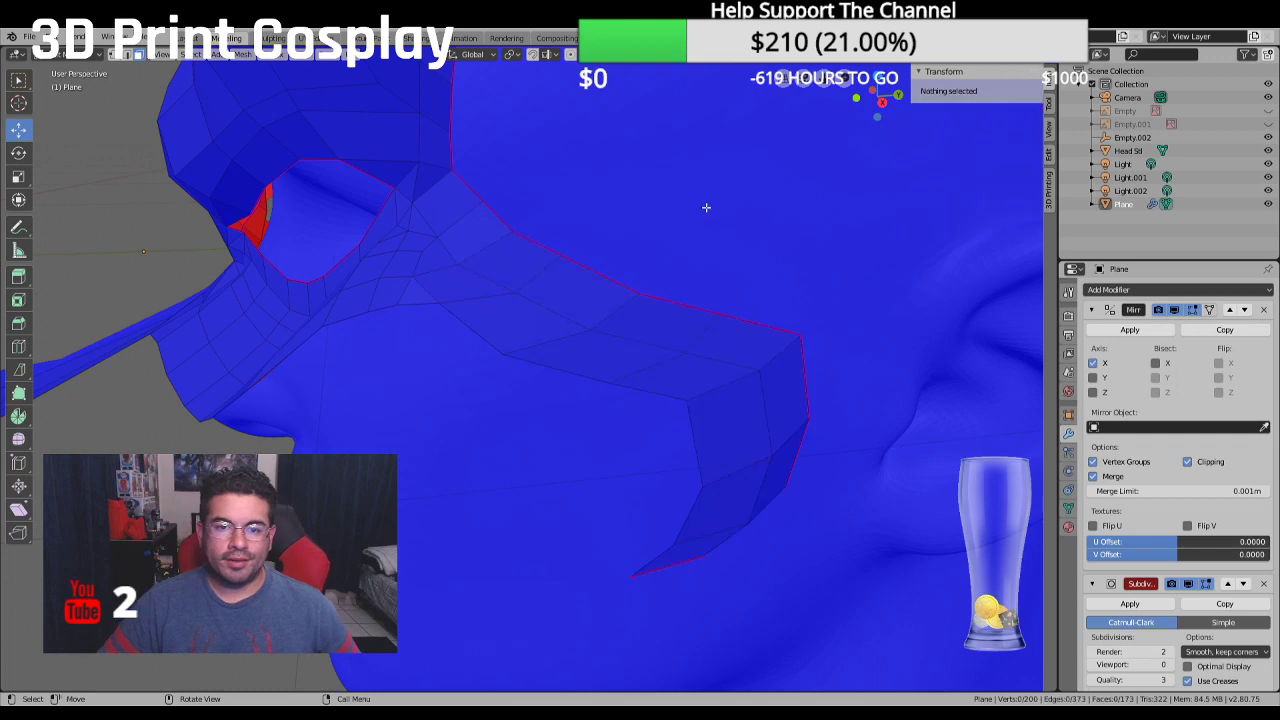
# Set the Subdivision modifier's viewport level to 4 and turn off the Face Orientation overlay
pyautogui.moveTo(706, 206)
pyautogui.mouseDown(button='middle')
pyautogui.moveTo(754, 248)
pyautogui.moveTo(800, 257)
pyautogui.moveTo(814, 223)
pyautogui.mouseUp(button='middle')
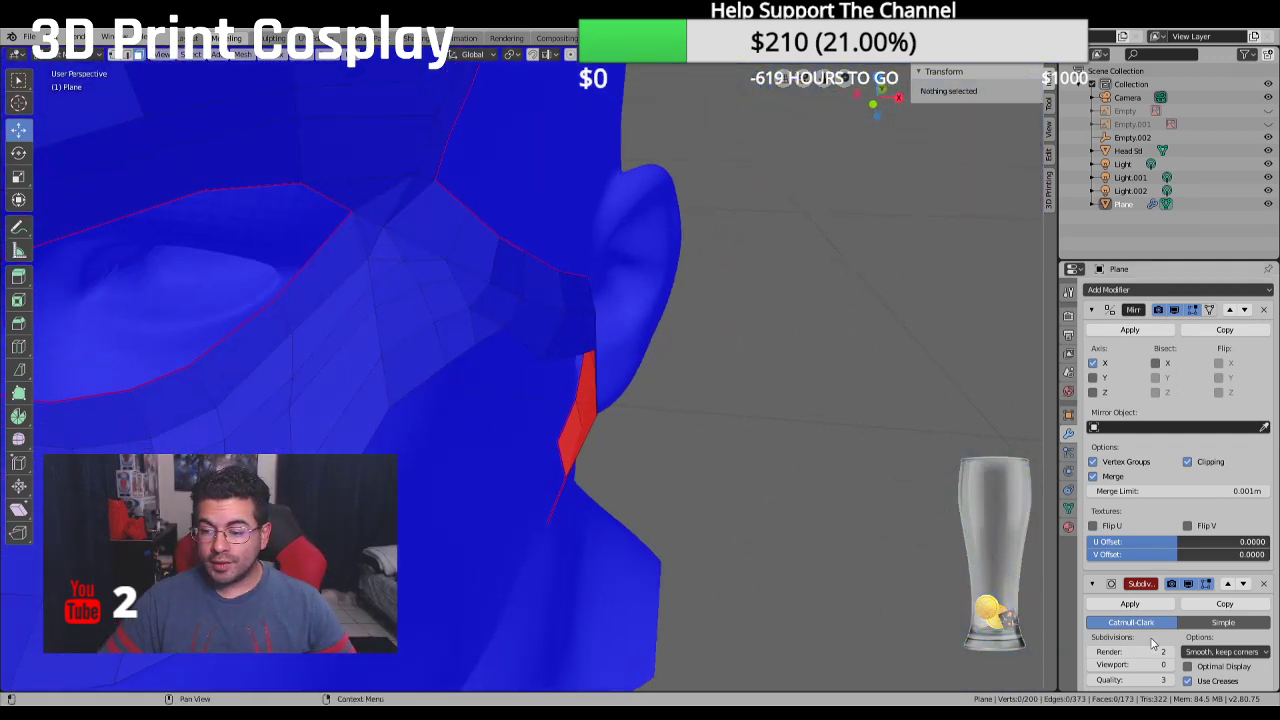
pyautogui.click(1128, 665)
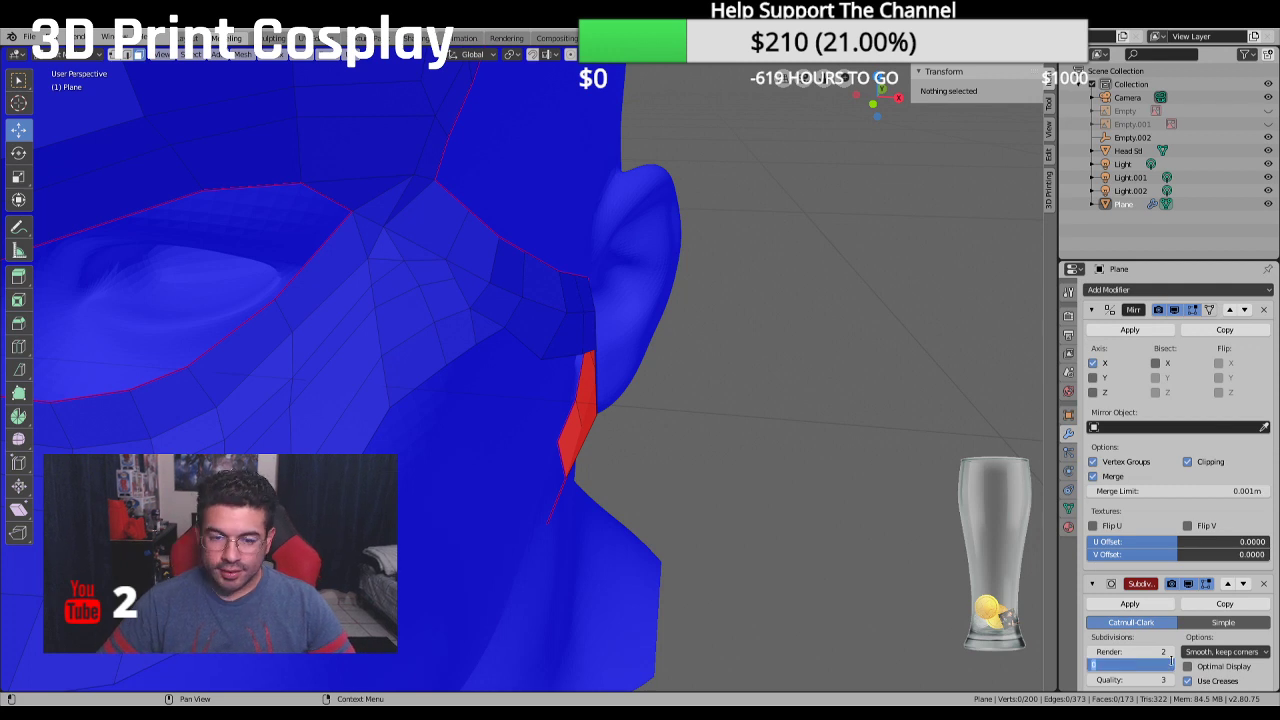
pyautogui.write('4')
pyautogui.press('Return')
pyautogui.scroll(-5, 322, 395)
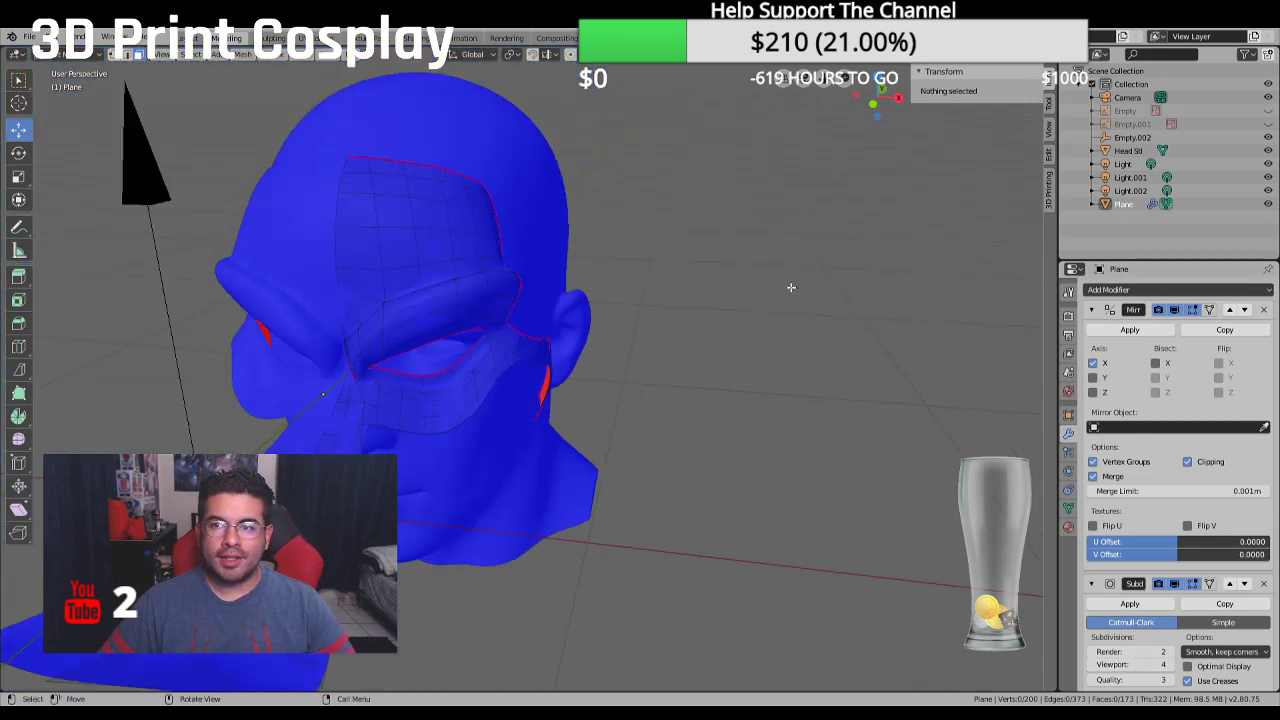
pyautogui.click(960, 55)
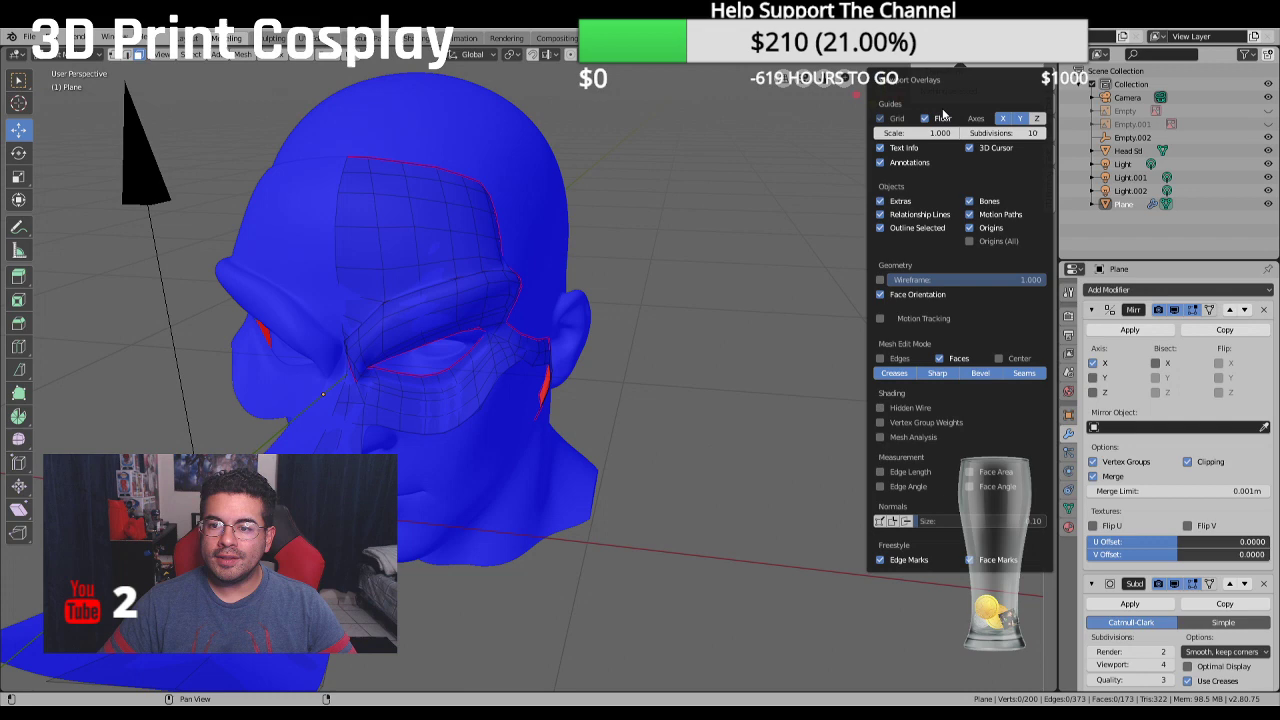
pyautogui.click(882, 294)
pyautogui.moveTo(729, 289); pyautogui.dragTo(574, 206, button='middle')
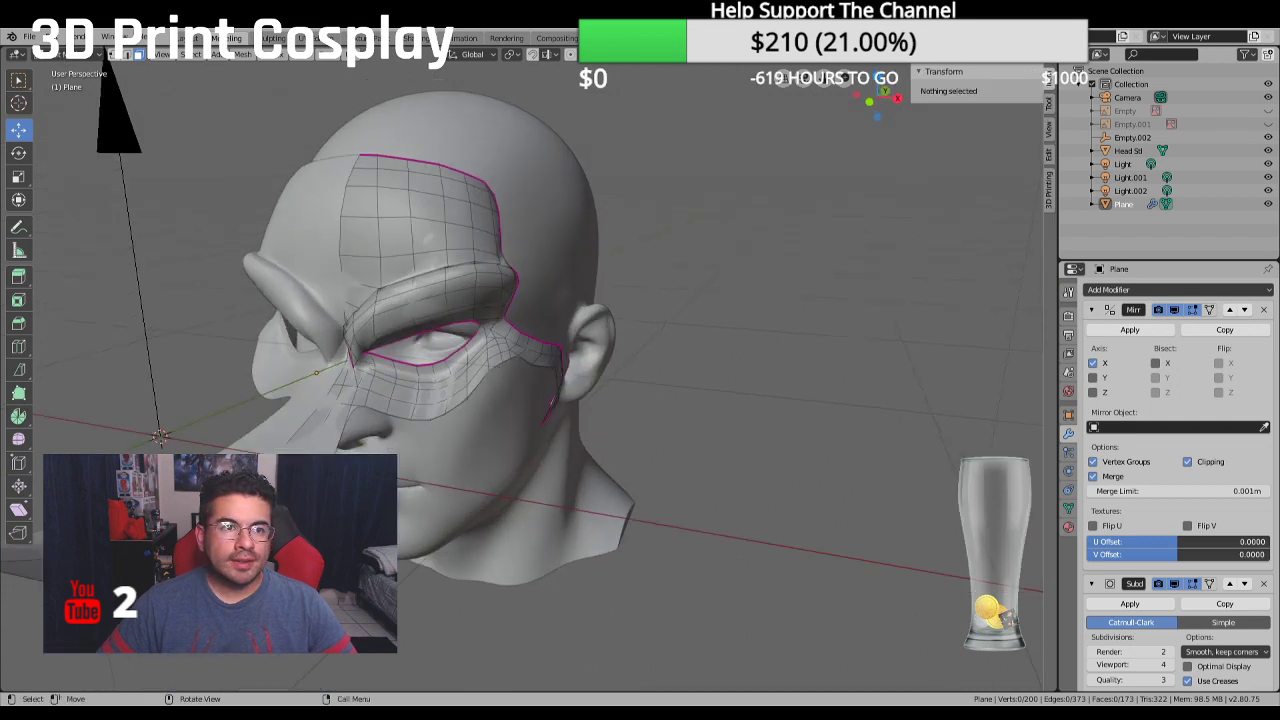
# Switch to the Layout workspace and enter Edit Mode on the mask, close up on the brow
pyautogui.click(193, 38)
pyautogui.scroll(-3, 466, 182)
pyautogui.moveTo(496, 167); pyautogui.dragTo(498, 305, button='middle')
pyautogui.scroll(1, 450, 83)
pyautogui.scroll(1, 515, 131)
pyautogui.press('Tab')
pyautogui.scroll(2, 445, 297)
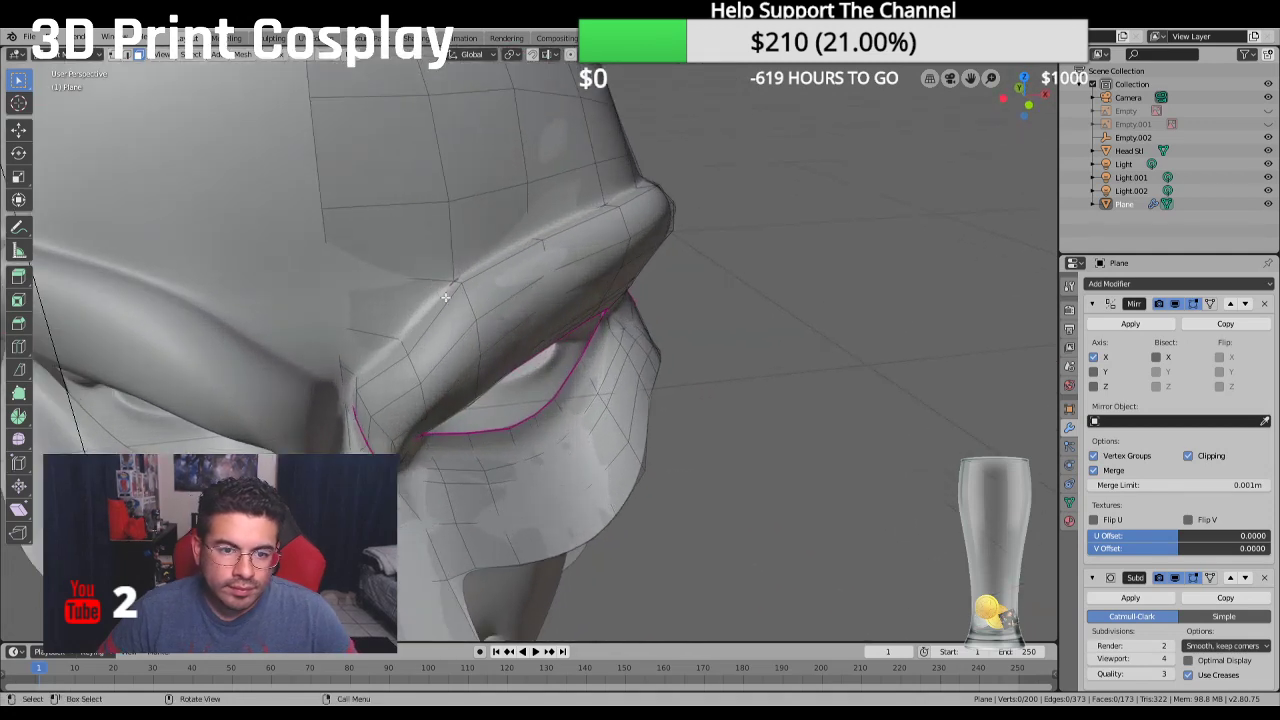
# Change to vertex selection and set the Subdivision modifier's viewport level to 0
pyautogui.click(113, 54)
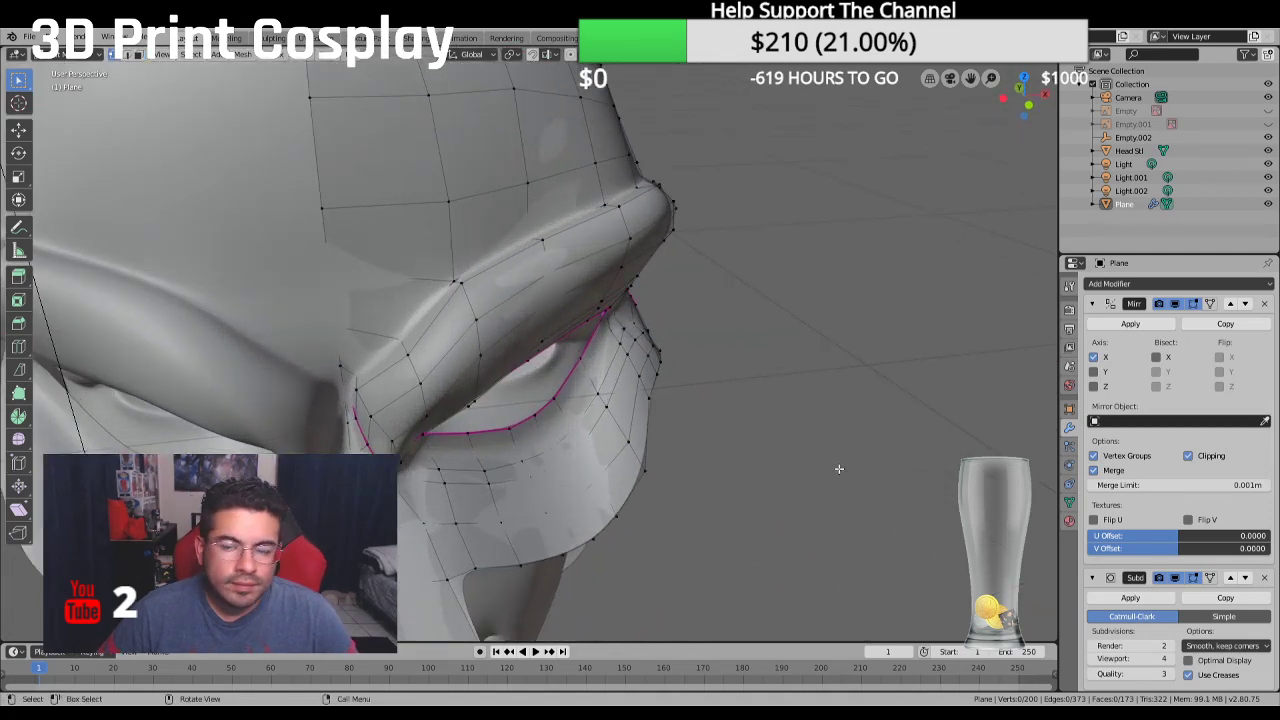
pyautogui.click(1135, 661)
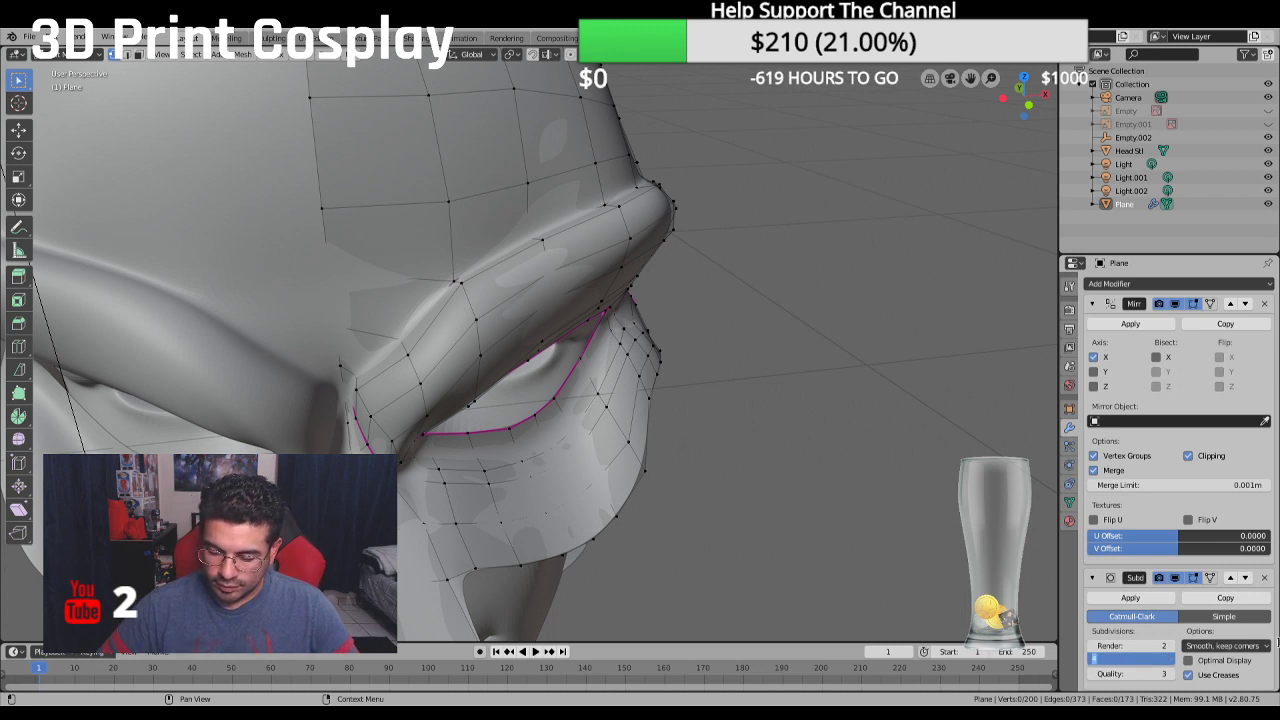
pyautogui.write('0')
pyautogui.press('Return')
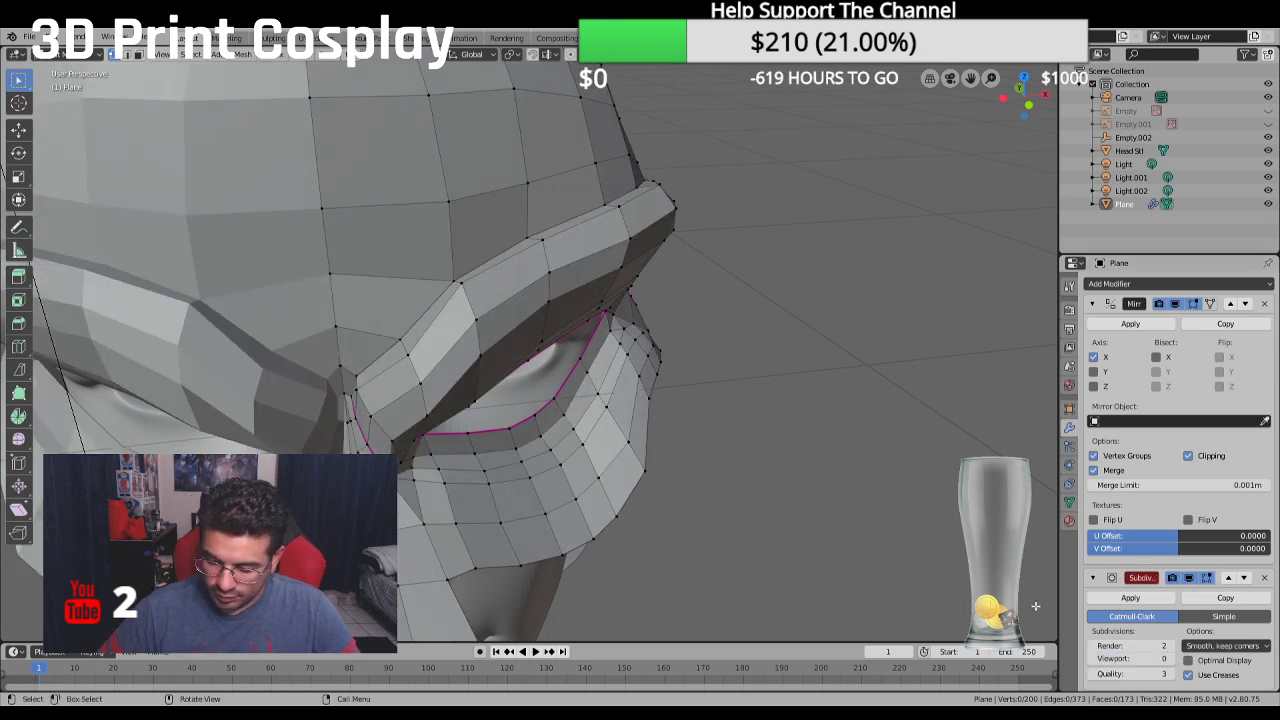
# In front view, select the vertices across the inner end of the brow ridge and move them up slightly along Z
pyautogui.press('KP_1')
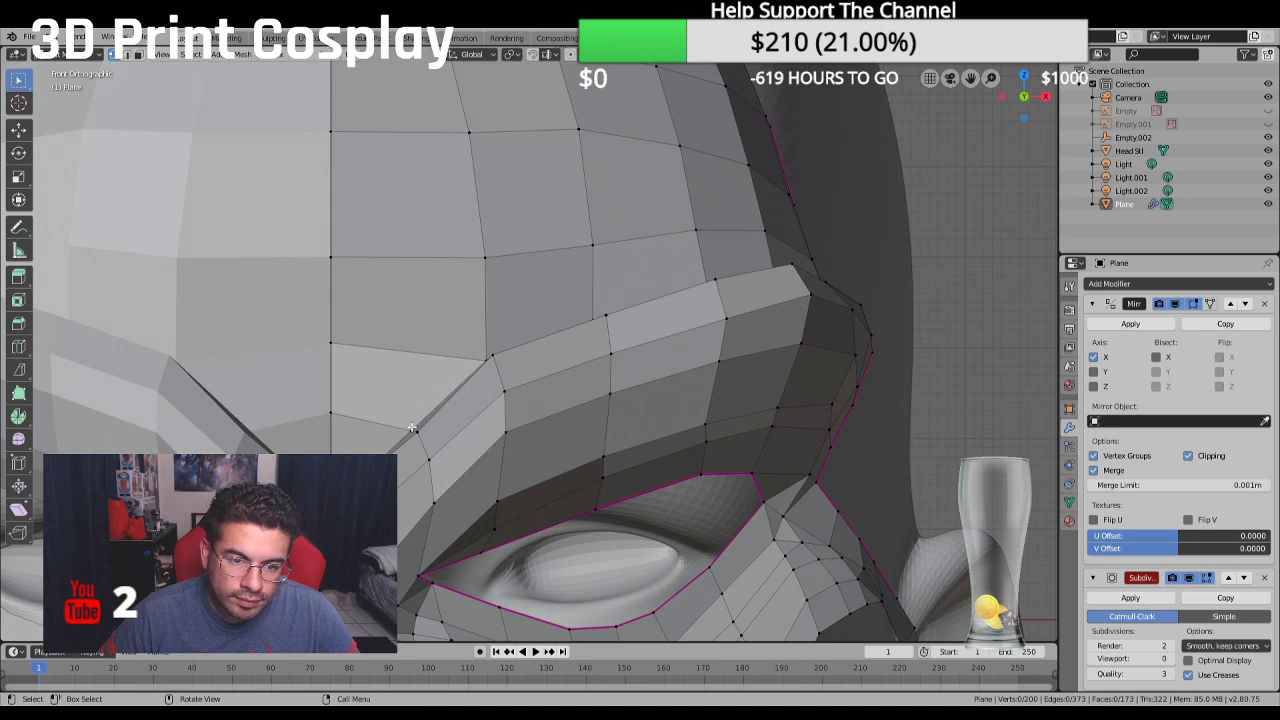
pyautogui.keyDown('ctrl'); pyautogui.click(434, 510); pyautogui.keyUp('ctrl')
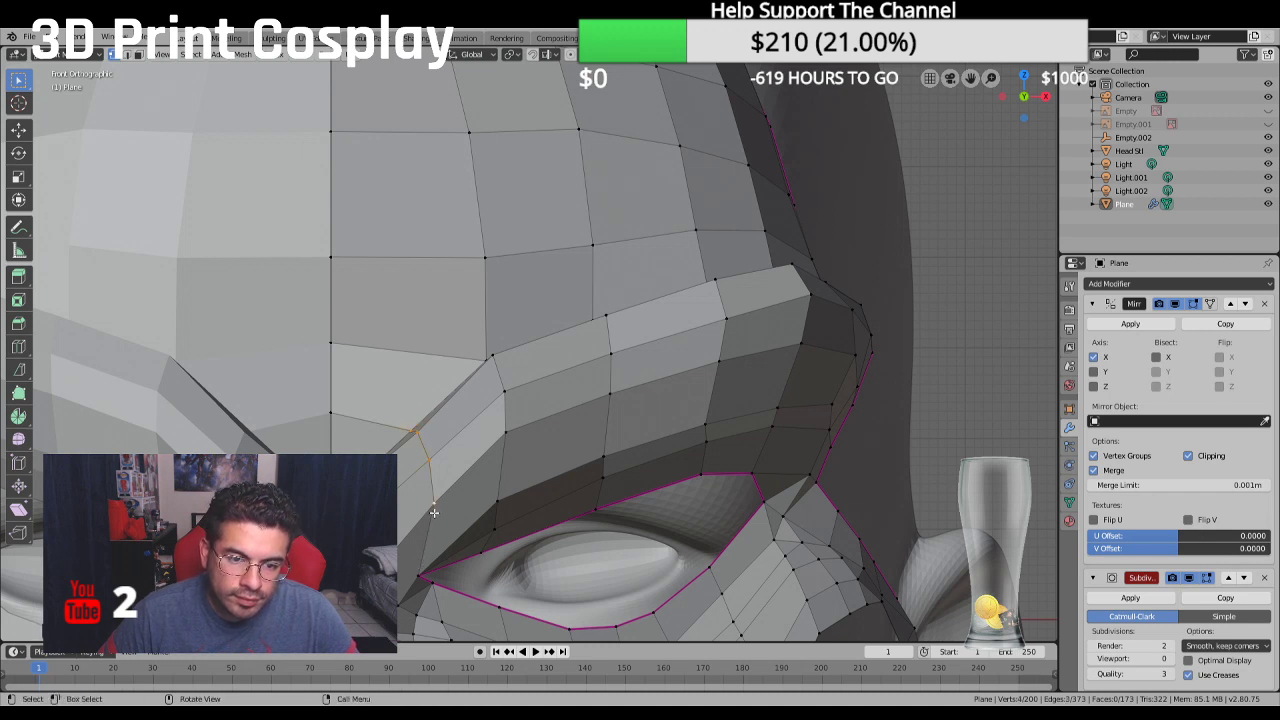
pyautogui.click(18, 129)
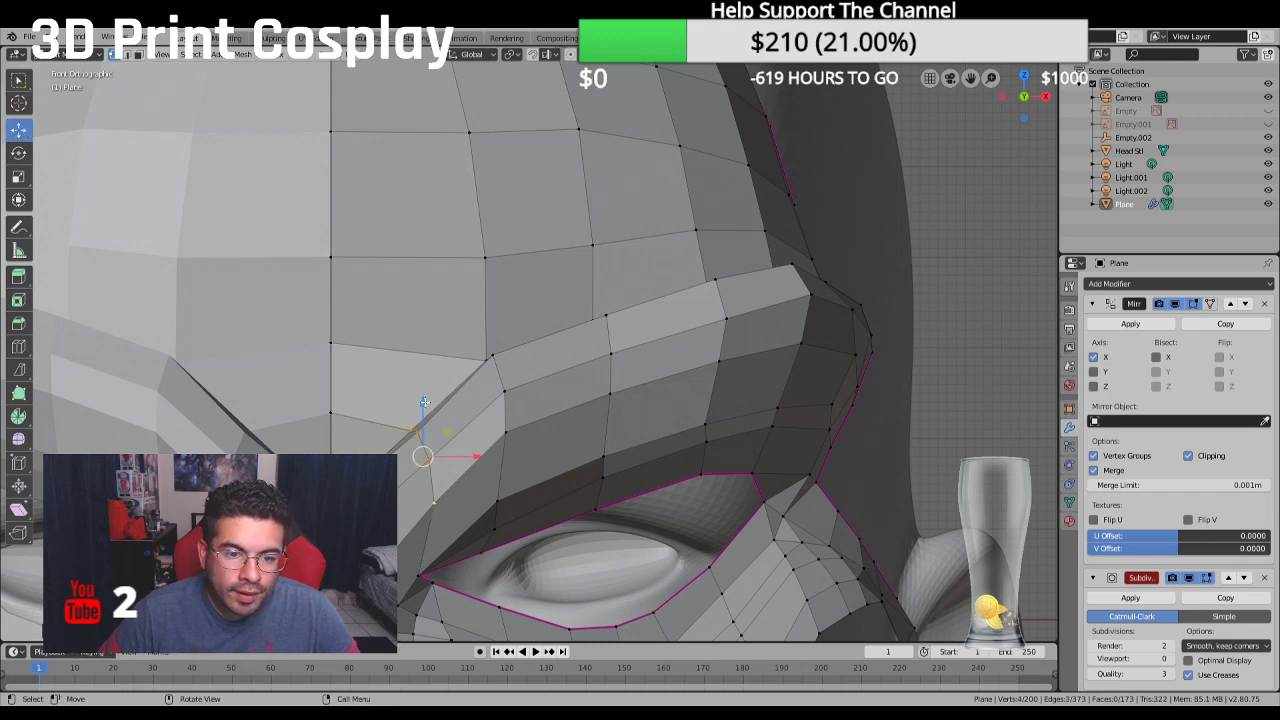
pyautogui.moveTo(424, 402); pyautogui.dragTo(424, 394)
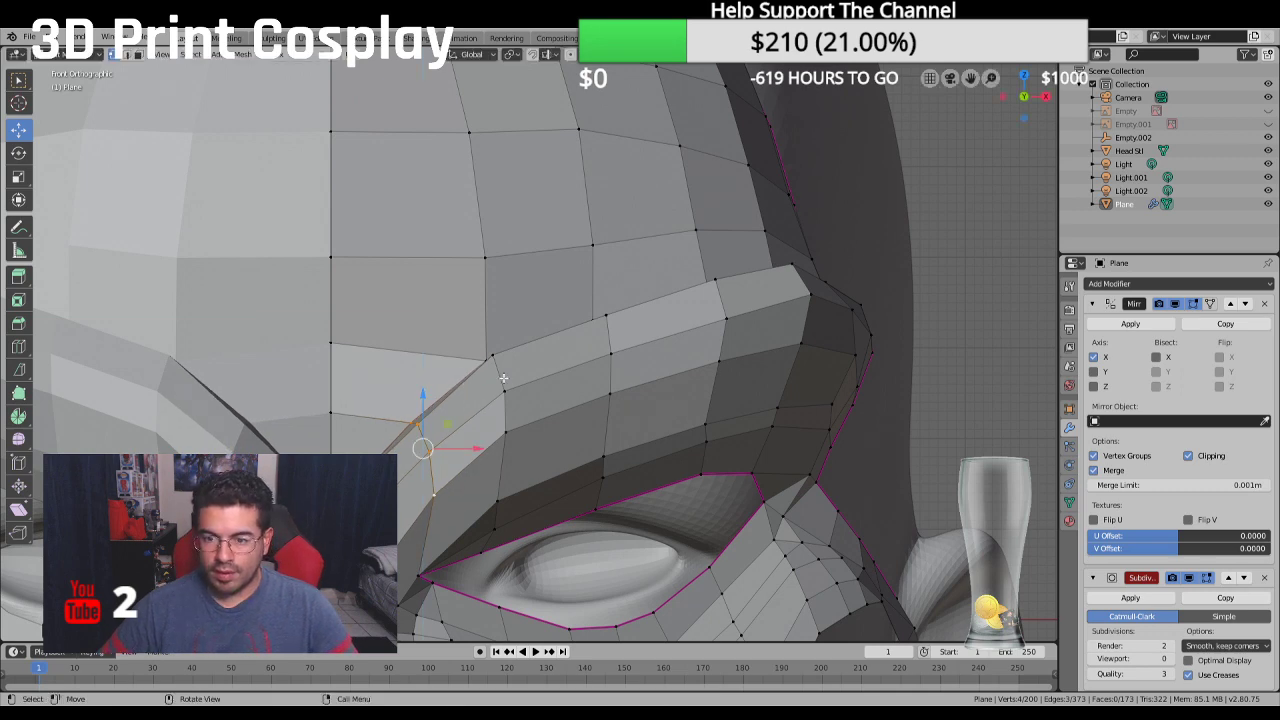
# Show the front reference image (Empty) over the mask while staying in front view
pyautogui.scroll(-3, 504, 378)
pyautogui.click(1268, 112)
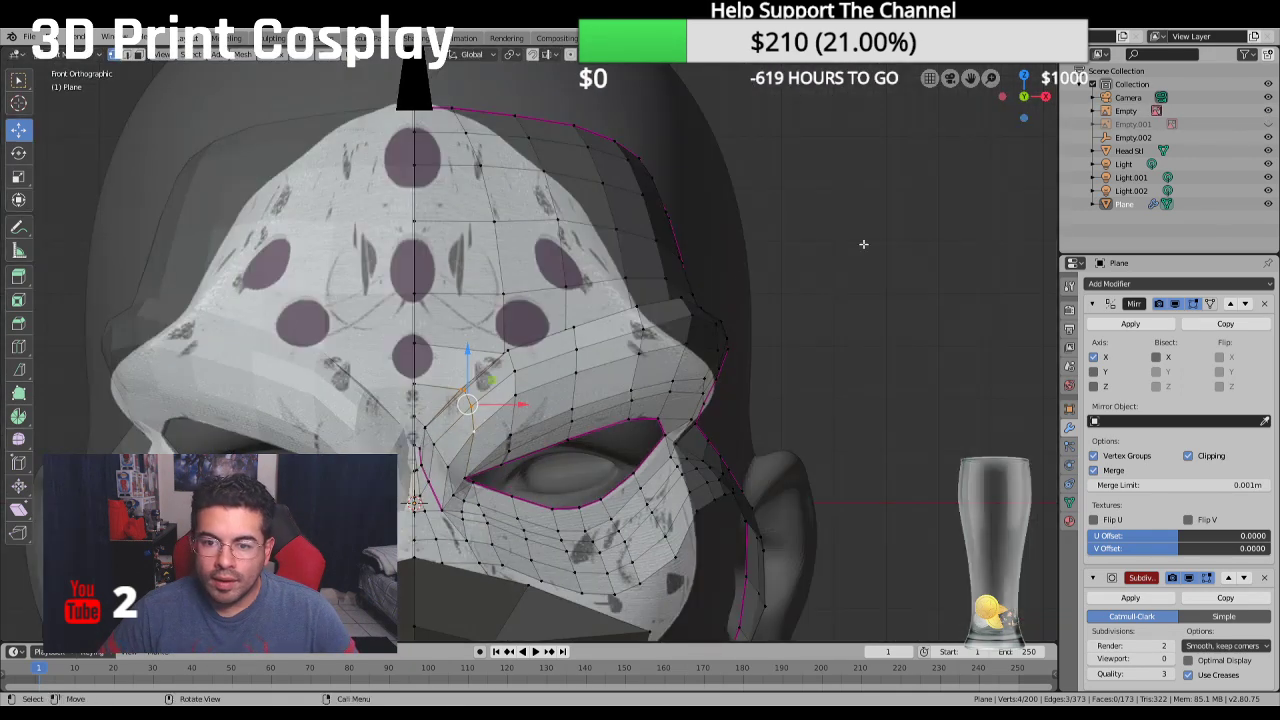
pyautogui.scroll(2, 643, 309)
pyautogui.scroll(-1, 643, 309)
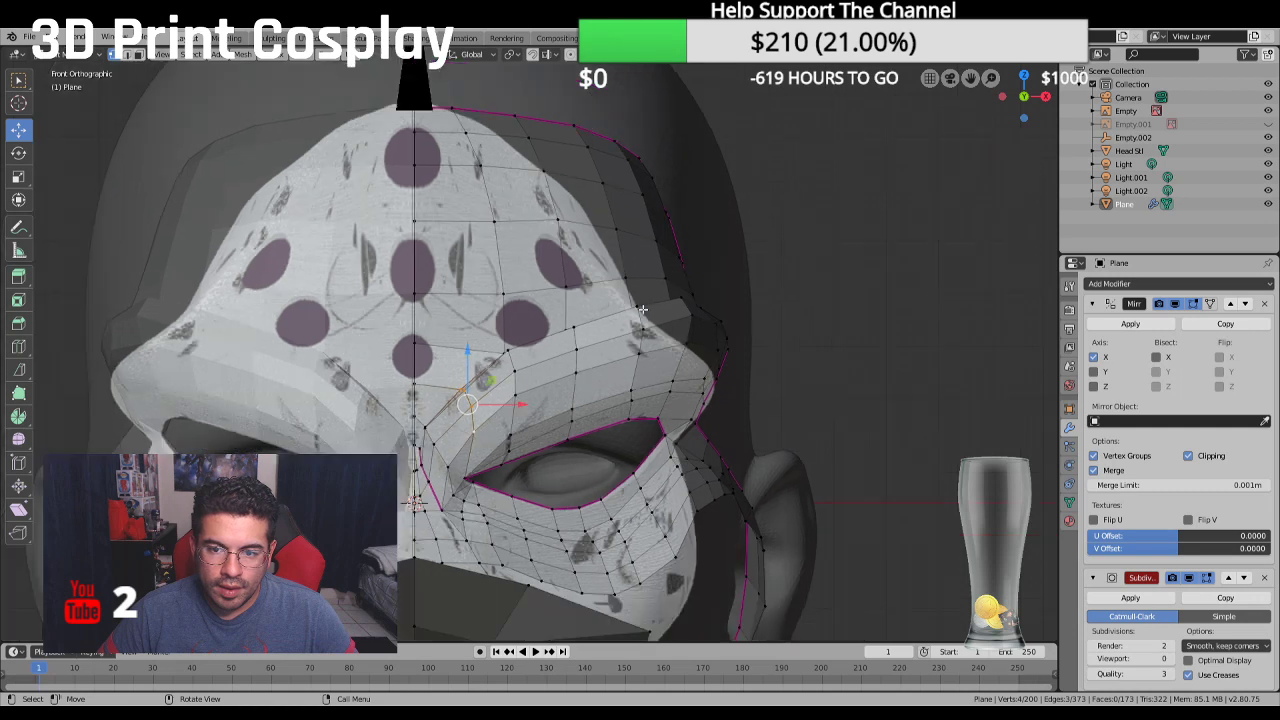
# Adjust the upper brow vertex and the vertices across the brow's inner end to follow the front reference image
pyautogui.click(575, 329)
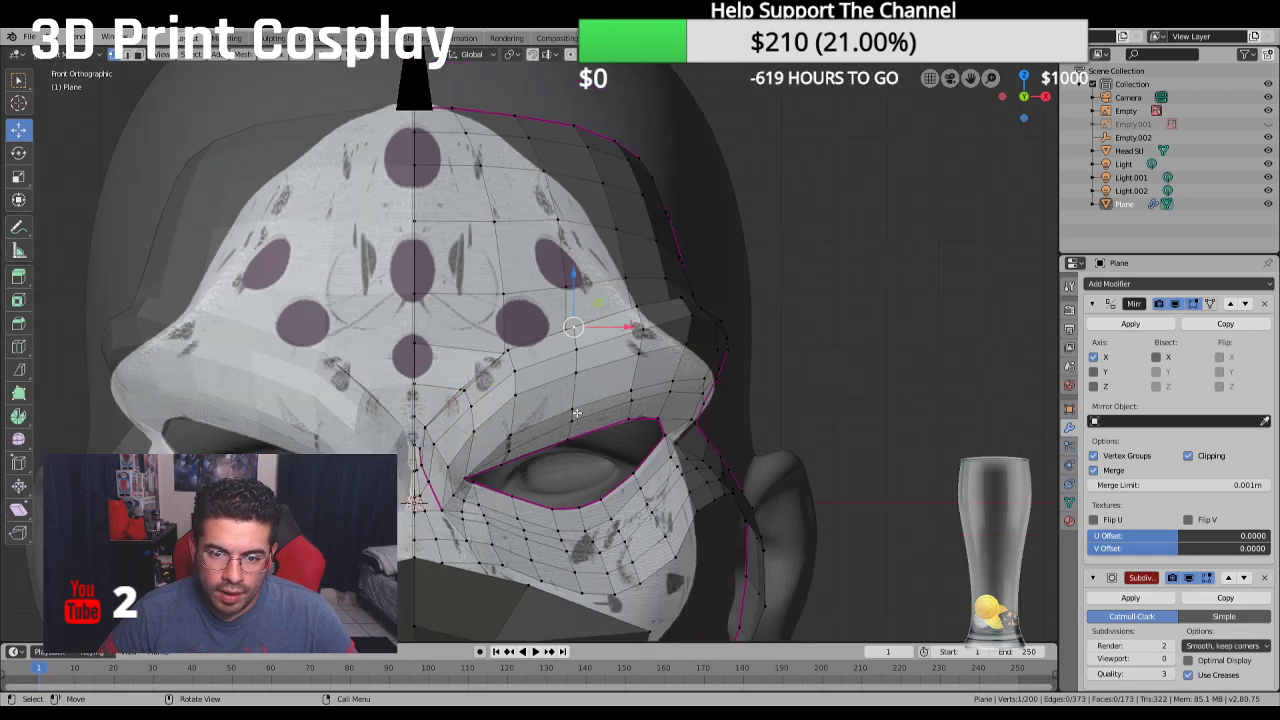
pyautogui.moveTo(575, 276); pyautogui.dragTo(470, 355)
pyautogui.click(502, 352)
pyautogui.keyDown('ctrl'); pyautogui.click(514, 401); pyautogui.keyUp('ctrl')
pyautogui.click(466, 400)
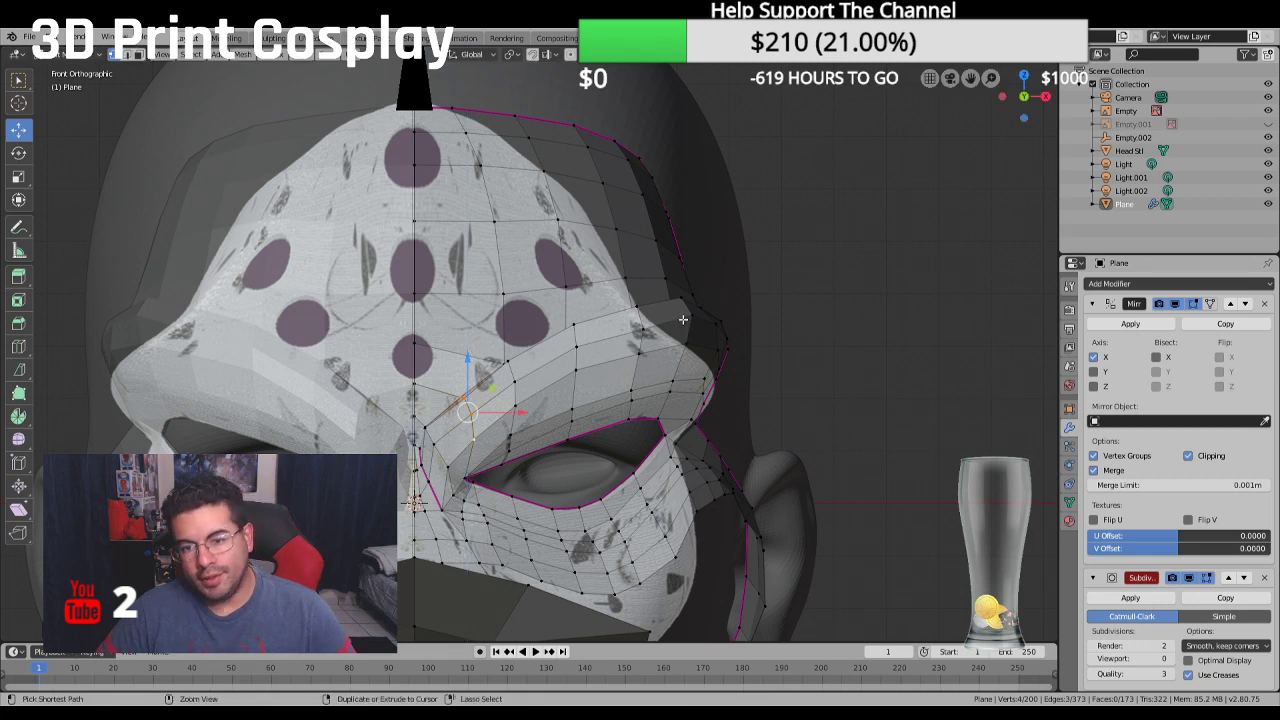
pyautogui.scroll(-1, 683, 319)
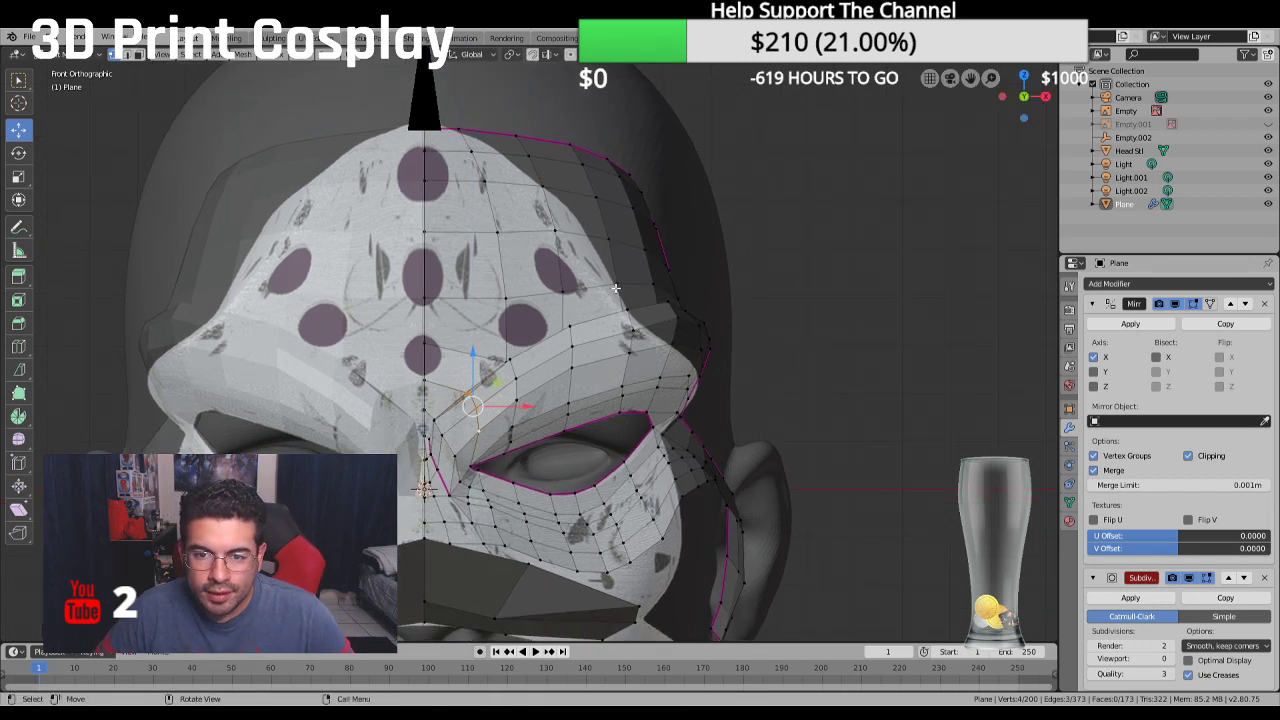
# In front view, select the four vertices across the outer part of the brow ridge and move them slightly along Z
pyautogui.scroll(2, 626, 309)
pyautogui.moveTo(646, 300)
pyautogui.mouseDown(button='middle')
pyautogui.moveTo(617, 289)
pyautogui.moveTo(627, 341)
pyautogui.moveTo(627, 308)
pyautogui.mouseUp(button='middle')
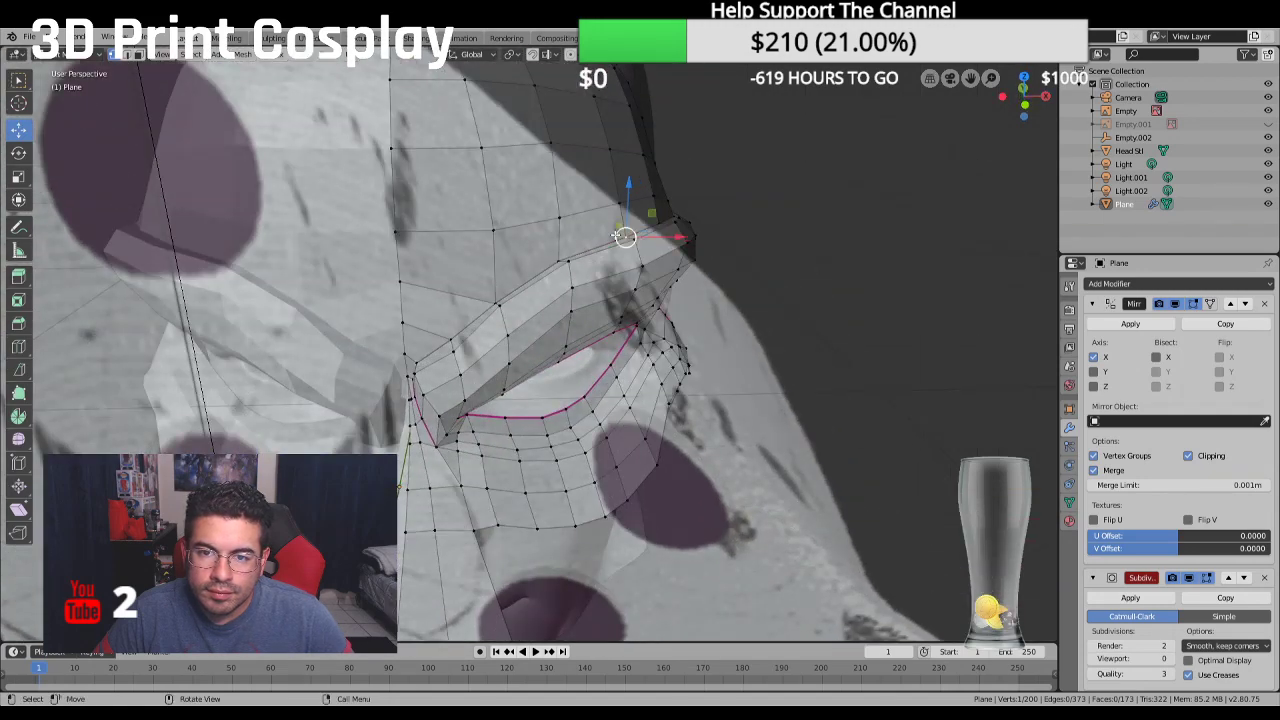
pyautogui.press('KP_1')
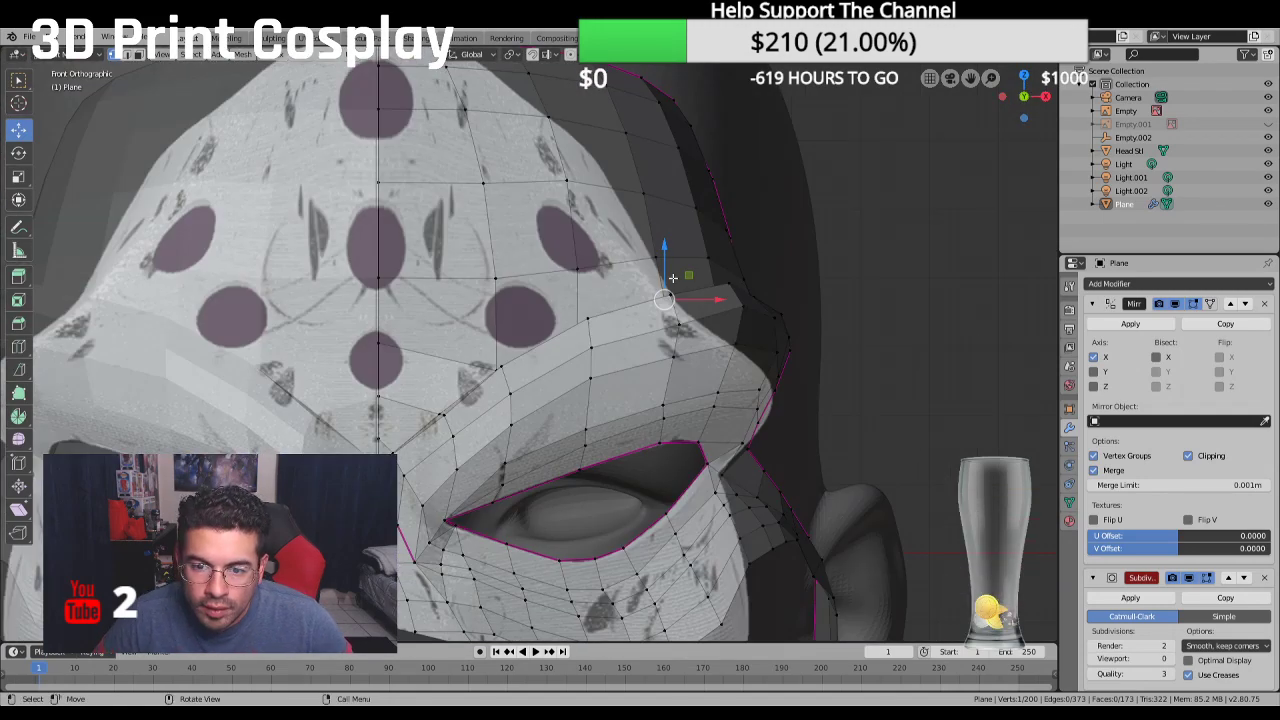
pyautogui.keyDown('ctrl'); pyautogui.click(665, 402); pyautogui.keyUp('ctrl')
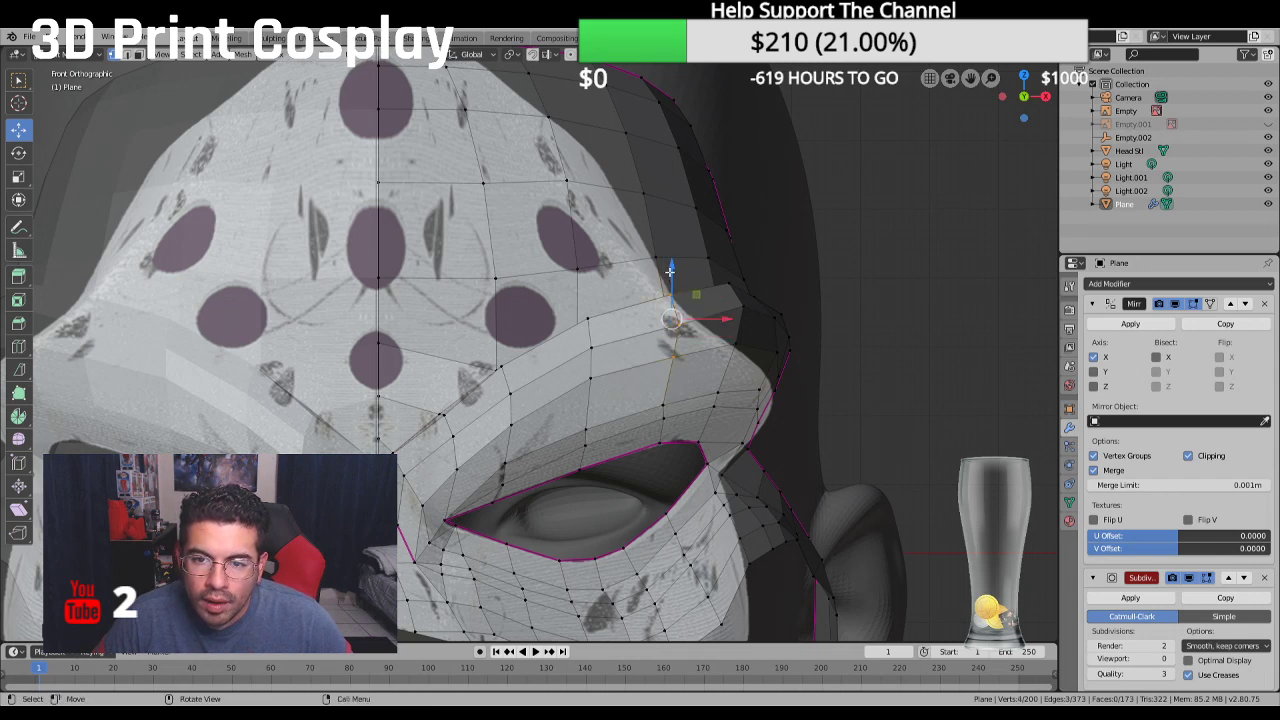
pyautogui.press('g')
pyautogui.press('z')
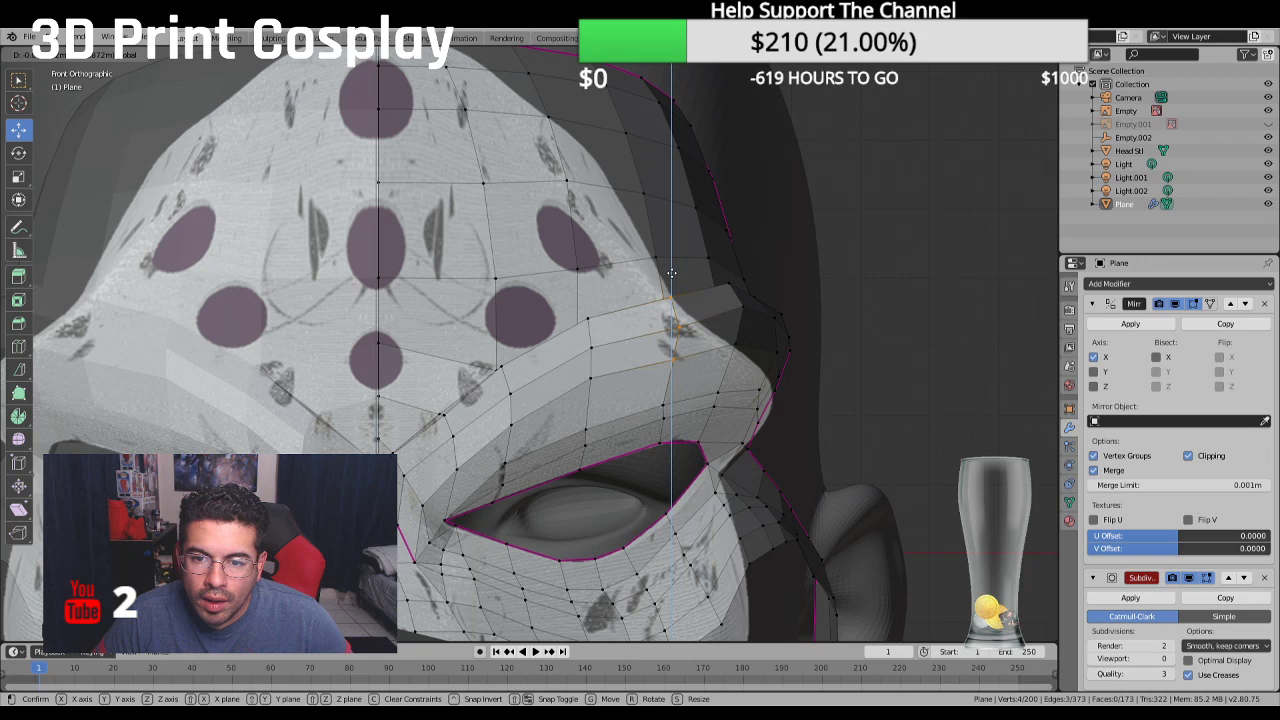
pyautogui.click(671, 272)
pyautogui.scroll(-1, 810, 345)
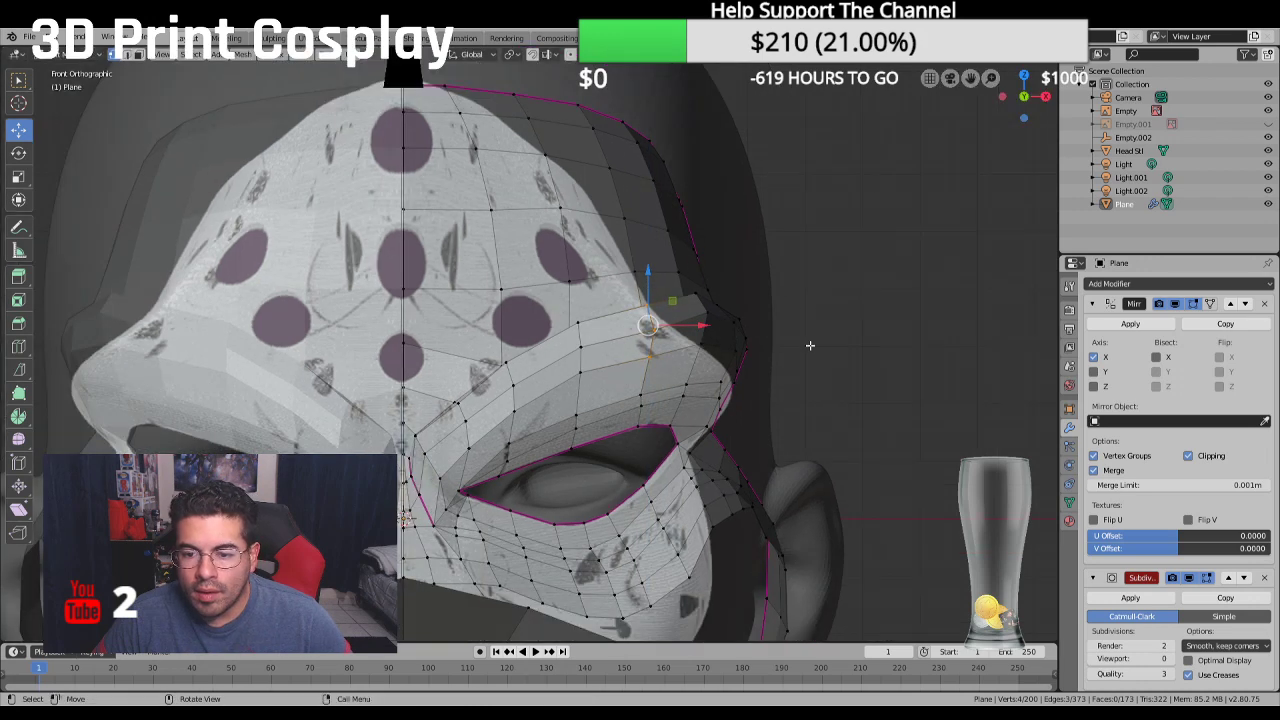
# Select the boundary vertex at the brow's outer end and move it along X toward the reference outline
pyautogui.click(745, 408)
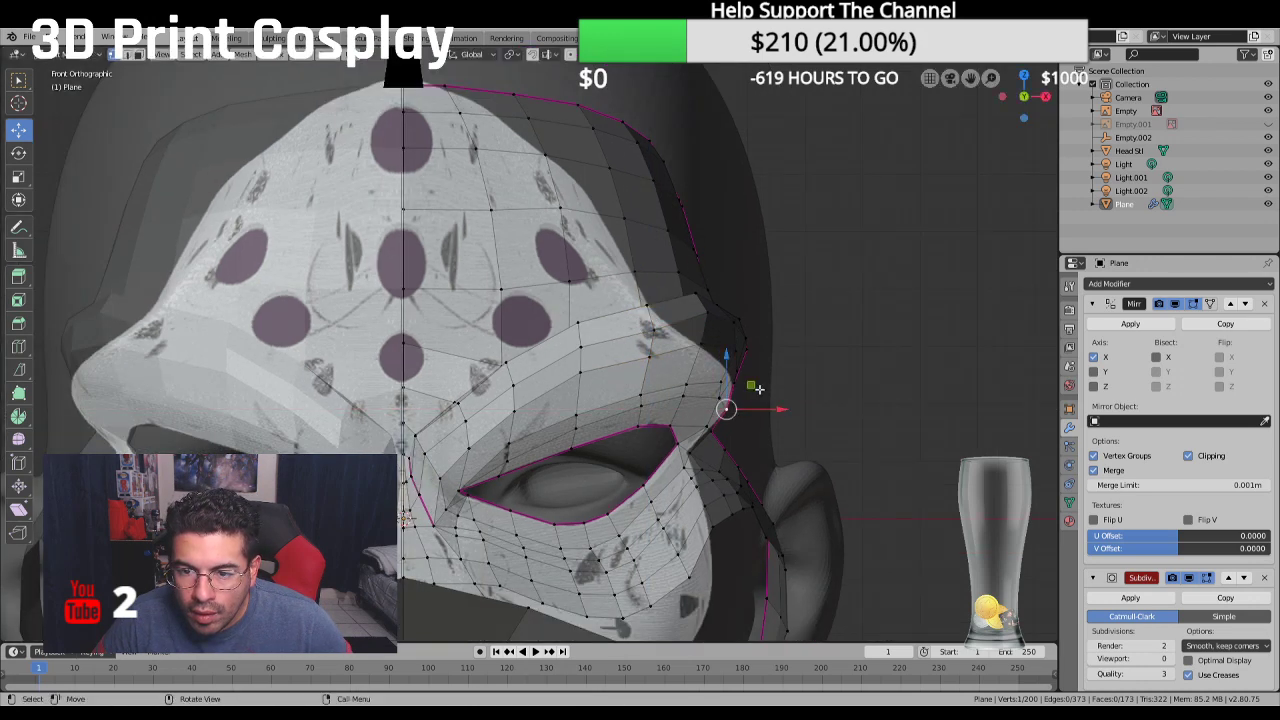
pyautogui.click(777, 379)
pyautogui.click(762, 381)
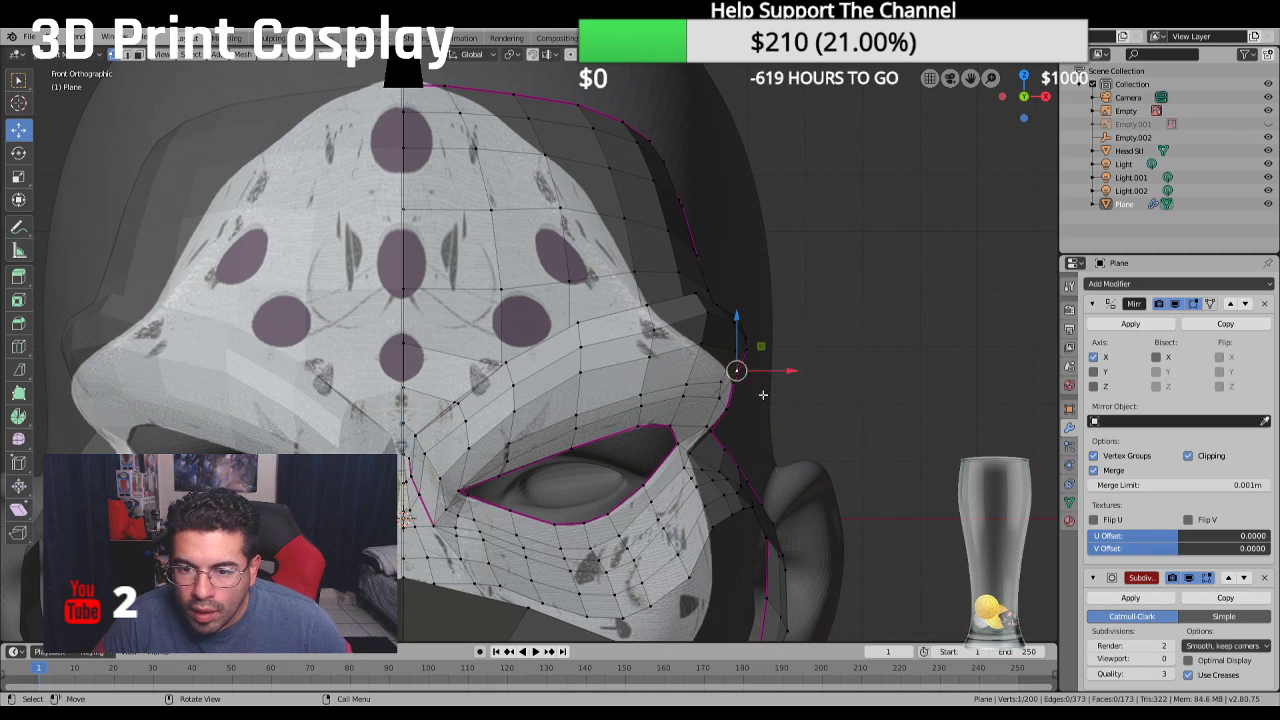
pyautogui.press('g')
pyautogui.press('x')
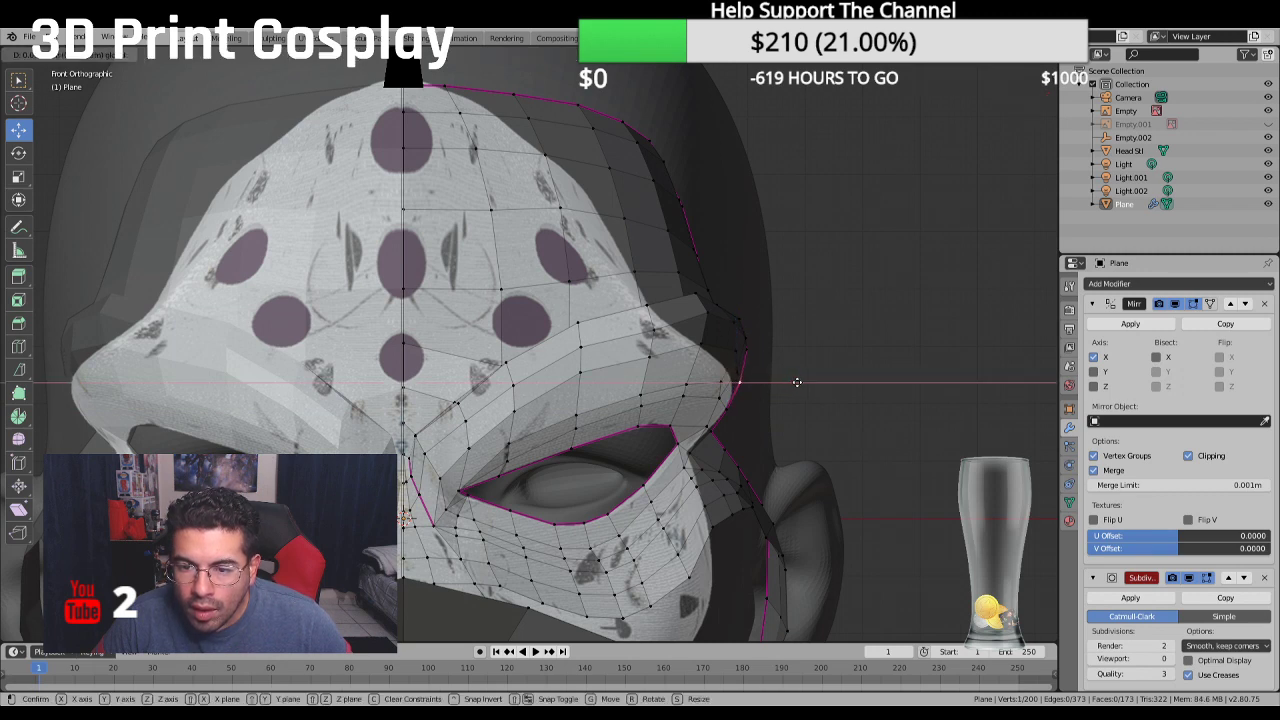
pyautogui.click(797, 382)
# From the side, select a vertex on the brow ridge's upper edge and move it back along Y toward the forehead
pyautogui.moveTo(797, 382); pyautogui.dragTo(681, 371, button='middle')
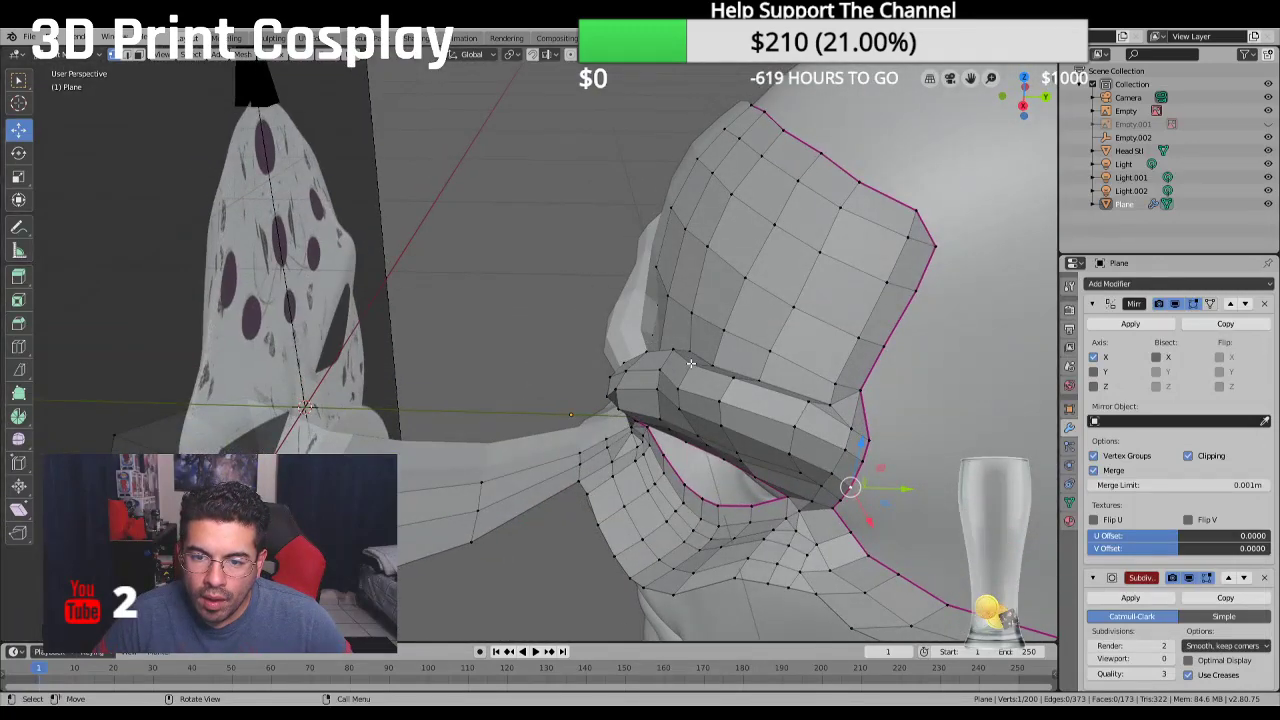
pyautogui.press('g')
pyautogui.press('z')
pyautogui.click(697, 320)
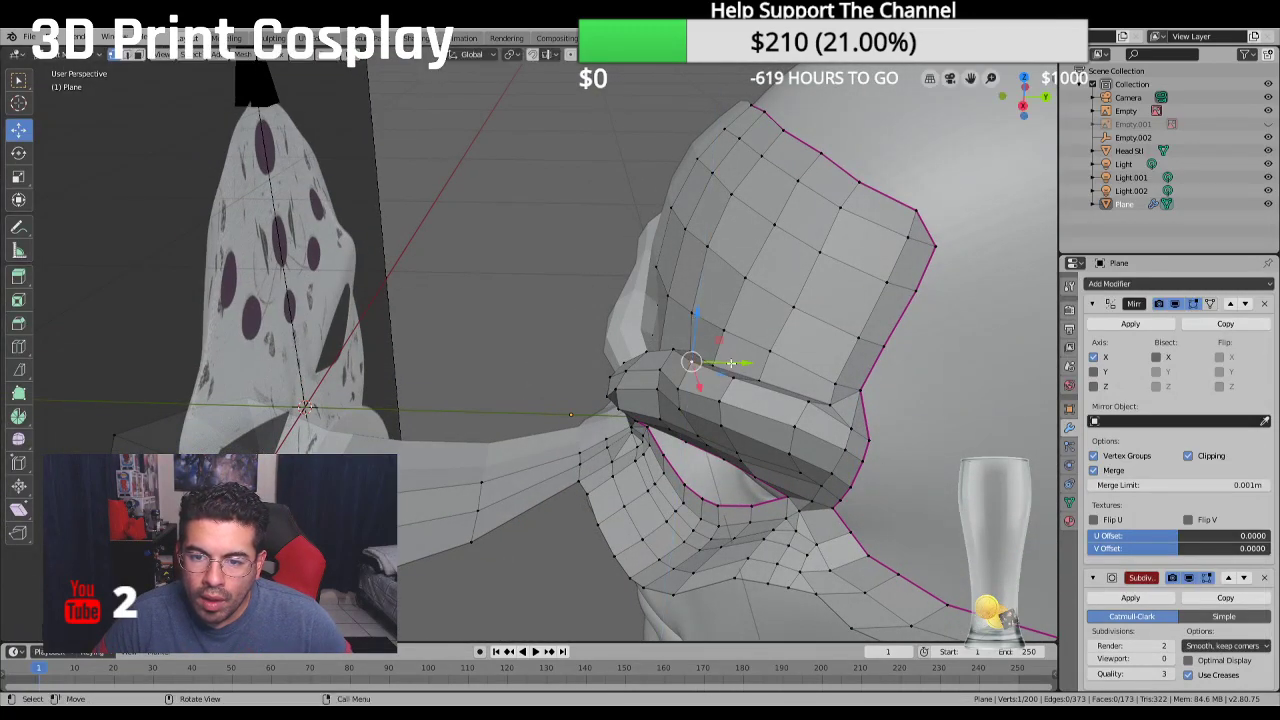
pyautogui.click(769, 375)
pyautogui.click(712, 360)
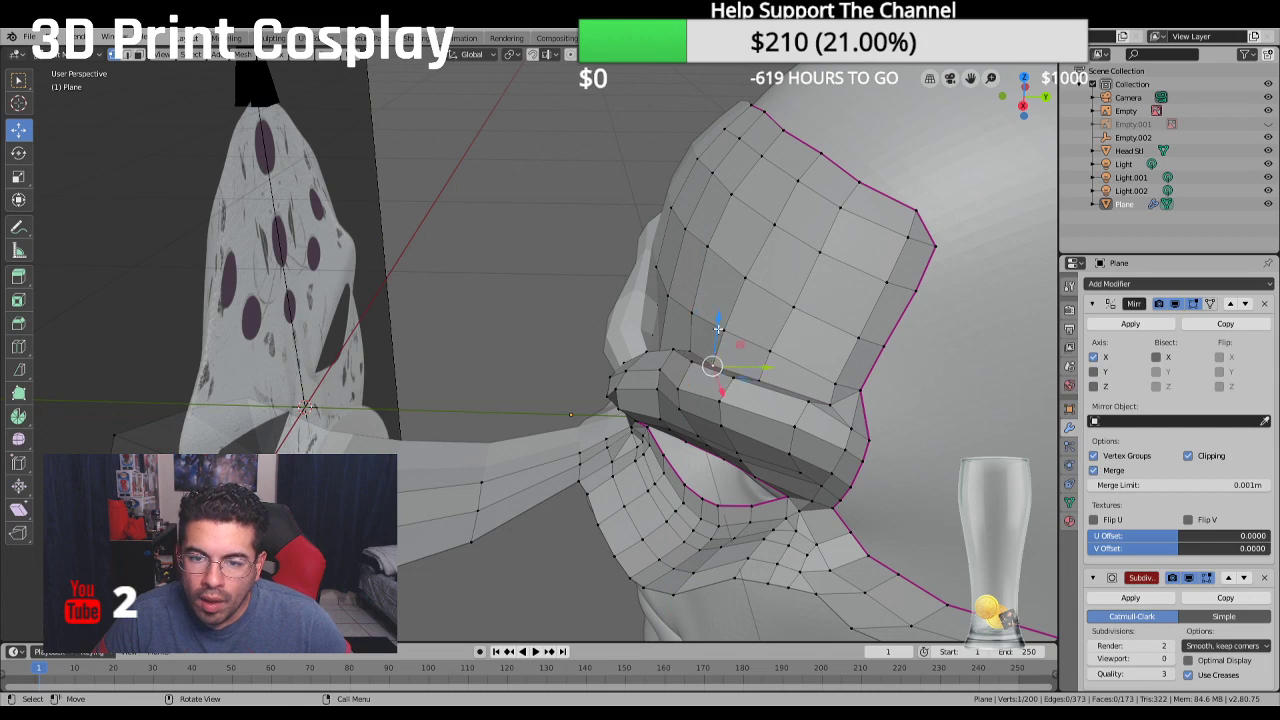
pyautogui.moveTo(712, 360); pyautogui.dragTo(469, 292, button='middle')
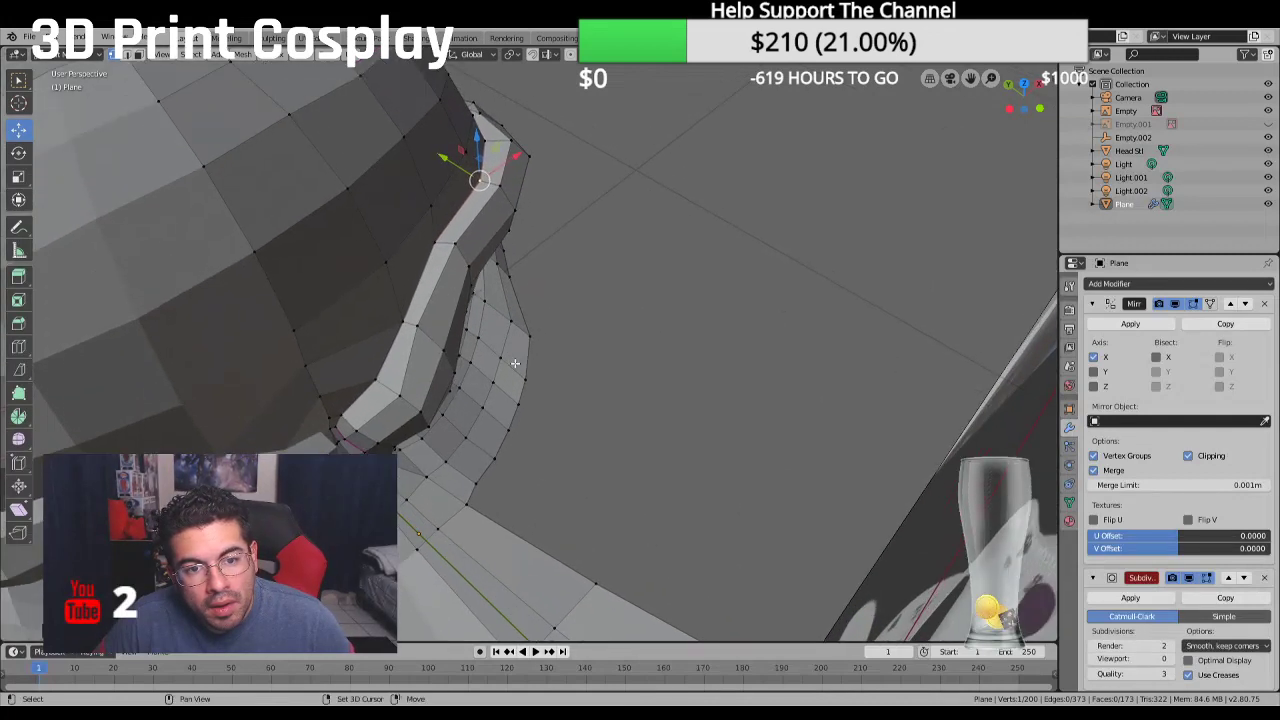
# Select two adjacent vertices on the front of the brow ridge and move them slightly forward along Y
pyautogui.keyDown('shift'); pyautogui.click(469, 291); pyautogui.keyUp('shift')
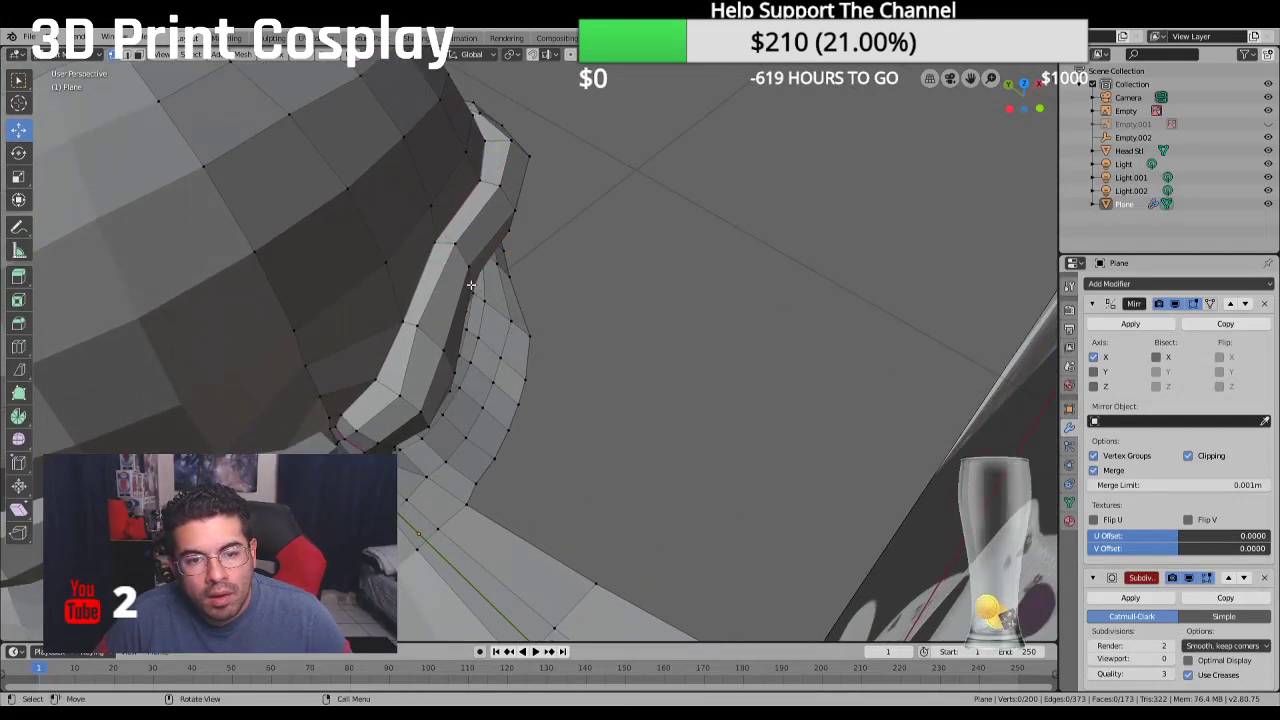
pyautogui.click(471, 285)
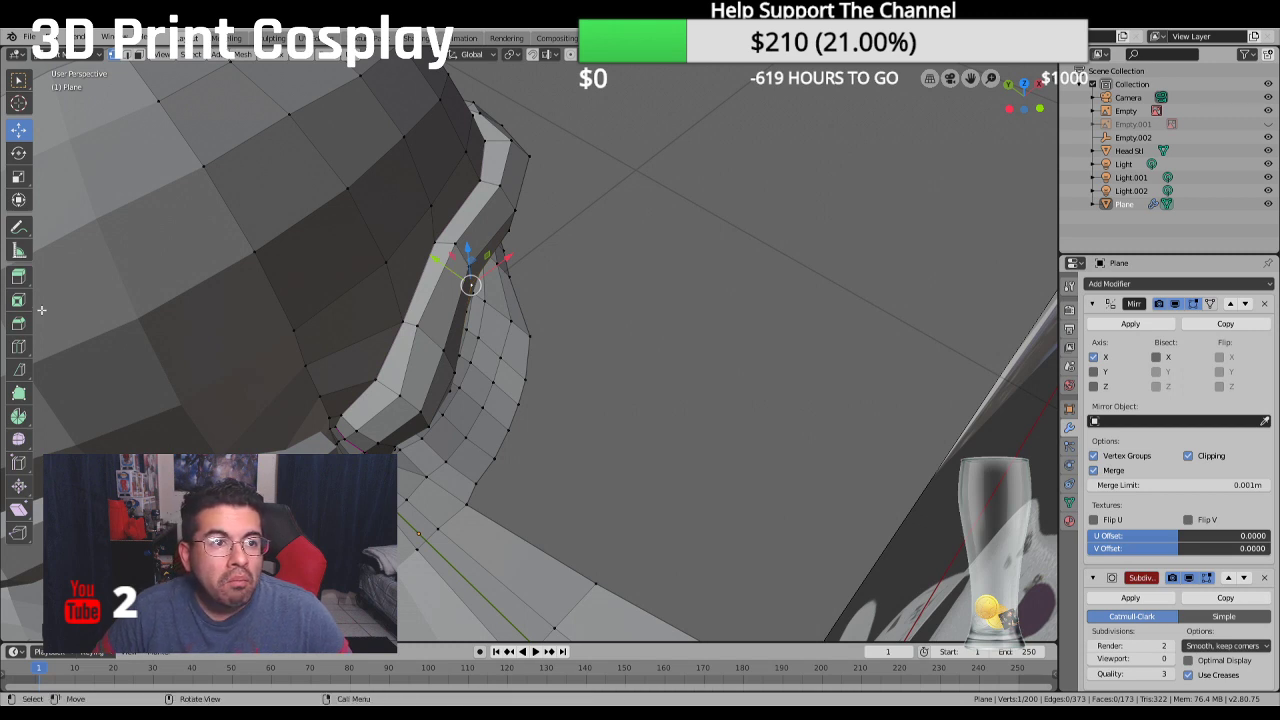
pyautogui.click(18, 80)
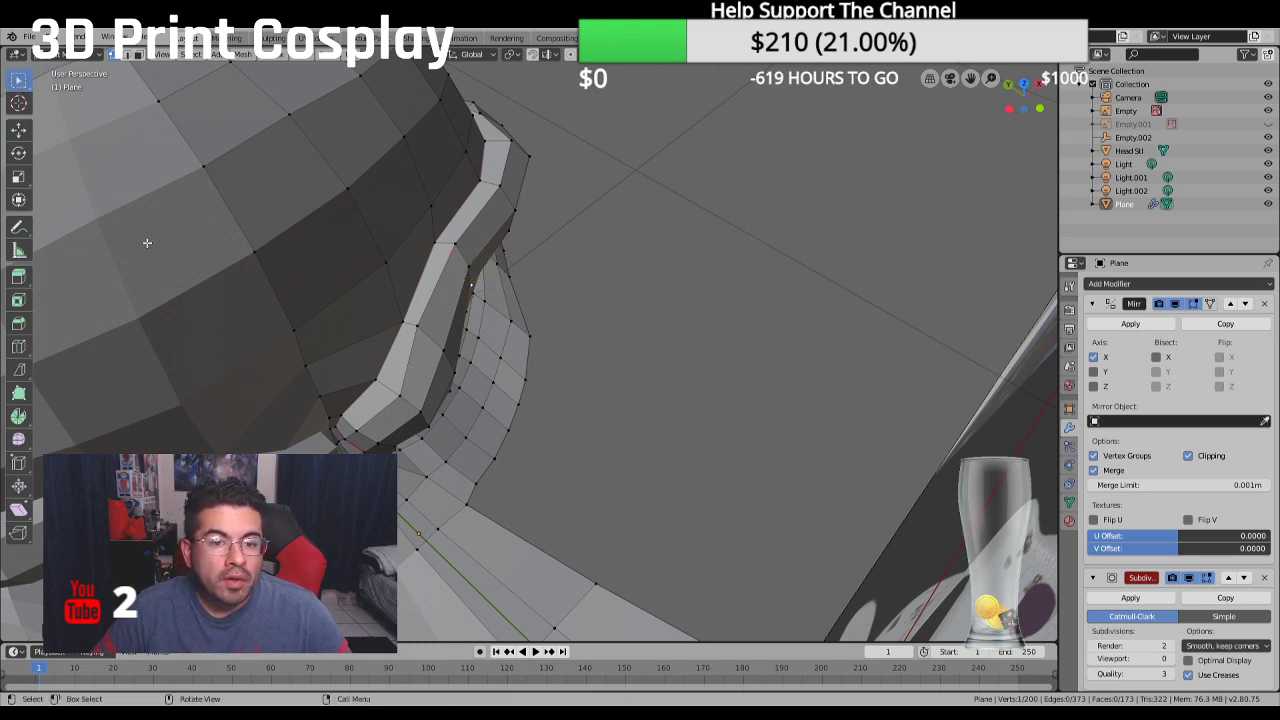
pyautogui.keyDown('shift'); pyautogui.click(462, 269); pyautogui.keyUp('shift')
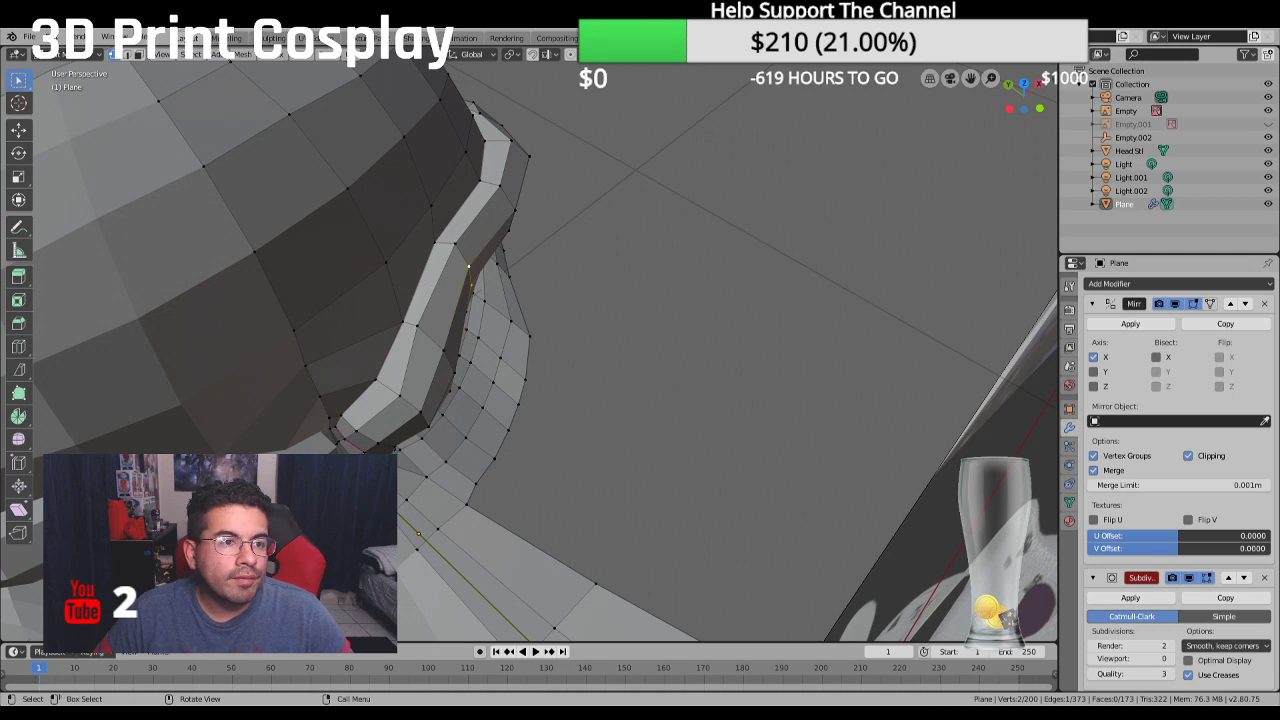
pyautogui.click(18, 129)
pyautogui.moveTo(439, 252); pyautogui.dragTo(453, 260)
# Inspect the brow from several angles, then show the side reference image (Empty.001) in right view
pyautogui.moveTo(677, 291); pyautogui.dragTo(580, 238, button='middle')
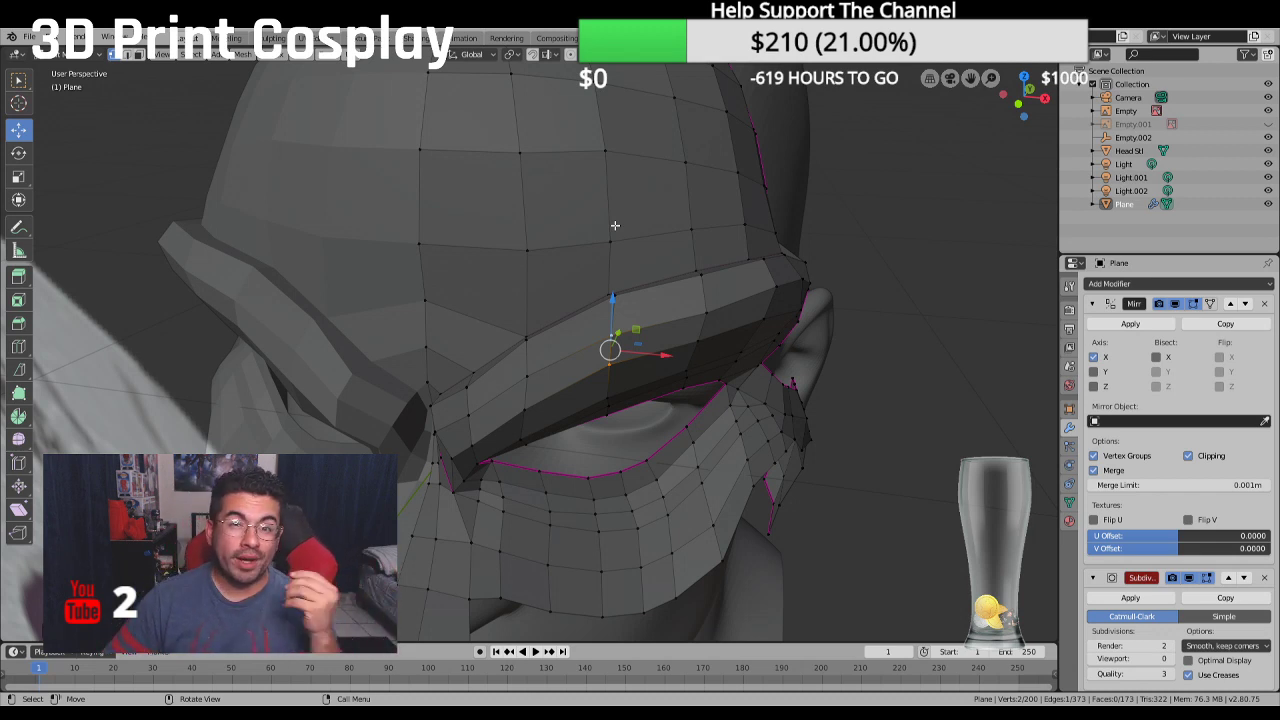
pyautogui.moveTo(444, 214); pyautogui.dragTo(417, 189, button='middle')
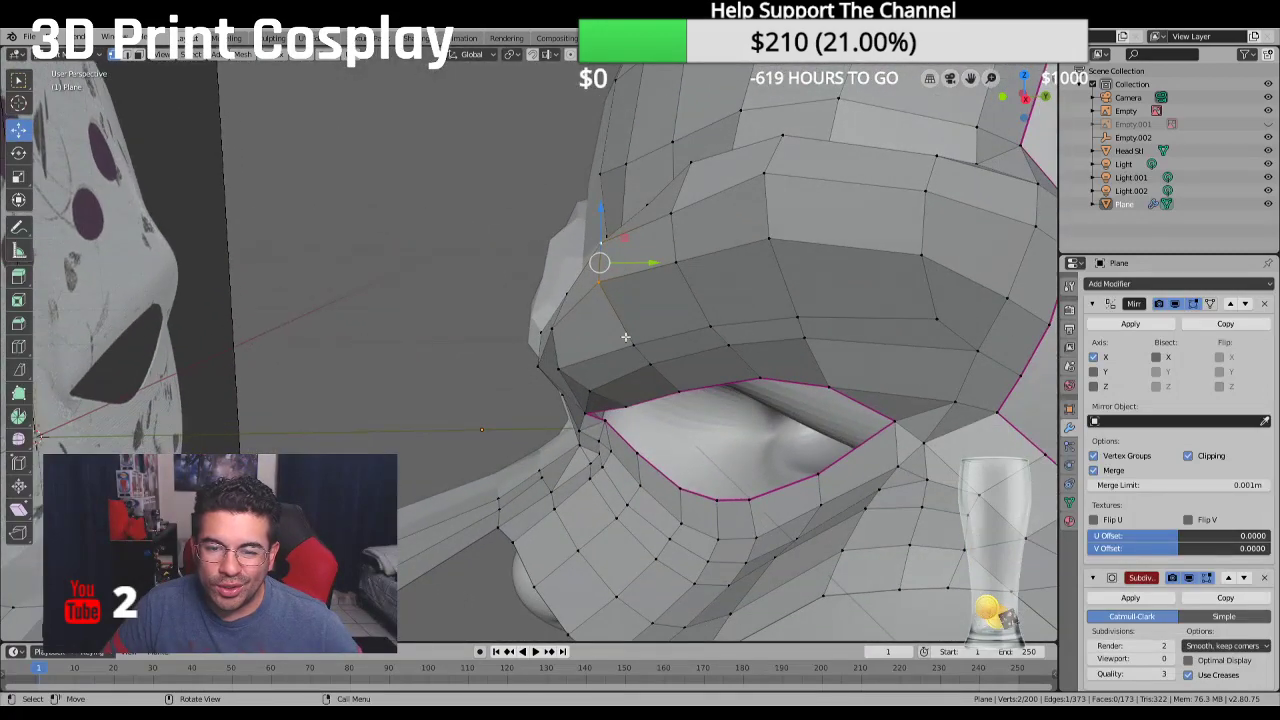
pyautogui.moveTo(629, 373); pyautogui.dragTo(608, 340, button='middle')
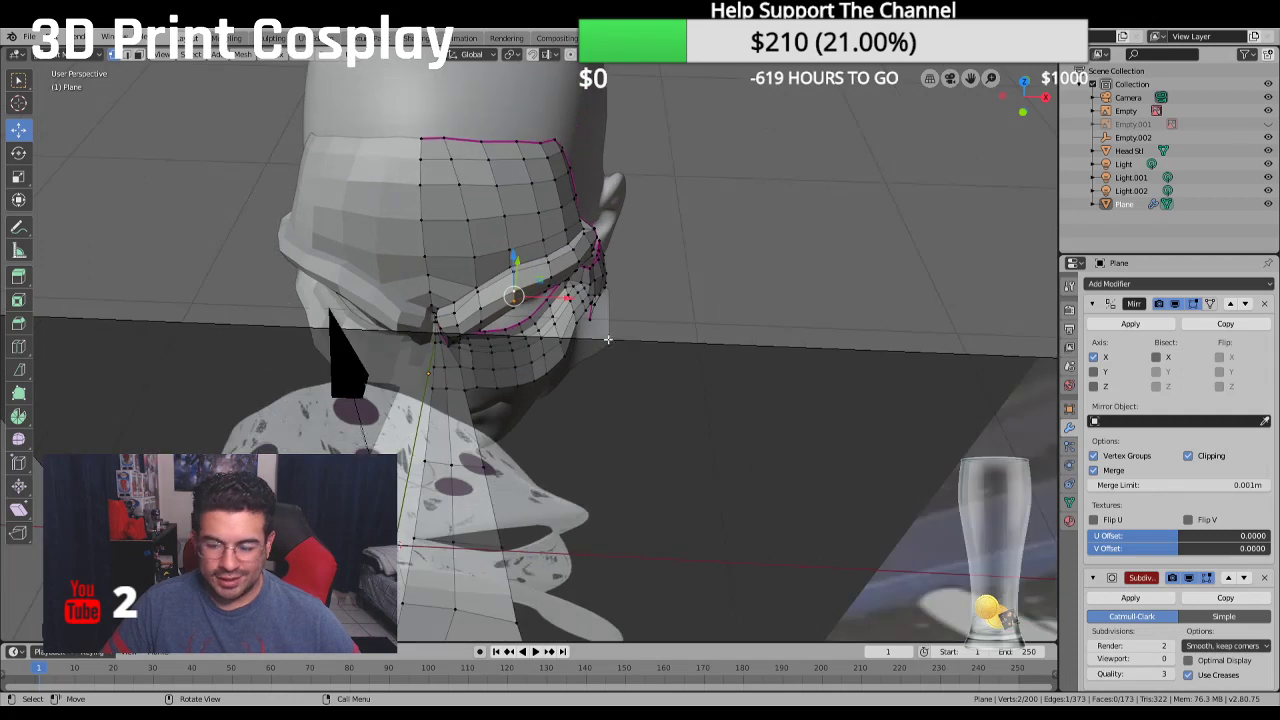
pyautogui.moveTo(589, 270); pyautogui.dragTo(589, 270, button='middle')
pyautogui.press('KP_3')
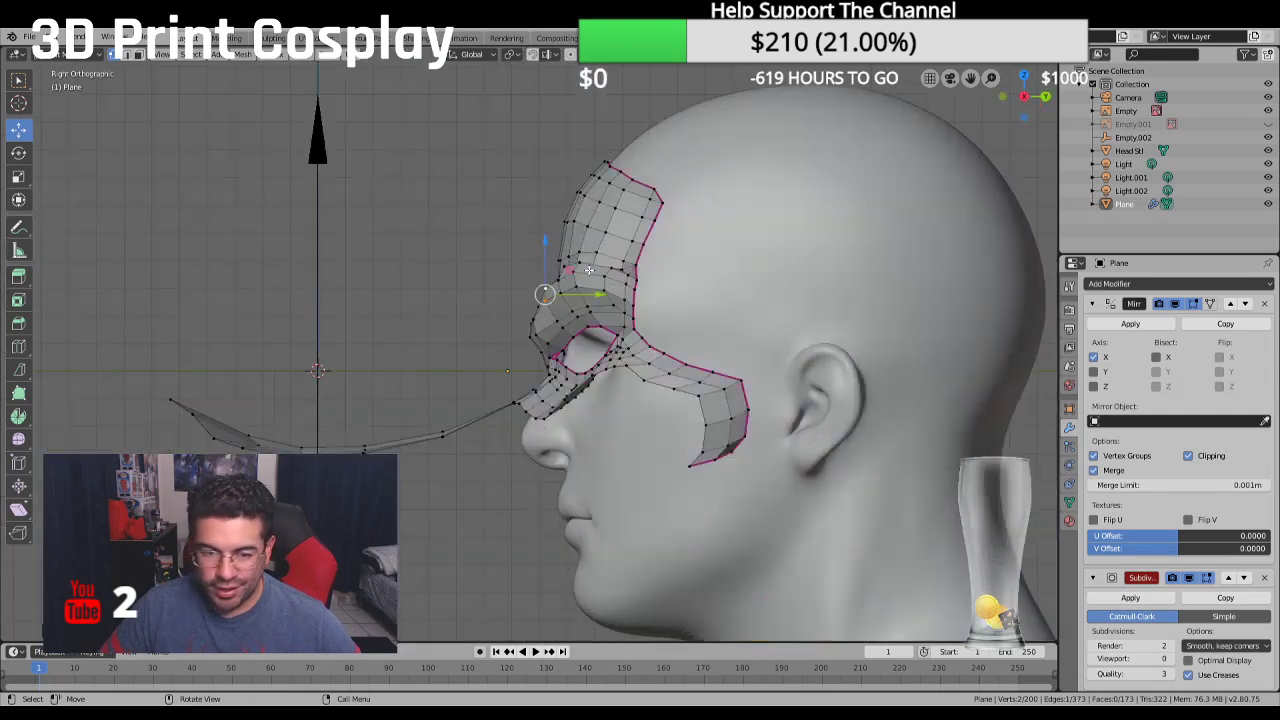
pyautogui.click(1268, 124)
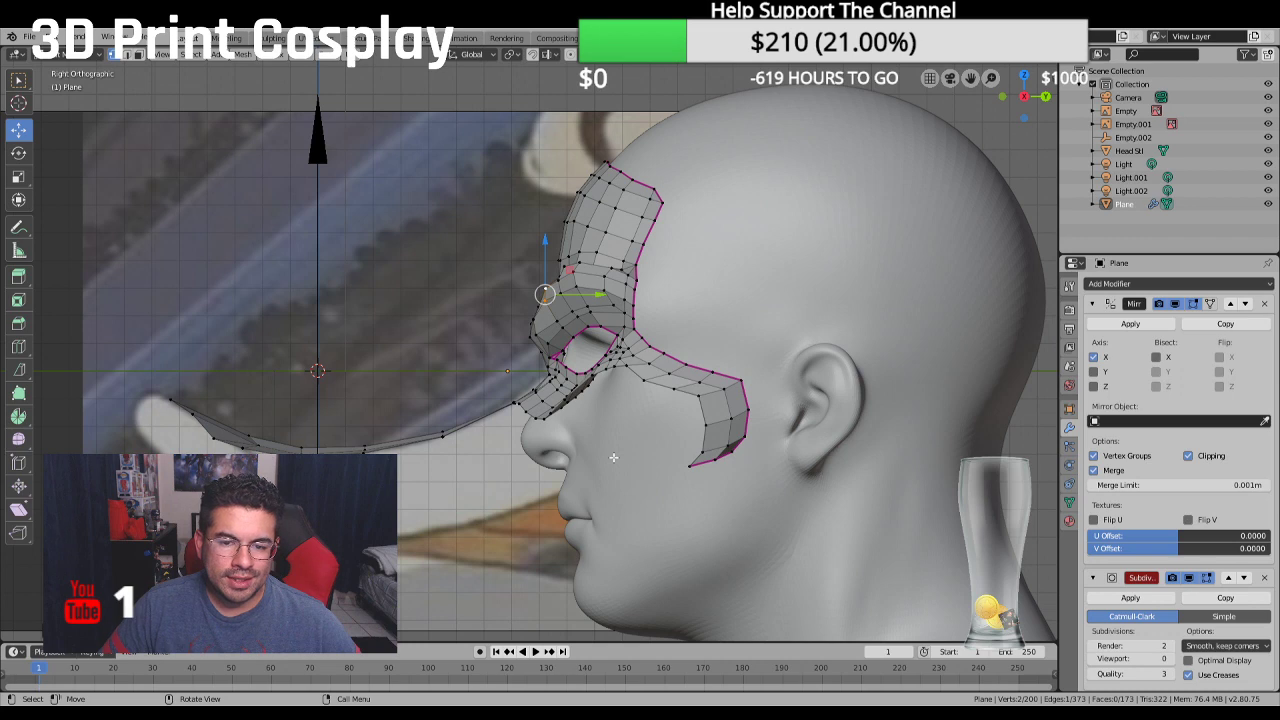
# Select three vertices along the lower edge of the cheek strip near the ear and extrude them downward
pyautogui.moveTo(613, 457); pyautogui.dragTo(657, 385, button='middle')
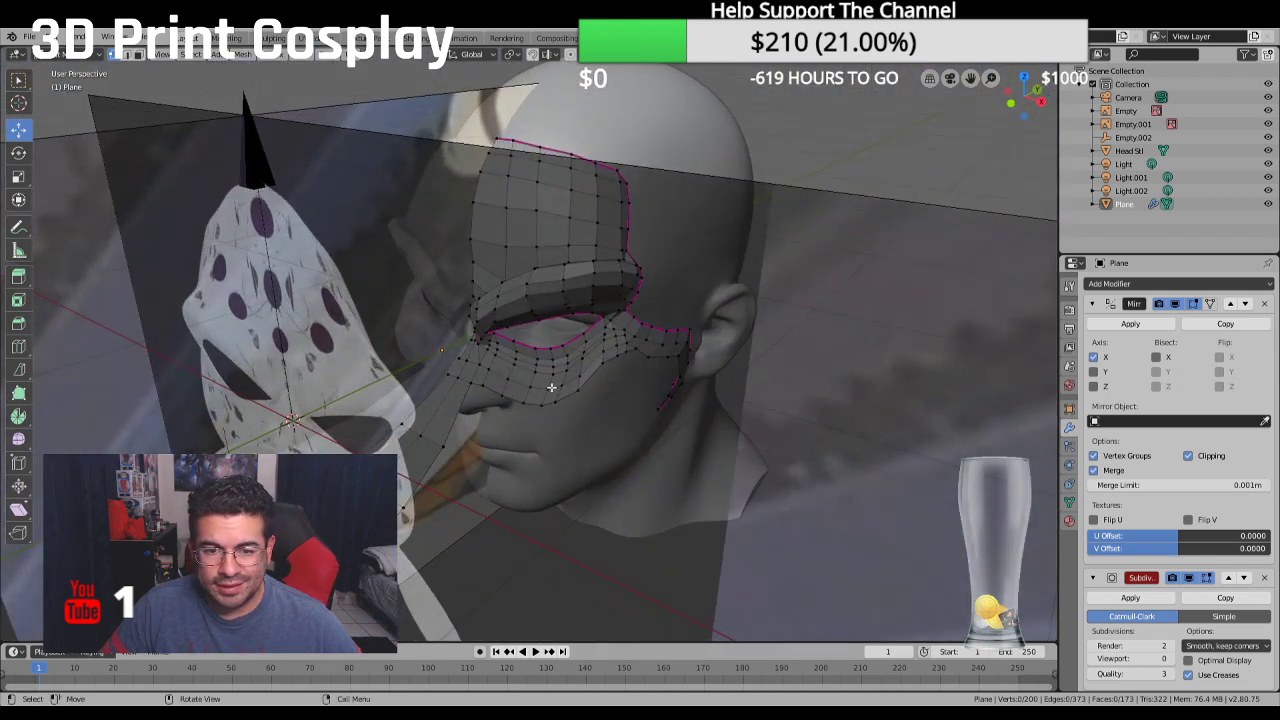
pyautogui.click(668, 359)
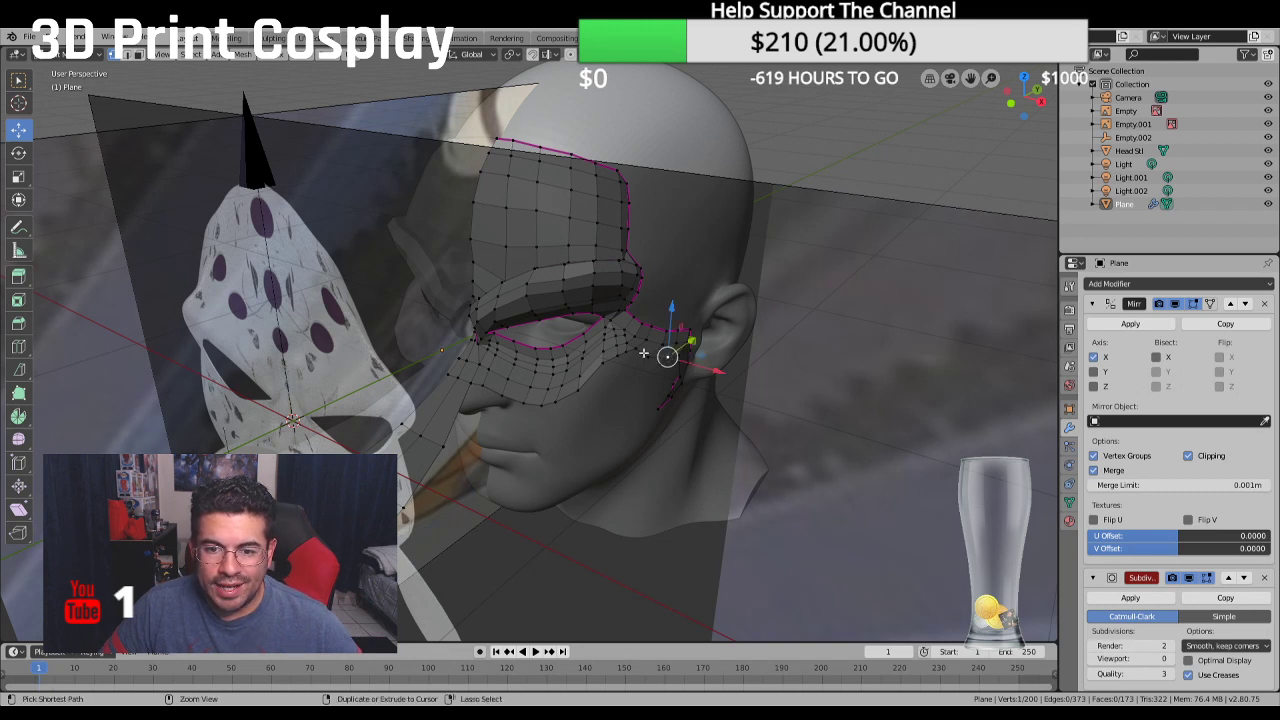
pyautogui.keyDown('ctrl'); pyautogui.click(639, 351); pyautogui.keyUp('ctrl')
pyautogui.scroll(3, 649, 363)
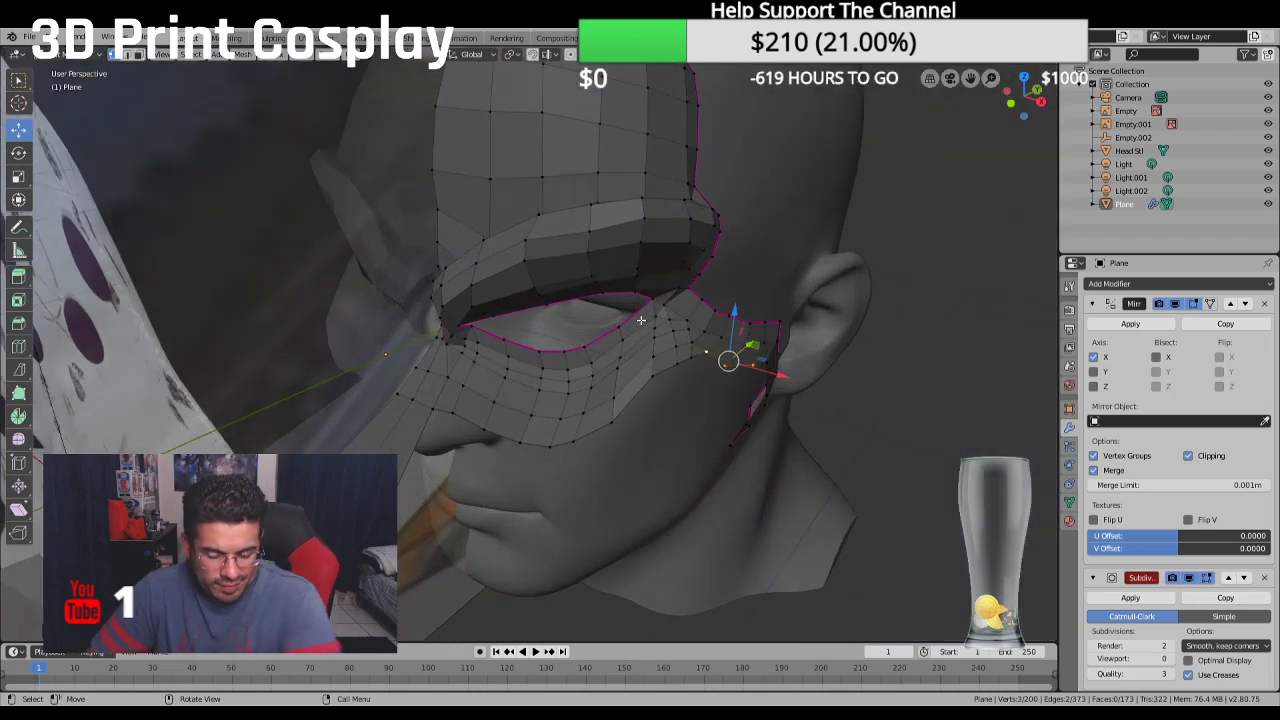
pyautogui.press('e')
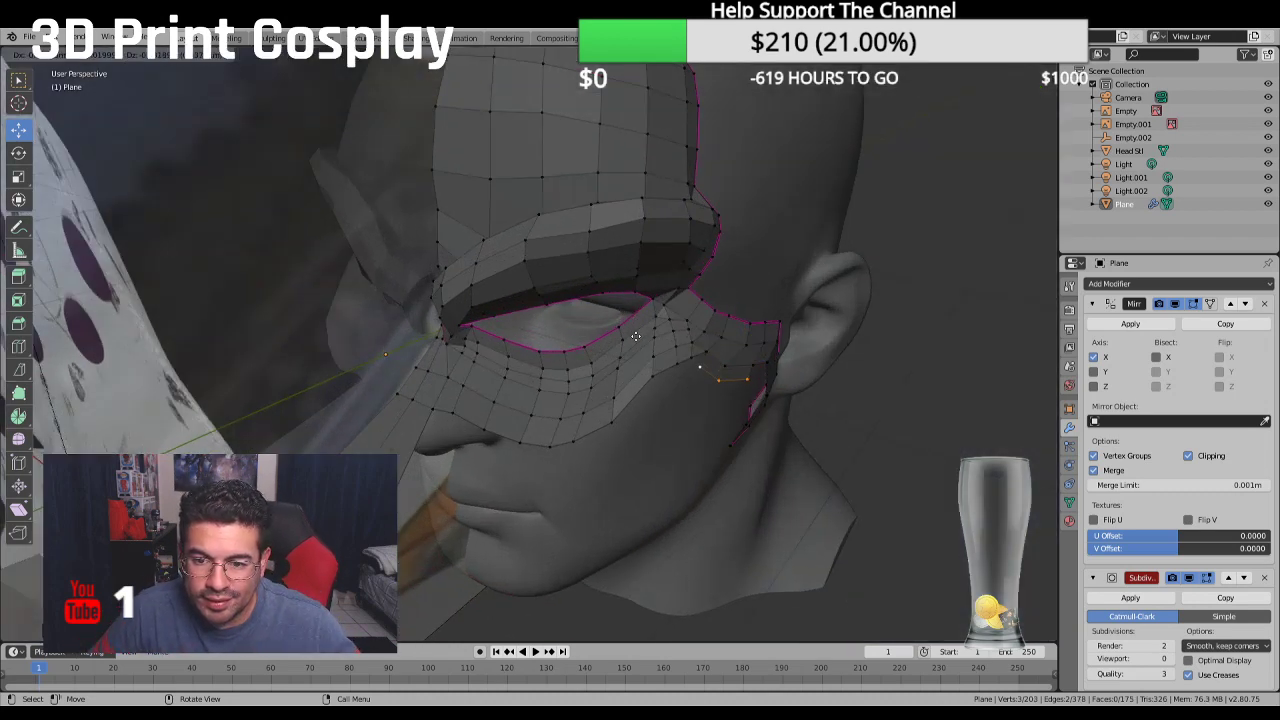
pyautogui.click(622, 345)
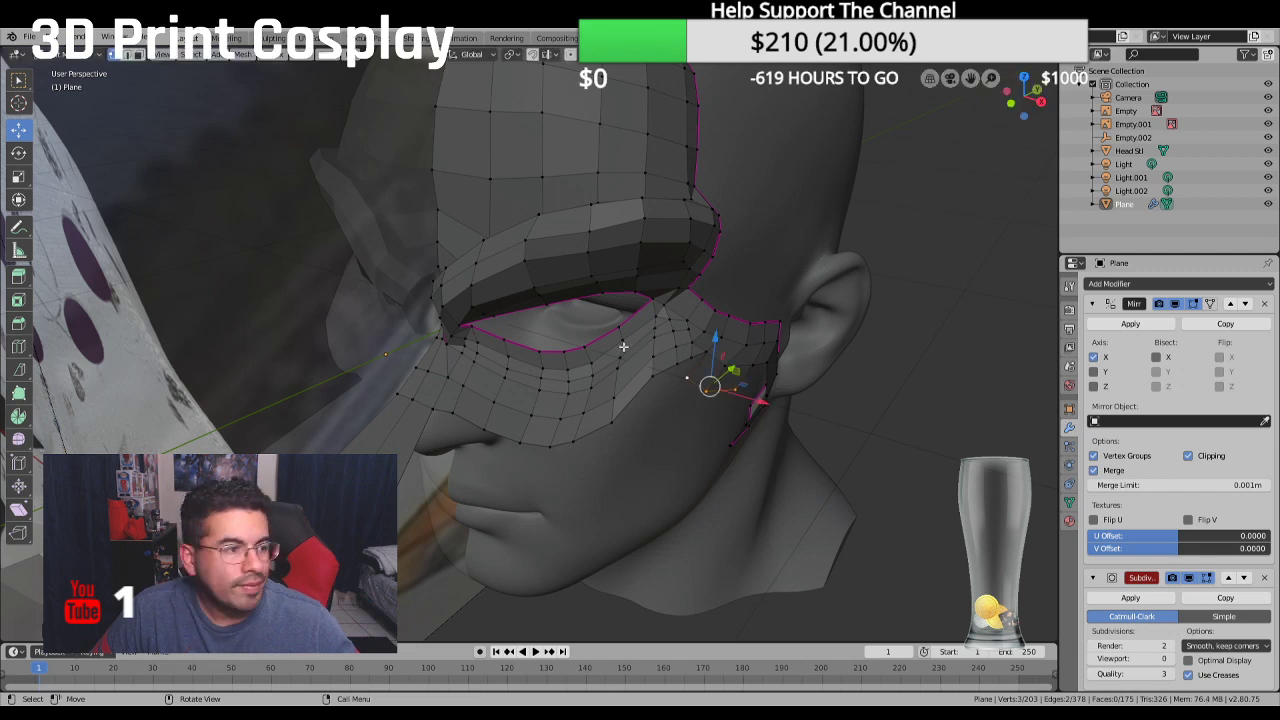
# Move the three extruded cheek vertices along X to fit the side of the head
pyautogui.moveTo(623, 349); pyautogui.dragTo(587, 316, button='middle')
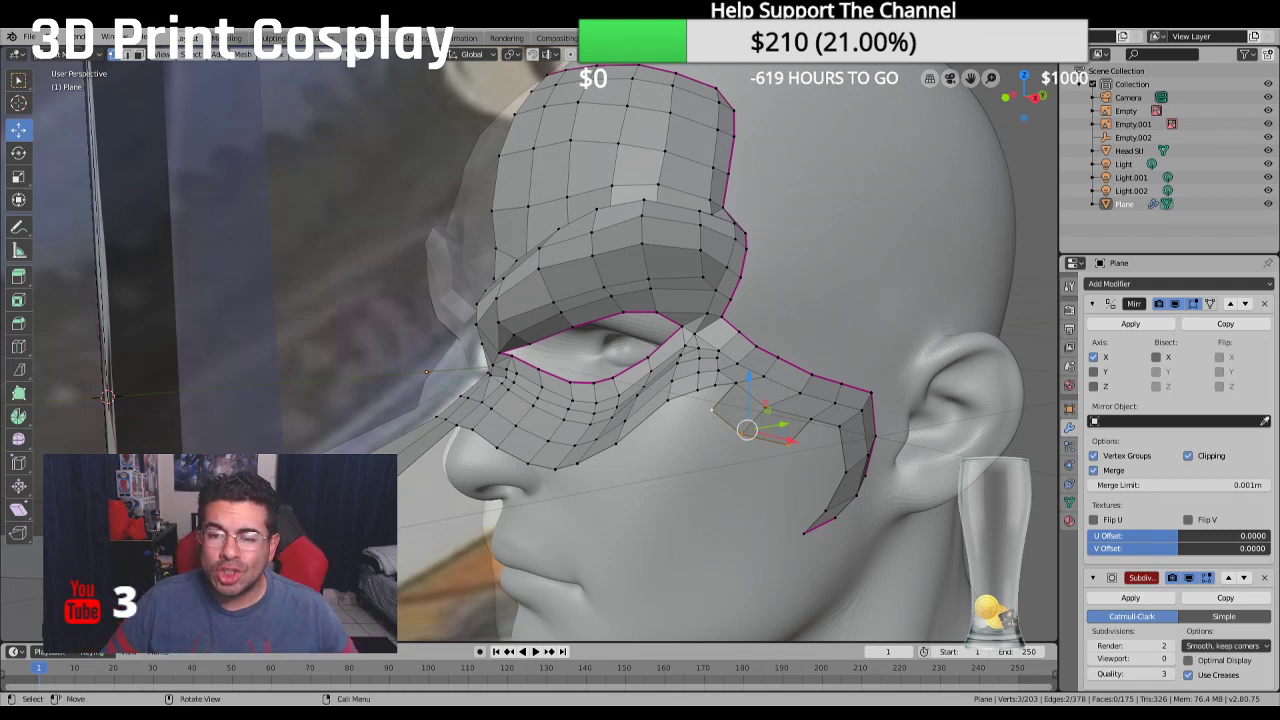
pyautogui.moveTo(775, 304)
pyautogui.mouseDown(button='middle')
pyautogui.moveTo(744, 304)
pyautogui.moveTo(774, 234)
pyautogui.moveTo(835, 260)
pyautogui.moveTo(789, 337)
pyautogui.mouseUp(button='middle')
pyautogui.hotkey('alt', 'z')
pyautogui.press('g')
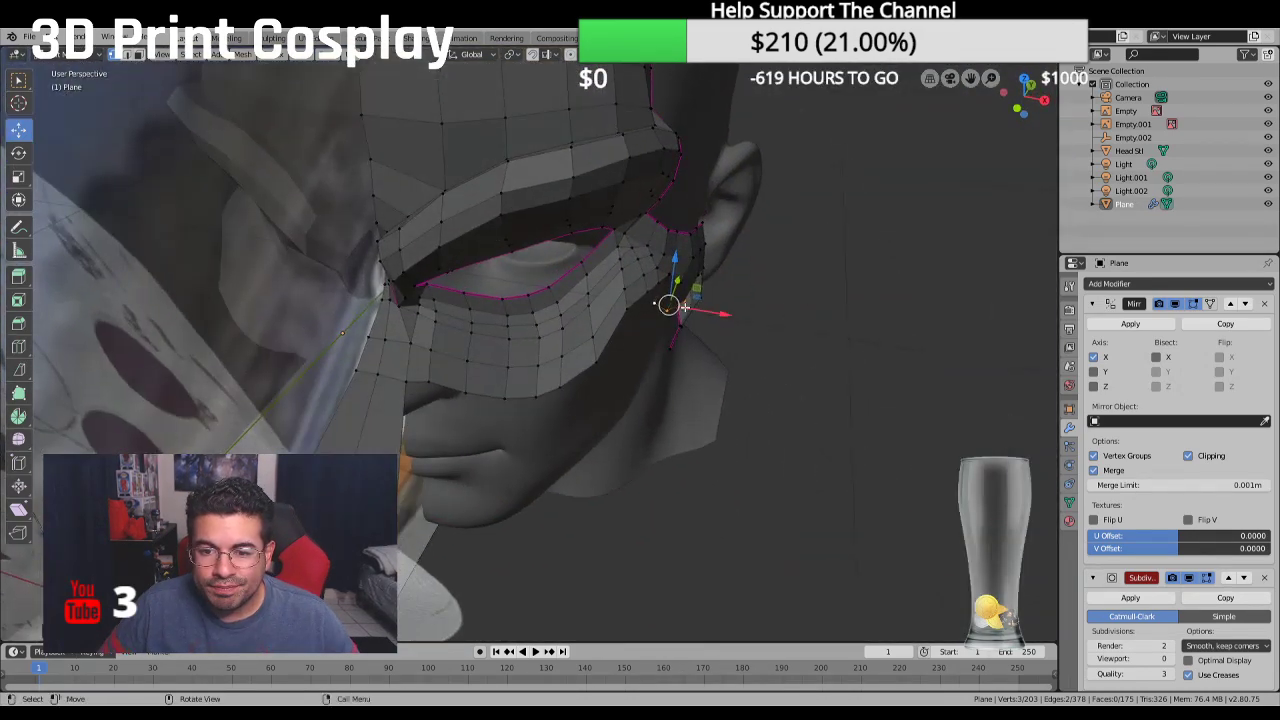
pyautogui.press('x')
pyautogui.moveTo(724, 309); pyautogui.dragTo(725, 311)
pyautogui.click(776, 269)
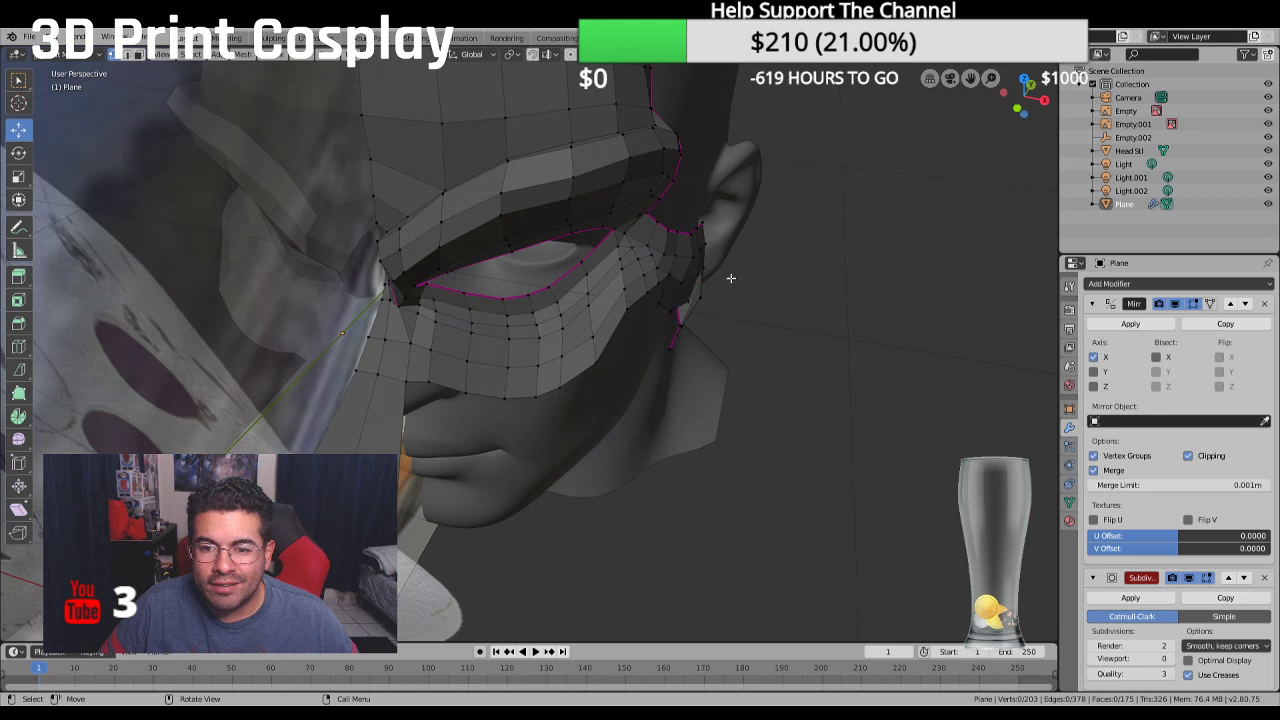
pyautogui.click(697, 278)
pyautogui.keyDown('shift'); pyautogui.click(667, 274); pyautogui.keyUp('shift')
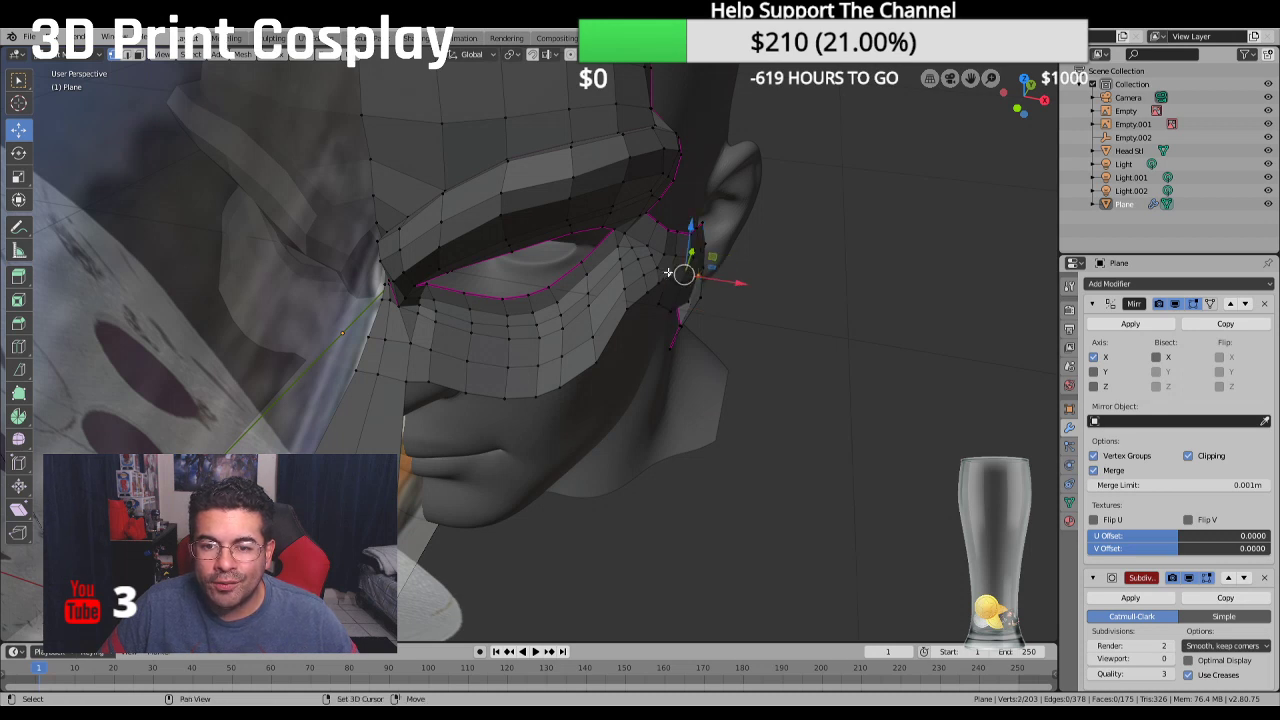
pyautogui.click(703, 271)
pyautogui.click(698, 274)
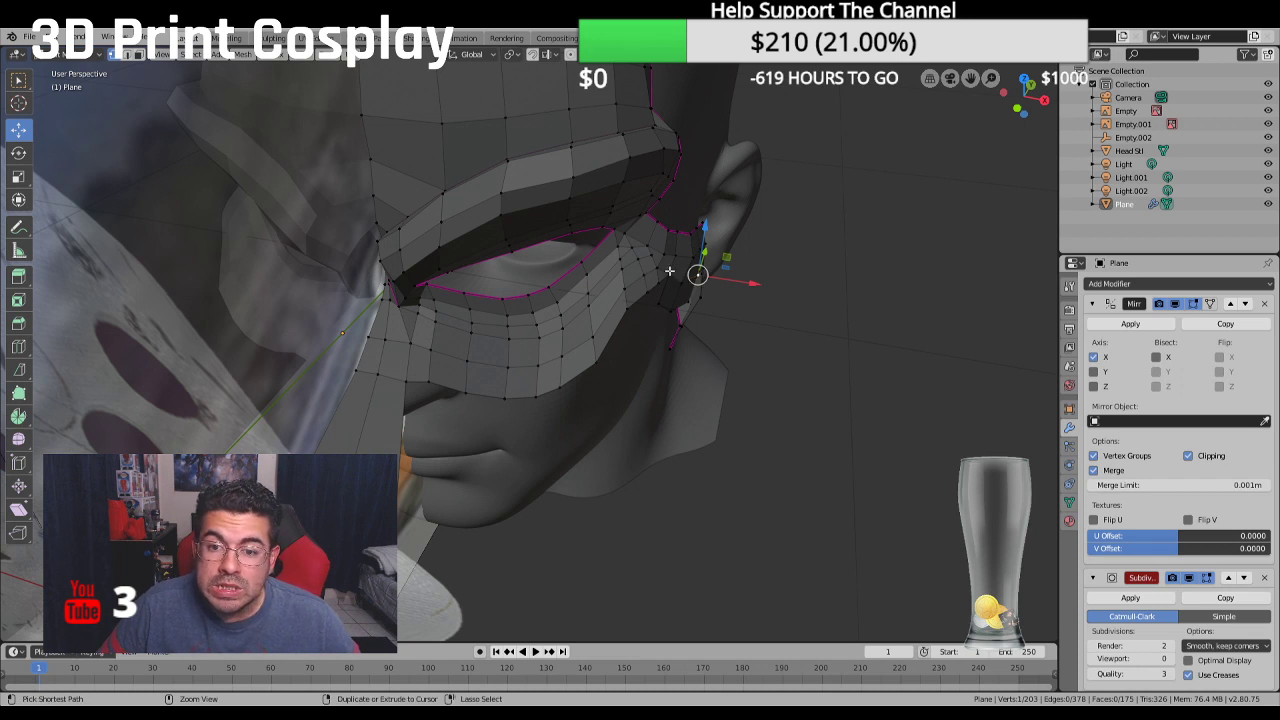
pyautogui.keyDown('ctrl'); pyautogui.click(669, 271); pyautogui.keyUp('ctrl')
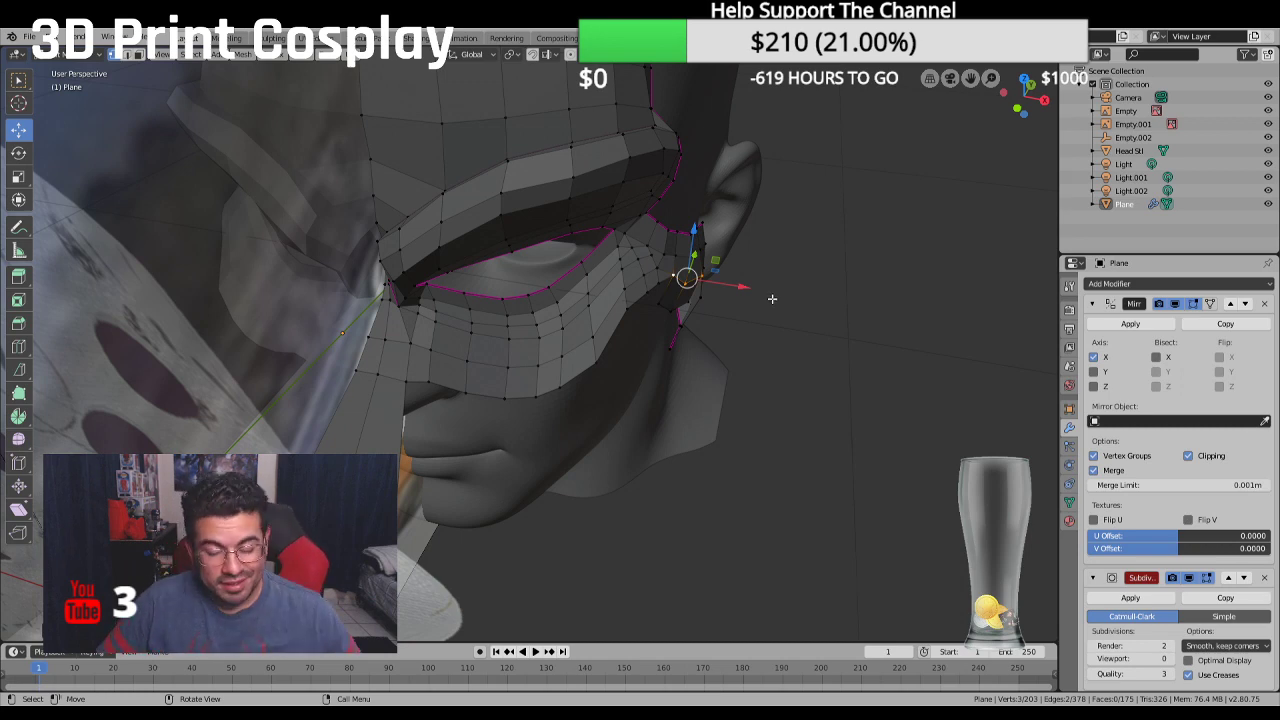
# Select three vertices around the corner where the cheek strip's lower edge meets the section near the ear and fill them with a triangular face
pyautogui.moveTo(767, 302); pyautogui.dragTo(651, 312, button='middle')
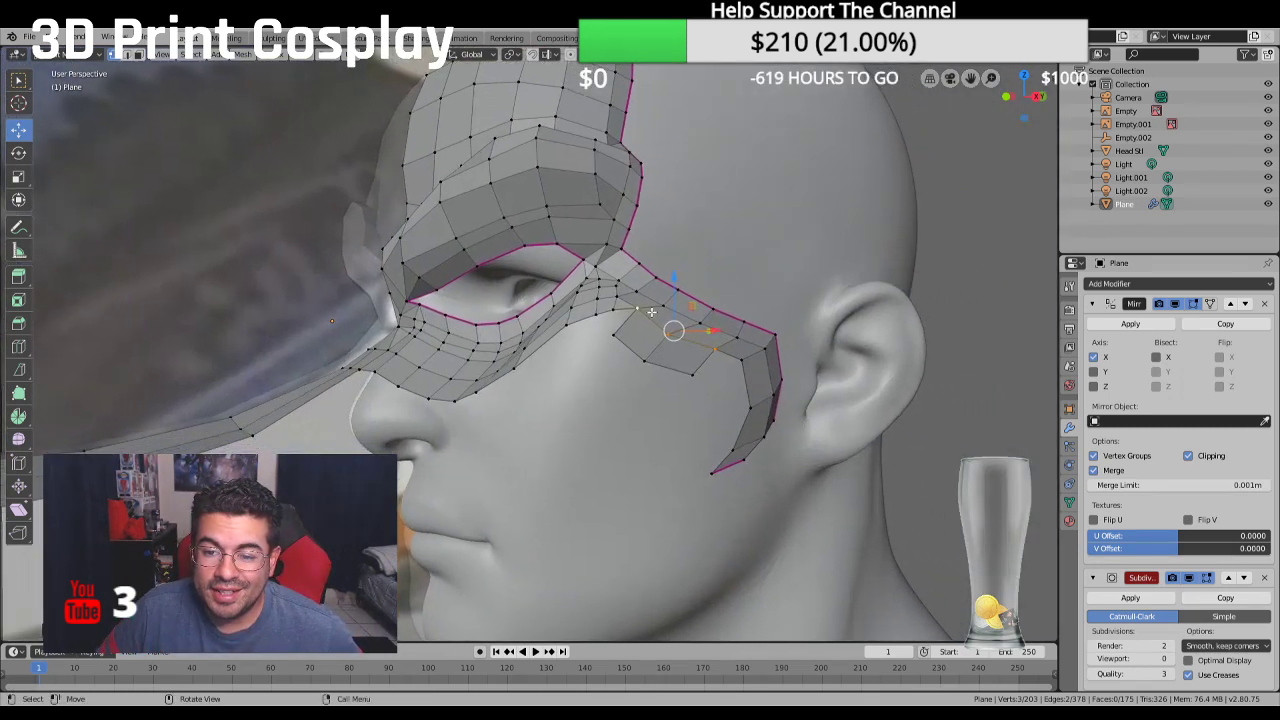
pyautogui.click(715, 354)
pyautogui.keyDown('shift'); pyautogui.click(694, 375); pyautogui.keyUp('shift')
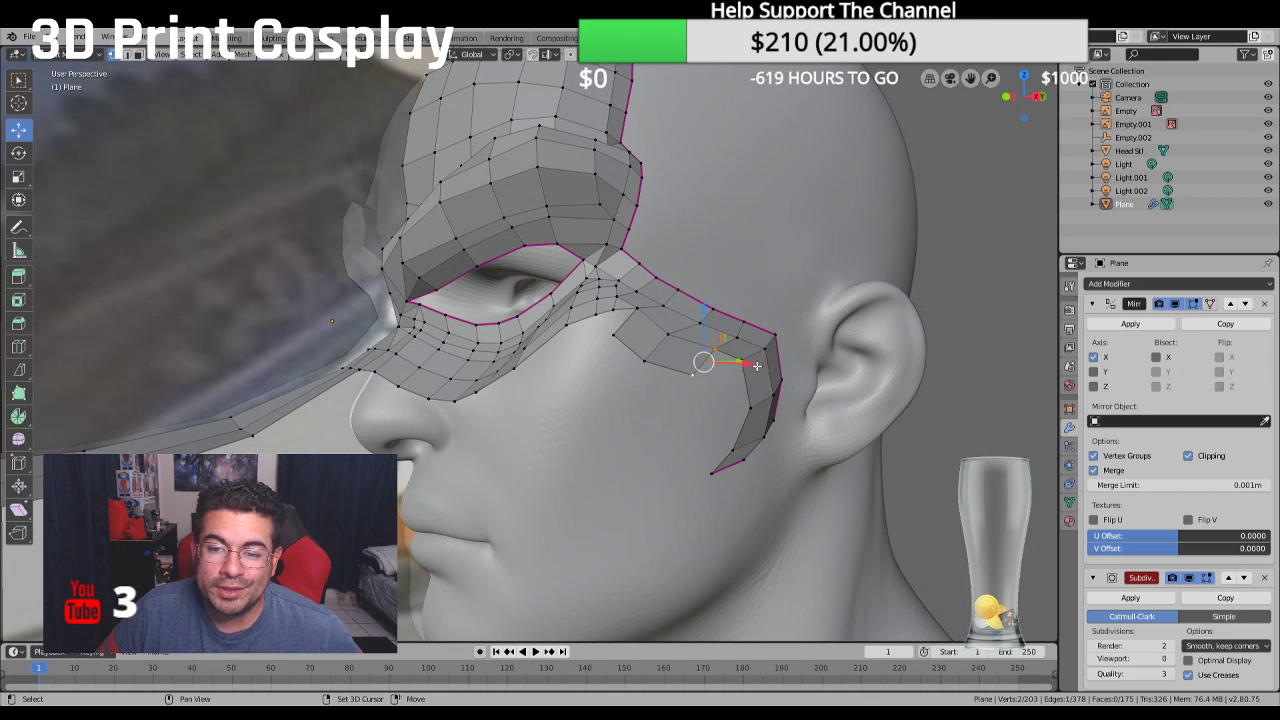
pyautogui.keyDown('shift'); pyautogui.click(758, 352); pyautogui.keyUp('shift')
pyautogui.click(745, 367)
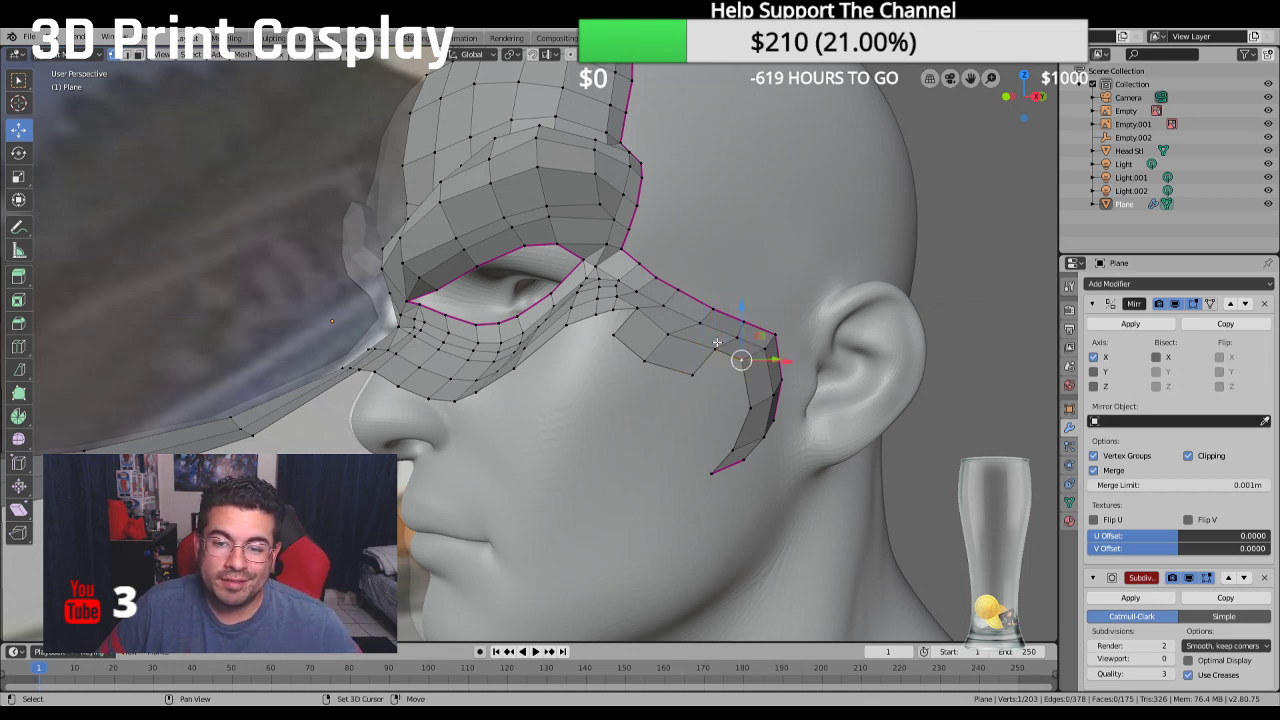
pyautogui.keyDown('shift'); pyautogui.click(713, 351); pyautogui.keyUp('shift')
pyautogui.keyDown('shift'); pyautogui.click(695, 371); pyautogui.keyUp('shift')
pyautogui.press('f')
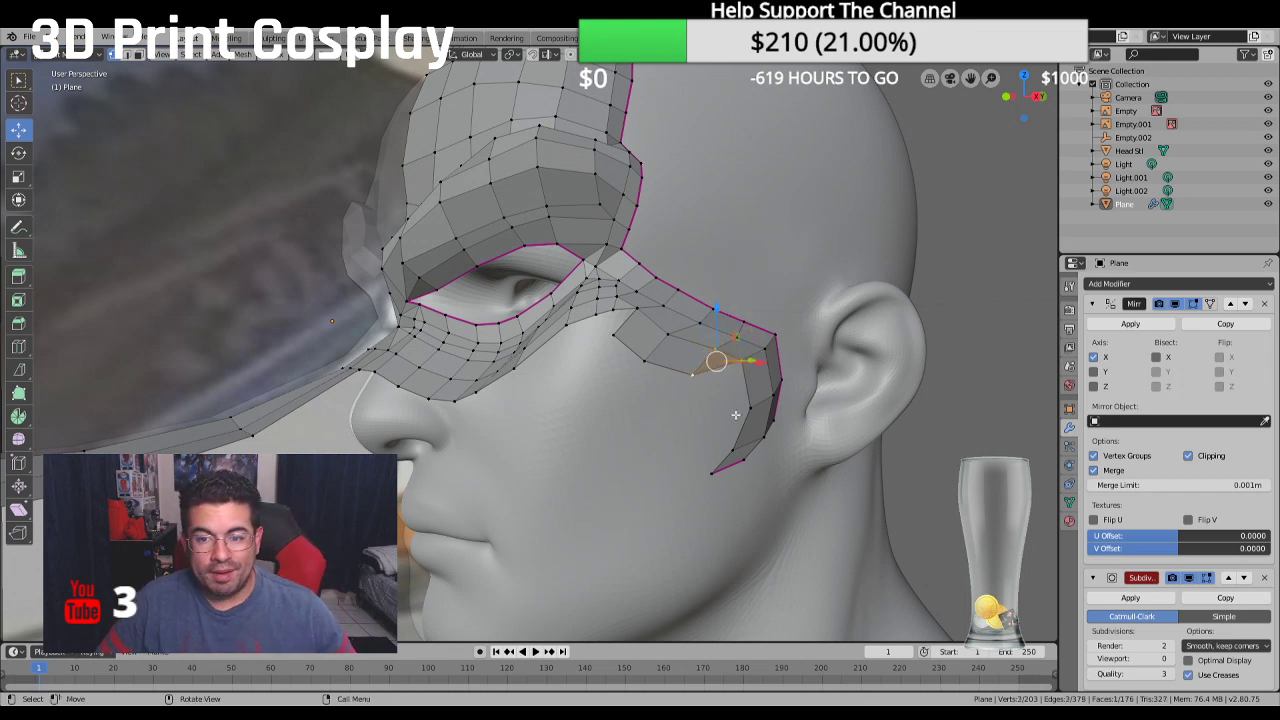
# In right view, select the three vertices on the front edge of the lower cheek section and extrude them forward toward the nose
pyautogui.press('KP_3')
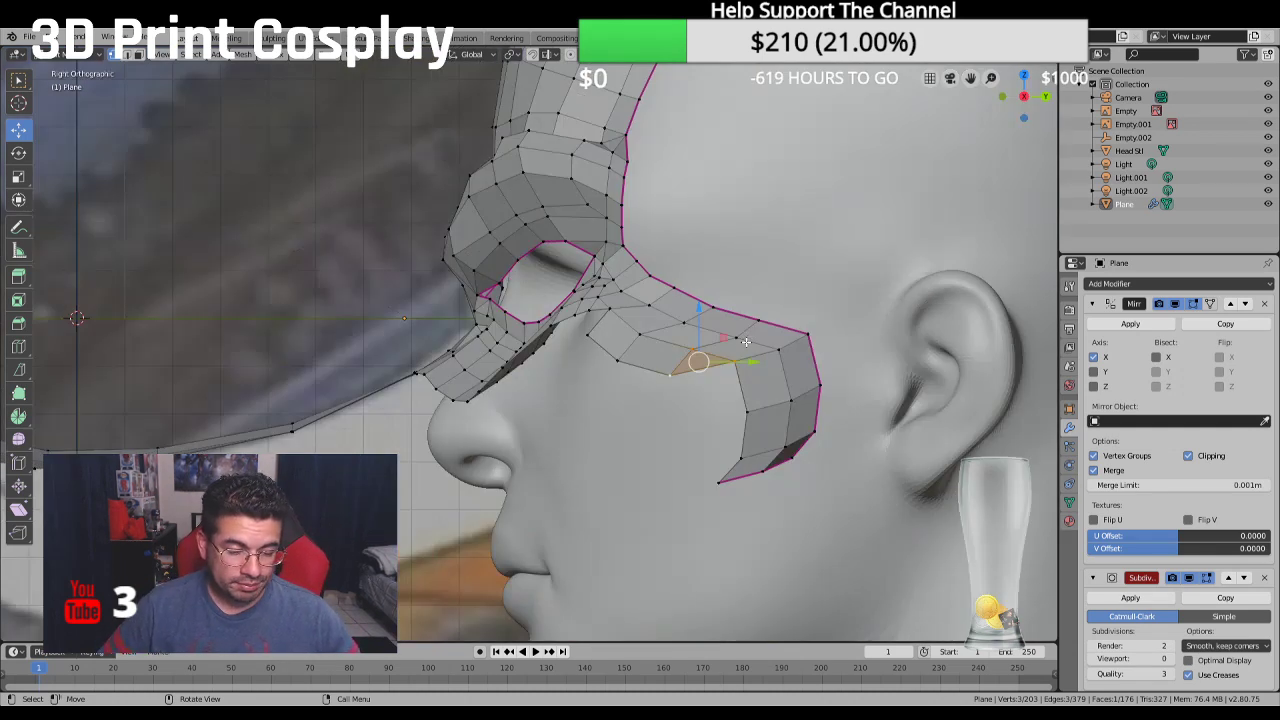
pyautogui.keyDown('shift'); pyautogui.click(758, 398); pyautogui.keyUp('shift')
pyautogui.keyDown('shift'); pyautogui.click(755, 457); pyautogui.keyUp('shift')
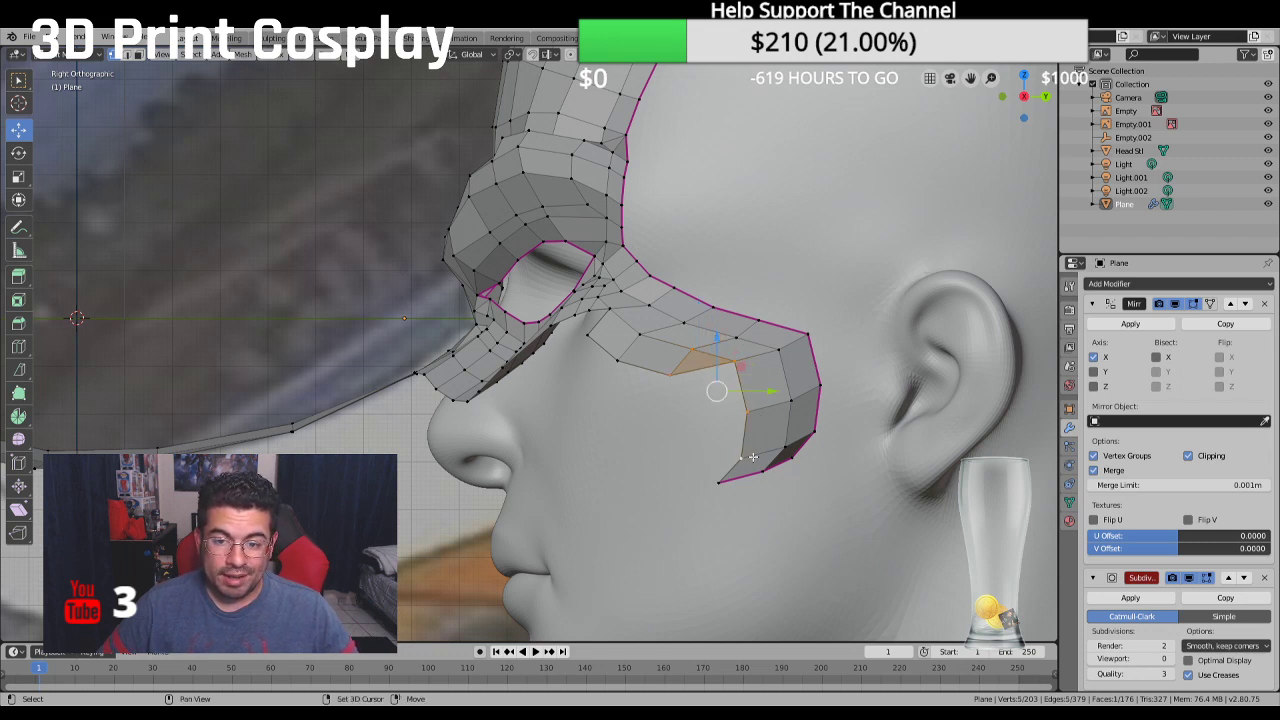
pyautogui.click(760, 419)
pyautogui.keyDown('shift'); pyautogui.click(750, 459); pyautogui.keyUp('shift')
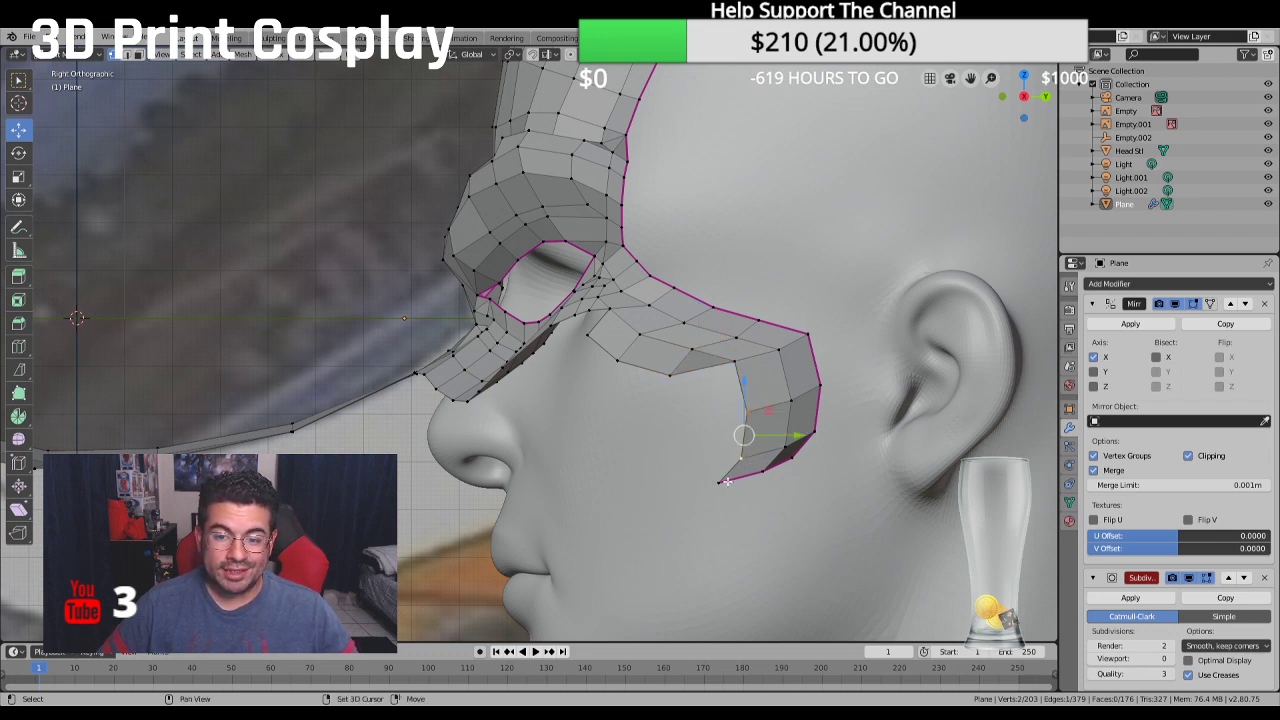
pyautogui.keyDown('shift'); pyautogui.click(727, 481); pyautogui.keyUp('shift')
pyautogui.press('e')
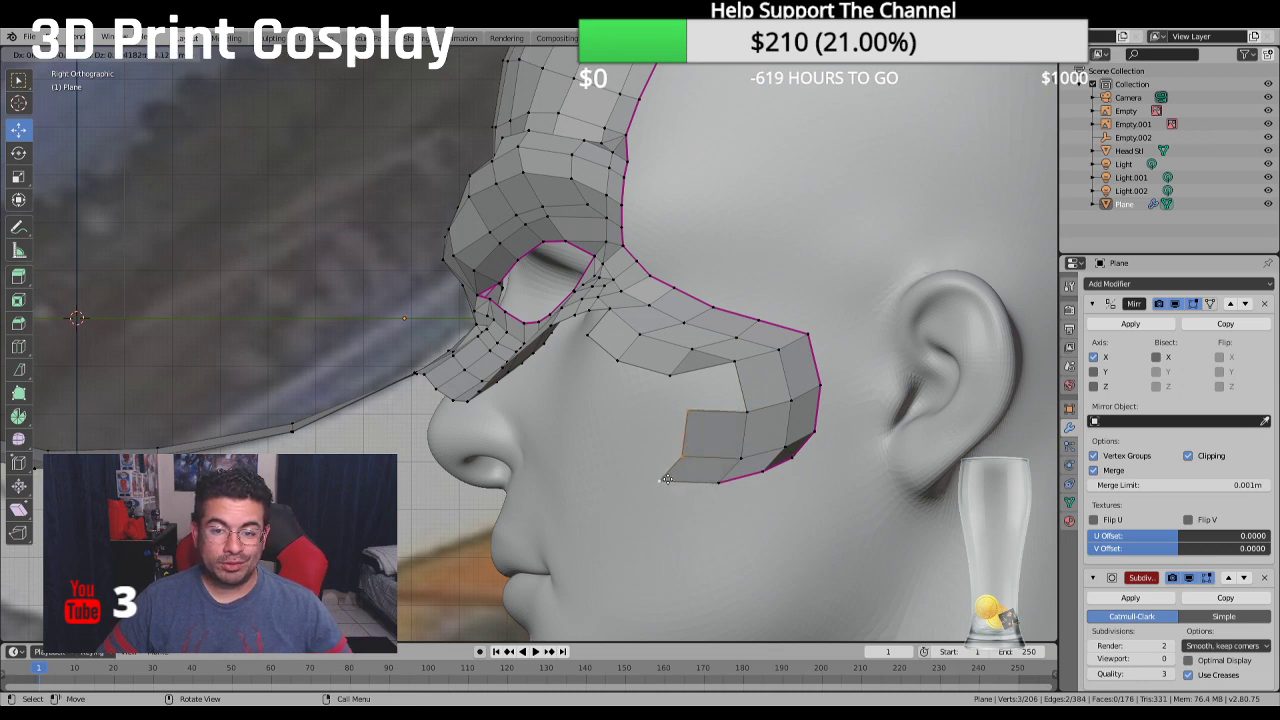
pyautogui.click(652, 471)
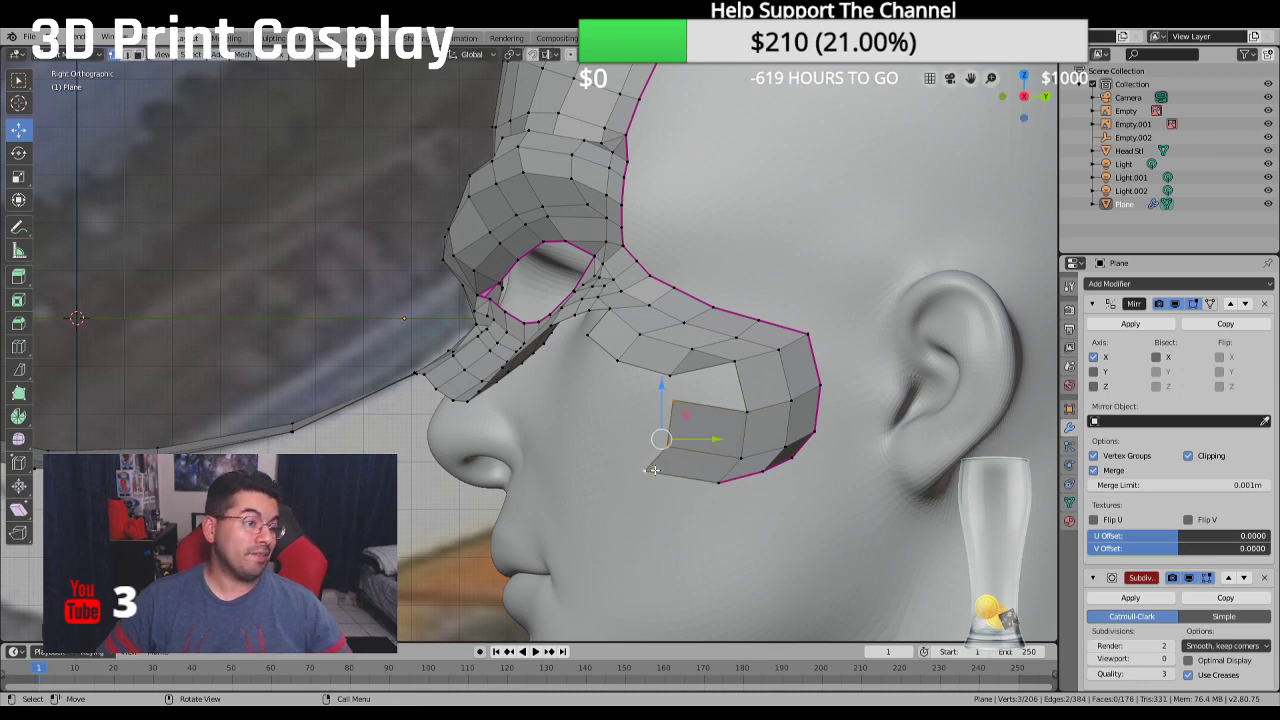
# Fill the gap between the upper cheek strip and the new extrusion with a four-sided face, then clear the selection
pyautogui.moveTo(652, 471); pyautogui.dragTo(717, 487, button='middle')
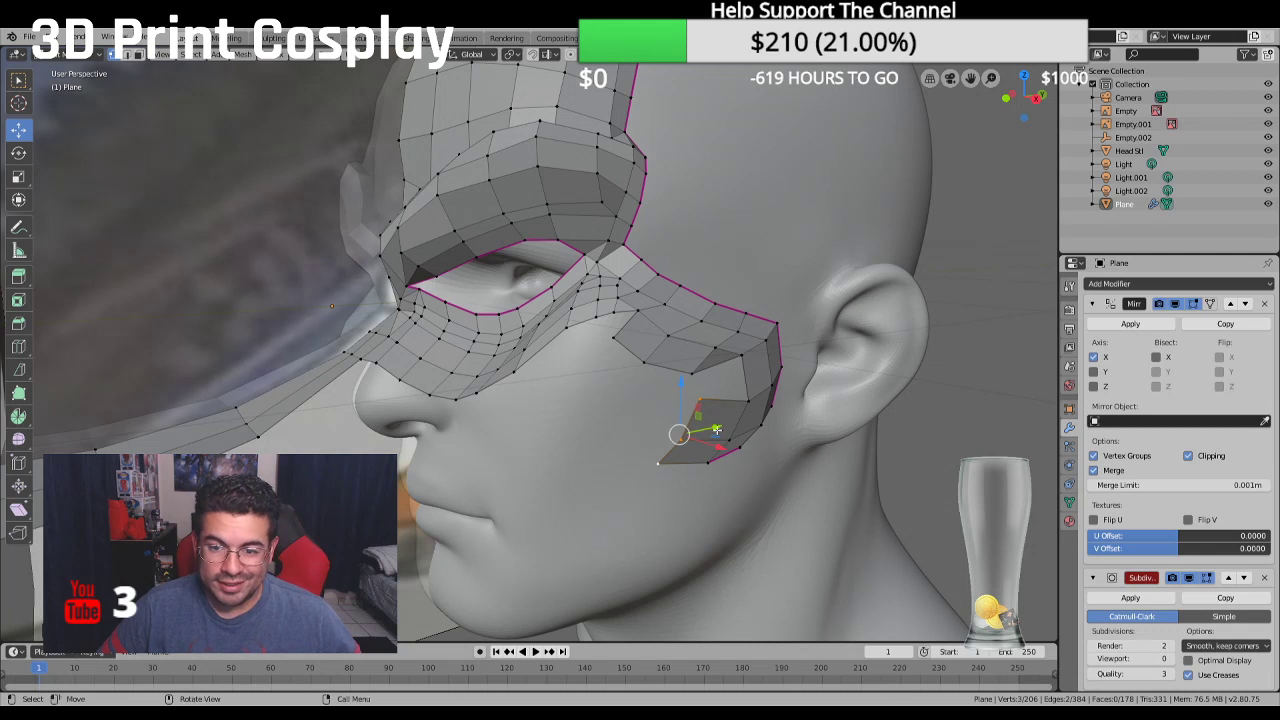
pyautogui.moveTo(701, 375); pyautogui.dragTo(751, 351)
pyautogui.press('f')
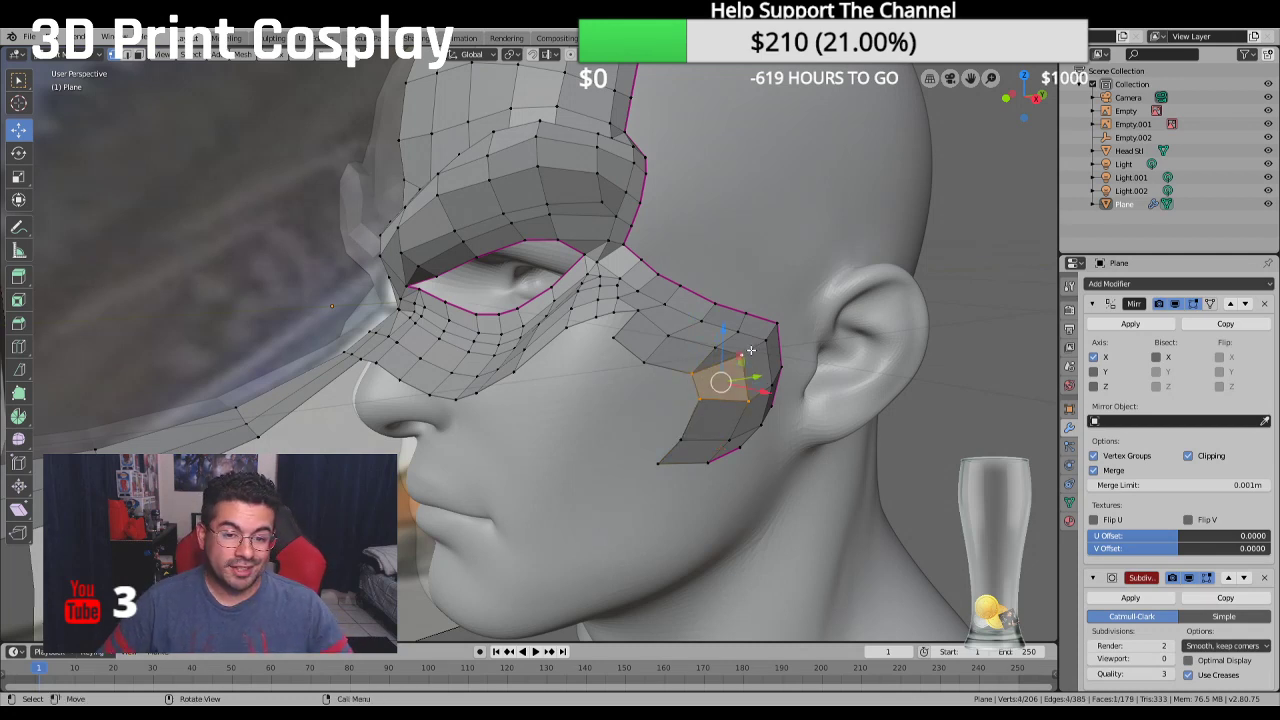
pyautogui.hotkey('alt', 'a')
pyautogui.moveTo(799, 261); pyautogui.dragTo(725, 226, button='middle')
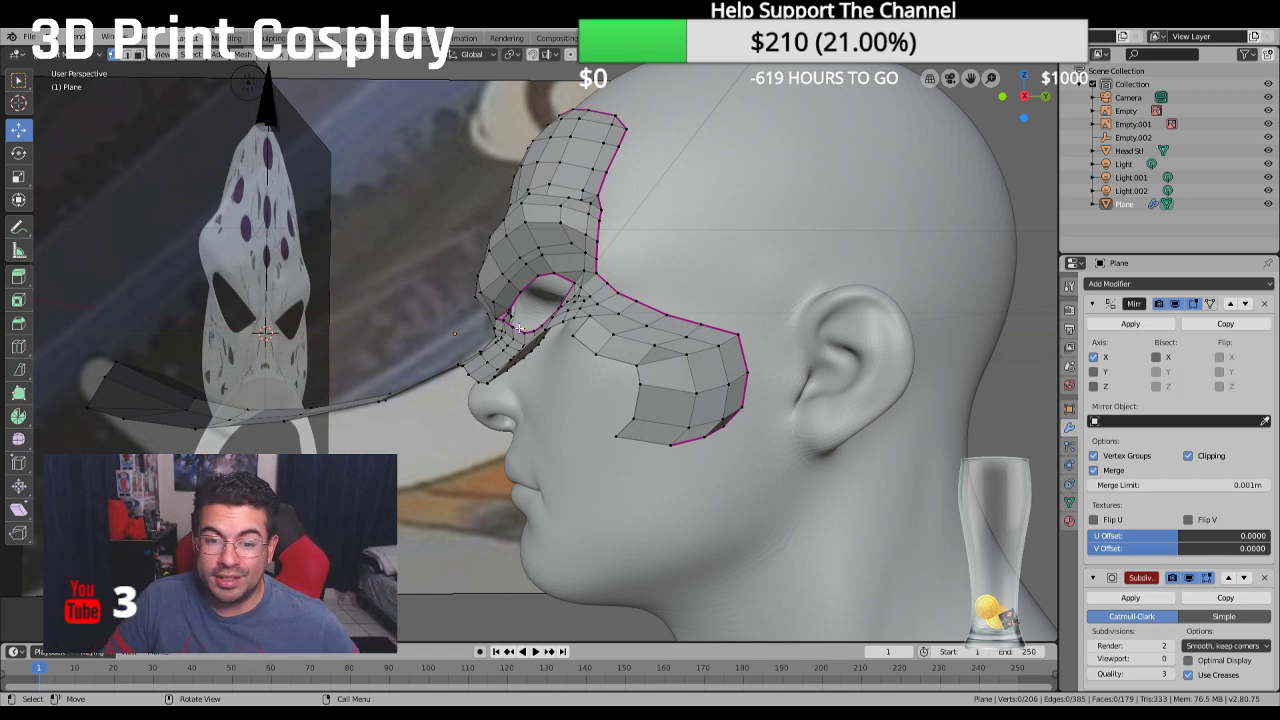
# Select the three vertices on the front edge of the lower cheek extrusion and extrude them further forward toward the nose
pyautogui.scroll(1, 519, 329)
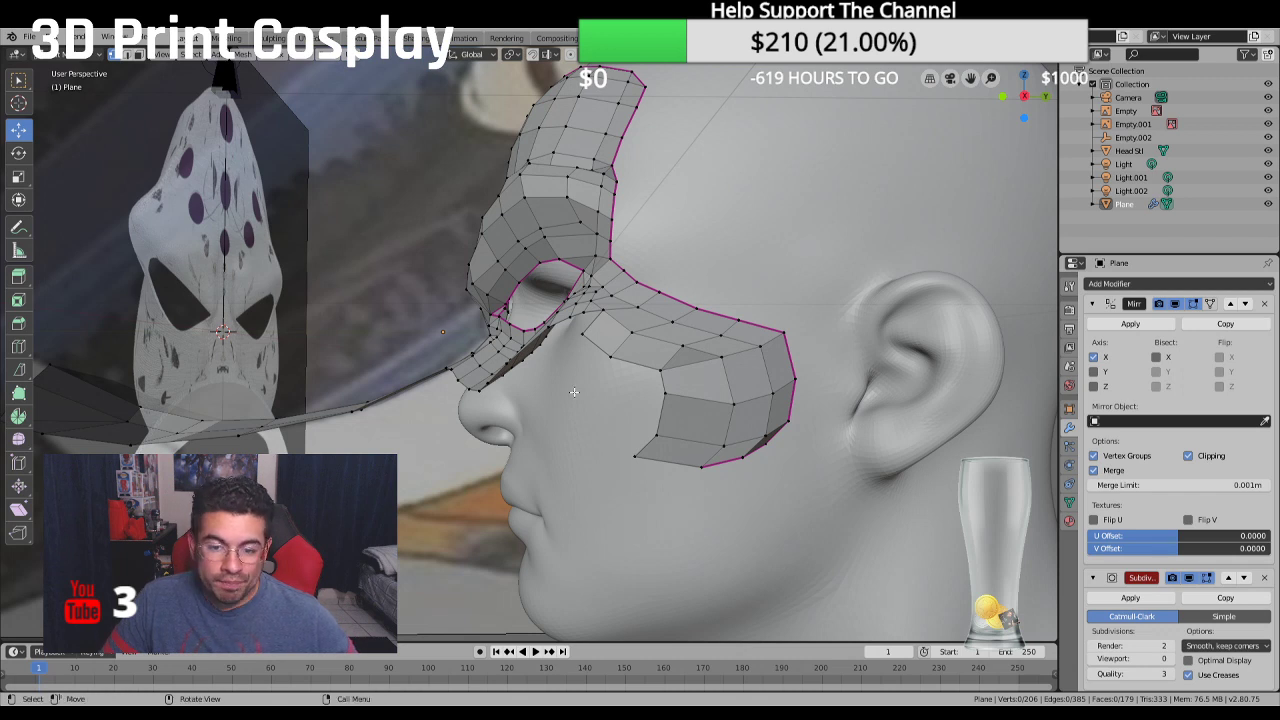
pyautogui.click(632, 453)
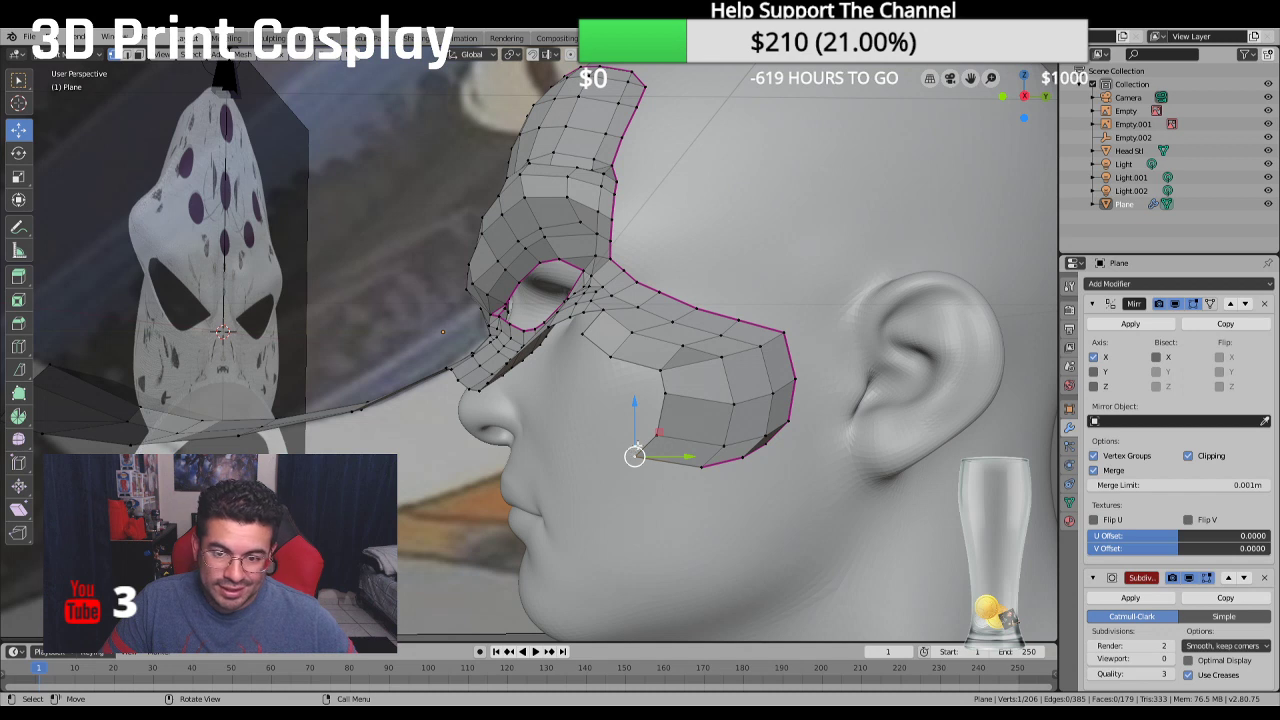
pyautogui.keyDown('ctrl'); pyautogui.click(667, 392); pyautogui.keyUp('ctrl')
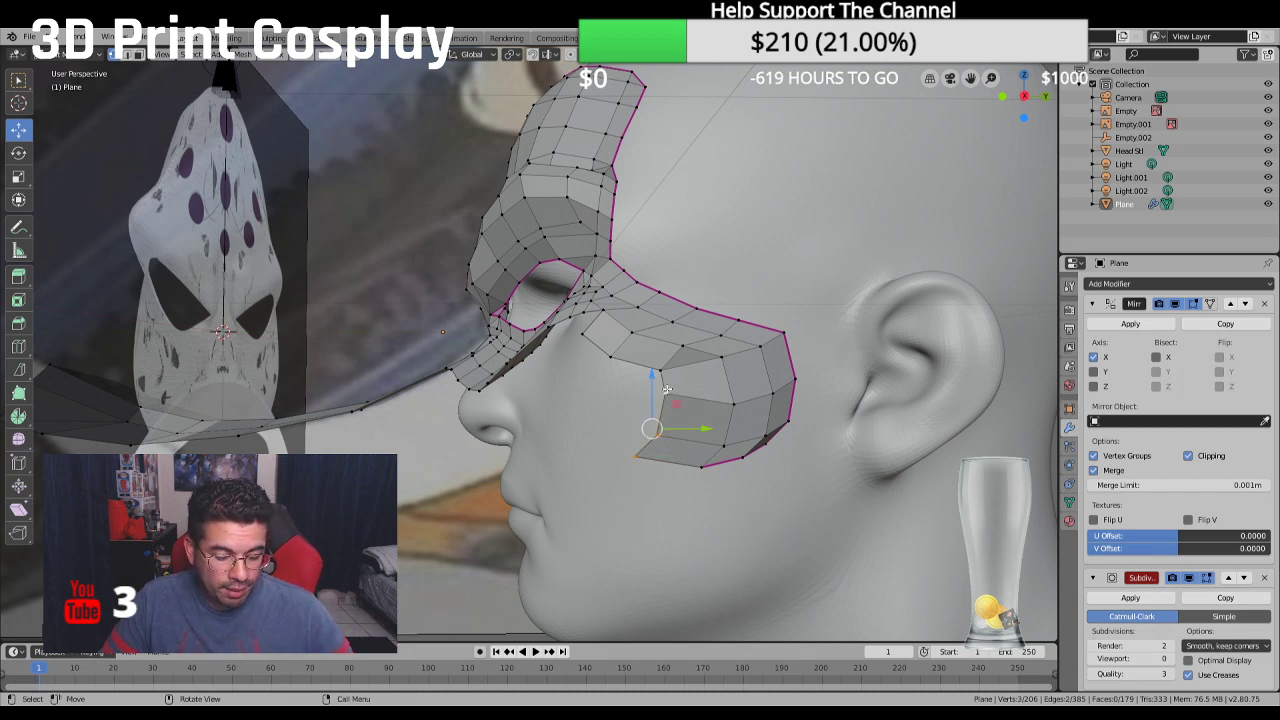
pyautogui.press('e')
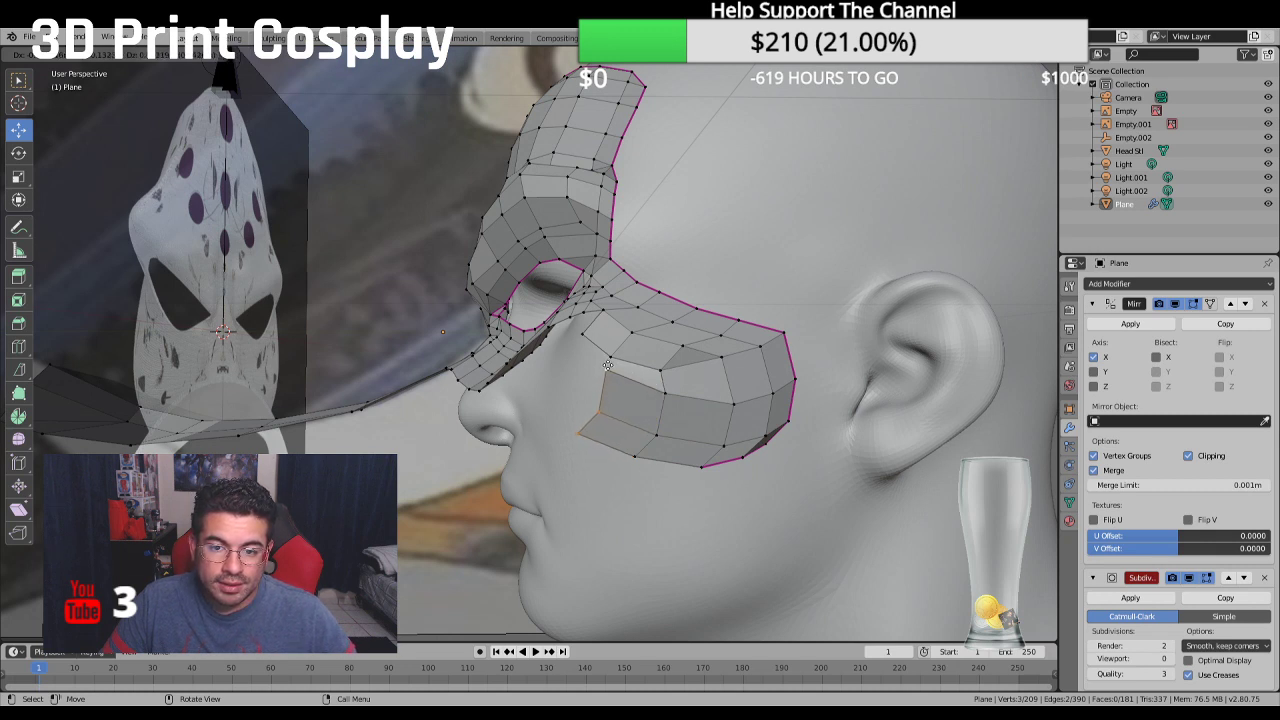
pyautogui.click(607, 365)
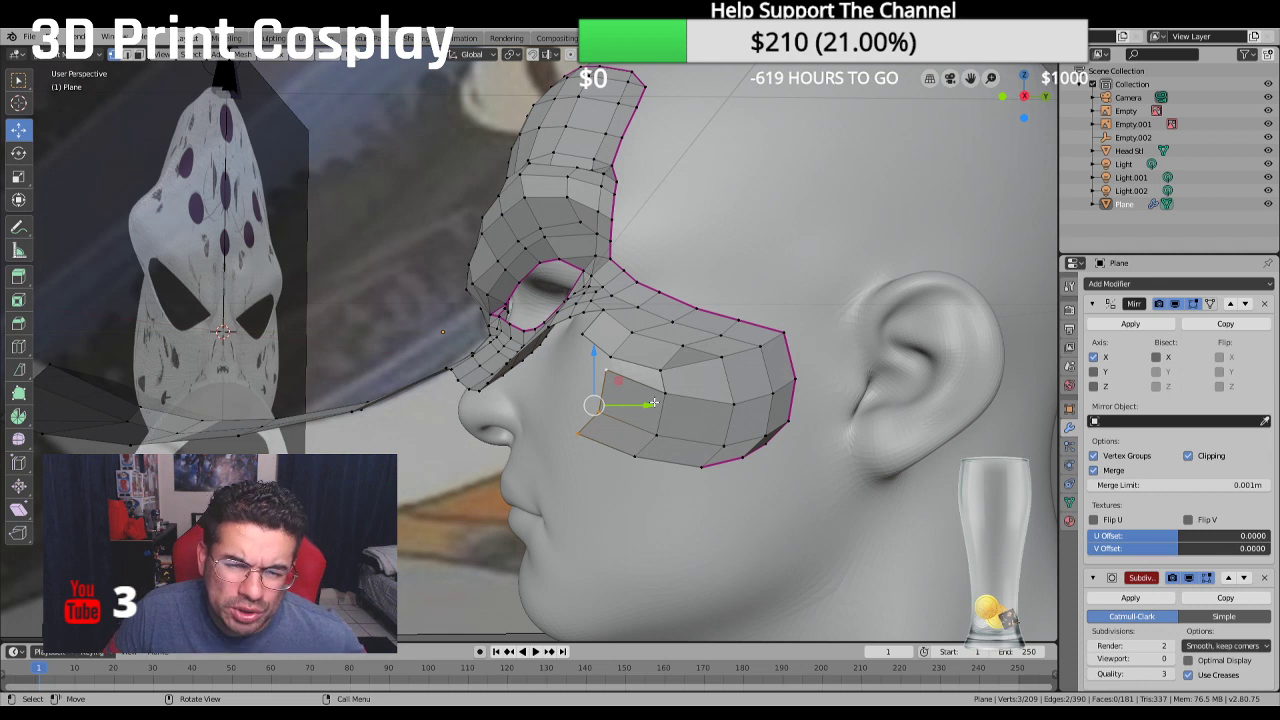
# Merge the top extruded vertex with the adjacent cheek strip vertex at center and fill the remaining triangular gap with a face
pyautogui.rightClick(611, 378)
pyautogui.moveTo(611, 380)
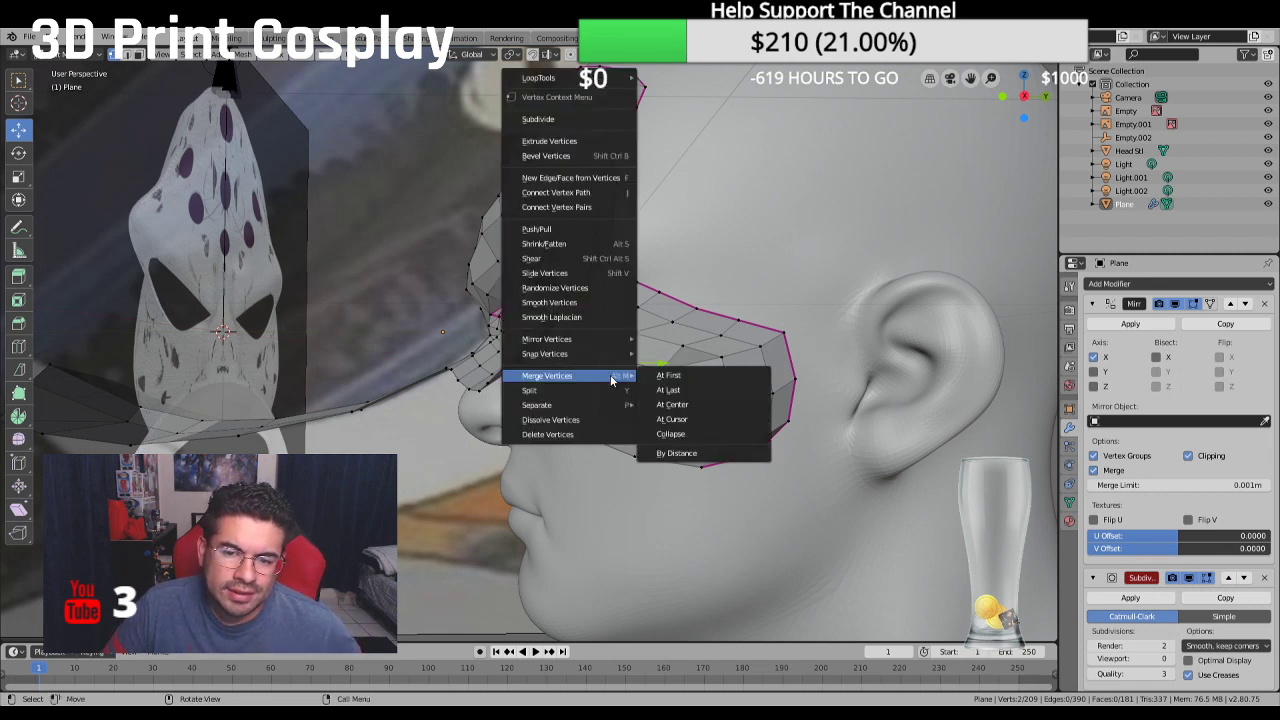
pyautogui.click(673, 405)
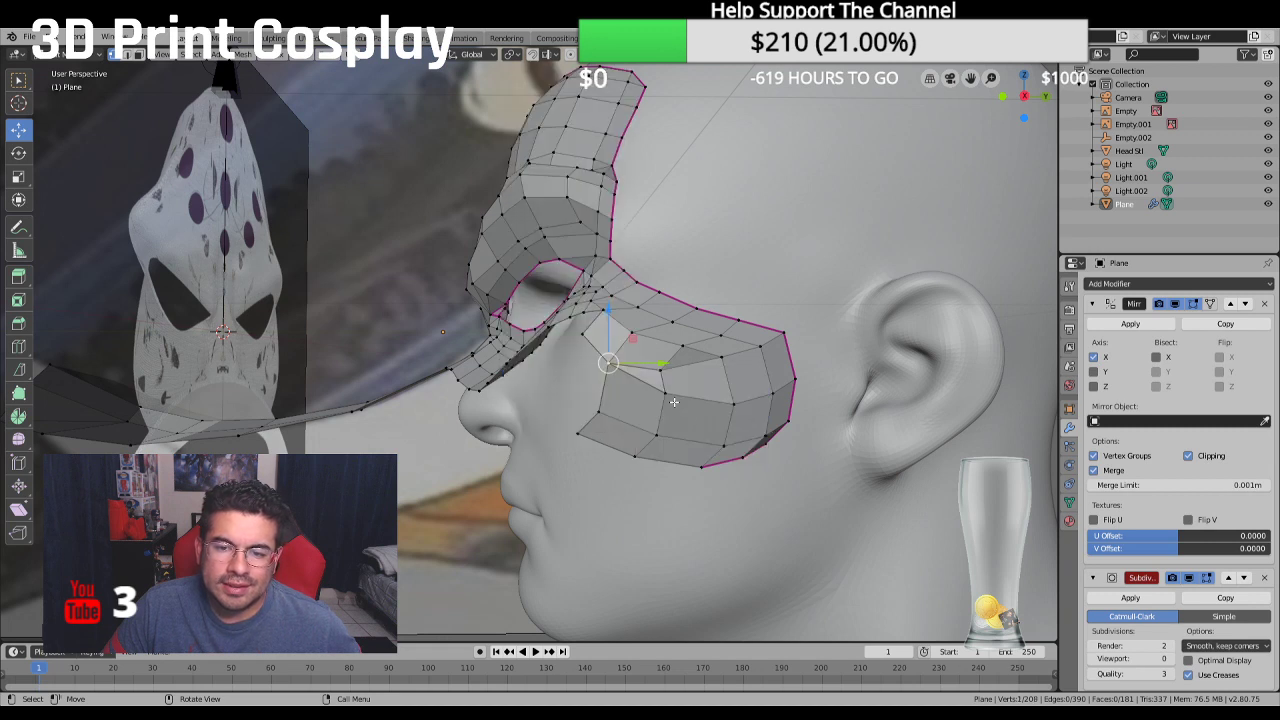
pyautogui.keyDown('shift'); pyautogui.click(675, 397); pyautogui.keyUp('shift')
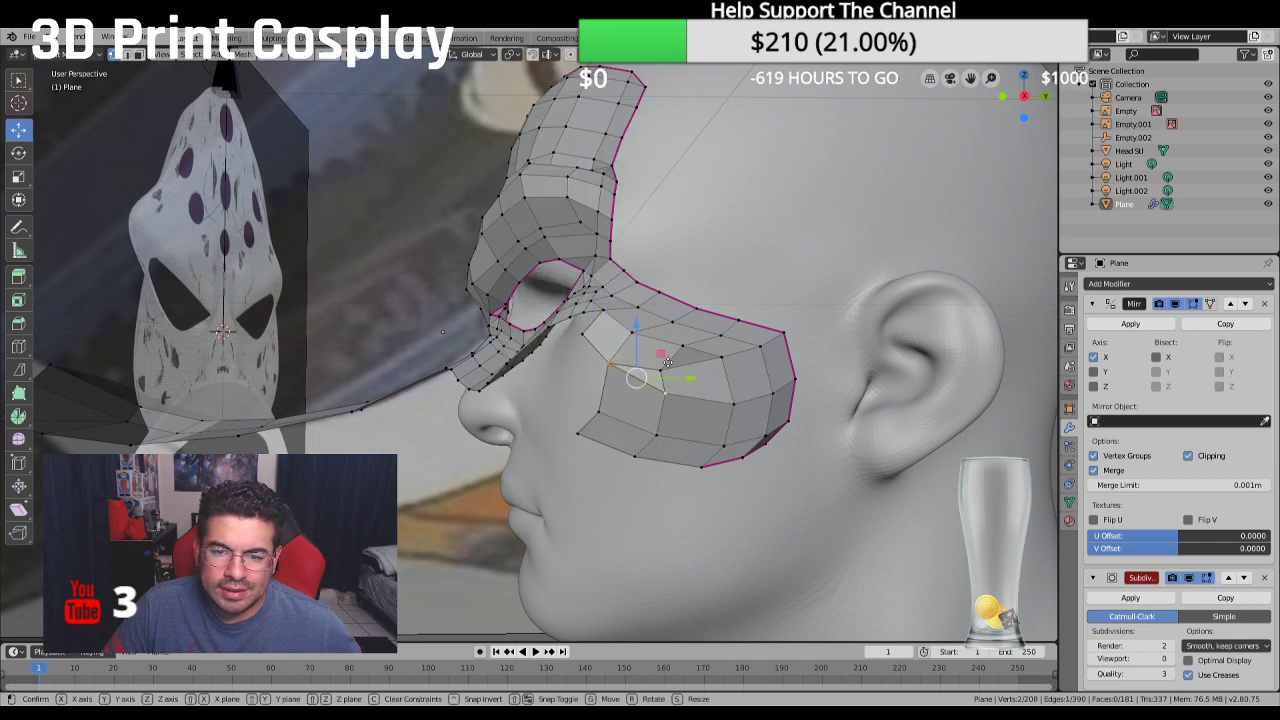
pyautogui.keyDown('shift'); pyautogui.click(676, 364); pyautogui.keyUp('shift')
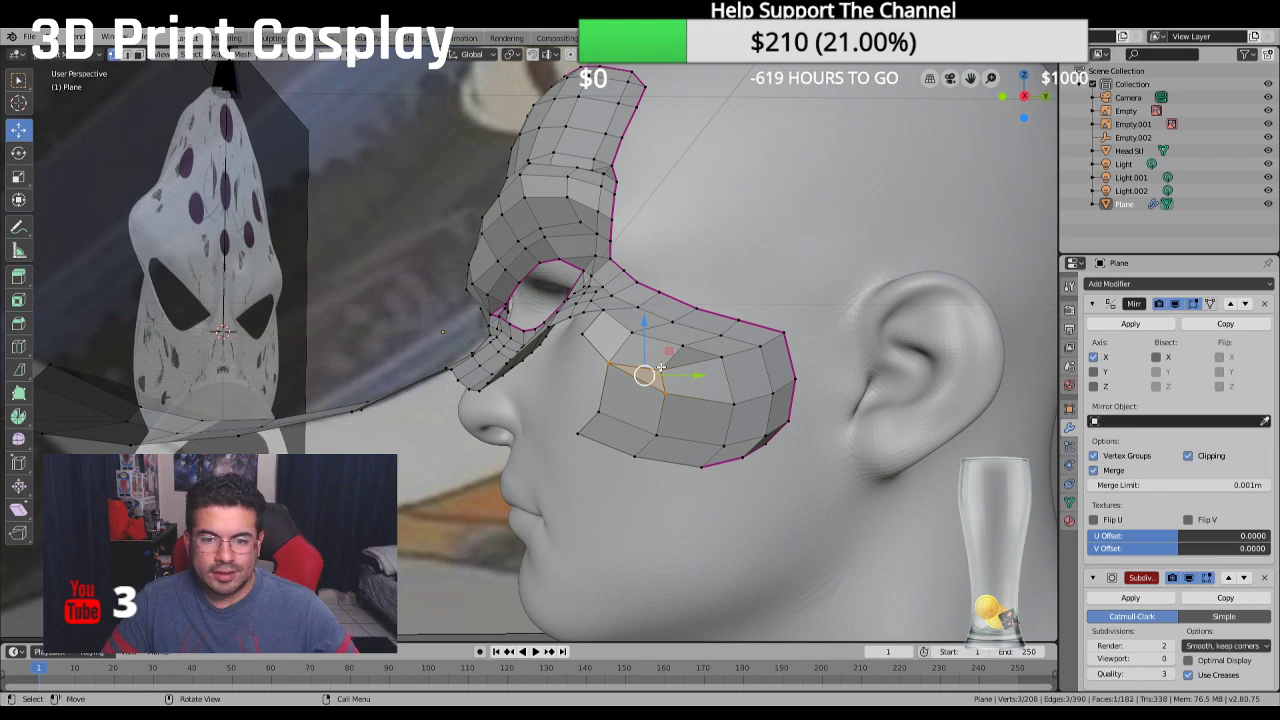
# Inspect the cheek from below, then compare it with the side reference in right view by temporarily hiding the head model
pyautogui.moveTo(697, 285); pyautogui.dragTo(670, 350, button='middle')
pyautogui.click(659, 339)
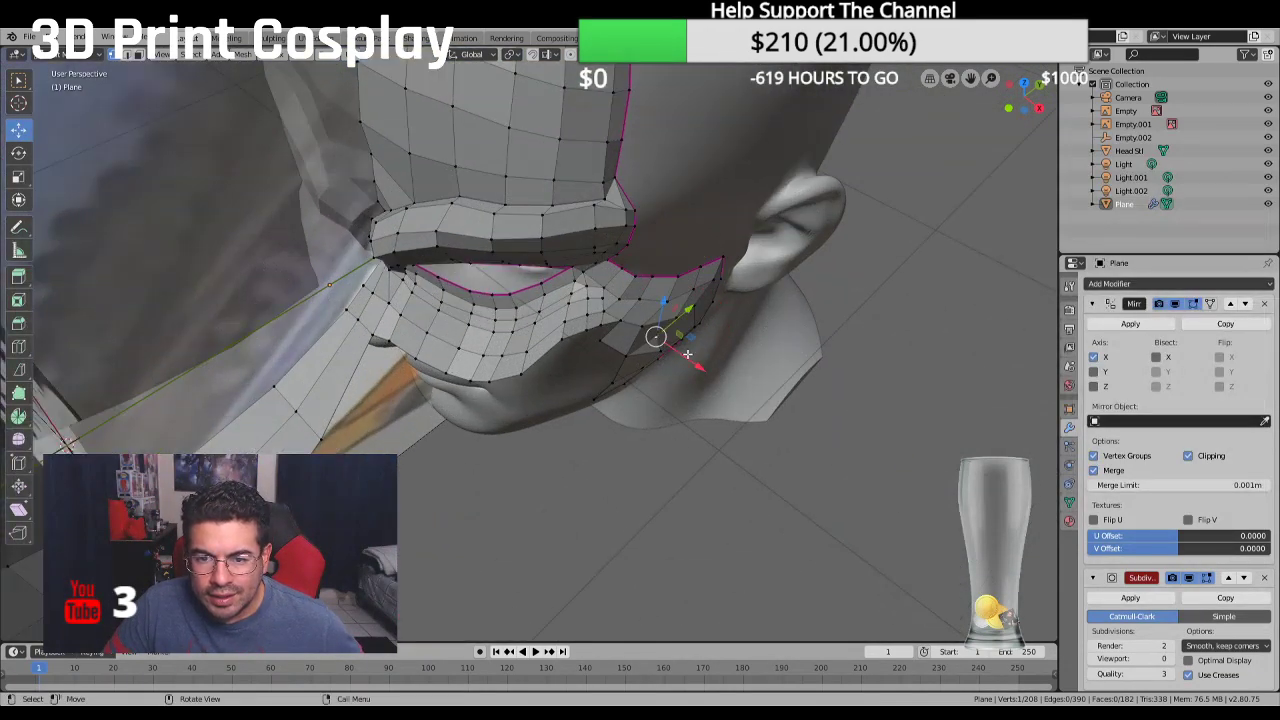
pyautogui.moveTo(695, 358); pyautogui.dragTo(661, 256, button='middle')
pyautogui.press('KP_3')
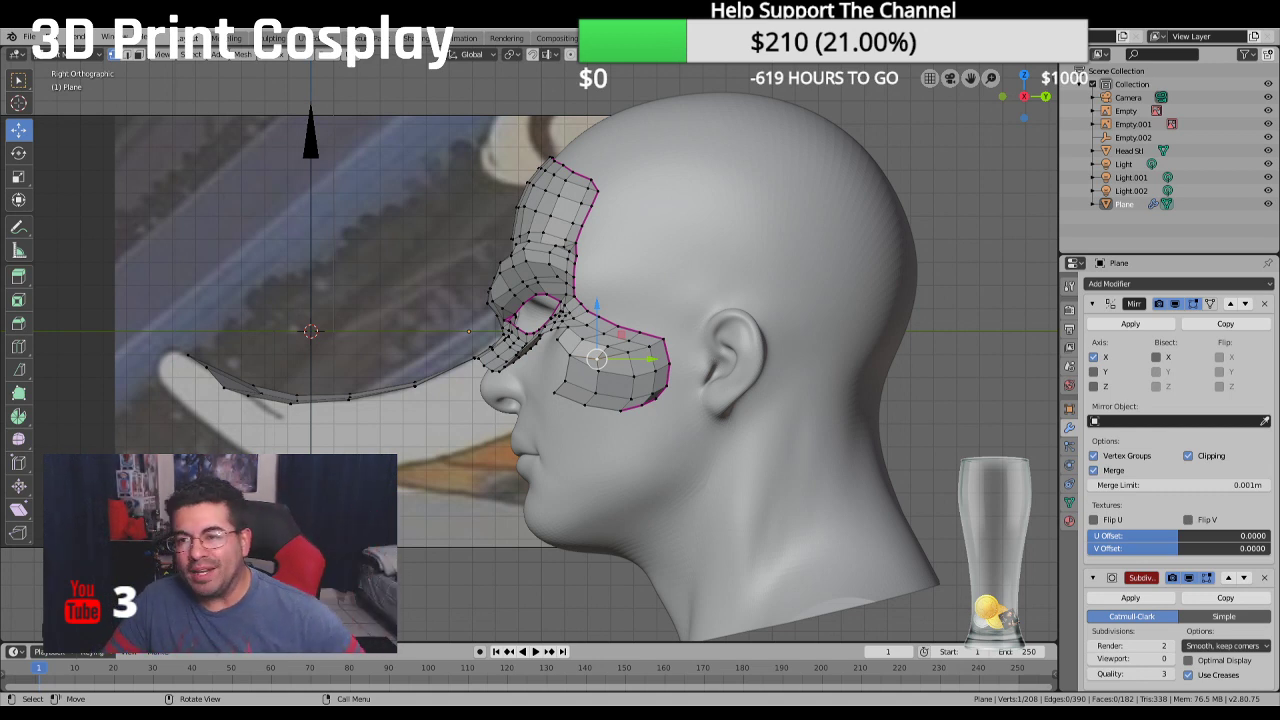
pyautogui.click(1267, 151)
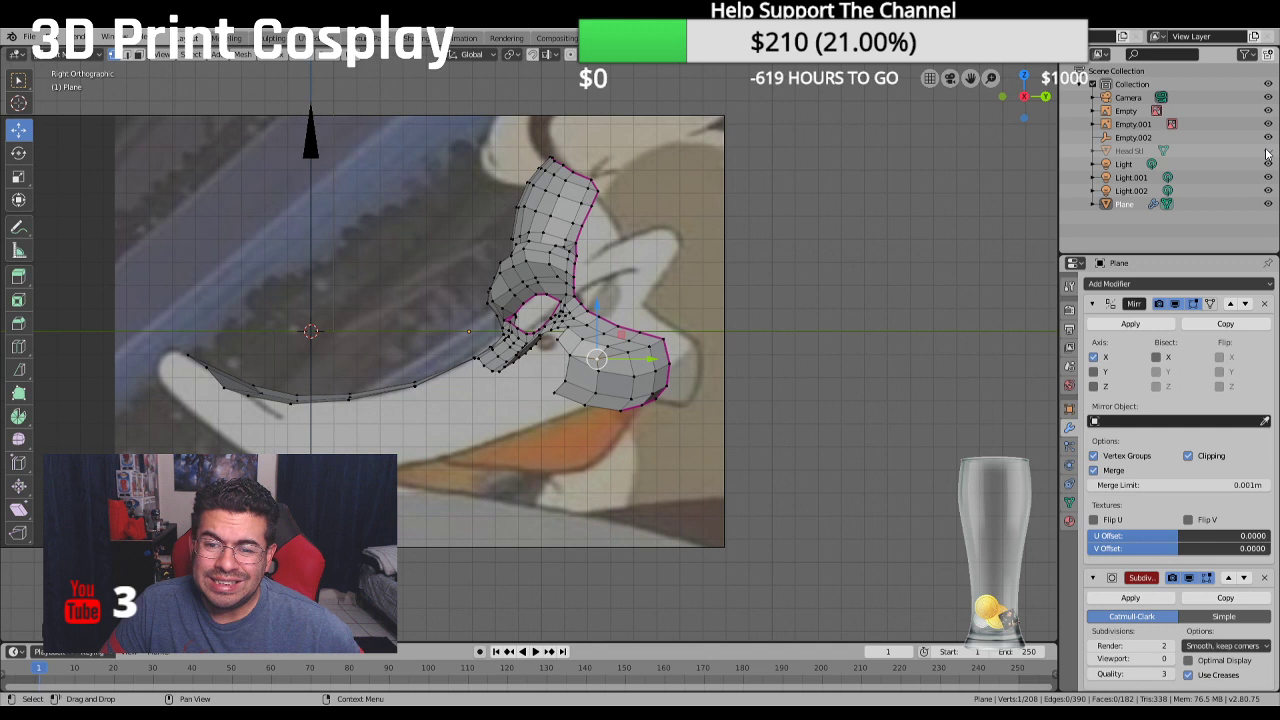
pyautogui.click(1267, 151)
# Select two adjacent vertices at the middle of the cheek patch's lower edge and move them up along Z
pyautogui.scroll(2, 590, 344)
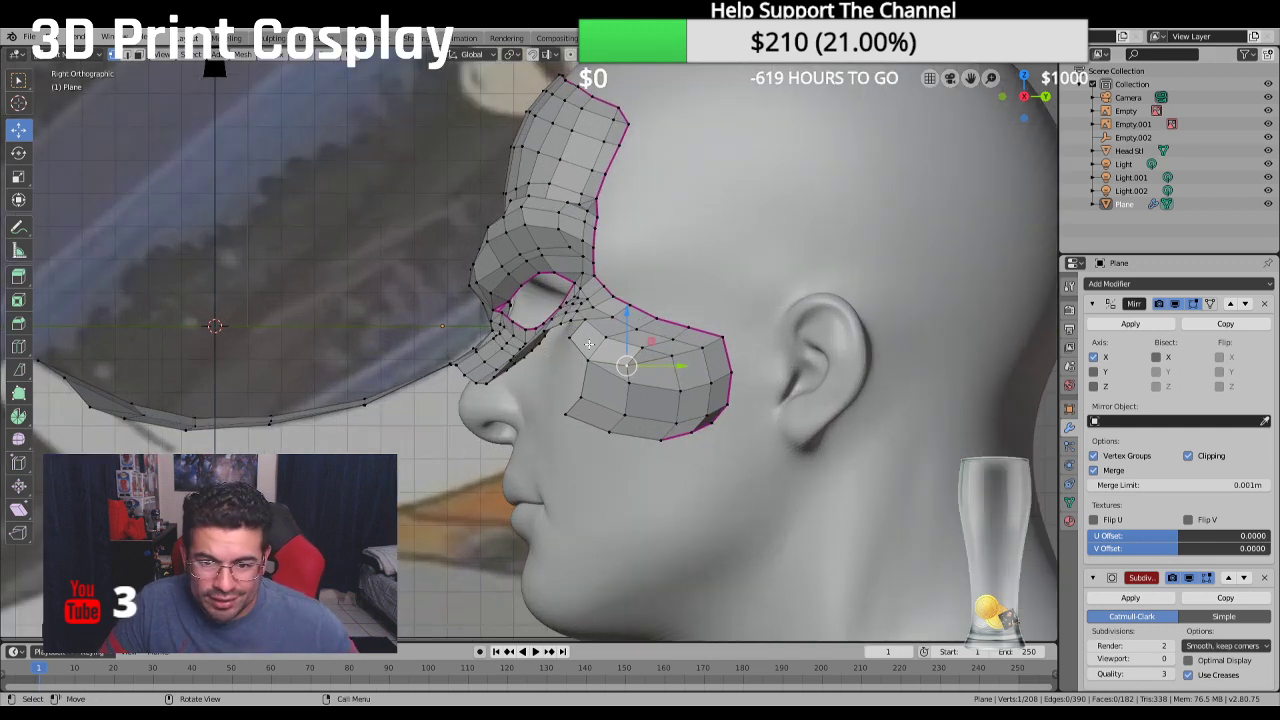
pyautogui.click(671, 424)
pyautogui.keyDown('shift'); pyautogui.click(665, 439); pyautogui.keyUp('shift')
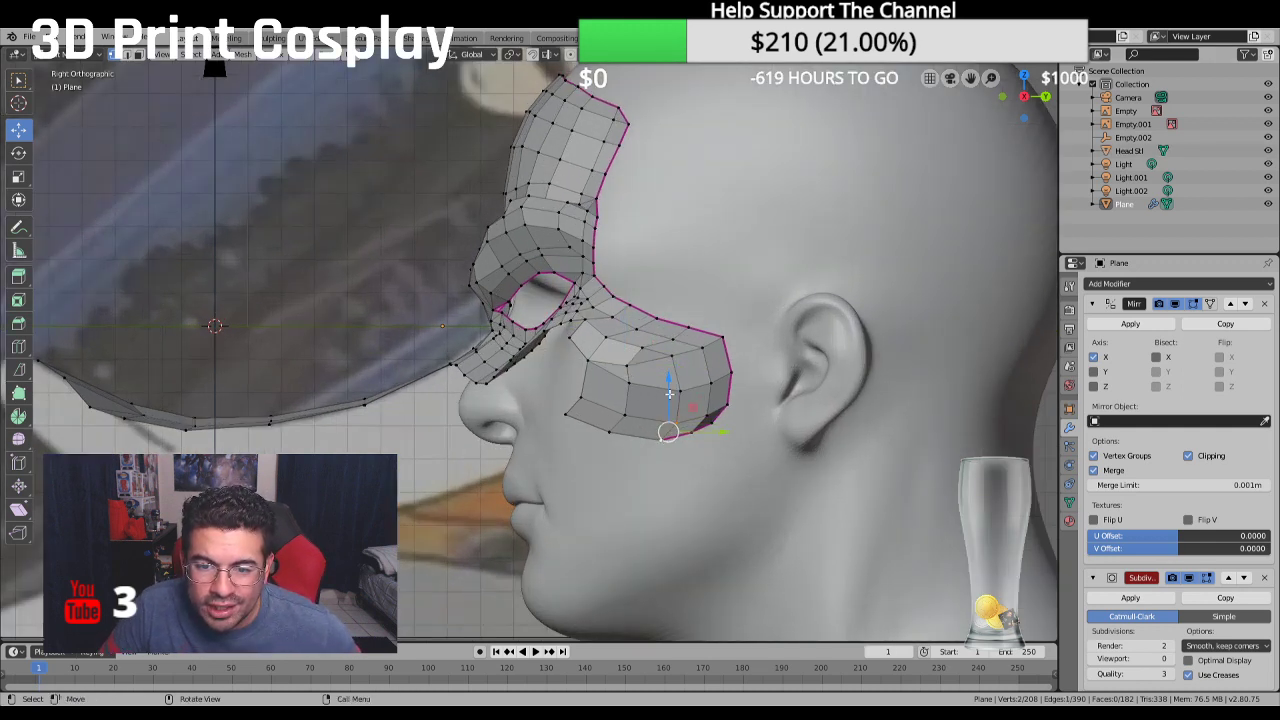
pyautogui.press('g')
pyautogui.press('z')
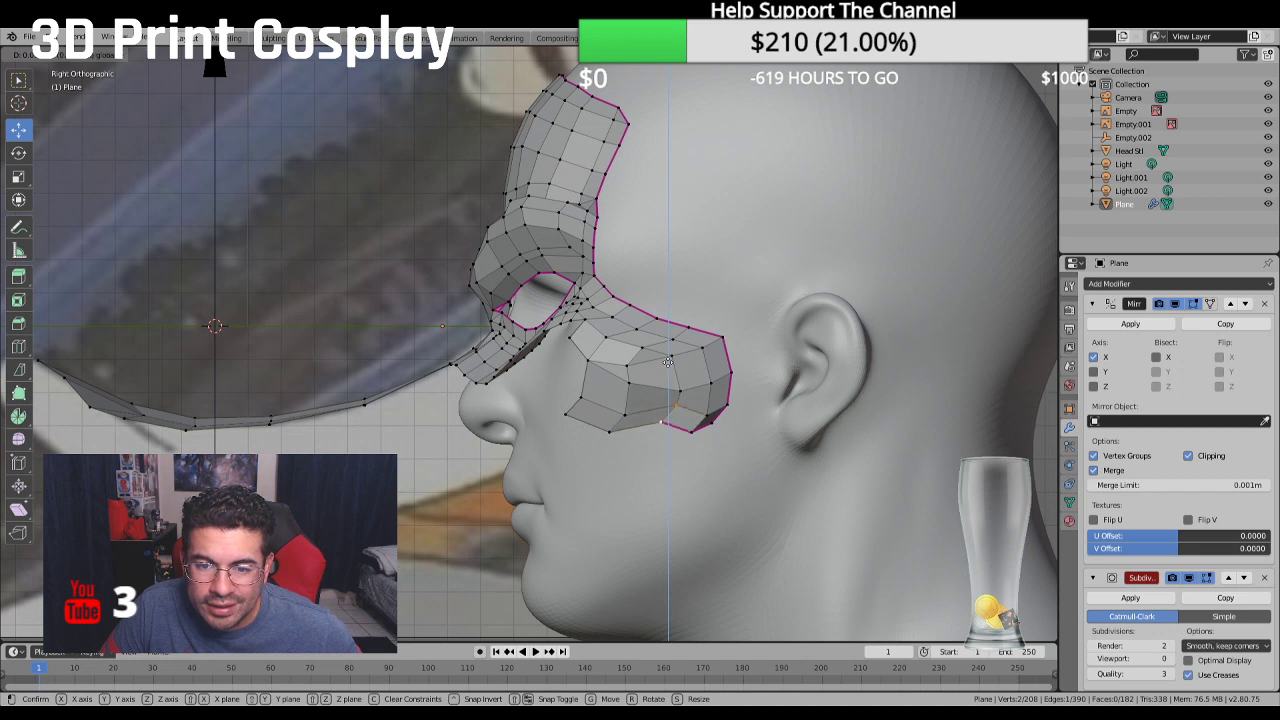
pyautogui.click(668, 362)
# Move the two neighbouring vertices in the middle row of the cheek patch up along Z, one at a time
pyautogui.click(679, 386)
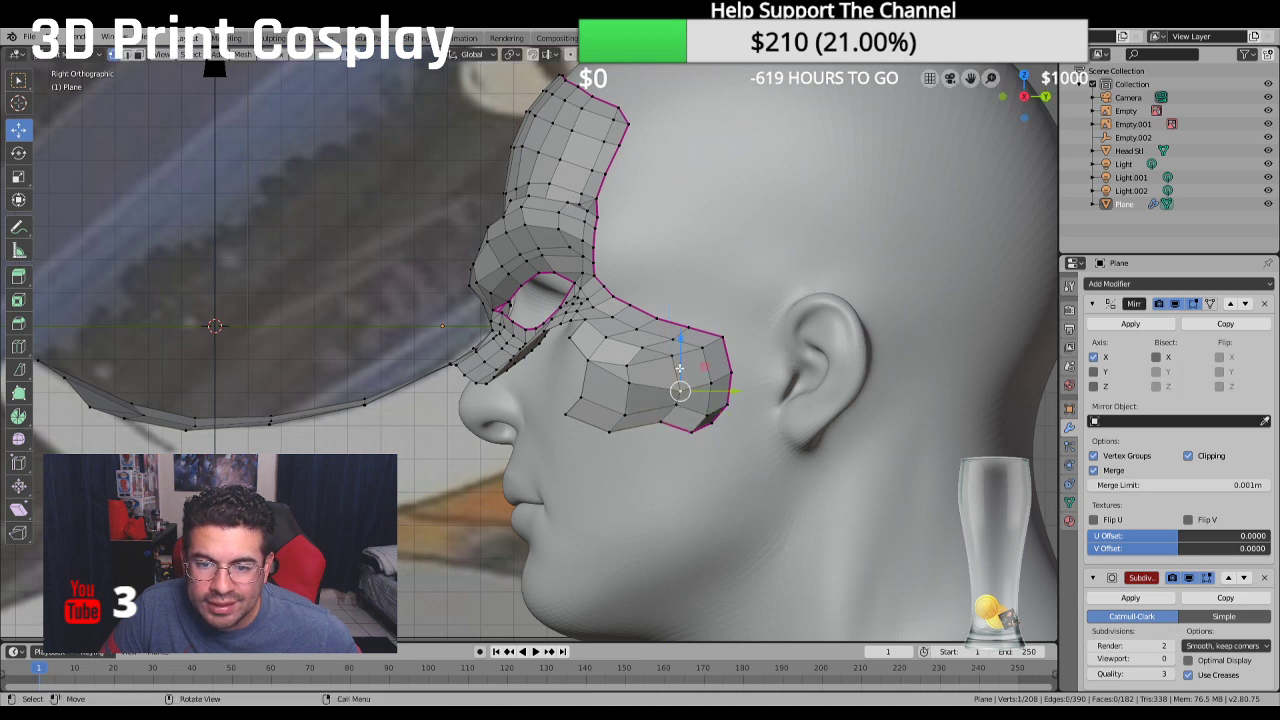
pyautogui.press('g')
pyautogui.press('z')
pyautogui.click(672, 322)
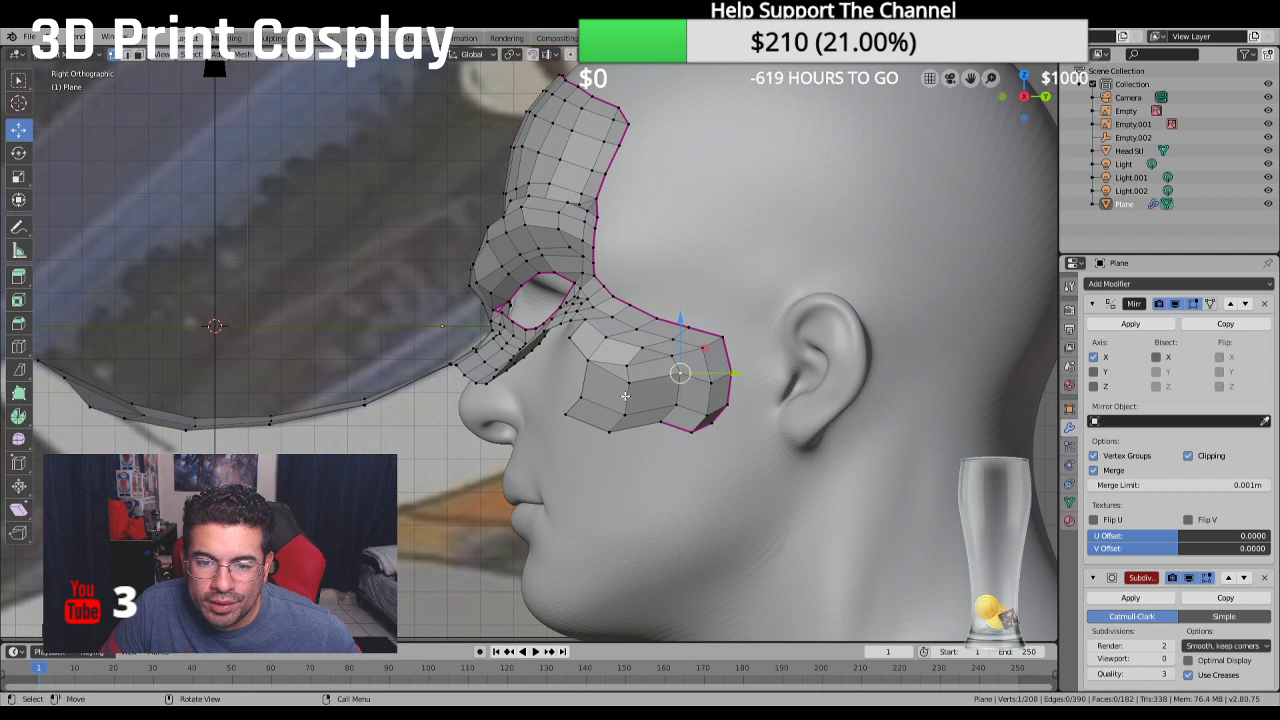
pyautogui.click(627, 381)
pyautogui.moveTo(627, 348); pyautogui.dragTo(627, 339)
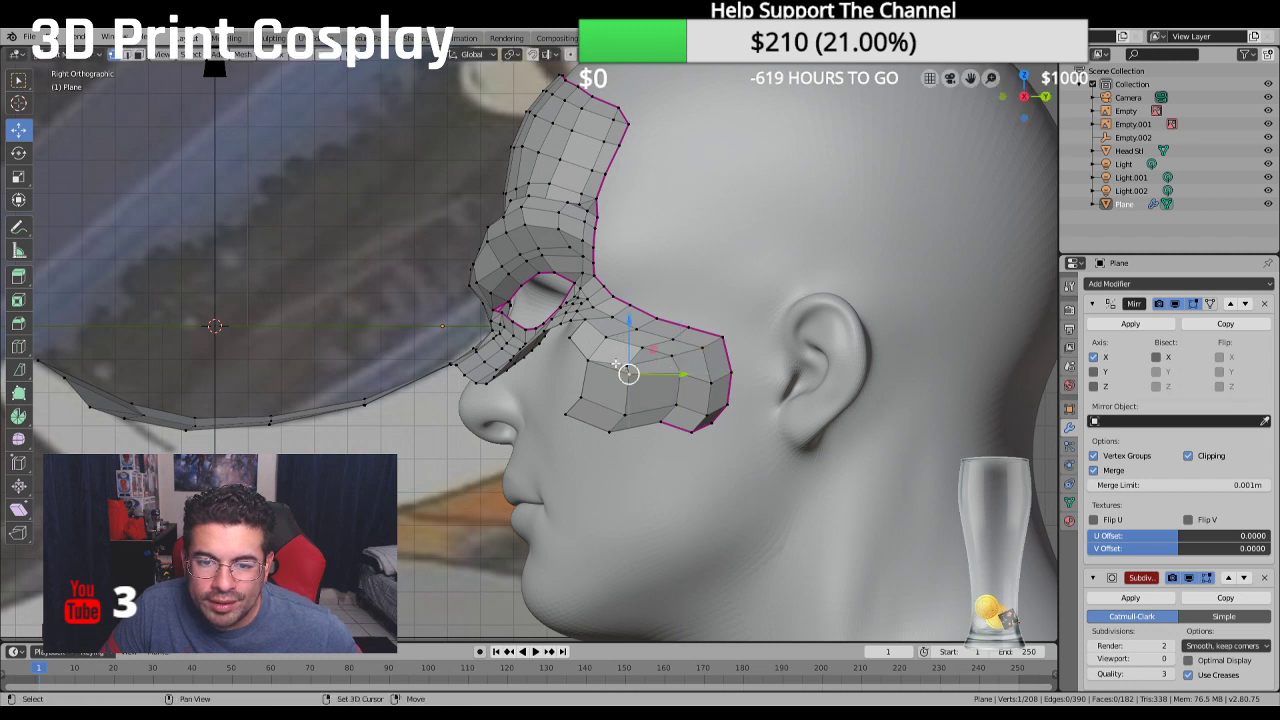
# Merge the two neighbouring vertices in the middle row of the cheek patch at their center
pyautogui.keyDown('shift'); pyautogui.click(614, 362); pyautogui.keyUp('shift')
pyautogui.rightClick(616, 365)
pyautogui.moveTo(633, 372)
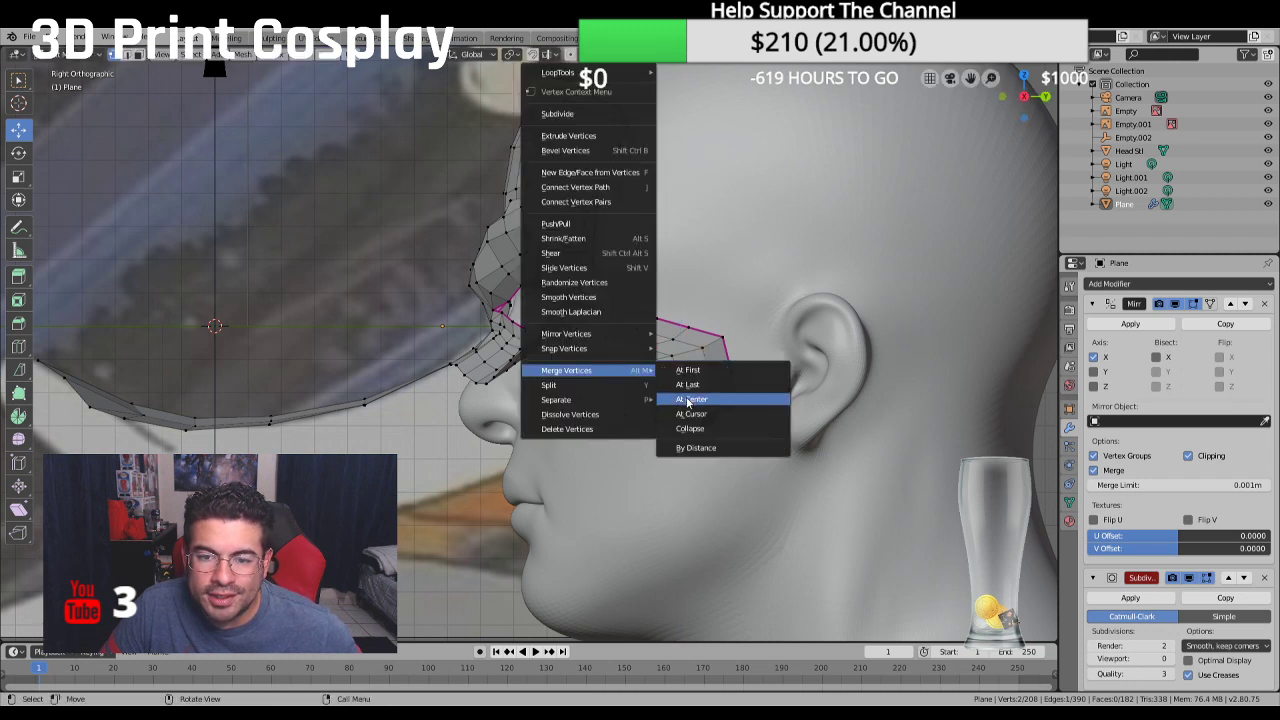
pyautogui.click(684, 400)
# Adjust the cheek patch's lower-edge vertices along Z, raising the front ones and lowering the rear ones
pyautogui.click(624, 411)
pyautogui.moveTo(625, 370); pyautogui.dragTo(621, 353)
pyautogui.click(614, 428)
pyautogui.click(710, 435)
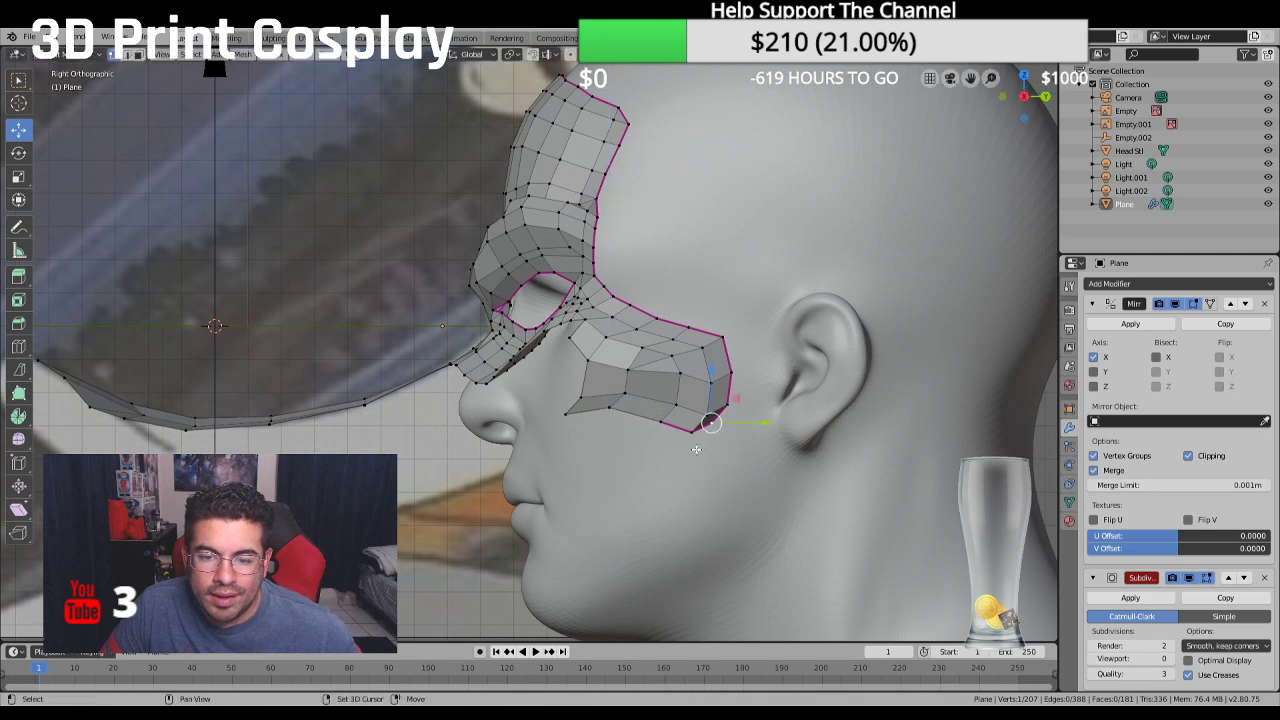
pyautogui.keyDown('shift'); pyautogui.click(695, 446); pyautogui.keyUp('shift')
pyautogui.moveTo(699, 372); pyautogui.dragTo(694, 392)
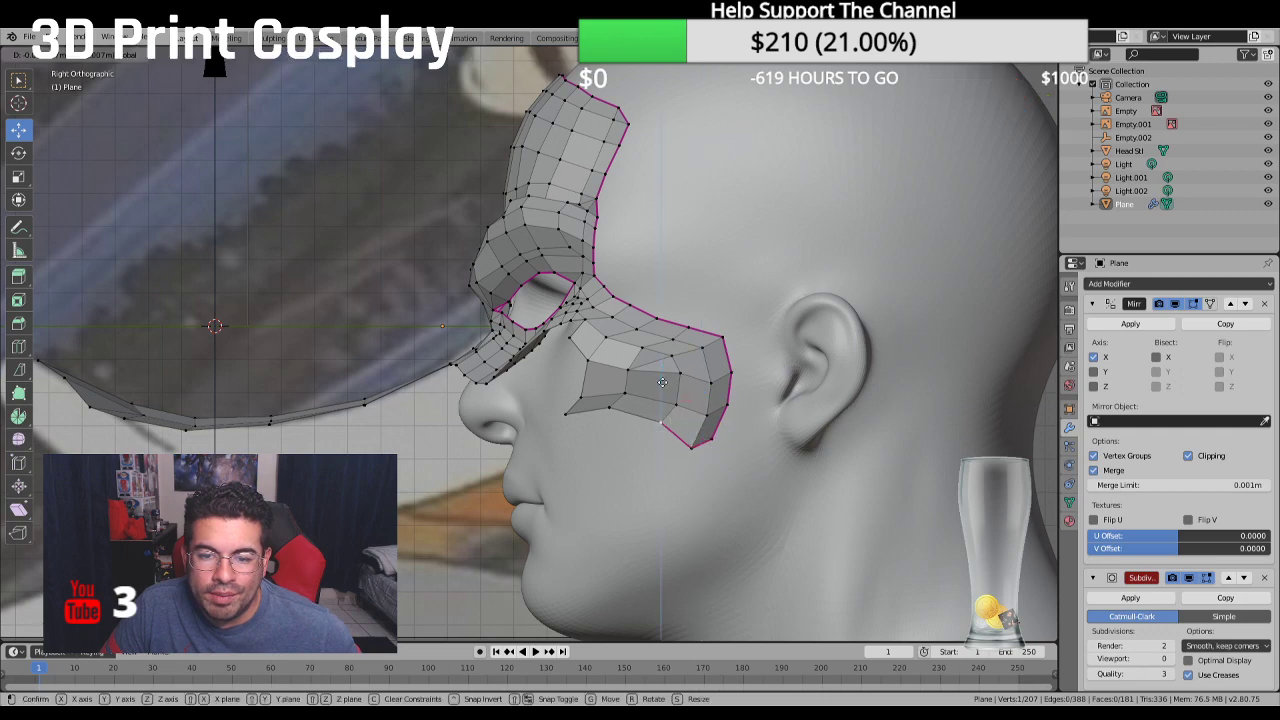
pyautogui.moveTo(665, 403); pyautogui.dragTo(659, 430, button='middle')
# Move the cheek patch's underside and front lower-edge vertices along X to smooth the bottom contour
pyautogui.click(674, 409)
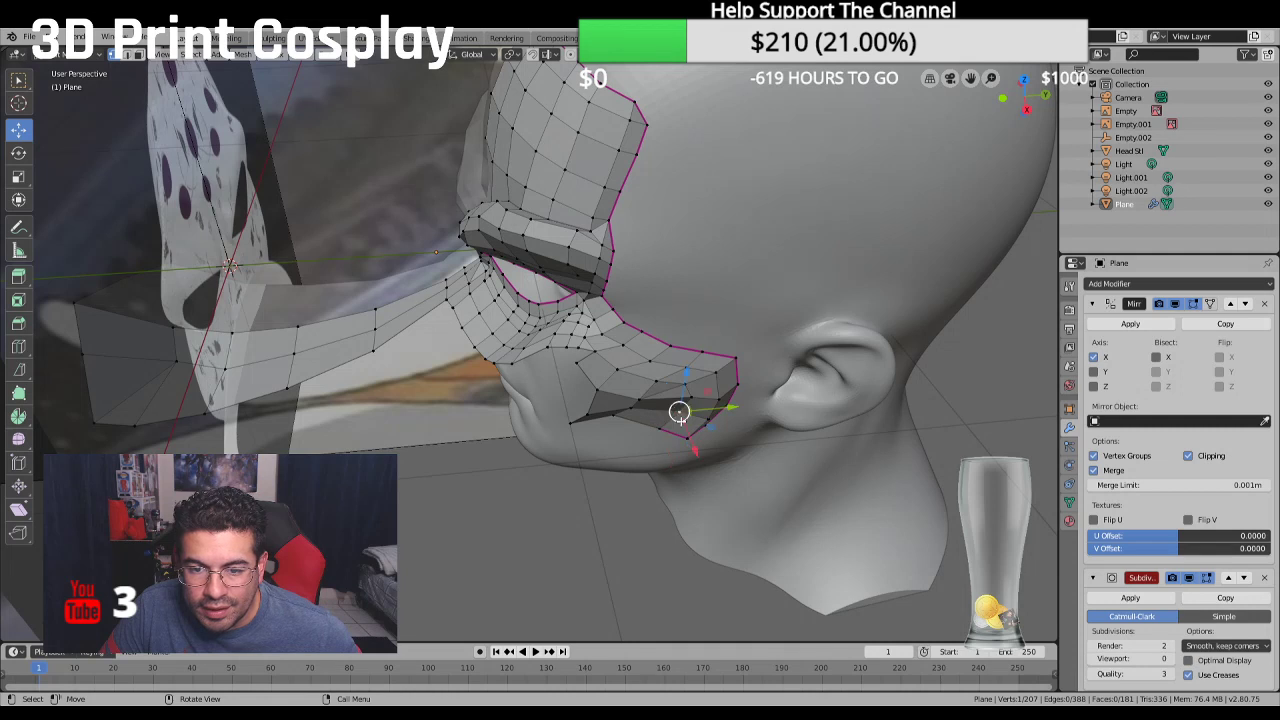
pyautogui.moveTo(692, 444); pyautogui.dragTo(627, 452)
pyautogui.click(618, 420)
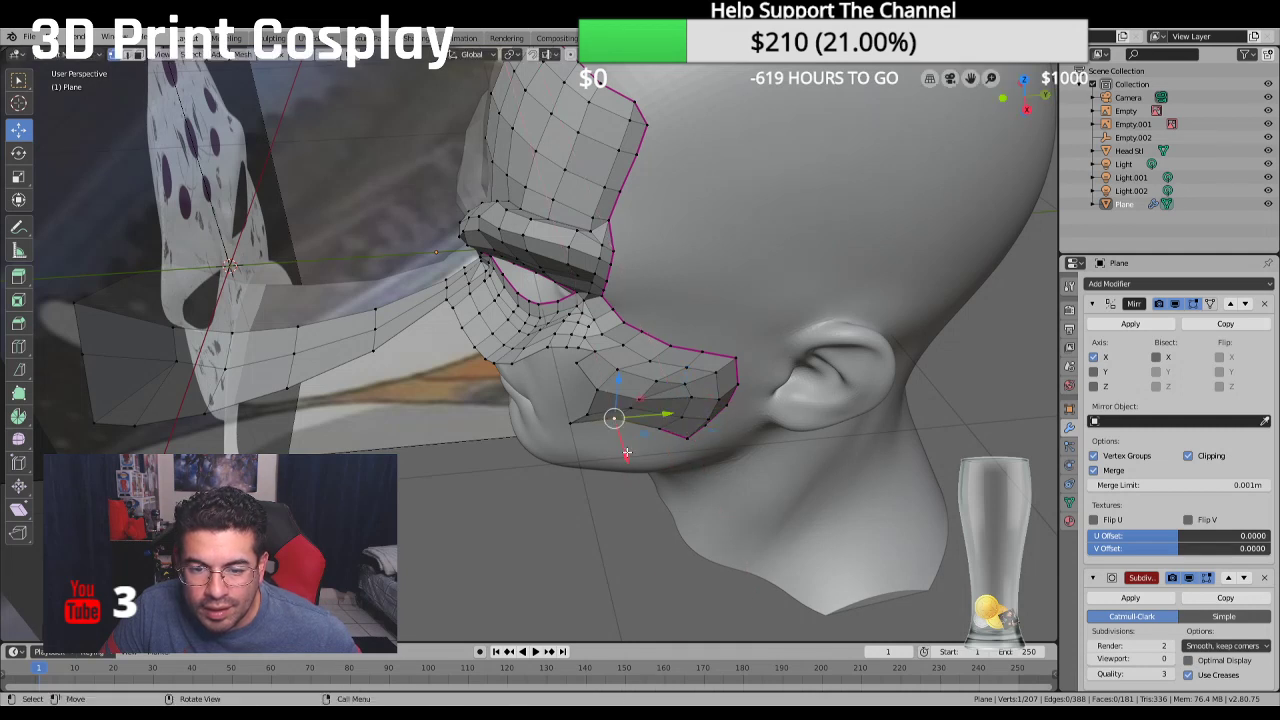
pyautogui.click(578, 420)
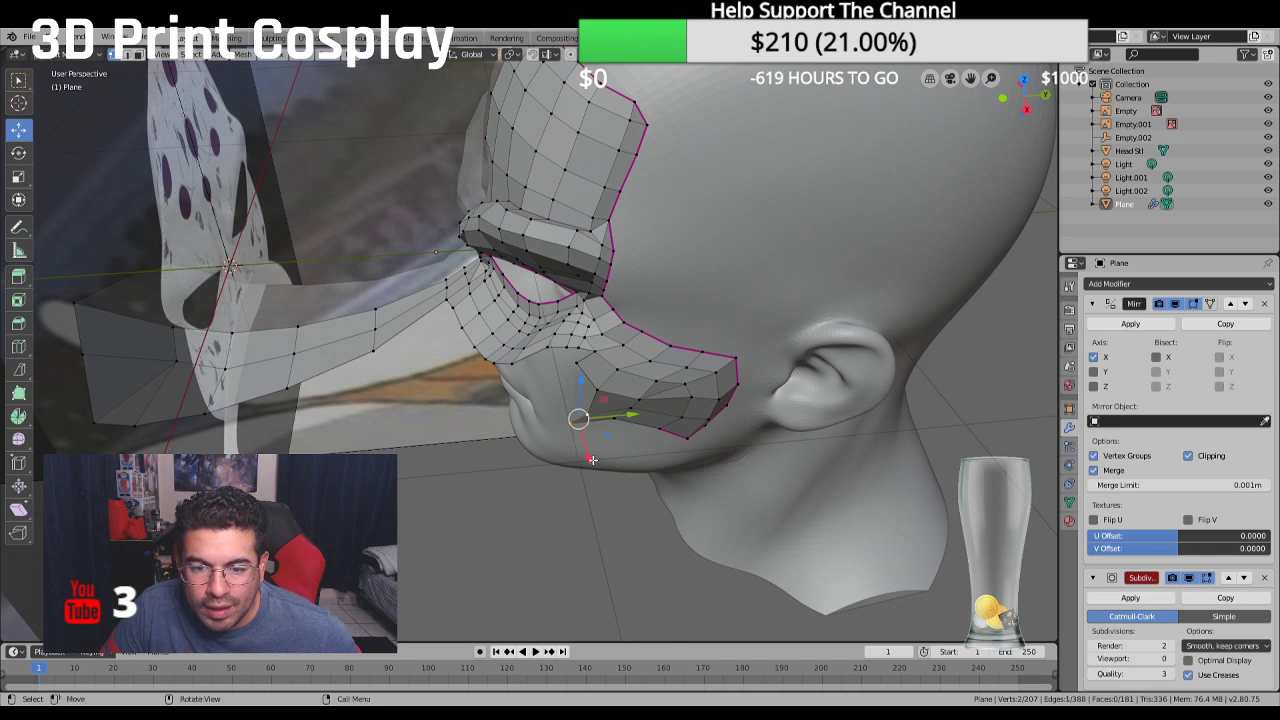
pyautogui.press('g')
pyautogui.press('x')
pyautogui.moveTo(586, 448); pyautogui.dragTo(586, 447)
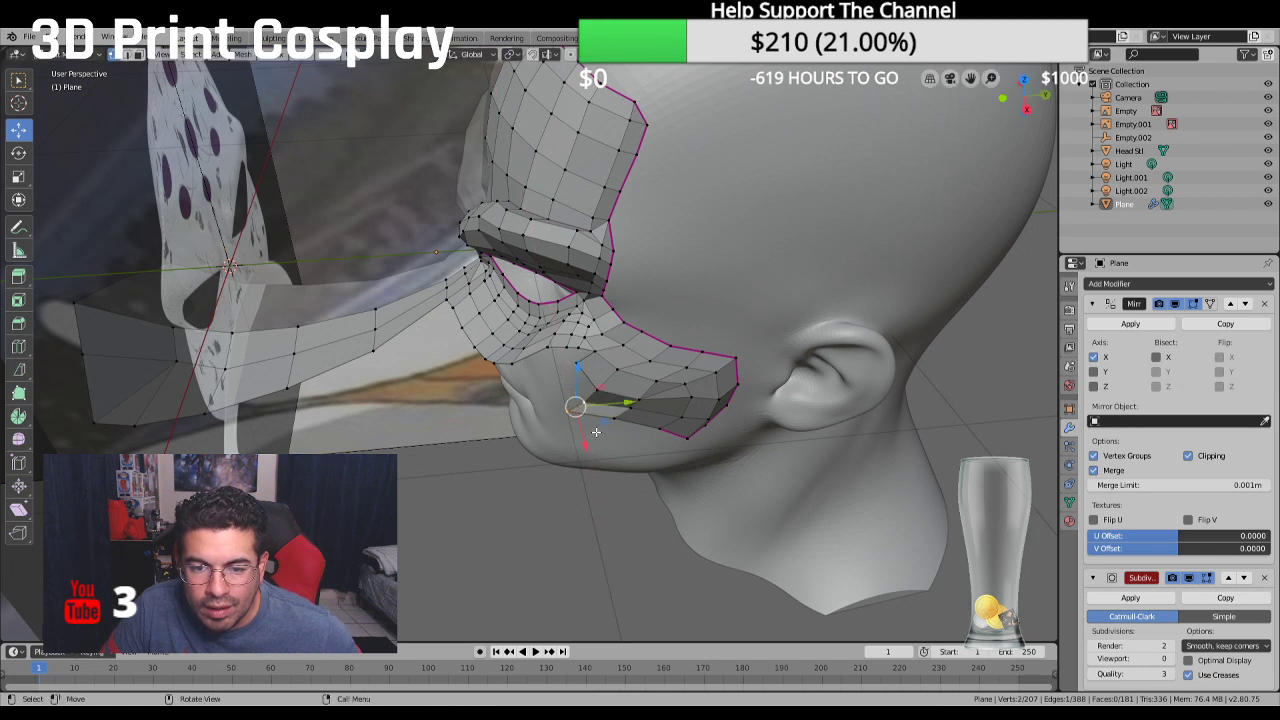
pyautogui.click(686, 446)
pyautogui.click(600, 387)
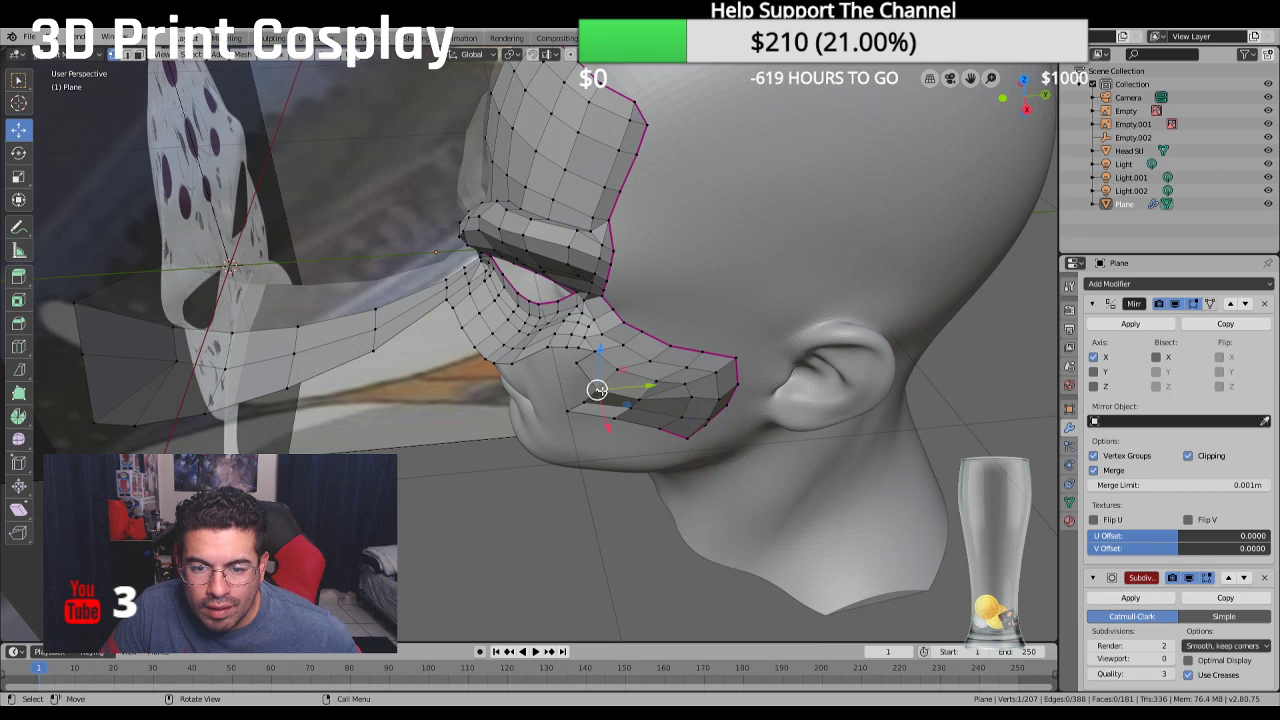
pyautogui.moveTo(609, 421); pyautogui.dragTo(881, 127, button='middle')
# Turn on the Face Orientation overlay to check the mask's normals
pyautogui.click(962, 64)
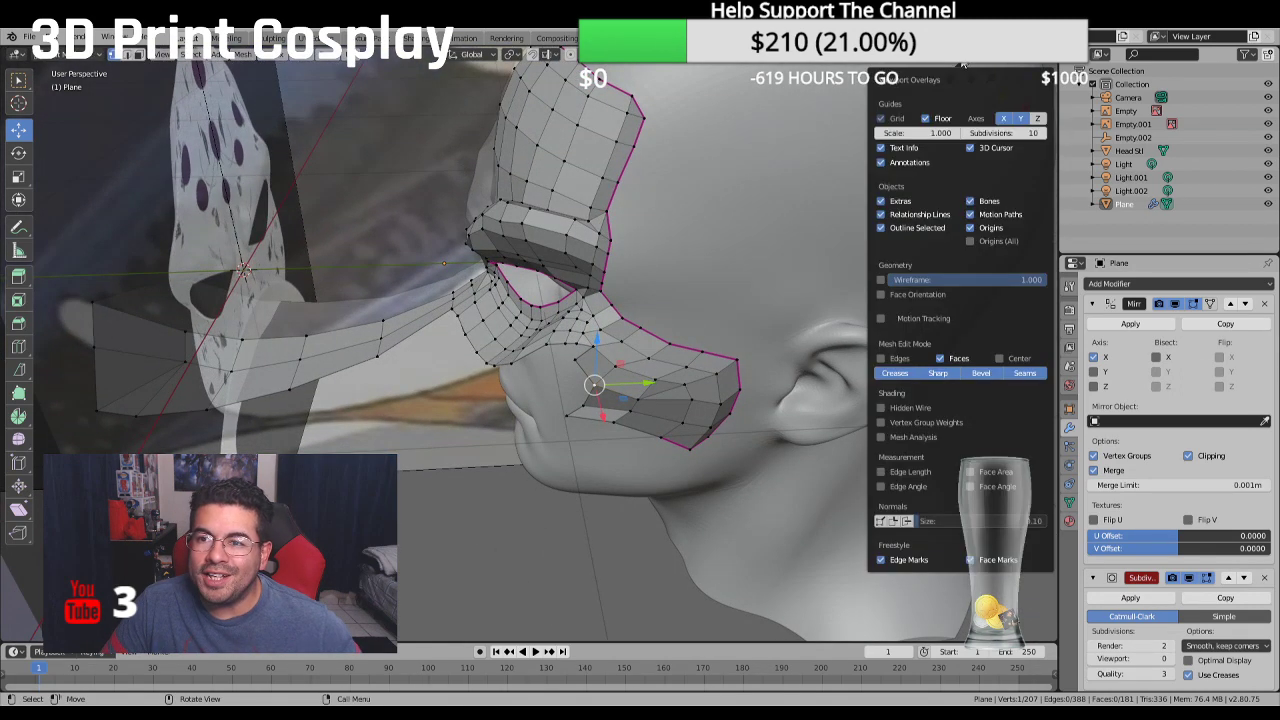
pyautogui.click(885, 296)
pyautogui.scroll(-2, 743, 278)
pyautogui.moveTo(743, 278); pyautogui.dragTo(829, 251, button='middle')
# Move the vertex near the cheek patch's rear lower edge along X, viewing the mask from the front
pyautogui.scroll(3, 829, 251)
pyautogui.moveTo(707, 287); pyautogui.dragTo(559, 293, button='middle')
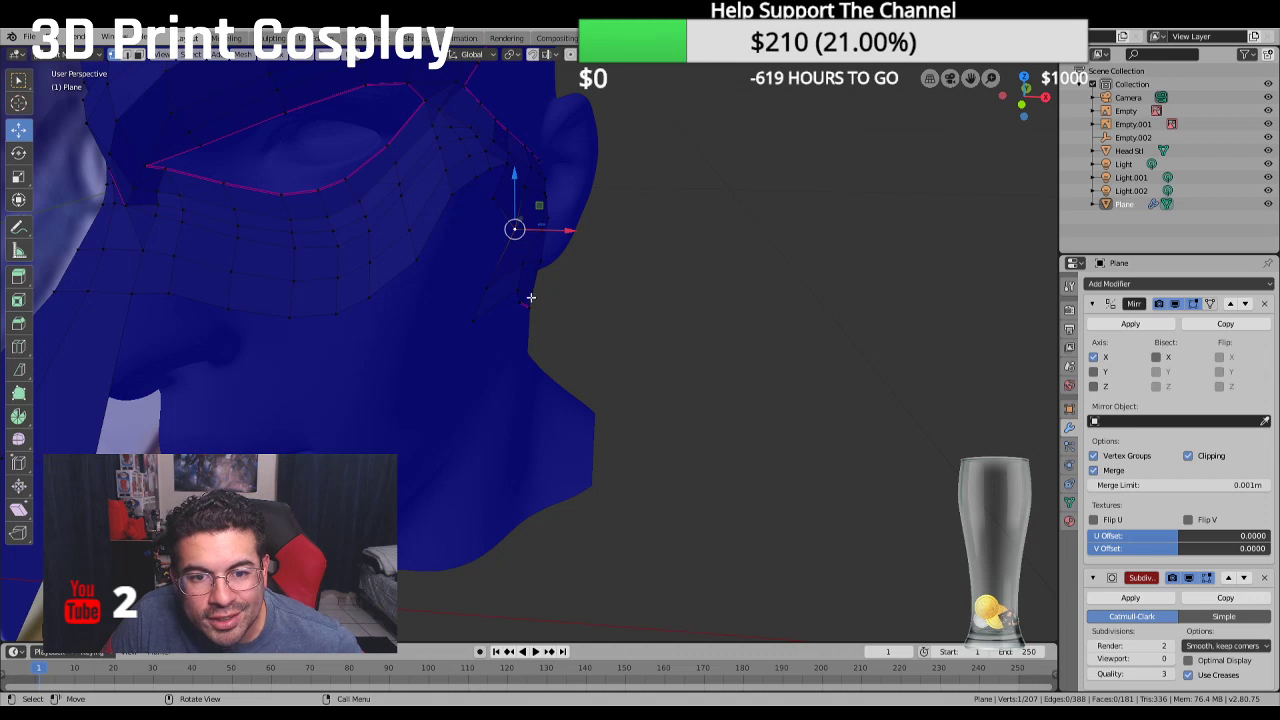
pyautogui.click(523, 303)
pyautogui.press('g')
pyautogui.press('x')
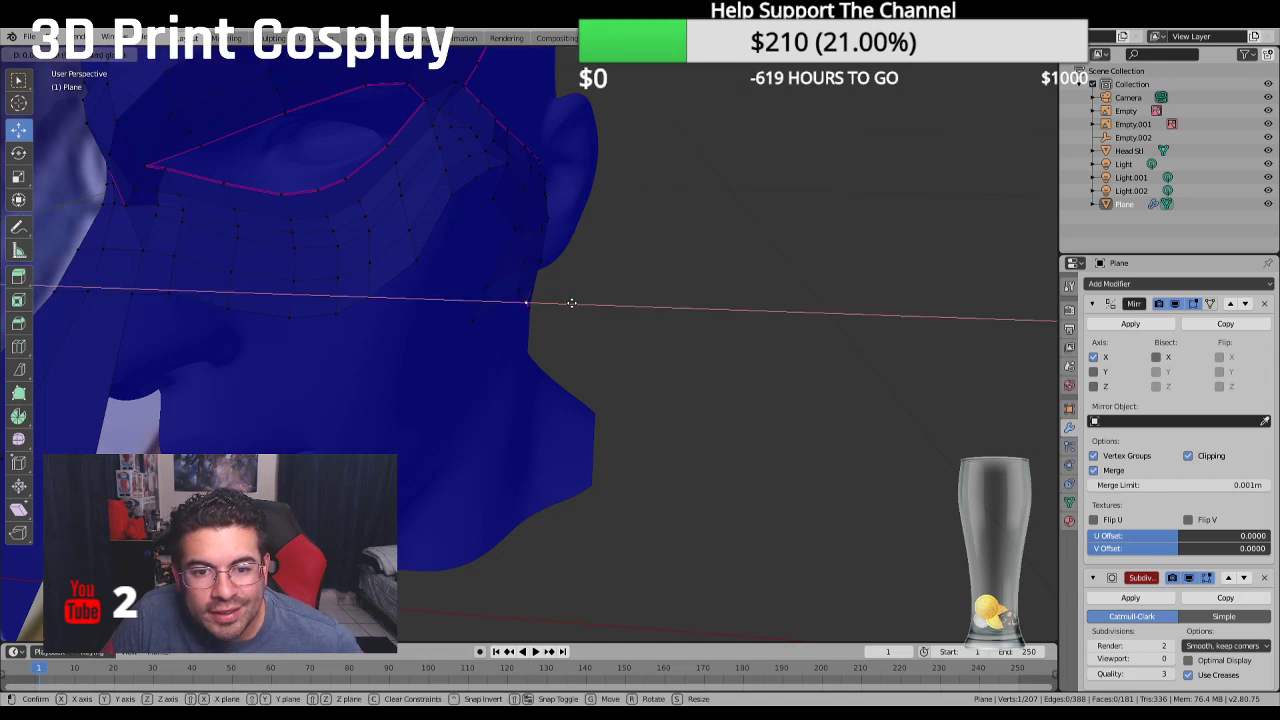
pyautogui.click(573, 302)
pyautogui.moveTo(531, 288); pyautogui.dragTo(551, 306, button='middle')
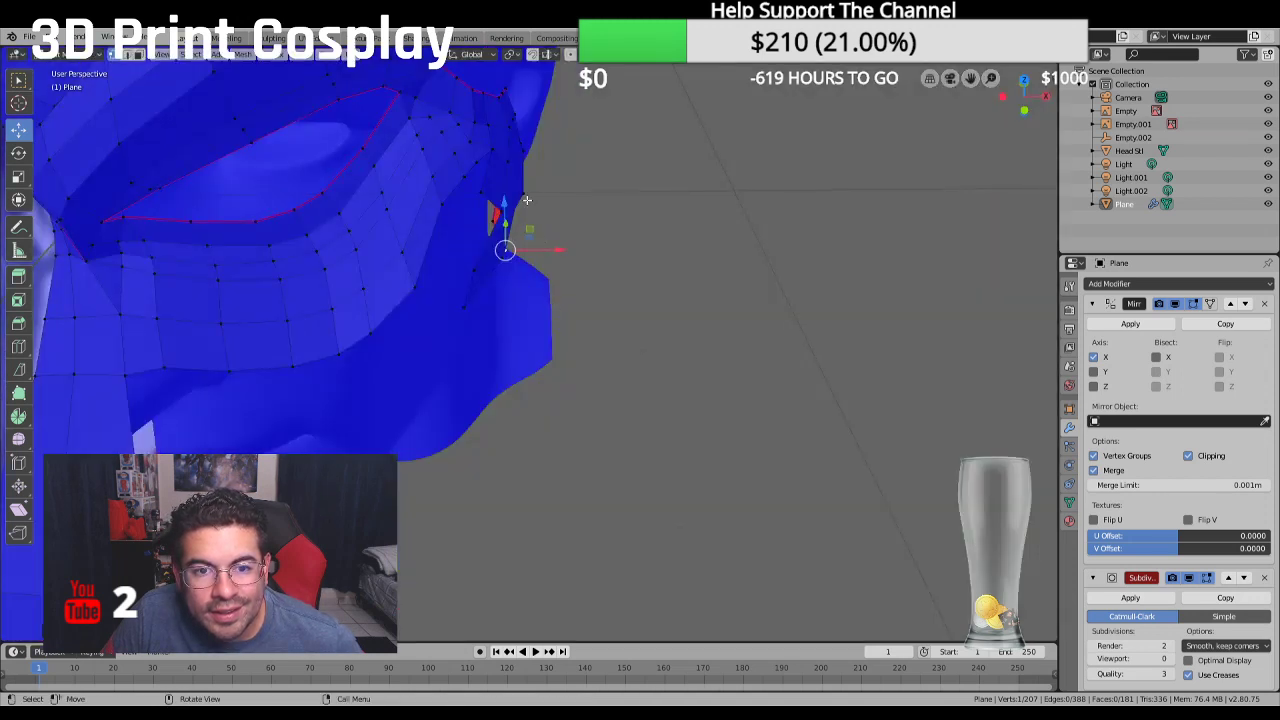
pyautogui.moveTo(573, 195); pyautogui.dragTo(561, 192)
pyautogui.moveTo(561, 192); pyautogui.dragTo(615, 320, button='middle')
# Select a vertex on the outer contour of the cheek patch from behind and move it along X
pyautogui.press('g')
pyautogui.click(683, 248)
pyautogui.click(632, 358)
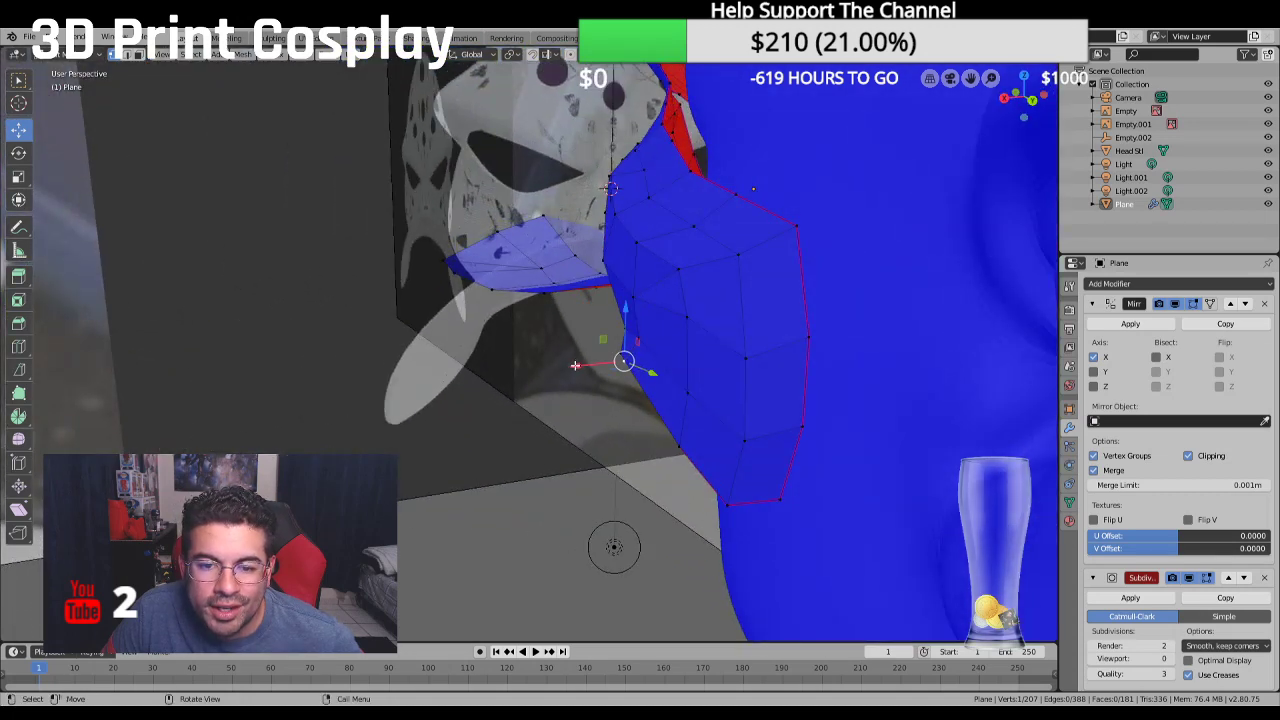
pyautogui.press('g')
pyautogui.press('x')
pyautogui.moveTo(591, 370); pyautogui.dragTo(593, 363)
pyautogui.click(620, 352)
pyautogui.click(593, 363)
pyautogui.moveTo(593, 363); pyautogui.dragTo(626, 349, button='middle')
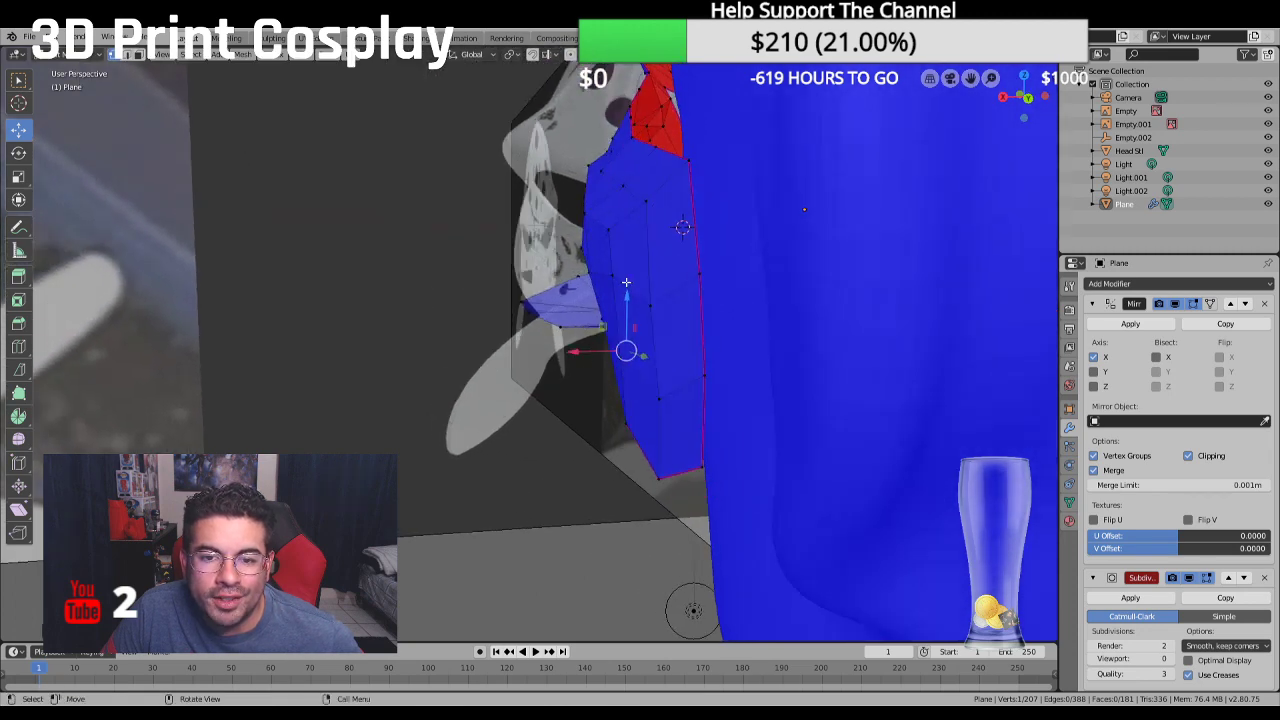
# Move two more vertices on the cheek patch's outer contour along X, one at a time
pyautogui.press('g')
pyautogui.press('x')
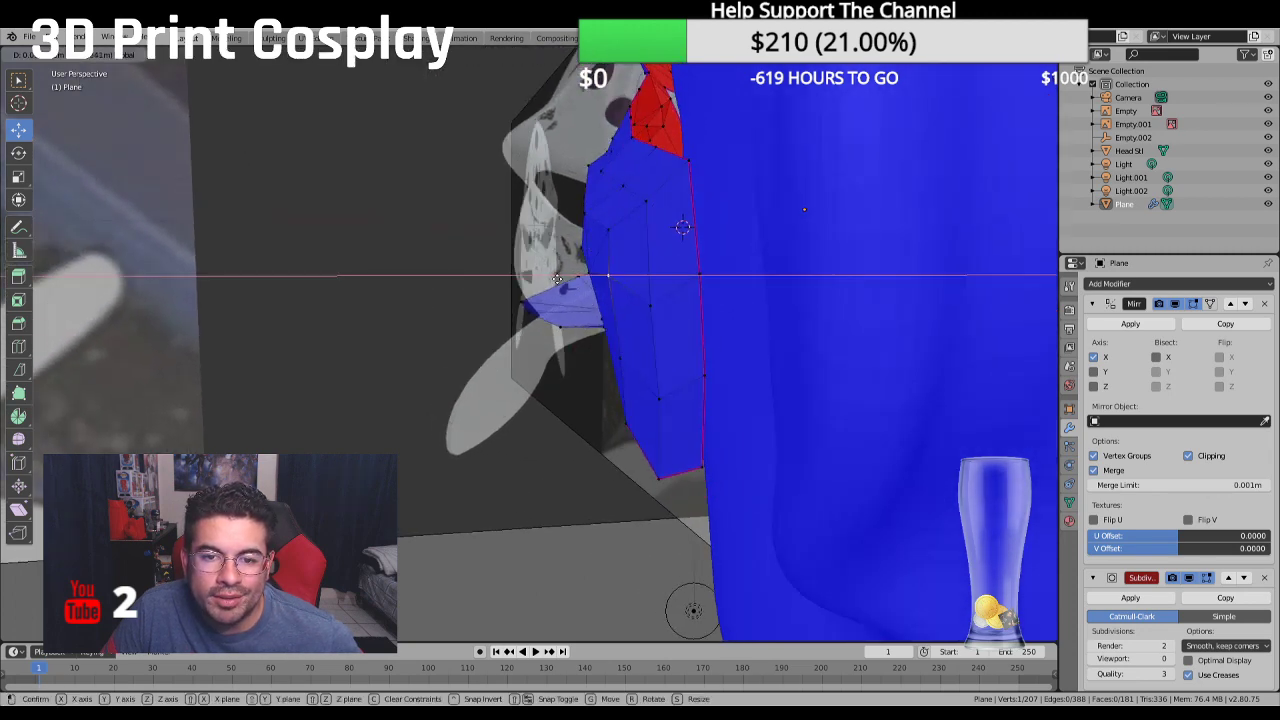
pyautogui.click(568, 291)
pyautogui.click(619, 367)
pyautogui.press('g')
pyautogui.press('x')
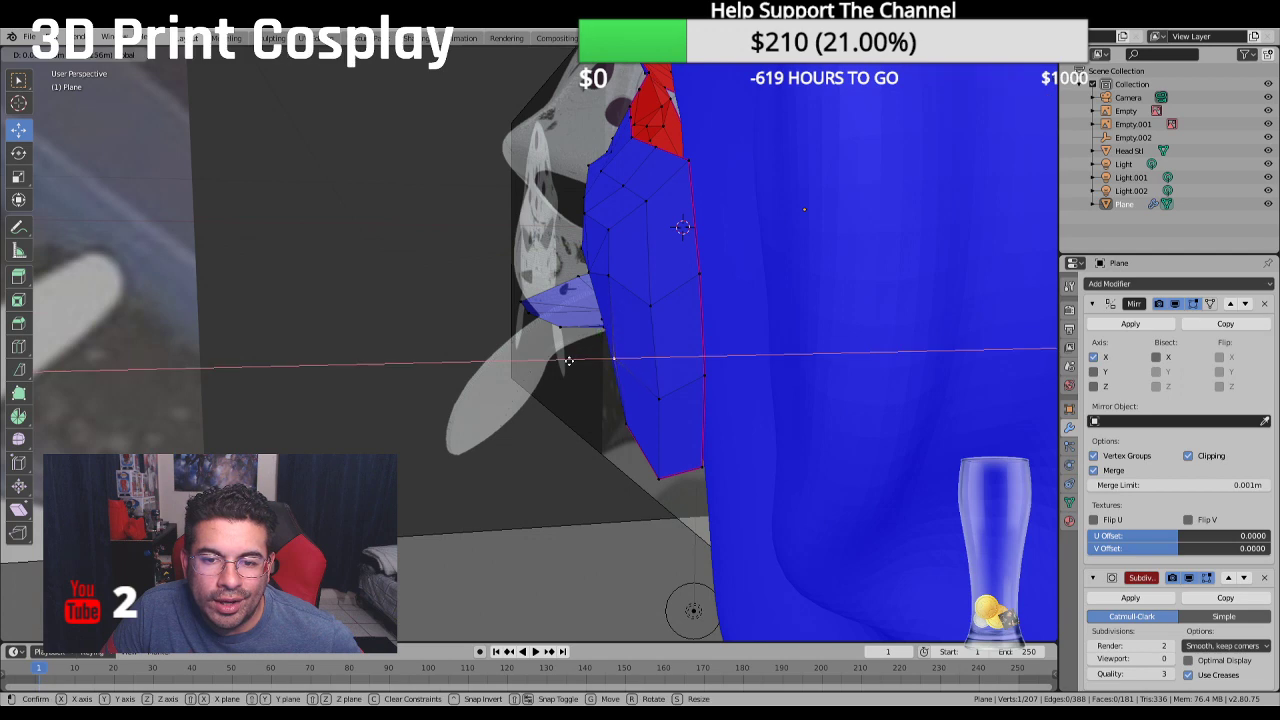
pyautogui.click(563, 360)
# Shift the upper contour vertex of the cheek patch and the one just below it along X
pyautogui.moveTo(563, 360); pyautogui.dragTo(623, 279, button='middle')
pyautogui.click(597, 259)
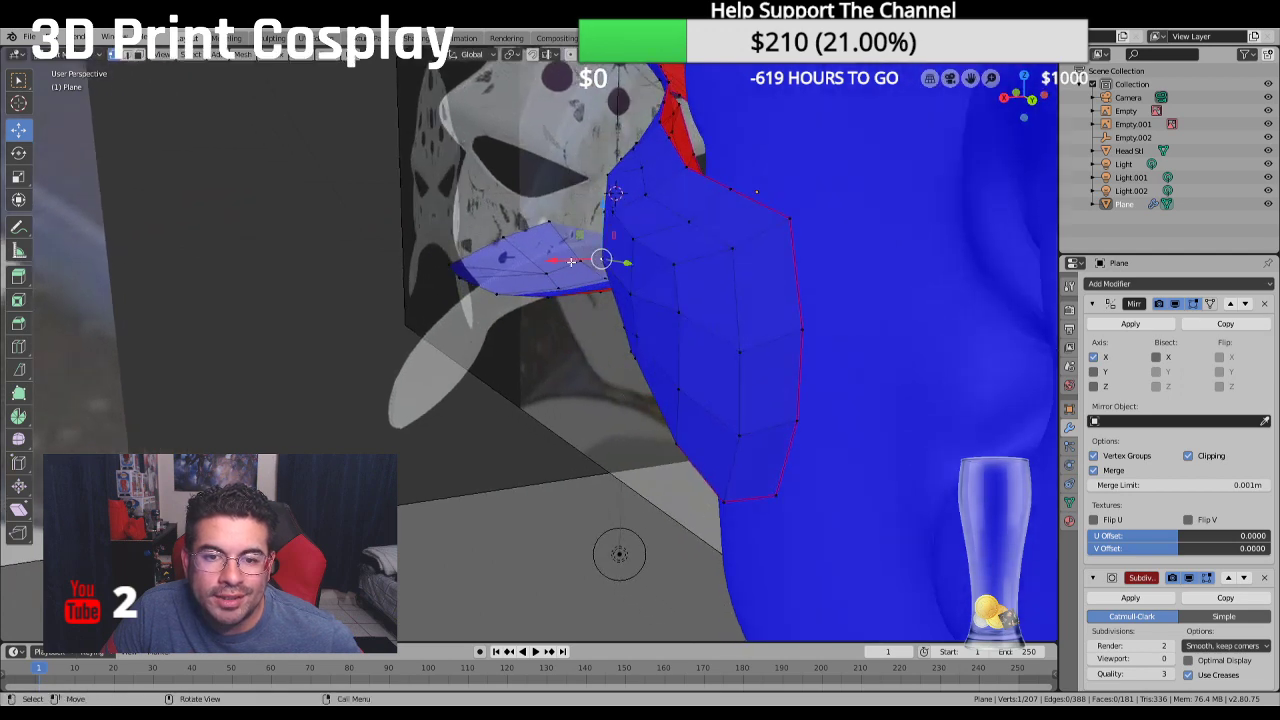
pyautogui.press('g')
pyautogui.press('x')
pyautogui.click(622, 302)
pyautogui.click(630, 293)
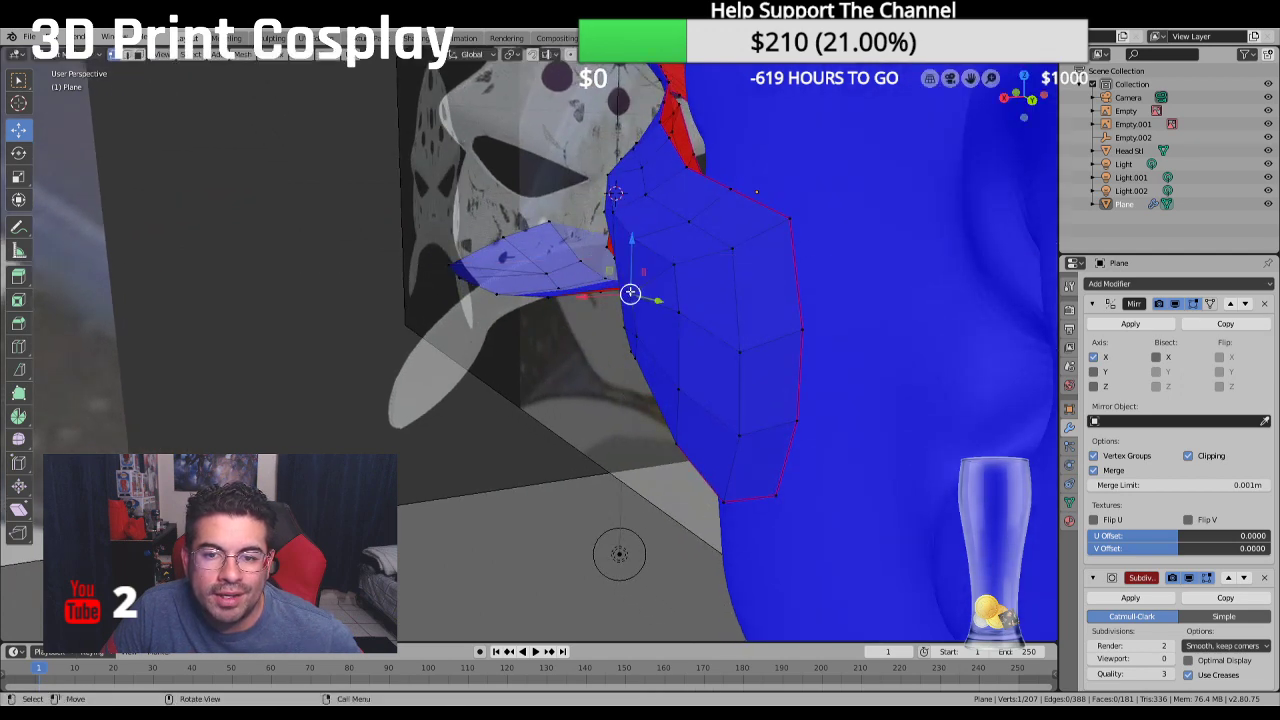
pyautogui.moveTo(590, 297); pyautogui.dragTo(823, 255, button='middle')
# Turn off the Face Orientation overlay and view the whole mask on the head
pyautogui.press('KP_3')
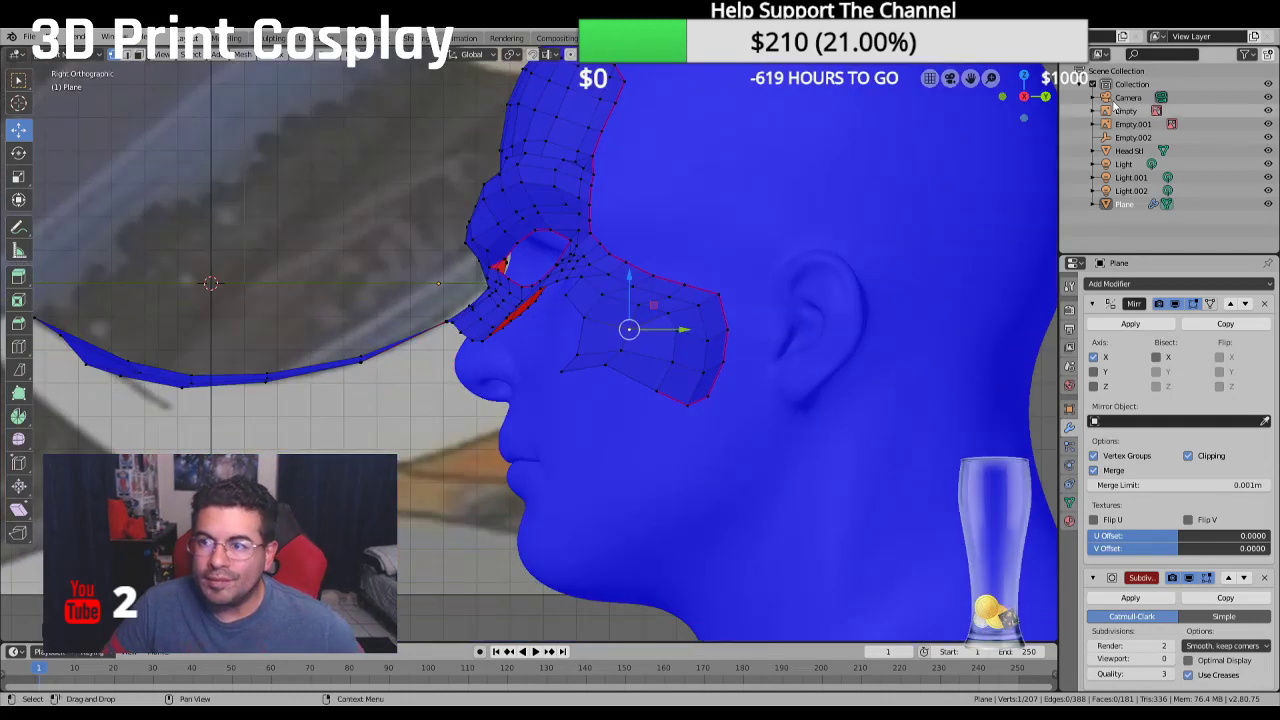
pyautogui.click(967, 55)
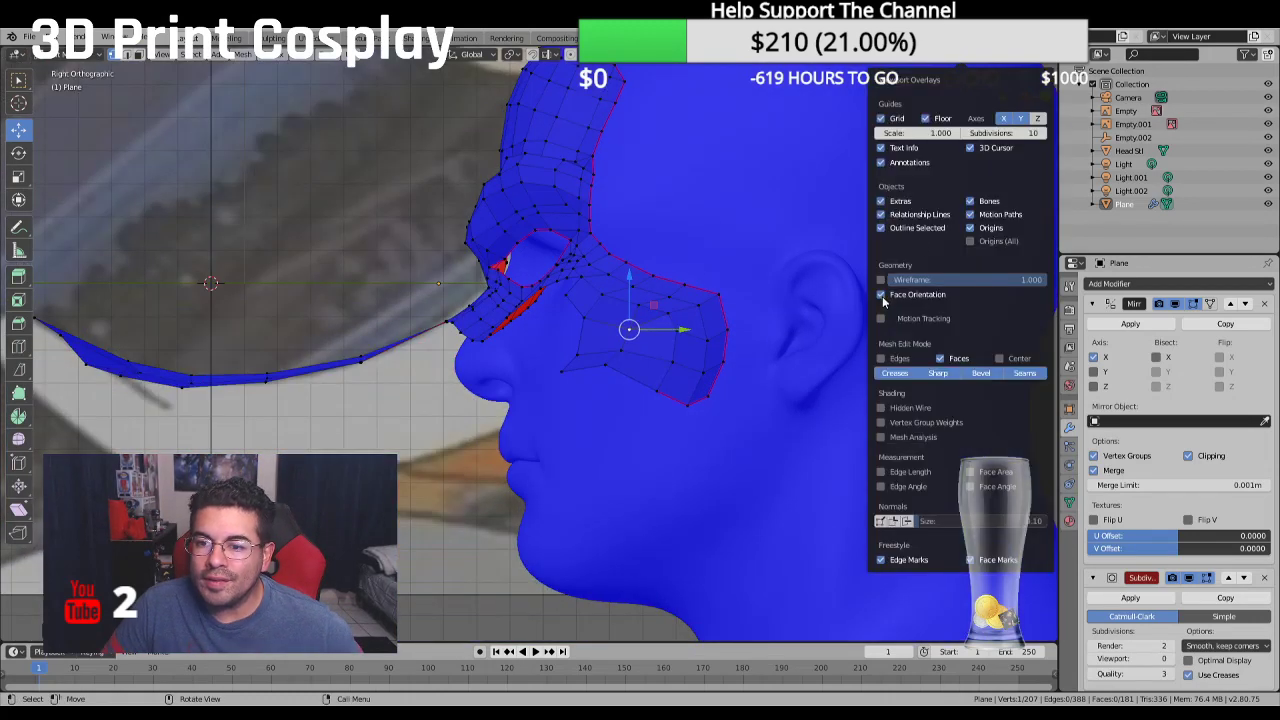
pyautogui.click(881, 295)
pyautogui.scroll(-1, 784, 241)
pyautogui.moveTo(784, 240); pyautogui.dragTo(556, 366, button='middle')
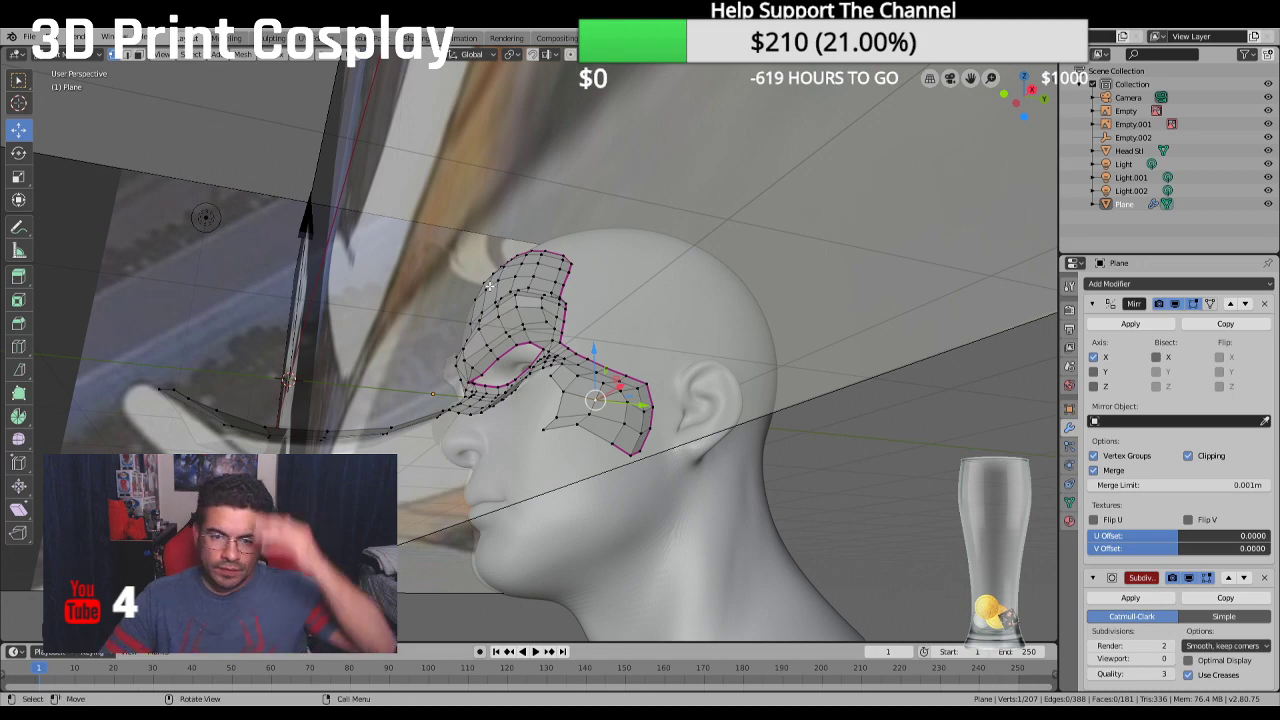
# Hide the head model in right view to expose the side reference behind the mask
pyautogui.moveTo(562, 280)
pyautogui.mouseDown(button='middle')
pyautogui.moveTo(592, 328)
pyautogui.moveTo(576, 334)
pyautogui.moveTo(544, 292)
pyautogui.mouseUp(button='middle')
pyautogui.scroll(4, 595, 324)
pyautogui.scroll(2, 544, 292)
pyautogui.press('KP_3')
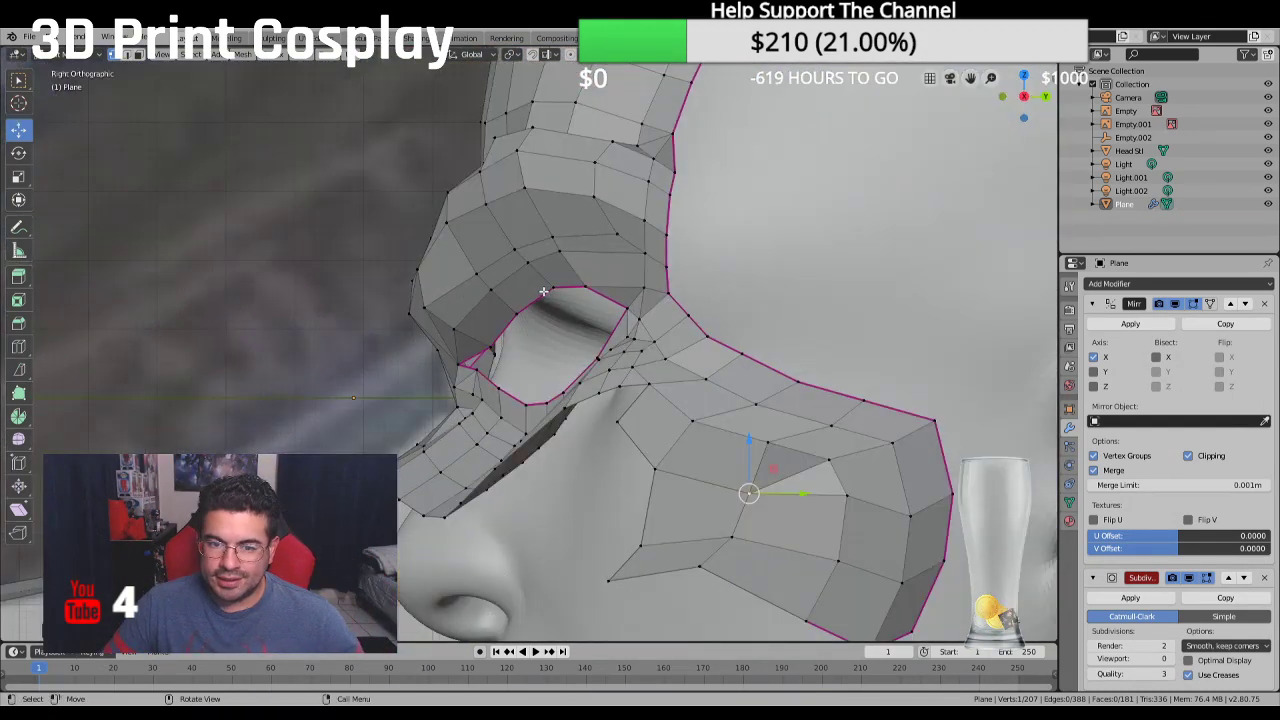
pyautogui.scroll(-3, 393, 320)
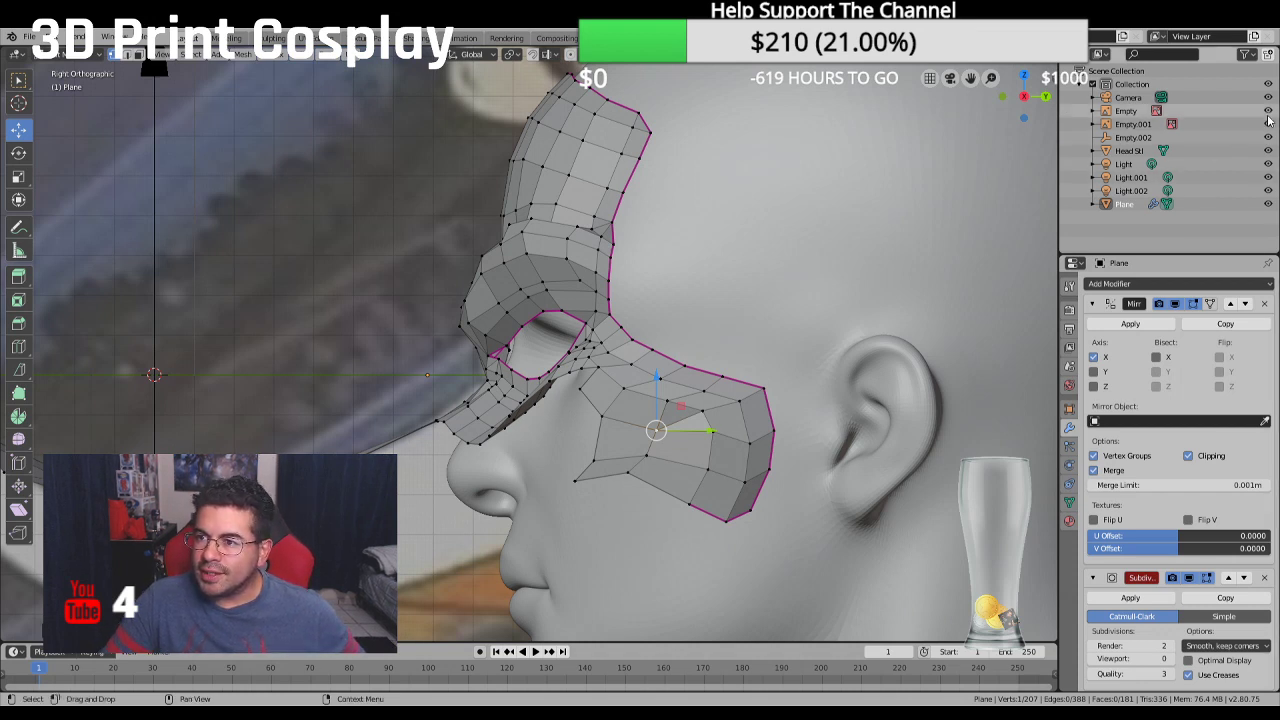
pyautogui.click(1268, 151)
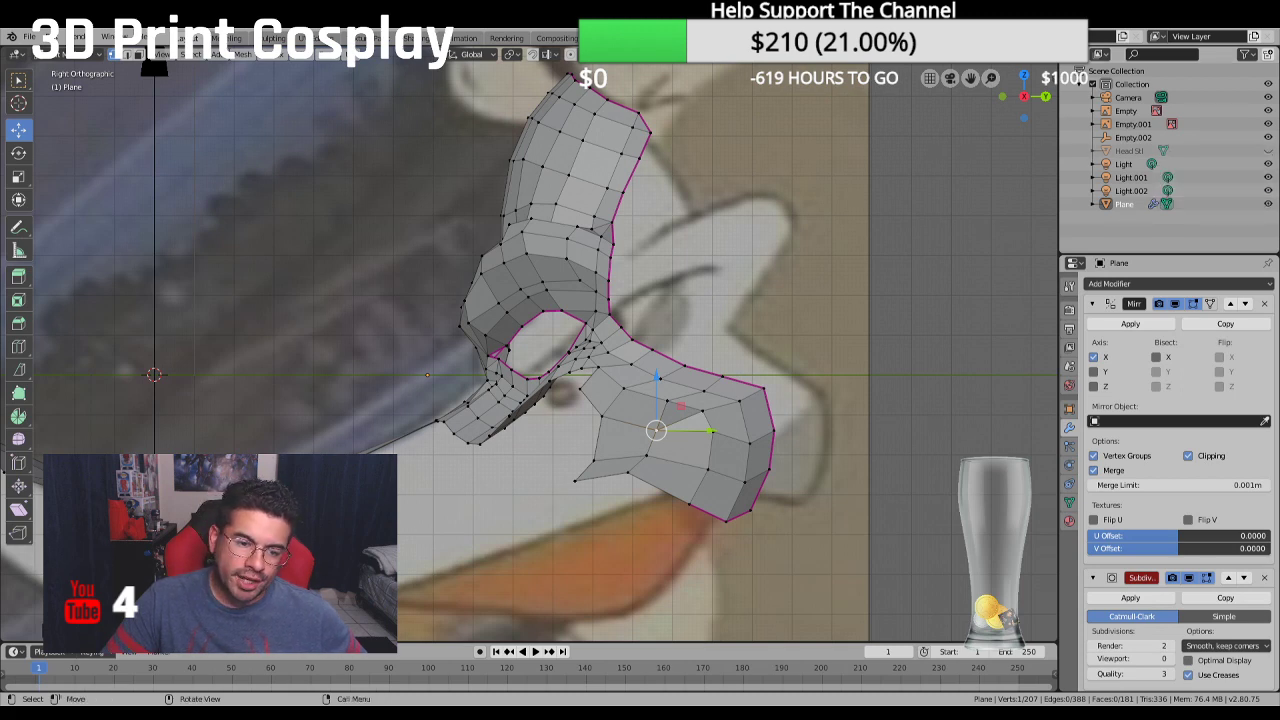
# Switch to the Select Box tool and fill the gap between the under-eye strip and the cheek patch's front corner with a face
pyautogui.moveTo(547, 514); pyautogui.dragTo(544, 458, button='middle')
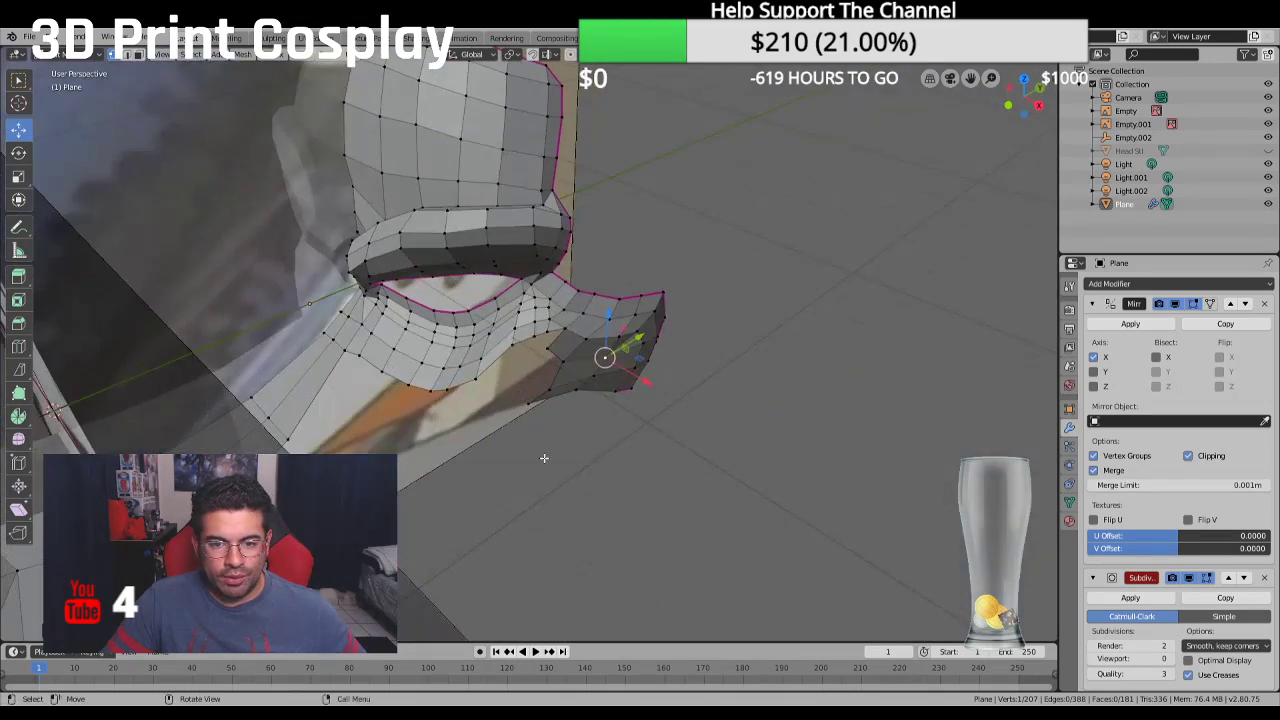
pyautogui.scroll(3, 490, 421)
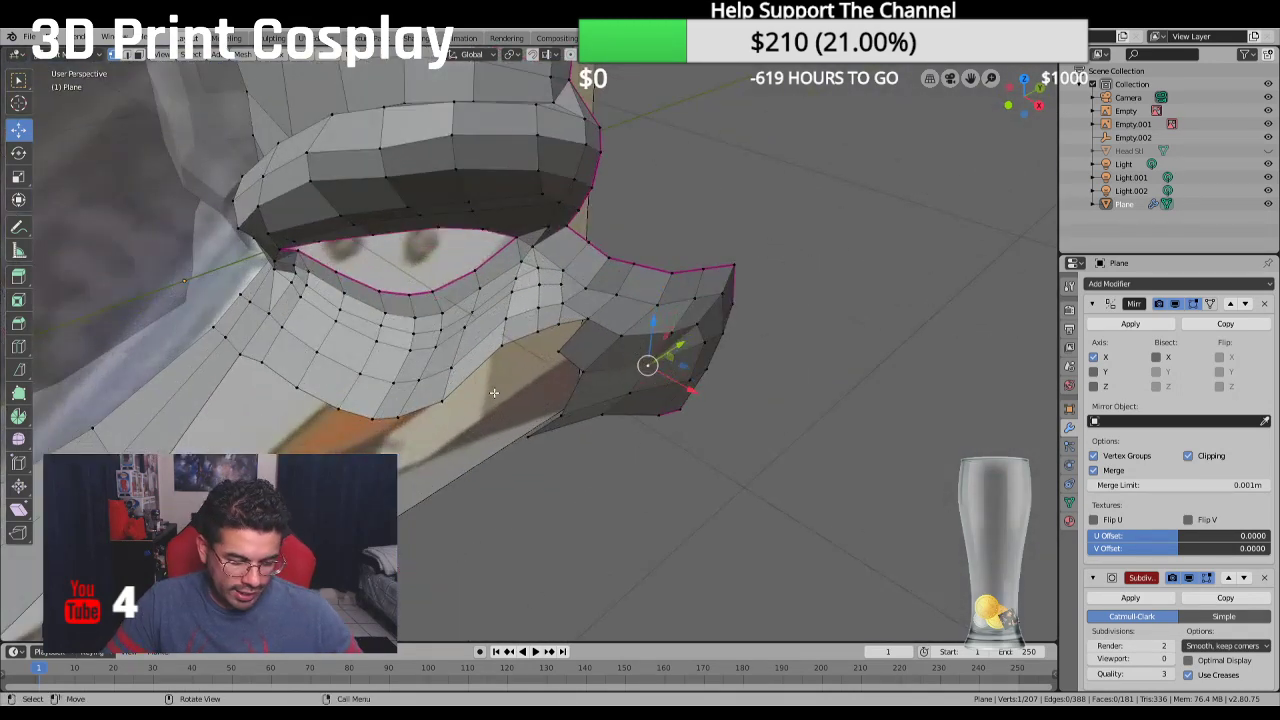
pyautogui.keyDown('shift'); pyautogui.rightClick(559, 350); pyautogui.keyUp('shift')
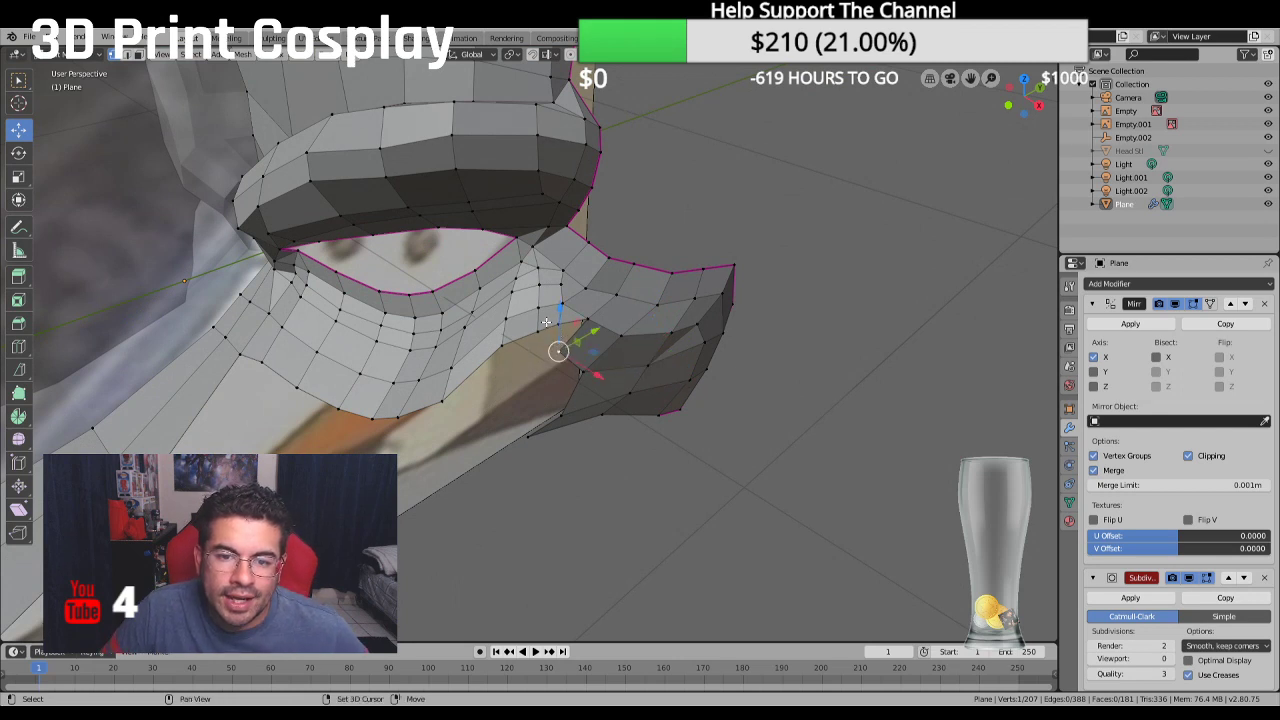
pyautogui.keyDown('shift'); pyautogui.click(552, 321); pyautogui.keyUp('shift')
pyautogui.keyDown('shift'); pyautogui.click(610, 318); pyautogui.keyUp('shift')
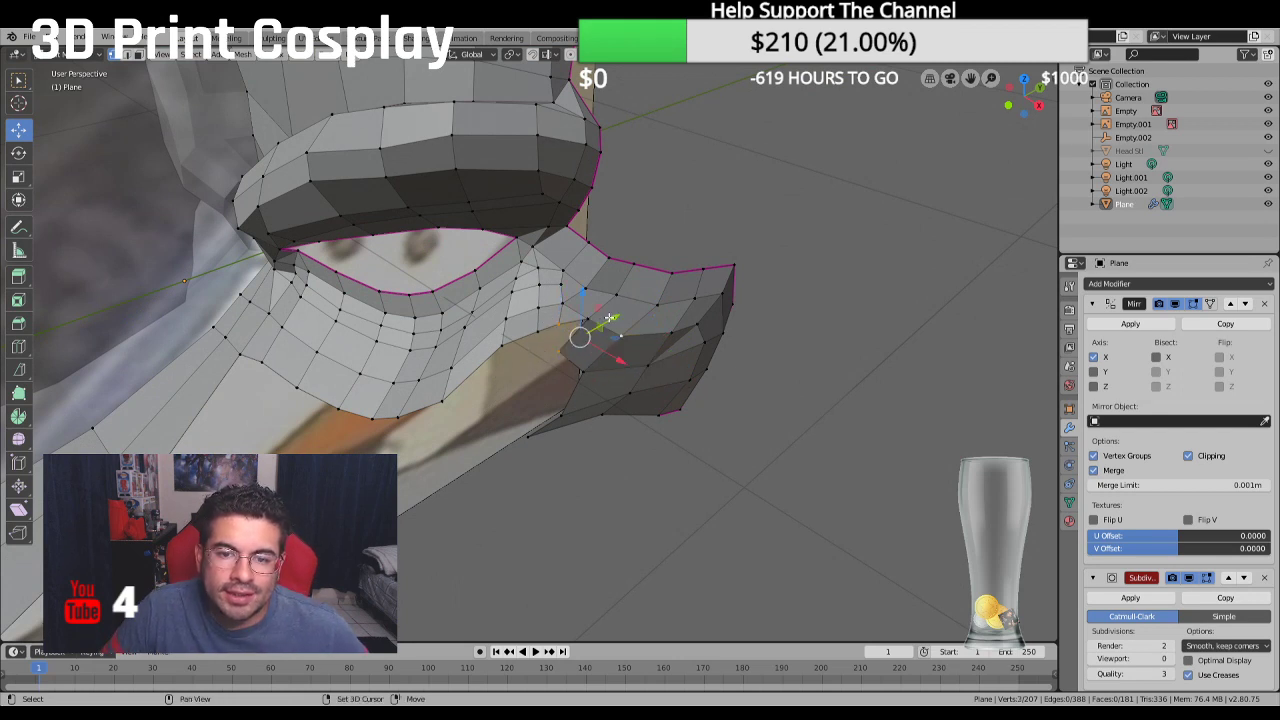
pyautogui.click(19, 80)
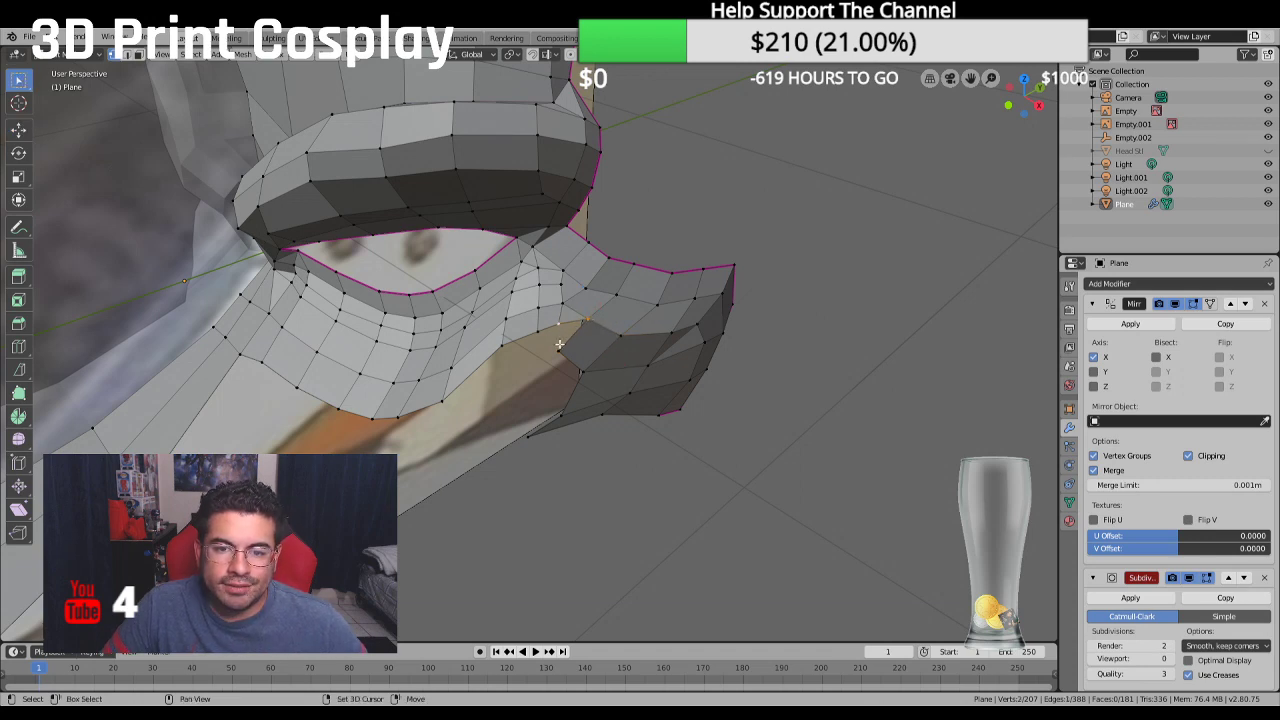
pyautogui.moveTo(556, 340); pyautogui.dragTo(536, 292, button='middle')
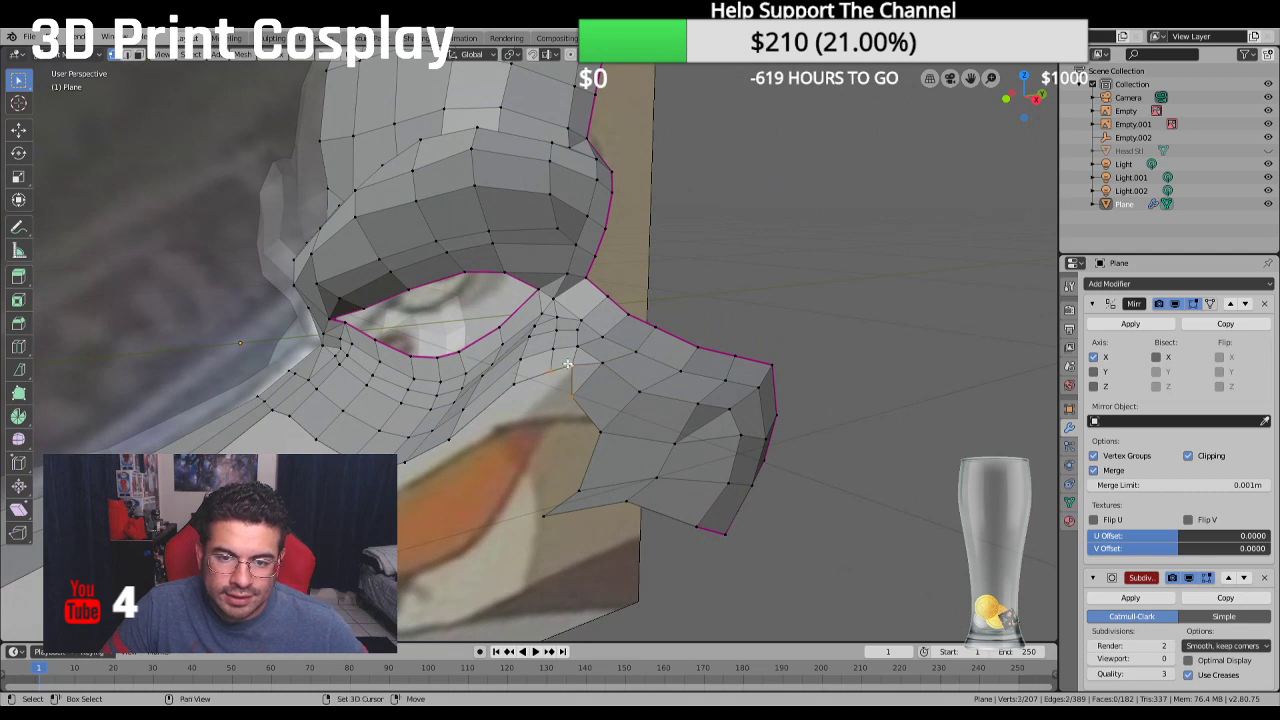
# Select the three vertices along the cheek patch's front edge and extrude them forward toward the nose
pyautogui.moveTo(592, 403); pyautogui.dragTo(586, 442, button='middle')
pyautogui.keyDown('shift'); pyautogui.click(613, 441); pyautogui.keyUp('shift')
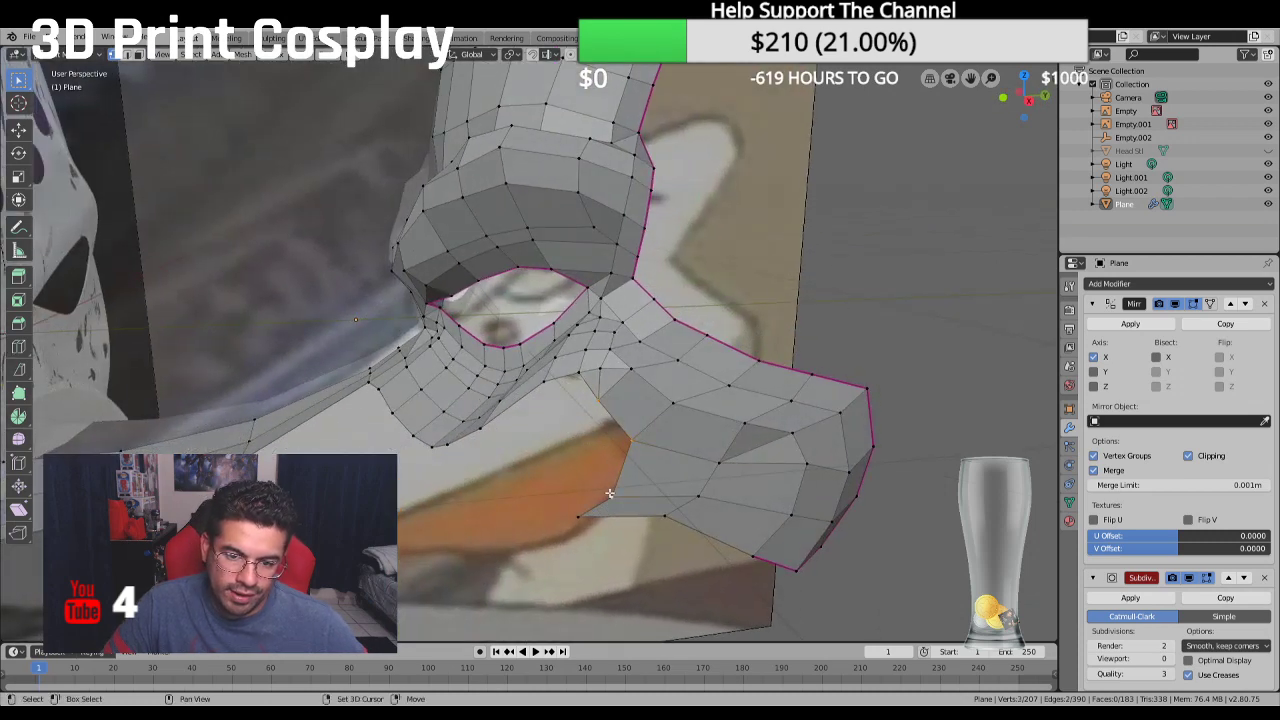
pyautogui.press('f')
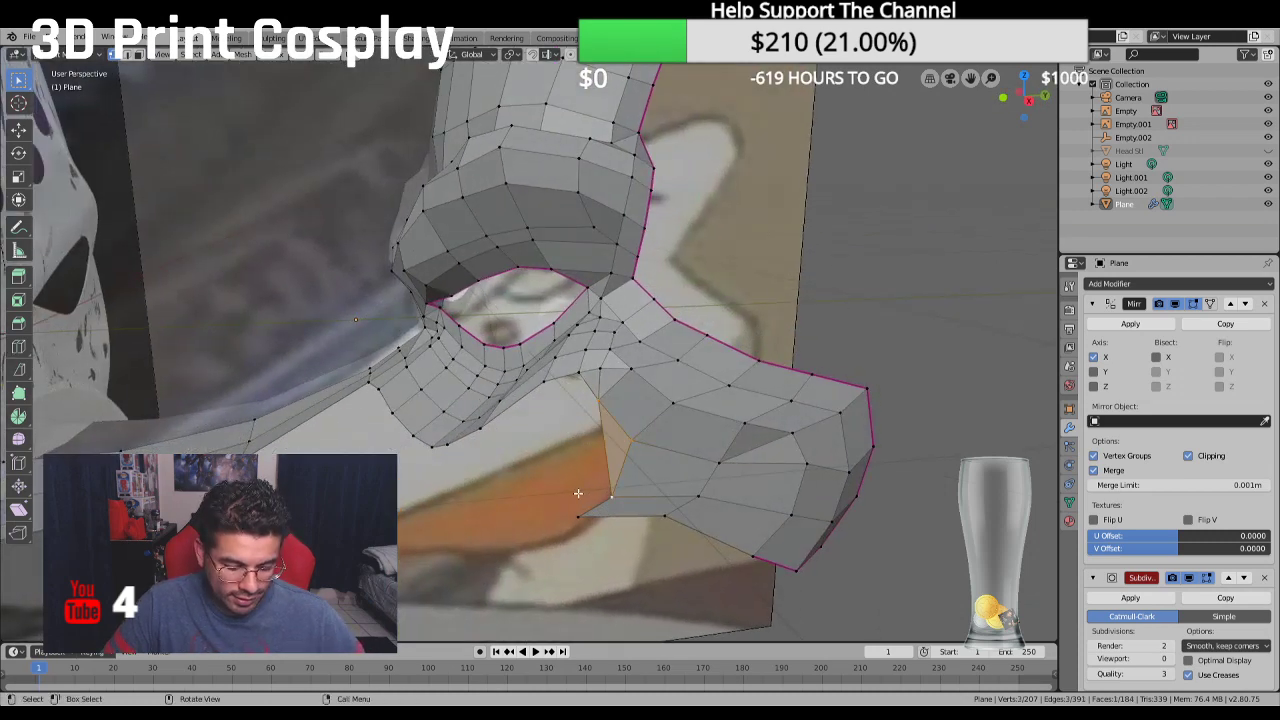
pyautogui.hotkey('ctrl', 'z')
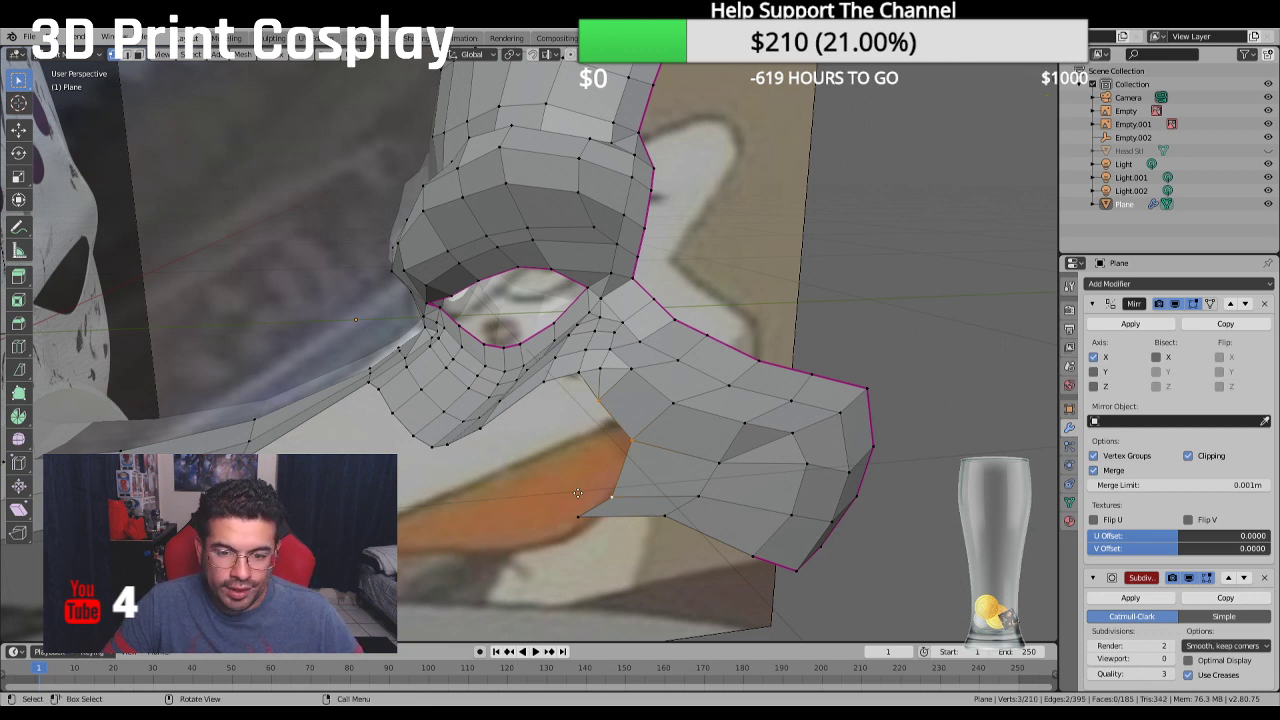
pyautogui.press('e')
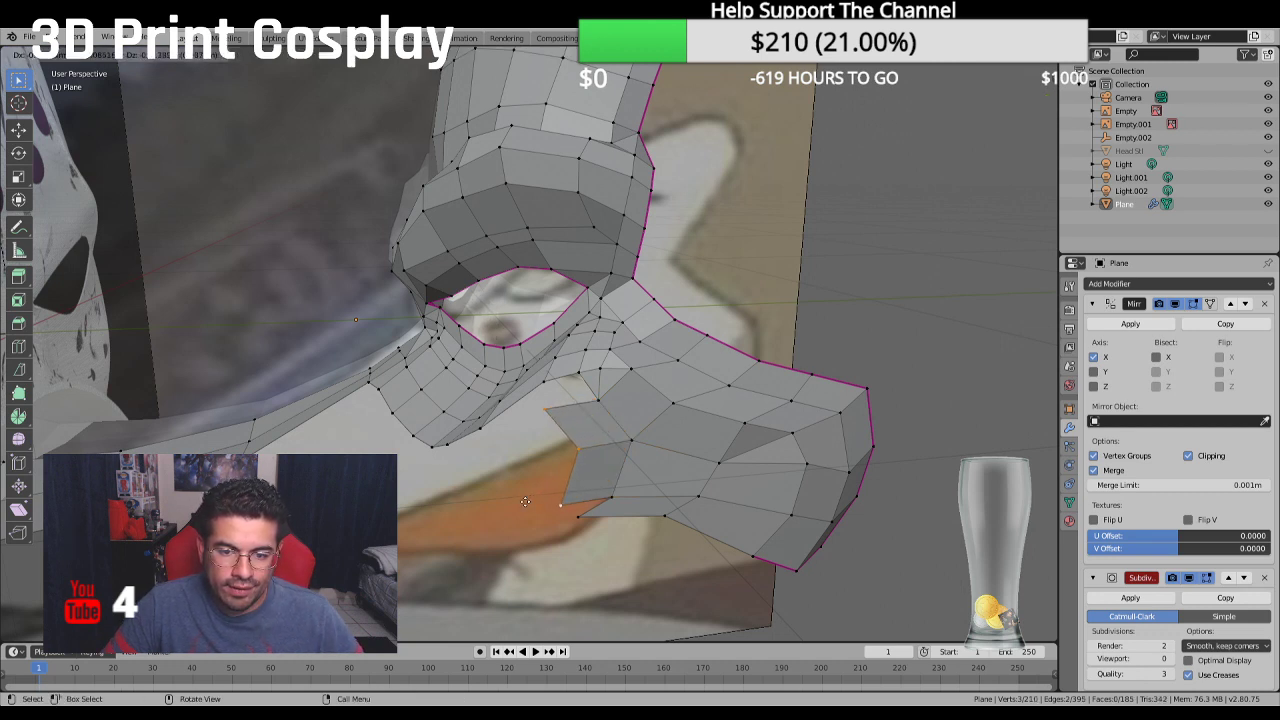
pyautogui.click(526, 500)
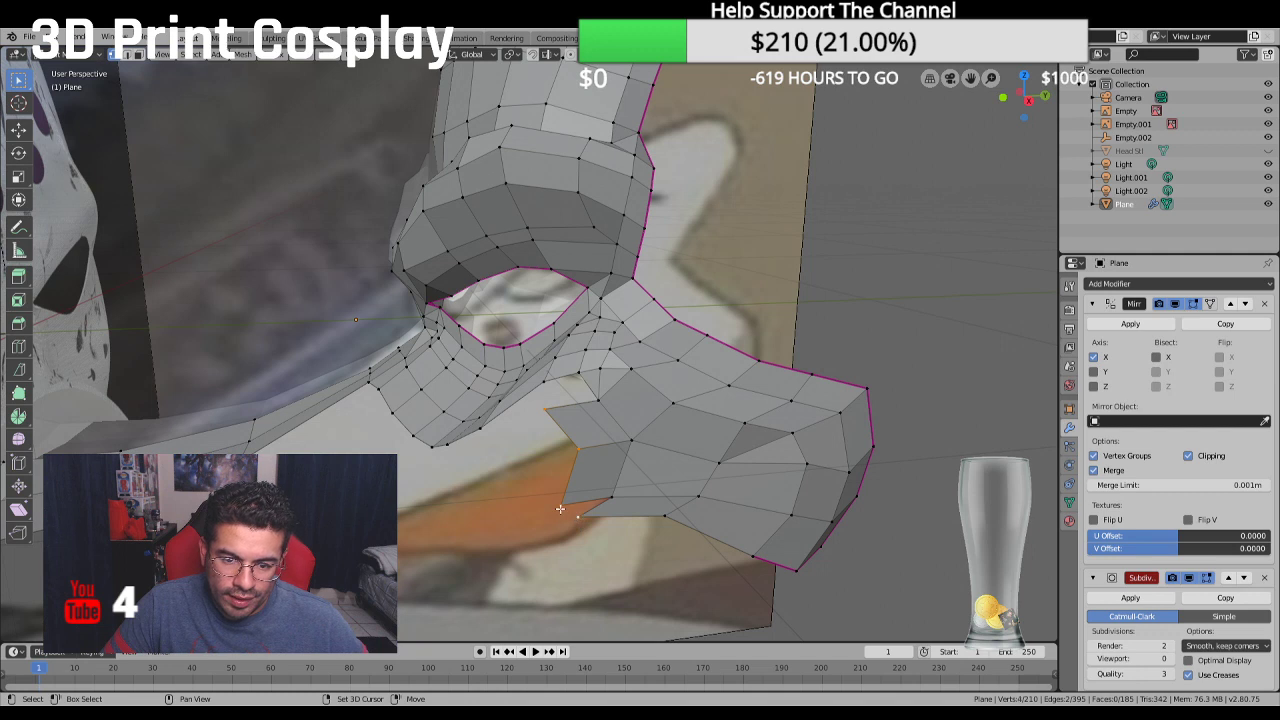
# Fill the small gap at the cheek patch's lower front corner and the gap between its upper front corner and the under-eye strip
pyautogui.keyDown('shift'); pyautogui.click(614, 499); pyautogui.keyUp('shift')
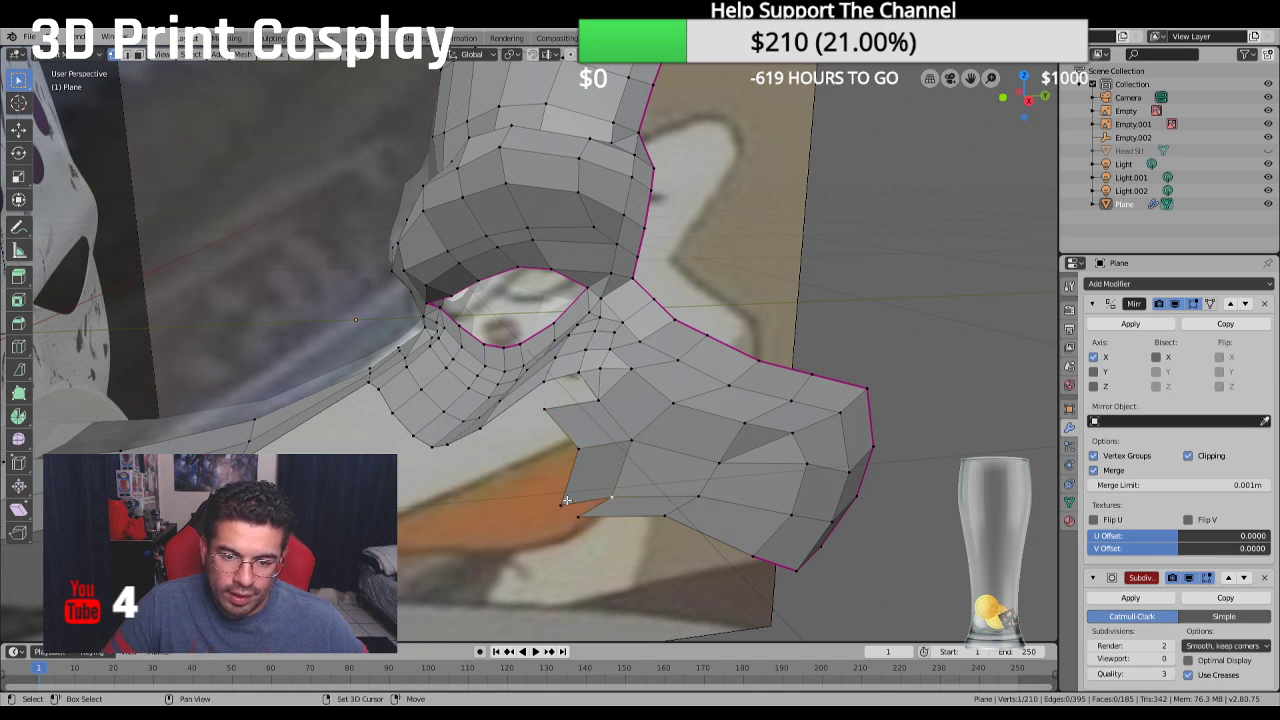
pyautogui.keyDown('shift'); pyautogui.click(578, 518); pyautogui.keyUp('shift')
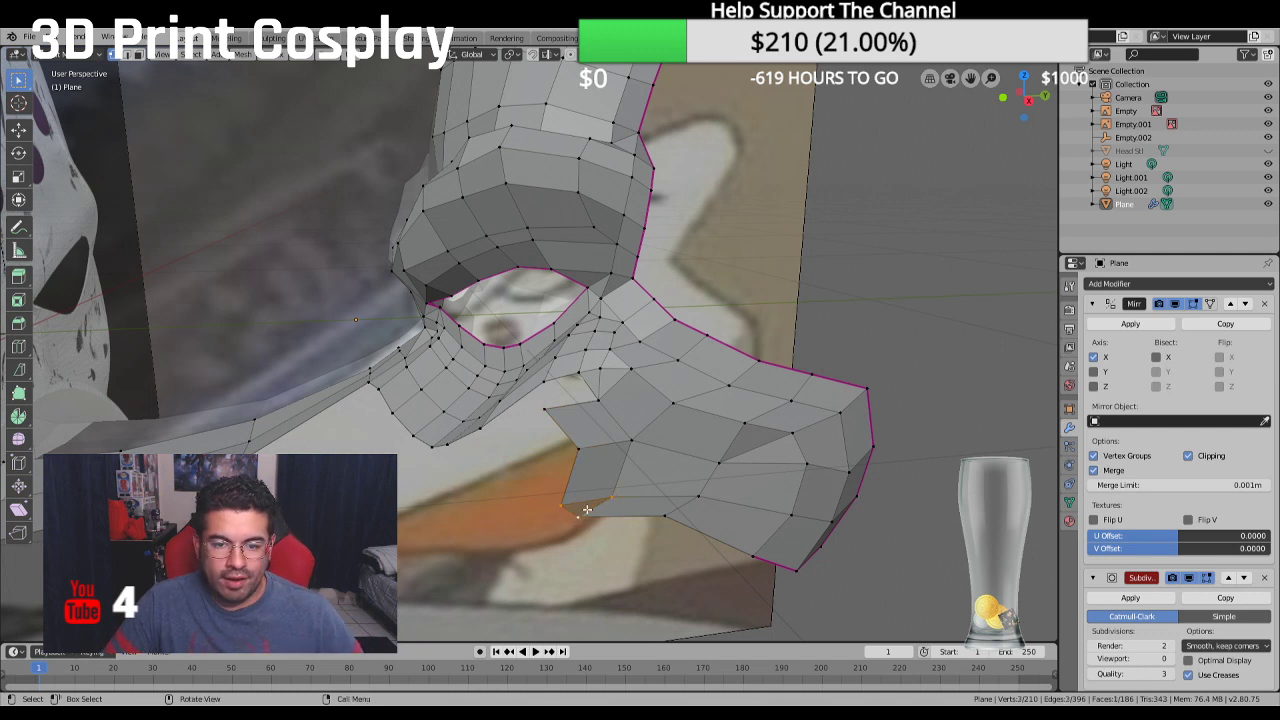
pyautogui.moveTo(585, 510); pyautogui.dragTo(555, 435, button='middle')
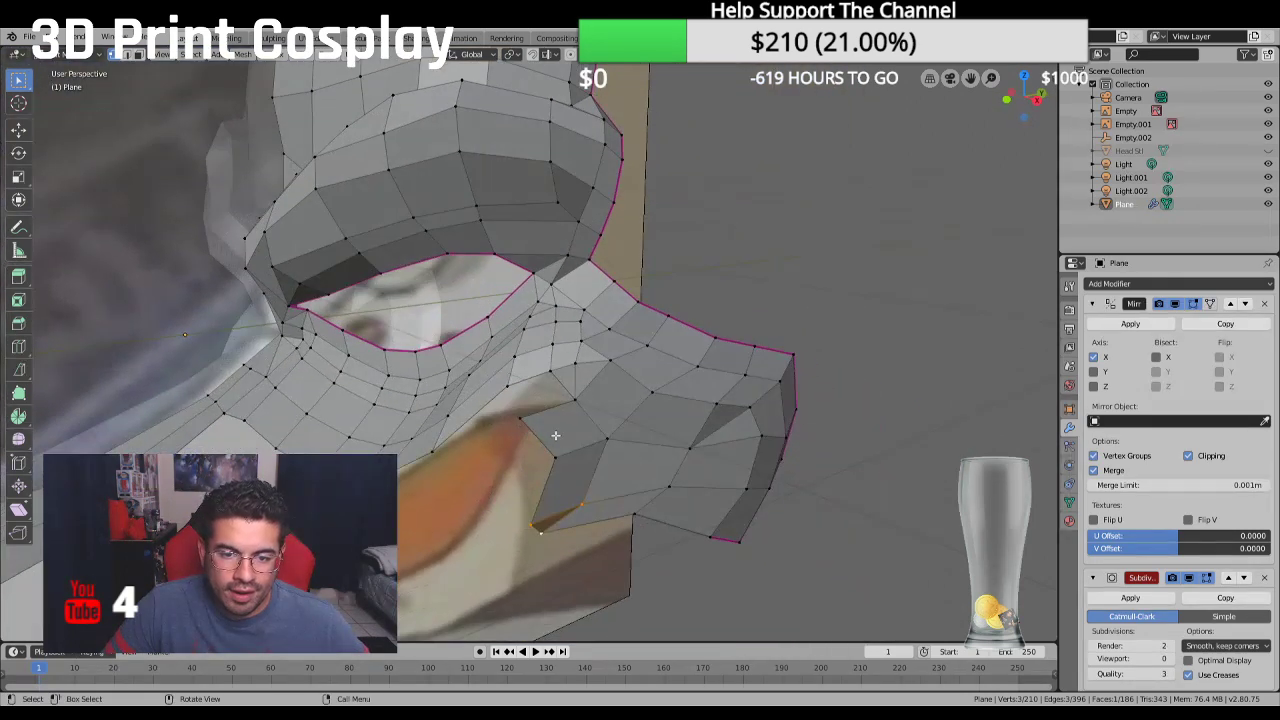
pyautogui.click(521, 416)
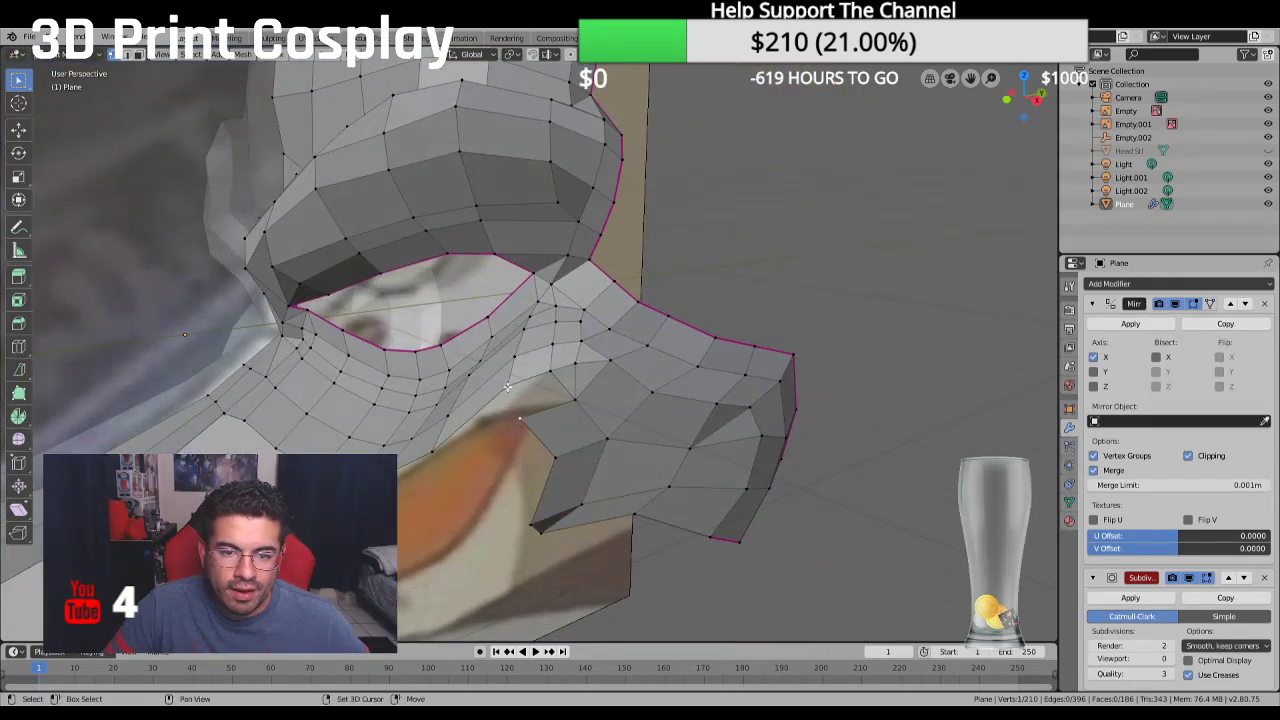
pyautogui.keyDown('shift'); pyautogui.click(570, 400); pyautogui.keyUp('shift')
pyautogui.moveTo(587, 409); pyautogui.dragTo(648, 382, button='middle')
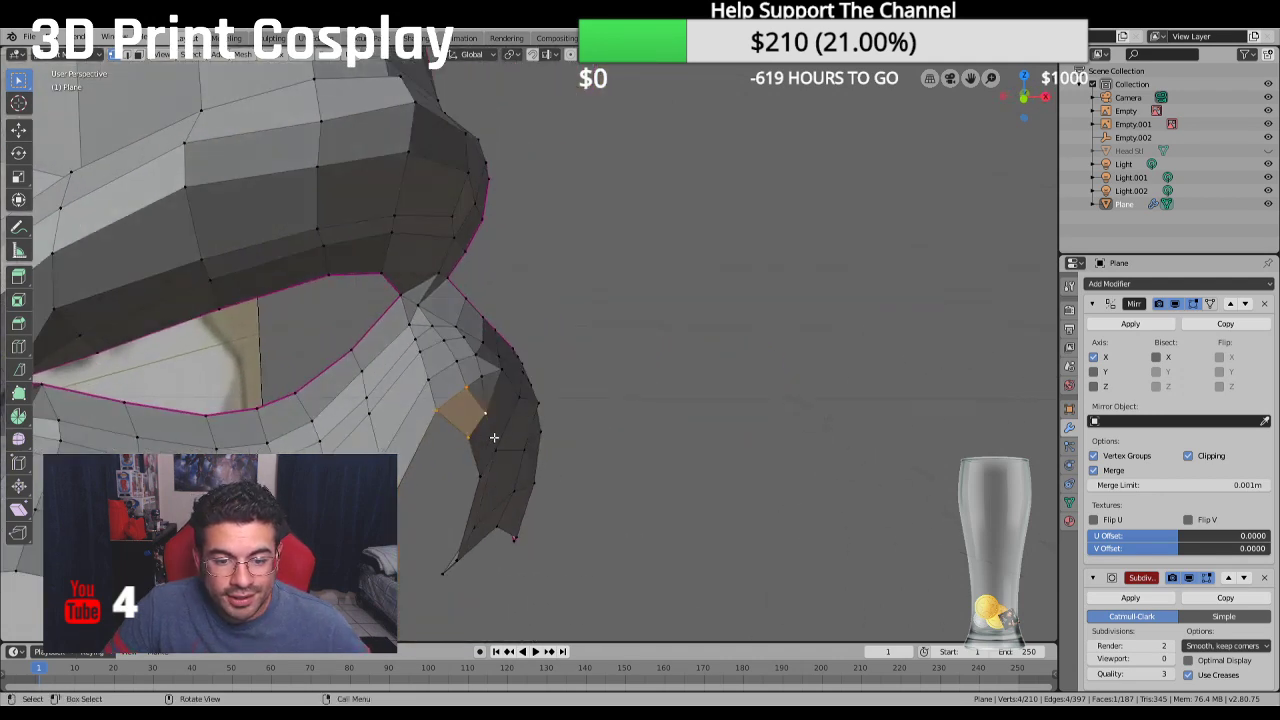
# In front view, adjust the cheek patch's lower front corner vertex along the X axis with the Move tool
pyautogui.click(452, 553)
pyautogui.moveTo(452, 553); pyautogui.dragTo(406, 505, button='middle')
pyautogui.click(18, 129)
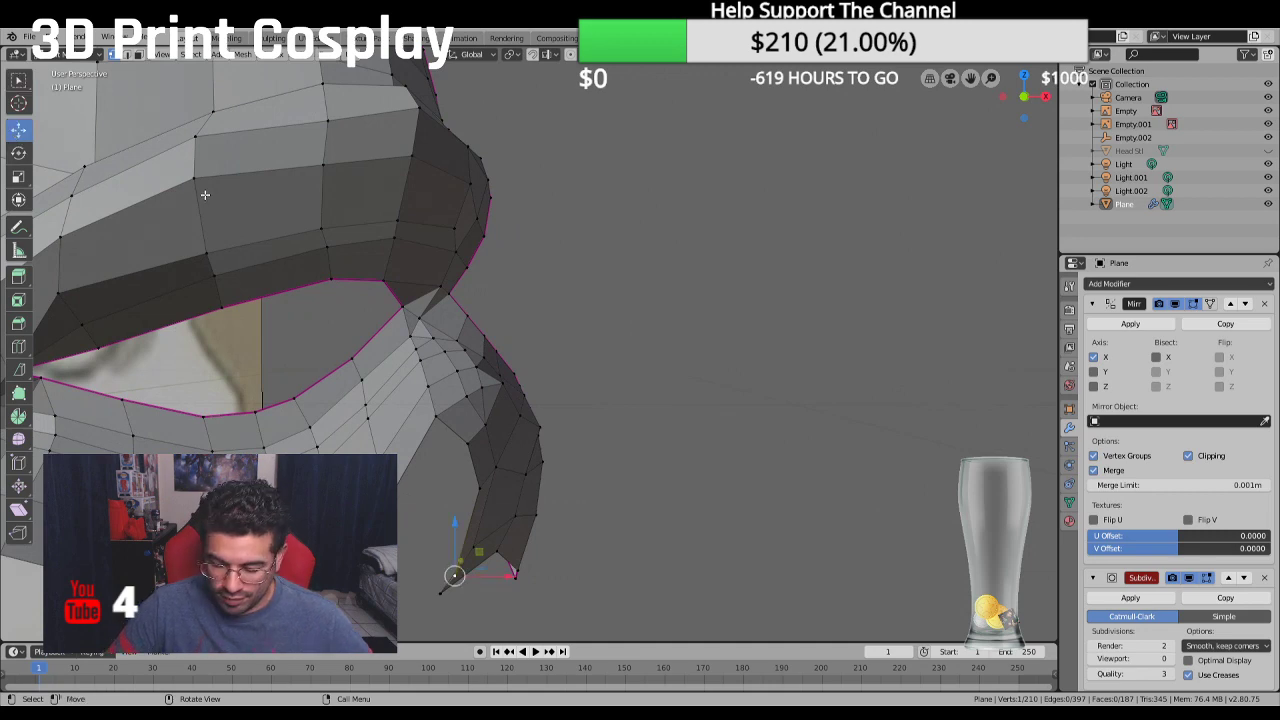
pyautogui.press('KP_1')
pyautogui.scroll(-4, 497, 397)
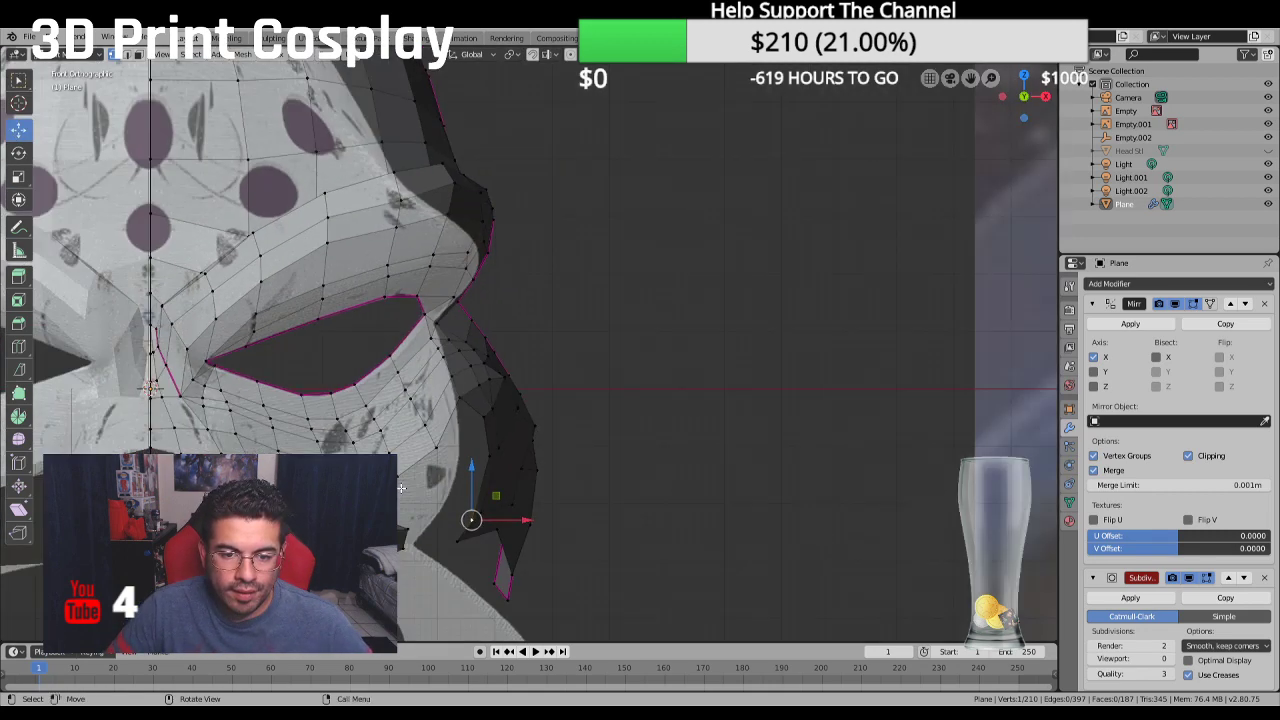
pyautogui.scroll(1, 497, 397)
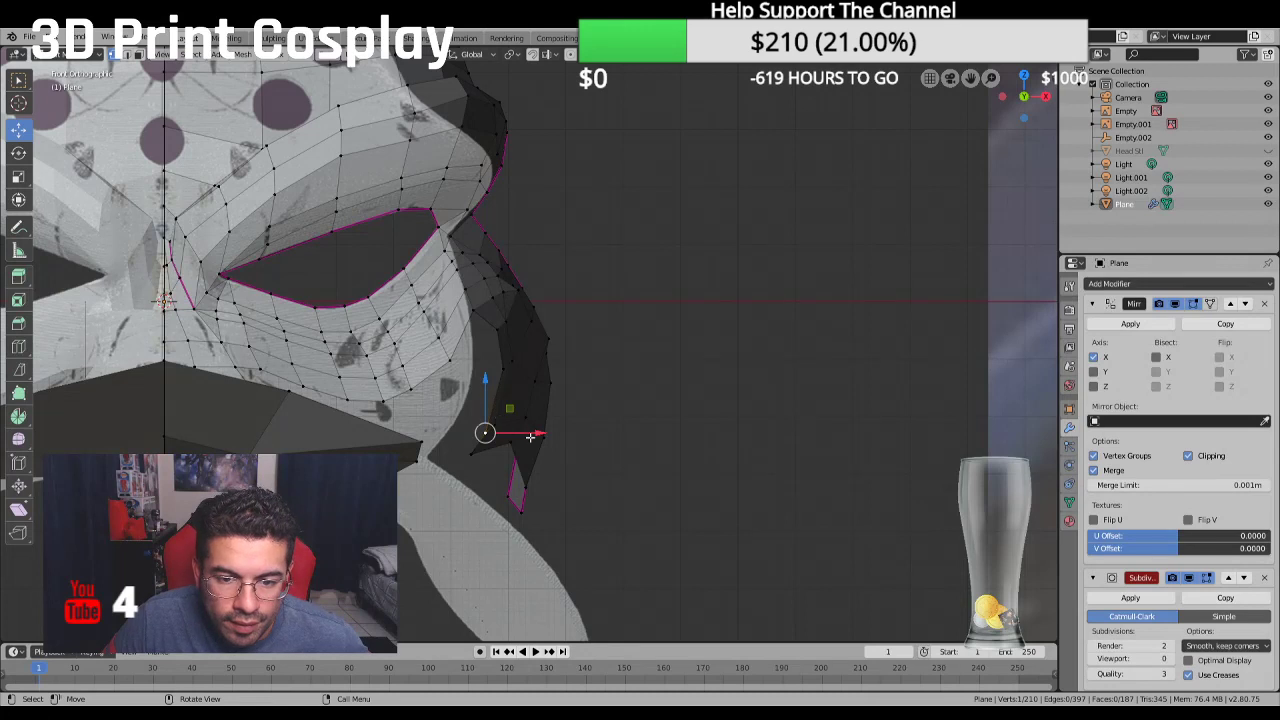
pyautogui.press('g')
pyautogui.press('x')
pyautogui.moveTo(526, 431); pyautogui.dragTo(525, 431)
# Shift the next vertices up the cheek patch's front edge and one on its outer side inward along X
pyautogui.click(503, 369)
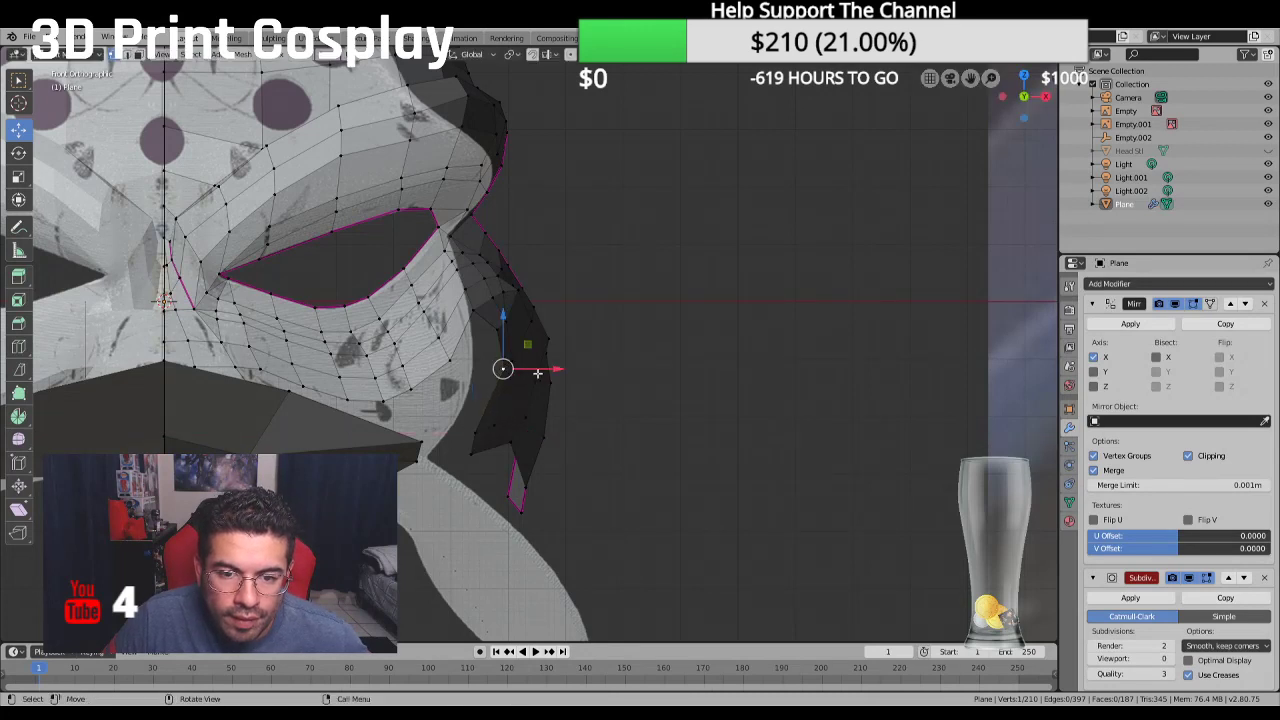
pyautogui.moveTo(551, 369); pyautogui.dragTo(545, 367)
pyautogui.click(490, 329)
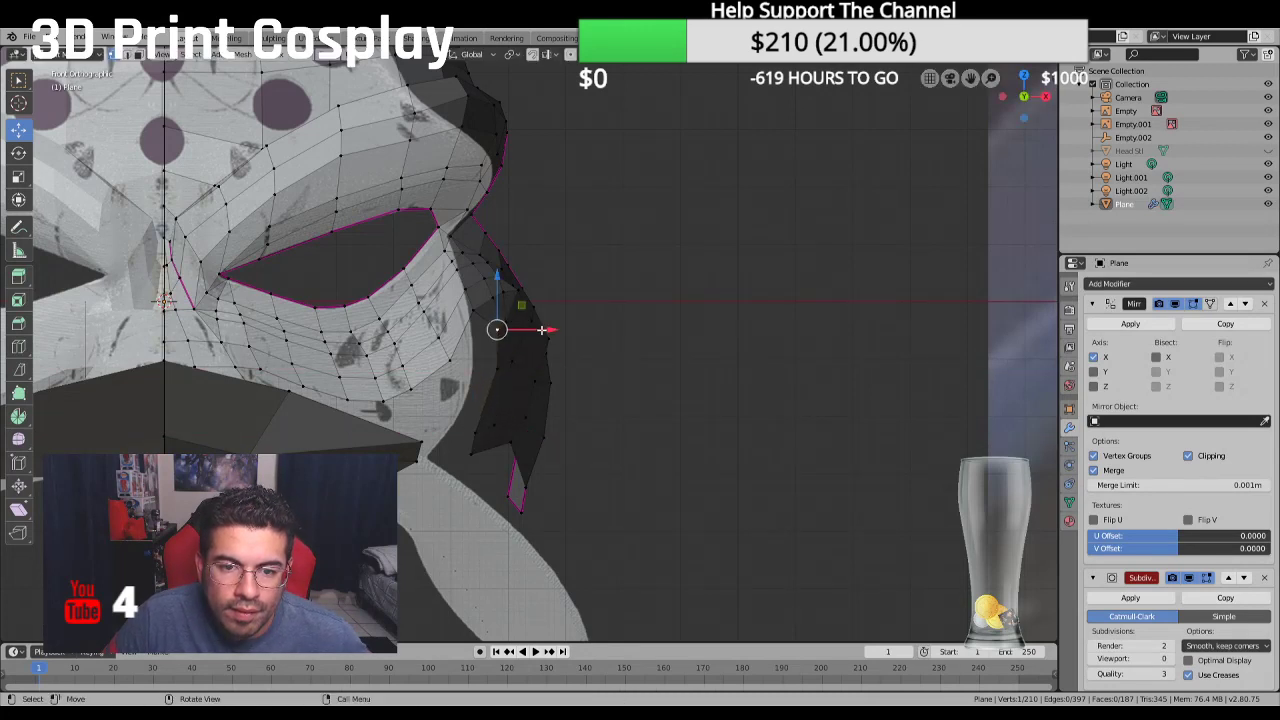
pyautogui.press('g')
pyautogui.press('x')
pyautogui.rightClick(555, 337)
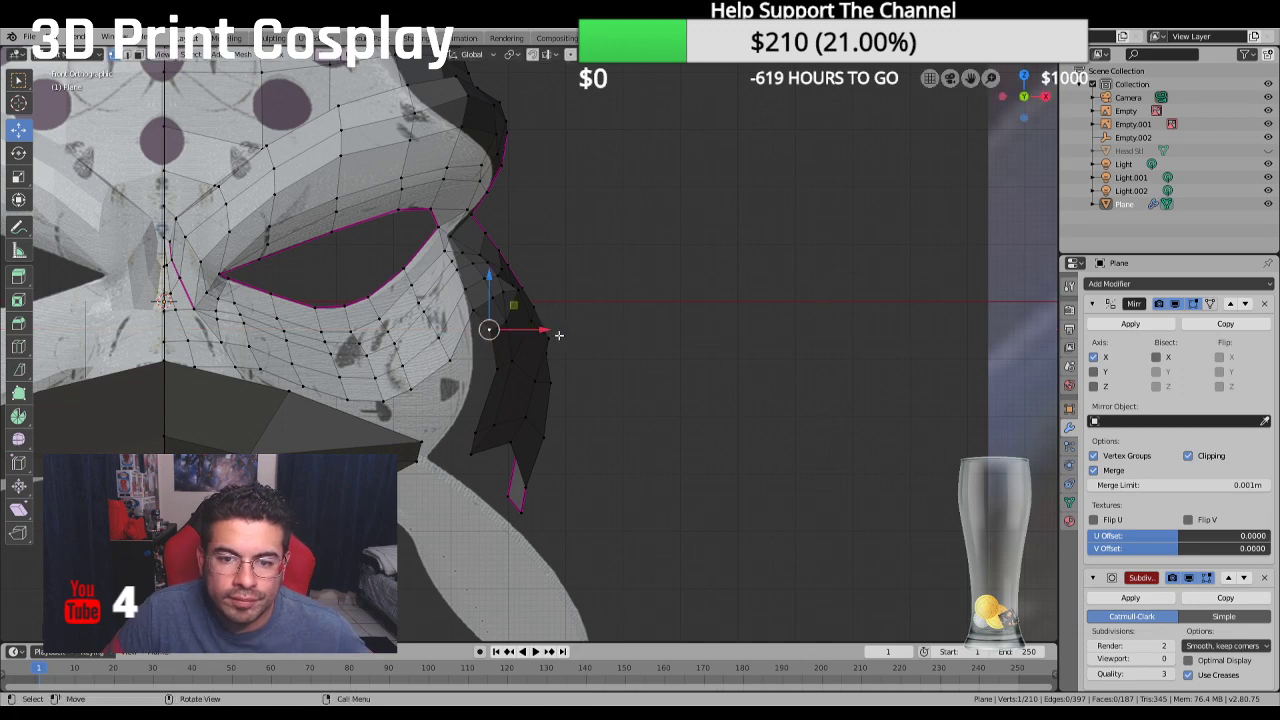
pyautogui.click(543, 339)
pyautogui.press('g')
pyautogui.press('x')
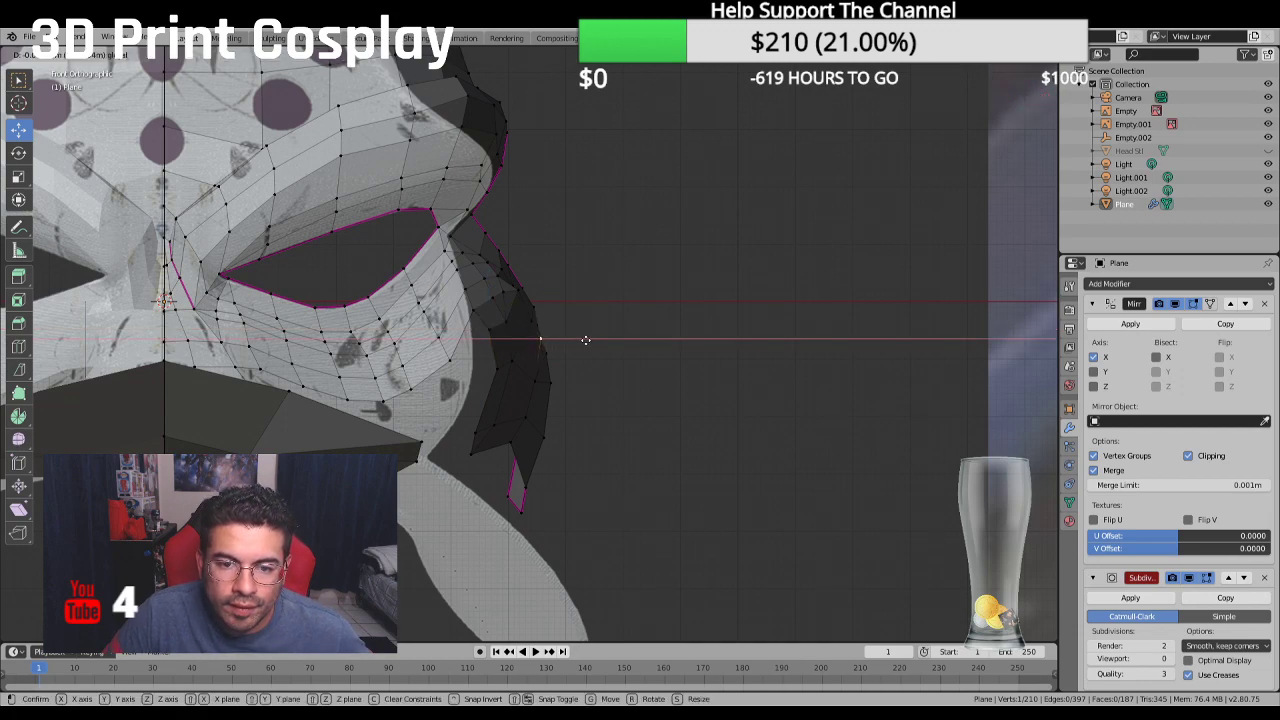
pyautogui.moveTo(586, 340); pyautogui.dragTo(588, 341)
# Fill the open corner between the under-eye strip's lower edge and the cheek patch with a face
pyautogui.scroll(-3, 593, 346)
pyautogui.moveTo(595, 347); pyautogui.dragTo(516, 387, button='middle')
pyautogui.click(429, 327)
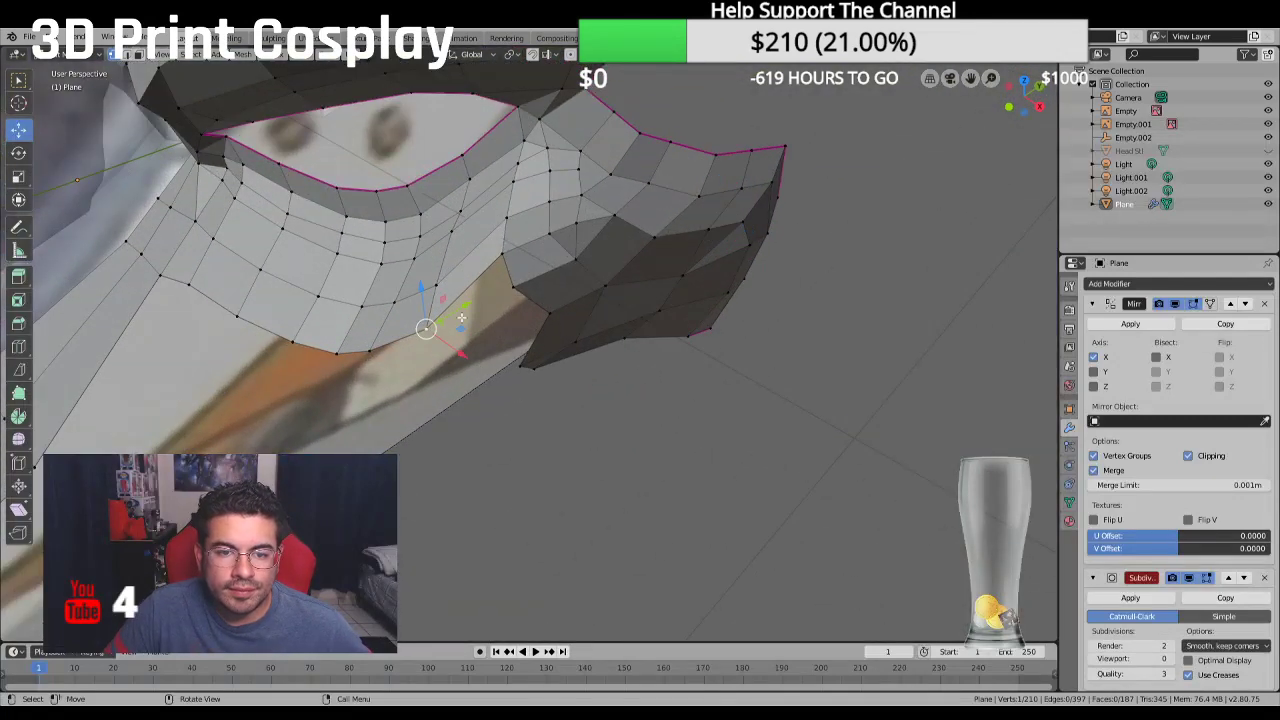
pyautogui.keyDown('shift'); pyautogui.click(503, 254); pyautogui.keyUp('shift')
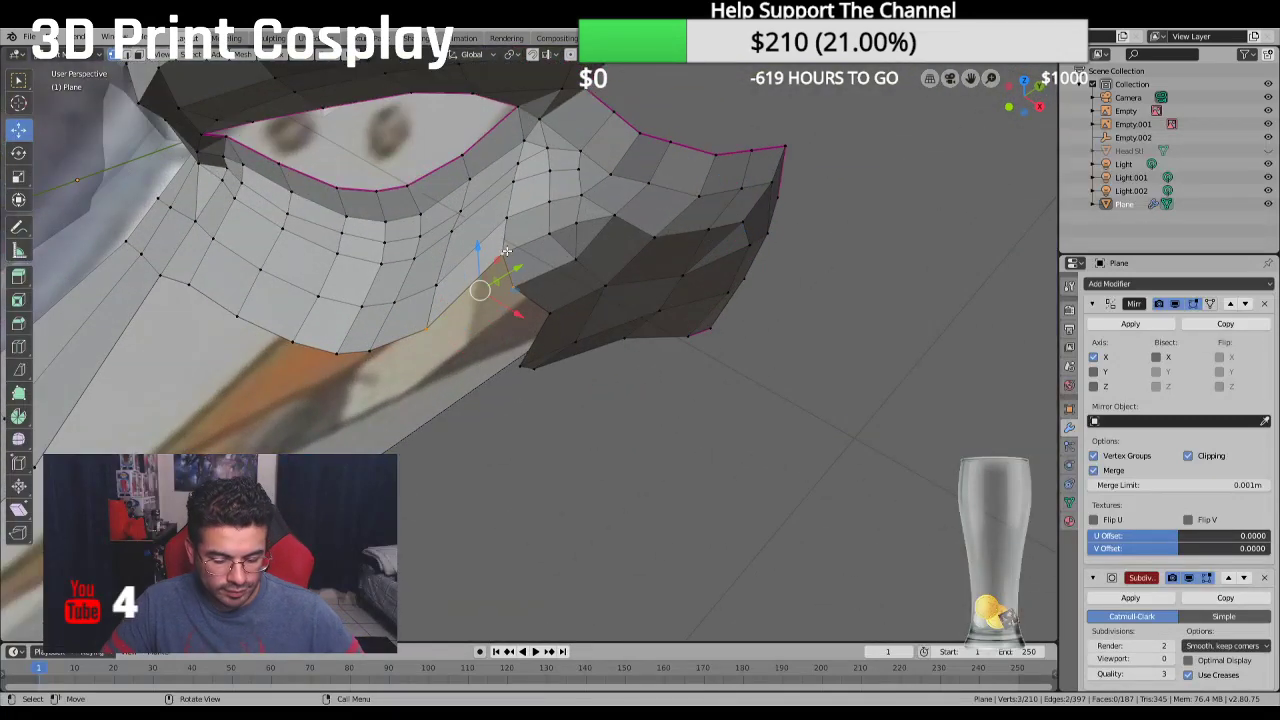
pyautogui.press('f')
# Select the whole mask mesh and convert its triangles to quads with Tris to Quads
pyautogui.moveTo(572, 321); pyautogui.dragTo(508, 423, button='middle')
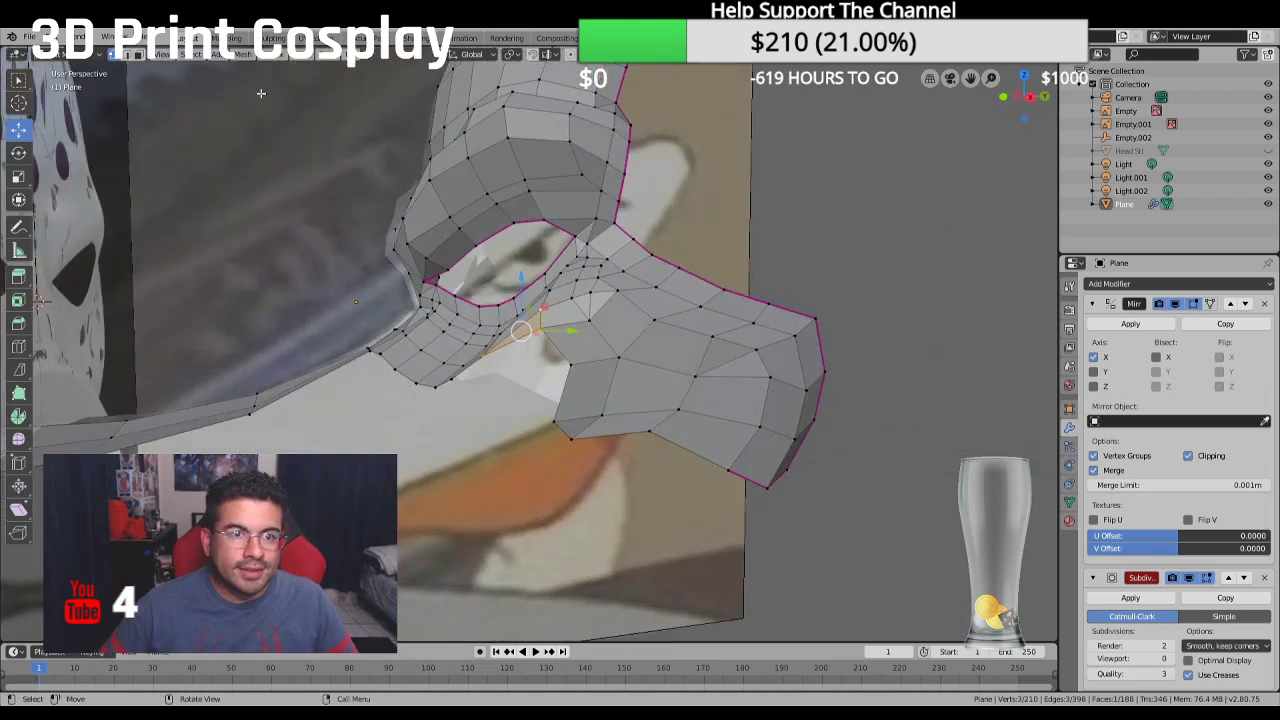
pyautogui.press('a')
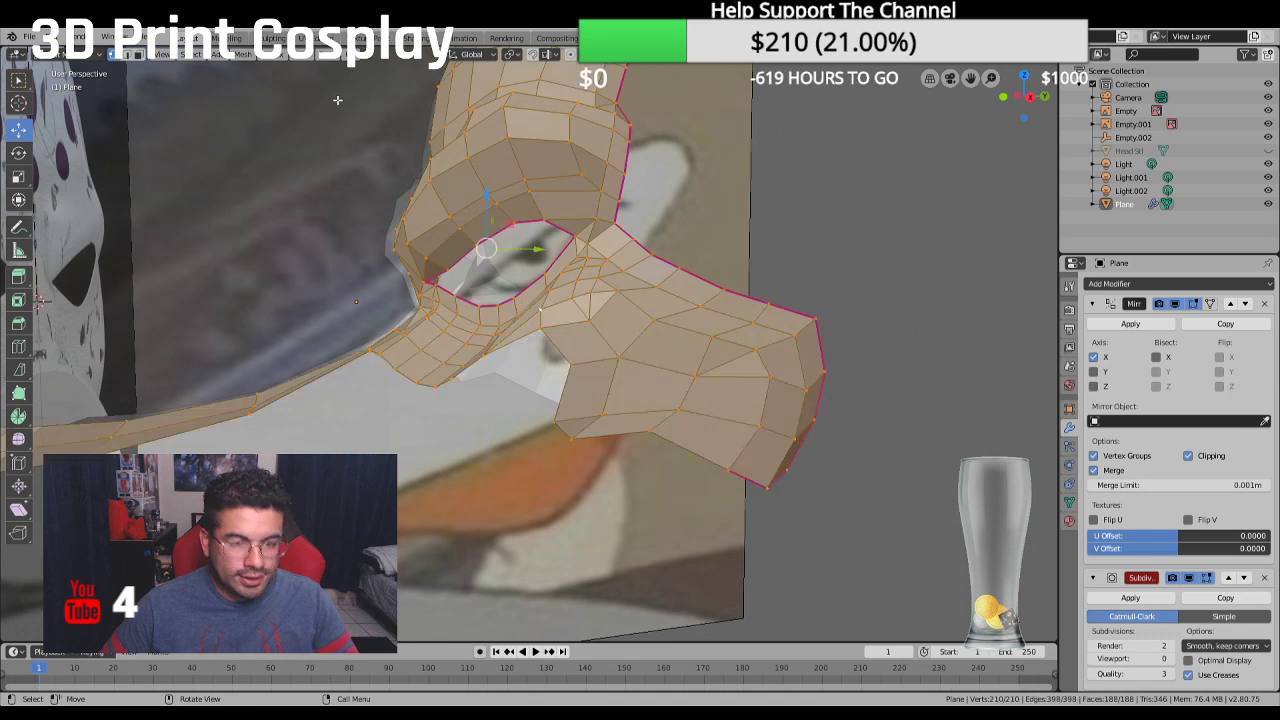
pyautogui.click(300, 54)
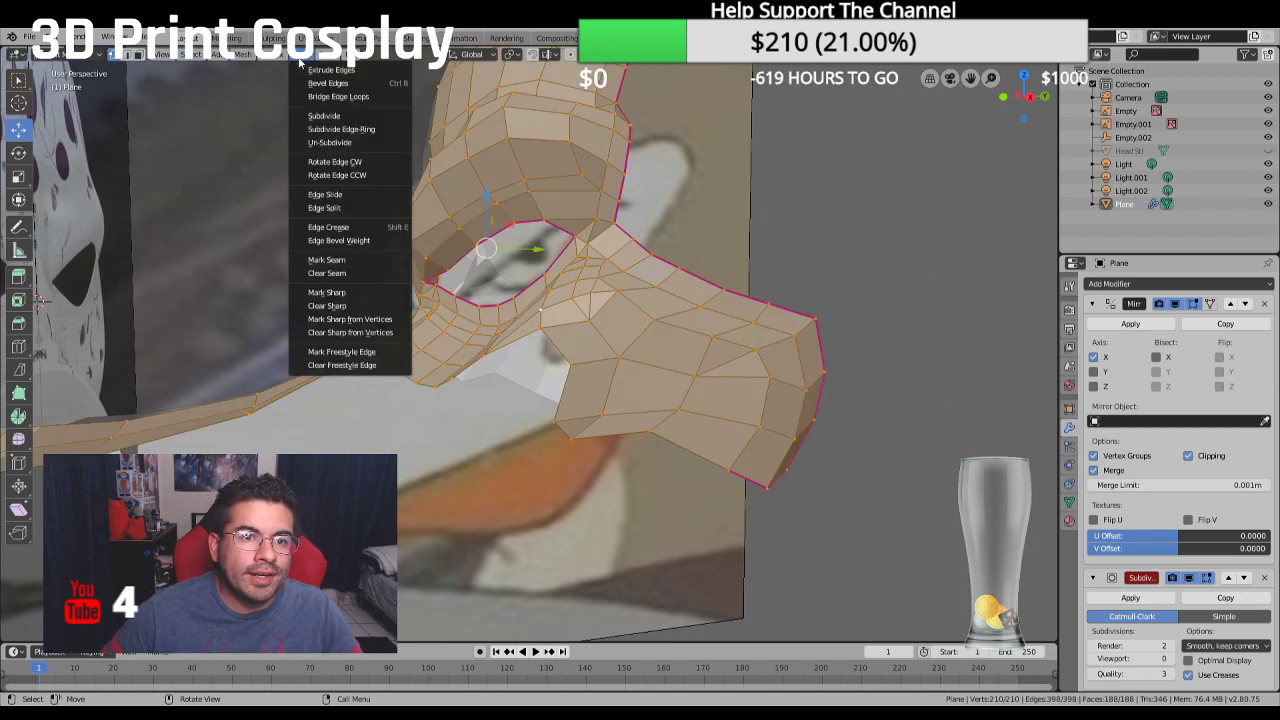
pyautogui.click(338, 260)
pyautogui.click(330, 54)
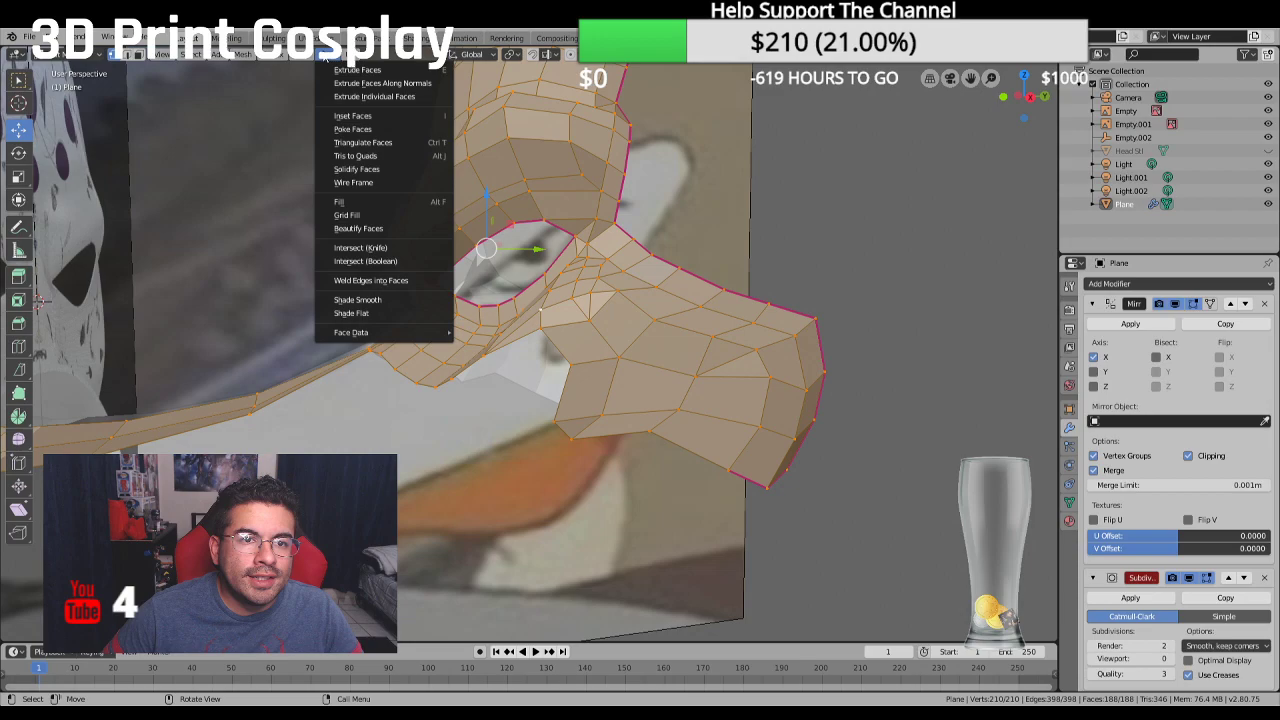
pyautogui.click(371, 157)
# Shift the vertices of the narrow strip above the nose bridge forward along the Y axis
pyautogui.moveTo(476, 225); pyautogui.dragTo(586, 212, button='middle')
pyautogui.scroll(-1, 304, 230)
pyautogui.moveTo(304, 230); pyautogui.dragTo(550, 372, button='middle')
pyautogui.click(560, 378)
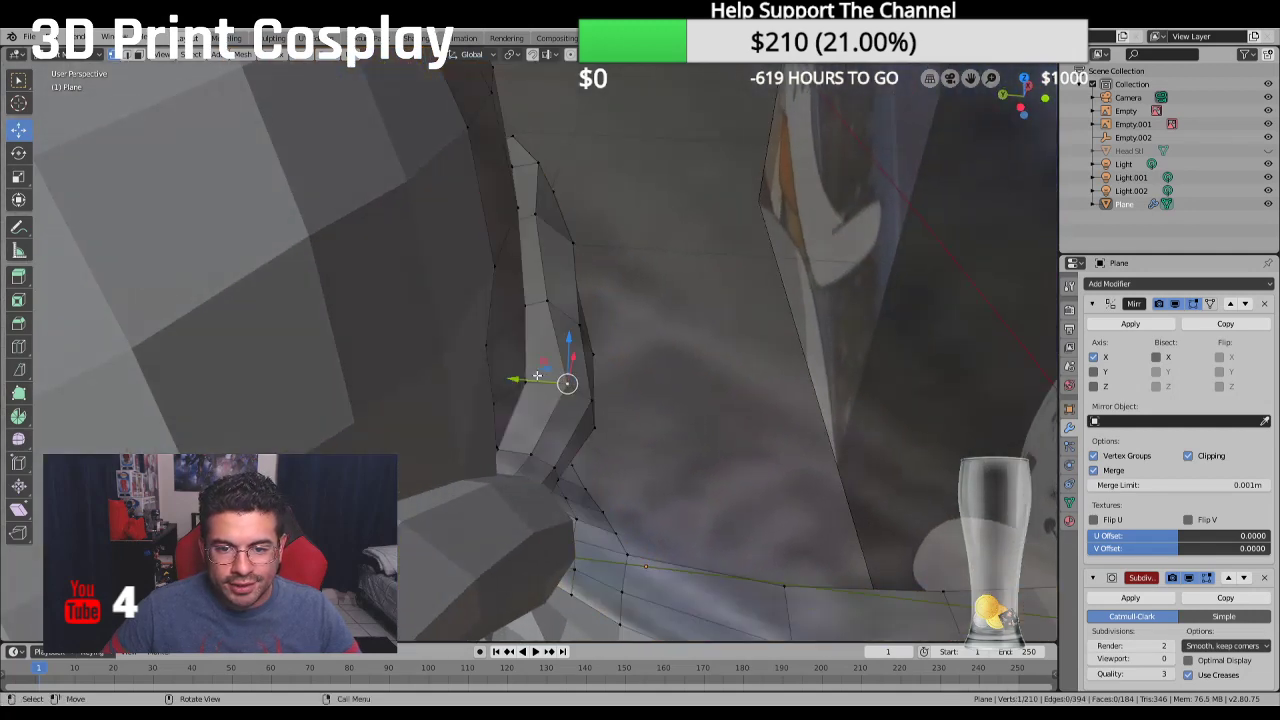
pyautogui.click(549, 300)
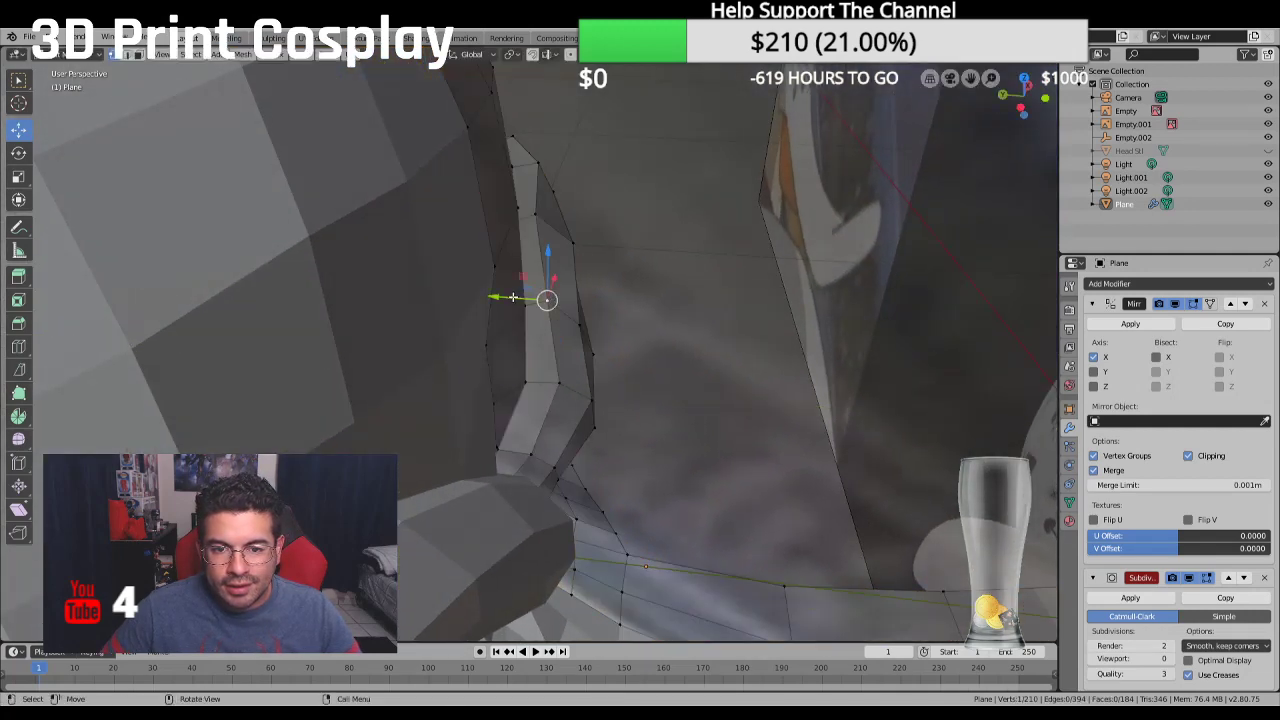
pyautogui.moveTo(513, 297); pyautogui.dragTo(526, 298)
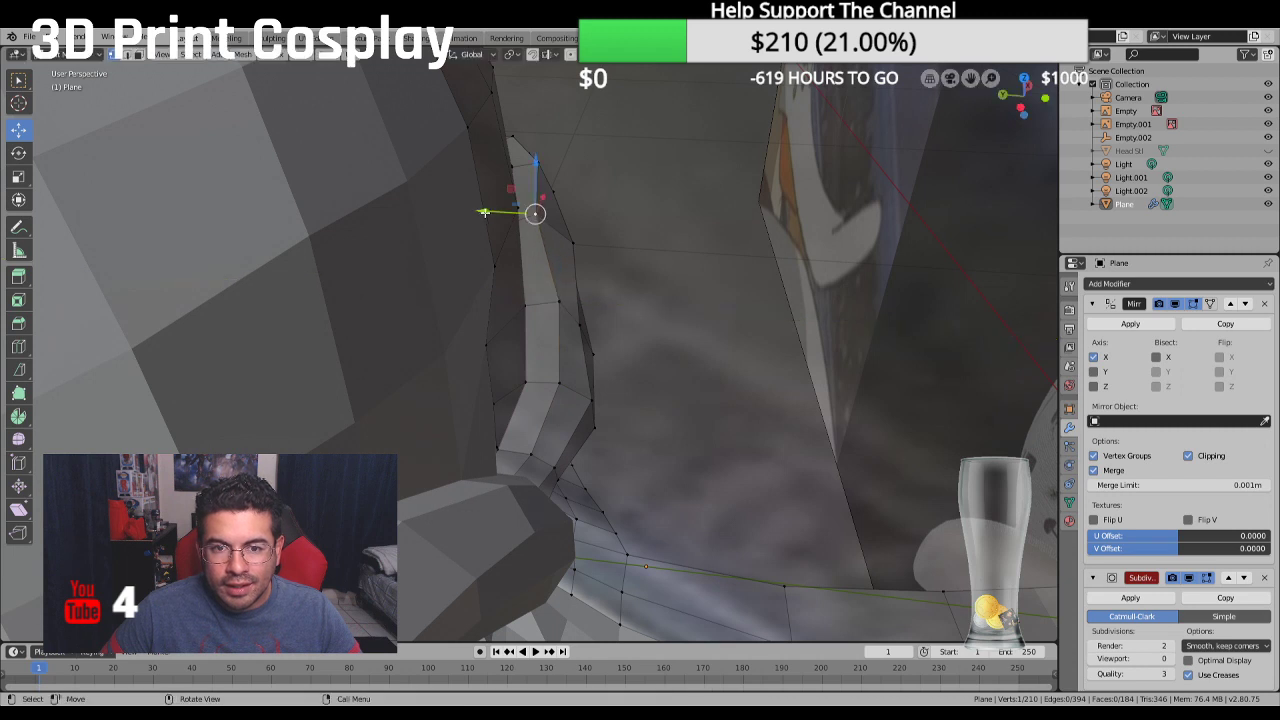
pyautogui.moveTo(485, 212); pyautogui.dragTo(497, 213)
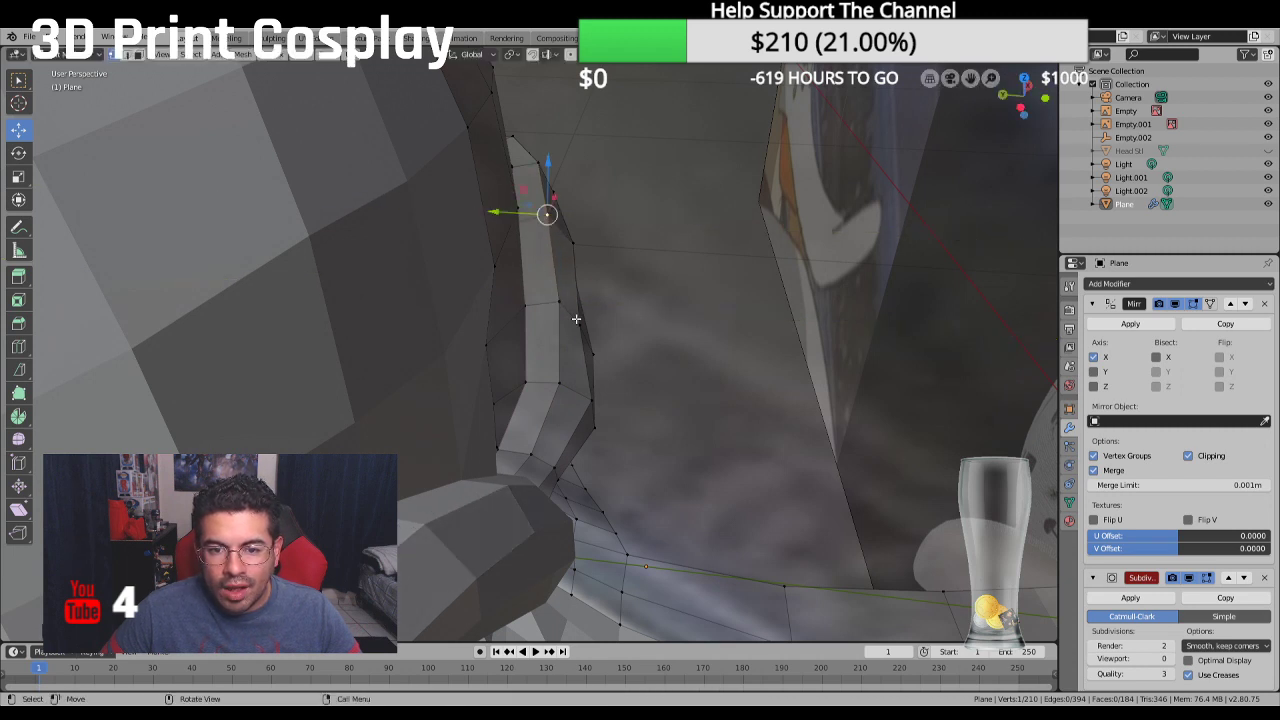
pyautogui.moveTo(543, 320); pyautogui.dragTo(474, 376, button='middle')
pyautogui.press('a')
pyautogui.moveTo(475, 289); pyautogui.dragTo(273, 231, button='middle')
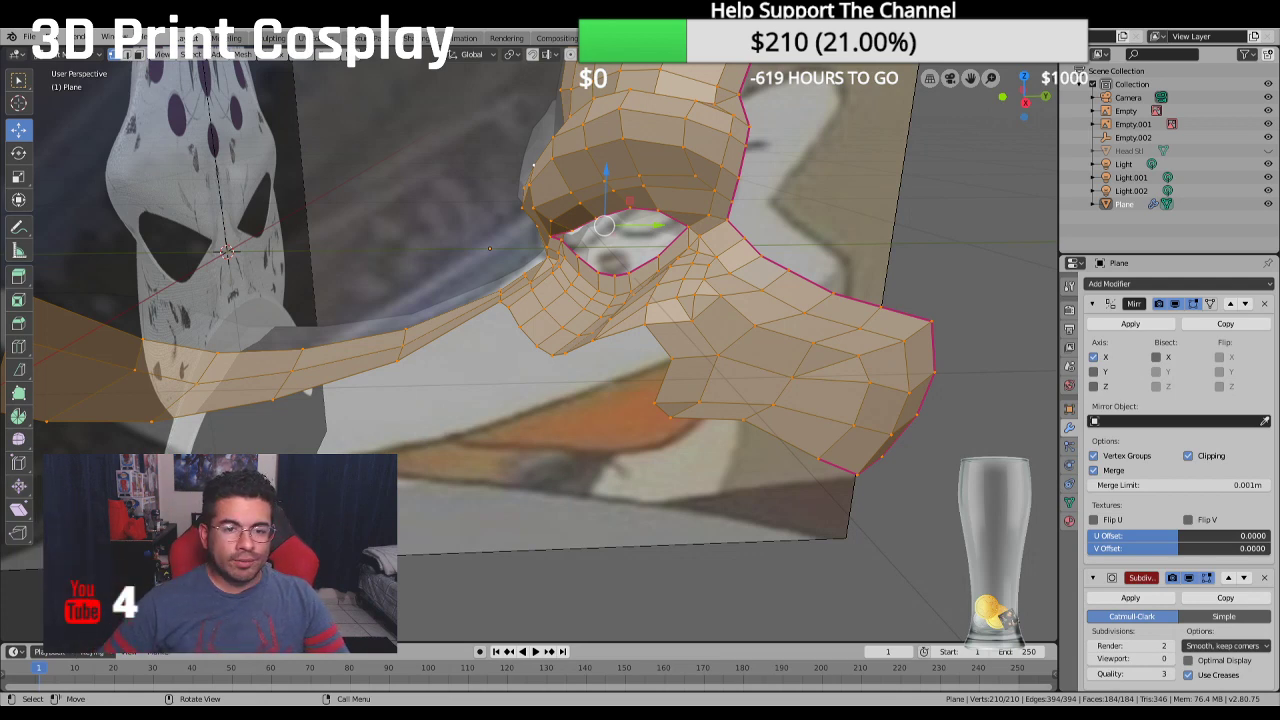
pyautogui.scroll(-4, 545, 345)
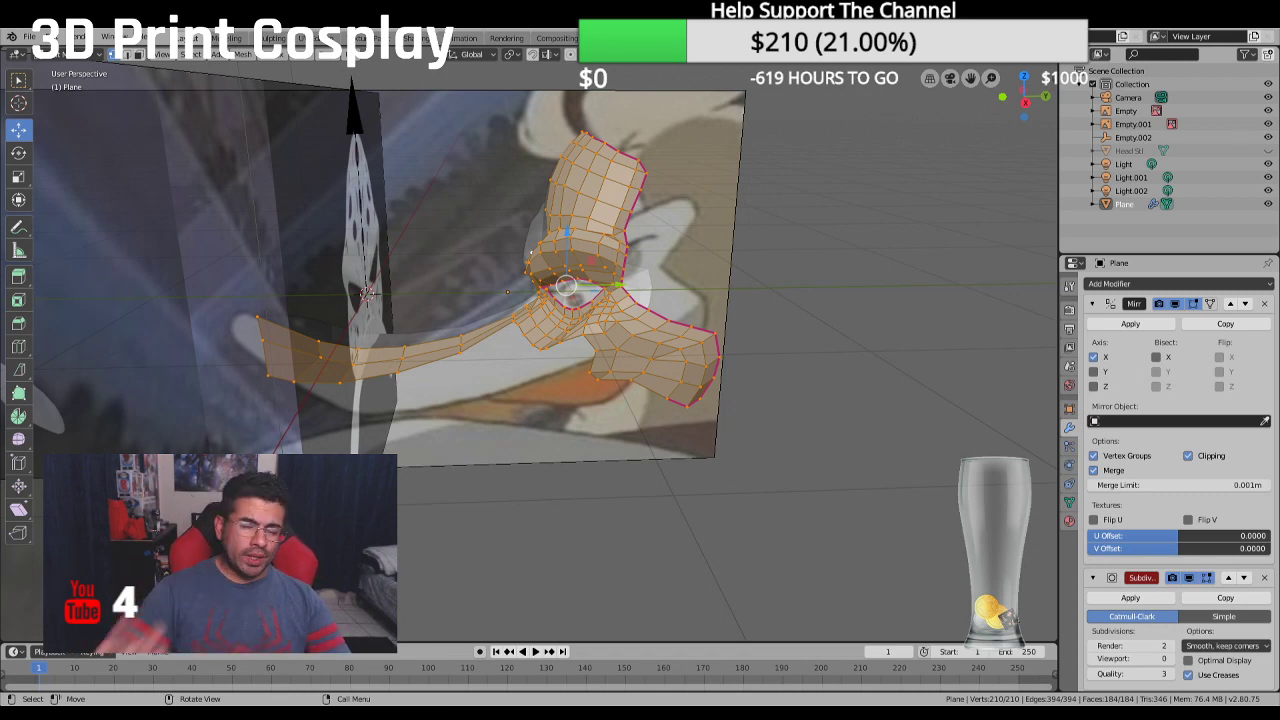
pyautogui.scroll(2, 545, 345)
pyautogui.moveTo(307, 275); pyautogui.dragTo(508, 390, button='middle')
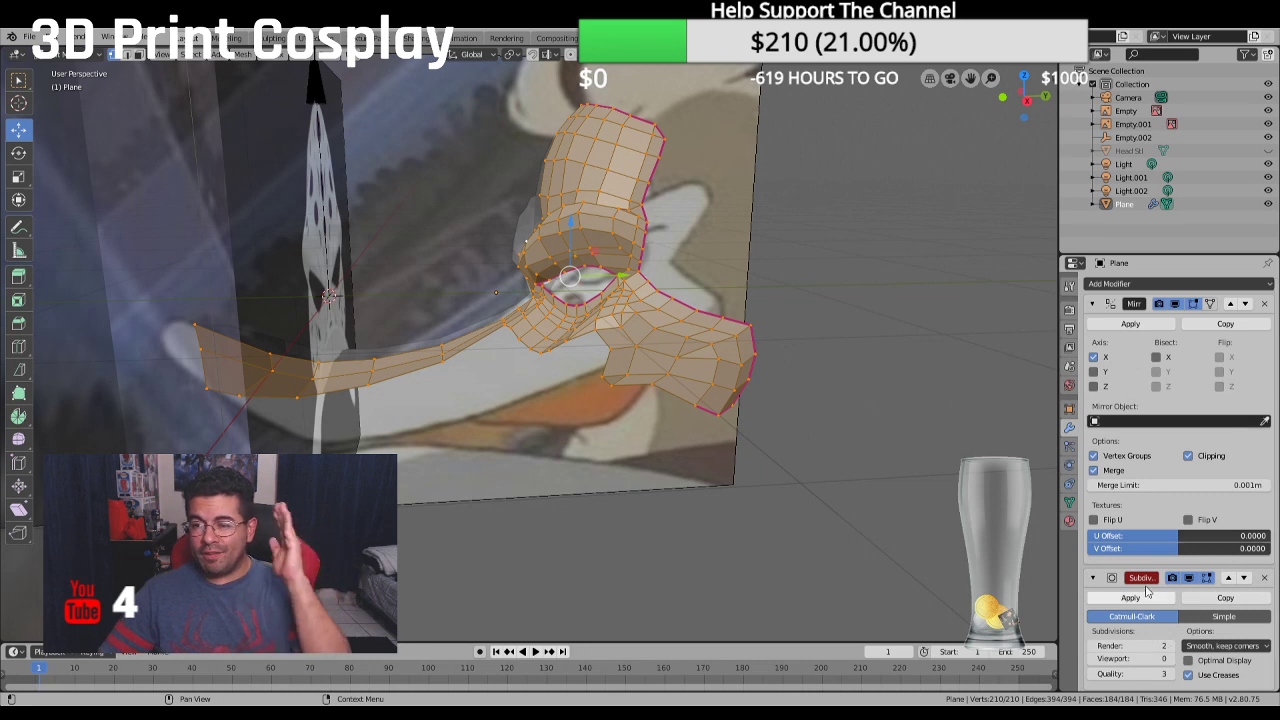
# Unhide the head model and show the mask's long snout strip against the side reference in right view
pyautogui.click(1268, 151)
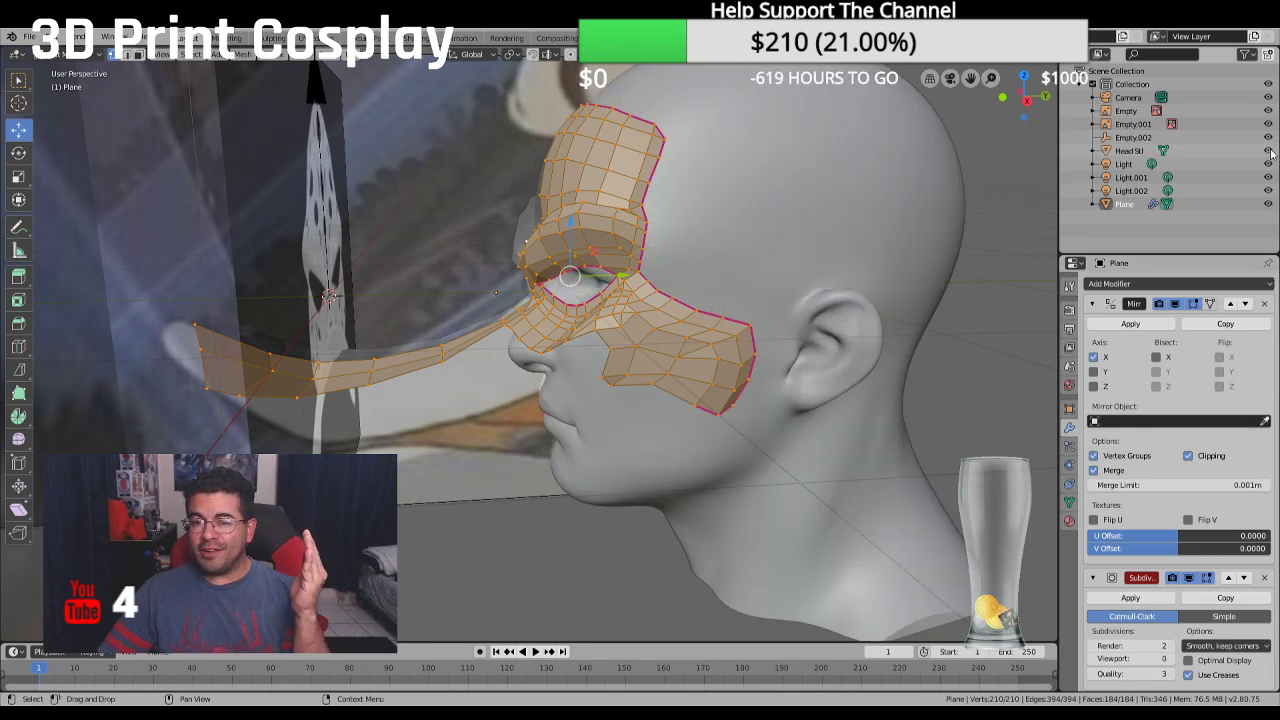
pyautogui.moveTo(934, 243); pyautogui.dragTo(892, 228, button='middle')
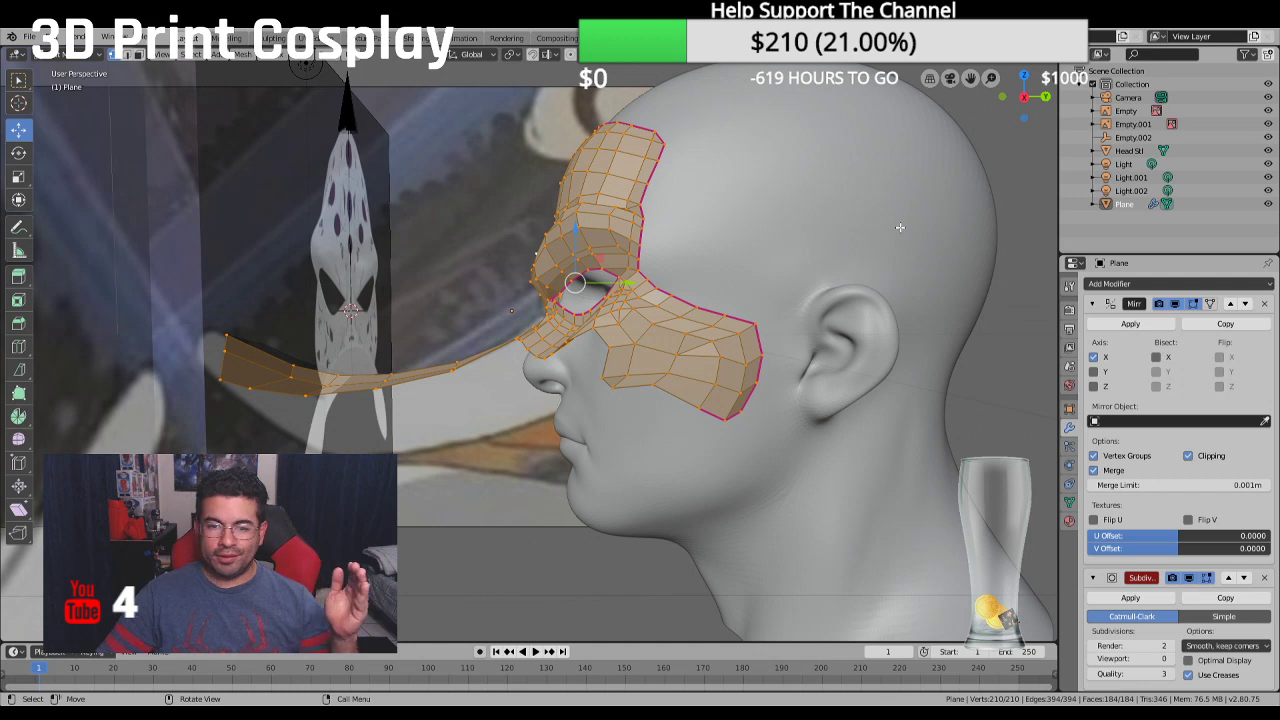
pyautogui.press('KP_3')
pyautogui.scroll(-2, 811, 305)
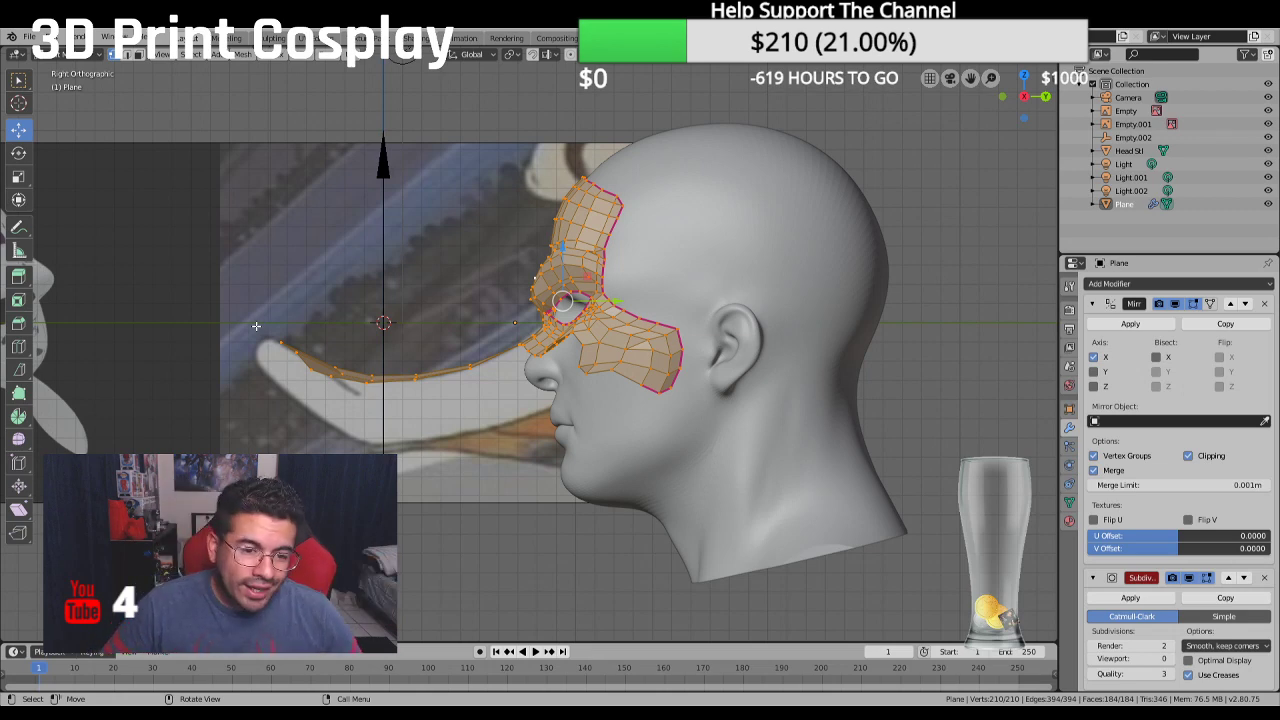
pyautogui.scroll(3, 260, 326)
pyautogui.keyDown('shift'); pyautogui.moveTo(255, 326); pyautogui.dragTo(473, 359, button='middle'); pyautogui.keyUp('shift')
pyautogui.scroll(2, 480, 376)
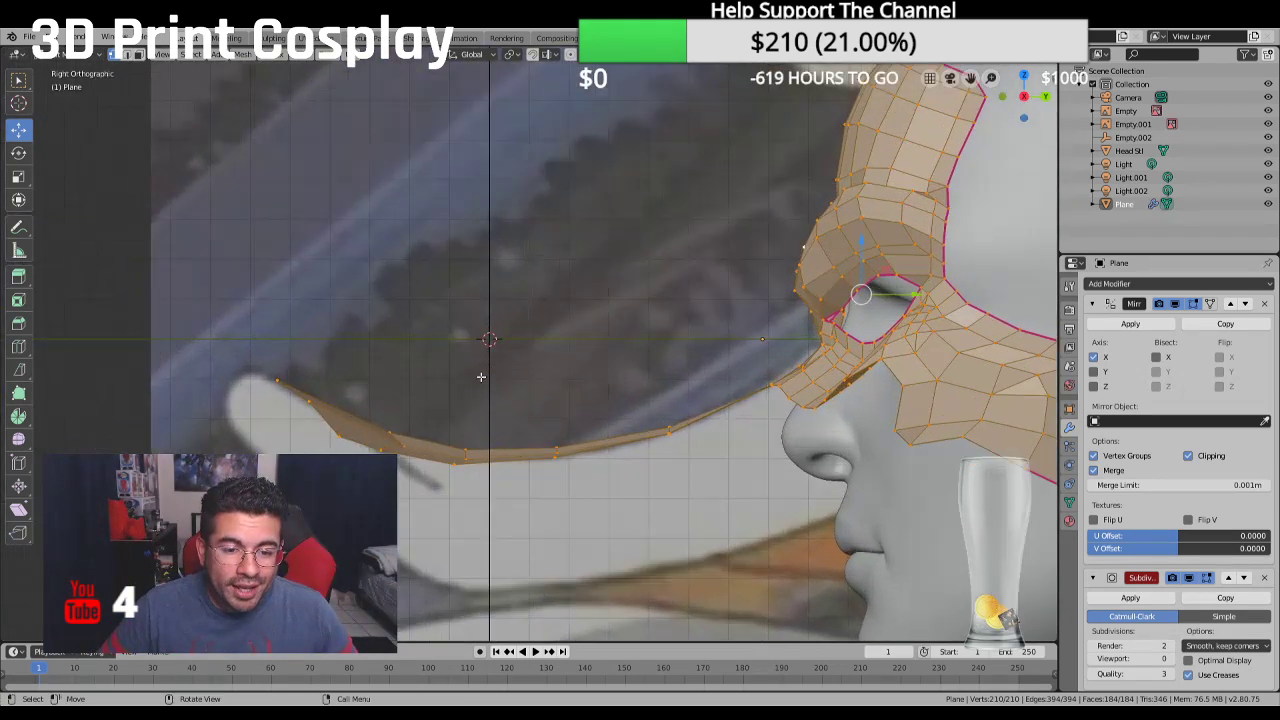
# Reposition three vertices near the front end of the snout strip to follow the side reference's upper contour
pyautogui.click(379, 460)
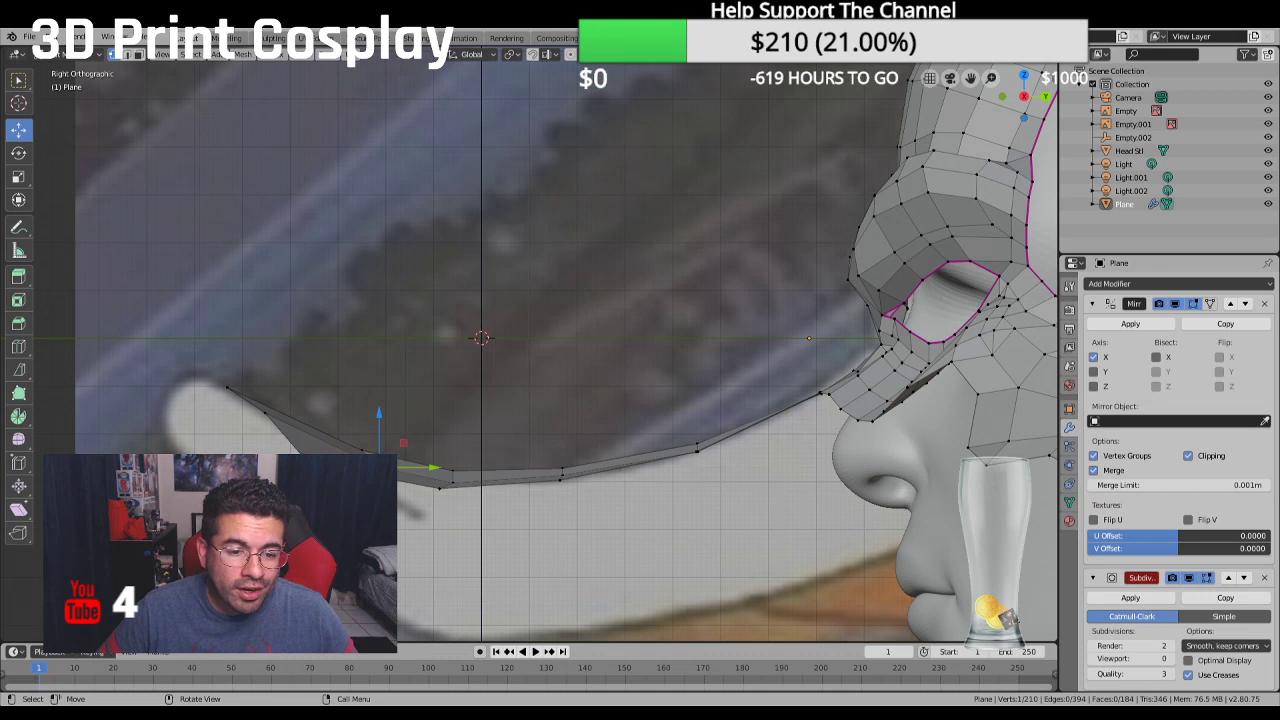
pyautogui.press('g')
pyautogui.click(358, 460)
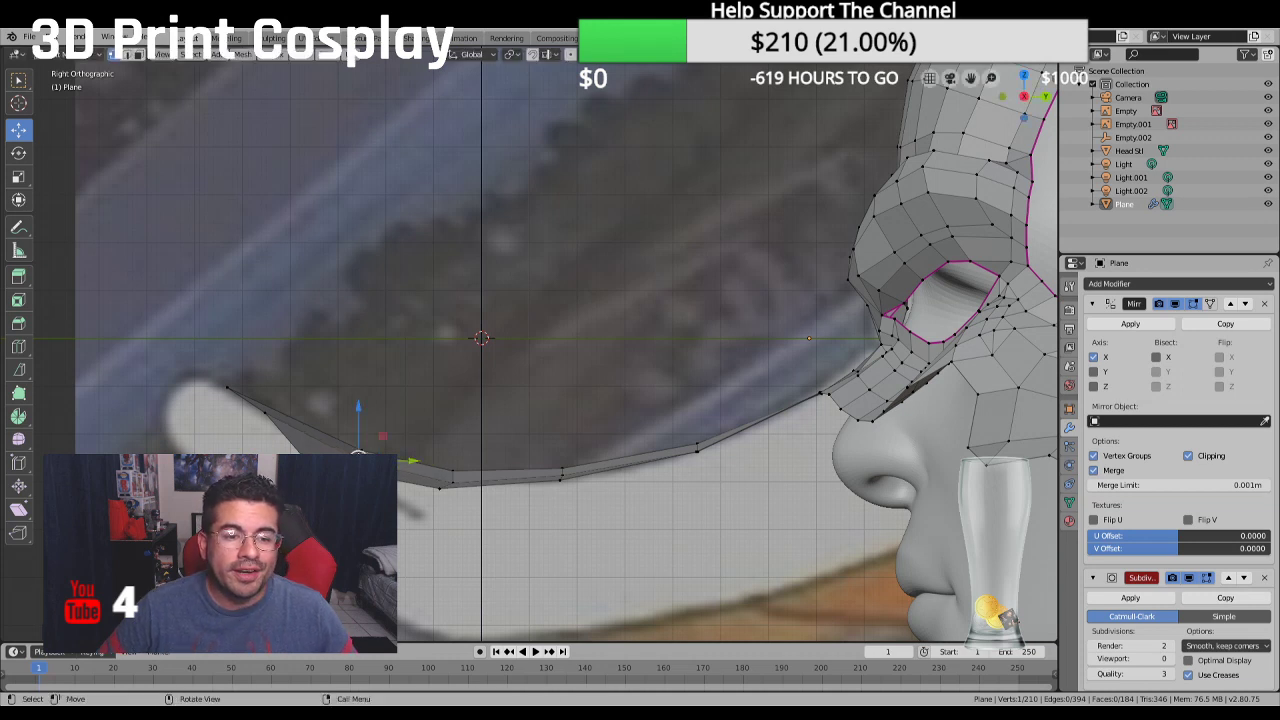
pyautogui.click(266, 411)
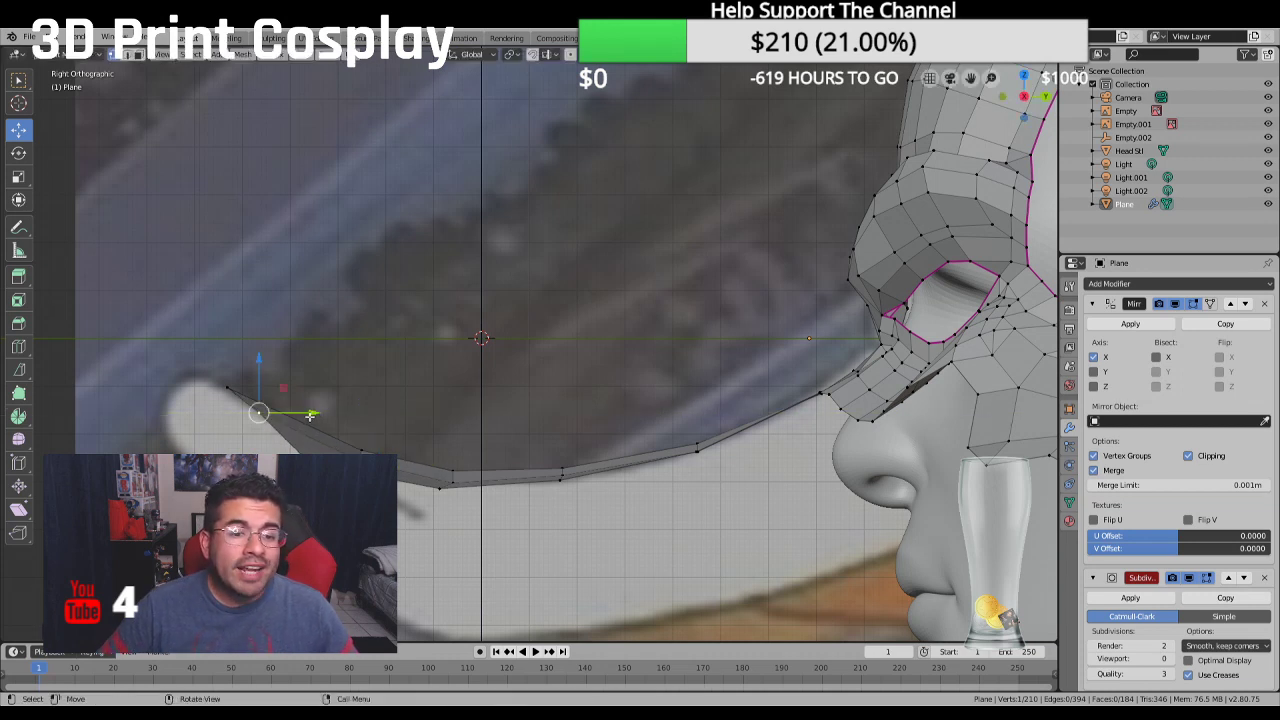
pyautogui.click(304, 456)
pyautogui.moveTo(305, 417); pyautogui.dragTo(307, 407)
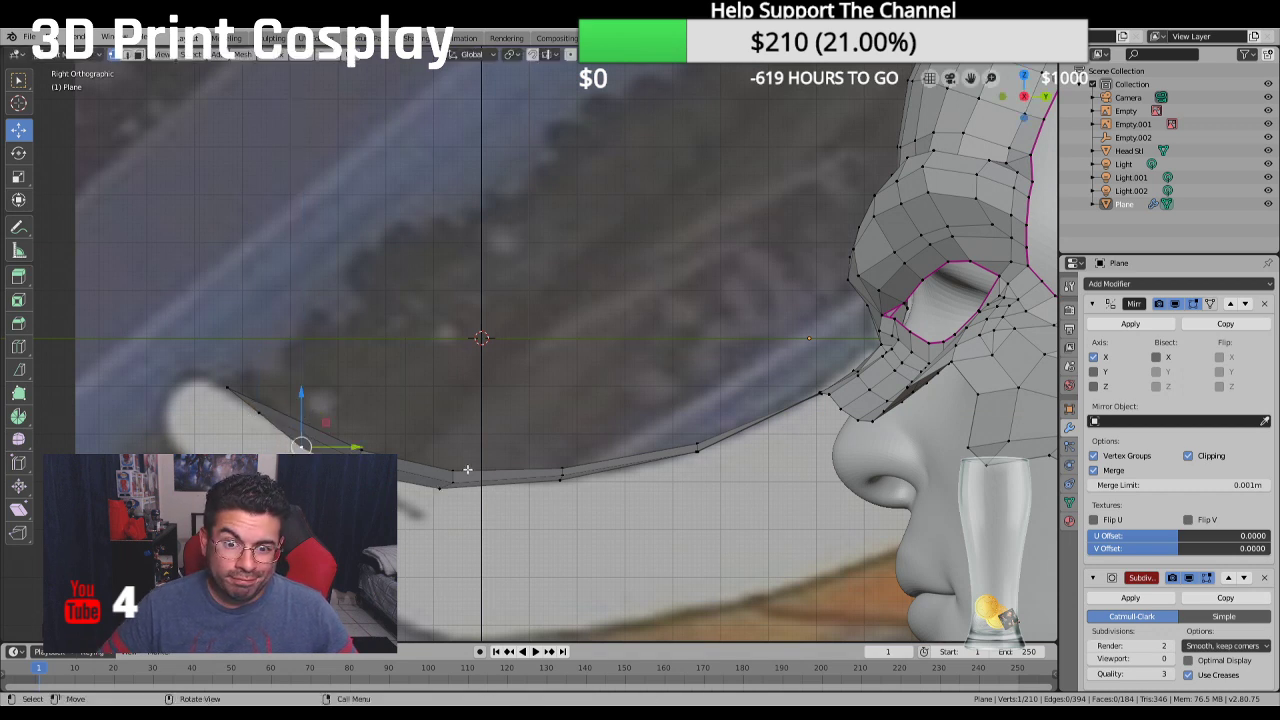
# Adjust the height of the vertex at the snout strip's base above the nose along Z
pyautogui.moveTo(705, 428); pyautogui.dragTo(737, 398)
pyautogui.click(818, 374)
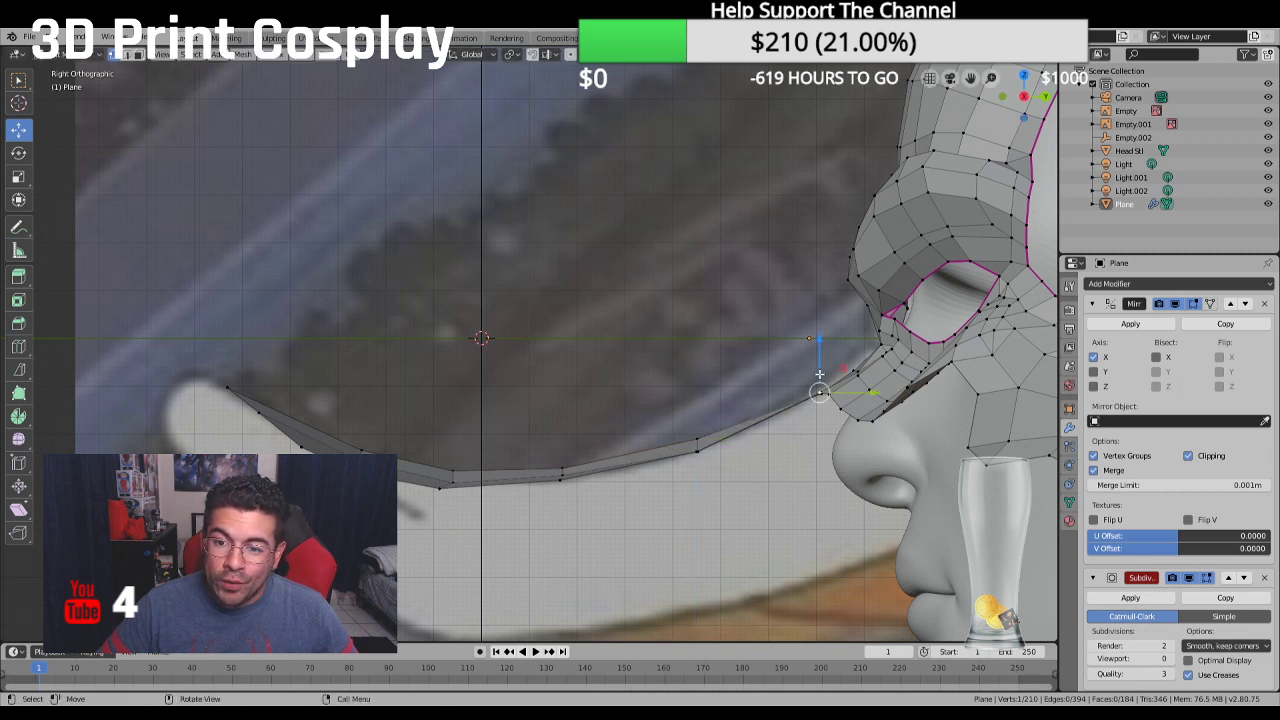
pyautogui.press('g')
pyautogui.press('z')
pyautogui.moveTo(818, 336); pyautogui.dragTo(818, 338)
pyautogui.moveTo(815, 360); pyautogui.dragTo(815, 370, button='middle')
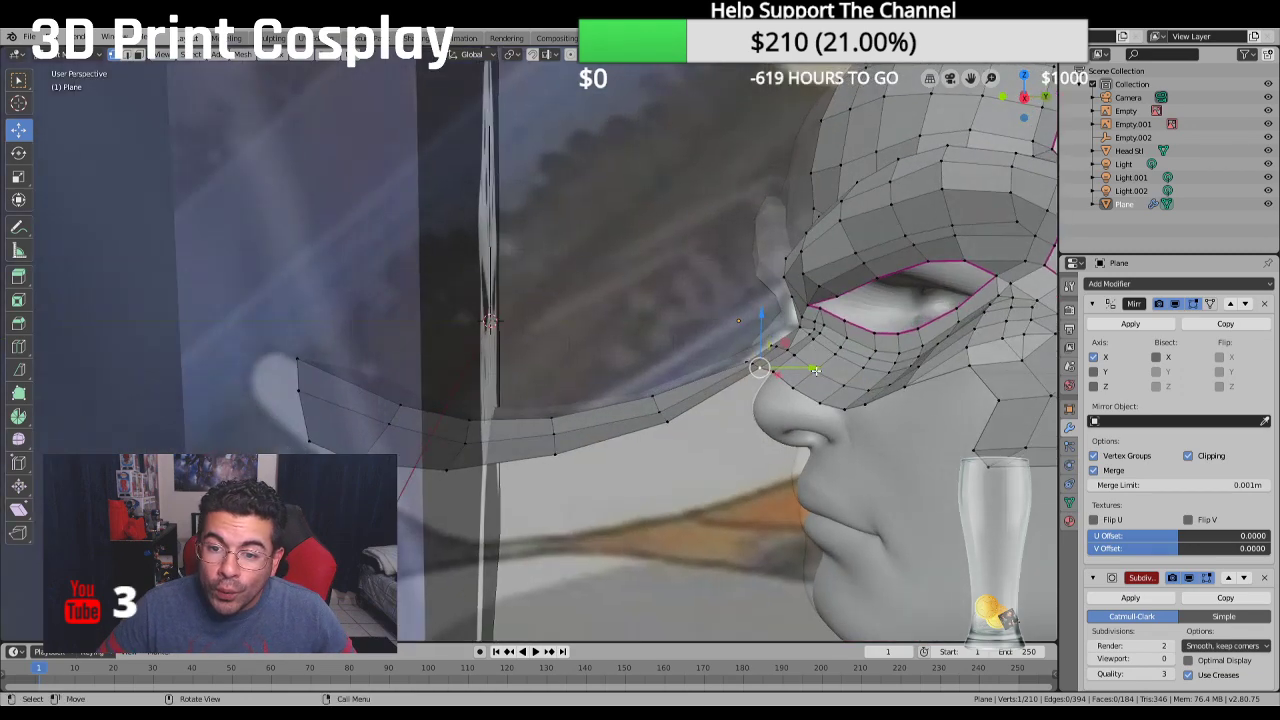
# Raise the selected vertex at the base of the snout strip along the Z axis in the right view
pyautogui.click(746, 359)
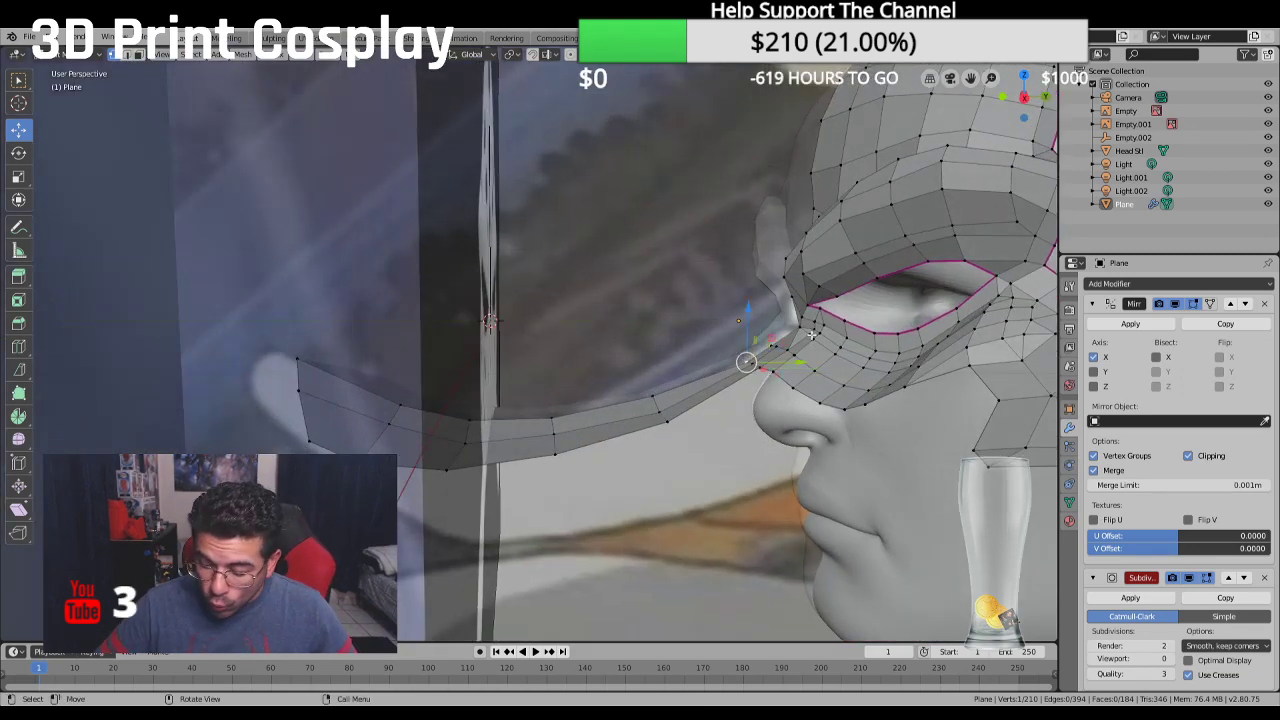
pyautogui.press('KP_1')
pyautogui.press('KP_3')
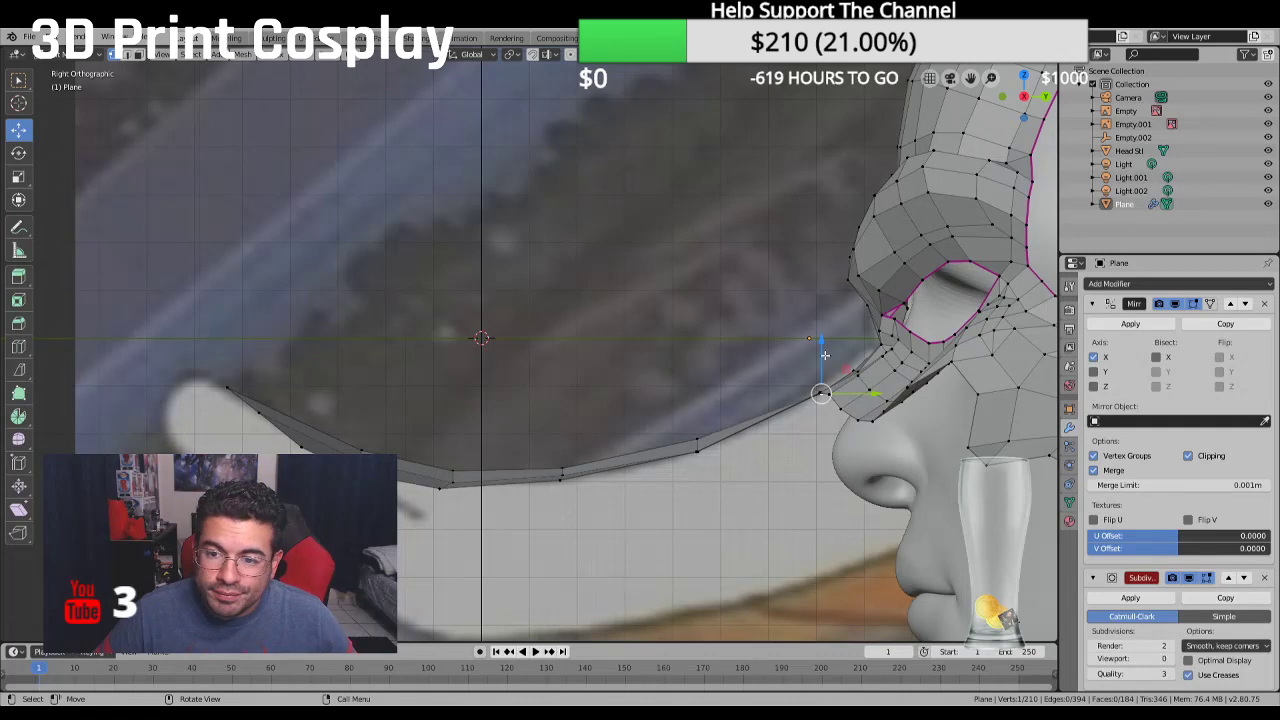
pyautogui.moveTo(825, 355); pyautogui.dragTo(825, 336)
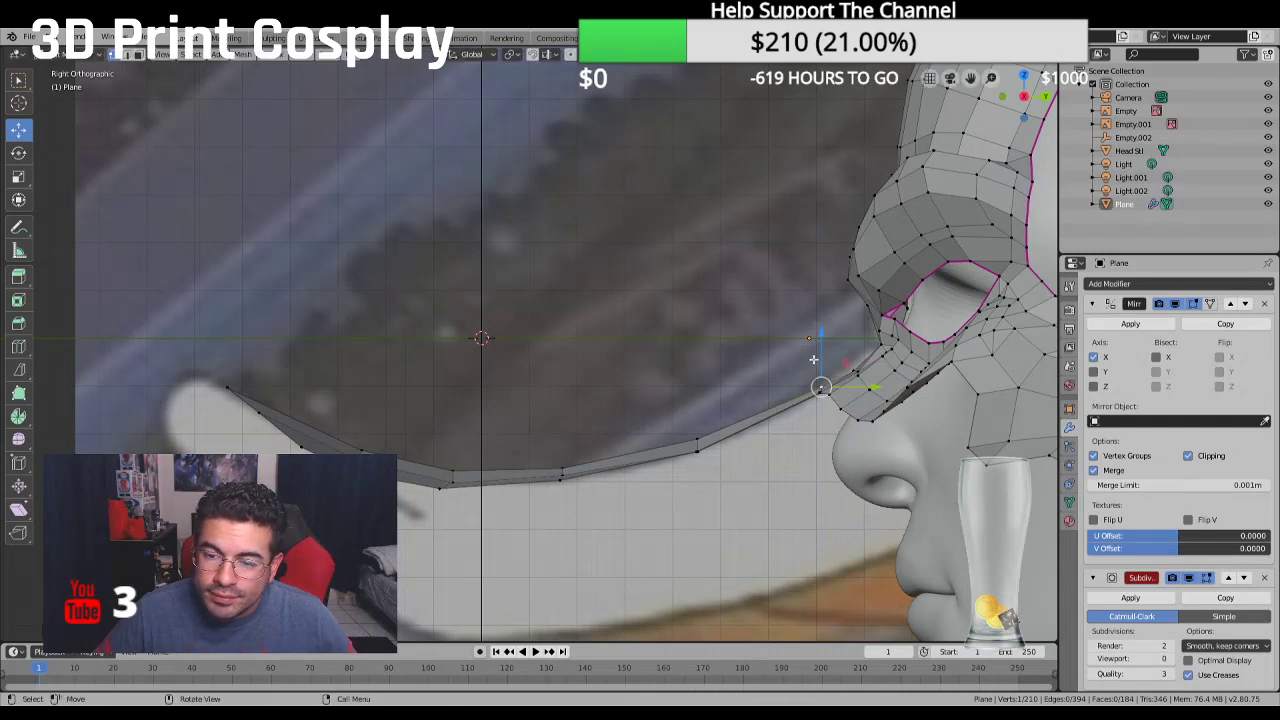
pyautogui.moveTo(813, 359); pyautogui.dragTo(831, 398, button='middle')
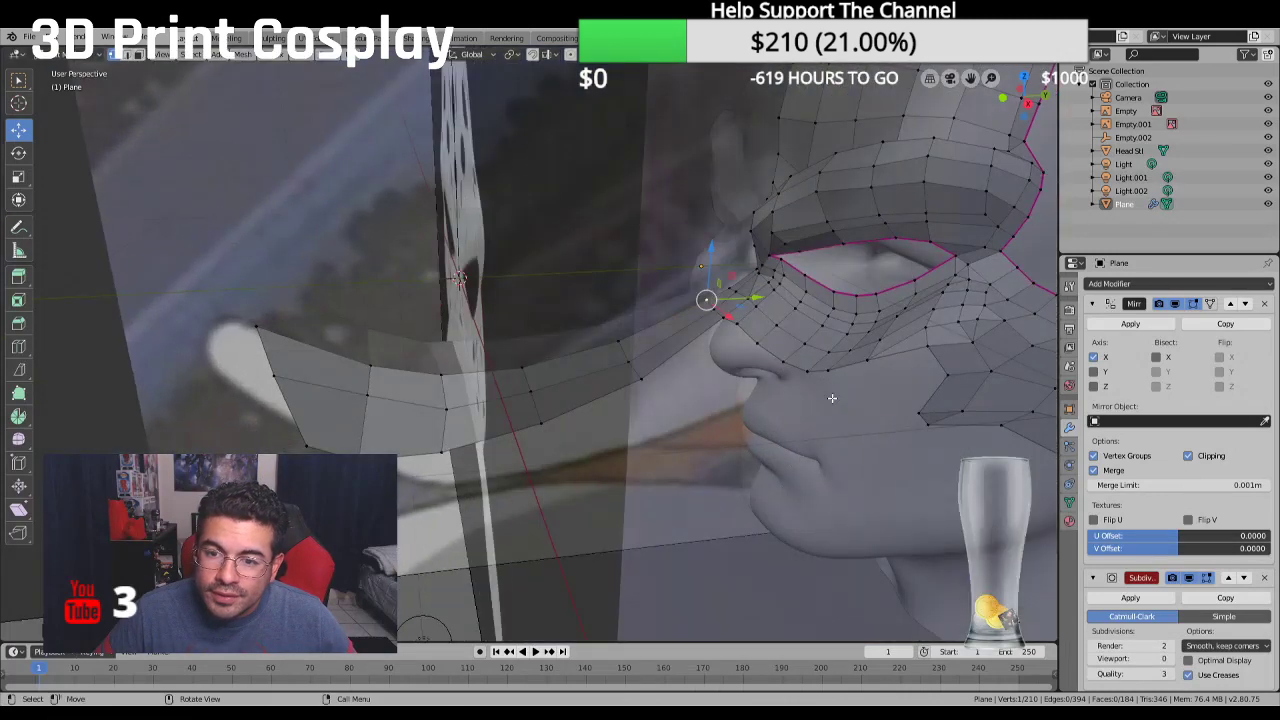
# Adjust the height of the next vertex up, between the snout strip and nose bridge, along Z in the right view
pyautogui.click(609, 255)
pyautogui.click(729, 283)
pyautogui.press('KP_3')
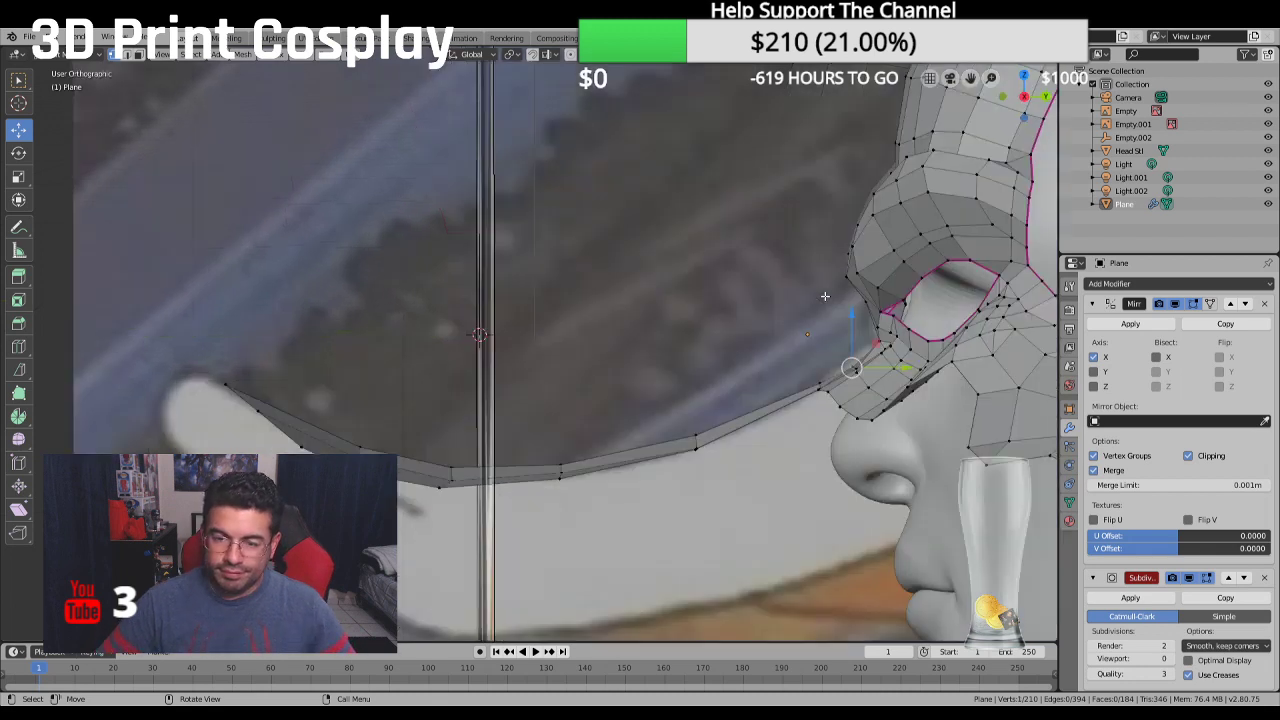
pyautogui.moveTo(852, 320); pyautogui.dragTo(852, 312)
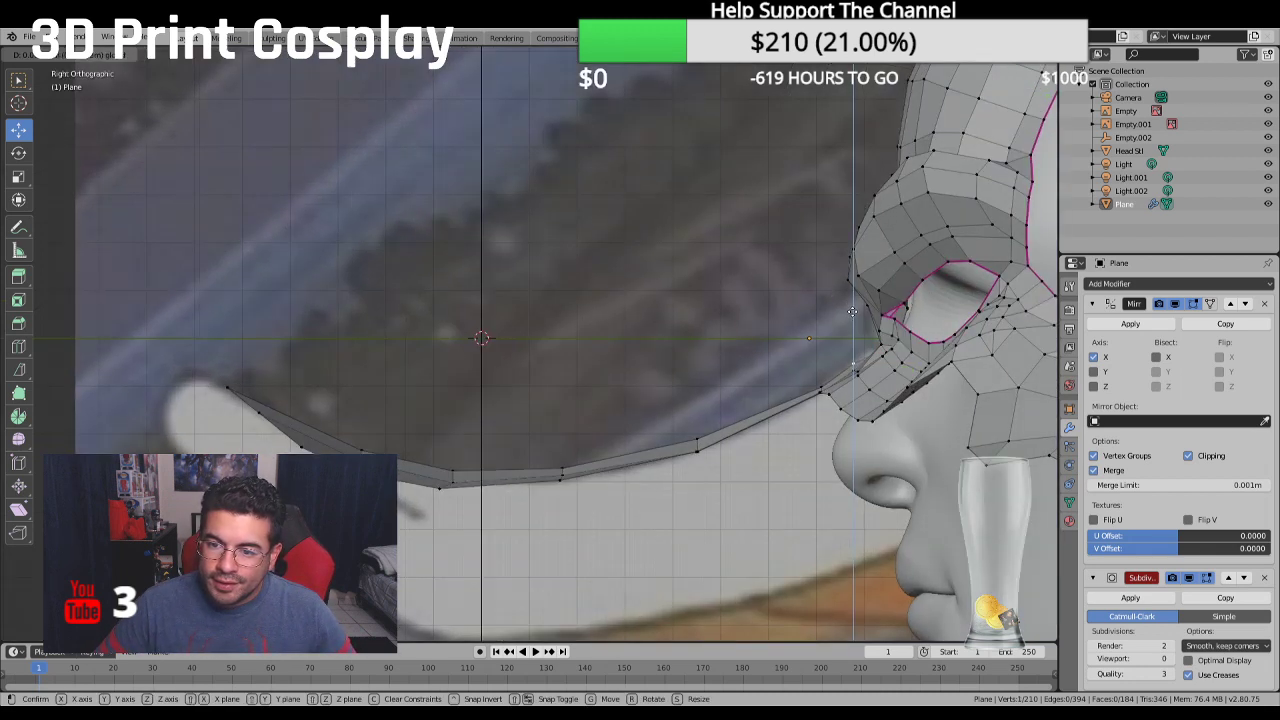
pyautogui.click(852, 316)
# Shift the same nose-bridge vertex along the Y axis in the right view
pyautogui.moveTo(852, 316); pyautogui.dragTo(891, 395, button='middle')
pyautogui.scroll(4, 891, 395)
pyautogui.keyDown('shift'); pyautogui.moveTo(730, 388); pyautogui.dragTo(748, 412, button='middle'); pyautogui.keyUp('shift')
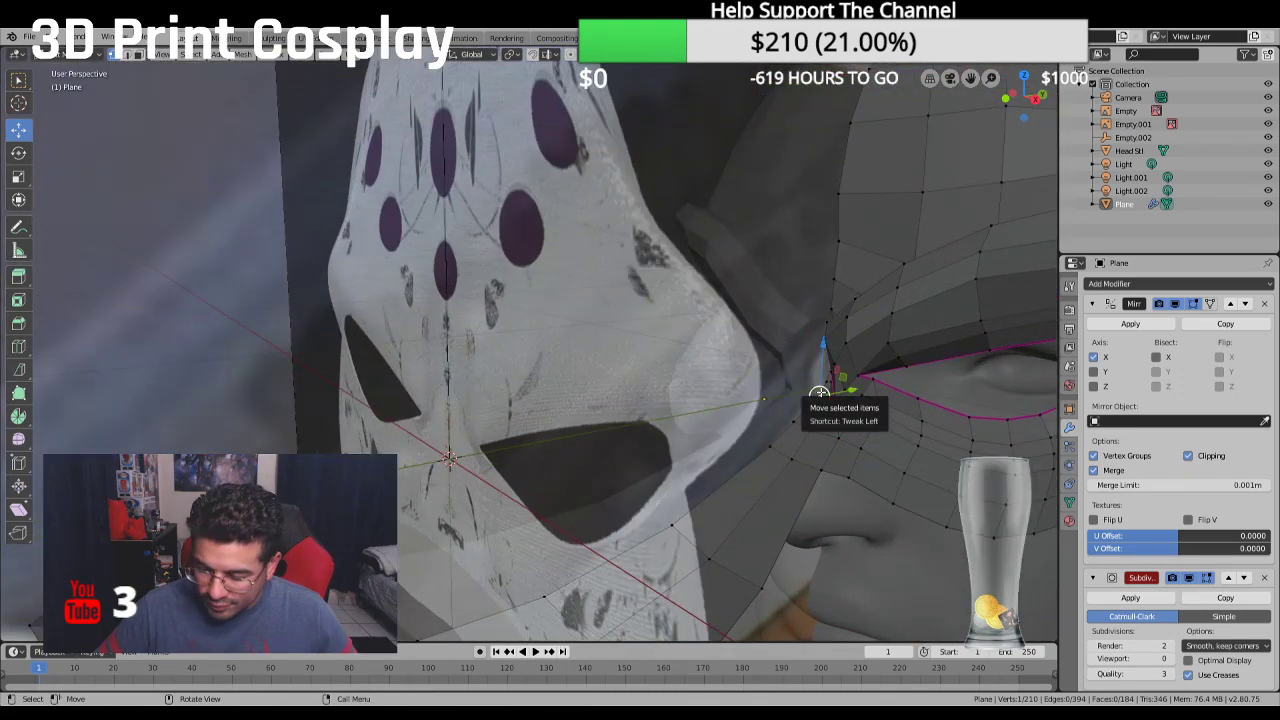
pyautogui.press('KP_3')
pyautogui.scroll(-4, 829, 412)
pyautogui.keyDown('shift'); pyautogui.moveTo(873, 417); pyautogui.dragTo(728, 428, button='middle'); pyautogui.keyUp('shift')
pyautogui.scroll(2, 812, 471)
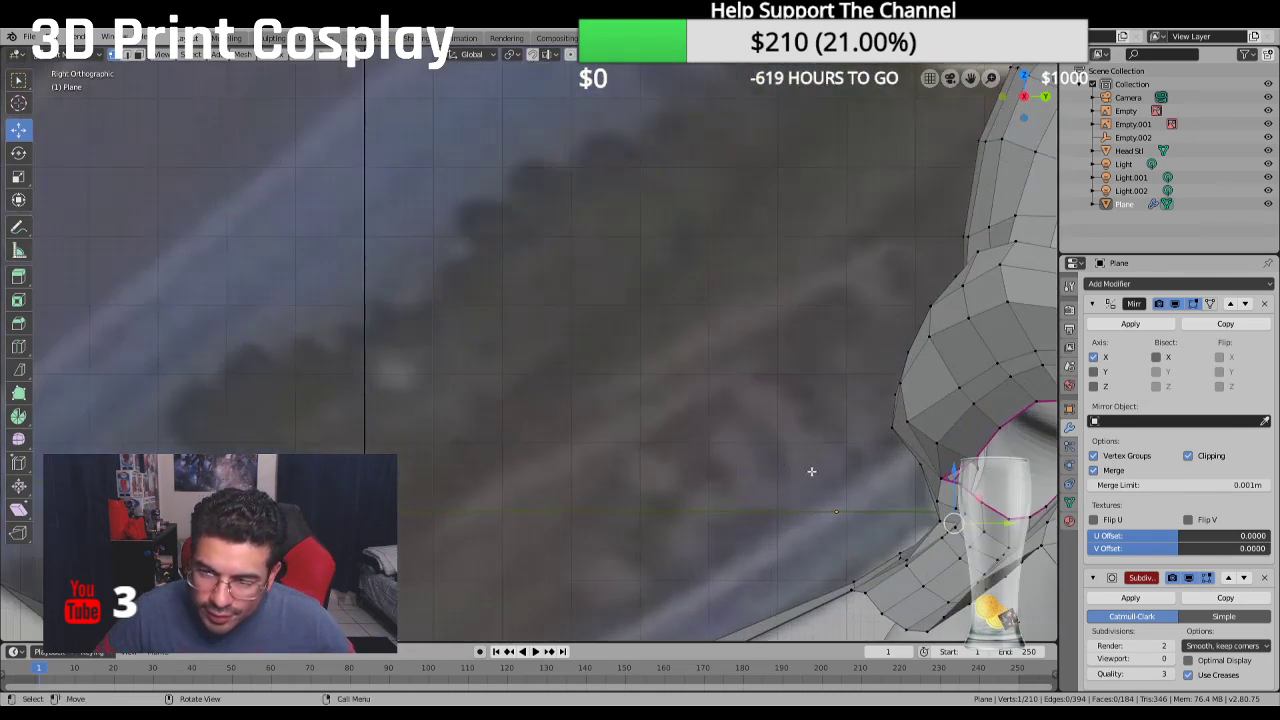
pyautogui.press('g')
pyautogui.press('y')
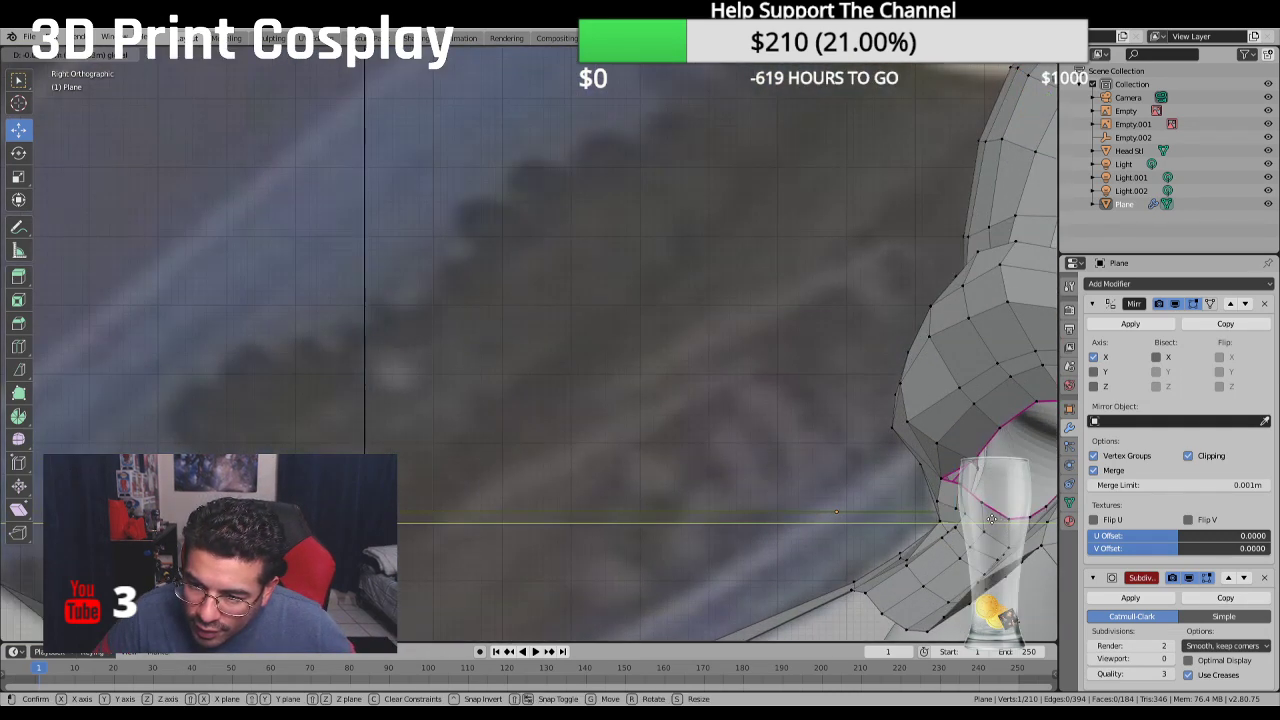
pyautogui.moveTo(988, 517); pyautogui.dragTo(989, 518)
# Examine the mask's overall shape in perspective and front view against the head and the reference images
pyautogui.moveTo(920, 505); pyautogui.dragTo(1045, 543, button='middle')
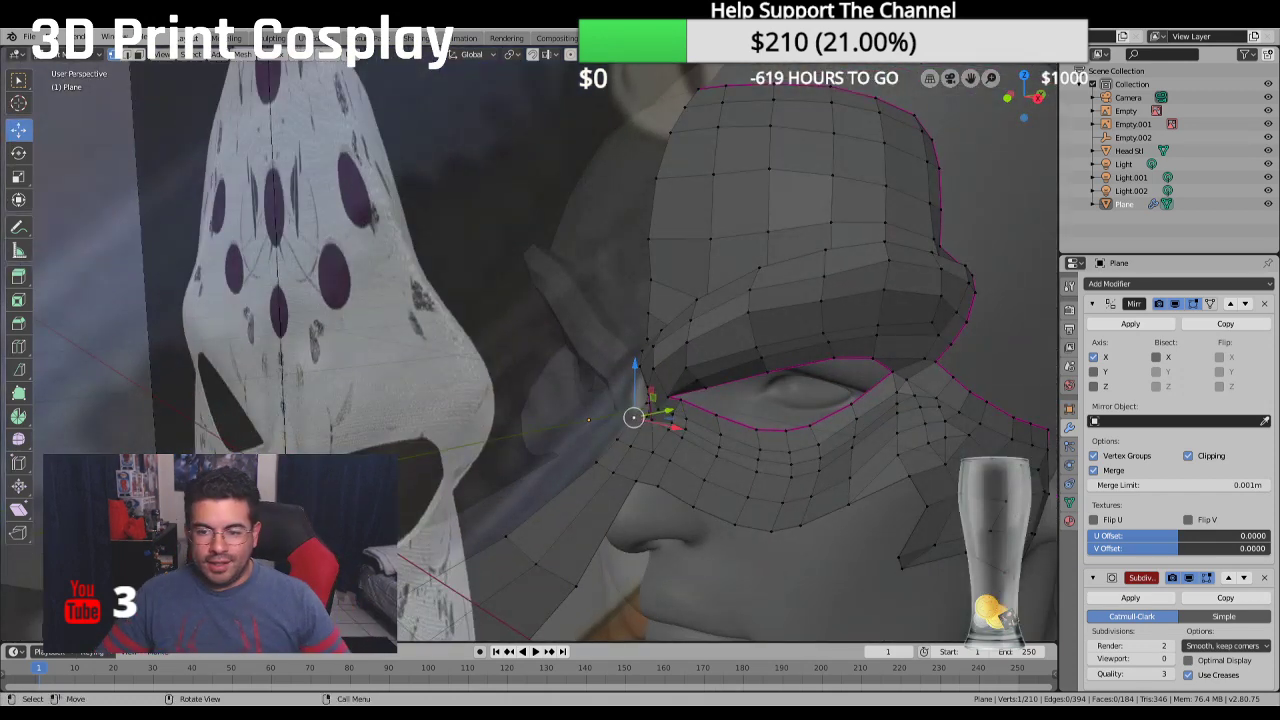
pyautogui.moveTo(589, 419); pyautogui.dragTo(800, 440, button='middle')
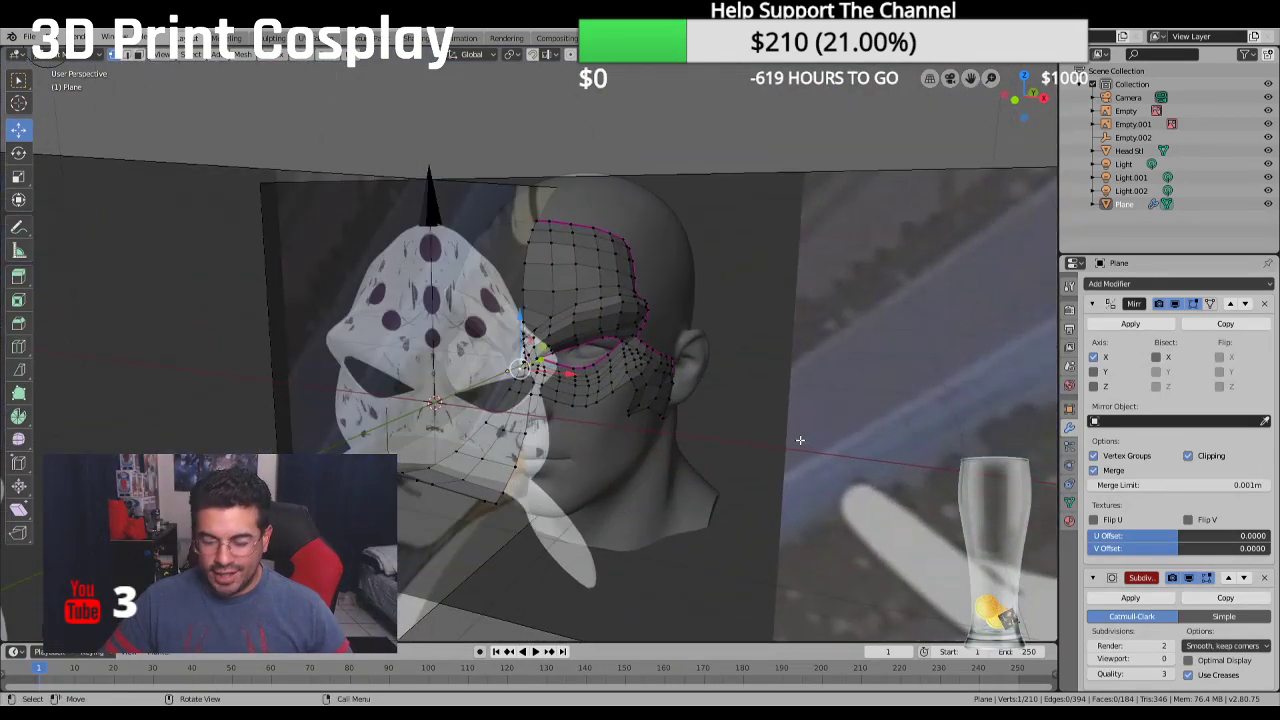
pyautogui.press('KP_1')
pyautogui.scroll(3, 799, 440)
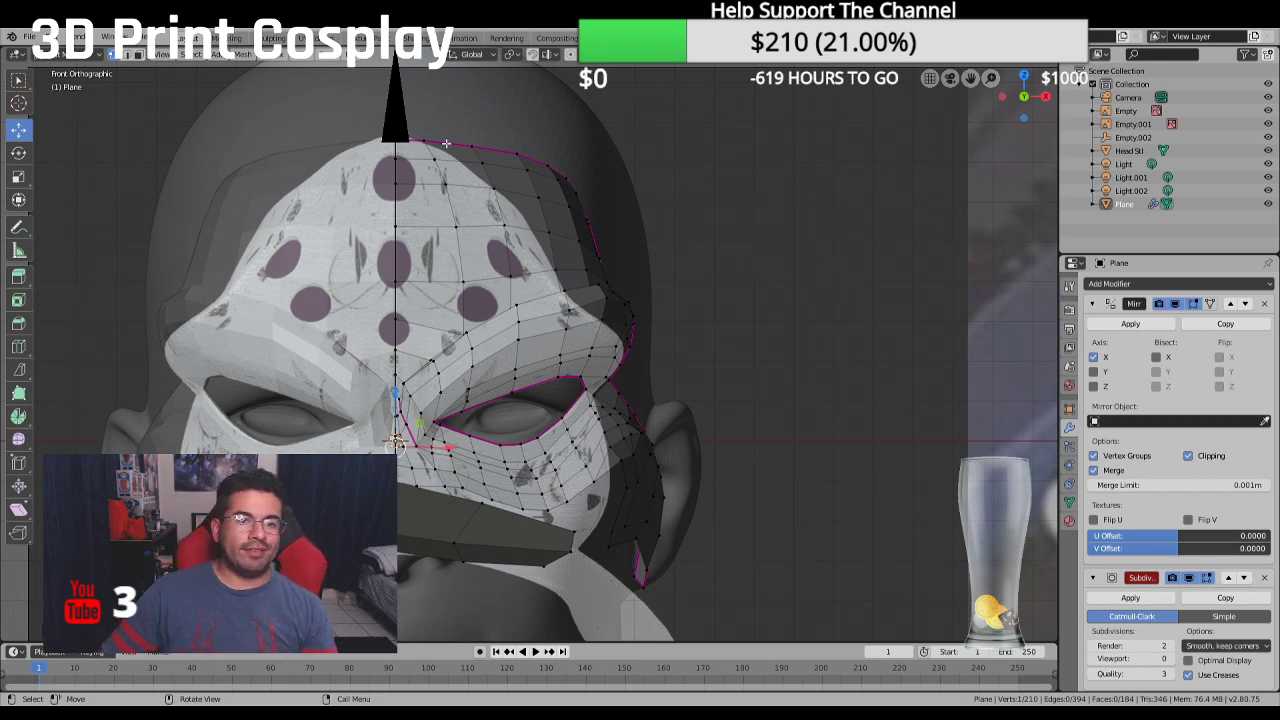
pyautogui.scroll(-8, 532, 257)
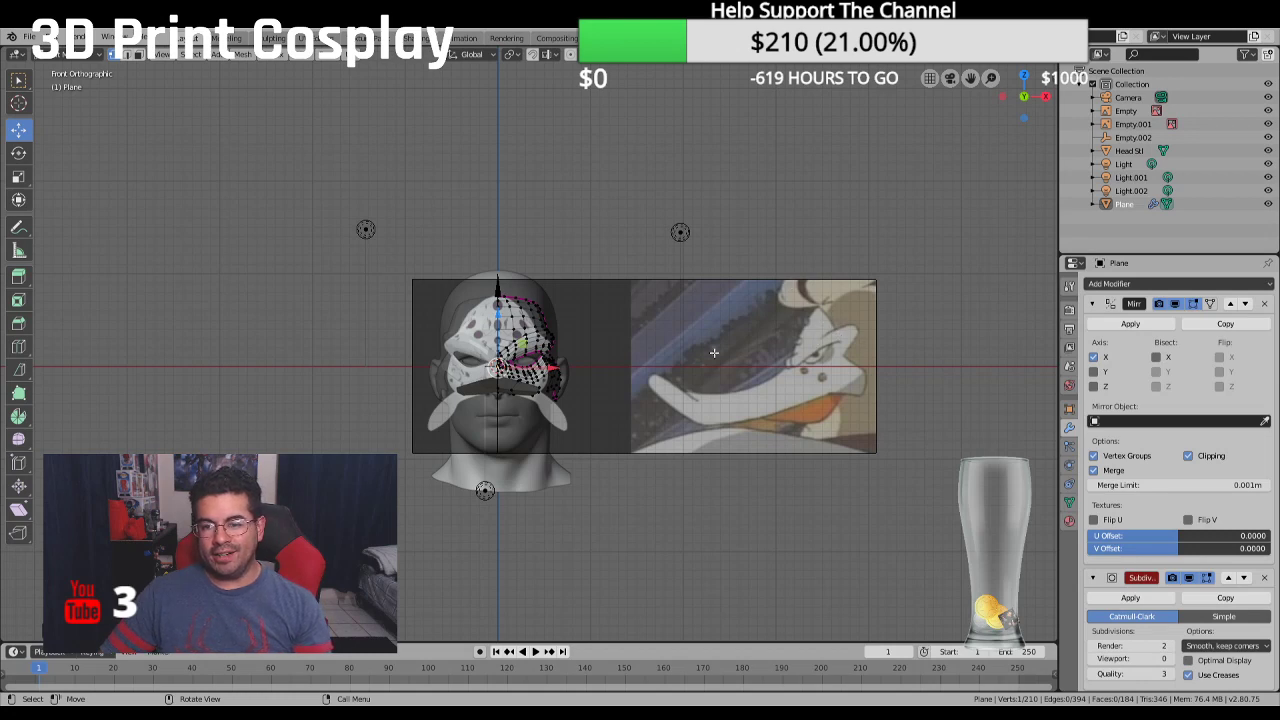
pyautogui.scroll(8, 586, 356)
pyautogui.scroll(-2, 586, 356)
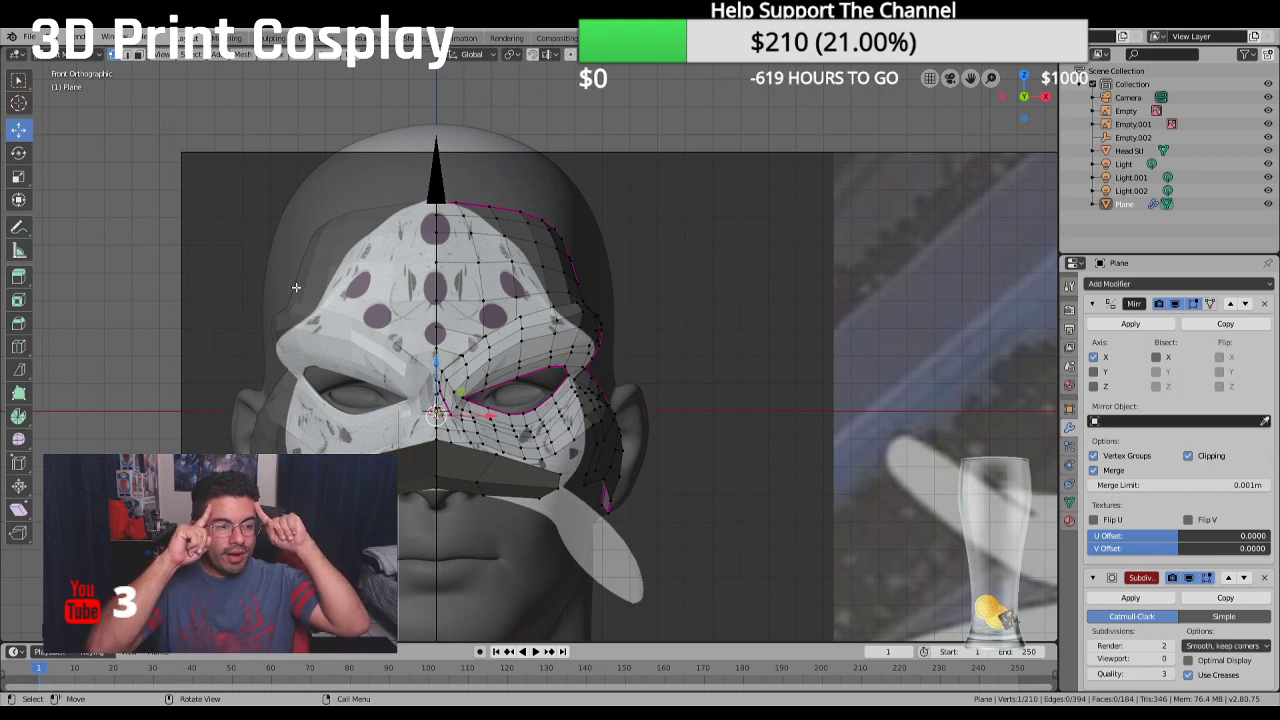
# Shift the three vertices of a face at the forehead's outer side edge along the X axis
pyautogui.moveTo(296, 287); pyautogui.dragTo(438, 272, button='middle')
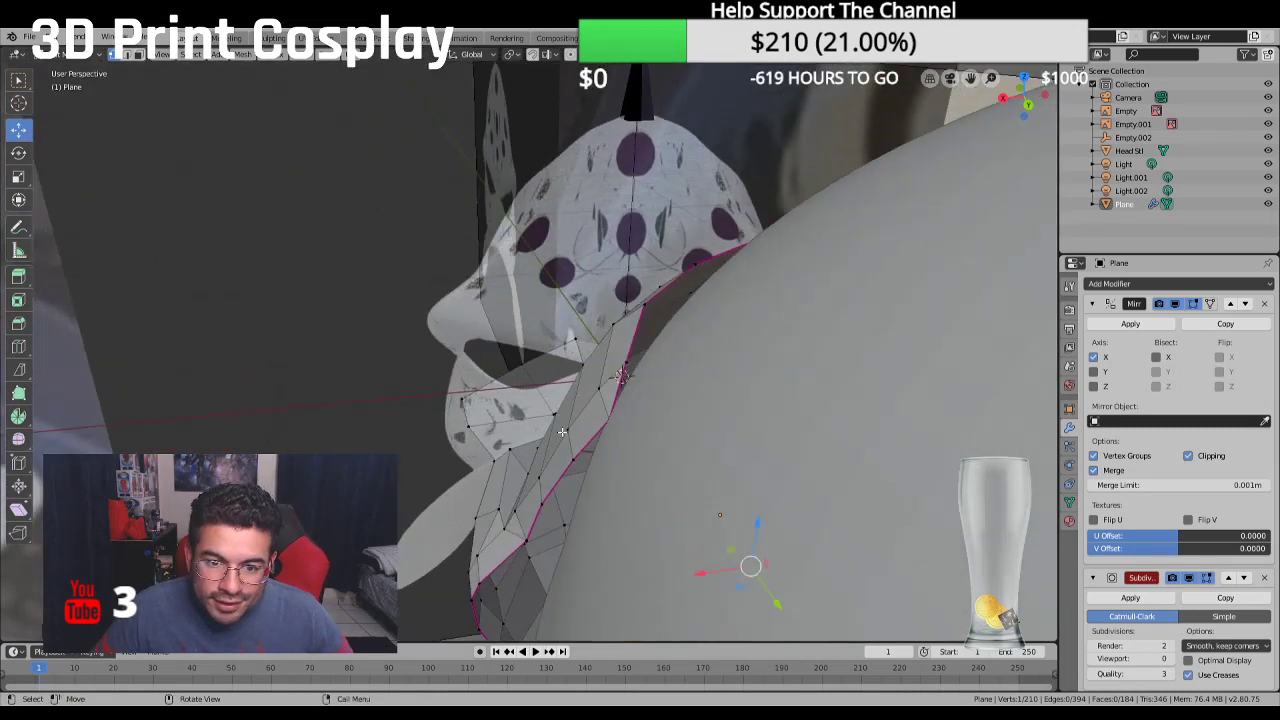
pyautogui.click(597, 389)
pyautogui.keyDown('shift'); pyautogui.click(606, 426); pyautogui.keyUp('shift')
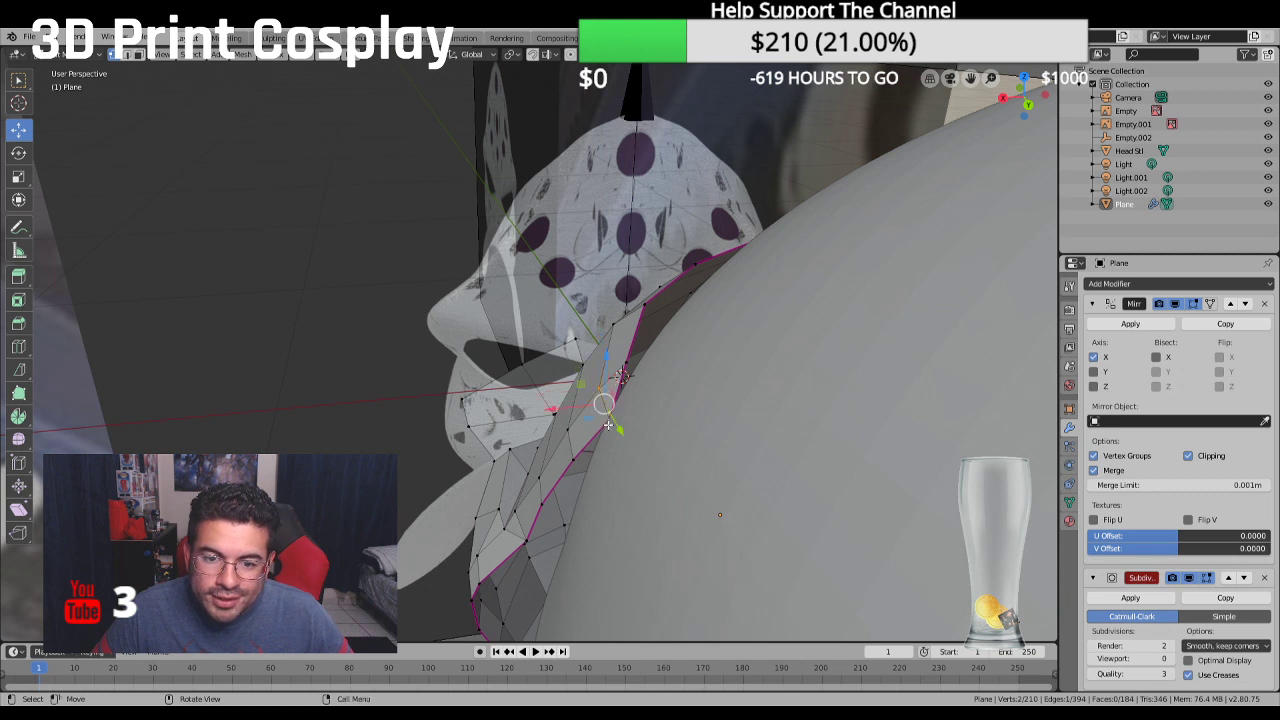
pyautogui.keyDown('shift'); pyautogui.click(627, 372); pyautogui.keyUp('shift')
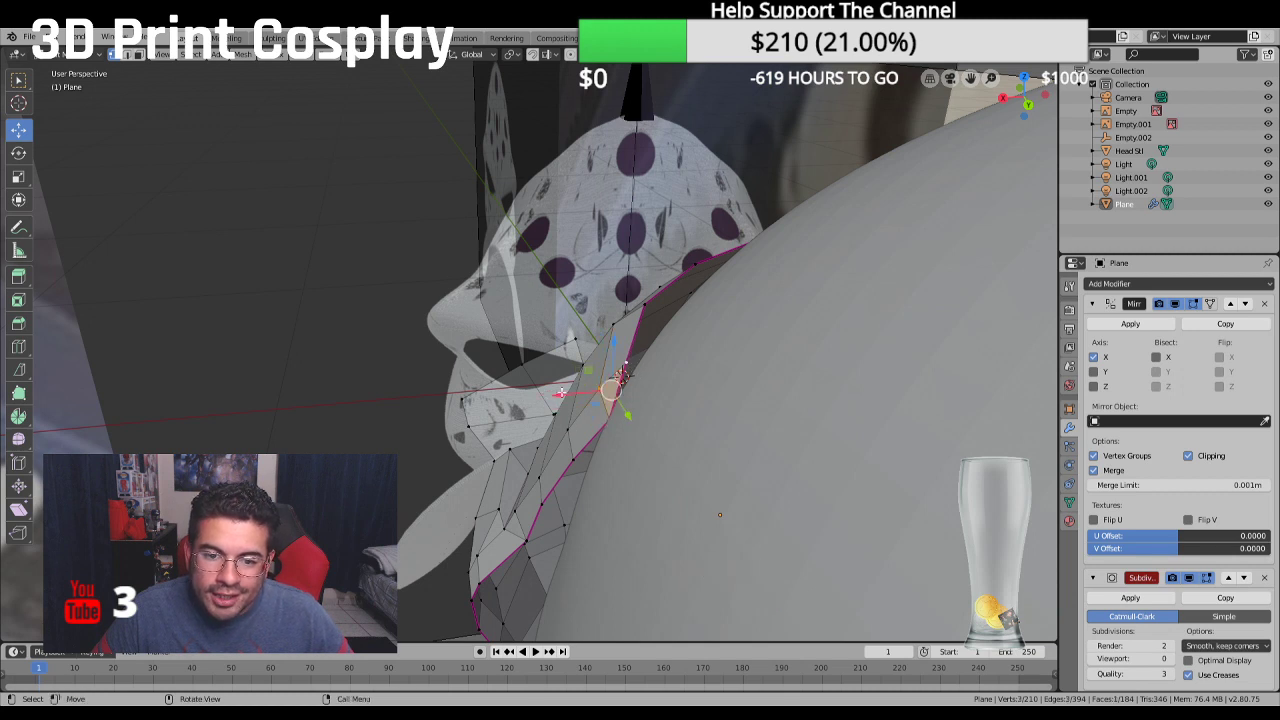
pyautogui.moveTo(561, 393); pyautogui.dragTo(588, 381, button='middle')
pyautogui.click(755, 372)
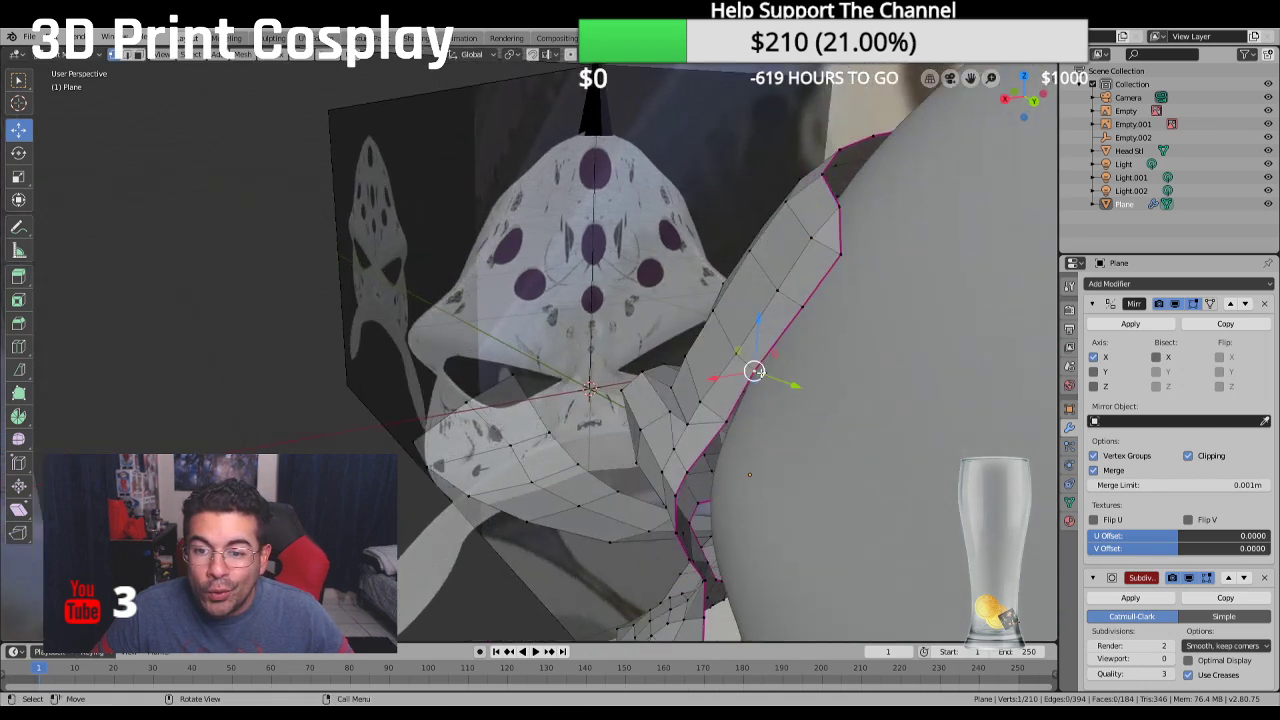
pyautogui.moveTo(786, 383); pyautogui.dragTo(896, 356, button='middle')
# Lower the bottom front corner vertex of the cheek along the Z axis in the right view
pyautogui.moveTo(645, 346); pyautogui.dragTo(683, 386, button='middle')
pyautogui.scroll(2, 723, 403)
pyautogui.scroll(1, 695, 372)
pyautogui.press('KP_3')
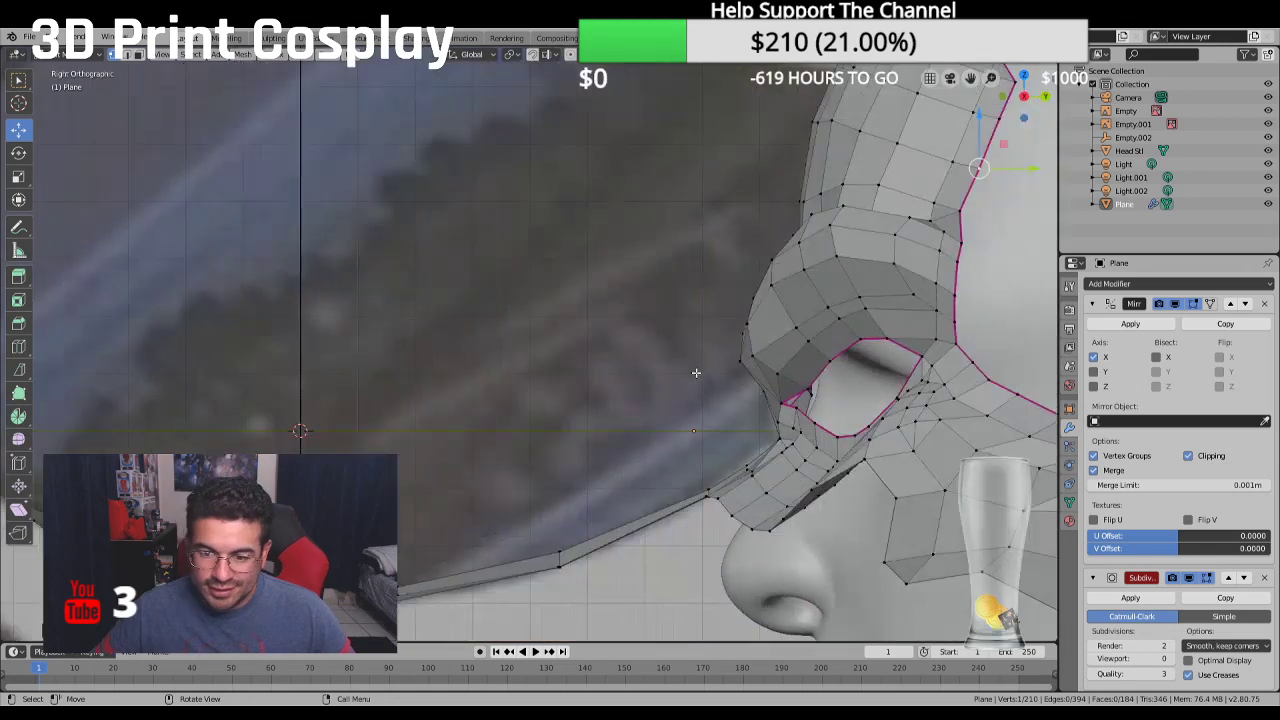
pyautogui.keyDown('shift'); pyautogui.moveTo(810, 518); pyautogui.dragTo(776, 347, button='middle'); pyautogui.keyUp('shift')
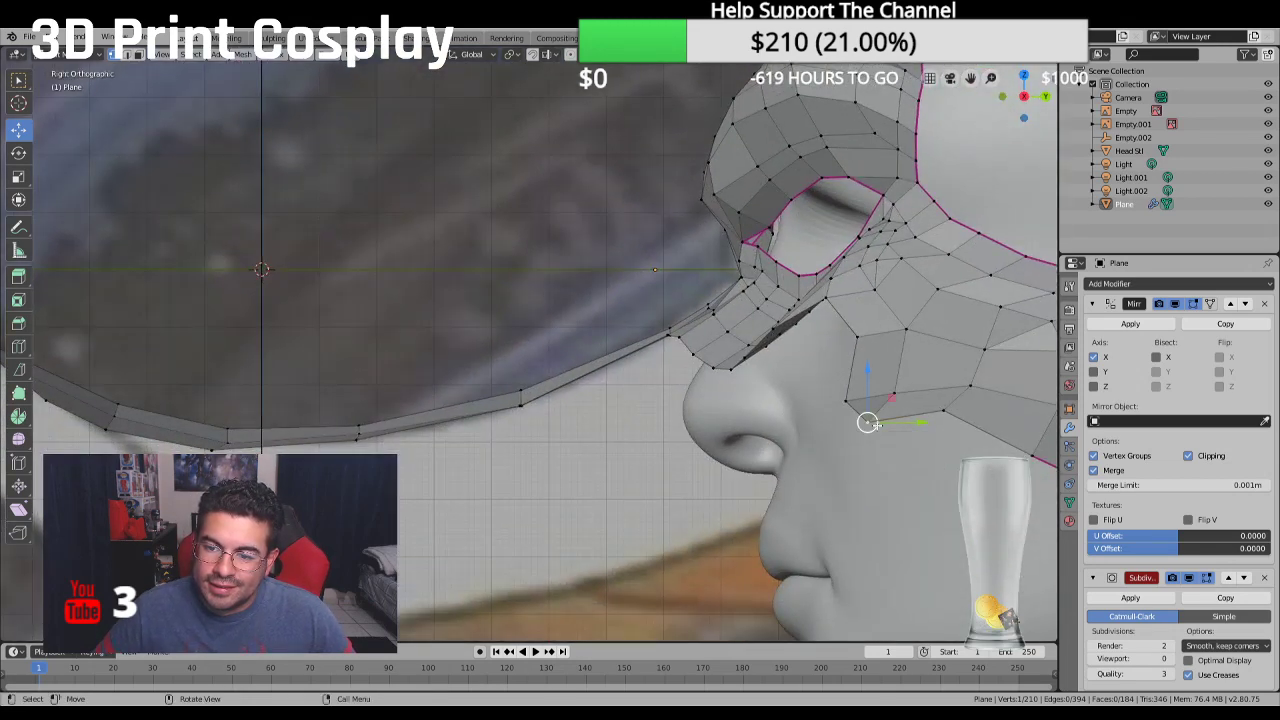
pyautogui.press('g')
pyautogui.press('z')
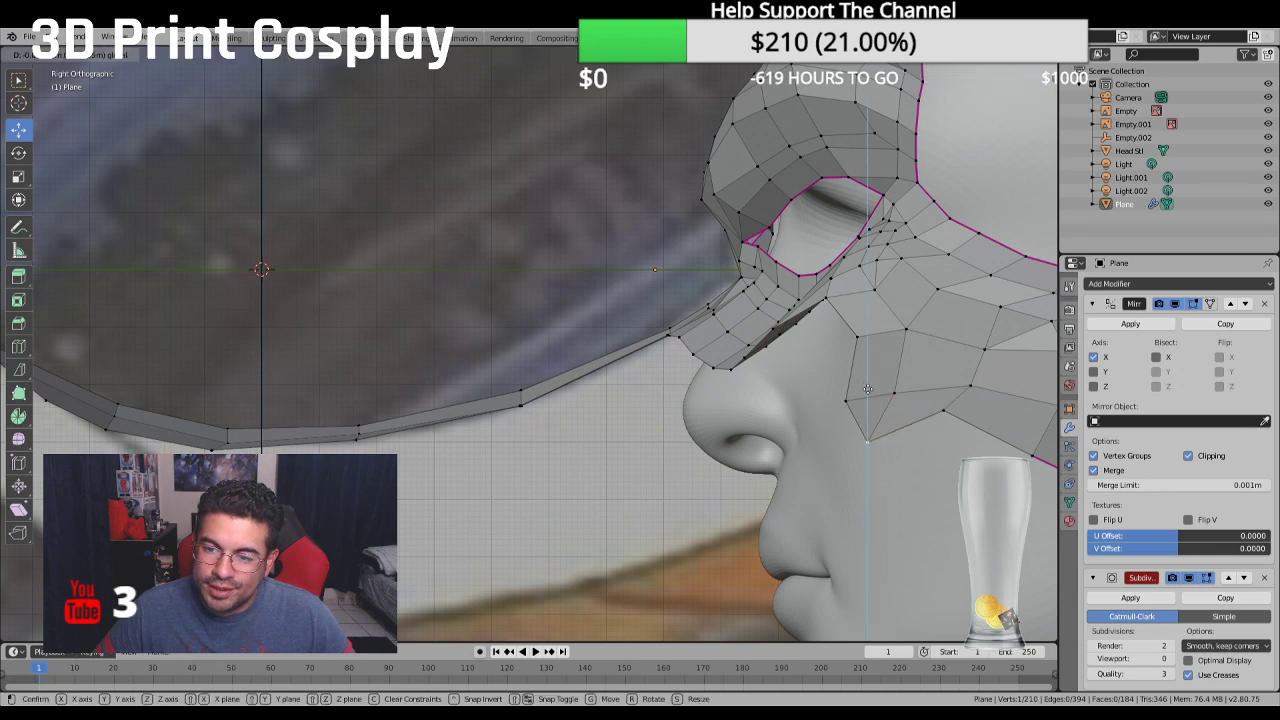
pyautogui.click(869, 400)
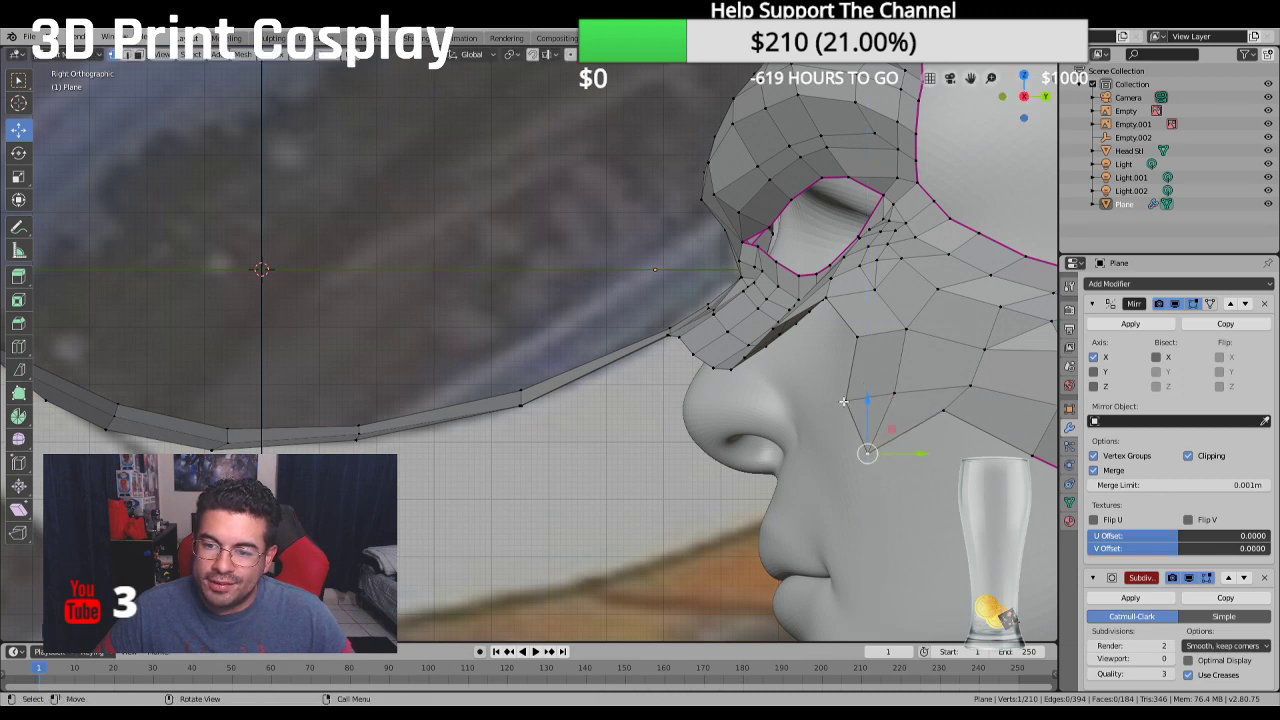
# Extrude the three vertices of the cheek's front edge forward and slightly down toward the nose and mouth
pyautogui.click(846, 401)
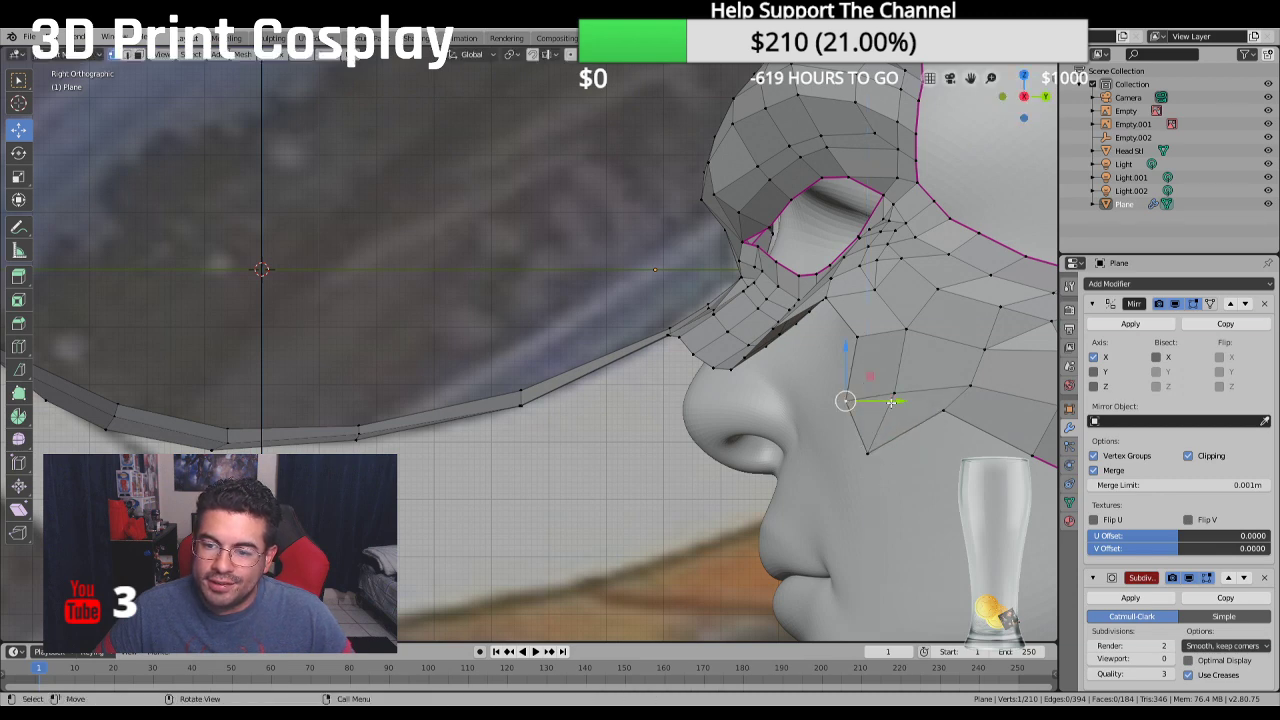
pyautogui.click(859, 338)
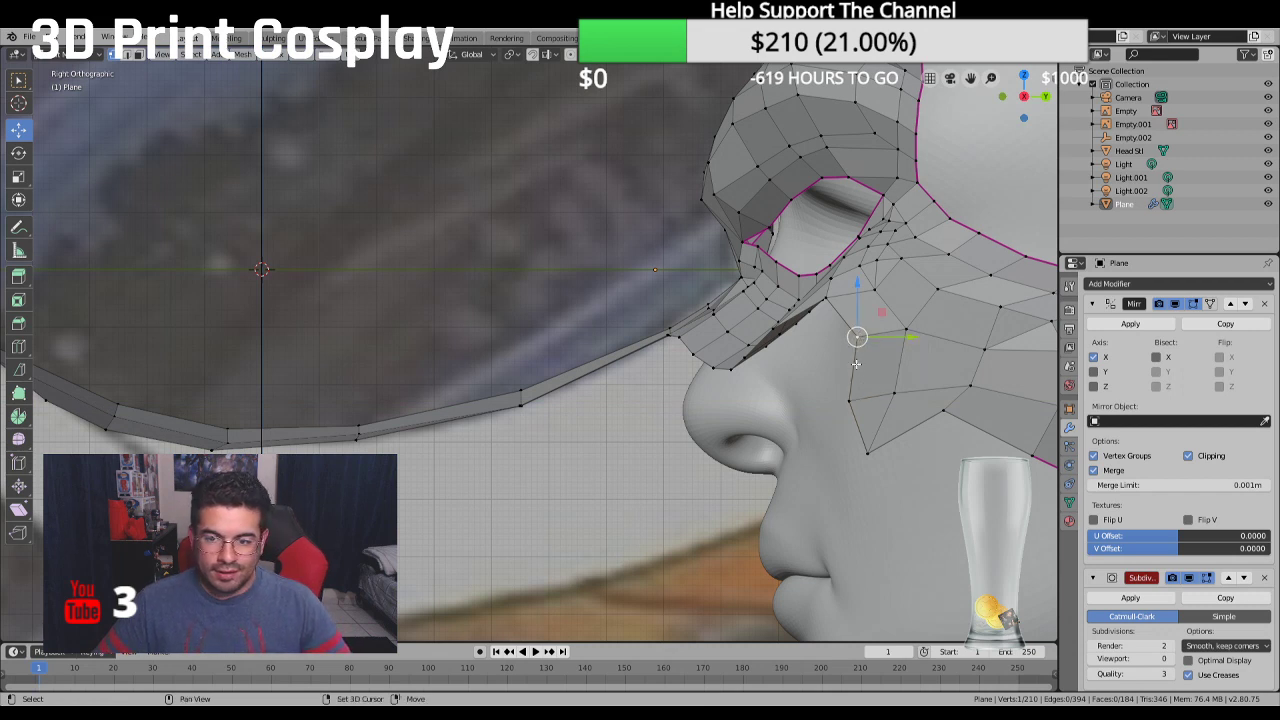
pyautogui.keyDown('shift'); pyautogui.click(852, 396); pyautogui.keyUp('shift')
pyautogui.keyDown('shift'); pyautogui.click(868, 451); pyautogui.keyUp('shift')
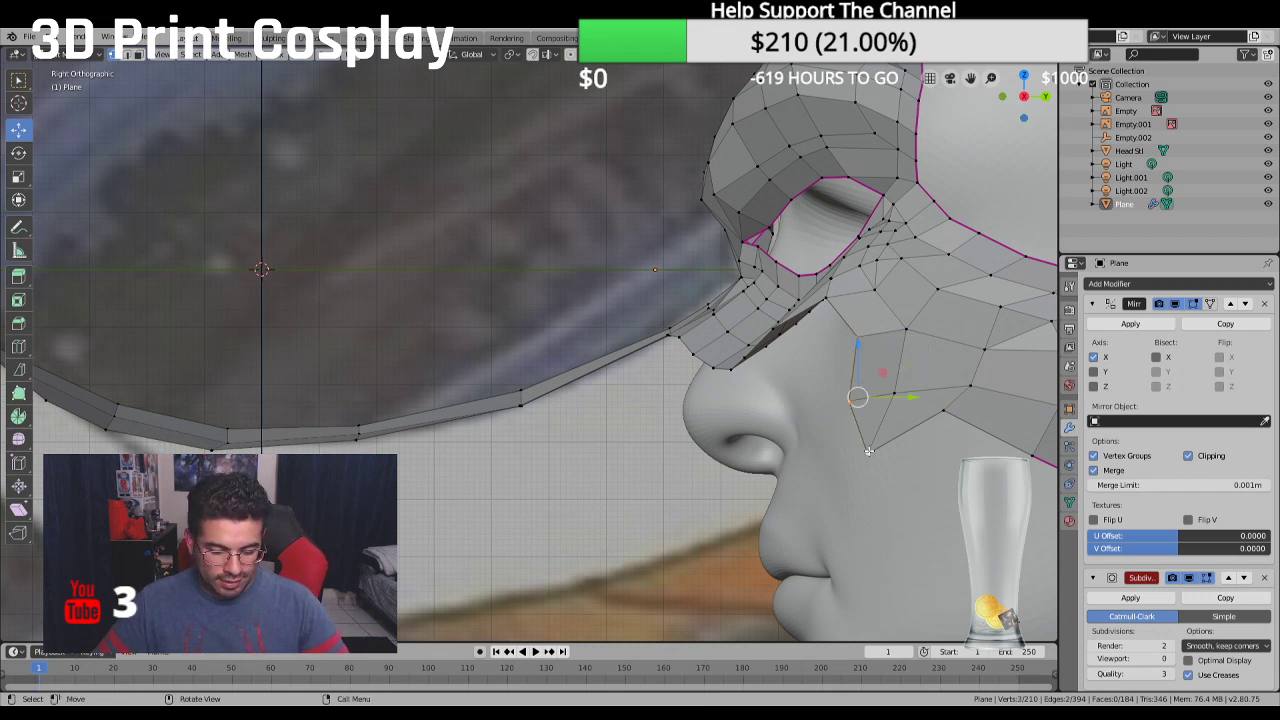
pyautogui.press('f')
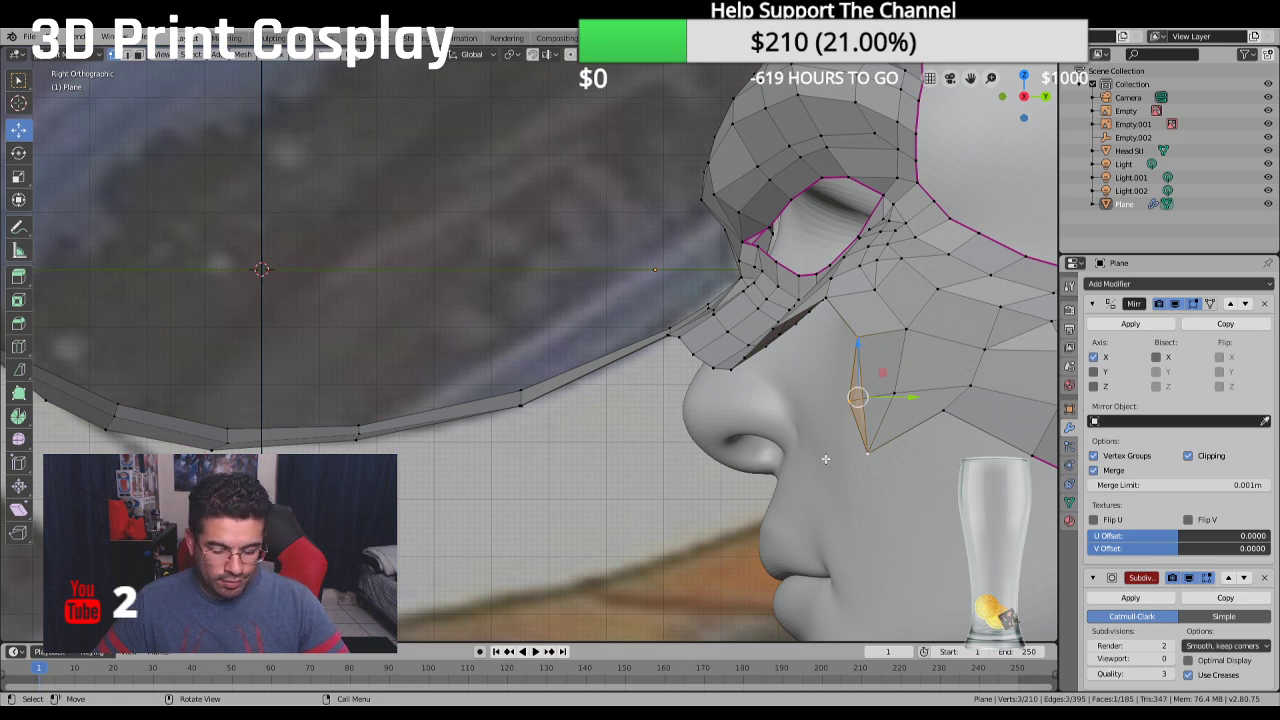
pyautogui.hotkey('ctrl', 'z')
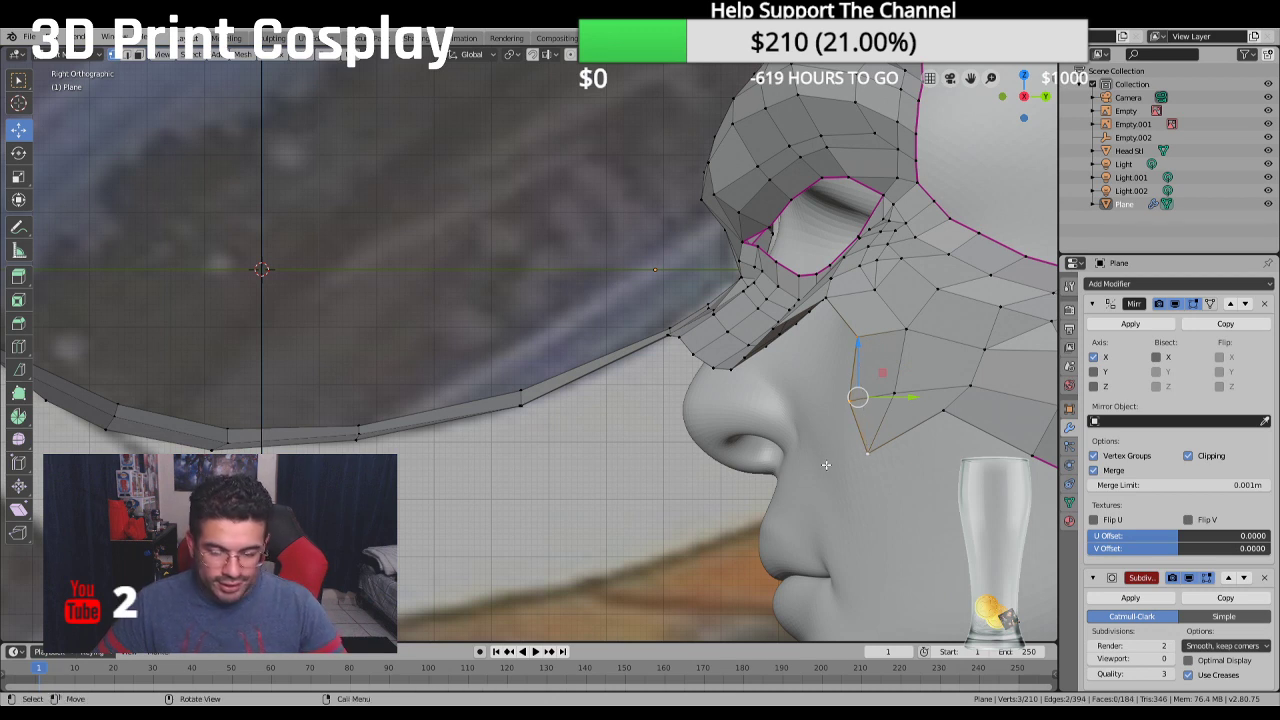
pyautogui.press('e')
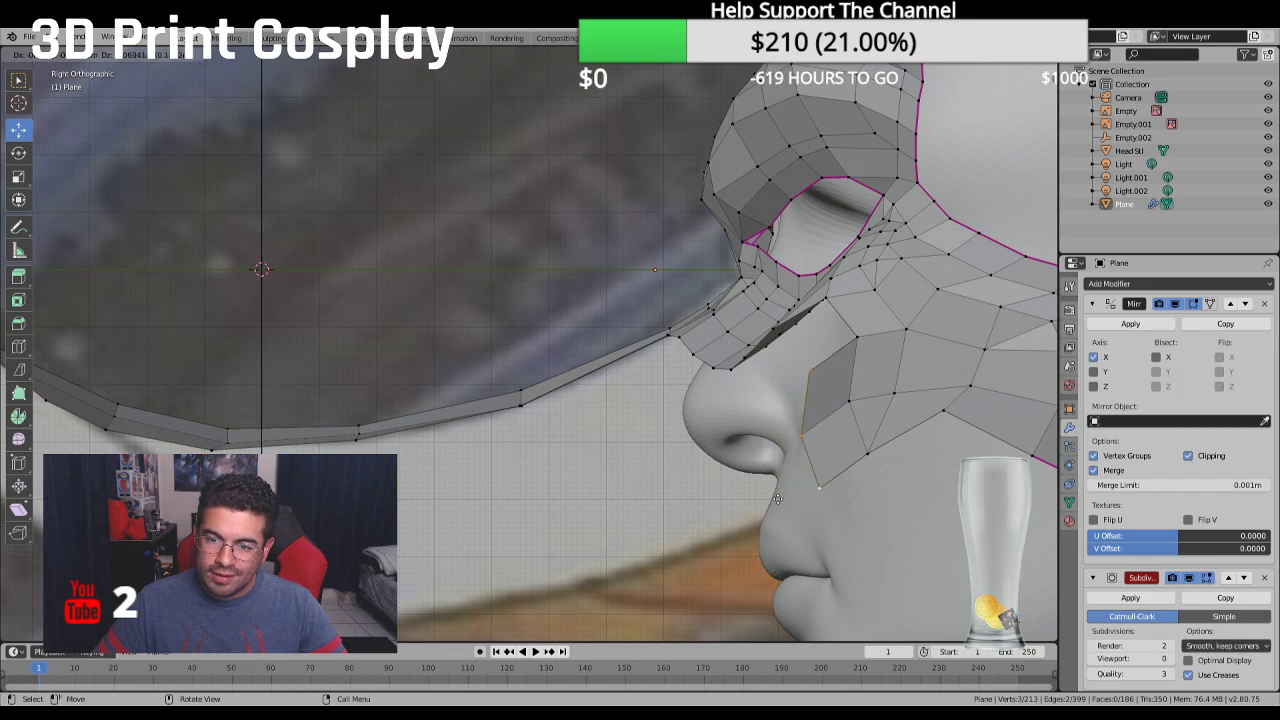
pyautogui.click(778, 499)
# Shift the newly extruded cheek edge along the X axis to follow the face
pyautogui.moveTo(715, 494); pyautogui.dragTo(825, 520, button='middle')
pyautogui.press('KP_5')
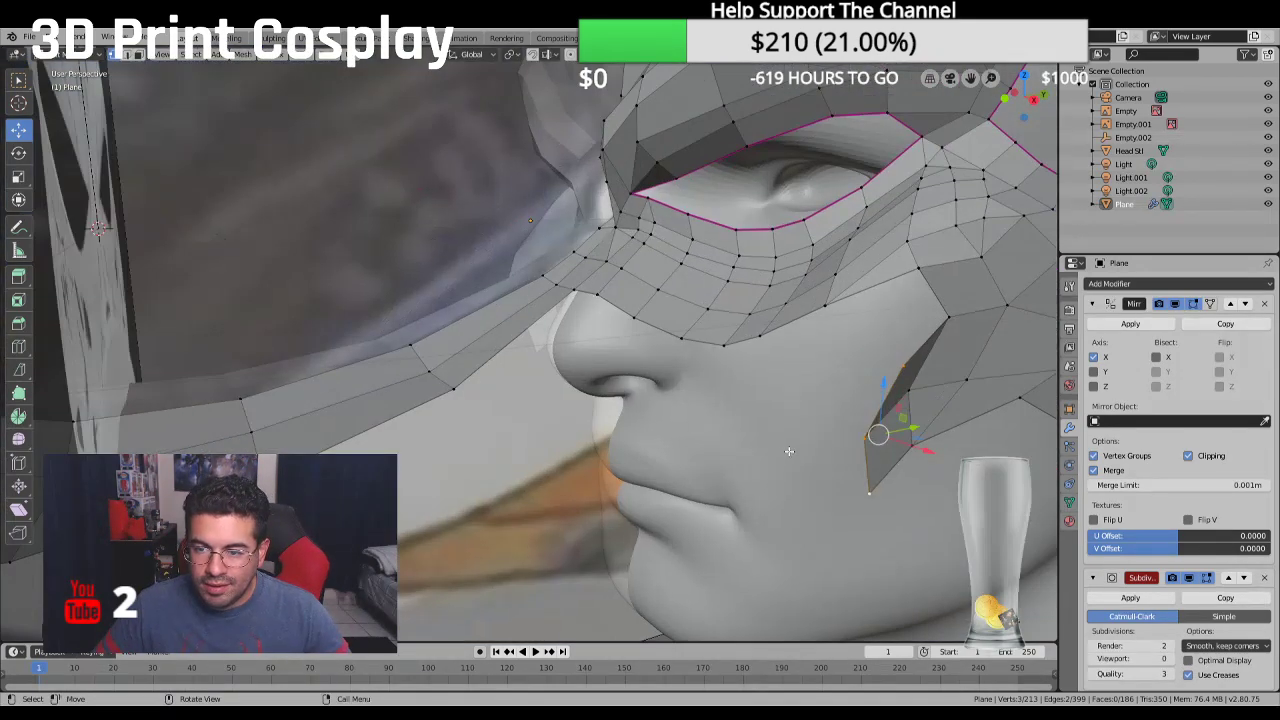
pyautogui.moveTo(789, 451); pyautogui.dragTo(878, 461, button='middle')
pyautogui.moveTo(921, 444); pyautogui.dragTo(878, 432)
# Fill a face between the top of the extruded cheek edge and the lower border of the under-eye area
pyautogui.click(855, 350)
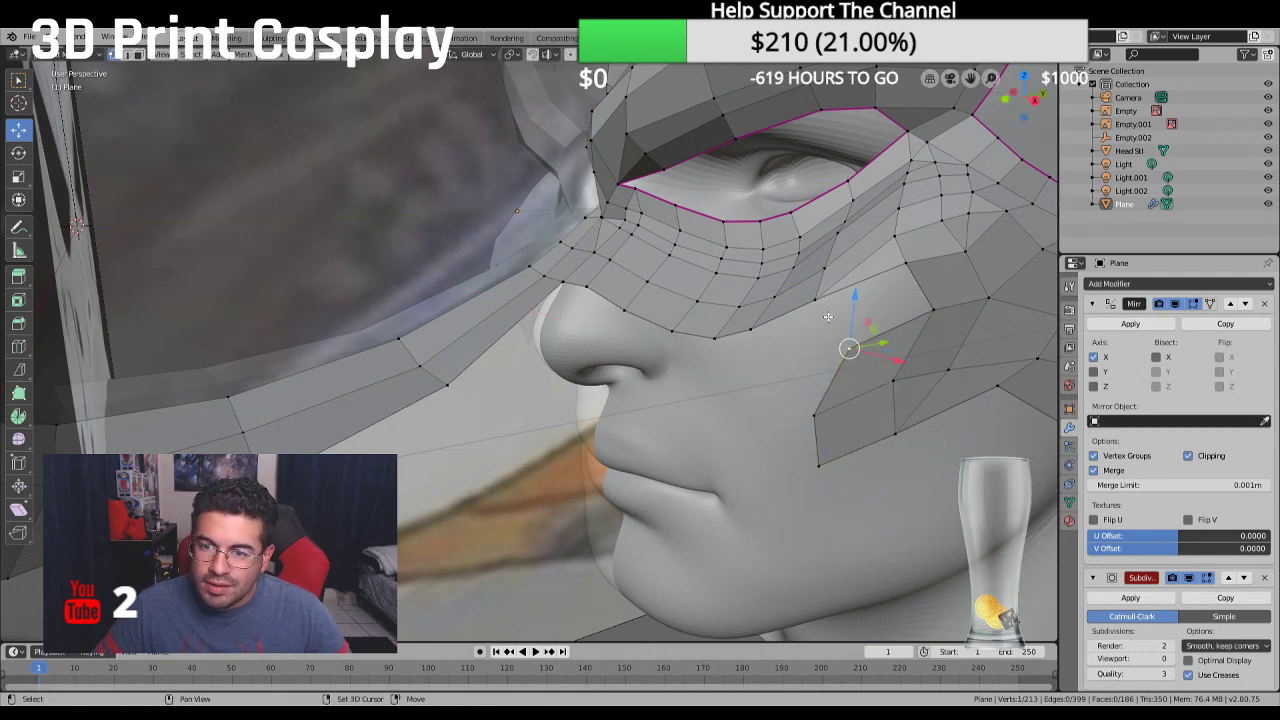
pyautogui.keyDown('shift'); pyautogui.click(820, 303); pyautogui.keyUp('shift')
pyautogui.keyDown('shift'); pyautogui.click(911, 264); pyautogui.keyUp('shift')
pyautogui.keyDown('shift'); pyautogui.click(938, 300); pyautogui.keyUp('shift')
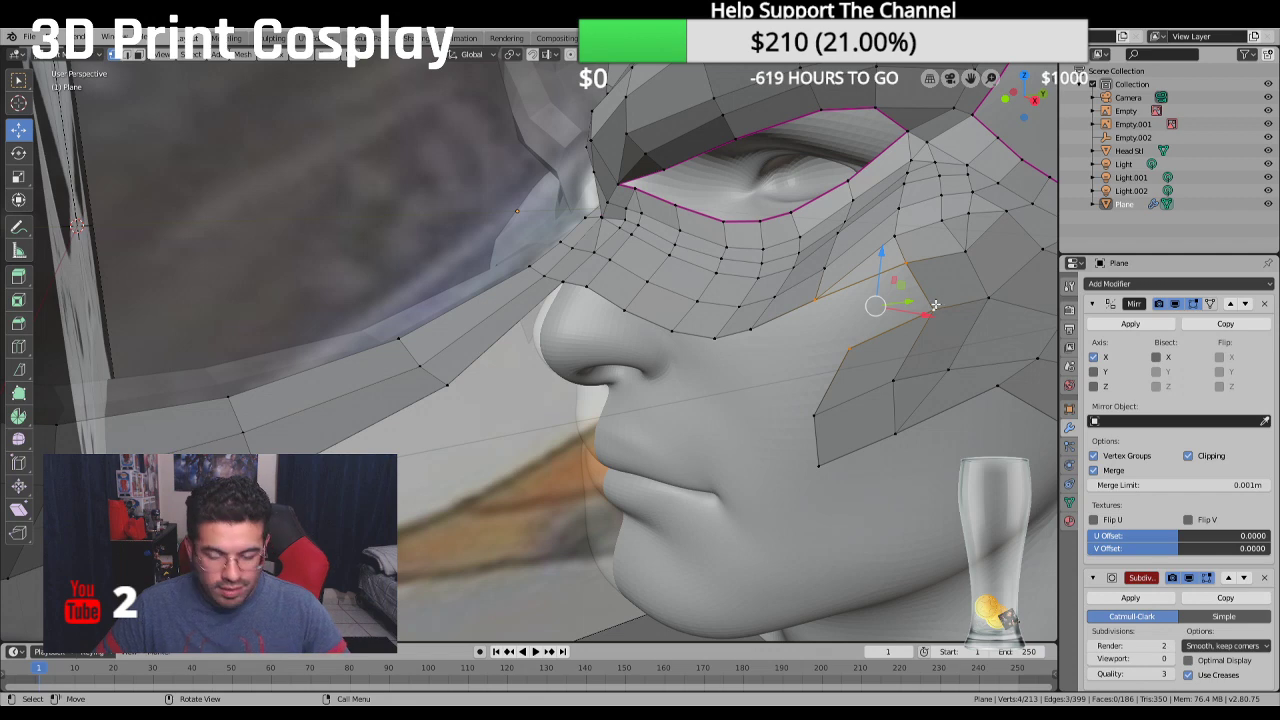
pyautogui.press('f')
# Move the new face's lower front corner vertex and the neighbouring cheek vertex behind it forward along the Y axis
pyautogui.moveTo(904, 330); pyautogui.dragTo(885, 347, button='middle')
pyautogui.click(921, 368)
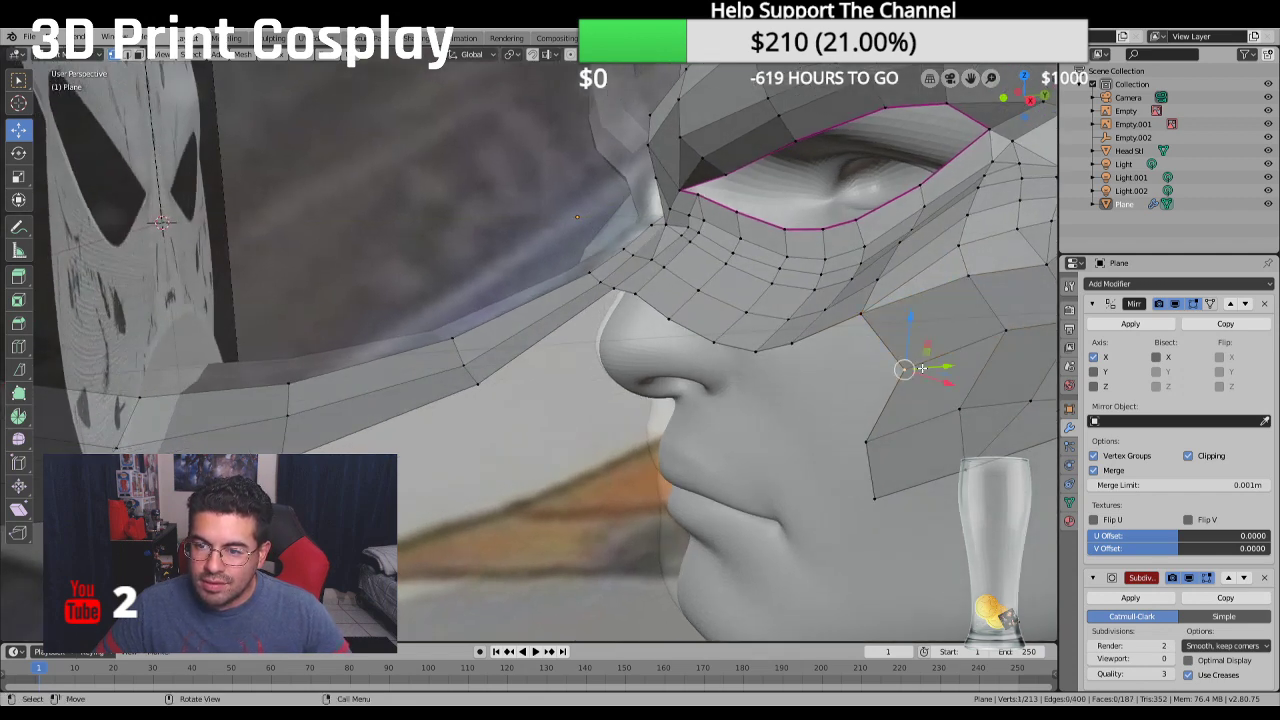
pyautogui.press('g')
pyautogui.press('y')
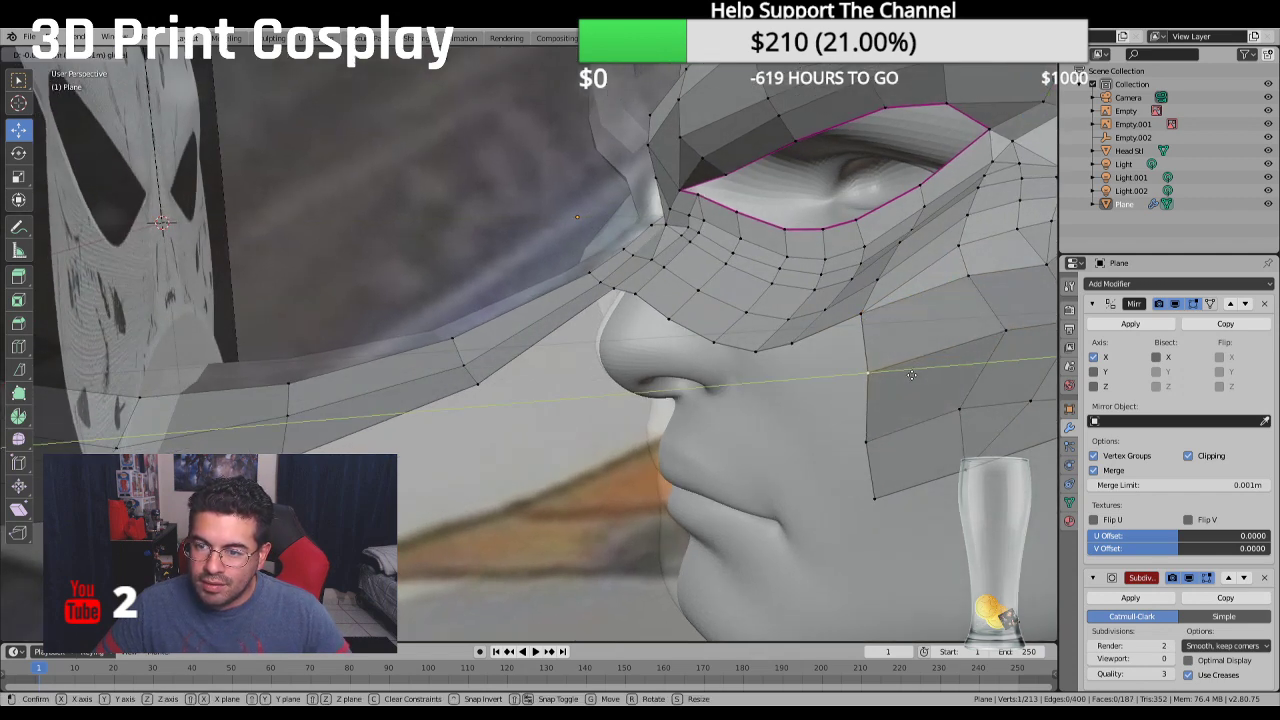
pyautogui.click(909, 375)
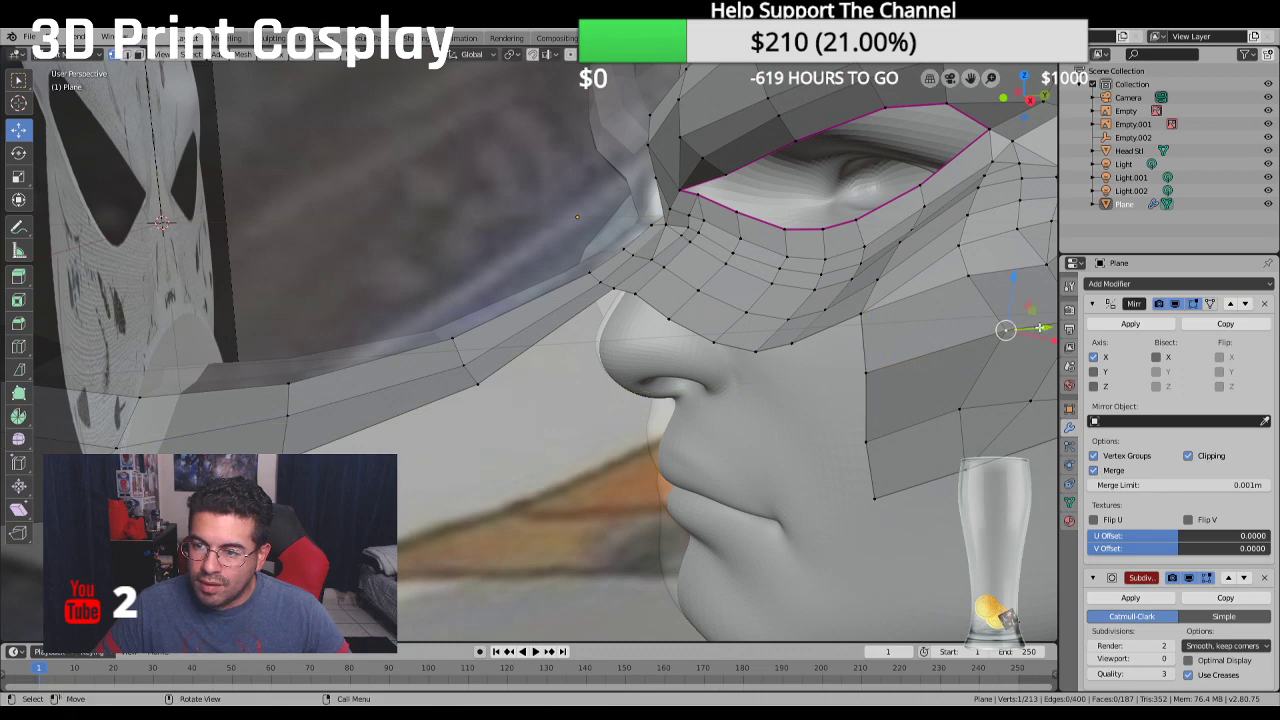
pyautogui.click(966, 333)
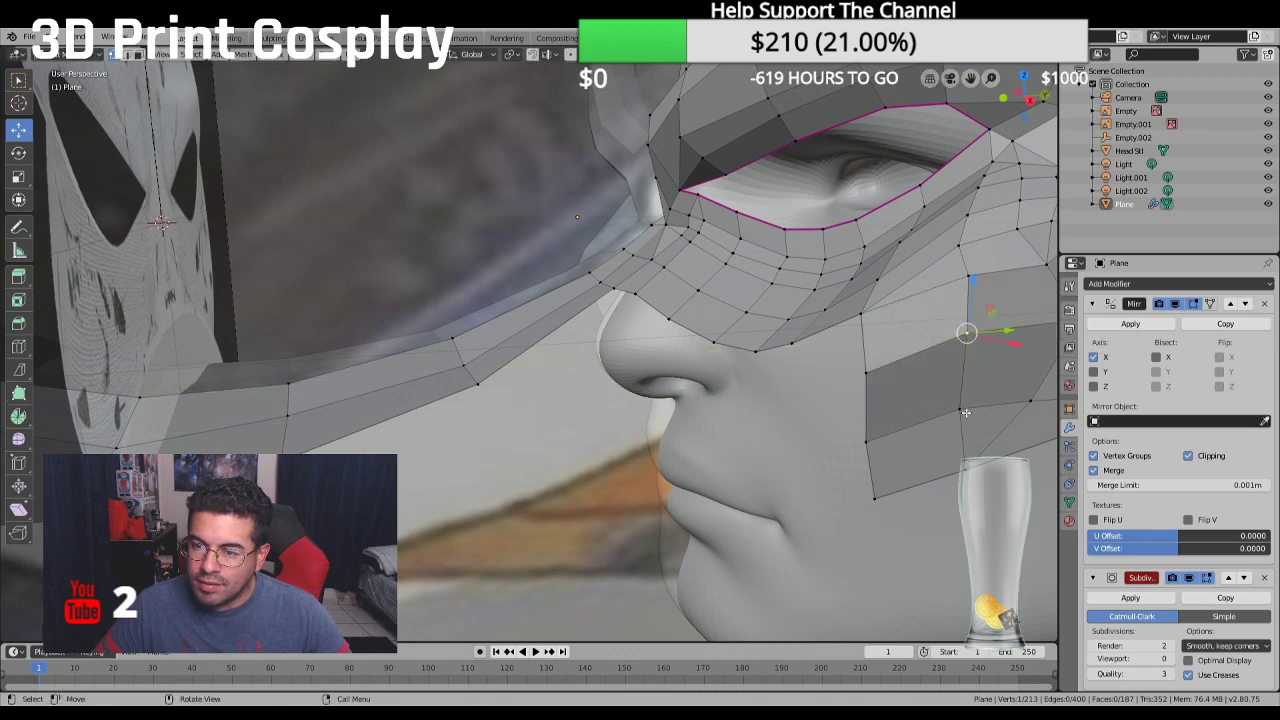
# Raise the upper two vertices of the cheek's front edge along the Z axis and shift the second one along the X axis
pyautogui.moveTo(966, 413); pyautogui.dragTo(683, 354, button='middle')
pyautogui.click(645, 389)
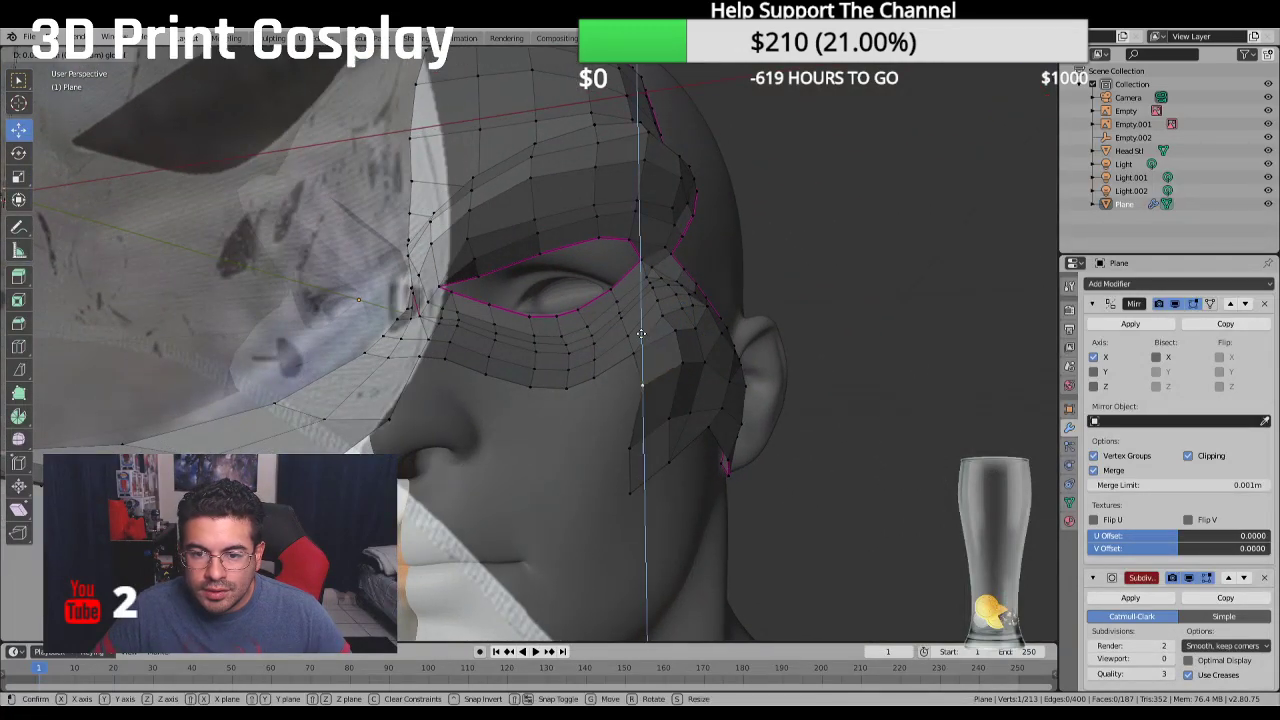
pyautogui.click(629, 448)
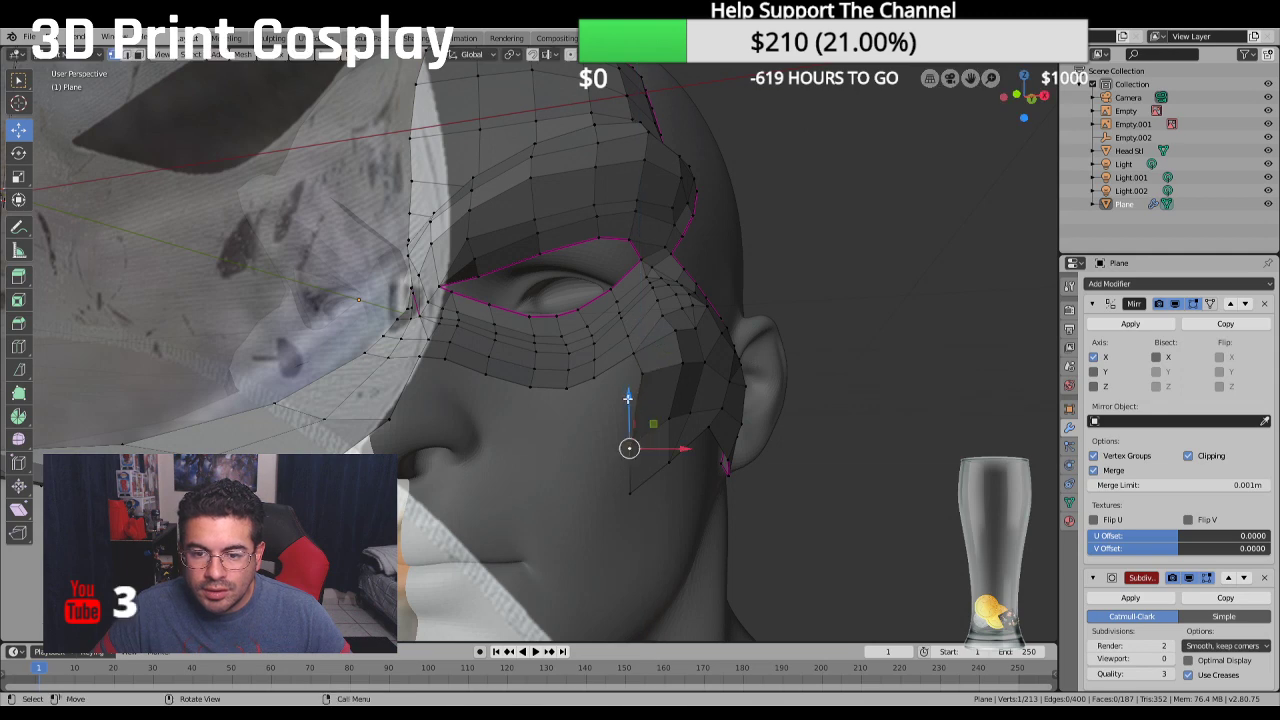
pyautogui.moveTo(628, 398); pyautogui.dragTo(631, 367)
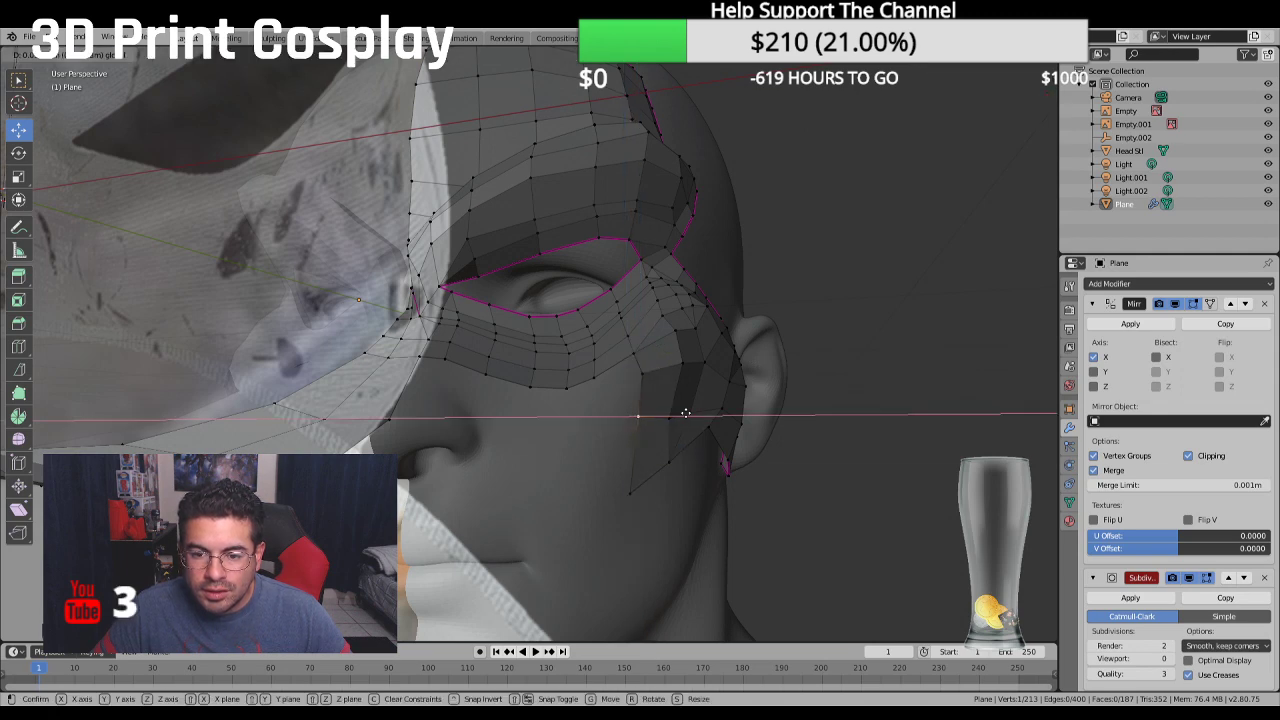
pyautogui.moveTo(672, 420); pyautogui.dragTo(629, 446, button='middle')
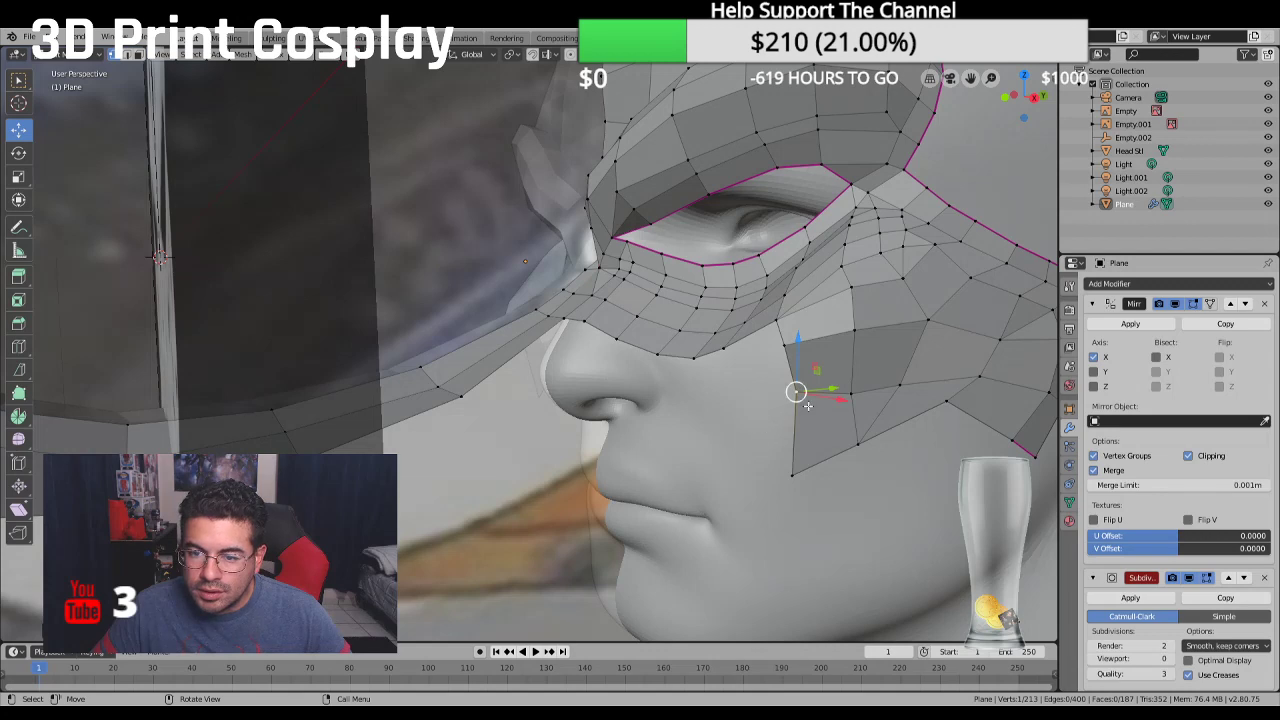
# Reposition the middle vertex and lower front corner vertex of the cheek edge so they follow the face
pyautogui.moveTo(831, 390); pyautogui.dragTo(794, 413)
pyautogui.click(796, 478)
pyautogui.moveTo(823, 415); pyautogui.dragTo(865, 415, button='middle')
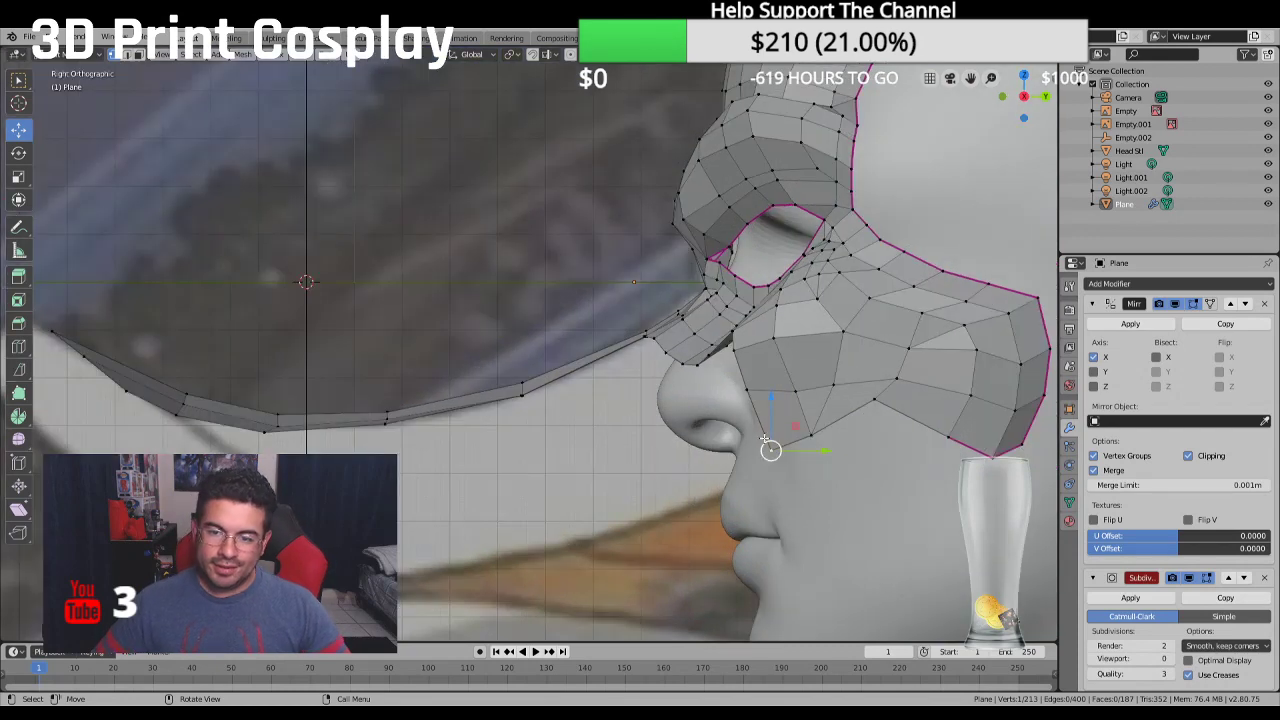
pyautogui.moveTo(752, 396); pyautogui.dragTo(779, 391, button='middle')
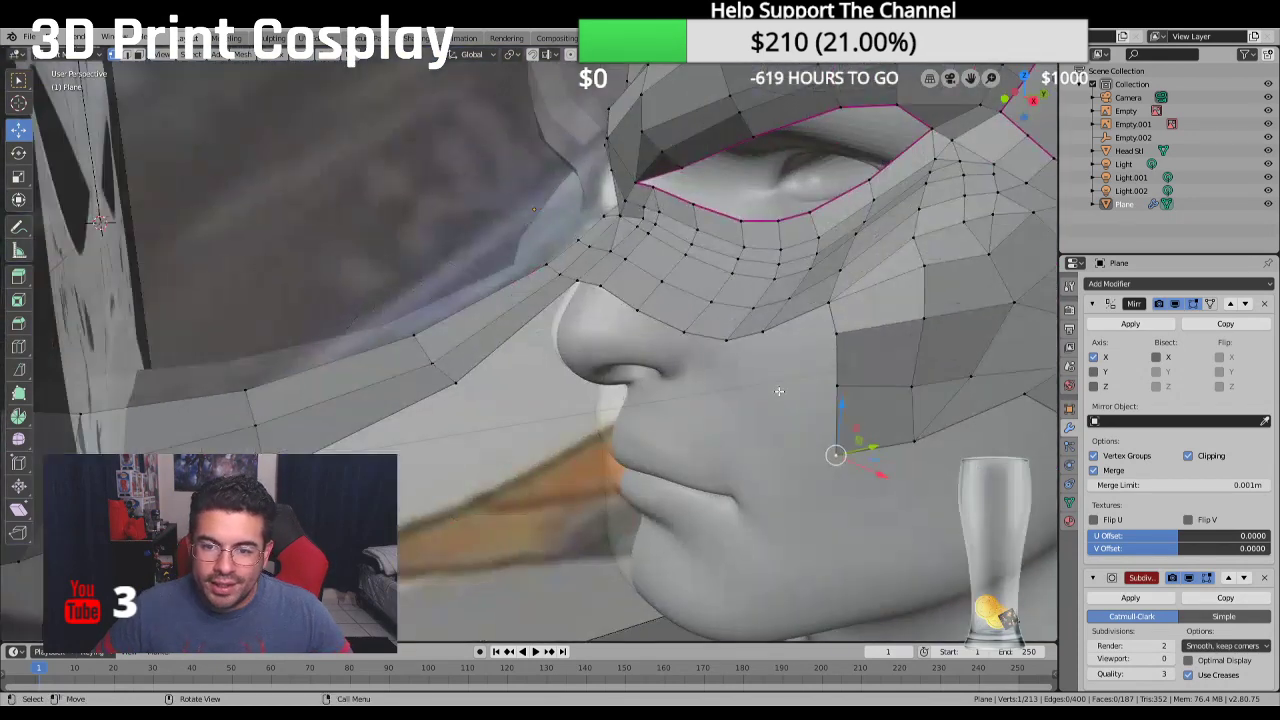
# Fill a triangular face between the cheek's top front vertices and the lower border of the under-eye area
pyautogui.click(843, 336)
pyautogui.keyDown('shift'); pyautogui.click(772, 333); pyautogui.keyUp('shift')
pyautogui.keyDown('shift'); pyautogui.click(837, 296); pyautogui.keyUp('shift')
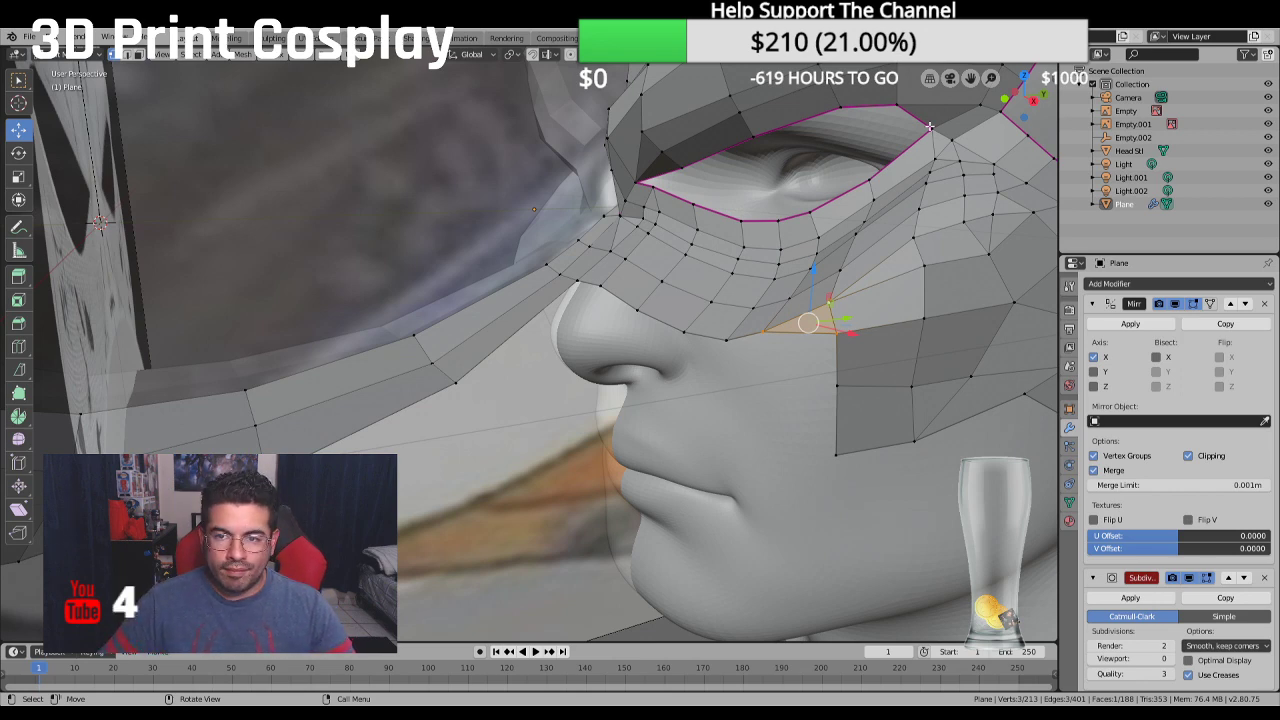
# Compare the cheek with the front reference and raise its middle and lower front edge vertices along the Z axis
pyautogui.press('KP_1')
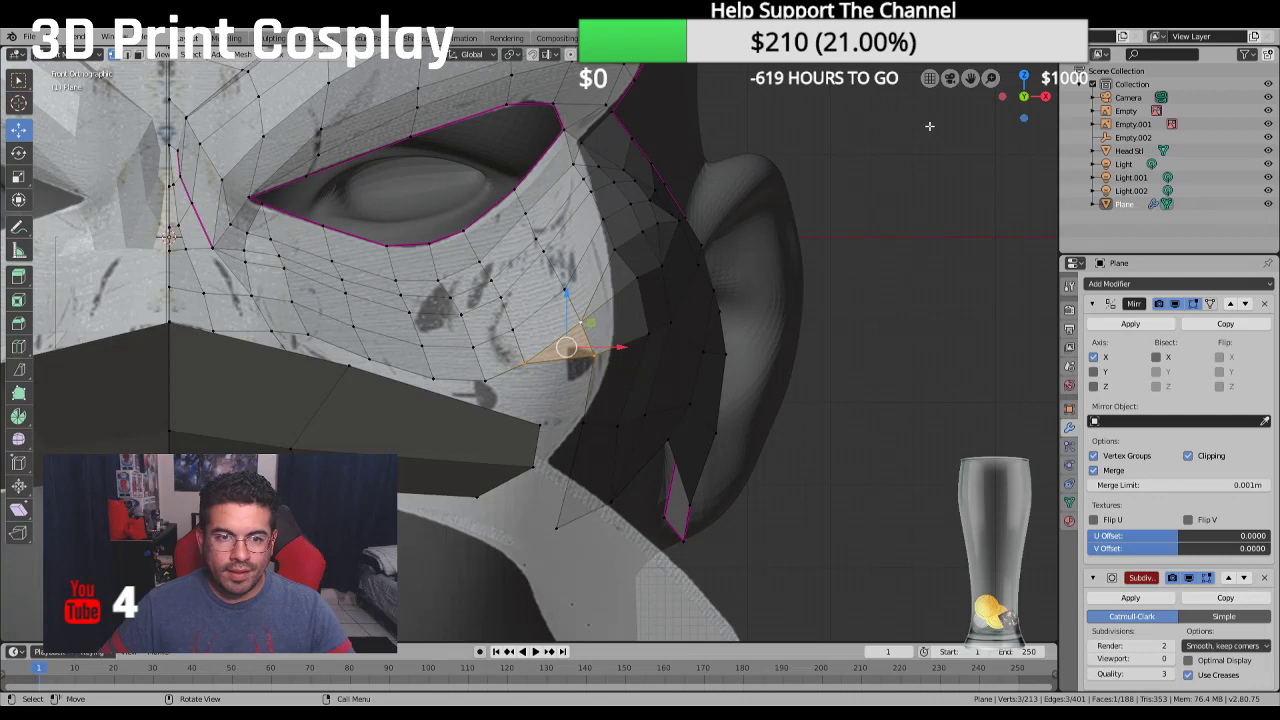
pyautogui.scroll(-4, 403, 238)
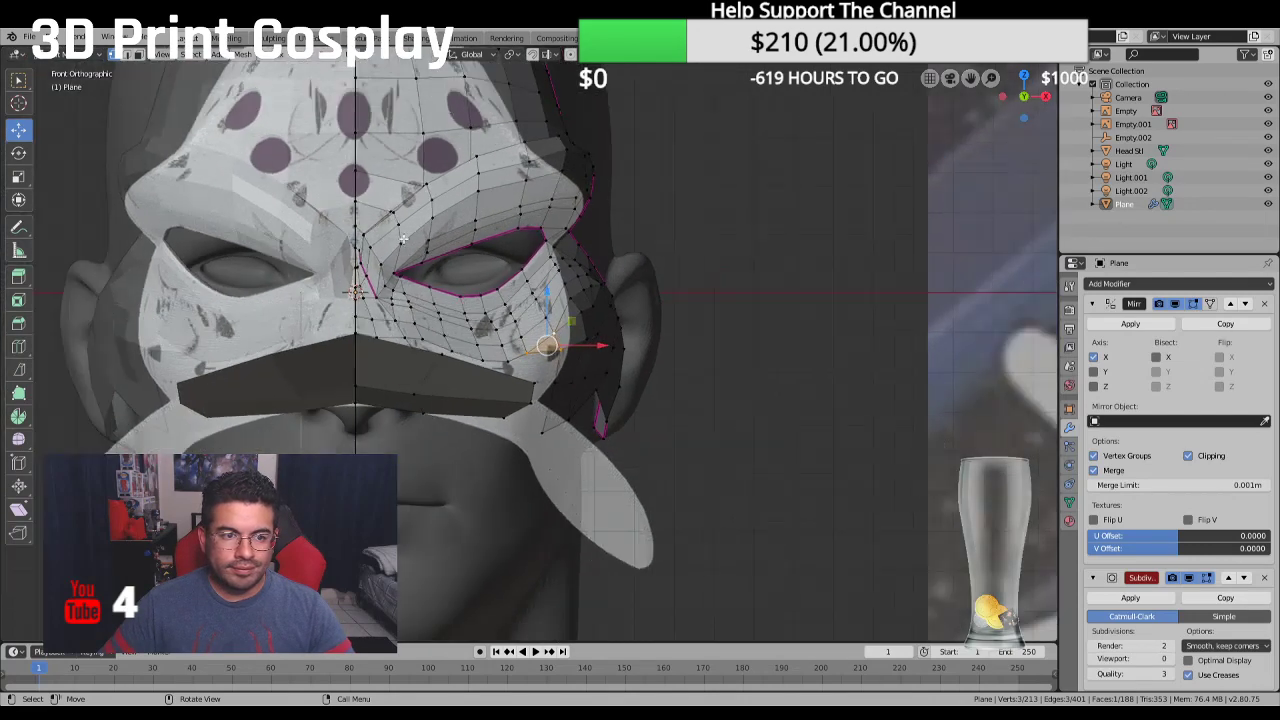
pyautogui.scroll(-2, 403, 238)
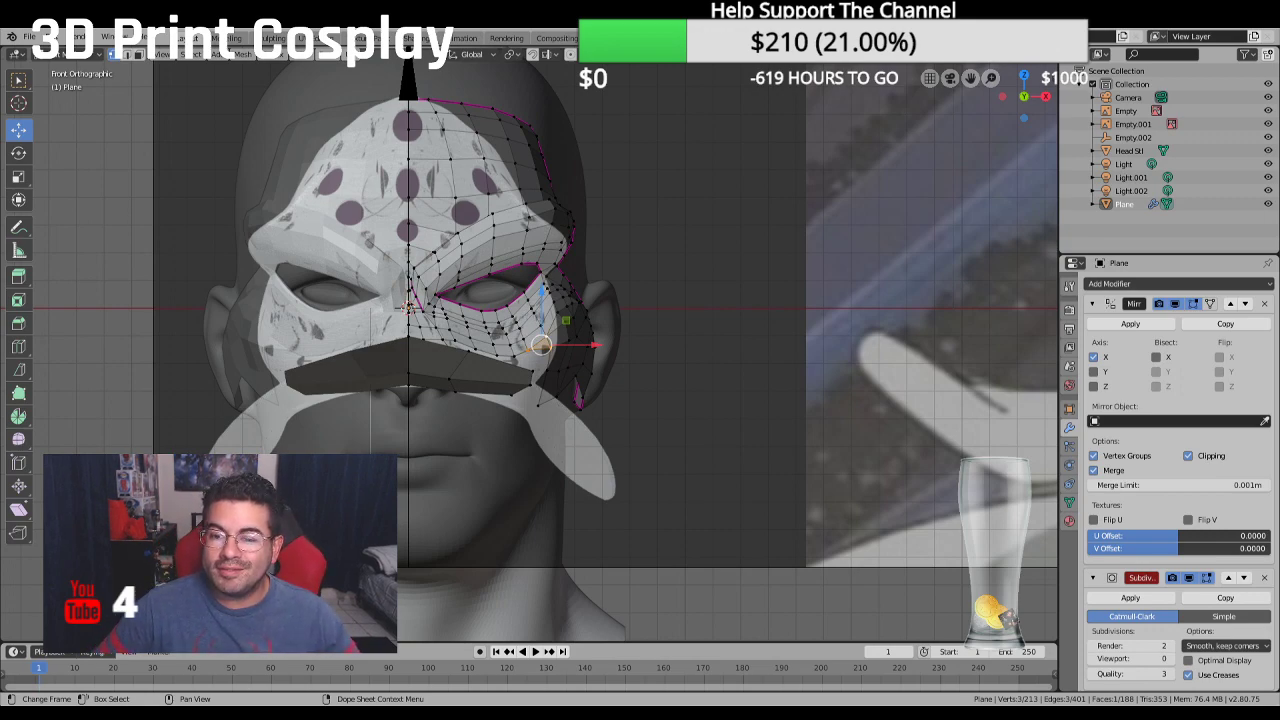
pyautogui.moveTo(705, 215); pyautogui.dragTo(808, 308, button='middle')
pyautogui.scroll(1, 747, 403)
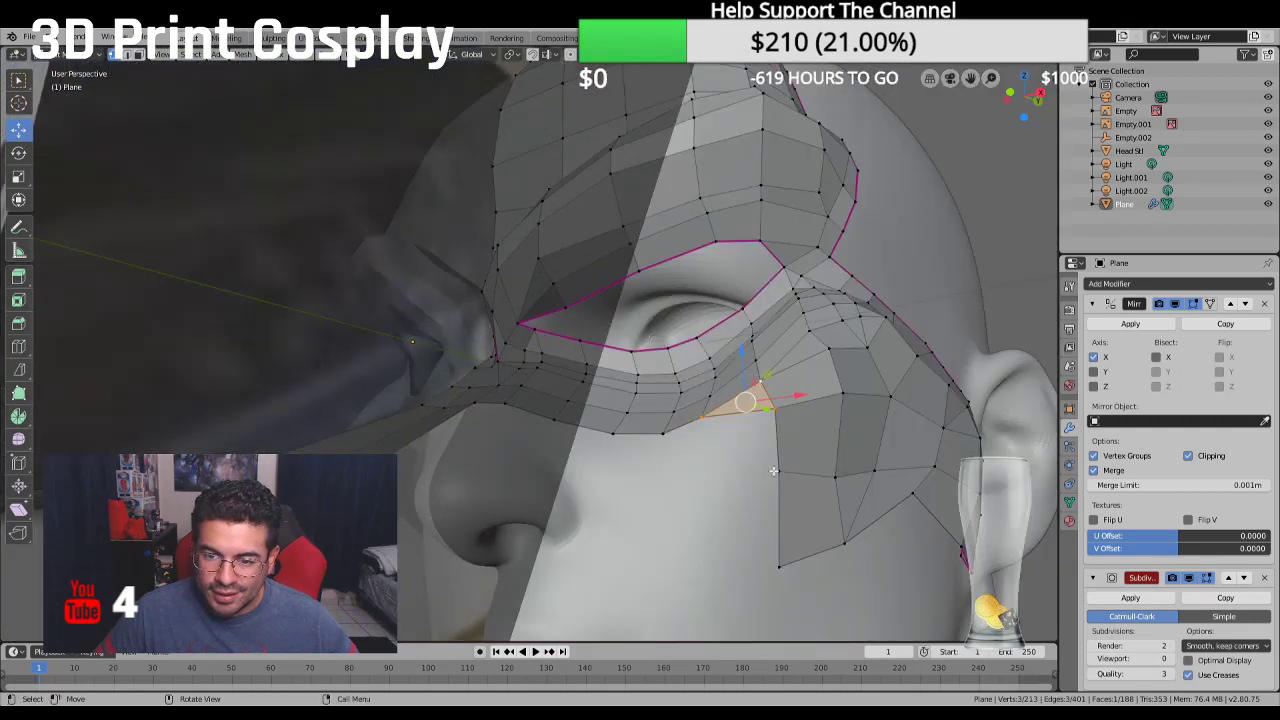
pyautogui.moveTo(777, 408); pyautogui.dragTo(772, 410)
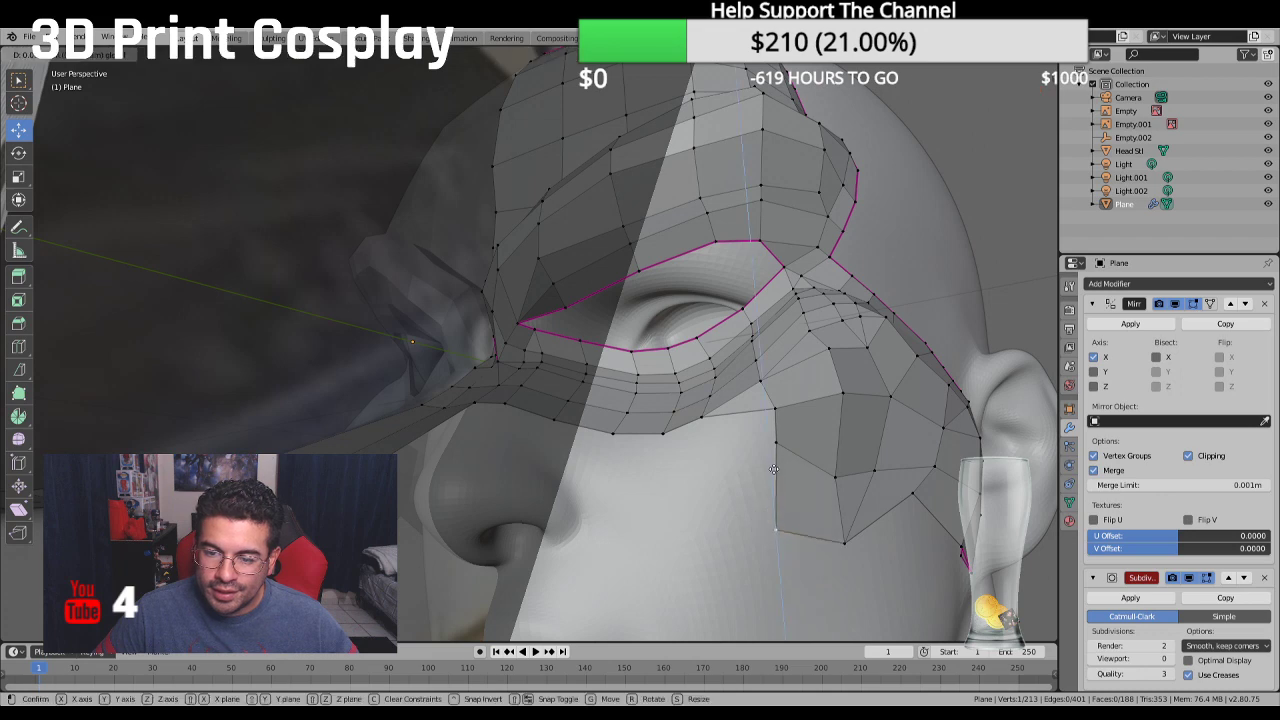
pyautogui.moveTo(776, 449)
pyautogui.mouseDown(button='middle')
pyautogui.moveTo(766, 440)
pyautogui.moveTo(773, 464)
pyautogui.mouseUp(button='middle')
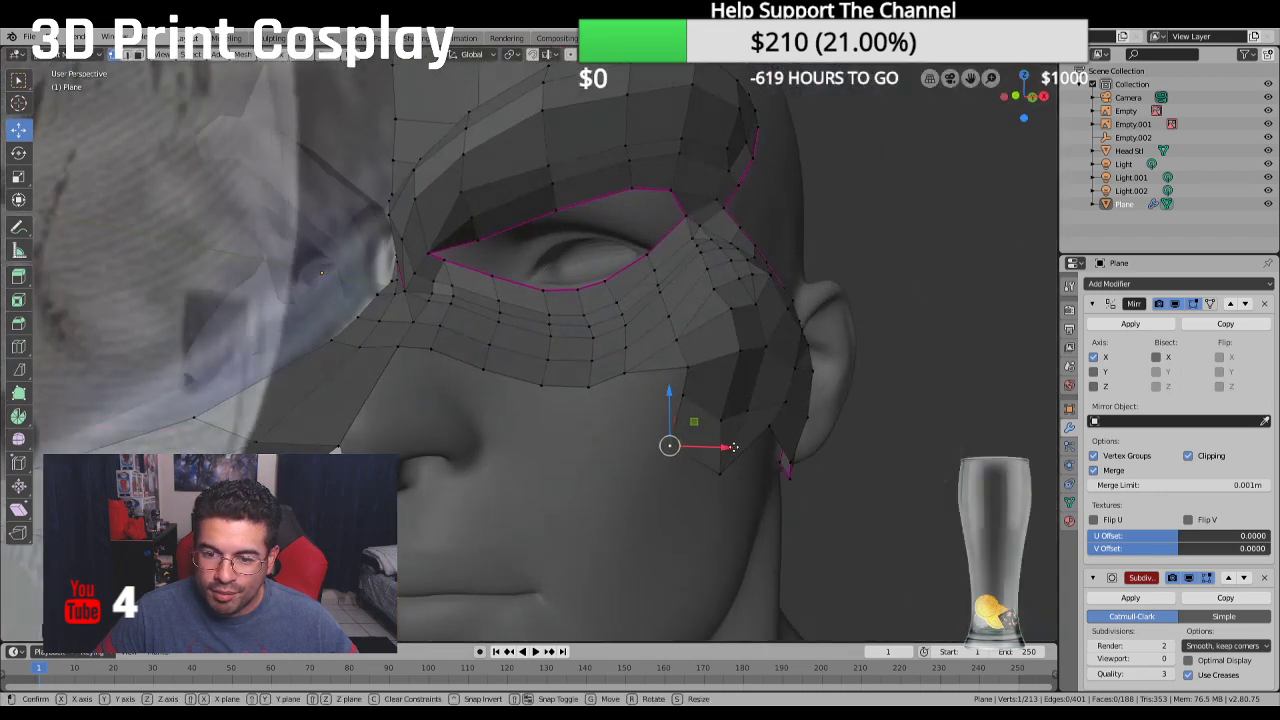
# Shift the cheek's lower front corner, the vertex above it and the bottom vertex behind it outward along the X axis
pyautogui.moveTo(731, 448); pyautogui.dragTo(766, 441)
pyautogui.click(685, 398)
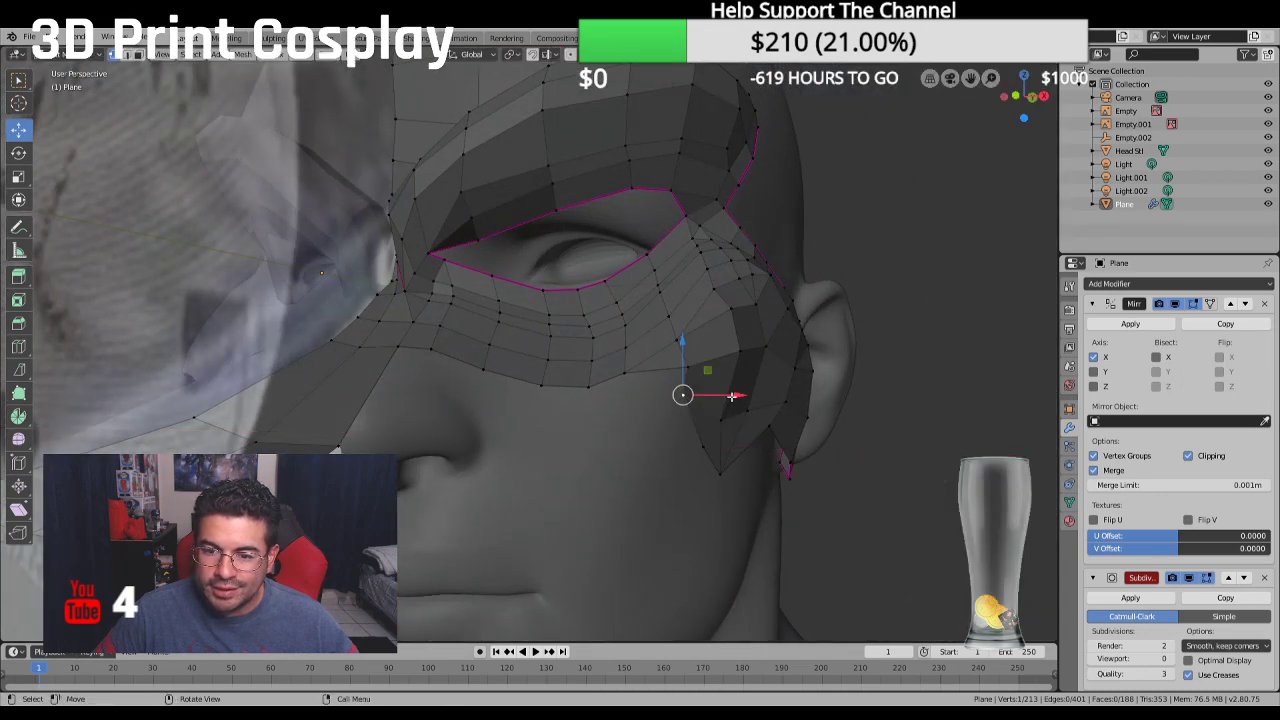
pyautogui.moveTo(732, 396); pyautogui.dragTo(748, 395)
pyautogui.click(720, 471)
pyautogui.moveTo(722, 439); pyautogui.dragTo(769, 447)
# Undo the last vertex change and adjust the vertex where the cheek meets the under-eye border along the Y axis
pyautogui.moveTo(769, 446); pyautogui.dragTo(699, 413, button='middle')
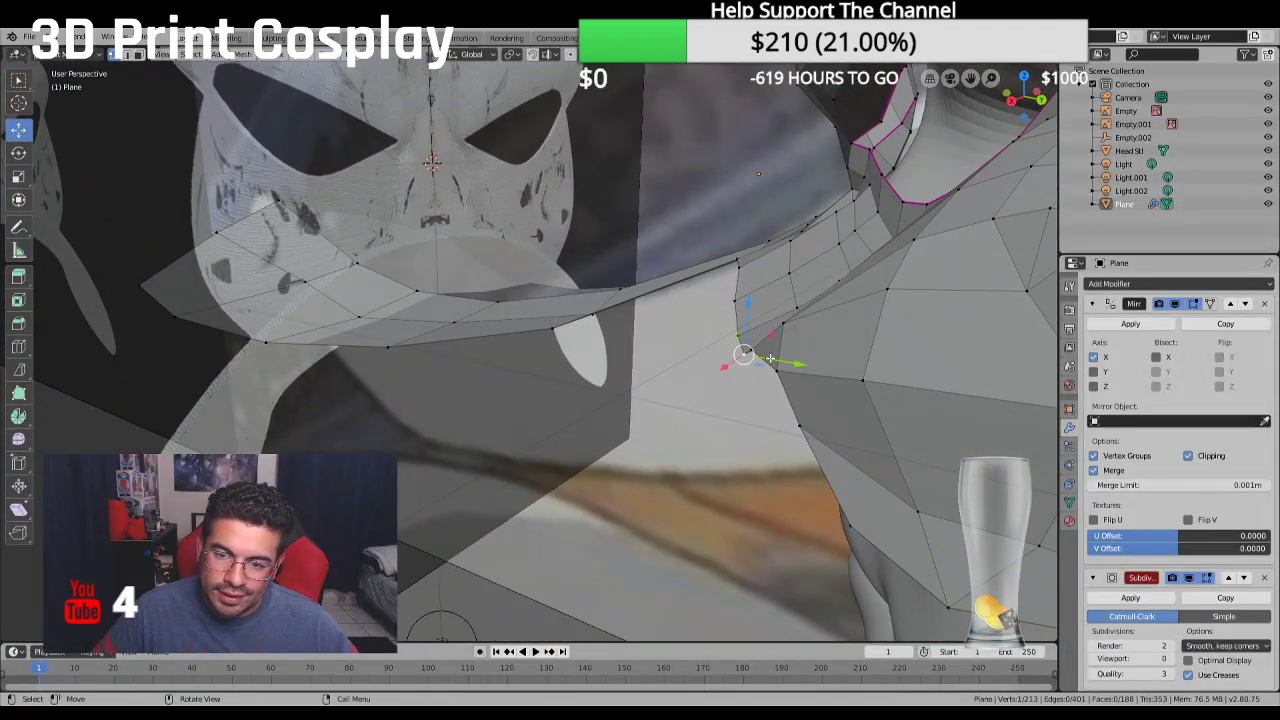
pyautogui.hotkey('ctrl', 'z')
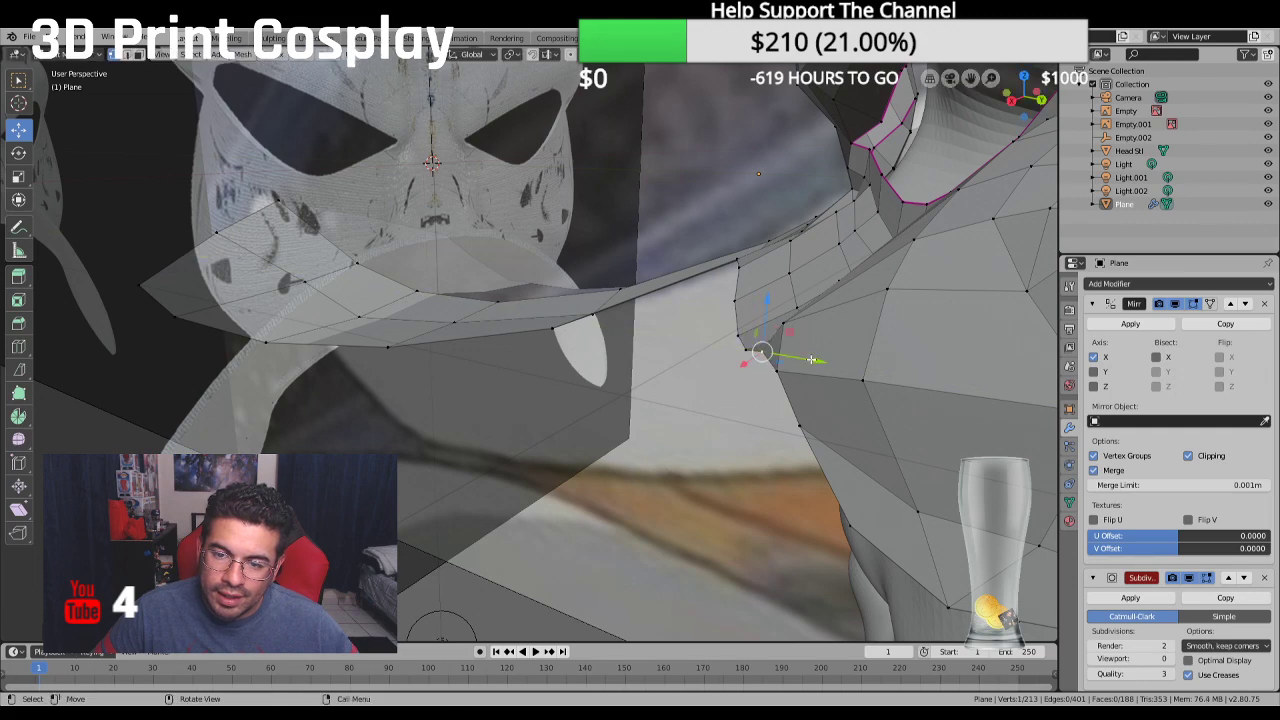
pyautogui.scroll(3, 795, 345)
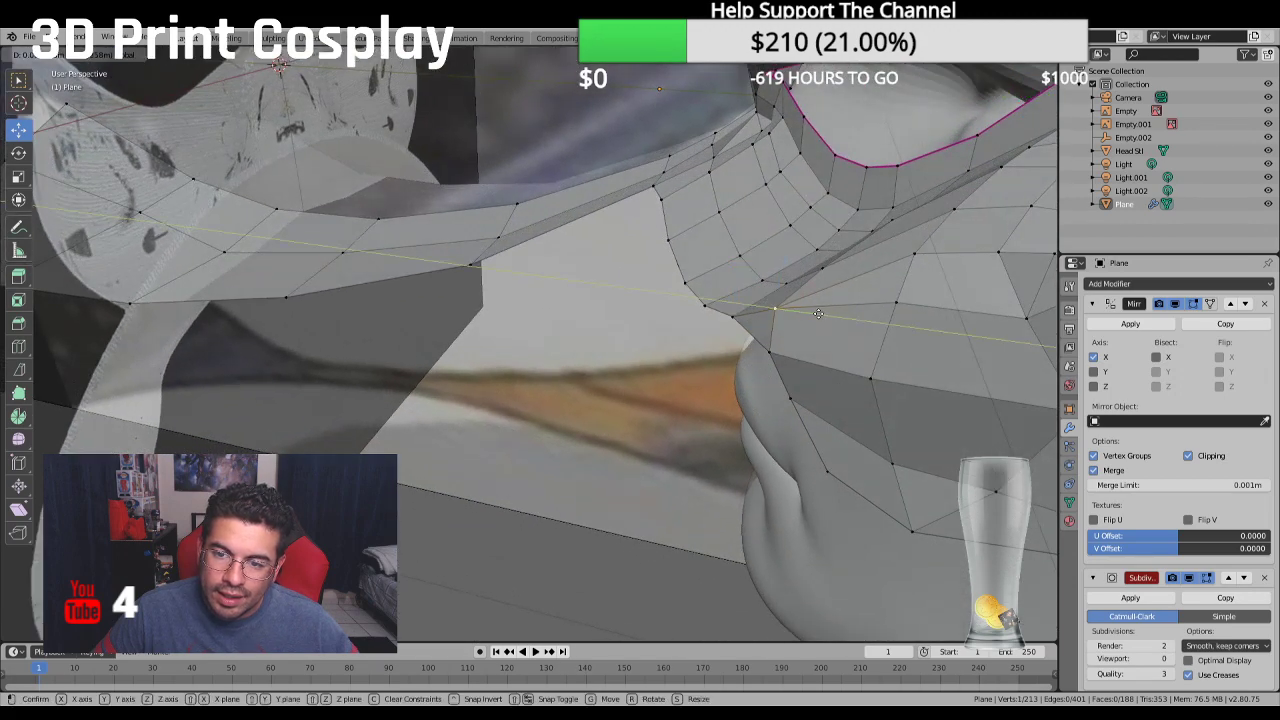
pyautogui.moveTo(789, 307); pyautogui.dragTo(944, 286, button='middle')
pyautogui.moveTo(555, 274); pyautogui.dragTo(585, 283, button='middle')
pyautogui.moveTo(494, 283); pyautogui.dragTo(638, 419, button='middle')
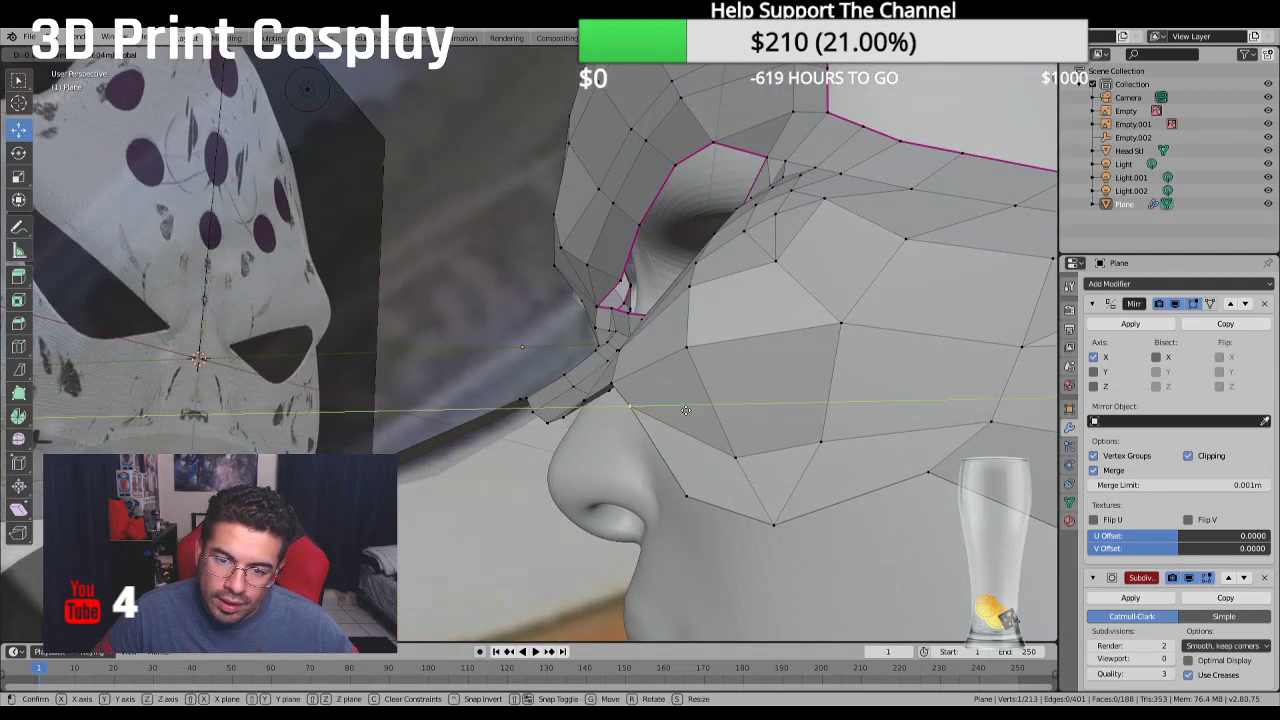
# Fill another triangular face between the under-eye border corner and the cheek's front edge
pyautogui.moveTo(668, 492); pyautogui.dragTo(380, 371, button='middle')
pyautogui.keyDown('shift'); pyautogui.click(378, 369); pyautogui.keyUp('shift')
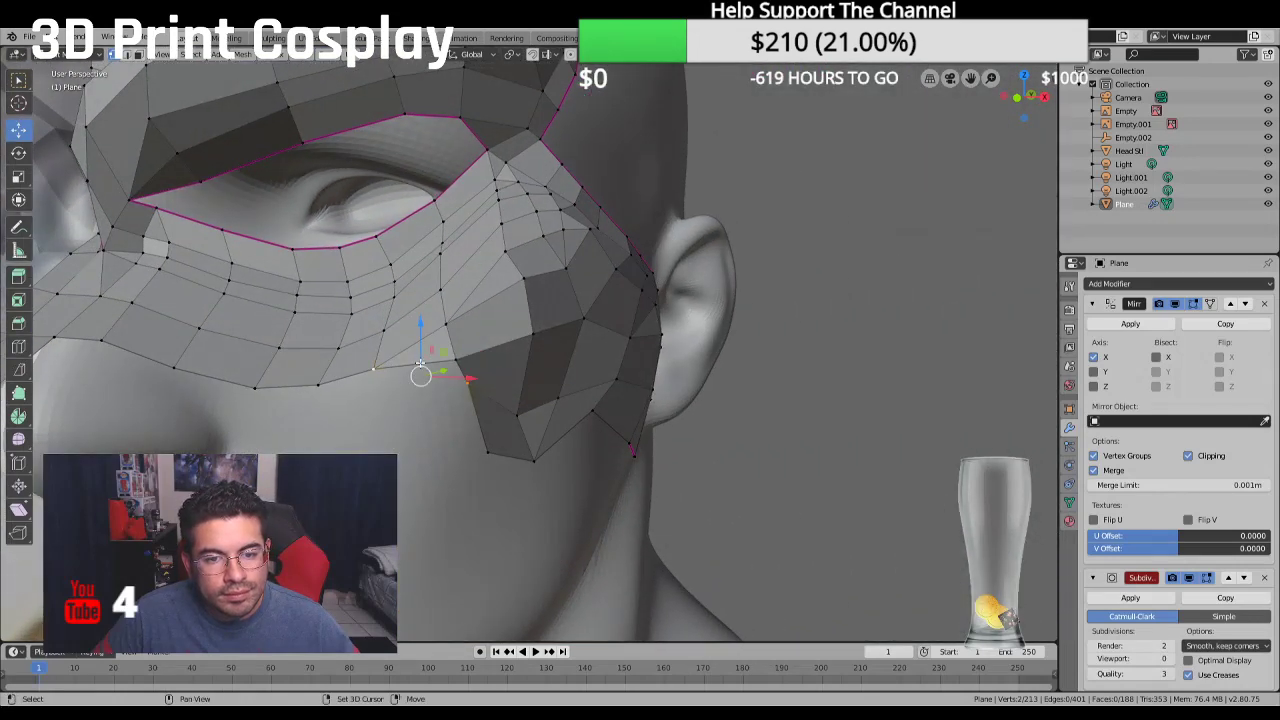
pyautogui.keyDown('shift'); pyautogui.click(467, 379); pyautogui.keyUp('shift')
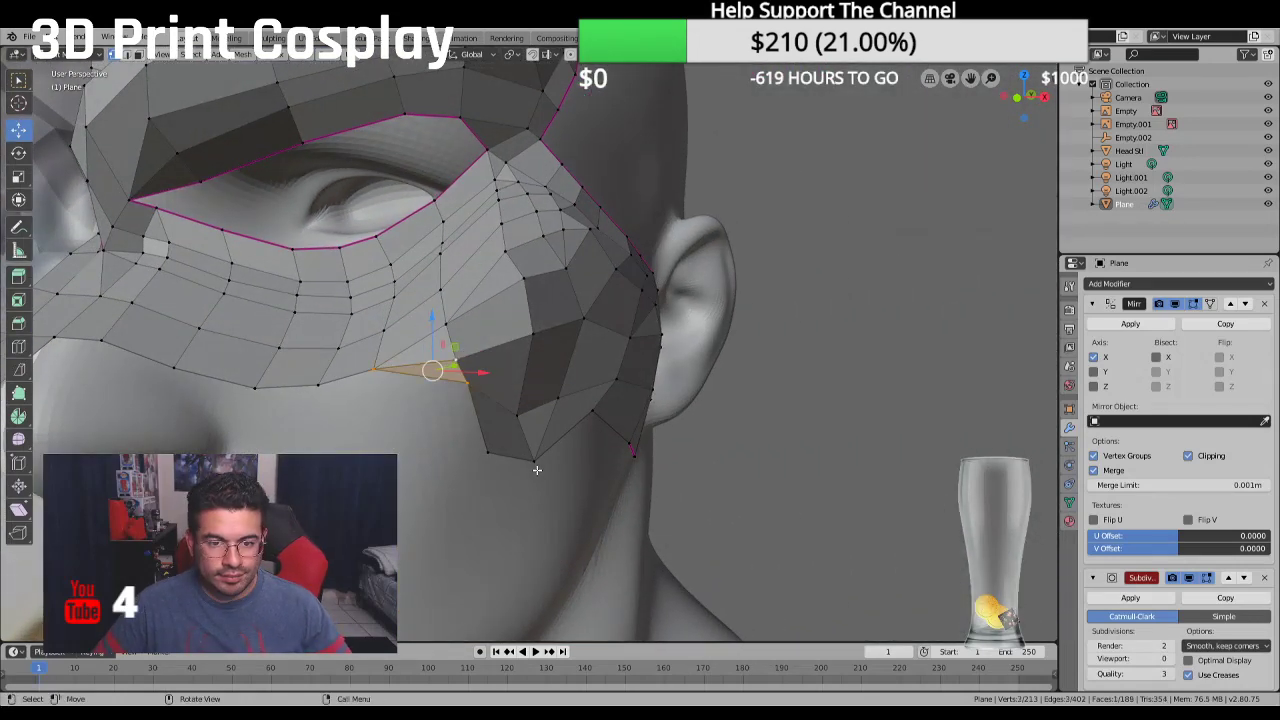
# Shift the cheek vertices around the new triangular face along the X axis to smooth the surface
pyautogui.moveTo(622, 508); pyautogui.dragTo(473, 384, button='middle')
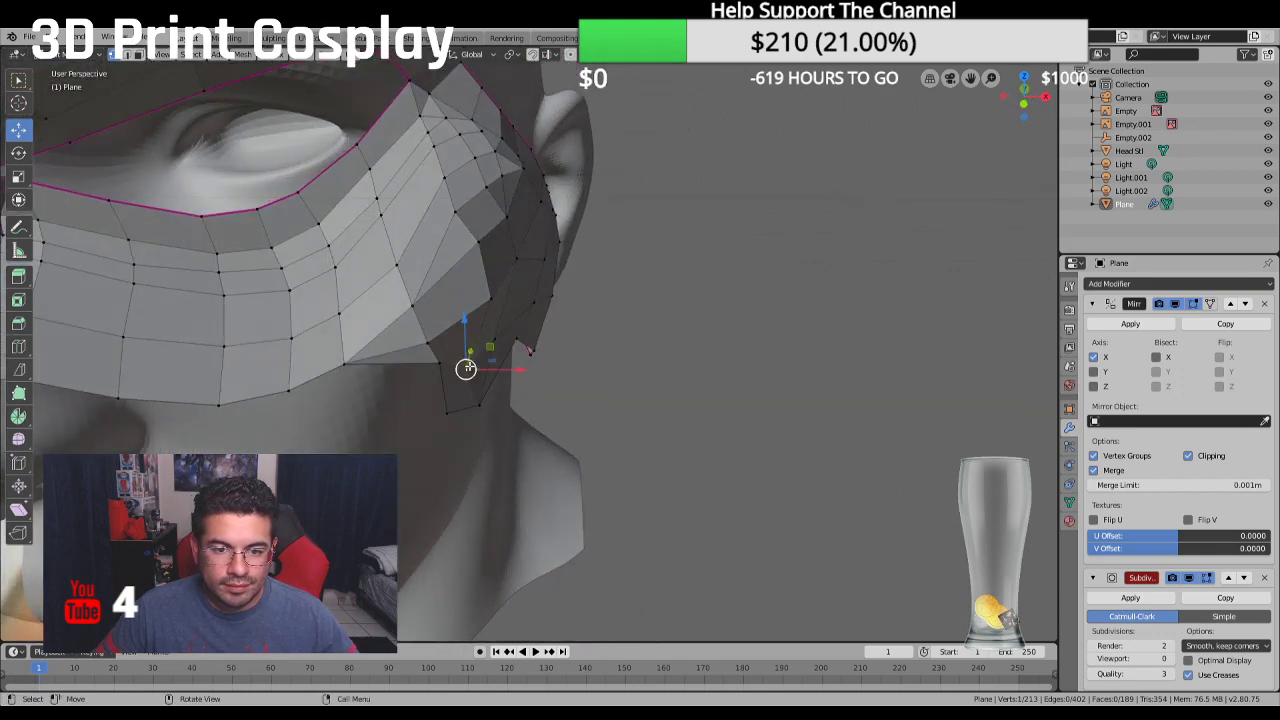
pyautogui.moveTo(518, 369); pyautogui.dragTo(523, 370)
pyautogui.moveTo(523, 370); pyautogui.dragTo(370, 426, button='middle')
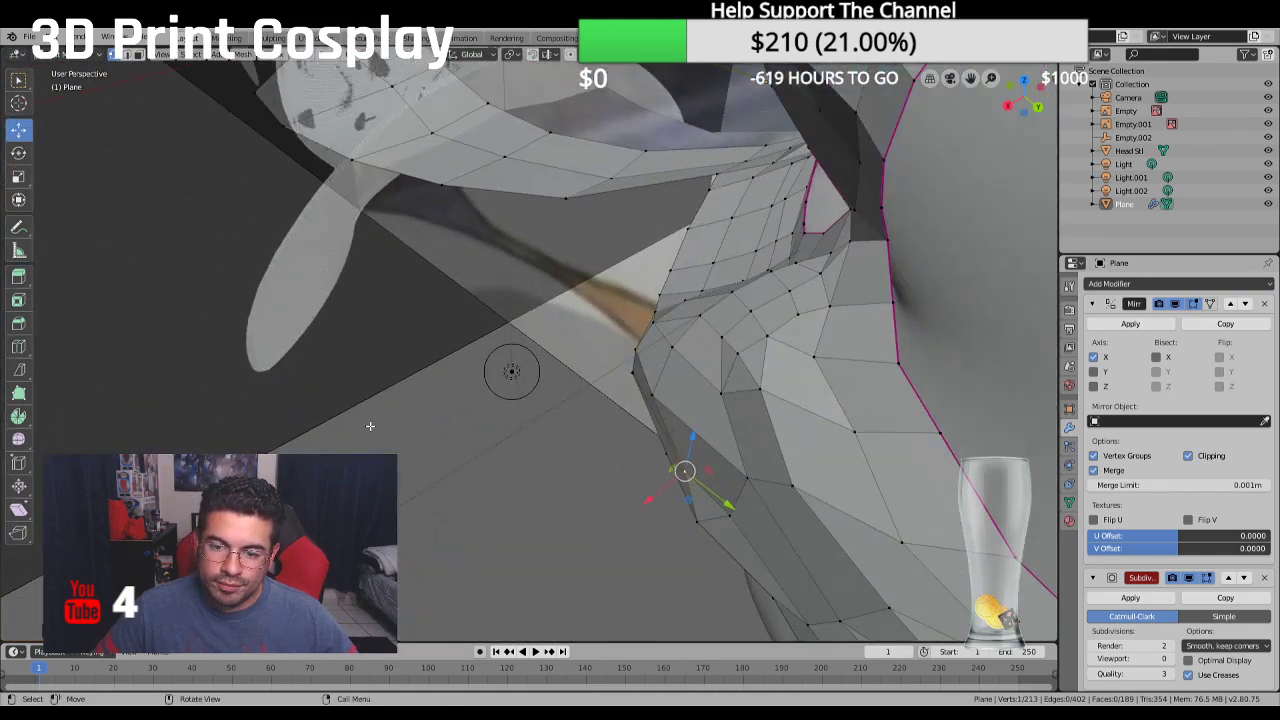
pyautogui.press('g')
pyautogui.press('x')
pyautogui.click(706, 530)
# Nudge the cheek vertex just below the outer corner of the eye opening
pyautogui.moveTo(706, 530); pyautogui.dragTo(698, 204, button='middle')
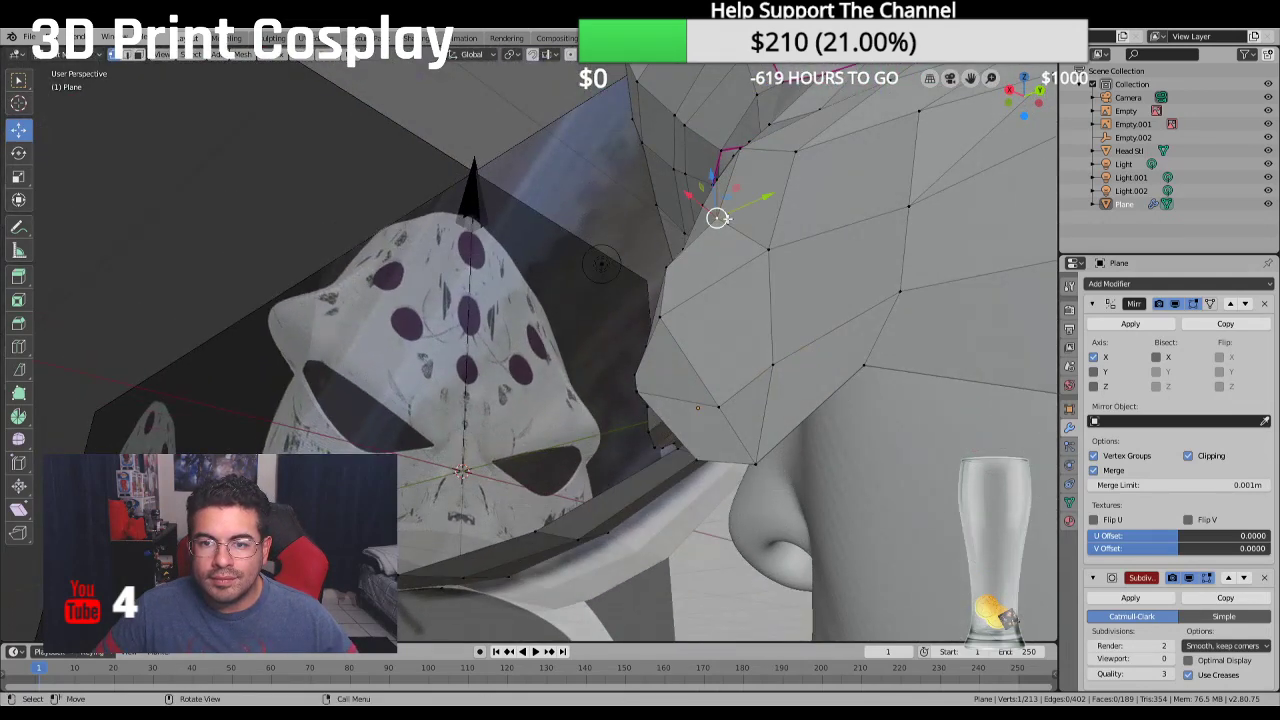
pyautogui.moveTo(712, 181); pyautogui.dragTo(677, 188)
pyautogui.click(677, 188)
pyautogui.moveTo(677, 188); pyautogui.dragTo(717, 279, button='middle')
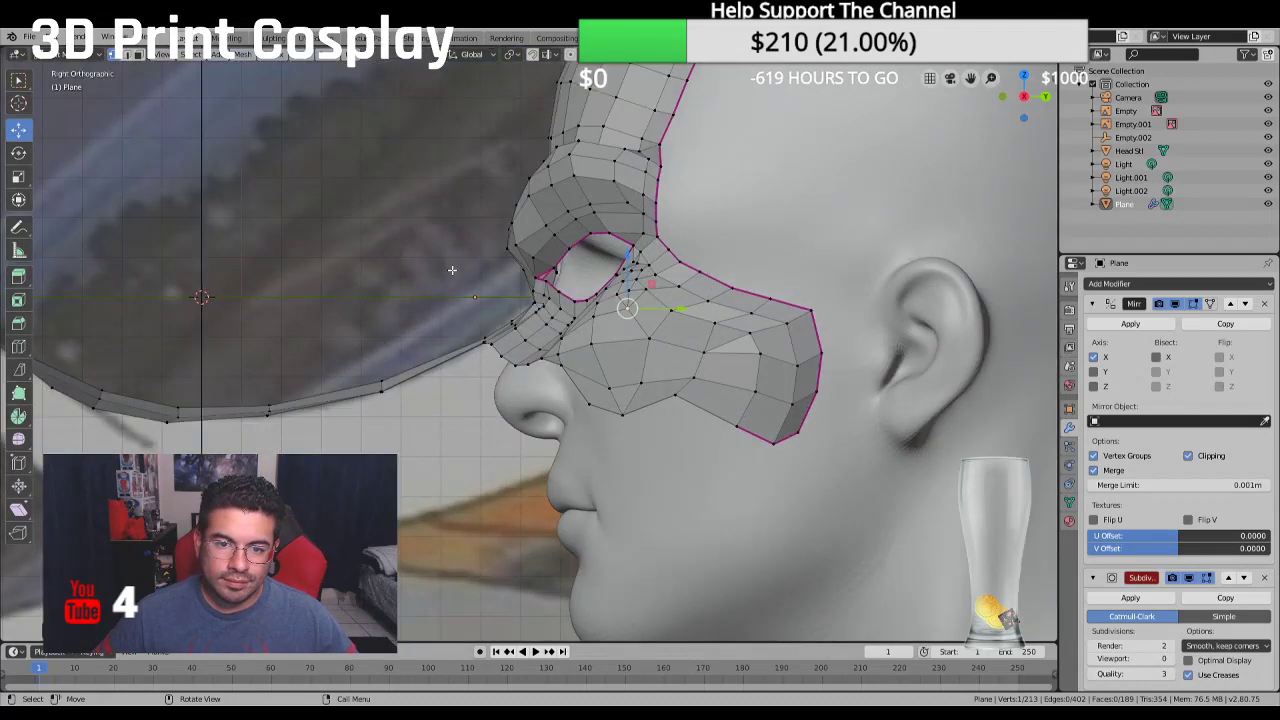
# Move the vertex near the inner corner of the eye opening backward along the Y axis in side view
pyautogui.scroll(6, 452, 270)
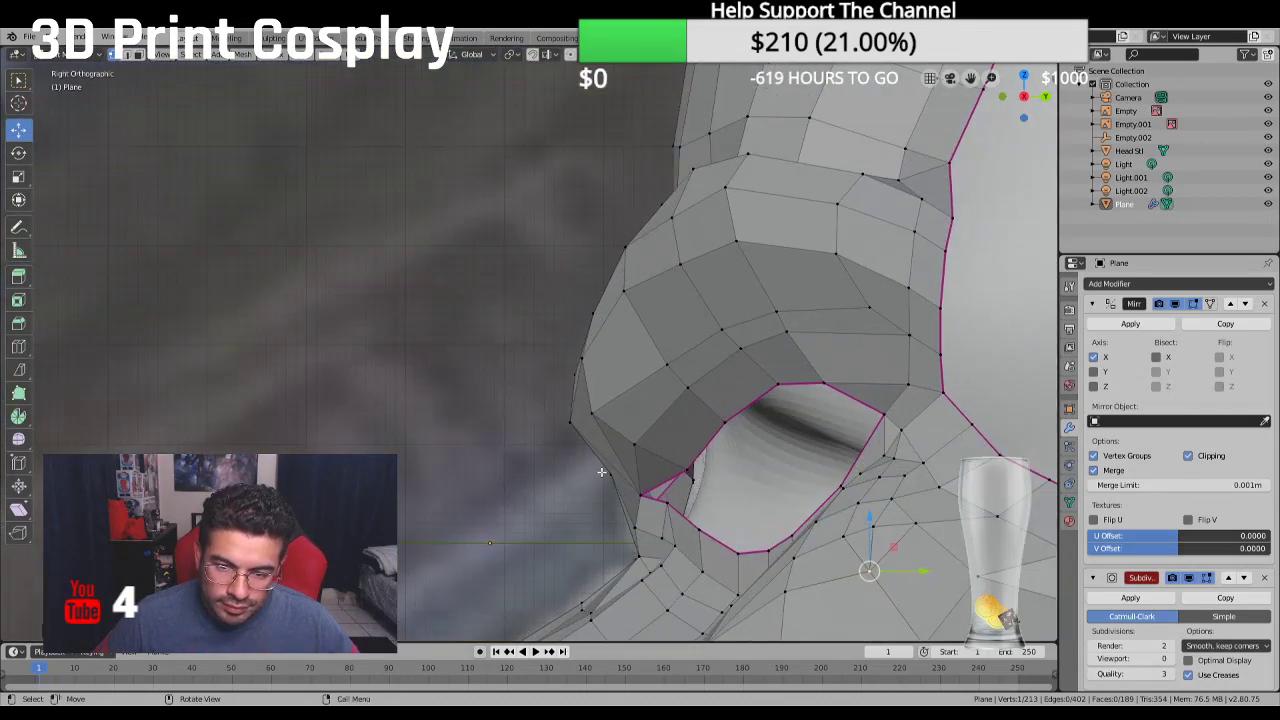
pyautogui.scroll(1, 601, 471)
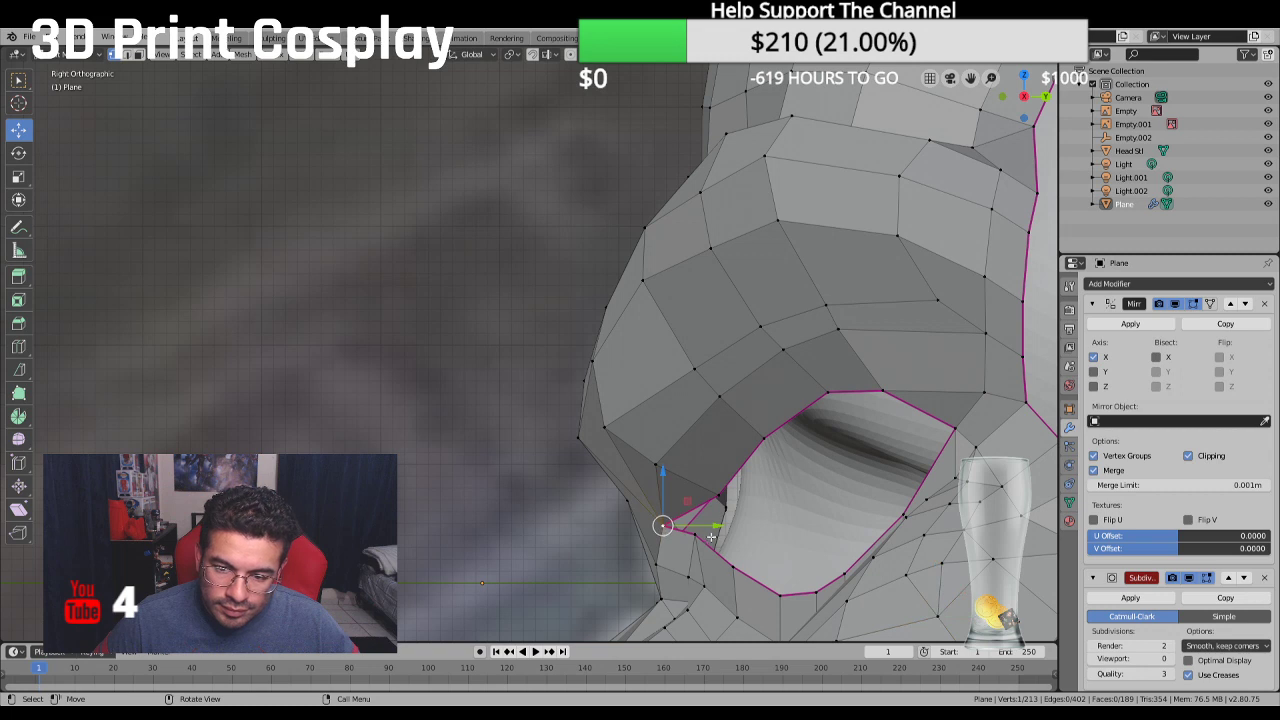
pyautogui.moveTo(715, 525); pyautogui.dragTo(721, 525)
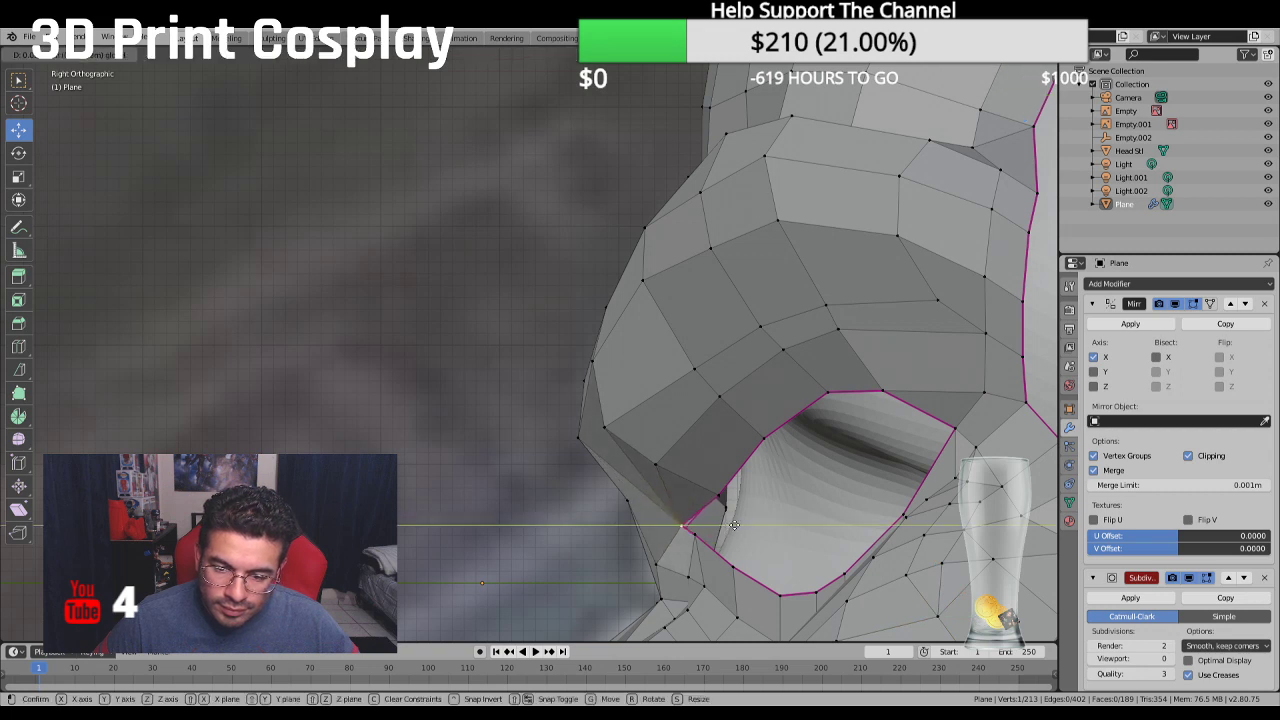
pyautogui.moveTo(732, 525); pyautogui.dragTo(707, 562)
# Move the vertex at the side of the nose bridge, below the inner eye corner, back along Y and inward along X
pyautogui.moveTo(707, 562); pyautogui.dragTo(651, 427, button='middle')
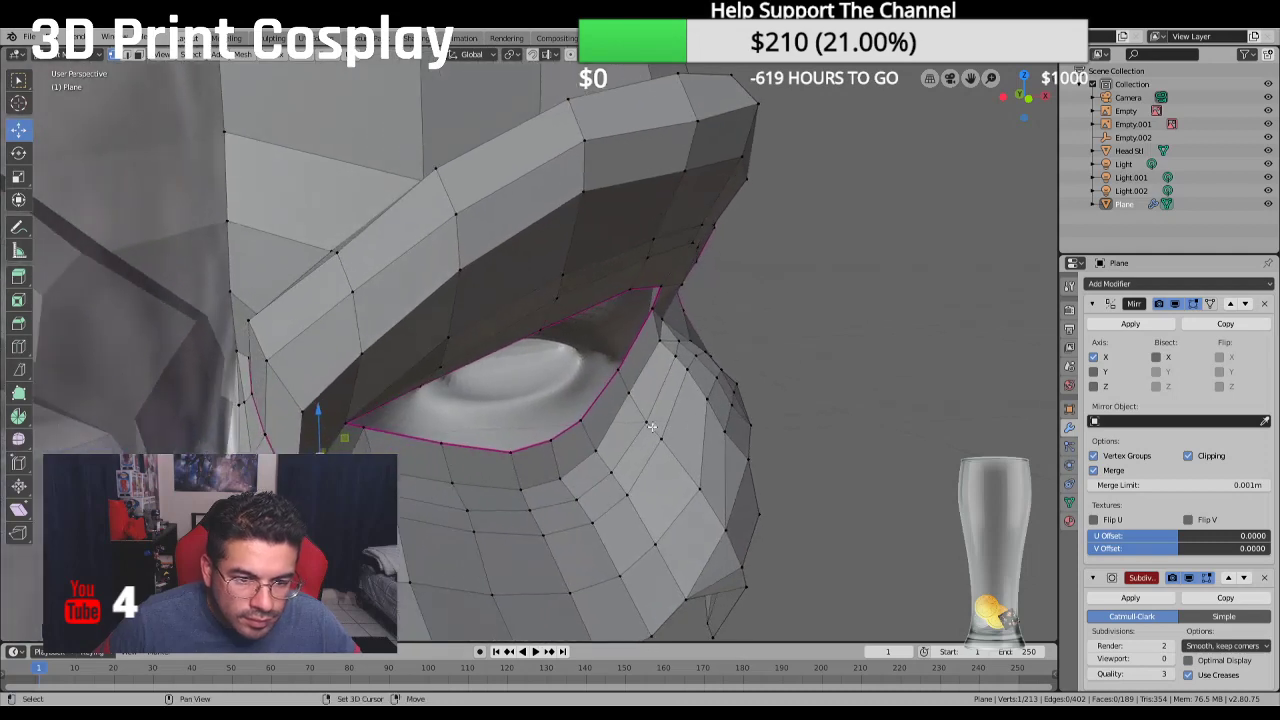
pyautogui.scroll(2, 651, 427)
pyautogui.keyDown('shift'); pyautogui.moveTo(450, 460); pyautogui.dragTo(565, 438, button='middle'); pyautogui.keyUp('shift')
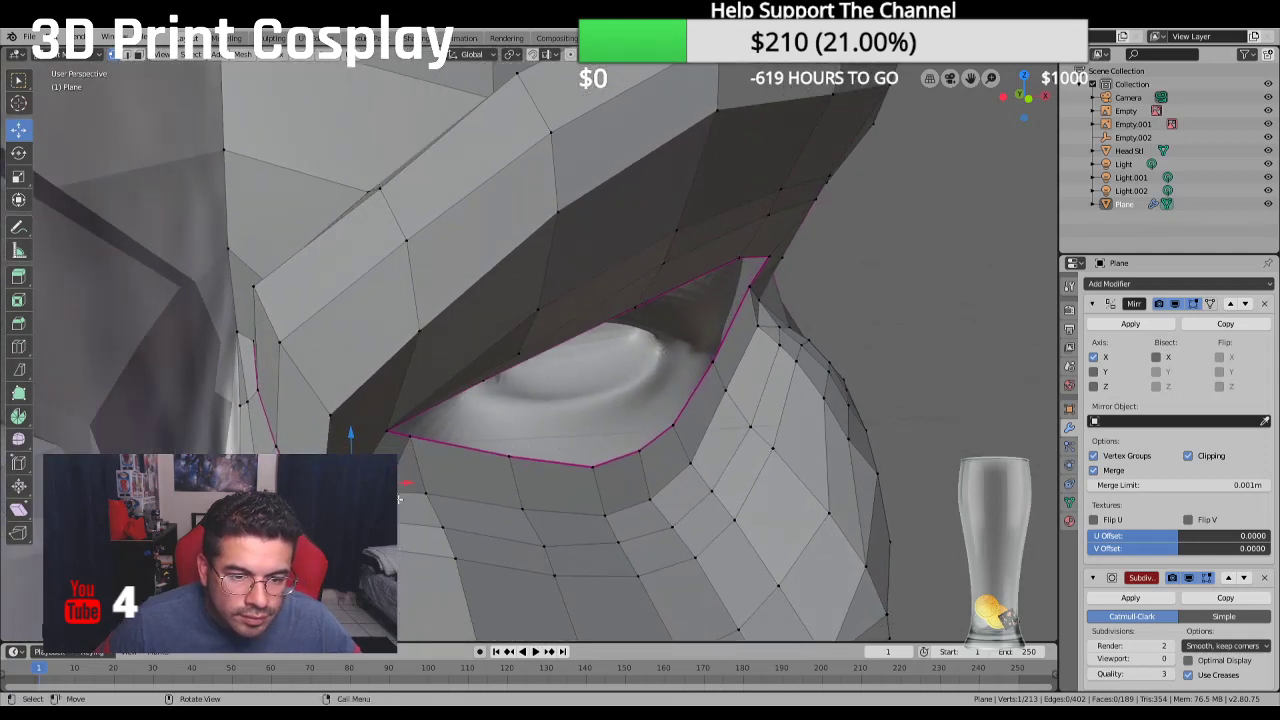
pyautogui.moveTo(400, 498); pyautogui.dragTo(531, 463, button='middle')
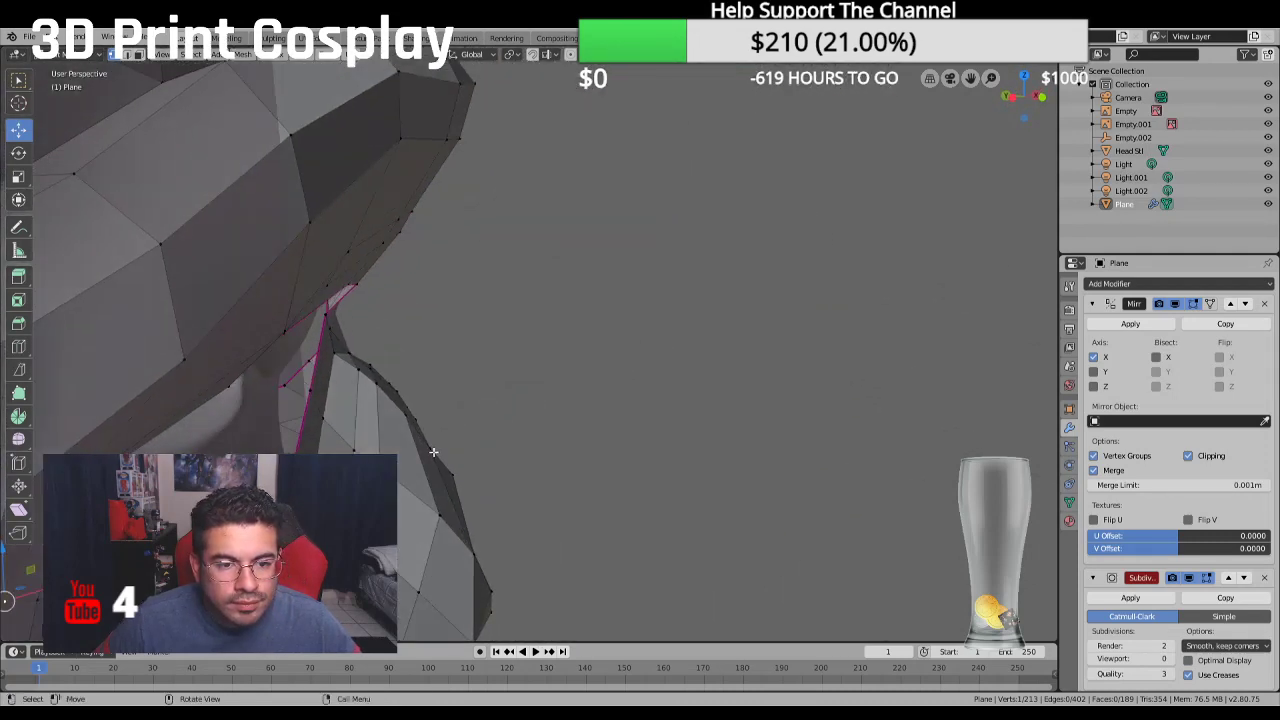
pyautogui.moveTo(433, 452); pyautogui.dragTo(468, 389, button='middle')
pyautogui.click(448, 426)
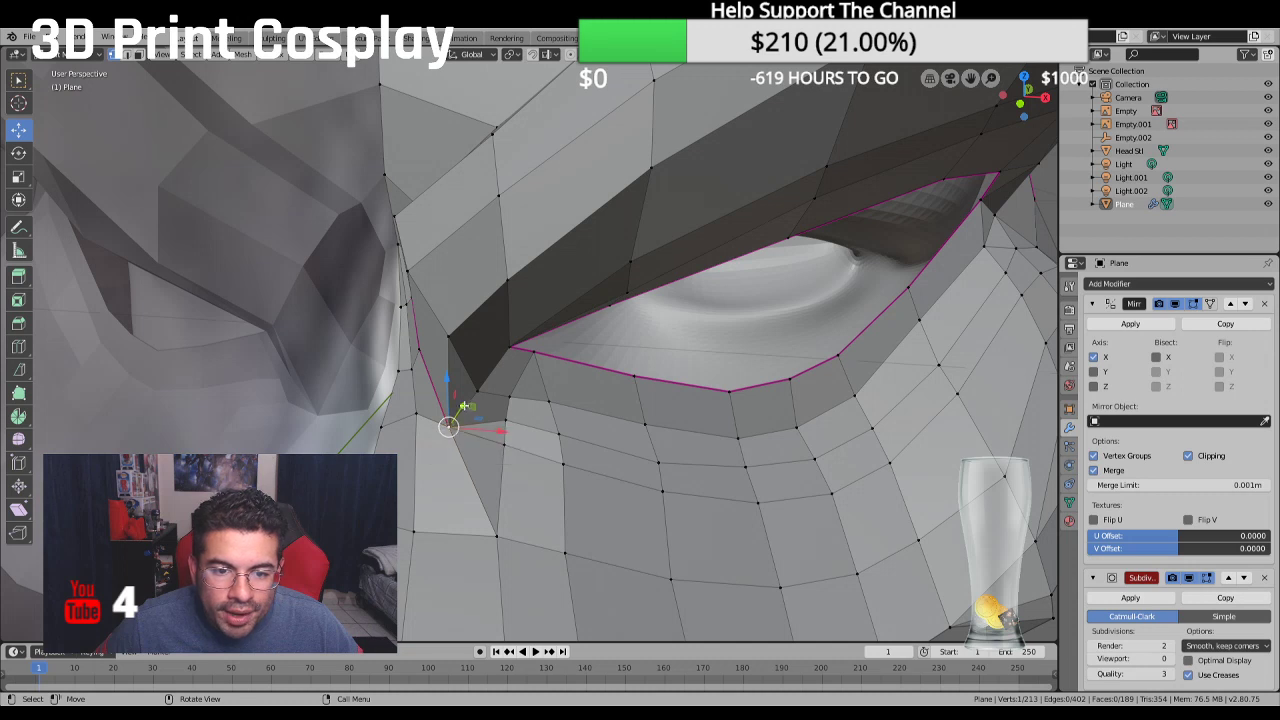
pyautogui.moveTo(464, 406); pyautogui.dragTo(469, 388)
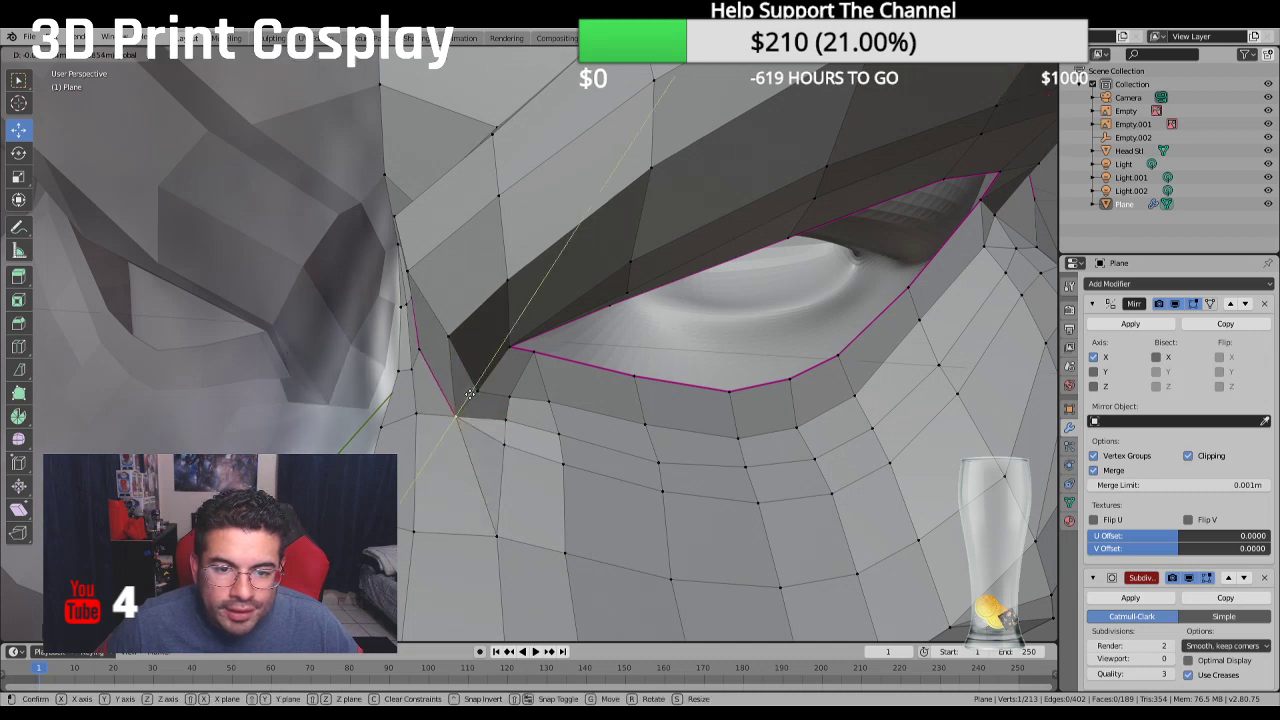
pyautogui.press('g')
pyautogui.press('x')
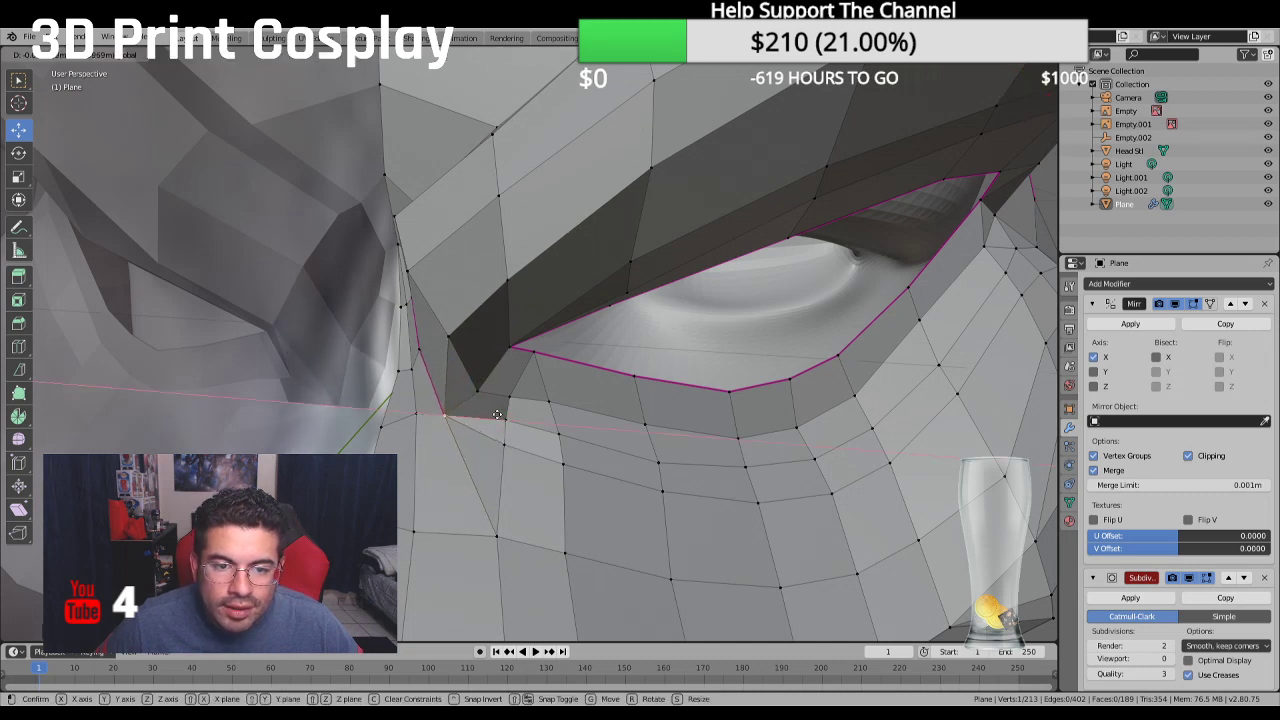
pyautogui.click(497, 413)
pyautogui.moveTo(497, 413); pyautogui.dragTo(527, 338, button='middle')
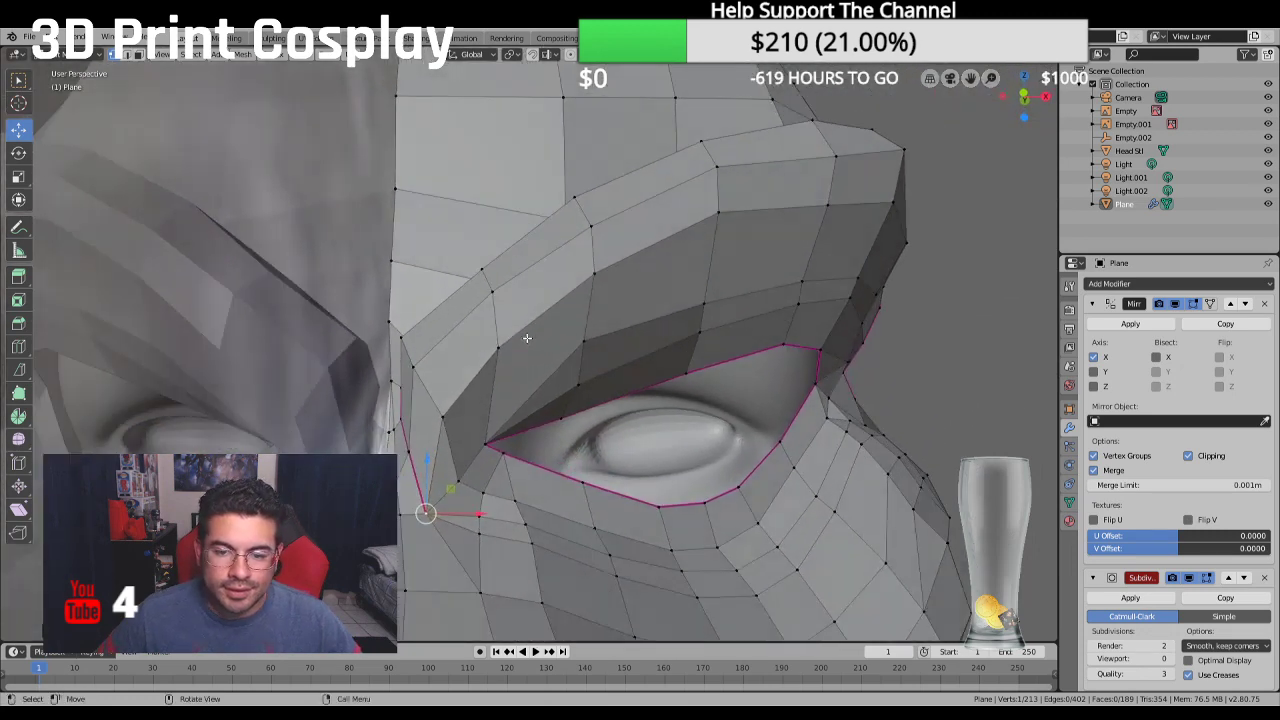
# Raise the two inner vertices of the eye opening's upper edge slightly along the Z axis
pyautogui.keyDown('shift'); pyautogui.click(675, 375); pyautogui.keyUp('shift')
pyautogui.moveTo(629, 348); pyautogui.dragTo(629, 340)
pyautogui.click(628, 340)
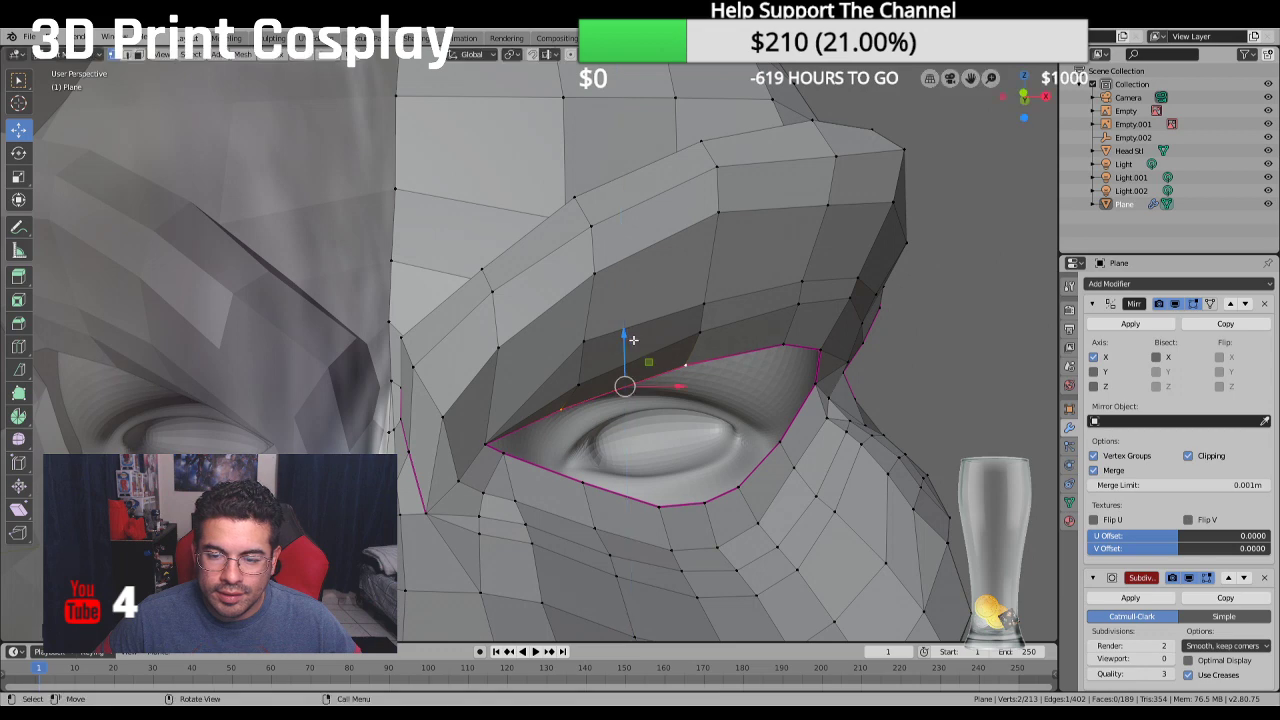
pyautogui.moveTo(738, 389); pyautogui.dragTo(653, 369, button='middle')
# Lower the eye opening's outer upper vertex and the two neighbouring brow vertices above the edge along the Z axis
pyautogui.click(661, 357)
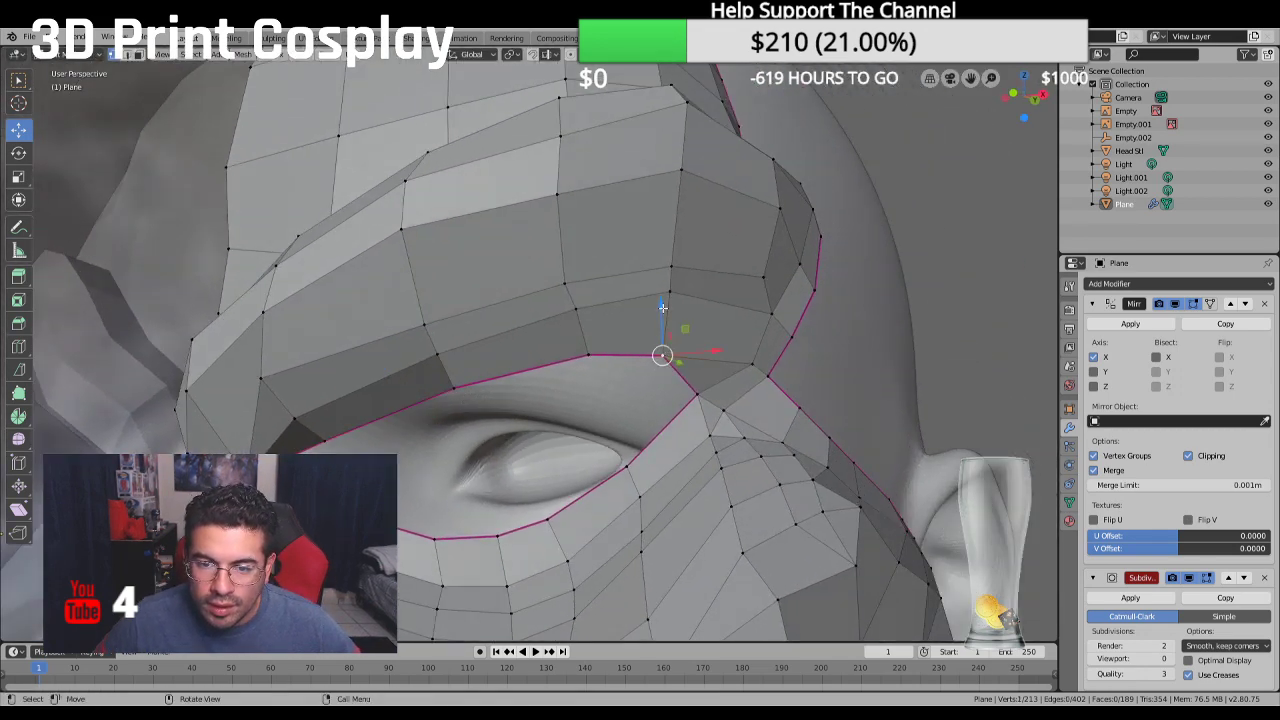
pyautogui.press('g')
pyautogui.press('z')
pyautogui.click(657, 313)
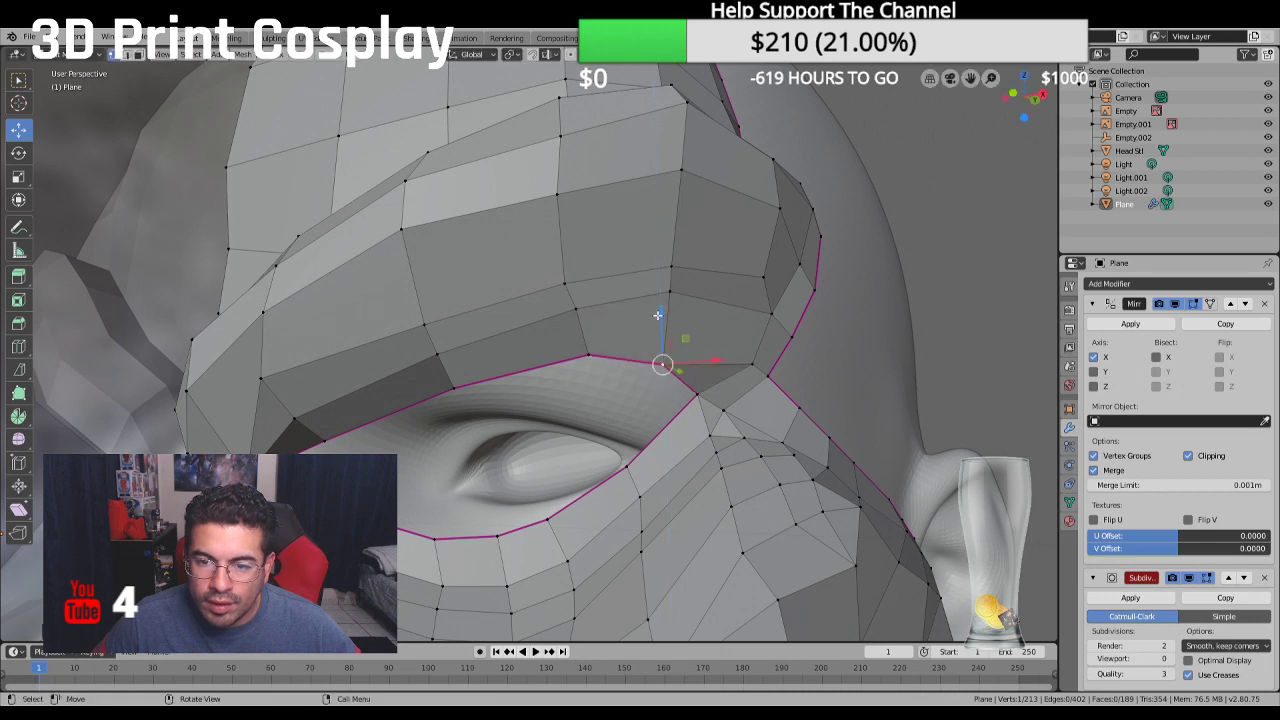
pyautogui.moveTo(666, 245); pyautogui.dragTo(666, 258)
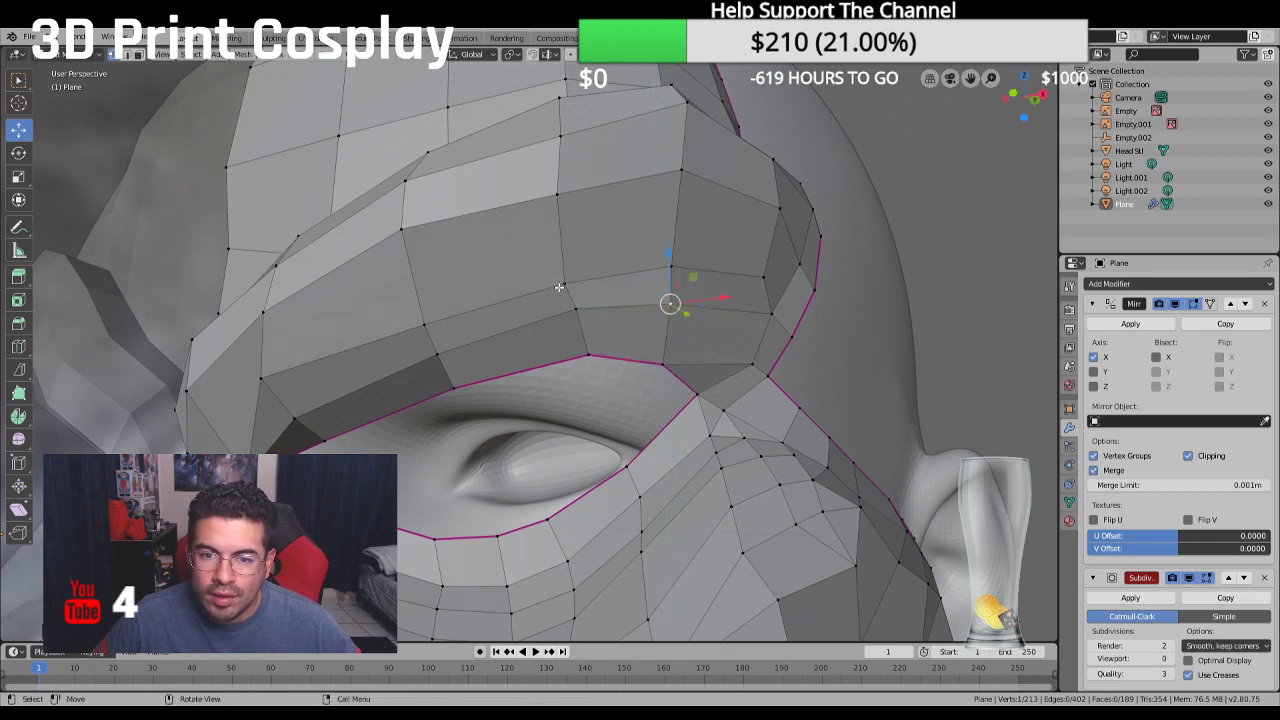
pyautogui.moveTo(577, 267); pyautogui.dragTo(577, 273)
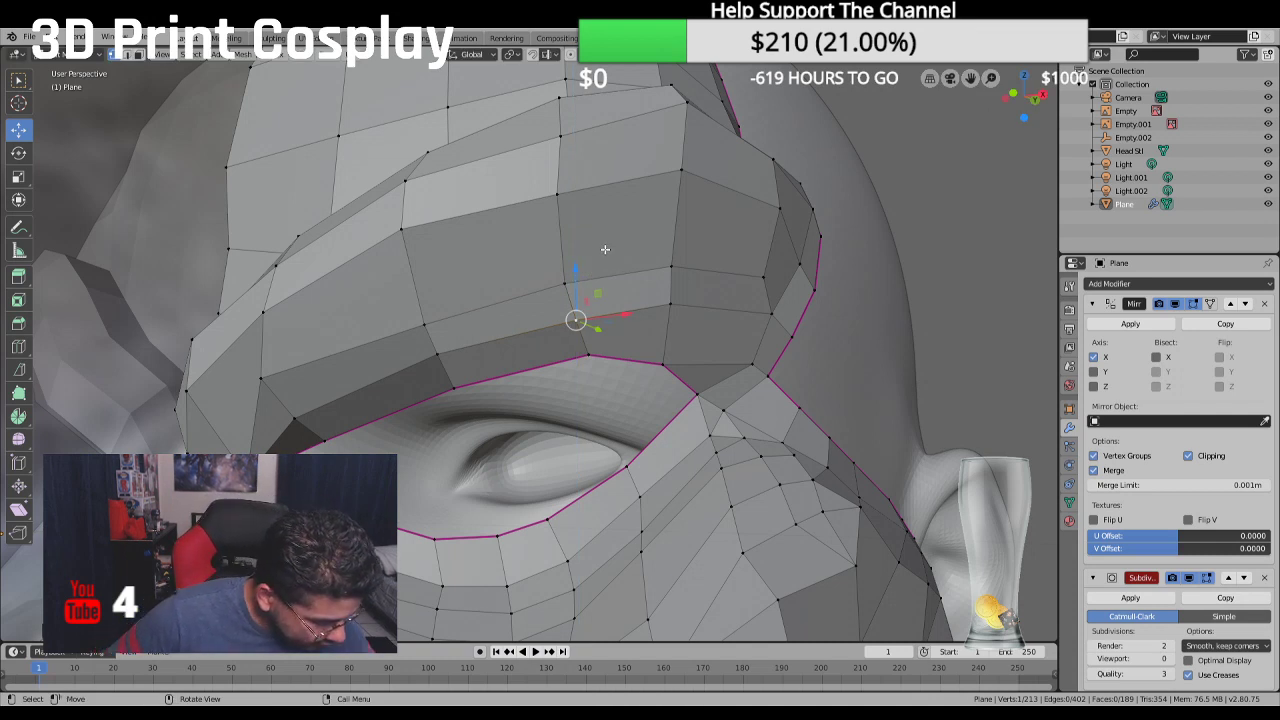
pyautogui.scroll(1, 598, 245)
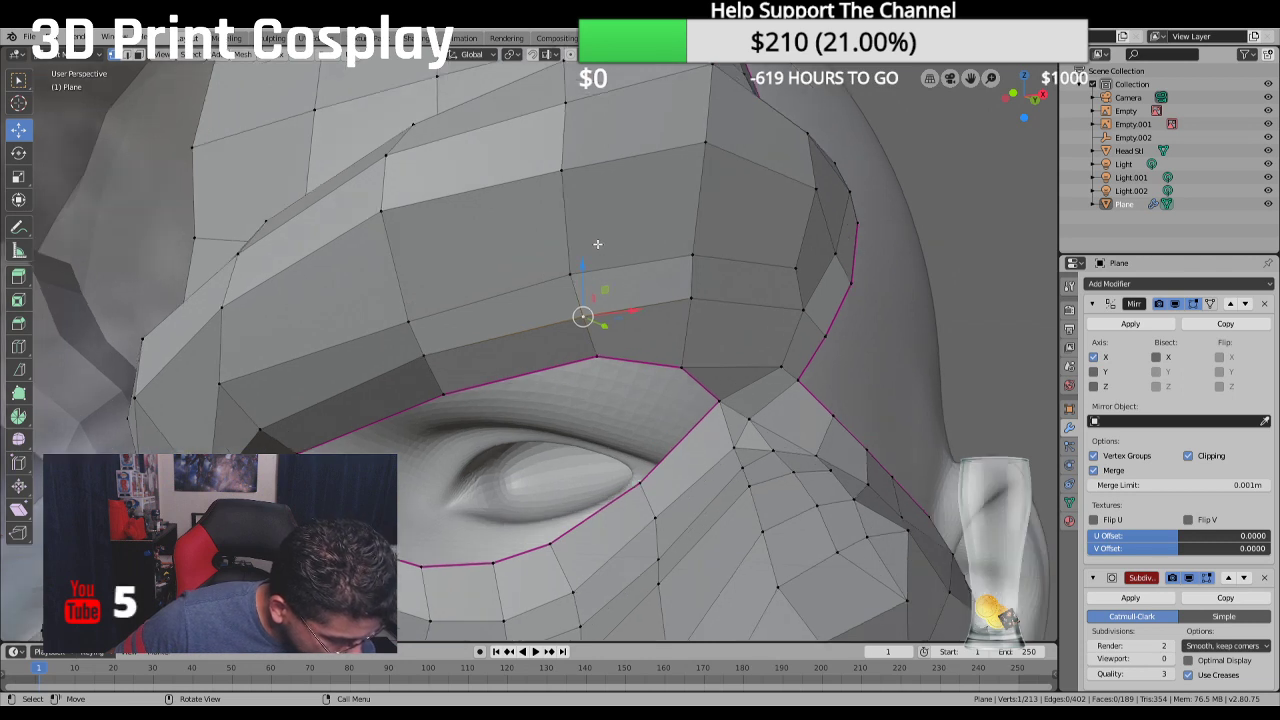
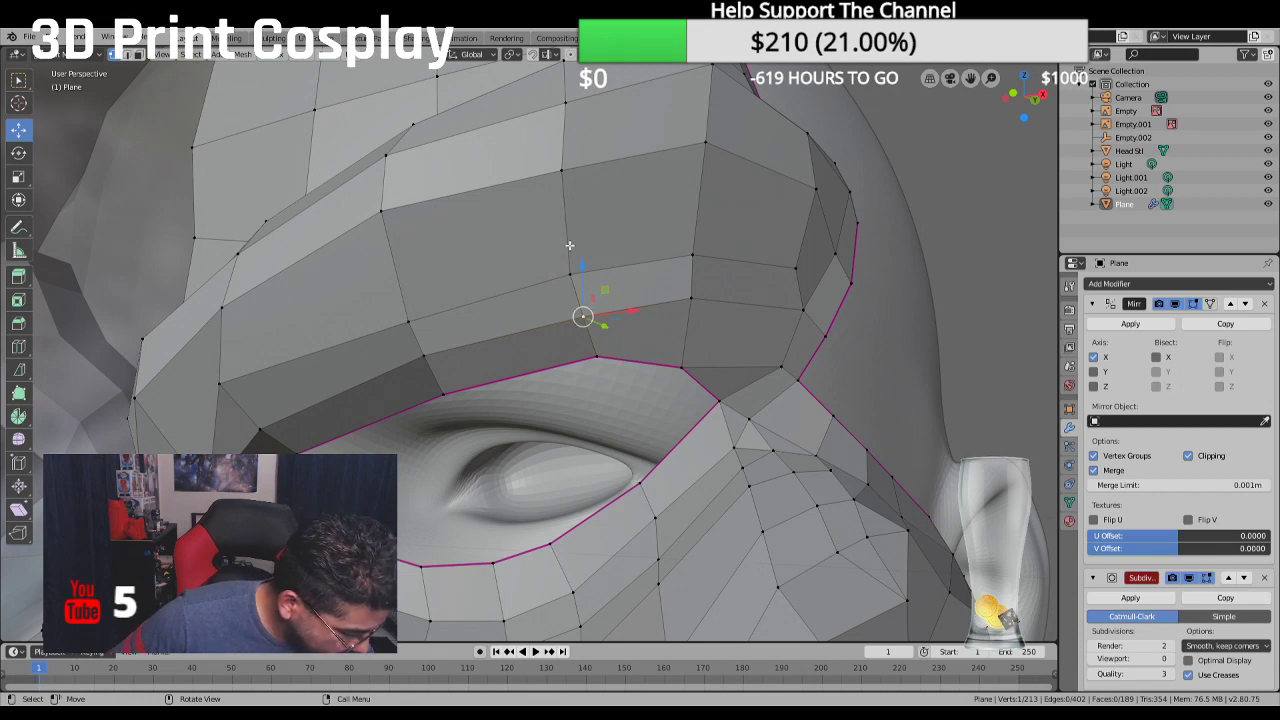
# Extrude the four lower border edges of the under-eye area downward into a new strip of faces beside the nose
pyautogui.scroll(-2, 523, 253)
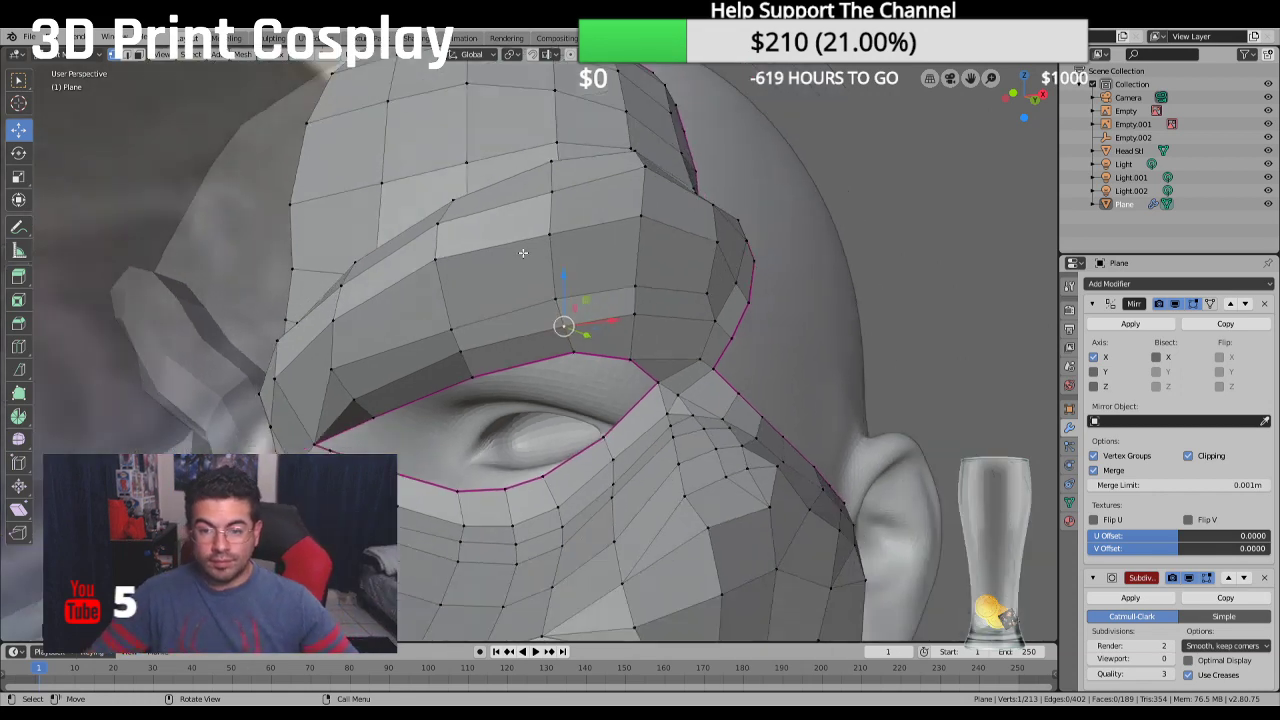
pyautogui.scroll(-6, 523, 253)
pyautogui.moveTo(523, 253); pyautogui.dragTo(451, 343, button='middle')
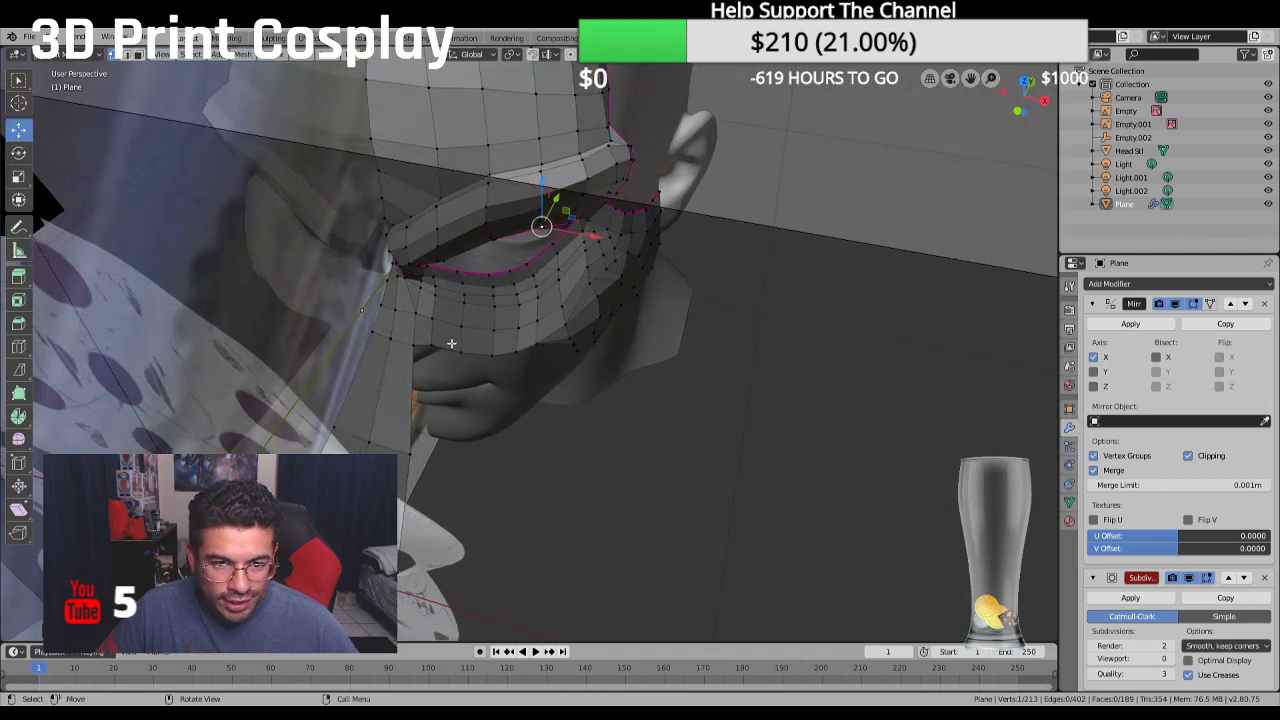
pyautogui.click(431, 345)
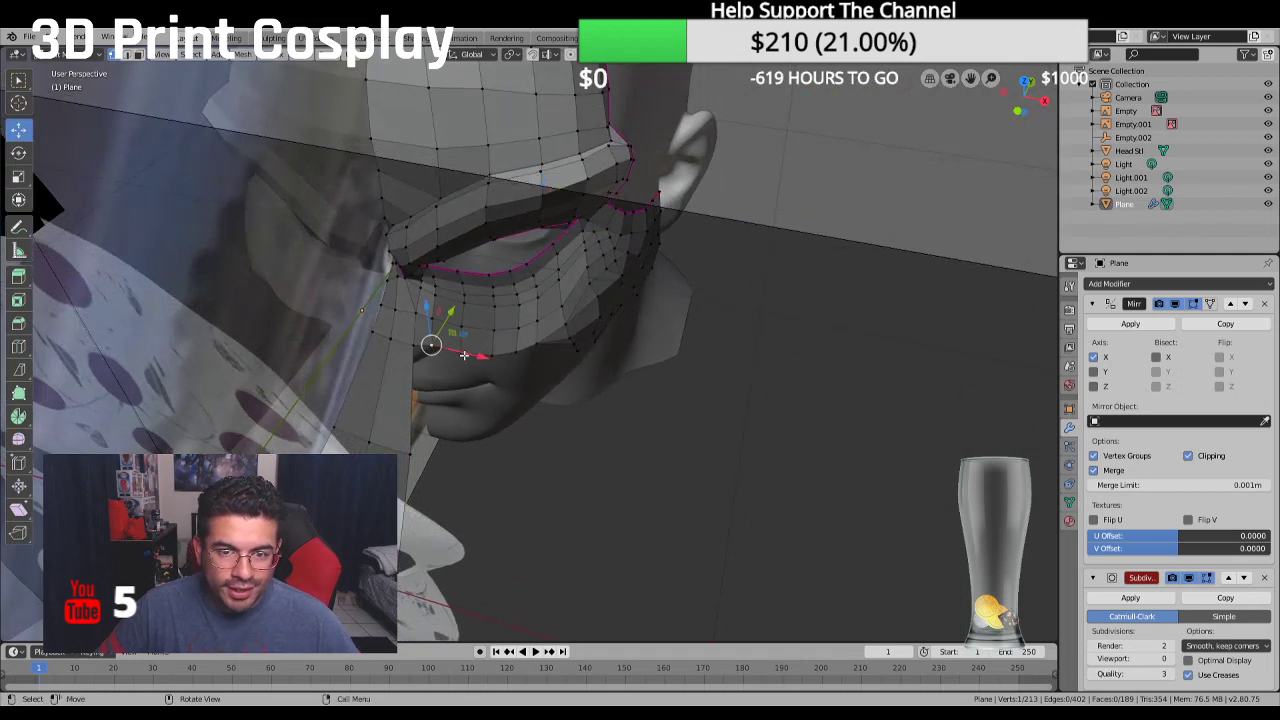
pyautogui.keyDown('ctrl'); pyautogui.click(535, 343); pyautogui.keyUp('ctrl')
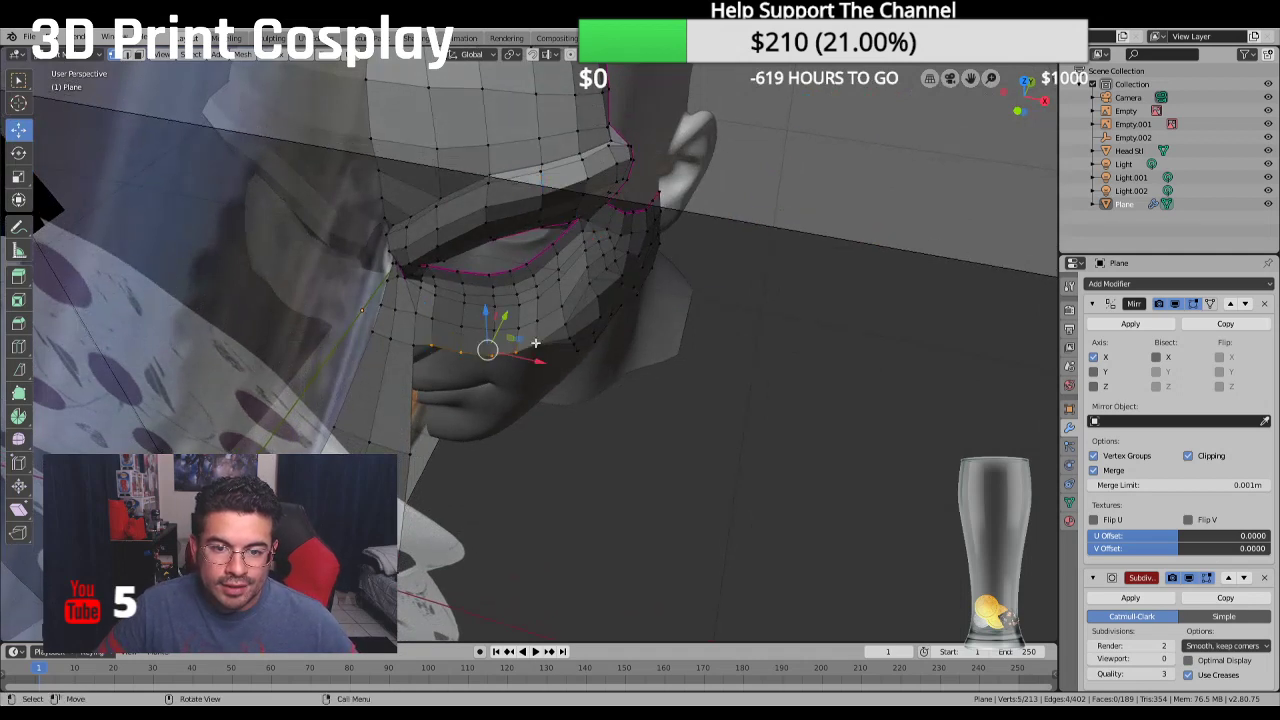
pyautogui.press('e')
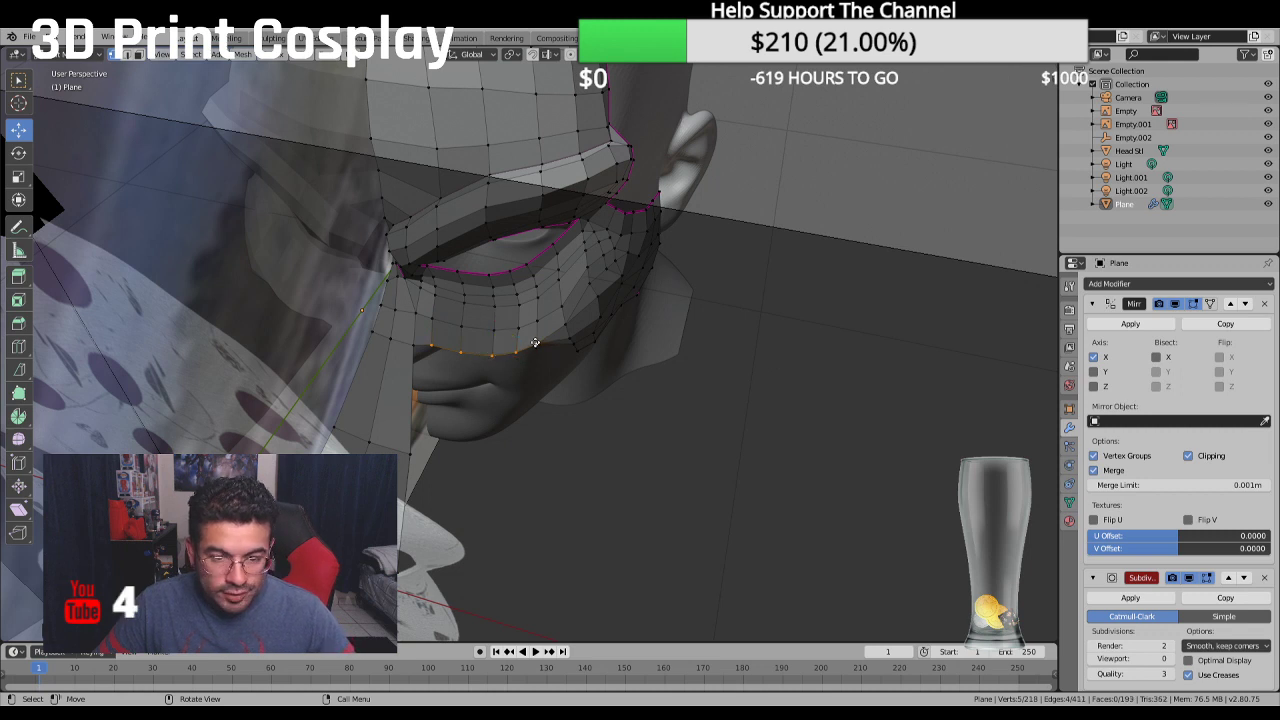
pyautogui.click(536, 453)
# Align the extruded border edge with the end of the nose strip along Y and Z in side view, and shift it outward along X
pyautogui.moveTo(536, 453); pyautogui.dragTo(476, 410, button='middle')
pyautogui.moveTo(474, 441); pyautogui.dragTo(472, 398)
pyautogui.moveTo(458, 390); pyautogui.dragTo(502, 434, button='middle')
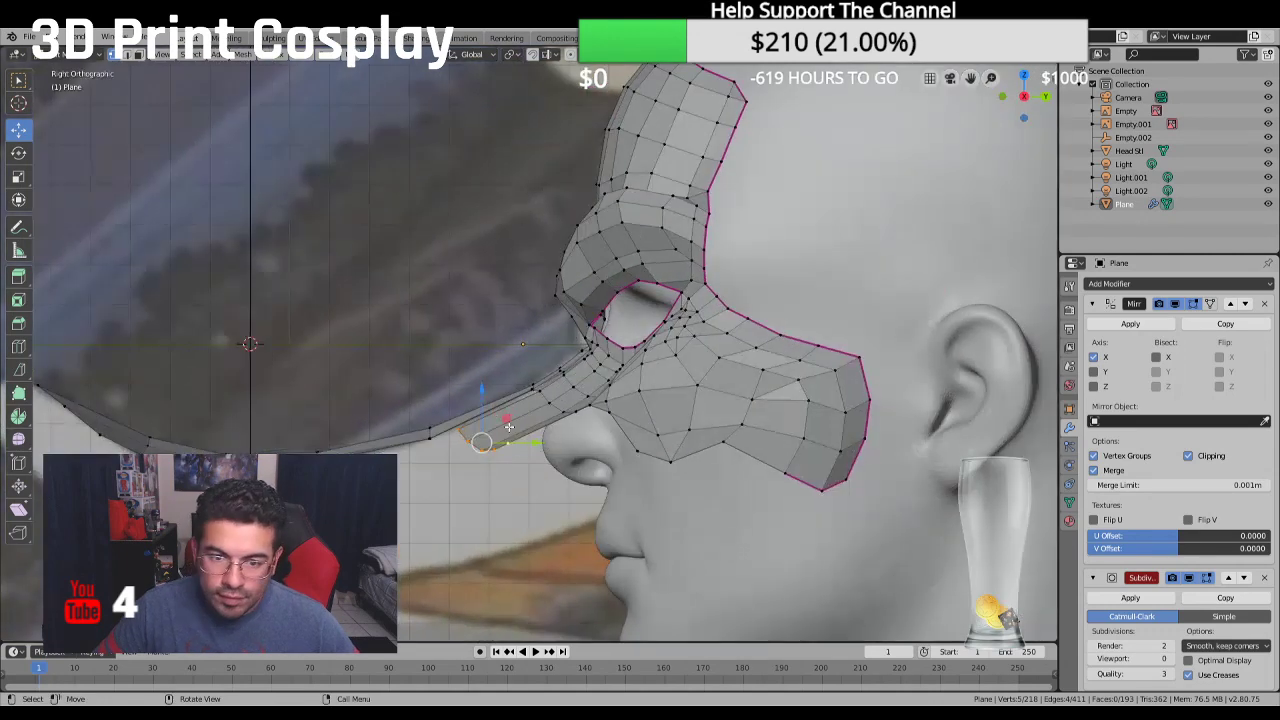
pyautogui.press('g')
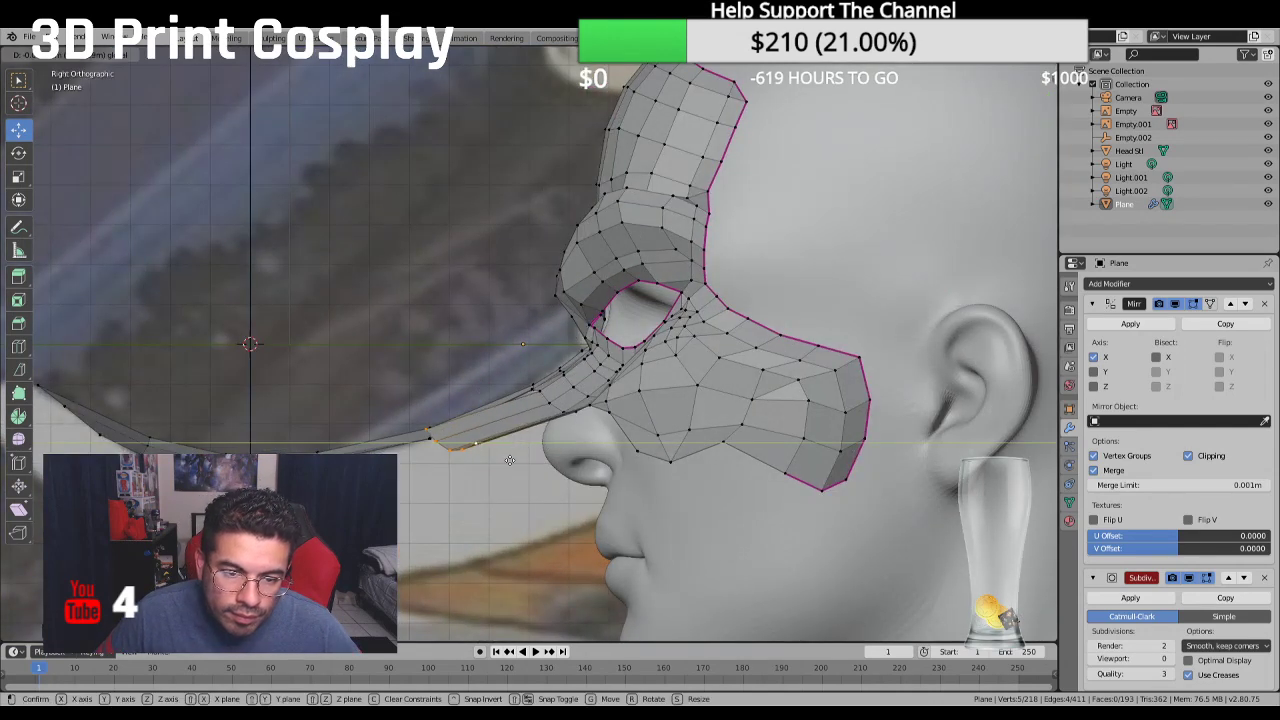
pyautogui.press('z')
pyautogui.click(460, 414)
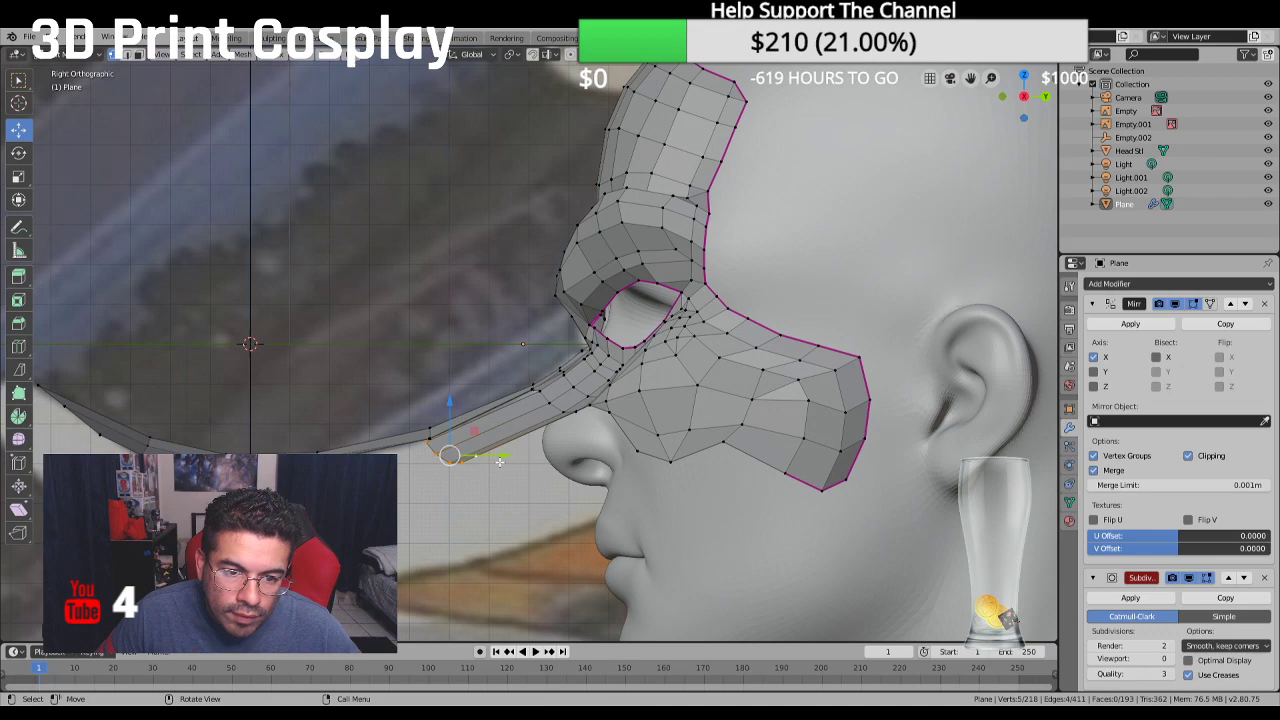
pyautogui.moveTo(500, 460); pyautogui.dragTo(507, 460)
pyautogui.moveTo(459, 408); pyautogui.dragTo(461, 406)
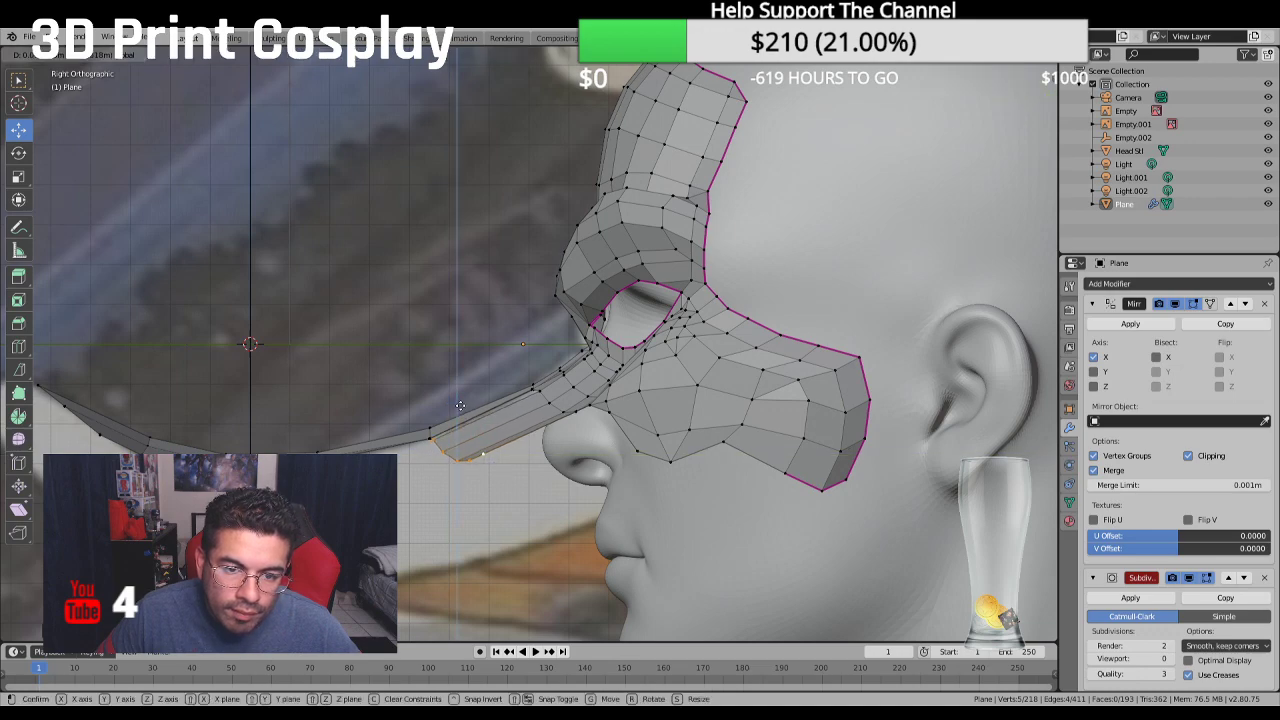
pyautogui.click(460, 405)
pyautogui.moveTo(460, 405); pyautogui.dragTo(520, 479, button='middle')
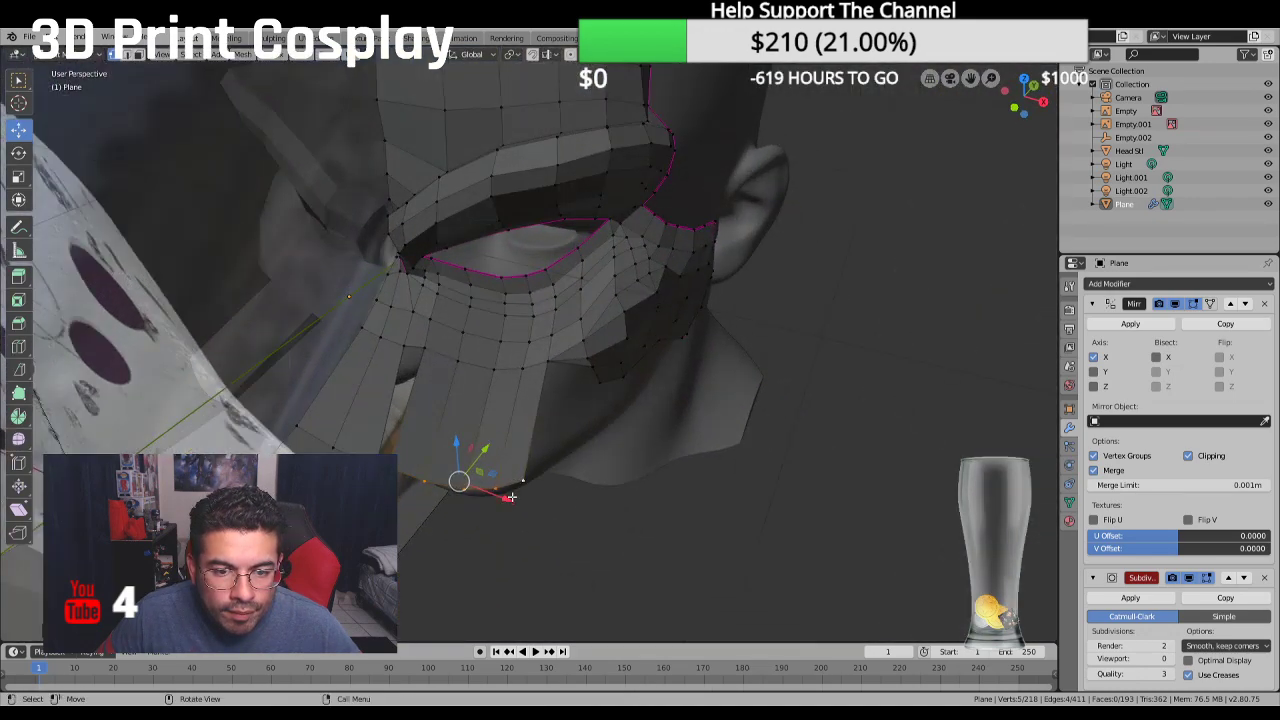
pyautogui.press('g')
pyautogui.click(411, 477)
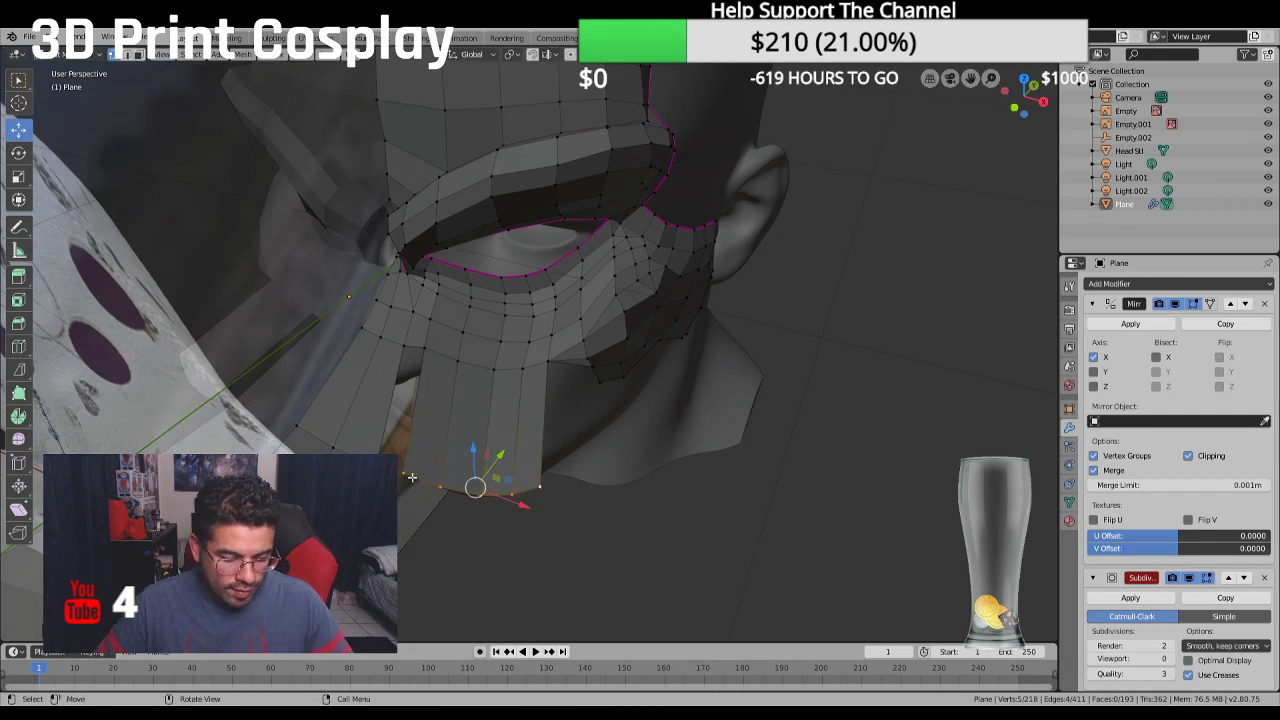
# Fill the gap between the new under-eye strip and the nose strip with a face
pyautogui.click(407, 475)
pyautogui.keyDown('shift'); pyautogui.click(378, 457); pyautogui.keyUp('shift')
pyautogui.keyDown('shift'); pyautogui.click(402, 346); pyautogui.keyUp('shift')
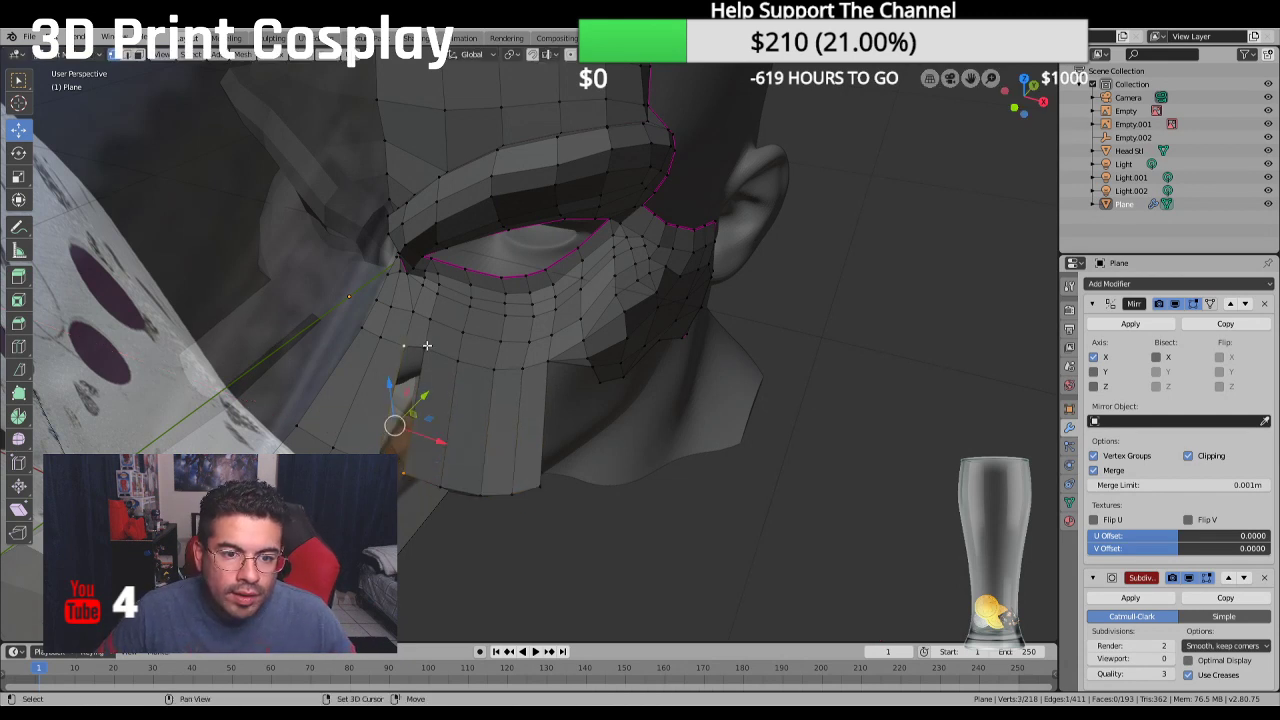
pyautogui.press('f')
# Adjust the height of the vertices on the seam between the nose strip and the new under-eye strip along the Z axis
pyautogui.moveTo(427, 345); pyautogui.dragTo(490, 329, button='middle')
pyautogui.click(451, 418)
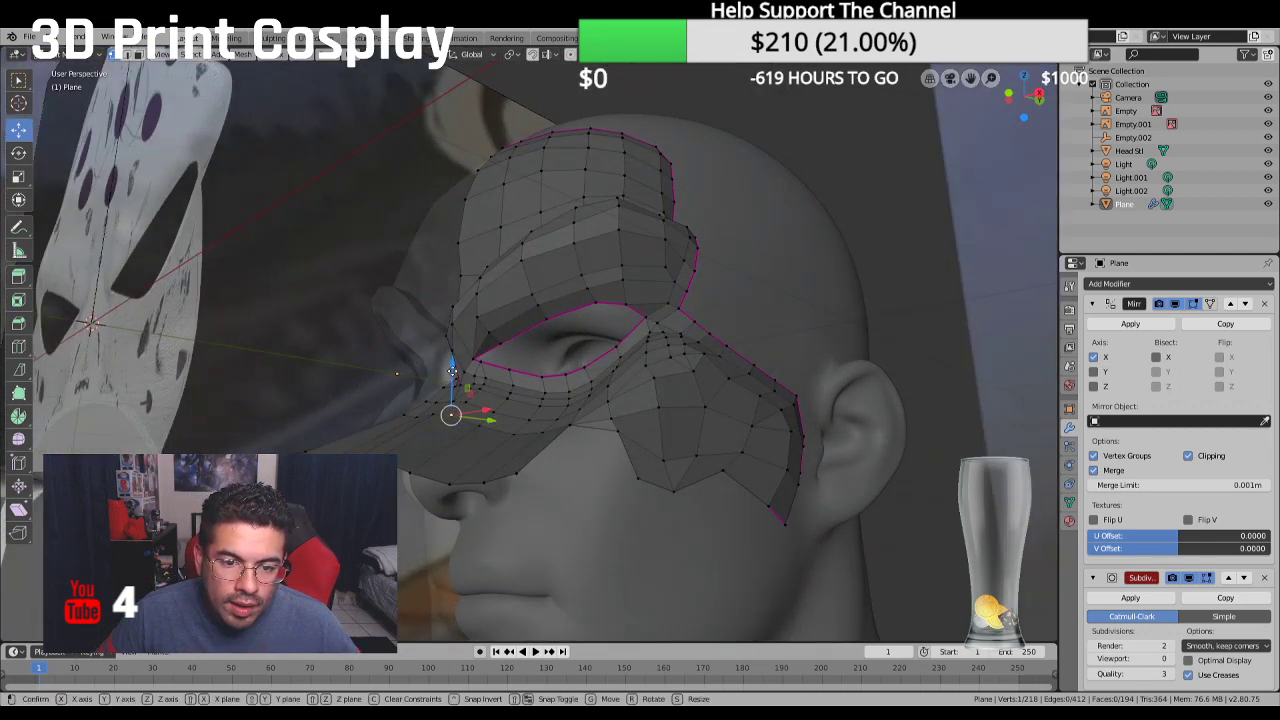
pyautogui.press('g')
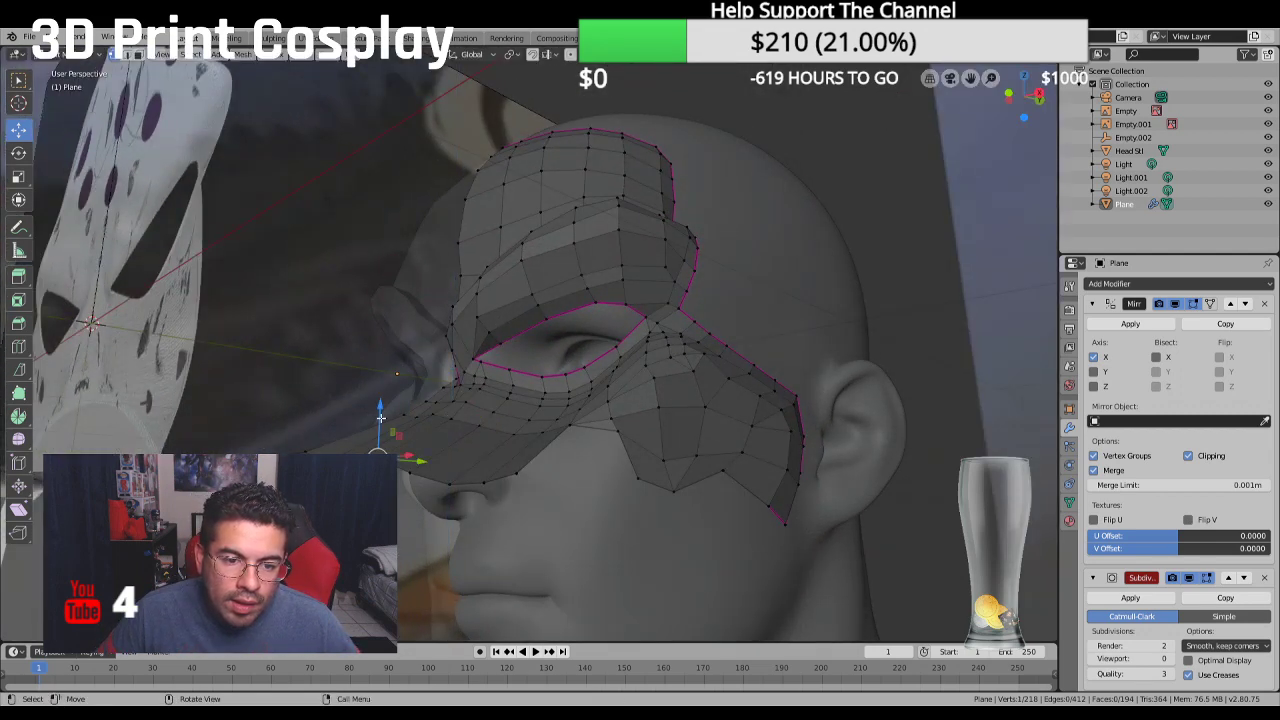
pyautogui.press('z')
pyautogui.click(380, 414)
pyautogui.moveTo(380, 414); pyautogui.dragTo(490, 322, button='middle')
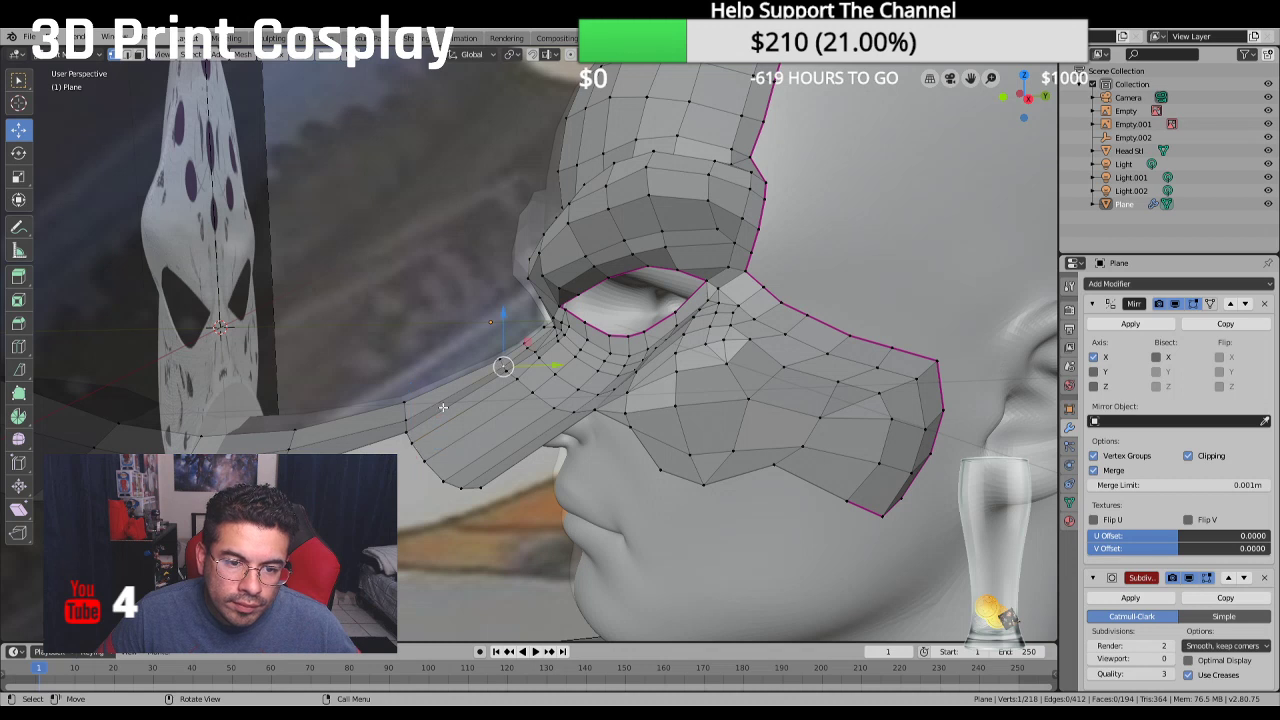
# Raise the four-vertex edge run along the side of the nose strip along the Z axis
pyautogui.moveTo(323, 428); pyautogui.dragTo(236, 430, button='middle')
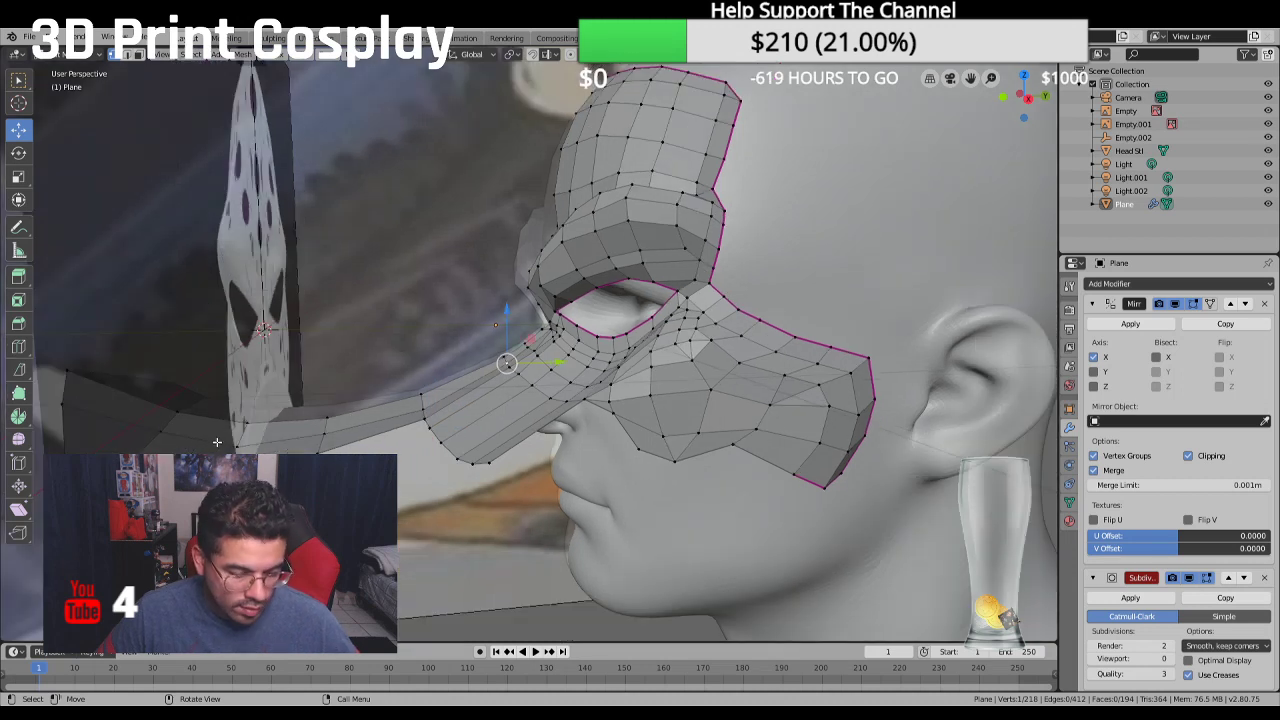
pyautogui.press('g')
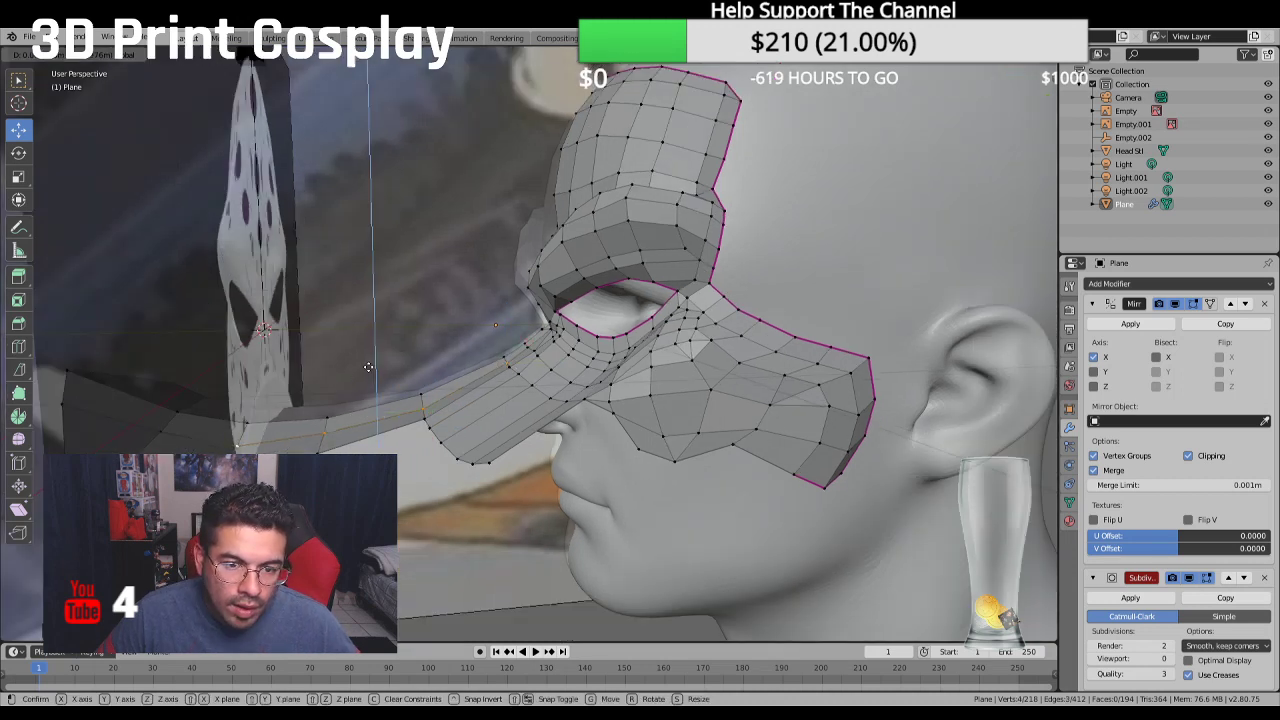
pyautogui.press('z')
pyautogui.click(367, 362)
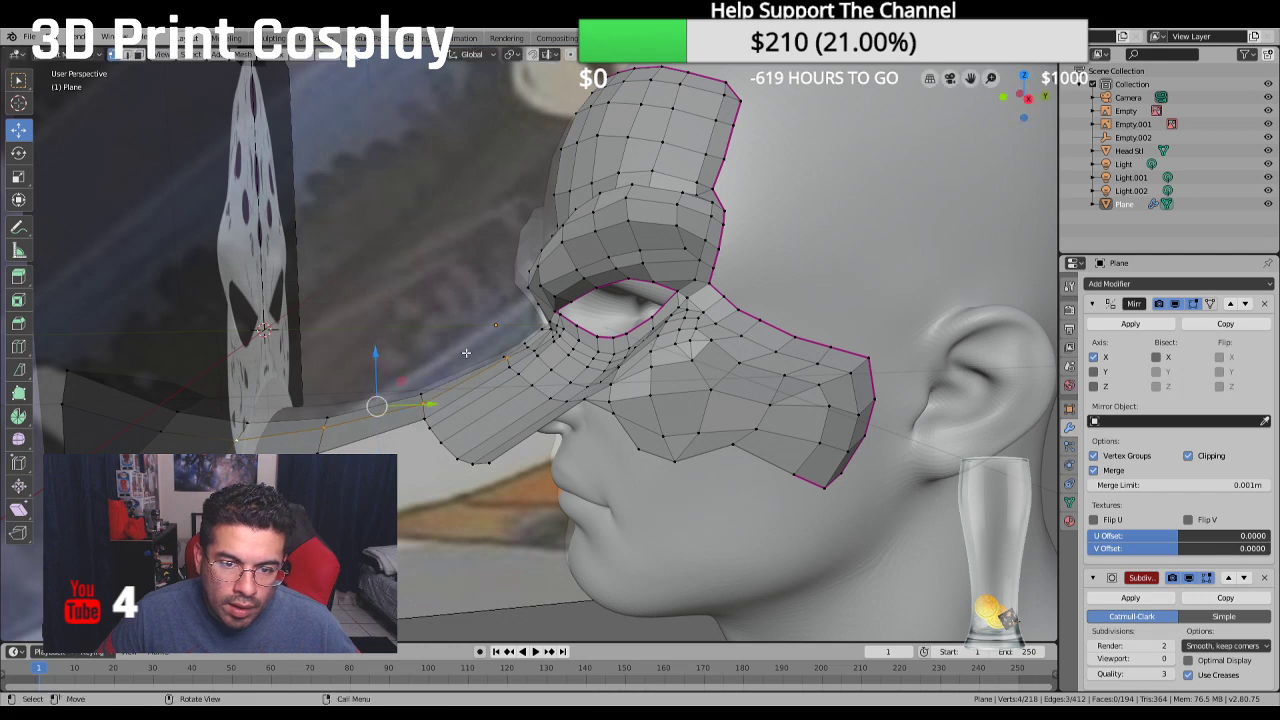
# Adjust the two seam vertices below the inner eye corner, at the upper end of the nose strip, along the Z axis
pyautogui.moveTo(530, 306); pyautogui.dragTo(528, 302)
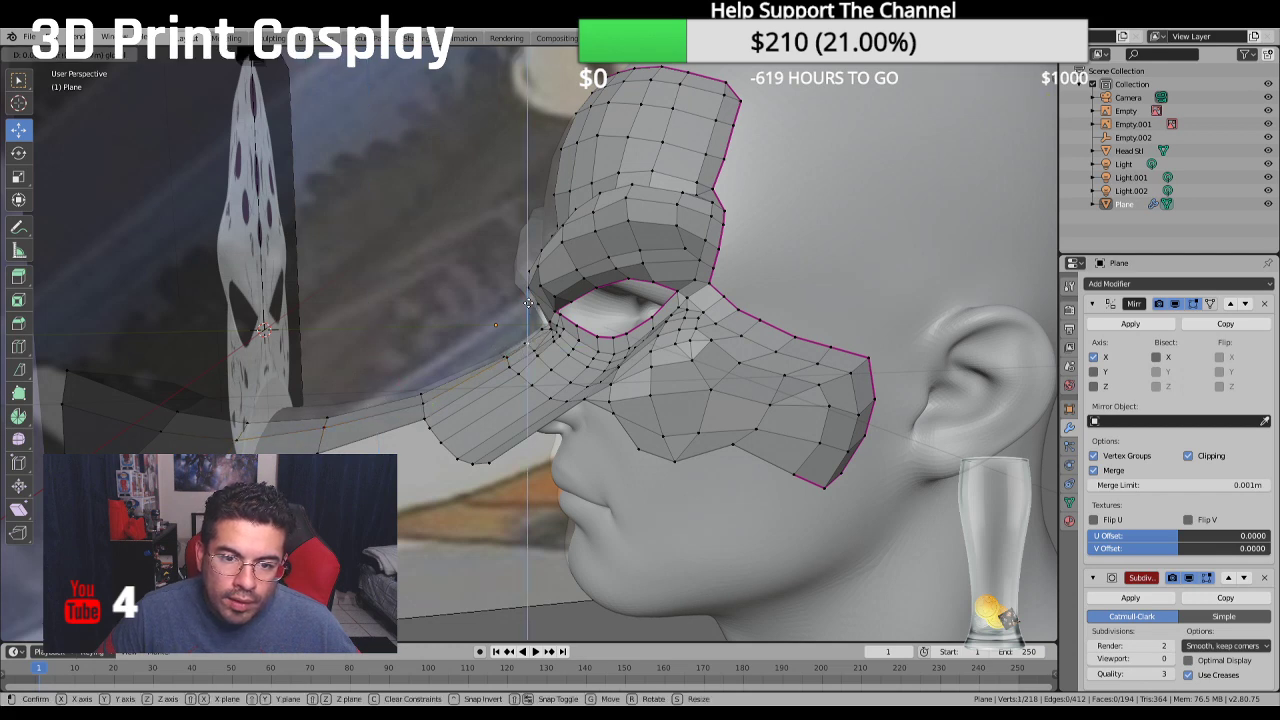
pyautogui.click(528, 302)
pyautogui.scroll(5, 526, 340)
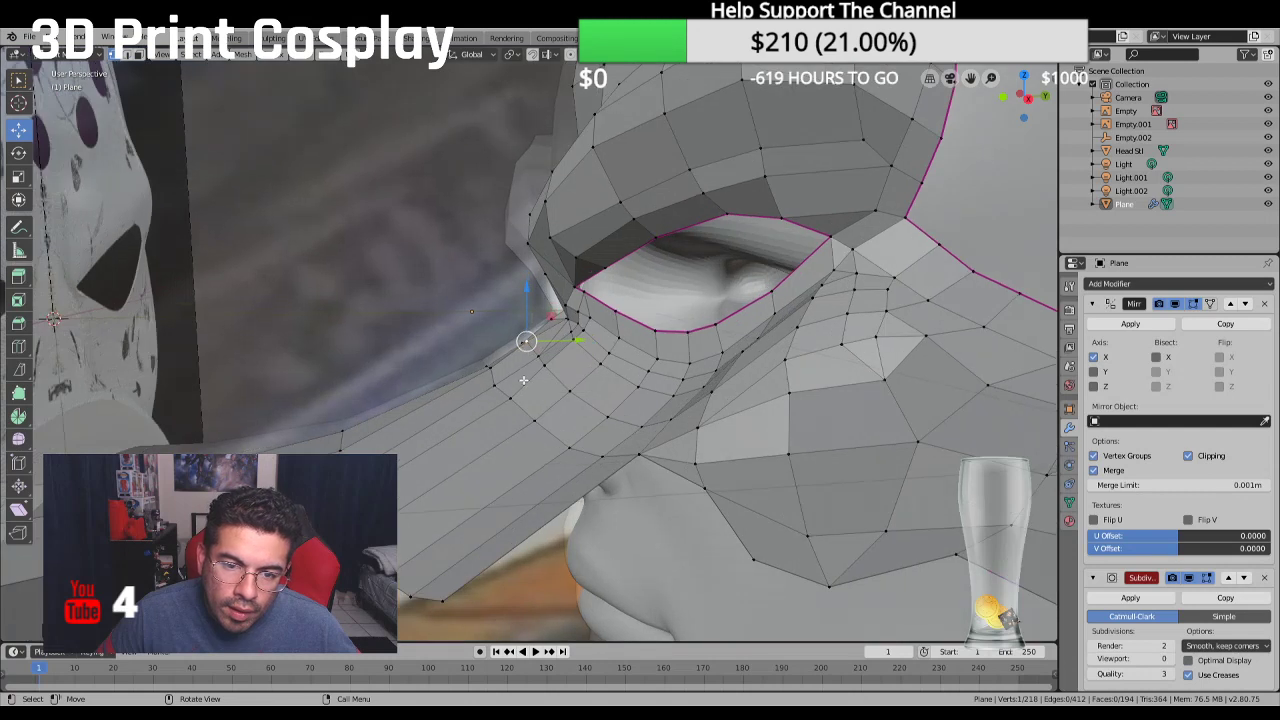
pyautogui.moveTo(538, 310); pyautogui.dragTo(493, 342)
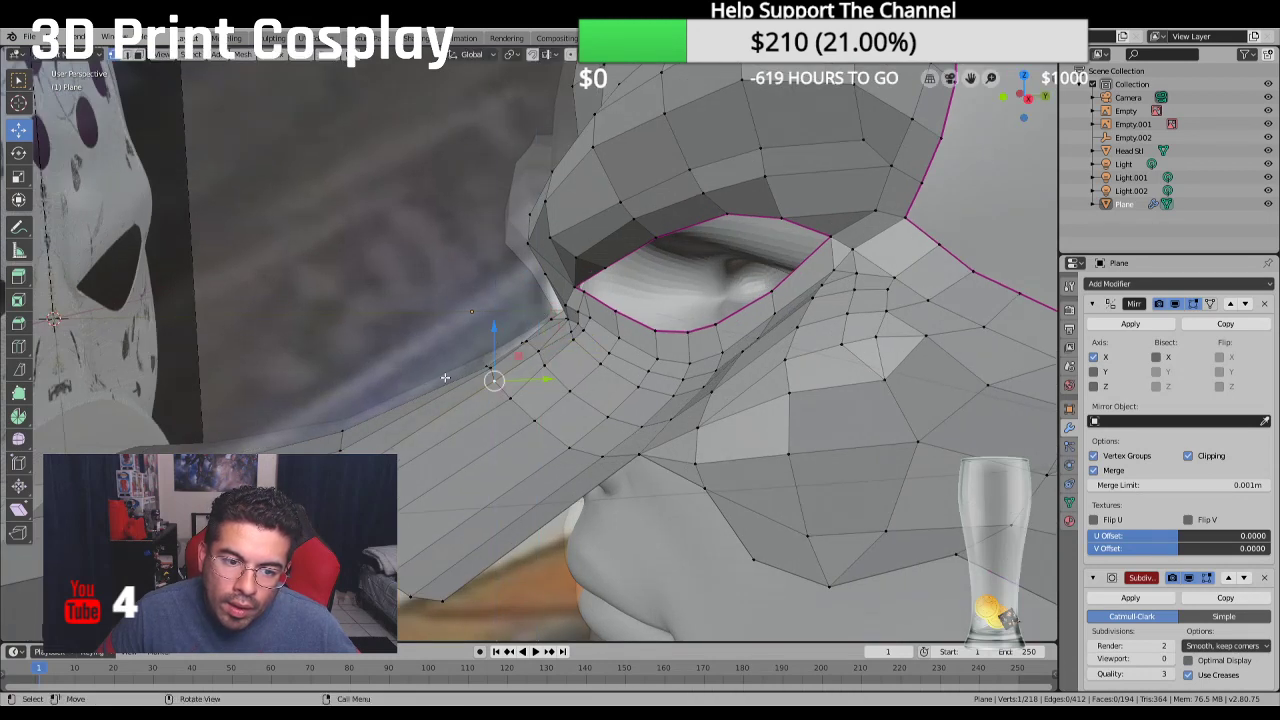
pyautogui.scroll(-6, 342, 447)
pyautogui.moveTo(345, 448); pyautogui.dragTo(531, 407, button='middle')
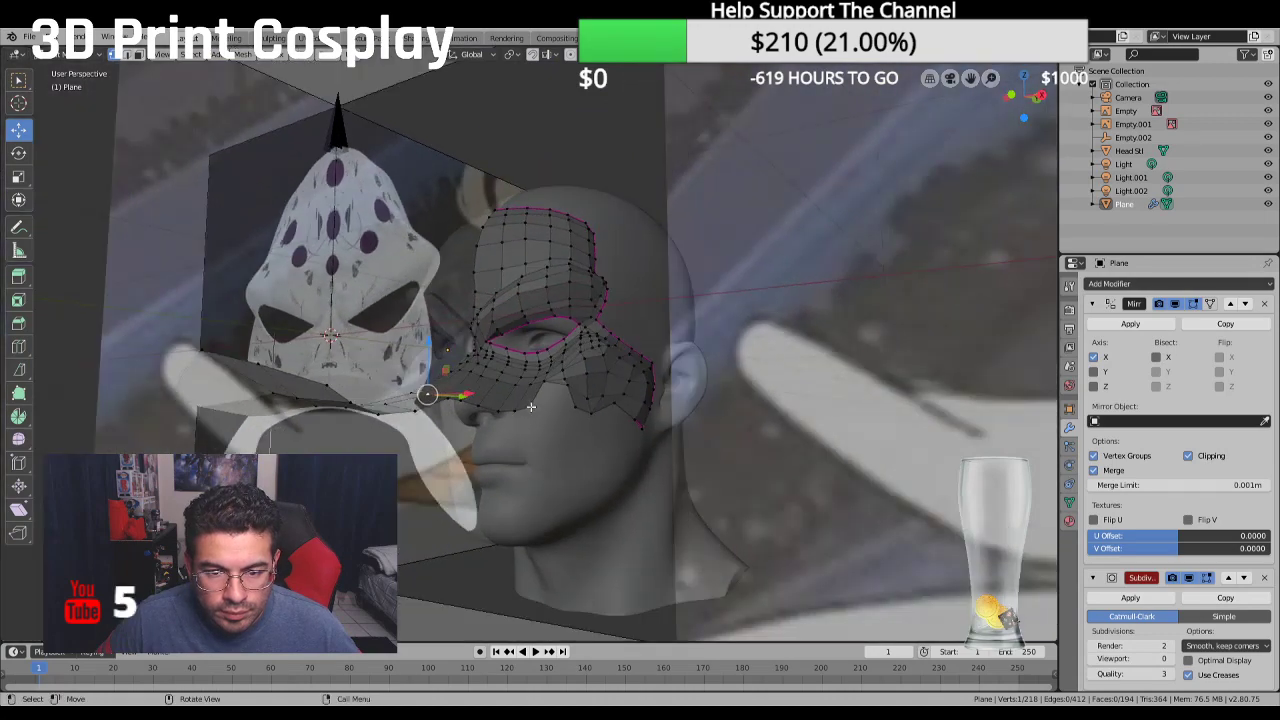
# Raise the two lengthwise edges of the under-eye strip nearest the nose along the Z axis, one after the other
pyautogui.scroll(3, 501, 405)
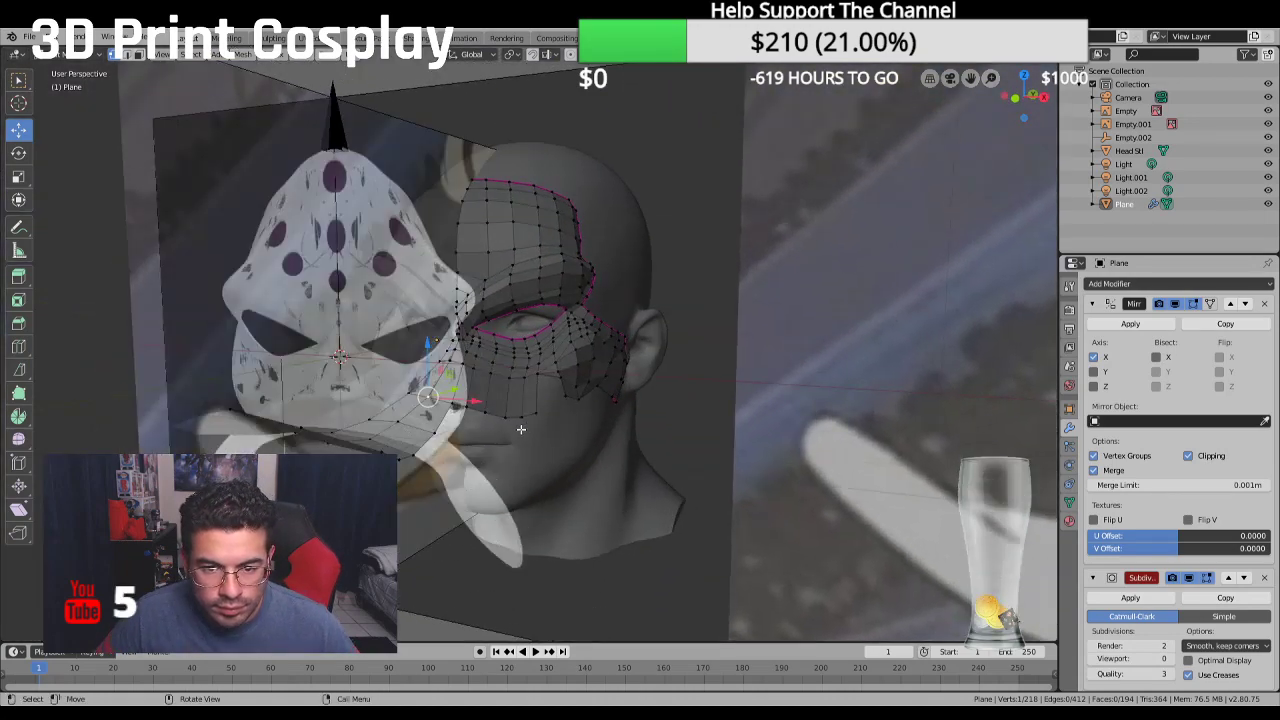
pyautogui.scroll(3, 501, 415)
pyautogui.moveTo(407, 397); pyautogui.dragTo(477, 420, button='middle')
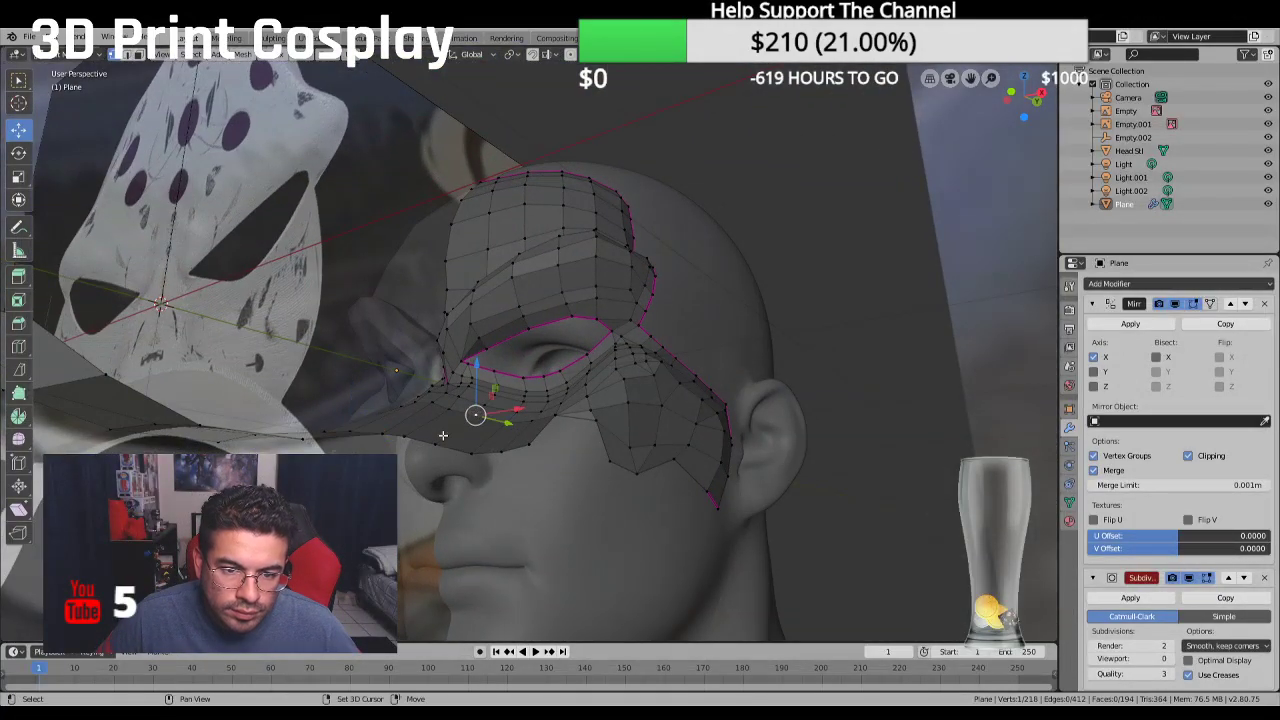
pyautogui.click(446, 432)
pyautogui.press('g')
pyautogui.press('z')
pyautogui.click(421, 423)
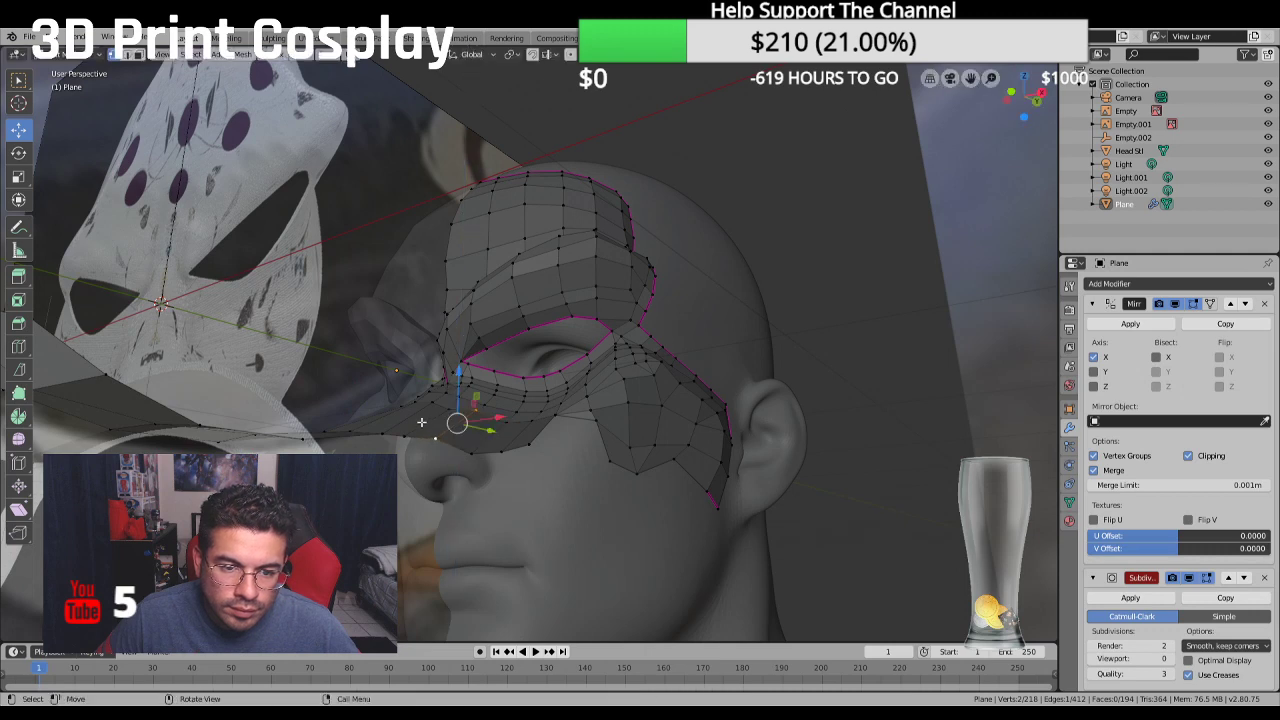
pyautogui.click(447, 404)
pyautogui.press('g')
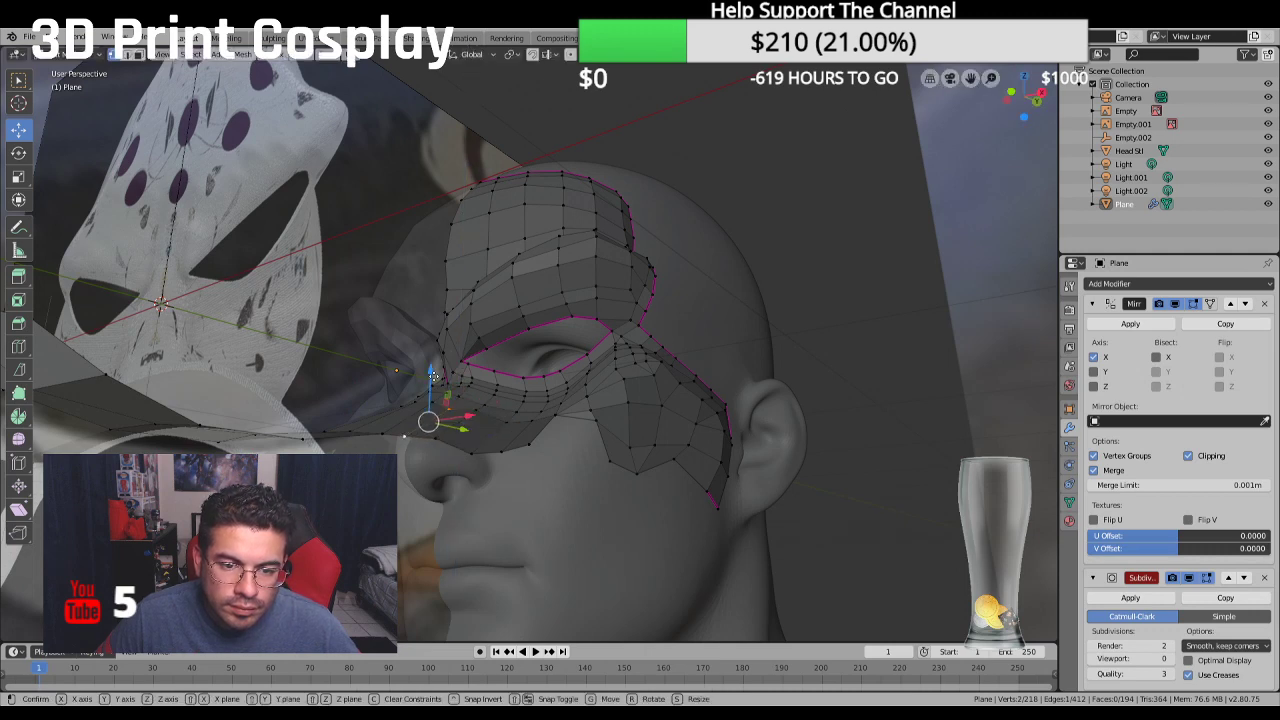
pyautogui.press('z')
pyautogui.click(446, 386)
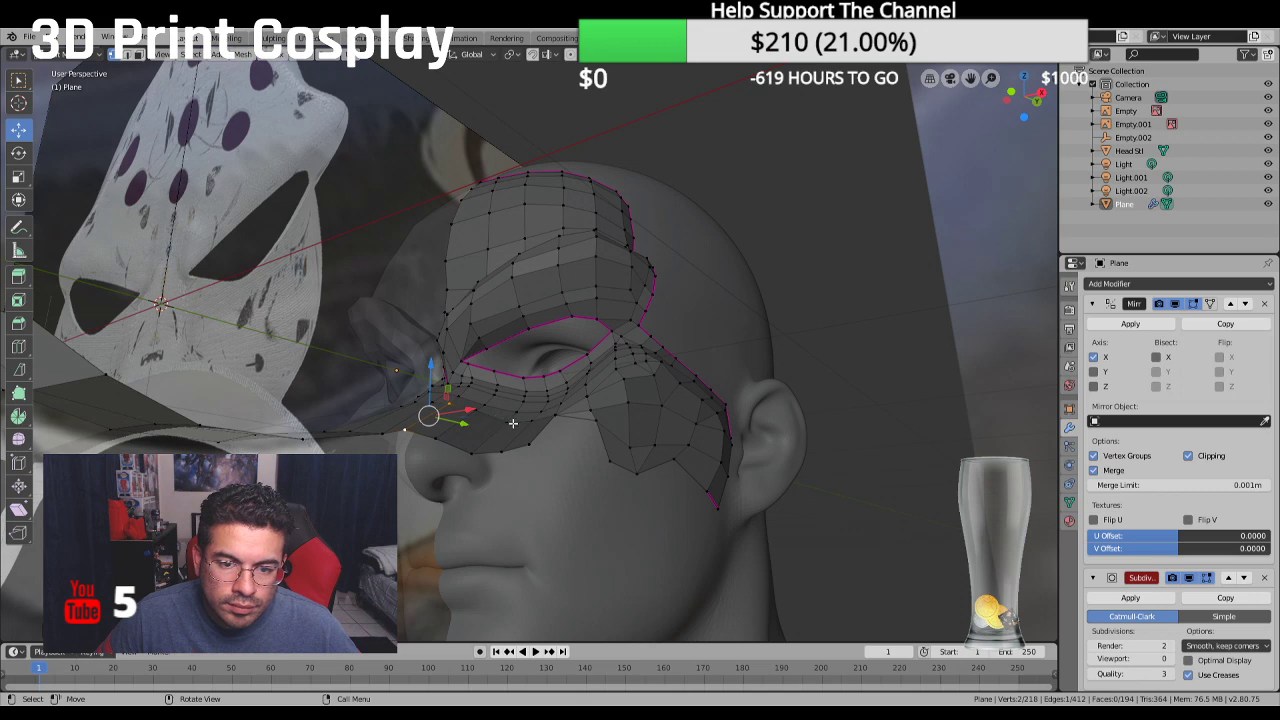
# Lower the outermost lengthwise edge of the under-eye strip along the Z axis and raise the middle lengthwise edge slightly
pyautogui.click(551, 417)
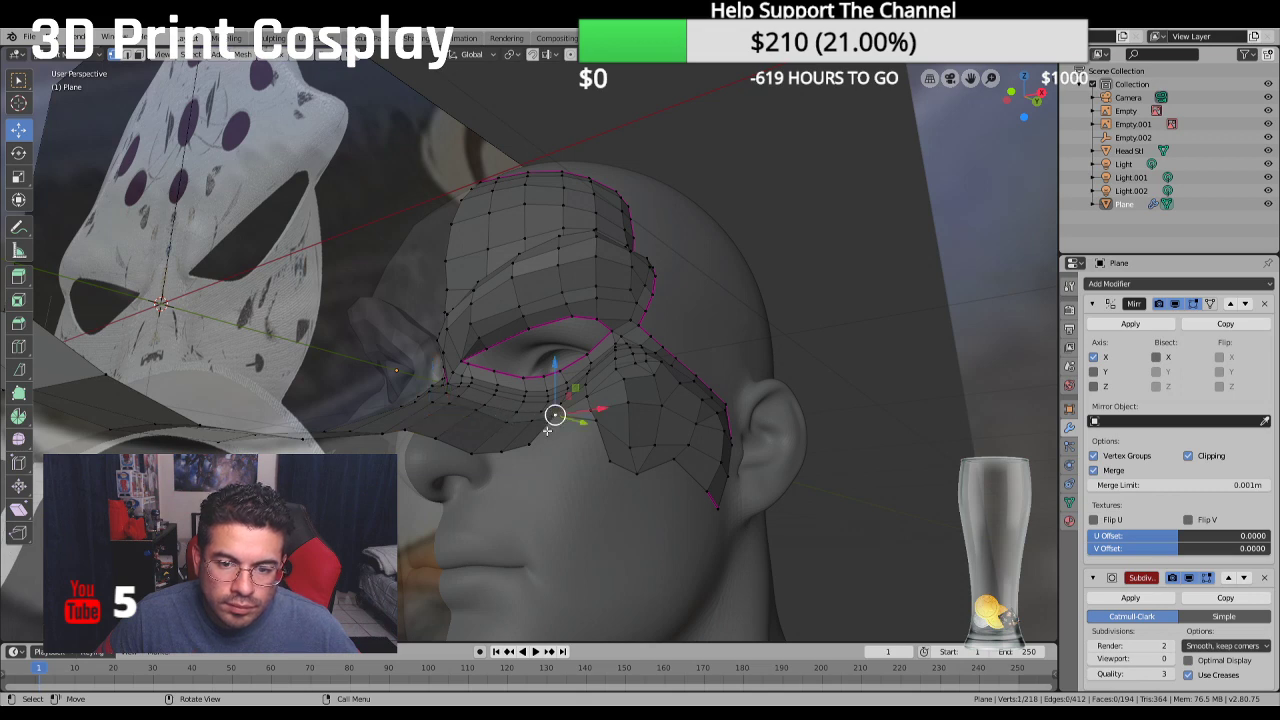
pyautogui.press('g')
pyautogui.press('z')
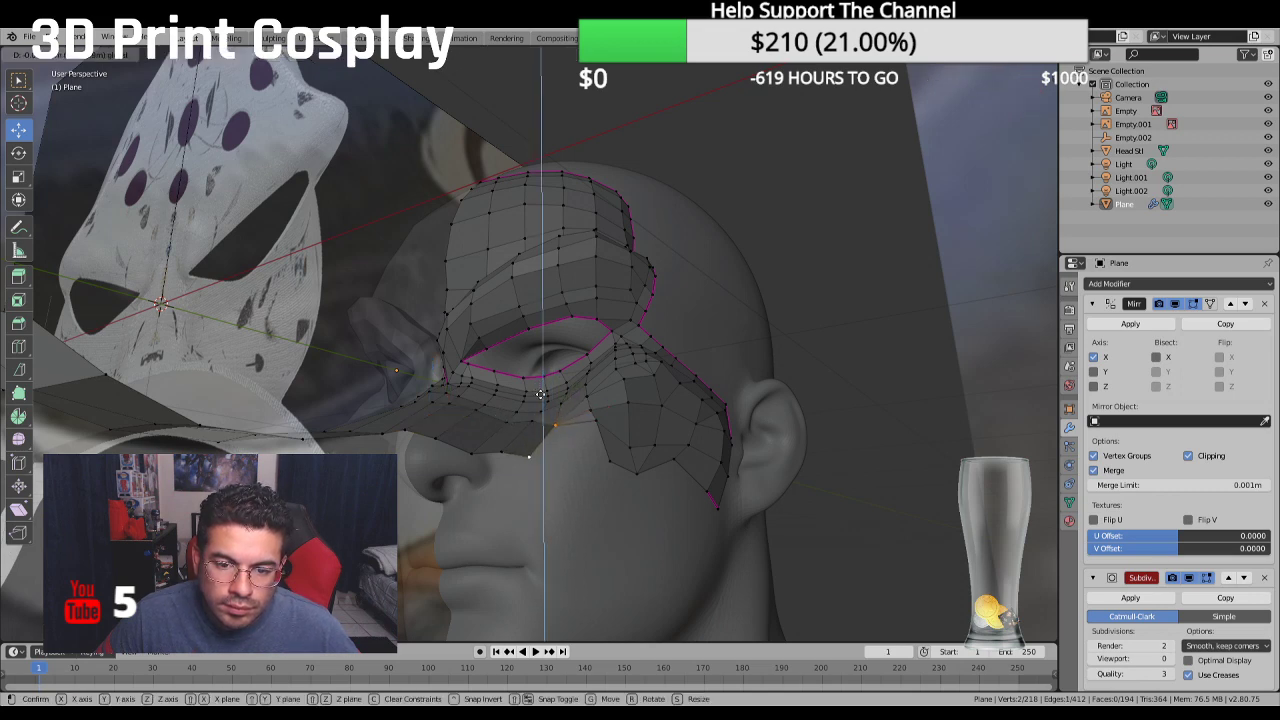
pyautogui.moveTo(540, 401); pyautogui.dragTo(540, 402)
pyautogui.click(508, 424)
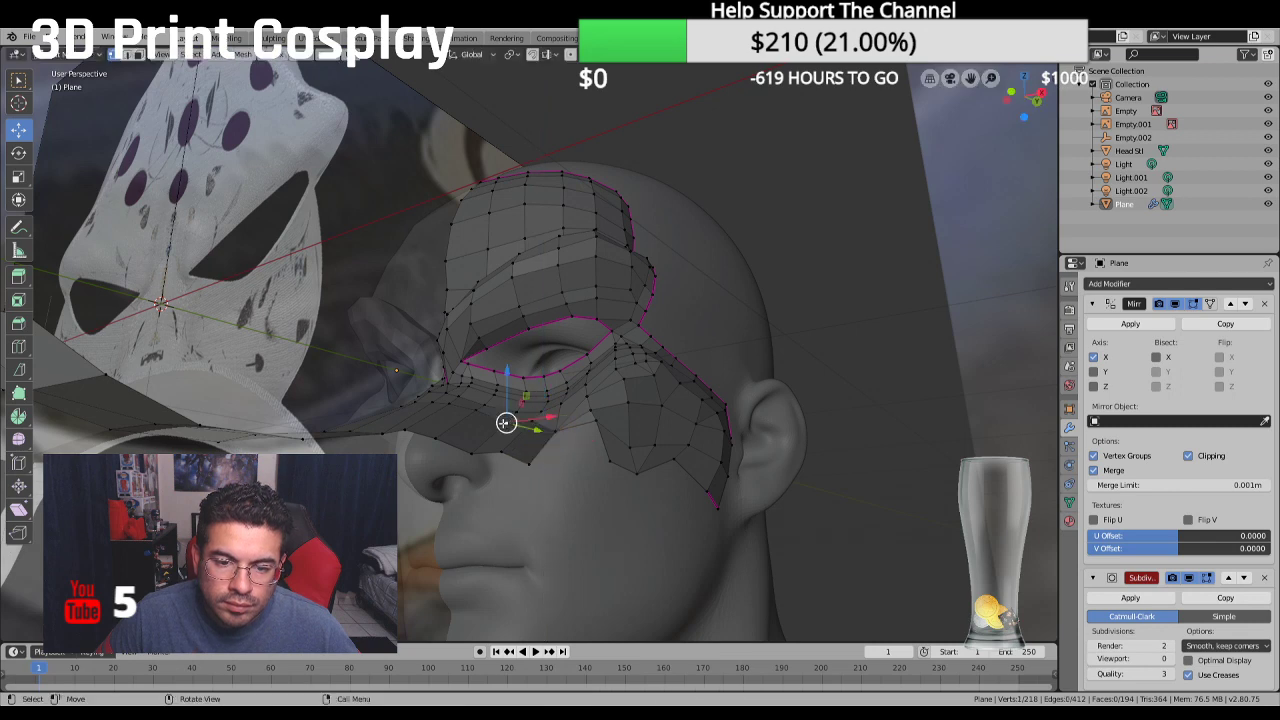
pyautogui.keyDown('shift'); pyautogui.click(473, 452); pyautogui.keyUp('shift')
pyautogui.press('g')
pyautogui.press('z')
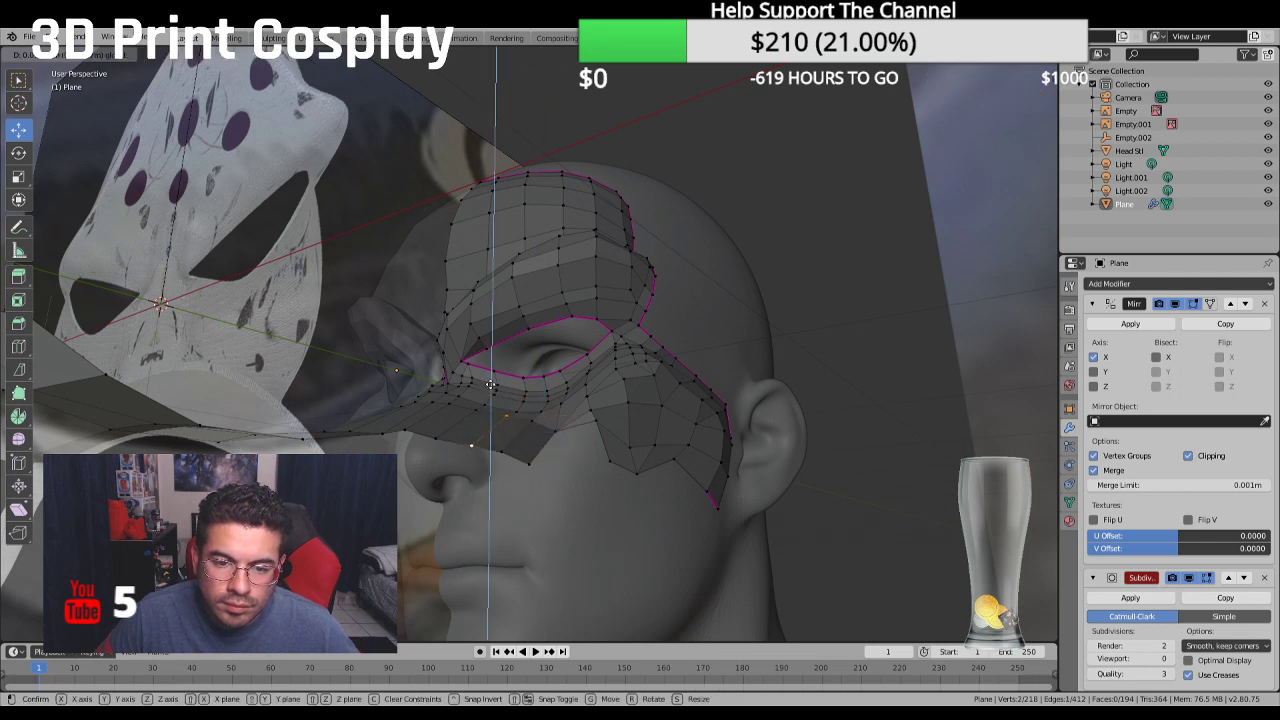
pyautogui.click(490, 385)
# Adjust the individual vertices along the upper border of the under-eye strip in height along the Z axis
pyautogui.moveTo(505, 398); pyautogui.dragTo(512, 405, button='middle')
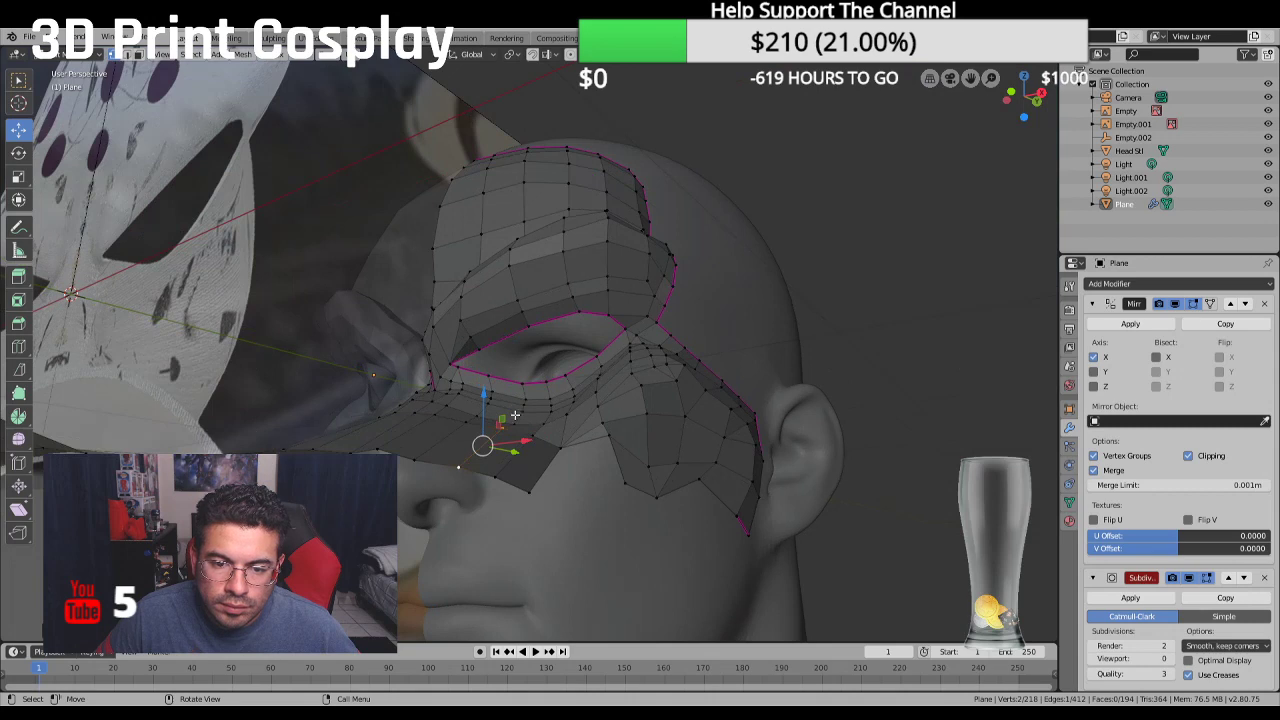
pyautogui.click(514, 416)
pyautogui.press('g')
pyautogui.press('z')
pyautogui.moveTo(518, 377); pyautogui.dragTo(480, 367)
pyautogui.click(480, 410)
pyautogui.click(480, 367)
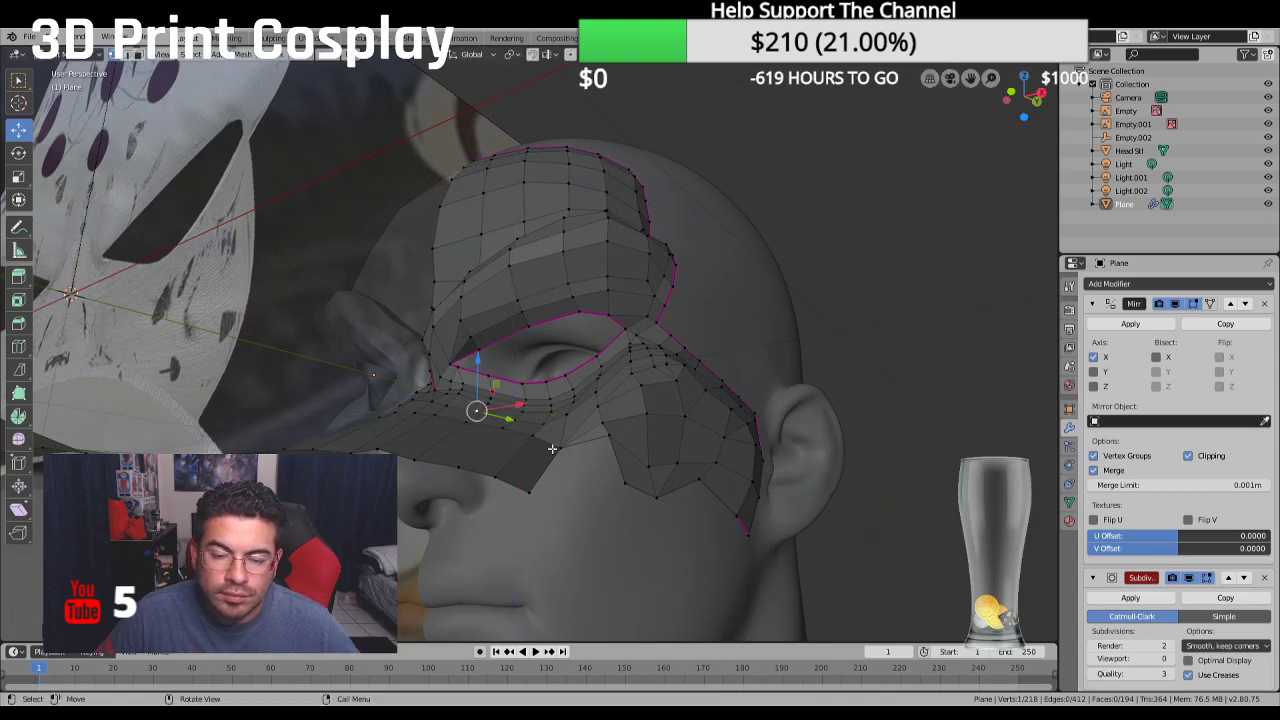
pyautogui.moveTo(480, 370); pyautogui.dragTo(504, 502, button='middle')
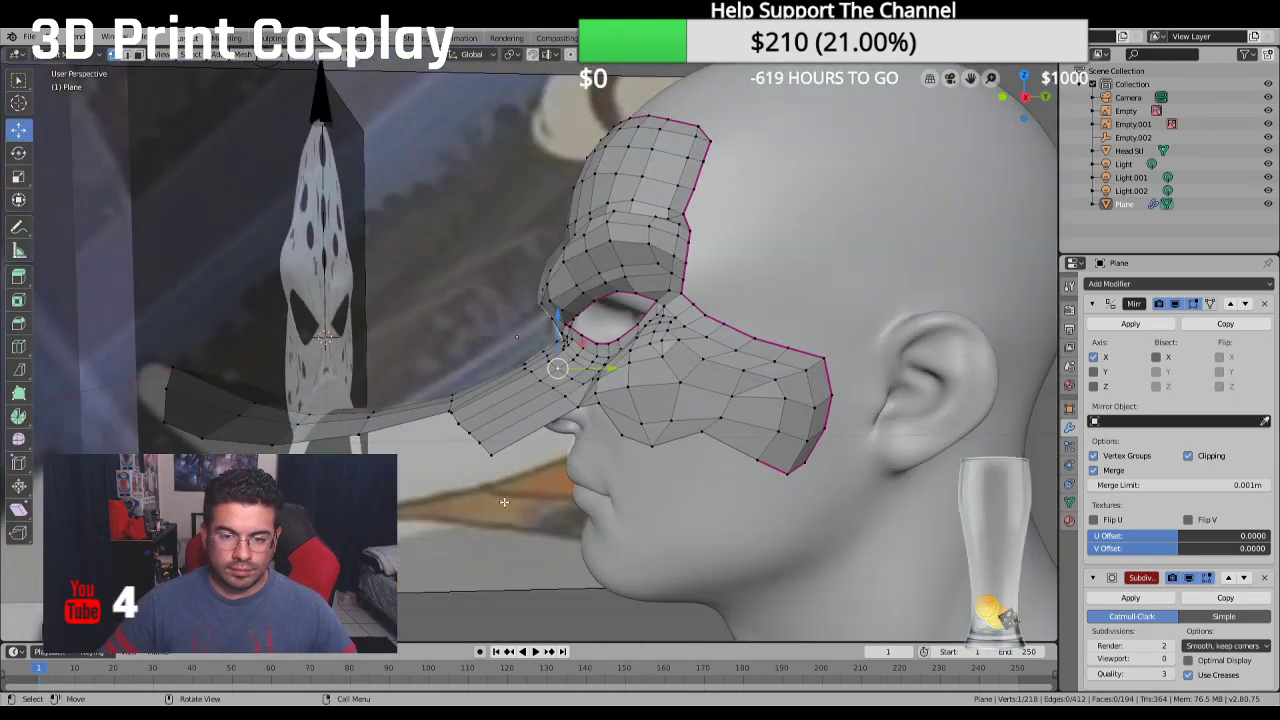
pyautogui.moveTo(635, 424); pyautogui.dragTo(598, 396, button='middle')
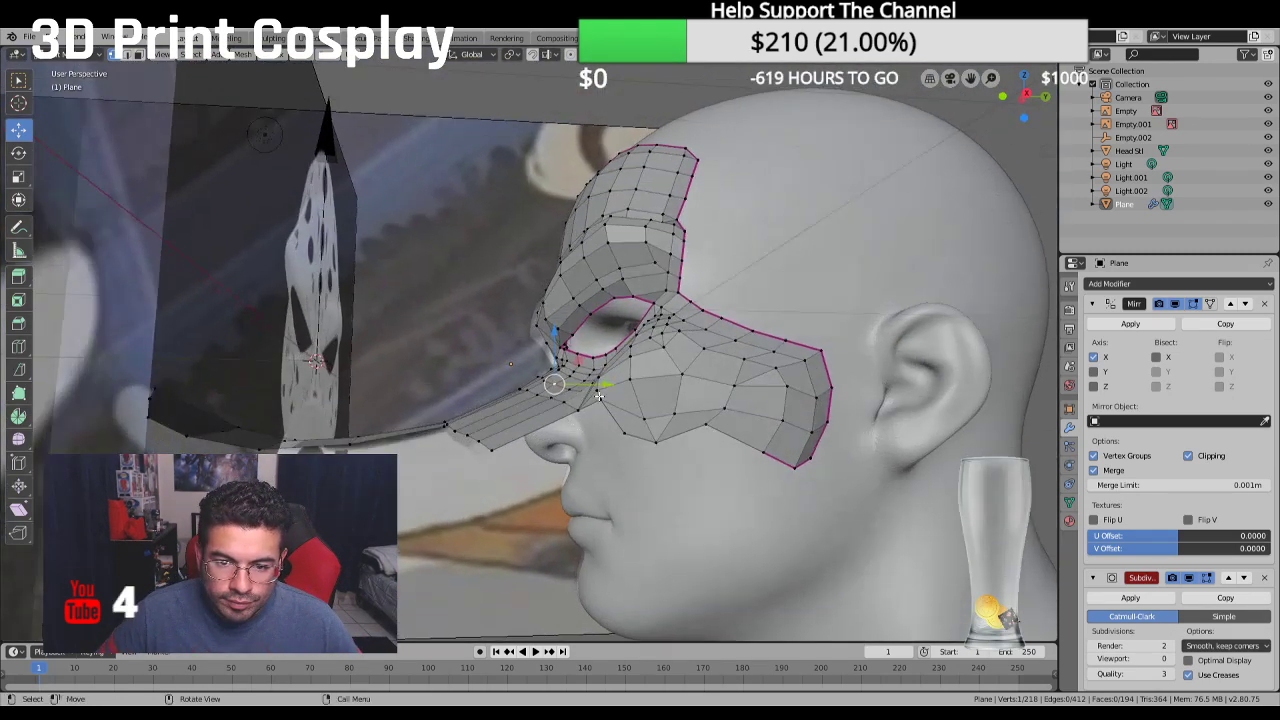
# Fill the gap between the under-eye strip's outer edge and the front of the cheek piece with a face
pyautogui.click(623, 433)
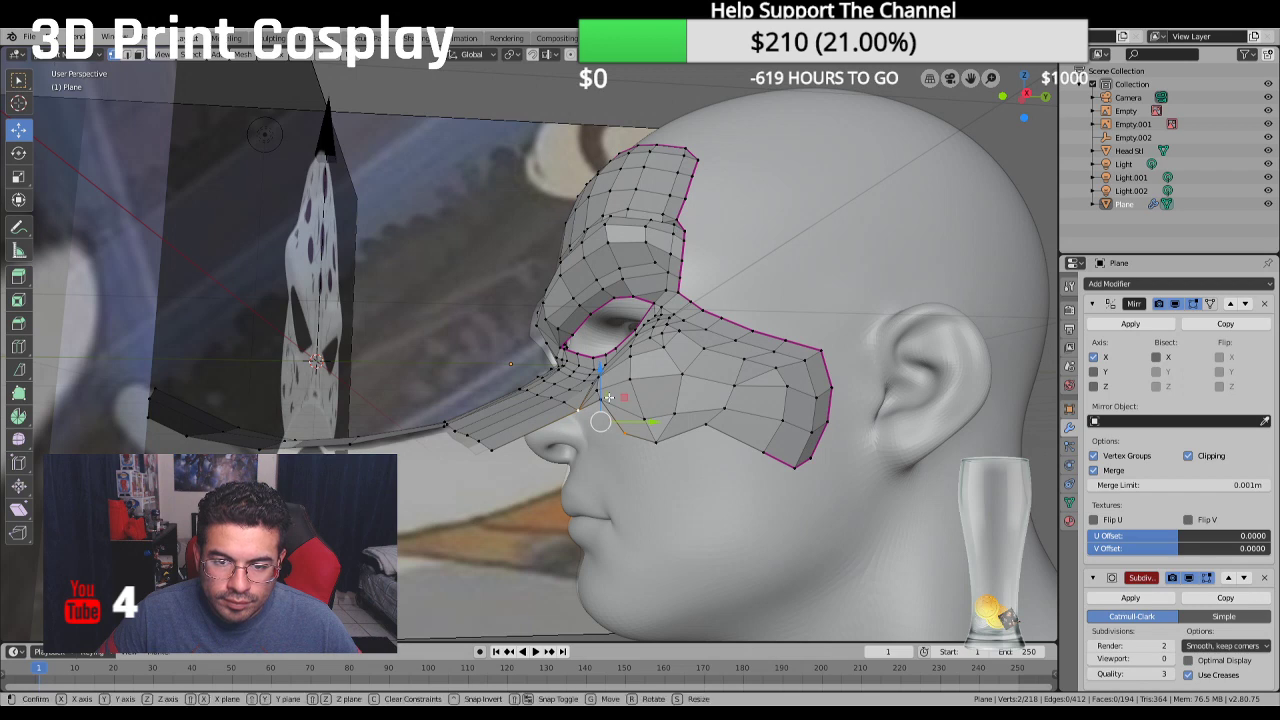
pyautogui.keyDown('shift'); pyautogui.click(614, 388); pyautogui.keyUp('shift')
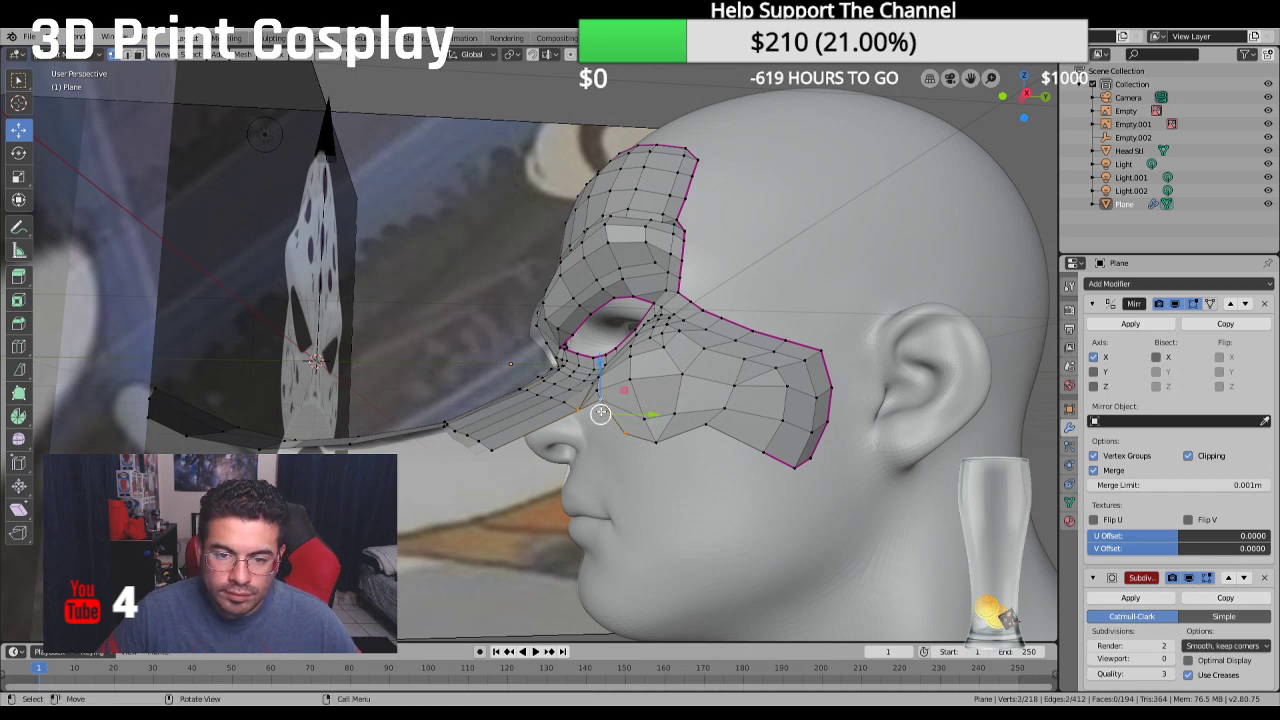
pyautogui.press('f')
pyautogui.click(631, 513)
pyautogui.moveTo(631, 513); pyautogui.dragTo(775, 582, button='middle')
# Extrude the cheek's lower front vertex forward in side view and fill a face between the new edge and the under-eye strip
pyautogui.press('KP_1')
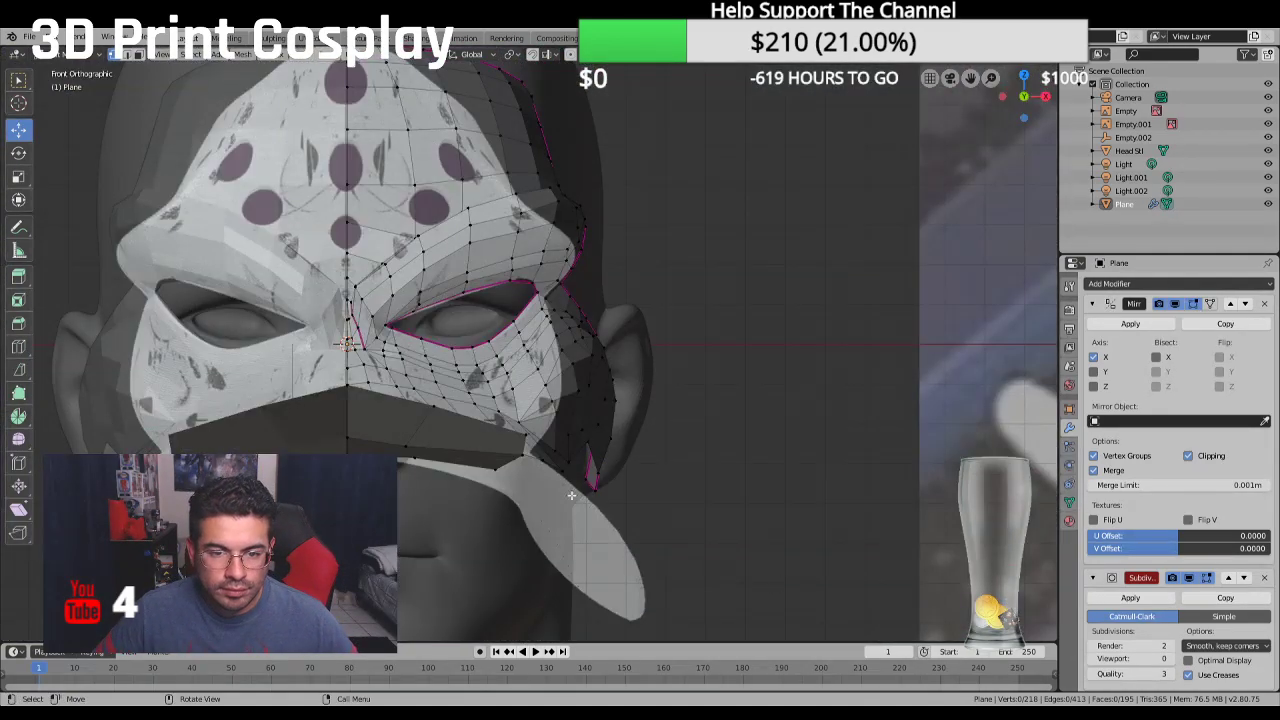
pyautogui.moveTo(437, 425)
pyautogui.mouseDown(button='middle')
pyautogui.moveTo(488, 407)
pyautogui.moveTo(449, 405)
pyautogui.mouseUp(button='middle')
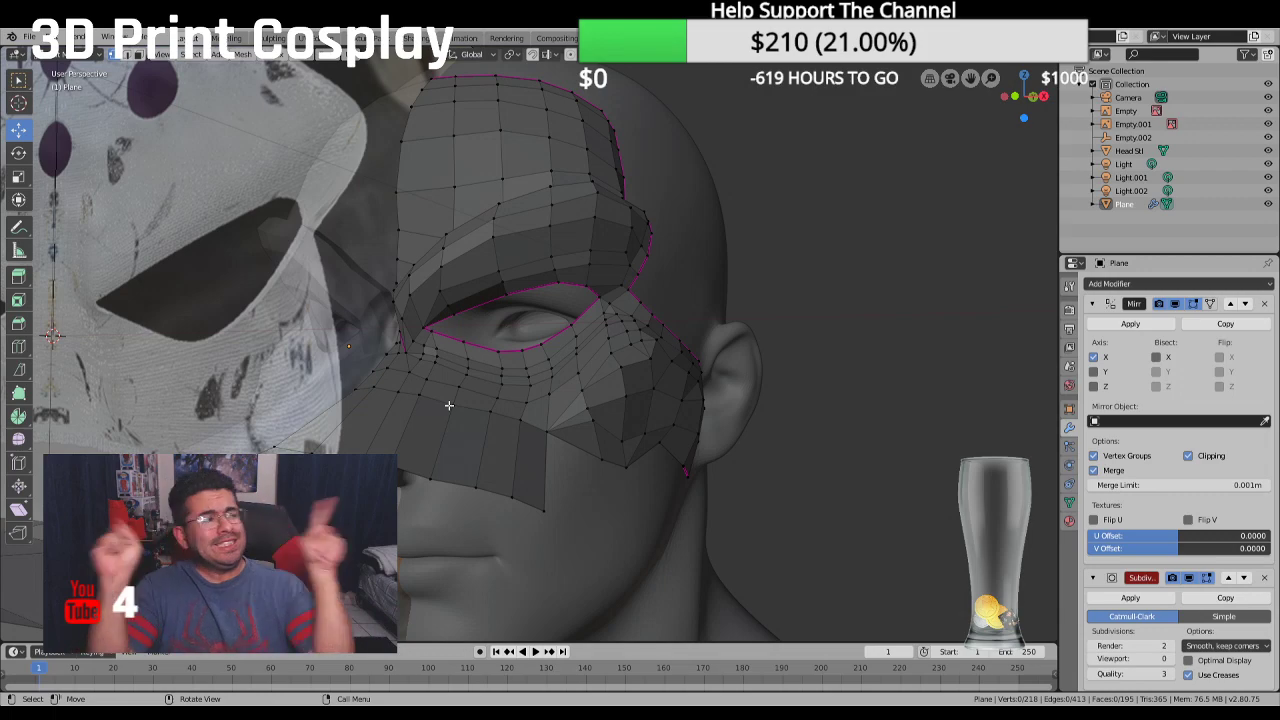
pyautogui.press('KP_3')
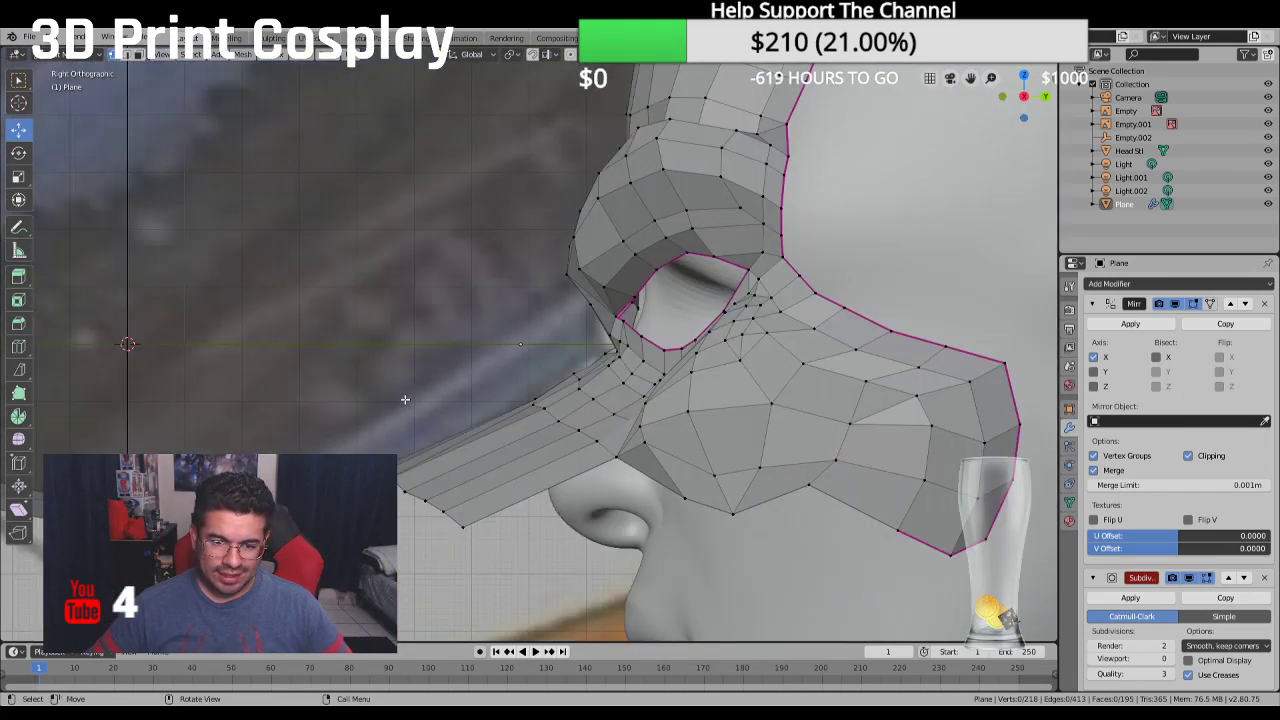
pyautogui.scroll(-2, 405, 399)
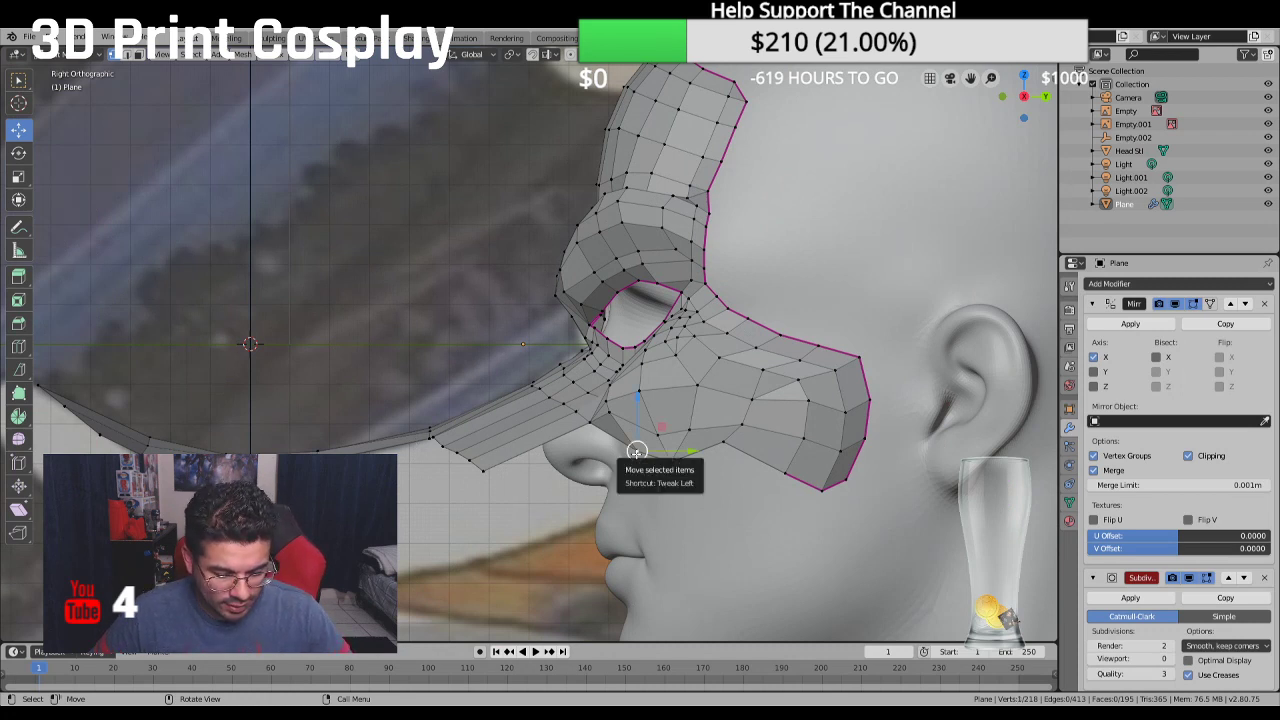
pyautogui.press('e')
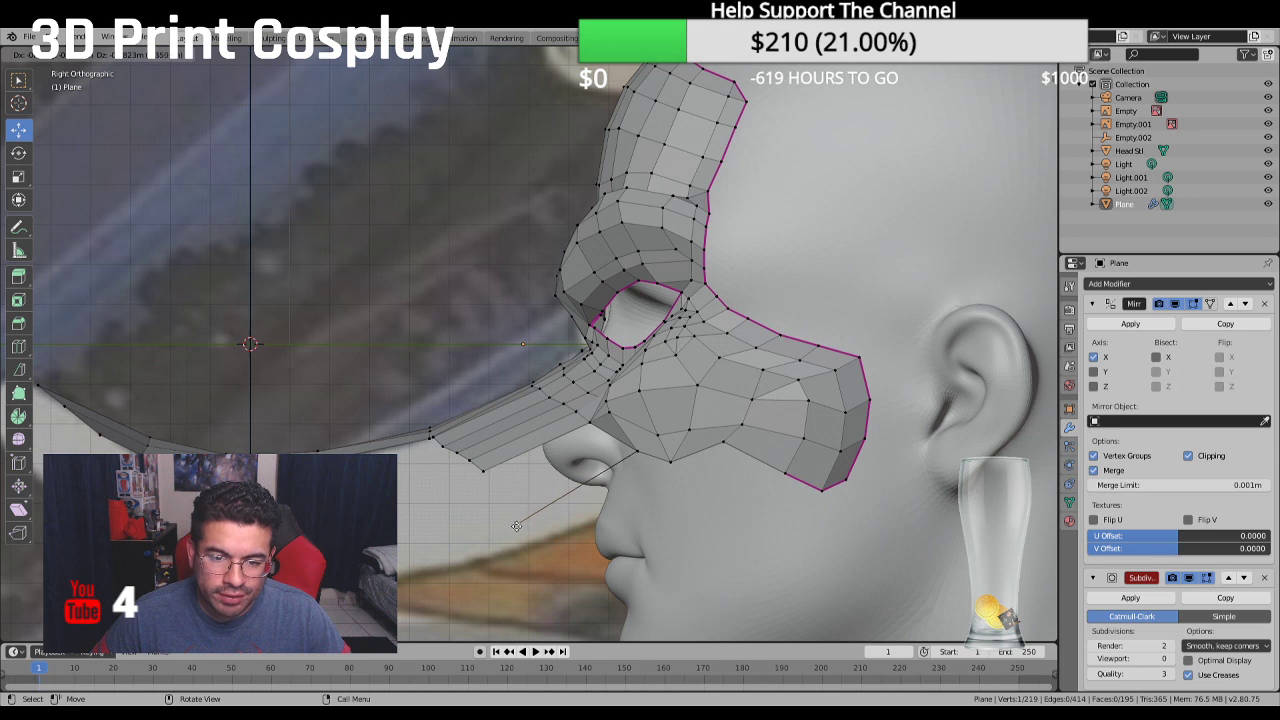
pyautogui.click(520, 518)
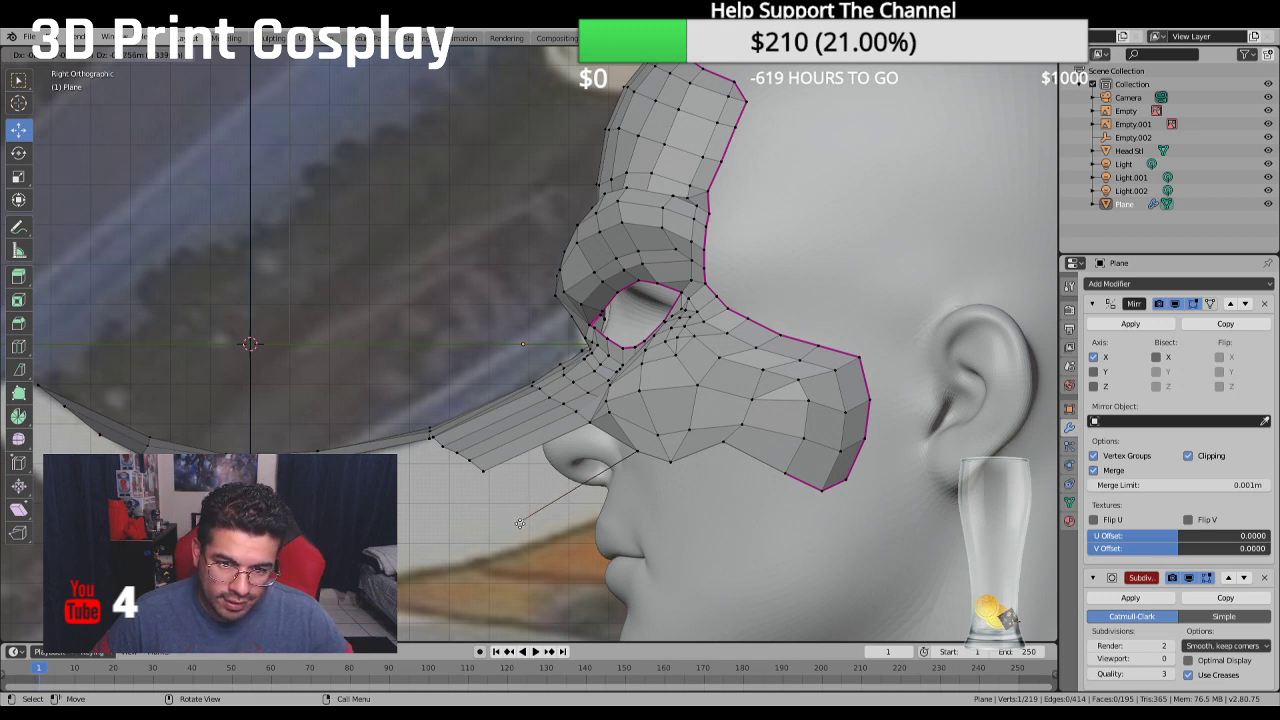
pyautogui.keyDown('shift'); pyautogui.click(485, 472); pyautogui.keyUp('shift')
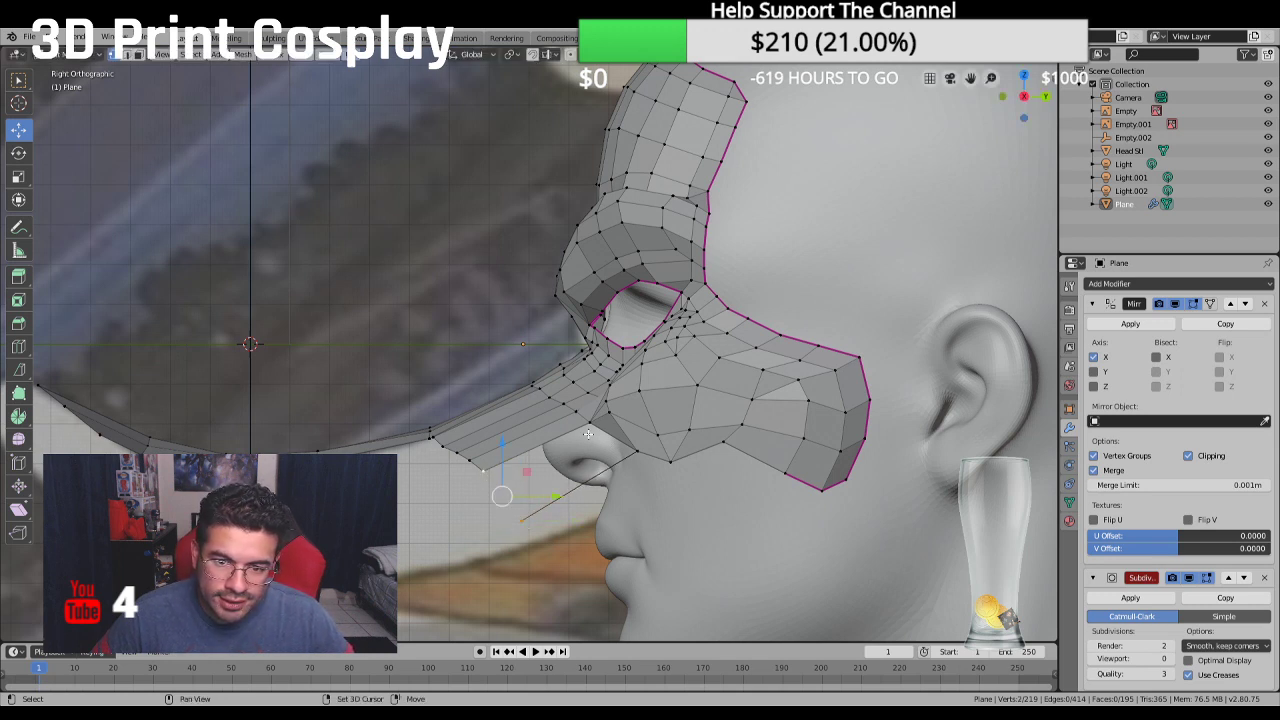
pyautogui.keyDown('shift'); pyautogui.click(587, 428); pyautogui.keyUp('shift')
pyautogui.keyDown('shift'); pyautogui.click(638, 453); pyautogui.keyUp('shift')
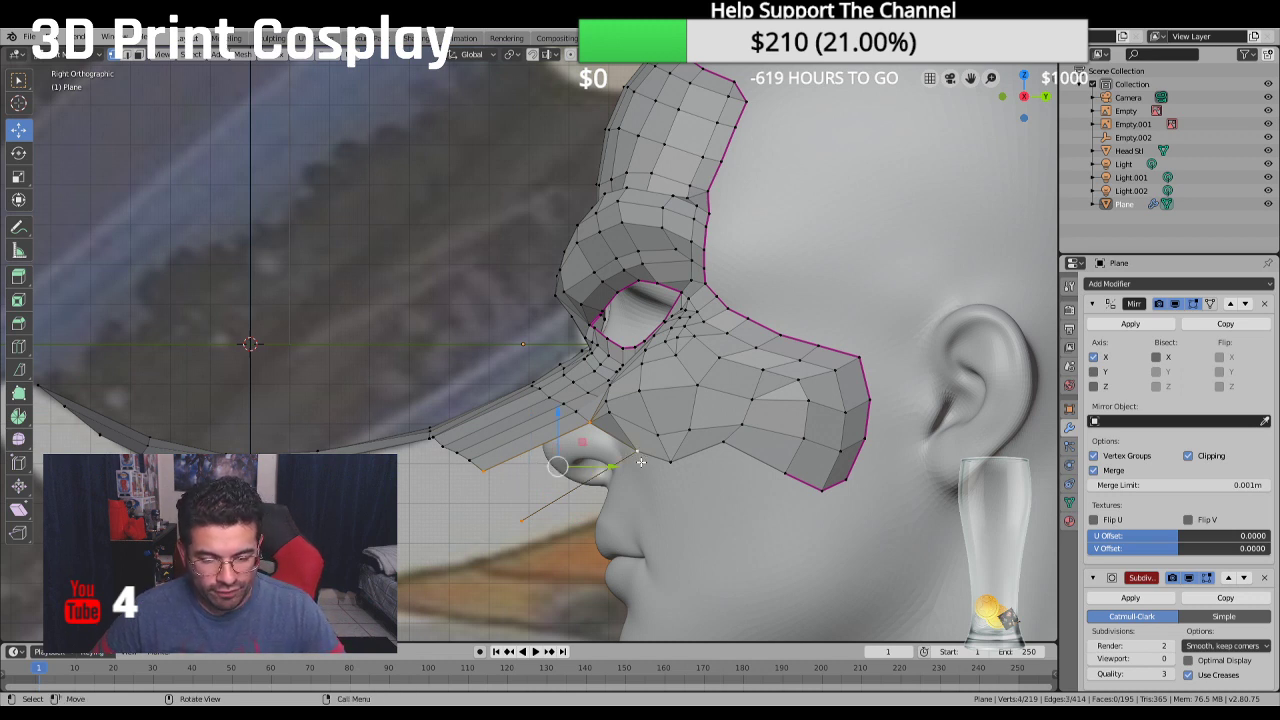
pyautogui.press('f')
# Extrude the next lower cheek vertex forward and fill a second face below the first one
pyautogui.click(668, 463)
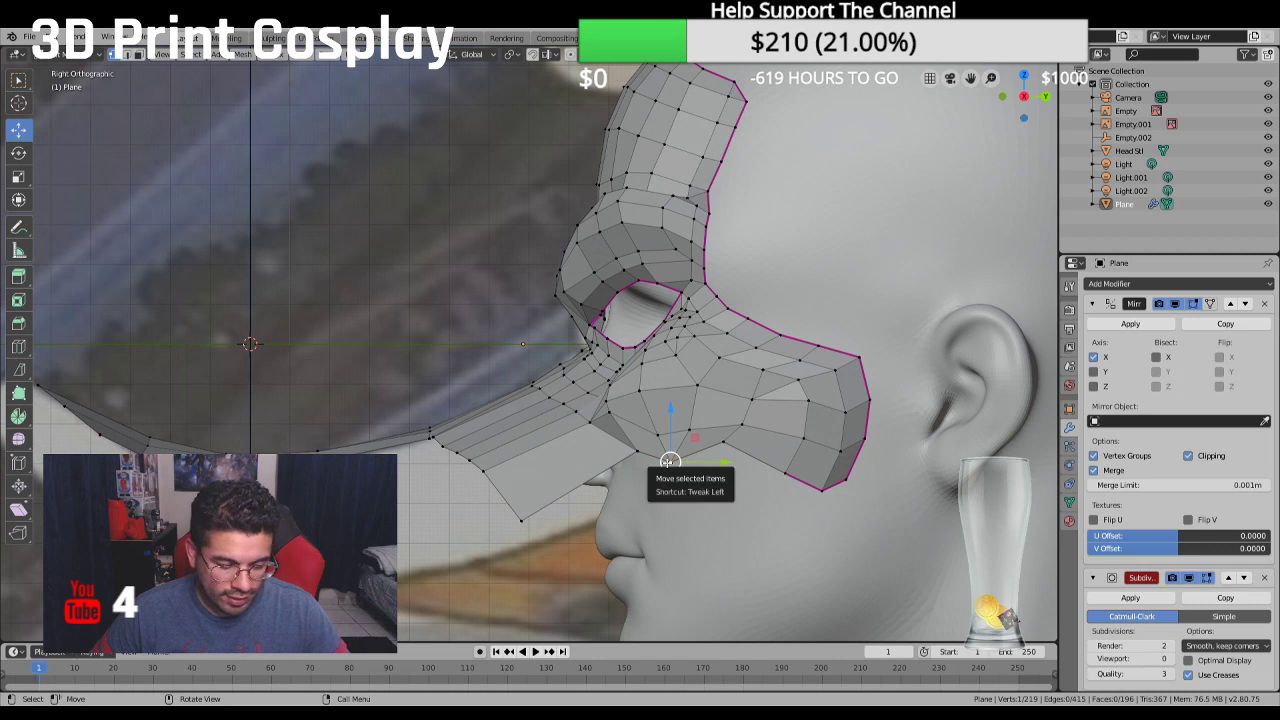
pyautogui.press('e')
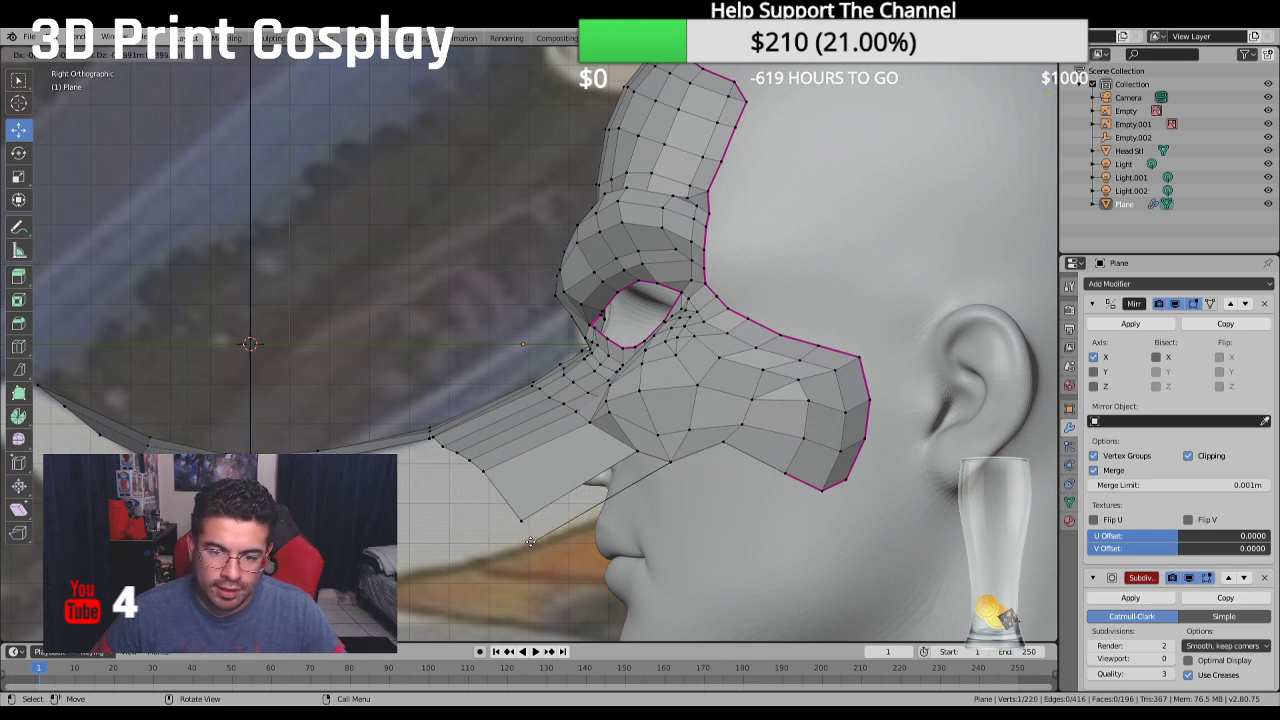
pyautogui.click(530, 536)
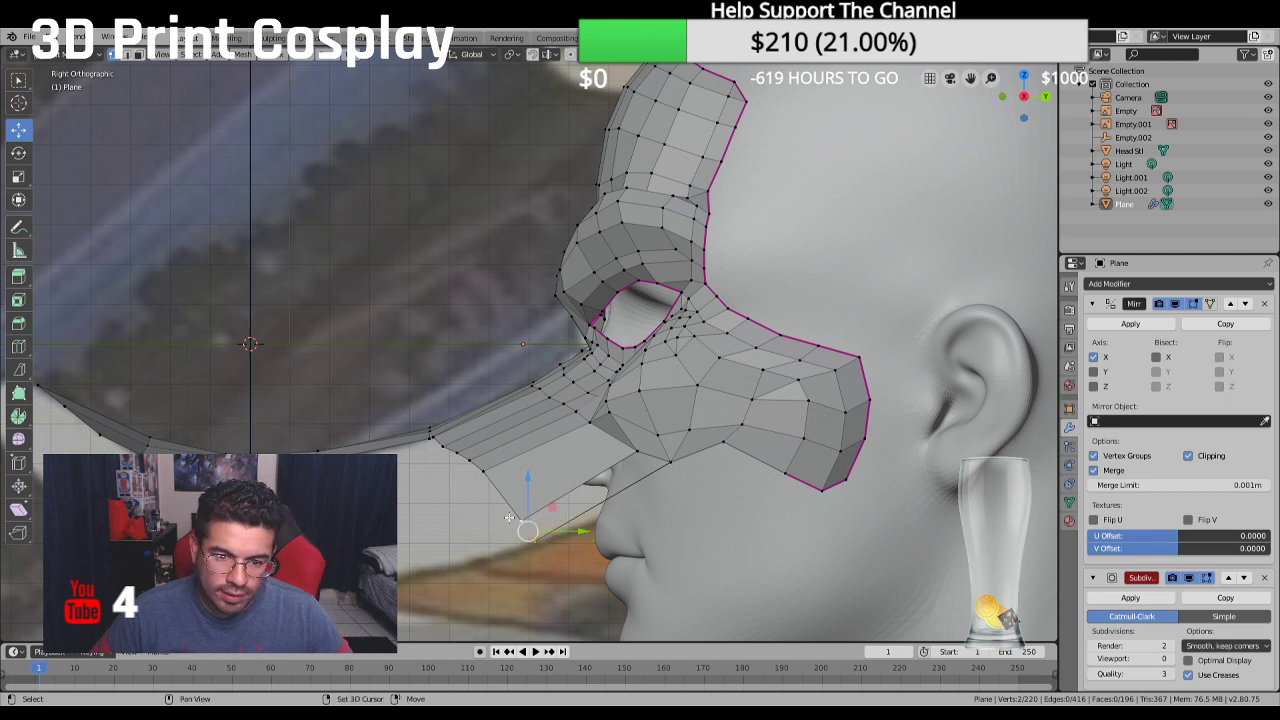
pyautogui.keyDown('shift'); pyautogui.click(670, 462); pyautogui.keyUp('shift')
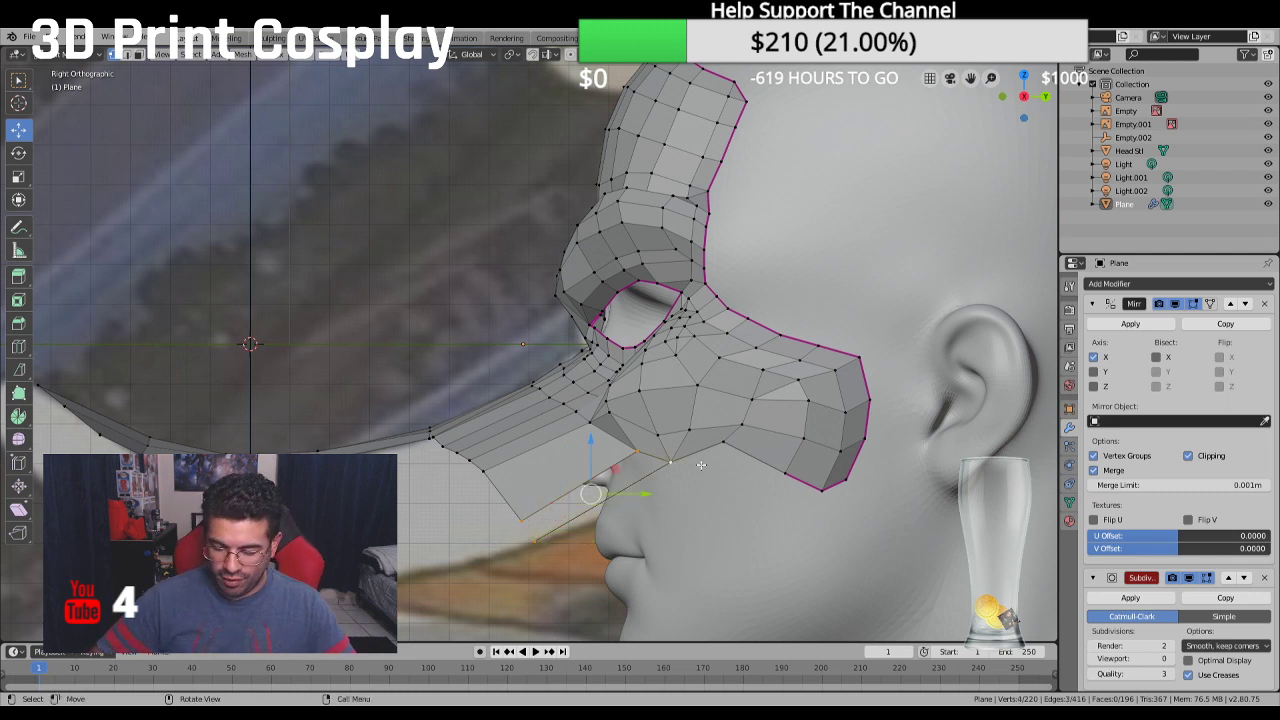
pyautogui.press('f')
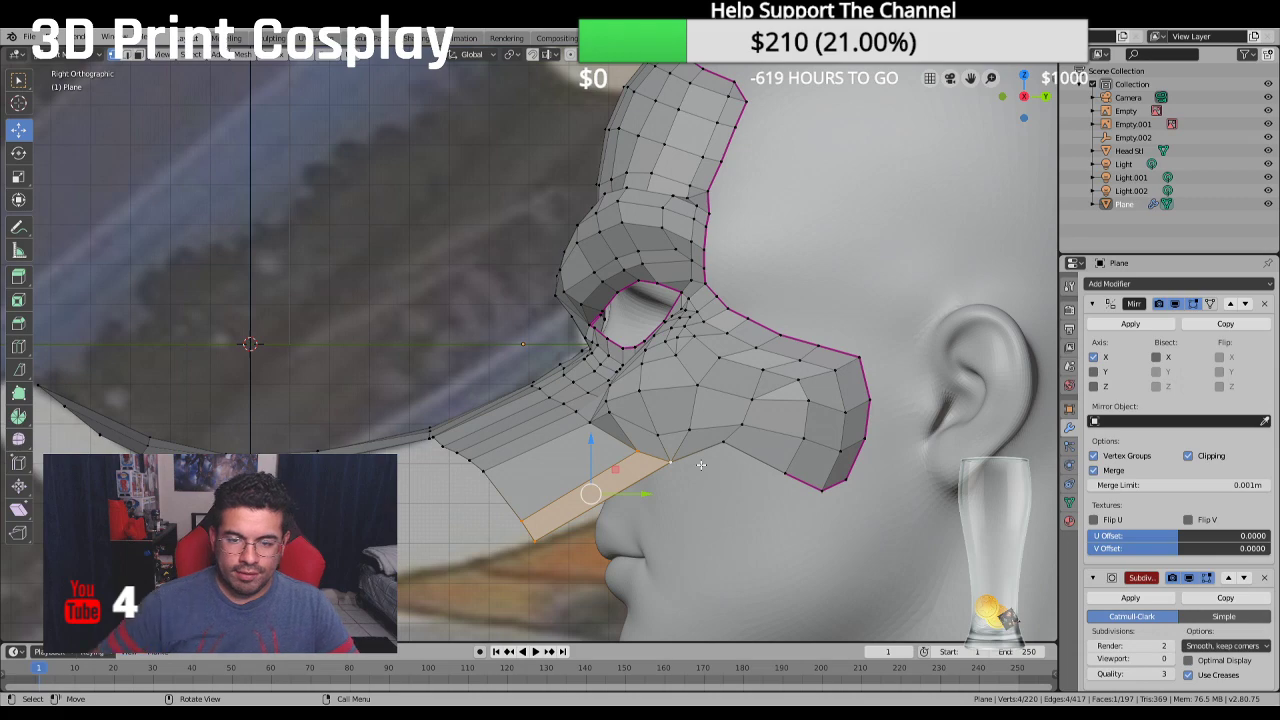
# Shift the front vertex shared by the two new faces sideways along the X axis and raise it along the Z axis
pyautogui.moveTo(701, 465); pyautogui.dragTo(726, 477, button='middle')
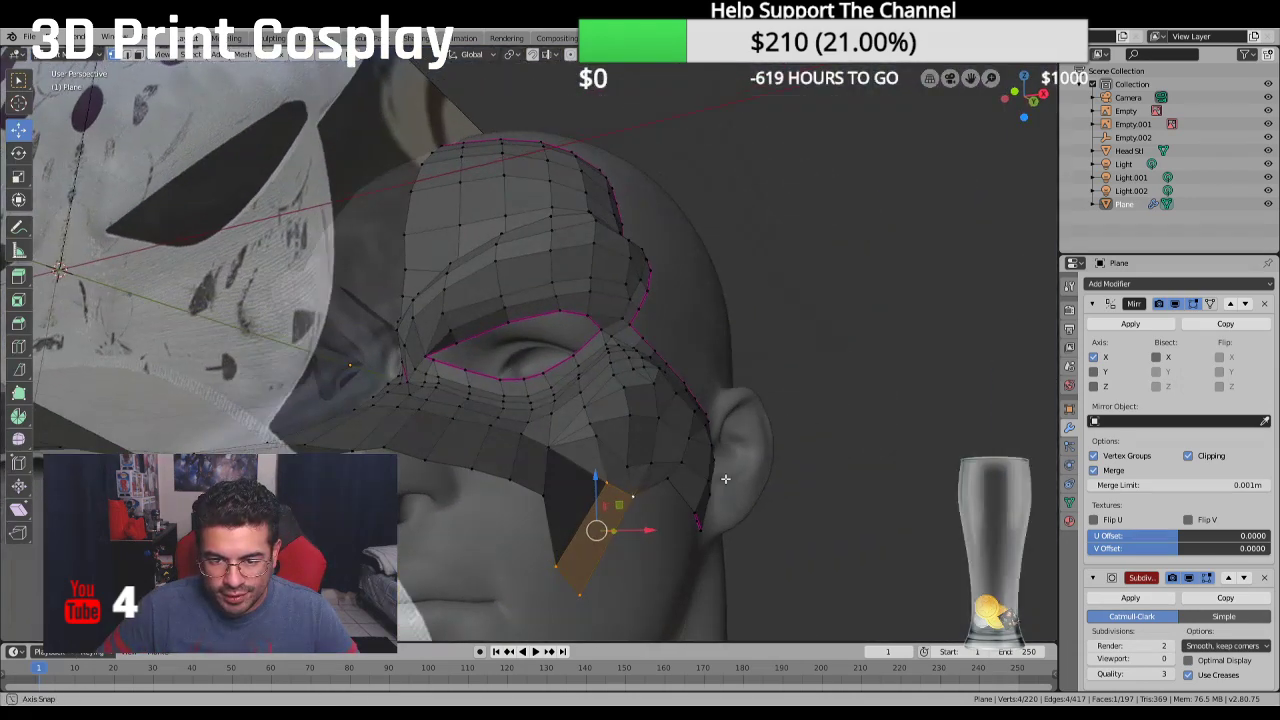
pyautogui.click(554, 560)
pyautogui.press('g')
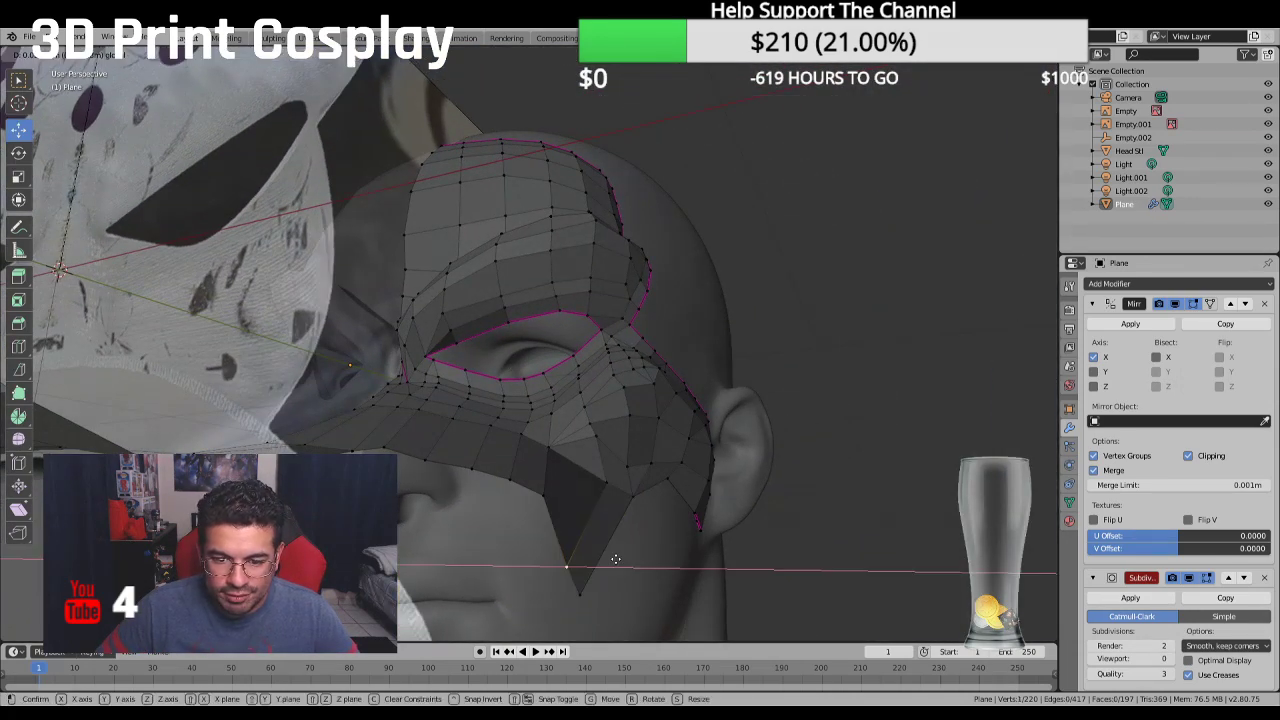
pyautogui.press('z')
pyautogui.click(585, 487)
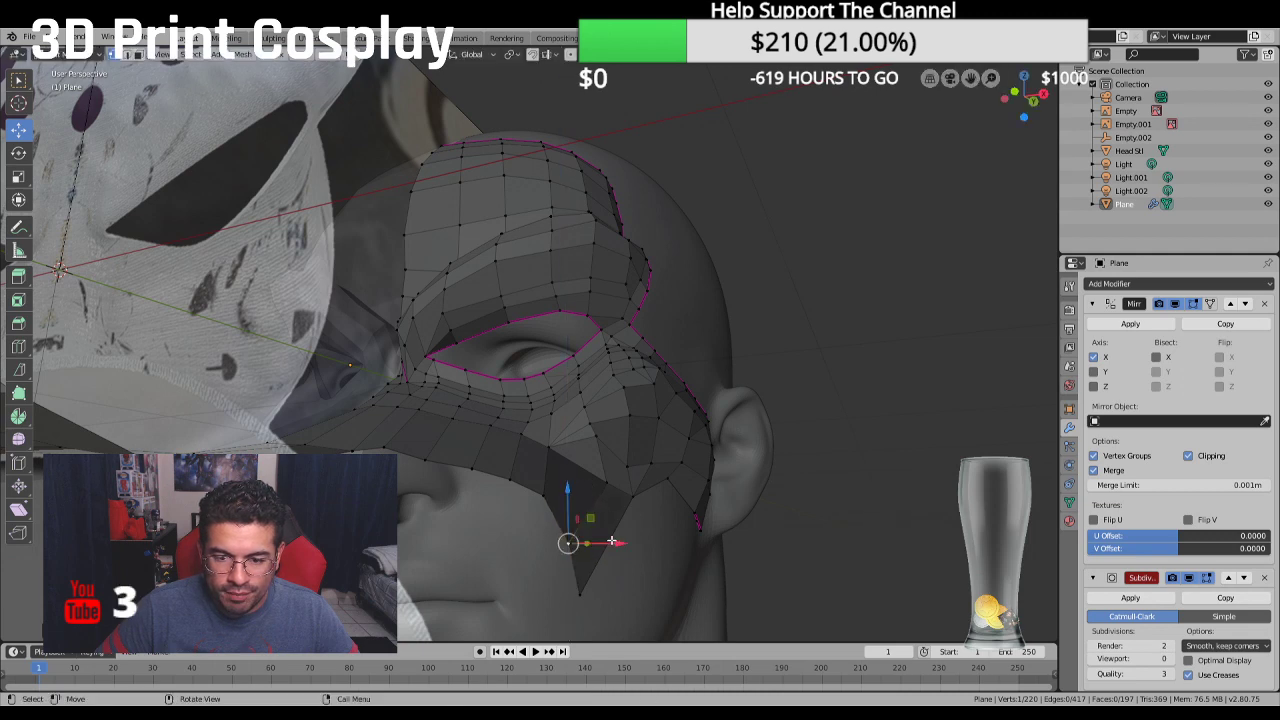
# Reposition the vertices along the front end of the under-eye strip one by one to even out its border toward the nose
pyautogui.click(533, 488)
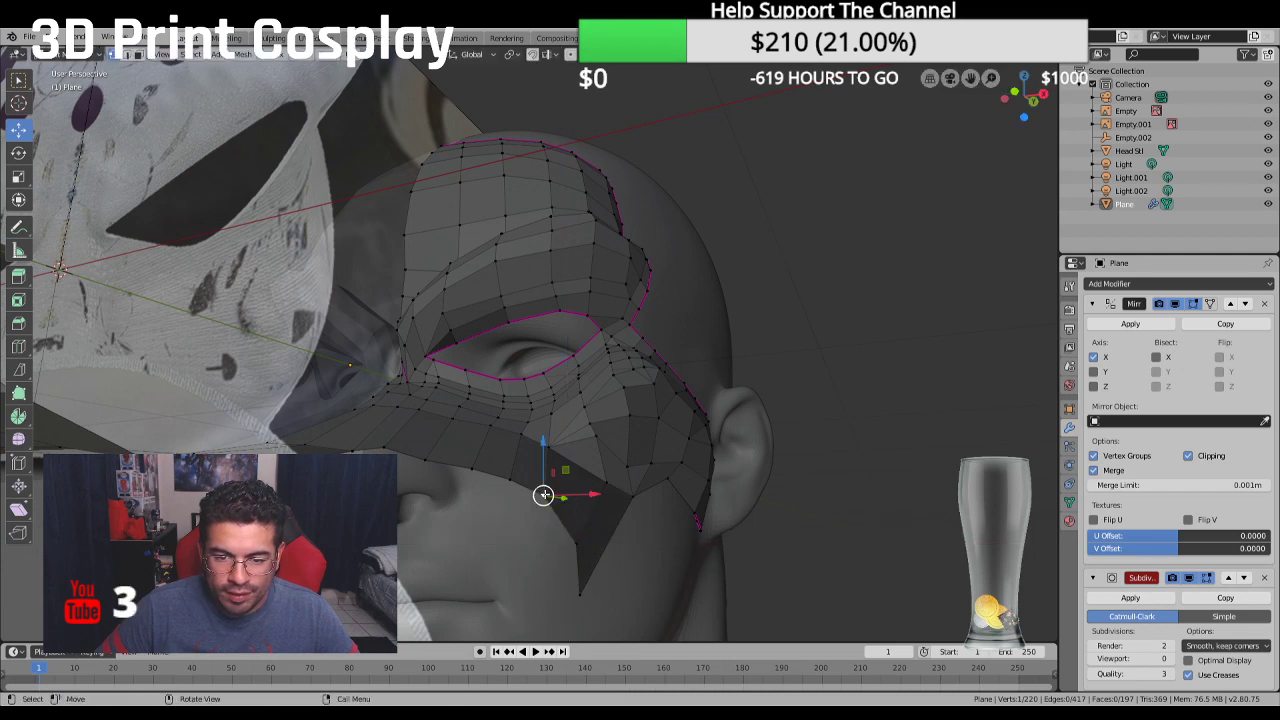
pyautogui.press('g')
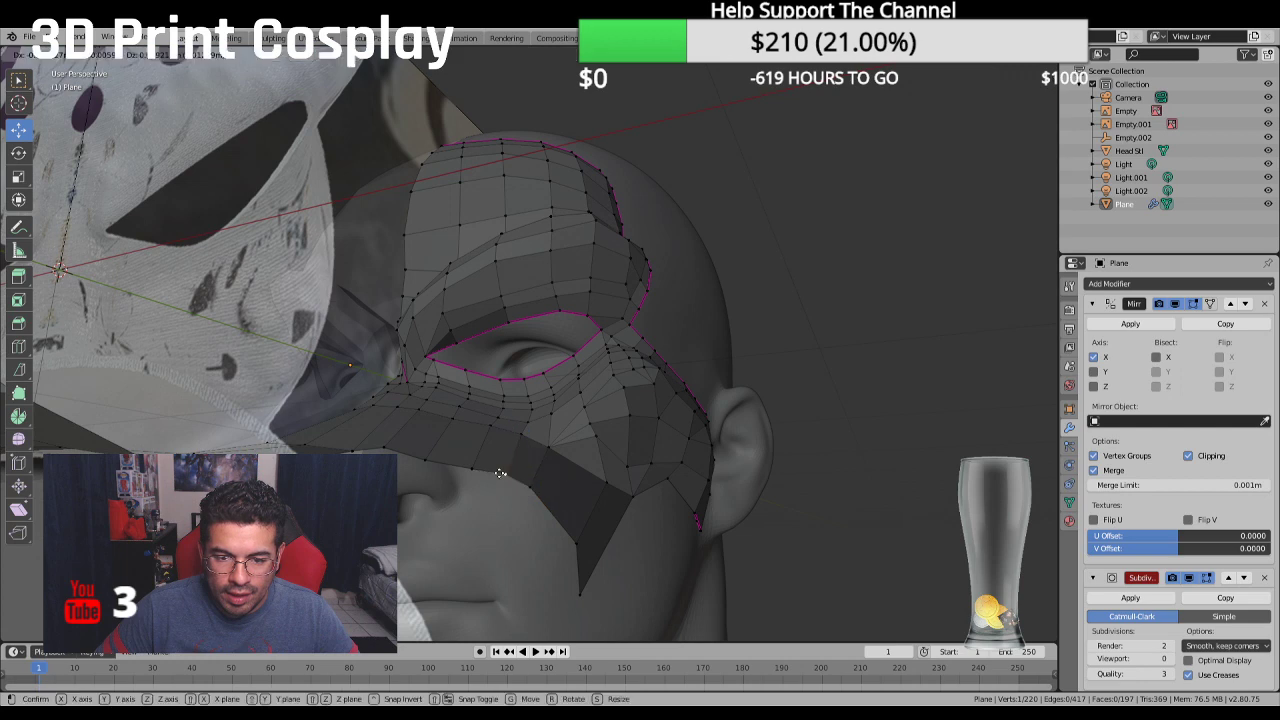
pyautogui.click(494, 471)
pyautogui.press('g')
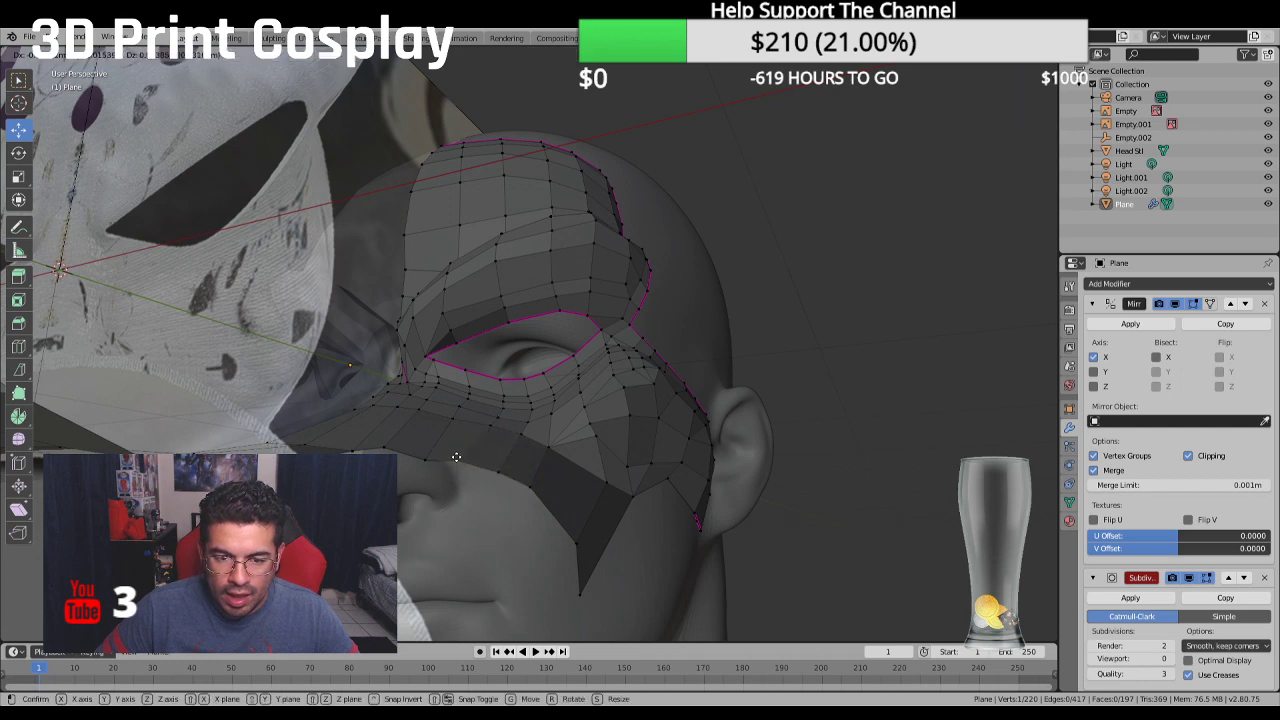
pyautogui.click(457, 460)
pyautogui.click(426, 461)
pyautogui.press('g')
pyautogui.click(416, 452)
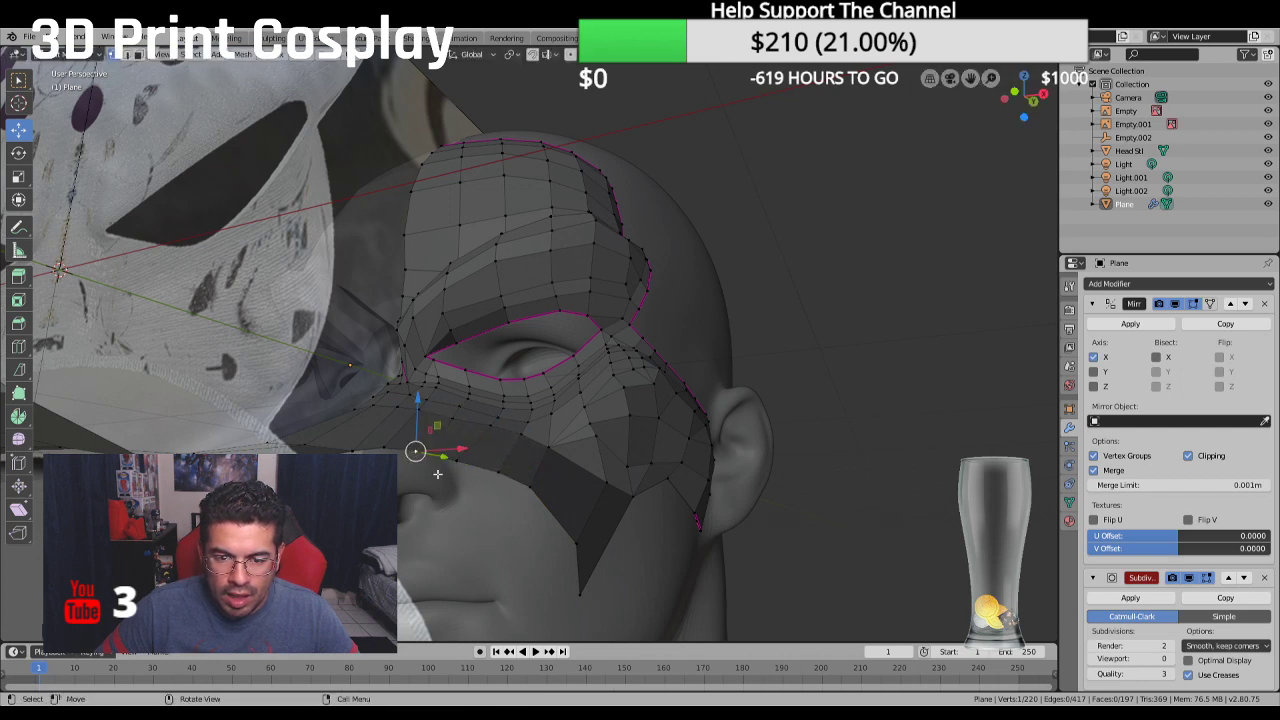
# Bisect the two new faces below the under-eye strip with a cut running down from the strip's inner corner at the cheek
pyautogui.moveTo(488, 506); pyautogui.dragTo(465, 477, button='middle')
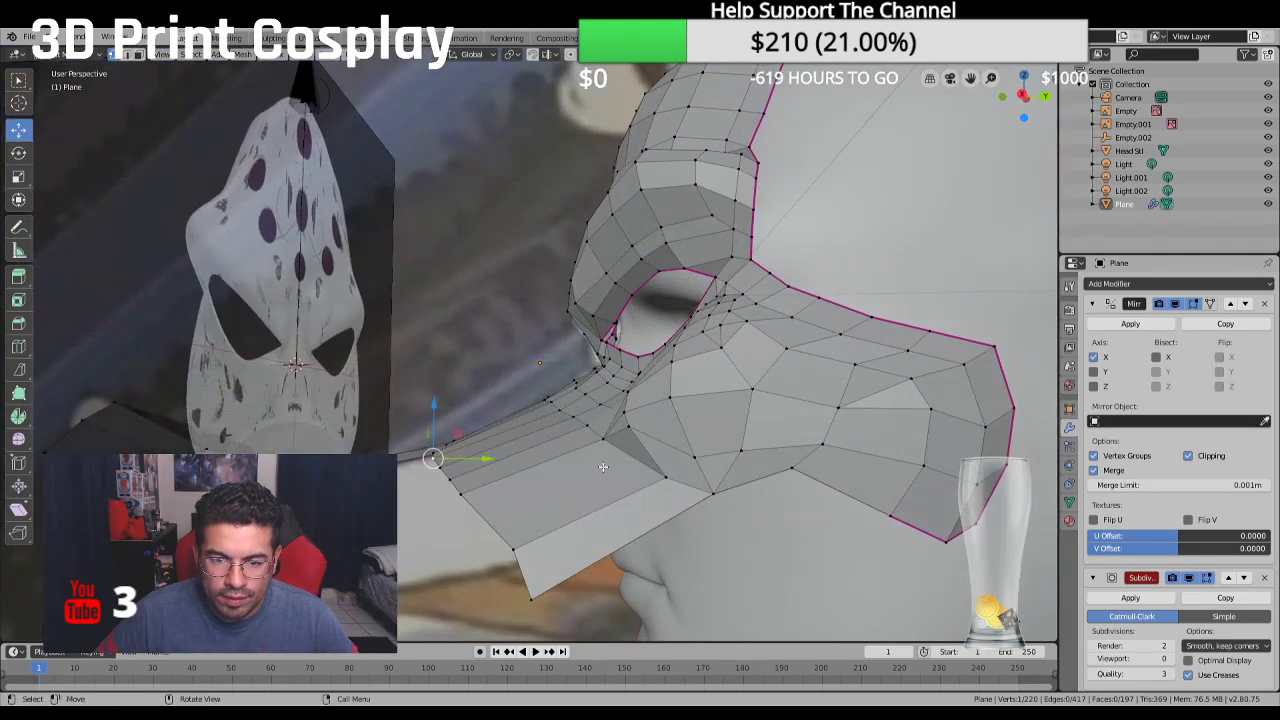
pyautogui.moveTo(605, 455); pyautogui.dragTo(629, 465, button='middle')
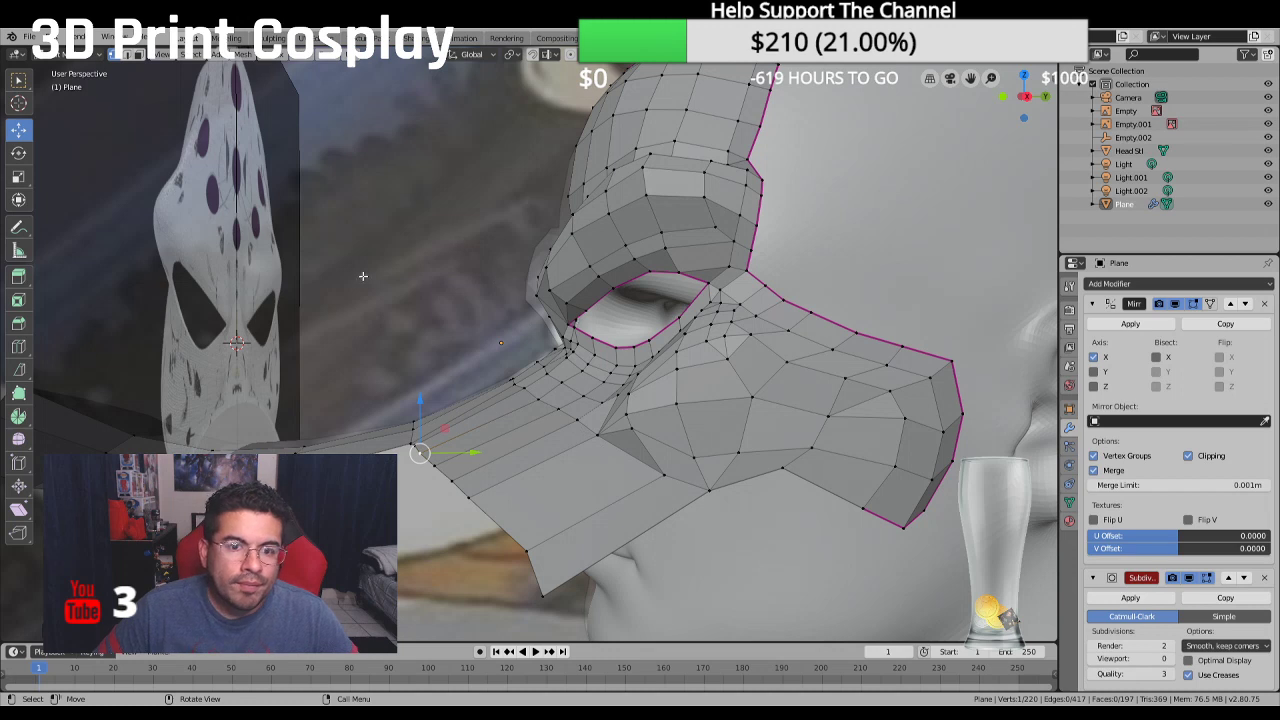
pyautogui.click(140, 56)
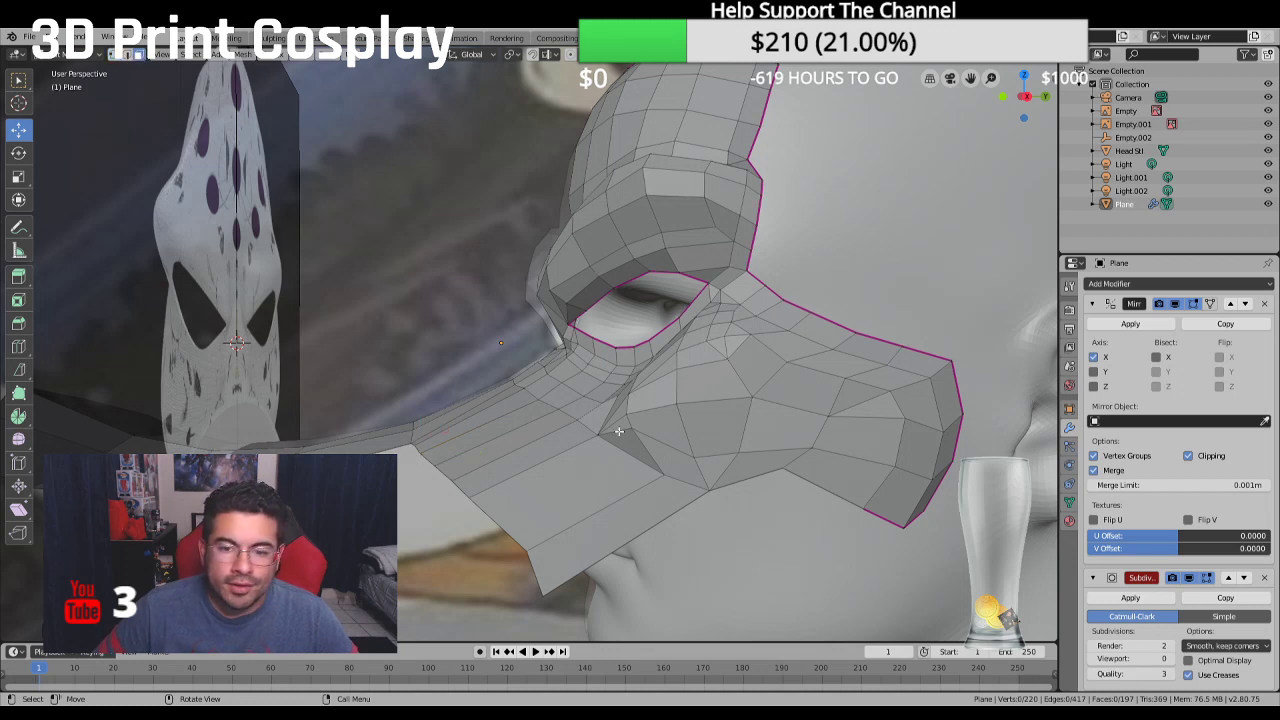
pyautogui.click(610, 474)
pyautogui.keyDown('shift'); pyautogui.click(621, 514); pyautogui.keyUp('shift')
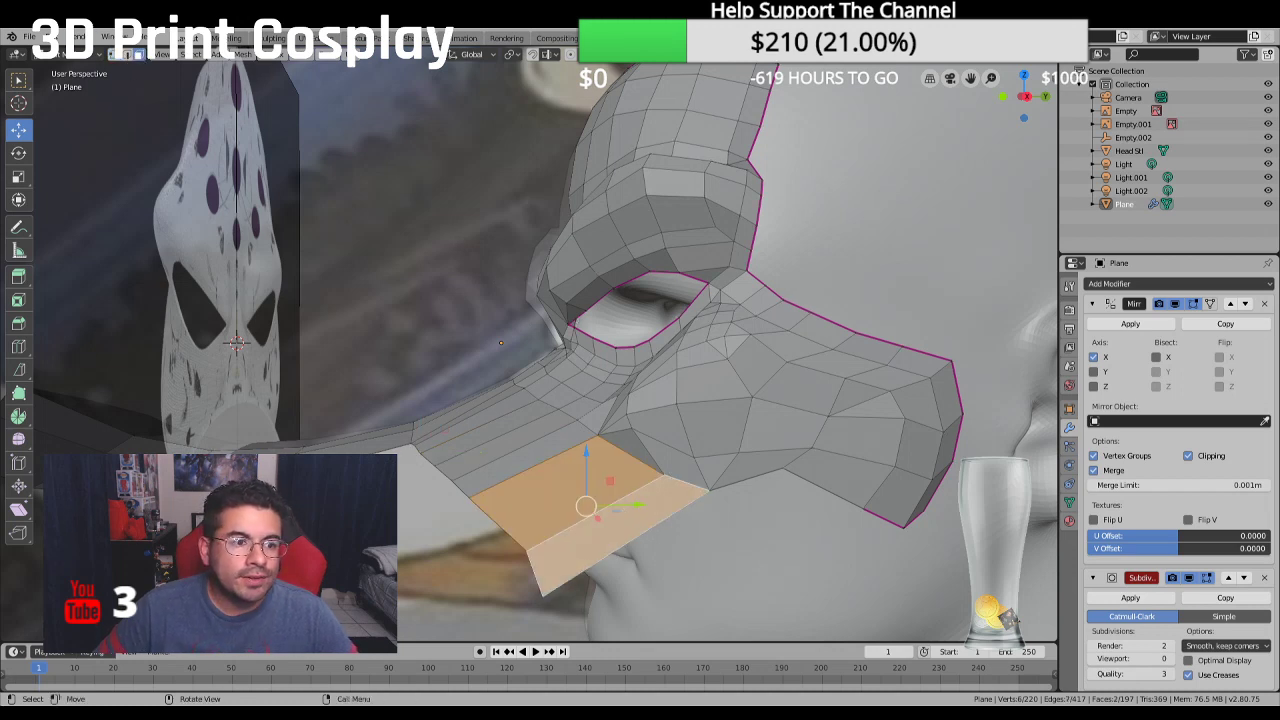
pyautogui.click(18, 369)
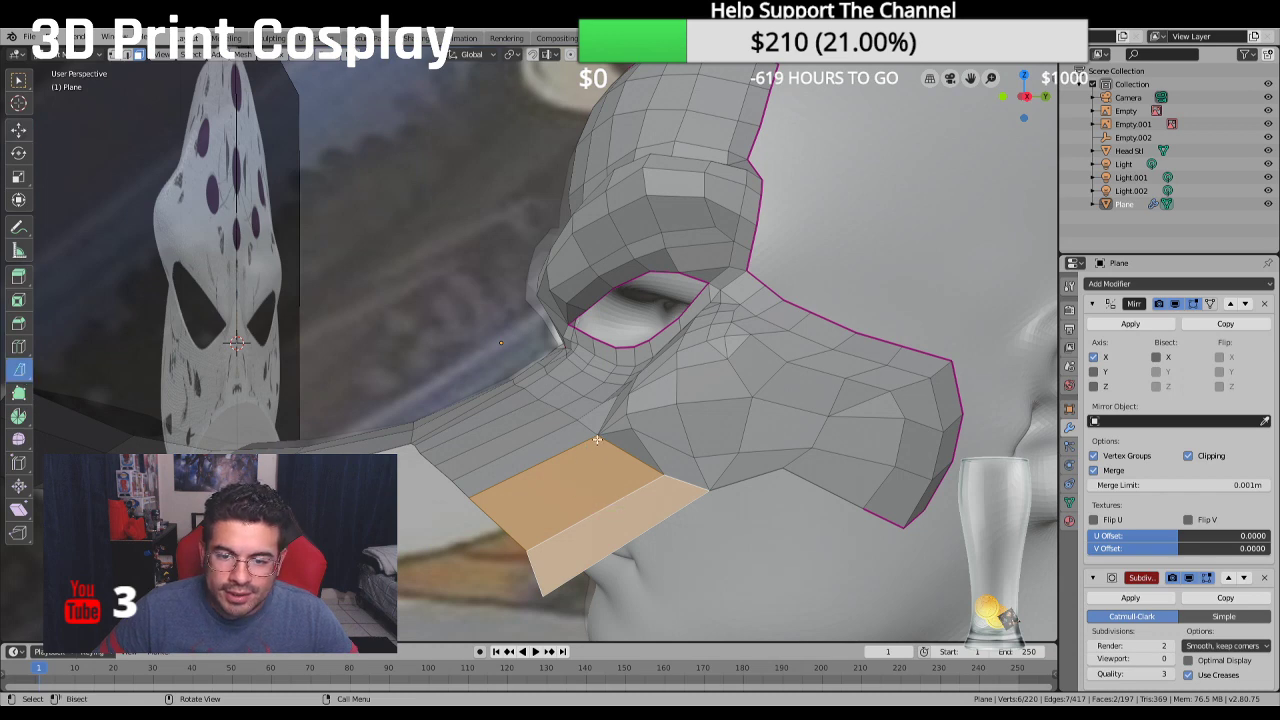
pyautogui.moveTo(599, 435); pyautogui.dragTo(646, 535)
pyautogui.scroll(3, 785, 622)
pyautogui.scroll(-2, 812, 613)
pyautogui.click(730, 558)
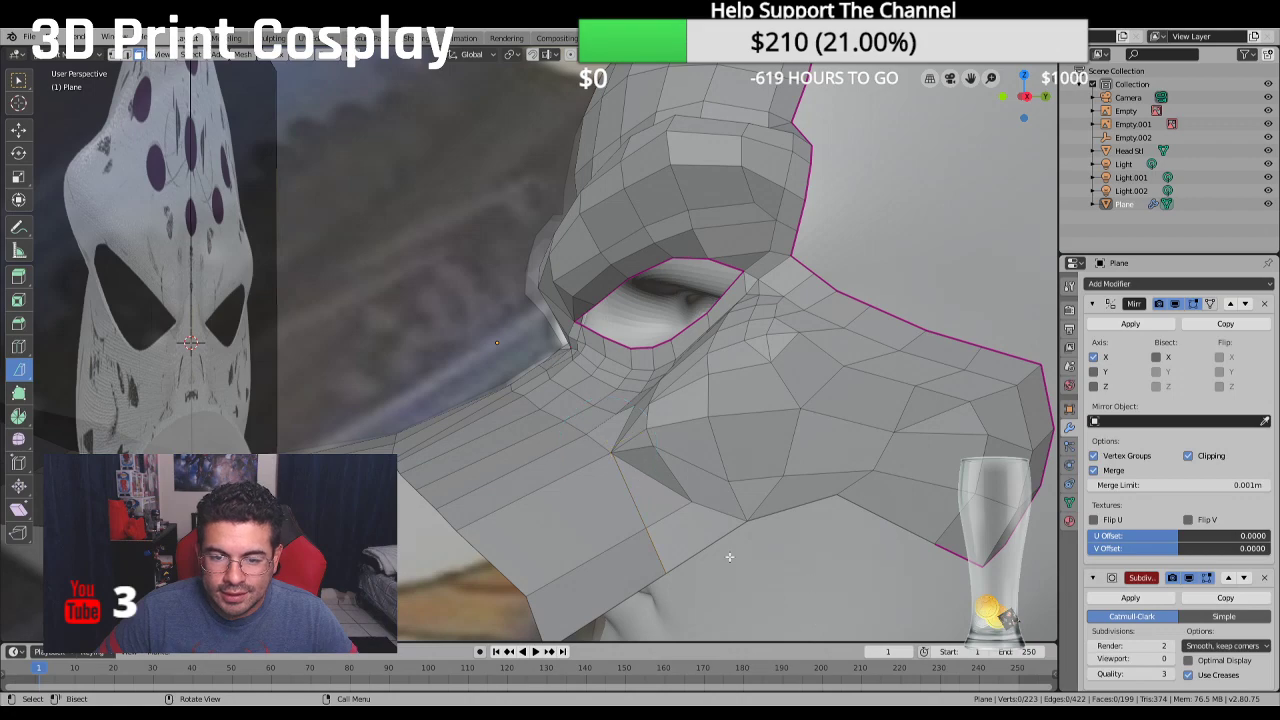
# Merge the two nearly coincident vertices at the upper end of the new cut with Merge At Last
pyautogui.scroll(3, 715, 552)
pyautogui.keyDown('shift'); pyautogui.moveTo(637, 546); pyautogui.dragTo(617, 443, button='middle'); pyautogui.keyUp('shift')
pyautogui.scroll(4, 620, 436)
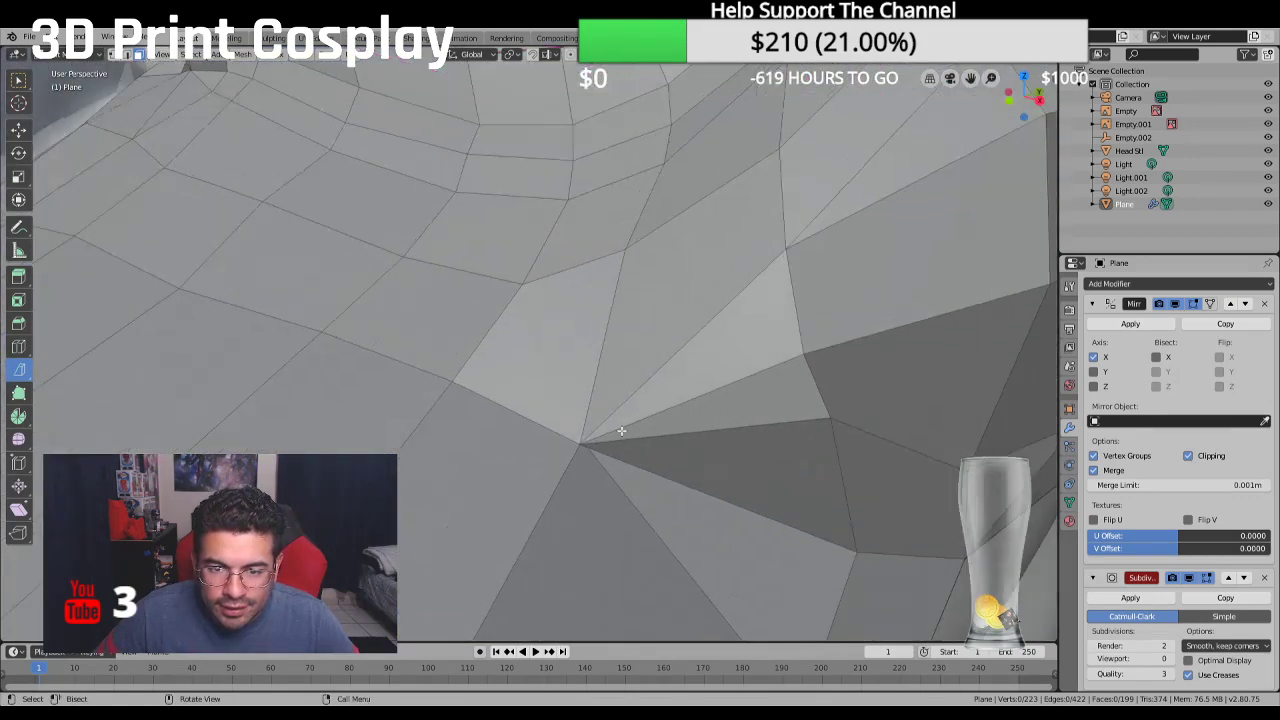
pyautogui.scroll(2, 621, 431)
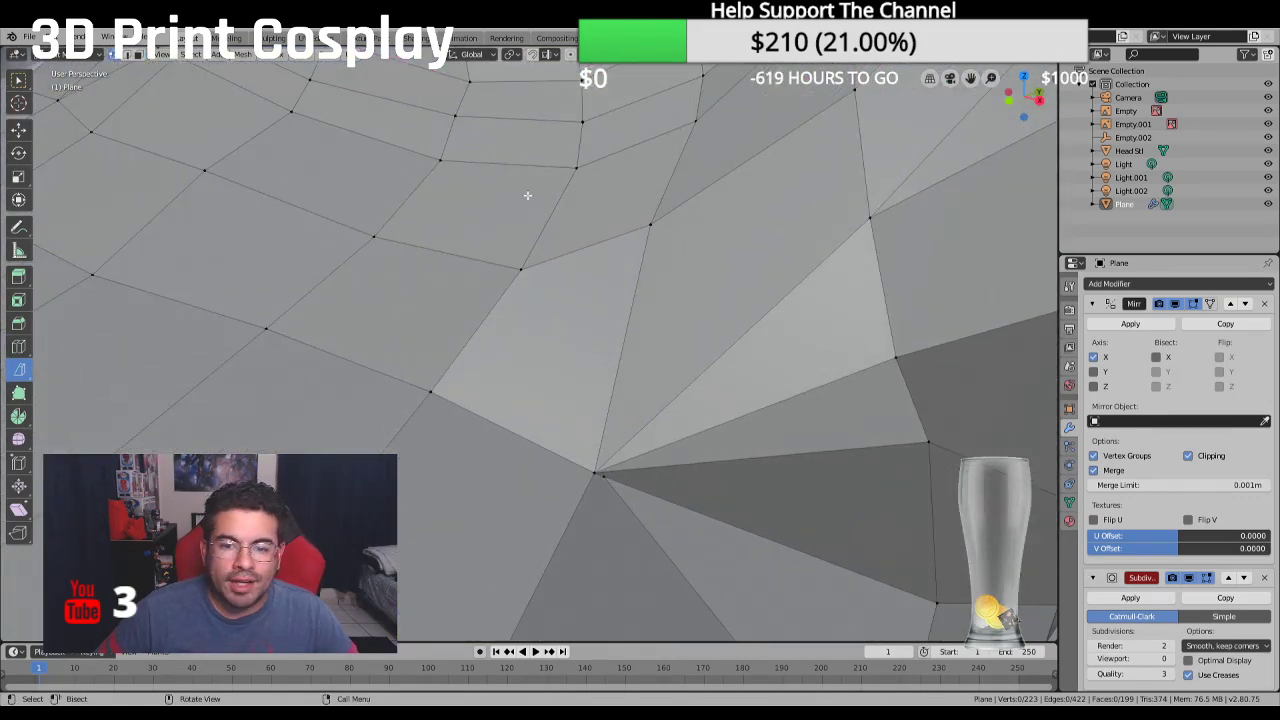
pyautogui.rightClick(613, 483)
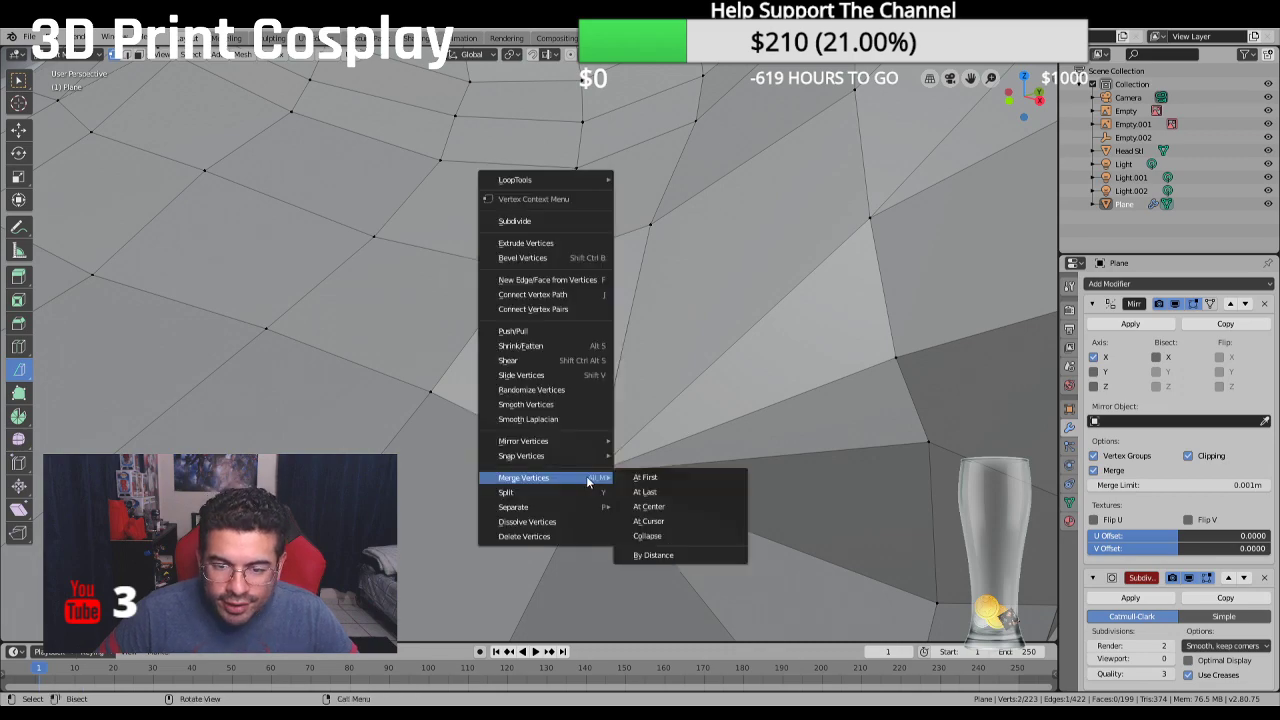
pyautogui.click(627, 492)
# Move the middle and lower vertices of the new cut back toward the cheek, one after the other
pyautogui.moveTo(663, 498); pyautogui.dragTo(631, 476, button='middle')
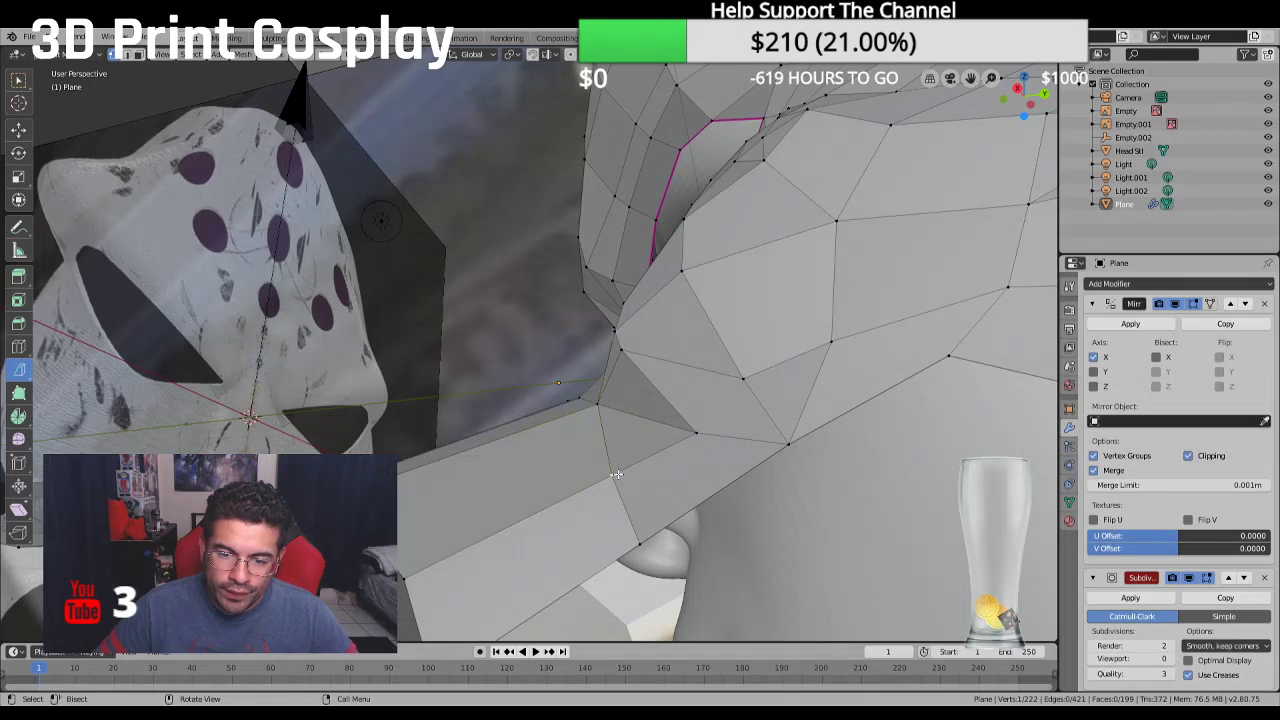
pyautogui.moveTo(617, 475); pyautogui.dragTo(629, 474)
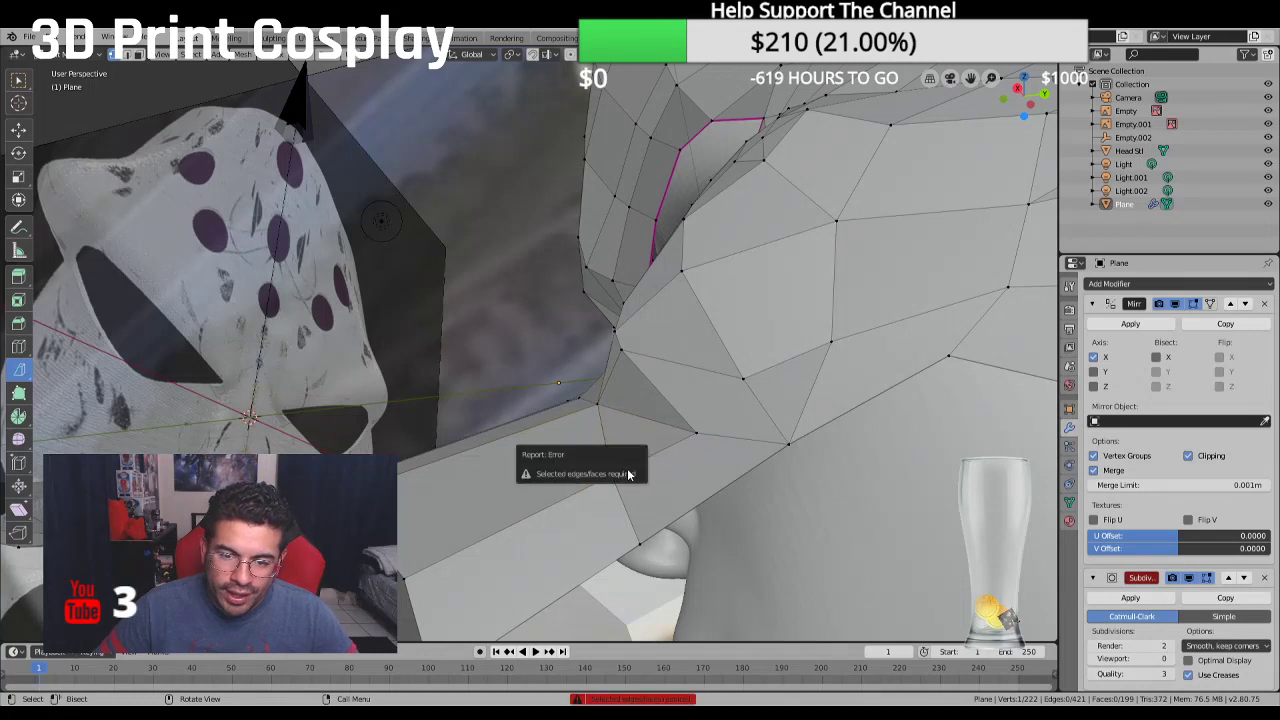
pyautogui.click(19, 131)
pyautogui.moveTo(611, 475); pyautogui.dragTo(641, 458)
pyautogui.press('g')
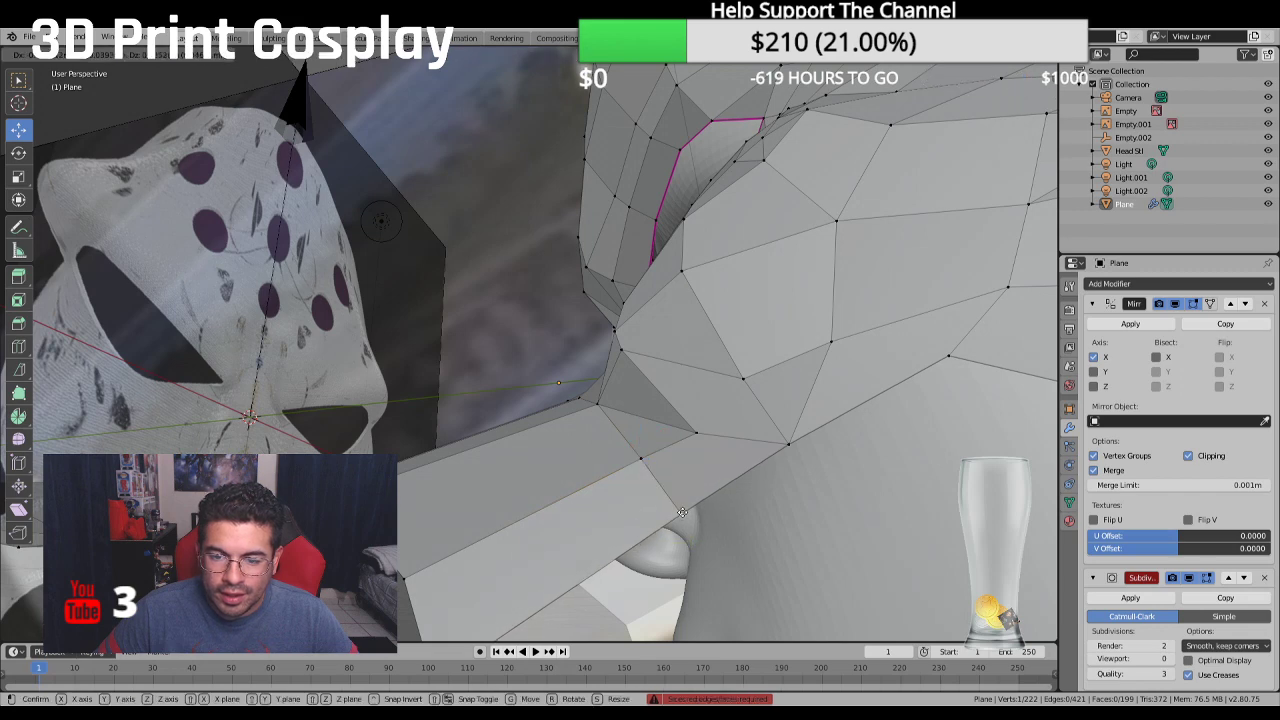
pyautogui.moveTo(690, 502); pyautogui.dragTo(689, 506)
pyautogui.scroll(-5, 688, 507)
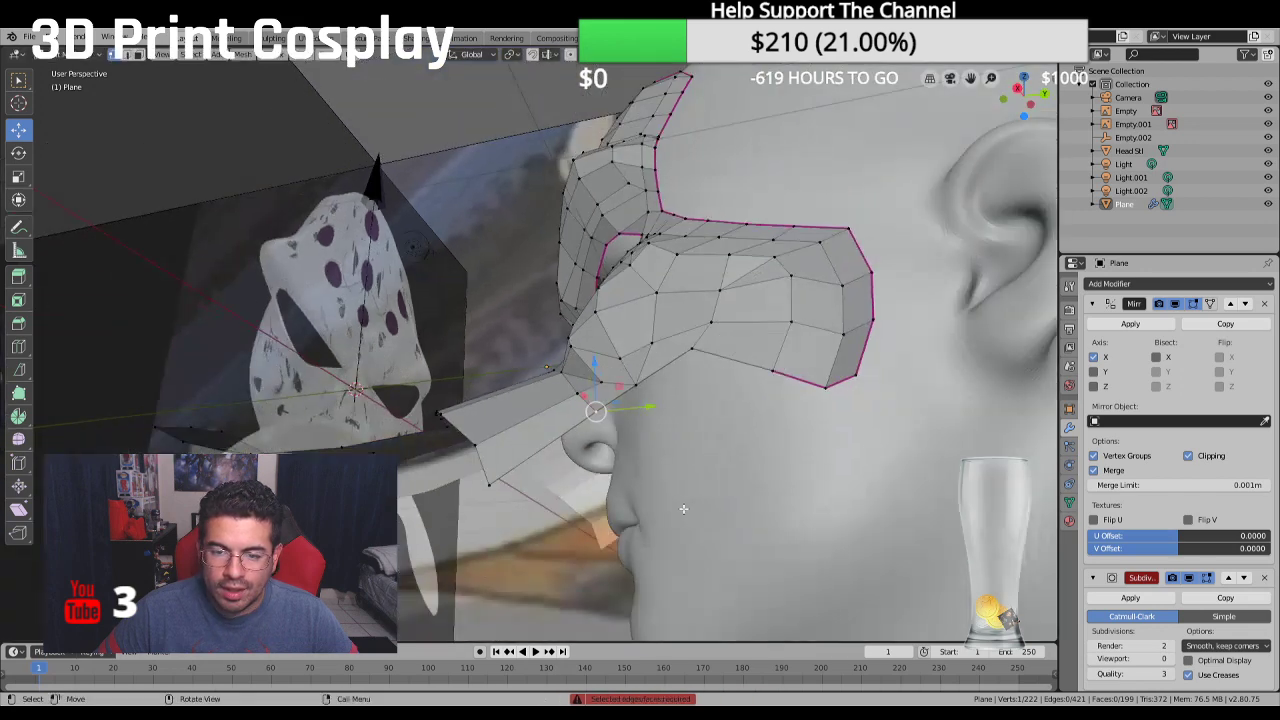
# Move the middle and lower cheek vertices just behind the new cut forward toward the under-eye strip, one after the other
pyautogui.moveTo(683, 509); pyautogui.dragTo(648, 507, button='middle')
pyautogui.scroll(3, 548, 384)
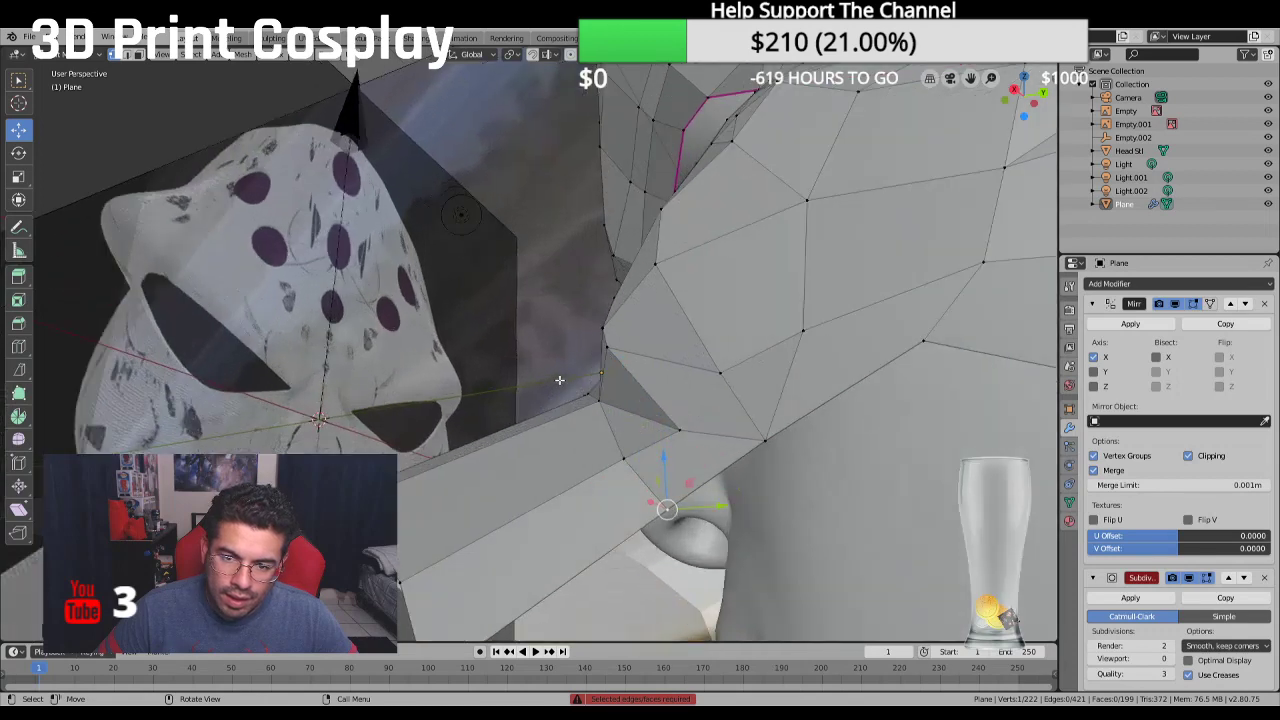
pyautogui.press('g')
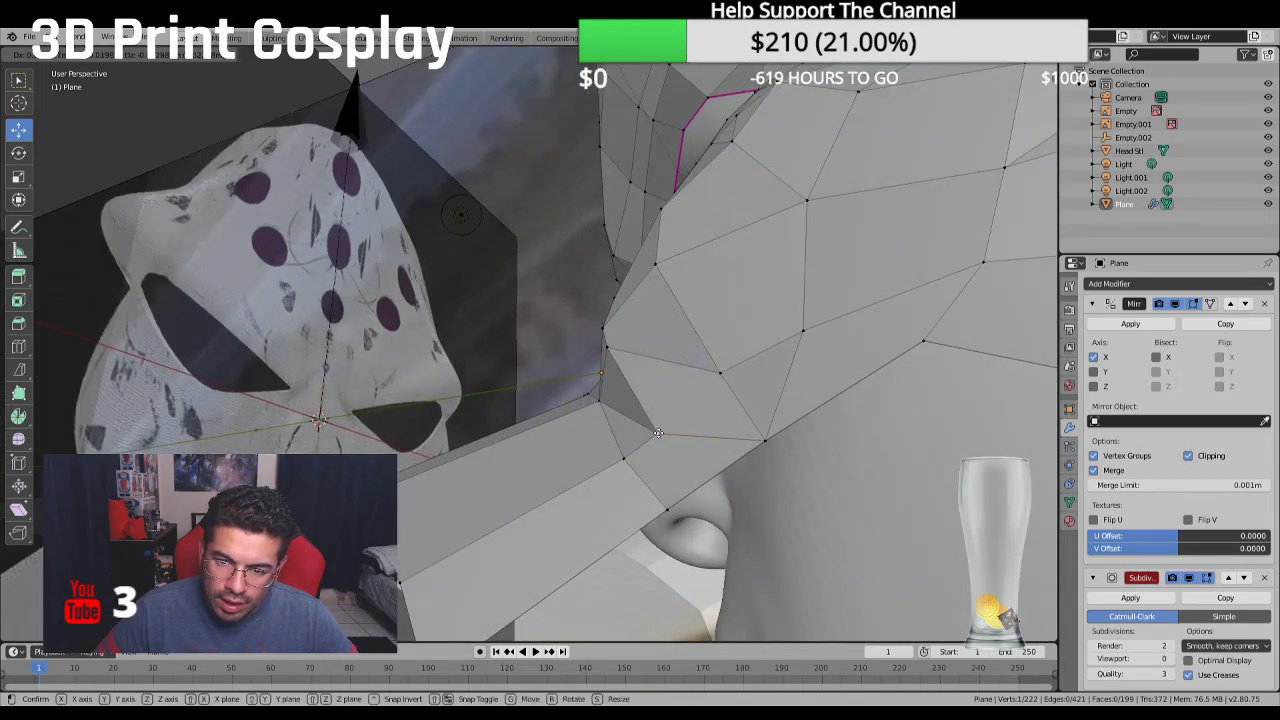
pyautogui.click(657, 433)
pyautogui.click(763, 441)
pyautogui.press('g')
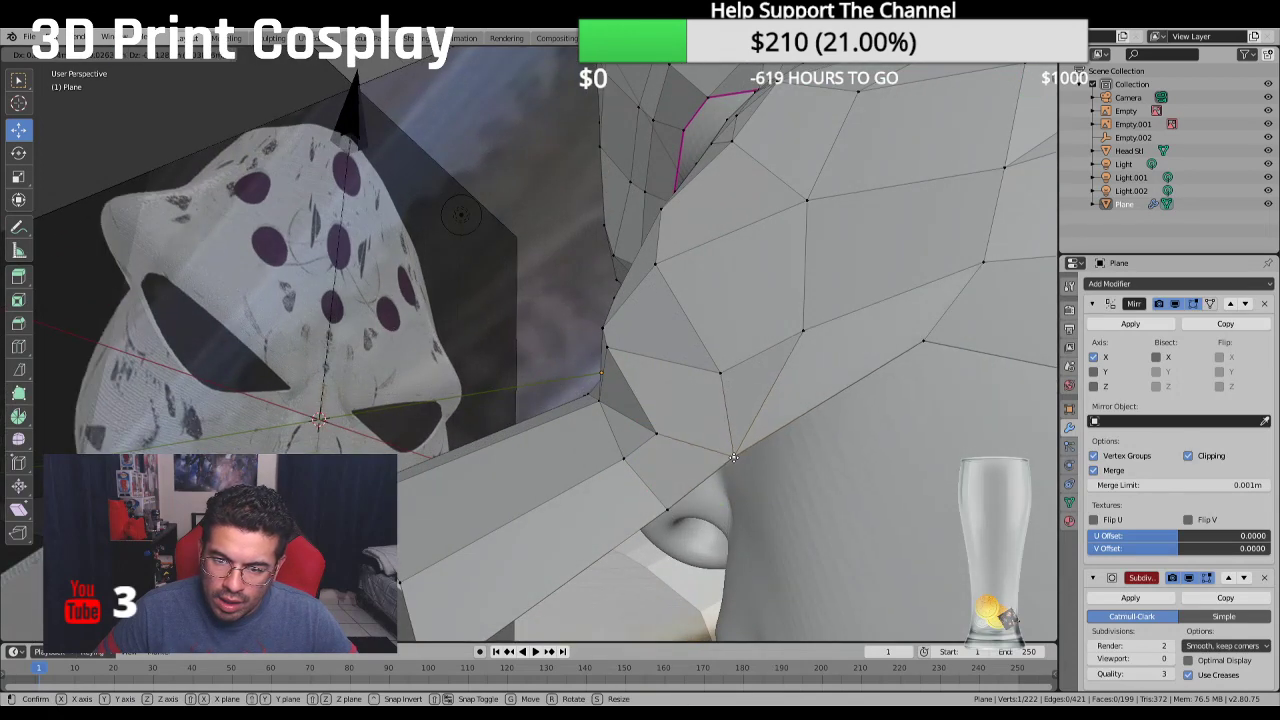
pyautogui.click(731, 457)
pyautogui.moveTo(731, 457); pyautogui.dragTo(711, 485, button='middle')
# Nudge the upper, middle and lower vertices where the under-eye strip joins the cheek to even out the face spacing
pyautogui.click(563, 376)
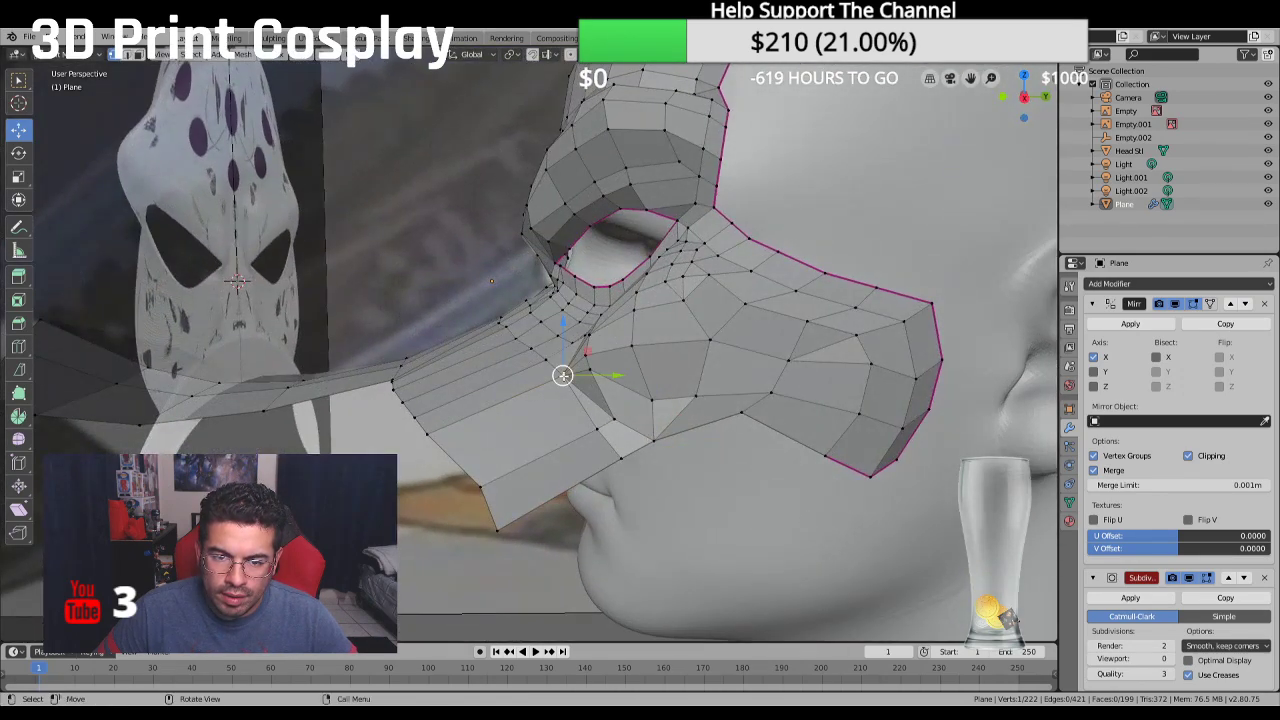
pyautogui.press('g')
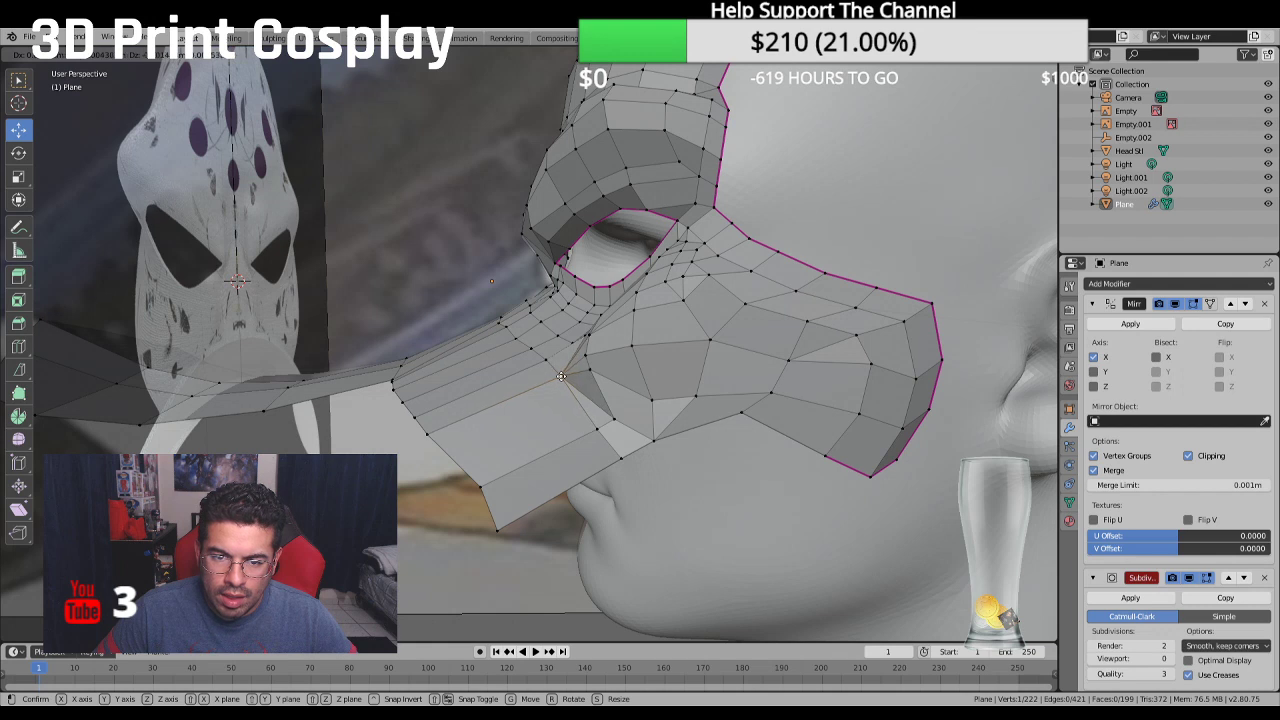
pyautogui.click(557, 390)
pyautogui.click(587, 432)
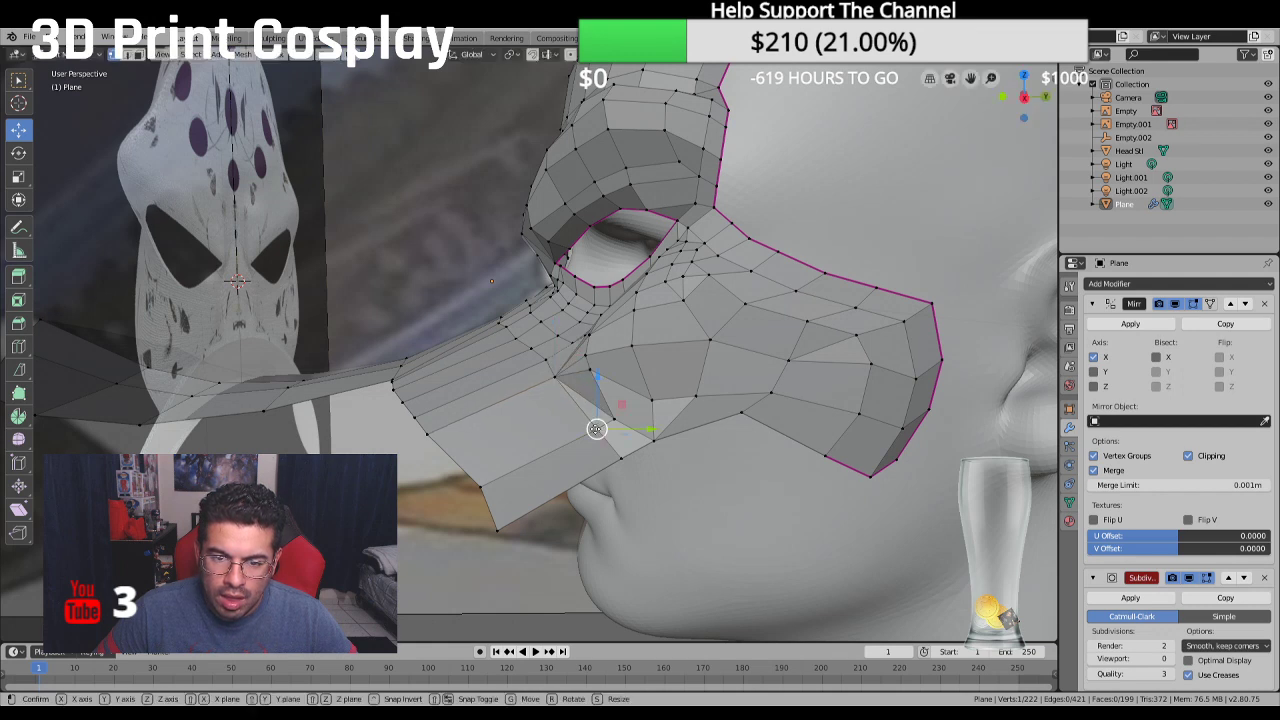
pyautogui.click(611, 421)
pyautogui.press('g')
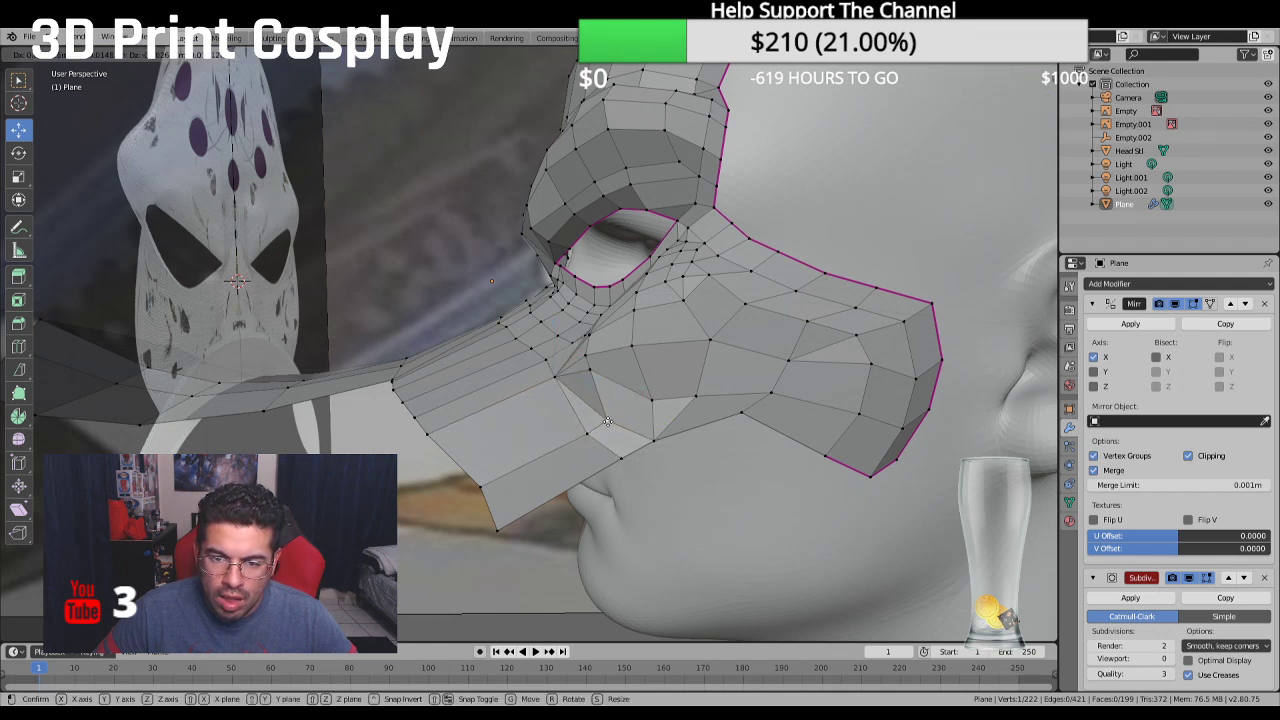
pyautogui.click(603, 421)
pyautogui.click(642, 443)
pyautogui.press('g')
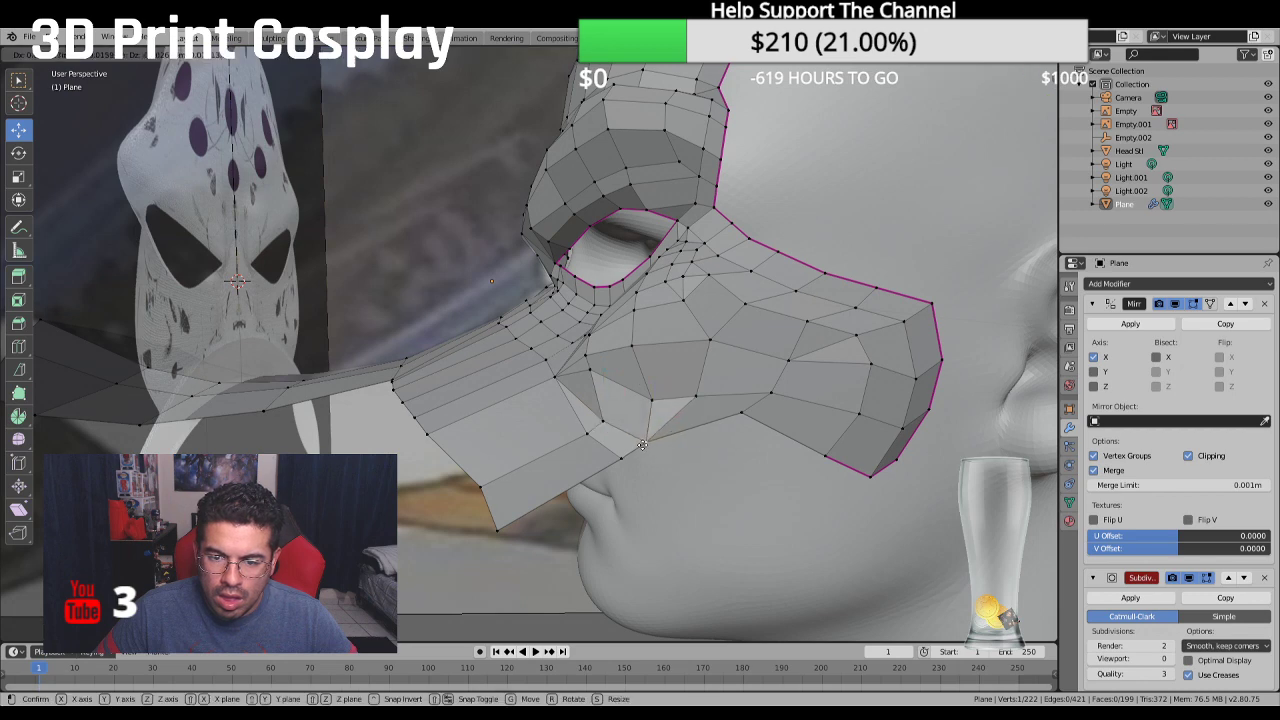
pyautogui.click(643, 441)
# Adjust two inner vertices of the lower cheek, shifting the rear one upward and outward, to smooth the transition into the strip
pyautogui.press('KP_3')
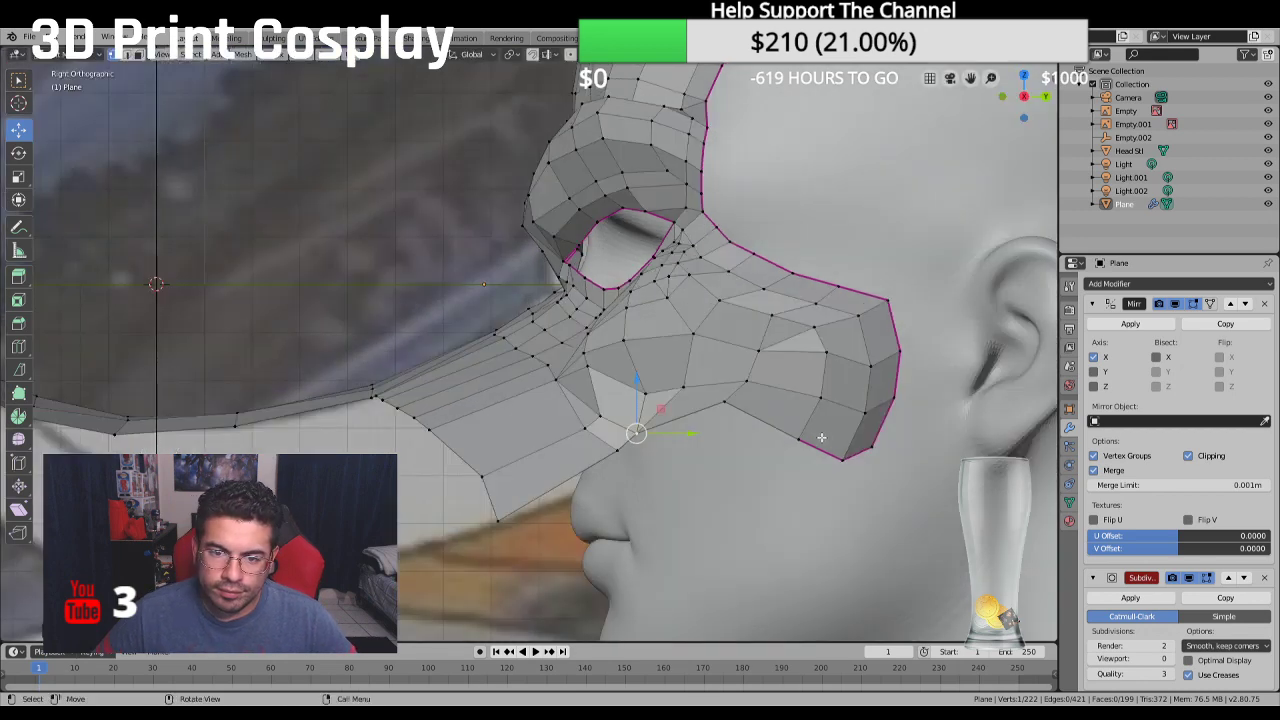
pyautogui.moveTo(577, 379); pyautogui.dragTo(706, 417, button='middle')
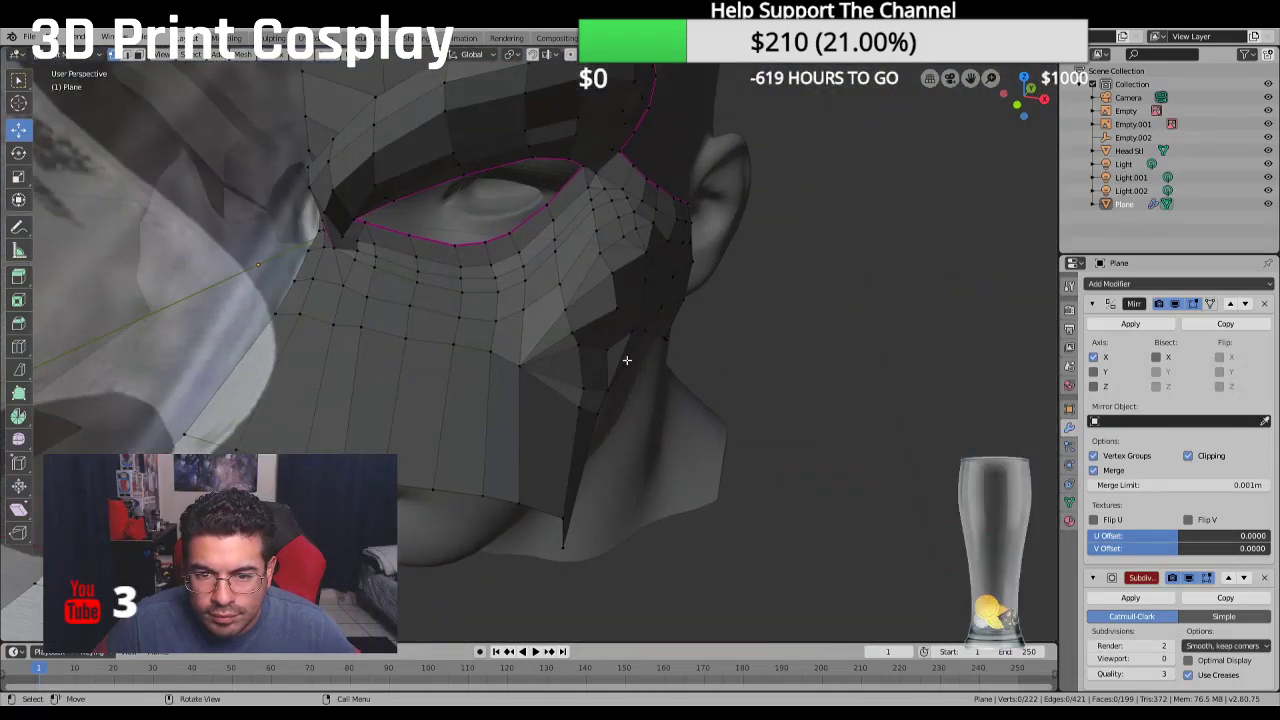
pyautogui.click(607, 349)
pyautogui.press('g')
pyautogui.click(663, 358)
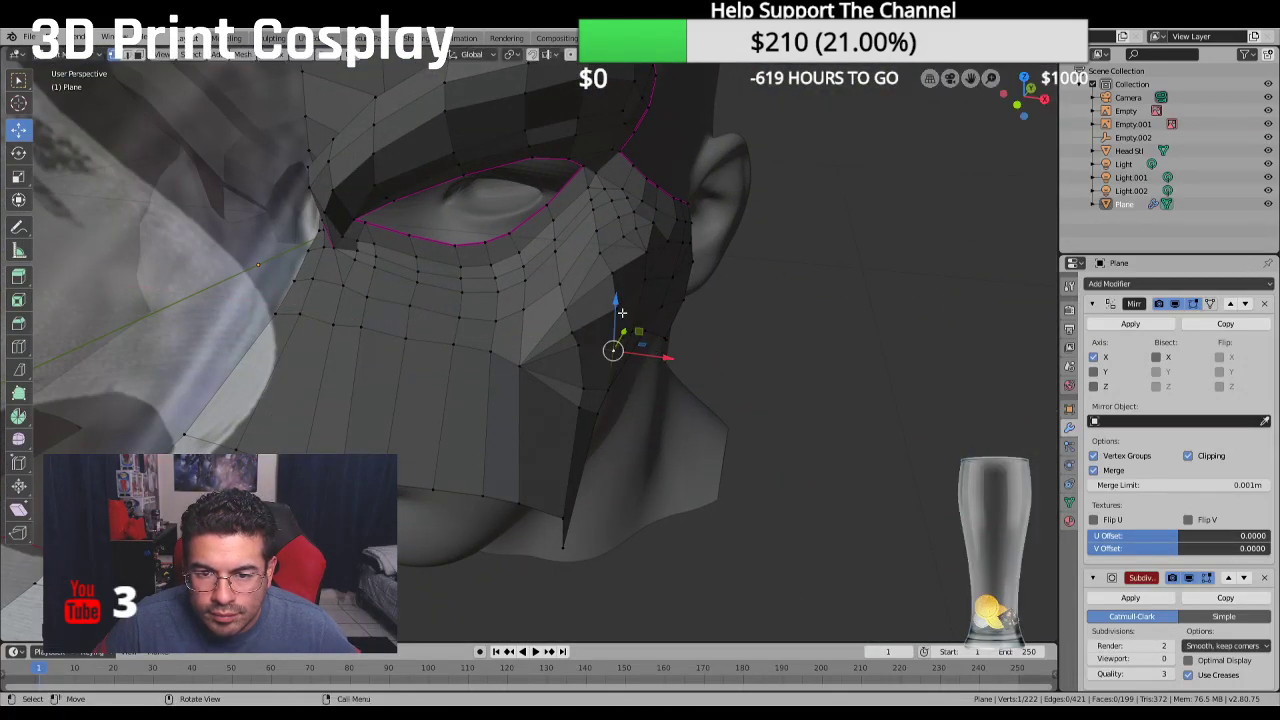
pyautogui.moveTo(617, 304); pyautogui.dragTo(617, 300)
pyautogui.moveTo(662, 353); pyautogui.dragTo(664, 353)
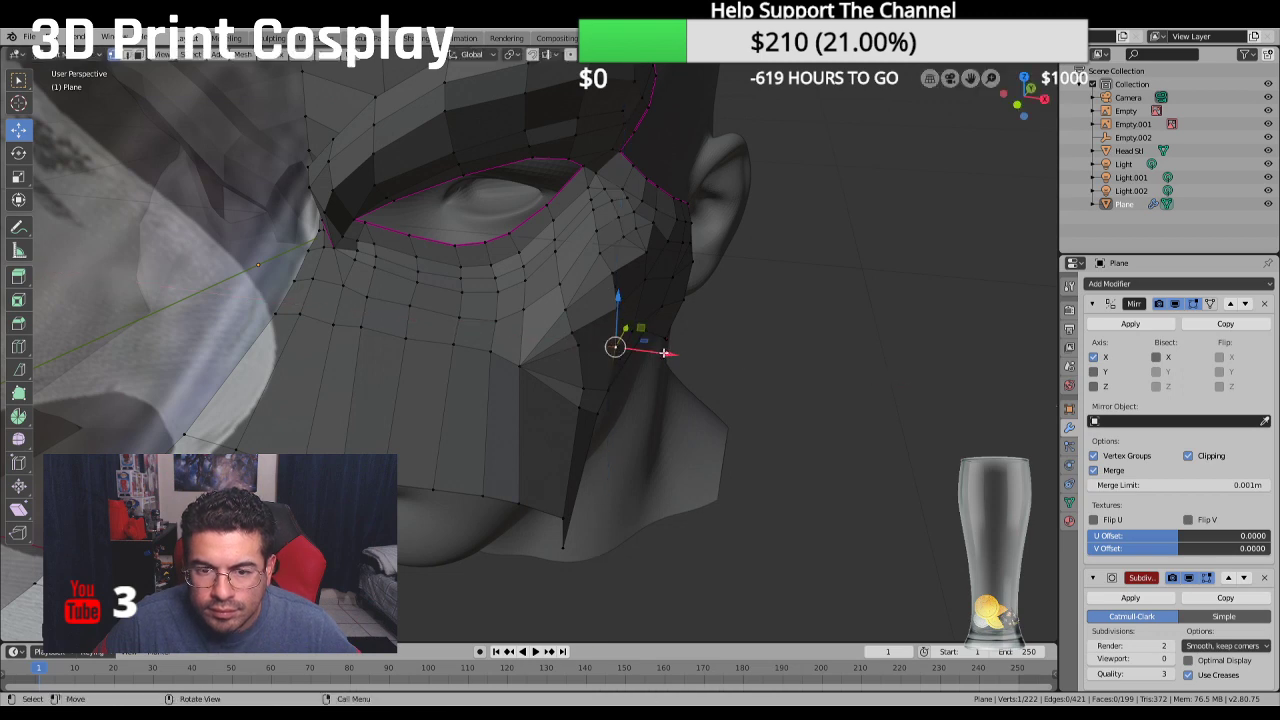
pyautogui.click(574, 346)
pyautogui.press('g')
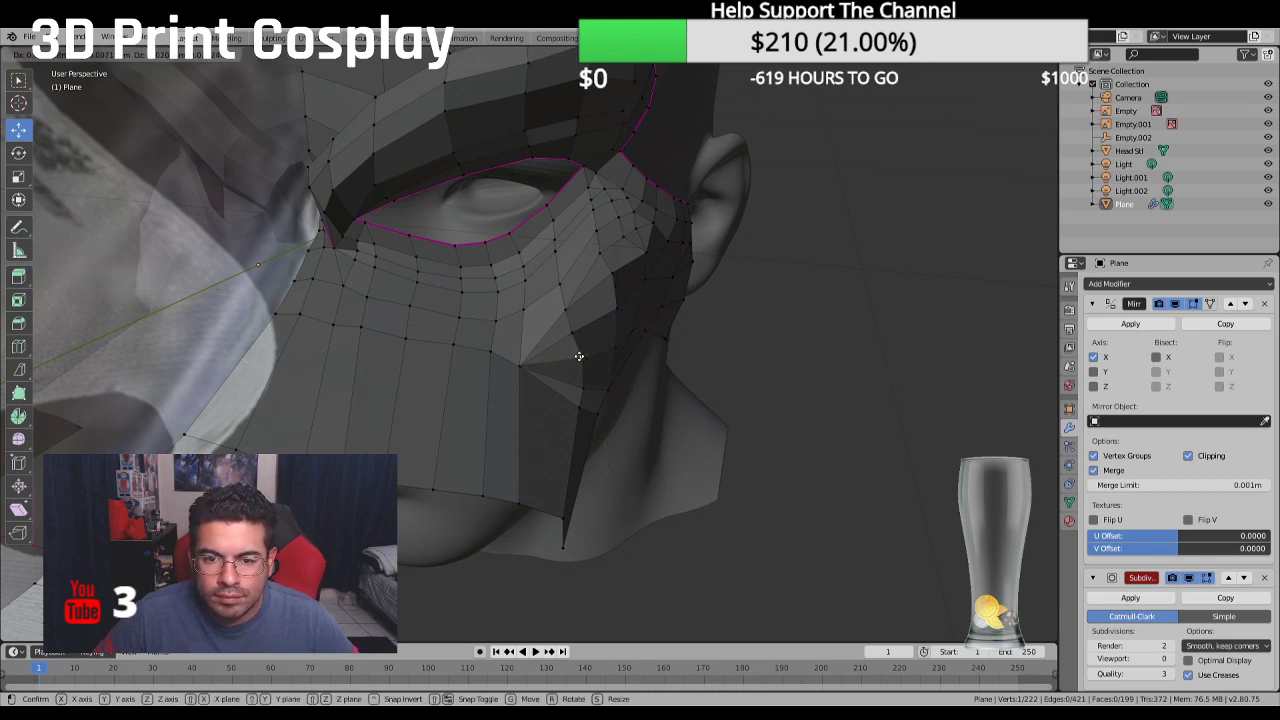
pyautogui.click(578, 356)
# Set a mean crease of 1.00 on the four lower border edges running from the cheek to the strip's front lower corner
pyautogui.moveTo(666, 363); pyautogui.dragTo(609, 254, button='middle')
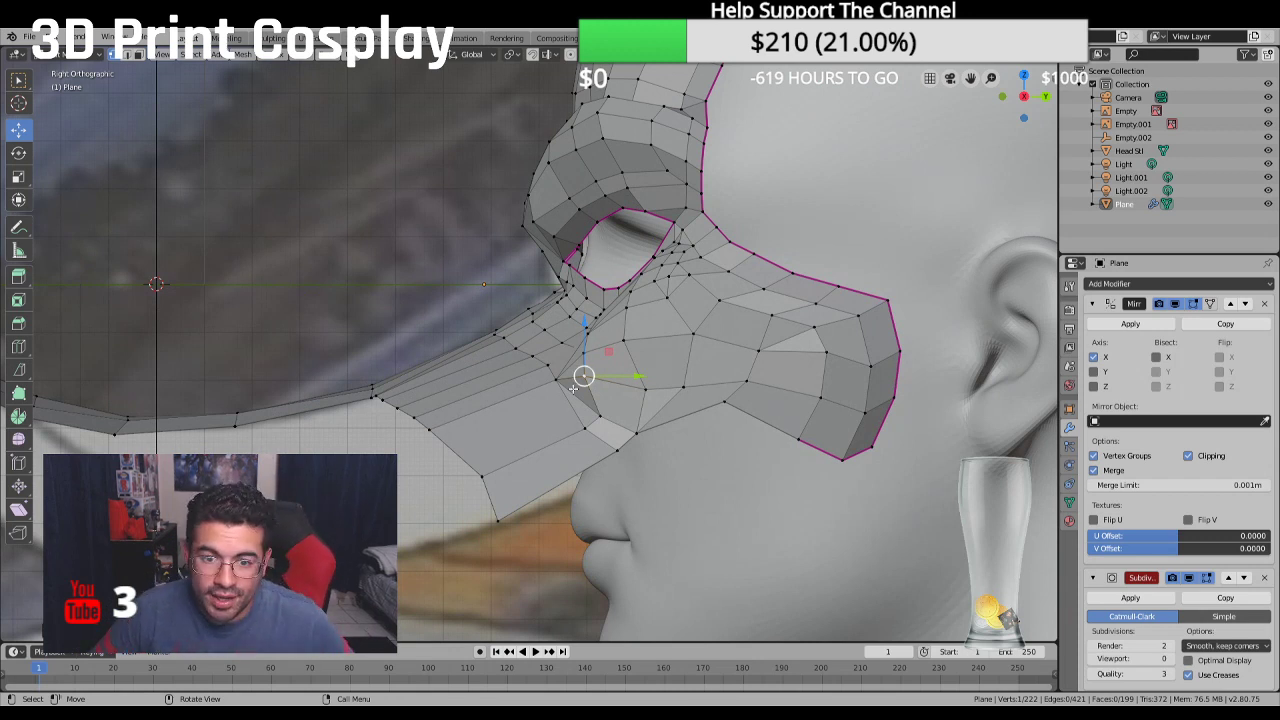
pyautogui.click(125, 55)
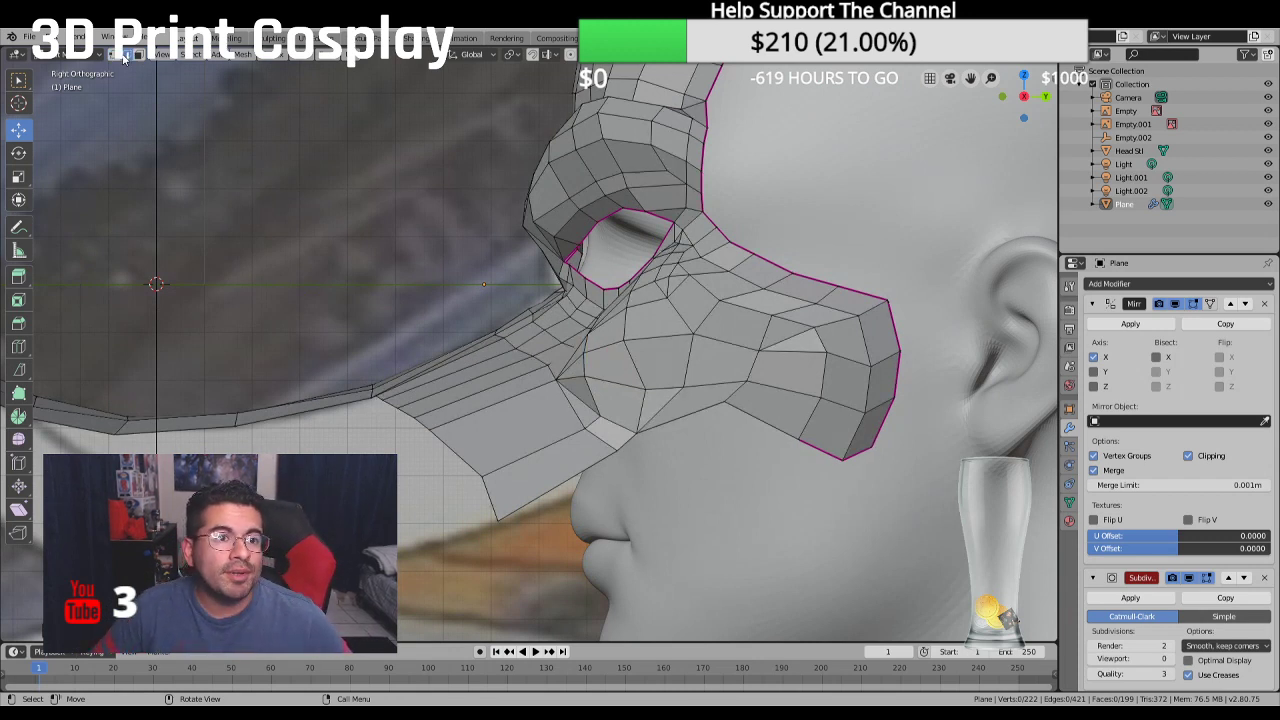
pyautogui.click(758, 425)
pyautogui.keyDown('ctrl'); pyautogui.click(568, 481); pyautogui.keyUp('ctrl')
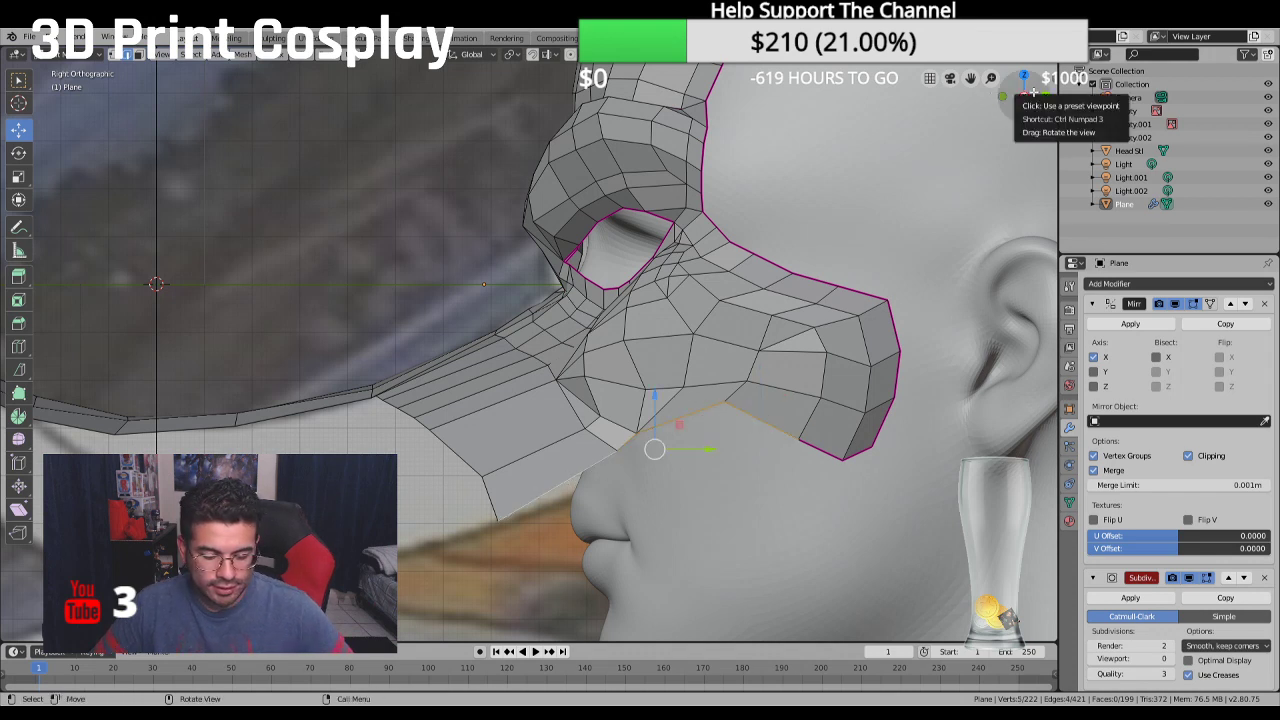
pyautogui.press('n')
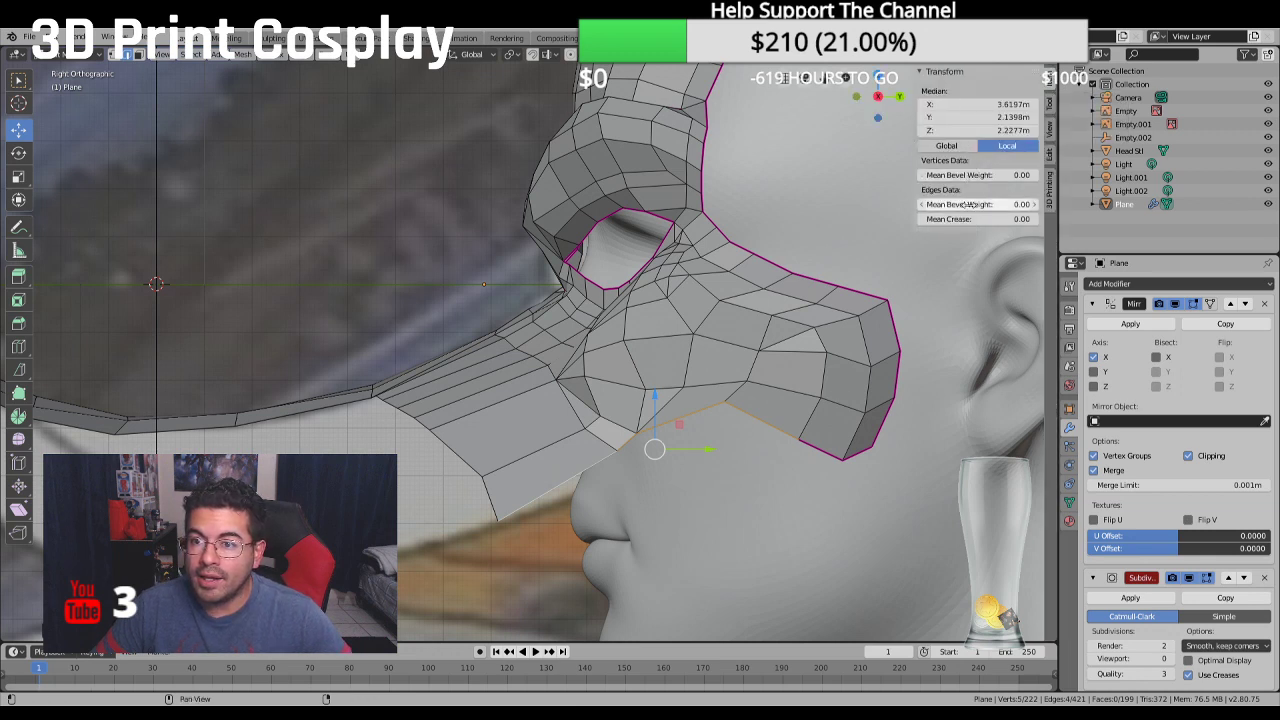
pyautogui.click(962, 220)
pyautogui.press('Return')
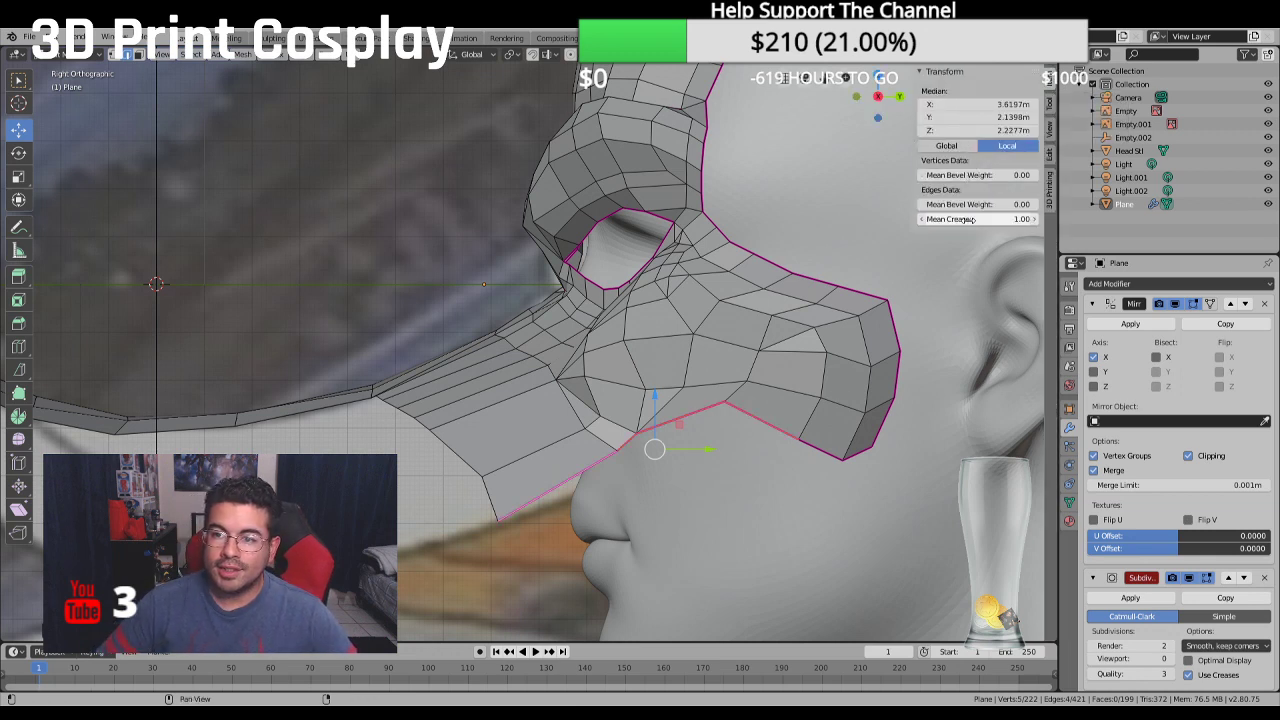
# Extrude the seven-vertex front border of the lower strip forward along the reference in the right side view
pyautogui.moveTo(787, 230); pyautogui.dragTo(780, 263, button='middle')
pyautogui.press('KP_1')
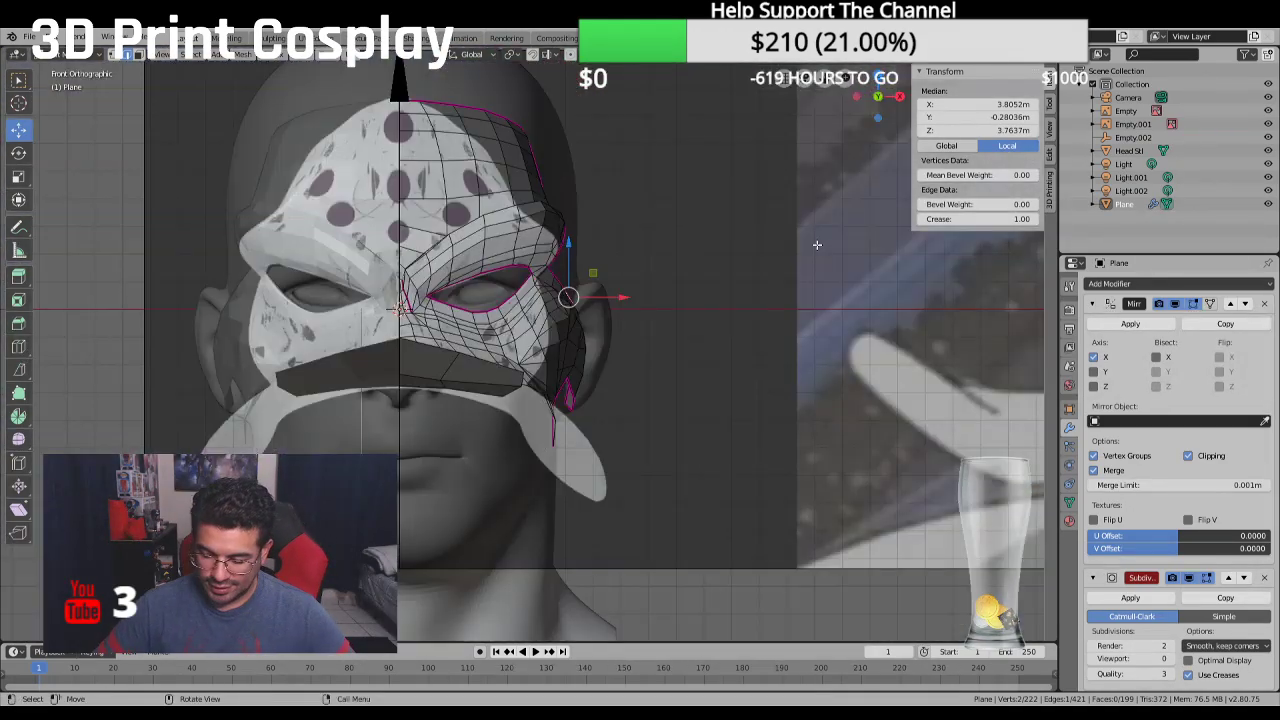
pyautogui.press('KP_3')
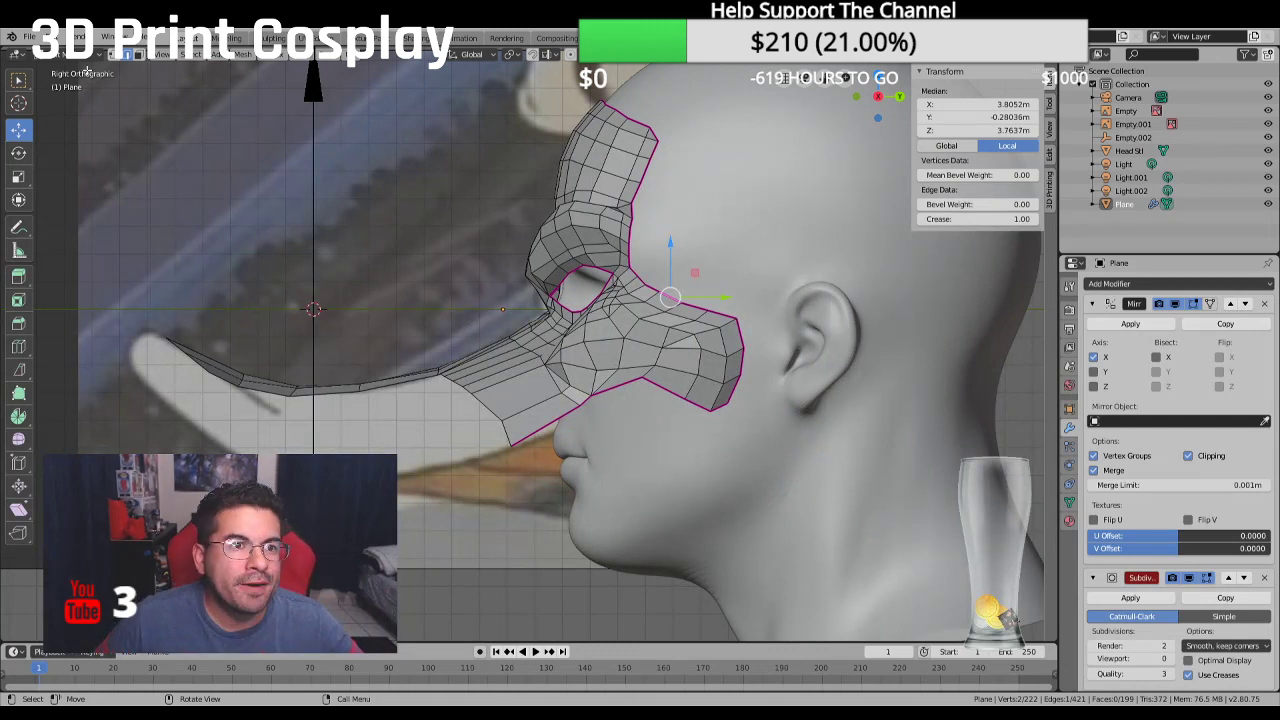
pyautogui.click(114, 56)
pyautogui.click(441, 374)
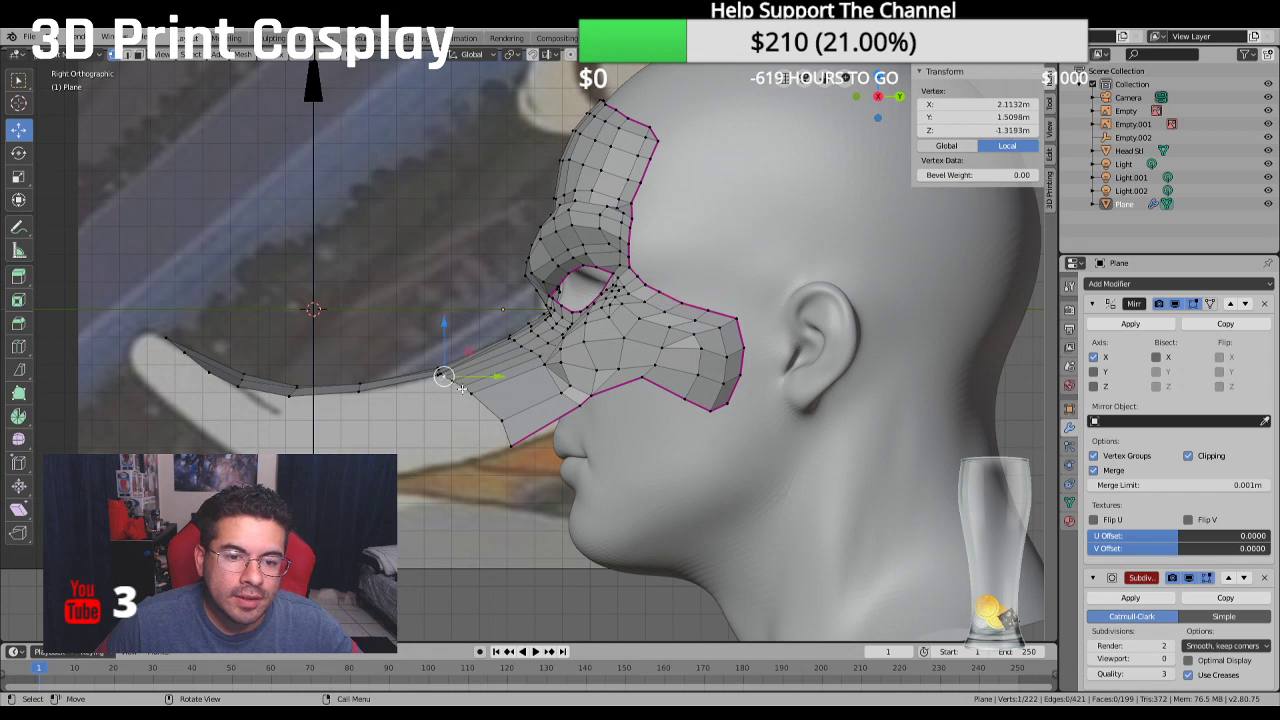
pyautogui.moveTo(441, 374); pyautogui.dragTo(432, 373, button='middle')
pyautogui.click(391, 255)
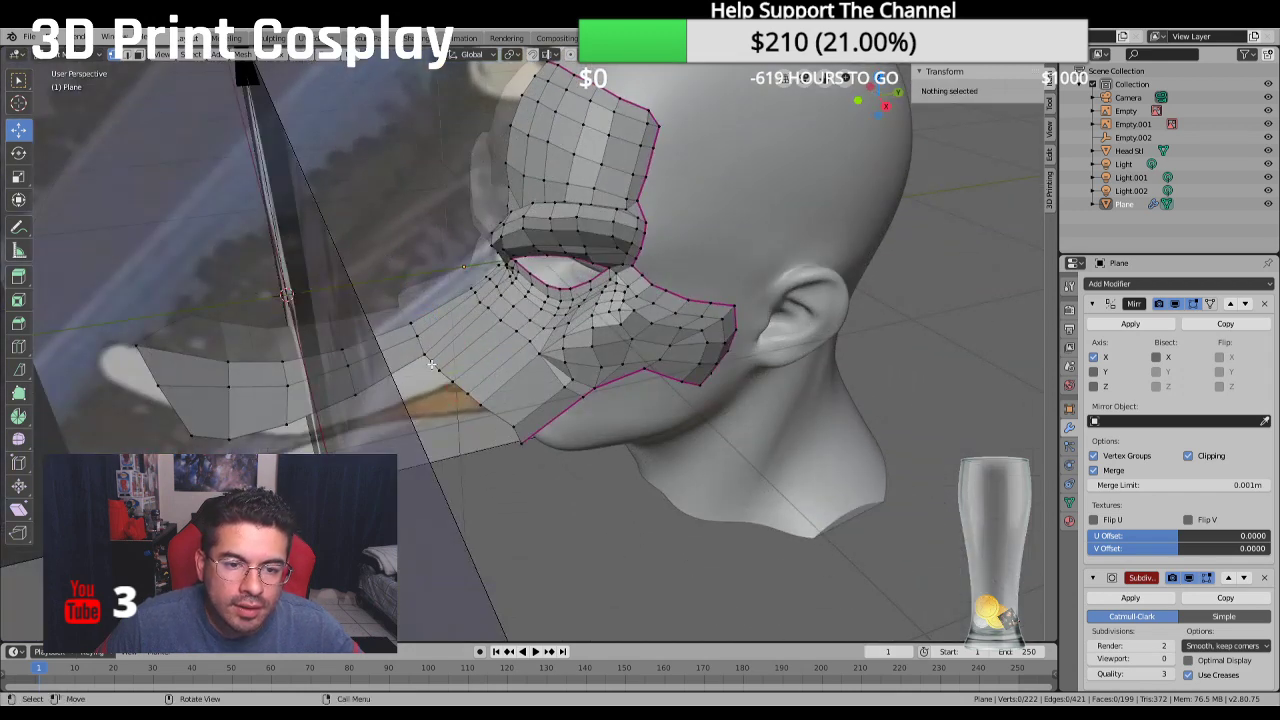
pyautogui.click(432, 362)
pyautogui.moveTo(526, 458); pyautogui.dragTo(510, 448, button='middle')
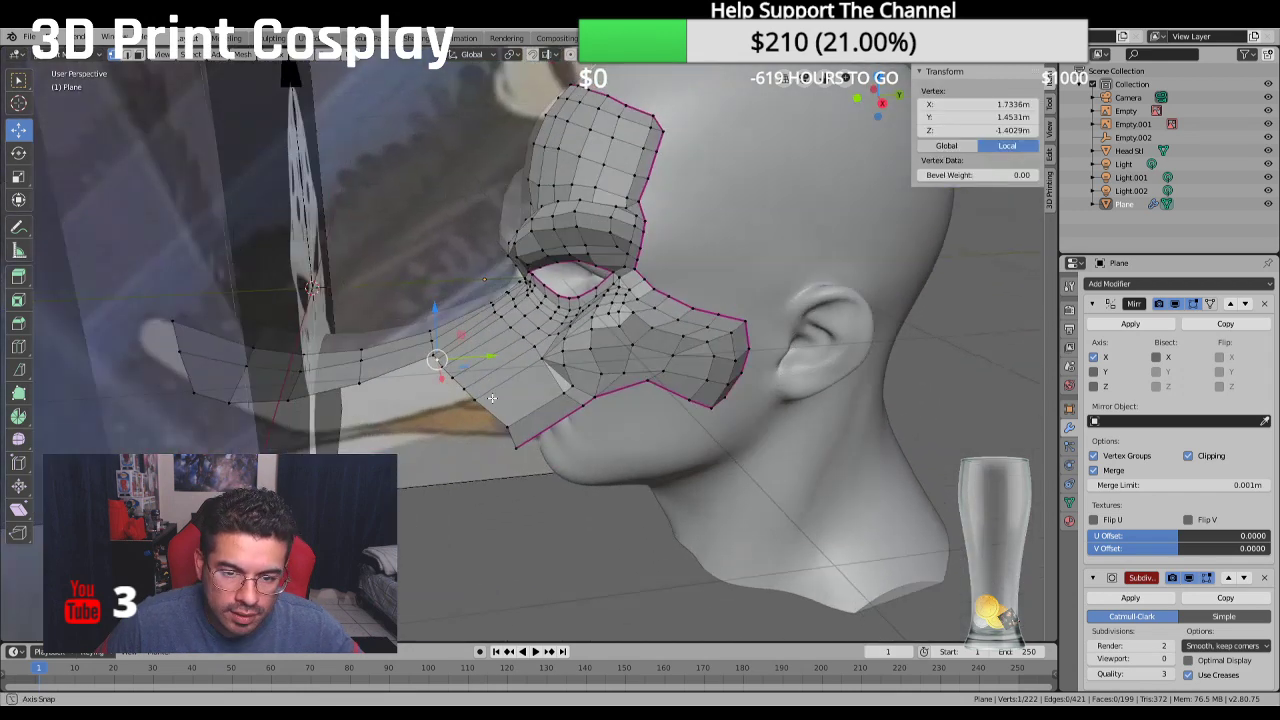
pyautogui.keyDown('ctrl'); pyautogui.click(515, 446); pyautogui.keyUp('ctrl')
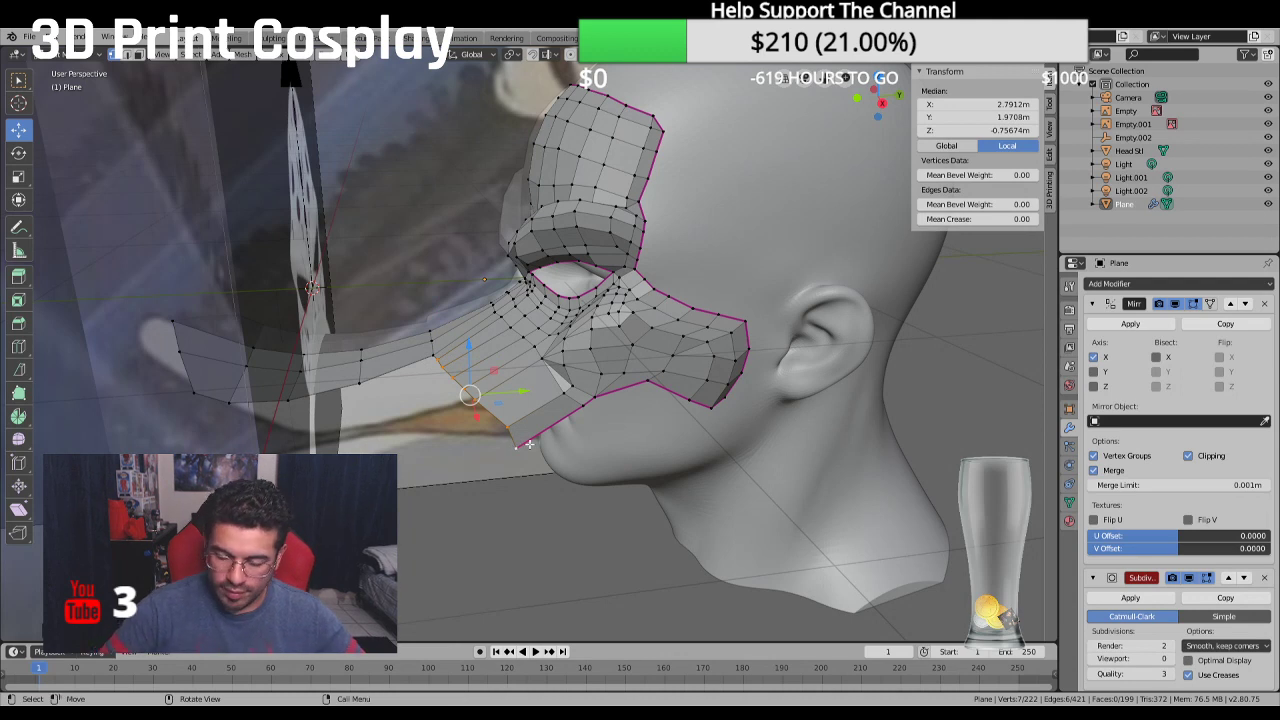
pyautogui.press('KP_3')
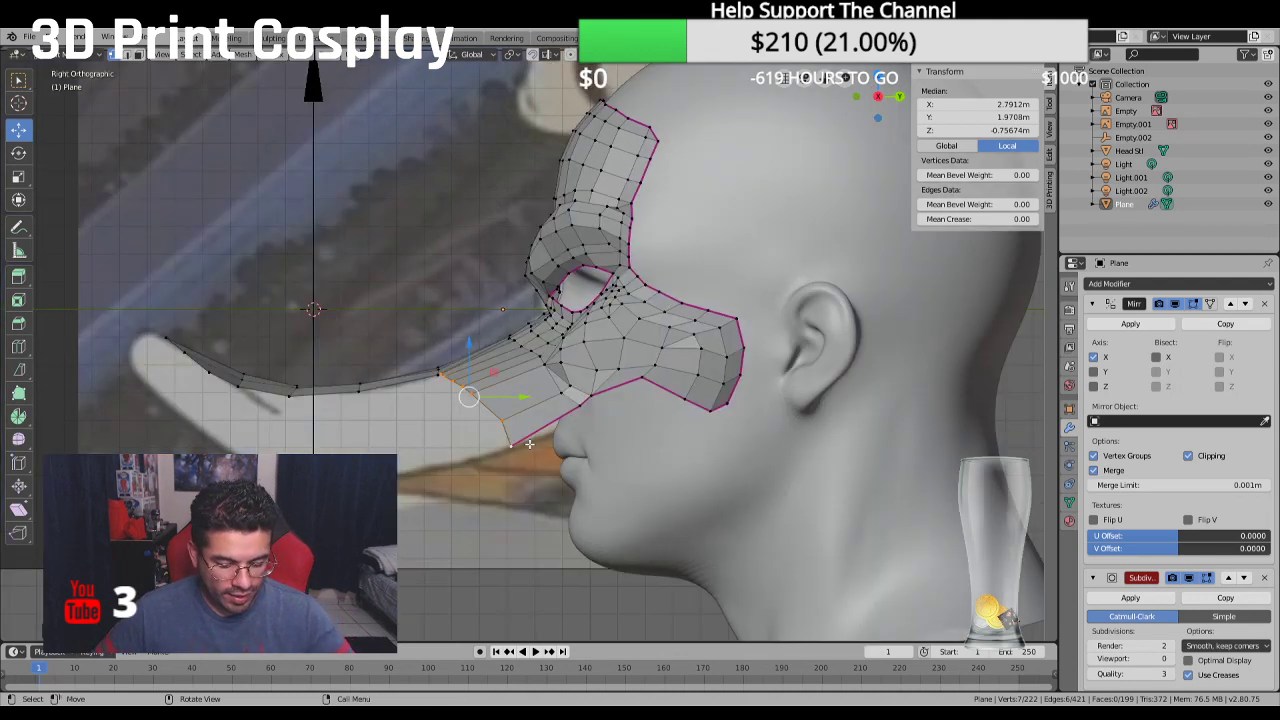
pyautogui.press('e')
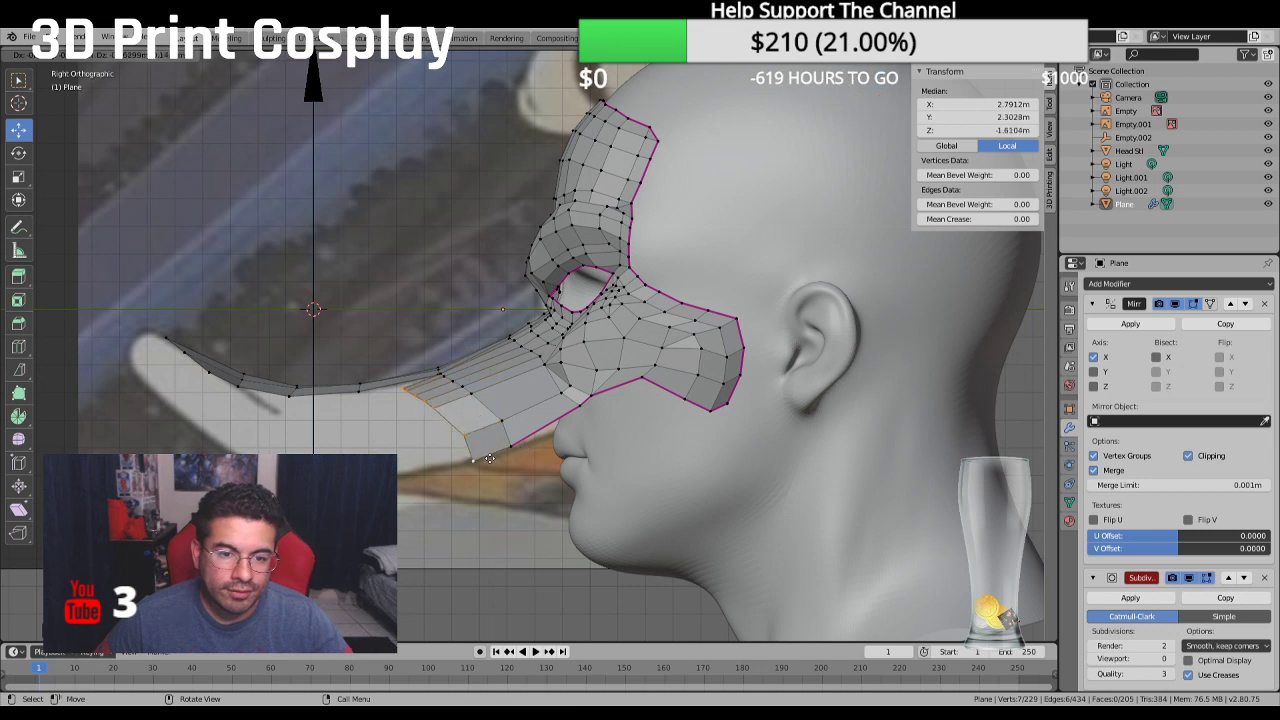
pyautogui.click(449, 465)
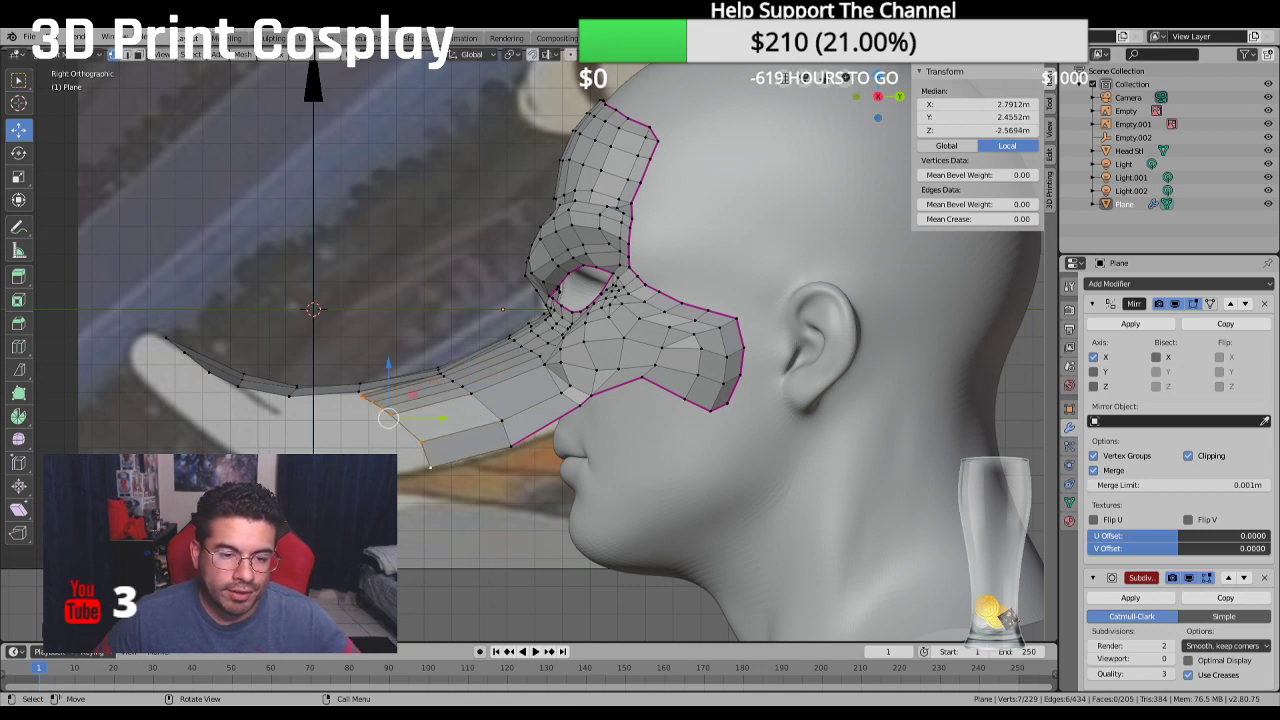
# Reposition the vertices of the extruded front row one by one, lining them up below the matching vertices of the upper strip
pyautogui.click(361, 398)
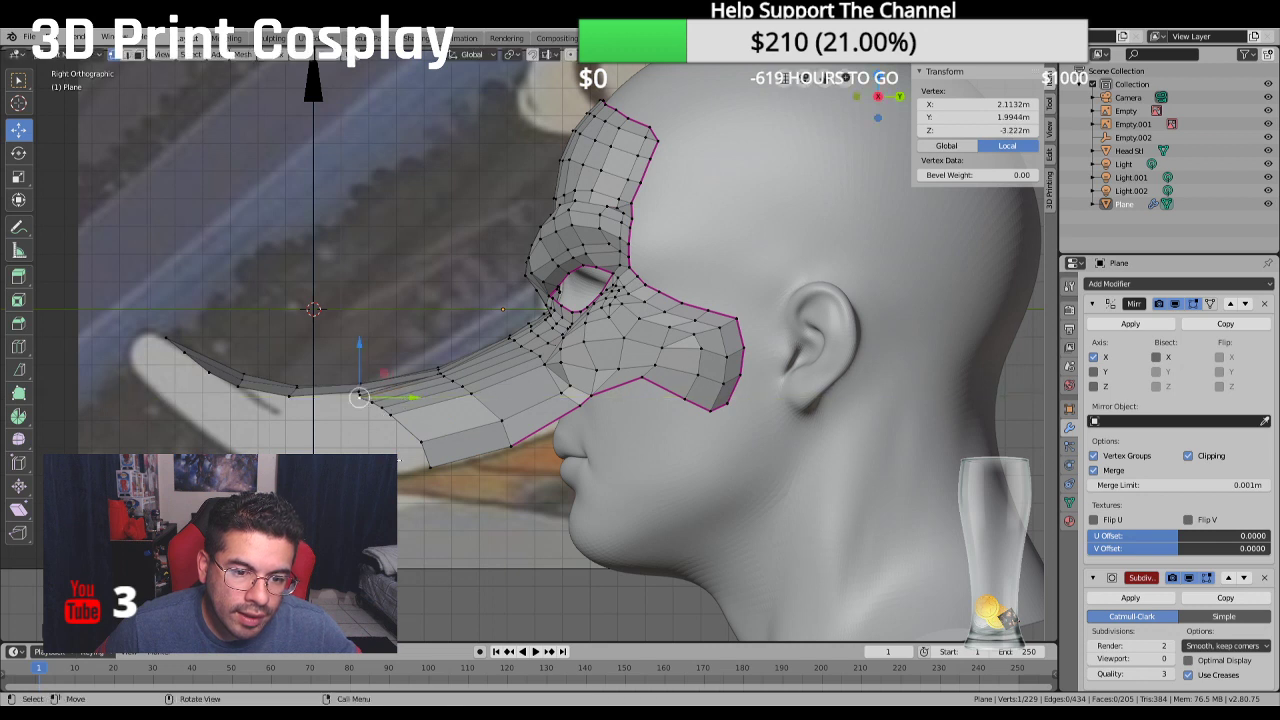
pyautogui.click(432, 466)
pyautogui.click(364, 404)
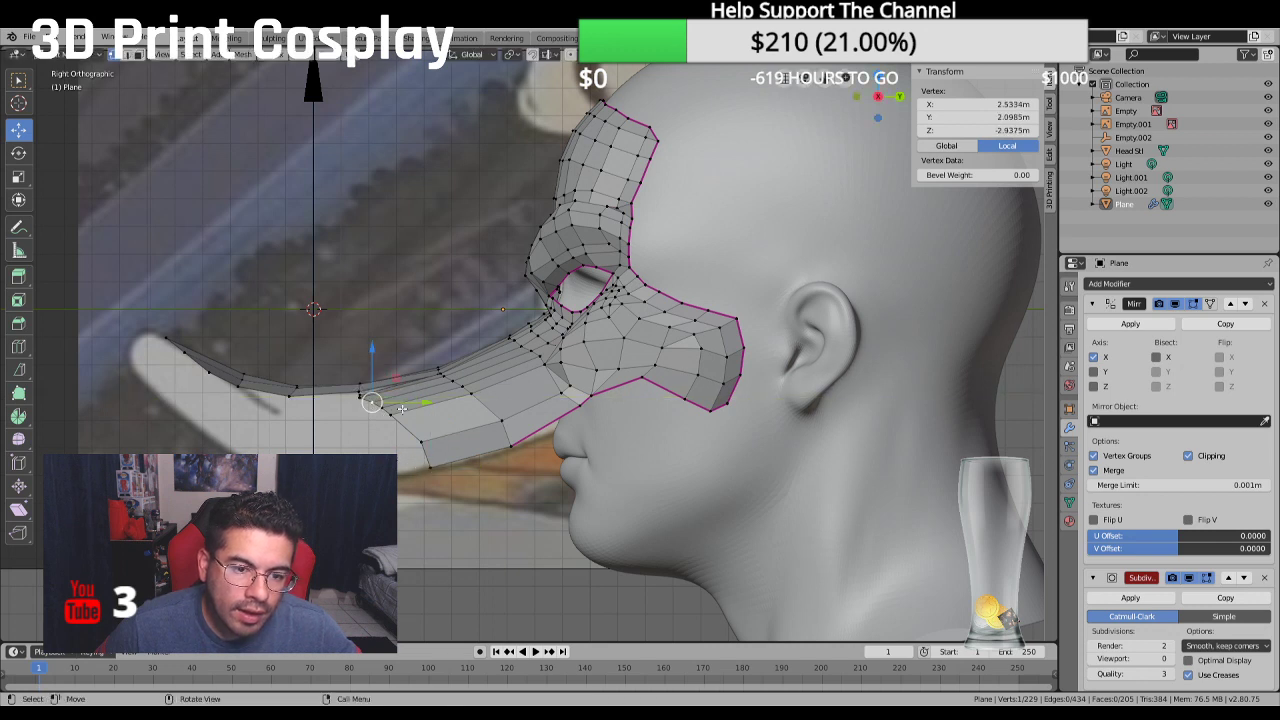
pyautogui.moveTo(359, 401); pyautogui.dragTo(406, 483)
pyautogui.click(398, 420)
pyautogui.click(435, 466)
pyautogui.press('g')
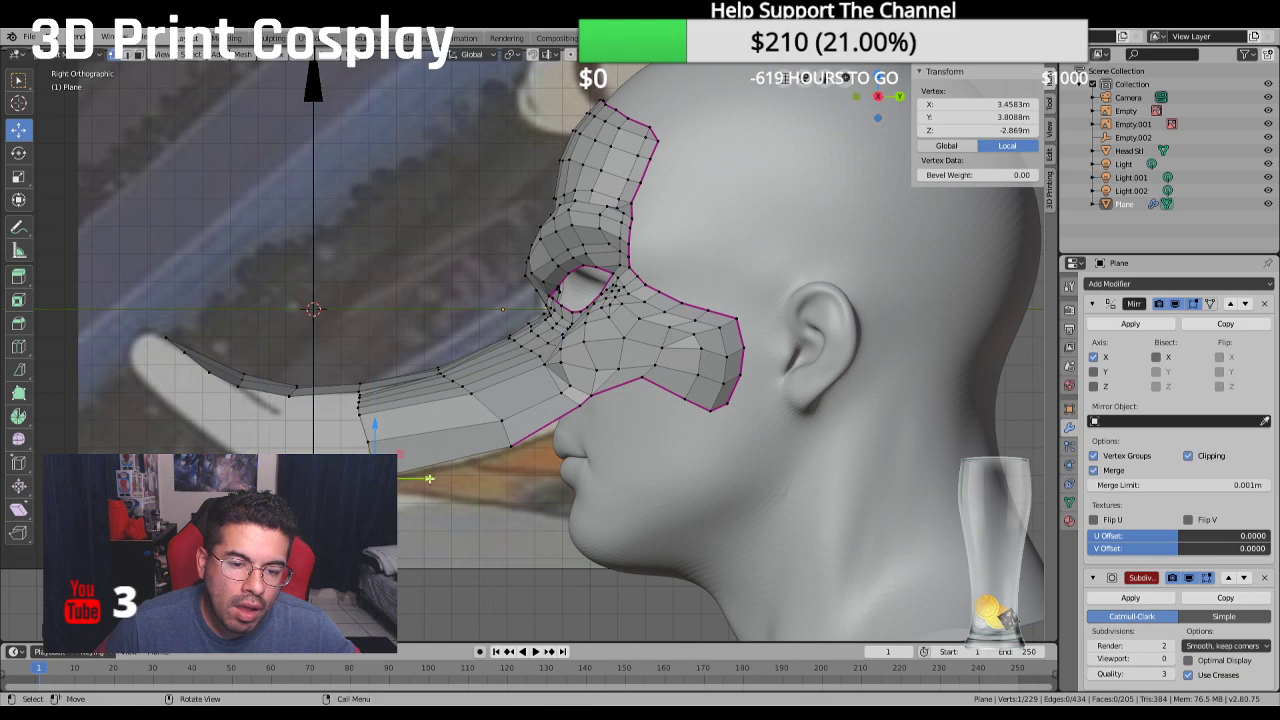
pyautogui.click(435, 477)
# Move the whole extruded front row of seven vertices along the X axis
pyautogui.moveTo(435, 477); pyautogui.dragTo(495, 528, button='middle')
pyautogui.keyDown('shift'); pyautogui.click(352, 376); pyautogui.keyUp('shift')
pyautogui.press('g')
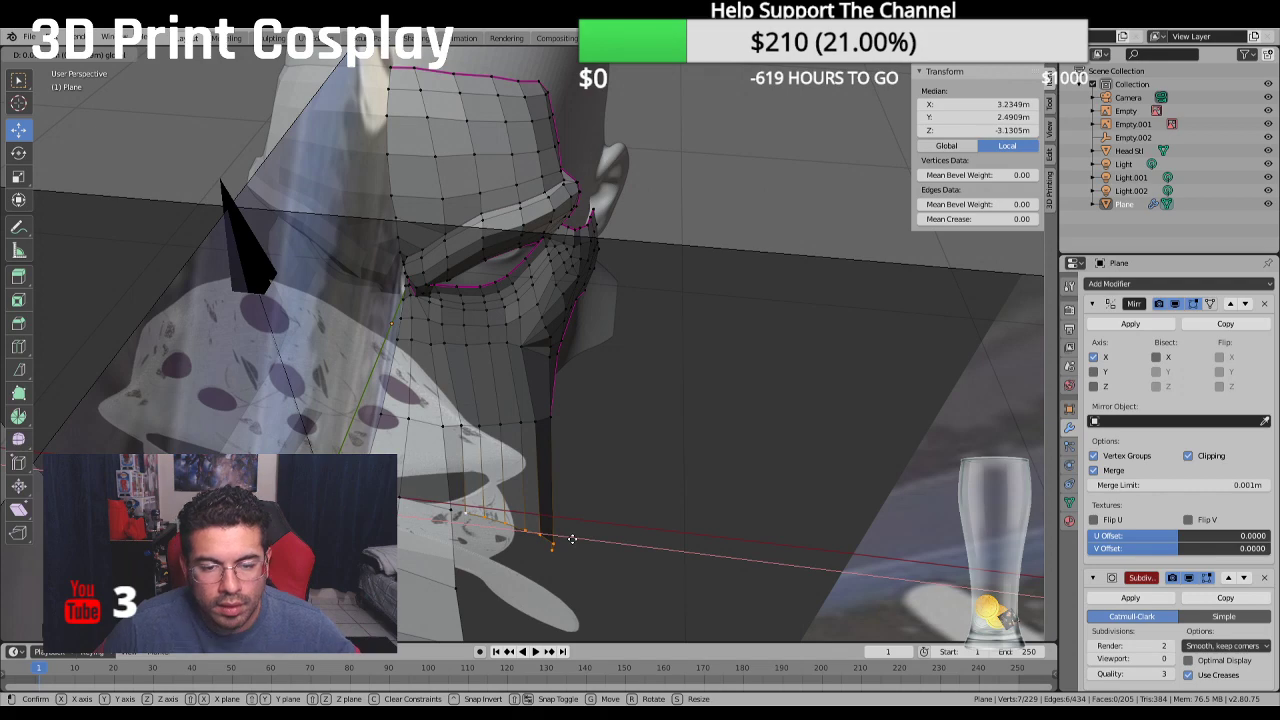
pyautogui.moveTo(572, 539); pyautogui.dragTo(569, 537)
# Move the seven-vertex row behind the extruded front row inward along the X axis, to a median X of about 2.62 m
pyautogui.scroll(2, 569, 536)
pyautogui.moveTo(570, 500); pyautogui.dragTo(555, 440, button='middle')
pyautogui.click(549, 428)
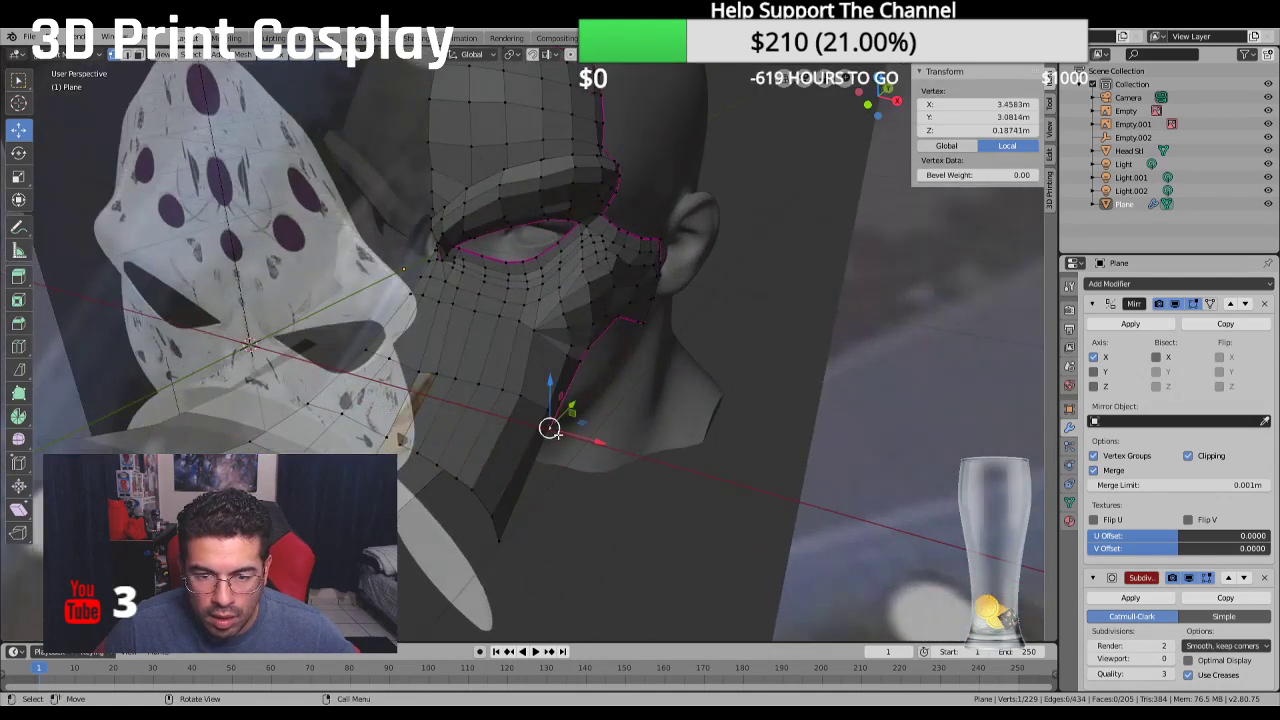
pyautogui.keyDown('ctrl'); pyautogui.click(457, 377); pyautogui.keyUp('ctrl')
pyautogui.moveTo(457, 377); pyautogui.dragTo(548, 424, button='middle')
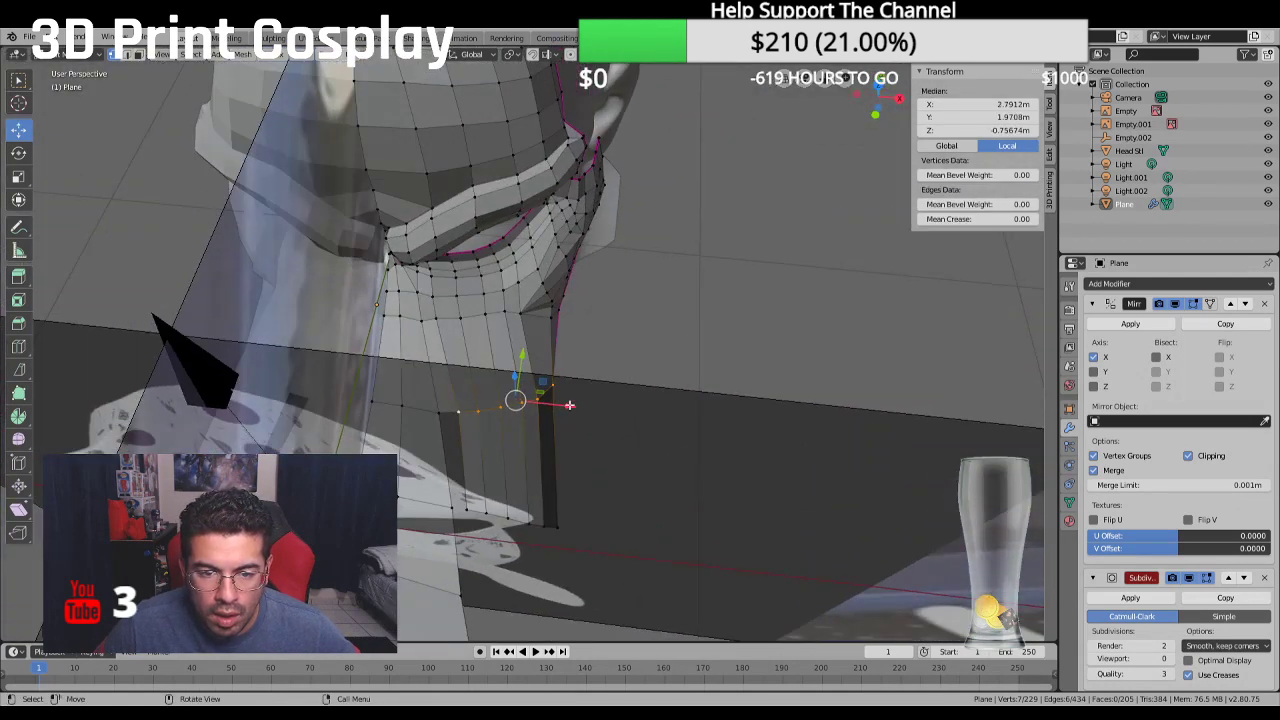
pyautogui.press('g')
pyautogui.press('x')
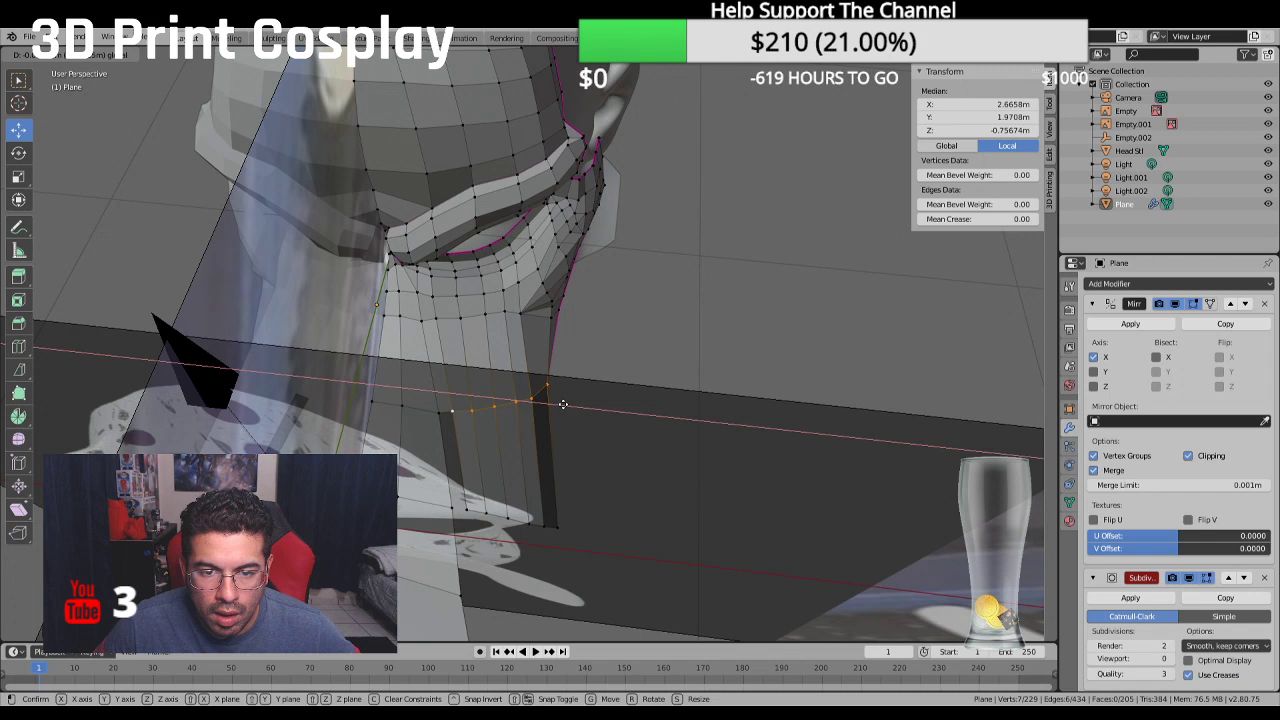
pyautogui.click(560, 403)
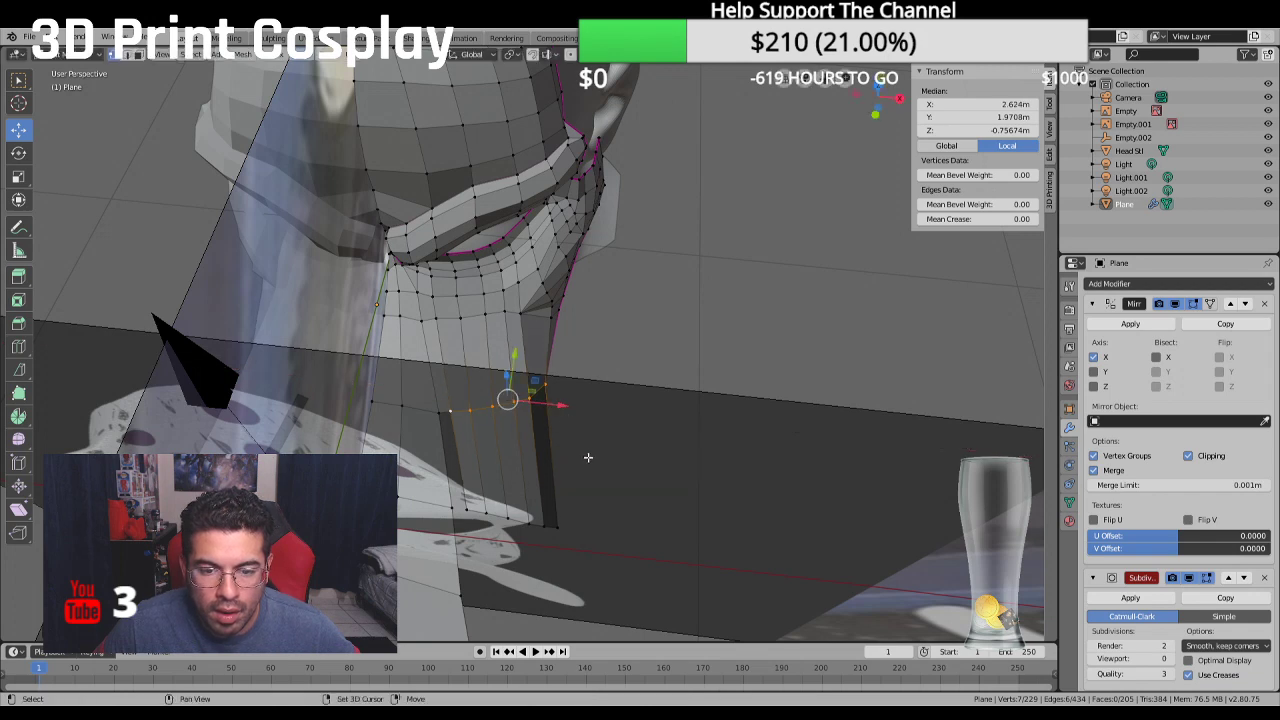
# Nudge the row behind the extruded front row outward along X, and fill the open gap in the lower strip with a four-vertex face
pyautogui.moveTo(562, 402); pyautogui.dragTo(576, 403, button='middle')
pyautogui.click(461, 459)
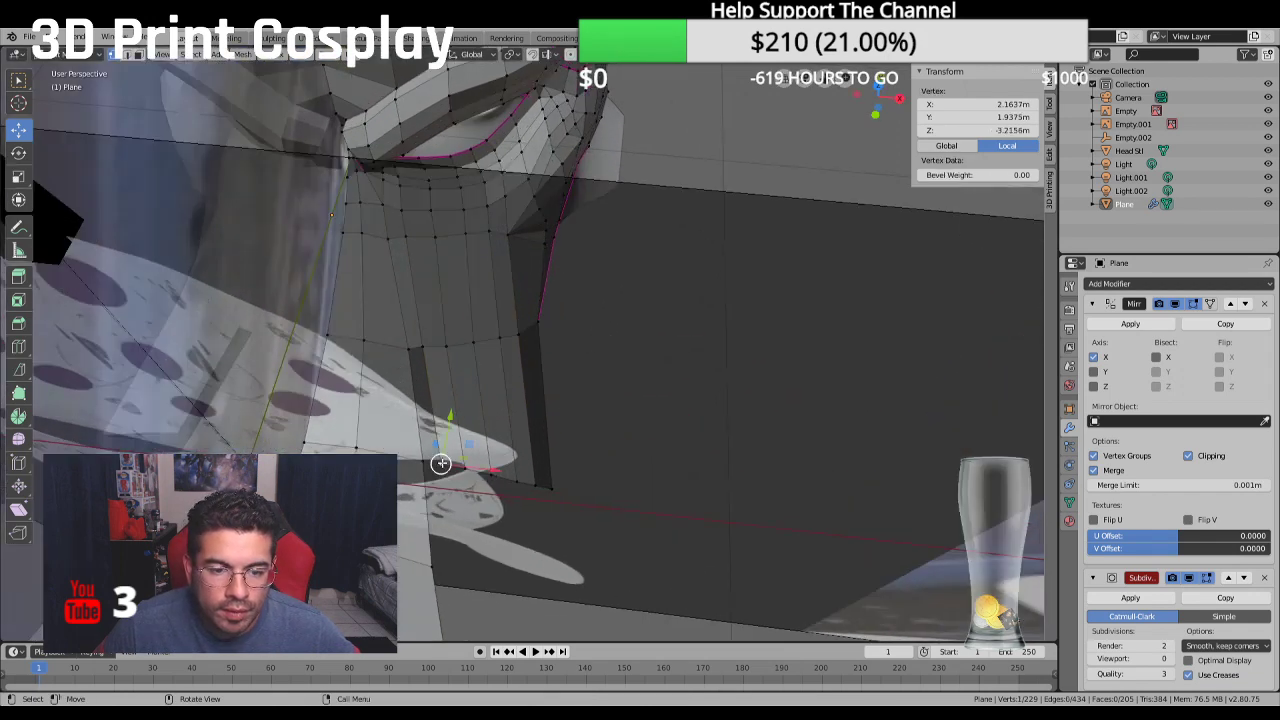
pyautogui.keyDown('ctrl'); pyautogui.click(405, 358); pyautogui.keyUp('ctrl')
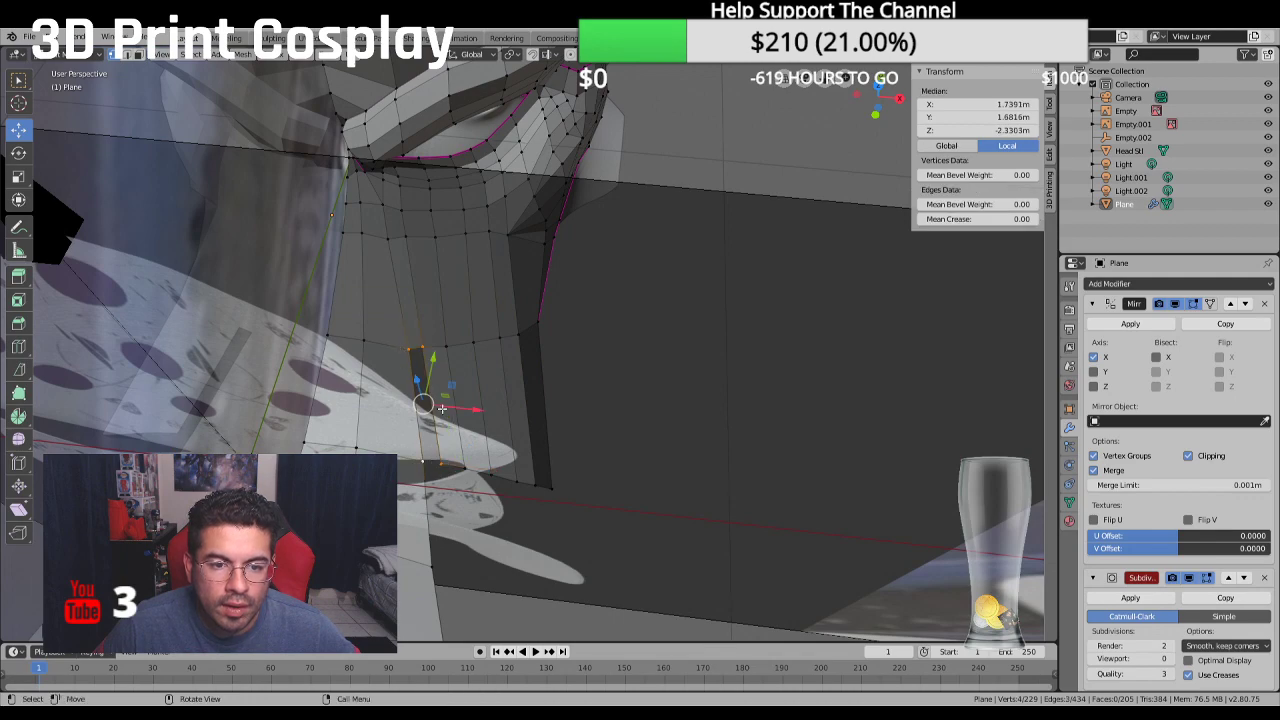
pyautogui.moveTo(504, 440)
pyautogui.mouseDown(button='middle')
pyautogui.moveTo(400, 450)
pyautogui.moveTo(492, 420)
pyautogui.mouseUp(button='middle')
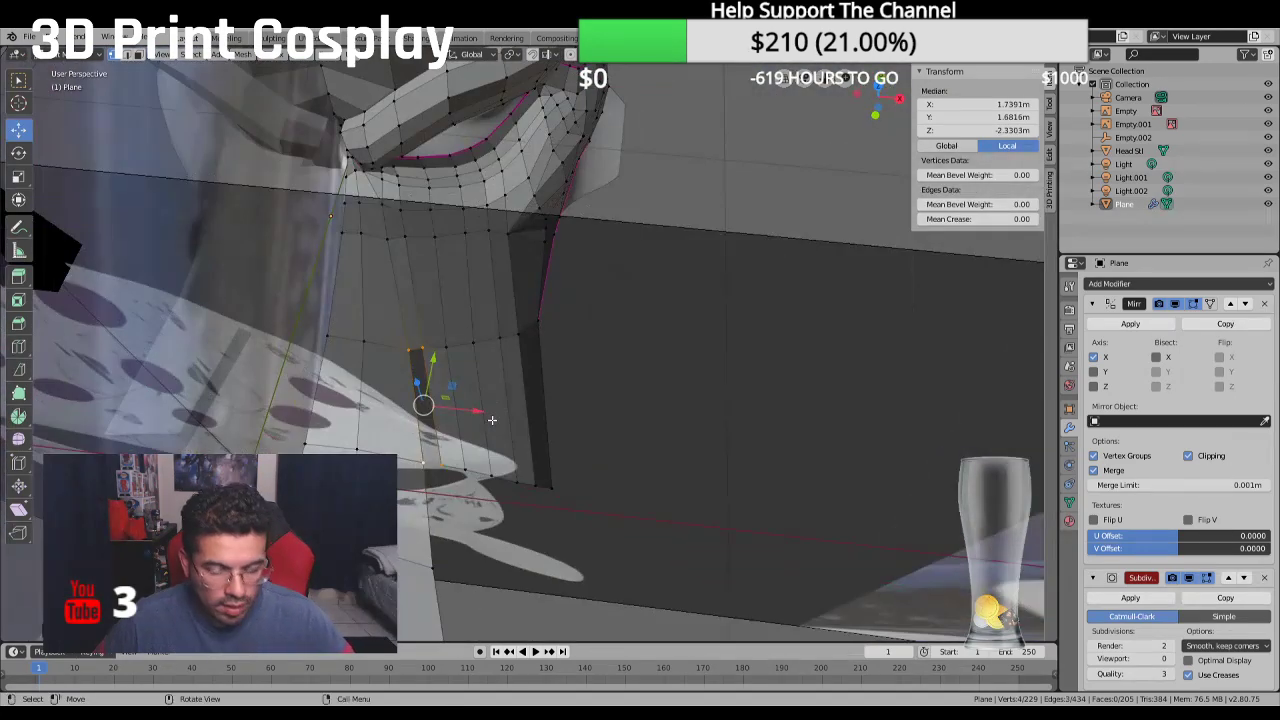
pyautogui.click(646, 425)
# Move a single vertex near the inner edge of the extended under-eye strip along the Z axis
pyautogui.moveTo(646, 417); pyautogui.dragTo(570, 329, button='middle')
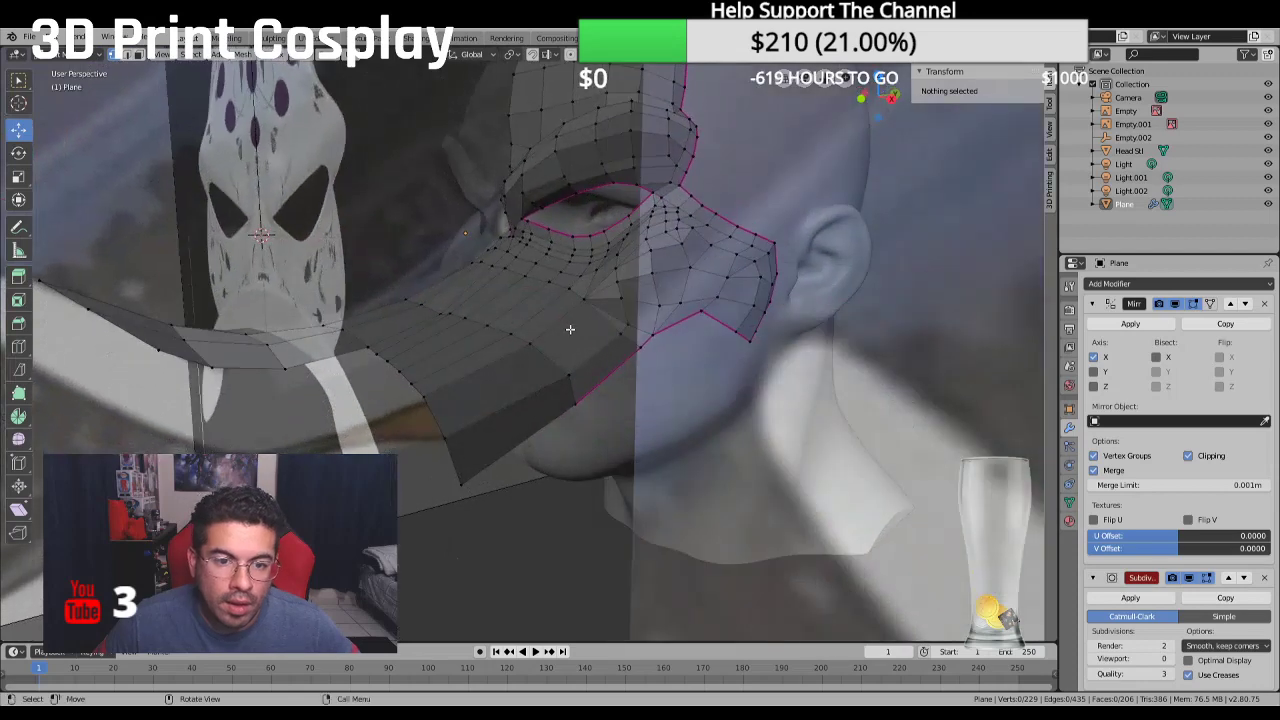
pyautogui.click(441, 306)
pyautogui.press('g')
pyautogui.press('z')
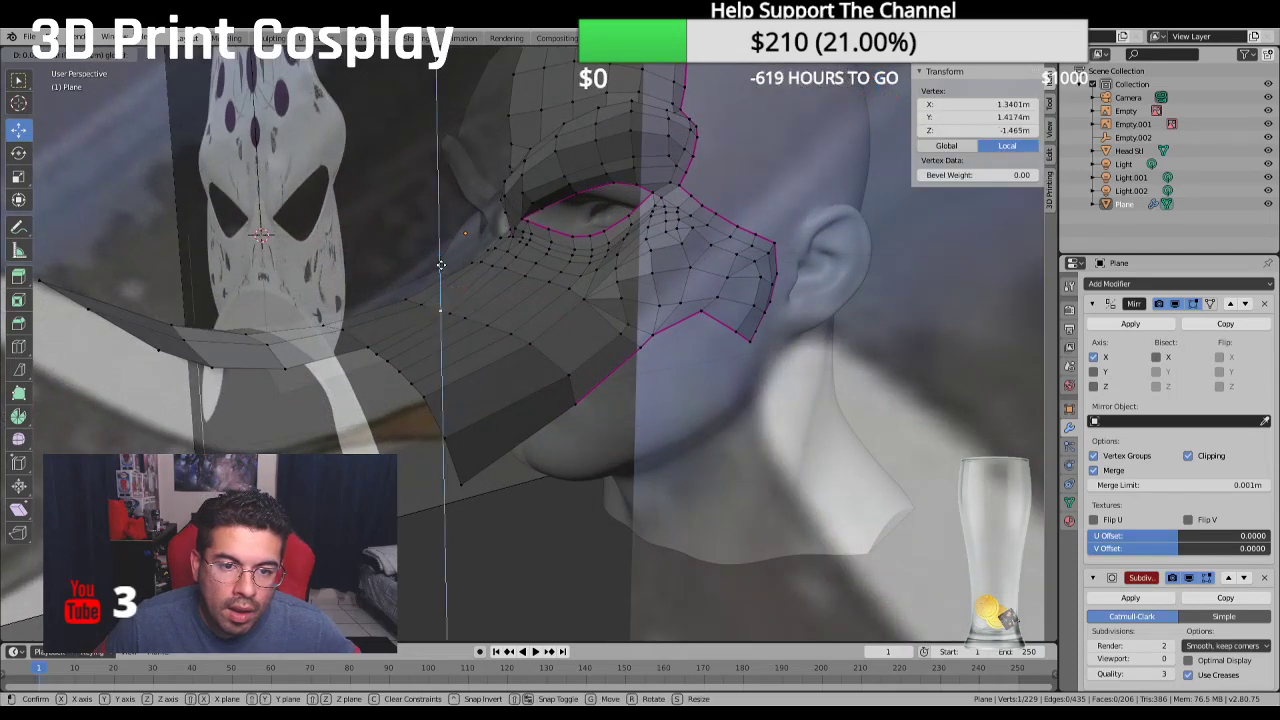
pyautogui.moveTo(440, 261); pyautogui.dragTo(440, 262)
pyautogui.click(576, 542)
# In edge selection mode, set the crease of the lower border edge of the newly extruded front strip to 1
pyautogui.moveTo(576, 542); pyautogui.dragTo(527, 475, button='middle')
pyautogui.moveTo(488, 317); pyautogui.dragTo(443, 280, button='middle')
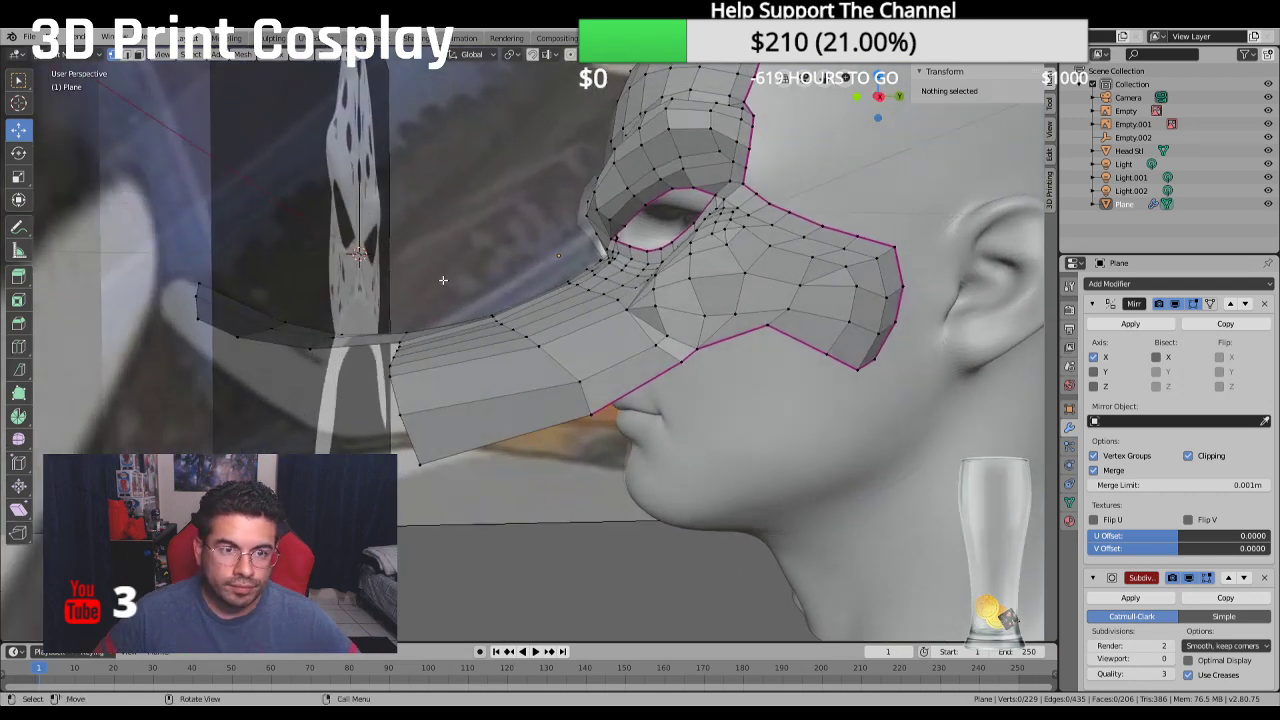
pyautogui.click(129, 55)
pyautogui.click(508, 439)
pyautogui.click(1007, 217)
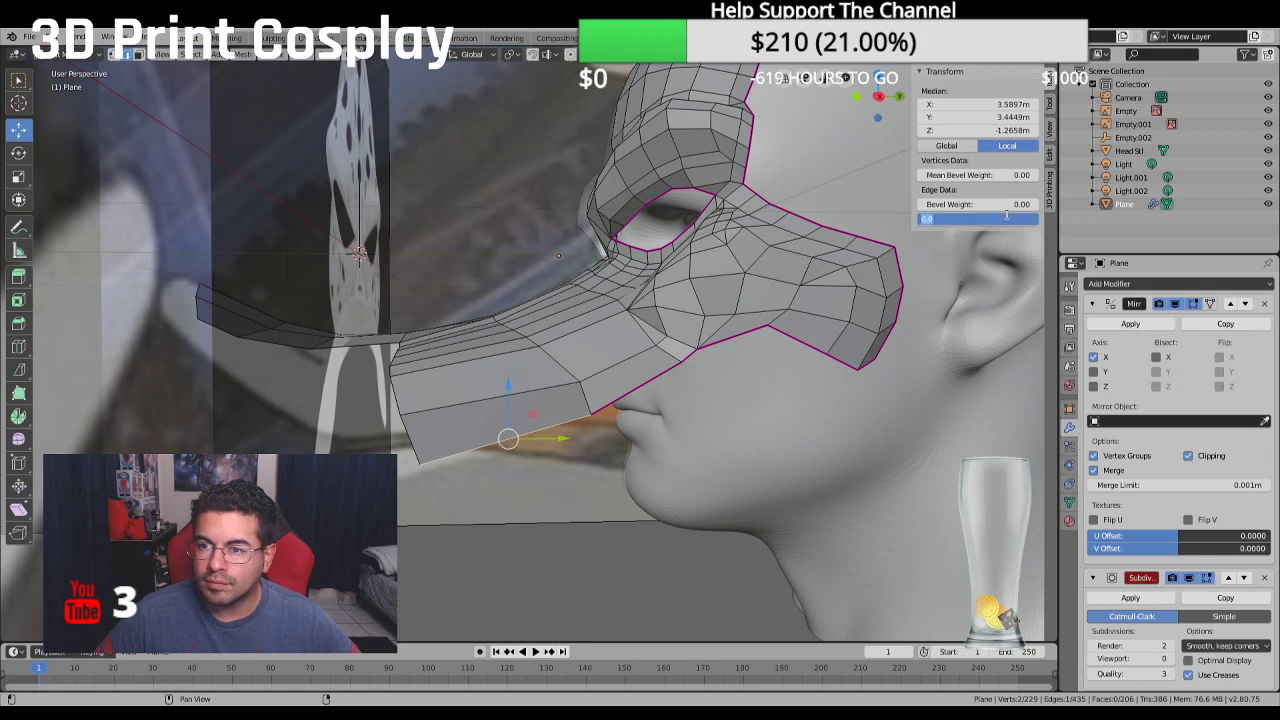
pyautogui.write('1')
pyautogui.press('Return')
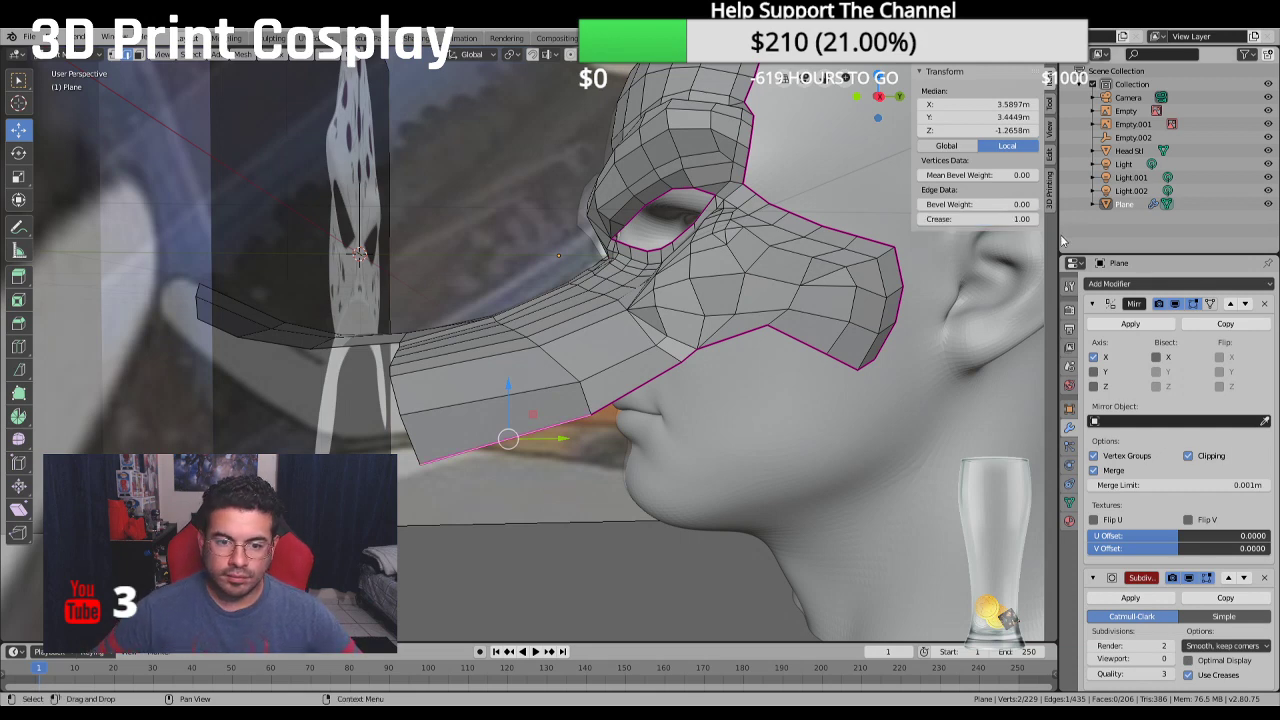
pyautogui.moveTo(597, 486); pyautogui.dragTo(865, 135, button='middle')
pyautogui.hotkey('alt', 'a')
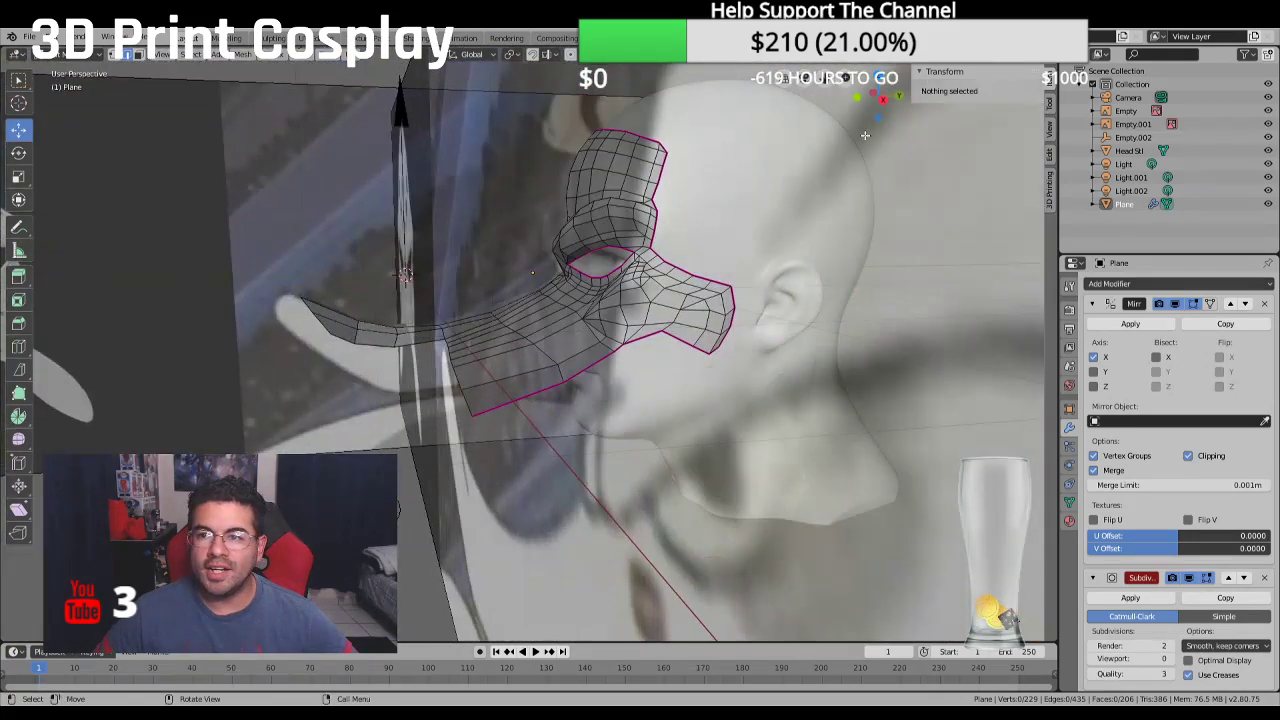
# Set the mask's Subdivision Surface viewport level to 4
pyautogui.doubleClick(1128, 659)
pyautogui.write('4')
pyautogui.press('Return')
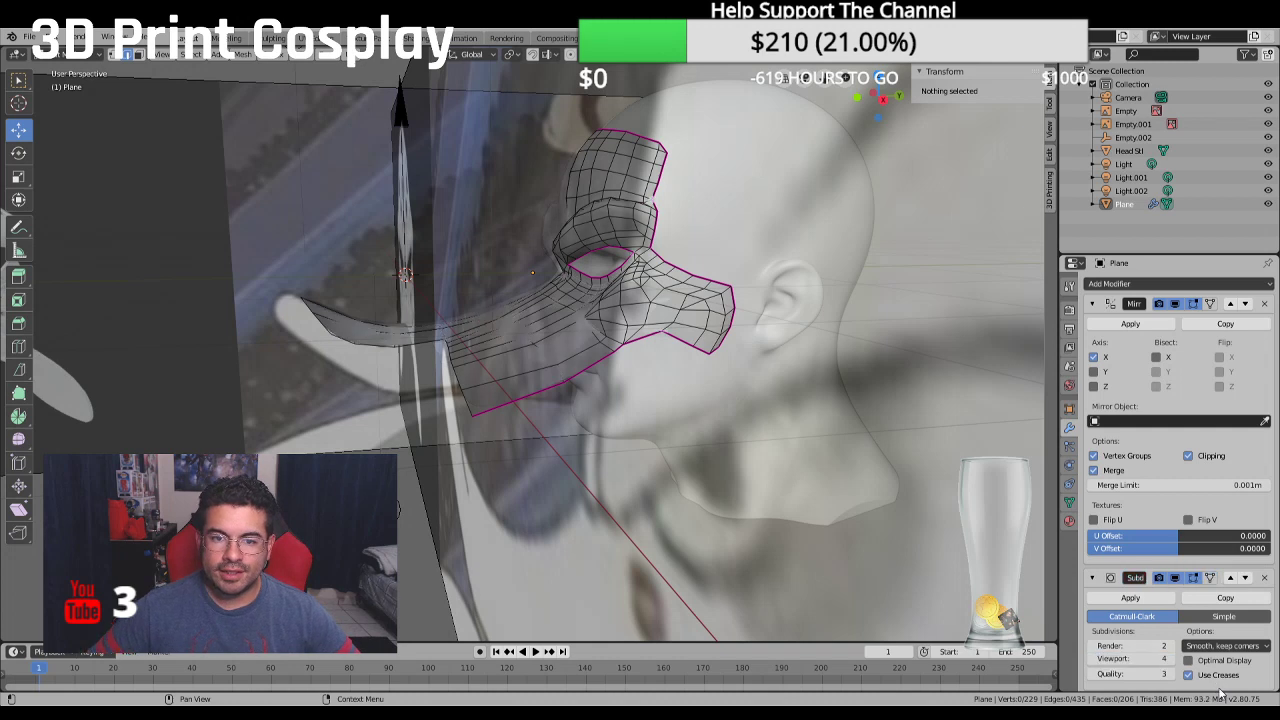
# Select the whole mask mesh and briefly toggle the Face Orientation overlay on and off
pyautogui.click(930, 53)
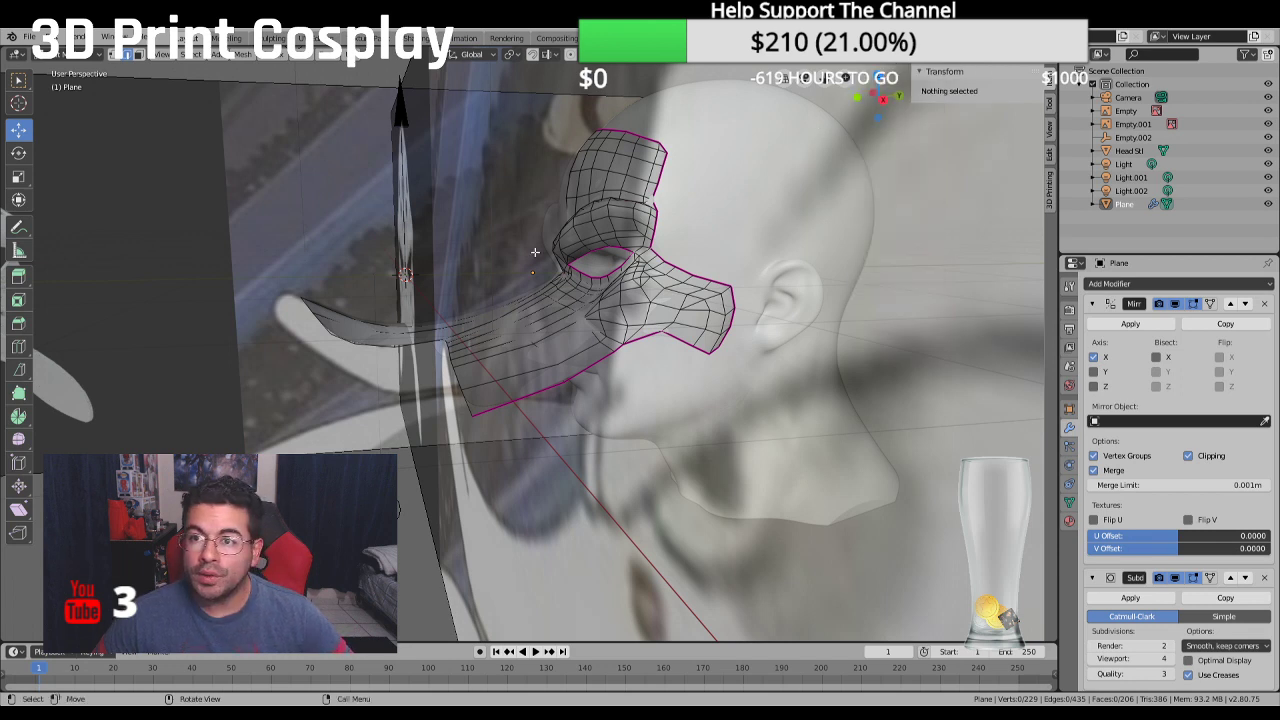
pyautogui.press('a')
pyautogui.click(961, 53)
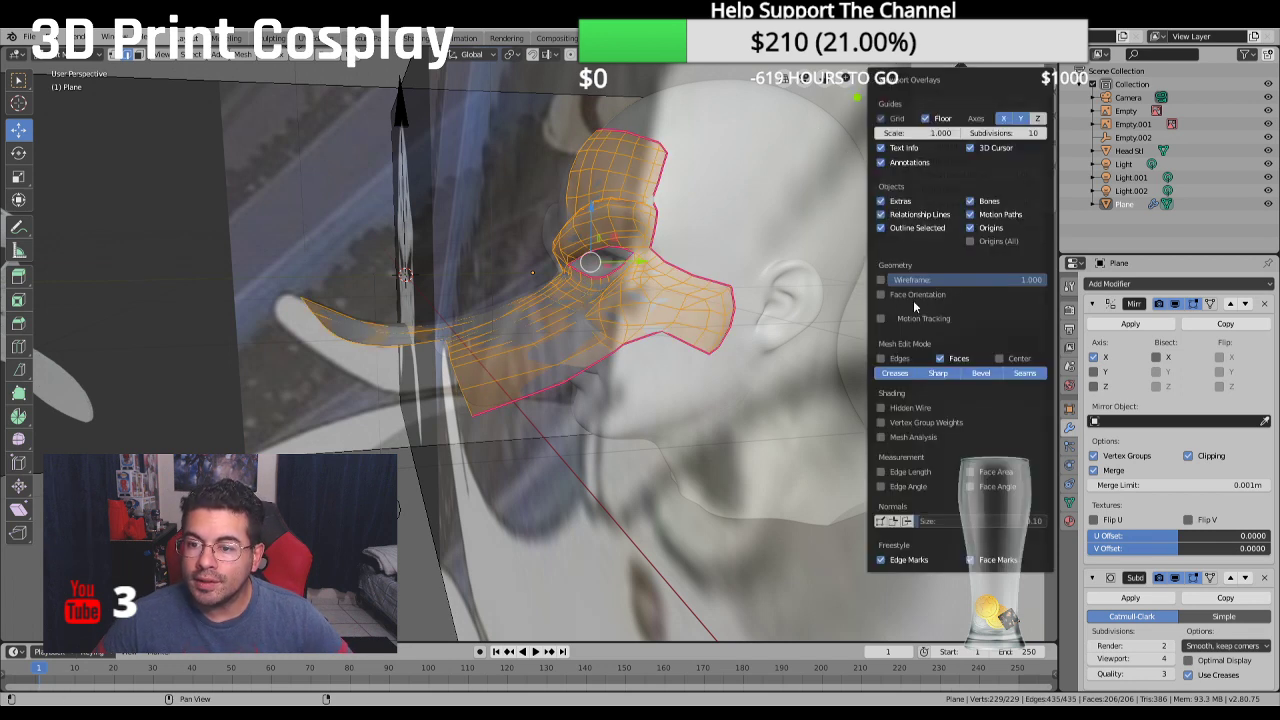
pyautogui.click(884, 293)
pyautogui.click(884, 293)
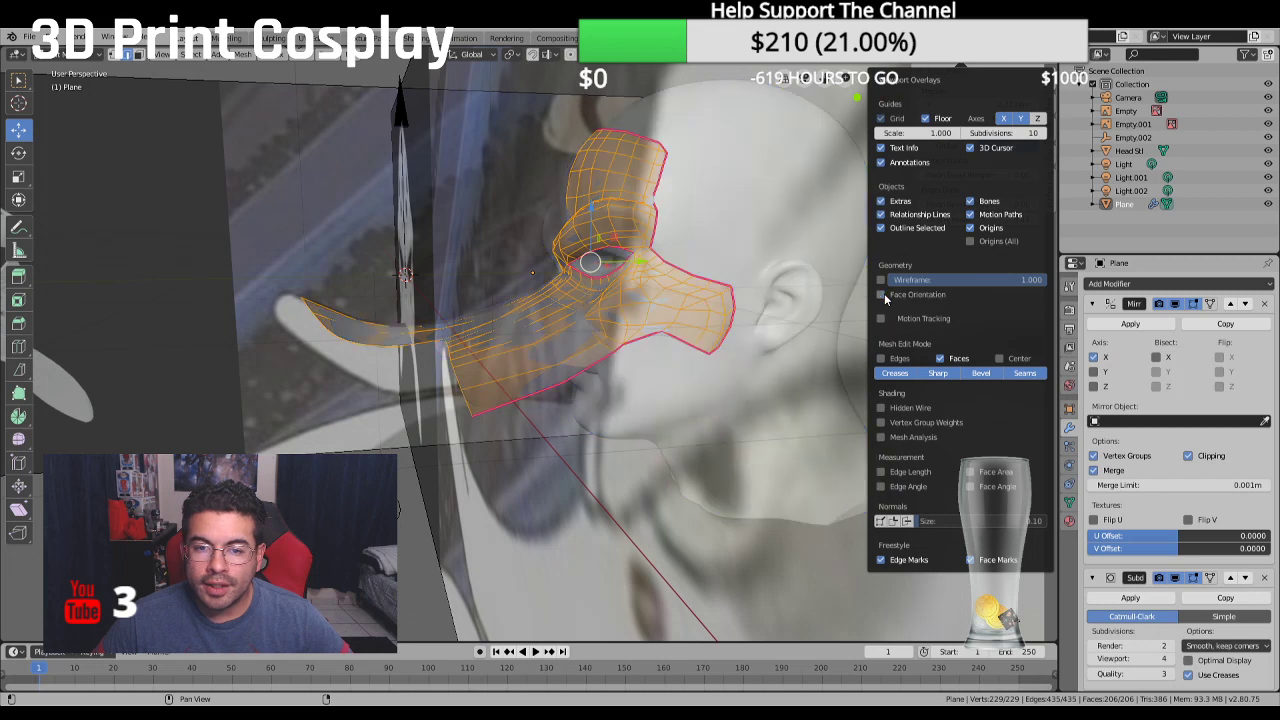
# Hide the viewport overlays and examine the smoothed mask from the side, the front and close up around the beak and cheek
pyautogui.moveTo(771, 308); pyautogui.dragTo(825, 346, button='middle')
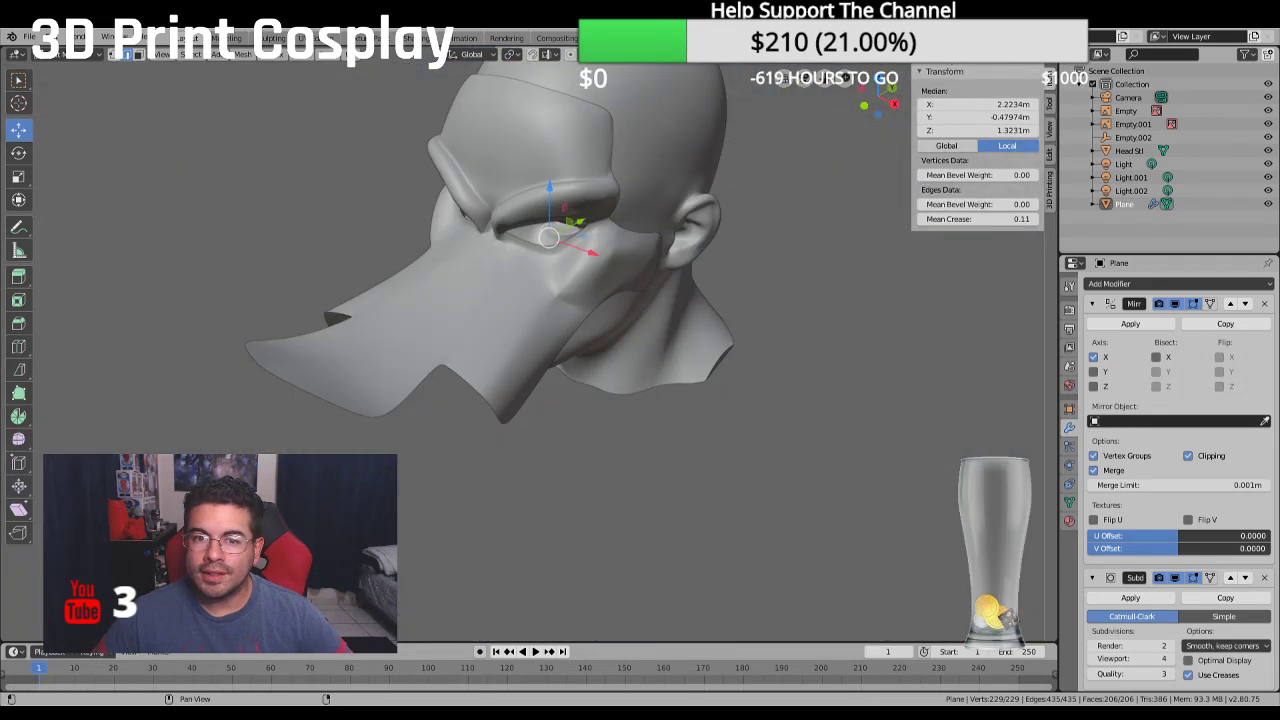
pyautogui.moveTo(790, 170); pyautogui.dragTo(595, 221, button='middle')
pyautogui.scroll(5, 649, 193)
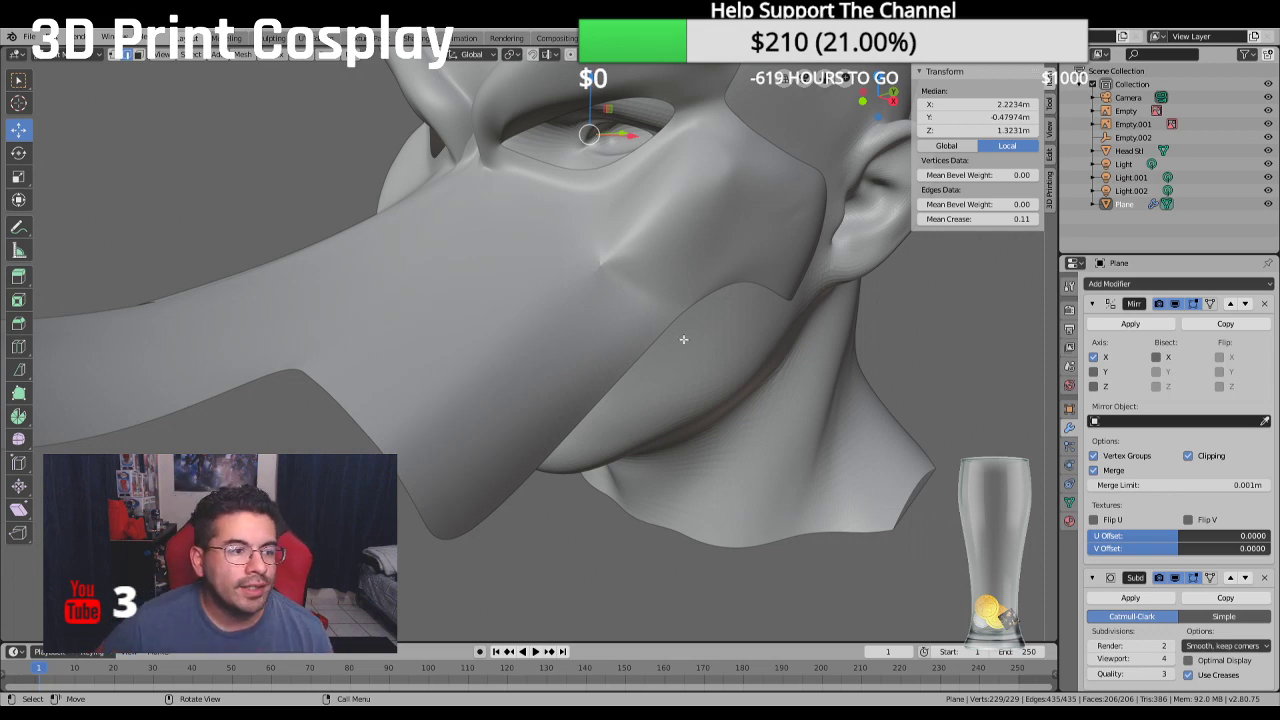
pyautogui.moveTo(686, 296); pyautogui.dragTo(688, 295, button='middle')
pyautogui.scroll(-3, 688, 296)
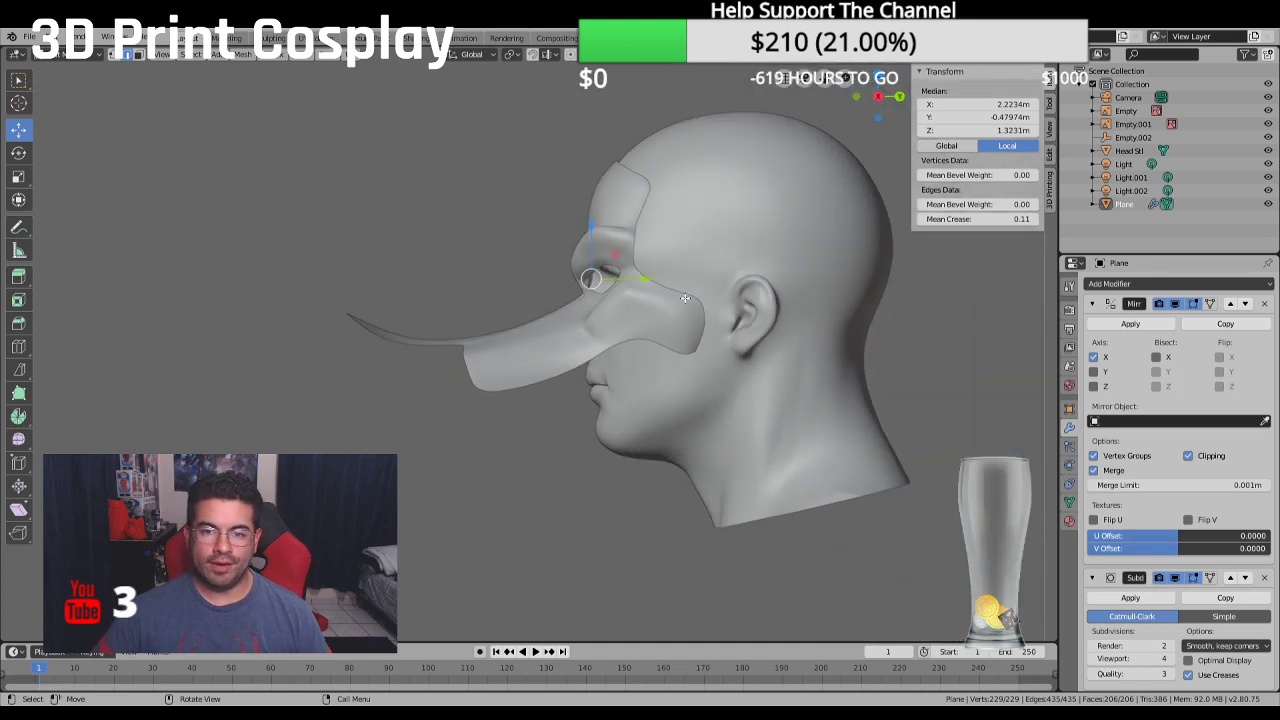
pyautogui.moveTo(663, 299); pyautogui.dragTo(412, 266, button='middle')
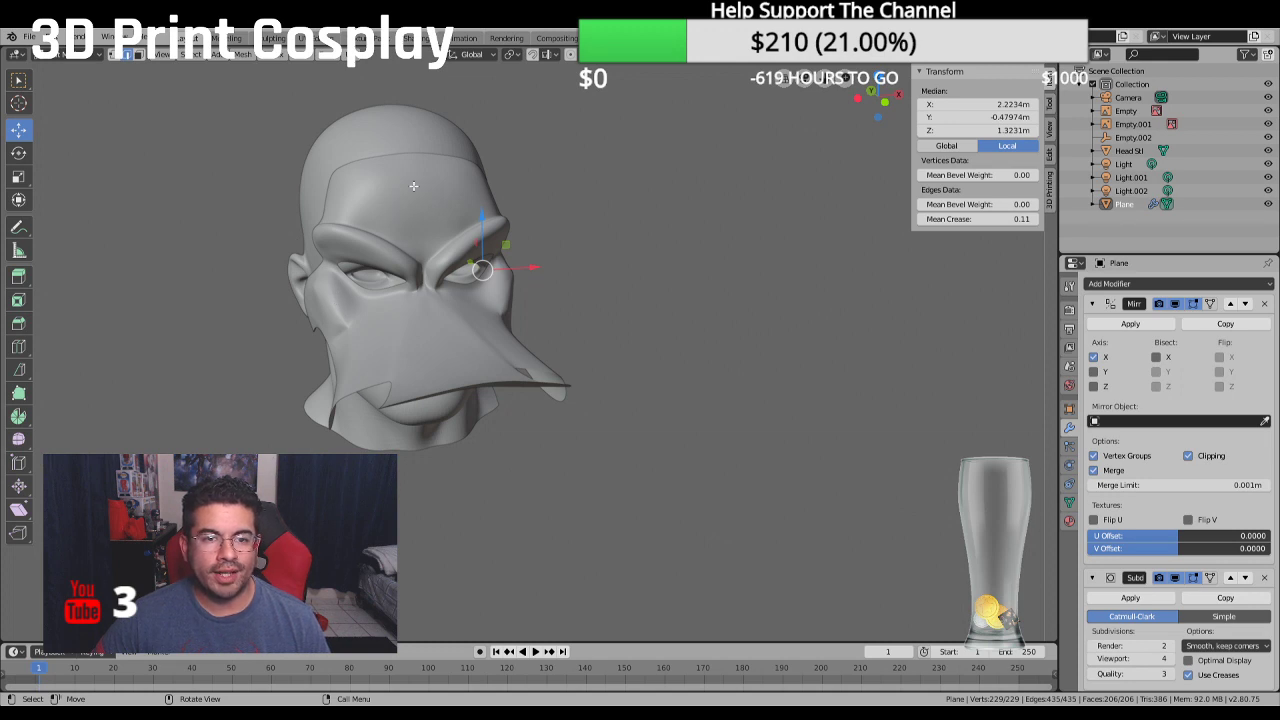
pyautogui.moveTo(681, 257); pyautogui.dragTo(501, 247, button='middle')
pyautogui.scroll(4, 575, 261)
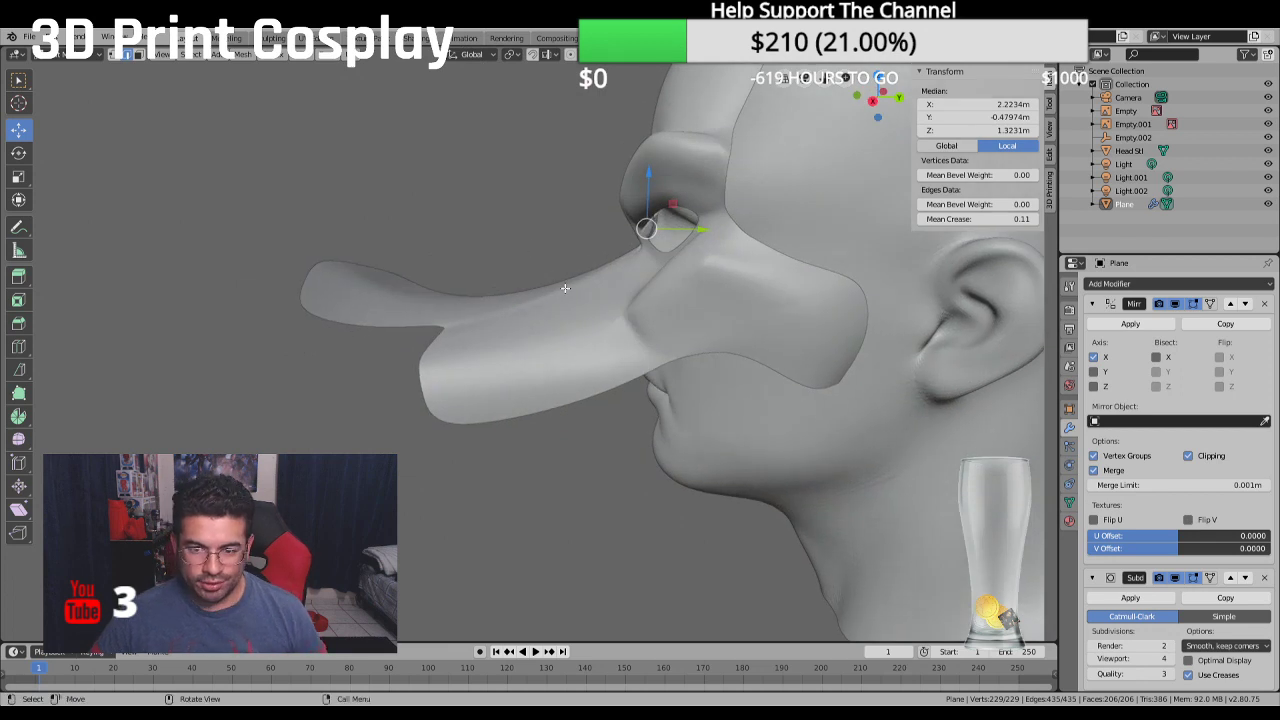
pyautogui.moveTo(648, 378); pyautogui.dragTo(655, 366, button='middle')
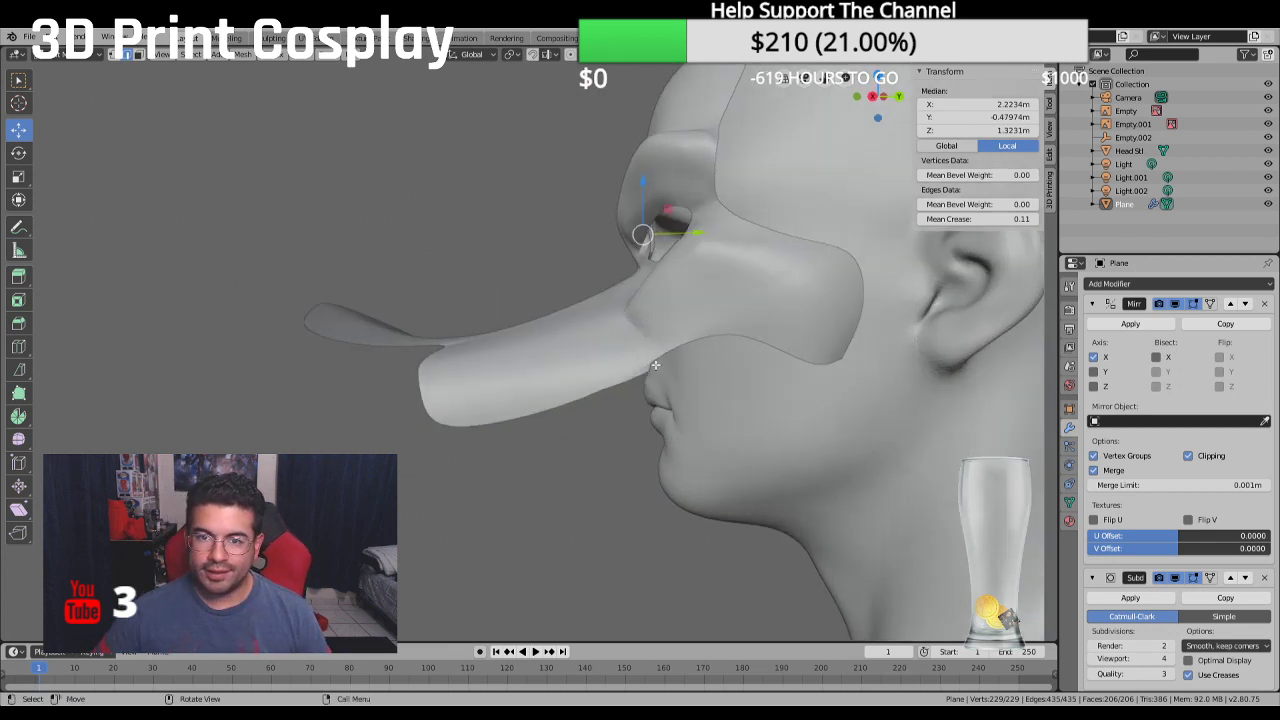
pyautogui.scroll(-4, 655, 366)
pyautogui.hotkey('alt', 'a')
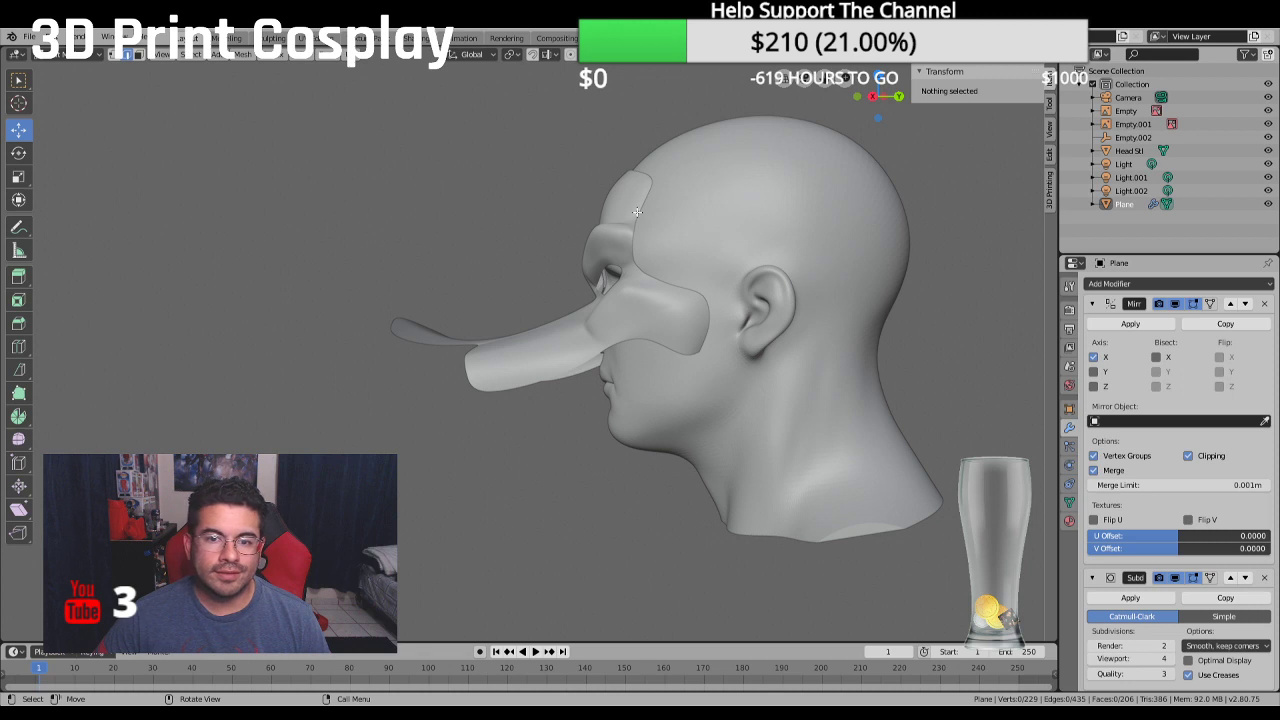
pyautogui.click(549, 213)
pyautogui.hotkey('ctrl', 'z')
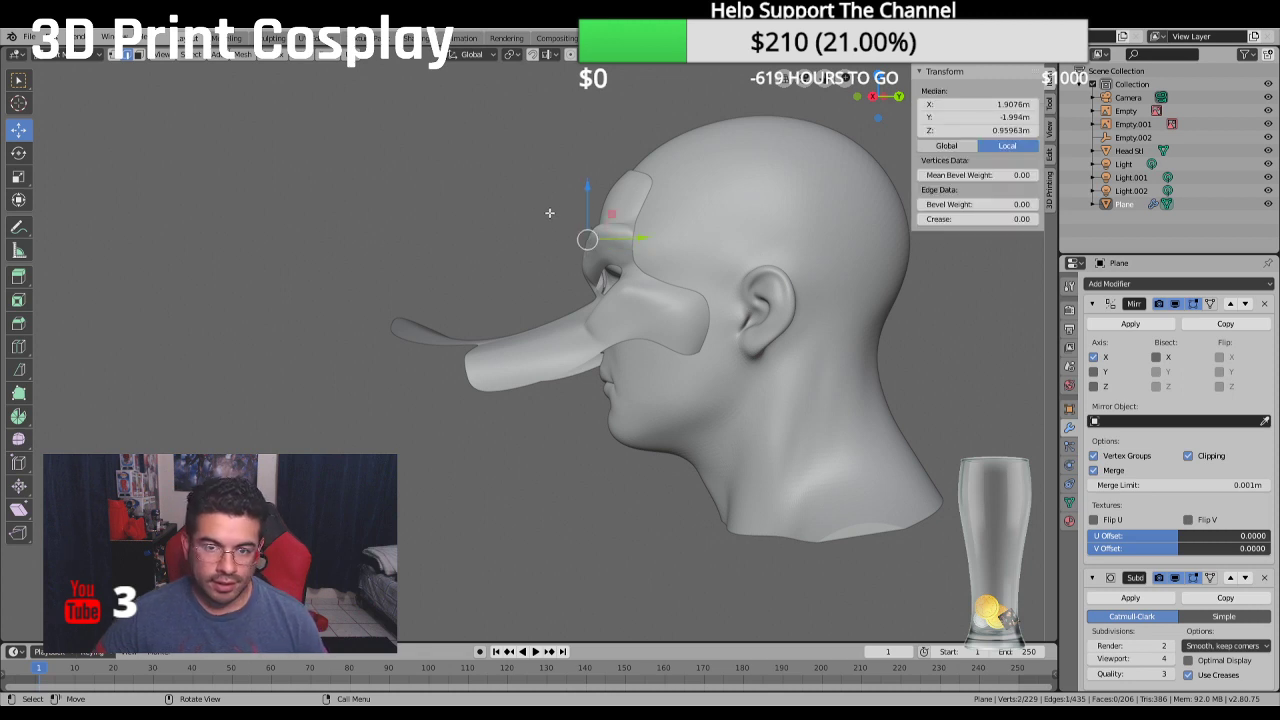
pyautogui.hotkey('ctrl', 'z')
pyautogui.hotkey('ctrl', 'z')
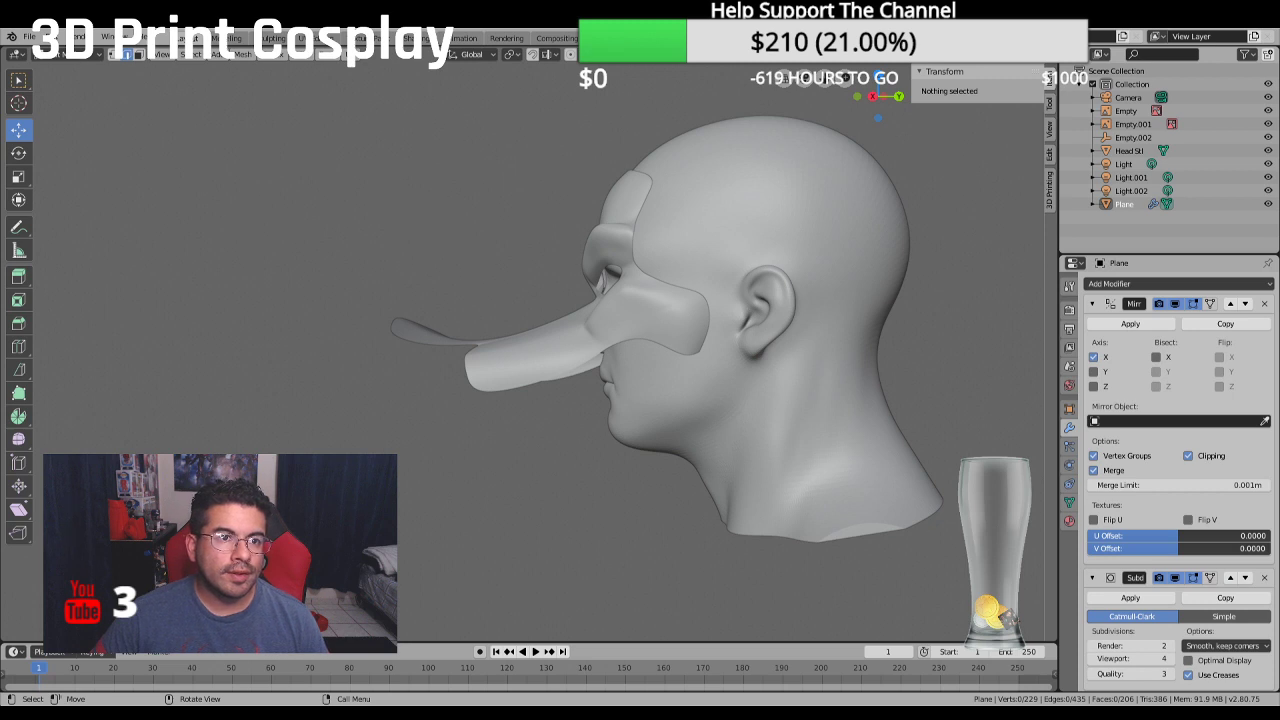
# In Object Mode, move the head model up to Z -0.29105 m and back to Y 1.558 m to refit it behind the mask
pyautogui.click(50, 54)
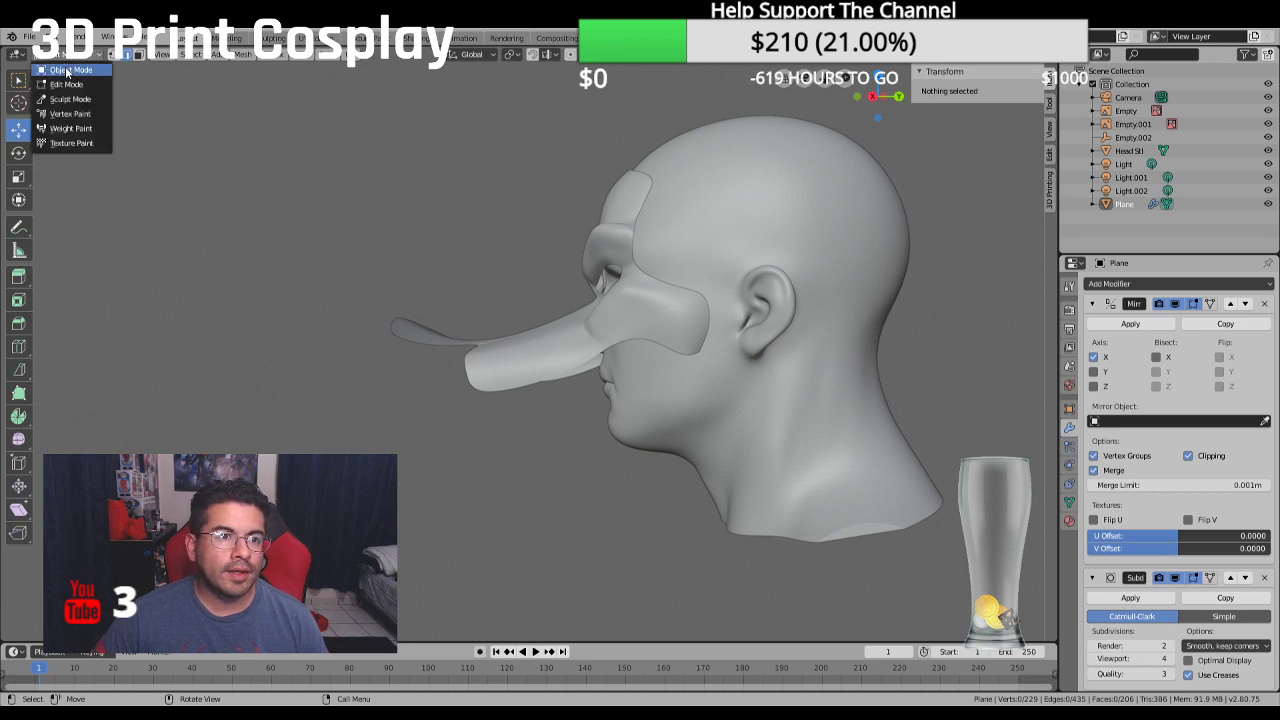
pyautogui.click(70, 68)
pyautogui.click(762, 221)
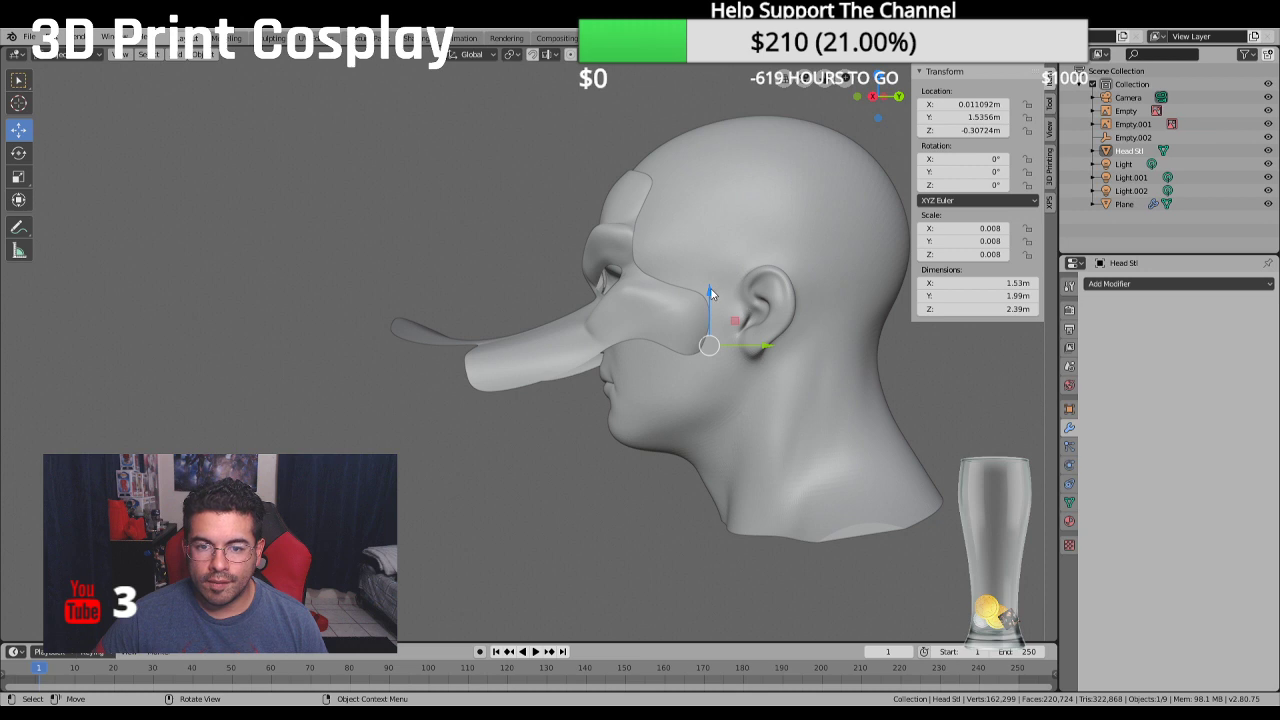
pyautogui.moveTo(709, 292); pyautogui.dragTo(707, 286)
pyautogui.moveTo(707, 286); pyautogui.dragTo(916, 314, button='middle')
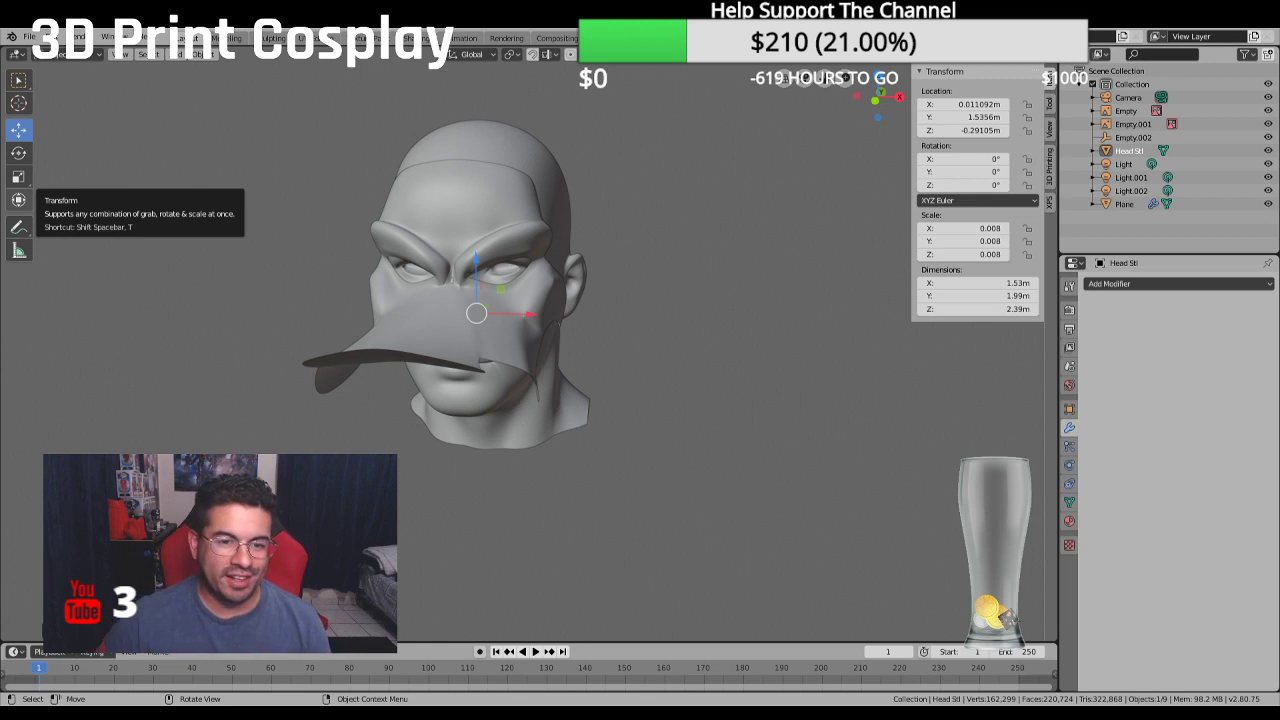
pyautogui.scroll(2, 520, 287)
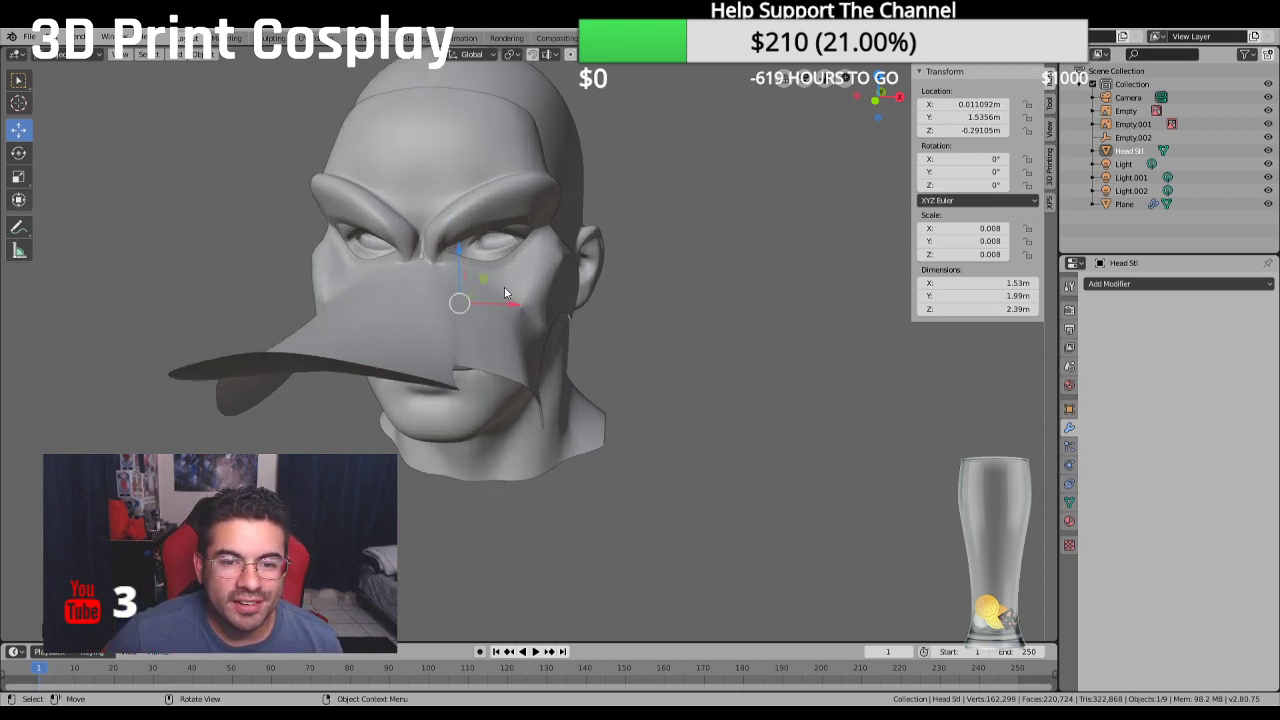
pyautogui.moveTo(475, 298); pyautogui.dragTo(466, 294)
pyautogui.scroll(-2, 597, 317)
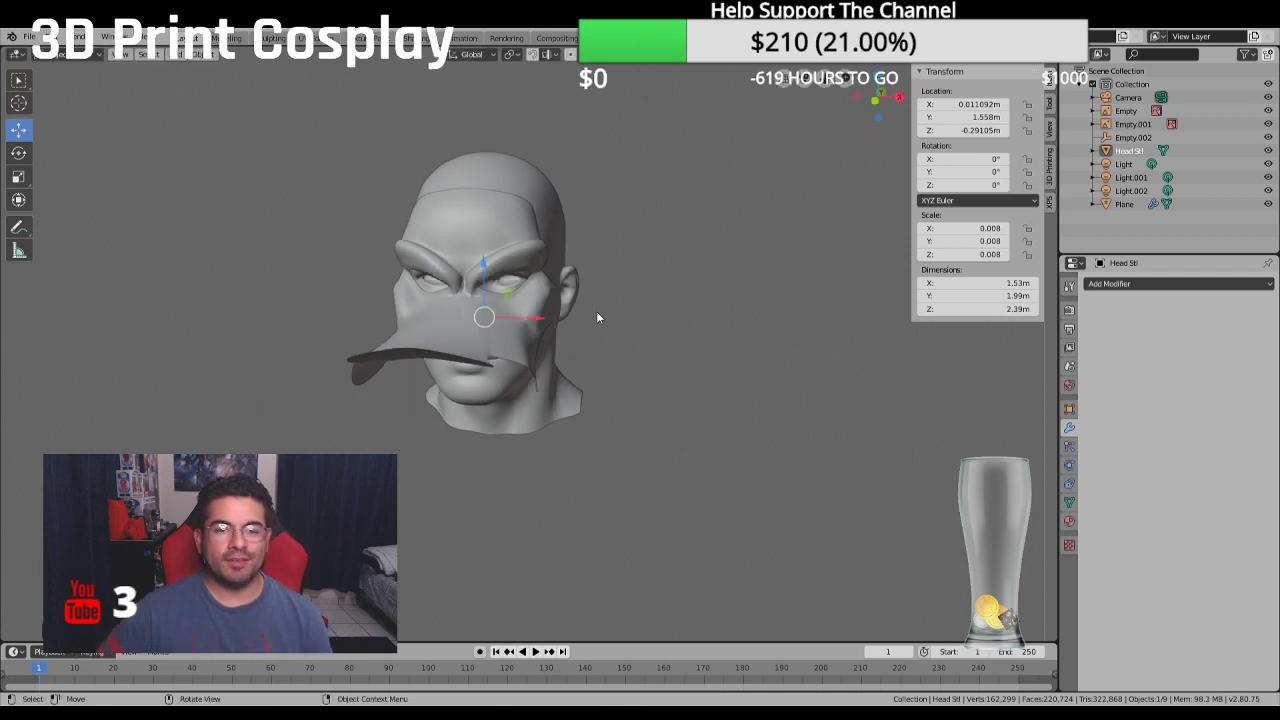
# Switch to the Modeling workspace and return the head model to Object Mode
pyautogui.moveTo(597, 317); pyautogui.dragTo(592, 317, button='middle')
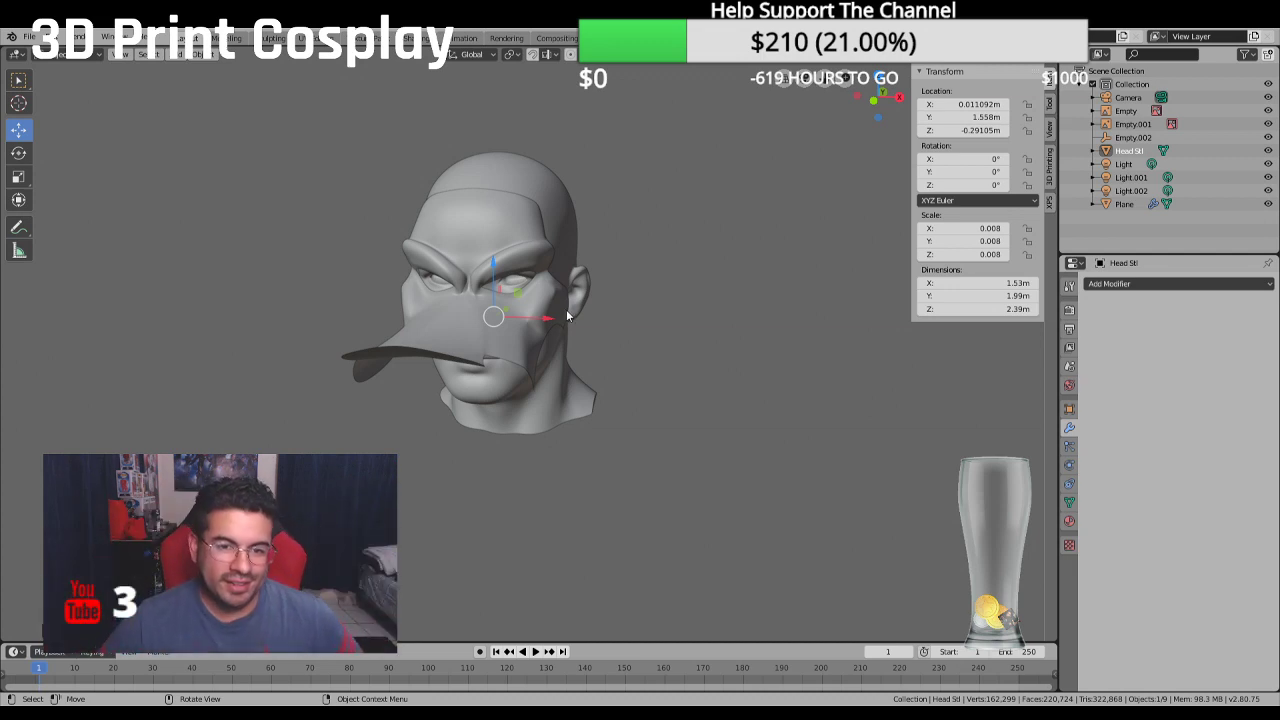
pyautogui.moveTo(611, 313); pyautogui.dragTo(446, 317, button='middle')
pyautogui.scroll(2, 446, 317)
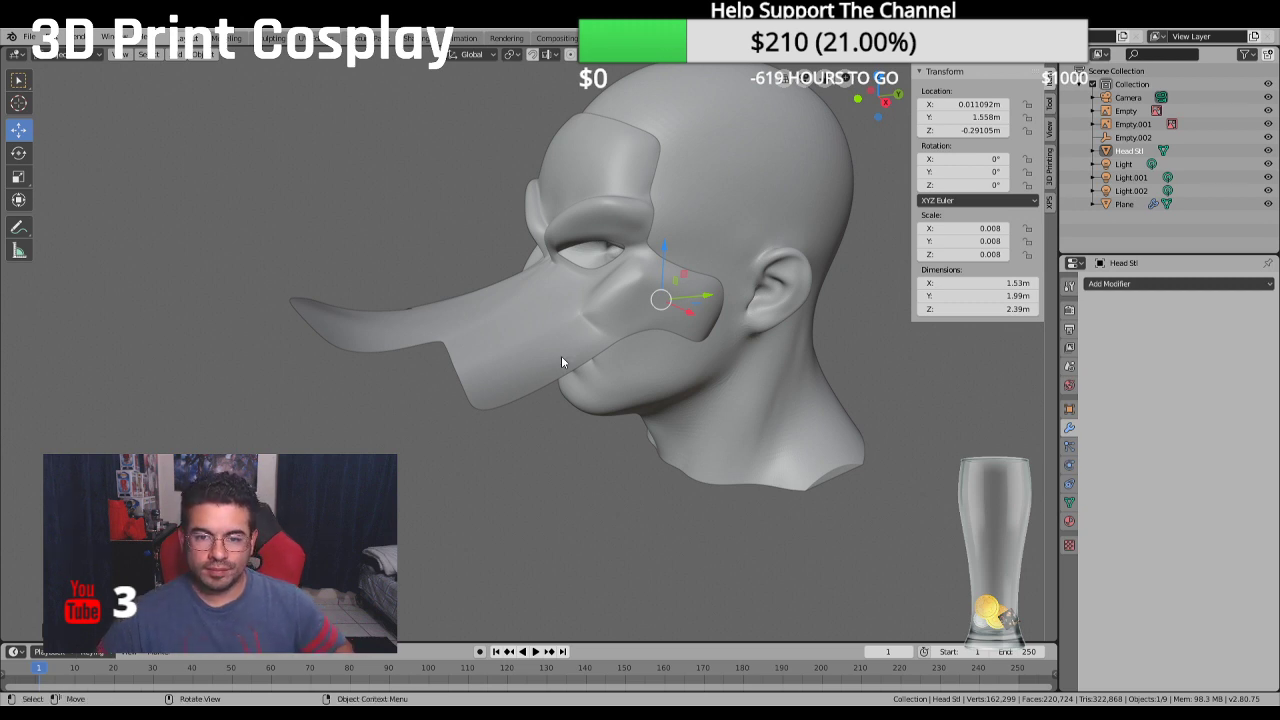
pyautogui.click(228, 38)
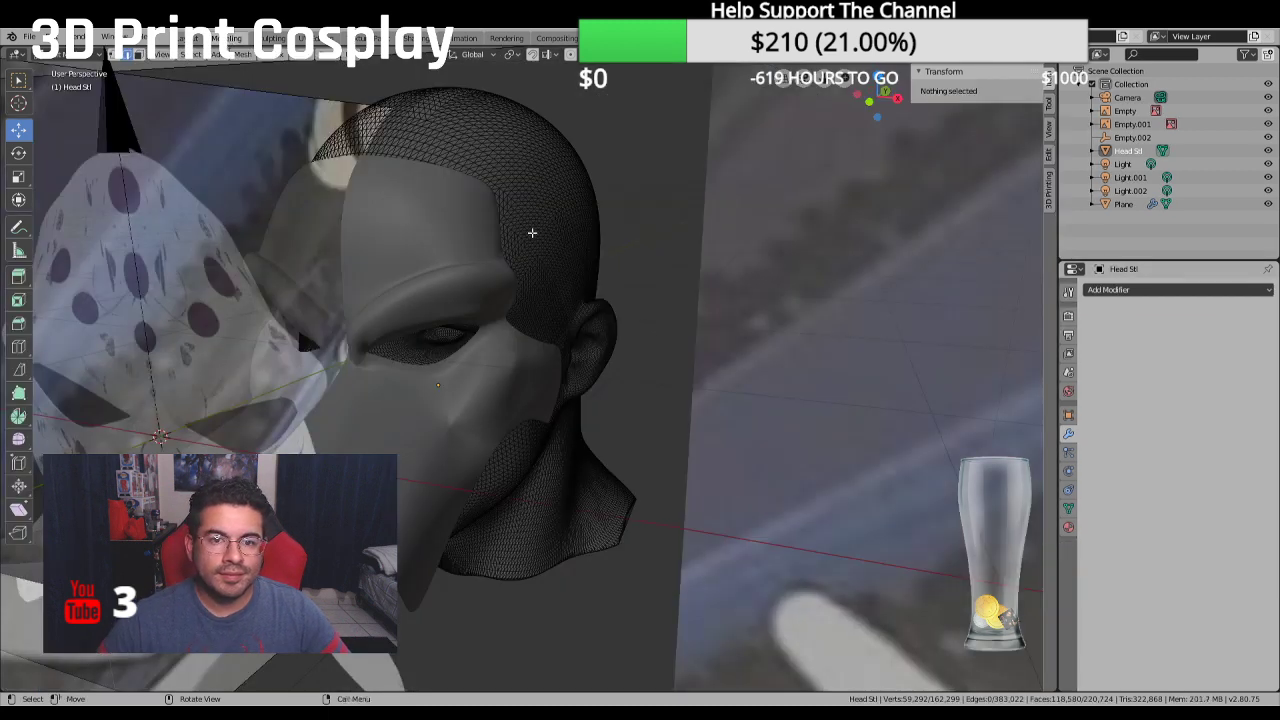
pyautogui.click(75, 54)
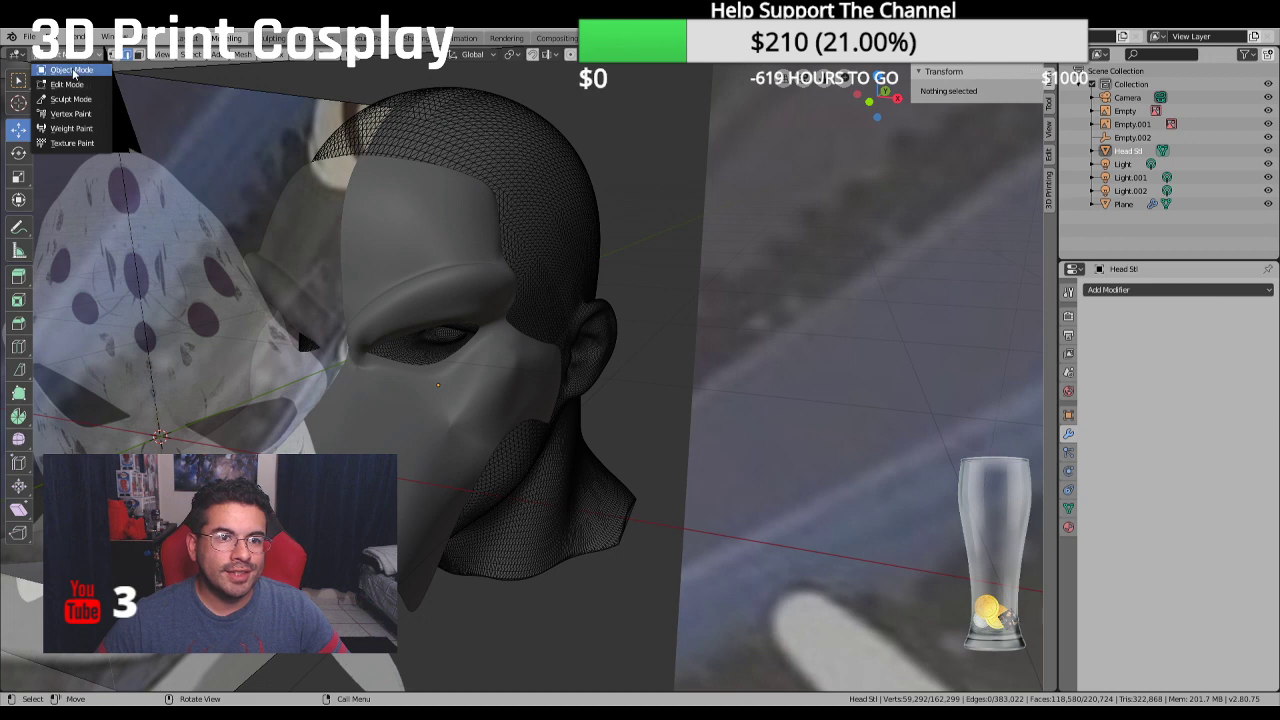
pyautogui.click(70, 68)
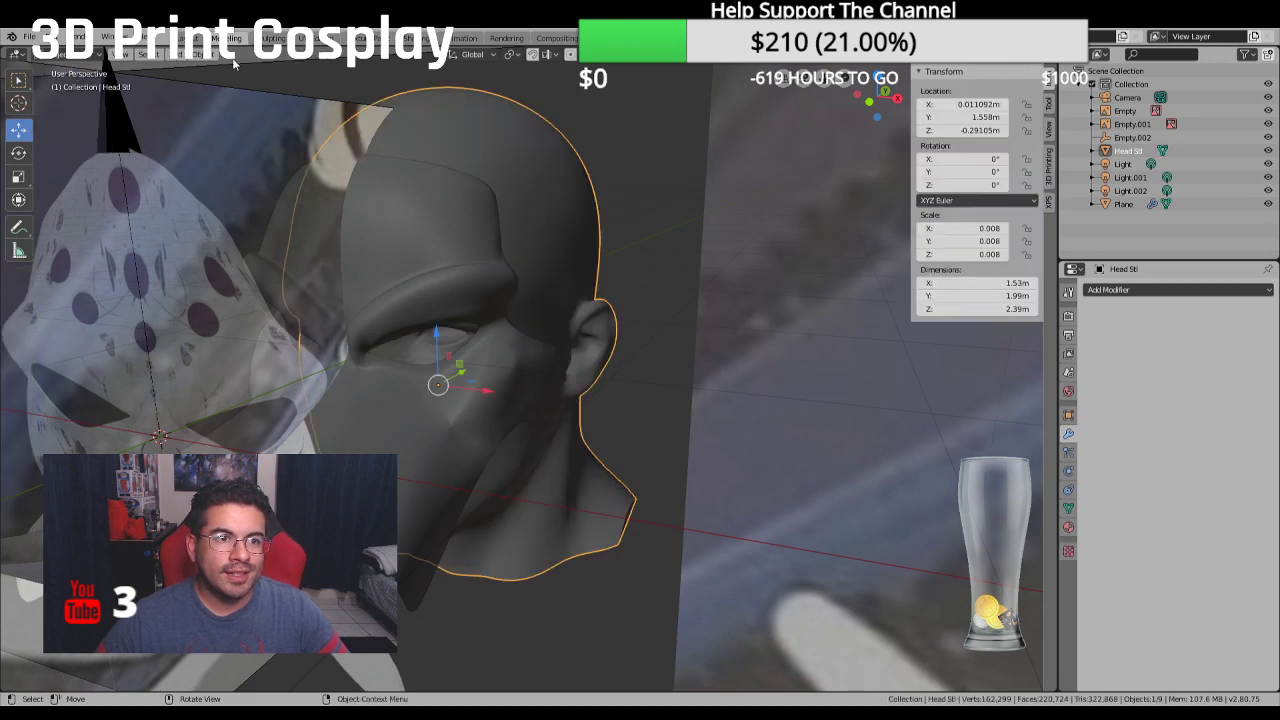
# Select the mask object and enter Edit Mode on it
pyautogui.click(411, 190)
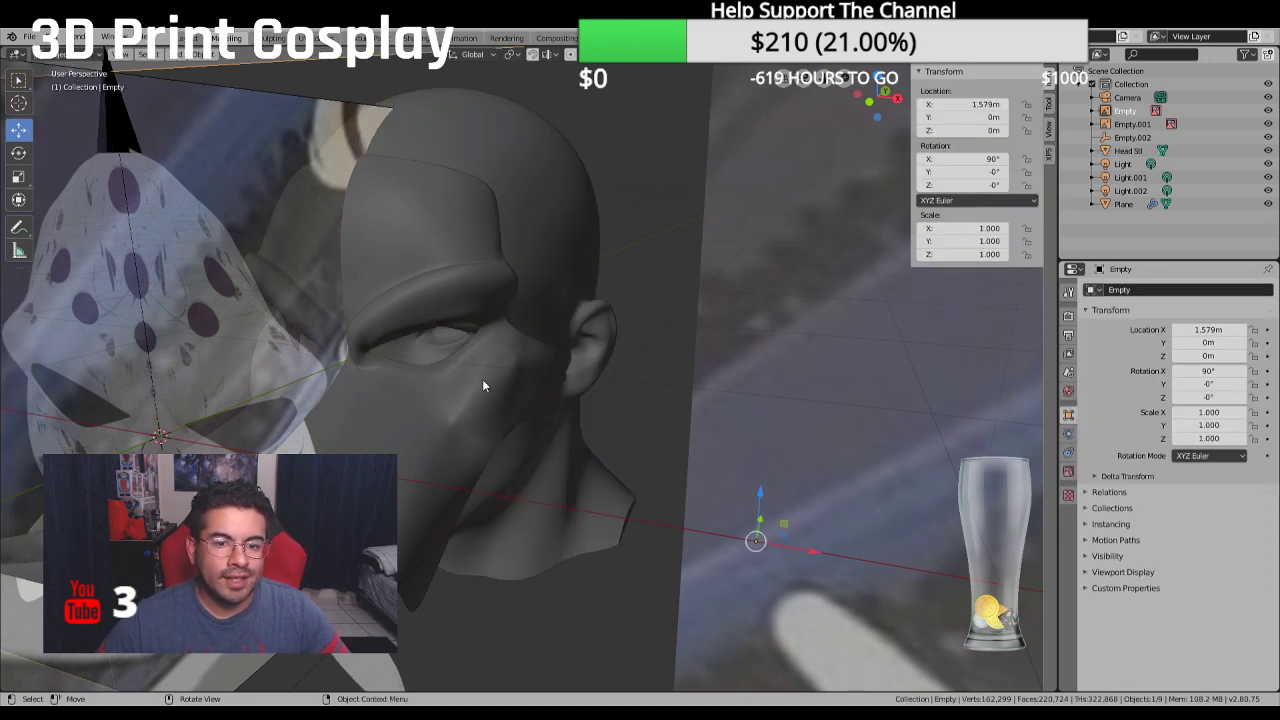
pyautogui.moveTo(482, 379); pyautogui.dragTo(405, 362, button='middle')
pyautogui.click(445, 353)
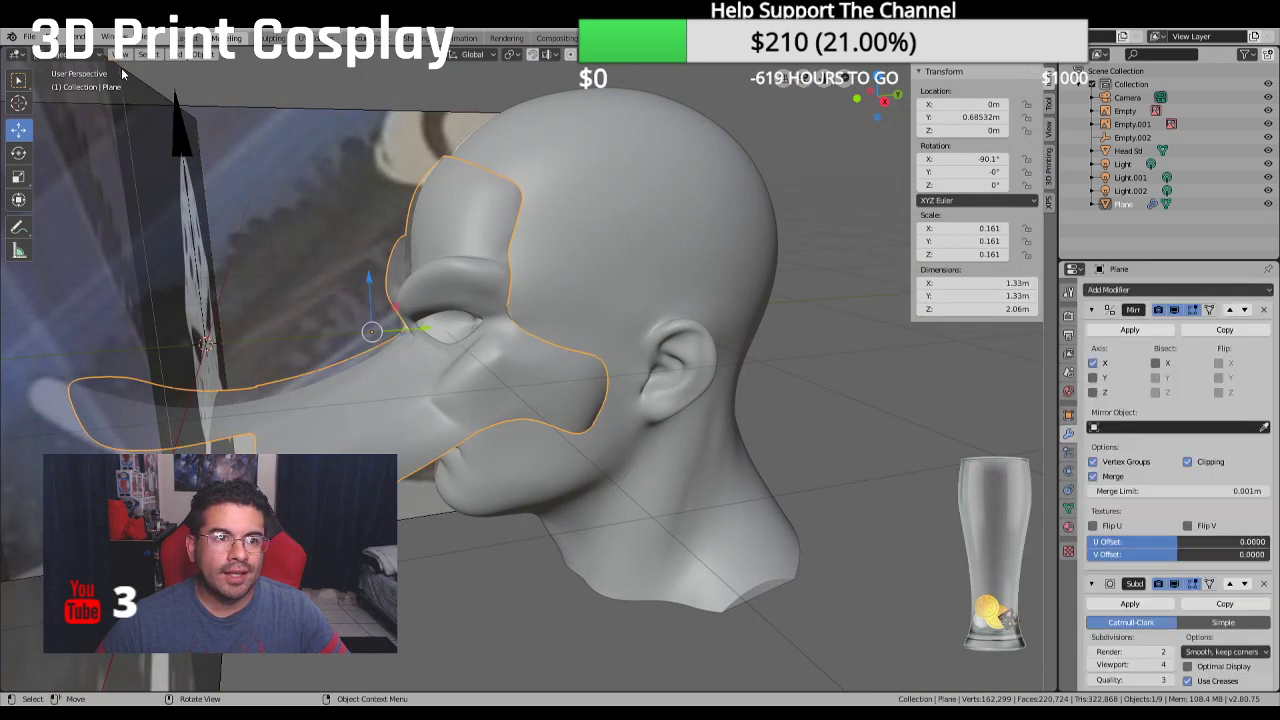
pyautogui.click(70, 54)
pyautogui.click(58, 80)
pyautogui.moveTo(619, 314); pyautogui.dragTo(715, 305, button='middle')
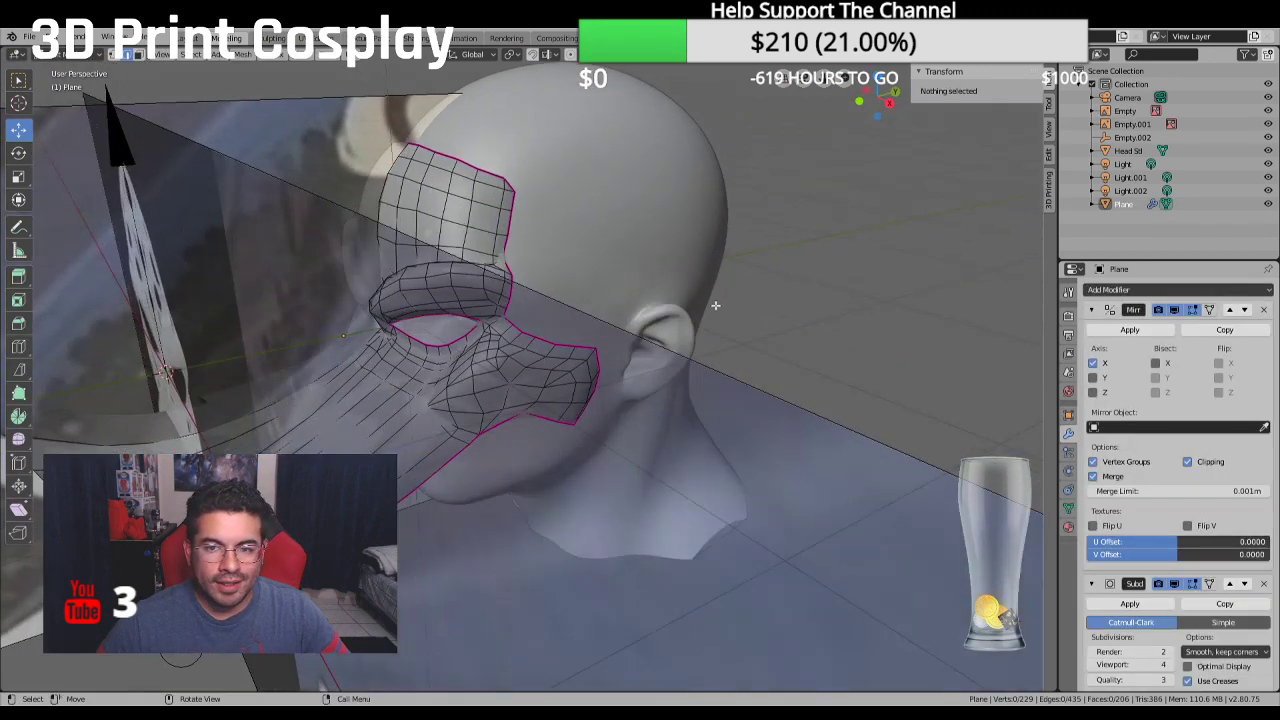
# Set the Subdivision modifier's viewport level to 0
pyautogui.click(1129, 664)
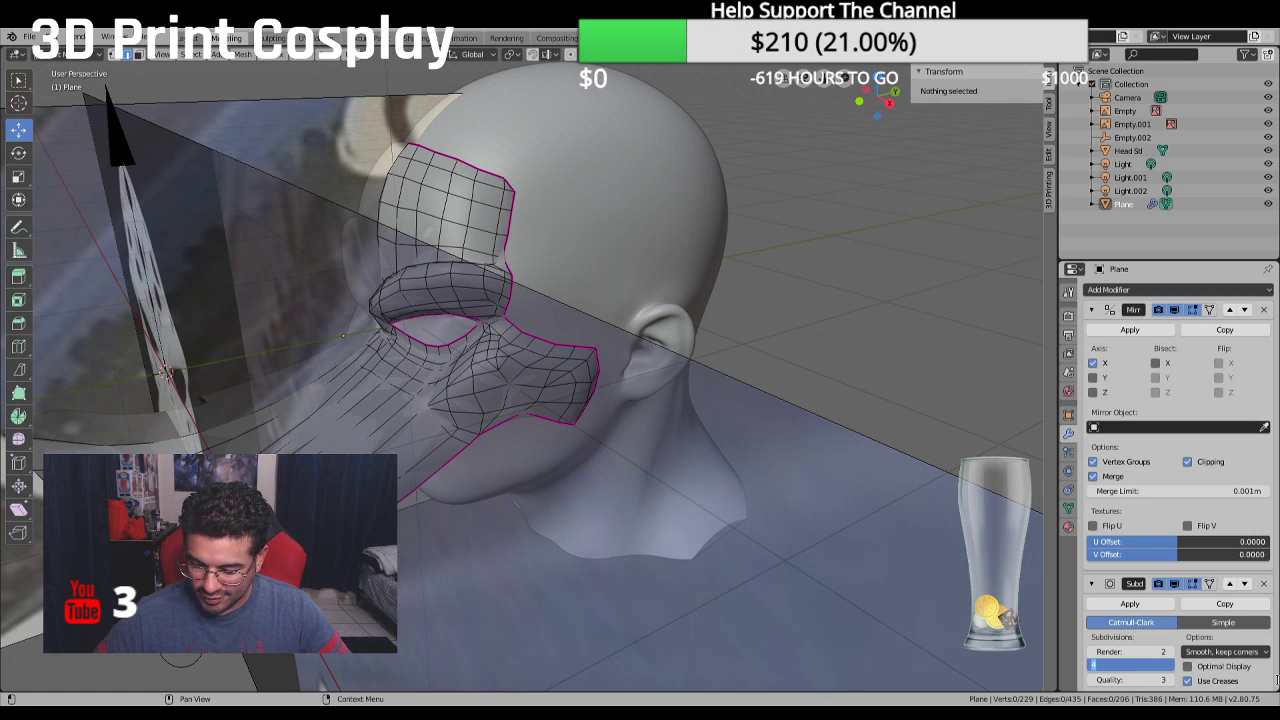
pyautogui.write('0')
pyautogui.press('Return')
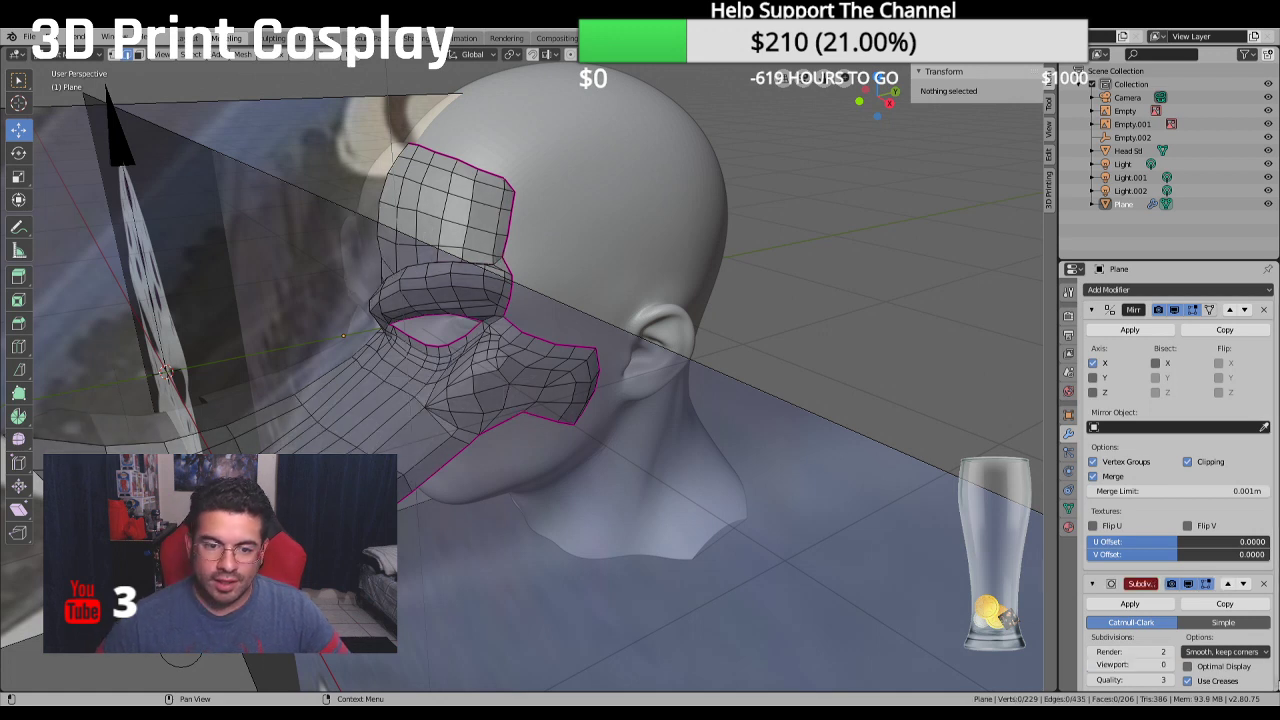
# In vertex selection mode, pick the seven-vertex side edge at the beak's front and extrude it forward along the side reference
pyautogui.press('KP_3')
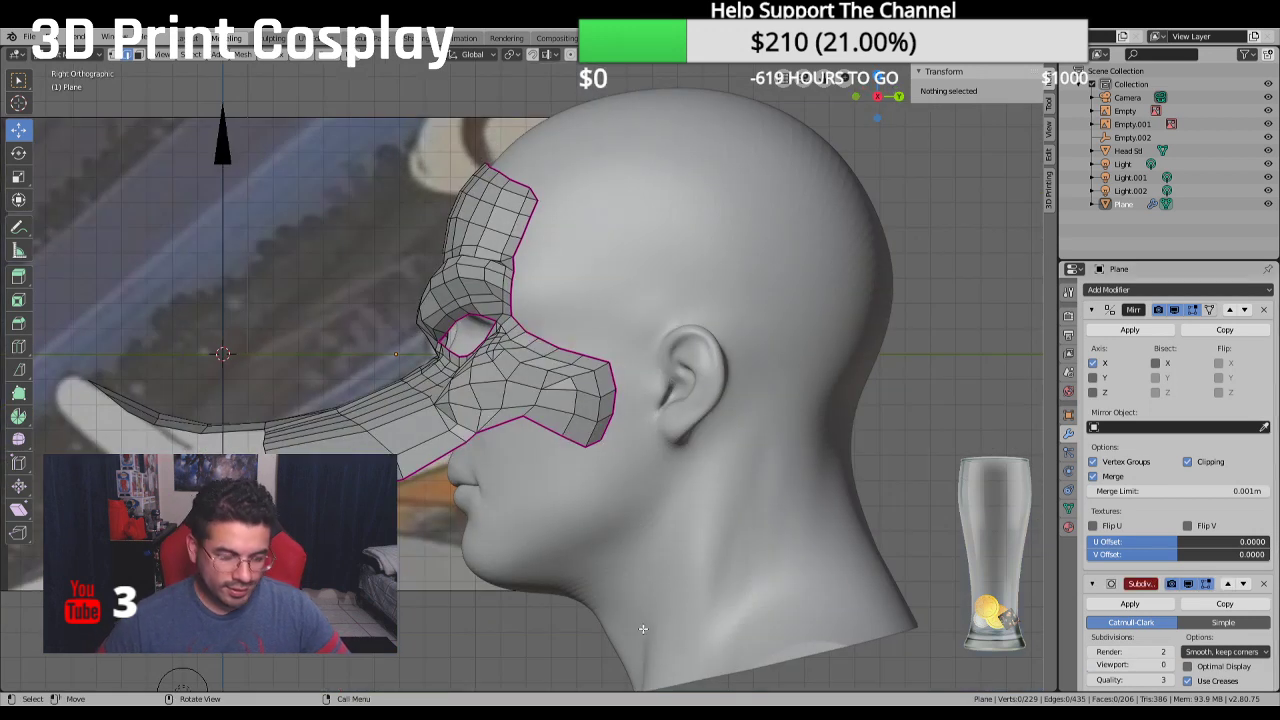
pyautogui.keyDown('shift'); pyautogui.moveTo(649, 615); pyautogui.dragTo(792, 604, button='middle'); pyautogui.keyUp('shift')
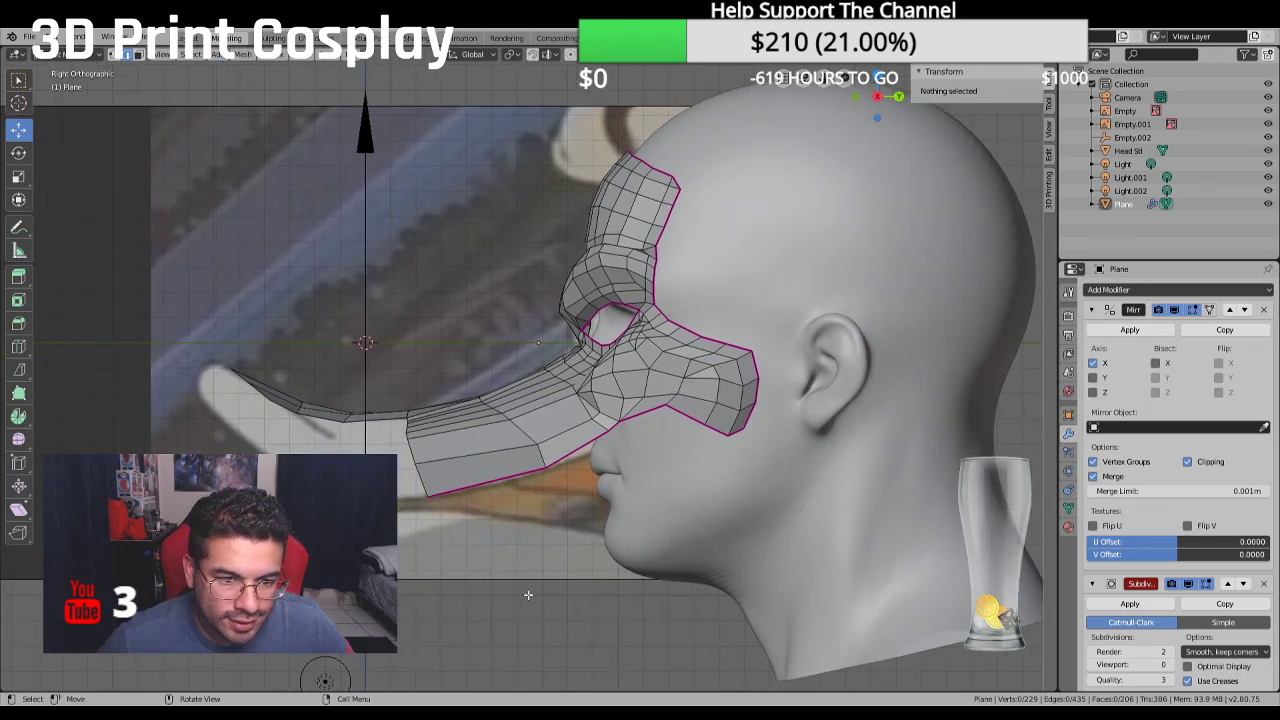
pyautogui.scroll(2, 517, 591)
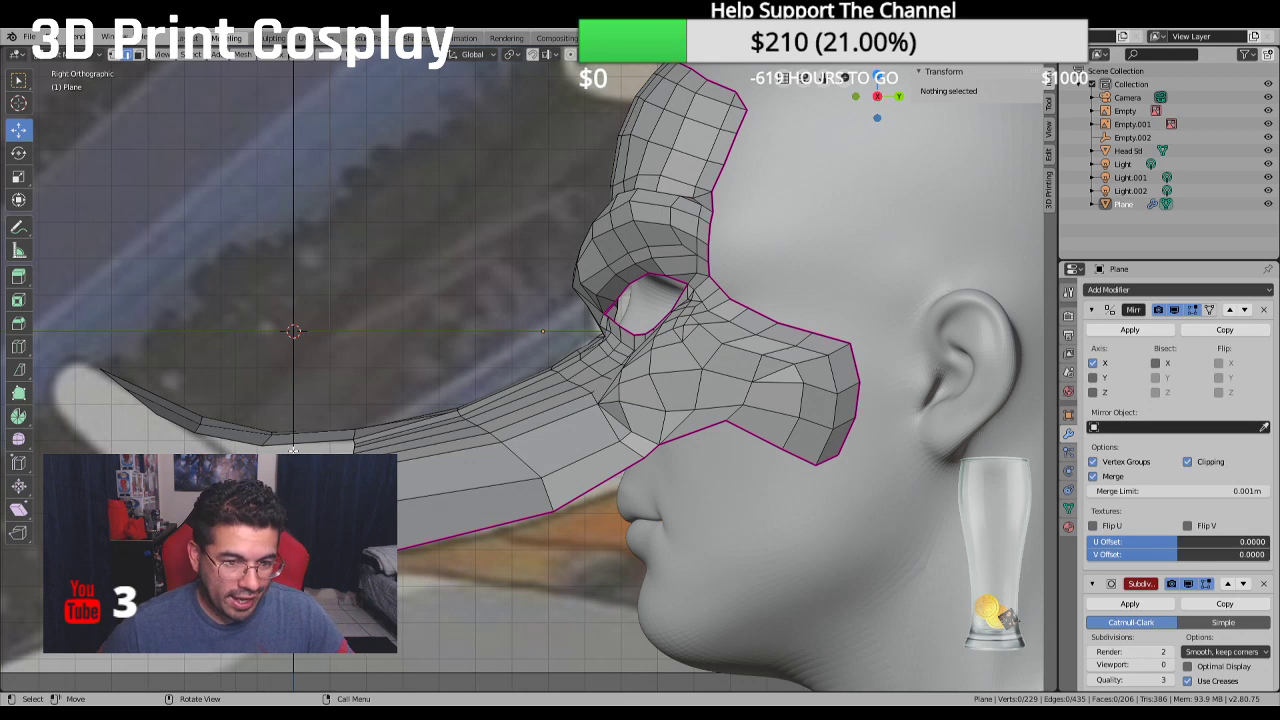
pyautogui.keyDown('shift'); pyautogui.moveTo(407, 455); pyautogui.dragTo(559, 487, button='middle'); pyautogui.keyUp('shift')
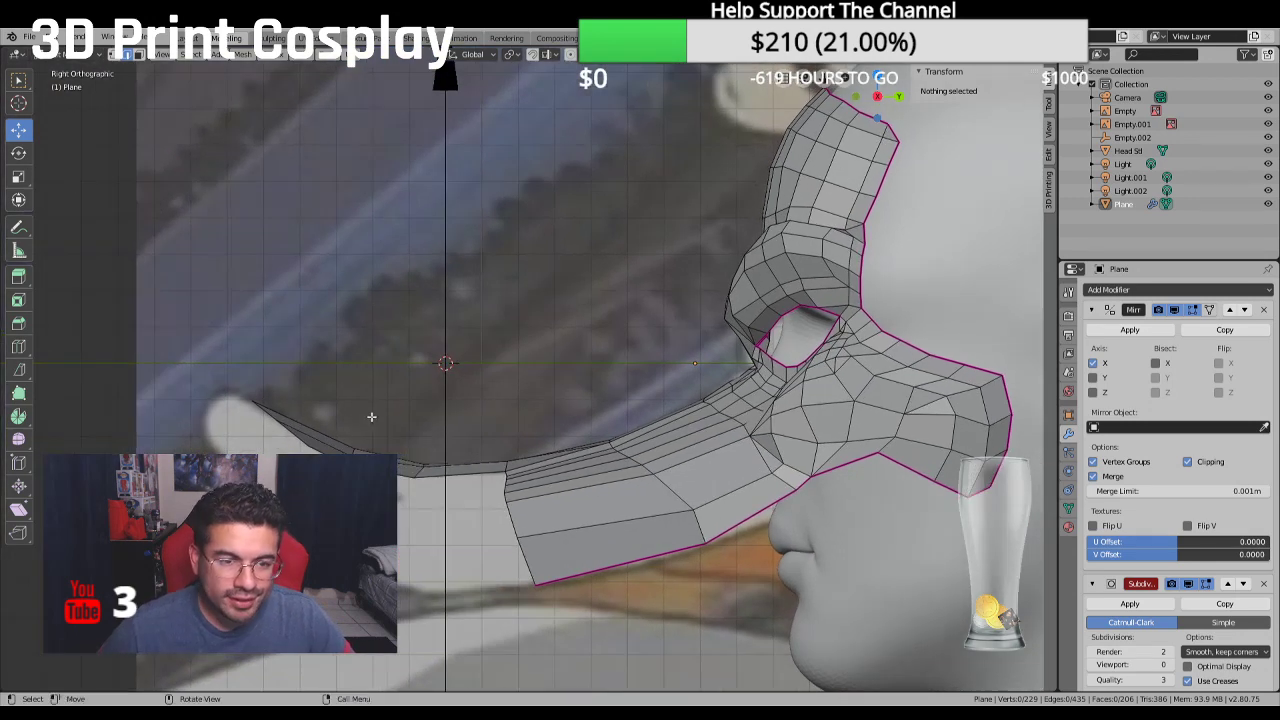
pyautogui.click(117, 55)
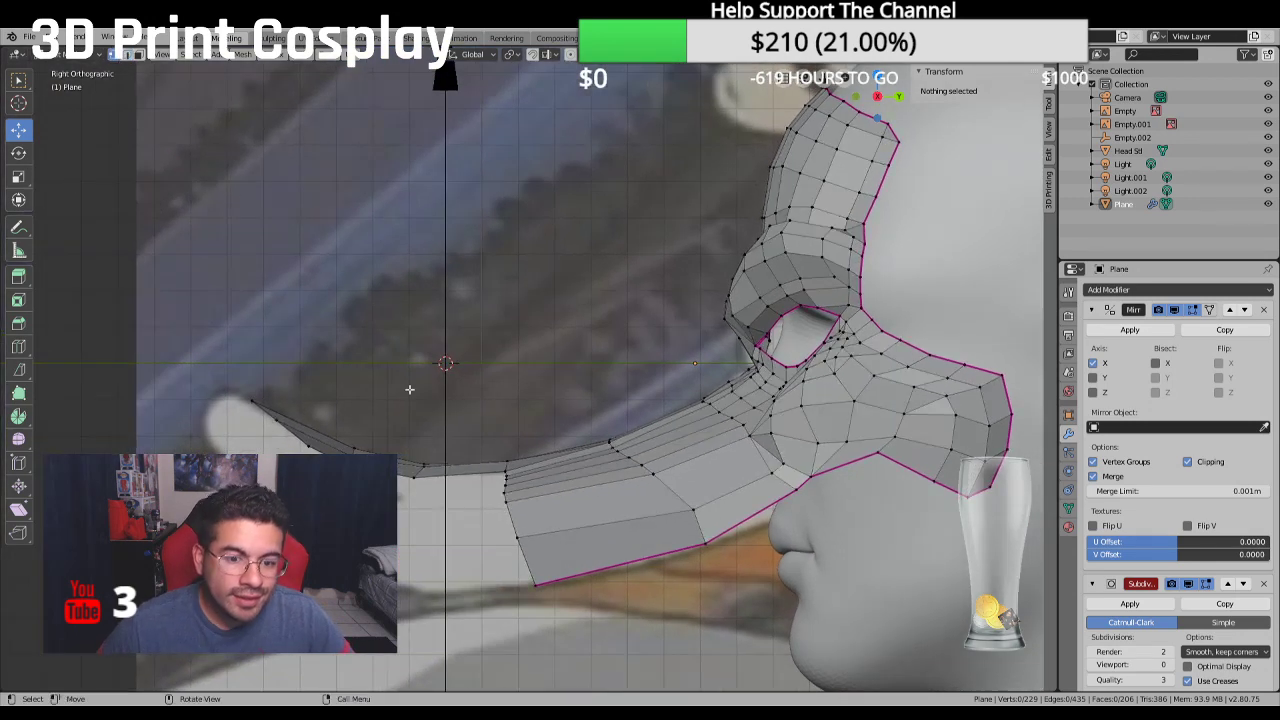
pyautogui.click(507, 477)
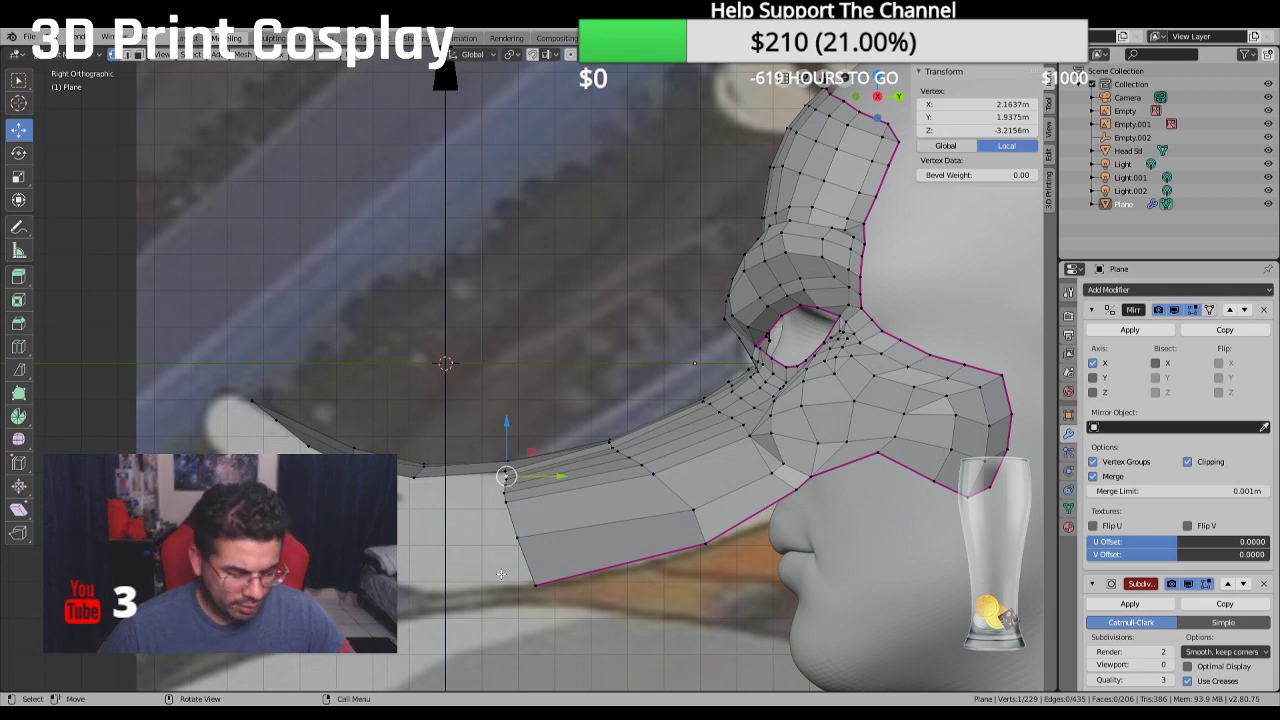
pyautogui.keyDown('ctrl'); pyautogui.click(517, 540); pyautogui.keyUp('ctrl')
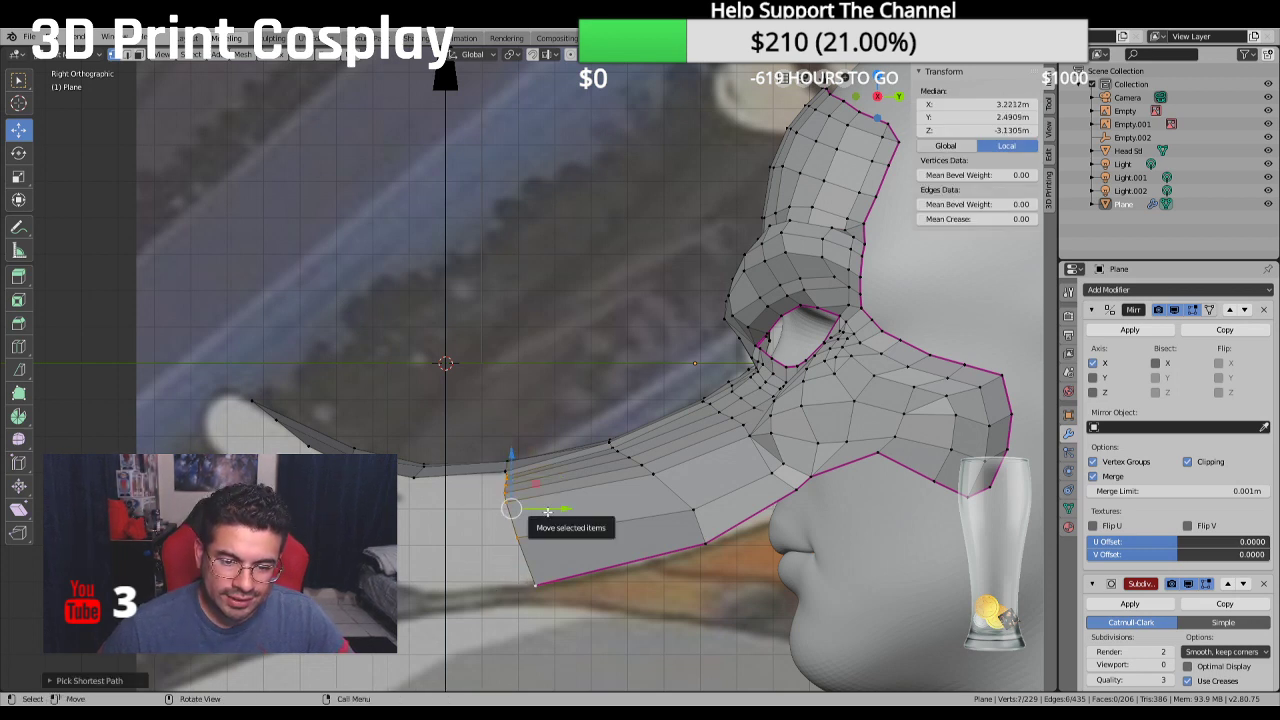
pyautogui.moveTo(511, 509); pyautogui.dragTo(452, 517)
pyautogui.click(452, 518)
pyautogui.moveTo(452, 518); pyautogui.dragTo(585, 604, button='middle')
# Shift the newly extruded front edge of the beak outward along the X axis to match the reference outline
pyautogui.press('e')
pyautogui.press('x')
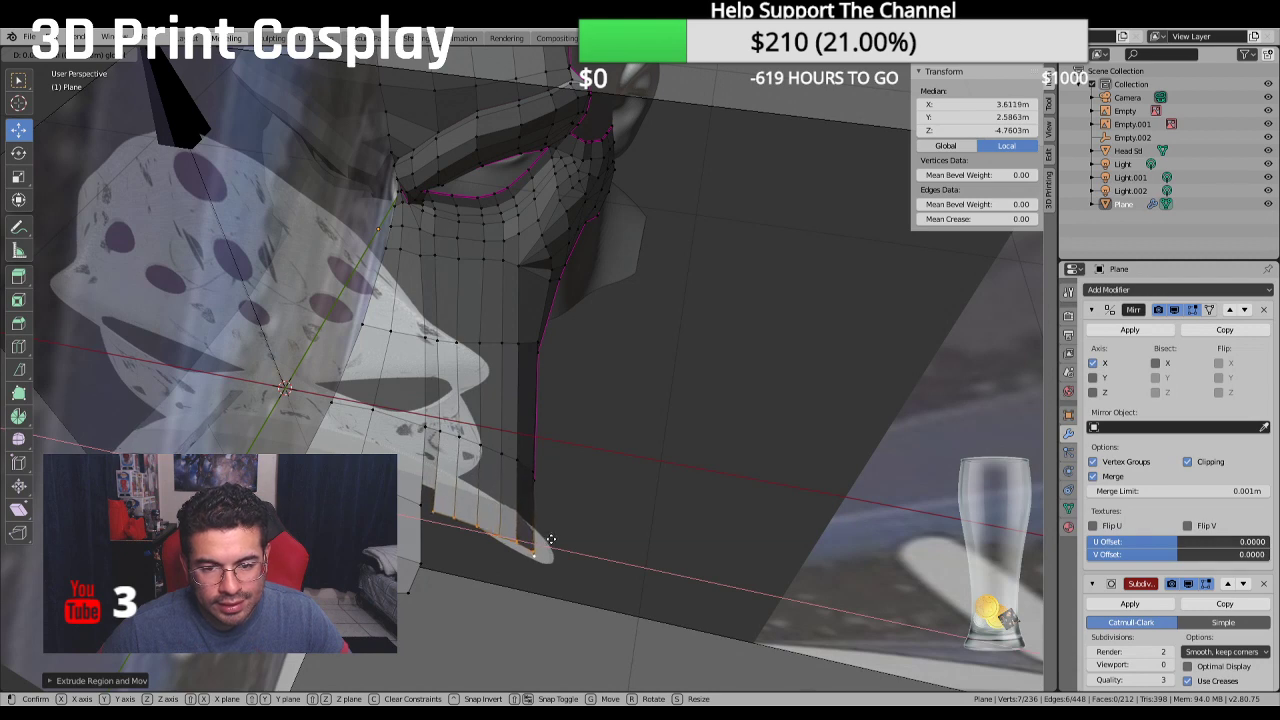
pyautogui.click(551, 540)
pyautogui.moveTo(551, 540); pyautogui.dragTo(547, 540, button='middle')
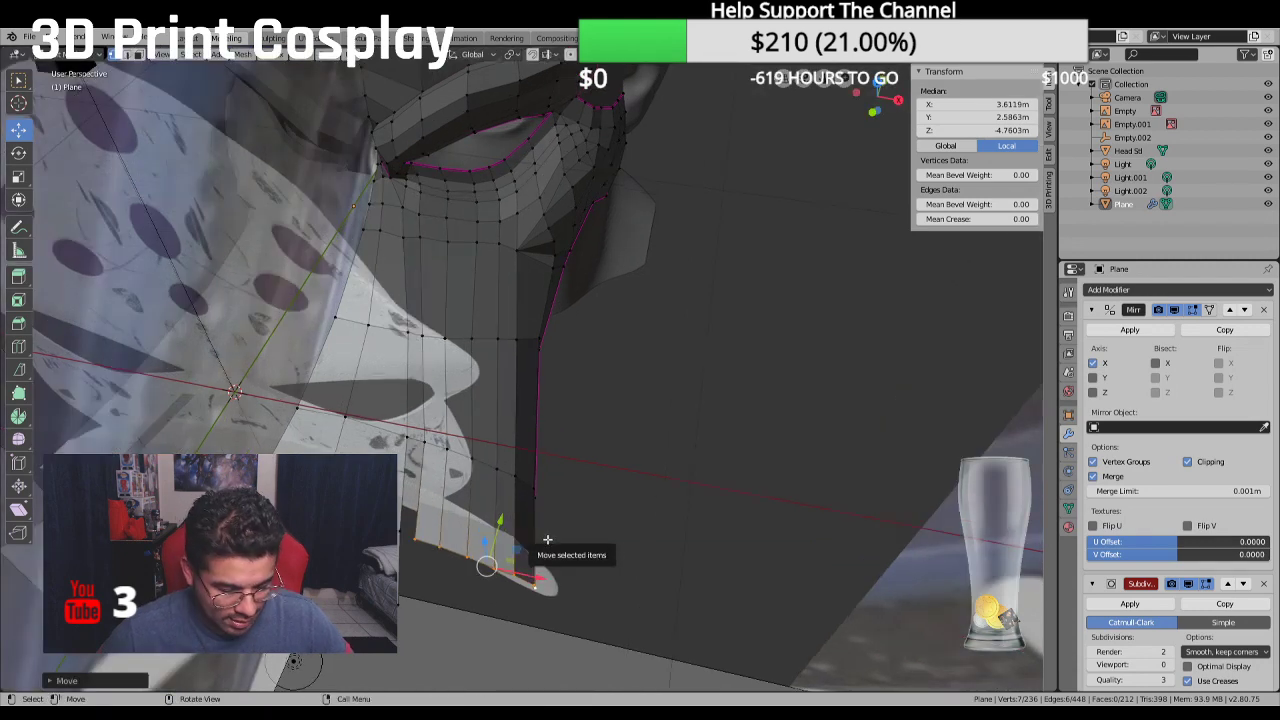
# Fill a face between four corner vertices joining the new side strip to the beak's upper strip
pyautogui.click(419, 539)
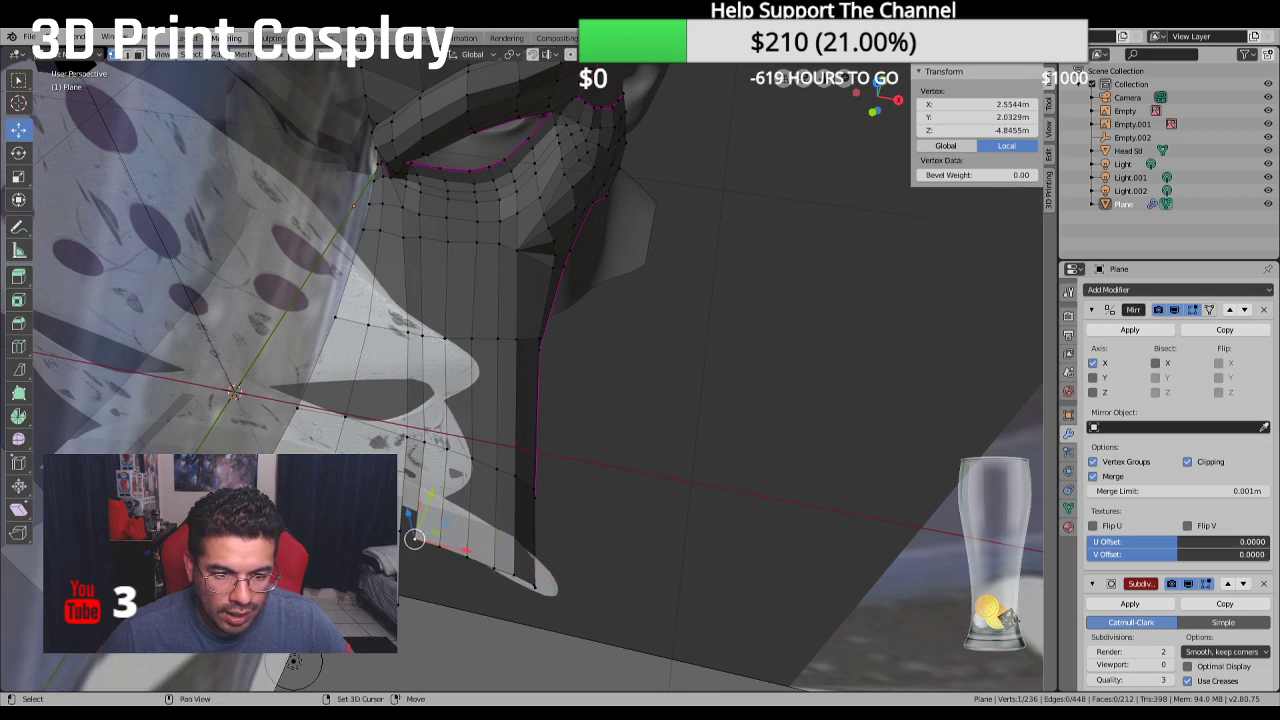
pyautogui.keyDown('shift'); pyautogui.click(402, 532); pyautogui.keyUp('shift')
pyautogui.keyDown('shift'); pyautogui.click(405, 440); pyautogui.keyUp('shift')
pyautogui.keyDown('shift'); pyautogui.click(426, 441); pyautogui.keyUp('shift')
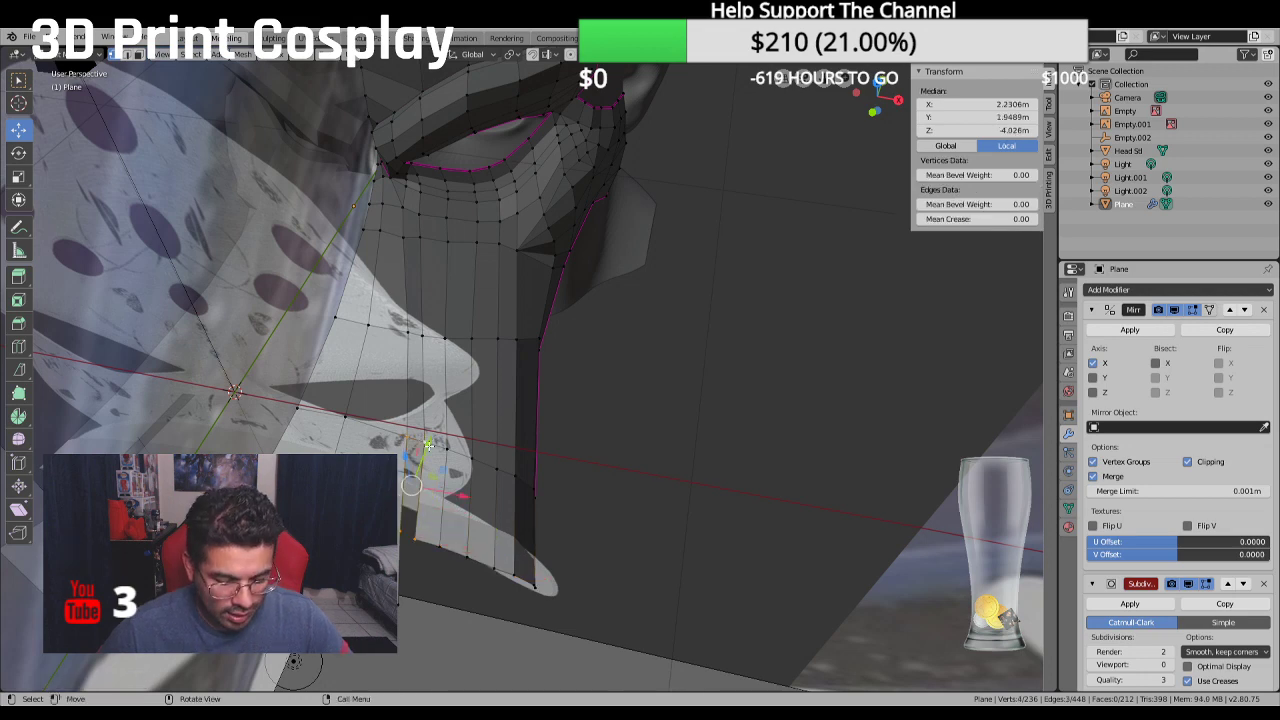
pyautogui.click(684, 520)
pyautogui.moveTo(684, 520); pyautogui.dragTo(637, 418, button='middle')
# Move the corner vertex at the inner end of the new strip slightly up along the Z axis
pyautogui.click(357, 506)
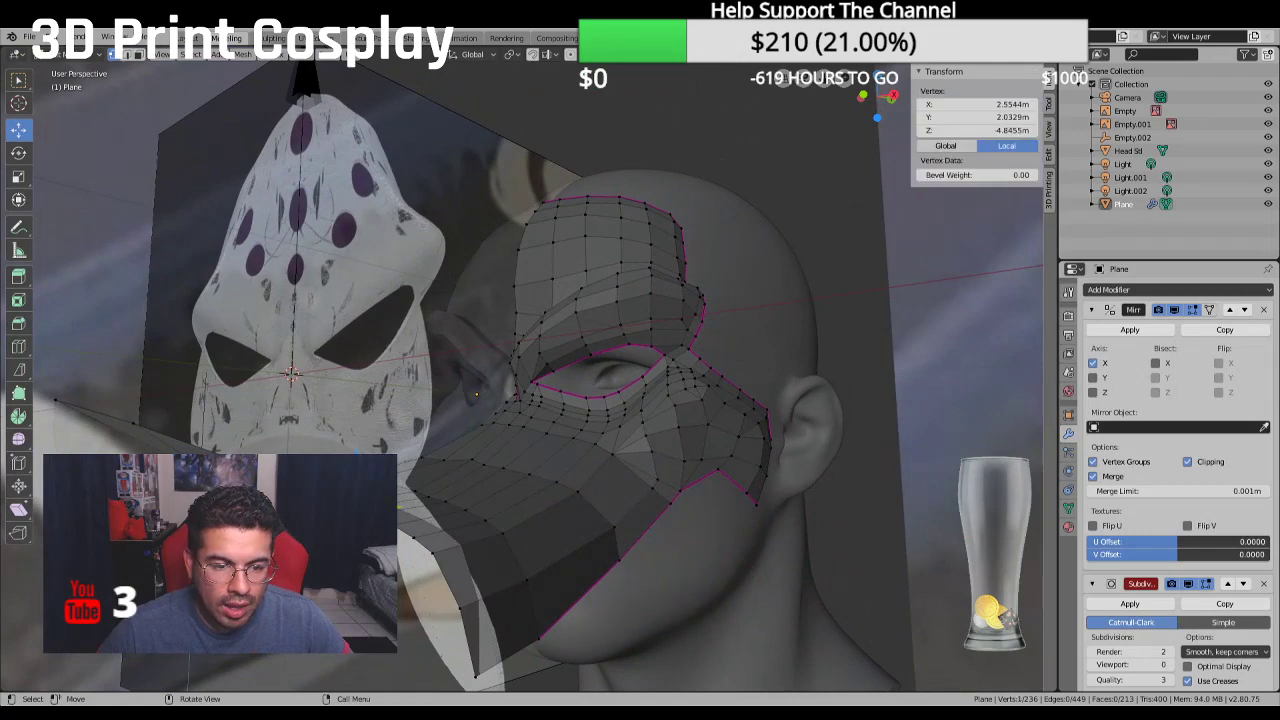
pyautogui.press('g')
pyautogui.press('z')
pyautogui.click(514, 528)
pyautogui.moveTo(514, 528); pyautogui.dragTo(601, 580, button='middle')
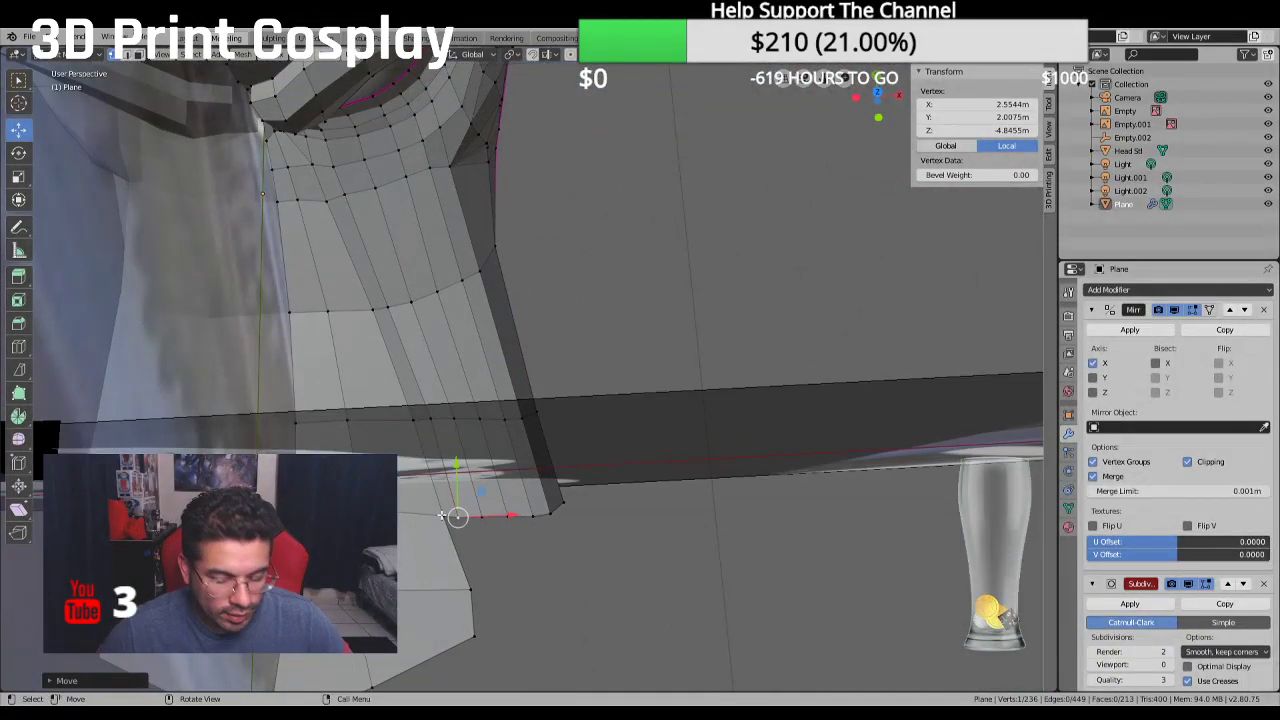
# Shift the two front vertices and the next one back on the beak's upper edge line inward along the X axis
pyautogui.hotkey('ctrl', 'z')
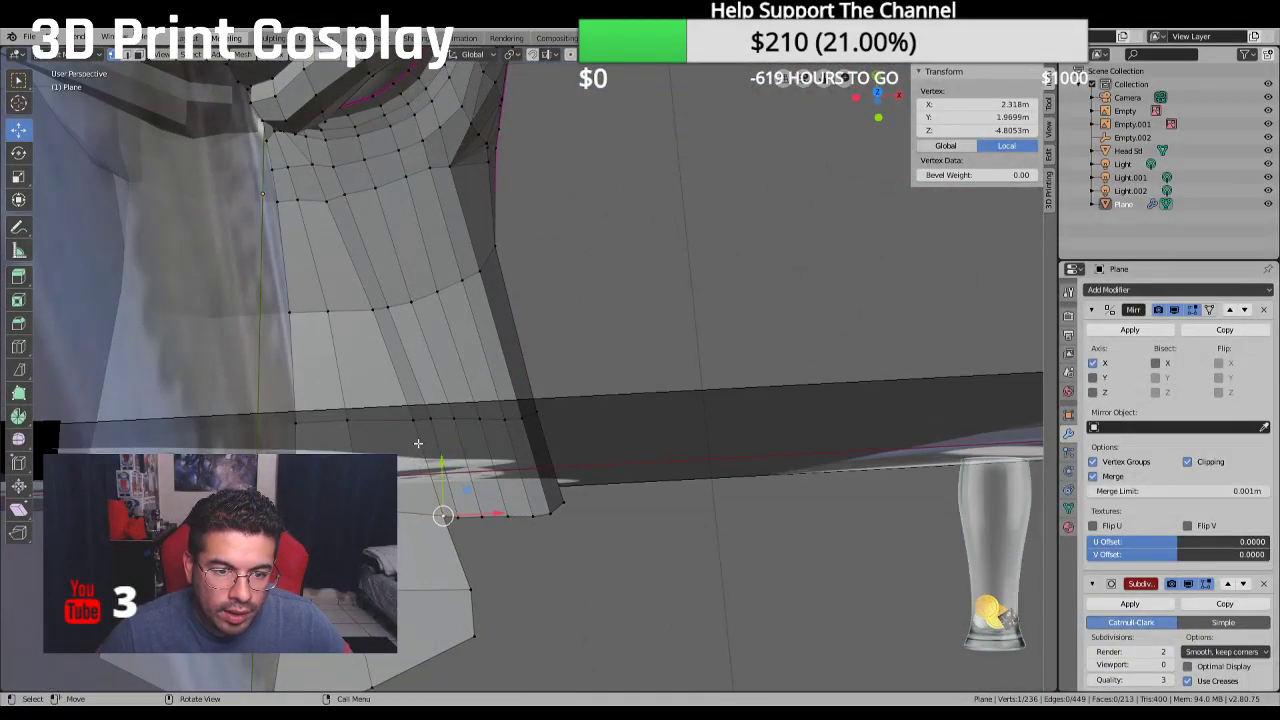
pyautogui.keyDown('shift'); pyautogui.click(412, 422); pyautogui.keyUp('shift')
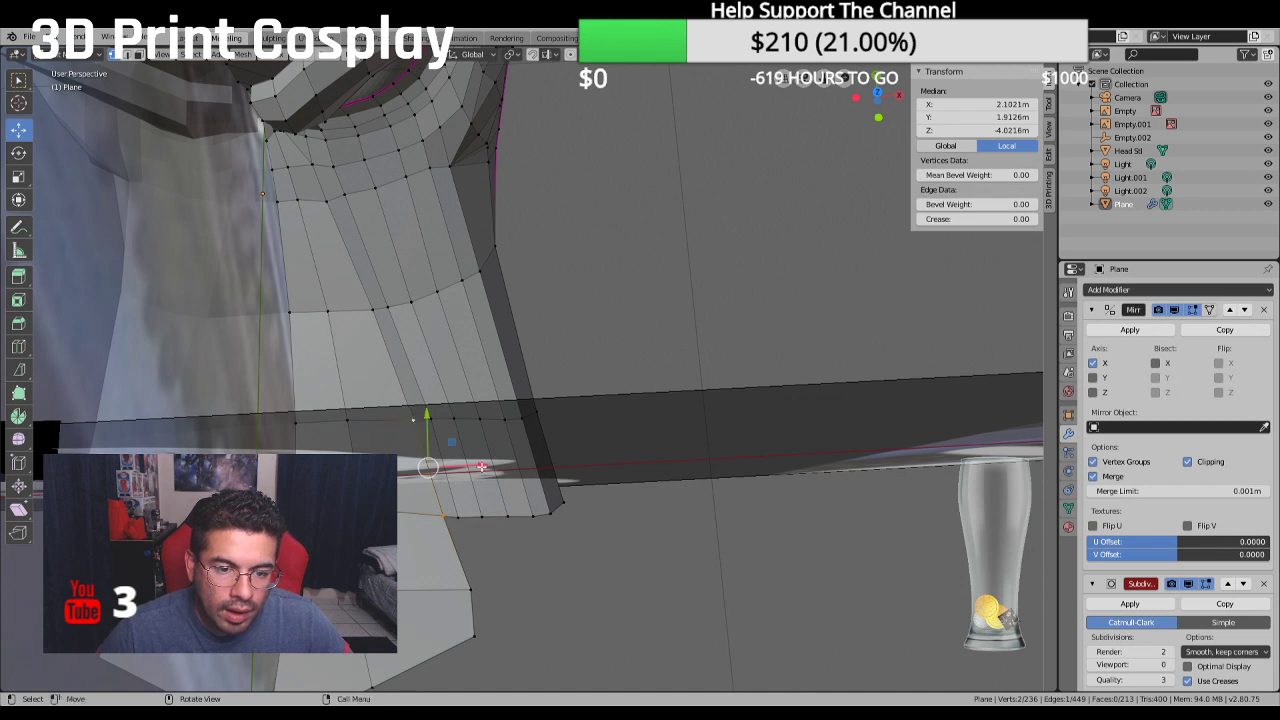
pyautogui.press('g')
pyautogui.click(423, 409)
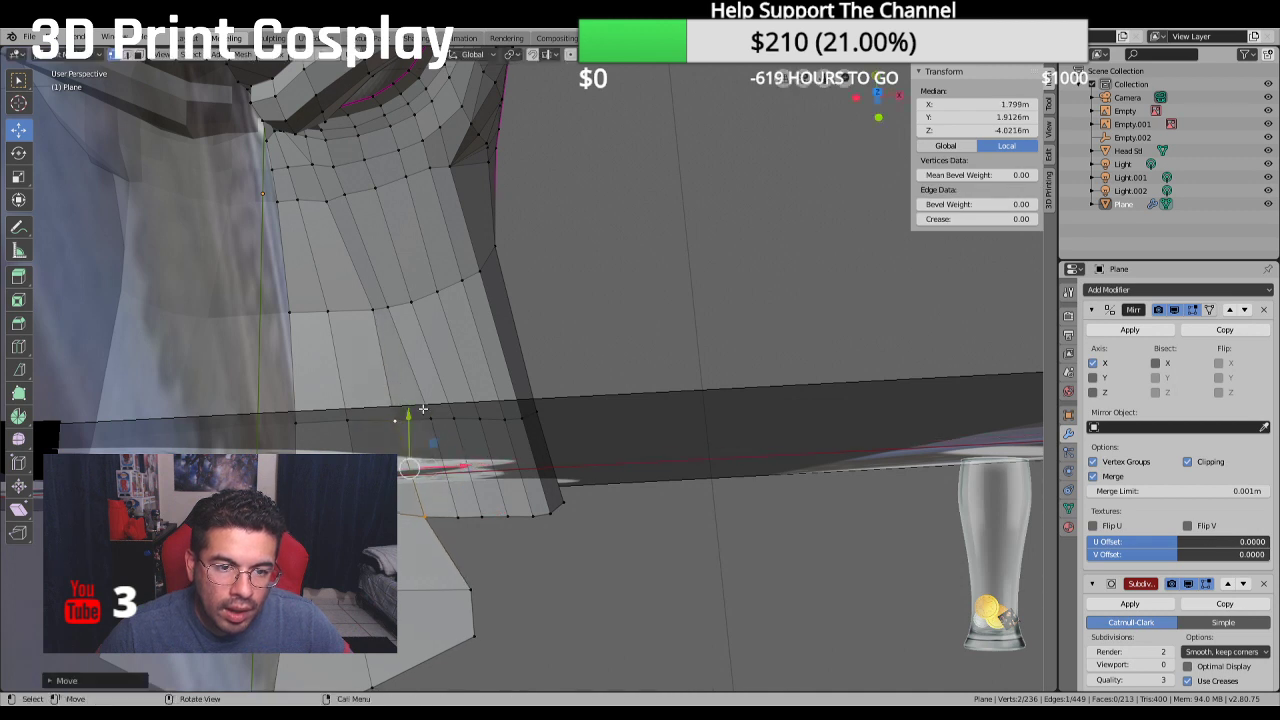
pyautogui.click(370, 310)
pyautogui.moveTo(420, 312); pyautogui.dragTo(409, 312)
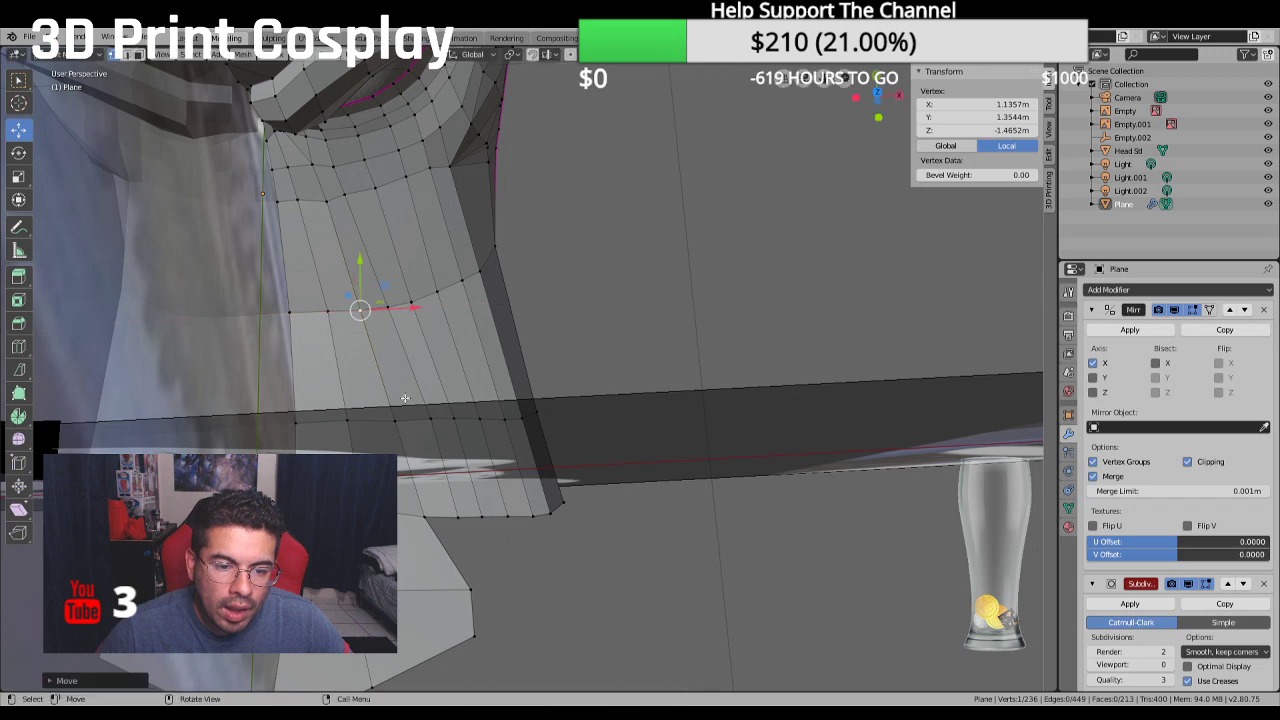
# Move the side vertex nearer the beak's tip along X to local X 2.7406 m
pyautogui.press('g')
pyautogui.press('x')
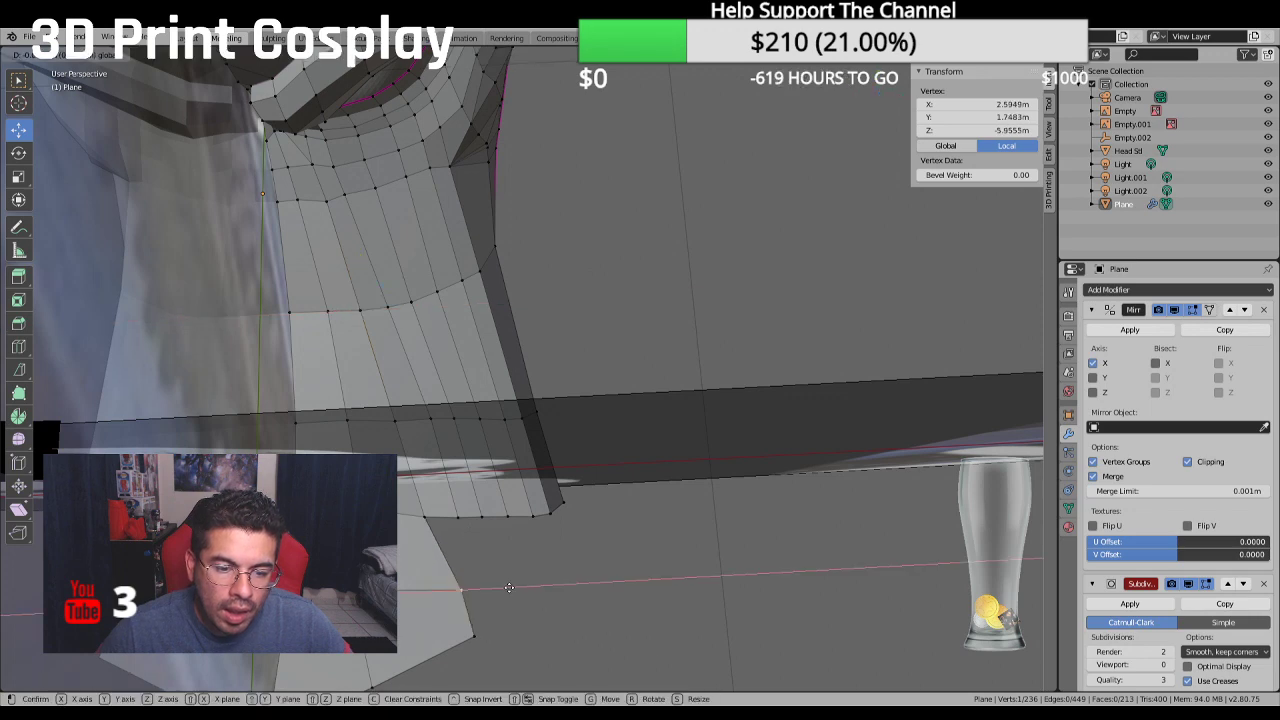
pyautogui.click(517, 585)
pyautogui.moveTo(517, 585); pyautogui.dragTo(452, 512, button='middle')
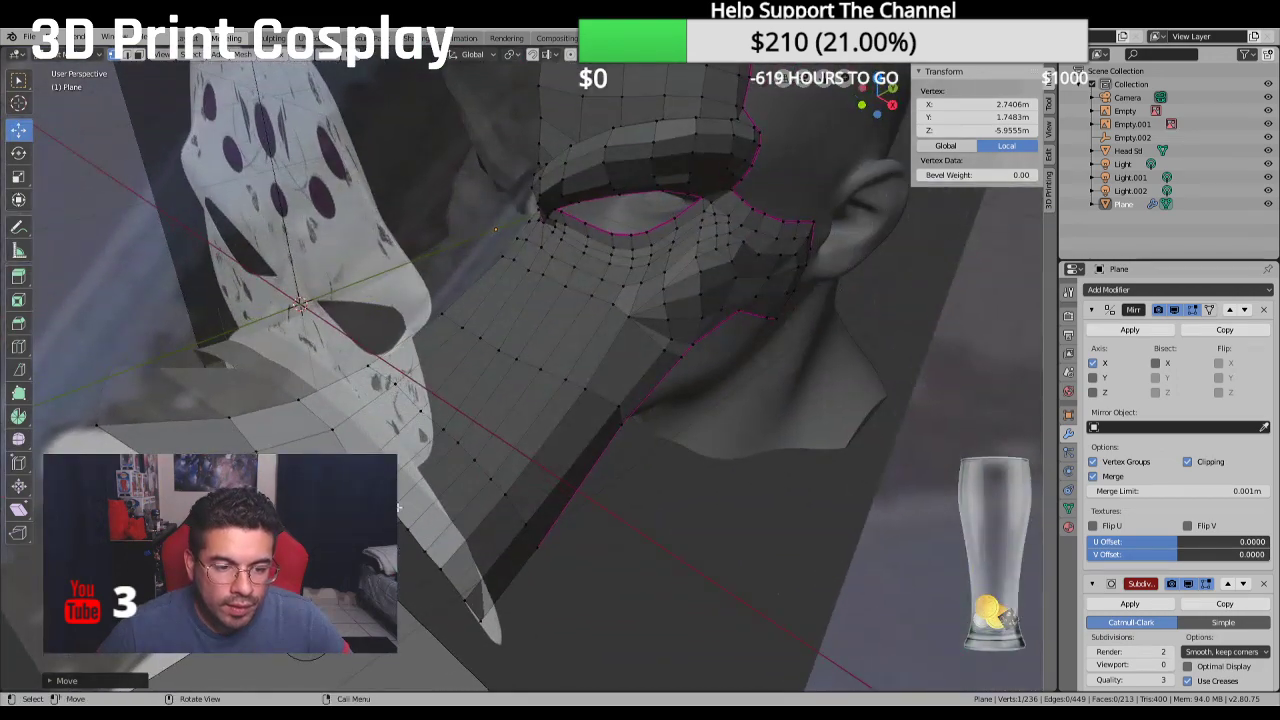
# Select the three vertices bordering the remaining notch on the beak's side and fill them with a triangular face
pyautogui.click(350, 468)
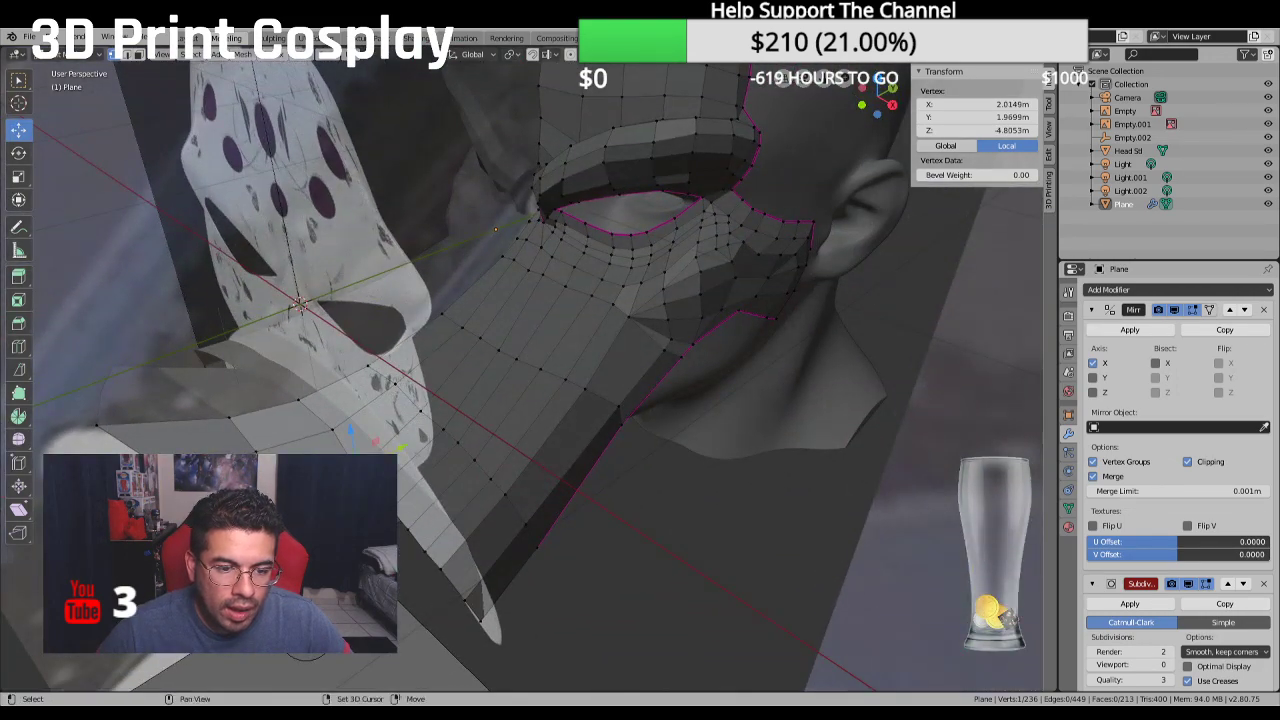
pyautogui.keyDown('shift'); pyautogui.click(343, 492); pyautogui.keyUp('shift')
pyautogui.keyDown('shift'); pyautogui.click(337, 518); pyautogui.keyUp('shift')
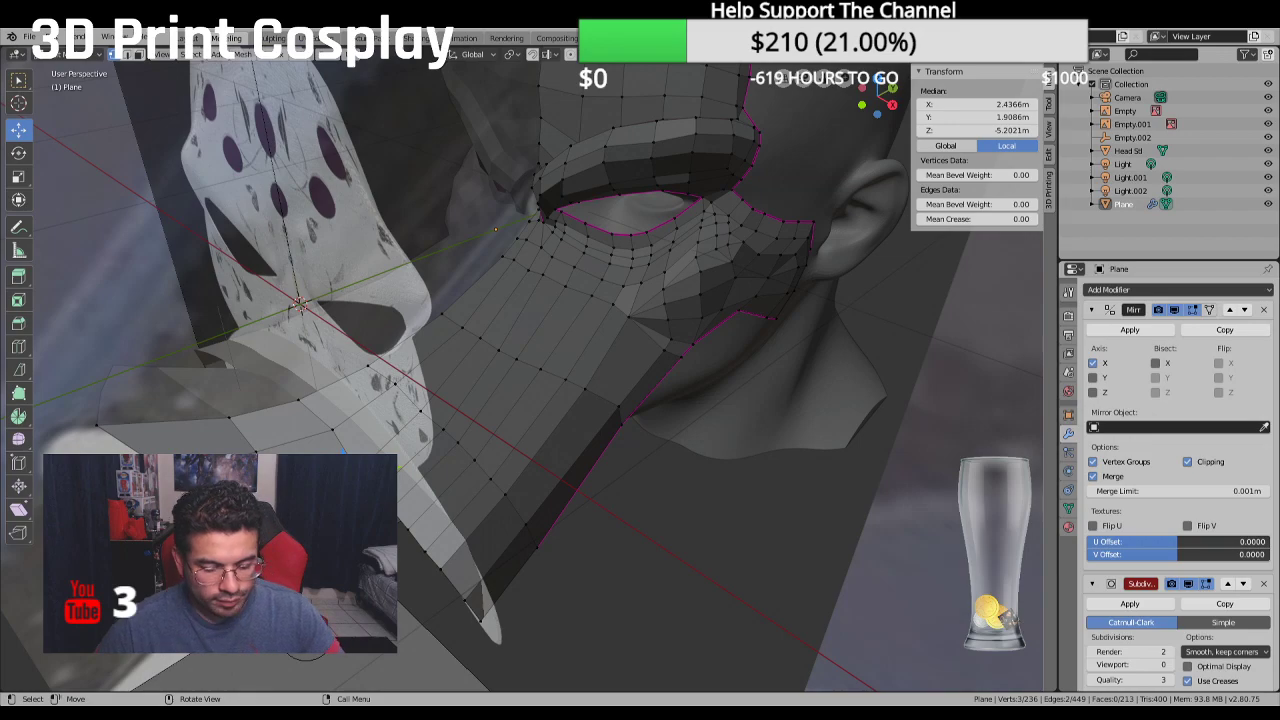
pyautogui.press('f')
pyautogui.click(663, 555)
pyautogui.moveTo(663, 555); pyautogui.dragTo(691, 464, button='middle')
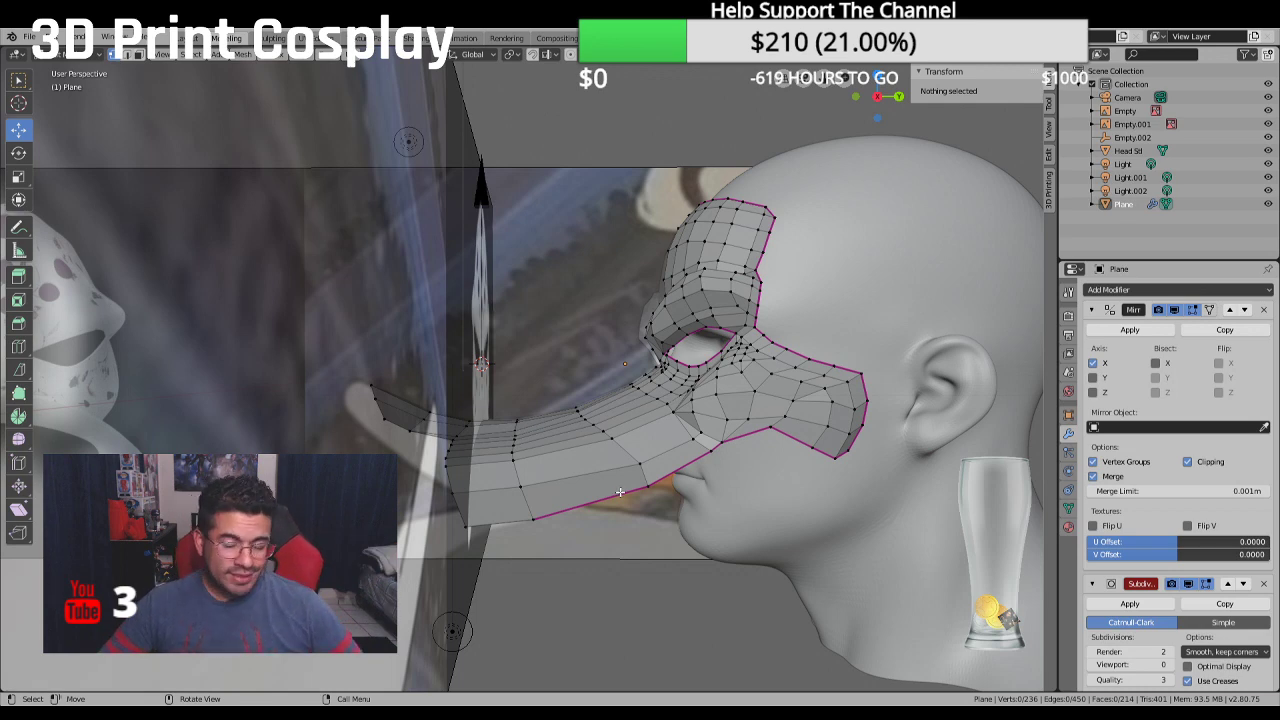
# Select the three upper vertices of the beak's front side edge and extrude them forward towards the tip, following the side reference
pyautogui.scroll(-2, 620, 492)
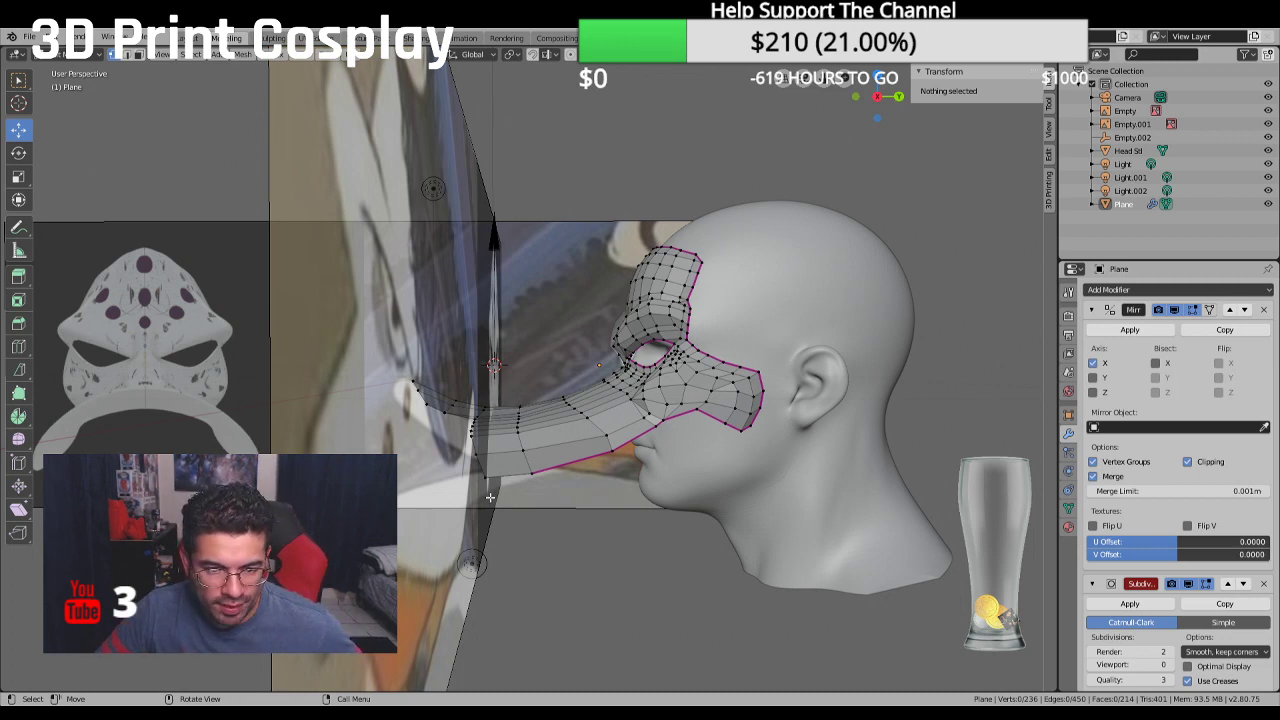
pyautogui.press('KP_3')
pyautogui.scroll(5, 547, 474)
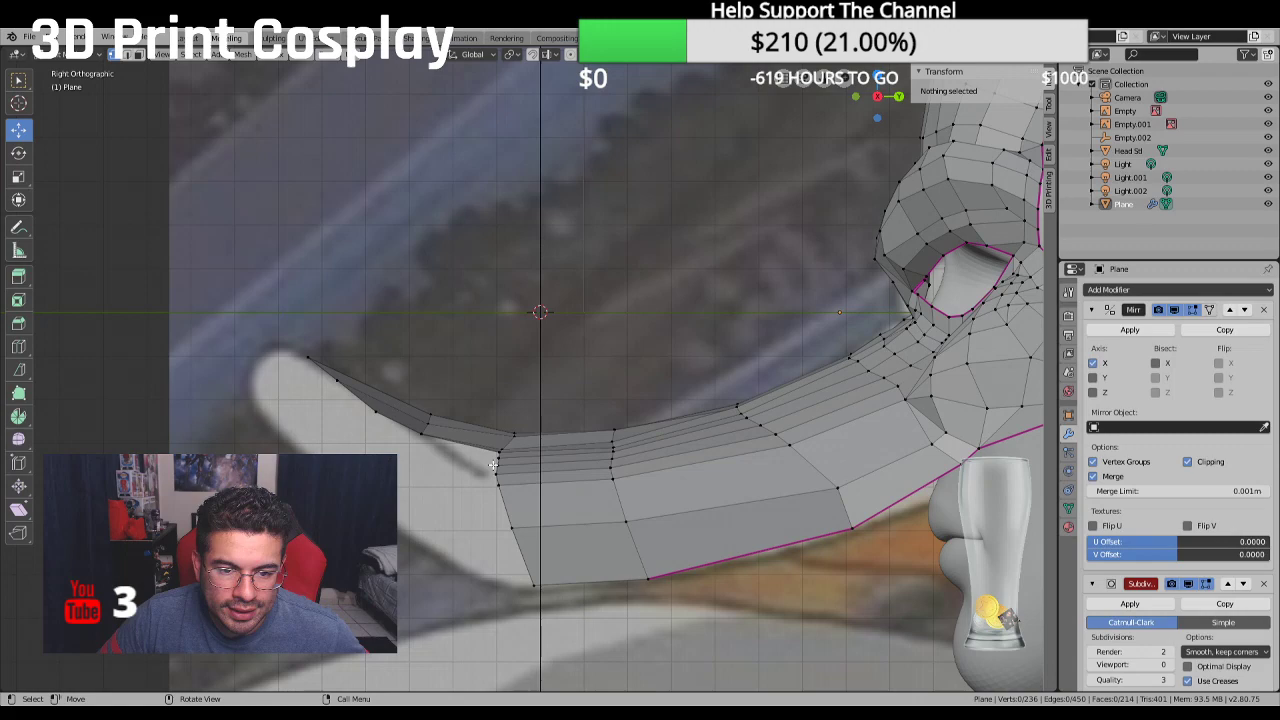
pyautogui.moveTo(493, 465); pyautogui.dragTo(468, 440, button='middle')
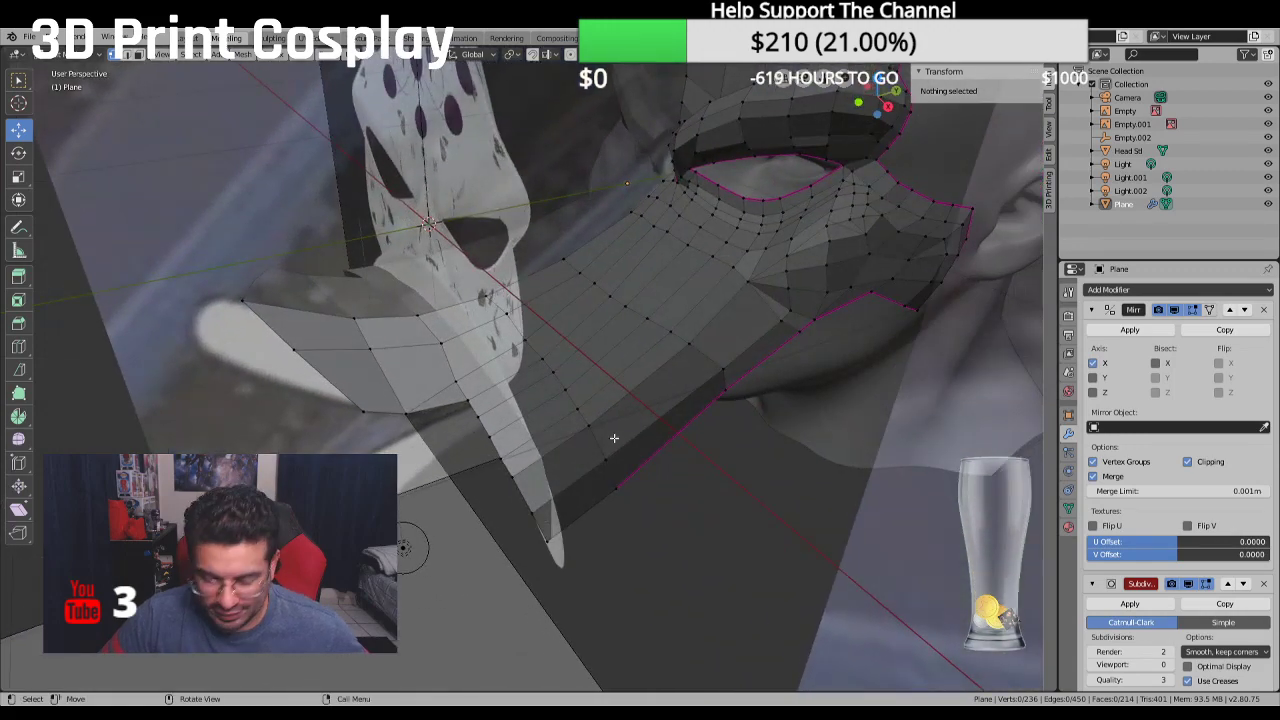
pyautogui.press('KP_3')
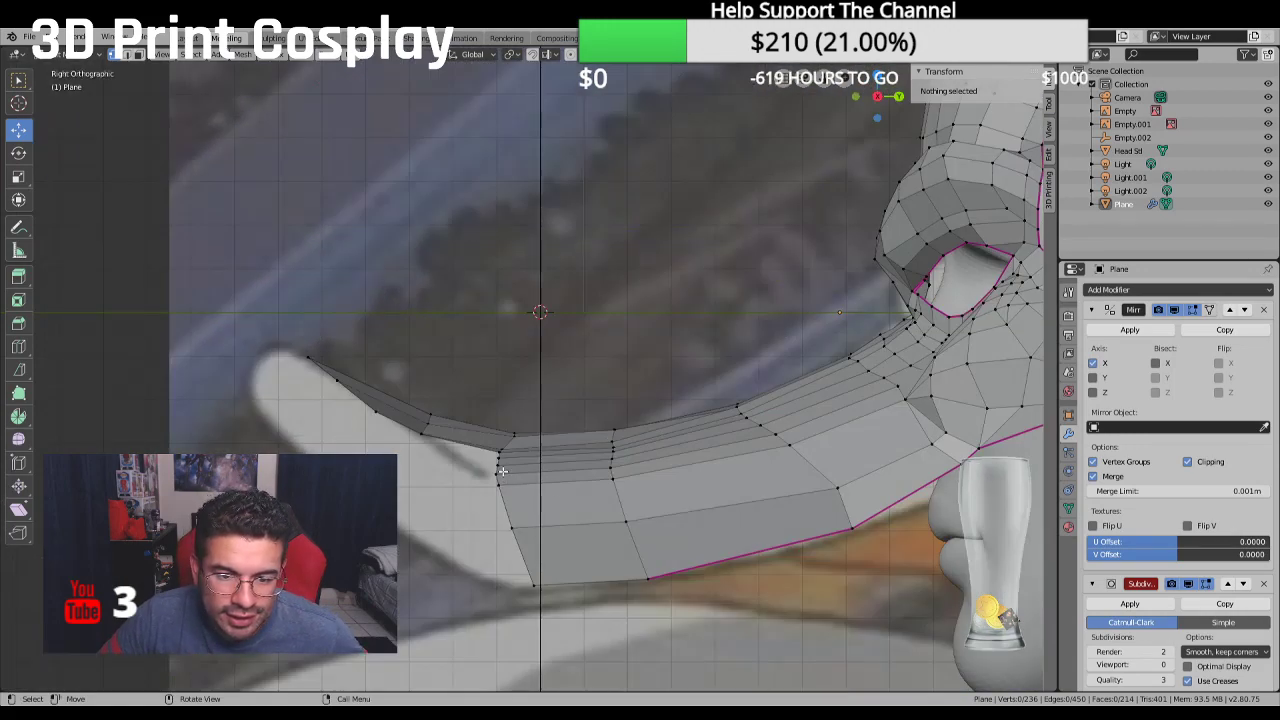
pyautogui.click(500, 471)
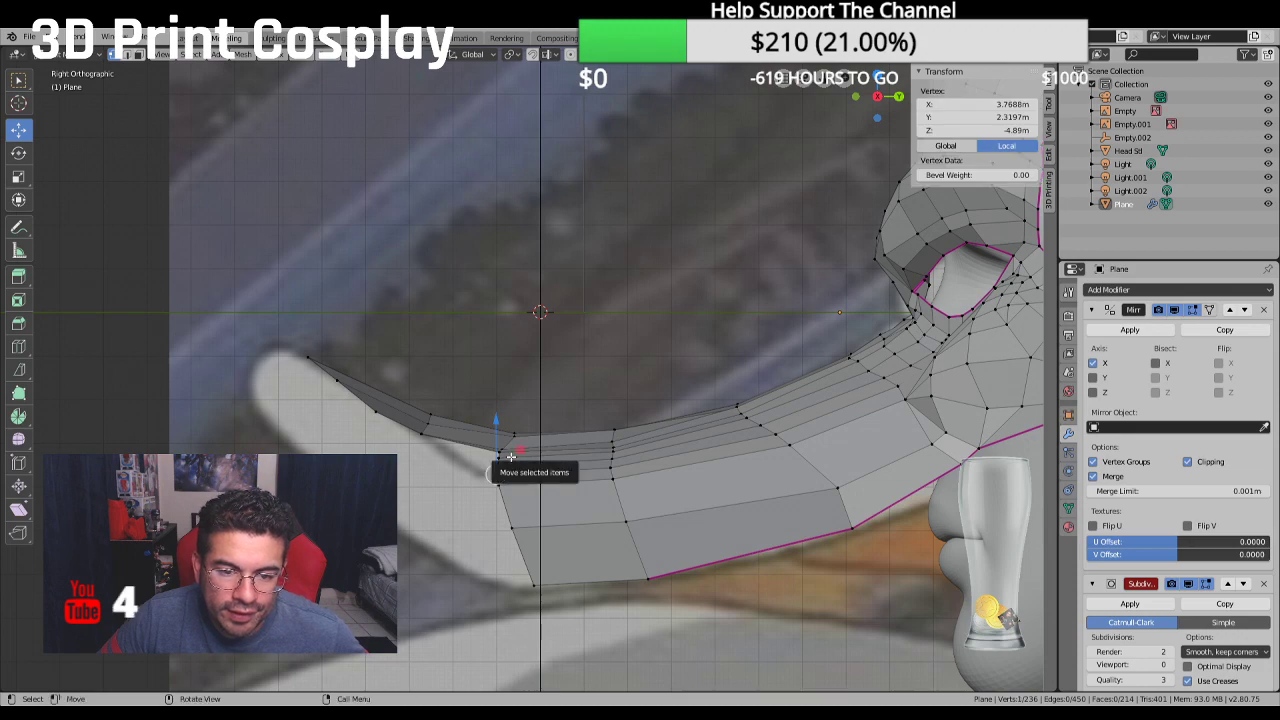
pyautogui.moveTo(500, 471); pyautogui.dragTo(514, 422, button='middle')
pyautogui.keyDown('ctrl'); pyautogui.click(514, 422); pyautogui.keyUp('ctrl')
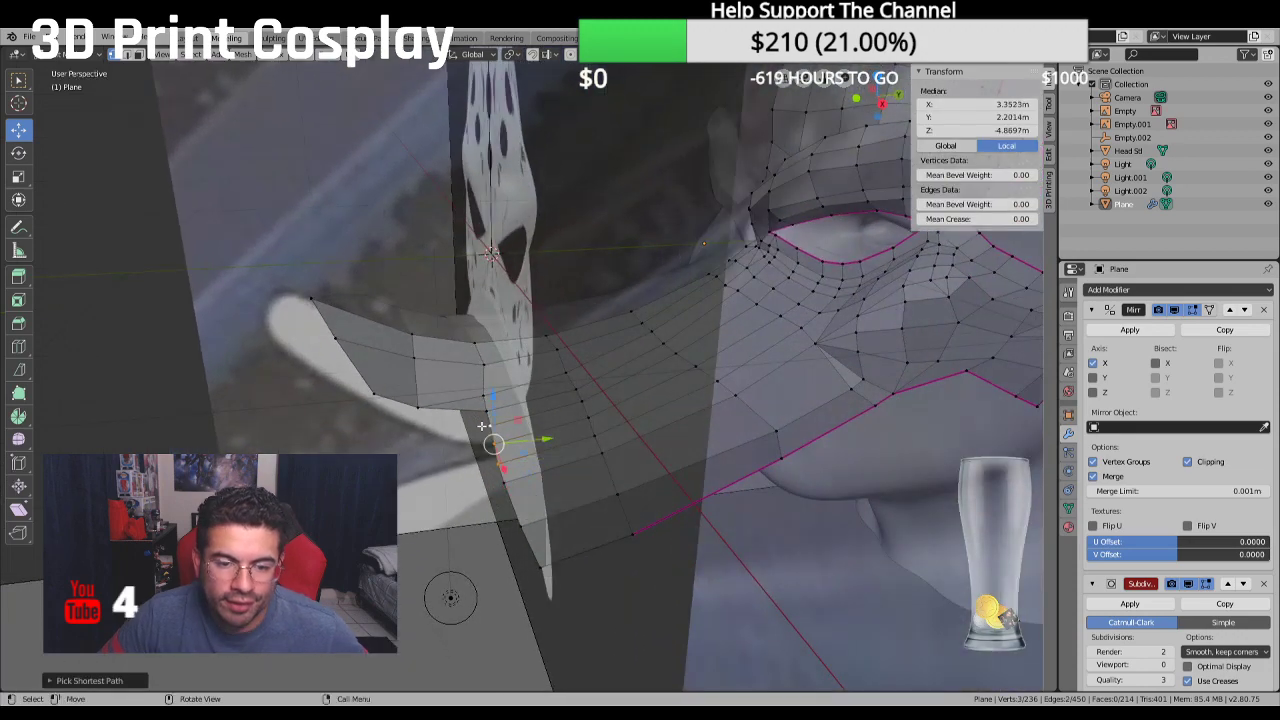
pyautogui.press('KP_1')
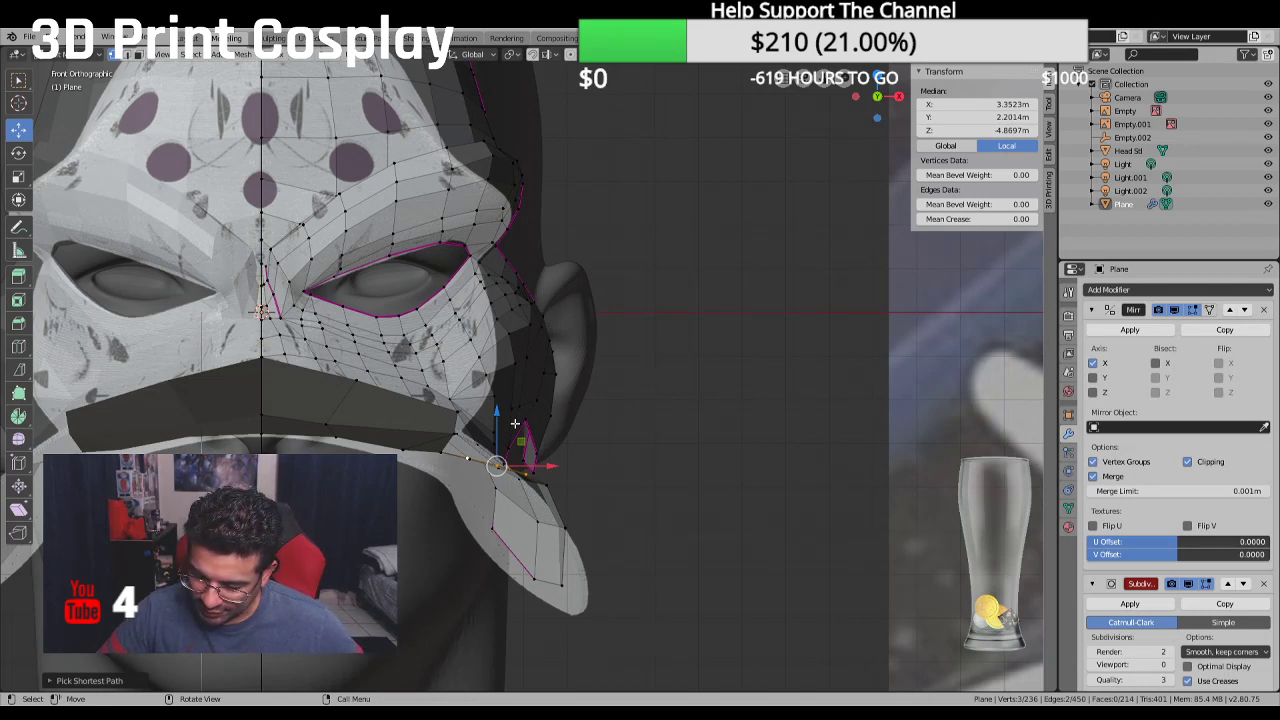
pyautogui.press('KP_3')
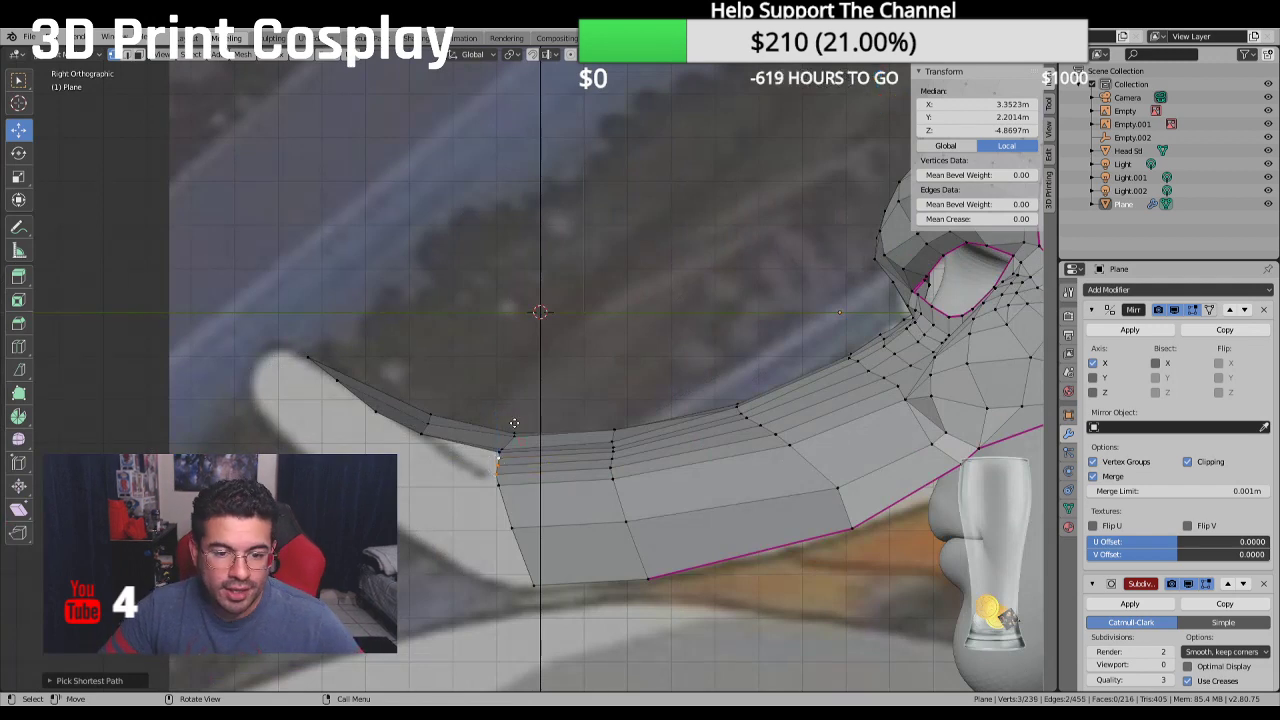
pyautogui.press('g')
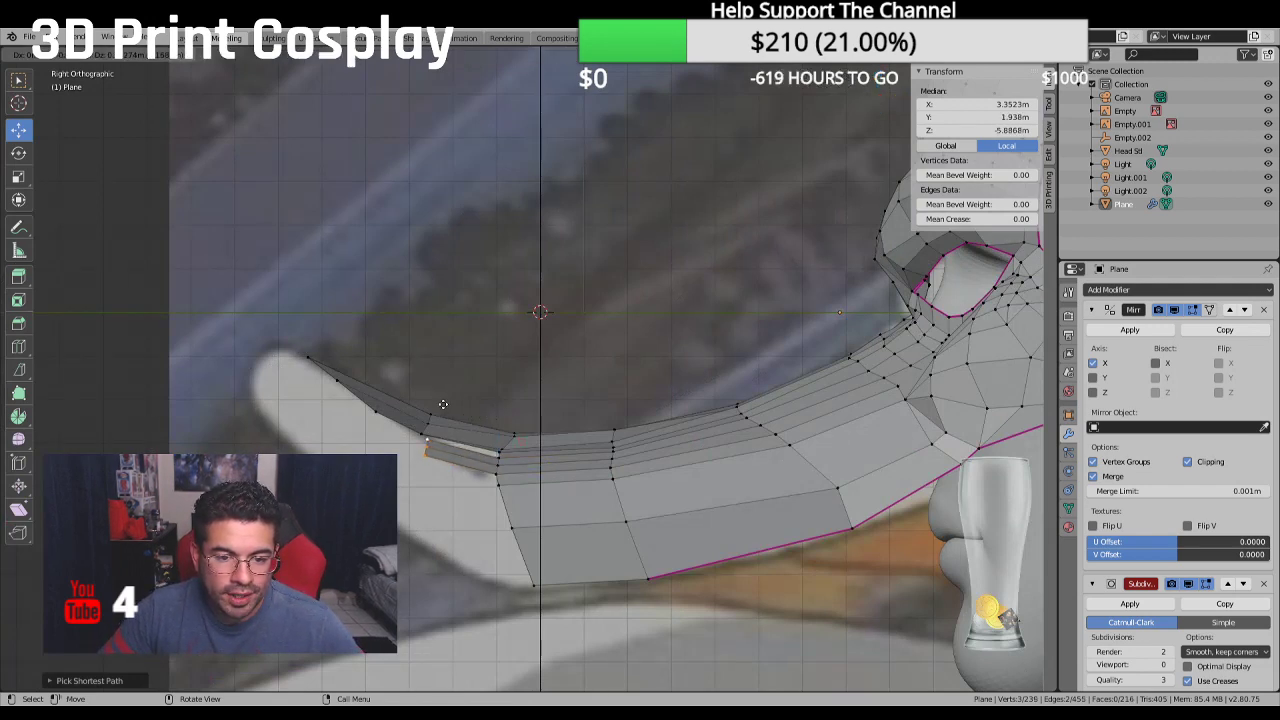
pyautogui.click(440, 402)
pyautogui.moveTo(440, 402); pyautogui.dragTo(612, 529, button='middle')
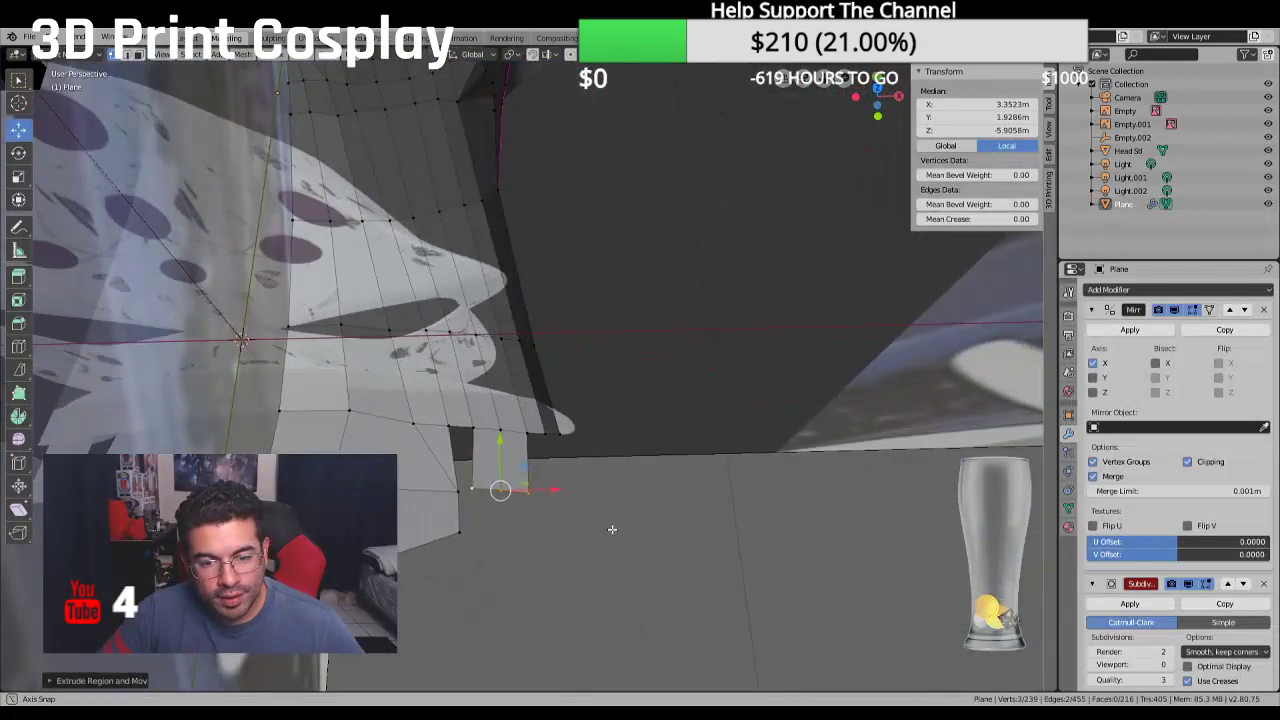
# Try to merge the four corner vertices around the gap in the beak's front side at the last one, and undo it
pyautogui.click(469, 487)
pyautogui.keyDown('shift'); pyautogui.click(454, 498); pyautogui.keyUp('shift')
pyautogui.rightClick(487, 527)
pyautogui.moveTo(487, 527)
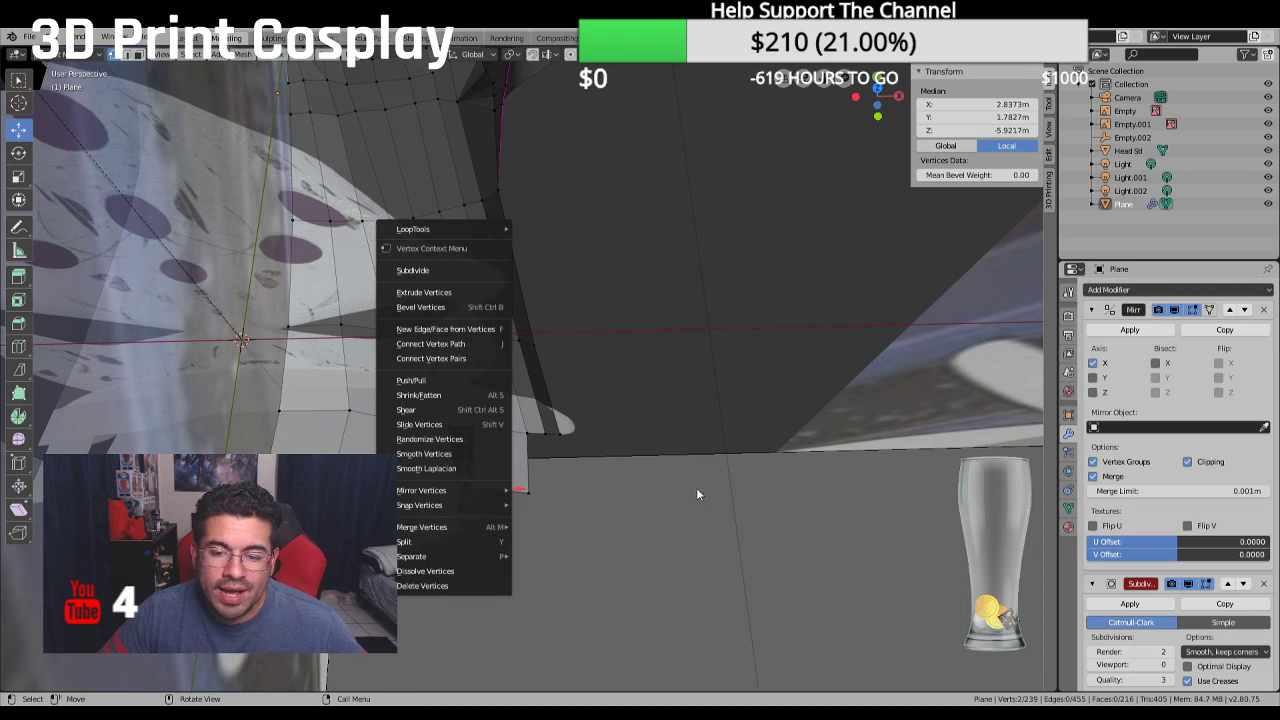
pyautogui.click(698, 488)
pyautogui.click(472, 487)
pyautogui.keyDown('shift'); pyautogui.click(458, 492); pyautogui.keyUp('shift')
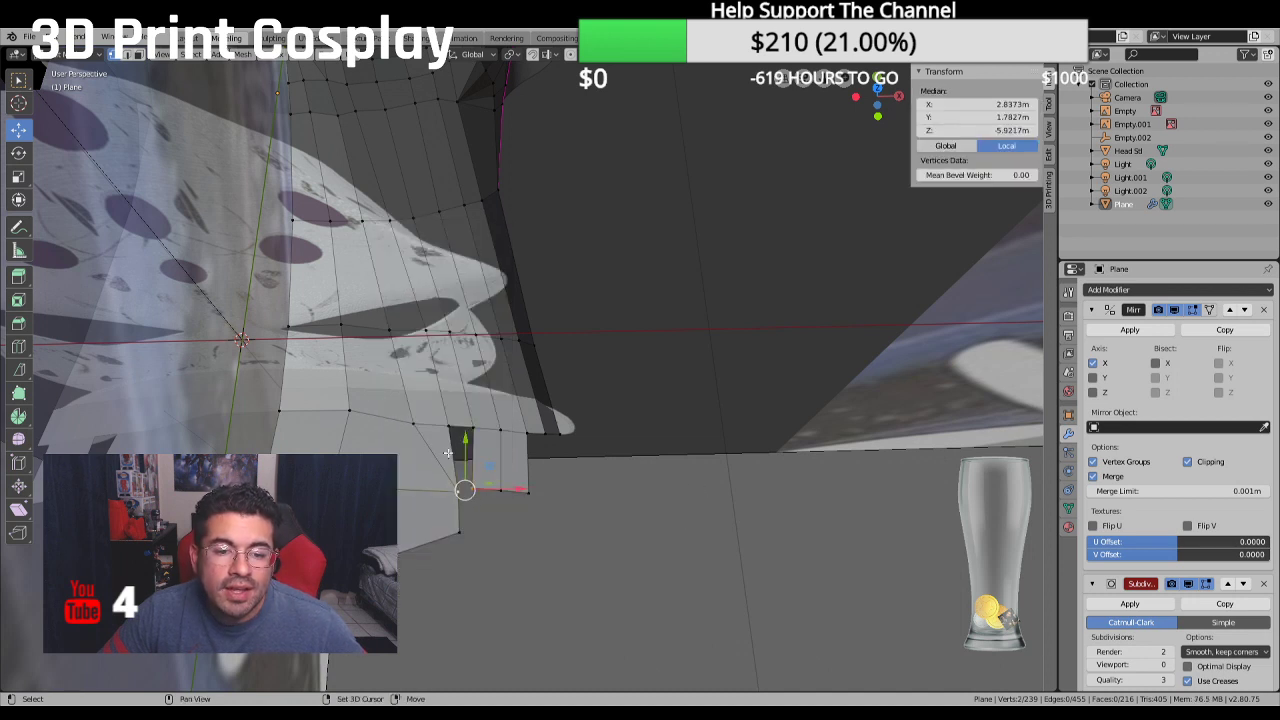
pyautogui.keyDown('shift'); pyautogui.click(450, 427); pyautogui.keyUp('shift')
pyautogui.keyDown('shift'); pyautogui.click(475, 425); pyautogui.keyUp('shift')
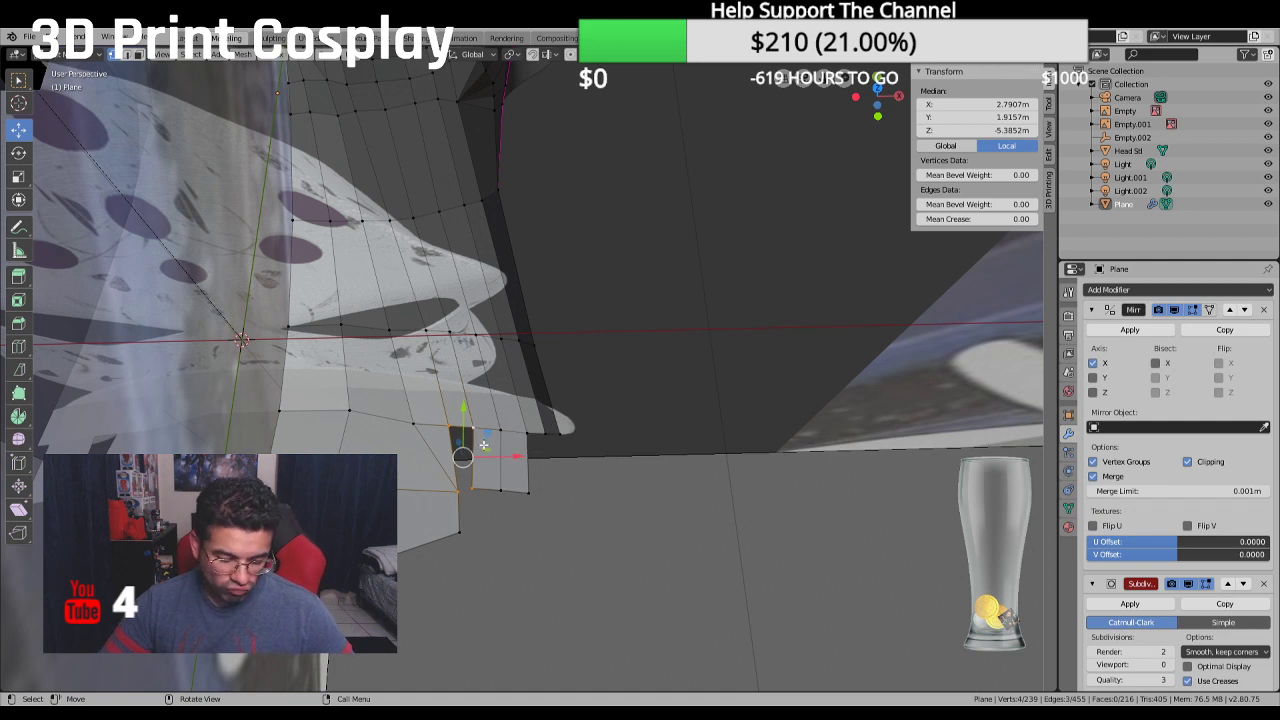
pyautogui.rightClick(517, 522)
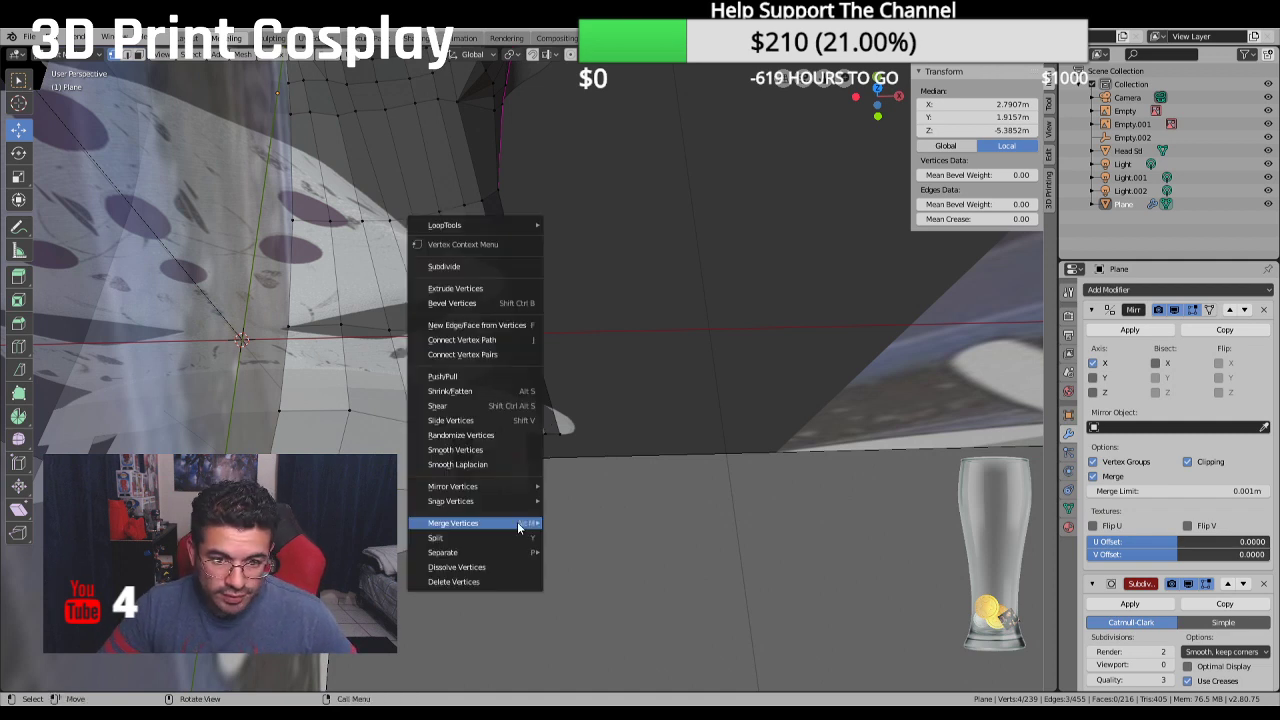
pyautogui.moveTo(525, 523)
pyautogui.click(601, 535)
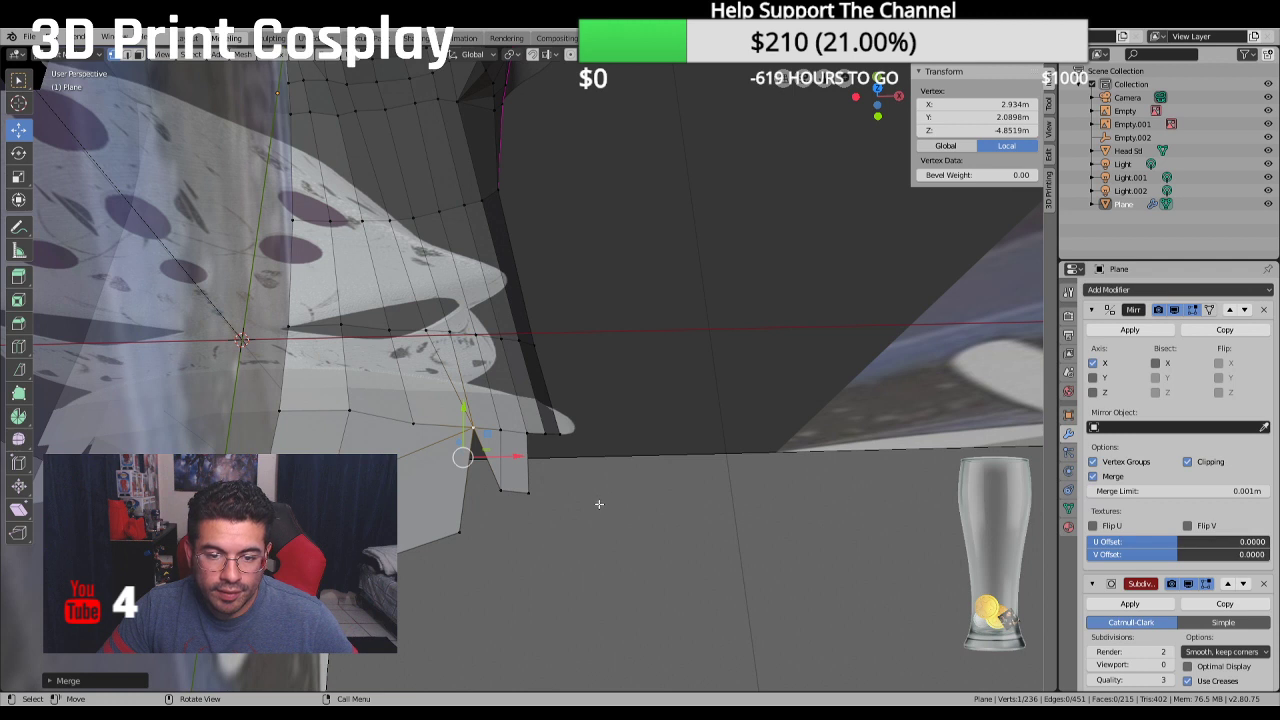
pyautogui.hotkey('ctrl', 'z')
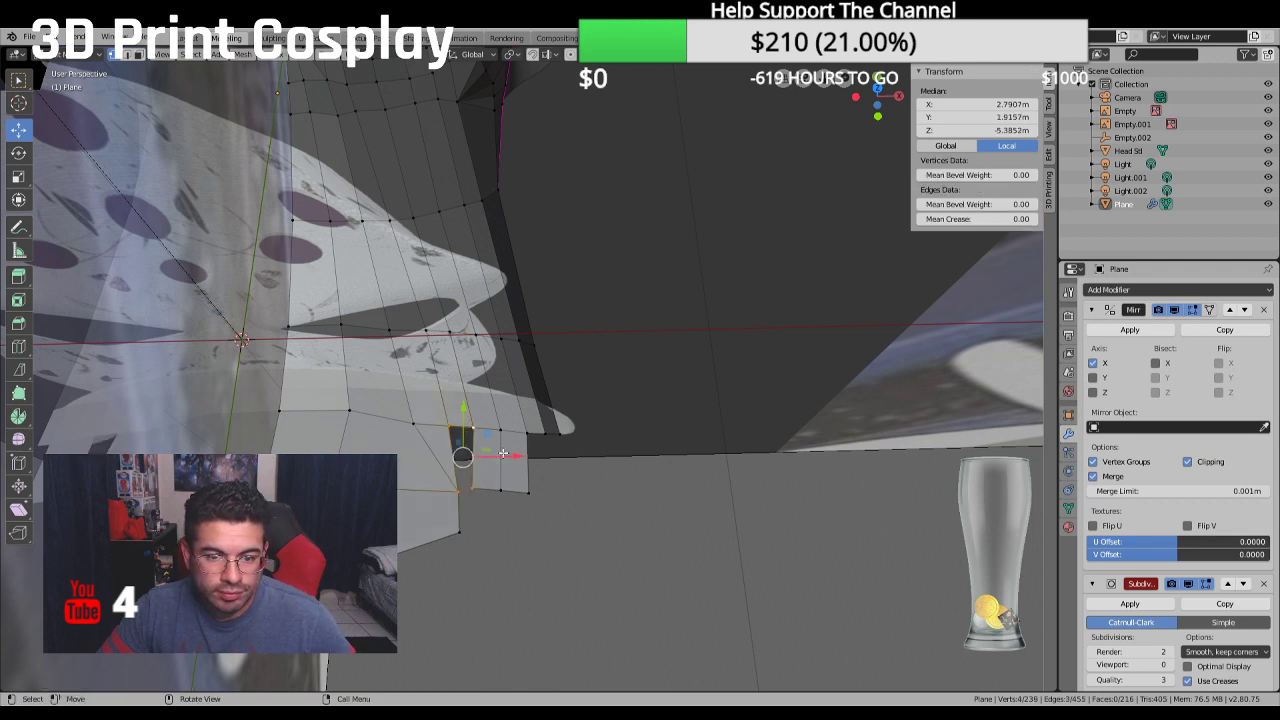
# Merge the two front vertices of the beak's side gap at their center and fill the remaining triangular gap with a face
pyautogui.click(480, 424)
pyautogui.click(480, 425)
pyautogui.click(440, 424)
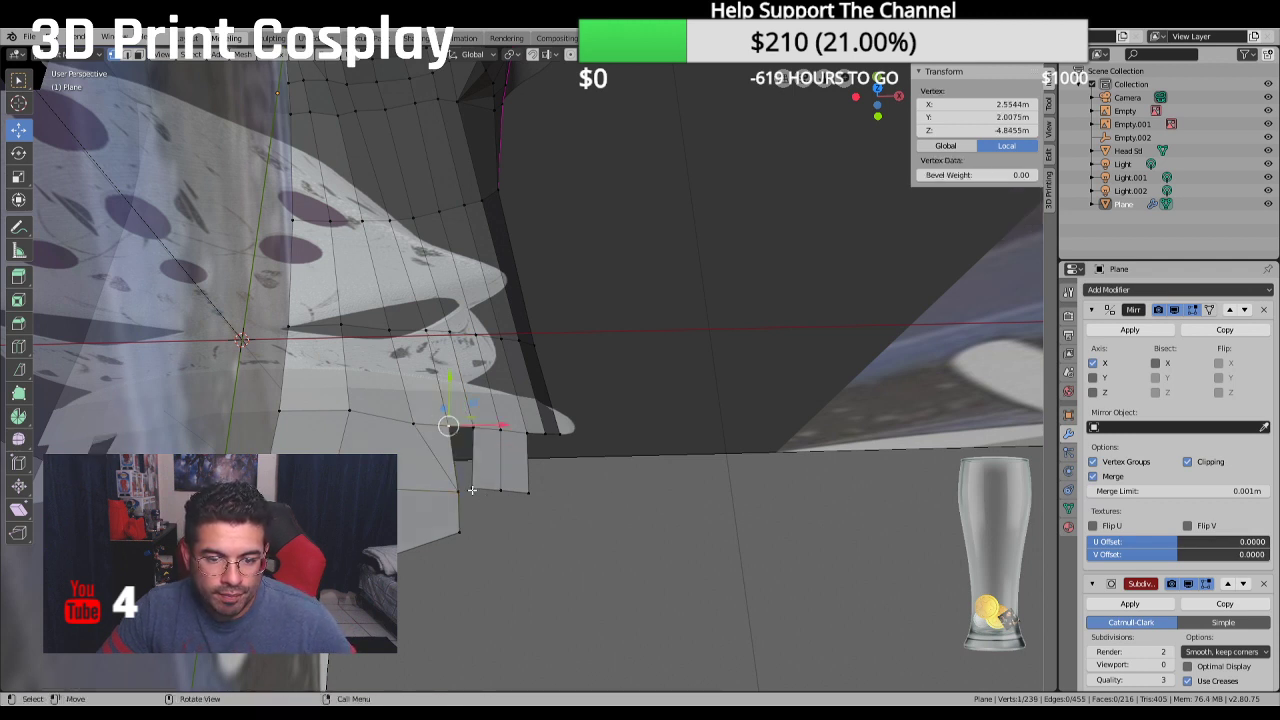
pyautogui.keyDown('shift'); pyautogui.click(472, 489); pyautogui.keyUp('shift')
pyautogui.rightClick(432, 492)
pyautogui.moveTo(440, 492)
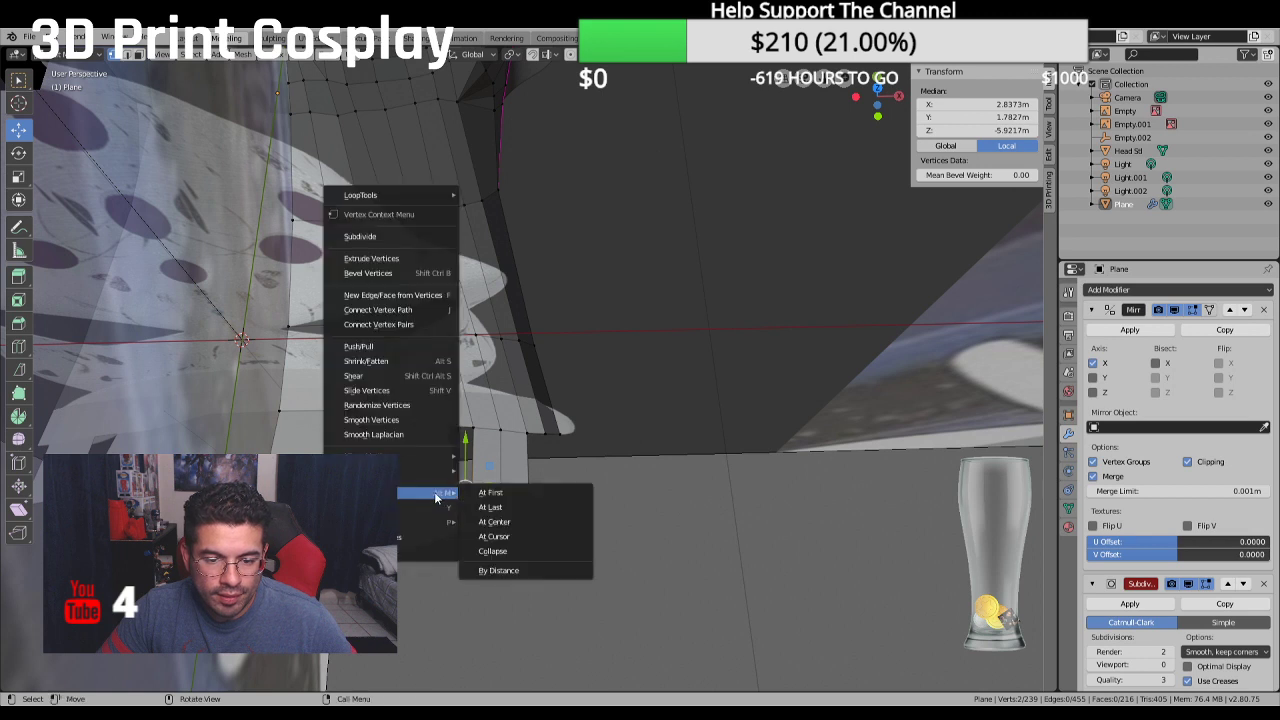
pyautogui.click(495, 522)
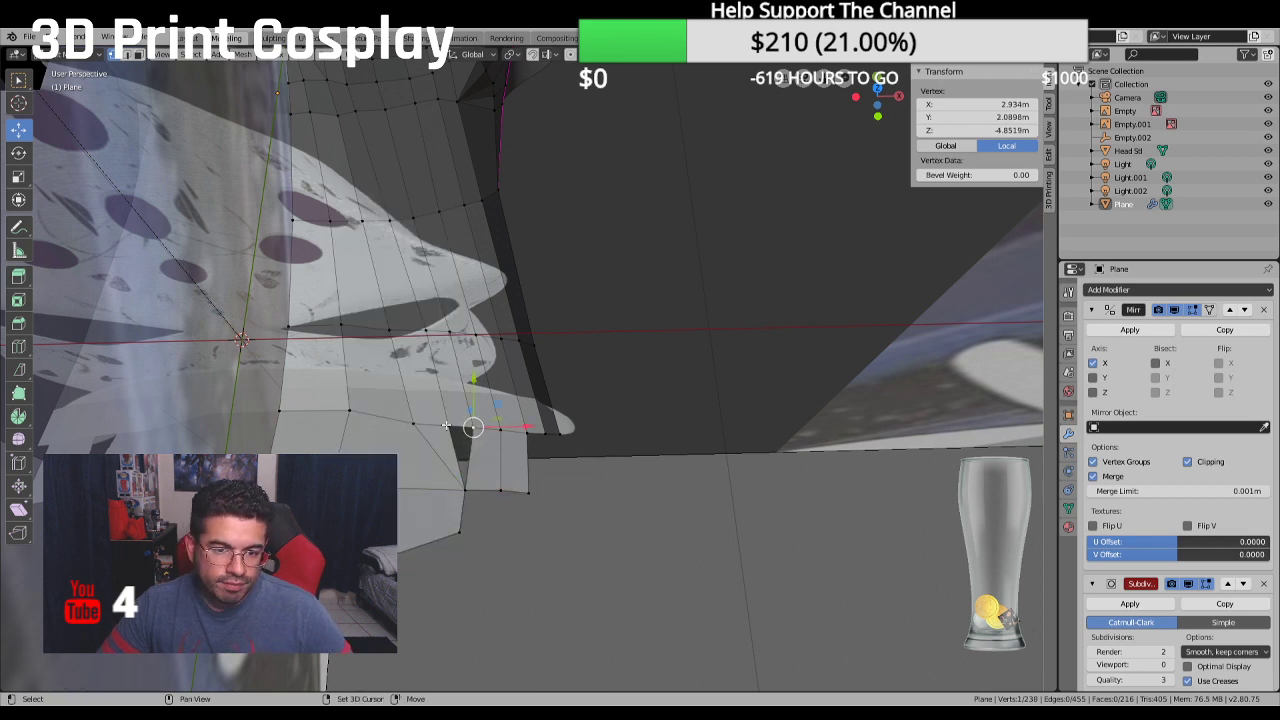
pyautogui.keyDown('shift'); pyautogui.click(463, 428); pyautogui.keyUp('shift')
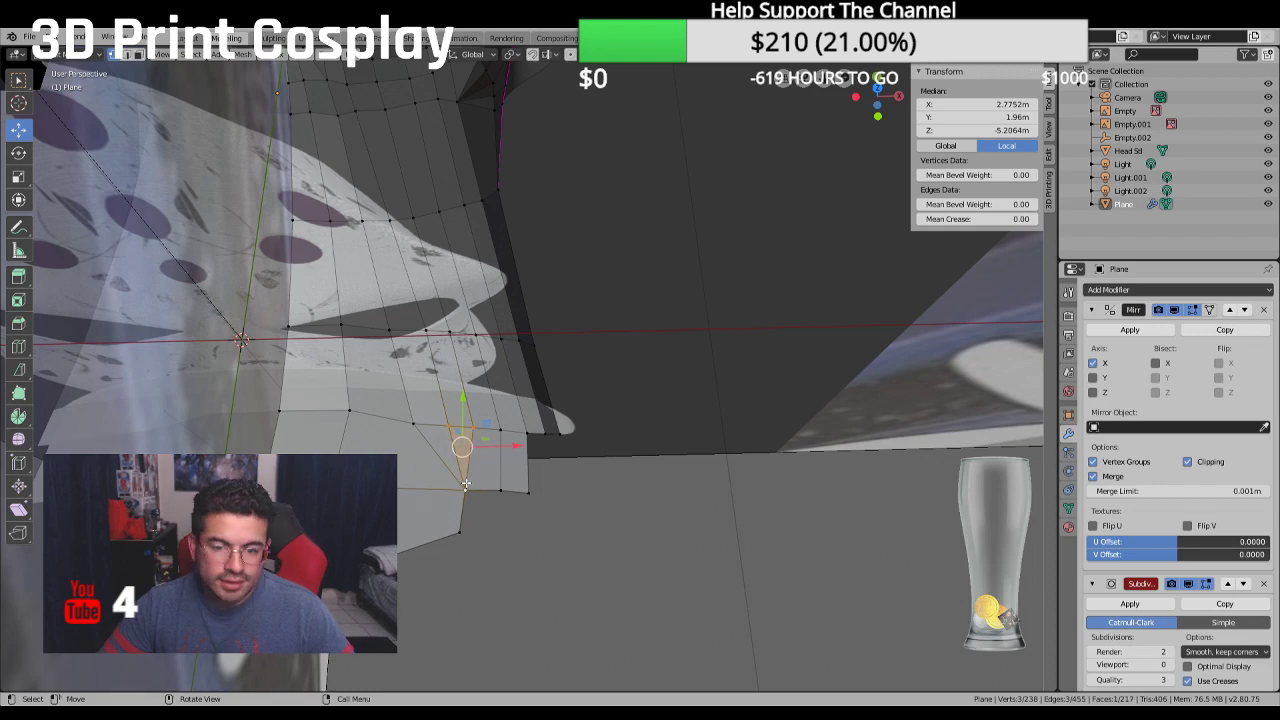
# Select the three vertices of the beak's front side edge and extrude them forward along the side reference to about Y 1.596 m, Z -6.602 m
pyautogui.click(533, 512)
pyautogui.moveTo(533, 512); pyautogui.dragTo(512, 418, button='middle')
pyautogui.press('KP_3')
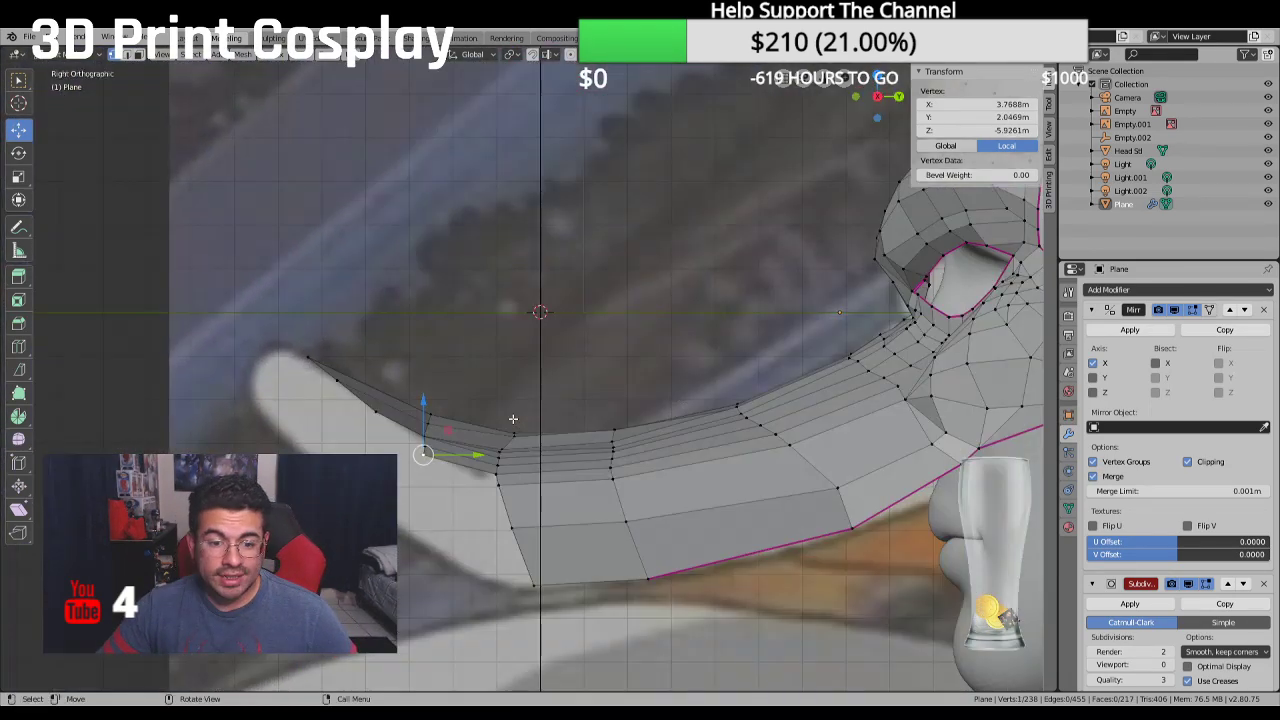
pyautogui.click(507, 488)
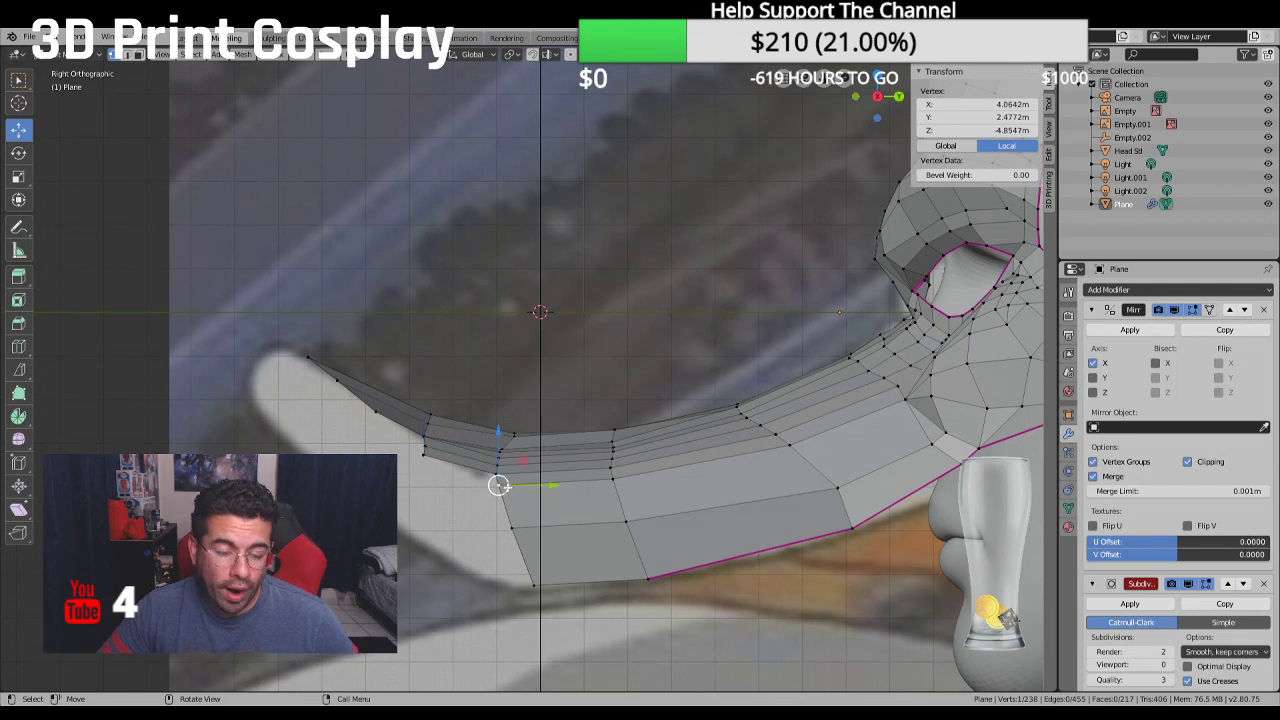
pyautogui.keyDown('shift'); pyautogui.moveTo(449, 448); pyautogui.dragTo(481, 495, button='middle'); pyautogui.keyUp('shift')
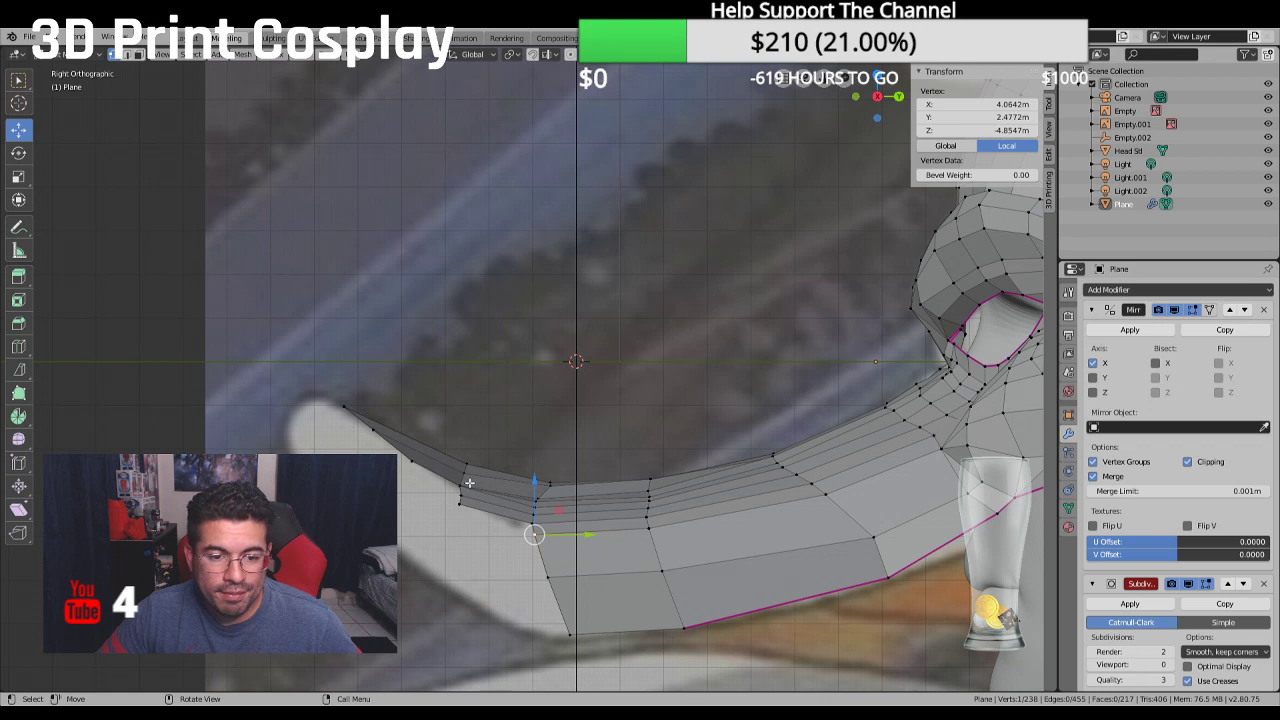
pyautogui.click(458, 488)
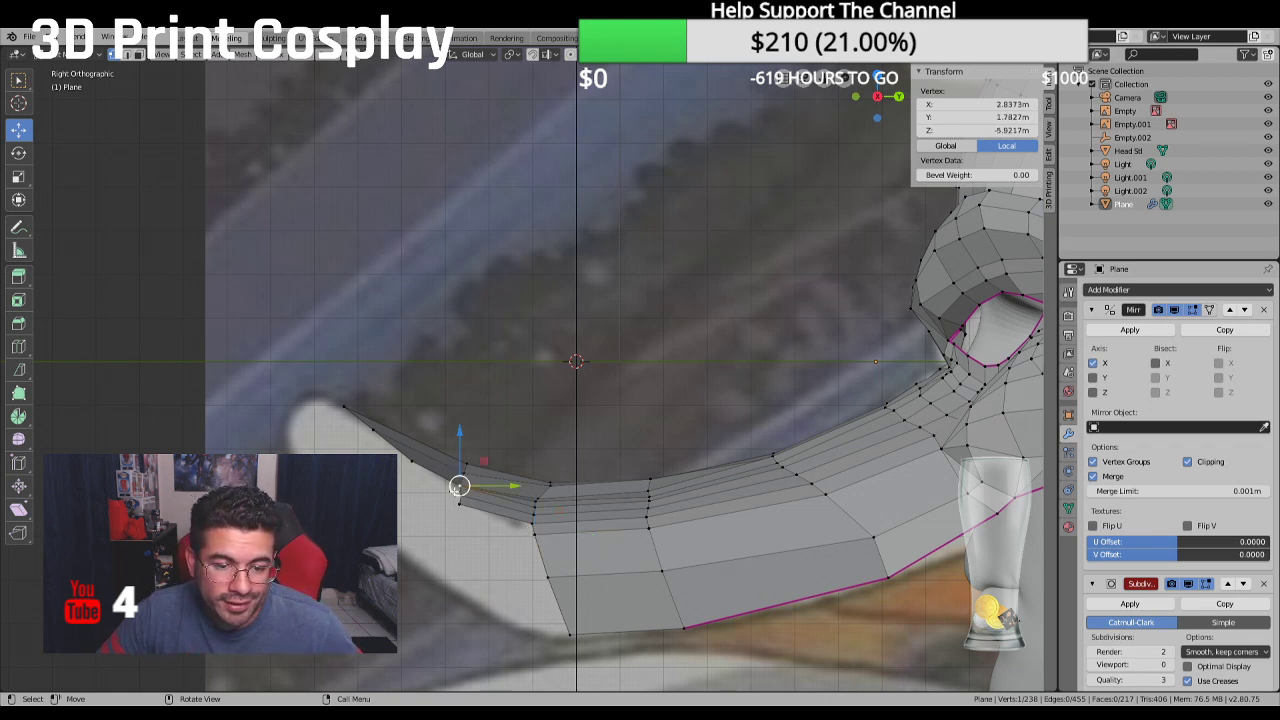
pyautogui.keyDown('ctrl'); pyautogui.click(460, 512); pyautogui.keyUp('ctrl')
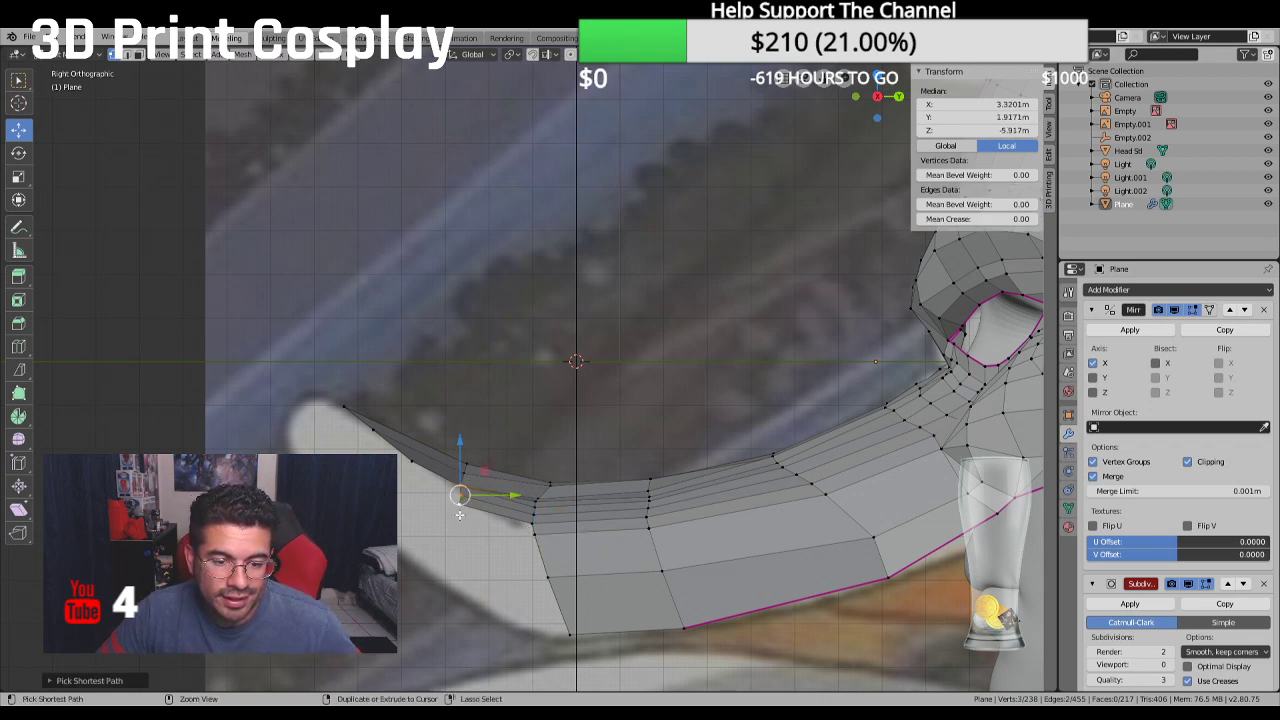
pyautogui.press('w')
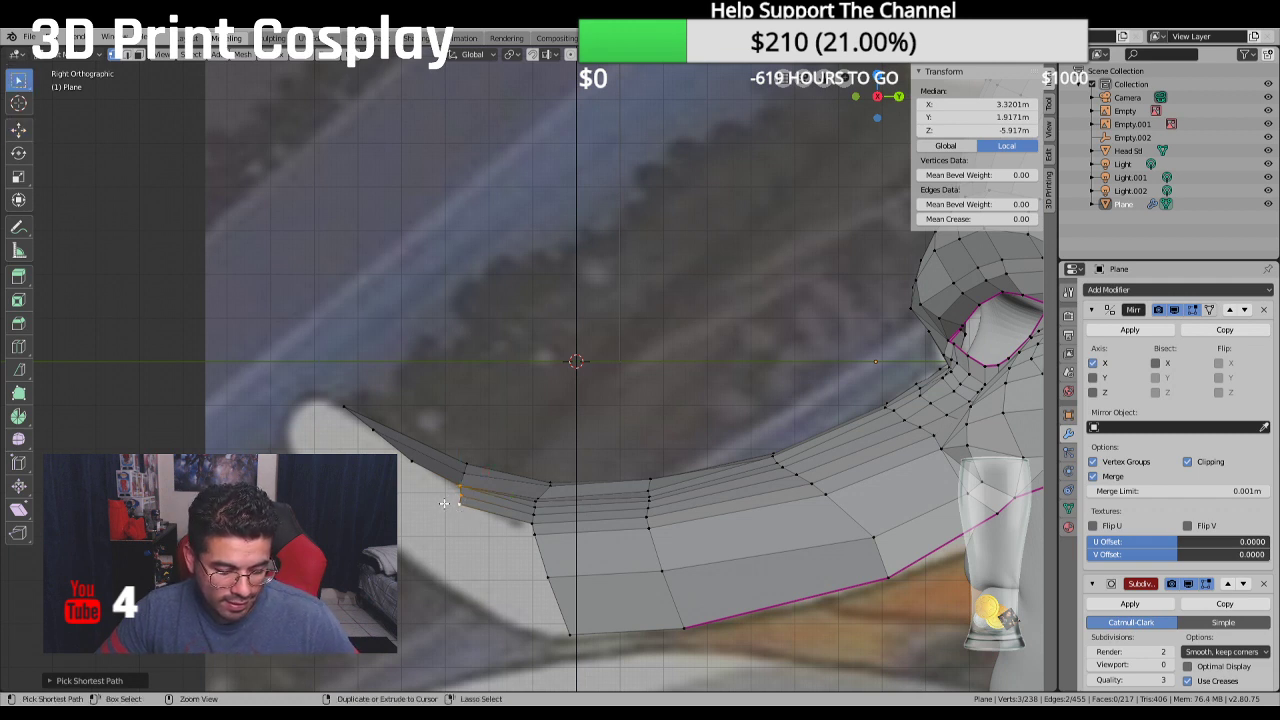
pyautogui.click(443, 504)
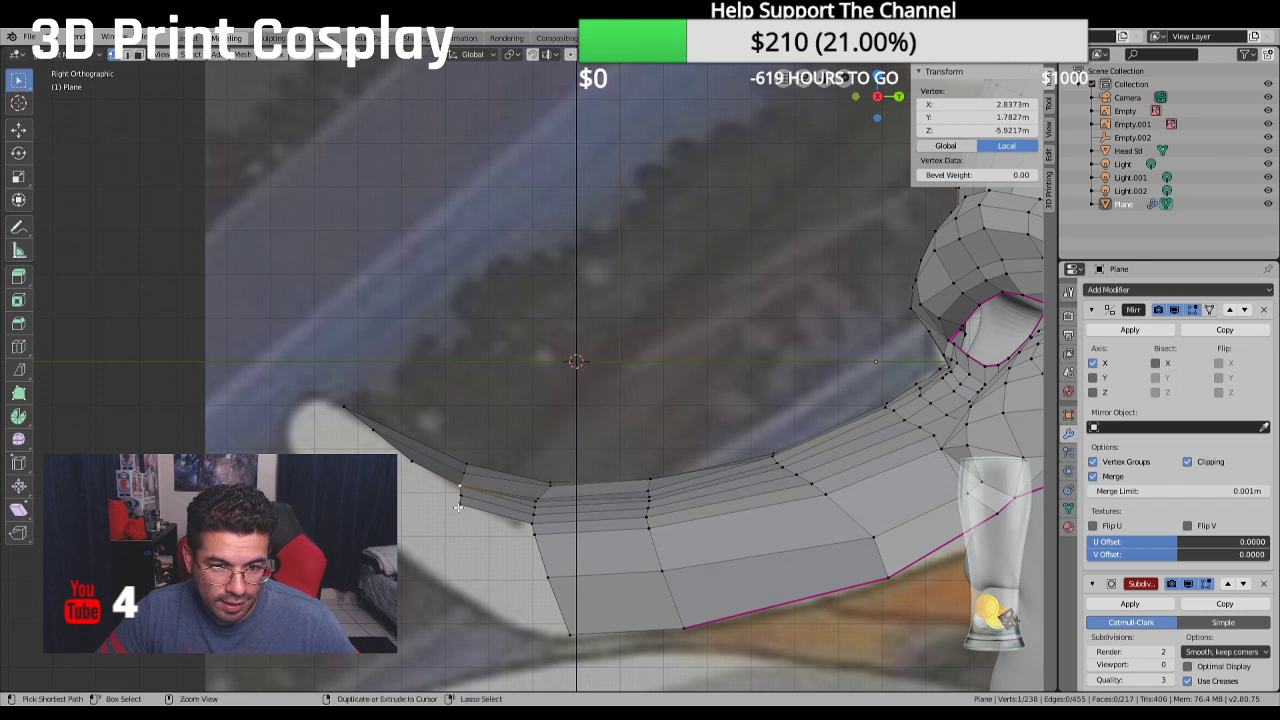
pyautogui.keyDown('ctrl'); pyautogui.click(457, 507); pyautogui.keyUp('ctrl')
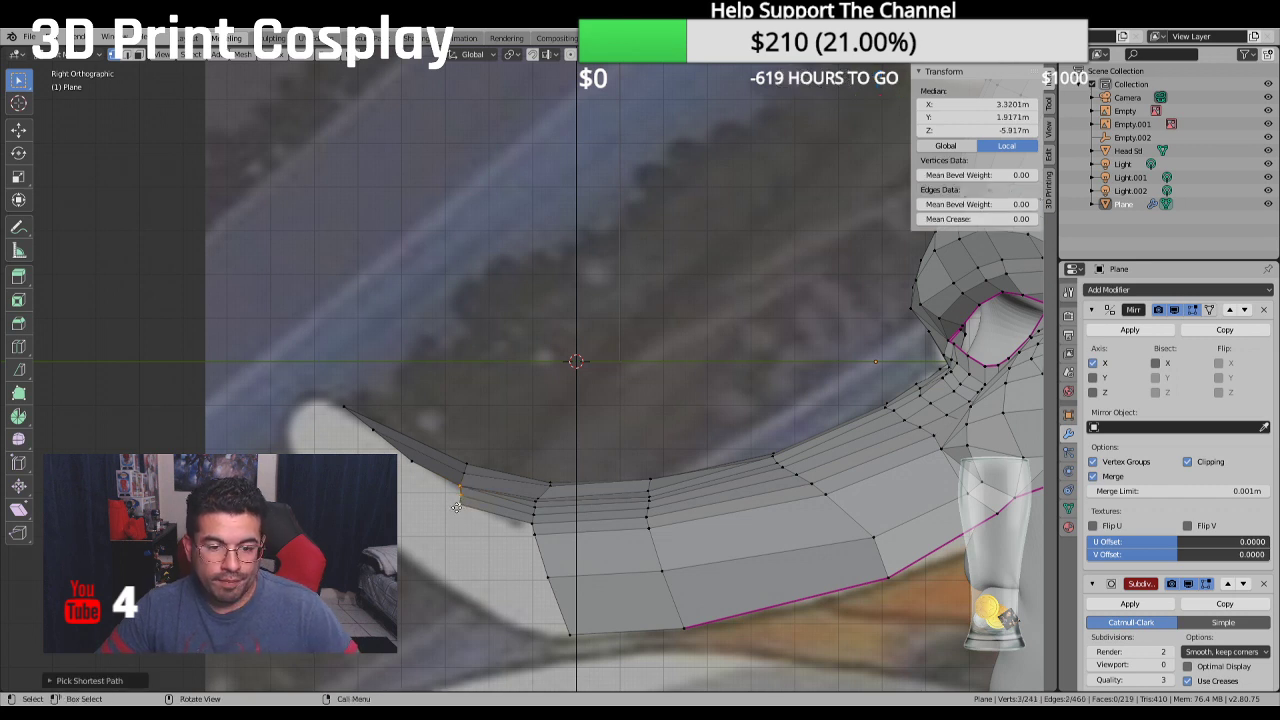
pyautogui.press('e')
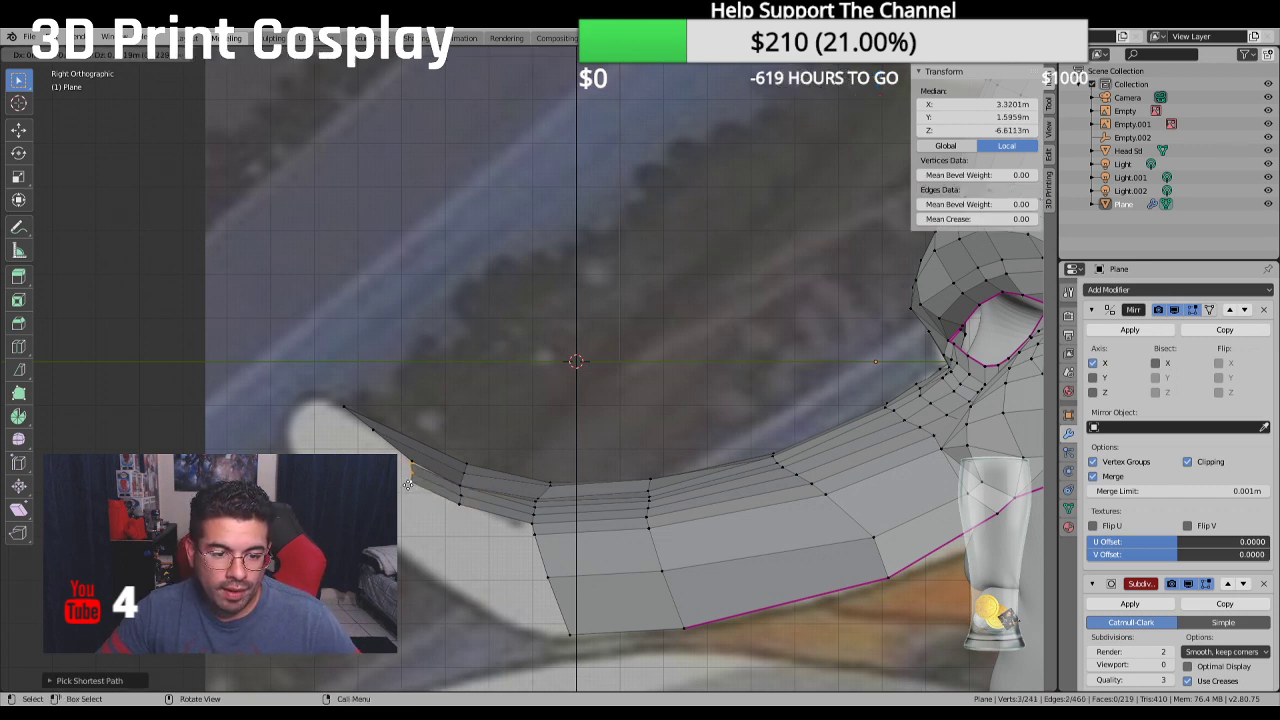
pyautogui.click(408, 484)
# In top view, move the two outer vertices of the row behind the new front edge outward along X to median X 3.8077 m
pyautogui.moveTo(408, 484); pyautogui.dragTo(557, 597, button='middle')
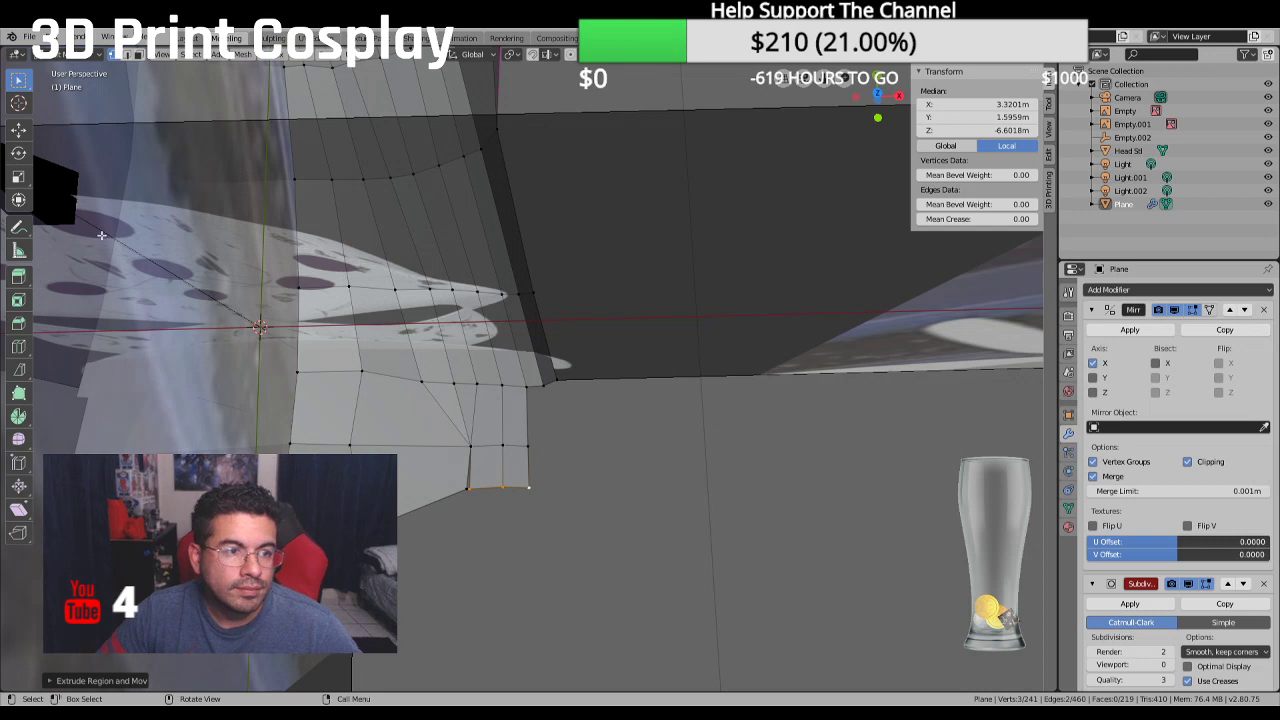
pyautogui.press('KP_1')
pyautogui.press('KP_7')
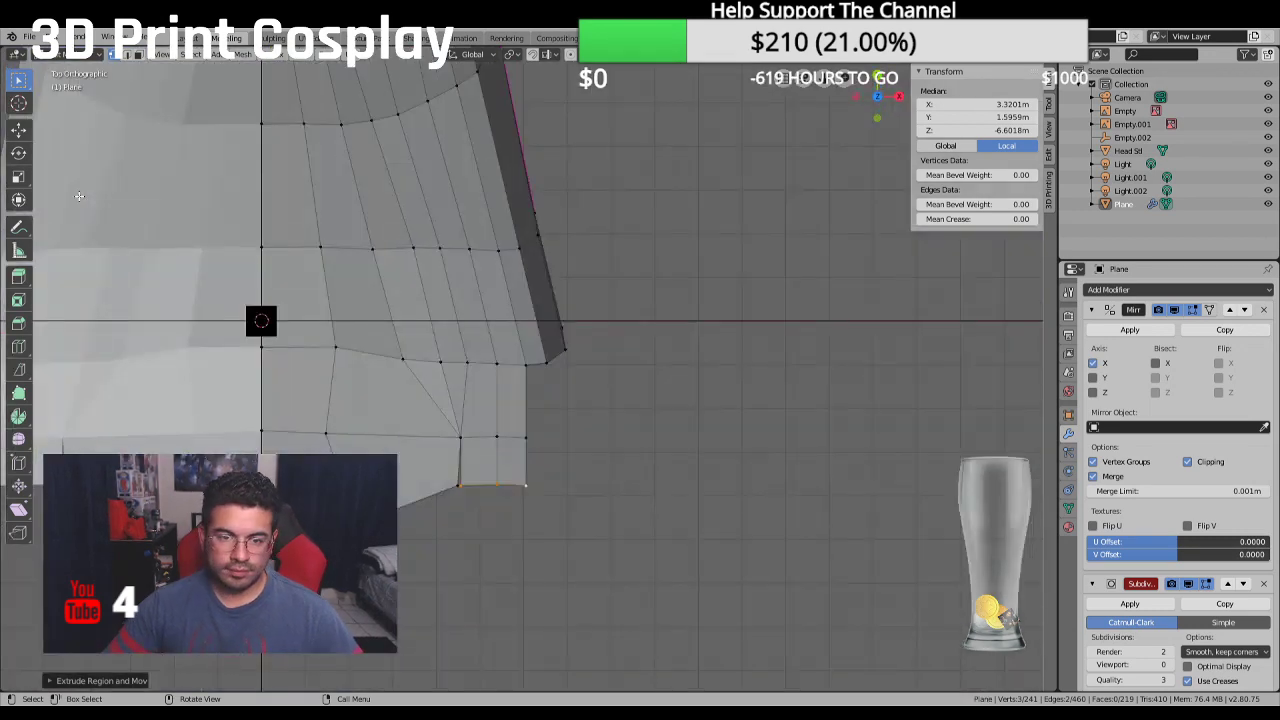
pyautogui.scroll(-4, 78, 196)
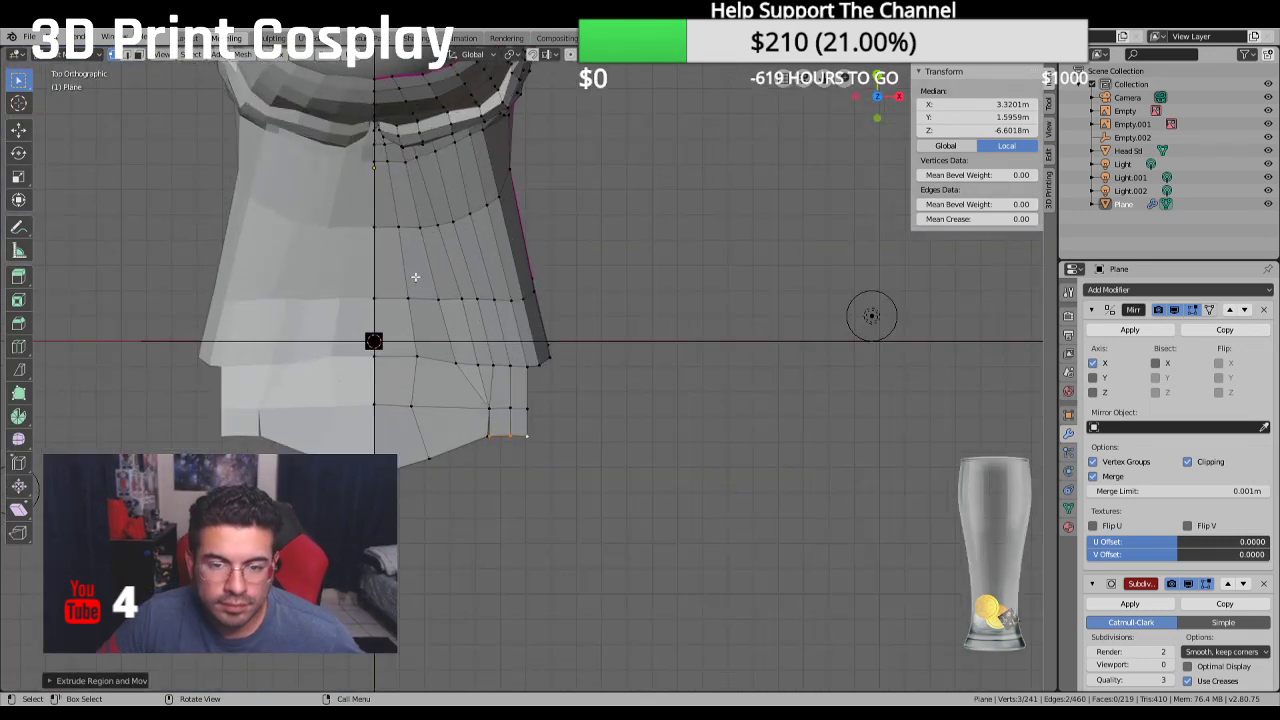
pyautogui.click(520, 408)
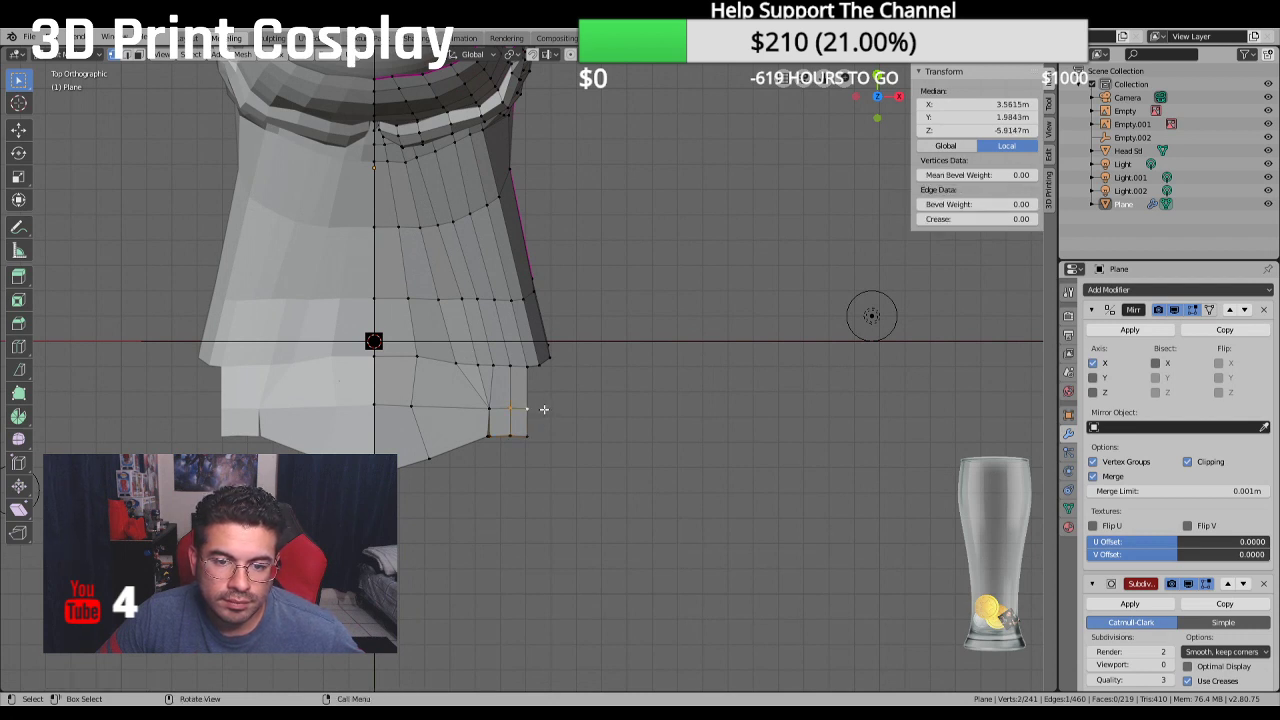
pyautogui.press('g')
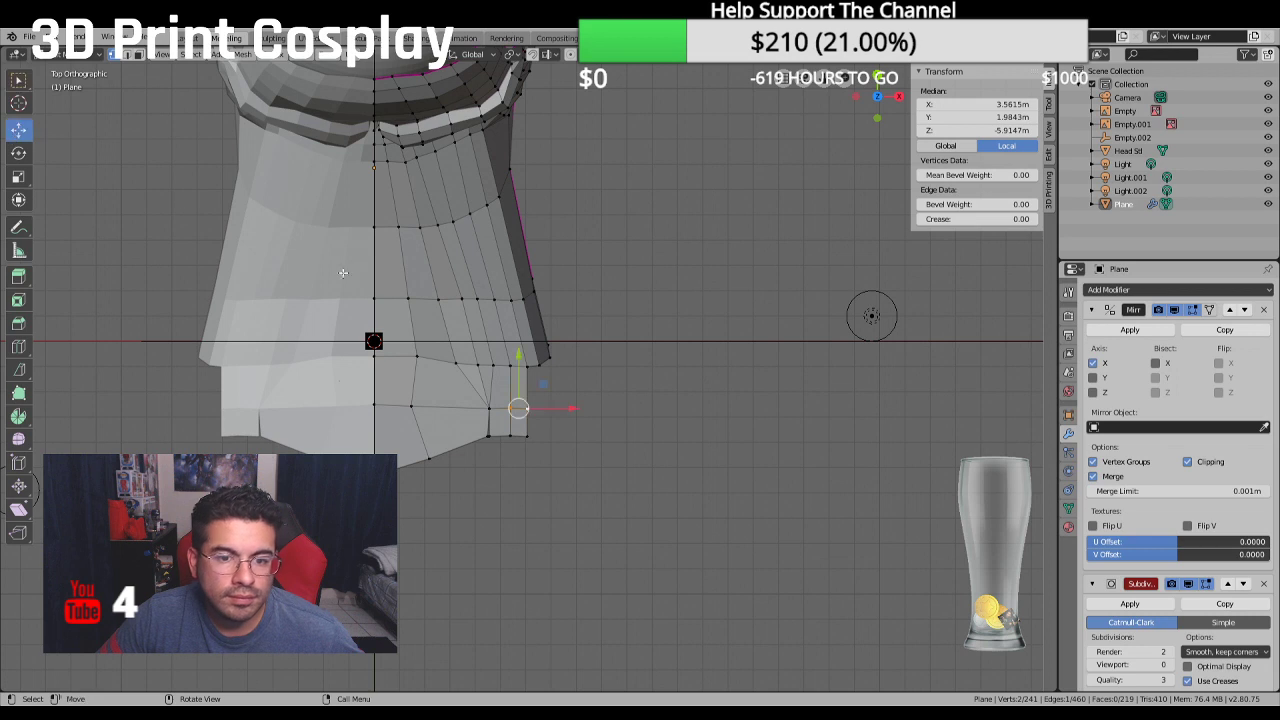
pyautogui.press('x')
pyautogui.click(558, 420)
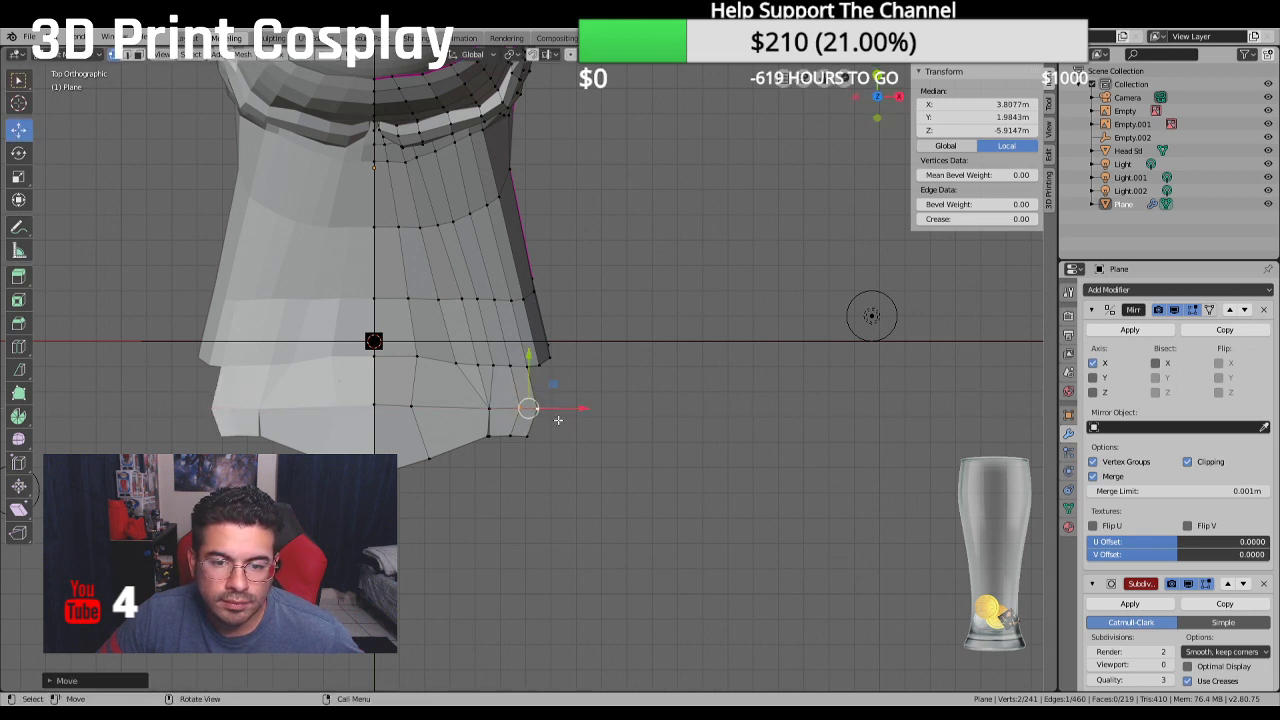
# Move the two outer vertices of the beak side's new front edge outward along X to median X 4.0211 m
pyautogui.click(508, 436)
pyautogui.keyDown('shift'); pyautogui.click(535, 410); pyautogui.keyUp('shift')
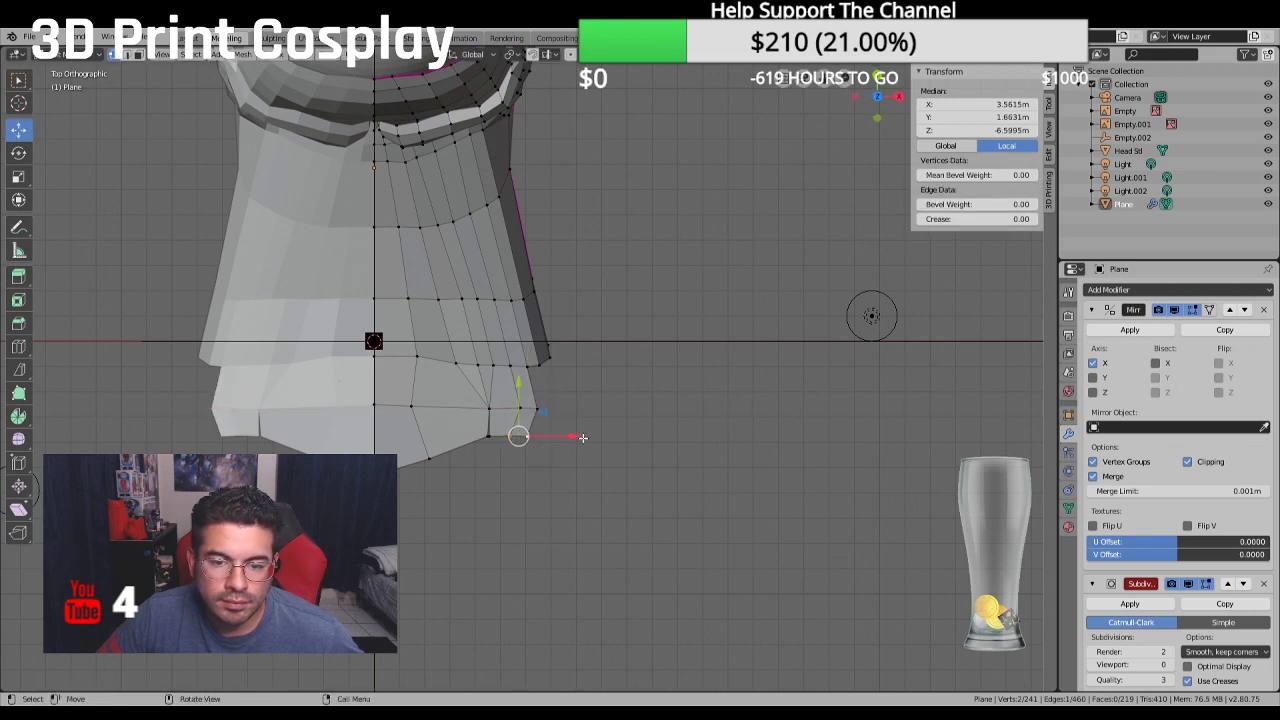
pyautogui.press('g')
pyautogui.press('x')
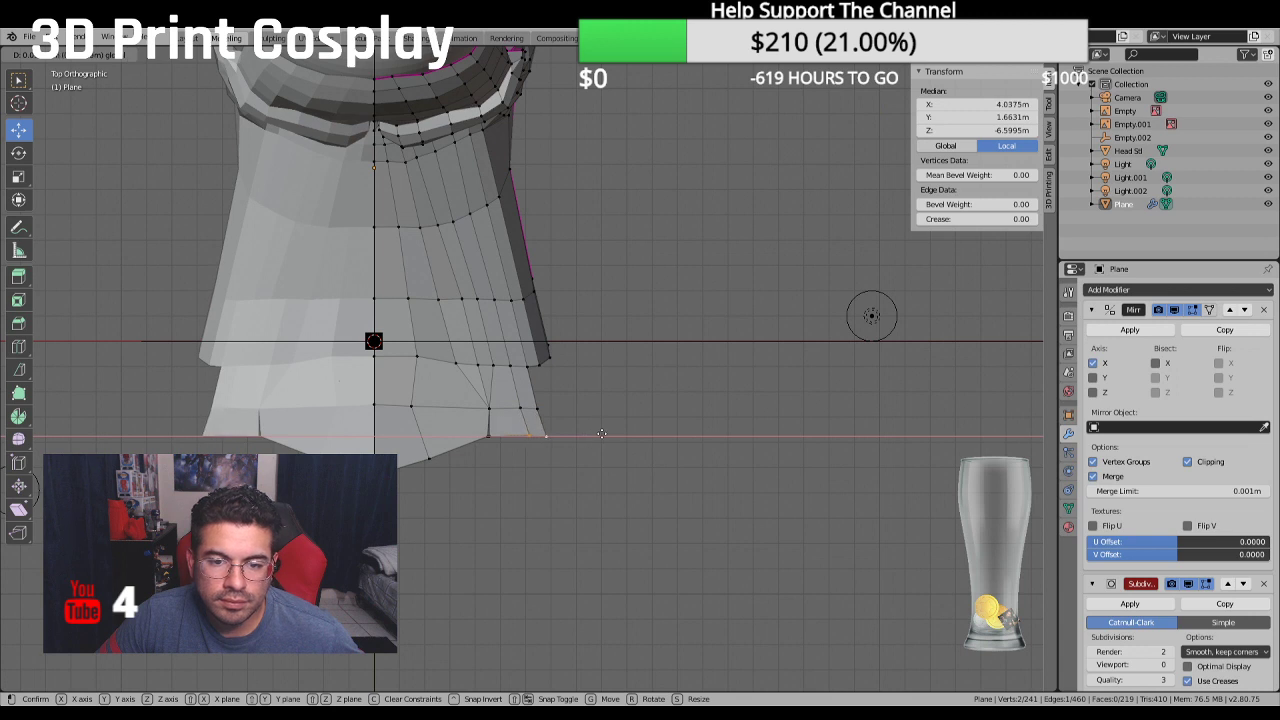
pyautogui.click(537, 434)
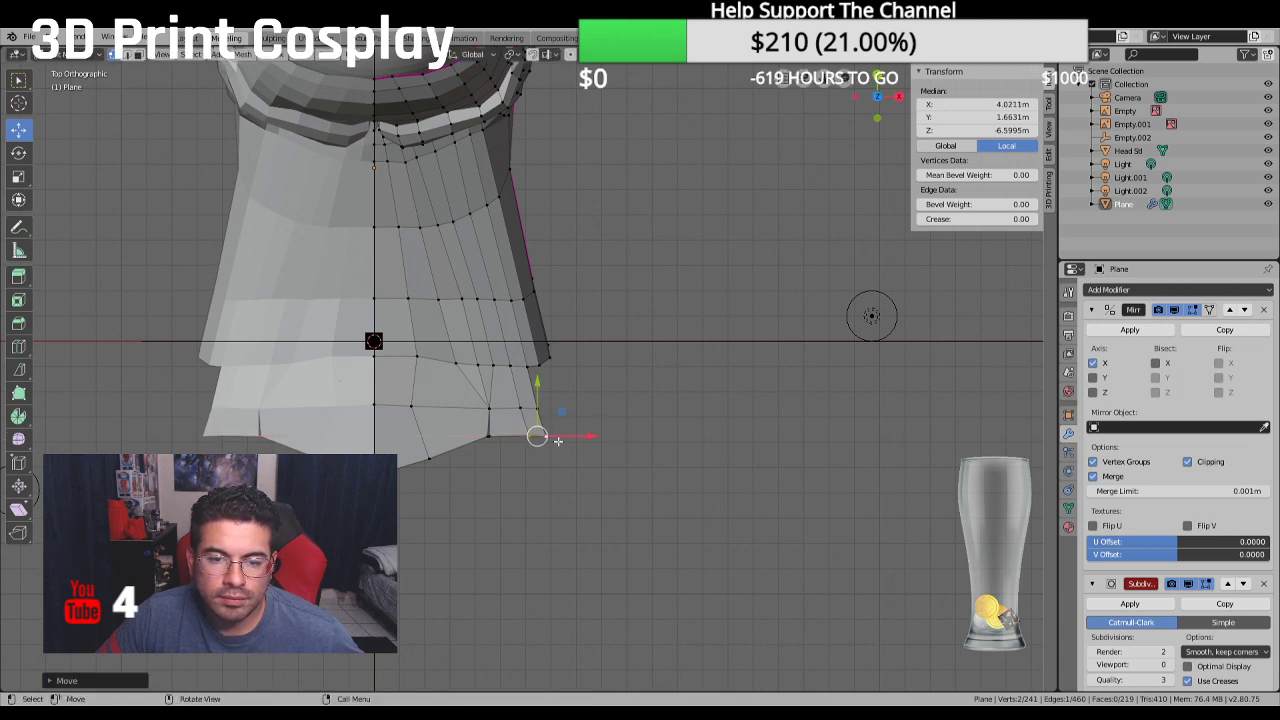
# Merge the two overlapping vertices at the front edge's inner corner at the last one and shift the result along X to 2.9414 m
pyautogui.click(488, 436)
pyautogui.keyDown('shift'); pyautogui.click(477, 437); pyautogui.keyUp('shift')
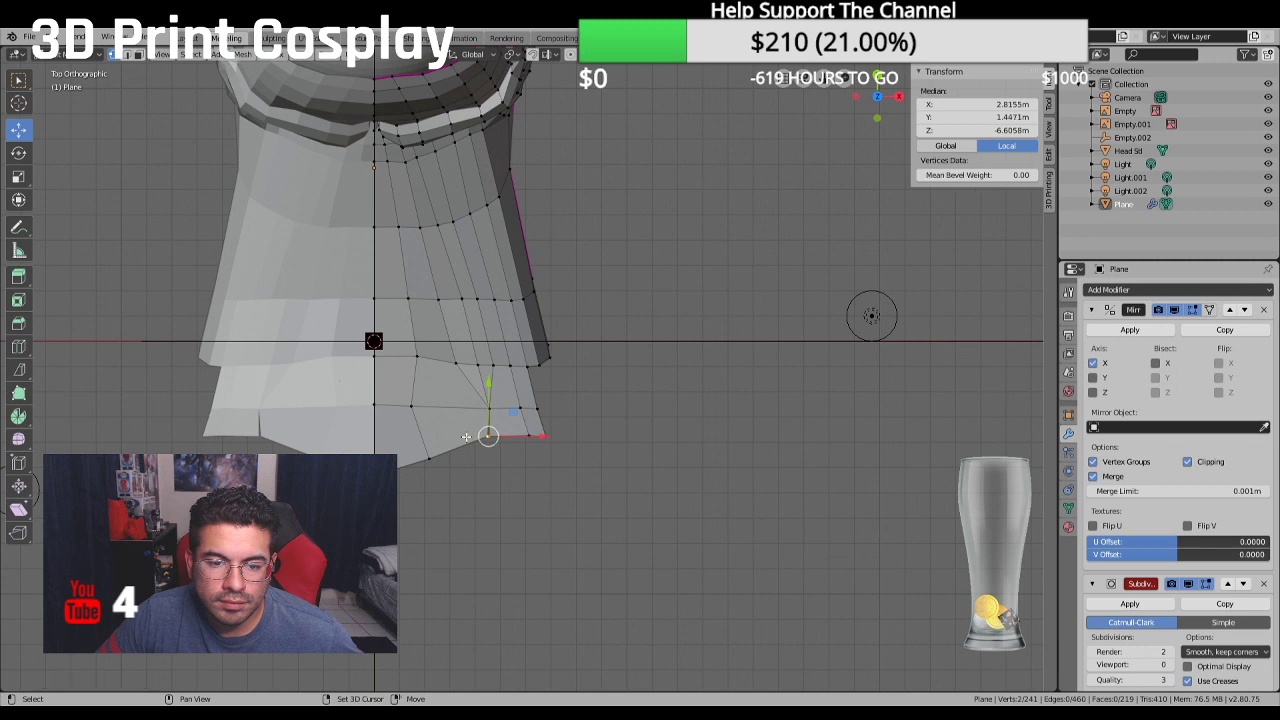
pyautogui.rightClick(490, 467)
pyautogui.moveTo(490, 467)
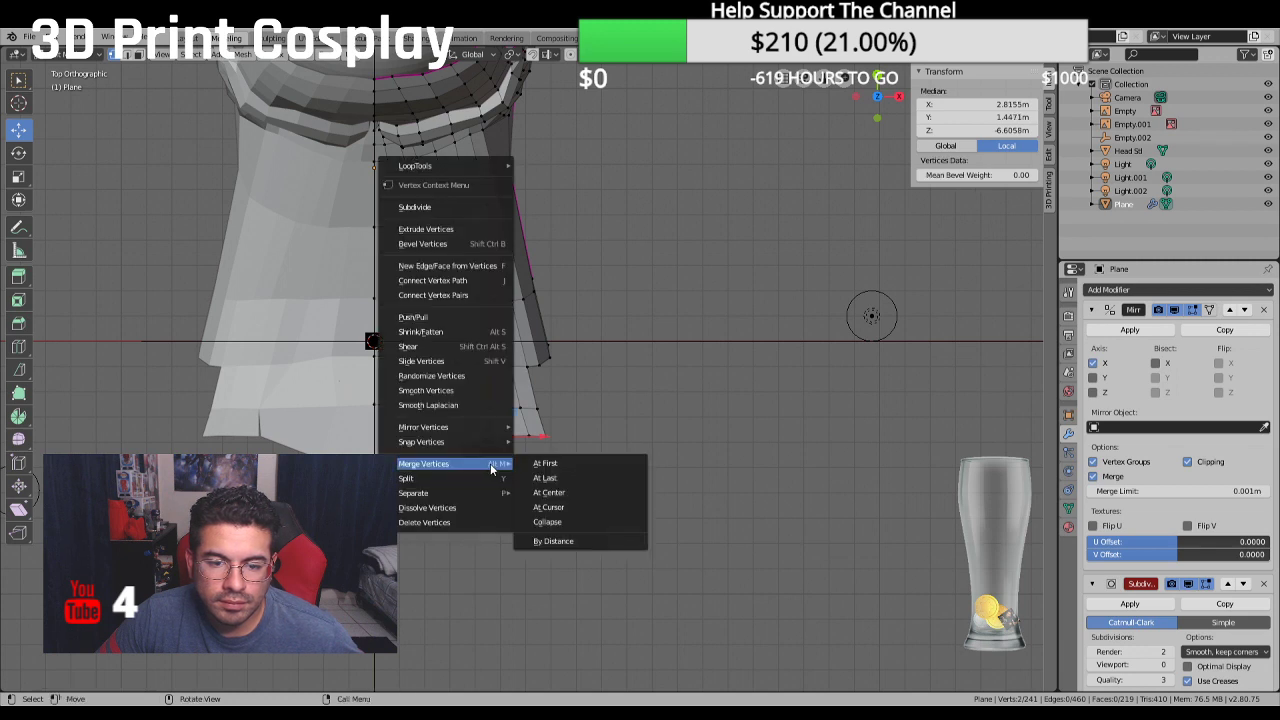
pyautogui.click(554, 479)
pyautogui.press('g')
pyautogui.press('x')
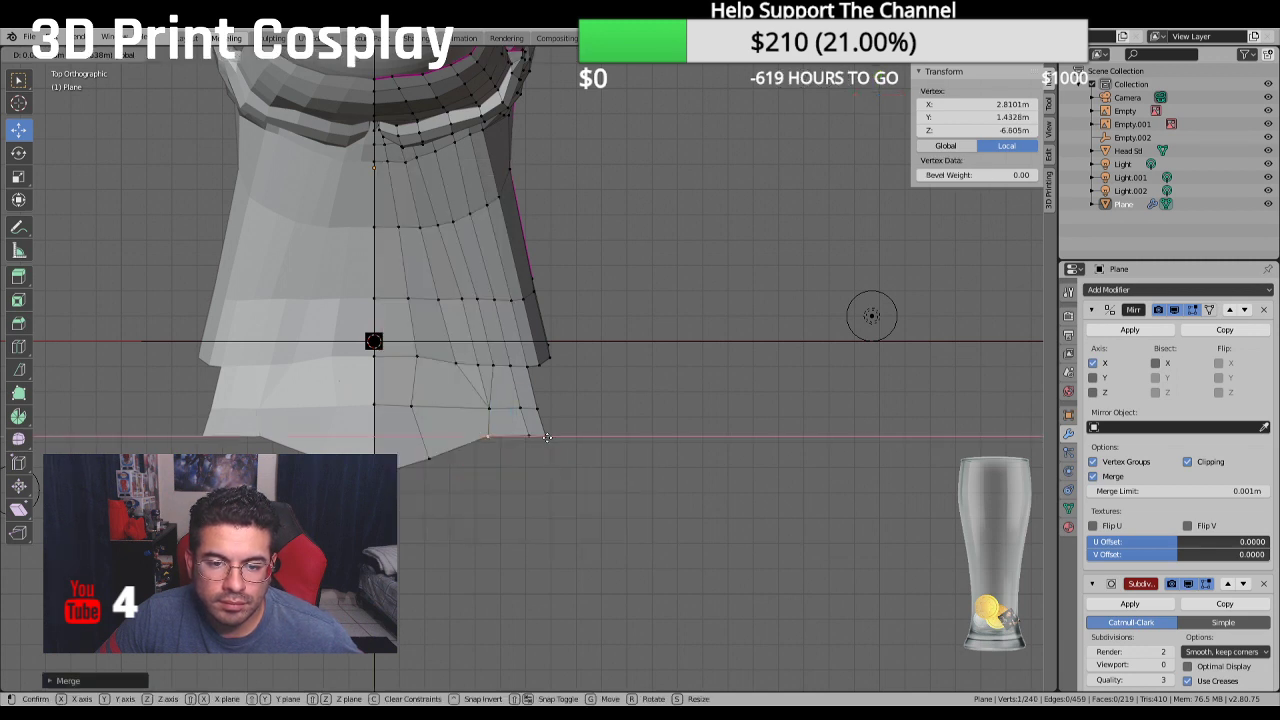
pyautogui.rightClick(552, 437)
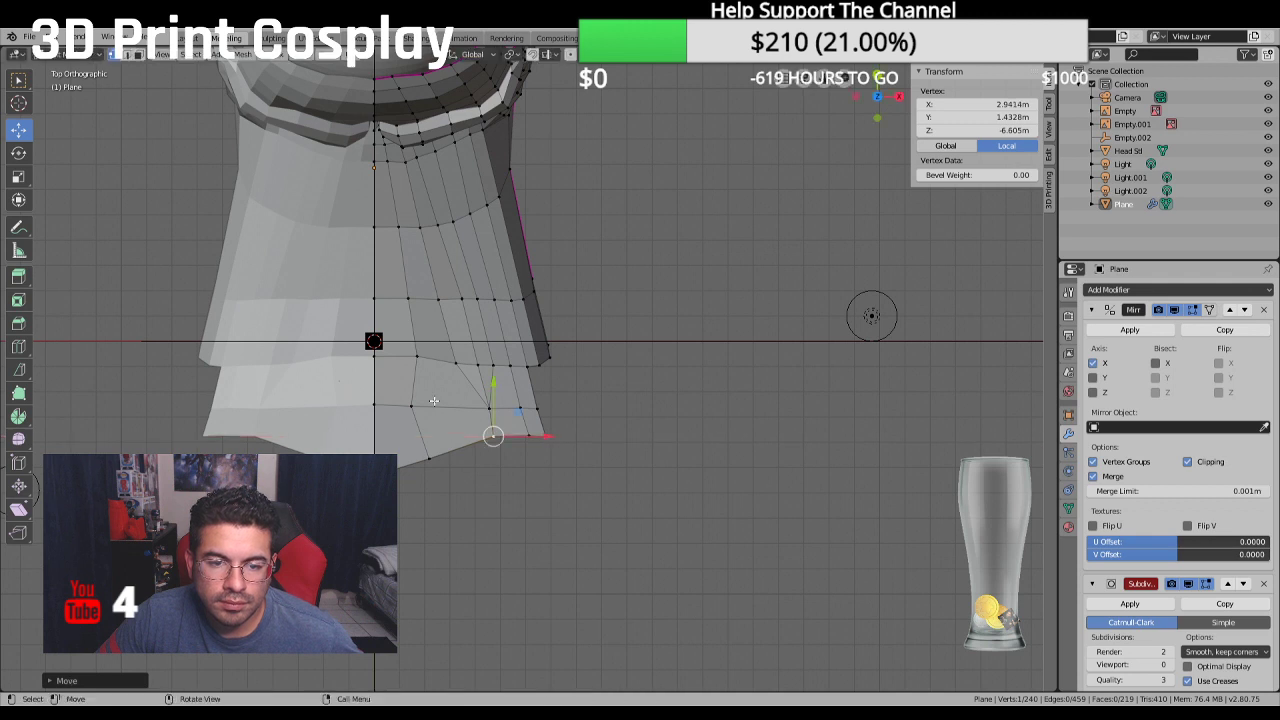
# In the row behind the beak's front edge, move the vertex nearest the centre line outward along X to about 1.1935 m
pyautogui.click(415, 404)
pyautogui.press('g')
pyautogui.press('x')
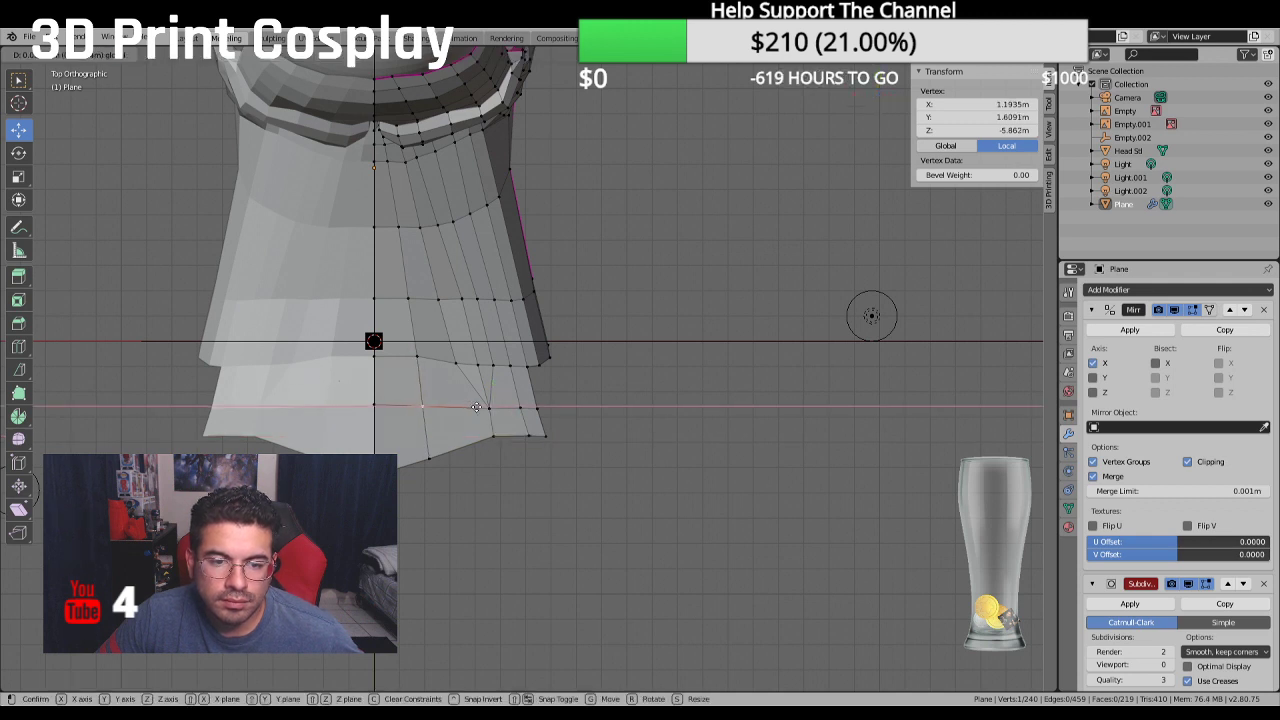
pyautogui.click(474, 406)
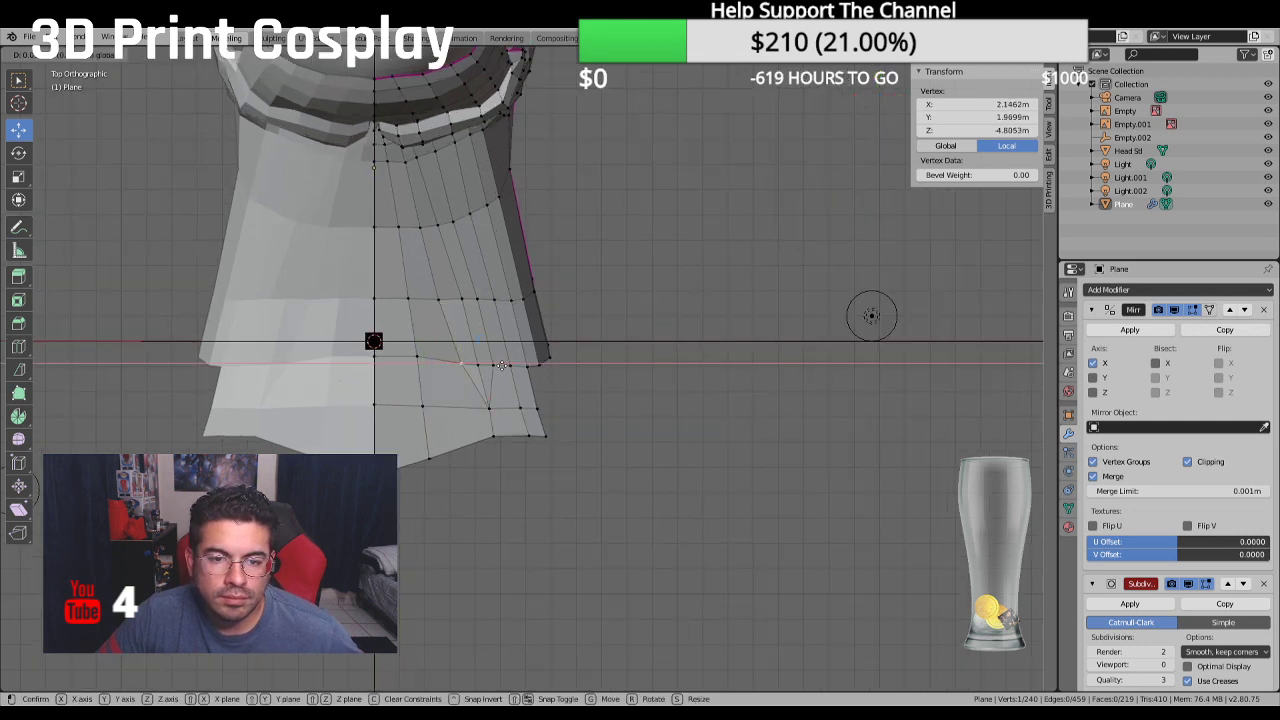
# In the two beak rows farther back, move the uneven inner vertices outward along X to about 1.6652 m and 1.2178 m
pyautogui.click(438, 299)
pyautogui.press('g')
pyautogui.press('x')
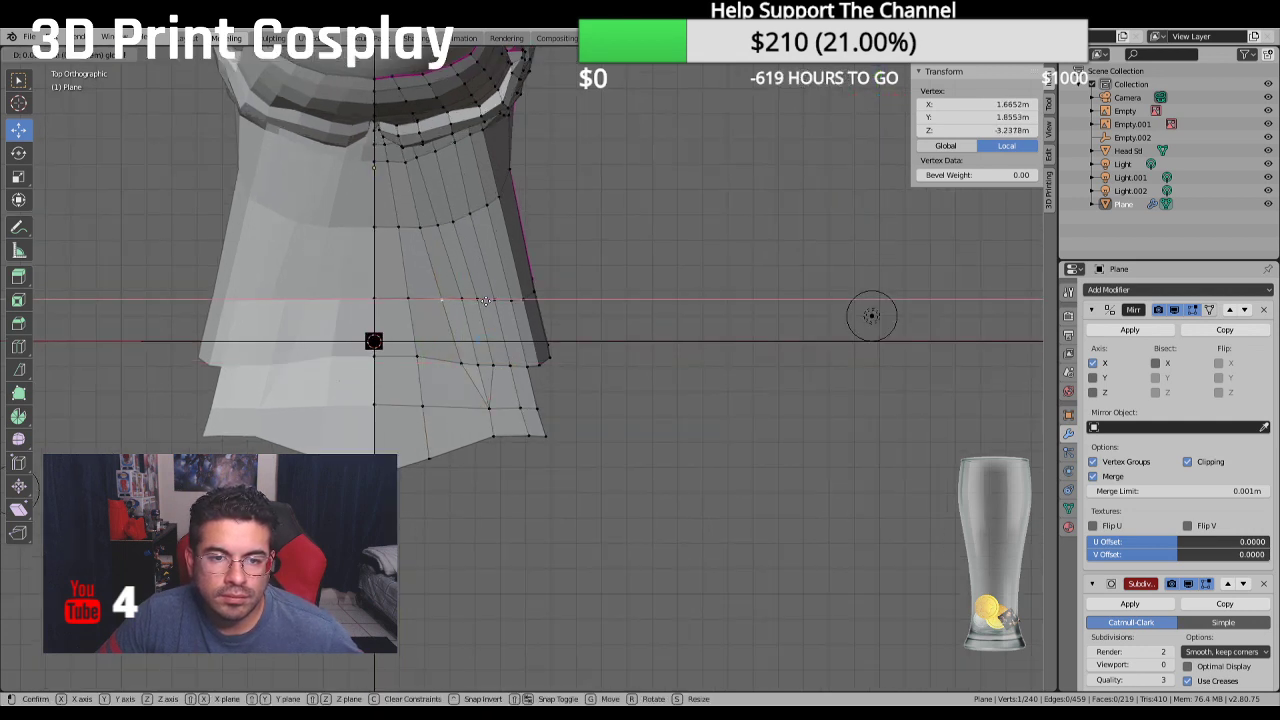
pyautogui.click(463, 271)
pyautogui.click(423, 229)
pyautogui.press('g')
pyautogui.press('x')
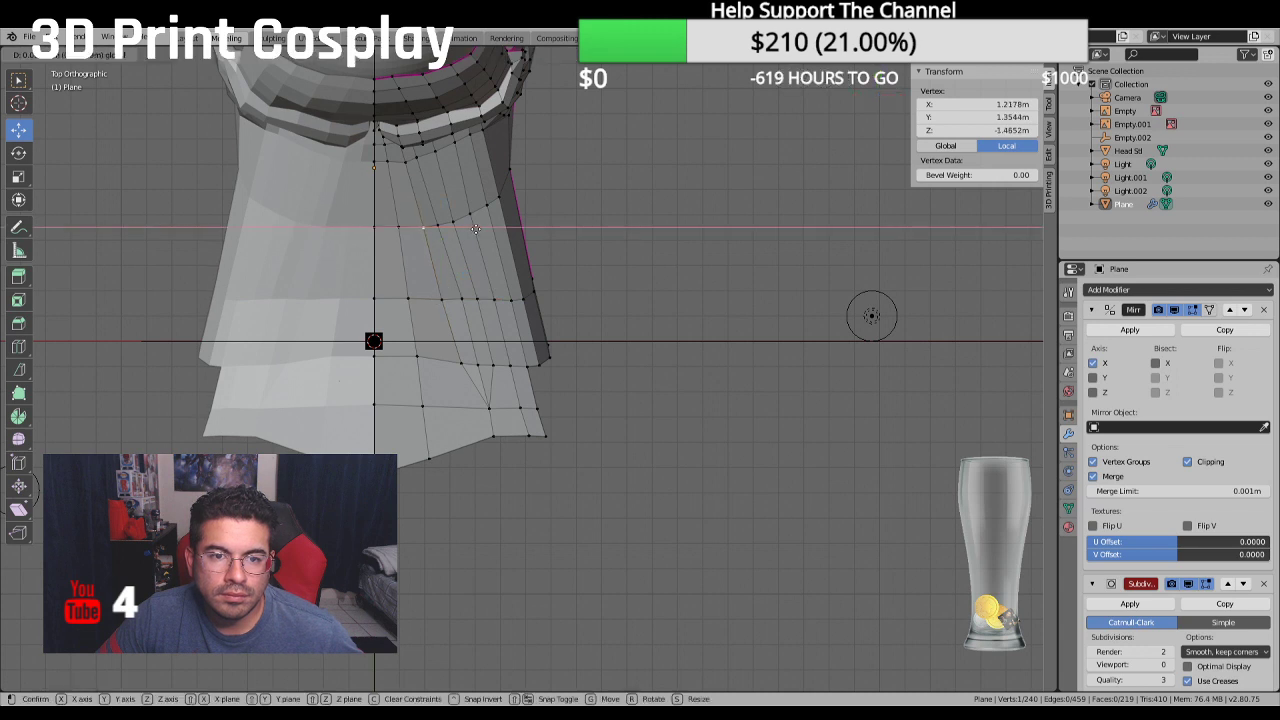
pyautogui.click(491, 241)
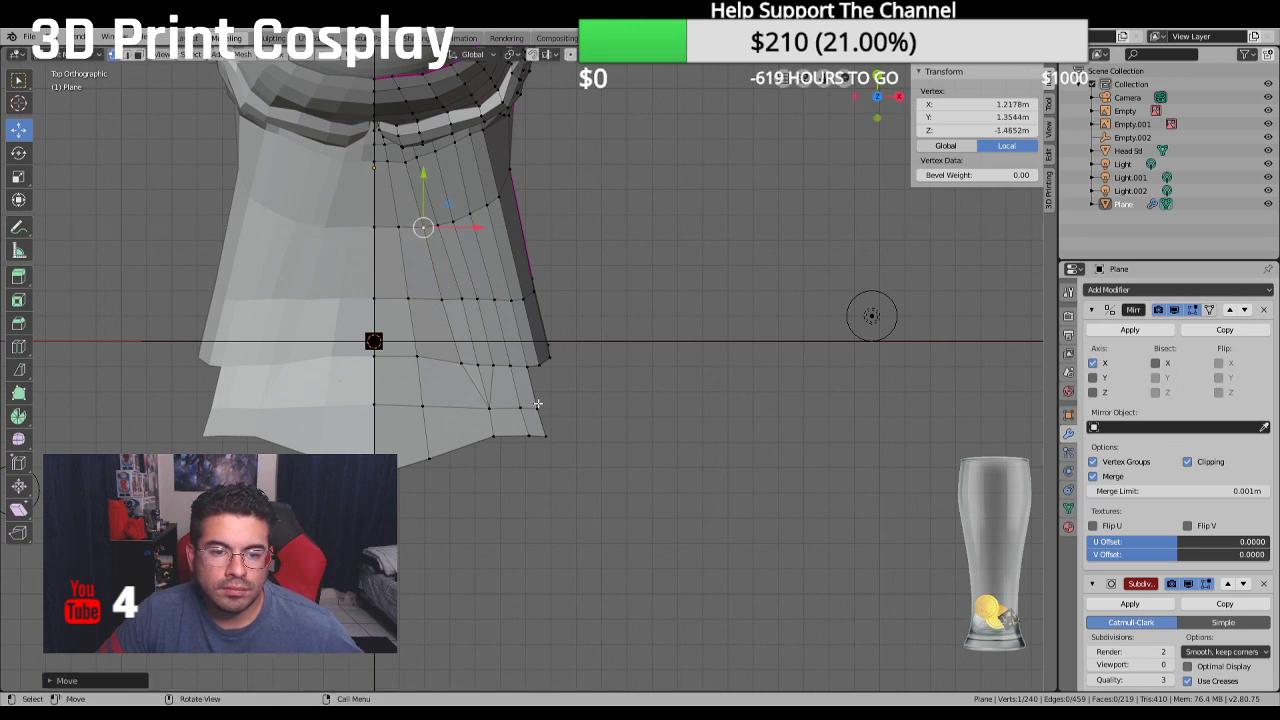
# Move the front edge's vertex at X 2.9414 m forward along Y to local Z -6.884 m
pyautogui.click(490, 406)
pyautogui.press('g')
pyautogui.press('y')
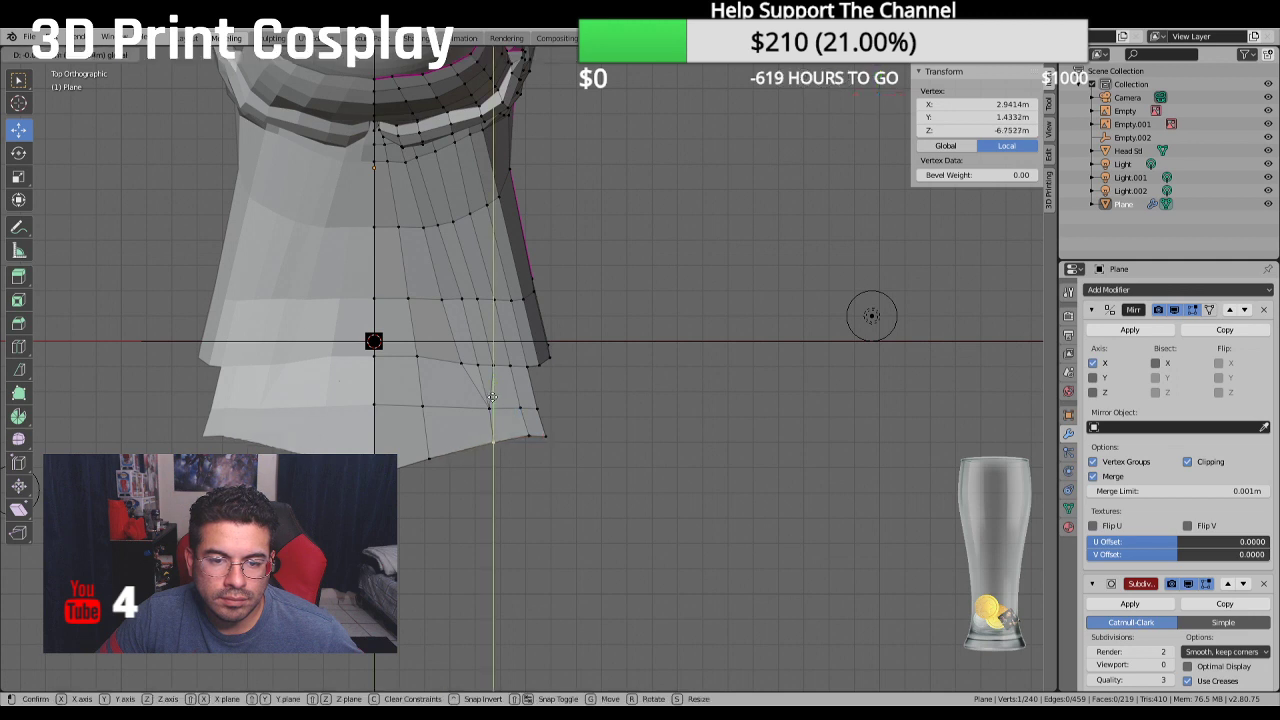
pyautogui.click(493, 404)
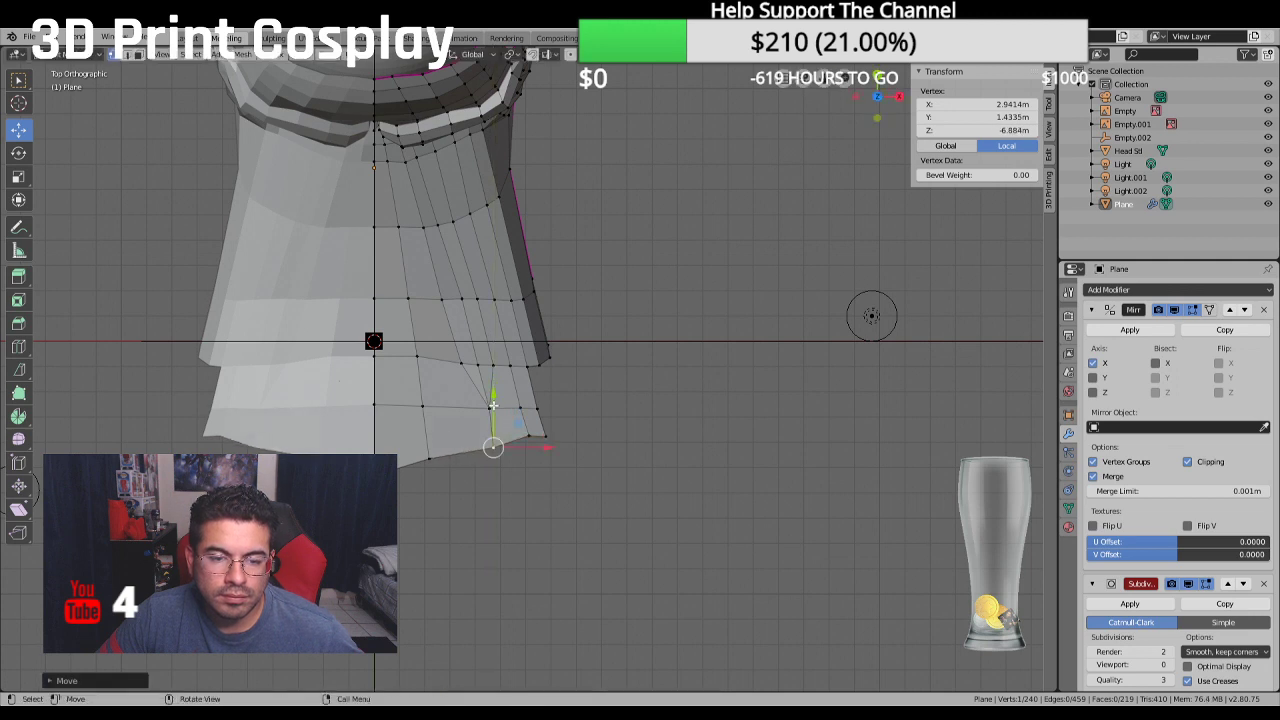
# Move the front edge's next inner vertex and its centre vertex forward along Y, the centre one to local Z about -7.476 m
pyautogui.click(432, 456)
pyautogui.moveTo(430, 404); pyautogui.dragTo(374, 424)
pyautogui.click(375, 474)
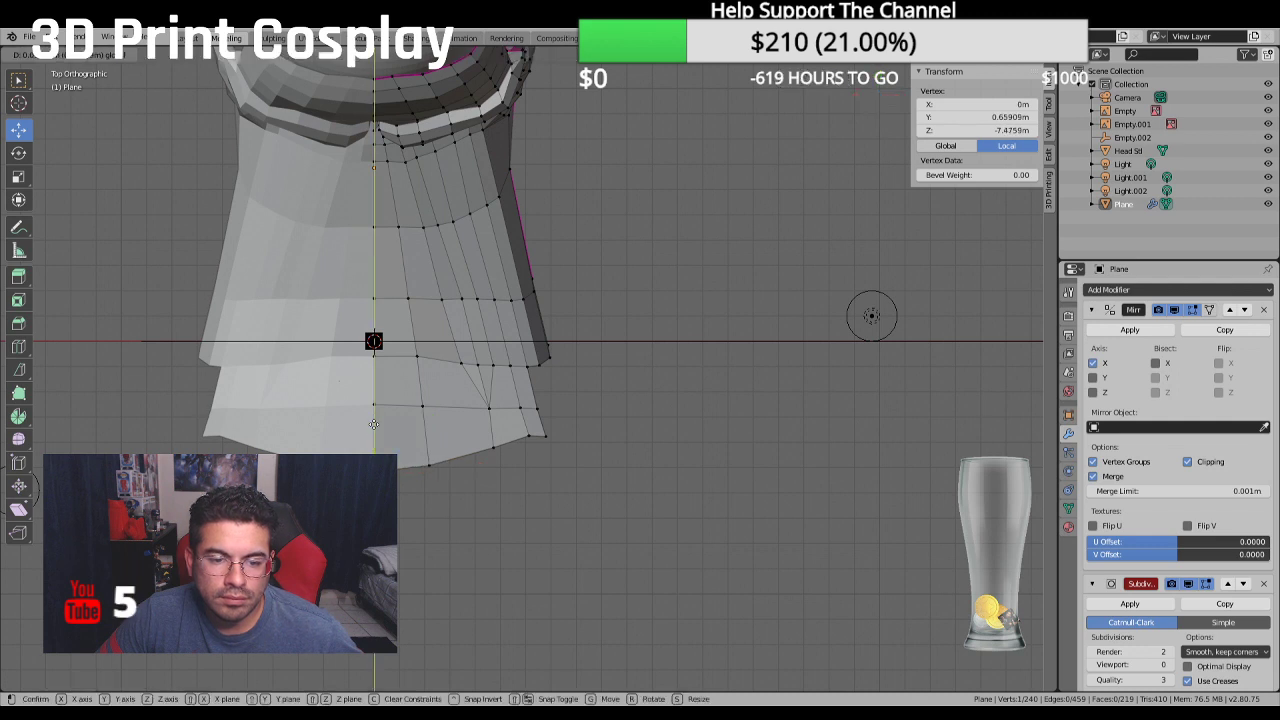
pyautogui.click(374, 422)
# Move the front edge's outer corner to X 4.1627 m, Z -6.299 m, and the lone vertex inside it to X 3.0399 m, Z -6.9005 m
pyautogui.click(544, 438)
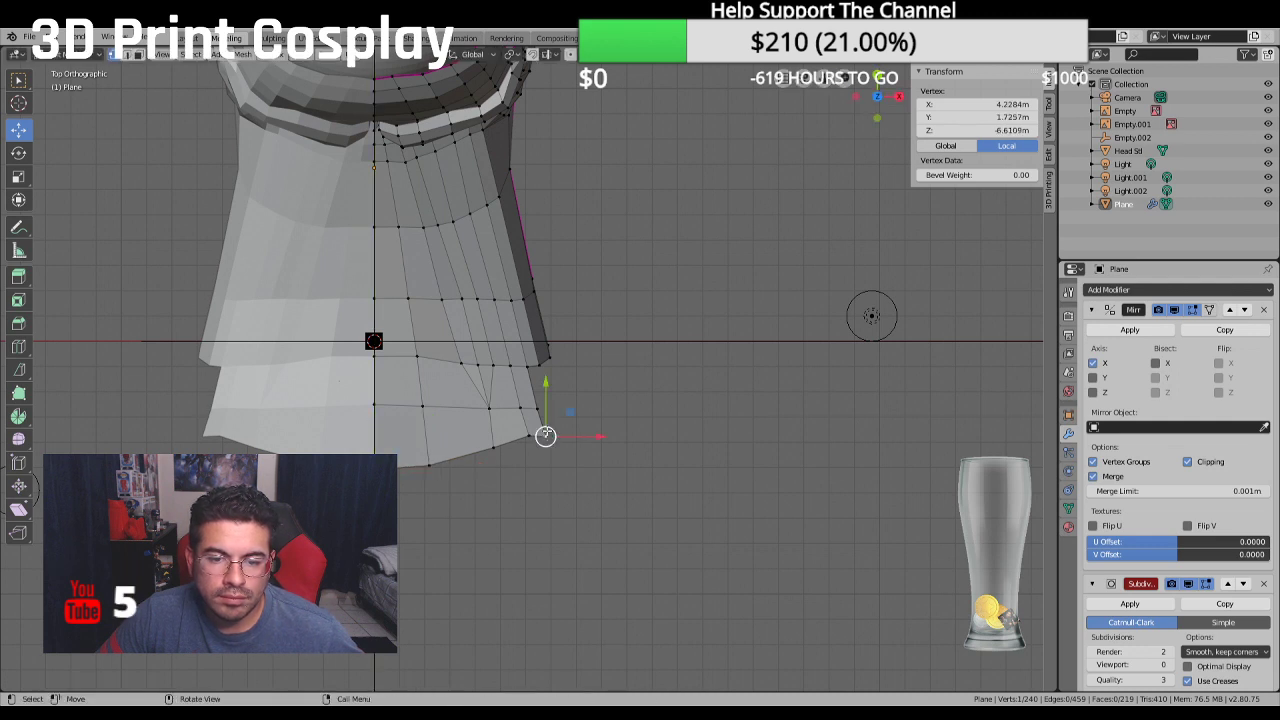
pyautogui.moveTo(546, 387); pyautogui.dragTo(546, 383)
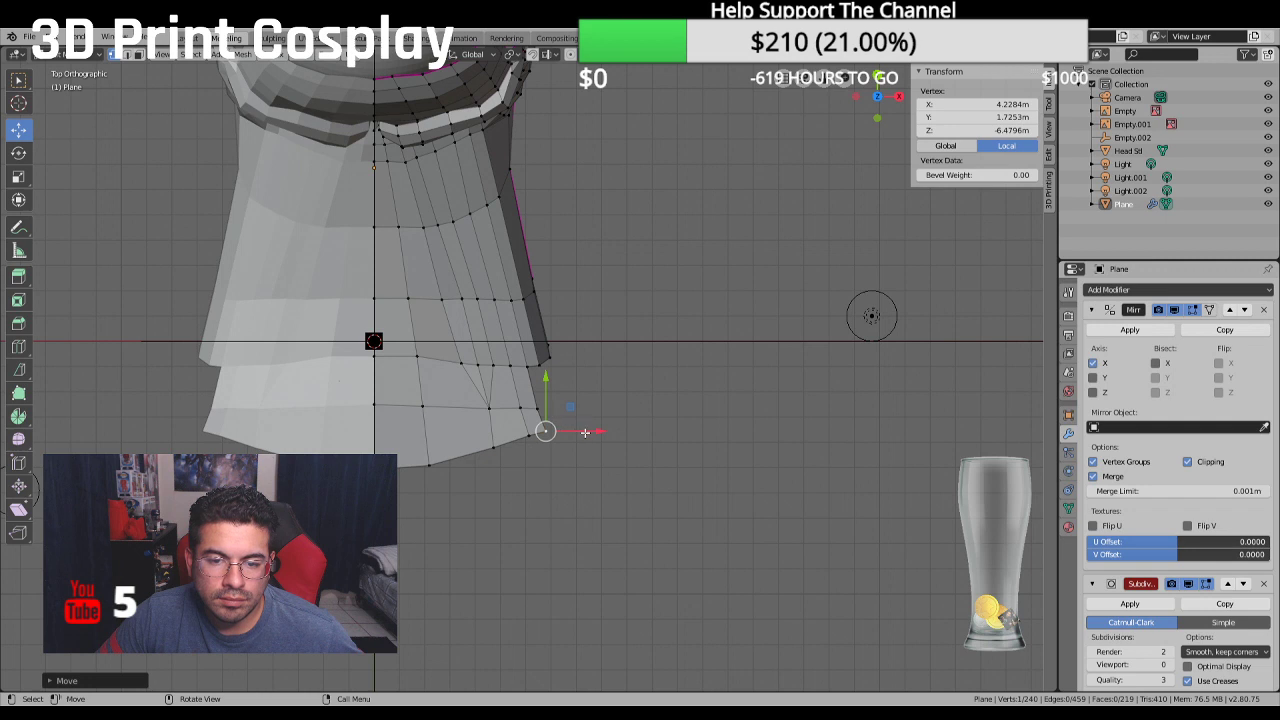
pyautogui.moveTo(585, 433); pyautogui.dragTo(582, 432)
pyautogui.moveTo(543, 380); pyautogui.dragTo(543, 374)
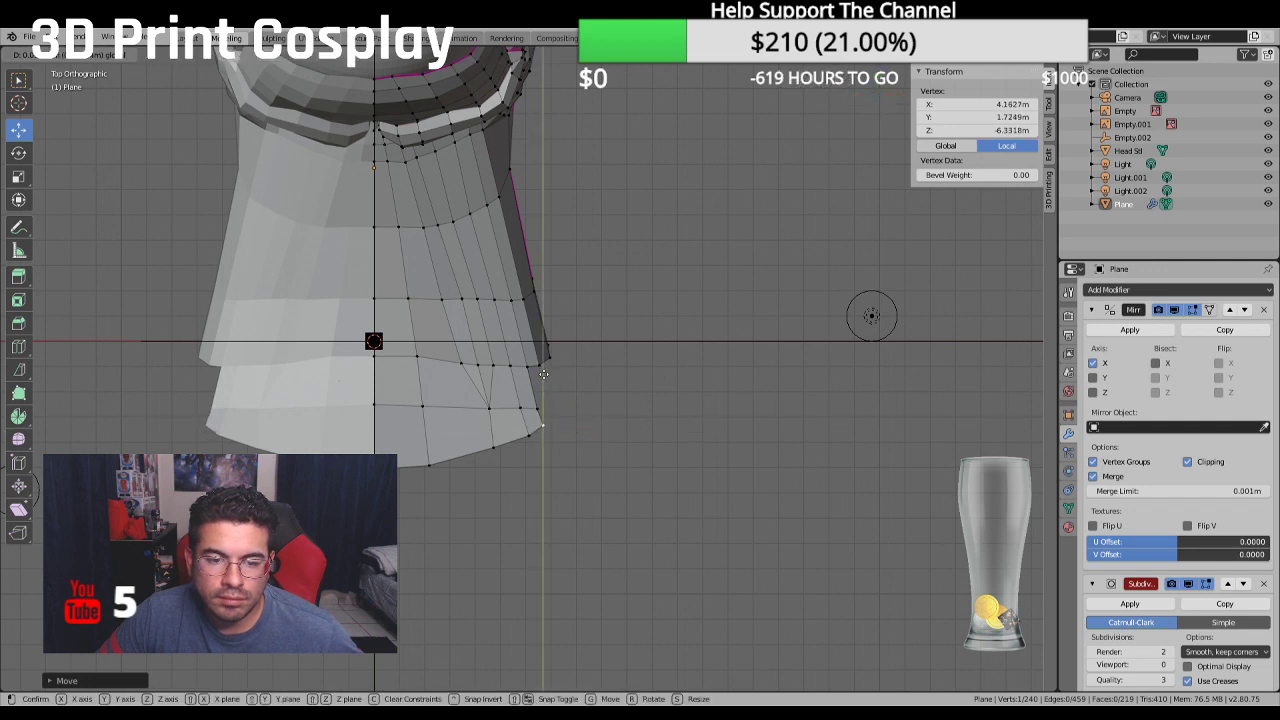
pyautogui.click(543, 374)
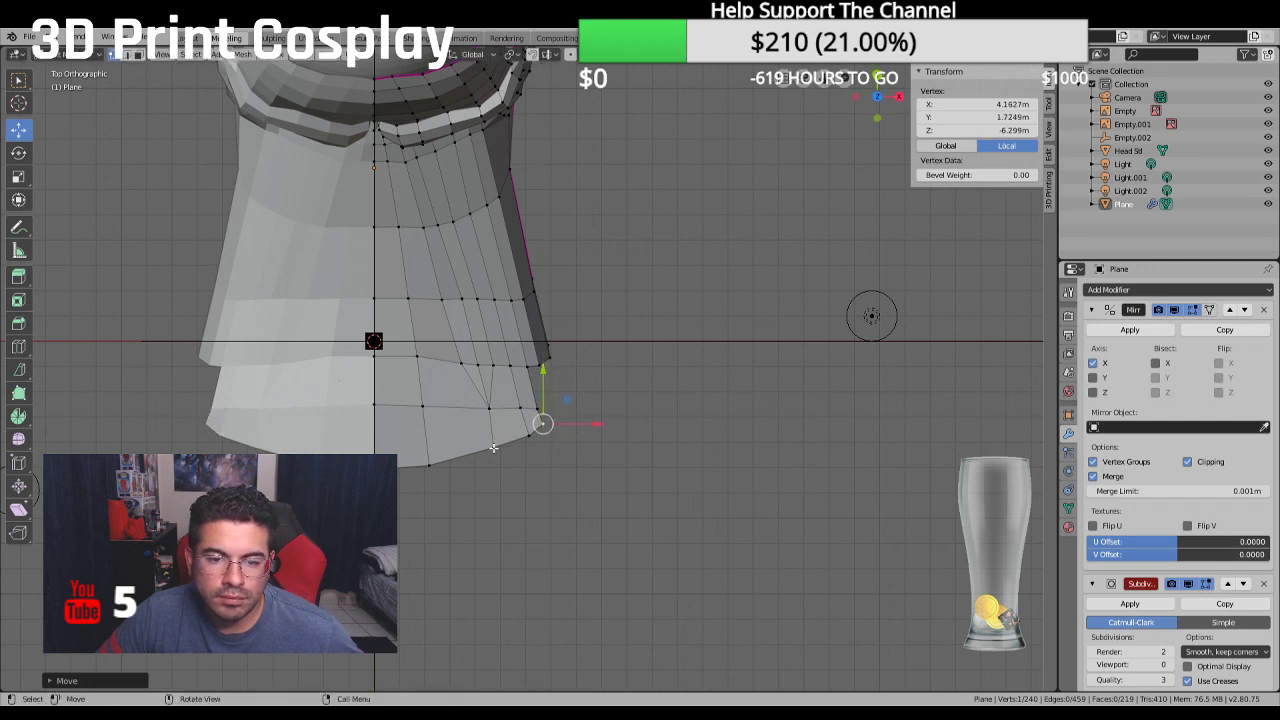
pyautogui.press('g')
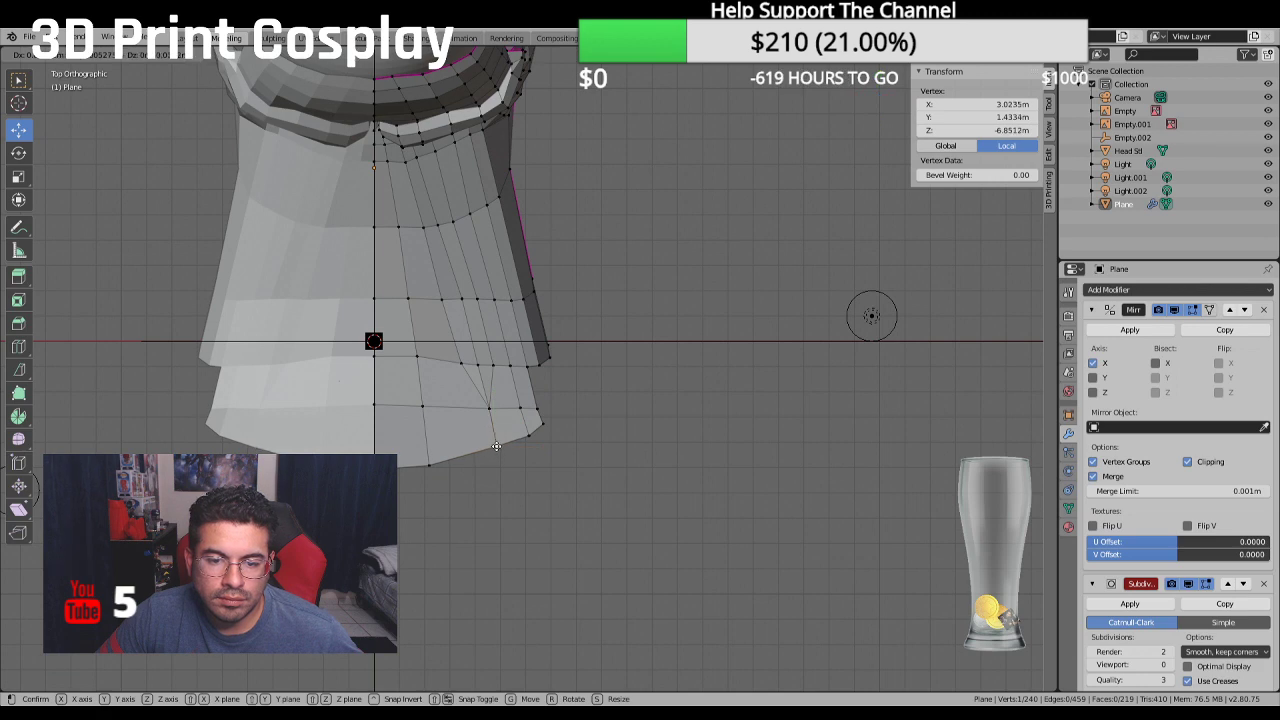
pyautogui.click(497, 448)
# In side view, extrude the lower side's front edge forward along the reference to median Y 2.8505 m, Z -5.6493 m
pyautogui.scroll(-2, 637, 423)
pyautogui.moveTo(637, 423); pyautogui.dragTo(488, 249, button='middle')
pyautogui.press('KP_1')
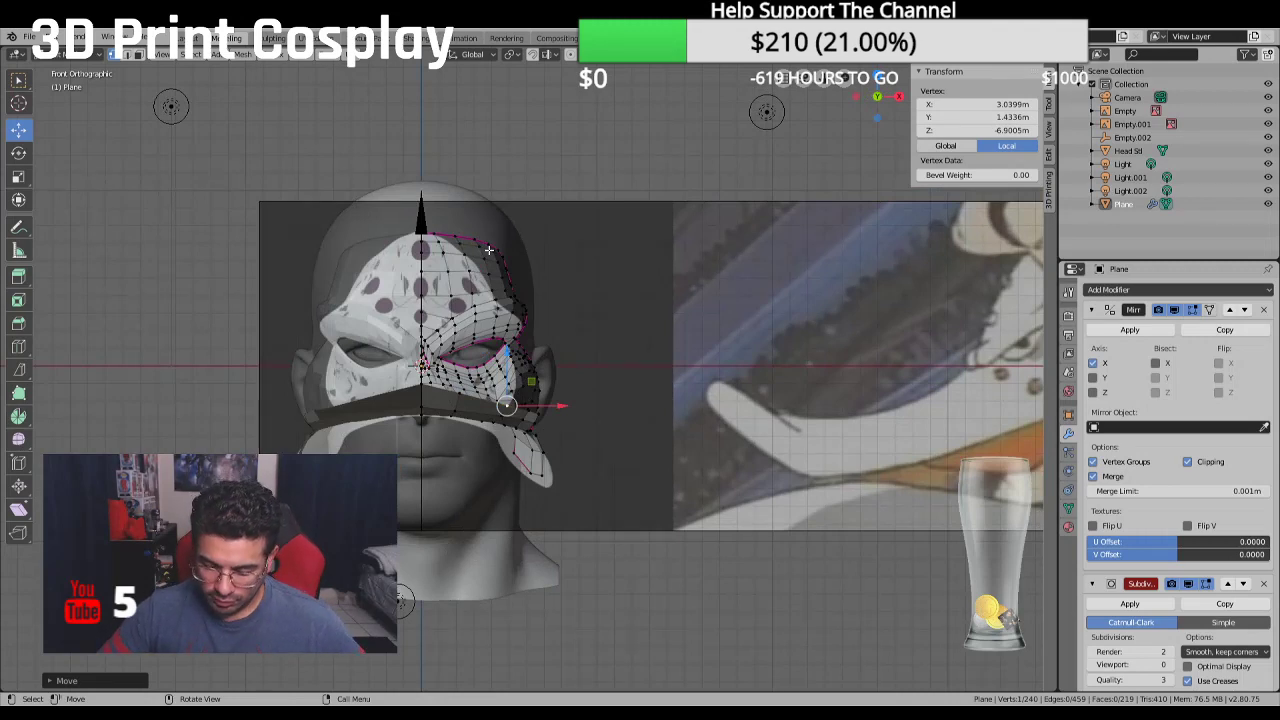
pyautogui.press('KP_3')
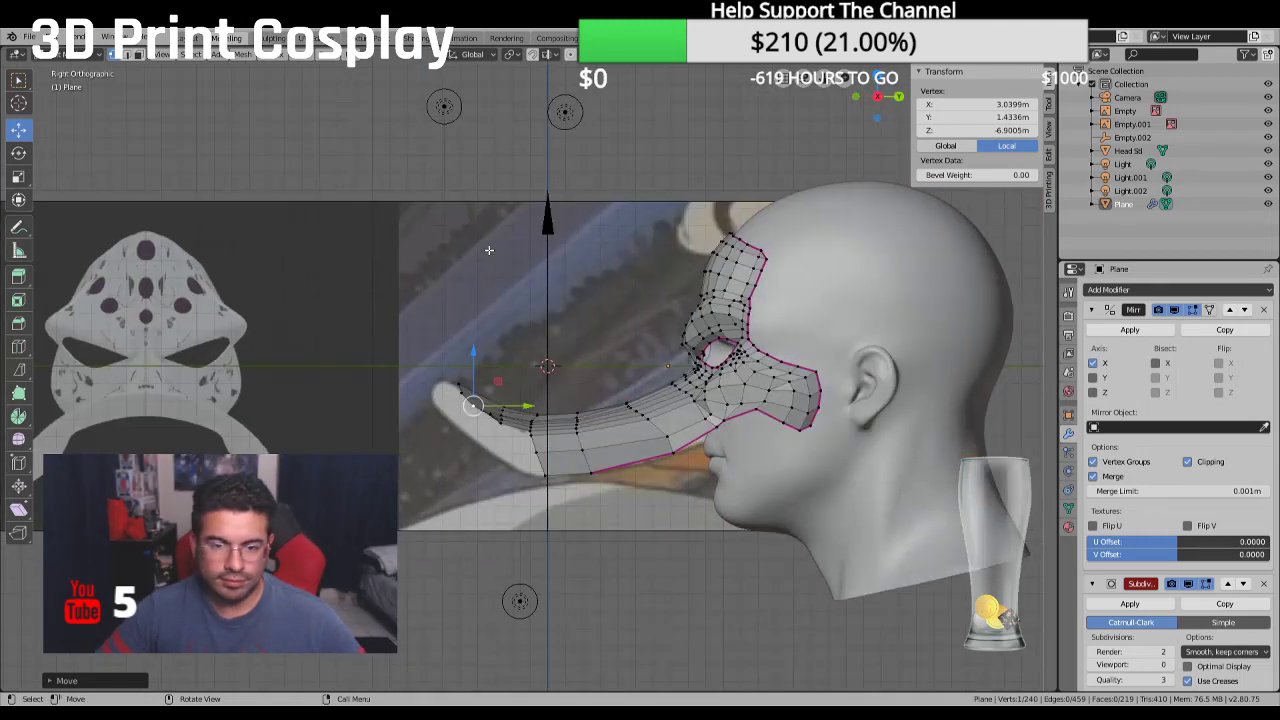
pyautogui.scroll(4, 489, 249)
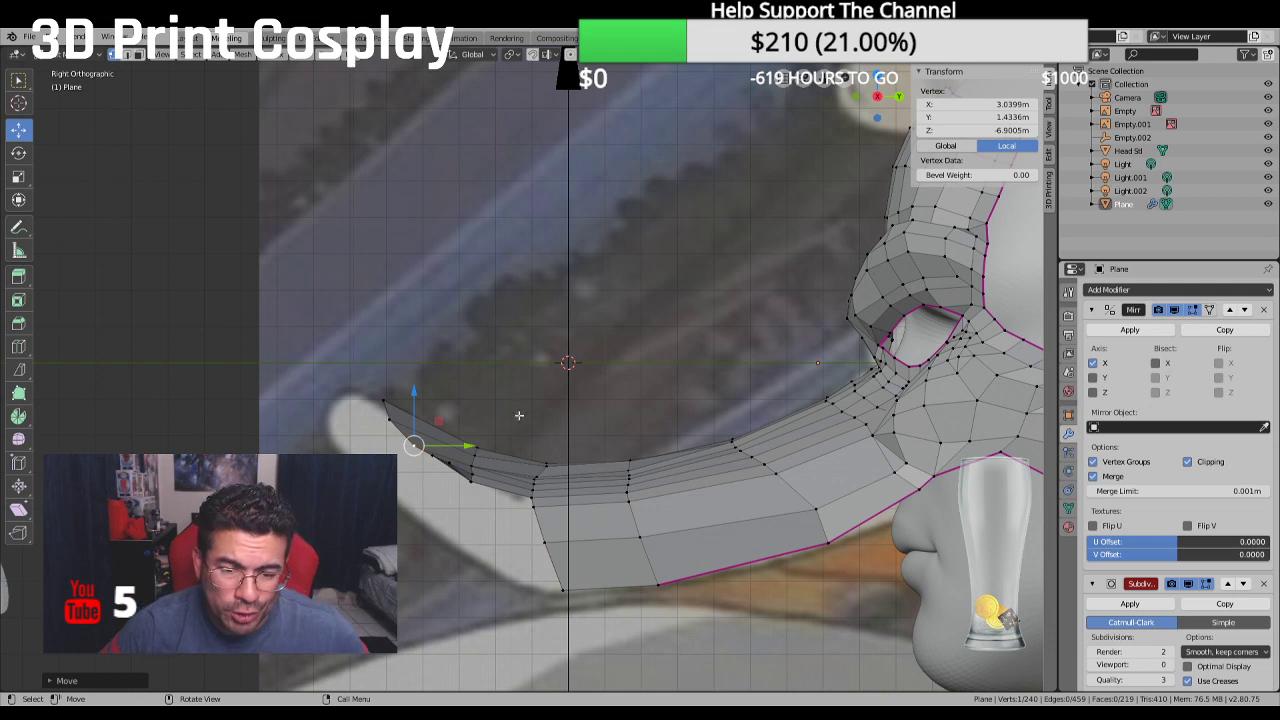
pyautogui.click(535, 507)
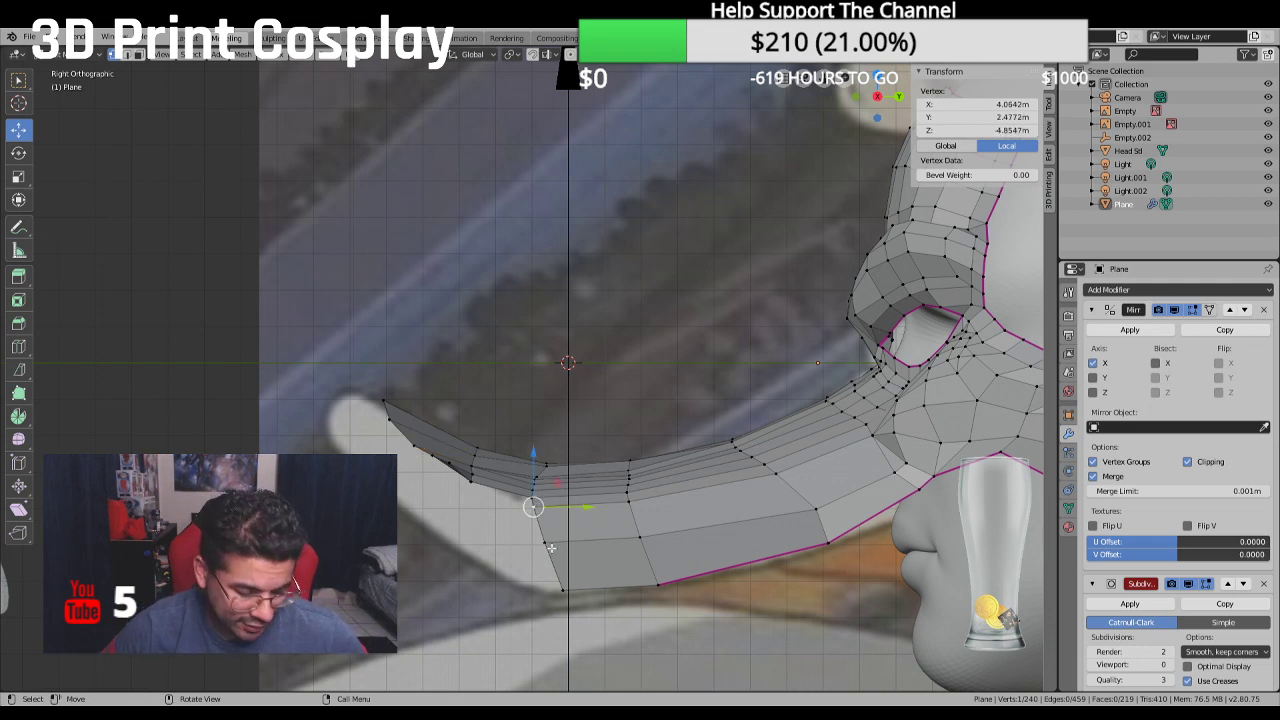
pyautogui.keyDown('ctrl'); pyautogui.click(563, 582); pyautogui.keyUp('ctrl')
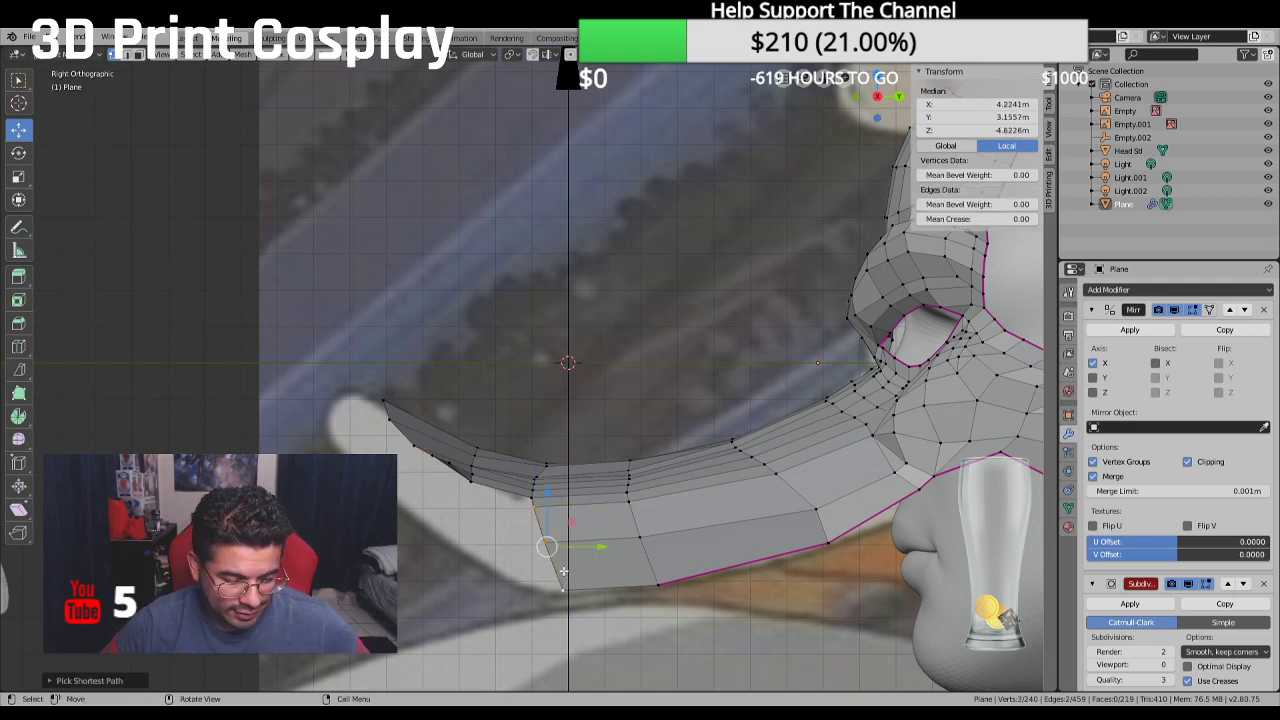
pyautogui.moveTo(528, 569); pyautogui.dragTo(505, 552)
pyautogui.click(505, 552)
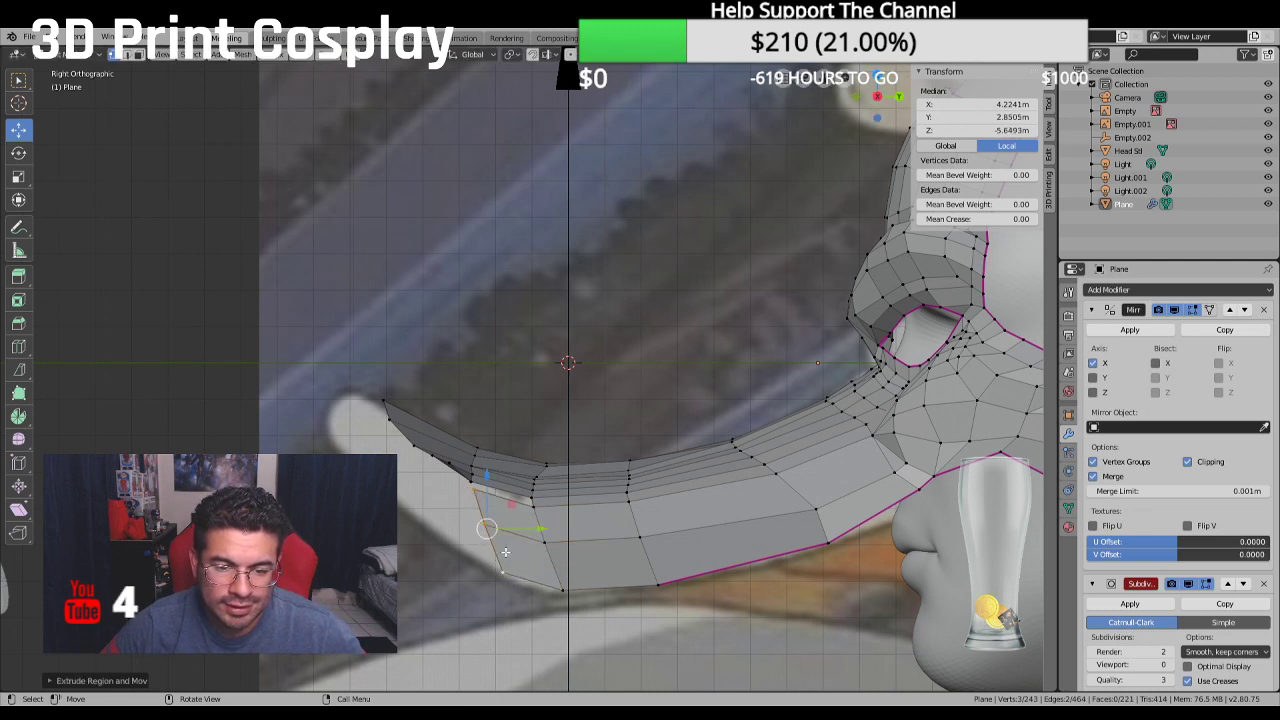
# Fill the narrow gap between the newly extruded side strip and the beak's upper side with a four-vertex face
pyautogui.click(471, 482)
pyautogui.keyDown('shift'); pyautogui.click(541, 498); pyautogui.keyUp('shift')
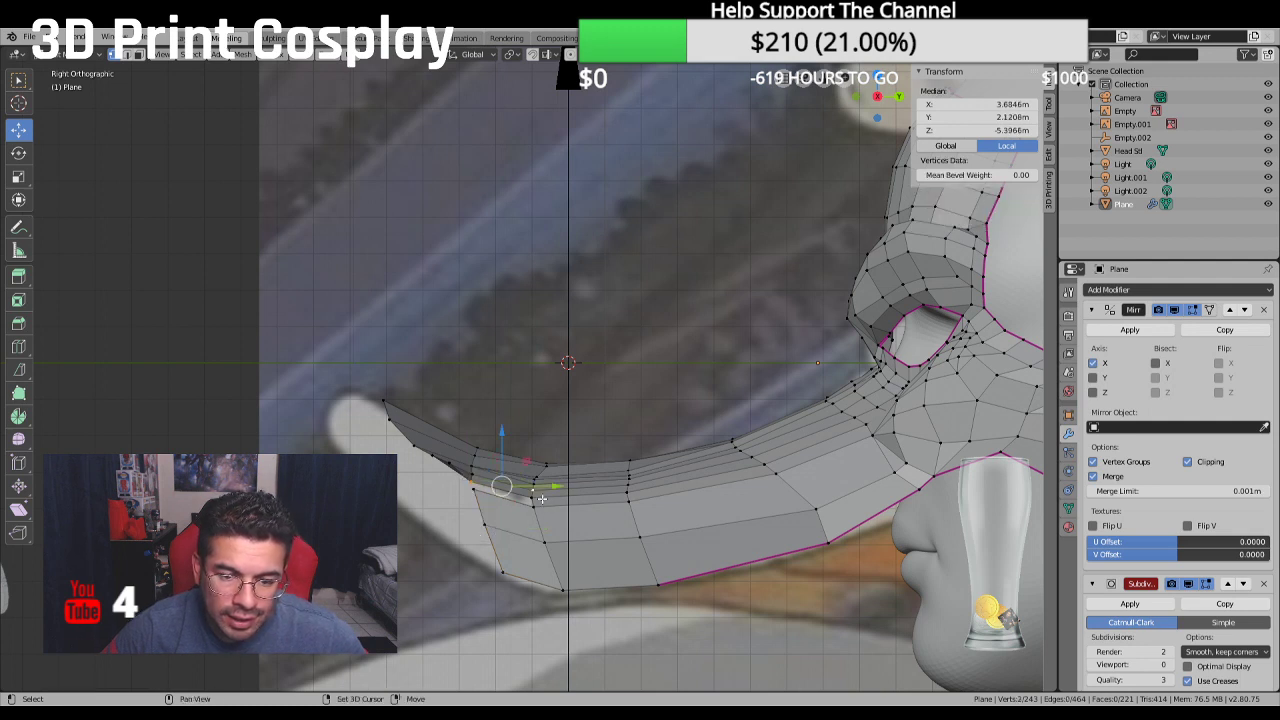
pyautogui.keyDown('shift'); pyautogui.click(542, 505); pyautogui.keyUp('shift')
pyautogui.click(543, 510)
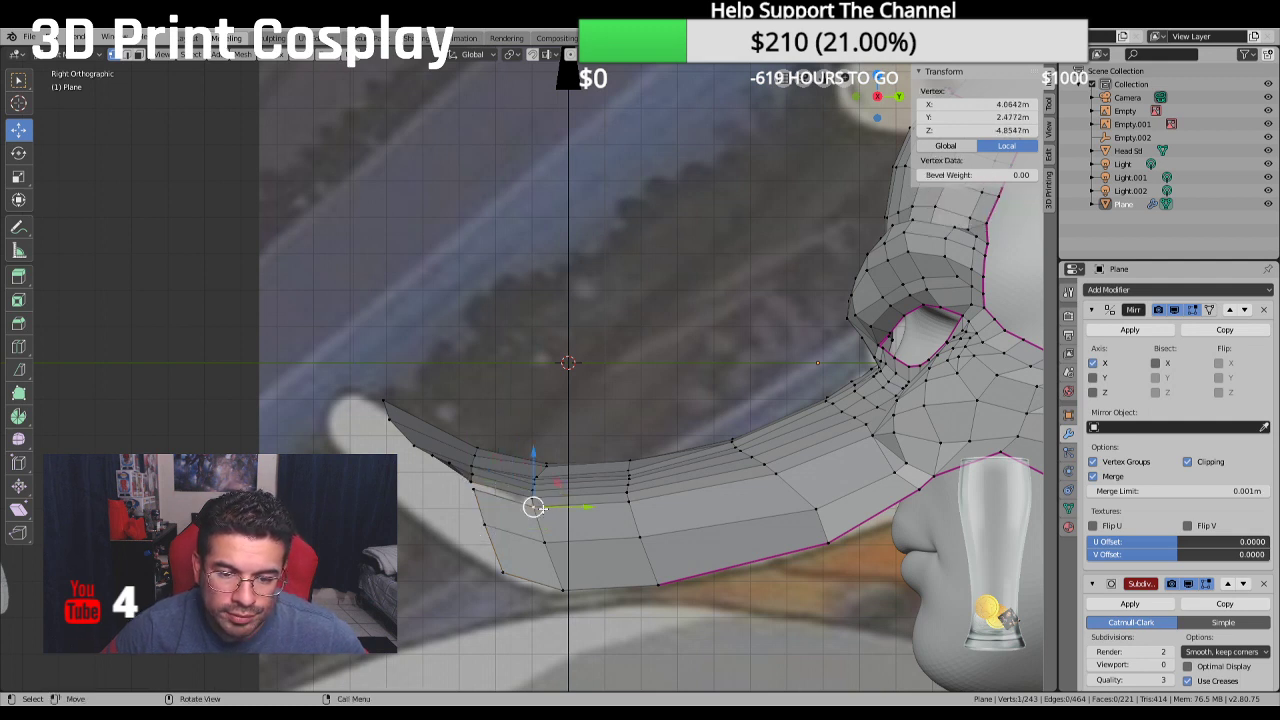
pyautogui.keyDown('shift'); pyautogui.click(472, 484); pyautogui.keyUp('shift')
pyautogui.click(538, 498)
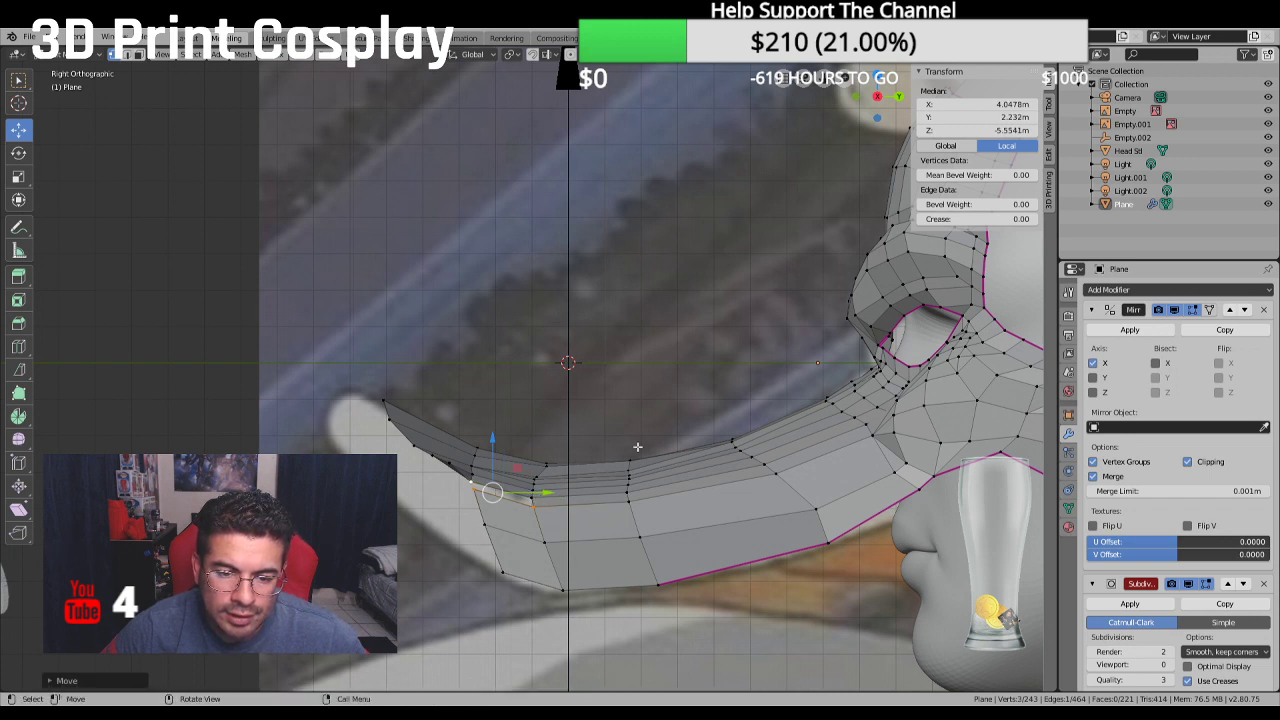
pyautogui.click(637, 447)
pyautogui.click(531, 496)
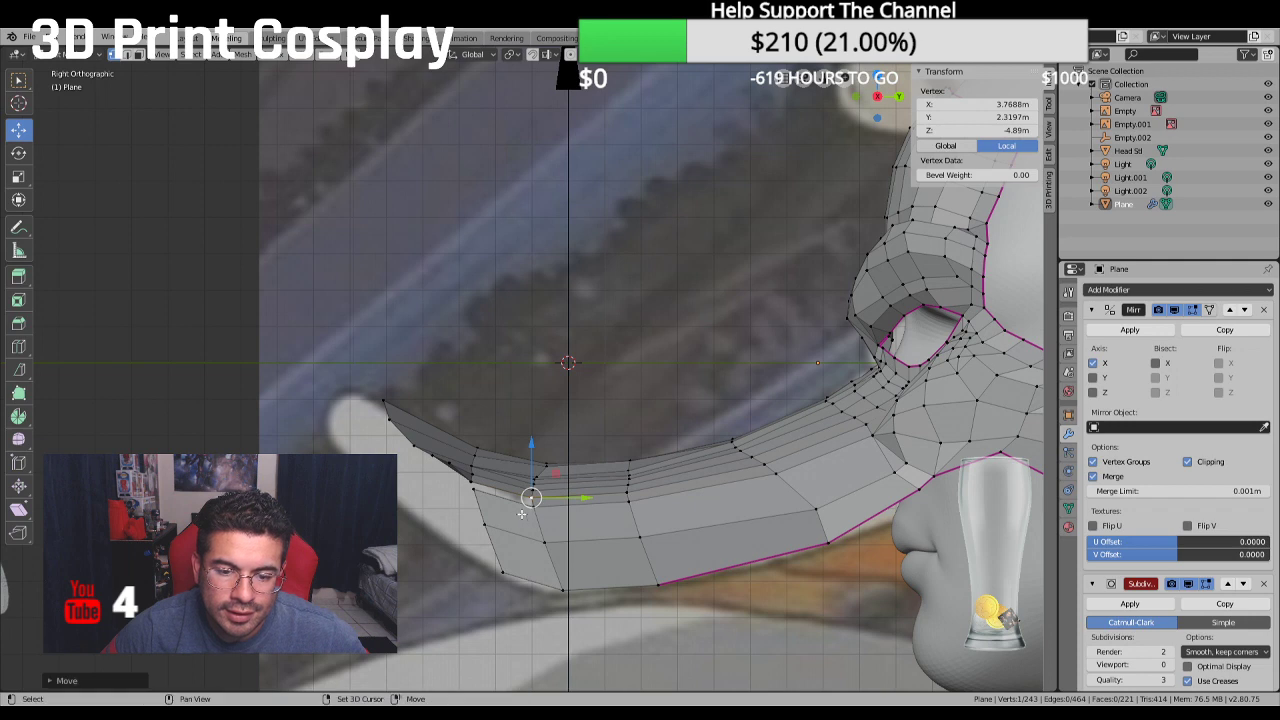
pyautogui.keyDown('shift'); pyautogui.click(523, 511); pyautogui.keyUp('shift')
pyautogui.press('f')
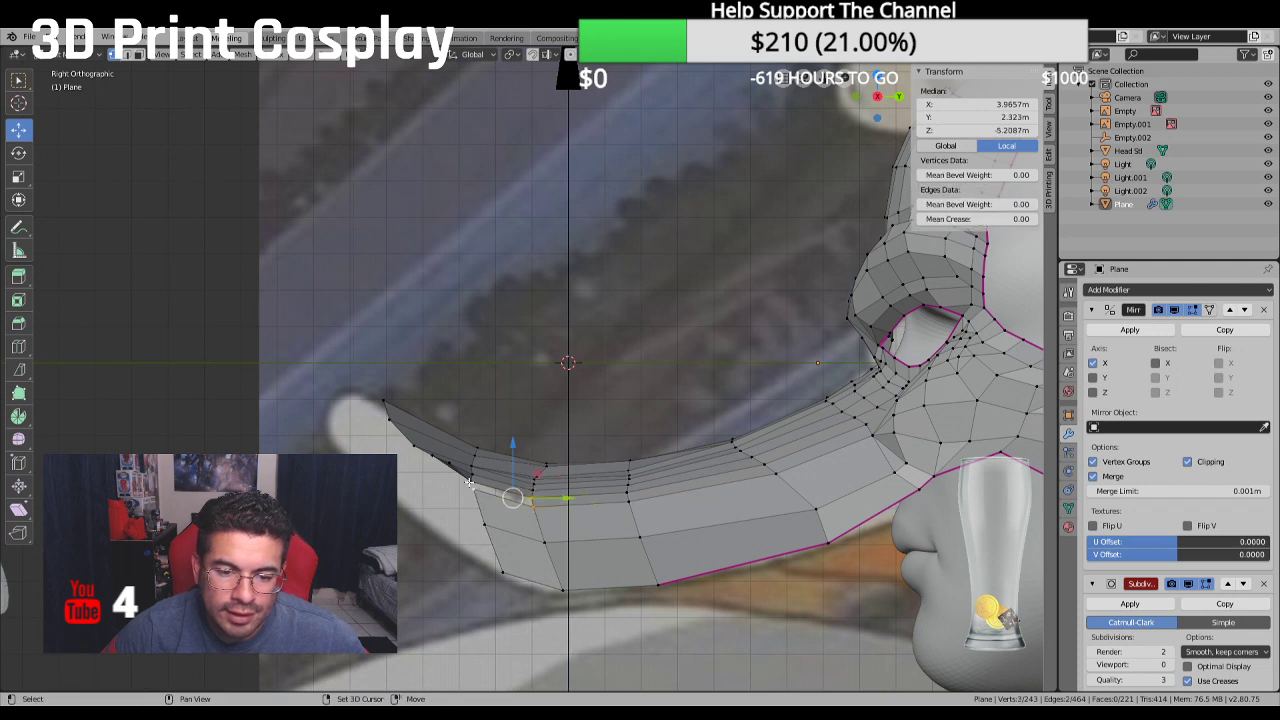
pyautogui.moveTo(475, 497); pyautogui.dragTo(537, 539, button='middle')
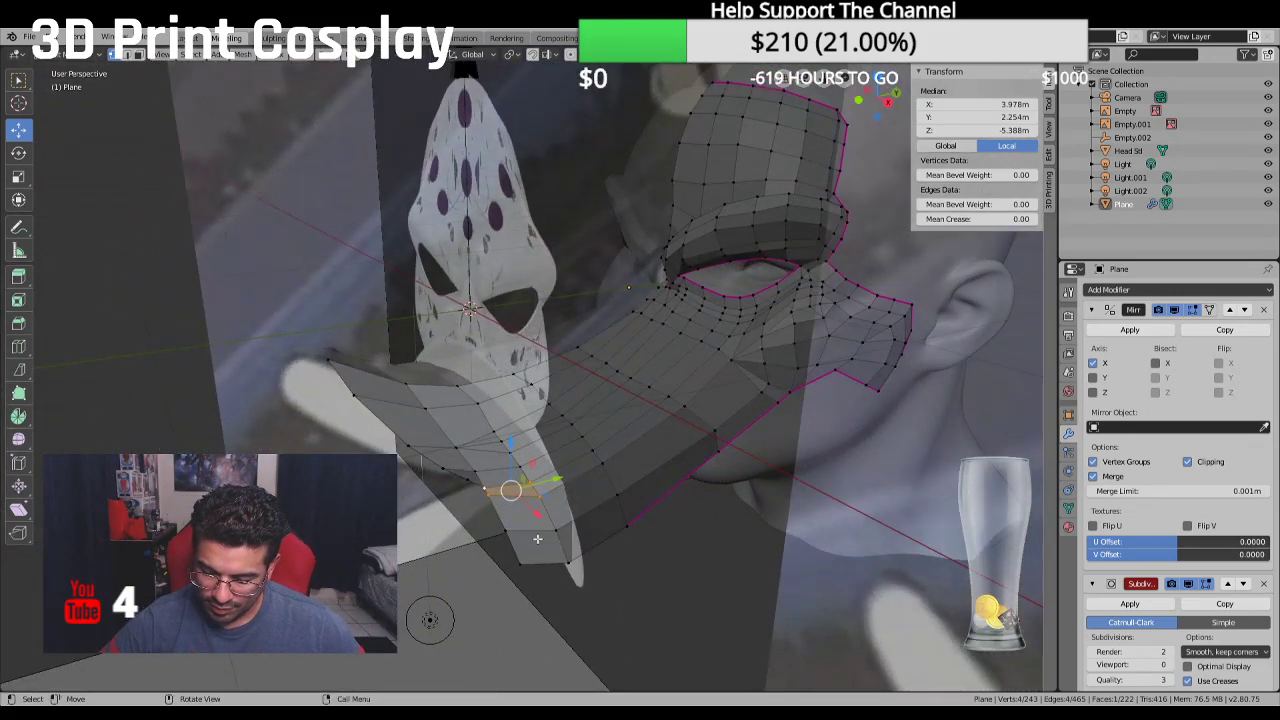
pyautogui.press('KP_3')
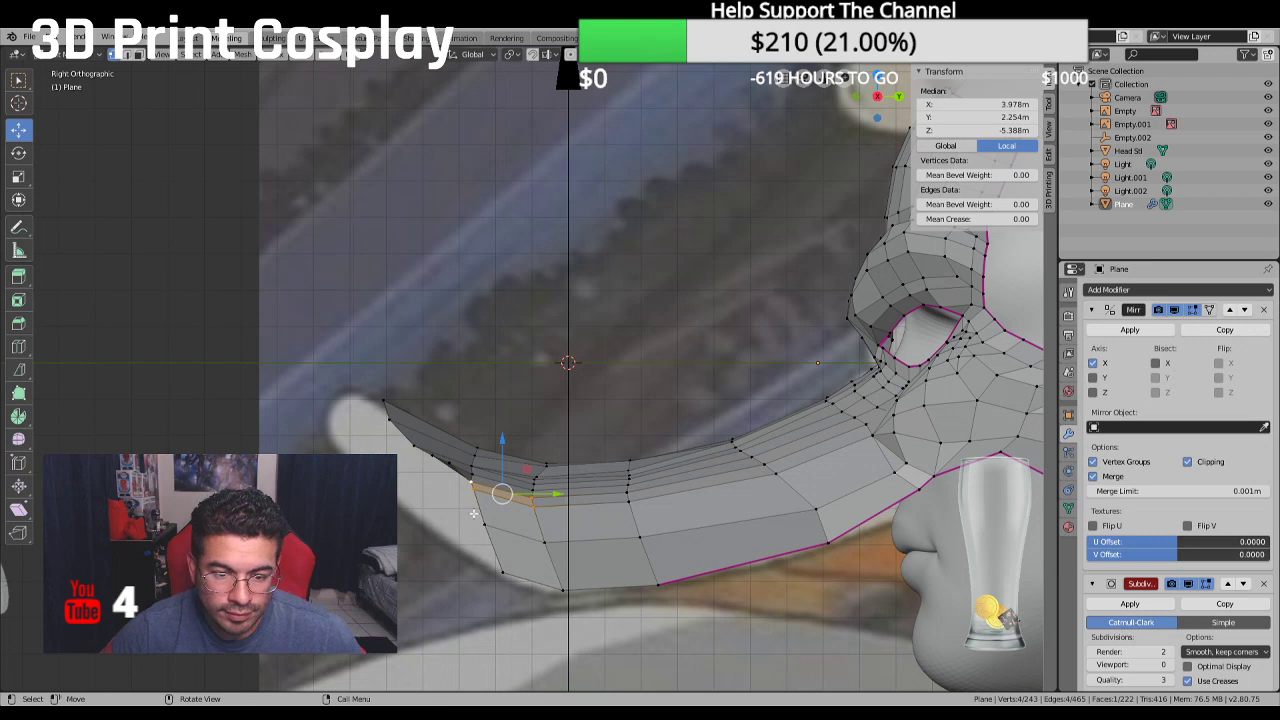
pyautogui.moveTo(474, 513); pyautogui.dragTo(492, 494, button='middle')
pyautogui.press('KP_3')
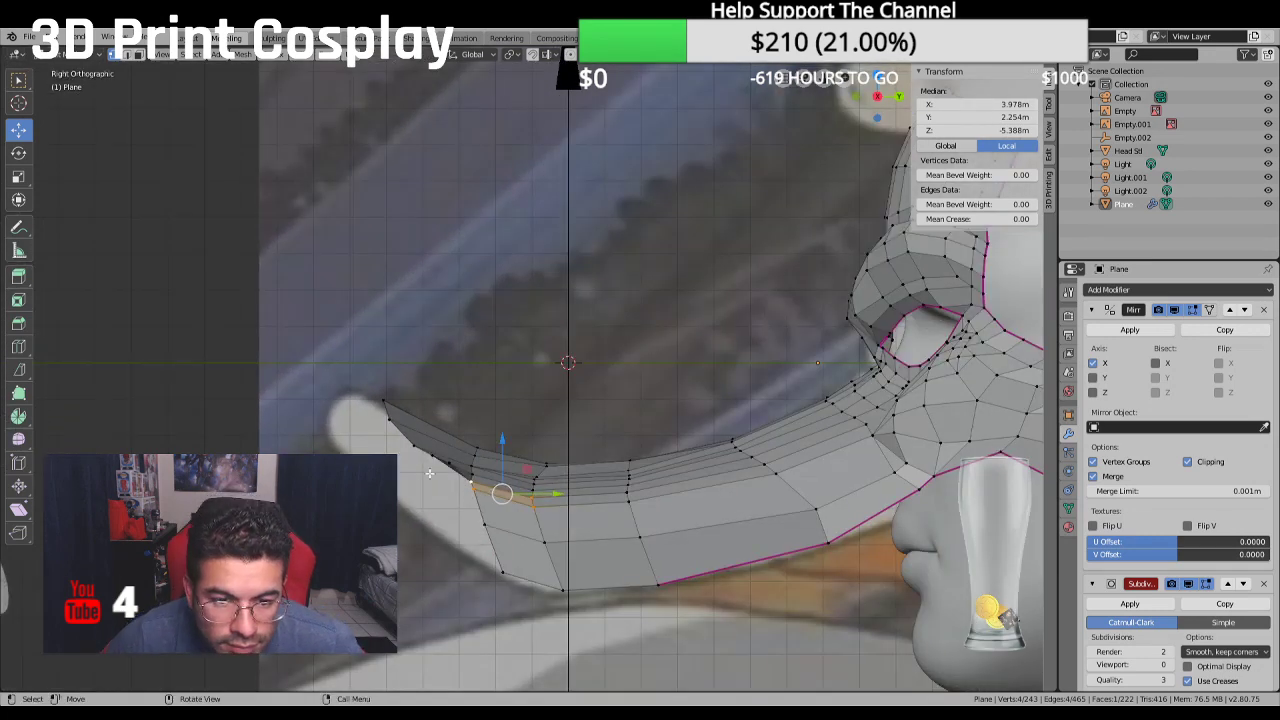
# Lower the front edge's outer corner and its neighbouring vertex along Z to local Y about 1.8844 m and 1.6804 m
pyautogui.click(449, 466)
pyautogui.press('g')
pyautogui.press('z')
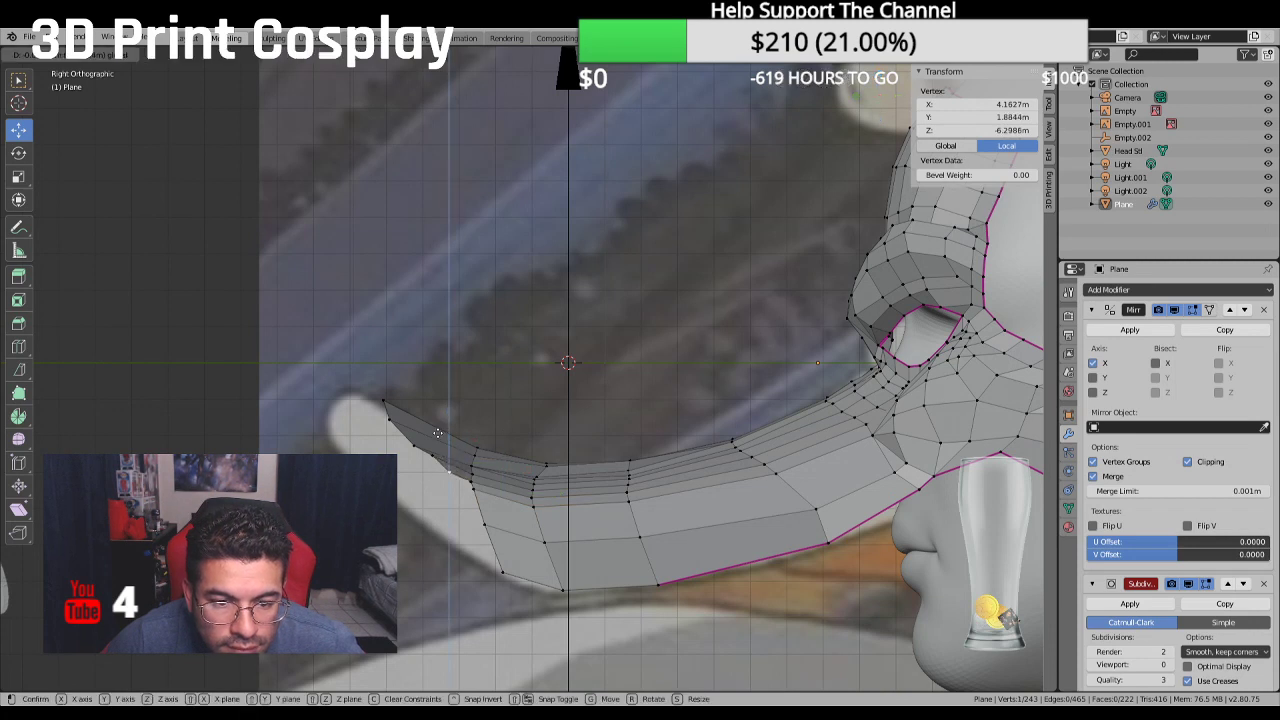
pyautogui.click(438, 432)
pyautogui.click(432, 455)
pyautogui.moveTo(433, 421); pyautogui.dragTo(428, 427)
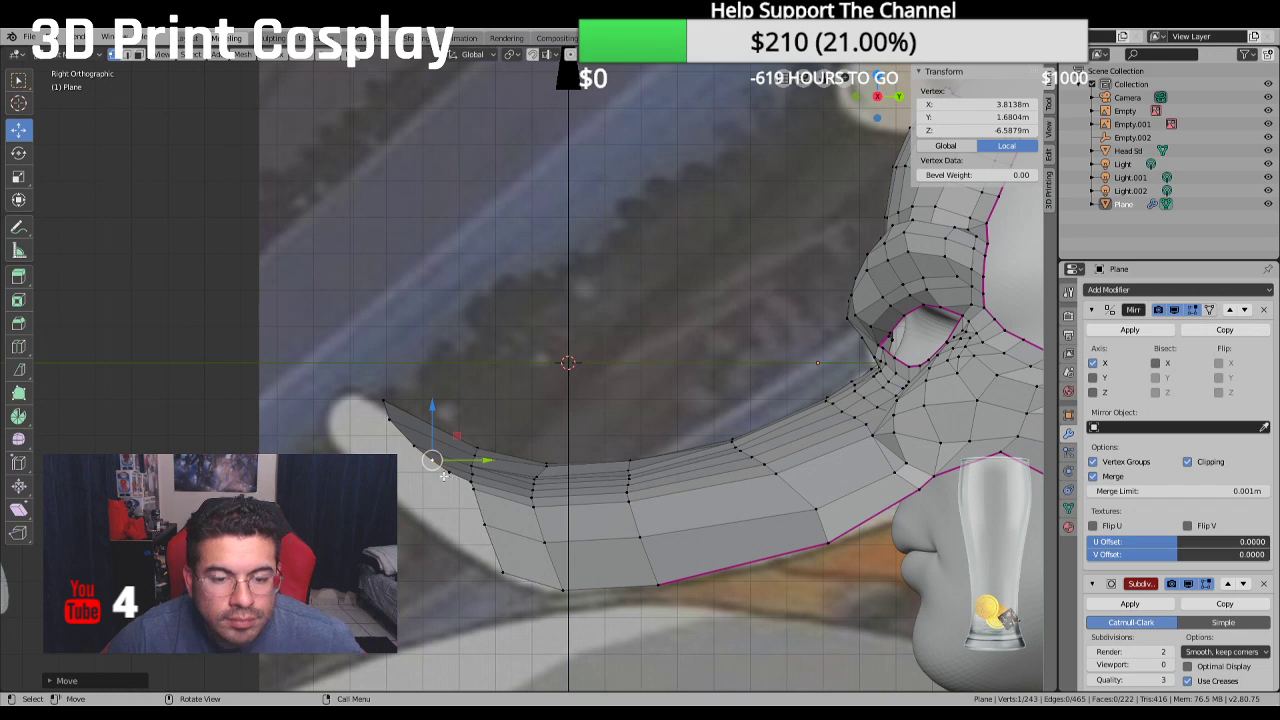
# Fill the small gap between the front edge's outer corner and the extruded side strip with a triangular face
pyautogui.moveTo(453, 480); pyautogui.dragTo(457, 505, button='middle')
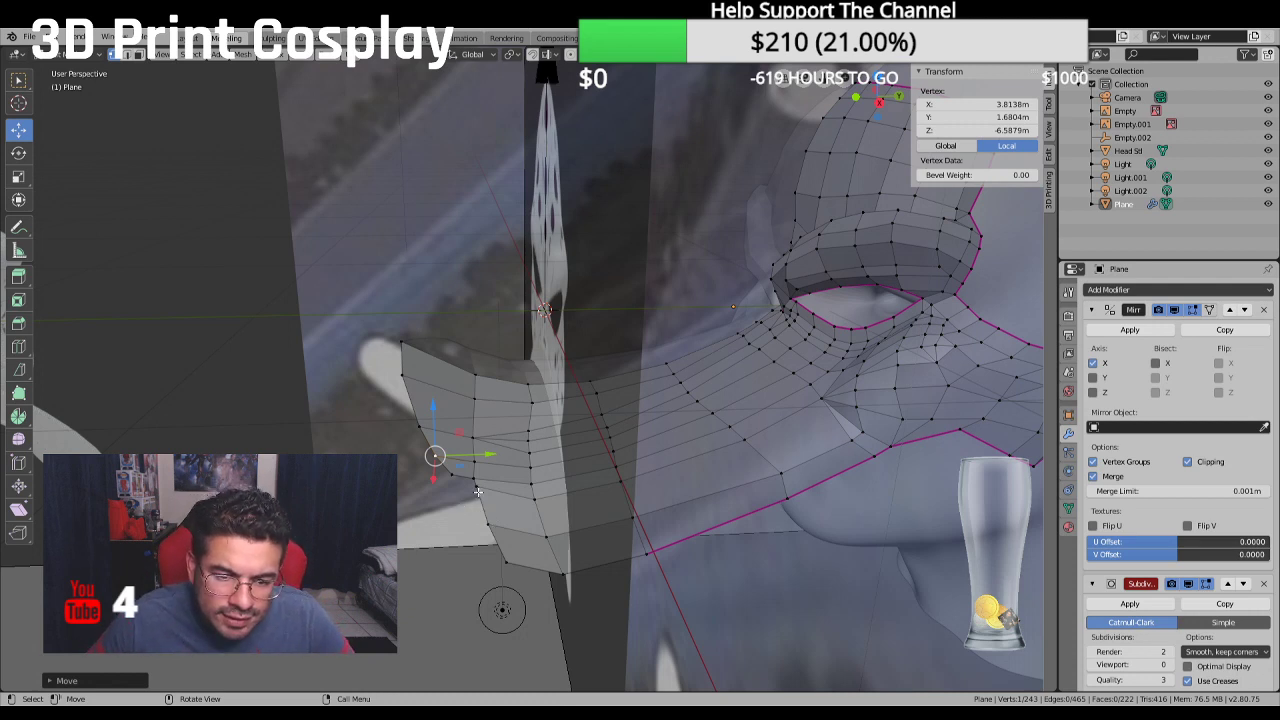
pyautogui.keyDown('shift'); pyautogui.click(478, 491); pyautogui.keyUp('shift')
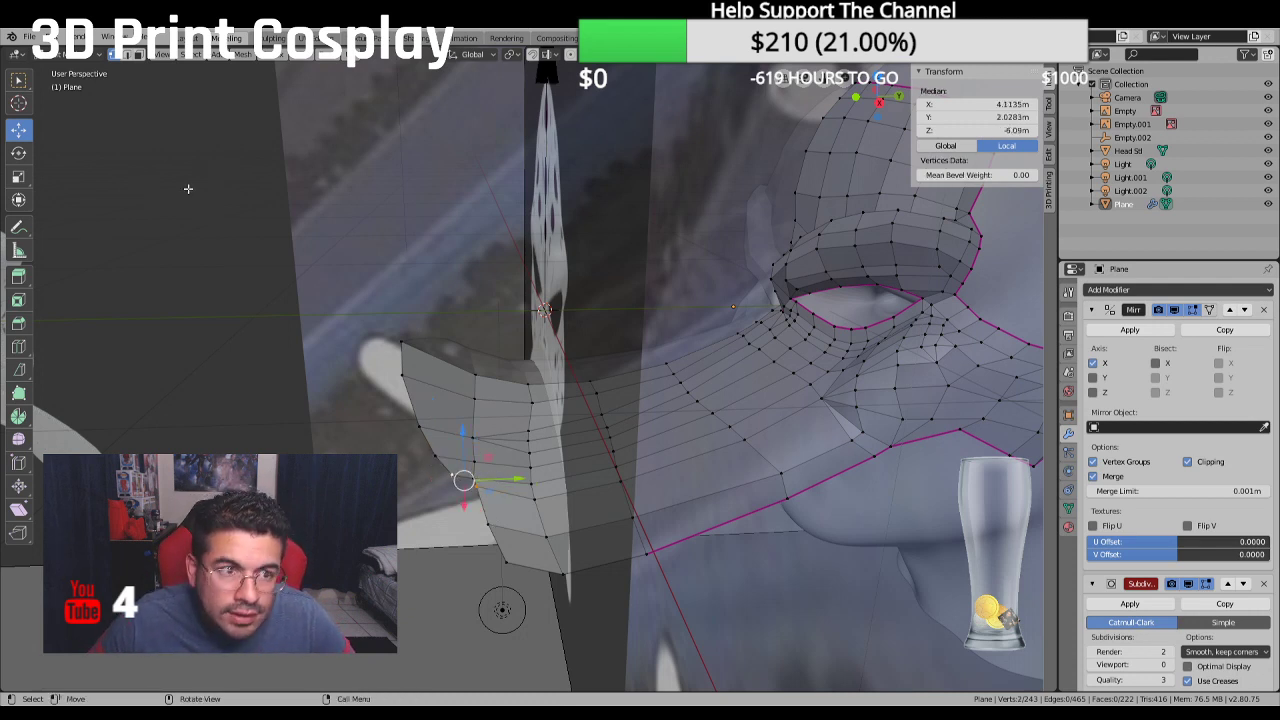
pyautogui.click(18, 79)
pyautogui.keyDown('shift'); pyautogui.click(478, 479); pyautogui.keyUp('shift')
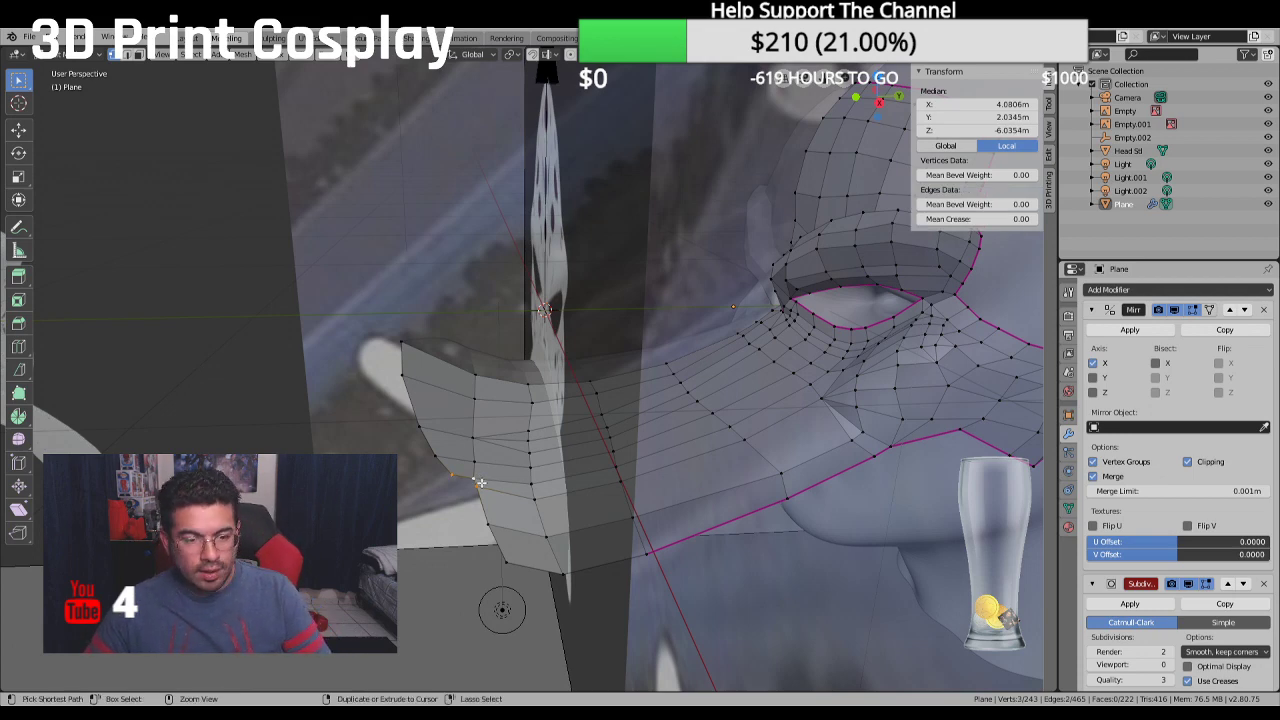
pyautogui.press('f')
# Move the upper front vertex of the extruded side strip outward along X to 4.2141 m
pyautogui.click(448, 504)
pyautogui.moveTo(446, 505); pyautogui.dragTo(536, 505, button='middle')
pyautogui.click(534, 483)
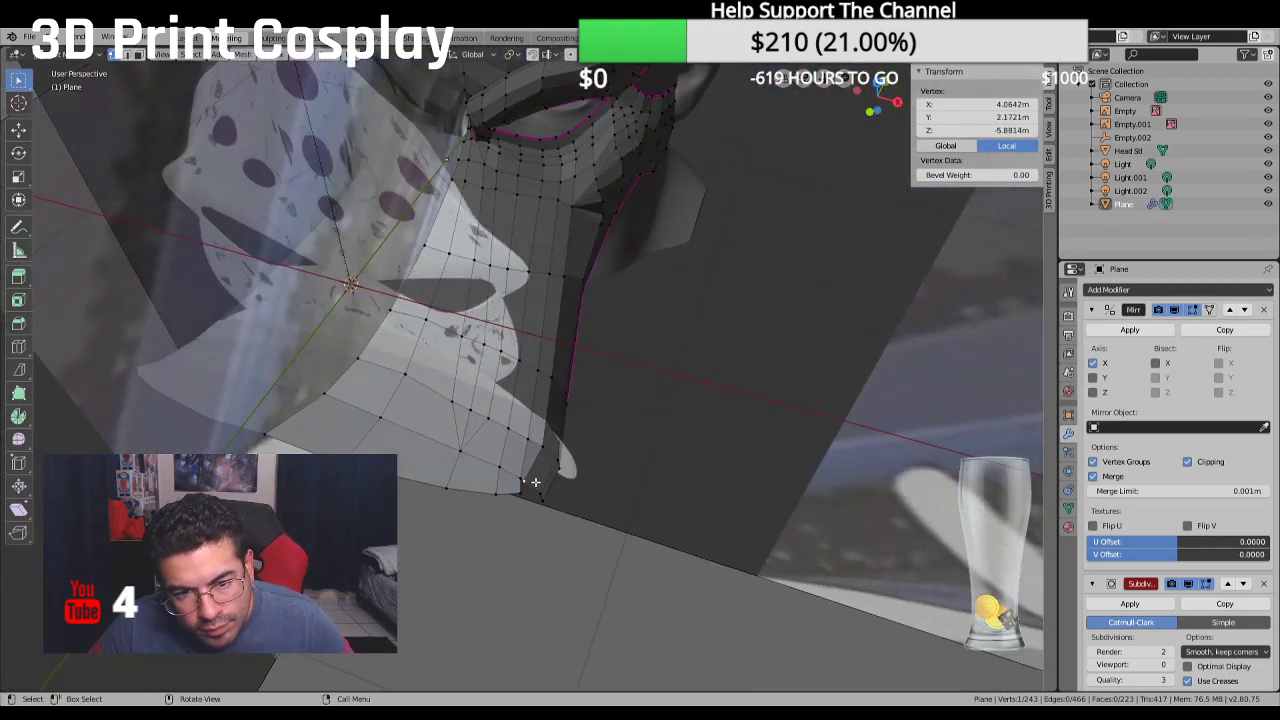
pyautogui.click(18, 128)
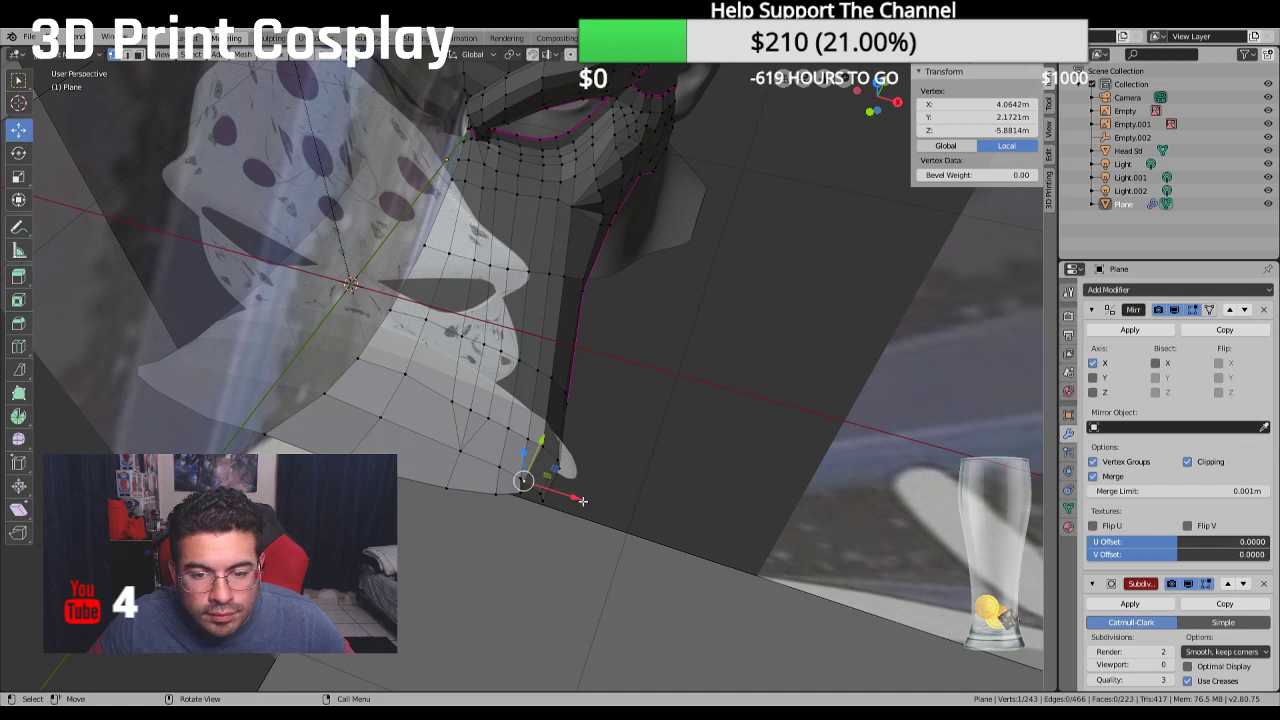
pyautogui.moveTo(583, 501); pyautogui.dragTo(590, 498)
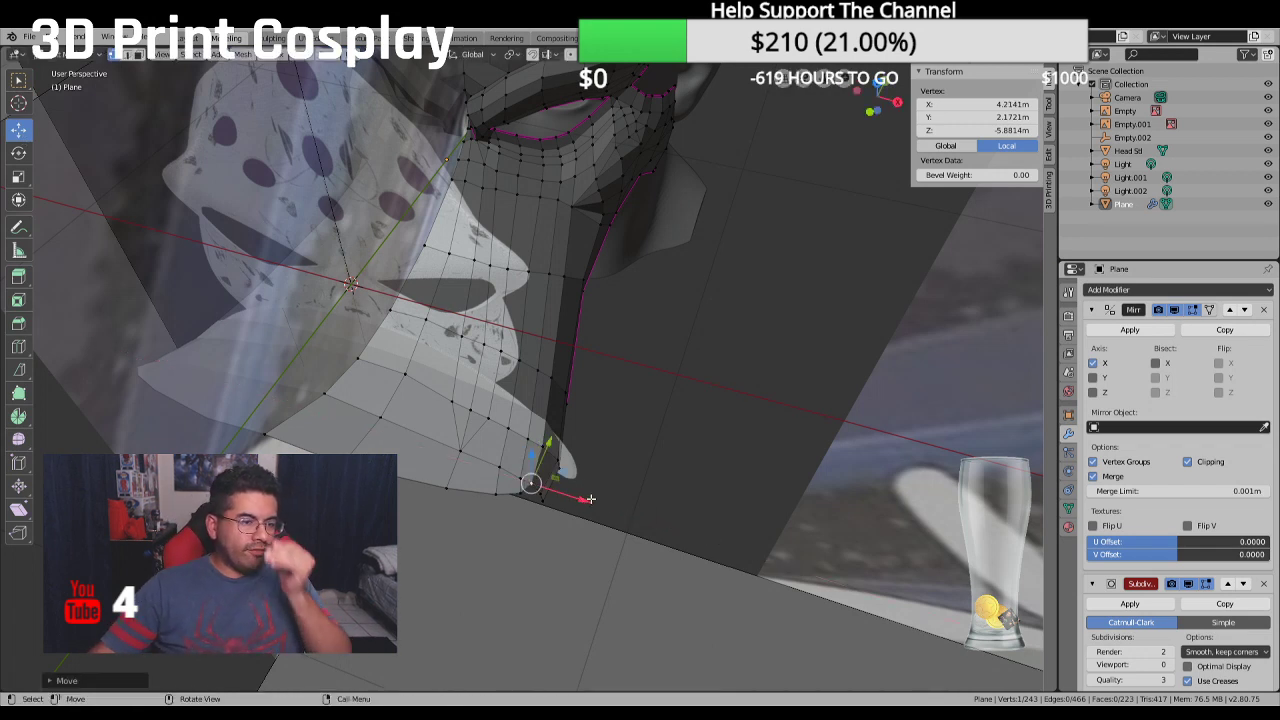
# Return to the side view and open the list of modifiers available for the mask mesh
pyautogui.moveTo(625, 475); pyautogui.dragTo(560, 415, button='middle')
pyautogui.scroll(-3, 560, 415)
pyautogui.press('KP_3')
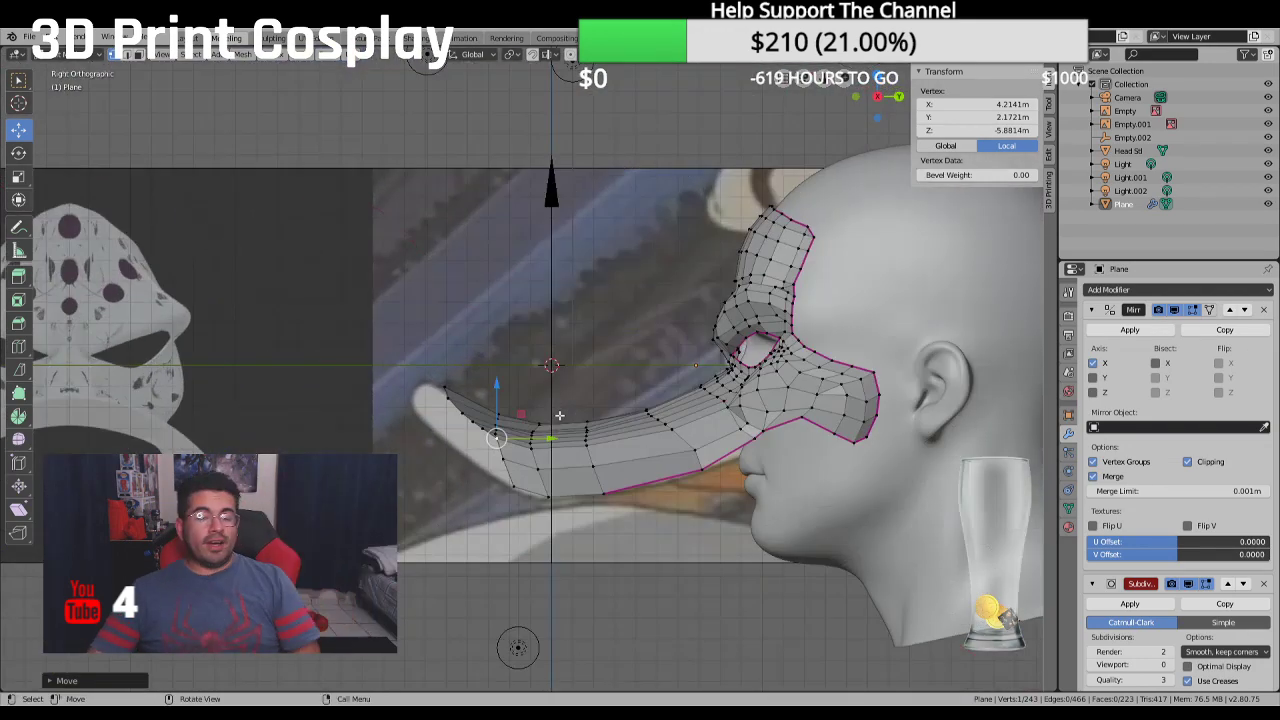
pyautogui.click(1112, 290)
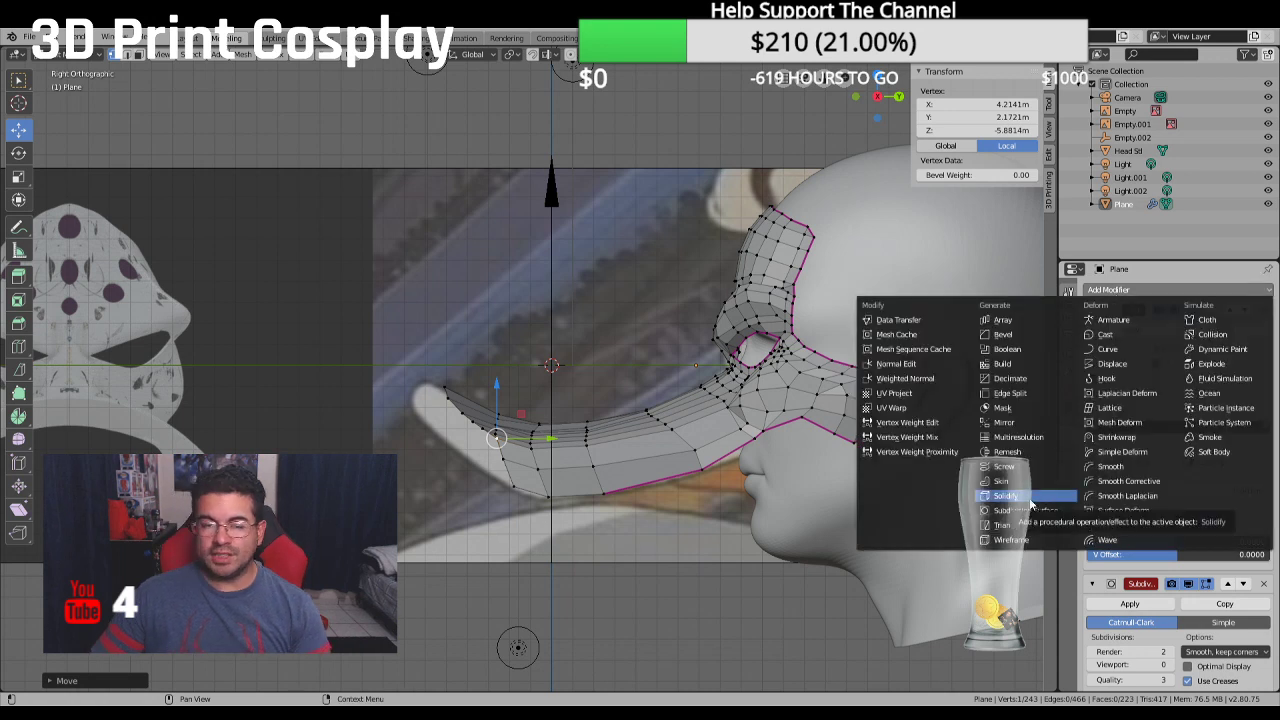
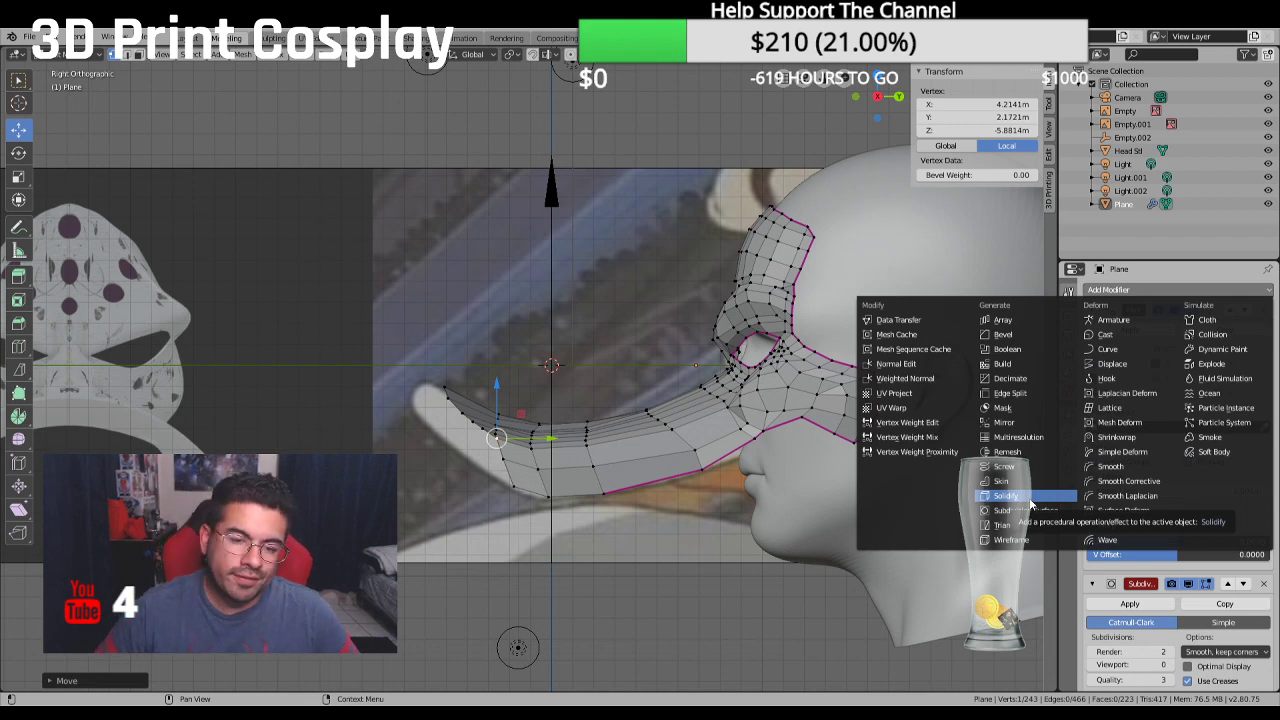
pyautogui.click(1003, 422)
pyautogui.scroll(-2, 722, 397)
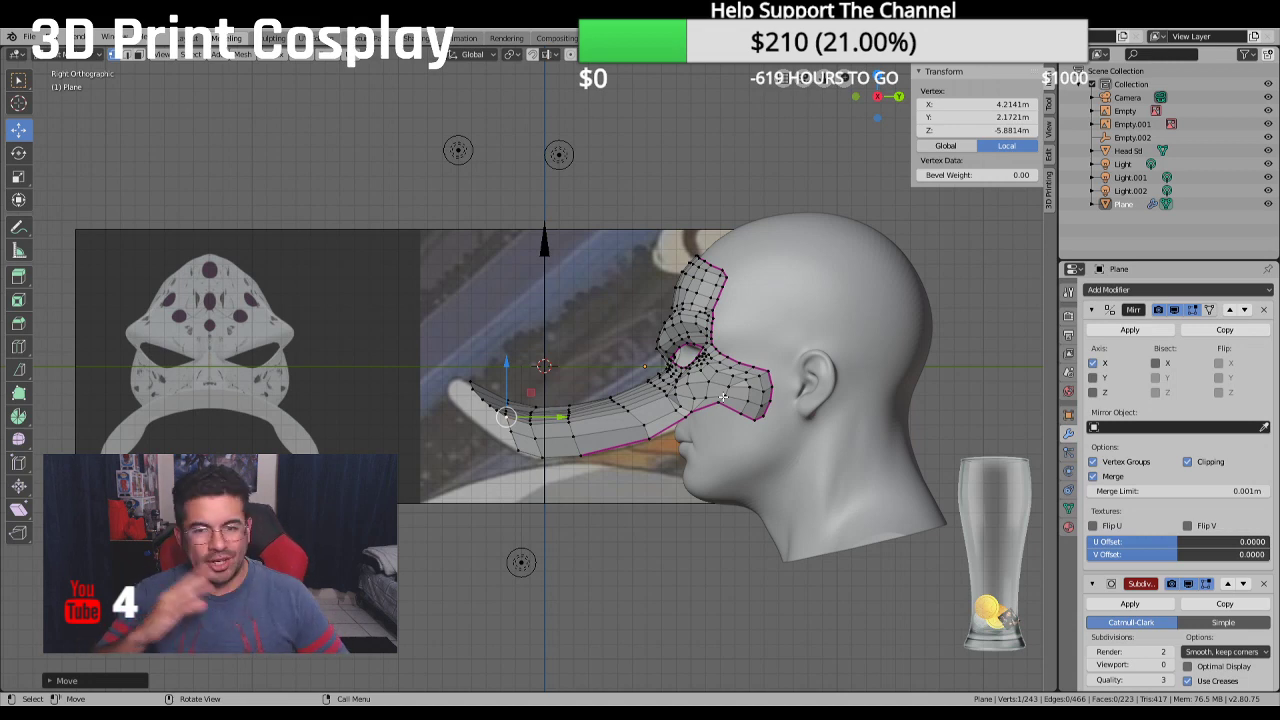
pyautogui.scroll(3, 717, 397)
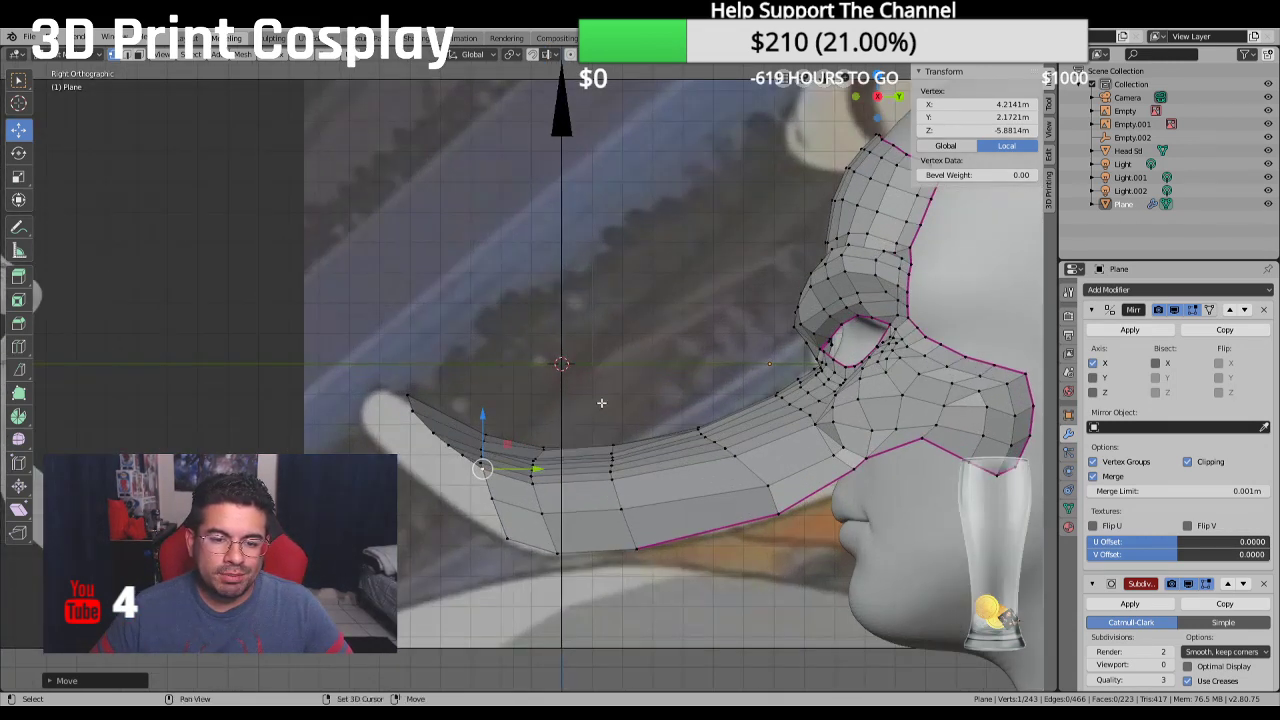
# Extrude the beak side's lower front edge forward to a median of about local Y 2.6379 m, Z -6.4186 m, and pull its upper vertex back
pyautogui.scroll(3, 700, 385)
pyautogui.scroll(1, 684, 380)
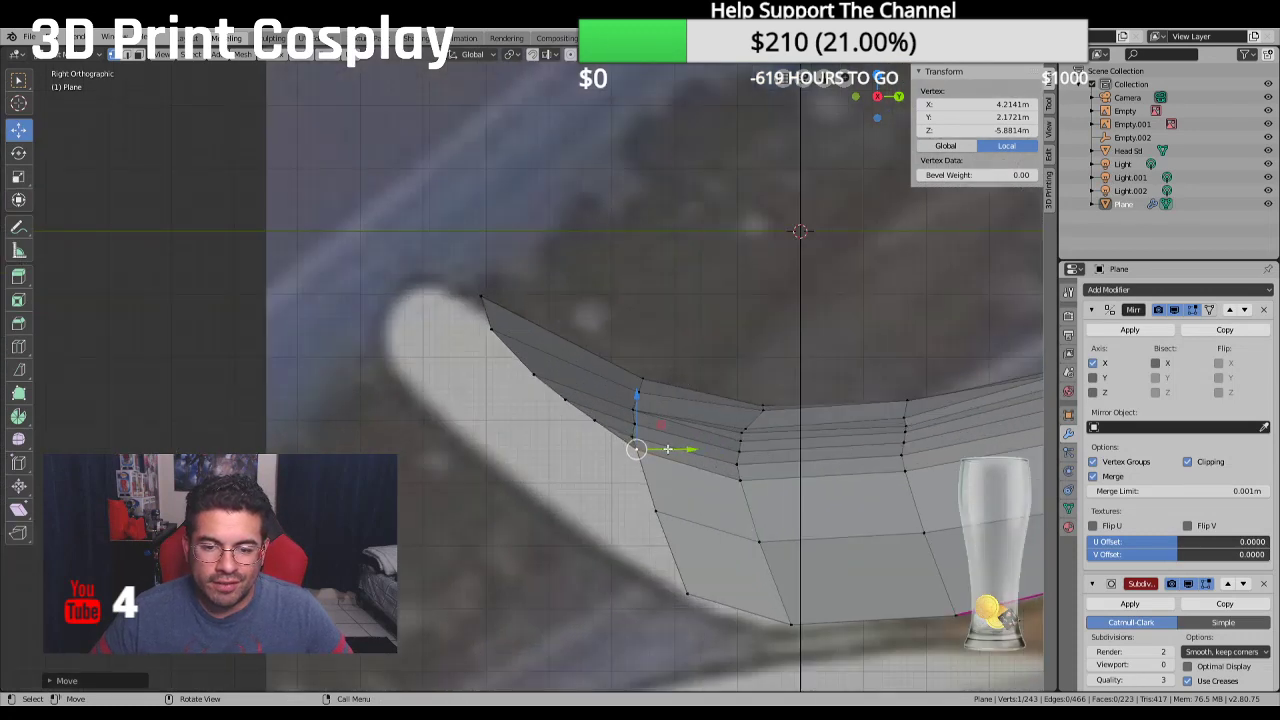
pyautogui.click(653, 510)
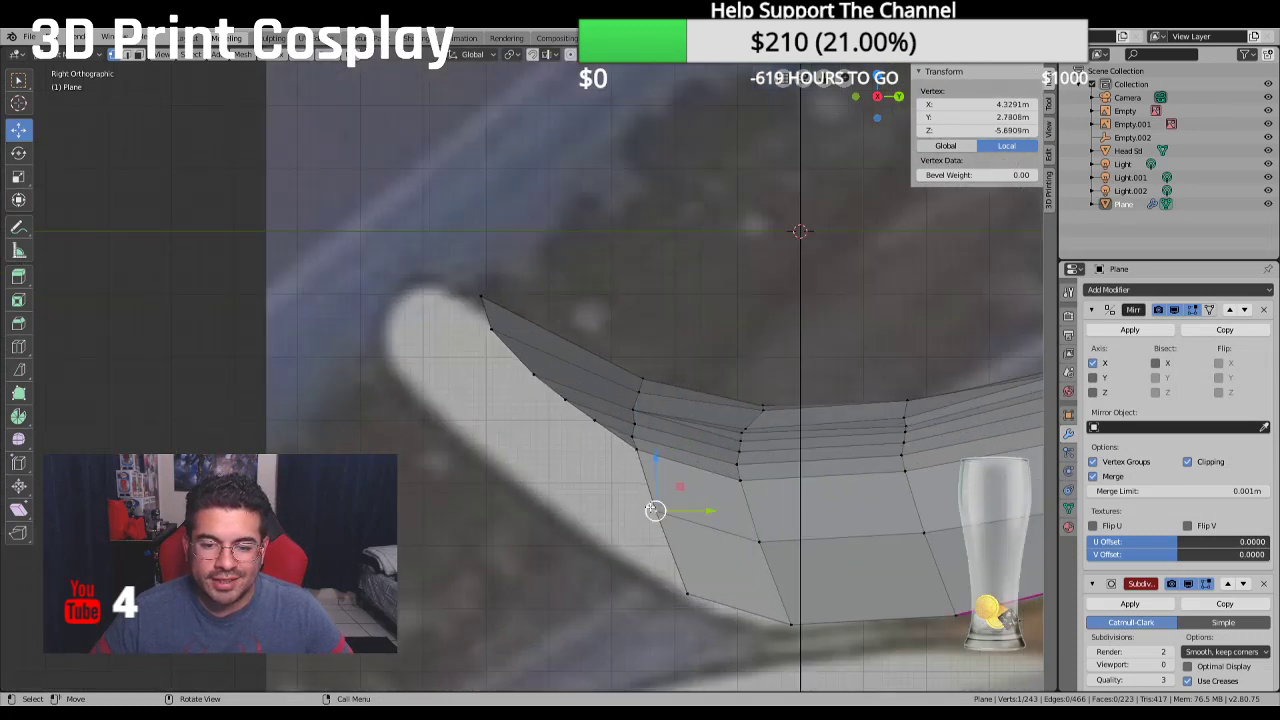
pyautogui.keyDown('ctrl'); pyautogui.click(682, 584); pyautogui.keyUp('ctrl')
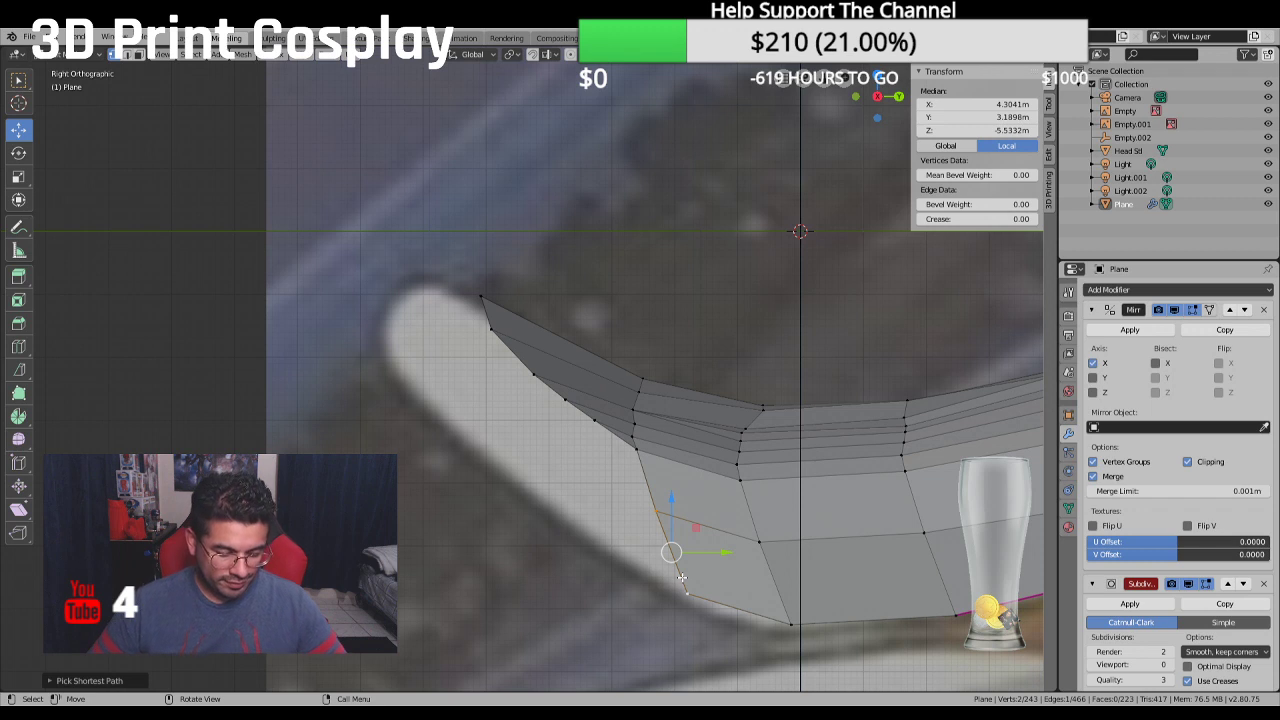
pyautogui.press('g')
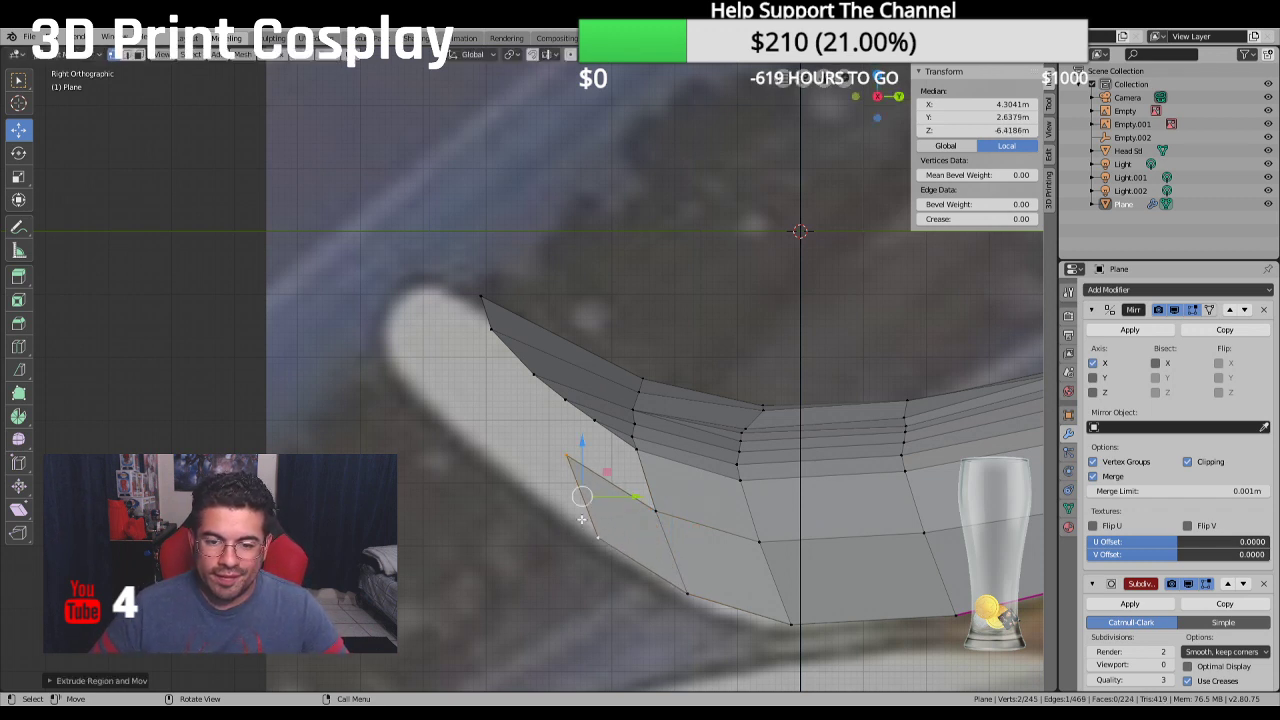
pyautogui.click(566, 455)
pyautogui.press('g')
pyautogui.moveTo(612, 464)
pyautogui.mouseDown()
pyautogui.moveTo(580, 451)
pyautogui.moveTo(588, 469)
pyautogui.mouseUp()
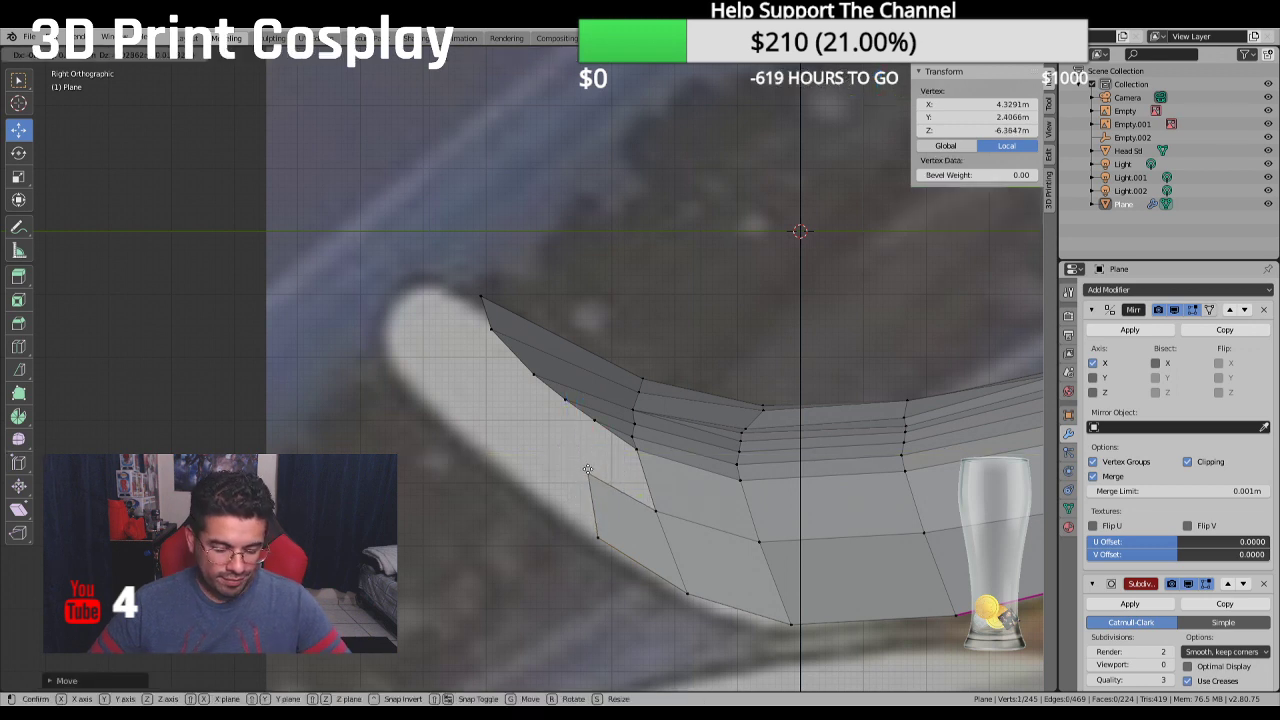
pyautogui.click(588, 469)
# Fill the gap above the extruded piece with a four-sided face and move its lower front vertex to about local Y 2.4394 m, Z -6.3053 m
pyautogui.keyDown('shift'); pyautogui.click(598, 421); pyautogui.keyUp('shift')
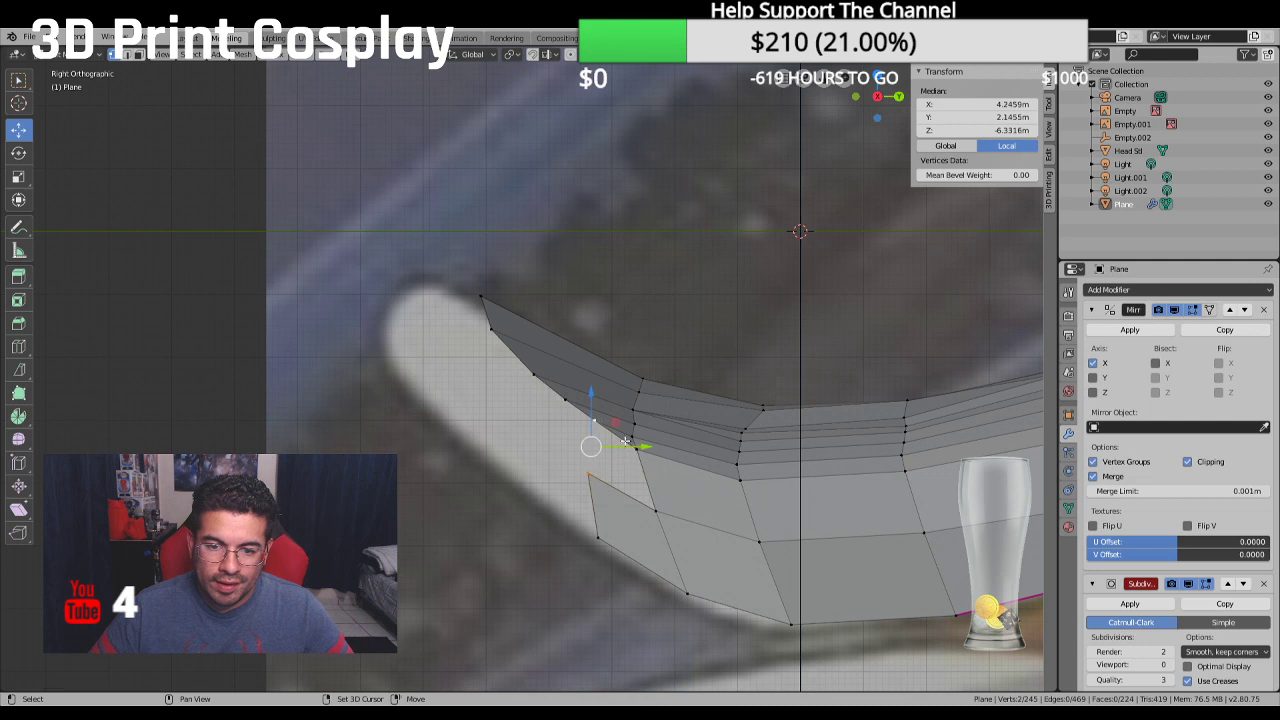
pyautogui.keyDown('shift'); pyautogui.click(650, 457); pyautogui.keyUp('shift')
pyautogui.keyDown('shift'); pyautogui.click(654, 498); pyautogui.keyUp('shift')
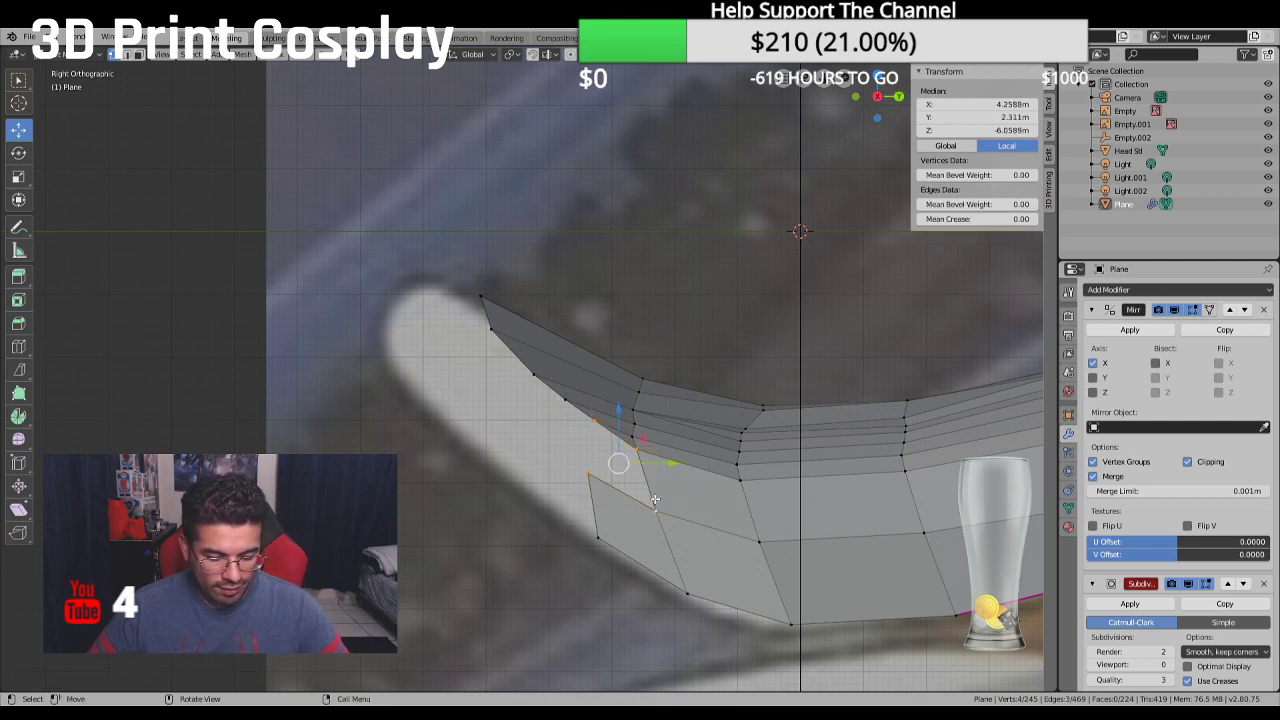
pyautogui.keyDown('shift'); pyautogui.click(592, 423); pyautogui.keyUp('shift')
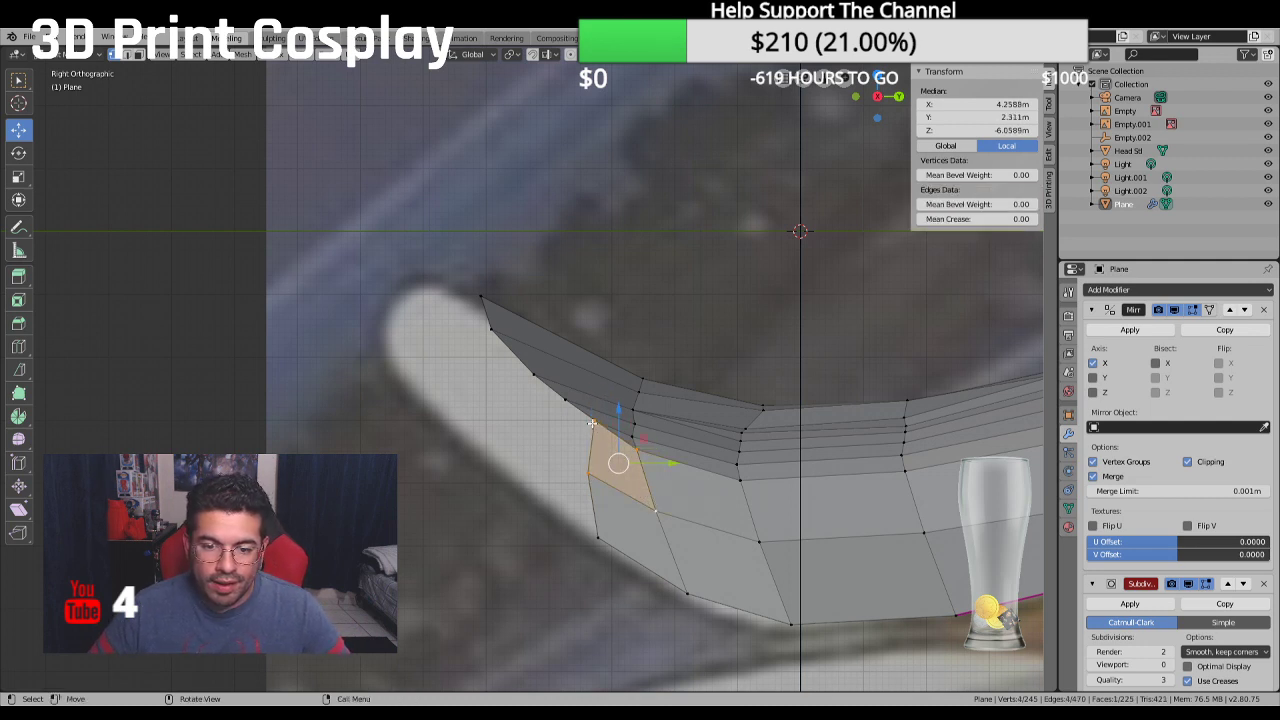
pyautogui.click(587, 470)
pyautogui.press('g')
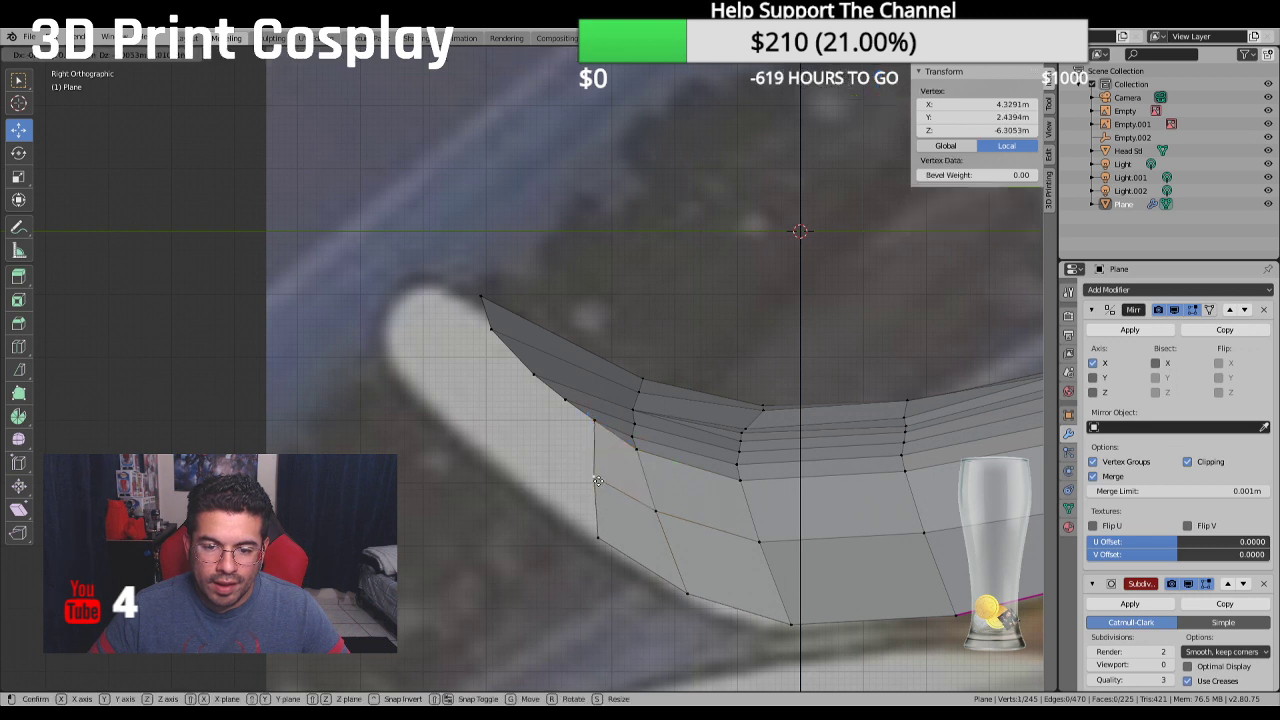
pyautogui.click(597, 478)
# Slide two side vertices of the frontmost complete cross-section along Y to about local Z -5.8997 m and -5.8955 m
pyautogui.click(664, 512)
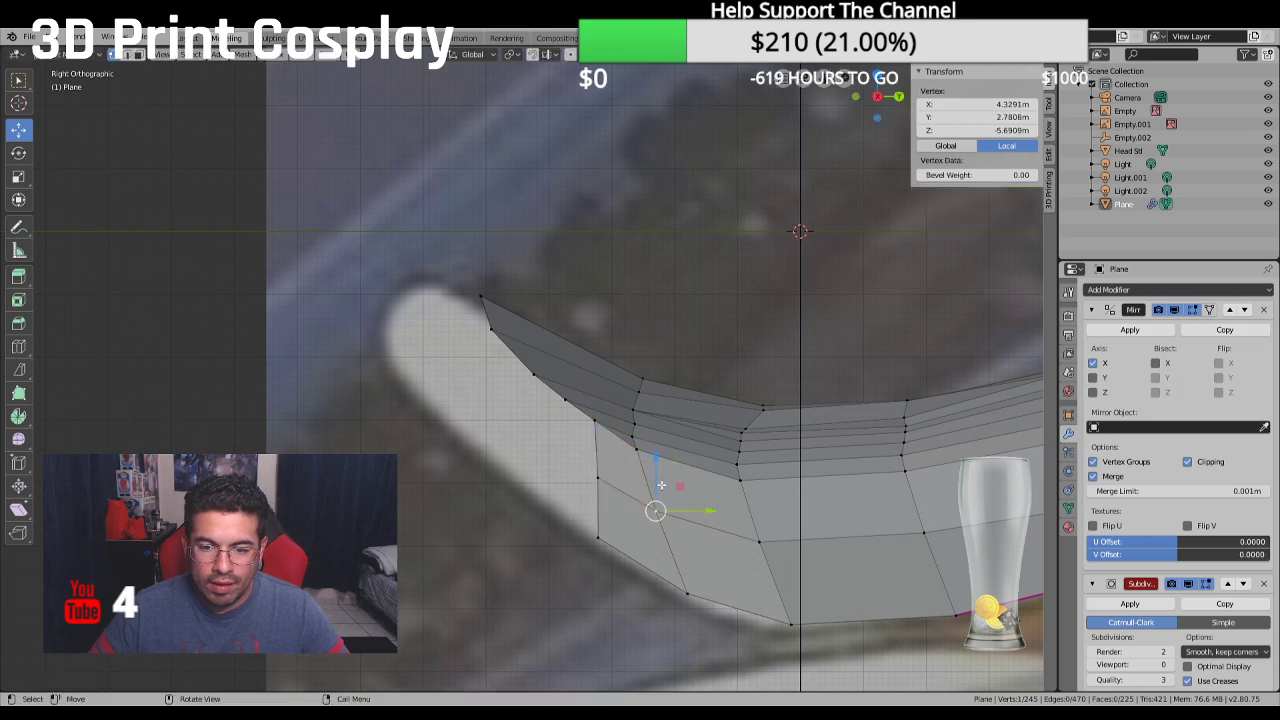
pyautogui.click(629, 436)
pyautogui.press('g')
pyautogui.press('y')
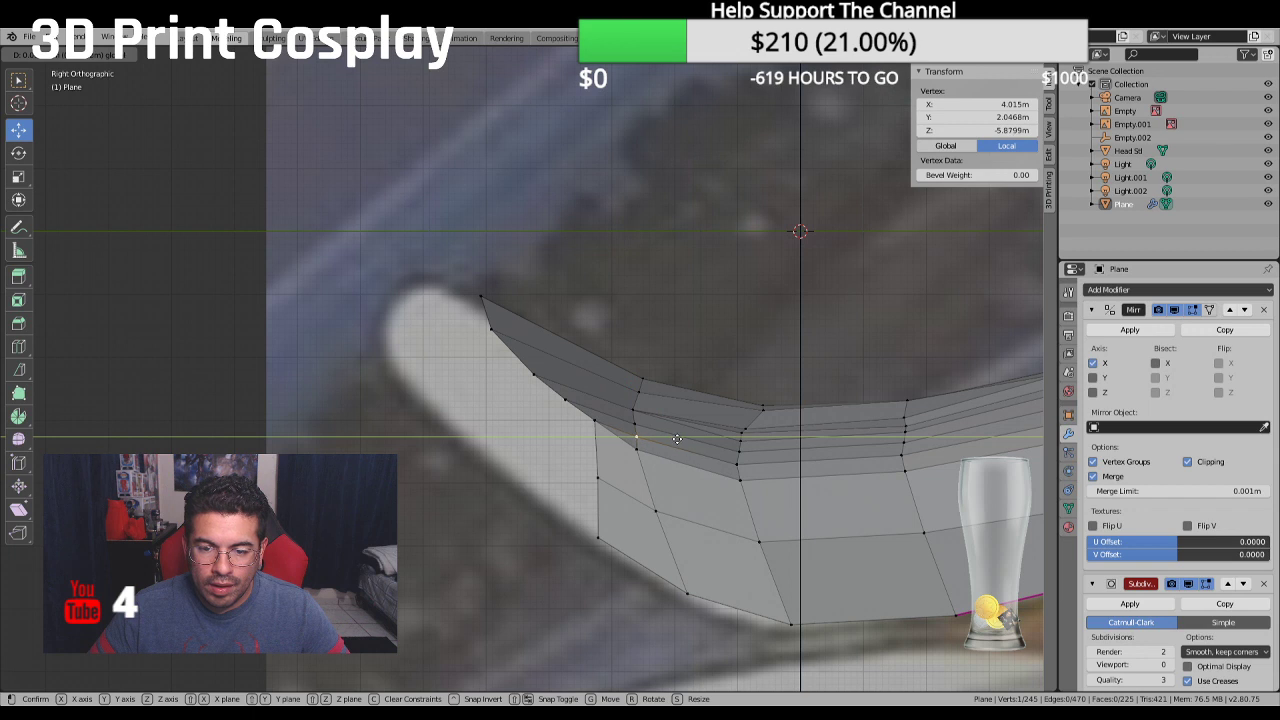
pyautogui.click(677, 439)
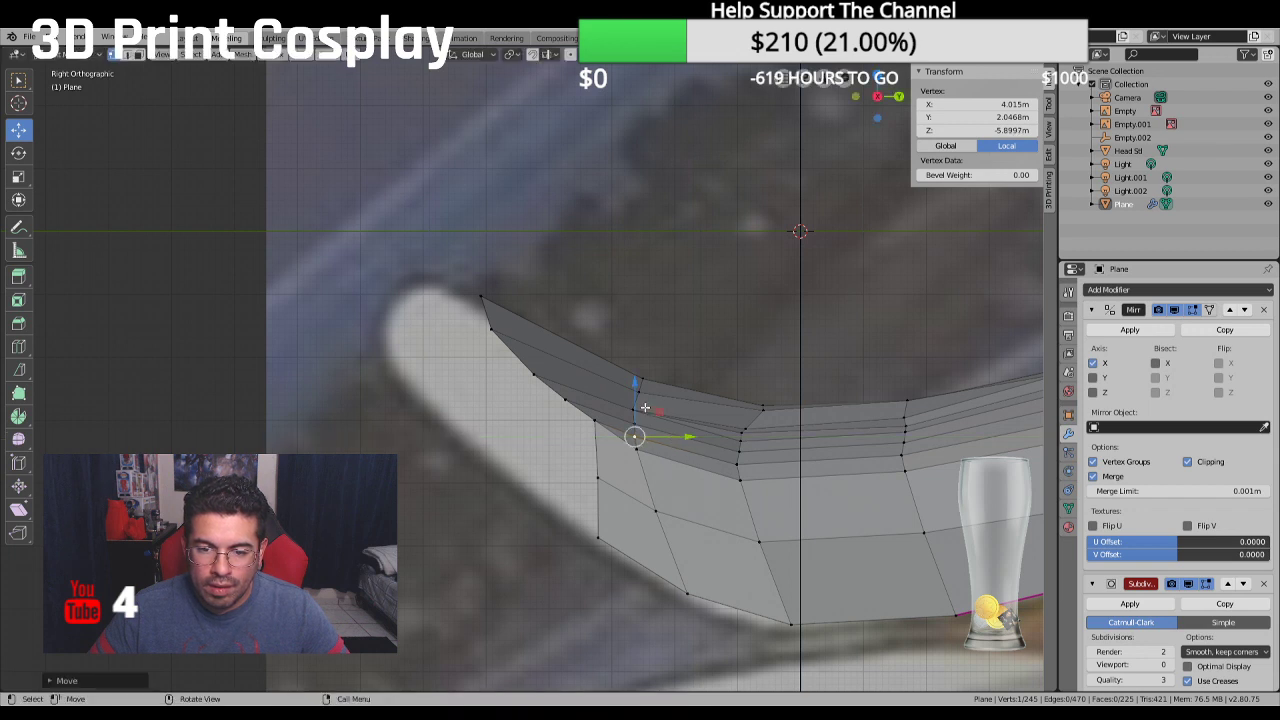
pyautogui.click(625, 407)
pyautogui.moveTo(634, 365); pyautogui.dragTo(634, 360)
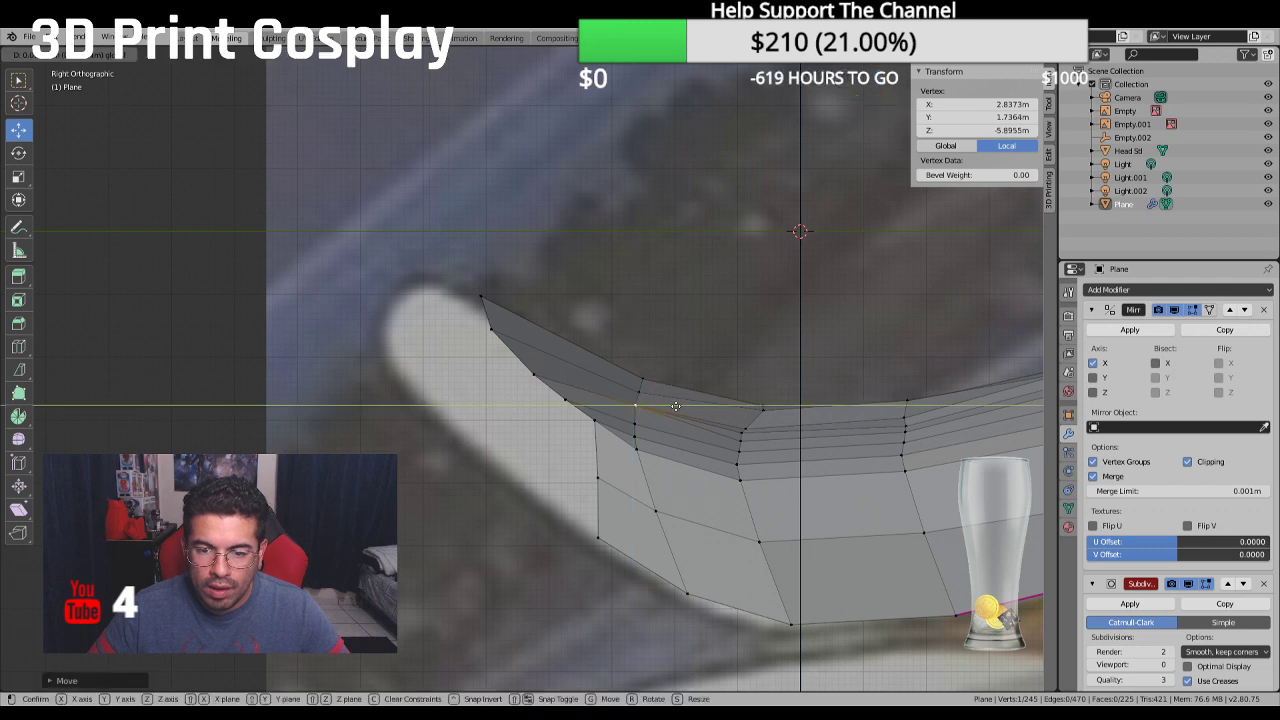
pyautogui.click(696, 318)
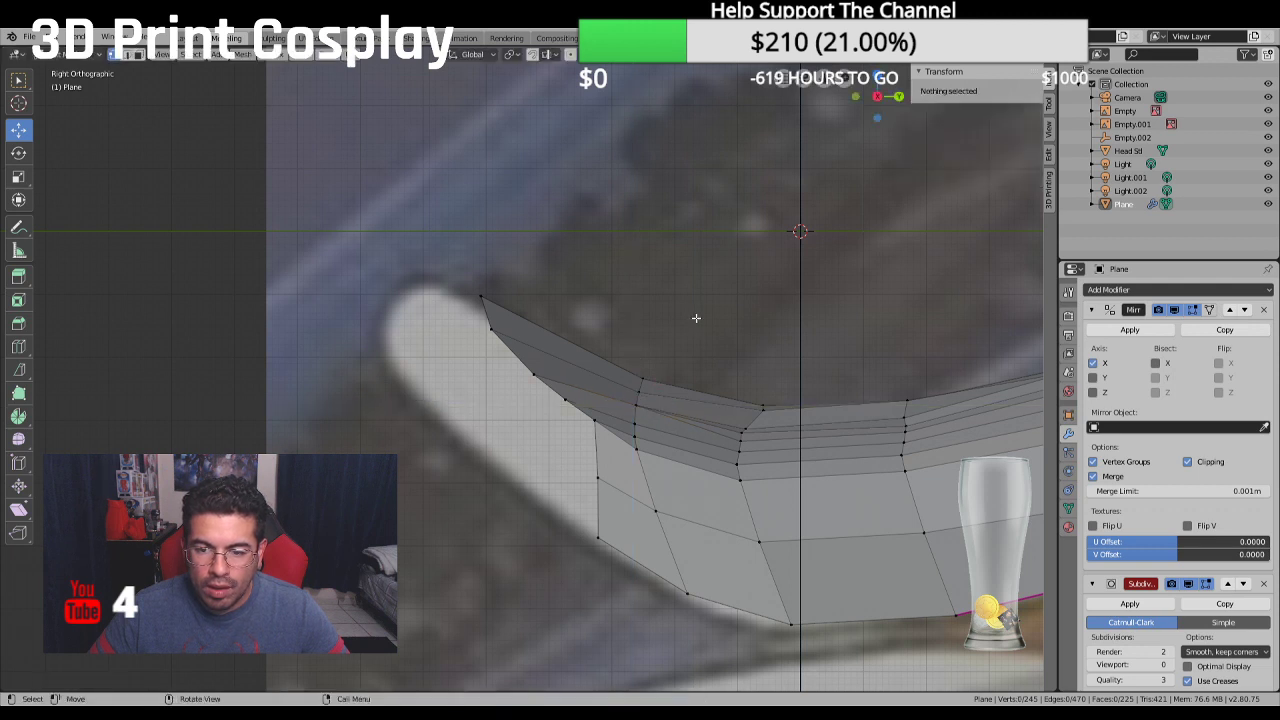
# On the next cross-section, shift the vertex beside the centre seam forward and raise the one below along Z to about local Y 1.935 m
pyautogui.click(763, 410)
pyautogui.scroll(4, 763, 411)
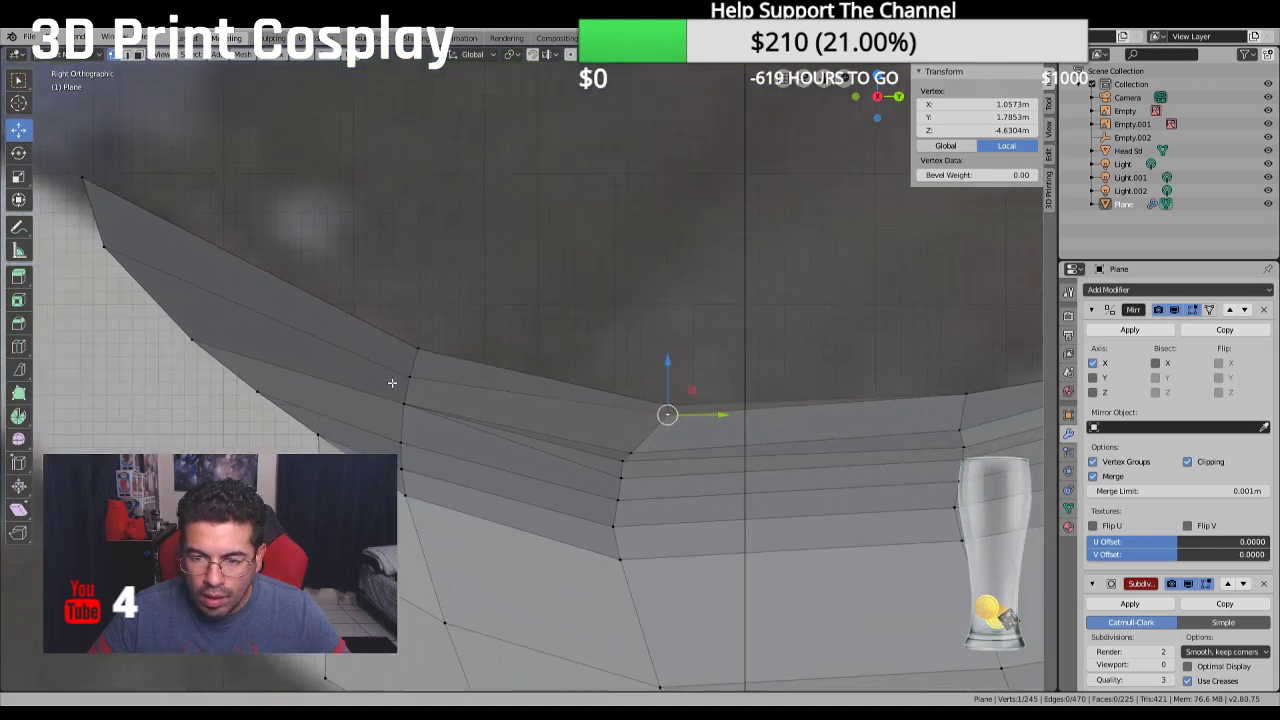
pyautogui.keyDown('shift'); pyautogui.moveTo(392, 383); pyautogui.dragTo(331, 379, button='middle'); pyautogui.keyUp('shift')
pyautogui.moveTo(662, 412); pyautogui.dragTo(613, 447)
pyautogui.click(574, 446)
pyautogui.press('g')
pyautogui.press('z')
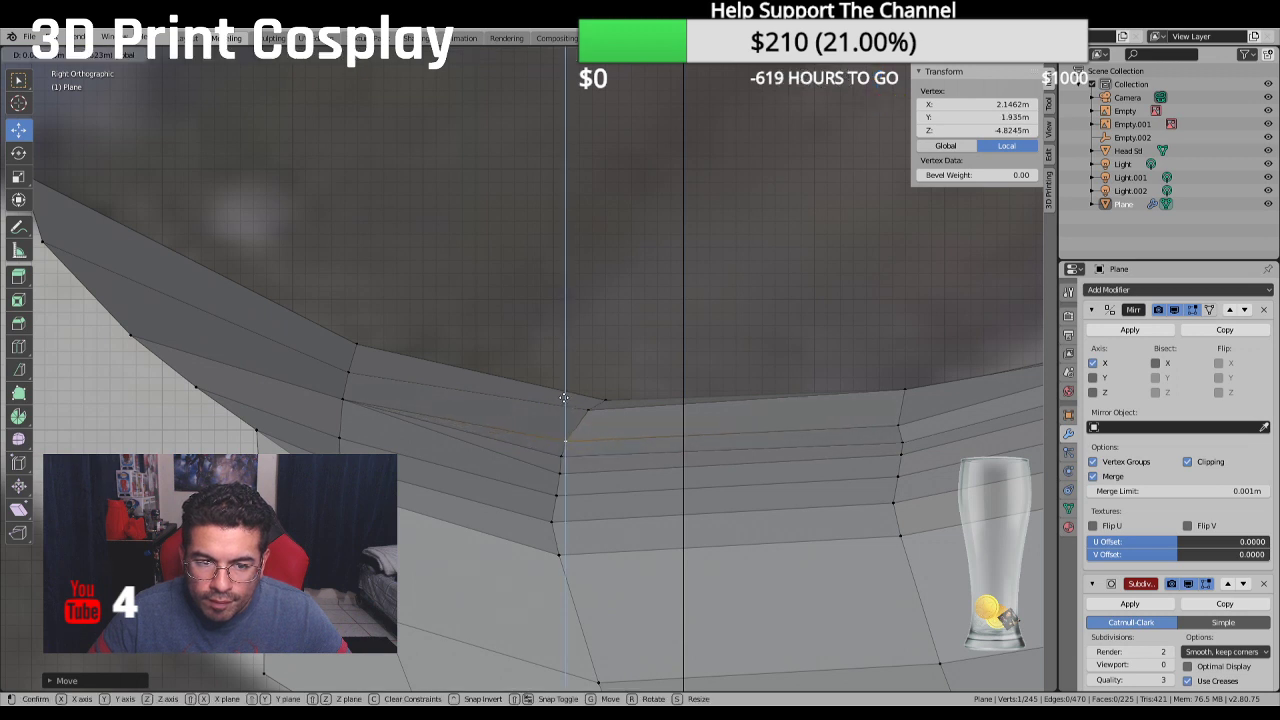
pyautogui.moveTo(566, 395); pyautogui.dragTo(566, 395)
# Slide the same cross-section's three lower side vertices and its seam vertex along Y to about local Z -4.8487, -4.8614, -4.8799 and -4.6529 m
pyautogui.click(564, 459)
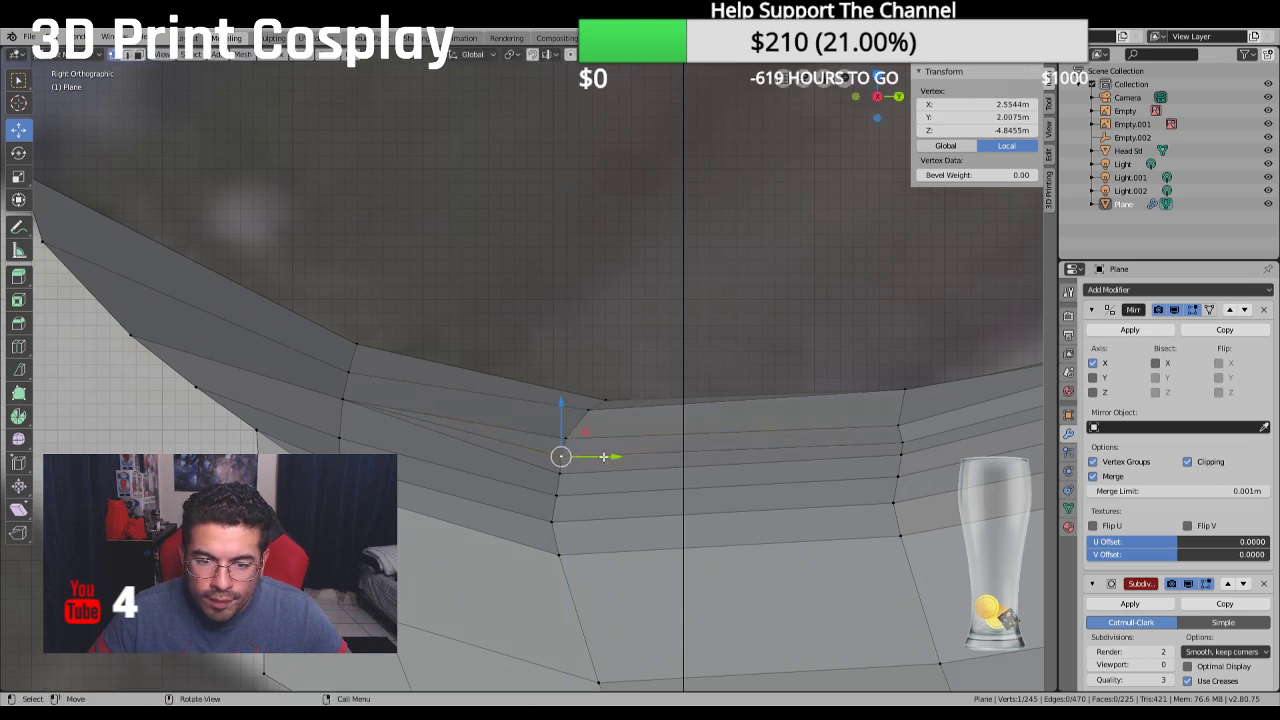
pyautogui.moveTo(603, 457); pyautogui.dragTo(606, 456)
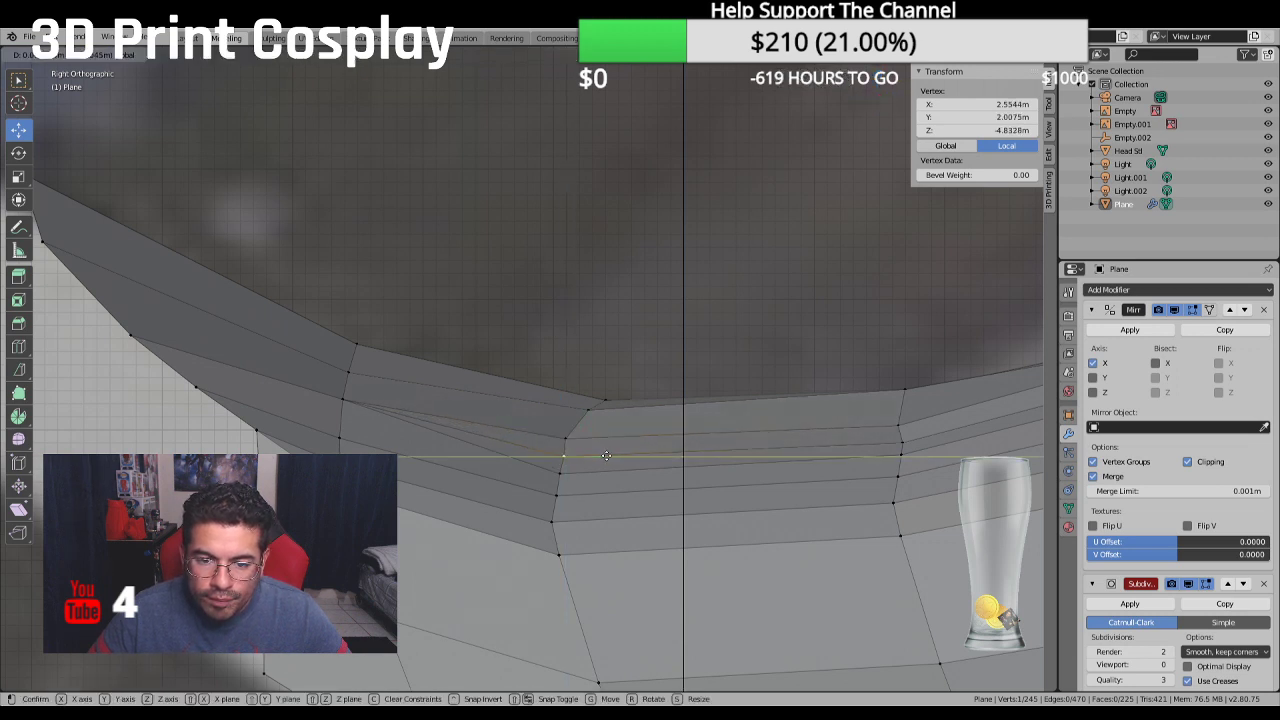
pyautogui.click(561, 475)
pyautogui.press('g')
pyautogui.press('y')
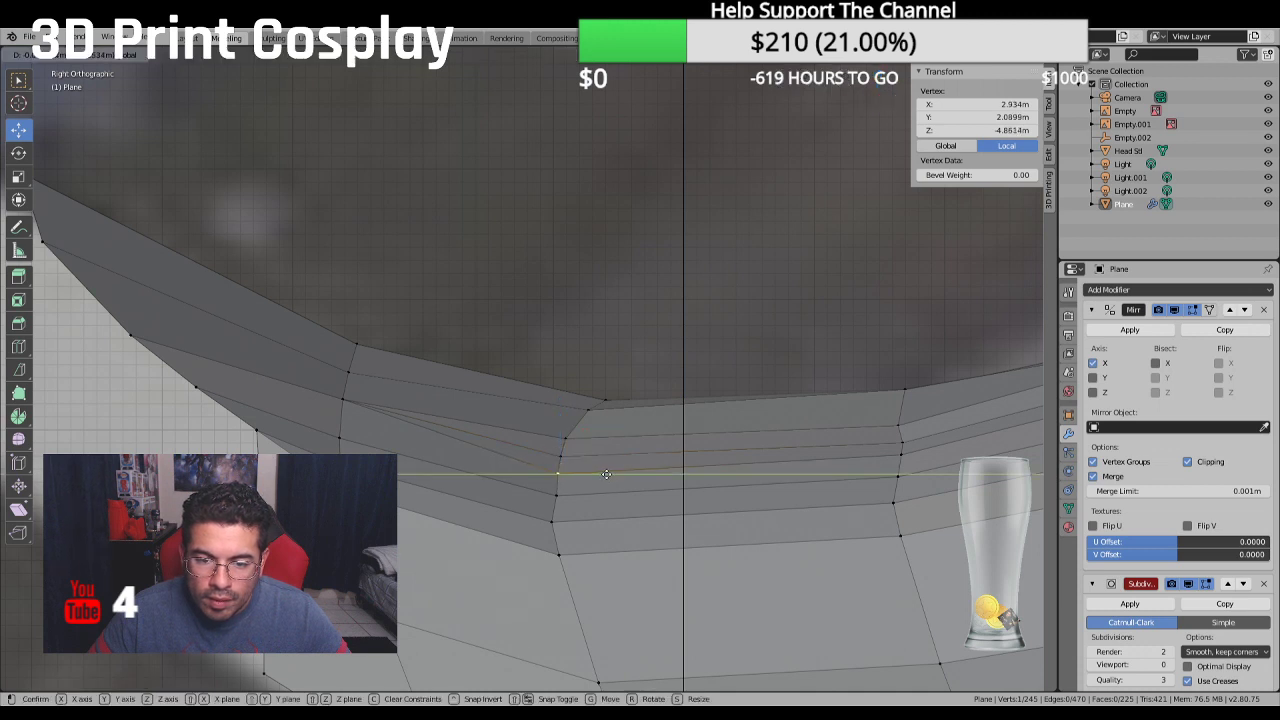
pyautogui.moveTo(606, 474); pyautogui.dragTo(605, 496)
pyautogui.click(572, 492)
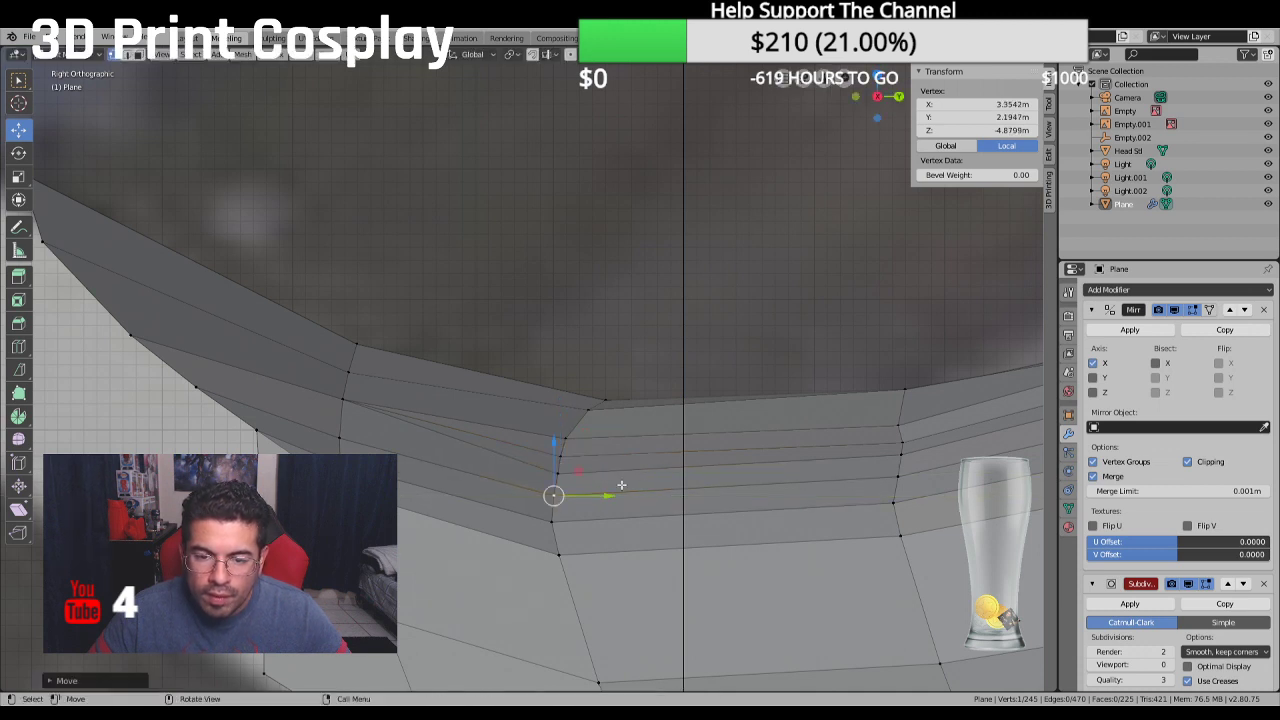
pyautogui.click(606, 397)
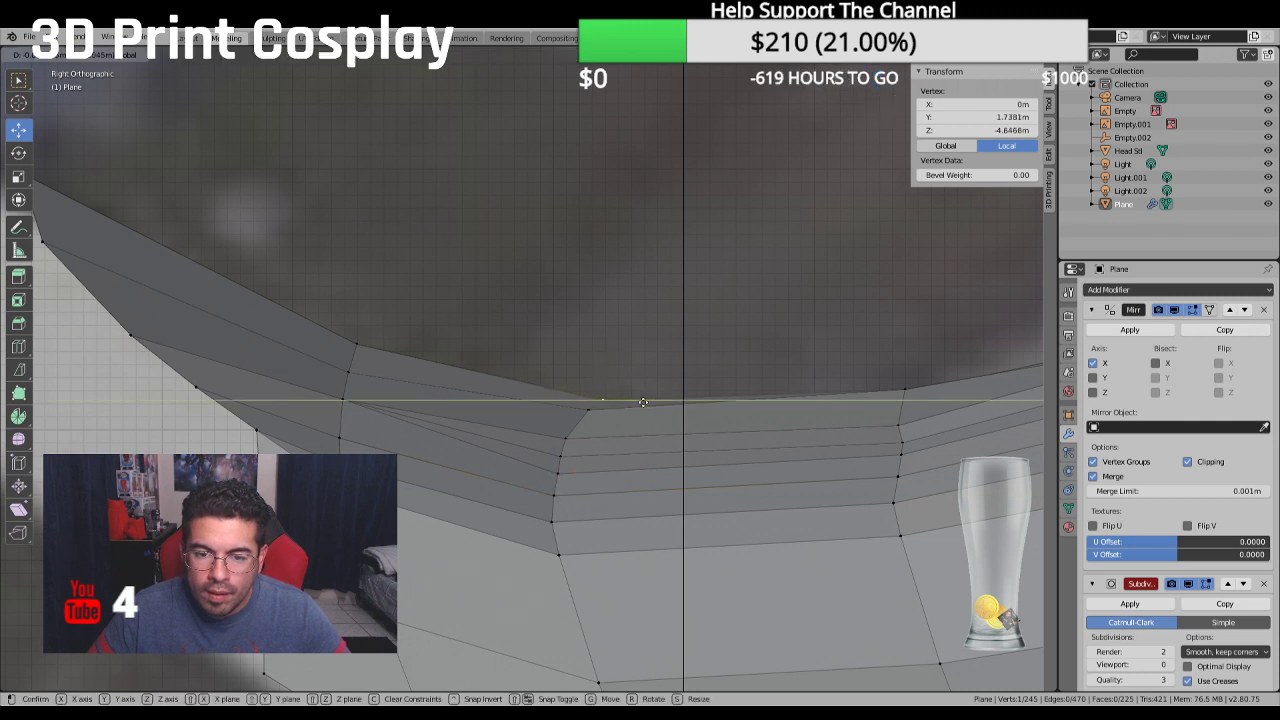
pyautogui.keyDown('shift'); pyautogui.moveTo(731, 431); pyautogui.dragTo(506, 423, button='middle'); pyautogui.keyUp('shift')
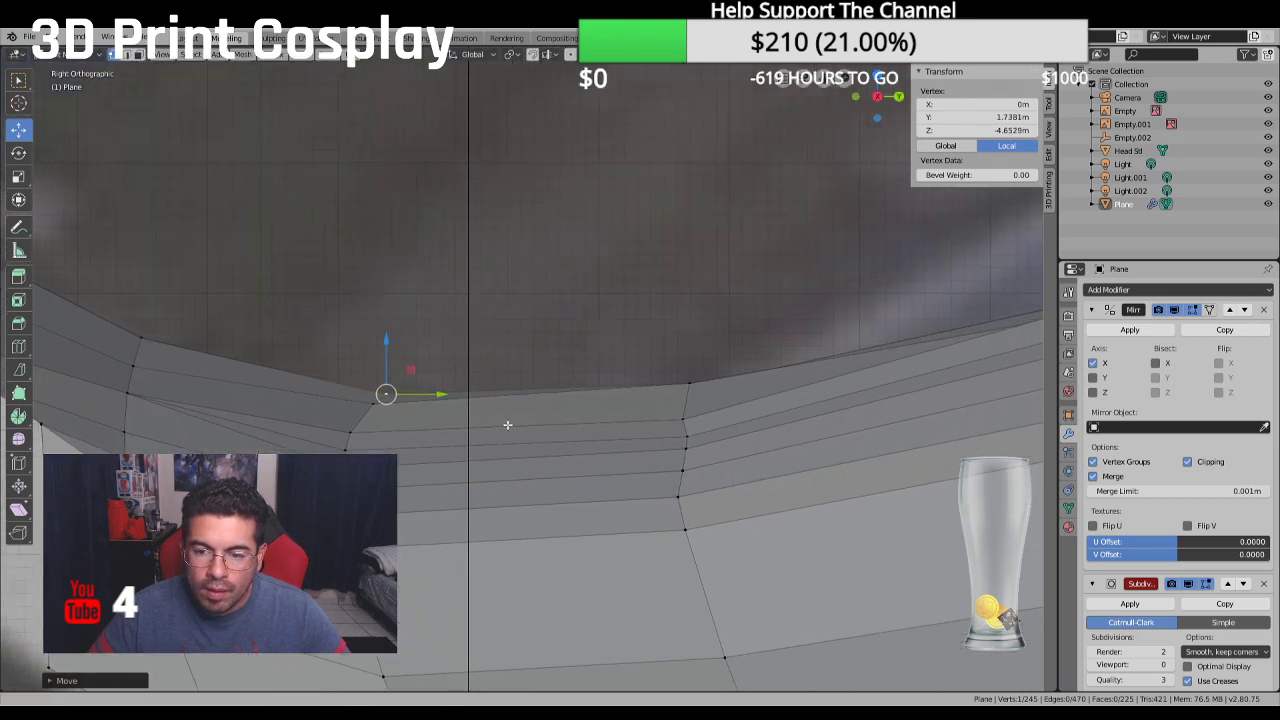
# Straighten the following cross-section by moving three side vertices along Y to local Z -3.2411 m, -3.2475 m and -3.2532 m
pyautogui.click(680, 436)
pyautogui.press('g')
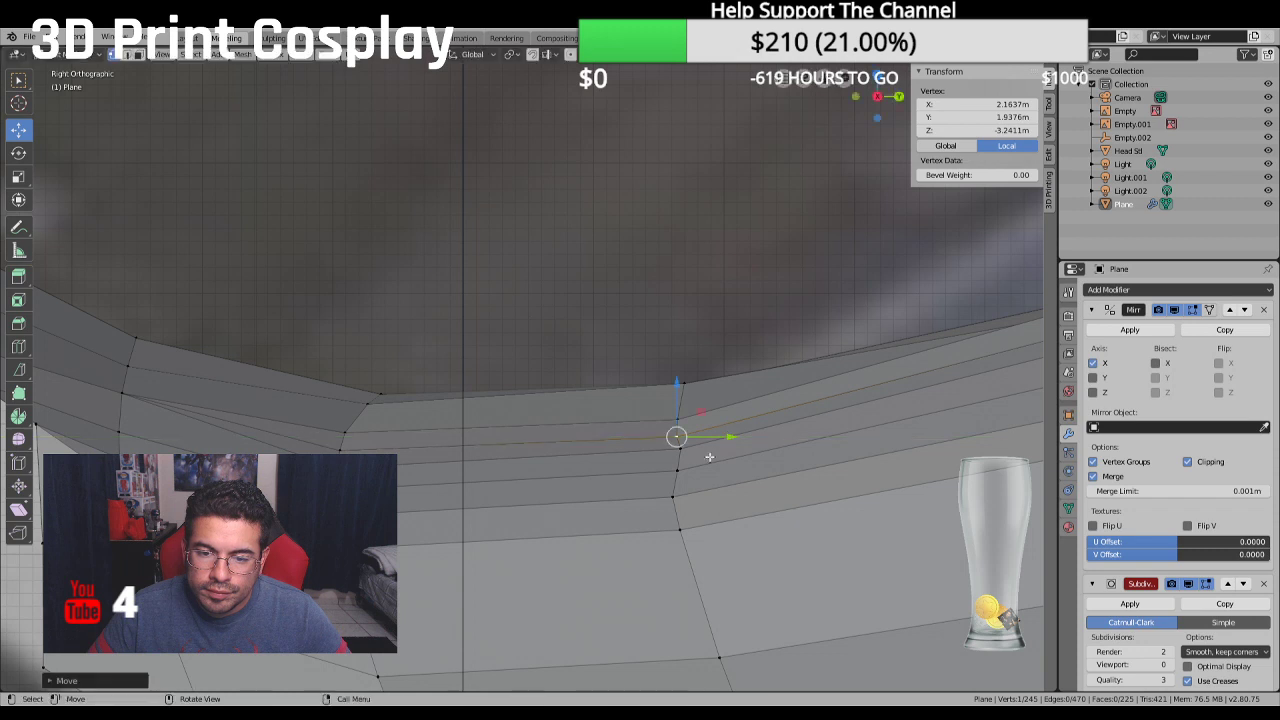
pyautogui.click(733, 448)
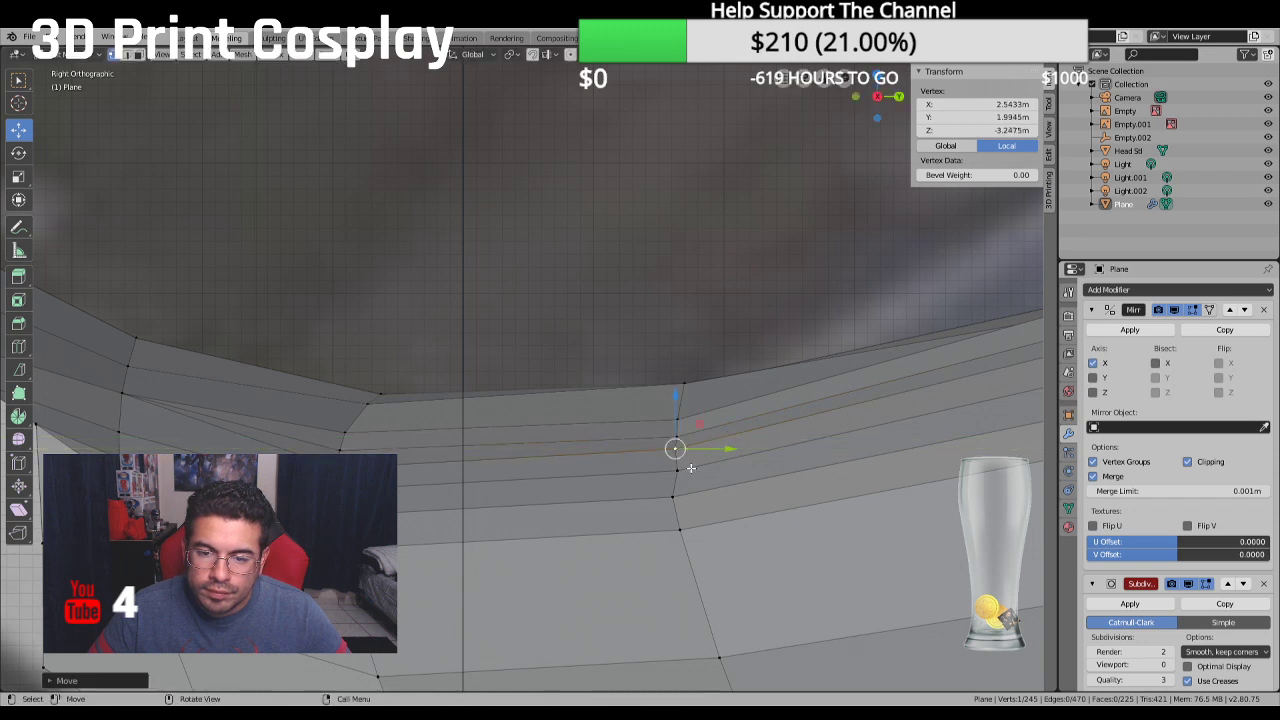
pyautogui.press('g')
pyautogui.click(715, 473)
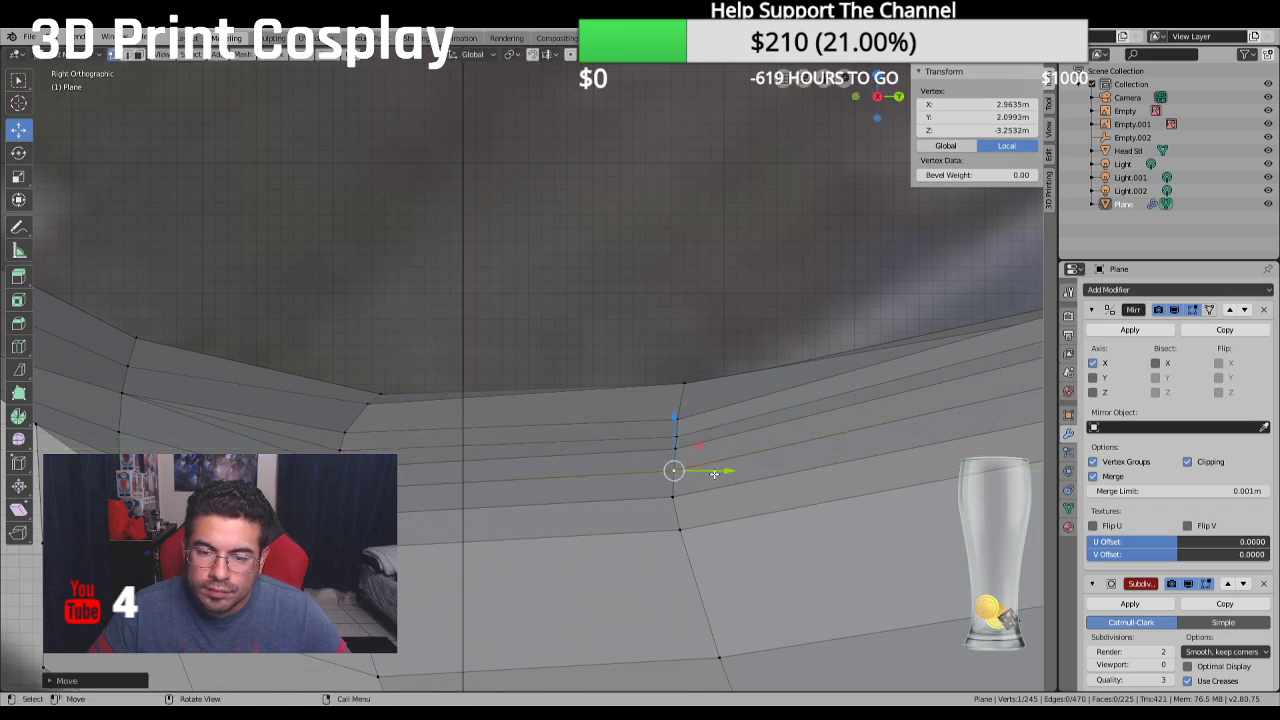
# Move the upper side vertex of the cross-section near the nose bridge to about local Y 0.63043 m, Z 0.19782 m
pyautogui.keyDown('shift'); pyautogui.moveTo(715, 474); pyautogui.dragTo(605, 506, button='middle'); pyautogui.keyUp('shift')
pyautogui.scroll(-3, 605, 506)
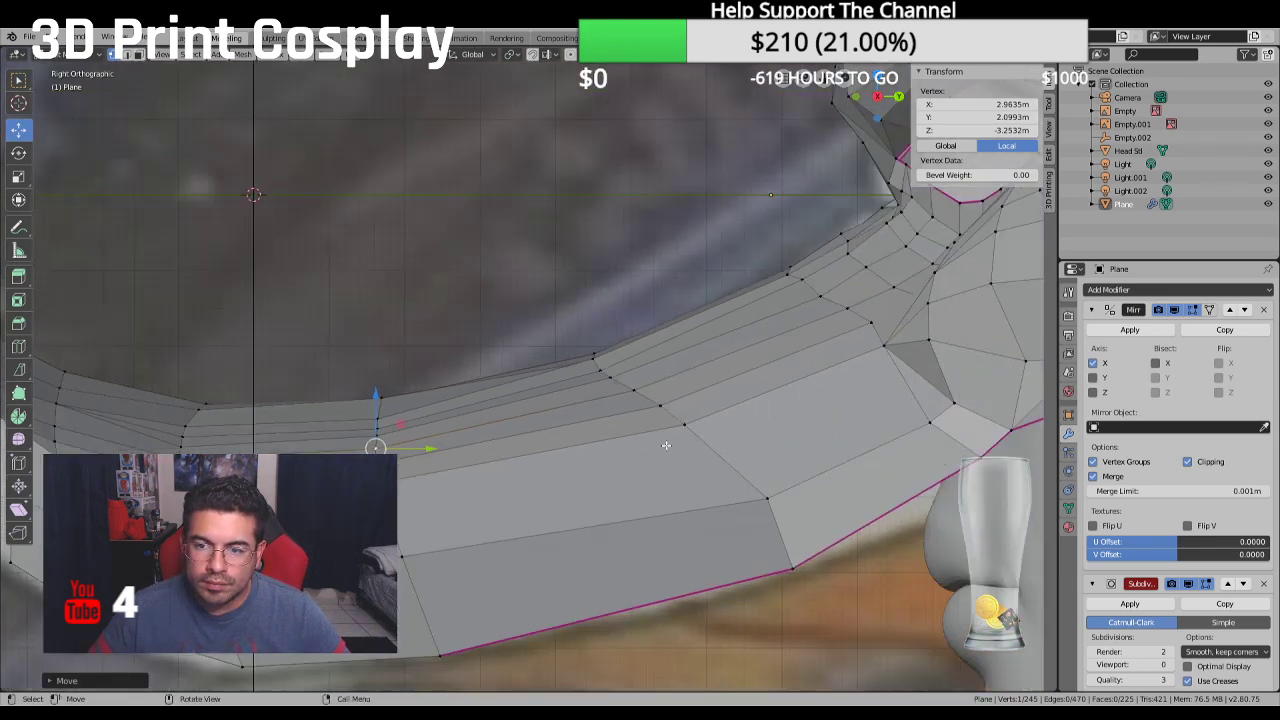
pyautogui.scroll(-4, 459, 425)
pyautogui.scroll(1, 459, 425)
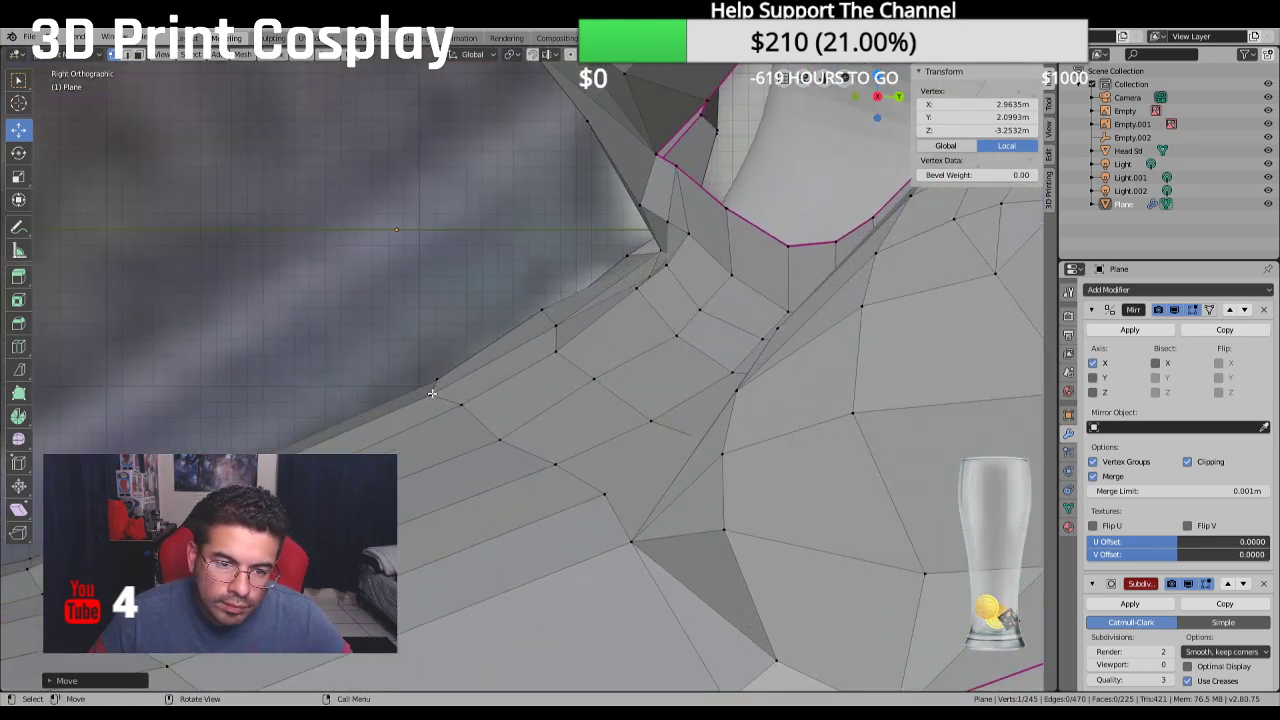
pyautogui.click(434, 386)
pyautogui.press('g')
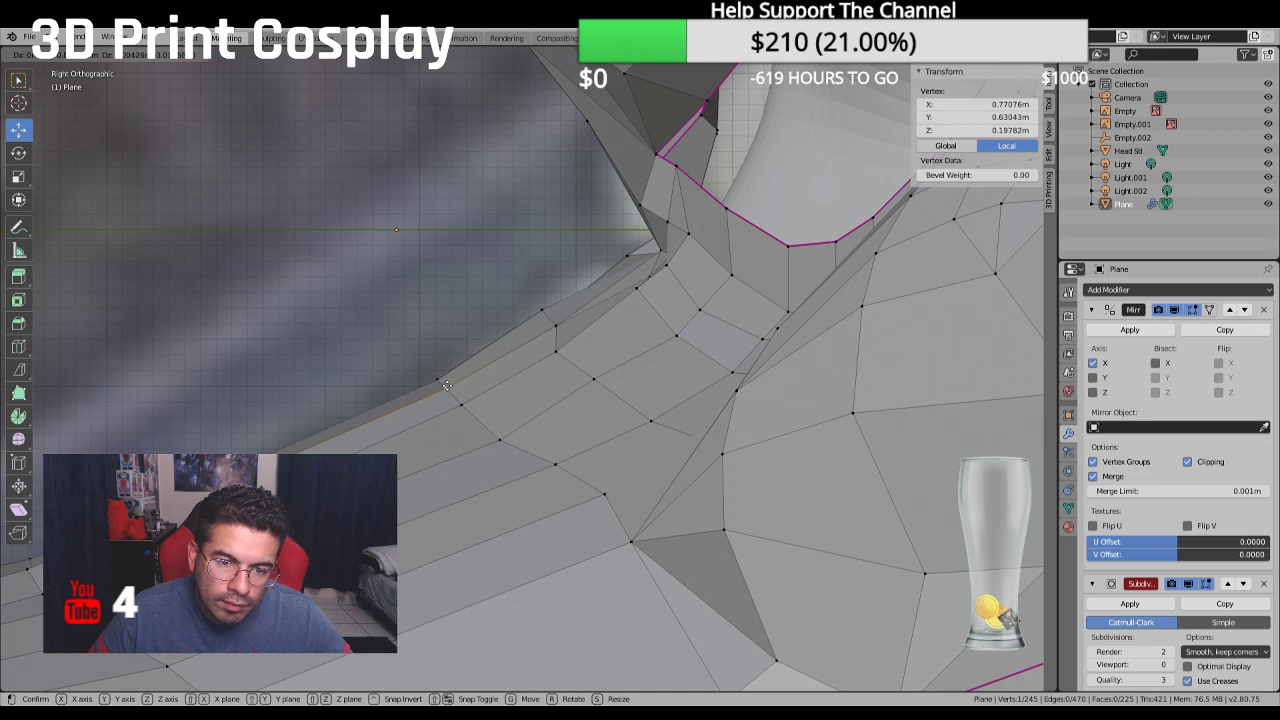
pyautogui.click(447, 386)
# Move that cross-section's two lower side vertices forward to about local Y 0.95098 m, Z 0.58673 m and Y 1.0762 m, Z 0.75061 m
pyautogui.click(557, 465)
pyautogui.press('g')
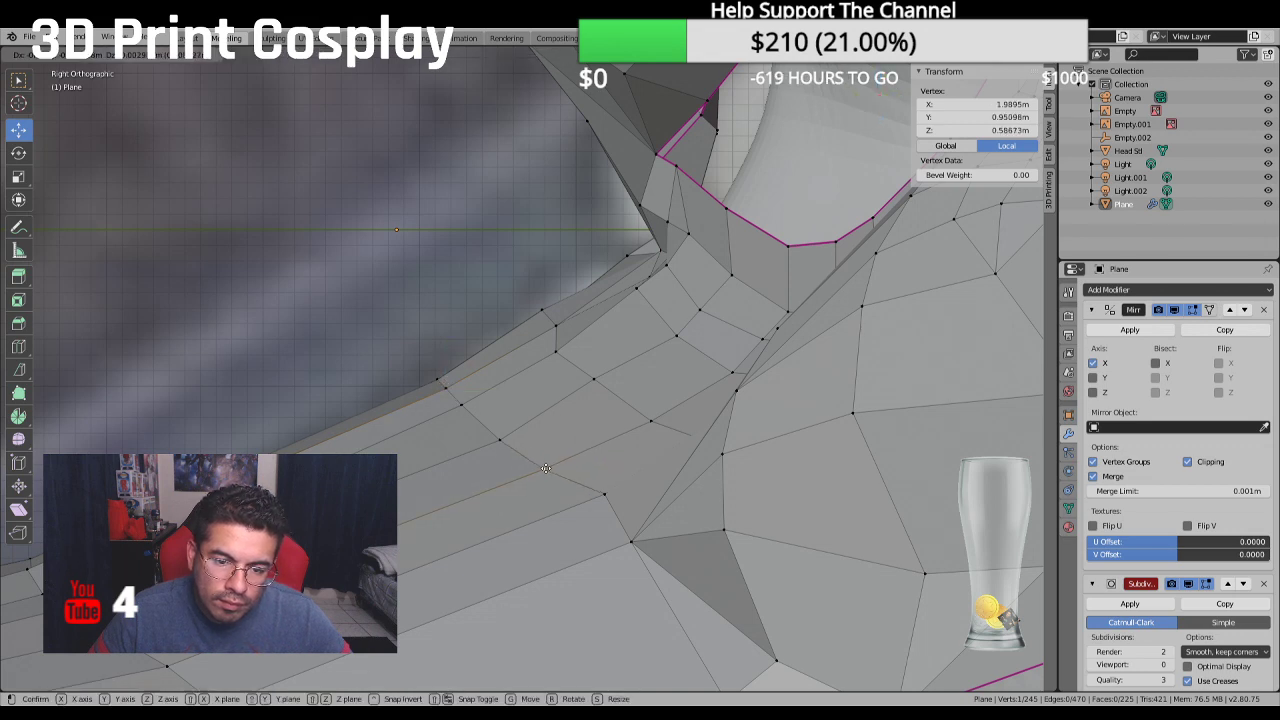
pyautogui.click(543, 470)
pyautogui.click(608, 494)
pyautogui.press('g')
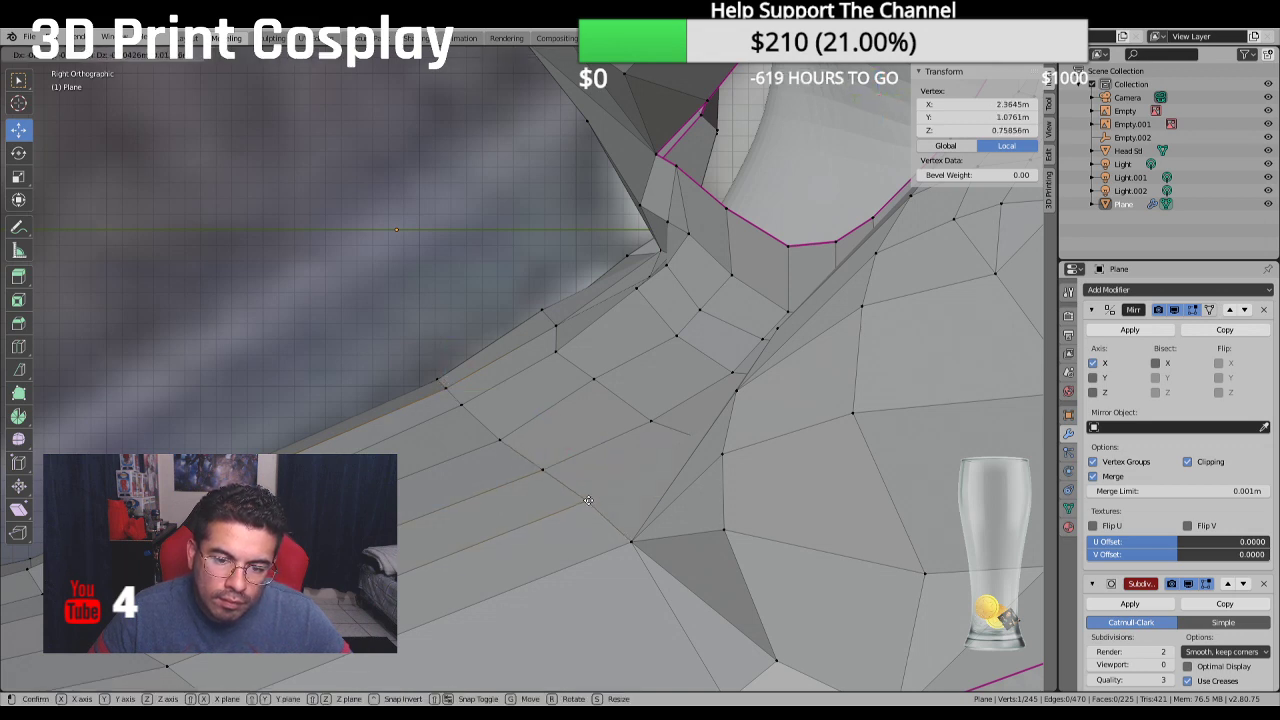
pyautogui.click(600, 520)
# Delete the four-vertex face below the eye, where the beak's side meets the cheek's fan of faces
pyautogui.moveTo(600, 520); pyautogui.dragTo(682, 504, button='middle')
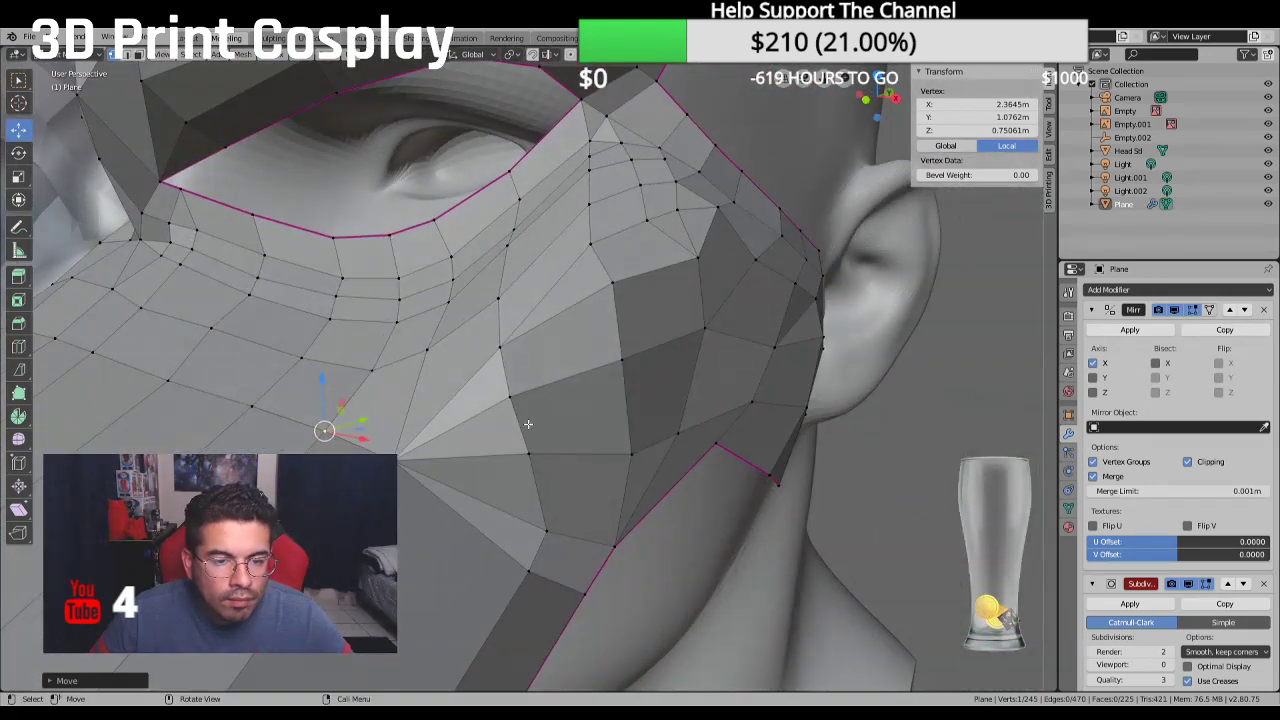
pyautogui.keyDown('shift'); pyautogui.moveTo(508, 176); pyautogui.dragTo(524, 363, button='middle'); pyautogui.keyUp('shift')
pyautogui.moveTo(483, 413); pyautogui.dragTo(613, 347, button='middle')
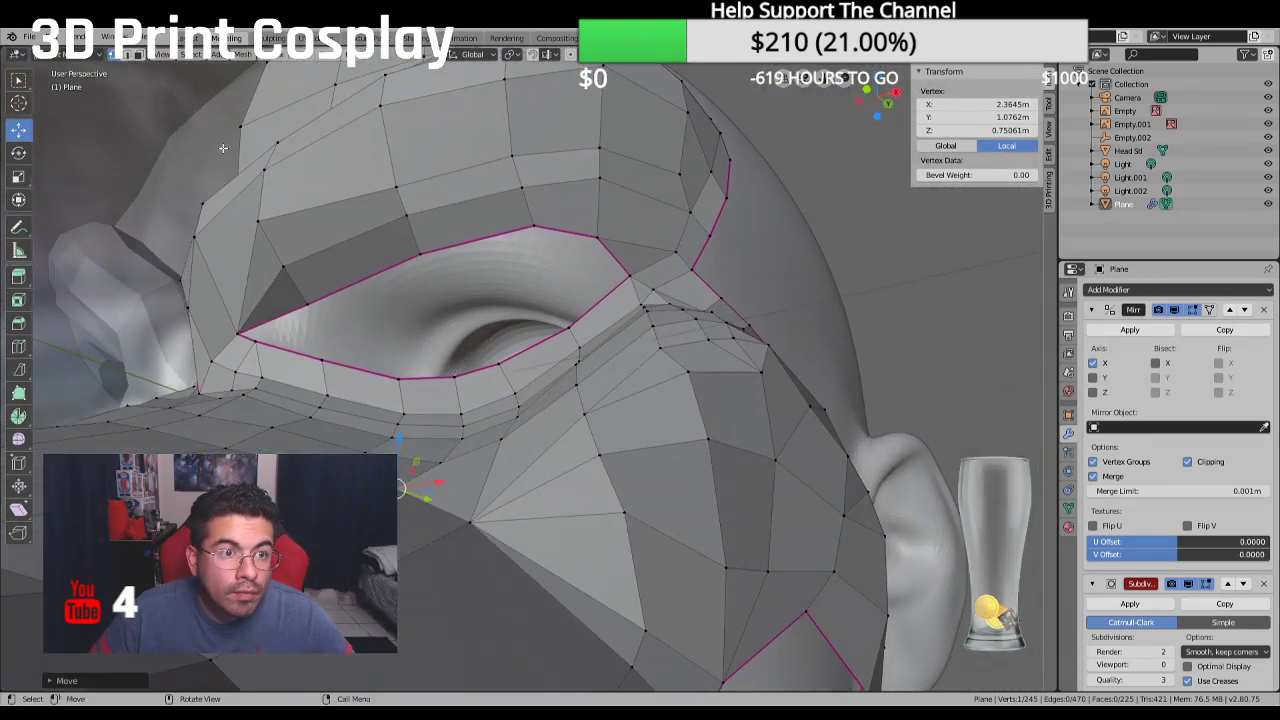
pyautogui.press('3')
pyautogui.click(454, 482)
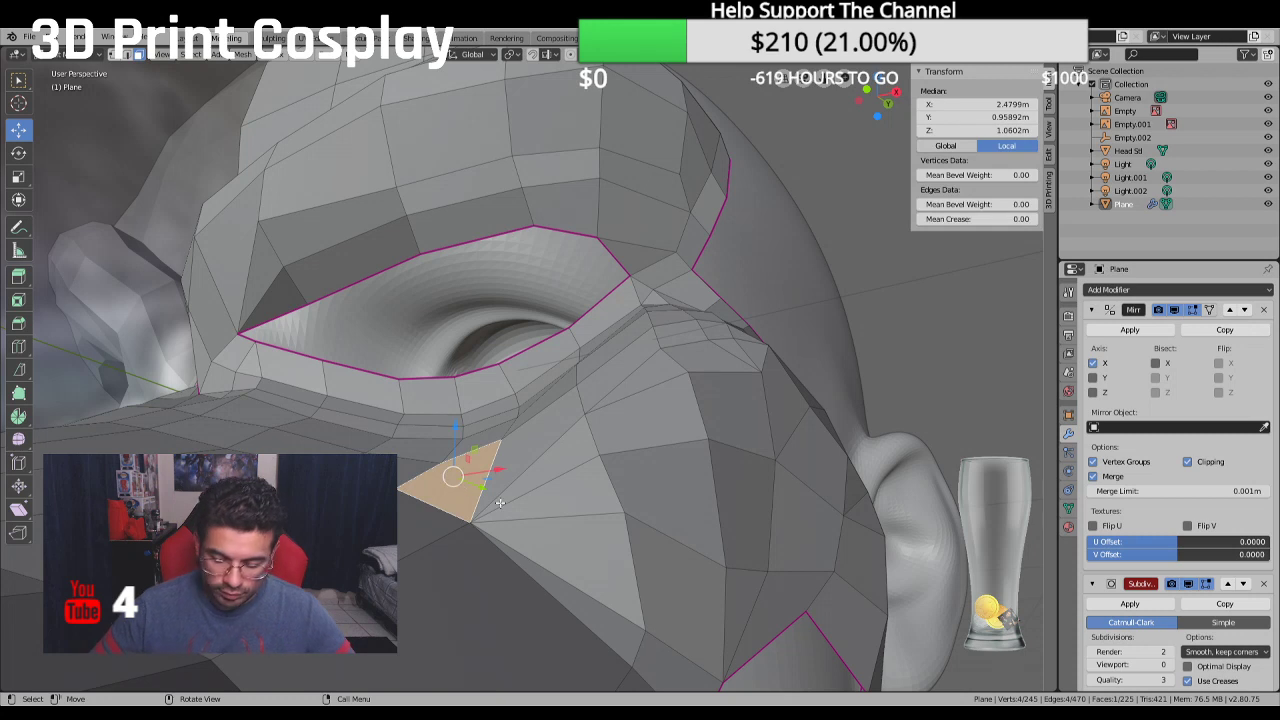
pyautogui.press('x')
pyautogui.click(495, 505)
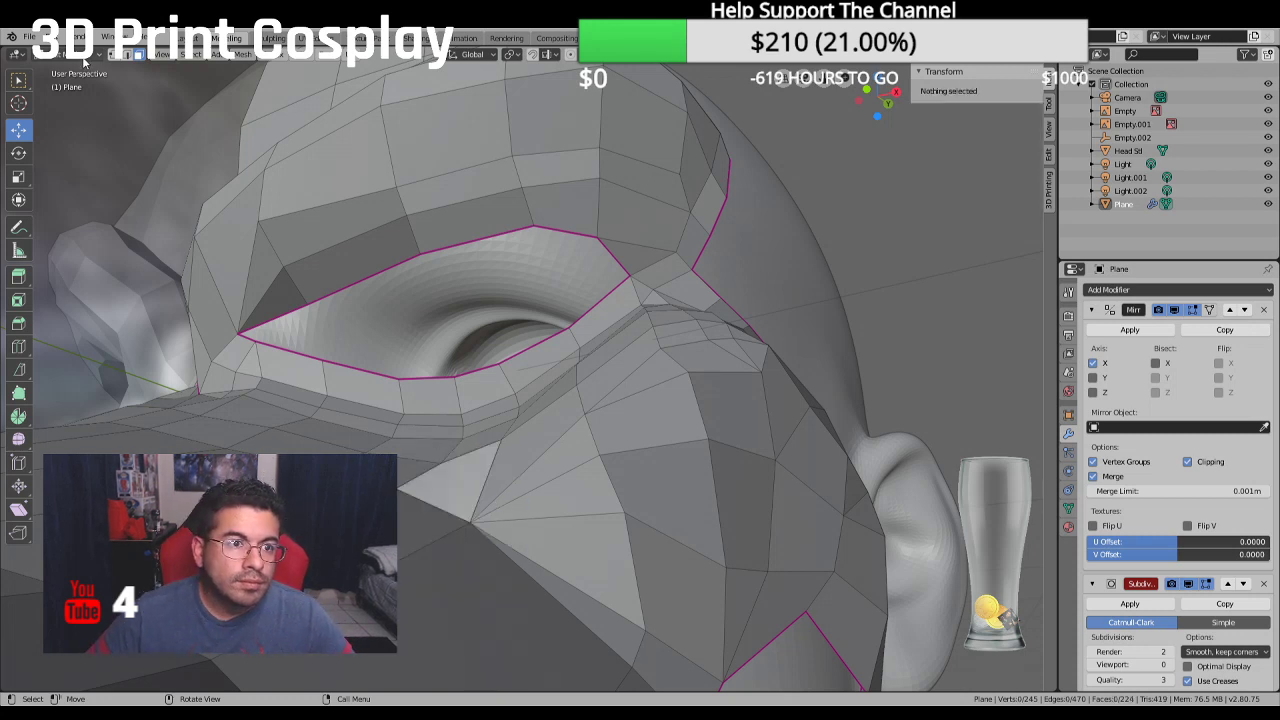
# Fill the resulting gap with two triangular faces that share the cheek fan's central vertex
pyautogui.click(112, 54)
pyautogui.click(443, 468)
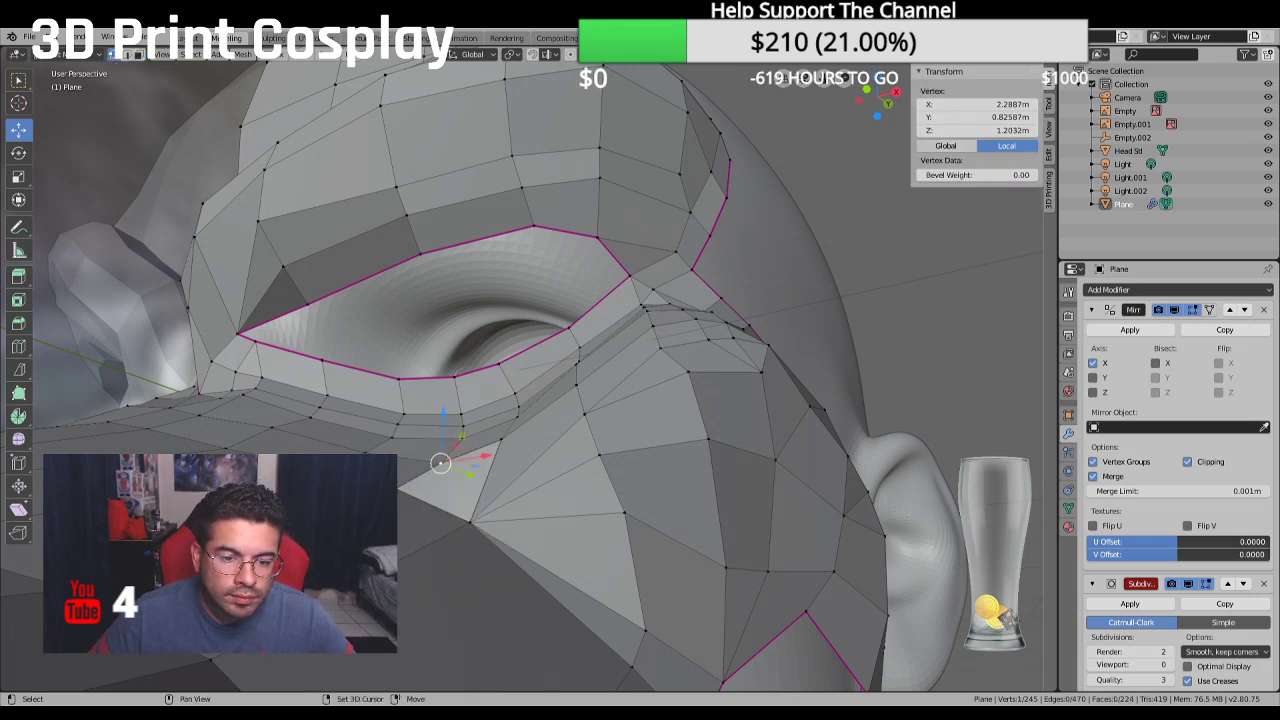
pyautogui.keyDown('shift'); pyautogui.click(405, 492); pyautogui.keyUp('shift')
pyautogui.keyDown('shift'); pyautogui.click(456, 532); pyautogui.keyUp('shift')
pyautogui.press('f')
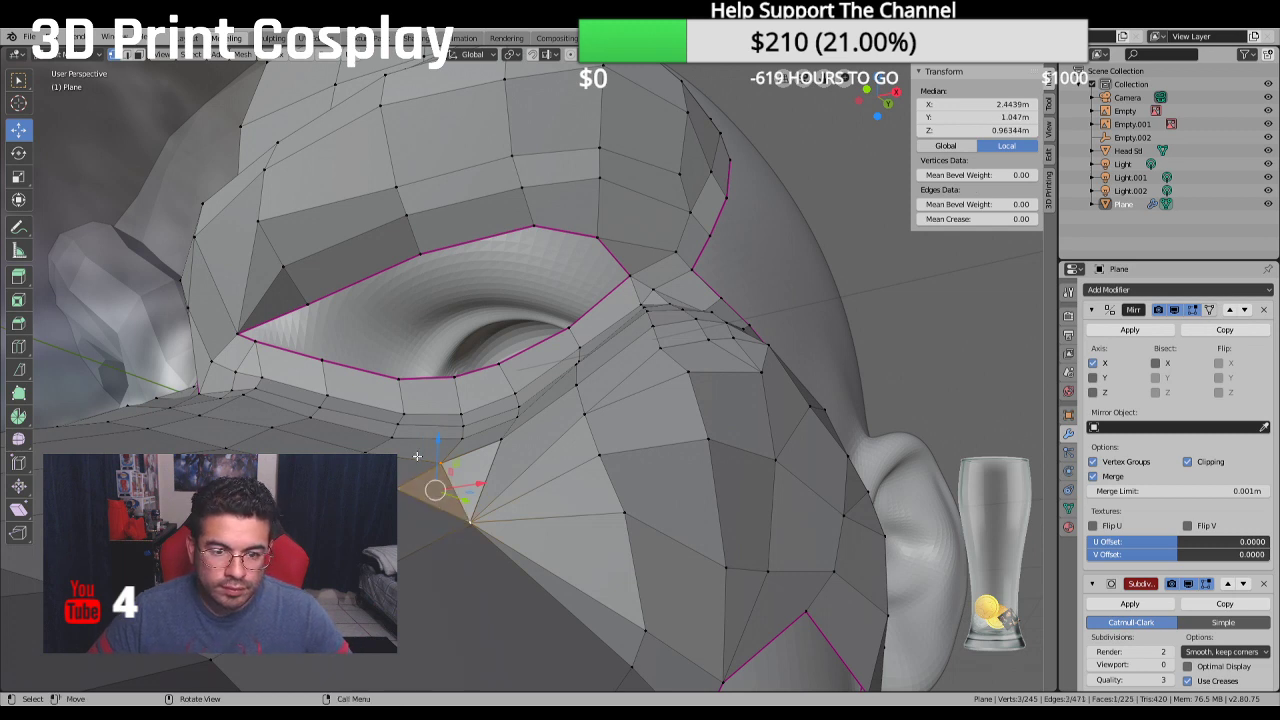
pyautogui.click(443, 463)
pyautogui.keyDown('shift'); pyautogui.click(501, 440); pyautogui.keyUp('shift')
pyautogui.keyDown('shift'); pyautogui.click(479, 519); pyautogui.keyUp('shift')
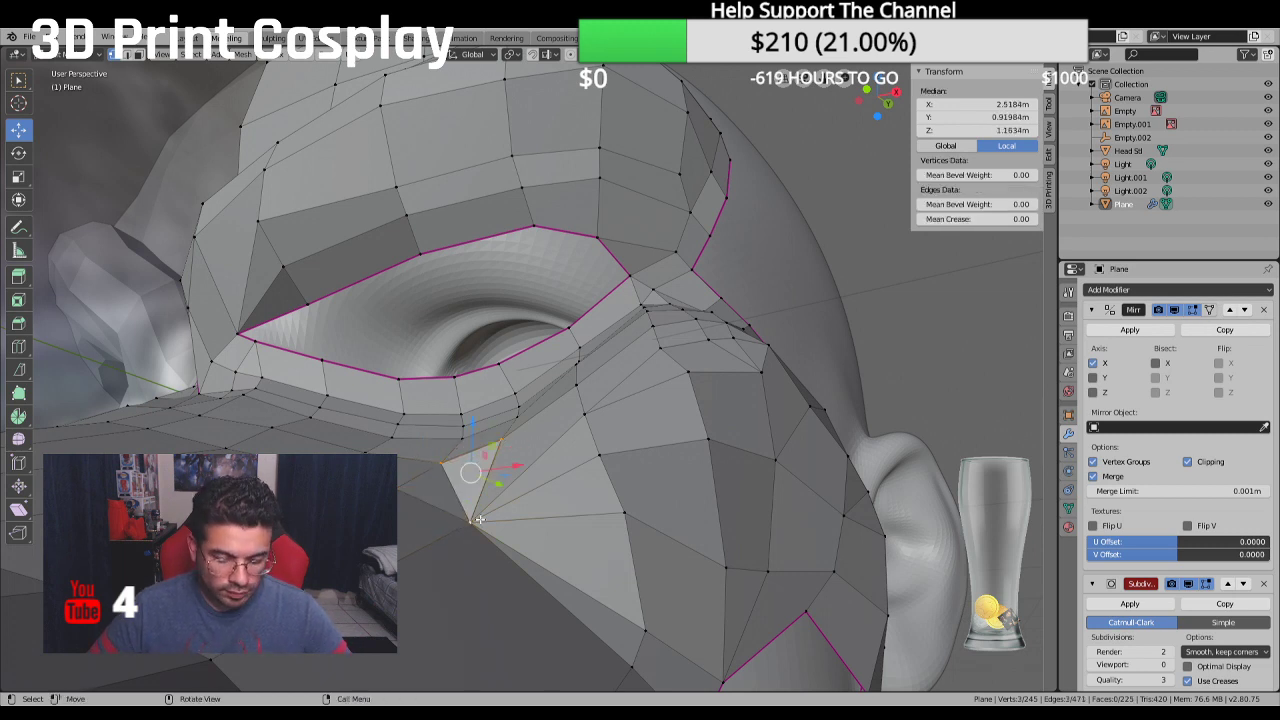
pyautogui.hotkey('alt', 'a')
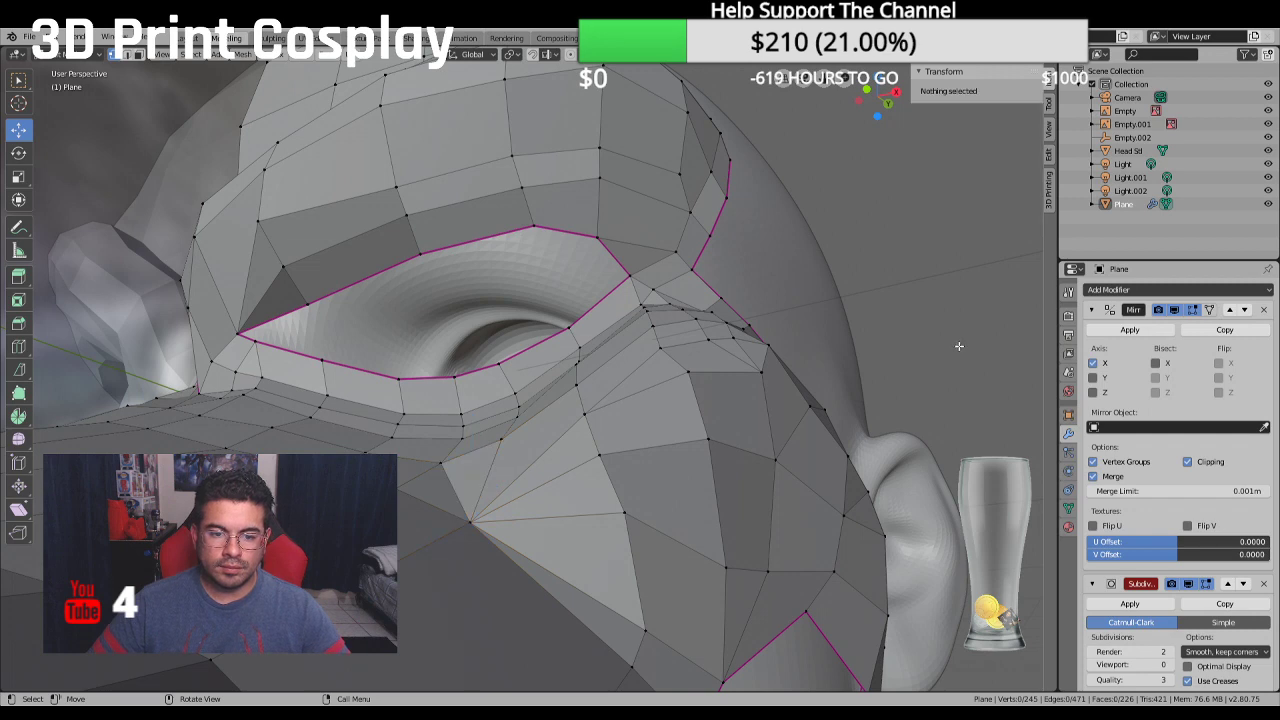
# Extrude the four-vertex edge row at the beak's tip forward to about median local Y 0.96361 m, Z -7.573 m
pyautogui.moveTo(960, 342); pyautogui.dragTo(907, 410, button='middle')
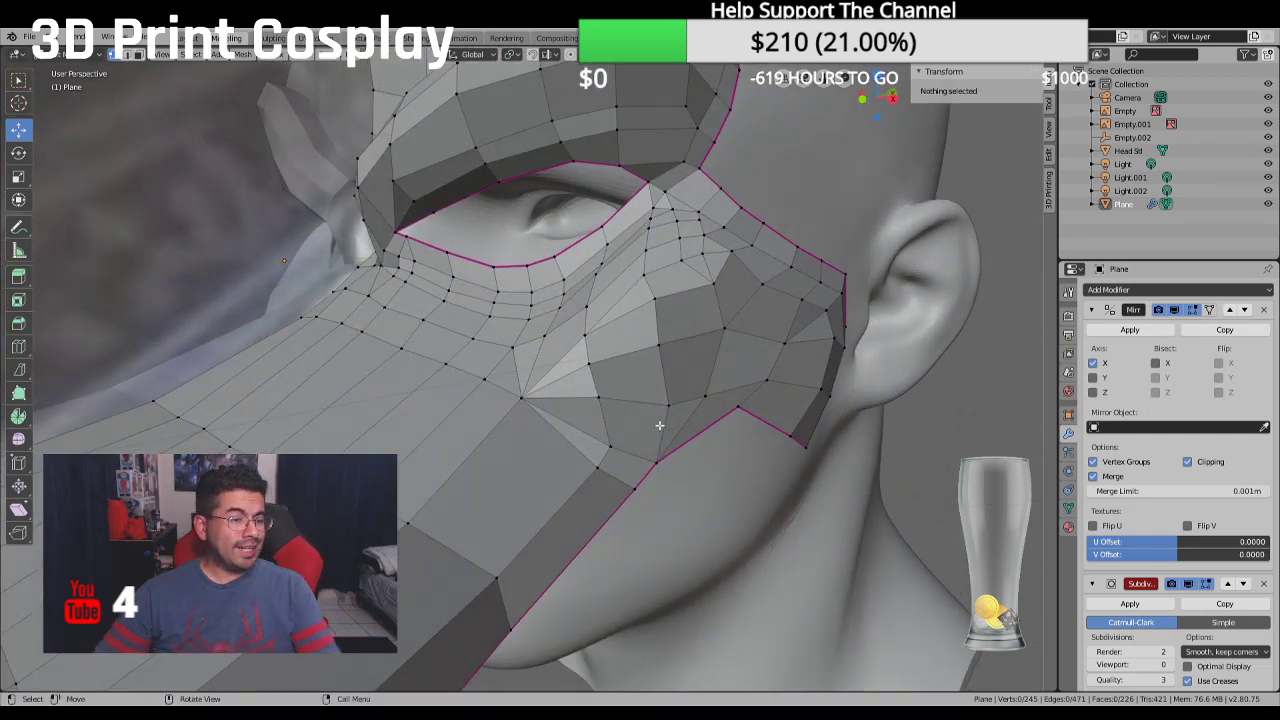
pyautogui.moveTo(659, 425); pyautogui.dragTo(465, 381, button='middle')
pyautogui.press('KP_3')
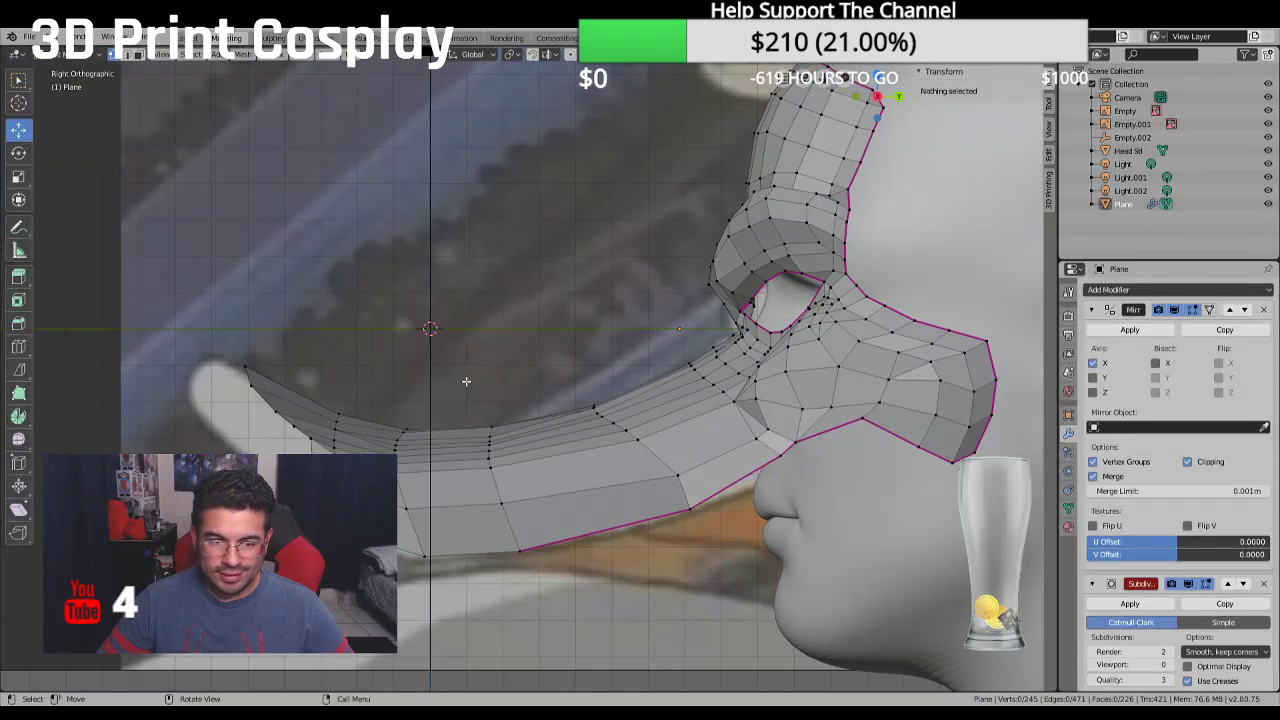
pyautogui.scroll(3, 469, 372)
pyautogui.scroll(-2, 474, 383)
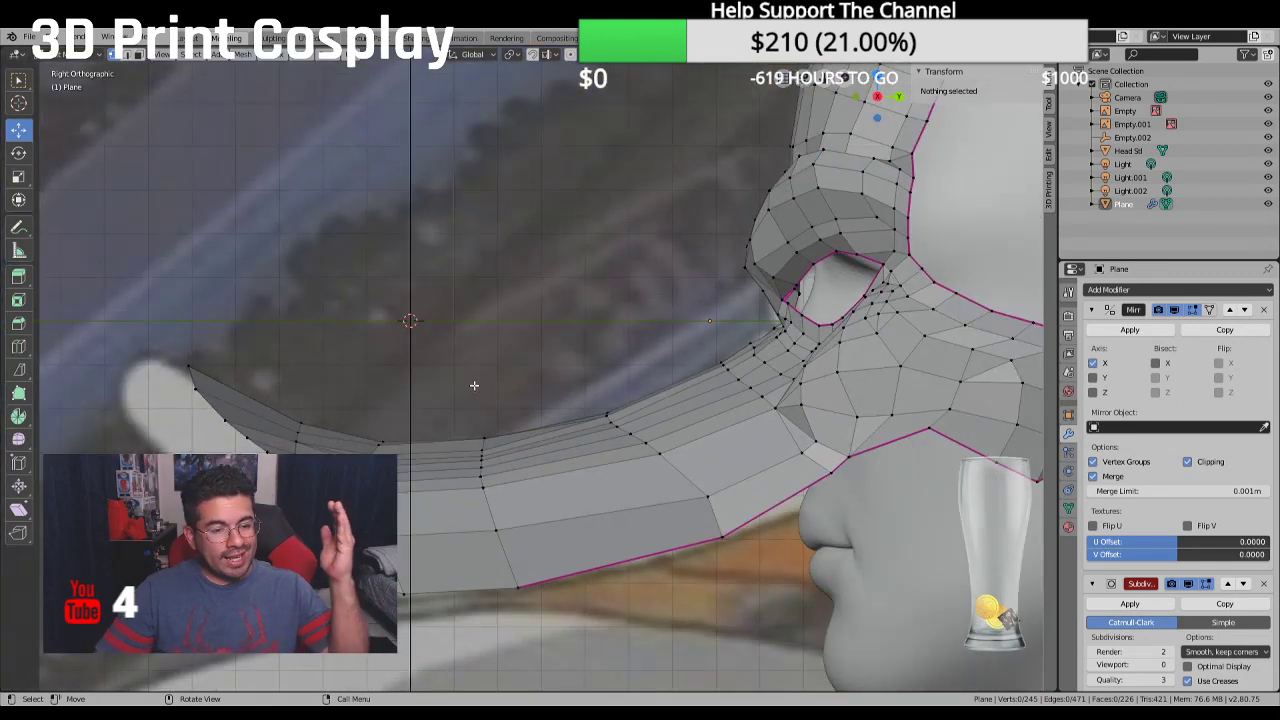
pyautogui.click(189, 367)
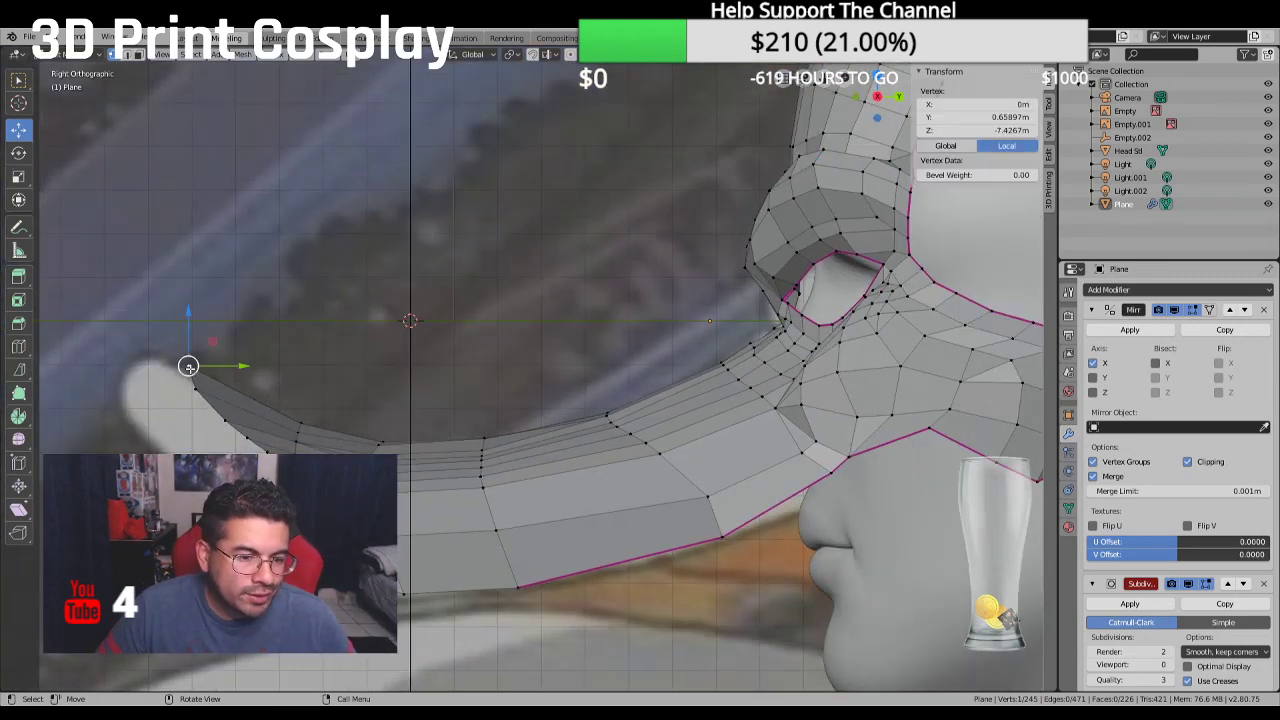
pyautogui.keyDown('ctrl'); pyautogui.click(220, 418); pyautogui.keyUp('ctrl')
pyautogui.keyDown('ctrl'); pyautogui.click(245, 436); pyautogui.keyUp('ctrl')
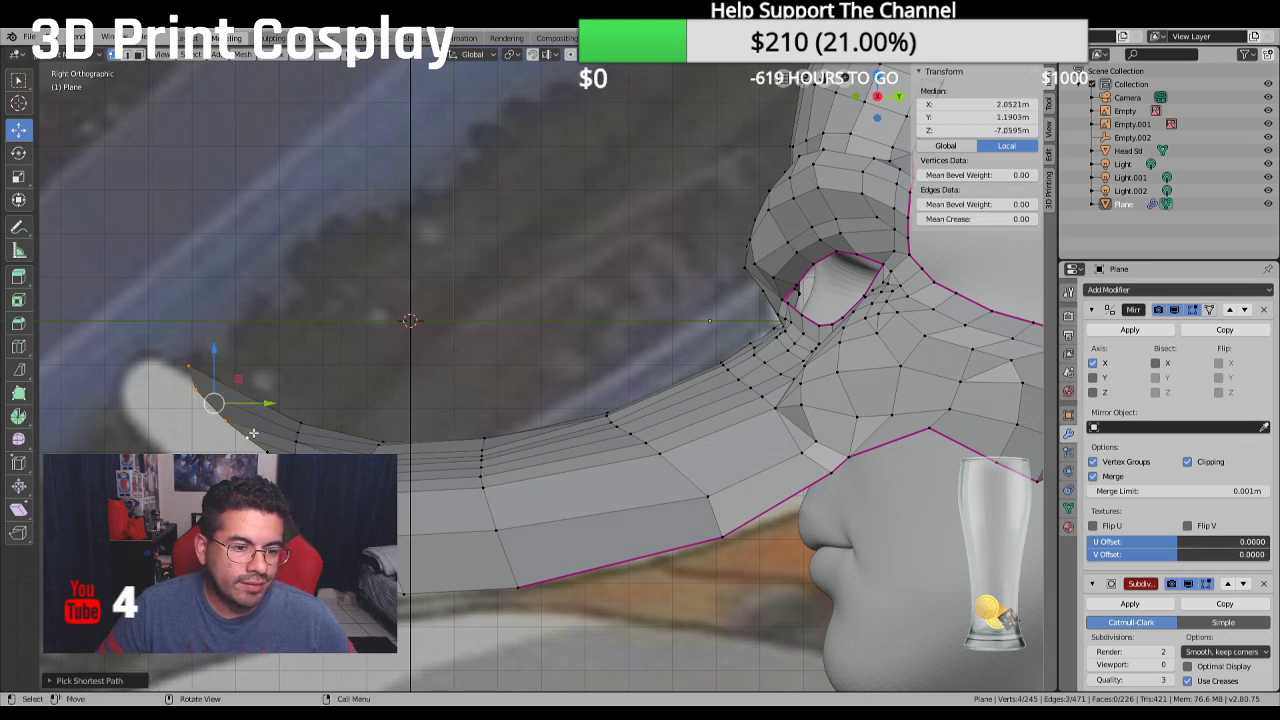
pyautogui.moveTo(263, 408); pyautogui.dragTo(264, 405)
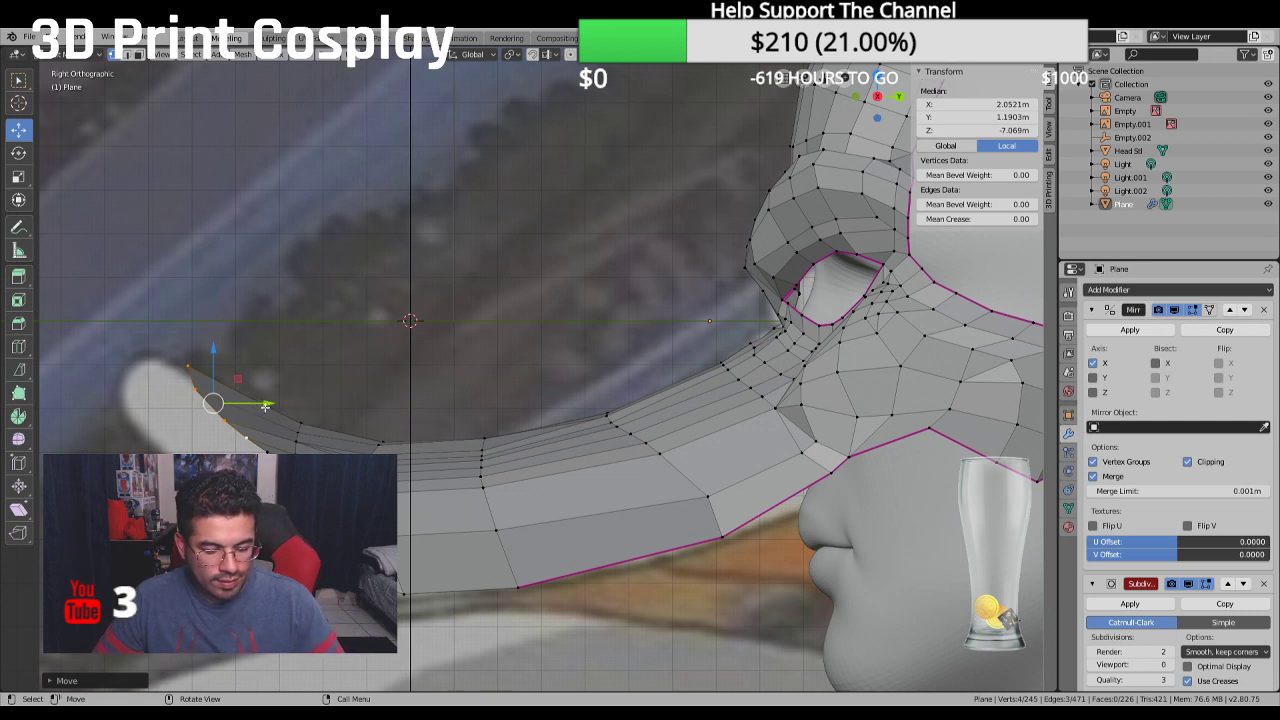
pyautogui.press('e')
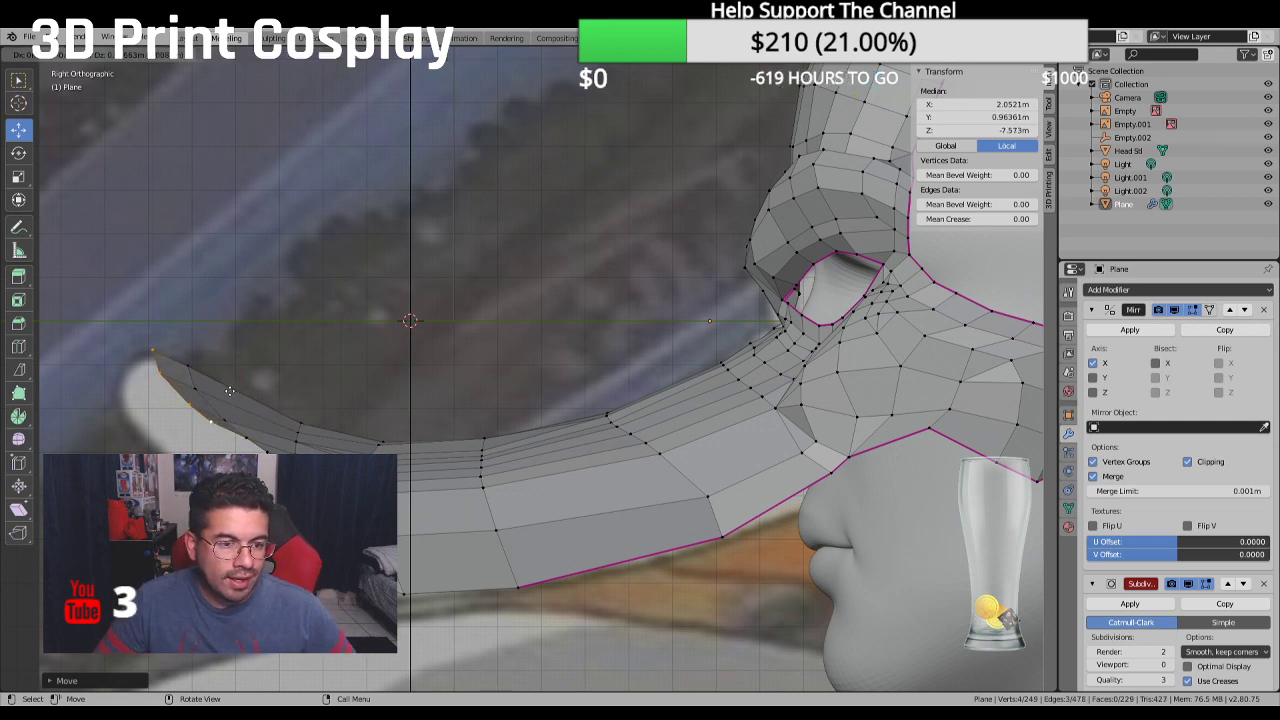
pyautogui.click(229, 391)
# Move the new row's seam vertex to about local Z -8.0637 m and raise the previous row's side vertices, the lower to about Y 1.3671 m
pyautogui.click(152, 350)
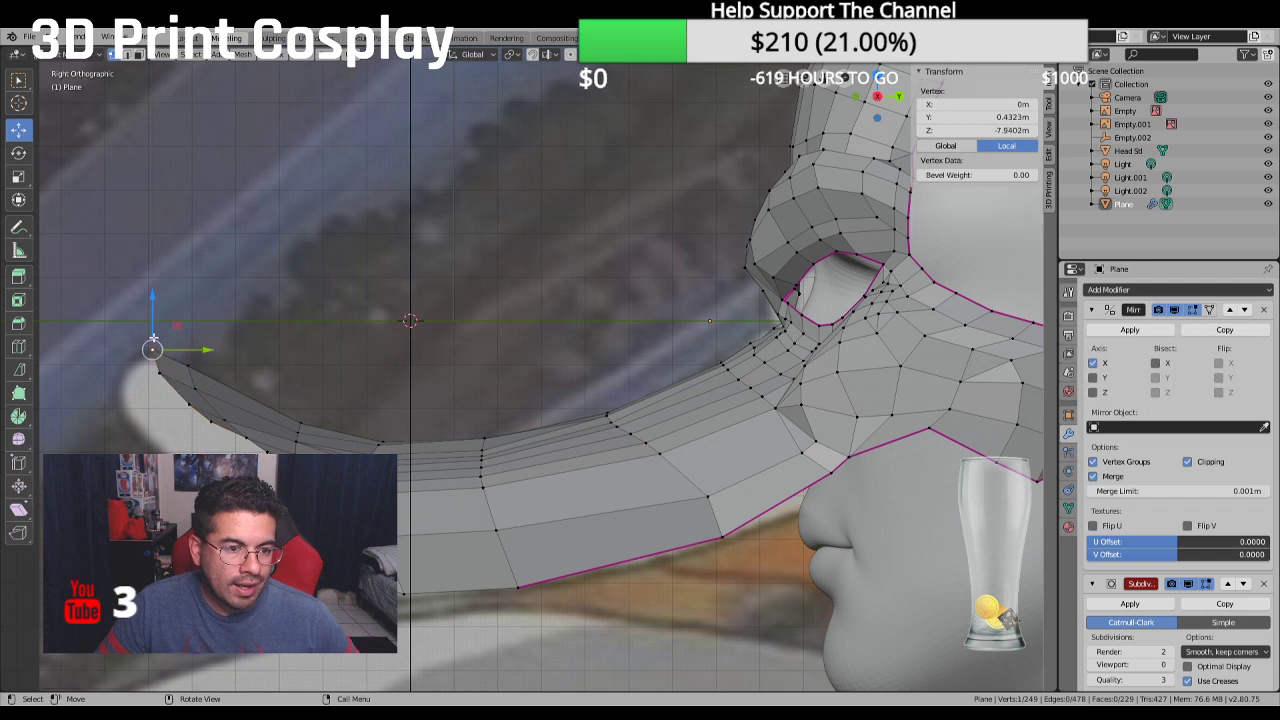
pyautogui.moveTo(179, 353); pyautogui.dragTo(170, 358)
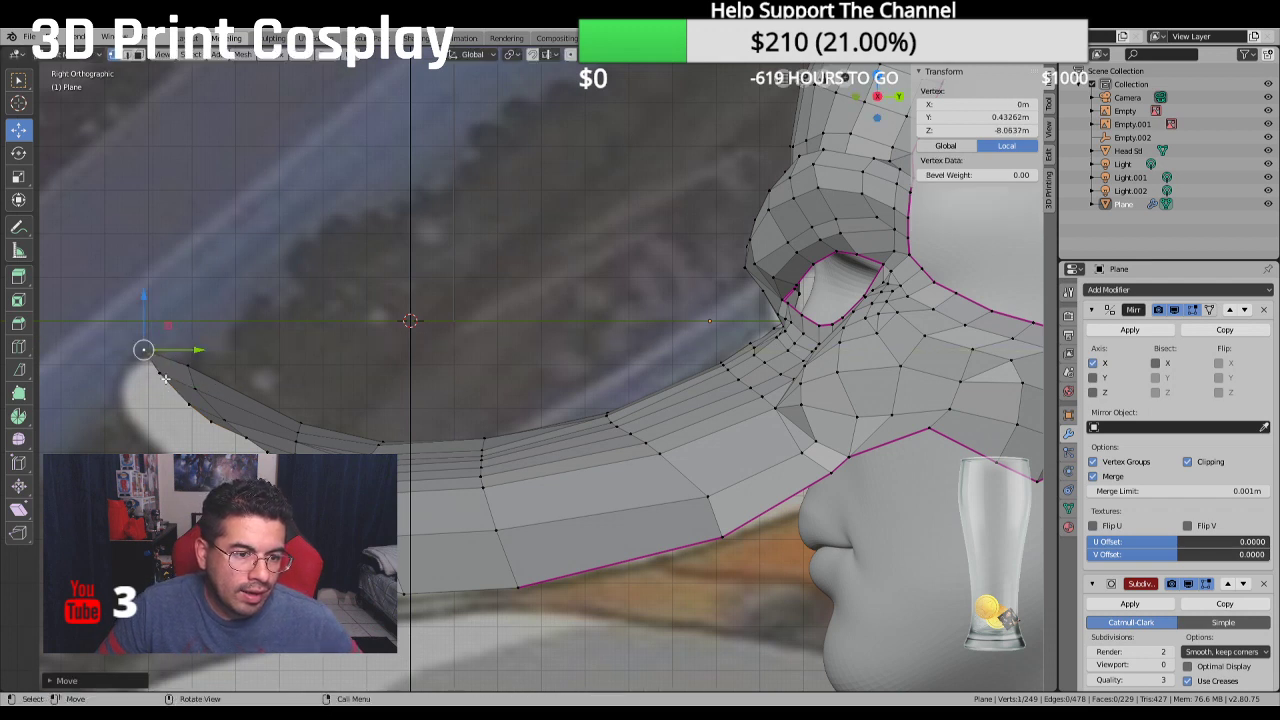
pyautogui.click(193, 384)
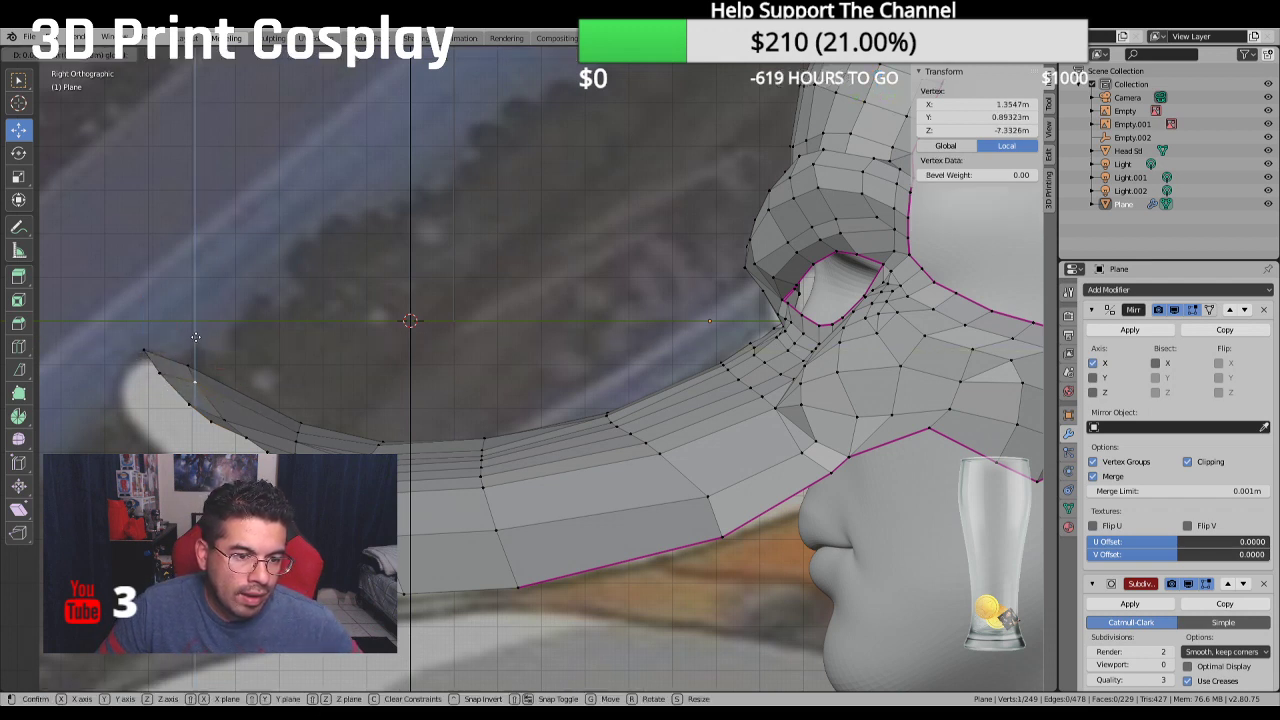
pyautogui.moveTo(195, 337); pyautogui.dragTo(222, 368)
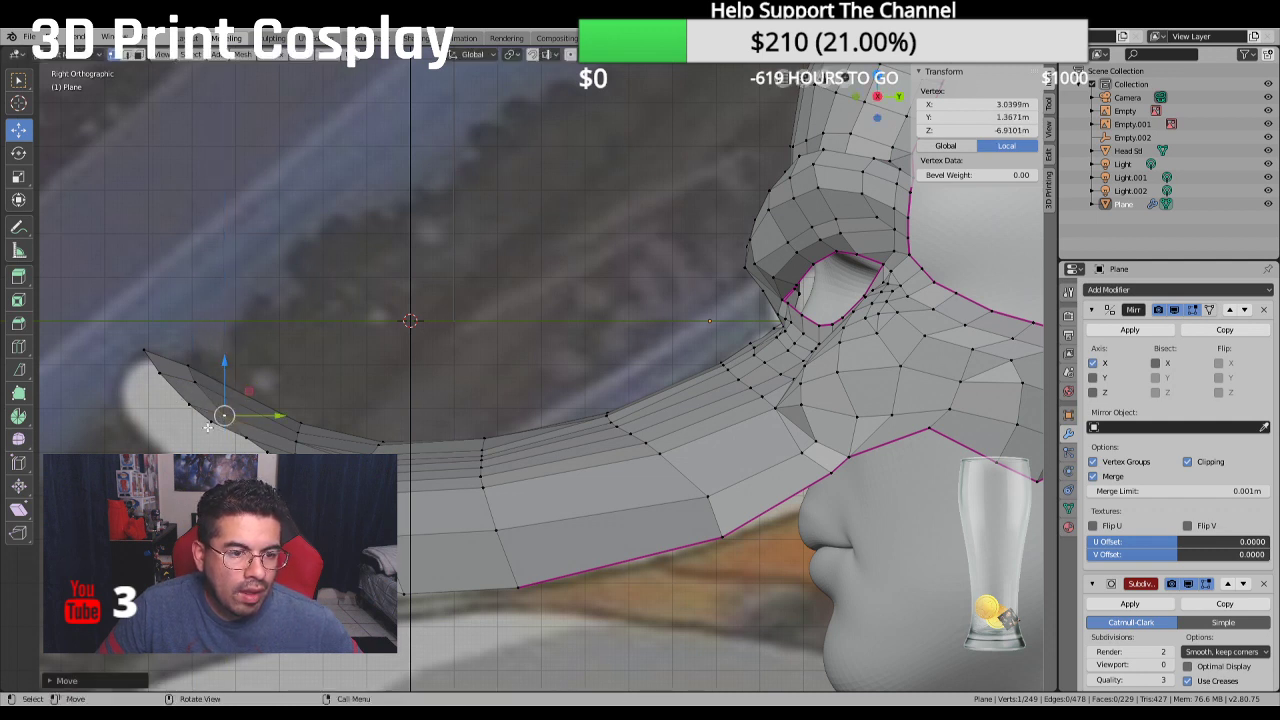
# Slide the new tip row's lowest vertex and the one above it along Y to about local Z -7.3959 m and -7.49 m
pyautogui.press('g')
pyautogui.press('y')
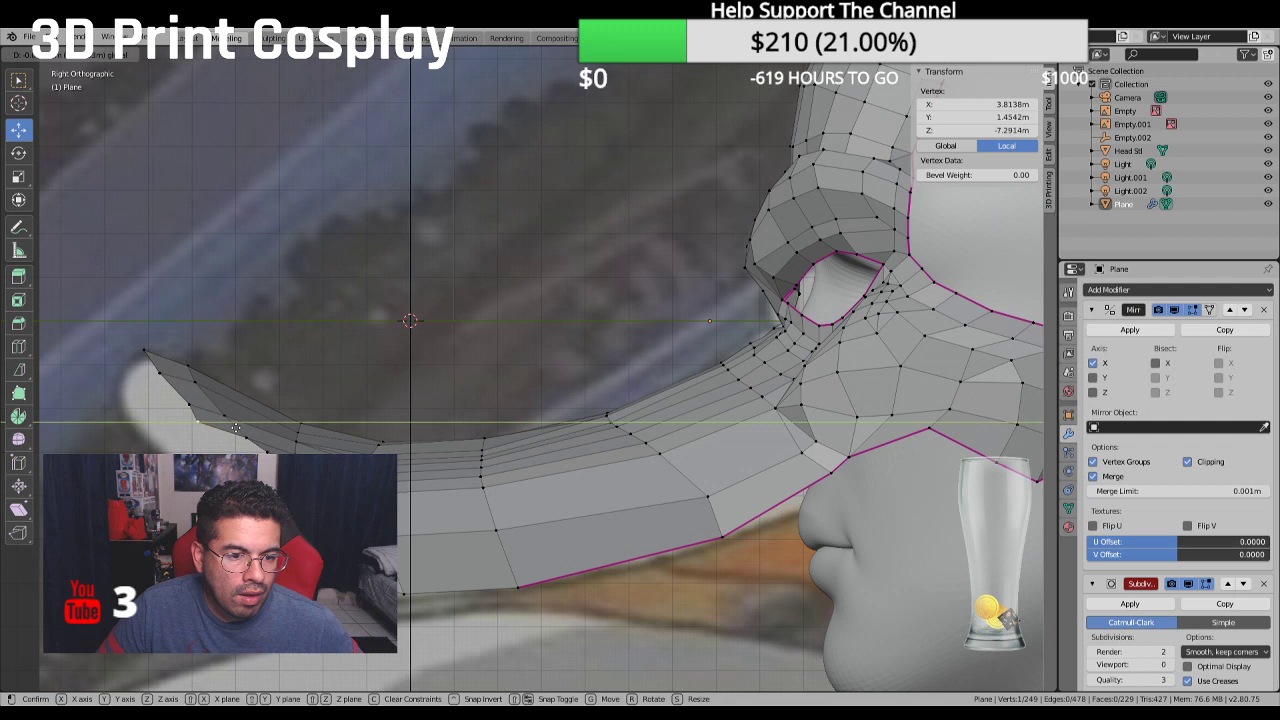
pyautogui.moveTo(236, 428); pyautogui.dragTo(225, 371)
pyautogui.click(178, 399)
# Raise the two side vertices of the row behind the tip to about local Y 1.3291 m and 0.84573 m
pyautogui.click(227, 415)
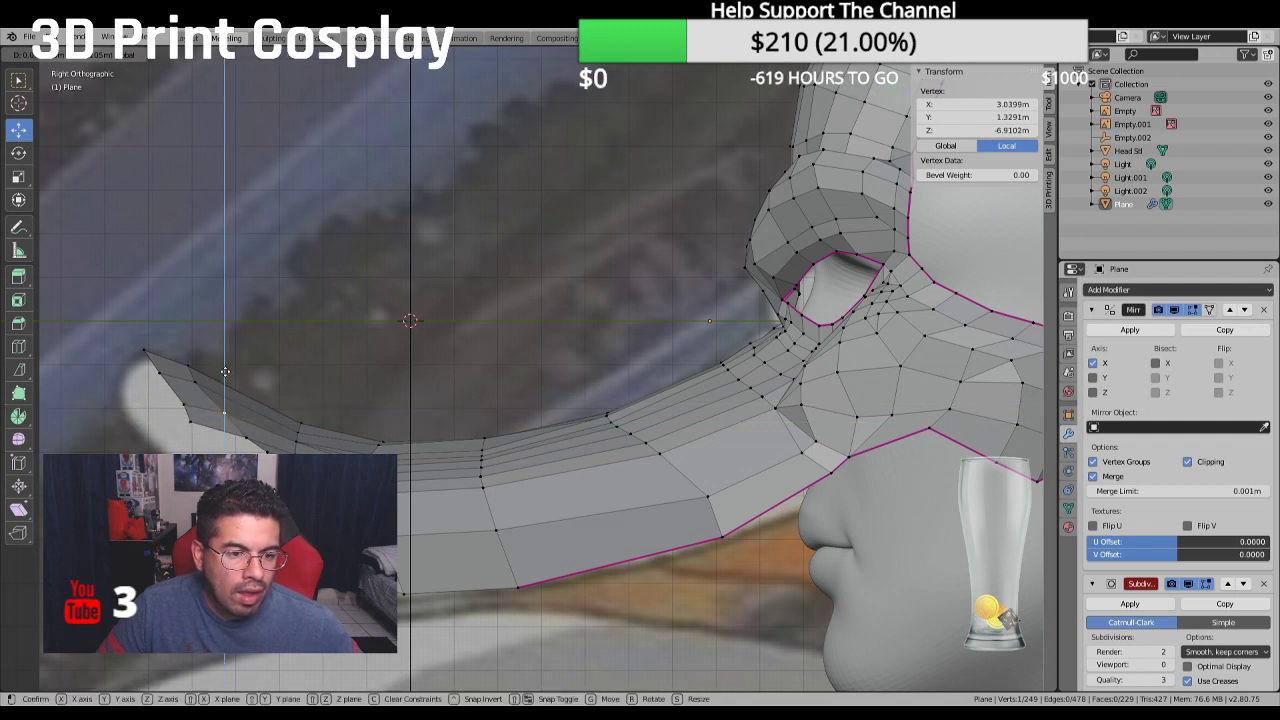
pyautogui.click(225, 371)
pyautogui.click(199, 385)
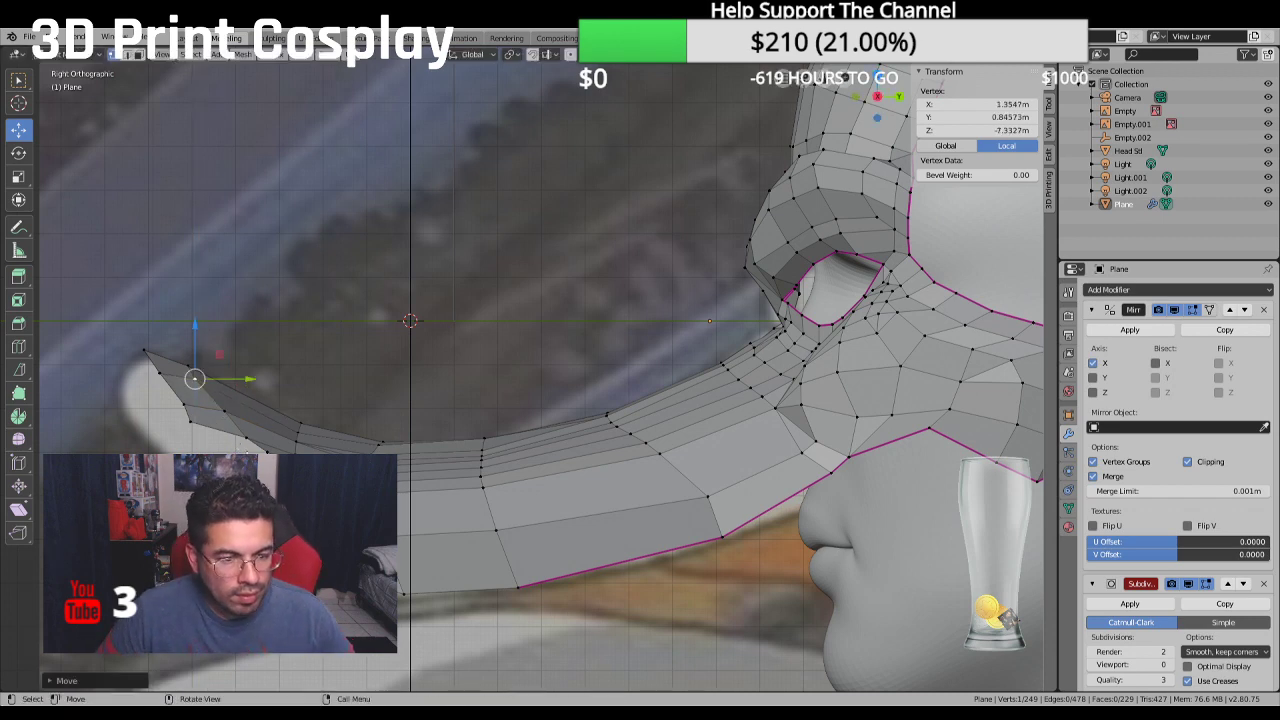
# Fill a triangular face between the tip row's lowest vertex and the beak's lower side vertices
pyautogui.moveTo(238, 449); pyautogui.dragTo(284, 480, button='middle')
pyautogui.moveTo(340, 430); pyautogui.dragTo(352, 427, button='middle')
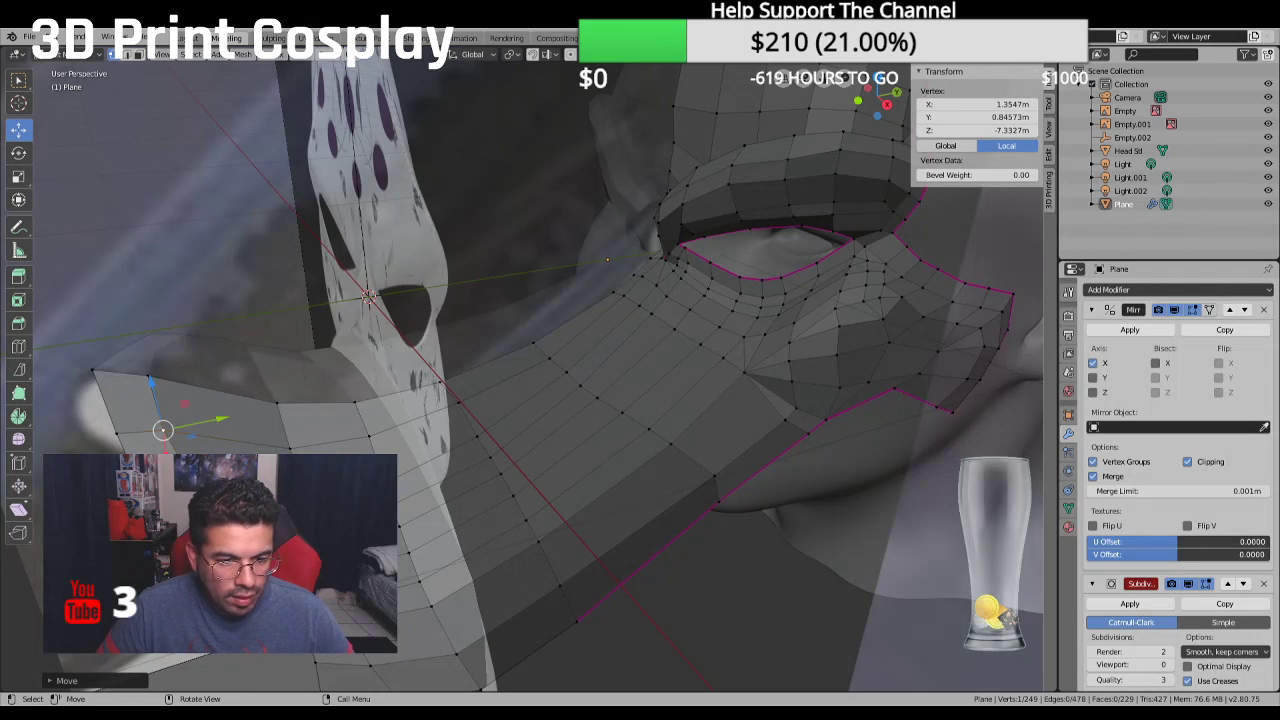
pyautogui.click(178, 500)
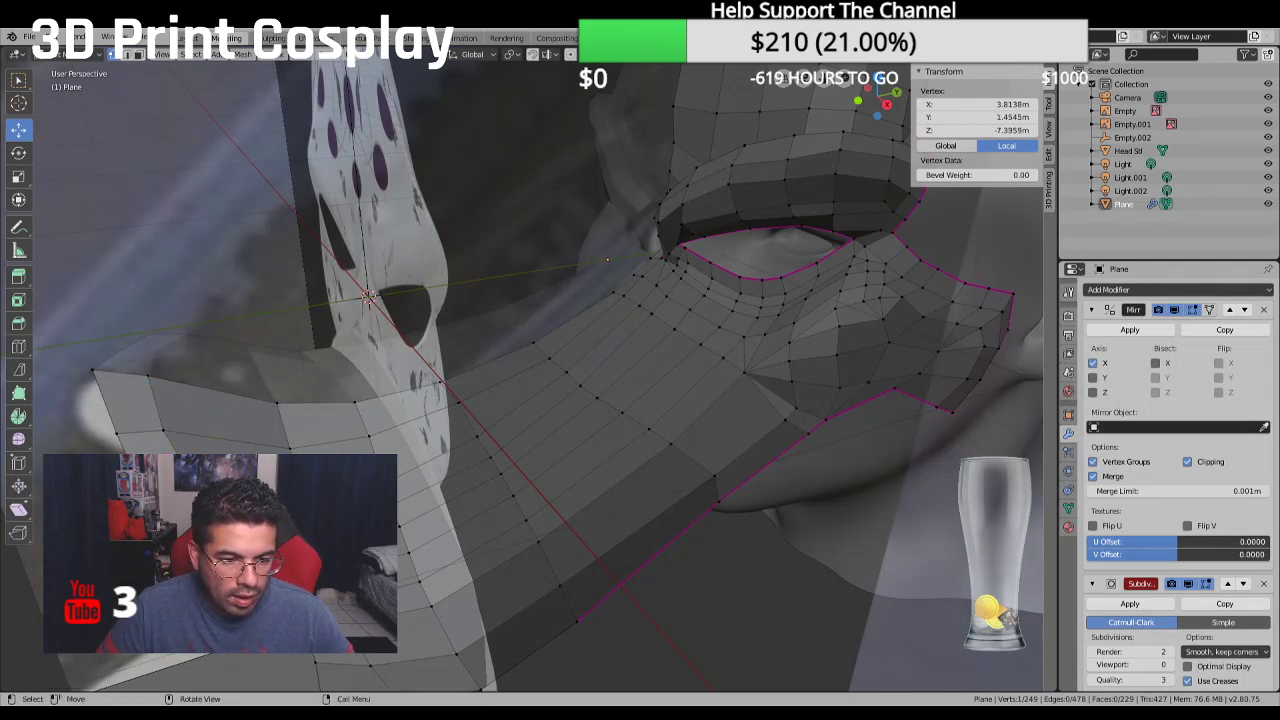
pyautogui.keyDown('ctrl'); pyautogui.click(250, 595); pyautogui.keyUp('ctrl')
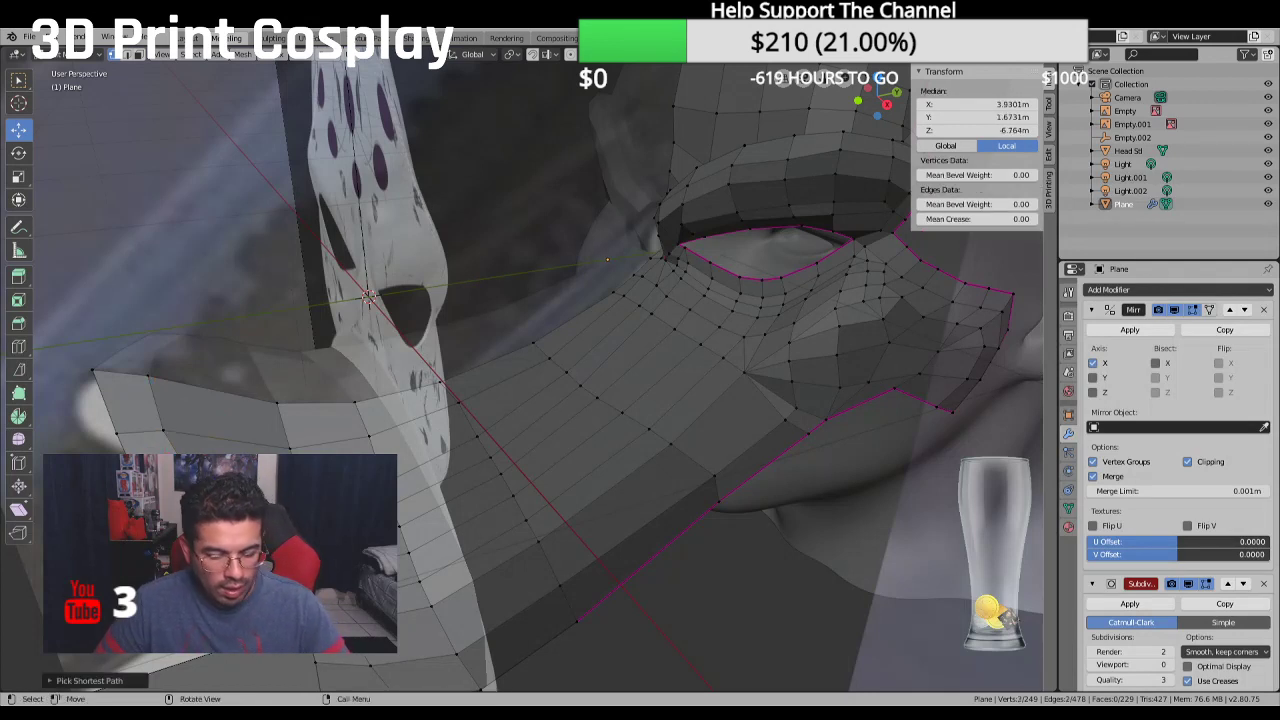
pyautogui.press('f')
# Extrude the beak's lower front side edge toward the tip to about median local Y 1.9166 m, Z -7.4054 m
pyautogui.moveTo(300, 590); pyautogui.dragTo(252, 552, button='middle')
pyautogui.press('KP_3')
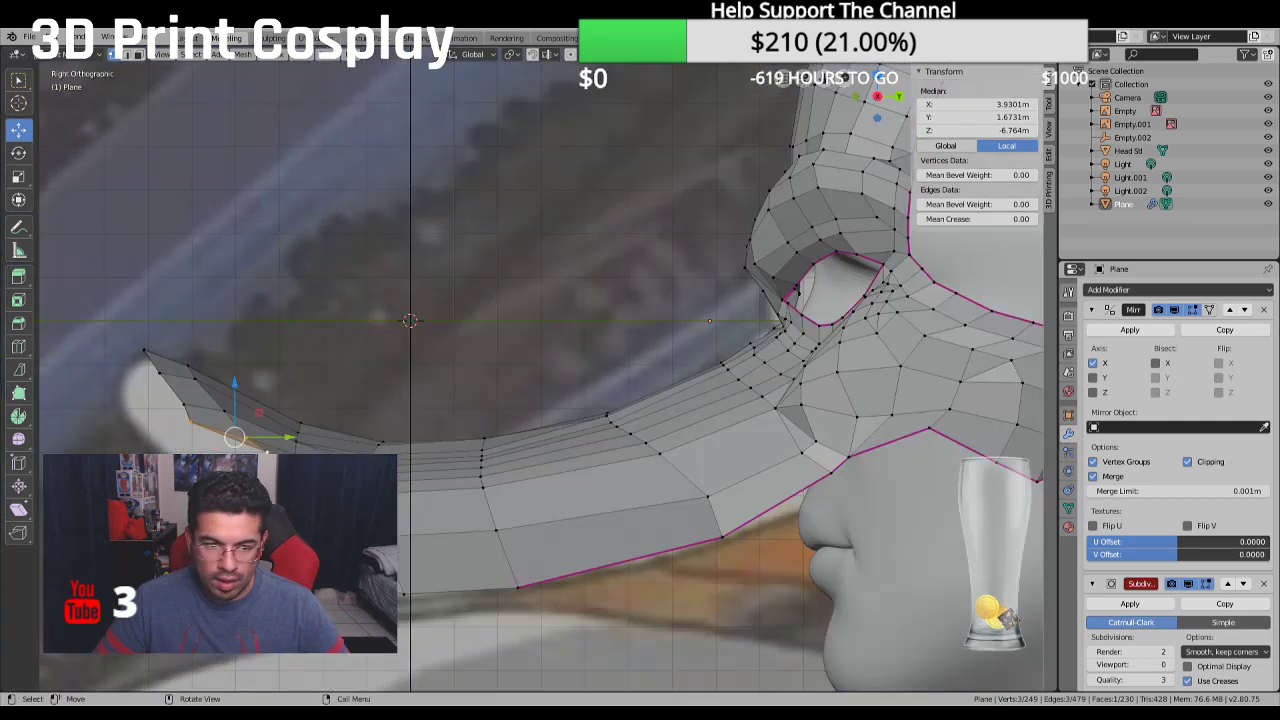
pyautogui.click(266, 452)
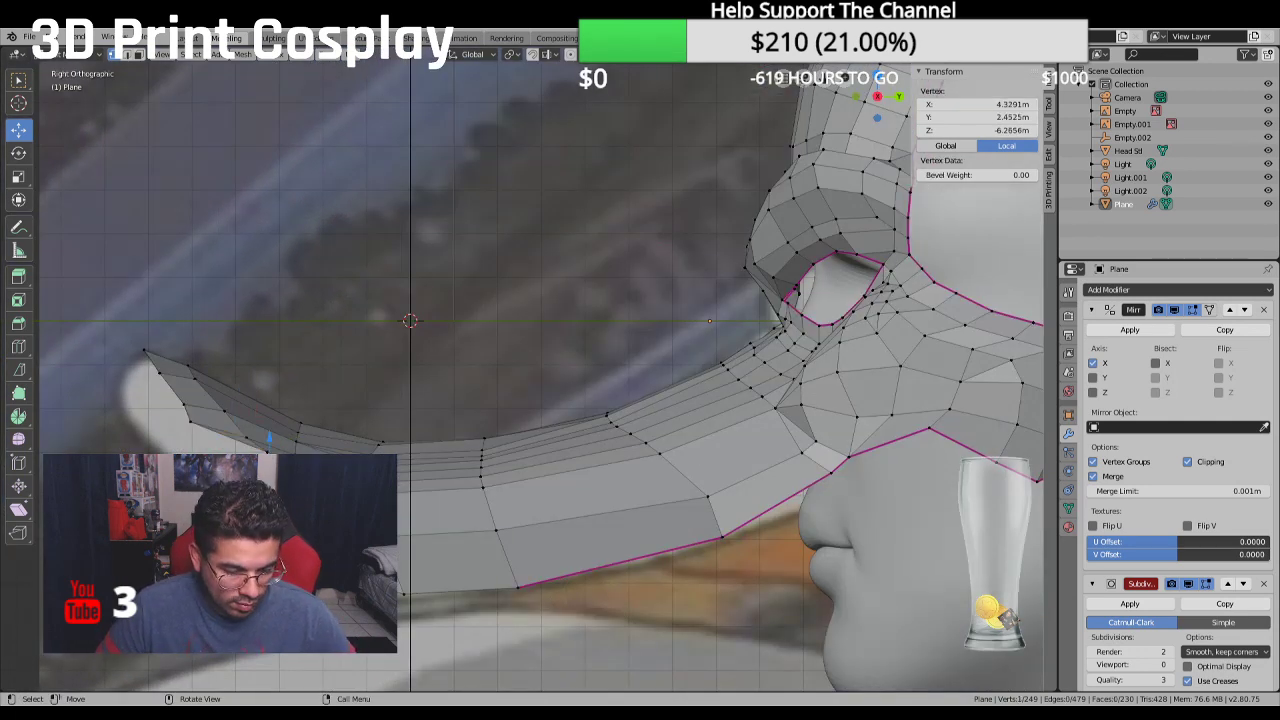
pyautogui.keyDown('shift'); pyautogui.click(269, 536); pyautogui.keyUp('shift')
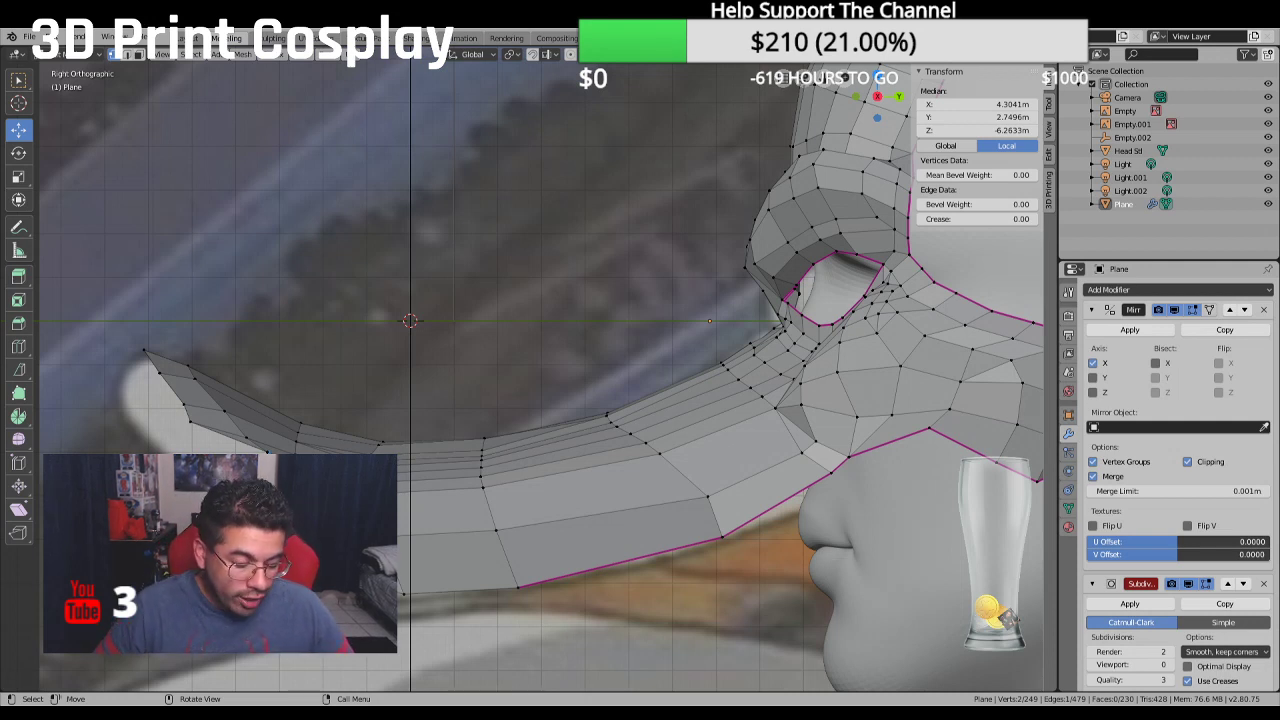
pyautogui.press('e')
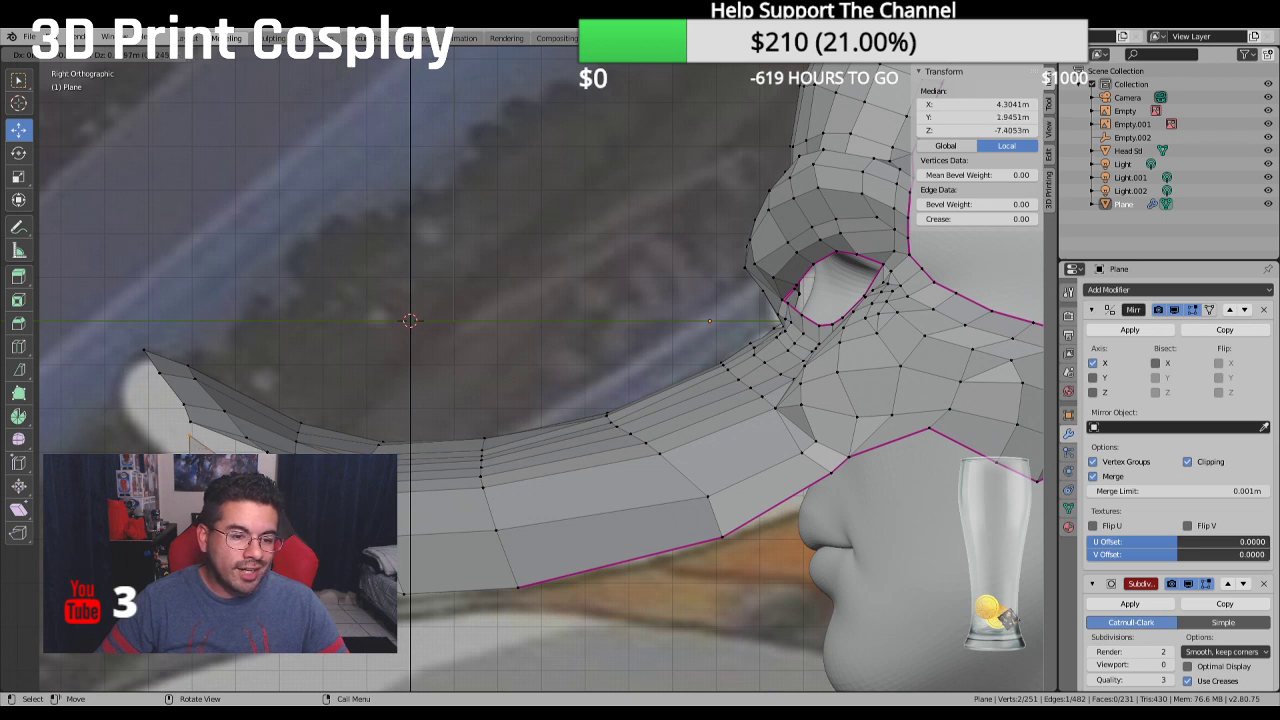
pyautogui.click(190, 452)
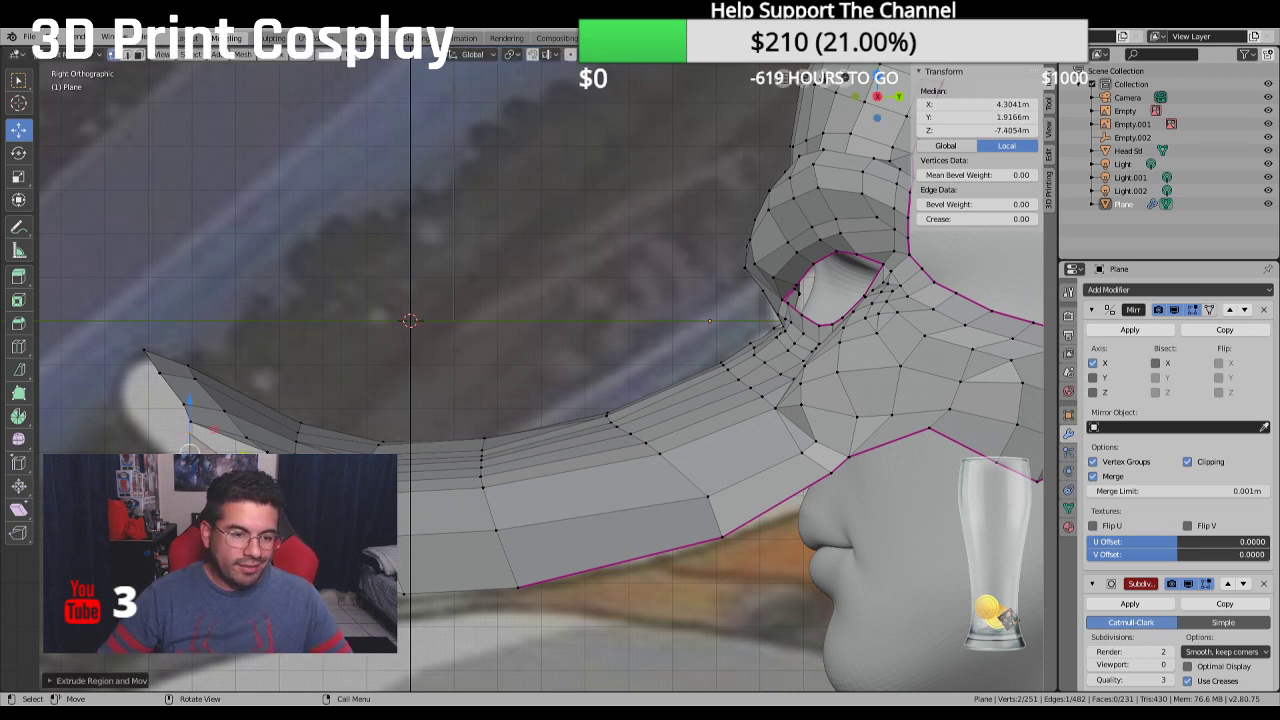
# Fill a four-sided face between the tip's lowest side vertices and the newly extruded lower edge
pyautogui.click(170, 413)
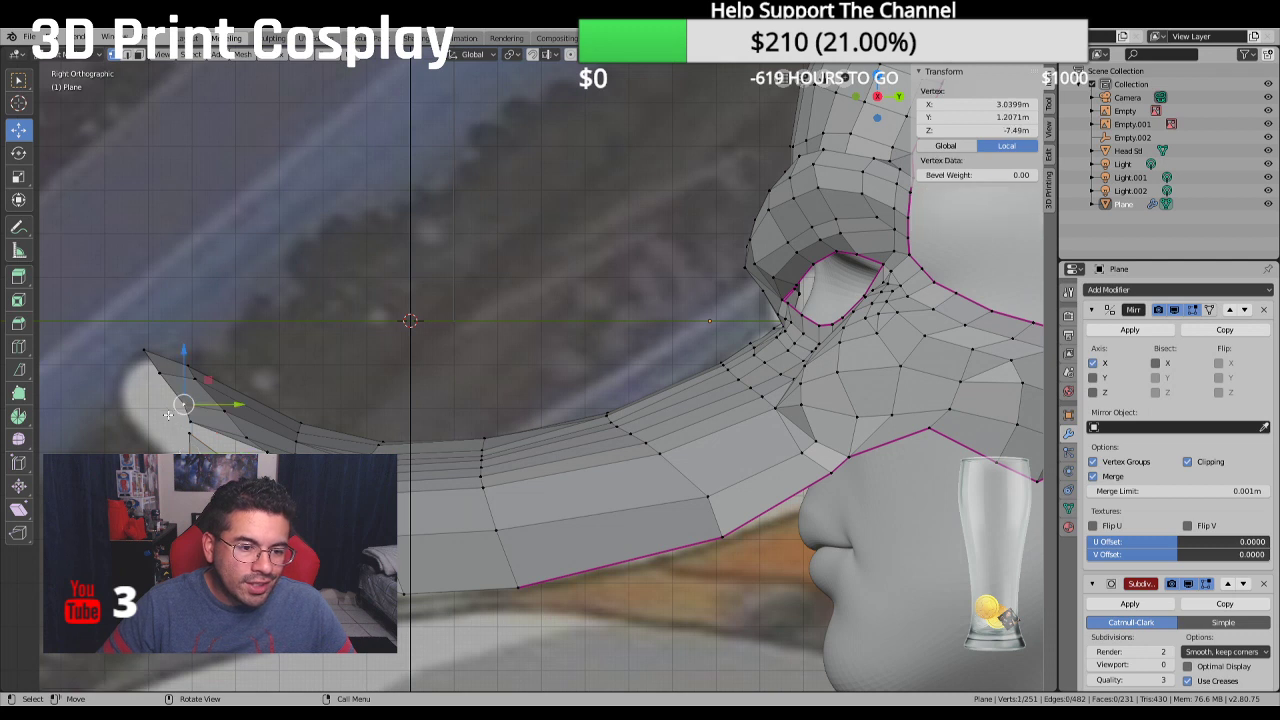
pyautogui.click(189, 424)
pyautogui.keyDown('shift'); pyautogui.click(189, 434); pyautogui.keyUp('shift')
pyautogui.keyDown('shift'); pyautogui.click(268, 487); pyautogui.keyUp('shift')
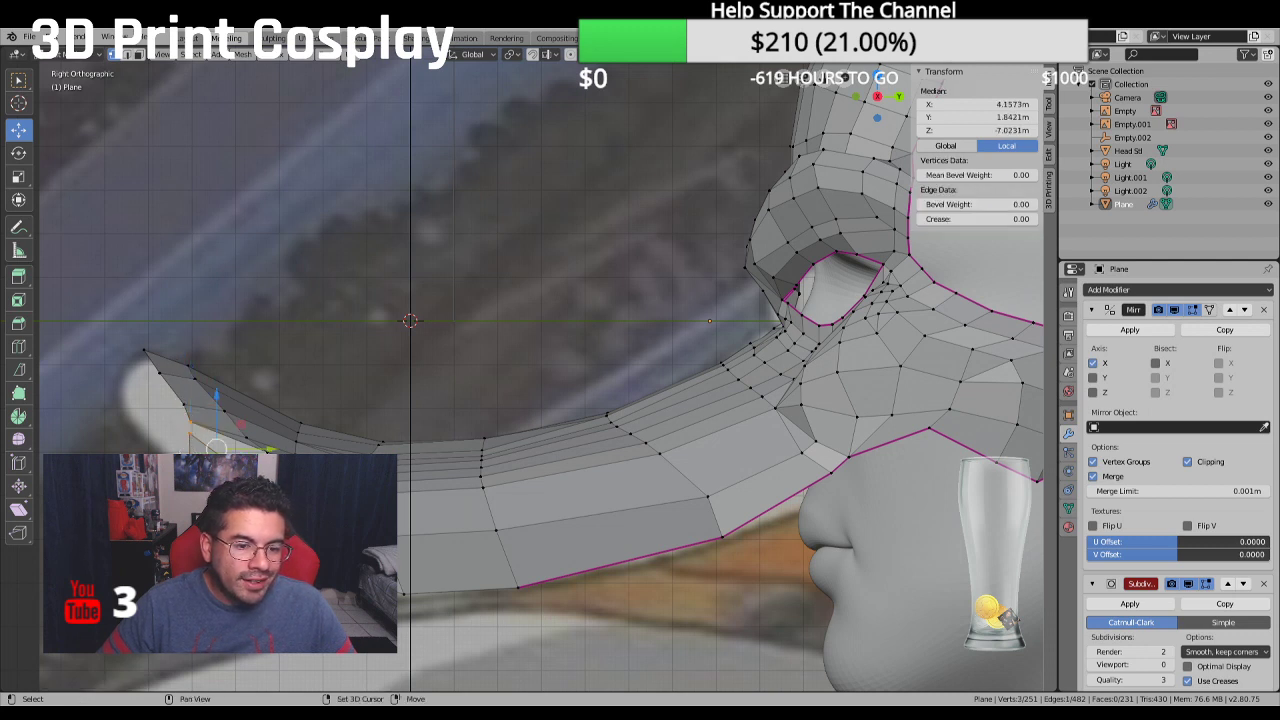
pyautogui.keyDown('shift'); pyautogui.click(267, 453); pyautogui.keyUp('shift')
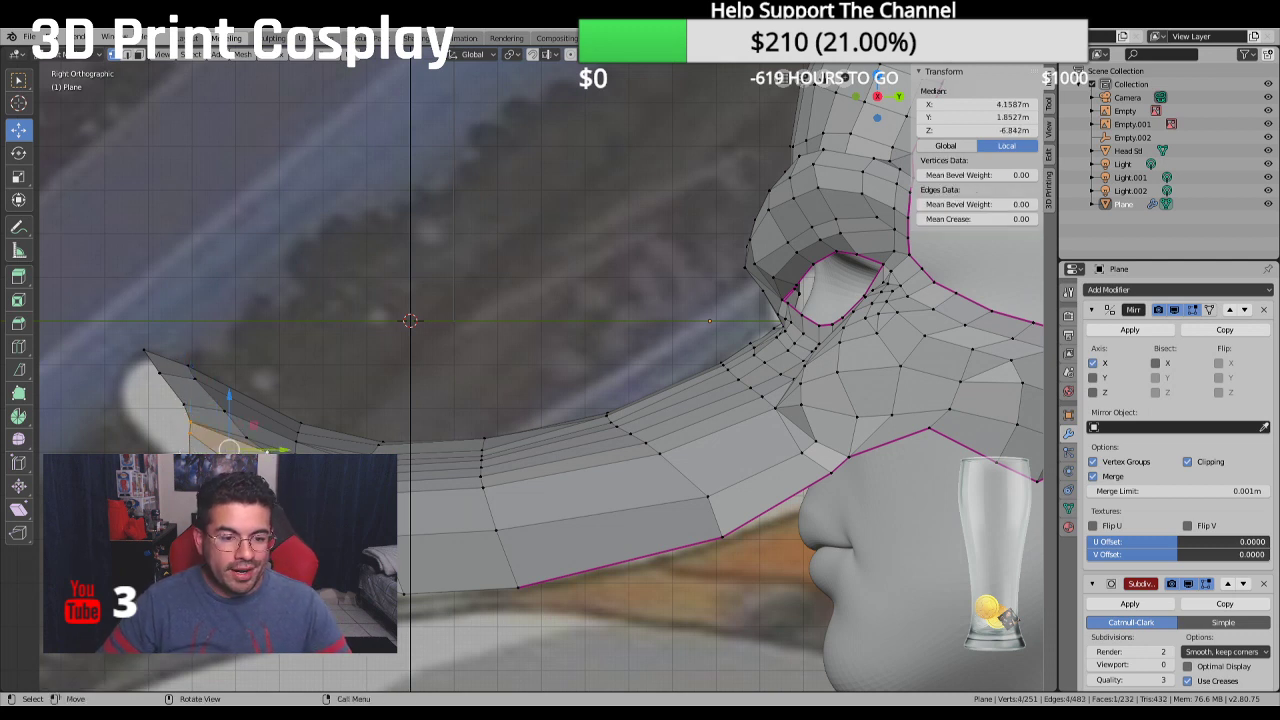
# Slide the side vertex behind the new face along Y to about local Z -6.4696 m
pyautogui.click(300, 421)
pyautogui.click(267, 449)
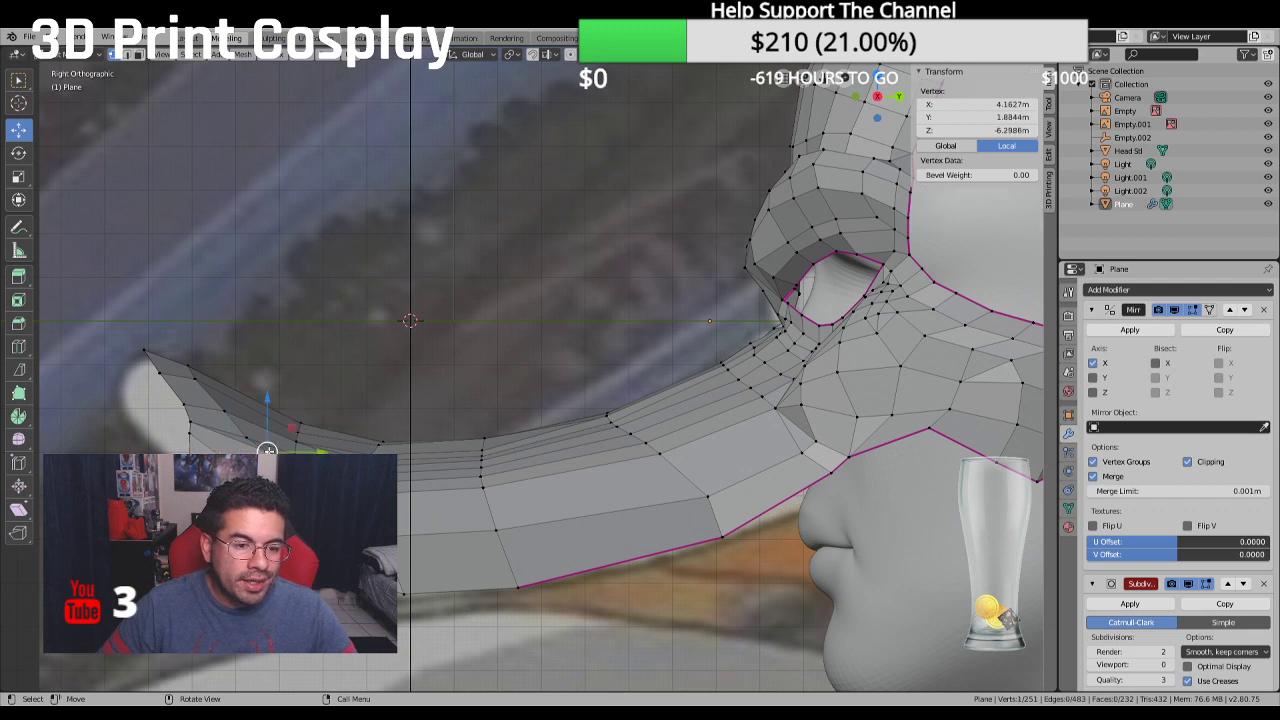
pyautogui.moveTo(307, 452); pyautogui.dragTo(292, 451)
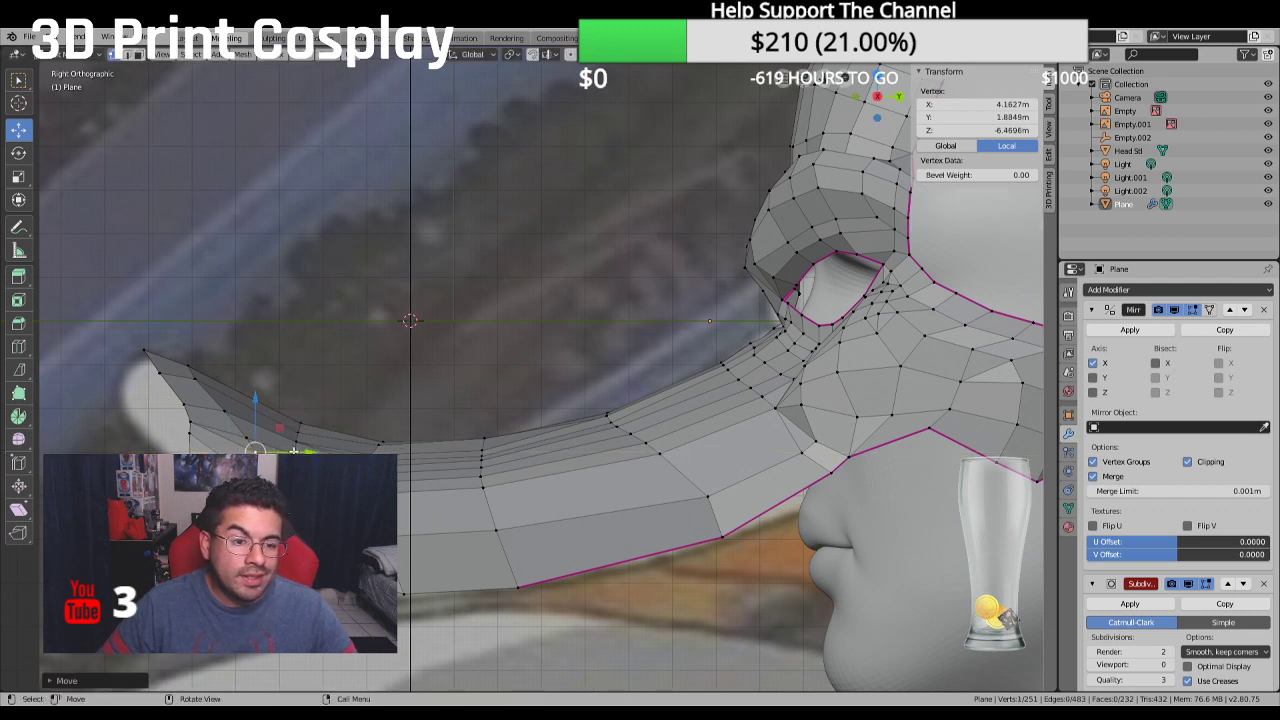
# Reposition the tip row's top centre vertex along the reference outline to about local Y 0.4987 m, Z -7.8925 m
pyautogui.click(191, 419)
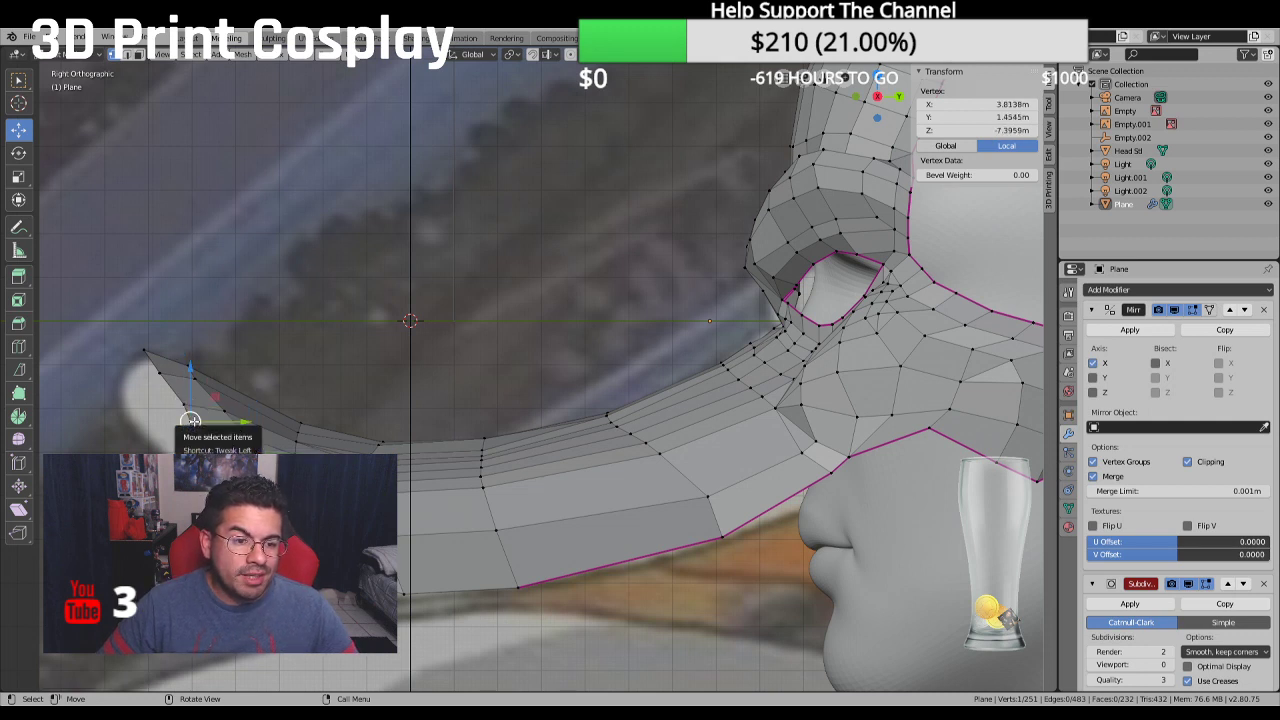
pyautogui.click(161, 372)
pyautogui.moveTo(212, 376); pyautogui.dragTo(207, 359)
pyautogui.click(150, 348)
pyautogui.press('g')
pyautogui.press('y')
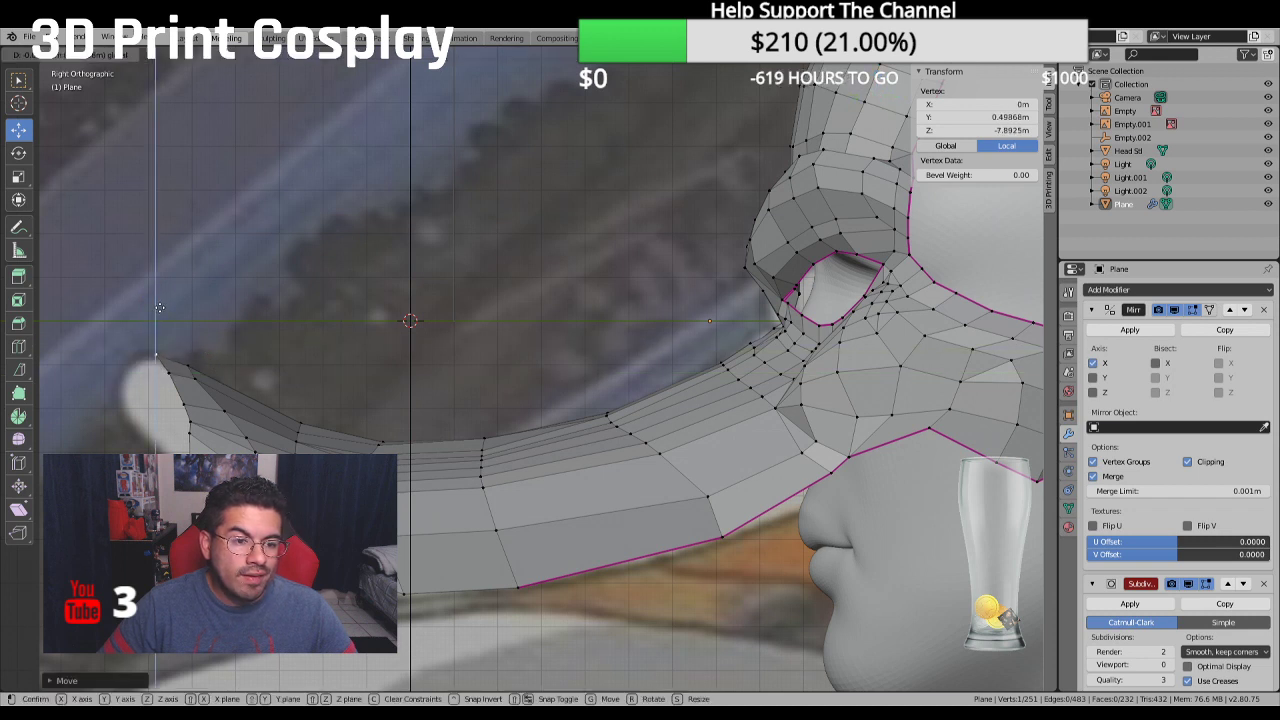
pyautogui.click(183, 388)
# Raise the tip row's side vertices vertically, bringing the one at X 3.8138 m to local Y 1.369 m
pyautogui.click(181, 402)
pyautogui.moveTo(186, 353); pyautogui.dragTo(186, 345)
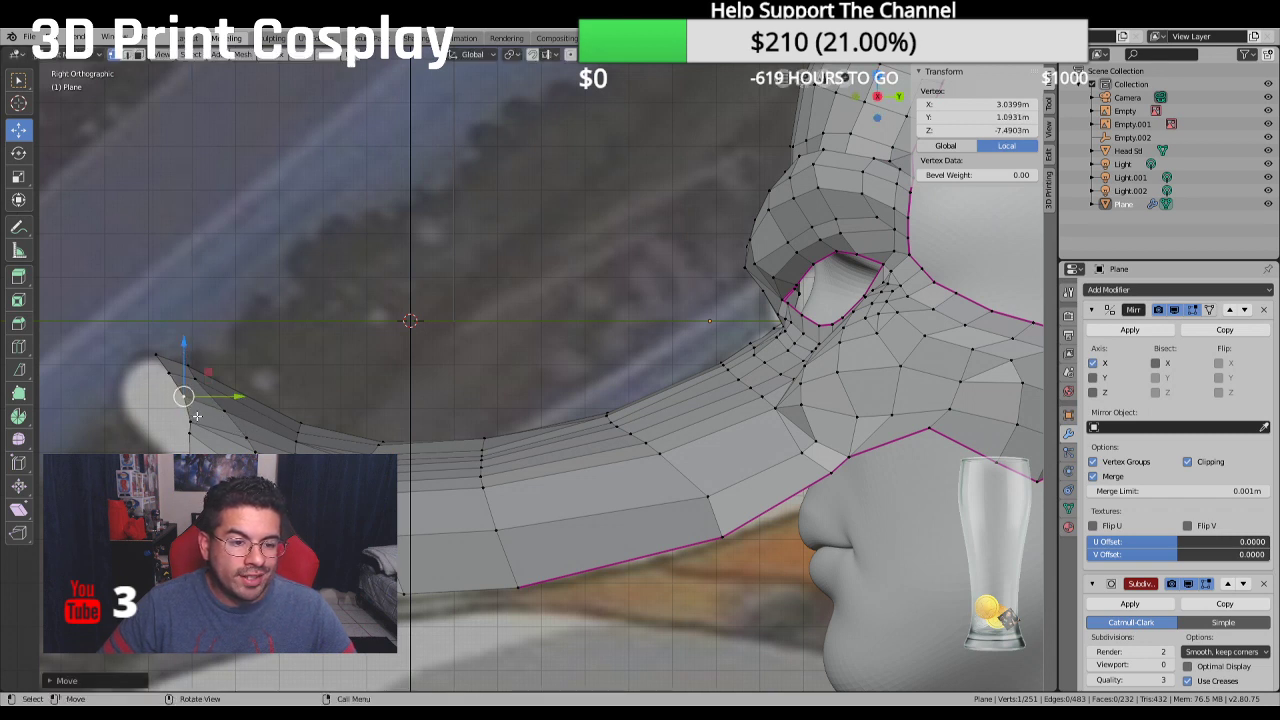
pyautogui.press('g')
pyautogui.press('z')
pyautogui.click(199, 386)
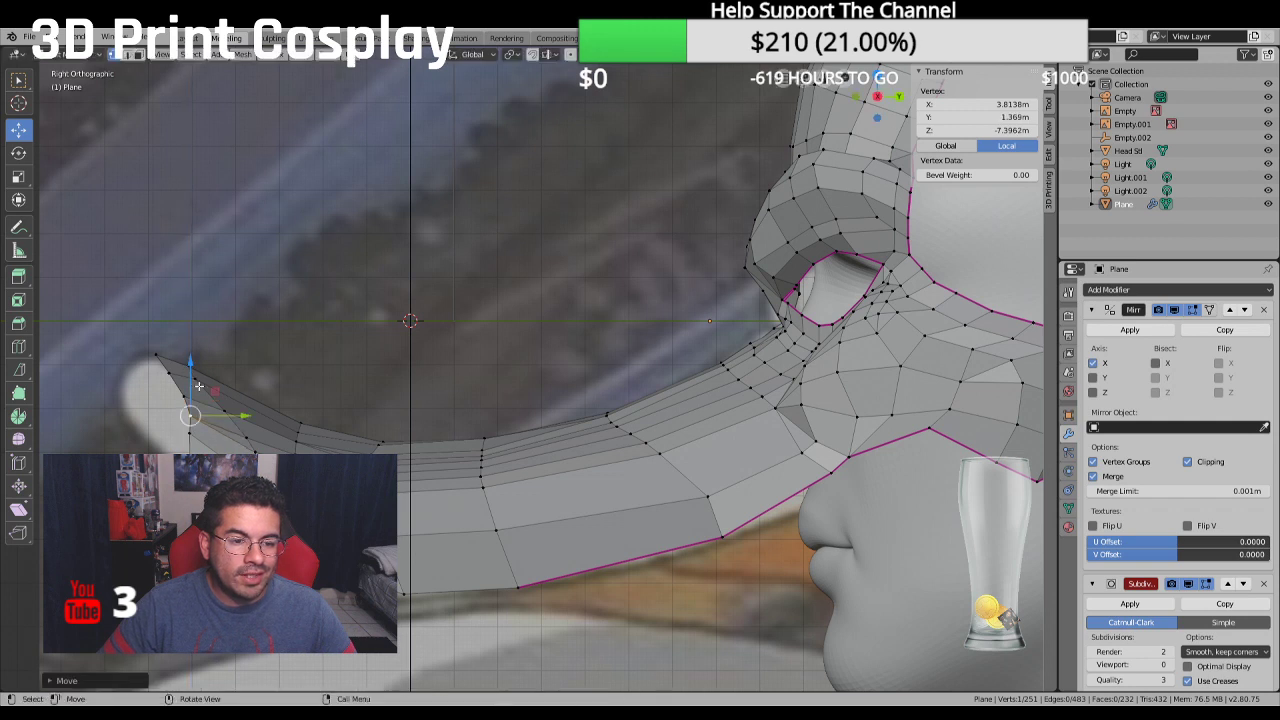
# Extrude the tip row's front edge path, from centre to lowest side vertex, forward to median local Y 1.1605 m, Z -7.9654 m
pyautogui.scroll(-1, 249, 433)
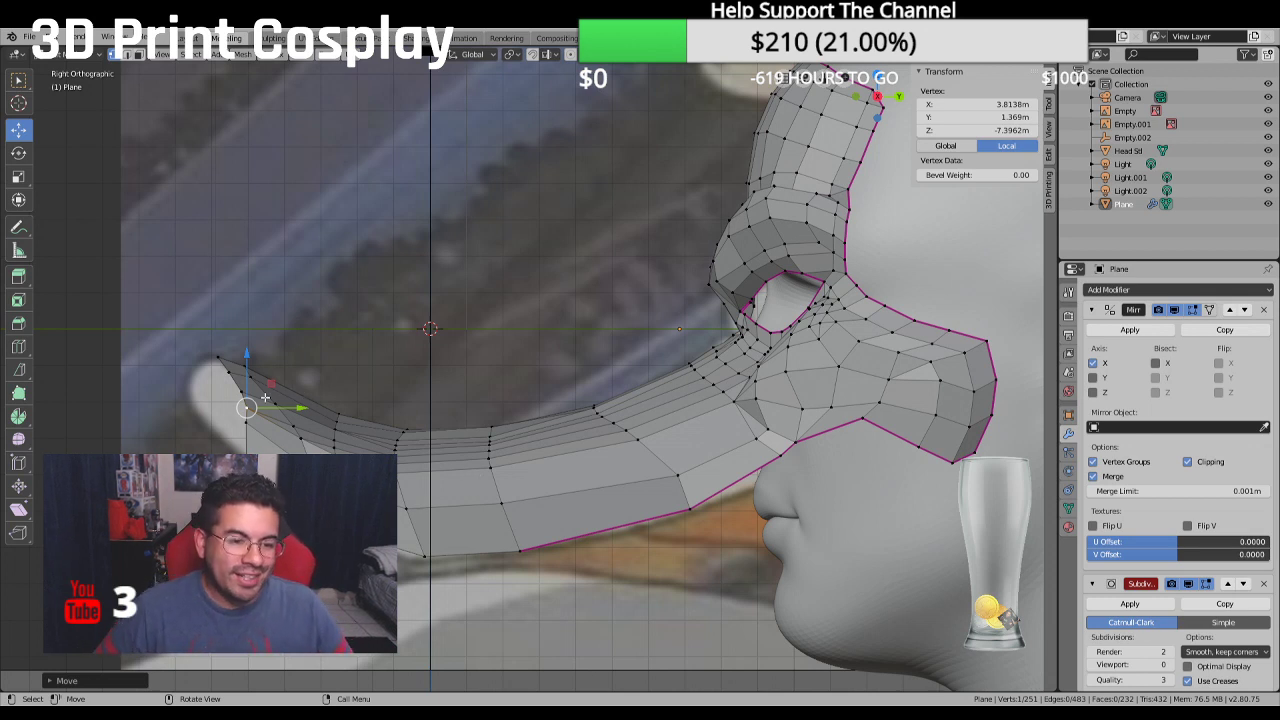
pyautogui.moveTo(246, 409); pyautogui.dragTo(244, 423)
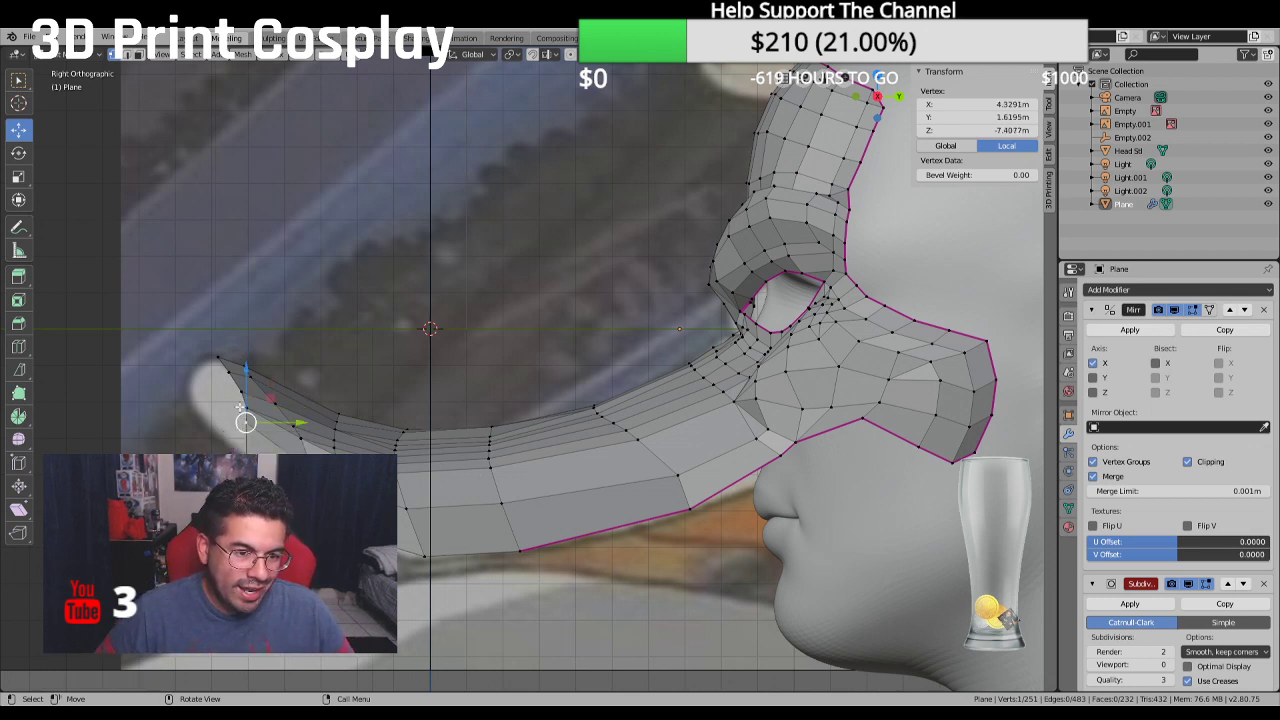
pyautogui.keyDown('ctrl'); pyautogui.click(219, 358); pyautogui.keyUp('ctrl')
pyautogui.press('w')
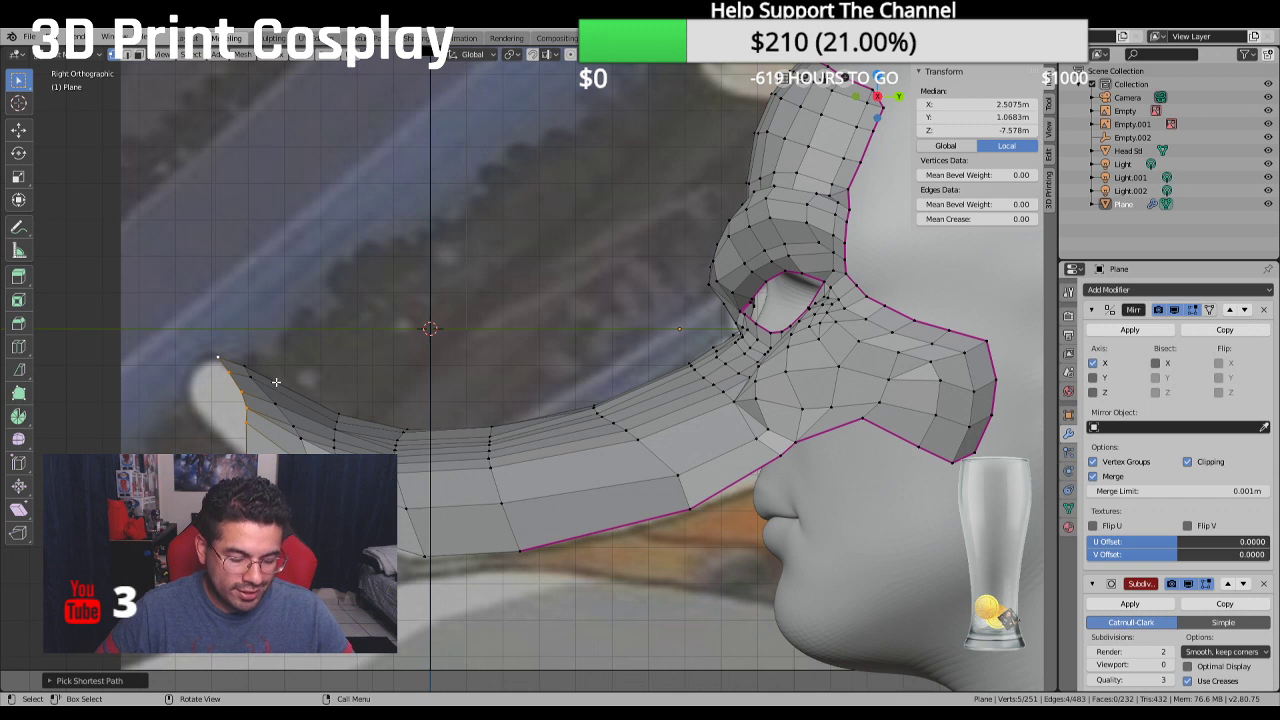
pyautogui.hotkey('ctrl', 'z')
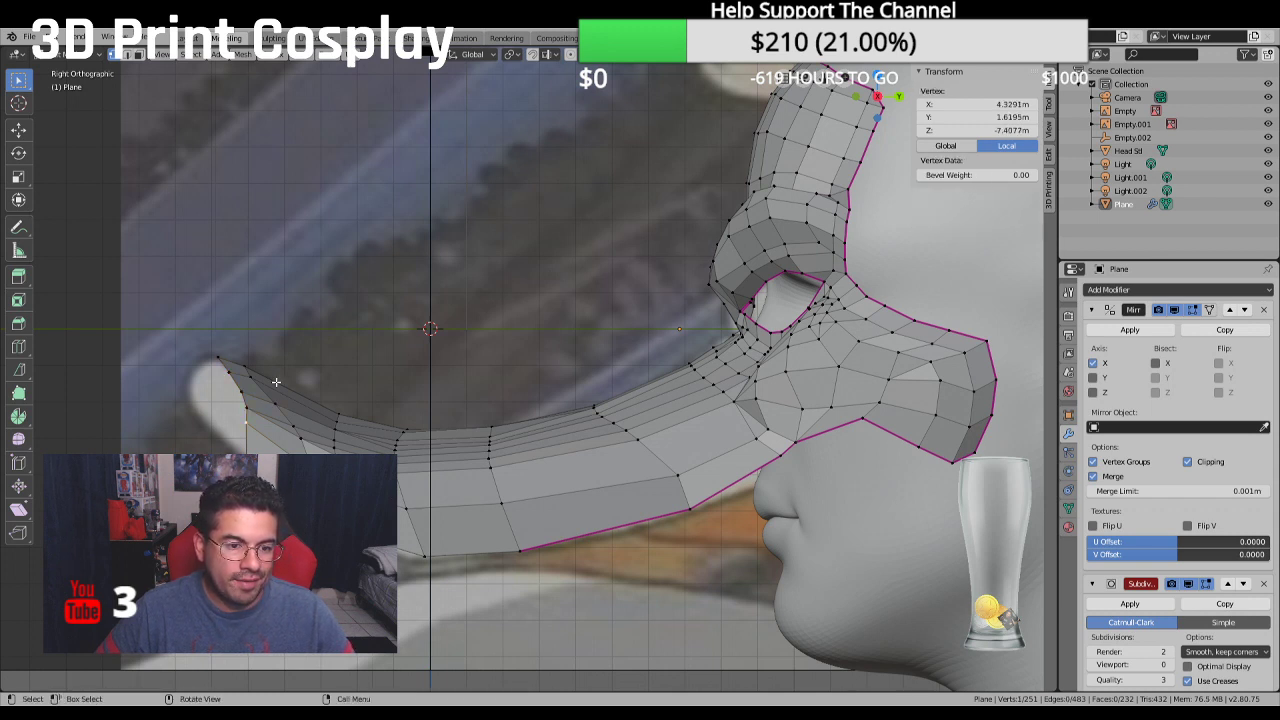
pyautogui.keyDown('ctrl'); pyautogui.click(214, 358); pyautogui.keyUp('ctrl')
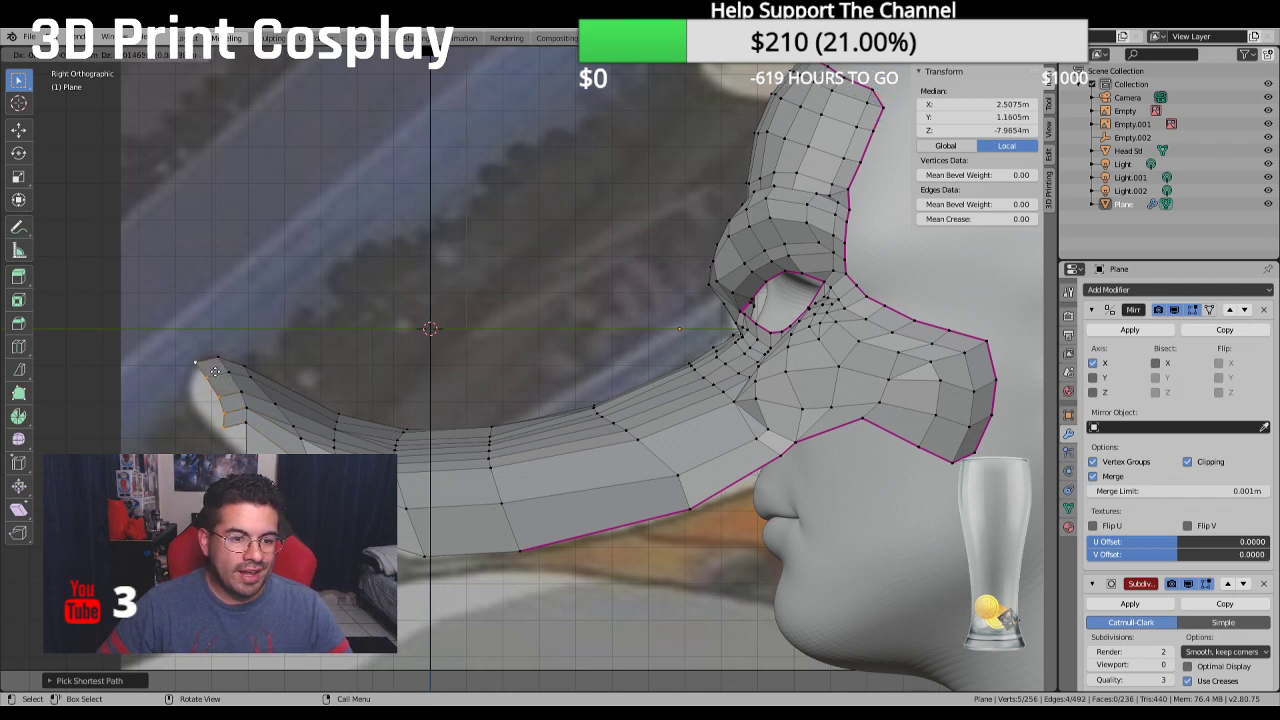
pyautogui.click(215, 371)
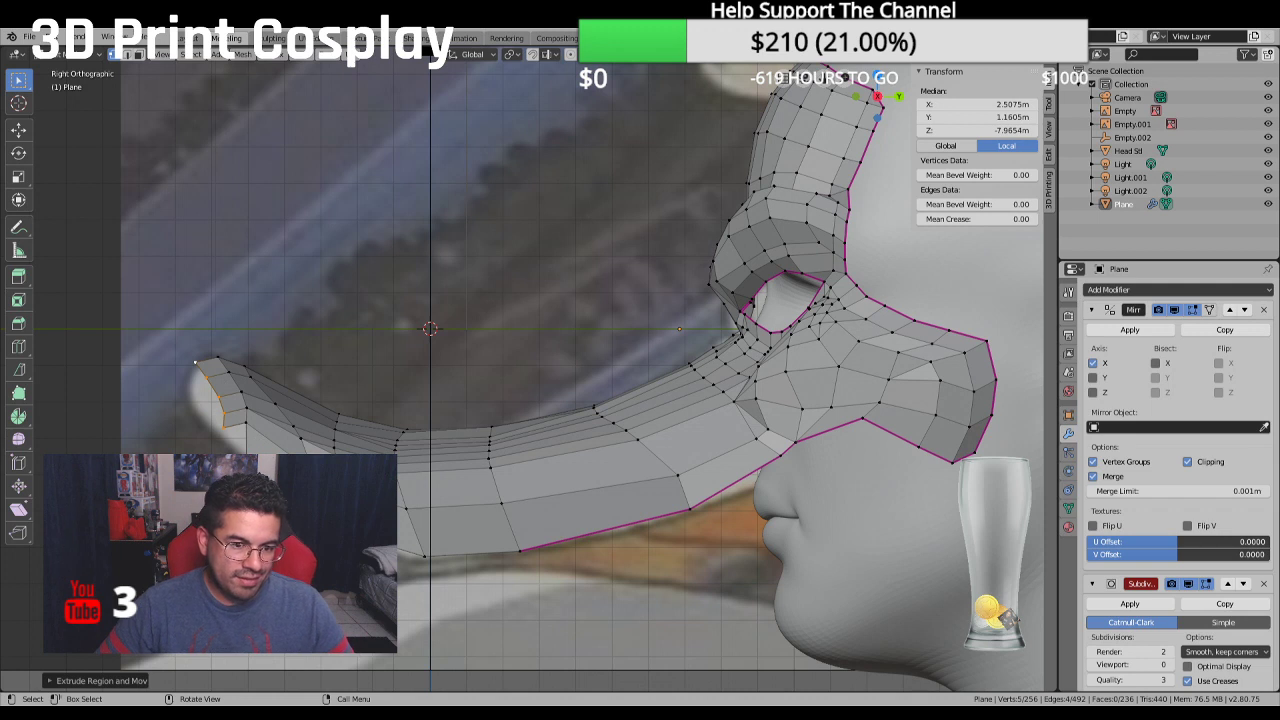
# Fill a triangular face between the extruded row's lowest vertex and the two adjacent lower side vertices
pyautogui.click(251, 455)
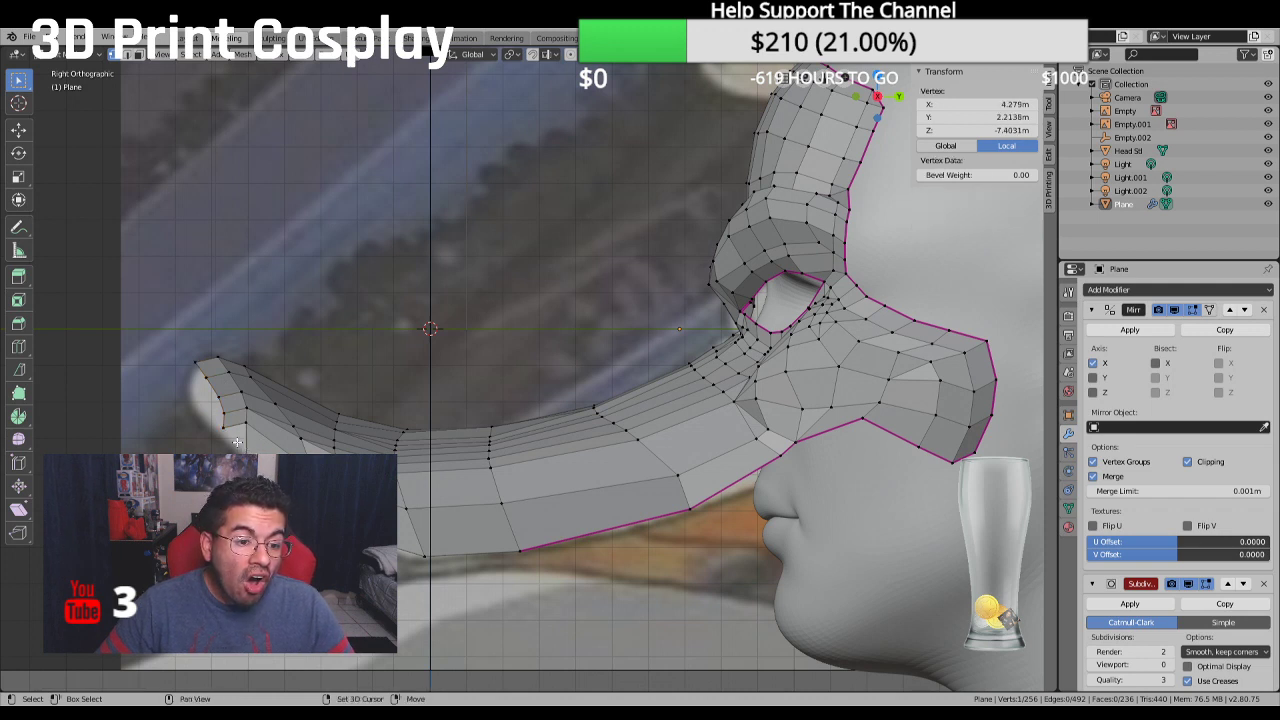
pyautogui.keyDown('shift'); pyautogui.click(226, 428); pyautogui.keyUp('shift')
pyautogui.keyDown('shift'); pyautogui.click(251, 421); pyautogui.keyUp('shift')
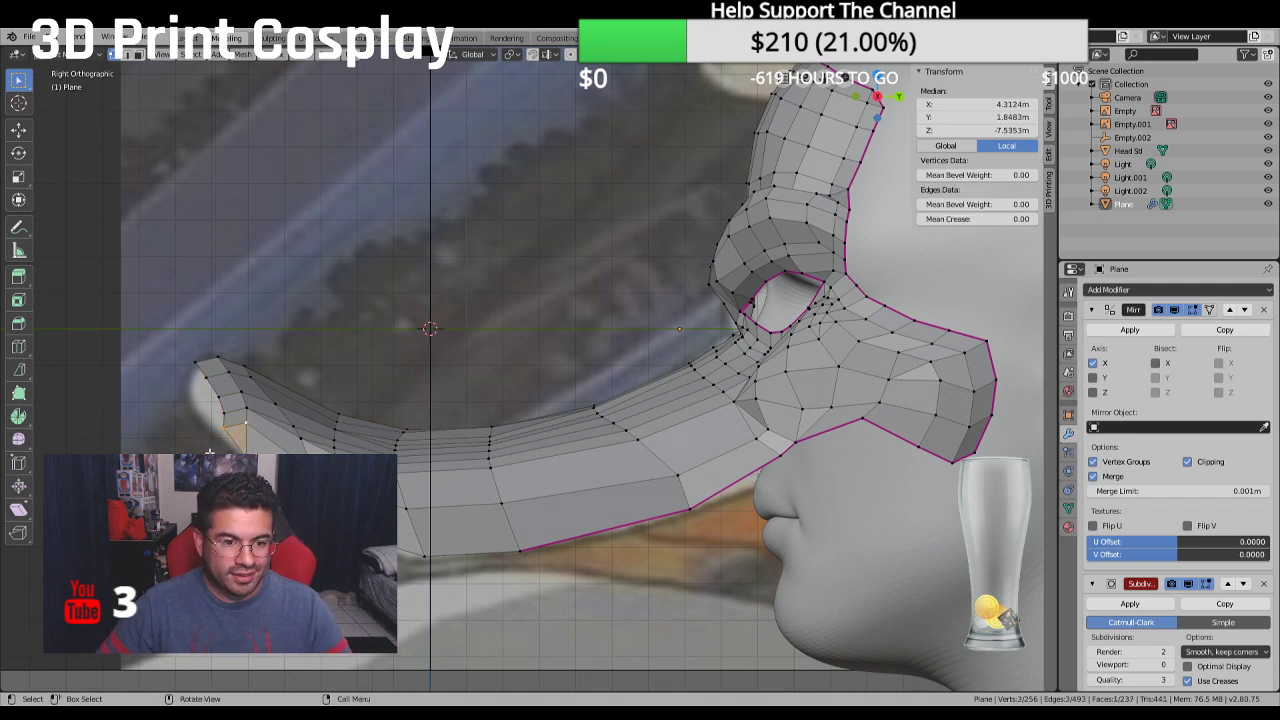
pyautogui.click(269, 318)
# In top view, move the two outermost side vertices at the beak's front inward along X
pyautogui.moveTo(271, 317); pyautogui.dragTo(401, 443, button='middle')
pyautogui.press('KP_1')
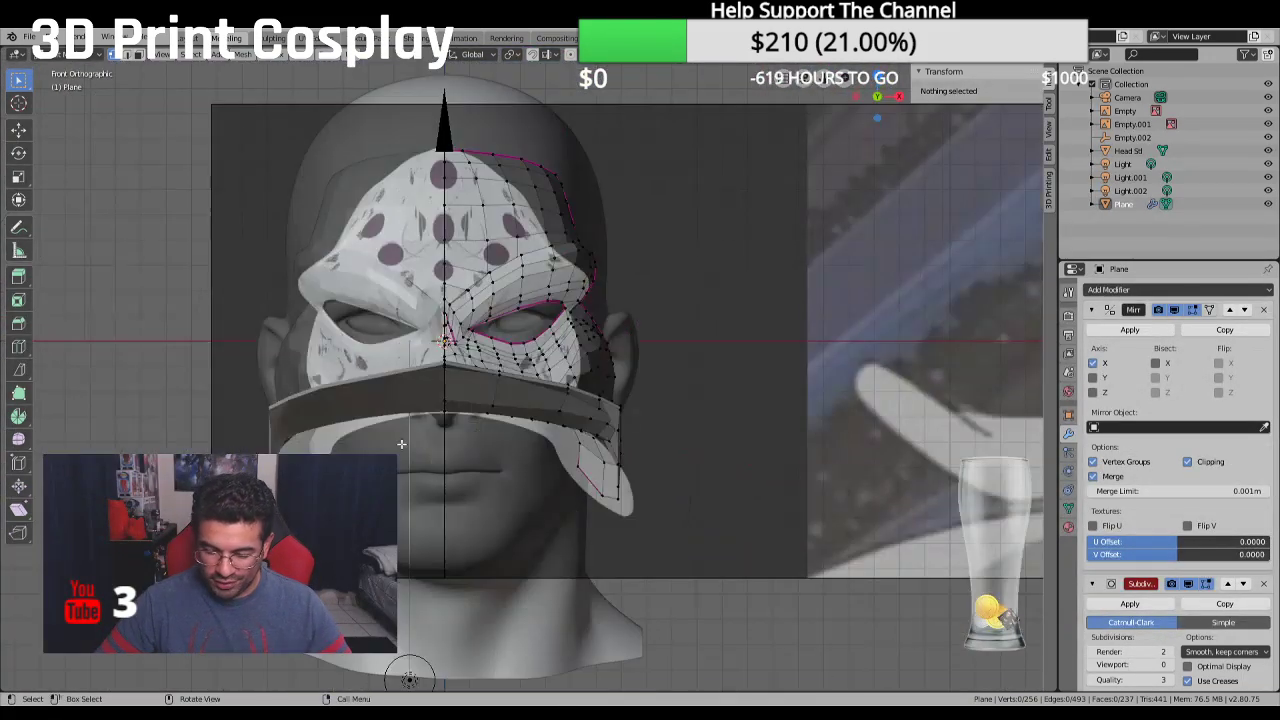
pyautogui.press('KP_7')
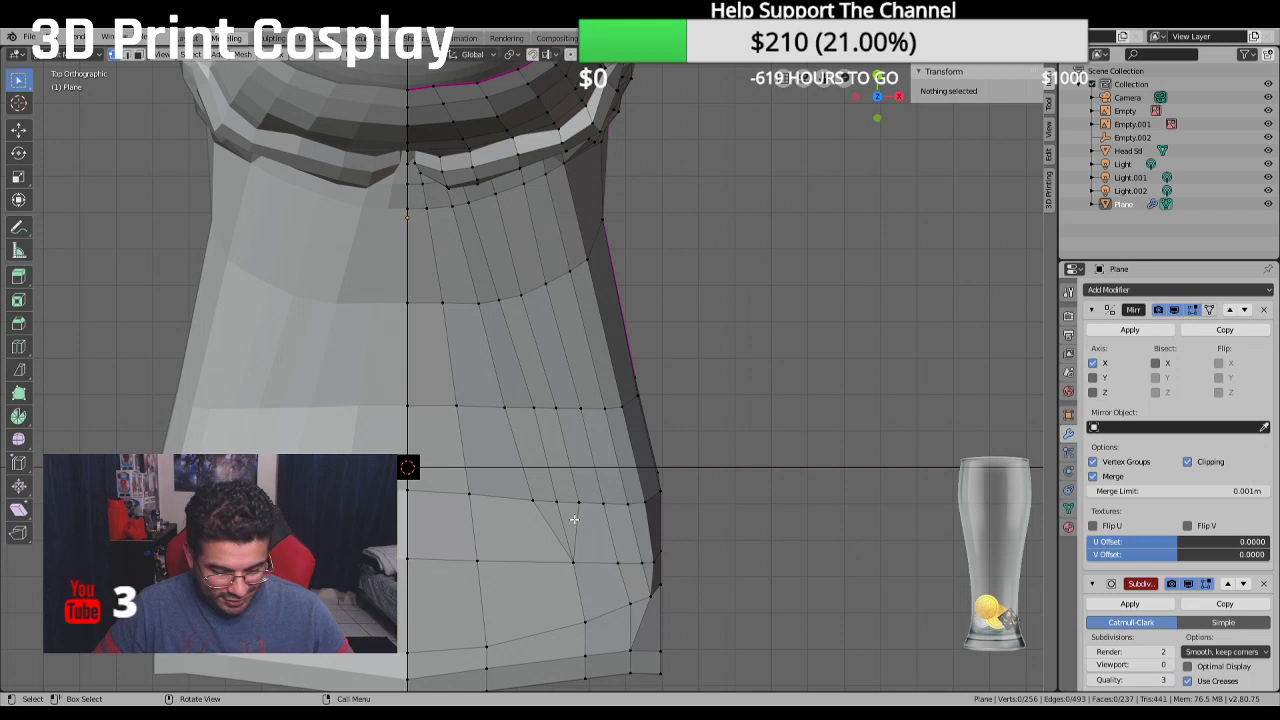
pyautogui.keyDown('shift'); pyautogui.moveTo(576, 509); pyautogui.dragTo(588, 346, button='middle'); pyautogui.keyUp('shift')
pyautogui.scroll(2, 598, 400)
pyautogui.click(704, 542)
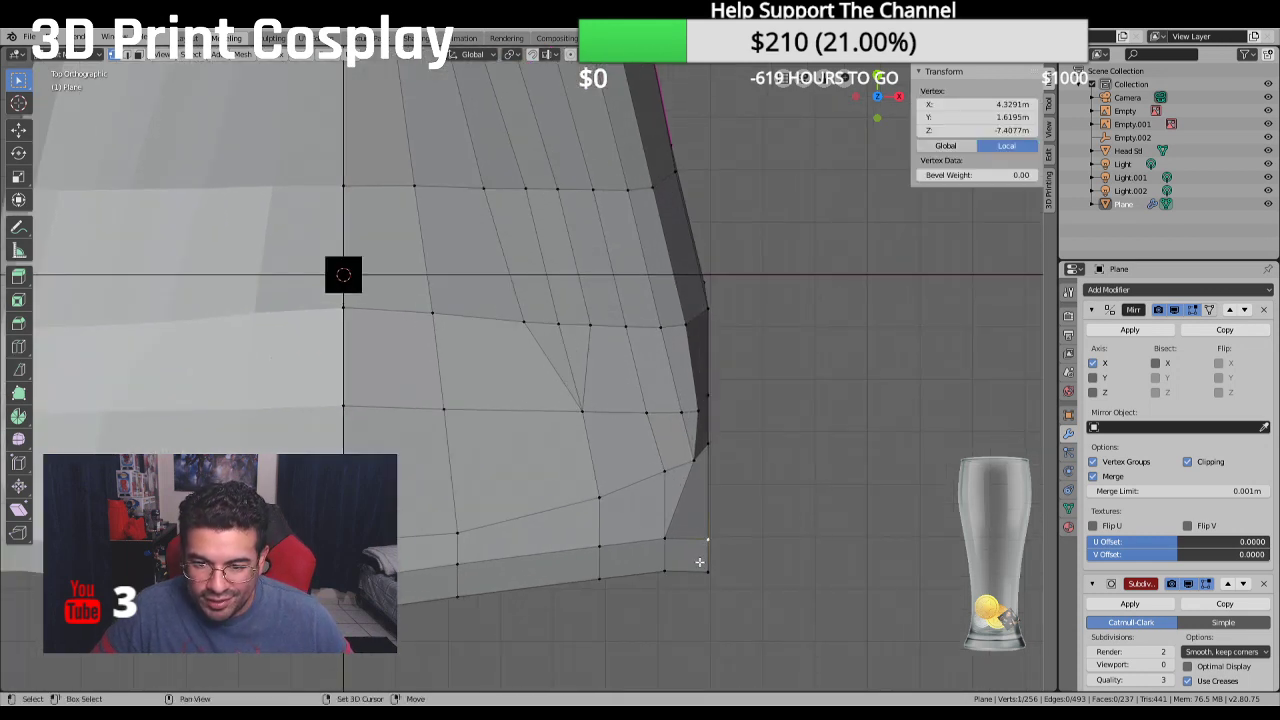
pyautogui.keyDown('shift'); pyautogui.click(705, 570); pyautogui.keyUp('shift')
pyautogui.click(18, 128)
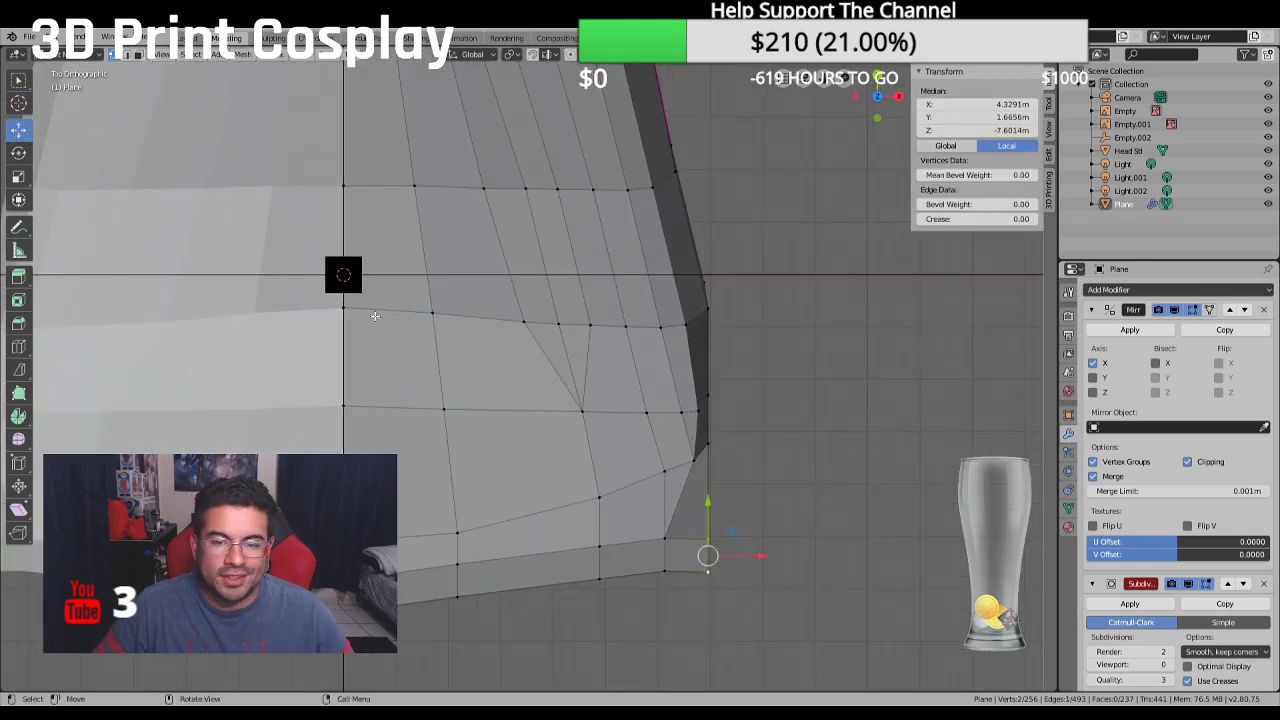
pyautogui.moveTo(760, 542); pyautogui.dragTo(711, 553)
# Move the adjacent inner pair of front vertices inward along X to median local X 3.7267 m
pyautogui.click(660, 551)
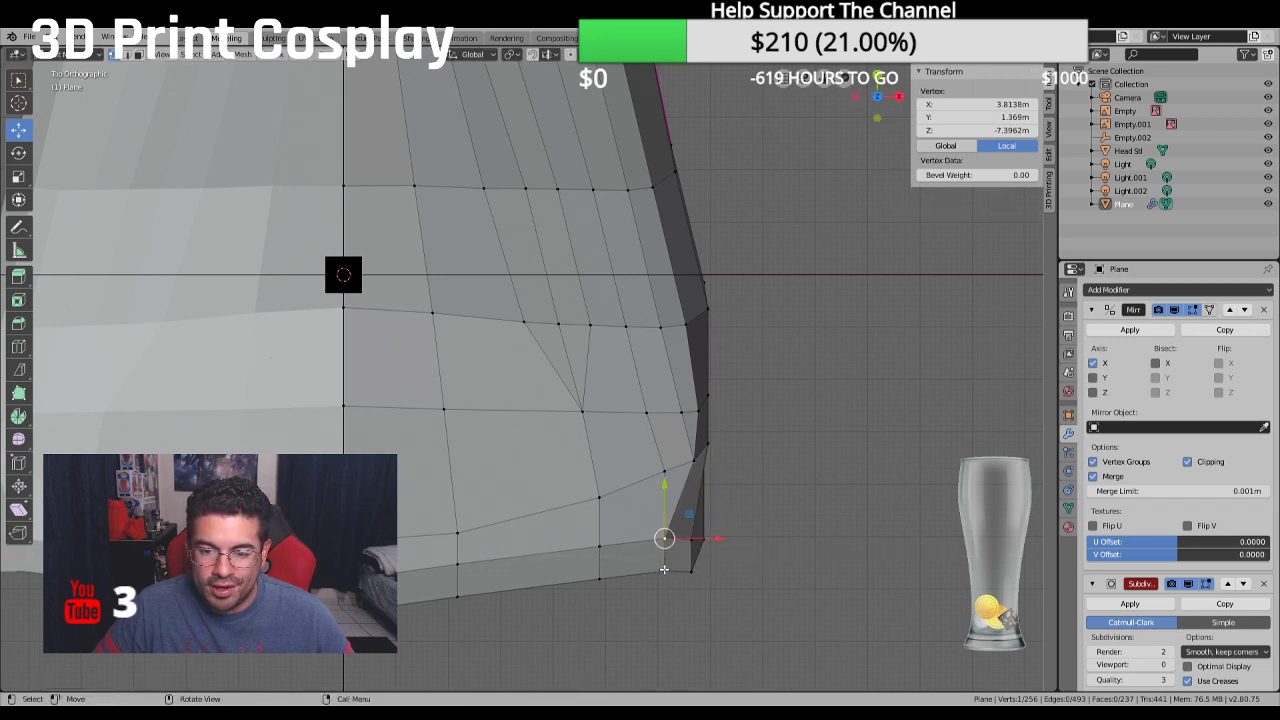
pyautogui.keyDown('shift'); pyautogui.click(664, 569); pyautogui.keyUp('shift')
pyautogui.press('g')
pyautogui.press('x')
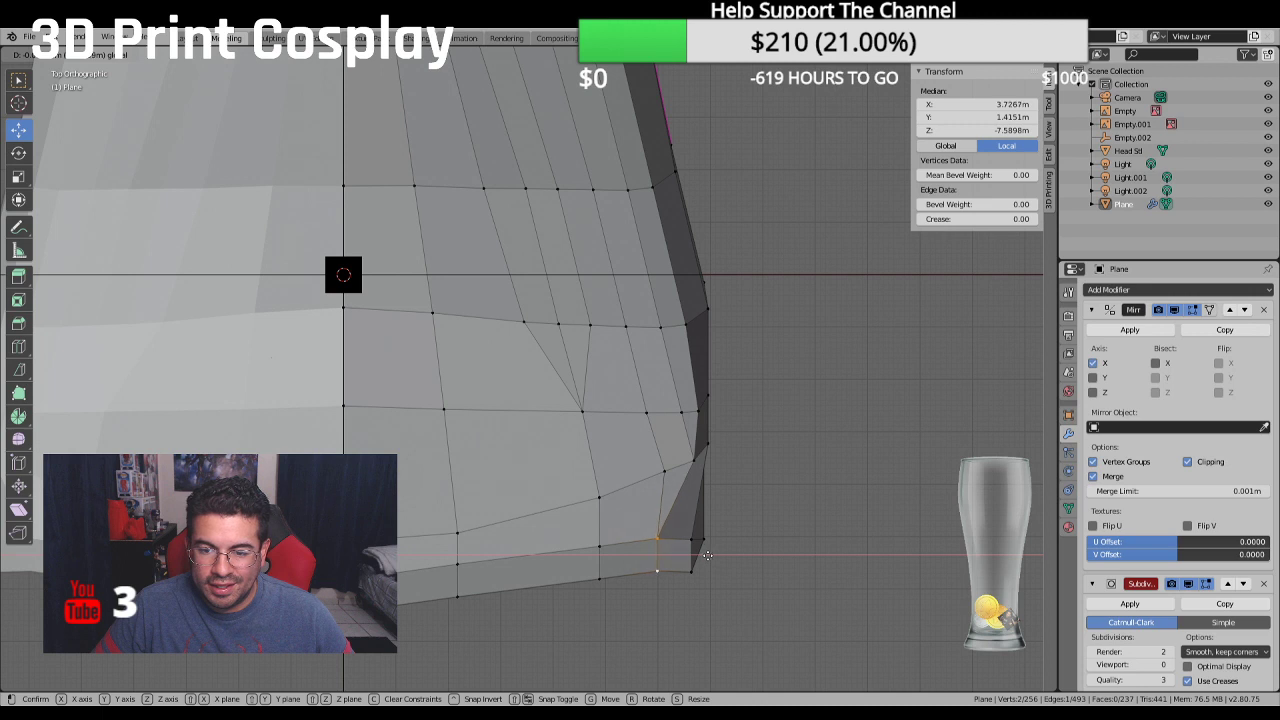
pyautogui.click(707, 555)
# Move the two outer side vertices in the row behind the tip inward along X to median local X 3.8299 m
pyautogui.click(692, 456)
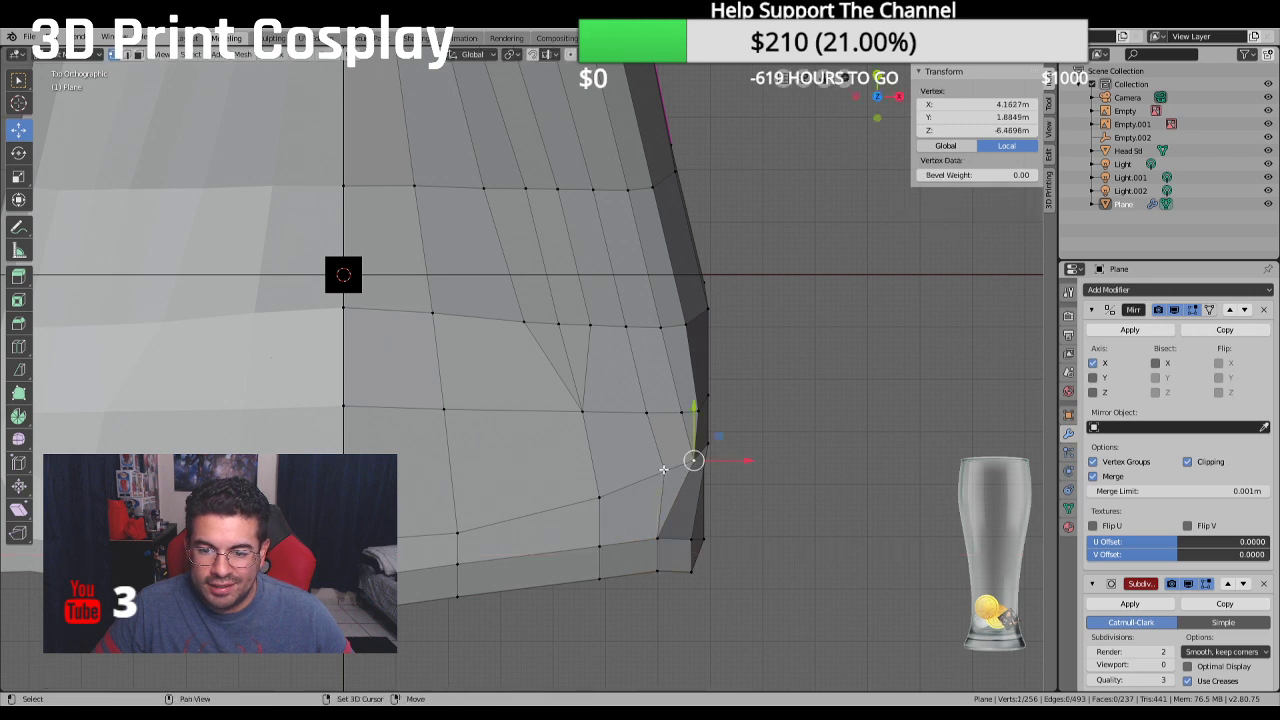
pyautogui.keyDown('shift'); pyautogui.click(678, 465); pyautogui.keyUp('shift')
pyautogui.press('g')
pyautogui.press('x')
pyautogui.click(668, 459)
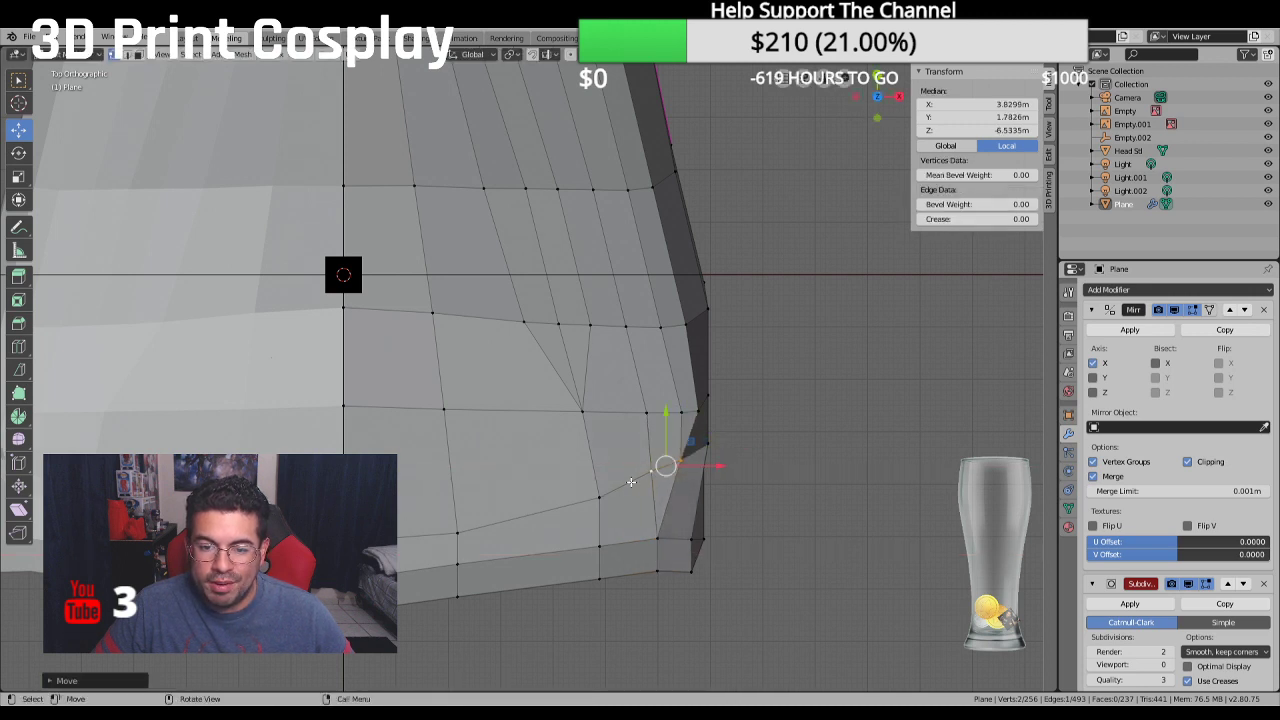
# Shift the same row's next inner vertex to local X 2.8578 m and the front pair ahead of it to median X 2.9053 m
pyautogui.click(599, 497)
pyautogui.moveTo(656, 496); pyautogui.dragTo(641, 498)
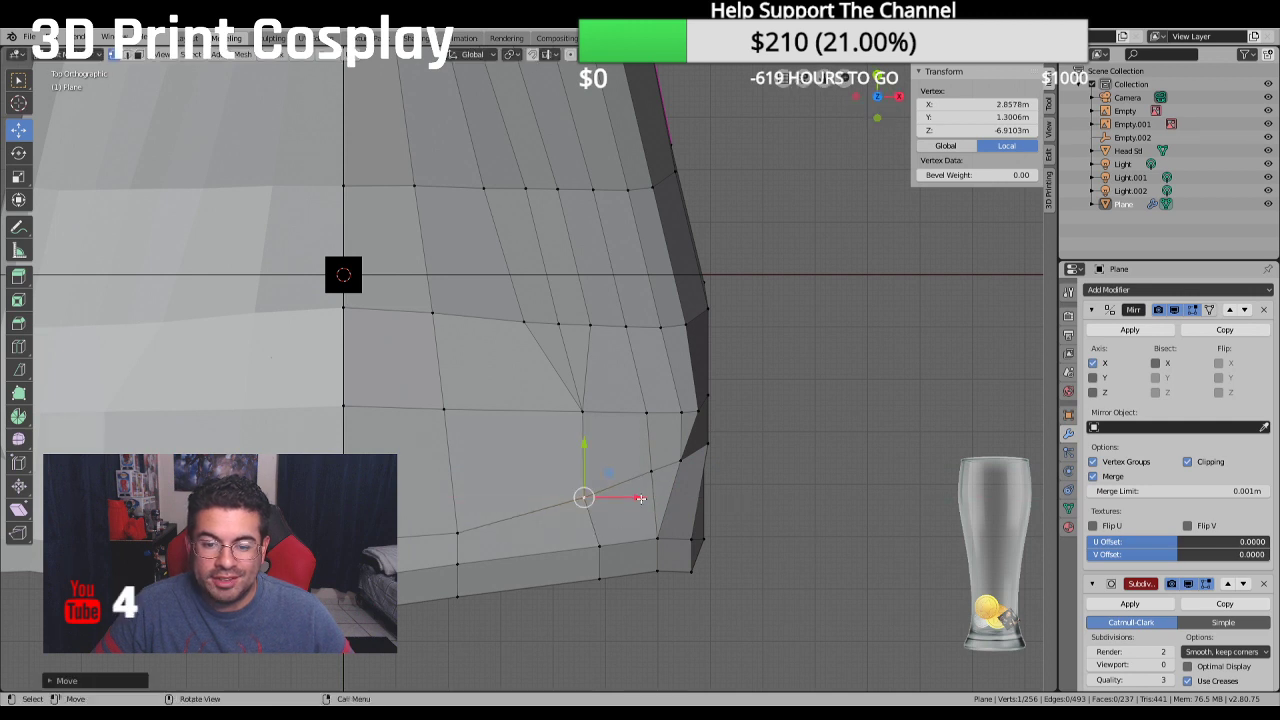
pyautogui.click(600, 545)
pyautogui.keyDown('shift'); pyautogui.click(599, 578); pyautogui.keyUp('shift')
pyautogui.press('g')
pyautogui.press('x')
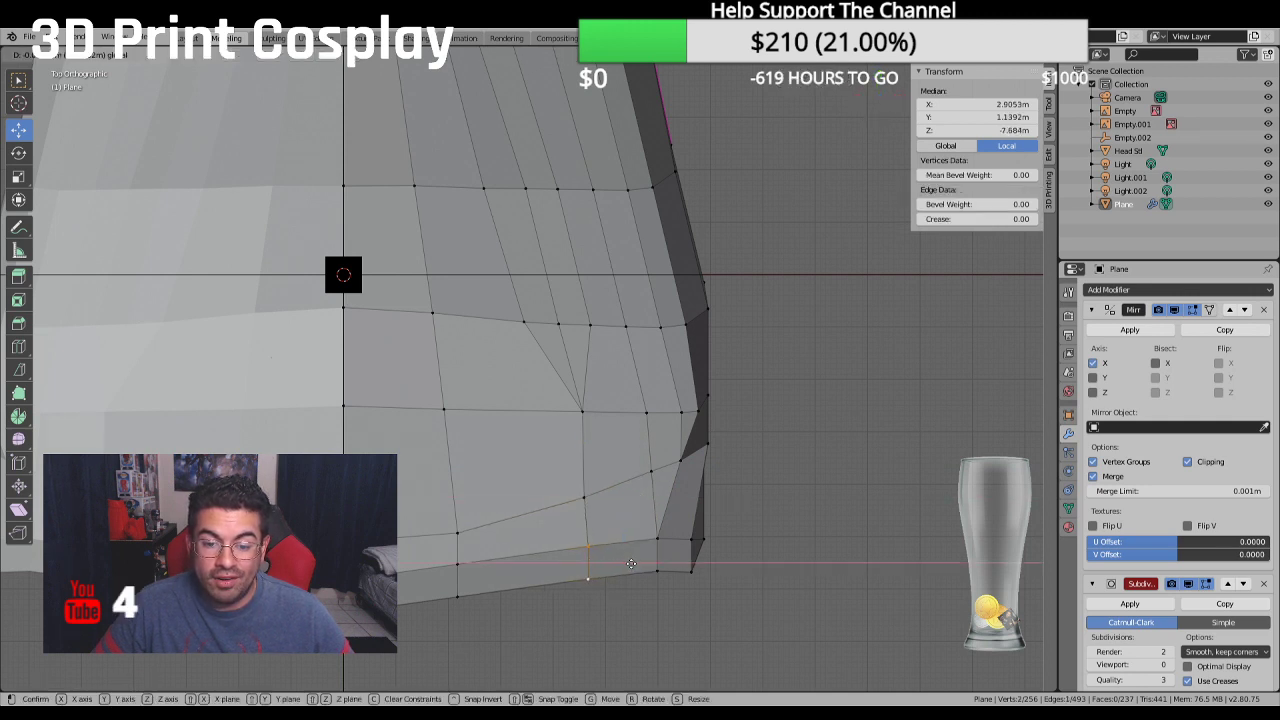
pyautogui.click(631, 564)
pyautogui.scroll(-3, 620, 560)
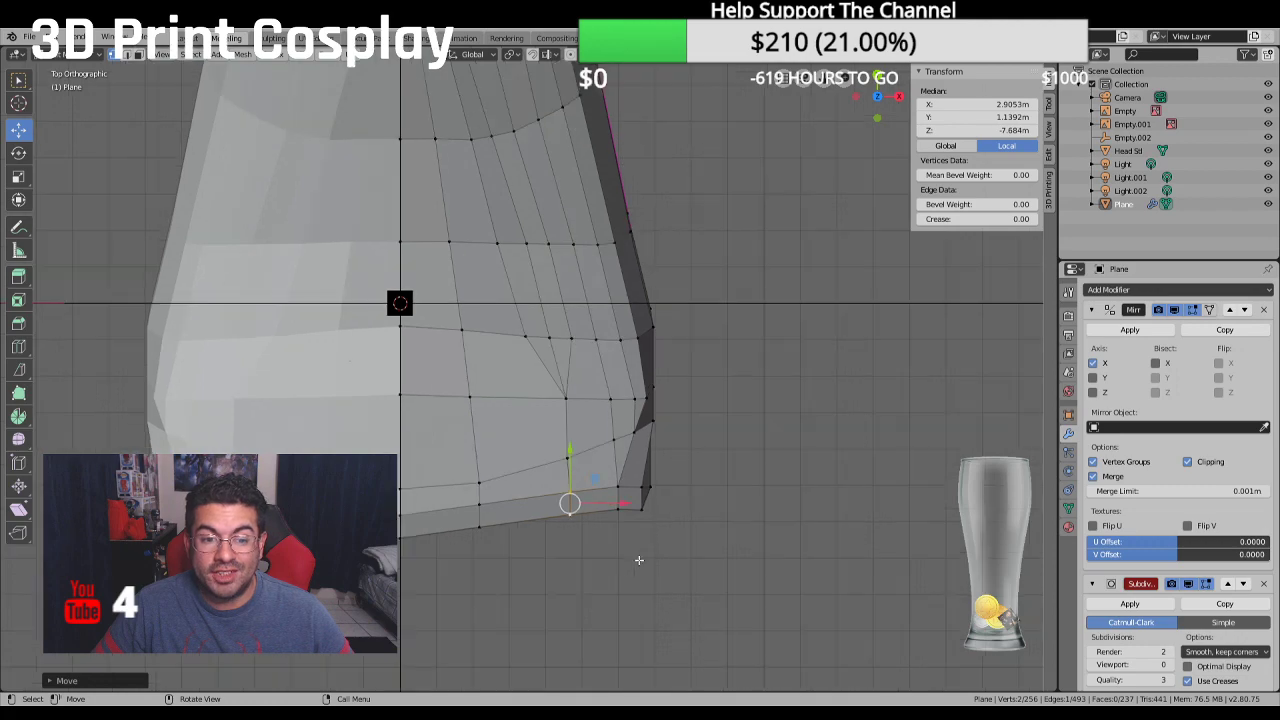
# Delete the uneven face on the beak's side just behind the tip
pyautogui.moveTo(640, 558); pyautogui.dragTo(497, 424, button='middle')
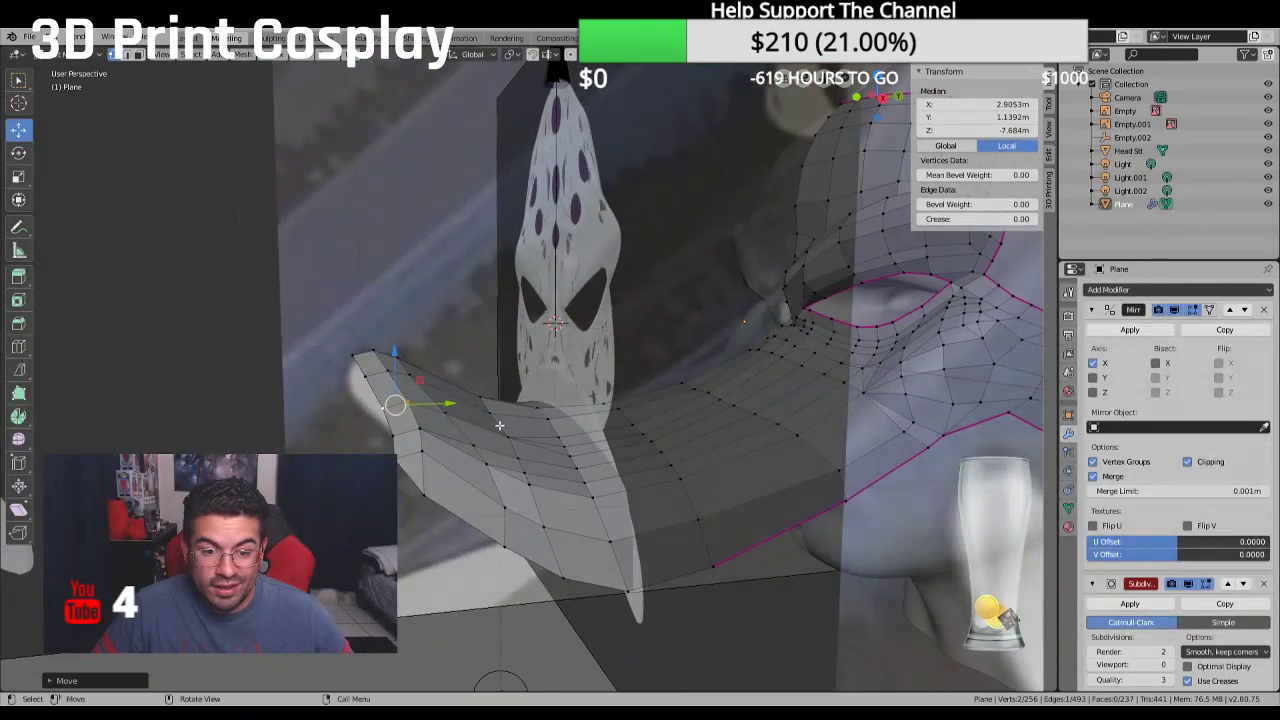
pyautogui.scroll(1, 497, 424)
pyautogui.click(139, 56)
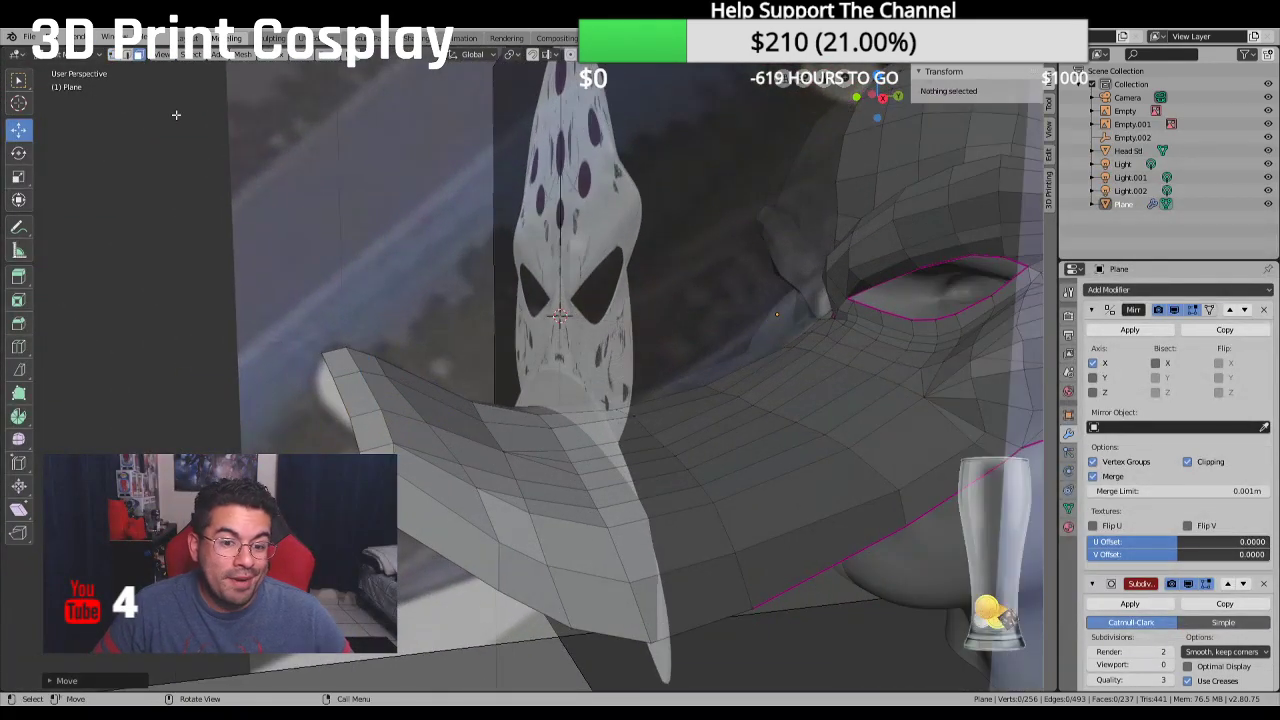
pyautogui.click(422, 474)
pyautogui.press('x')
pyautogui.click(445, 464)
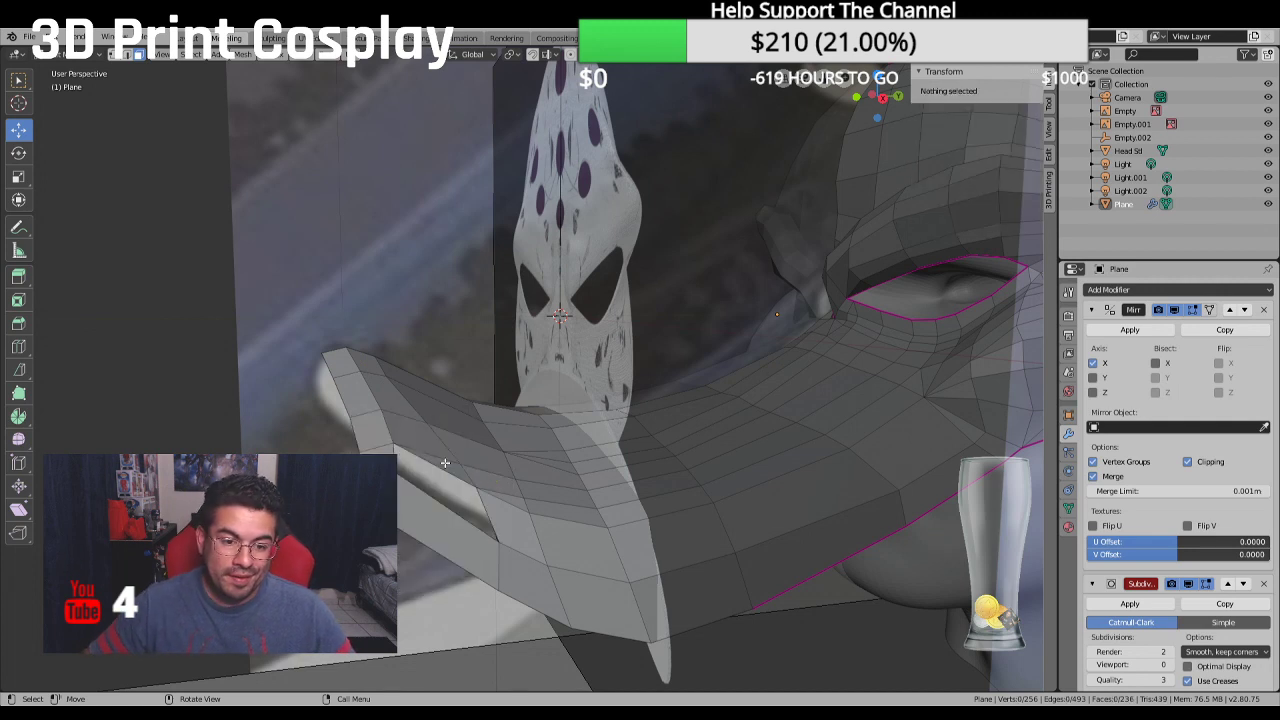
# Refill the opening on the beak's side behind the tip with two triangular faces
pyautogui.click(114, 55)
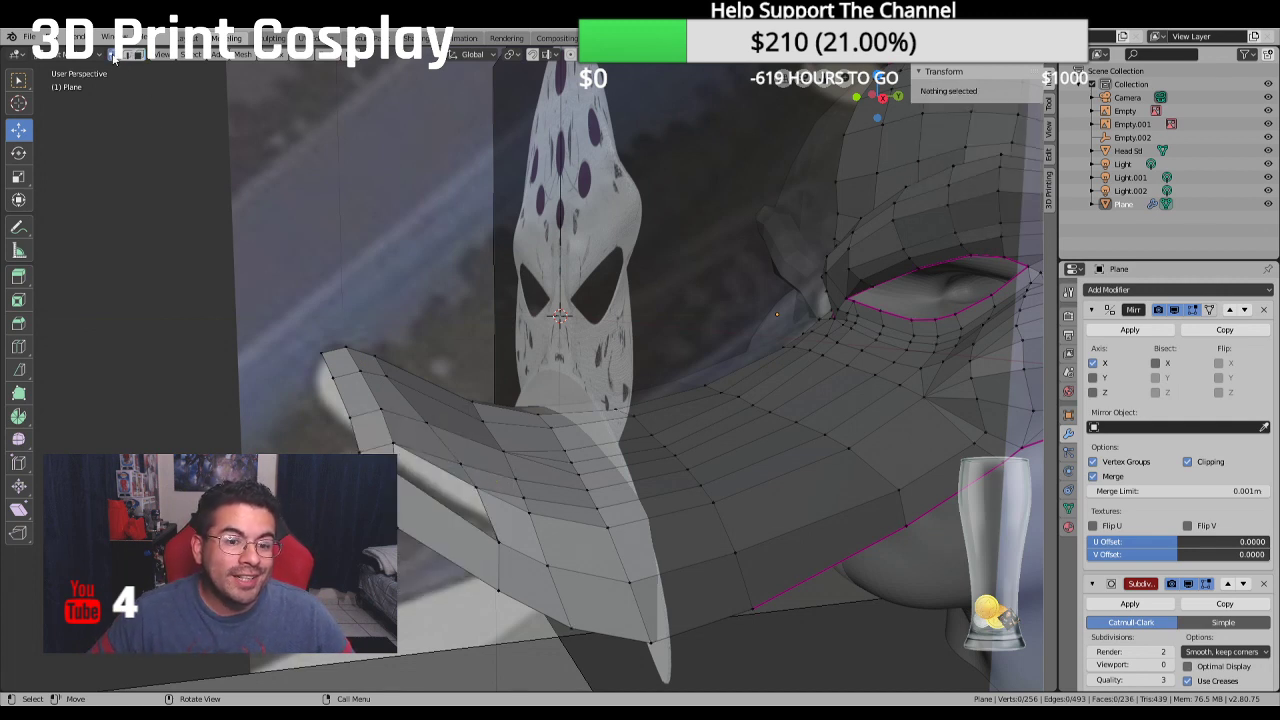
pyautogui.click(387, 439)
pyautogui.keyDown('shift'); pyautogui.click(389, 469); pyautogui.keyUp('shift')
pyautogui.keyDown('shift'); pyautogui.click(479, 491); pyautogui.keyUp('shift')
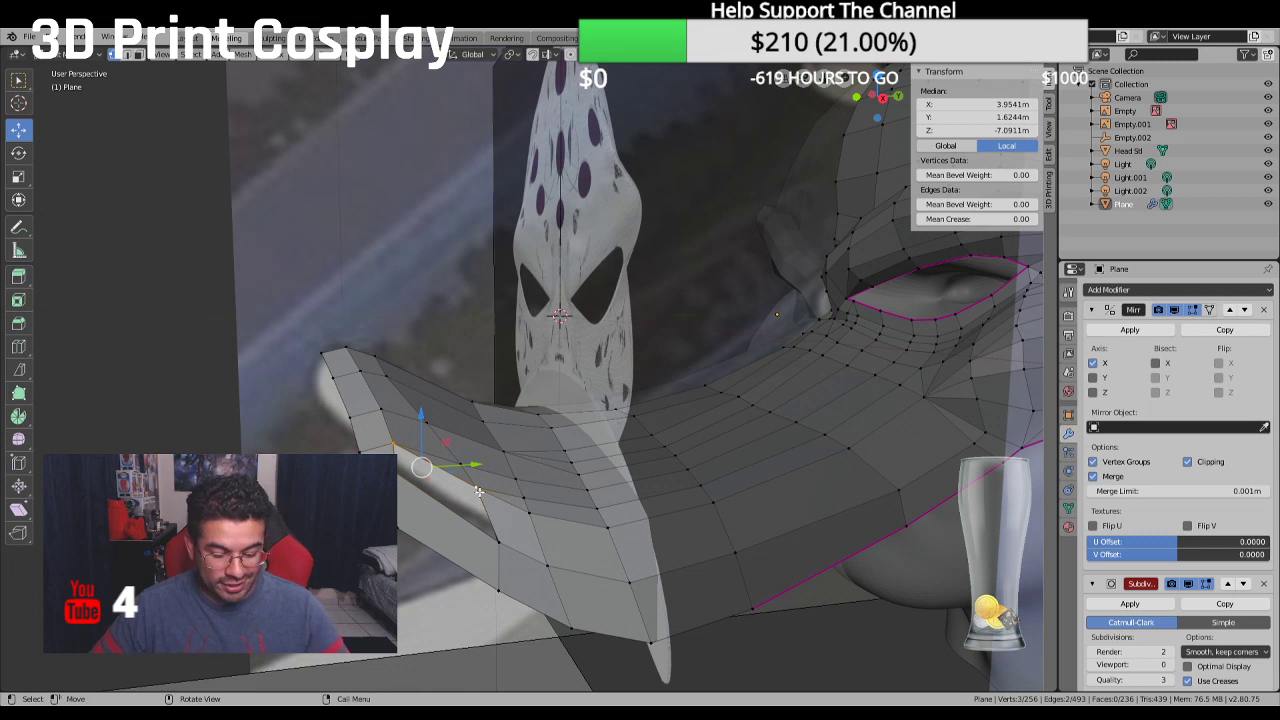
pyautogui.press('f')
pyautogui.click(399, 475)
pyautogui.keyDown('shift'); pyautogui.click(505, 540); pyautogui.keyUp('shift')
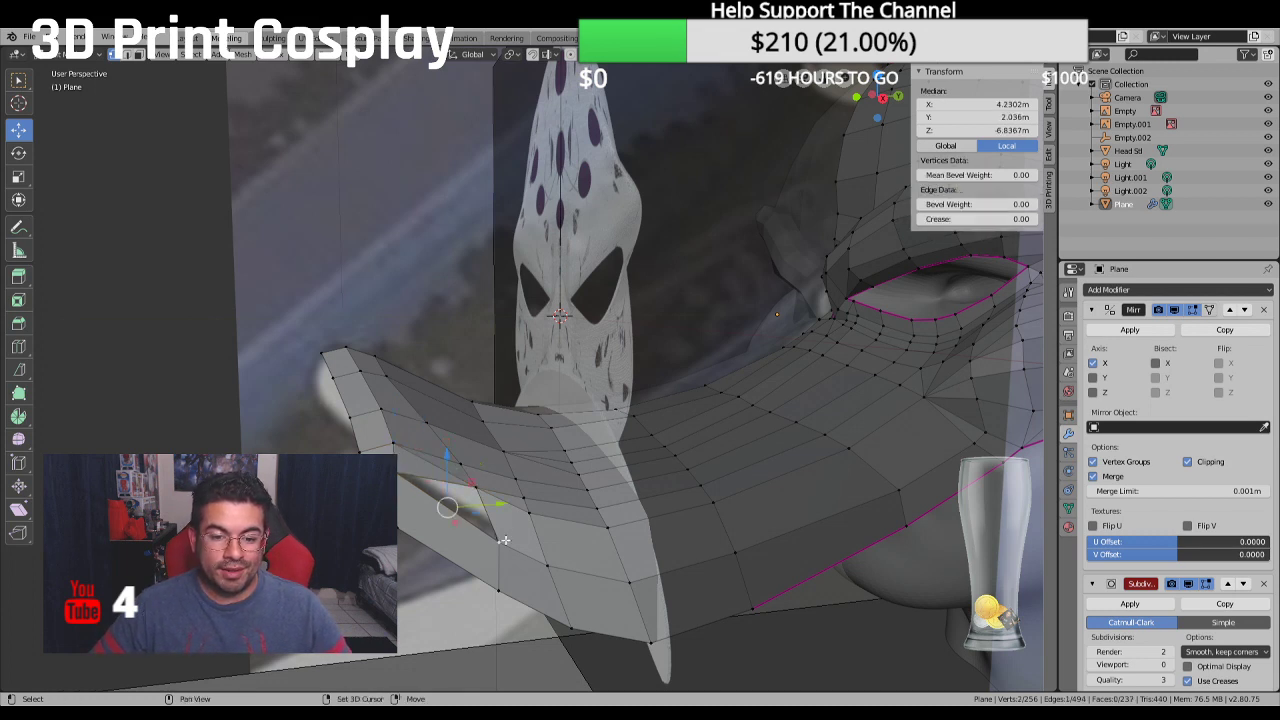
pyautogui.keyDown('shift'); pyautogui.click(484, 484); pyautogui.keyUp('shift')
pyautogui.press('f')
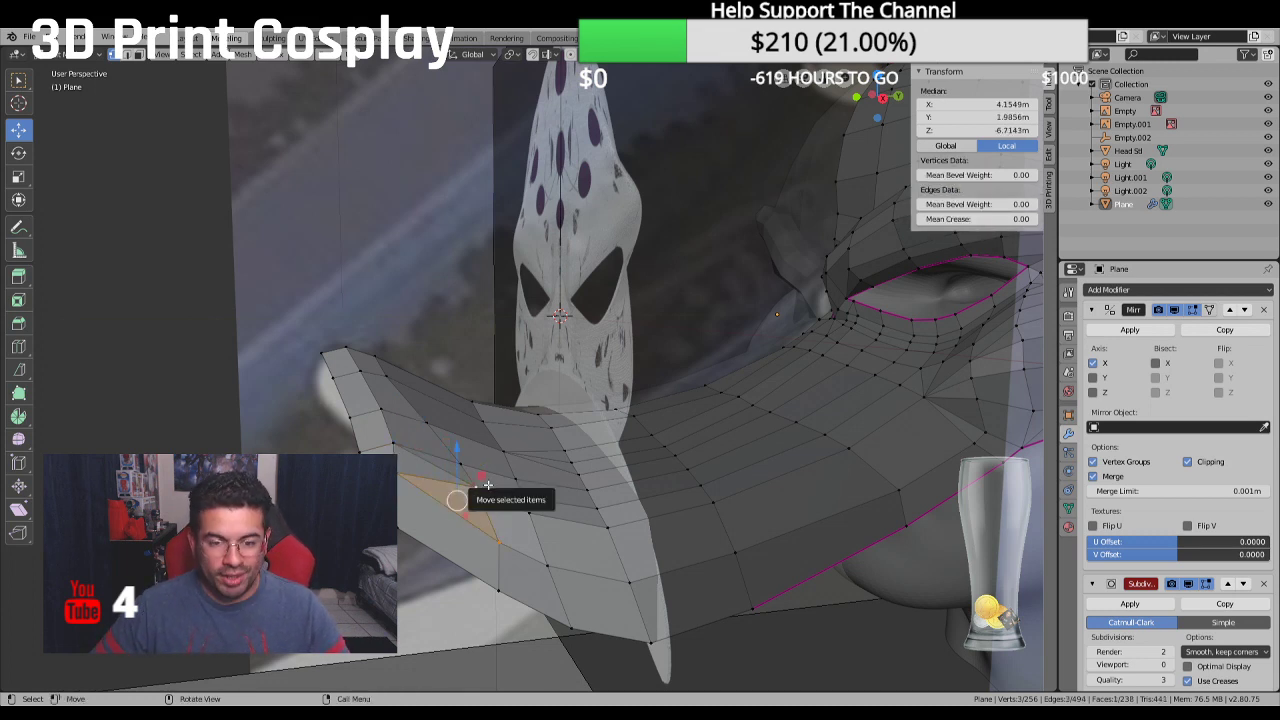
# Extrude the tip's front edge row forward and down along the side reference, to median local Y 1.2704 m, Z -8.2923 m
pyautogui.scroll(-1, 472, 475)
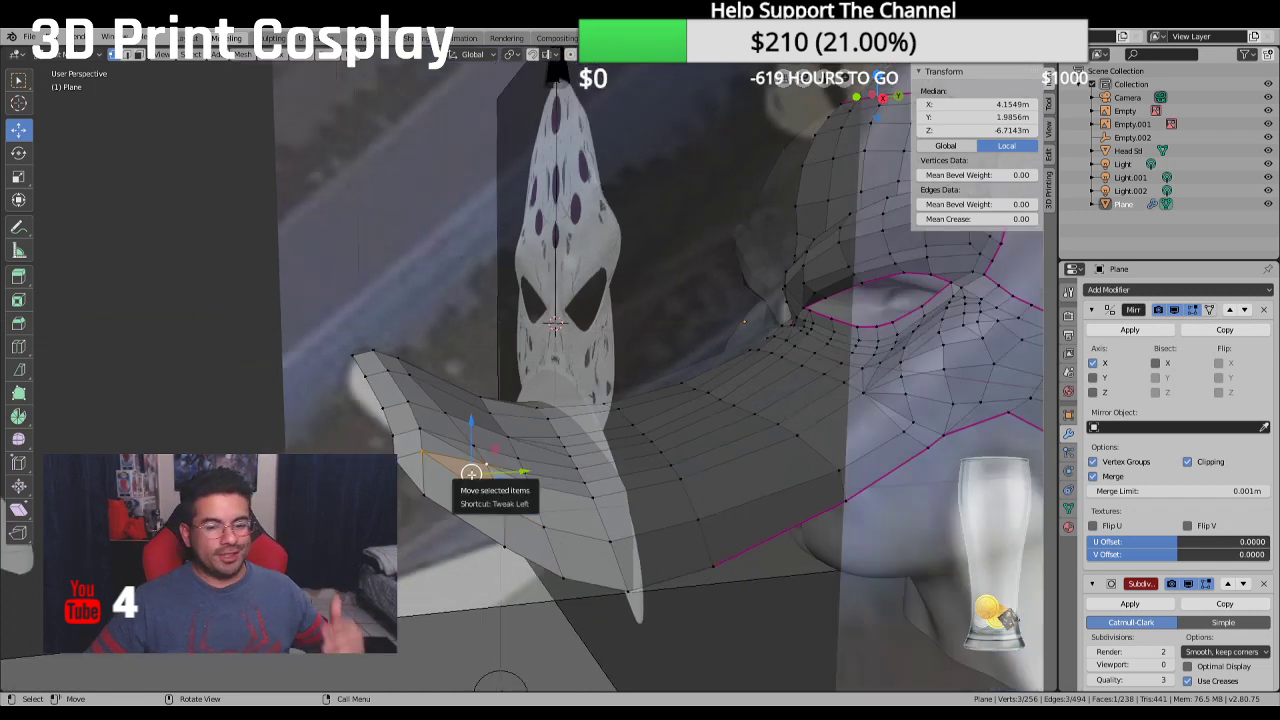
pyautogui.scroll(-2, 471, 475)
pyautogui.press('KP_1')
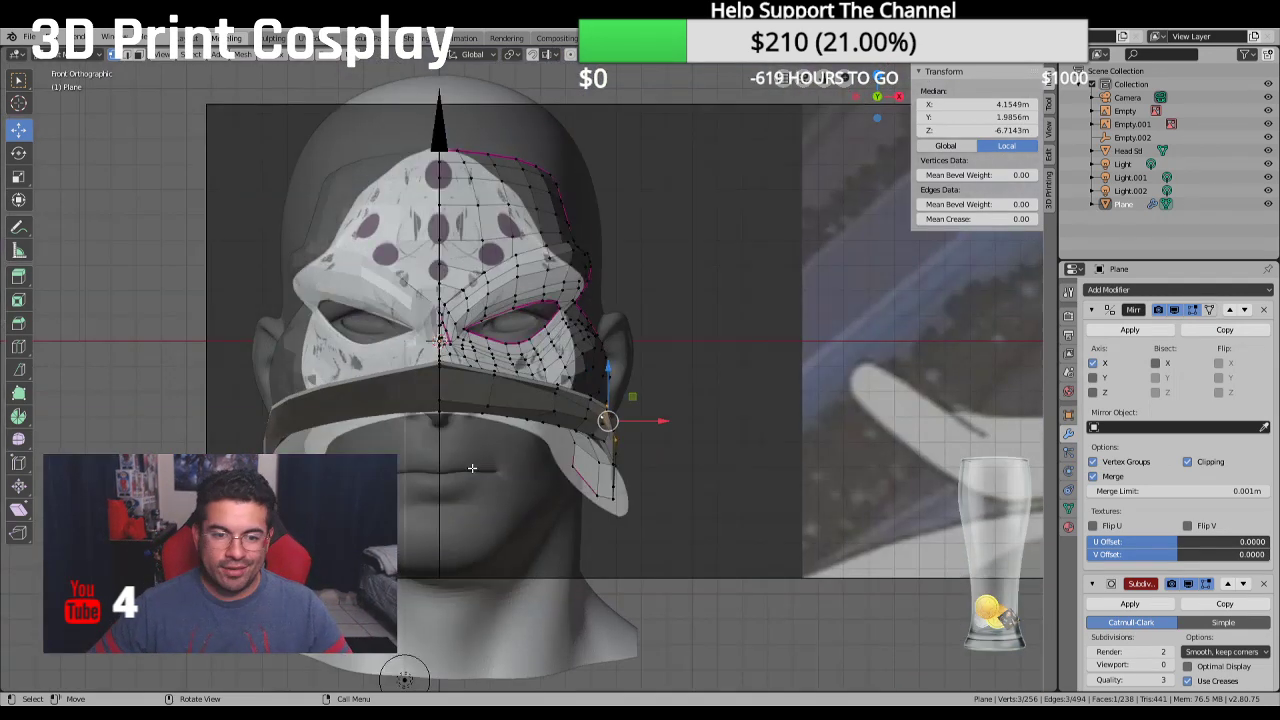
pyautogui.press('KP_3')
pyautogui.scroll(2, 472, 468)
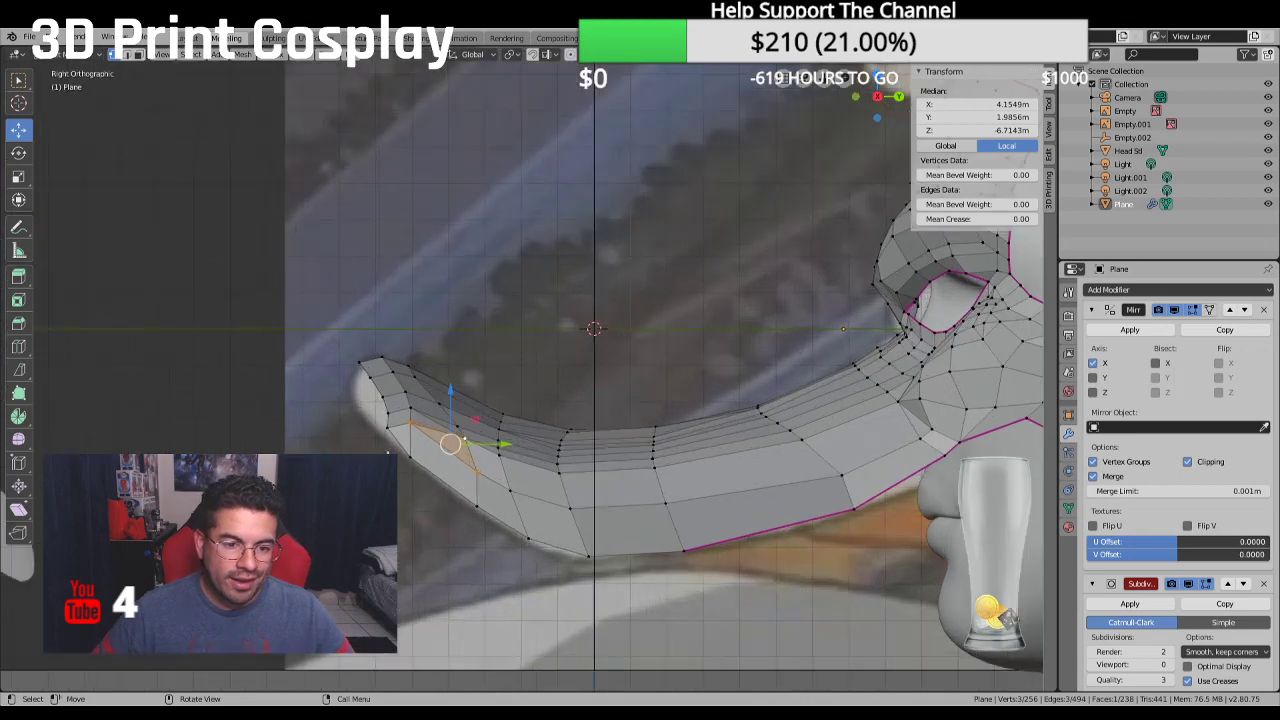
pyautogui.scroll(2, 467, 432)
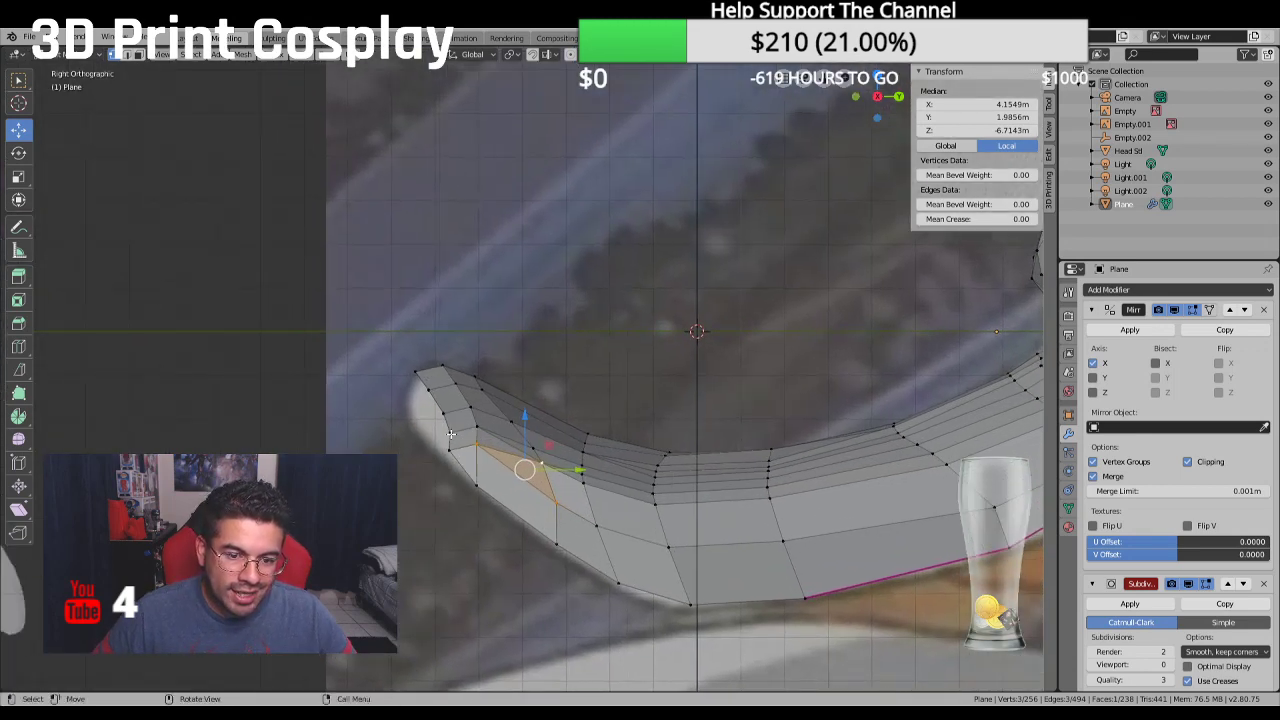
pyautogui.click(449, 433)
pyautogui.moveTo(498, 433); pyautogui.dragTo(414, 372)
pyautogui.click(422, 388)
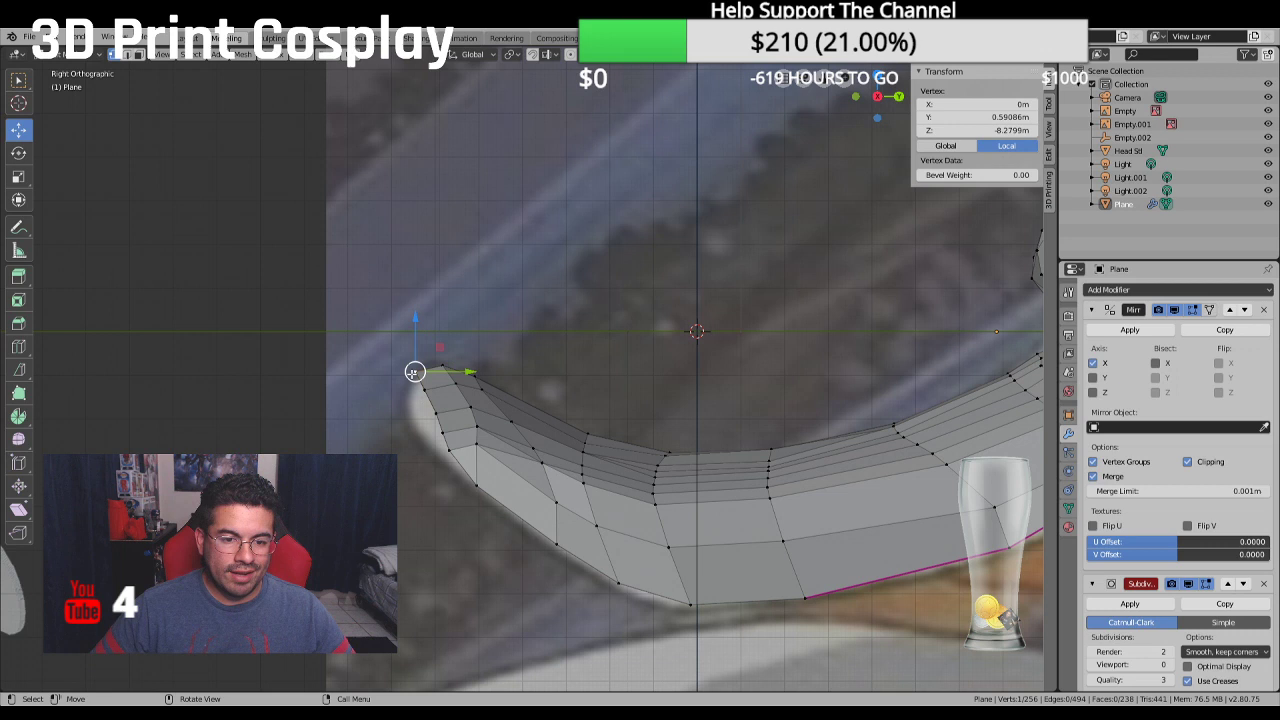
pyautogui.keyDown('shift'); pyautogui.click(449, 433); pyautogui.keyUp('shift')
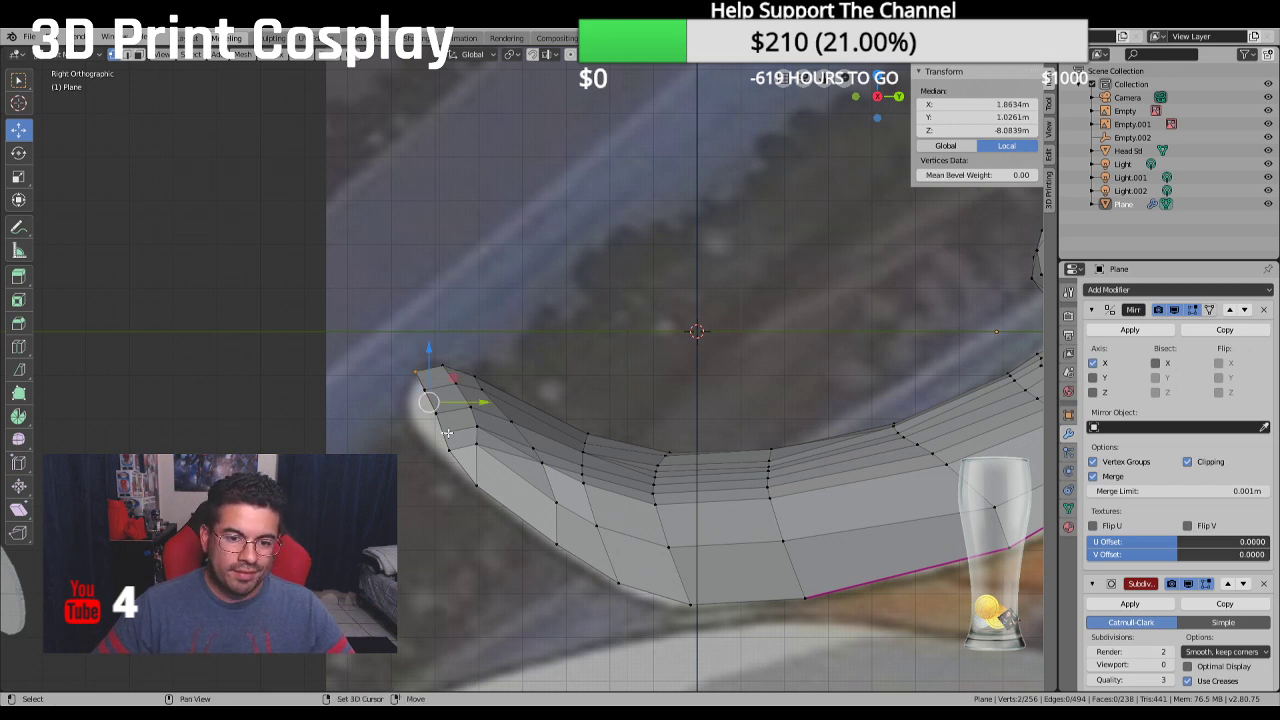
pyautogui.click(405, 375)
pyautogui.keyDown('ctrl'); pyautogui.click(445, 429); pyautogui.keyUp('ctrl')
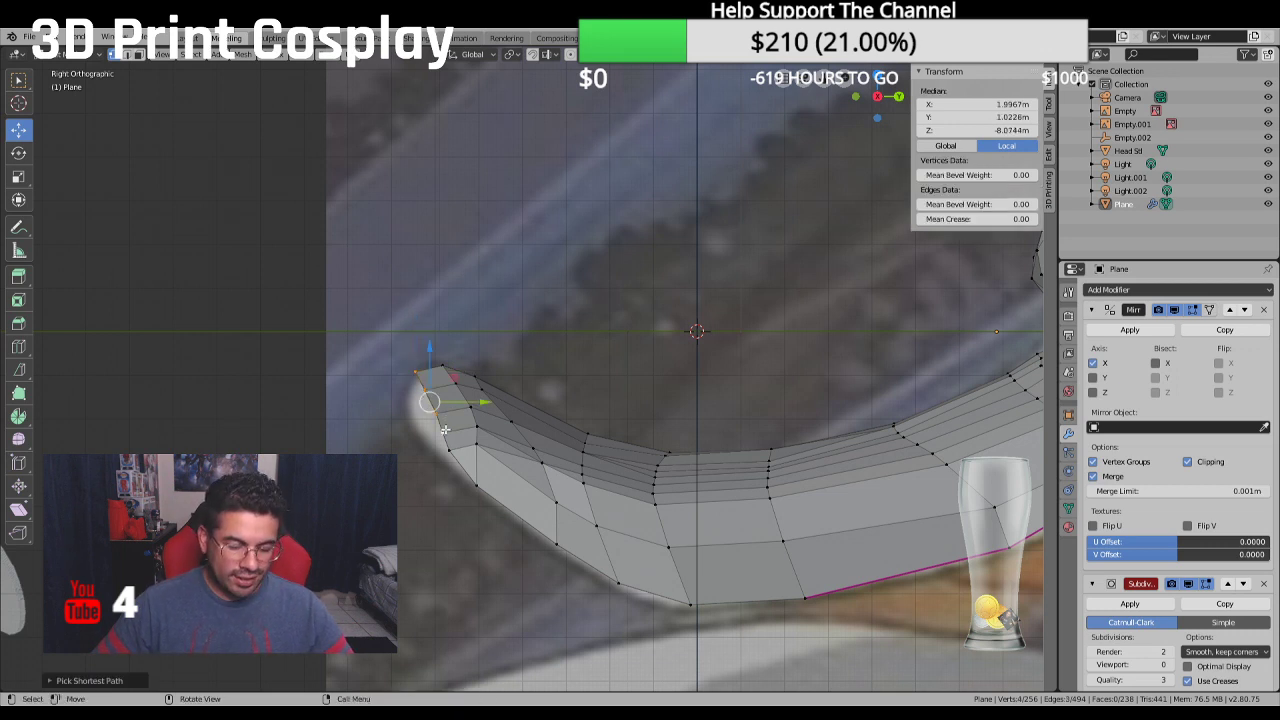
pyautogui.press('e')
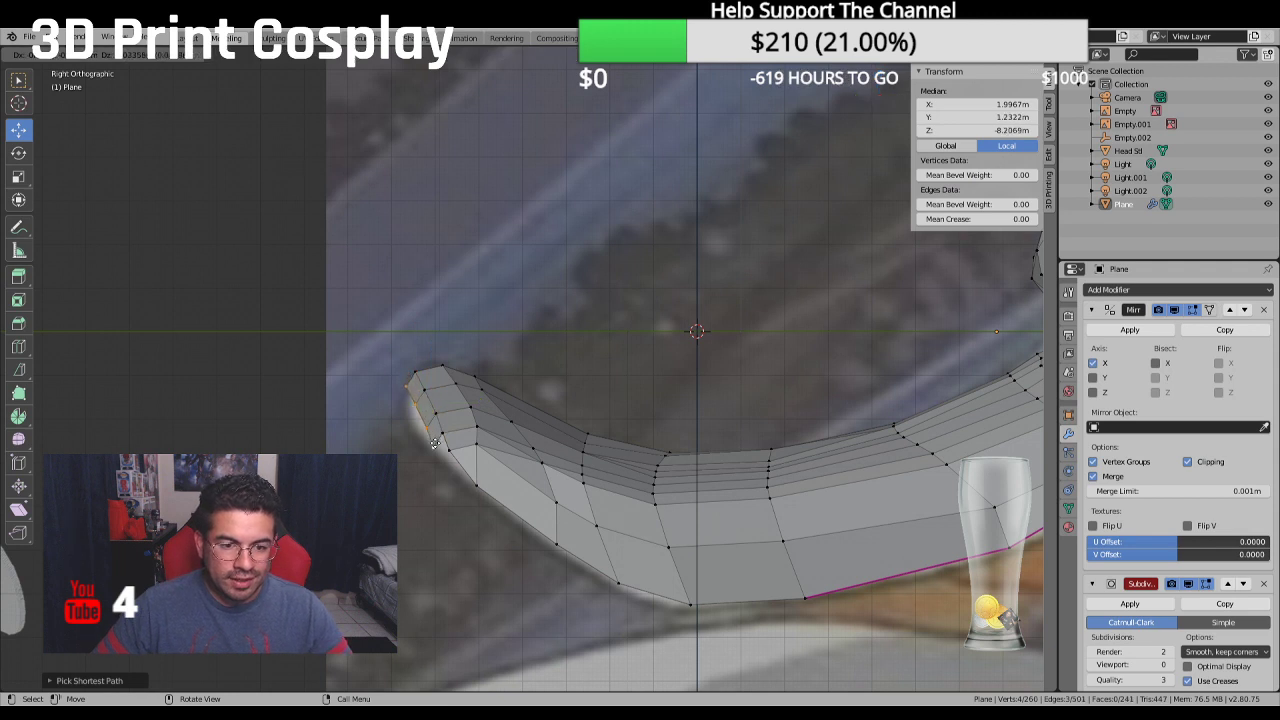
pyautogui.click(432, 450)
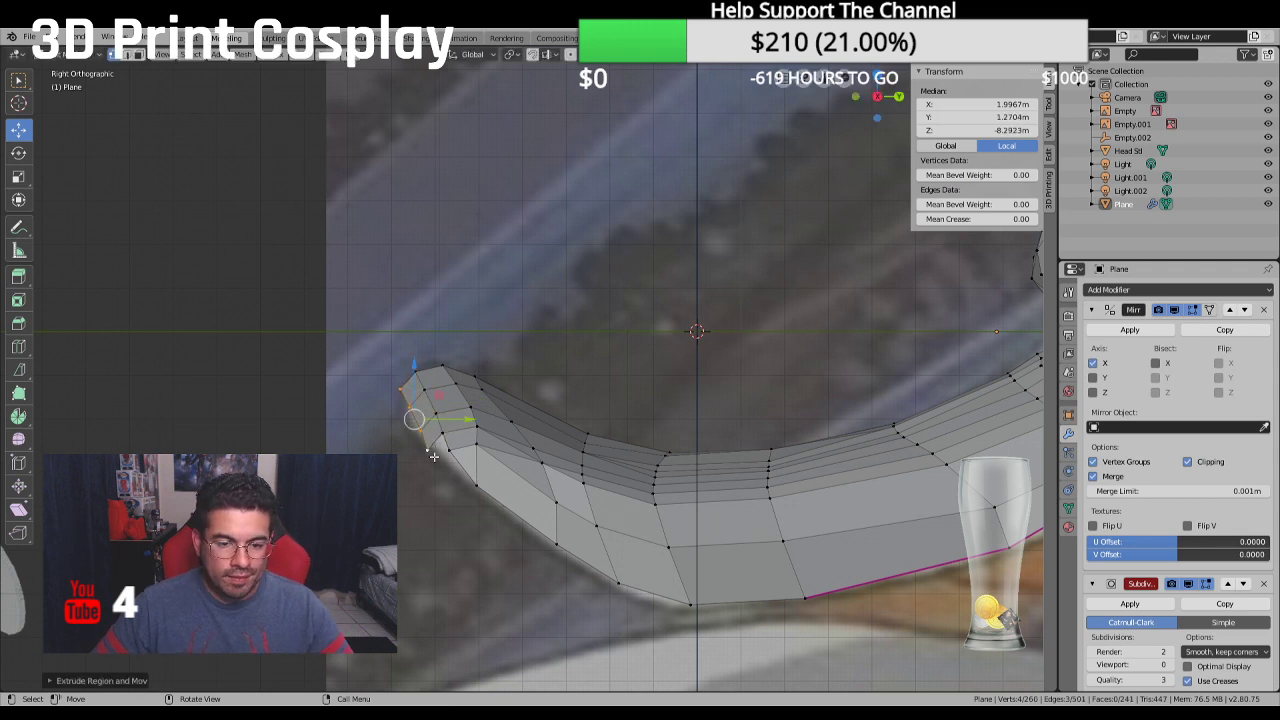
# Fill the gap between the extruded row's outer end and the beak's side with a triangular face
pyautogui.hotkey('ctrl', 'z')
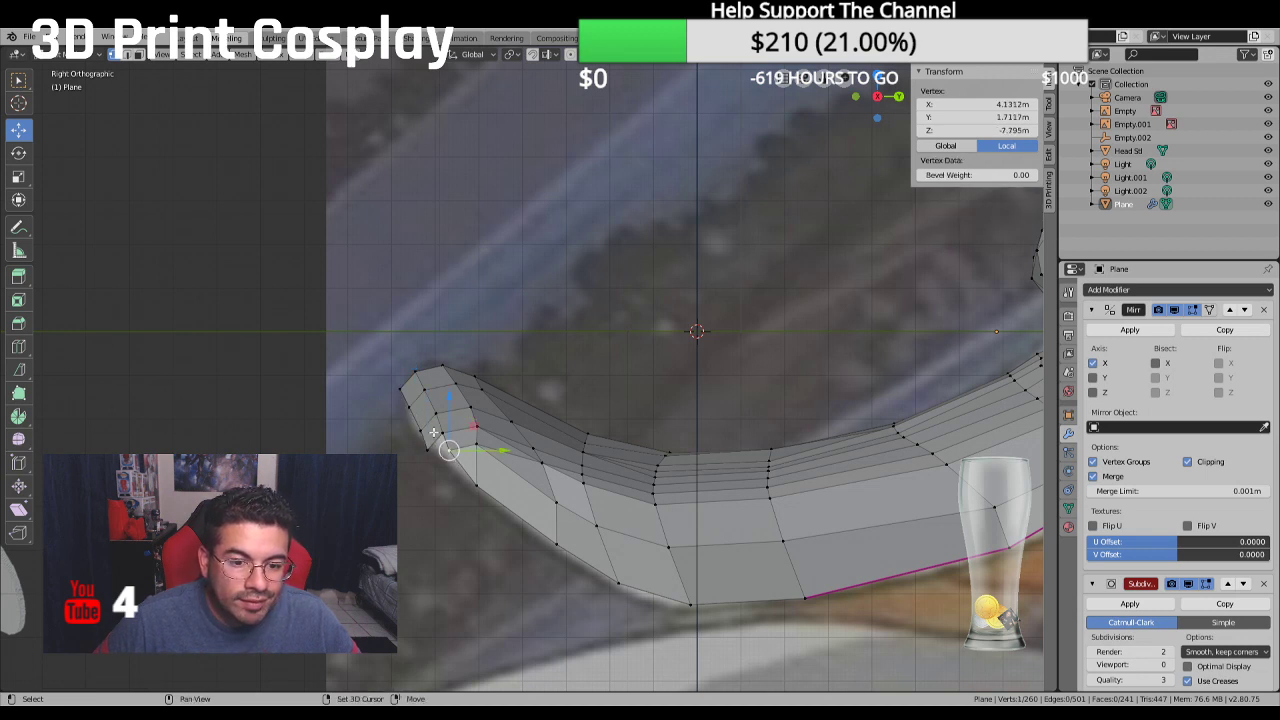
pyautogui.keyDown('shift'); pyautogui.click(438, 430); pyautogui.keyUp('shift')
pyautogui.keyDown('shift'); pyautogui.click(424, 451); pyautogui.keyUp('shift')
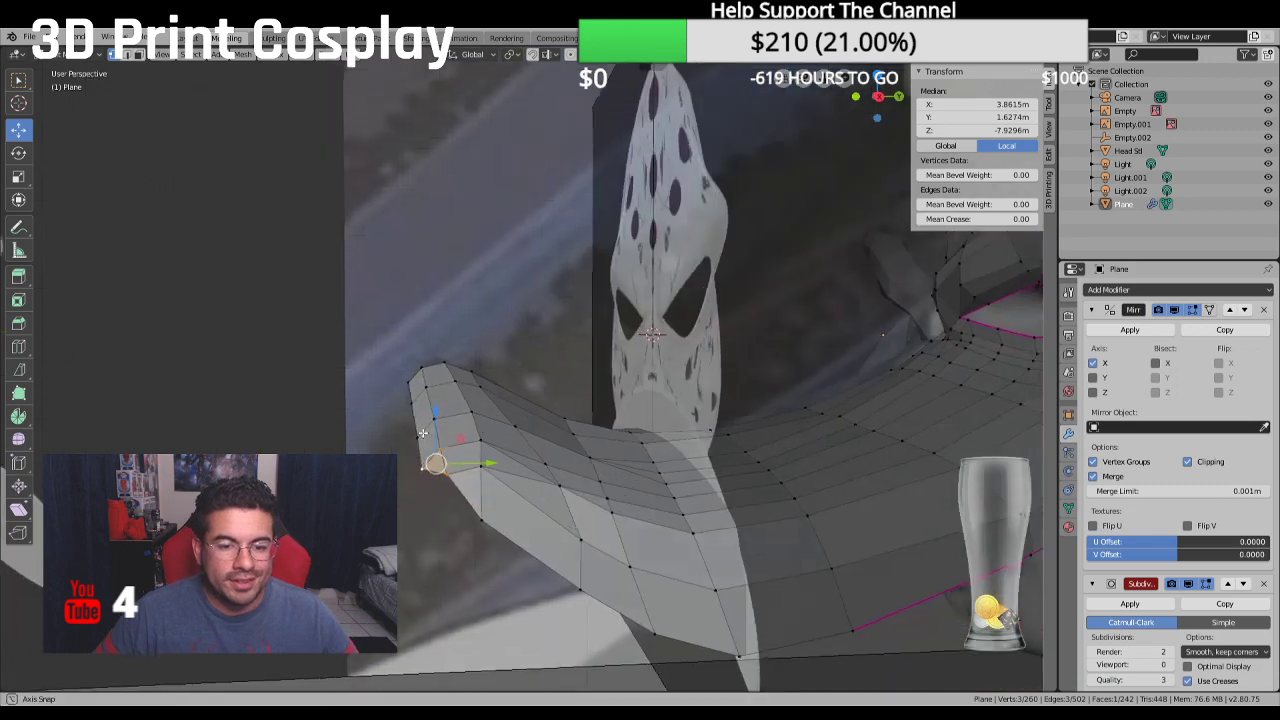
# Move the extruded row's outer end vertex along Y to local Y 1.611 m
pyautogui.moveTo(424, 450); pyautogui.dragTo(590, 498, button='middle')
pyautogui.click(608, 505)
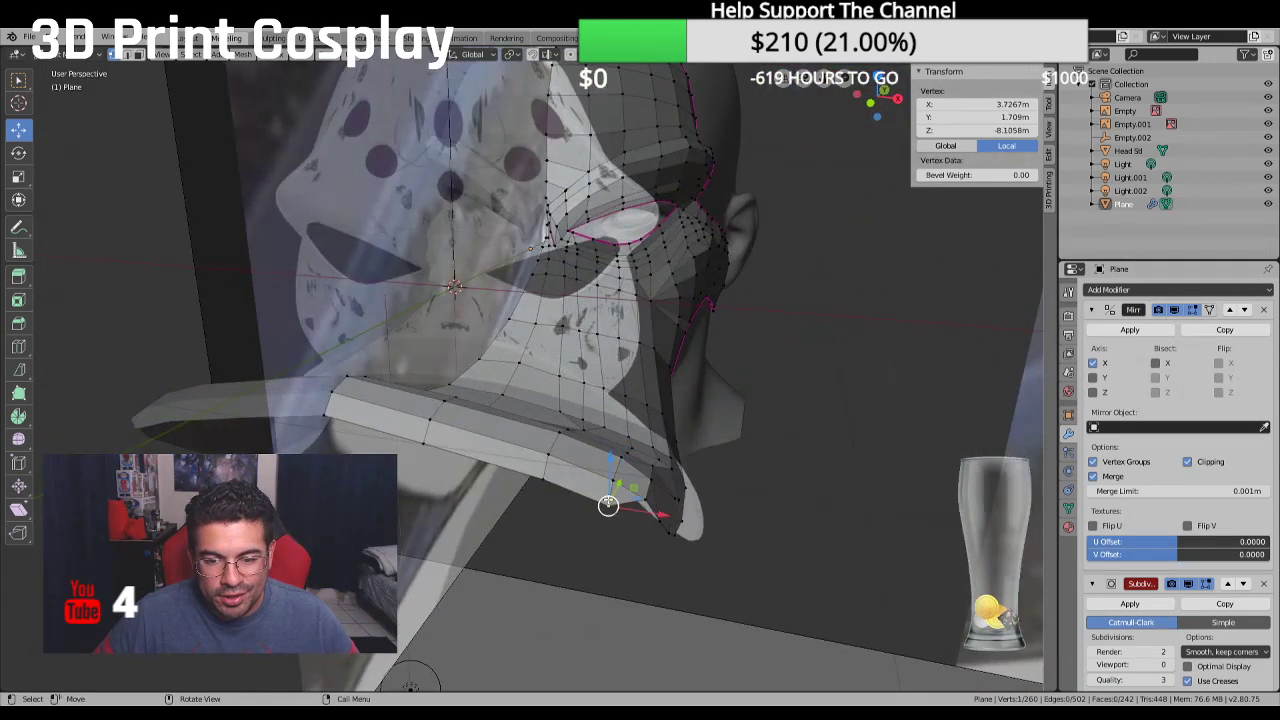
pyautogui.moveTo(609, 472); pyautogui.dragTo(603, 465)
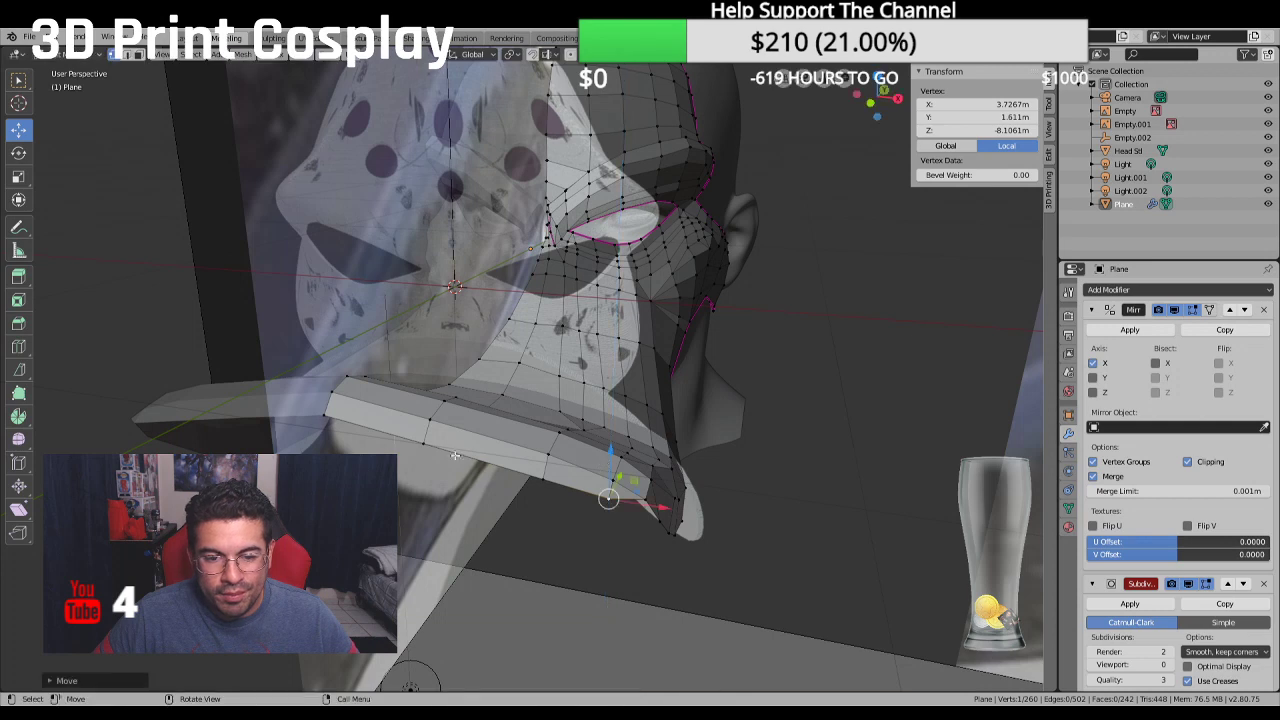
# Close the notch on the beak's lower side behind the extruded row with another triangular face
pyautogui.moveTo(600, 527); pyautogui.dragTo(580, 511, button='middle')
pyautogui.keyDown('shift'); pyautogui.click(640, 528); pyautogui.keyUp('shift')
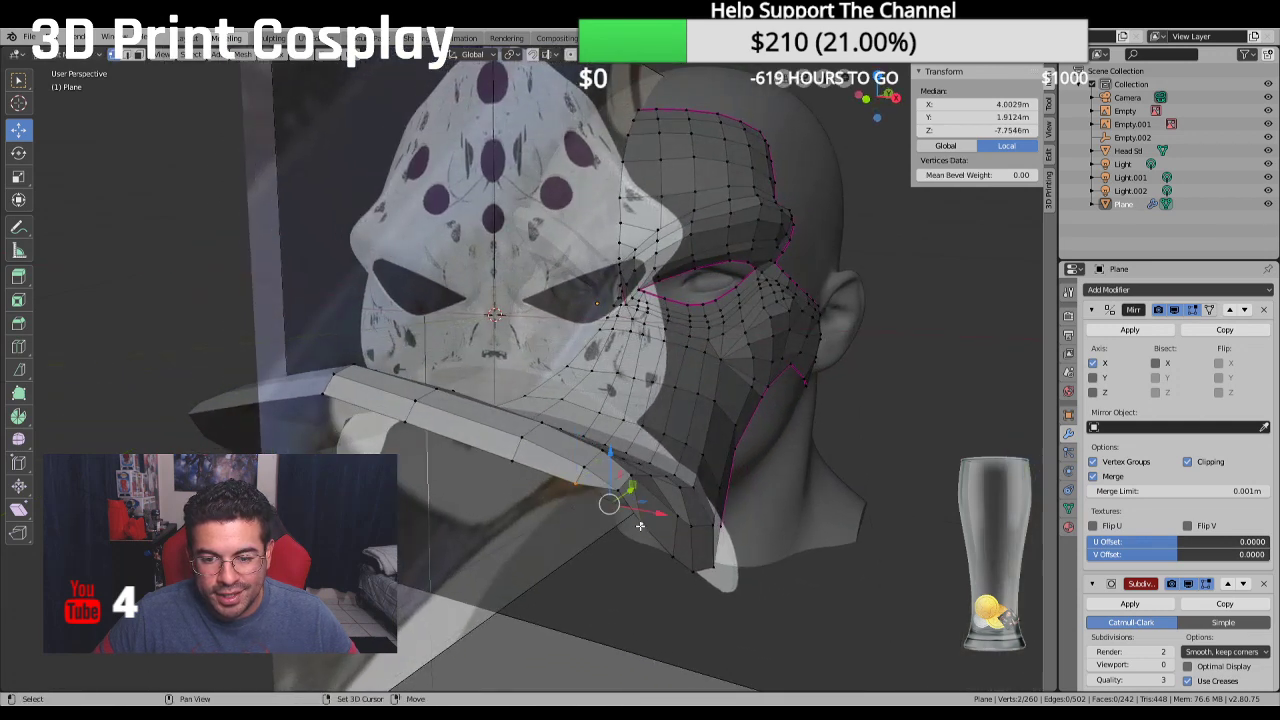
pyautogui.click(660, 523)
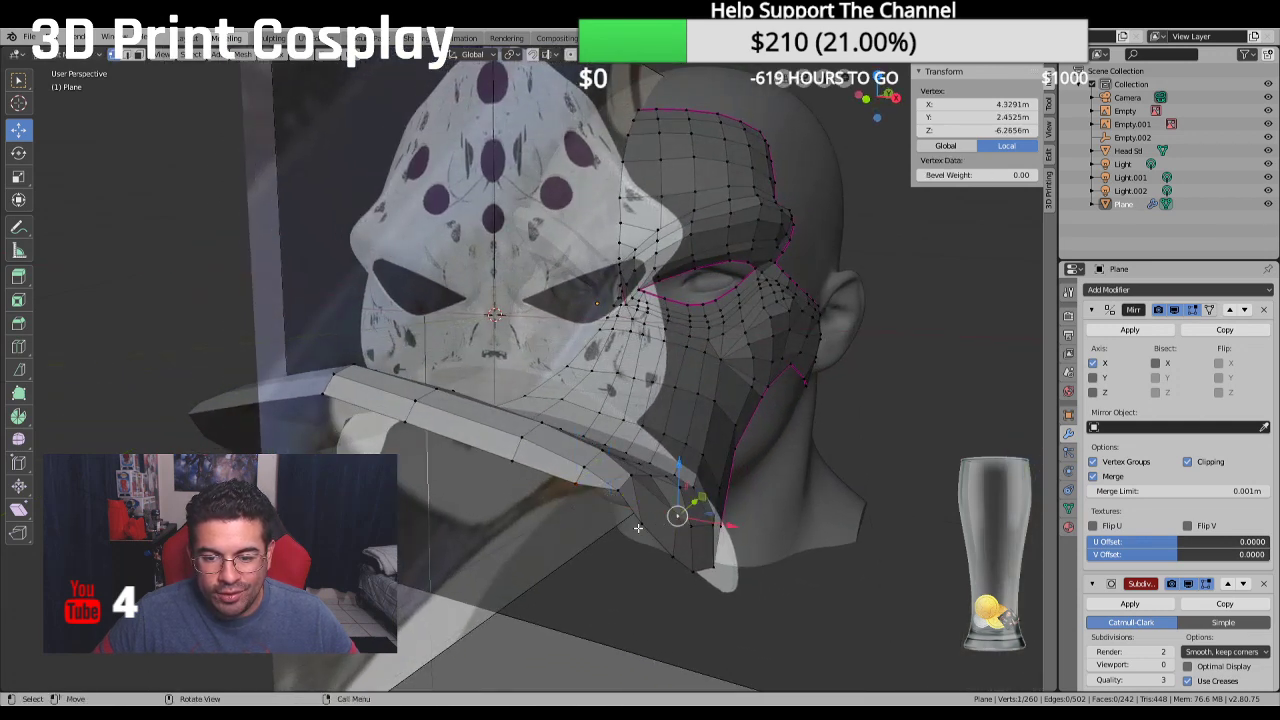
pyautogui.keyDown('shift'); pyautogui.click(588, 486); pyautogui.keyUp('shift')
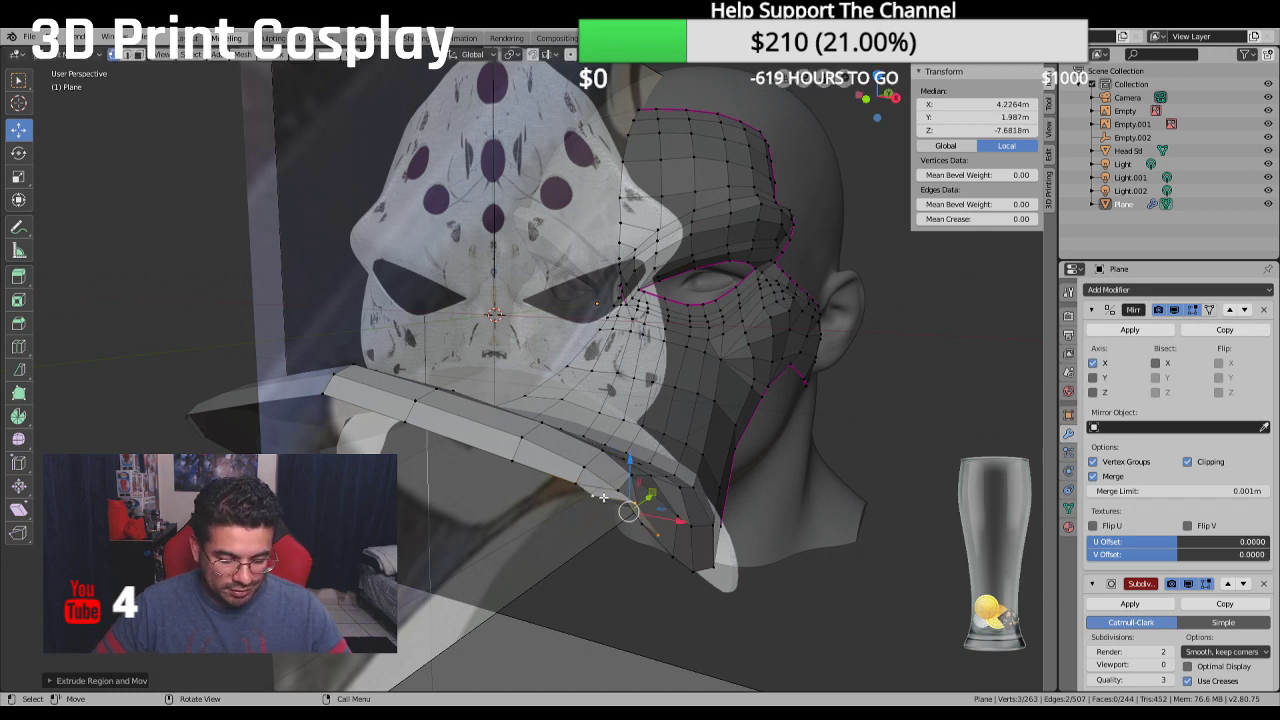
pyautogui.press('f')
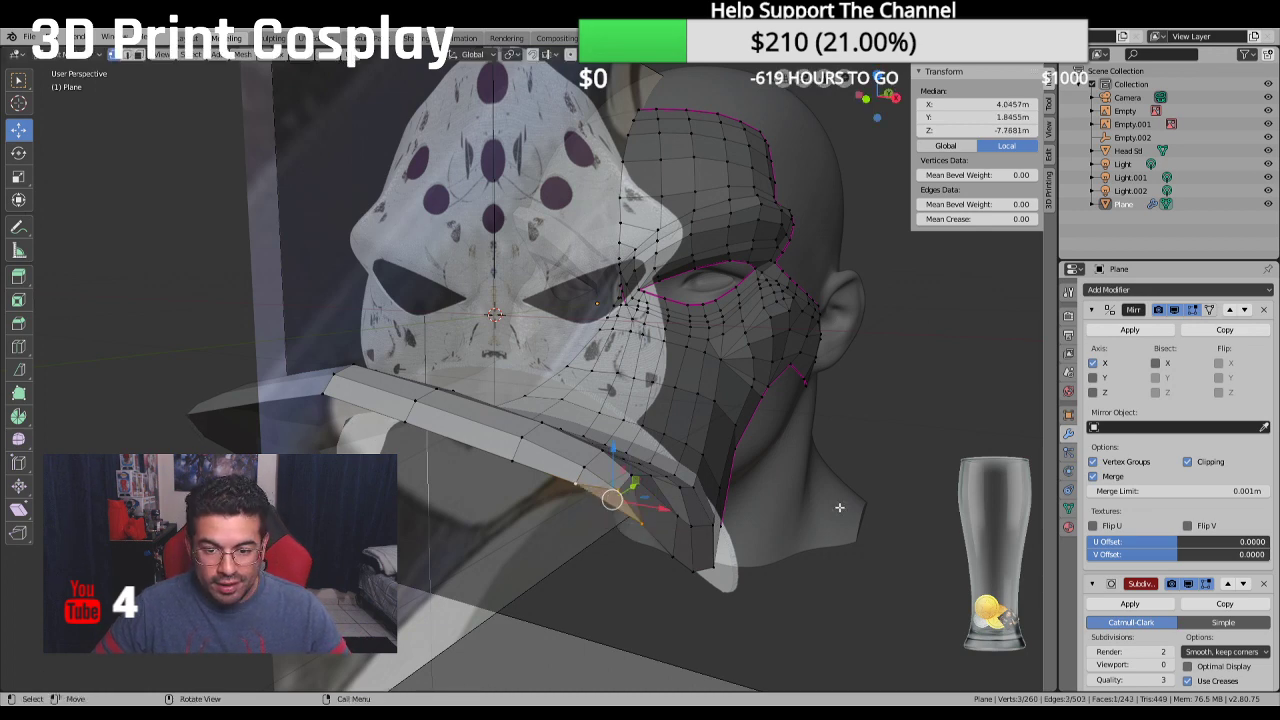
# Set the mean crease to 1 on the beak's lower rim edges, from the tip's centre back to the existing crease
pyautogui.click(849, 496)
pyautogui.moveTo(882, 495); pyautogui.dragTo(842, 484, button='middle')
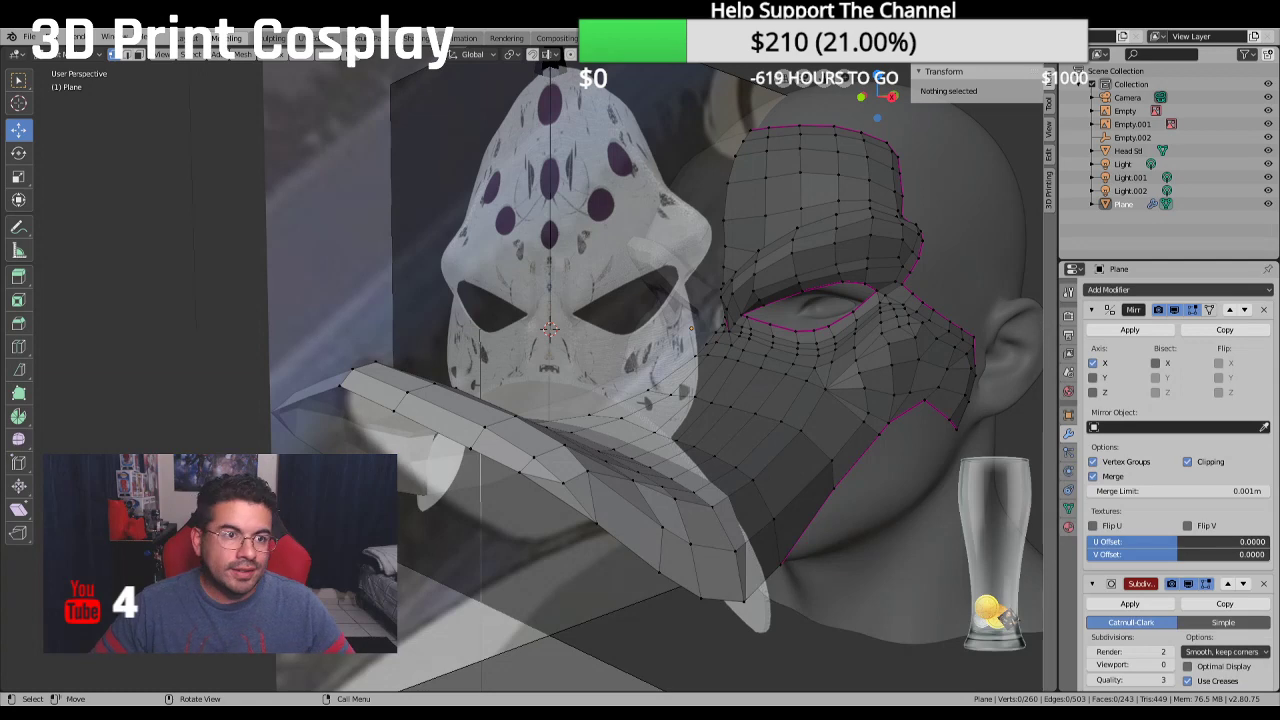
pyautogui.click(127, 56)
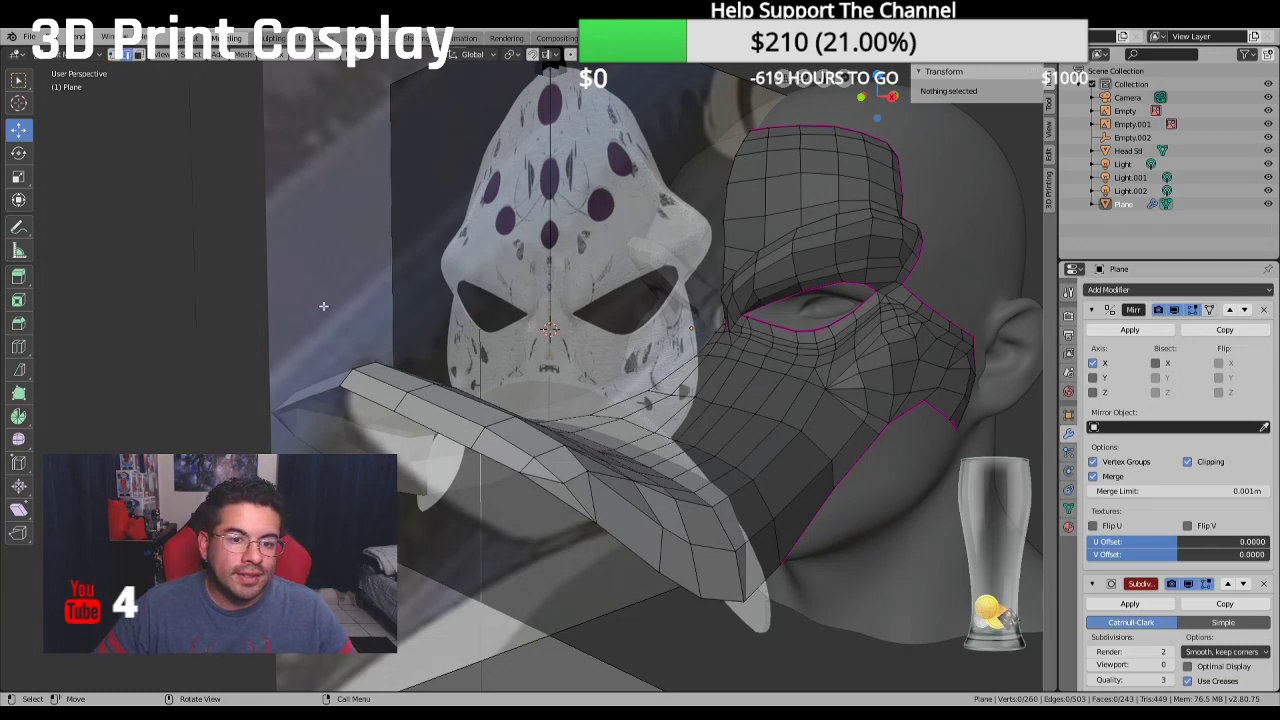
pyautogui.click(370, 393)
pyautogui.moveTo(503, 459); pyautogui.dragTo(529, 479, button='middle')
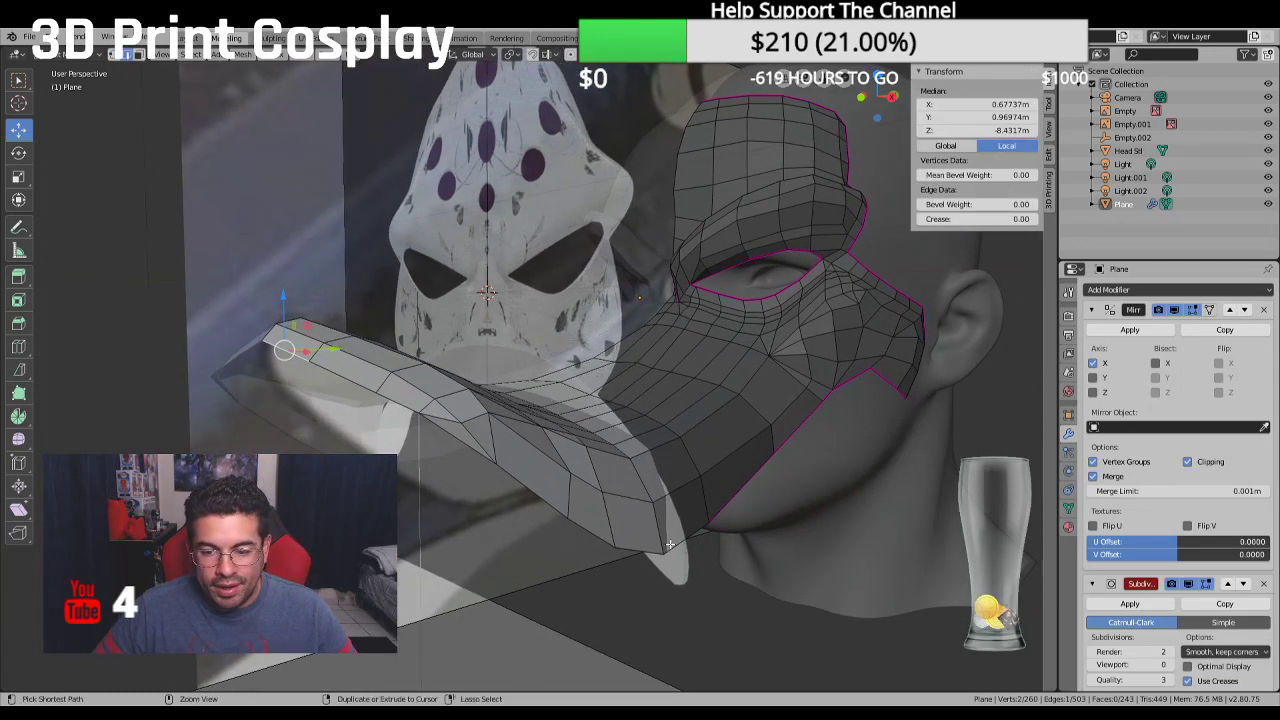
pyautogui.keyDown('ctrl'); pyautogui.click(457, 447); pyautogui.keyUp('ctrl')
pyautogui.keyDown('ctrl'); pyautogui.click(696, 531); pyautogui.keyUp('ctrl')
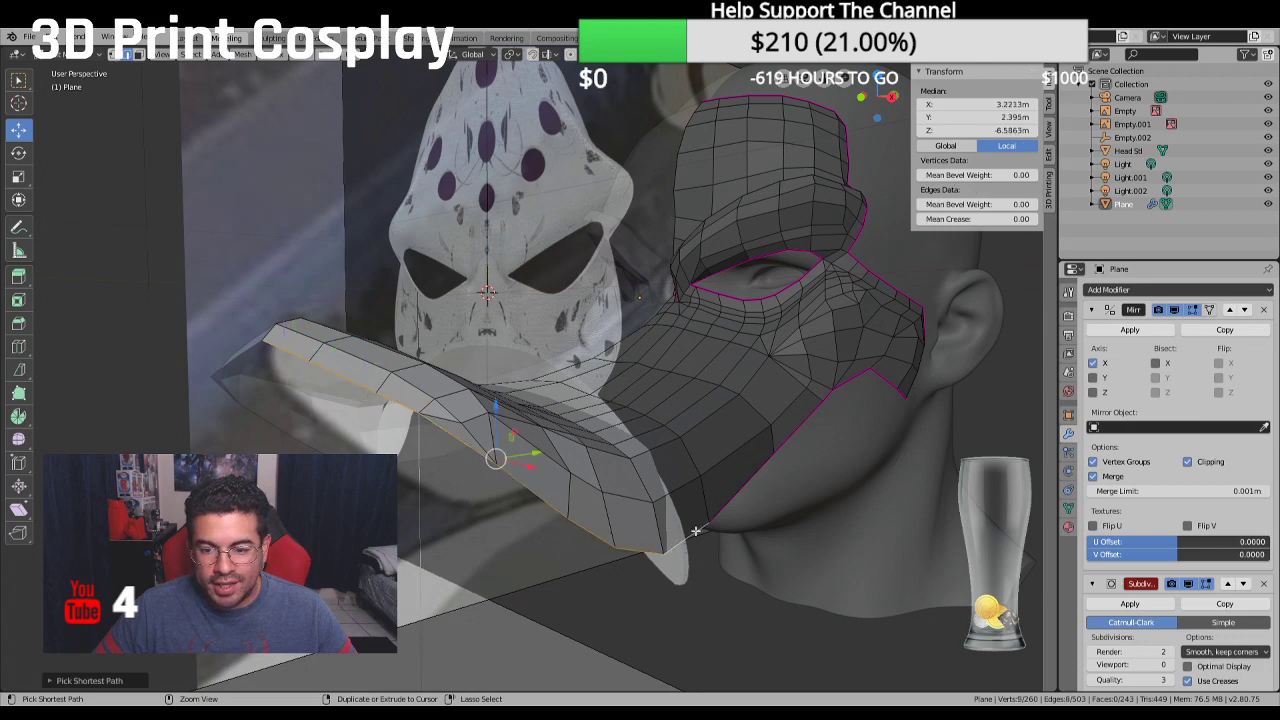
pyautogui.moveTo(701, 528); pyautogui.dragTo(597, 531, button='middle')
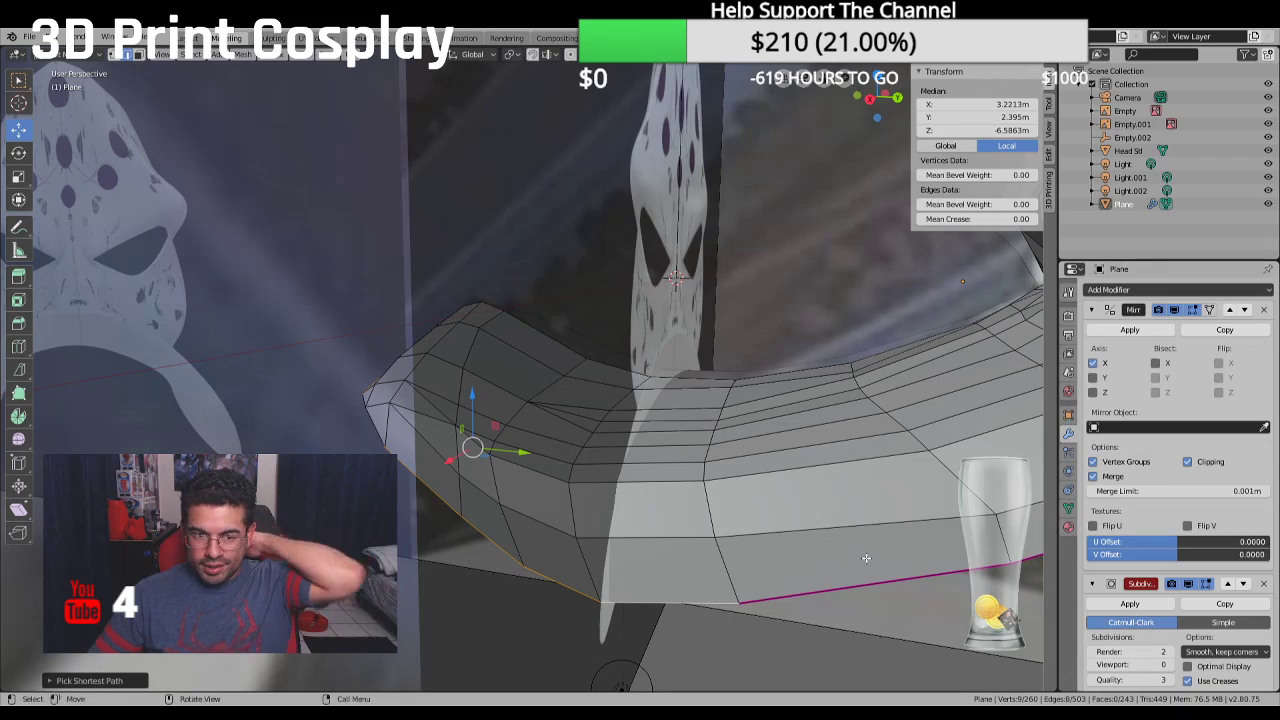
pyautogui.moveTo(866, 560); pyautogui.dragTo(609, 512, button='middle')
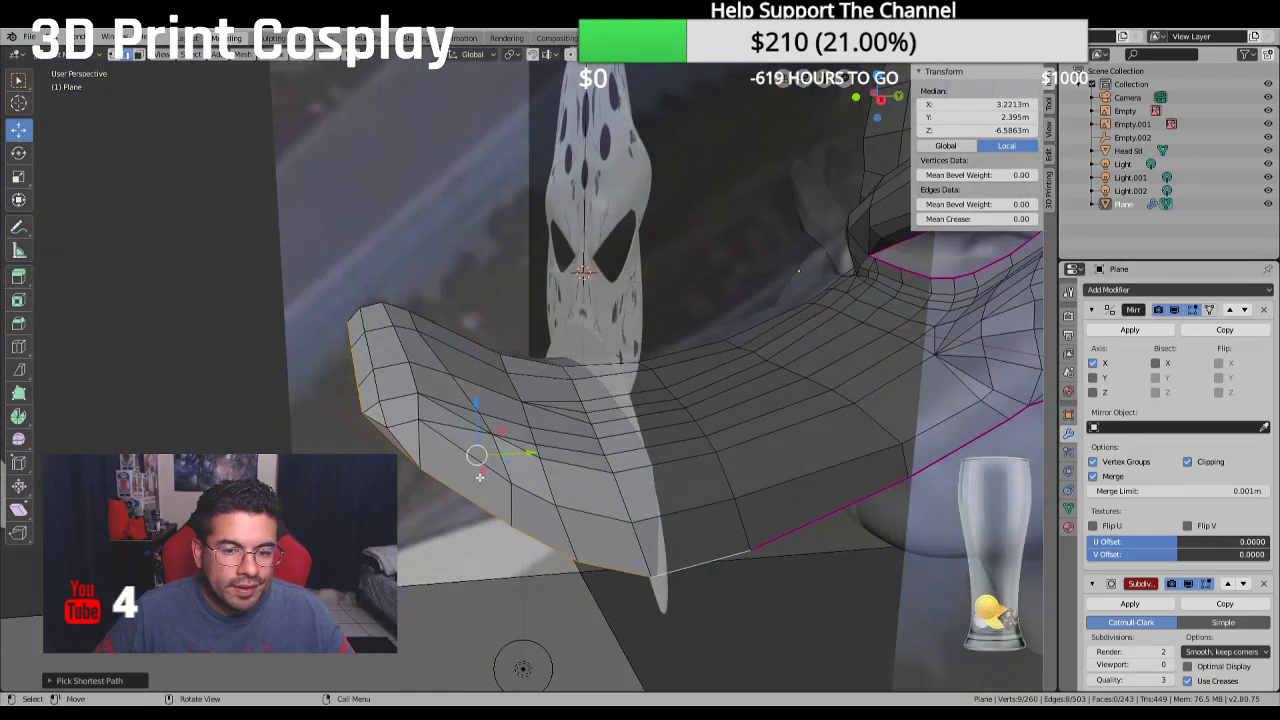
pyautogui.click(1030, 219)
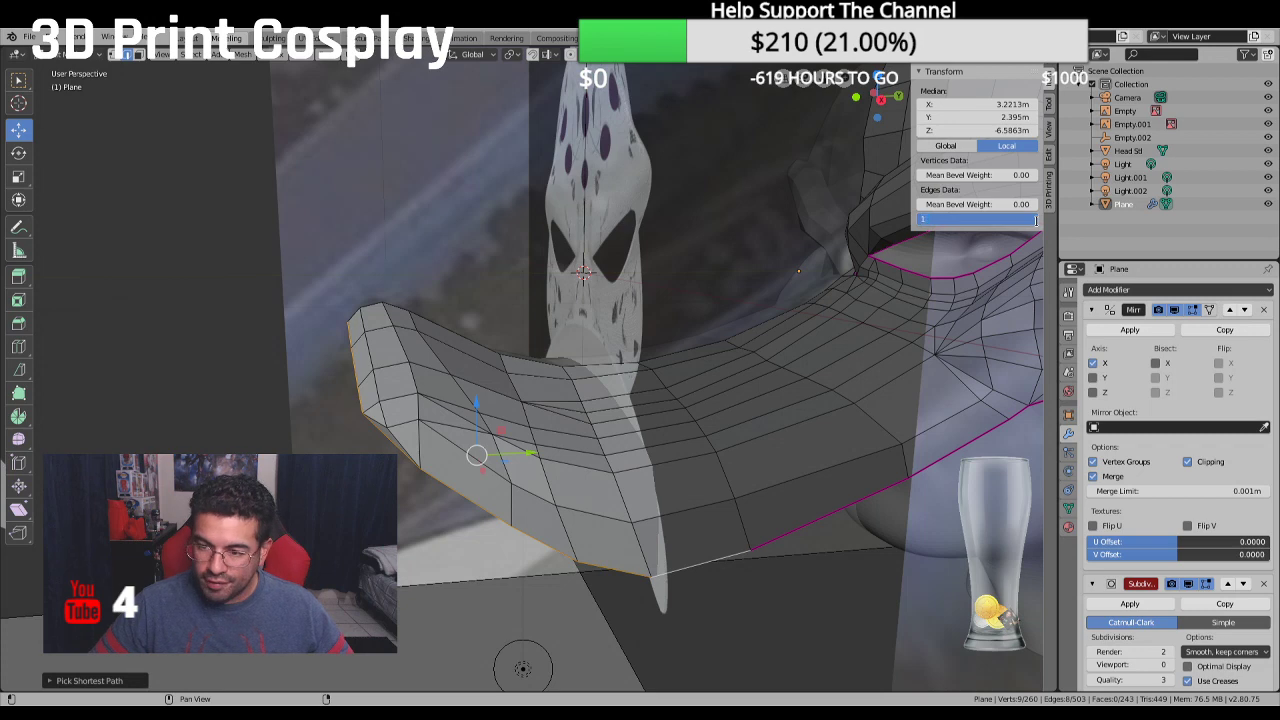
pyautogui.write('1')
pyautogui.press('Return')
pyautogui.moveTo(474, 306); pyautogui.dragTo(447, 280, button='middle')
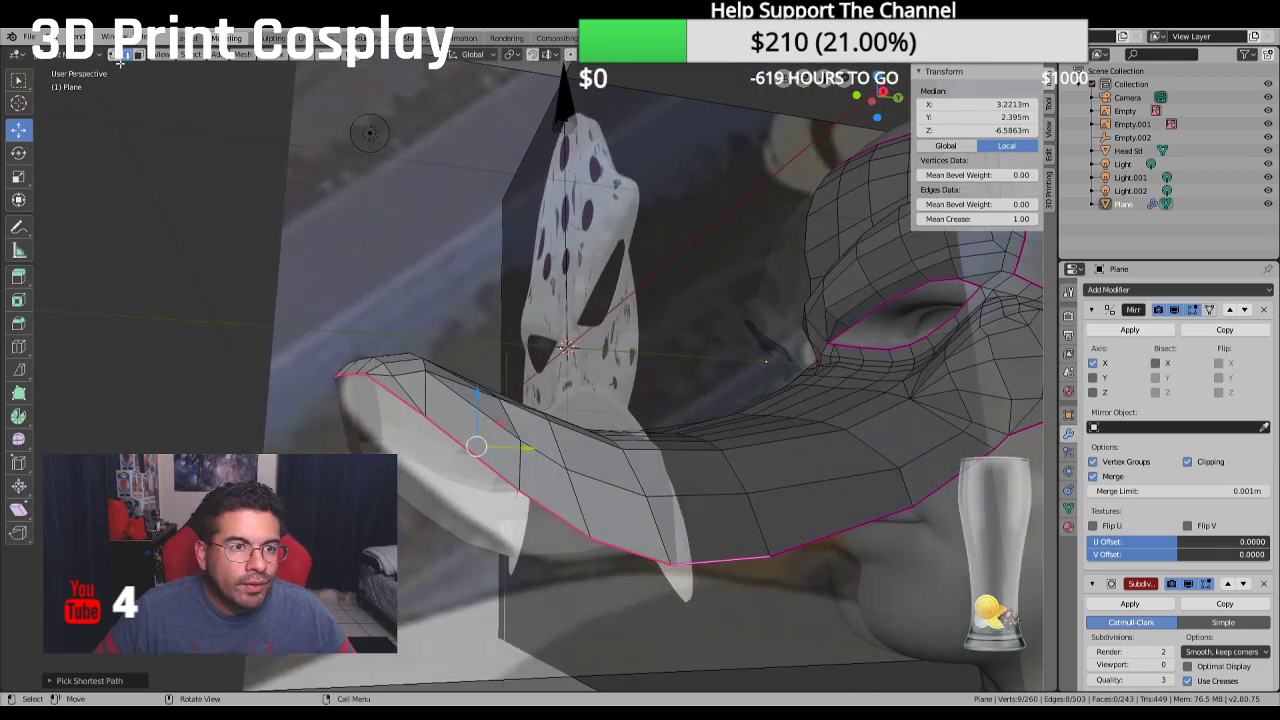
pyautogui.hotkey('alt', 'a')
# Bisect the triangular face at the rim behind the tip with a cut from its upper corner to the creased edge
pyautogui.moveTo(220, 222); pyautogui.dragTo(297, 266, button='middle')
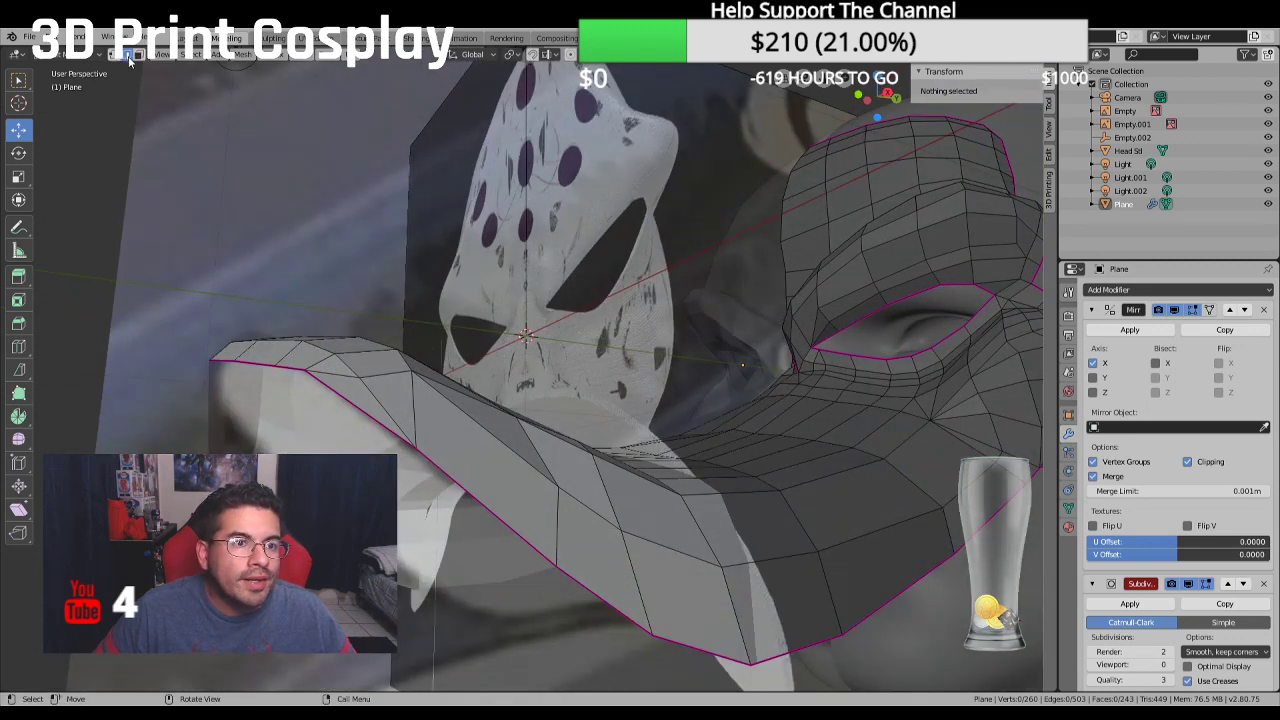
pyautogui.click(350, 385)
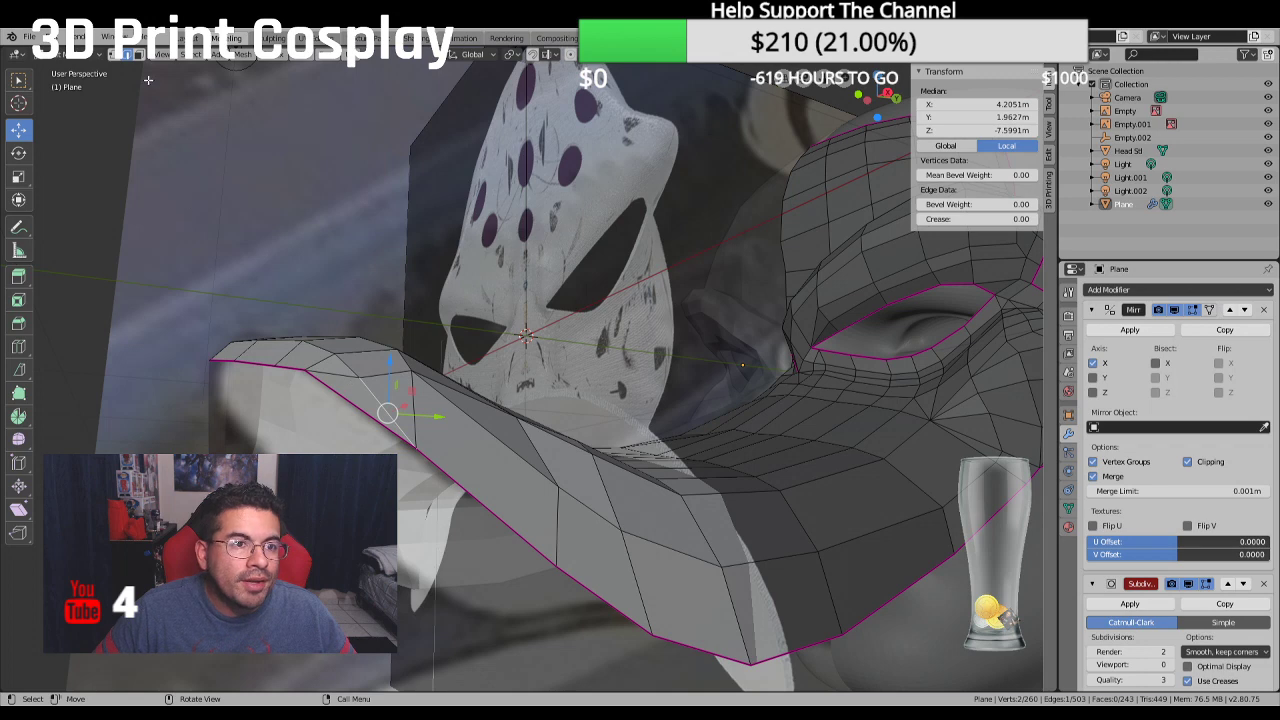
pyautogui.hotkey('ctrl', 'z')
pyautogui.click(350, 388)
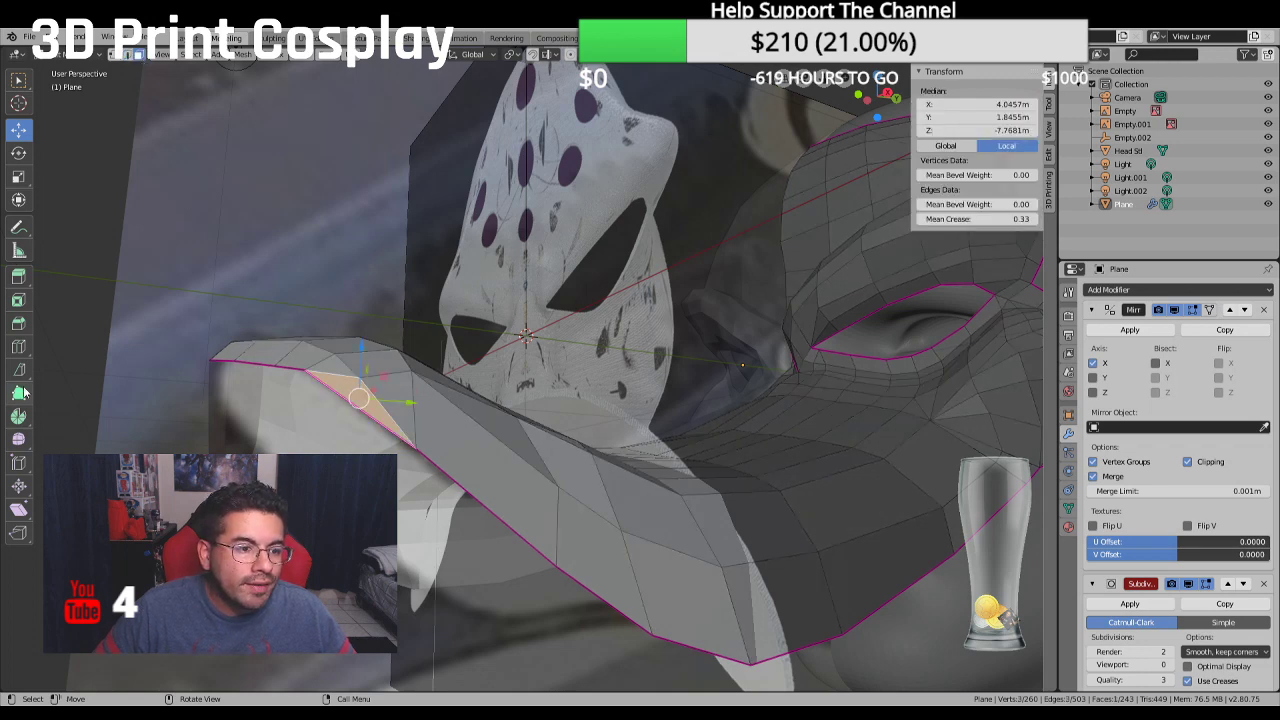
pyautogui.click(18, 369)
pyautogui.moveTo(360, 377); pyautogui.dragTo(308, 439)
pyautogui.hotkey('ctrl', 'z')
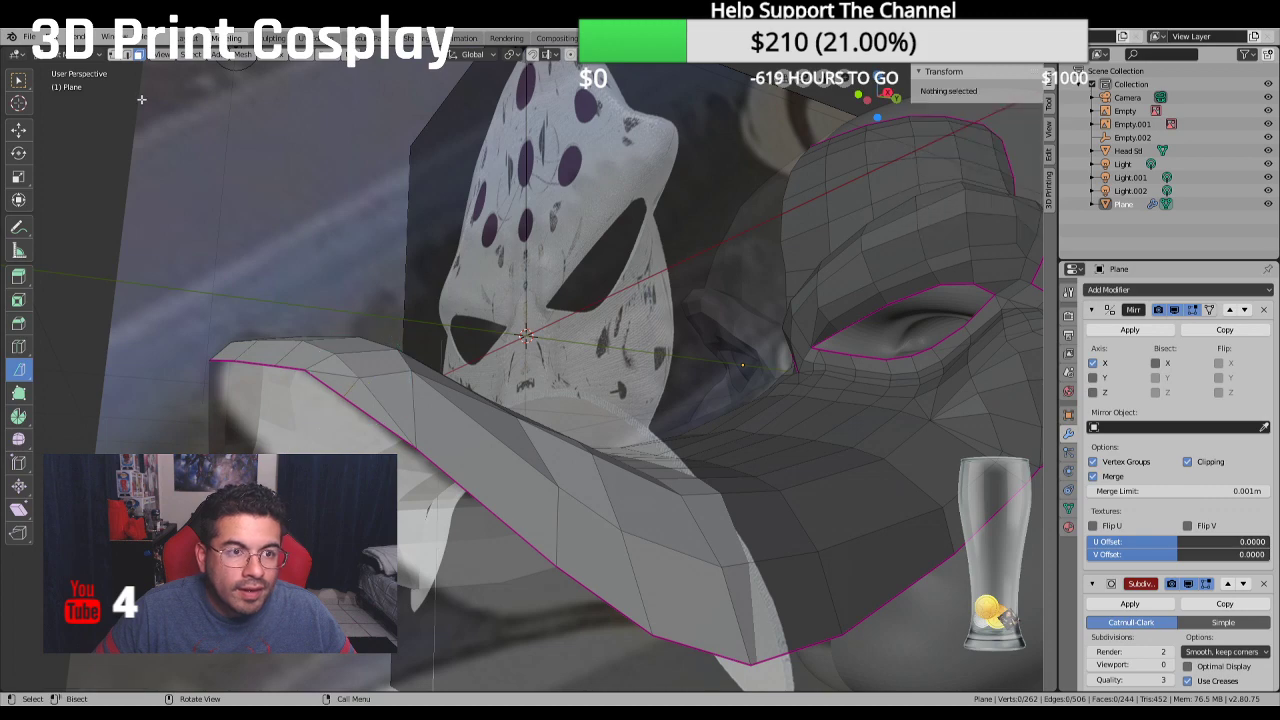
# Merge the two nearly coincident vertices at the cut's upper end at their center
pyautogui.click(112, 56)
pyautogui.scroll(3, 309, 254)
pyautogui.keyDown('shift'); pyautogui.moveTo(277, 289); pyautogui.dragTo(469, 329, button='middle'); pyautogui.keyUp('shift')
pyautogui.scroll(2, 504, 356)
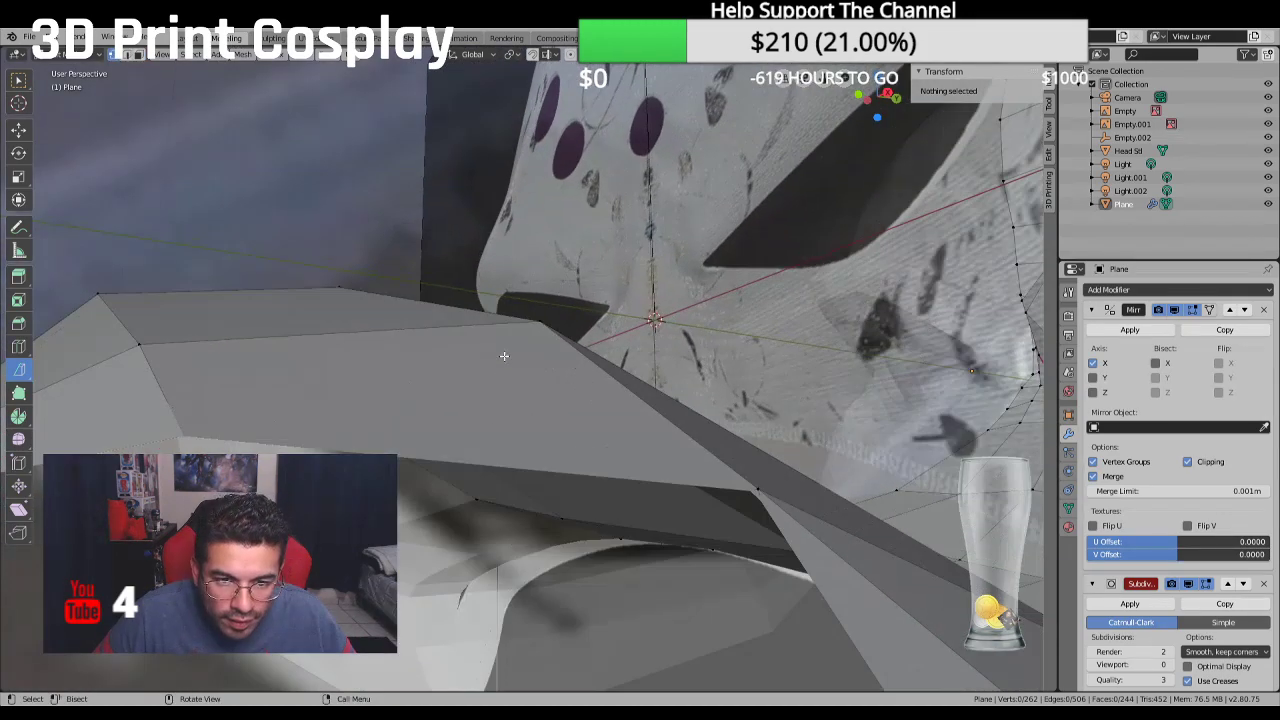
pyautogui.scroll(-1, 445, 458)
pyautogui.click(421, 499)
pyautogui.keyDown('shift'); pyautogui.click(402, 487); pyautogui.keyUp('shift')
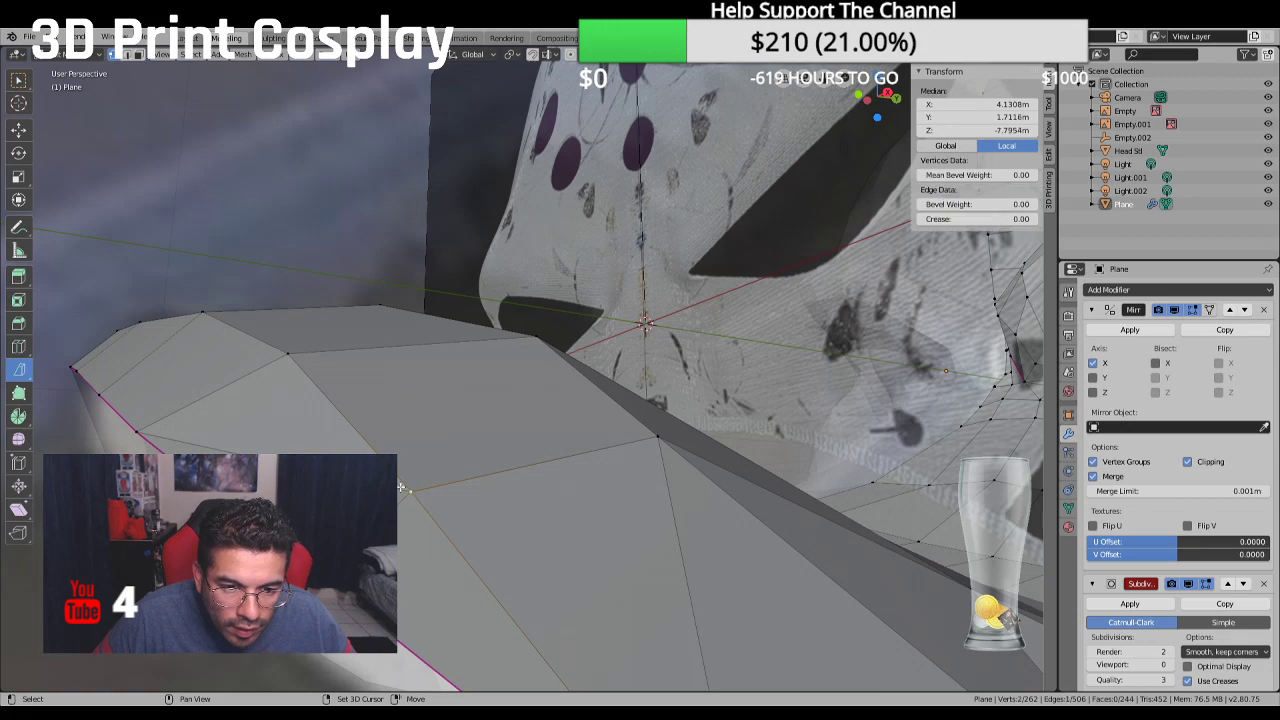
pyautogui.rightClick(401, 489)
pyautogui.moveTo(404, 487)
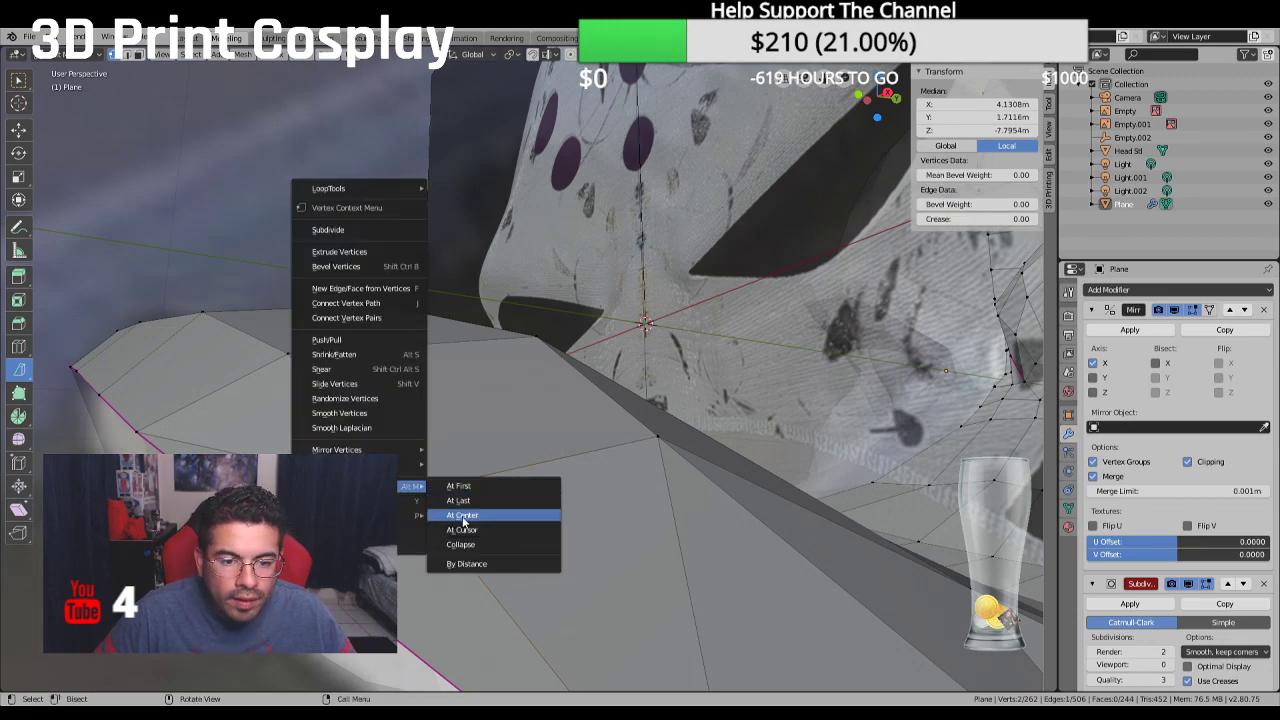
pyautogui.click(461, 514)
# Finish the merge at the vertices' center and move the creased rim vertex below it down and back along the beak's rim
pyautogui.moveTo(461, 514); pyautogui.dragTo(258, 407, button='middle')
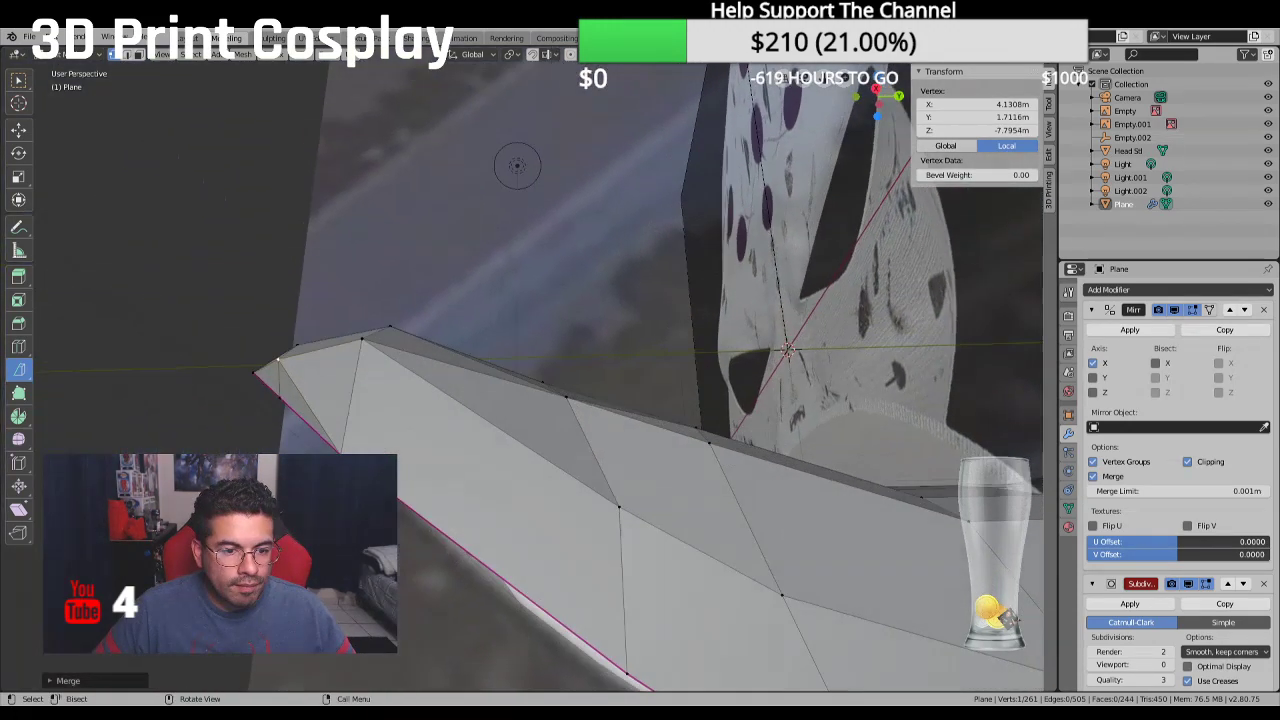
pyautogui.click(283, 393)
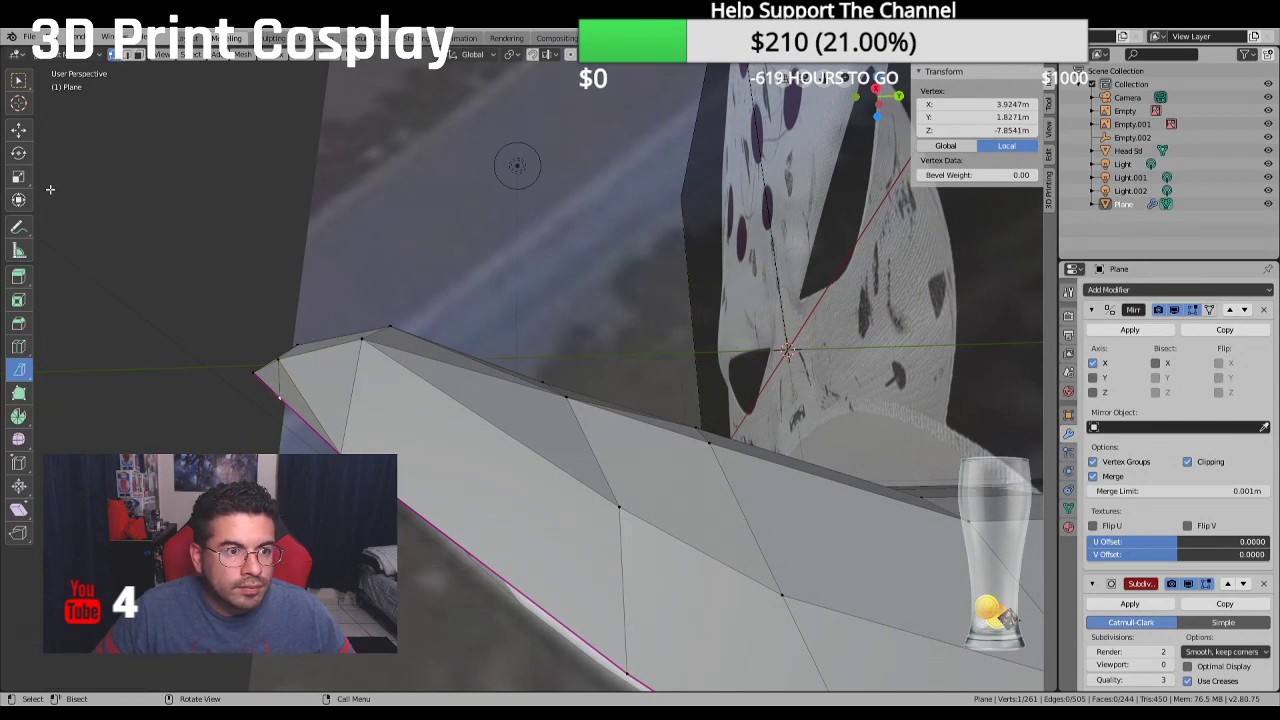
pyautogui.click(18, 129)
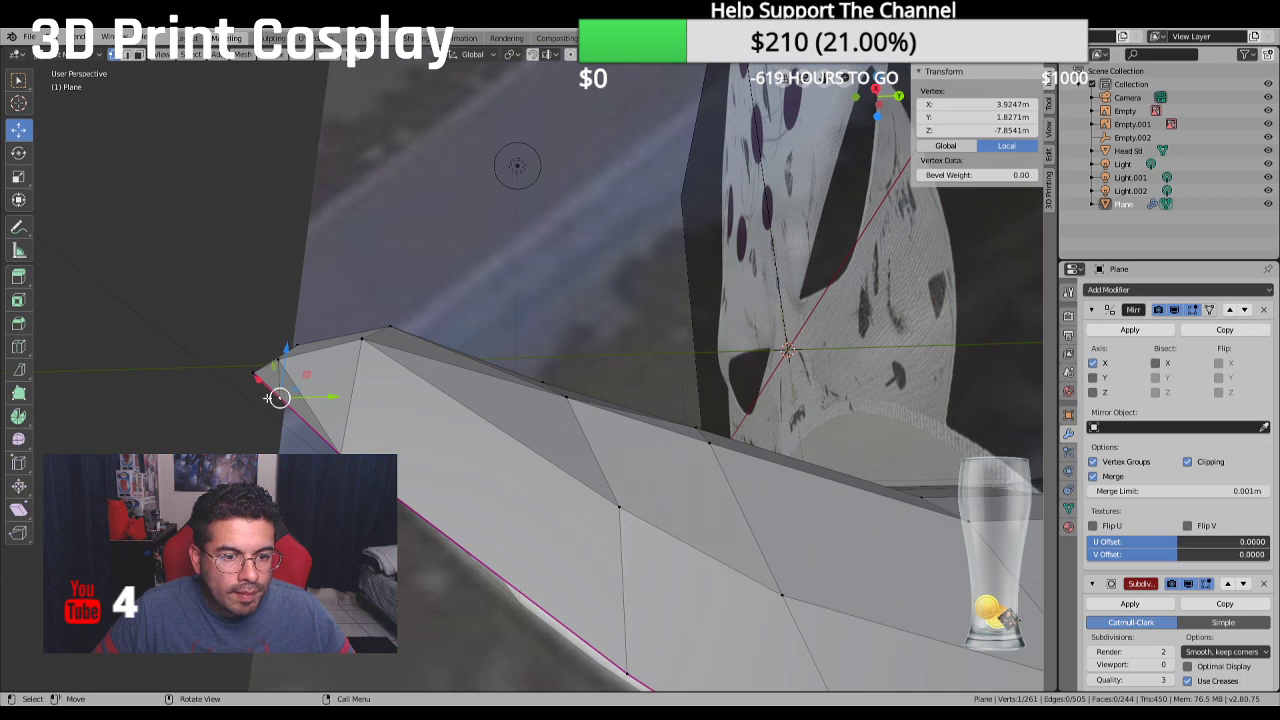
pyautogui.moveTo(278, 397); pyautogui.dragTo(326, 391)
pyautogui.moveTo(326, 391); pyautogui.dragTo(338, 454, button='middle')
pyautogui.click(329, 493)
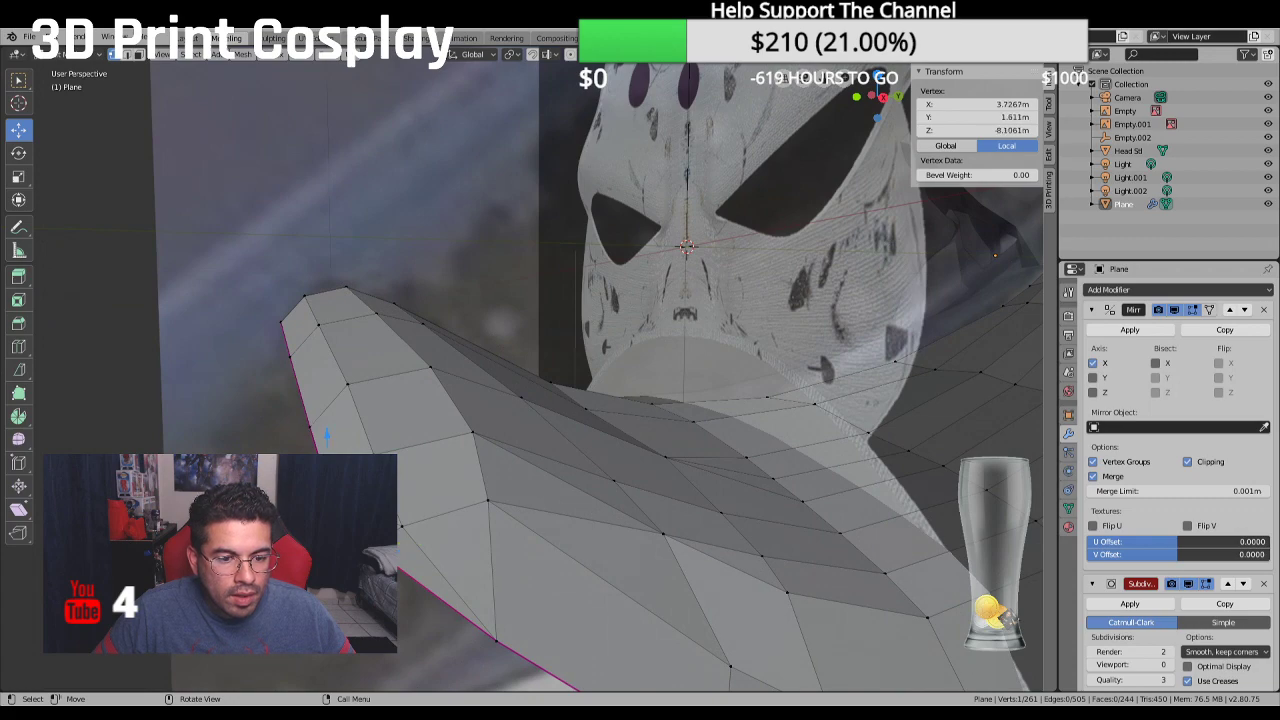
pyautogui.moveTo(385, 489); pyautogui.dragTo(390, 488)
pyautogui.scroll(-4, 423, 480)
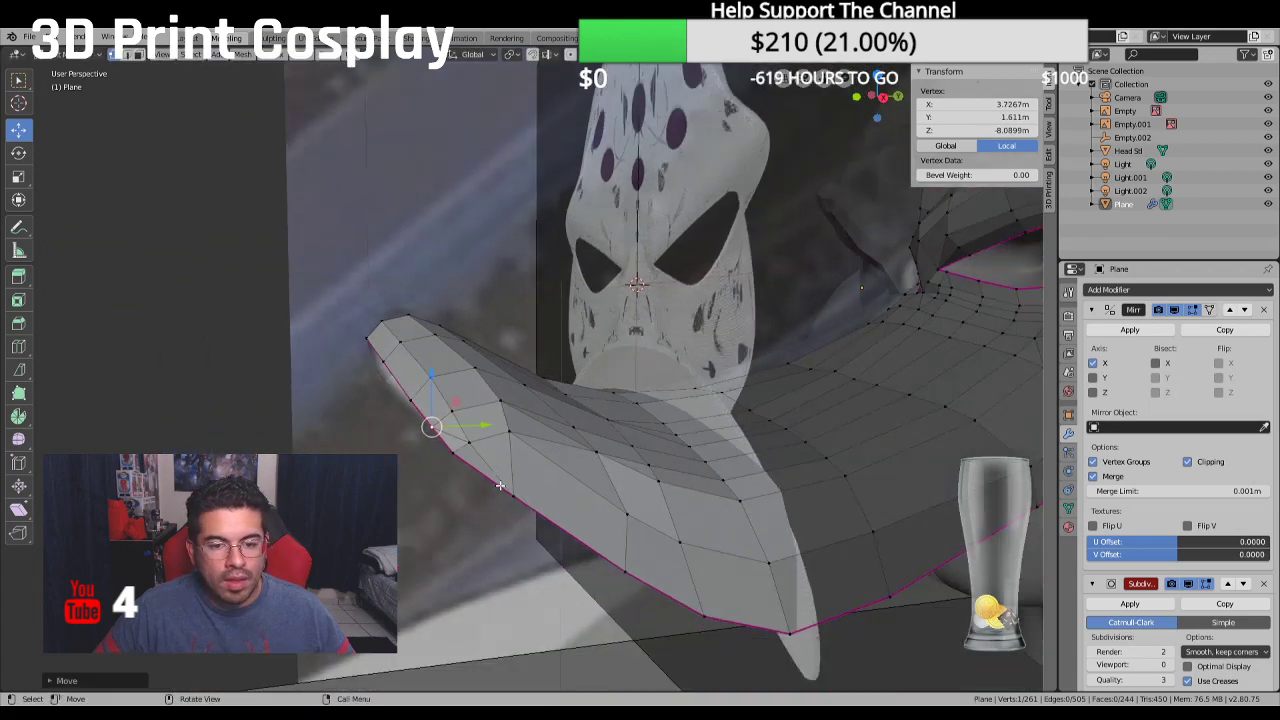
# Select the beak's front faces from the first edge column beside the centre line out toward the outer corner
pyautogui.moveTo(500, 485); pyautogui.dragTo(535, 482, button='middle')
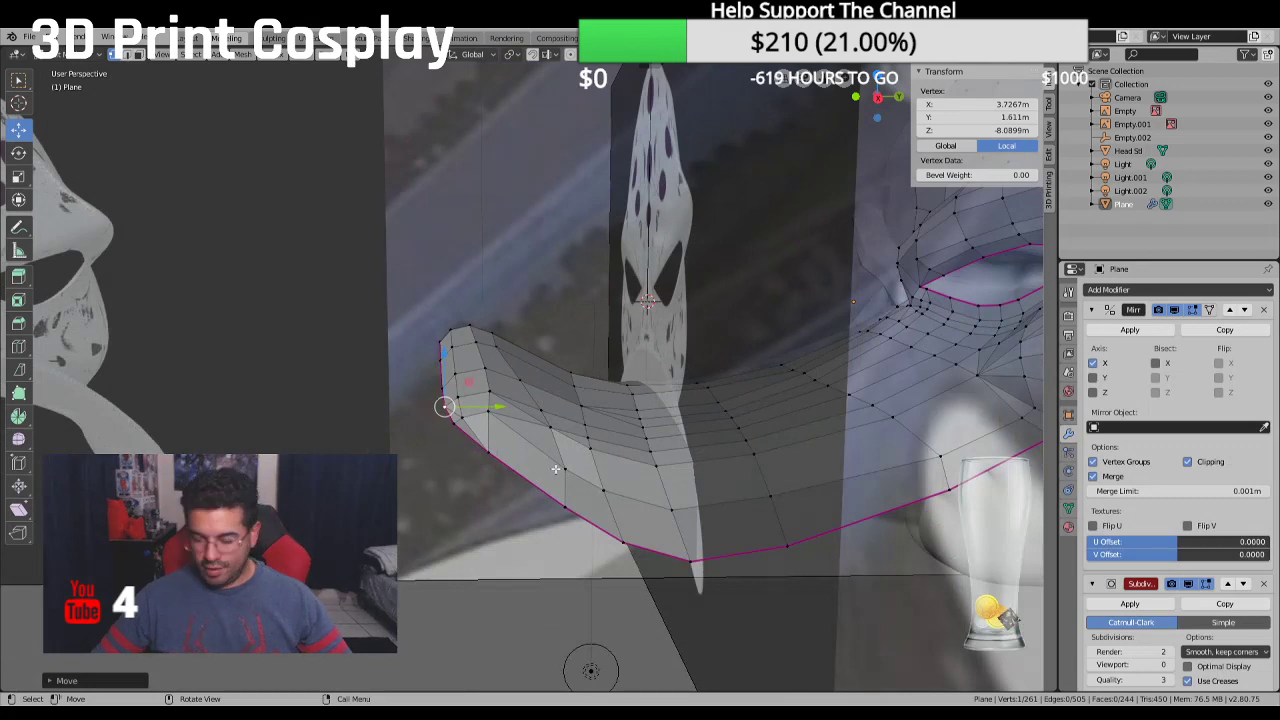
pyautogui.press('KP_1')
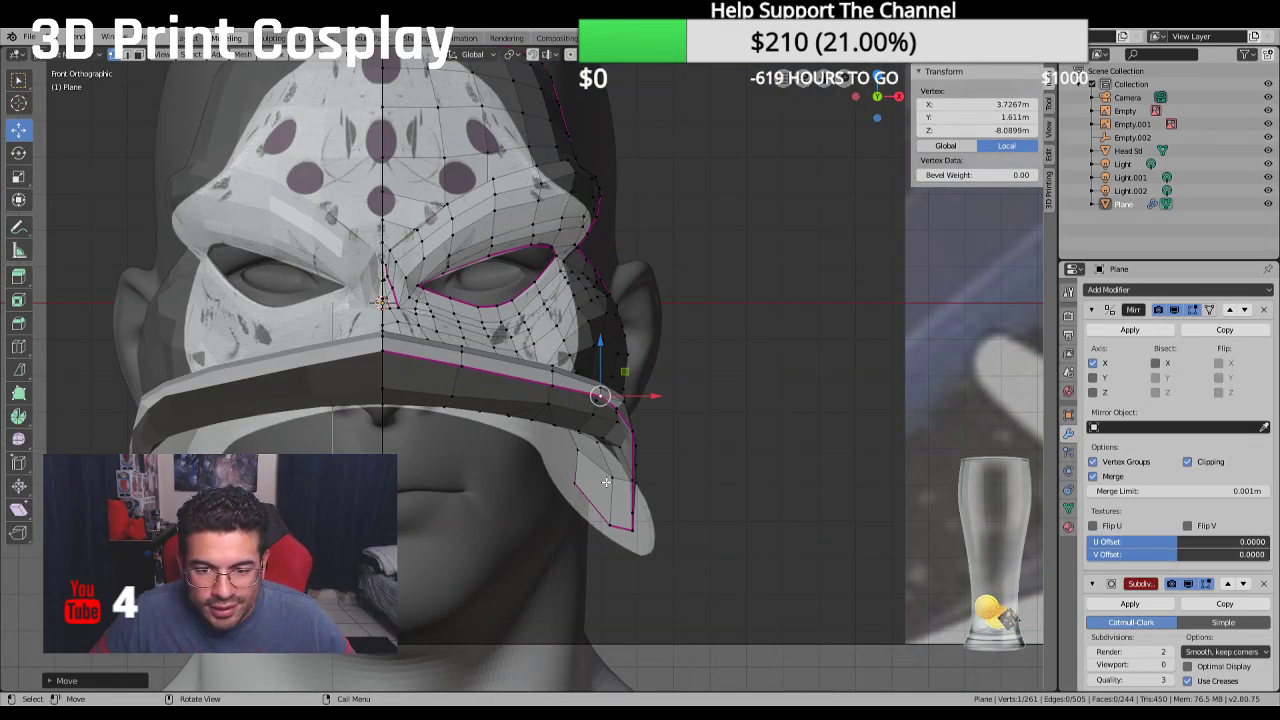
pyautogui.keyDown('shift'); pyautogui.moveTo(606, 482); pyautogui.dragTo(518, 470, button='middle'); pyautogui.keyUp('shift')
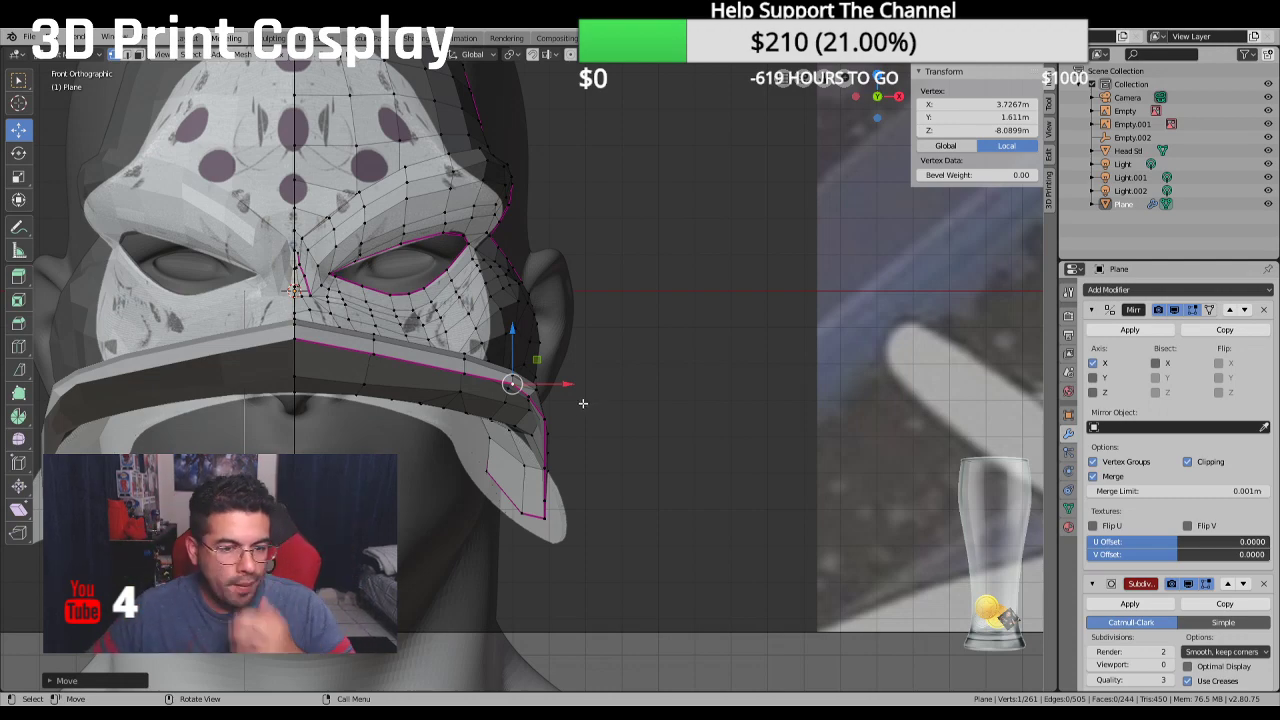
pyautogui.moveTo(583, 403); pyautogui.dragTo(473, 477, button='middle')
pyautogui.click(363, 357)
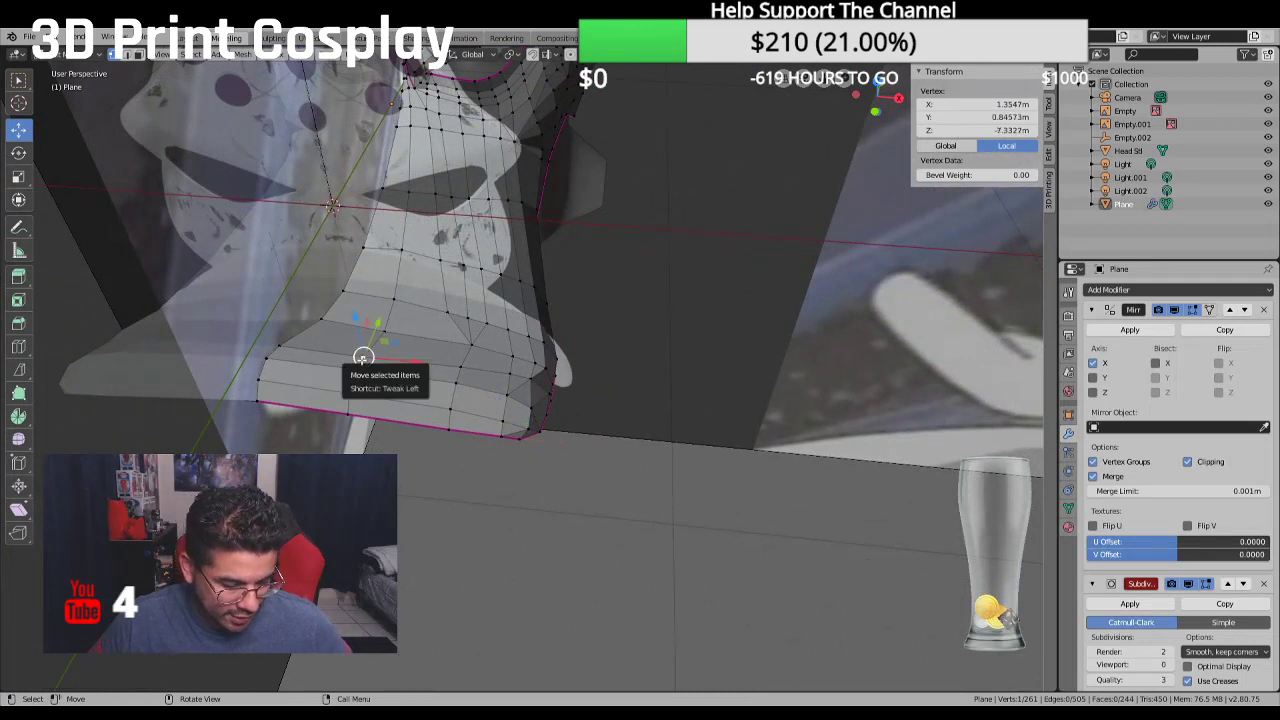
pyautogui.keyDown('ctrl'); pyautogui.click(347, 401); pyautogui.keyUp('ctrl')
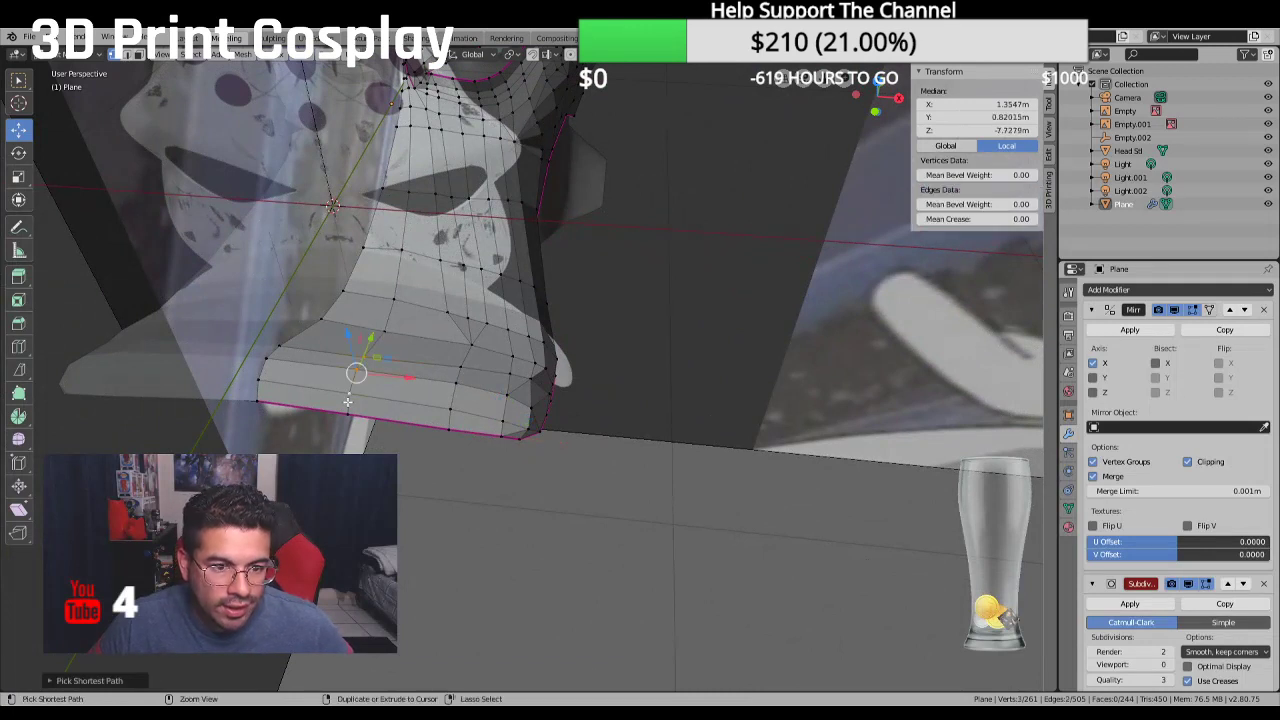
pyautogui.keyDown('ctrl'); pyautogui.click(460, 368); pyautogui.keyUp('ctrl')
pyautogui.keyDown('ctrl'); pyautogui.click(447, 427); pyautogui.keyUp('ctrl')
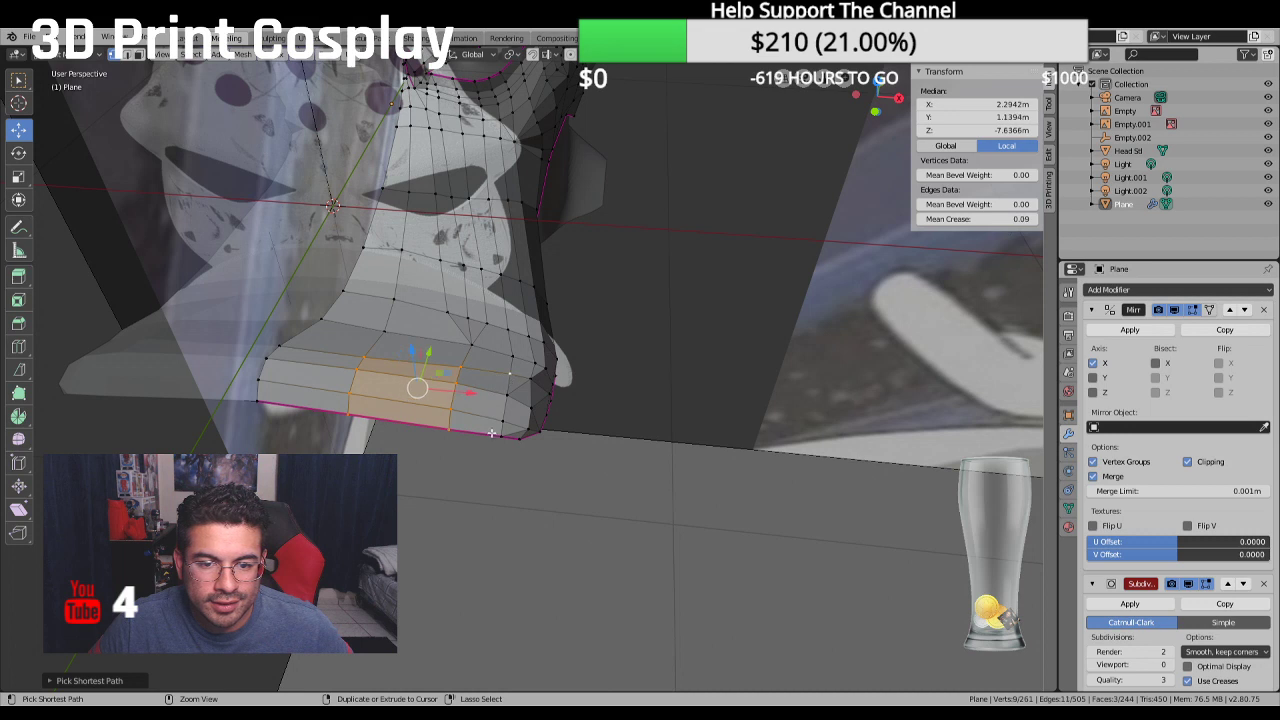
pyautogui.keyDown('ctrl'); pyautogui.click(493, 433); pyautogui.keyUp('ctrl')
pyautogui.keyDown('ctrl'); pyautogui.click(527, 407); pyautogui.keyUp('ctrl')
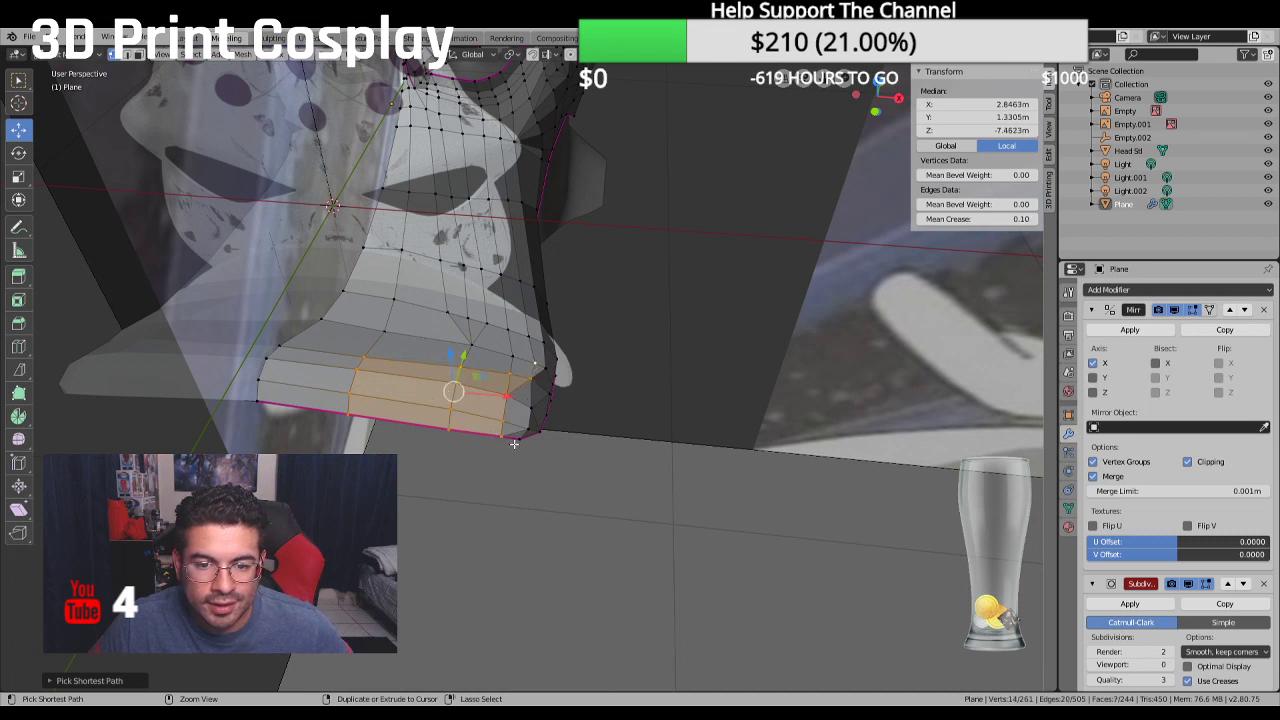
# Extend the selection around the beak's outer corner and onto the row of faces behind the selected front faces
pyautogui.keyDown('ctrl'); pyautogui.click(514, 444); pyautogui.keyUp('ctrl')
pyautogui.keyDown('ctrl'); pyautogui.click(546, 373); pyautogui.keyUp('ctrl')
pyautogui.keyDown('ctrl'); pyautogui.click(551, 401); pyautogui.keyUp('ctrl')
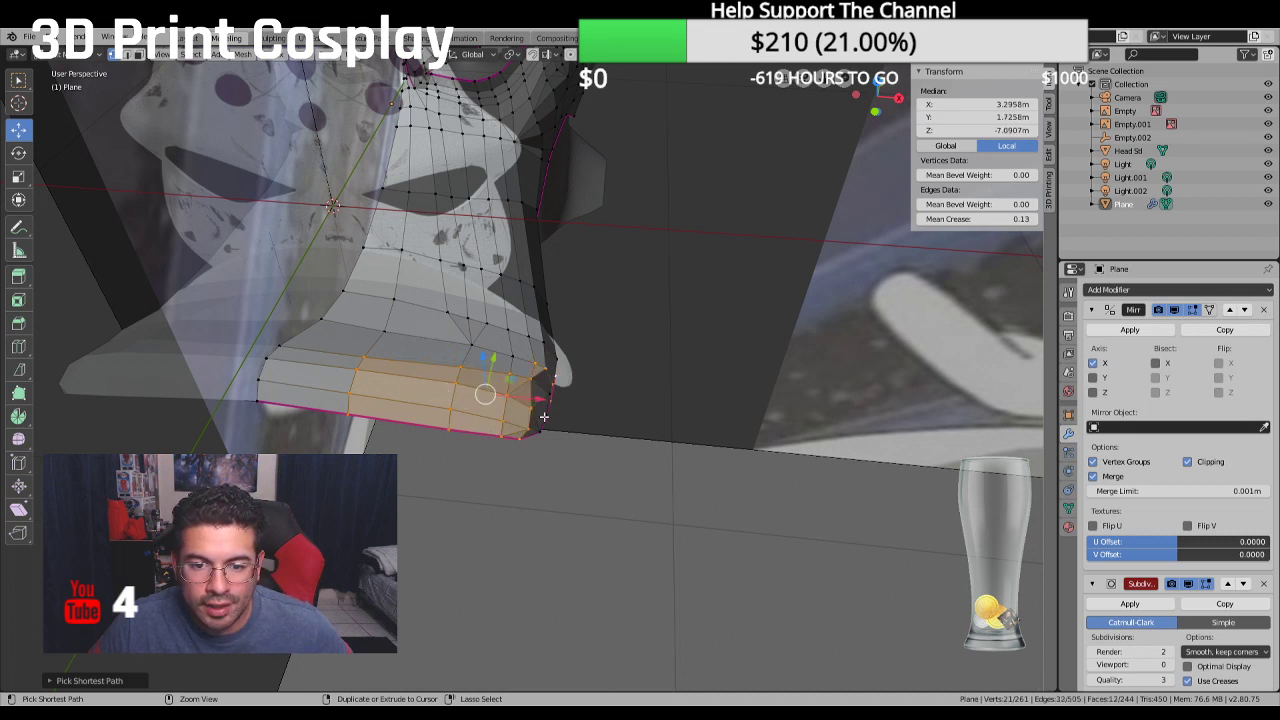
pyautogui.keyDown('ctrl'); pyautogui.click(540, 431); pyautogui.keyUp('ctrl')
pyautogui.keyDown('ctrl'); pyautogui.click(547, 413); pyautogui.keyUp('ctrl')
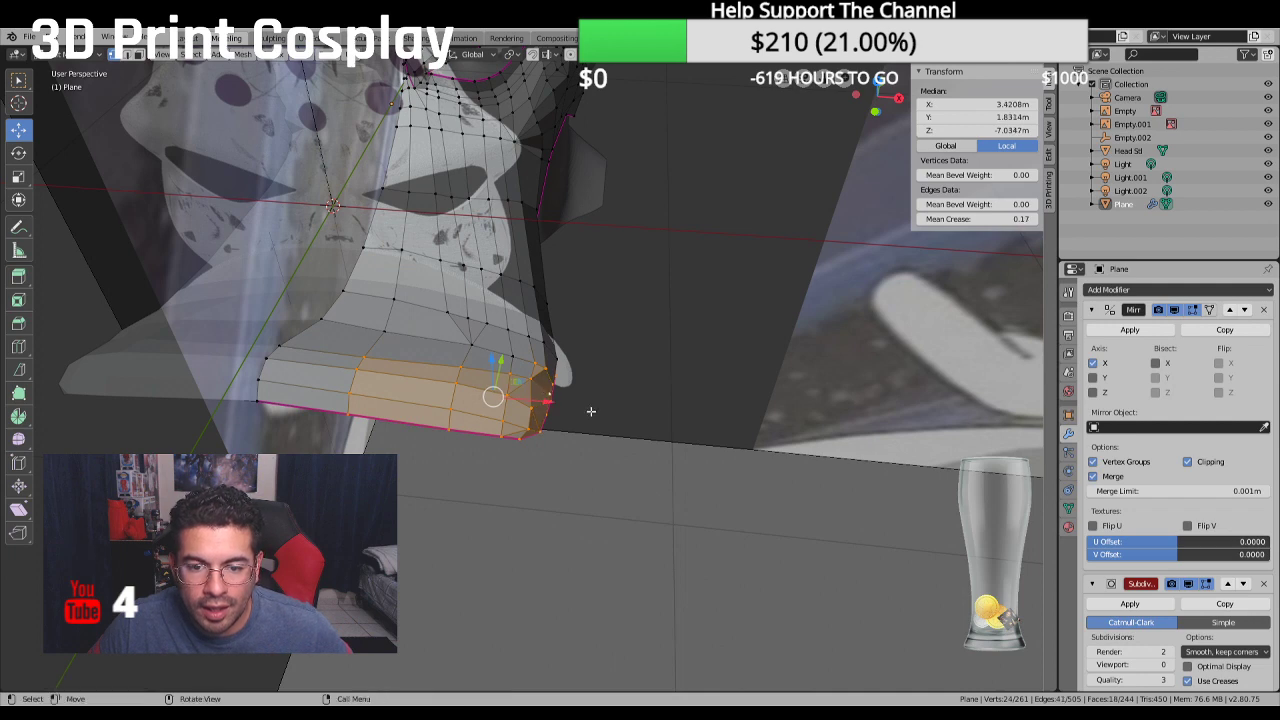
pyautogui.moveTo(547, 413); pyautogui.dragTo(552, 390, button='middle')
pyautogui.keyDown('shift'); pyautogui.click(532, 367); pyautogui.keyUp('shift')
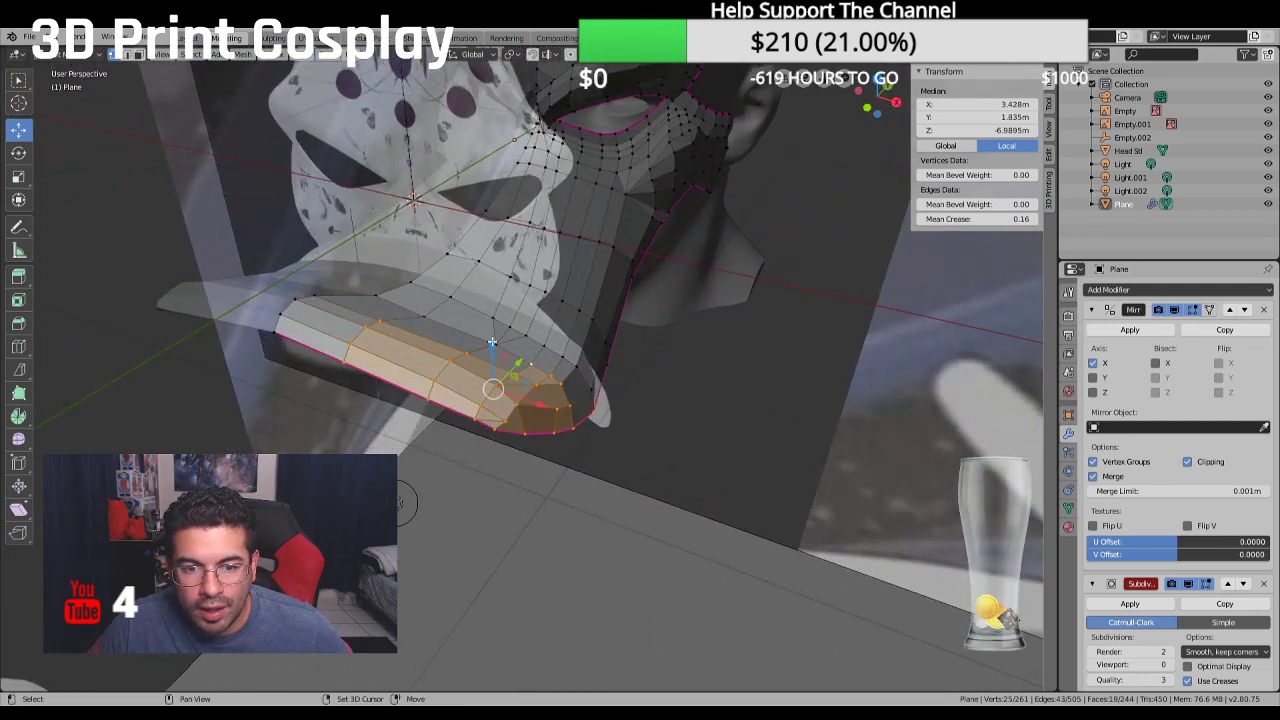
pyautogui.keyDown('shift'); pyautogui.click(490, 341); pyautogui.keyUp('shift')
pyautogui.keyDown('shift'); pyautogui.click(484, 339); pyautogui.keyUp('shift')
pyautogui.keyDown('ctrl'); pyautogui.click(420, 316); pyautogui.keyUp('ctrl')
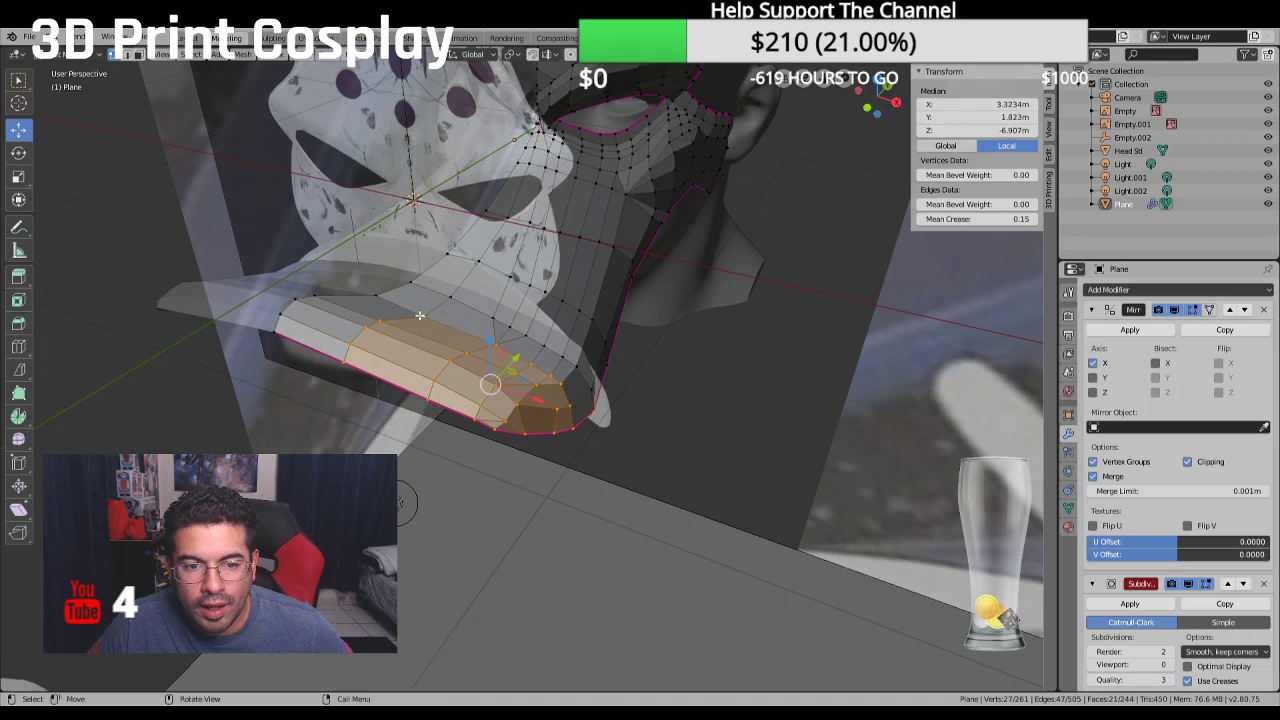
# Try lowering the selected beak faces slightly along the Z axis in front view
pyautogui.press('KP_1')
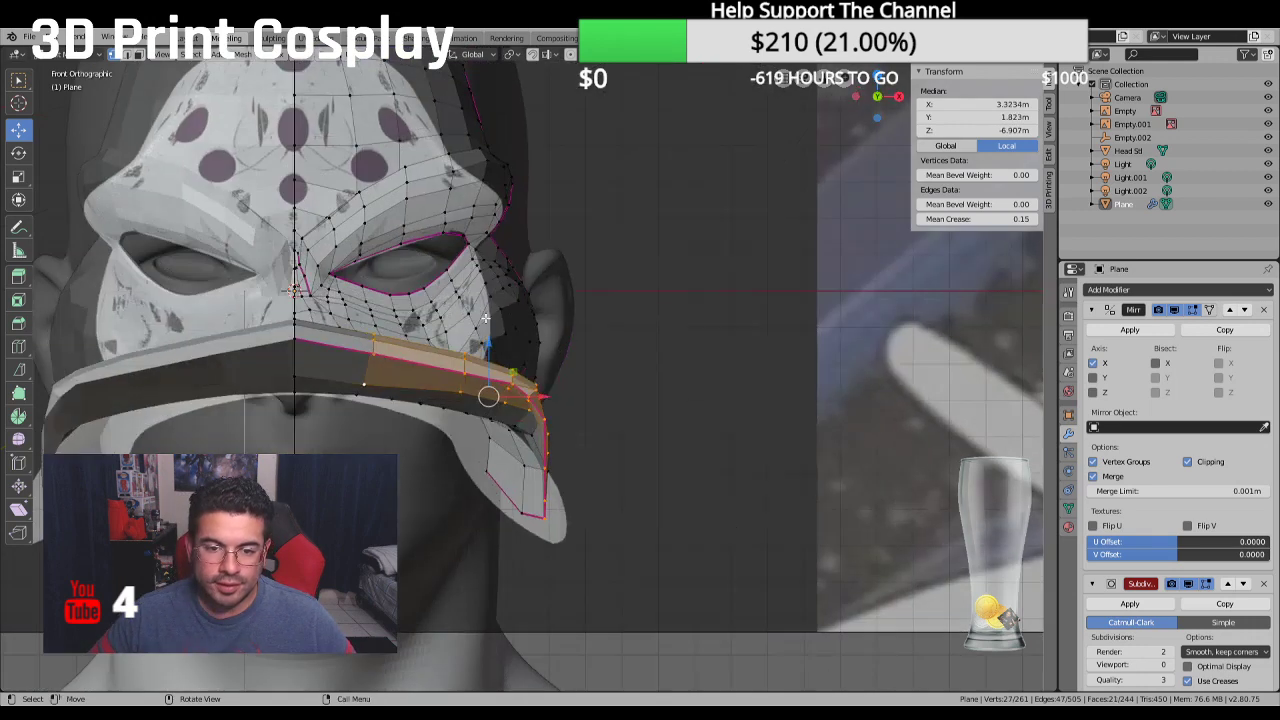
pyautogui.press('g')
pyautogui.press('z')
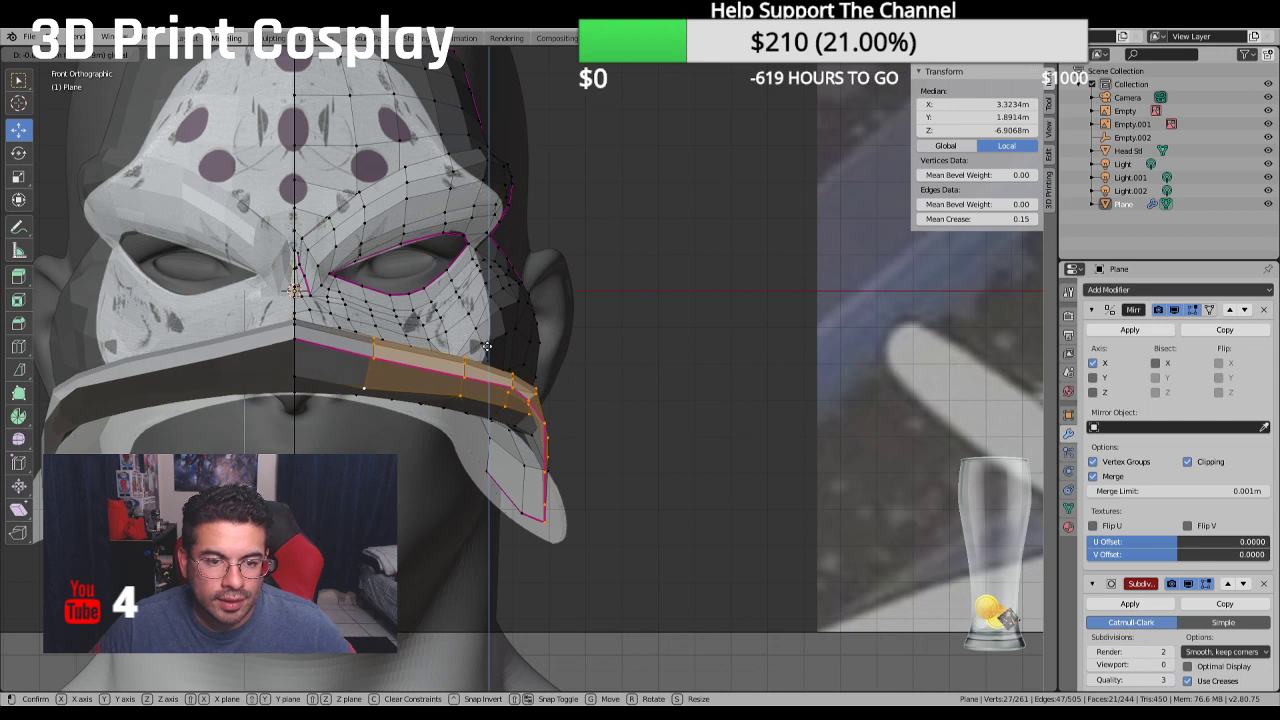
pyautogui.click(487, 351)
pyautogui.moveTo(486, 352); pyautogui.dragTo(473, 419, button='middle')
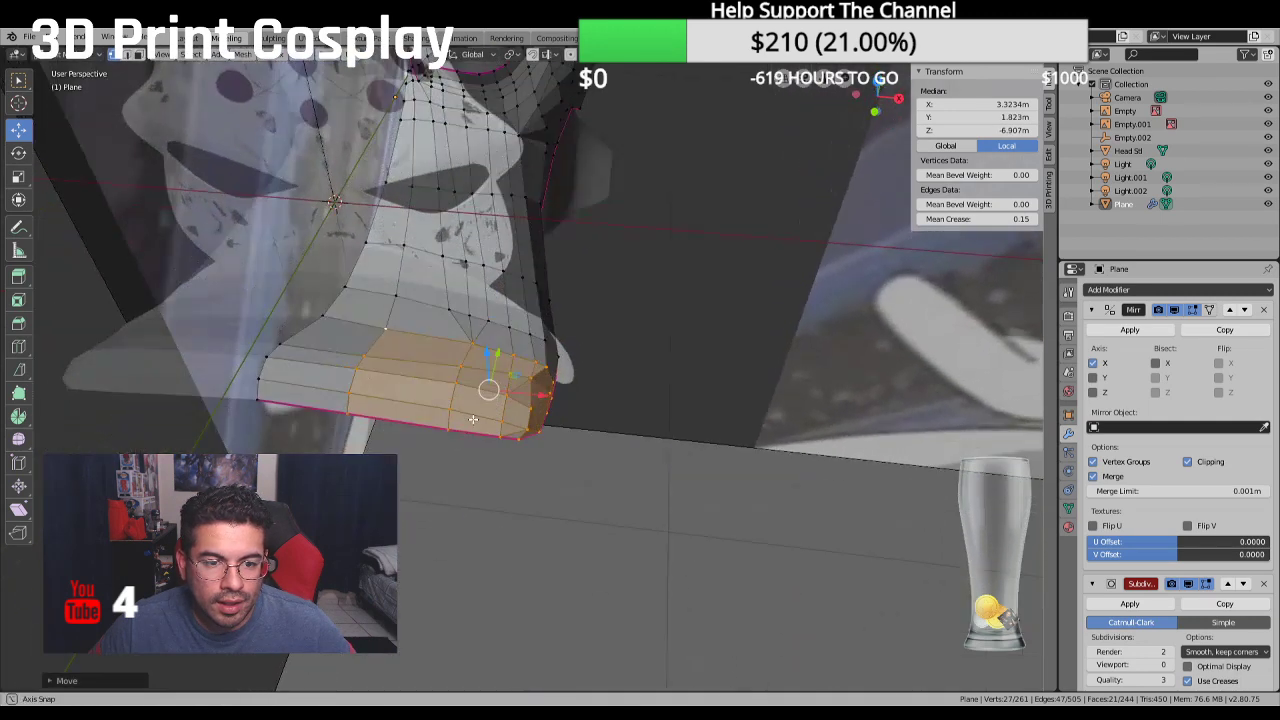
# Extend the selection back along the beak's side to the edge row near the cheek and lower it slightly along the Z axis
pyautogui.keyDown('shift'); pyautogui.click(396, 291); pyautogui.keyUp('shift')
pyautogui.keyDown('shift'); pyautogui.click(404, 250); pyautogui.keyUp('shift')
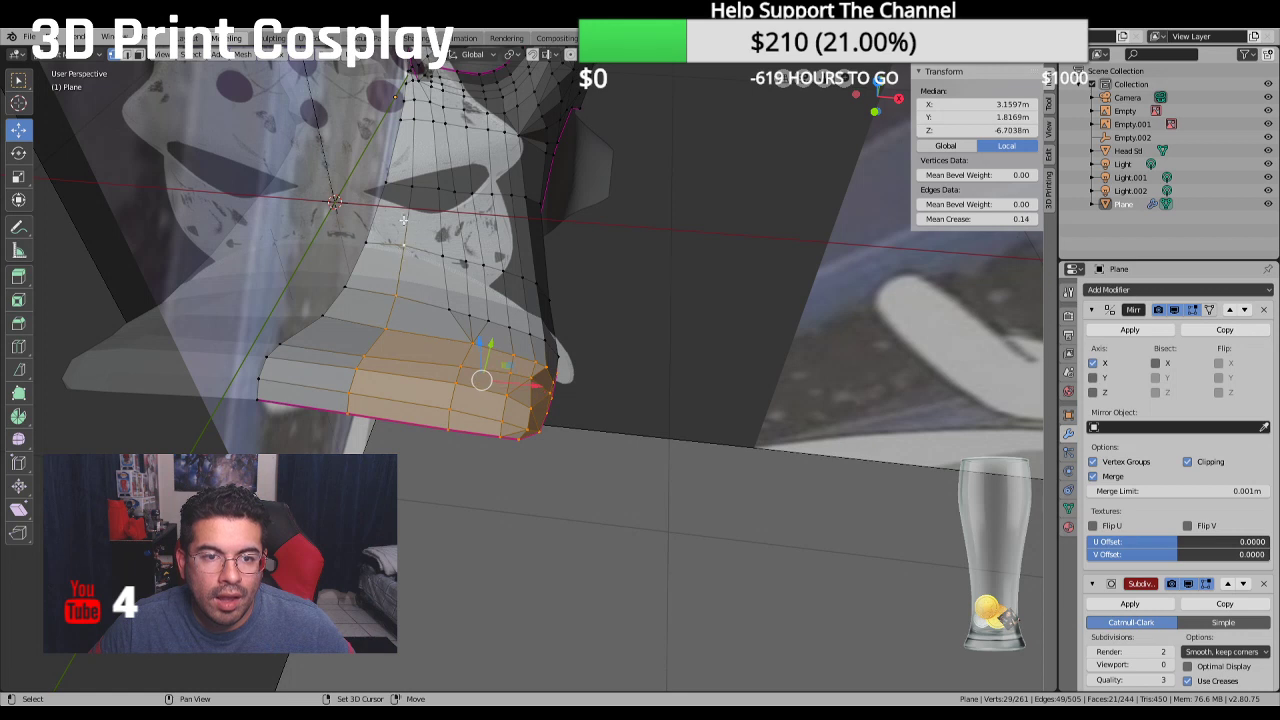
pyautogui.keyDown('ctrl'); pyautogui.click(538, 207); pyautogui.keyUp('ctrl')
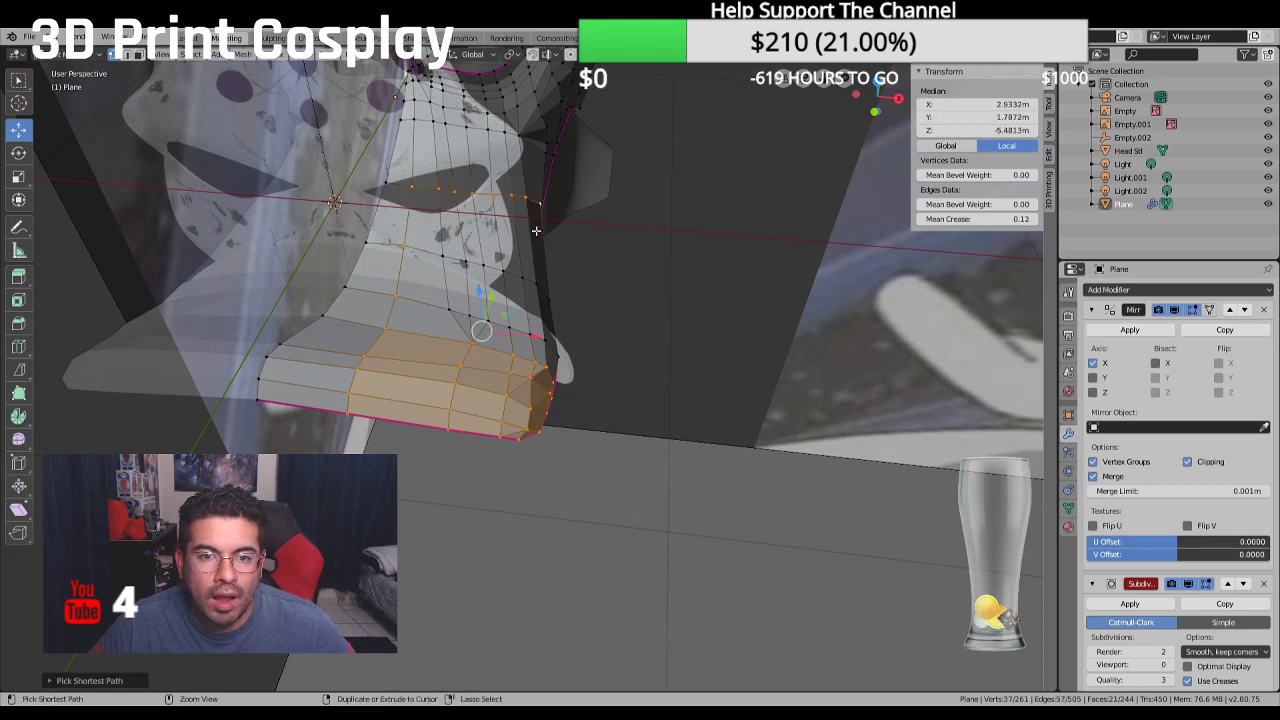
pyautogui.keyDown('ctrl'); pyautogui.click(444, 256); pyautogui.keyUp('ctrl')
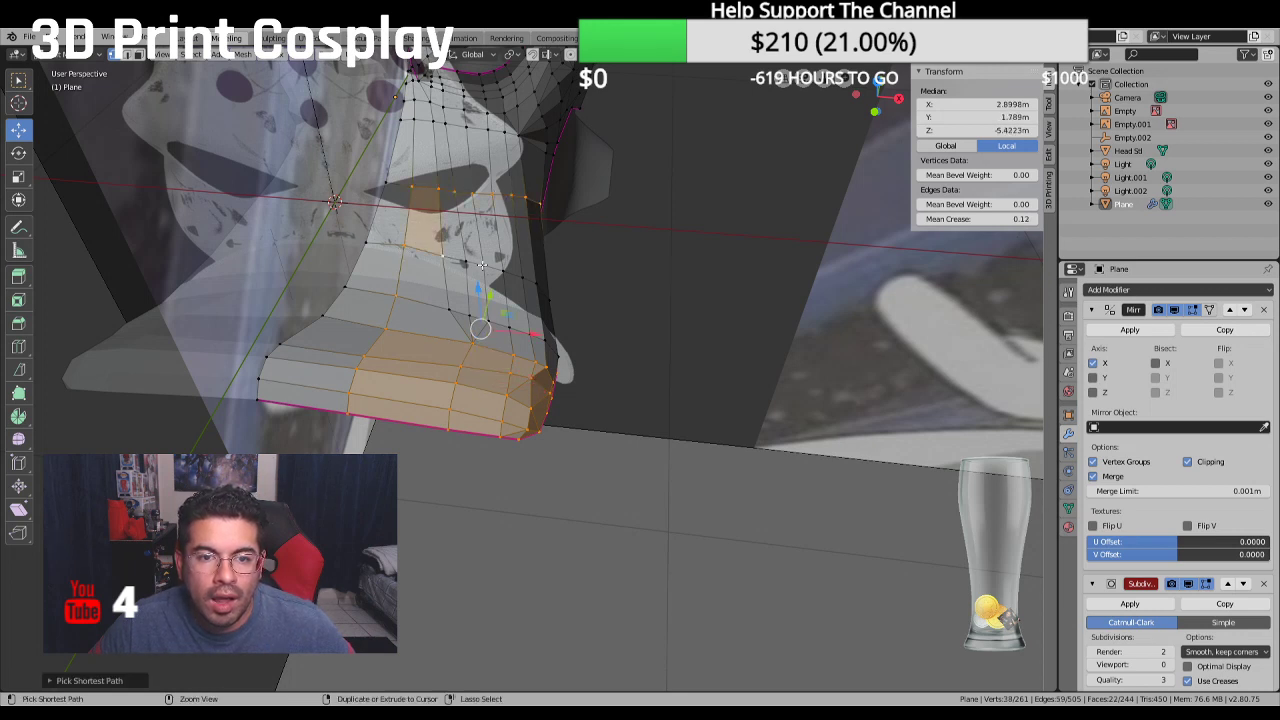
pyautogui.keyDown('ctrl'); pyautogui.click(531, 283); pyautogui.keyUp('ctrl')
pyautogui.keyDown('ctrl'); pyautogui.click(546, 296); pyautogui.keyUp('ctrl')
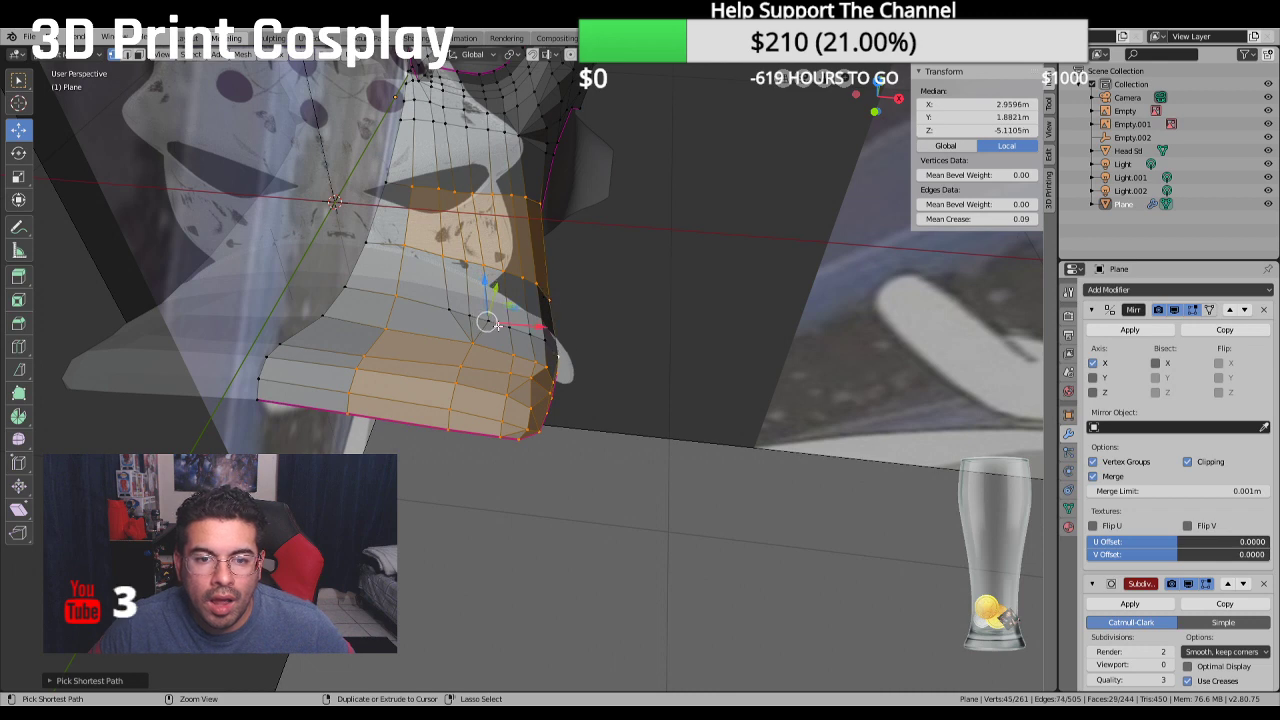
pyautogui.keyDown('ctrl'); pyautogui.click(452, 312); pyautogui.keyUp('ctrl')
pyautogui.moveTo(452, 312); pyautogui.dragTo(451, 290, button='middle')
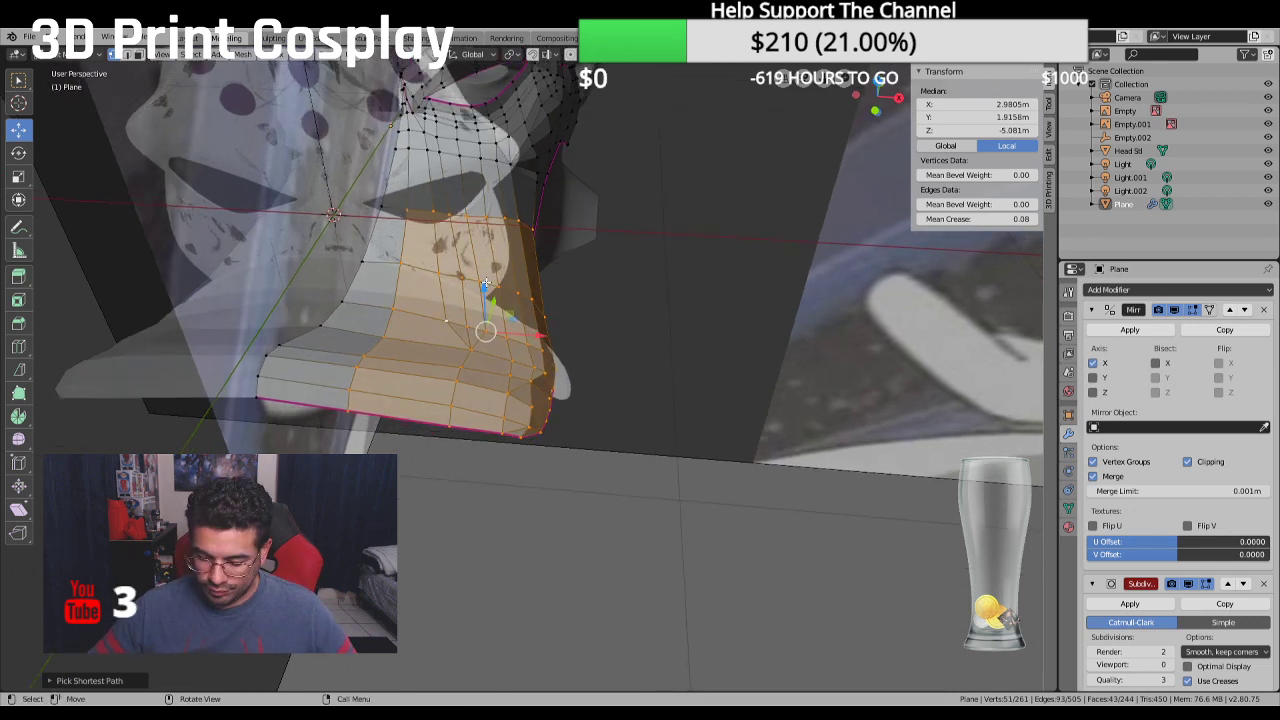
pyautogui.press('KP_1')
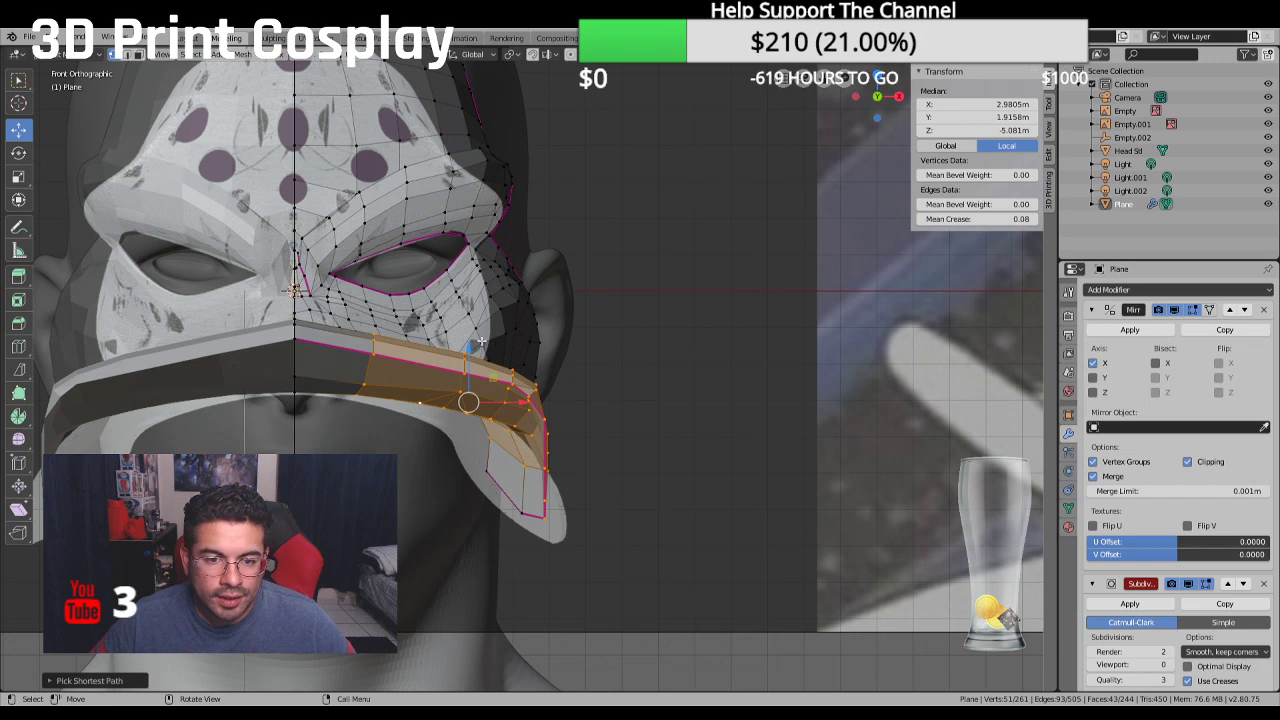
pyautogui.press('g')
pyautogui.press('z')
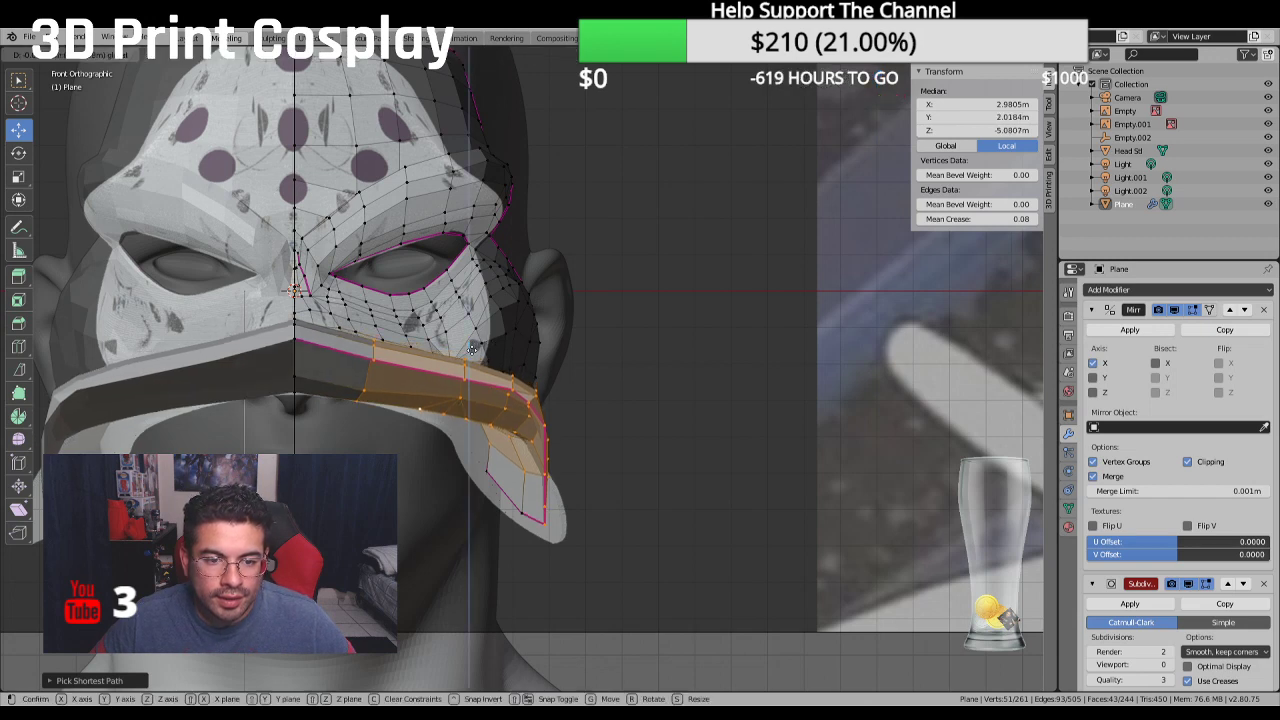
pyautogui.click(471, 348)
# Remove the innermost column from the beak selection and lower the remaining outer section slightly along the Z axis in front view
pyautogui.moveTo(471, 348); pyautogui.dragTo(361, 434, button='middle')
pyautogui.keyDown('shift'); pyautogui.click(362, 389); pyautogui.keyUp('shift')
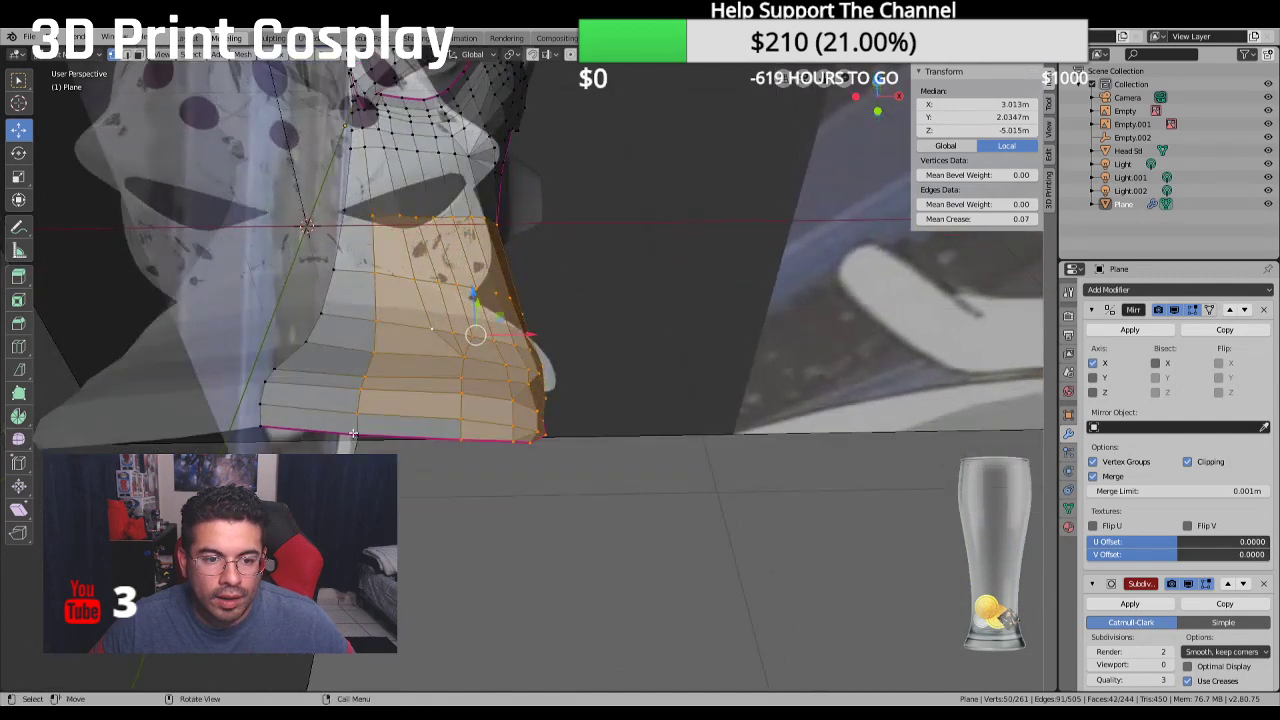
pyautogui.keyDown('shift'); pyautogui.click(359, 411); pyautogui.keyUp('shift')
pyautogui.keyDown('shift'); pyautogui.click(365, 385); pyautogui.keyUp('shift')
pyautogui.keyDown('shift'); pyautogui.click(366, 366); pyautogui.keyUp('shift')
pyautogui.keyDown('shift'); pyautogui.click(367, 340); pyautogui.keyUp('shift')
pyautogui.keyDown('shift'); pyautogui.click(369, 300); pyautogui.keyUp('shift')
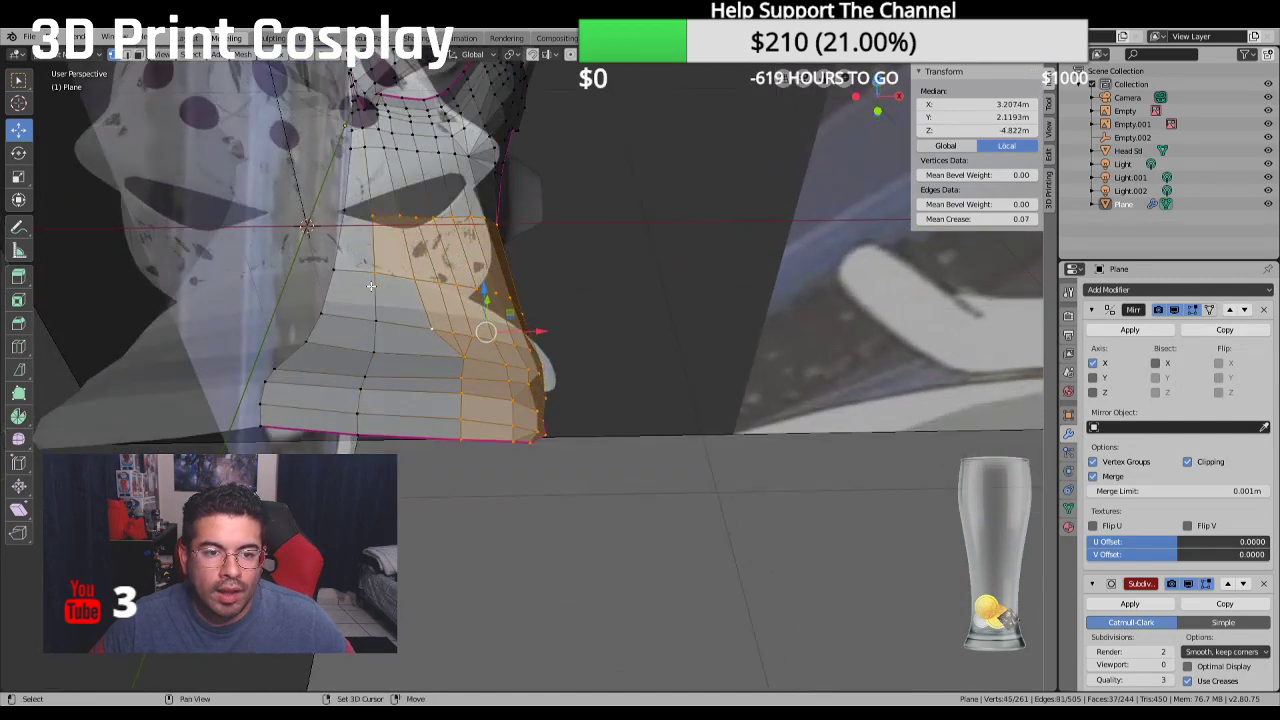
pyautogui.keyDown('shift'); pyautogui.click(371, 255); pyautogui.keyUp('shift')
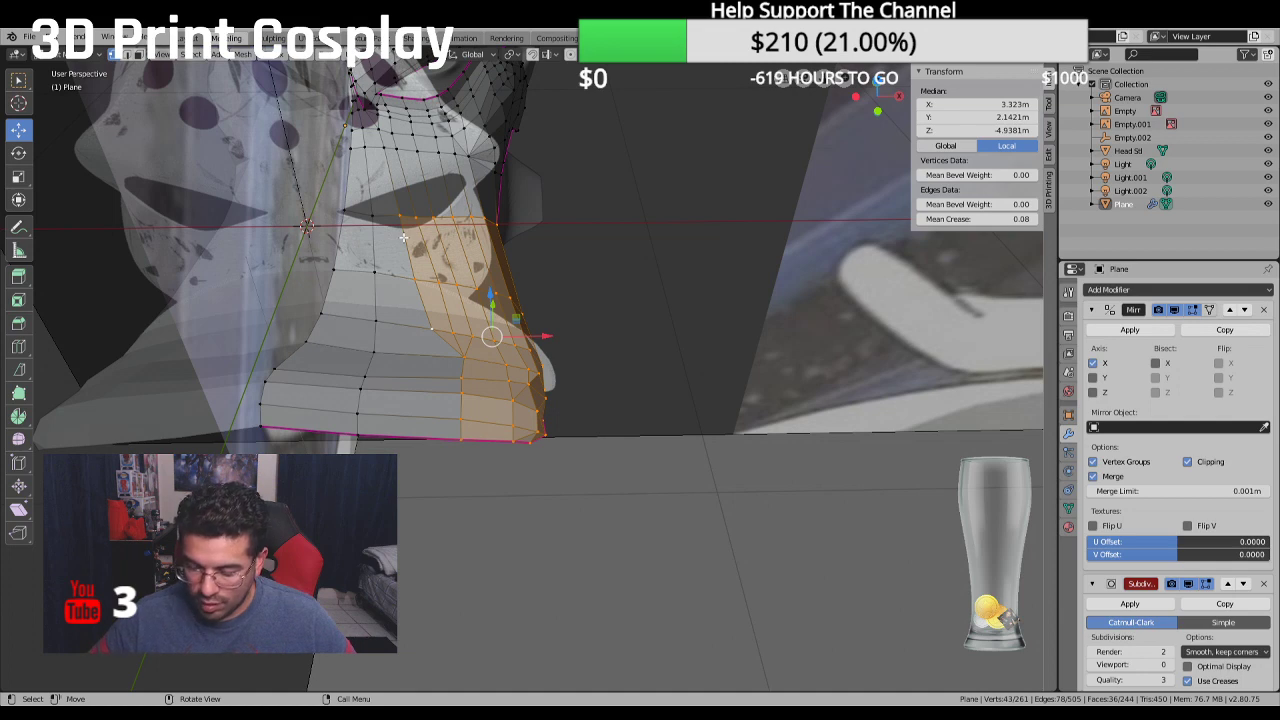
pyautogui.press('KP_3')
pyautogui.press('KP_1')
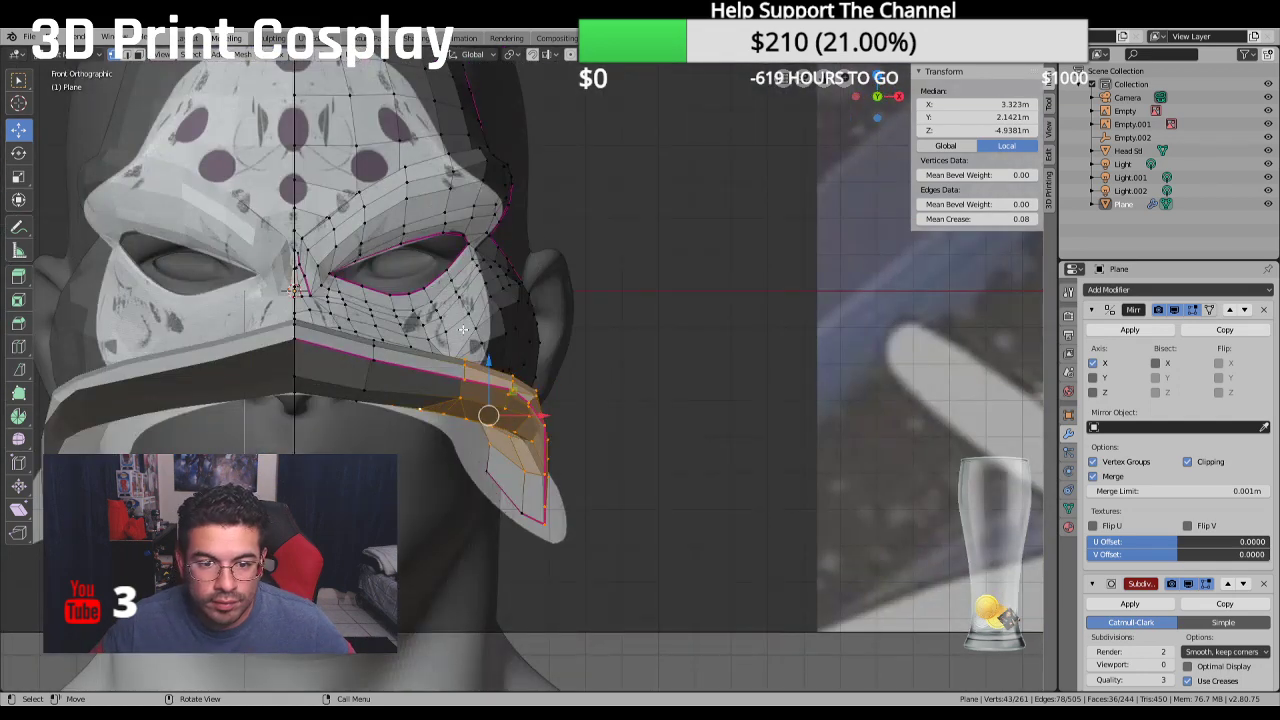
pyautogui.moveTo(489, 355); pyautogui.dragTo(489, 363)
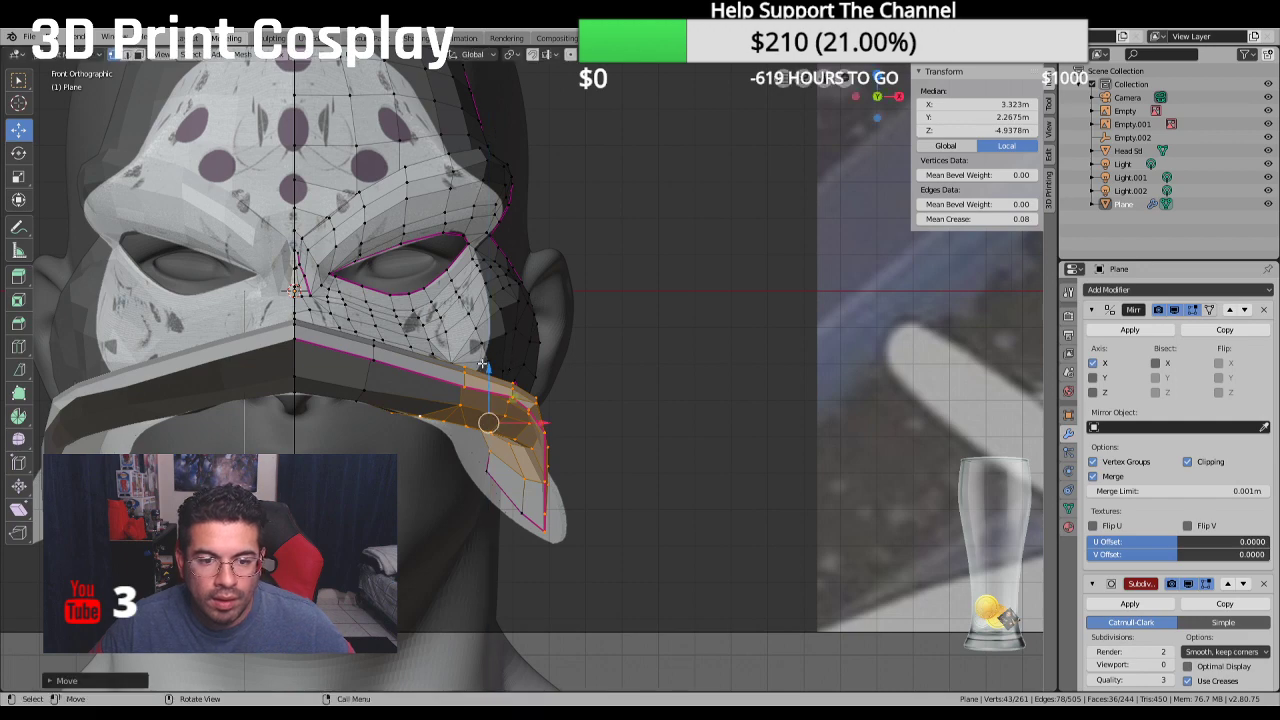
# Remove the innermost column from the beak and side selection, then lower the remaining outer faces slightly along the Z axis in front view
pyautogui.moveTo(483, 365); pyautogui.dragTo(457, 416, button='middle')
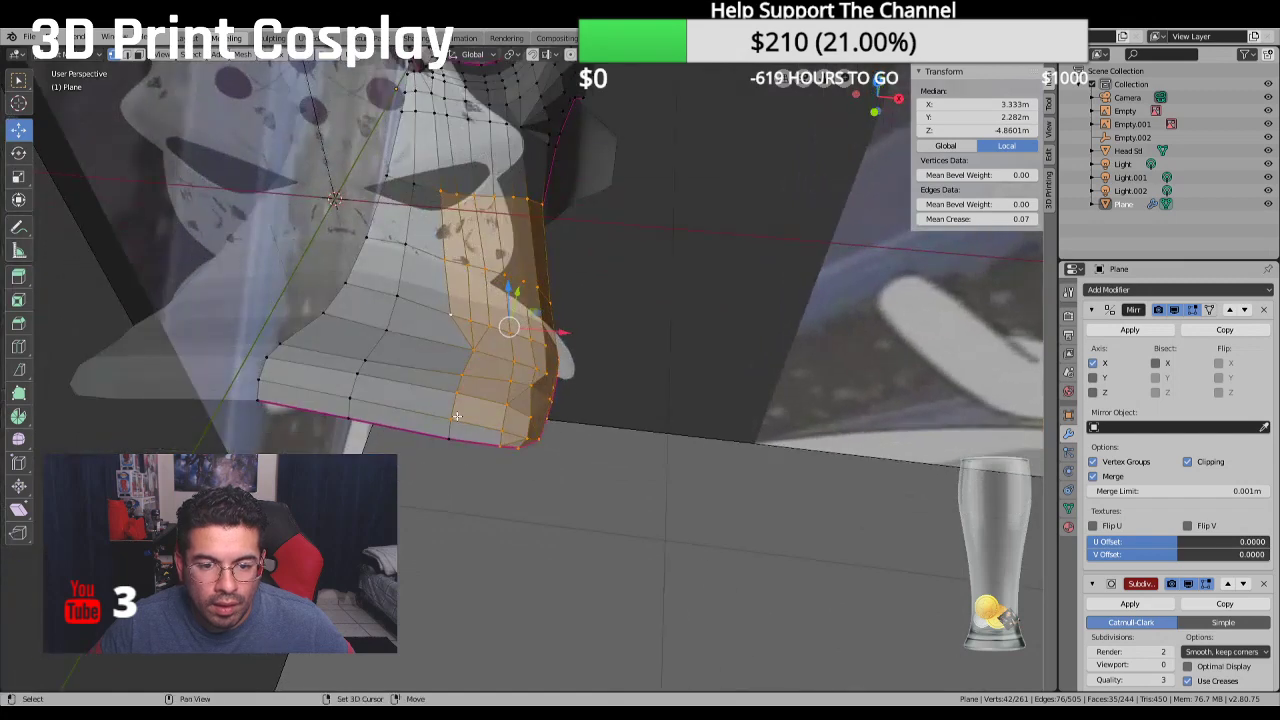
pyautogui.keyDown('shift'); pyautogui.click(457, 416); pyautogui.keyUp('shift')
pyautogui.keyDown('shift'); pyautogui.click(464, 391); pyautogui.keyUp('shift')
pyautogui.keyDown('shift'); pyautogui.click(465, 374); pyautogui.keyUp('shift')
pyautogui.keyDown('shift'); pyautogui.click(469, 352); pyautogui.keyUp('shift')
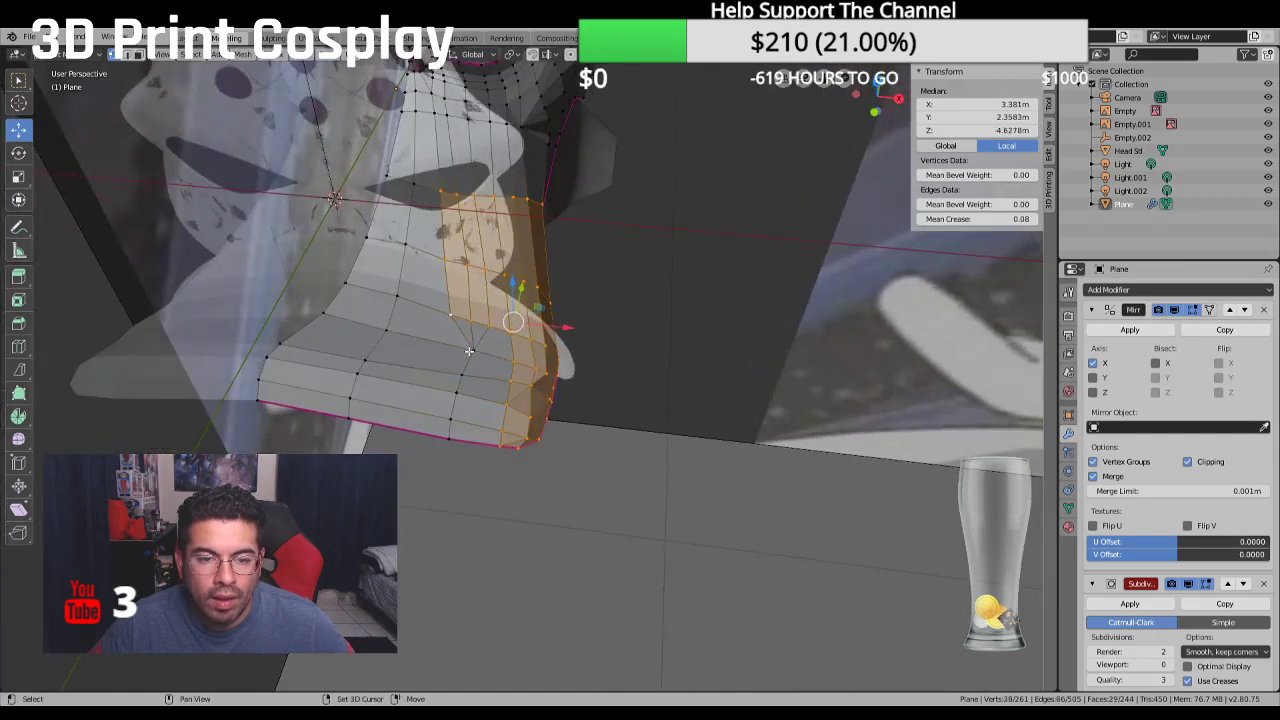
pyautogui.moveTo(443, 262); pyautogui.dragTo(435, 197, button='middle')
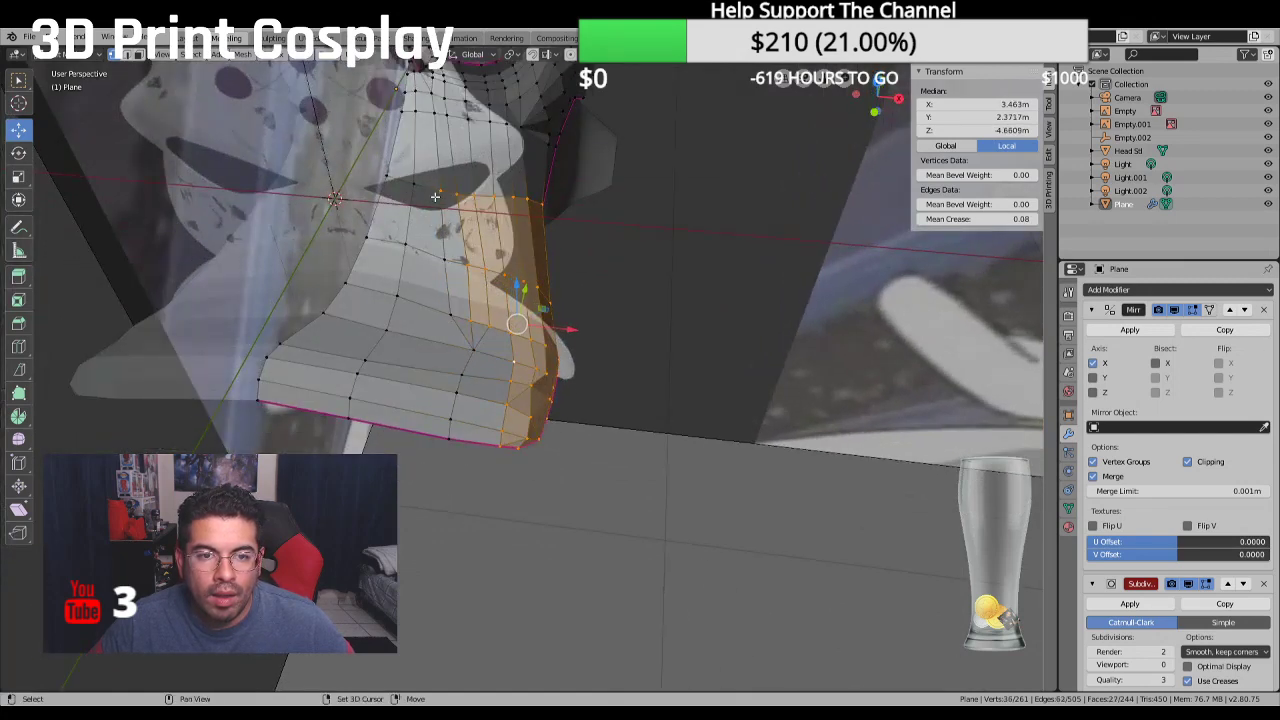
pyautogui.moveTo(474, 301); pyautogui.dragTo(494, 240, button='middle')
pyautogui.press('KP_1')
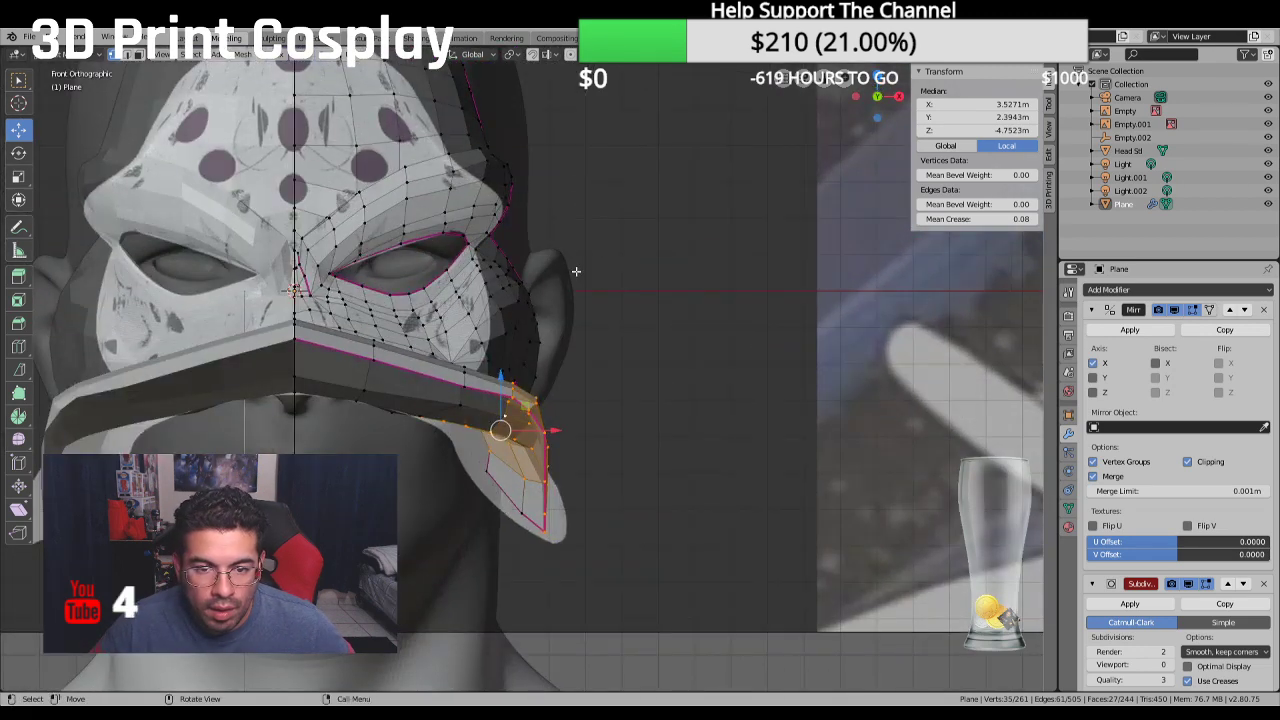
pyautogui.moveTo(503, 374); pyautogui.dragTo(503, 380)
# Deselect more vertices along the selection's inner border and lower the remaining beak corner a little further along the Z axis
pyautogui.moveTo(503, 380); pyautogui.dragTo(493, 367, button='middle')
pyautogui.keyDown('shift'); pyautogui.click(469, 349); pyautogui.keyUp('shift')
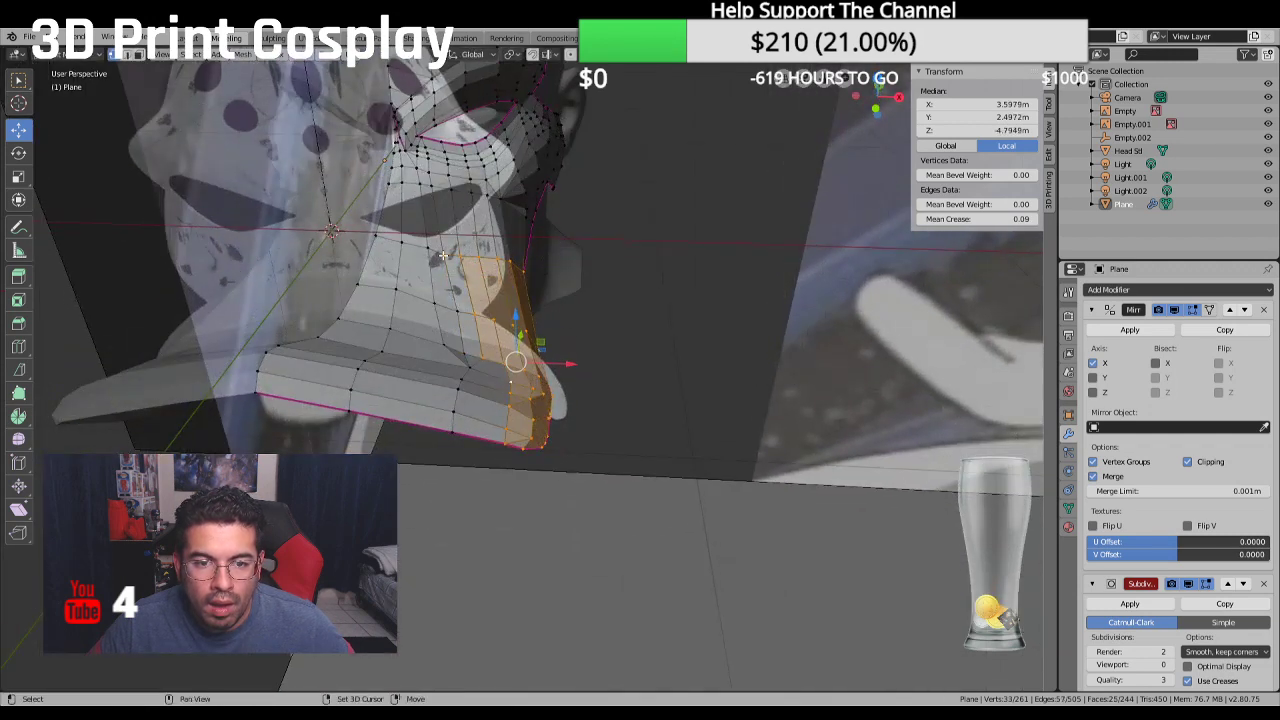
pyautogui.keyDown('shift'); pyautogui.click(497, 292); pyautogui.keyUp('shift')
pyautogui.press('KP_1')
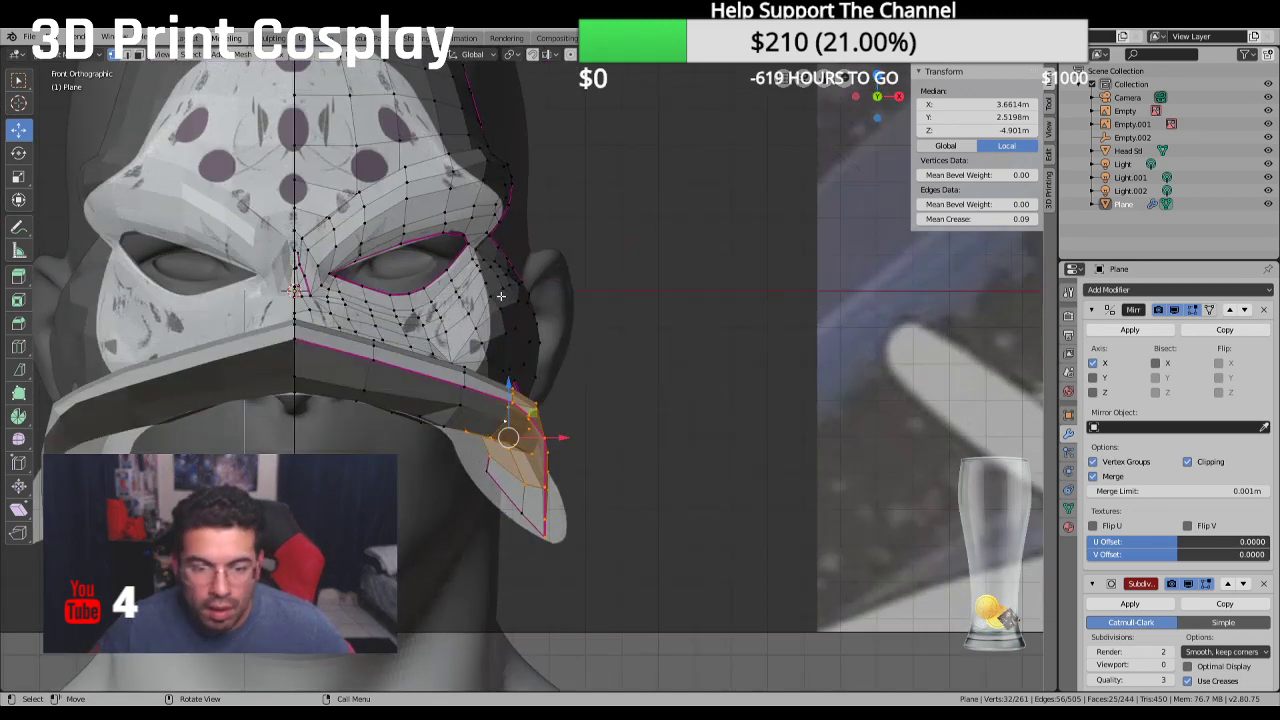
pyautogui.moveTo(511, 381); pyautogui.dragTo(508, 391)
# Select three adjoining faces on the side panel behind the beak corner and move them slightly inward along the X axis
pyautogui.moveTo(506, 403); pyautogui.dragTo(641, 385, button='middle')
pyautogui.scroll(1, 555, 421)
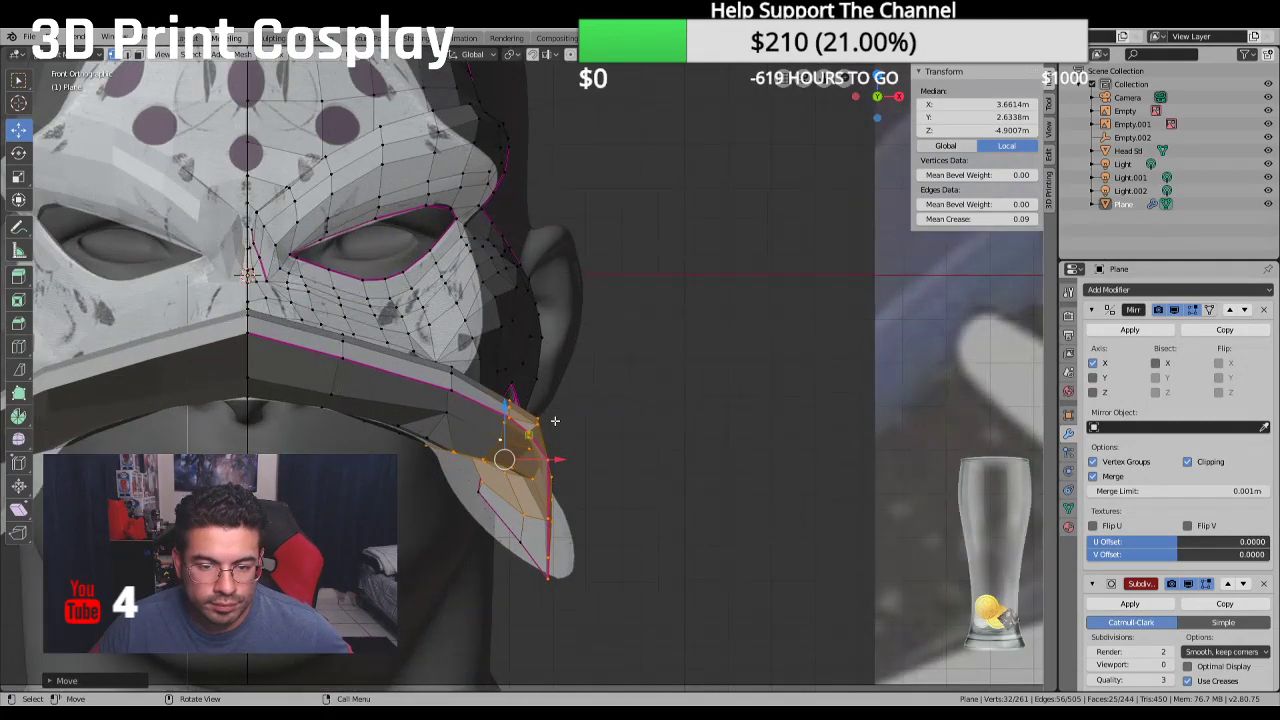
pyautogui.moveTo(555, 421)
pyautogui.mouseDown(button='middle')
pyautogui.moveTo(620, 441)
pyautogui.moveTo(540, 405)
pyautogui.mouseUp(button='middle')
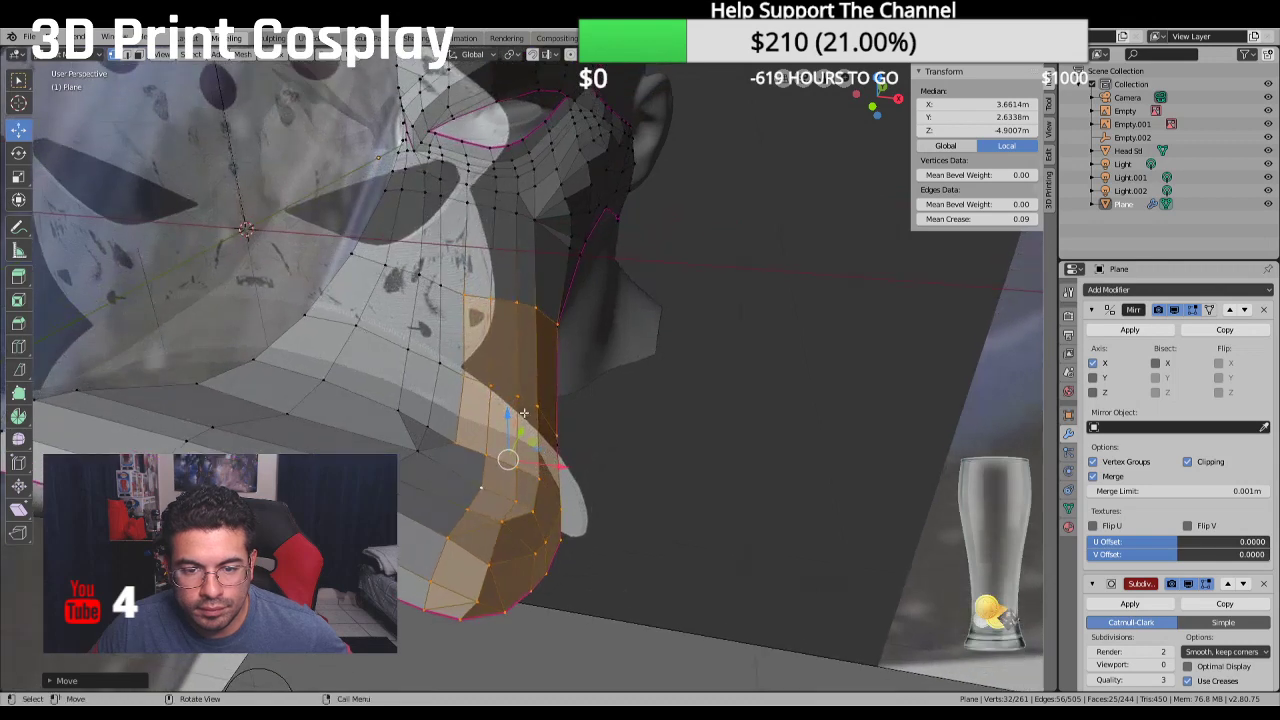
pyautogui.click(518, 396)
pyautogui.keyDown('shift'); pyautogui.click(520, 312); pyautogui.keyUp('shift')
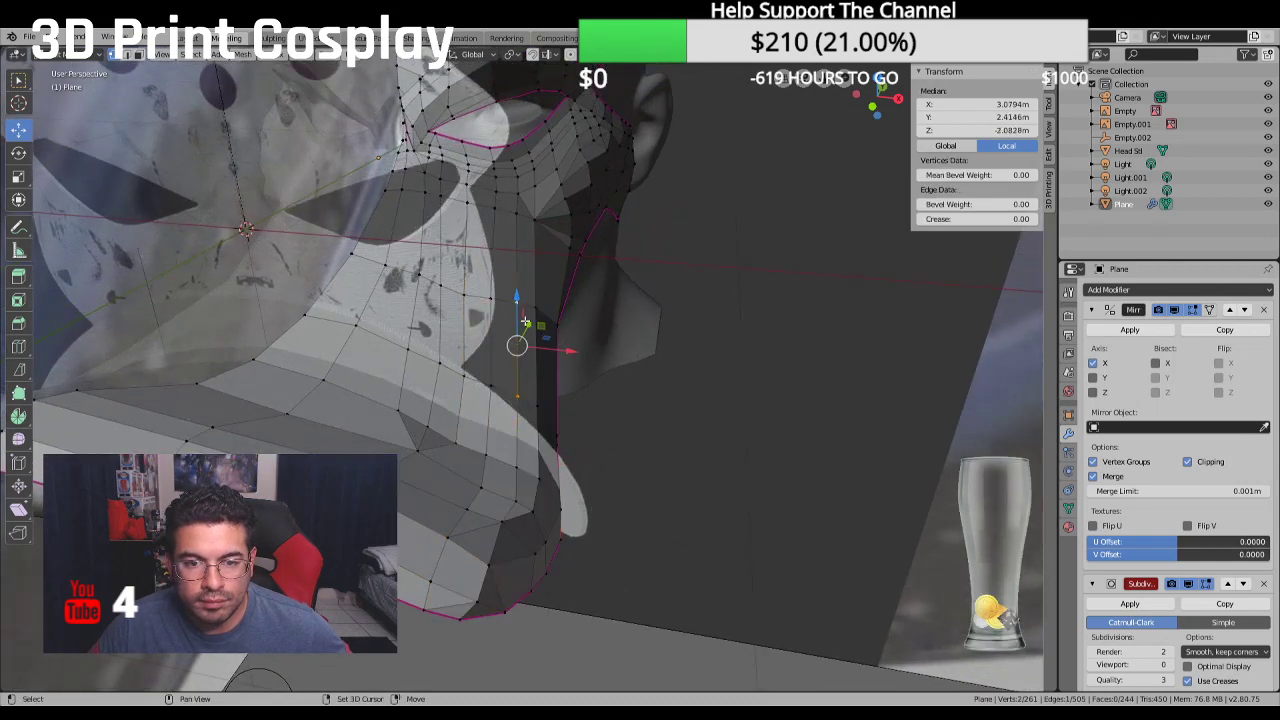
pyautogui.keyDown('shift'); pyautogui.click(539, 381); pyautogui.keyUp('shift')
pyautogui.keyDown('shift'); pyautogui.click(547, 302); pyautogui.keyUp('shift')
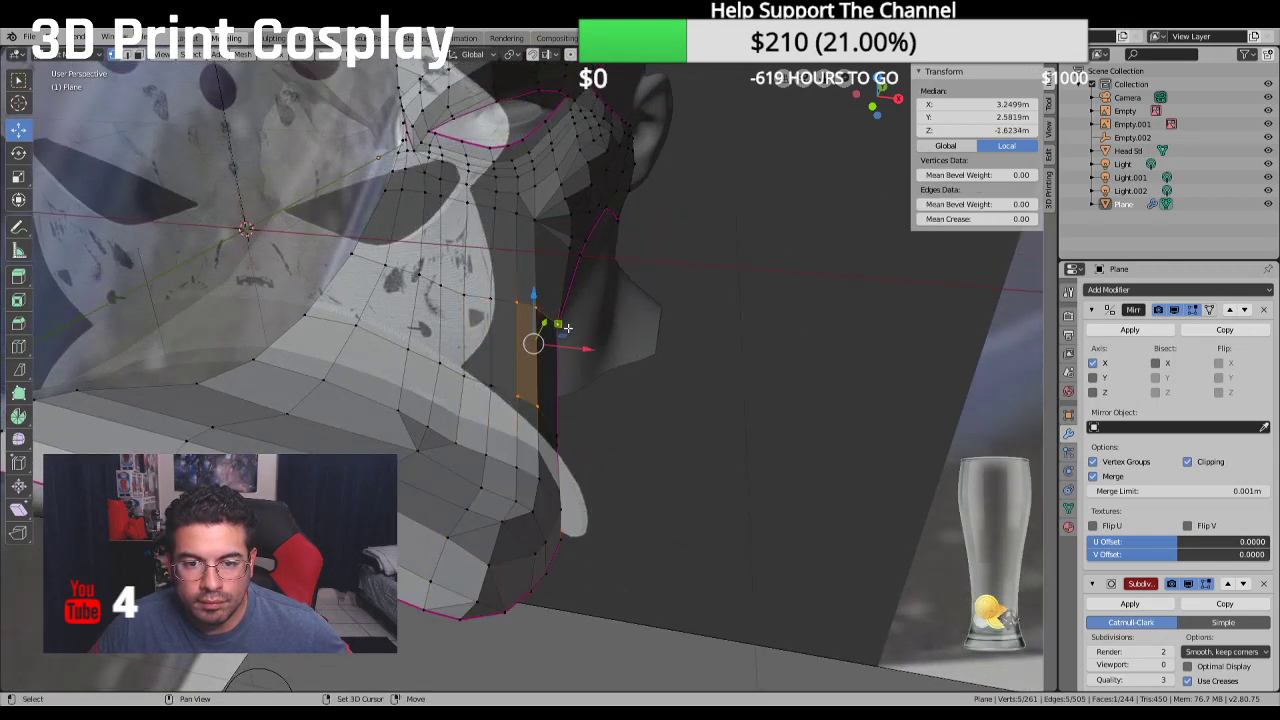
pyautogui.keyDown('shift'); pyautogui.click(561, 428); pyautogui.keyUp('shift')
pyautogui.moveTo(561, 428); pyautogui.dragTo(571, 411, button='middle')
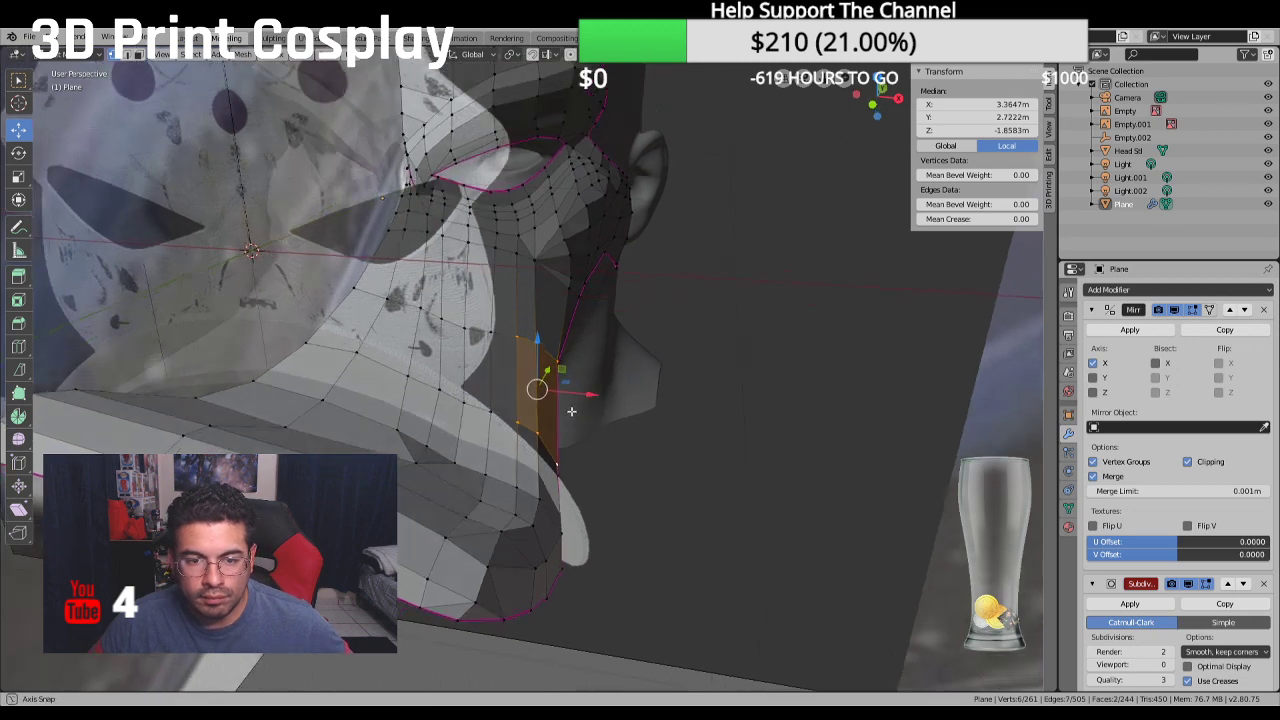
pyautogui.keyDown('shift'); pyautogui.click(499, 408); pyautogui.keyUp('shift')
pyautogui.keyDown('shift'); pyautogui.click(489, 339); pyautogui.keyUp('shift')
pyautogui.press('KP_1')
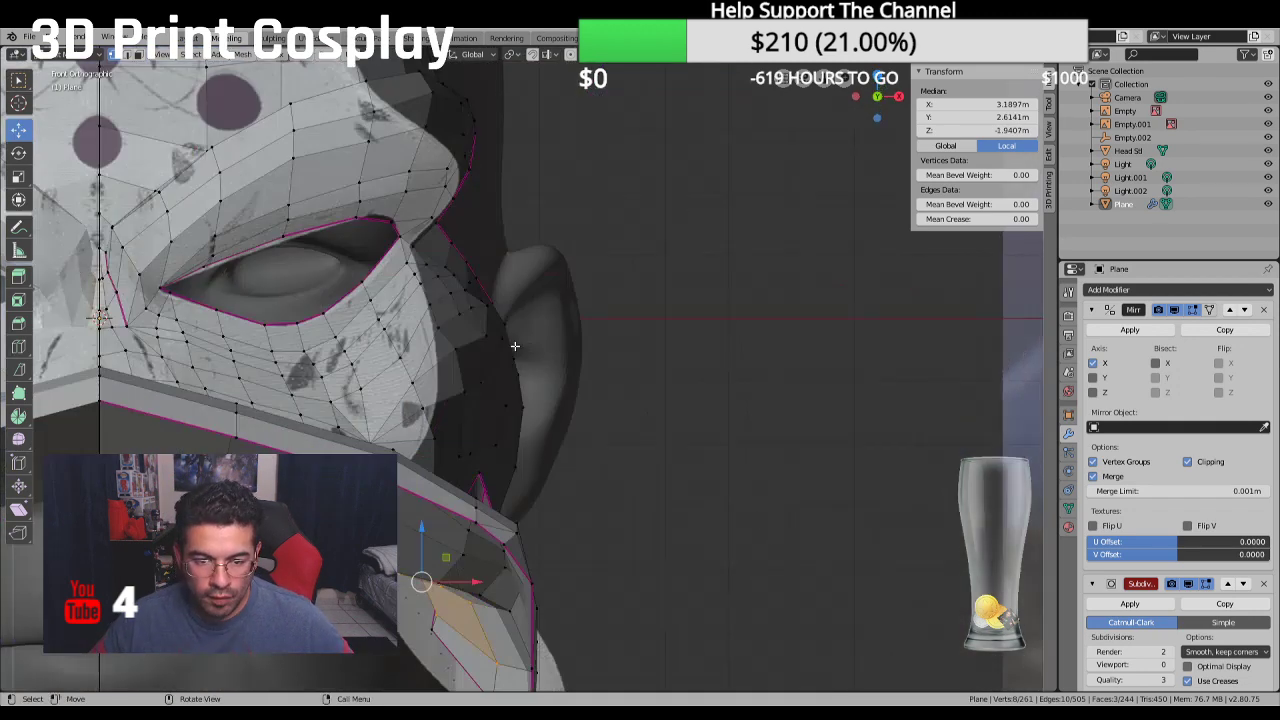
pyautogui.moveTo(478, 576); pyautogui.dragTo(464, 582)
# Select the row of four vertices across the side panel below the beak and move it slightly inward along the X axis
pyautogui.moveTo(464, 582); pyautogui.dragTo(515, 529, button='middle')
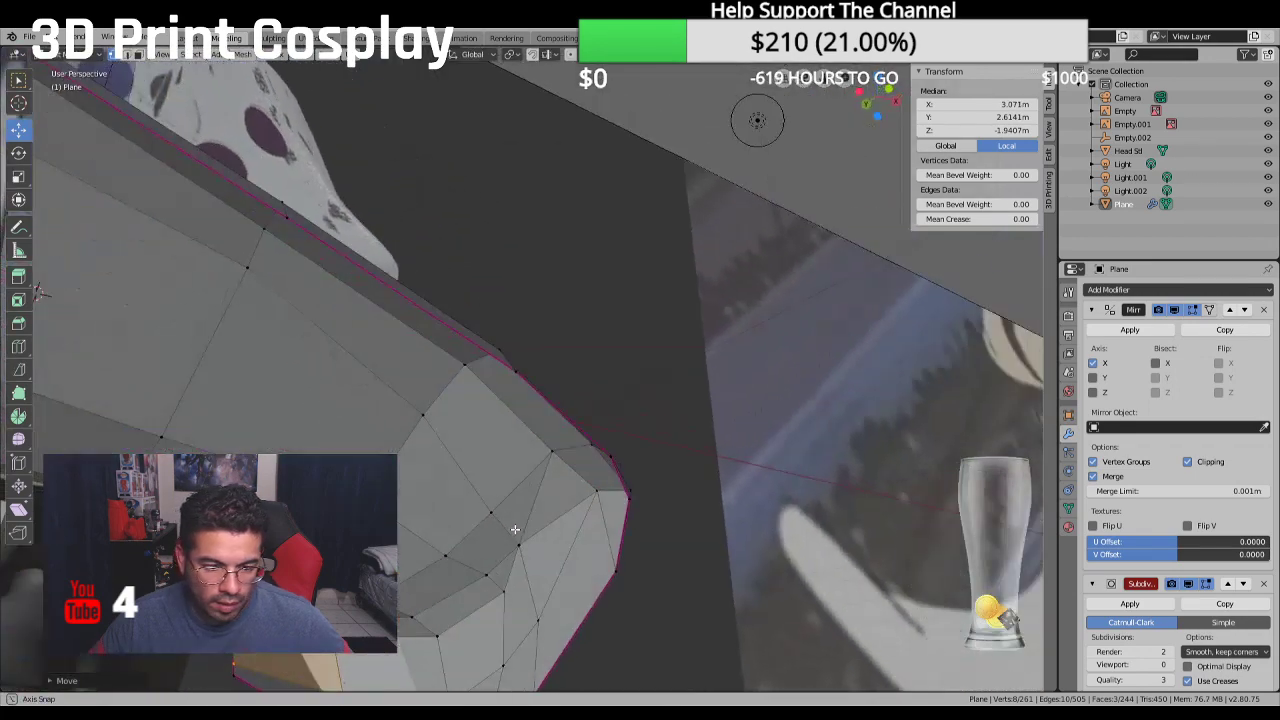
pyautogui.moveTo(398, 562); pyautogui.dragTo(403, 524, button='middle')
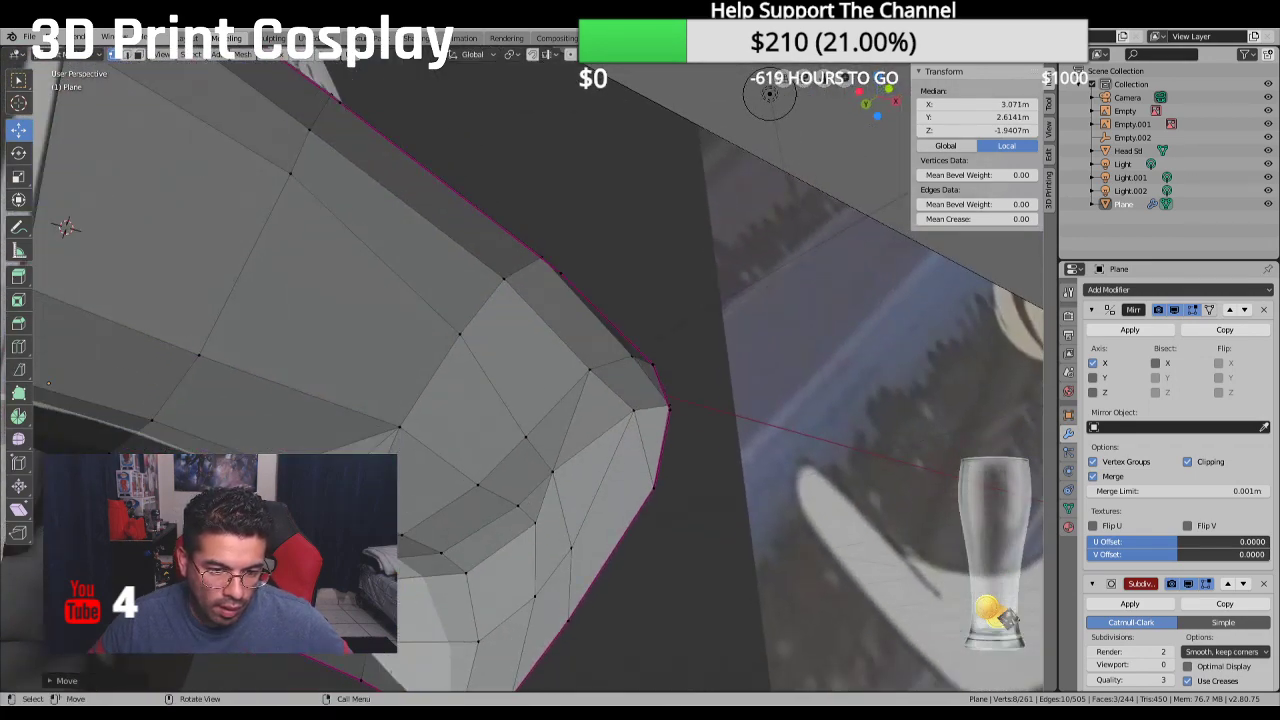
pyautogui.click(356, 638)
pyautogui.keyDown('shift'); pyautogui.click(350, 588); pyautogui.keyUp('shift')
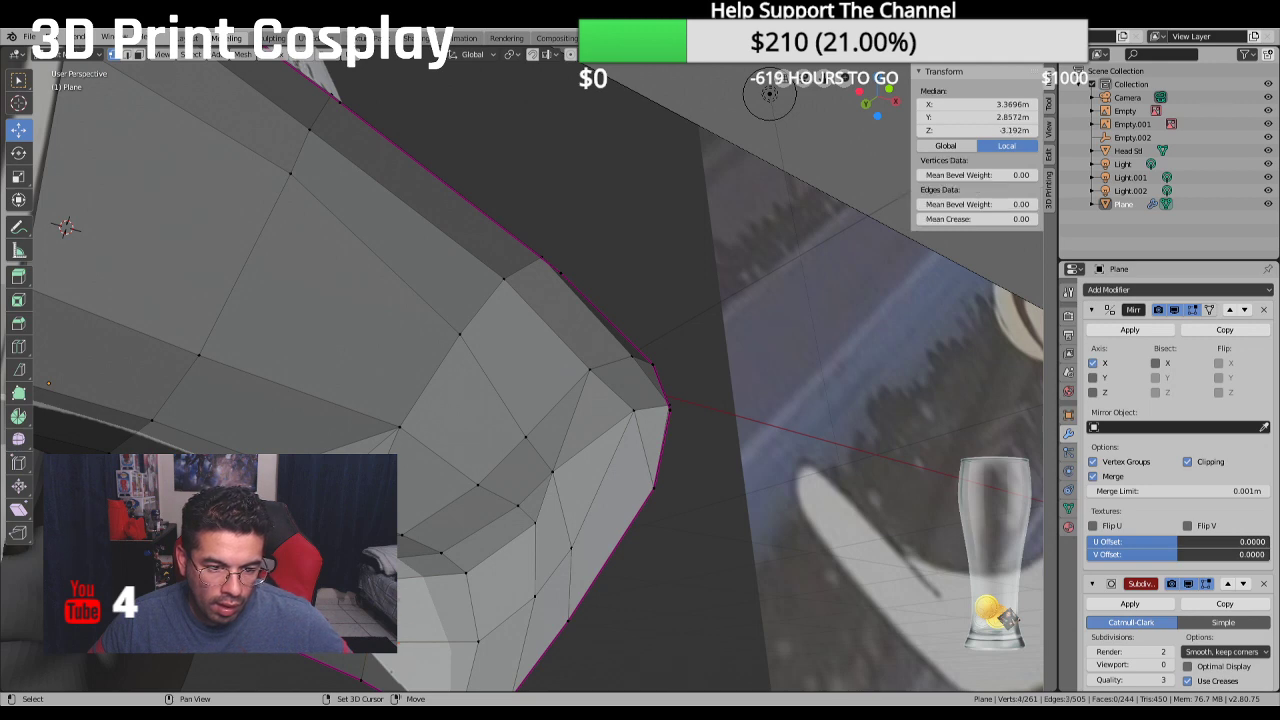
pyautogui.press('KP_3')
pyautogui.press('KP_1')
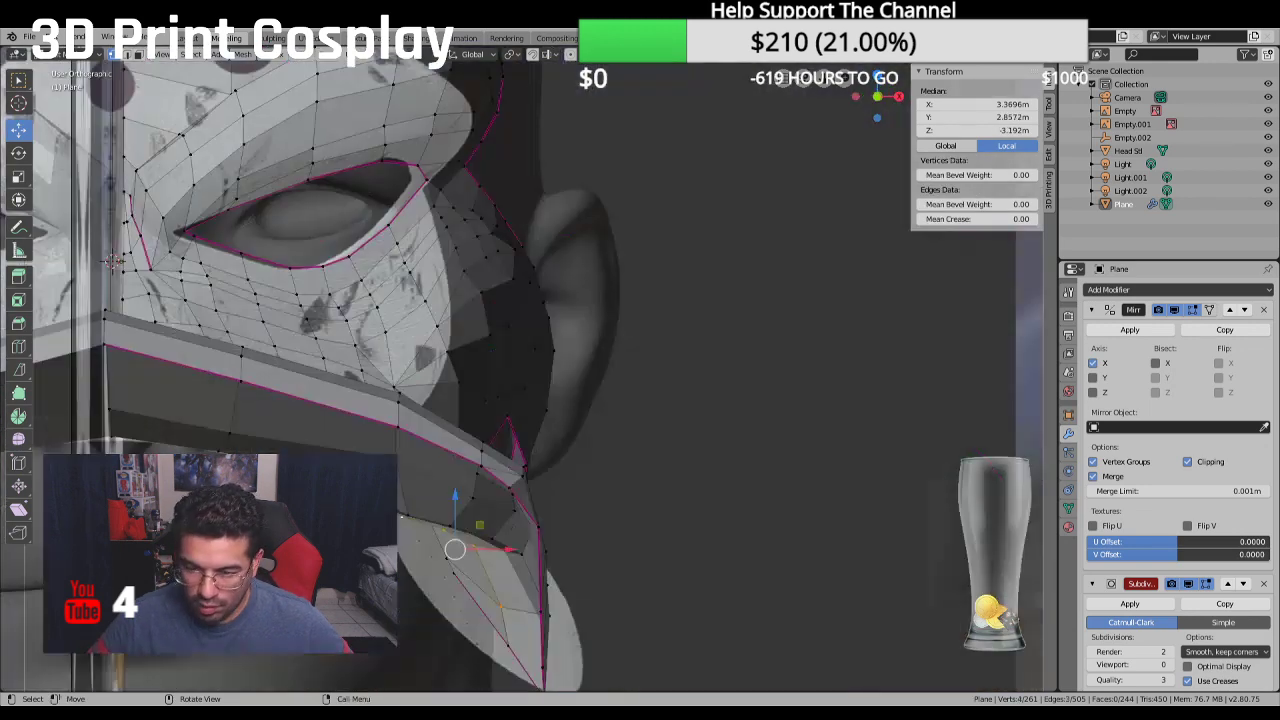
pyautogui.moveTo(504, 554); pyautogui.dragTo(489, 553)
# Move individual vertices near the side panel's inner edge, under the beak, slightly inward along the X axis
pyautogui.click(640, 545)
pyautogui.moveTo(640, 545); pyautogui.dragTo(655, 505, button='middle')
pyautogui.press('KP_1')
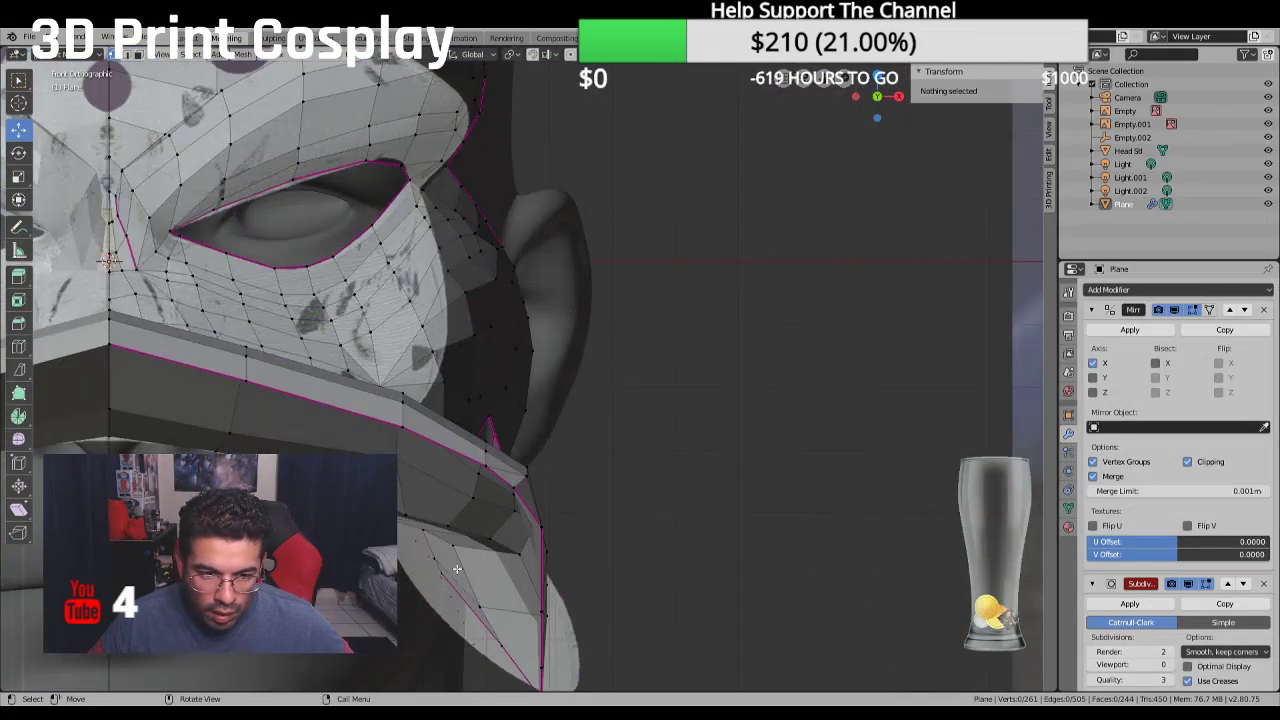
pyautogui.scroll(-2, 460, 520)
pyautogui.click(465, 446)
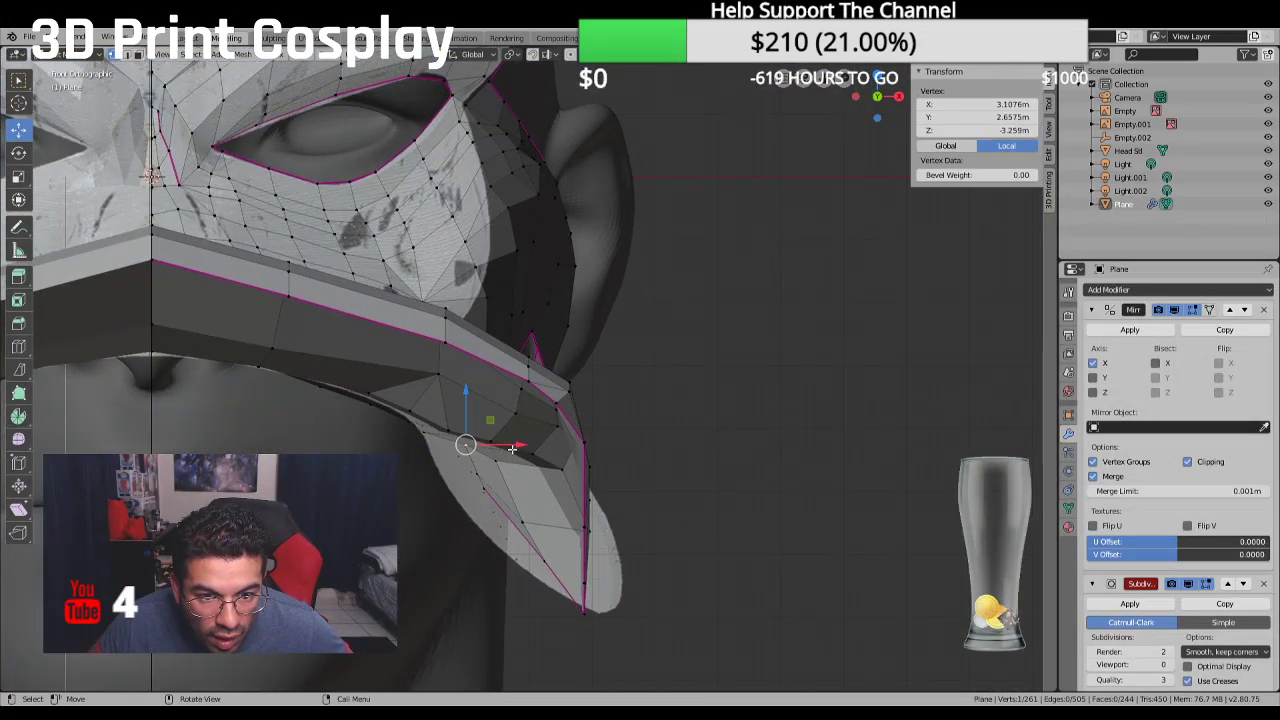
pyautogui.moveTo(512, 449); pyautogui.dragTo(494, 455)
pyautogui.moveTo(494, 455)
pyautogui.mouseDown(button='middle')
pyautogui.moveTo(470, 450)
pyautogui.moveTo(496, 446)
pyautogui.mouseUp(button='middle')
pyautogui.click(458, 502)
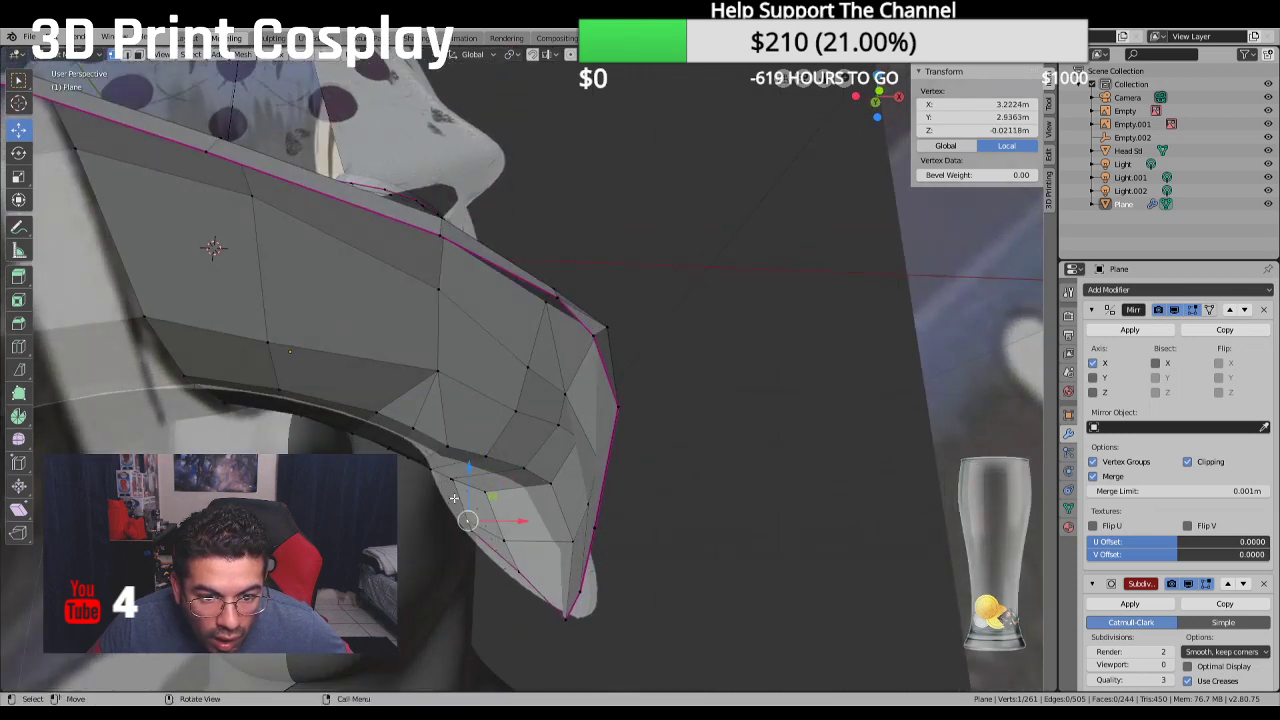
pyautogui.moveTo(496, 482); pyautogui.dragTo(489, 490)
# Move the vertex above the side panel's creased lower edge and its neighbour on that edge inward along the X axis
pyautogui.moveTo(489, 490); pyautogui.dragTo(305, 512, button='middle')
pyautogui.moveTo(600, 470); pyautogui.dragTo(645, 468, button='middle')
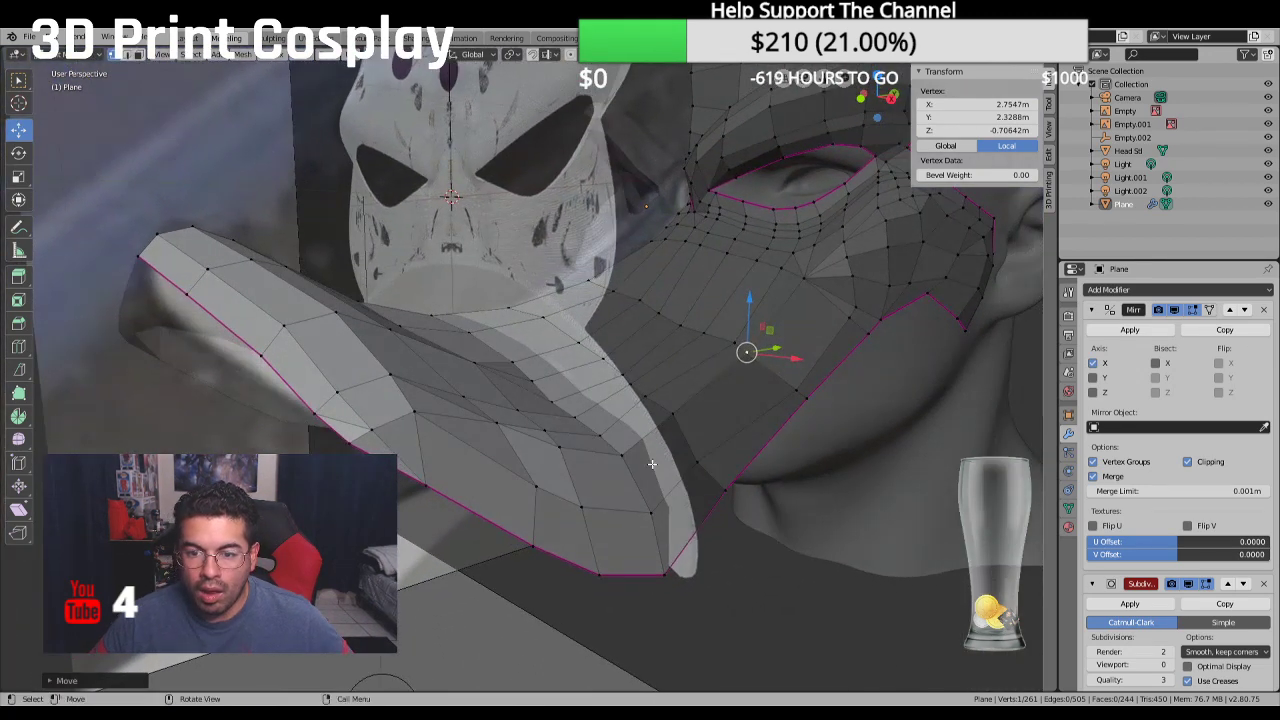
pyautogui.click(733, 342)
pyautogui.moveTo(779, 348); pyautogui.dragTo(767, 347)
pyautogui.press('g')
pyautogui.press('x')
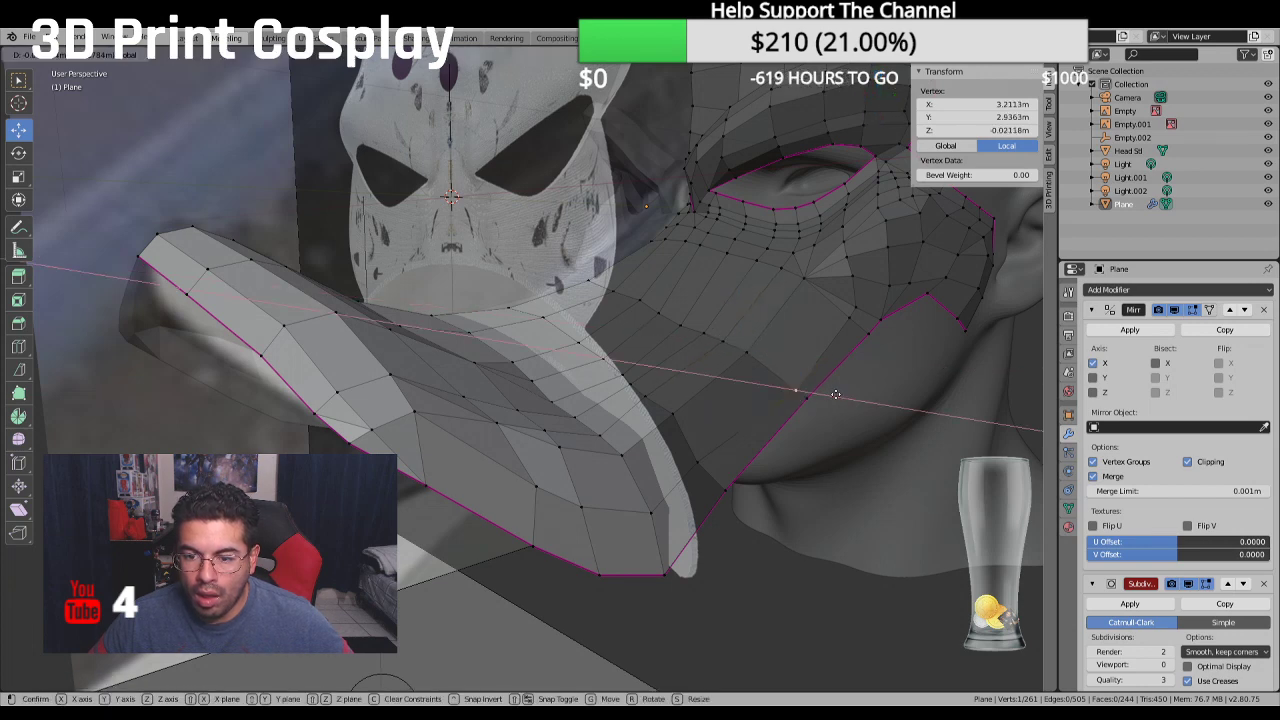
pyautogui.moveTo(827, 390); pyautogui.dragTo(847, 408)
pyautogui.click(830, 410)
# Move the remaining creased edge vertices down to the side panel's tip inward along the X axis
pyautogui.click(731, 493)
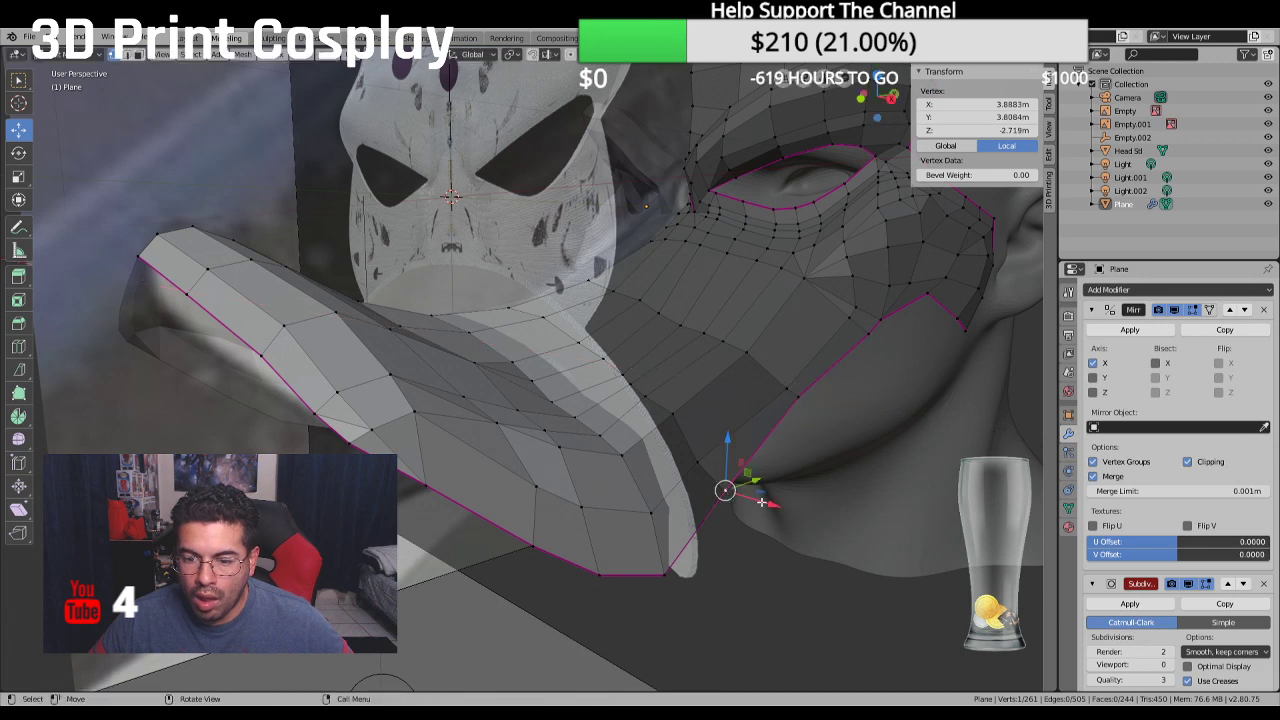
pyautogui.moveTo(762, 501); pyautogui.dragTo(750, 498)
pyautogui.click(668, 573)
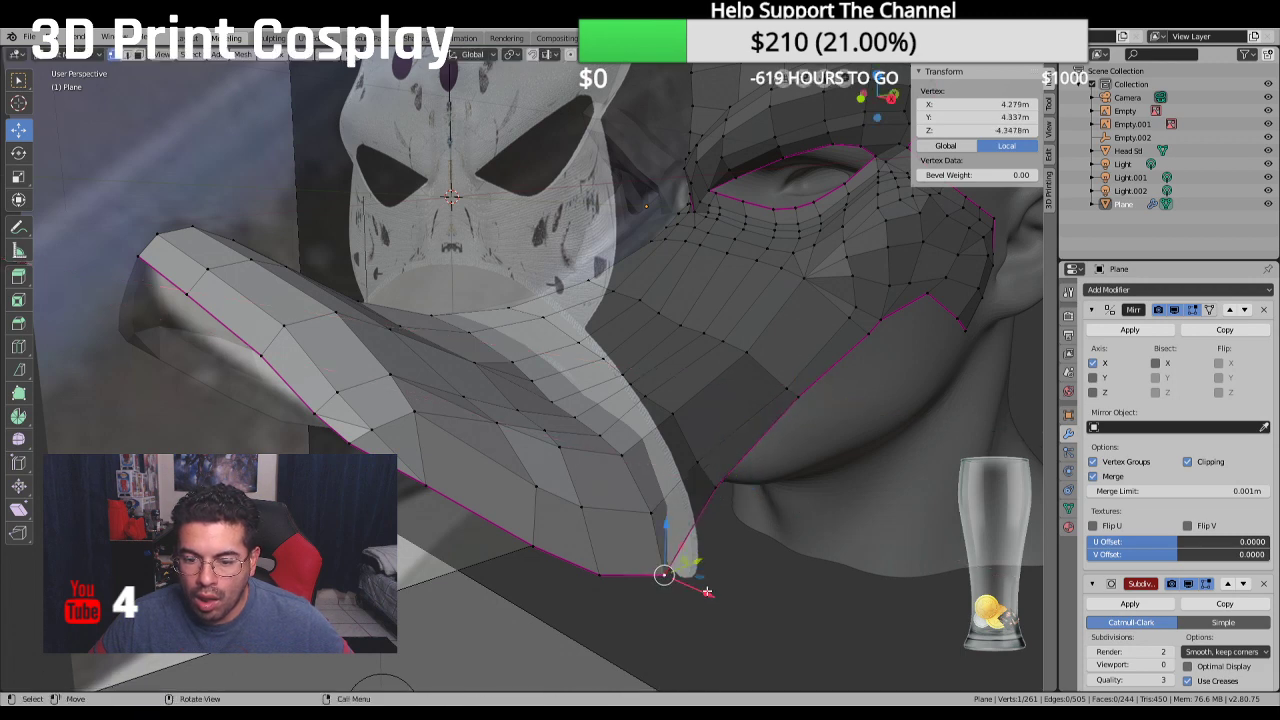
pyautogui.moveTo(676, 572); pyautogui.dragTo(767, 544, button='middle')
# Select the outer face at the side panel's tip, move it outward along the X axis in front view, and clear the selection
pyautogui.press('KP_1')
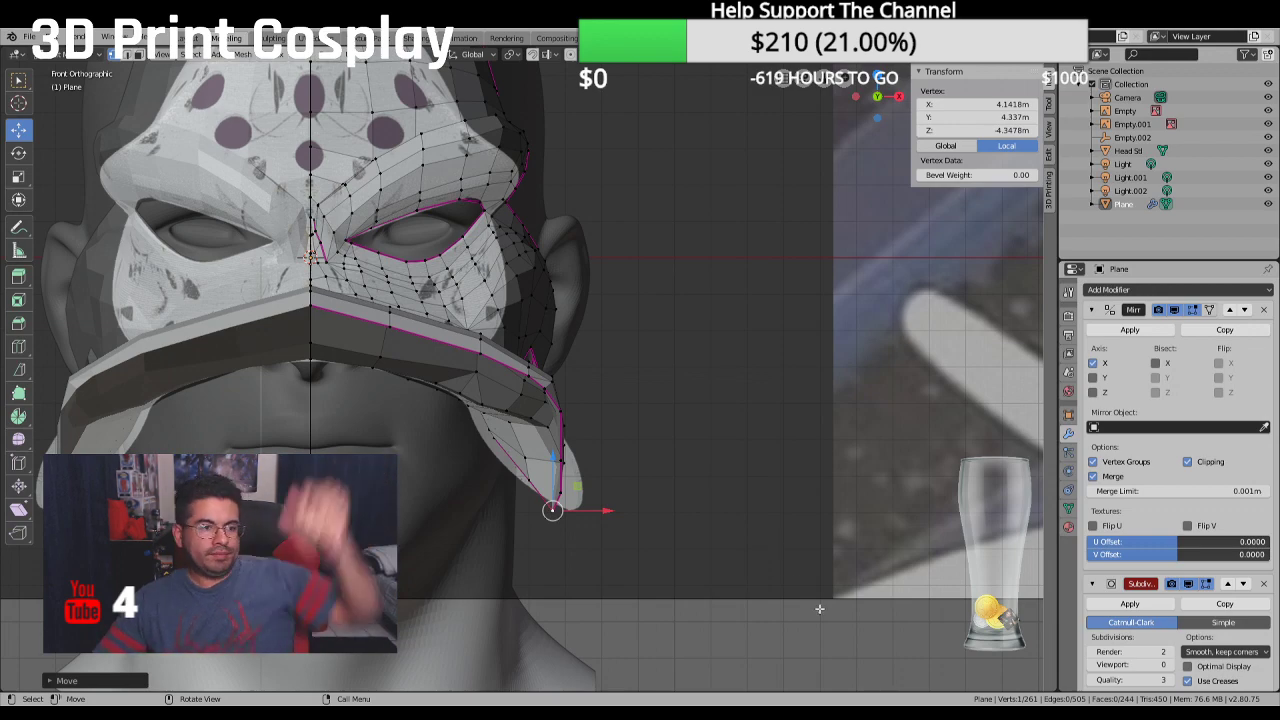
pyautogui.moveTo(857, 560); pyautogui.dragTo(569, 450, button='middle')
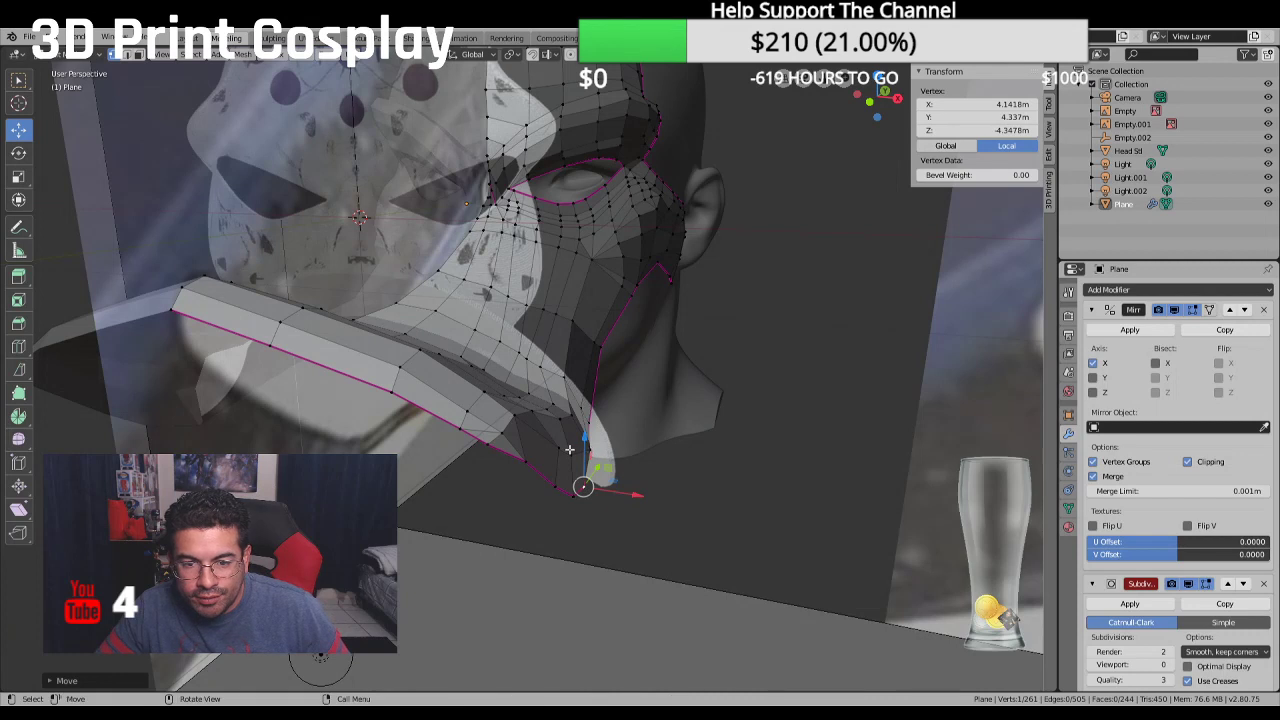
pyautogui.keyDown('shift'); pyautogui.click(555, 458); pyautogui.keyUp('shift')
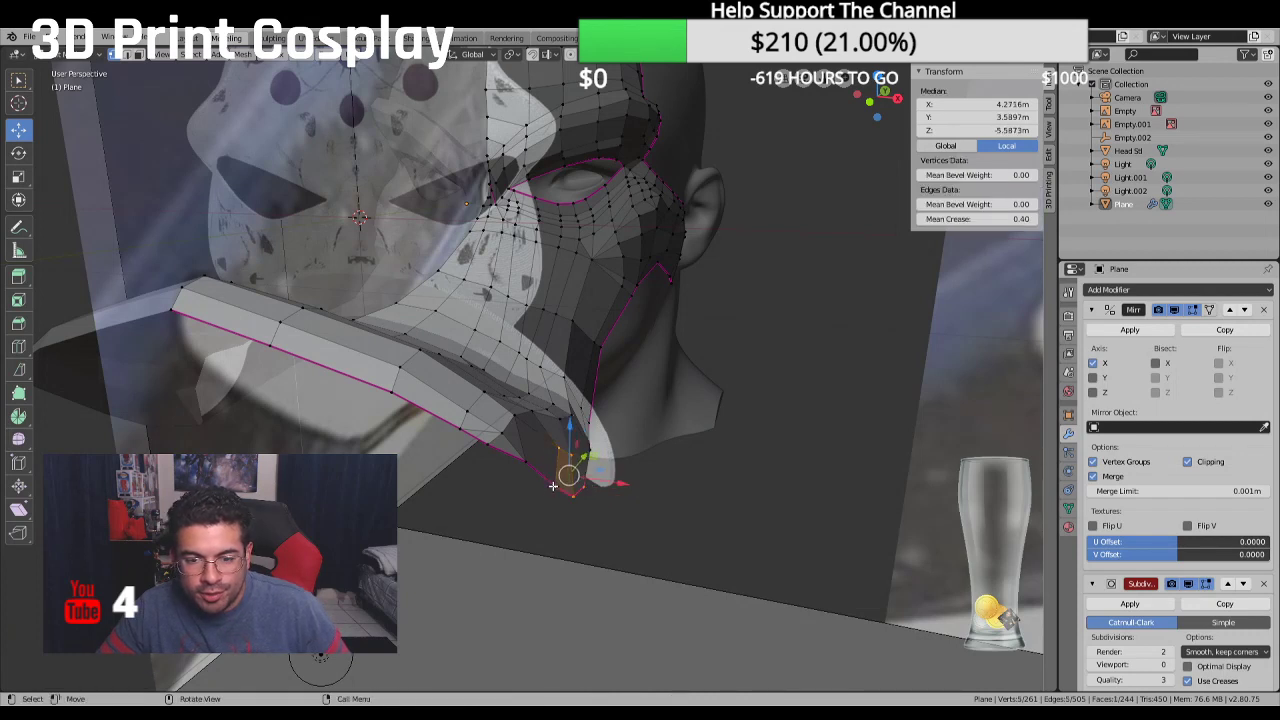
pyautogui.press('KP_1')
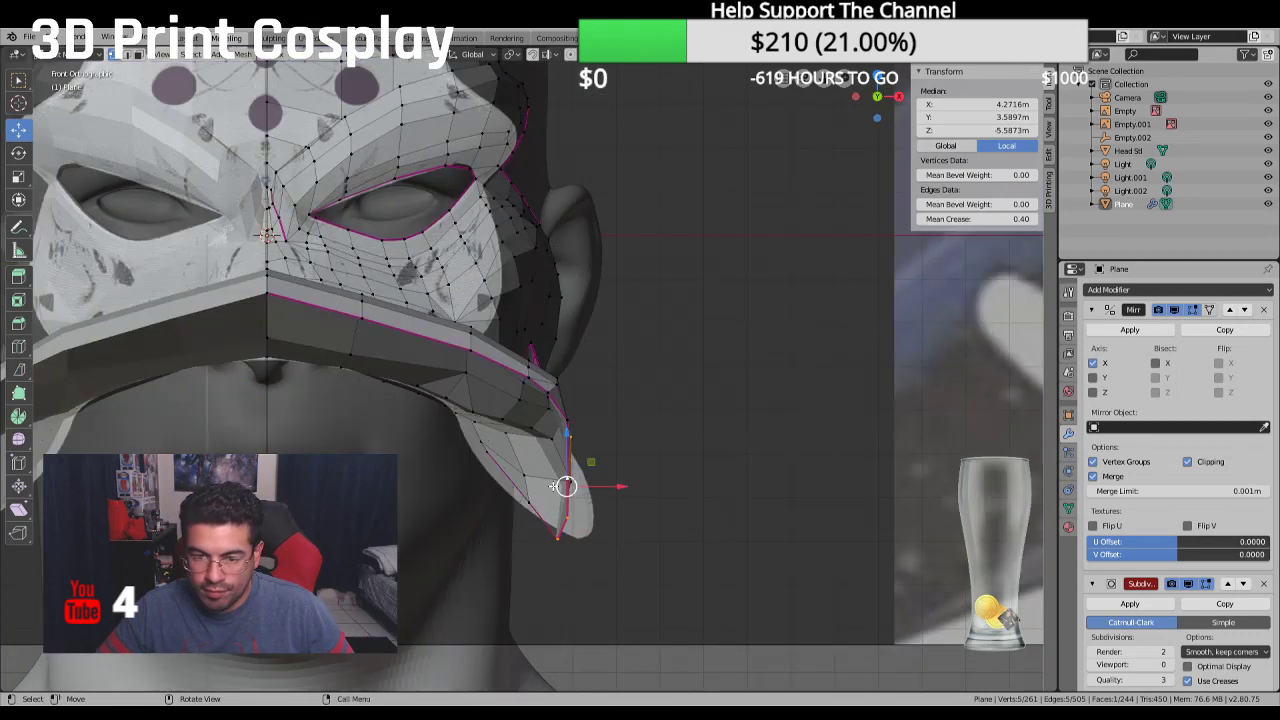
pyautogui.moveTo(627, 492); pyautogui.dragTo(645, 488)
pyautogui.hotkey('alt', 'a')
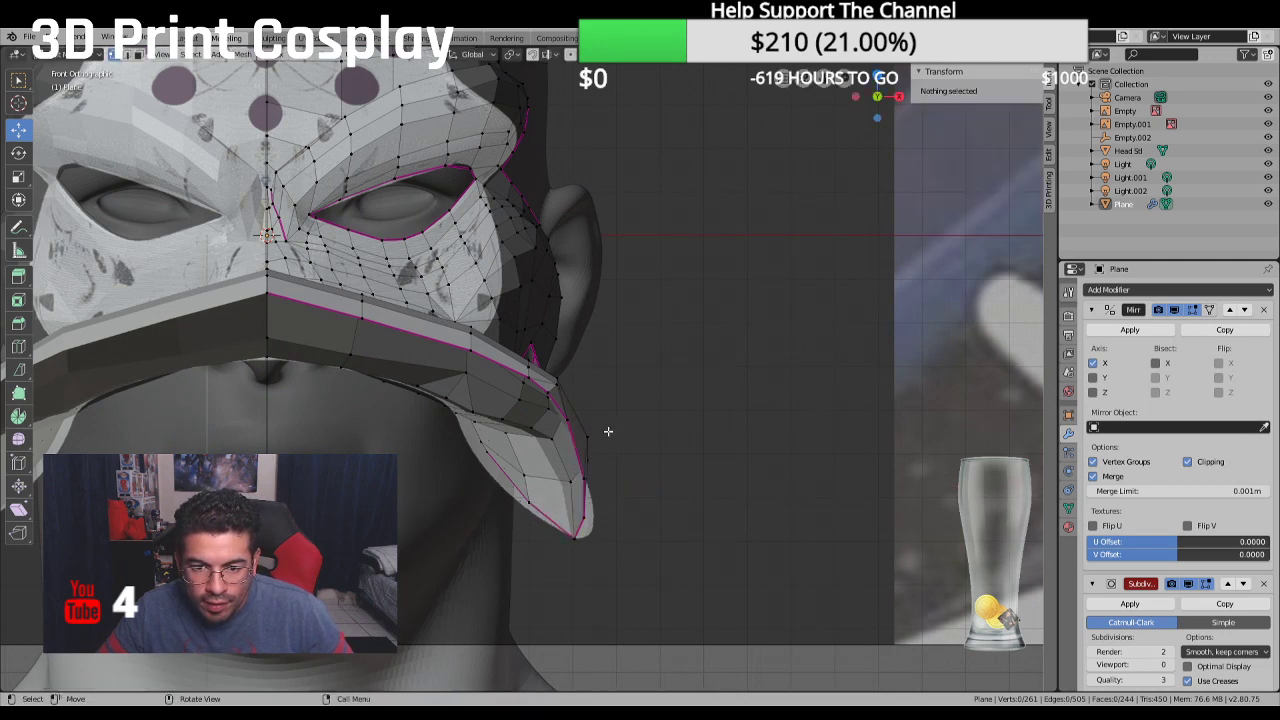
# Adjust the outer rim vertices down to the tip one by one along the X axis to follow the reference's rounded outline
pyautogui.click(606, 431)
pyautogui.moveTo(635, 438); pyautogui.dragTo(632, 439)
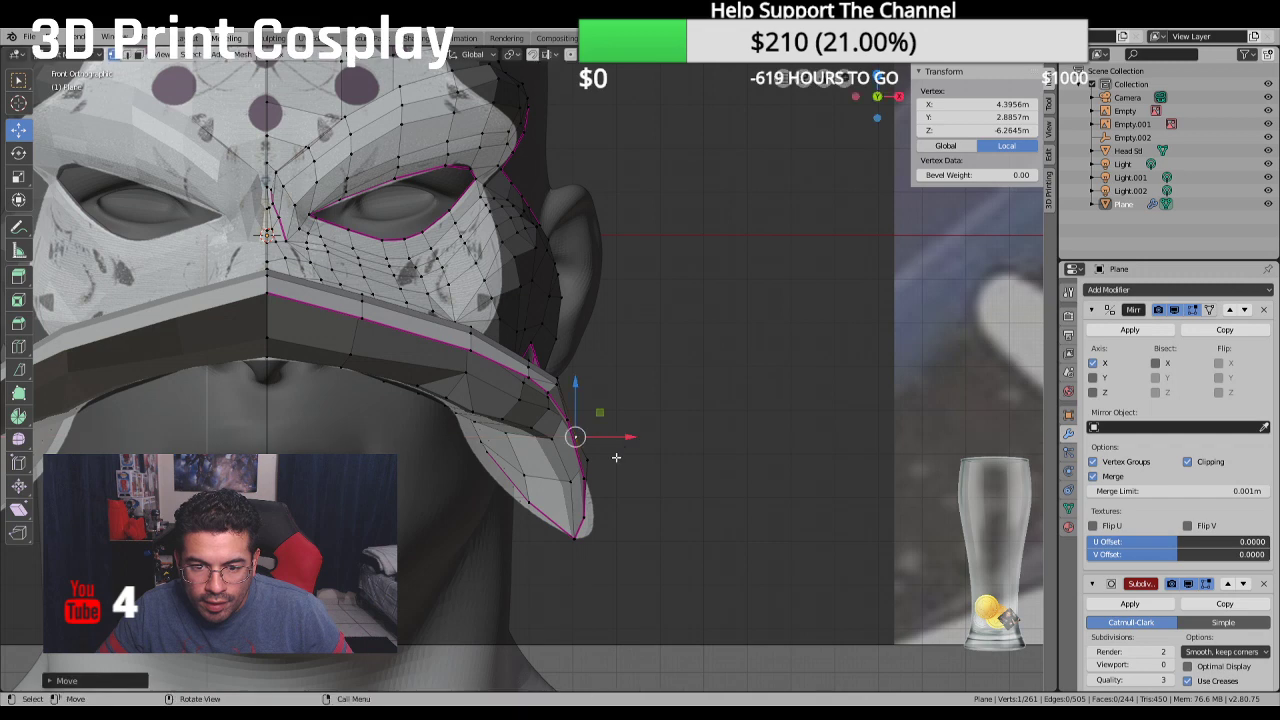
pyautogui.click(625, 455)
pyautogui.click(594, 487)
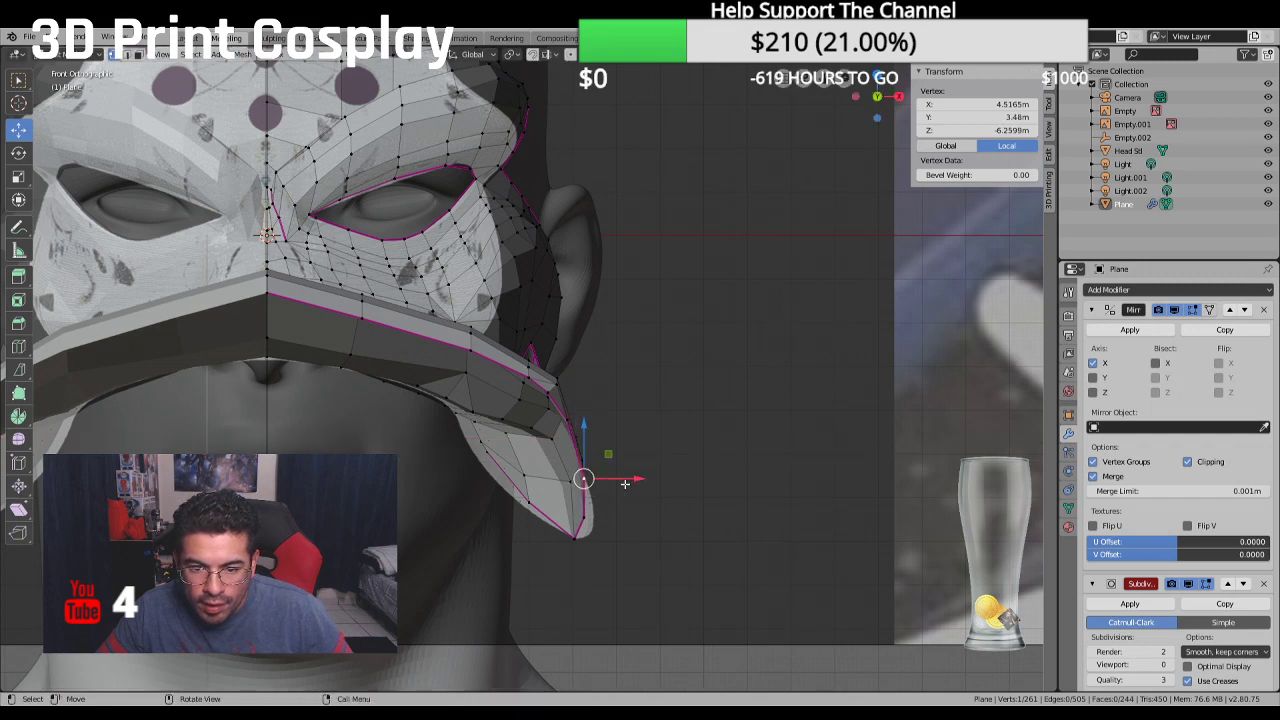
pyautogui.moveTo(639, 482); pyautogui.dragTo(609, 543)
pyautogui.click(602, 518)
pyautogui.click(596, 539)
pyautogui.click(613, 542)
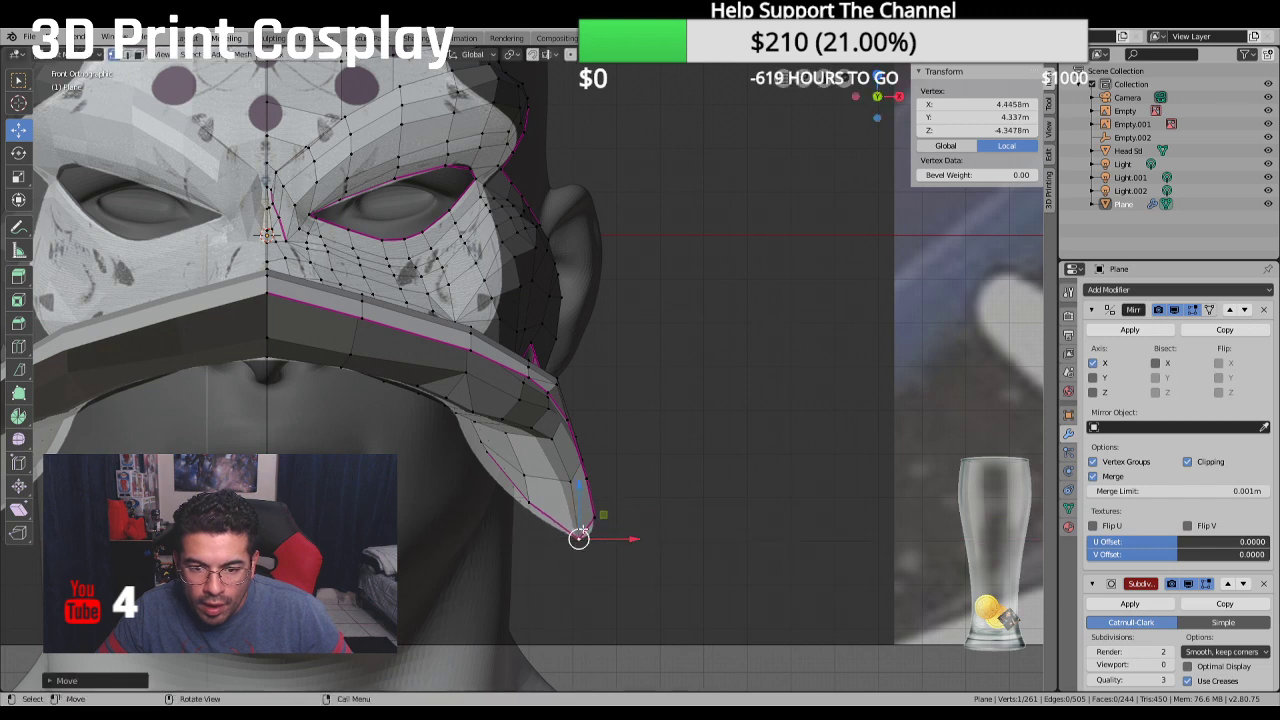
# Move the vertices along the side panel's inner lower edge inward along the X axis to match the reference outline
pyautogui.click(545, 500)
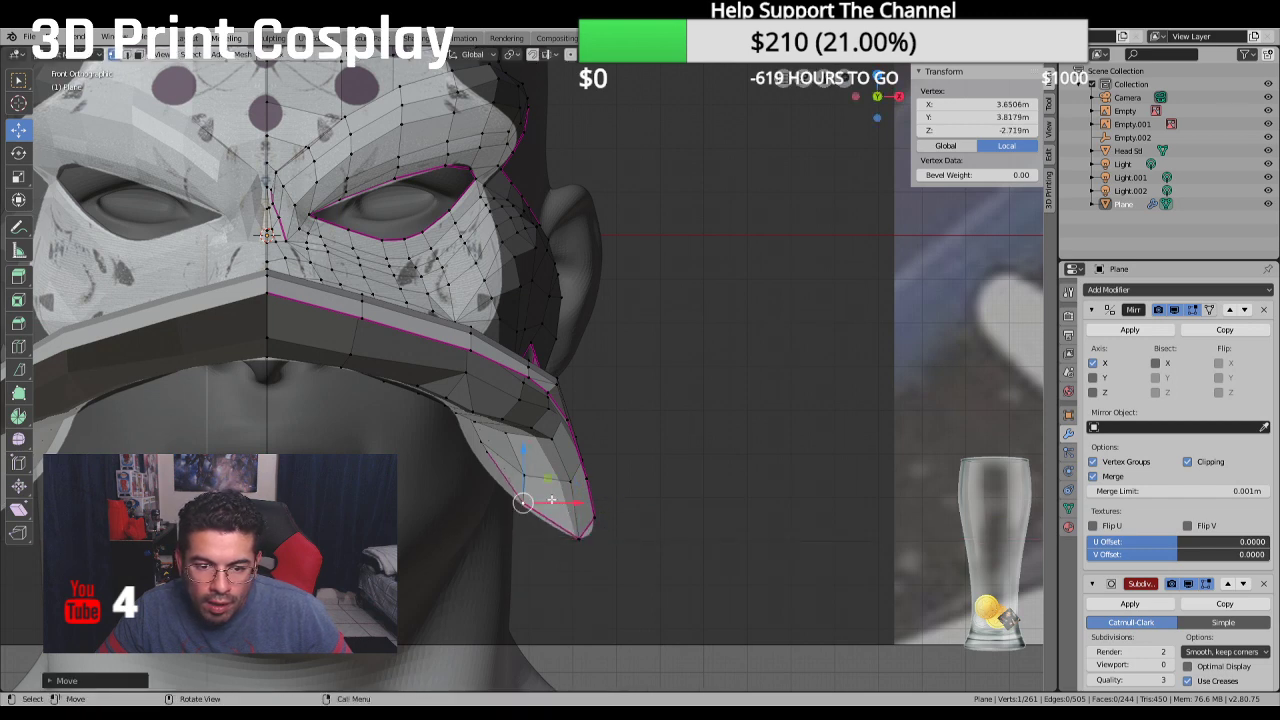
pyautogui.click(494, 457)
pyautogui.moveTo(534, 454); pyautogui.dragTo(524, 452)
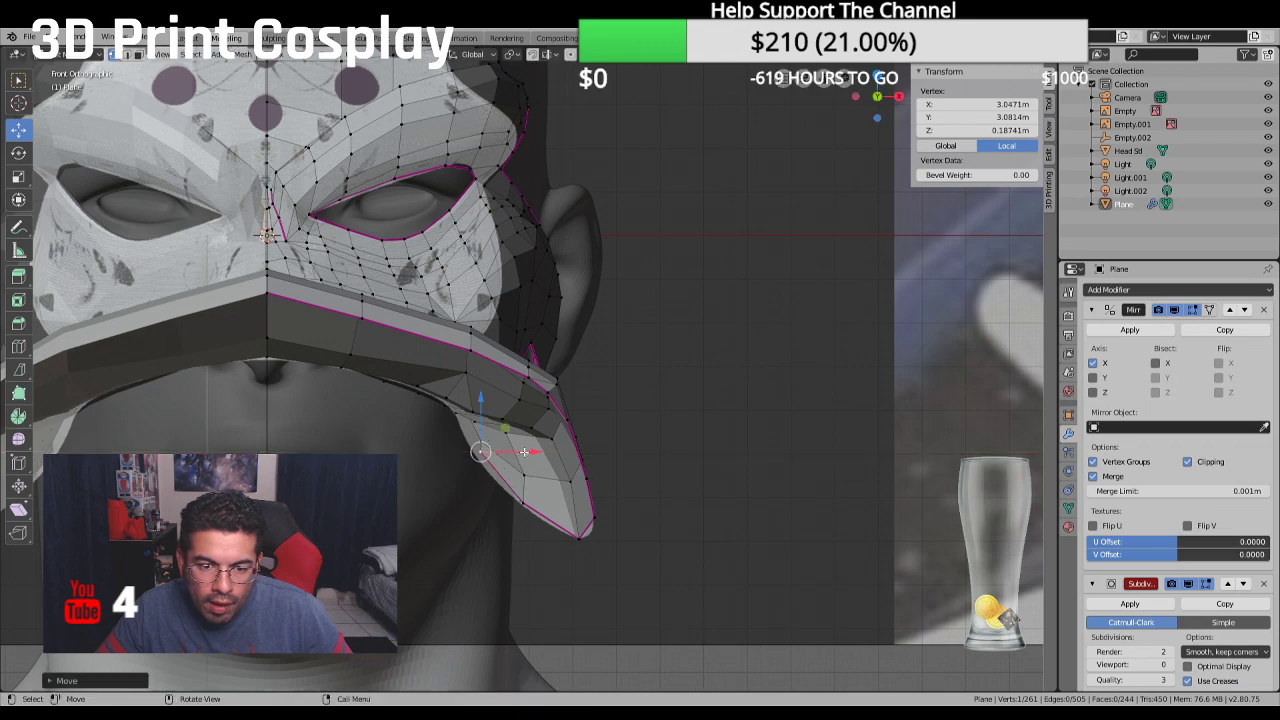
pyautogui.click(460, 447)
pyautogui.click(478, 441)
pyautogui.press('g')
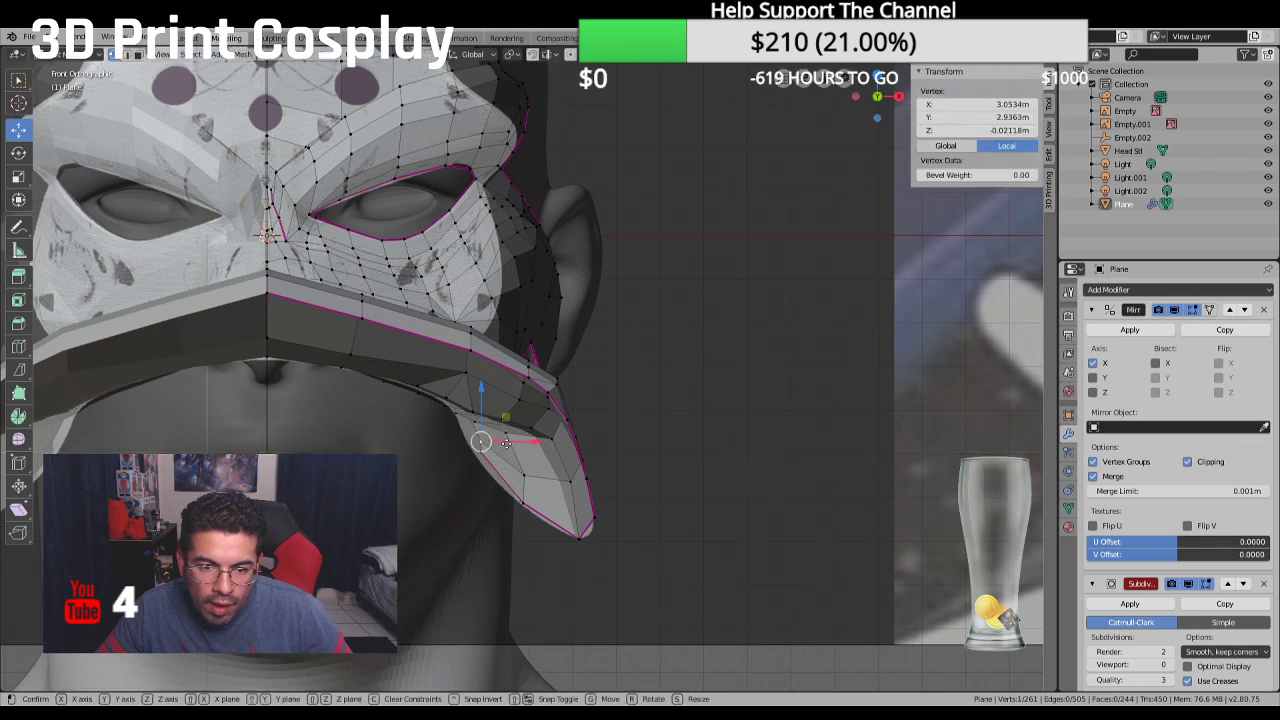
pyautogui.press('x')
pyautogui.click(497, 443)
pyautogui.moveTo(480, 437); pyautogui.dragTo(513, 429, button='middle')
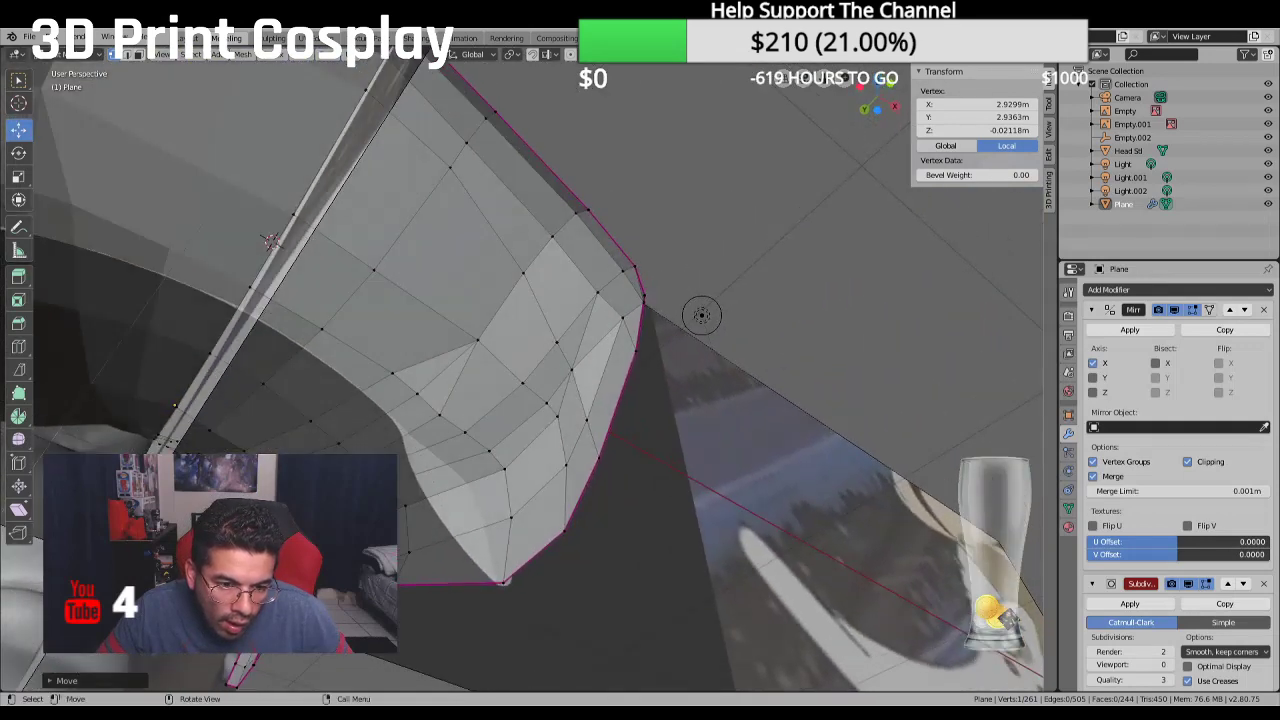
# Move the selected vertex on the side panel's inner edge inward along the X axis in front view
pyautogui.click(270, 241)
pyautogui.press('KP_1')
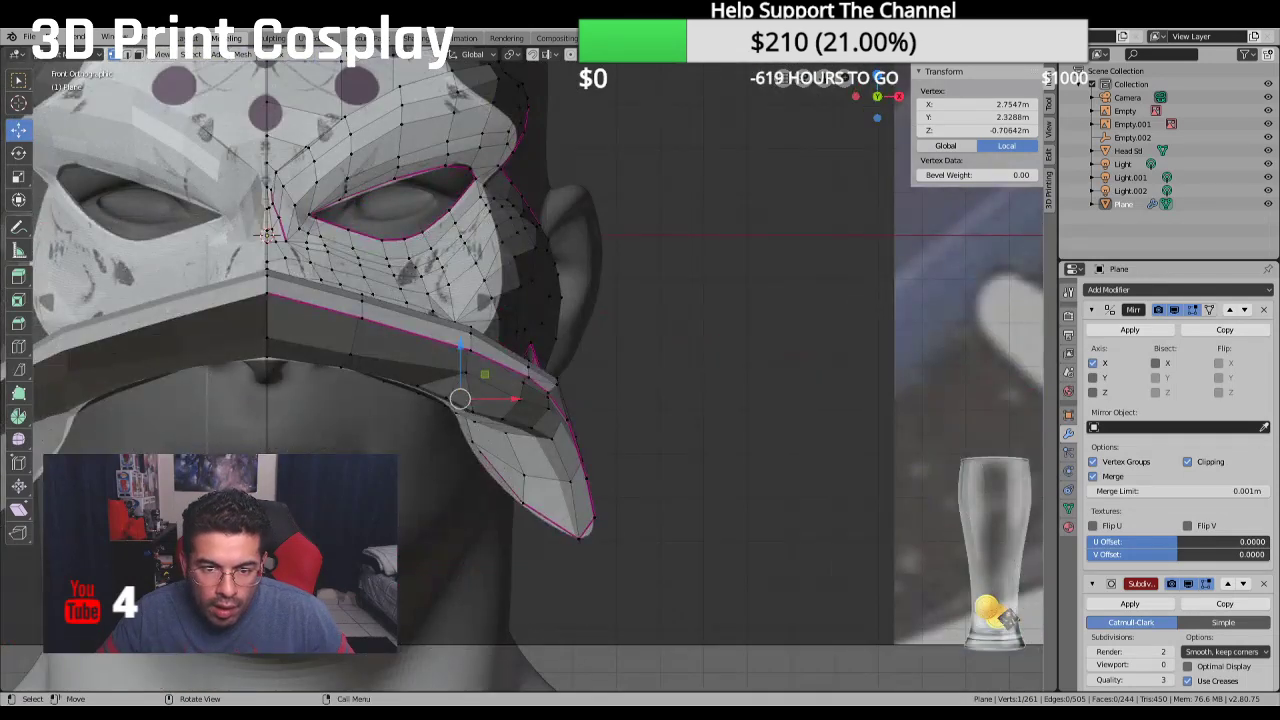
pyautogui.moveTo(520, 401); pyautogui.dragTo(510, 401)
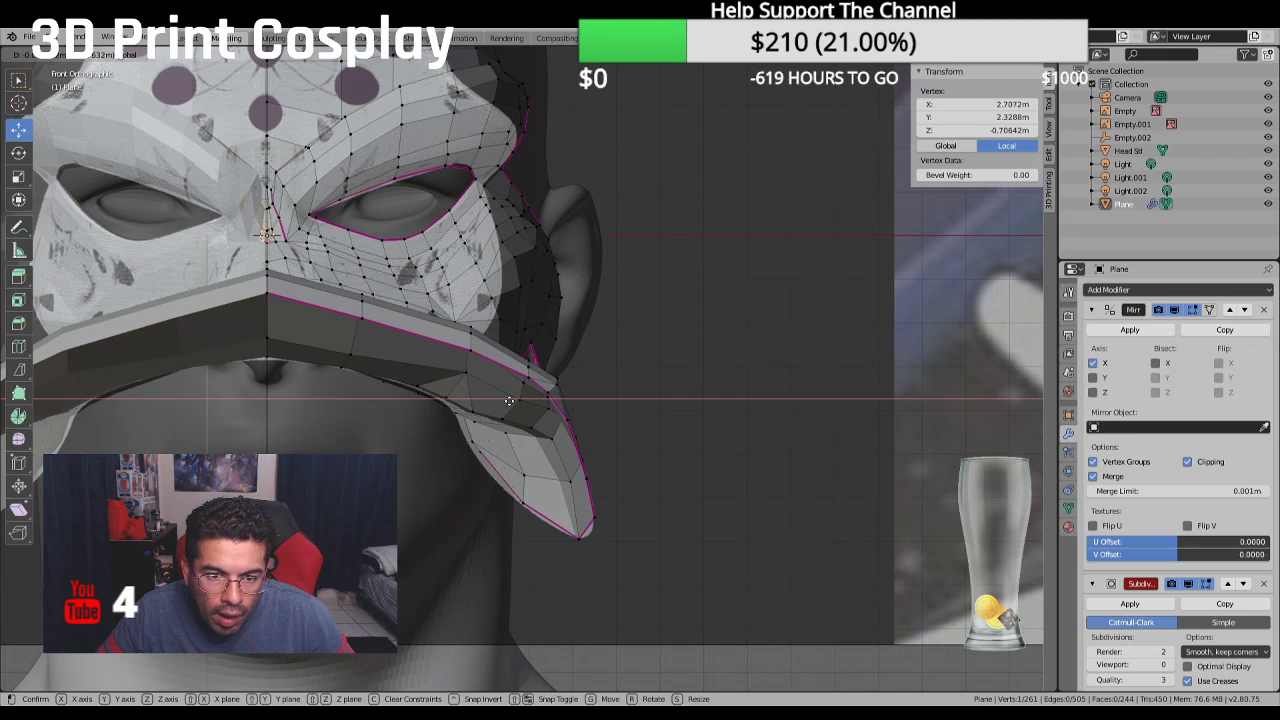
pyautogui.click(499, 401)
pyautogui.moveTo(499, 401); pyautogui.dragTo(436, 517, button='middle')
pyautogui.moveTo(501, 451); pyautogui.dragTo(472, 420, button='middle')
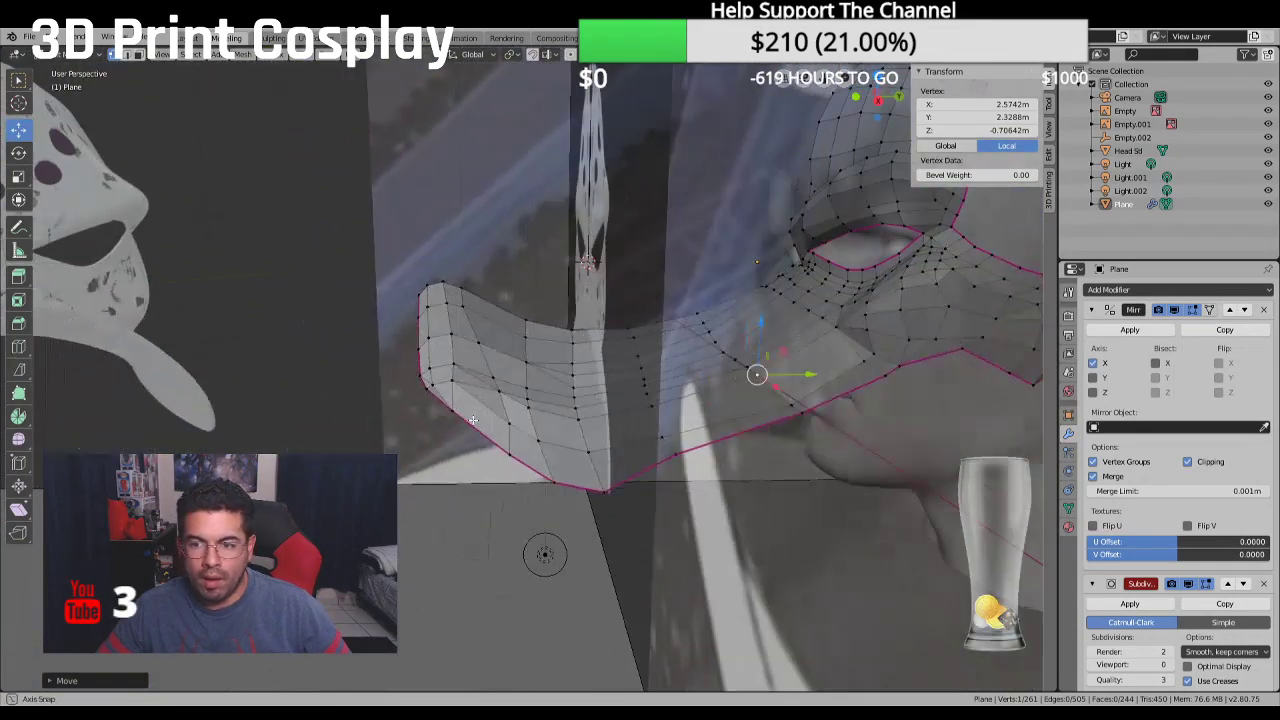
# Set the Subdivision modifier's viewport level to 4 and view the smoothed mask in Object Mode without the reference images
pyautogui.click(1149, 666)
pyautogui.write('4')
pyautogui.press('Return')
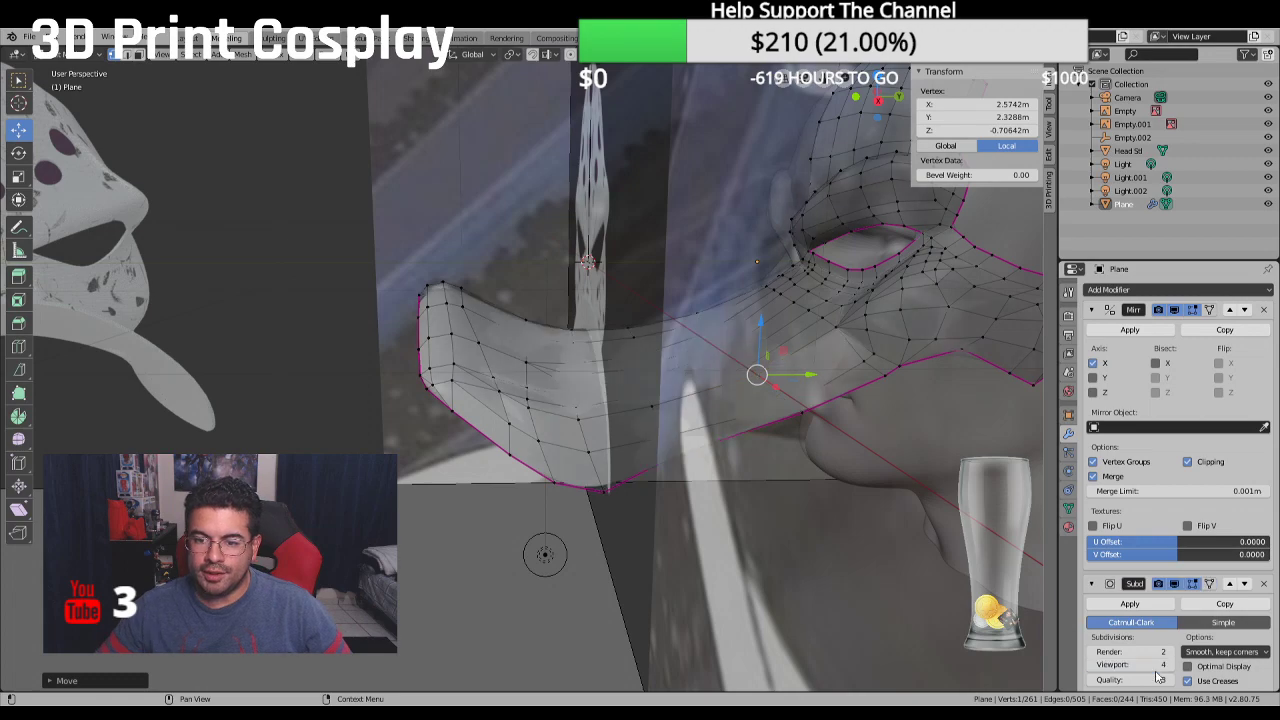
pyautogui.moveTo(669, 485); pyautogui.dragTo(803, 353, button='middle')
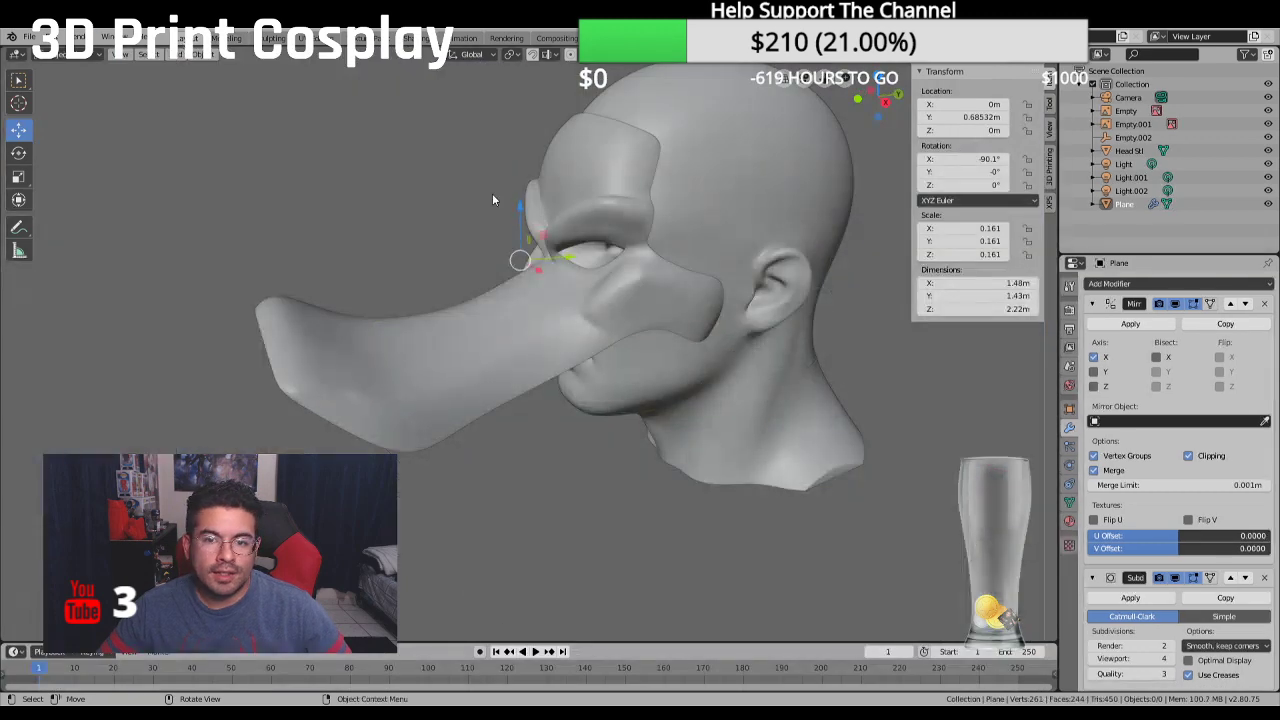
pyautogui.moveTo(492, 193); pyautogui.dragTo(566, 242, button='middle')
pyautogui.scroll(-5, 561, 297)
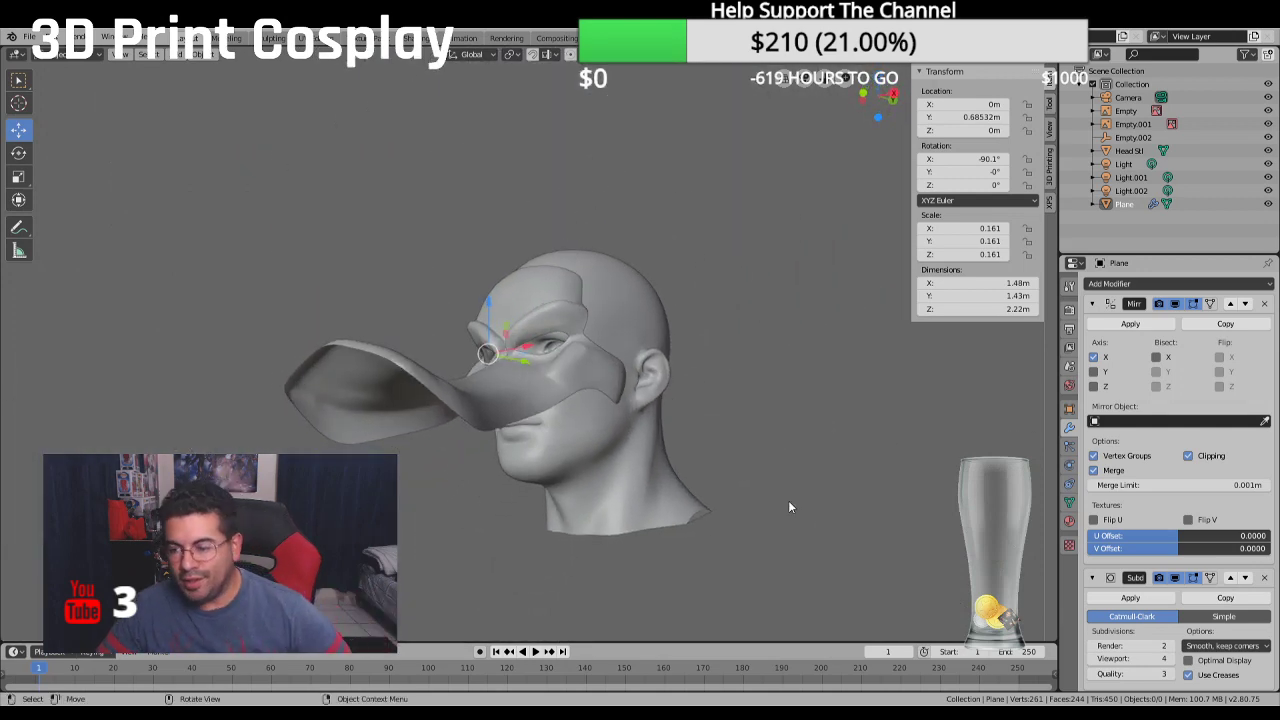
# Add a Solidify modifier to the mask and place it above the Subdivision modifier in the stack
pyautogui.click(1134, 284)
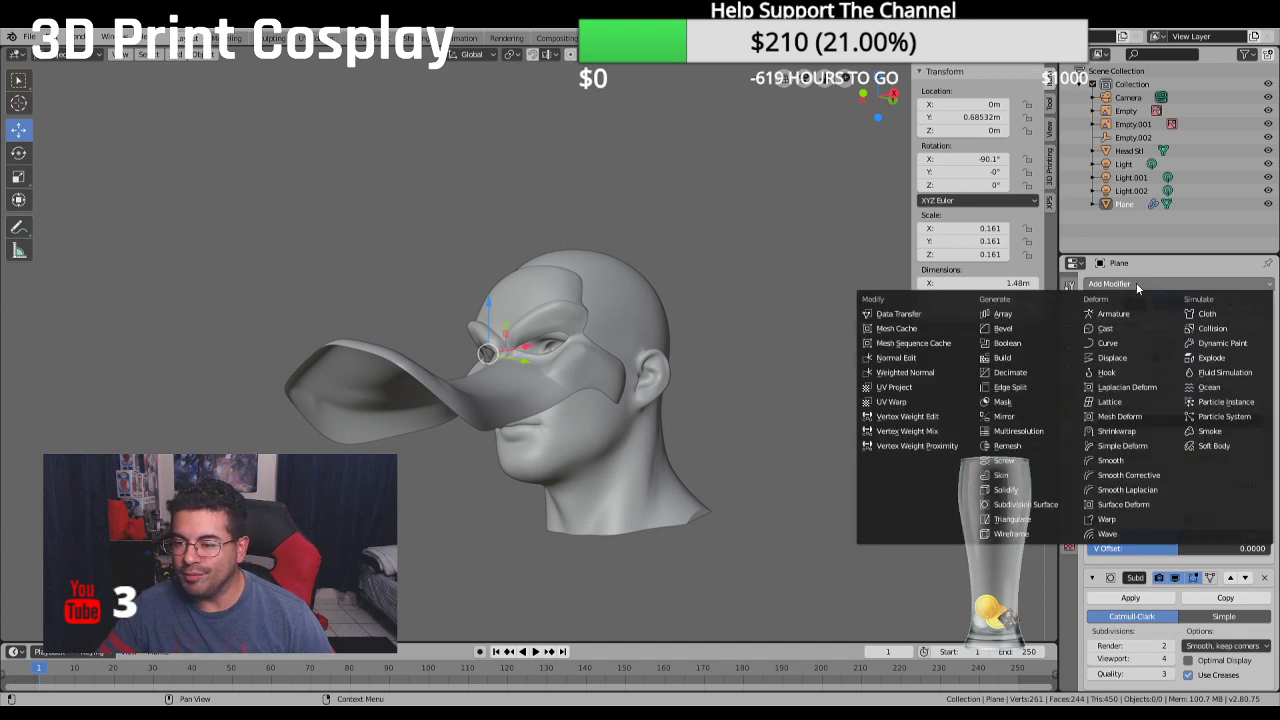
pyautogui.click(1020, 496)
pyautogui.scroll(-4, 1180, 530)
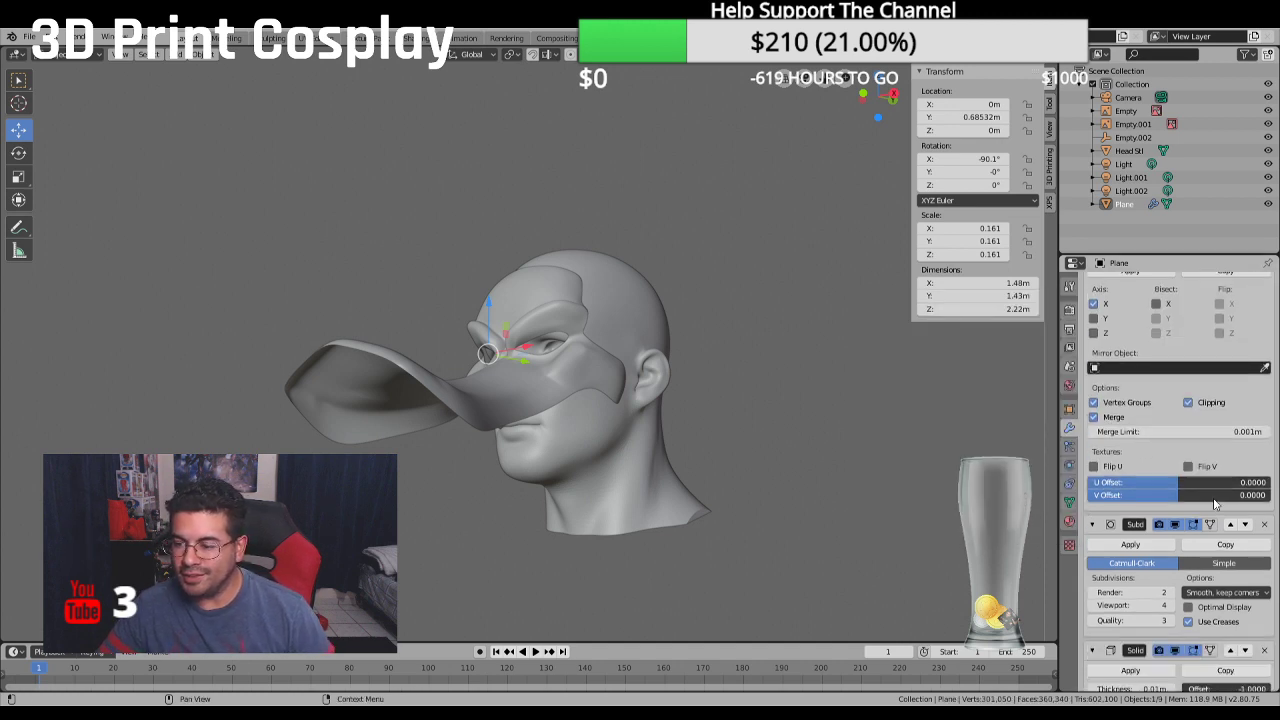
pyautogui.click(1231, 571)
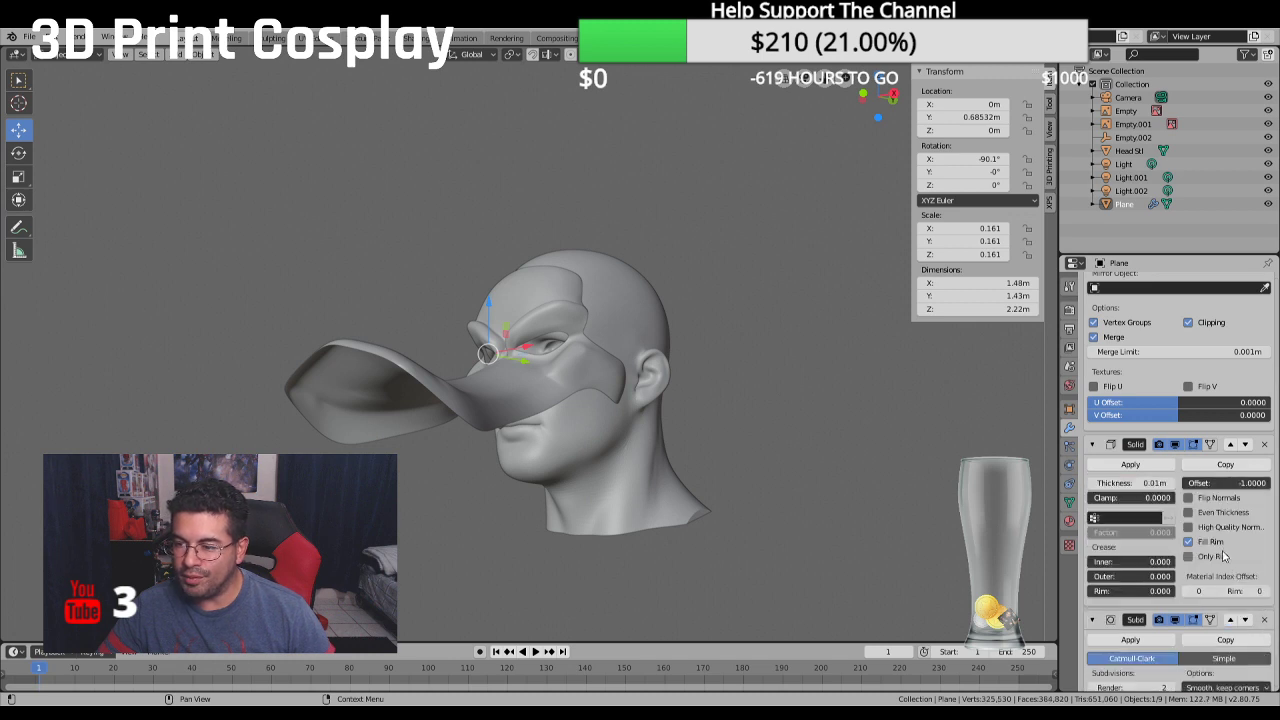
# Increase the Solidify modifier's thickness to 0.25 m, checking the rim along the beak's edge
pyautogui.scroll(1, 1173, 508)
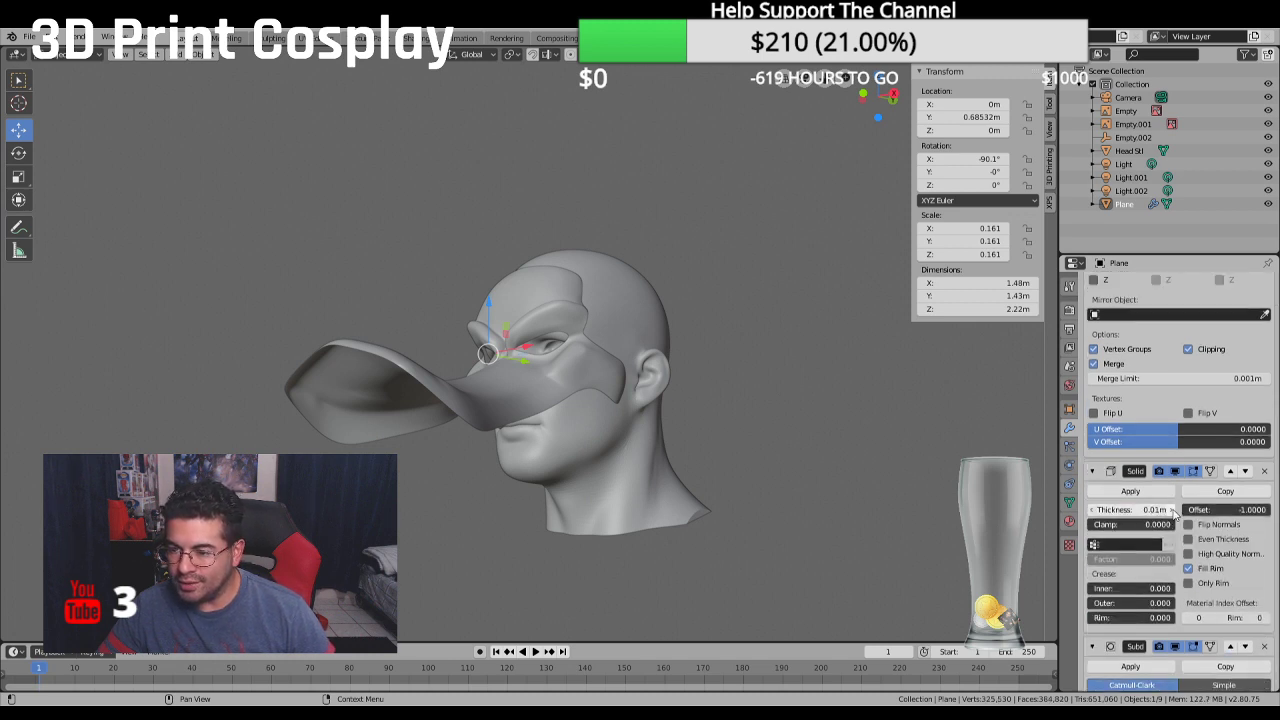
pyautogui.scroll(8, 449, 483)
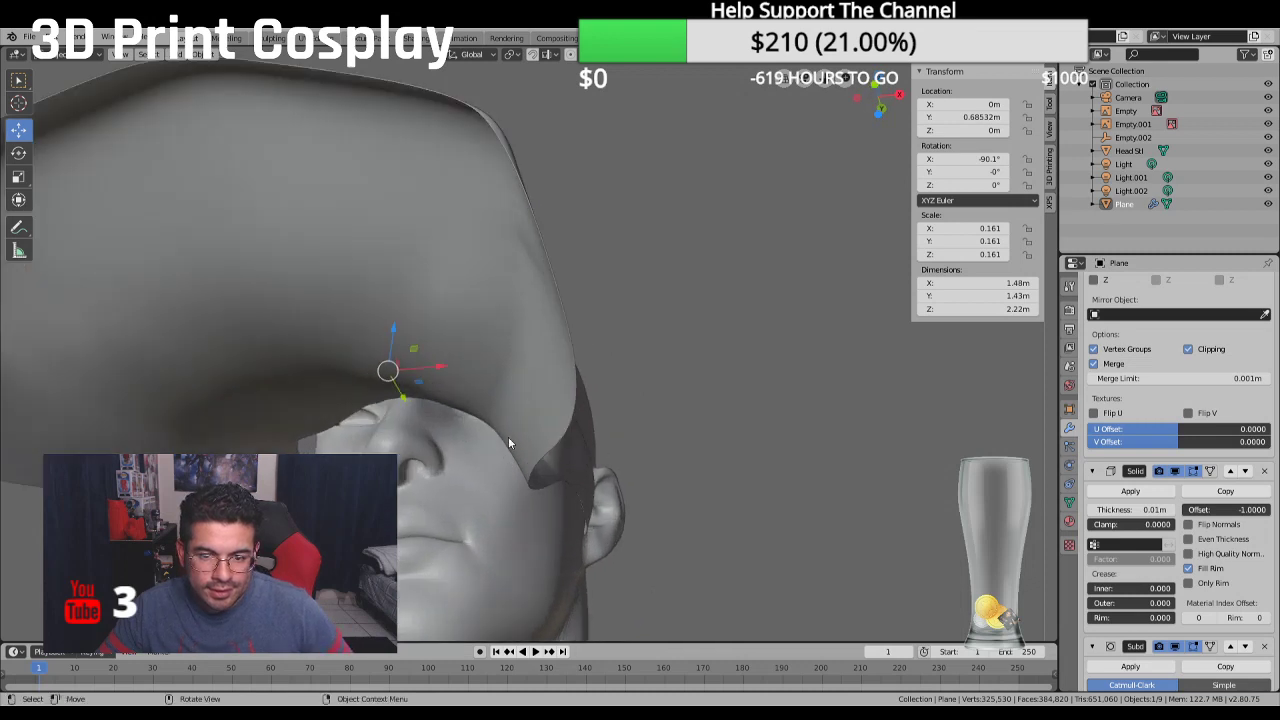
pyautogui.scroll(4, 508, 438)
pyautogui.scroll(-1, 550, 450)
pyautogui.moveTo(551, 450); pyautogui.dragTo(542, 450, button='middle')
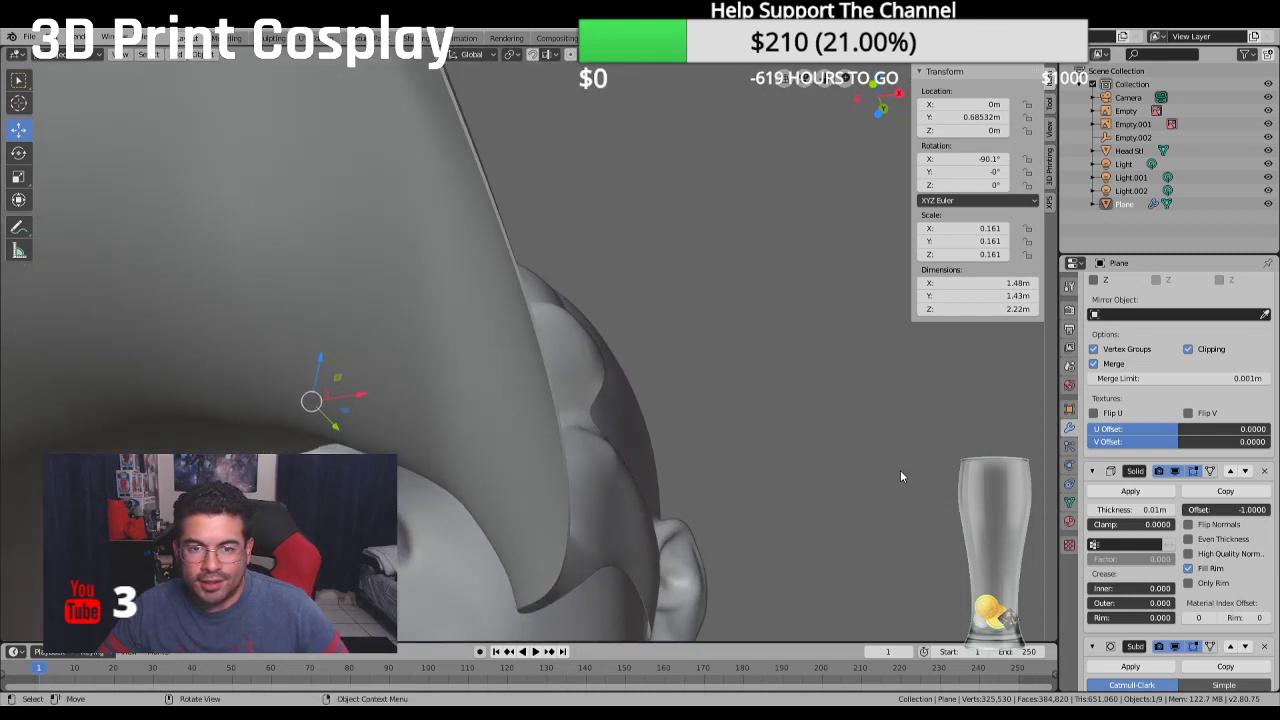
pyautogui.moveTo(1130, 509); pyautogui.dragTo(1172, 512)
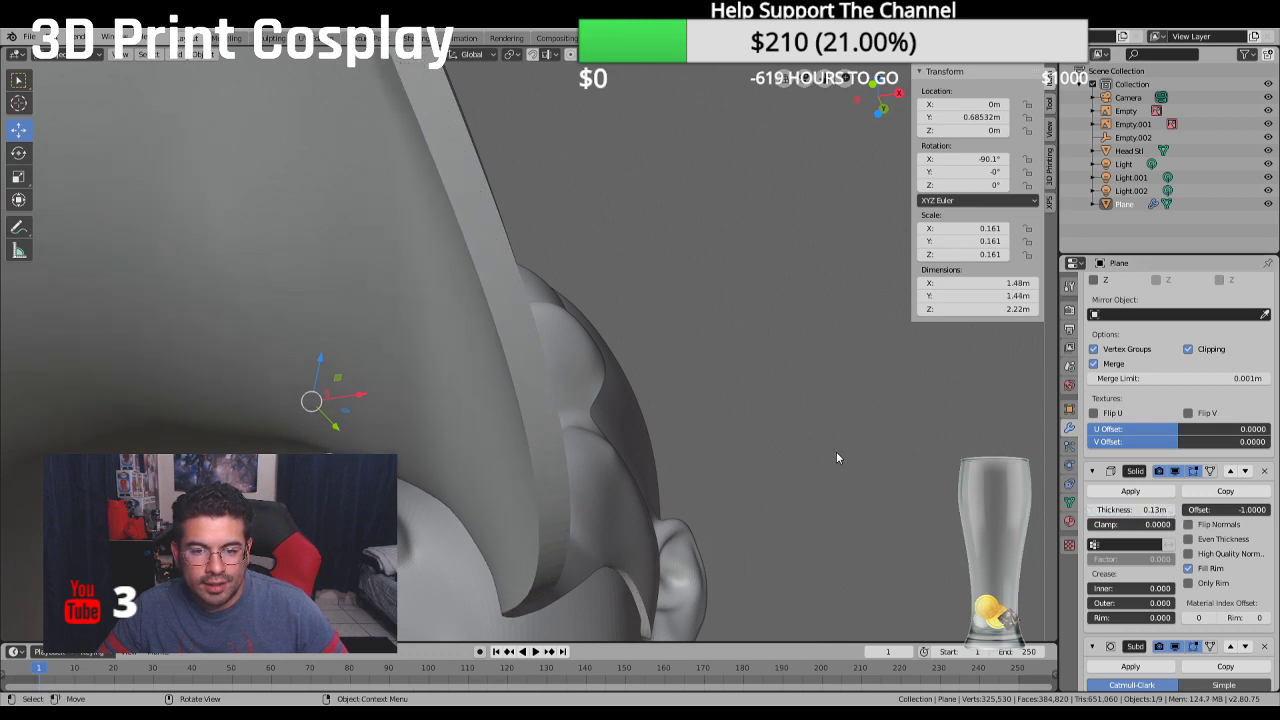
pyautogui.moveTo(837, 457); pyautogui.dragTo(861, 489, button='middle')
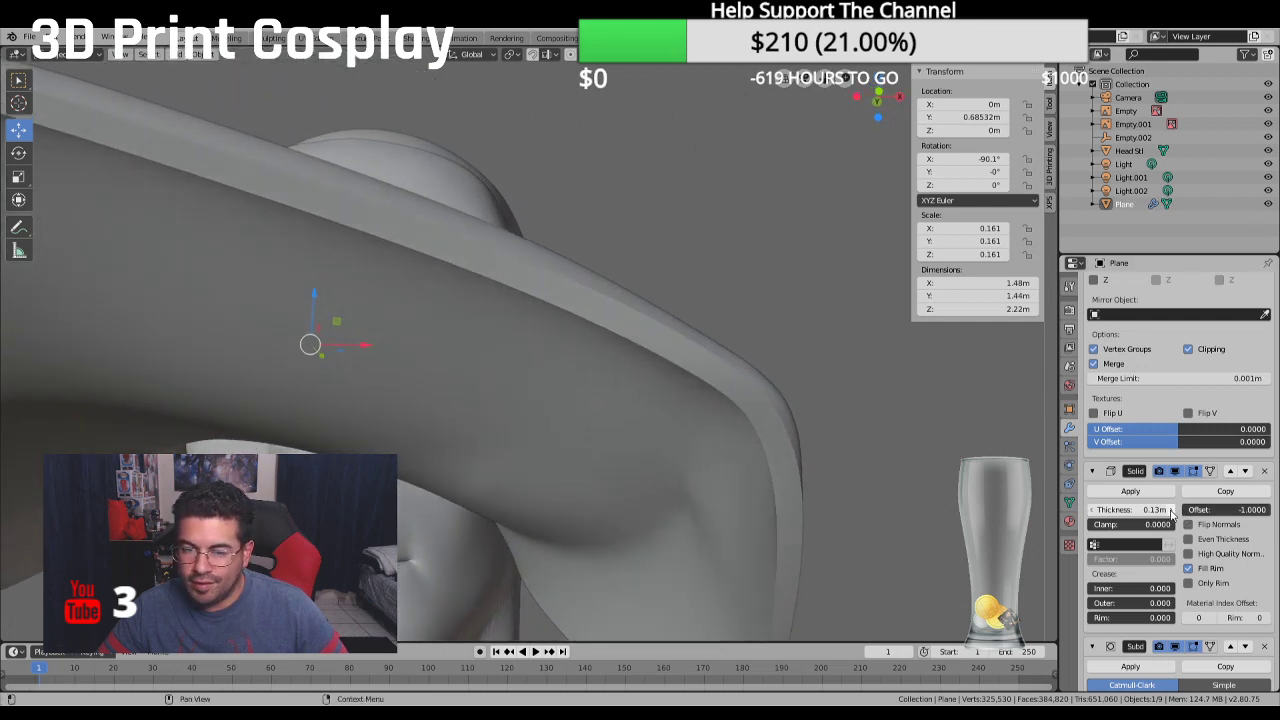
pyautogui.moveTo(1172, 512); pyautogui.dragTo(1173, 512)
# Examine the thickened mask's fit and shape on the head from the front, three-quarter and side views
pyautogui.scroll(-5, 838, 465)
pyautogui.moveTo(797, 472); pyautogui.dragTo(660, 488, button='middle')
pyautogui.moveTo(741, 520); pyautogui.dragTo(705, 515, button='middle')
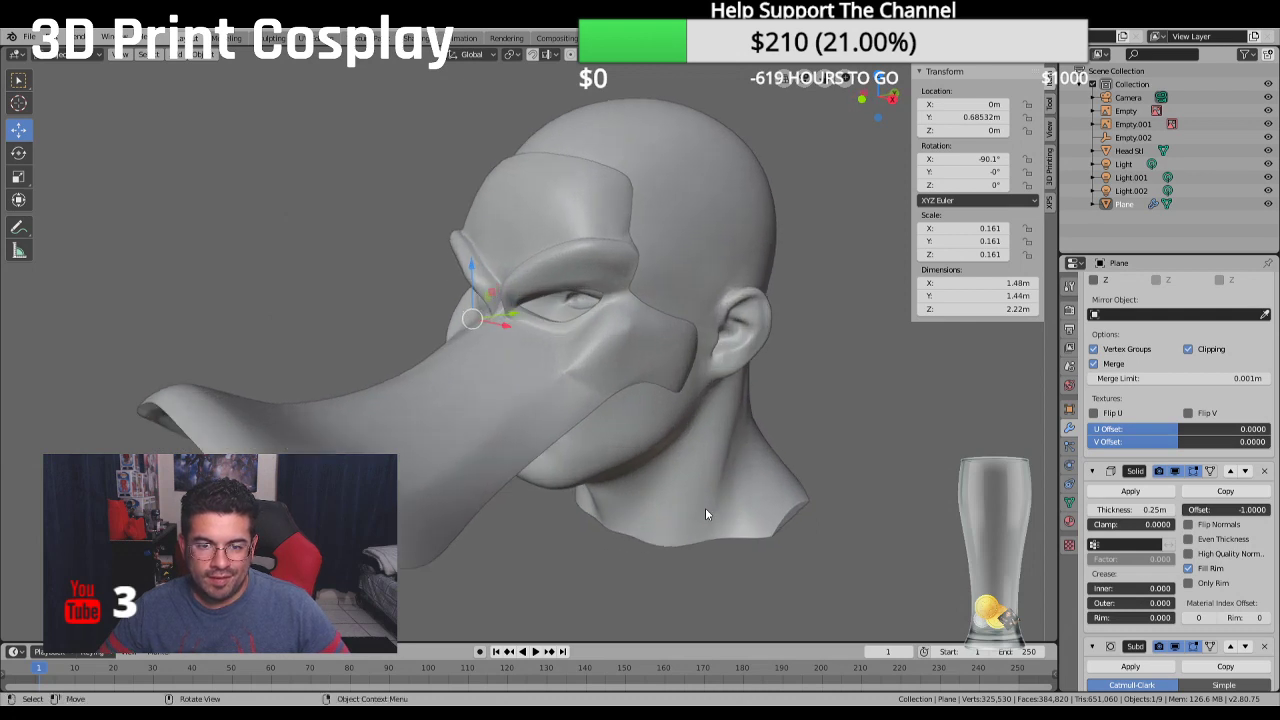
pyautogui.scroll(3, 706, 505)
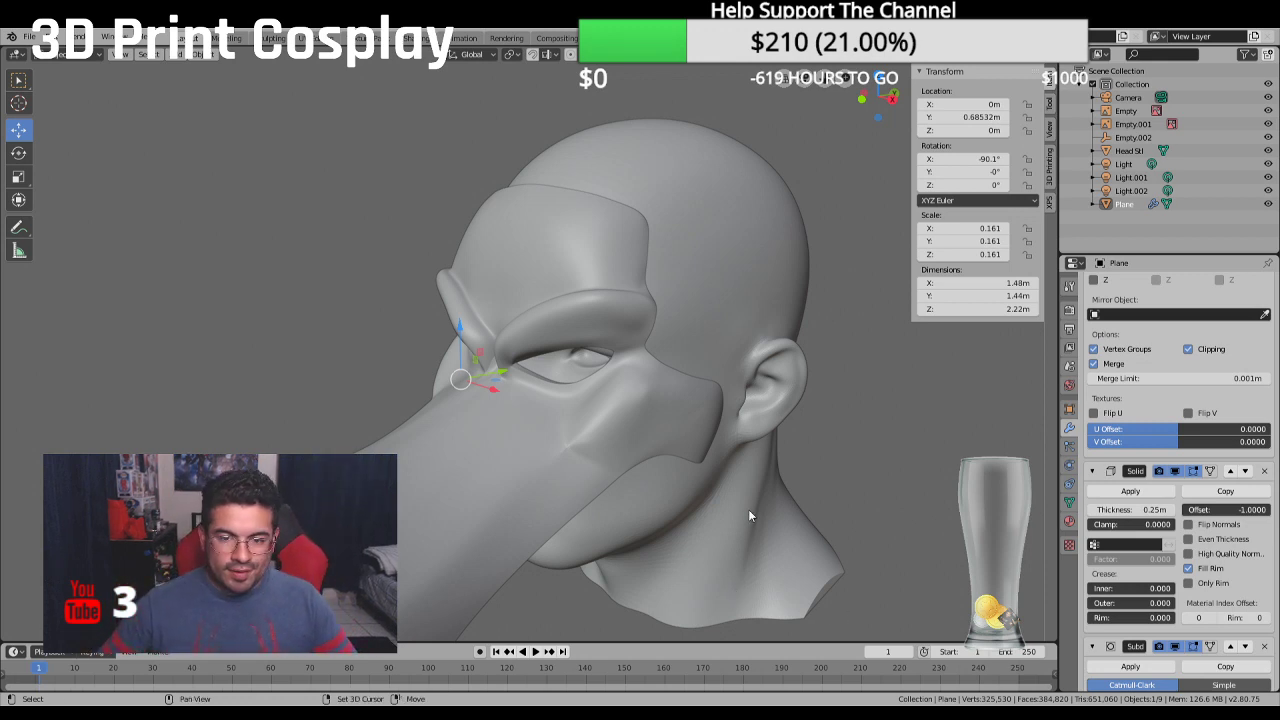
pyautogui.moveTo(748, 509); pyautogui.dragTo(622, 388, button='middle')
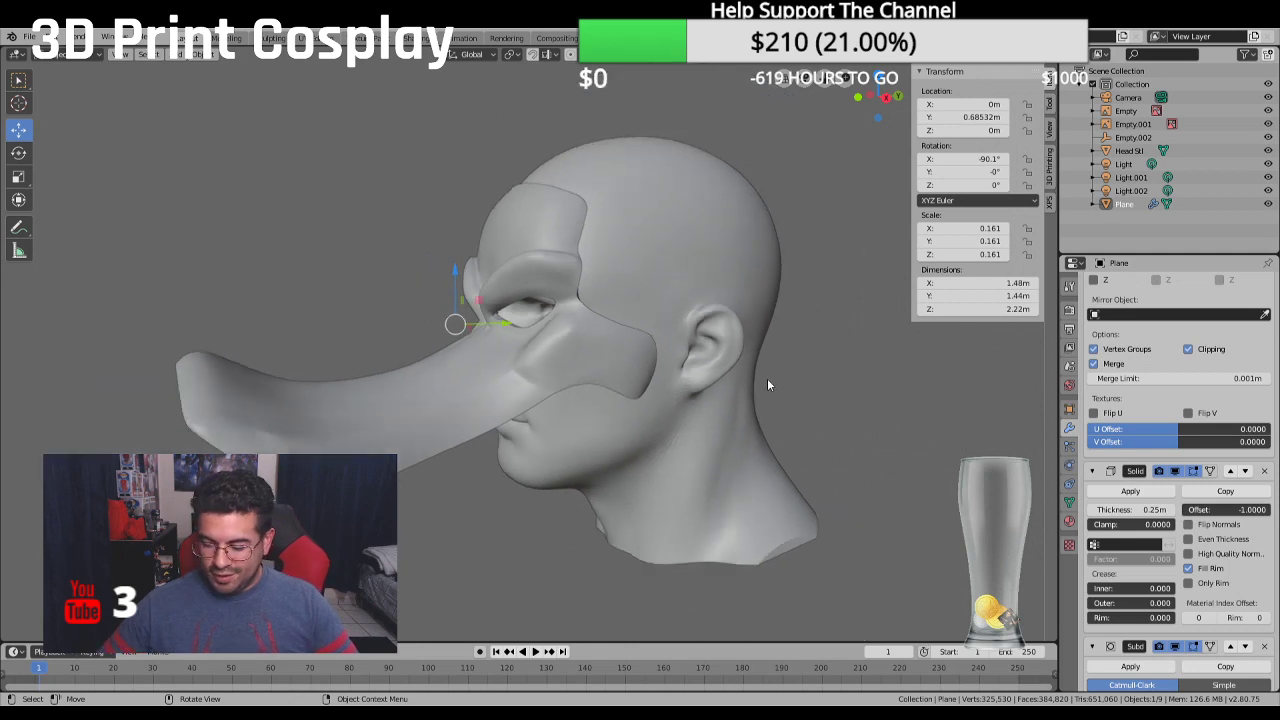
pyautogui.scroll(1, 767, 385)
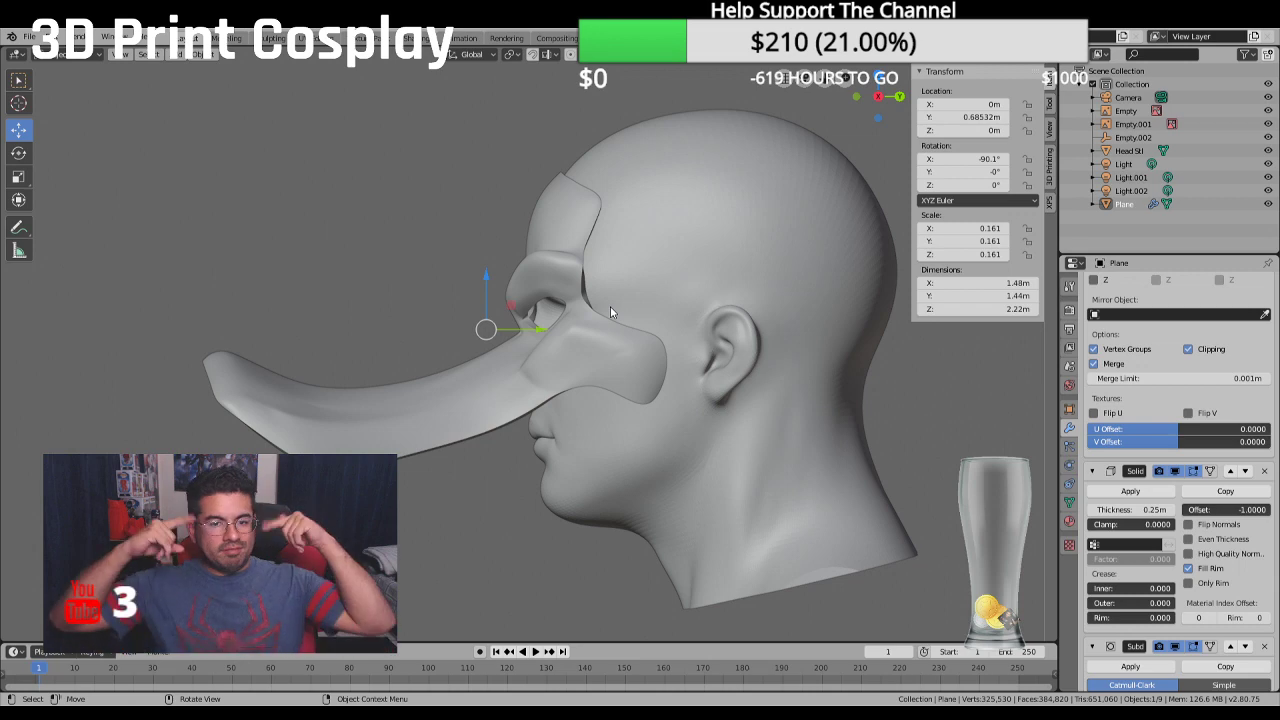
pyautogui.moveTo(750, 231); pyautogui.dragTo(790, 179, button='middle')
pyautogui.scroll(-3, 790, 179)
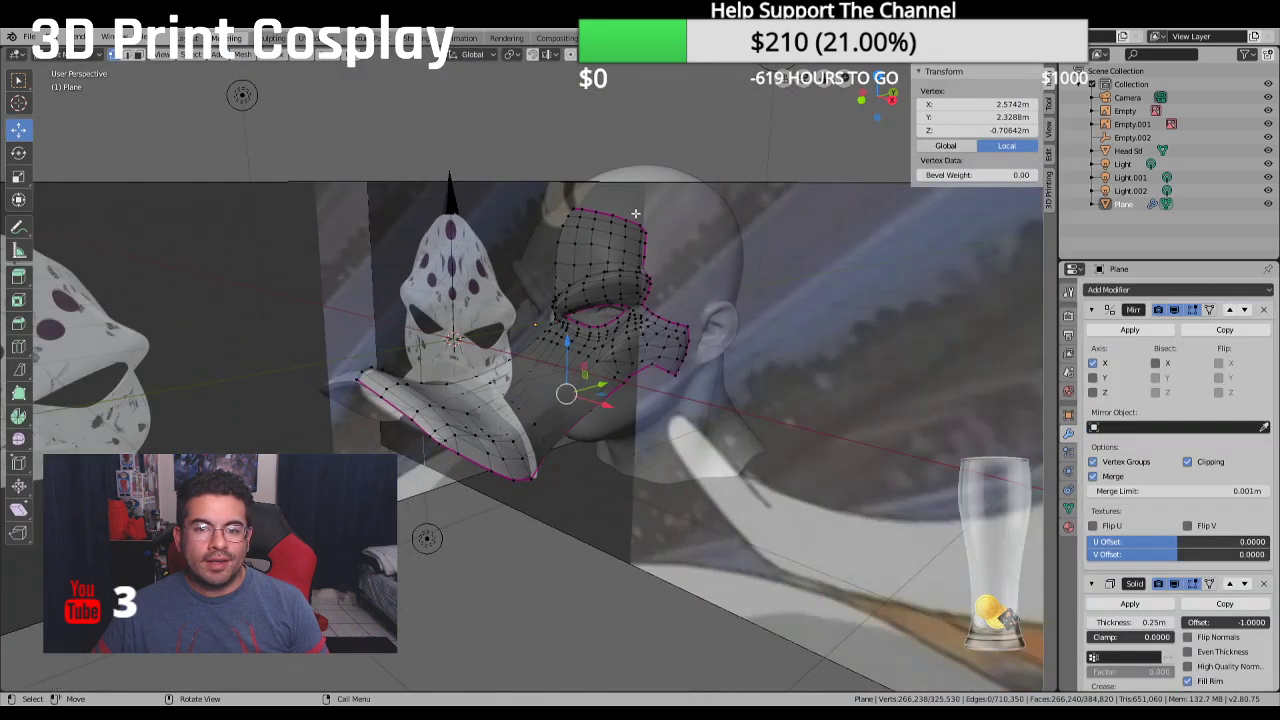
# Return to Object Mode and move the side reference image away from the head along Y to -3.1023 m in right view
pyautogui.moveTo(635, 213); pyautogui.dragTo(578, 235, button='middle')
pyautogui.moveTo(682, 229); pyautogui.dragTo(696, 225, button='middle')
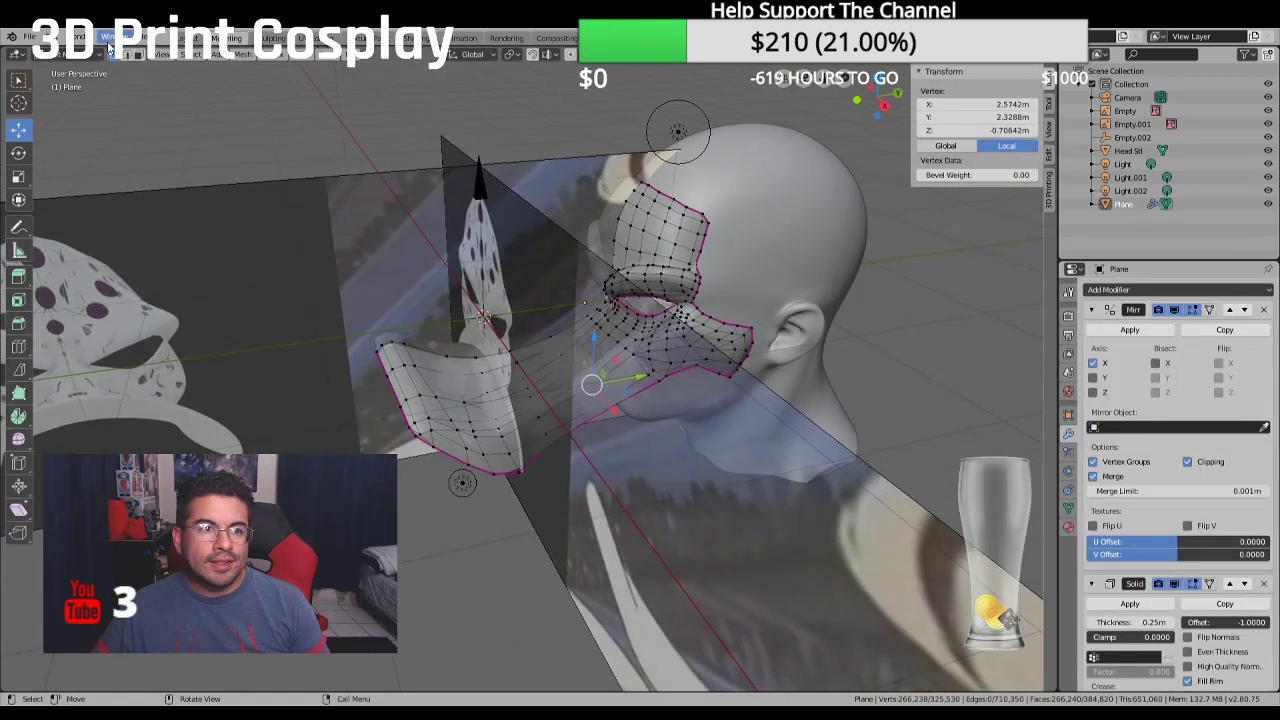
pyautogui.click(70, 54)
pyautogui.click(60, 66)
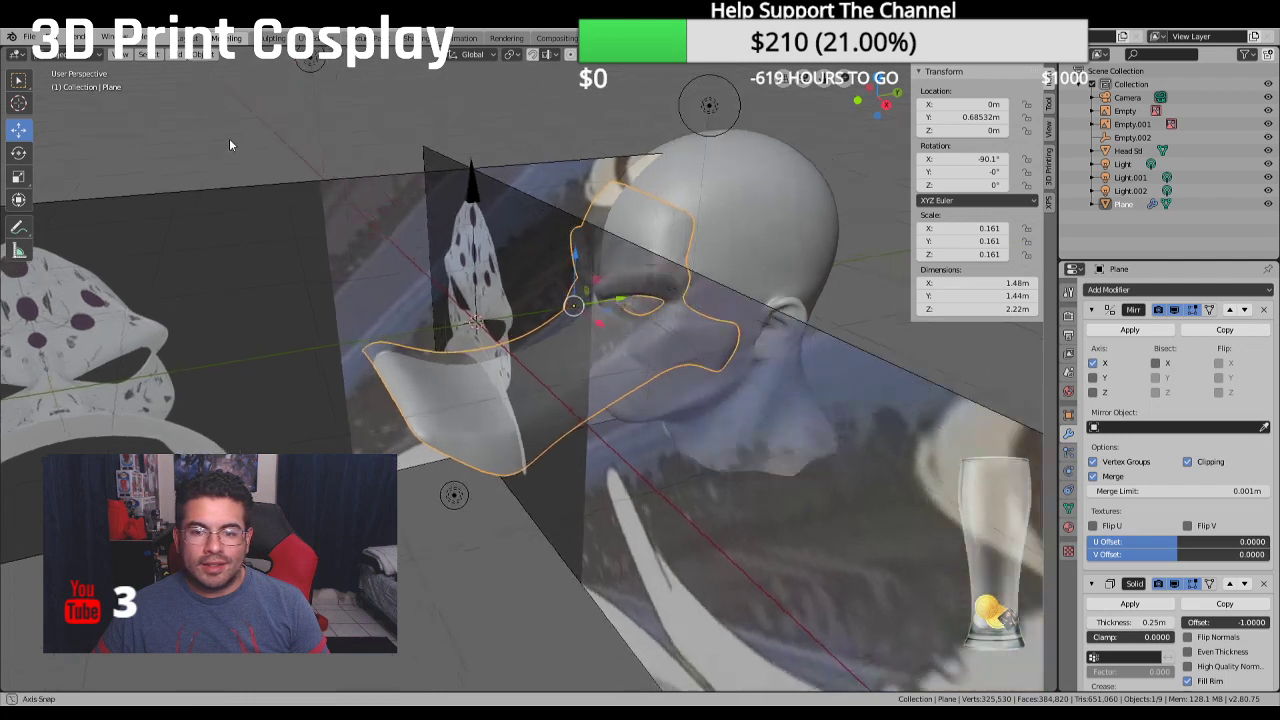
pyautogui.moveTo(229, 145); pyautogui.dragTo(236, 130, button='middle')
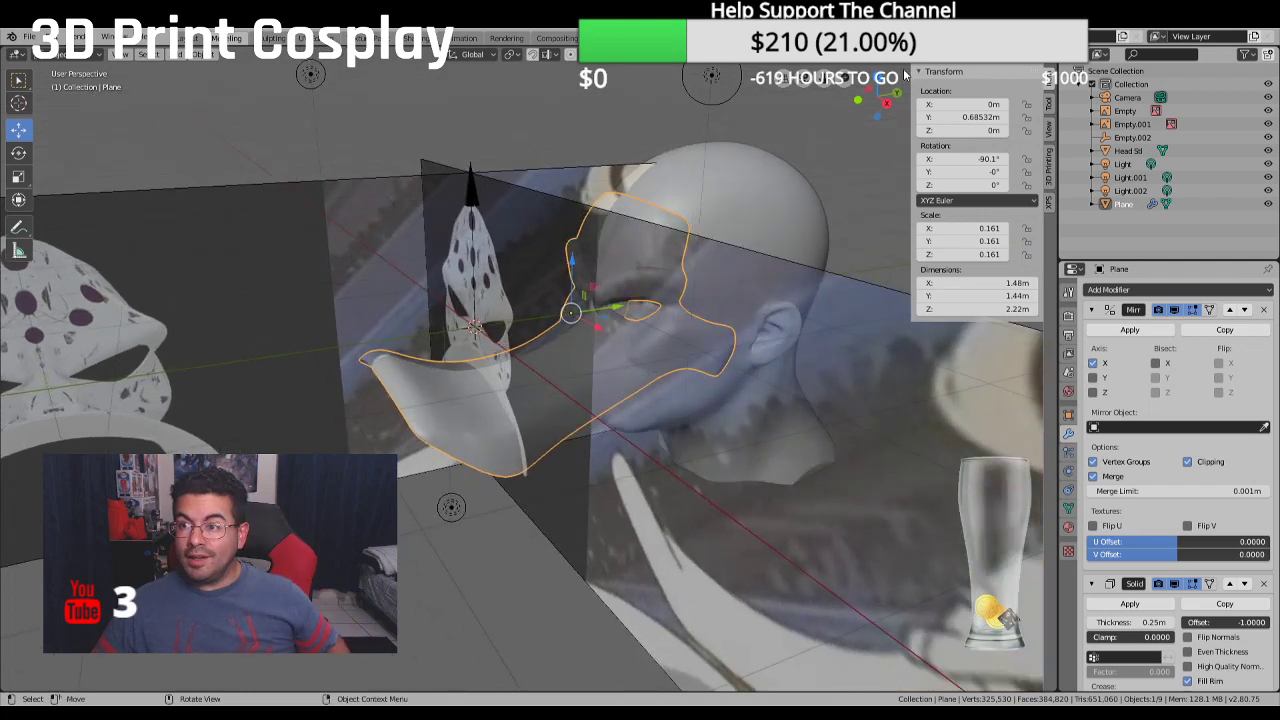
pyautogui.press('KP_3')
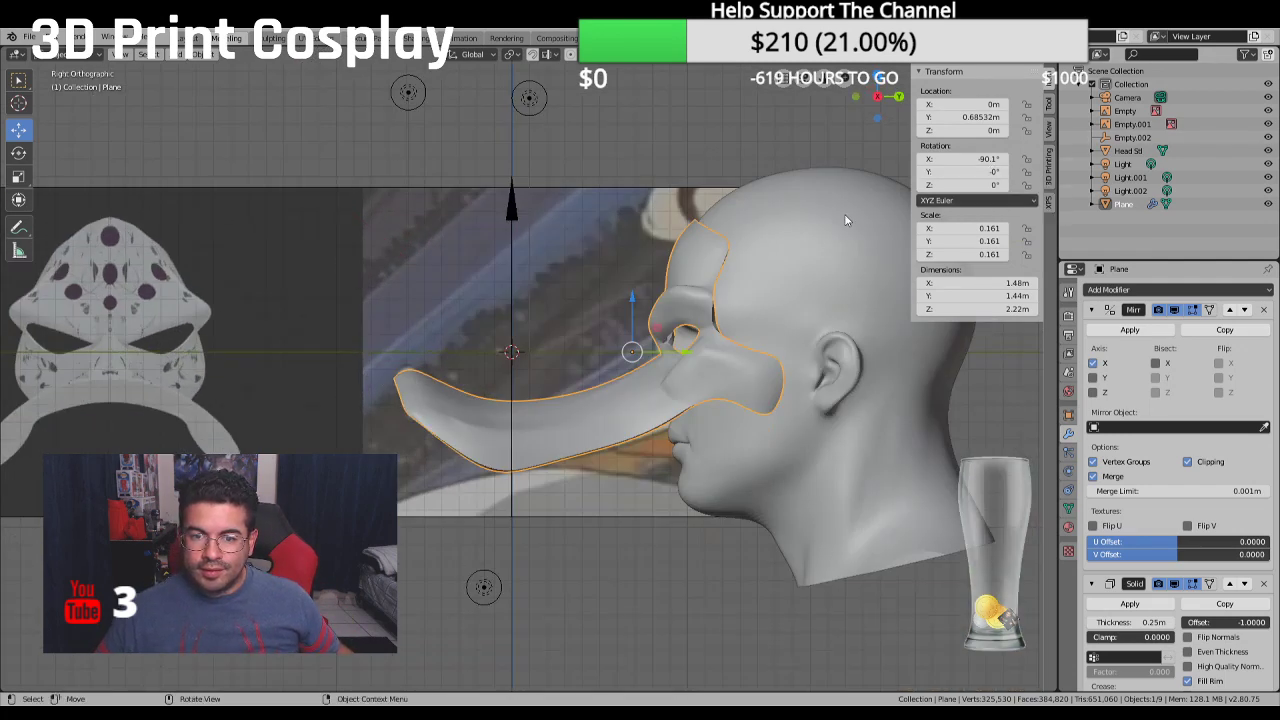
pyautogui.scroll(-2, 701, 221)
pyautogui.click(462, 287)
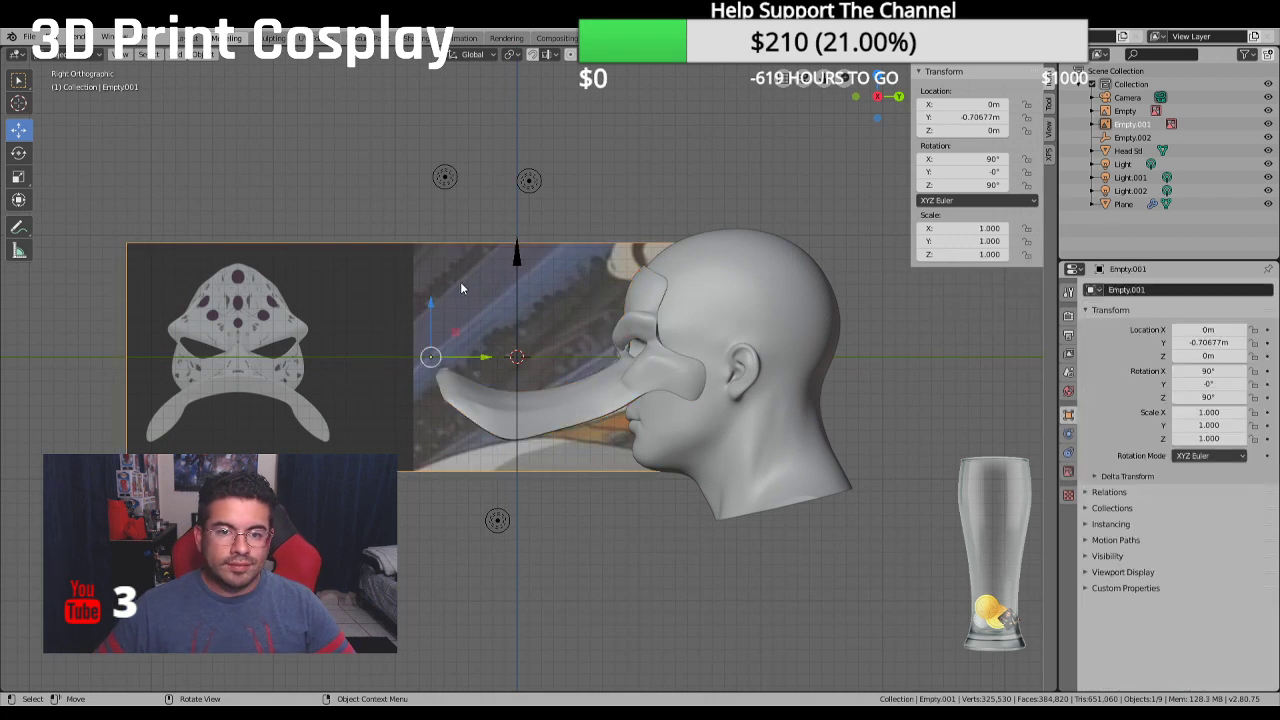
pyautogui.moveTo(483, 358); pyautogui.dragTo(194, 375)
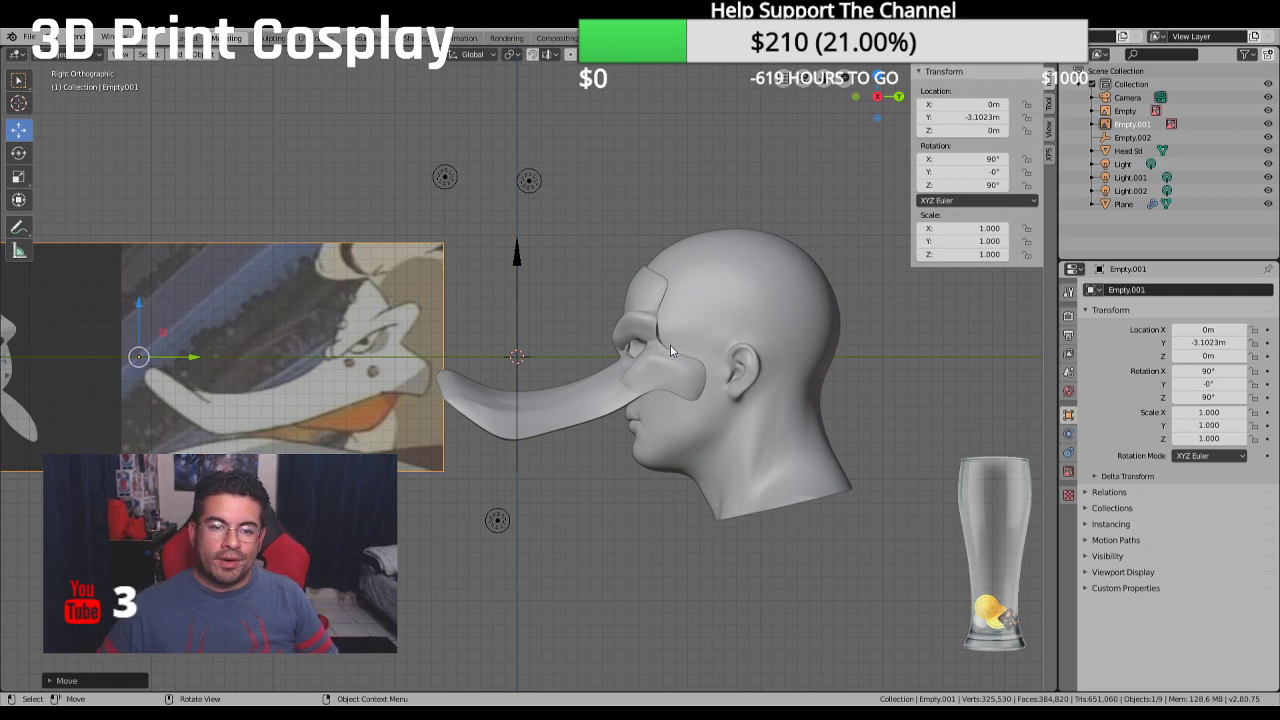
# Compare the mask's side profile with the reference image, then select the mask and set its Subdivision viewport level to 0
pyautogui.scroll(5, 666, 339)
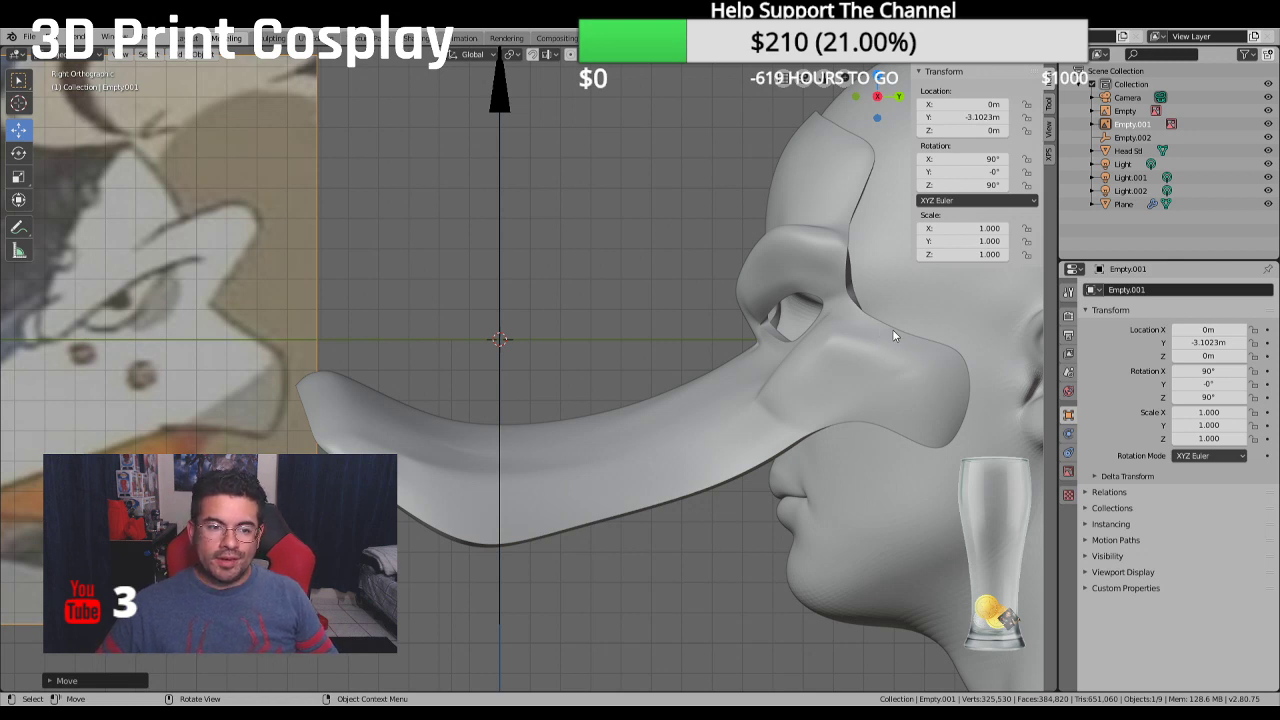
pyautogui.scroll(-4, 888, 336)
pyautogui.scroll(1, 870, 345)
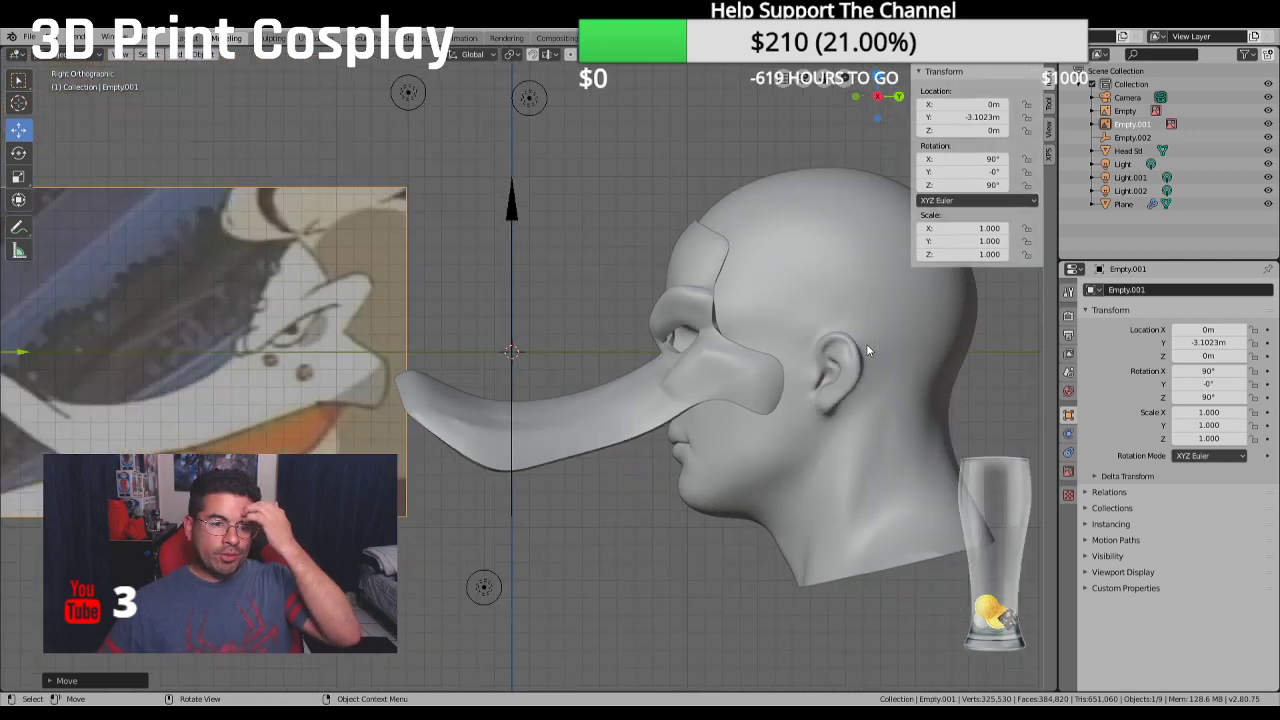
pyautogui.scroll(3, 632, 277)
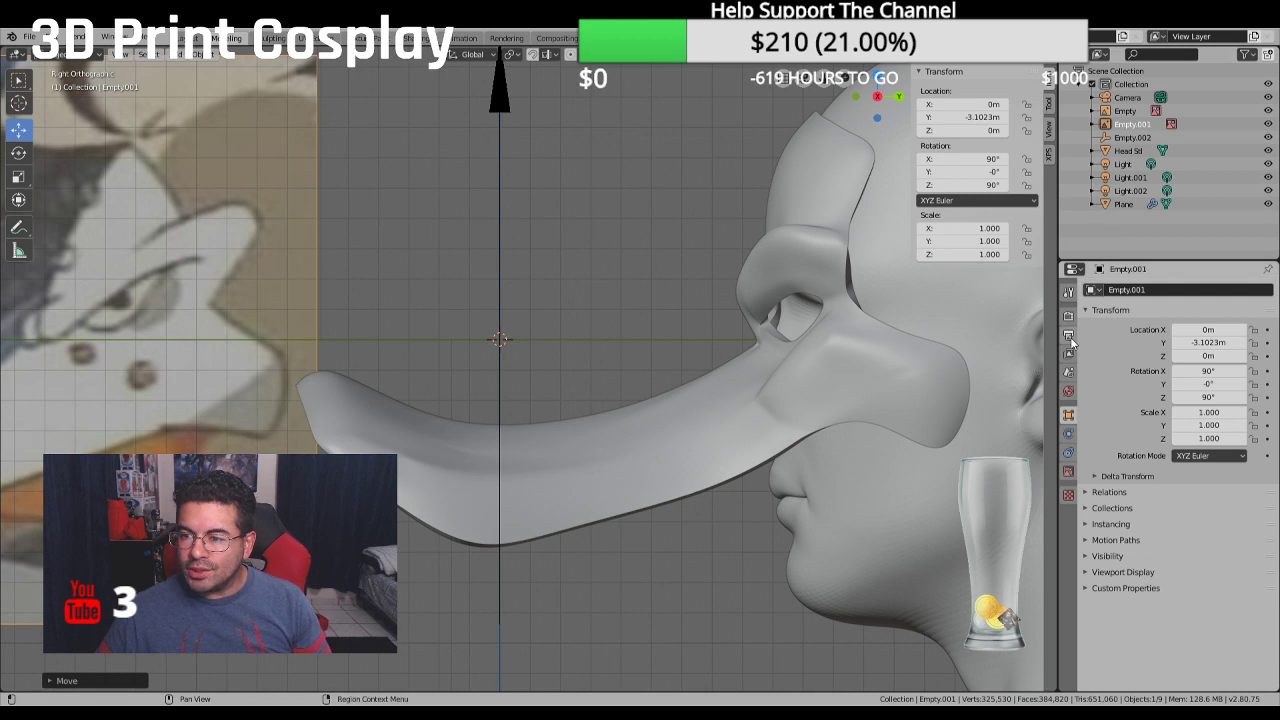
pyautogui.click(830, 263)
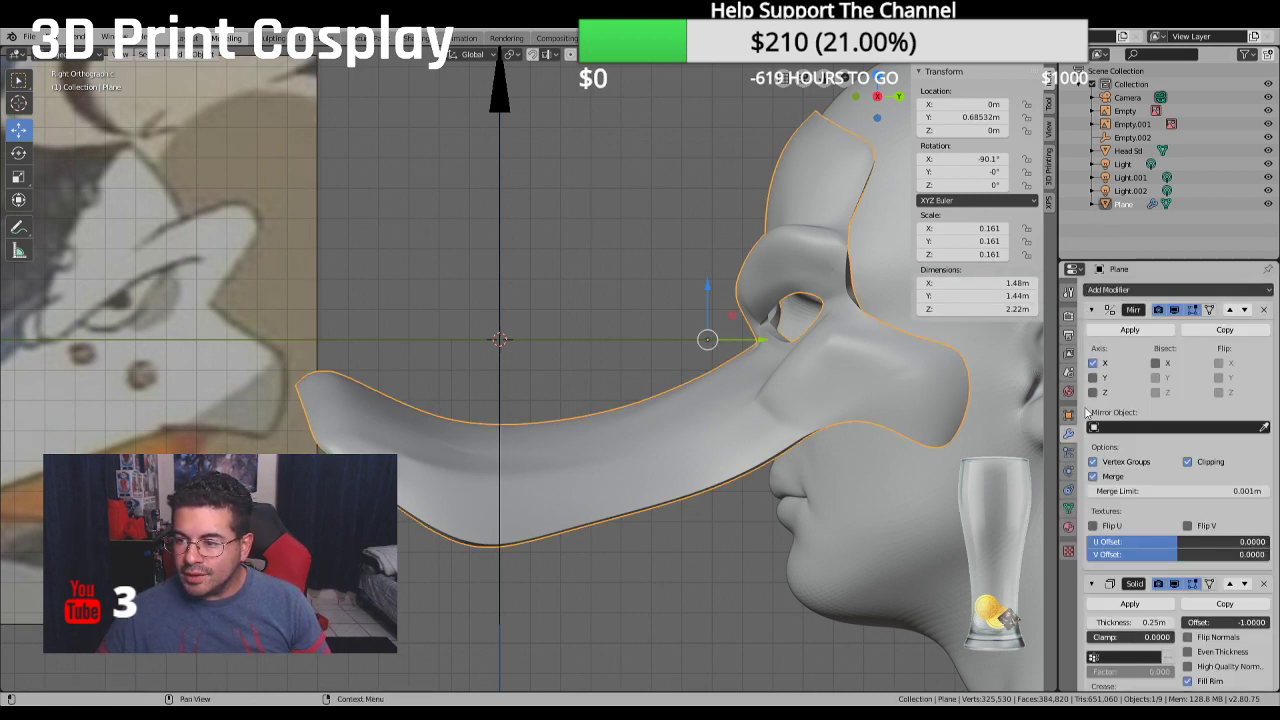
pyautogui.scroll(-1, 1136, 527)
pyautogui.hotkey('ctrl', '1')
pyautogui.scroll(-5, 1136, 527)
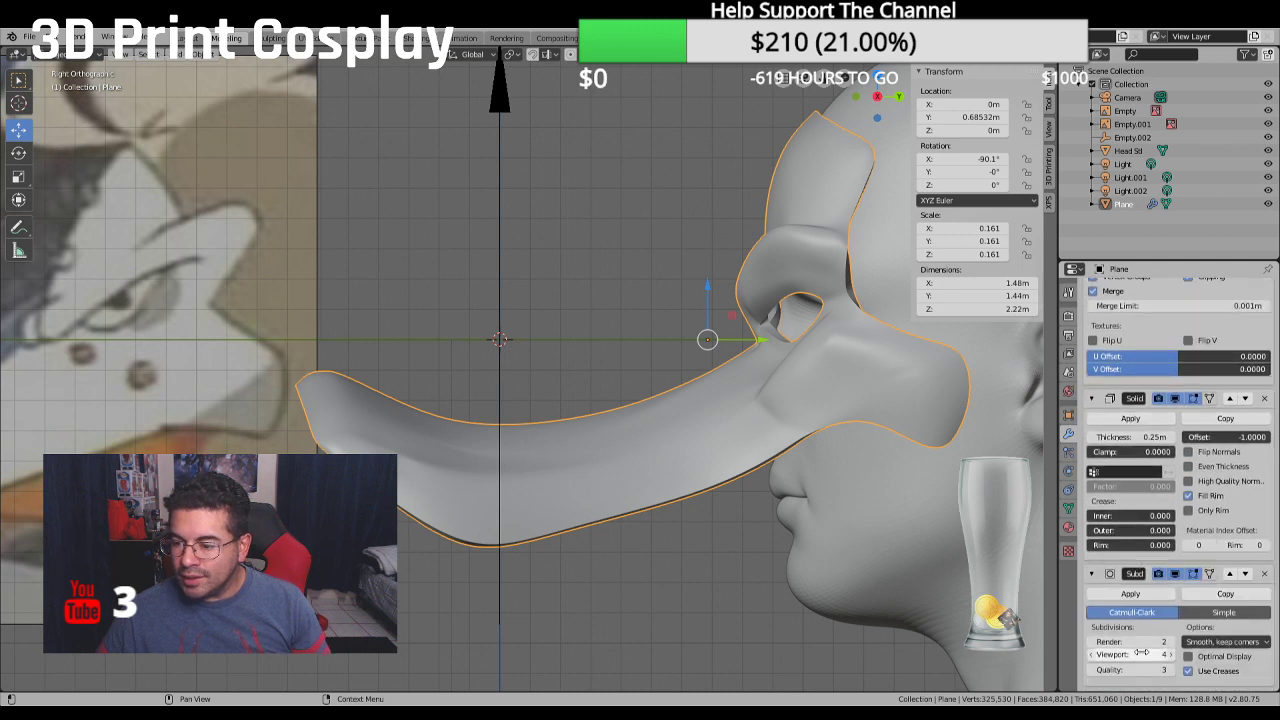
pyautogui.click(1130, 655)
pyautogui.write('0')
pyautogui.press('Return')
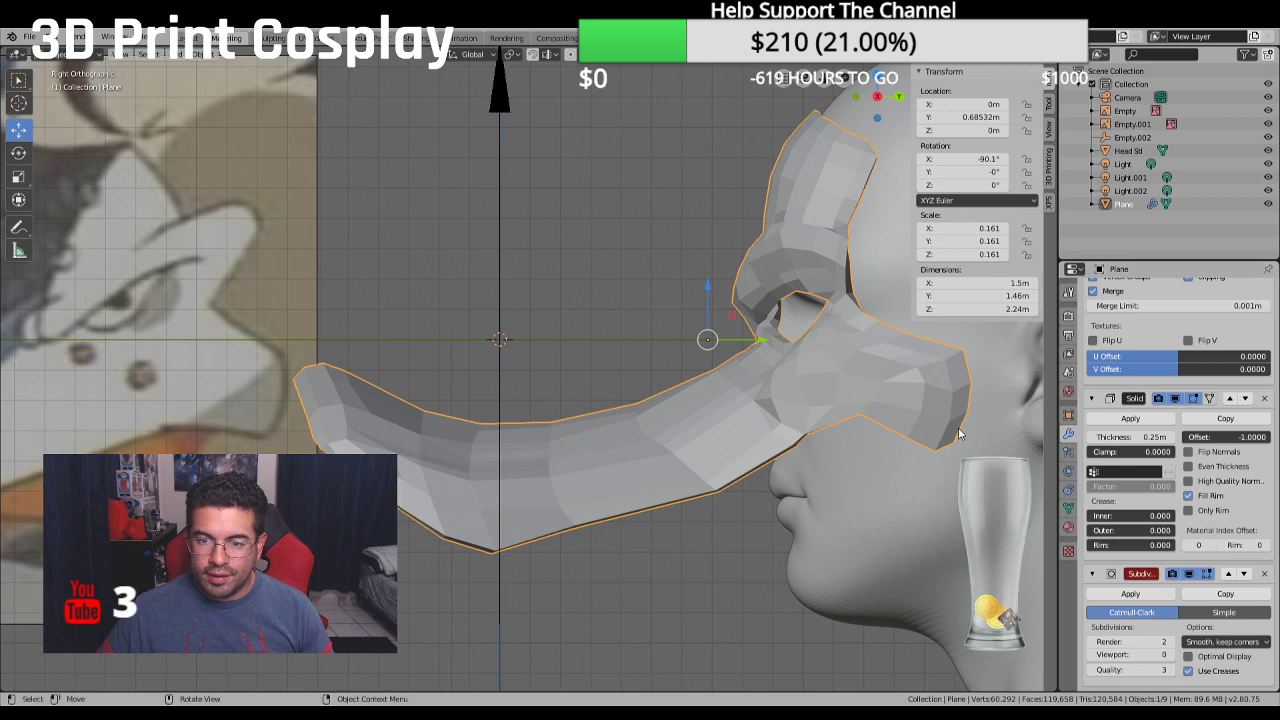
# In Edit Mode, raise the run of rim vertices along the cheek panel's upper front edge along Z
pyautogui.keyDown('shift'); pyautogui.moveTo(837, 384); pyautogui.dragTo(627, 455, button='middle'); pyautogui.keyUp('shift')
pyautogui.scroll(3, 628, 455)
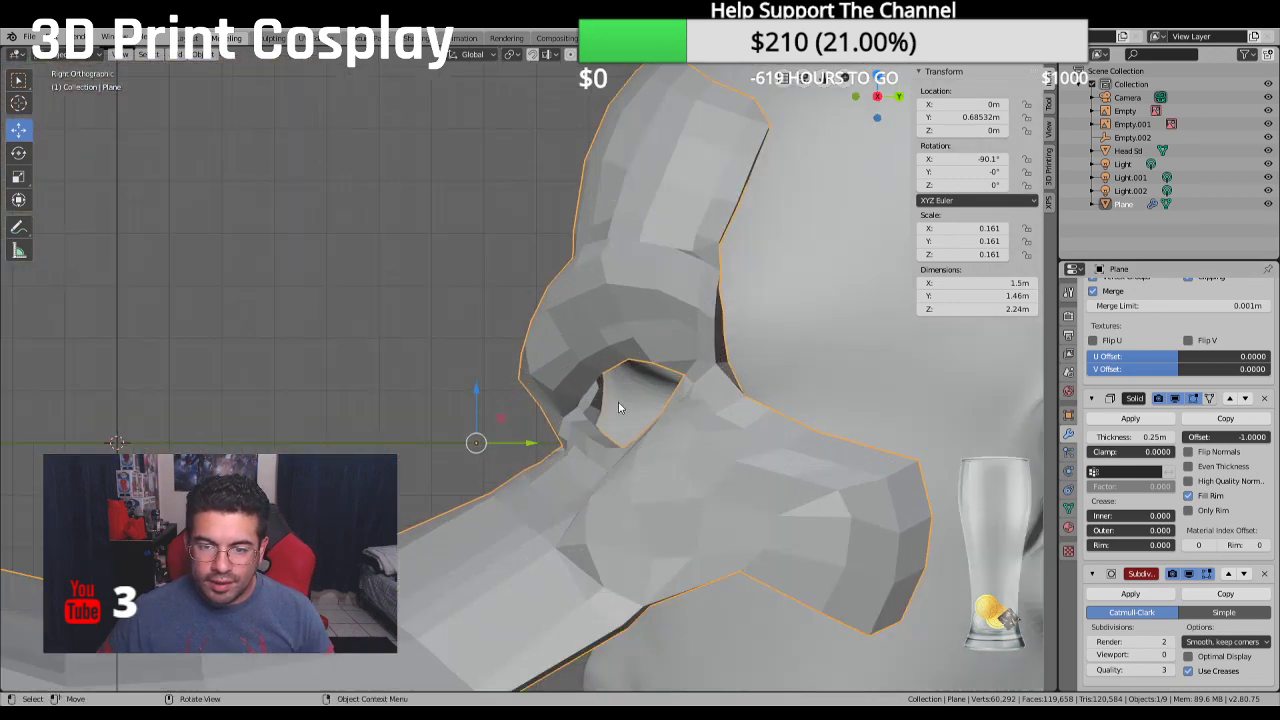
pyautogui.click(95, 54)
pyautogui.click(80, 83)
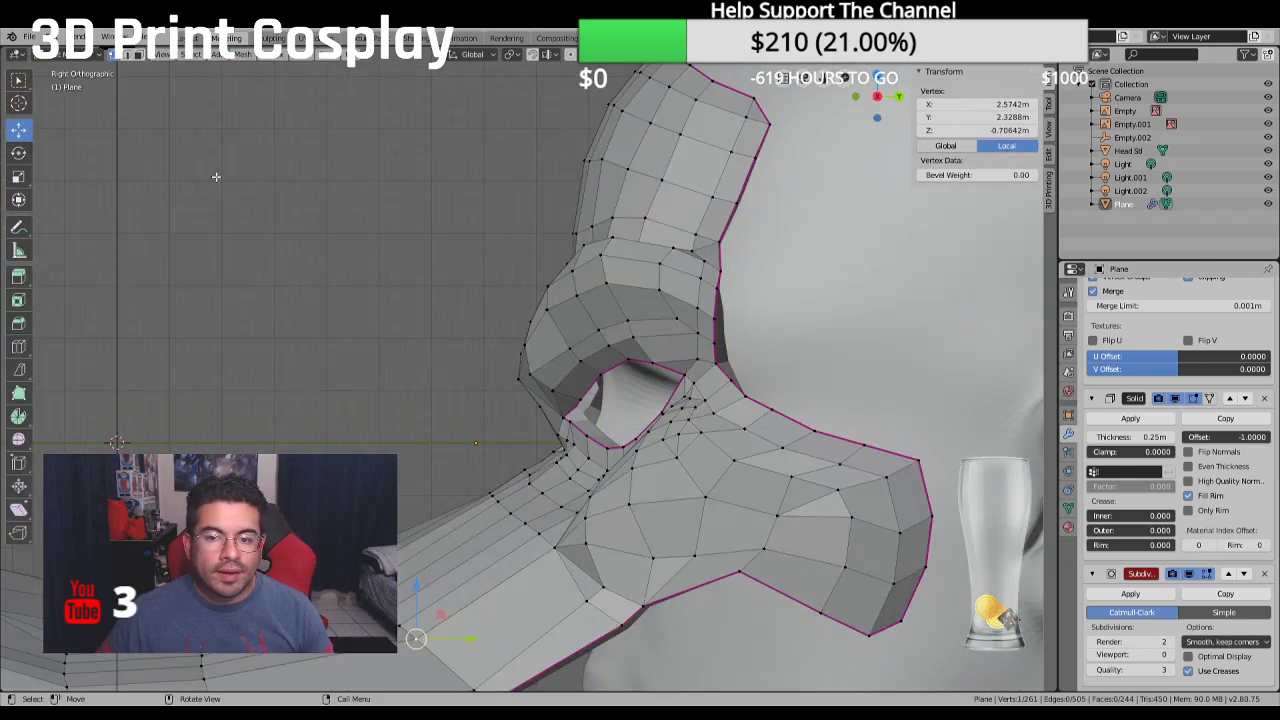
pyautogui.click(715, 364)
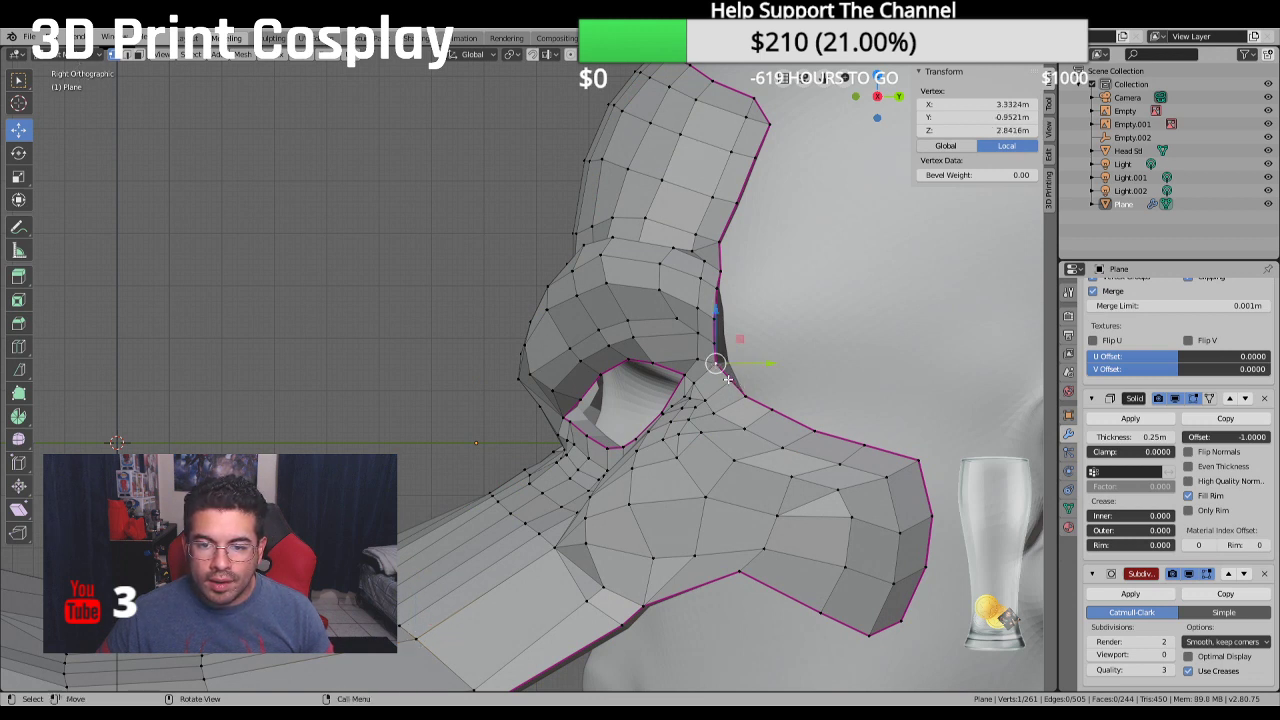
pyautogui.click(813, 430)
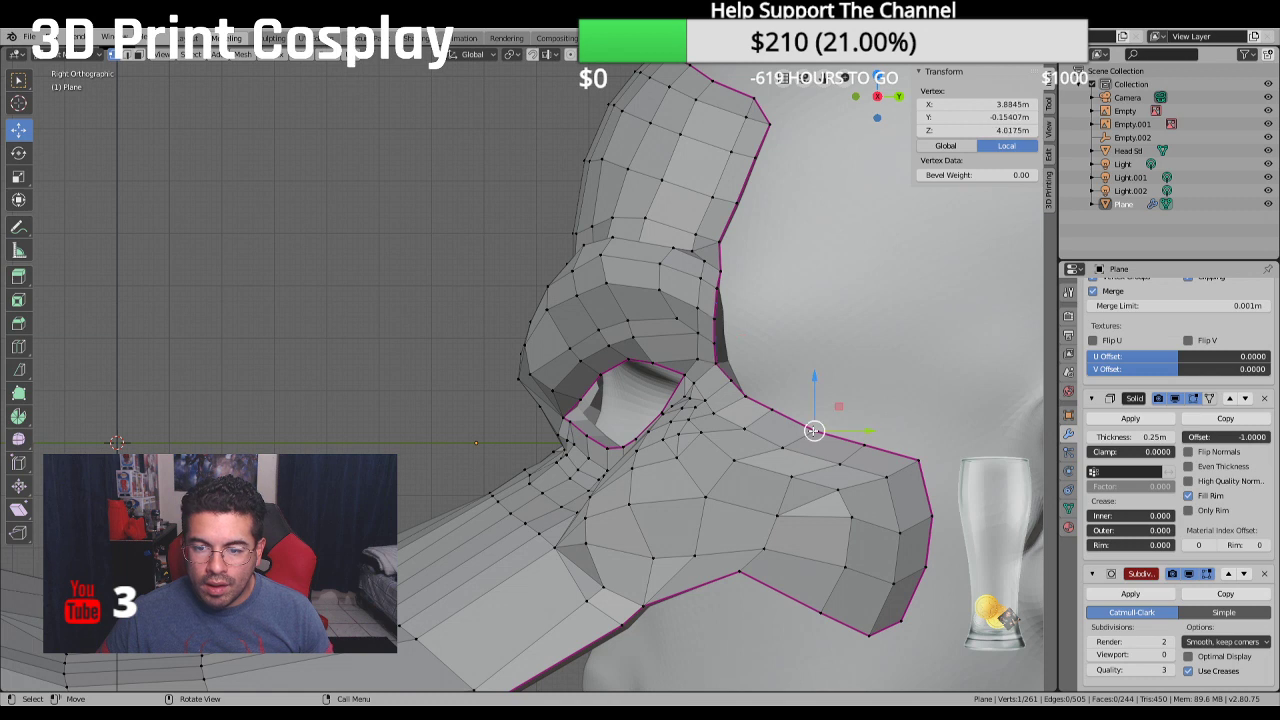
pyautogui.keyDown('ctrl'); pyautogui.click(732, 376); pyautogui.keyUp('ctrl')
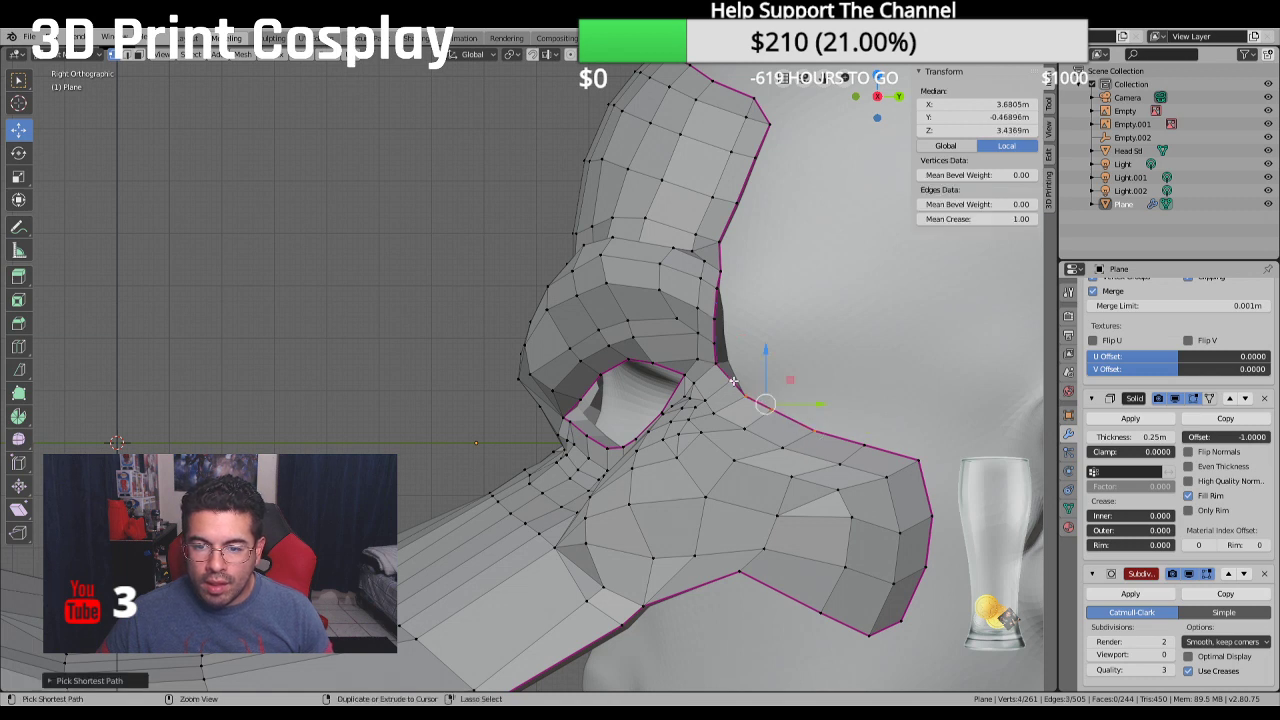
pyautogui.press('g')
pyautogui.press('z')
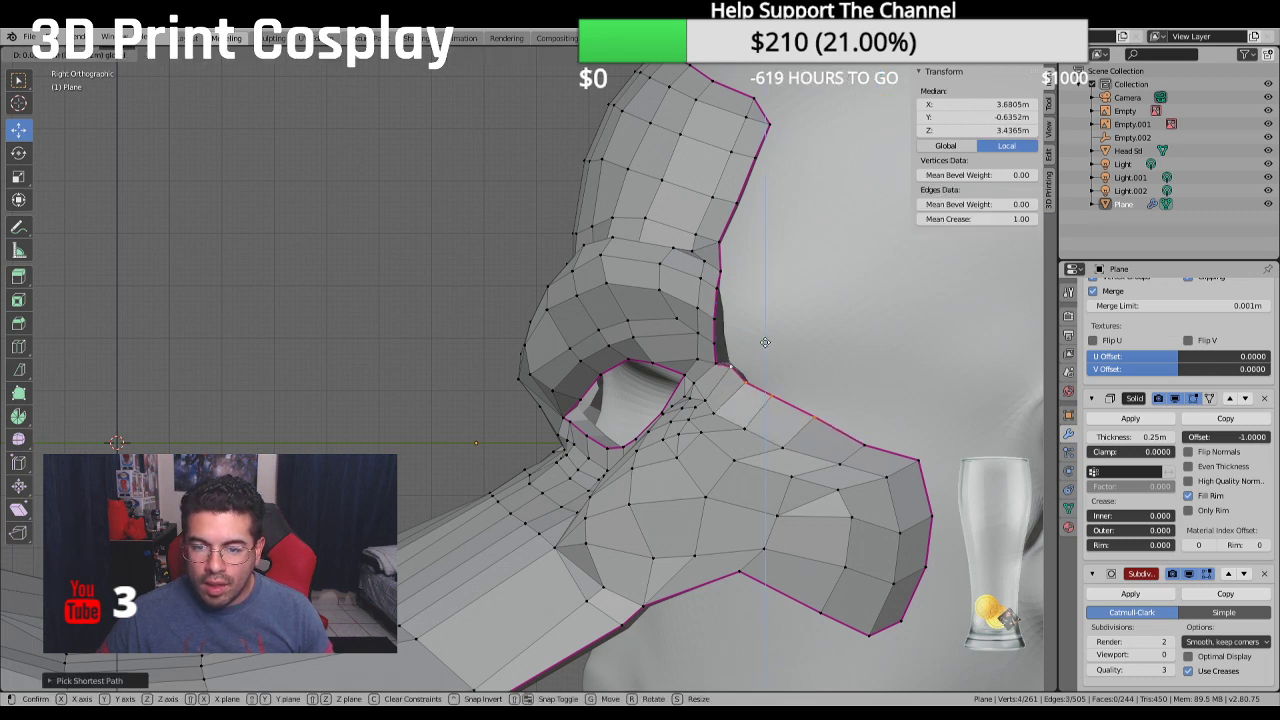
pyautogui.click(767, 337)
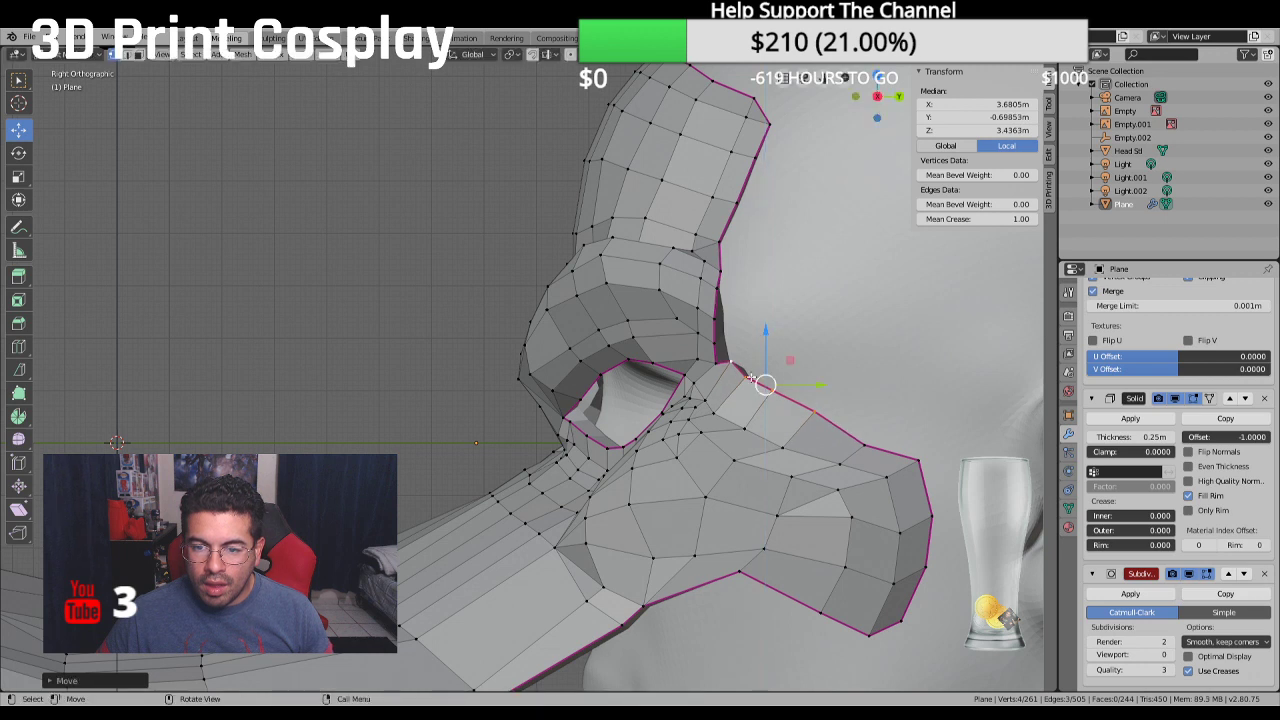
# Raise the next vertex toward the rear of the cheek's upper edge slightly along Z
pyautogui.click(751, 378)
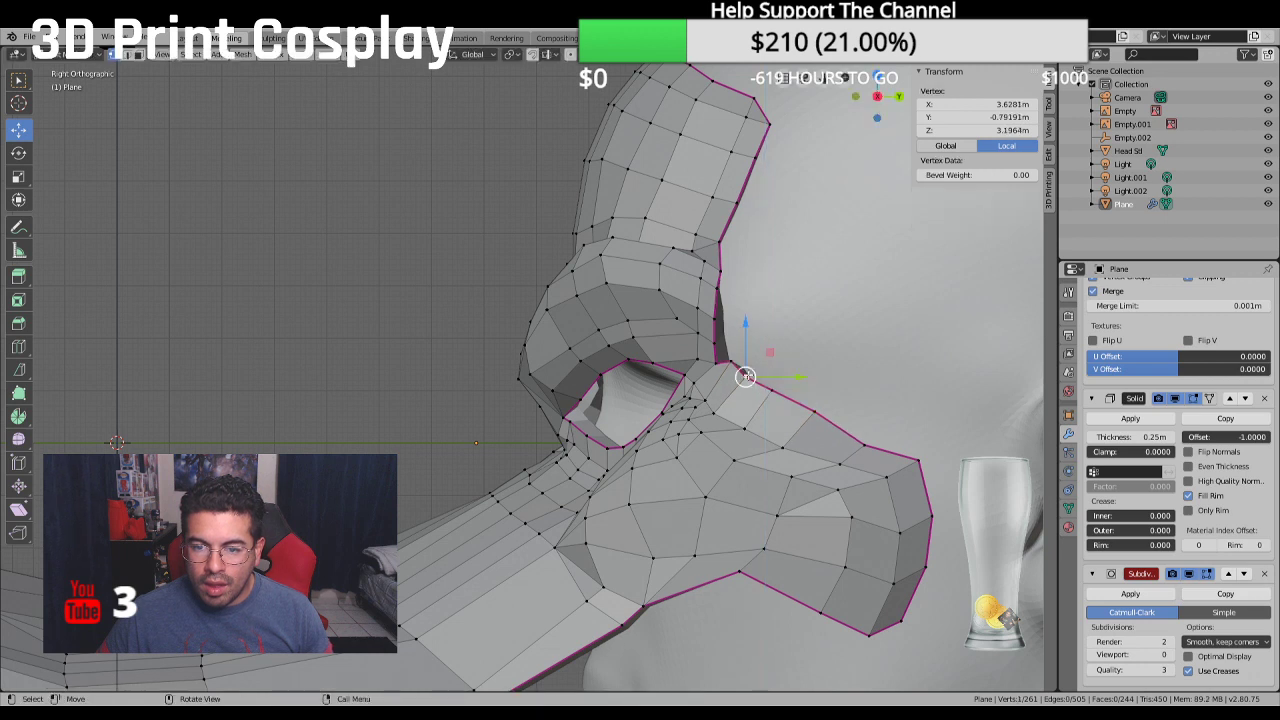
pyautogui.click(863, 444)
pyautogui.moveTo(865, 387); pyautogui.dragTo(869, 374)
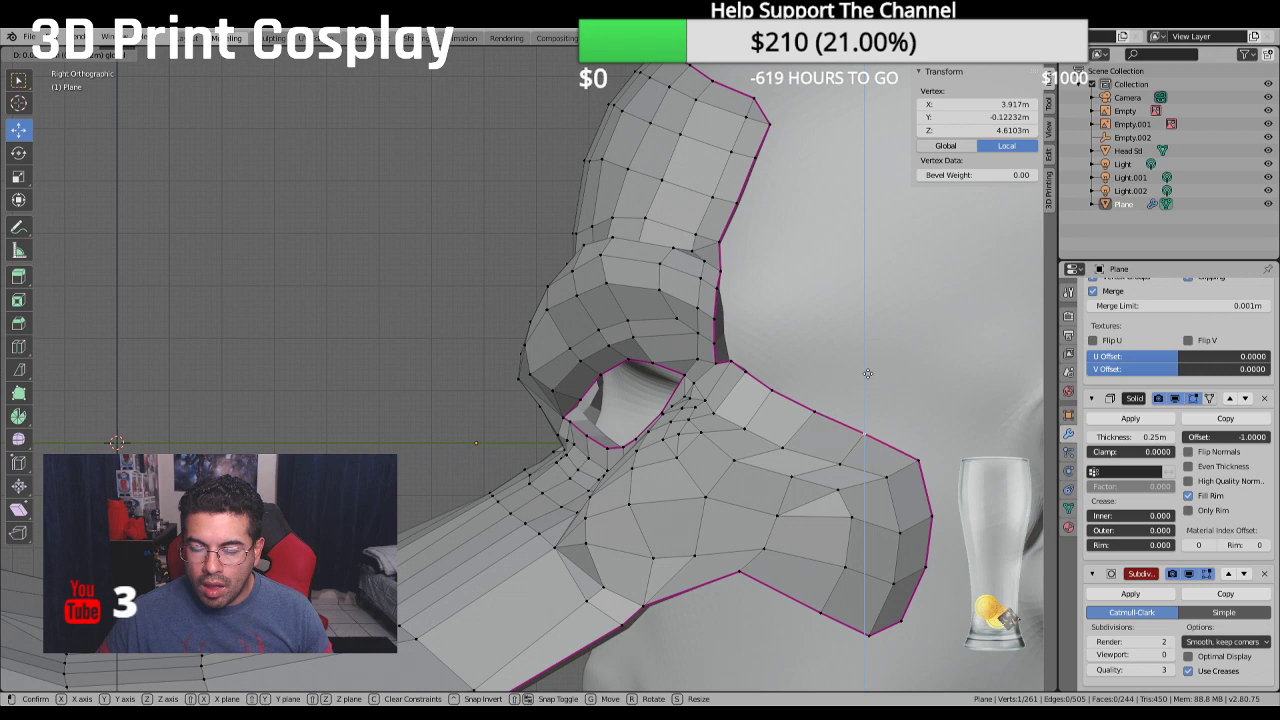
# Merge the three vertices at the notch between brow and cheek at the last one, and shift the merged vertex slightly along Y
pyautogui.moveTo(868, 374); pyautogui.dragTo(735, 451, button='middle')
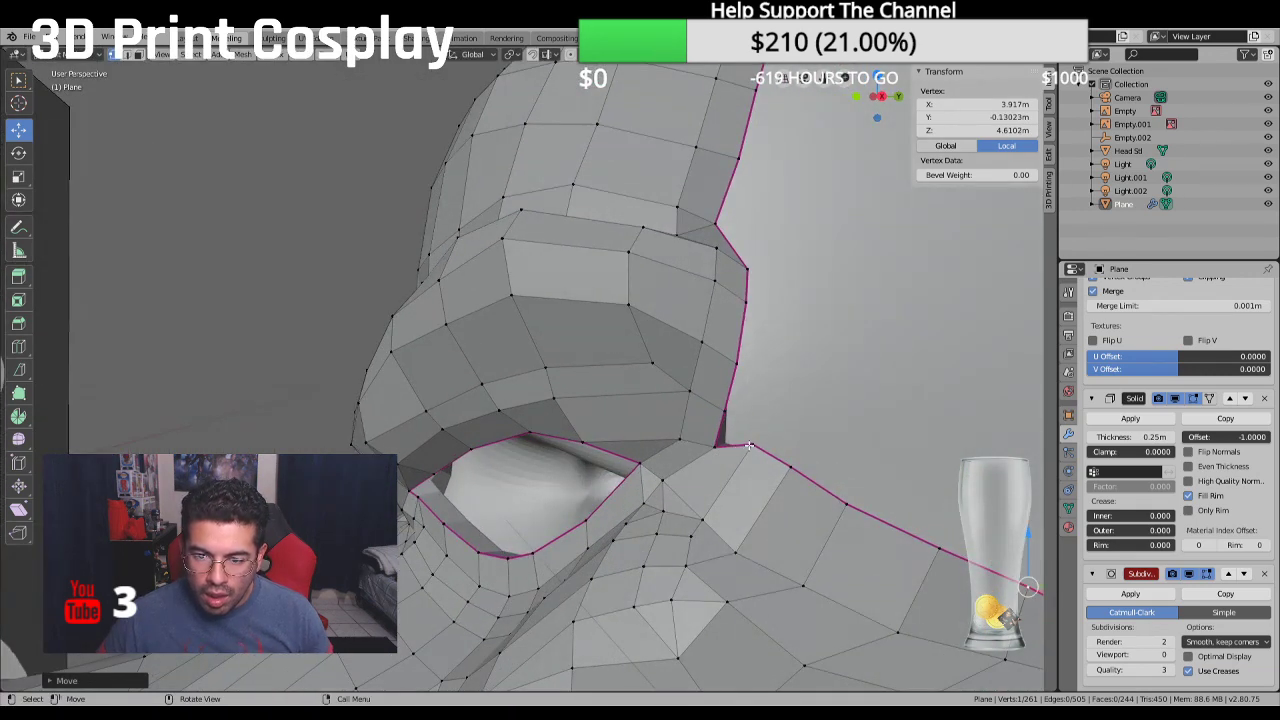
pyautogui.keyDown('ctrl'); pyautogui.click(730, 434); pyautogui.keyUp('ctrl')
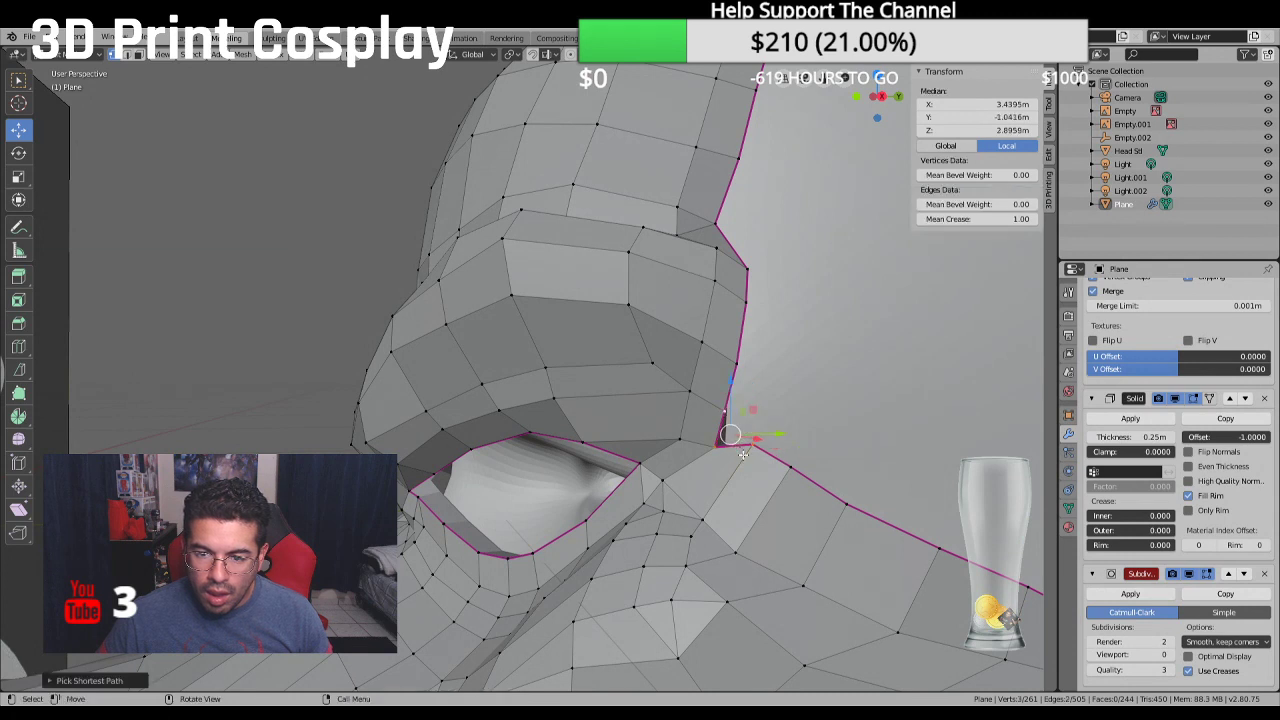
pyautogui.rightClick(748, 453)
pyautogui.moveTo(750, 455)
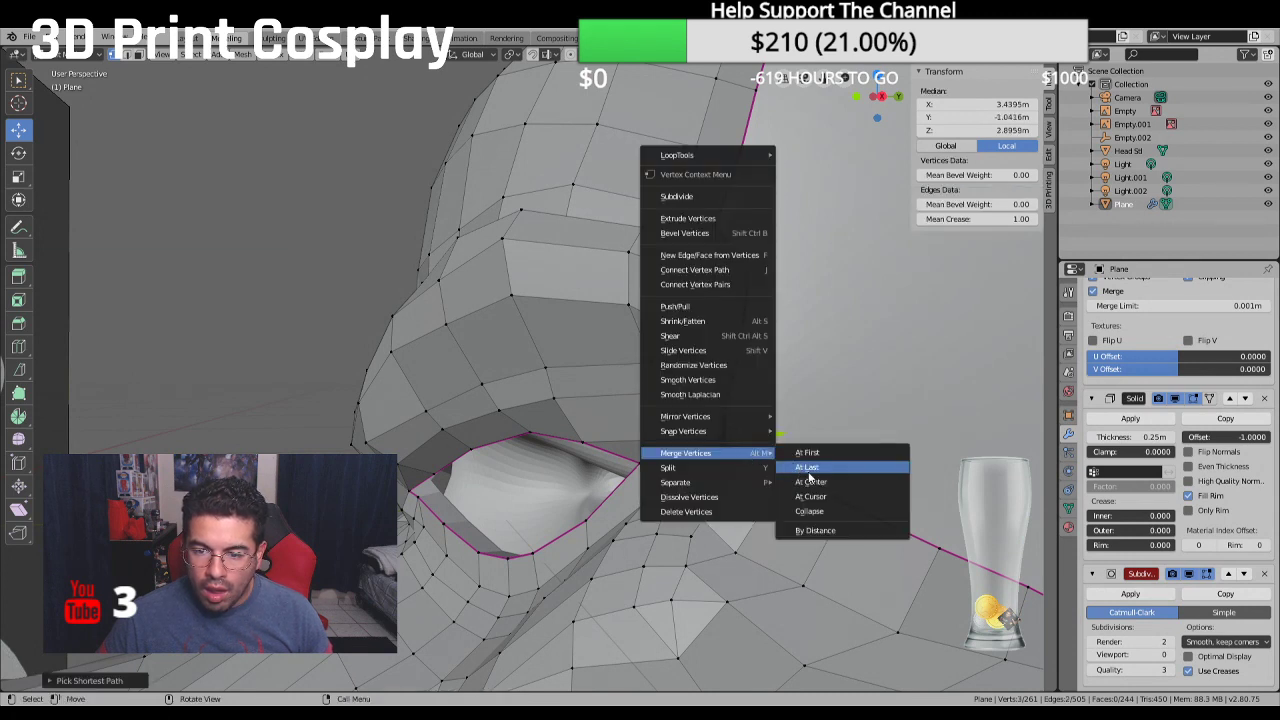
pyautogui.click(808, 468)
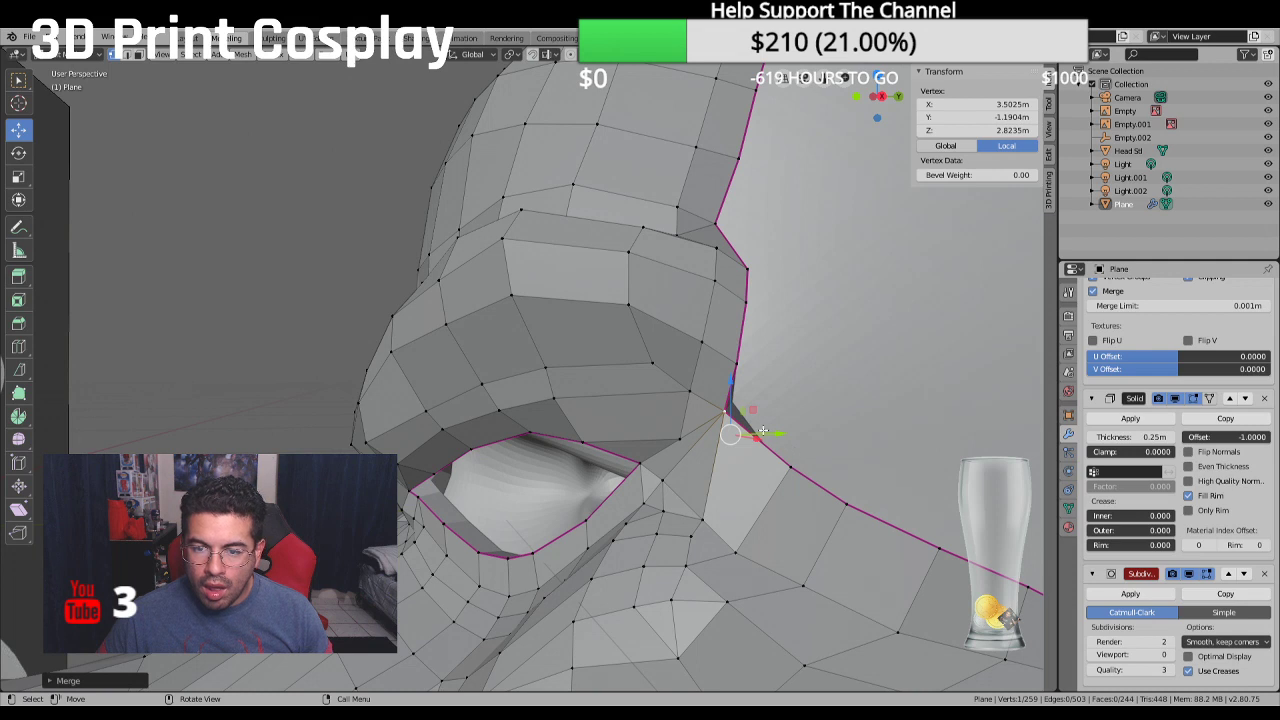
pyautogui.press('g')
pyautogui.press('y')
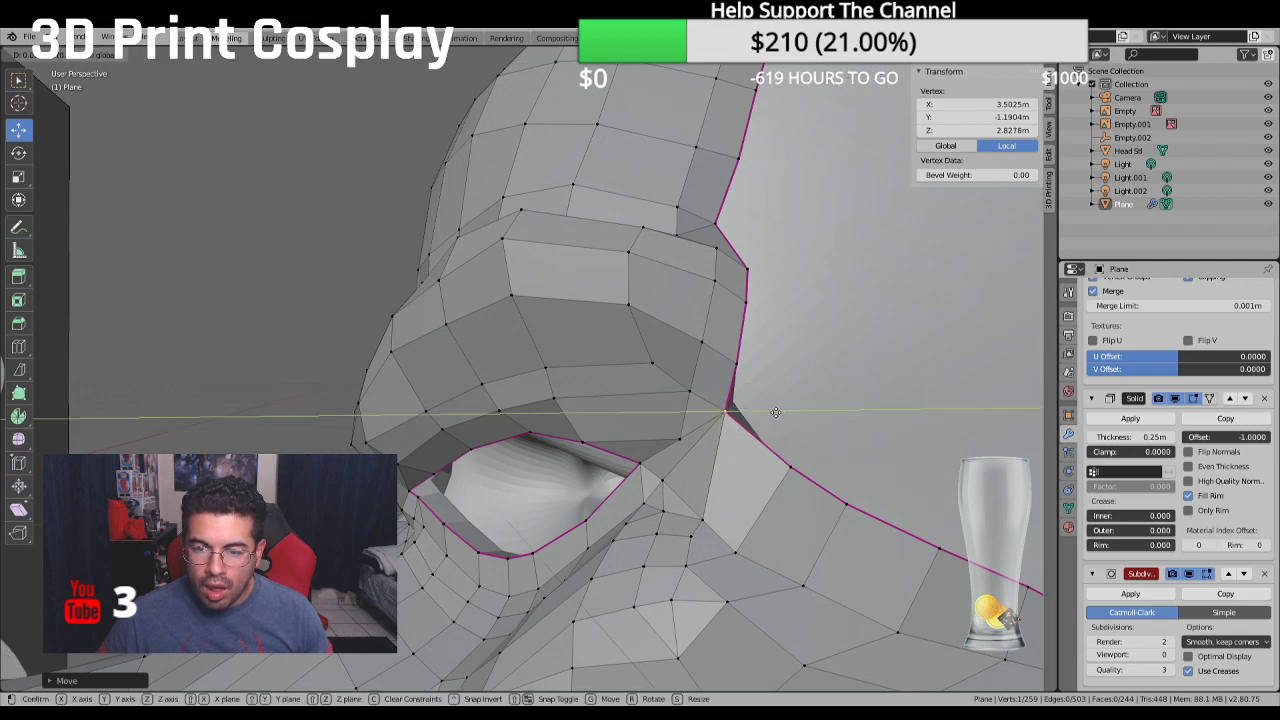
pyautogui.click(783, 411)
# Raise the two rim vertices just behind the merged notch along Z to smooth the cheek's upper edge
pyautogui.moveTo(783, 411); pyautogui.dragTo(760, 449, button='middle')
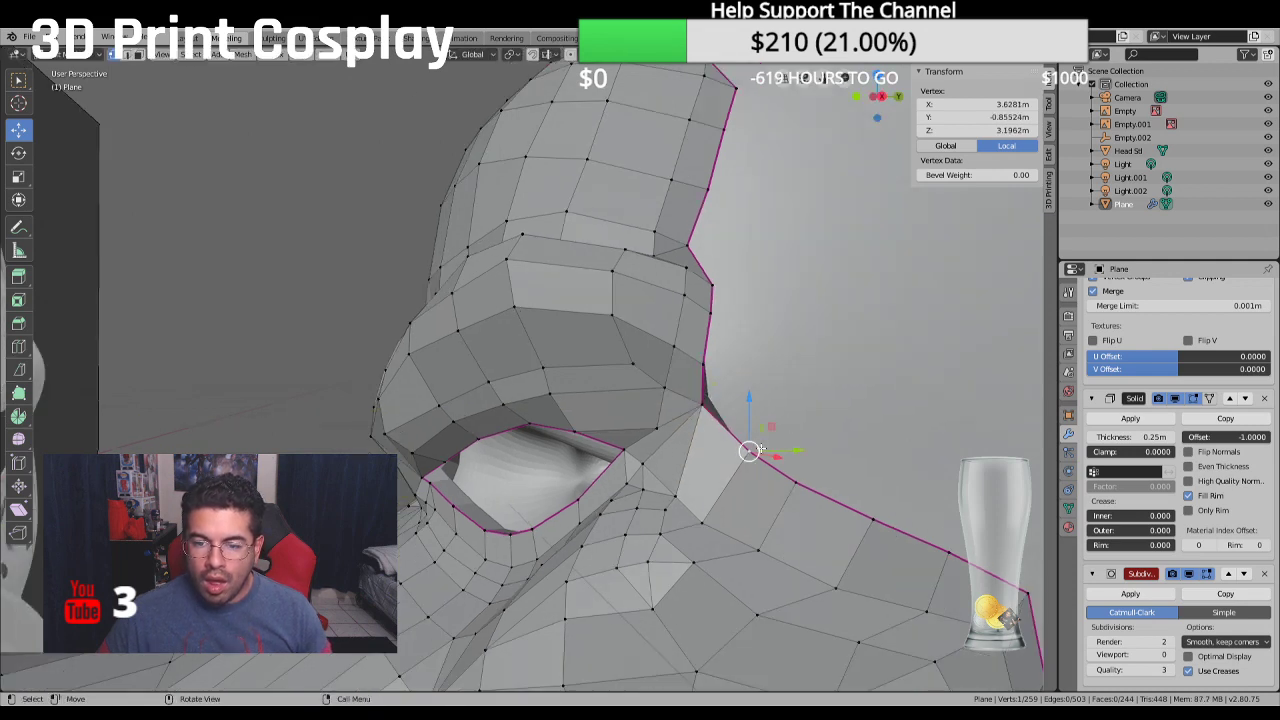
pyautogui.moveTo(752, 404); pyautogui.dragTo(753, 398)
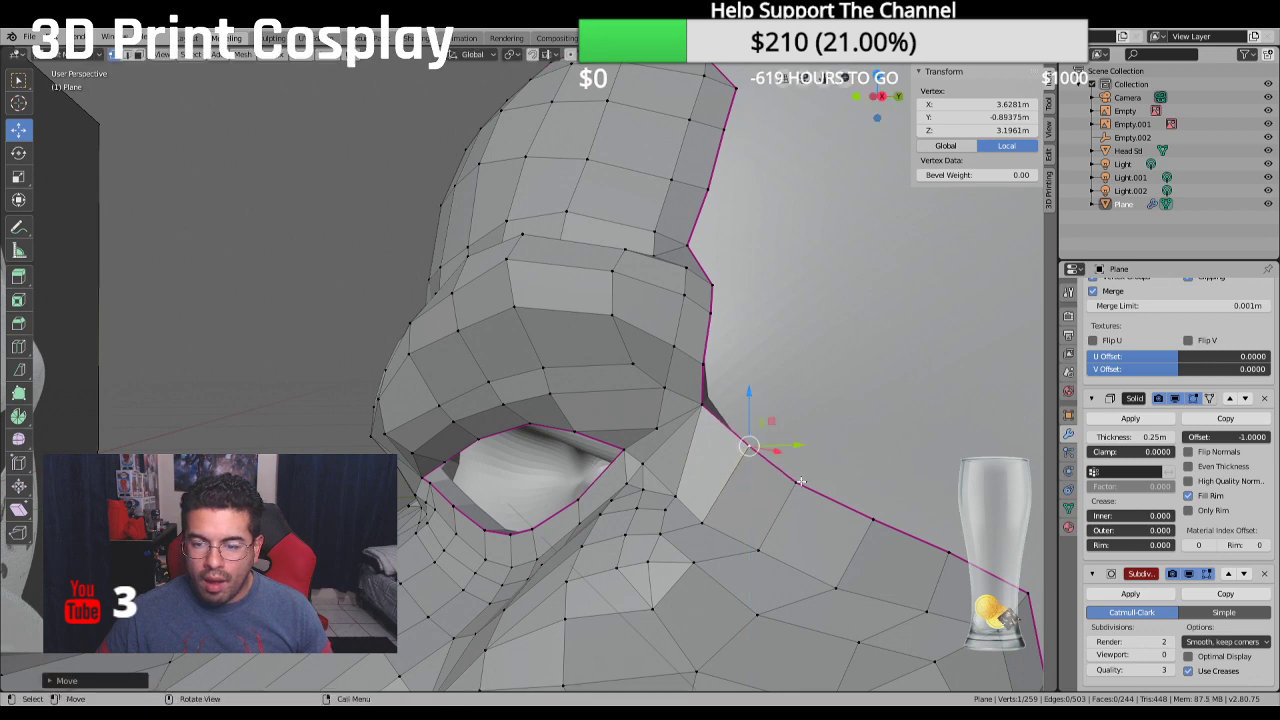
pyautogui.click(801, 482)
pyautogui.moveTo(796, 438); pyautogui.dragTo(795, 430)
# In right view, lower the middle vertices of the cheek panel's bottom edge to fill out its inward bend
pyautogui.scroll(-4, 795, 433)
pyautogui.moveTo(793, 425); pyautogui.dragTo(700, 470, button='middle')
pyautogui.scroll(-2, 645, 497)
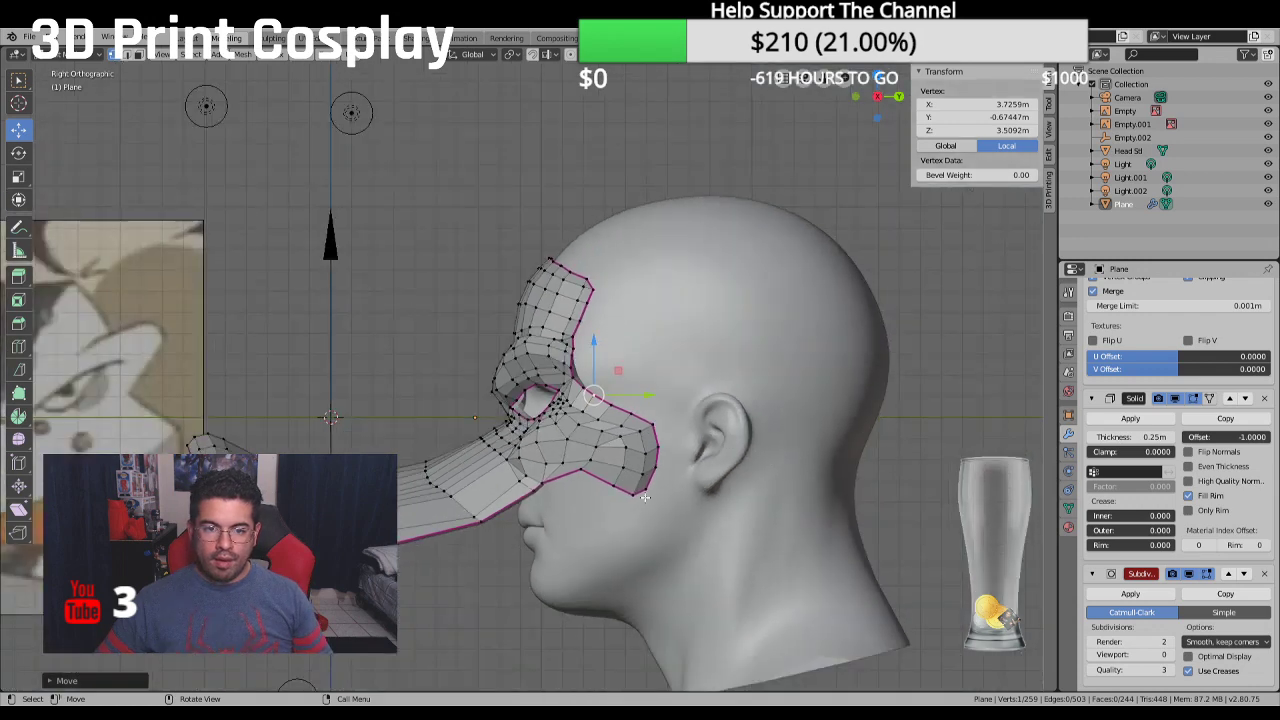
pyautogui.scroll(-2, 600, 480)
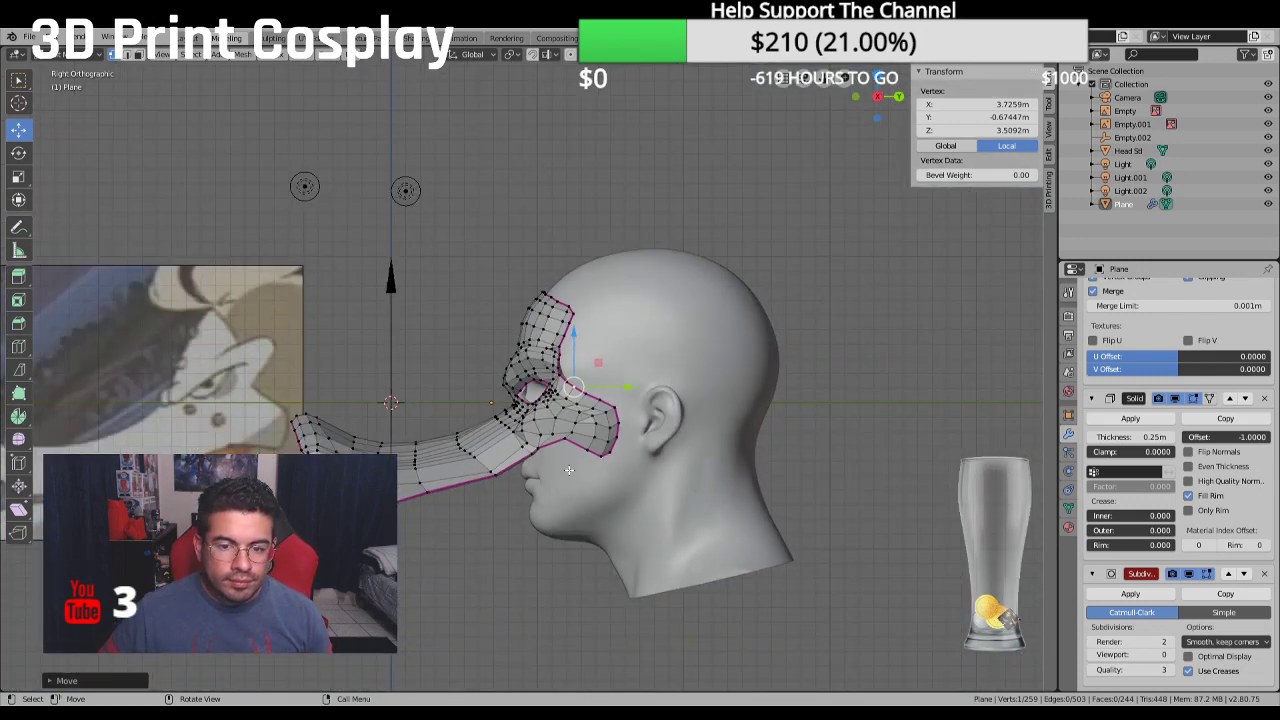
pyautogui.scroll(2, 569, 470)
pyautogui.click(581, 476)
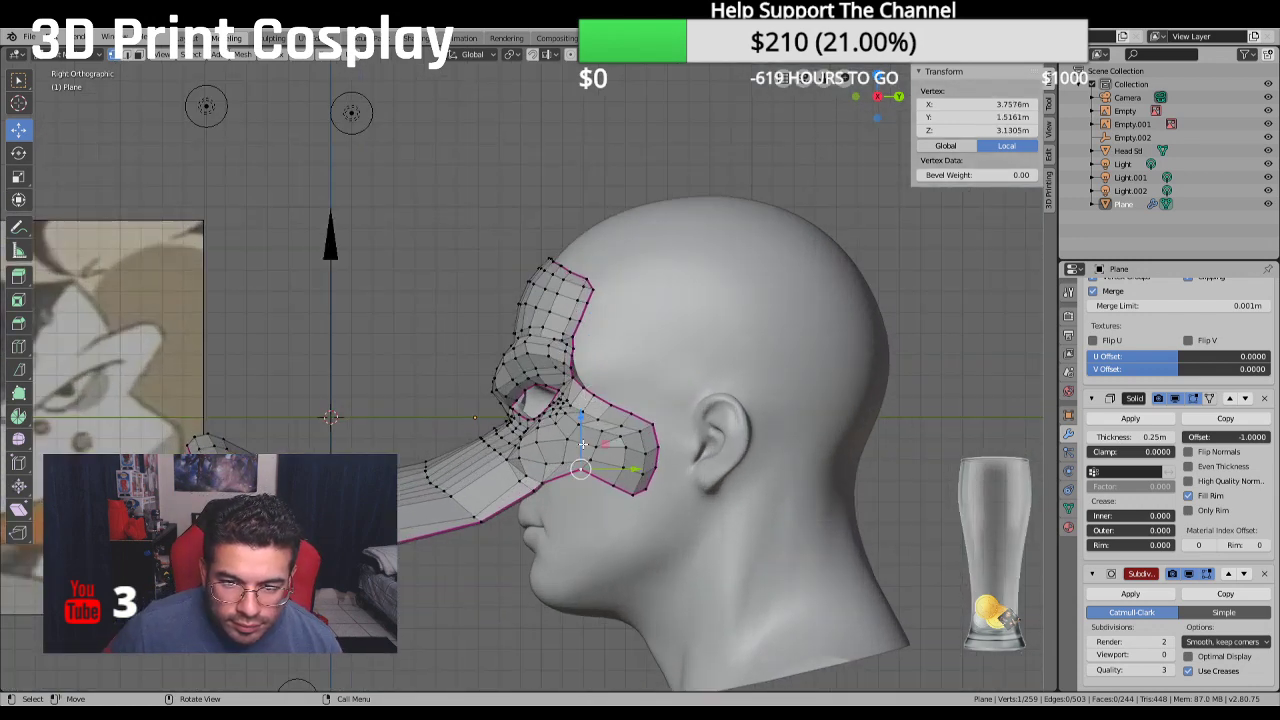
pyautogui.moveTo(577, 421); pyautogui.dragTo(609, 443)
pyautogui.click(613, 488)
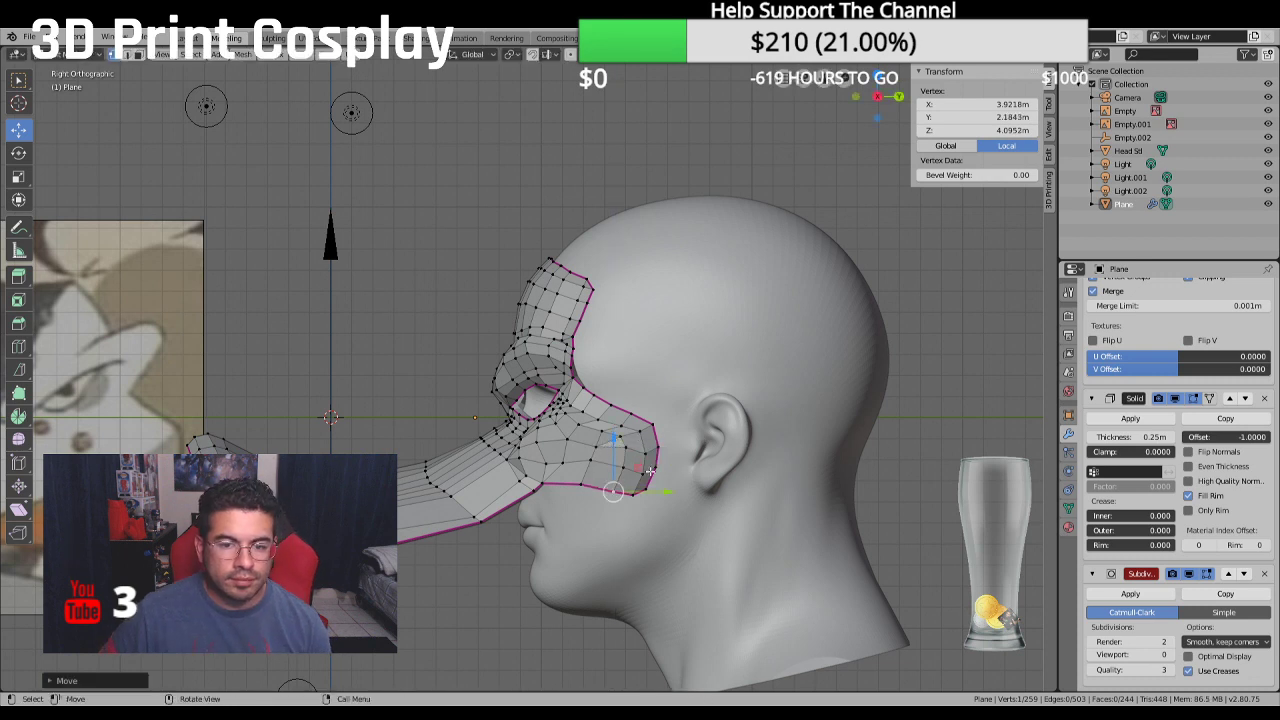
# Move the cheek panel's upper rear corner vertex slightly toward the ear along Y and lower it a little
pyautogui.click(652, 425)
pyautogui.moveTo(691, 430); pyautogui.dragTo(698, 434)
pyautogui.moveTo(658, 370); pyautogui.dragTo(657, 373)
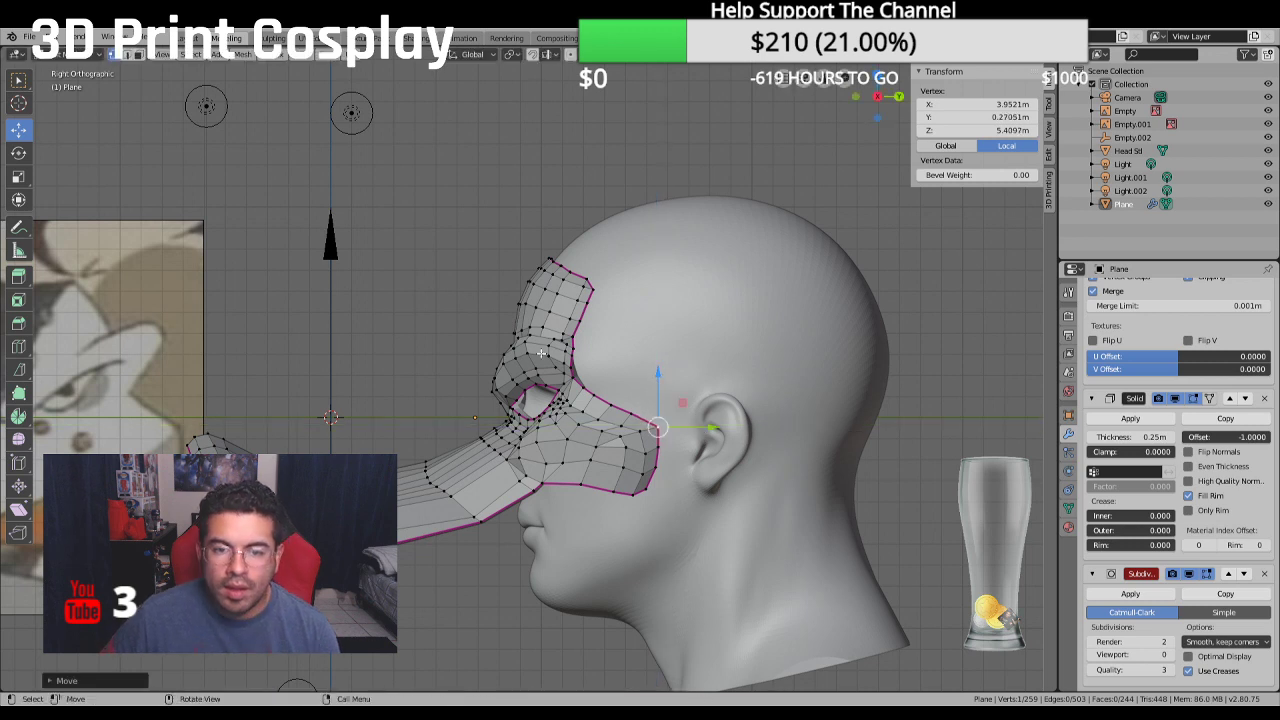
# Set the Subdivision modifier's viewport level to 4, return to Object Mode and deselect the mask to view its side profile
pyautogui.click(1156, 655)
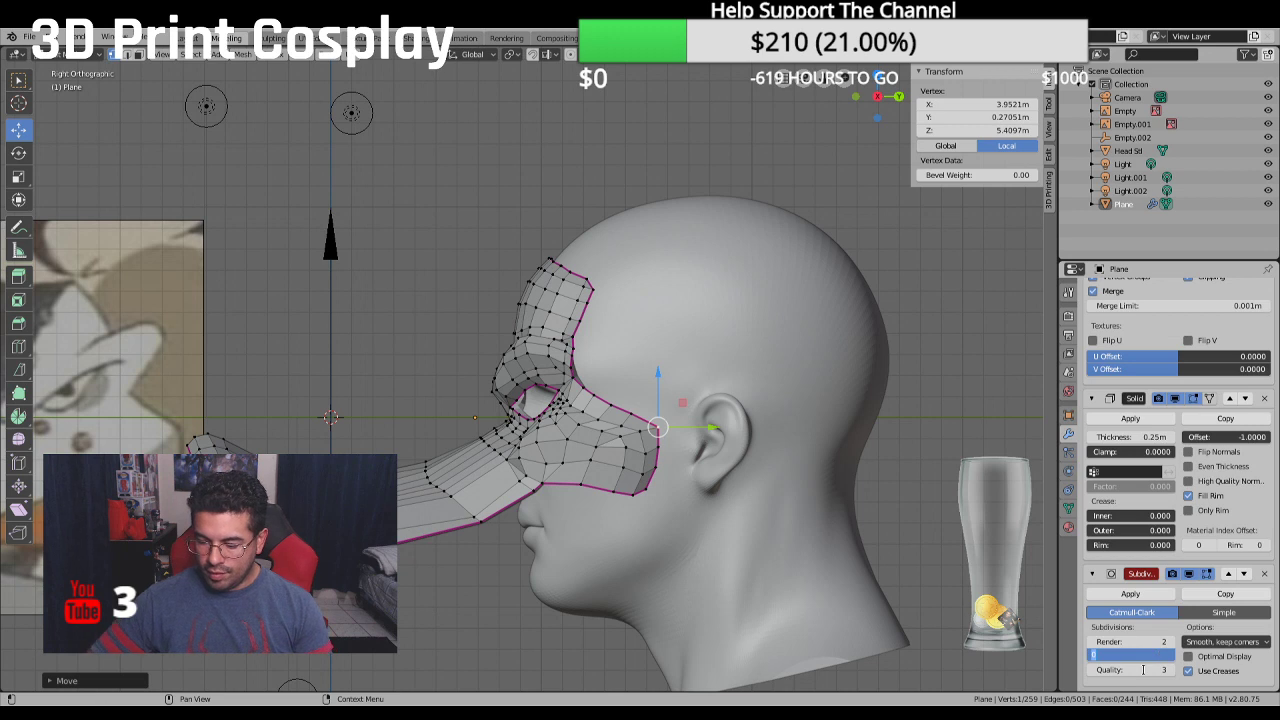
pyautogui.write('4')
pyautogui.press('Return')
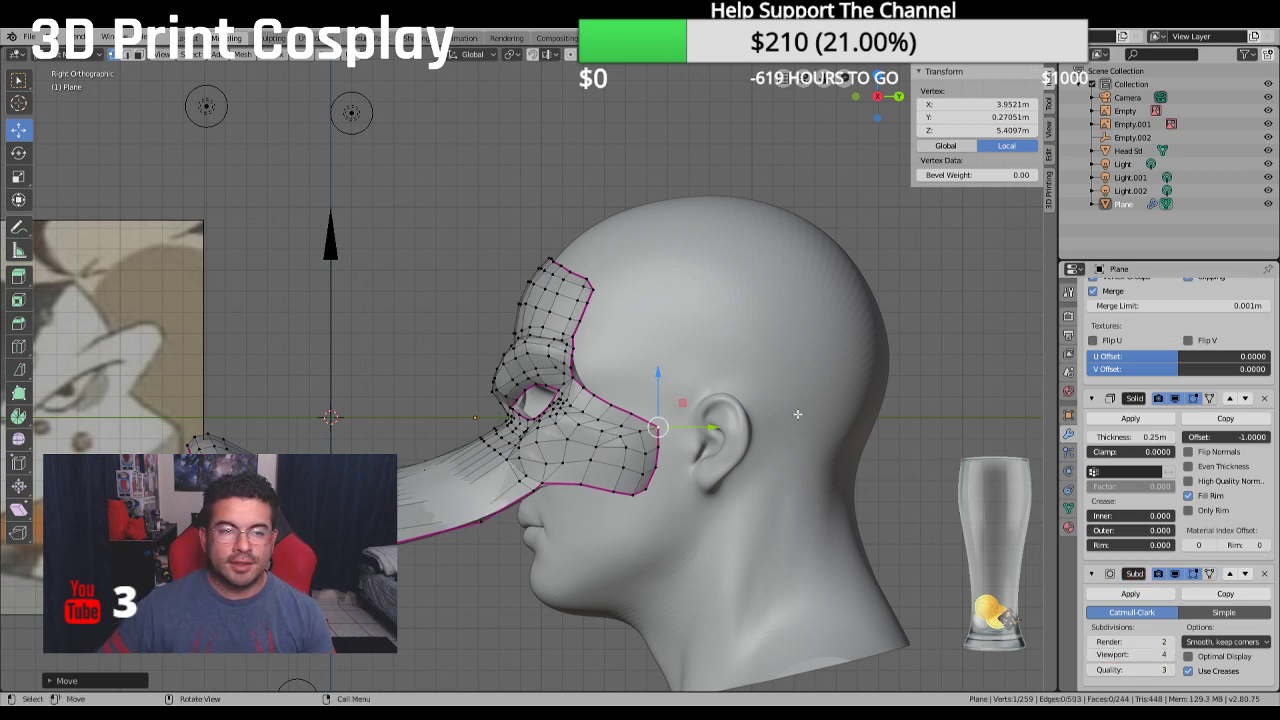
pyautogui.click(70, 54)
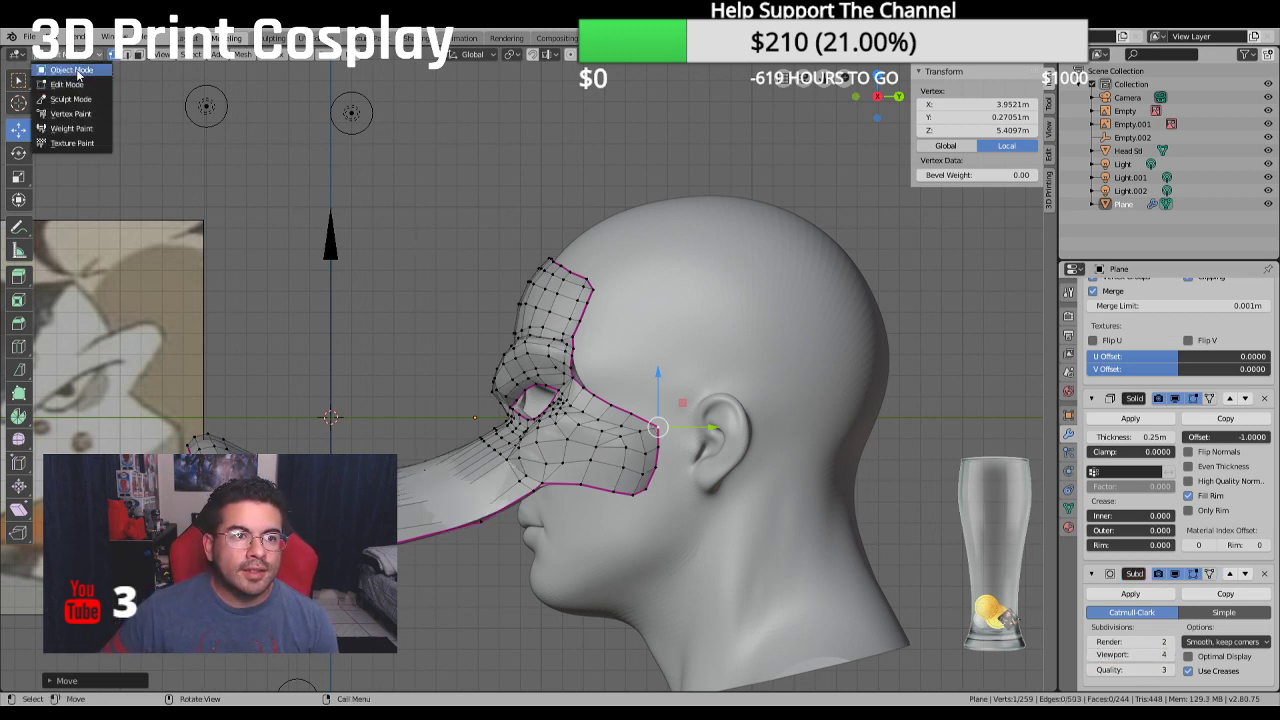
pyautogui.click(65, 64)
pyautogui.scroll(-1, 442, 285)
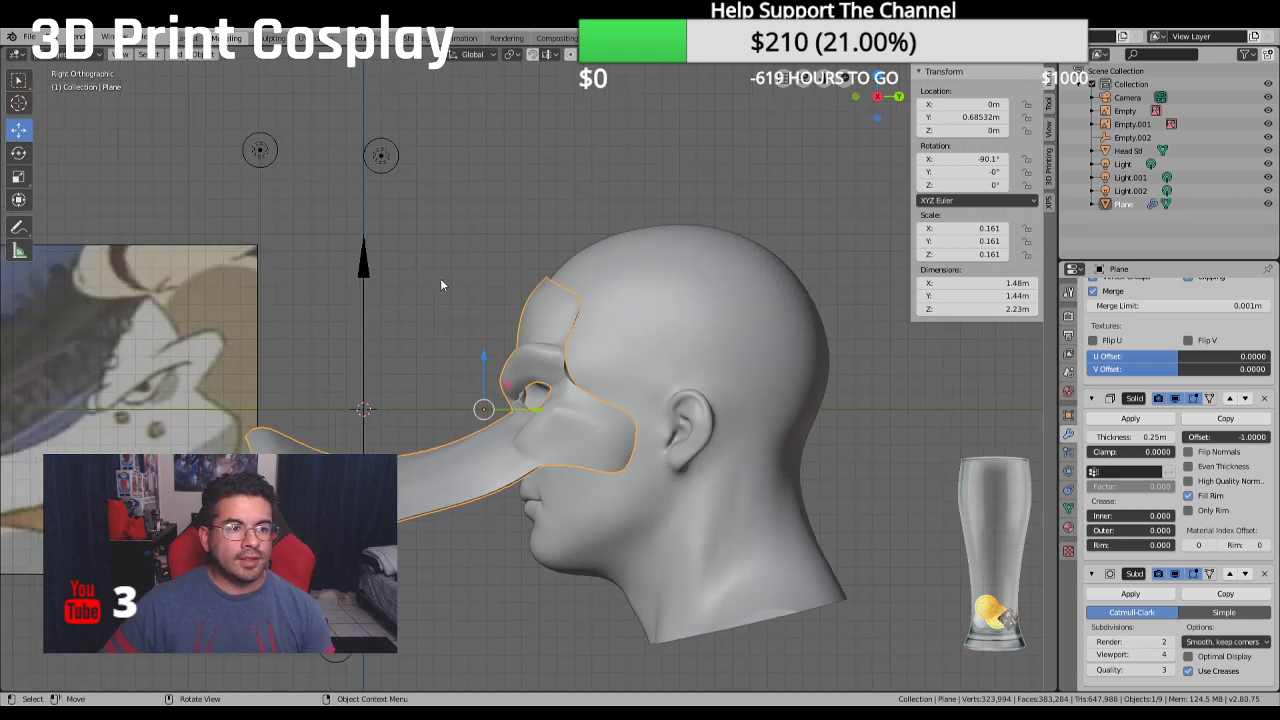
pyautogui.click(458, 194)
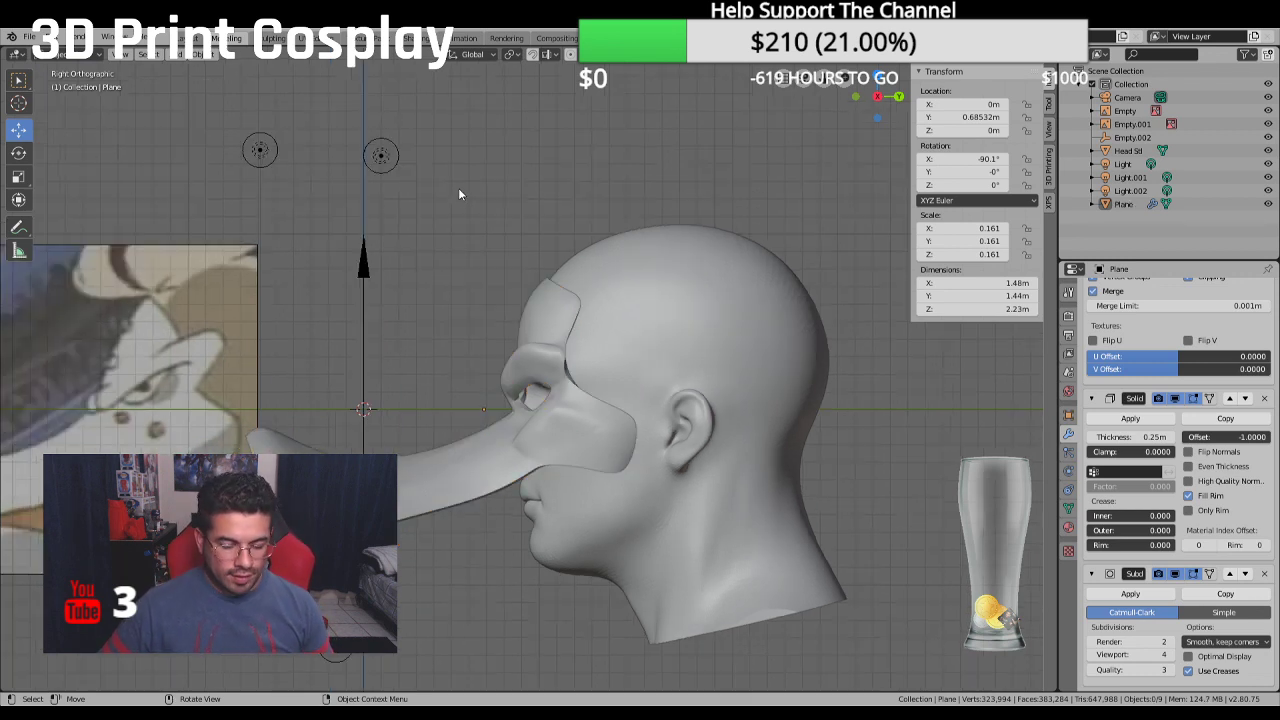
pyautogui.keyDown('shift'); pyautogui.moveTo(476, 194); pyautogui.dragTo(608, 187, button='middle'); pyautogui.keyUp('shift')
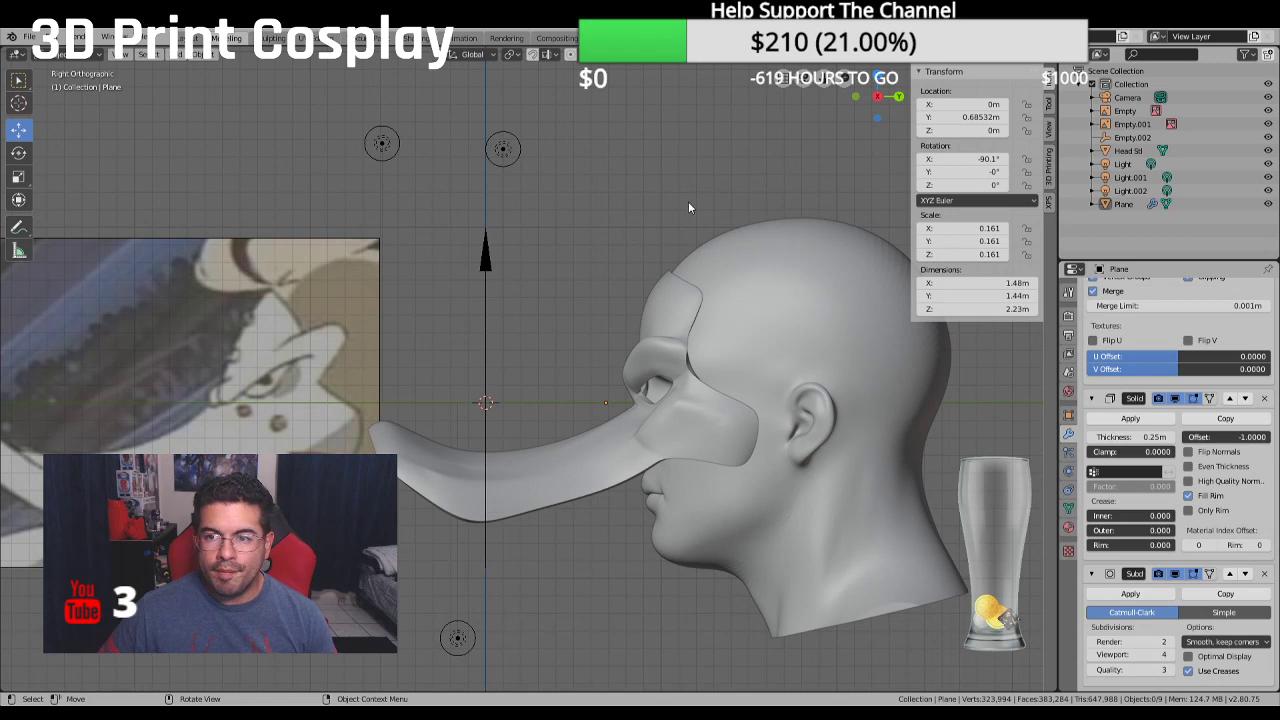
# Select the mask and switch the viewport lighting to MatCap with a gold material
pyautogui.click(695, 296)
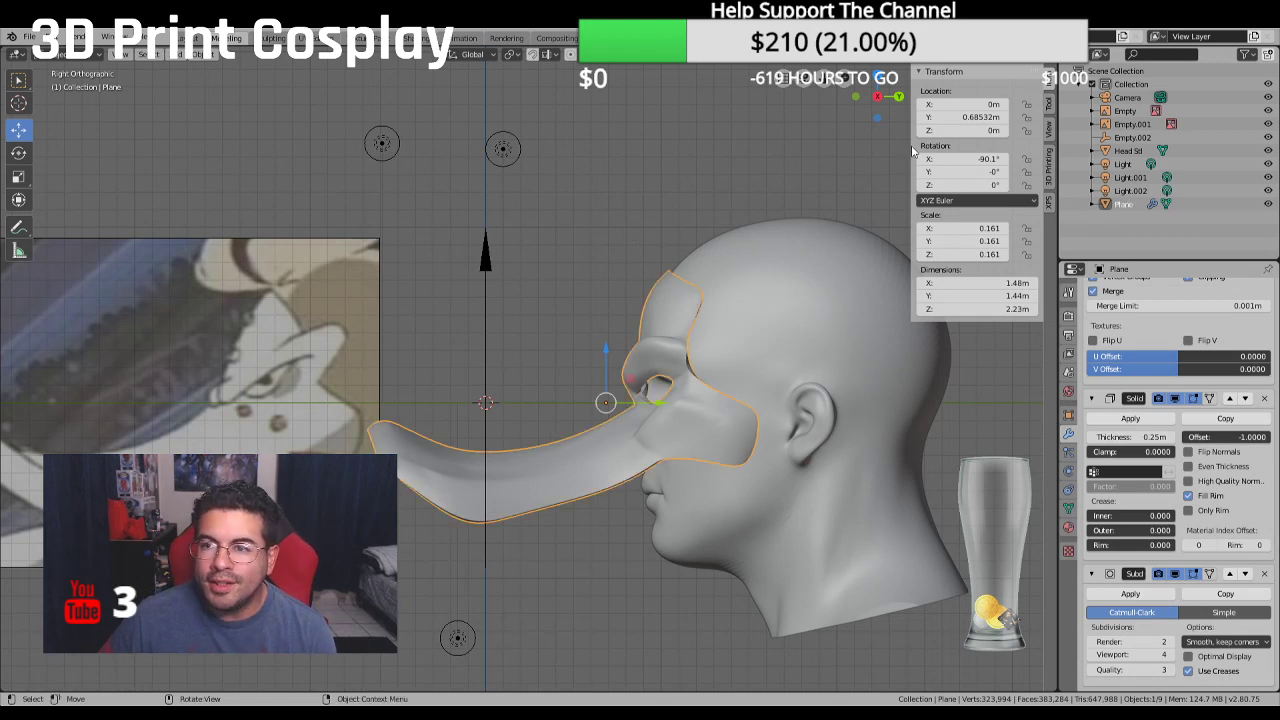
pyautogui.click(1046, 62)
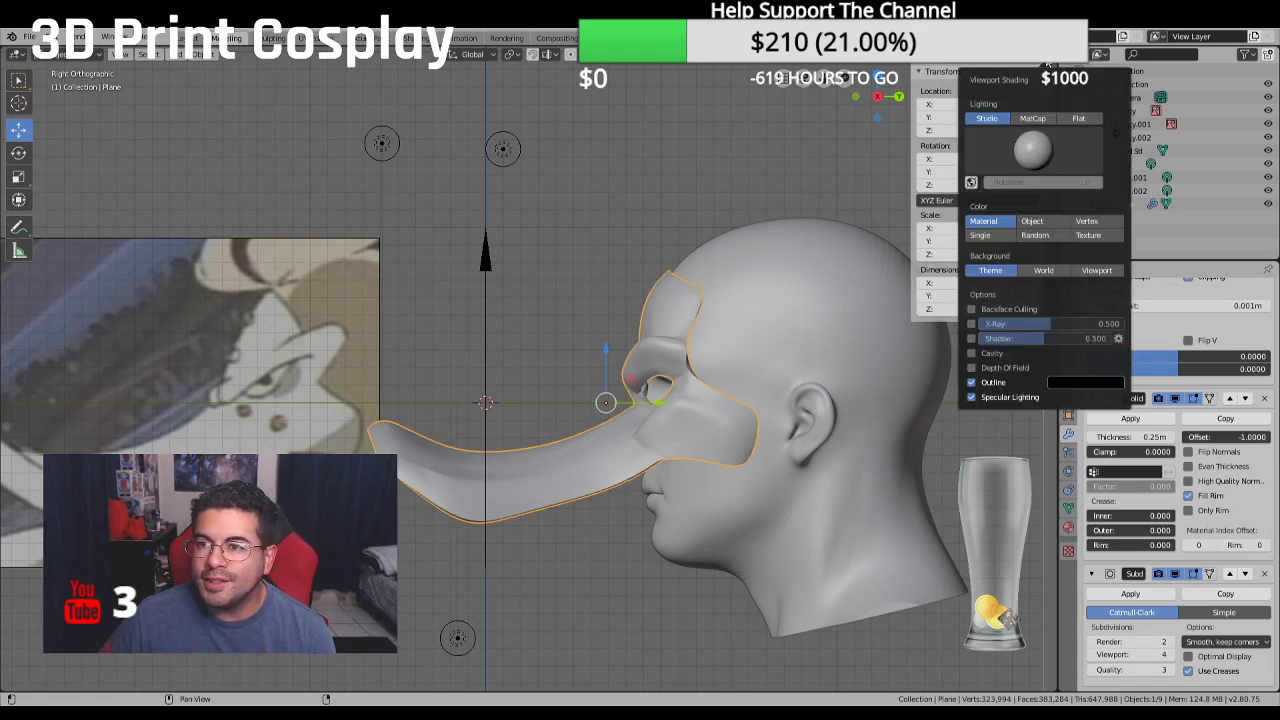
pyautogui.click(1036, 118)
pyautogui.click(1040, 155)
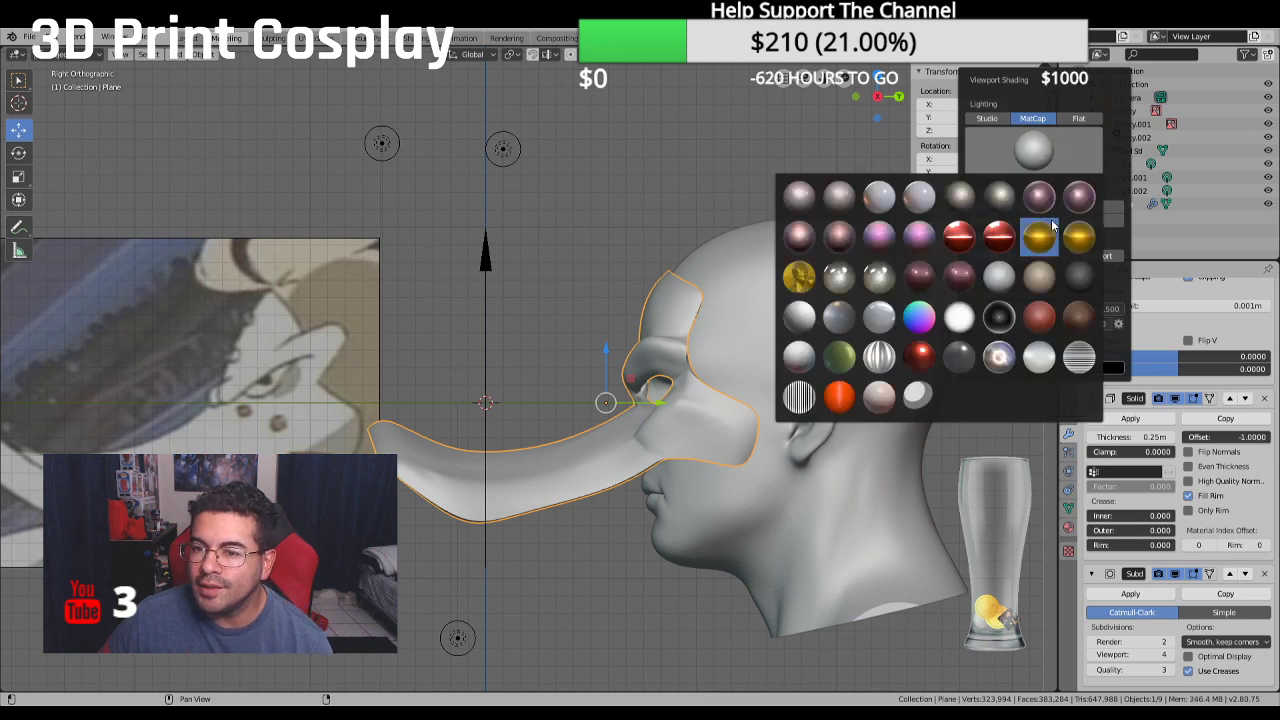
pyautogui.click(1046, 231)
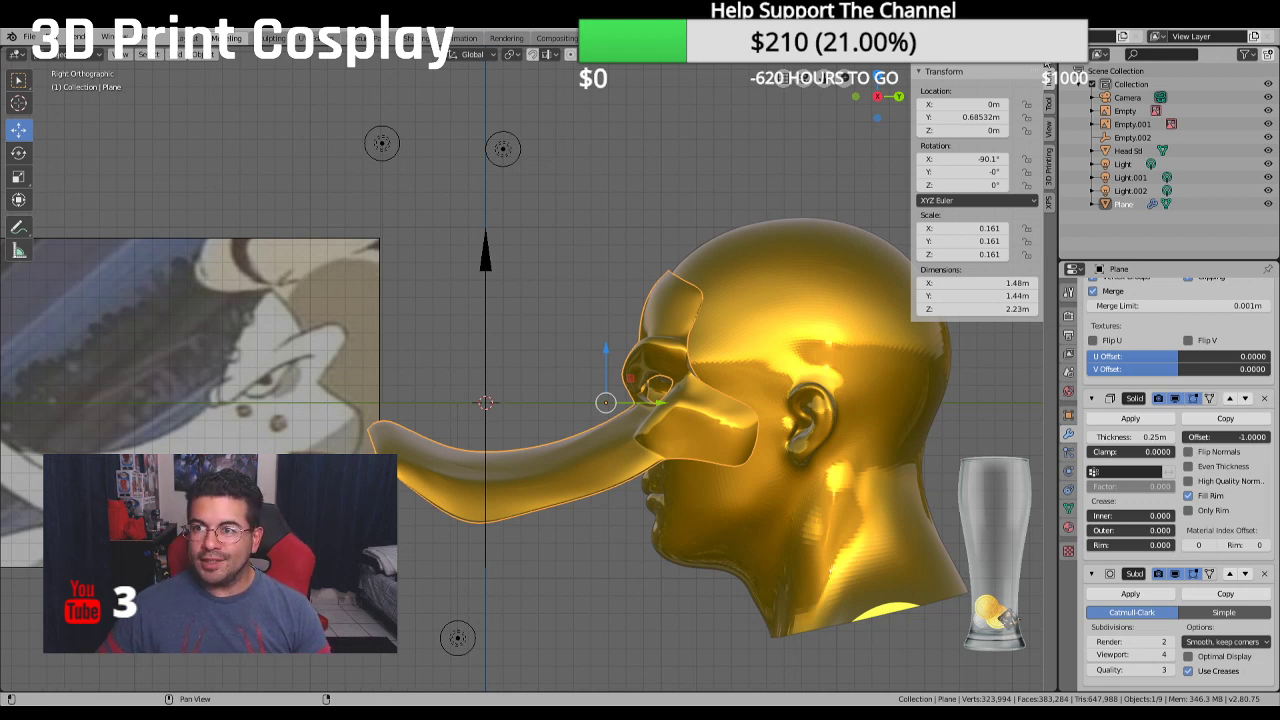
# Try Flat viewport lighting, and restore the Studio lighting
pyautogui.click(1045, 54)
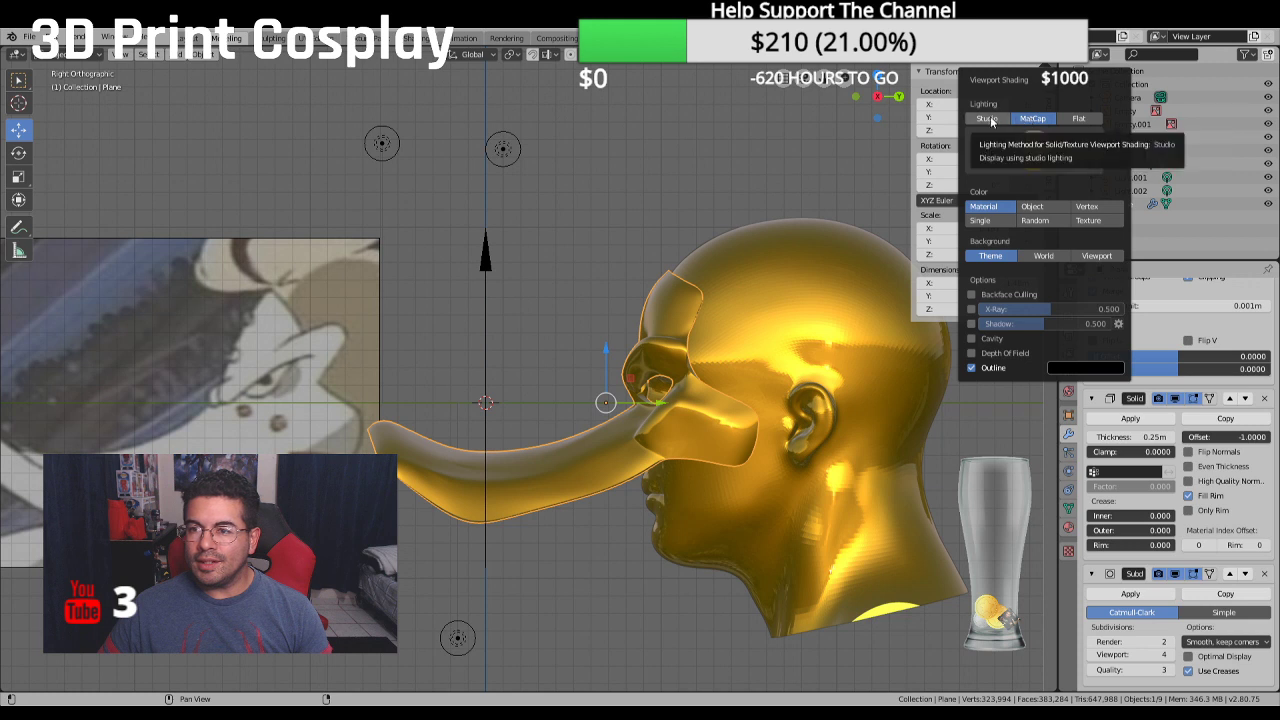
pyautogui.click(1076, 119)
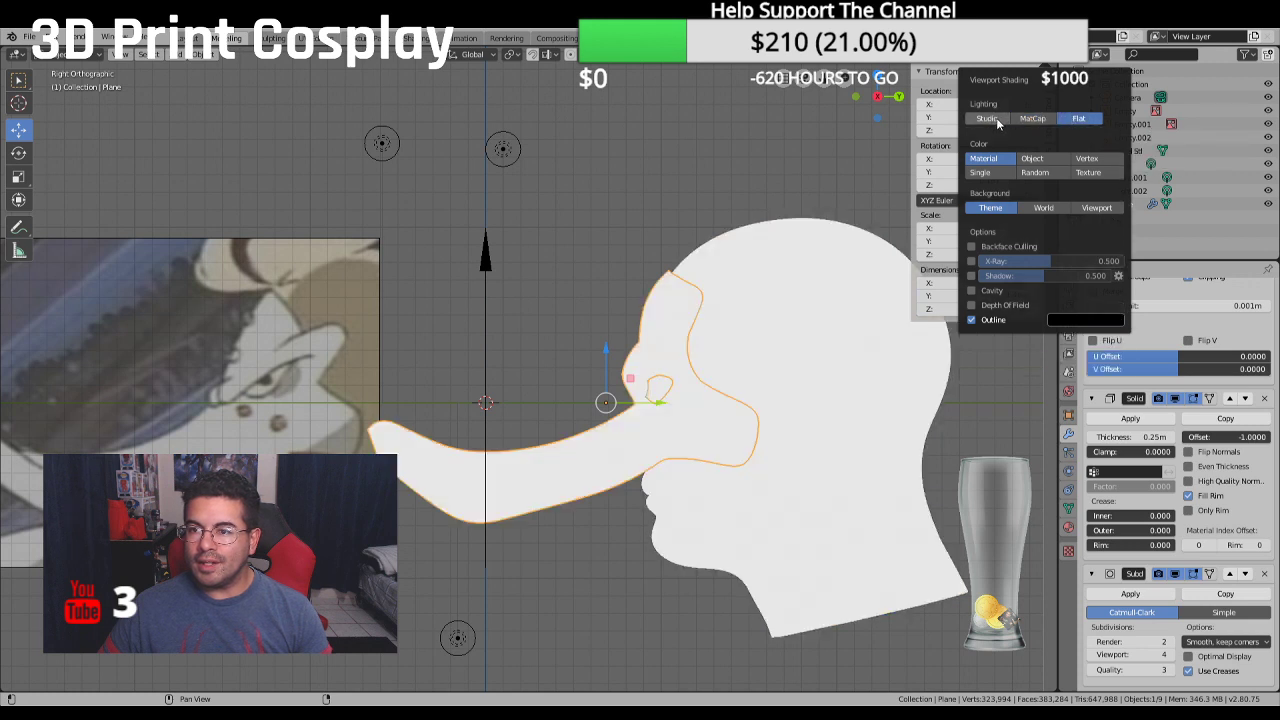
pyautogui.click(1025, 119)
# Put the mask back into Edit Mode in a three-quarter perspective view
pyautogui.moveTo(724, 363)
pyautogui.mouseDown(button='middle')
pyautogui.moveTo(701, 369)
pyautogui.moveTo(705, 357)
pyautogui.mouseUp(button='middle')
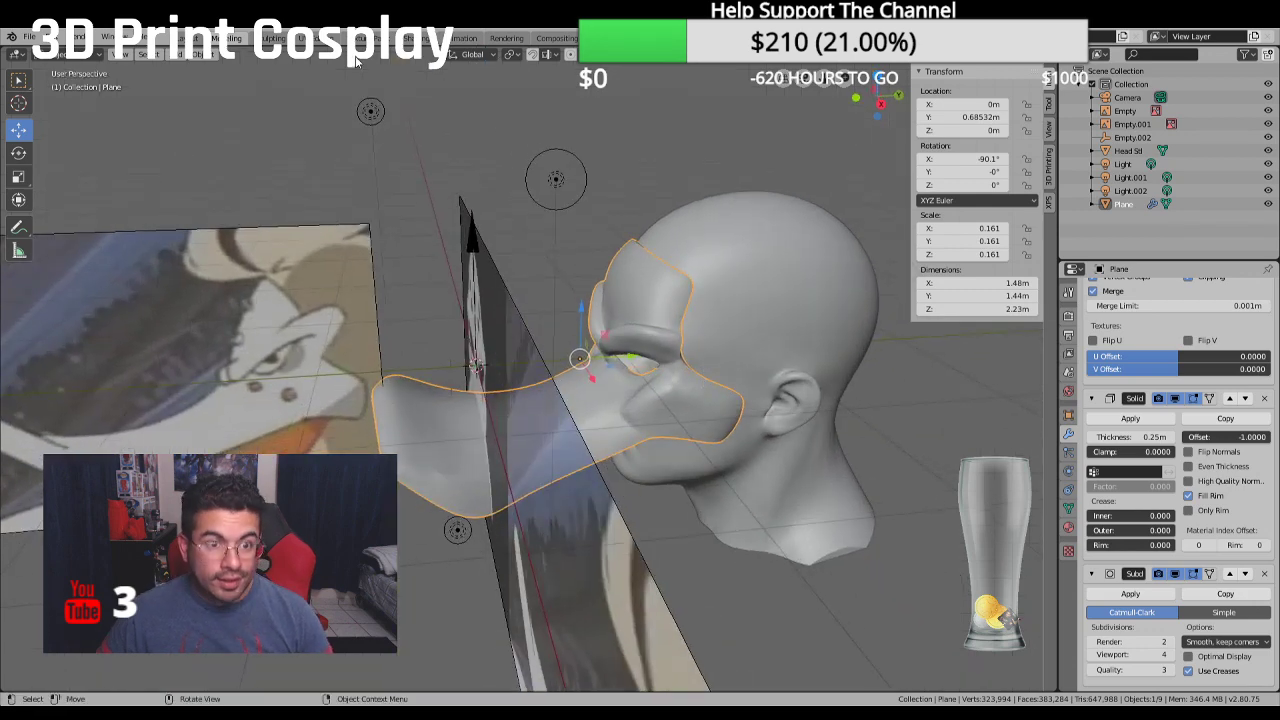
pyautogui.click(90, 54)
pyautogui.click(80, 88)
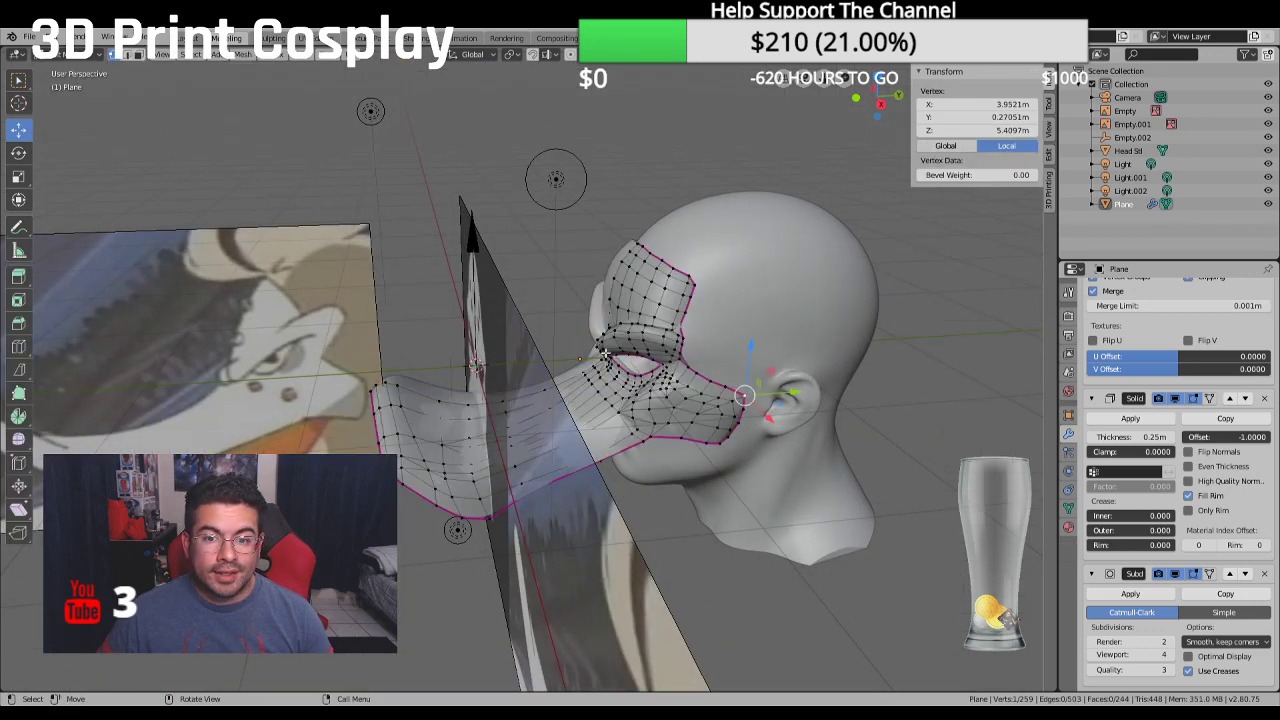
# Select the whole mask mesh and give its material a yellow base color with Metallic at 1.000
pyautogui.press('a')
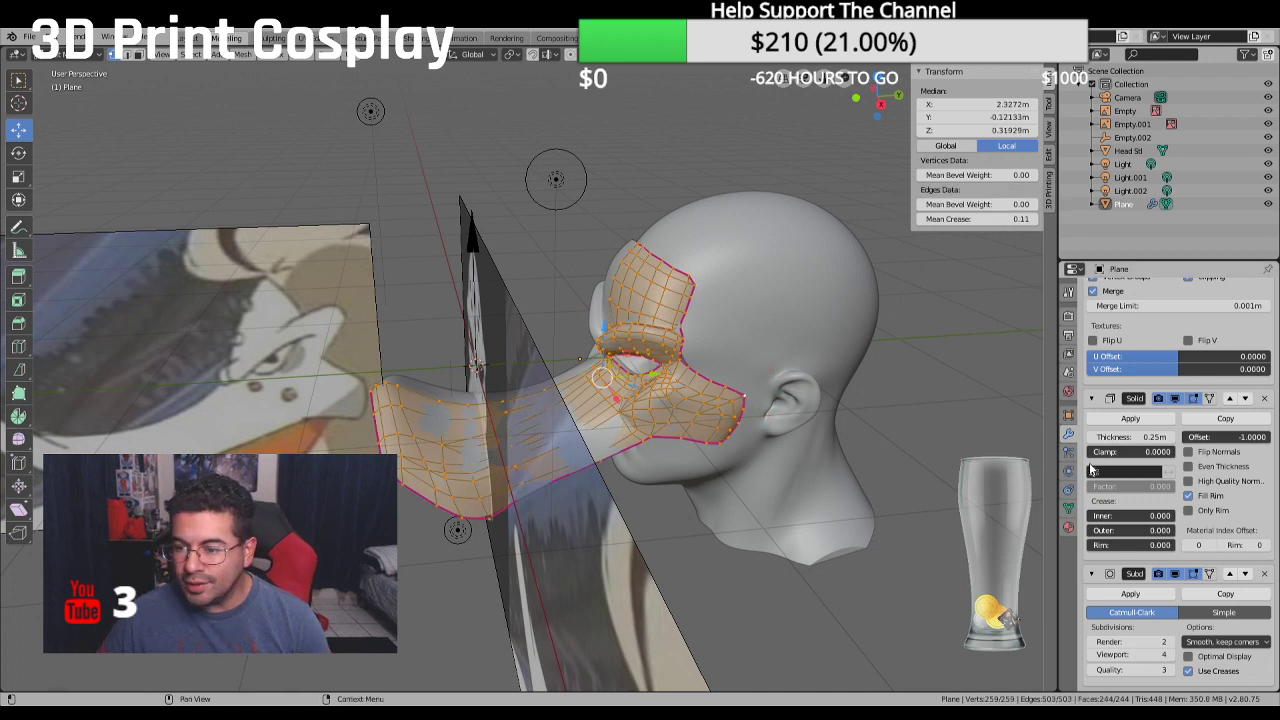
pyautogui.click(1068, 527)
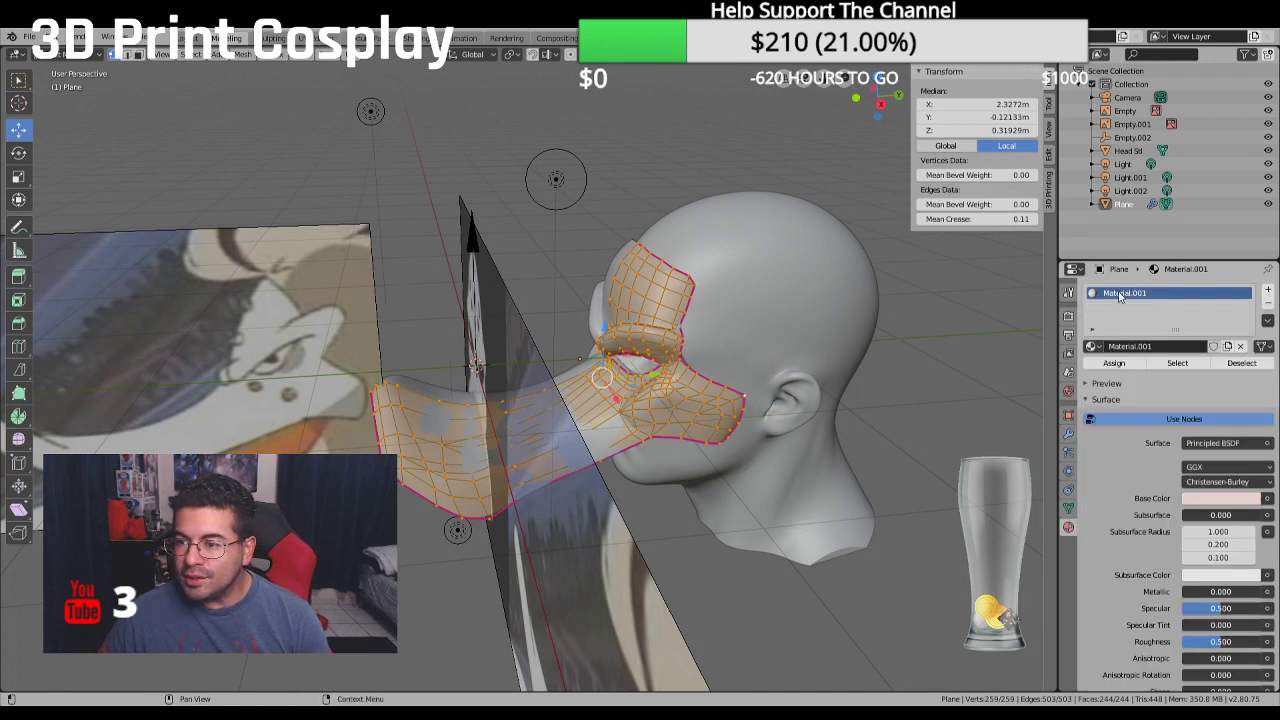
pyautogui.click(1213, 502)
pyautogui.click(1158, 377)
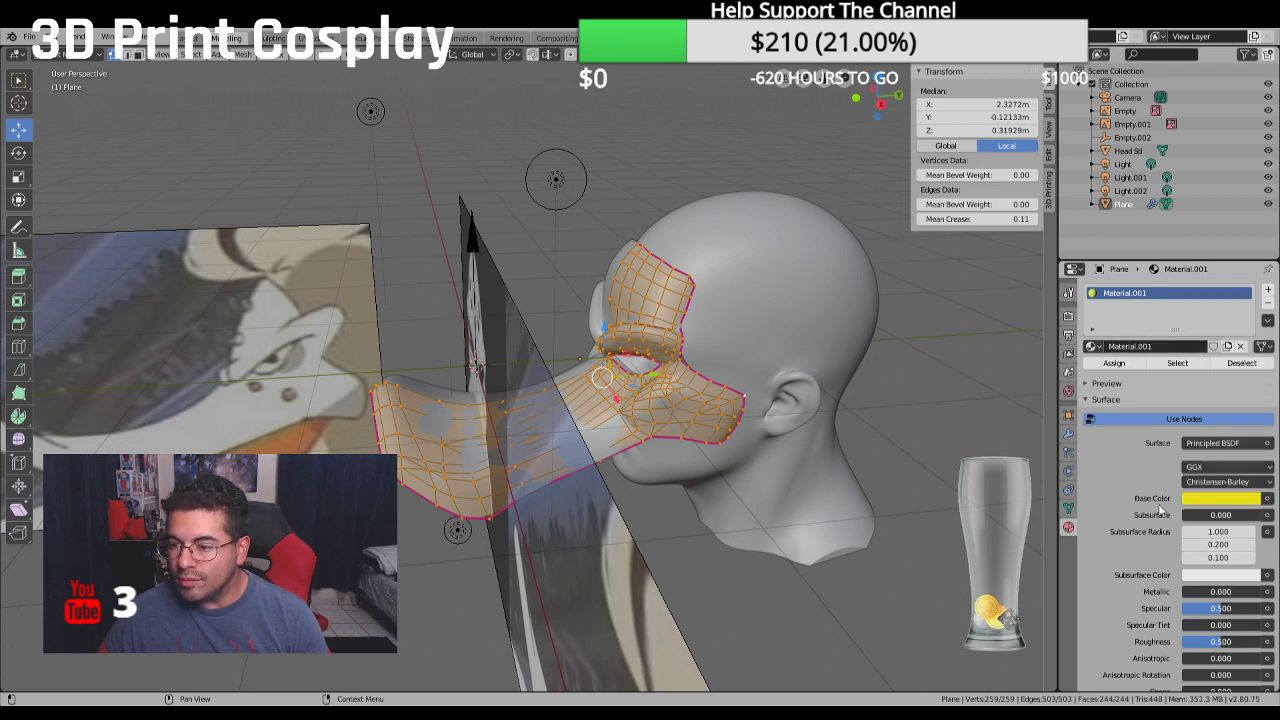
pyautogui.click(1114, 386)
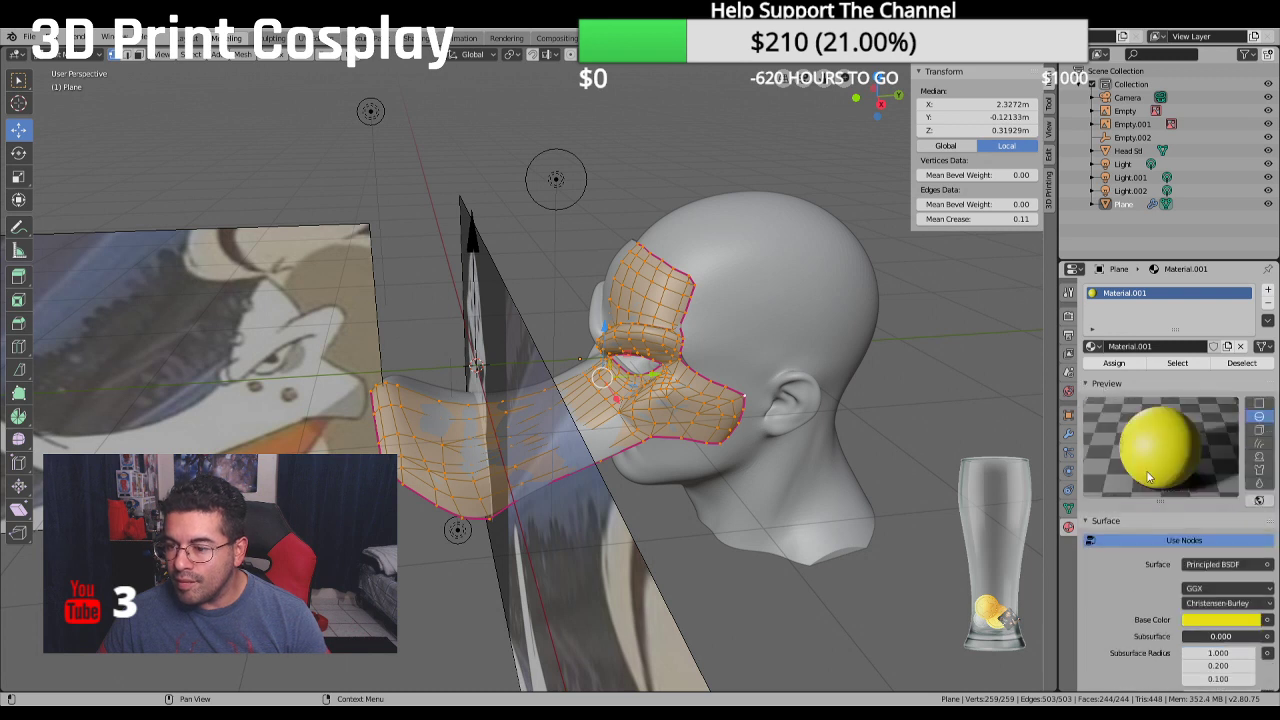
pyautogui.scroll(-2, 1150, 575)
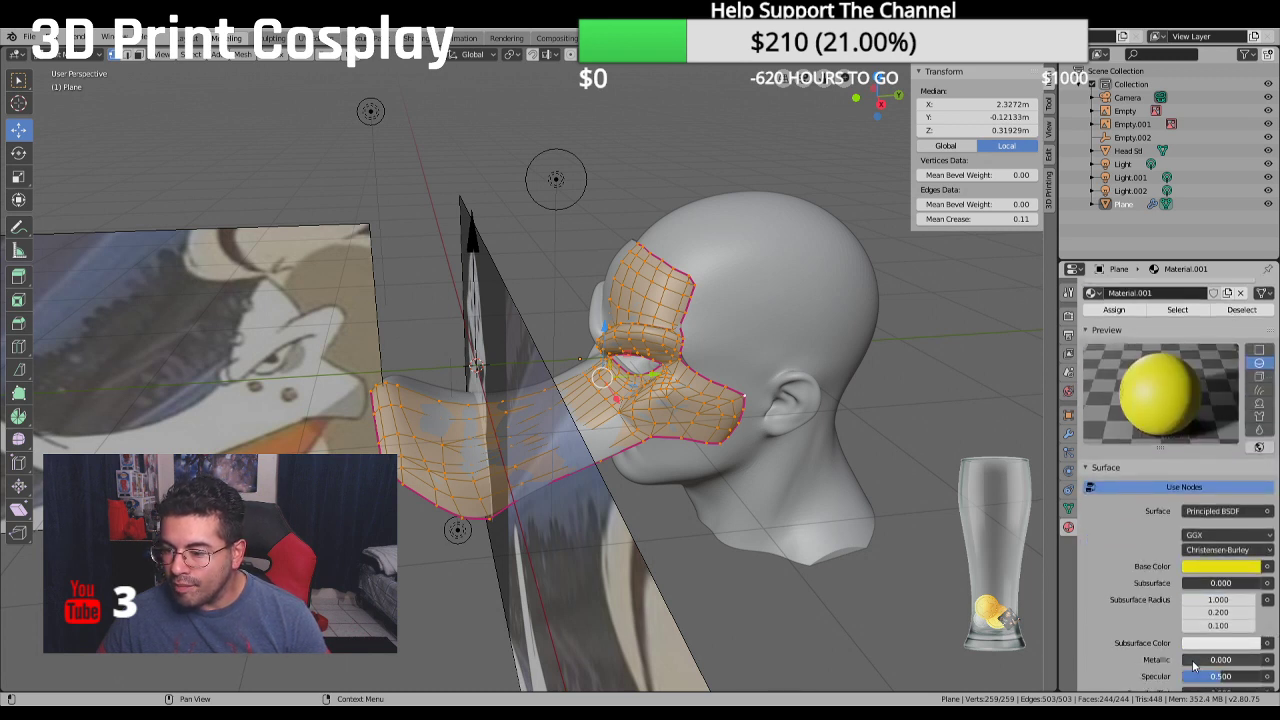
pyautogui.moveTo(1185, 660); pyautogui.dragTo(1265, 665)
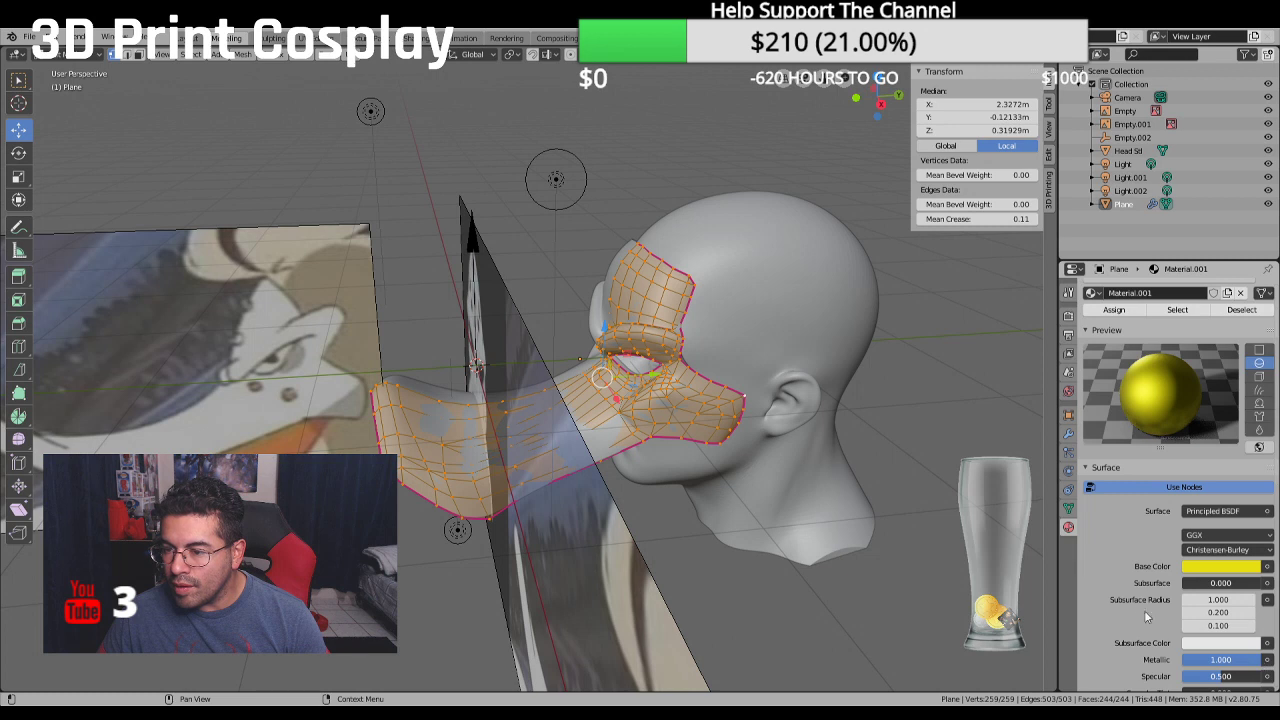
# Set the mask material's Roughness to 0.525 and Anisotropic to 0.625, and raise Clearcoat to about 0.75
pyautogui.scroll(-3, 1122, 598)
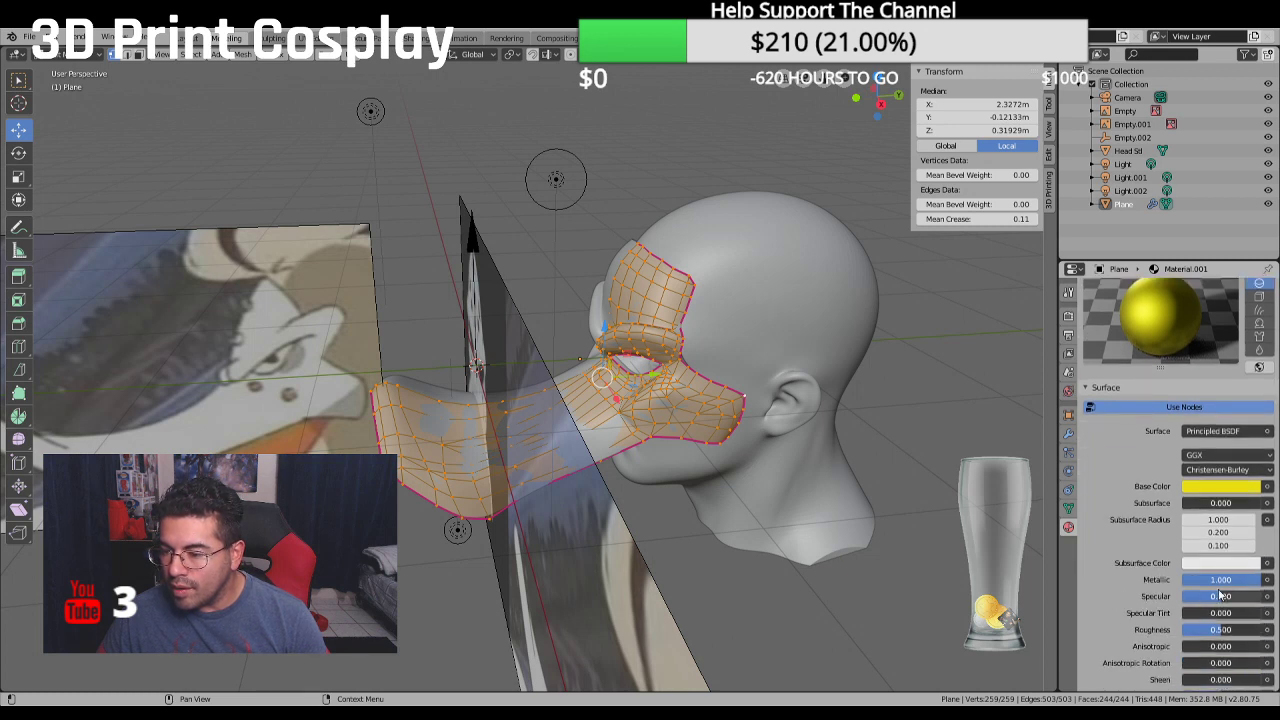
pyautogui.scroll(-1, 1135, 594)
pyautogui.moveTo(1215, 603)
pyautogui.mouseDown()
pyautogui.moveTo(1240, 603)
pyautogui.moveTo(1190, 603)
pyautogui.moveTo(1250, 603)
pyautogui.moveTo(1231, 603)
pyautogui.mouseUp()
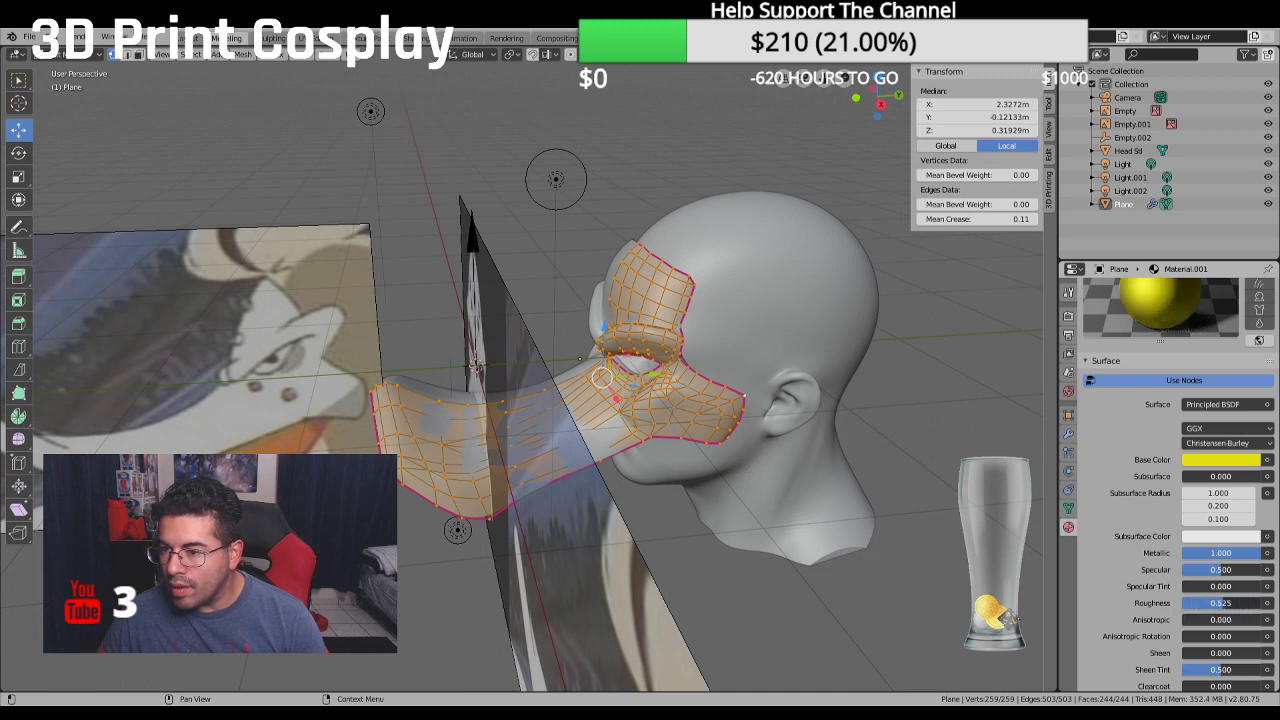
pyautogui.click(1184, 620)
pyautogui.write('.625')
pyautogui.press('Return')
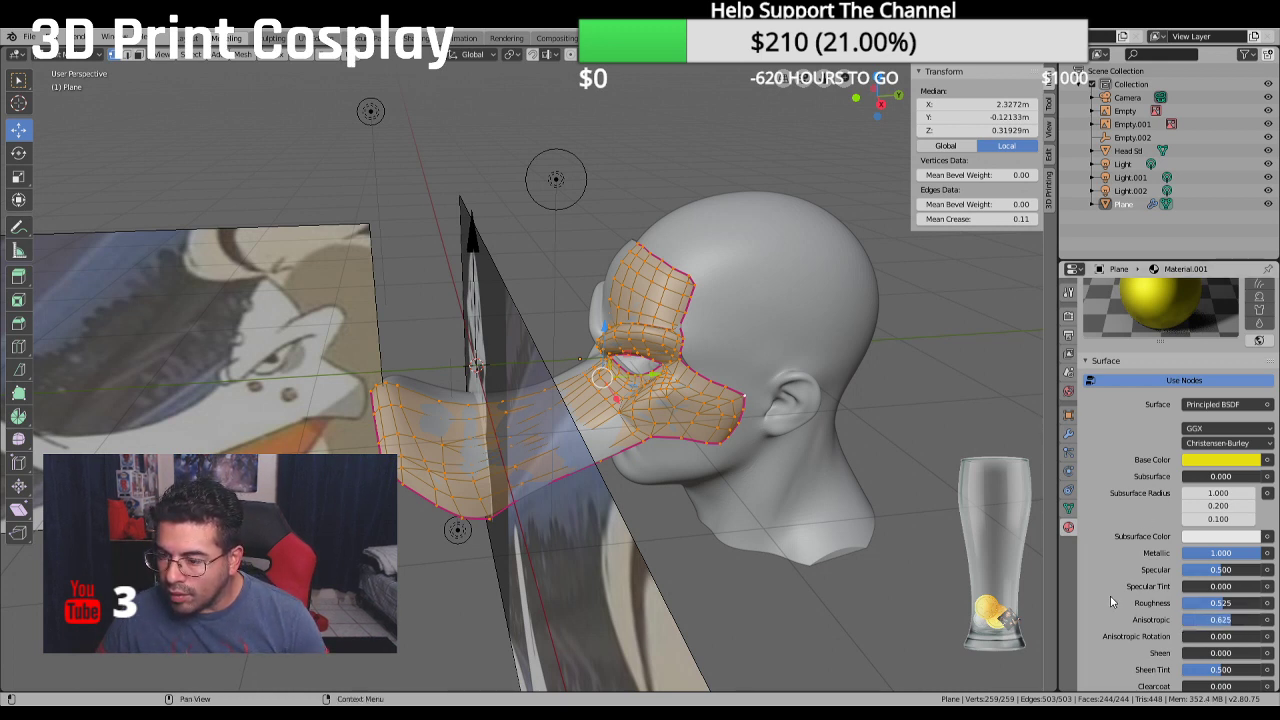
pyautogui.scroll(-1, 1112, 602)
pyautogui.moveTo(1195, 660); pyautogui.dragTo(1254, 660)
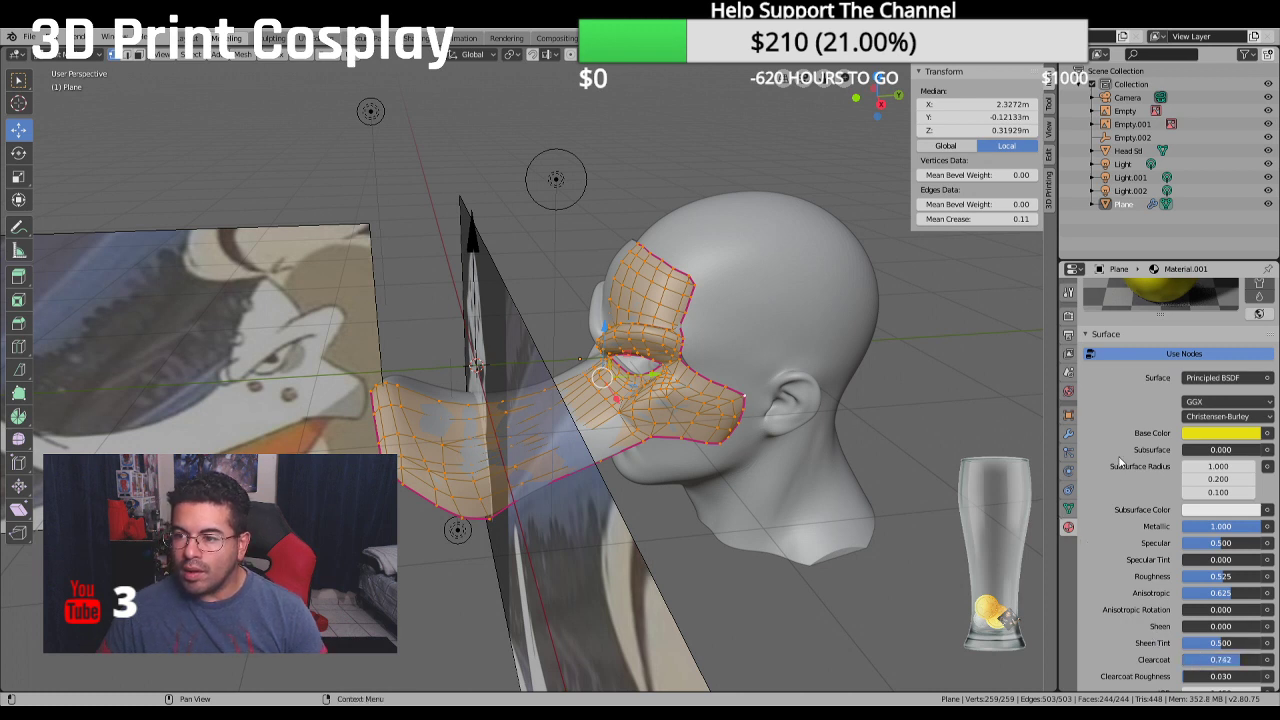
# Assign the yellow material to the entire mask, show materials in the viewport shading, and return to Object Mode with the mesh deselected
pyautogui.scroll(3, 1114, 422)
pyautogui.scroll(1, 1114, 422)
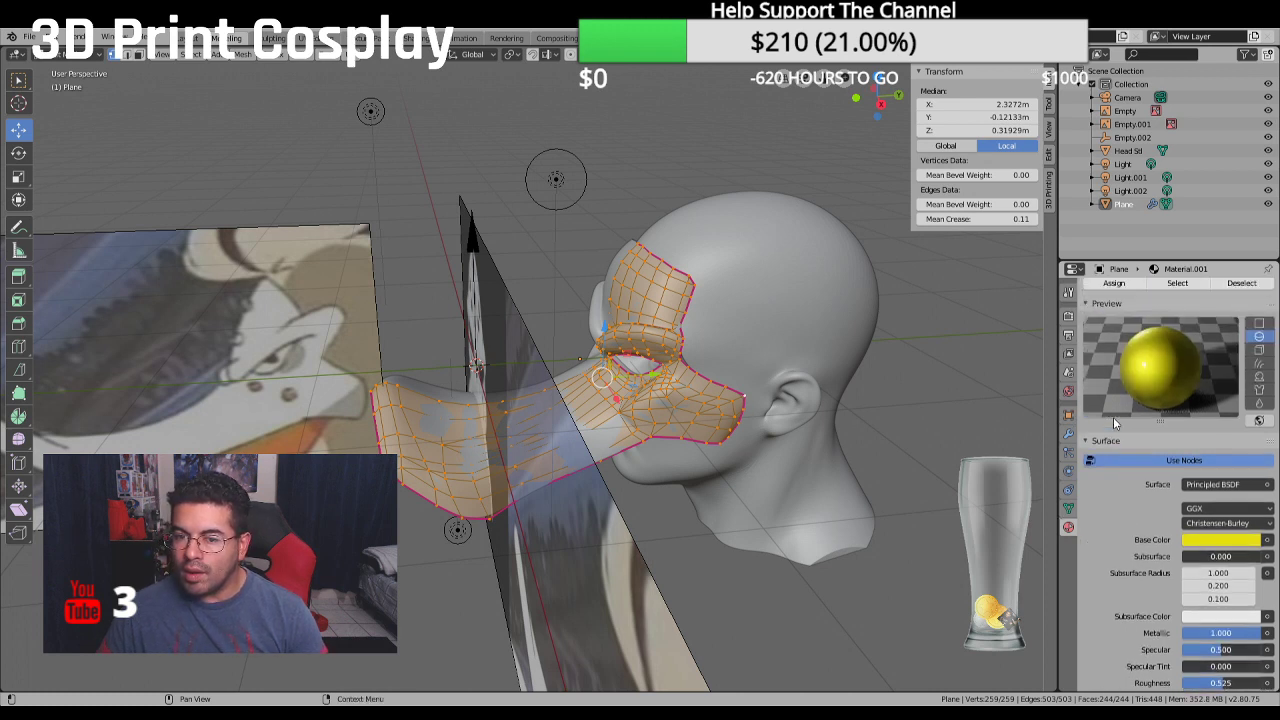
pyautogui.click(1118, 284)
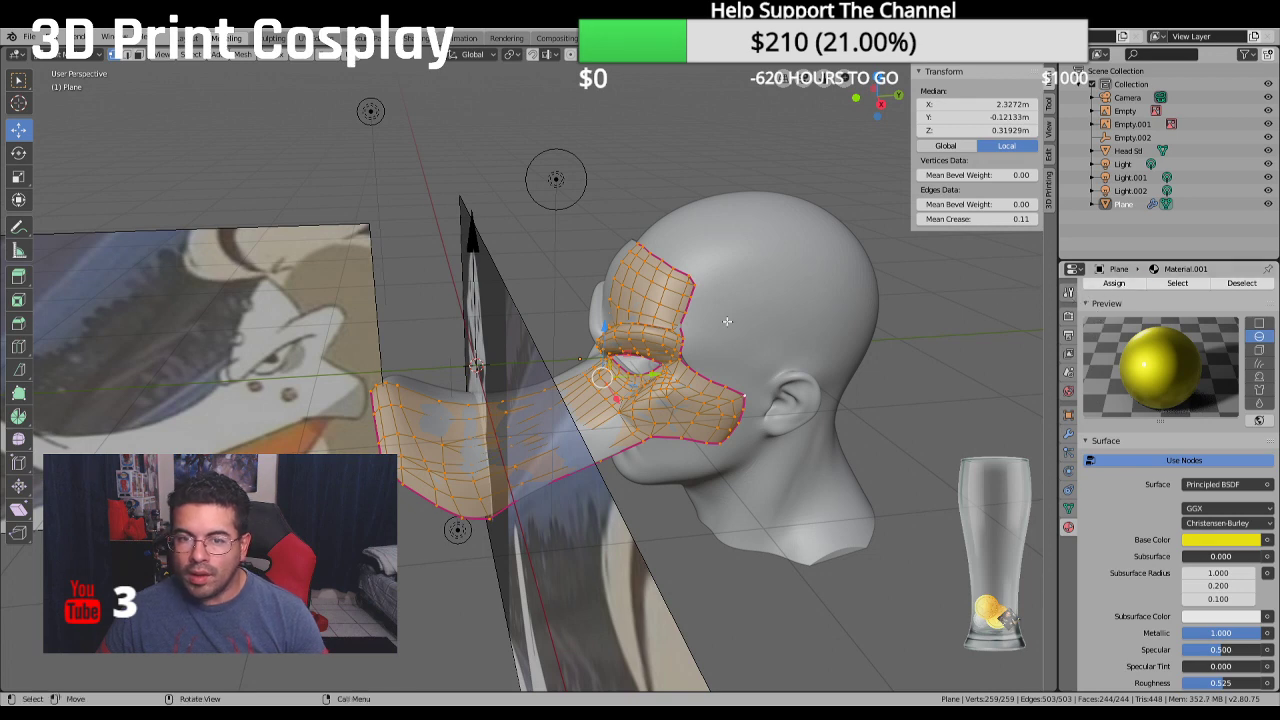
pyautogui.hotkey('alt', 'z')
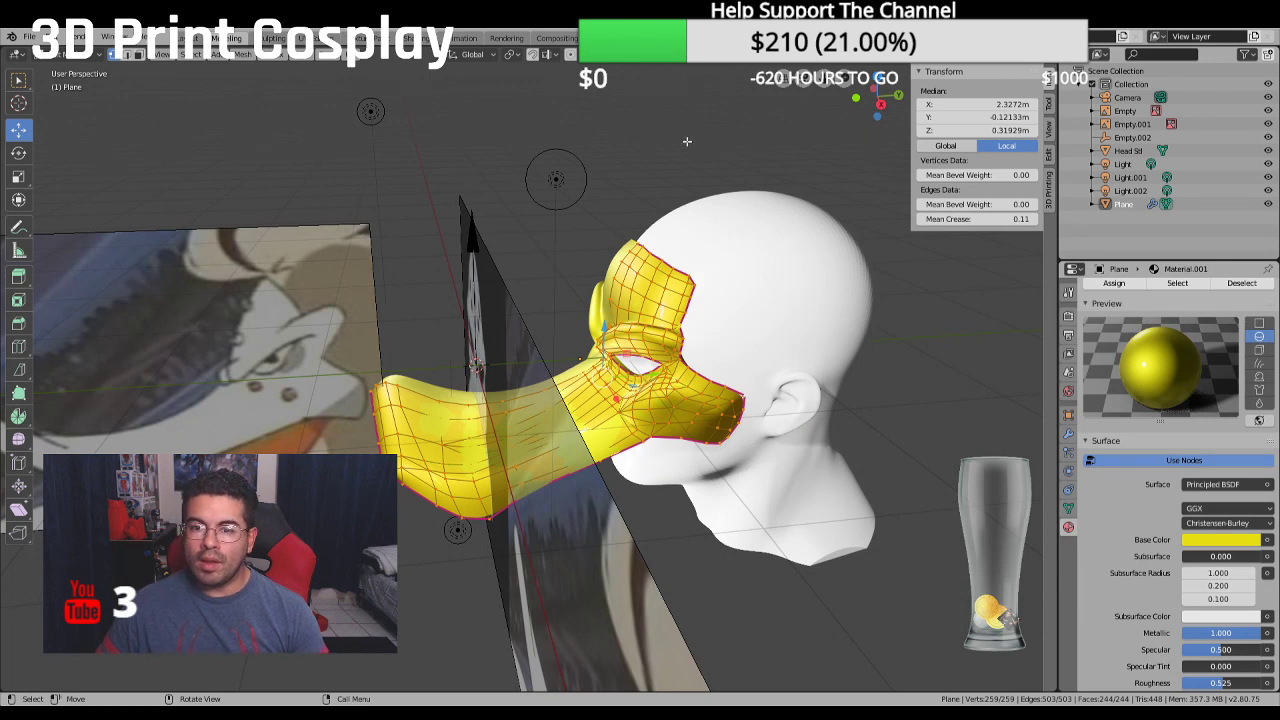
pyautogui.hotkey('alt', 'a')
pyautogui.click(80, 55)
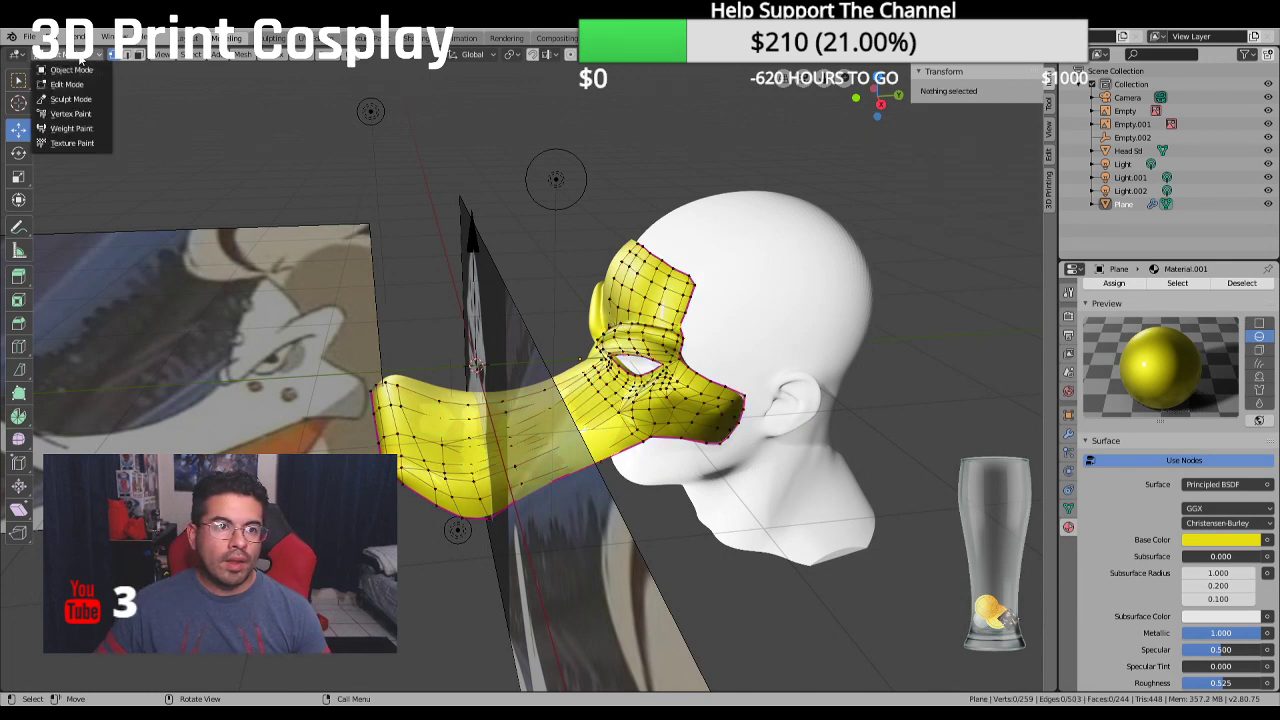
pyautogui.click(72, 70)
# Hide the reference images Empty and Empty.001 to leave an unobstructed view of the mask and head
pyautogui.click(556, 180)
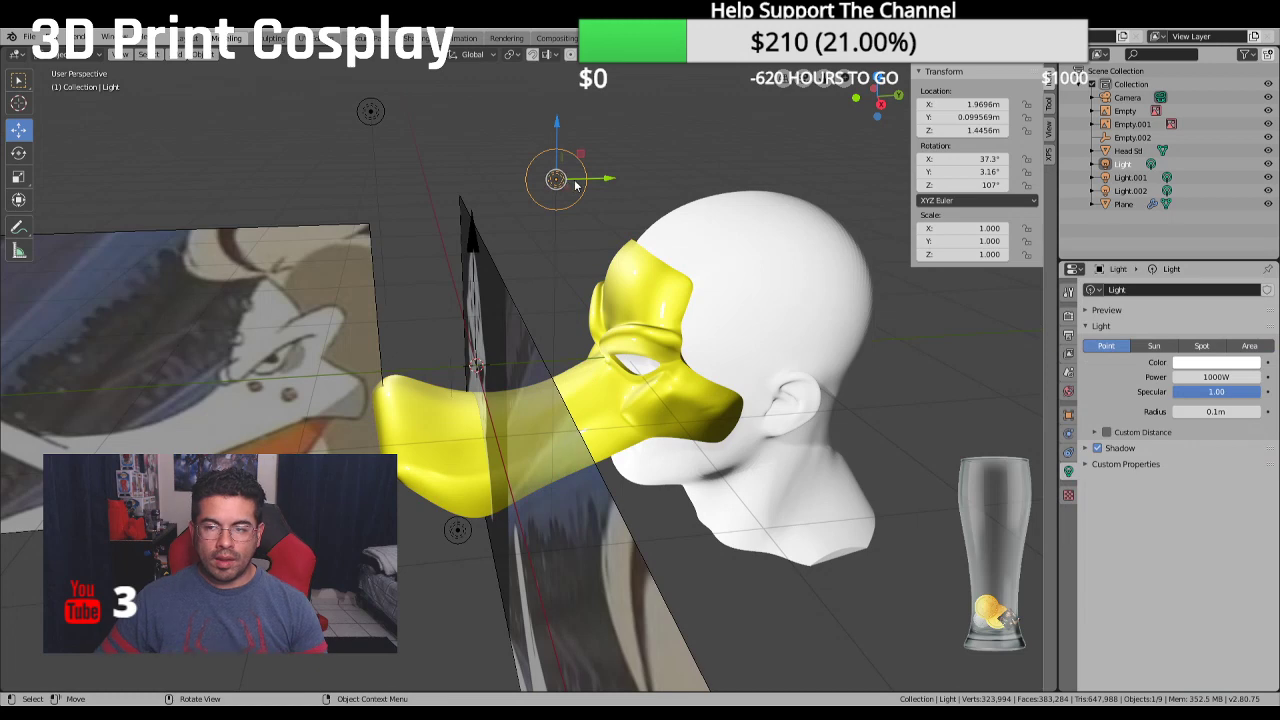
pyautogui.press('KP_3')
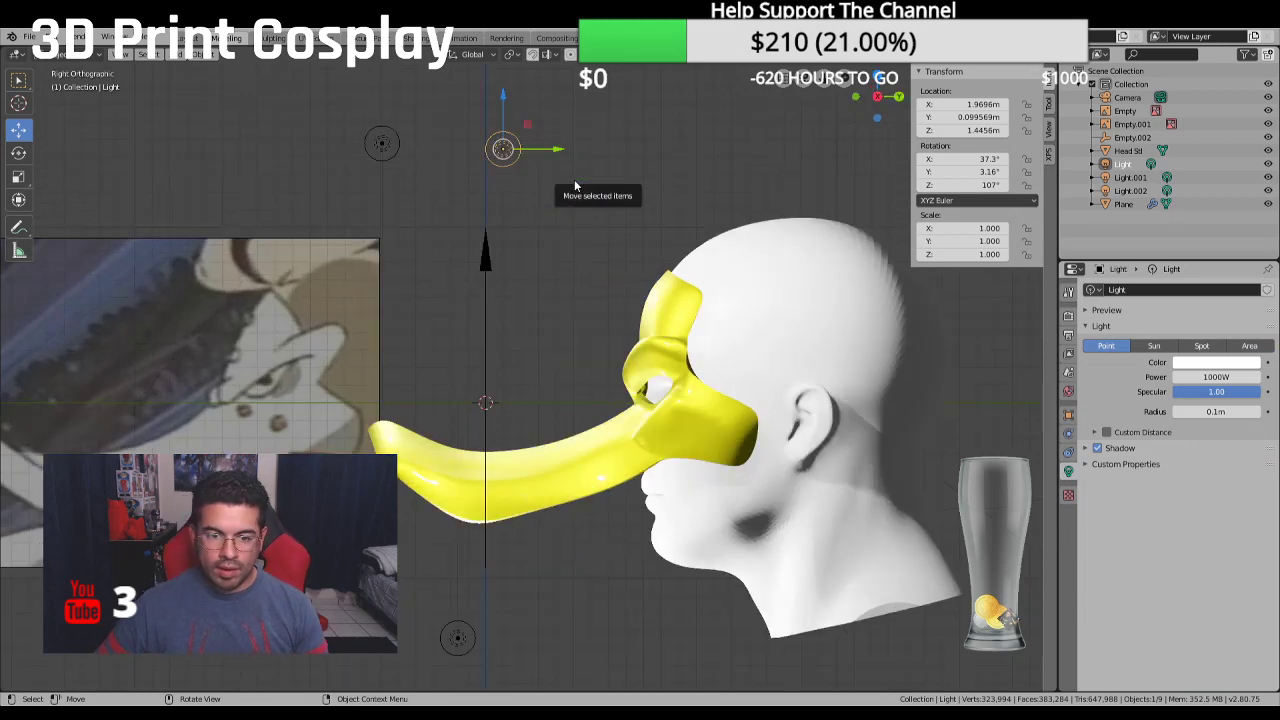
pyautogui.moveTo(642, 290); pyautogui.dragTo(560, 310, button='middle')
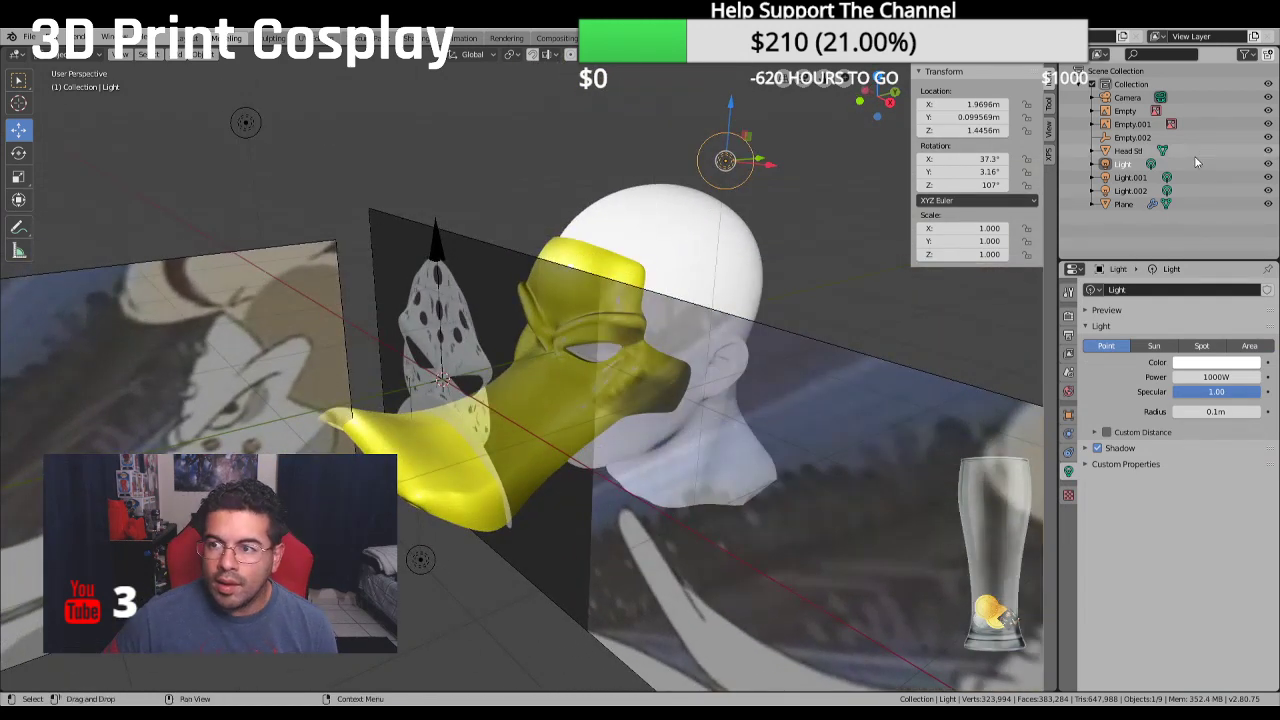
pyautogui.moveTo(1268, 124); pyautogui.dragTo(1268, 110)
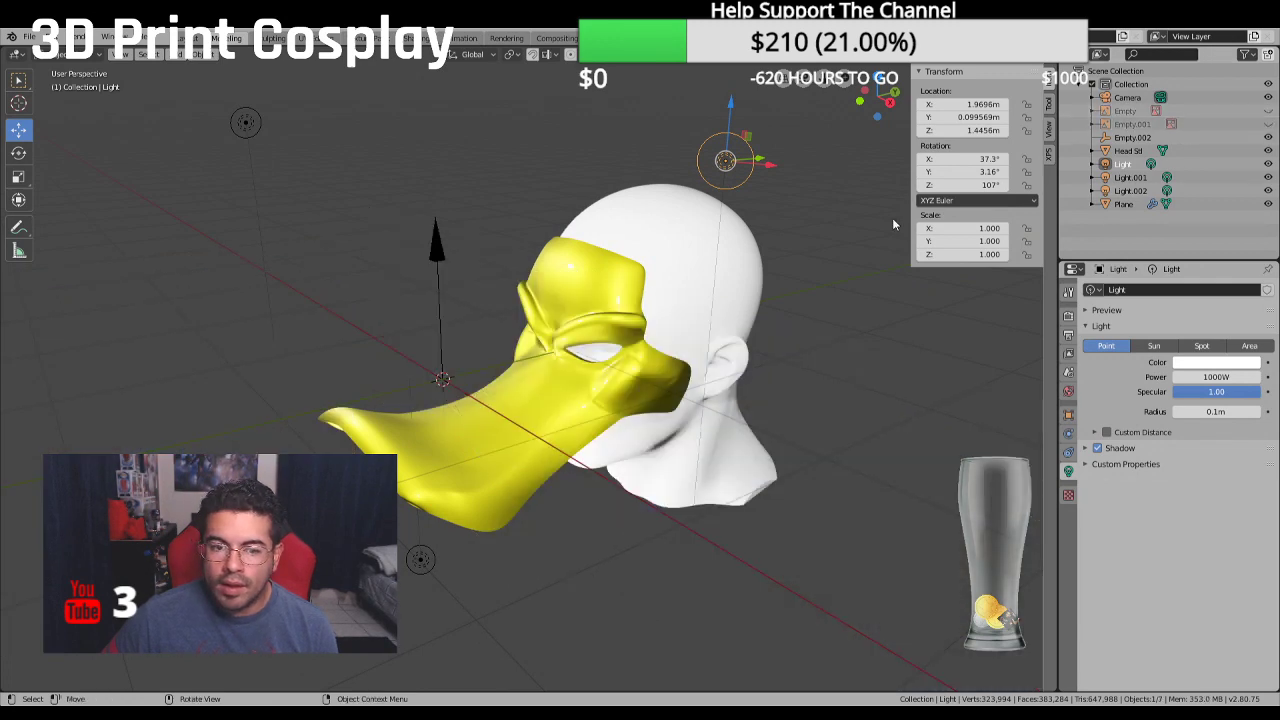
# Put the head model into Edit Mode, select its whole mesh and add a new material
pyautogui.moveTo(892, 217); pyautogui.dragTo(846, 200, button='middle')
pyautogui.click(757, 329)
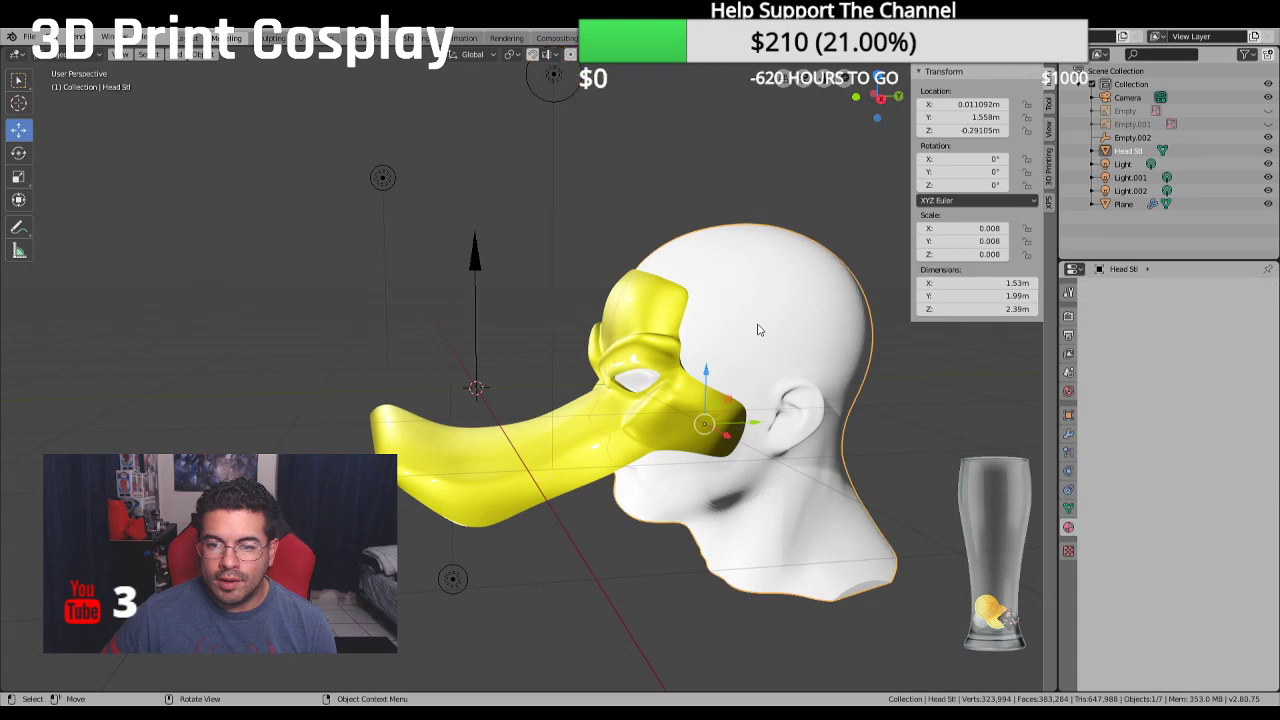
pyautogui.click(99, 53)
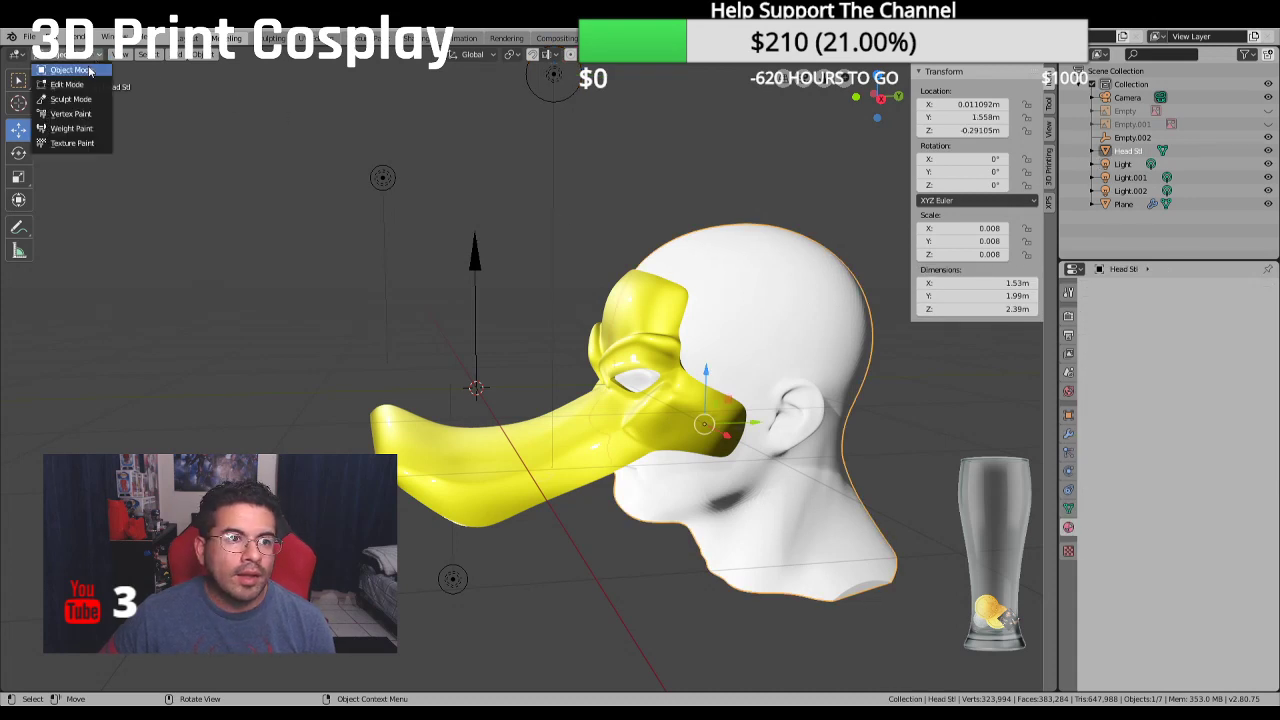
pyautogui.click(62, 83)
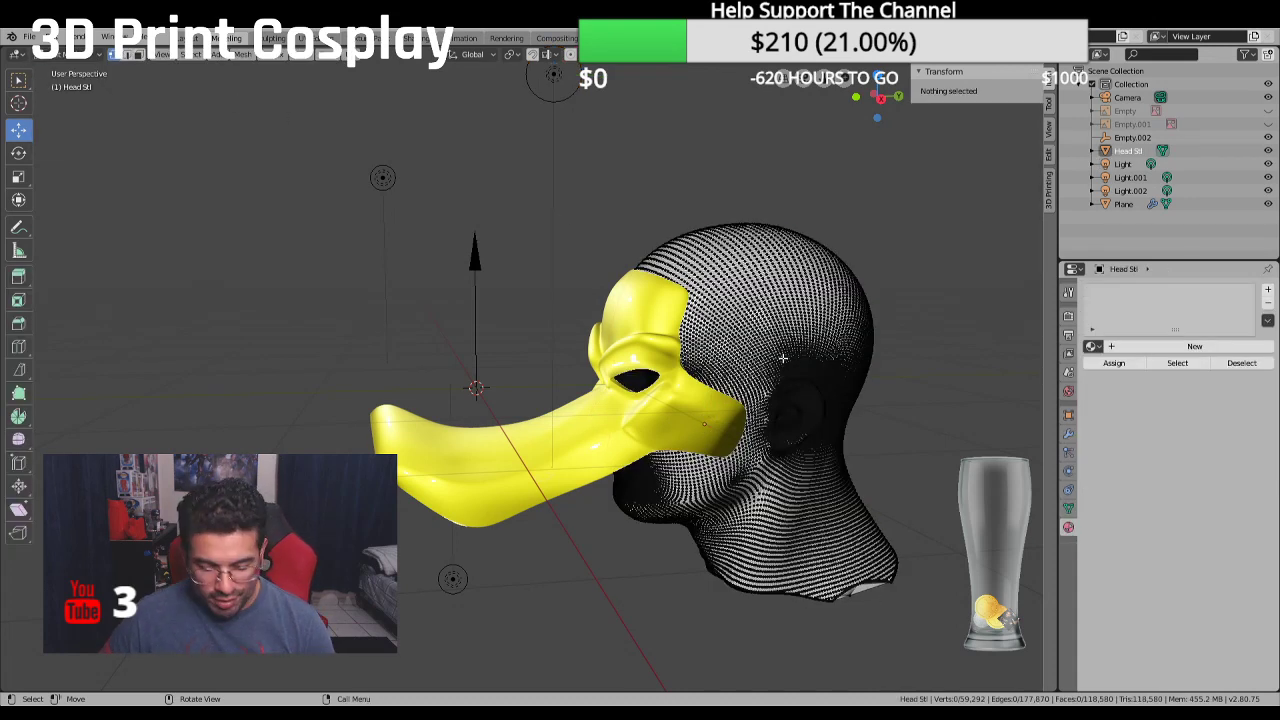
pyautogui.press('a')
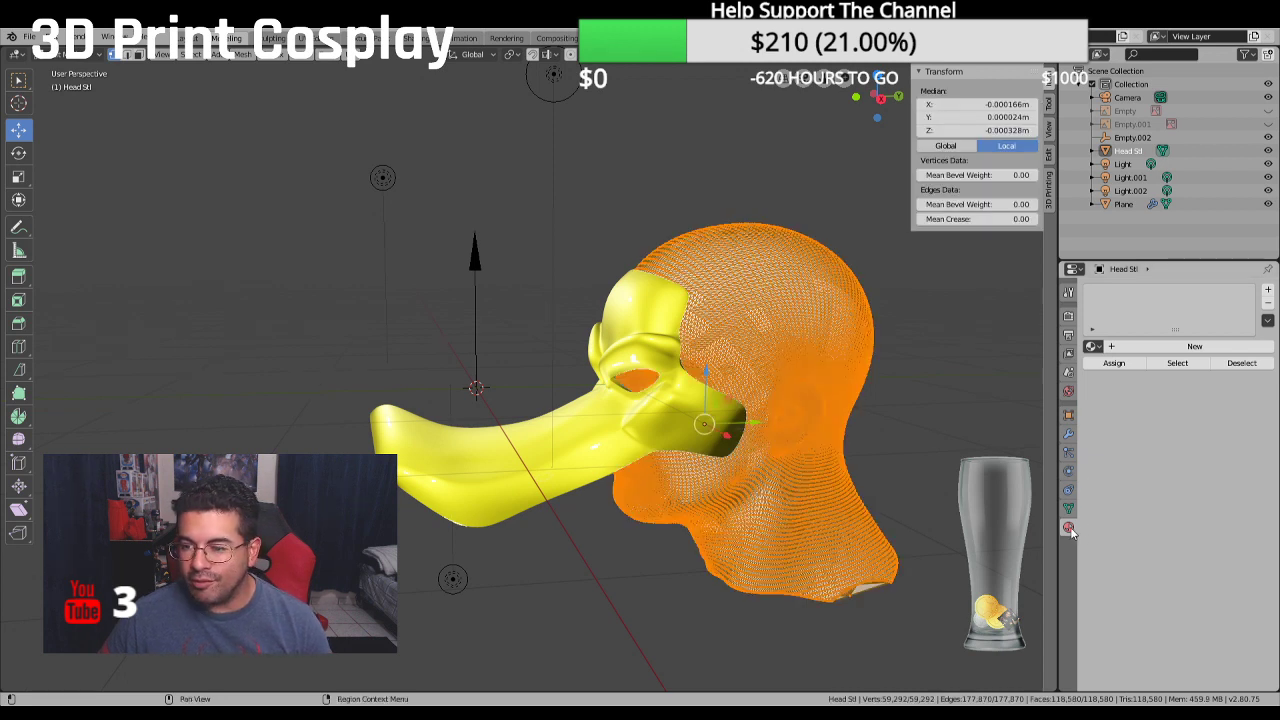
pyautogui.click(1268, 290)
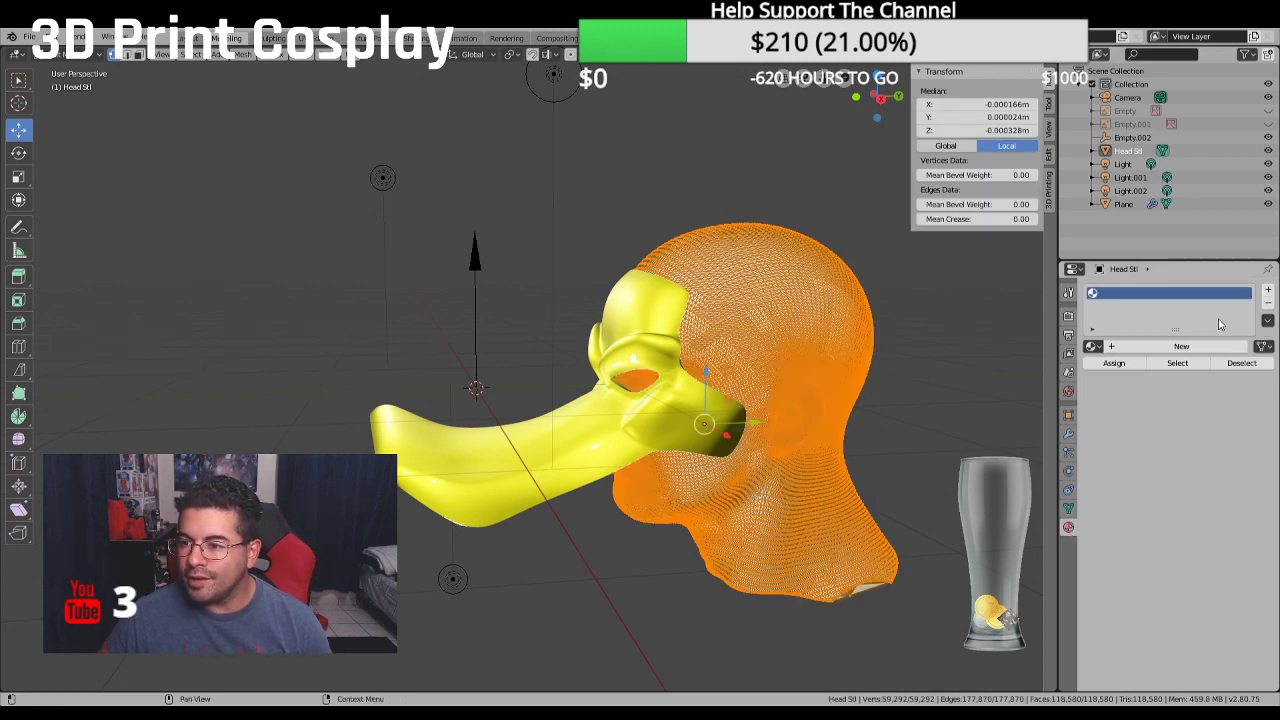
pyautogui.click(1185, 346)
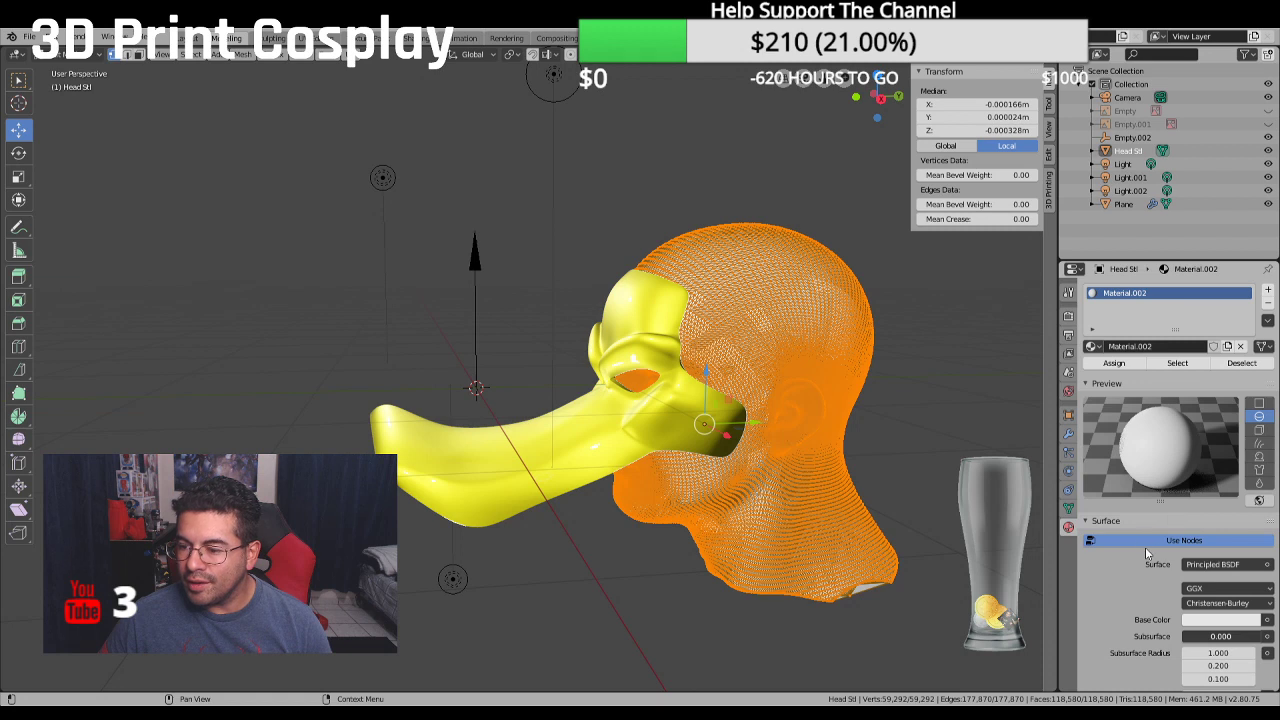
# Set the head material's base color to bright red, assign it to the whole head, and return to Object Mode
pyautogui.click(1106, 520)
pyautogui.click(1107, 552)
pyautogui.scroll(-1, 1180, 580)
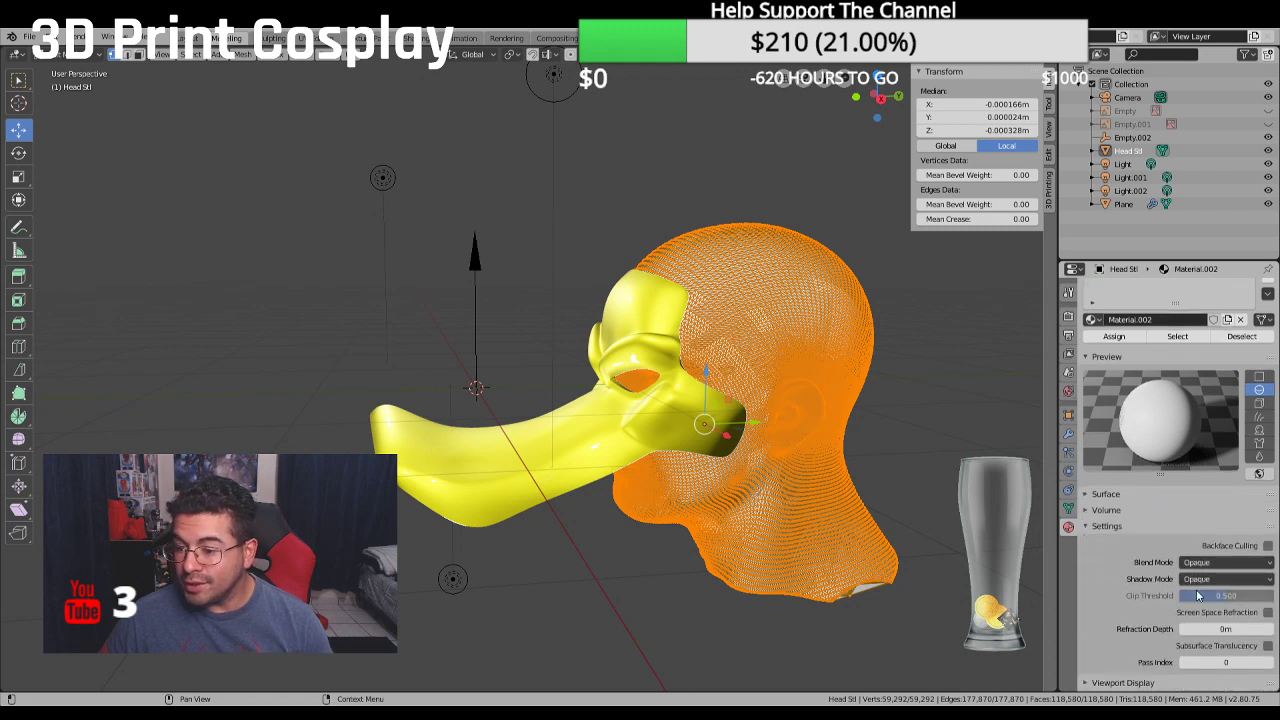
pyautogui.click(1100, 494)
pyautogui.scroll(-1, 1113, 513)
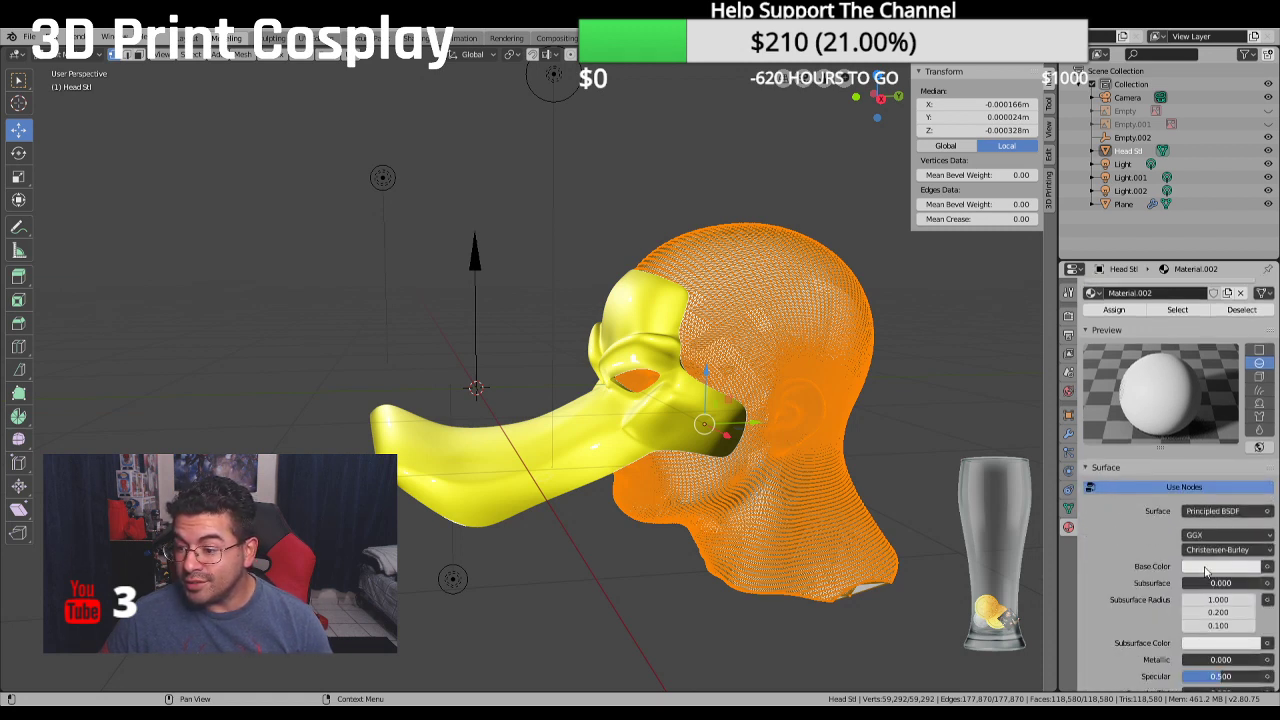
pyautogui.click(1206, 568)
pyautogui.click(1195, 468)
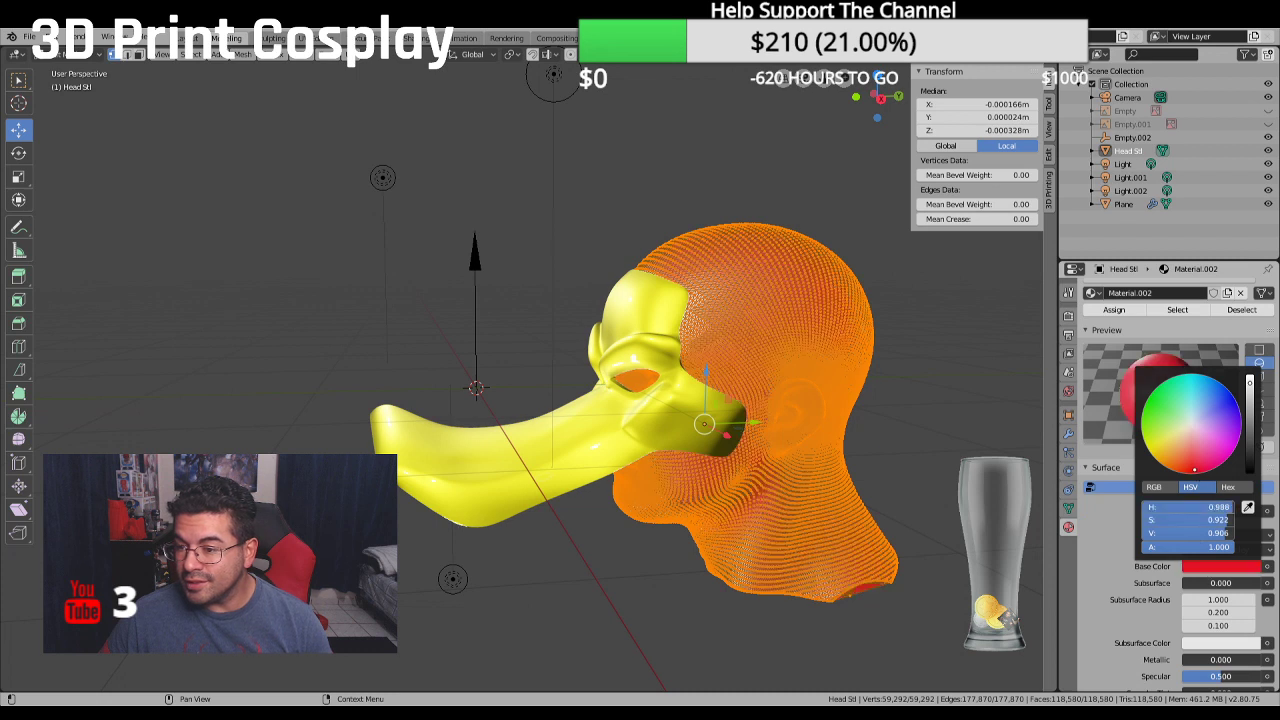
pyautogui.moveTo(1194, 469); pyautogui.dragTo(1192, 473)
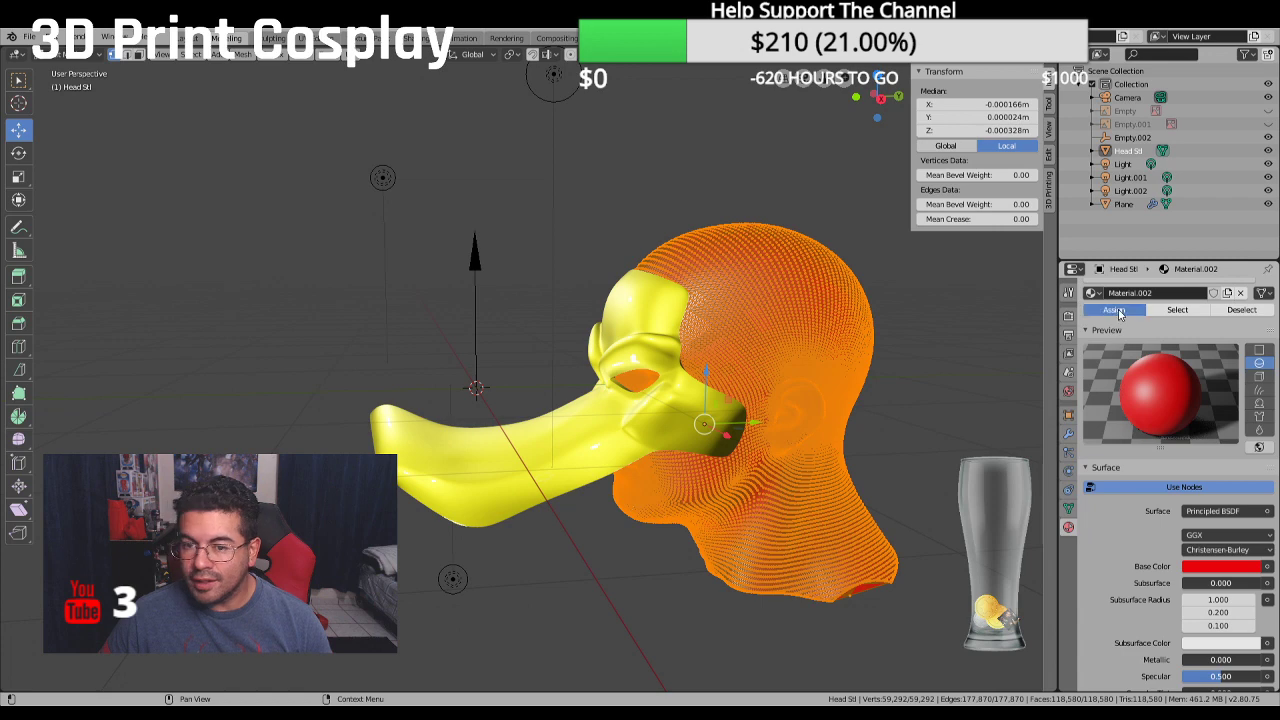
pyautogui.click(65, 54)
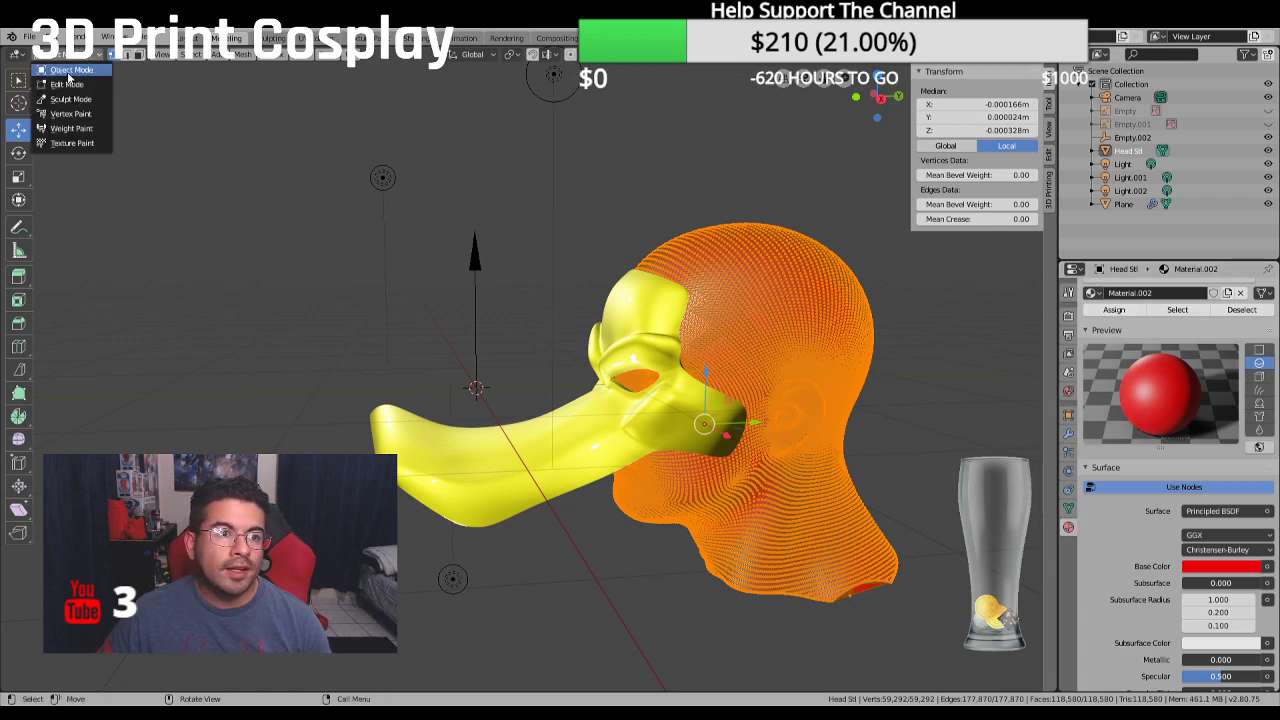
pyautogui.click(70, 75)
# Examine the yellow mask on the red head from the front and three-quarter angles, checking the eye openings, beak and cheeks
pyautogui.moveTo(349, 260); pyautogui.dragTo(437, 242, button='middle')
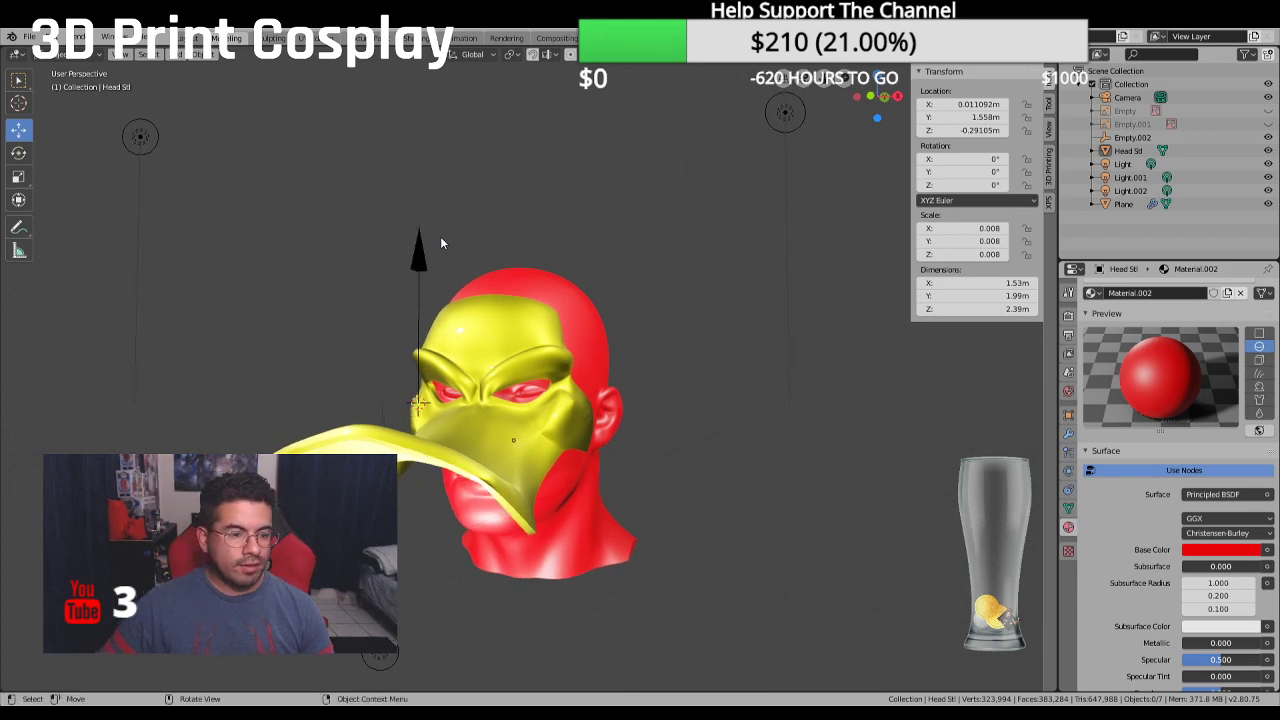
pyautogui.press('KP_1')
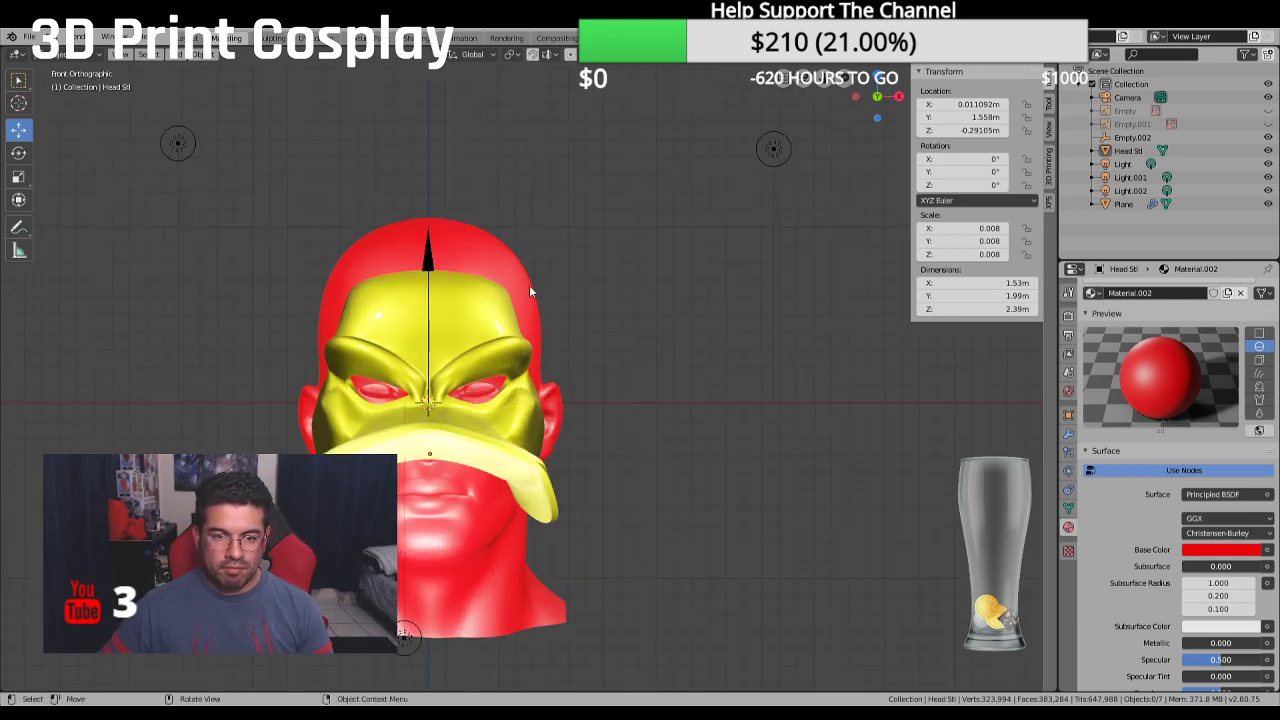
pyautogui.moveTo(529, 285)
pyautogui.mouseDown(button='middle')
pyautogui.moveTo(564, 292)
pyautogui.moveTo(505, 285)
pyautogui.mouseUp(button='middle')
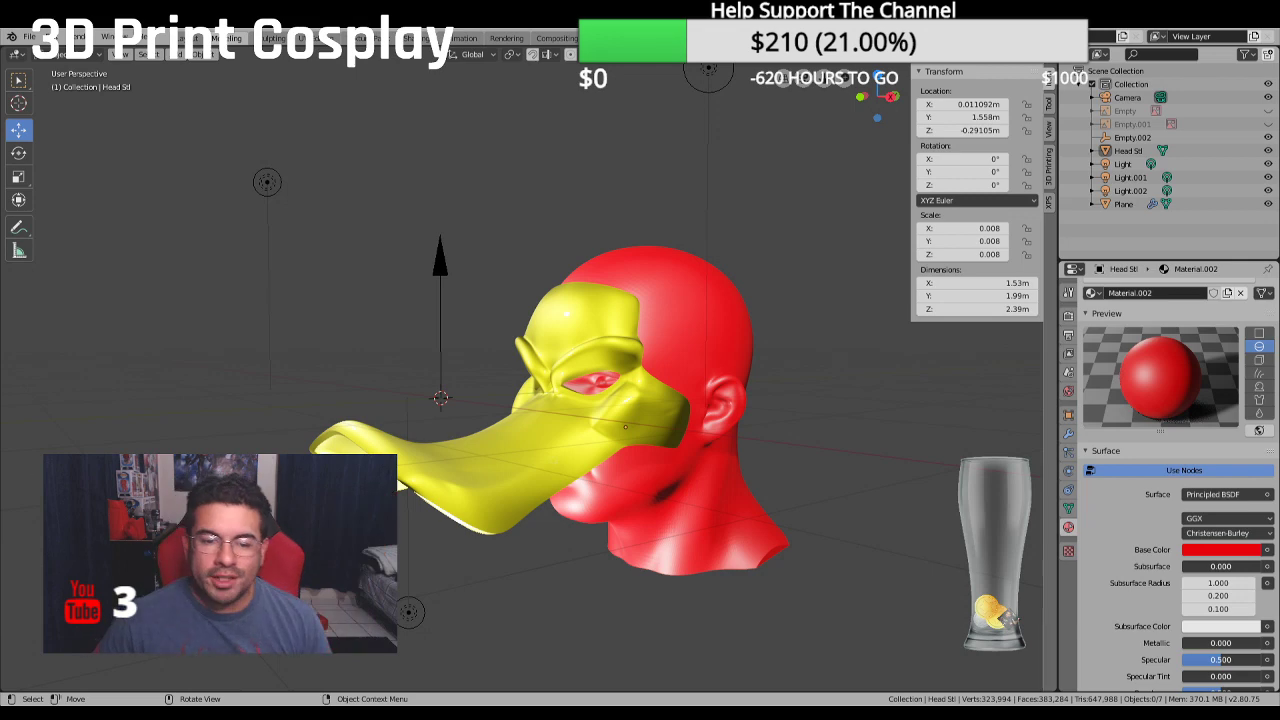
pyautogui.moveTo(430, 455); pyautogui.dragTo(500, 446, button='middle')
pyautogui.scroll(3, 657, 449)
pyautogui.moveTo(657, 449); pyautogui.dragTo(818, 459, button='middle')
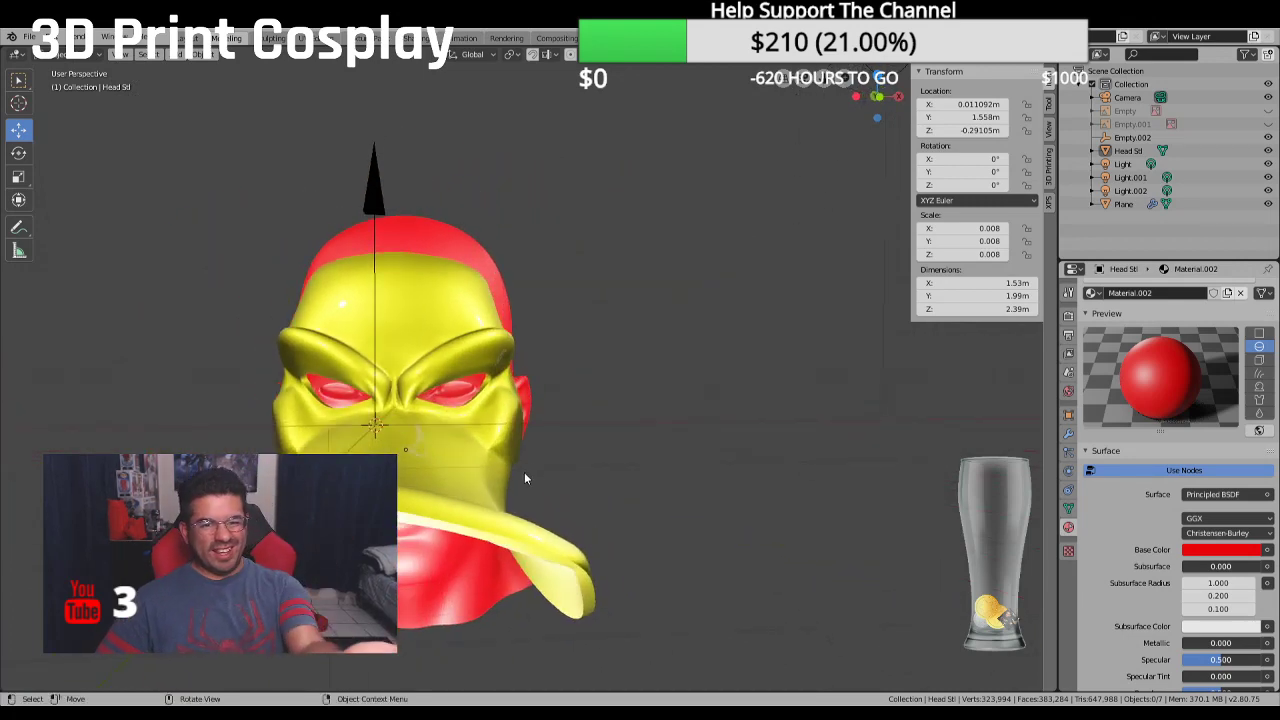
pyautogui.moveTo(520, 473); pyautogui.dragTo(486, 475, button='middle')
pyautogui.scroll(4, 494, 478)
pyautogui.scroll(-5, 494, 478)
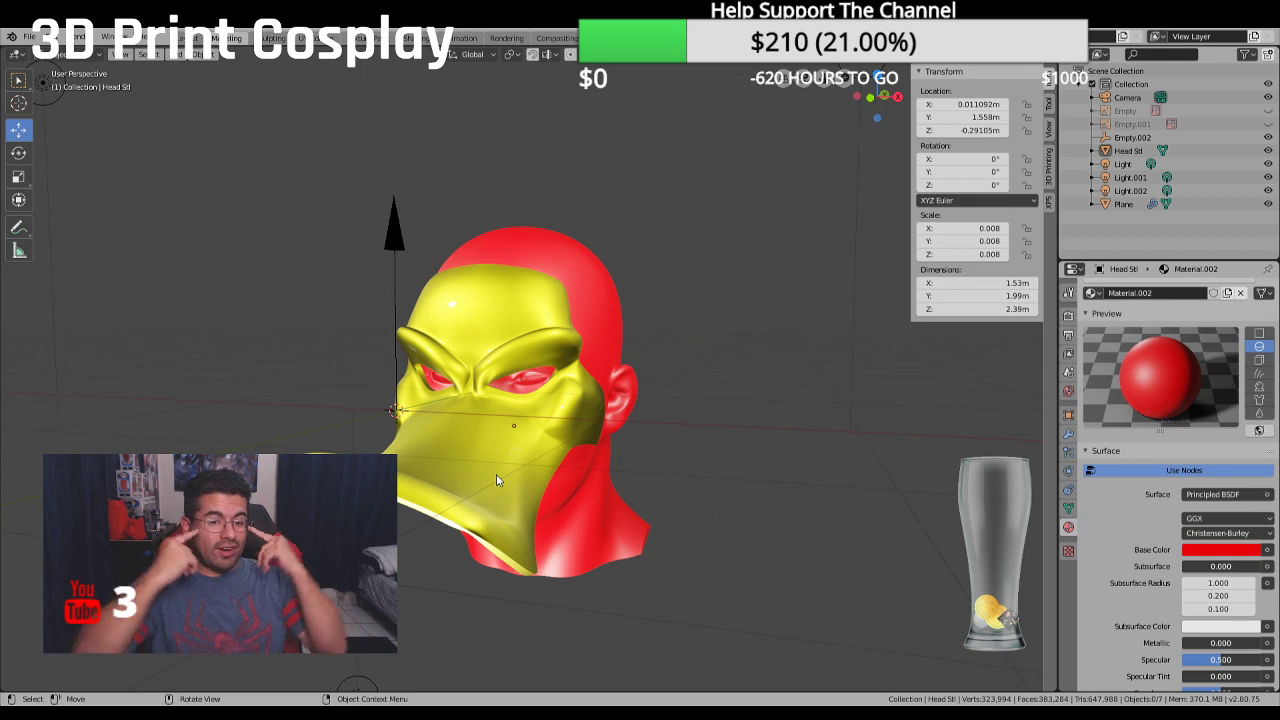
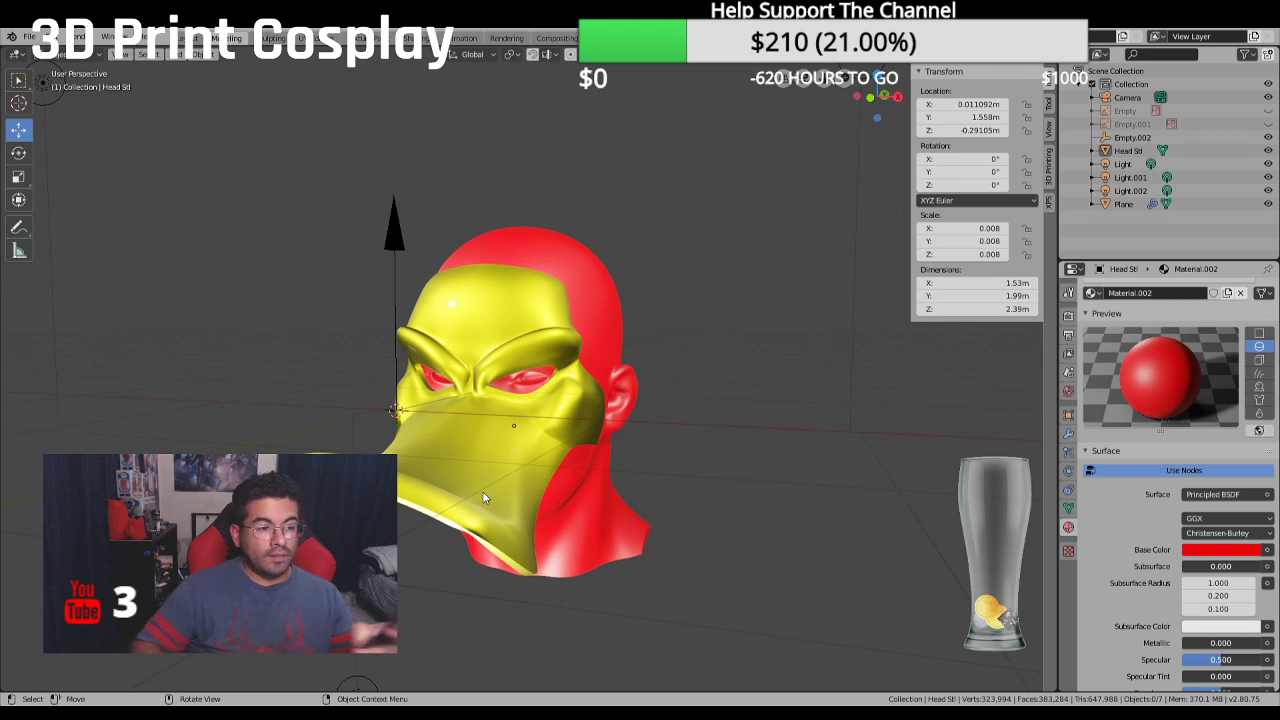
# Examine how the yellow duck-bill mask sits on the red head from the front, three-quarter and side angles
pyautogui.moveTo(480, 446); pyautogui.dragTo(433, 438, button='middle')
pyautogui.scroll(-1, 433, 438)
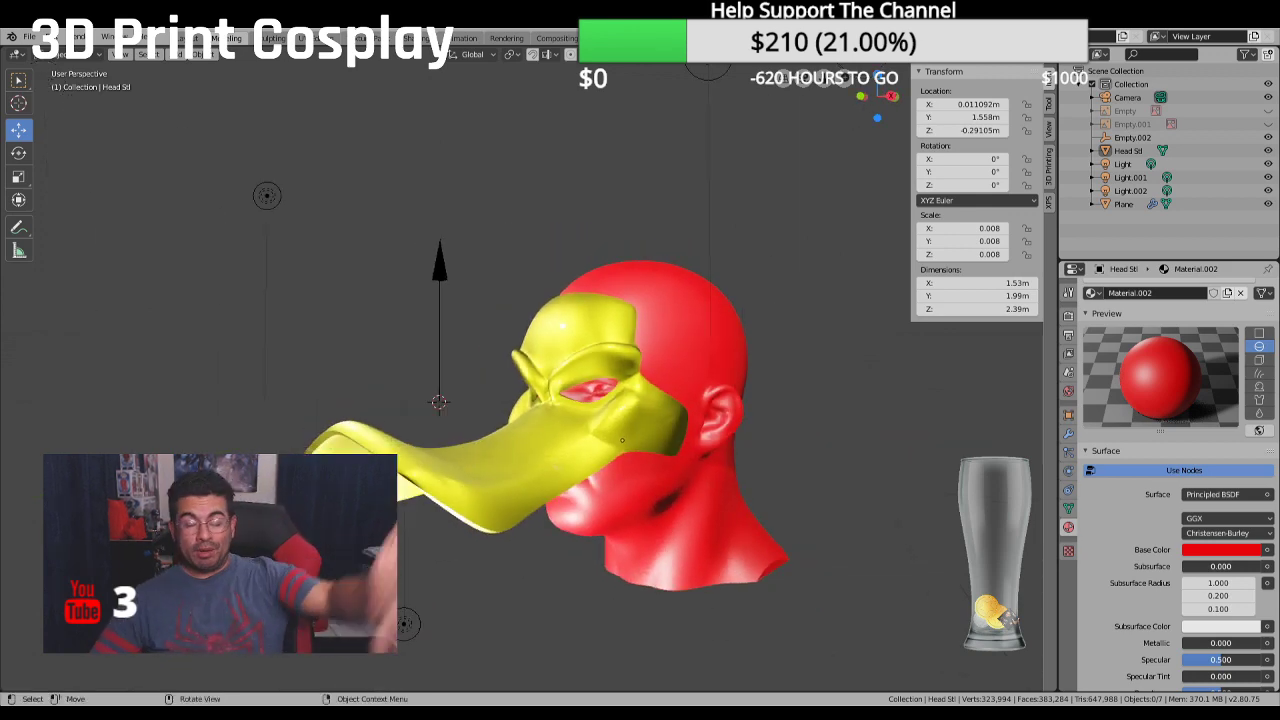
pyautogui.moveTo(325, 403); pyautogui.dragTo(410, 380, button='middle')
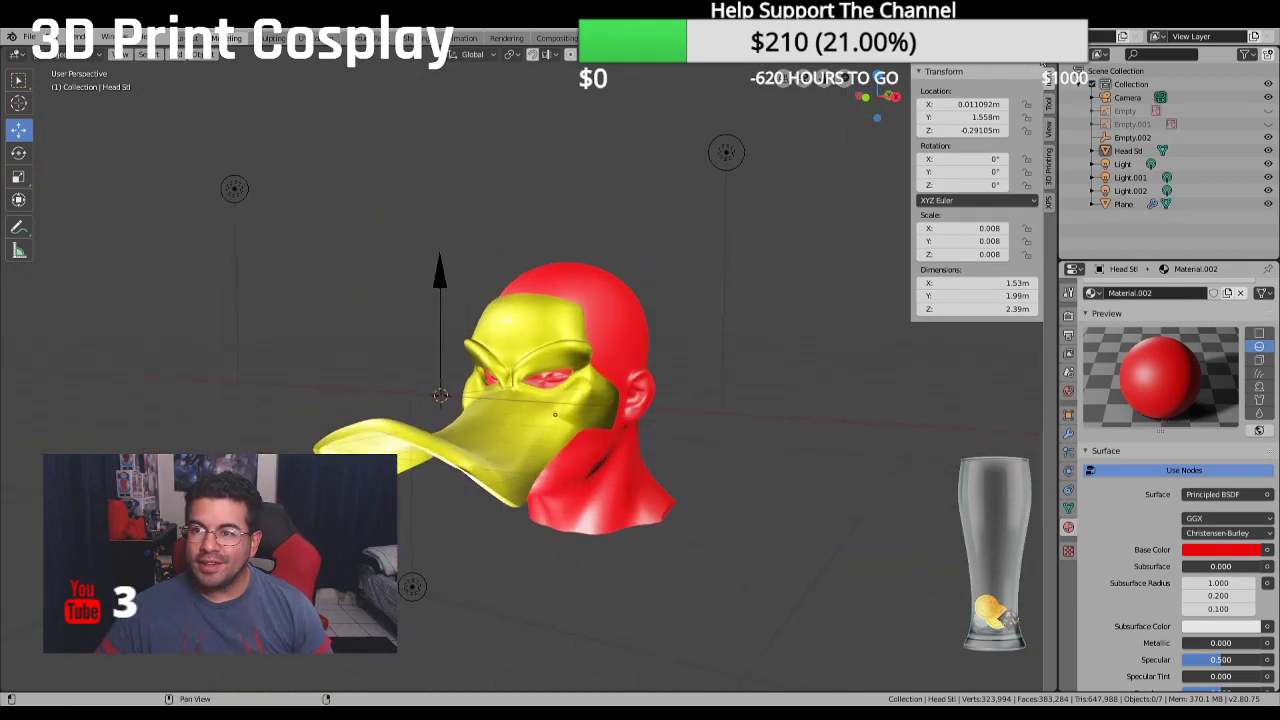
pyautogui.moveTo(732, 219); pyautogui.dragTo(755, 230, button='middle')
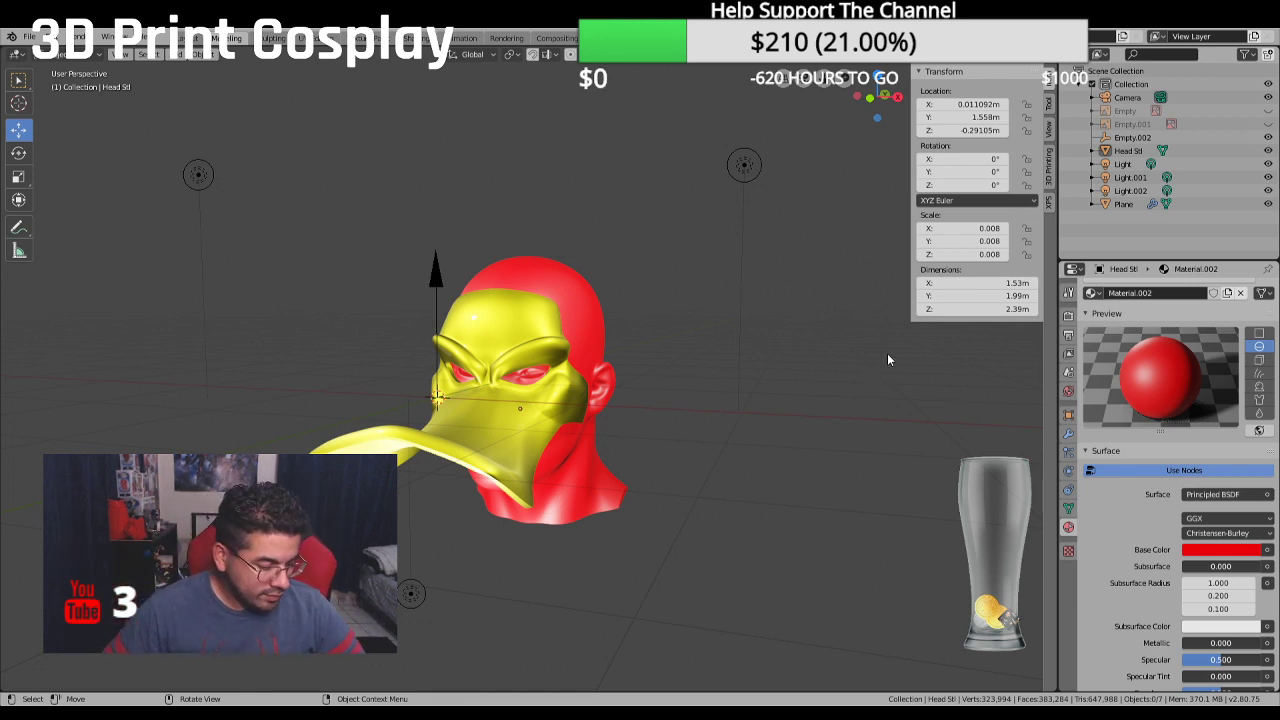
pyautogui.moveTo(563, 424); pyautogui.dragTo(494, 408, button='middle')
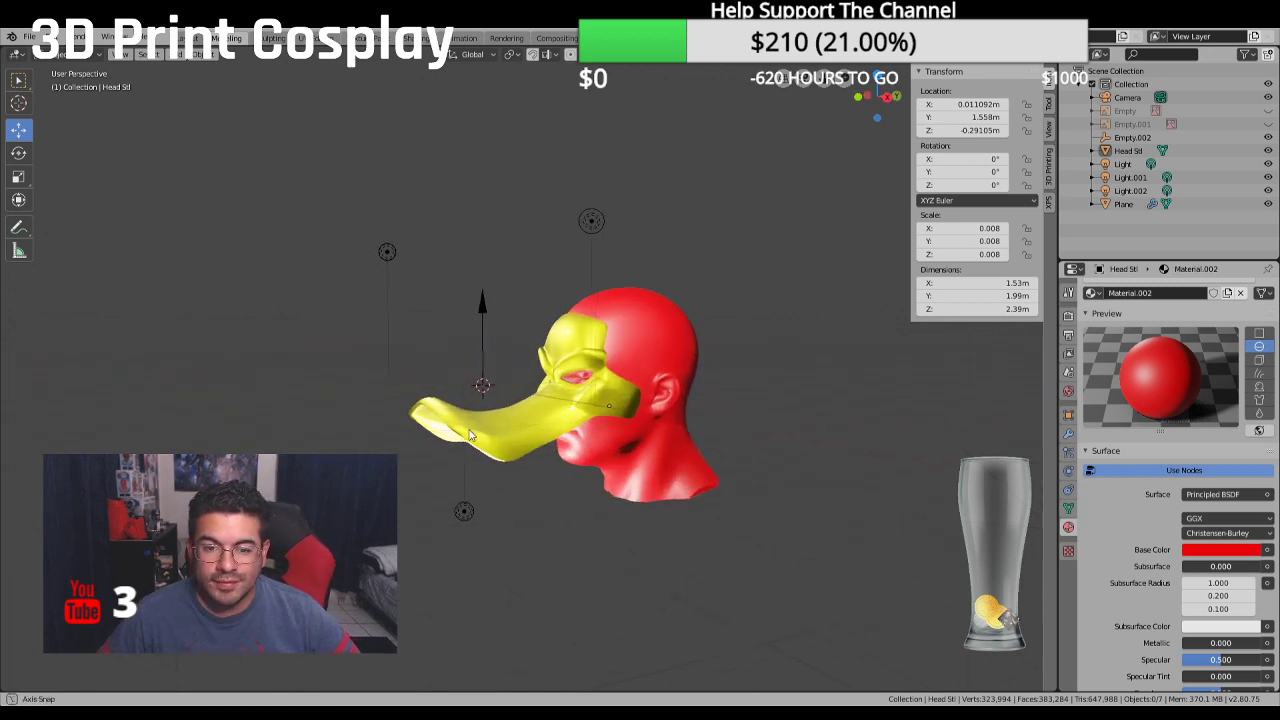
pyautogui.scroll(3, 494, 408)
pyautogui.scroll(2, 499, 406)
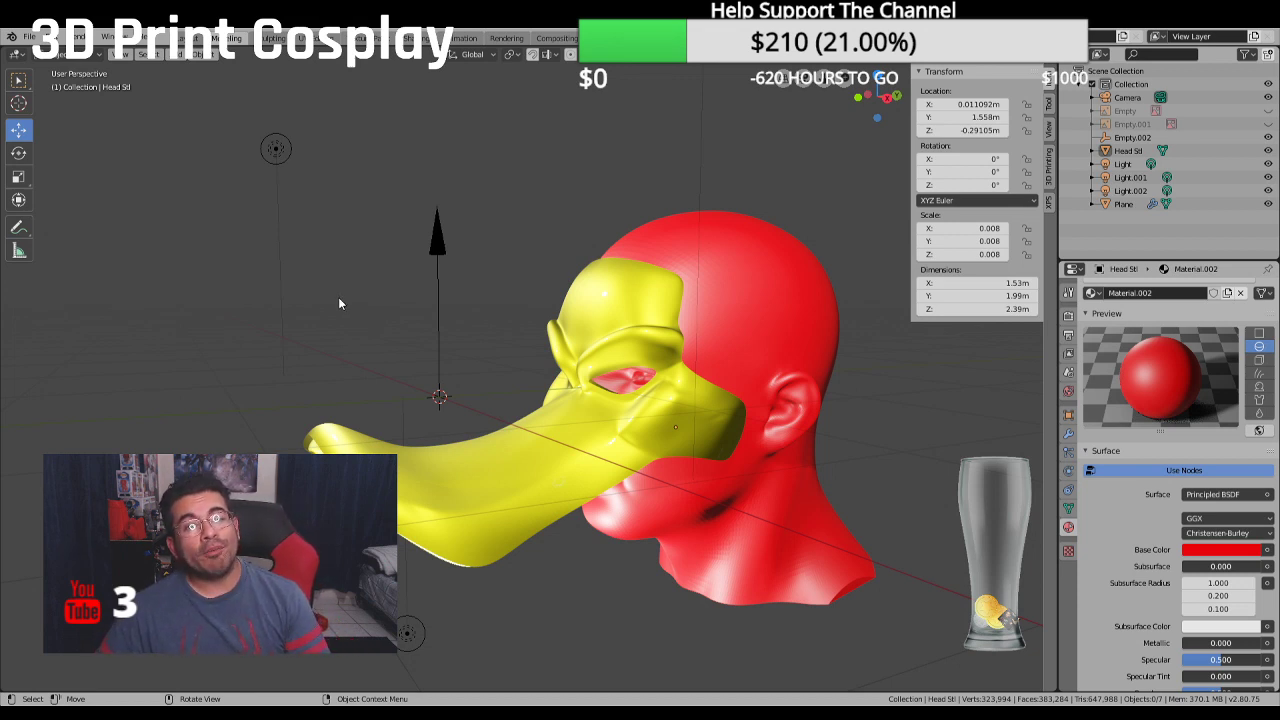
pyautogui.moveTo(482, 317); pyautogui.dragTo(603, 297, button='middle')
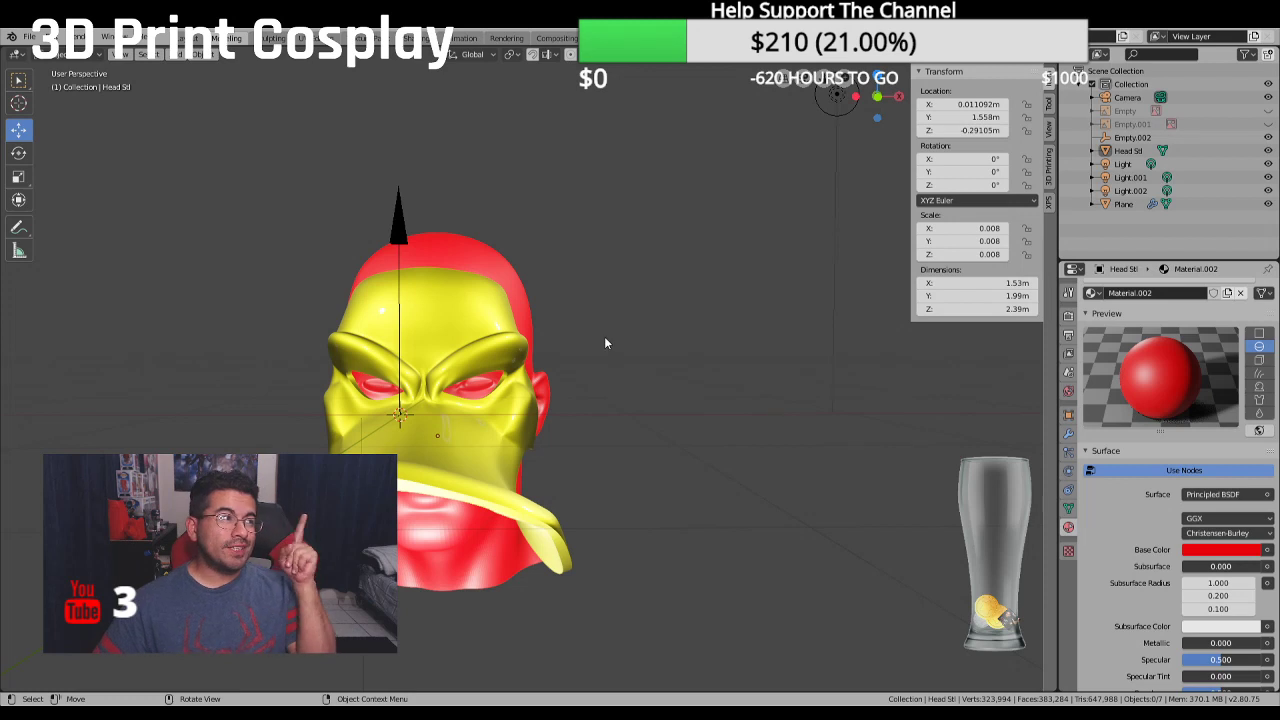
pyautogui.moveTo(682, 377); pyautogui.dragTo(830, 308, button='middle')
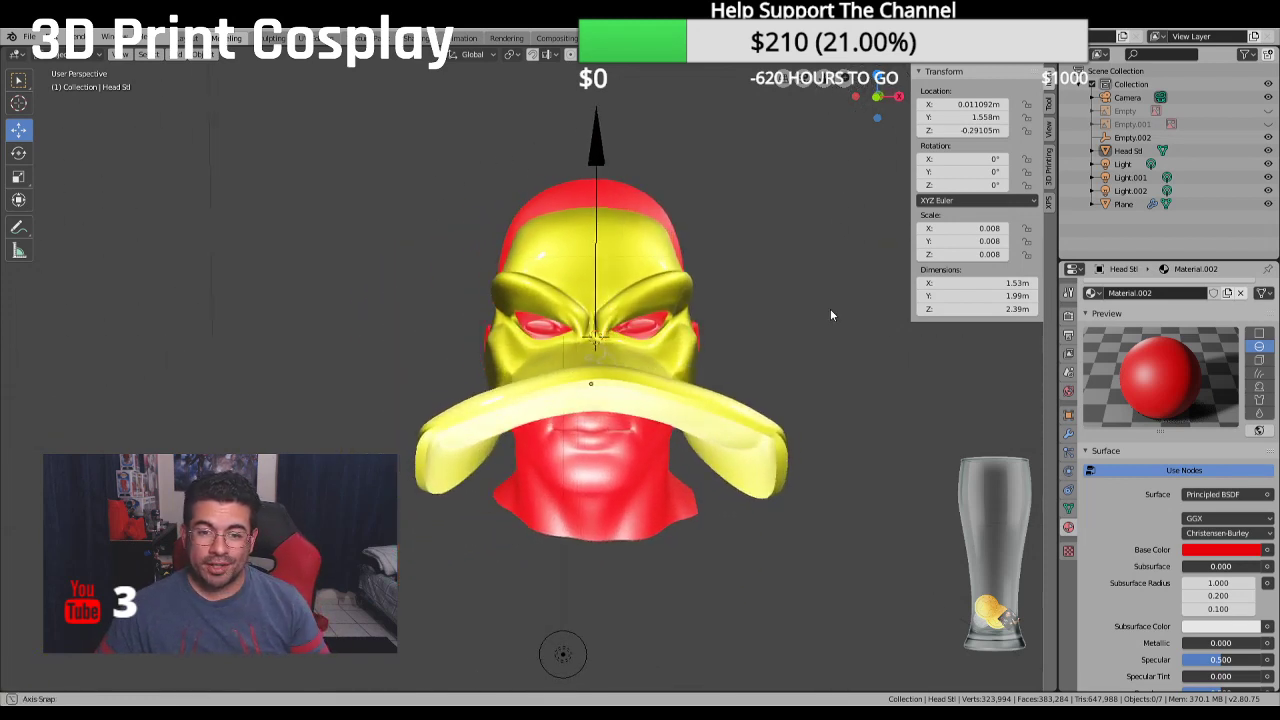
# Set the viewport to LookDev shading with both Scene Lights and Scene World enabled
pyautogui.click(1019, 57)
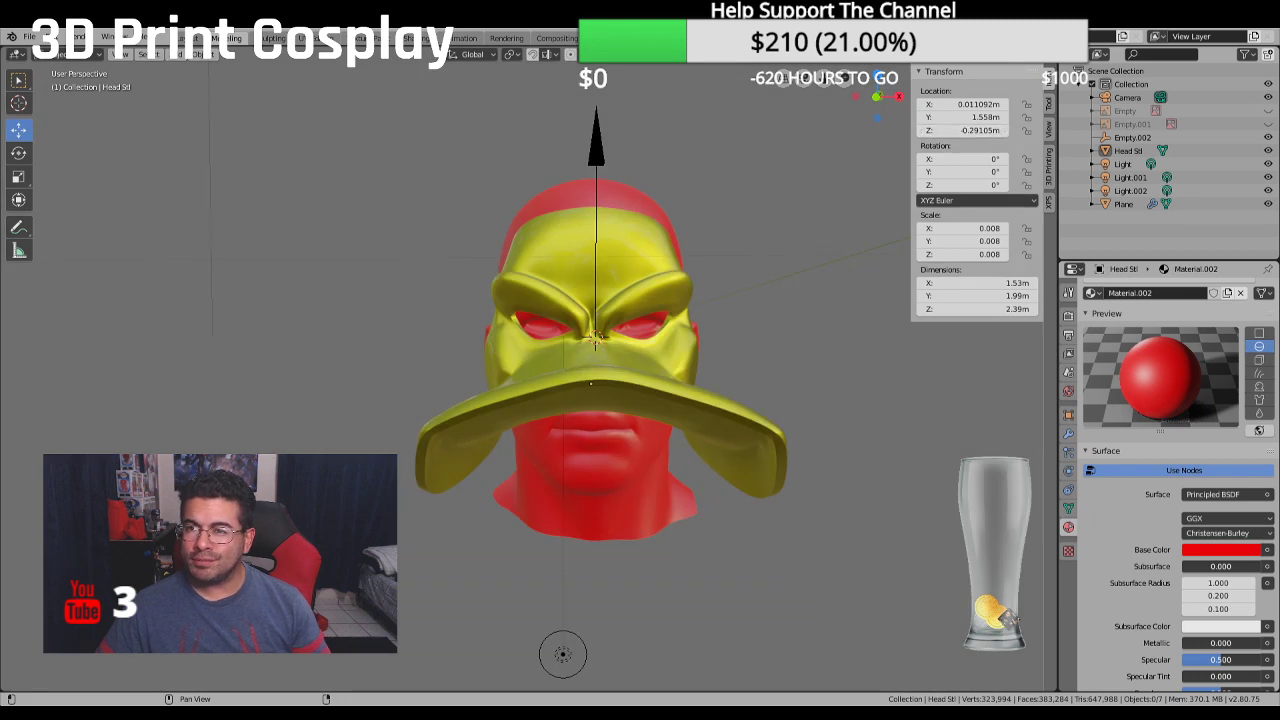
pyautogui.click(1045, 56)
pyautogui.click(969, 134)
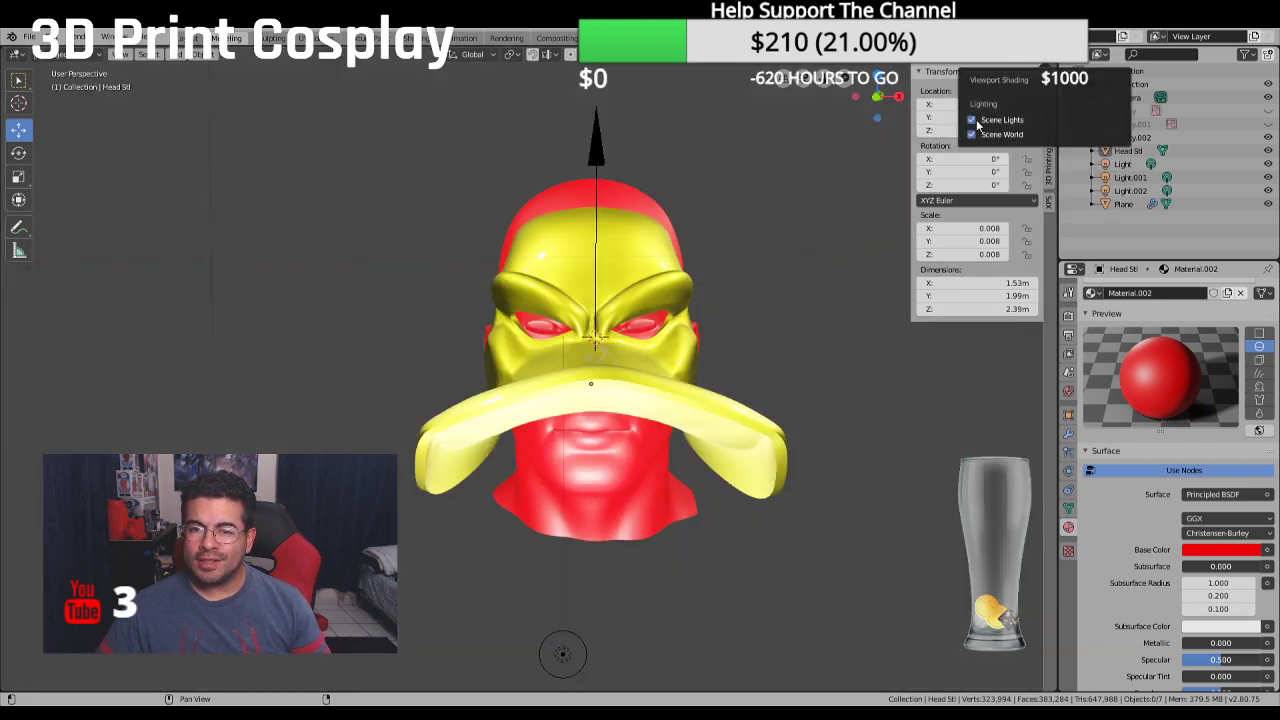
# Move the two upper lights closer to the head and lower the third light beneath it to about Z -2.45 m
pyautogui.moveTo(736, 257); pyautogui.dragTo(734, 278, button='middle')
pyautogui.scroll(-3, 734, 278)
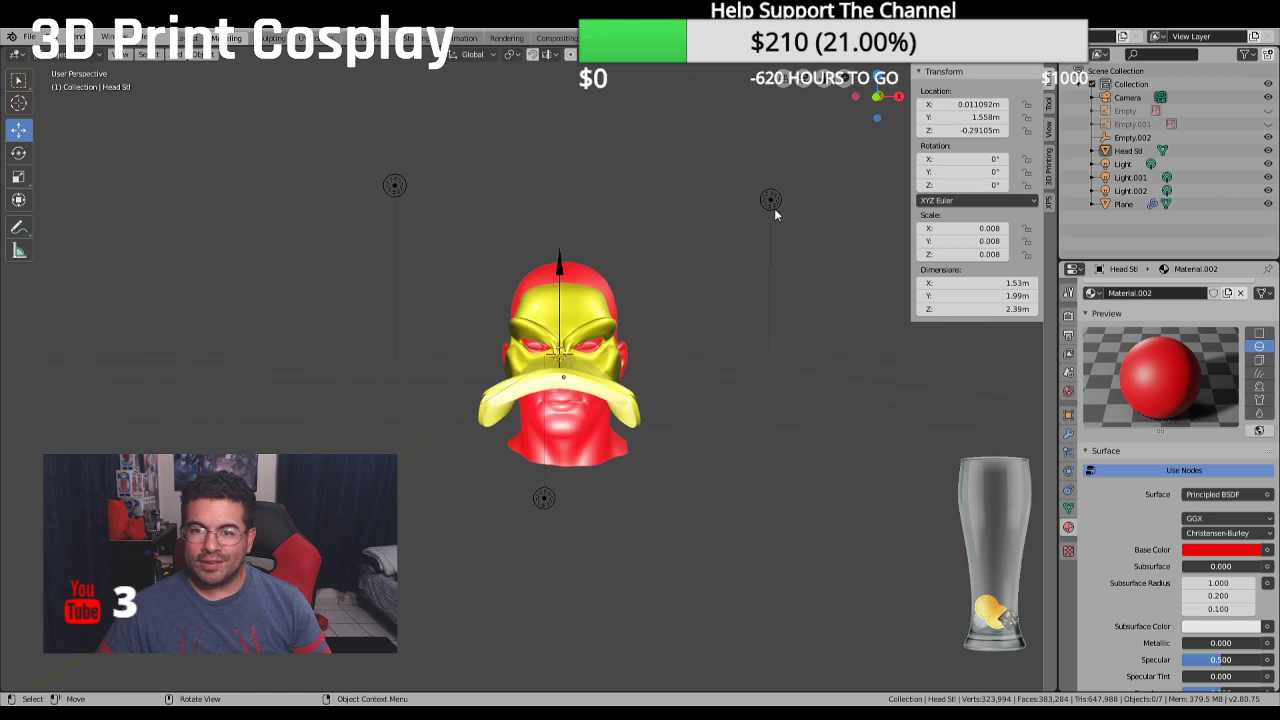
pyautogui.click(770, 200)
pyautogui.moveTo(771, 200); pyautogui.dragTo(684, 316)
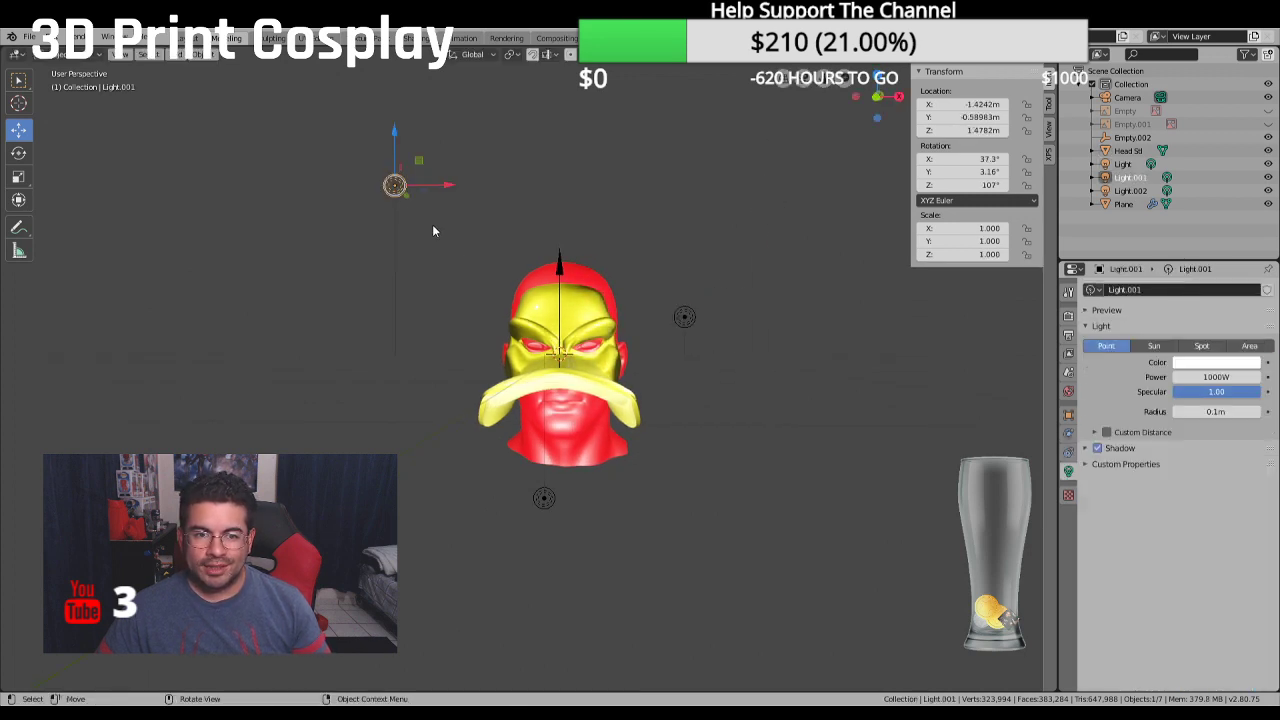
pyautogui.moveTo(396, 187); pyautogui.dragTo(510, 610)
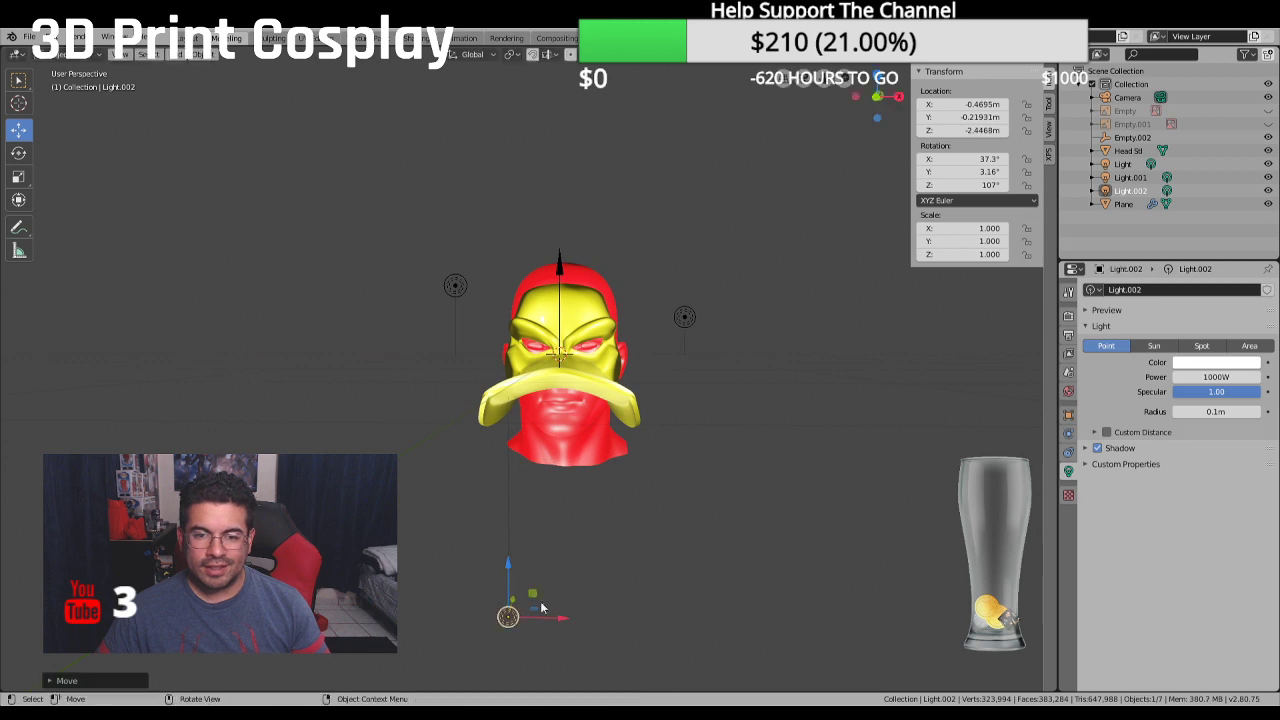
pyautogui.press('KP_1')
pyautogui.scroll(2, 690, 478)
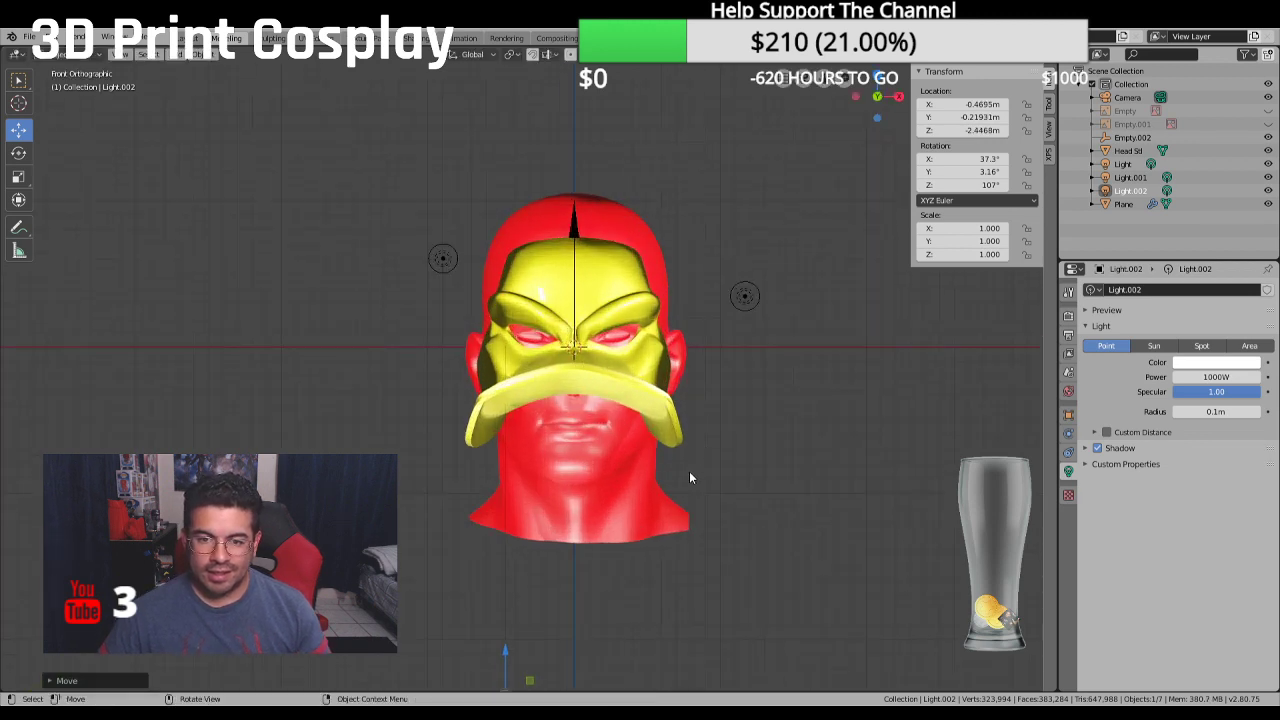
pyautogui.moveTo(778, 390); pyautogui.dragTo(710, 387, button='middle')
# In Solid shading, set the background to Viewport and darken its colour
pyautogui.click(1044, 56)
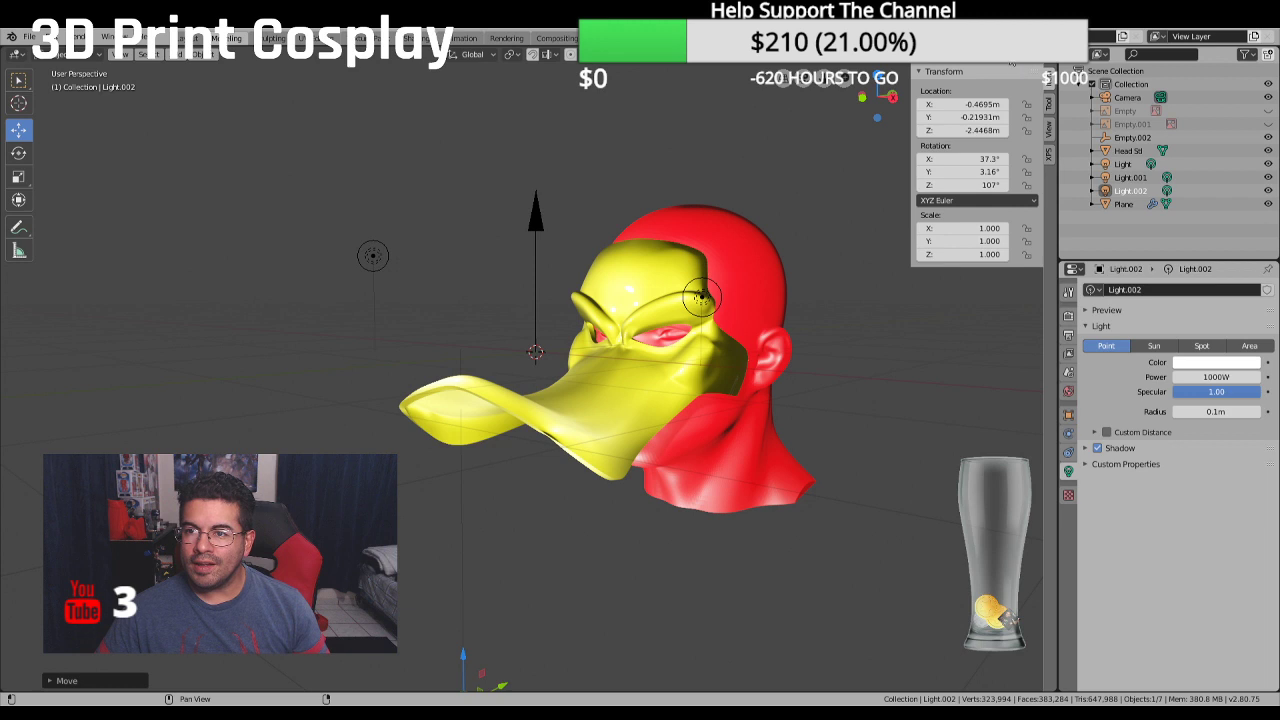
pyautogui.click(1010, 56)
pyautogui.click(1045, 55)
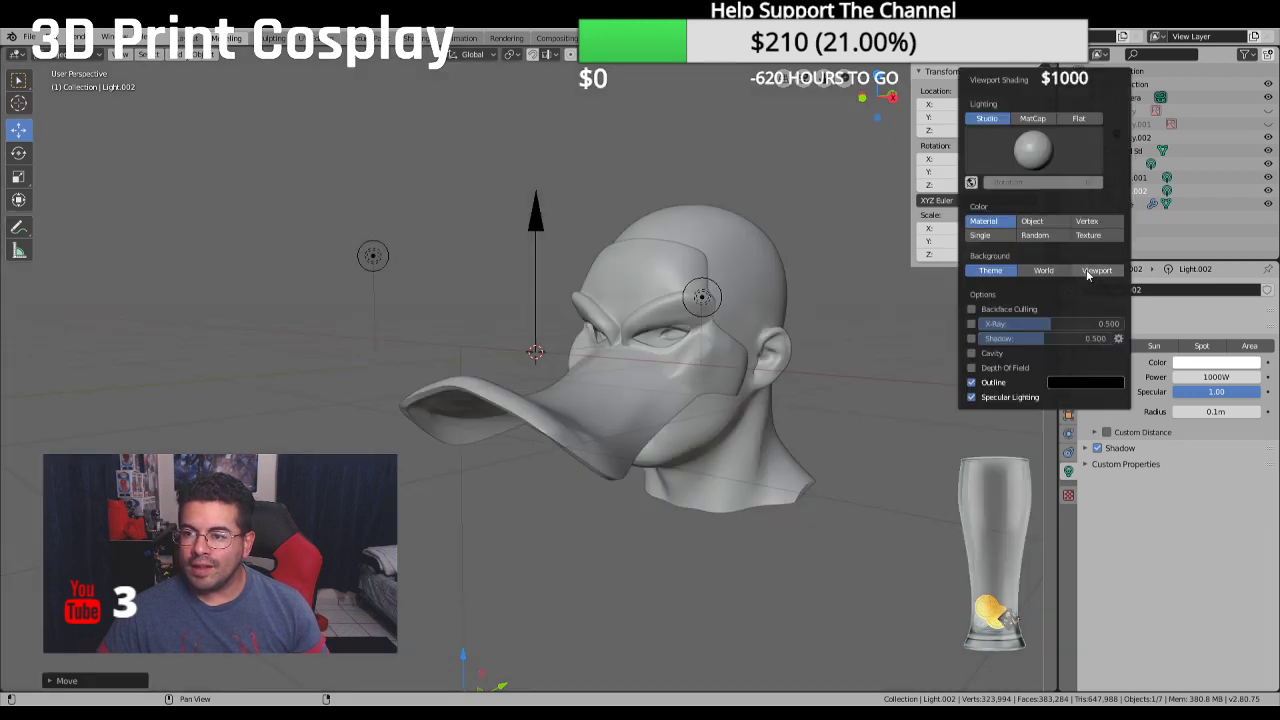
pyautogui.click(1088, 270)
pyautogui.click(1026, 285)
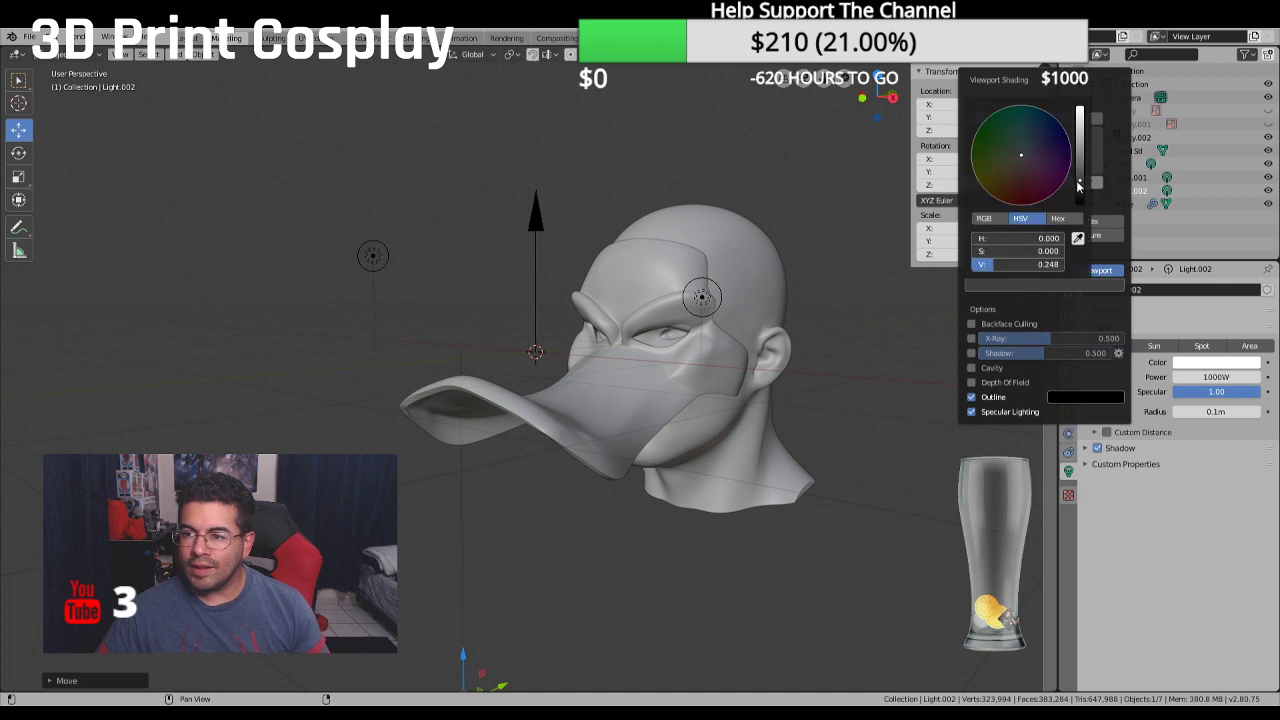
pyautogui.moveTo(1080, 186); pyautogui.dragTo(1079, 204)
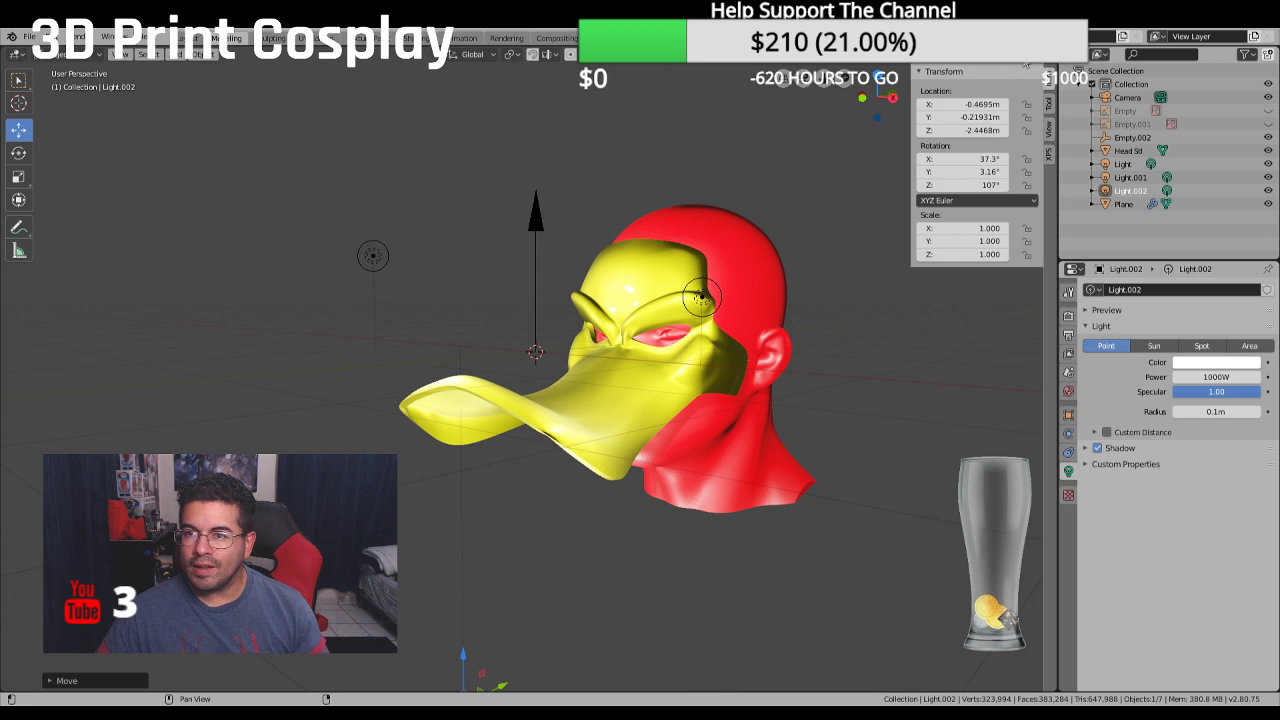
# Turn Scene World off and back on in the LookDev viewport lighting
pyautogui.click(1042, 56)
pyautogui.click(1047, 62)
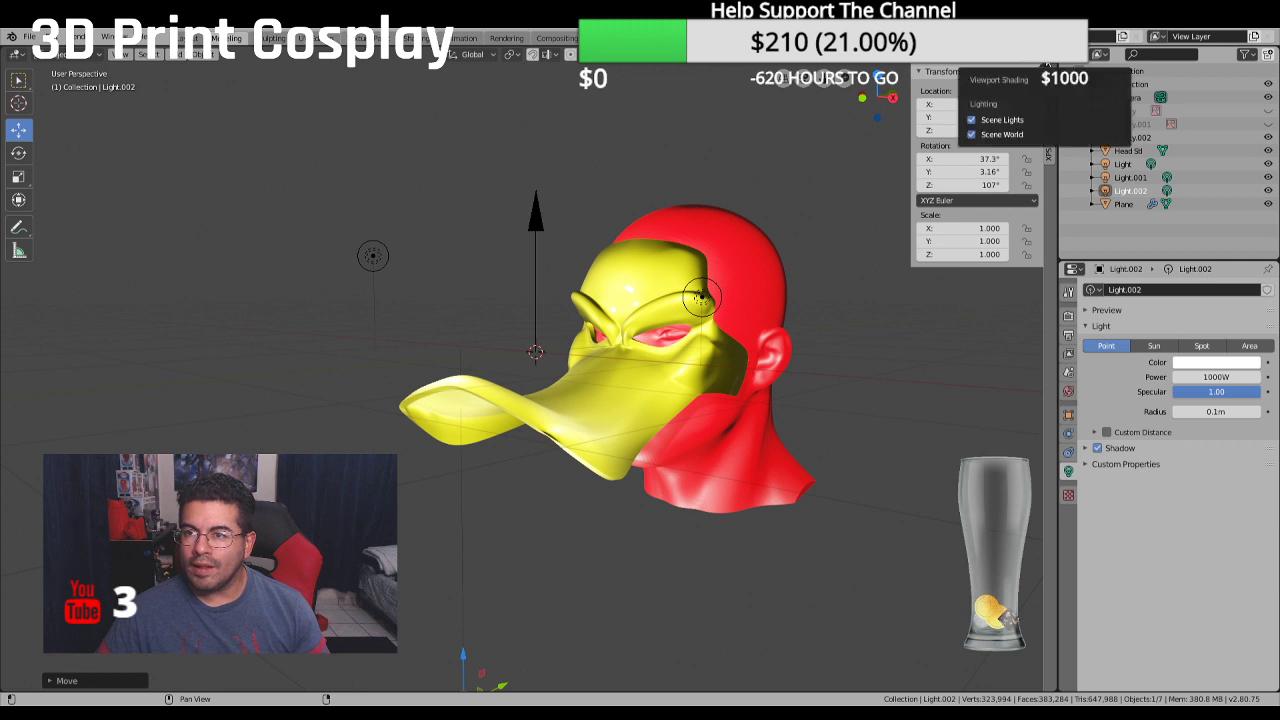
pyautogui.click(987, 135)
pyautogui.click(987, 135)
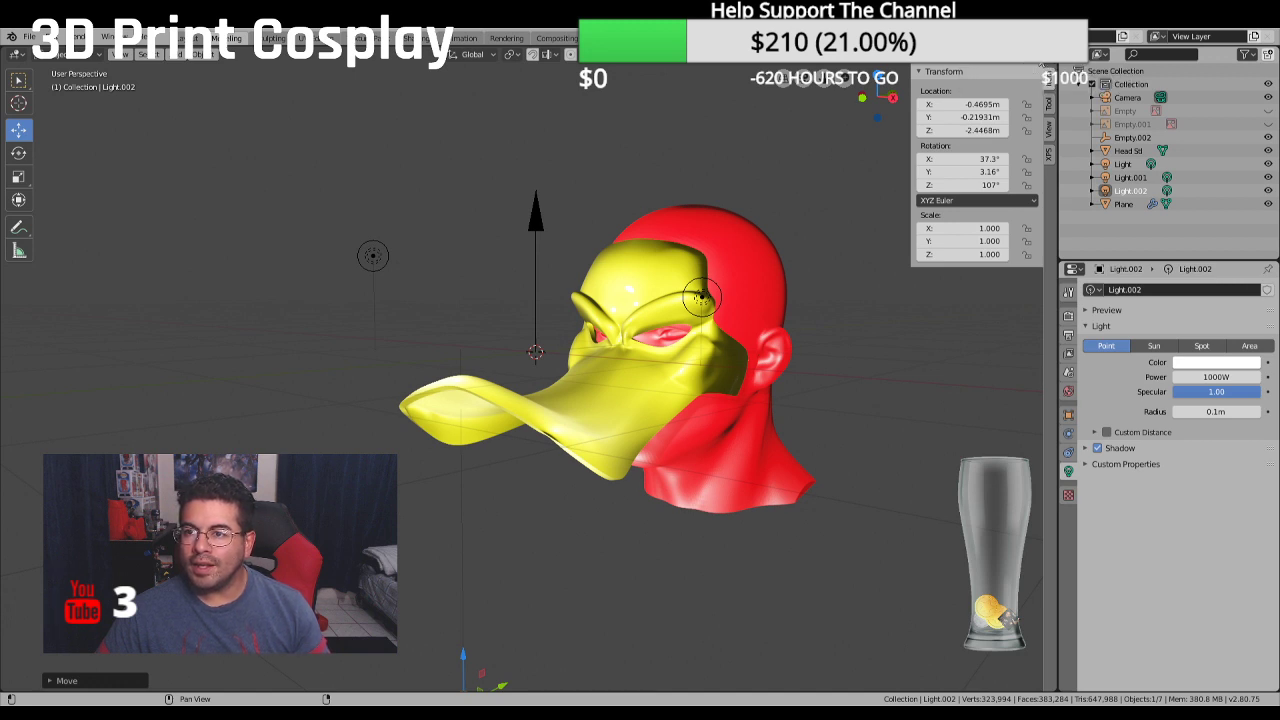
# Try the environment lighting without Scene World at a rotation of 33.4°, restore Scene World and inspect the mask from above
pyautogui.click(1036, 54)
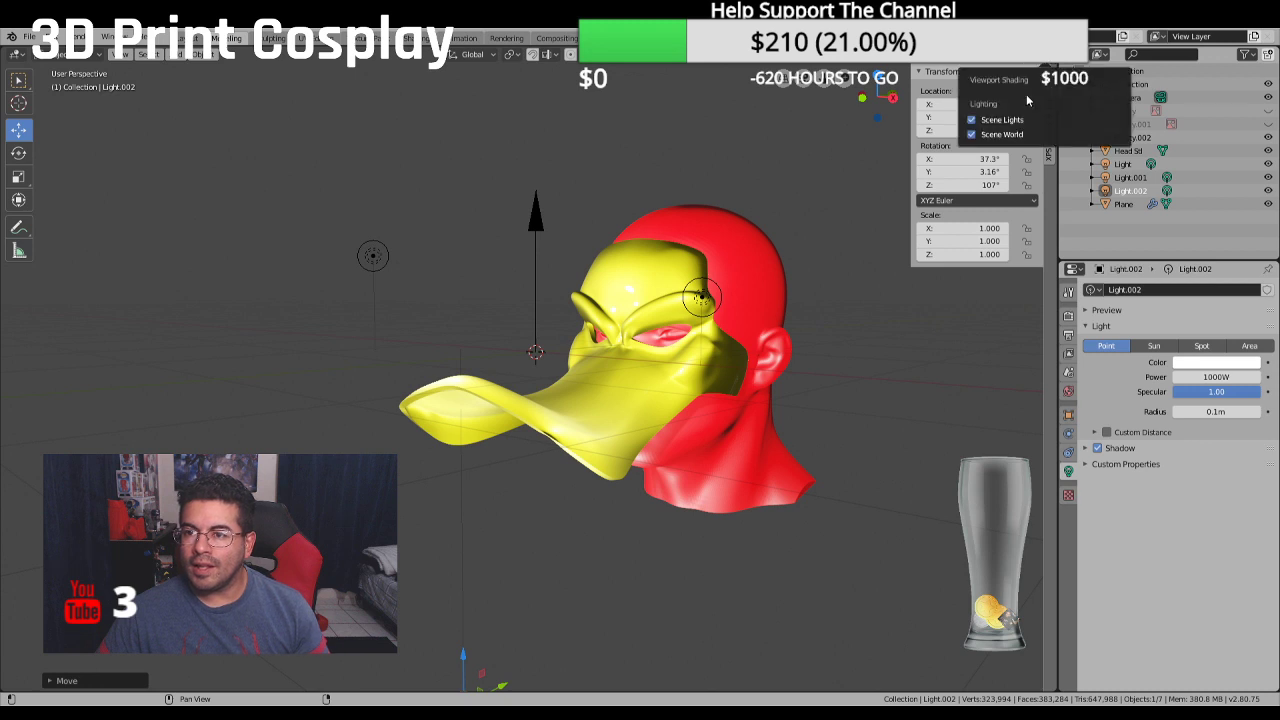
pyautogui.click(997, 133)
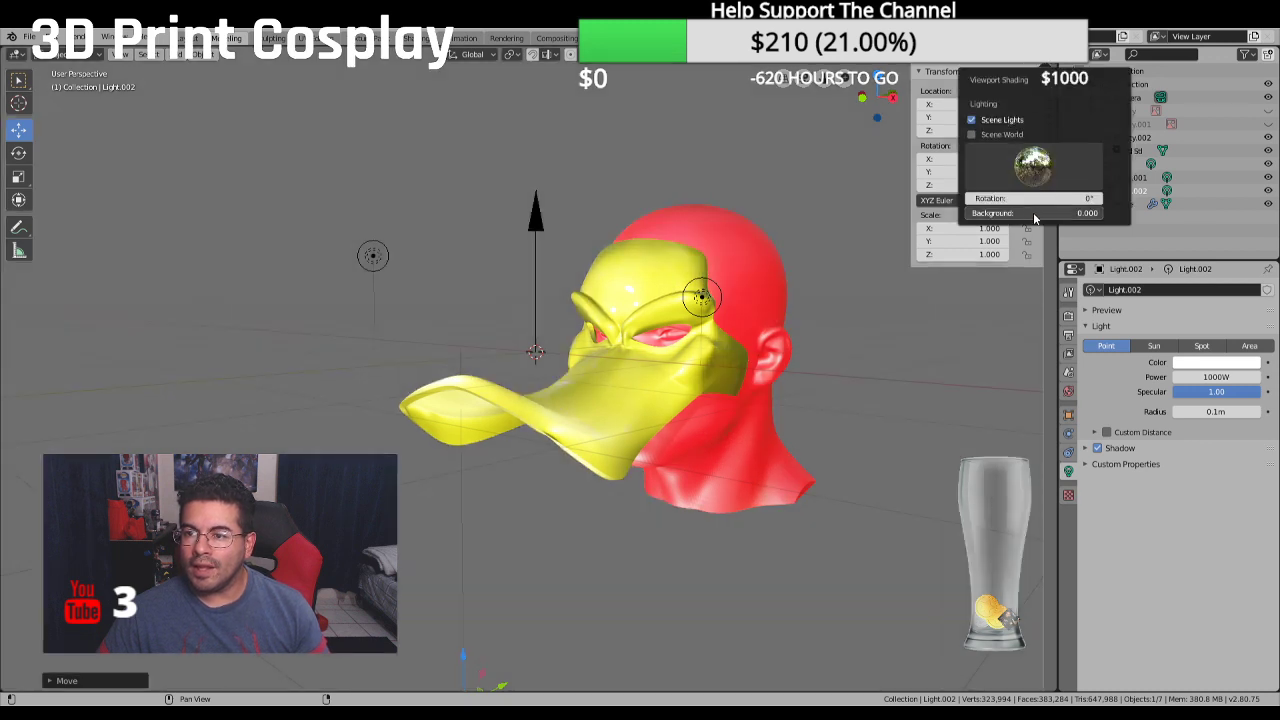
pyautogui.moveTo(970, 213); pyautogui.dragTo(1085, 198)
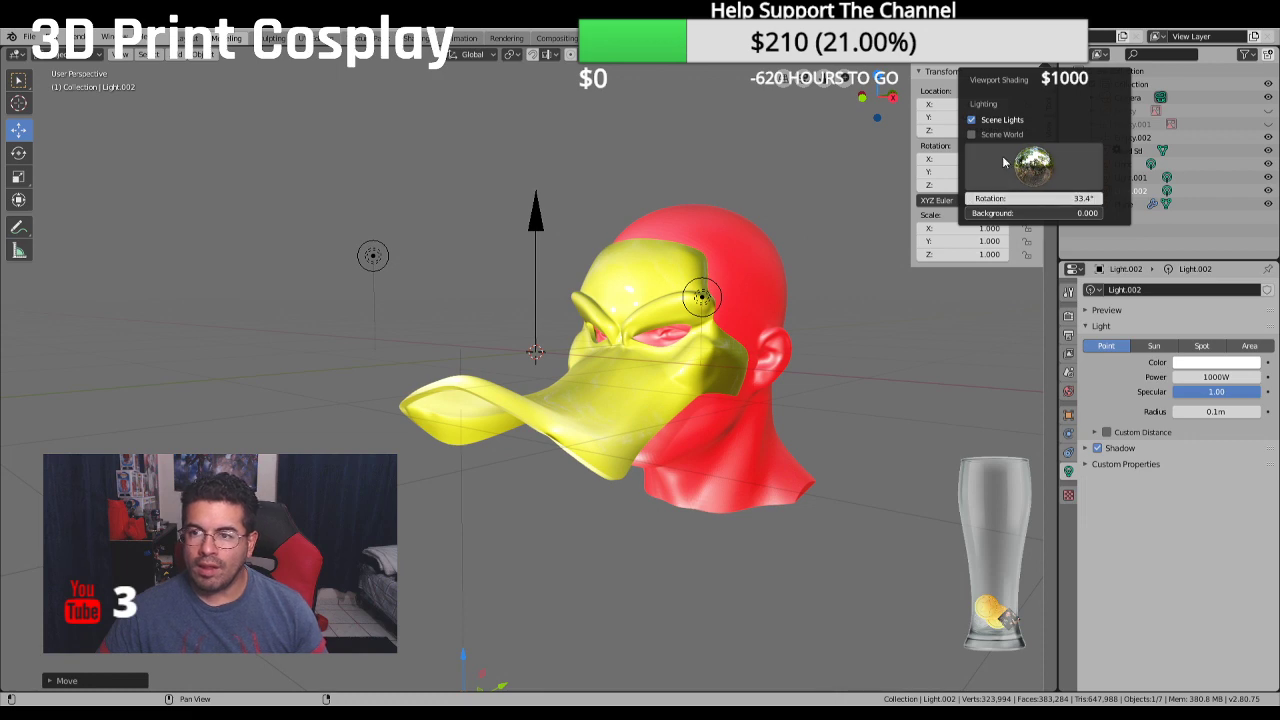
pyautogui.click(972, 134)
pyautogui.scroll(2, 671, 294)
pyautogui.scroll(-1, 668, 298)
pyautogui.moveTo(668, 299); pyautogui.dragTo(647, 333, button='middle')
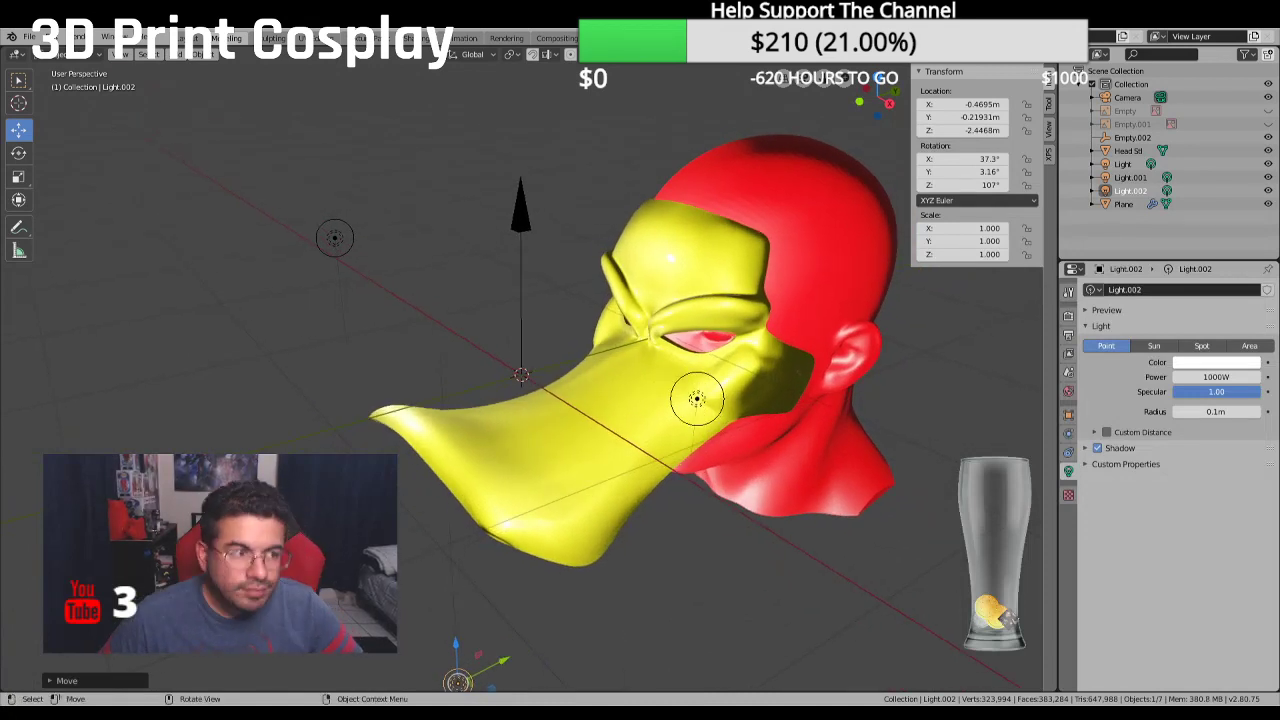